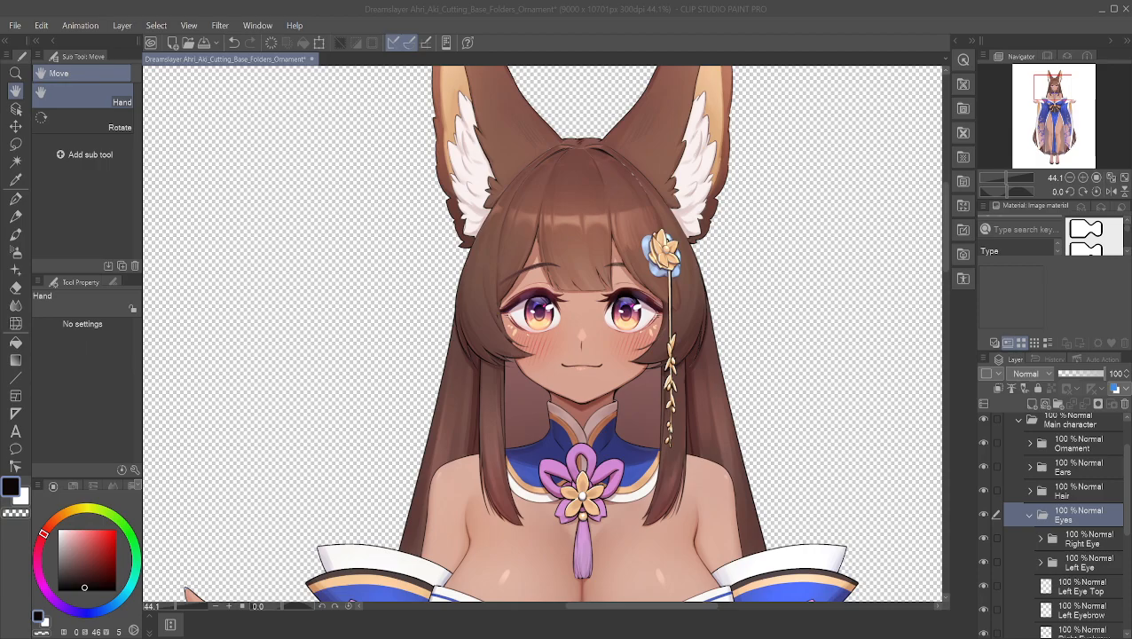
- Examine the eyes up close by toggling the visibility of the Right Eye and Left Eye folders, leaving both shown
{"action": "scroll", "coordinate": [570, 237], "scroll_direction": "up", "scroll_amount": 5}
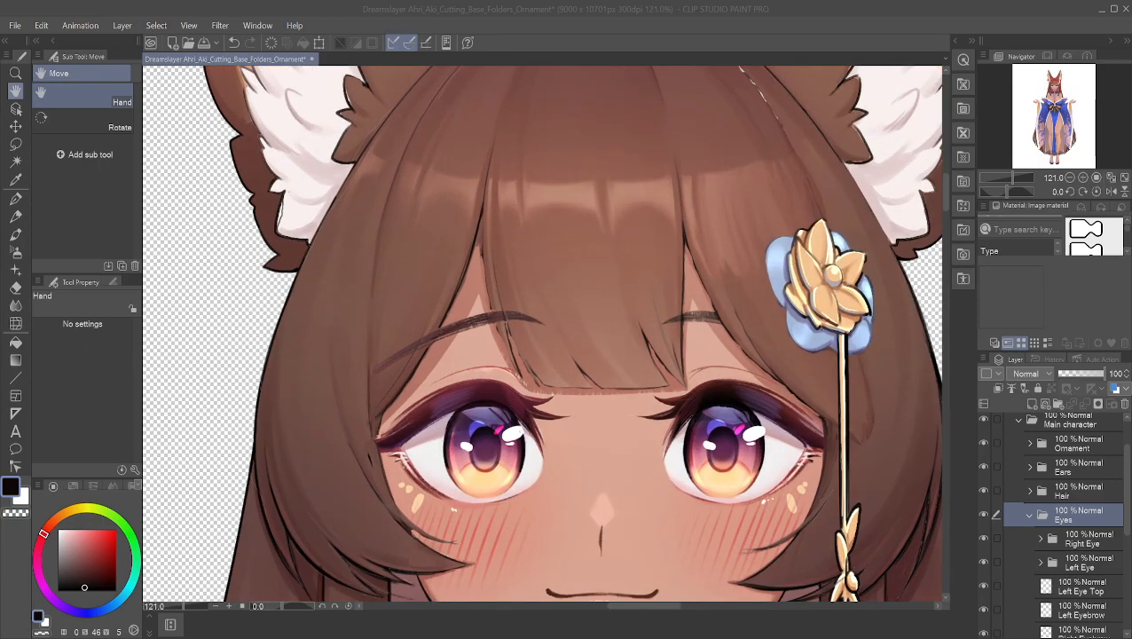
{"action": "left_click_drag", "start_coordinate": [532, 350], "coordinate": [679, 215]}
{"action": "scroll", "coordinate": [604, 293], "scroll_direction": "up", "scroll_amount": 4}
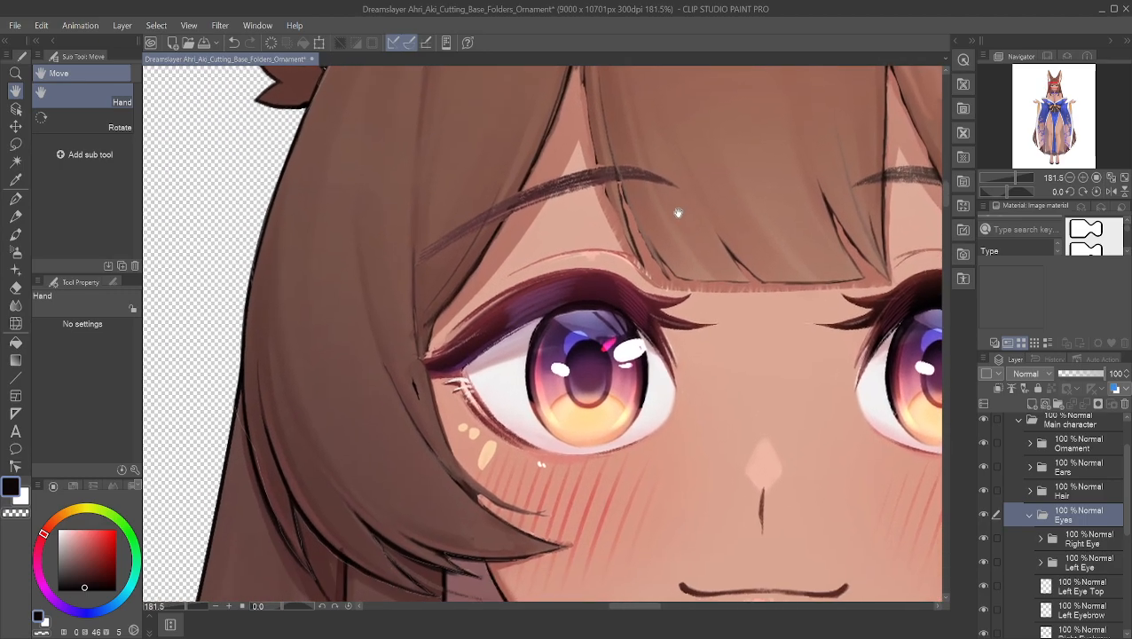
{"action": "left_click_drag", "start_coordinate": [736, 410], "coordinate": [492, 369]}
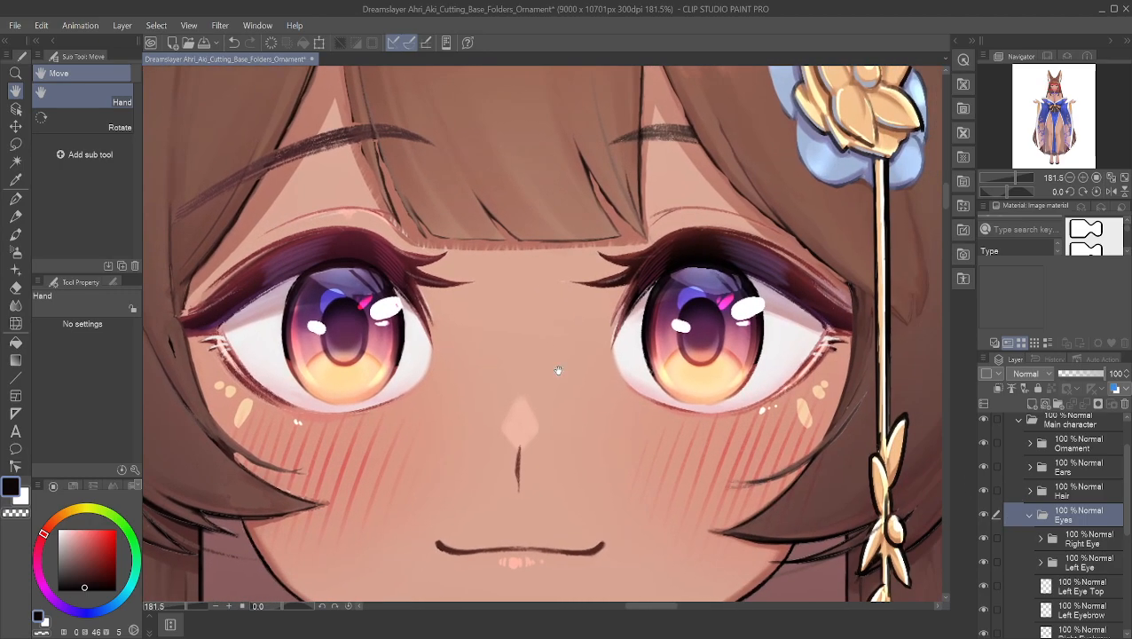
{"action": "left_click", "coordinate": [985, 538]}
{"action": "left_click", "coordinate": [983, 538]}
{"action": "left_click", "coordinate": [983, 538]}
{"action": "left_click", "coordinate": [983, 538]}
{"action": "left_click", "coordinate": [984, 538]}
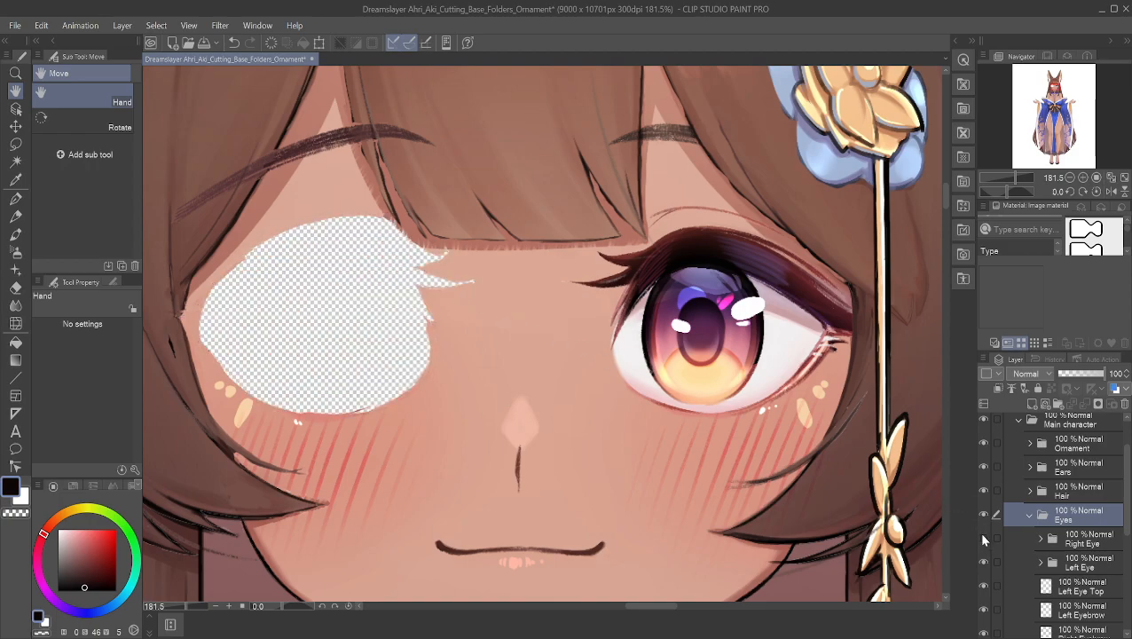
{"action": "left_click", "coordinate": [983, 538]}
{"action": "left_click", "coordinate": [983, 562]}
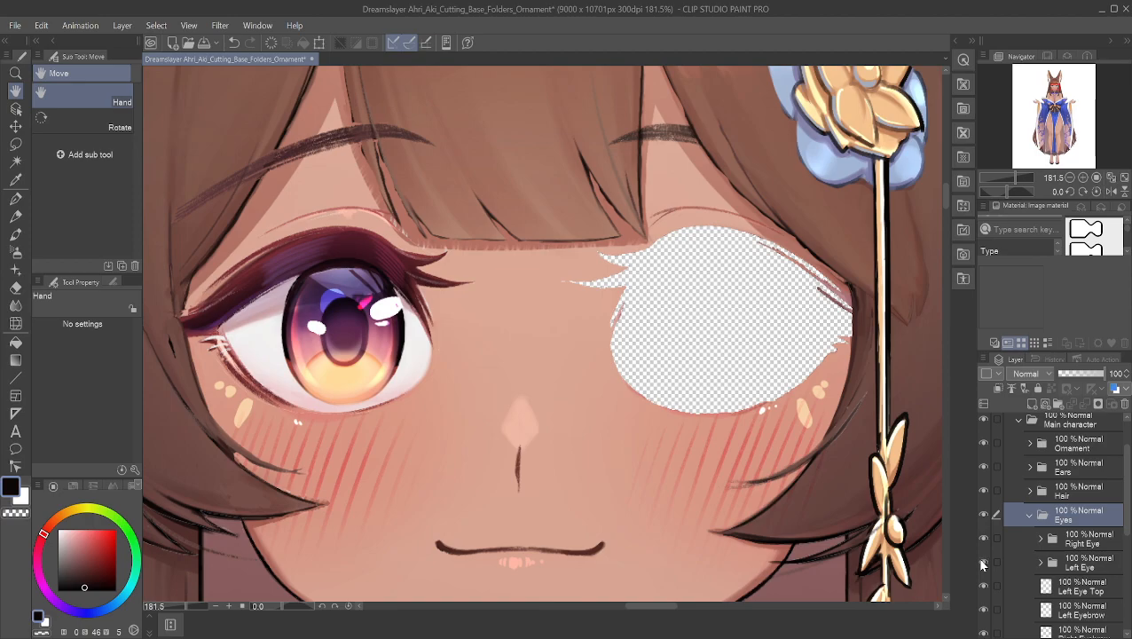
{"action": "left_click", "coordinate": [984, 562]}
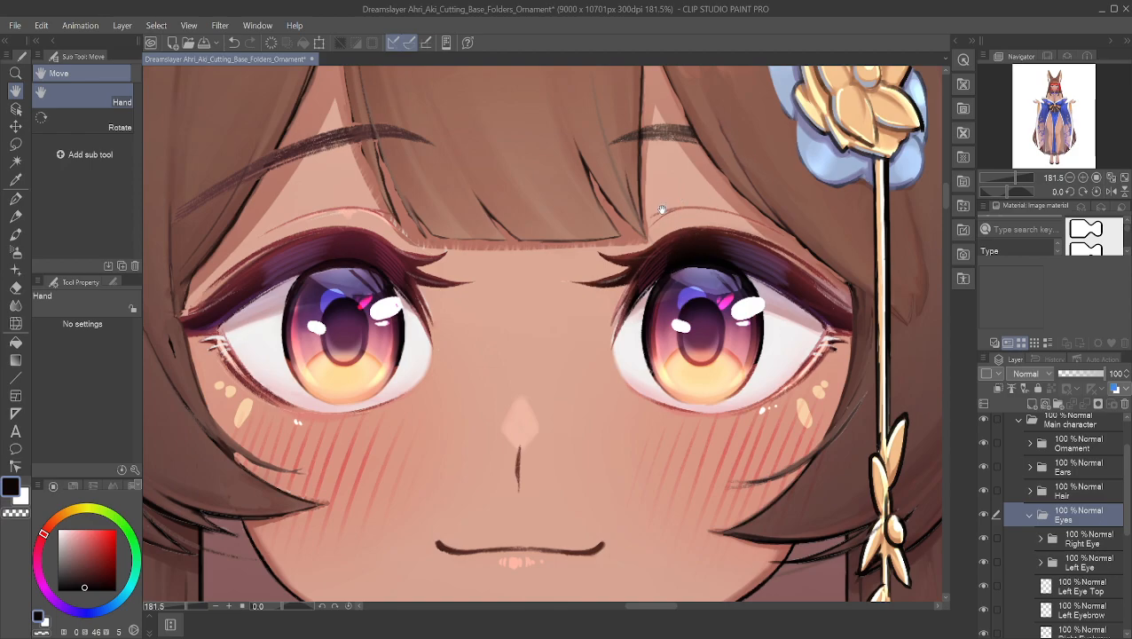
- Inspect what lies beneath the hair by repeatedly hiding and showing the Hair folder, leaving it shown
{"action": "scroll", "coordinate": [662, 211], "scroll_direction": "down", "scroll_amount": 5}
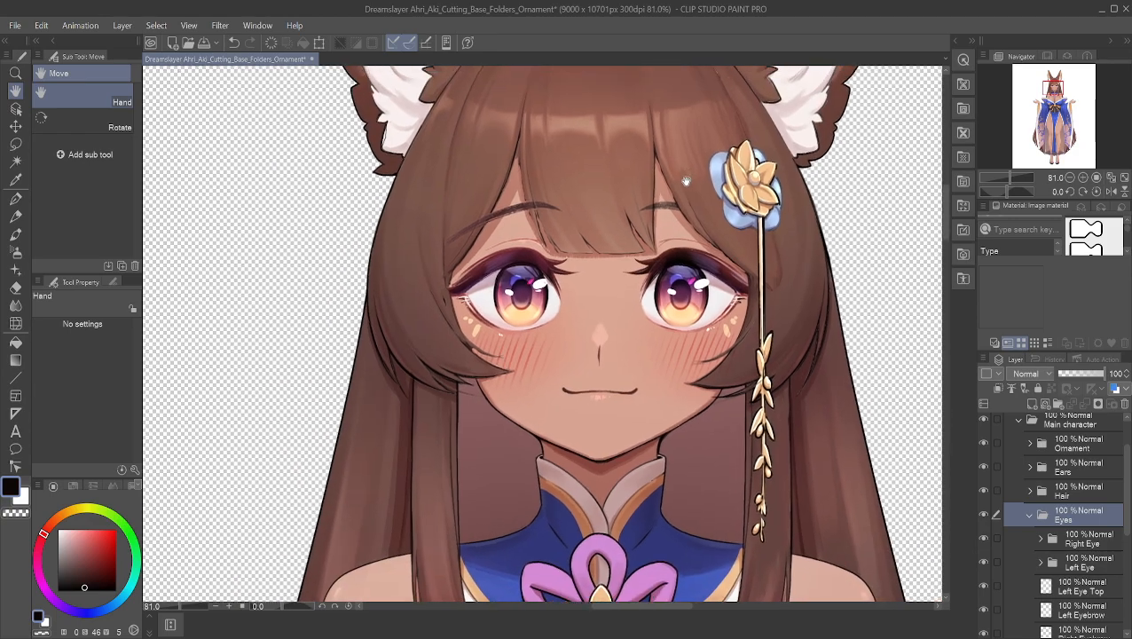
{"action": "left_click_drag", "start_coordinate": [686, 181], "coordinate": [639, 297]}
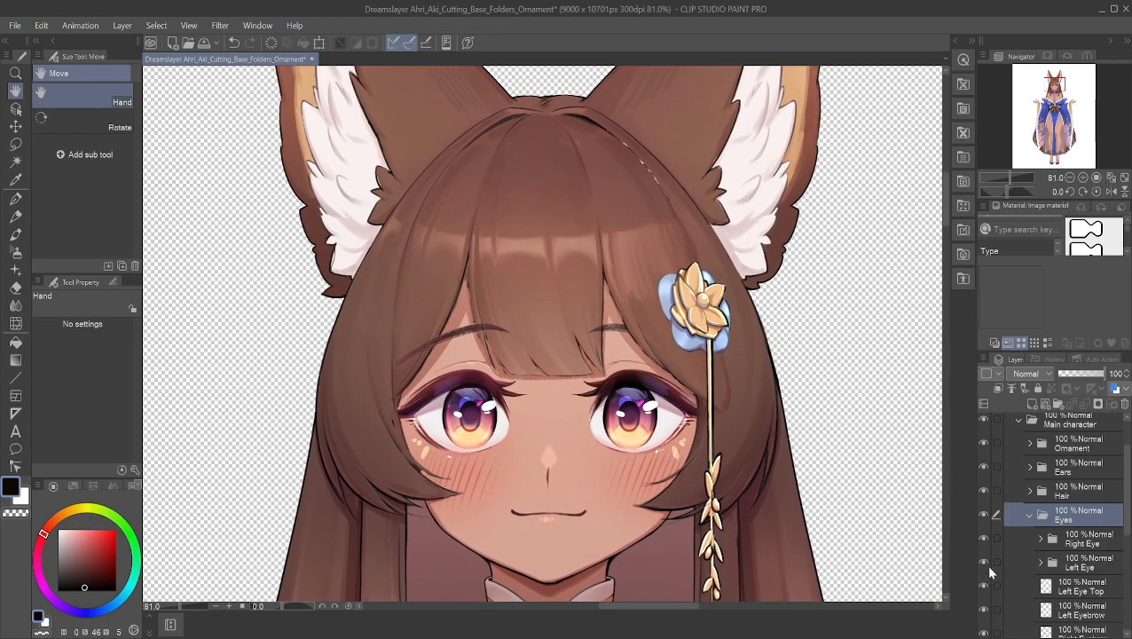
{"action": "scroll", "coordinate": [986, 565], "scroll_direction": "down", "scroll_amount": 3}
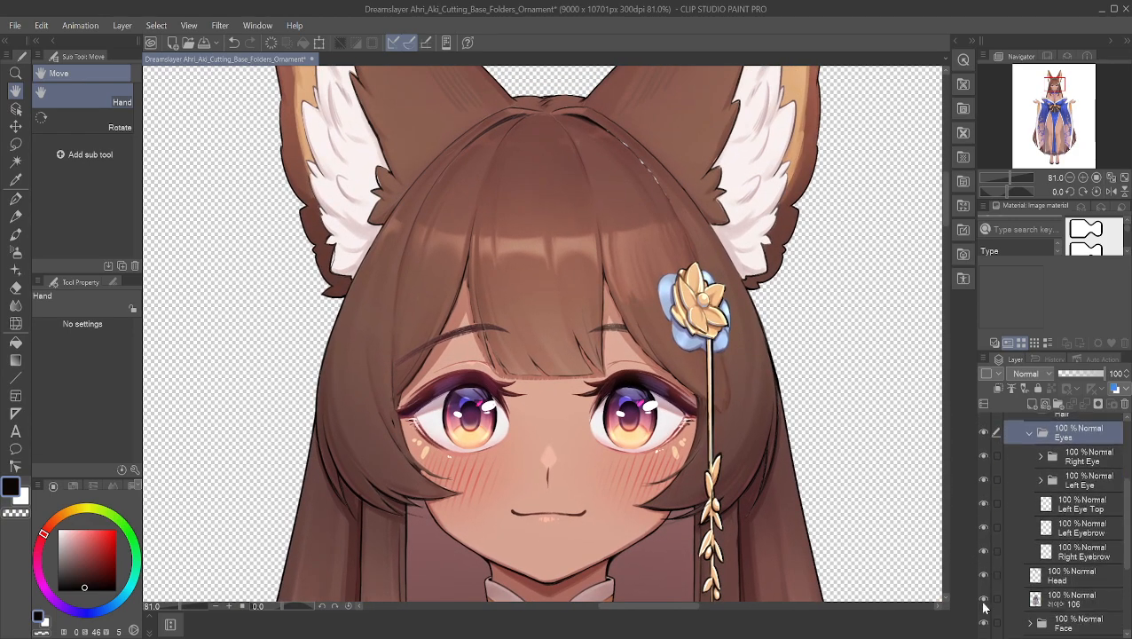
{"action": "scroll", "coordinate": [987, 573], "scroll_direction": "down", "scroll_amount": 3}
{"action": "scroll", "coordinate": [990, 555], "scroll_direction": "up", "scroll_amount": 7}
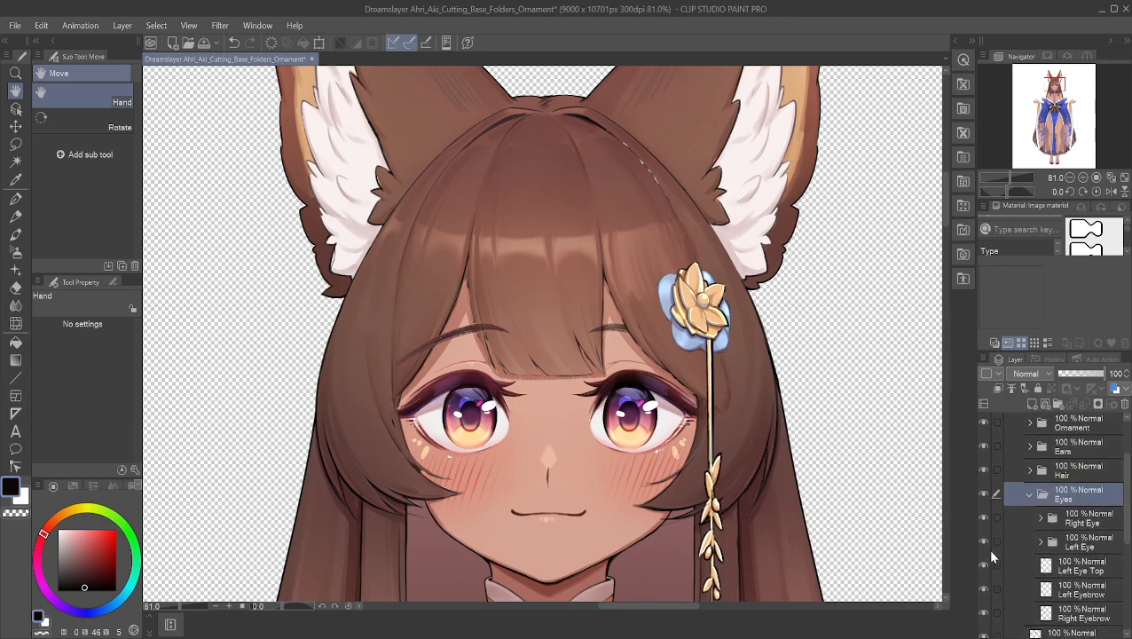
{"action": "left_click", "coordinate": [984, 512]}
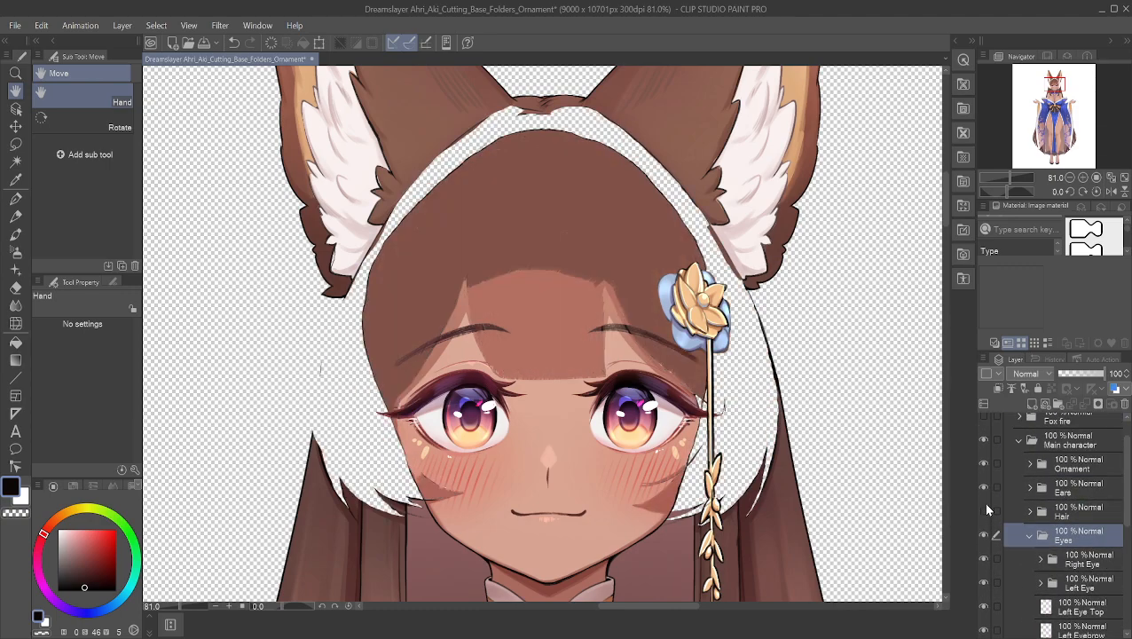
{"action": "left_click", "coordinate": [984, 511]}
{"action": "left_click", "coordinate": [984, 511]}
{"action": "left_click", "coordinate": [984, 511]}
{"action": "left_click", "coordinate": [984, 511]}
{"action": "left_click", "coordinate": [984, 511]}
{"action": "left_click", "coordinate": [984, 511]}
{"action": "left_click", "coordinate": [984, 511]}
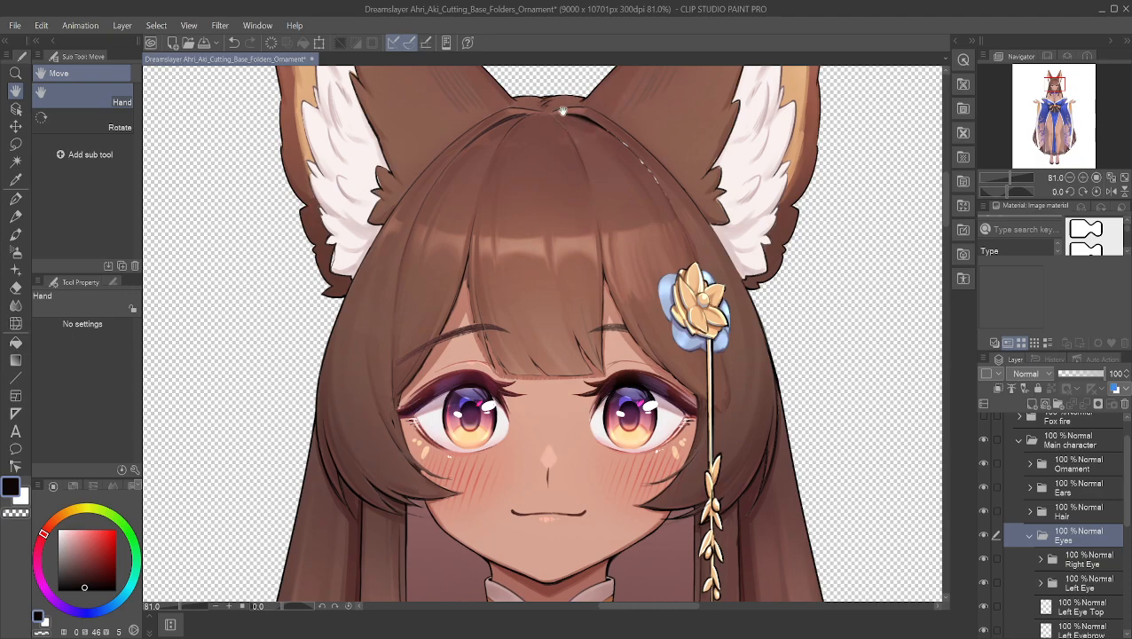
- Look at the layers inside the Fox fire folder and collapse it again
{"action": "scroll", "coordinate": [547, 142], "scroll_direction": "up", "scroll_amount": 1}
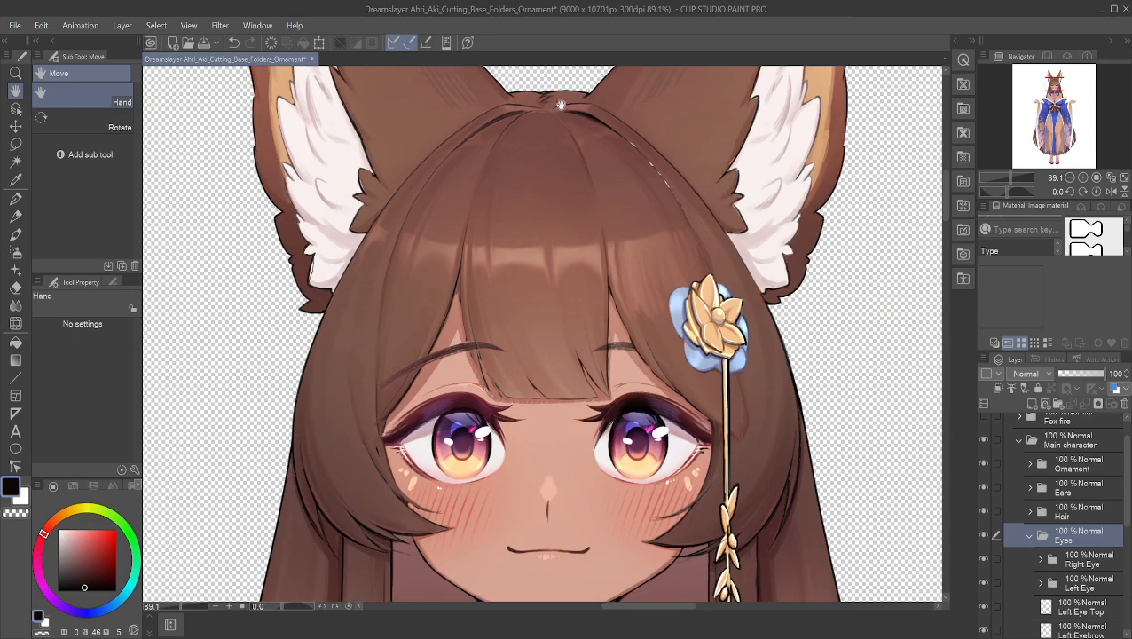
{"action": "scroll", "coordinate": [1080, 483], "scroll_direction": "up", "scroll_amount": 1}
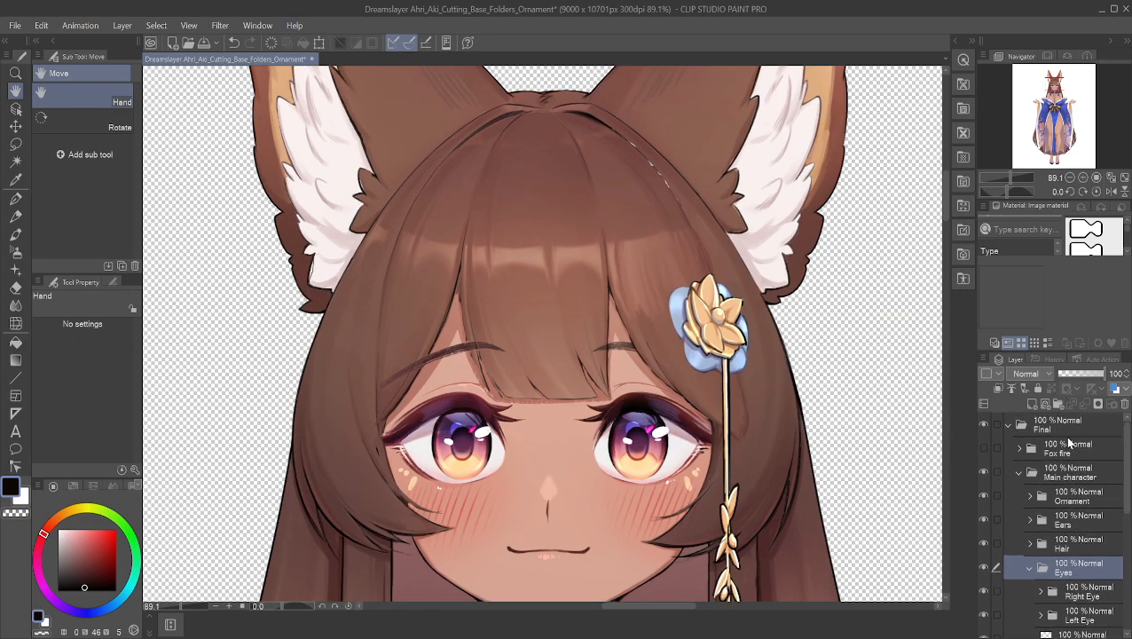
{"action": "left_click", "coordinate": [1020, 450]}
{"action": "left_click", "coordinate": [1020, 450]}
{"action": "left_click", "coordinate": [1021, 450]}
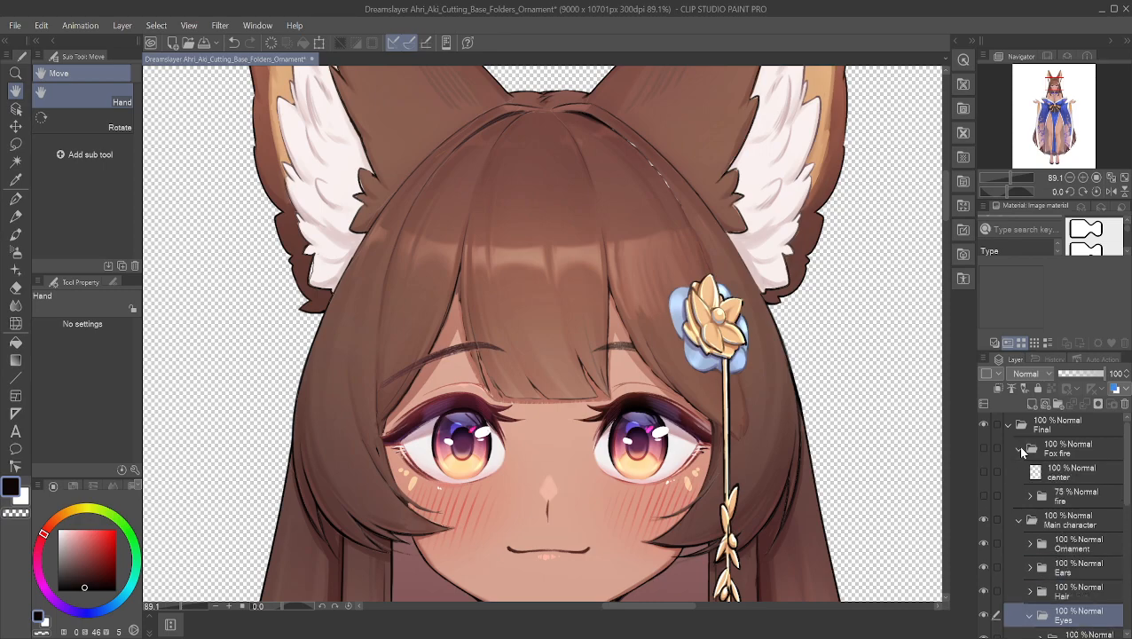
{"action": "left_click", "coordinate": [1021, 450]}
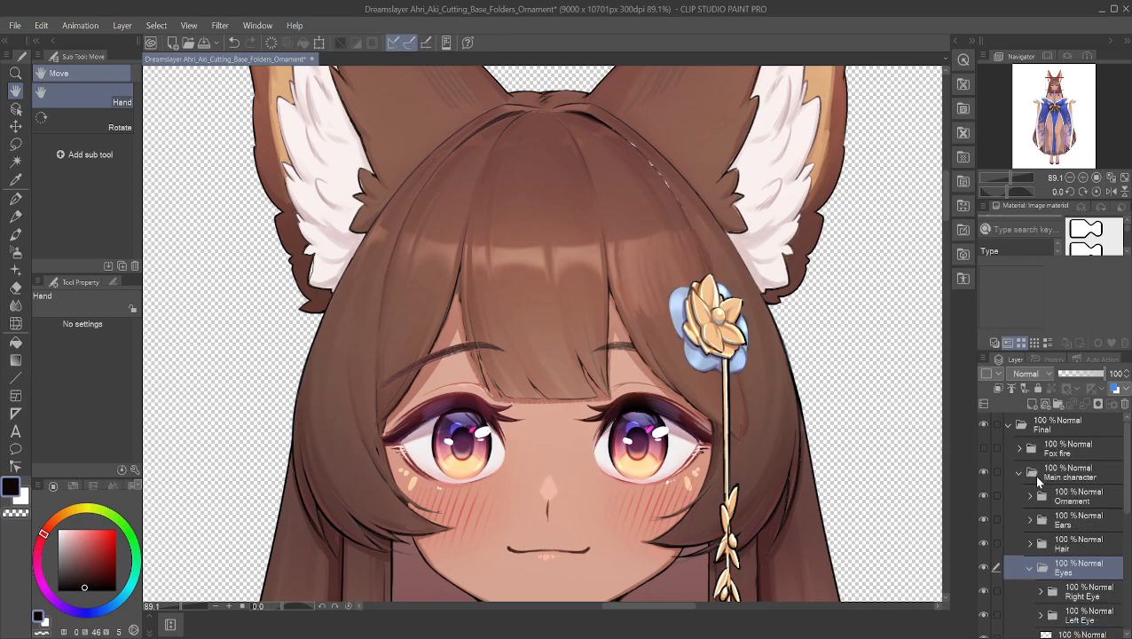
- Expand the Ornament folder, select its Ornament Full layer, and collapse the Ears folder after viewing its contents
{"action": "left_click", "coordinate": [1030, 497]}
{"action": "scroll", "coordinate": [1031, 524], "scroll_direction": "down", "scroll_amount": 1}
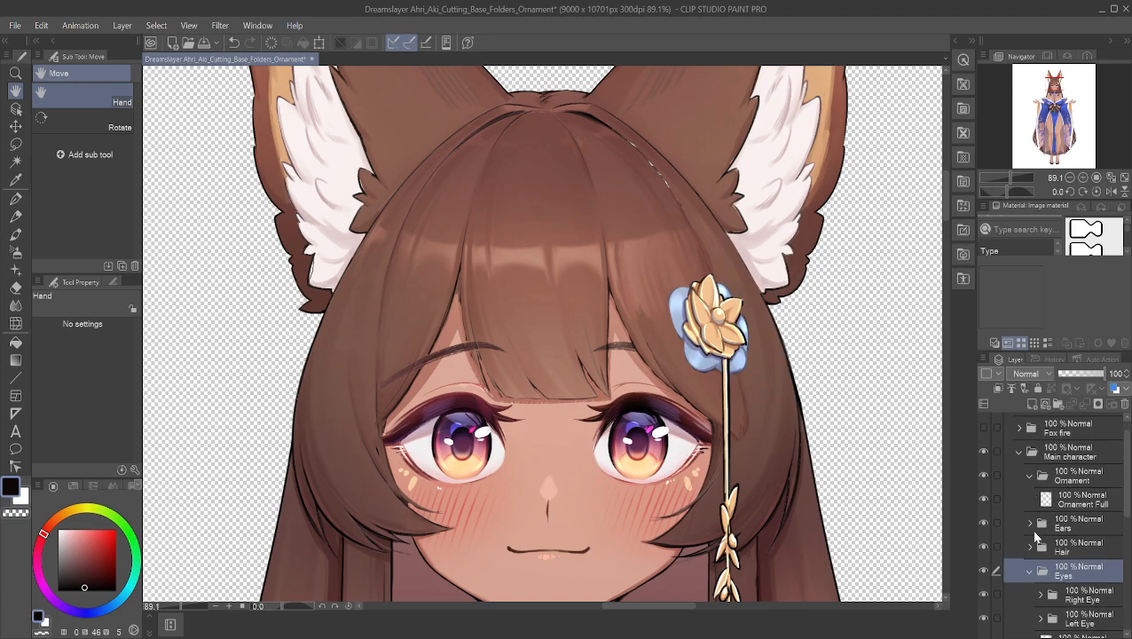
{"action": "left_click", "coordinate": [1027, 523]}
{"action": "scroll", "coordinate": [1030, 510], "scroll_direction": "down", "scroll_amount": 1}
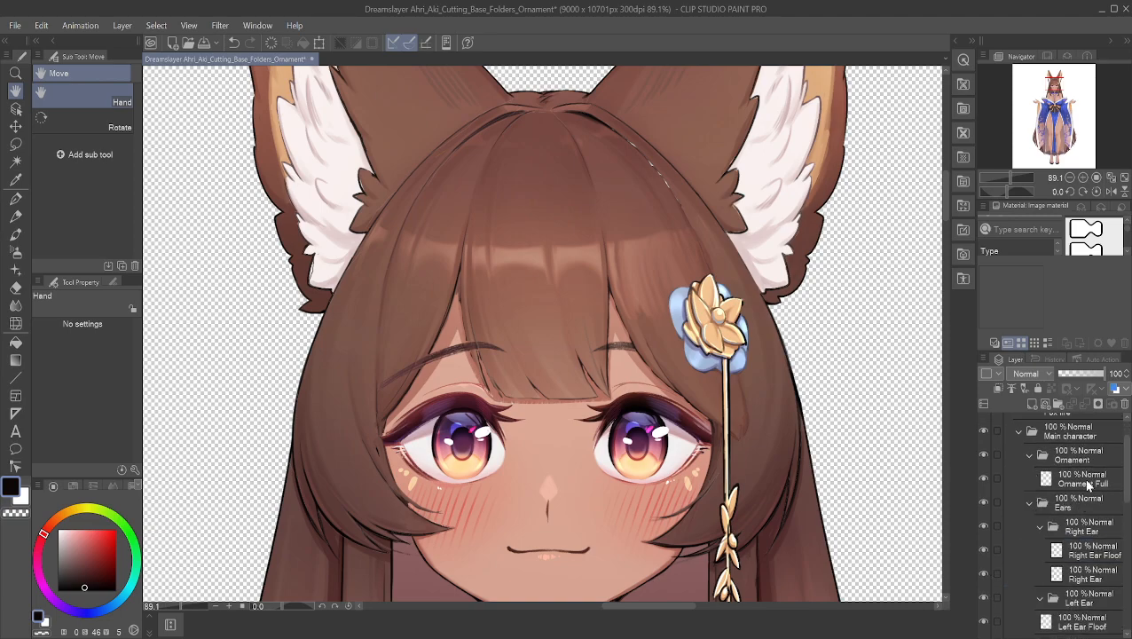
{"action": "left_click", "coordinate": [1086, 481]}
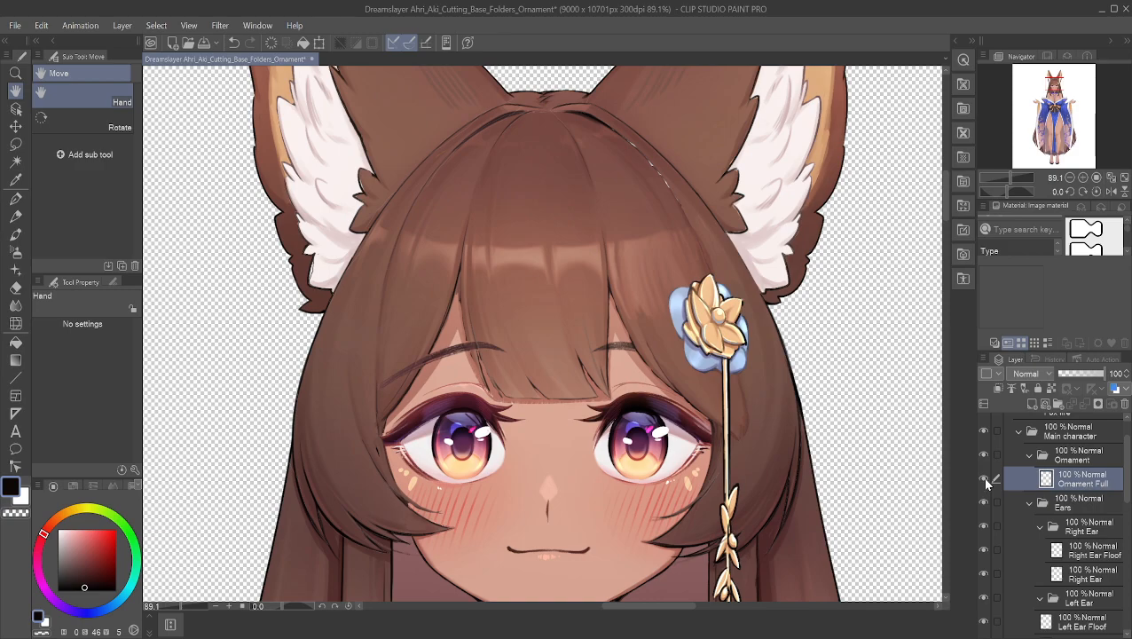
{"action": "left_click", "coordinate": [1030, 502]}
- Toggle the Ornament Full layer's visibility to check the hair ornament, and leave the layer hidden
{"action": "left_click", "coordinate": [983, 479]}
{"action": "left_click", "coordinate": [983, 479]}
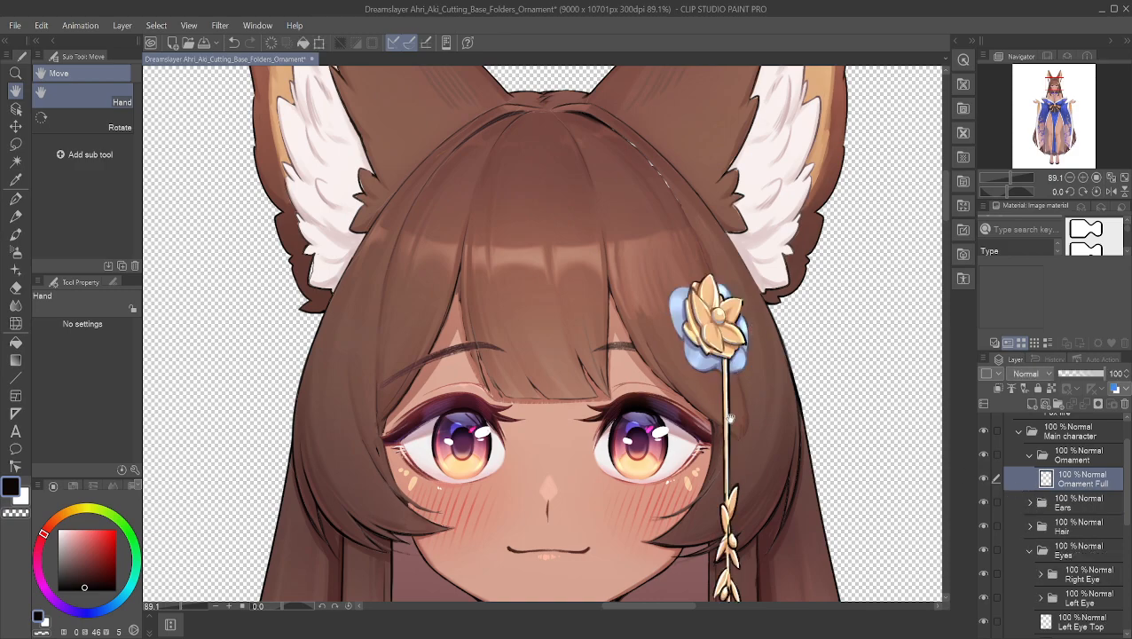
{"action": "left_click", "coordinate": [983, 479]}
{"action": "left_click", "coordinate": [984, 479]}
{"action": "left_click", "coordinate": [983, 478]}
{"action": "scroll", "coordinate": [984, 479], "scroll_direction": "up", "scroll_amount": 2}
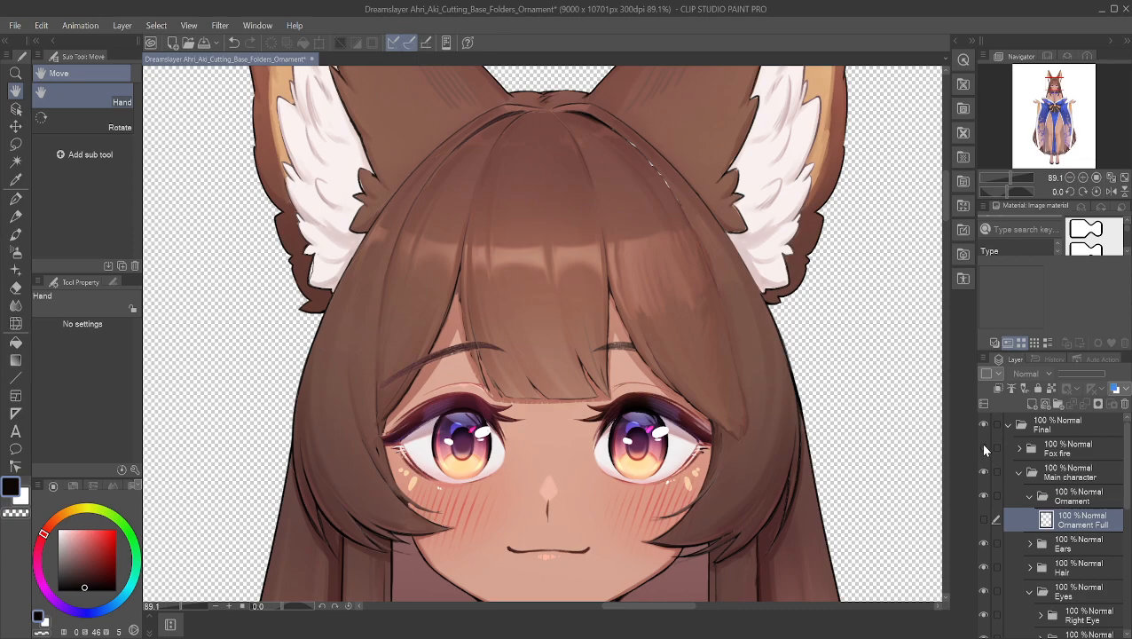
- Check the Right Eyebrow and Left Eyebrow layers by hiding and showing each one
{"action": "scroll", "coordinate": [985, 457], "scroll_direction": "down", "scroll_amount": 3}
{"action": "scroll", "coordinate": [985, 457], "scroll_direction": "down", "scroll_amount": 6}
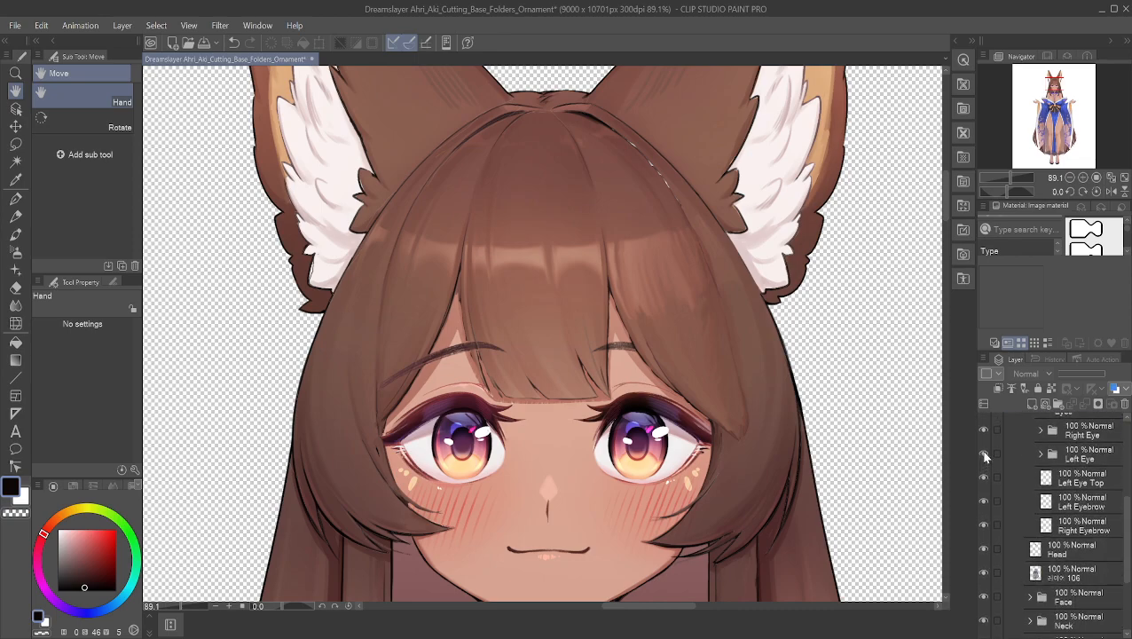
{"action": "scroll", "coordinate": [985, 457], "scroll_direction": "down", "scroll_amount": 1}
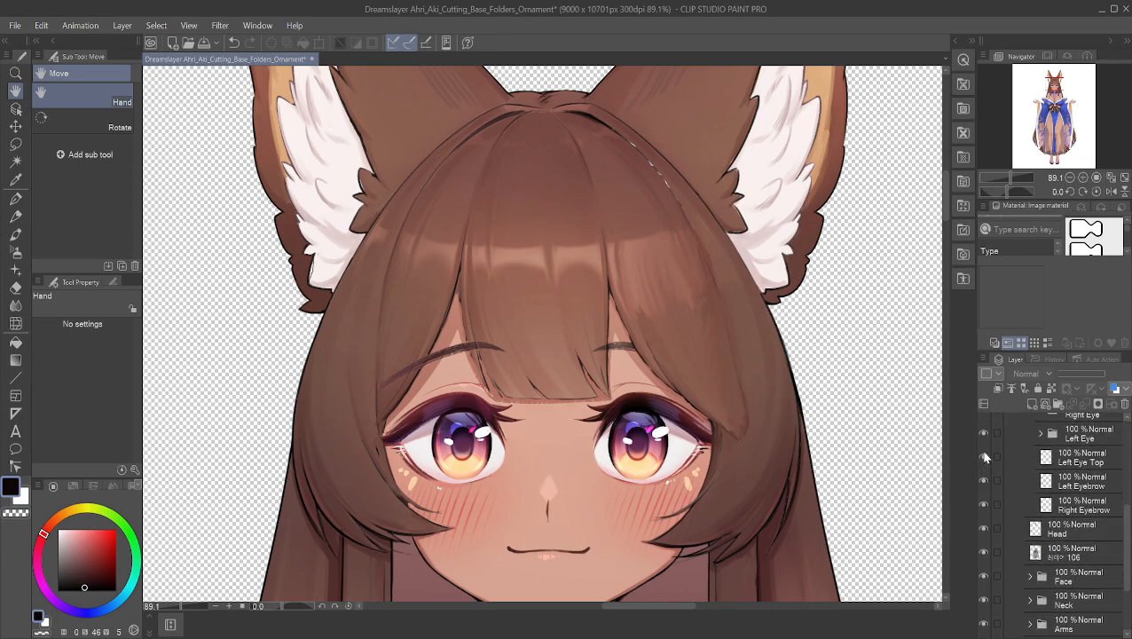
{"action": "left_click", "coordinate": [982, 505]}
{"action": "left_click", "coordinate": [983, 506]}
{"action": "left_click", "coordinate": [983, 482]}
{"action": "left_click", "coordinate": [984, 481]}
- Collapse the Eyes folder within the Main character group
{"action": "scroll", "coordinate": [1014, 476], "scroll_direction": "up", "scroll_amount": 7}
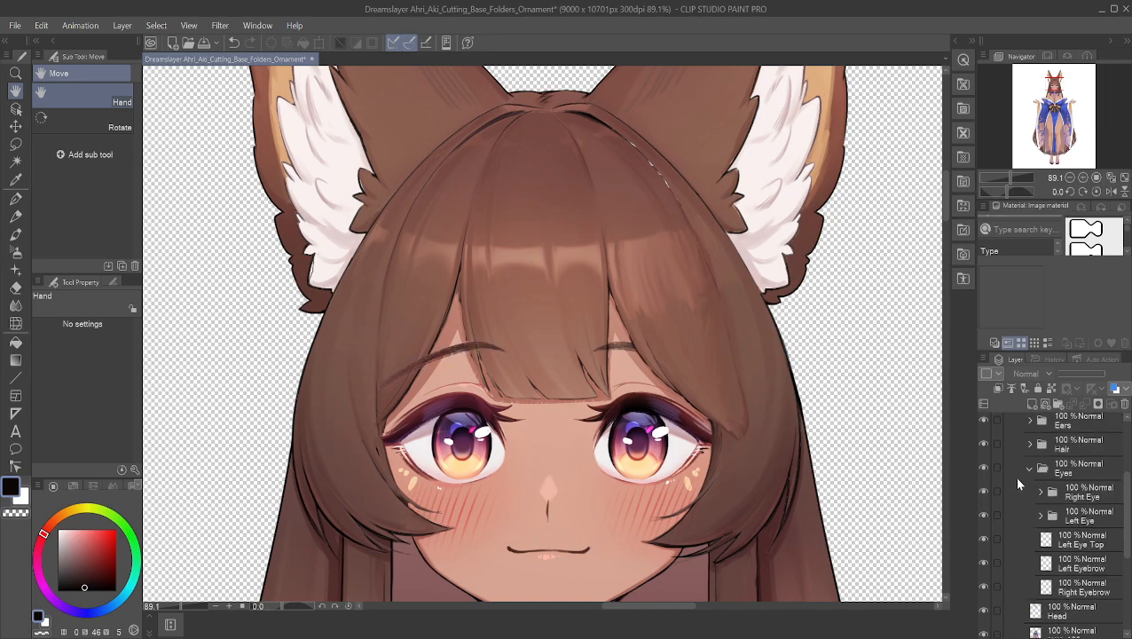
{"action": "left_click", "coordinate": [1030, 530]}
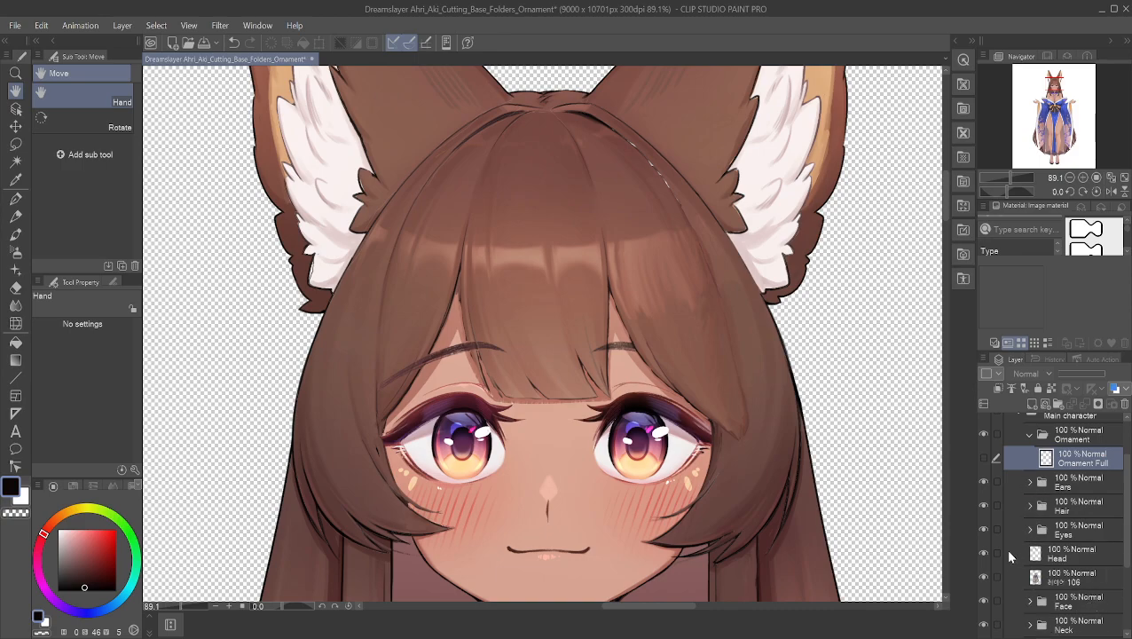
{"action": "scroll", "coordinate": [1062, 487], "scroll_direction": "up", "scroll_amount": 2}
{"action": "scroll", "coordinate": [1066, 502], "scroll_direction": "down", "scroll_amount": 3}
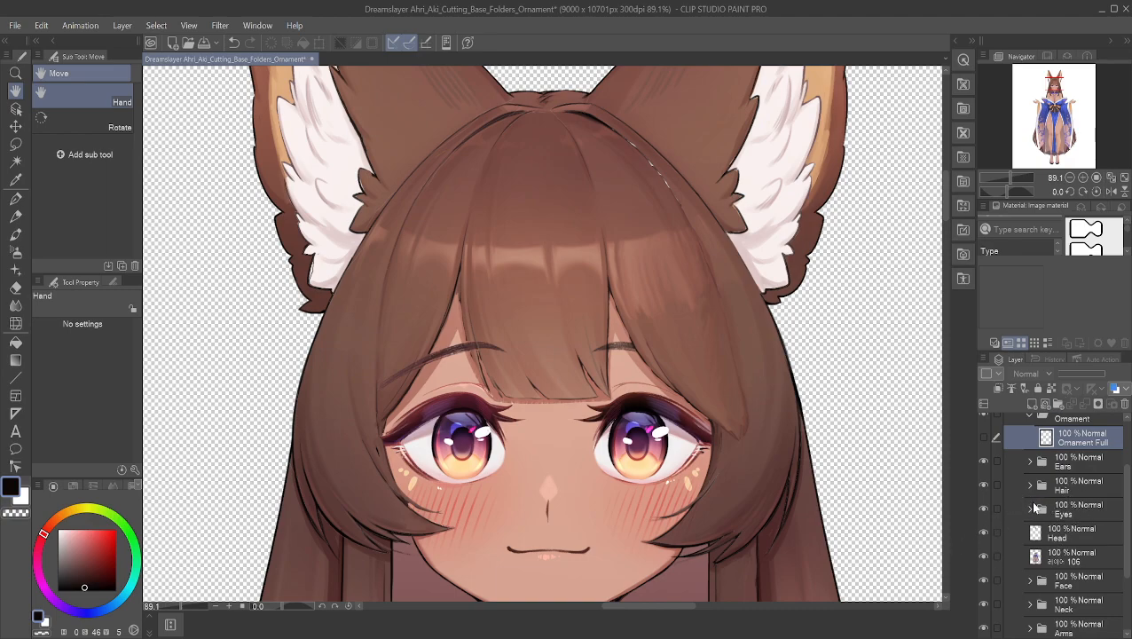
- Try moving the Eyes folder directly above the Face folder, and return it to its place between Hair and Head
{"action": "scroll", "coordinate": [1035, 508], "scroll_direction": "down", "scroll_amount": 3}
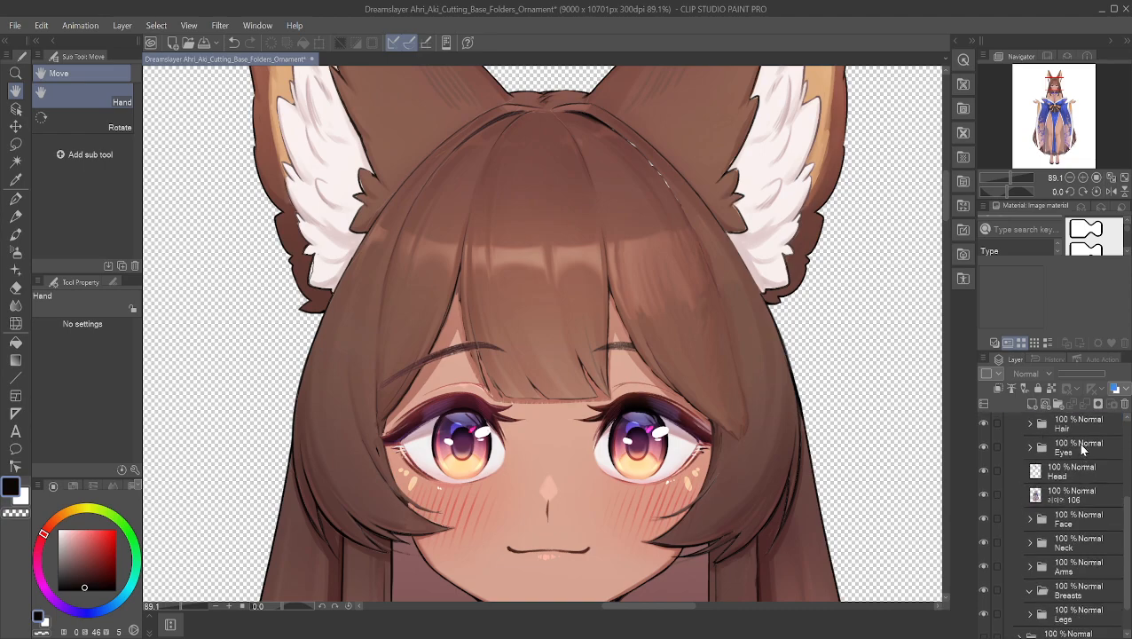
{"action": "left_click_drag", "start_coordinate": [1081, 450], "coordinate": [1065, 502]}
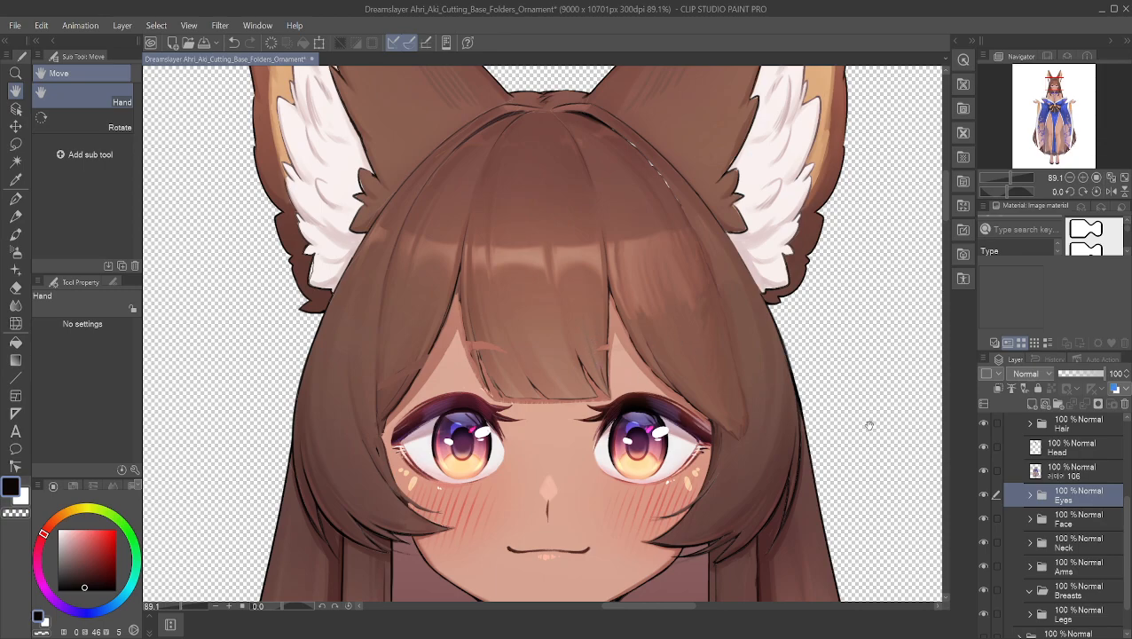
{"action": "scroll", "coordinate": [1065, 504], "scroll_direction": "up", "scroll_amount": 3}
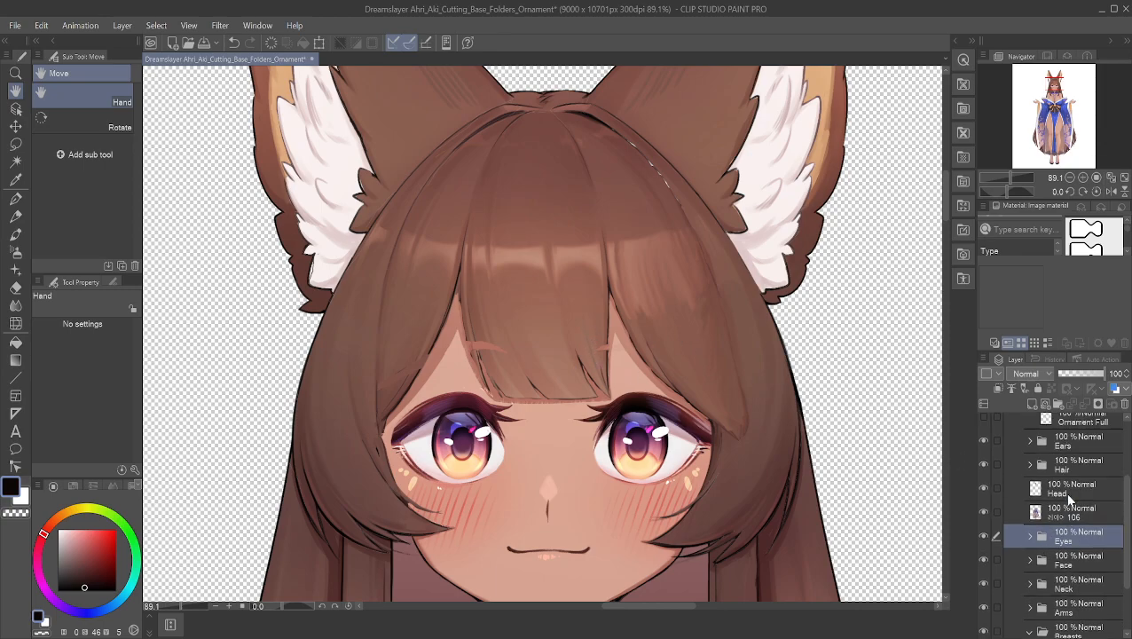
{"action": "left_click_drag", "start_coordinate": [1063, 561], "coordinate": [1066, 510]}
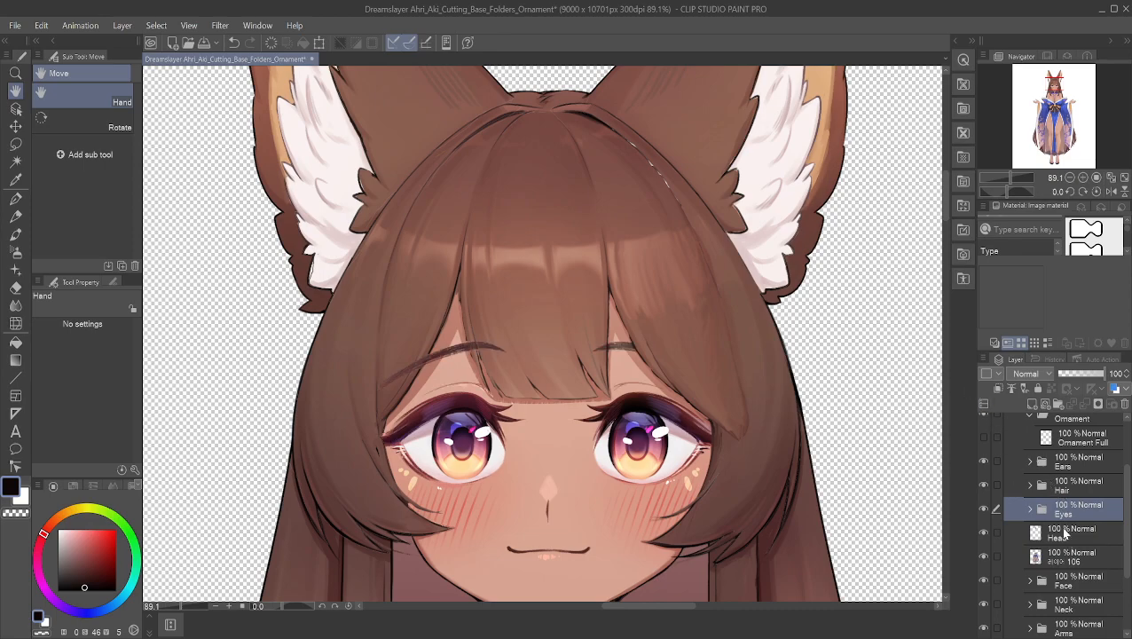
- Look through the rest of the layer stack, from the Eyes folder down to Legs and Tail
{"action": "scroll", "coordinate": [1052, 489], "scroll_direction": "down", "scroll_amount": 3}
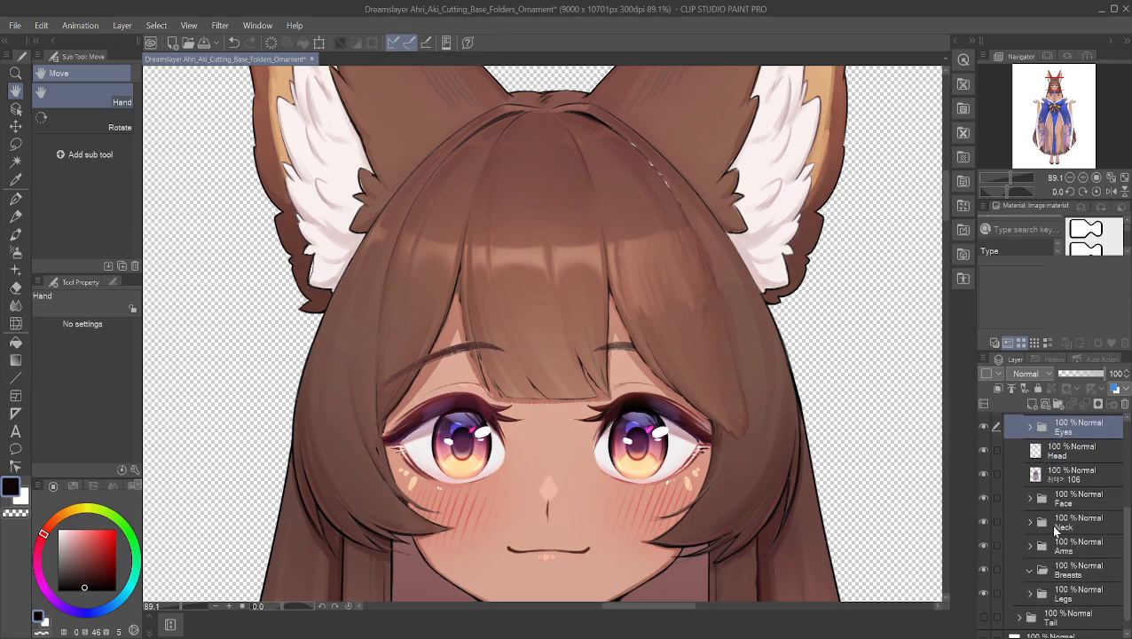
{"action": "scroll", "coordinate": [1045, 475], "scroll_direction": "up", "scroll_amount": 1}
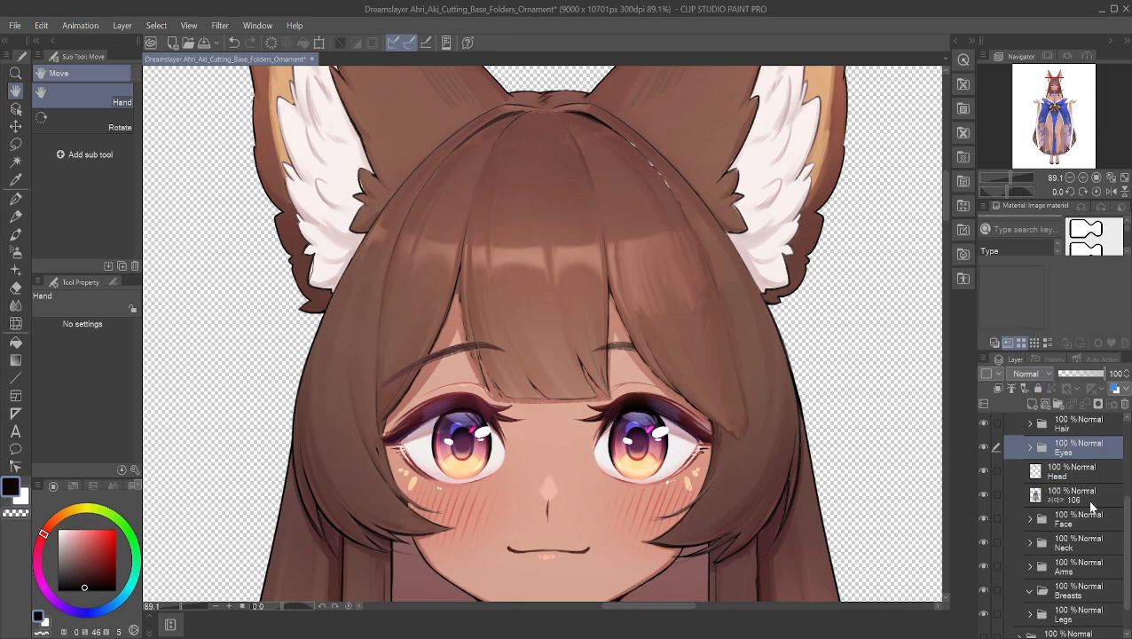
{"action": "scroll", "coordinate": [1062, 538], "scroll_direction": "down", "scroll_amount": 1}
{"action": "scroll", "coordinate": [1025, 543], "scroll_direction": "down", "scroll_amount": 1}
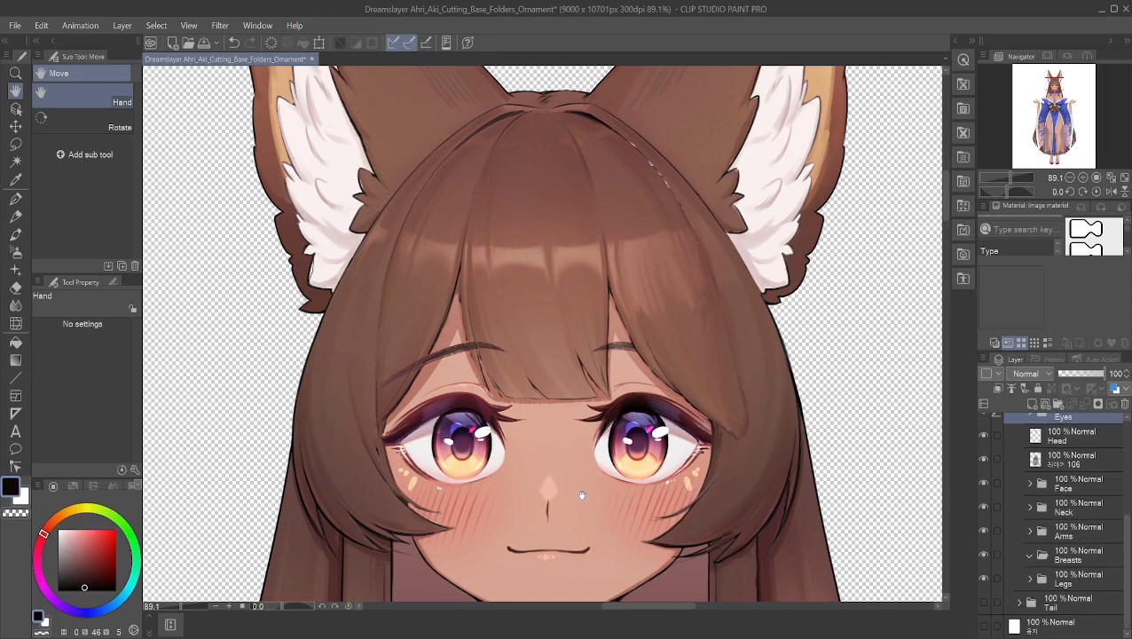
{"action": "scroll", "coordinate": [852, 461], "scroll_direction": "down", "scroll_amount": 3}
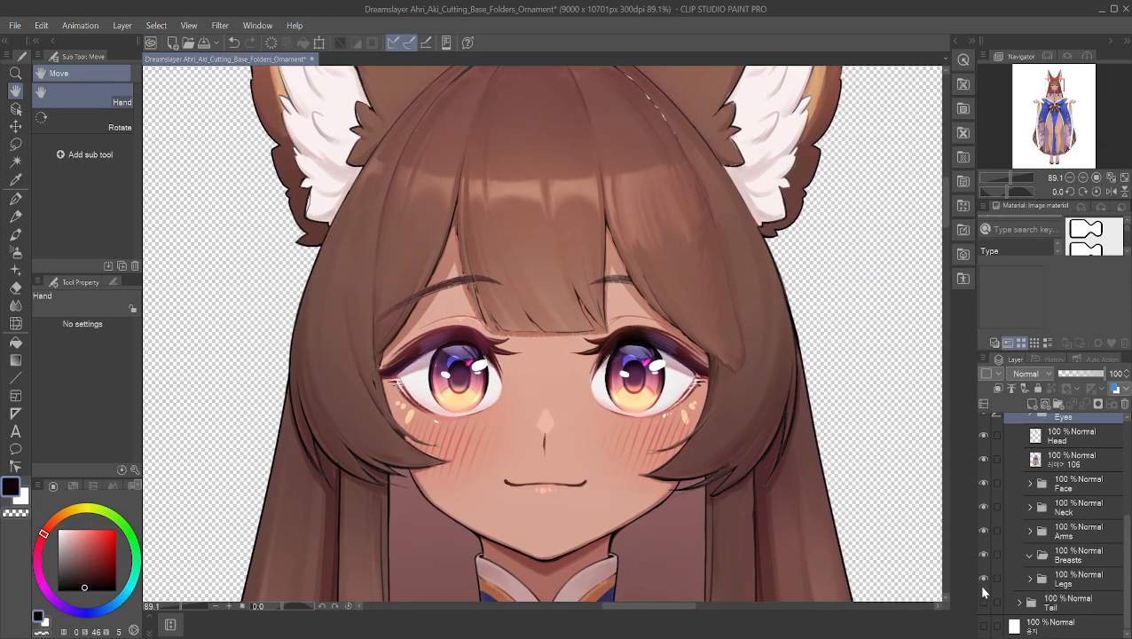
{"action": "scroll", "coordinate": [990, 518], "scroll_direction": "up", "scroll_amount": 4}
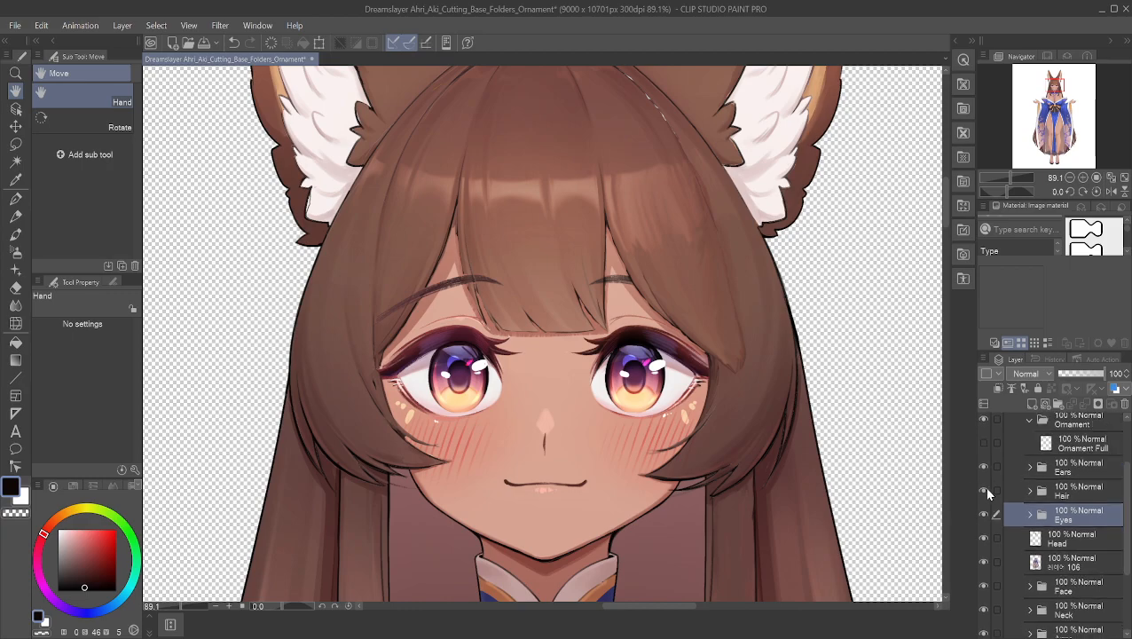
- Hide the Hair folder and the Head layer to examine the separated eyes, eyebrows and remaining linework
{"action": "left_click", "coordinate": [983, 490]}
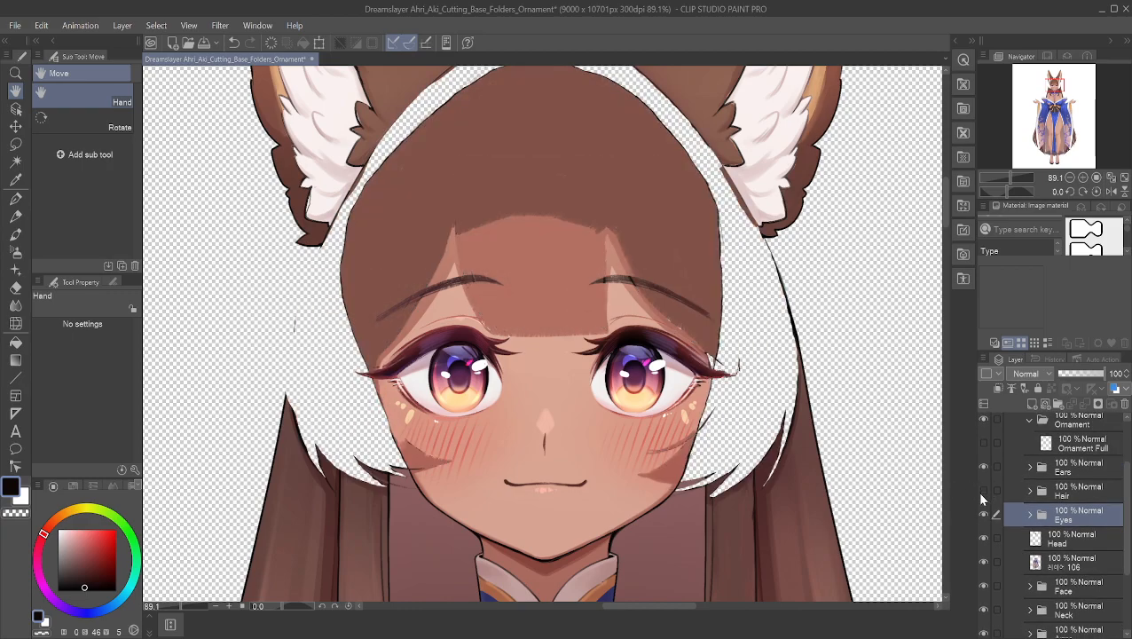
{"action": "left_click", "coordinate": [983, 538]}
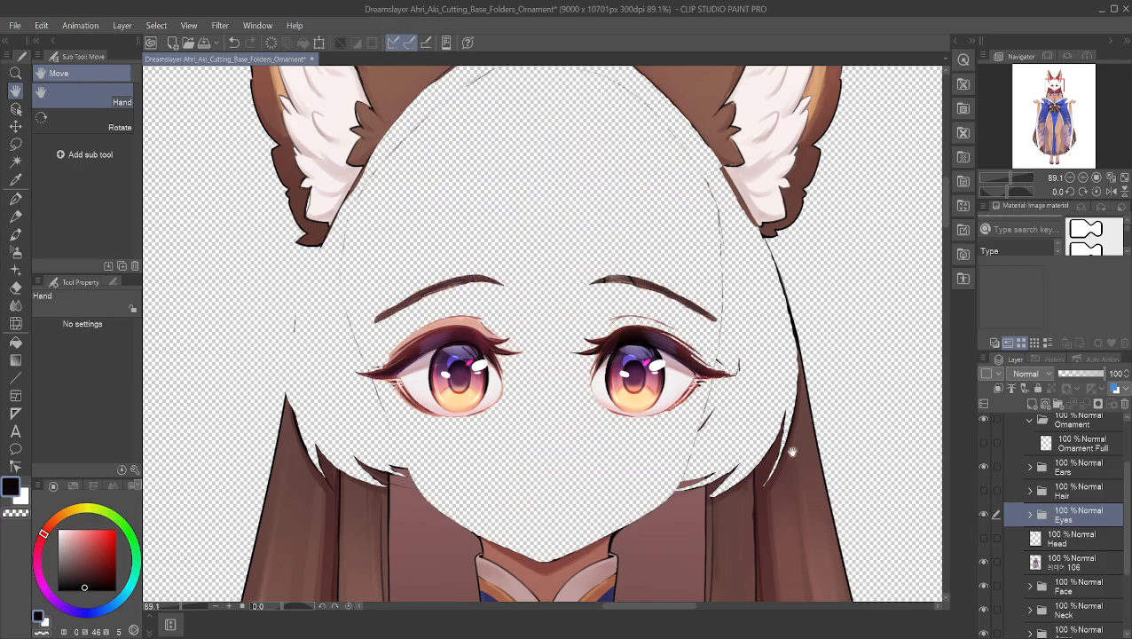
{"action": "scroll", "coordinate": [798, 454], "scroll_direction": "down", "scroll_amount": 3}
{"action": "scroll", "coordinate": [798, 453], "scroll_direction": "up", "scroll_amount": 5}
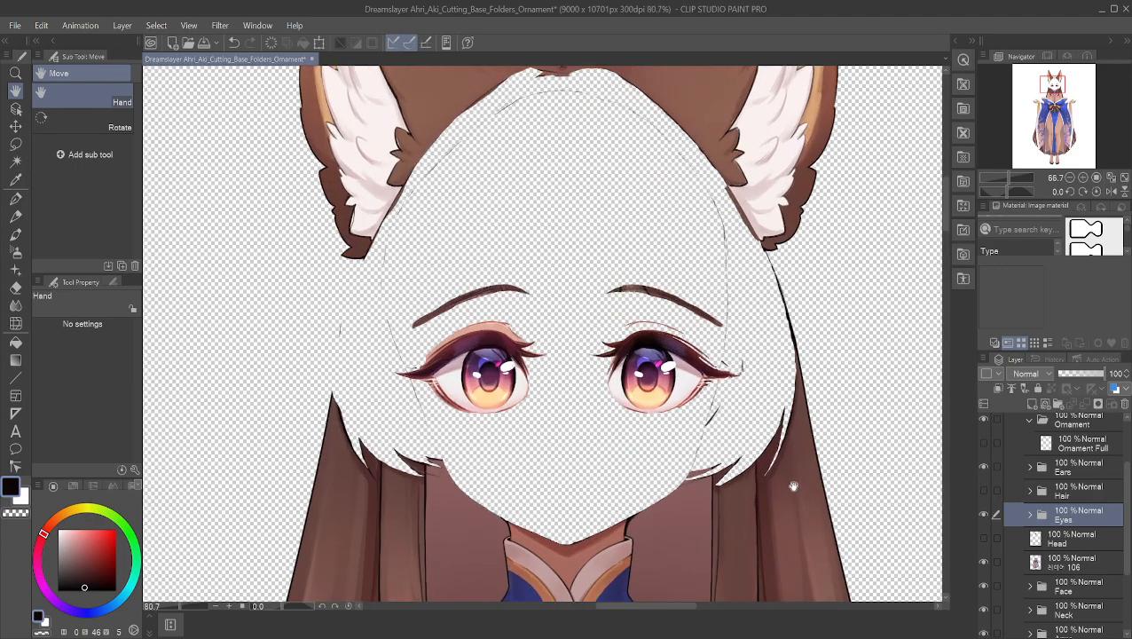
{"action": "scroll", "coordinate": [688, 448], "scroll_direction": "down", "scroll_amount": 1}
{"action": "scroll", "coordinate": [644, 408], "scroll_direction": "up", "scroll_amount": 1}
{"action": "scroll", "coordinate": [672, 425], "scroll_direction": "down", "scroll_amount": 2}
{"action": "scroll", "coordinate": [687, 417], "scroll_direction": "down", "scroll_amount": 2}
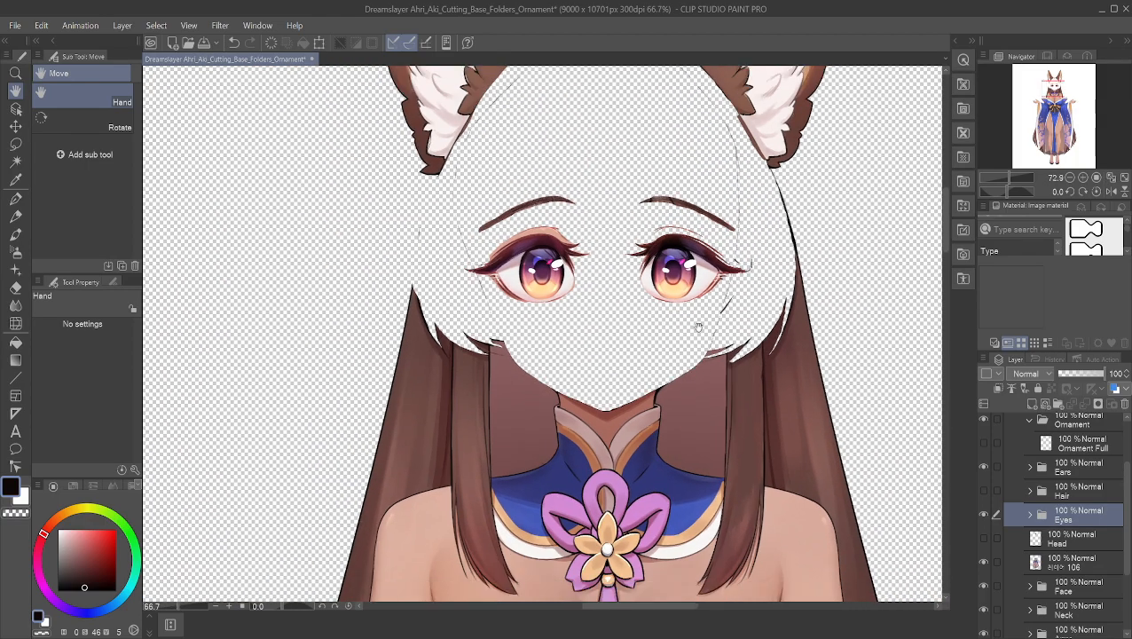
{"action": "scroll", "coordinate": [632, 331], "scroll_direction": "down", "scroll_amount": 3}
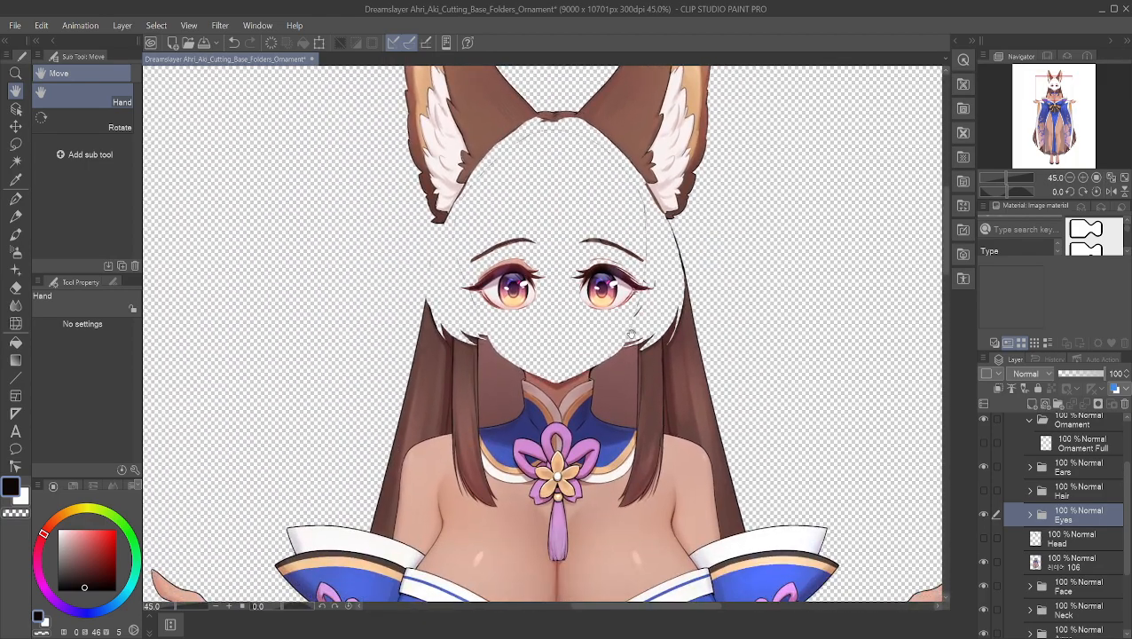
- Show and expand the Hair folder, and check its layers from Right Frontal Hairpiece to Left Hairpiece Main by hiding and showing each
{"action": "left_click", "coordinate": [982, 490]}
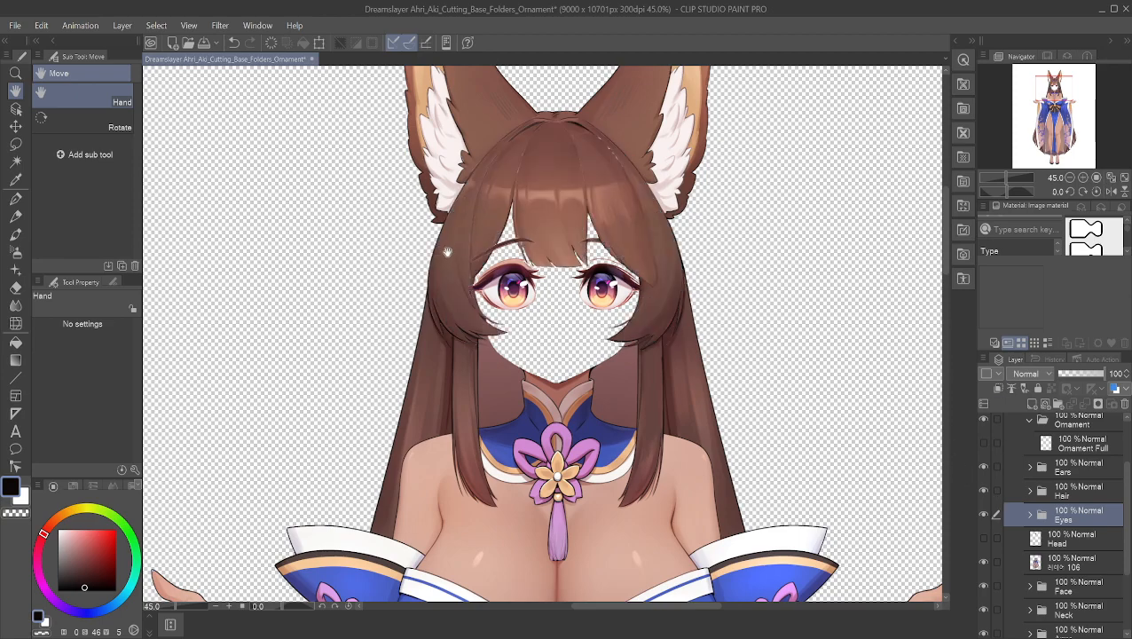
{"action": "left_click", "coordinate": [1031, 491]}
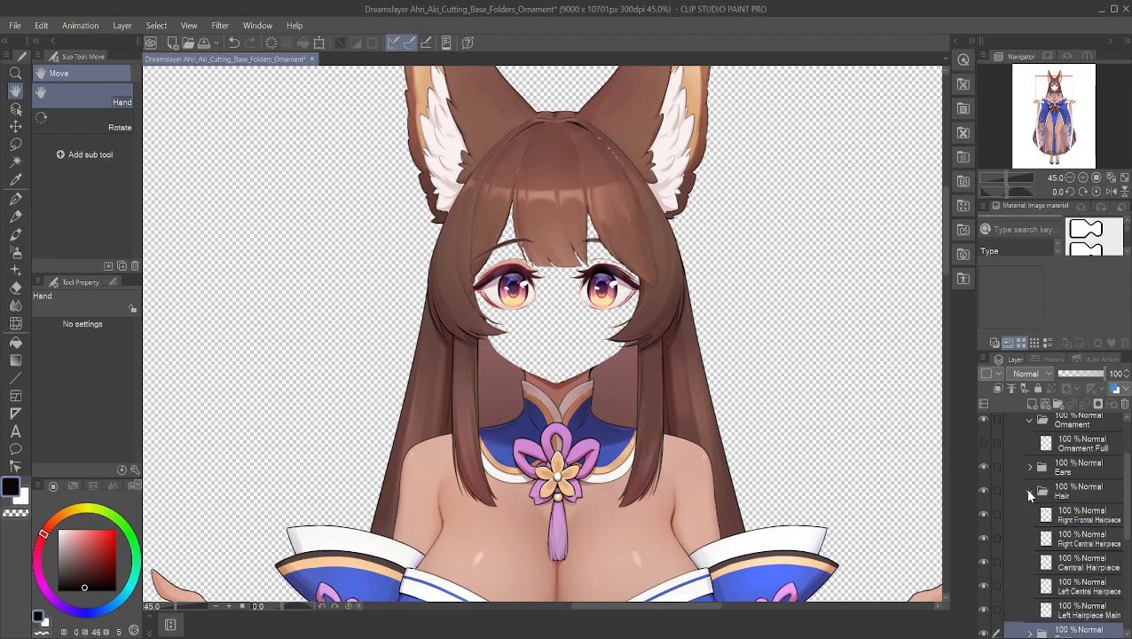
{"action": "left_click", "coordinate": [984, 515]}
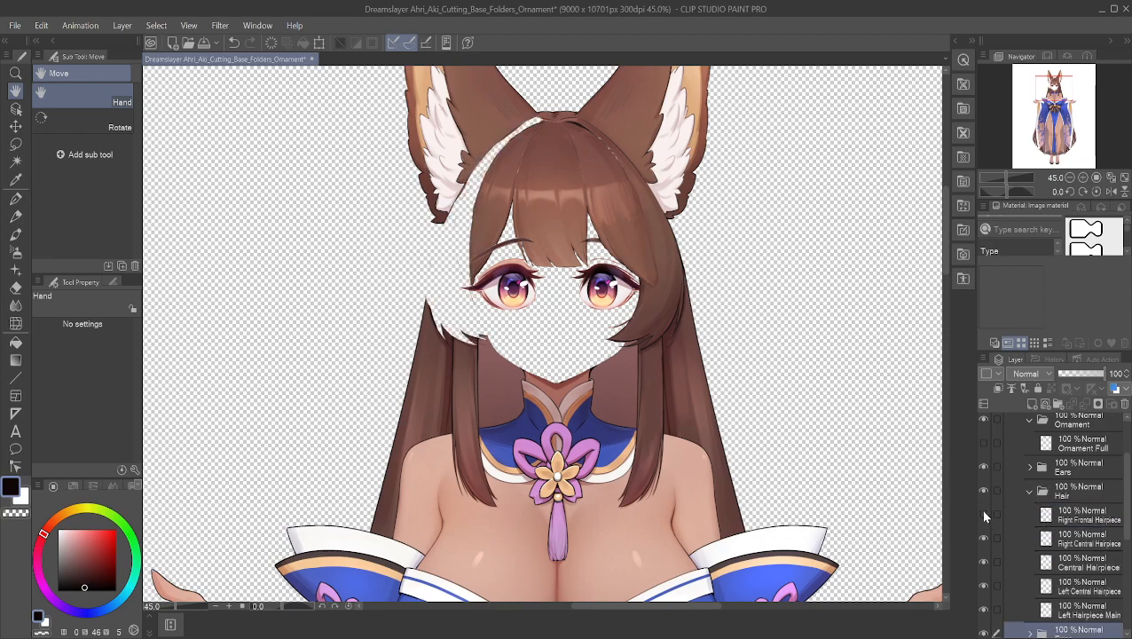
{"action": "left_click", "coordinate": [984, 515]}
{"action": "left_click", "coordinate": [983, 539]}
{"action": "left_click", "coordinate": [983, 539]}
{"action": "left_click", "coordinate": [984, 562]}
{"action": "left_click", "coordinate": [983, 563]}
{"action": "left_click", "coordinate": [984, 587]}
{"action": "left_click", "coordinate": [983, 587]}
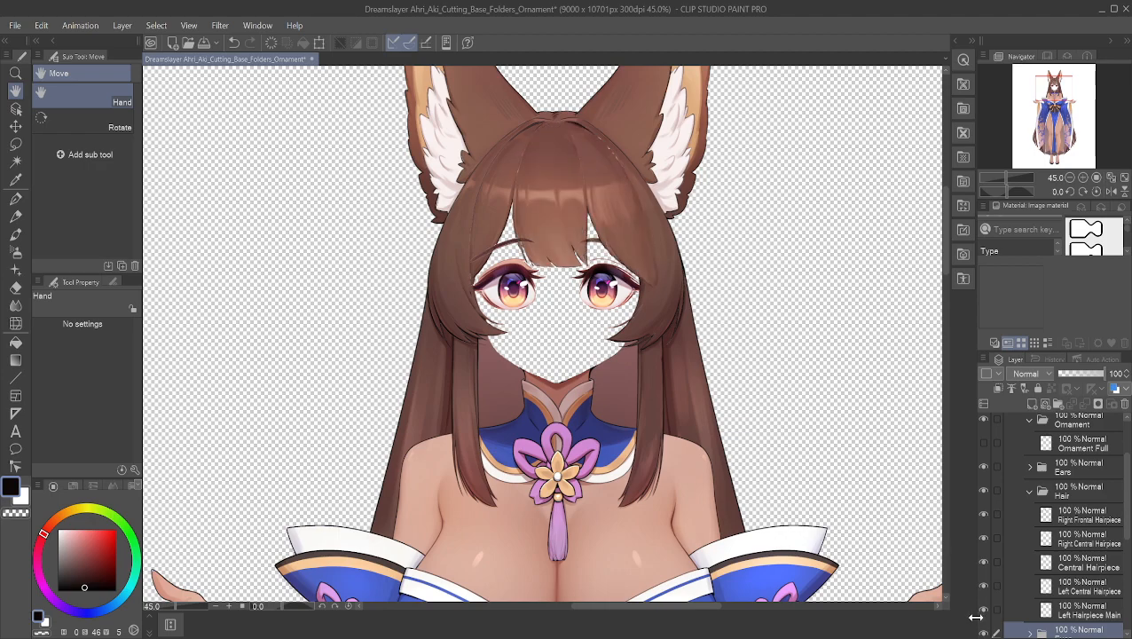
{"action": "left_click", "coordinate": [983, 611]}
{"action": "left_click", "coordinate": [983, 611]}
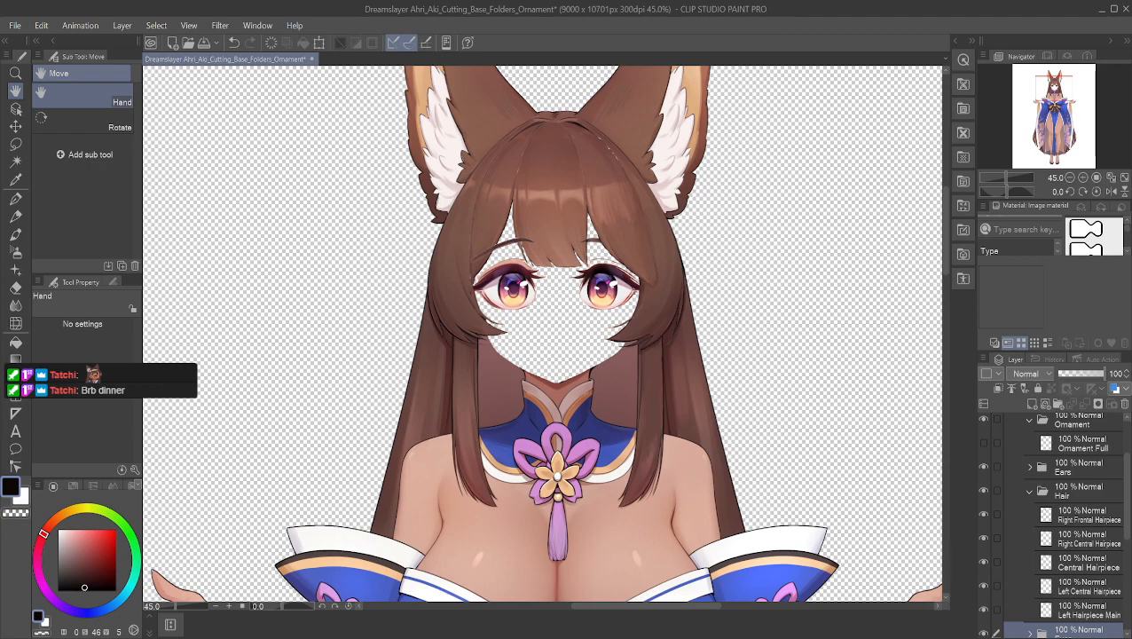
- Examine the long hair strands over the shoulder and the area around the collar up close
{"action": "scroll", "coordinate": [609, 199], "scroll_direction": "up", "scroll_amount": 1}
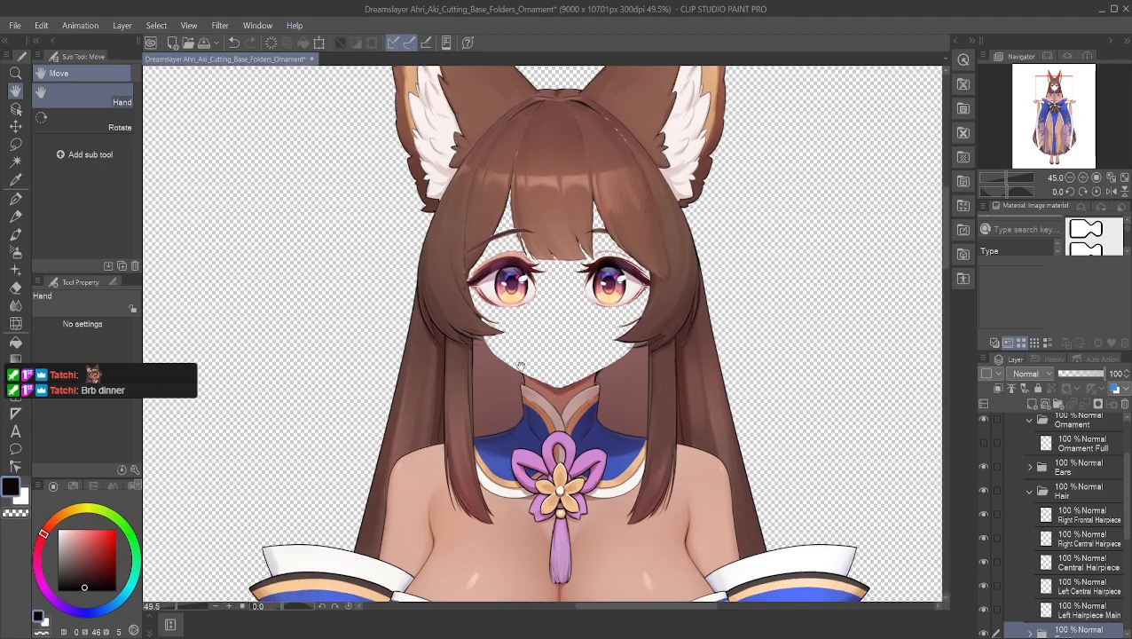
{"action": "scroll", "coordinate": [506, 328], "scroll_direction": "up", "scroll_amount": 1}
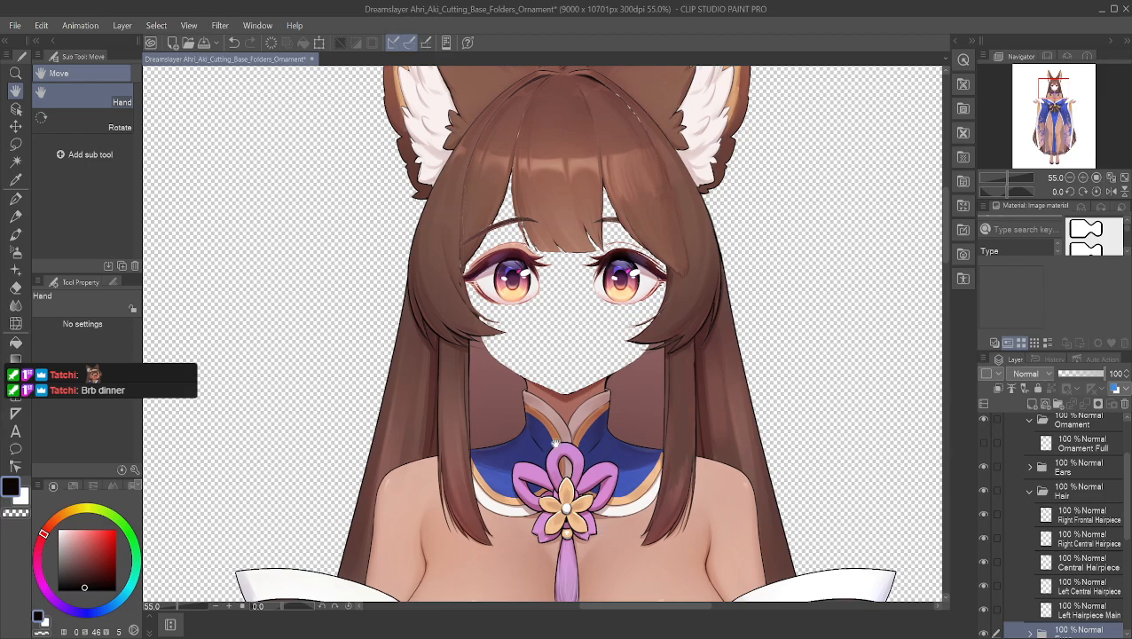
{"action": "scroll", "coordinate": [507, 455], "scroll_direction": "up", "scroll_amount": 2}
{"action": "scroll", "coordinate": [500, 468], "scroll_direction": "up", "scroll_amount": 10}
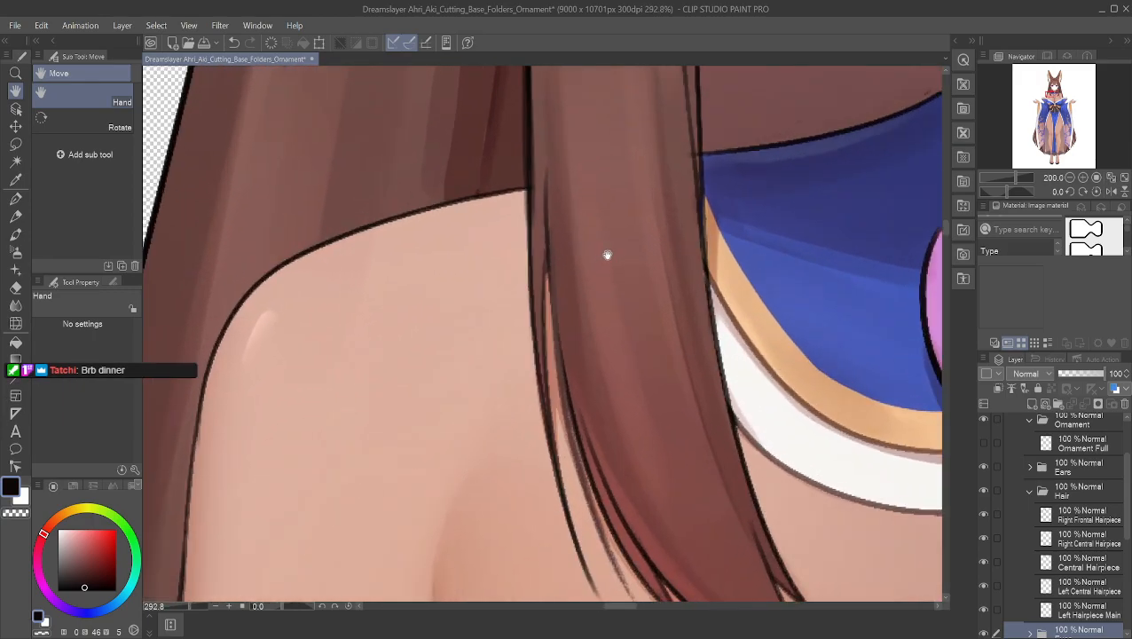
{"action": "scroll", "coordinate": [607, 254], "scroll_direction": "up", "scroll_amount": 3}
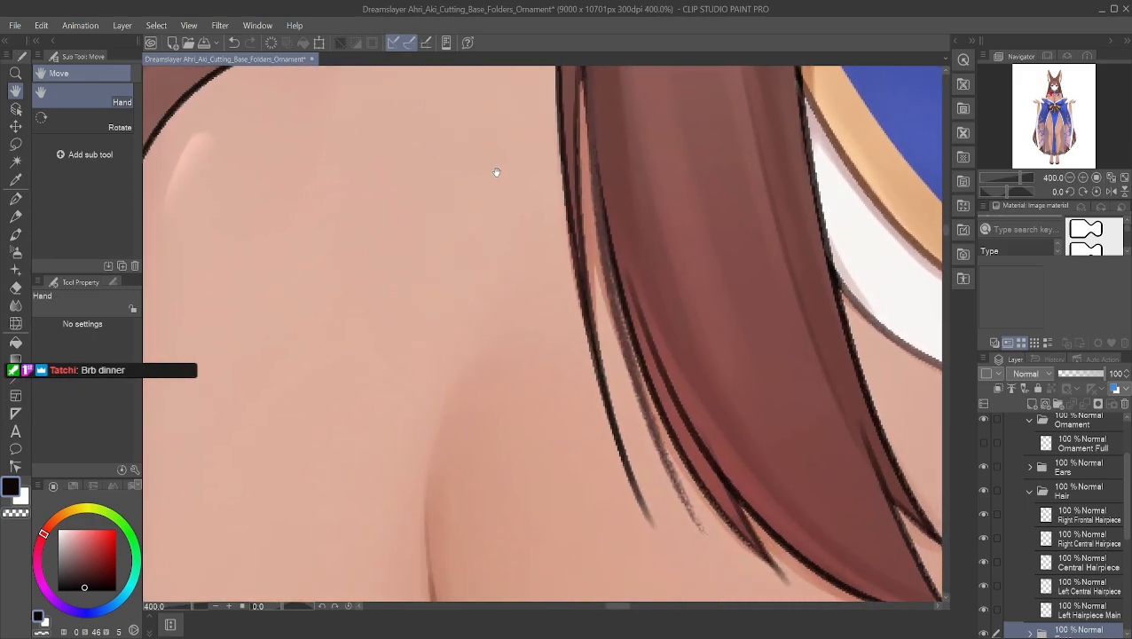
{"action": "scroll", "coordinate": [496, 172], "scroll_direction": "down", "scroll_amount": 3}
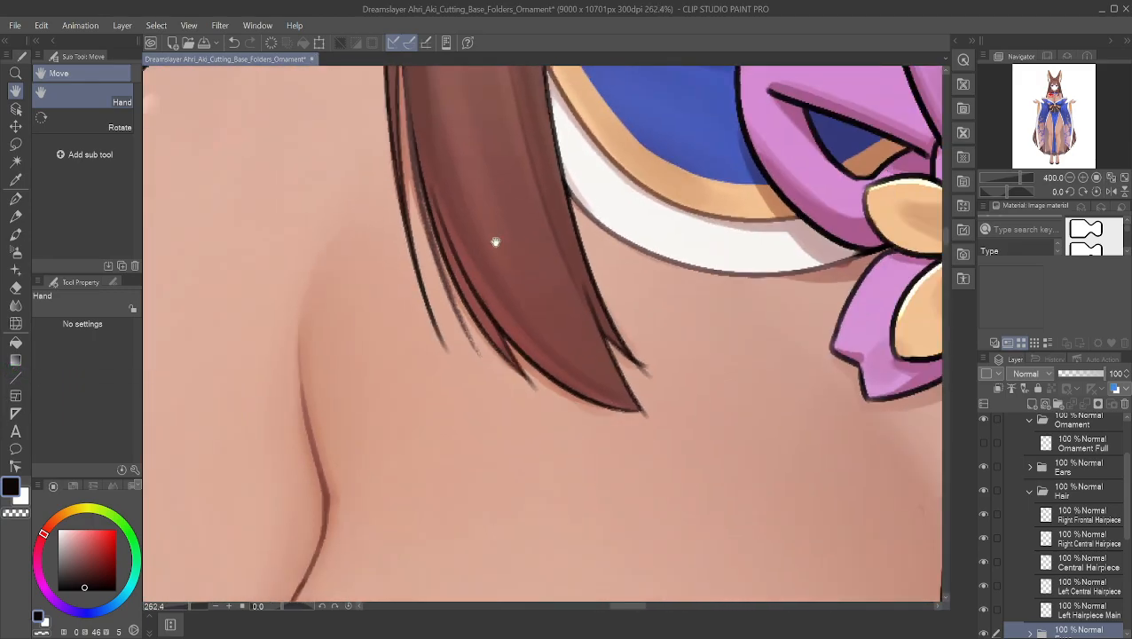
{"action": "scroll", "coordinate": [495, 261], "scroll_direction": "down", "scroll_amount": 2}
{"action": "left_click_drag", "start_coordinate": [537, 219], "coordinate": [489, 382]}
{"action": "scroll", "coordinate": [493, 385], "scroll_direction": "down", "scroll_amount": 2}
{"action": "left_click_drag", "start_coordinate": [663, 155], "coordinate": [594, 385]}
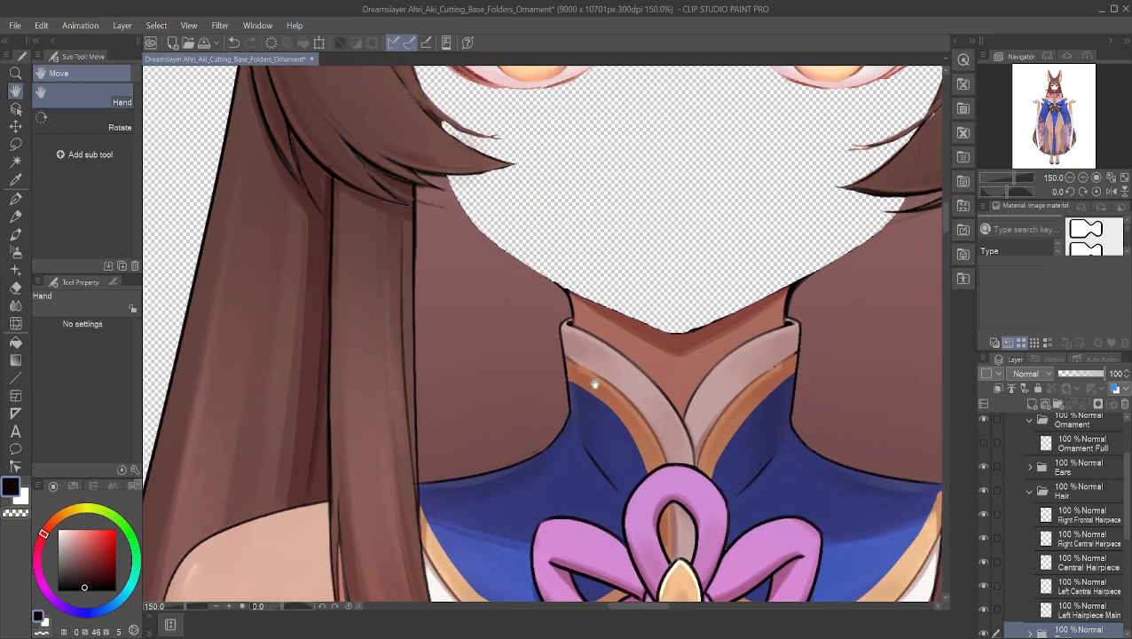
{"action": "scroll", "coordinate": [594, 385], "scroll_direction": "down", "scroll_amount": 4}
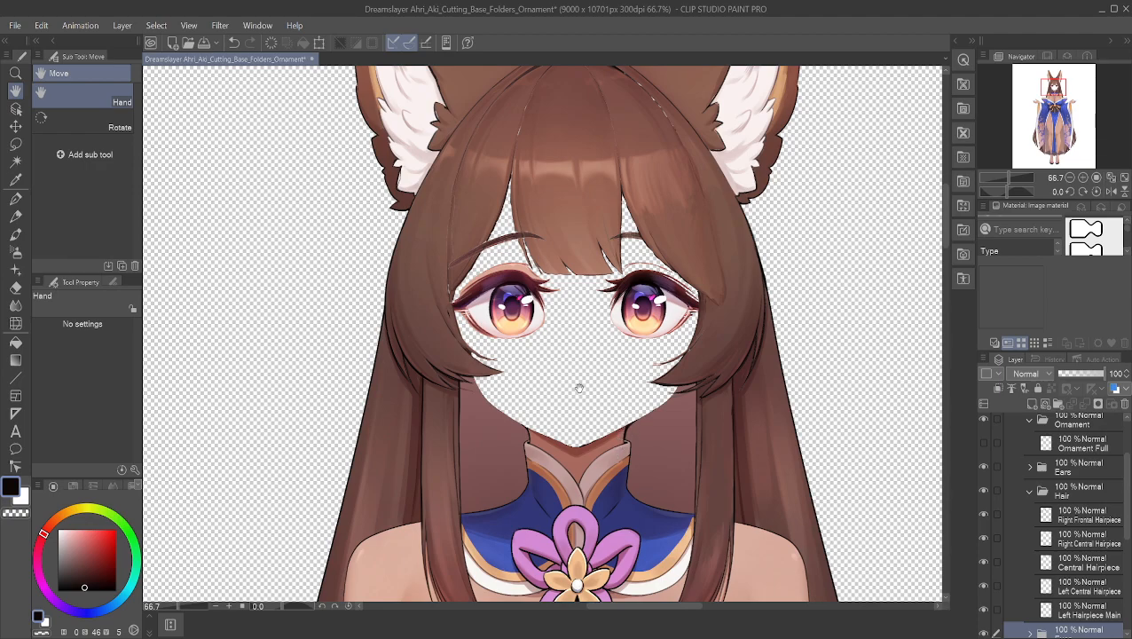
{"action": "scroll", "coordinate": [551, 471], "scroll_direction": "down", "scroll_amount": 1}
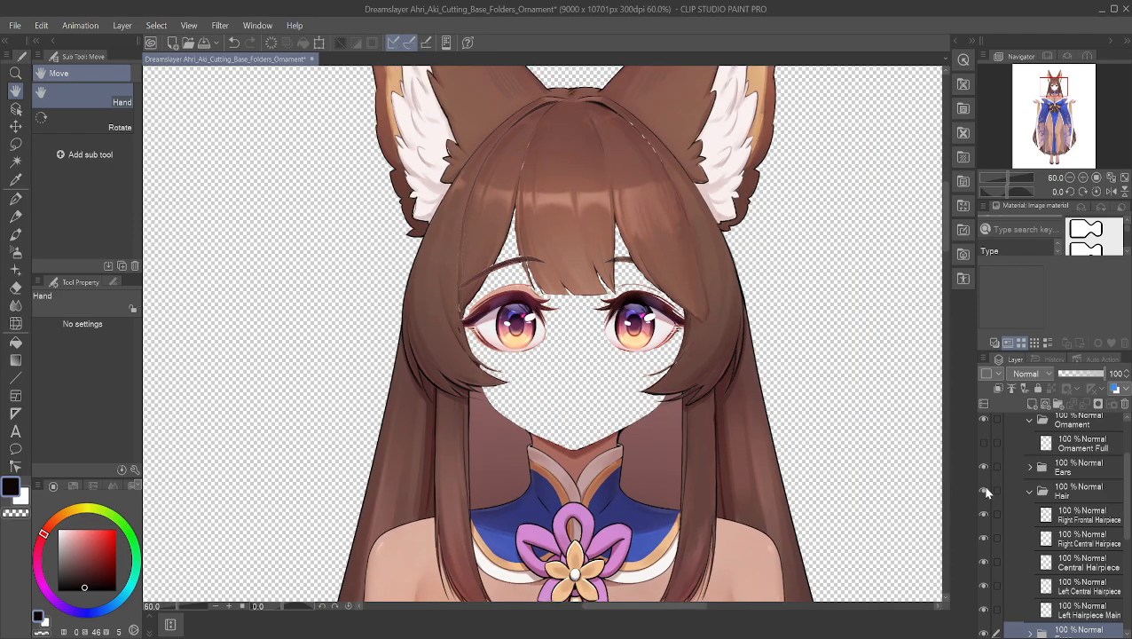
- Hide the Eyes folder below the Hair folder
{"action": "scroll", "coordinate": [981, 506], "scroll_direction": "down", "scroll_amount": 1}
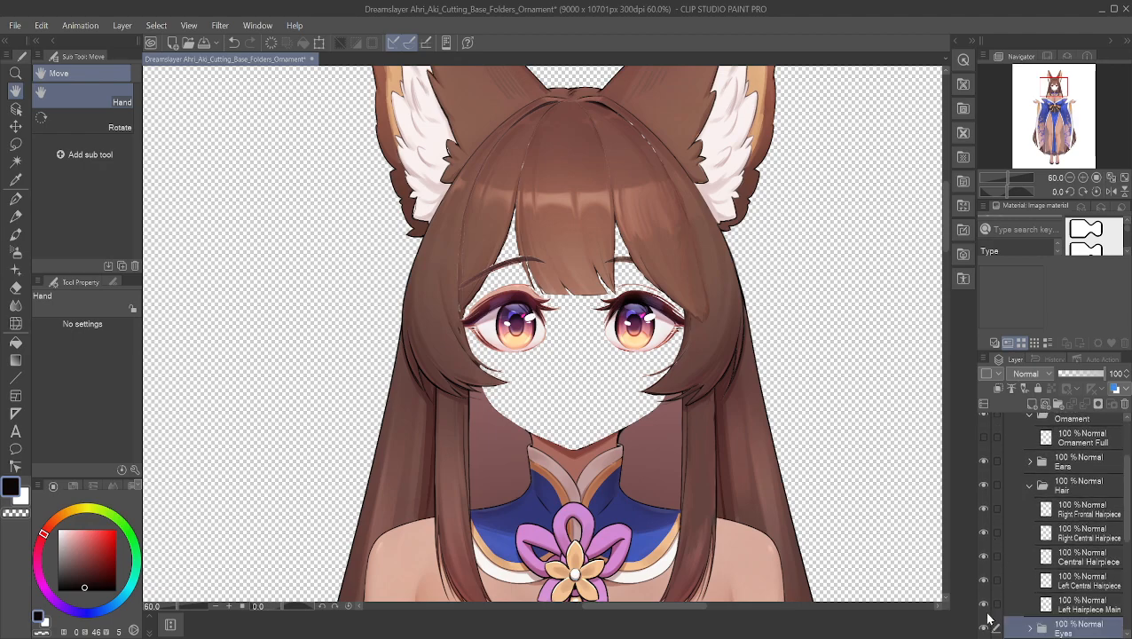
{"action": "scroll", "coordinate": [989, 619], "scroll_direction": "down", "scroll_amount": 1}
{"action": "left_click", "coordinate": [984, 589]}
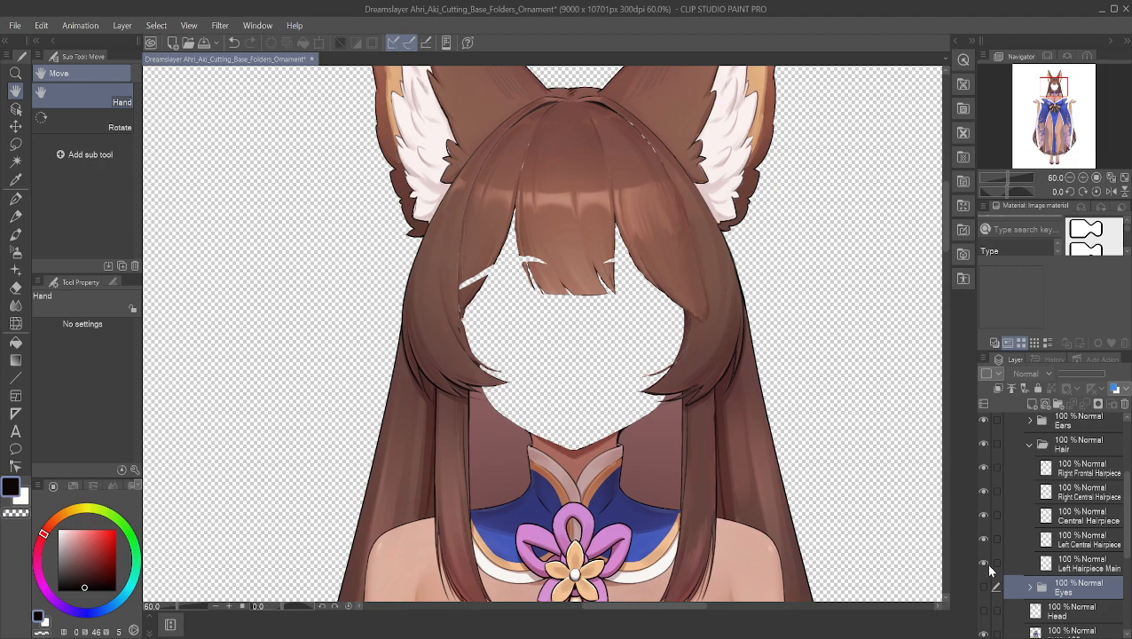
- Check the Right Frontal Hairpiece and Right Central Hairpiece layers by hiding and showing each one
{"action": "scroll", "coordinate": [987, 555], "scroll_direction": "up", "scroll_amount": 1}
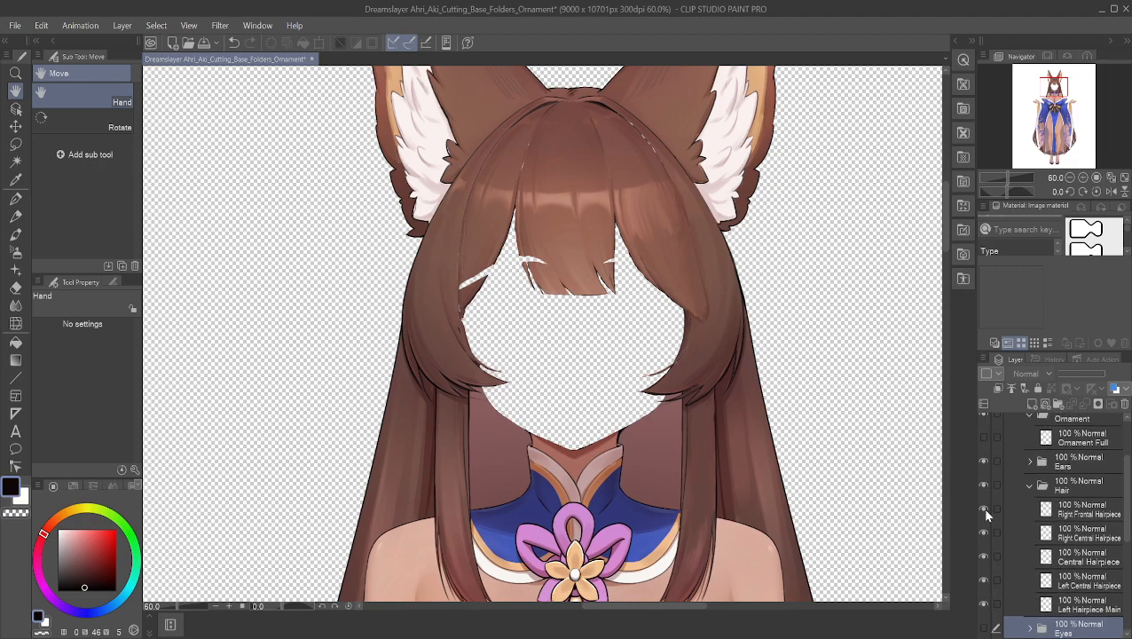
{"action": "left_click", "coordinate": [984, 510]}
{"action": "left_click", "coordinate": [984, 510]}
{"action": "left_click", "coordinate": [984, 532]}
{"action": "left_click", "coordinate": [984, 533]}
- Examine the cut edges of the bangs and side hair around the eyebrow area up close
{"action": "scroll", "coordinate": [455, 244], "scroll_direction": "up", "scroll_amount": 2}
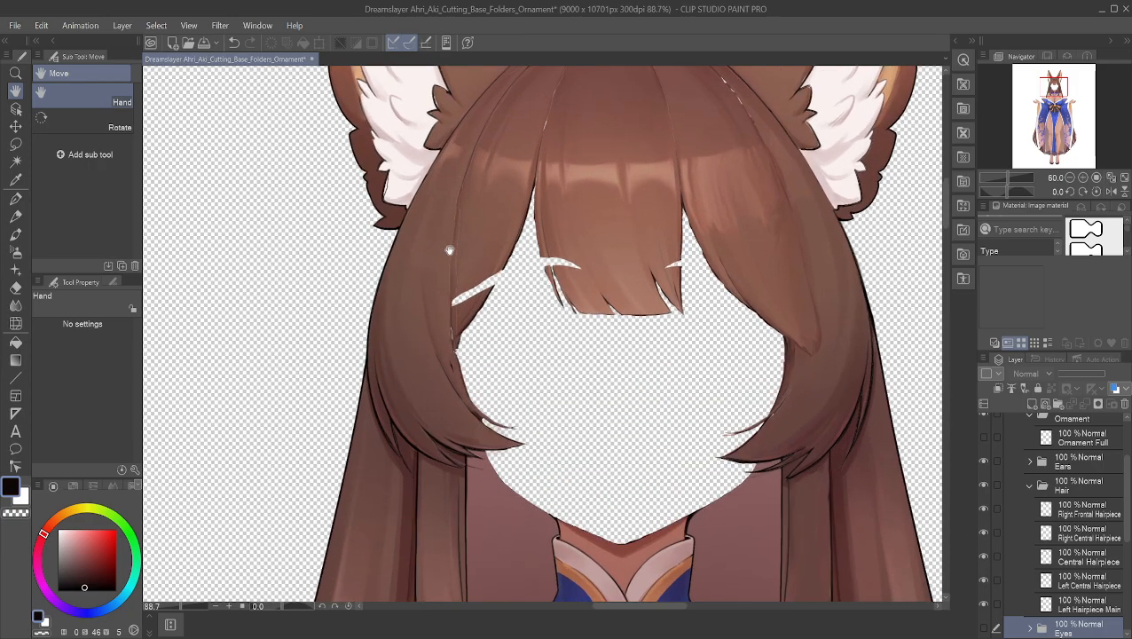
{"action": "scroll", "coordinate": [531, 296], "scroll_direction": "up", "scroll_amount": 6}
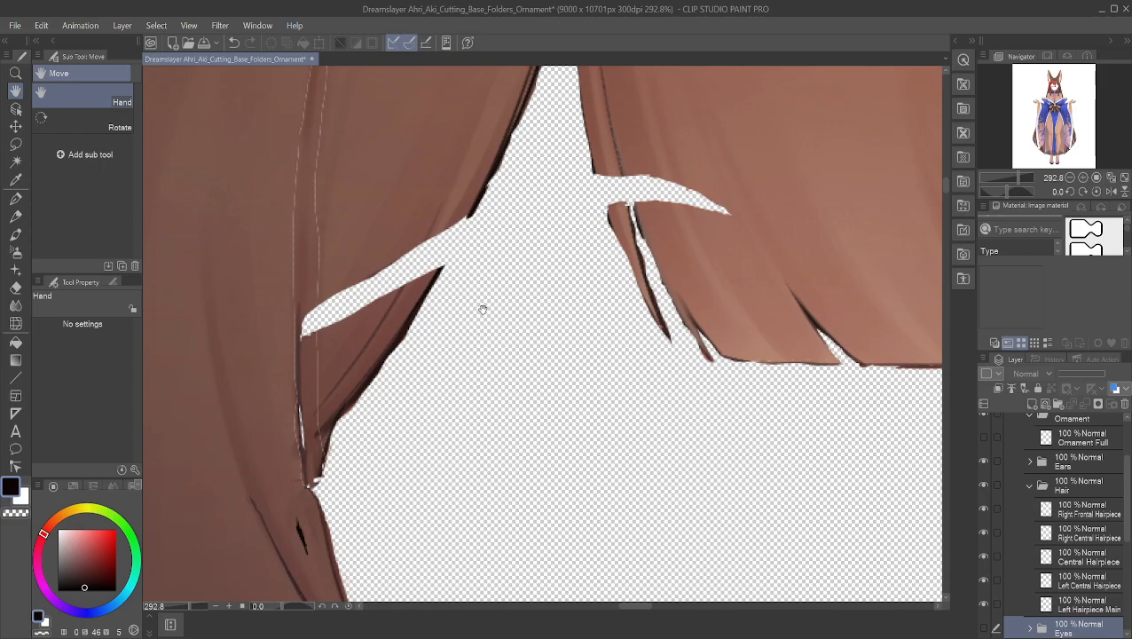
{"action": "scroll", "coordinate": [468, 314], "scroll_direction": "down", "scroll_amount": 6}
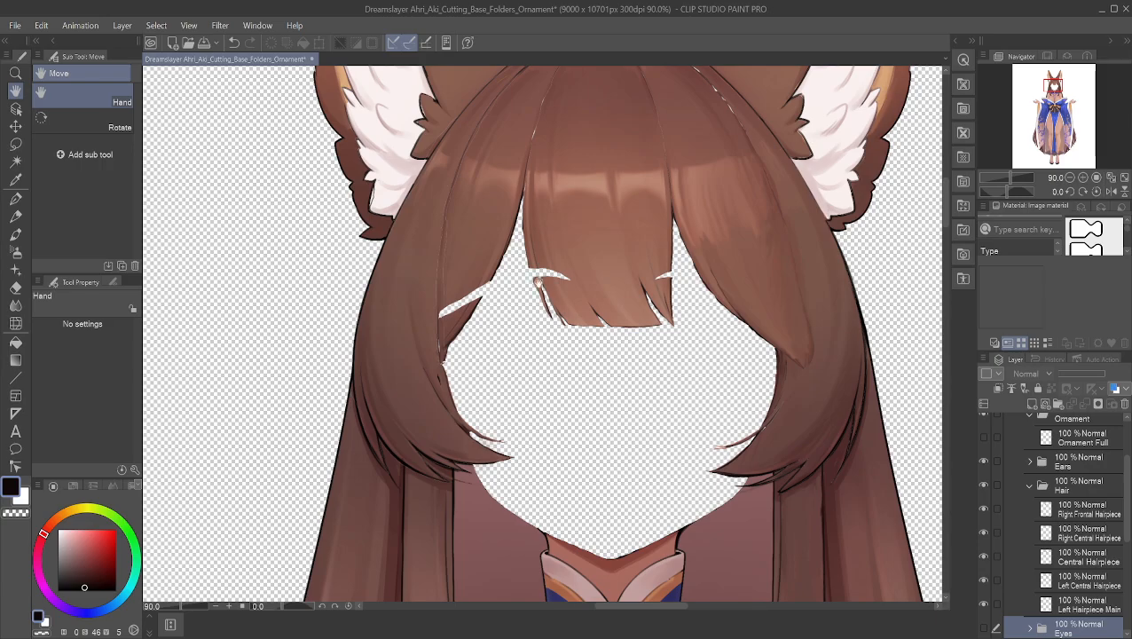
{"action": "scroll", "coordinate": [545, 286], "scroll_direction": "up", "scroll_amount": 4}
{"action": "scroll", "coordinate": [550, 290], "scroll_direction": "up", "scroll_amount": 10}
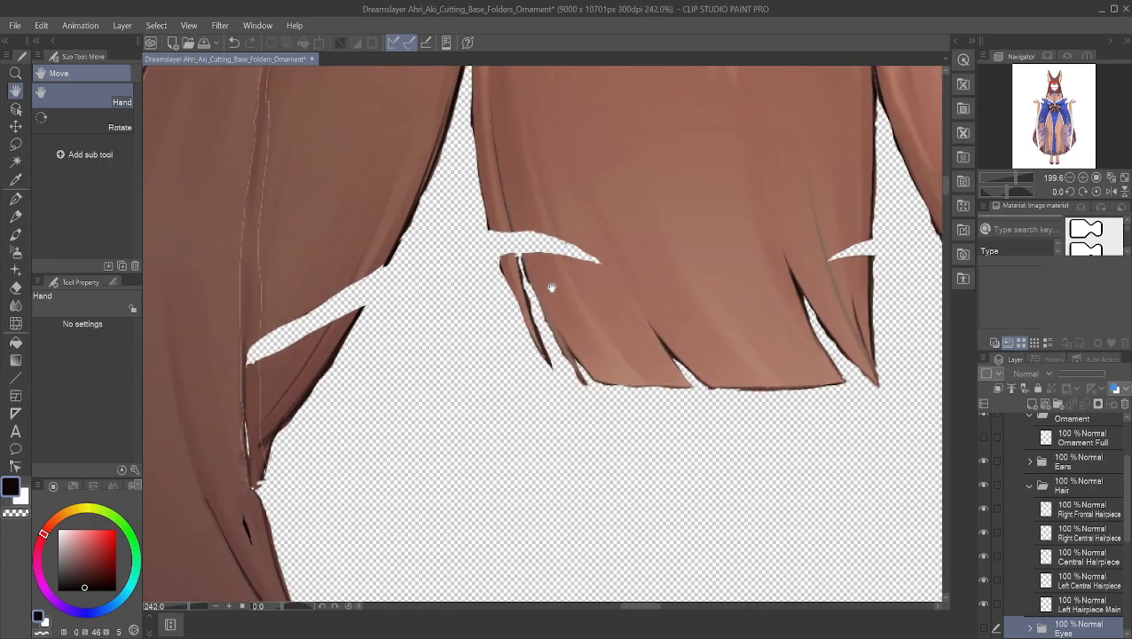
{"action": "scroll", "coordinate": [508, 236], "scroll_direction": "down", "scroll_amount": 6}
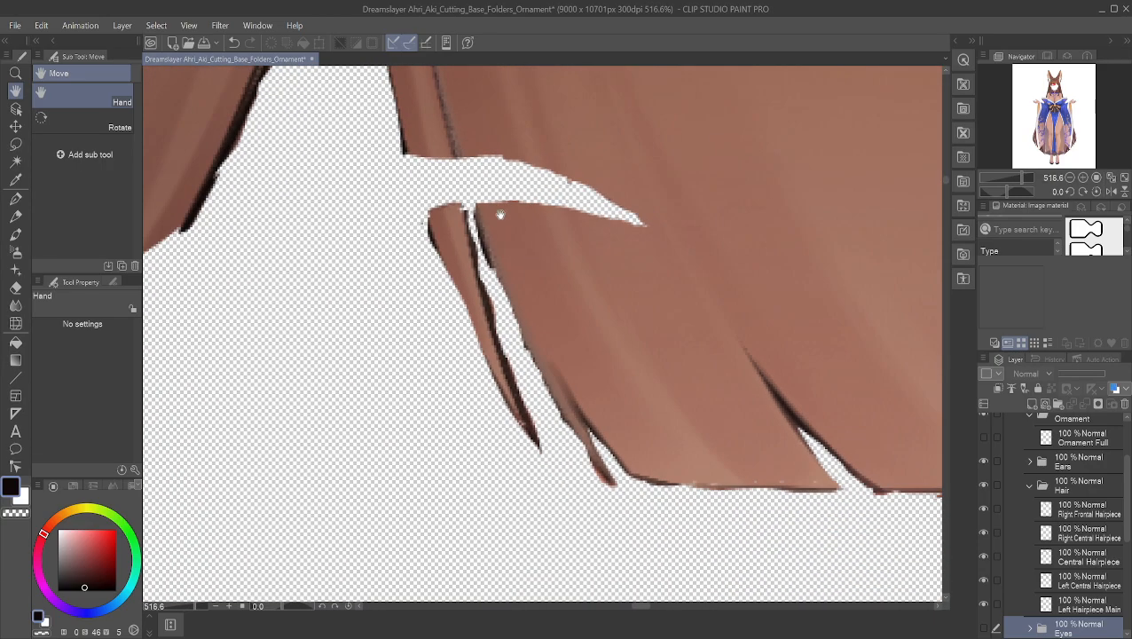
{"action": "scroll", "coordinate": [557, 285], "scroll_direction": "down", "scroll_amount": 6}
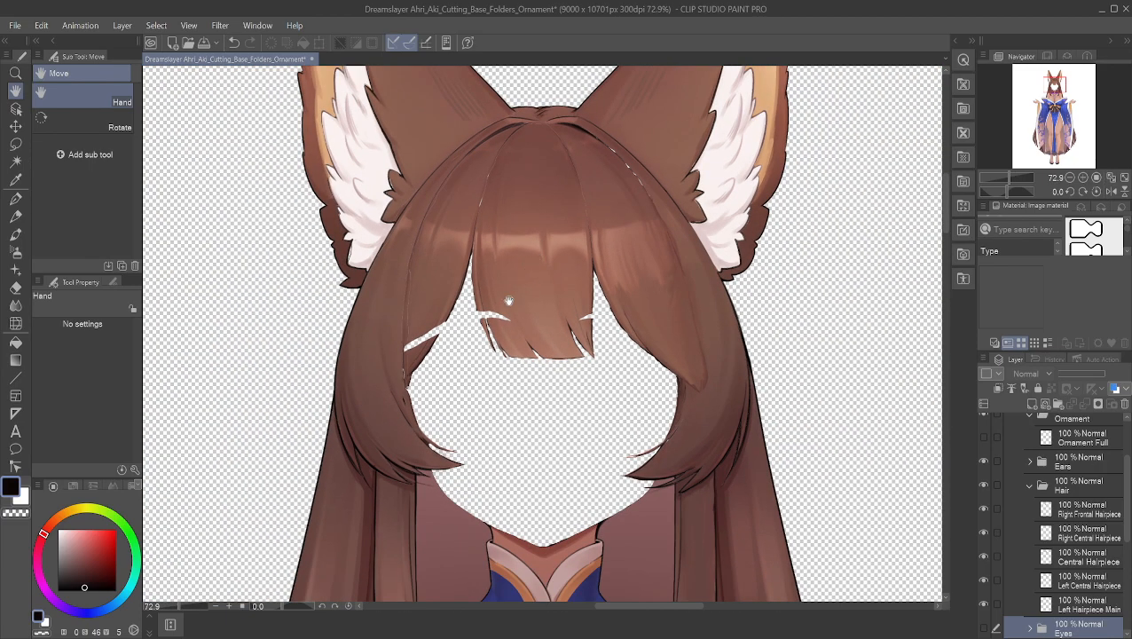
{"action": "scroll", "coordinate": [499, 291], "scroll_direction": "up", "scroll_amount": 2}
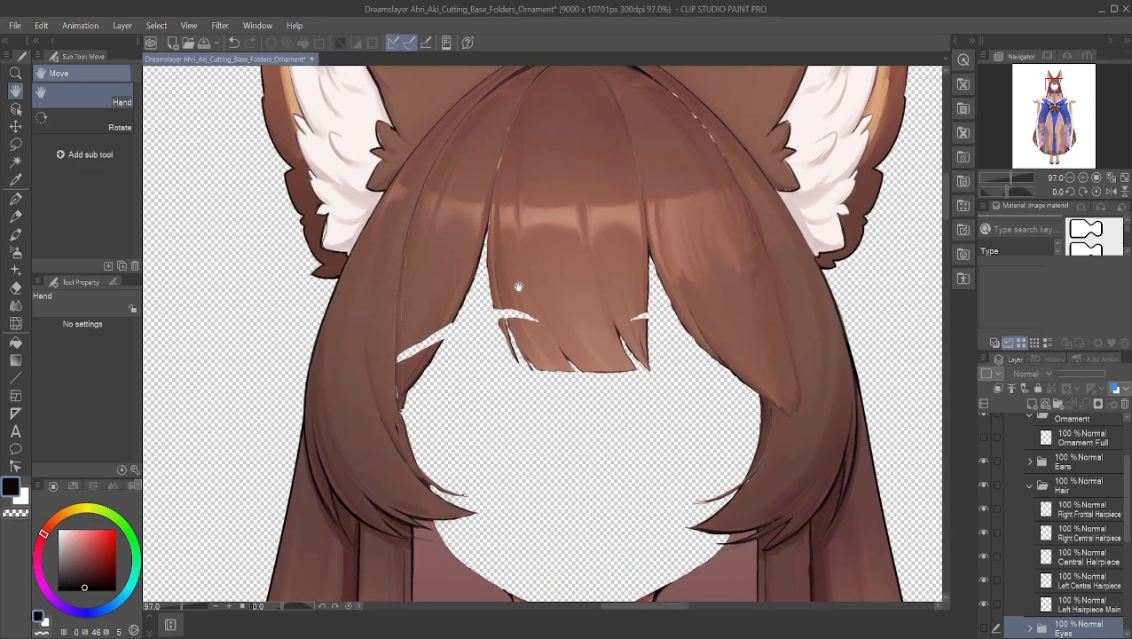
{"action": "scroll", "coordinate": [543, 304], "scroll_direction": "down", "scroll_amount": 2}
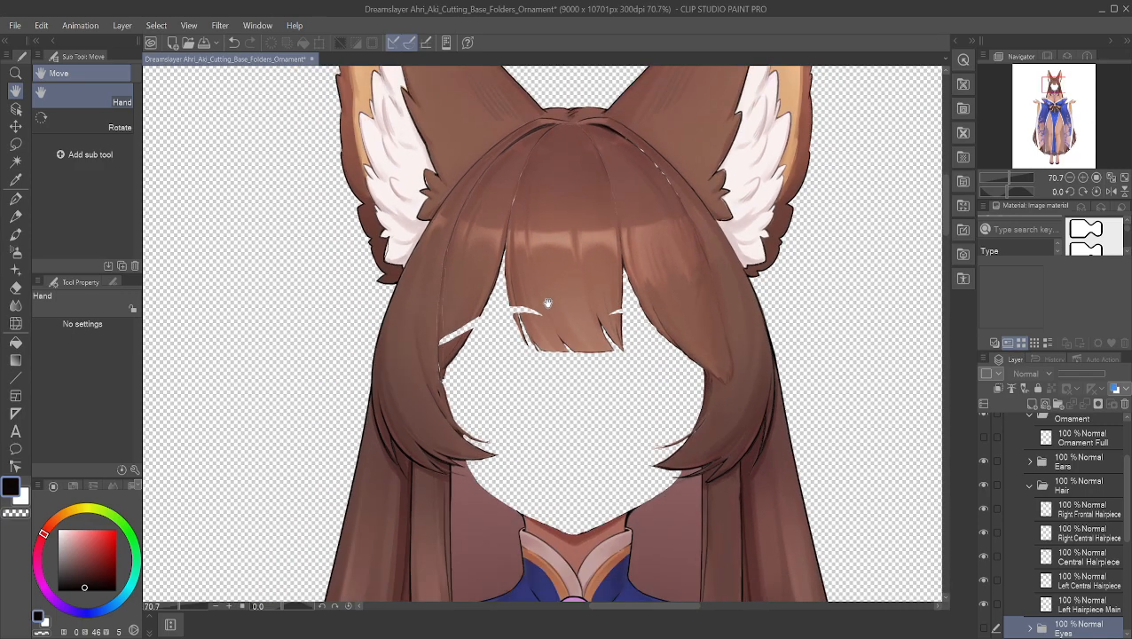
{"action": "scroll", "coordinate": [585, 448], "scroll_direction": "up", "scroll_amount": 2}
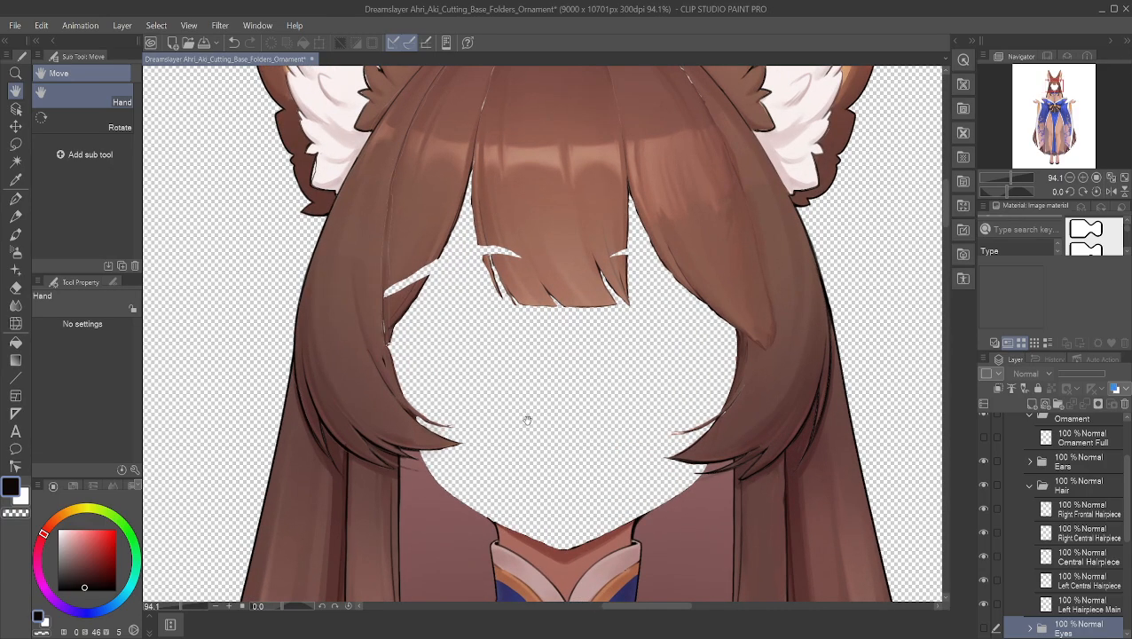
- Examine the back hair, neck and collar edges below the face opening
{"action": "scroll", "coordinate": [433, 460], "scroll_direction": "down", "scroll_amount": 2}
{"action": "scroll", "coordinate": [457, 382], "scroll_direction": "down", "scroll_amount": 1}
{"action": "left_click_drag", "start_coordinate": [429, 444], "coordinate": [467, 249]}
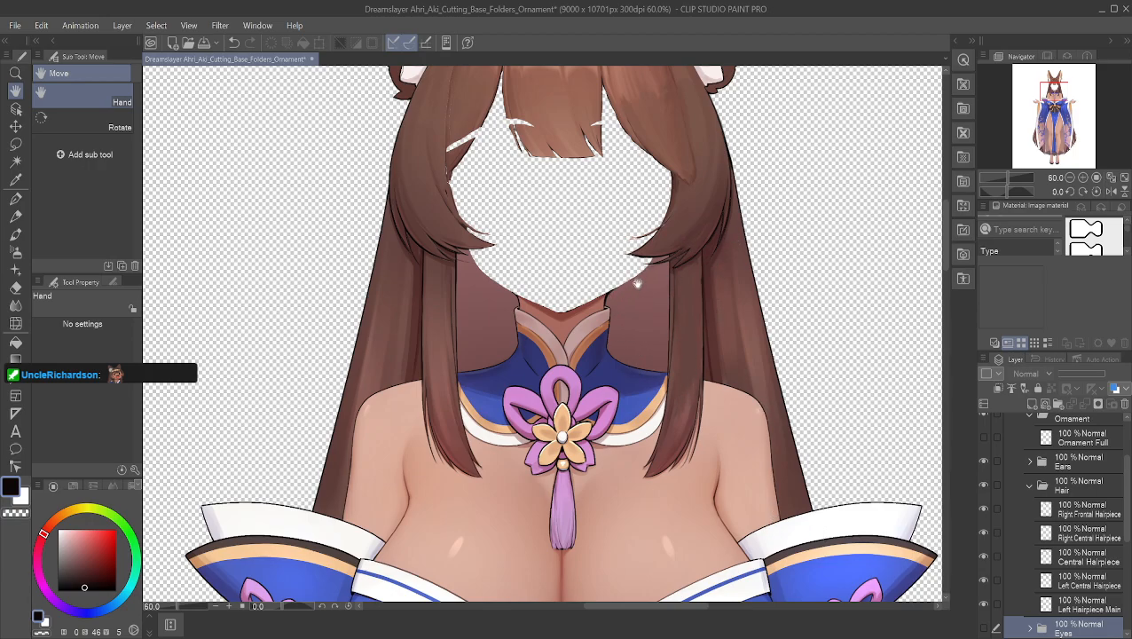
{"action": "scroll", "coordinate": [632, 309], "scroll_direction": "up", "scroll_amount": 6}
{"action": "scroll", "coordinate": [671, 333], "scroll_direction": "up", "scroll_amount": 5}
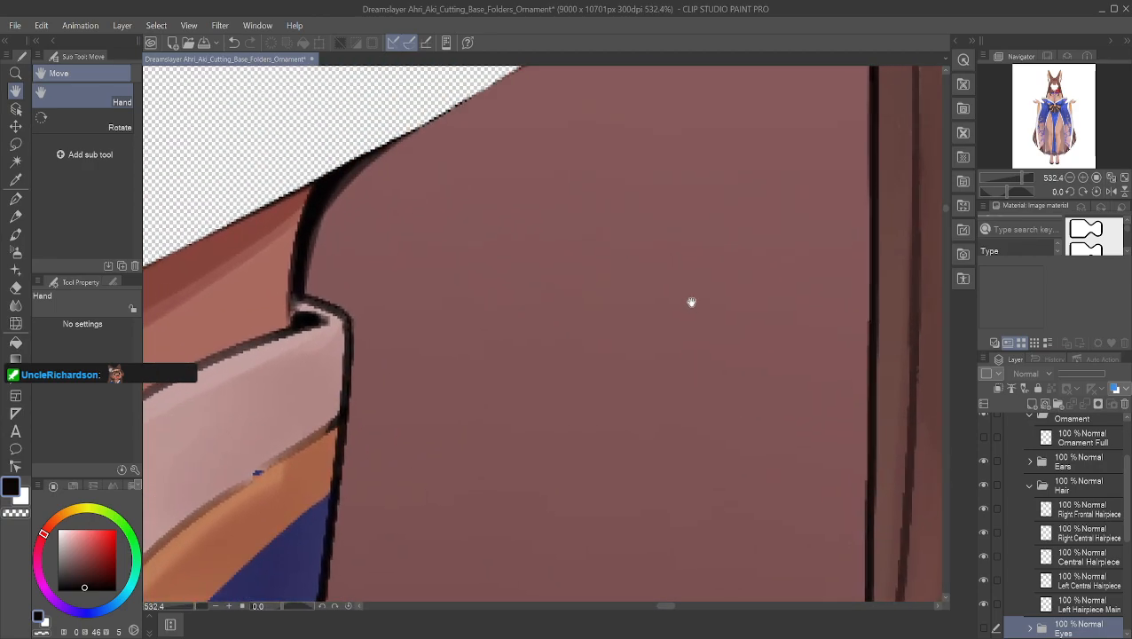
{"action": "scroll", "coordinate": [688, 319], "scroll_direction": "down", "scroll_amount": 5}
{"action": "scroll", "coordinate": [597, 268], "scroll_direction": "down", "scroll_amount": 6}
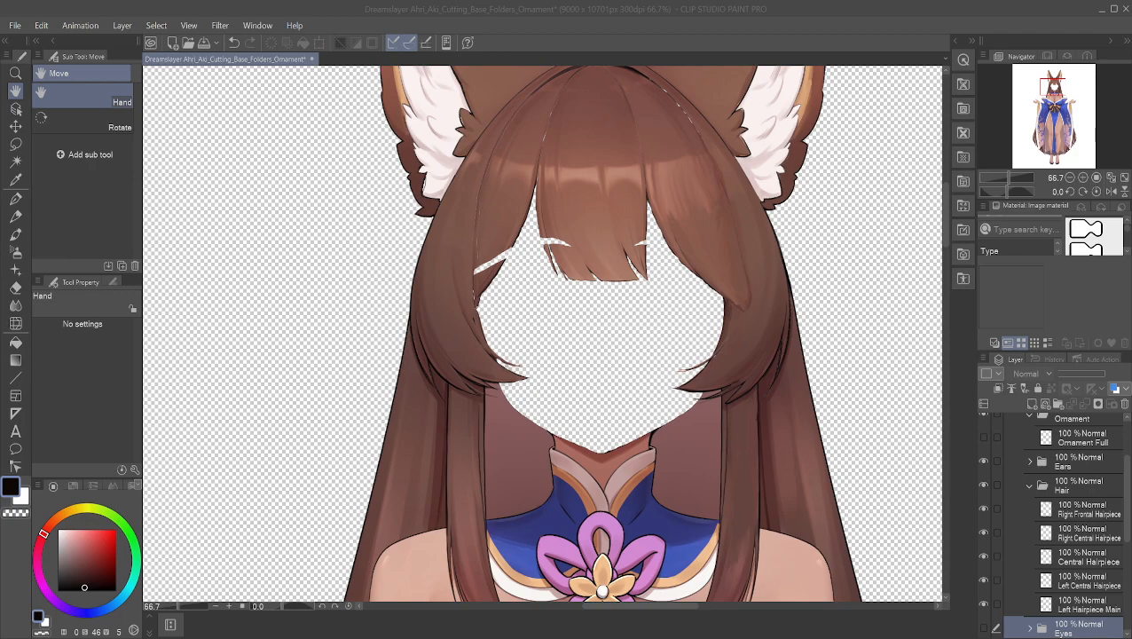
- Recheck the Right Frontal and Right Central Hairpiece layers near the eyebrow gap, and sample the brown hair colour beside it
{"action": "scroll", "coordinate": [620, 225], "scroll_direction": "up", "scroll_amount": 8}
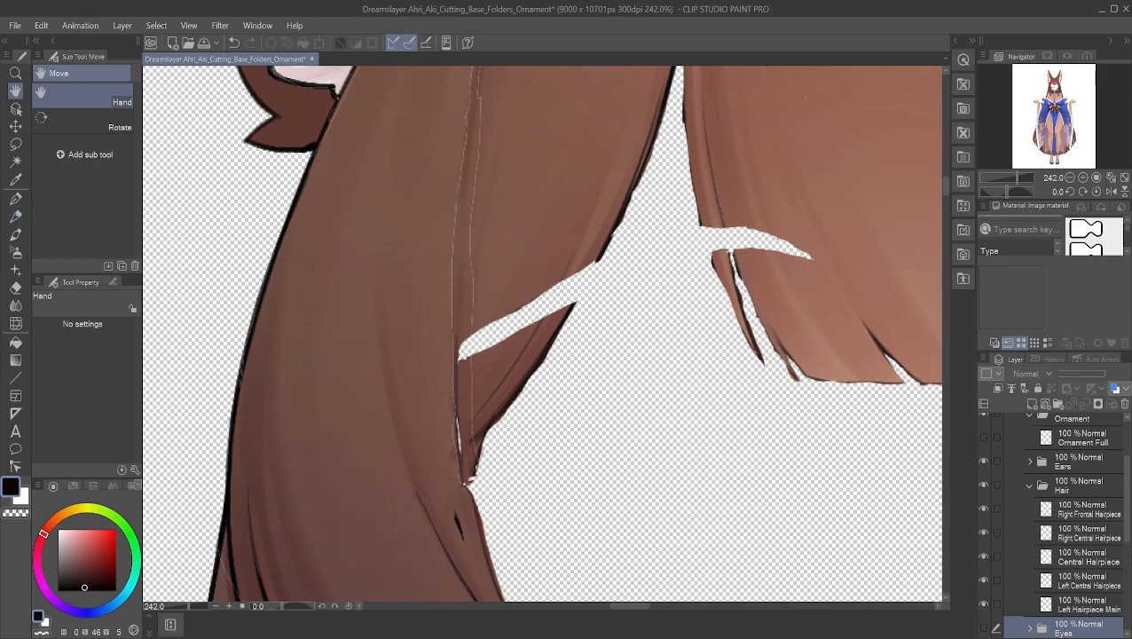
{"action": "left_click", "coordinate": [982, 511]}
{"action": "left_click", "coordinate": [983, 510]}
{"action": "left_click", "coordinate": [983, 533]}
{"action": "left_click", "coordinate": [984, 532]}
{"action": "left_click", "coordinate": [522, 273], "text": "alt"}
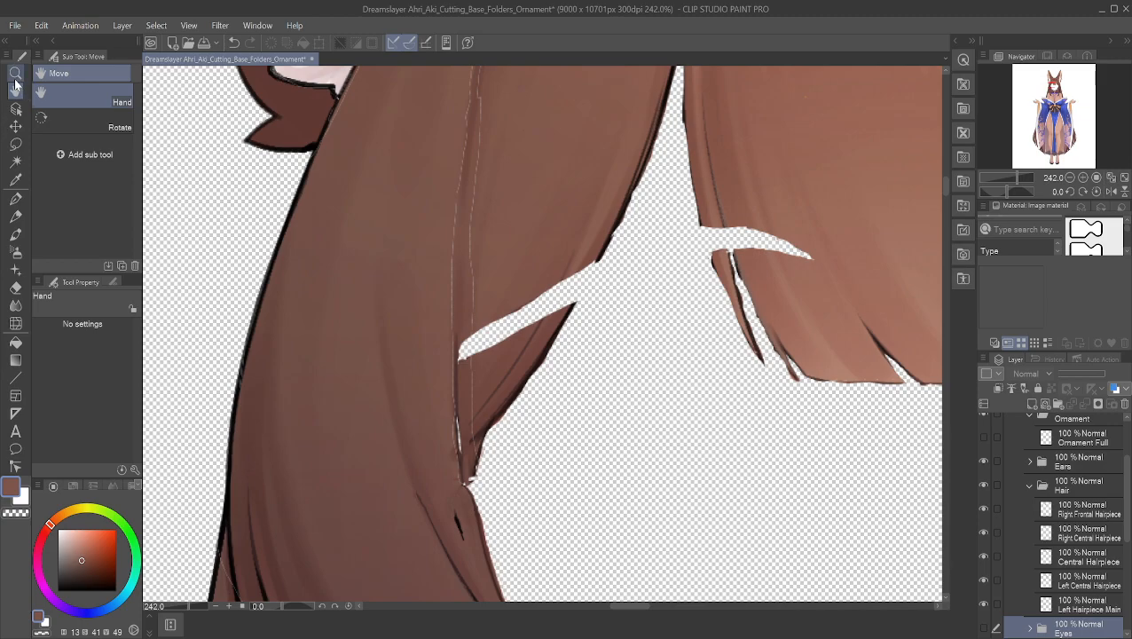
- Compare the cut gaps in the hair with the face beneath by repeatedly showing and hiding the Head layer
{"action": "left_click", "coordinate": [15, 199]}
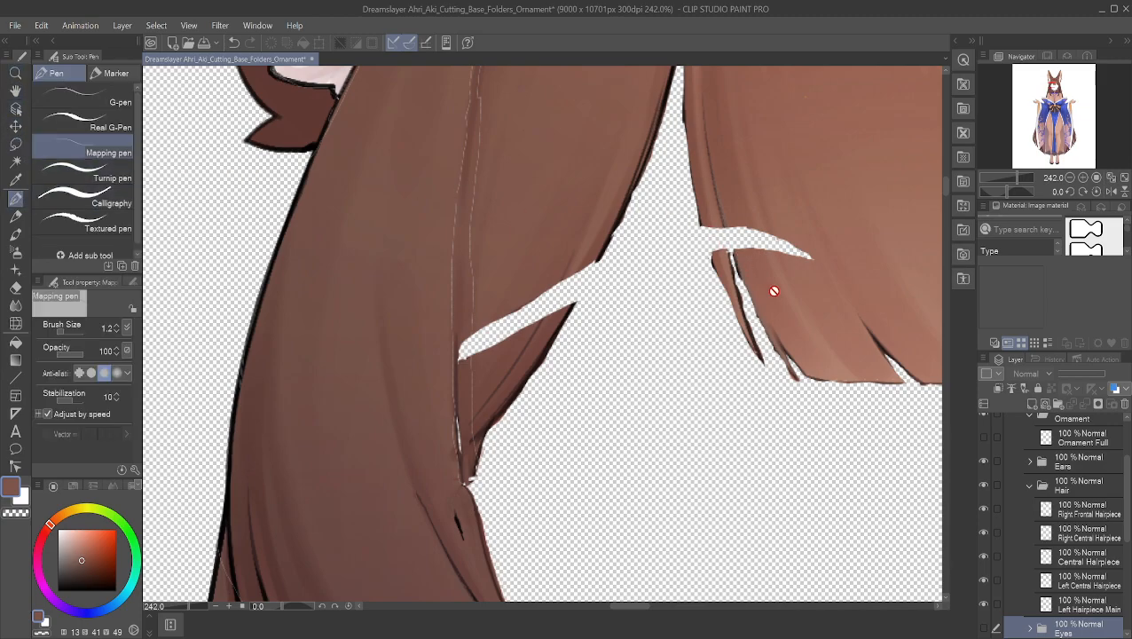
{"action": "scroll", "coordinate": [1043, 463], "scroll_direction": "up", "scroll_amount": 1}
{"action": "scroll", "coordinate": [1044, 463], "scroll_direction": "up", "scroll_amount": 2}
{"action": "scroll", "coordinate": [994, 525], "scroll_direction": "down", "scroll_amount": 8}
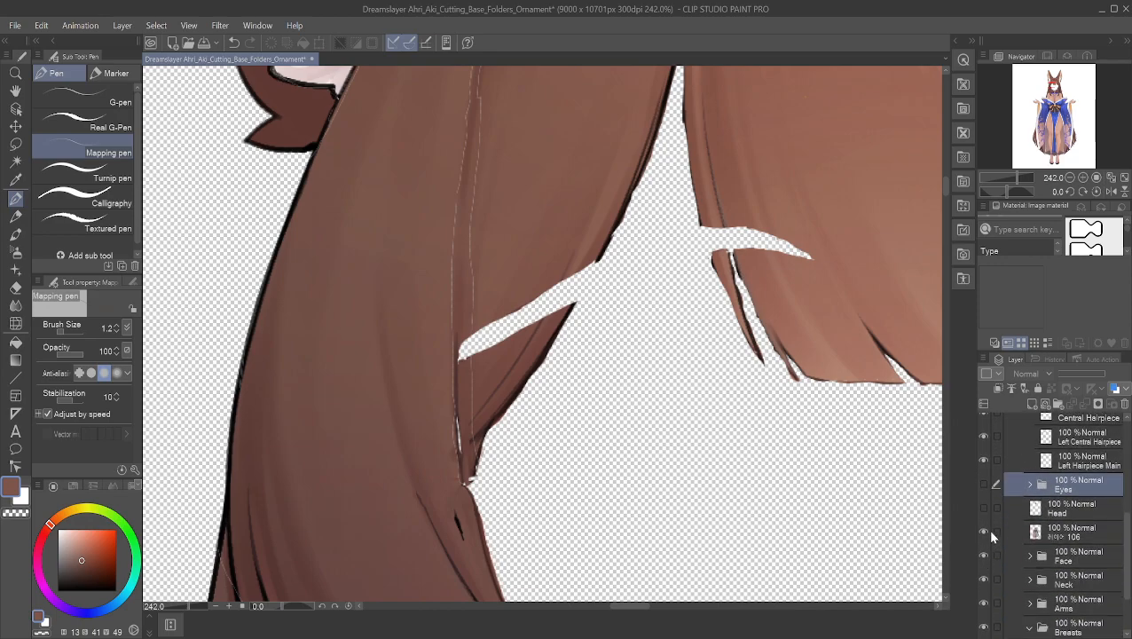
{"action": "left_click", "coordinate": [983, 508]}
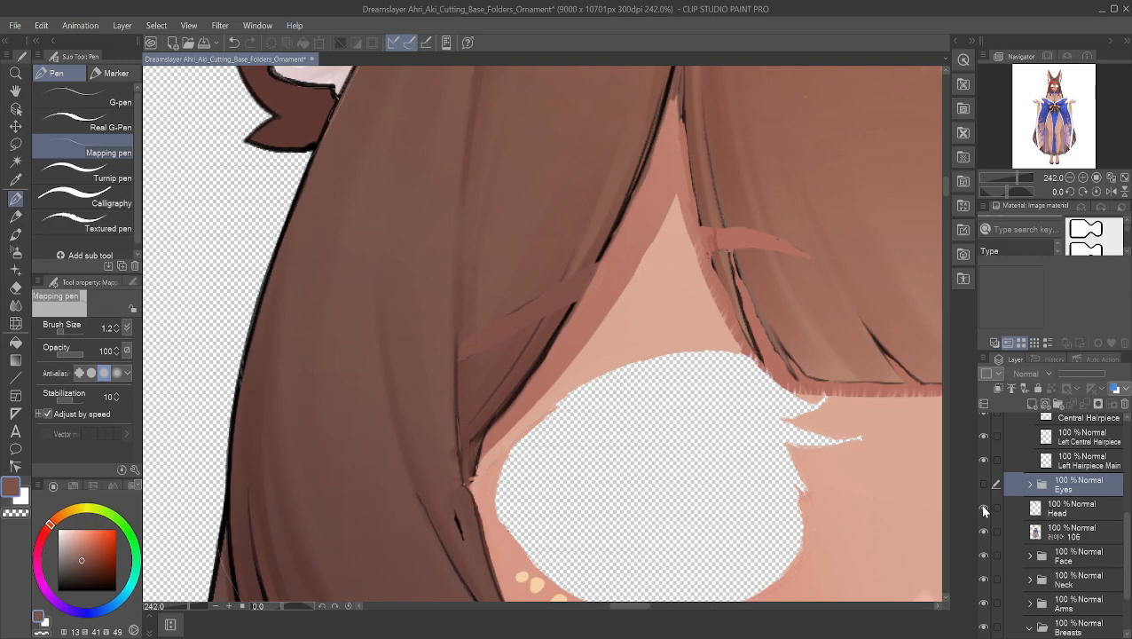
{"action": "left_click", "coordinate": [984, 509]}
{"action": "left_click", "coordinate": [984, 508]}
{"action": "left_click", "coordinate": [984, 508]}
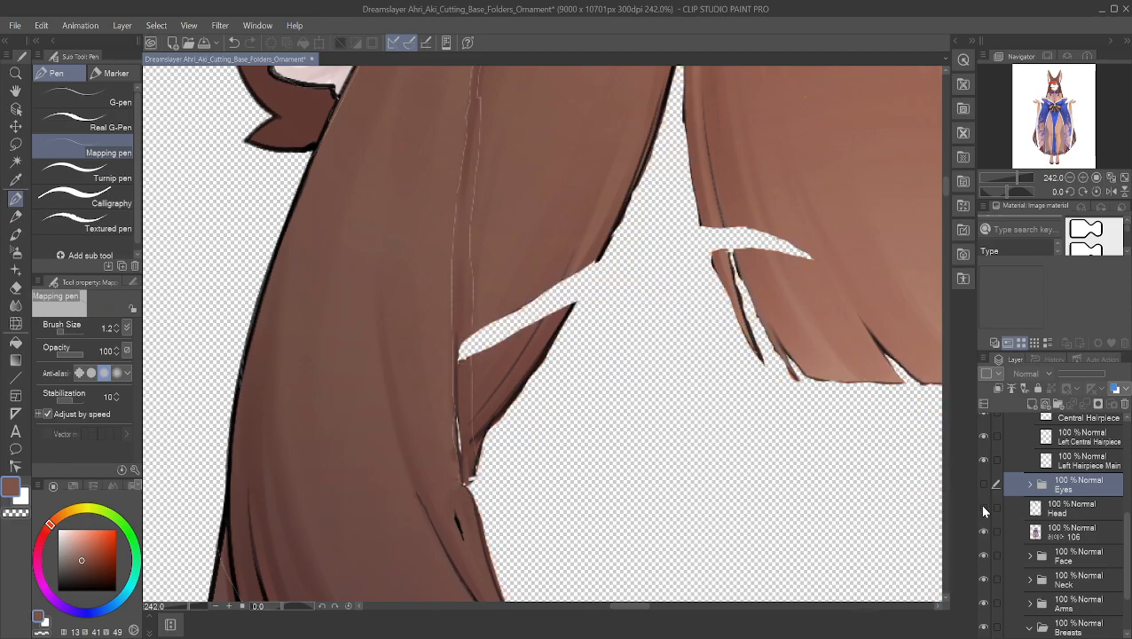
{"action": "left_click", "coordinate": [983, 509]}
{"action": "left_click", "coordinate": [984, 509]}
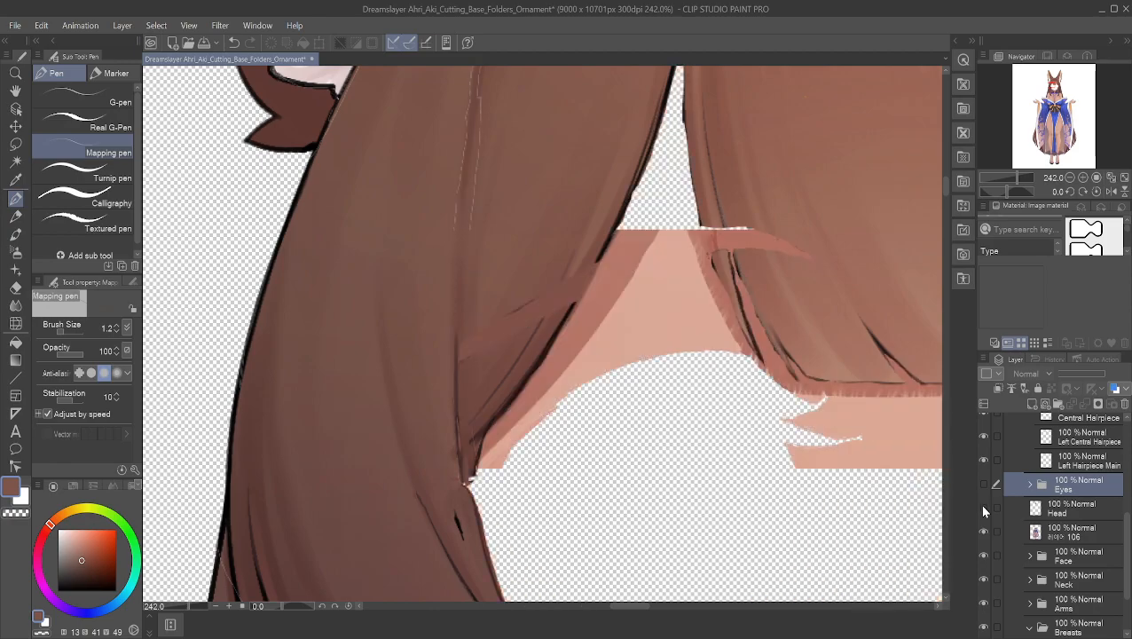
- Make Right Central Hairpiece the active layer and toggle its visibility to check which hair strands it contains
{"action": "scroll", "coordinate": [984, 512], "scroll_direction": "up", "scroll_amount": 2}
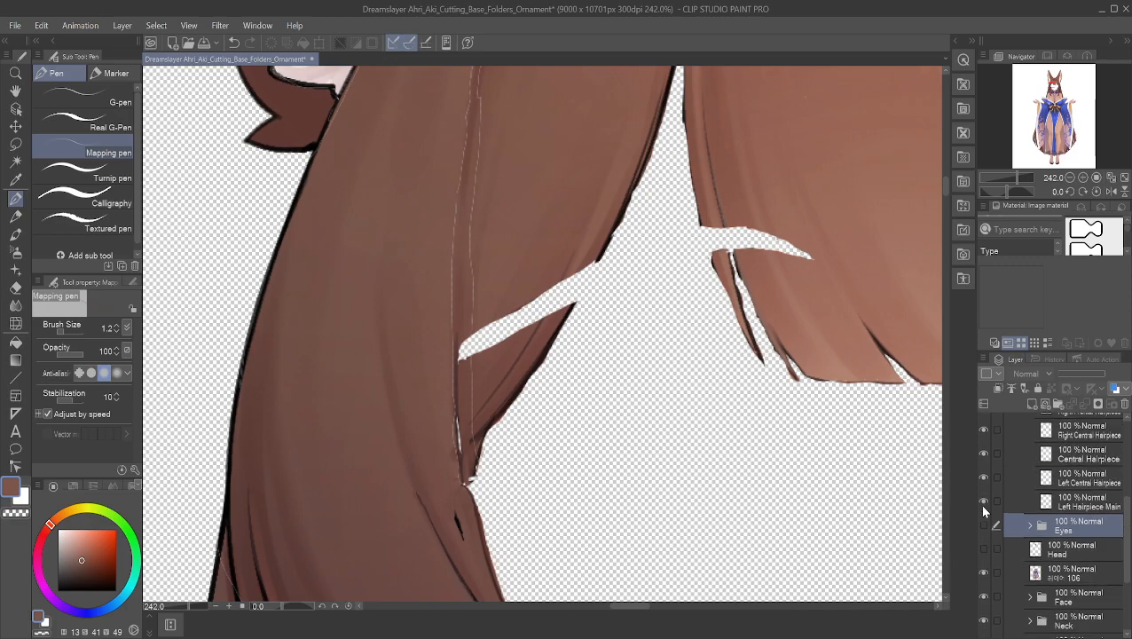
{"action": "scroll", "coordinate": [989, 552], "scroll_direction": "down", "scroll_amount": 4}
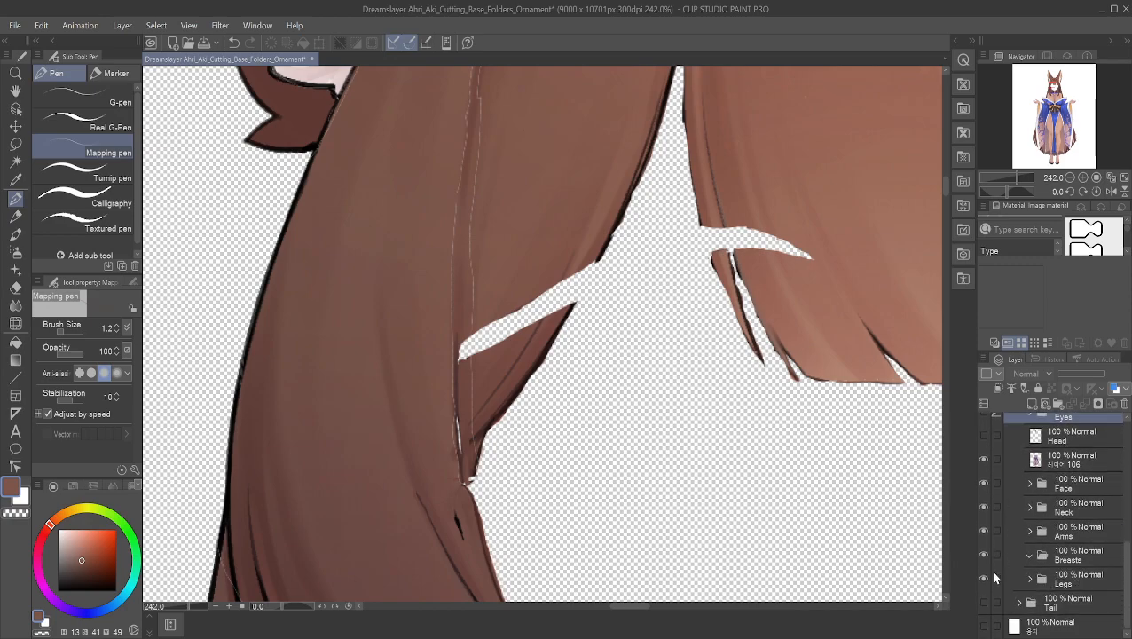
{"action": "scroll", "coordinate": [990, 568], "scroll_direction": "up", "scroll_amount": 4}
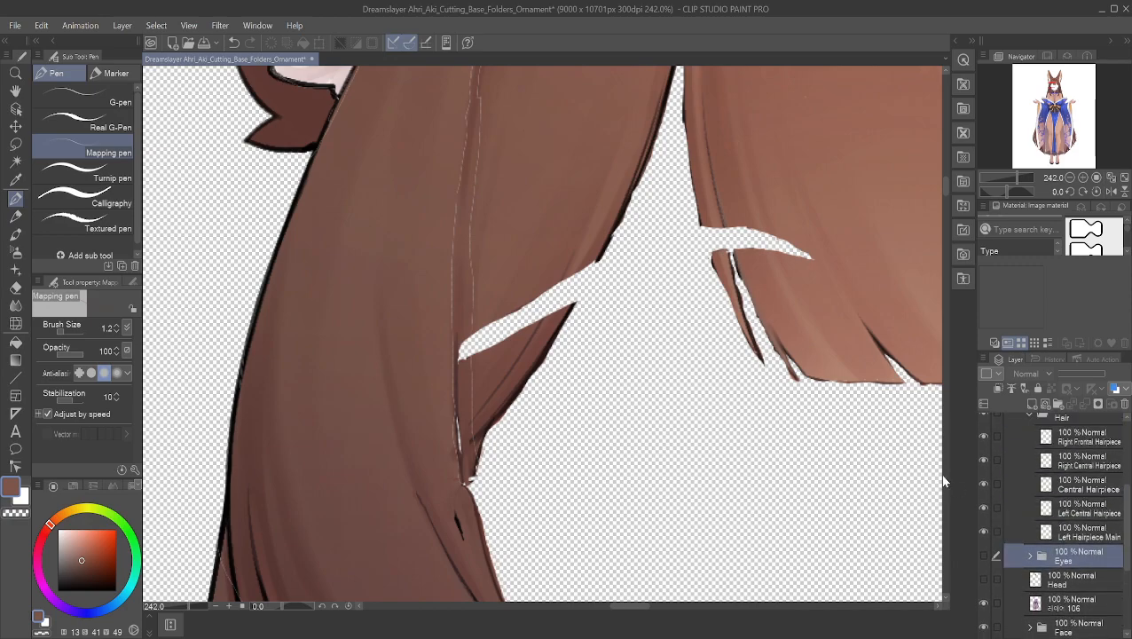
{"action": "scroll", "coordinate": [536, 379], "scroll_direction": "up", "scroll_amount": 3}
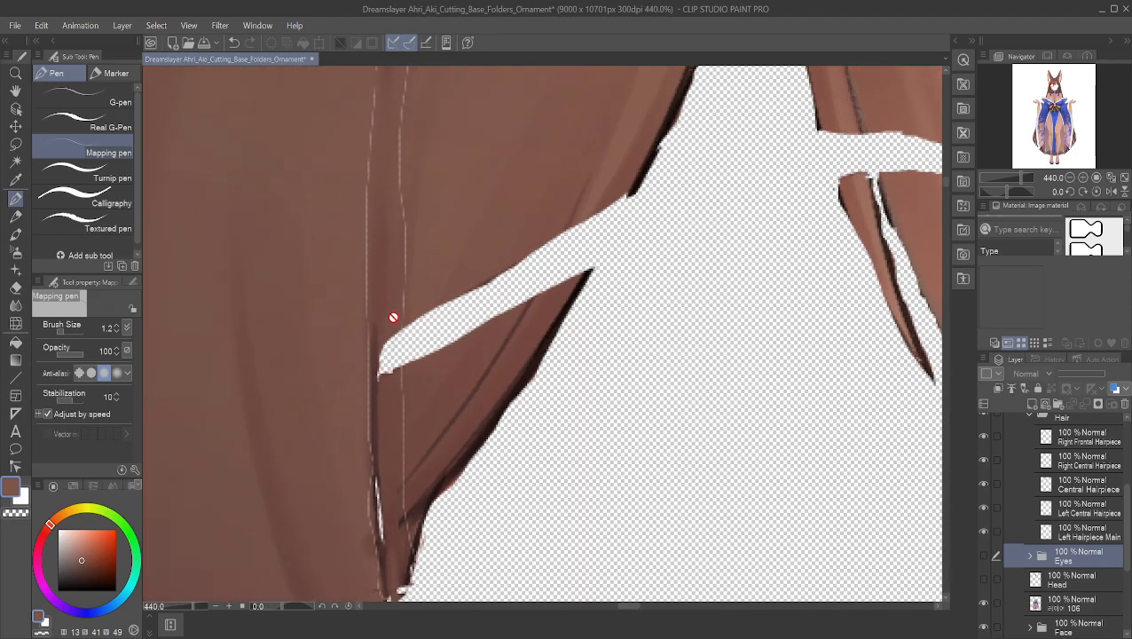
{"action": "left_click", "coordinate": [995, 459]}
{"action": "left_click", "coordinate": [994, 460]}
{"action": "left_click", "coordinate": [998, 460]}
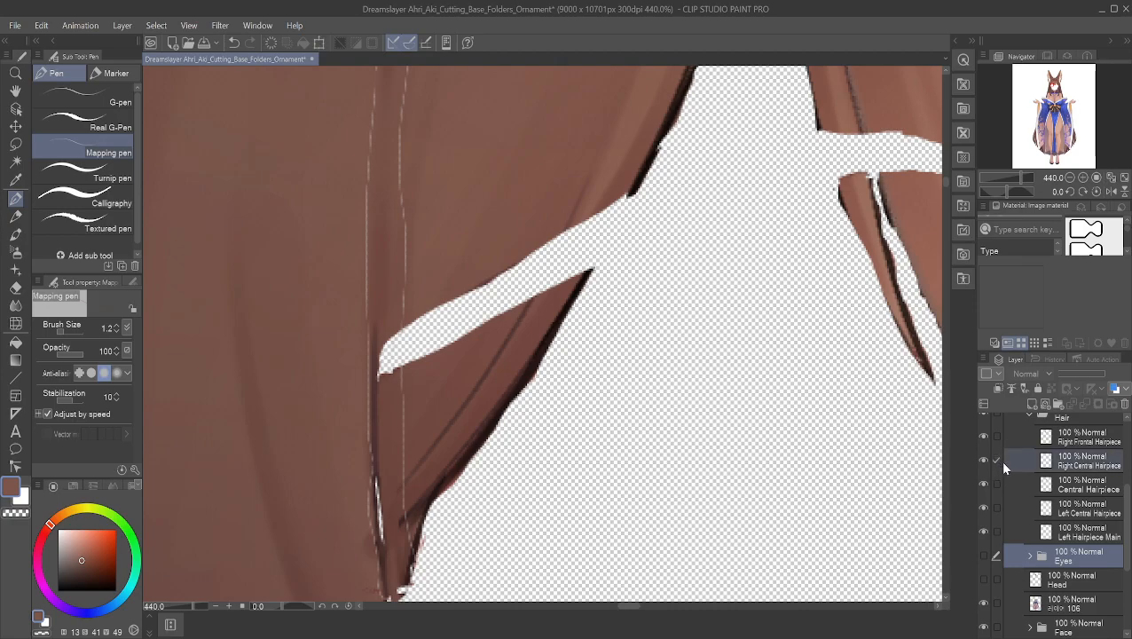
{"action": "left_click", "coordinate": [1025, 468]}
{"action": "left_click", "coordinate": [984, 463]}
{"action": "left_click", "coordinate": [984, 462]}
{"action": "left_click", "coordinate": [985, 462]}
{"action": "left_click", "coordinate": [985, 462]}
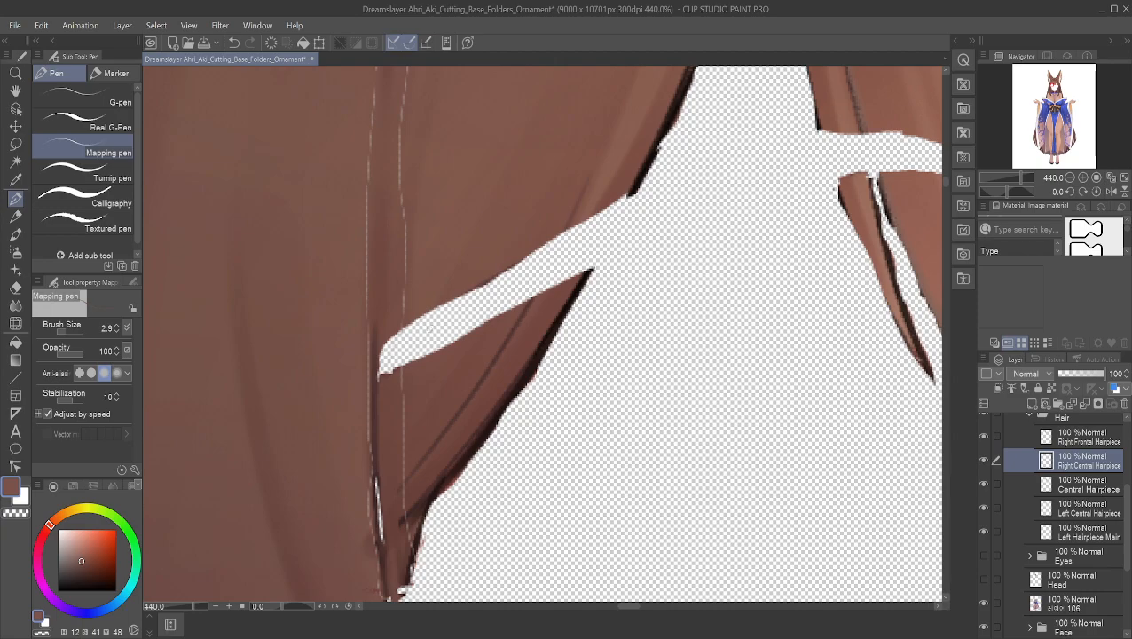
- Using the Mapping pen at size 2.9, sample the adjacent hair brown and paint a narrow vertical bridge across the eyebrow gap
{"action": "left_click", "coordinate": [431, 299], "text": "alt"}
{"action": "mouse_move", "coordinate": [417, 313]}
{"action": "left_mouse_down"}
{"action": "mouse_move", "coordinate": [411, 381]}
{"action": "mouse_move", "coordinate": [426, 308]}
{"action": "left_mouse_up"}
{"action": "left_click", "coordinate": [423, 363], "text": "alt"}
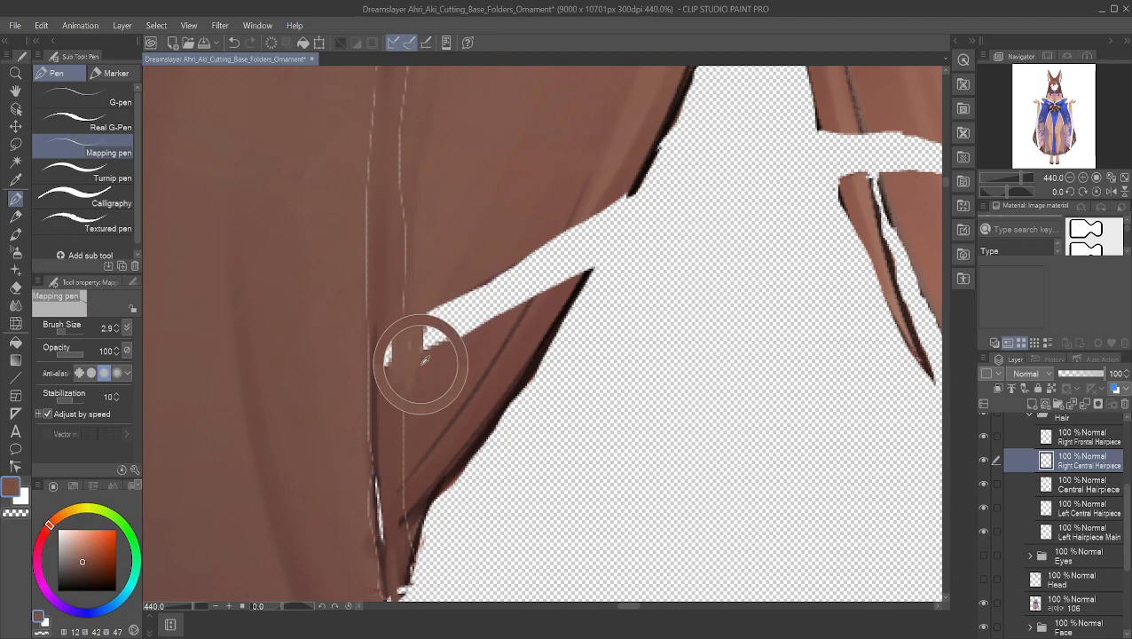
{"action": "mouse_move", "coordinate": [418, 362]}
{"action": "left_mouse_down"}
{"action": "mouse_move", "coordinate": [425, 317]}
{"action": "mouse_move", "coordinate": [420, 363]}
{"action": "left_mouse_up"}
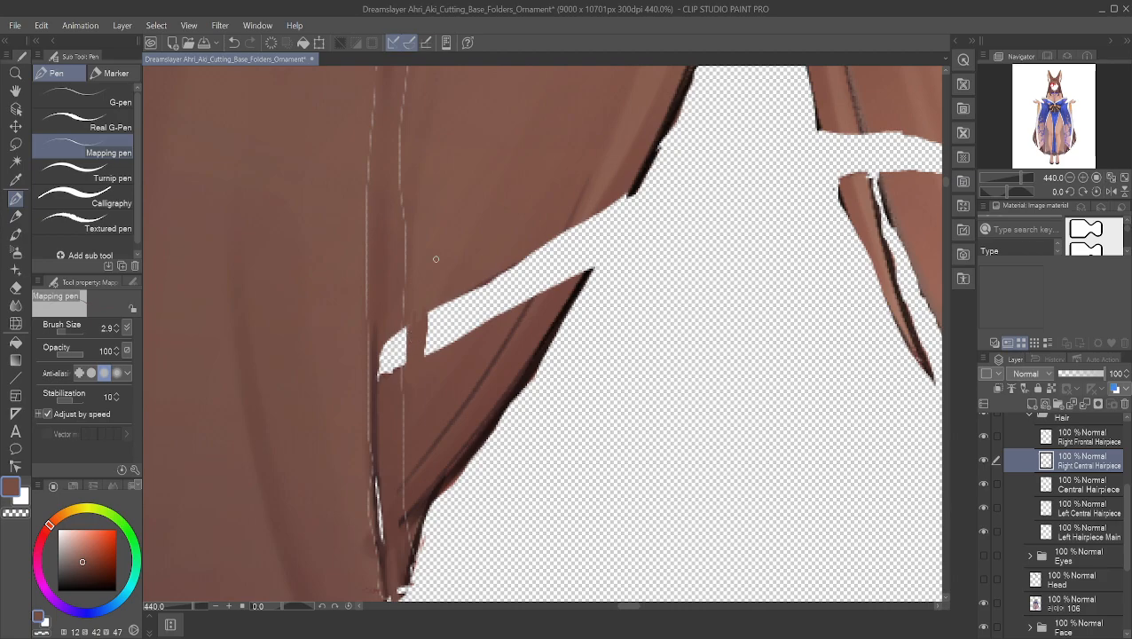
{"action": "scroll", "coordinate": [435, 259], "scroll_direction": "up", "scroll_amount": 3}
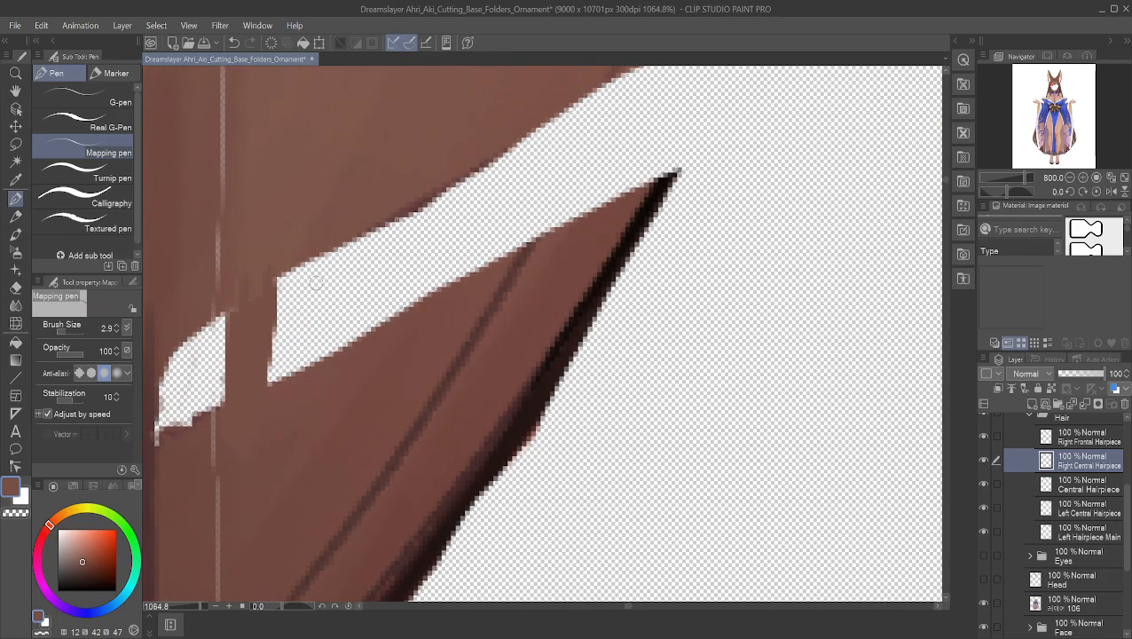
{"action": "scroll", "coordinate": [323, 268], "scroll_direction": "up", "scroll_amount": 2}
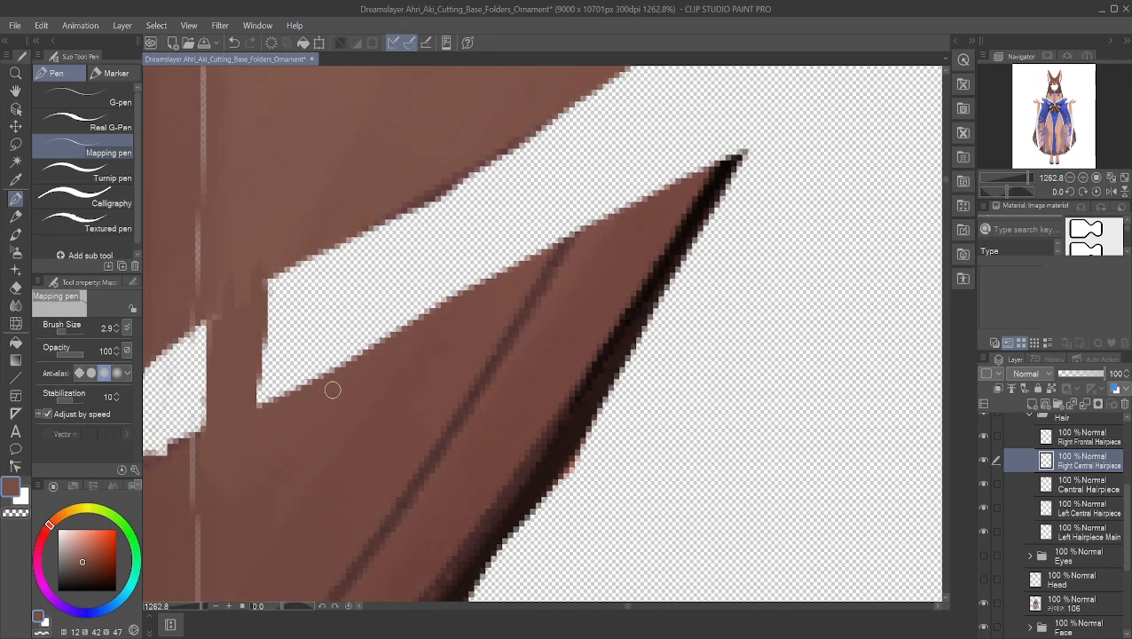
{"action": "left_click_drag", "start_coordinate": [258, 405], "coordinate": [265, 280]}
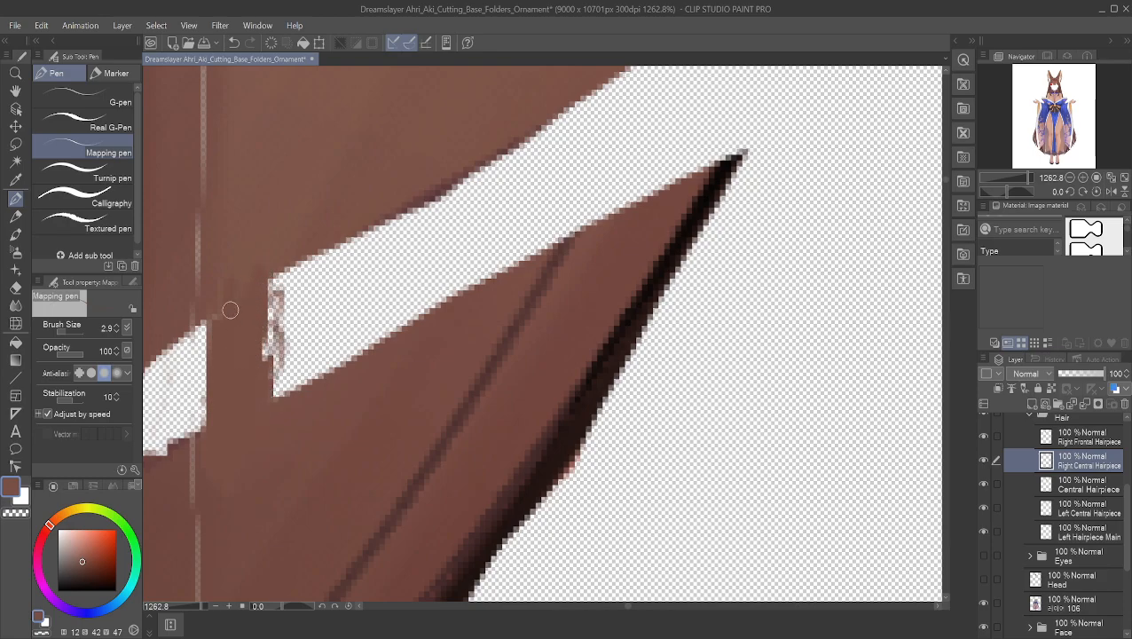
- Widen the brown bridge toward the face opening, covering its ragged, semi-transparent edge
{"action": "left_click", "coordinate": [15, 91]}
{"action": "left_click_drag", "start_coordinate": [242, 200], "coordinate": [507, 165]}
{"action": "scroll", "coordinate": [472, 160], "scroll_direction": "up", "scroll_amount": 3}
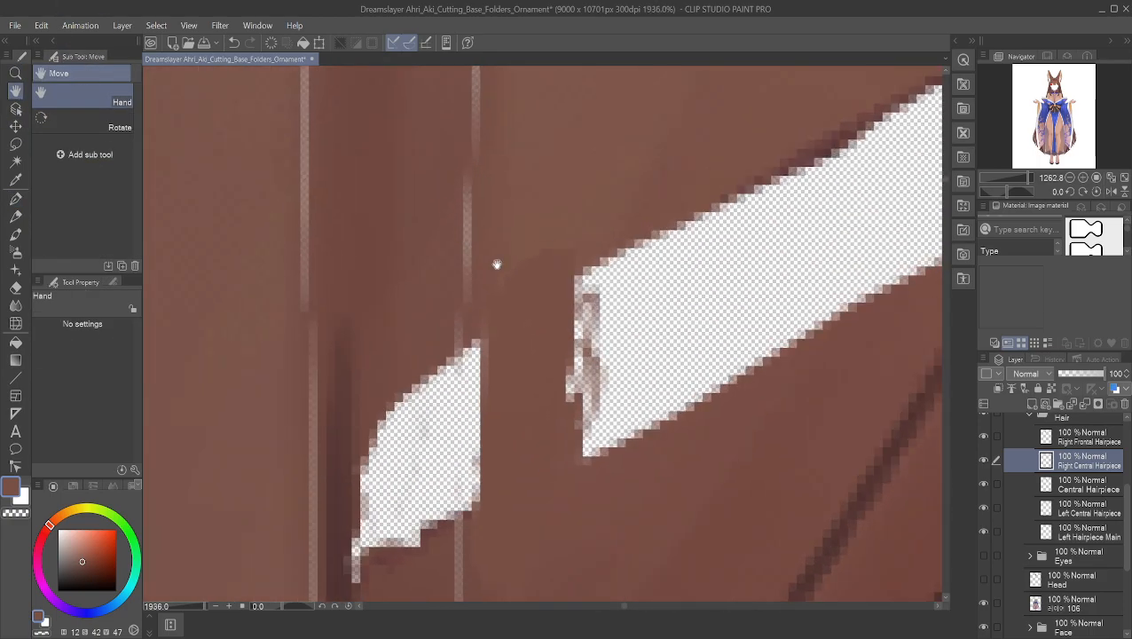
{"action": "scroll", "coordinate": [620, 327], "scroll_direction": "up", "scroll_amount": 1}
{"action": "left_click_drag", "start_coordinate": [620, 332], "coordinate": [540, 217]}
{"action": "scroll", "coordinate": [522, 230], "scroll_direction": "up", "scroll_amount": 1}
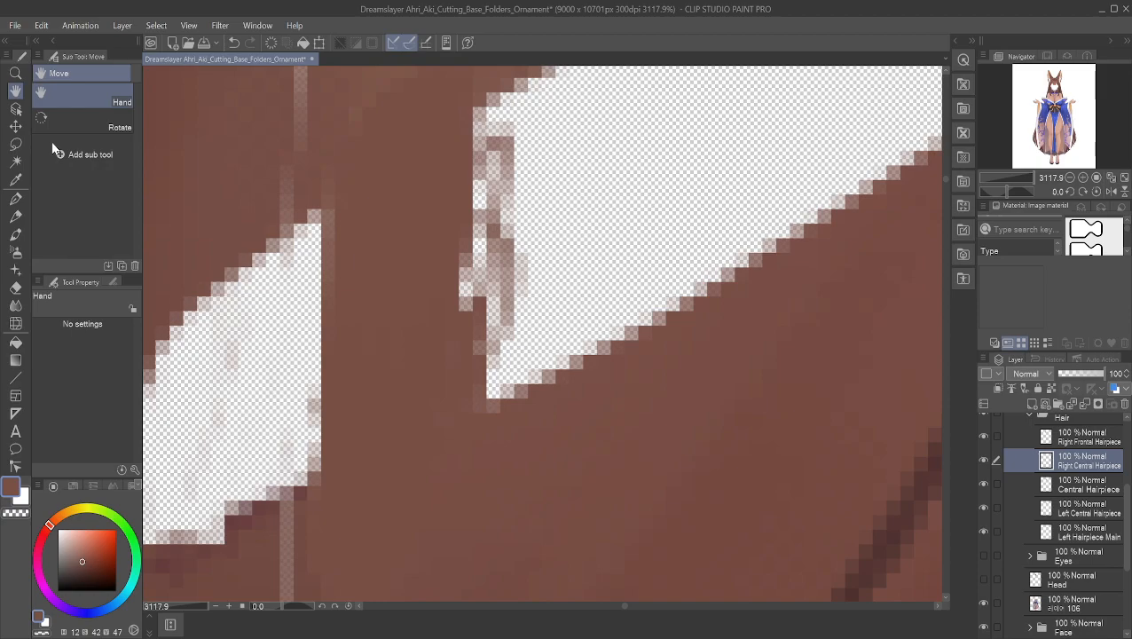
{"action": "scroll", "coordinate": [213, 277], "scroll_direction": "up", "scroll_amount": 1}
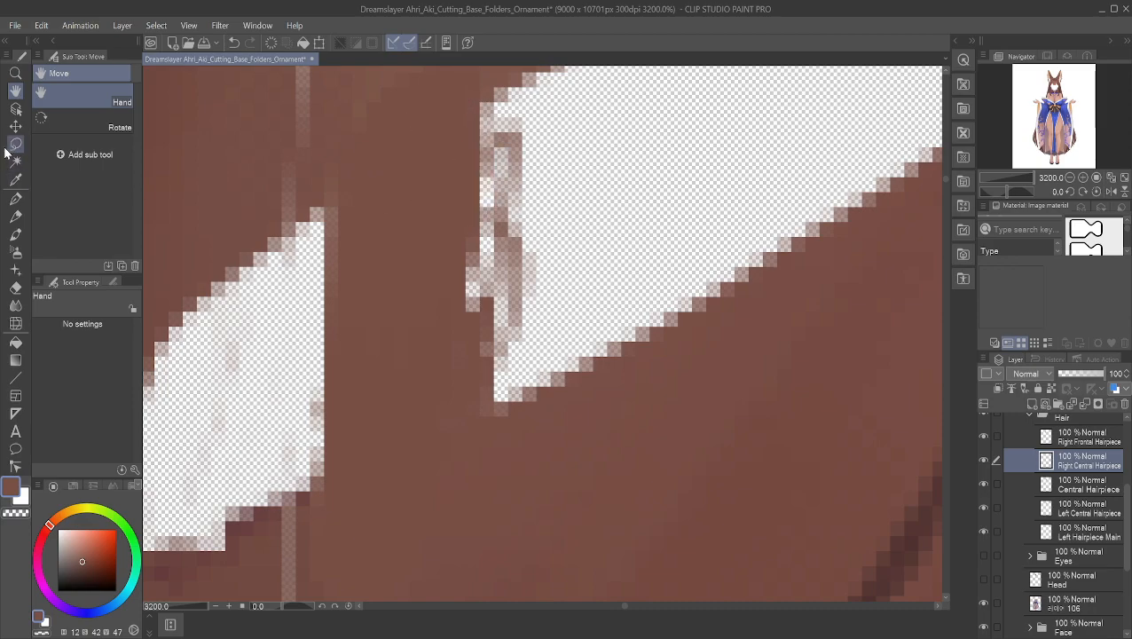
{"action": "left_click", "coordinate": [15, 199]}
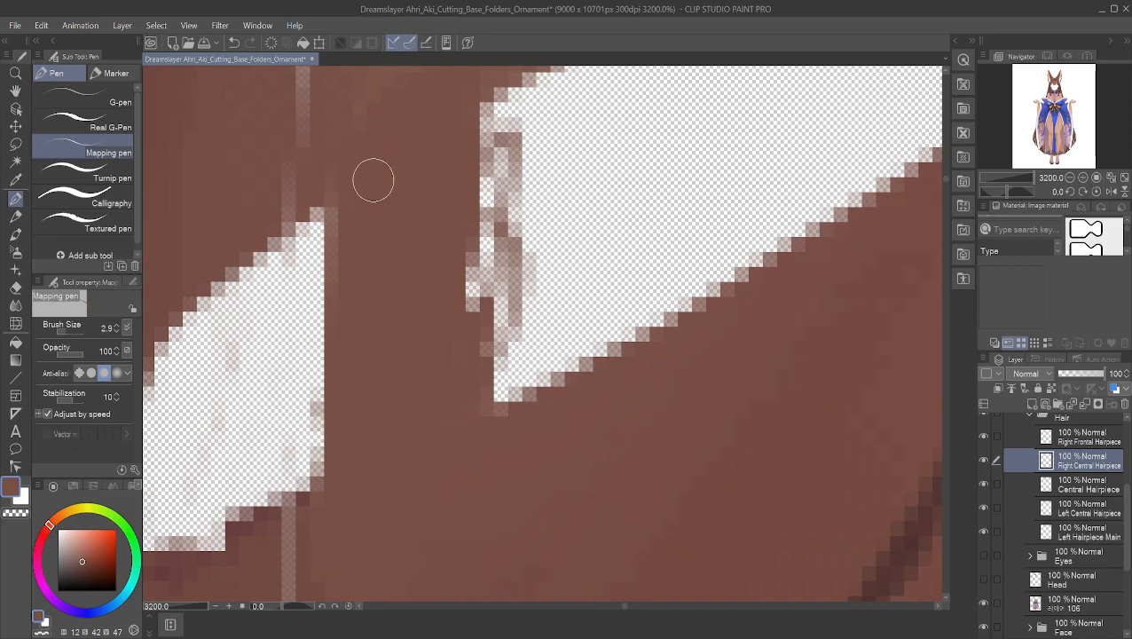
{"action": "mouse_move", "coordinate": [494, 366]}
{"action": "left_mouse_down"}
{"action": "mouse_move", "coordinate": [509, 428]}
{"action": "mouse_move", "coordinate": [478, 359]}
{"action": "mouse_move", "coordinate": [487, 405]}
{"action": "mouse_move", "coordinate": [488, 222]}
{"action": "mouse_move", "coordinate": [496, 276]}
{"action": "mouse_move", "coordinate": [489, 285]}
{"action": "mouse_move", "coordinate": [475, 220]}
{"action": "mouse_move", "coordinate": [535, 78]}
{"action": "mouse_move", "coordinate": [498, 104]}
{"action": "mouse_move", "coordinate": [473, 186]}
{"action": "mouse_move", "coordinate": [497, 197]}
{"action": "mouse_move", "coordinate": [474, 224]}
{"action": "mouse_move", "coordinate": [474, 250]}
{"action": "mouse_move", "coordinate": [499, 311]}
{"action": "mouse_move", "coordinate": [579, 207]}
{"action": "mouse_move", "coordinate": [544, 189]}
{"action": "mouse_move", "coordinate": [540, 263]}
{"action": "mouse_move", "coordinate": [580, 259]}
{"action": "mouse_move", "coordinate": [576, 286]}
{"action": "mouse_move", "coordinate": [624, 253]}
{"action": "mouse_move", "coordinate": [551, 286]}
{"action": "mouse_move", "coordinate": [560, 280]}
{"action": "mouse_move", "coordinate": [537, 387]}
{"action": "mouse_move", "coordinate": [561, 351]}
{"action": "mouse_move", "coordinate": [601, 333]}
{"action": "mouse_move", "coordinate": [604, 362]}
{"action": "mouse_move", "coordinate": [648, 321]}
{"action": "mouse_move", "coordinate": [654, 299]}
{"action": "mouse_move", "coordinate": [641, 303]}
{"action": "mouse_move", "coordinate": [636, 276]}
{"action": "mouse_move", "coordinate": [660, 241]}
{"action": "mouse_move", "coordinate": [644, 202]}
{"action": "left_mouse_up"}
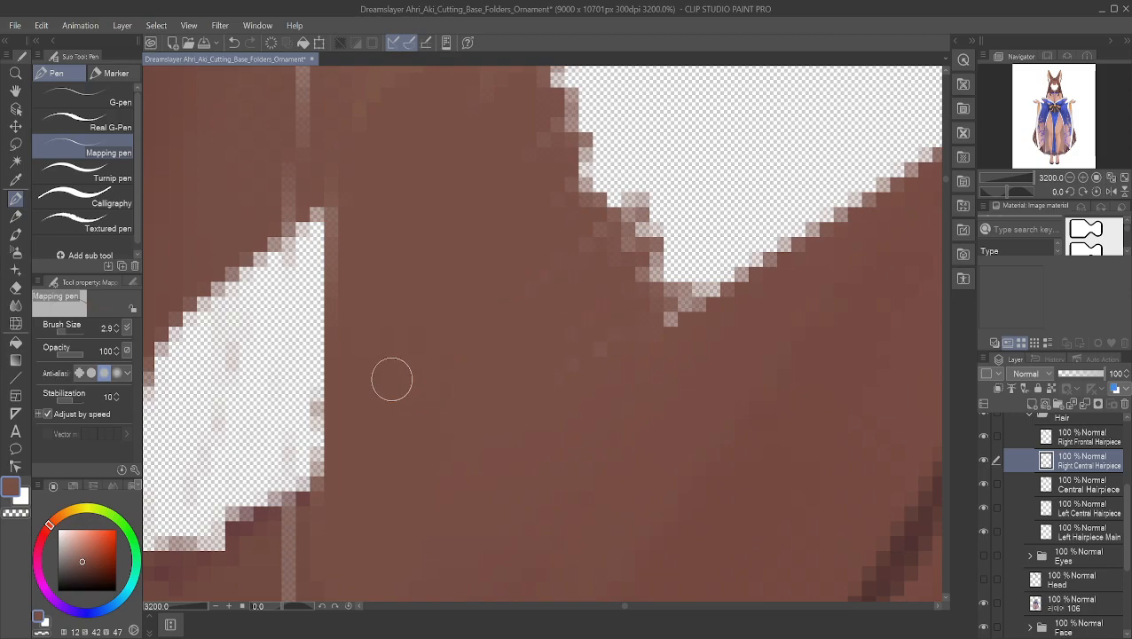
- Sample the brown above the gap and paint over the dark outline along the gap's upper edge
{"action": "scroll", "coordinate": [492, 238], "scroll_direction": "down", "scroll_amount": 1}
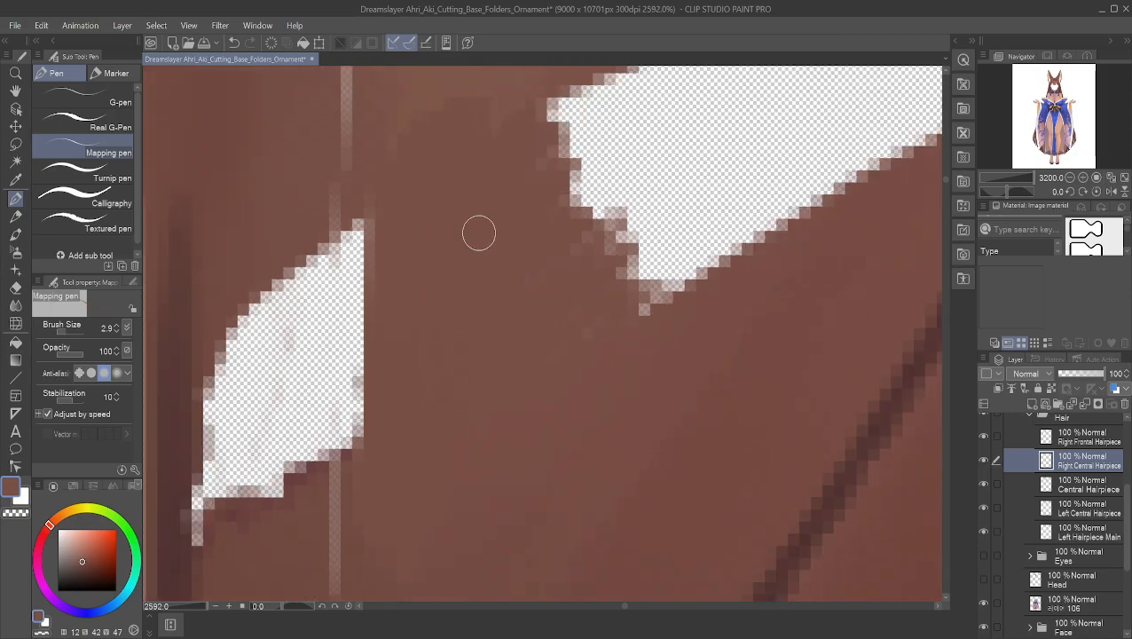
{"action": "key", "text": "space"}
{"action": "left_click_drag", "start_coordinate": [584, 112], "coordinate": [419, 366]}
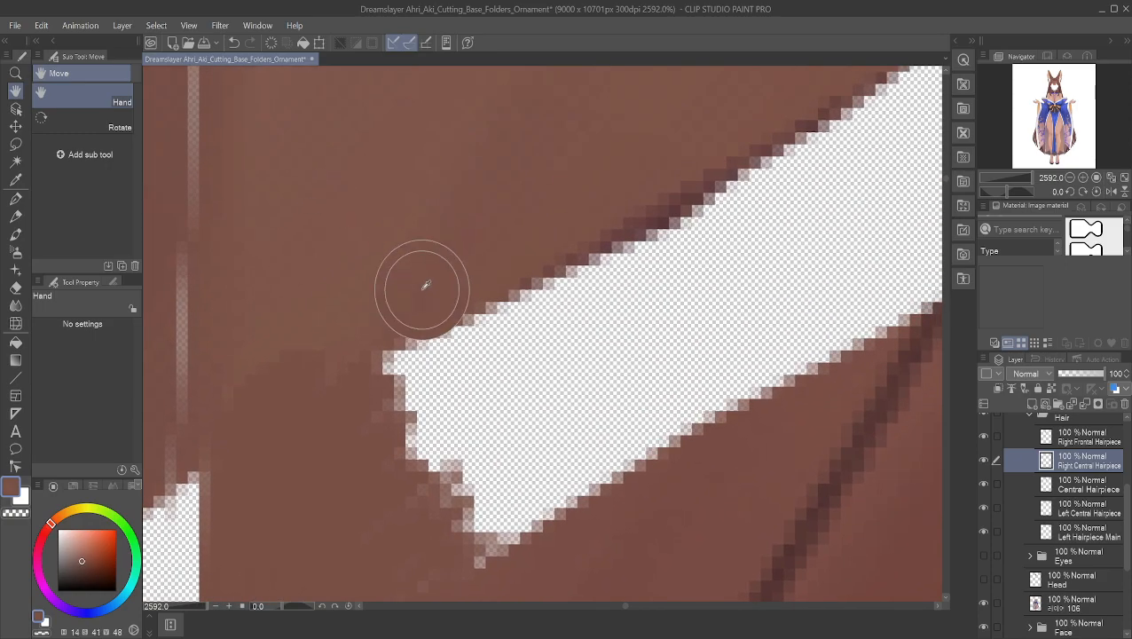
{"action": "left_click_drag", "start_coordinate": [400, 356], "coordinate": [391, 350]}
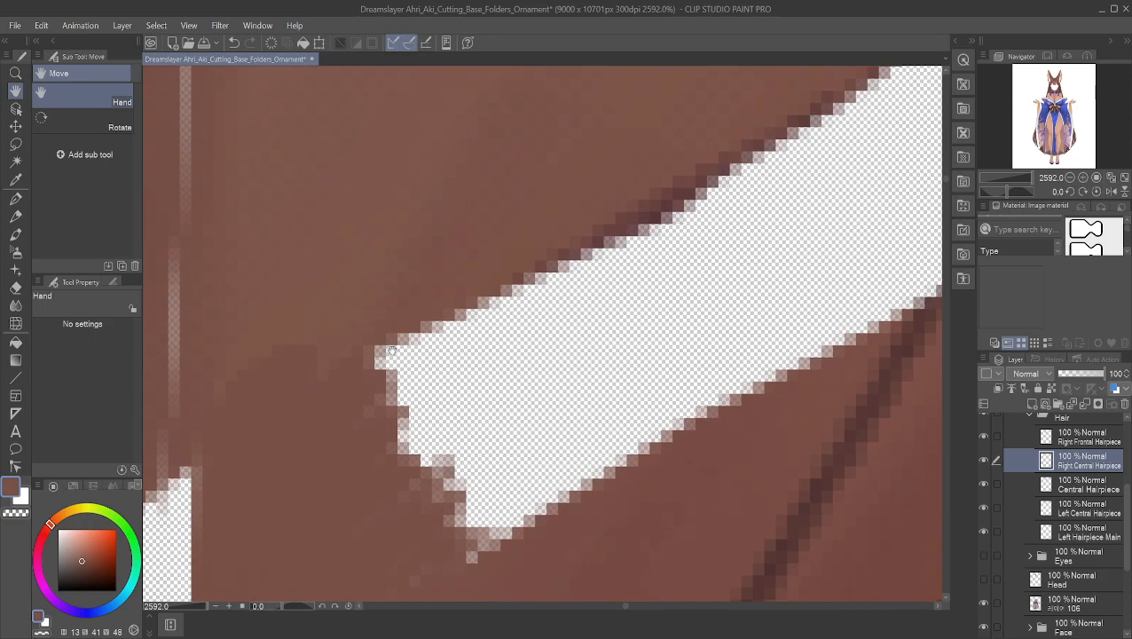
{"action": "left_click", "coordinate": [15, 198]}
{"action": "mouse_move", "coordinate": [375, 355]}
{"action": "left_mouse_down"}
{"action": "mouse_move", "coordinate": [429, 331]}
{"action": "mouse_move", "coordinate": [421, 342]}
{"action": "mouse_move", "coordinate": [645, 208]}
{"action": "mouse_move", "coordinate": [617, 218]}
{"action": "mouse_move", "coordinate": [620, 231]}
{"action": "mouse_move", "coordinate": [595, 253]}
{"action": "mouse_move", "coordinate": [616, 245]}
{"action": "mouse_move", "coordinate": [787, 125]}
{"action": "mouse_move", "coordinate": [751, 161]}
{"action": "left_mouse_up"}
{"action": "left_click_drag", "start_coordinate": [399, 352], "coordinate": [574, 258]}
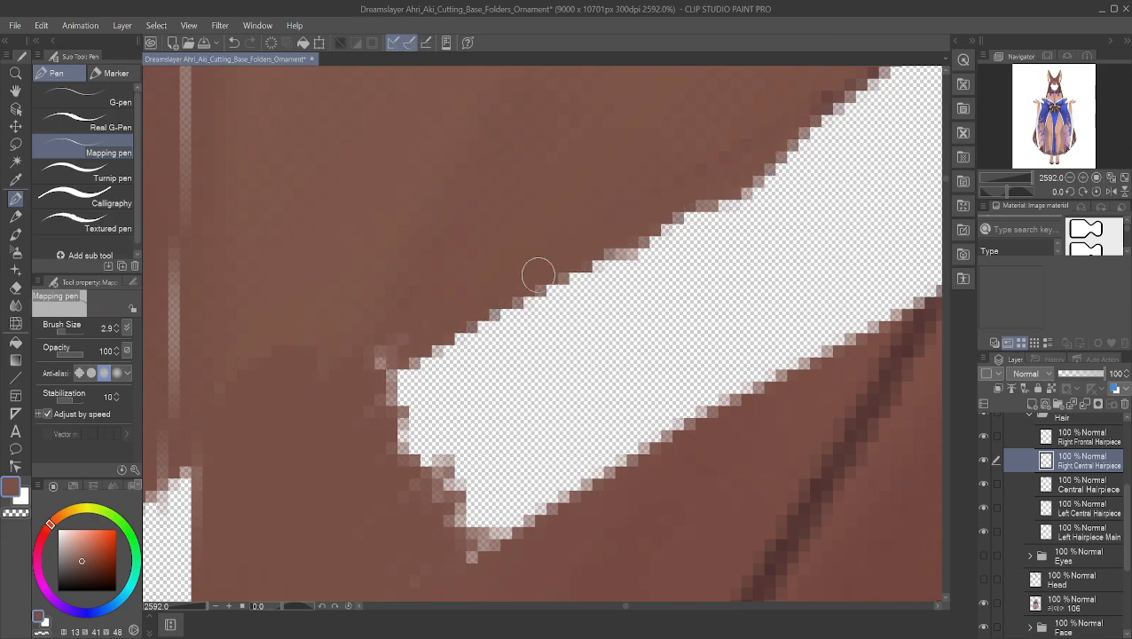
{"action": "left_click", "coordinate": [609, 199], "text": "alt"}
{"action": "left_click_drag", "start_coordinate": [472, 303], "coordinate": [502, 295]}
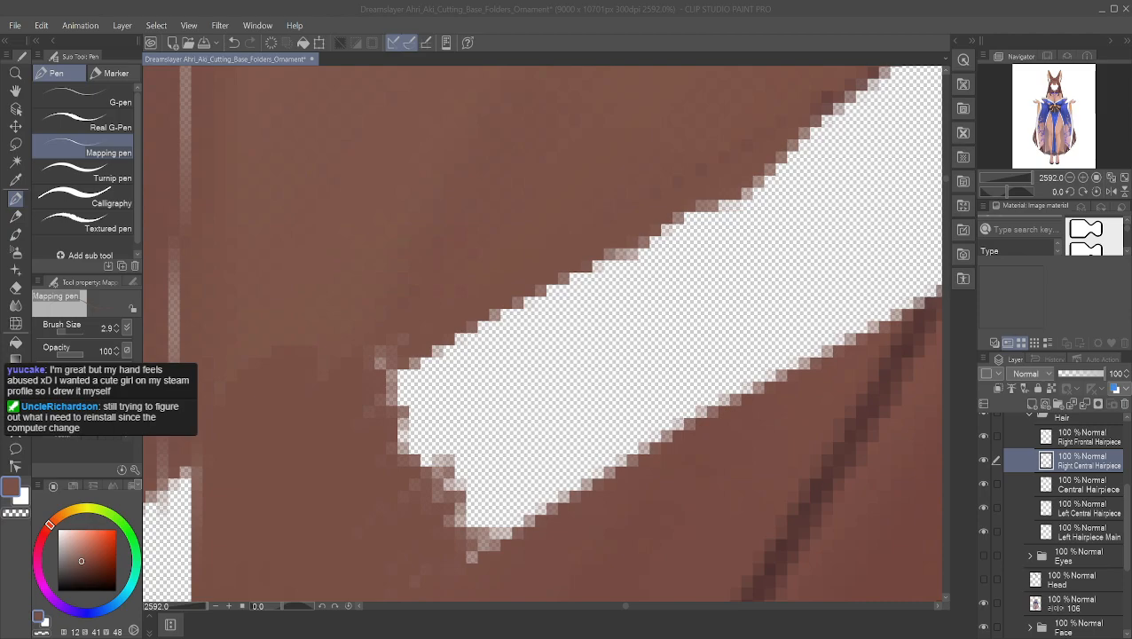
- Sample the brown beside the closed end of the gap and extend the fill across most of the gap toward the face opening
{"action": "left_click", "coordinate": [428, 316], "text": "alt"}
{"action": "left_click_drag", "start_coordinate": [410, 358], "coordinate": [405, 392]}
{"action": "mouse_move", "coordinate": [404, 320]}
{"action": "left_mouse_down"}
{"action": "mouse_move", "coordinate": [381, 393]}
{"action": "mouse_move", "coordinate": [419, 459]}
{"action": "mouse_move", "coordinate": [418, 490]}
{"action": "mouse_move", "coordinate": [406, 487]}
{"action": "mouse_move", "coordinate": [450, 525]}
{"action": "mouse_move", "coordinate": [433, 452]}
{"action": "mouse_move", "coordinate": [465, 511]}
{"action": "mouse_move", "coordinate": [419, 369]}
{"action": "mouse_move", "coordinate": [427, 409]}
{"action": "mouse_move", "coordinate": [495, 503]}
{"action": "mouse_move", "coordinate": [483, 522]}
{"action": "mouse_move", "coordinate": [472, 518]}
{"action": "mouse_move", "coordinate": [515, 535]}
{"action": "left_mouse_up"}
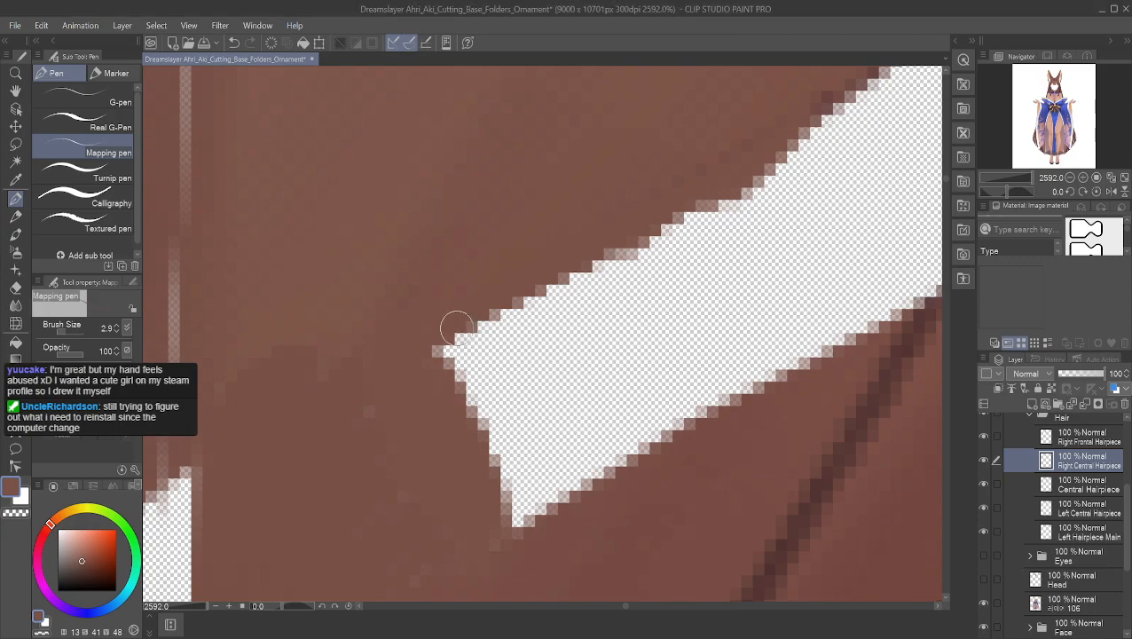
{"action": "mouse_move", "coordinate": [445, 354]}
{"action": "left_mouse_down"}
{"action": "mouse_move", "coordinate": [445, 390]}
{"action": "mouse_move", "coordinate": [447, 365]}
{"action": "mouse_move", "coordinate": [465, 381]}
{"action": "mouse_move", "coordinate": [509, 520]}
{"action": "mouse_move", "coordinate": [488, 384]}
{"action": "mouse_move", "coordinate": [522, 507]}
{"action": "mouse_move", "coordinate": [481, 329]}
{"action": "mouse_move", "coordinate": [504, 422]}
{"action": "mouse_move", "coordinate": [502, 299]}
{"action": "mouse_move", "coordinate": [534, 486]}
{"action": "mouse_move", "coordinate": [534, 394]}
{"action": "mouse_move", "coordinate": [530, 543]}
{"action": "mouse_move", "coordinate": [546, 480]}
{"action": "mouse_move", "coordinate": [533, 519]}
{"action": "mouse_move", "coordinate": [563, 517]}
{"action": "mouse_move", "coordinate": [539, 531]}
{"action": "mouse_move", "coordinate": [532, 500]}
{"action": "mouse_move", "coordinate": [492, 490]}
{"action": "mouse_move", "coordinate": [529, 475]}
{"action": "mouse_move", "coordinate": [530, 343]}
{"action": "mouse_move", "coordinate": [564, 489]}
{"action": "mouse_move", "coordinate": [540, 275]}
{"action": "mouse_move", "coordinate": [570, 431]}
{"action": "mouse_move", "coordinate": [562, 422]}
{"action": "mouse_move", "coordinate": [540, 295]}
{"action": "mouse_move", "coordinate": [552, 295]}
{"action": "mouse_move", "coordinate": [596, 470]}
{"action": "mouse_move", "coordinate": [558, 318]}
{"action": "mouse_move", "coordinate": [570, 295]}
{"action": "mouse_move", "coordinate": [586, 444]}
{"action": "mouse_move", "coordinate": [555, 274]}
{"action": "mouse_move", "coordinate": [581, 428]}
{"action": "mouse_move", "coordinate": [572, 265]}
{"action": "mouse_move", "coordinate": [585, 448]}
{"action": "mouse_move", "coordinate": [571, 251]}
{"action": "mouse_move", "coordinate": [593, 470]}
{"action": "left_mouse_up"}
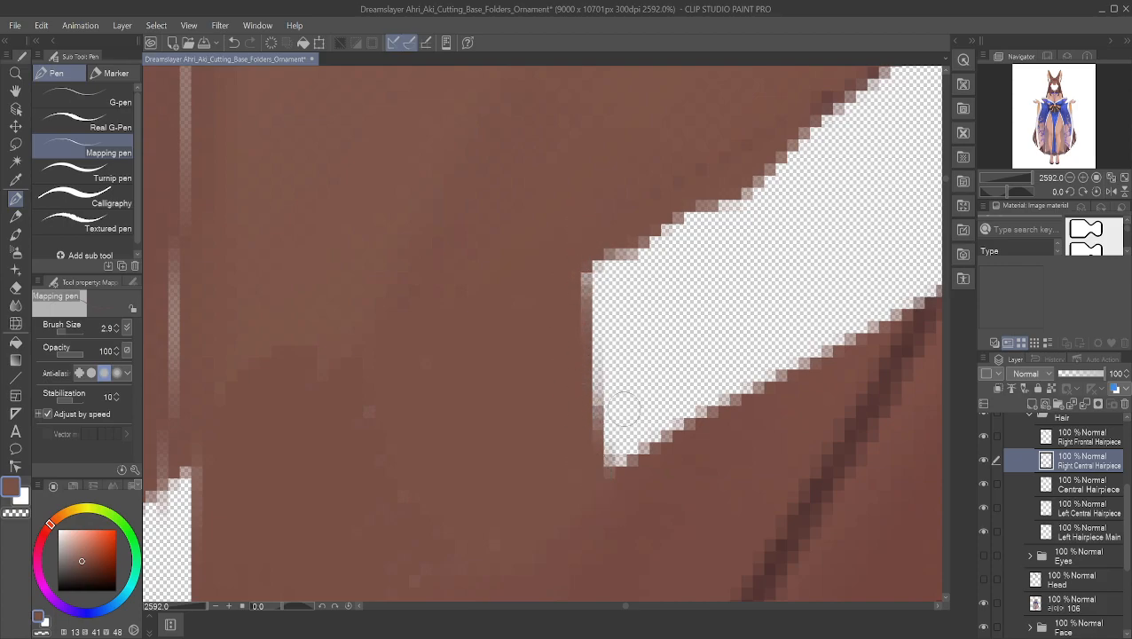
{"action": "mouse_move", "coordinate": [625, 254]}
{"action": "left_mouse_down"}
{"action": "mouse_move", "coordinate": [605, 332]}
{"action": "mouse_move", "coordinate": [594, 270]}
{"action": "mouse_move", "coordinate": [609, 456]}
{"action": "mouse_move", "coordinate": [616, 391]}
{"action": "mouse_move", "coordinate": [603, 414]}
{"action": "mouse_move", "coordinate": [585, 298]}
{"action": "mouse_move", "coordinate": [594, 296]}
{"action": "mouse_move", "coordinate": [610, 371]}
{"action": "mouse_move", "coordinate": [601, 331]}
{"action": "mouse_move", "coordinate": [618, 261]}
{"action": "mouse_move", "coordinate": [670, 214]}
{"action": "mouse_move", "coordinate": [699, 201]}
{"action": "mouse_move", "coordinate": [641, 242]}
{"action": "mouse_move", "coordinate": [748, 213]}
{"action": "mouse_move", "coordinate": [582, 345]}
{"action": "mouse_move", "coordinate": [639, 294]}
{"action": "mouse_move", "coordinate": [735, 247]}
{"action": "mouse_move", "coordinate": [591, 357]}
{"action": "mouse_move", "coordinate": [596, 375]}
{"action": "mouse_move", "coordinate": [717, 299]}
{"action": "mouse_move", "coordinate": [754, 293]}
{"action": "mouse_move", "coordinate": [674, 341]}
{"action": "mouse_move", "coordinate": [592, 416]}
{"action": "mouse_move", "coordinate": [747, 307]}
{"action": "mouse_move", "coordinate": [710, 352]}
{"action": "mouse_move", "coordinate": [596, 431]}
{"action": "mouse_move", "coordinate": [709, 360]}
{"action": "mouse_move", "coordinate": [758, 358]}
{"action": "mouse_move", "coordinate": [674, 403]}
{"action": "mouse_move", "coordinate": [608, 484]}
{"action": "mouse_move", "coordinate": [789, 346]}
{"action": "mouse_move", "coordinate": [606, 442]}
{"action": "mouse_move", "coordinate": [748, 333]}
{"action": "mouse_move", "coordinate": [657, 426]}
{"action": "mouse_move", "coordinate": [811, 267]}
{"action": "mouse_move", "coordinate": [786, 215]}
{"action": "mouse_move", "coordinate": [841, 142]}
{"action": "mouse_move", "coordinate": [750, 166]}
{"action": "mouse_move", "coordinate": [831, 157]}
{"action": "mouse_move", "coordinate": [718, 239]}
{"action": "mouse_move", "coordinate": [688, 298]}
{"action": "mouse_move", "coordinate": [739, 313]}
{"action": "mouse_move", "coordinate": [752, 293]}
{"action": "mouse_move", "coordinate": [738, 331]}
{"action": "mouse_move", "coordinate": [717, 308]}
{"action": "left_mouse_up"}
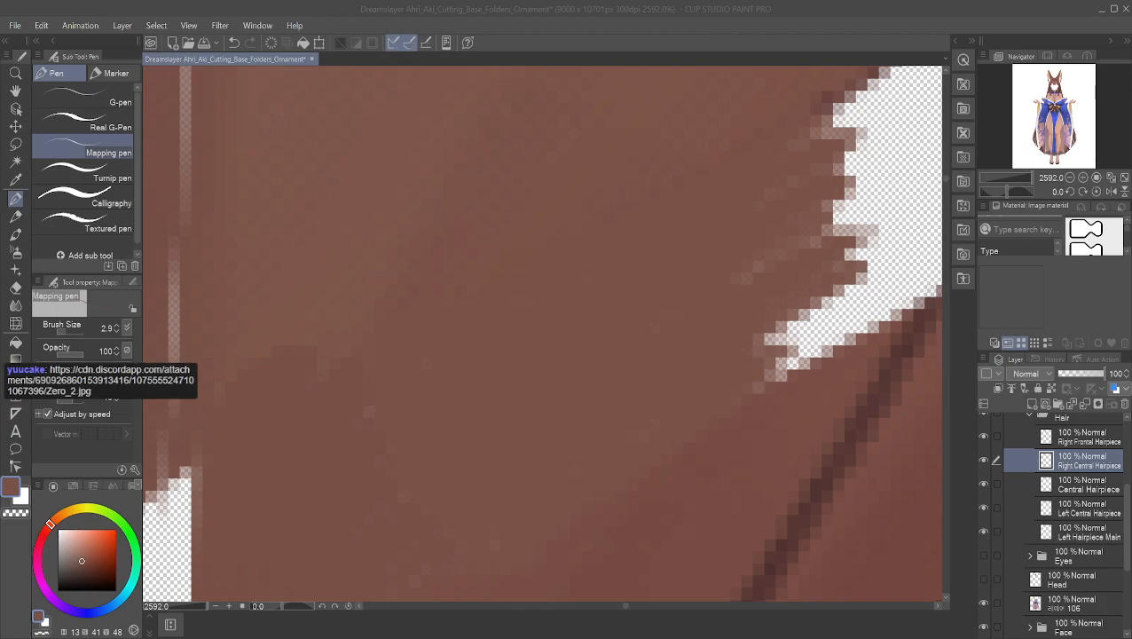
- Resample the hair brown and fill in the jagged end of the painted area up to the dark strand line
{"action": "left_click", "coordinate": [609, 266]}
{"action": "left_click", "coordinate": [735, 290], "text": "alt"}
{"action": "mouse_move", "coordinate": [706, 295]}
{"action": "left_mouse_down"}
{"action": "mouse_move", "coordinate": [765, 249]}
{"action": "mouse_move", "coordinate": [804, 246]}
{"action": "left_mouse_up"}
{"action": "mouse_move", "coordinate": [733, 354]}
{"action": "left_mouse_down"}
{"action": "mouse_move", "coordinate": [760, 370]}
{"action": "mouse_move", "coordinate": [825, 317]}
{"action": "mouse_move", "coordinate": [871, 303]}
{"action": "mouse_move", "coordinate": [845, 332]}
{"action": "mouse_move", "coordinate": [803, 302]}
{"action": "mouse_move", "coordinate": [791, 312]}
{"action": "mouse_move", "coordinate": [793, 367]}
{"action": "mouse_move", "coordinate": [805, 346]}
{"action": "mouse_move", "coordinate": [794, 349]}
{"action": "mouse_move", "coordinate": [828, 323]}
{"action": "mouse_move", "coordinate": [792, 243]}
{"action": "mouse_move", "coordinate": [765, 239]}
{"action": "mouse_move", "coordinate": [773, 216]}
{"action": "mouse_move", "coordinate": [801, 240]}
{"action": "mouse_move", "coordinate": [822, 218]}
{"action": "mouse_move", "coordinate": [808, 214]}
{"action": "mouse_move", "coordinate": [803, 231]}
{"action": "mouse_move", "coordinate": [811, 171]}
{"action": "mouse_move", "coordinate": [821, 205]}
{"action": "mouse_move", "coordinate": [799, 250]}
{"action": "left_mouse_up"}
{"action": "scroll", "coordinate": [629, 298], "scroll_direction": "down", "scroll_amount": 6}
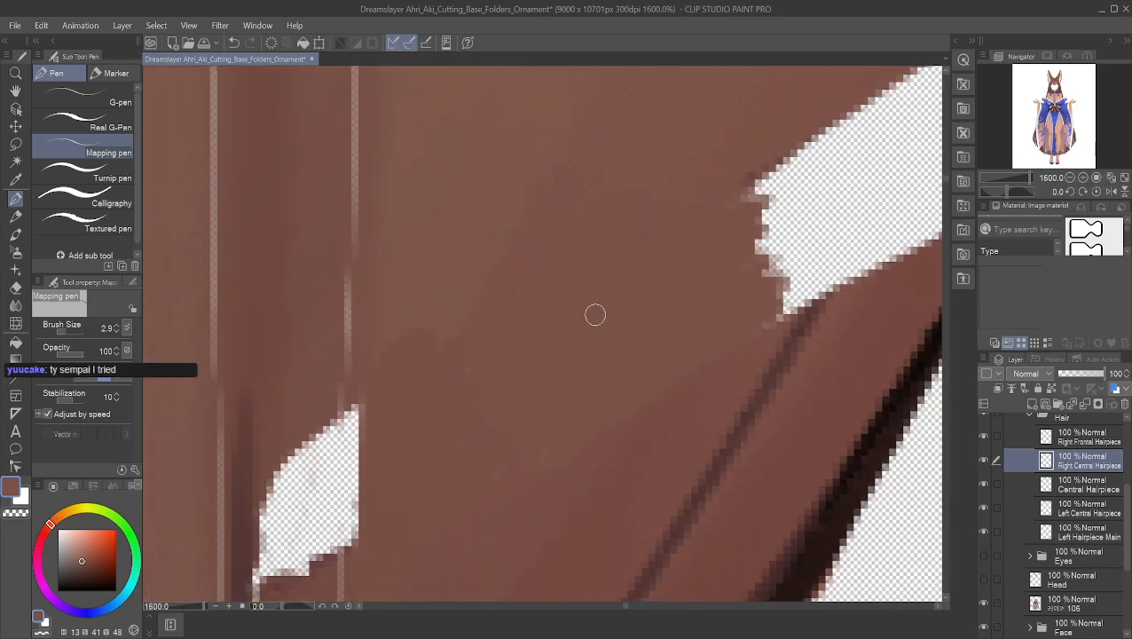
- Sample brown tones above and below the filled area and blend its shading into the surrounding hair with a faint strand
{"action": "scroll", "coordinate": [577, 298], "scroll_direction": "up", "scroll_amount": 1}
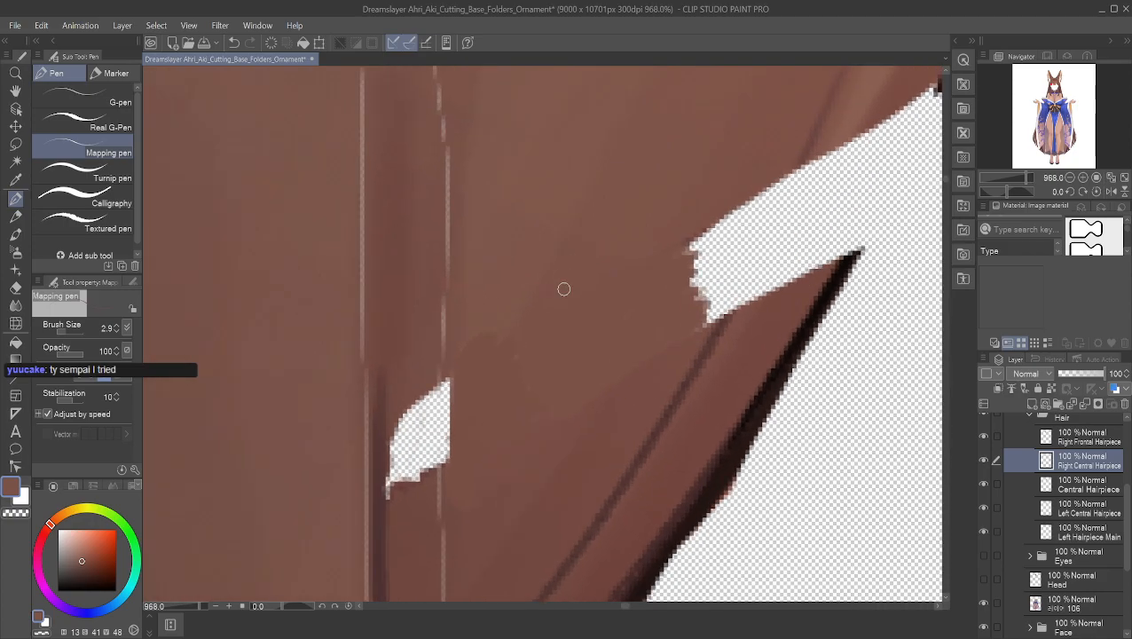
{"action": "left_click", "coordinate": [577, 427], "text": "alt"}
{"action": "left_click", "coordinate": [574, 287], "text": "alt"}
{"action": "left_click", "coordinate": [630, 255], "text": "alt"}
{"action": "left_click", "coordinate": [627, 379], "text": "alt"}
{"action": "left_click", "coordinate": [621, 385], "text": "alt"}
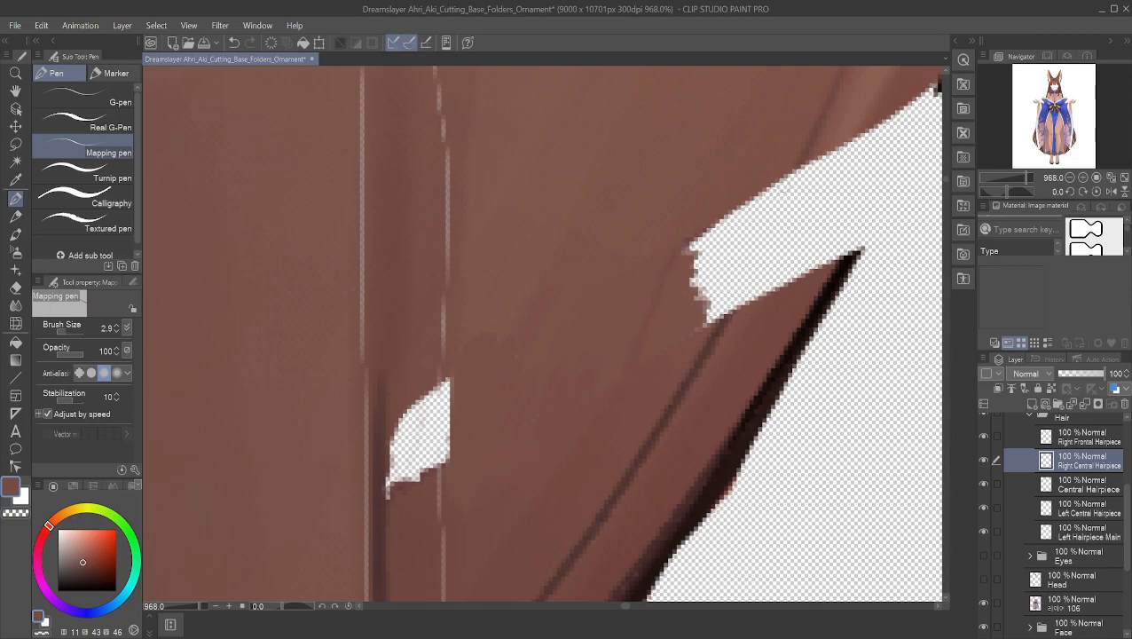
- Sample the darker strand colours and draw the strand line across the remaining gap, joining its upper and lower parts
{"action": "left_click", "coordinate": [797, 165], "text": "alt"}
{"action": "left_click_drag", "start_coordinate": [791, 180], "coordinate": [723, 325]}
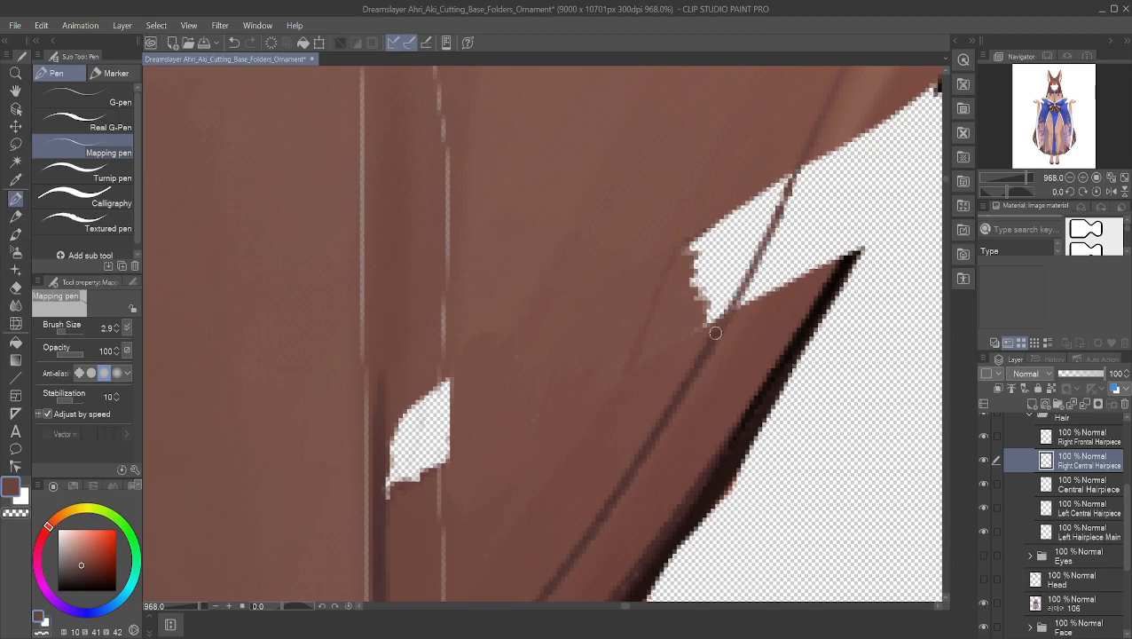
{"action": "left_click", "coordinate": [702, 355], "text": "alt"}
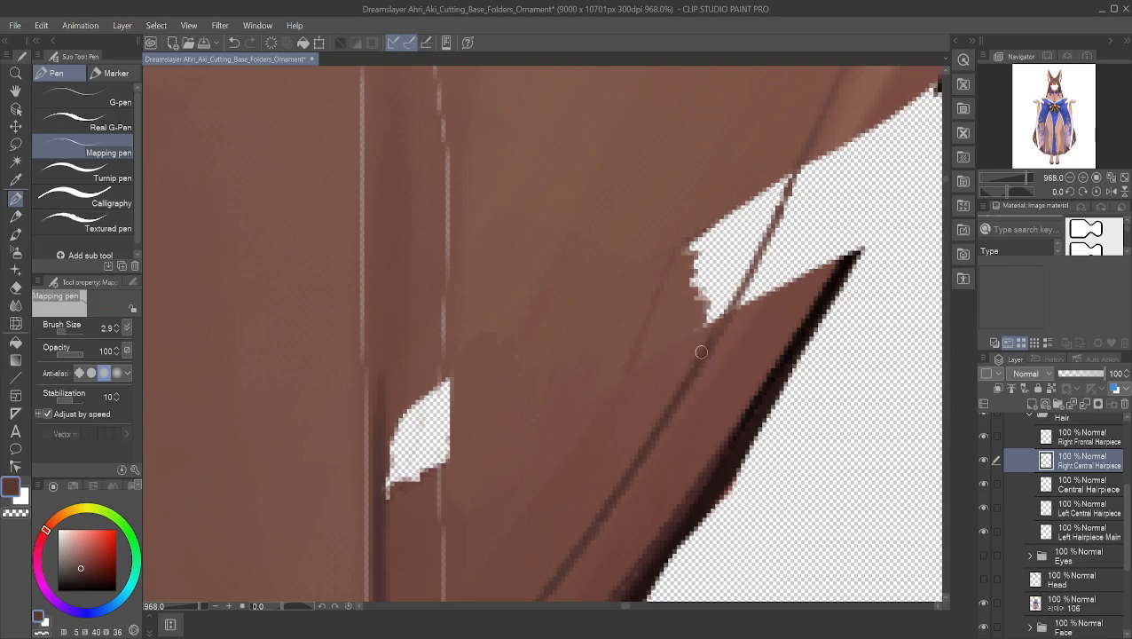
{"action": "left_click_drag", "start_coordinate": [710, 348], "coordinate": [794, 177]}
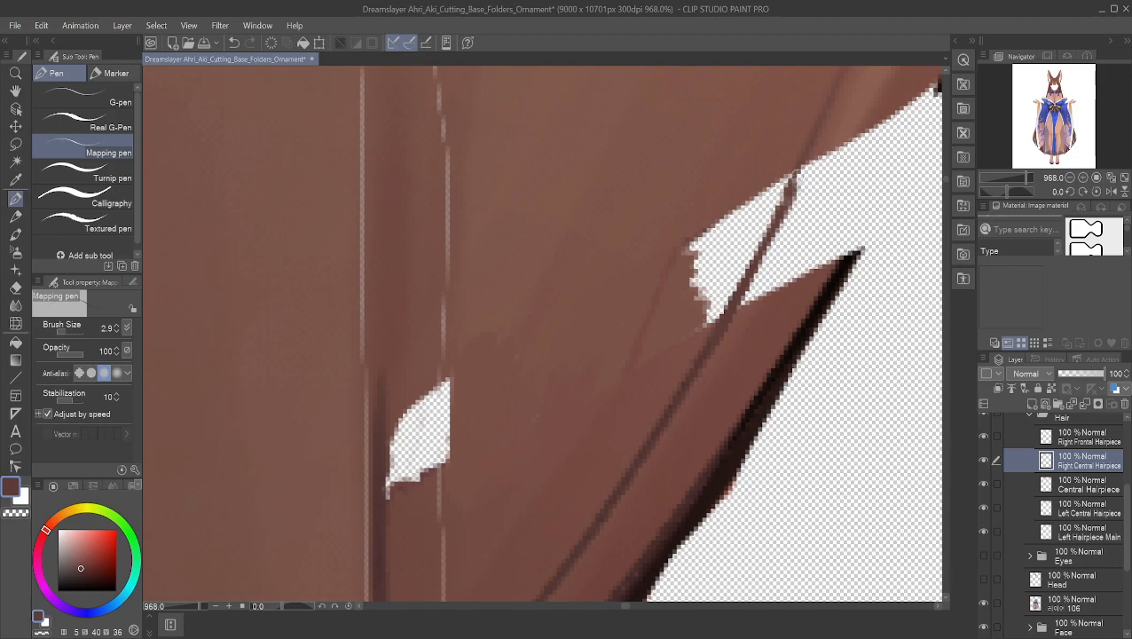
- Sample the browns above the open gap and paint a band of hair down along the outer side of the strand line
{"action": "left_click", "coordinate": [797, 151], "text": "alt"}
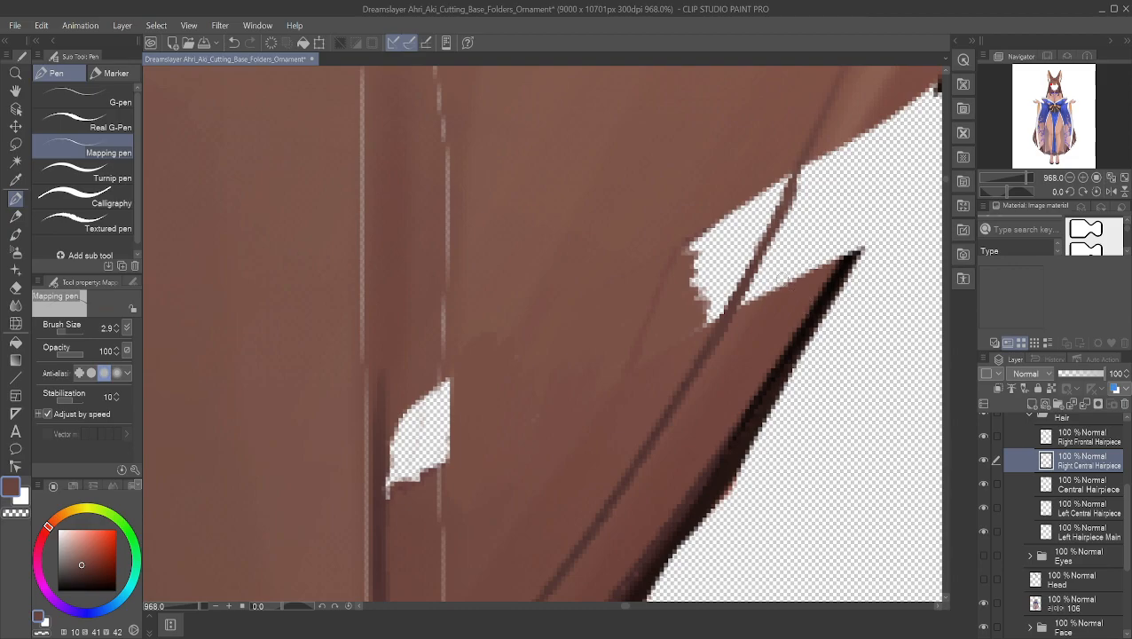
{"action": "scroll", "coordinate": [775, 273], "scroll_direction": "down", "scroll_amount": 2}
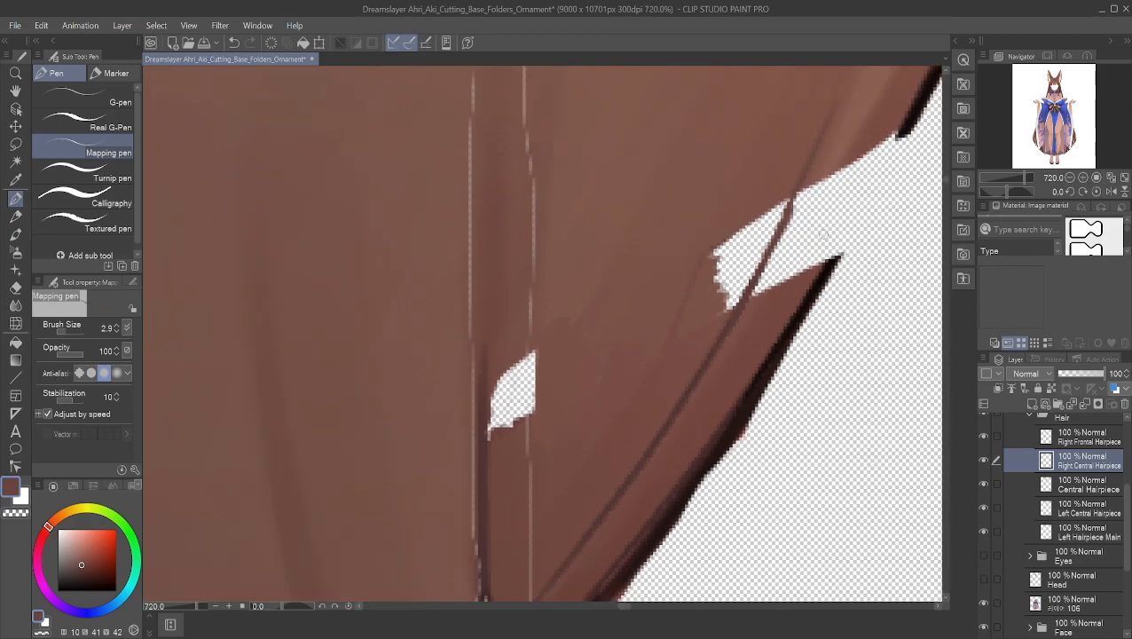
{"action": "left_click", "coordinate": [815, 181], "text": "alt"}
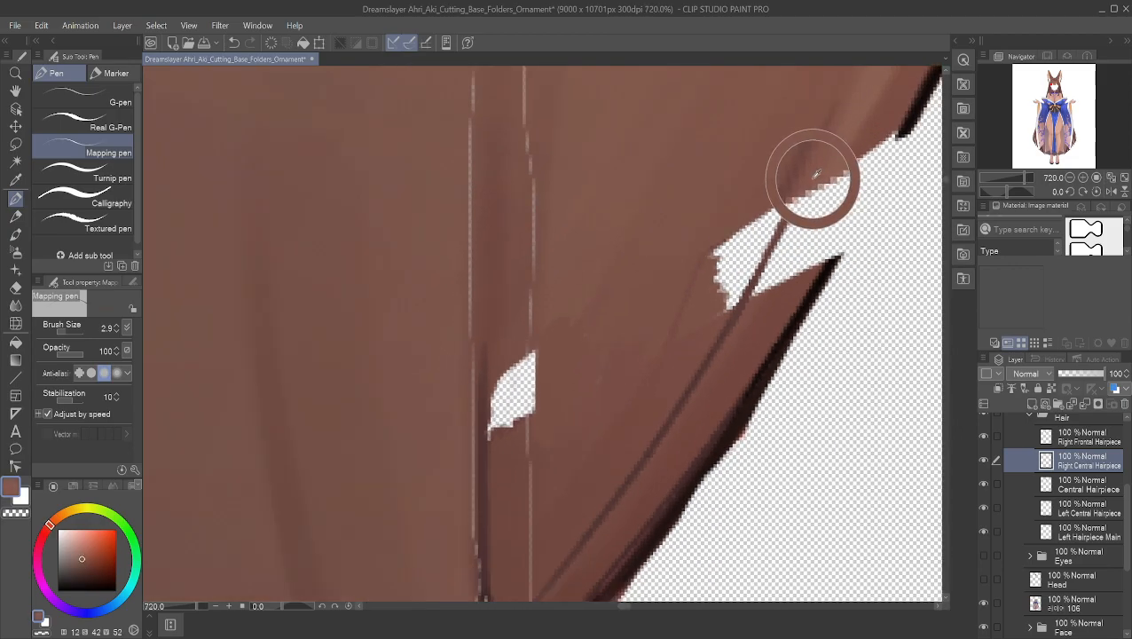
{"action": "left_click_drag", "start_coordinate": [811, 183], "coordinate": [786, 232]}
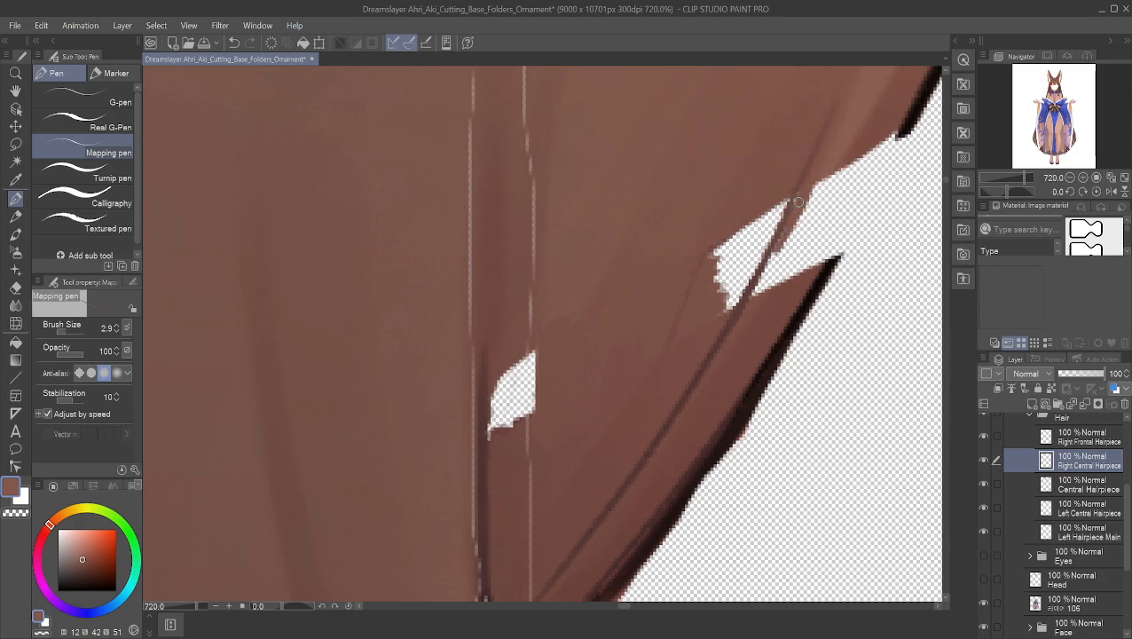
{"action": "mouse_move", "coordinate": [818, 175]}
{"action": "left_mouse_down"}
{"action": "mouse_move", "coordinate": [797, 224]}
{"action": "mouse_move", "coordinate": [825, 172]}
{"action": "mouse_move", "coordinate": [821, 196]}
{"action": "left_mouse_up"}
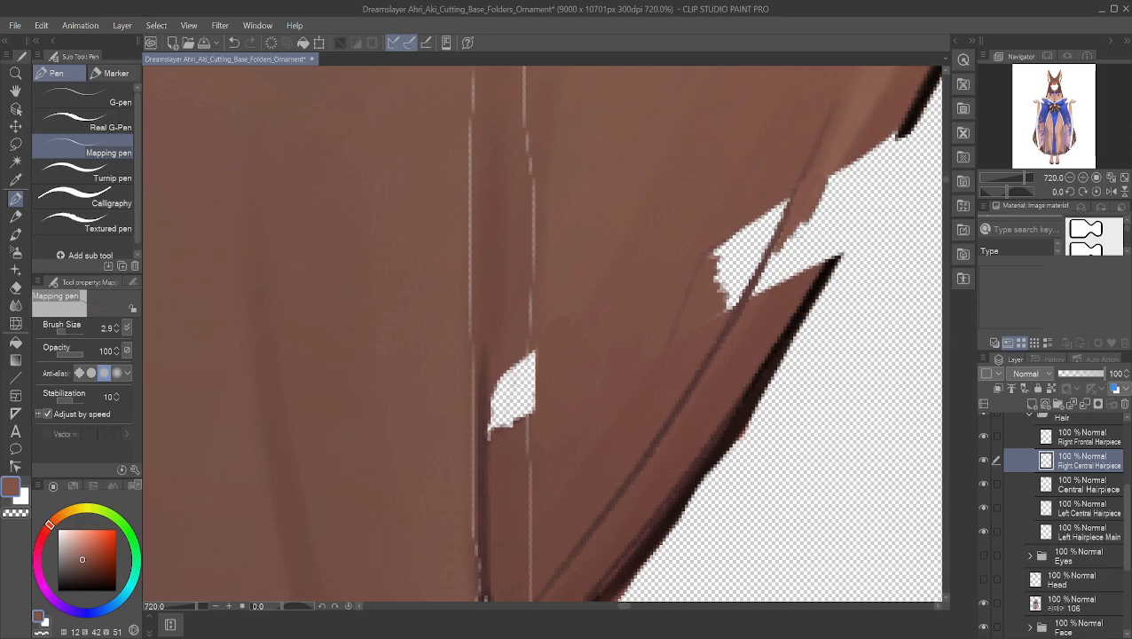
- Sample the lighter browns above the gap and extend hair strokes down toward the lower edge near the hair's outline
{"action": "left_click", "coordinate": [827, 164], "text": "alt"}
{"action": "mouse_move", "coordinate": [806, 223]}
{"action": "left_mouse_down"}
{"action": "mouse_move", "coordinate": [820, 196]}
{"action": "mouse_move", "coordinate": [800, 241]}
{"action": "mouse_move", "coordinate": [787, 242]}
{"action": "mouse_move", "coordinate": [851, 171]}
{"action": "mouse_move", "coordinate": [853, 152]}
{"action": "mouse_move", "coordinate": [802, 256]}
{"action": "left_mouse_up"}
{"action": "left_click", "coordinate": [856, 154], "text": "alt"}
{"action": "left_click_drag", "start_coordinate": [828, 206], "coordinate": [801, 259]}
{"action": "mouse_move", "coordinate": [852, 164]}
{"action": "left_mouse_down"}
{"action": "mouse_move", "coordinate": [810, 252]}
{"action": "mouse_move", "coordinate": [850, 188]}
{"action": "left_mouse_up"}
- Resample the reddish brown and fill the outer part of the gap, joining the upper and lower hair edges
{"action": "left_click", "coordinate": [856, 143], "text": "alt"}
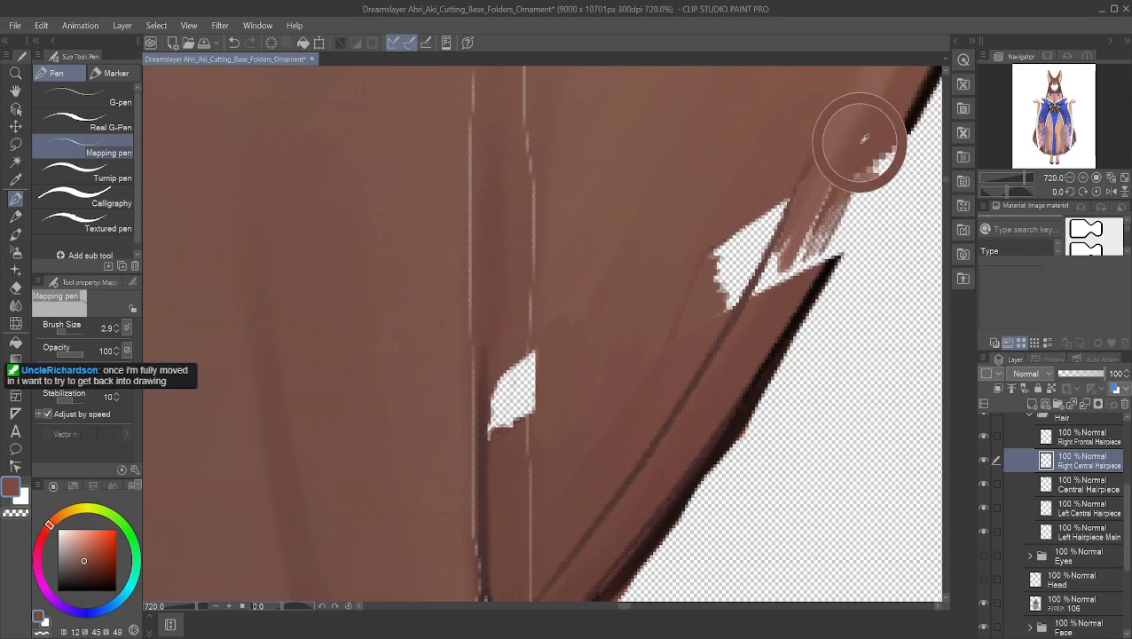
{"action": "left_click_drag", "start_coordinate": [832, 199], "coordinate": [797, 272]}
{"action": "mouse_move", "coordinate": [829, 220]}
{"action": "left_mouse_down"}
{"action": "mouse_move", "coordinate": [803, 272]}
{"action": "mouse_move", "coordinate": [815, 261]}
{"action": "left_mouse_up"}
{"action": "left_click_drag", "start_coordinate": [834, 222], "coordinate": [824, 261]}
{"action": "left_click_drag", "start_coordinate": [842, 211], "coordinate": [832, 238]}
{"action": "left_click_drag", "start_coordinate": [853, 192], "coordinate": [834, 236]}
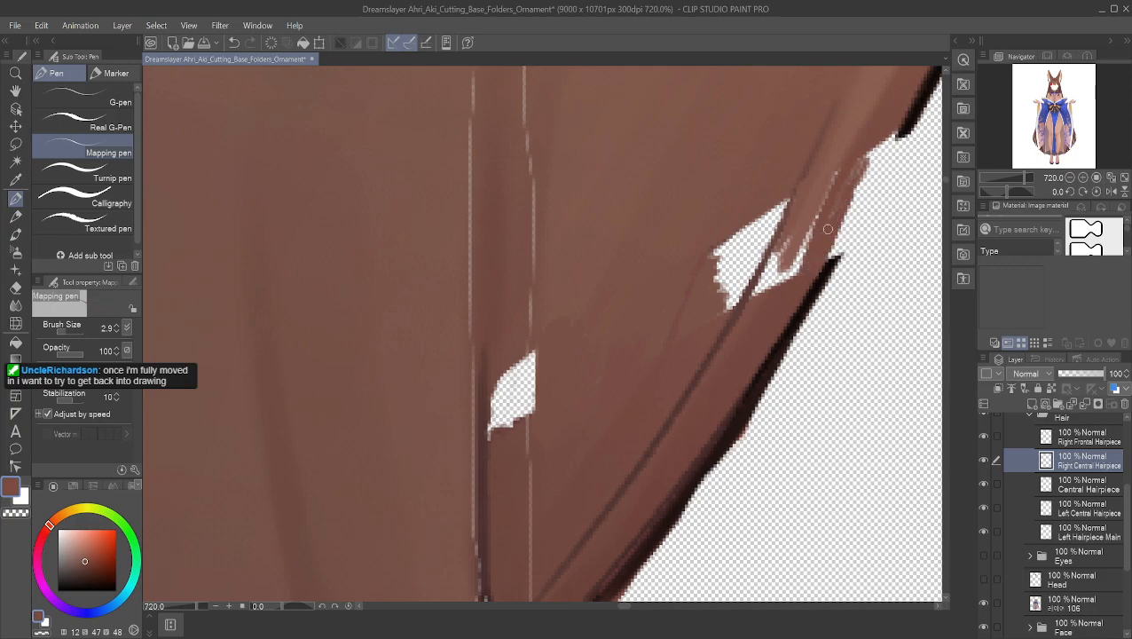
{"action": "mouse_move", "coordinate": [870, 149]}
{"action": "left_mouse_down"}
{"action": "mouse_move", "coordinate": [852, 176]}
{"action": "mouse_move", "coordinate": [864, 168]}
{"action": "left_mouse_up"}
{"action": "left_click_drag", "start_coordinate": [889, 139], "coordinate": [859, 181]}
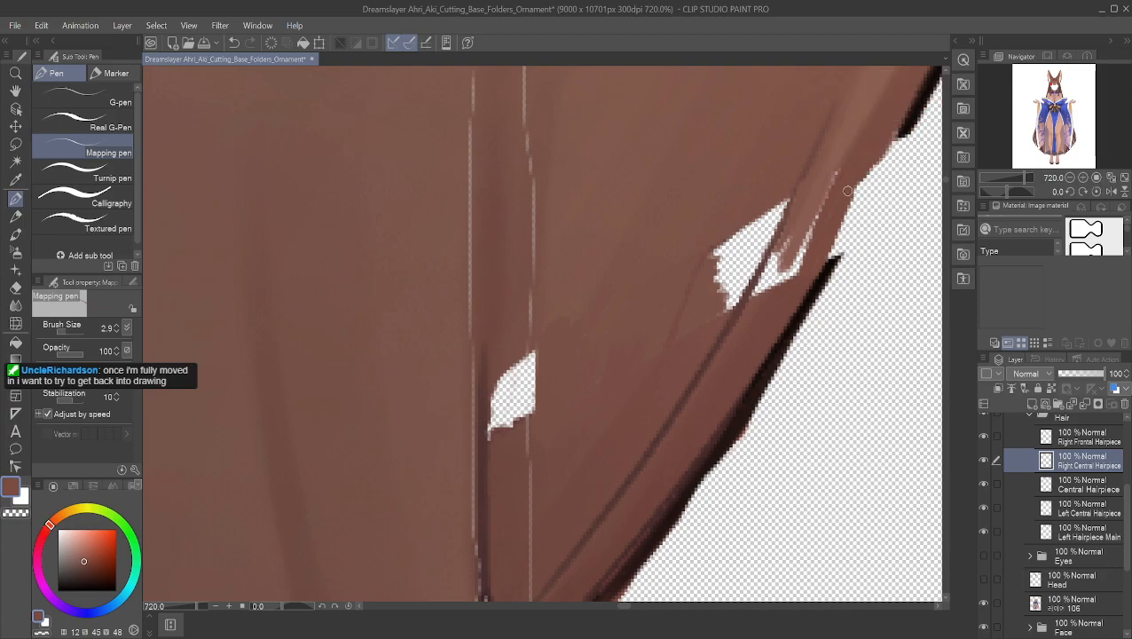
{"action": "left_click_drag", "start_coordinate": [844, 211], "coordinate": [828, 254]}
{"action": "mouse_move", "coordinate": [861, 181]}
{"action": "left_mouse_down"}
{"action": "mouse_move", "coordinate": [834, 229]}
{"action": "mouse_move", "coordinate": [847, 206]}
{"action": "left_mouse_up"}
- Sample the adjoining browns and fill the hole between the strand line and the newly painted outer hair
{"action": "left_click", "coordinate": [824, 167], "text": "alt"}
{"action": "left_click", "coordinate": [832, 158], "text": "alt"}
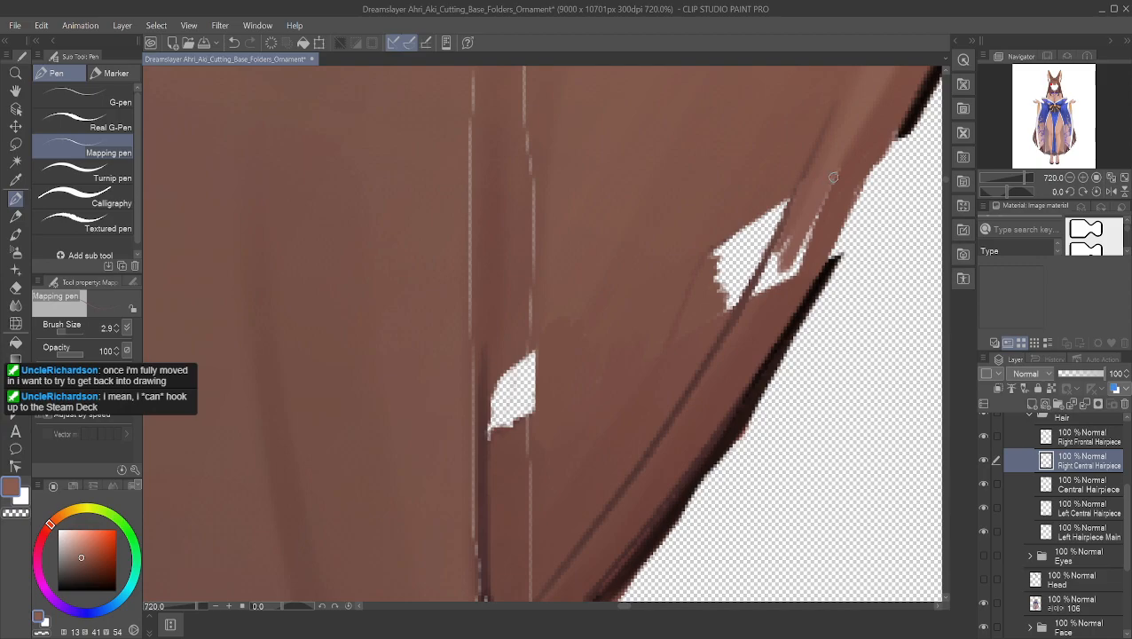
{"action": "left_click_drag", "start_coordinate": [788, 270], "coordinate": [806, 236]}
{"action": "left_click", "coordinate": [773, 291], "text": "alt"}
{"action": "left_click", "coordinate": [797, 238], "text": "alt"}
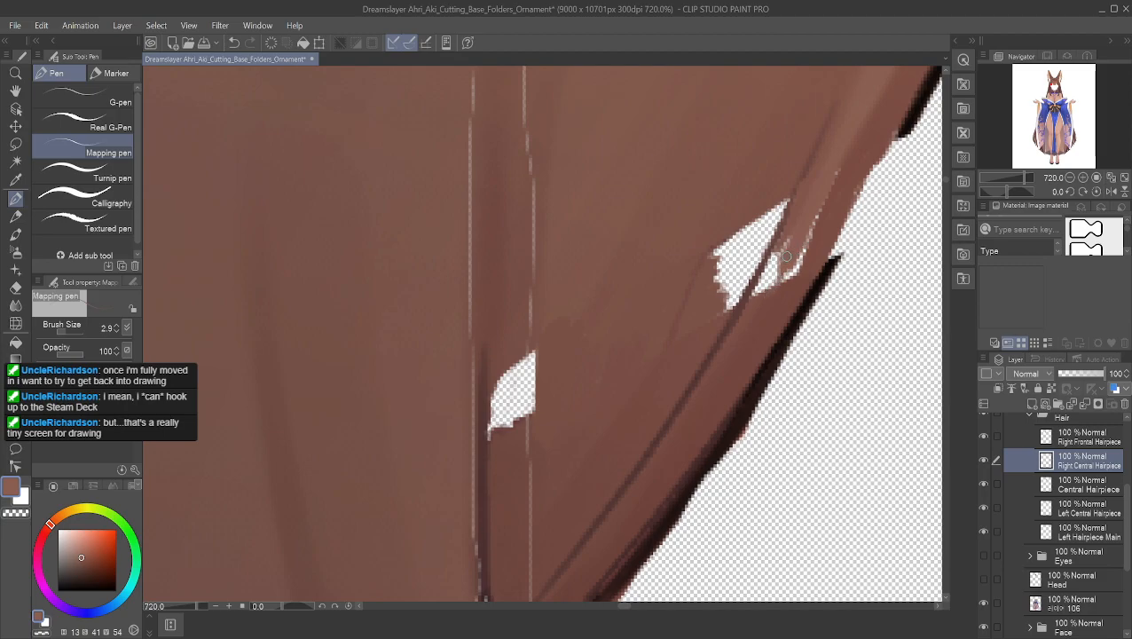
{"action": "key", "text": "ctrl+z"}
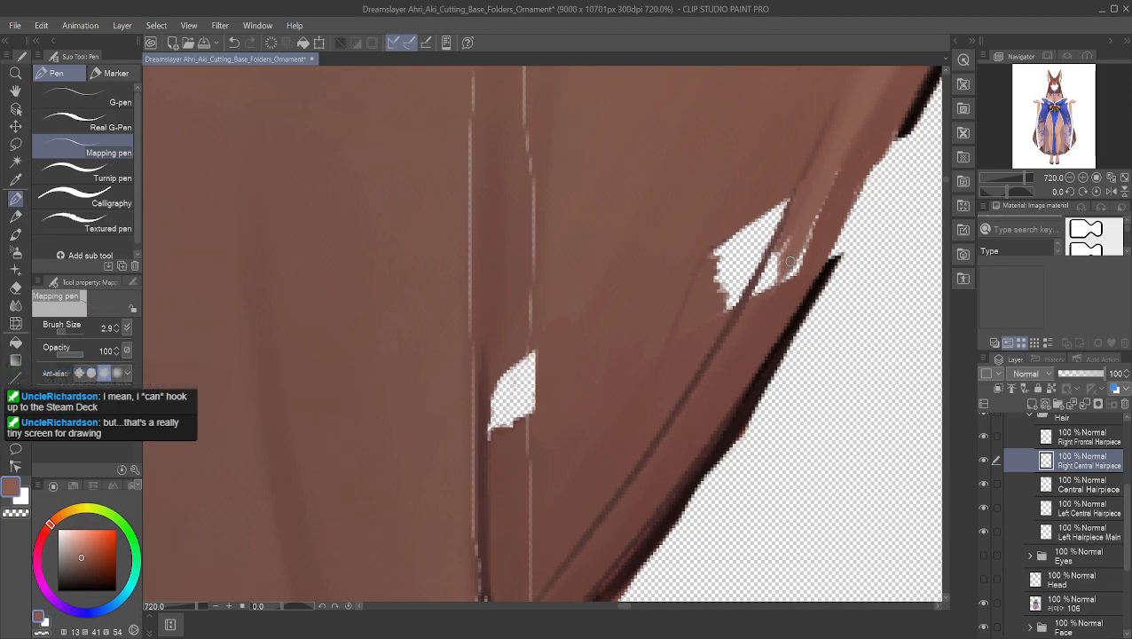
{"action": "left_click", "coordinate": [748, 302], "text": "alt"}
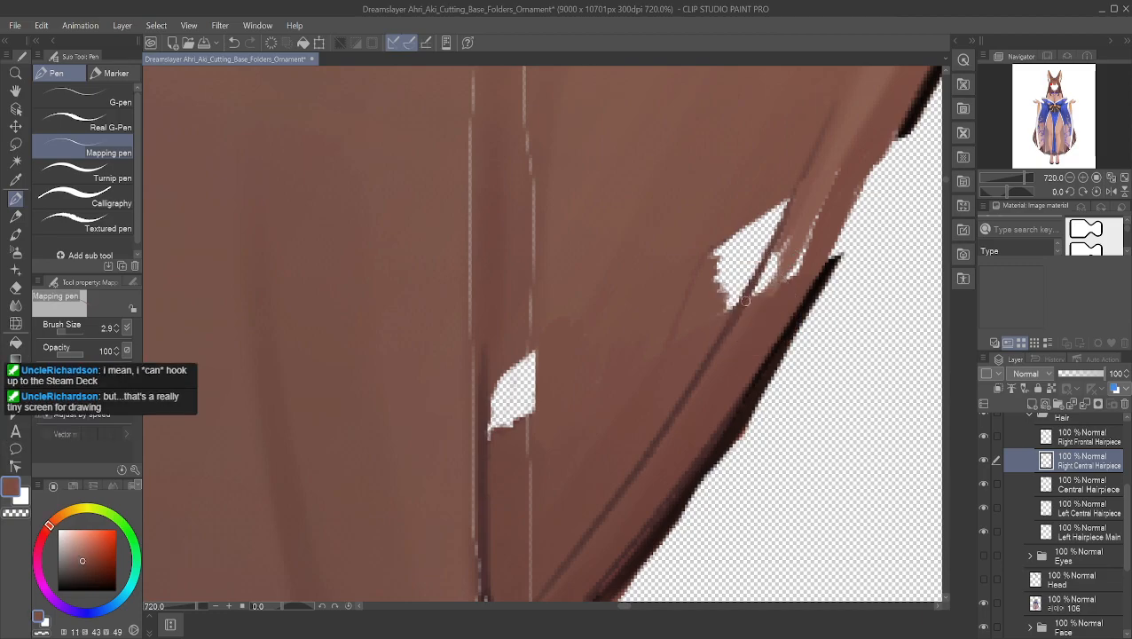
{"action": "left_click_drag", "start_coordinate": [753, 282], "coordinate": [779, 245]}
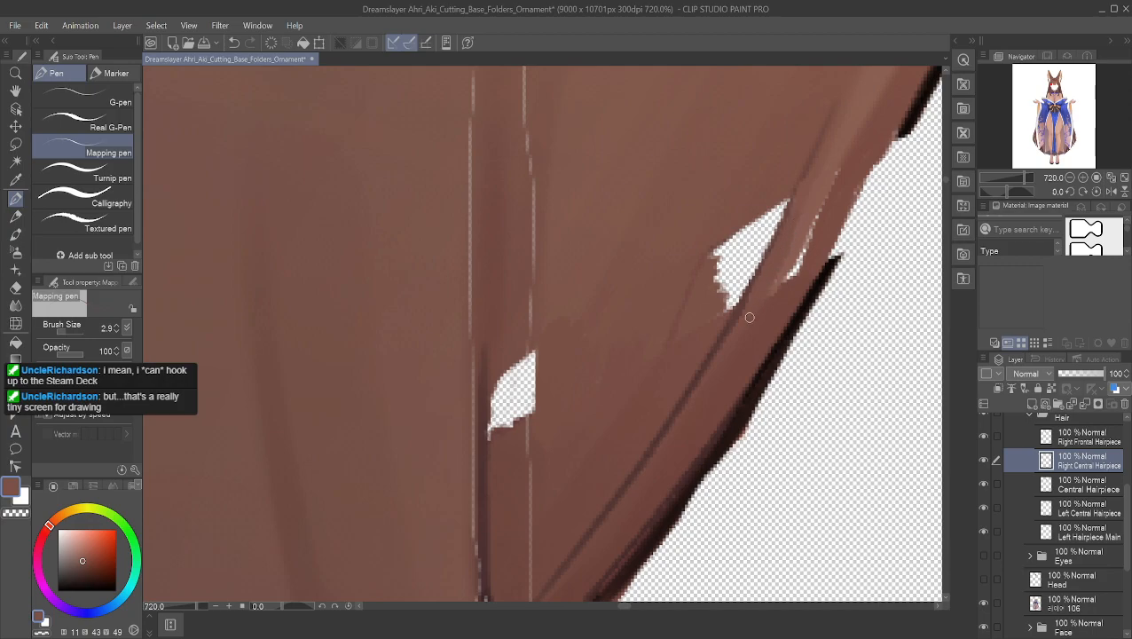
- Cover the remaining light sliver in the outer fill with sampled browns and even out the hair's outer edge
{"action": "left_click", "coordinate": [778, 280], "text": "alt"}
{"action": "left_click", "coordinate": [751, 324], "text": "alt"}
{"action": "mouse_move", "coordinate": [791, 269]}
{"action": "left_mouse_down"}
{"action": "mouse_move", "coordinate": [828, 211]}
{"action": "mouse_move", "coordinate": [832, 176]}
{"action": "left_mouse_up"}
{"action": "mouse_move", "coordinate": [814, 261]}
{"action": "left_mouse_down"}
{"action": "mouse_move", "coordinate": [896, 125]}
{"action": "mouse_move", "coordinate": [869, 168]}
{"action": "left_mouse_up"}
{"action": "left_click", "coordinate": [894, 122], "text": "alt"}
{"action": "left_click", "coordinate": [850, 200], "text": "alt"}
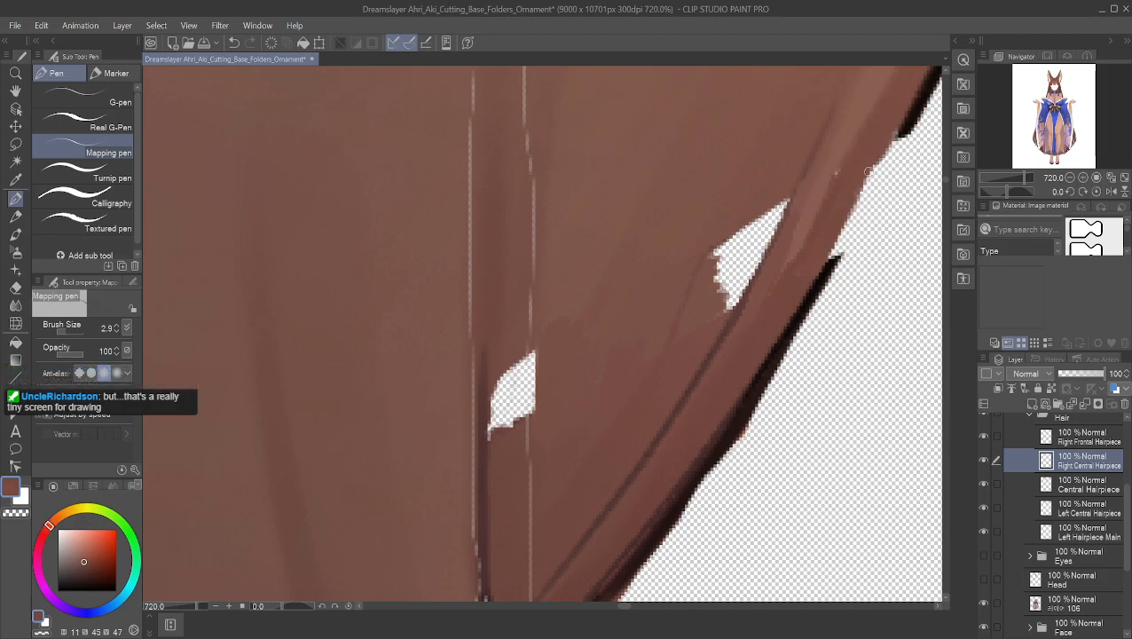
{"action": "mouse_move", "coordinate": [865, 184]}
{"action": "left_mouse_down"}
{"action": "mouse_move", "coordinate": [821, 271]}
{"action": "mouse_move", "coordinate": [854, 211]}
{"action": "mouse_move", "coordinate": [879, 194]}
{"action": "left_mouse_up"}
- Sample the black outline colour, redraw the outline across the repaired outer edge and refine its inner border with hair brown
{"action": "left_click", "coordinate": [822, 268], "text": "alt"}
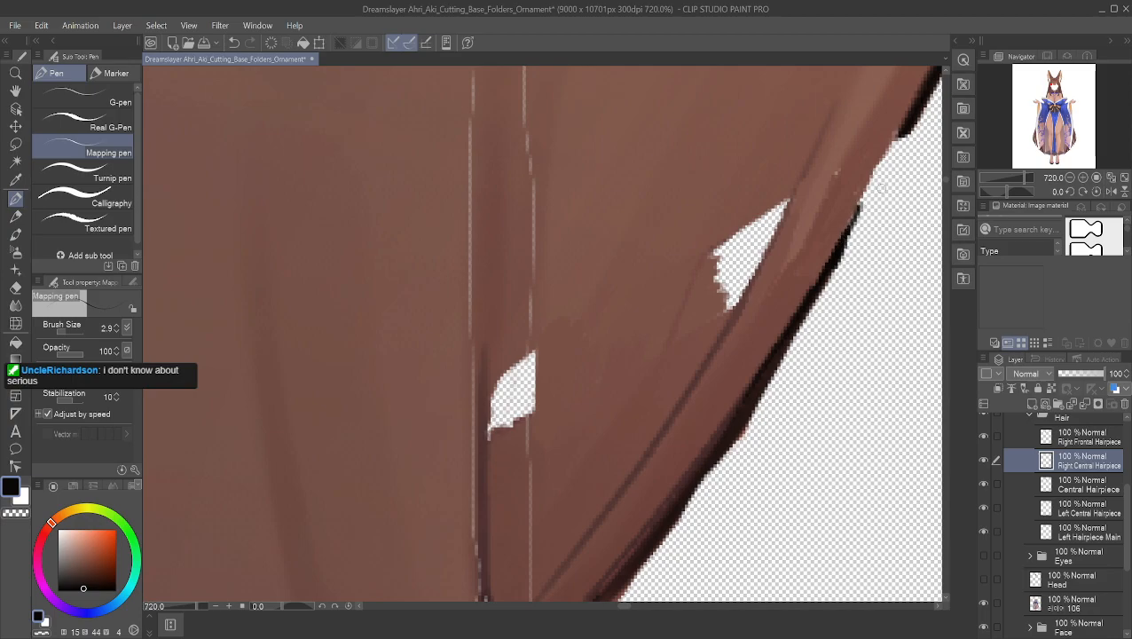
{"action": "scroll", "coordinate": [893, 154], "scroll_direction": "down", "scroll_amount": 1}
{"action": "mouse_move", "coordinate": [901, 135]}
{"action": "left_mouse_down"}
{"action": "mouse_move", "coordinate": [847, 233]}
{"action": "mouse_move", "coordinate": [900, 133]}
{"action": "mouse_move", "coordinate": [835, 258]}
{"action": "left_mouse_up"}
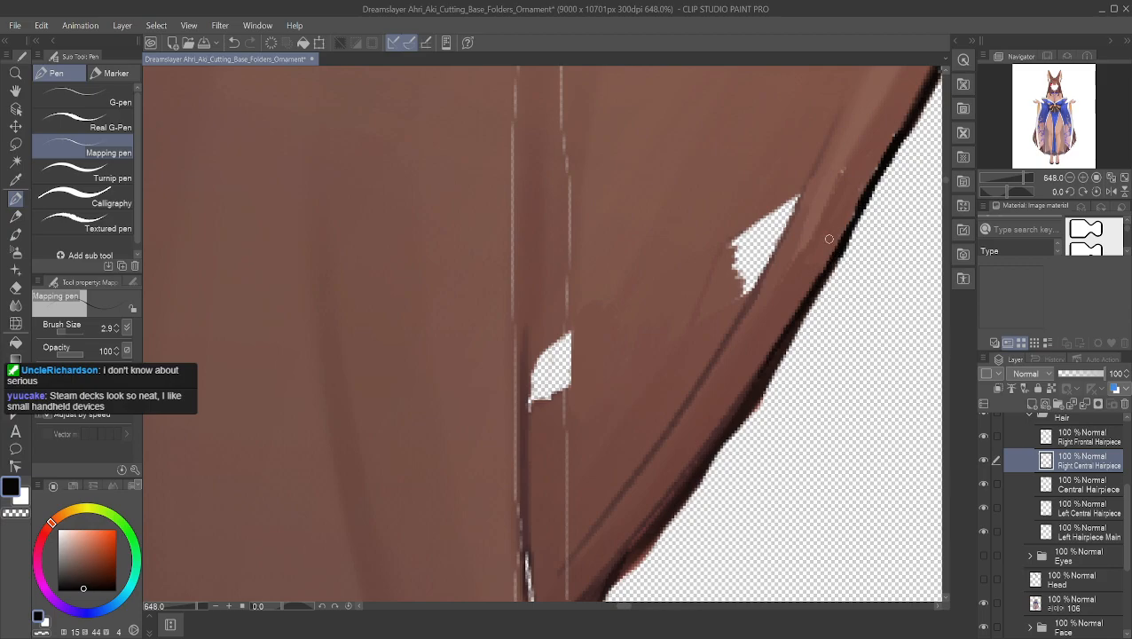
{"action": "left_click", "coordinate": [827, 268], "text": "alt"}
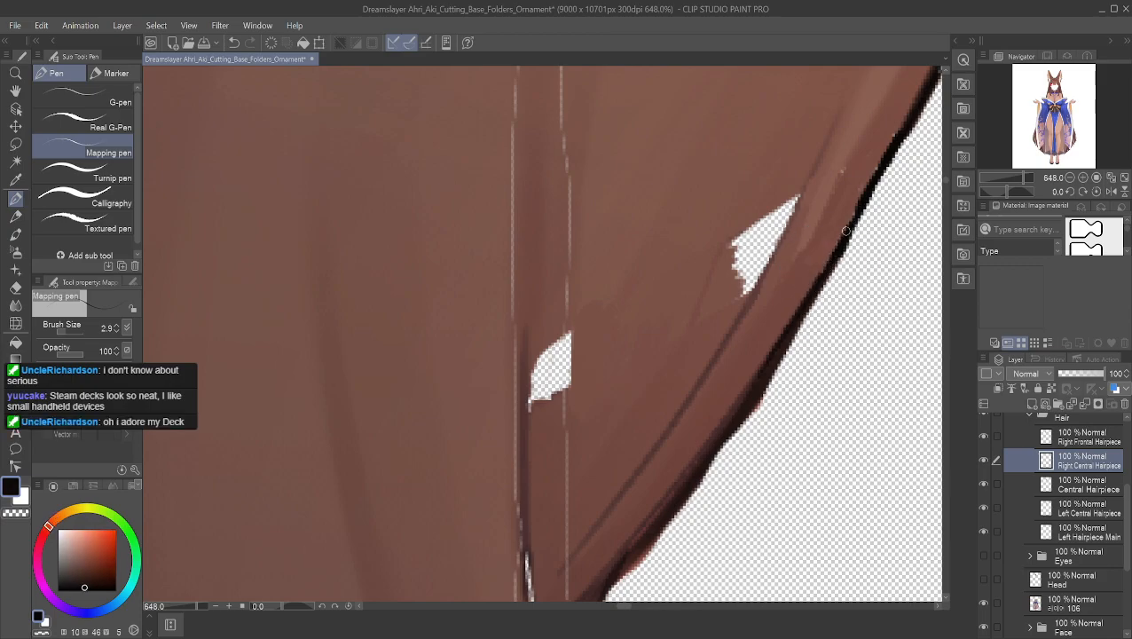
{"action": "left_click", "coordinate": [834, 253], "text": "alt"}
{"action": "left_click_drag", "start_coordinate": [832, 251], "coordinate": [907, 125]}
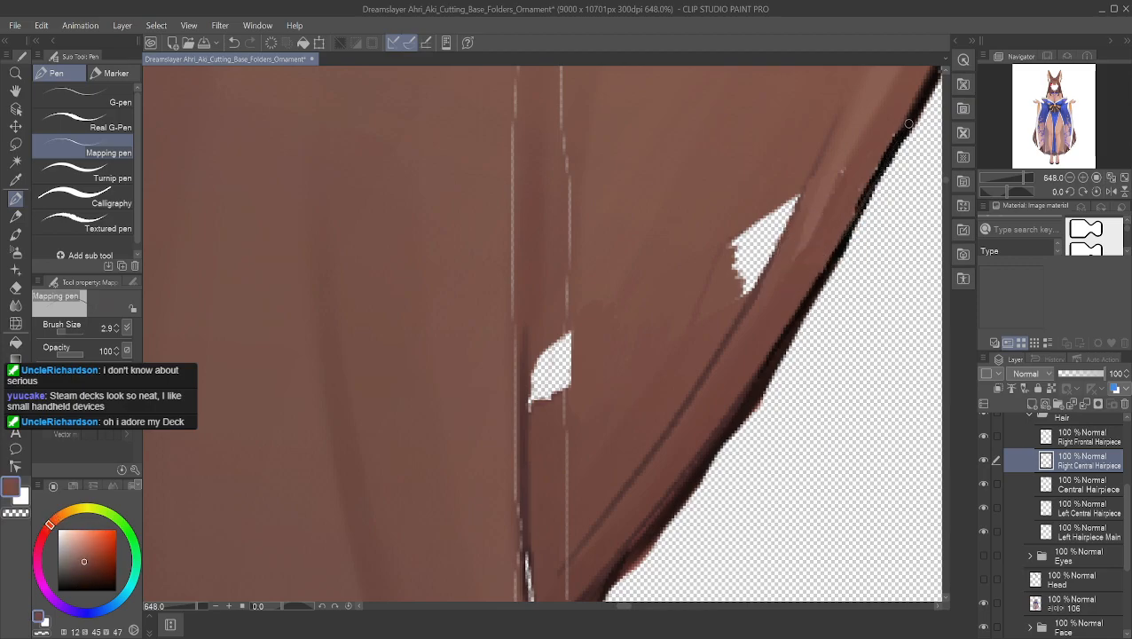
{"action": "left_click", "coordinate": [842, 232], "text": "alt"}
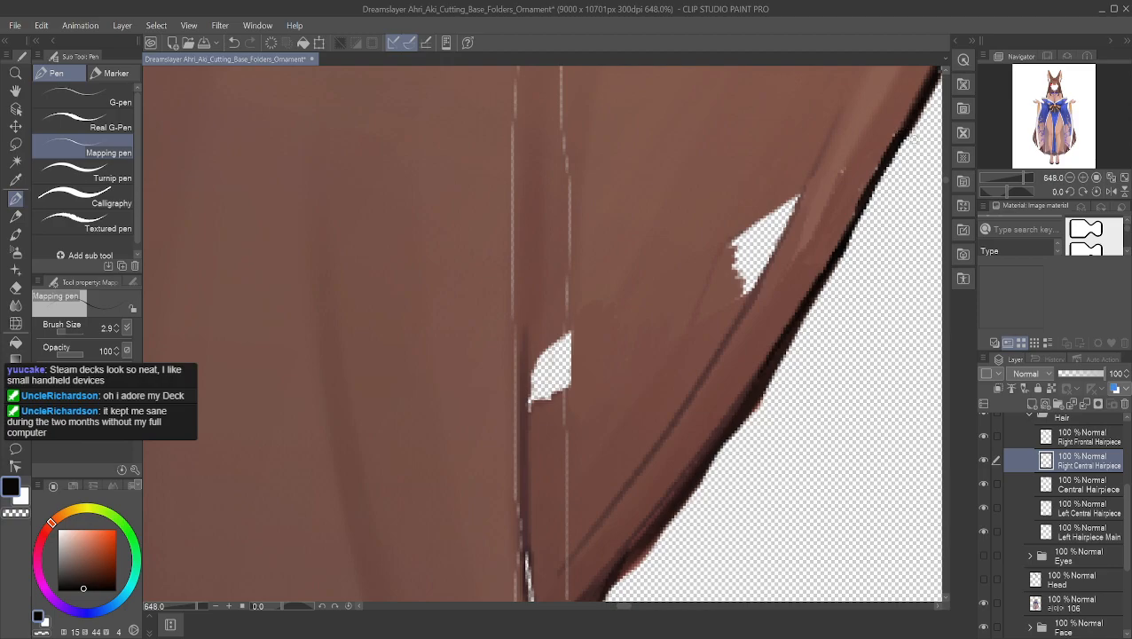
{"action": "left_click", "coordinate": [880, 133], "text": "alt"}
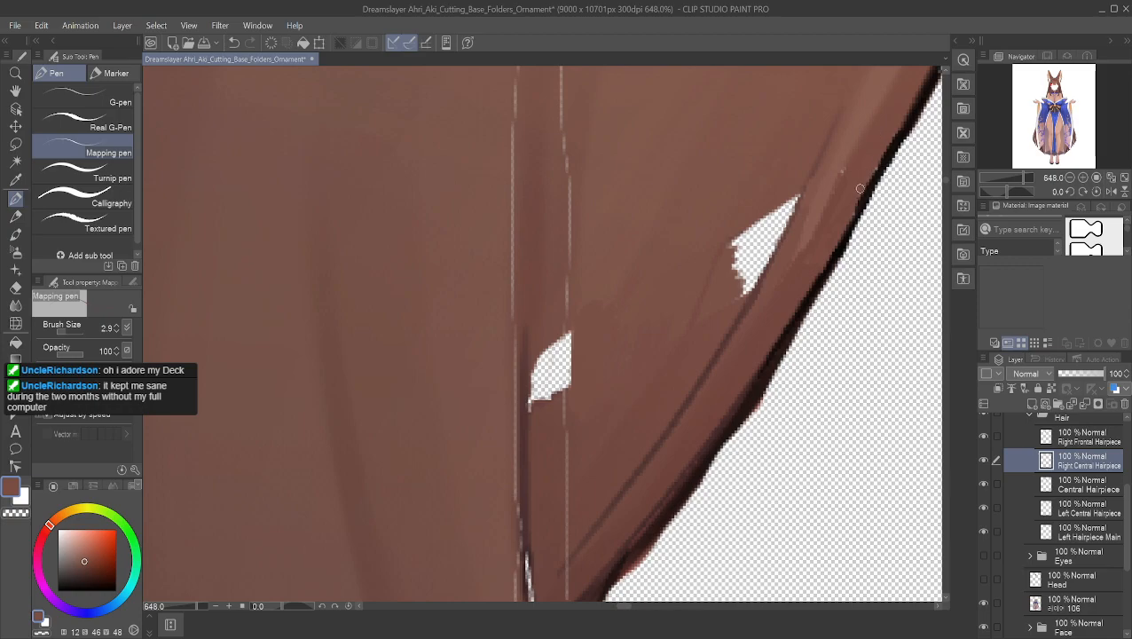
- Sample the browns around the gap inside the strand line and fill most of it with hair strokes
{"action": "left_click", "coordinate": [724, 267], "text": "alt"}
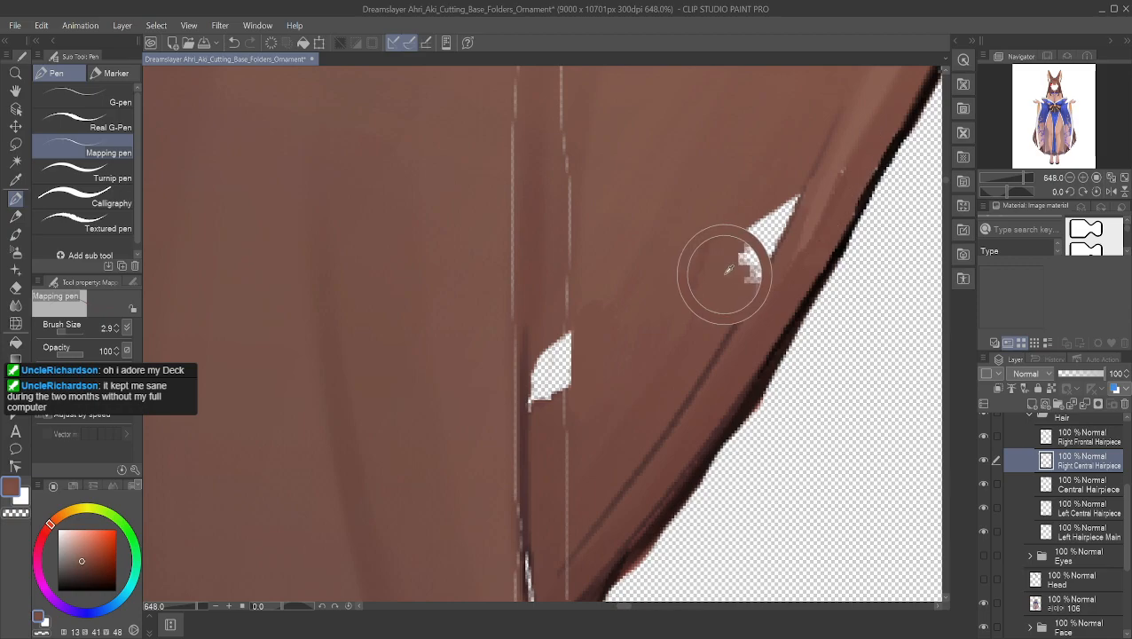
{"action": "mouse_move", "coordinate": [733, 243]}
{"action": "left_mouse_down"}
{"action": "mouse_move", "coordinate": [775, 193]}
{"action": "mouse_move", "coordinate": [725, 303]}
{"action": "mouse_move", "coordinate": [747, 236]}
{"action": "left_mouse_up"}
{"action": "left_click", "coordinate": [768, 193], "text": "alt"}
{"action": "left_click", "coordinate": [781, 180], "text": "alt"}
{"action": "mouse_move", "coordinate": [783, 193]}
{"action": "left_mouse_down"}
{"action": "mouse_move", "coordinate": [766, 237]}
{"action": "mouse_move", "coordinate": [790, 203]}
{"action": "mouse_move", "coordinate": [768, 241]}
{"action": "mouse_move", "coordinate": [799, 194]}
{"action": "mouse_move", "coordinate": [764, 238]}
{"action": "mouse_move", "coordinate": [751, 287]}
{"action": "left_mouse_up"}
{"action": "left_click", "coordinate": [730, 313], "text": "alt"}
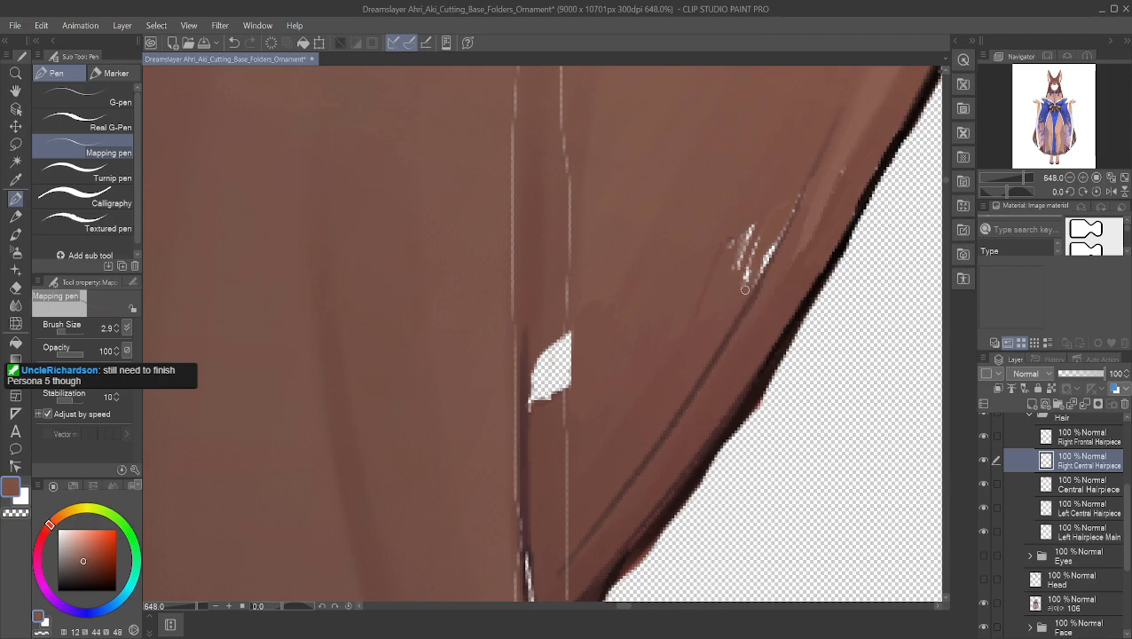
- Sample the dark strand colours and redraw the strand line over the light slivers beside the filled gap
{"action": "left_click", "coordinate": [768, 239], "text": "alt"}
{"action": "left_click_drag", "start_coordinate": [768, 245], "coordinate": [757, 270]}
{"action": "left_click", "coordinate": [815, 171], "text": "alt"}
{"action": "left_click", "coordinate": [756, 280], "text": "alt"}
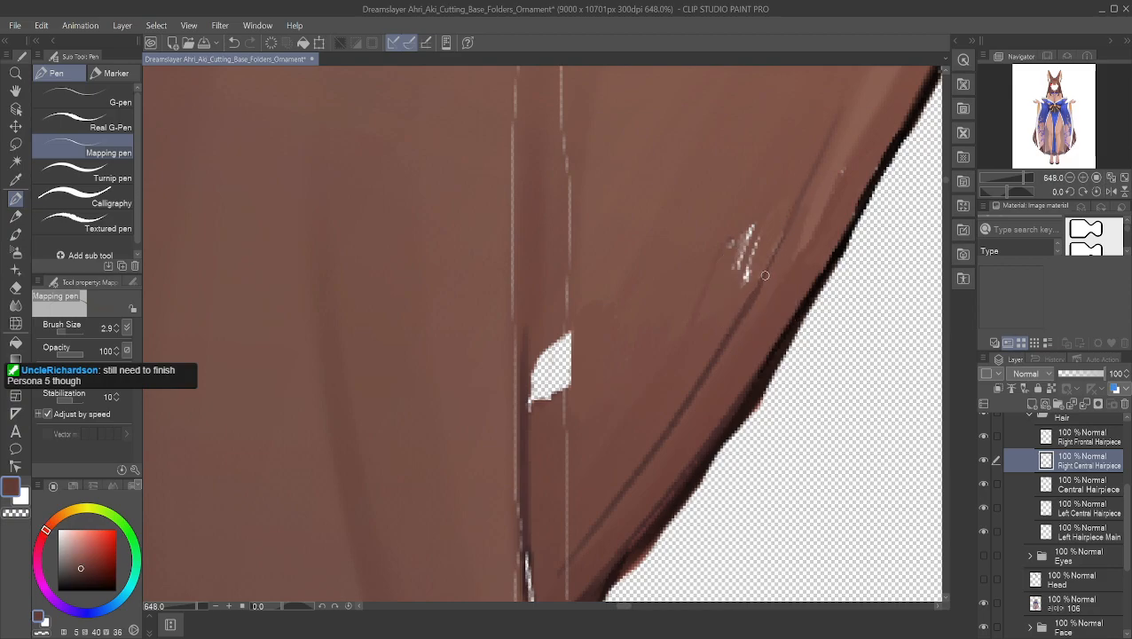
- Resample tones along the strand line and blend its upper and lower parts across the repaired area
{"action": "left_click", "coordinate": [789, 218], "text": "alt"}
{"action": "left_click", "coordinate": [798, 194], "text": "alt"}
{"action": "left_click", "coordinate": [818, 166], "text": "alt"}
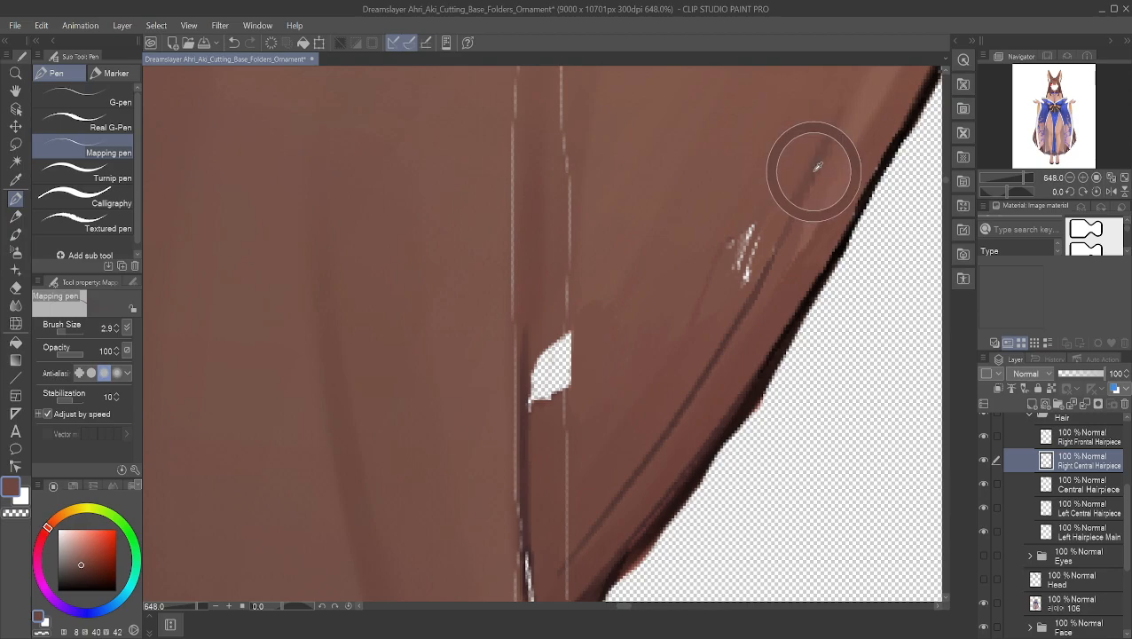
{"action": "left_click", "coordinate": [816, 167], "text": "alt"}
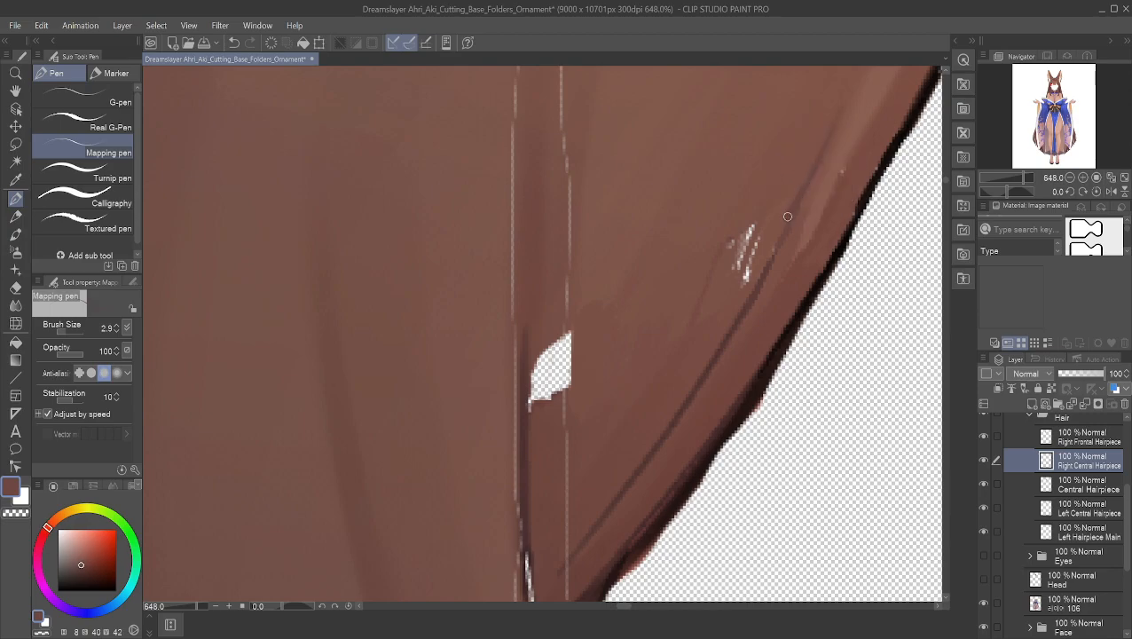
{"action": "left_click", "coordinate": [770, 257], "text": "alt"}
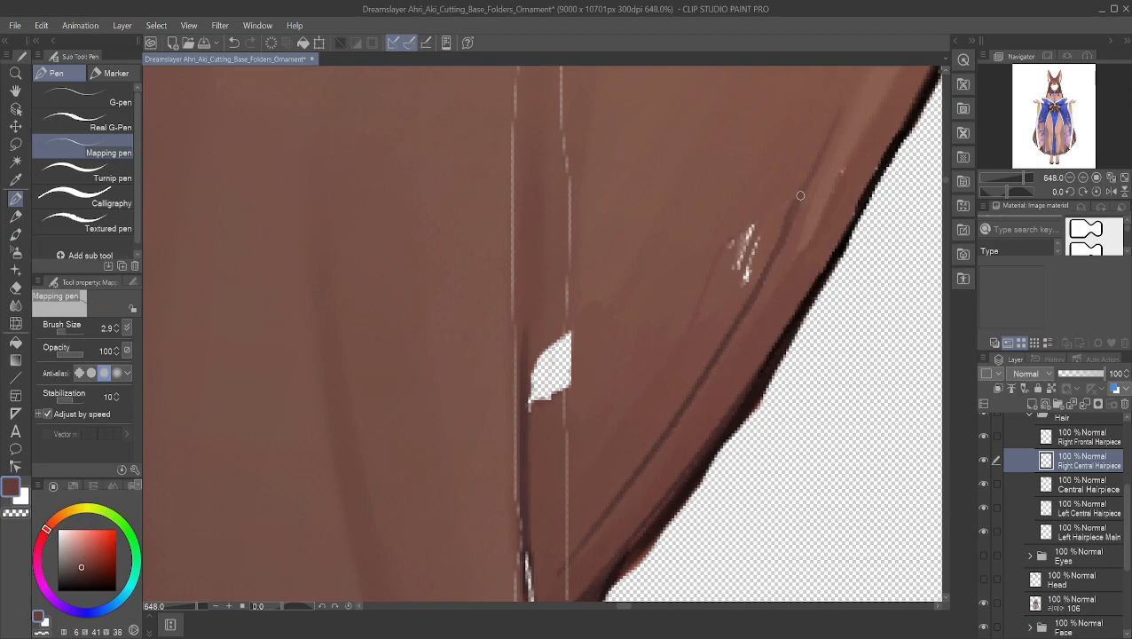
{"action": "left_click_drag", "start_coordinate": [788, 221], "coordinate": [768, 249]}
- Sample the surrounding brown and paint over the white specks left inside the strand line
{"action": "left_click", "coordinate": [773, 213], "text": "alt"}
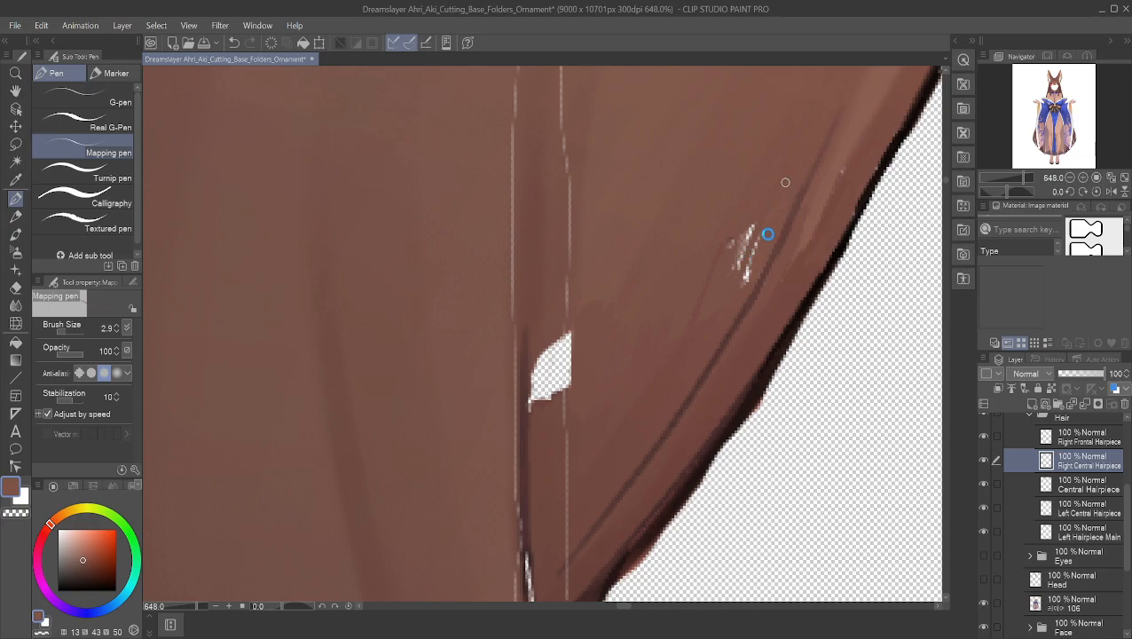
{"action": "left_click", "coordinate": [771, 206], "text": "alt"}
{"action": "left_click_drag", "start_coordinate": [759, 239], "coordinate": [741, 275]}
{"action": "left_click", "coordinate": [744, 250], "text": "alt"}
{"action": "left_click_drag", "start_coordinate": [738, 225], "coordinate": [739, 289]}
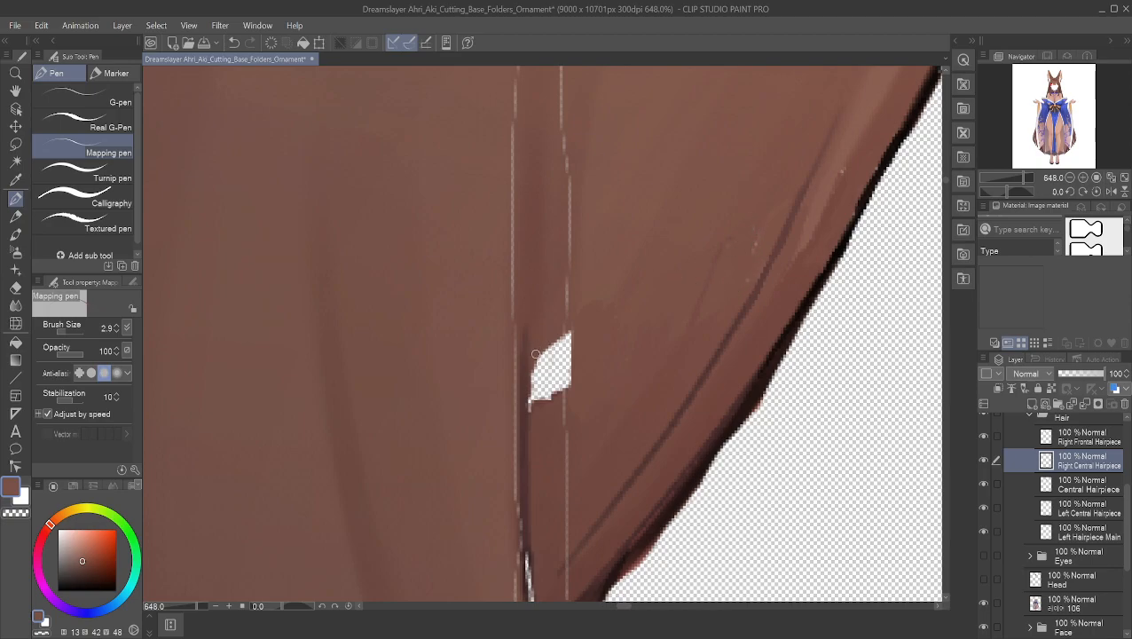
- Sample browns around the small diamond-shaped gap by the vertical strand and fill its inner side and upper tip
{"action": "left_click", "coordinate": [552, 413], "text": "alt"}
{"action": "mouse_move", "coordinate": [548, 402]}
{"action": "left_mouse_down"}
{"action": "mouse_move", "coordinate": [542, 372]}
{"action": "mouse_move", "coordinate": [532, 399]}
{"action": "mouse_move", "coordinate": [531, 371]}
{"action": "mouse_move", "coordinate": [536, 383]}
{"action": "mouse_move", "coordinate": [551, 341]}
{"action": "mouse_move", "coordinate": [544, 355]}
{"action": "mouse_move", "coordinate": [568, 335]}
{"action": "mouse_move", "coordinate": [551, 348]}
{"action": "left_mouse_up"}
{"action": "left_click", "coordinate": [549, 335], "text": "alt"}
{"action": "left_click", "coordinate": [612, 283], "text": "alt"}
{"action": "left_click", "coordinate": [644, 270], "text": "alt"}
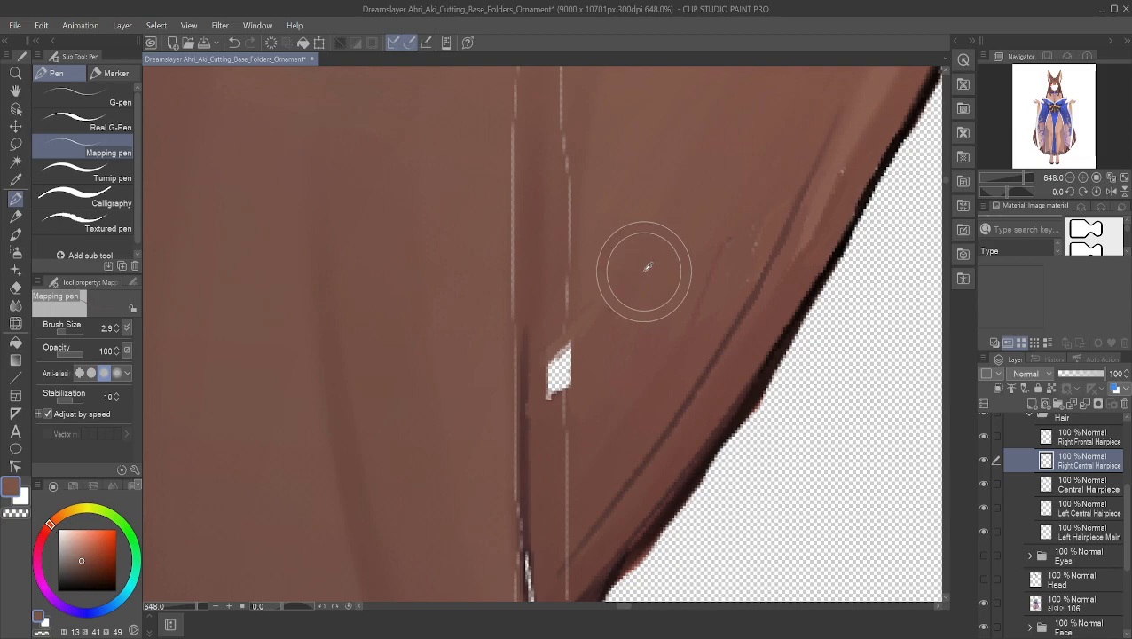
{"action": "left_click_drag", "start_coordinate": [572, 343], "coordinate": [563, 353]}
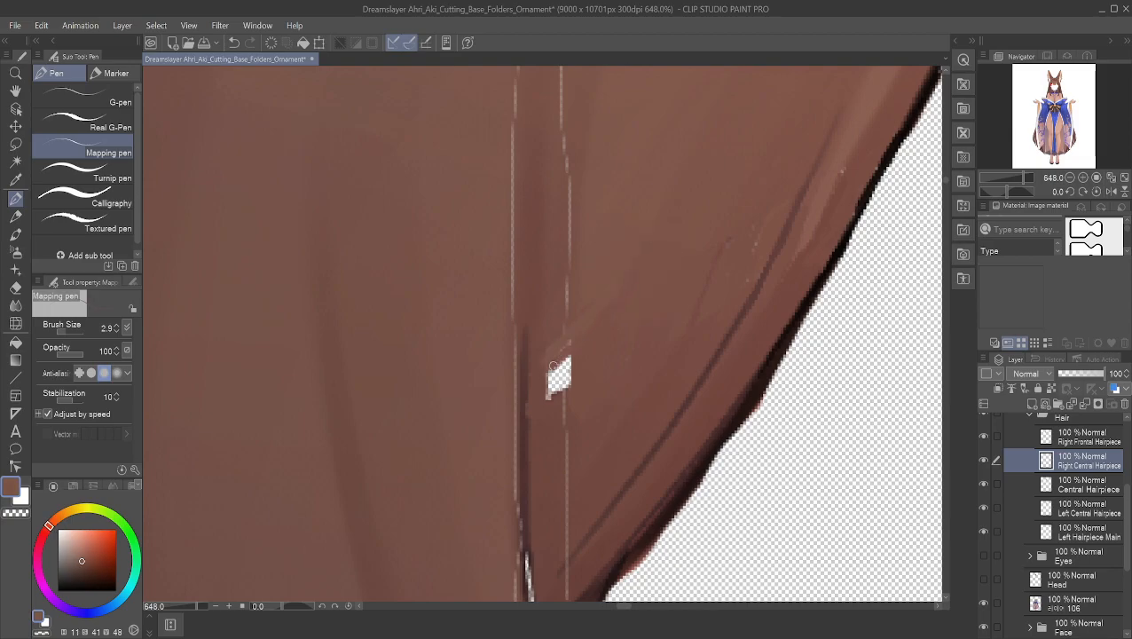
- Resample the brown beside the small gap and extend the fill down from its upper edge
{"action": "left_click", "coordinate": [599, 330], "text": "alt"}
{"action": "left_click_drag", "start_coordinate": [571, 356], "coordinate": [546, 380]}
{"action": "left_click", "coordinate": [619, 321], "text": "alt"}
{"action": "left_click", "coordinate": [643, 295], "text": "alt"}
{"action": "mouse_move", "coordinate": [571, 362]}
{"action": "left_mouse_down"}
{"action": "mouse_move", "coordinate": [631, 307]}
{"action": "mouse_move", "coordinate": [568, 355]}
{"action": "left_mouse_up"}
- Sample nearby browns and shade over the small gap's upper part, reducing it to a narrow sliver
{"action": "left_click", "coordinate": [542, 387], "text": "alt"}
{"action": "left_click", "coordinate": [539, 384], "text": "alt"}
{"action": "left_click_drag", "start_coordinate": [547, 379], "coordinate": [567, 359]}
{"action": "left_click", "coordinate": [585, 350], "text": "alt"}
{"action": "left_click_drag", "start_coordinate": [557, 369], "coordinate": [568, 344]}
{"action": "left_click", "coordinate": [592, 327], "text": "alt"}
{"action": "left_click", "coordinate": [597, 376], "text": "alt"}
{"action": "left_click", "coordinate": [562, 434], "text": "alt"}
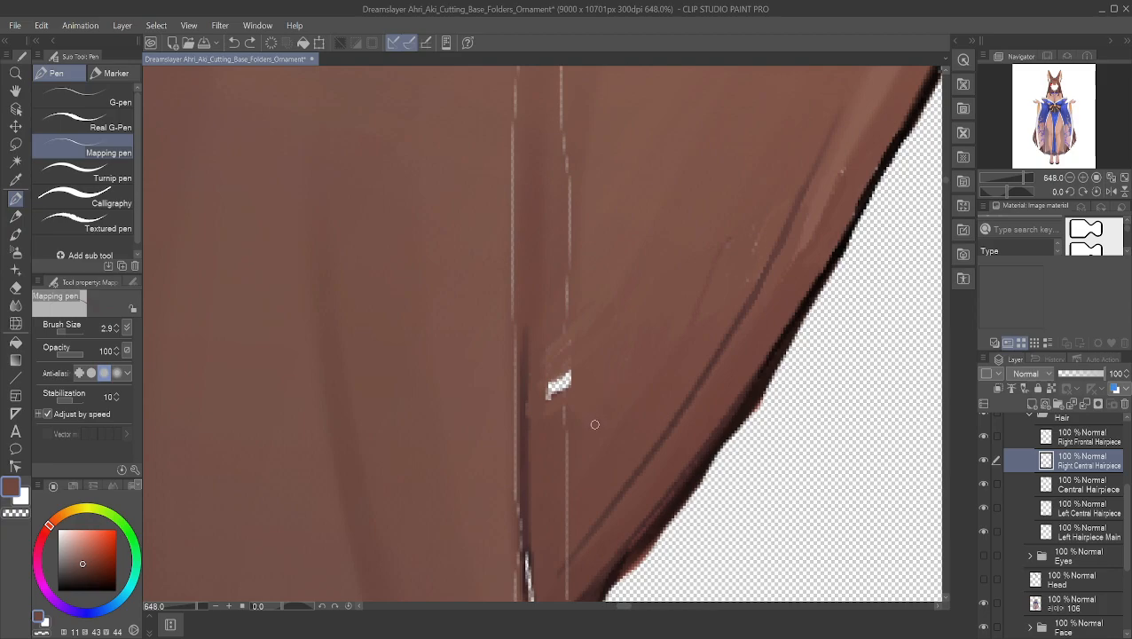
- Smudge the surrounding colour with the Finger tip blender over the remaining sliver and the light vertical line beside it
{"action": "left_click", "coordinate": [15, 305]}
{"action": "left_click", "coordinate": [93, 148]}
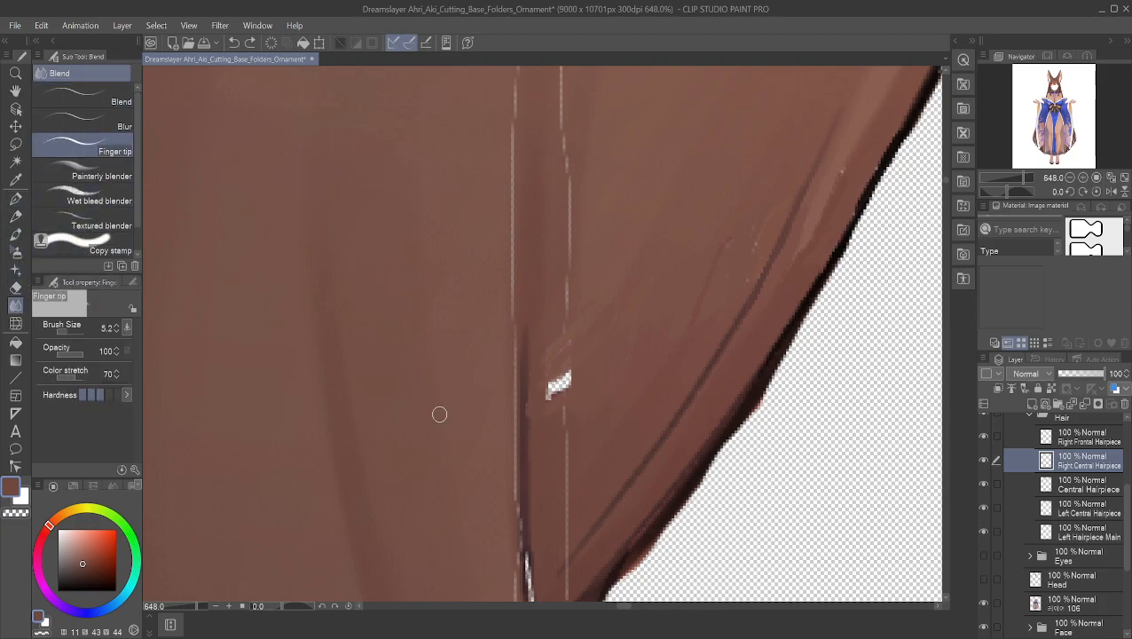
{"action": "left_click_drag", "start_coordinate": [582, 406], "coordinate": [549, 424]}
{"action": "mouse_move", "coordinate": [571, 372]}
{"action": "left_mouse_down"}
{"action": "mouse_move", "coordinate": [536, 395]}
{"action": "mouse_move", "coordinate": [589, 353]}
{"action": "mouse_move", "coordinate": [550, 382]}
{"action": "mouse_move", "coordinate": [592, 320]}
{"action": "mouse_move", "coordinate": [553, 354]}
{"action": "mouse_move", "coordinate": [572, 328]}
{"action": "mouse_move", "coordinate": [539, 377]}
{"action": "mouse_move", "coordinate": [539, 397]}
{"action": "mouse_move", "coordinate": [559, 380]}
{"action": "mouse_move", "coordinate": [537, 405]}
{"action": "mouse_move", "coordinate": [601, 278]}
{"action": "mouse_move", "coordinate": [545, 329]}
{"action": "mouse_move", "coordinate": [581, 300]}
{"action": "mouse_move", "coordinate": [556, 322]}
{"action": "mouse_move", "coordinate": [541, 300]}
{"action": "mouse_move", "coordinate": [580, 284]}
{"action": "mouse_move", "coordinate": [536, 348]}
{"action": "mouse_move", "coordinate": [571, 325]}
{"action": "mouse_move", "coordinate": [579, 308]}
{"action": "mouse_move", "coordinate": [546, 341]}
{"action": "mouse_move", "coordinate": [576, 306]}
{"action": "left_mouse_up"}
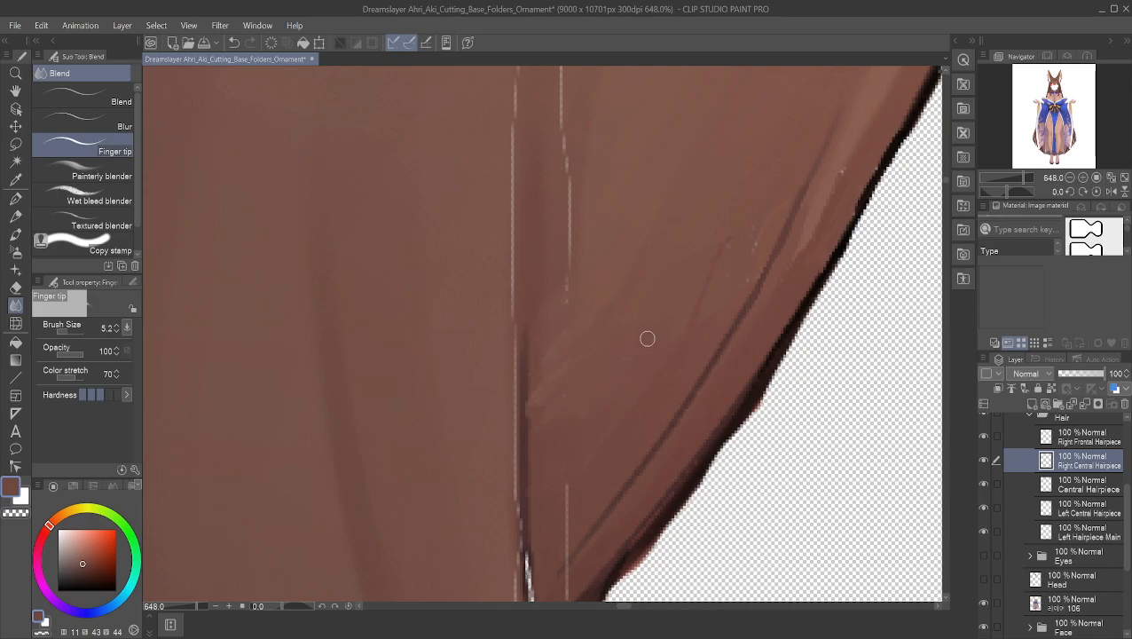
- Smudge the repaired hair around the diagonal strand line with the Finger tip blender to smooth the specks and stroke edges
{"action": "left_click_drag", "start_coordinate": [807, 215], "coordinate": [779, 275]}
{"action": "left_click_drag", "start_coordinate": [807, 237], "coordinate": [758, 316]}
{"action": "mouse_move", "coordinate": [804, 273]}
{"action": "left_mouse_down"}
{"action": "mouse_move", "coordinate": [796, 289]}
{"action": "mouse_move", "coordinate": [784, 264]}
{"action": "left_mouse_up"}
{"action": "mouse_move", "coordinate": [815, 220]}
{"action": "left_mouse_down"}
{"action": "mouse_move", "coordinate": [766, 288]}
{"action": "mouse_move", "coordinate": [808, 233]}
{"action": "left_mouse_up"}
- Paint over the short light vertical line above the open slit with the Mapping pen, using browns sampled beside the diagonal strand
{"action": "left_click", "coordinate": [16, 197]}
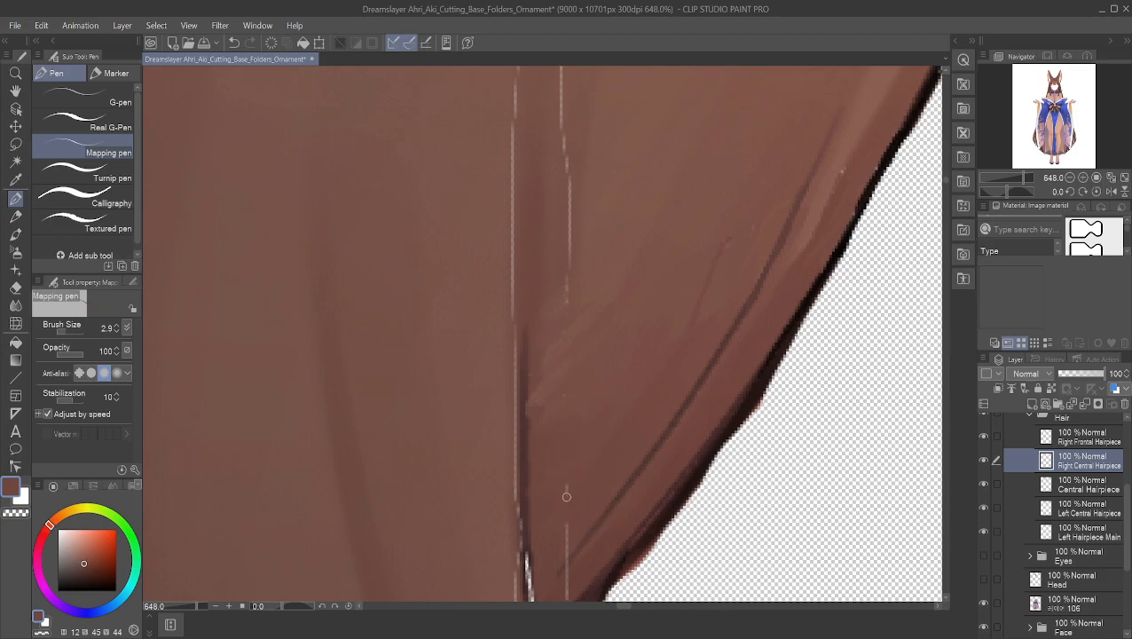
{"action": "left_click", "coordinate": [562, 547], "text": "alt"}
{"action": "left_click_drag", "start_coordinate": [567, 559], "coordinate": [561, 573]}
{"action": "left_click", "coordinate": [569, 554], "text": "alt"}
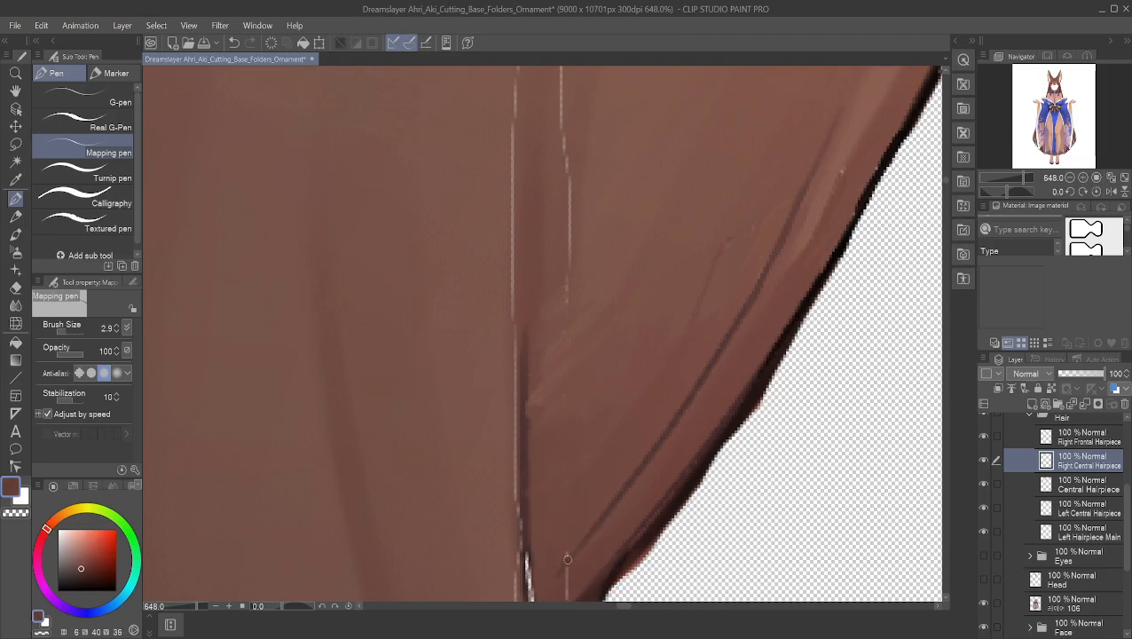
{"action": "left_click", "coordinate": [571, 551], "text": "alt"}
{"action": "left_click", "coordinate": [577, 568], "text": "alt"}
{"action": "left_click", "coordinate": [569, 576], "text": "alt"}
- Sample browns along the long vertical cut line above the slit and touch up the dark strand beside it with the Mapping pen
{"action": "scroll", "coordinate": [552, 266], "scroll_direction": "down", "scroll_amount": 10}
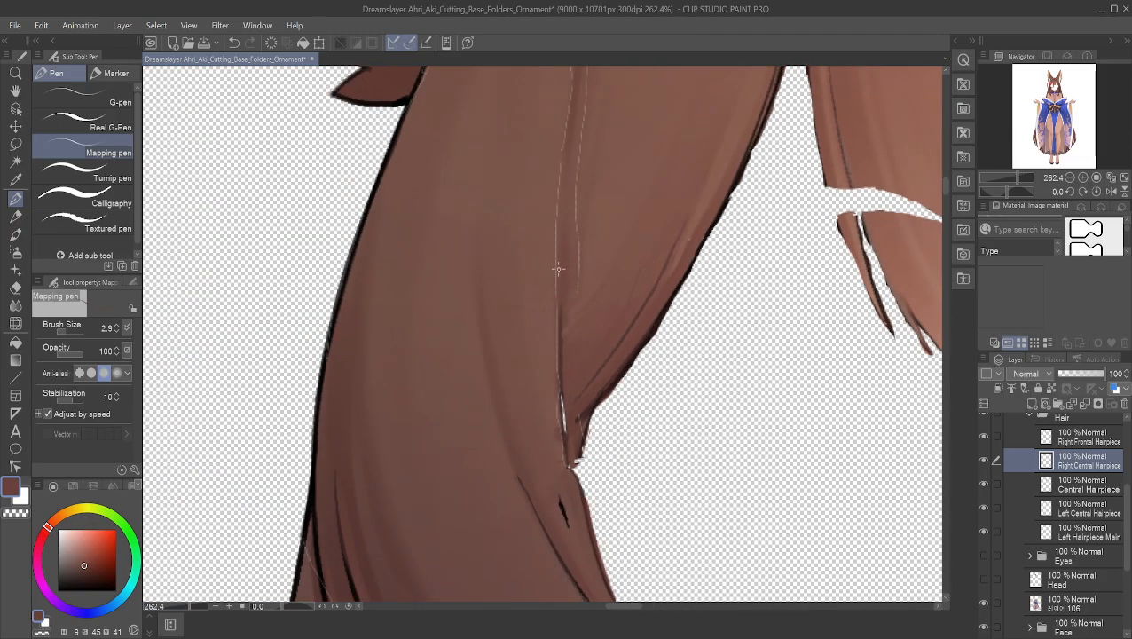
{"action": "scroll", "coordinate": [552, 266], "scroll_direction": "up", "scroll_amount": 5}
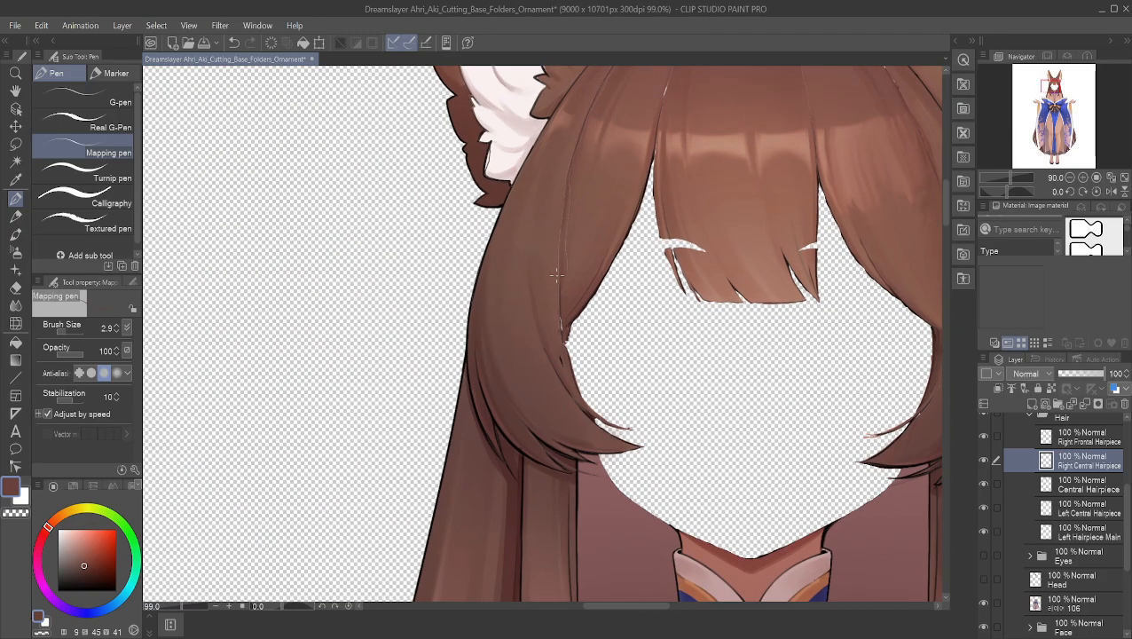
{"action": "scroll", "coordinate": [518, 310], "scroll_direction": "up", "scroll_amount": 4}
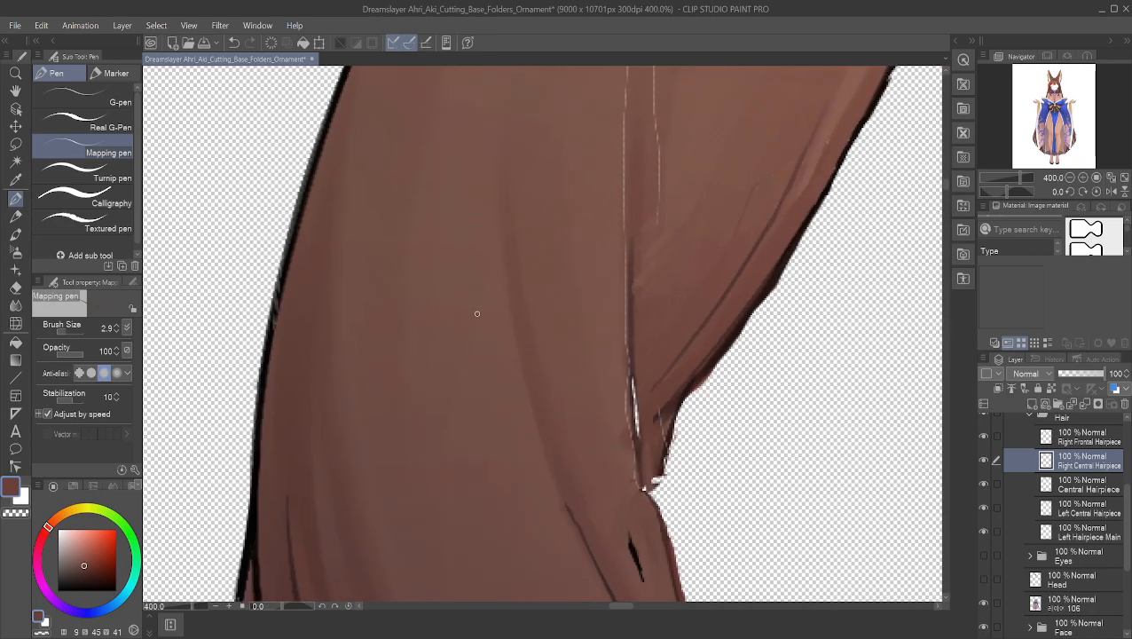
{"action": "left_click", "coordinate": [637, 270], "text": "alt"}
{"action": "left_click", "coordinate": [630, 277], "text": "alt"}
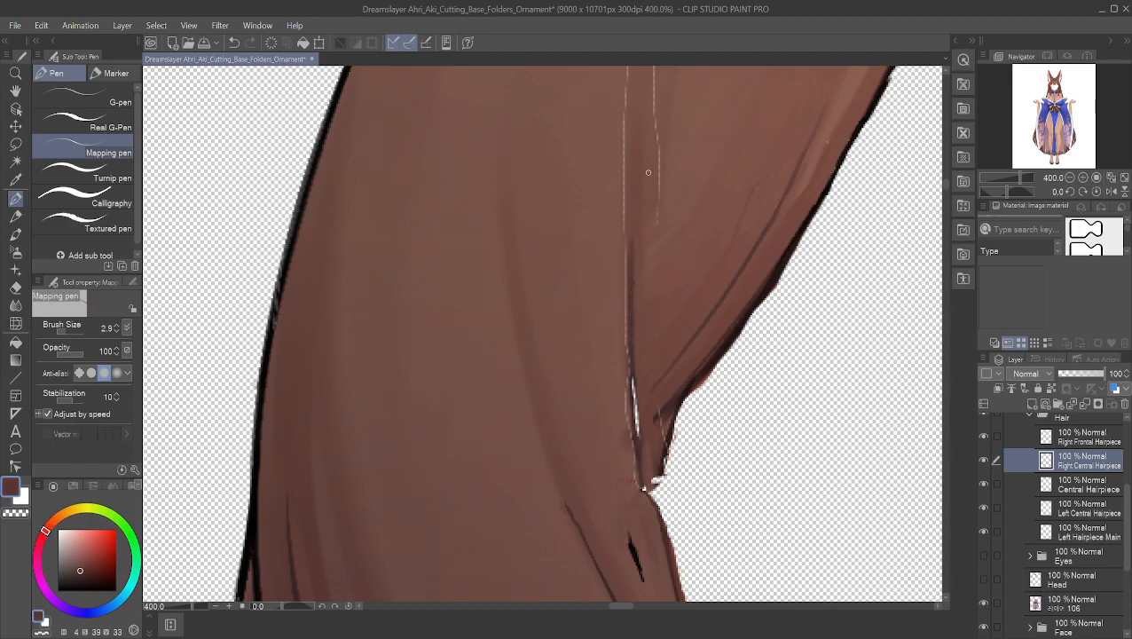
- Examine the side hair, bangs and whole head at several zoom levels for remaining gaps and light cut lines
{"action": "scroll", "coordinate": [697, 190], "scroll_direction": "down", "scroll_amount": 6}
{"action": "scroll", "coordinate": [741, 248], "scroll_direction": "up", "scroll_amount": 3}
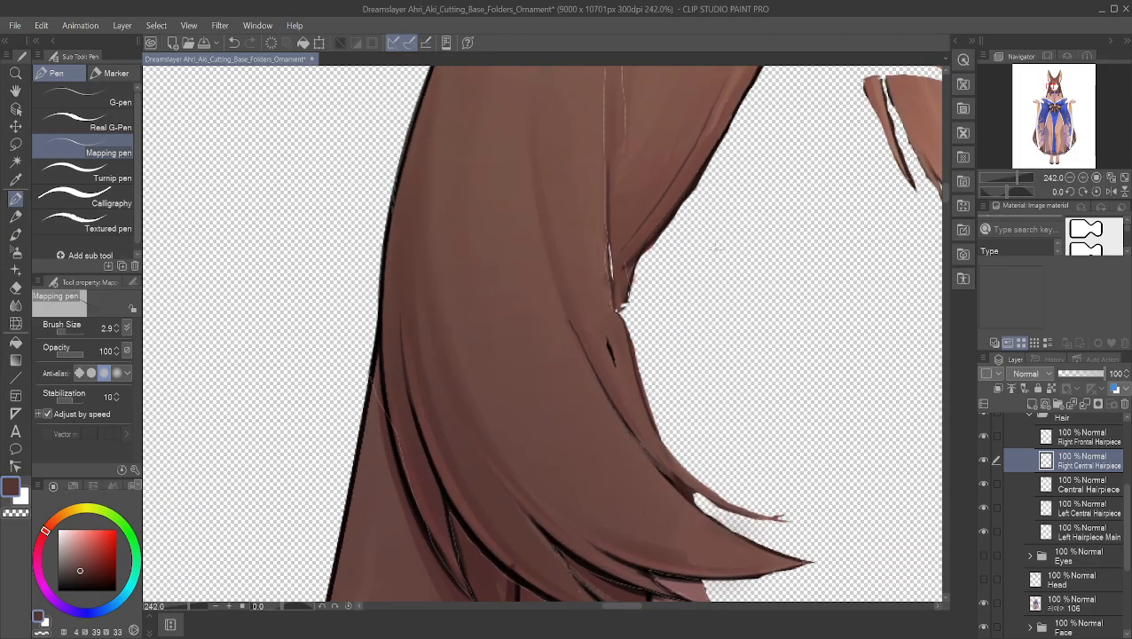
{"action": "left_click", "coordinate": [19, 92]}
{"action": "left_click_drag", "start_coordinate": [682, 171], "coordinate": [609, 460]}
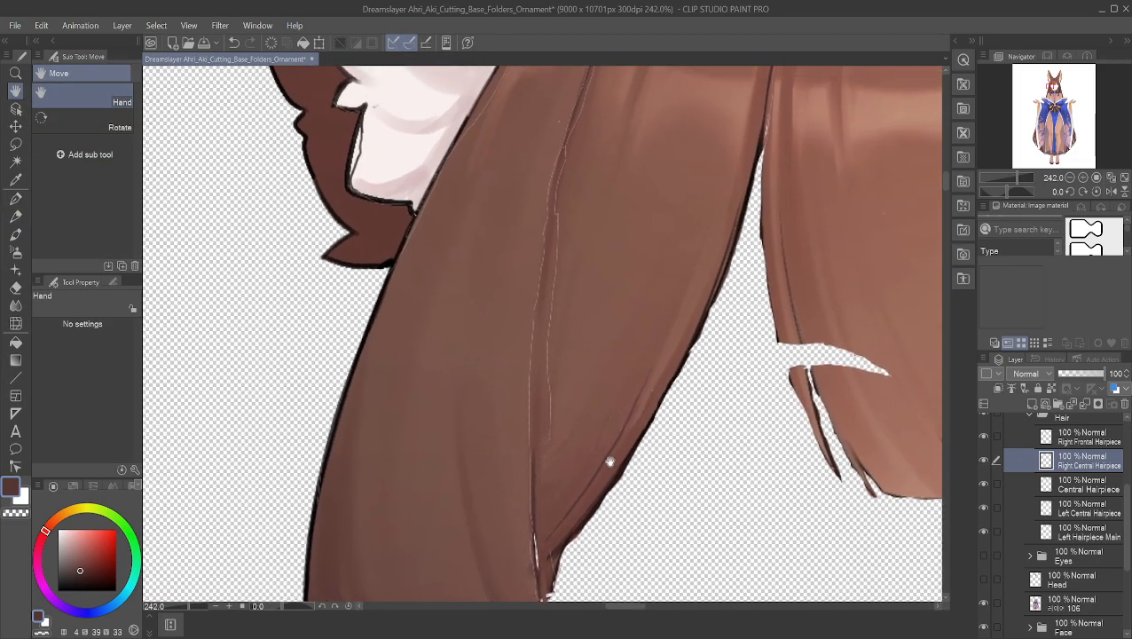
{"action": "scroll", "coordinate": [652, 404], "scroll_direction": "down", "scroll_amount": 3}
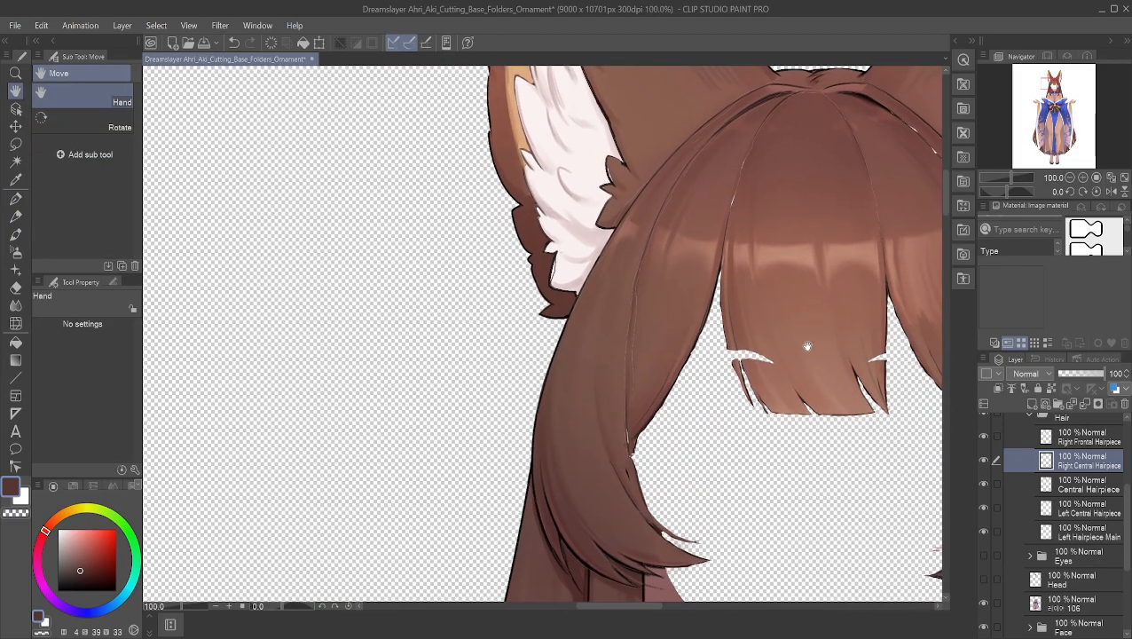
{"action": "left_click_drag", "start_coordinate": [804, 345], "coordinate": [621, 308]}
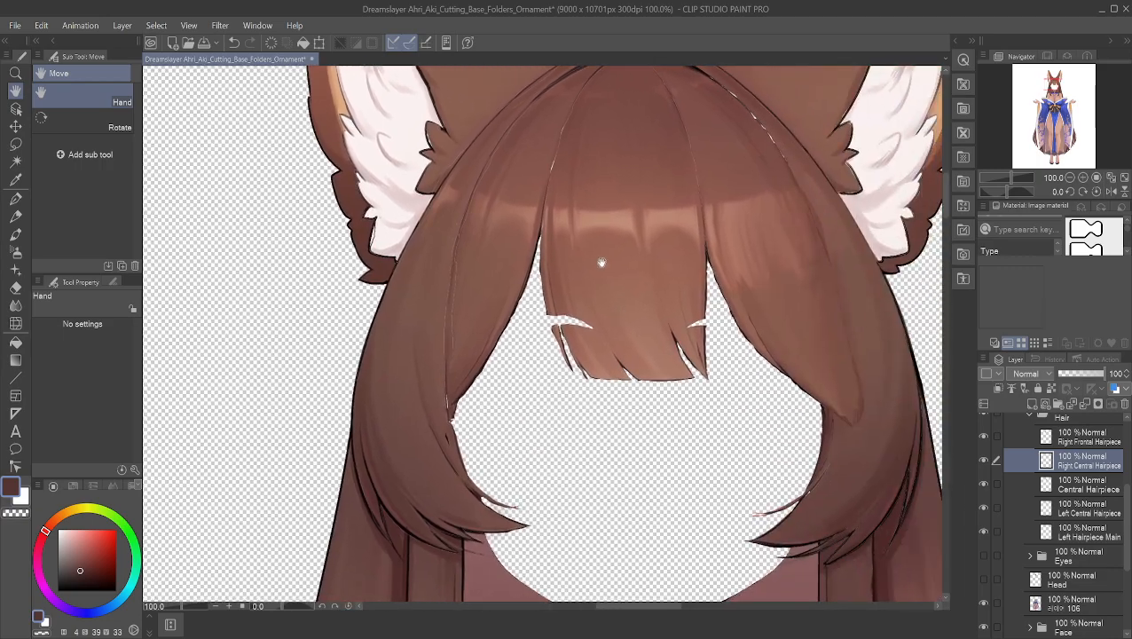
{"action": "scroll", "coordinate": [614, 278], "scroll_direction": "down", "scroll_amount": 1}
{"action": "scroll", "coordinate": [613, 305], "scroll_direction": "up", "scroll_amount": 1}
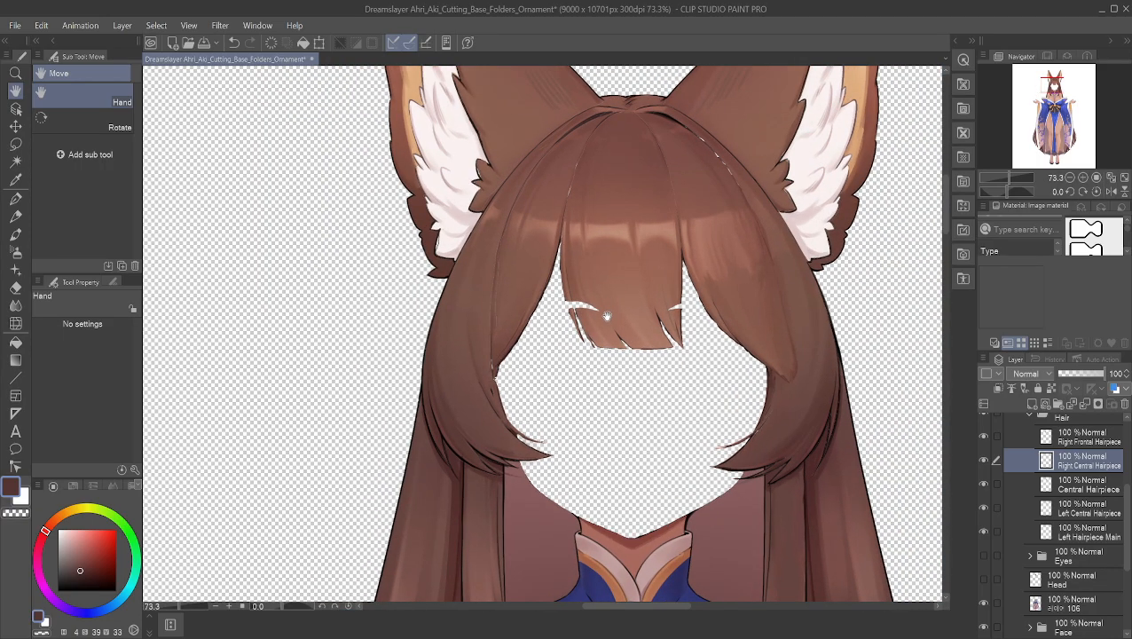
{"action": "scroll", "coordinate": [607, 316], "scroll_direction": "up", "scroll_amount": 4}
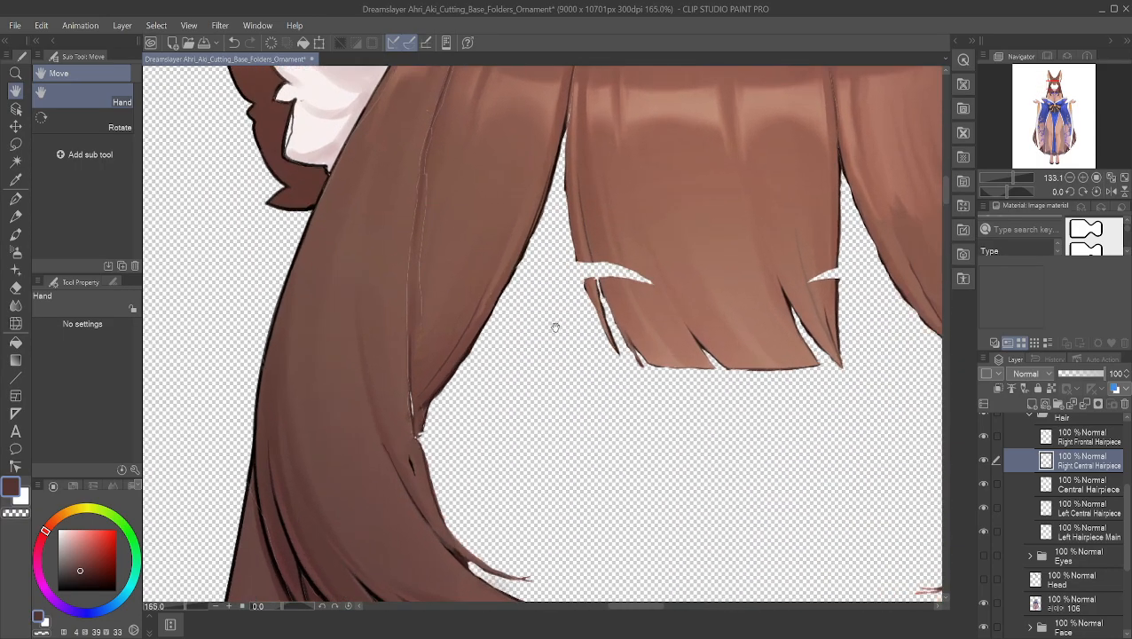
{"action": "scroll", "coordinate": [557, 327], "scroll_direction": "up", "scroll_amount": 4}
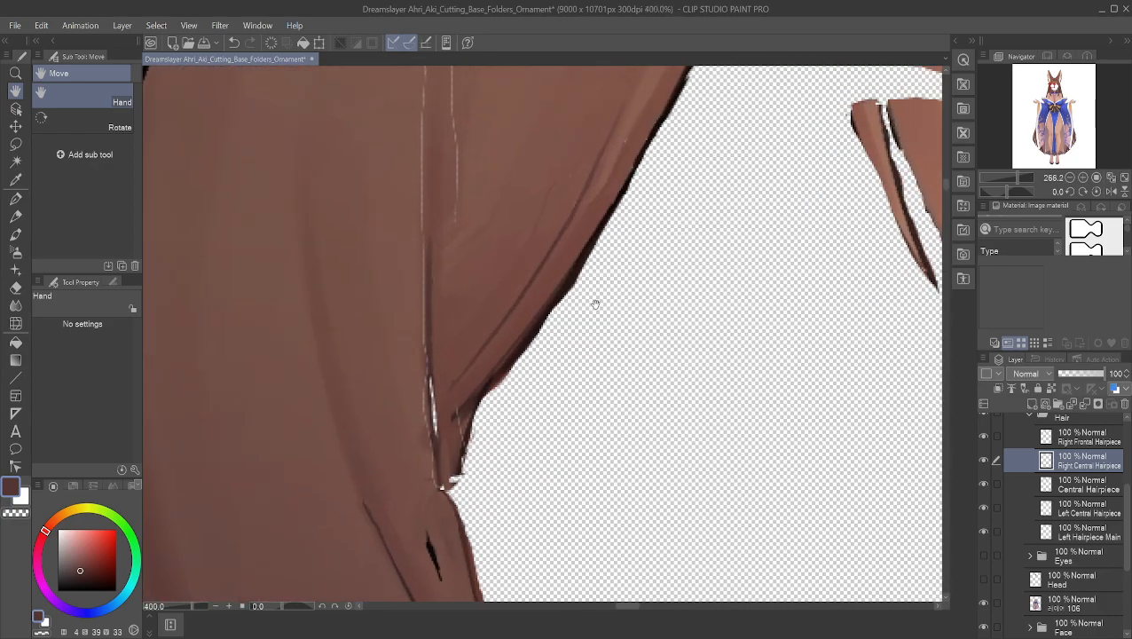
- Sample a mid brown and smudge the repaired hair between the vertical cut lines and the diagonal strand with the Finger tip blender
{"action": "left_click_drag", "start_coordinate": [700, 263], "coordinate": [713, 376]}
{"action": "scroll", "coordinate": [722, 362], "scroll_direction": "down", "scroll_amount": 1}
{"action": "scroll", "coordinate": [720, 363], "scroll_direction": "up", "scroll_amount": 1}
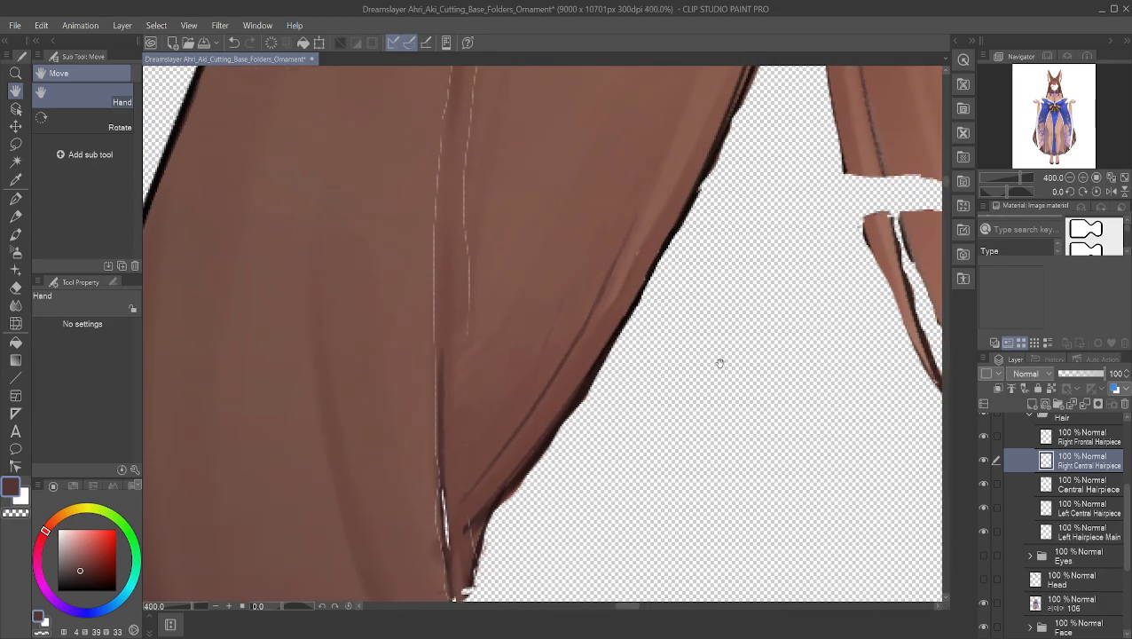
{"action": "left_click", "coordinate": [529, 333], "text": "alt"}
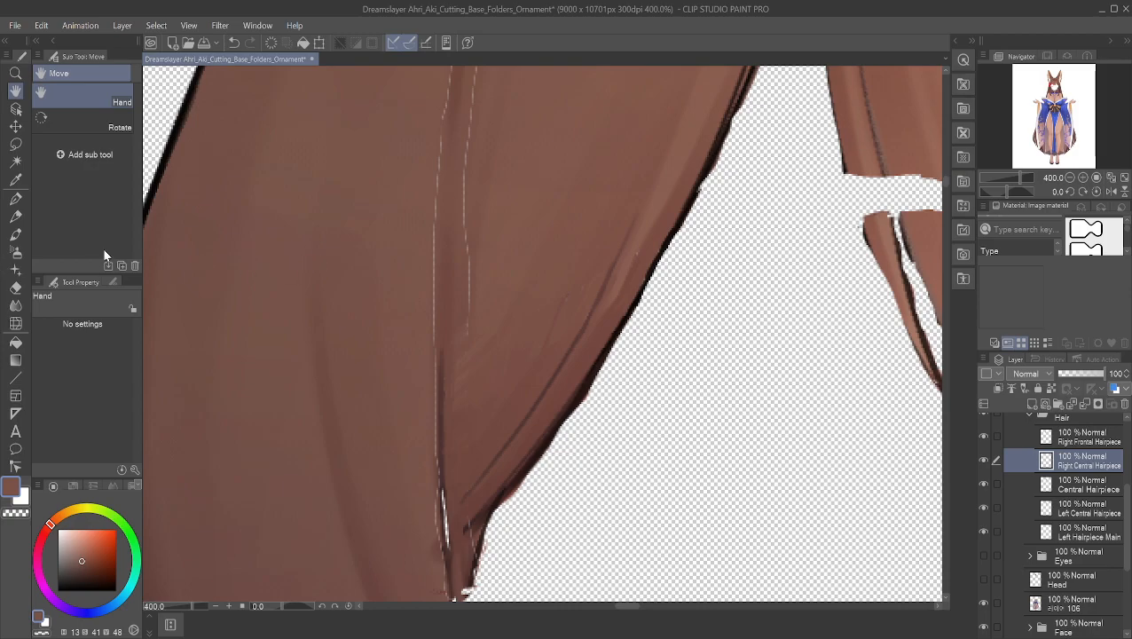
{"action": "left_click", "coordinate": [16, 305]}
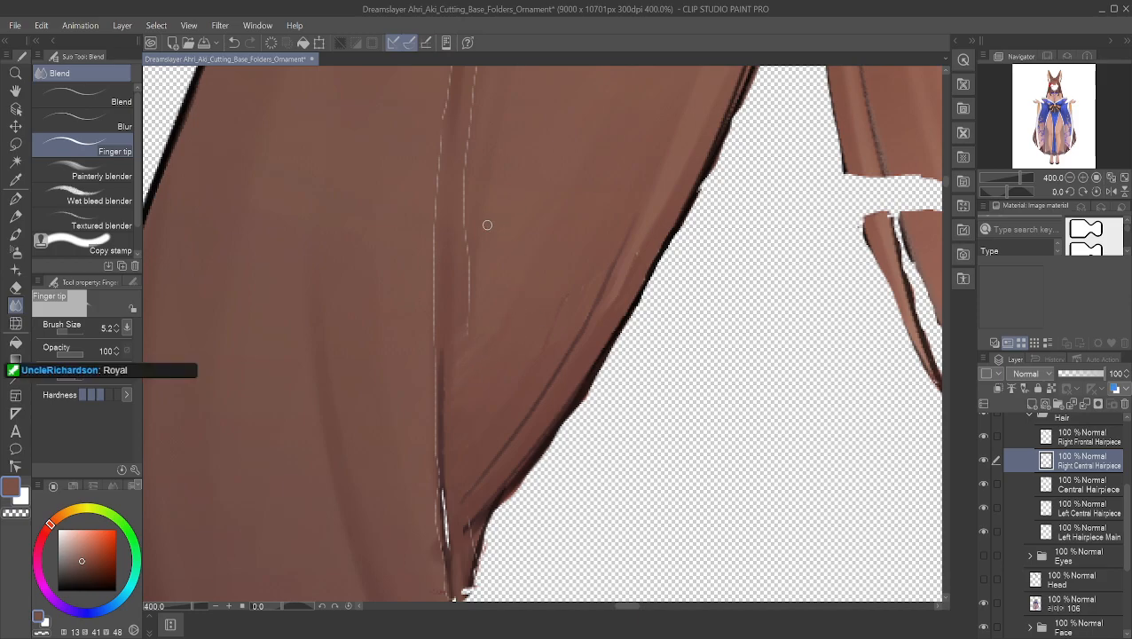
- Paint over the right-hand light cut line below its small notch with the Mapping pen, resampling adjacent browns down its length
{"action": "left_click", "coordinate": [15, 91]}
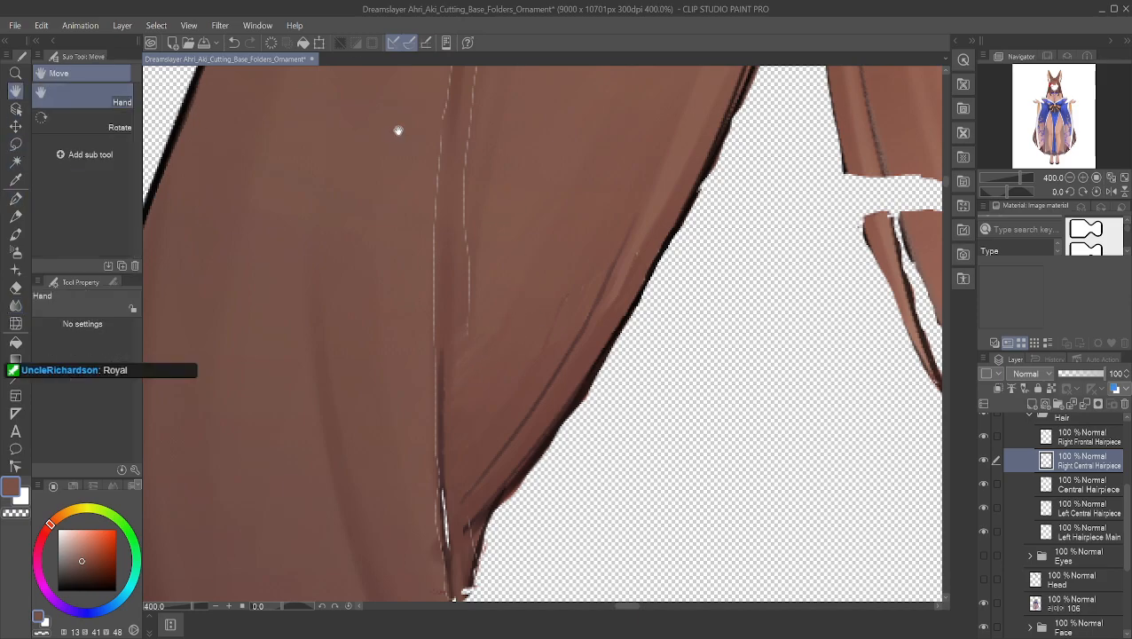
{"action": "left_click_drag", "start_coordinate": [397, 126], "coordinate": [494, 393]}
{"action": "scroll", "coordinate": [563, 319], "scroll_direction": "up", "scroll_amount": 3}
{"action": "scroll", "coordinate": [563, 311], "scroll_direction": "up", "scroll_amount": 3}
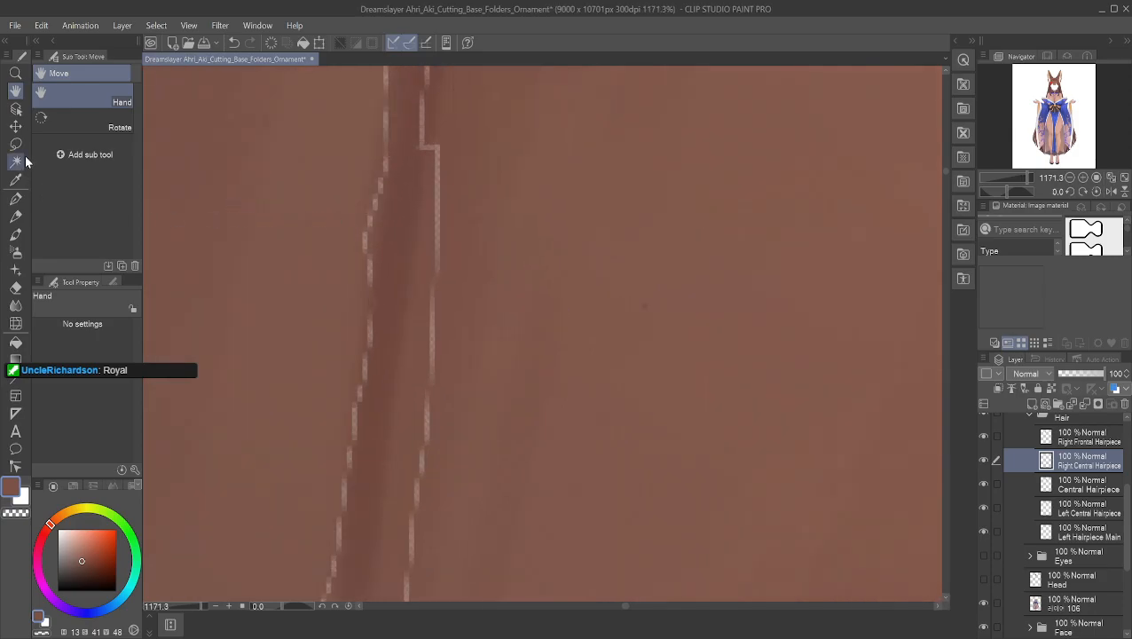
{"action": "left_click", "coordinate": [15, 198]}
{"action": "left_click", "coordinate": [477, 203], "text": "alt"}
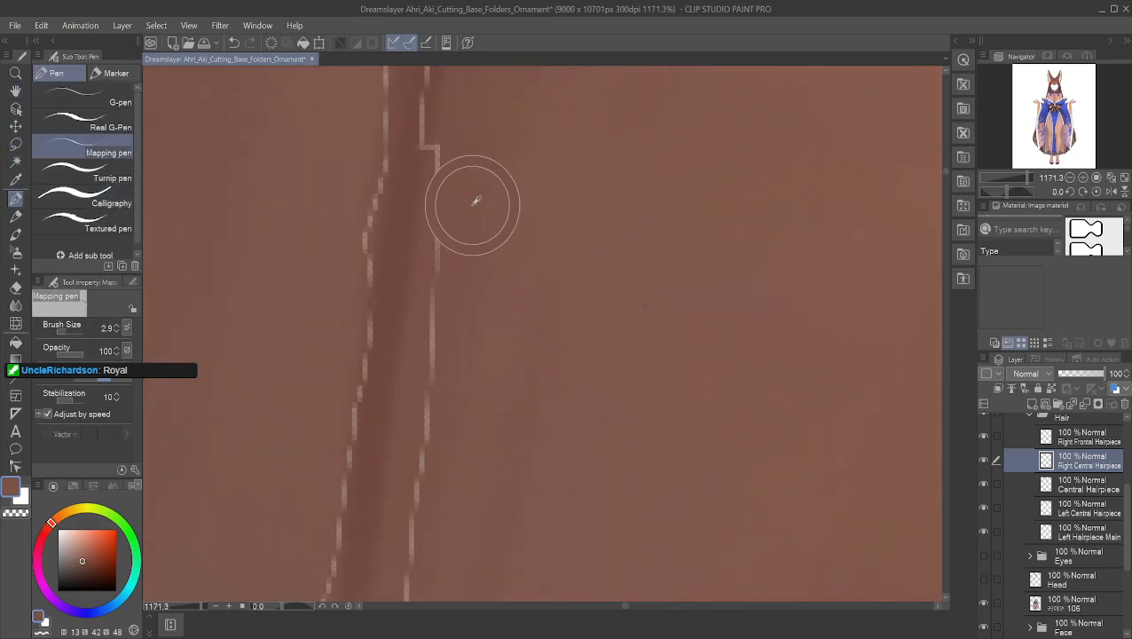
{"action": "left_click", "coordinate": [446, 177], "text": "alt"}
{"action": "mouse_move", "coordinate": [432, 177]}
{"action": "left_mouse_down"}
{"action": "mouse_move", "coordinate": [434, 262]}
{"action": "mouse_move", "coordinate": [457, 276]}
{"action": "mouse_move", "coordinate": [442, 294]}
{"action": "mouse_move", "coordinate": [431, 279]}
{"action": "mouse_move", "coordinate": [431, 382]}
{"action": "mouse_move", "coordinate": [450, 348]}
{"action": "mouse_move", "coordinate": [419, 463]}
{"action": "mouse_move", "coordinate": [414, 452]}
{"action": "mouse_move", "coordinate": [422, 442]}
{"action": "mouse_move", "coordinate": [419, 501]}
{"action": "mouse_move", "coordinate": [402, 531]}
{"action": "mouse_move", "coordinate": [414, 502]}
{"action": "mouse_move", "coordinate": [412, 554]}
{"action": "left_mouse_up"}
{"action": "left_click", "coordinate": [444, 295], "text": "alt"}
{"action": "left_click", "coordinate": [434, 396], "text": "alt"}
{"action": "left_click", "coordinate": [424, 458], "text": "alt"}
{"action": "left_click", "coordinate": [403, 525], "text": "alt"}
{"action": "left_click", "coordinate": [420, 523], "text": "alt"}
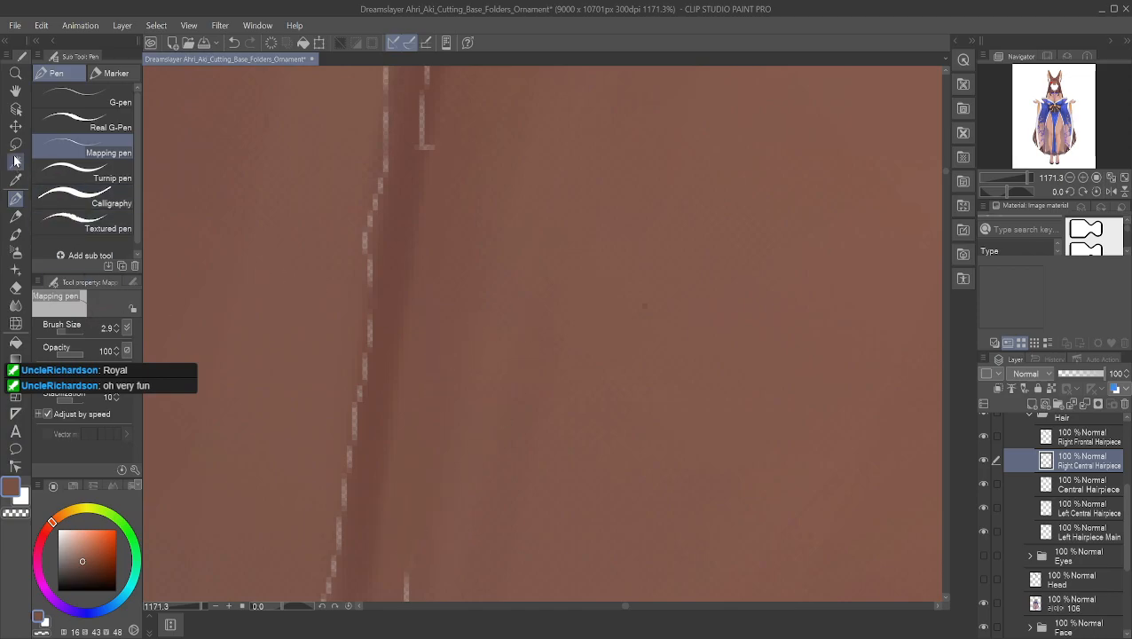
- Cover the slanted, dashed continuation of the right-hand cut line with browns sampled from both sides
{"action": "left_click", "coordinate": [17, 94]}
{"action": "left_click_drag", "start_coordinate": [461, 463], "coordinate": [548, 114]}
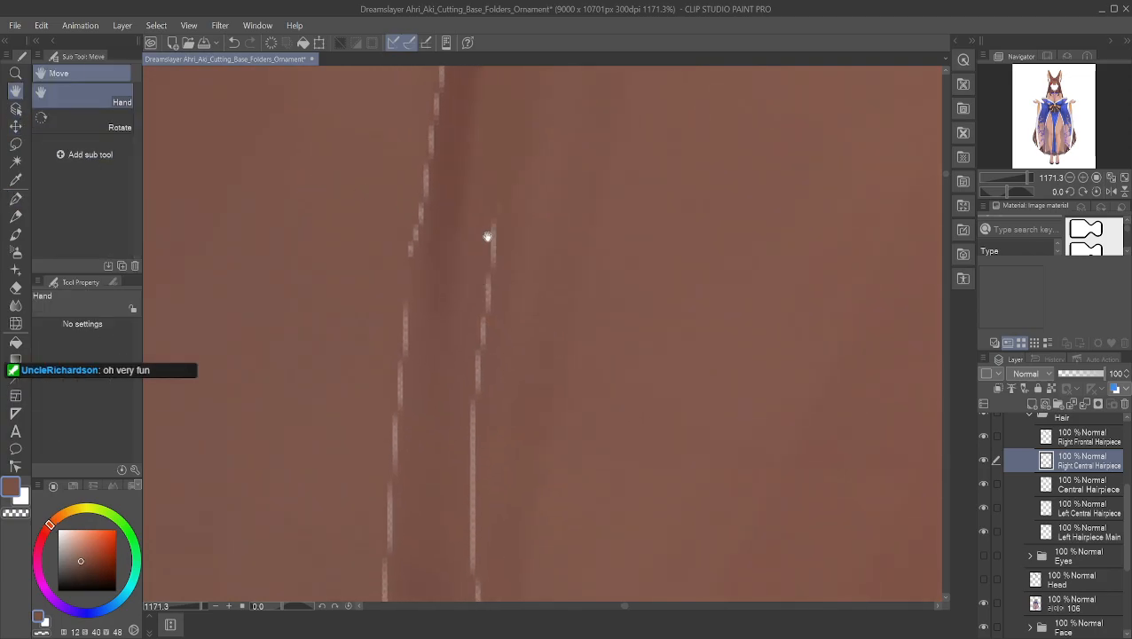
{"action": "left_click_drag", "start_coordinate": [501, 202], "coordinate": [492, 215]}
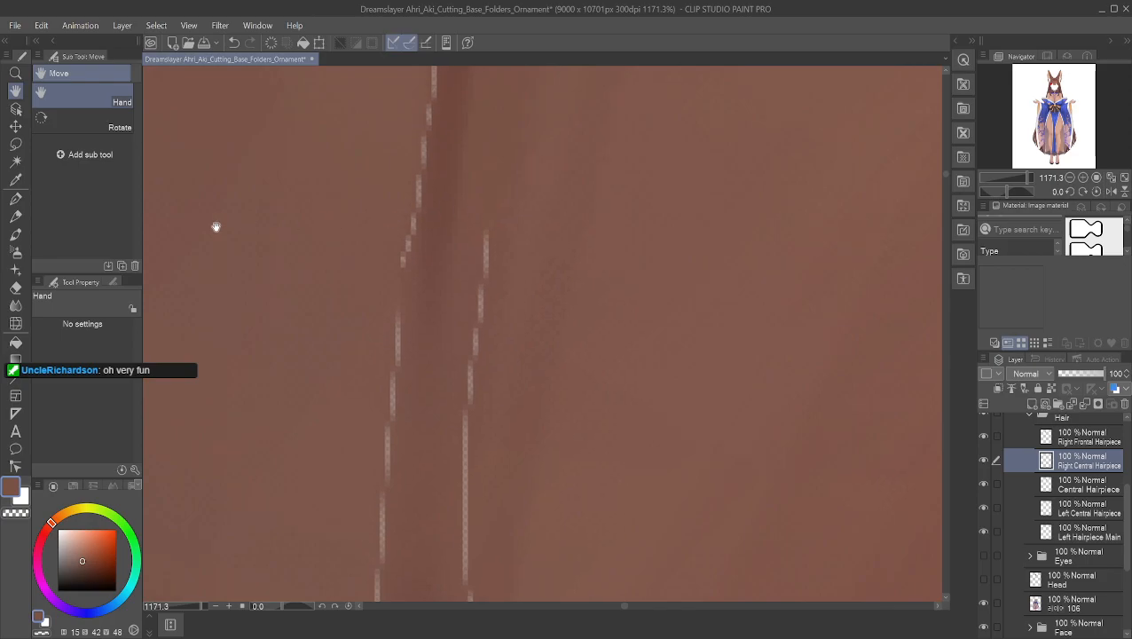
{"action": "left_click", "coordinate": [9, 204]}
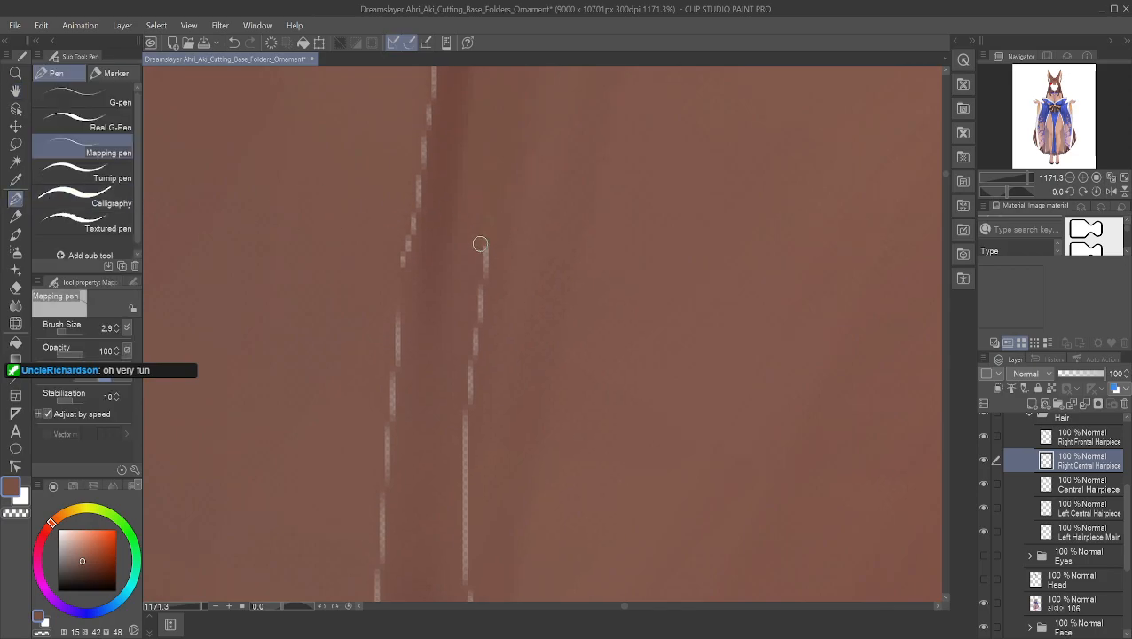
{"action": "left_click", "coordinate": [495, 259], "text": "alt"}
{"action": "left_click_drag", "start_coordinate": [488, 255], "coordinate": [469, 401]}
{"action": "left_click", "coordinate": [470, 303], "text": "alt"}
{"action": "left_click", "coordinate": [469, 338], "text": "alt"}
{"action": "left_click", "coordinate": [463, 387], "text": "alt"}
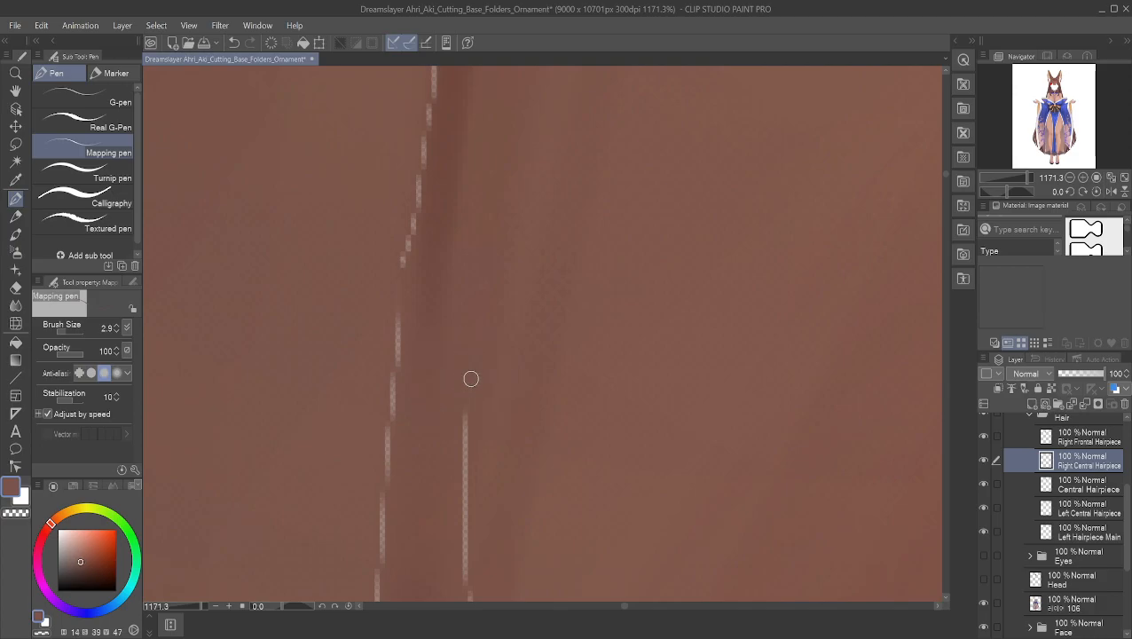
- Fill the straight vertical stretch beneath the slanted part of the right-hand cut line with matching sampled browns
{"action": "left_click", "coordinate": [456, 423], "text": "alt"}
{"action": "mouse_move", "coordinate": [457, 407]}
{"action": "left_mouse_down"}
{"action": "mouse_move", "coordinate": [470, 422]}
{"action": "mouse_move", "coordinate": [455, 459]}
{"action": "mouse_move", "coordinate": [463, 590]}
{"action": "left_mouse_up"}
{"action": "left_click", "coordinate": [462, 463], "text": "alt"}
{"action": "left_click", "coordinate": [475, 515], "text": "alt"}
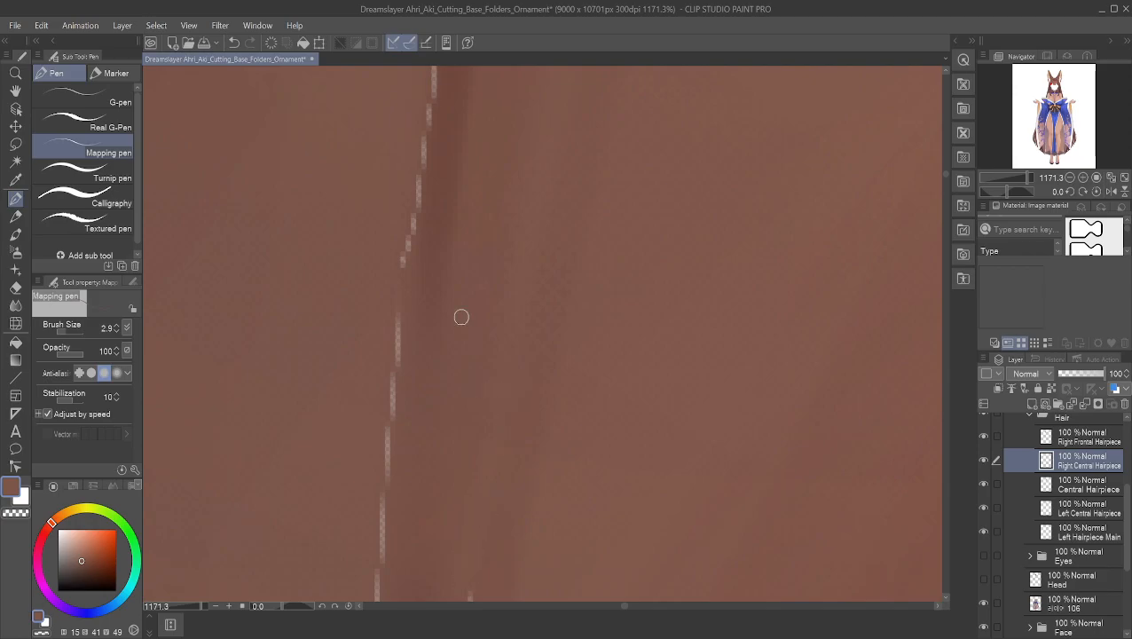
- Paint over the bent upper part of the right-hand cut line's last segment with sampled browns, using the Mapping pen
{"action": "left_click", "coordinate": [15, 91]}
{"action": "left_click_drag", "start_coordinate": [399, 484], "coordinate": [399, 104]}
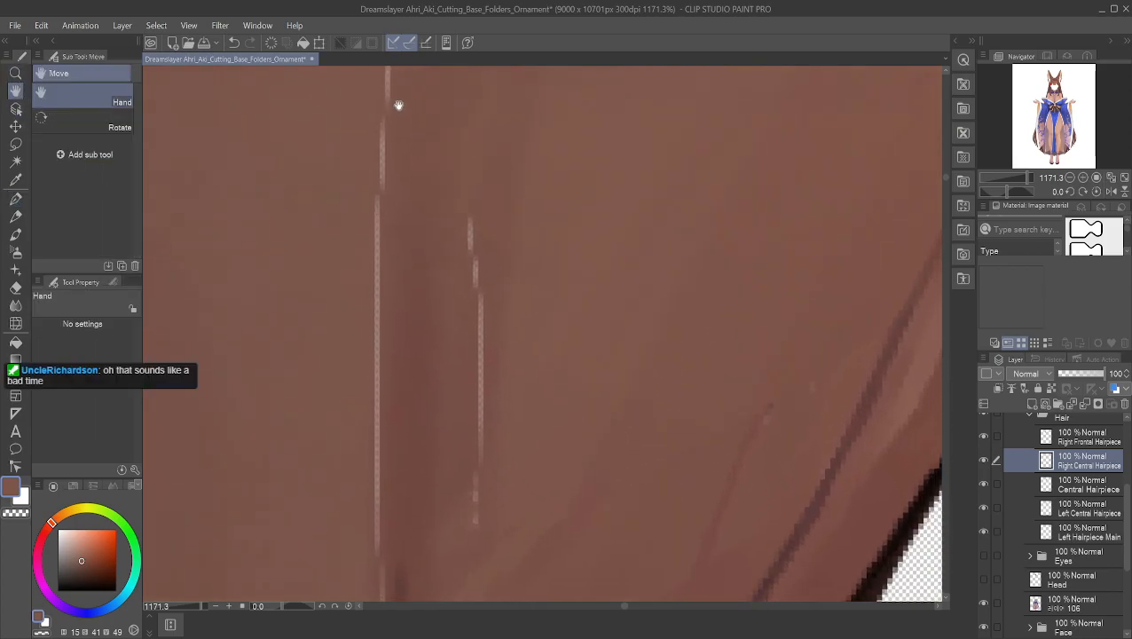
{"action": "right_click", "coordinate": [457, 256]}
{"action": "left_click", "coordinate": [15, 197]}
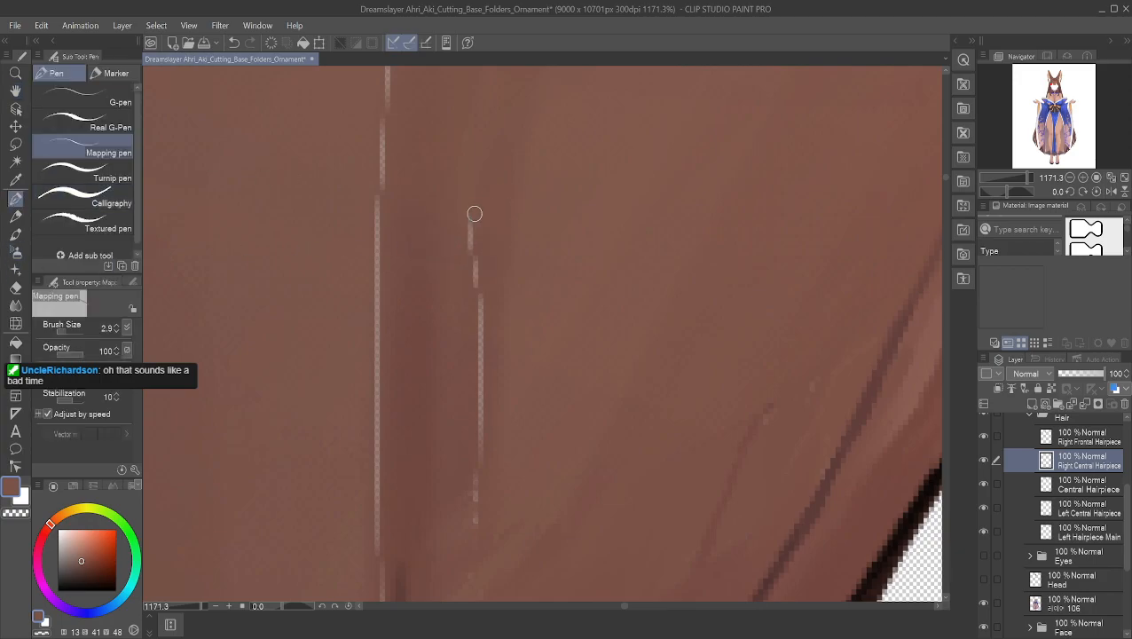
{"action": "right_click", "coordinate": [470, 263]}
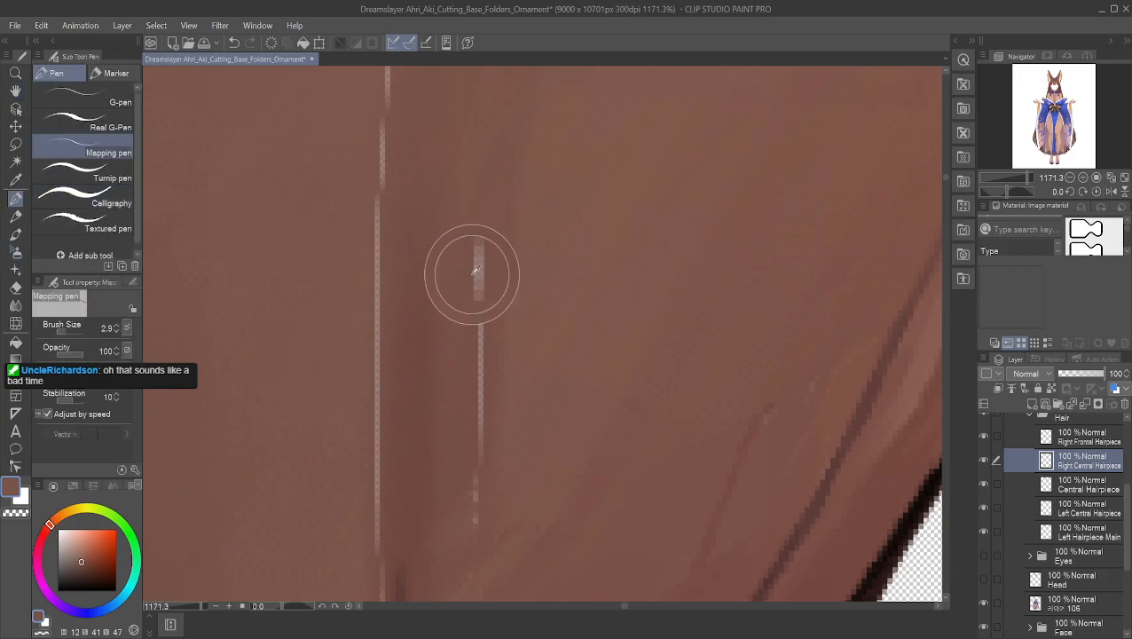
{"action": "right_click", "coordinate": [476, 317]}
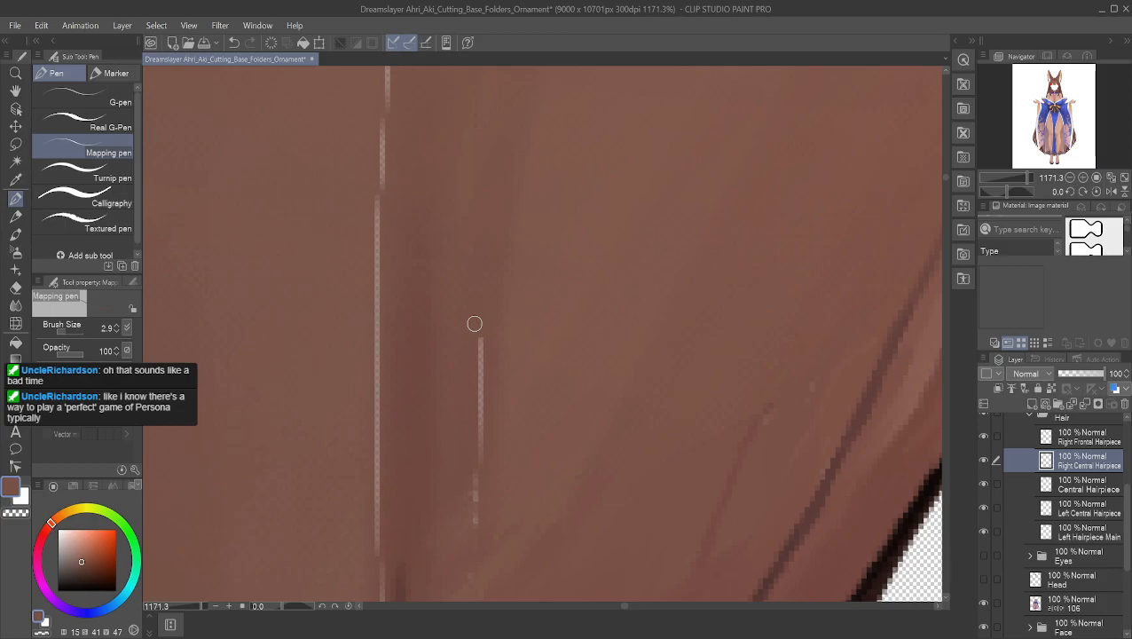
- Cover the rest of the right-hand cut line down to its lower end, resampling the surrounding browns
{"action": "right_click", "coordinate": [492, 351]}
{"action": "left_click_drag", "start_coordinate": [480, 341], "coordinate": [480, 359]}
{"action": "right_click", "coordinate": [465, 382]}
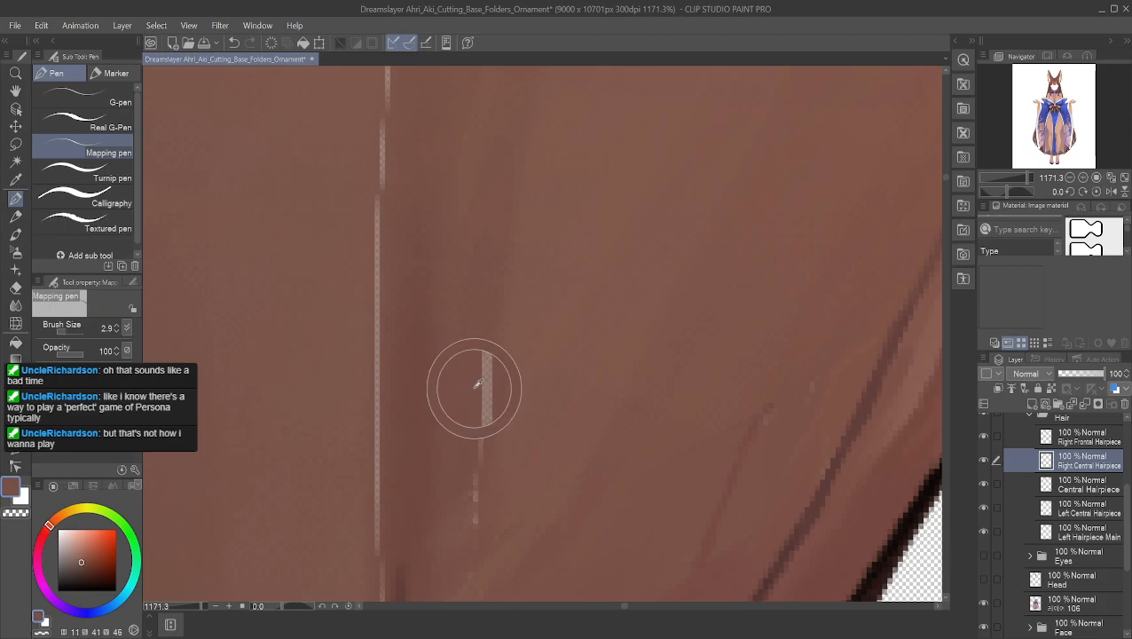
{"action": "mouse_move", "coordinate": [478, 373]}
{"action": "left_mouse_down"}
{"action": "mouse_move", "coordinate": [498, 426]}
{"action": "mouse_move", "coordinate": [485, 400]}
{"action": "mouse_move", "coordinate": [484, 454]}
{"action": "mouse_move", "coordinate": [465, 477]}
{"action": "mouse_move", "coordinate": [475, 473]}
{"action": "mouse_move", "coordinate": [474, 521]}
{"action": "left_mouse_up"}
{"action": "right_click", "coordinate": [465, 478]}
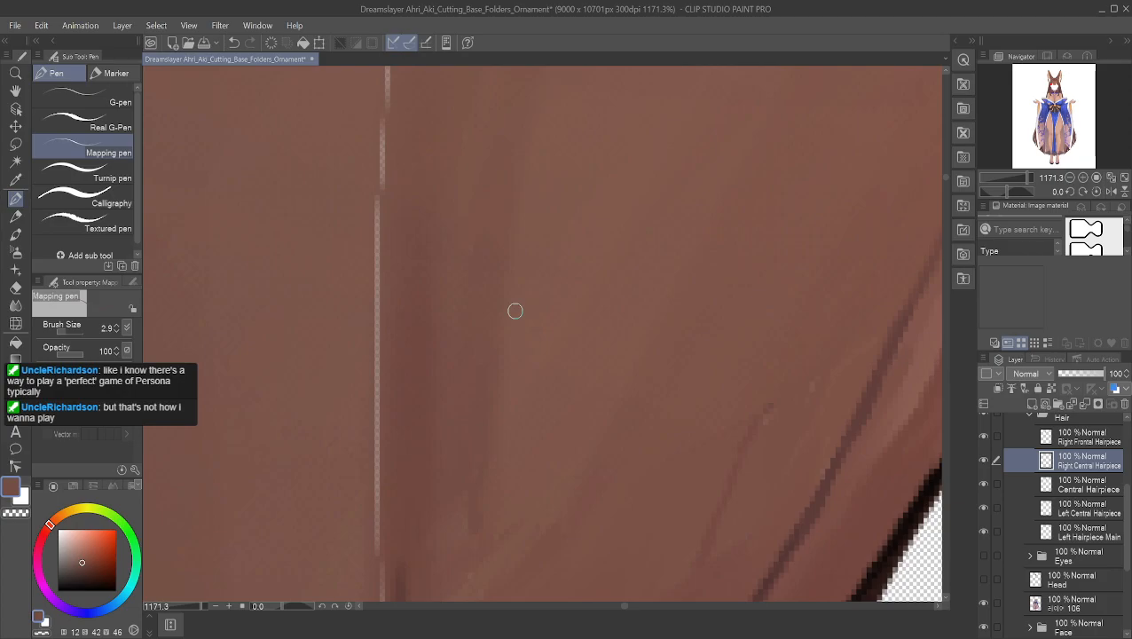
- Cover the lower dashed bend of the cut line and the start of its straight stretch with sampled browns, using the Mapping pen
{"action": "left_click", "coordinate": [15, 89]}
{"action": "left_click_drag", "start_coordinate": [442, 217], "coordinate": [400, 206]}
{"action": "scroll", "coordinate": [350, 249], "scroll_direction": "down", "scroll_amount": 1}
{"action": "left_click_drag", "start_coordinate": [371, 285], "coordinate": [408, 417]}
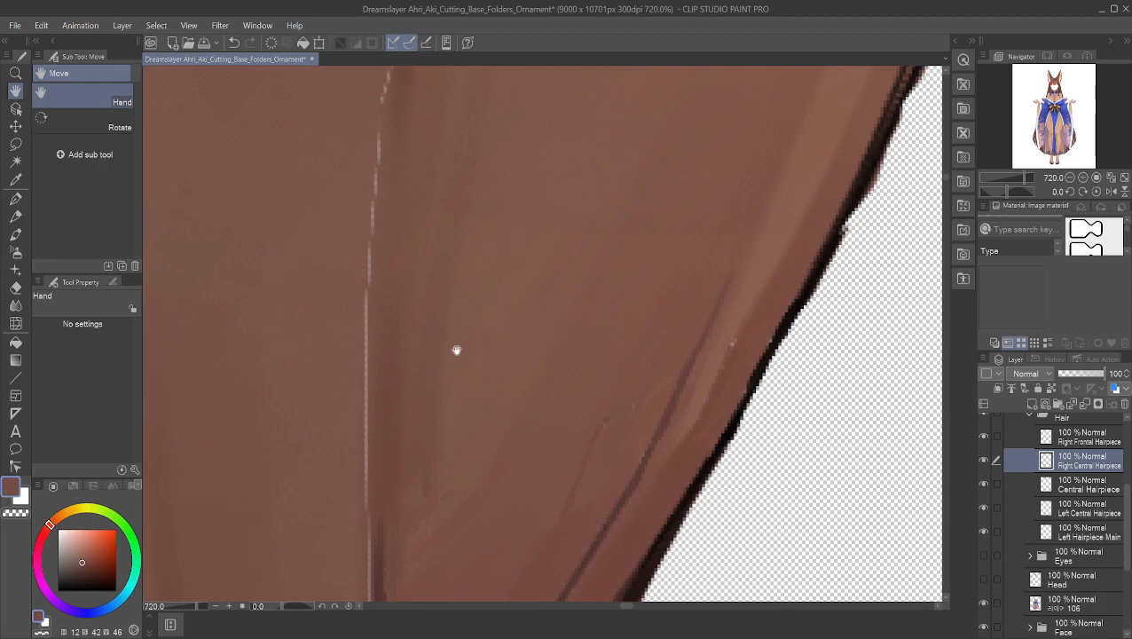
{"action": "right_click", "coordinate": [462, 392]}
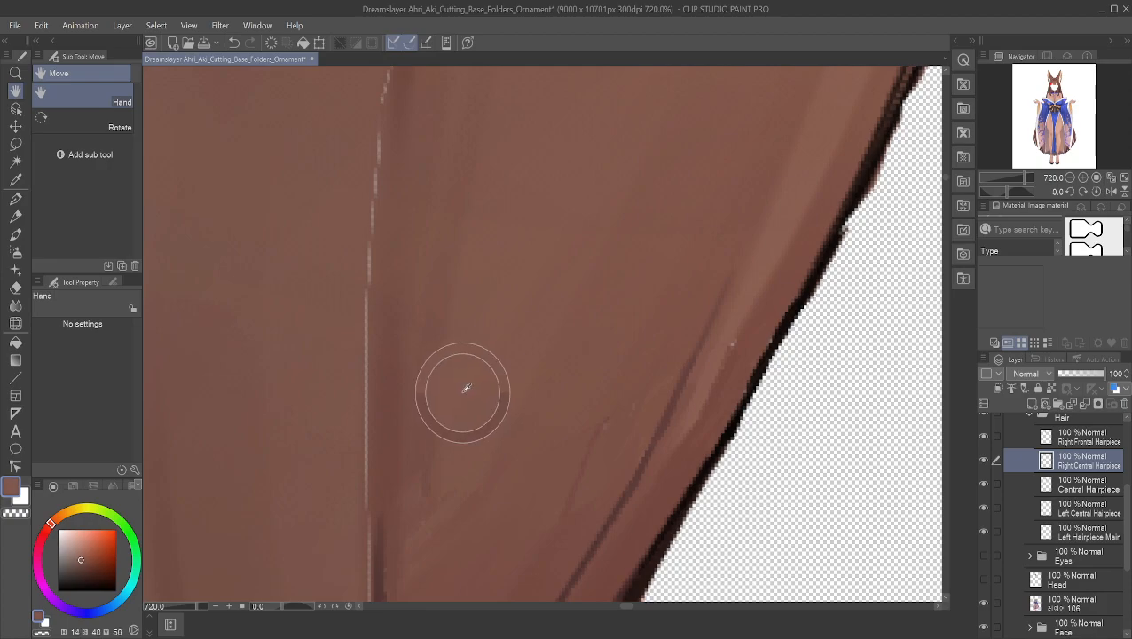
{"action": "left_click", "coordinate": [15, 198]}
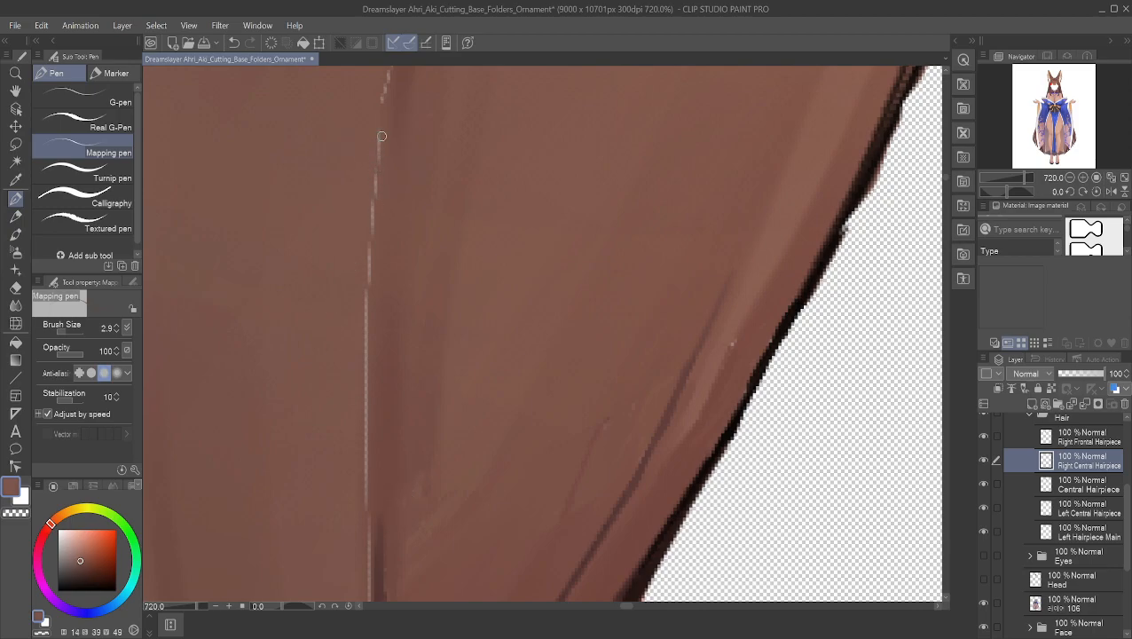
{"action": "mouse_move", "coordinate": [372, 187]}
{"action": "left_mouse_down"}
{"action": "mouse_move", "coordinate": [379, 155]}
{"action": "mouse_move", "coordinate": [361, 369]}
{"action": "left_mouse_up"}
{"action": "left_click", "coordinate": [368, 285], "text": "alt"}
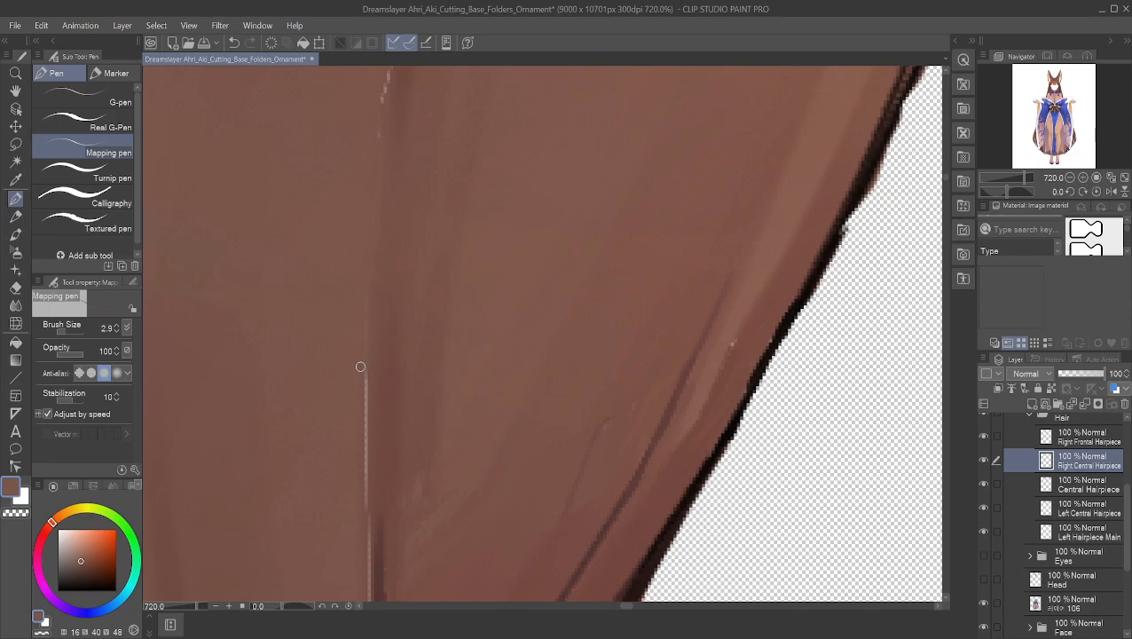
- Examine which hair layer holds the remaining cut line by toggling the visibility of the Right Frontal and Right Central Hairpieces
{"action": "scroll", "coordinate": [633, 300], "scroll_direction": "down", "scroll_amount": 4}
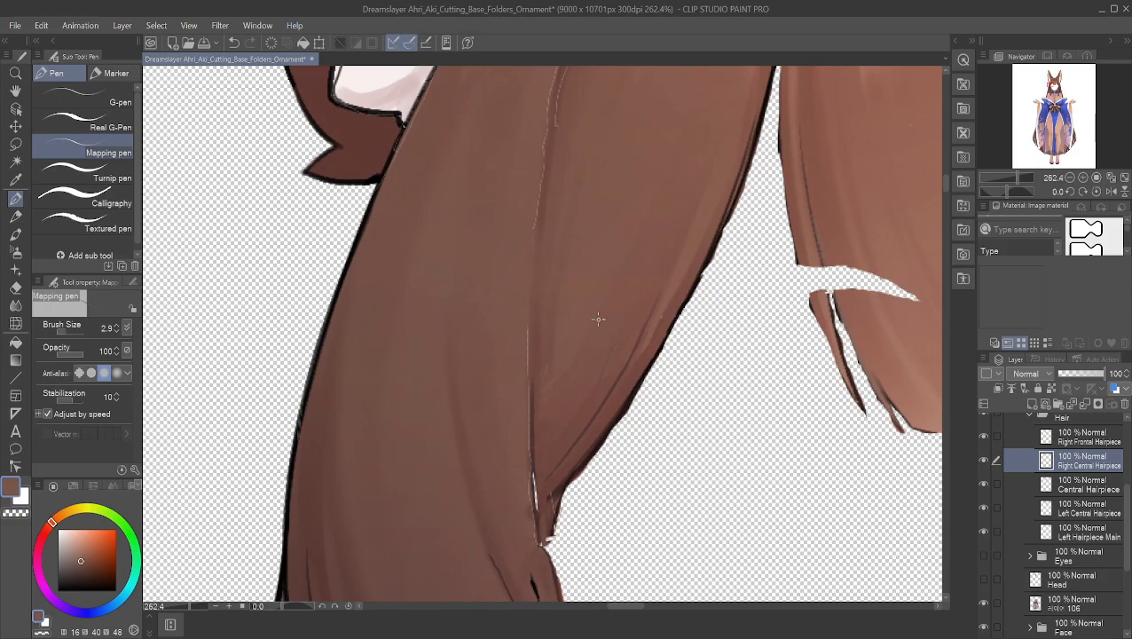
{"action": "scroll", "coordinate": [552, 436], "scroll_direction": "up", "scroll_amount": 2}
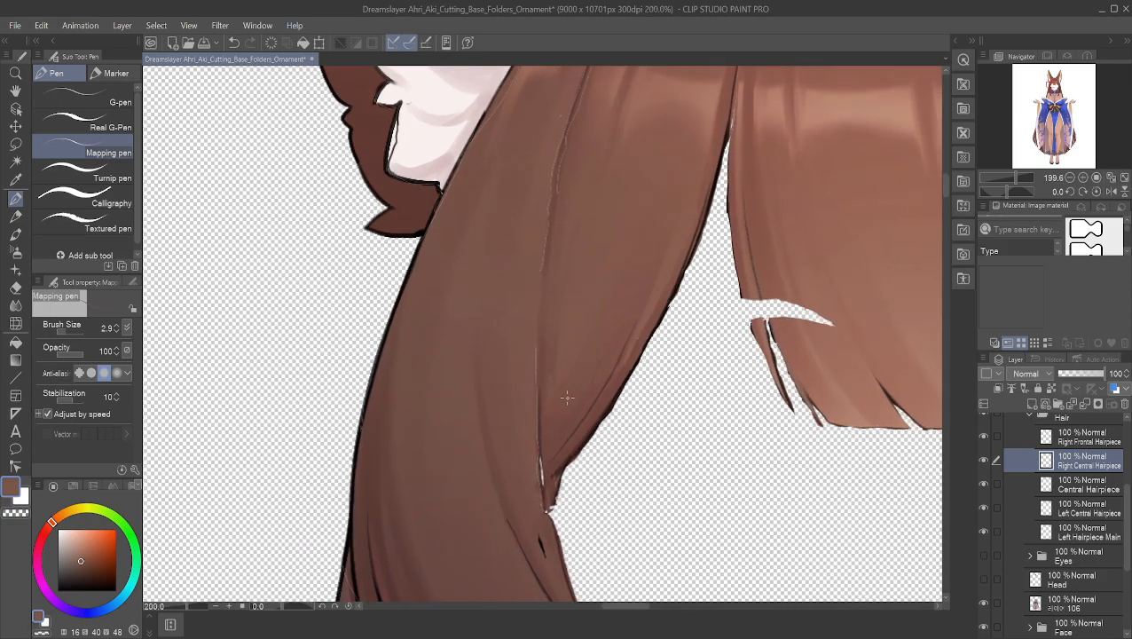
{"action": "scroll", "coordinate": [570, 384], "scroll_direction": "up", "scroll_amount": 3}
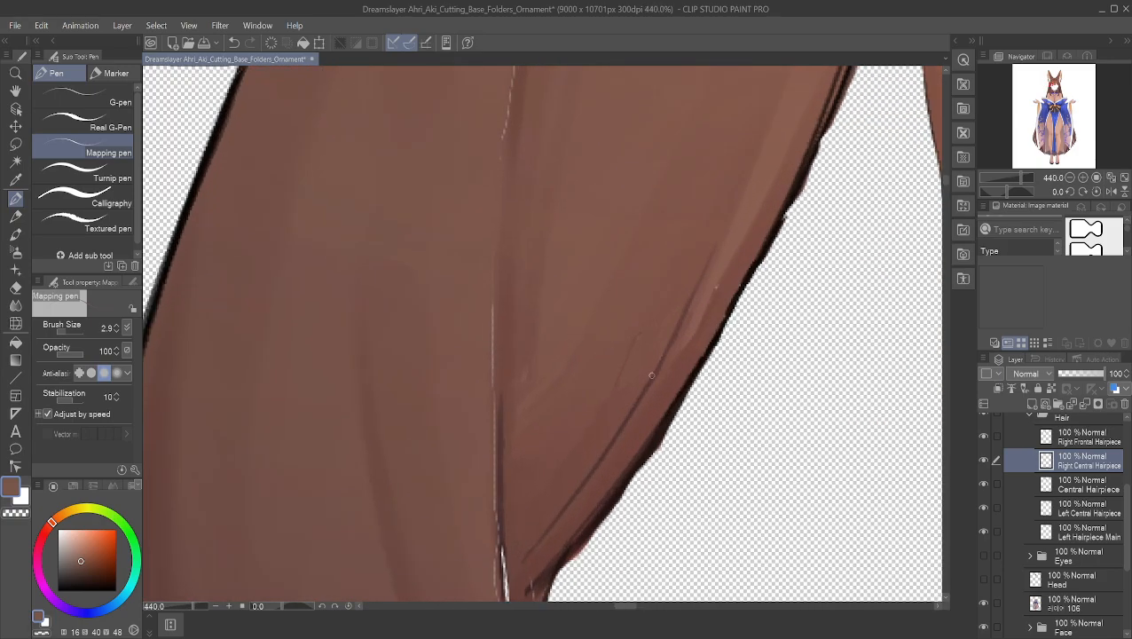
{"action": "left_click", "coordinate": [982, 435]}
{"action": "left_click", "coordinate": [982, 436]}
{"action": "left_click", "coordinate": [982, 460]}
{"action": "left_click", "coordinate": [982, 460]}
{"action": "left_click", "coordinate": [981, 462]}
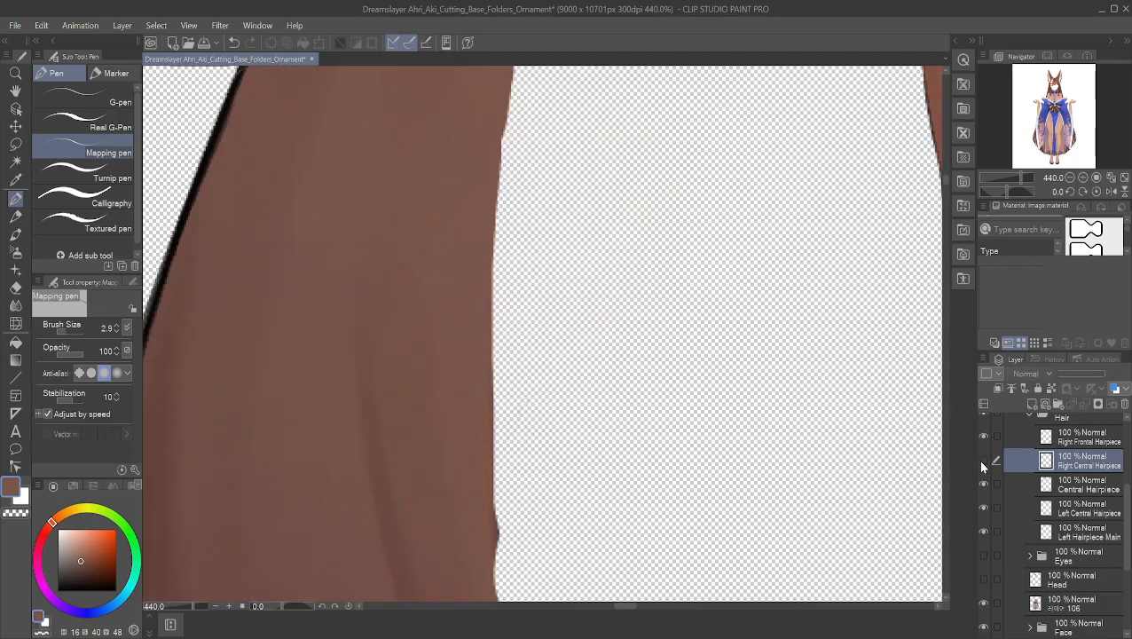
{"action": "left_click", "coordinate": [982, 461]}
{"action": "left_click", "coordinate": [982, 435]}
{"action": "left_click", "coordinate": [983, 435]}
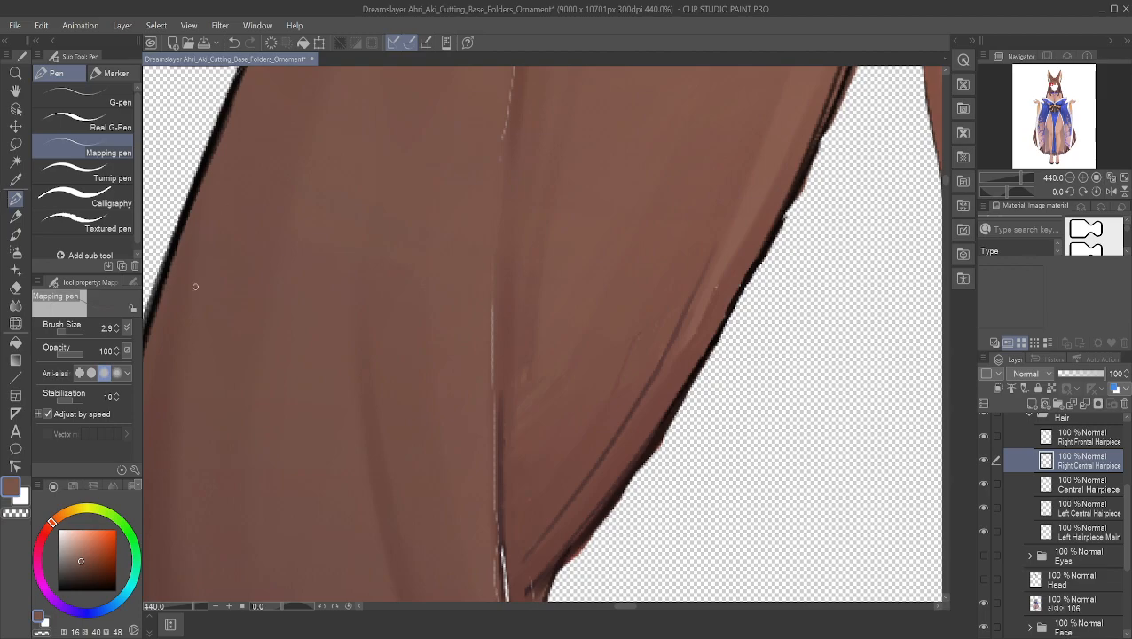
- Paint over the remaining straight stretch of the cut line down to the narrow open gap, resampling the surrounding browns
{"action": "left_click", "coordinate": [498, 321], "text": "alt"}
{"action": "left_click_drag", "start_coordinate": [495, 309], "coordinate": [493, 362]}
{"action": "left_click", "coordinate": [497, 410], "text": "alt"}
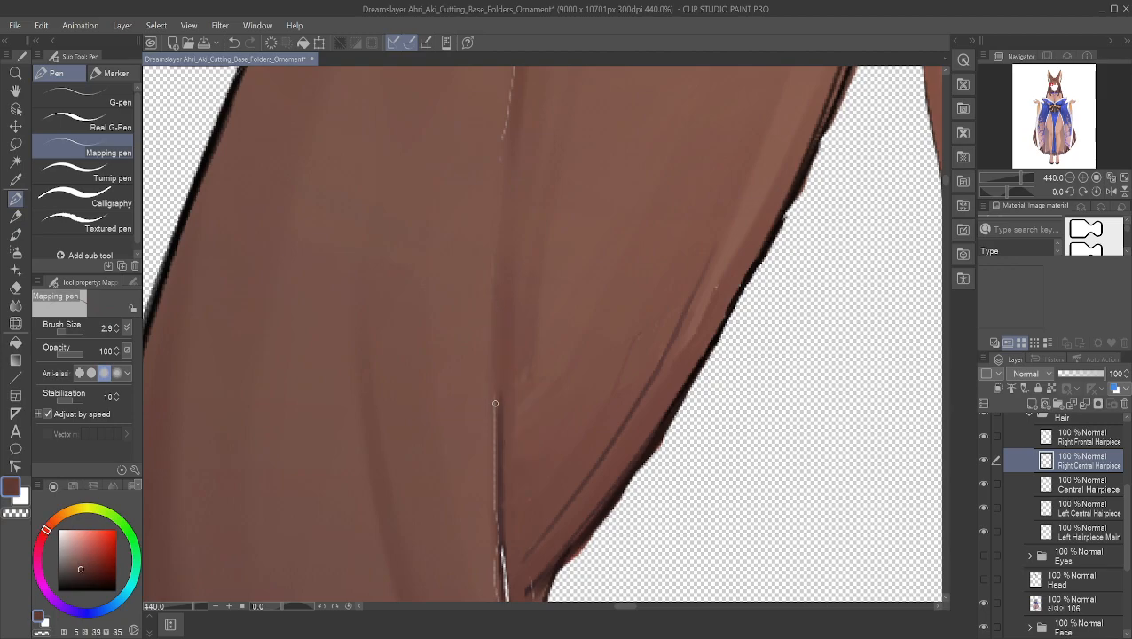
{"action": "left_click", "coordinate": [496, 394], "text": "alt"}
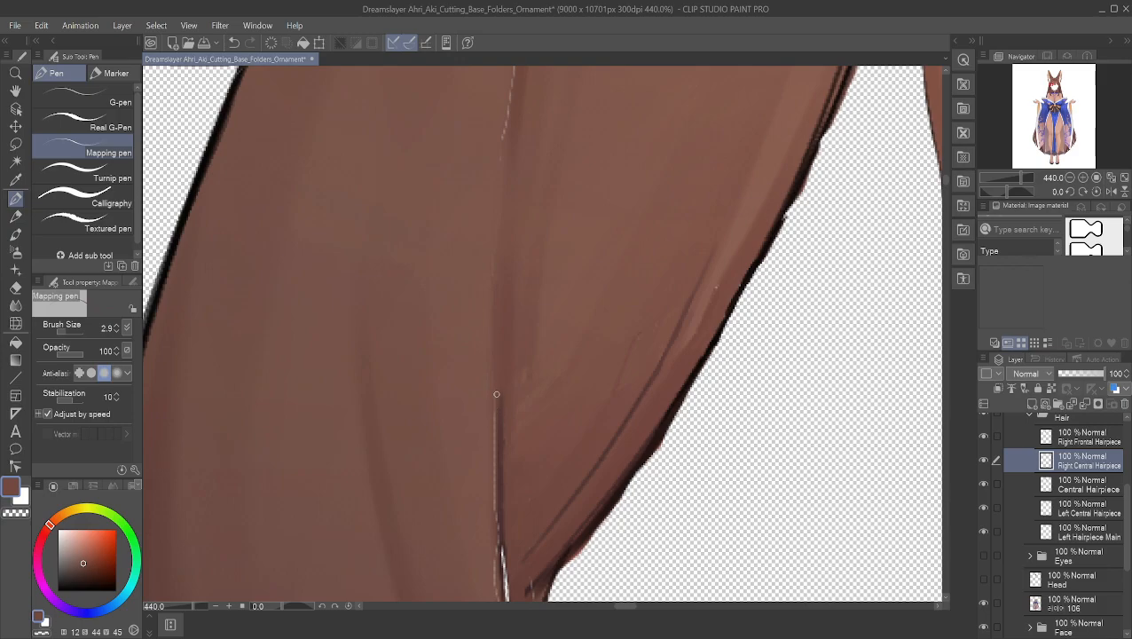
{"action": "left_click", "coordinate": [491, 398], "text": "alt"}
{"action": "left_click_drag", "start_coordinate": [494, 483], "coordinate": [497, 522]}
- Retouch the hair around the repaired line with sampled browns and smooth it with the Blend tool
{"action": "left_click", "coordinate": [557, 354], "text": "alt"}
{"action": "left_click", "coordinate": [534, 337], "text": "alt"}
{"action": "left_click", "coordinate": [518, 505], "text": "alt"}
{"action": "left_click", "coordinate": [15, 304]}
{"action": "left_click", "coordinate": [111, 93]}
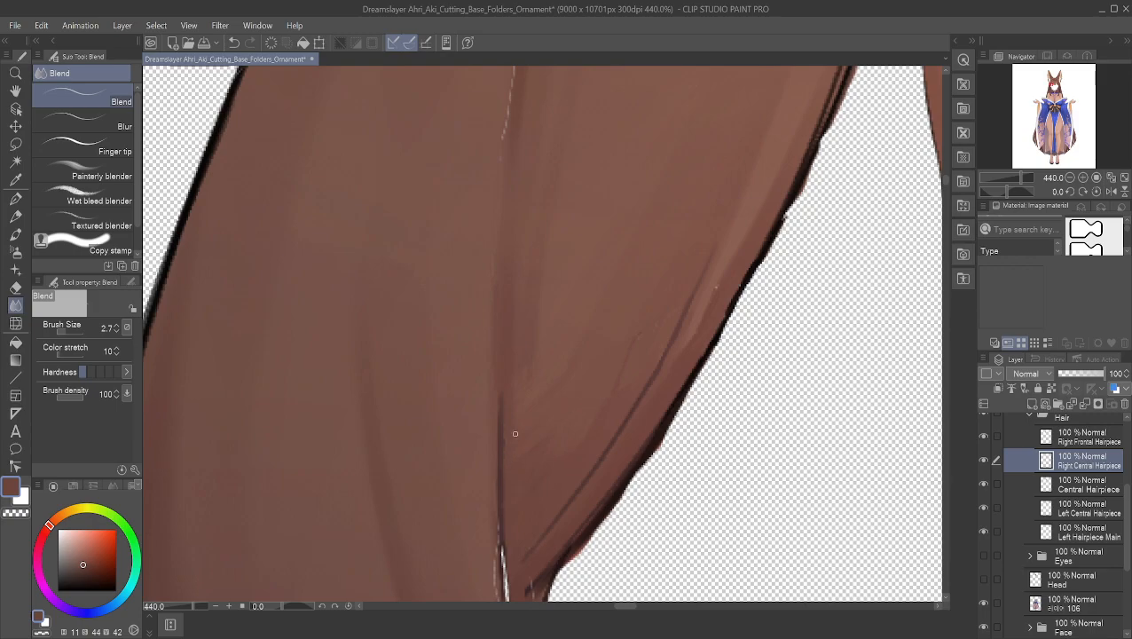
- Inspect the repaired right hairpiece against the whole head at several magnifications
{"action": "scroll", "coordinate": [496, 405], "scroll_direction": "down", "scroll_amount": 6}
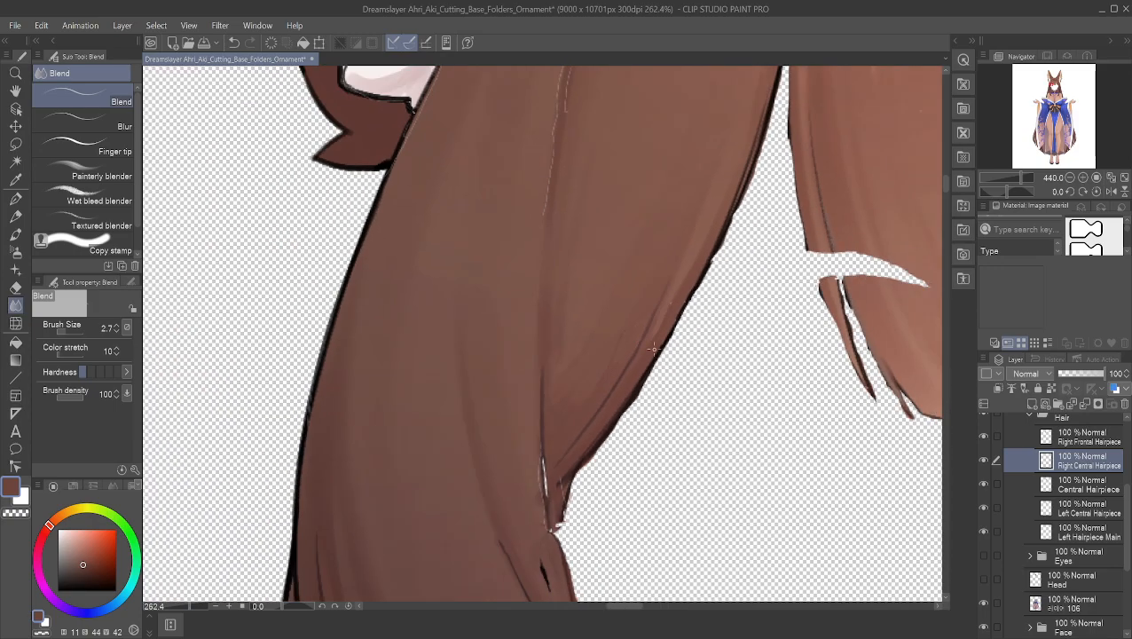
{"action": "scroll", "coordinate": [661, 269], "scroll_direction": "down", "scroll_amount": 2}
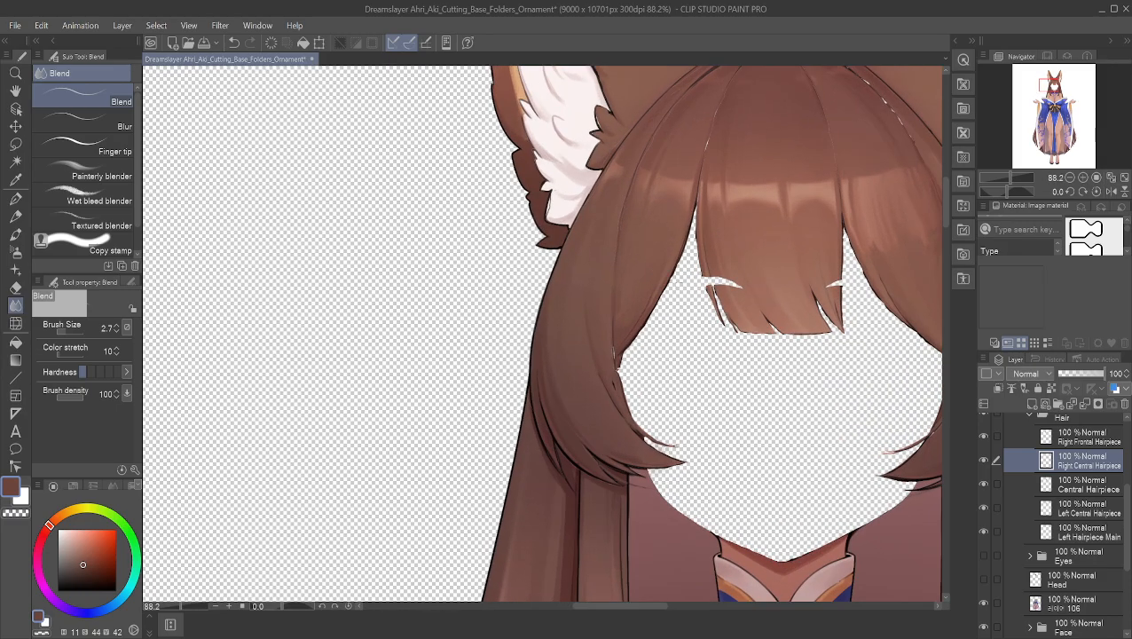
{"action": "scroll", "coordinate": [670, 275], "scroll_direction": "up", "scroll_amount": 5}
{"action": "scroll", "coordinate": [710, 296], "scroll_direction": "up", "scroll_amount": 5}
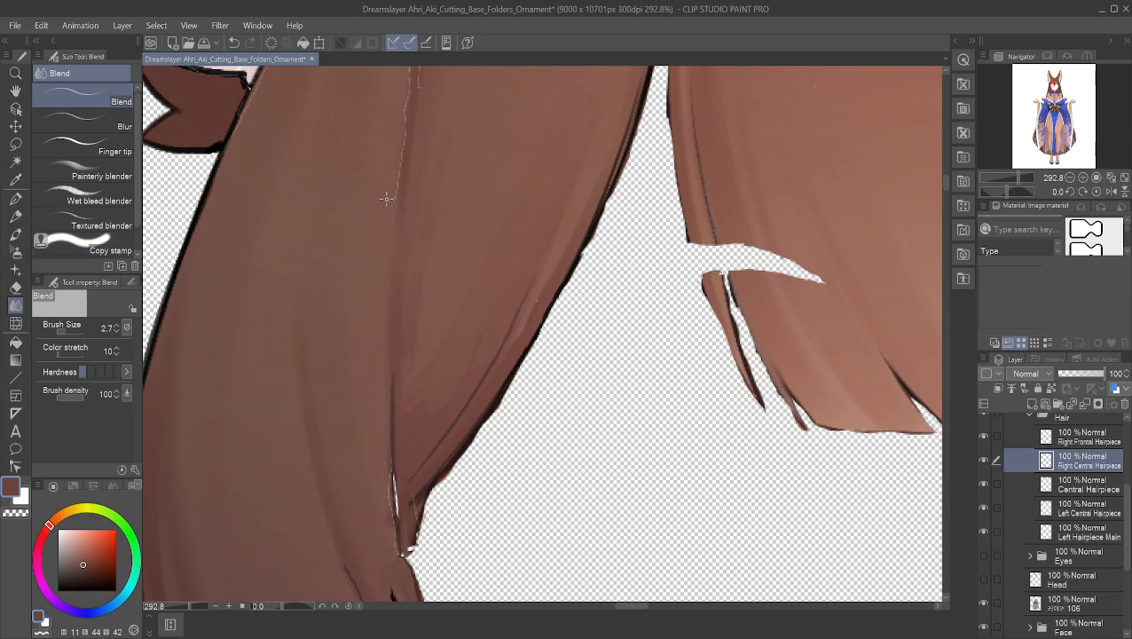
{"action": "scroll", "coordinate": [568, 297], "scroll_direction": "down", "scroll_amount": 12}
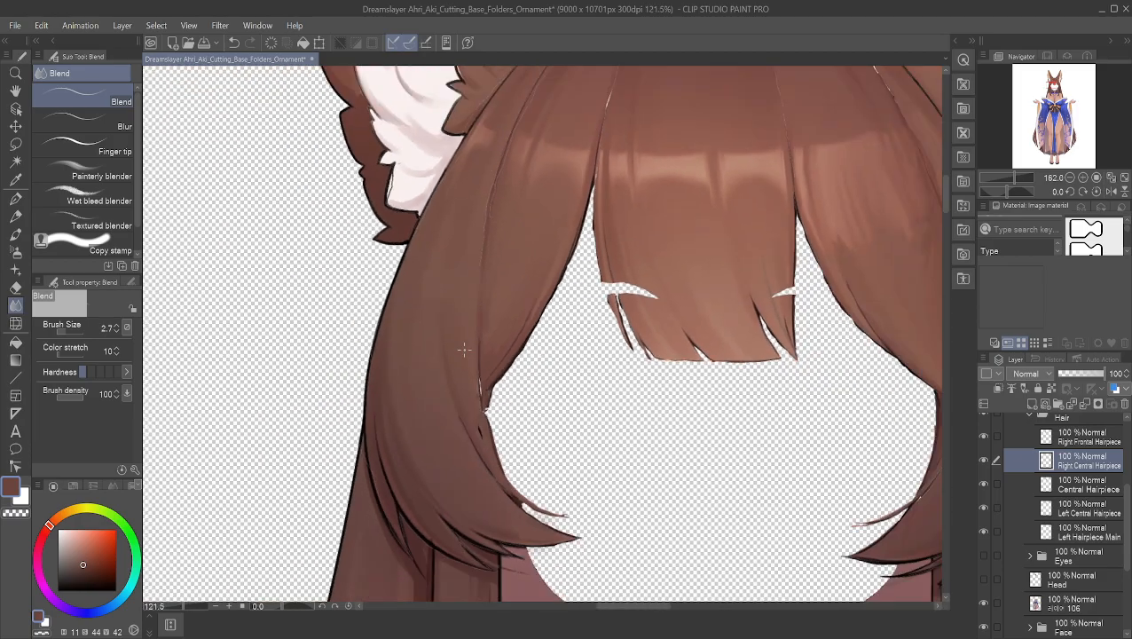
{"action": "scroll", "coordinate": [494, 387], "scroll_direction": "down", "scroll_amount": 9}
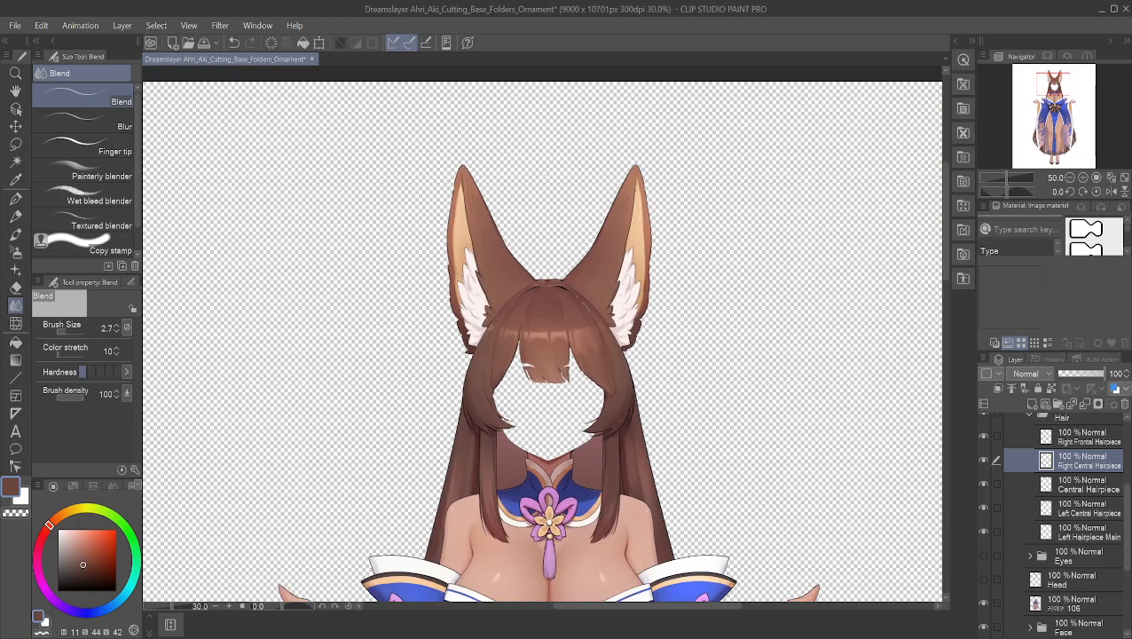
{"action": "scroll", "coordinate": [493, 390], "scroll_direction": "up", "scroll_amount": 4}
{"action": "scroll", "coordinate": [506, 413], "scroll_direction": "up", "scroll_amount": 6}
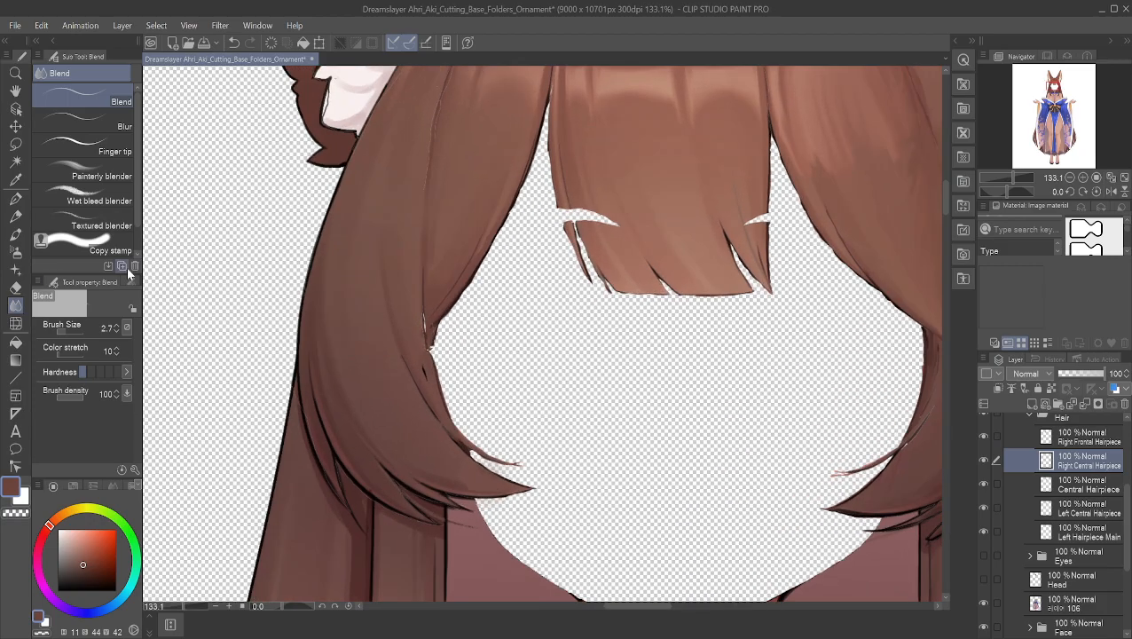
- Switch to the Central Hairpiece layer and sample the brown above the curved gap in the bangs for the Mapping pen
{"action": "left_click", "coordinate": [16, 96]}
{"action": "left_click_drag", "start_coordinate": [394, 200], "coordinate": [379, 321]}
{"action": "scroll", "coordinate": [379, 349], "scroll_direction": "up", "scroll_amount": 3}
{"action": "left_click_drag", "start_coordinate": [664, 311], "coordinate": [432, 435]}
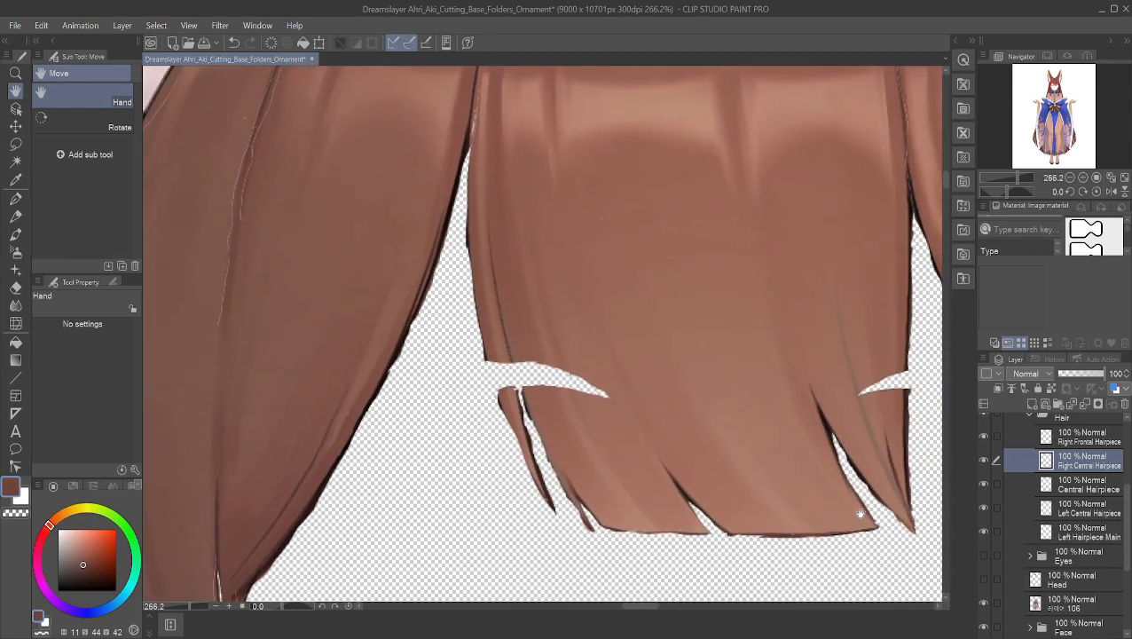
{"action": "left_click", "coordinate": [1006, 485]}
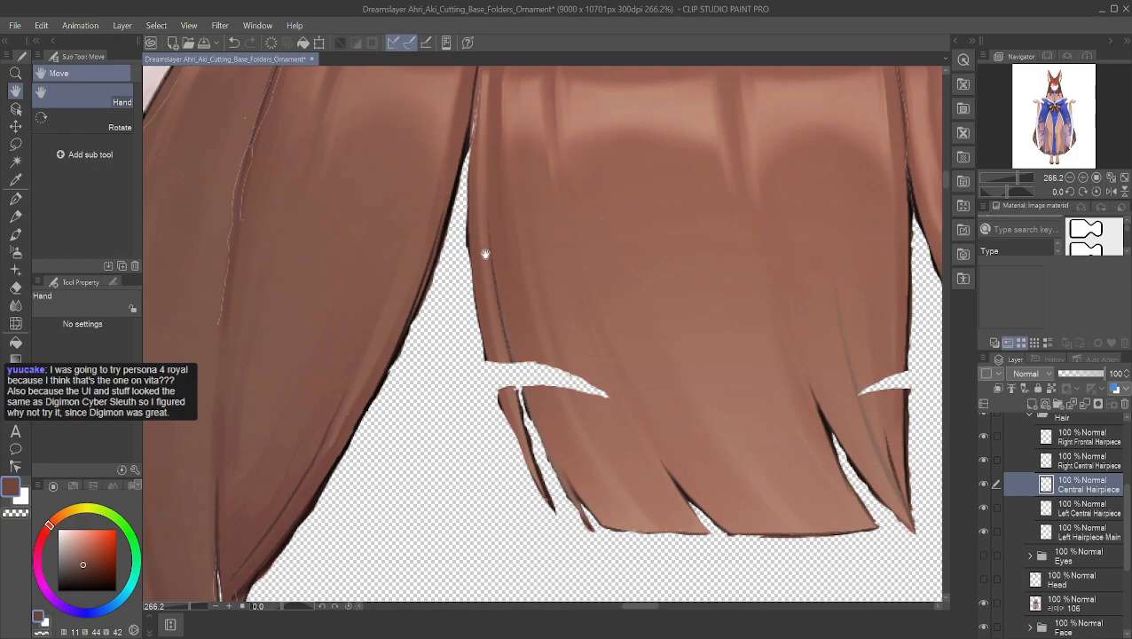
{"action": "left_click", "coordinate": [503, 346], "text": "alt"}
{"action": "right_click", "coordinate": [499, 359]}
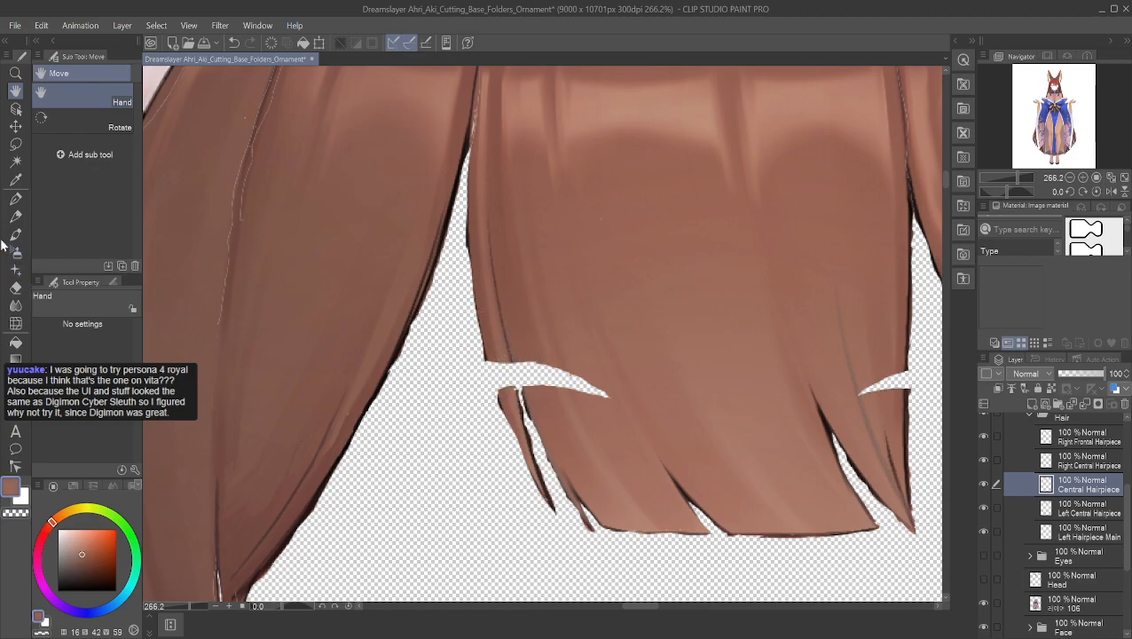
{"action": "left_click", "coordinate": [14, 199]}
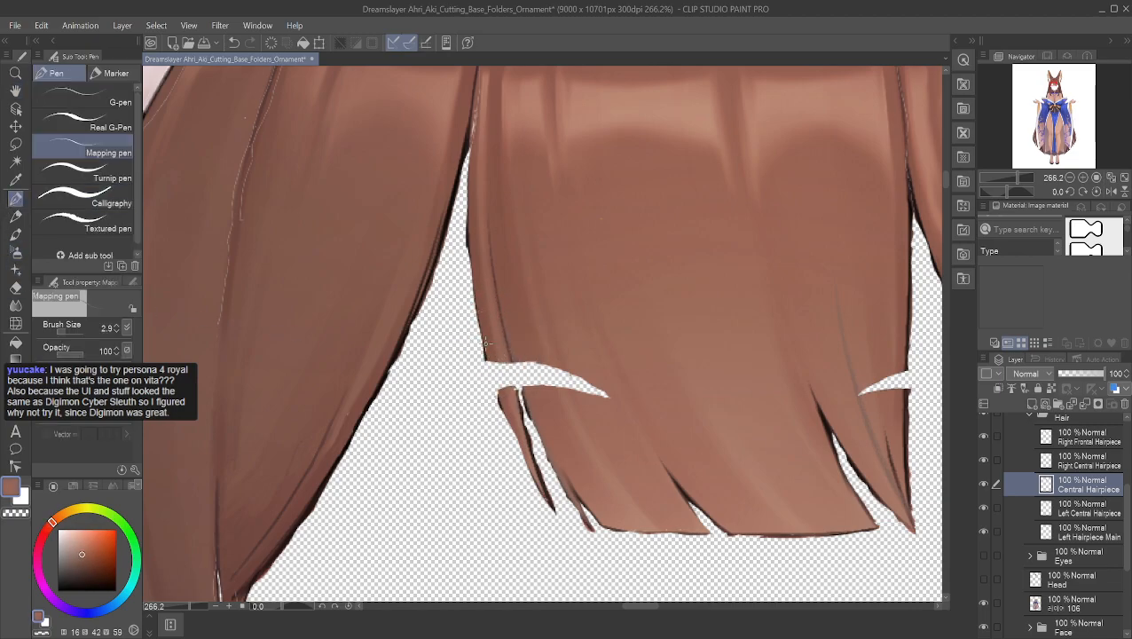
- Bridge the curved gap with brown strokes joining the bangs to the thin strand below
{"action": "scroll", "coordinate": [386, 470], "scroll_direction": "up", "scroll_amount": 10}
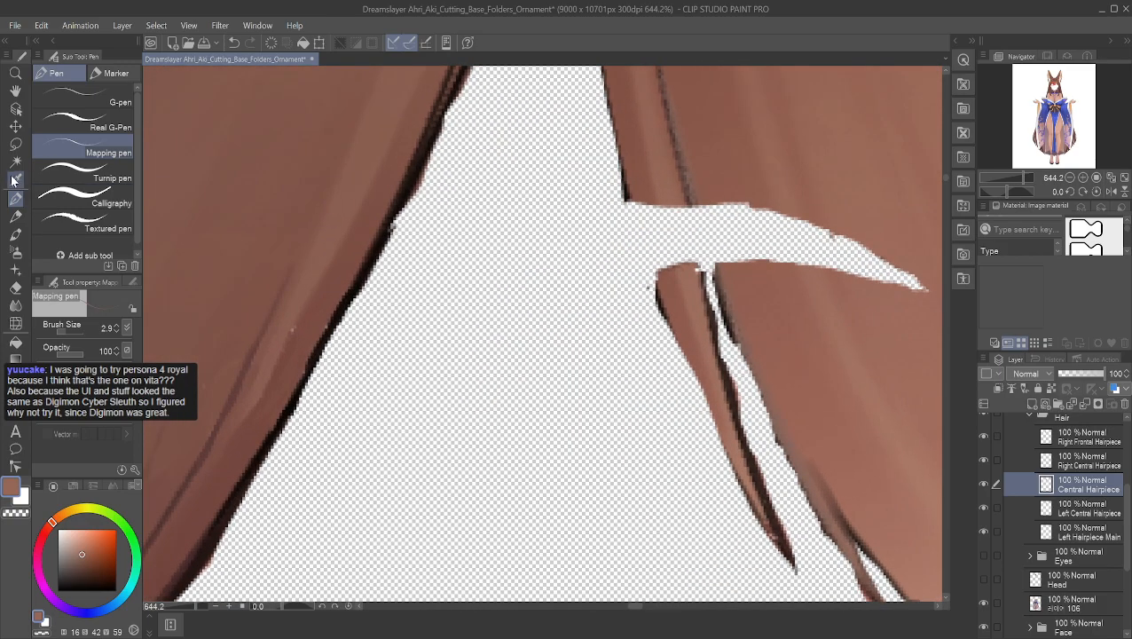
{"action": "left_click", "coordinate": [16, 92]}
{"action": "left_click_drag", "start_coordinate": [602, 194], "coordinate": [402, 204]}
{"action": "scroll", "coordinate": [470, 298], "scroll_direction": "up", "scroll_amount": 2}
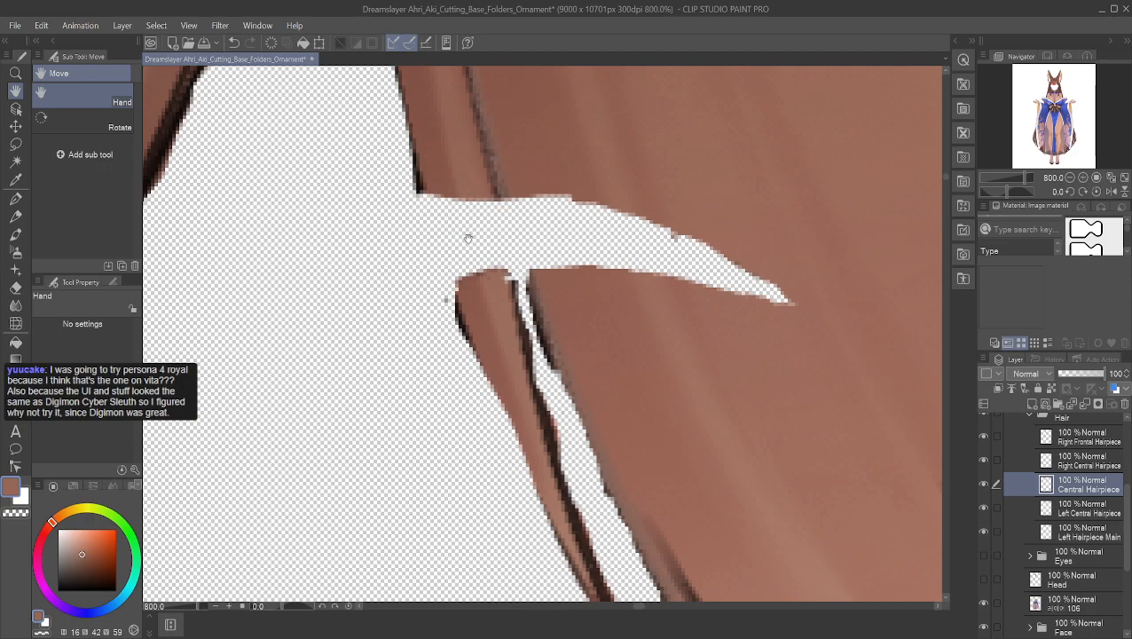
{"action": "left_click", "coordinate": [15, 197]}
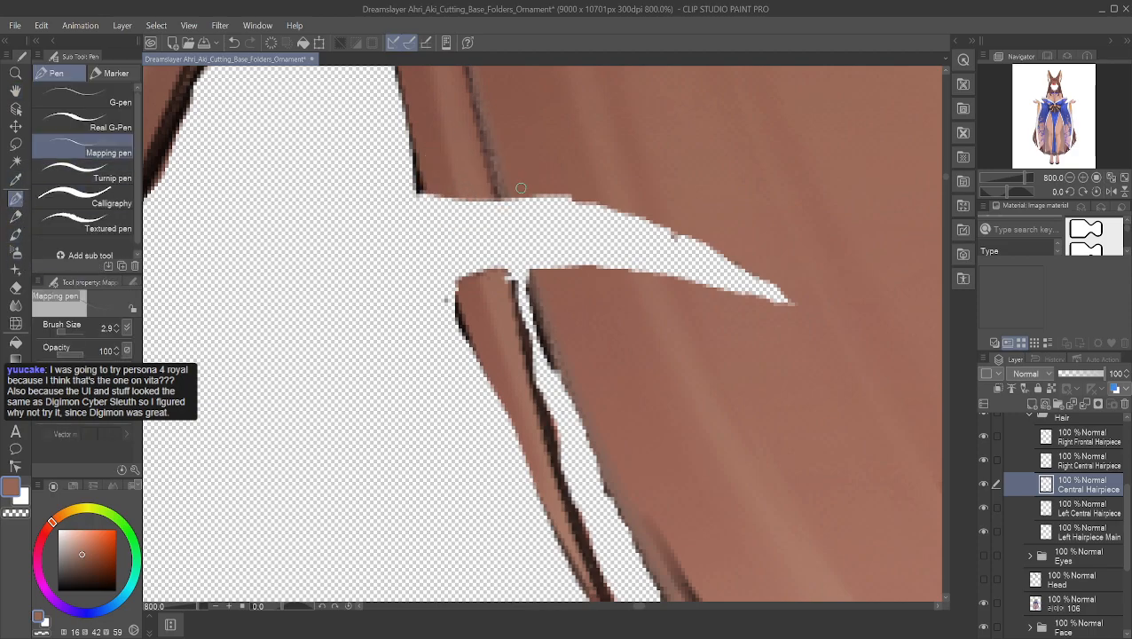
{"action": "left_click_drag", "start_coordinate": [470, 200], "coordinate": [488, 286]}
{"action": "mouse_move", "coordinate": [472, 200]}
{"action": "left_mouse_down"}
{"action": "mouse_move", "coordinate": [489, 282]}
{"action": "mouse_move", "coordinate": [486, 270]}
{"action": "left_mouse_up"}
{"action": "left_click_drag", "start_coordinate": [480, 190], "coordinate": [497, 290]}
- Continue the dark strand line across the gap with a sampled dark brown, undoing the first stroke and redrawing it
{"action": "left_click", "coordinate": [491, 193], "text": "alt"}
{"action": "left_click", "coordinate": [493, 193], "text": "alt"}
{"action": "left_click", "coordinate": [494, 191], "text": "alt"}
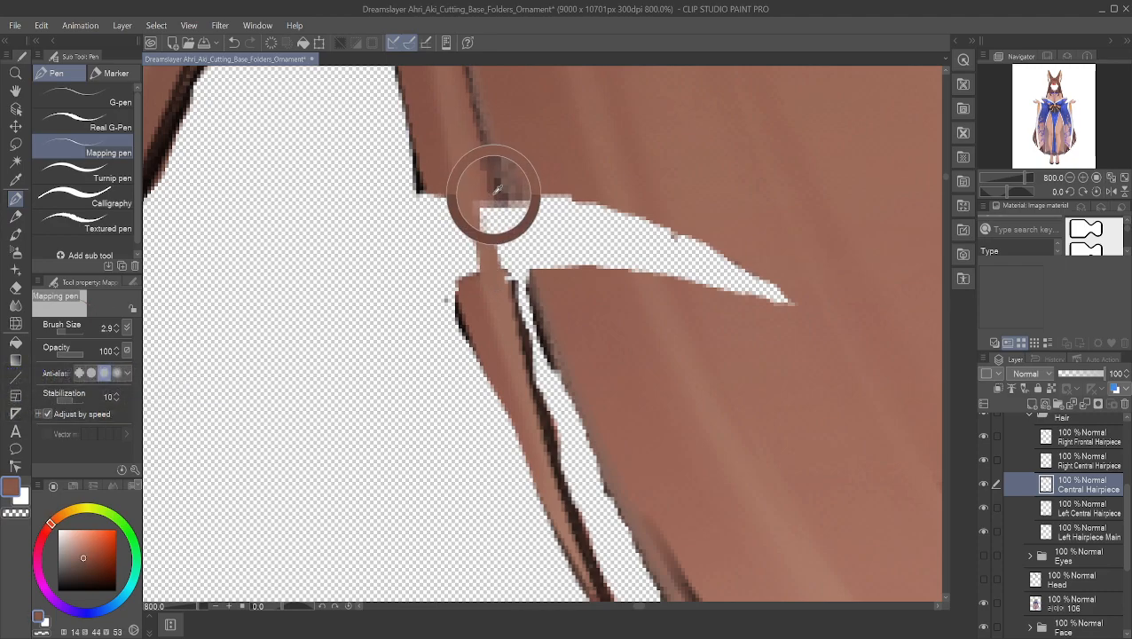
{"action": "mouse_move", "coordinate": [497, 225]}
{"action": "left_mouse_down"}
{"action": "mouse_move", "coordinate": [511, 282]}
{"action": "mouse_move", "coordinate": [502, 285]}
{"action": "mouse_move", "coordinate": [488, 209]}
{"action": "left_mouse_up"}
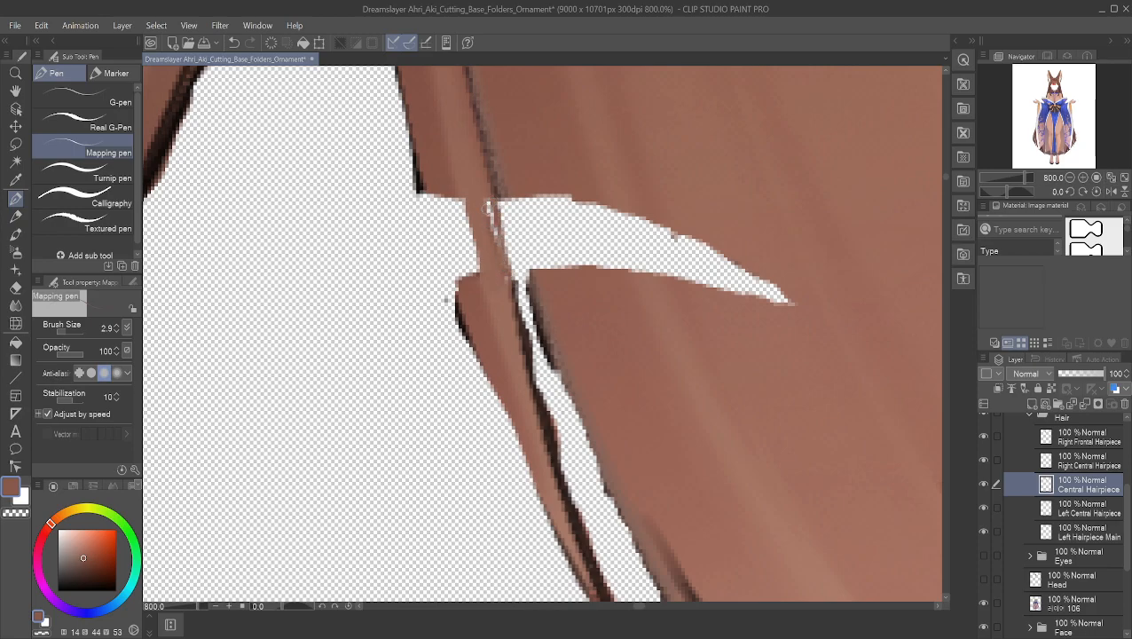
{"action": "key", "text": "ctrl+z"}
{"action": "left_click_drag", "start_coordinate": [491, 205], "coordinate": [512, 293]}
{"action": "left_click", "coordinate": [510, 290], "text": "alt"}
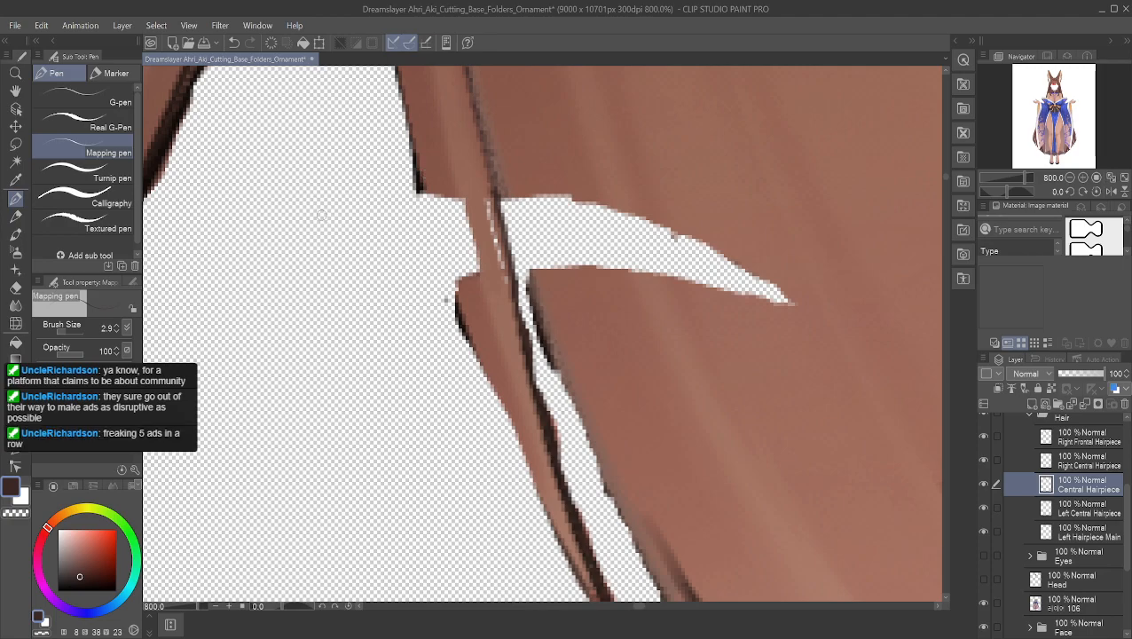
- Fill the slivers beside the dark line and widen the bridged strand toward its outer edge with sampled browns
{"action": "left_click", "coordinate": [480, 190], "text": "alt"}
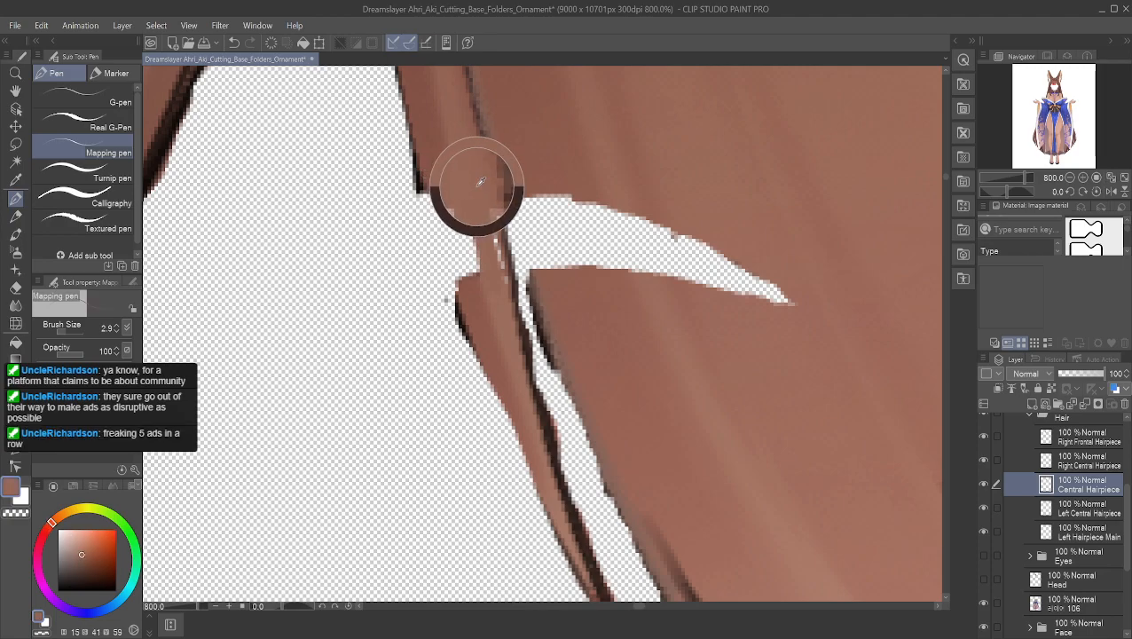
{"action": "left_click_drag", "start_coordinate": [486, 213], "coordinate": [507, 298]}
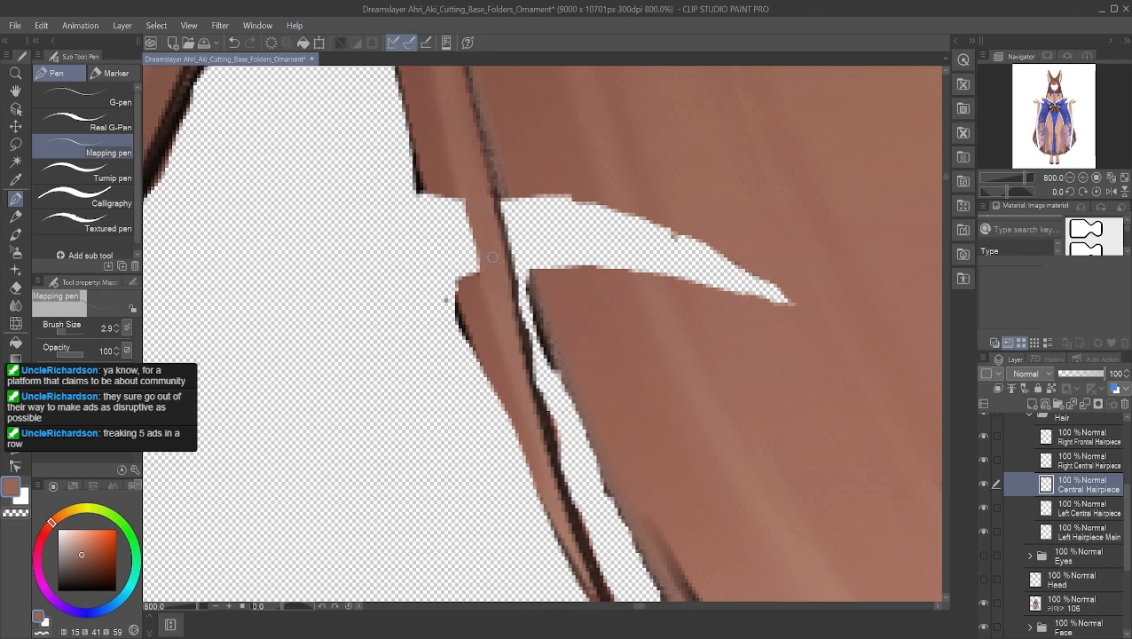
{"action": "left_click", "coordinate": [462, 181], "text": "alt"}
{"action": "left_click_drag", "start_coordinate": [460, 182], "coordinate": [489, 289]}
{"action": "left_click", "coordinate": [448, 185], "text": "alt"}
{"action": "left_click_drag", "start_coordinate": [442, 188], "coordinate": [468, 269]}
{"action": "mouse_move", "coordinate": [455, 210]}
{"action": "left_mouse_down"}
{"action": "mouse_move", "coordinate": [465, 263]}
{"action": "mouse_move", "coordinate": [474, 262]}
{"action": "left_mouse_up"}
- Fill the outer edge of the bridged strand with sampled brown so it meets the contours above and below the gap
{"action": "left_click", "coordinate": [436, 174], "text": "alt"}
{"action": "mouse_move", "coordinate": [432, 189]}
{"action": "left_mouse_down"}
{"action": "mouse_move", "coordinate": [472, 288]}
{"action": "mouse_move", "coordinate": [446, 227]}
{"action": "mouse_move", "coordinate": [460, 287]}
{"action": "left_mouse_up"}
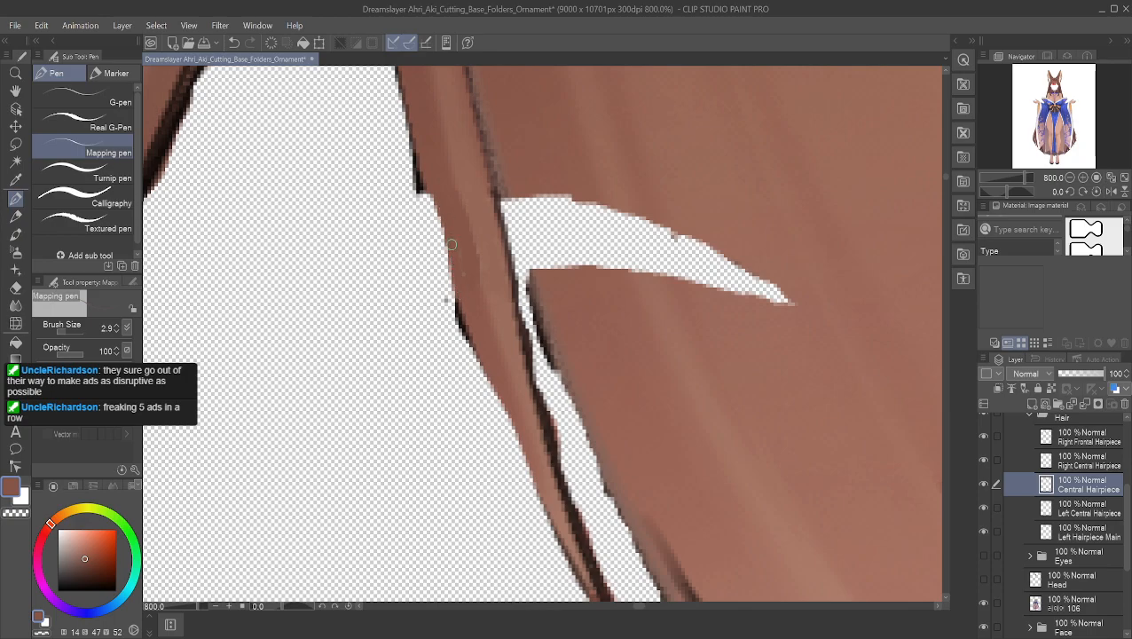
{"action": "left_click_drag", "start_coordinate": [431, 197], "coordinate": [447, 254]}
{"action": "left_click_drag", "start_coordinate": [434, 206], "coordinate": [453, 272]}
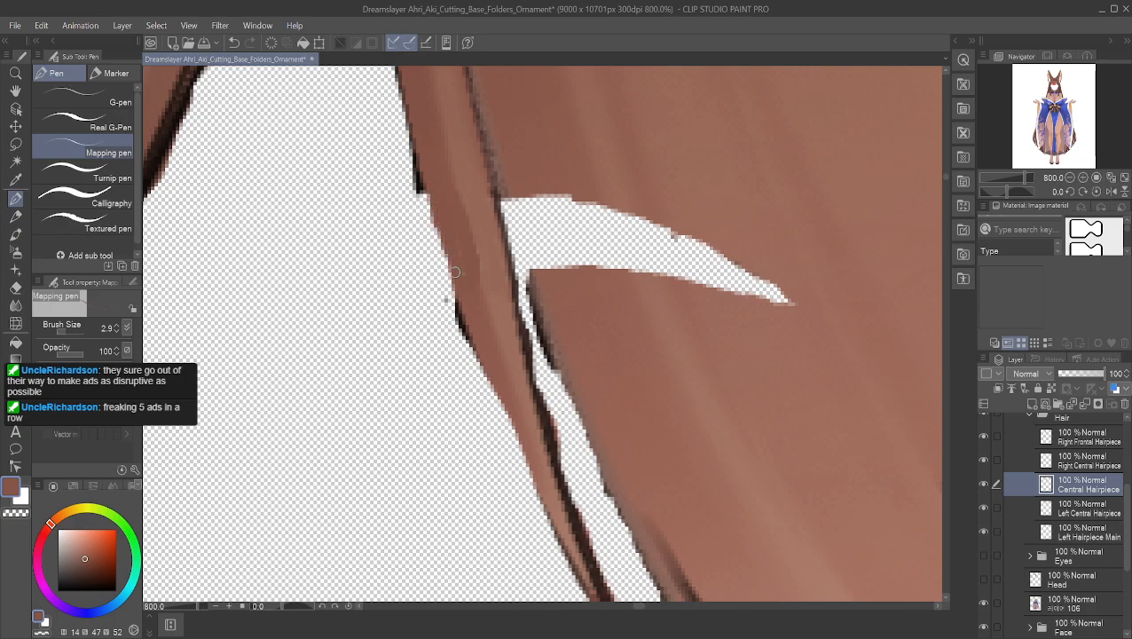
- Blend the shading inside the bridged strand using browns sampled from the hair around it
{"action": "left_click", "coordinate": [472, 322], "text": "alt"}
{"action": "left_click", "coordinate": [466, 282], "text": "alt"}
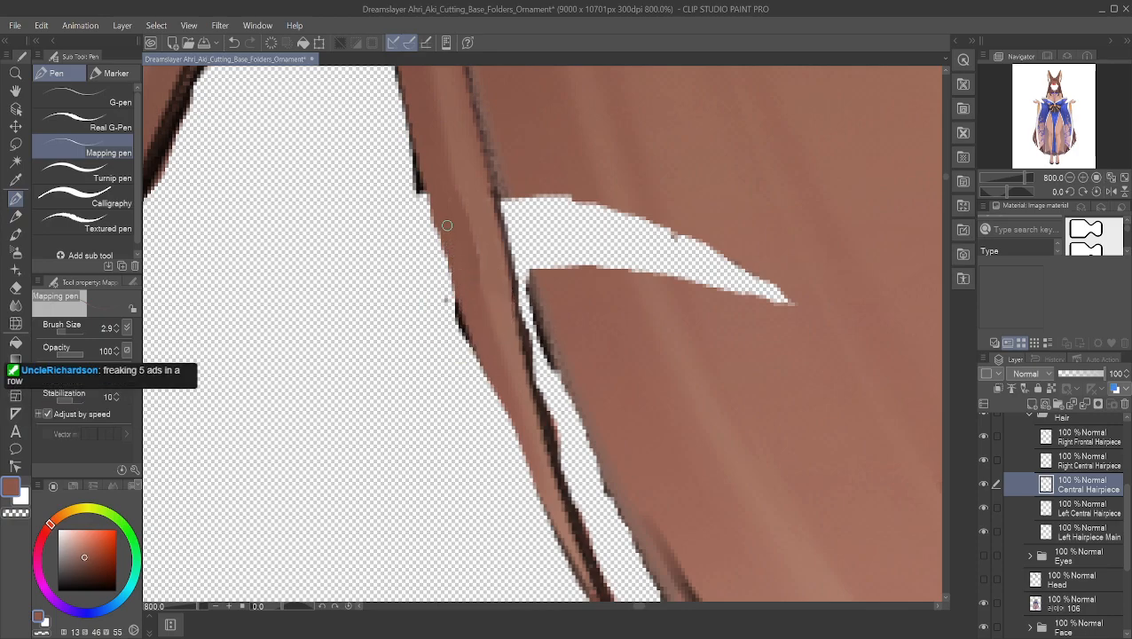
{"action": "left_click", "coordinate": [463, 255], "text": "alt"}
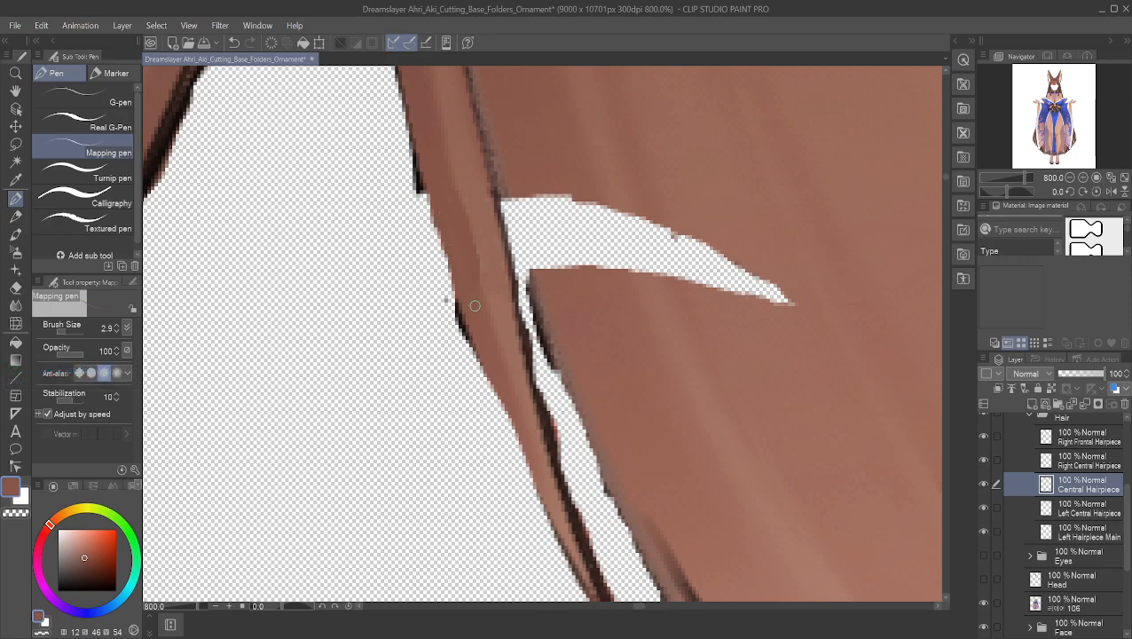
{"action": "left_click", "coordinate": [469, 205], "text": "alt"}
- Draw the missing near-black outline along the bridged strand's outer edge, then refine its thickness and inner side with sampled darks and browns
{"action": "left_click", "coordinate": [423, 191], "text": "alt"}
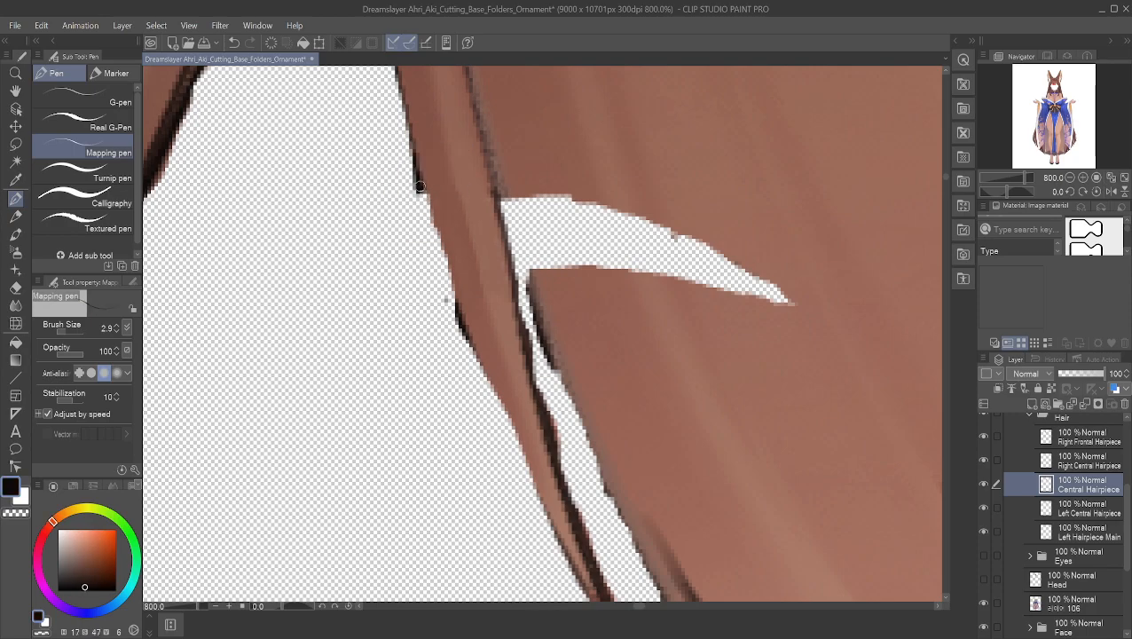
{"action": "mouse_move", "coordinate": [426, 202]}
{"action": "left_mouse_down"}
{"action": "mouse_move", "coordinate": [429, 227]}
{"action": "mouse_move", "coordinate": [427, 209]}
{"action": "left_mouse_up"}
{"action": "left_click_drag", "start_coordinate": [433, 227], "coordinate": [456, 313]}
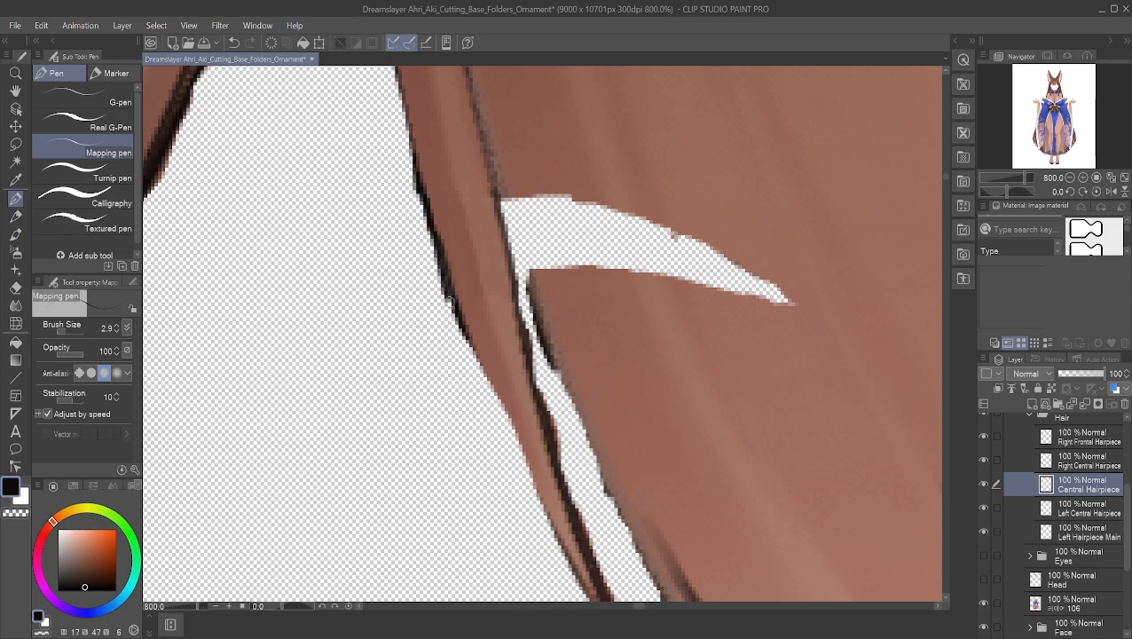
{"action": "left_click", "coordinate": [434, 237], "text": "alt"}
{"action": "left_click", "coordinate": [448, 300], "text": "alt"}
{"action": "left_click", "coordinate": [450, 256], "text": "alt"}
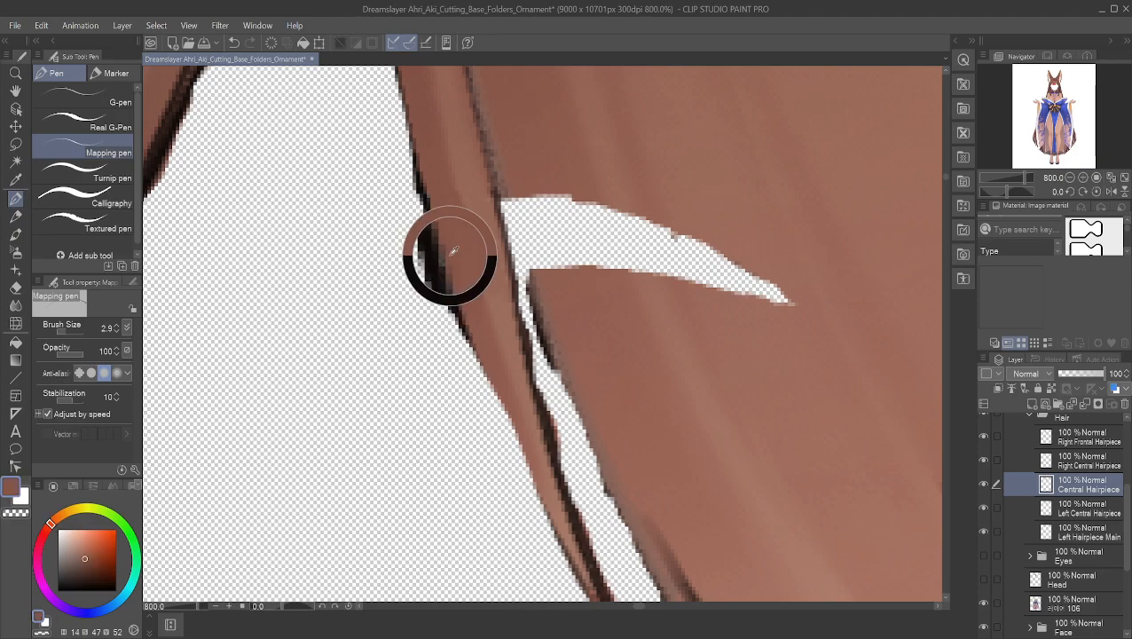
{"action": "left_click", "coordinate": [435, 254], "text": "alt"}
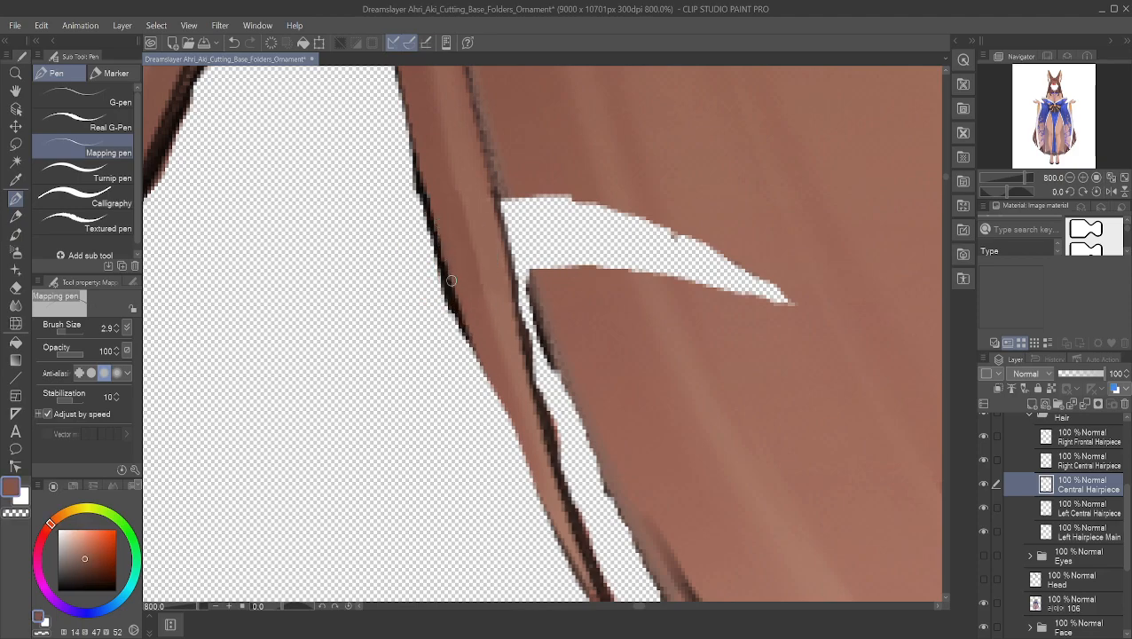
{"action": "left_click", "coordinate": [443, 250], "text": "alt"}
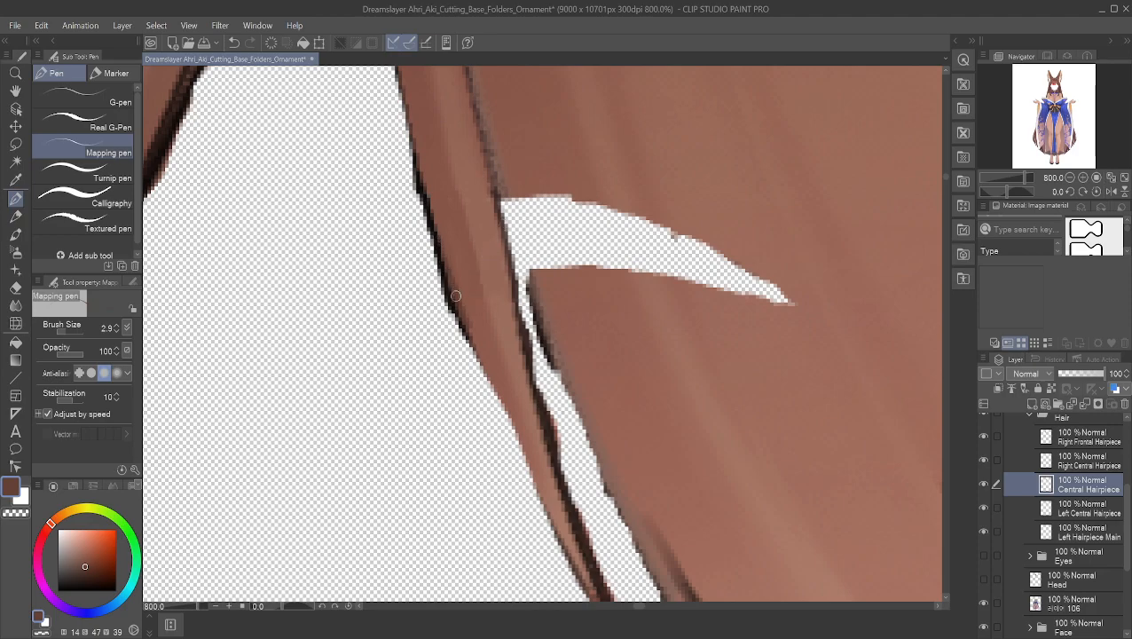
- Continue the outer outline down the thin strand toward its tip with sampled dark browns
{"action": "left_click", "coordinate": [463, 332], "text": "alt"}
{"action": "left_click_drag", "start_coordinate": [472, 344], "coordinate": [498, 405]}
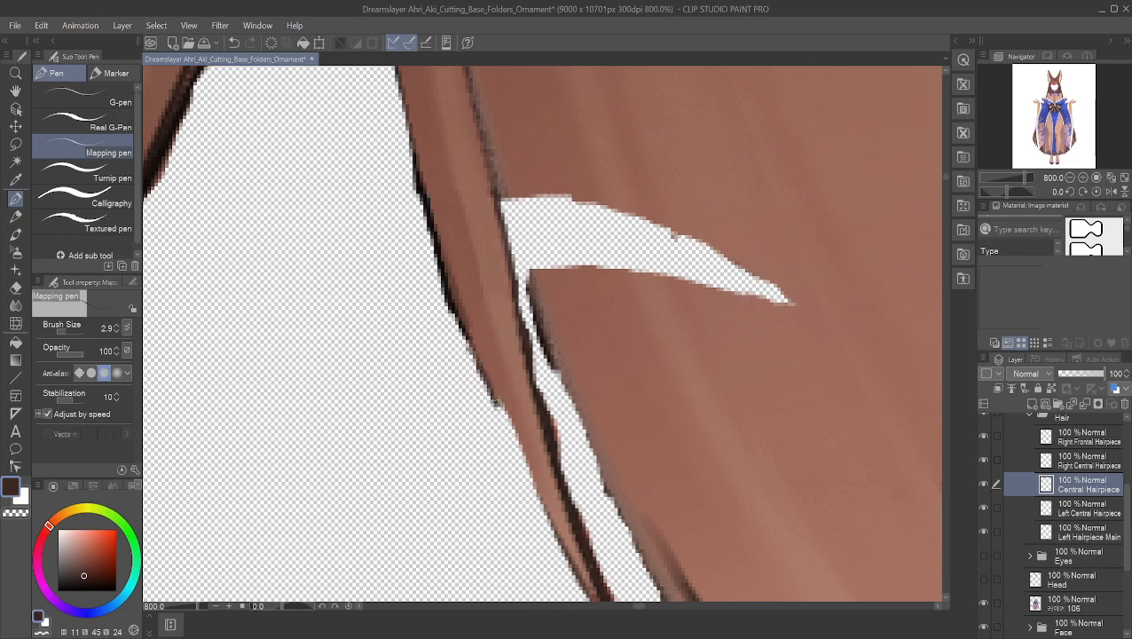
{"action": "left_click", "coordinate": [544, 424], "text": "alt"}
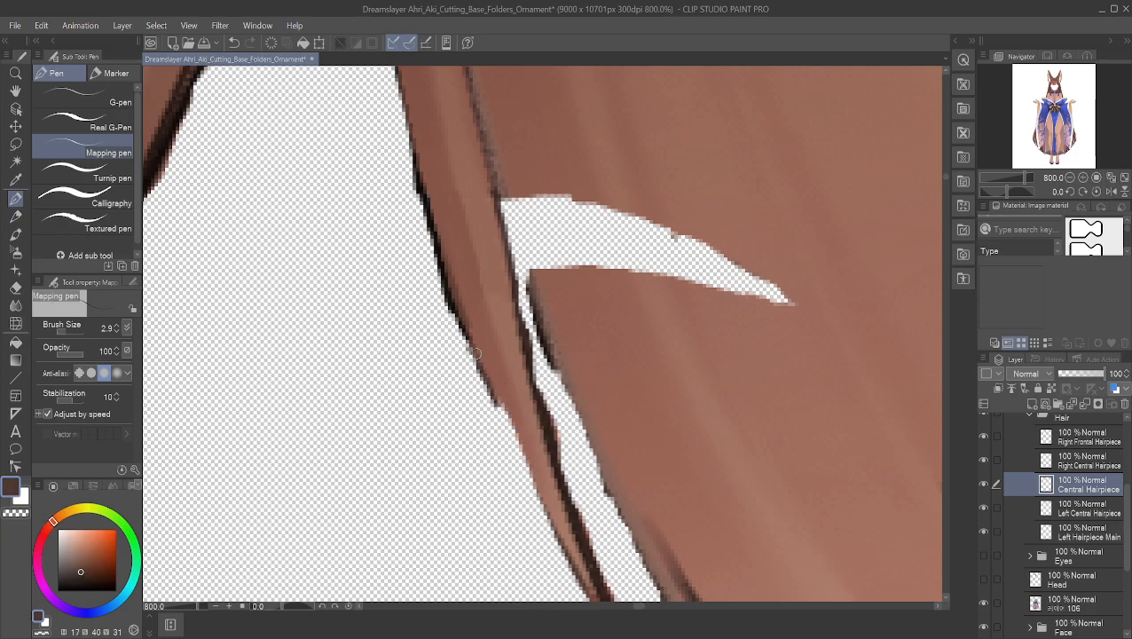
{"action": "mouse_move", "coordinate": [471, 344]}
{"action": "left_mouse_down"}
{"action": "mouse_move", "coordinate": [509, 428]}
{"action": "mouse_move", "coordinate": [517, 415]}
{"action": "mouse_move", "coordinate": [501, 409]}
{"action": "mouse_move", "coordinate": [556, 538]}
{"action": "left_mouse_up"}
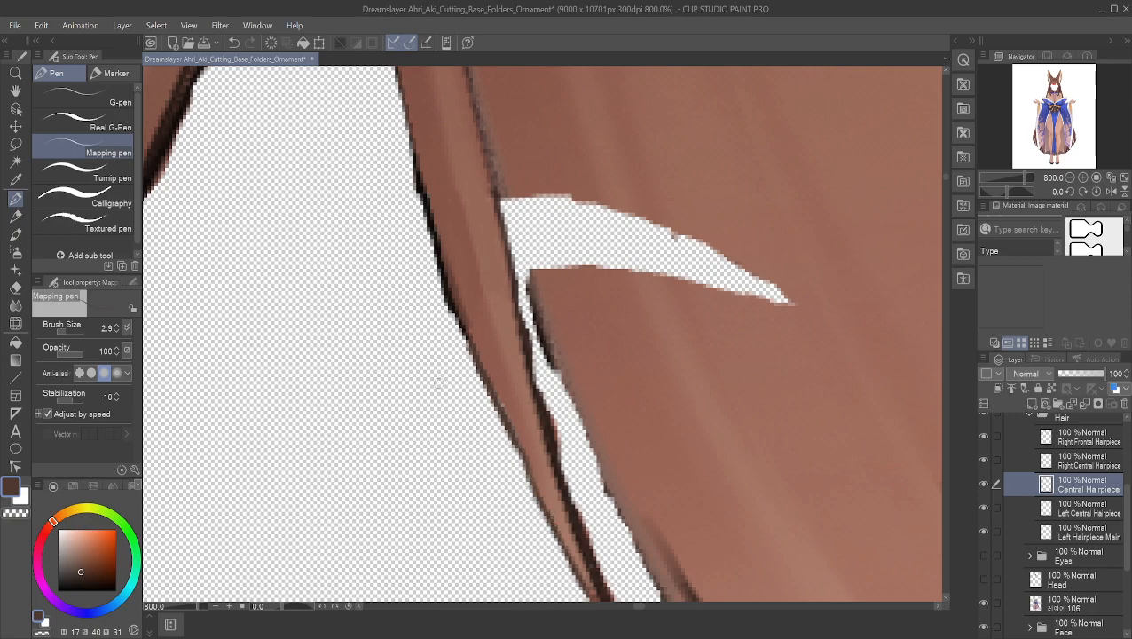
{"action": "left_click_drag", "start_coordinate": [512, 440], "coordinate": [530, 486]}
- Darken the thin strand's lower outer outline down to its tip with a near-black sampled from the upper contour
{"action": "scroll", "coordinate": [424, 193], "scroll_direction": "down", "scroll_amount": 5}
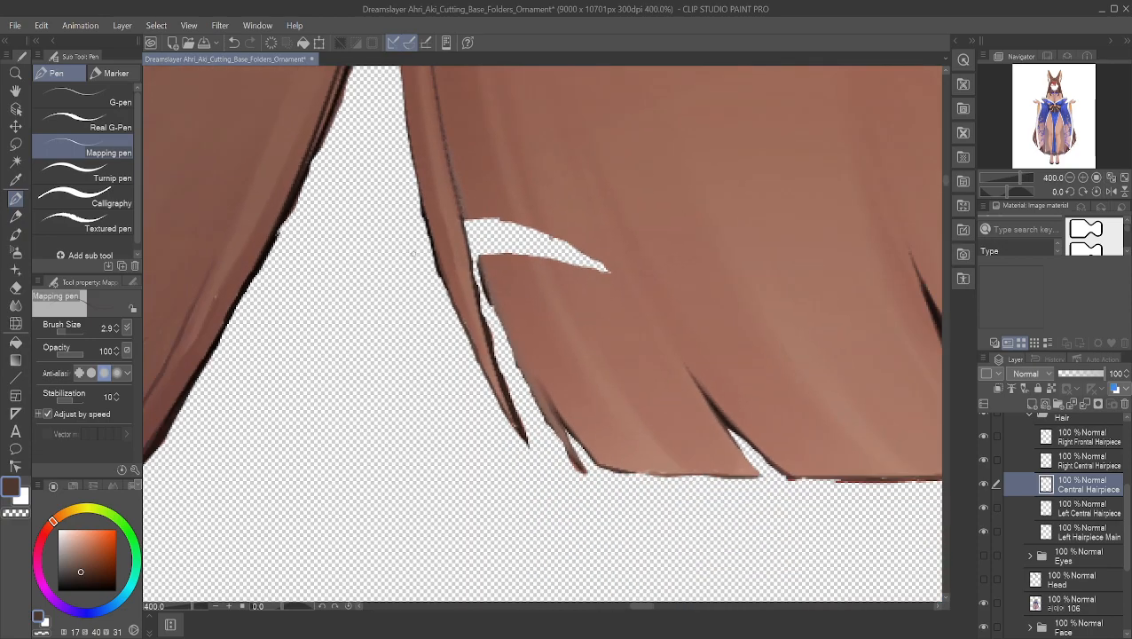
{"action": "scroll", "coordinate": [404, 401], "scroll_direction": "up", "scroll_amount": 1}
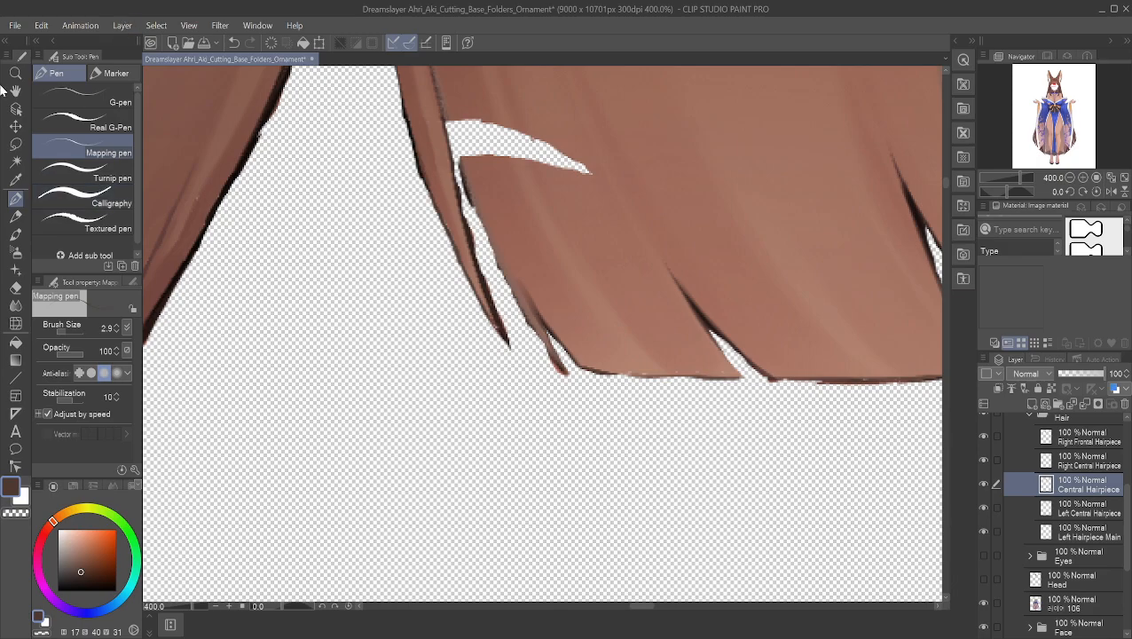
{"action": "scroll", "coordinate": [315, 240], "scroll_direction": "up", "scroll_amount": 2}
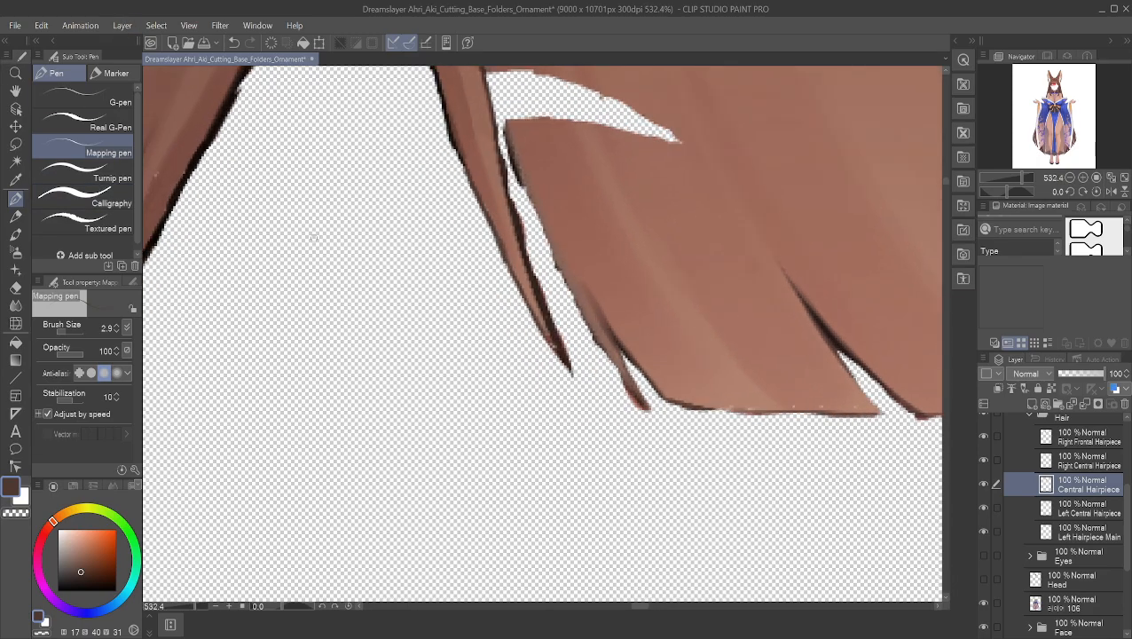
{"action": "left_click", "coordinate": [15, 91]}
{"action": "scroll", "coordinate": [244, 253], "scroll_direction": "up", "scroll_amount": 1}
{"action": "scroll", "coordinate": [250, 258], "scroll_direction": "up", "scroll_amount": 1}
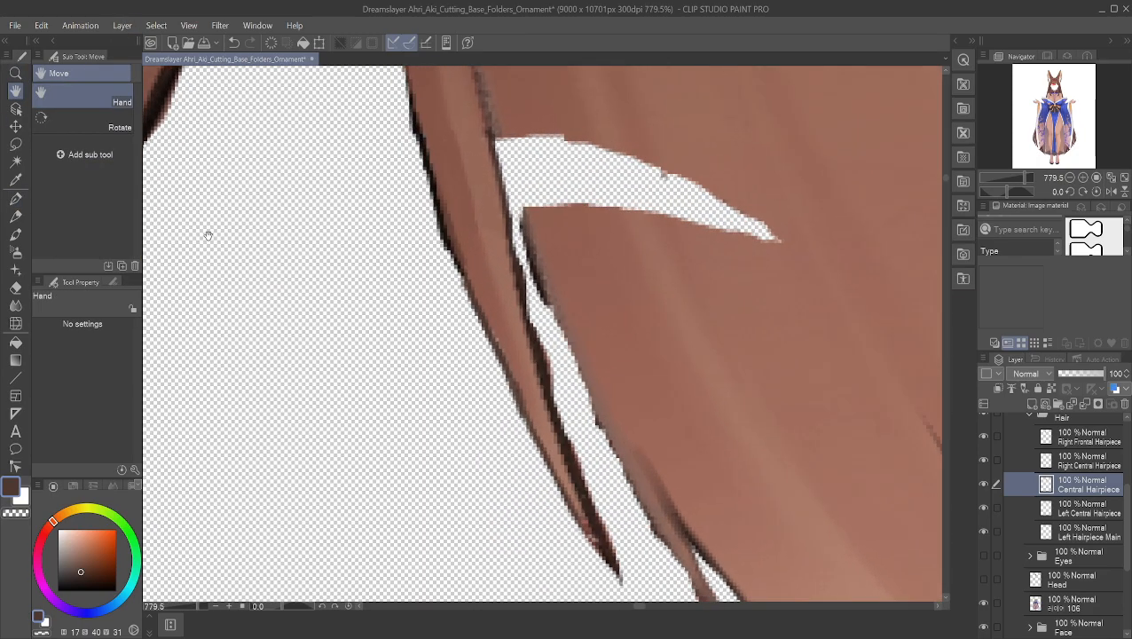
{"action": "left_click_drag", "start_coordinate": [442, 557], "coordinate": [372, 429]}
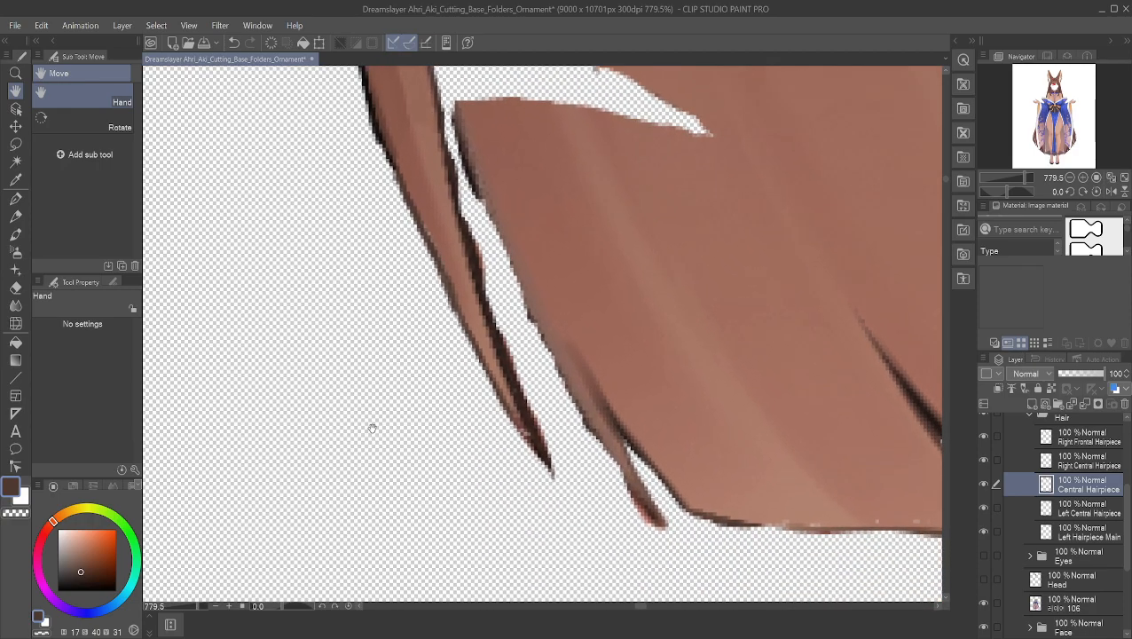
{"action": "left_click", "coordinate": [399, 156], "text": "alt"}
{"action": "left_click_drag", "start_coordinate": [400, 156], "coordinate": [391, 158]}
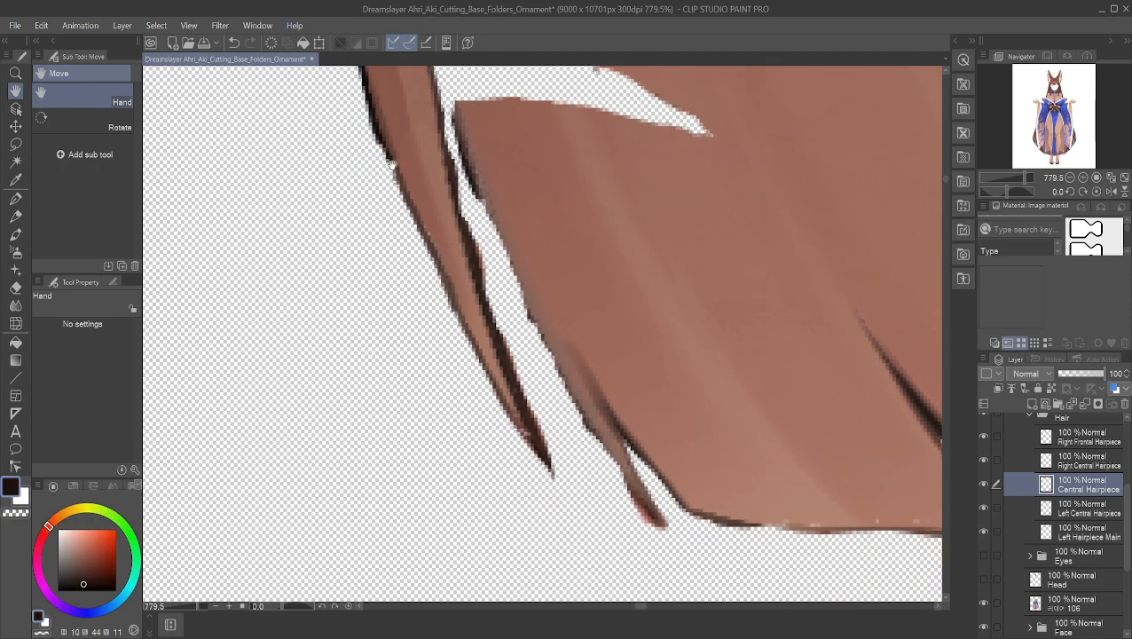
{"action": "left_click", "coordinate": [16, 199]}
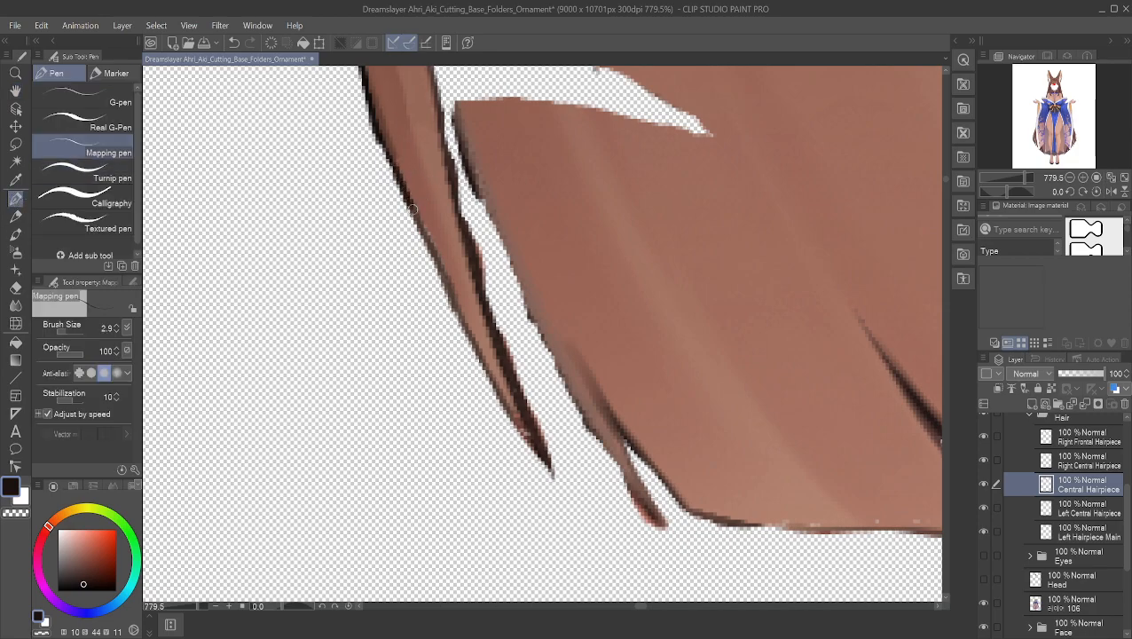
{"action": "mouse_move", "coordinate": [420, 224]}
{"action": "left_mouse_down"}
{"action": "mouse_move", "coordinate": [490, 383]}
{"action": "mouse_move", "coordinate": [534, 446]}
{"action": "left_mouse_up"}
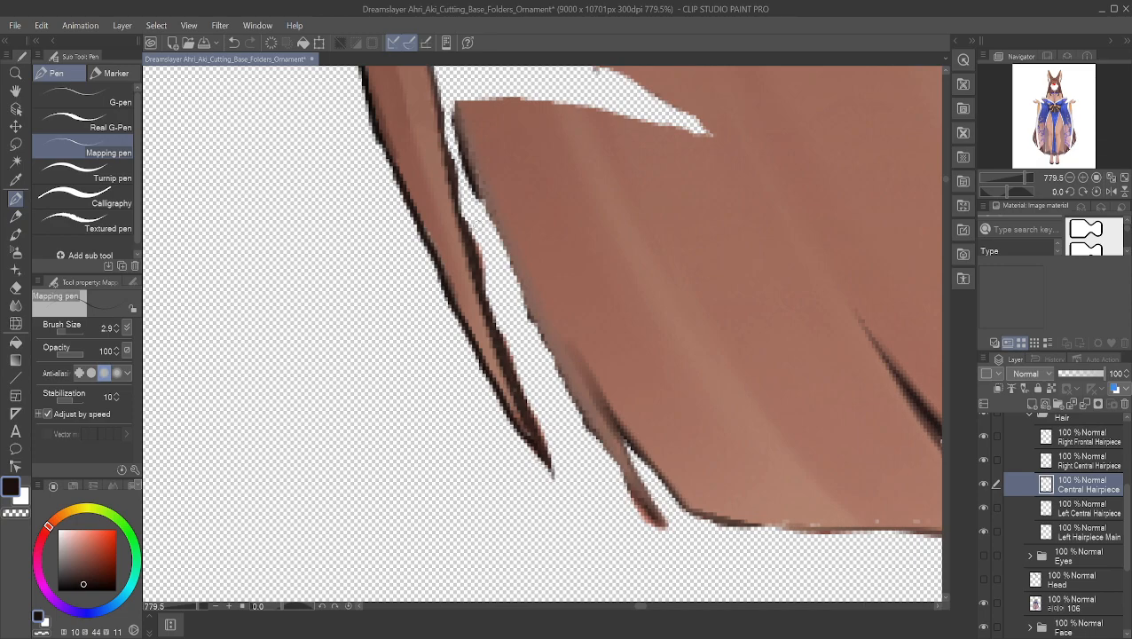
- Touch up the uneven bend in the thin strand's outer outline with a sampled near-black
{"action": "left_click", "coordinate": [382, 142], "text": "alt"}
{"action": "left_click", "coordinate": [386, 155], "text": "alt"}
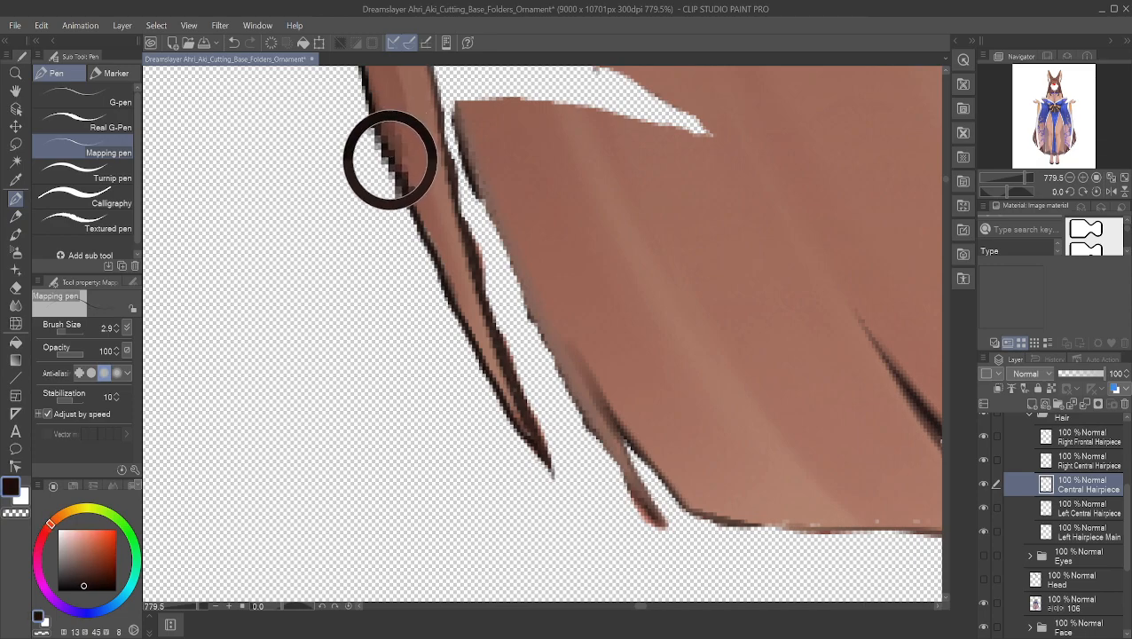
{"action": "mouse_move", "coordinate": [397, 178]}
{"action": "left_mouse_down"}
{"action": "mouse_move", "coordinate": [381, 151]}
{"action": "mouse_move", "coordinate": [395, 172]}
{"action": "left_mouse_up"}
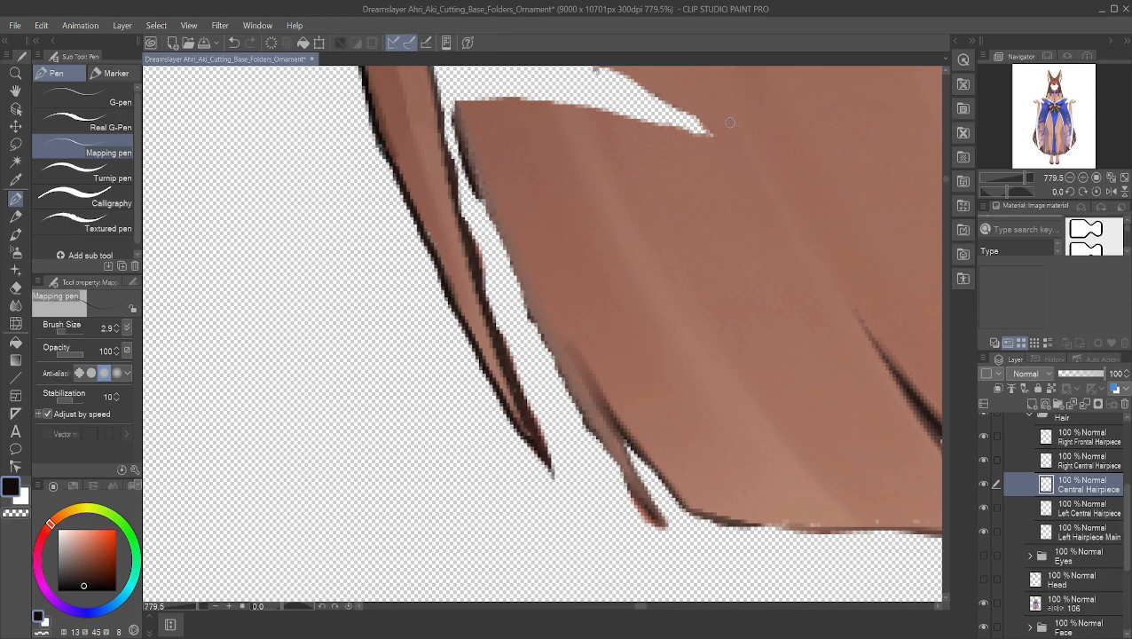
- Bridge the curved gap in the bangs with two sampled brown Mapping pen strokes that follow the hair direction
{"action": "scroll", "coordinate": [799, 202], "scroll_direction": "down", "scroll_amount": 8}
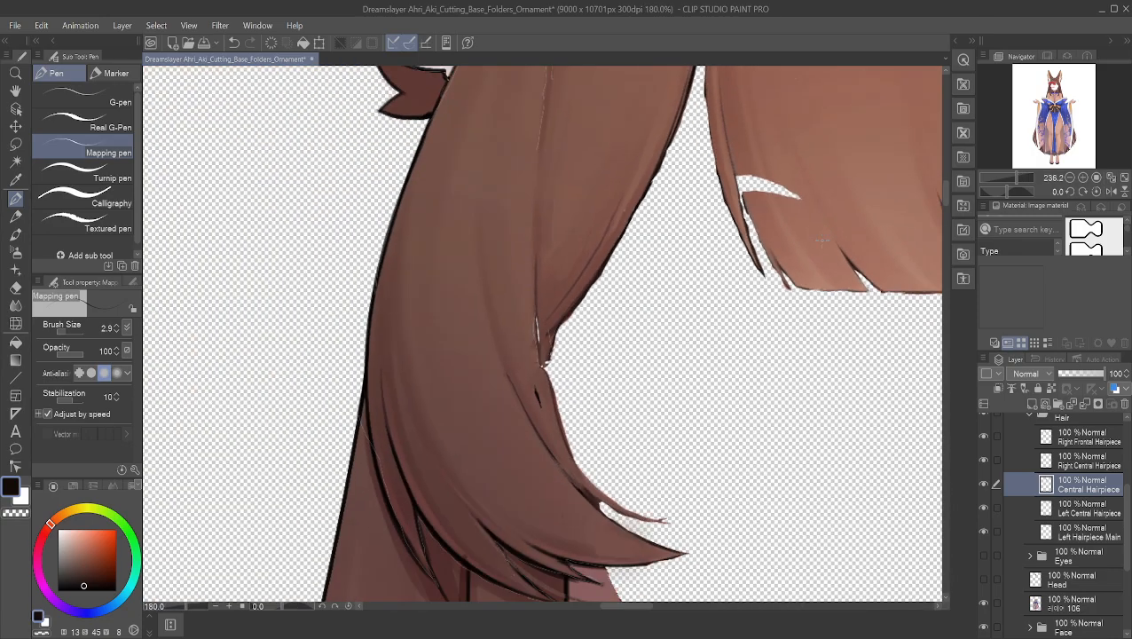
{"action": "scroll", "coordinate": [799, 202], "scroll_direction": "down", "scroll_amount": 3}
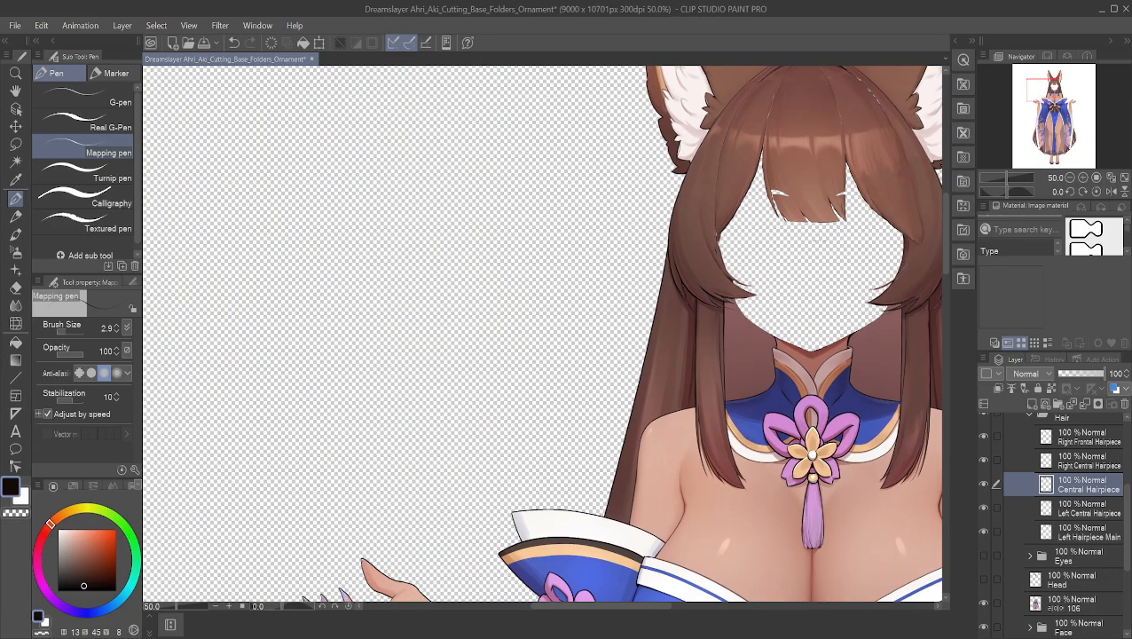
{"action": "scroll", "coordinate": [826, 217], "scroll_direction": "up", "scroll_amount": 5}
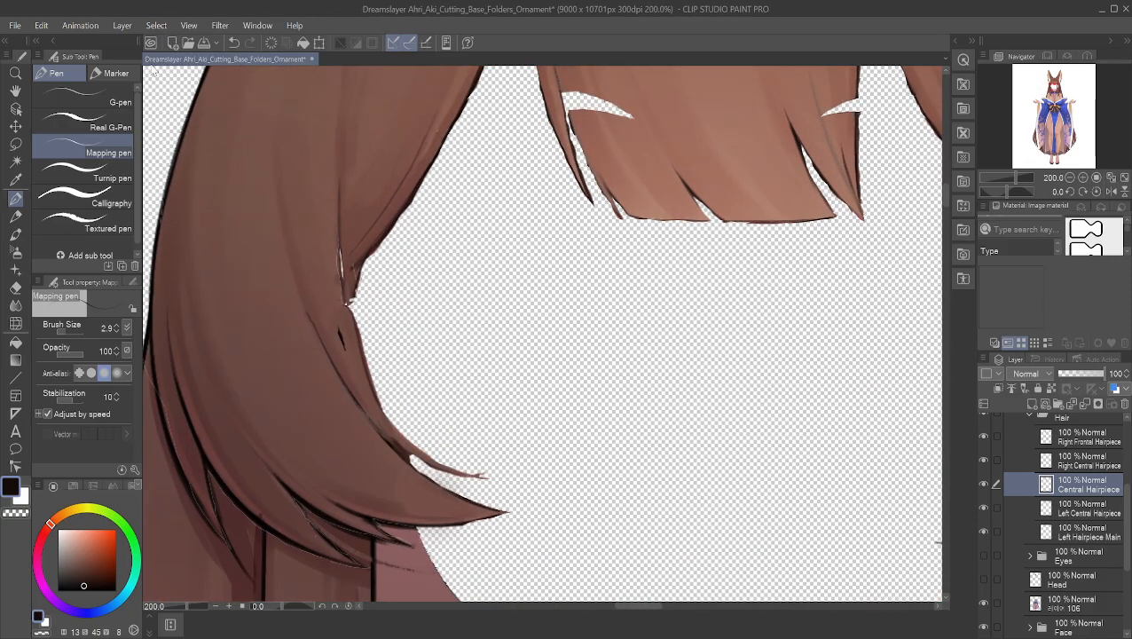
{"action": "left_click", "coordinate": [15, 91]}
{"action": "left_click_drag", "start_coordinate": [471, 163], "coordinate": [433, 345]}
{"action": "scroll", "coordinate": [433, 345], "scroll_direction": "up", "scroll_amount": 5}
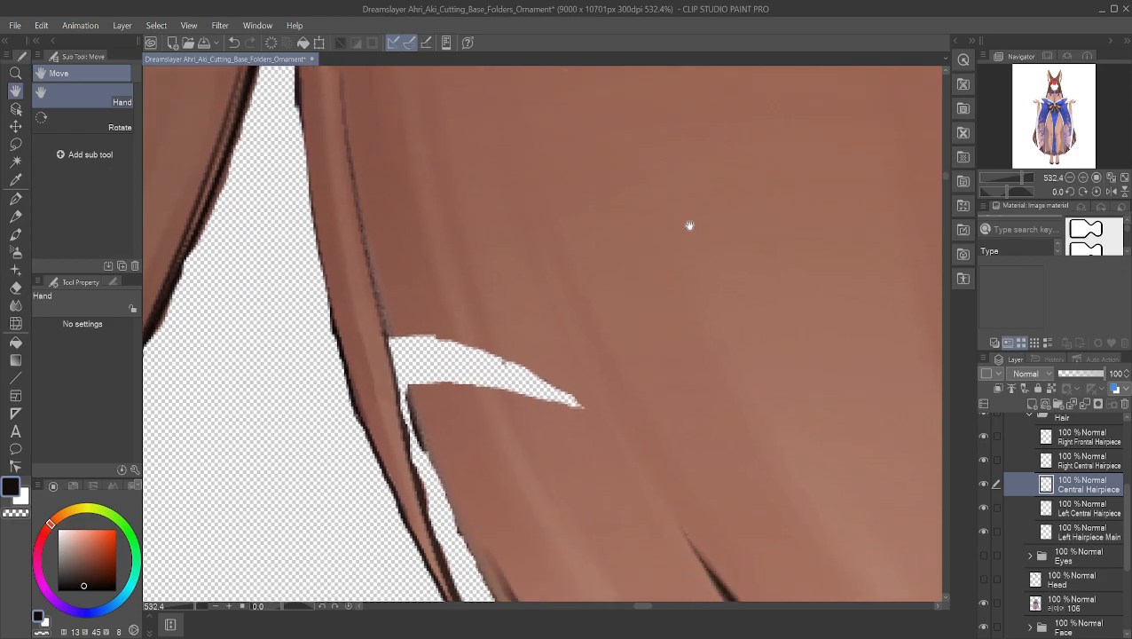
{"action": "left_click_drag", "start_coordinate": [689, 226], "coordinate": [677, 158]}
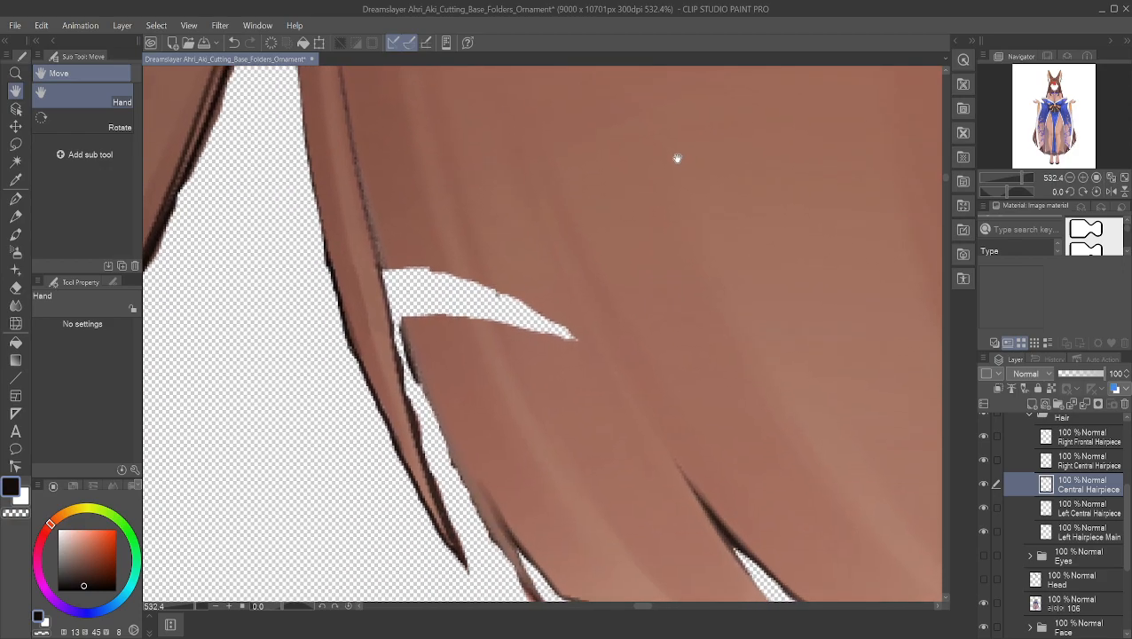
{"action": "left_click", "coordinate": [458, 271], "text": "alt"}
{"action": "left_click", "coordinate": [15, 198]}
{"action": "left_click_drag", "start_coordinate": [462, 276], "coordinate": [482, 318]}
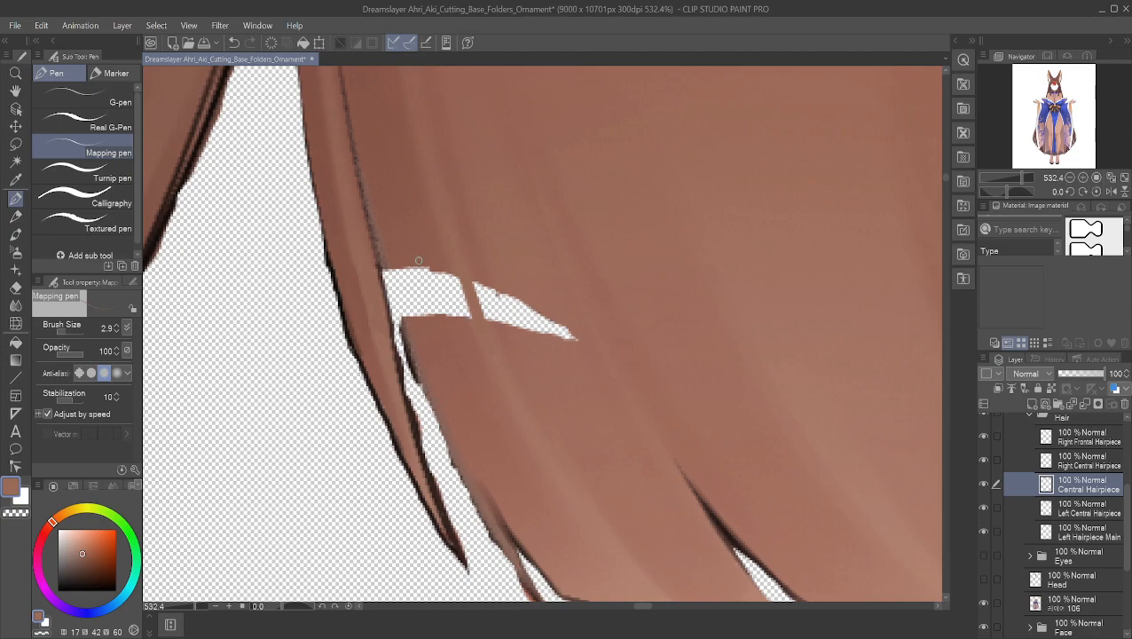
{"action": "mouse_move", "coordinate": [424, 266]}
{"action": "left_mouse_down"}
{"action": "mouse_move", "coordinate": [432, 319]}
{"action": "mouse_move", "coordinate": [435, 306]}
{"action": "left_mouse_up"}
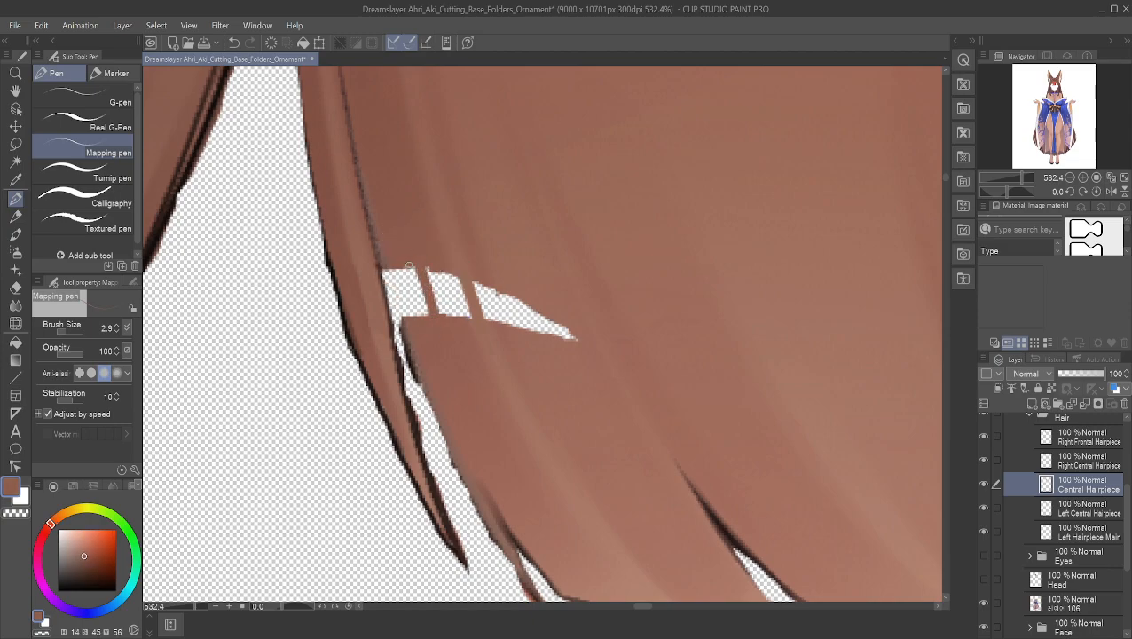
- Fill the spaces around and between the two bridging strokes with sampled brown
{"action": "mouse_move", "coordinate": [396, 268]}
{"action": "left_mouse_down"}
{"action": "mouse_move", "coordinate": [417, 332]}
{"action": "mouse_move", "coordinate": [401, 268]}
{"action": "mouse_move", "coordinate": [421, 329]}
{"action": "mouse_move", "coordinate": [410, 263]}
{"action": "mouse_move", "coordinate": [421, 289]}
{"action": "left_mouse_up"}
{"action": "mouse_move", "coordinate": [422, 244]}
{"action": "left_mouse_down"}
{"action": "mouse_move", "coordinate": [418, 290]}
{"action": "mouse_move", "coordinate": [426, 304]}
{"action": "mouse_move", "coordinate": [420, 254]}
{"action": "mouse_move", "coordinate": [434, 310]}
{"action": "left_mouse_up"}
{"action": "mouse_move", "coordinate": [429, 269]}
{"action": "left_mouse_down"}
{"action": "mouse_move", "coordinate": [438, 314]}
{"action": "mouse_move", "coordinate": [443, 297]}
{"action": "mouse_move", "coordinate": [446, 324]}
{"action": "mouse_move", "coordinate": [451, 293]}
{"action": "mouse_move", "coordinate": [460, 320]}
{"action": "left_mouse_up"}
{"action": "left_click", "coordinate": [453, 258], "text": "alt"}
{"action": "mouse_move", "coordinate": [456, 276]}
{"action": "left_mouse_down"}
{"action": "mouse_move", "coordinate": [469, 326]}
{"action": "mouse_move", "coordinate": [457, 284]}
{"action": "left_mouse_up"}
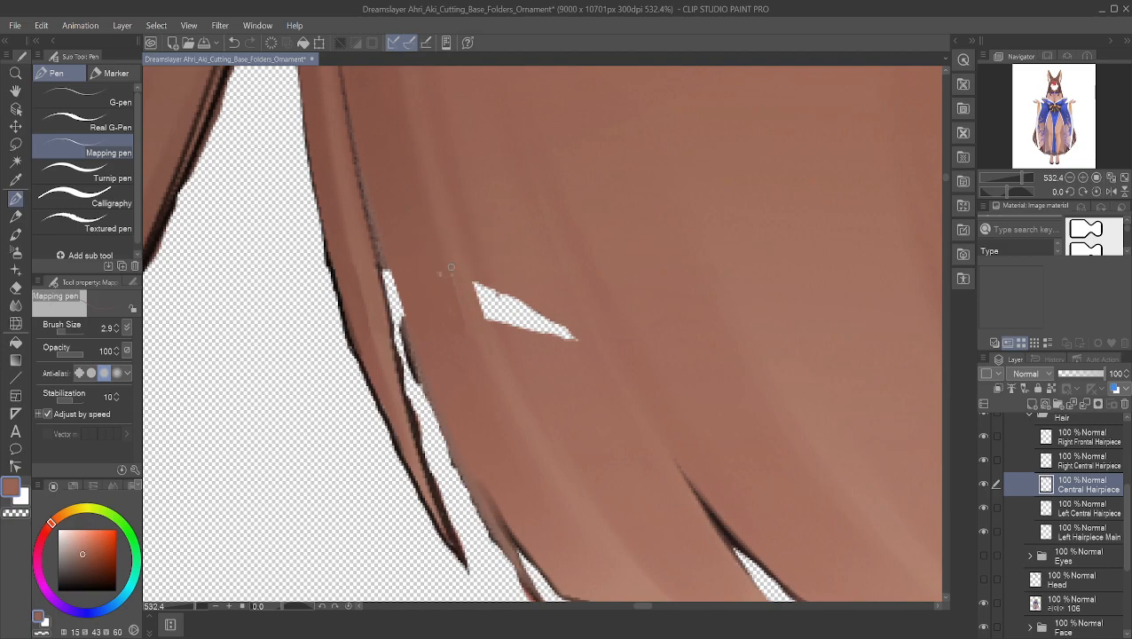
- Continue the lighter hair streak through the filled area and blend its edges with sampled browns
{"action": "left_click", "coordinate": [449, 281], "text": "alt"}
{"action": "left_click_drag", "start_coordinate": [449, 271], "coordinate": [460, 323]}
{"action": "left_click", "coordinate": [453, 279], "text": "alt"}
{"action": "left_click", "coordinate": [460, 330], "text": "alt"}
{"action": "left_click", "coordinate": [455, 264], "text": "alt"}
{"action": "left_click", "coordinate": [475, 281], "text": "alt"}
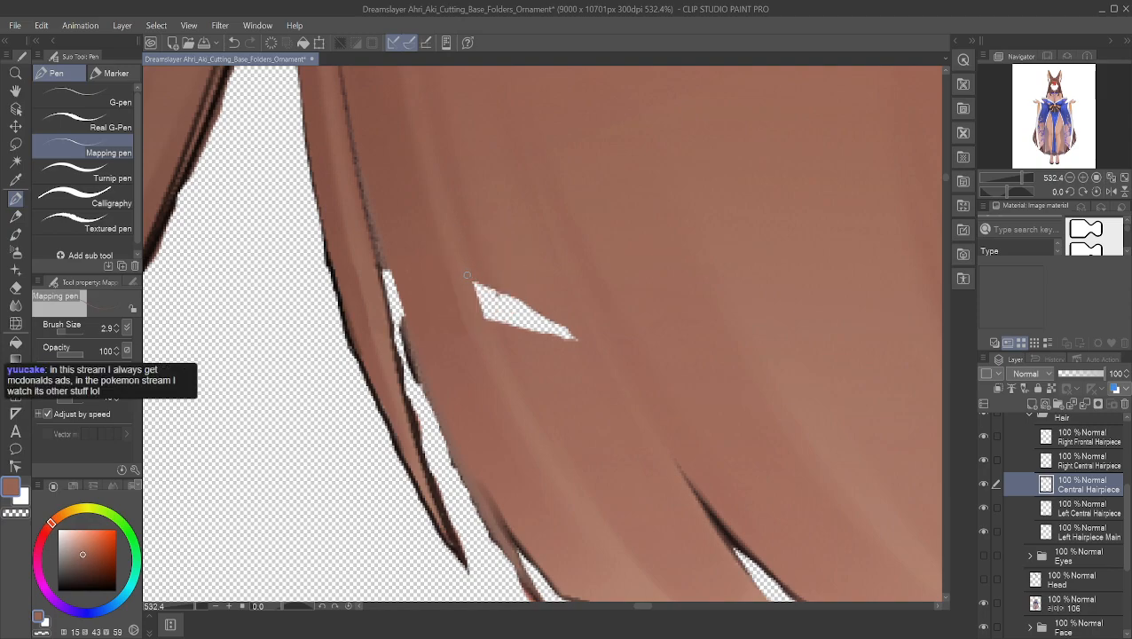
- Fill the open part of the gap beside the lighter streak and smooth the join with sampled browns
{"action": "mouse_move", "coordinate": [480, 285]}
{"action": "left_mouse_down"}
{"action": "mouse_move", "coordinate": [494, 321]}
{"action": "mouse_move", "coordinate": [491, 297]}
{"action": "mouse_move", "coordinate": [497, 306]}
{"action": "left_mouse_up"}
{"action": "left_click", "coordinate": [477, 277], "text": "alt"}
{"action": "left_click", "coordinate": [472, 280], "text": "alt"}
{"action": "left_click_drag", "start_coordinate": [472, 278], "coordinate": [478, 307]}
{"action": "left_click", "coordinate": [476, 277], "text": "alt"}
- Extend the fill toward the gap's pointed end with brown sampled from just above it
{"action": "left_click", "coordinate": [501, 281], "text": "alt"}
{"action": "left_click_drag", "start_coordinate": [504, 294], "coordinate": [504, 322]}
{"action": "left_click_drag", "start_coordinate": [511, 297], "coordinate": [512, 309]}
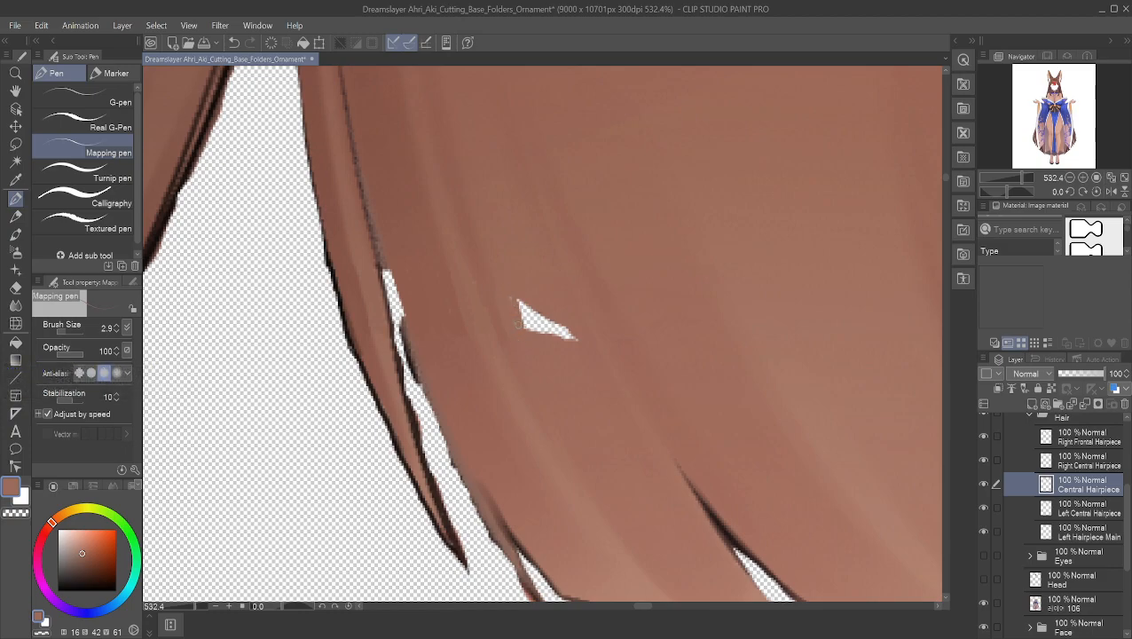
{"action": "left_click_drag", "start_coordinate": [514, 292], "coordinate": [545, 338]}
{"action": "left_click", "coordinate": [523, 299], "text": "alt"}
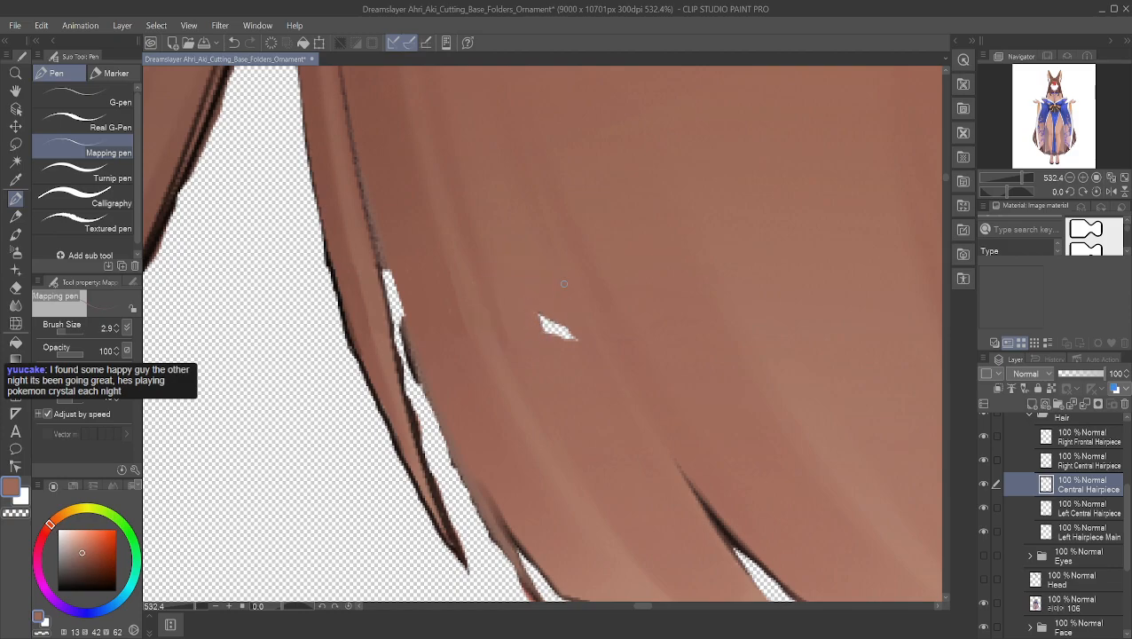
- Fill the remaining small hole in the middle of the Central Hairpiece with brown sampled from beside it
{"action": "scroll", "coordinate": [646, 308], "scroll_direction": "up", "scroll_amount": 3}
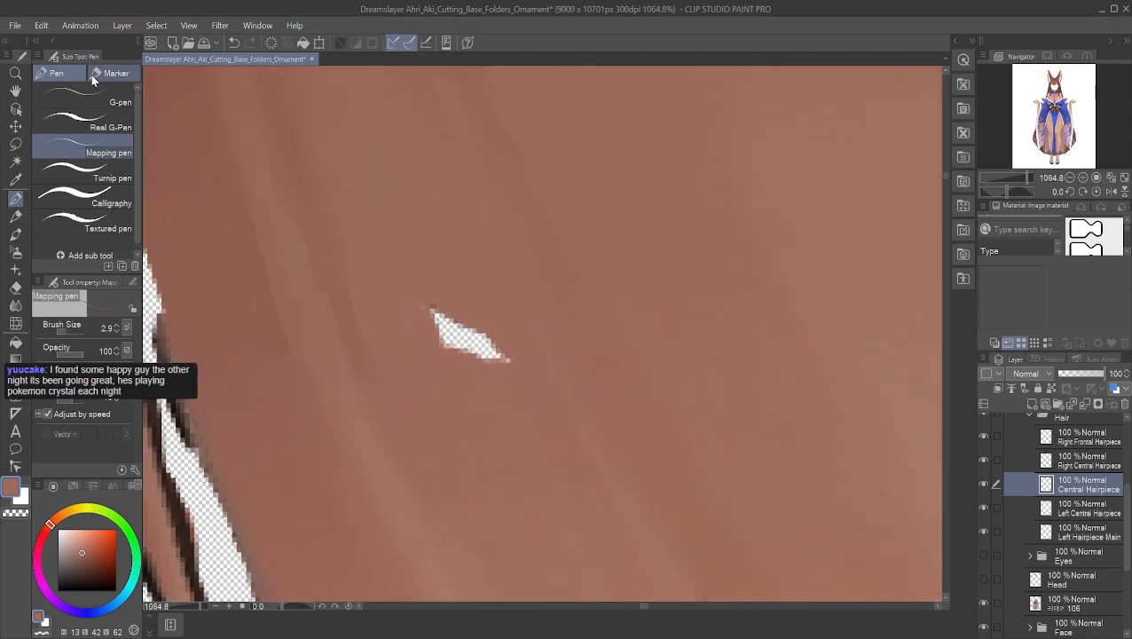
{"action": "left_click", "coordinate": [15, 91]}
{"action": "left_click_drag", "start_coordinate": [324, 304], "coordinate": [480, 290]}
{"action": "scroll", "coordinate": [666, 222], "scroll_direction": "up", "scroll_amount": 2}
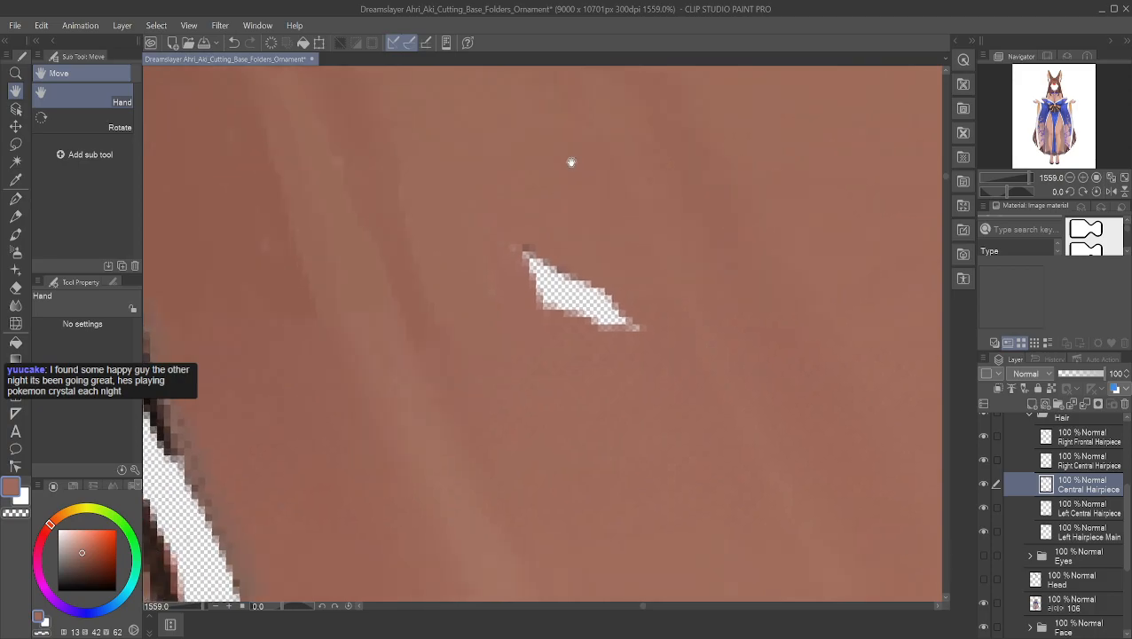
{"action": "right_click", "coordinate": [507, 235]}
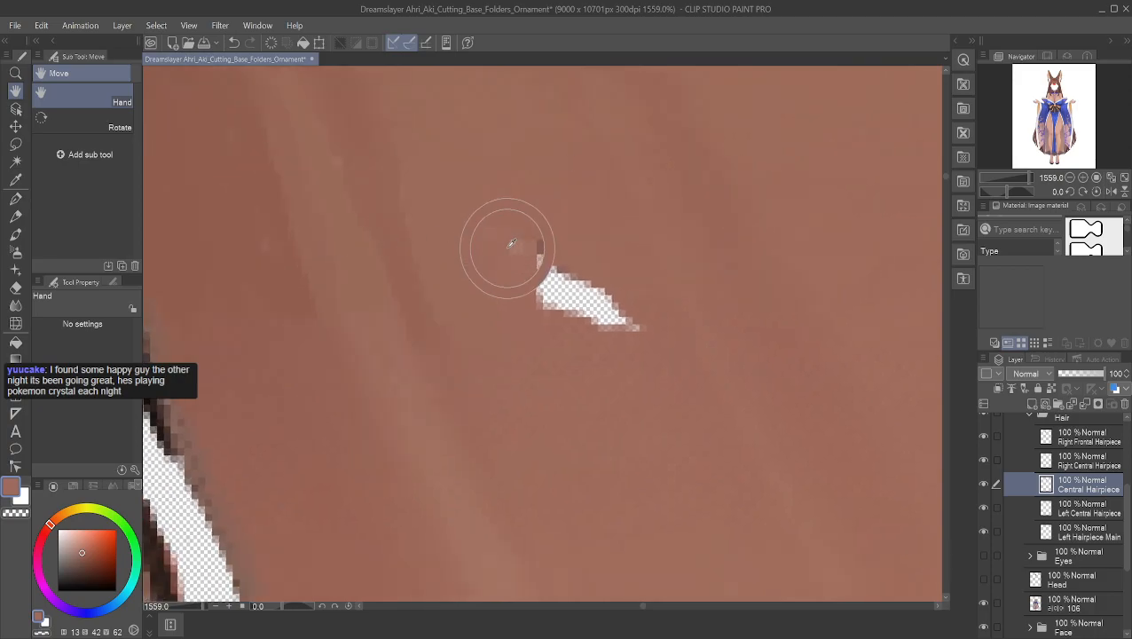
{"action": "left_click", "coordinate": [15, 198]}
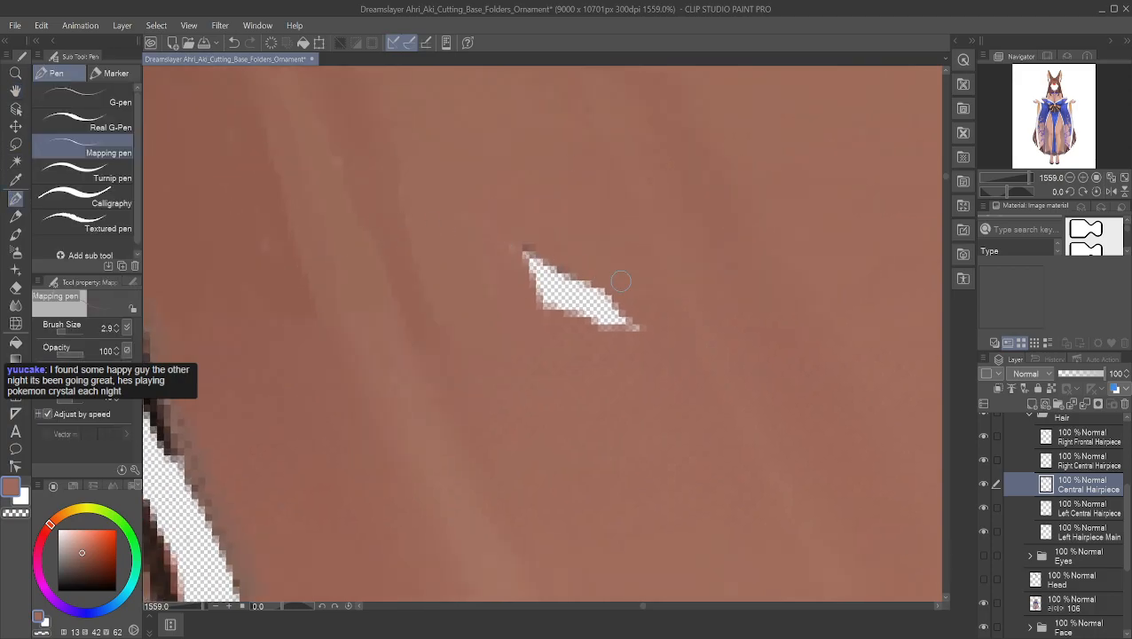
{"action": "mouse_move", "coordinate": [526, 247]}
{"action": "left_mouse_down"}
{"action": "mouse_move", "coordinate": [535, 282]}
{"action": "mouse_move", "coordinate": [527, 241]}
{"action": "mouse_move", "coordinate": [553, 303]}
{"action": "mouse_move", "coordinate": [555, 255]}
{"action": "mouse_move", "coordinate": [555, 313]}
{"action": "mouse_move", "coordinate": [555, 246]}
{"action": "mouse_move", "coordinate": [552, 308]}
{"action": "mouse_move", "coordinate": [550, 268]}
{"action": "left_mouse_up"}
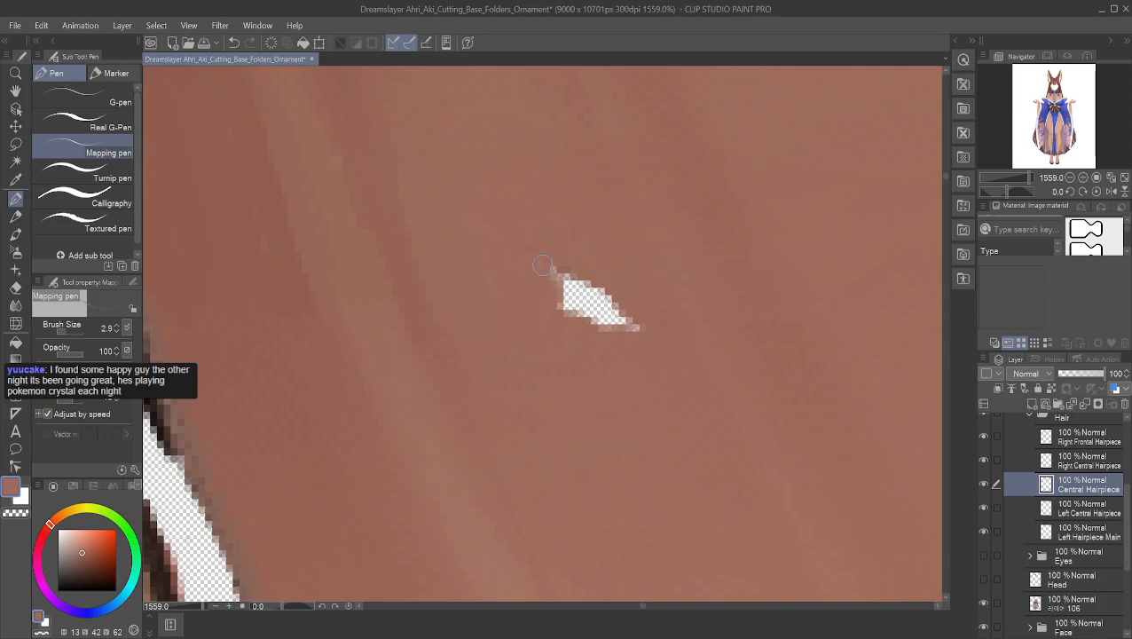
{"action": "mouse_move", "coordinate": [554, 253]}
{"action": "left_mouse_down"}
{"action": "mouse_move", "coordinate": [562, 318]}
{"action": "mouse_move", "coordinate": [567, 261]}
{"action": "mouse_move", "coordinate": [577, 315]}
{"action": "left_mouse_up"}
{"action": "mouse_move", "coordinate": [554, 279]}
{"action": "left_mouse_down"}
{"action": "mouse_move", "coordinate": [575, 313]}
{"action": "mouse_move", "coordinate": [565, 292]}
{"action": "mouse_move", "coordinate": [563, 331]}
{"action": "mouse_move", "coordinate": [579, 289]}
{"action": "mouse_move", "coordinate": [575, 335]}
{"action": "left_mouse_up"}
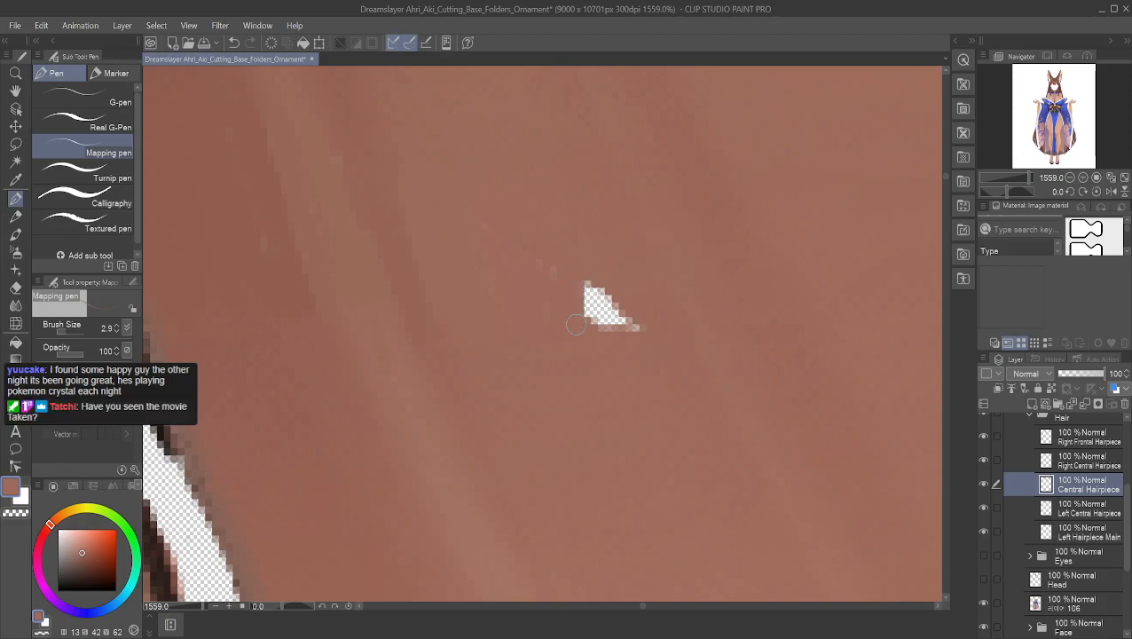
{"action": "mouse_move", "coordinate": [596, 282]}
{"action": "left_mouse_down"}
{"action": "mouse_move", "coordinate": [588, 325]}
{"action": "mouse_move", "coordinate": [607, 334]}
{"action": "mouse_move", "coordinate": [616, 321]}
{"action": "mouse_move", "coordinate": [603, 289]}
{"action": "mouse_move", "coordinate": [618, 347]}
{"action": "mouse_move", "coordinate": [593, 315]}
{"action": "left_mouse_up"}
{"action": "left_click", "coordinate": [579, 326], "text": "alt"}
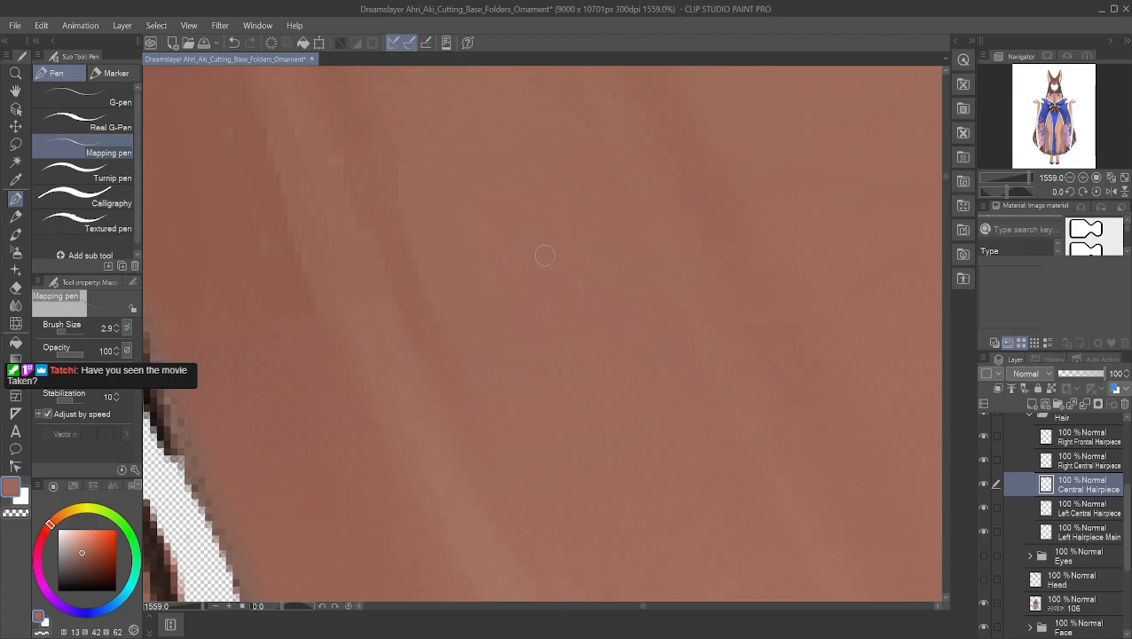
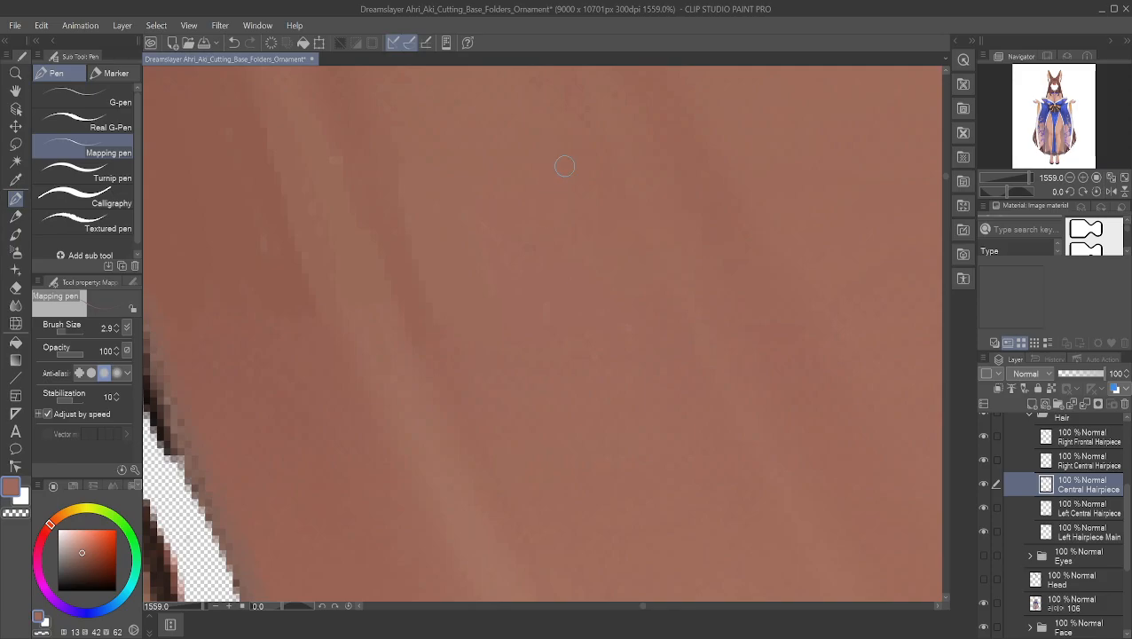
- Draw a dark outline down the main strand's bare edge beside the thin side lock, using sampled outline colours
{"action": "scroll", "coordinate": [595, 303], "scroll_direction": "down", "scroll_amount": 5}
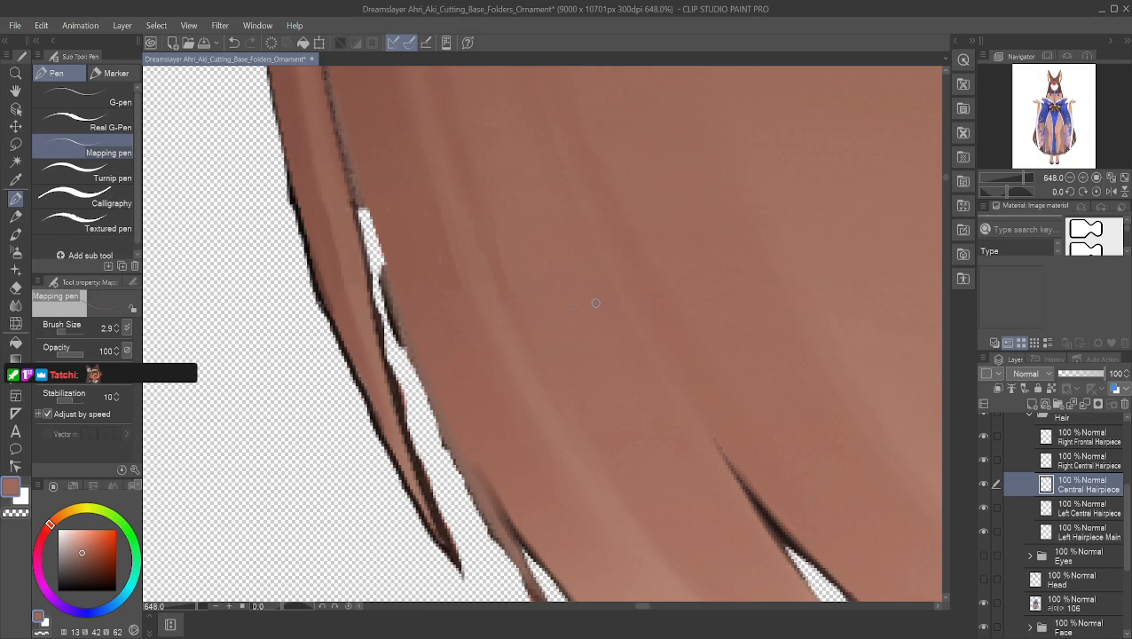
{"action": "left_click_drag", "start_coordinate": [323, 193], "coordinate": [358, 204]}
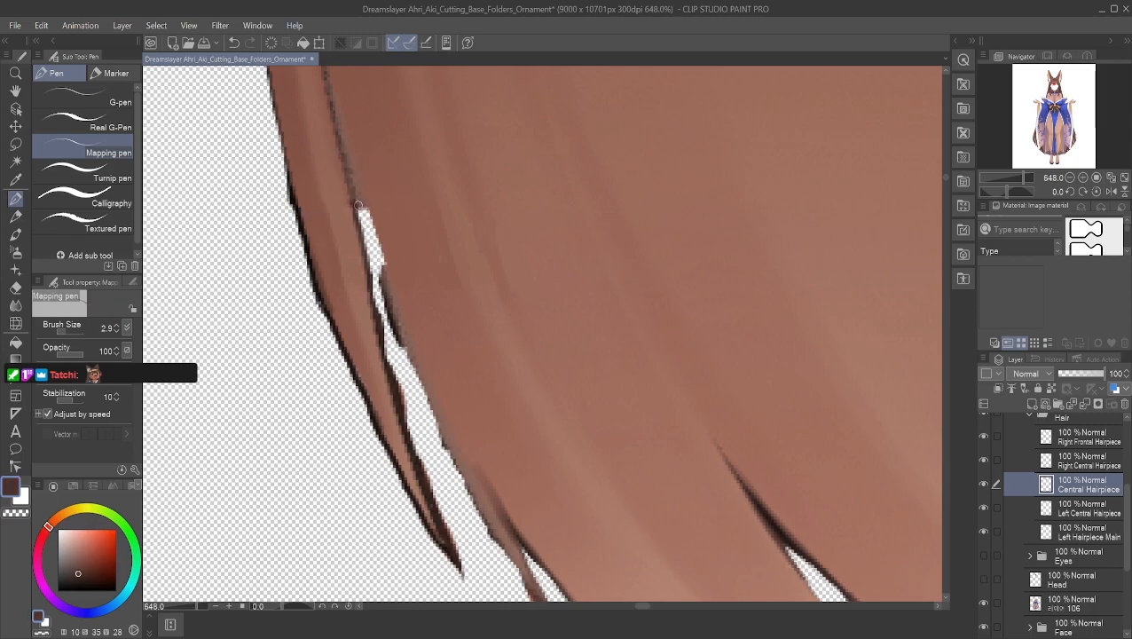
{"action": "left_click_drag", "start_coordinate": [395, 325], "coordinate": [417, 383]}
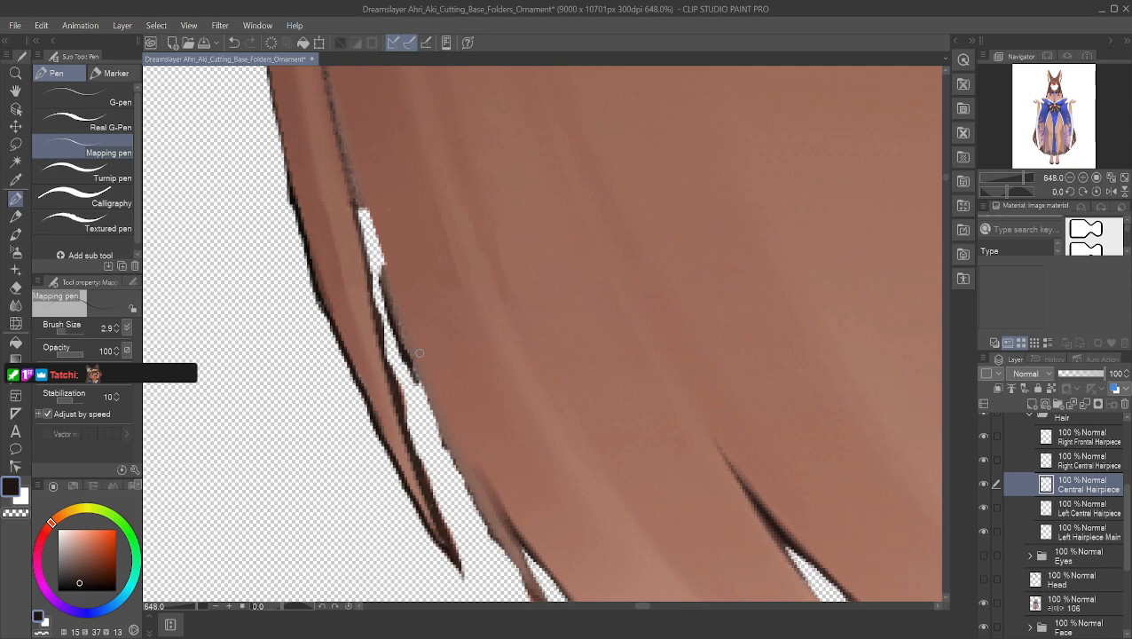
{"action": "left_click_drag", "start_coordinate": [413, 375], "coordinate": [450, 460]}
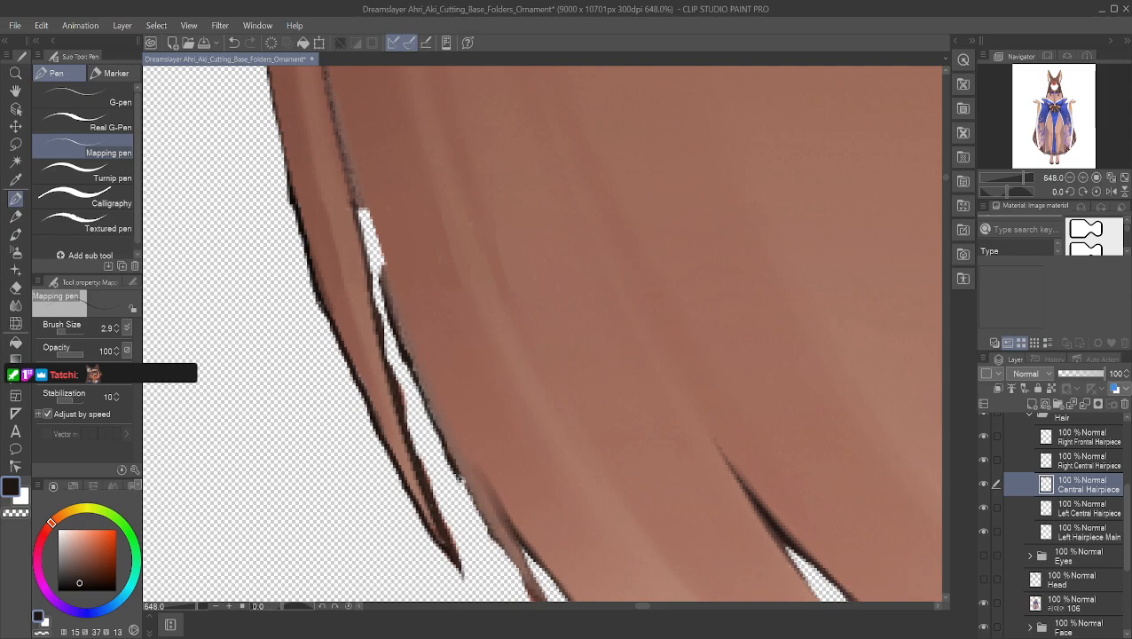
- Continue the dark outline down the outer edge of the small pointed strand at the hairpiece's lower end
{"action": "left_click", "coordinate": [15, 90]}
{"action": "left_click_drag", "start_coordinate": [604, 549], "coordinate": [561, 386]}
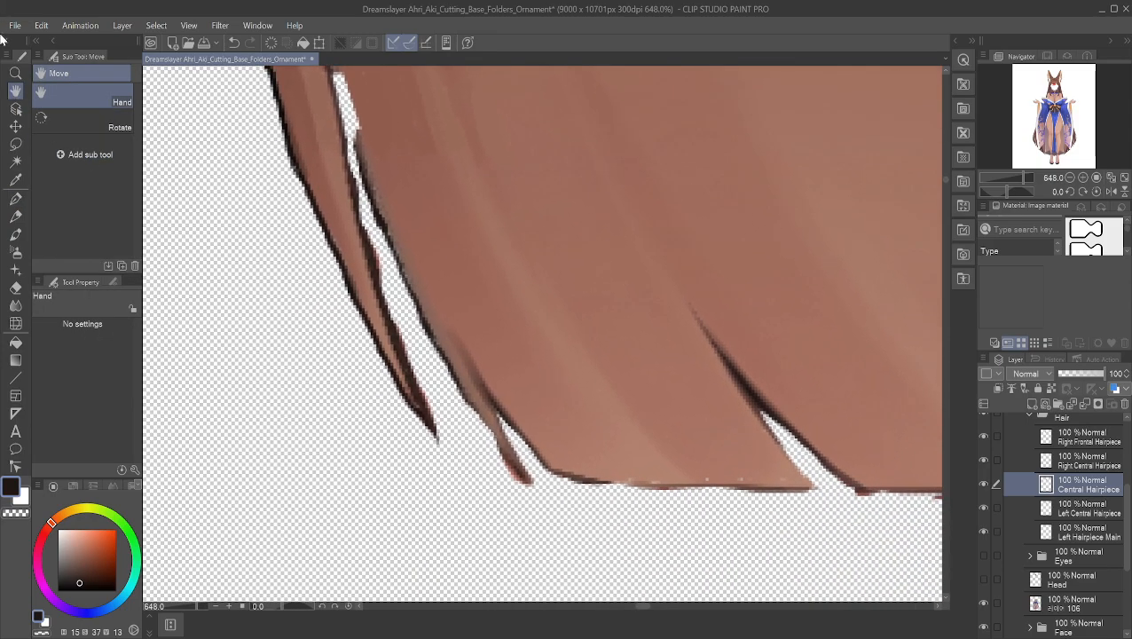
{"action": "left_click", "coordinate": [16, 215]}
{"action": "left_click", "coordinate": [16, 200]}
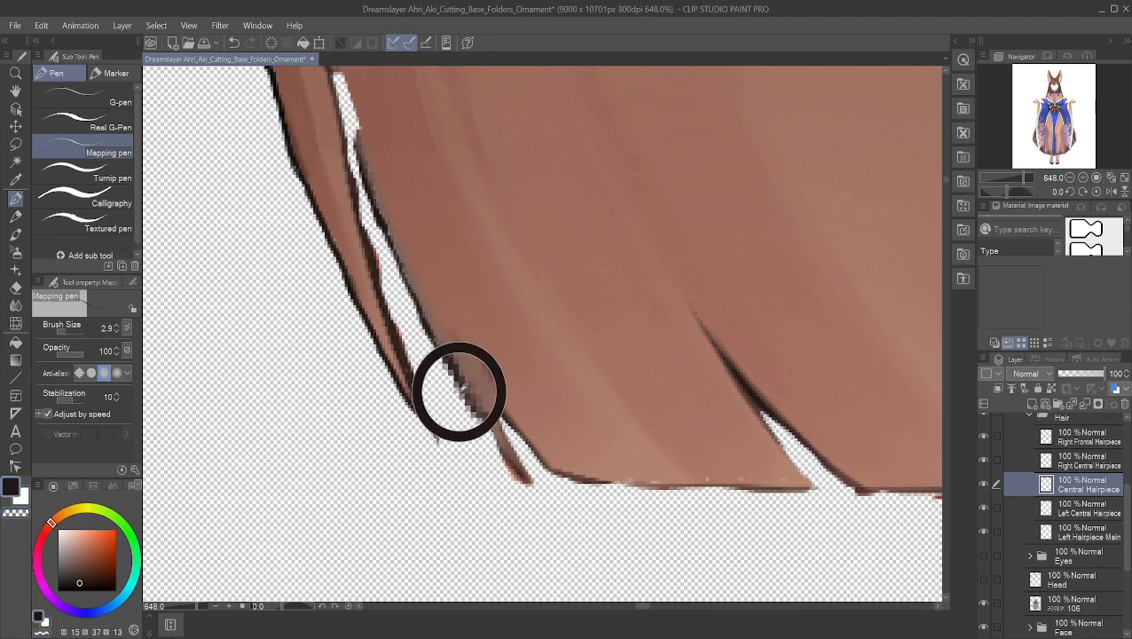
{"action": "left_click_drag", "start_coordinate": [462, 399], "coordinate": [483, 431]}
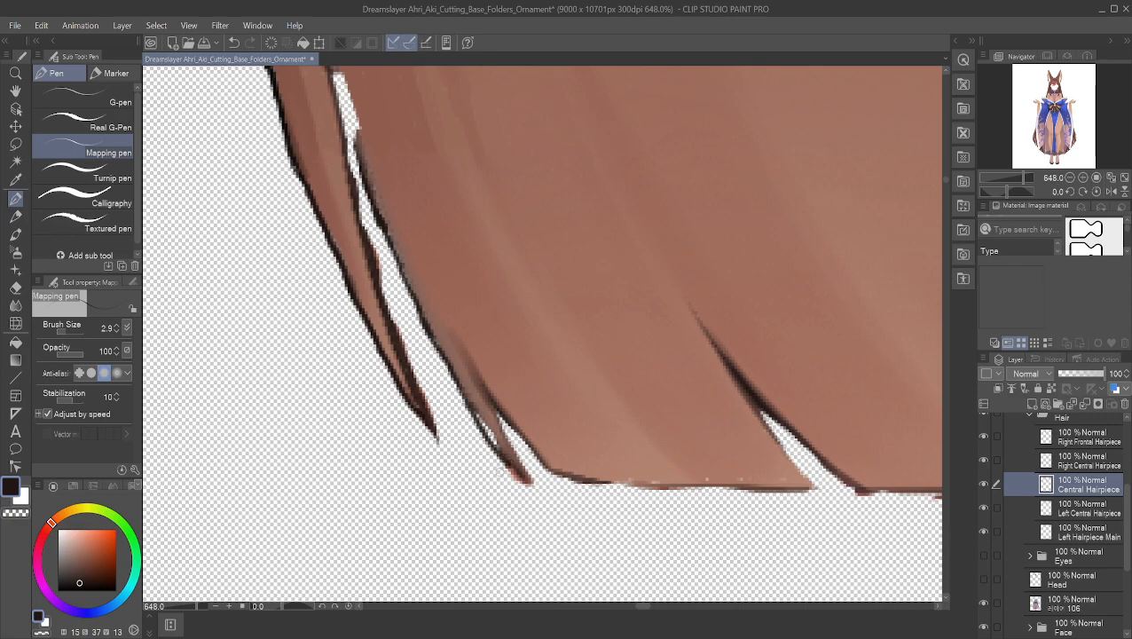
- Fill the space between the small strand and its new outline with sampled brown
{"action": "left_click", "coordinate": [471, 405], "text": "alt"}
{"action": "left_click", "coordinate": [473, 406], "text": "alt"}
{"action": "left_click", "coordinate": [467, 404], "text": "alt"}
{"action": "left_click", "coordinate": [471, 394], "text": "alt"}
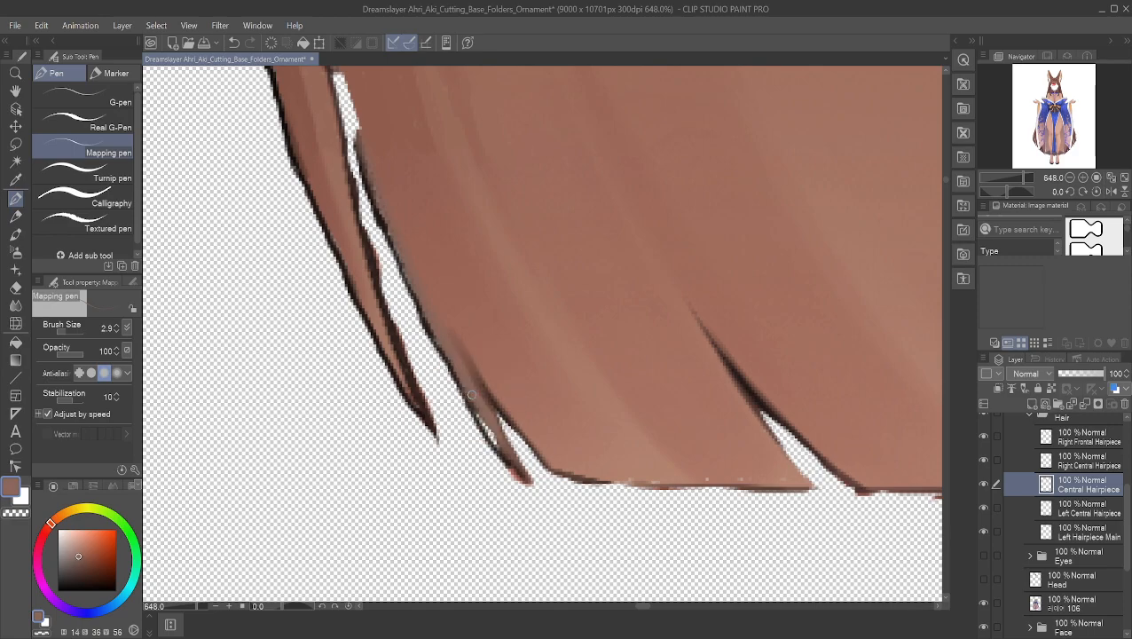
{"action": "left_click_drag", "start_coordinate": [475, 403], "coordinate": [489, 432]}
- Extend the dark outline up through the slit beside the thin side lock and close its upper end with sampled brown
{"action": "left_click", "coordinate": [15, 89]}
{"action": "left_click_drag", "start_coordinate": [393, 185], "coordinate": [439, 376]}
{"action": "scroll", "coordinate": [441, 372], "scroll_direction": "up", "scroll_amount": 1}
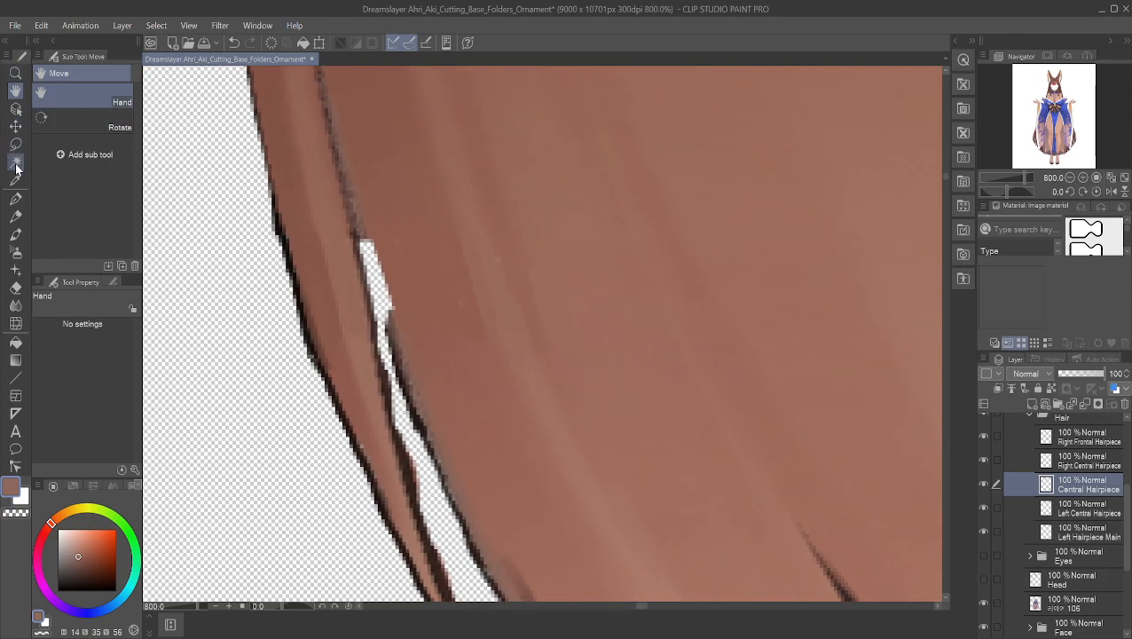
{"action": "left_click", "coordinate": [14, 196]}
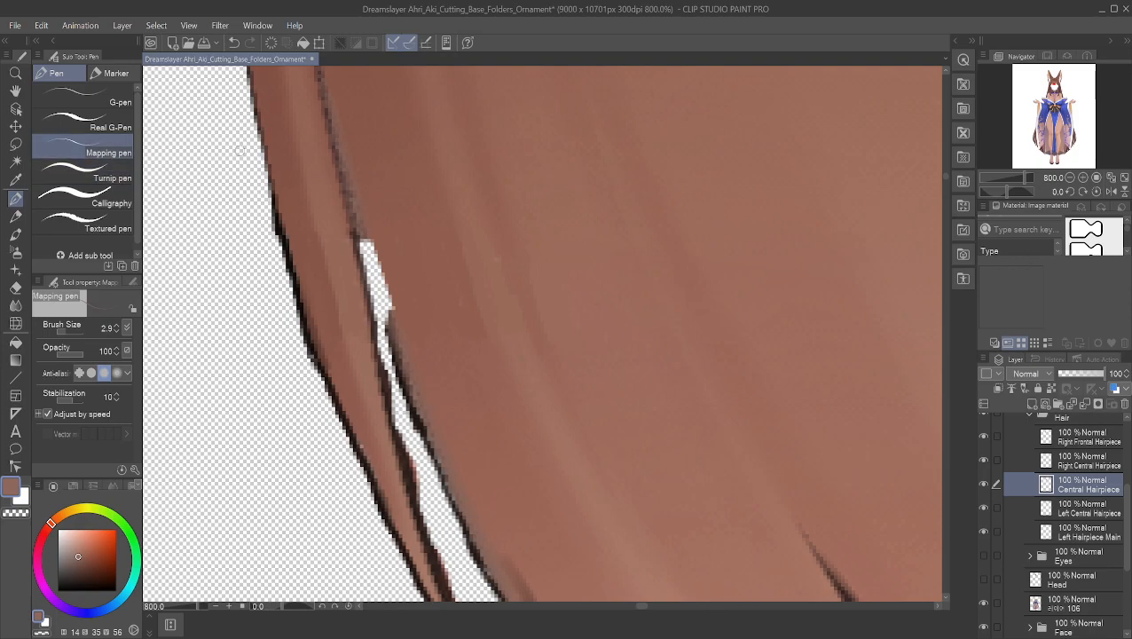
{"action": "left_click", "coordinate": [387, 328], "text": "alt"}
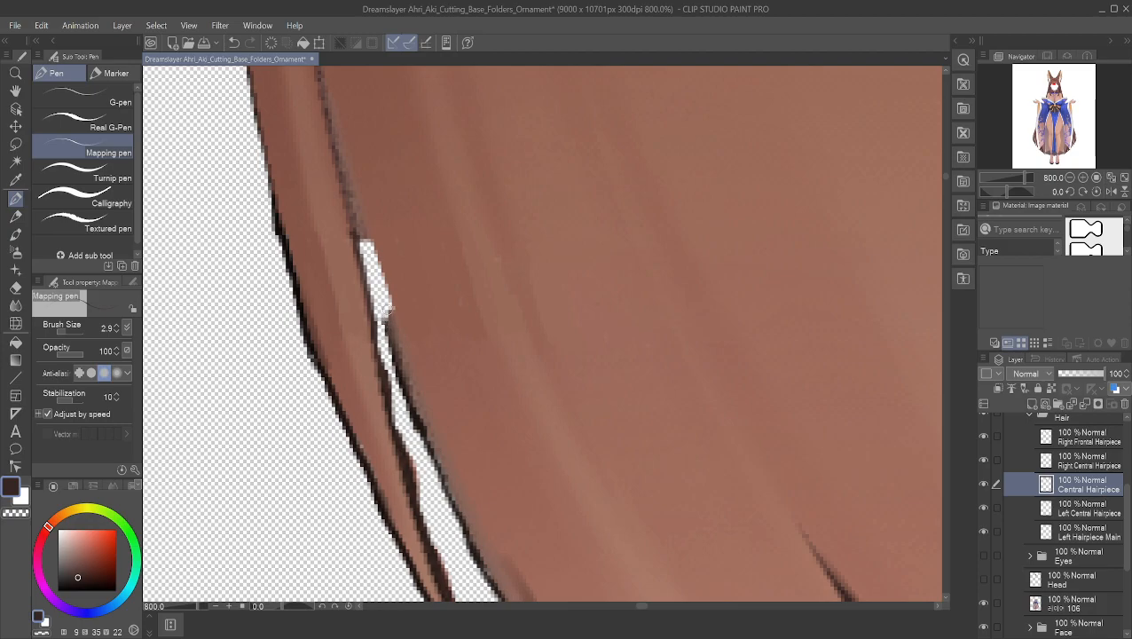
{"action": "left_click", "coordinate": [387, 329], "text": "alt"}
{"action": "mouse_move", "coordinate": [385, 341]}
{"action": "left_mouse_down"}
{"action": "mouse_move", "coordinate": [371, 271]}
{"action": "mouse_move", "coordinate": [347, 231]}
{"action": "mouse_move", "coordinate": [379, 259]}
{"action": "mouse_move", "coordinate": [380, 274]}
{"action": "mouse_move", "coordinate": [365, 240]}
{"action": "mouse_move", "coordinate": [388, 314]}
{"action": "mouse_move", "coordinate": [370, 263]}
{"action": "left_mouse_up"}
{"action": "left_click", "coordinate": [372, 227], "text": "alt"}
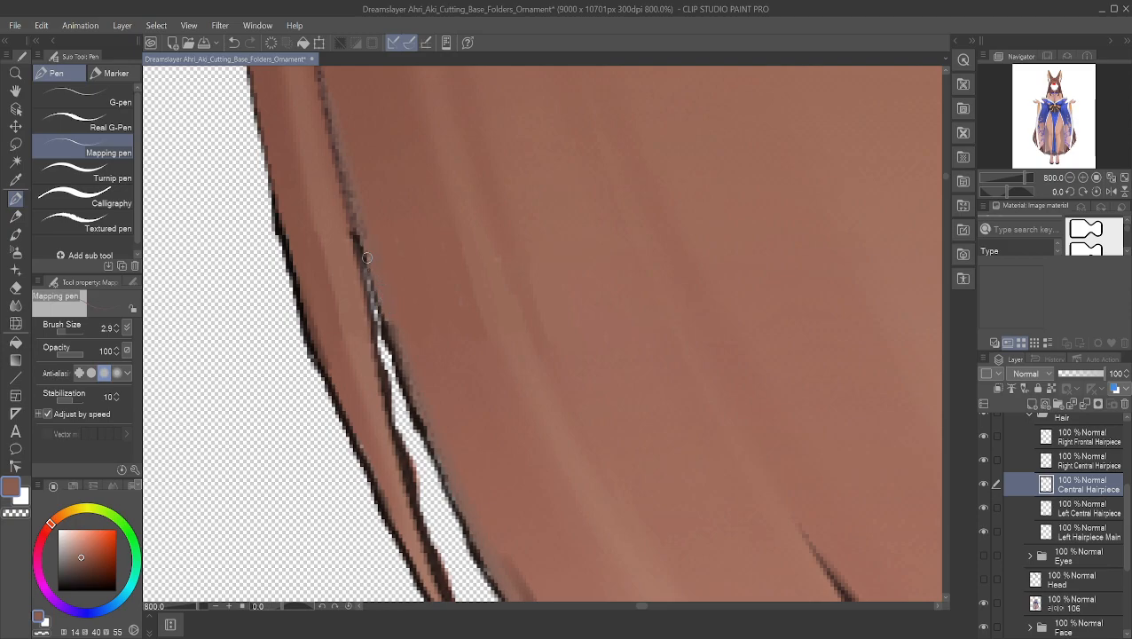
- Close the tip of the notch on the hairpiece's opposite edge, continuing the greyish strand line through it with sampled browns
{"action": "scroll", "coordinate": [435, 278], "scroll_direction": "down", "scroll_amount": 5}
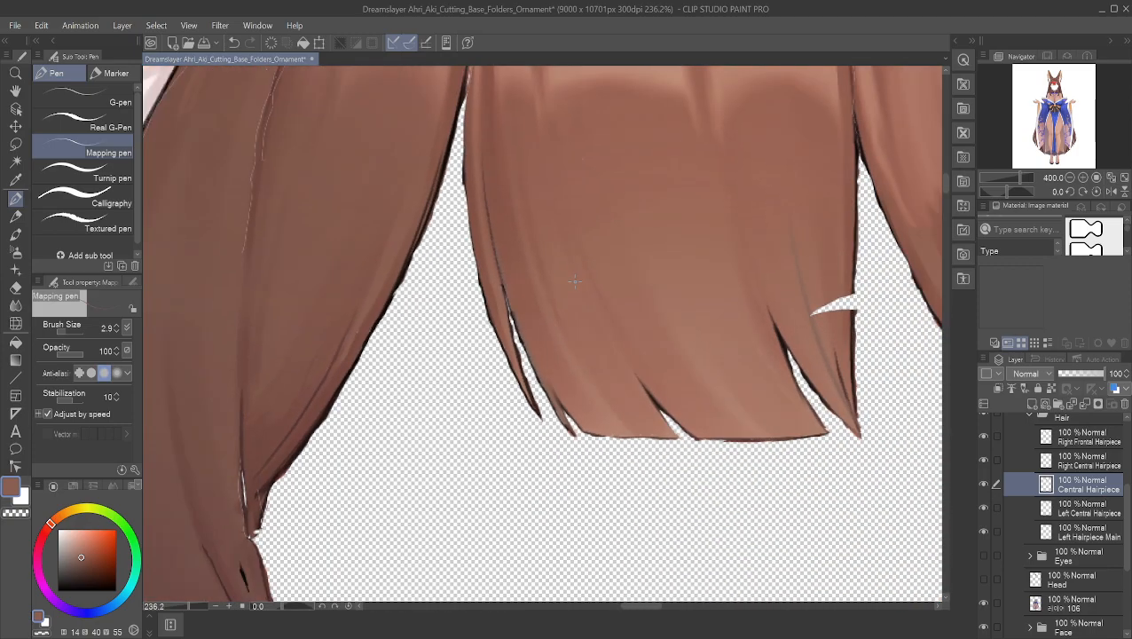
{"action": "scroll", "coordinate": [616, 267], "scroll_direction": "down", "scroll_amount": 1}
{"action": "scroll", "coordinate": [587, 268], "scroll_direction": "up", "scroll_amount": 1}
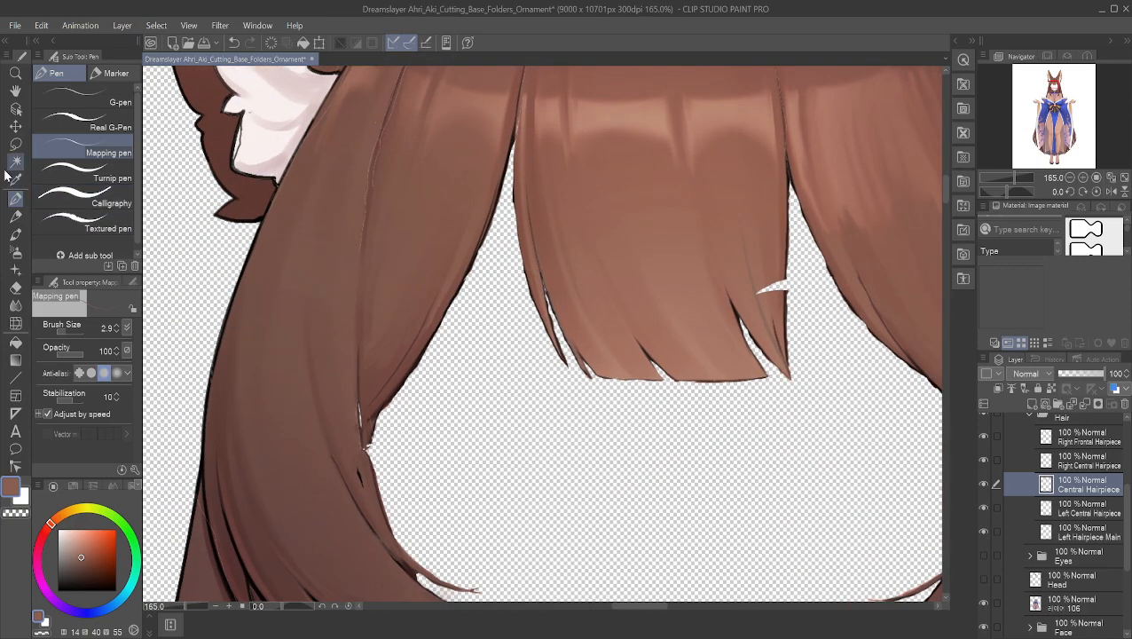
{"action": "left_click", "coordinate": [15, 91]}
{"action": "left_click_drag", "start_coordinate": [568, 240], "coordinate": [506, 251]}
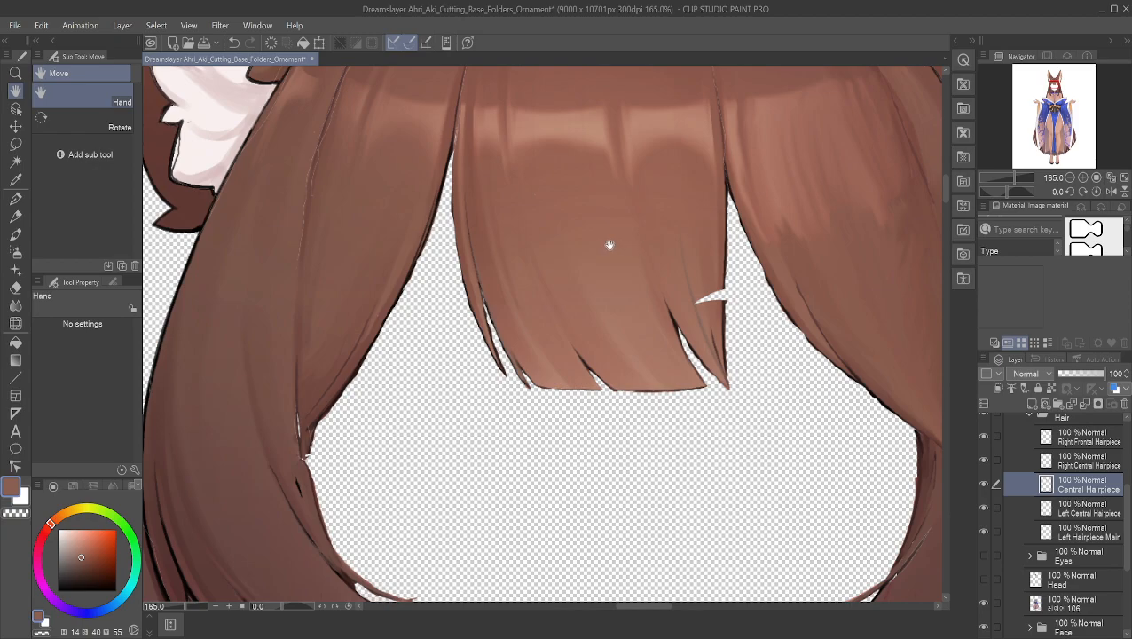
{"action": "left_click_drag", "start_coordinate": [606, 245], "coordinate": [570, 234]}
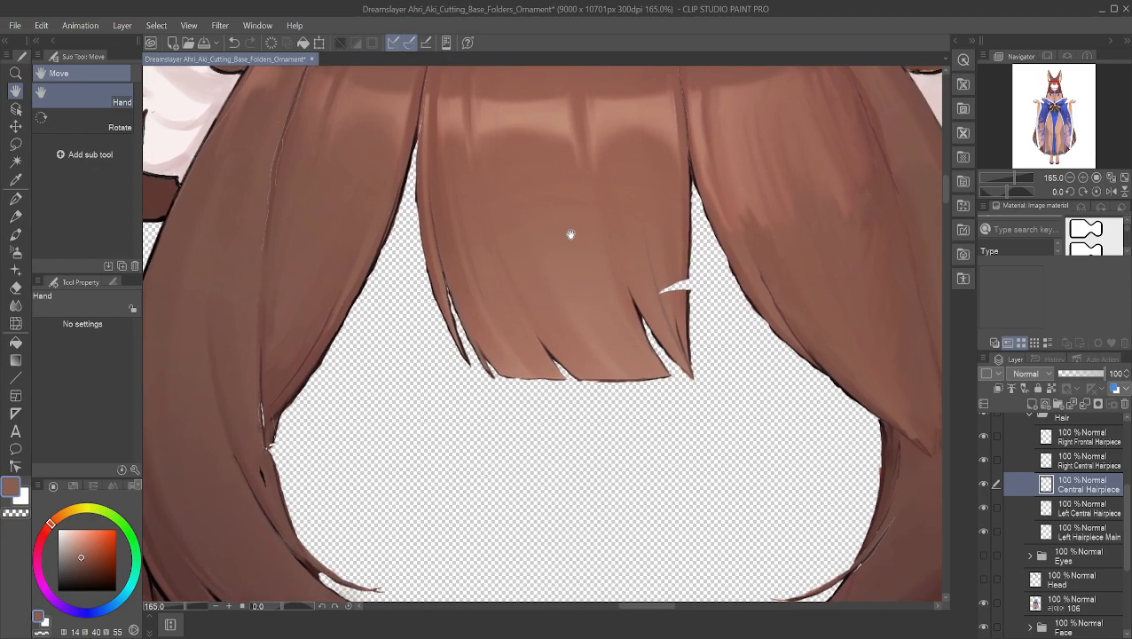
{"action": "scroll", "coordinate": [570, 235], "scroll_direction": "up", "scroll_amount": 5}
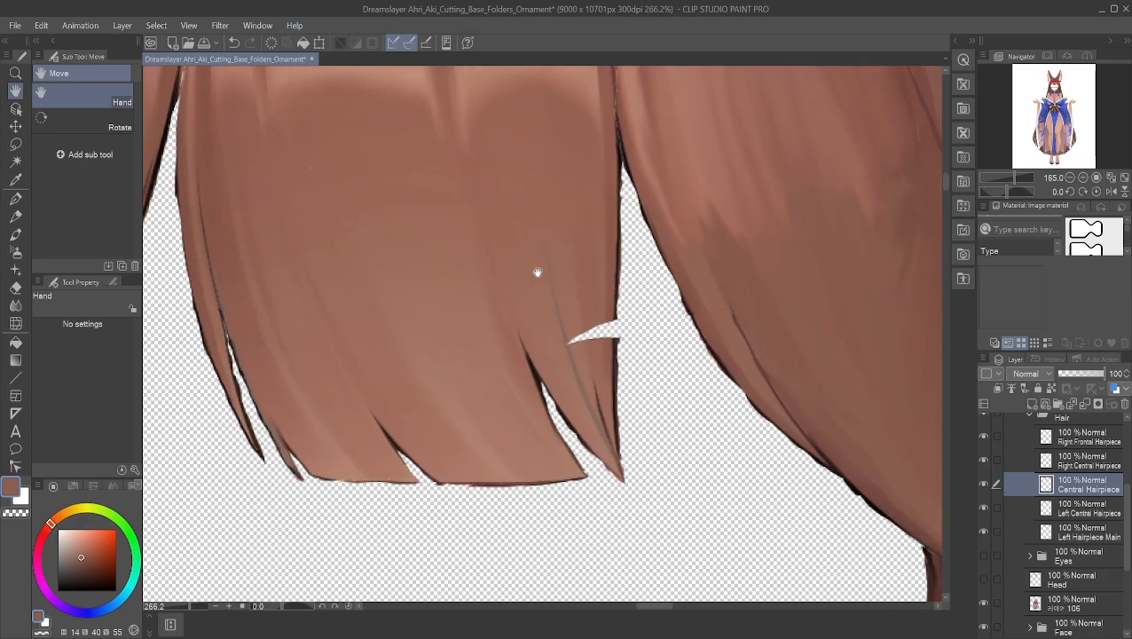
{"action": "scroll", "coordinate": [517, 264], "scroll_direction": "up", "scroll_amount": 5}
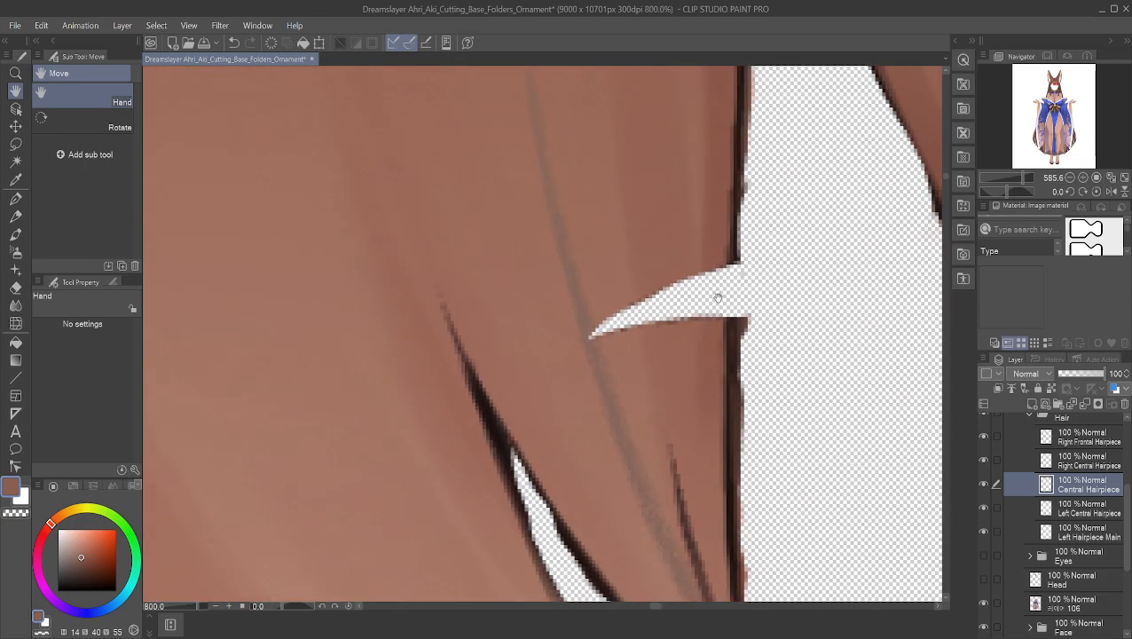
{"action": "scroll", "coordinate": [486, 274], "scroll_direction": "up", "scroll_amount": 4}
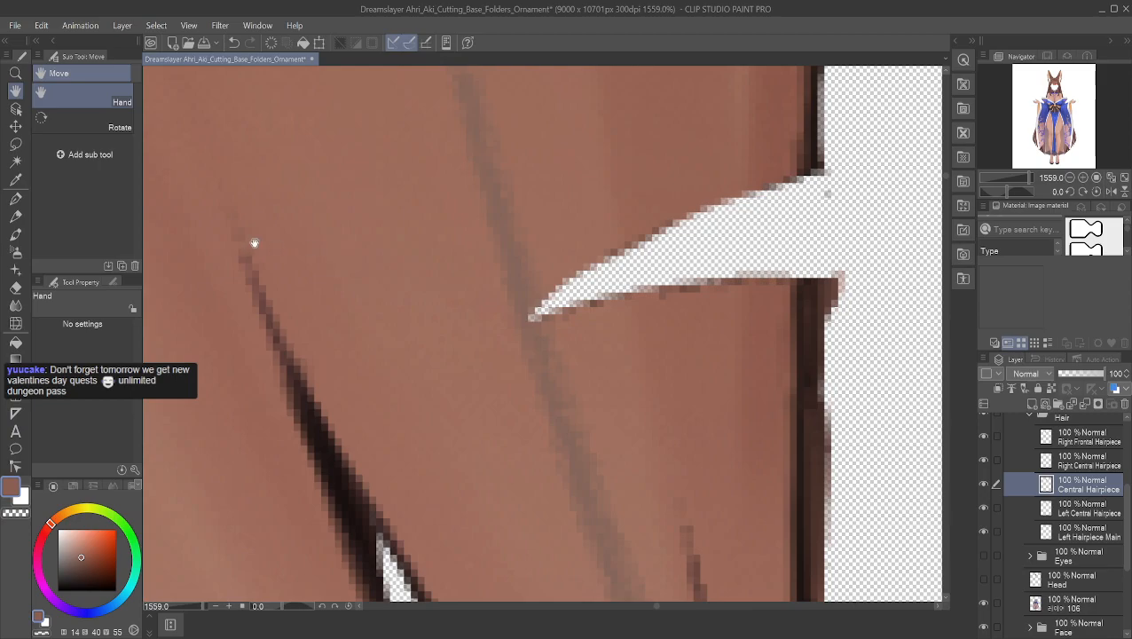
{"action": "left_click", "coordinate": [15, 199]}
{"action": "left_click", "coordinate": [518, 295], "text": "alt"}
{"action": "left_click_drag", "start_coordinate": [524, 303], "coordinate": [542, 343]}
{"action": "left_click_drag", "start_coordinate": [523, 306], "coordinate": [534, 347]}
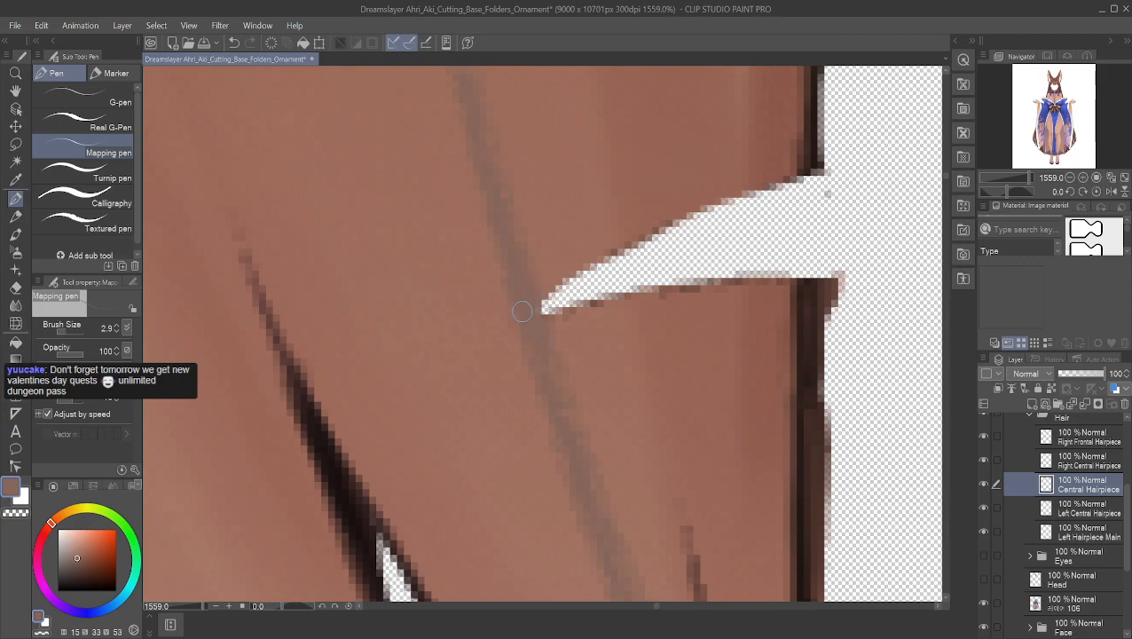
{"action": "left_click", "coordinate": [523, 293], "text": "alt"}
{"action": "left_click_drag", "start_coordinate": [524, 286], "coordinate": [534, 320]}
- Fill the narrow inner part of the notch beside the greyish line with brown sampled around it
{"action": "left_click", "coordinate": [550, 293], "text": "alt"}
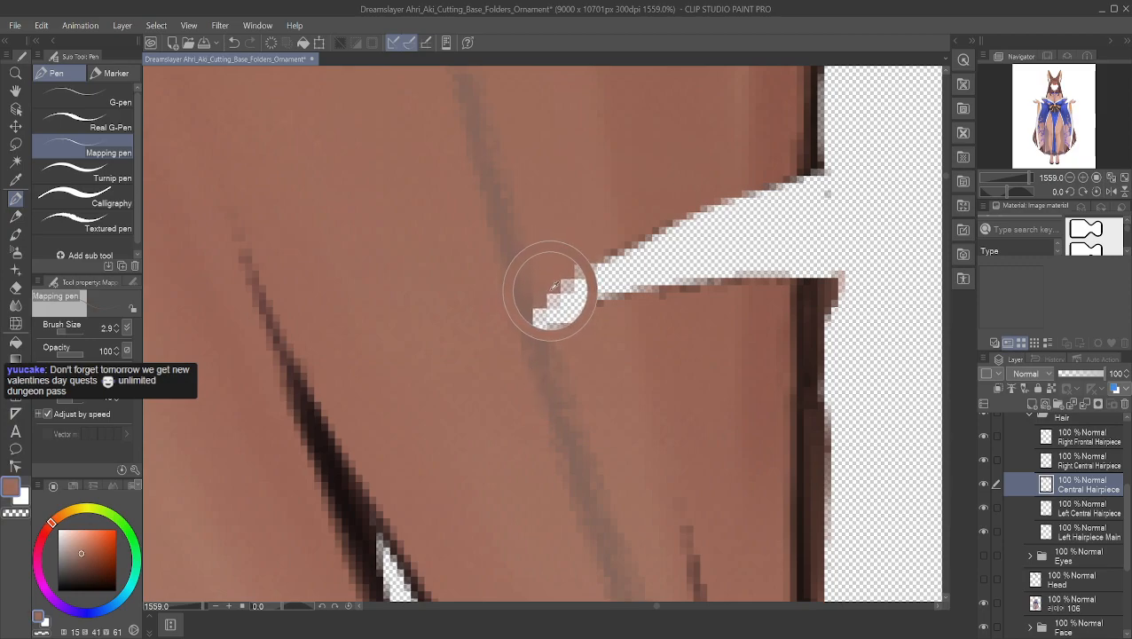
{"action": "mouse_move", "coordinate": [538, 290]}
{"action": "left_mouse_down"}
{"action": "mouse_move", "coordinate": [568, 306]}
{"action": "mouse_move", "coordinate": [546, 314]}
{"action": "left_mouse_up"}
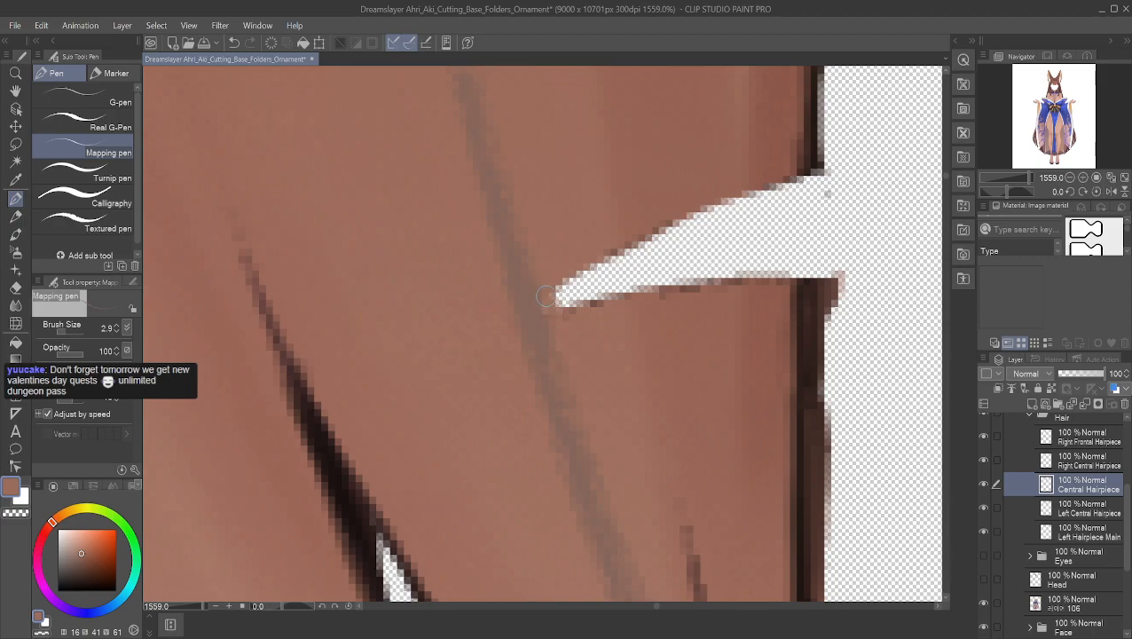
{"action": "left_click", "coordinate": [556, 268], "text": "alt"}
{"action": "mouse_move", "coordinate": [557, 281]}
{"action": "left_mouse_down"}
{"action": "mouse_move", "coordinate": [563, 307]}
{"action": "mouse_move", "coordinate": [569, 277]}
{"action": "mouse_move", "coordinate": [571, 320]}
{"action": "left_mouse_up"}
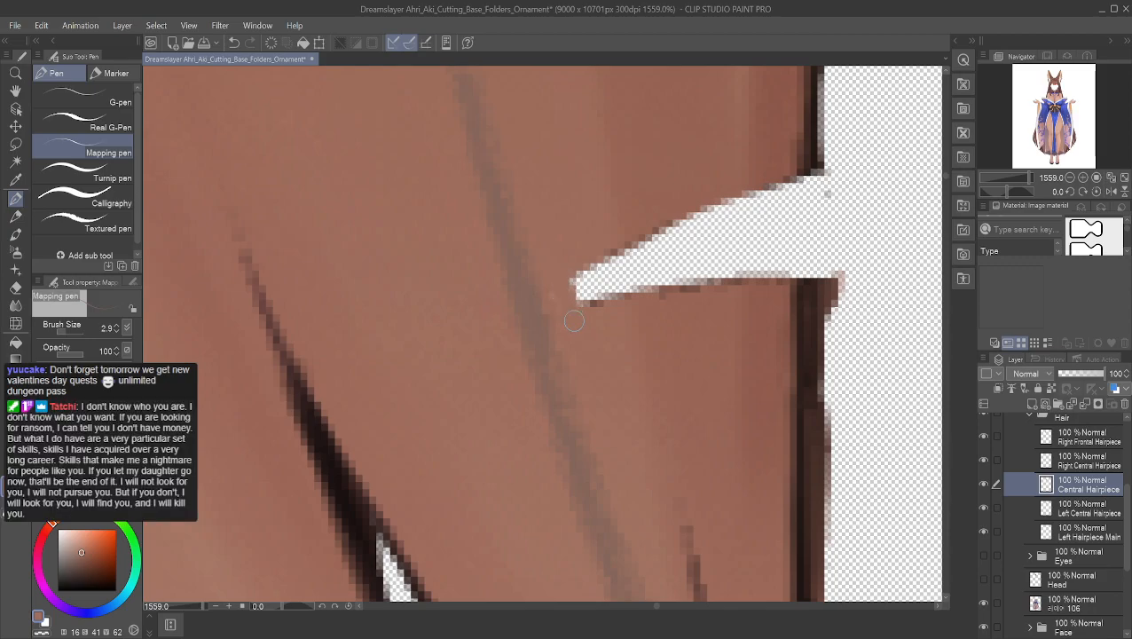
{"action": "mouse_move", "coordinate": [564, 274]}
{"action": "left_mouse_down"}
{"action": "mouse_move", "coordinate": [590, 300]}
{"action": "mouse_move", "coordinate": [595, 266]}
{"action": "left_mouse_up"}
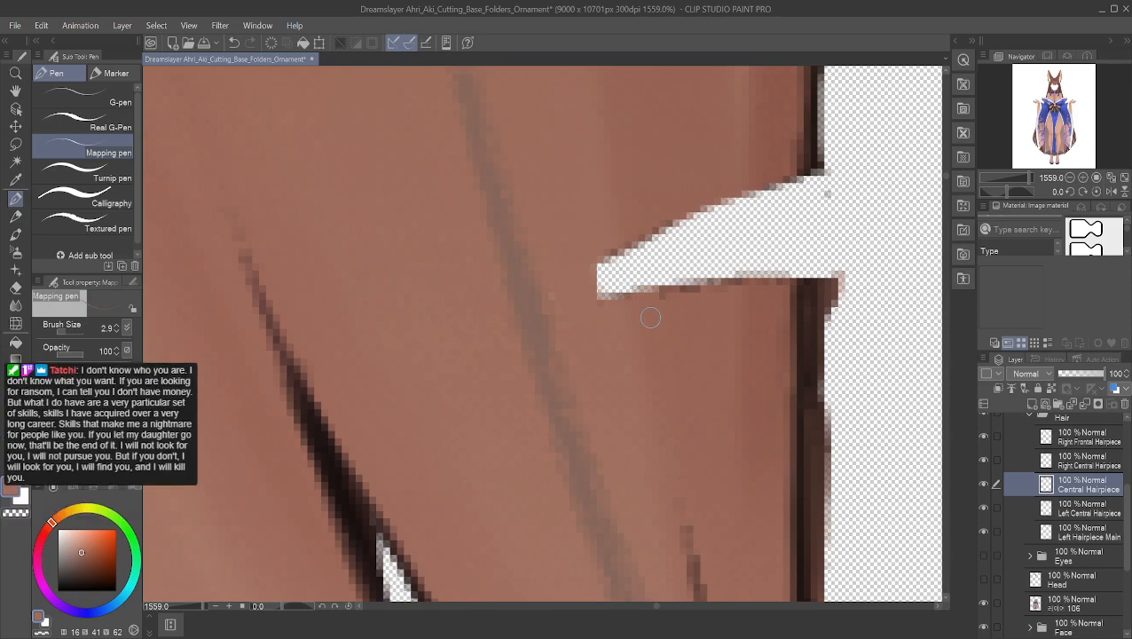
{"action": "mouse_move", "coordinate": [589, 265]}
{"action": "left_mouse_down"}
{"action": "mouse_move", "coordinate": [609, 296]}
{"action": "mouse_move", "coordinate": [632, 281]}
{"action": "left_mouse_up"}
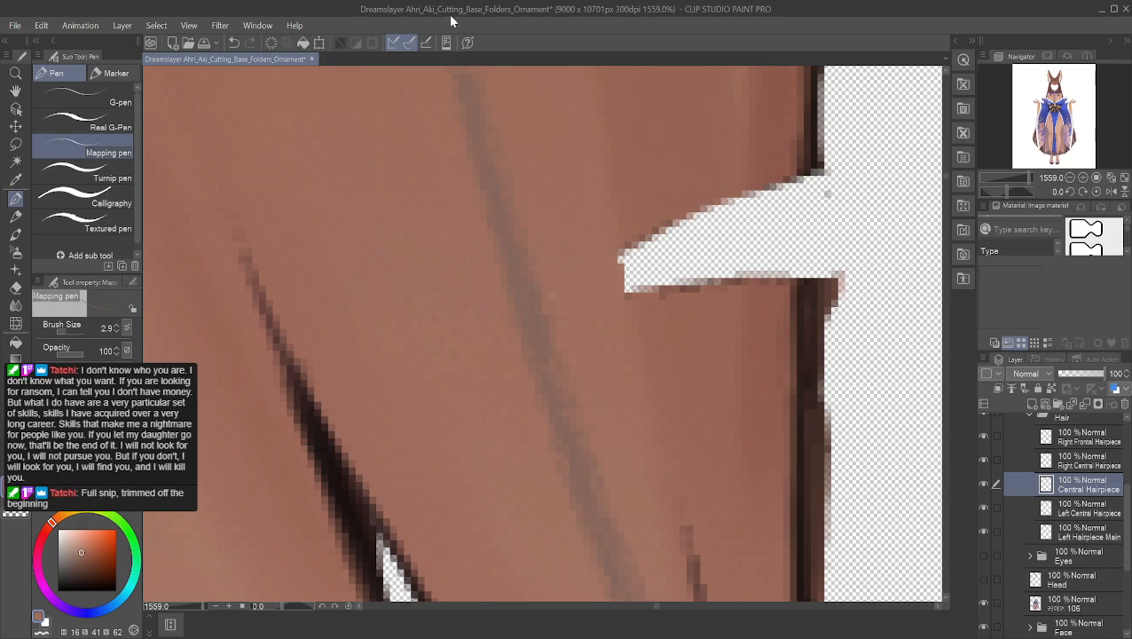
- Fill the inner half of the Central Hairpiece's edge notch with brown sampled beside it, closing the leftover sliver
{"action": "scroll", "coordinate": [621, 324], "scroll_direction": "down", "scroll_amount": 3}
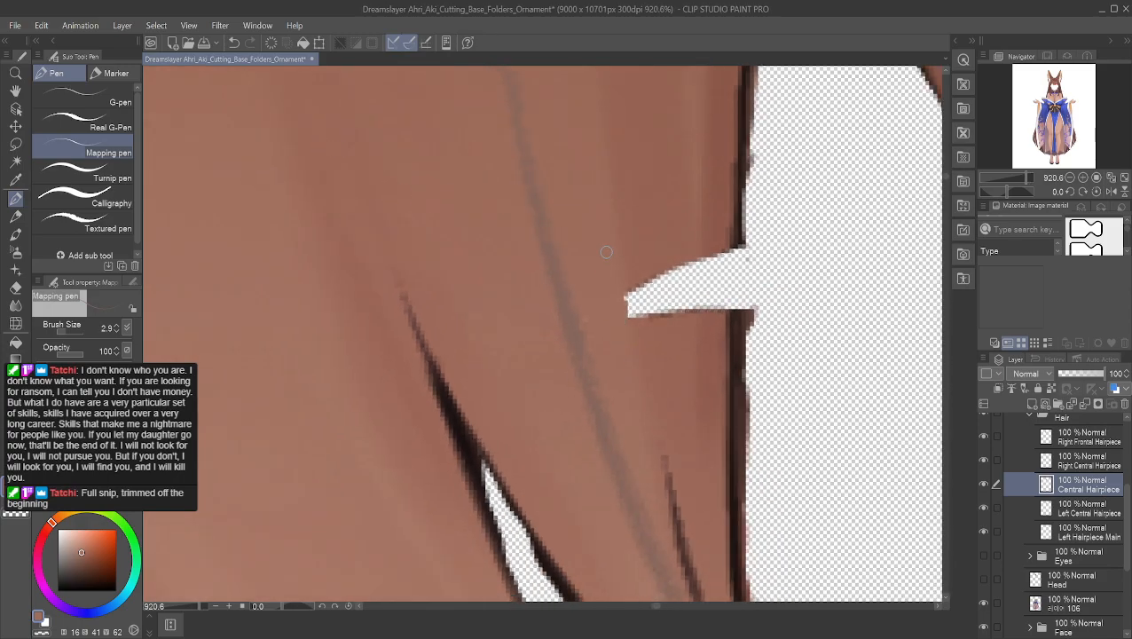
{"action": "left_click", "coordinate": [636, 278], "text": "alt"}
{"action": "mouse_move", "coordinate": [638, 284]}
{"action": "left_mouse_down"}
{"action": "mouse_move", "coordinate": [646, 330]}
{"action": "mouse_move", "coordinate": [676, 284]}
{"action": "mouse_move", "coordinate": [663, 269]}
{"action": "mouse_move", "coordinate": [667, 282]}
{"action": "left_mouse_up"}
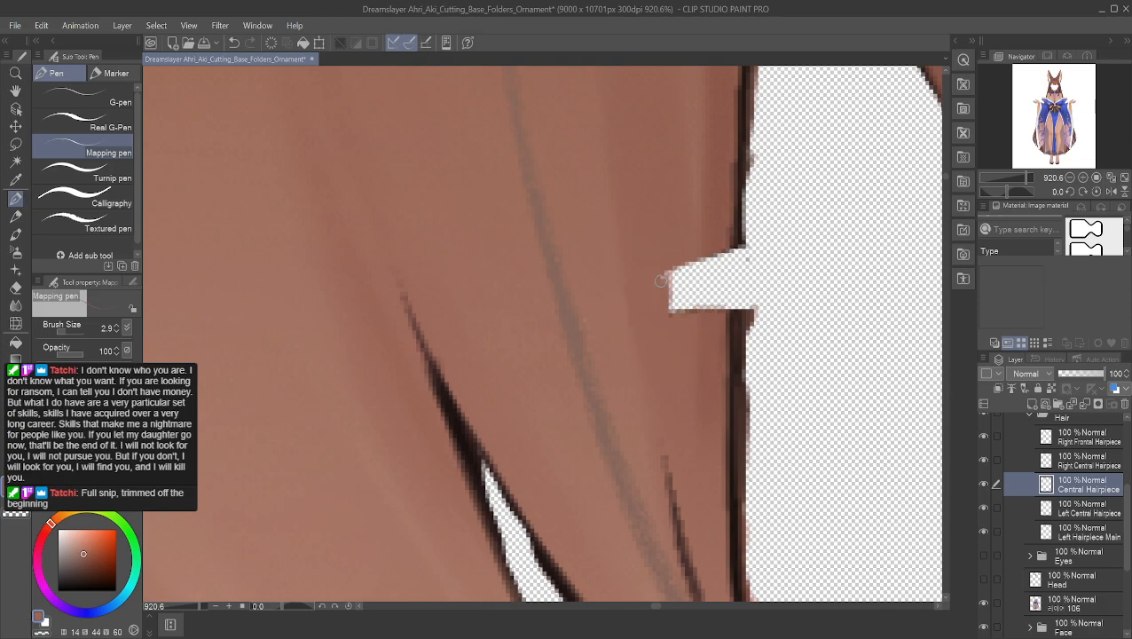
{"action": "mouse_move", "coordinate": [660, 303]}
{"action": "left_mouse_down"}
{"action": "mouse_move", "coordinate": [678, 284]}
{"action": "mouse_move", "coordinate": [674, 309]}
{"action": "mouse_move", "coordinate": [681, 267]}
{"action": "left_mouse_up"}
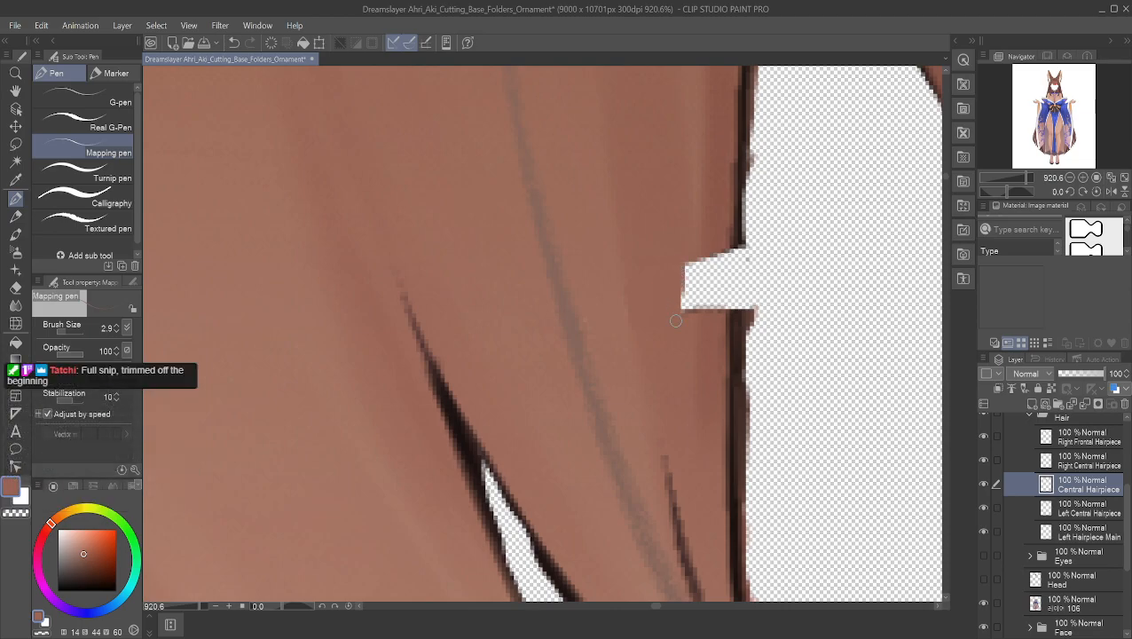
{"action": "left_click_drag", "start_coordinate": [687, 328], "coordinate": [698, 236]}
{"action": "key", "text": "ctrl+z"}
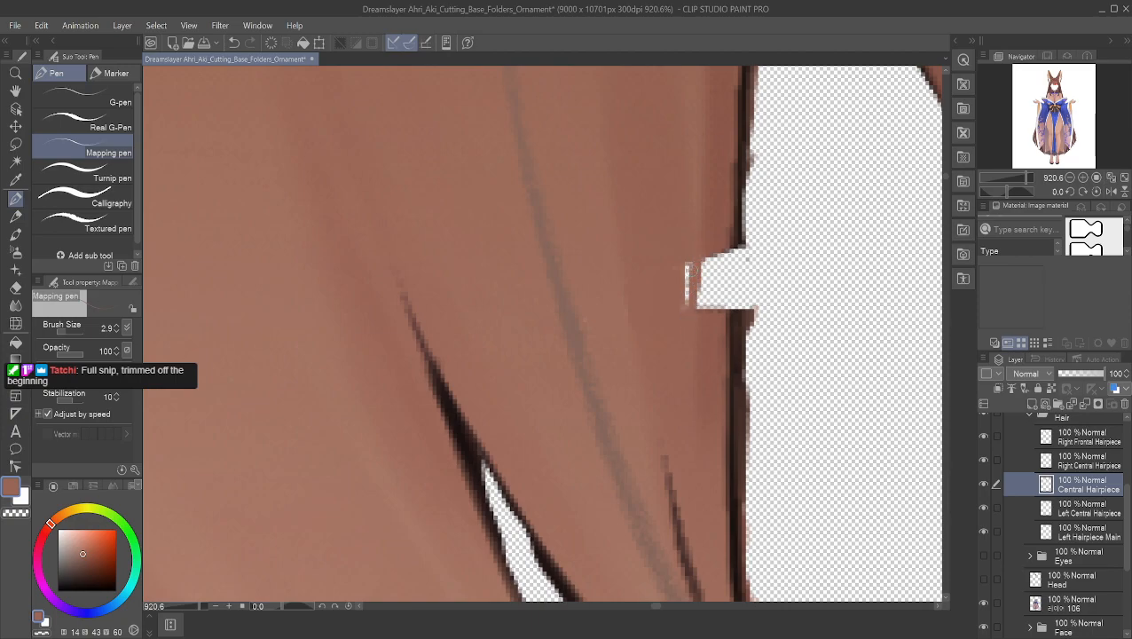
{"action": "left_click_drag", "start_coordinate": [691, 308], "coordinate": [687, 267]}
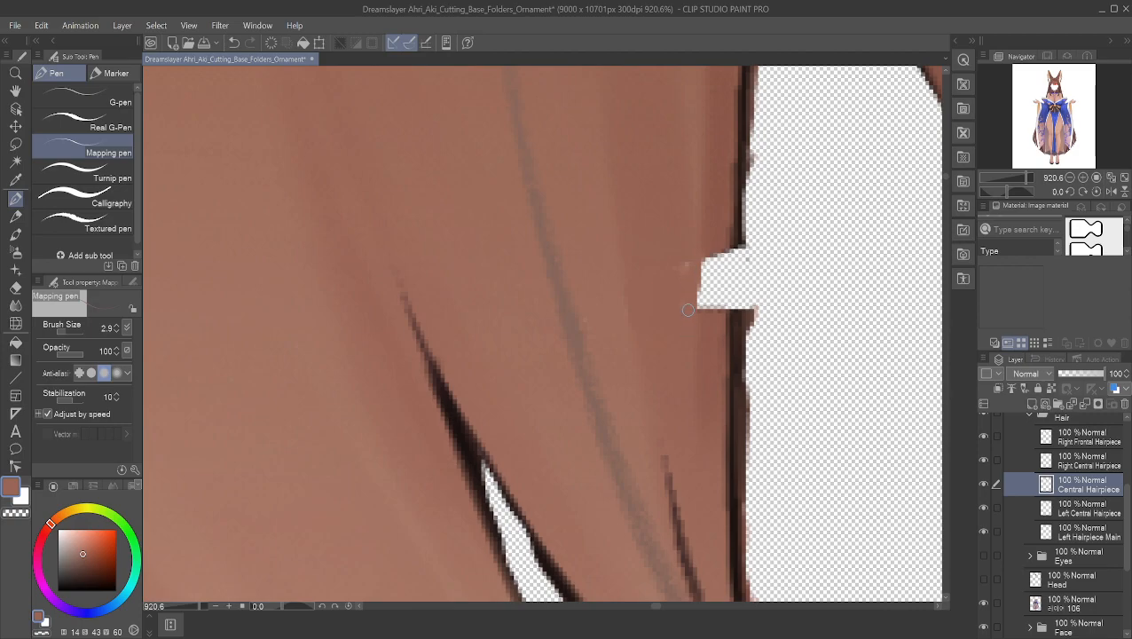
- Fill the rest of the notch up to the outline with darker sampled brown and blend the patch with neighbouring tones
{"action": "left_click", "coordinate": [709, 245], "text": "alt"}
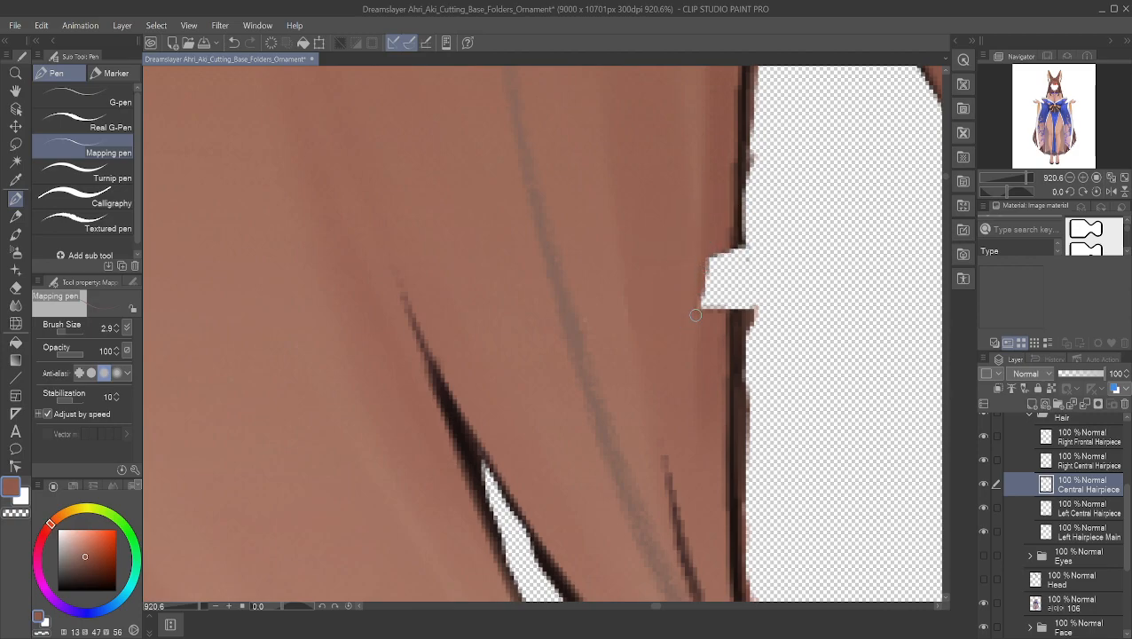
{"action": "left_click_drag", "start_coordinate": [711, 256], "coordinate": [710, 256]}
{"action": "mouse_move", "coordinate": [703, 319]}
{"action": "left_mouse_down"}
{"action": "mouse_move", "coordinate": [723, 253]}
{"action": "mouse_move", "coordinate": [713, 331]}
{"action": "mouse_move", "coordinate": [726, 251]}
{"action": "mouse_move", "coordinate": [714, 341]}
{"action": "left_mouse_up"}
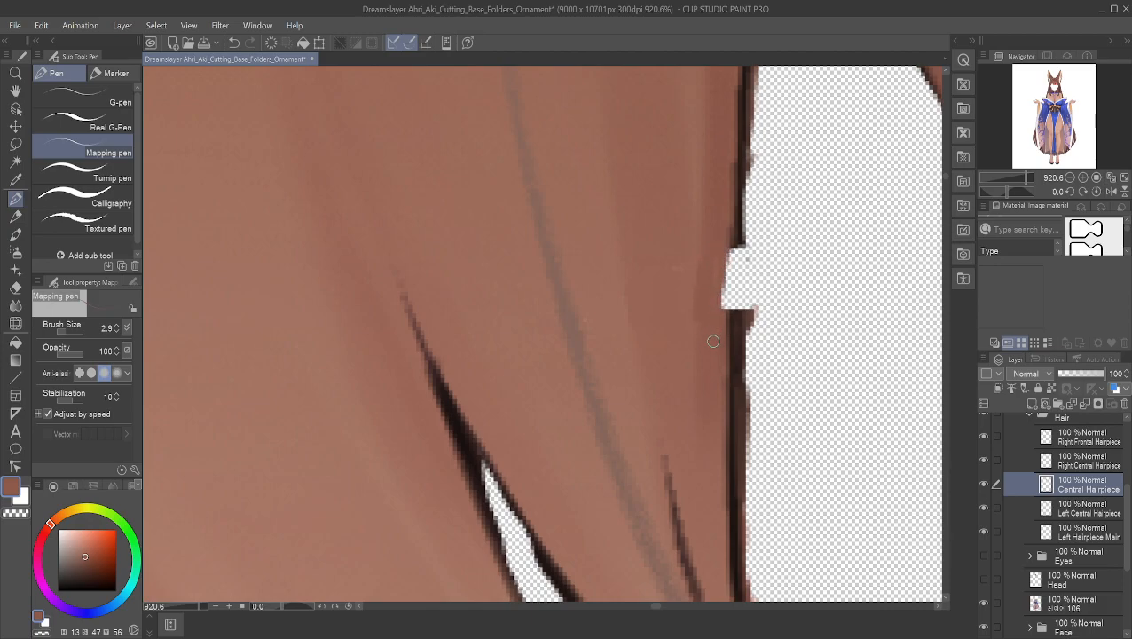
{"action": "mouse_move", "coordinate": [718, 282]}
{"action": "left_mouse_down"}
{"action": "mouse_move", "coordinate": [717, 320]}
{"action": "mouse_move", "coordinate": [727, 245]}
{"action": "mouse_move", "coordinate": [718, 287]}
{"action": "left_mouse_up"}
{"action": "left_click", "coordinate": [696, 221], "text": "alt"}
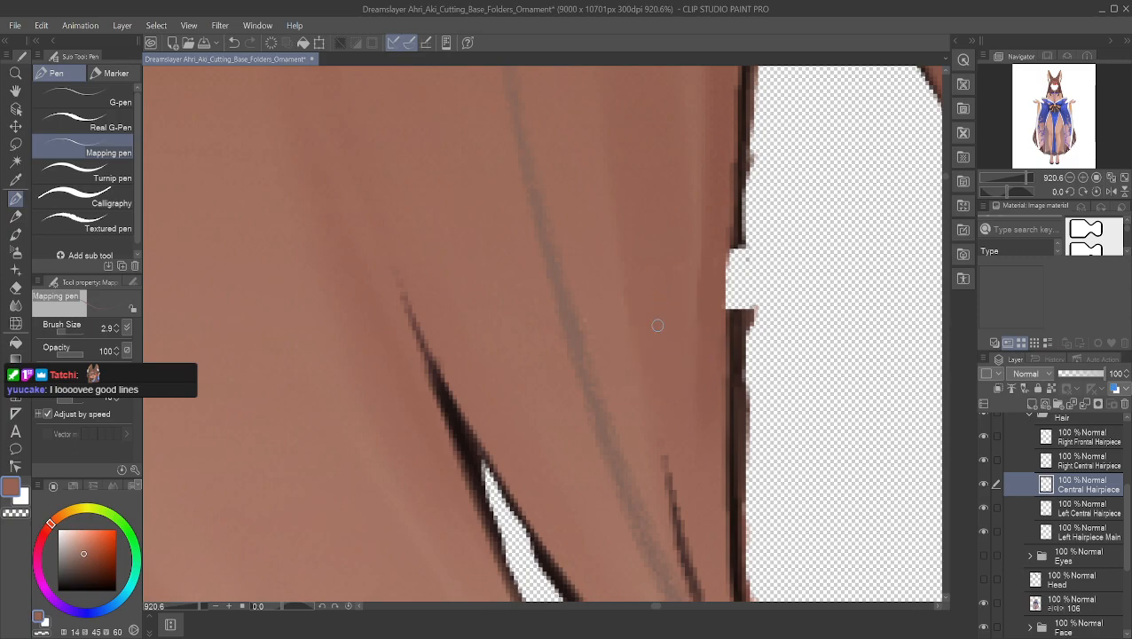
{"action": "left_click", "coordinate": [682, 274], "text": "alt"}
{"action": "left_click", "coordinate": [692, 289], "text": "alt"}
- Redraw the dark outline across the notch's mouth and fill the gap behind it with sampled brown
{"action": "left_click", "coordinate": [733, 240], "text": "alt"}
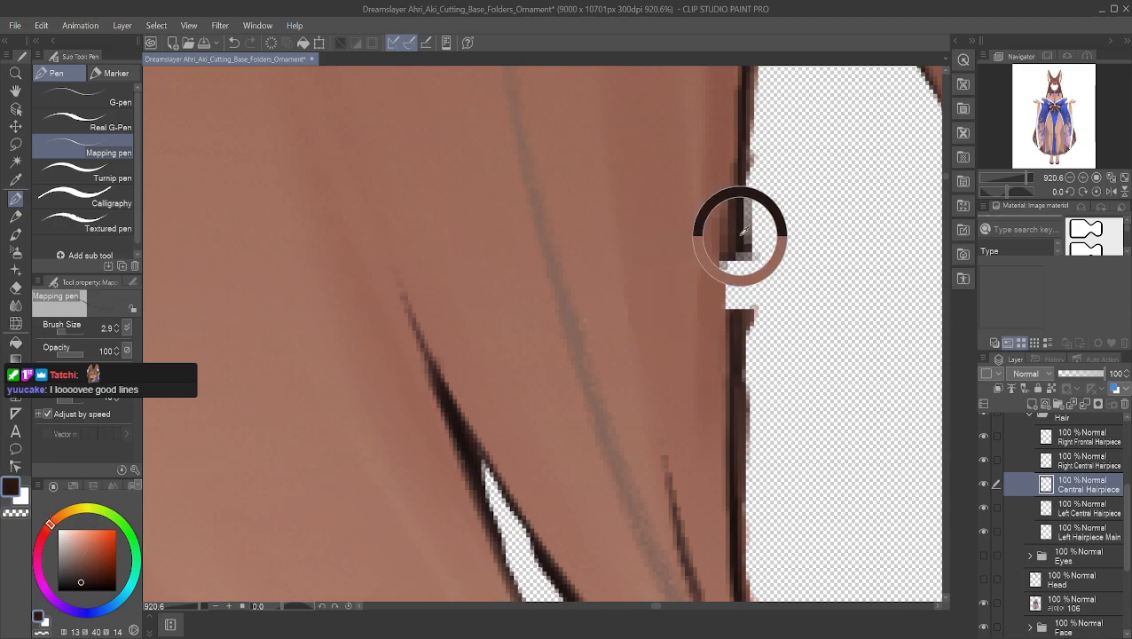
{"action": "left_click_drag", "start_coordinate": [737, 241], "coordinate": [734, 318]}
{"action": "left_click_drag", "start_coordinate": [740, 247], "coordinate": [734, 314]}
{"action": "left_click_drag", "start_coordinate": [736, 249], "coordinate": [735, 276]}
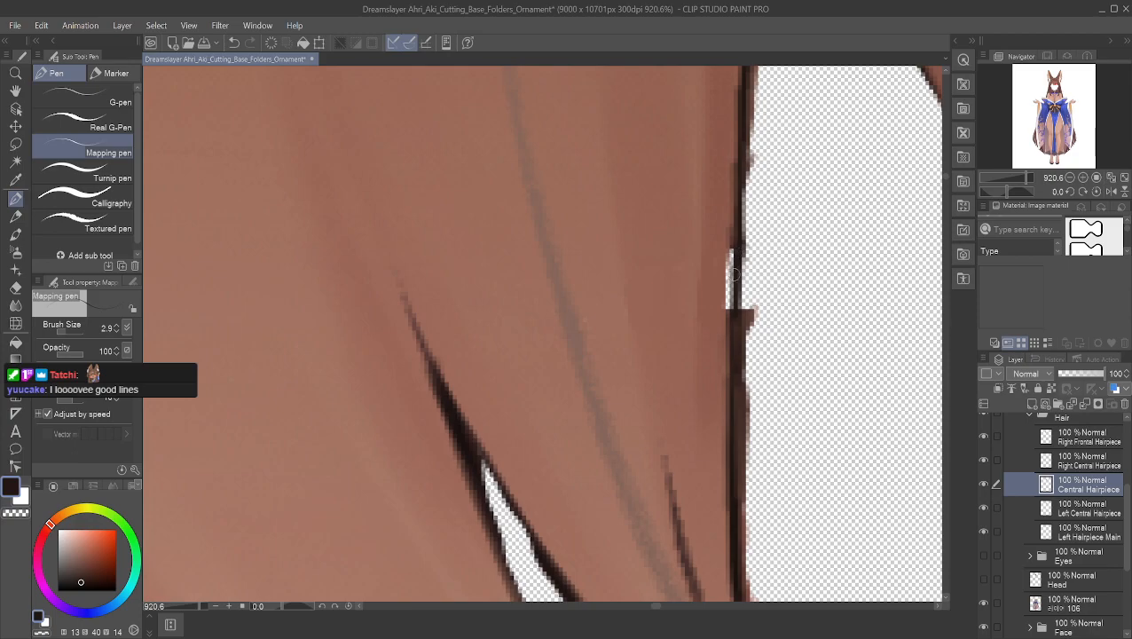
{"action": "left_click", "coordinate": [722, 247], "text": "alt"}
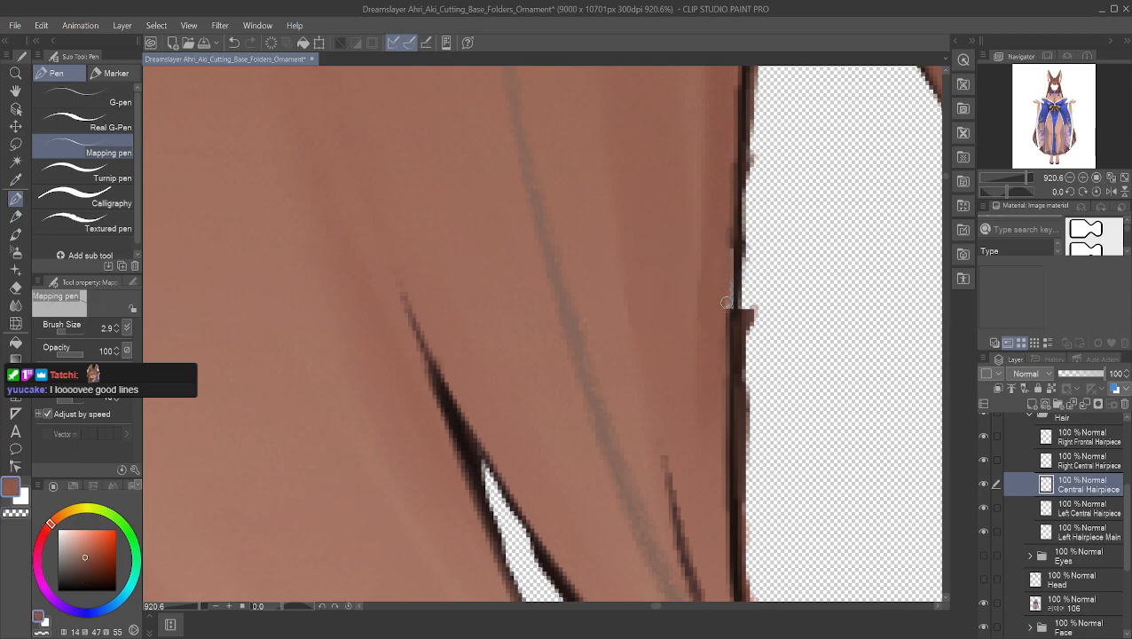
{"action": "left_click", "coordinate": [740, 251], "text": "alt"}
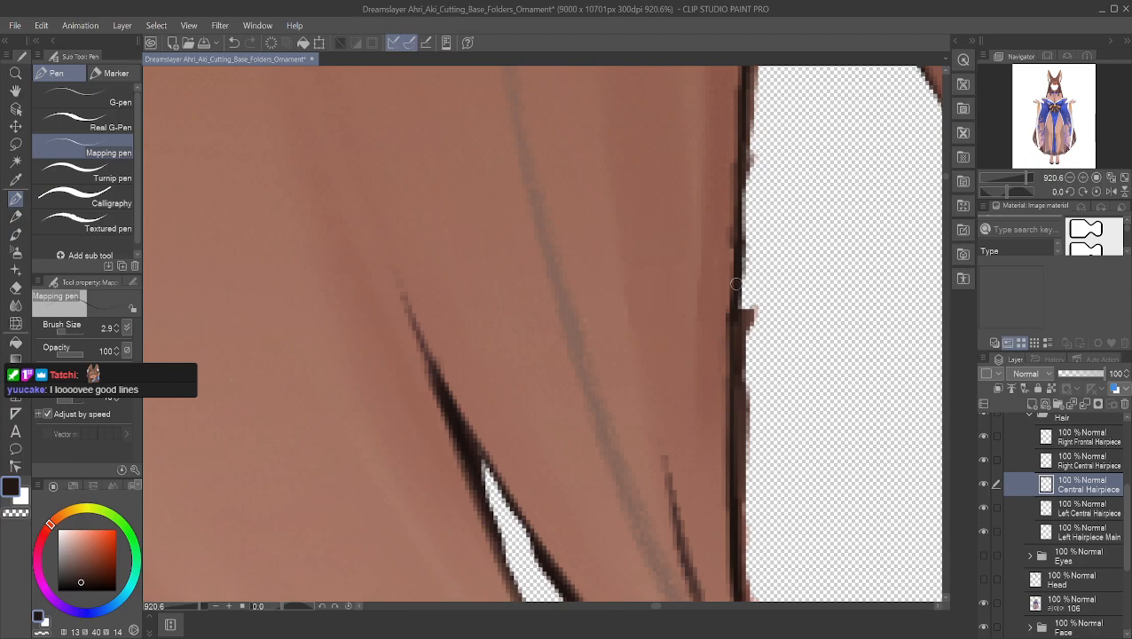
- Try to thicken the outer side of the repaired outline with sampled dark brown, and undo the strokes
{"action": "left_click", "coordinate": [740, 318], "text": "alt"}
{"action": "left_click_drag", "start_coordinate": [742, 306], "coordinate": [746, 232]}
{"action": "mouse_move", "coordinate": [745, 203]}
{"action": "left_mouse_down"}
{"action": "mouse_move", "coordinate": [747, 164]}
{"action": "mouse_move", "coordinate": [736, 174]}
{"action": "mouse_move", "coordinate": [741, 187]}
{"action": "mouse_move", "coordinate": [747, 179]}
{"action": "mouse_move", "coordinate": [736, 255]}
{"action": "left_mouse_up"}
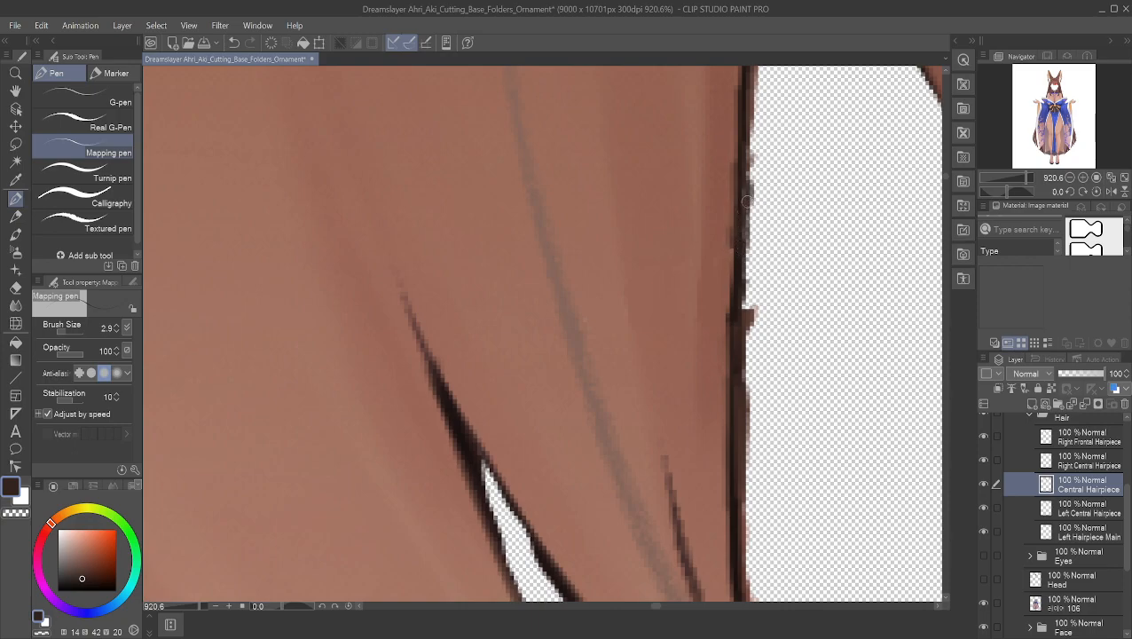
{"action": "key", "text": "ctrl+z"}
{"action": "key", "text": "ctrl+z"}
{"action": "key", "text": "ctrl+z"}
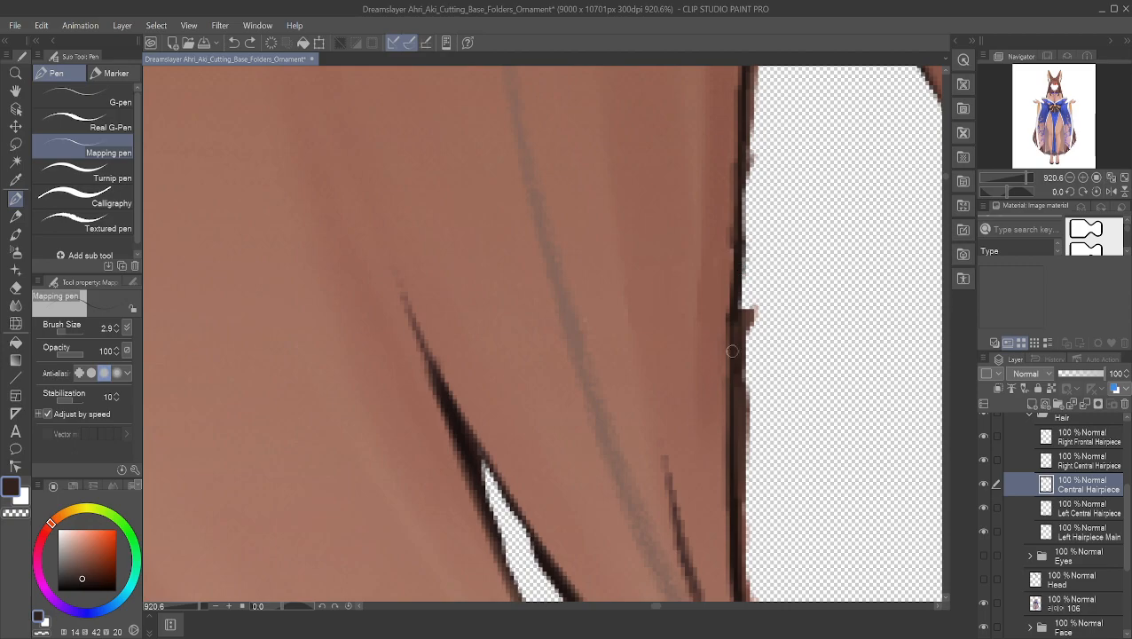
- Clean the protruding brown bump and reddish fringe off the outer side of the hairpiece's outline
{"action": "scroll", "coordinate": [770, 400], "scroll_direction": "down", "scroll_amount": 8}
{"action": "scroll", "coordinate": [761, 397], "scroll_direction": "up", "scroll_amount": 7}
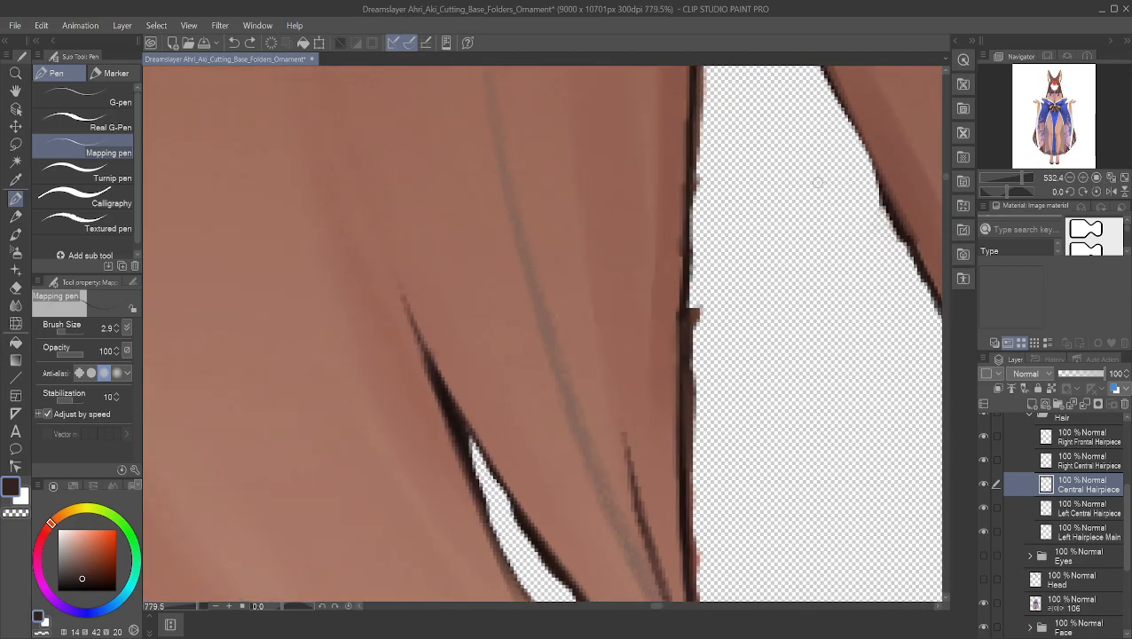
{"action": "scroll", "coordinate": [818, 282], "scroll_direction": "up", "scroll_amount": 3}
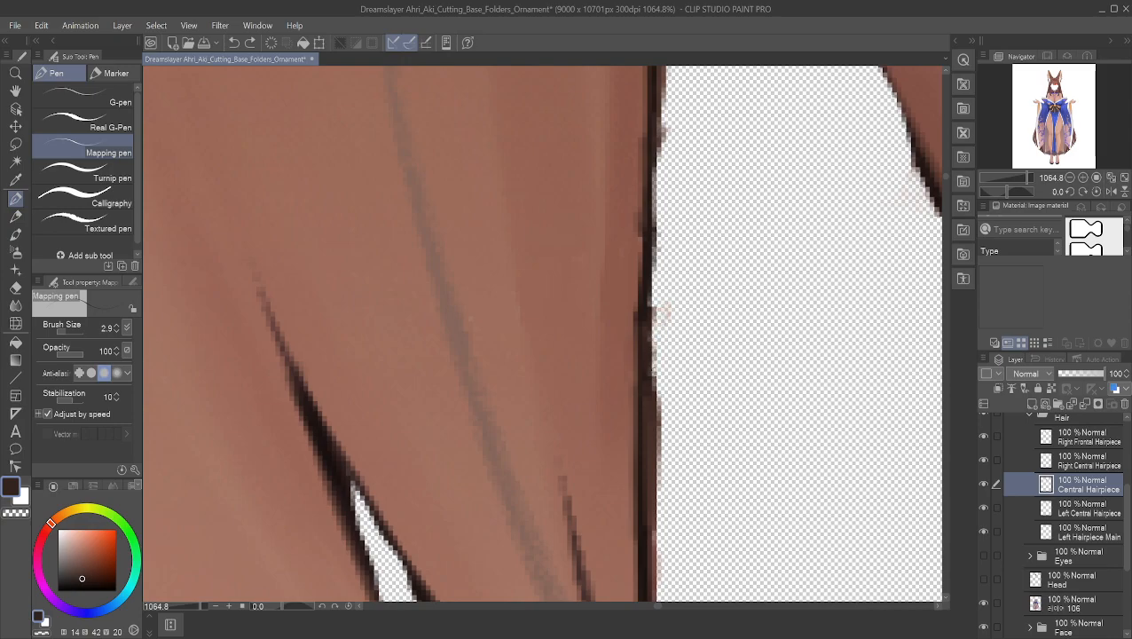
{"action": "left_click_drag", "start_coordinate": [656, 401], "coordinate": [654, 588]}
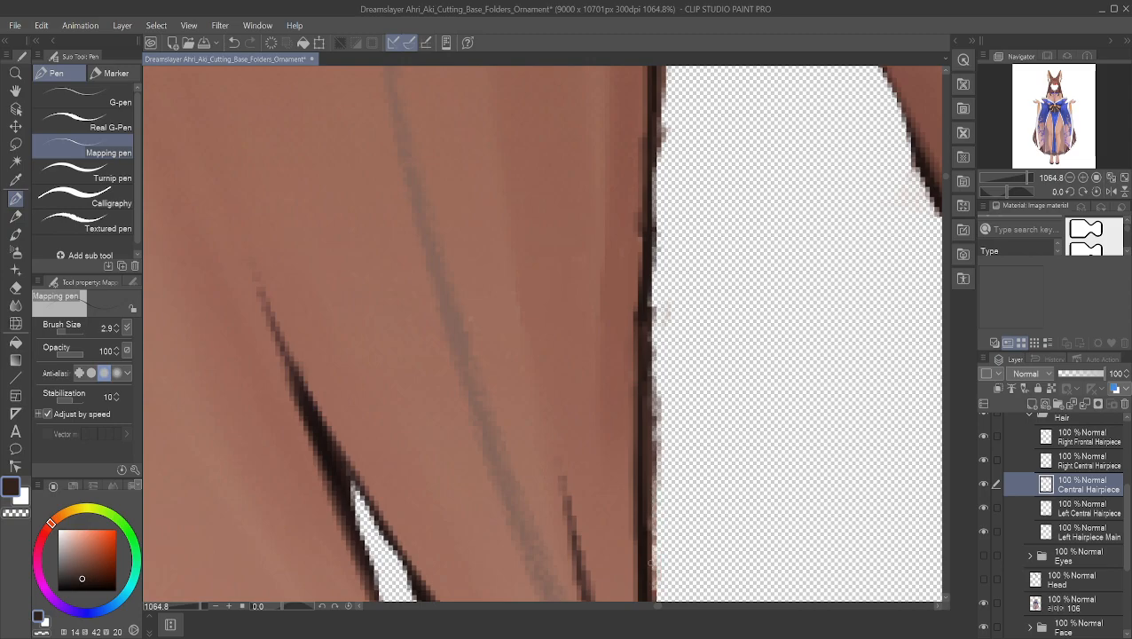
- Darken the outline along the pointed strand's slit side down to its tip with sampled dark brown, using the Mapping pen
{"action": "scroll", "coordinate": [618, 376], "scroll_direction": "down", "scroll_amount": 10}
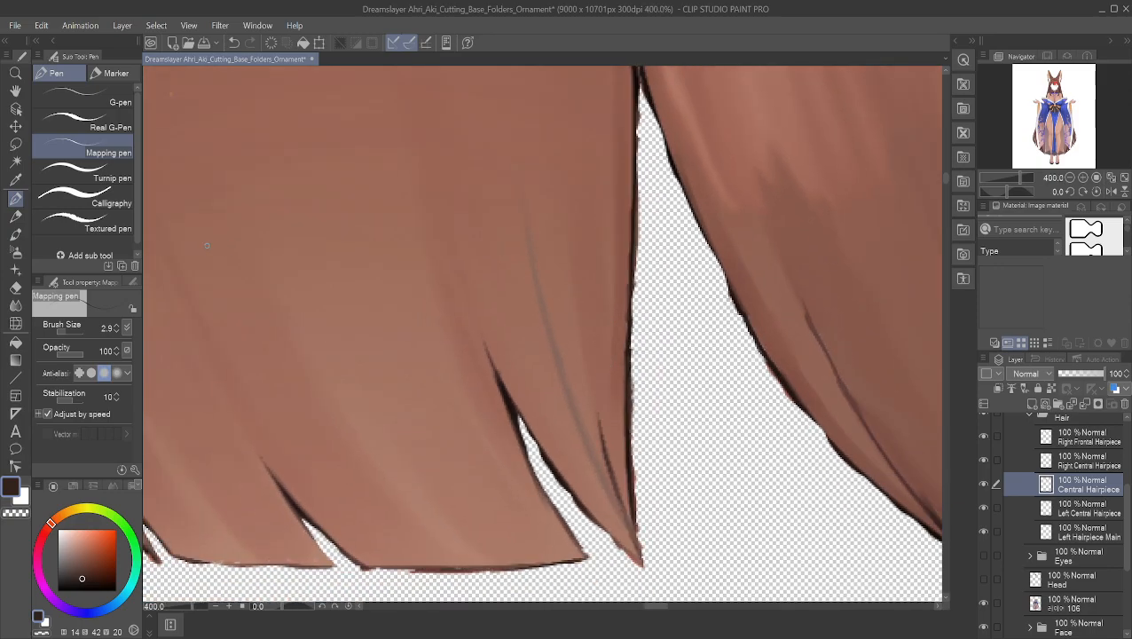
{"action": "left_click", "coordinate": [18, 92]}
{"action": "left_click_drag", "start_coordinate": [567, 480], "coordinate": [546, 351]}
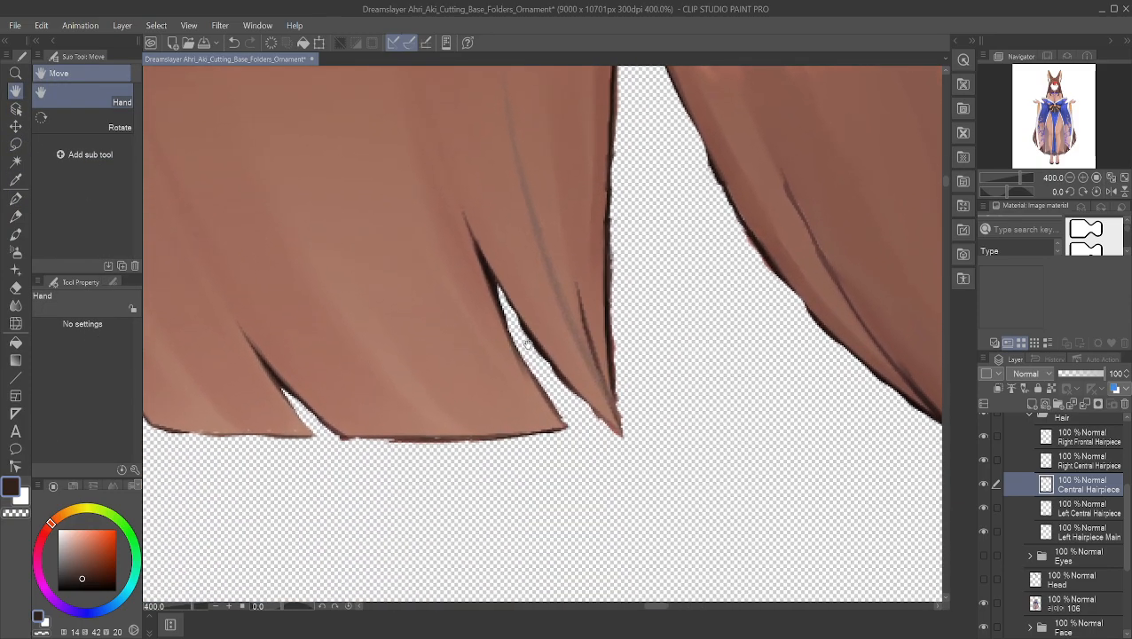
{"action": "scroll", "coordinate": [549, 350], "scroll_direction": "up", "scroll_amount": 5}
{"action": "scroll", "coordinate": [549, 350], "scroll_direction": "down", "scroll_amount": 1}
{"action": "scroll", "coordinate": [549, 350], "scroll_direction": "up", "scroll_amount": 3}
{"action": "left_click_drag", "start_coordinate": [504, 296], "coordinate": [401, 332]}
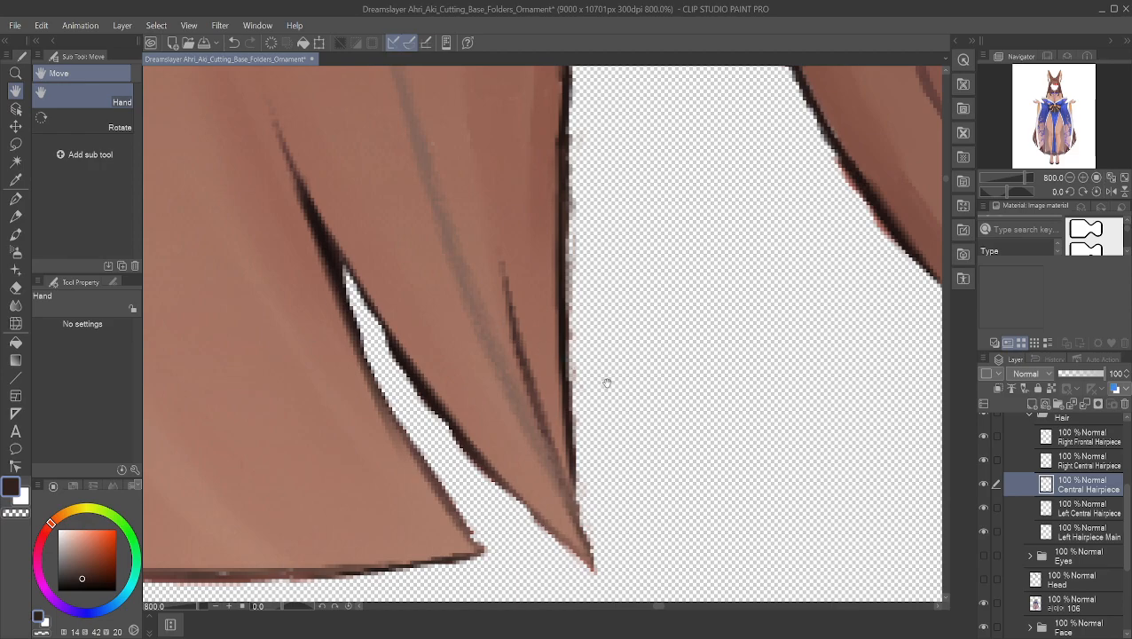
{"action": "left_click", "coordinate": [495, 472], "text": "alt"}
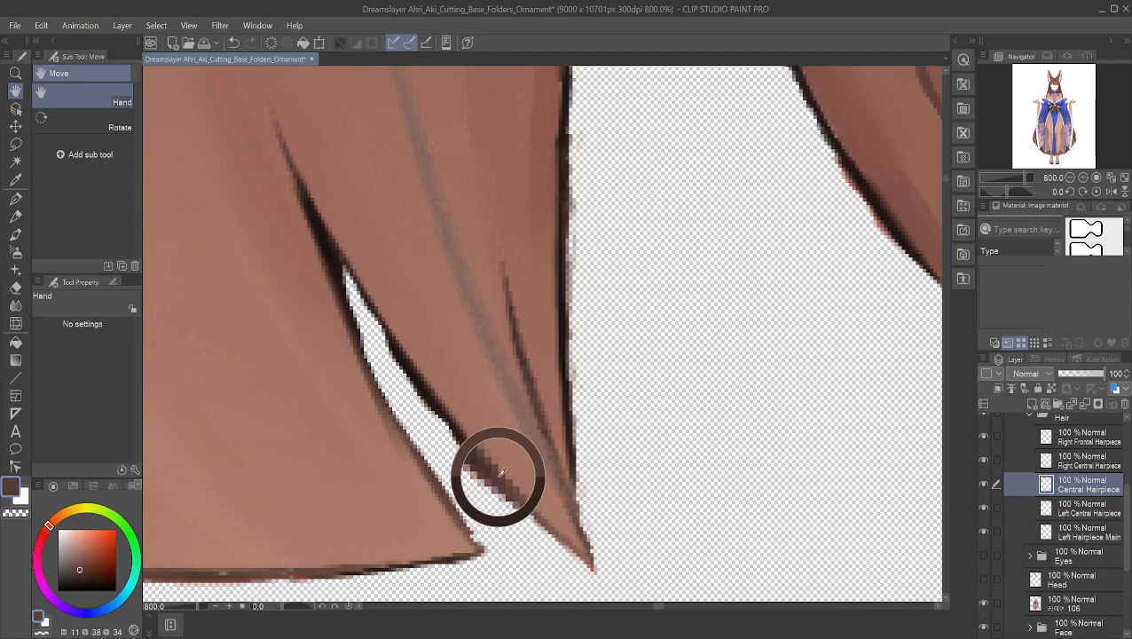
{"action": "left_click", "coordinate": [15, 198]}
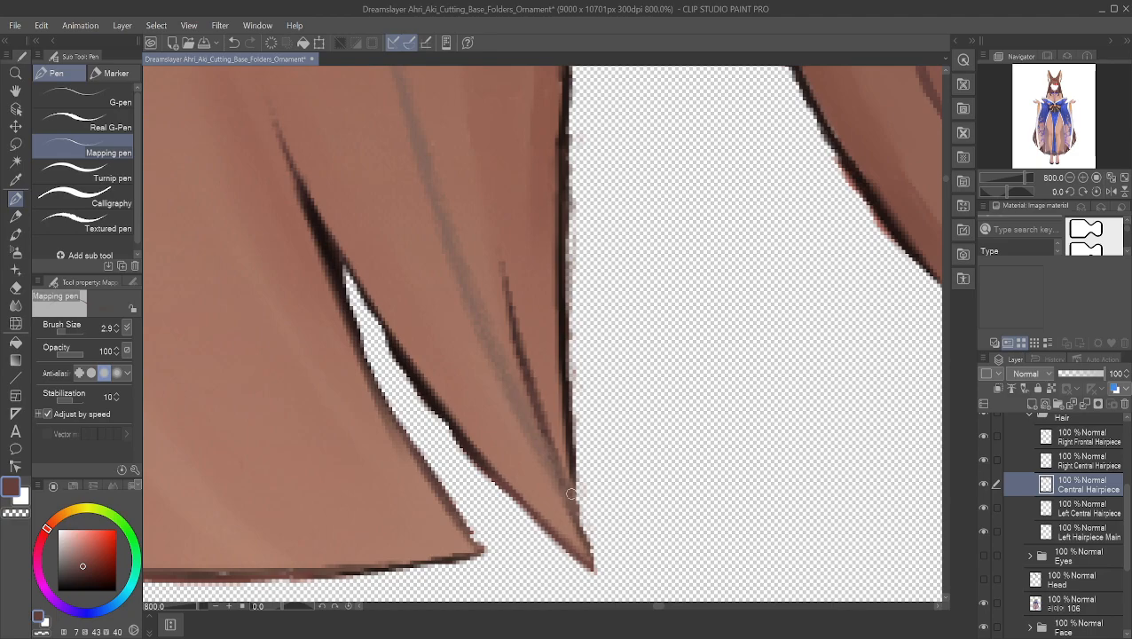
- Extend the dark outer outline down to the pointed strand's tip and reinforce the tip's slit-side outline with sampled dark browns
{"action": "left_click", "coordinate": [569, 462], "text": "alt"}
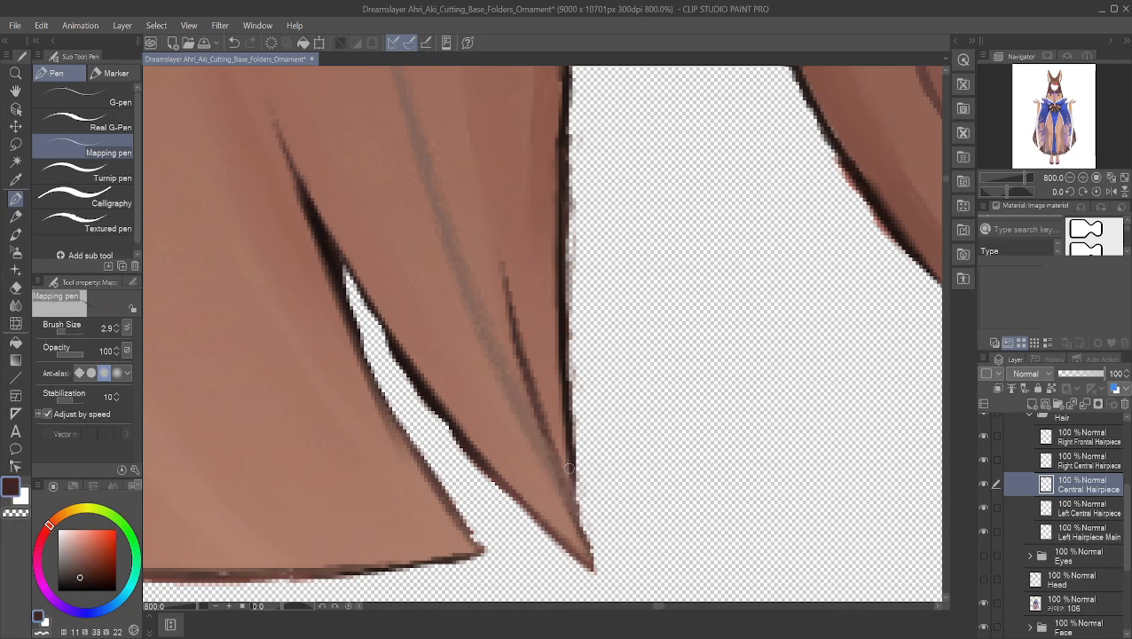
{"action": "left_click_drag", "start_coordinate": [571, 466], "coordinate": [589, 551]}
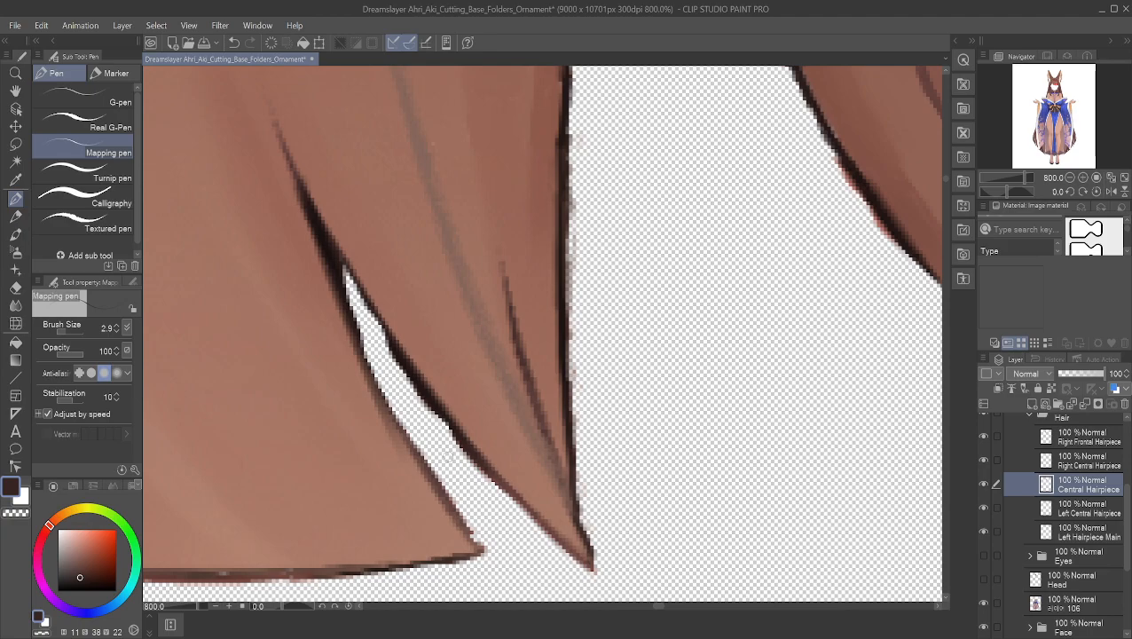
{"action": "left_click", "coordinate": [474, 459], "text": "alt"}
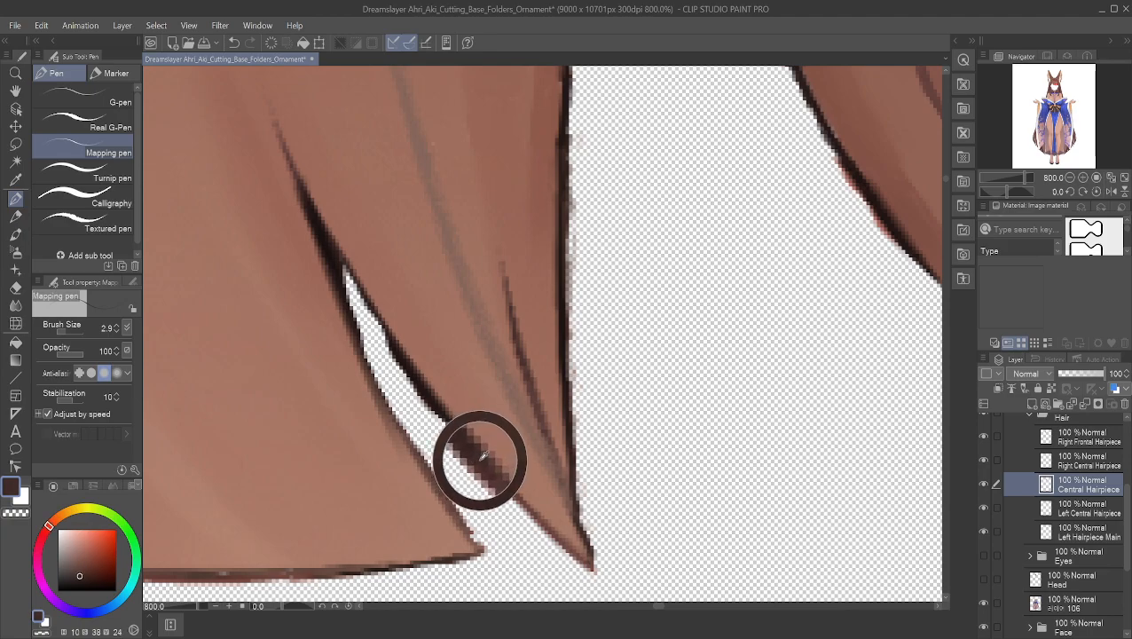
{"action": "left_click", "coordinate": [488, 468], "text": "alt"}
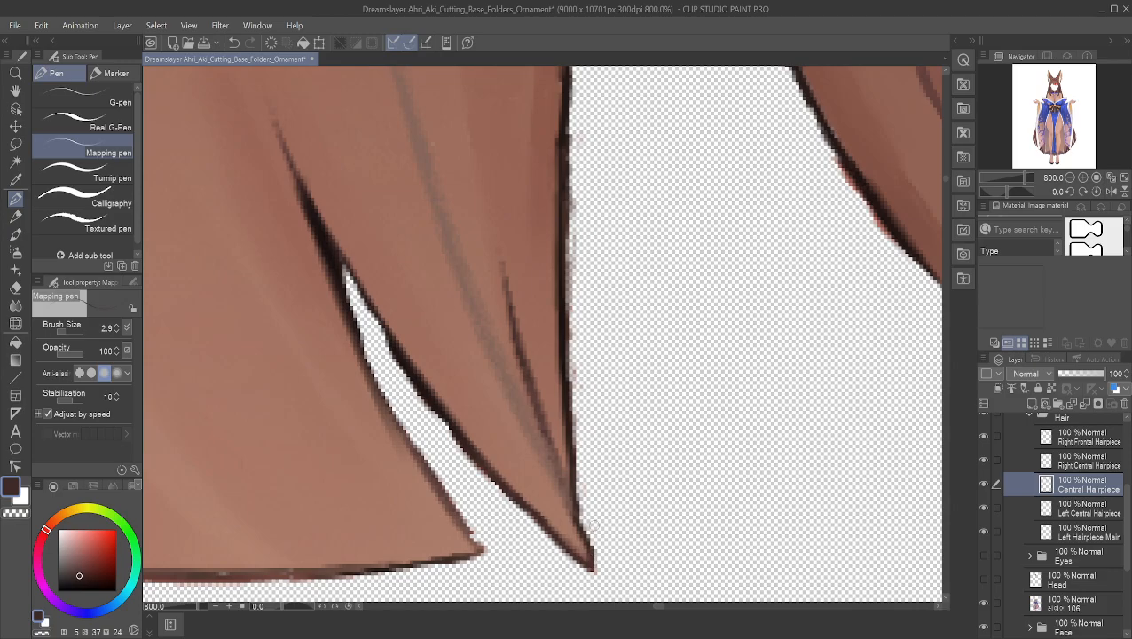
- Examine the bangs and the Central Hairpiece's repaired edge for remaining gaps and rough outlines
{"action": "scroll", "coordinate": [524, 445], "scroll_direction": "down", "scroll_amount": 5}
{"action": "scroll", "coordinate": [815, 311], "scroll_direction": "down", "scroll_amount": 4}
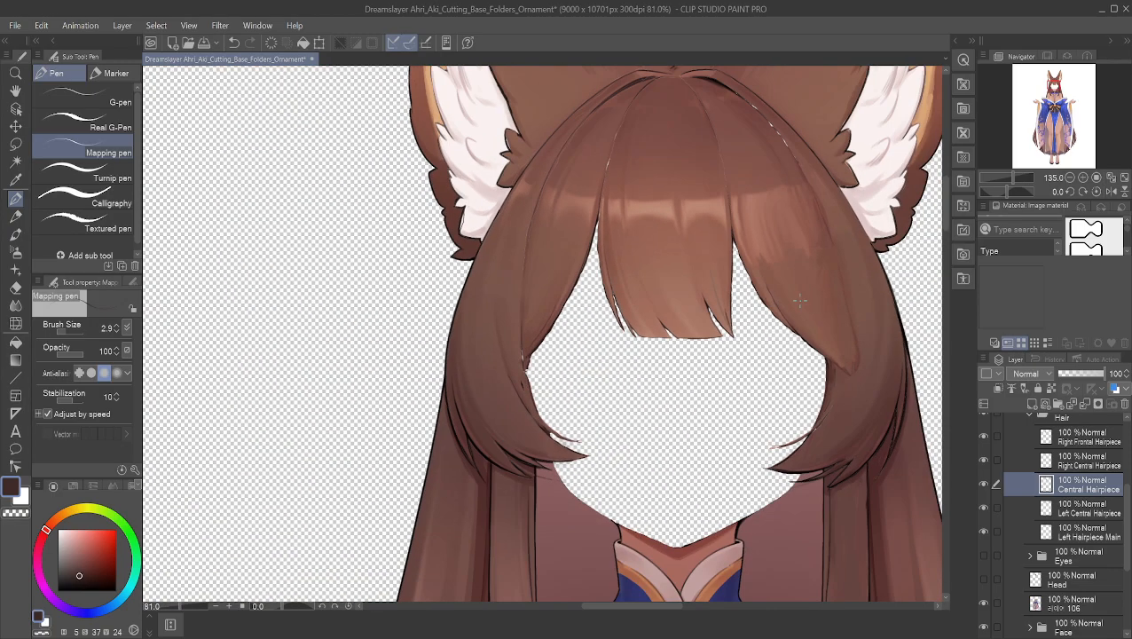
{"action": "scroll", "coordinate": [800, 306], "scroll_direction": "up", "scroll_amount": 5}
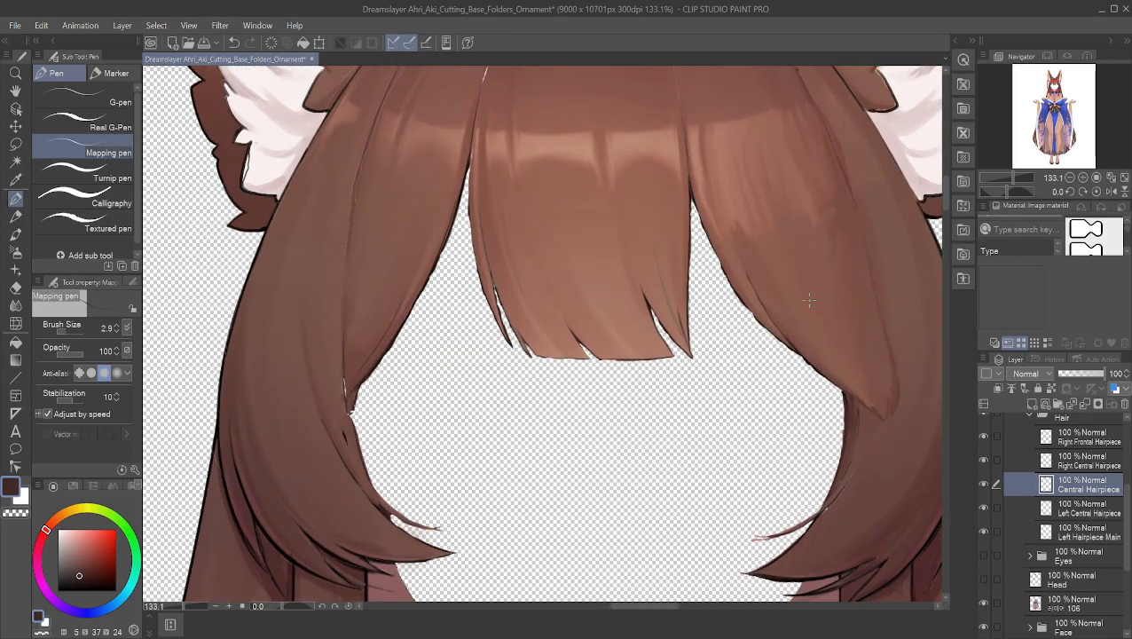
{"action": "scroll", "coordinate": [772, 323], "scroll_direction": "up", "scroll_amount": 4}
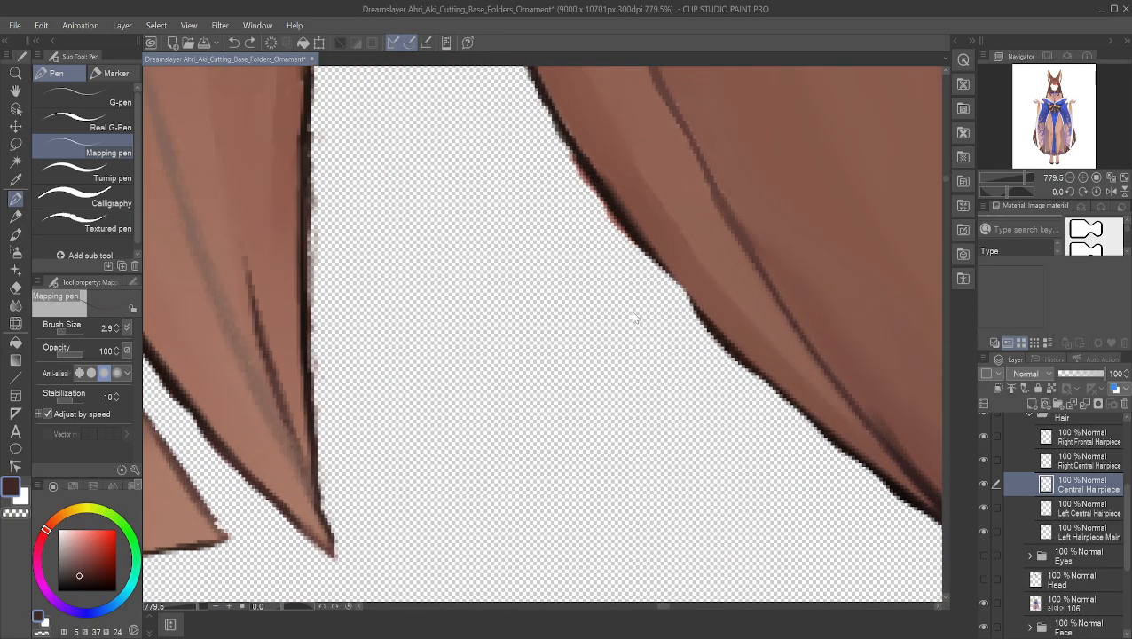
{"action": "scroll", "coordinate": [566, 340], "scroll_direction": "down", "scroll_amount": 10}
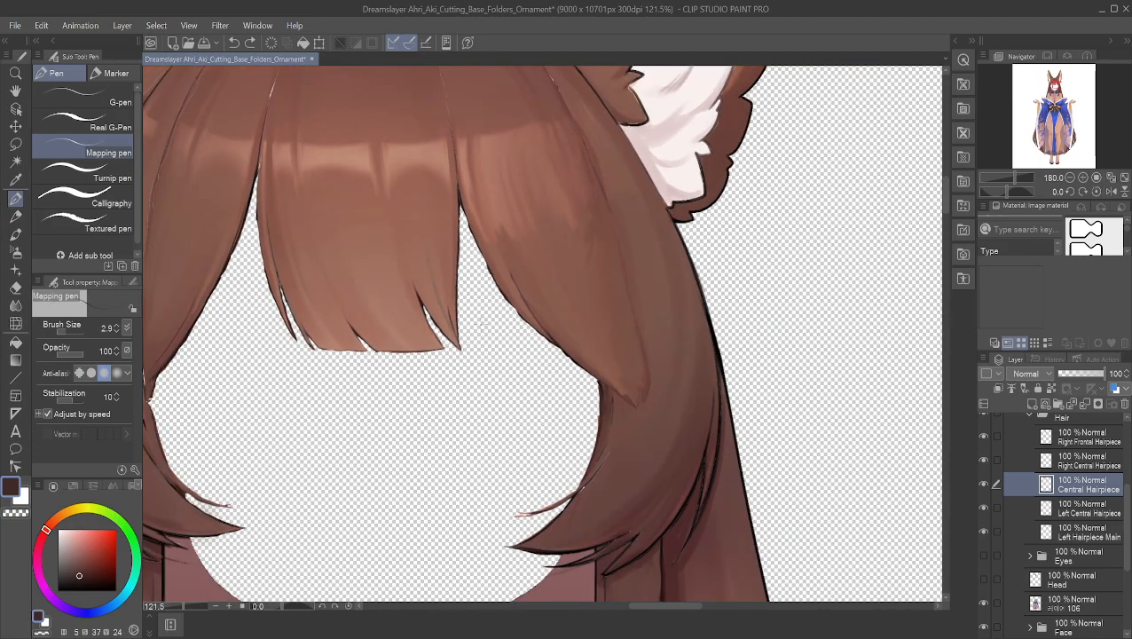
{"action": "scroll", "coordinate": [493, 326], "scroll_direction": "up", "scroll_amount": 4}
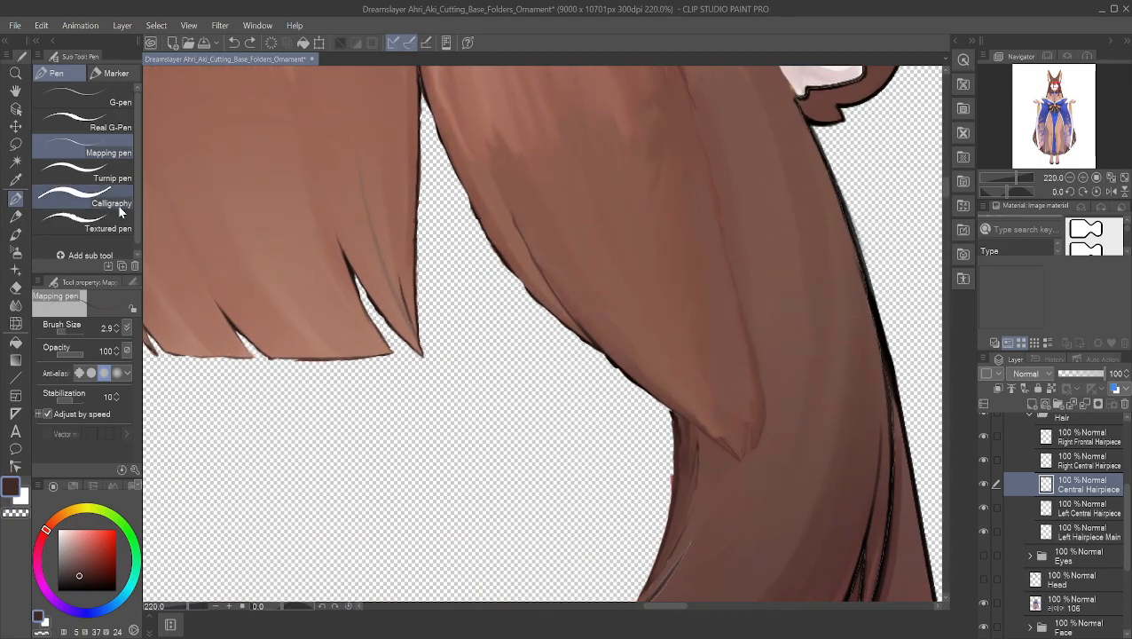
{"action": "left_click", "coordinate": [17, 94]}
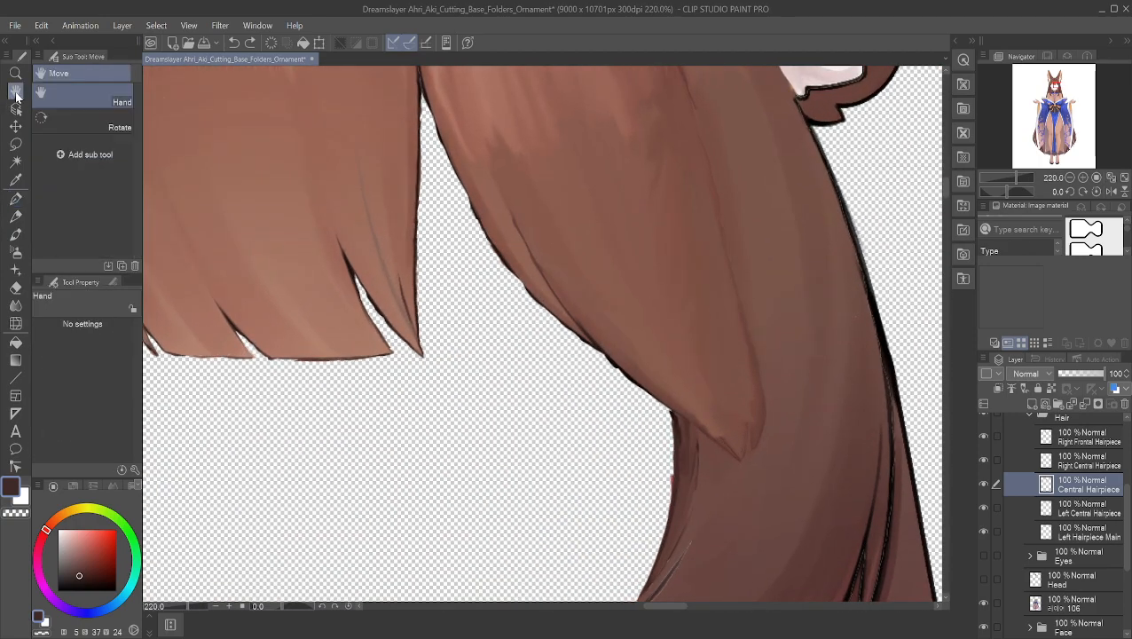
{"action": "left_click_drag", "start_coordinate": [466, 291], "coordinate": [563, 420]}
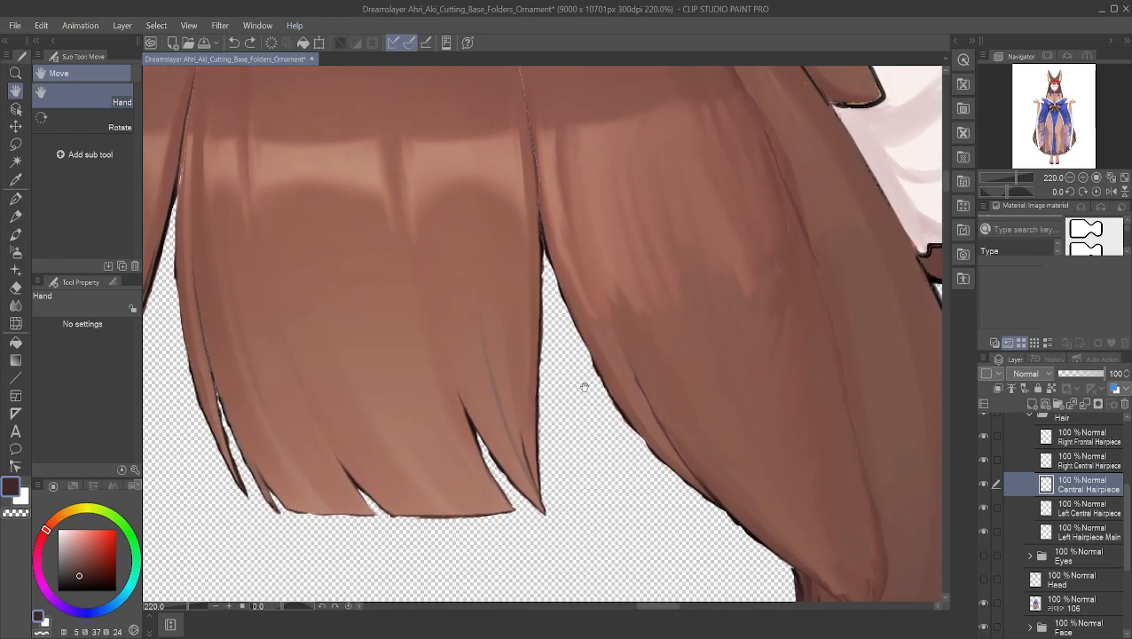
{"action": "scroll", "coordinate": [521, 283], "scroll_direction": "up", "scroll_amount": 4}
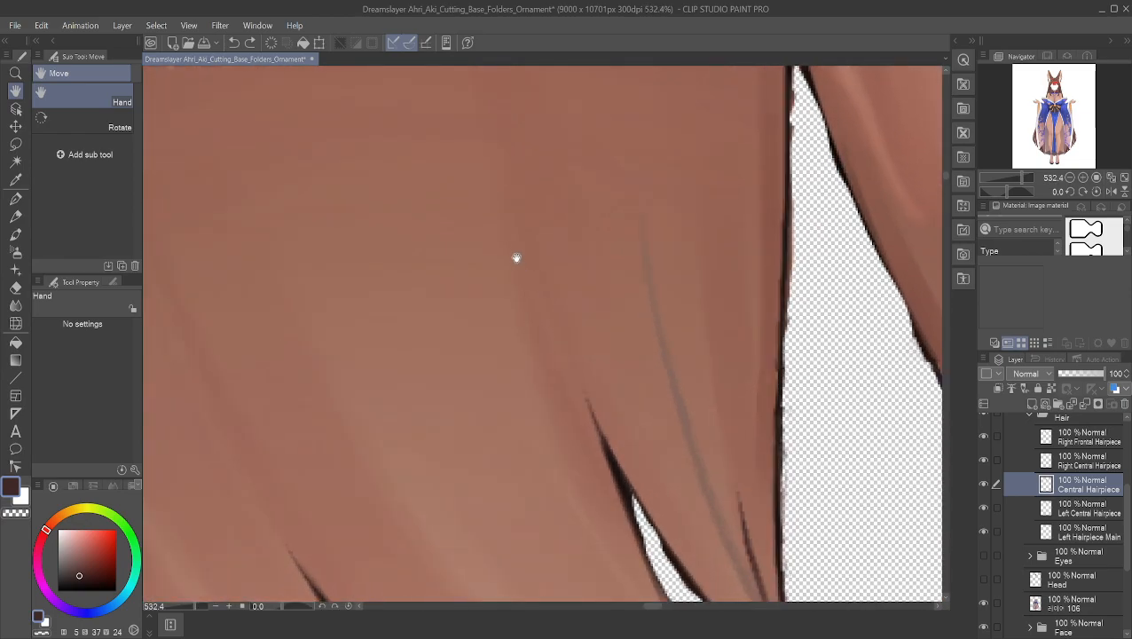
{"action": "scroll", "coordinate": [516, 258], "scroll_direction": "up", "scroll_amount": 2}
{"action": "scroll", "coordinate": [363, 182], "scroll_direction": "down", "scroll_amount": 2}
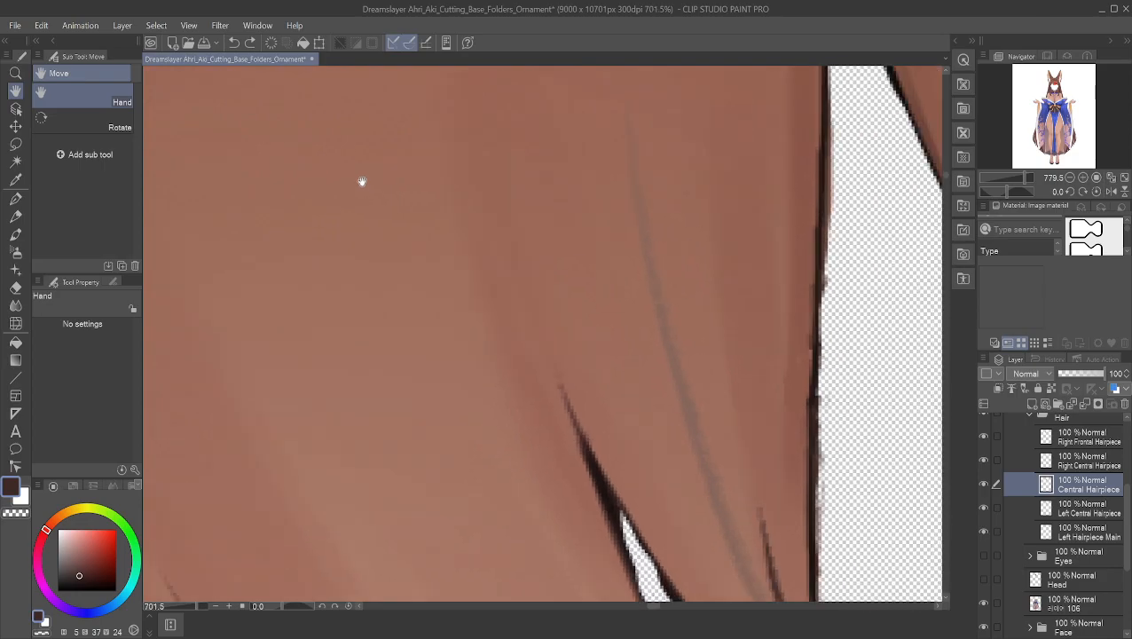
- Examine the full fringe and the side locks for remaining gaps, down to the narrow tip of the lock beside the face
{"action": "scroll", "coordinate": [362, 182], "scroll_direction": "down", "scroll_amount": 5}
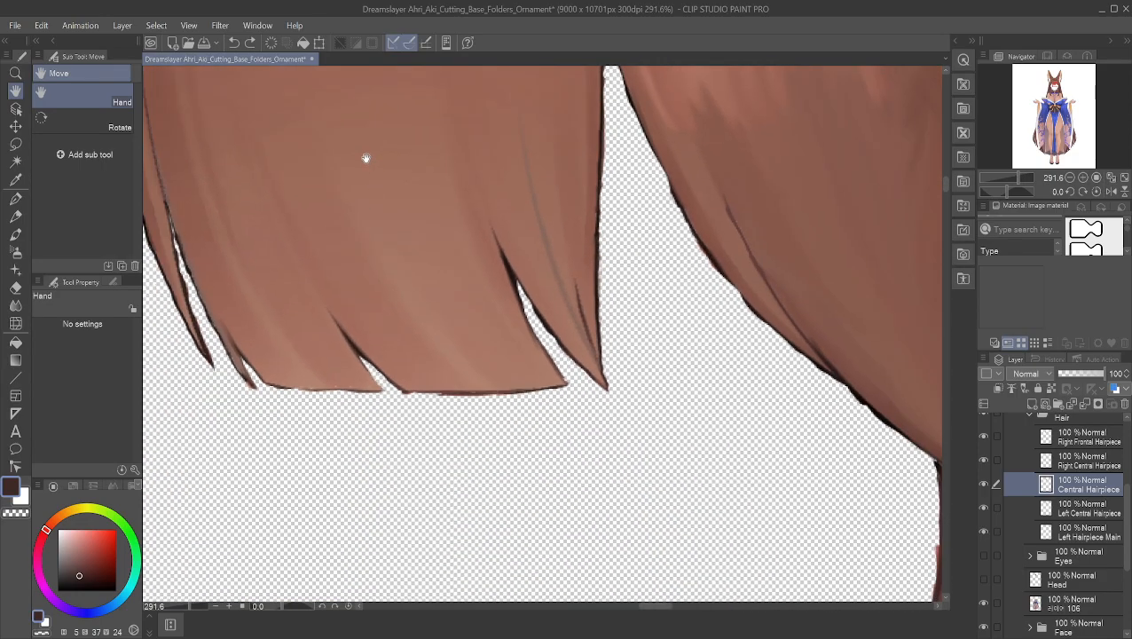
{"action": "left_click_drag", "start_coordinate": [365, 158], "coordinate": [554, 347]}
{"action": "scroll", "coordinate": [548, 300], "scroll_direction": "down", "scroll_amount": 3}
{"action": "mouse_move", "coordinate": [524, 275]}
{"action": "left_mouse_down"}
{"action": "mouse_move", "coordinate": [509, 166]}
{"action": "mouse_move", "coordinate": [515, 265]}
{"action": "left_mouse_up"}
{"action": "scroll", "coordinate": [508, 167], "scroll_direction": "down", "scroll_amount": 2}
{"action": "scroll", "coordinate": [487, 192], "scroll_direction": "down", "scroll_amount": 1}
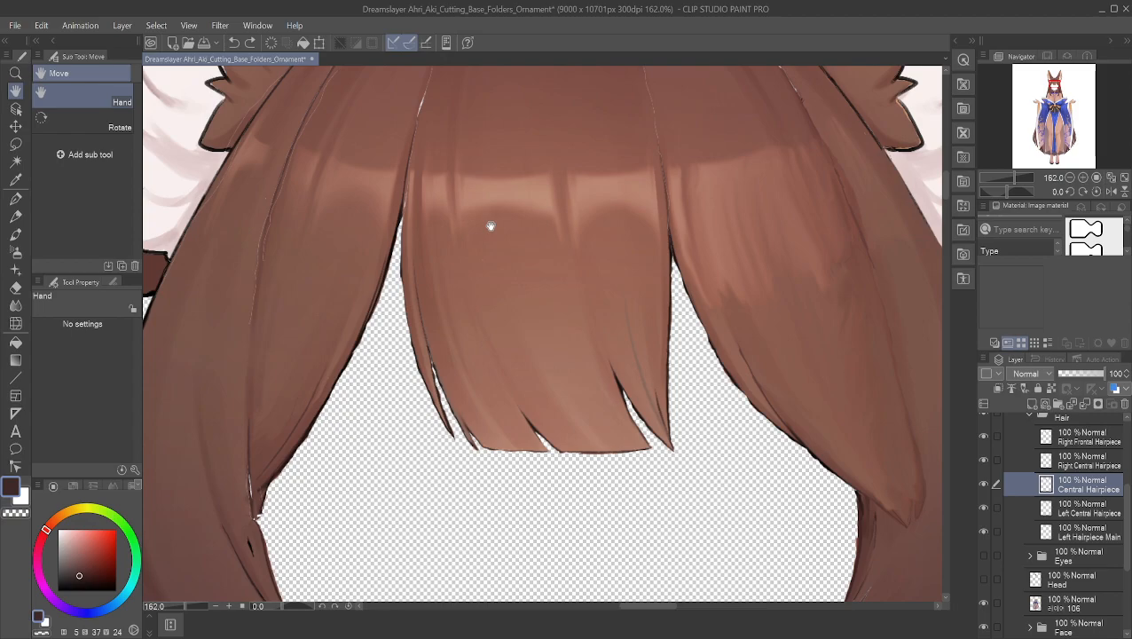
{"action": "scroll", "coordinate": [491, 226], "scroll_direction": "down", "scroll_amount": 1}
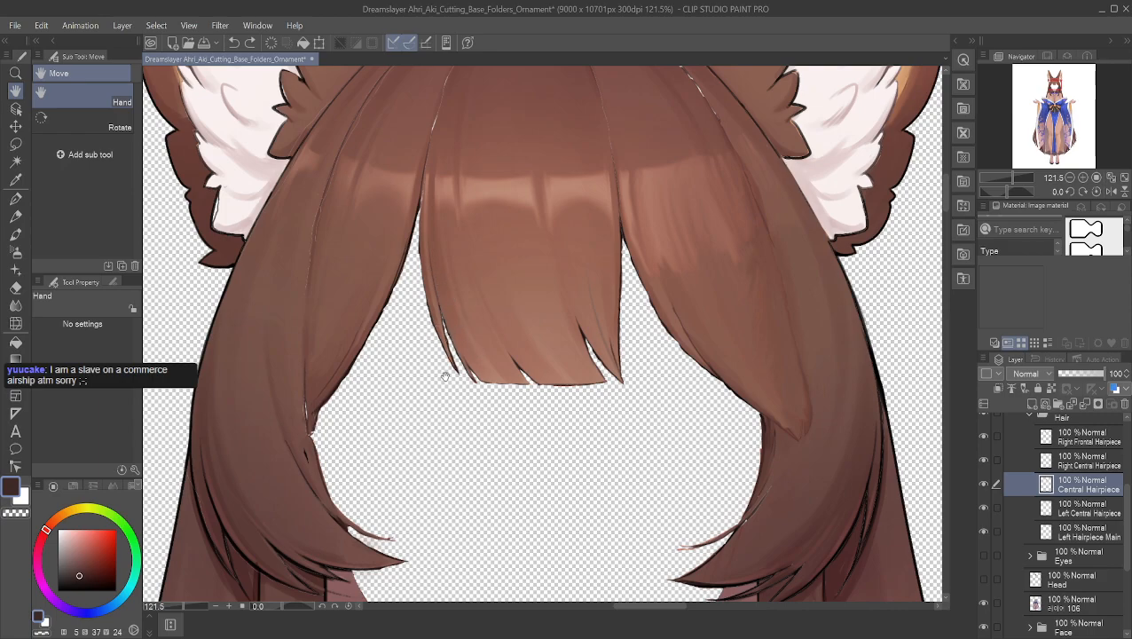
{"action": "scroll", "coordinate": [442, 373], "scroll_direction": "up", "scroll_amount": 1}
{"action": "scroll", "coordinate": [331, 411], "scroll_direction": "up", "scroll_amount": 5}
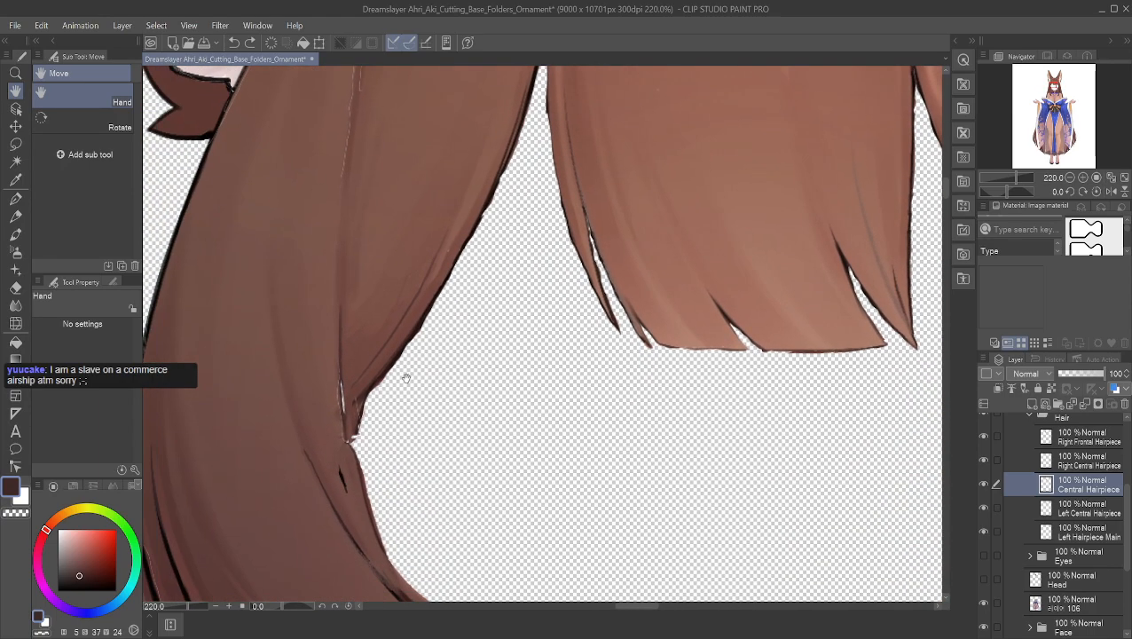
{"action": "scroll", "coordinate": [401, 363], "scroll_direction": "up", "scroll_amount": 6}
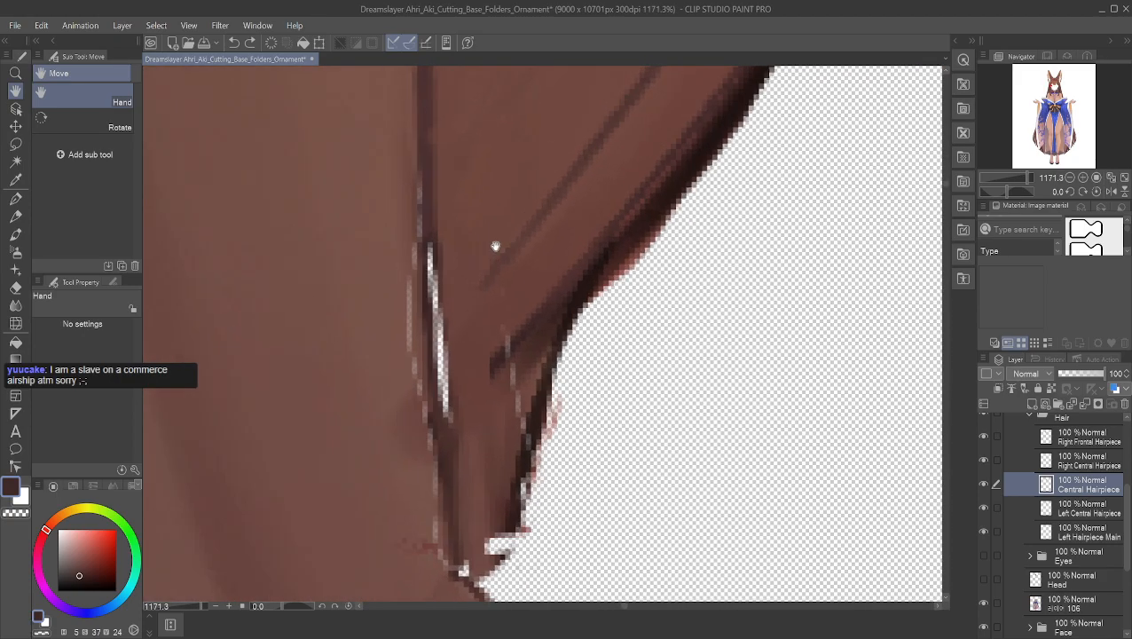
- Fill the white slit along the side lock's dark dividing line with sampled dark and mid browns, using the Mapping pen
{"action": "left_click", "coordinate": [15, 199]}
{"action": "left_click", "coordinate": [430, 234], "text": "alt"}
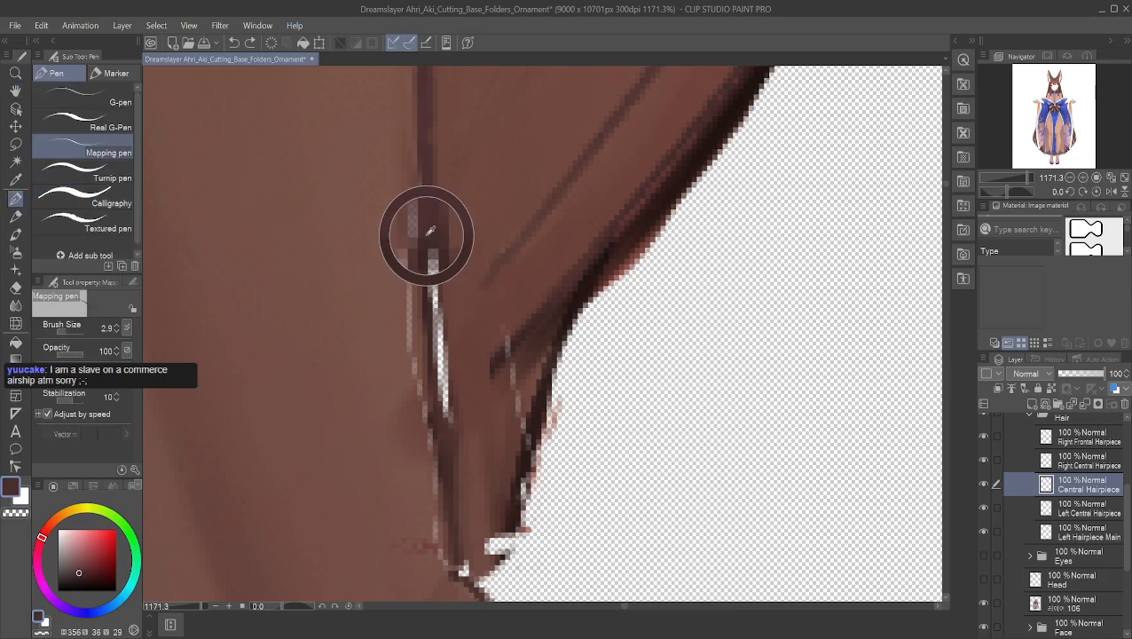
{"action": "left_click_drag", "start_coordinate": [438, 257], "coordinate": [436, 355]}
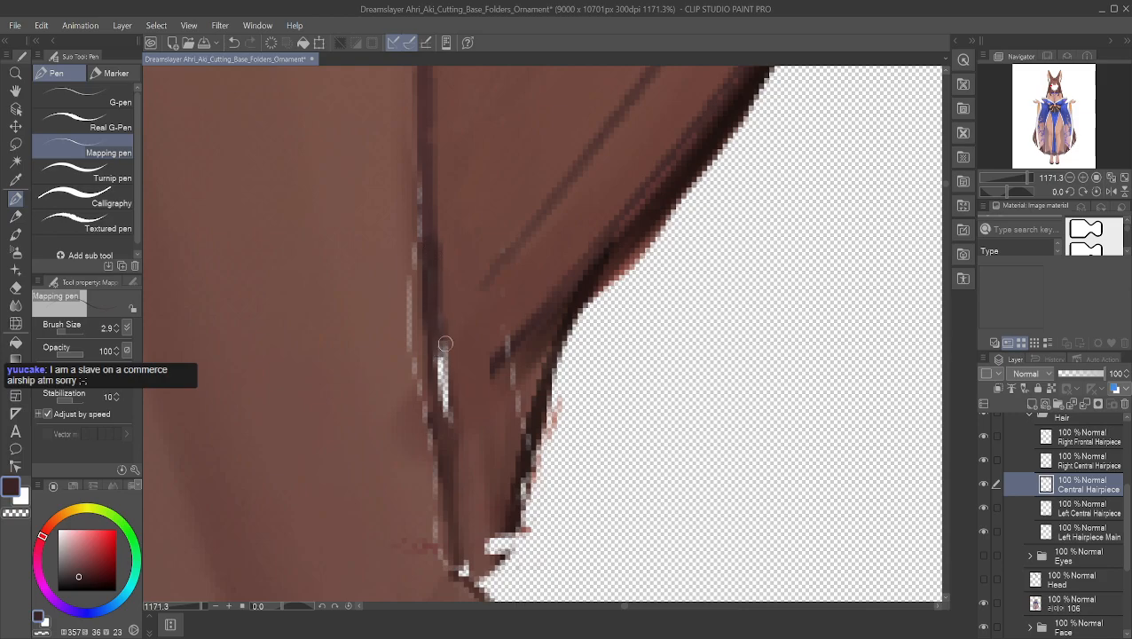
{"action": "left_click", "coordinate": [448, 325], "text": "alt"}
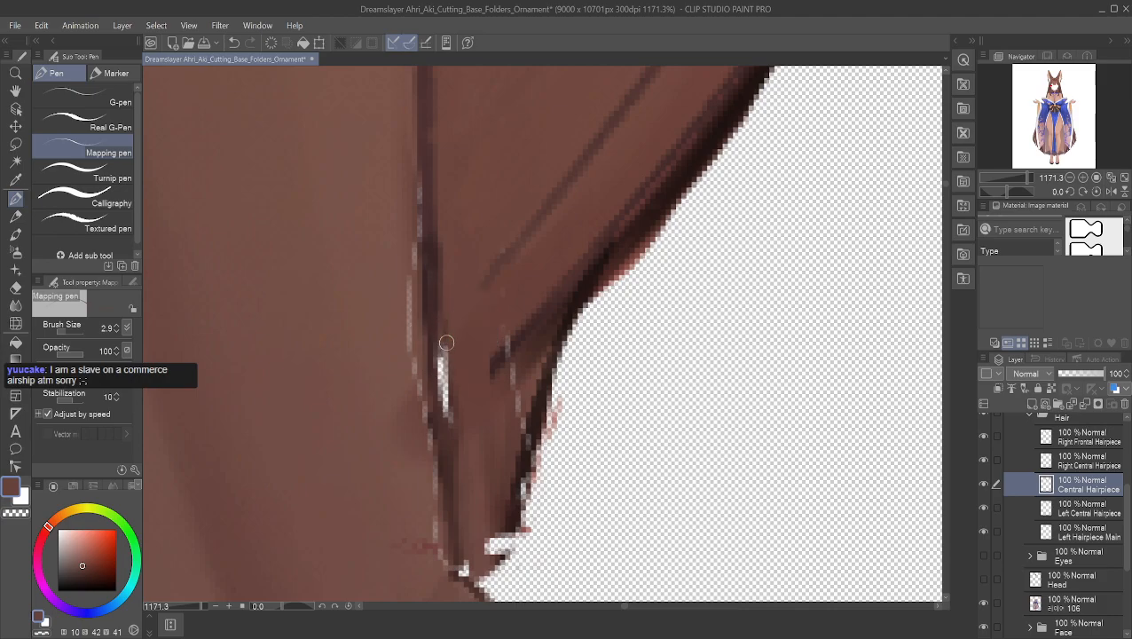
{"action": "left_click", "coordinate": [461, 342], "text": "alt"}
{"action": "left_click_drag", "start_coordinate": [451, 348], "coordinate": [445, 376]}
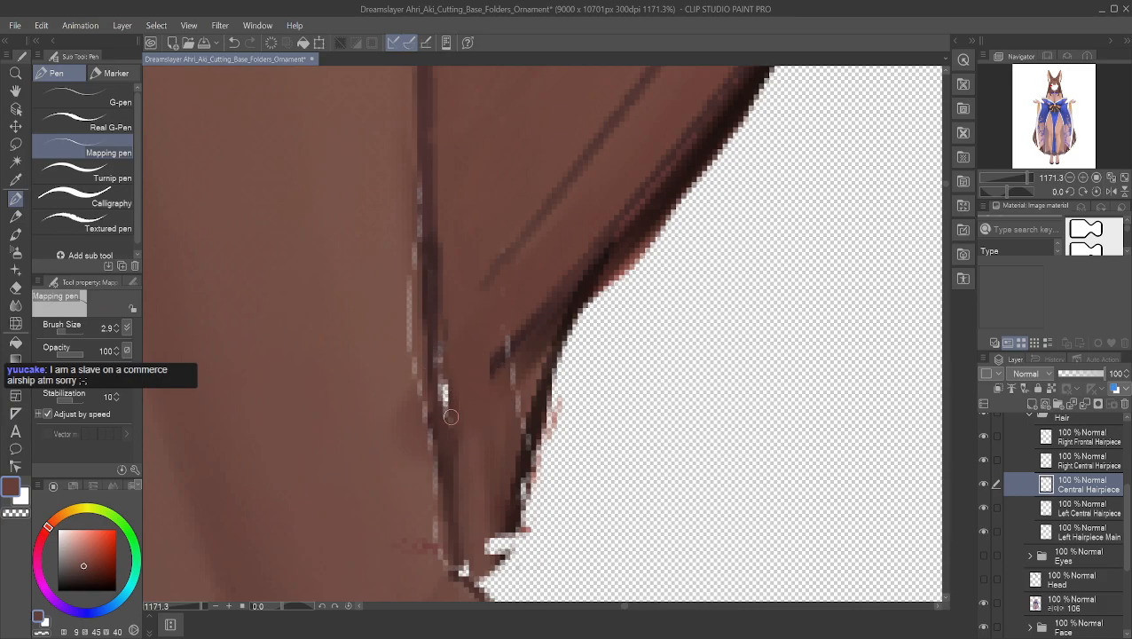
{"action": "left_click", "coordinate": [452, 443], "text": "alt"}
{"action": "mouse_move", "coordinate": [443, 426]}
{"action": "left_mouse_down"}
{"action": "mouse_move", "coordinate": [434, 349]}
{"action": "mouse_move", "coordinate": [447, 403]}
{"action": "left_mouse_up"}
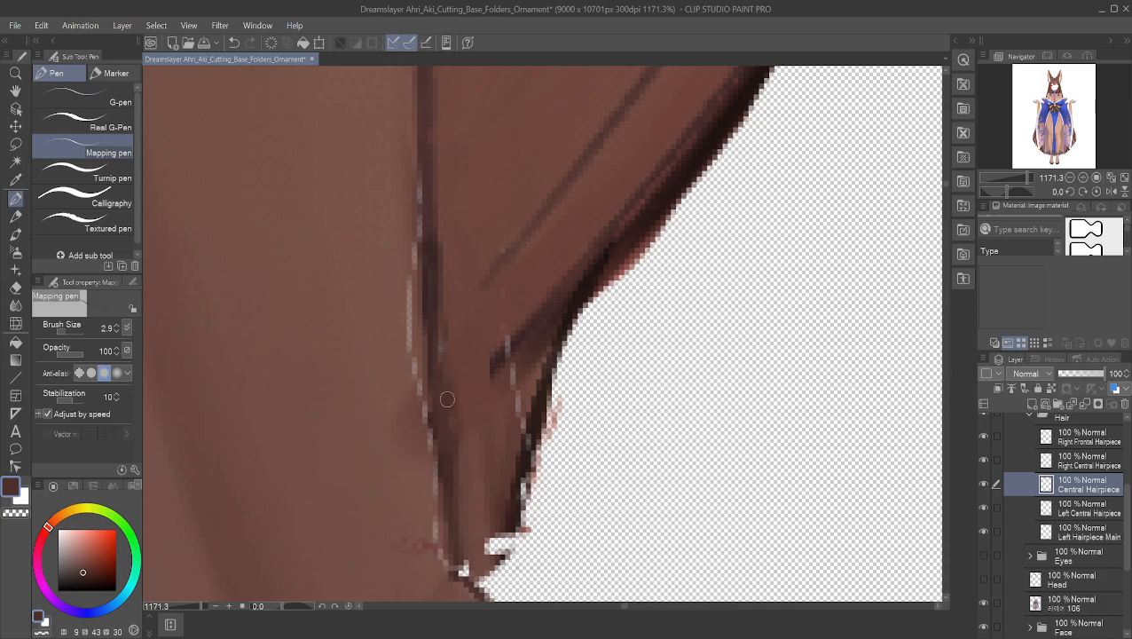
{"action": "left_click_drag", "start_coordinate": [441, 351], "coordinate": [443, 427]}
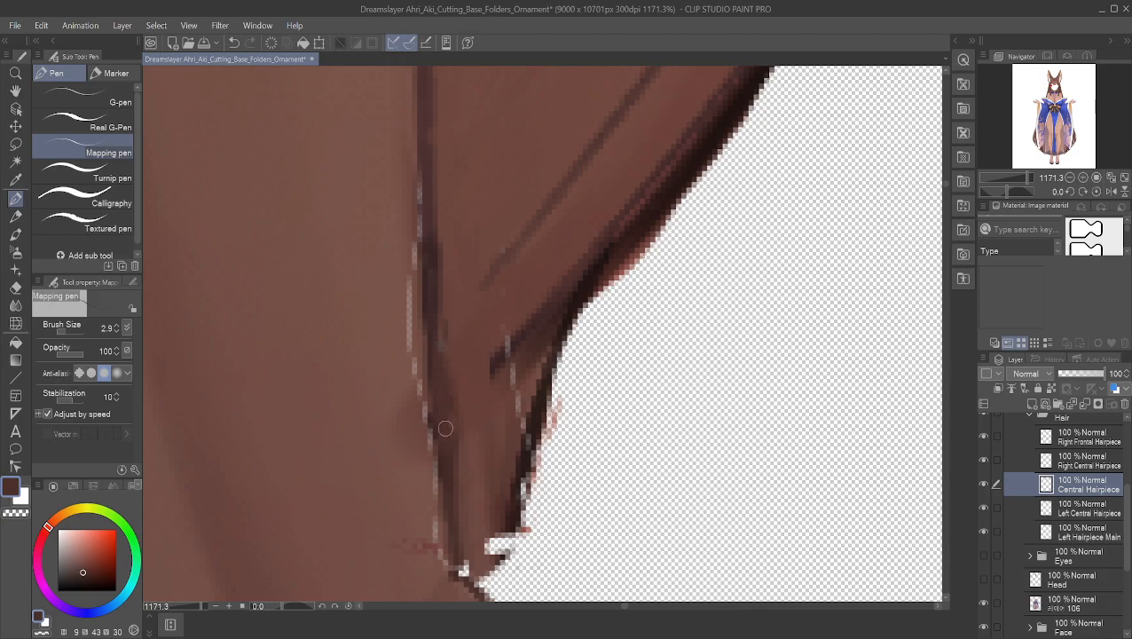
- Paint over the pale cut marks crossing the short diagonal strand line and along the inside of the tip's outline with sampled browns
{"action": "left_click", "coordinate": [513, 368], "text": "alt"}
{"action": "left_click", "coordinate": [511, 341], "text": "alt"}
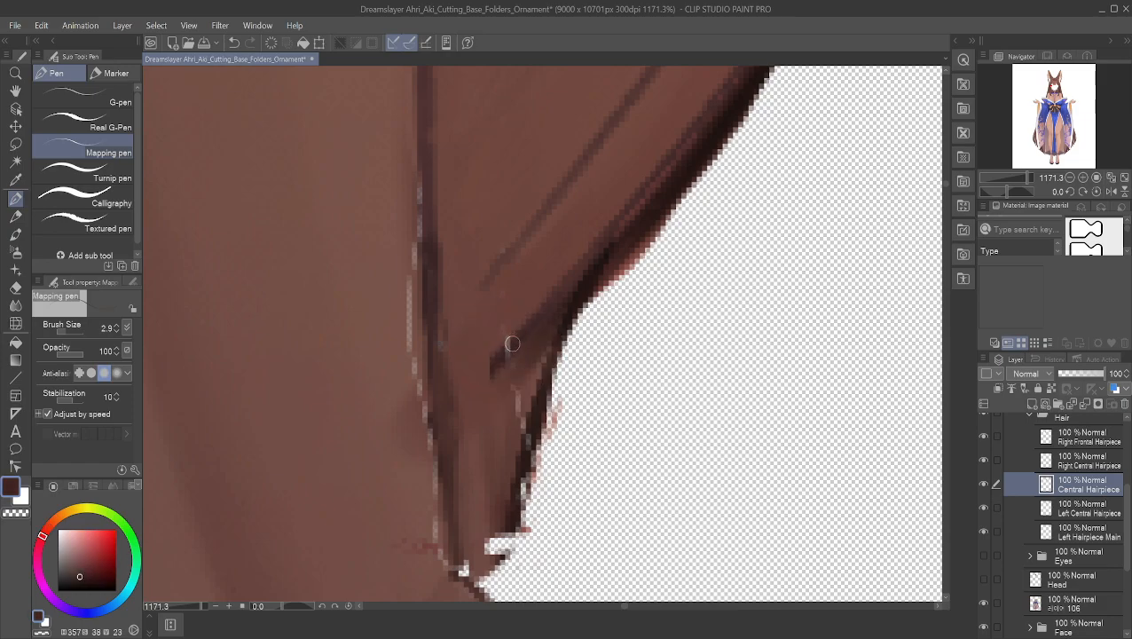
{"action": "left_click", "coordinate": [497, 334], "text": "alt"}
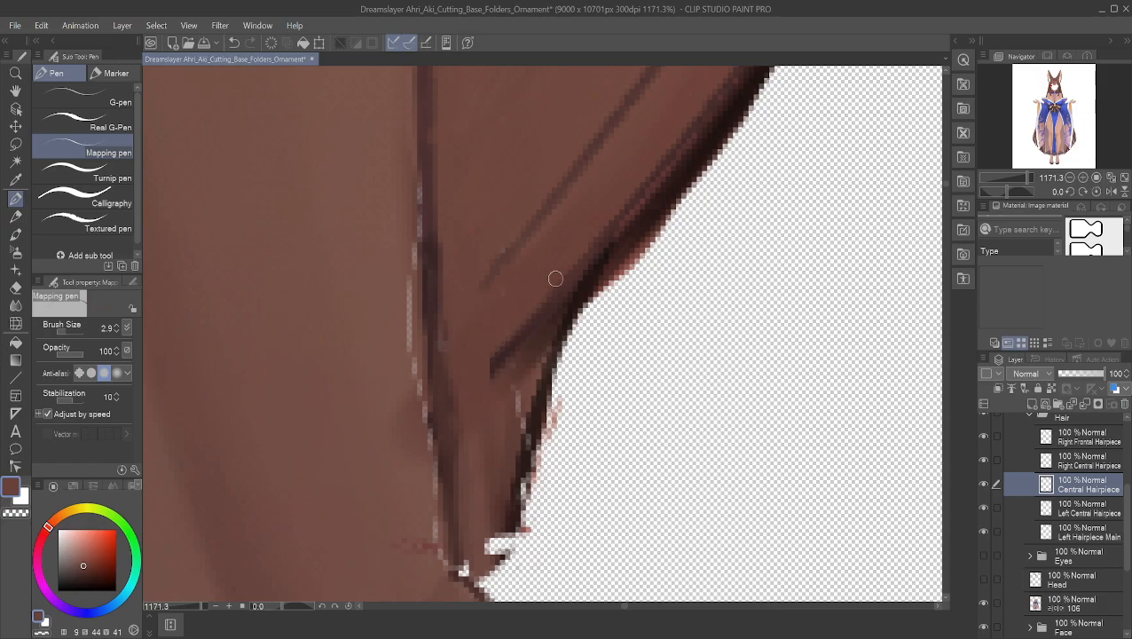
{"action": "left_click", "coordinate": [523, 397], "text": "alt"}
{"action": "left_click", "coordinate": [515, 431], "text": "alt"}
{"action": "left_click", "coordinate": [519, 433], "text": "alt"}
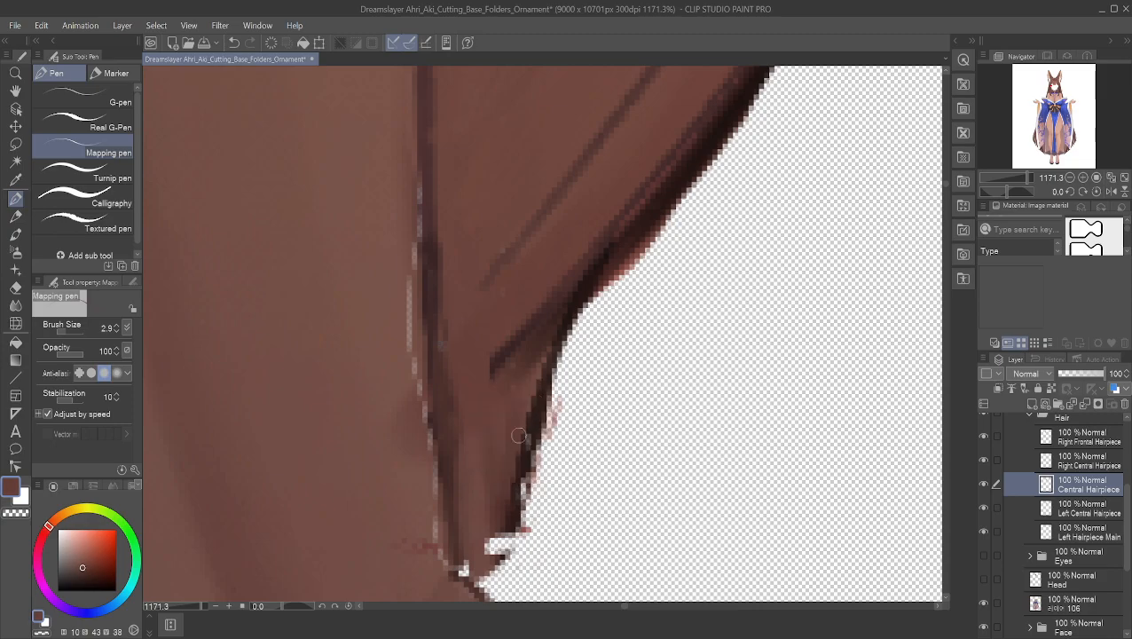
{"action": "left_click", "coordinate": [530, 424], "text": "alt"}
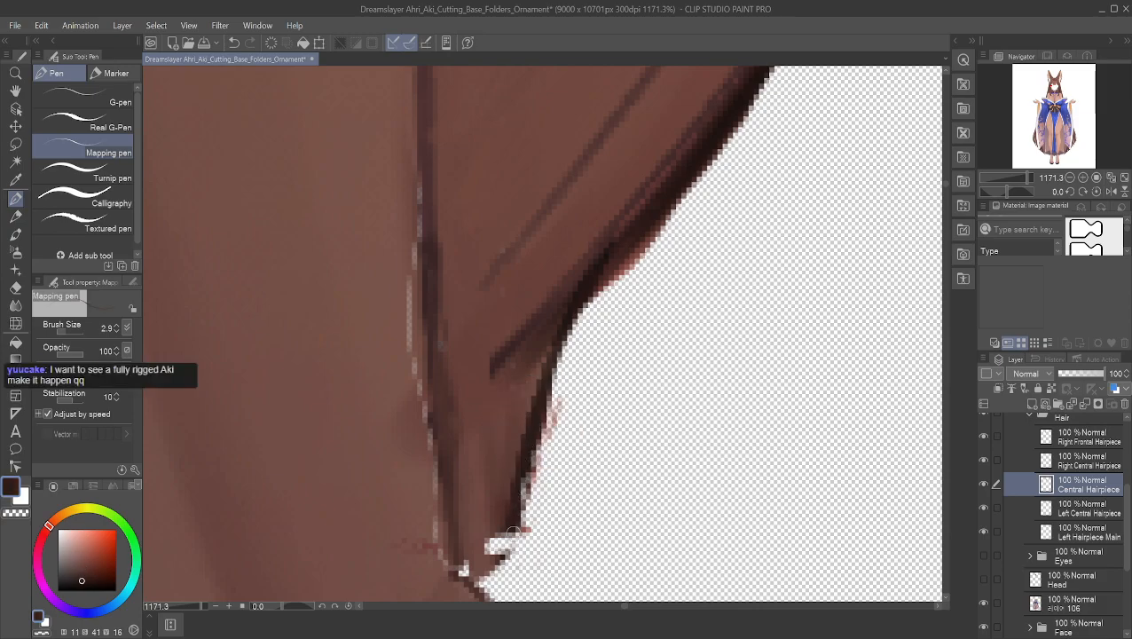
- Fill the white notch near the lock's tip and extend the dark outline across it with sampled browns
{"action": "left_click_drag", "start_coordinate": [512, 525], "coordinate": [503, 550]}
{"action": "left_click", "coordinate": [480, 524], "text": "alt"}
{"action": "left_click", "coordinate": [485, 557], "text": "alt"}
{"action": "left_click_drag", "start_coordinate": [481, 552], "coordinate": [497, 550]}
{"action": "left_click", "coordinate": [489, 530], "text": "alt"}
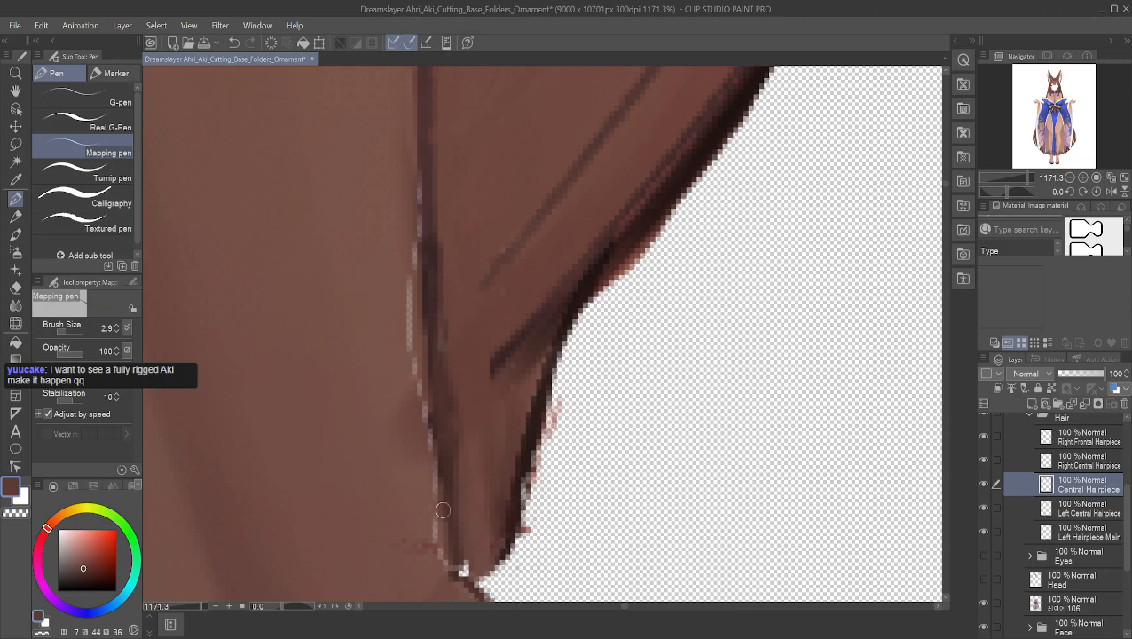
- Cover the pale cut line beside the dark dividing line and touch up the reddish specks near the tip with sampled browns
{"action": "left_click", "coordinate": [393, 300], "text": "alt"}
{"action": "left_click_drag", "start_coordinate": [407, 236], "coordinate": [434, 532]}
{"action": "left_click", "coordinate": [410, 403], "text": "alt"}
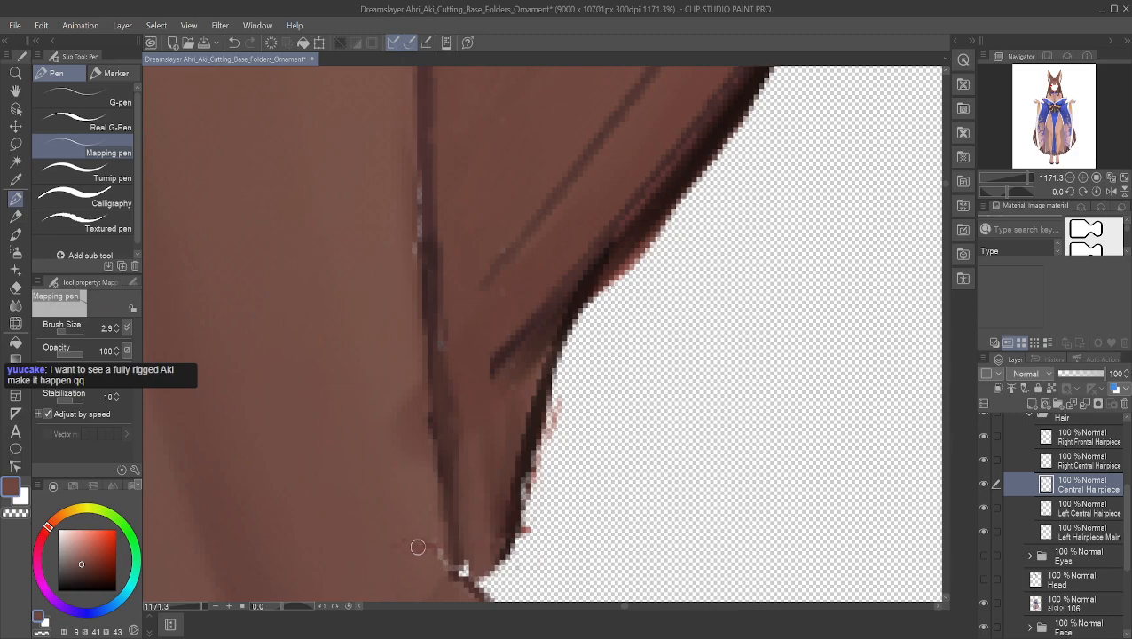
{"action": "left_click", "coordinate": [428, 542], "text": "alt"}
{"action": "left_click_drag", "start_coordinate": [426, 545], "coordinate": [428, 544]}
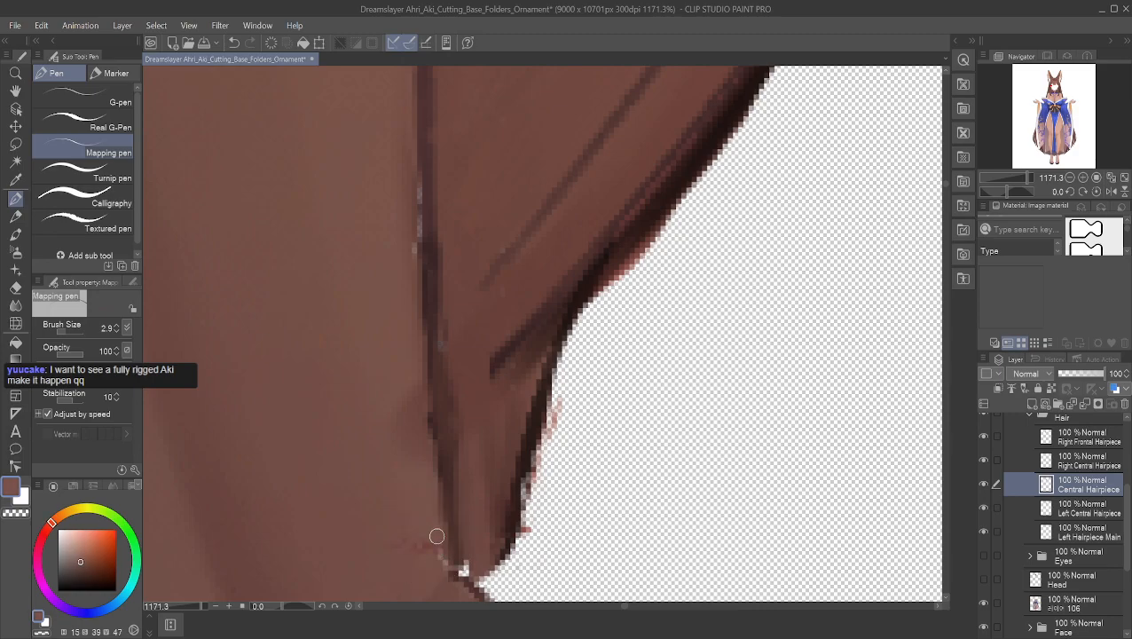
{"action": "left_click", "coordinate": [399, 537], "text": "alt"}
- Toggle the visibility of the Central Hairpiece and Right Central Hairpiece layers to check which layer holds the lock repairs
{"action": "left_click", "coordinate": [983, 484]}
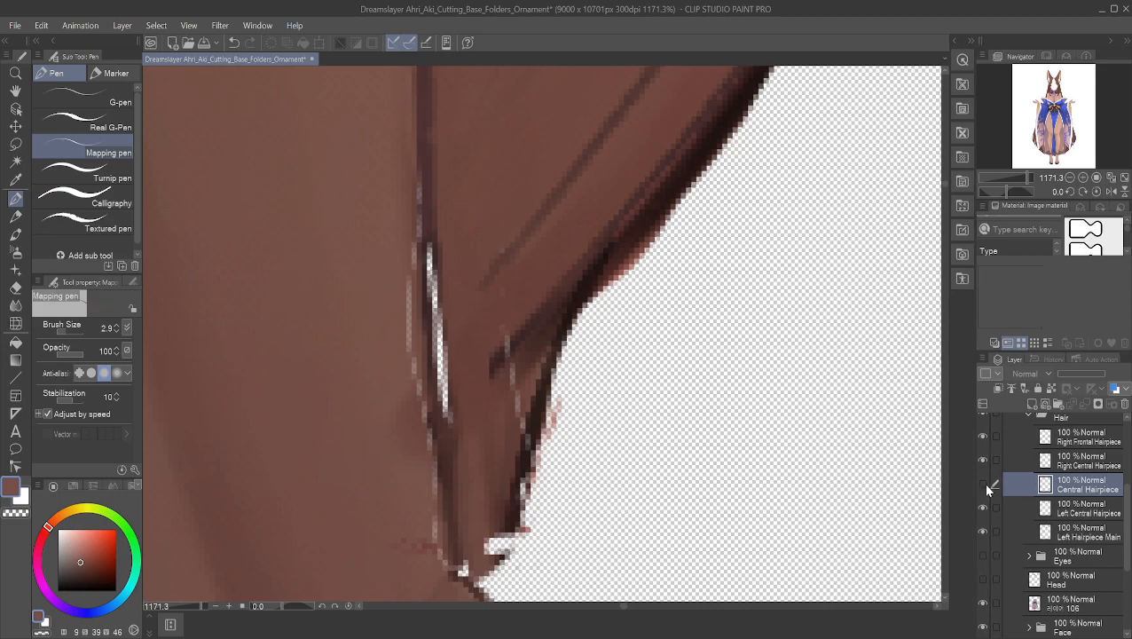
{"action": "left_click", "coordinate": [983, 485]}
{"action": "left_click", "coordinate": [984, 460]}
{"action": "left_click", "coordinate": [984, 459]}
{"action": "left_click", "coordinate": [981, 460]}
{"action": "left_click", "coordinate": [981, 460]}
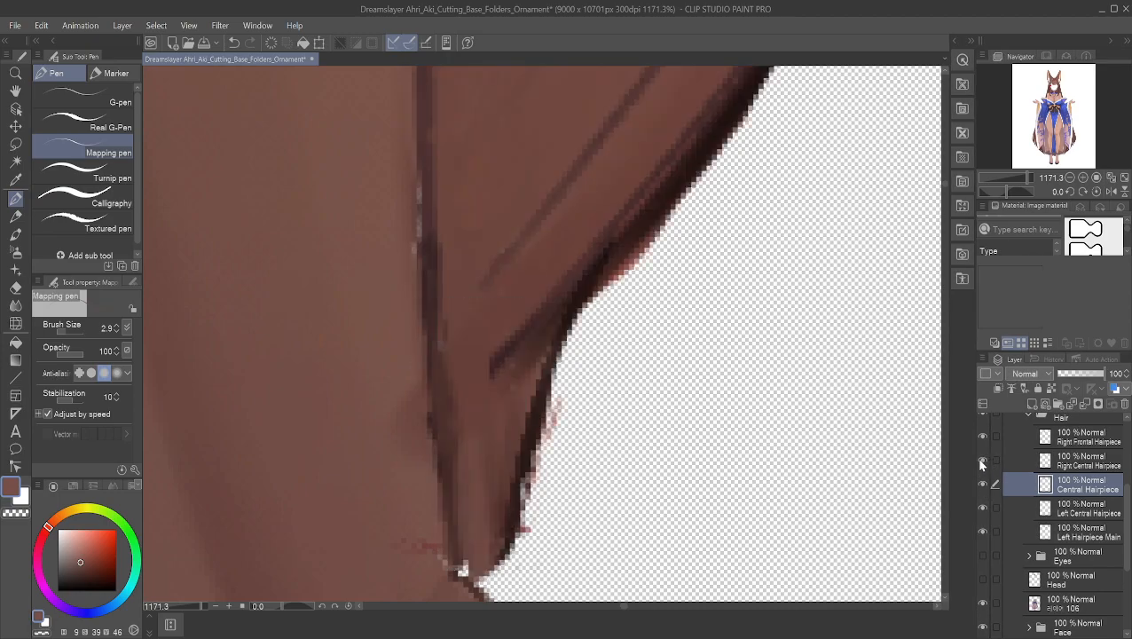
{"action": "left_click", "coordinate": [982, 485]}
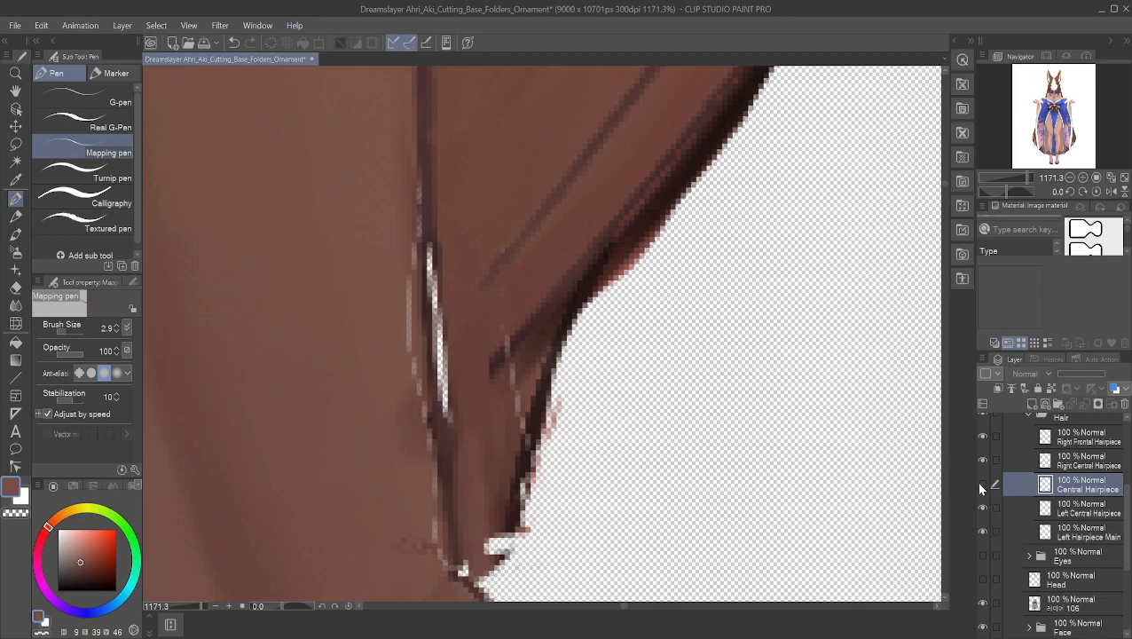
{"action": "left_click", "coordinate": [982, 484]}
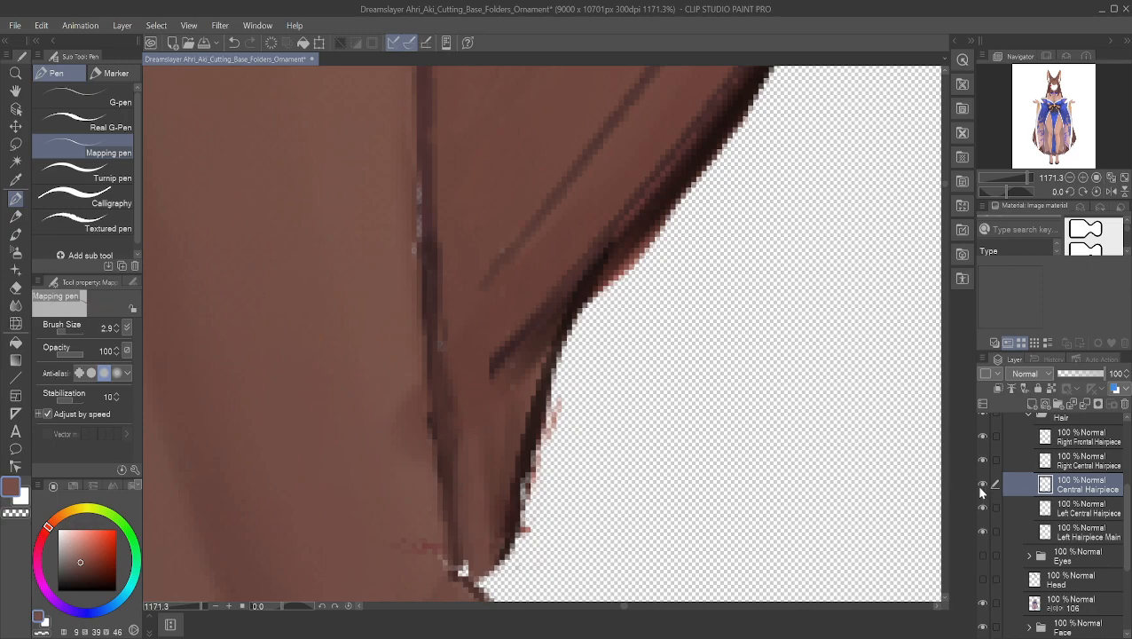
- Compare the Right Central Hairpiece and Central Hairpiece layers by hiding each one and showing it again
{"action": "left_click", "coordinate": [983, 461]}
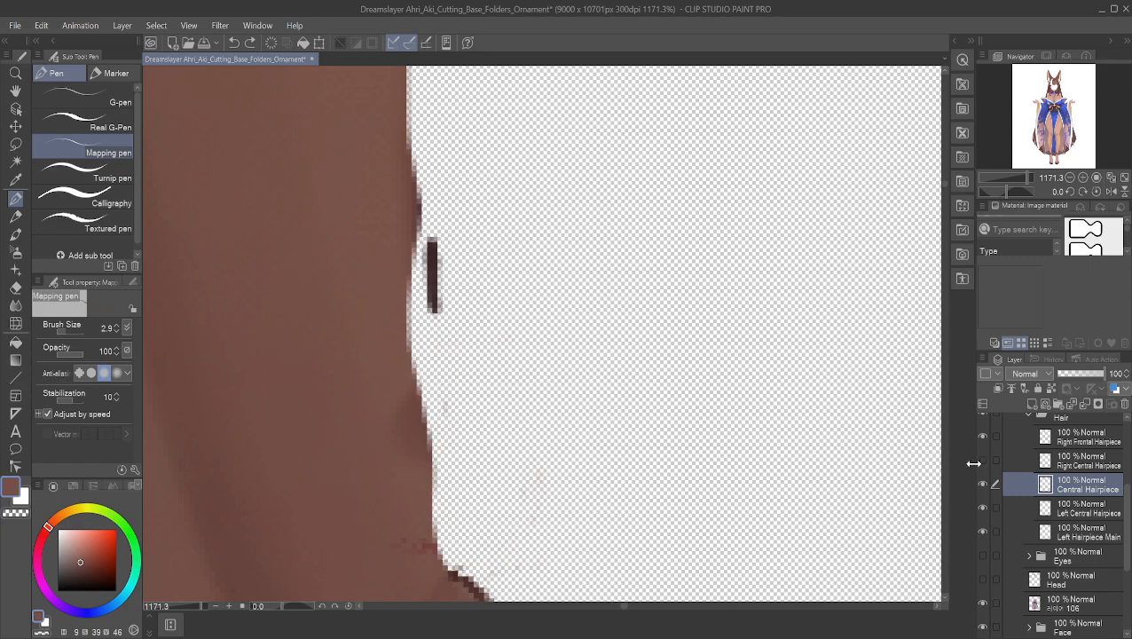
{"action": "left_click", "coordinate": [982, 486]}
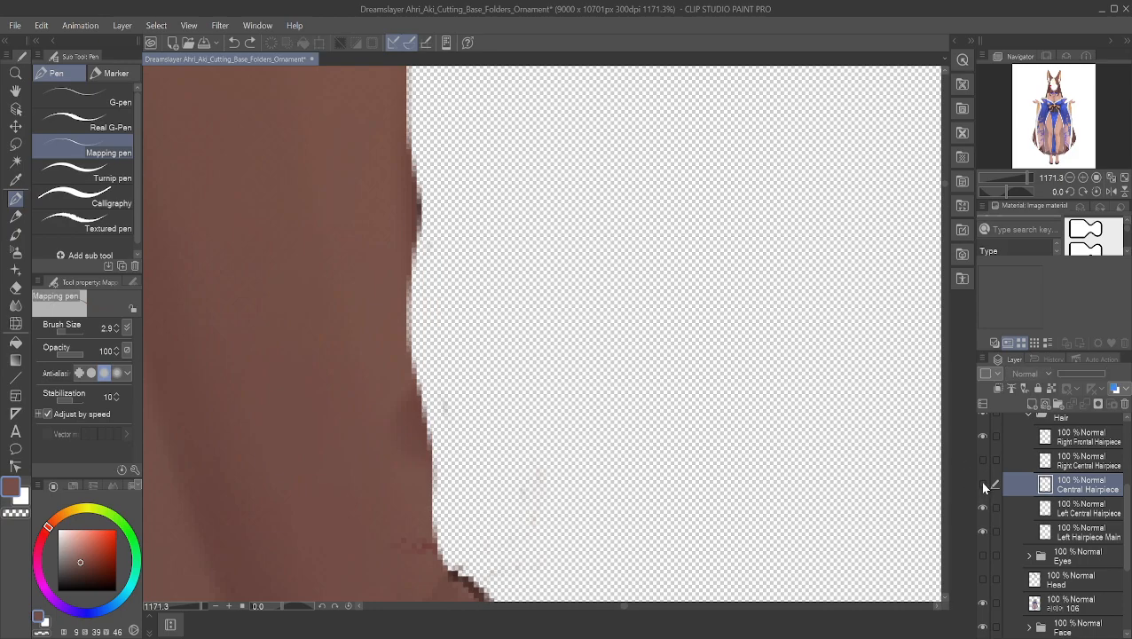
{"action": "left_click", "coordinate": [983, 460]}
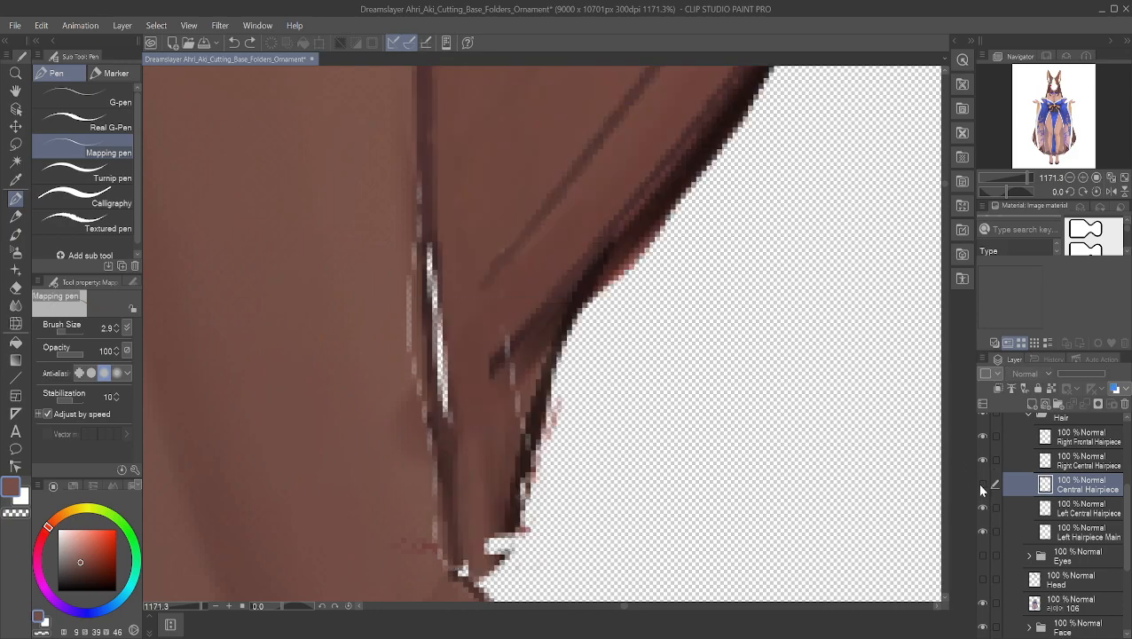
{"action": "left_click", "coordinate": [982, 484]}
- On the Right Central Hairpiece layer, paint over the pale gap beside the short dark strand near the tip with sampled hair browns
{"action": "left_click", "coordinate": [1017, 462]}
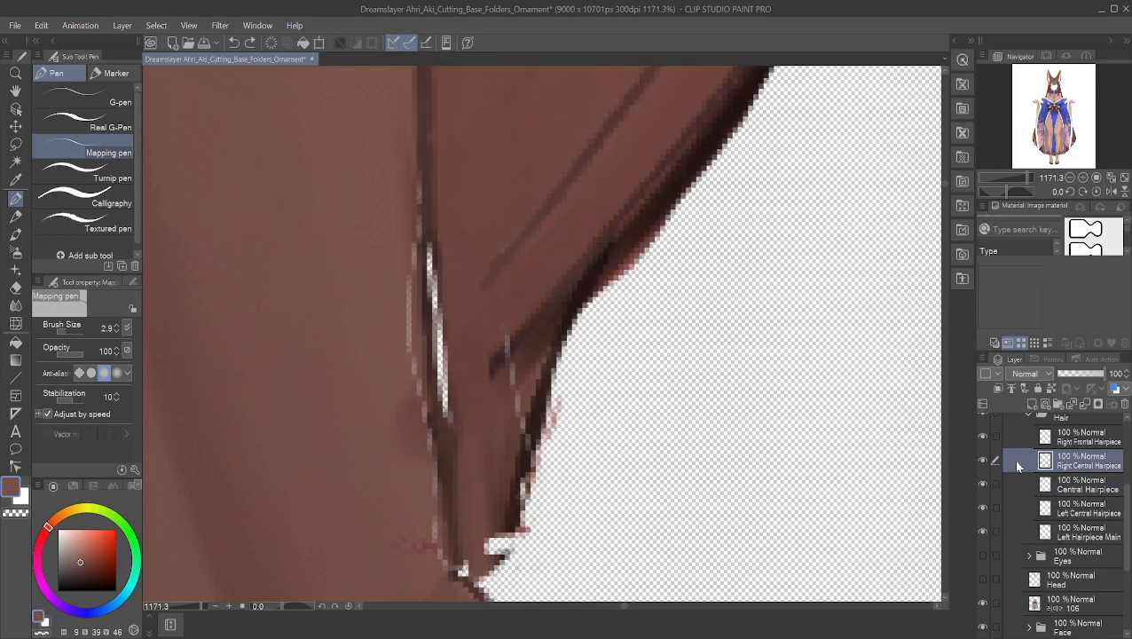
{"action": "left_click", "coordinate": [518, 316], "text": "alt"}
{"action": "left_click", "coordinate": [514, 346], "text": "alt"}
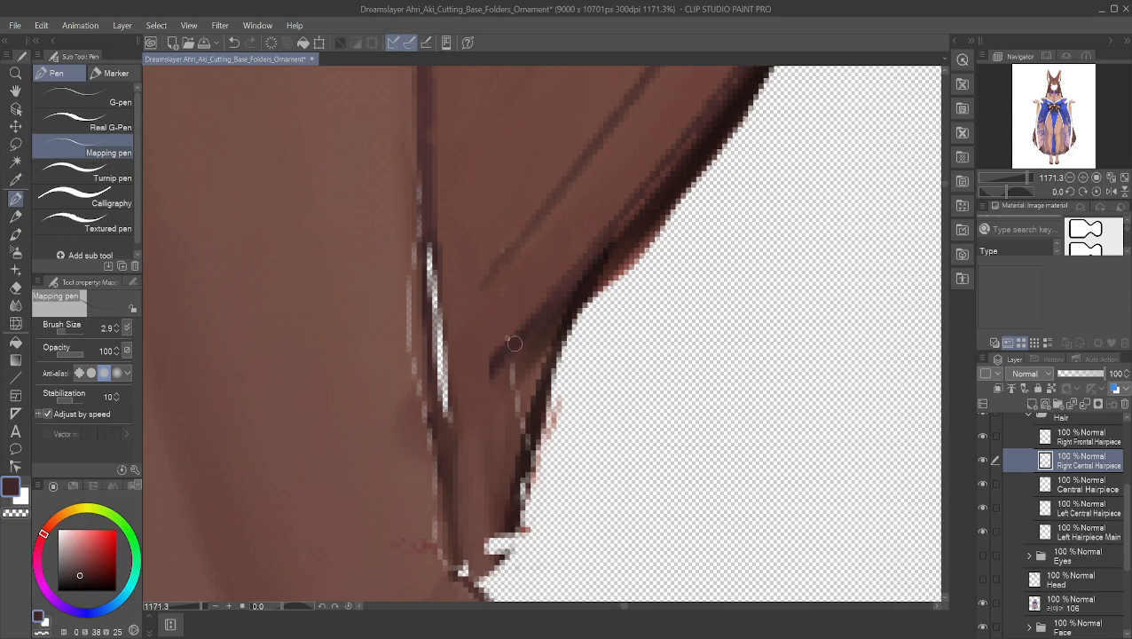
{"action": "left_click", "coordinate": [503, 338], "text": "alt"}
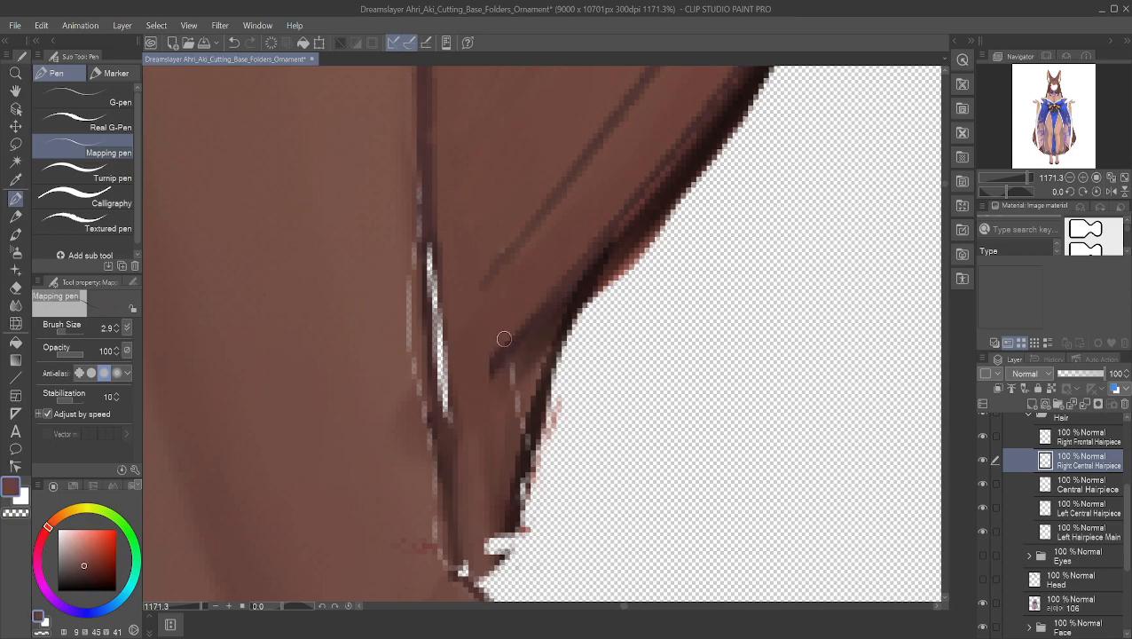
{"action": "left_click", "coordinate": [509, 372], "text": "alt"}
{"action": "left_click", "coordinate": [512, 396], "text": "alt"}
- Fill the white slit along the long dark seam line with sampled dark and mid browns, blending it into the surrounding hair
{"action": "left_click", "coordinate": [433, 257], "text": "alt"}
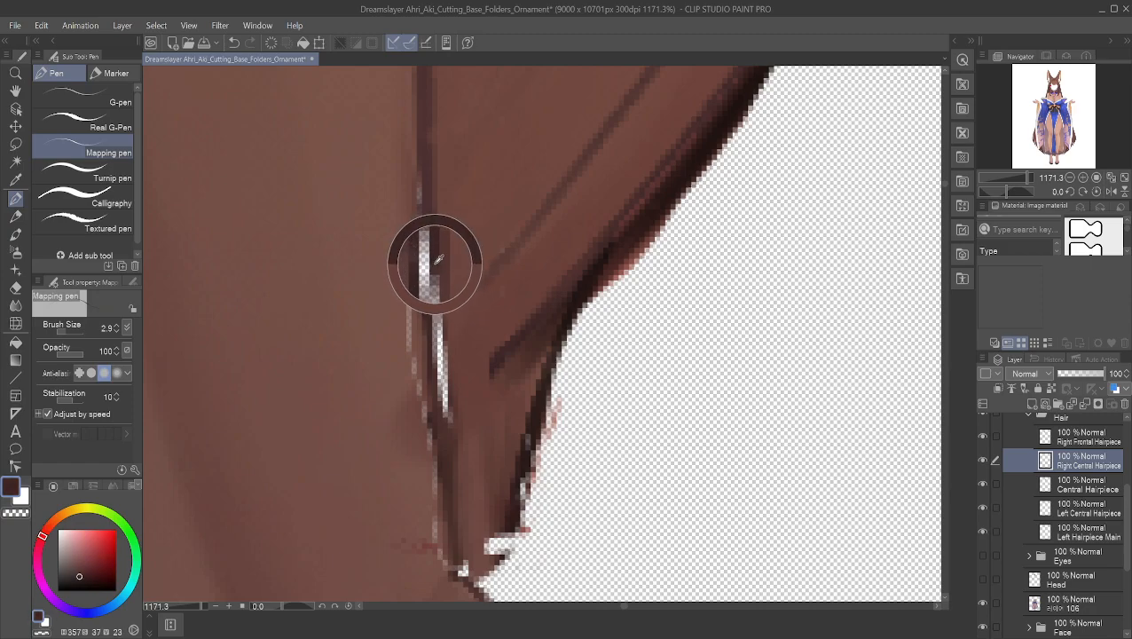
{"action": "mouse_move", "coordinate": [430, 231]}
{"action": "left_mouse_down"}
{"action": "mouse_move", "coordinate": [429, 285]}
{"action": "mouse_move", "coordinate": [441, 306]}
{"action": "left_mouse_up"}
{"action": "left_click", "coordinate": [444, 298], "text": "alt"}
{"action": "left_click", "coordinate": [441, 291], "text": "alt"}
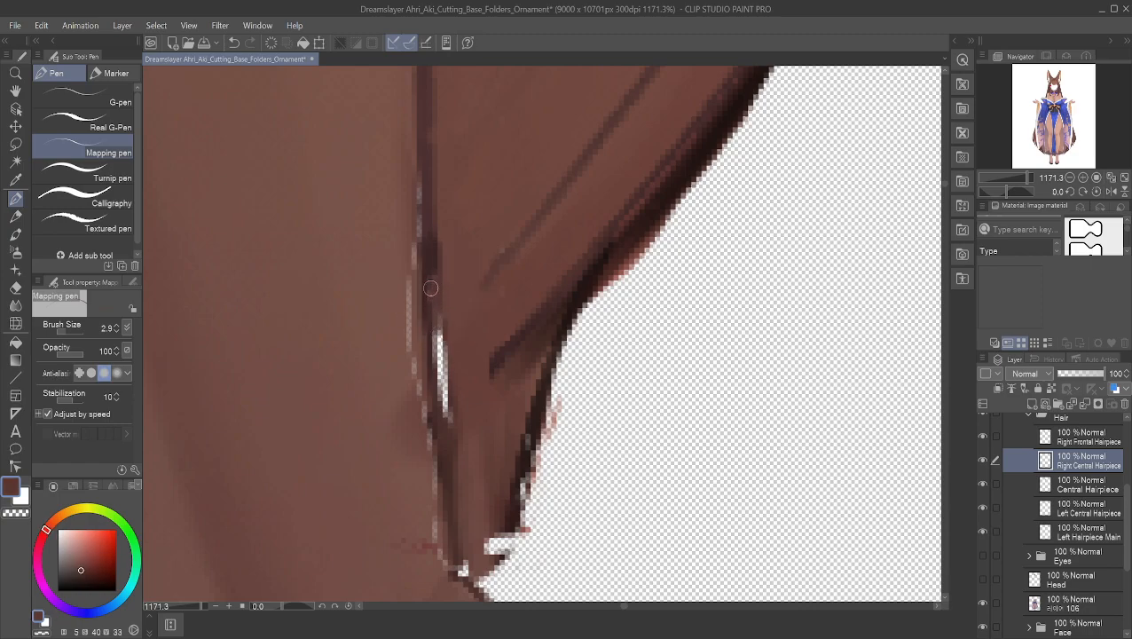
{"action": "left_click", "coordinate": [430, 305], "text": "alt"}
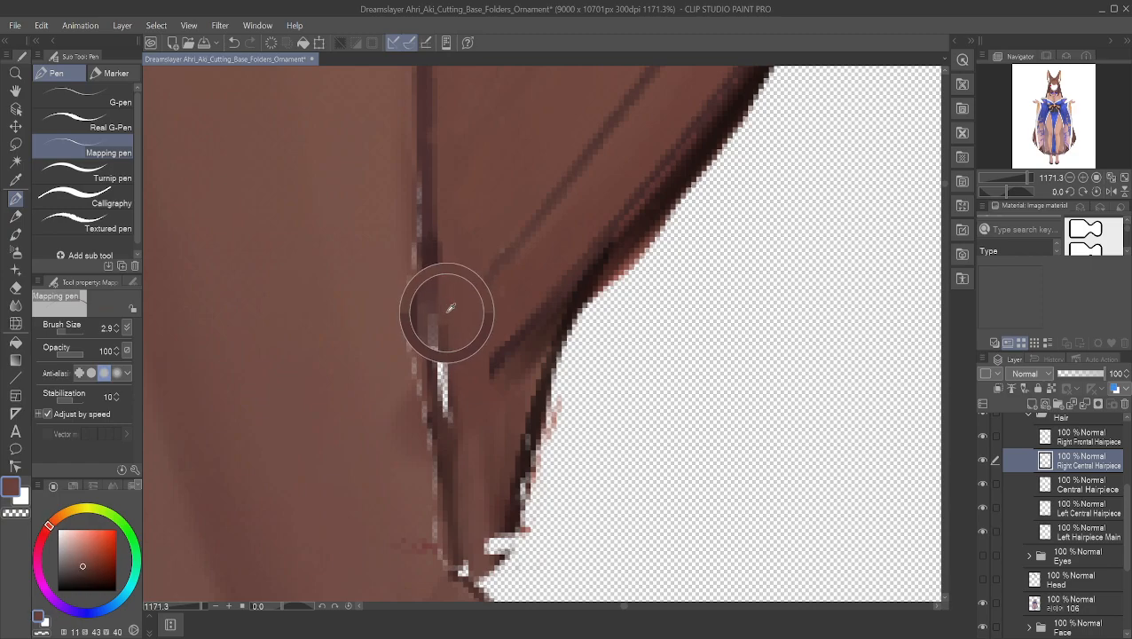
{"action": "left_click", "coordinate": [454, 353], "text": "alt"}
{"action": "mouse_move", "coordinate": [441, 348]}
{"action": "left_mouse_down"}
{"action": "mouse_move", "coordinate": [445, 407]}
{"action": "mouse_move", "coordinate": [440, 393]}
{"action": "left_mouse_up"}
{"action": "left_click", "coordinate": [426, 334], "text": "alt"}
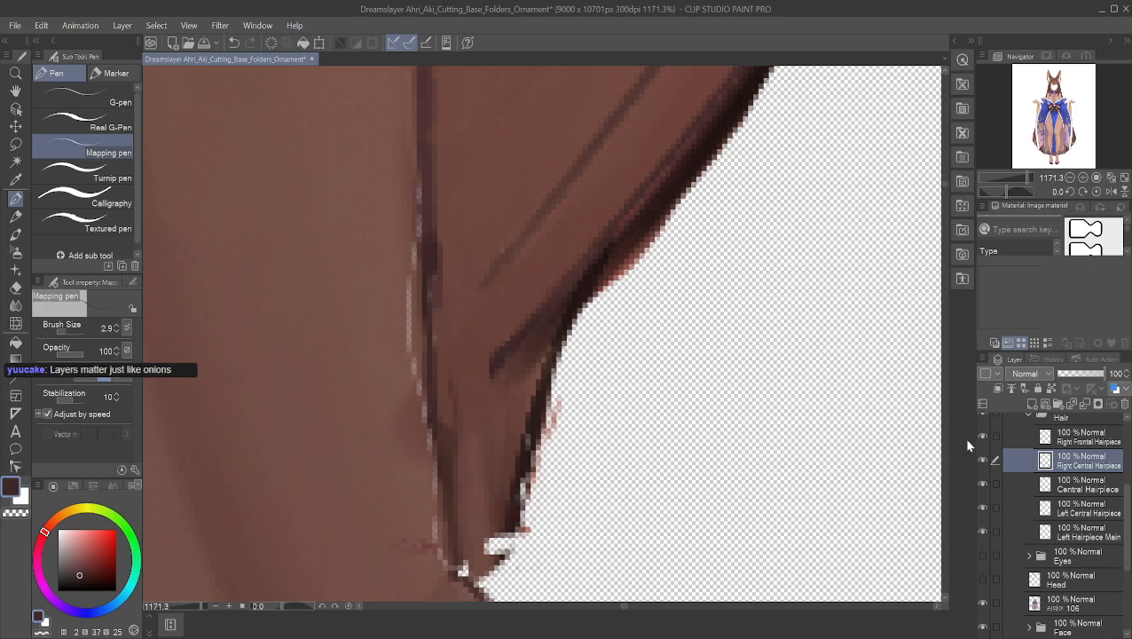
- Check the retouched seam by hiding and reshowing the Right Central Hairpiece and Right Frontal Hairpiece layers
{"action": "left_click", "coordinate": [982, 461]}
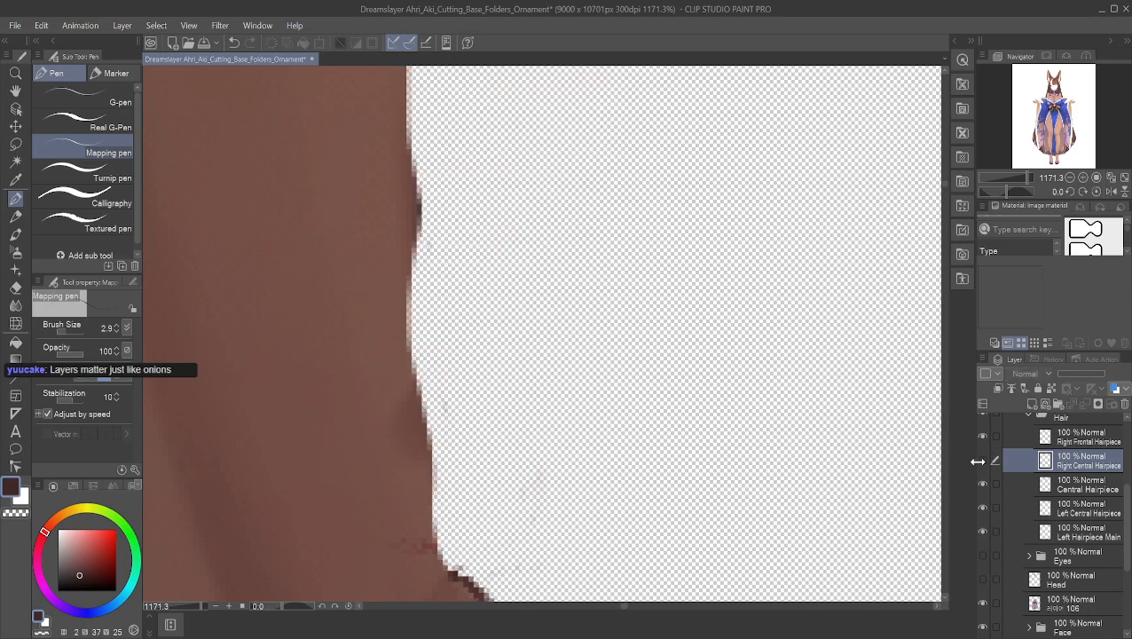
{"action": "left_click", "coordinate": [982, 461]}
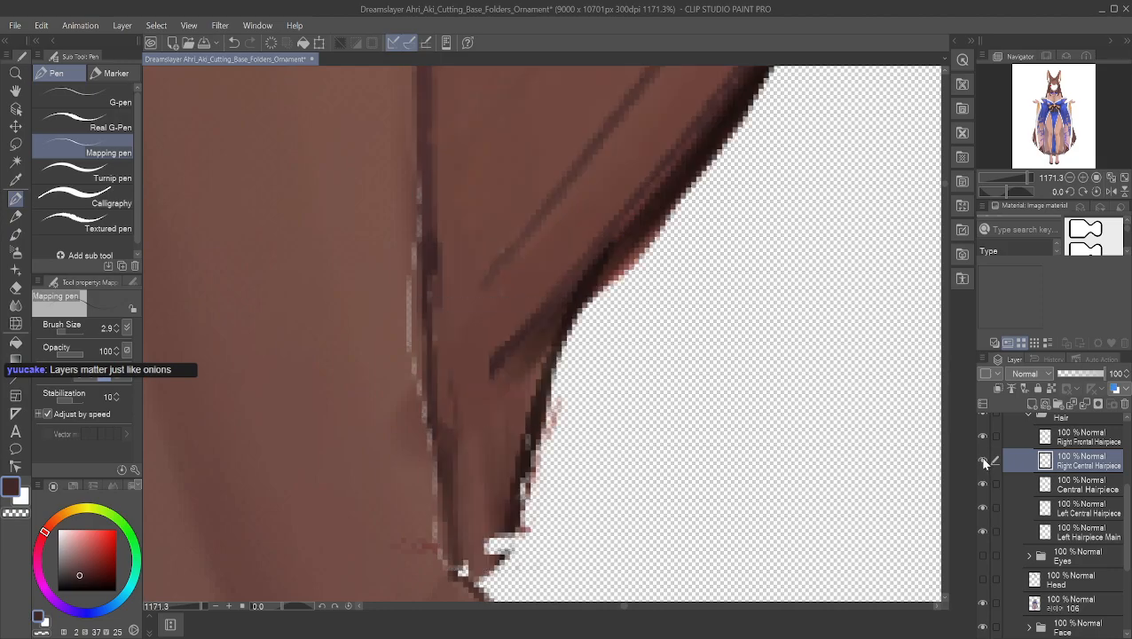
{"action": "scroll", "coordinate": [777, 330], "scroll_direction": "down", "scroll_amount": 10}
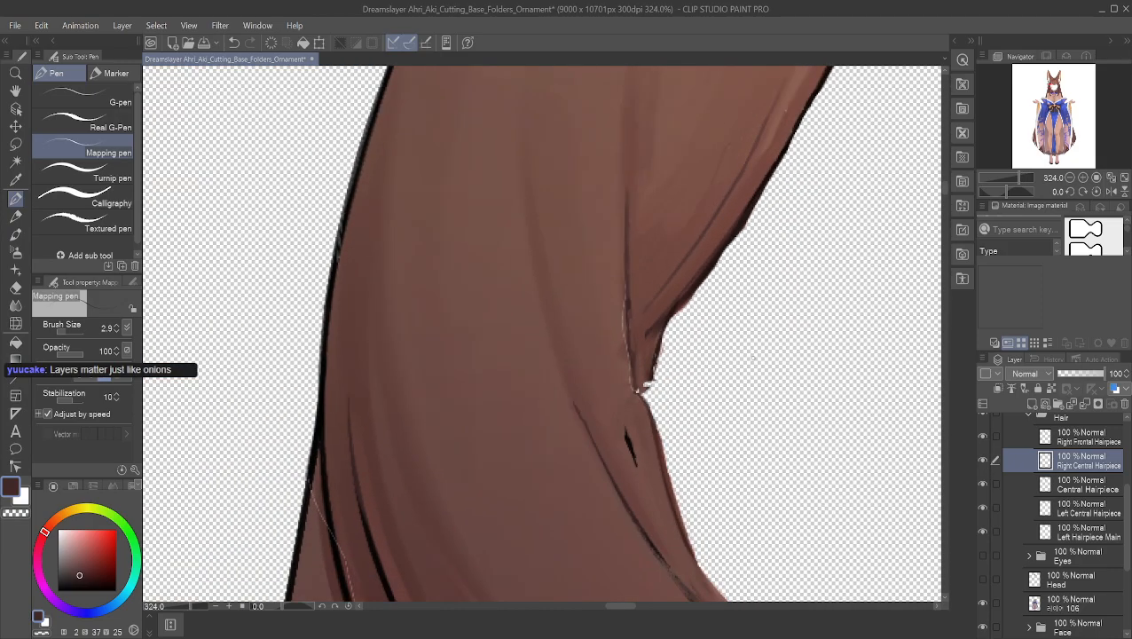
{"action": "scroll", "coordinate": [824, 387], "scroll_direction": "up", "scroll_amount": 5}
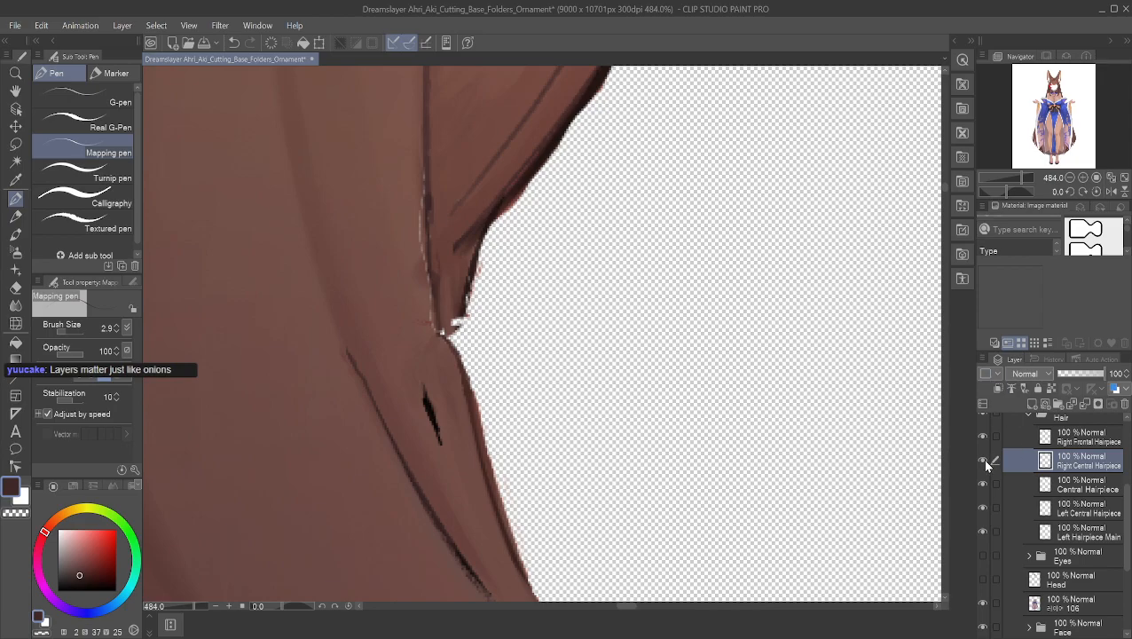
{"action": "left_click", "coordinate": [984, 461]}
{"action": "left_click", "coordinate": [983, 437]}
{"action": "left_click", "coordinate": [983, 436]}
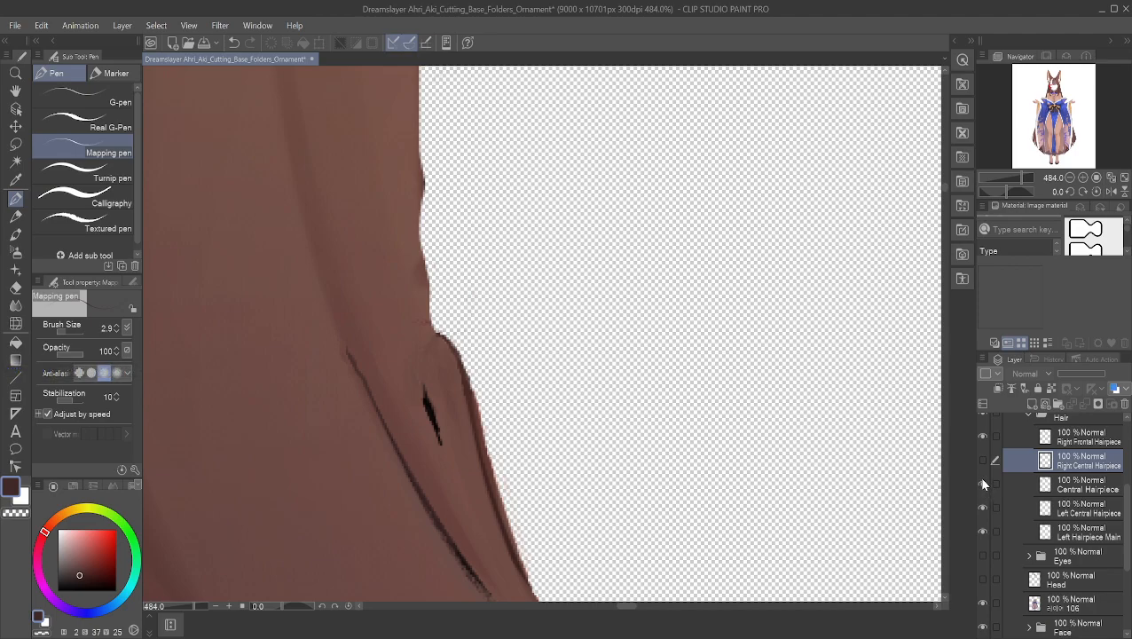
{"action": "left_click", "coordinate": [984, 460]}
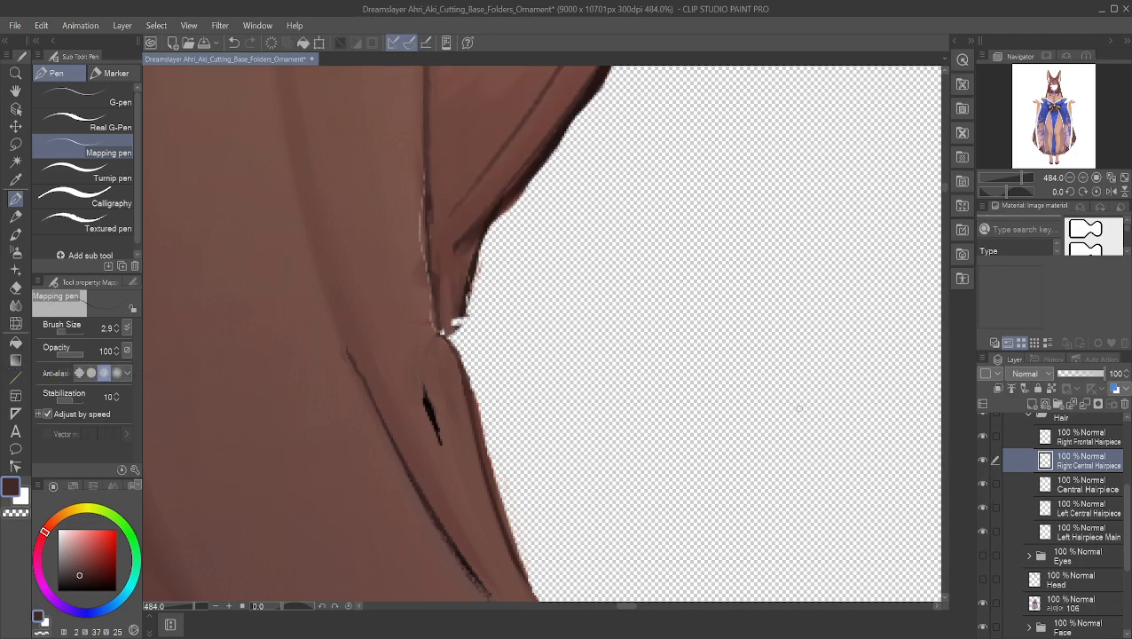
- On the Right Frontal Hairpiece layer, cover the pale pixels at the upper end of the seam with sampled browns using the Mapping pen
{"action": "left_click", "coordinate": [1026, 443]}
{"action": "left_click", "coordinate": [983, 435]}
{"action": "left_click", "coordinate": [982, 435]}
{"action": "scroll", "coordinate": [422, 316], "scroll_direction": "up", "scroll_amount": 5}
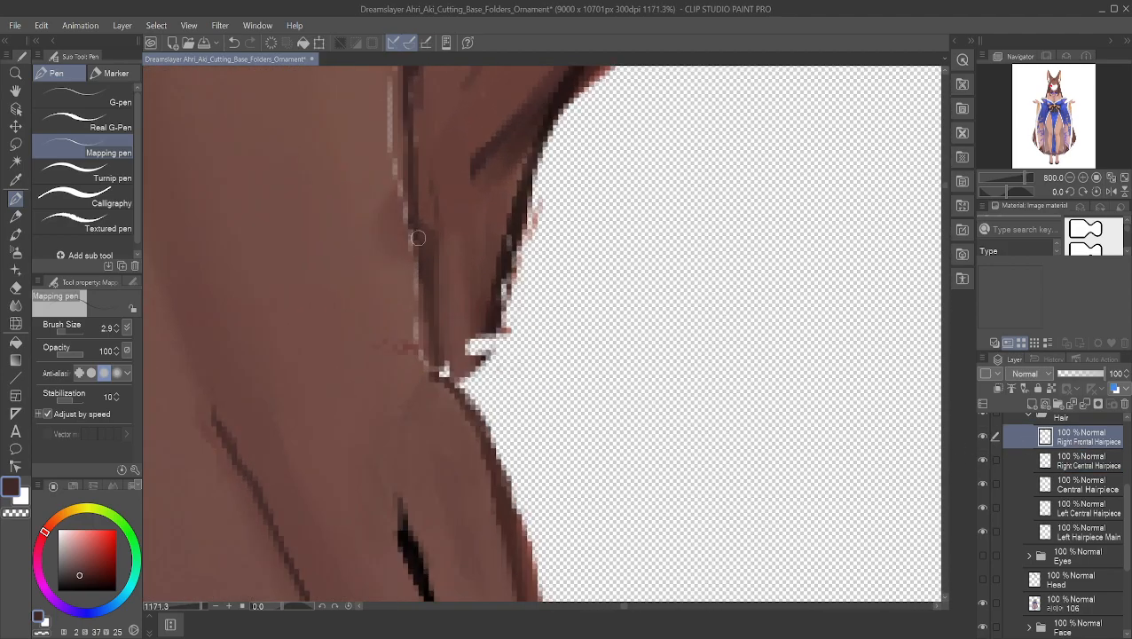
{"action": "left_click", "coordinate": [18, 94]}
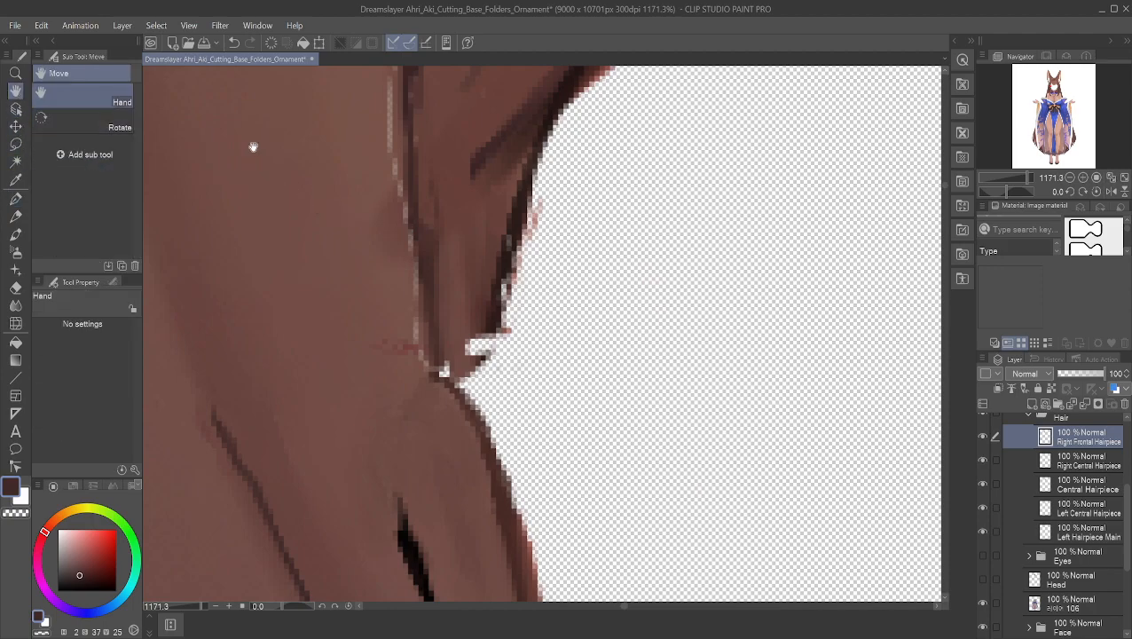
{"action": "left_click_drag", "start_coordinate": [273, 185], "coordinate": [349, 399]}
{"action": "scroll", "coordinate": [371, 404], "scroll_direction": "up", "scroll_amount": 2}
{"action": "left_click_drag", "start_coordinate": [393, 223], "coordinate": [462, 256]}
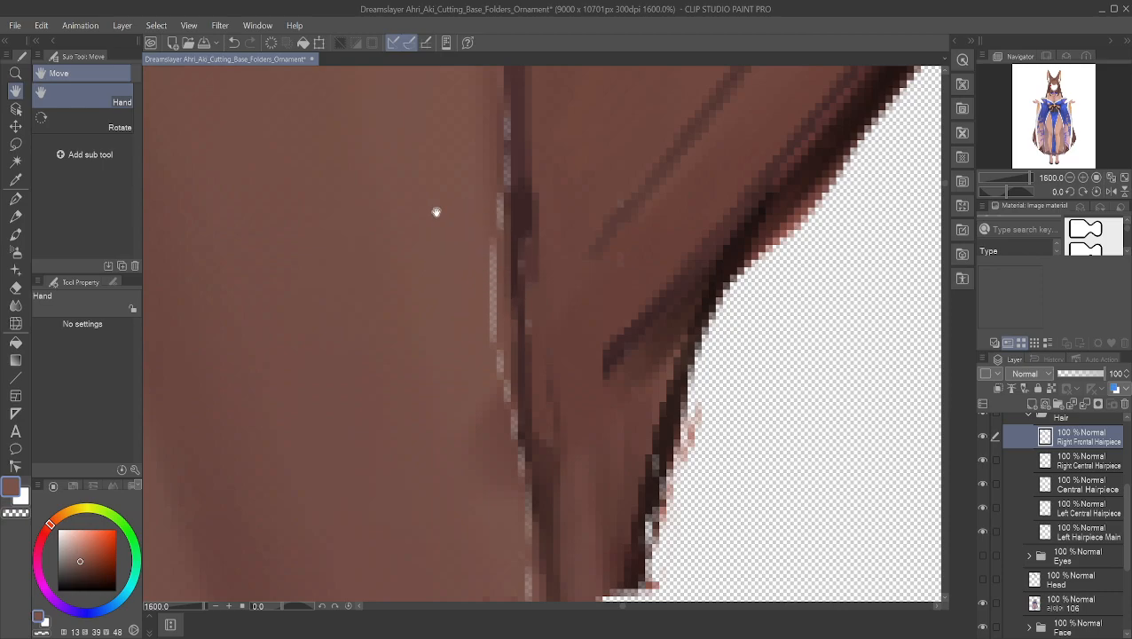
{"action": "left_click", "coordinate": [15, 198]}
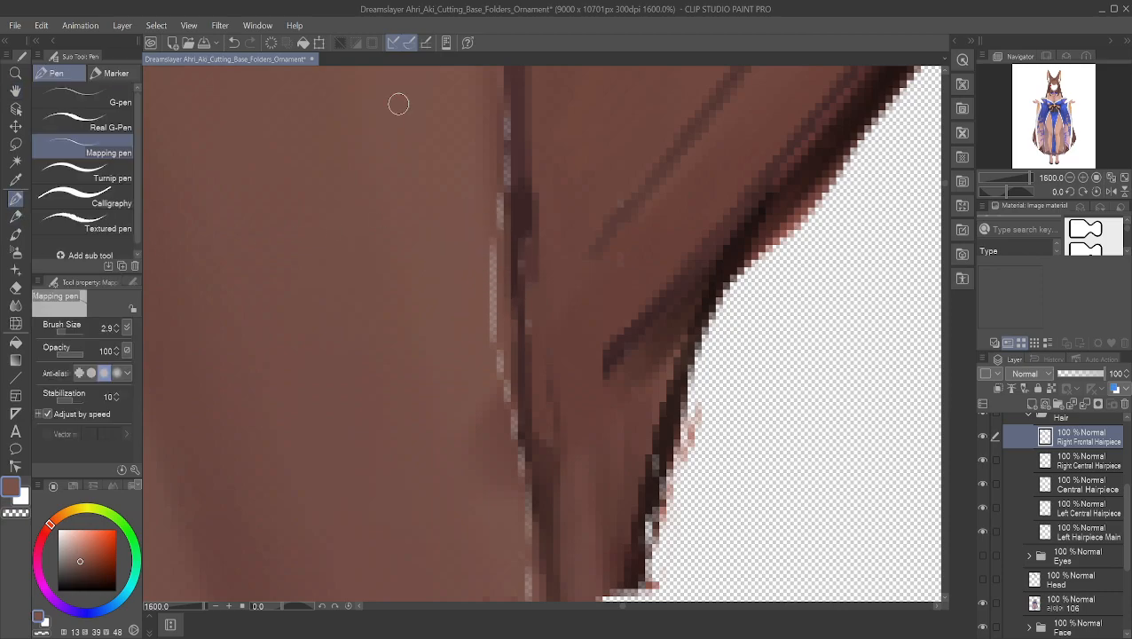
{"action": "left_click", "coordinate": [499, 129], "text": "alt"}
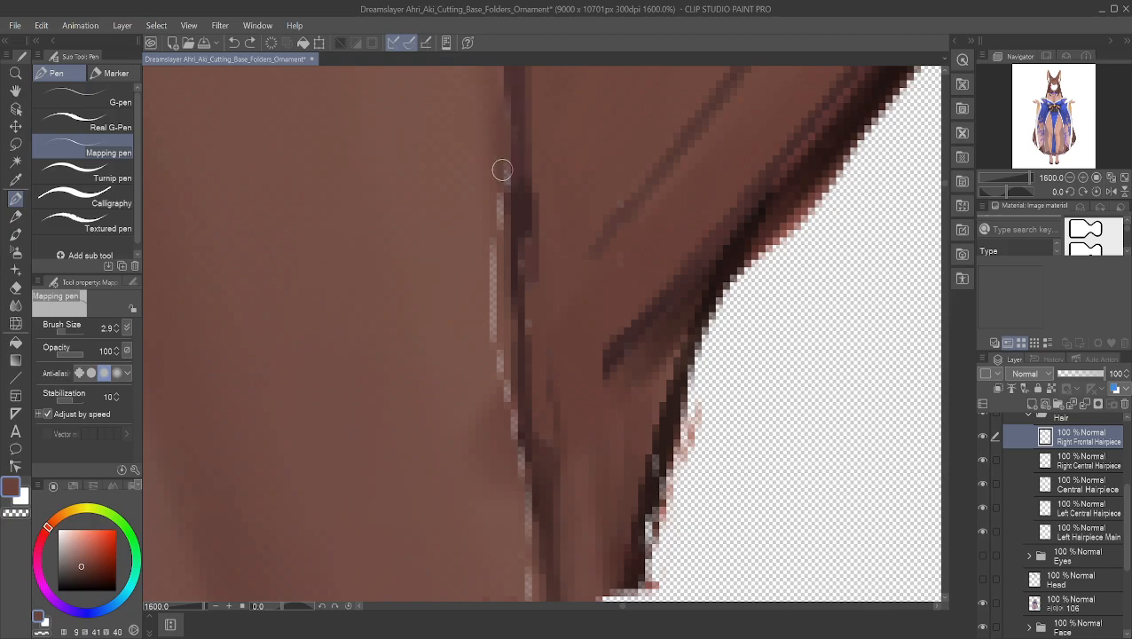
{"action": "left_click", "coordinate": [496, 206], "text": "alt"}
{"action": "left_click", "coordinate": [500, 189], "text": "alt"}
{"action": "left_click_drag", "start_coordinate": [503, 186], "coordinate": [496, 222]}
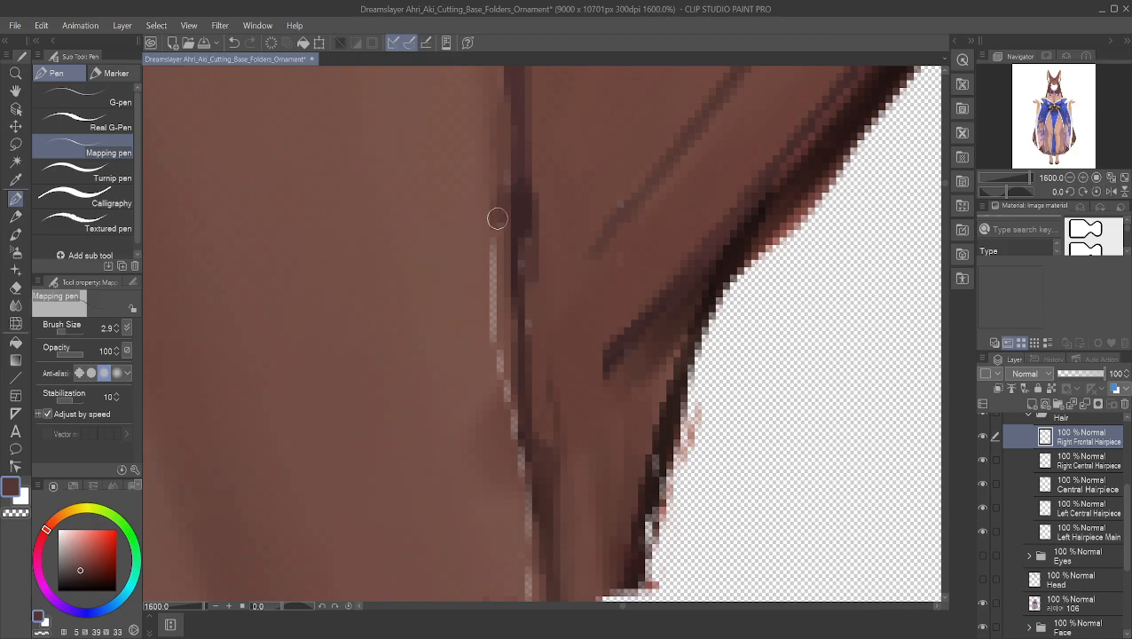
- Paint over the pale pixels along the middle of the seam's outer edge with the adjacent hair brown
{"action": "left_click", "coordinate": [503, 242], "text": "alt"}
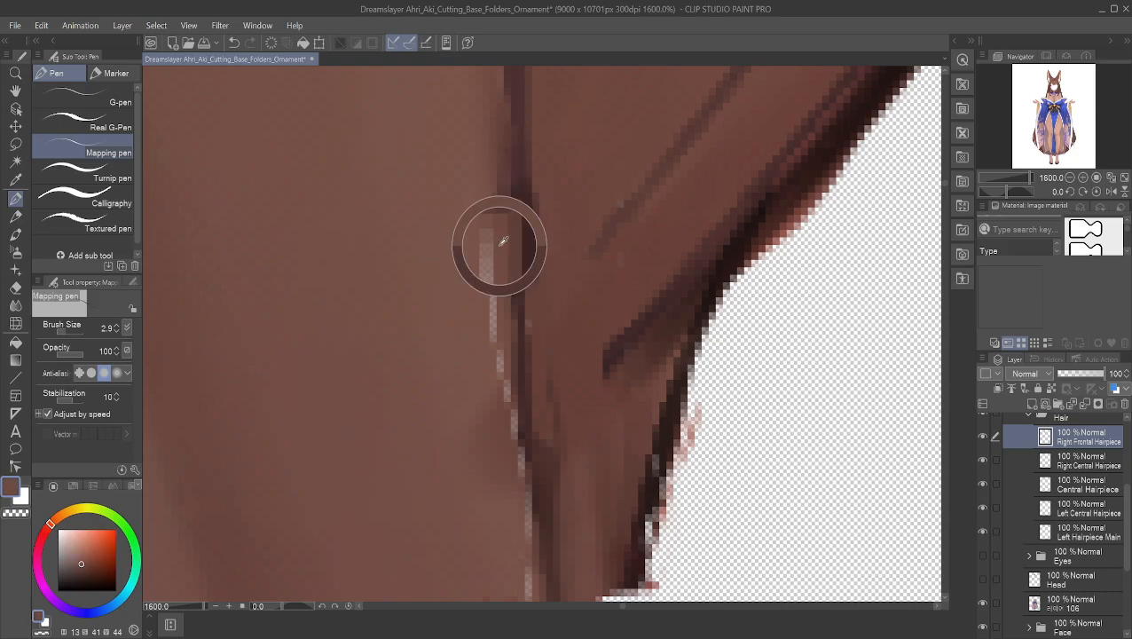
{"action": "left_click_drag", "start_coordinate": [493, 236], "coordinate": [492, 278]}
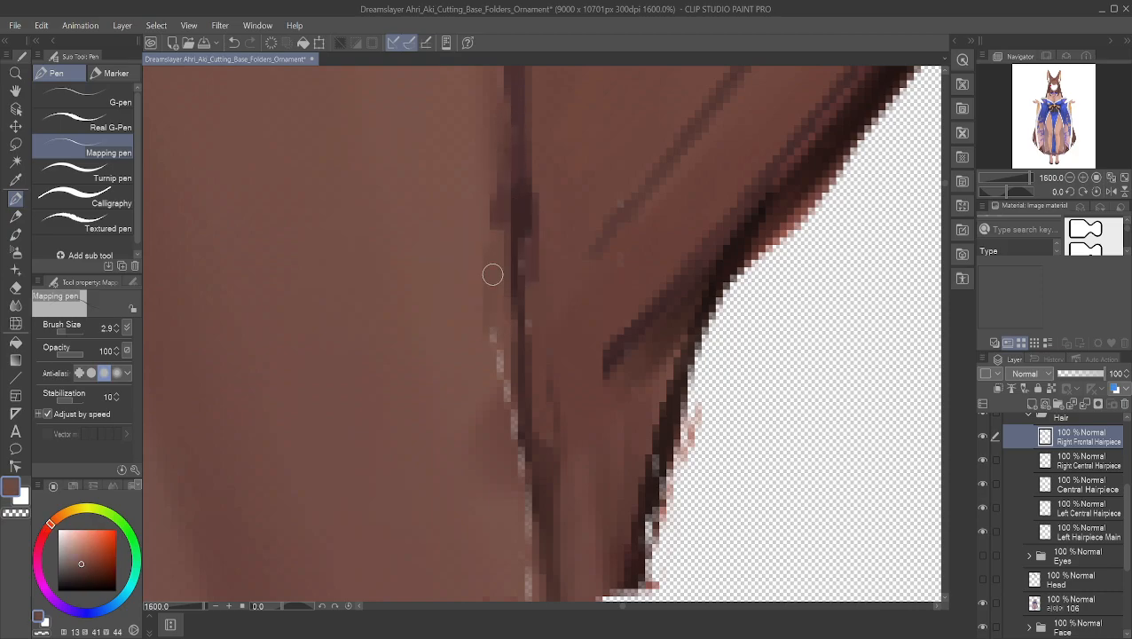
{"action": "left_click", "coordinate": [481, 256], "text": "alt"}
{"action": "left_click_drag", "start_coordinate": [486, 321], "coordinate": [493, 242]}
{"action": "mouse_move", "coordinate": [488, 361]}
{"action": "left_mouse_down"}
{"action": "mouse_move", "coordinate": [488, 326]}
{"action": "mouse_move", "coordinate": [504, 383]}
{"action": "left_mouse_up"}
{"action": "left_click", "coordinate": [488, 403], "text": "alt"}
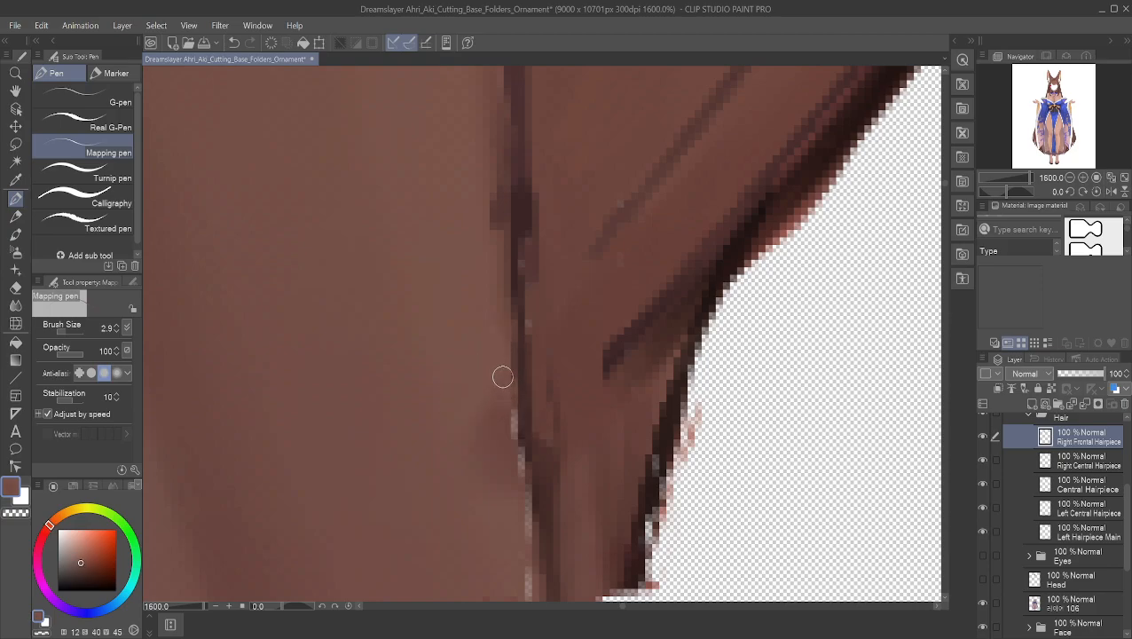
- Cover the remaining pale pixels along the lower part of the seam with brown sampled from the adjacent hair
{"action": "left_click", "coordinate": [501, 424], "text": "alt"}
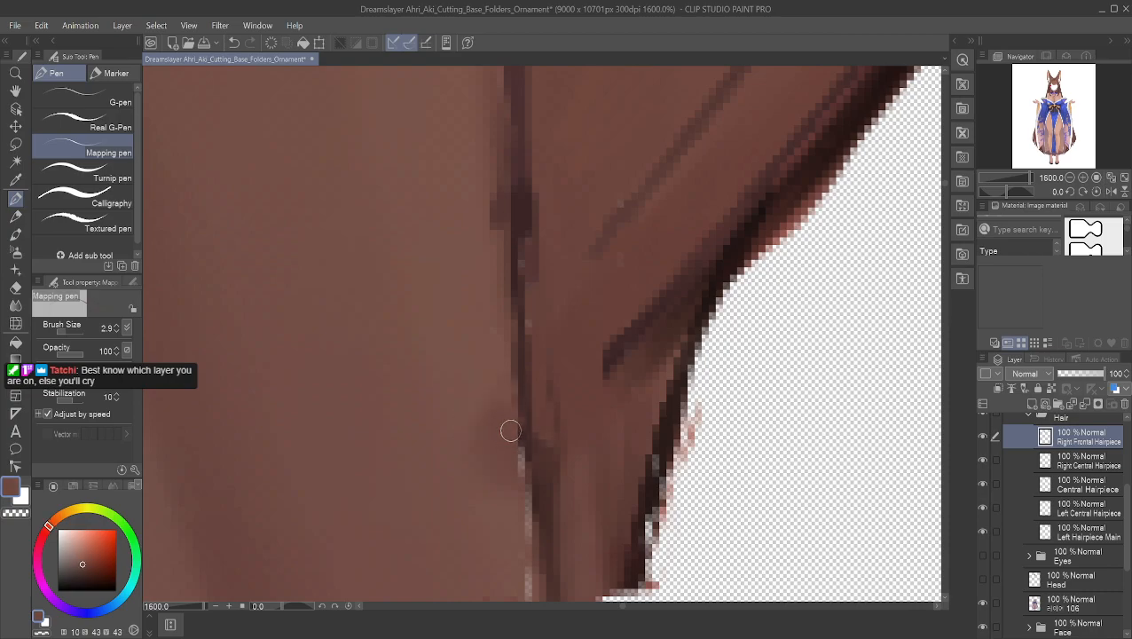
{"action": "left_click", "coordinate": [513, 457], "text": "alt"}
{"action": "left_click", "coordinate": [518, 468], "text": "alt"}
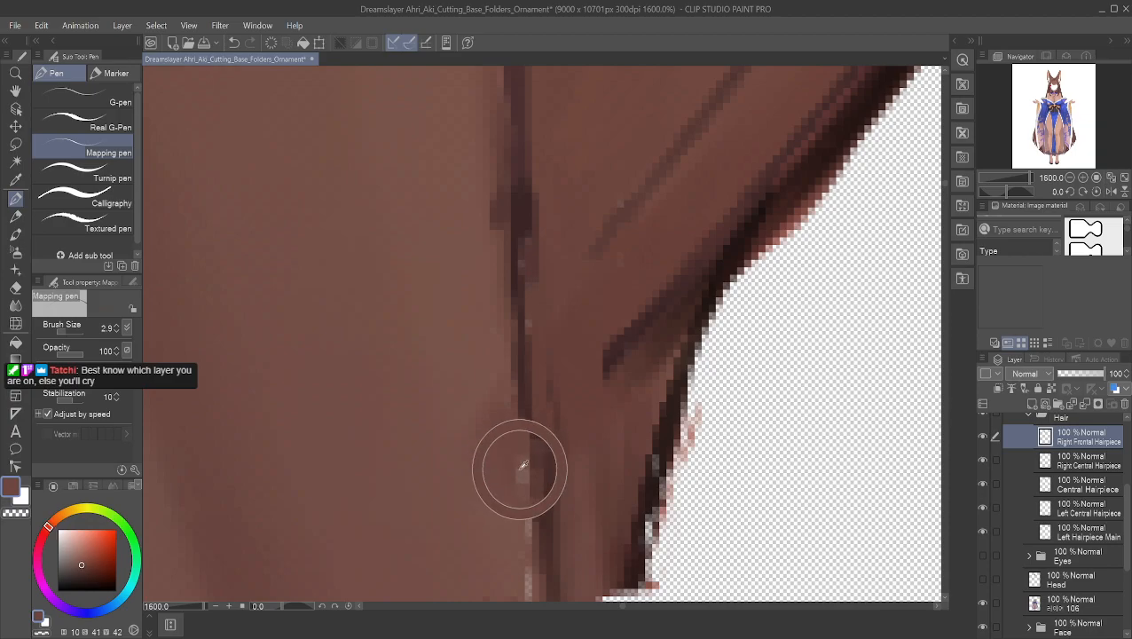
{"action": "left_click", "coordinate": [499, 504], "text": "alt"}
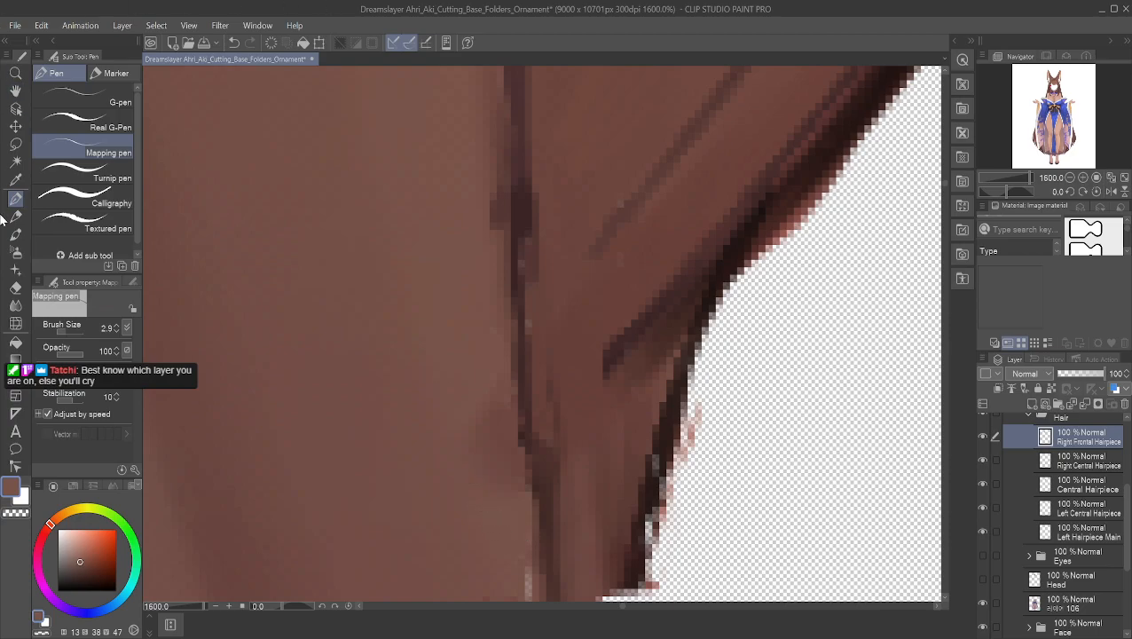
- Paint out the stray reddish marks beside the lower end of the seam with the surrounding hair brown
{"action": "left_click", "coordinate": [15, 90]}
{"action": "left_click_drag", "start_coordinate": [645, 621], "coordinate": [555, 285]}
{"action": "left_click_drag", "start_coordinate": [523, 397], "coordinate": [508, 388]}
{"action": "left_click", "coordinate": [15, 200]}
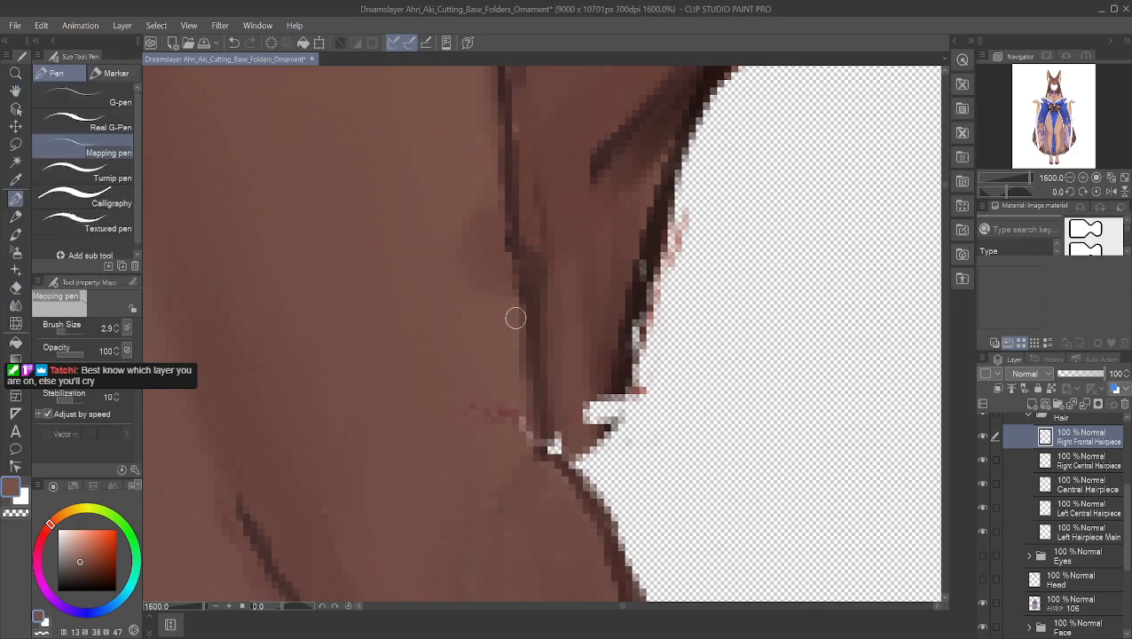
{"action": "left_click_drag", "start_coordinate": [510, 409], "coordinate": [512, 403]}
{"action": "key", "text": "ctrl+z"}
{"action": "left_click", "coordinate": [468, 392]}
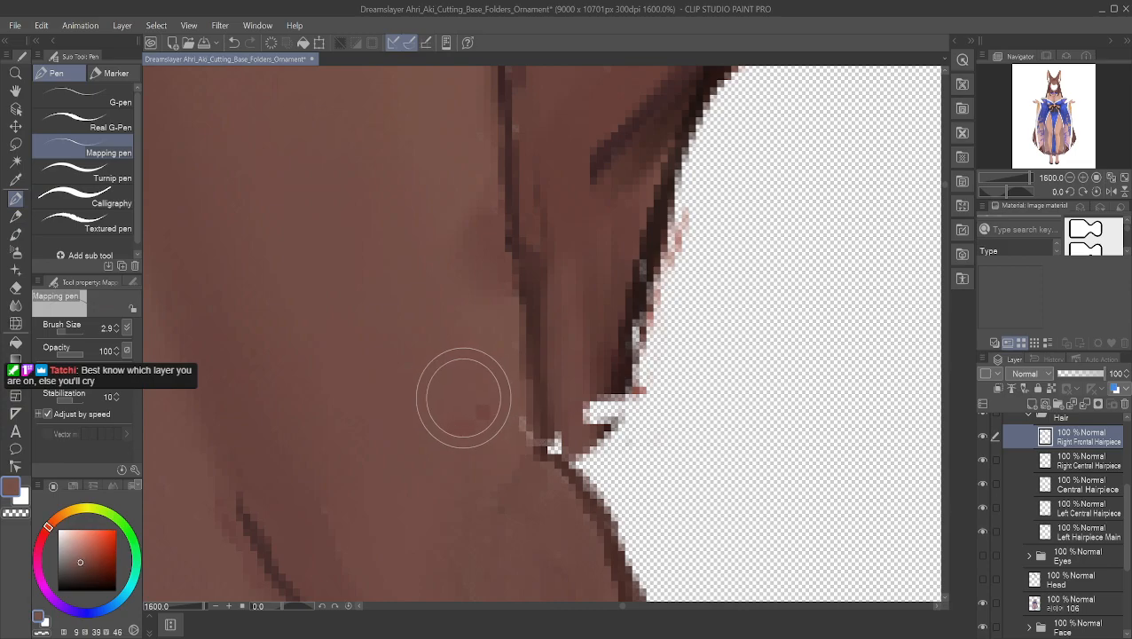
{"action": "left_click", "coordinate": [493, 409]}
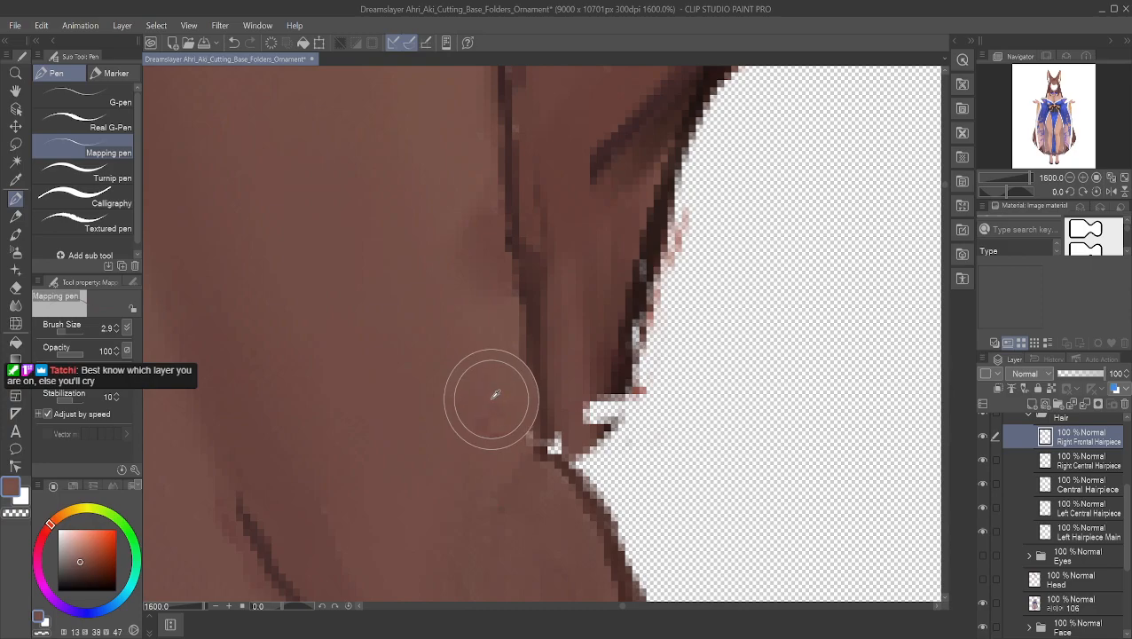
- Touch up the dark seam line at the tip of the strand and undo the last fill over the small gap beside it
{"action": "left_click", "coordinate": [540, 425], "text": "alt"}
{"action": "left_click_drag", "start_coordinate": [544, 431], "coordinate": [543, 450]}
{"action": "left_click", "coordinate": [562, 433], "text": "alt"}
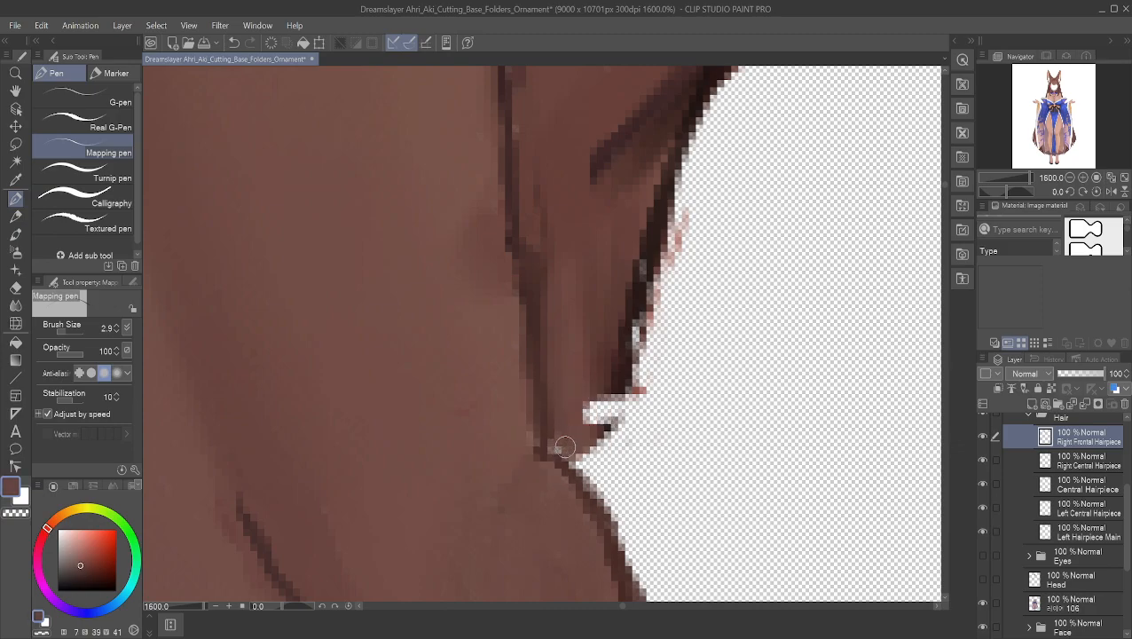
{"action": "left_click", "coordinate": [579, 370], "text": "alt"}
{"action": "key", "text": "ctrl+z"}
{"action": "scroll", "coordinate": [353, 241], "scroll_direction": "down", "scroll_amount": 10}
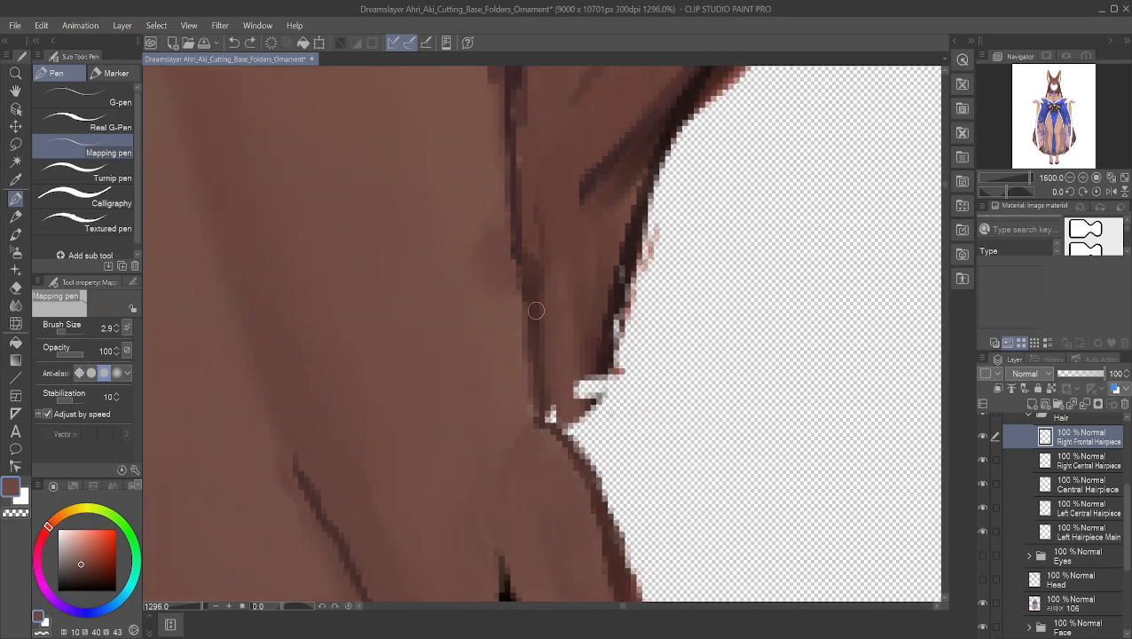
{"action": "scroll", "coordinate": [761, 314], "scroll_direction": "up", "scroll_amount": 8}
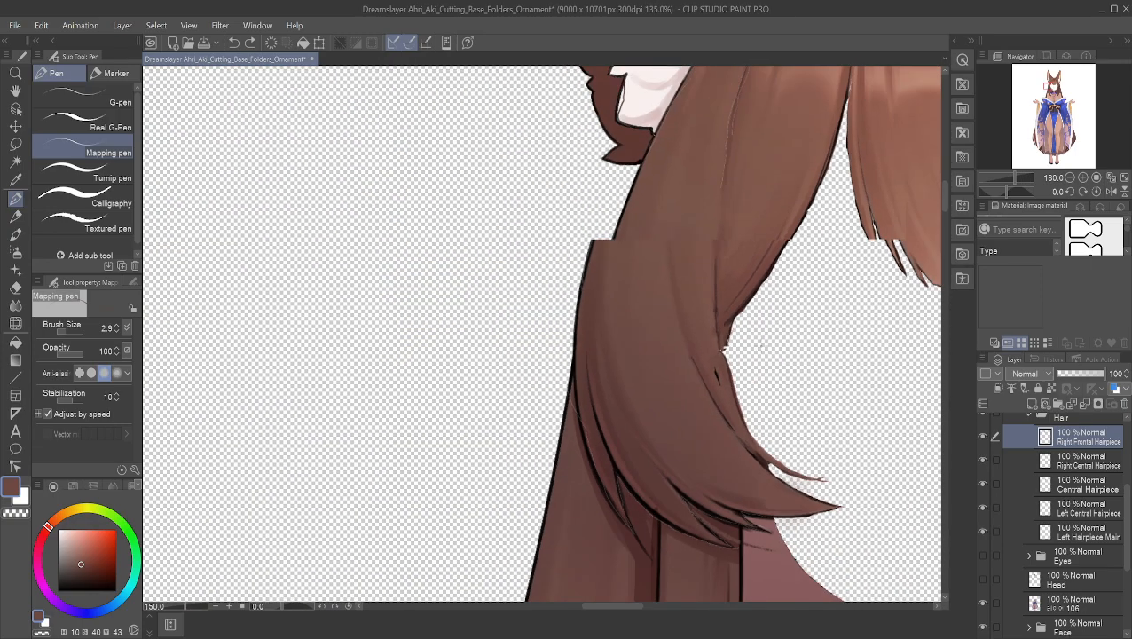
{"action": "scroll", "coordinate": [775, 353], "scroll_direction": "up", "scroll_amount": 3}
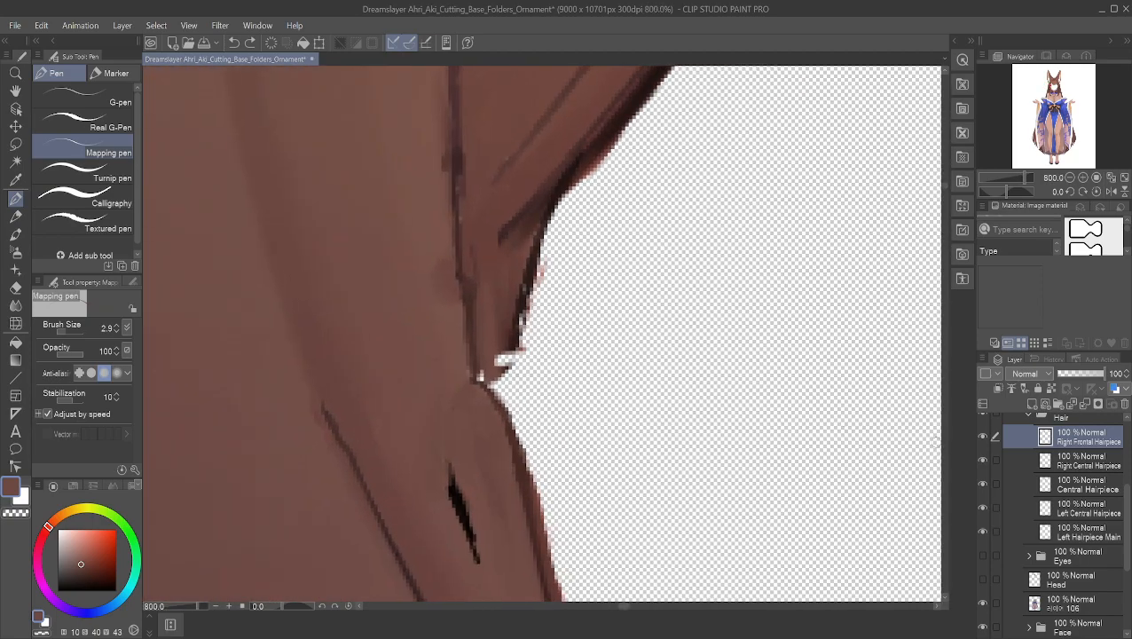
- Make the Right Central Hairpiece layer active, toggling the visibility of both right hairpieces to identify their contents
{"action": "left_click", "coordinate": [983, 435]}
{"action": "left_click", "coordinate": [983, 436]}
{"action": "left_click", "coordinate": [1013, 462]}
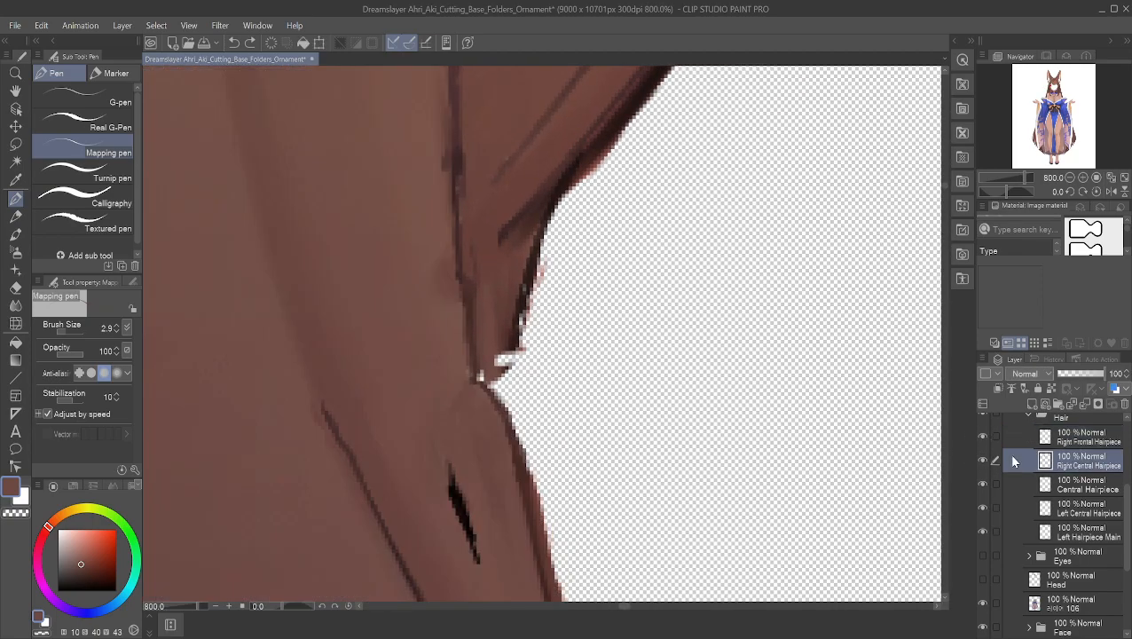
{"action": "left_click", "coordinate": [982, 462]}
{"action": "left_click", "coordinate": [981, 461]}
- Fill the small pale gap at the strand's tip with sampled brown and extend the near-black outline down to the tip
{"action": "scroll", "coordinate": [586, 404], "scroll_direction": "up", "scroll_amount": 4}
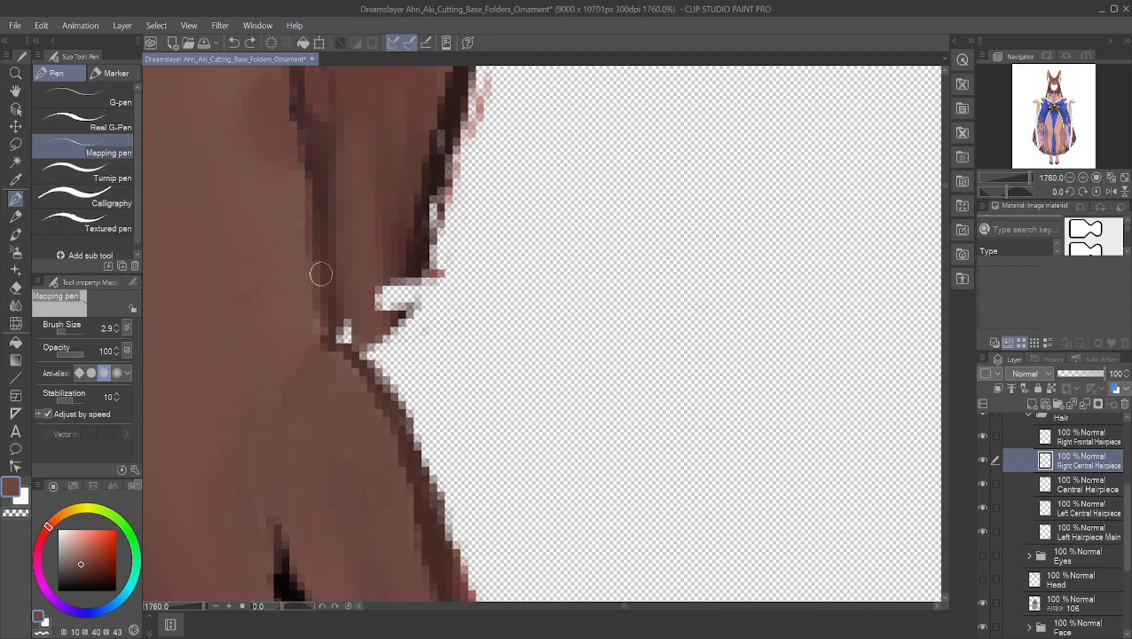
{"action": "left_click", "coordinate": [336, 306], "text": "alt"}
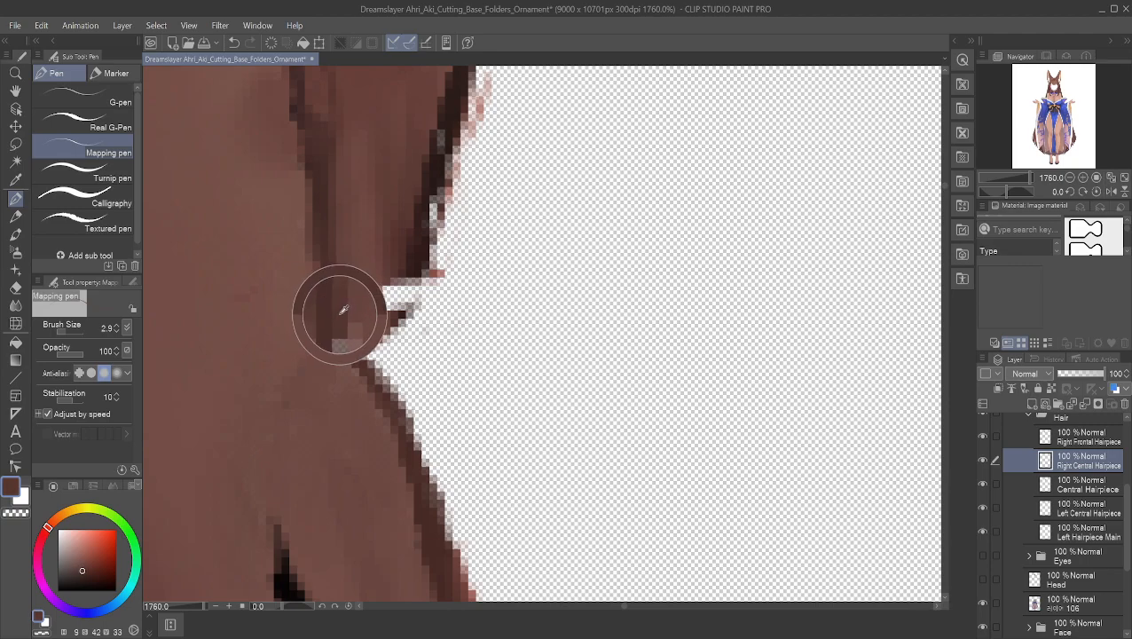
{"action": "left_click", "coordinate": [344, 335]}
{"action": "left_click_drag", "start_coordinate": [340, 332], "coordinate": [365, 364]}
{"action": "left_click", "coordinate": [425, 242], "text": "alt"}
{"action": "mouse_move", "coordinate": [409, 280]}
{"action": "left_mouse_down"}
{"action": "mouse_move", "coordinate": [370, 352]}
{"action": "mouse_move", "coordinate": [333, 320]}
{"action": "left_mouse_up"}
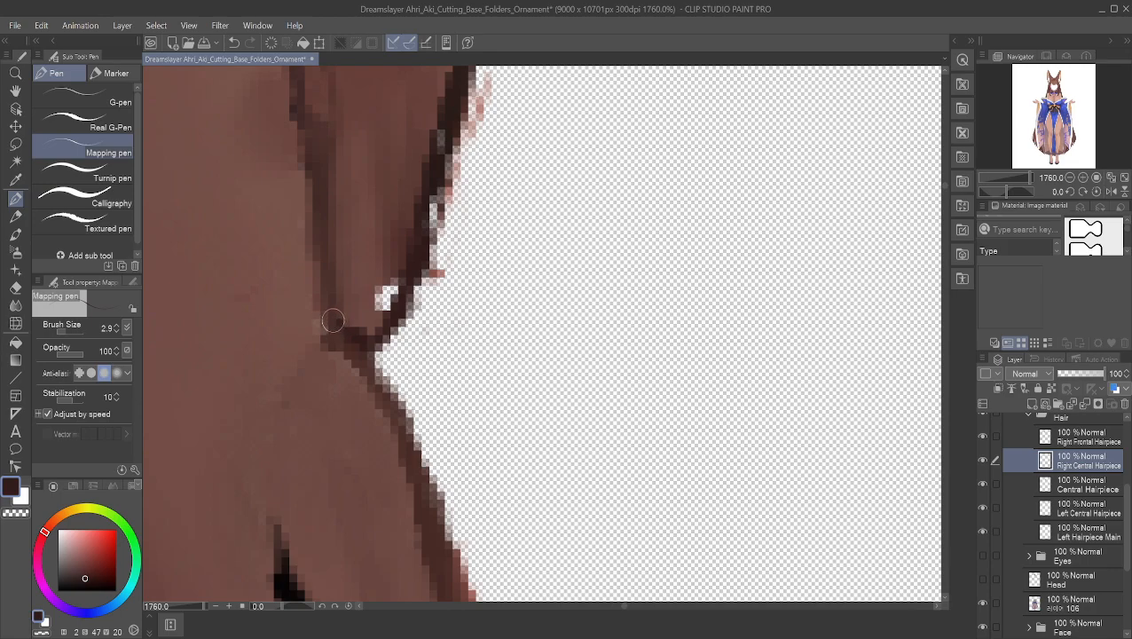
- Cover the remaining pale pixels inside the strand's tip with brown sampled from the adjacent hair
{"action": "left_click", "coordinate": [370, 270], "text": "alt"}
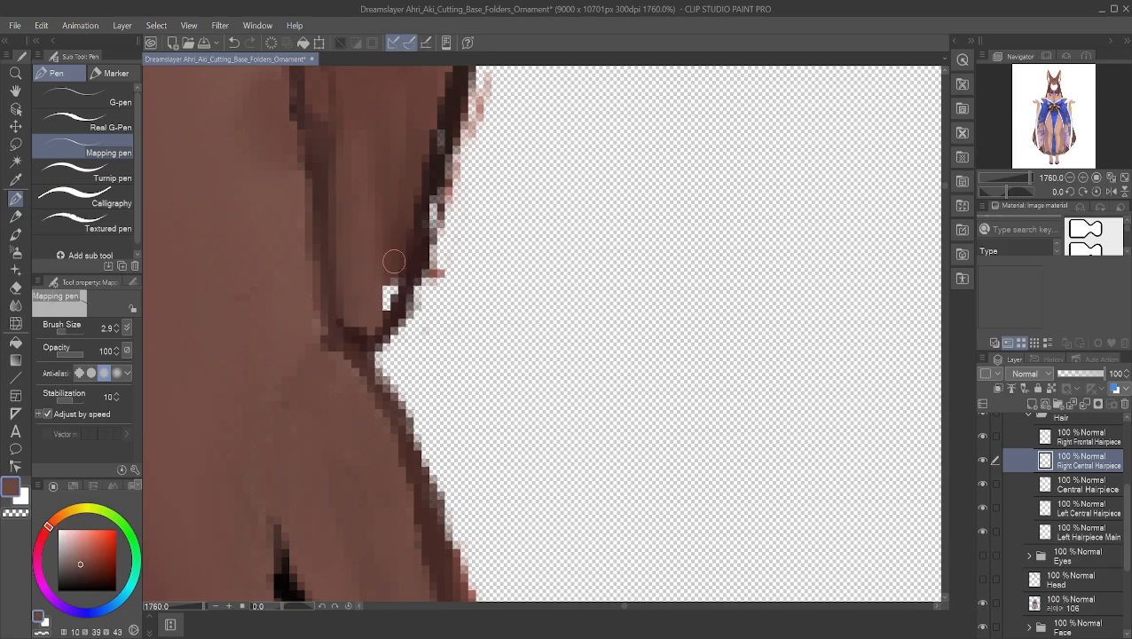
{"action": "left_click", "coordinate": [391, 263], "text": "alt"}
{"action": "mouse_move", "coordinate": [391, 271]}
{"action": "left_mouse_down"}
{"action": "mouse_move", "coordinate": [387, 298]}
{"action": "mouse_move", "coordinate": [394, 277]}
{"action": "left_mouse_up"}
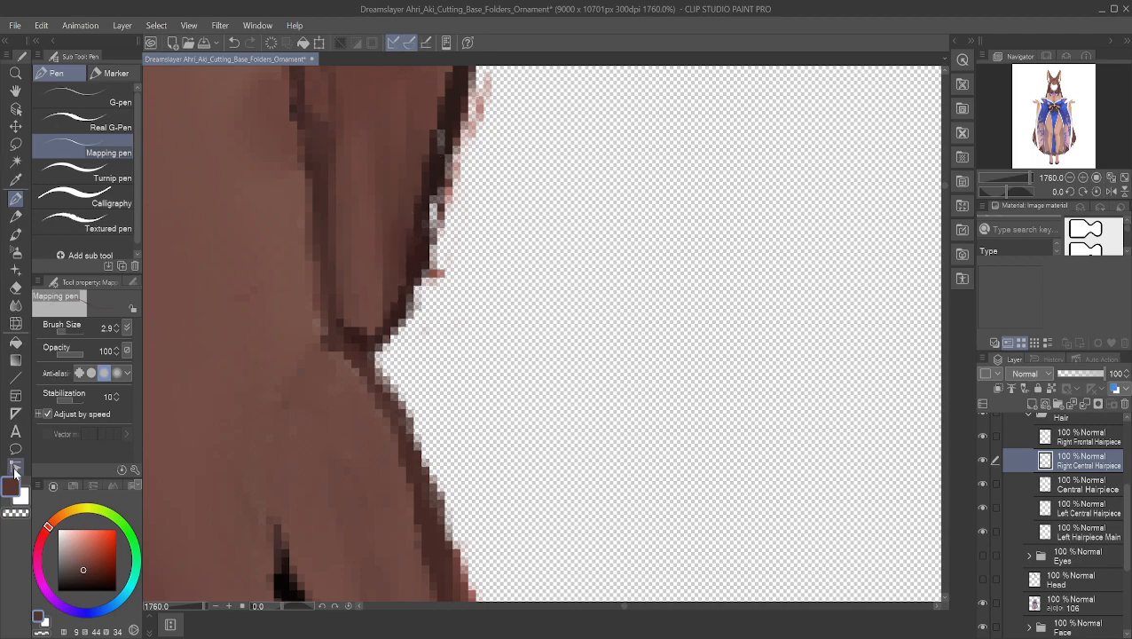
- Erase the stray reddish and pale pixels outside the strand's dark outer edge, from its middle down to the tip
{"action": "scroll", "coordinate": [548, 255], "scroll_direction": "down", "scroll_amount": 10}
{"action": "scroll", "coordinate": [548, 254], "scroll_direction": "down", "scroll_amount": 8}
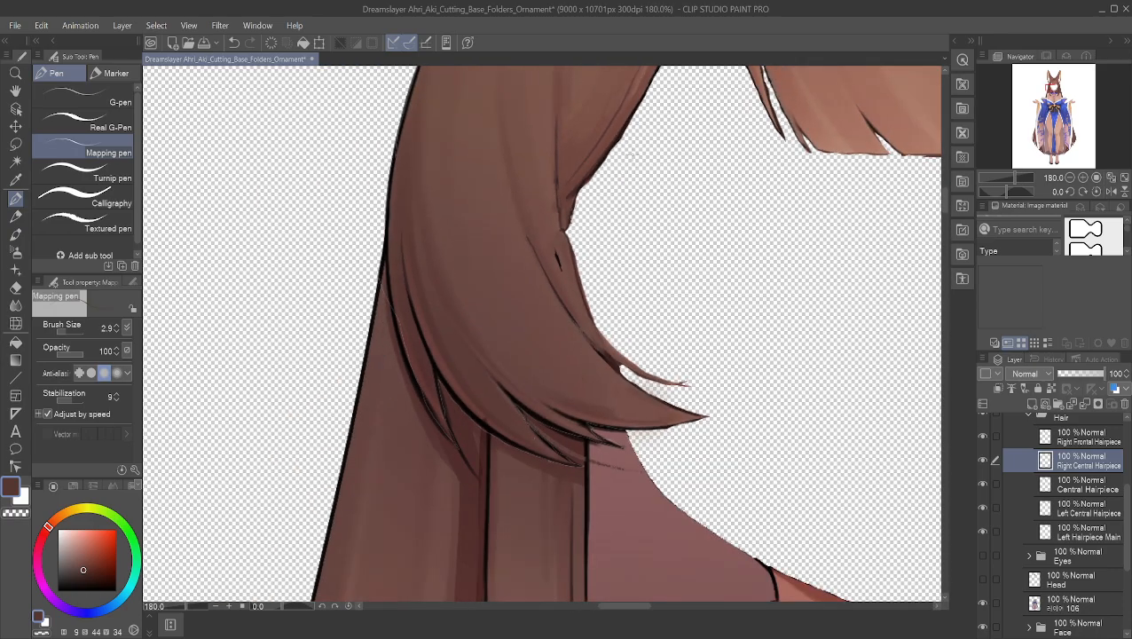
{"action": "scroll", "coordinate": [634, 168], "scroll_direction": "up", "scroll_amount": 8}
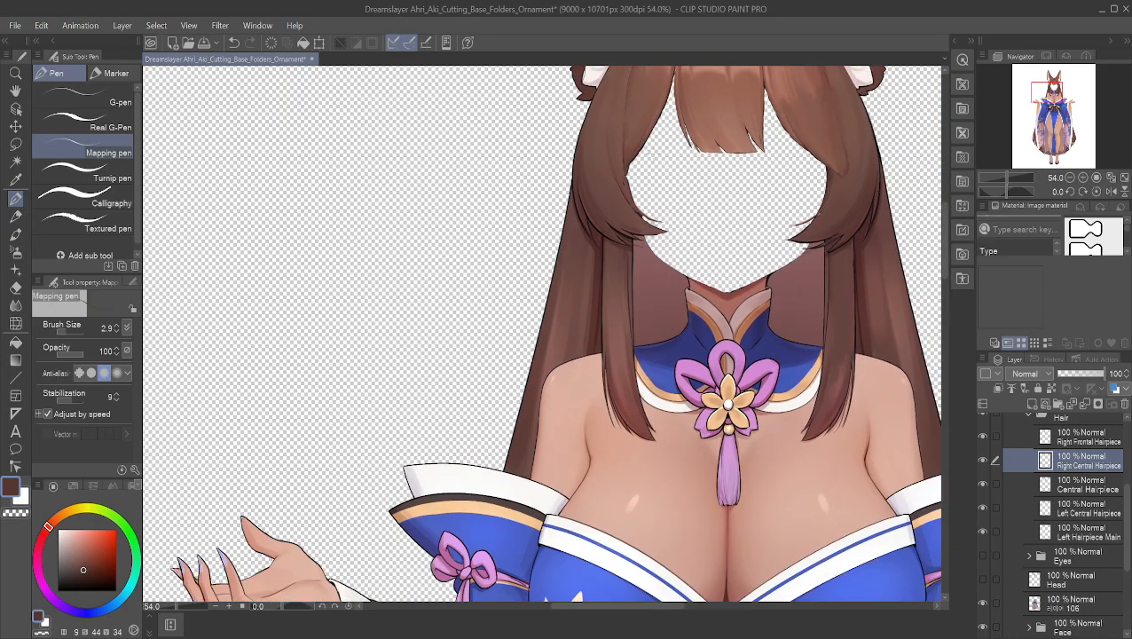
{"action": "scroll", "coordinate": [591, 184], "scroll_direction": "up", "scroll_amount": 5}
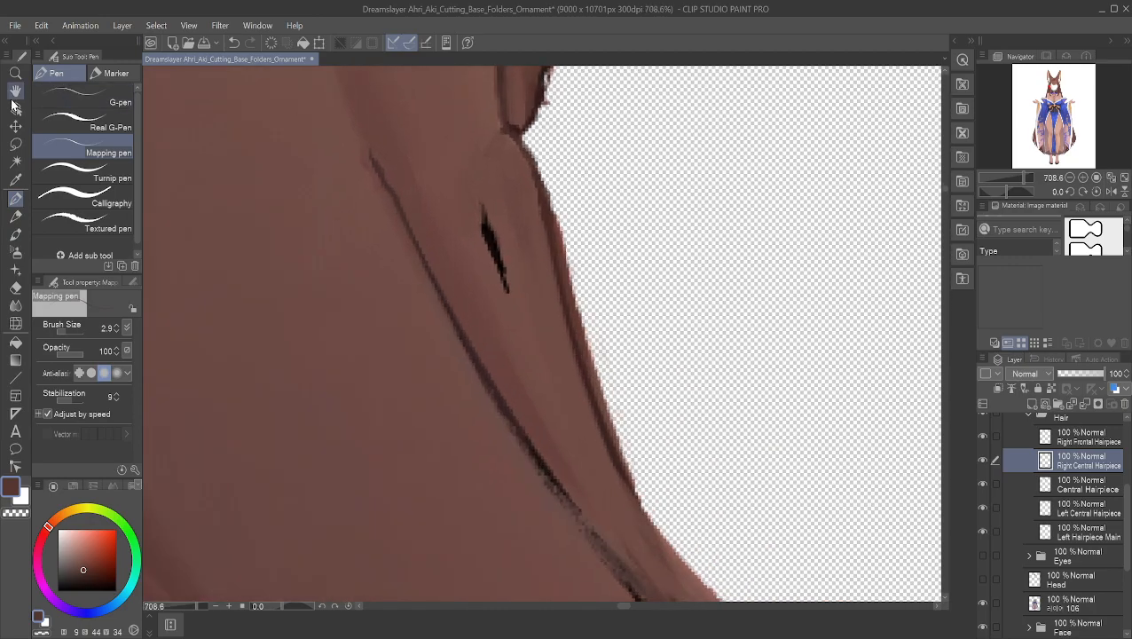
{"action": "left_click", "coordinate": [16, 92]}
{"action": "scroll", "coordinate": [531, 433], "scroll_direction": "up", "scroll_amount": 4}
{"action": "scroll", "coordinate": [433, 432], "scroll_direction": "up", "scroll_amount": 2}
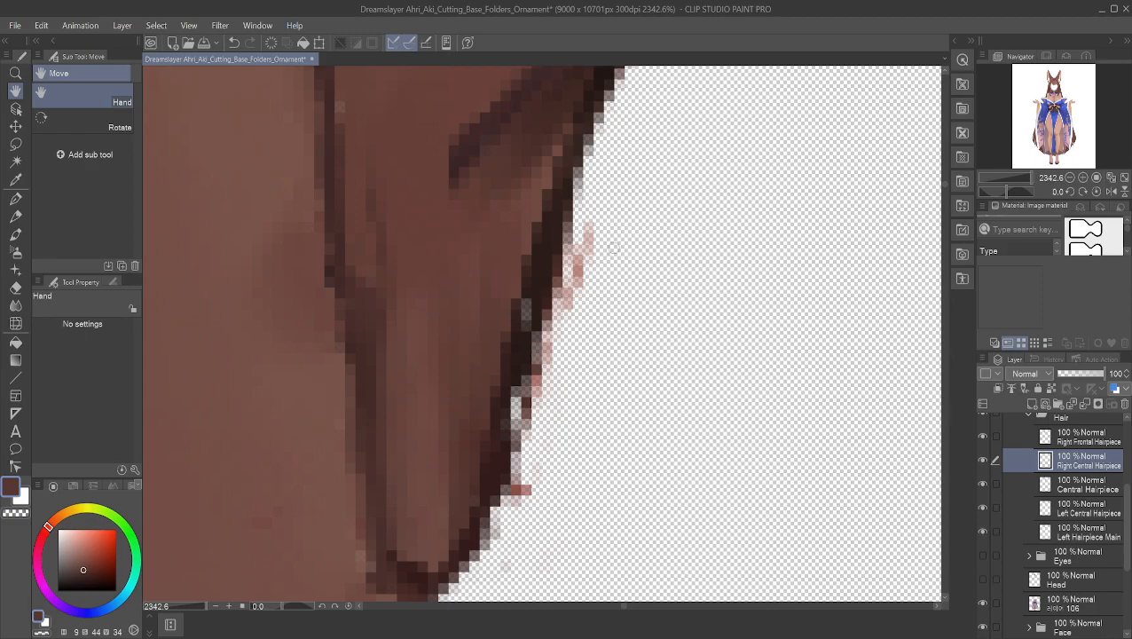
{"action": "left_click_drag", "start_coordinate": [590, 257], "coordinate": [572, 276]}
{"action": "left_click_drag", "start_coordinate": [557, 344], "coordinate": [547, 369]}
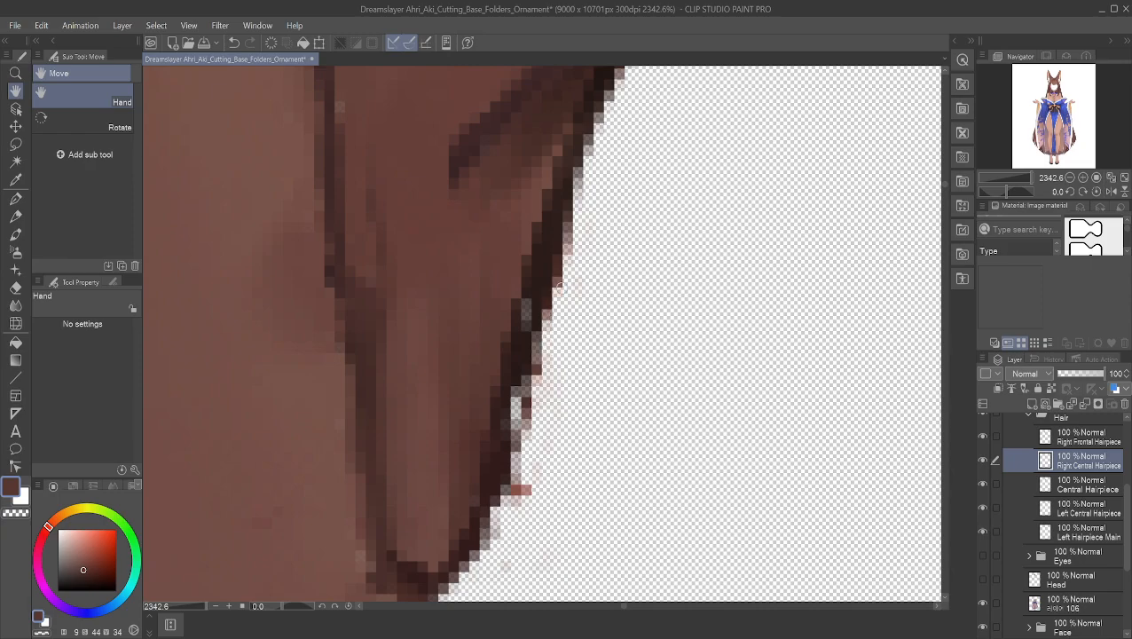
{"action": "left_click_drag", "start_coordinate": [558, 282], "coordinate": [560, 273]}
{"action": "mouse_move", "coordinate": [540, 381]}
{"action": "left_mouse_down"}
{"action": "mouse_move", "coordinate": [539, 359]}
{"action": "mouse_move", "coordinate": [520, 493]}
{"action": "mouse_move", "coordinate": [527, 383]}
{"action": "mouse_move", "coordinate": [533, 453]}
{"action": "left_mouse_up"}
{"action": "mouse_move", "coordinate": [505, 537]}
{"action": "left_mouse_down"}
{"action": "mouse_move", "coordinate": [481, 556]}
{"action": "mouse_move", "coordinate": [500, 532]}
{"action": "left_mouse_up"}
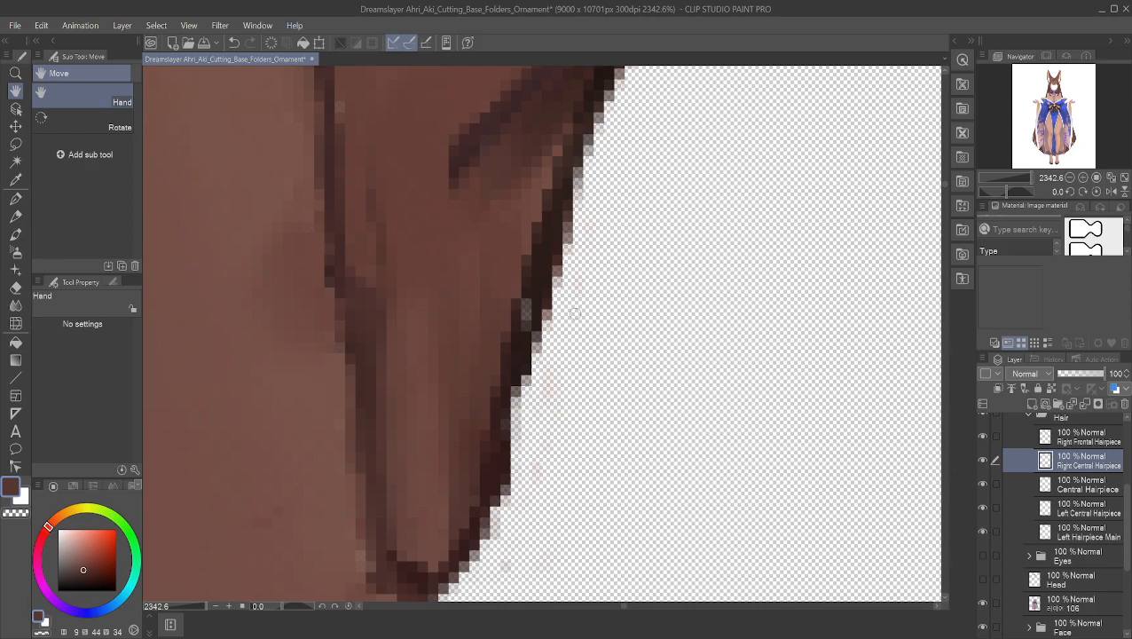
{"action": "left_click_drag", "start_coordinate": [539, 337], "coordinate": [539, 343]}
- Paint over the grey pixels in the strand's outline with sampled near-black, and check the Right Central Hairpiece by hiding and reshowing it
{"action": "right_click", "coordinate": [536, 317]}
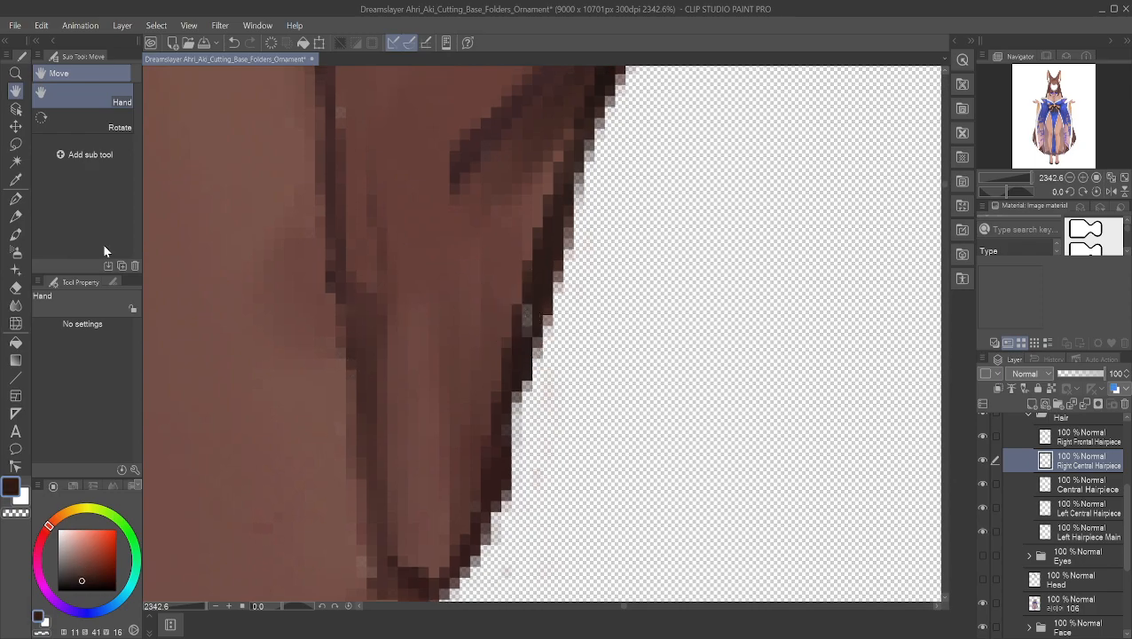
{"action": "left_click", "coordinate": [15, 198]}
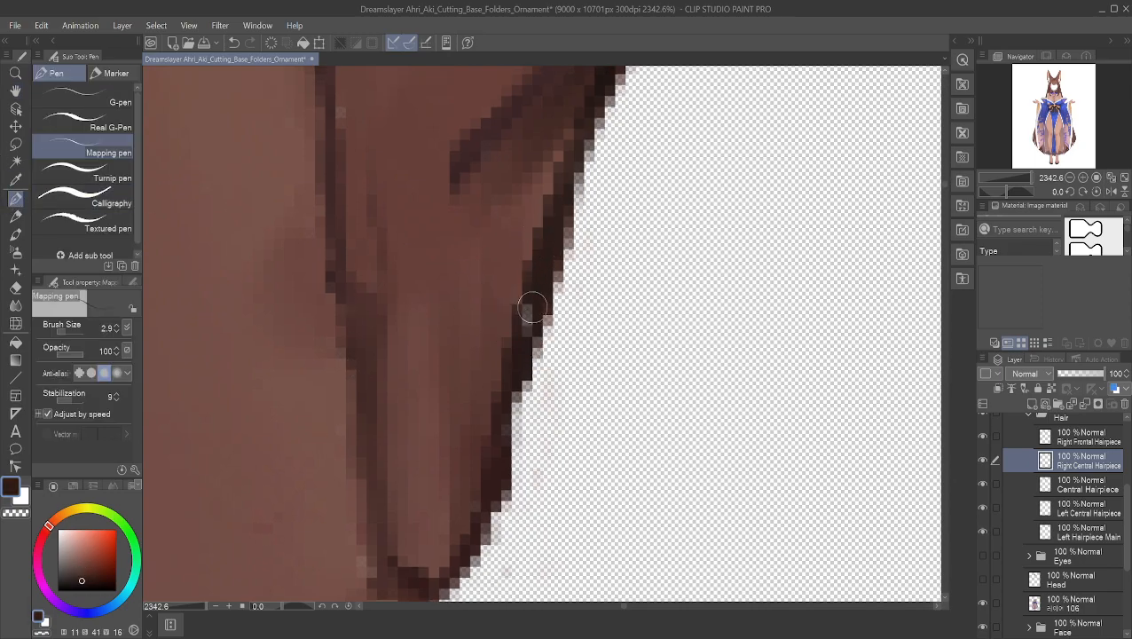
{"action": "left_click_drag", "start_coordinate": [523, 326], "coordinate": [532, 316]}
{"action": "scroll", "coordinate": [647, 284], "scroll_direction": "down", "scroll_amount": 15}
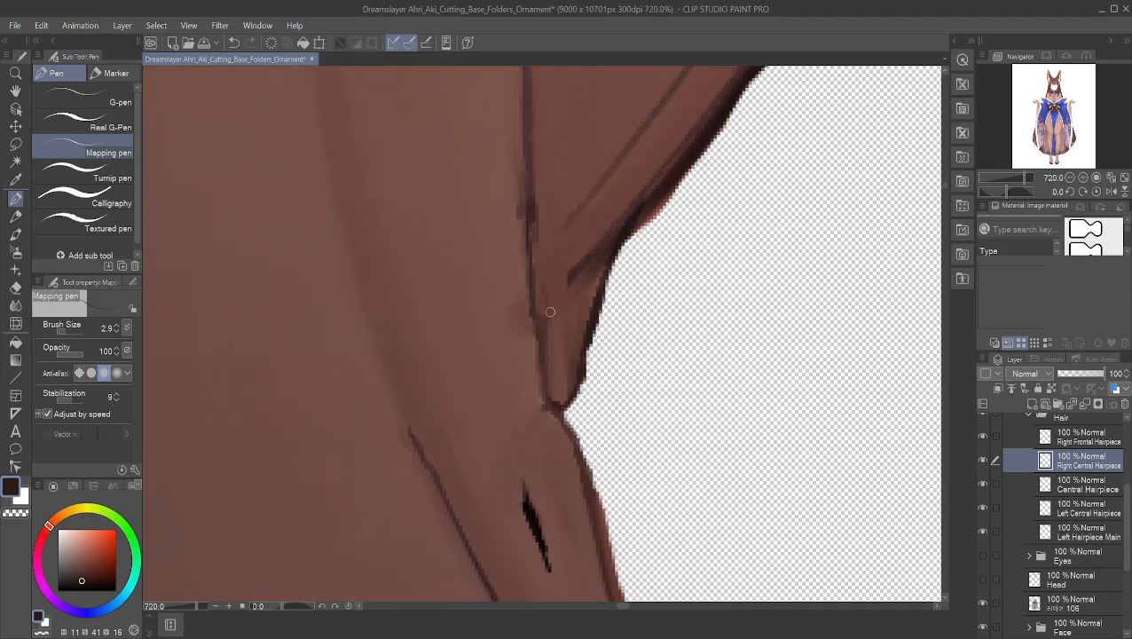
{"action": "scroll", "coordinate": [494, 296], "scroll_direction": "down", "scroll_amount": 5}
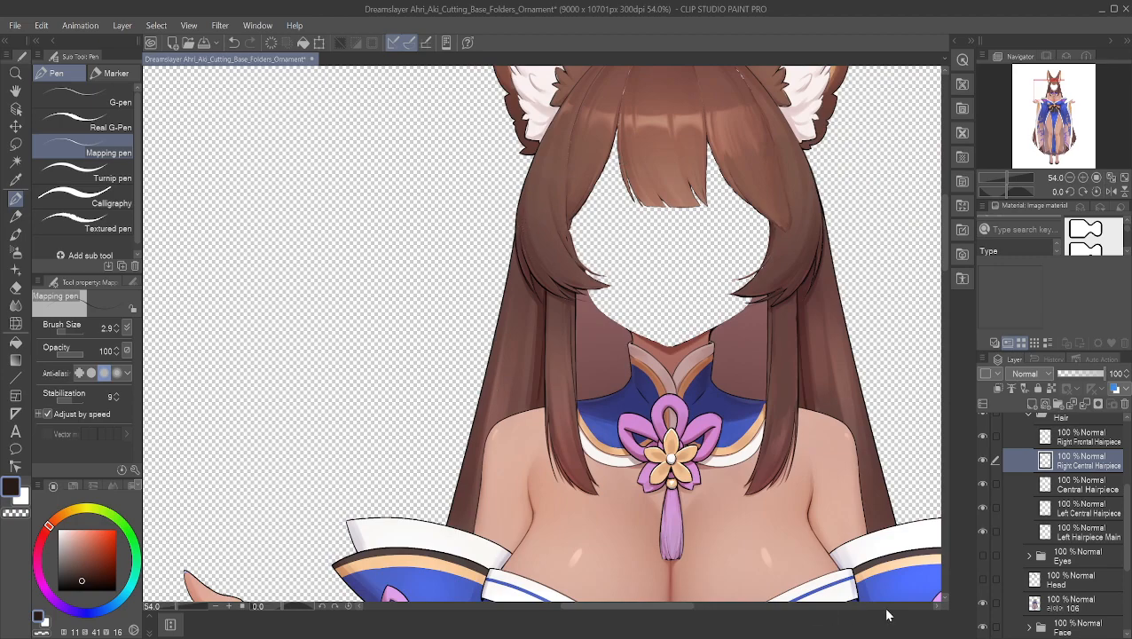
{"action": "left_click", "coordinate": [982, 462]}
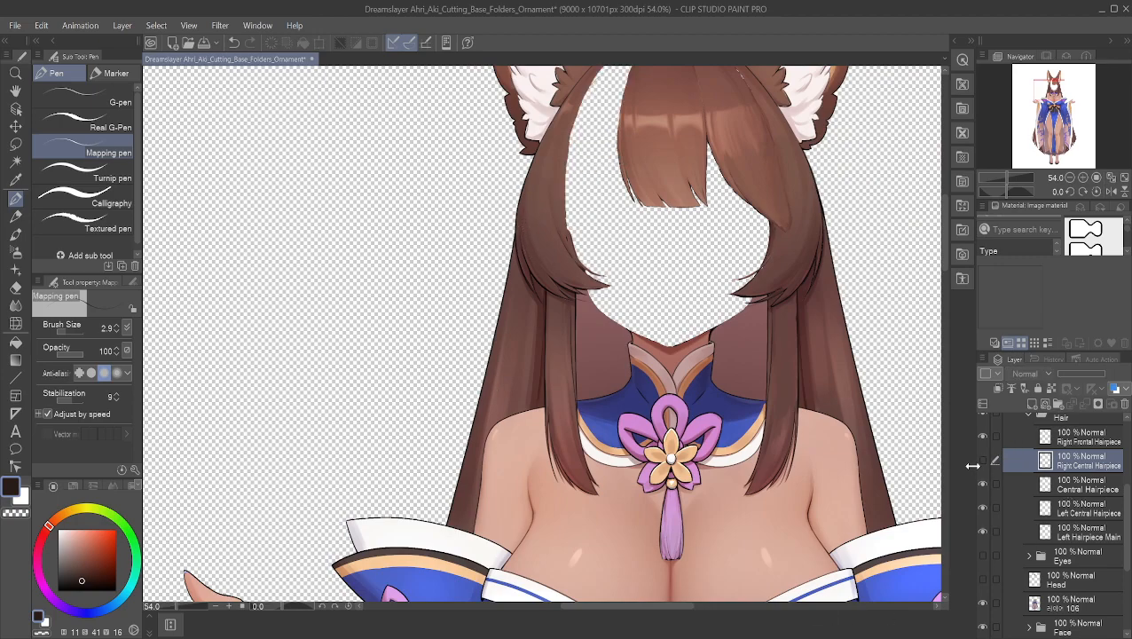
{"action": "left_click", "coordinate": [982, 462]}
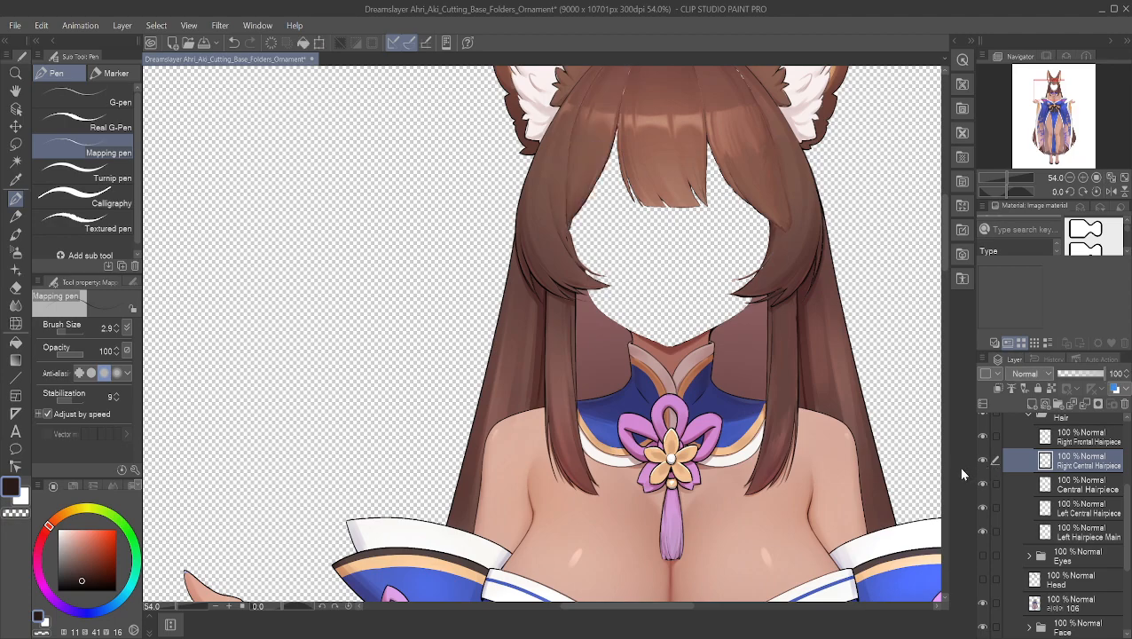
{"action": "scroll", "coordinate": [618, 400], "scroll_direction": "up", "scroll_amount": 1}
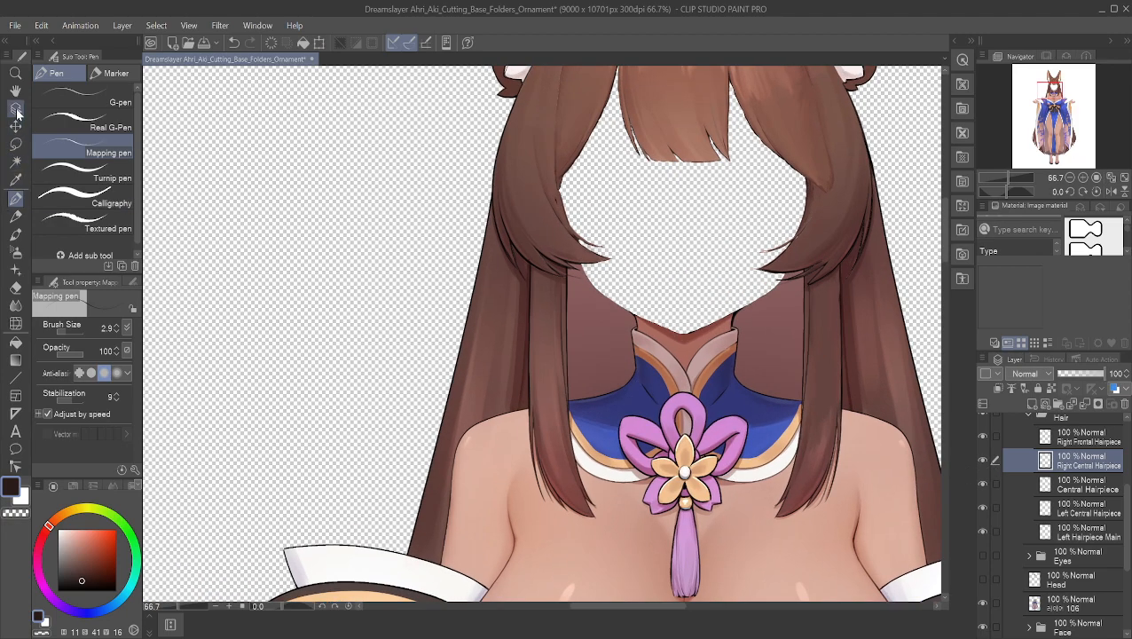
{"action": "left_click", "coordinate": [16, 76]}
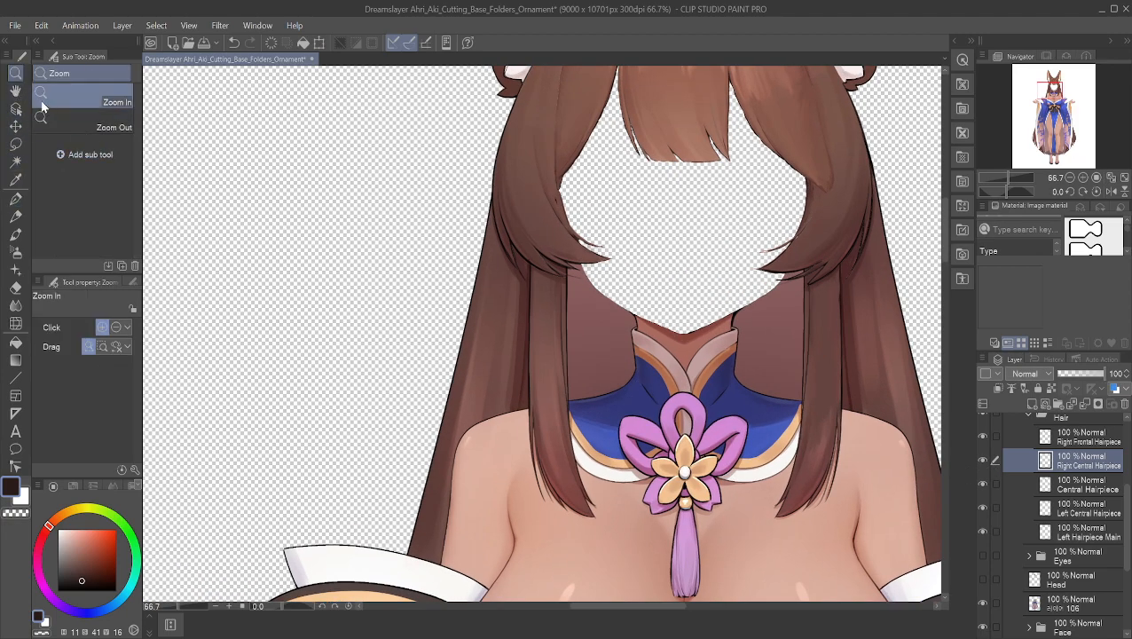
{"action": "left_click", "coordinate": [15, 162]}
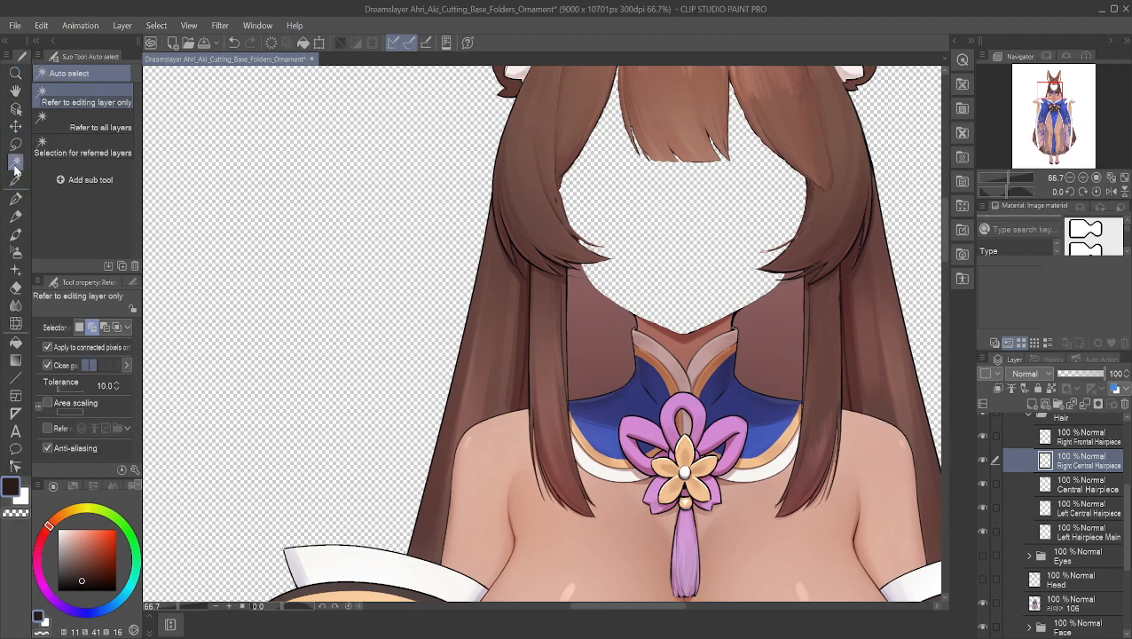
{"action": "left_click", "coordinate": [15, 144]}
{"action": "left_click", "coordinate": [85, 145]}
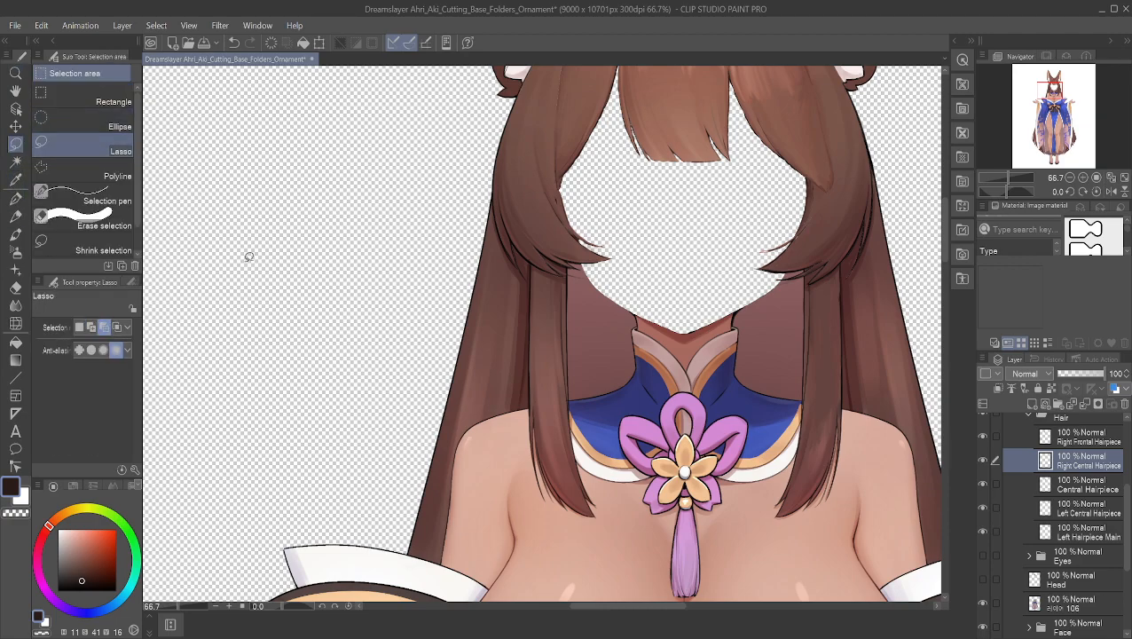
{"action": "scroll", "coordinate": [236, 253], "scroll_direction": "up", "scroll_amount": 1}
{"action": "scroll", "coordinate": [599, 323], "scroll_direction": "up", "scroll_amount": 3}
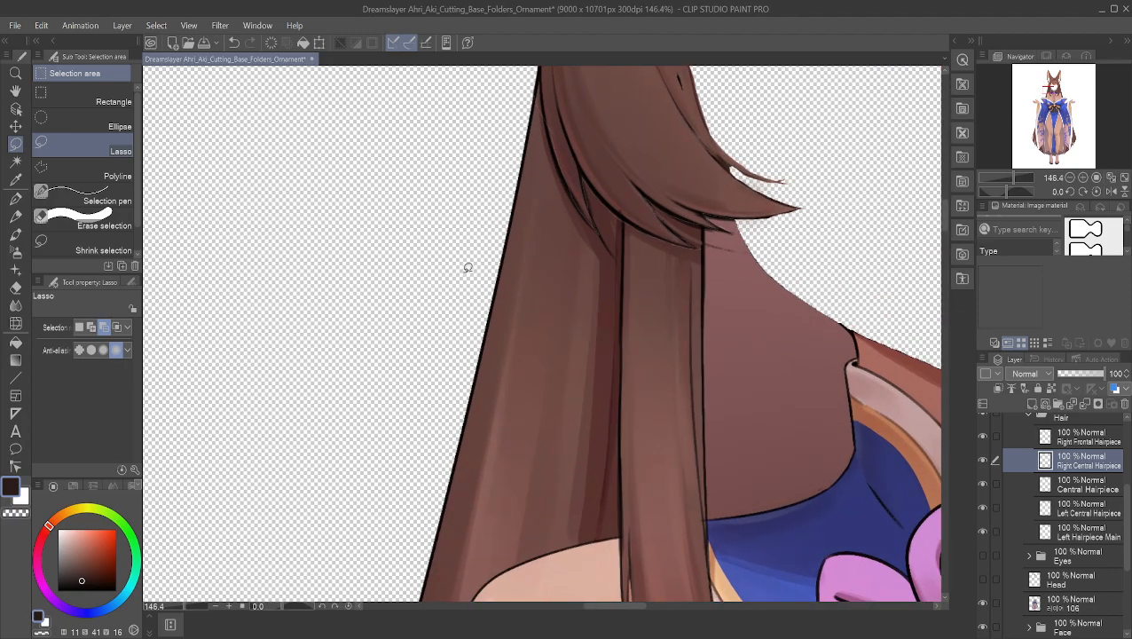
{"action": "left_click", "coordinate": [13, 93]}
{"action": "left_click_drag", "start_coordinate": [506, 290], "coordinate": [274, 162]}
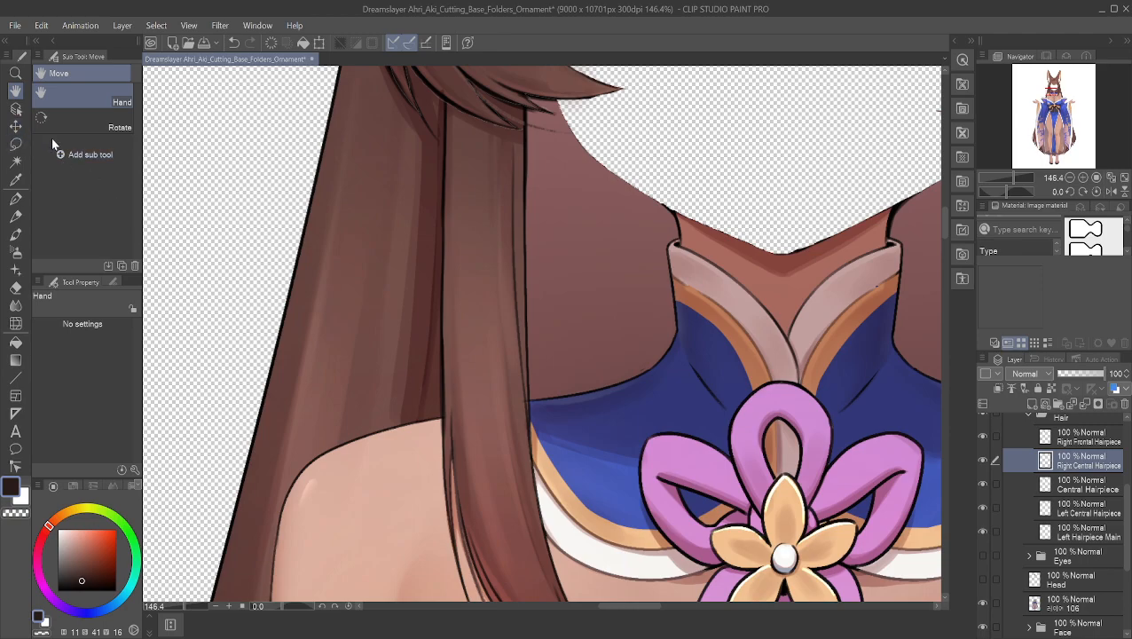
{"action": "left_click", "coordinate": [16, 144]}
{"action": "left_click", "coordinate": [114, 152]}
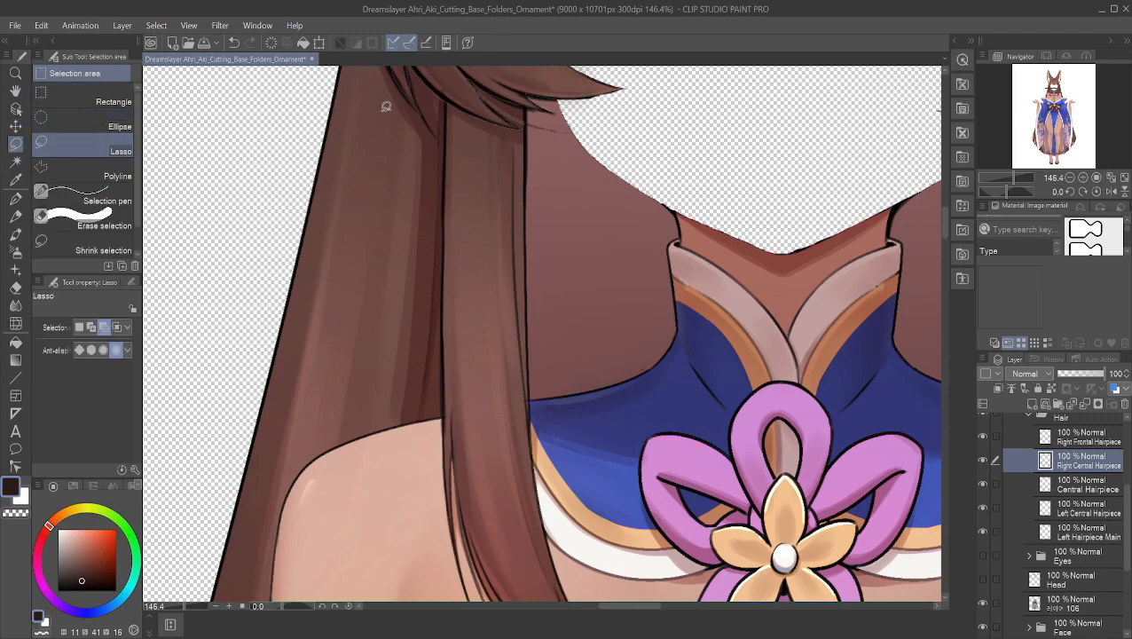
- Activate the Selection pen and bring the junction of the long strand's vertical outline and the curved hairpiece edge into close view
{"action": "left_click", "coordinate": [88, 198]}
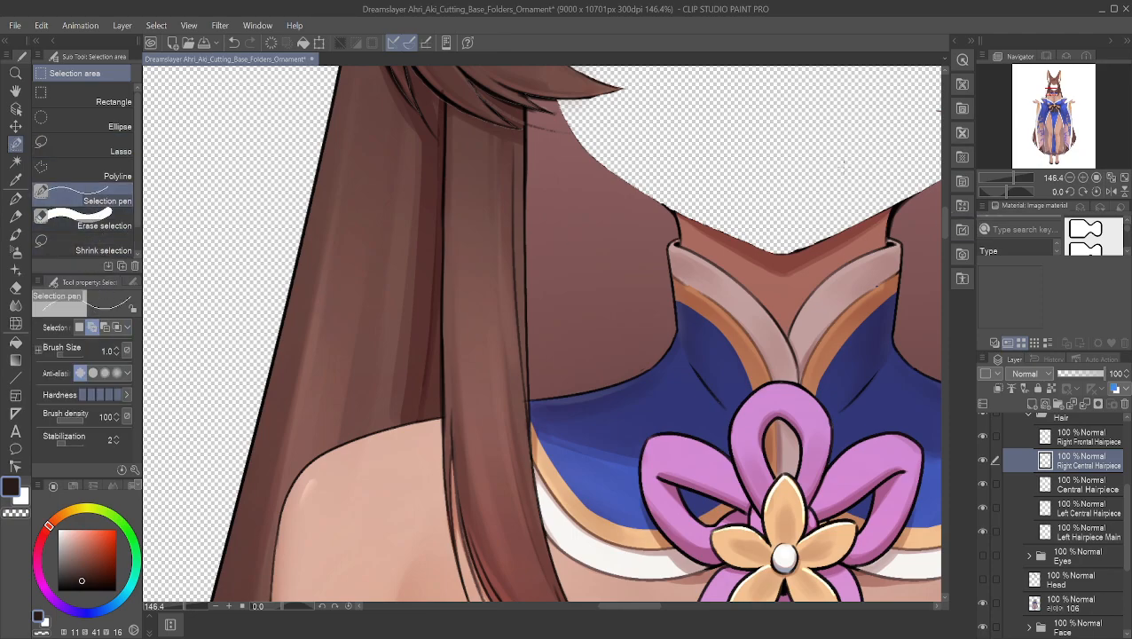
{"action": "scroll", "coordinate": [547, 182], "scroll_direction": "up", "scroll_amount": 5}
{"action": "left_click", "coordinate": [16, 91]}
{"action": "left_click_drag", "start_coordinate": [455, 166], "coordinate": [522, 342]}
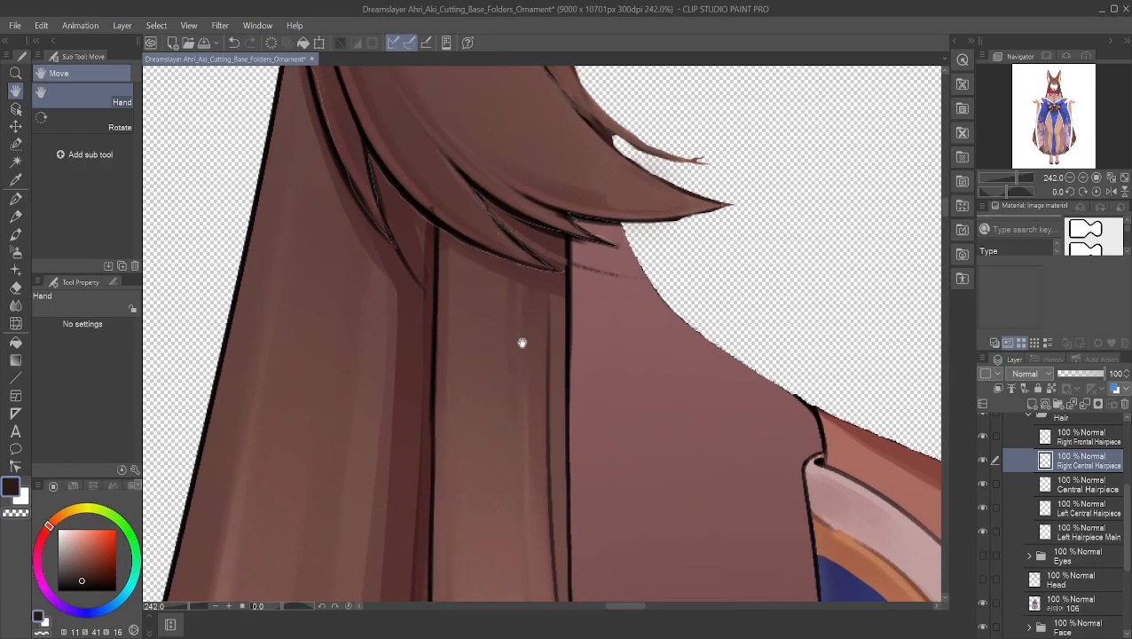
{"action": "scroll", "coordinate": [522, 342], "scroll_direction": "up", "scroll_amount": 4}
{"action": "left_click_drag", "start_coordinate": [609, 357], "coordinate": [751, 280]}
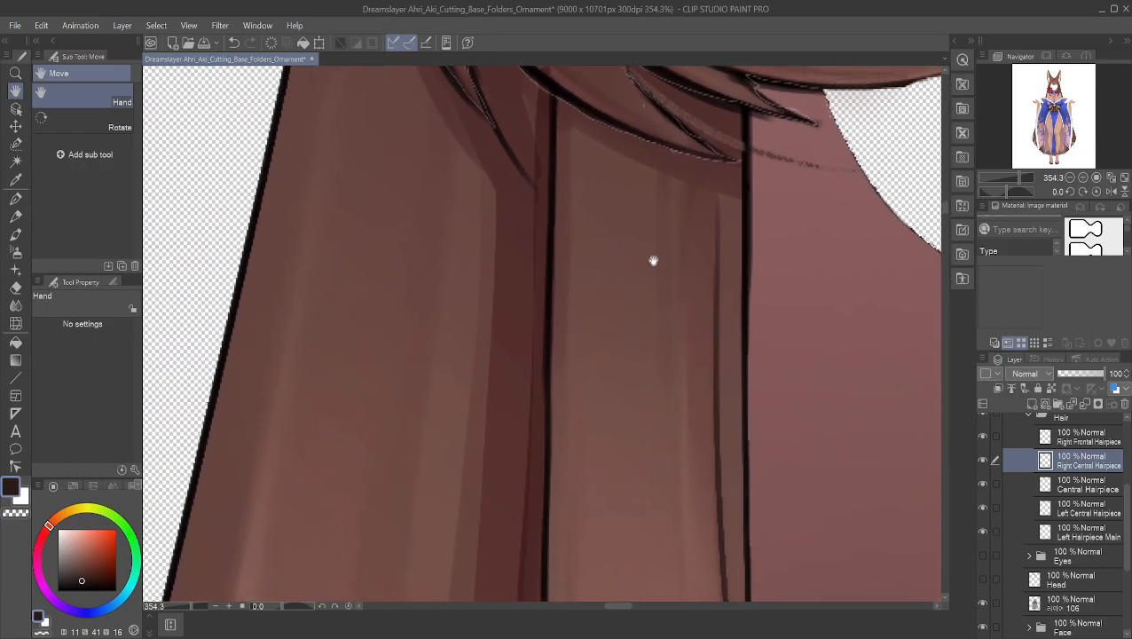
{"action": "scroll", "coordinate": [609, 194], "scroll_direction": "up", "scroll_amount": 4}
{"action": "left_click_drag", "start_coordinate": [523, 128], "coordinate": [509, 348]}
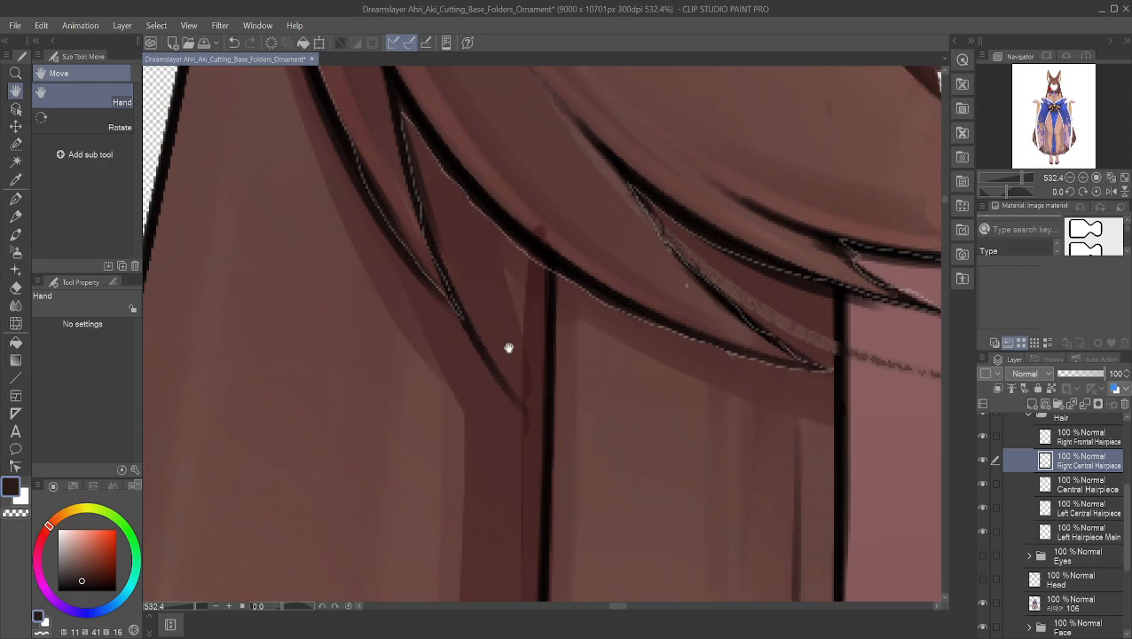
{"action": "left_click", "coordinate": [16, 144]}
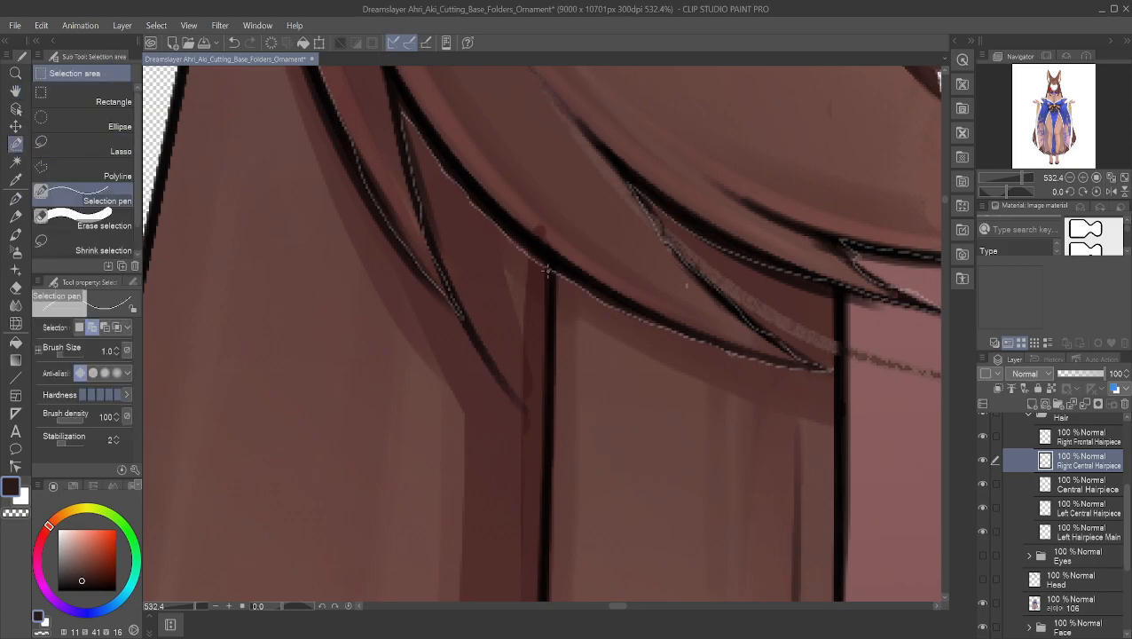
{"action": "scroll", "coordinate": [686, 287], "scroll_direction": "up", "scroll_amount": 1}
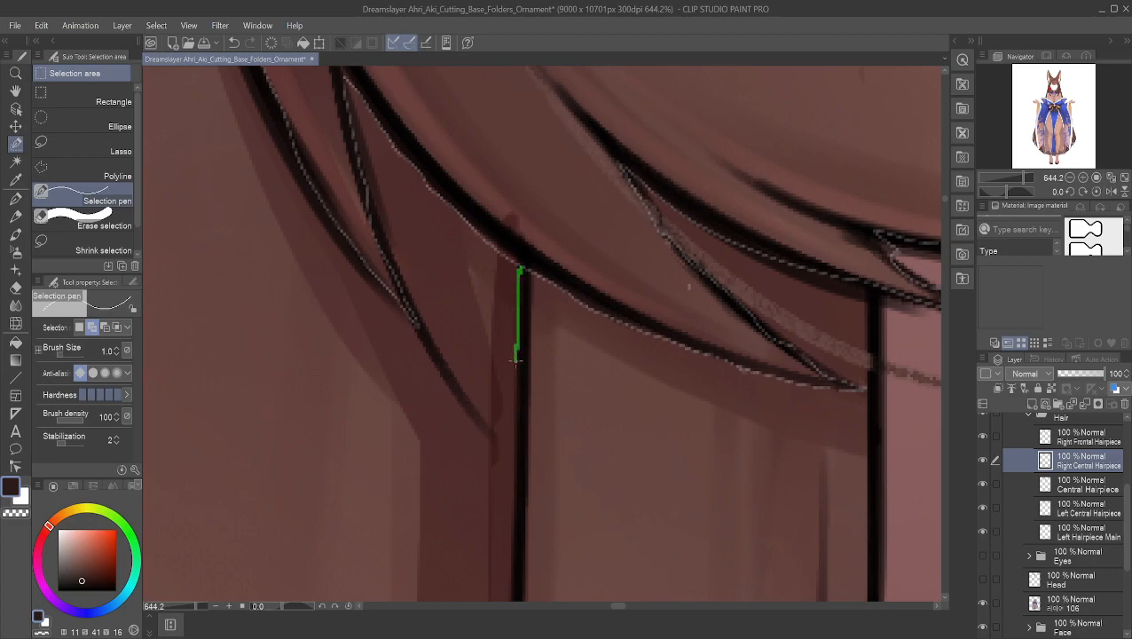
{"action": "left_click_drag", "start_coordinate": [516, 360], "coordinate": [516, 360]}
{"action": "key", "text": "ctrl+z"}
{"action": "scroll", "coordinate": [614, 360], "scroll_direction": "up", "scroll_amount": 4}
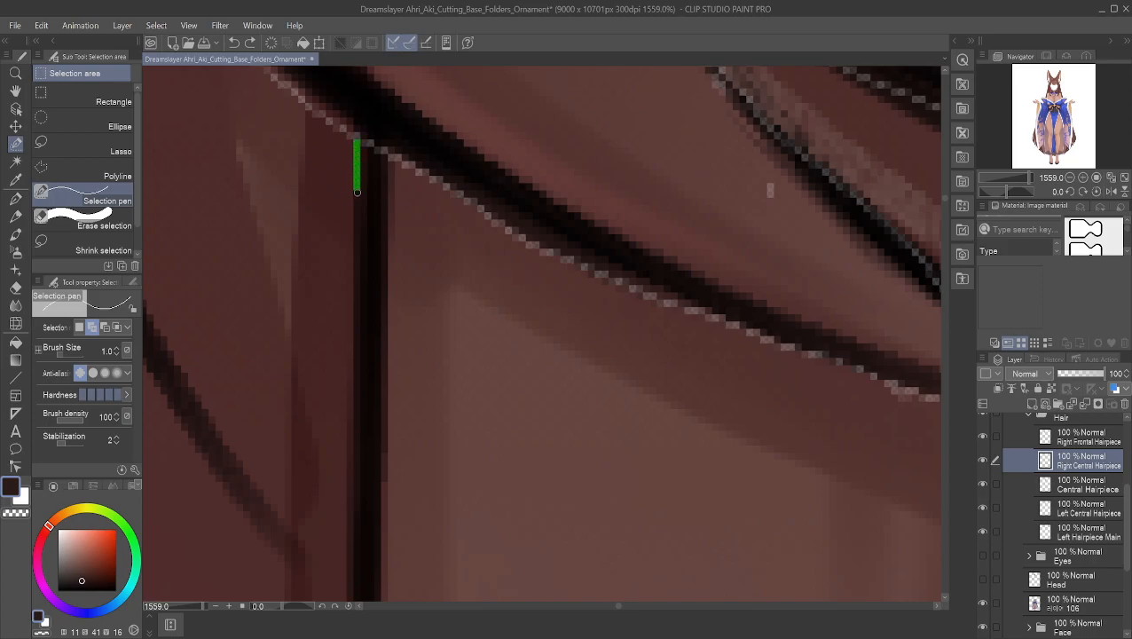
{"action": "left_click_drag", "start_coordinate": [357, 248], "coordinate": [341, 330]}
{"action": "key", "text": "ctrl+z"}
{"action": "left_click_drag", "start_coordinate": [353, 142], "coordinate": [360, 248]}
{"action": "key", "text": "ctrl+z"}
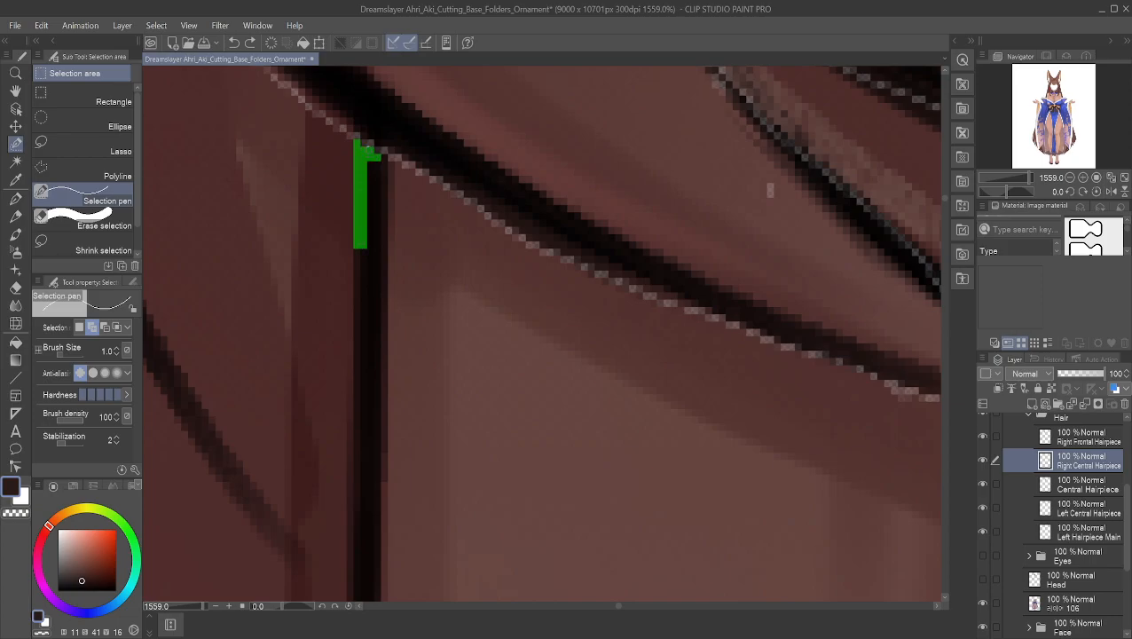
- Select the inner edge of the long vertical strand outline, starting where it meets the curved hairpiece edge and continuing downward
{"action": "left_click_drag", "start_coordinate": [371, 172], "coordinate": [367, 227]}
{"action": "mouse_move", "coordinate": [377, 187]}
{"action": "left_mouse_down"}
{"action": "mouse_move", "coordinate": [377, 257]}
{"action": "mouse_move", "coordinate": [363, 273]}
{"action": "left_mouse_up"}
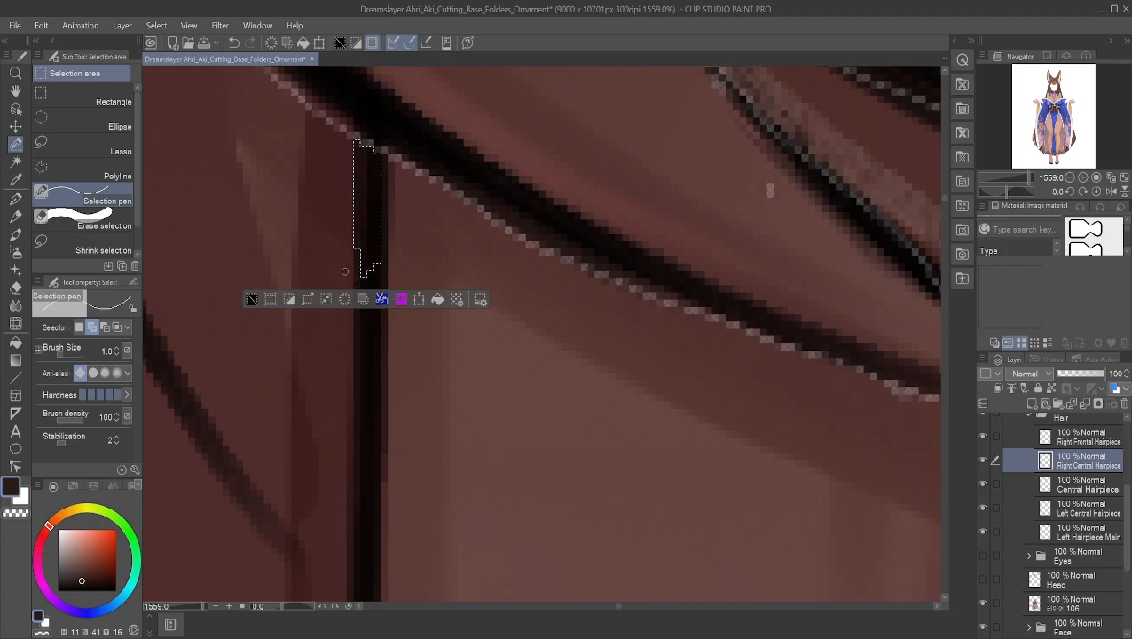
{"action": "left_click_drag", "start_coordinate": [358, 304], "coordinate": [358, 514]}
{"action": "left_click_drag", "start_coordinate": [356, 560], "coordinate": [357, 568]}
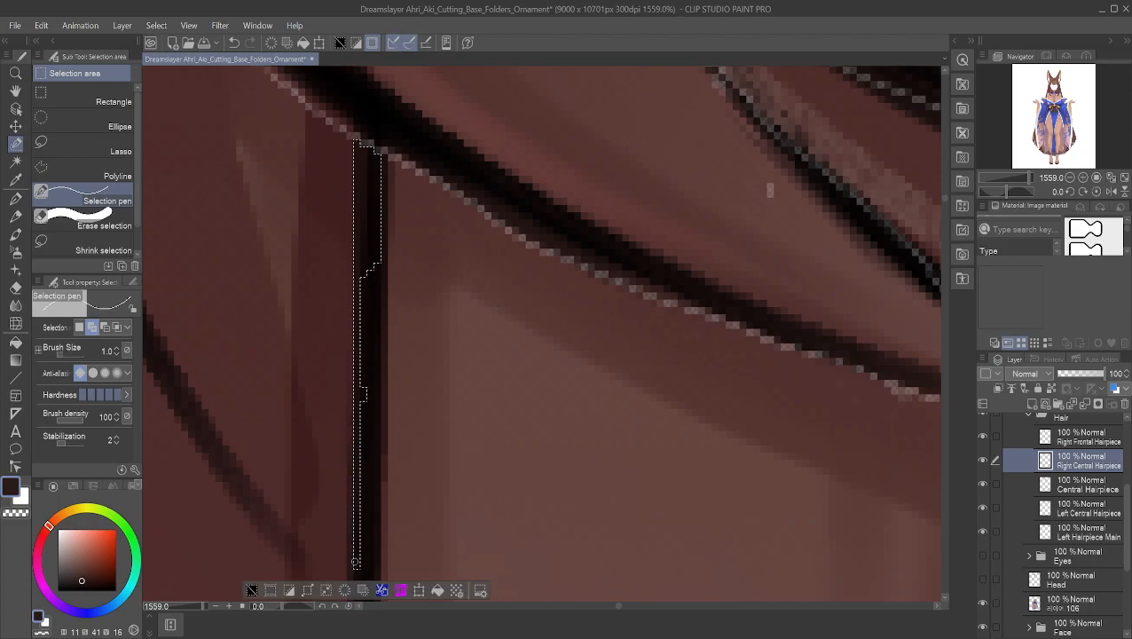
- Extend the selection down the next stretch of the vertical outline, following its gradual leftward shift
{"action": "left_click", "coordinate": [16, 92]}
{"action": "left_click_drag", "start_coordinate": [235, 473], "coordinate": [331, 13]}
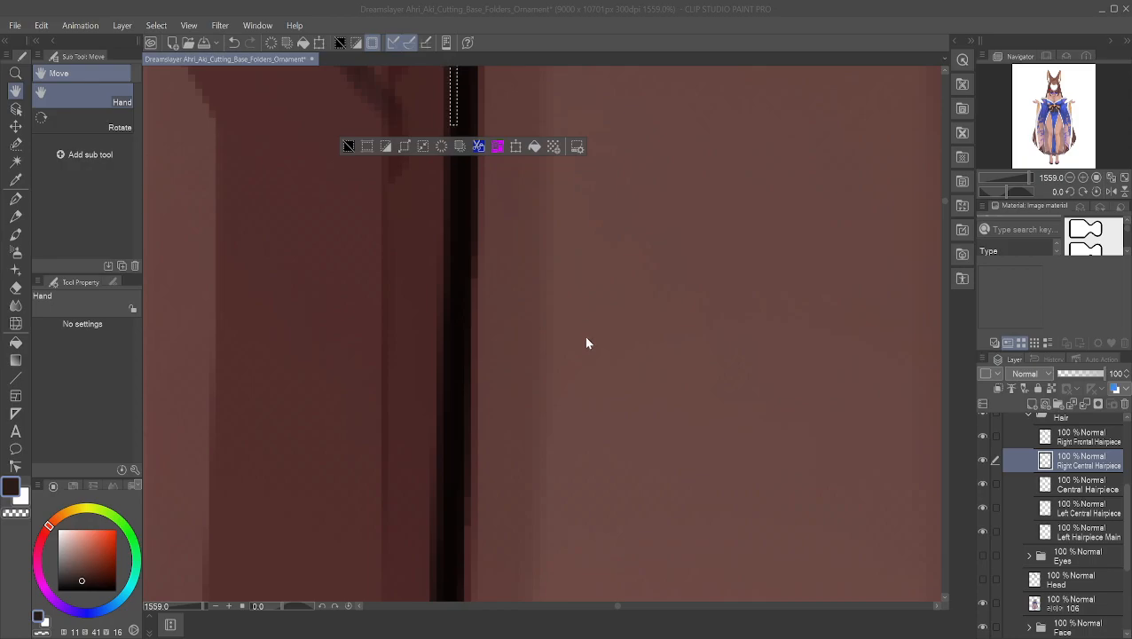
{"action": "left_click", "coordinate": [20, 147]}
{"action": "left_click_drag", "start_coordinate": [453, 120], "coordinate": [452, 121]}
{"action": "left_click_drag", "start_coordinate": [454, 184], "coordinate": [438, 431]}
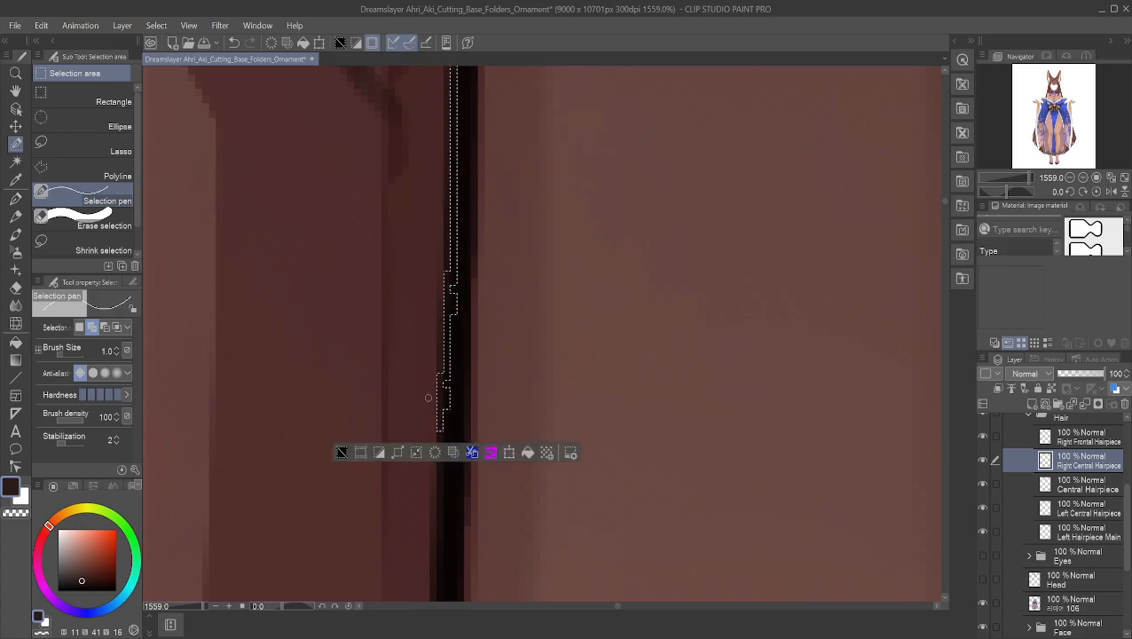
{"action": "left_click_drag", "start_coordinate": [440, 426], "coordinate": [443, 451]}
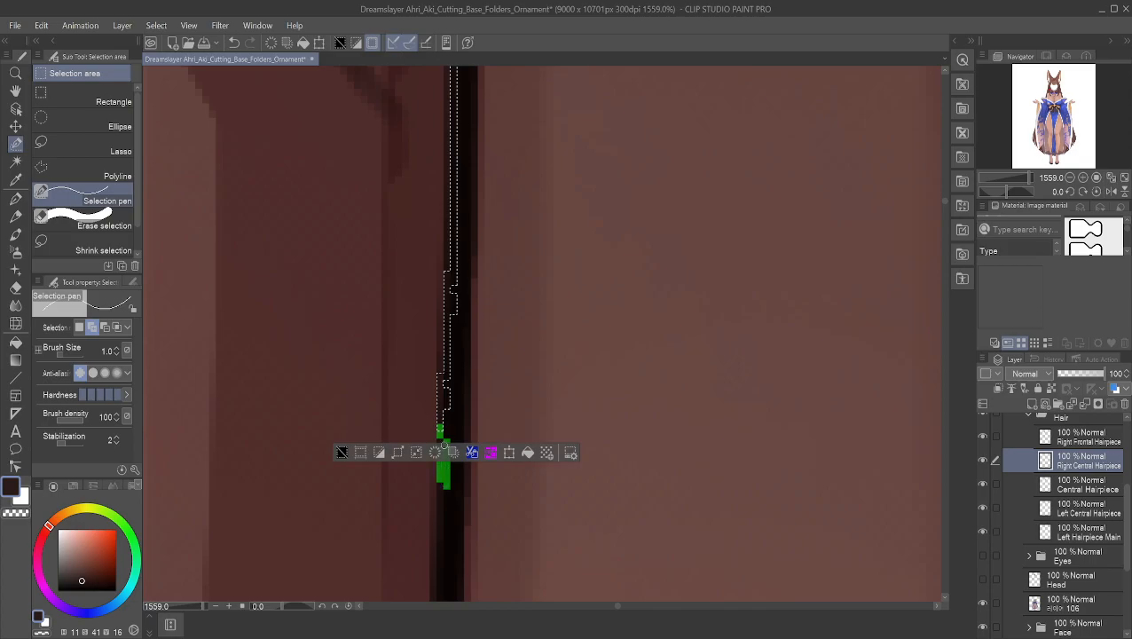
{"action": "left_click_drag", "start_coordinate": [439, 494], "coordinate": [432, 575]}
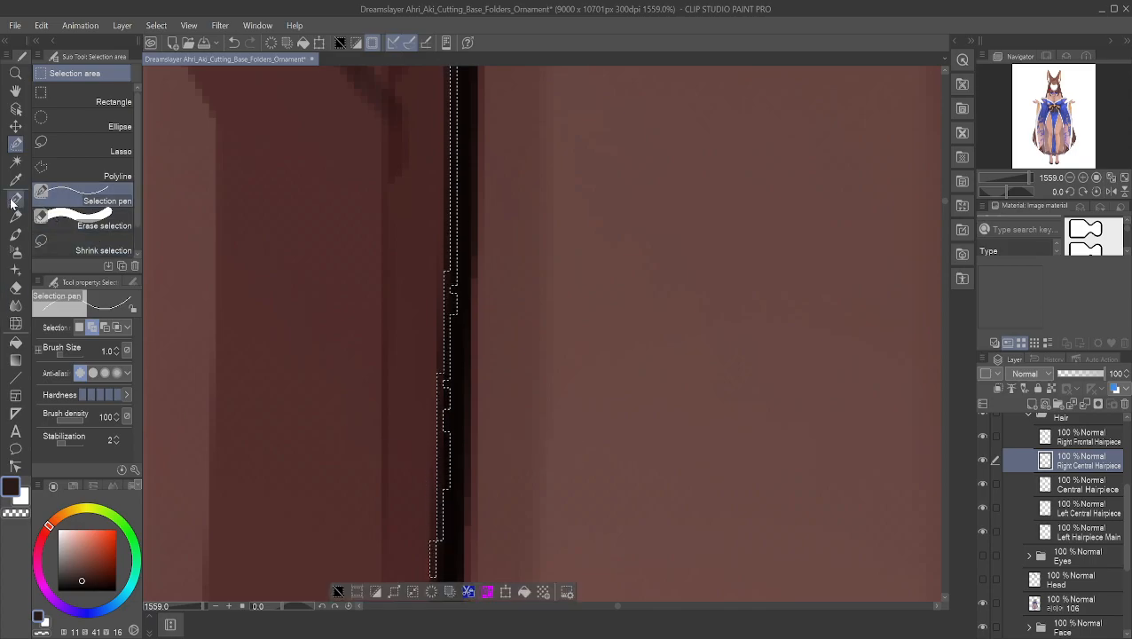
- Add the following lower section of the strand outline's left edge to the selection, keeping it one to two pixels wide
{"action": "left_click", "coordinate": [15, 92]}
{"action": "left_click_drag", "start_coordinate": [303, 400], "coordinate": [281, 28]}
{"action": "left_click_drag", "start_coordinate": [435, 225], "coordinate": [433, 214]}
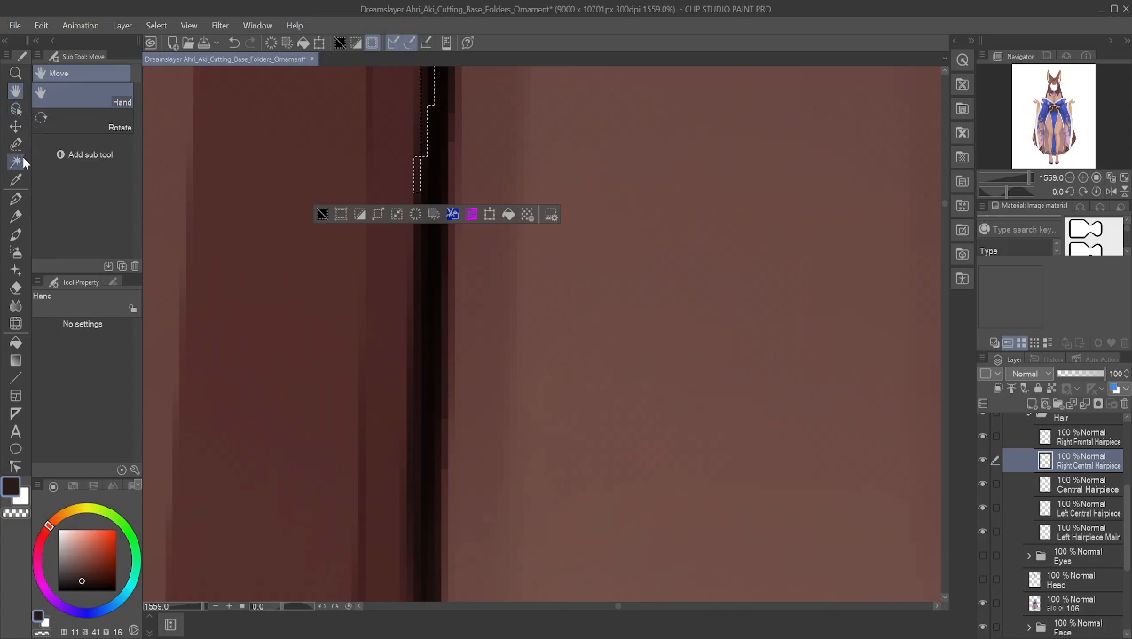
{"action": "left_click", "coordinate": [15, 144]}
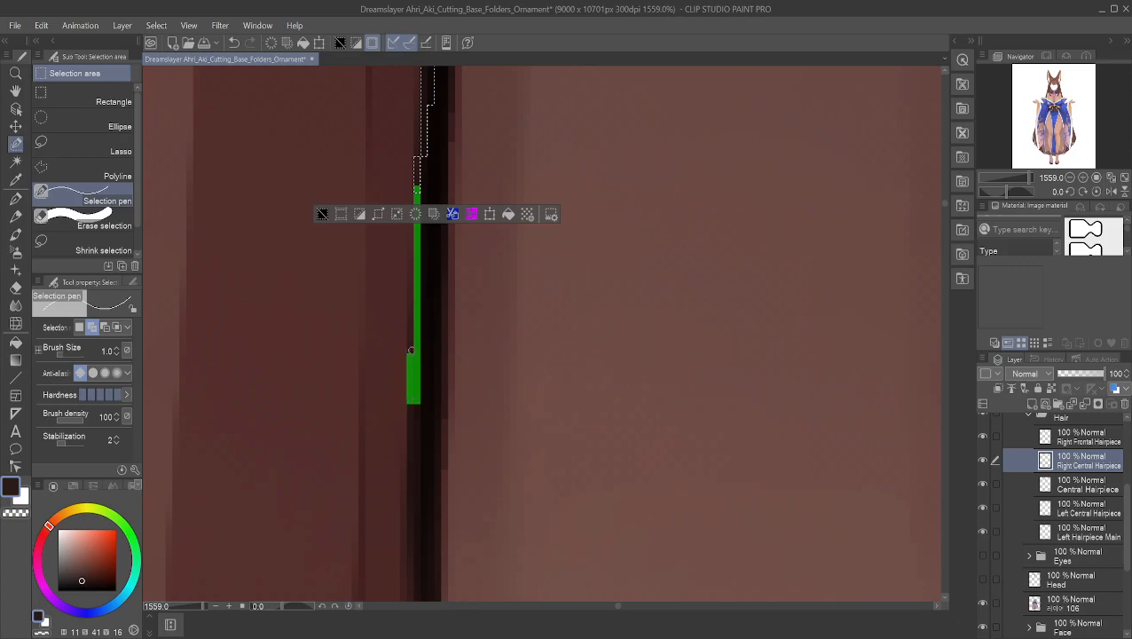
{"action": "left_click_drag", "start_coordinate": [410, 347], "coordinate": [411, 349]}
{"action": "left_click_drag", "start_coordinate": [411, 394], "coordinate": [412, 415]}
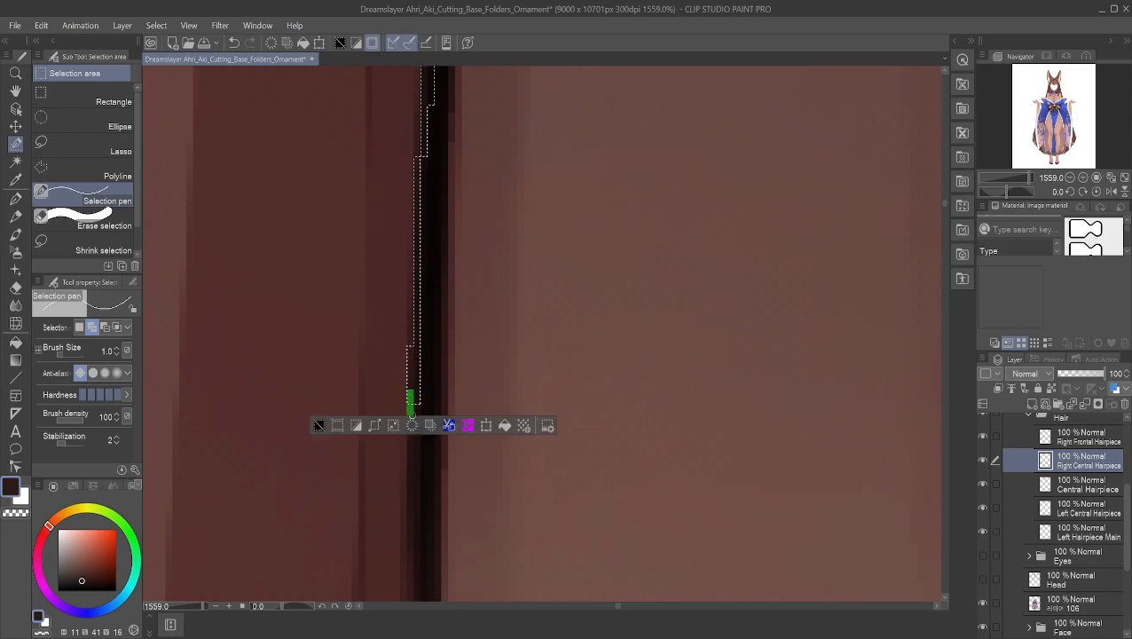
{"action": "mouse_move", "coordinate": [412, 476]}
{"action": "left_mouse_down"}
{"action": "mouse_move", "coordinate": [413, 558]}
{"action": "mouse_move", "coordinate": [410, 508]}
{"action": "left_mouse_up"}
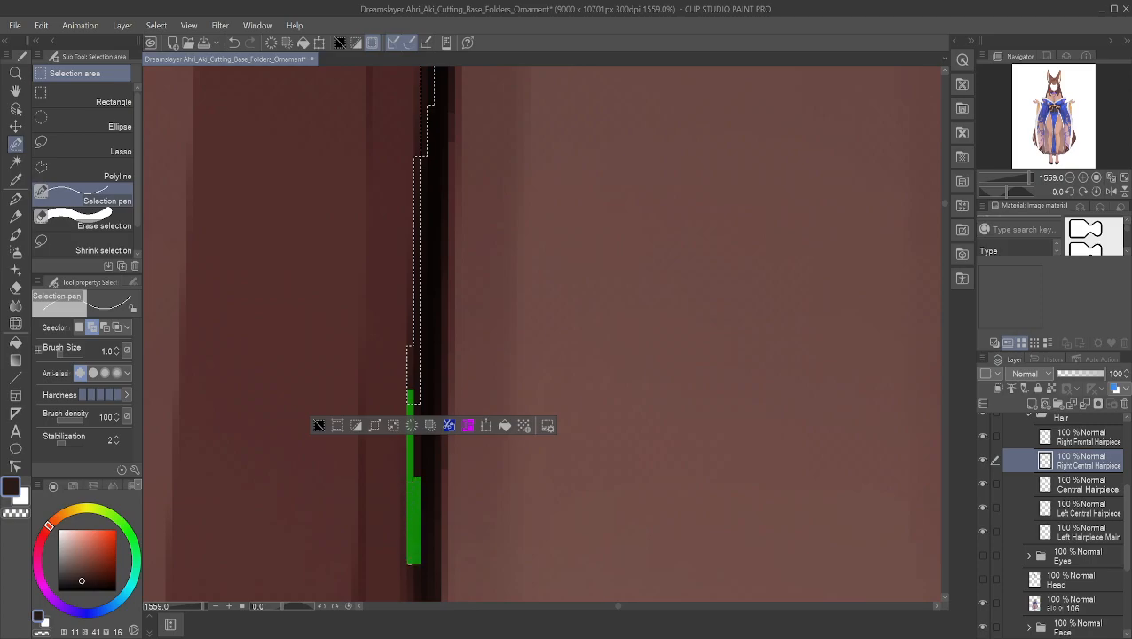
{"action": "left_click_drag", "start_coordinate": [411, 564], "coordinate": [411, 572]}
- Carry the selection further down the outline, shifting it right where the dark edge straightens
{"action": "left_click", "coordinate": [15, 91]}
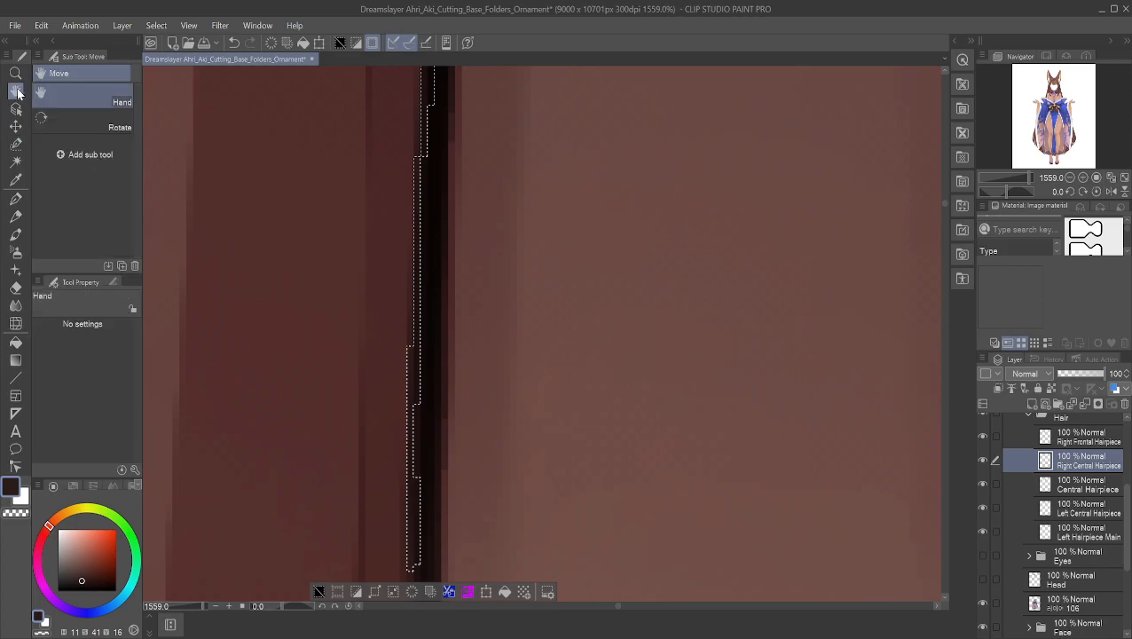
{"action": "left_click_drag", "start_coordinate": [670, 571], "coordinate": [607, 127]}
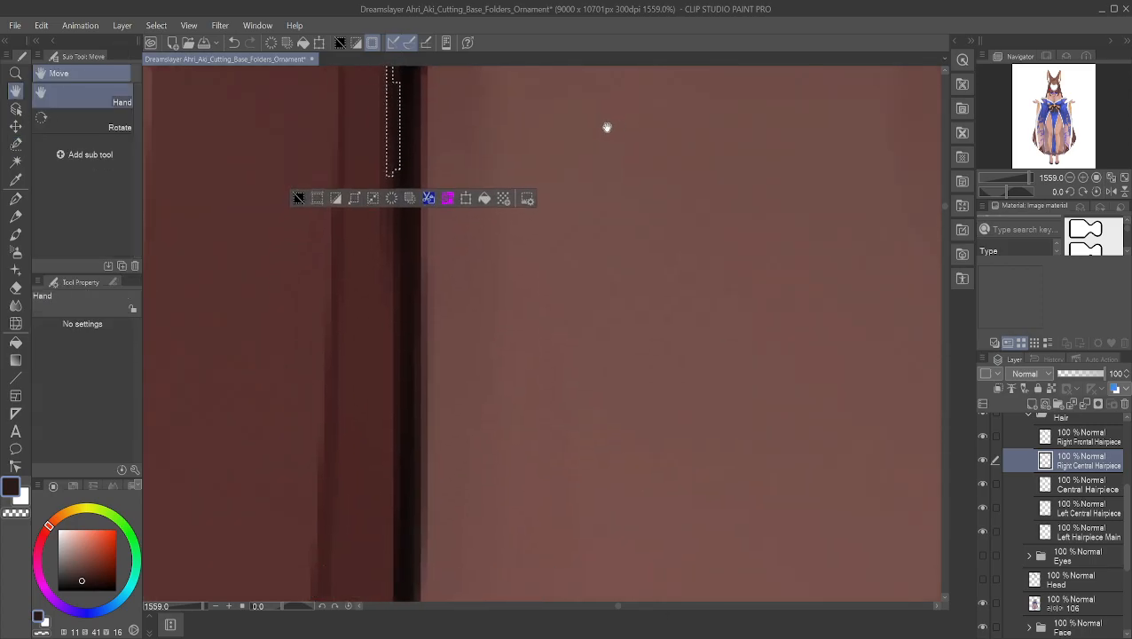
{"action": "left_click", "coordinate": [15, 144]}
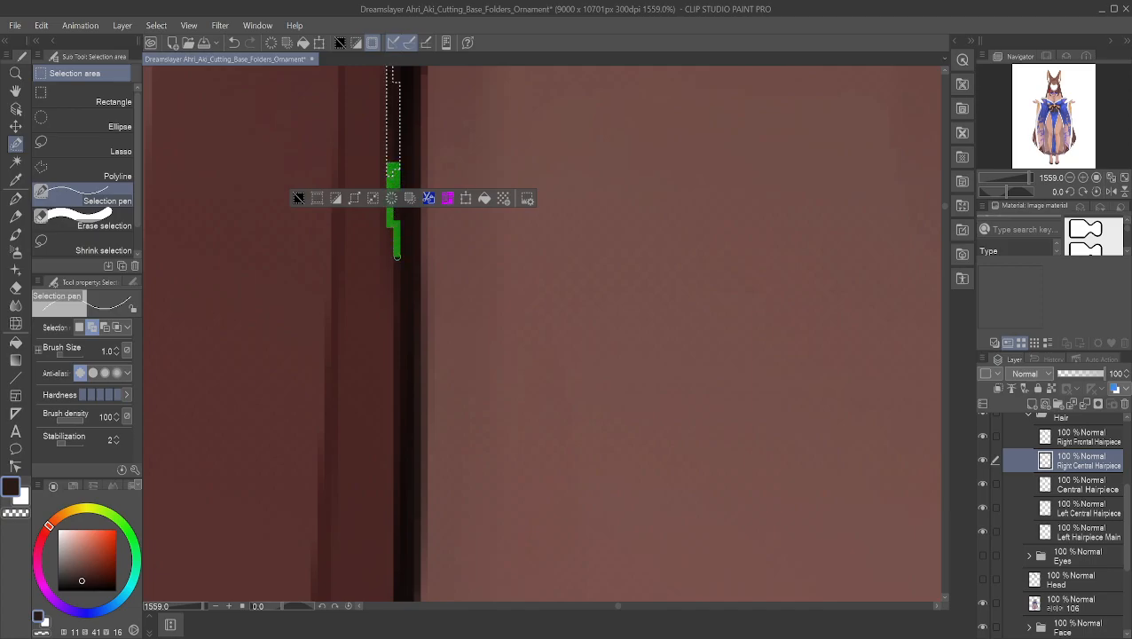
{"action": "left_click_drag", "start_coordinate": [393, 281], "coordinate": [401, 242]}
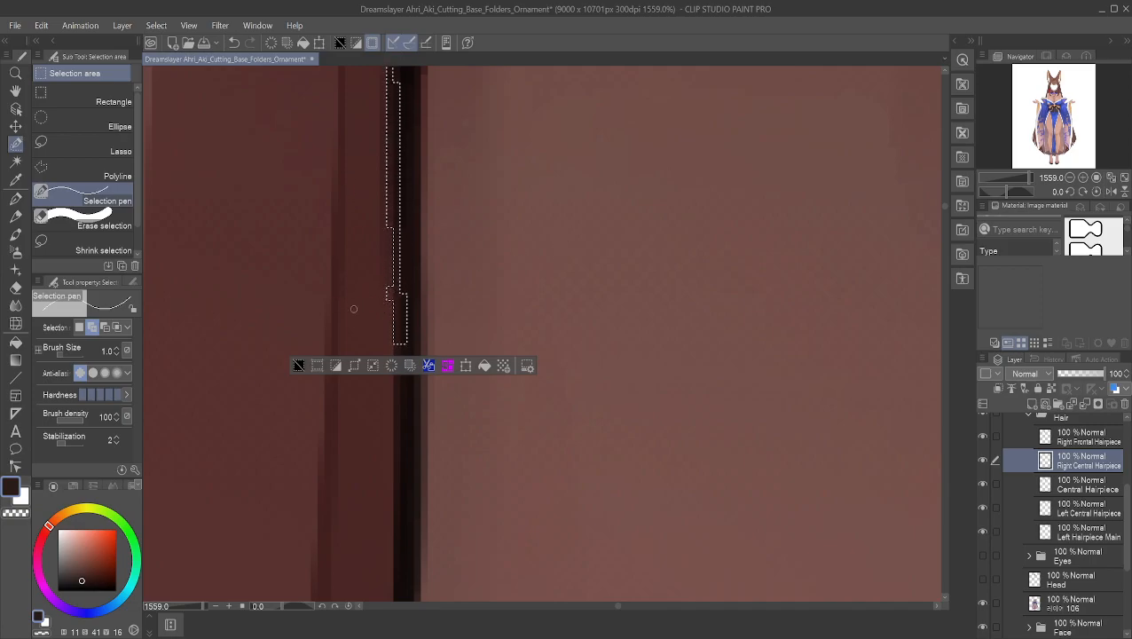
- Subtract the stray pixels protruding left of the outline near the selection's lower end, and return the Selection pen to adding mode
{"action": "left_click", "coordinate": [14, 142]}
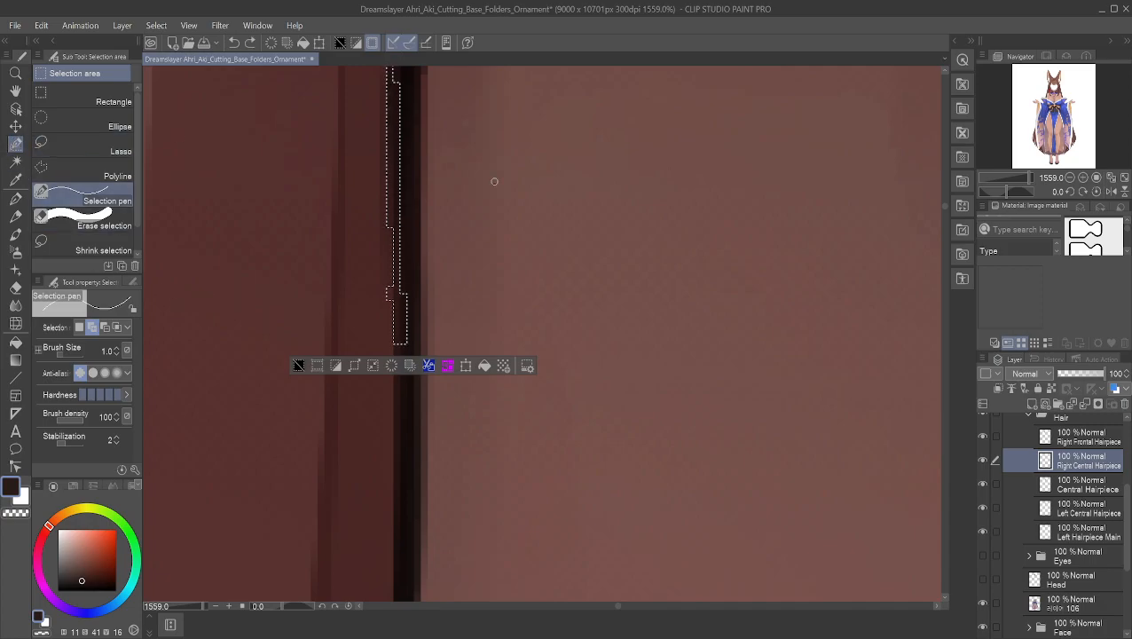
{"action": "left_click", "coordinate": [1045, 359]}
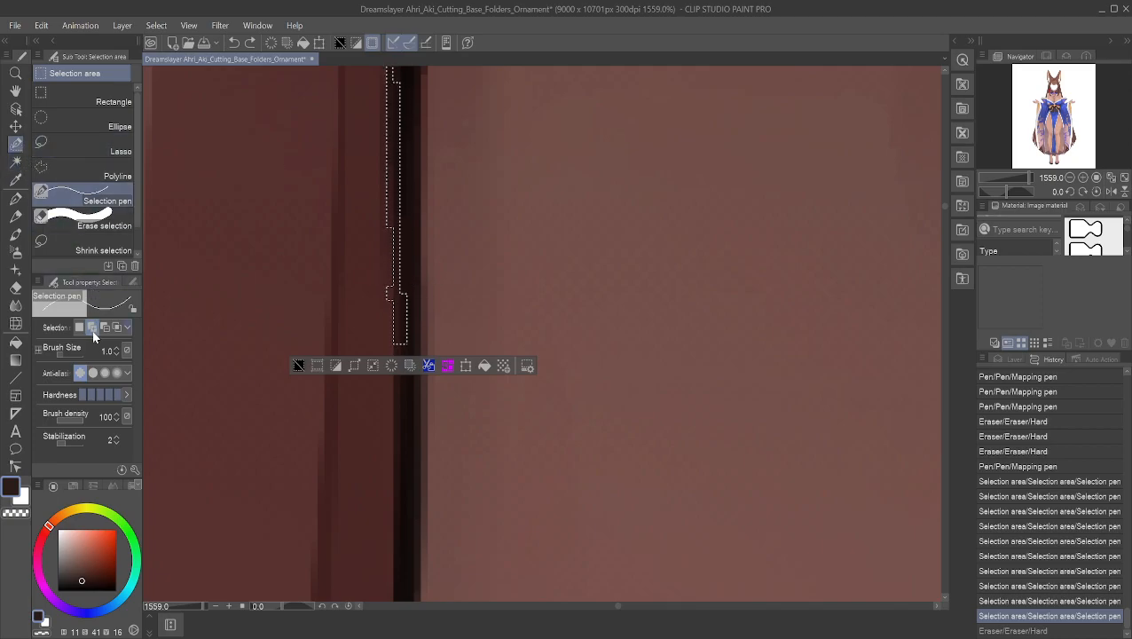
{"action": "left_click", "coordinate": [390, 284]}
{"action": "left_click", "coordinate": [390, 284]}
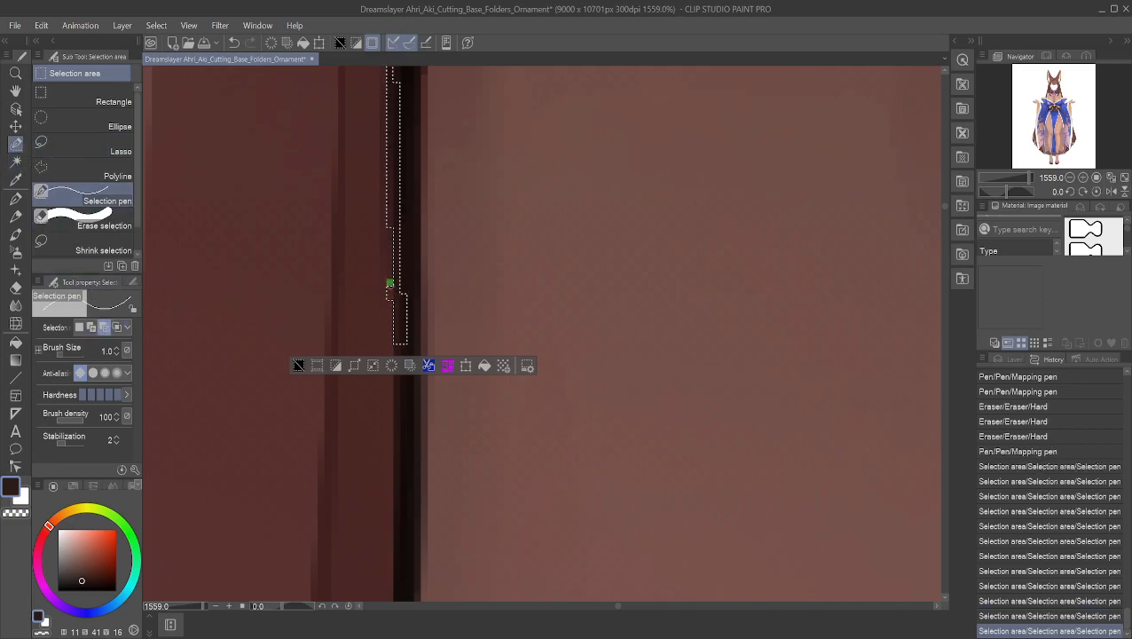
{"action": "left_click_drag", "start_coordinate": [390, 284], "coordinate": [391, 307]}
{"action": "left_click", "coordinate": [93, 327]}
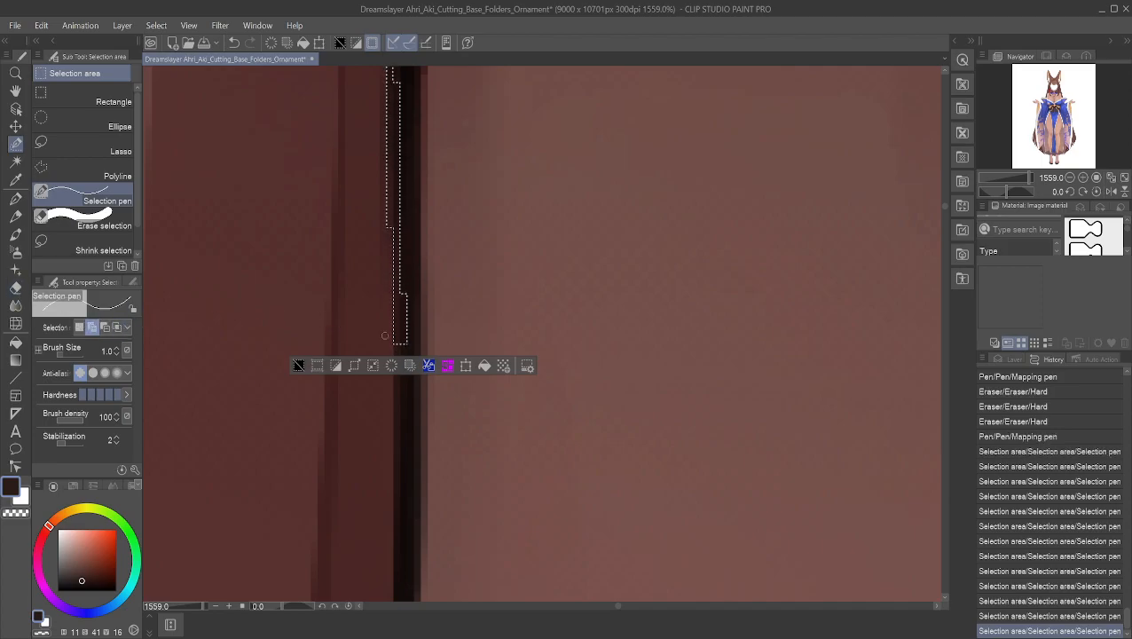
- Add the next straight stretch of the outline to the selection and subtract the pixels that stray to its left
{"action": "left_click_drag", "start_coordinate": [396, 380], "coordinate": [394, 554]}
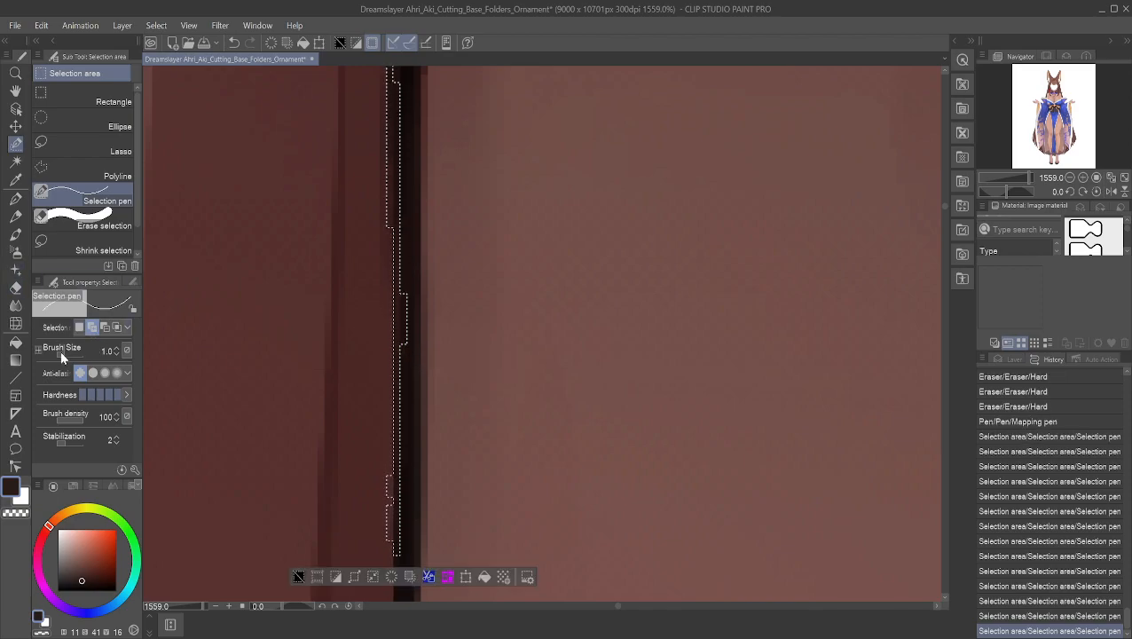
{"action": "left_click", "coordinate": [104, 328]}
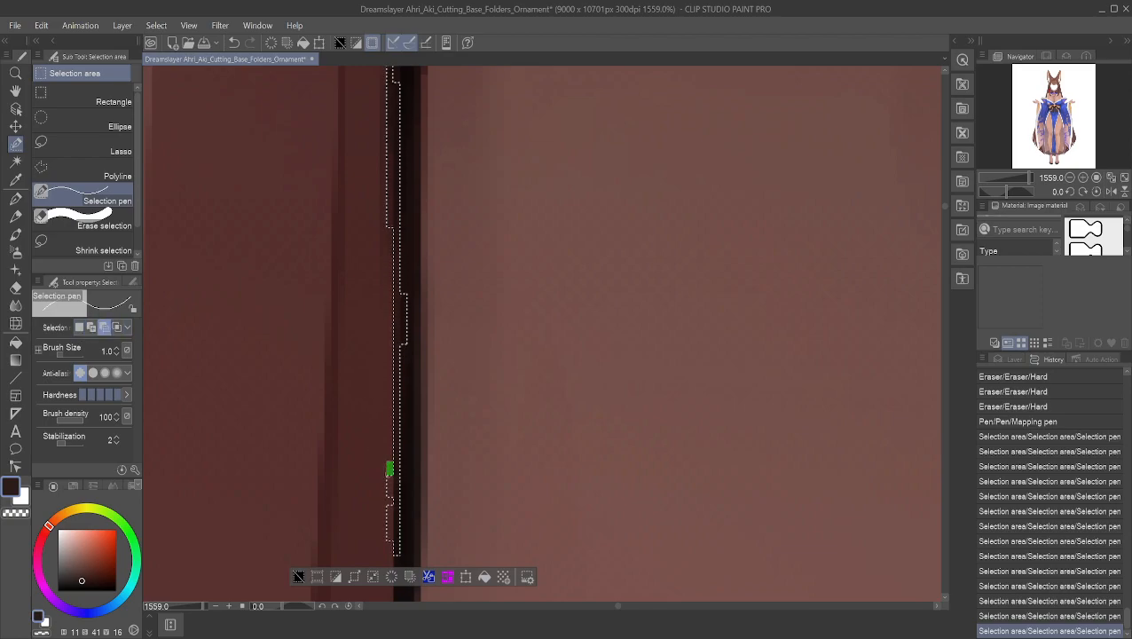
{"action": "left_click_drag", "start_coordinate": [390, 533], "coordinate": [389, 534]}
- Set the Selection pen to adding mode with brush size 1.0 and lengthen the selection slightly at its lower end
{"action": "left_click", "coordinate": [114, 353]}
{"action": "left_click", "coordinate": [93, 327]}
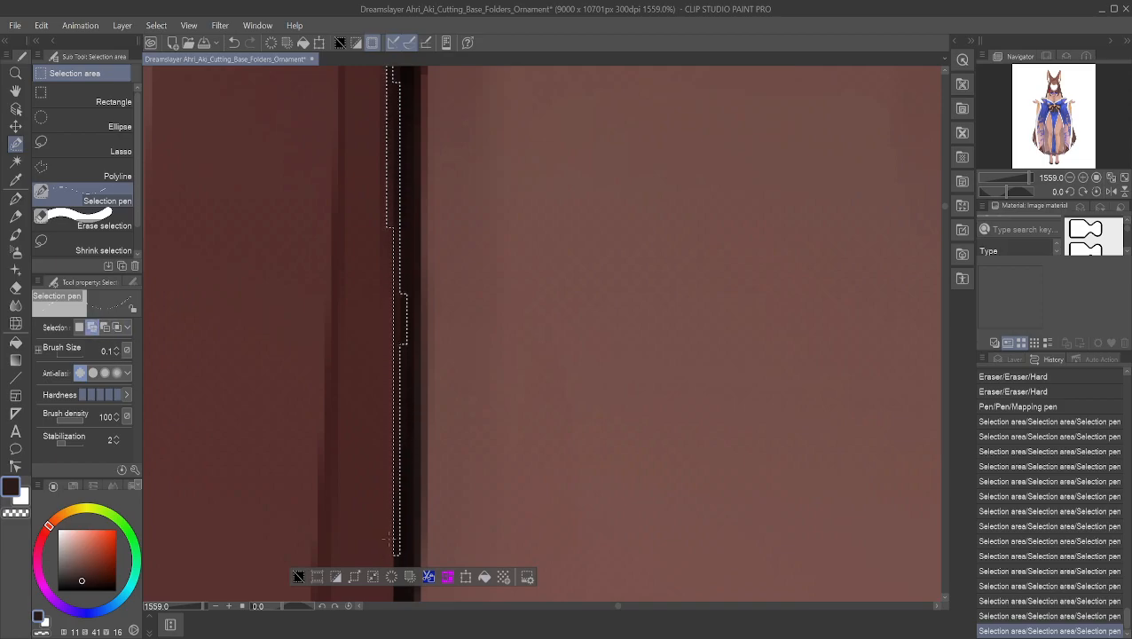
{"action": "left_click_drag", "start_coordinate": [398, 590], "coordinate": [397, 545]}
{"action": "left_click", "coordinate": [397, 545]}
{"action": "left_click", "coordinate": [397, 544]}
{"action": "left_click", "coordinate": [117, 348]}
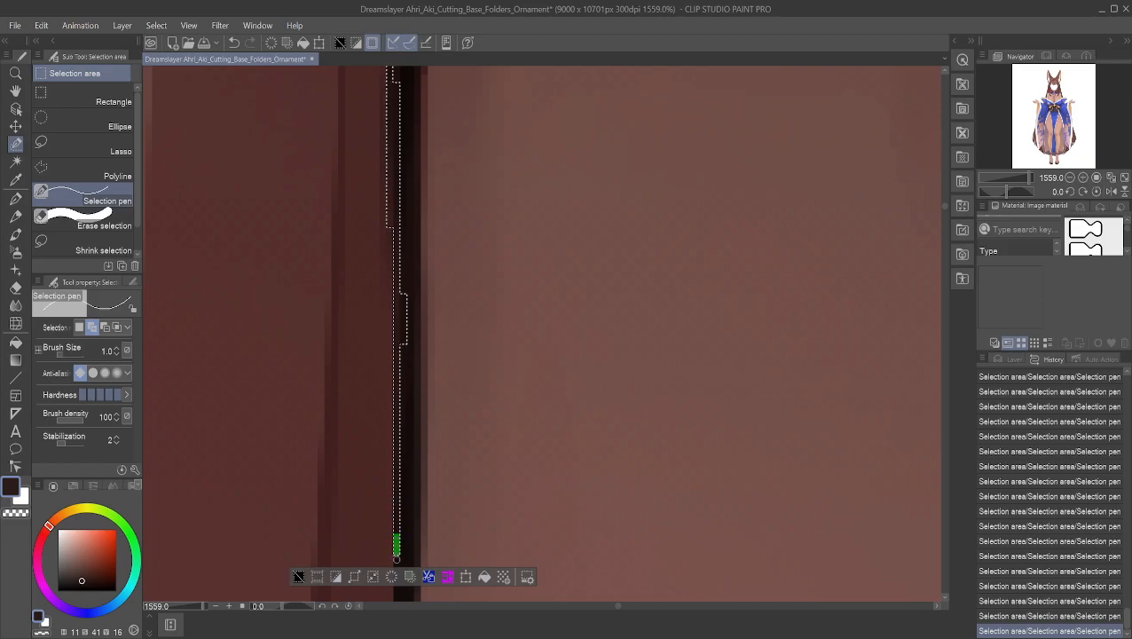
{"action": "left_click_drag", "start_coordinate": [399, 587], "coordinate": [399, 591]}
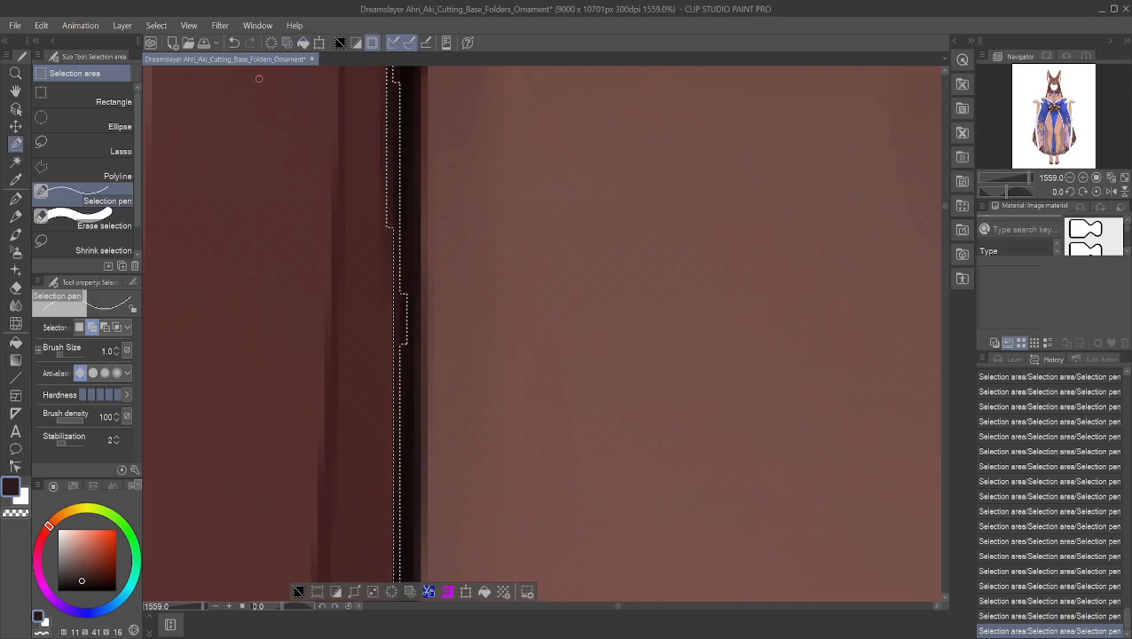
- Continue the selection from its lower end along the next left-slanting part of the strand outline, trimming the stray pixel beside it
{"action": "scroll", "coordinate": [381, 362], "scroll_direction": "down", "scroll_amount": 3}
{"action": "scroll", "coordinate": [447, 379], "scroll_direction": "down", "scroll_amount": 8}
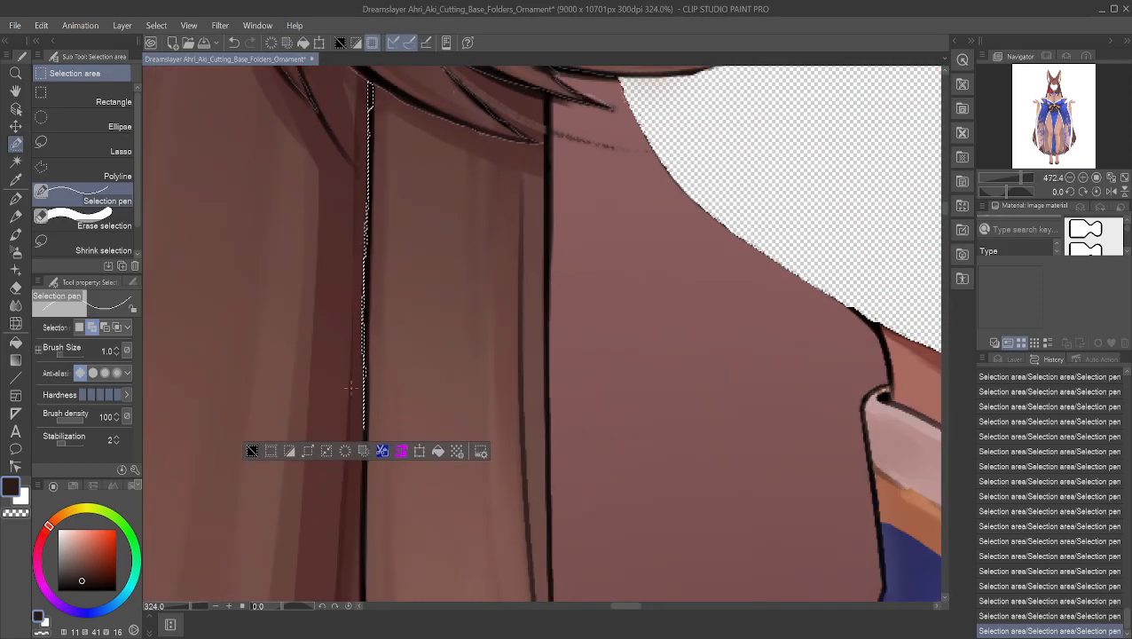
{"action": "scroll", "coordinate": [339, 374], "scroll_direction": "down", "scroll_amount": 1}
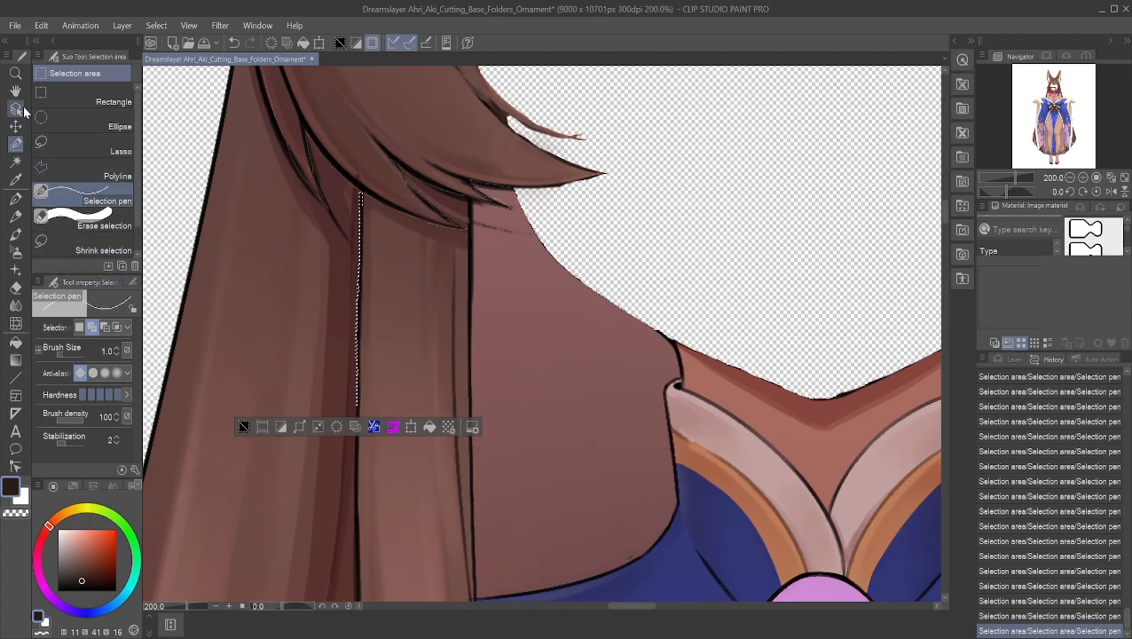
{"action": "left_click", "coordinate": [19, 96]}
{"action": "left_click_drag", "start_coordinate": [352, 364], "coordinate": [450, 186]}
{"action": "scroll", "coordinate": [450, 185], "scroll_direction": "up", "scroll_amount": 6}
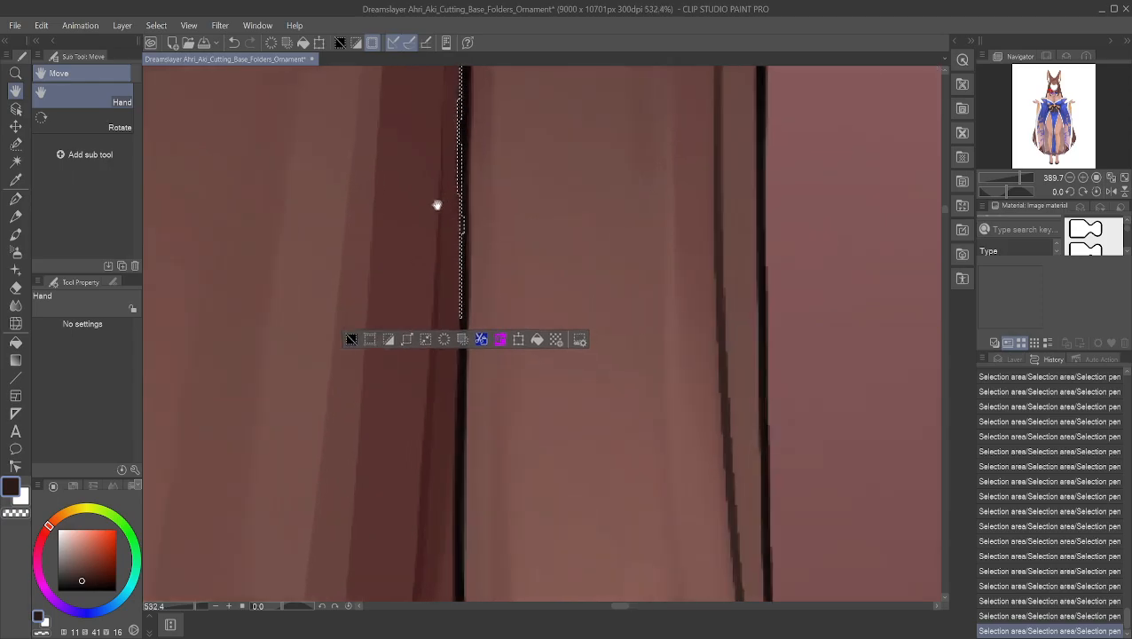
{"action": "scroll", "coordinate": [433, 234], "scroll_direction": "up", "scroll_amount": 3}
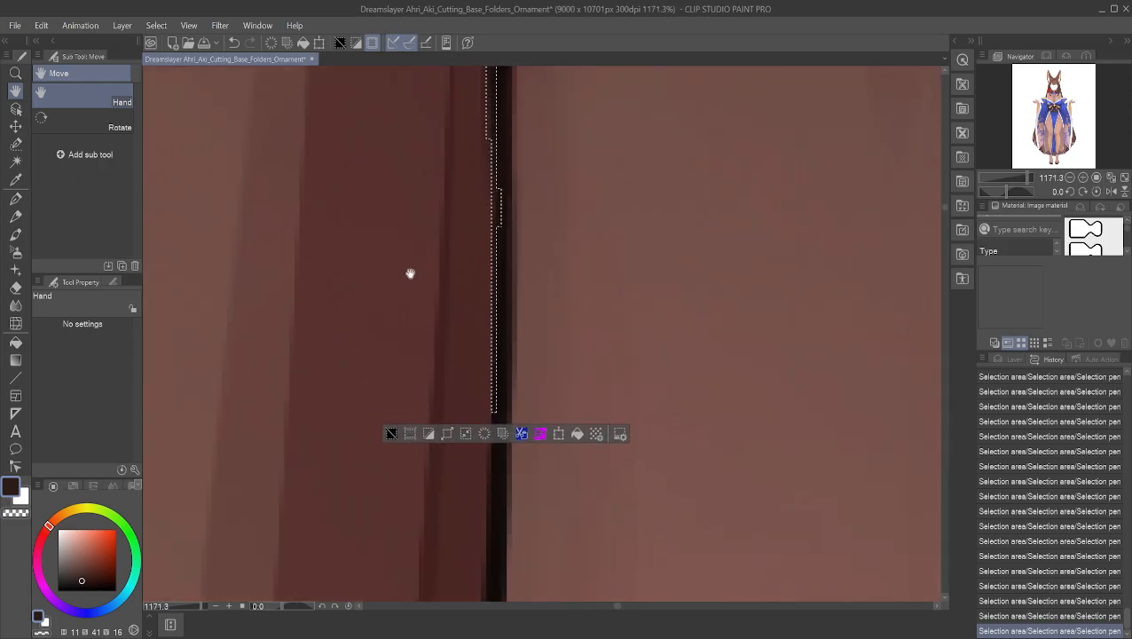
{"action": "left_click_drag", "start_coordinate": [416, 113], "coordinate": [413, 69]}
{"action": "left_click_drag", "start_coordinate": [411, 259], "coordinate": [405, 240]}
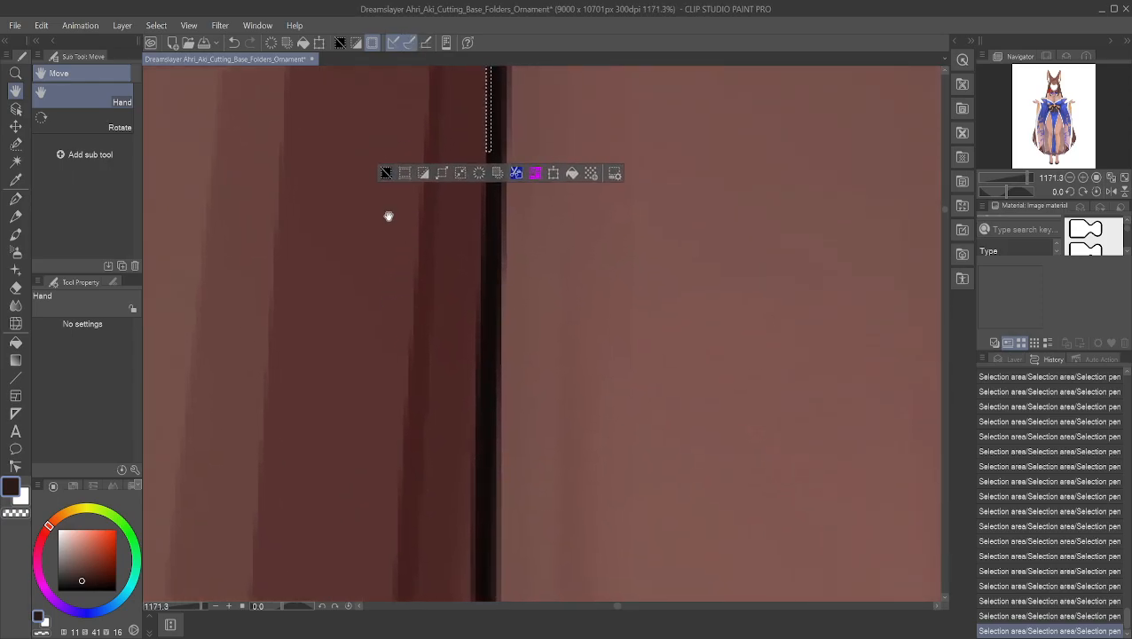
{"action": "left_click", "coordinate": [15, 143]}
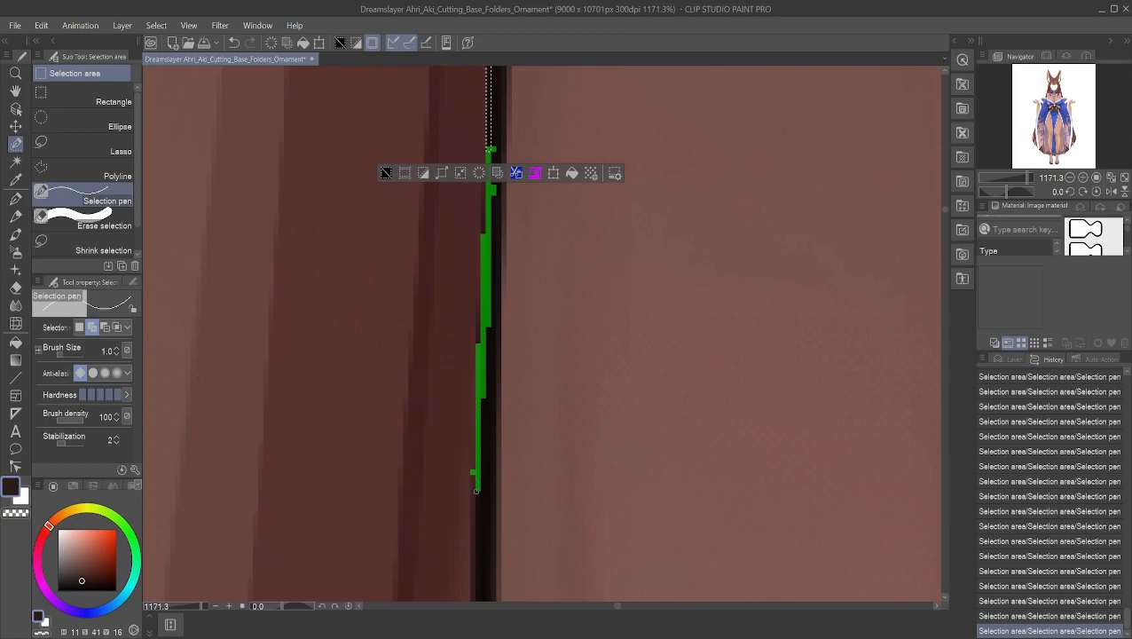
{"action": "left_click_drag", "start_coordinate": [472, 484], "coordinate": [472, 473]}
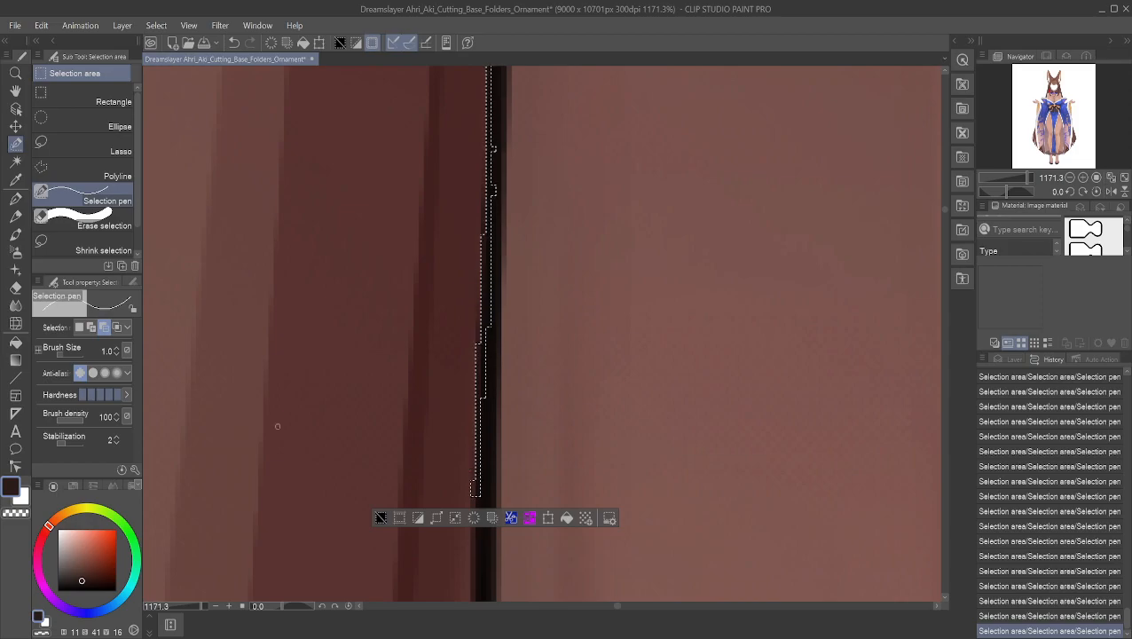
{"action": "left_click", "coordinate": [93, 327]}
{"action": "left_click_drag", "start_coordinate": [476, 495], "coordinate": [474, 590]}
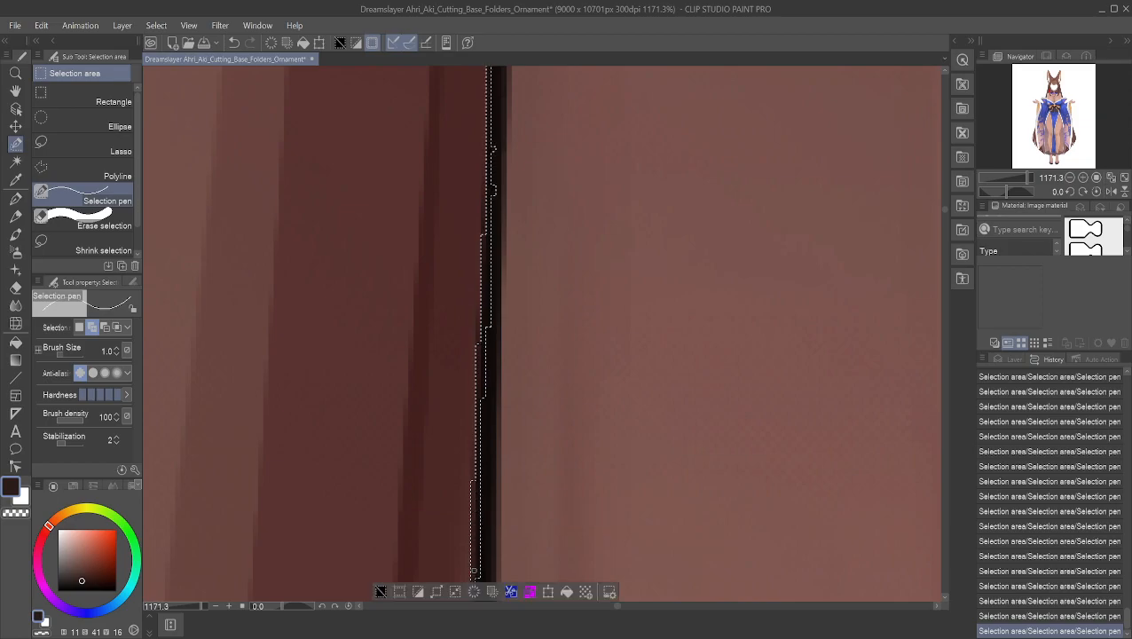
- Extend the selection down the outline to where the dark line starts bending right, and inspect the new edge up close
{"action": "left_click", "coordinate": [19, 94]}
{"action": "left_click_drag", "start_coordinate": [566, 557], "coordinate": [483, 257]}
{"action": "scroll", "coordinate": [481, 255], "scroll_direction": "down", "scroll_amount": 2}
{"action": "left_click_drag", "start_coordinate": [426, 460], "coordinate": [437, 417]}
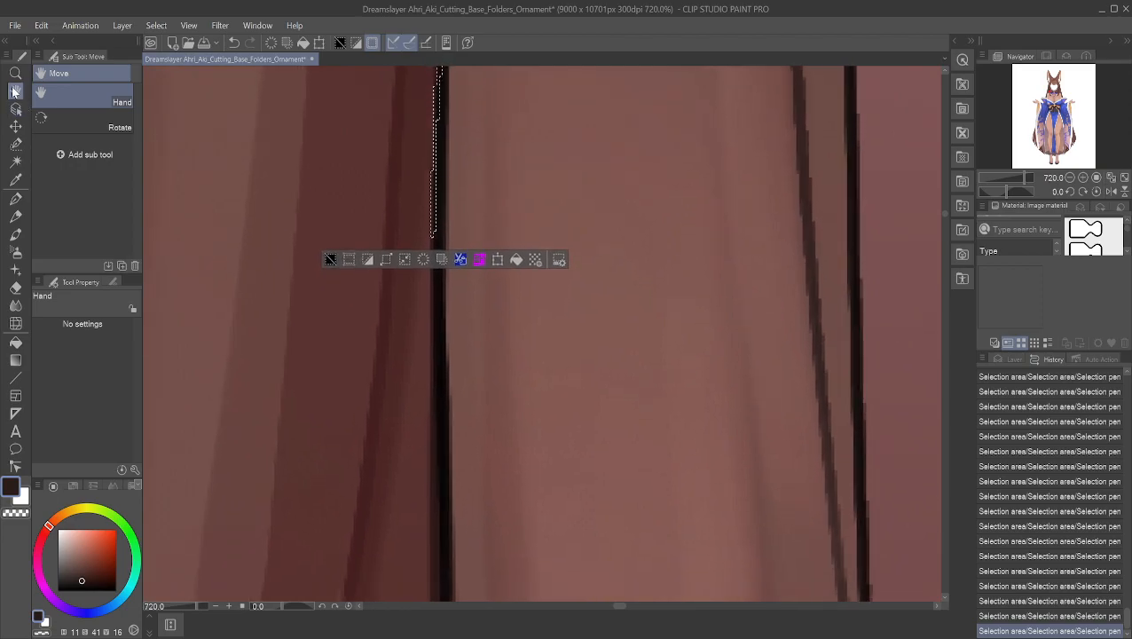
{"action": "left_click", "coordinate": [16, 144]}
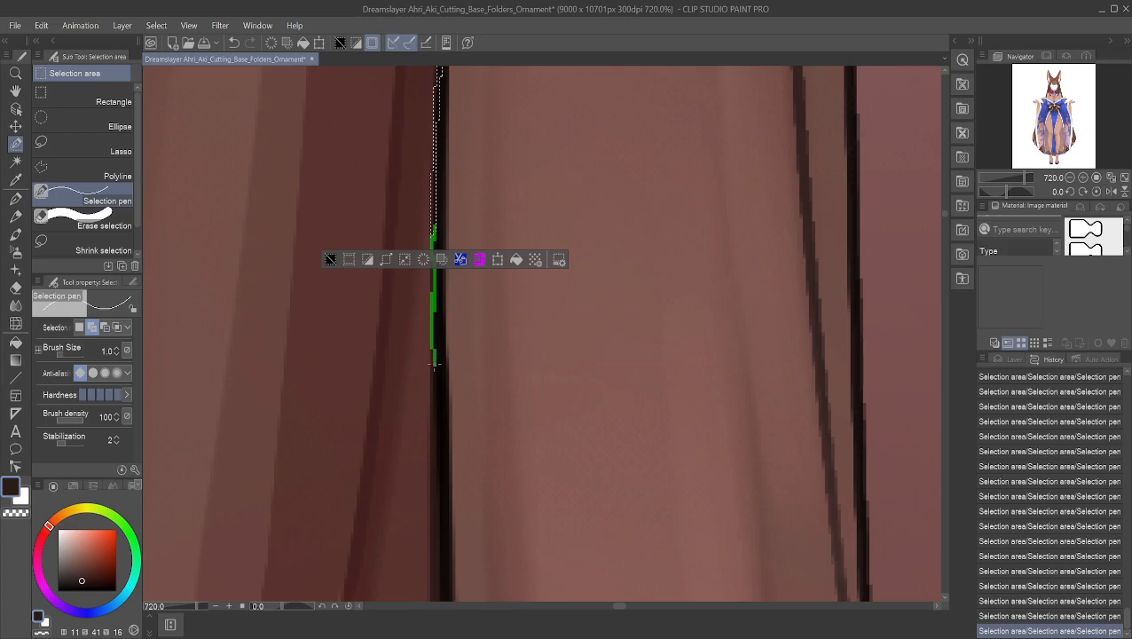
{"action": "left_click_drag", "start_coordinate": [436, 431], "coordinate": [436, 433]}
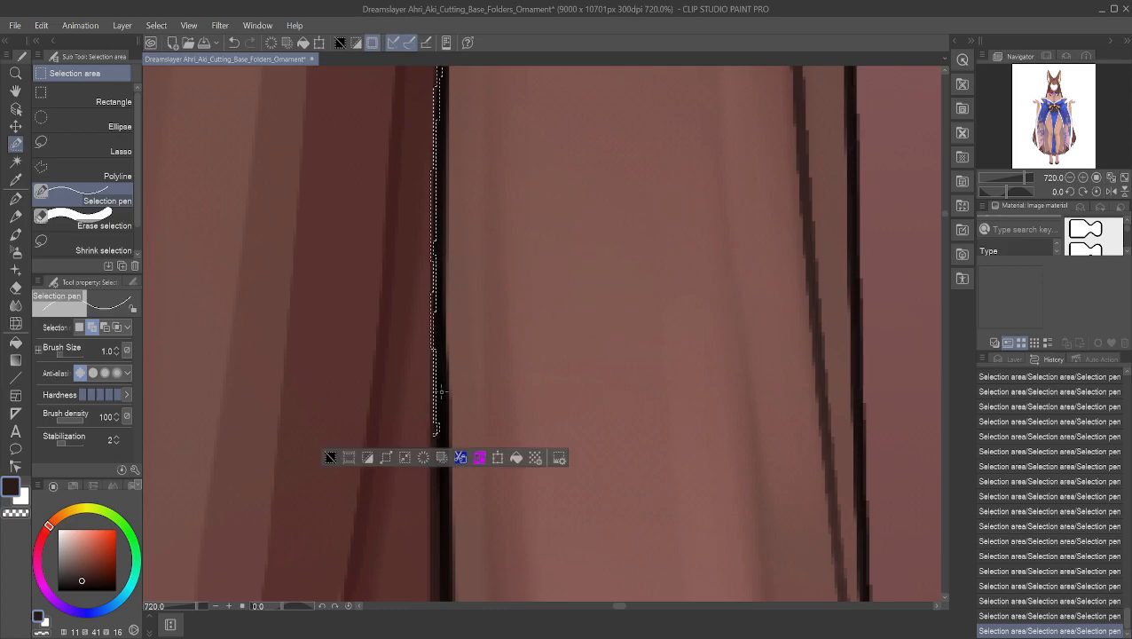
{"action": "scroll", "coordinate": [431, 333], "scroll_direction": "up", "scroll_amount": 4}
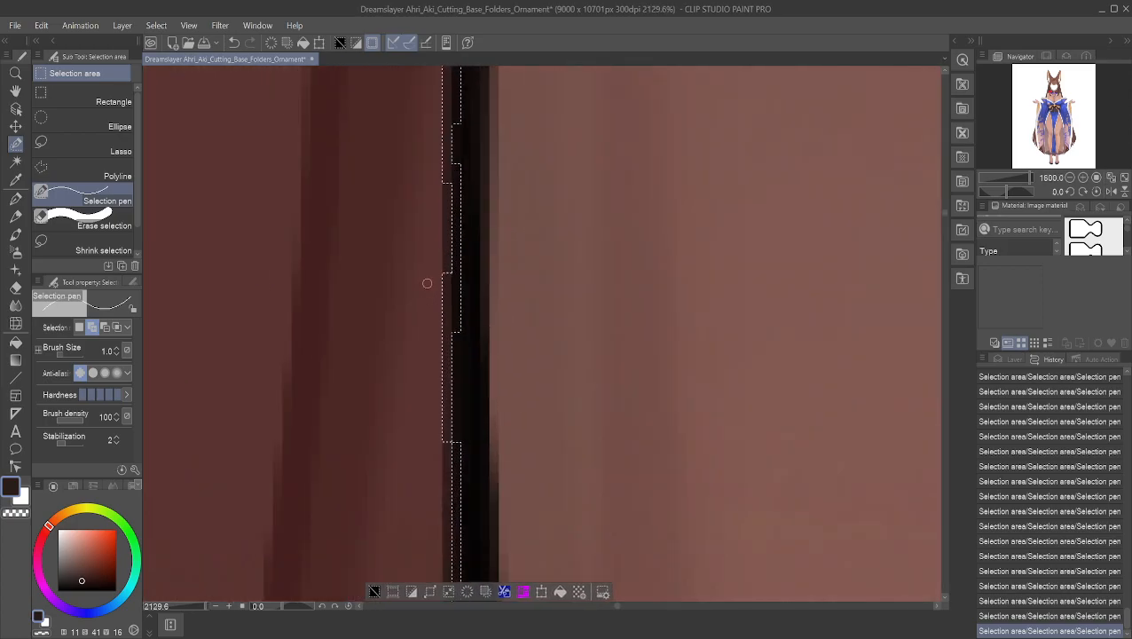
- Undo the last selection strokes and redraw the selection straight down the left edge of the dark outline in adding mode
{"action": "scroll", "coordinate": [415, 311], "scroll_direction": "up", "scroll_amount": 1}
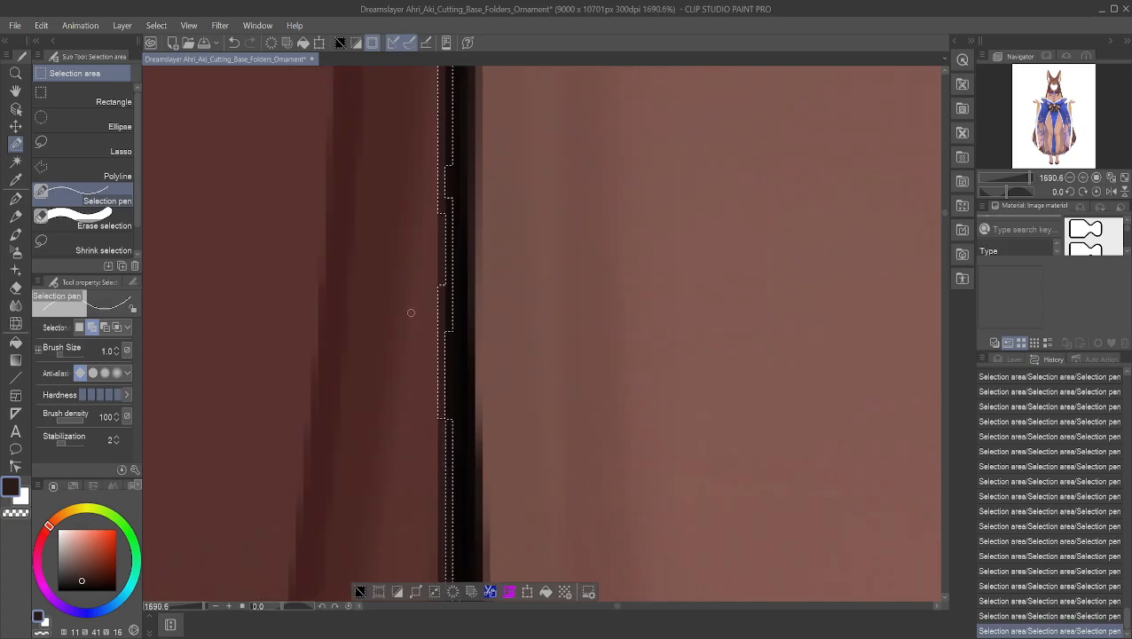
{"action": "key", "text": "ctrl+z"}
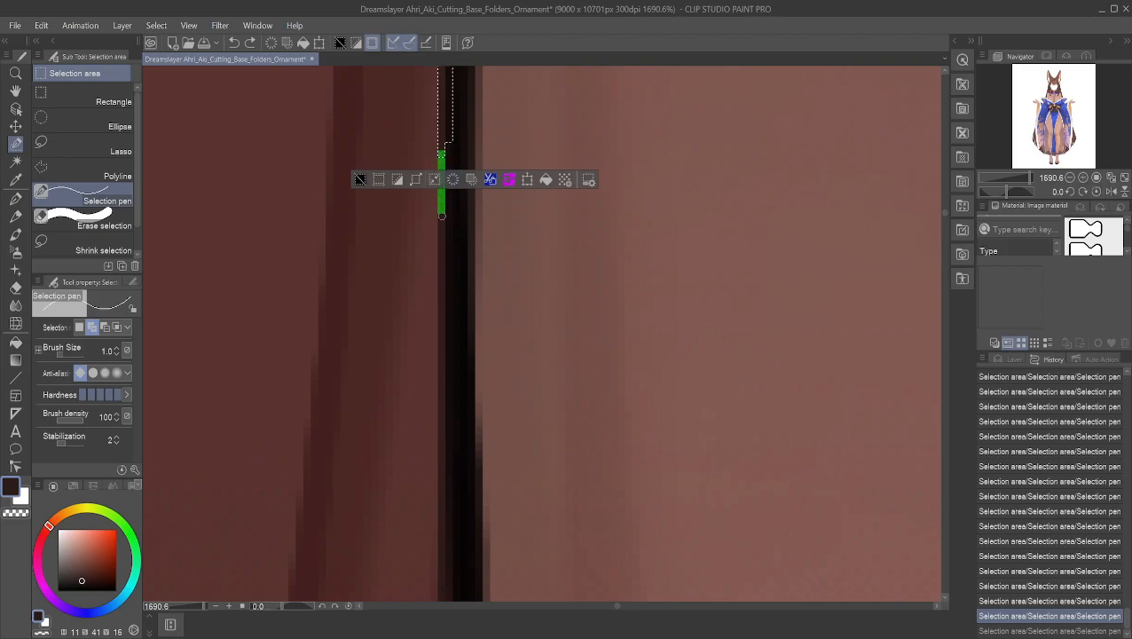
{"action": "mouse_move", "coordinate": [441, 288]}
{"action": "left_mouse_down"}
{"action": "mouse_move", "coordinate": [437, 472]}
{"action": "mouse_move", "coordinate": [429, 445]}
{"action": "mouse_move", "coordinate": [444, 476]}
{"action": "mouse_move", "coordinate": [446, 561]}
{"action": "left_mouse_up"}
{"action": "left_click", "coordinate": [103, 327]}
{"action": "left_click", "coordinate": [92, 327]}
{"action": "left_click_drag", "start_coordinate": [441, 472], "coordinate": [445, 602]}
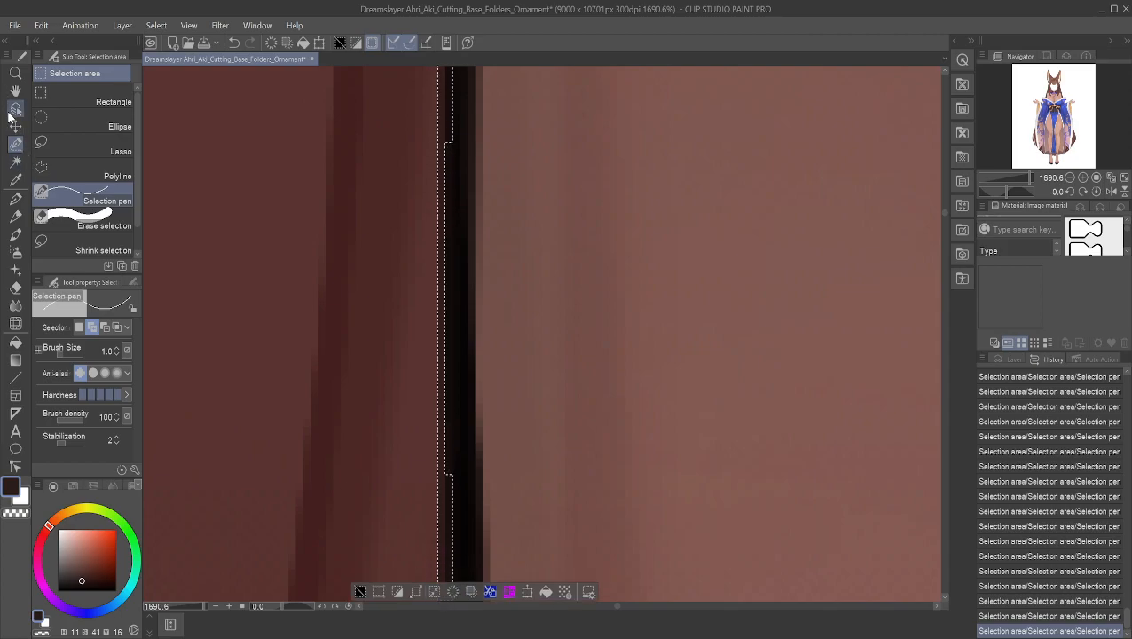
- Continue the selection with the Selection pen down the next stretch of the outline's left edge
{"action": "left_click", "coordinate": [16, 92]}
{"action": "left_click_drag", "start_coordinate": [694, 561], "coordinate": [581, 147]}
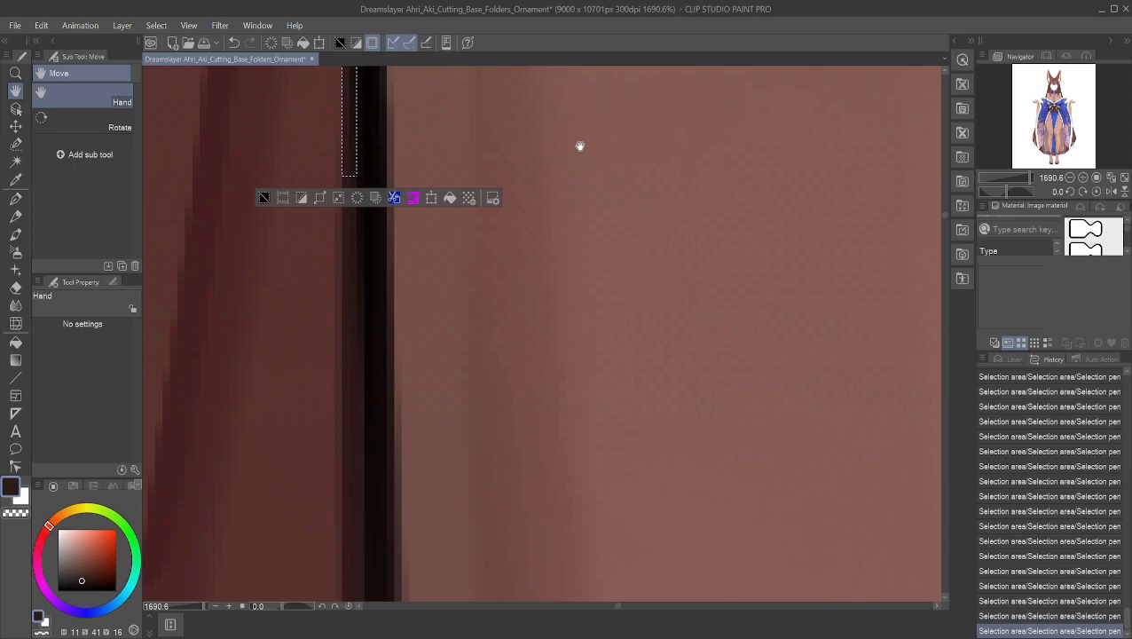
{"action": "left_click", "coordinate": [16, 199]}
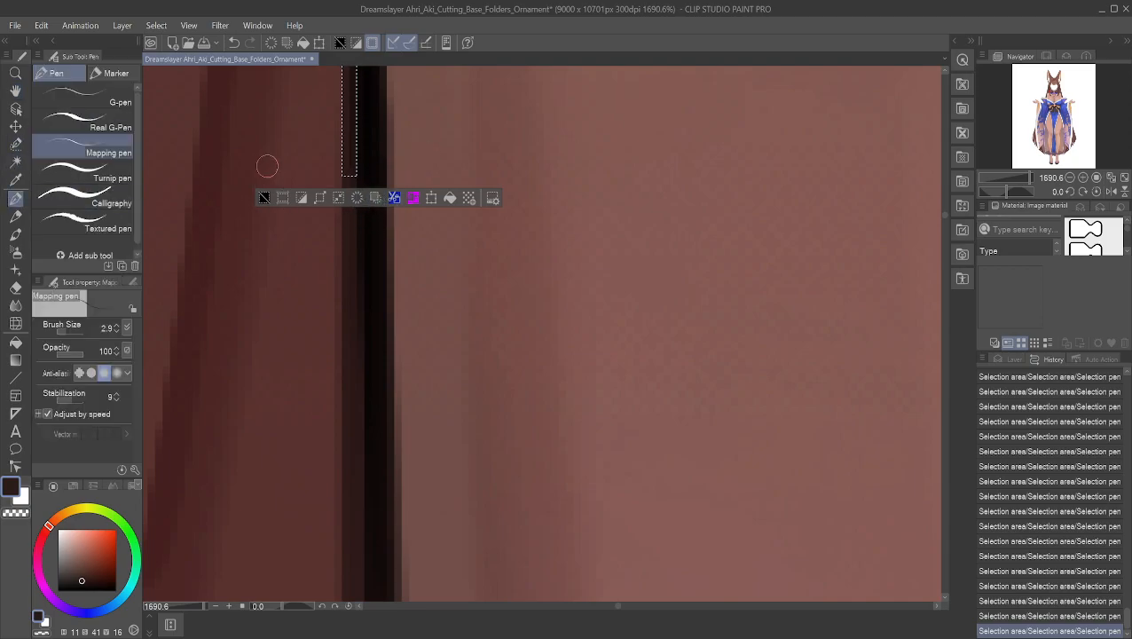
{"action": "left_click", "coordinate": [15, 143]}
{"action": "left_click_drag", "start_coordinate": [346, 172], "coordinate": [350, 234]}
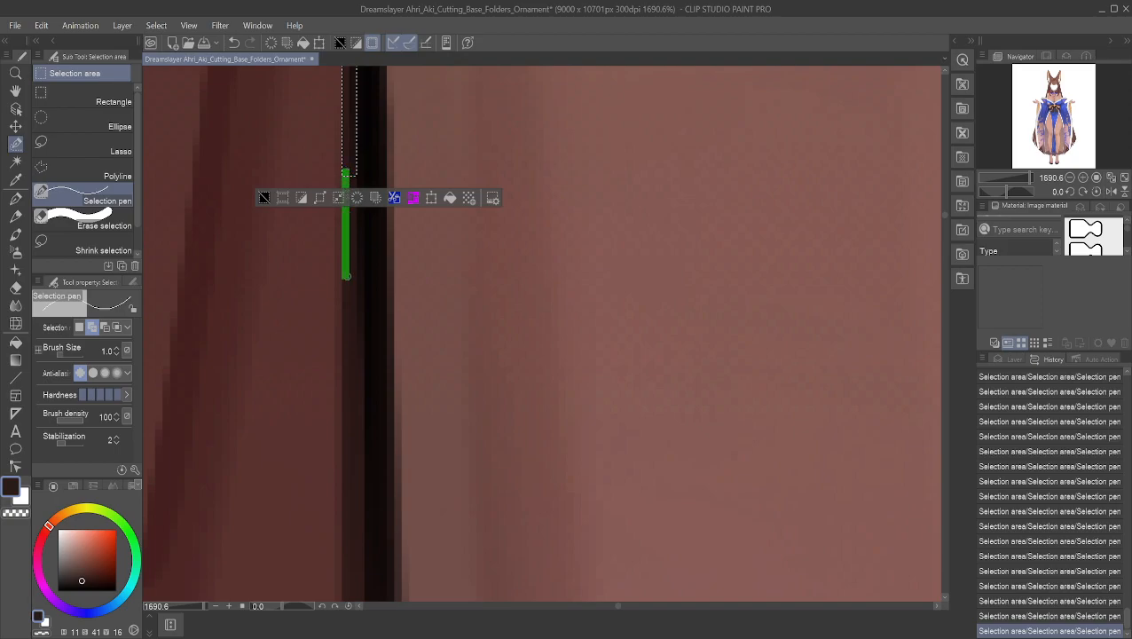
{"action": "mouse_move", "coordinate": [345, 368]}
{"action": "left_mouse_down"}
{"action": "mouse_move", "coordinate": [350, 560]}
{"action": "mouse_move", "coordinate": [348, 498]}
{"action": "mouse_move", "coordinate": [353, 536]}
{"action": "left_mouse_up"}
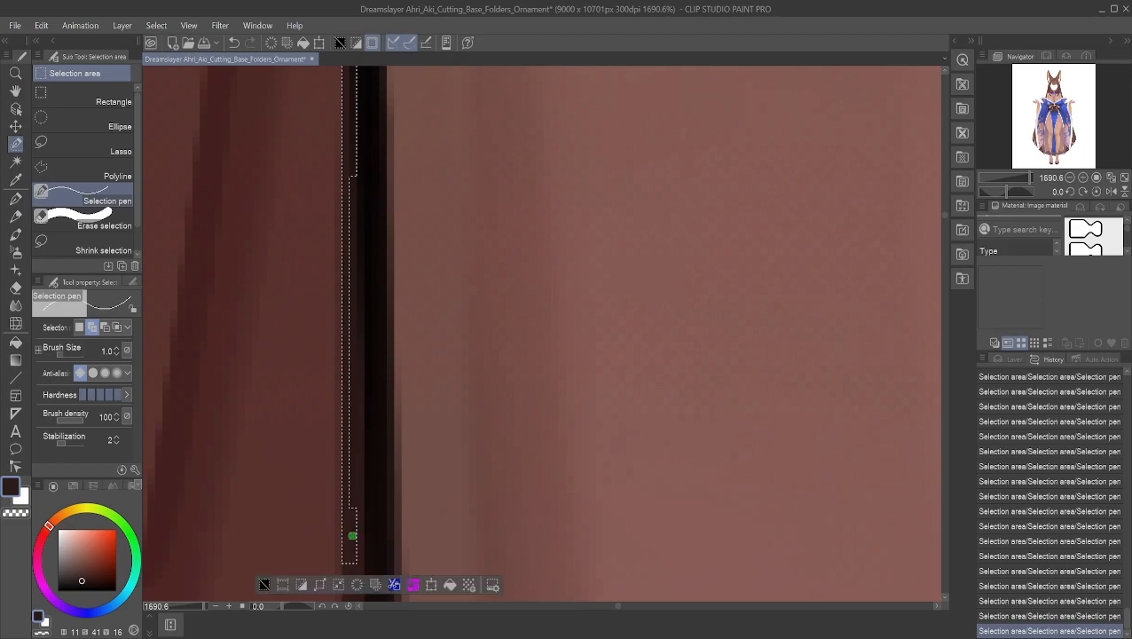
{"action": "left_click_drag", "start_coordinate": [348, 608], "coordinate": [348, 607]}
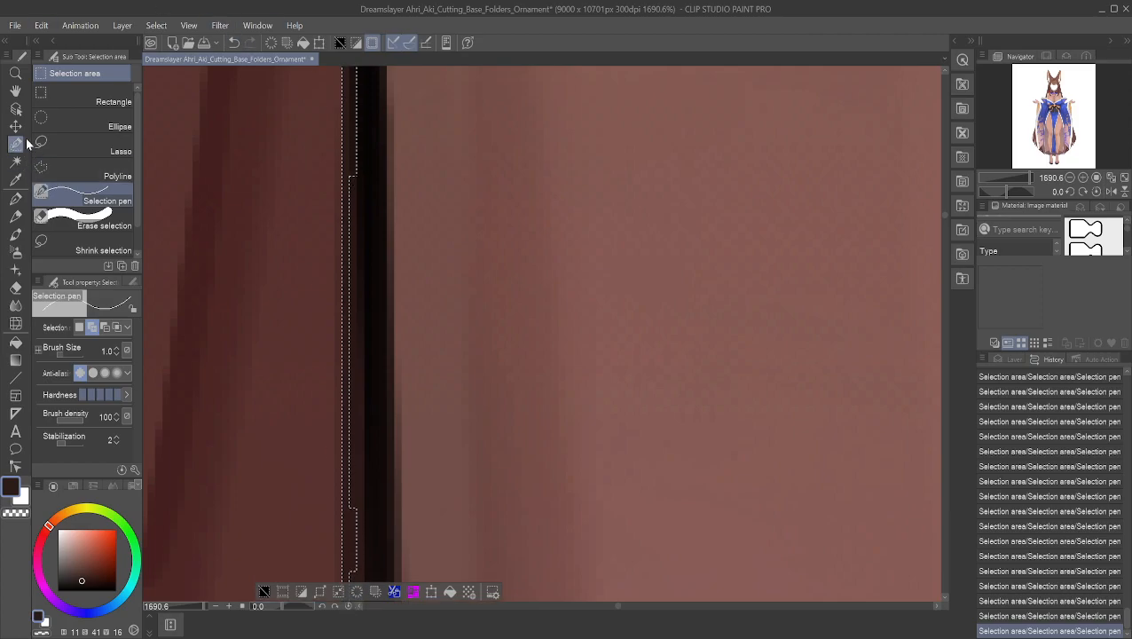
- Examine the selection edge against the dark outline, from its lower end back up to the stepped section
{"action": "left_click", "coordinate": [15, 91]}
{"action": "left_click_drag", "start_coordinate": [334, 445], "coordinate": [364, 4]}
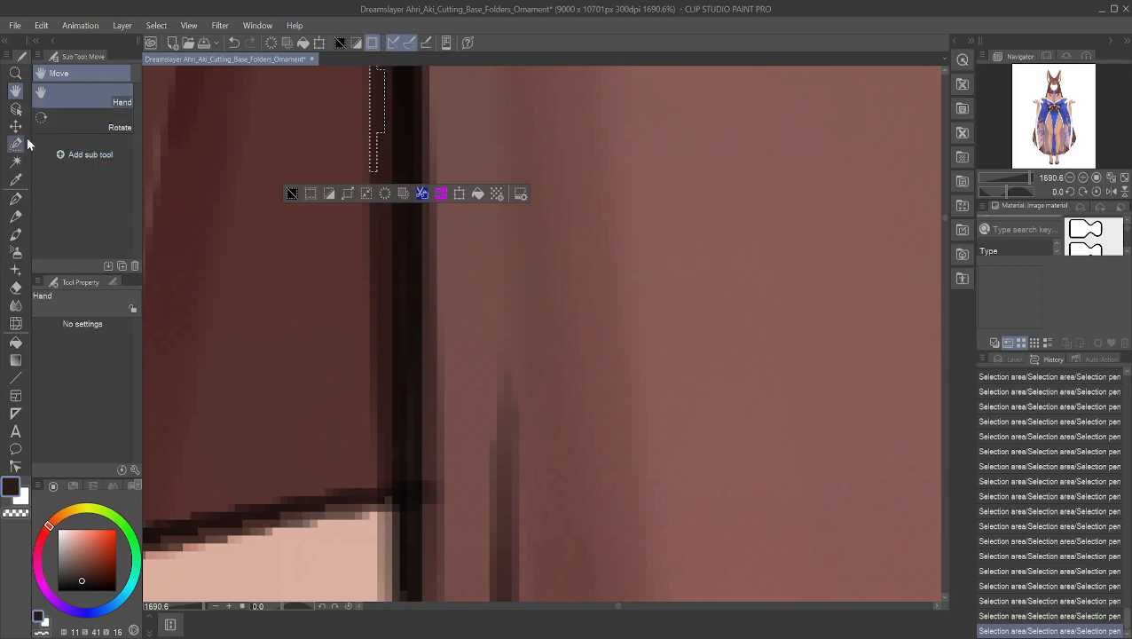
{"action": "scroll", "coordinate": [278, 110], "scroll_direction": "down", "scroll_amount": 5}
{"action": "scroll", "coordinate": [332, 86], "scroll_direction": "up", "scroll_amount": 4}
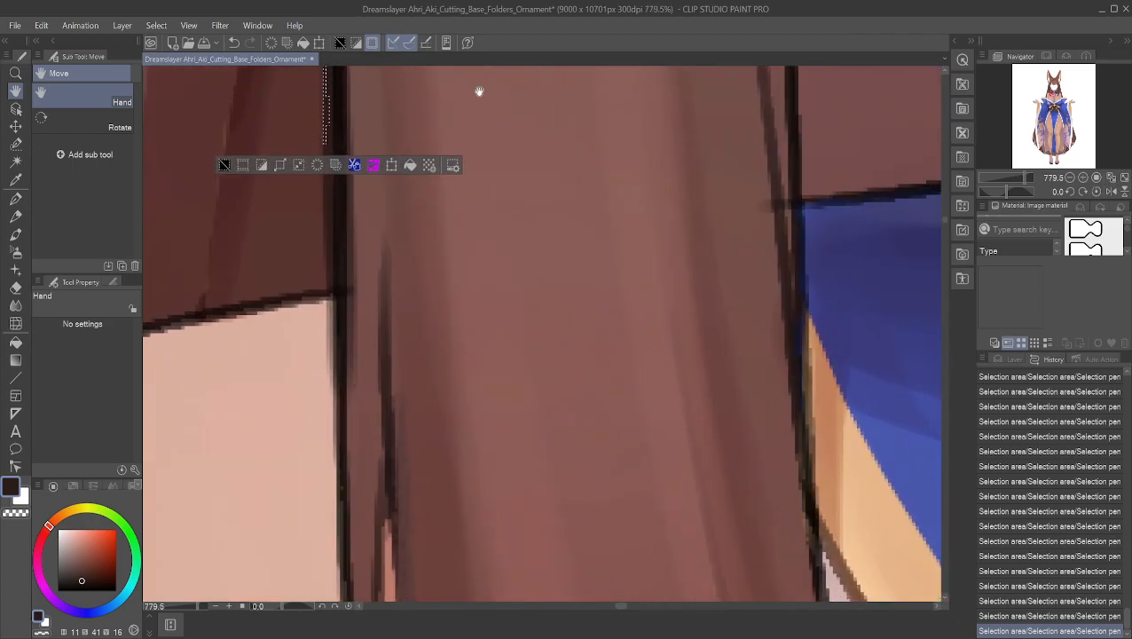
{"action": "left_click_drag", "start_coordinate": [480, 94], "coordinate": [586, 538]}
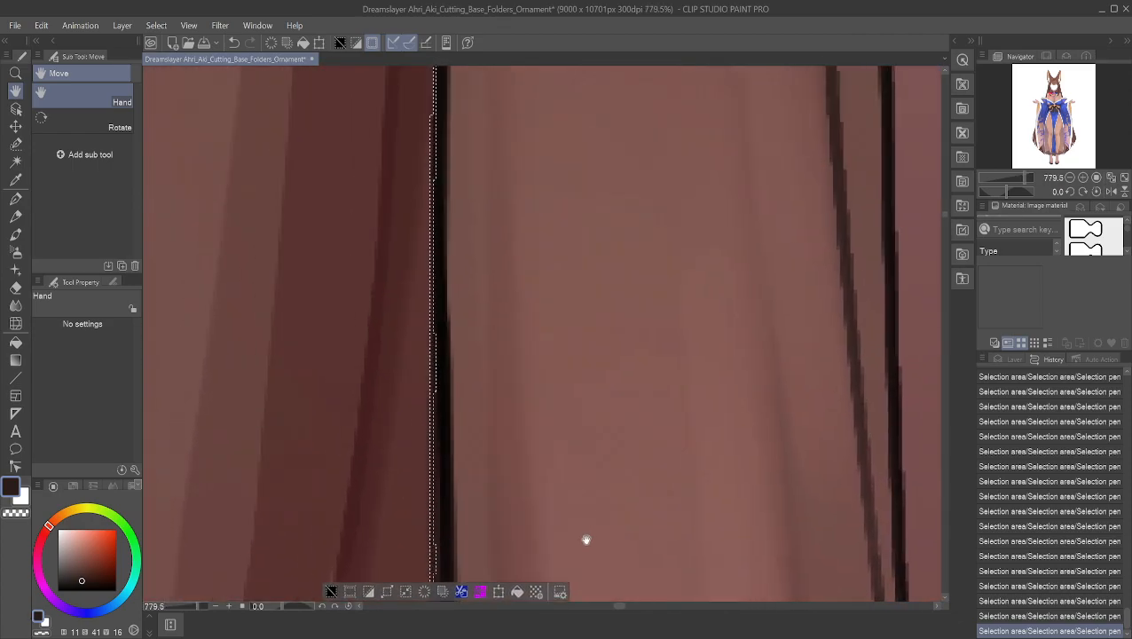
{"action": "scroll", "coordinate": [591, 295], "scroll_direction": "up", "scroll_amount": 2}
{"action": "left_click_drag", "start_coordinate": [593, 297], "coordinate": [617, 278]}
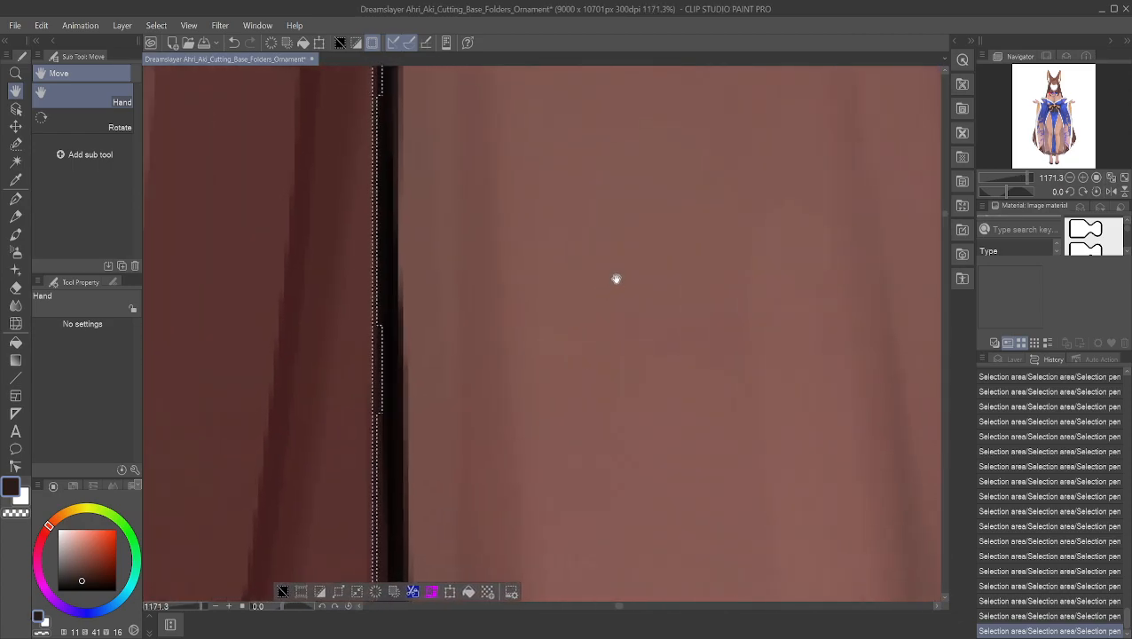
{"action": "scroll", "coordinate": [542, 255], "scroll_direction": "up", "scroll_amount": 1}
{"action": "left_click_drag", "start_coordinate": [440, 255], "coordinate": [491, 230]}
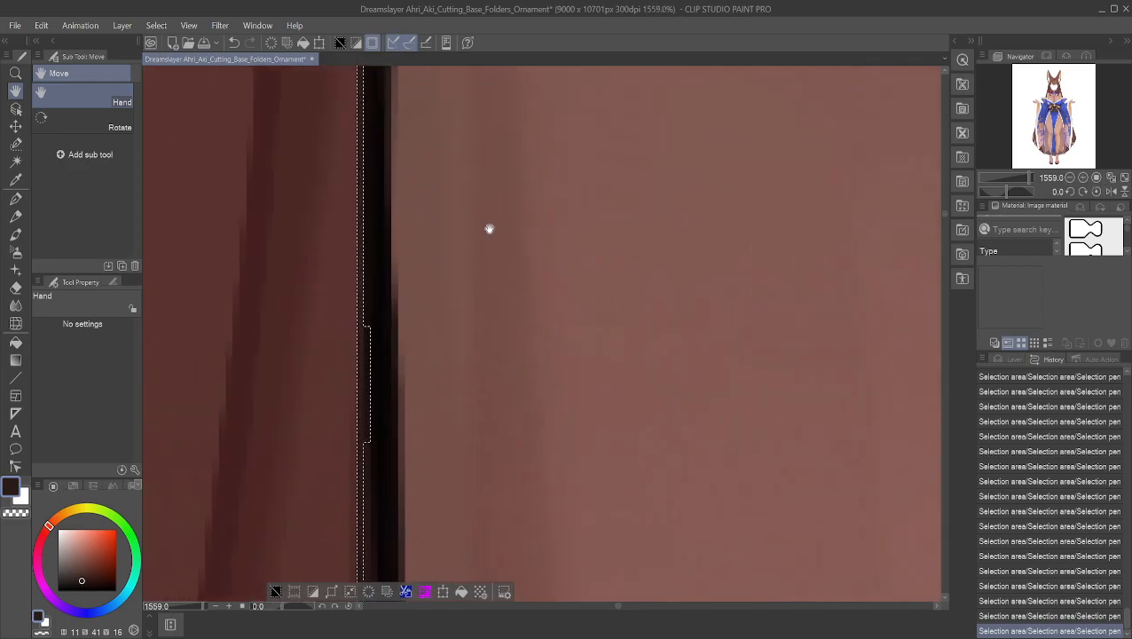
{"action": "scroll", "coordinate": [480, 222], "scroll_direction": "up", "scroll_amount": 1}
- Undo the recent selection strokes back to the stretch where the selection shifts one pixel to the left
{"action": "key", "text": "ctrl+z"}
{"action": "key", "text": "ctrl+z"}
{"action": "key", "text": "ctrl+z"}
{"action": "key", "text": "ctrl+z"}
{"action": "key", "text": "ctrl+z"}
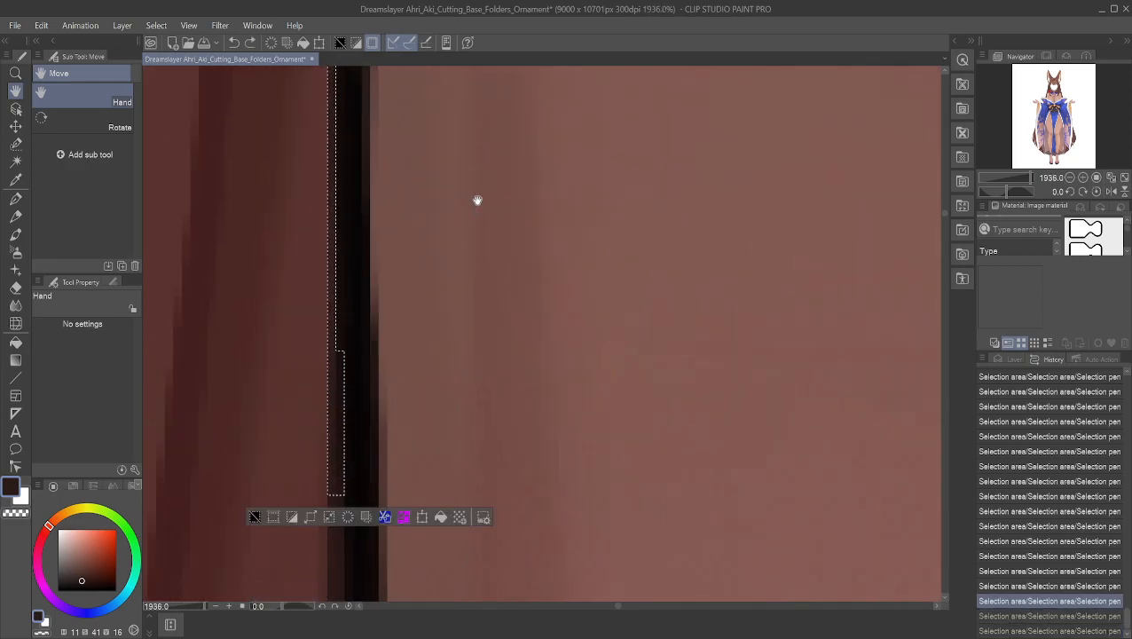
{"action": "key", "text": "ctrl+z"}
{"action": "key", "text": "ctrl+z"}
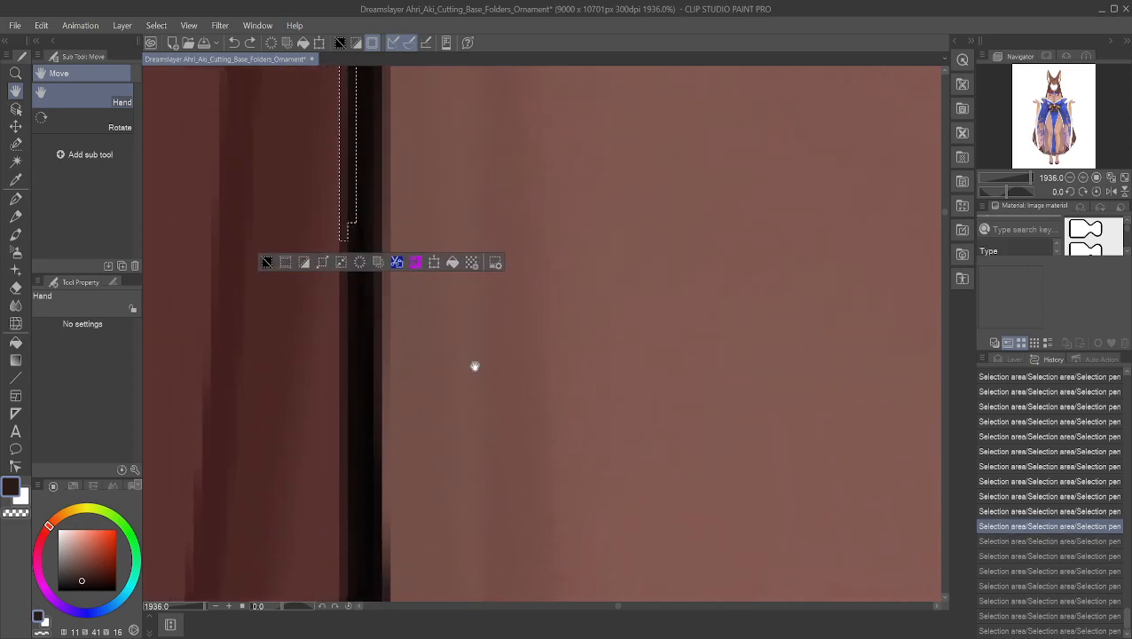
- Subtract the pixel column that sticks out to the left at the selection's lower end
{"action": "scroll", "coordinate": [524, 174], "scroll_direction": "down", "scroll_amount": 3}
{"action": "scroll", "coordinate": [510, 318], "scroll_direction": "up", "scroll_amount": 3}
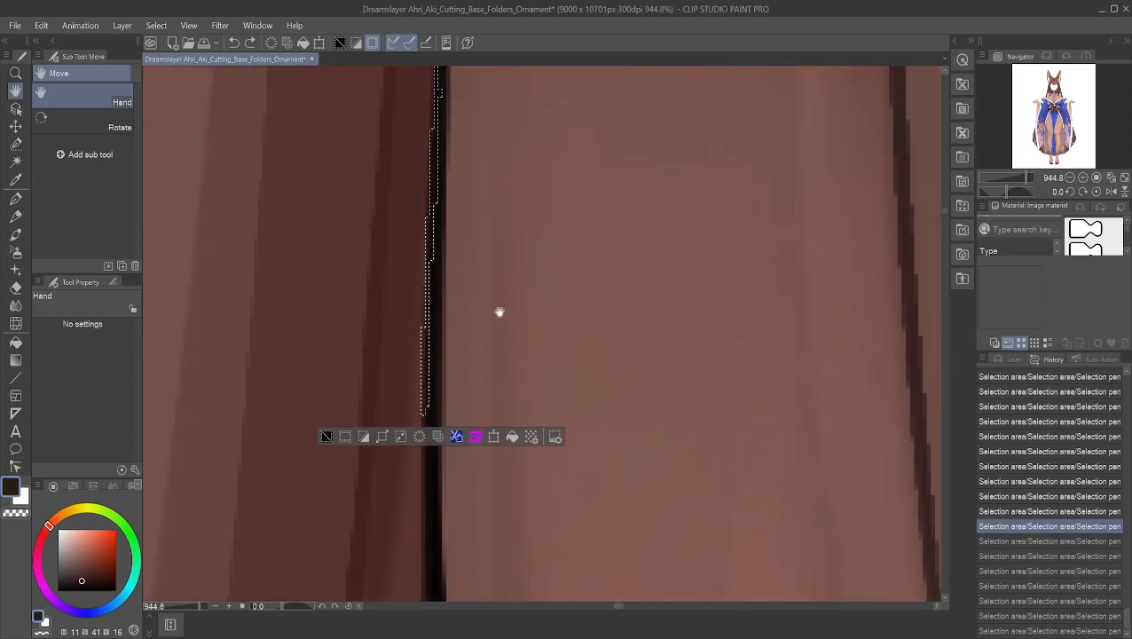
{"action": "scroll", "coordinate": [532, 177], "scroll_direction": "up", "scroll_amount": 2}
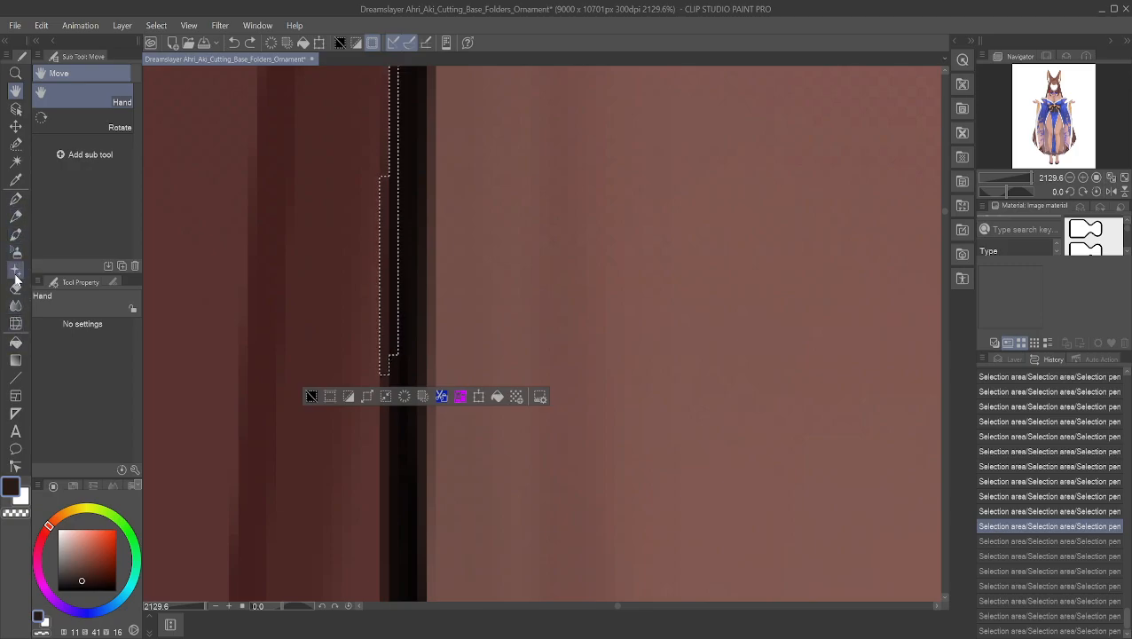
{"action": "left_click", "coordinate": [15, 145]}
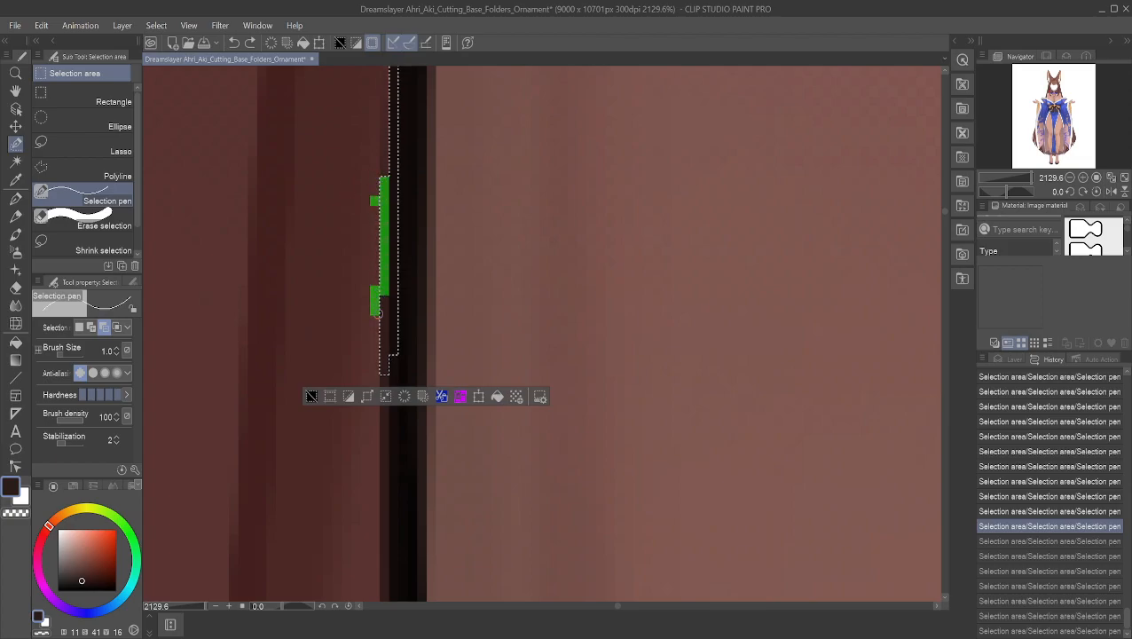
{"action": "left_click_drag", "start_coordinate": [384, 180], "coordinate": [379, 370]}
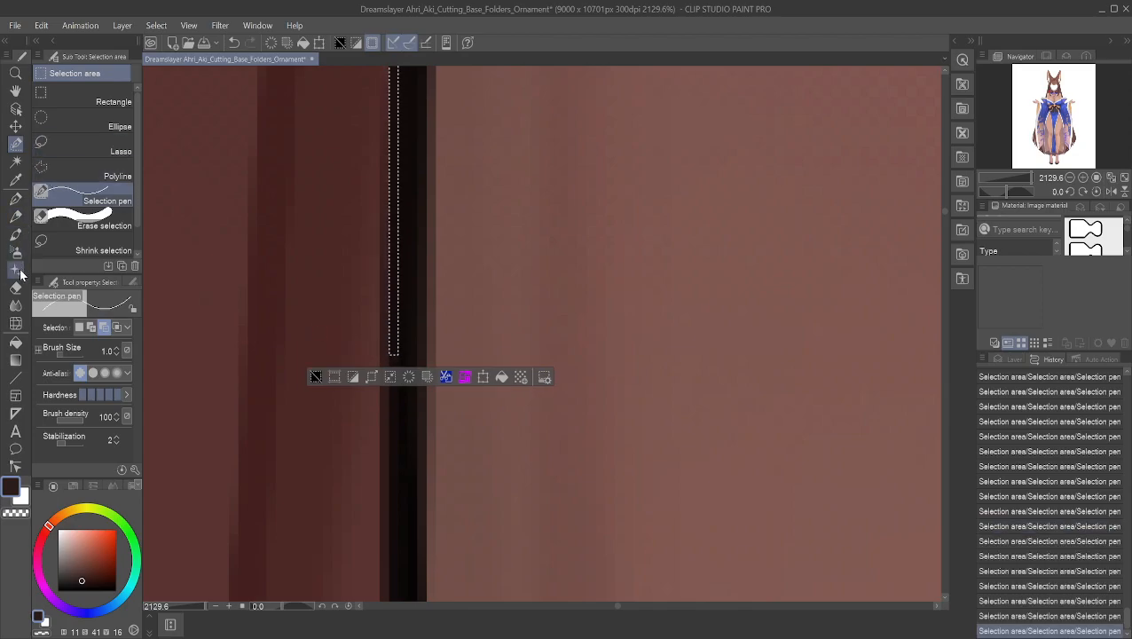
{"action": "left_click", "coordinate": [15, 161]}
{"action": "left_click", "coordinate": [15, 143]}
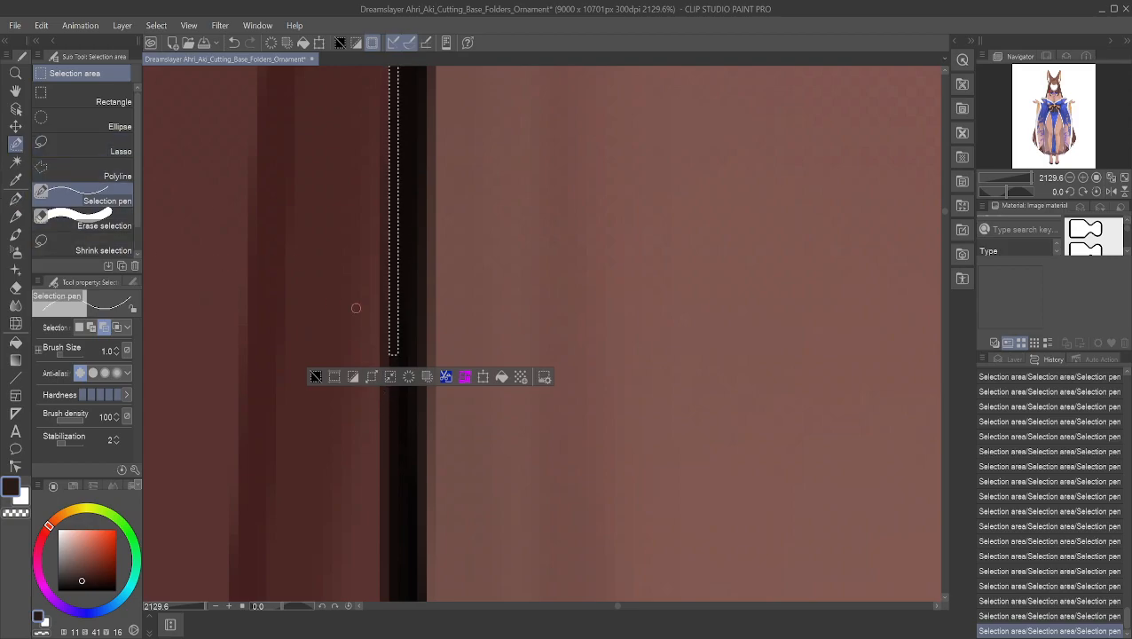
- Try to continue the selection down the dark line while the Selection pen is in subtracting mode
{"action": "left_click", "coordinate": [15, 91]}
{"action": "left_click_drag", "start_coordinate": [255, 459], "coordinate": [279, 278]}
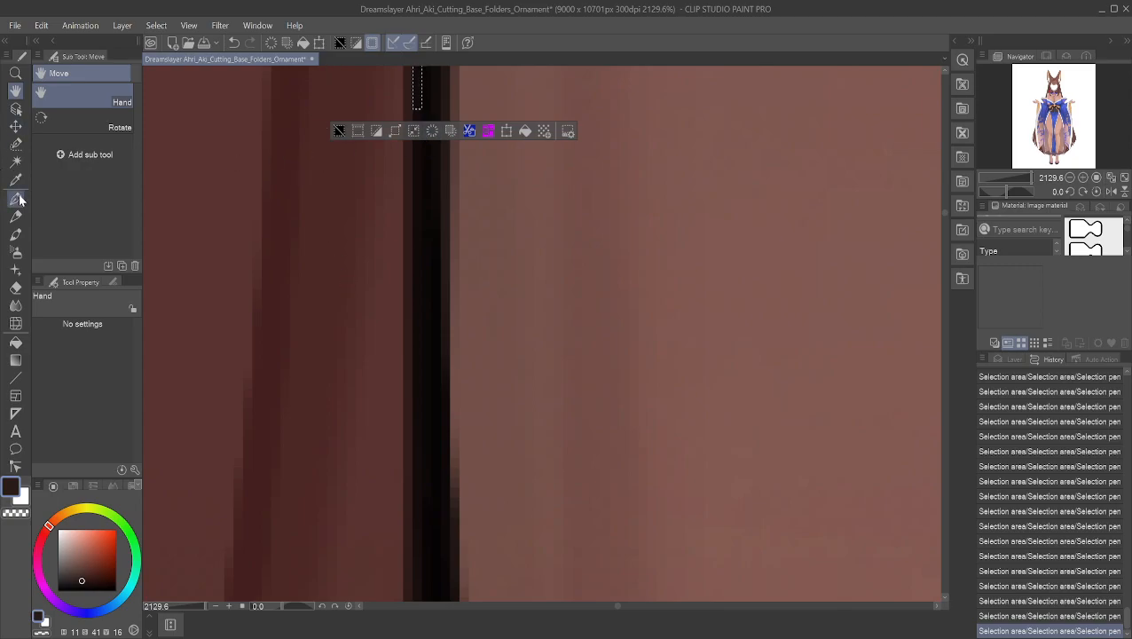
{"action": "left_click", "coordinate": [16, 145]}
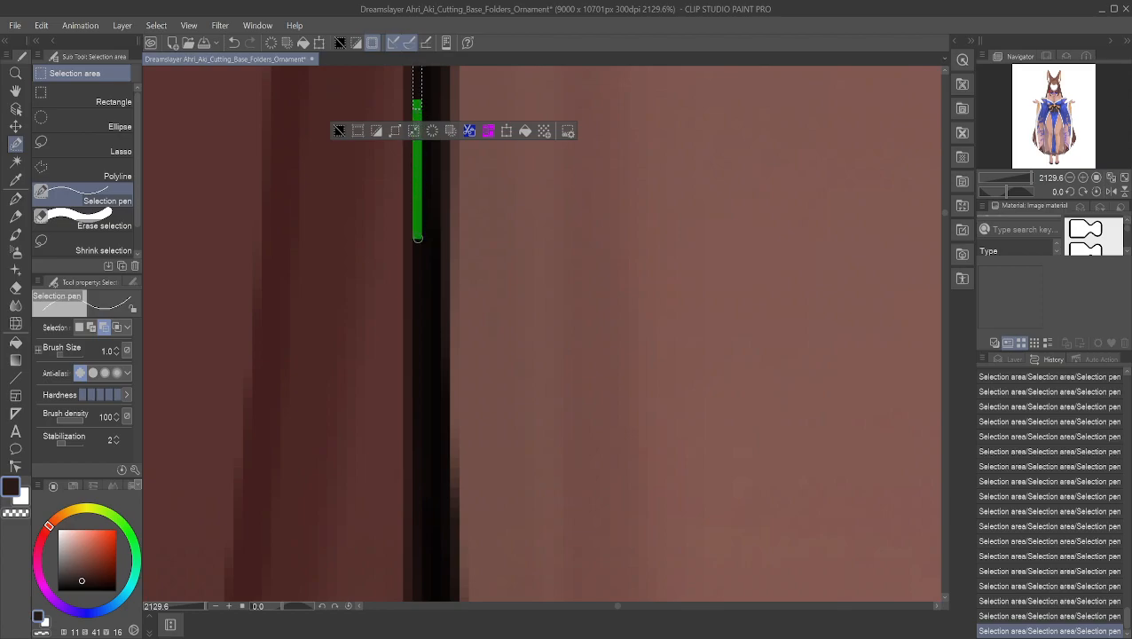
{"action": "left_click_drag", "start_coordinate": [415, 276], "coordinate": [407, 323]}
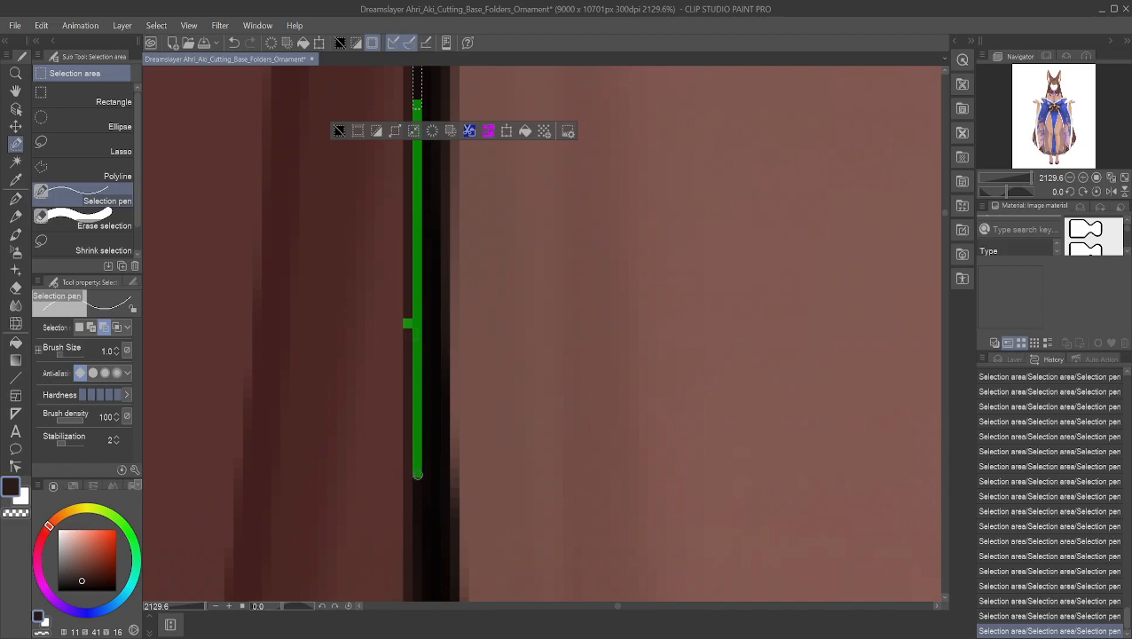
{"action": "left_click_drag", "start_coordinate": [421, 550], "coordinate": [421, 600]}
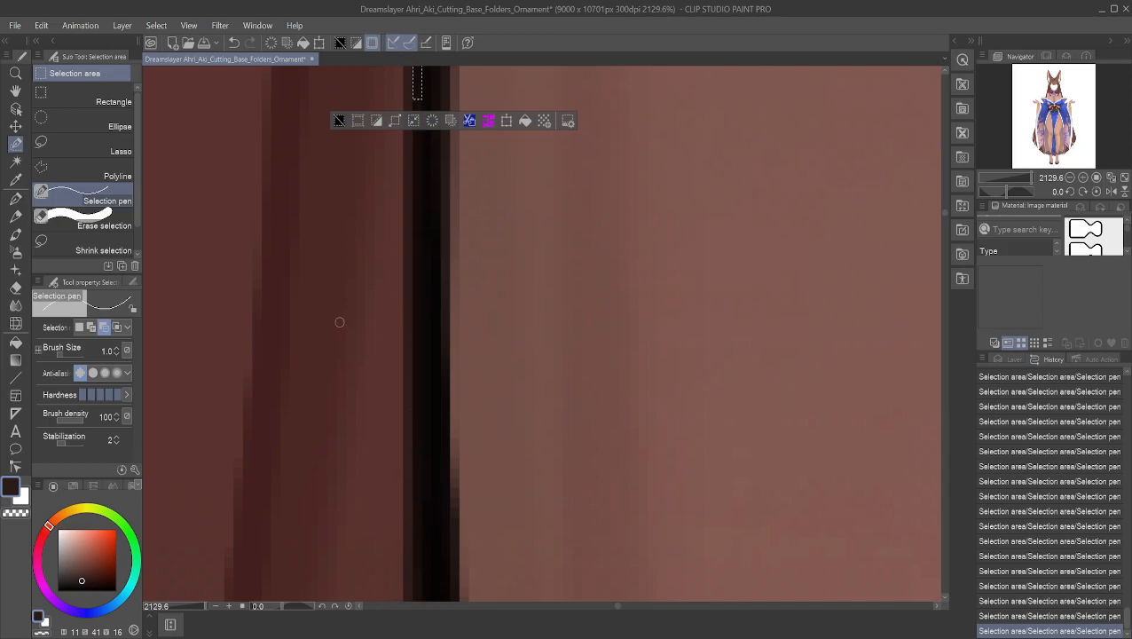
- Set the Selection pen to adding mode, extend the selection straight down the dark line and clear the stray pixel beside it
{"action": "left_click", "coordinate": [92, 328]}
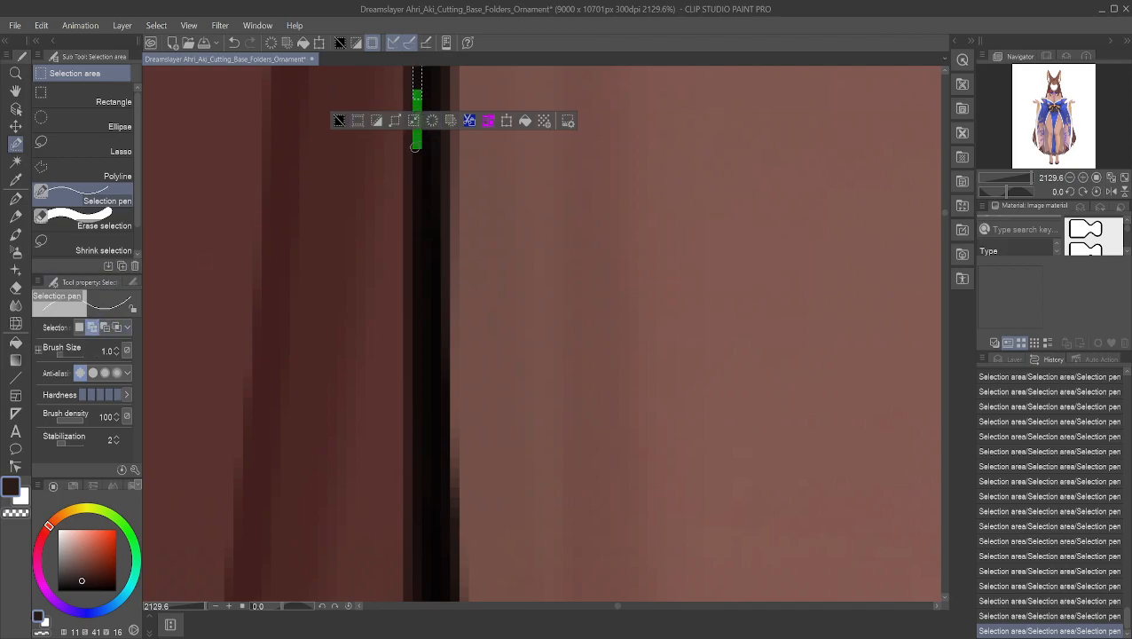
{"action": "left_click_drag", "start_coordinate": [415, 178], "coordinate": [417, 378]}
{"action": "left_click_drag", "start_coordinate": [418, 421], "coordinate": [414, 592]}
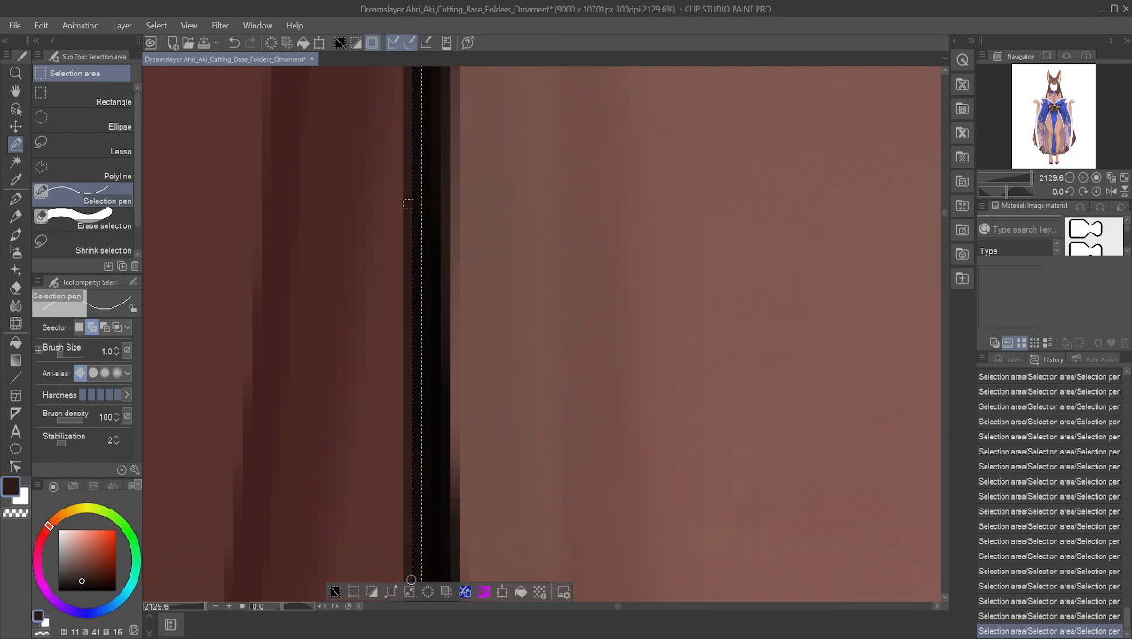
{"action": "left_click", "coordinate": [408, 205]}
{"action": "left_click", "coordinate": [93, 329]}
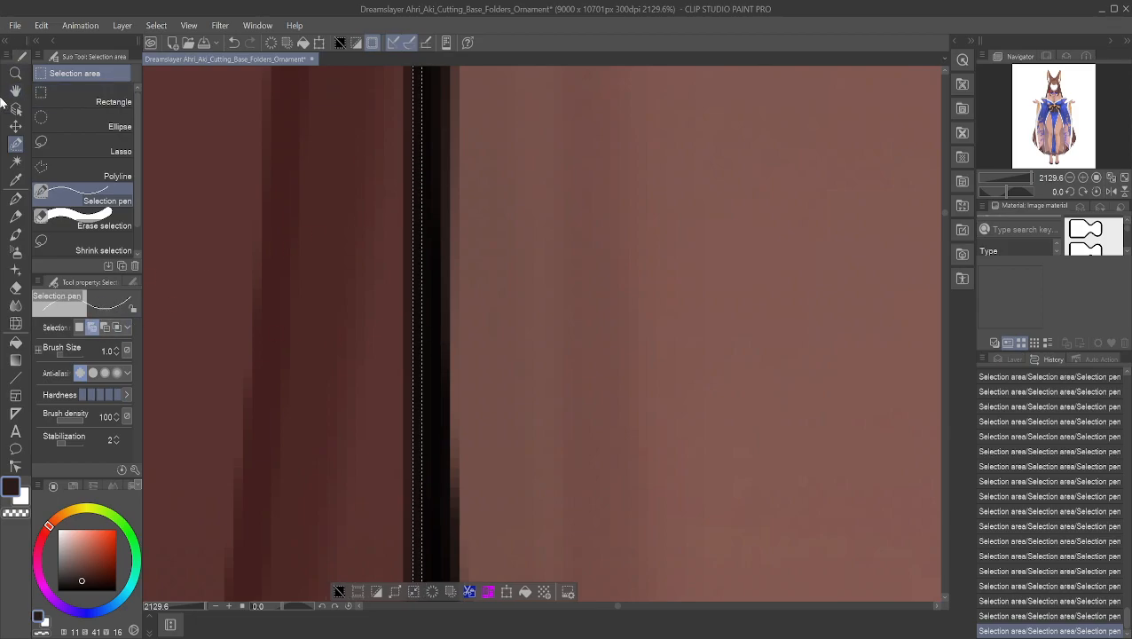
- Extend the selection further down the outline, shifting it one pixel right at each bend of the dark line
{"action": "left_click", "coordinate": [15, 91]}
{"action": "left_click_drag", "start_coordinate": [374, 331], "coordinate": [298, 61]}
{"action": "left_click_drag", "start_coordinate": [285, 228], "coordinate": [345, 127]}
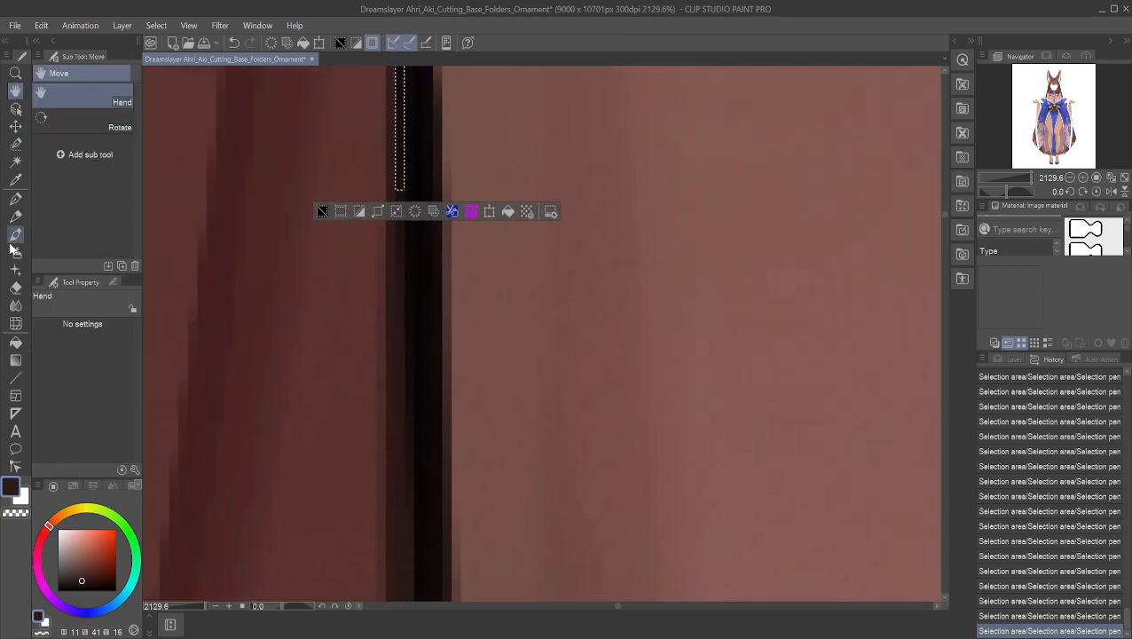
{"action": "left_click", "coordinate": [16, 144]}
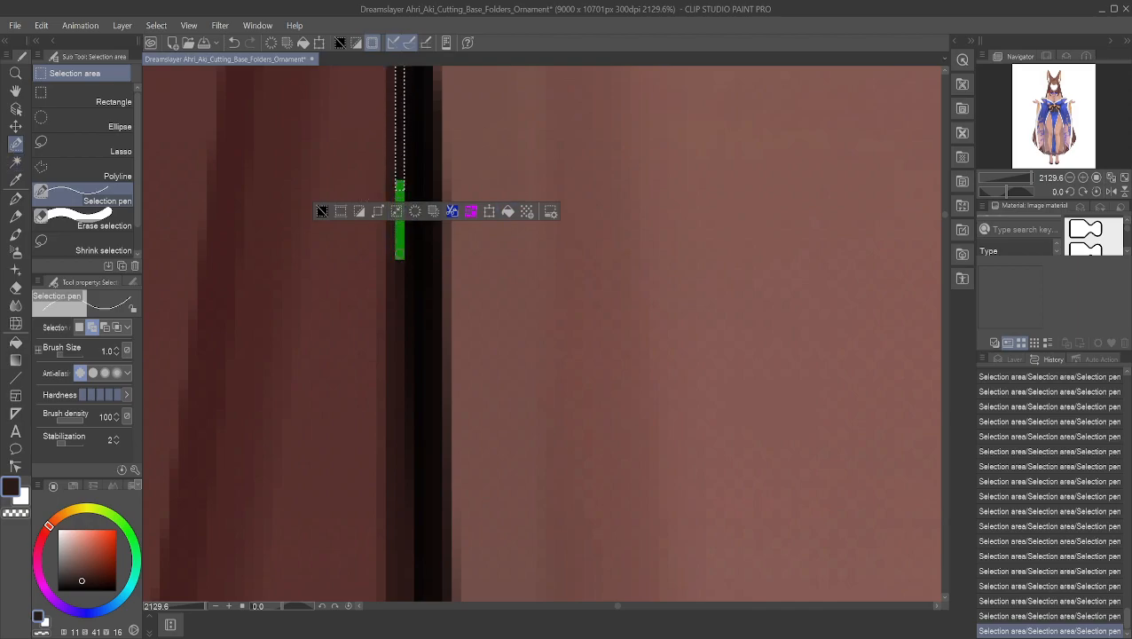
{"action": "left_click_drag", "start_coordinate": [412, 315], "coordinate": [410, 347]}
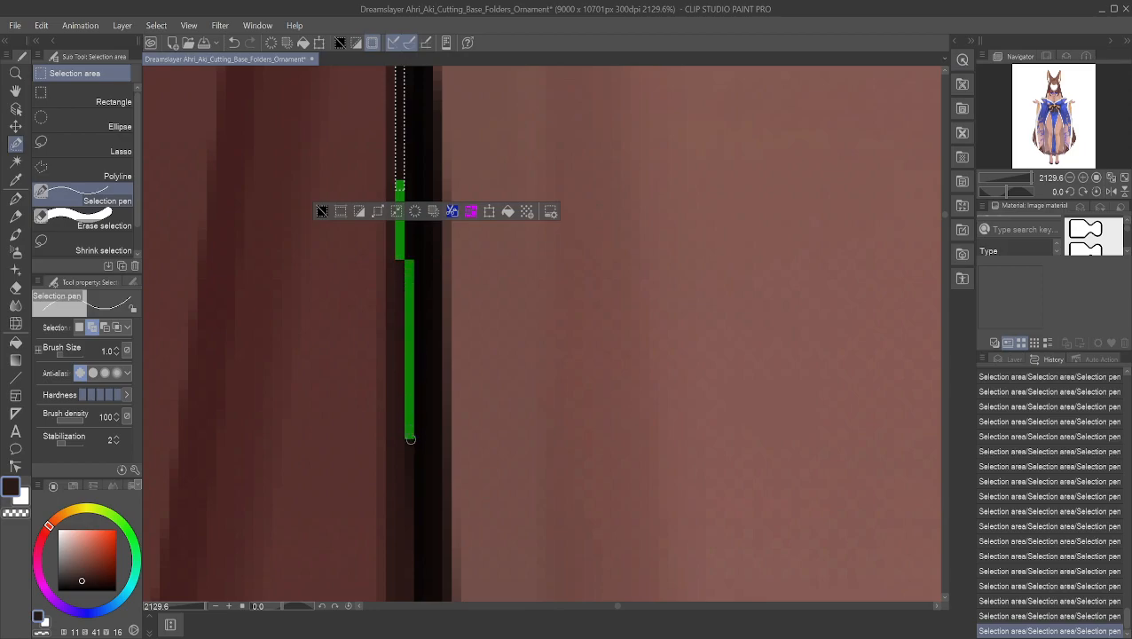
{"action": "left_click_drag", "start_coordinate": [419, 458], "coordinate": [419, 600]}
- Extend the selection with the Selection pen down the vertical dark outline to the corner where the light skin area begins
{"action": "scroll", "coordinate": [484, 267], "scroll_direction": "down", "scroll_amount": 5}
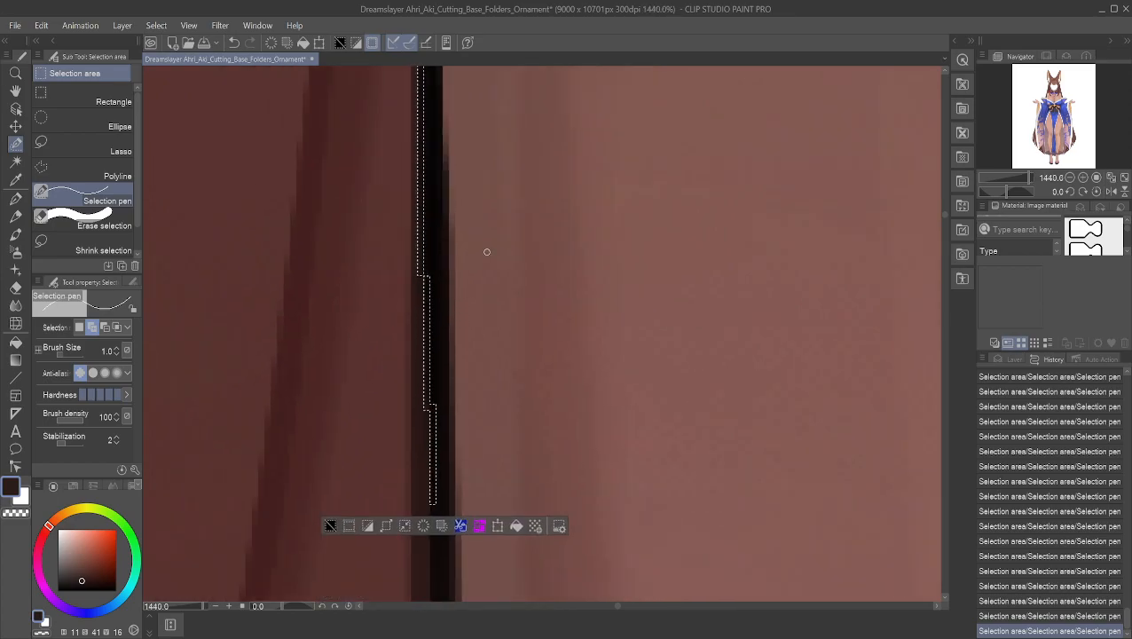
{"action": "scroll", "coordinate": [472, 254], "scroll_direction": "up", "scroll_amount": 3}
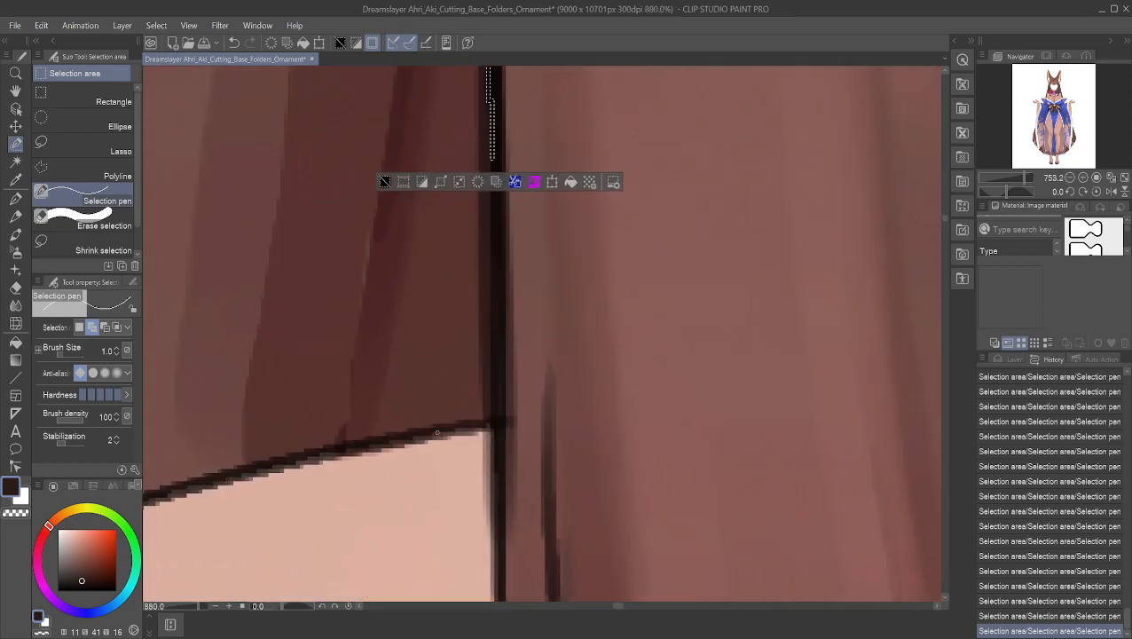
{"action": "left_click", "coordinate": [15, 90]}
{"action": "left_click_drag", "start_coordinate": [435, 105], "coordinate": [473, 241]}
{"action": "scroll", "coordinate": [417, 240], "scroll_direction": "up", "scroll_amount": 2}
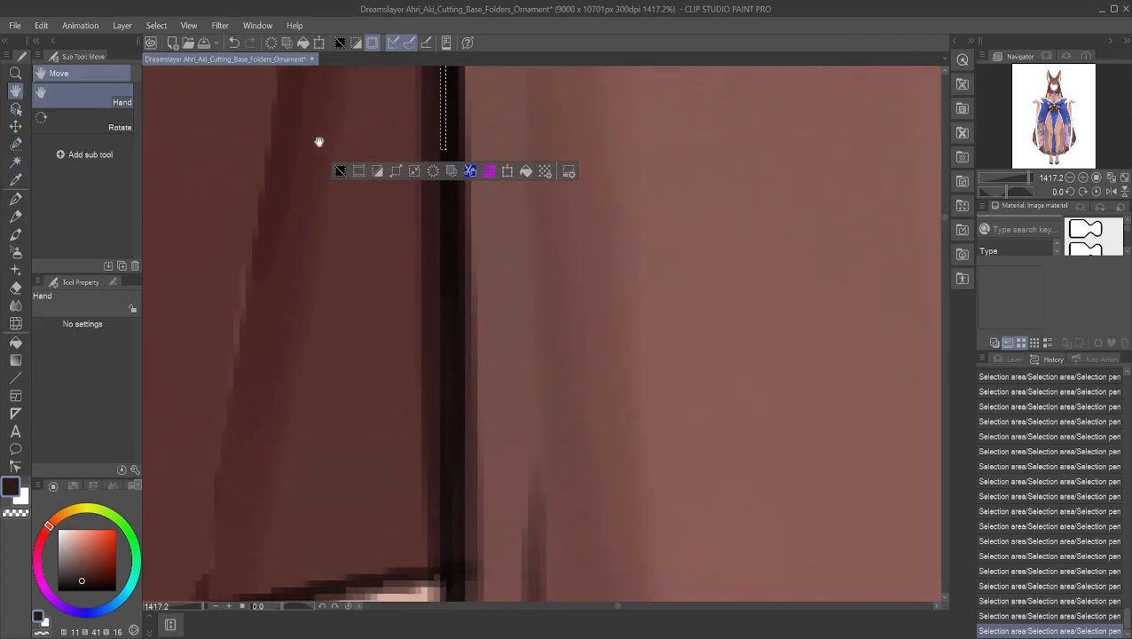
{"action": "left_click", "coordinate": [15, 164]}
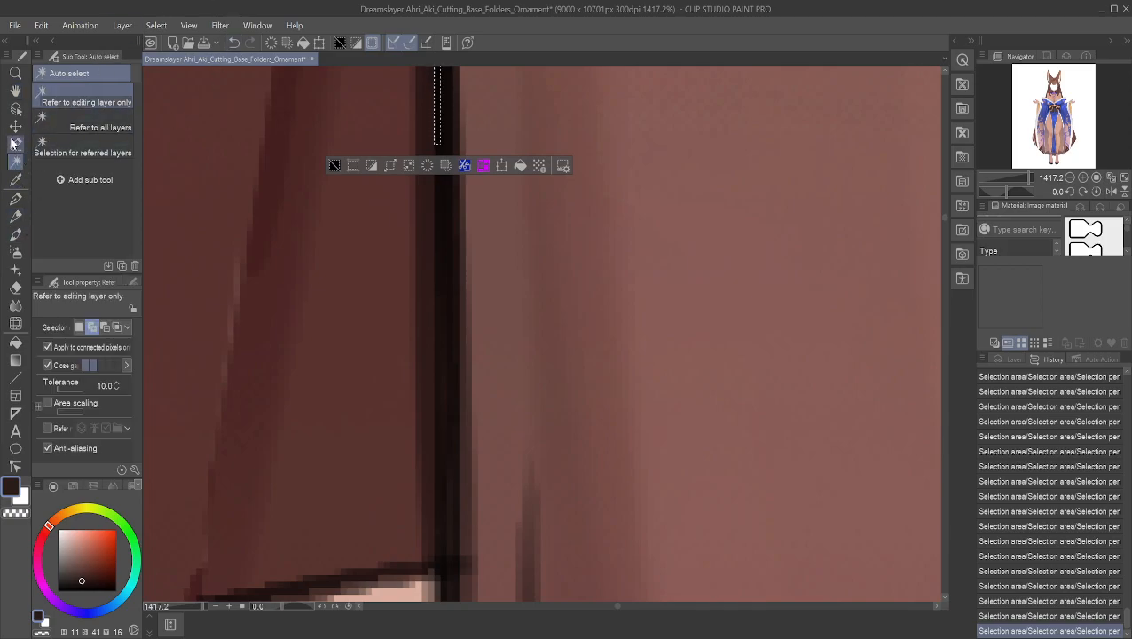
{"action": "left_click", "coordinate": [15, 144]}
{"action": "left_click_drag", "start_coordinate": [431, 137], "coordinate": [437, 140]}
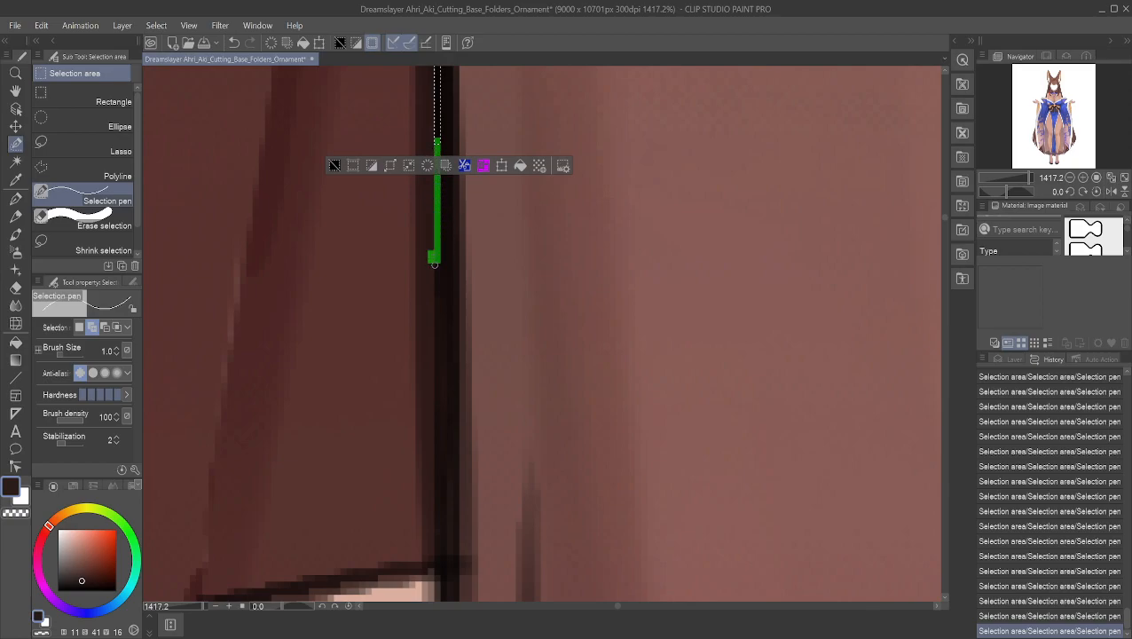
{"action": "left_click_drag", "start_coordinate": [436, 278], "coordinate": [430, 293]}
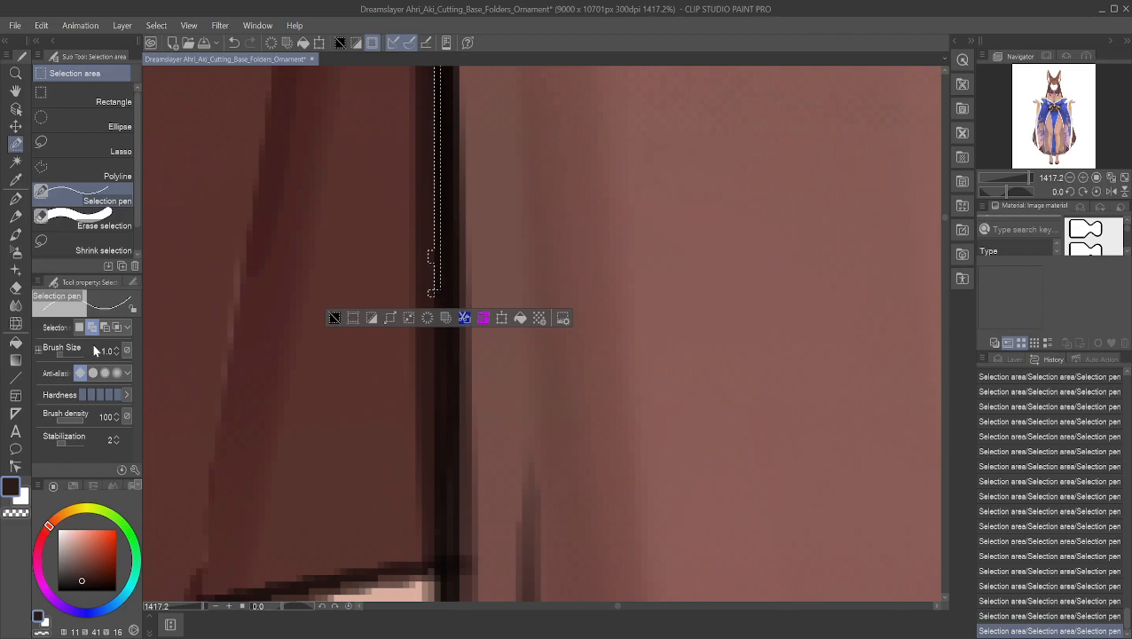
{"action": "mouse_move", "coordinate": [431, 291]}
{"action": "left_mouse_down"}
{"action": "mouse_move", "coordinate": [437, 280]}
{"action": "mouse_move", "coordinate": [442, 298]}
{"action": "left_mouse_up"}
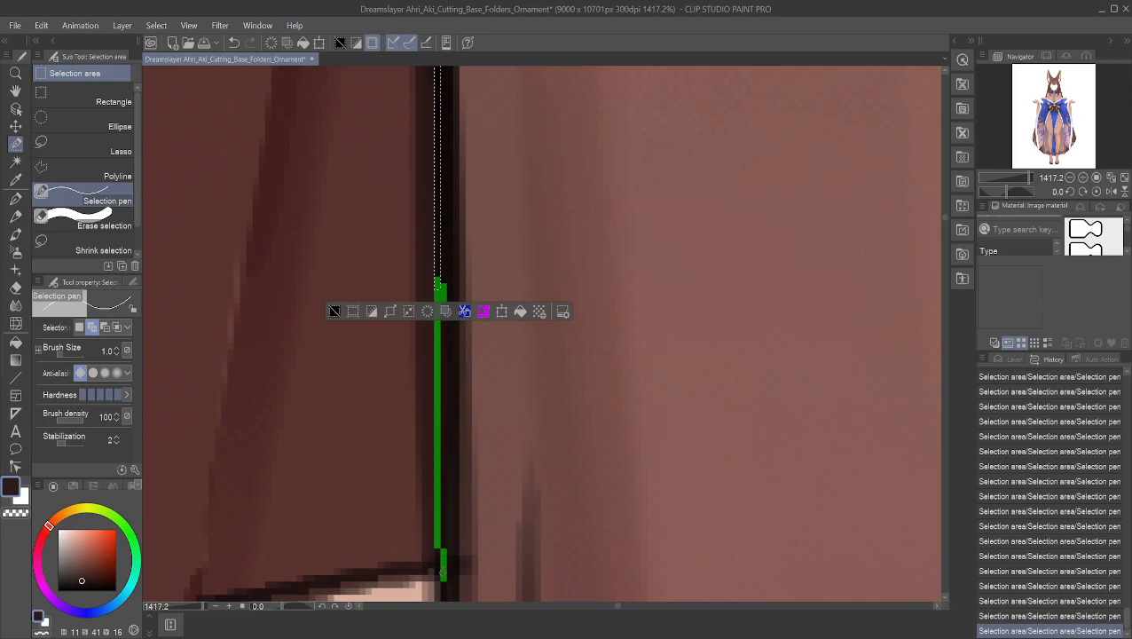
{"action": "left_click_drag", "start_coordinate": [441, 546], "coordinate": [441, 552]}
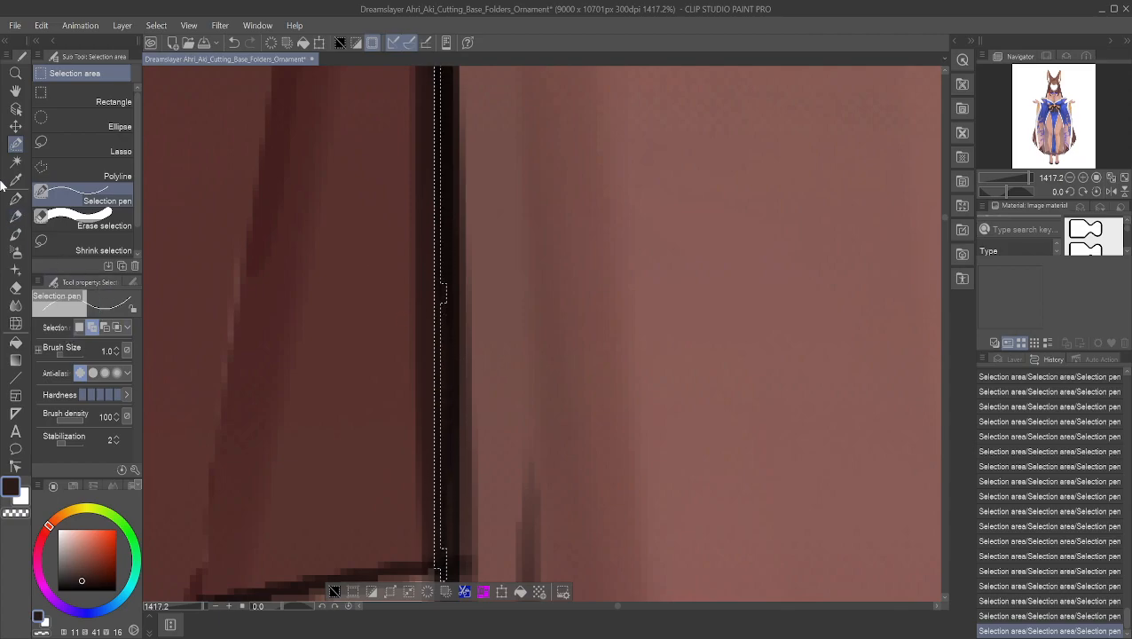
- Continue the selection below the skin corner, following the left side of the dark line along the skin edge
{"action": "left_click", "coordinate": [15, 92]}
{"action": "left_click_drag", "start_coordinate": [402, 550], "coordinate": [331, 144]}
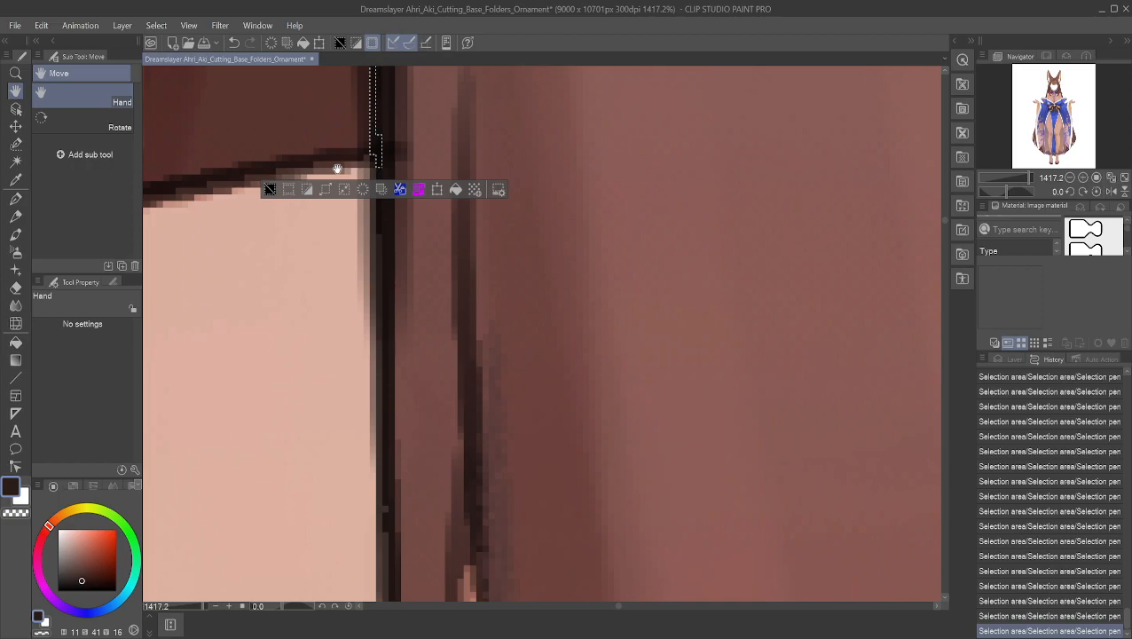
{"action": "left_click", "coordinate": [15, 146]}
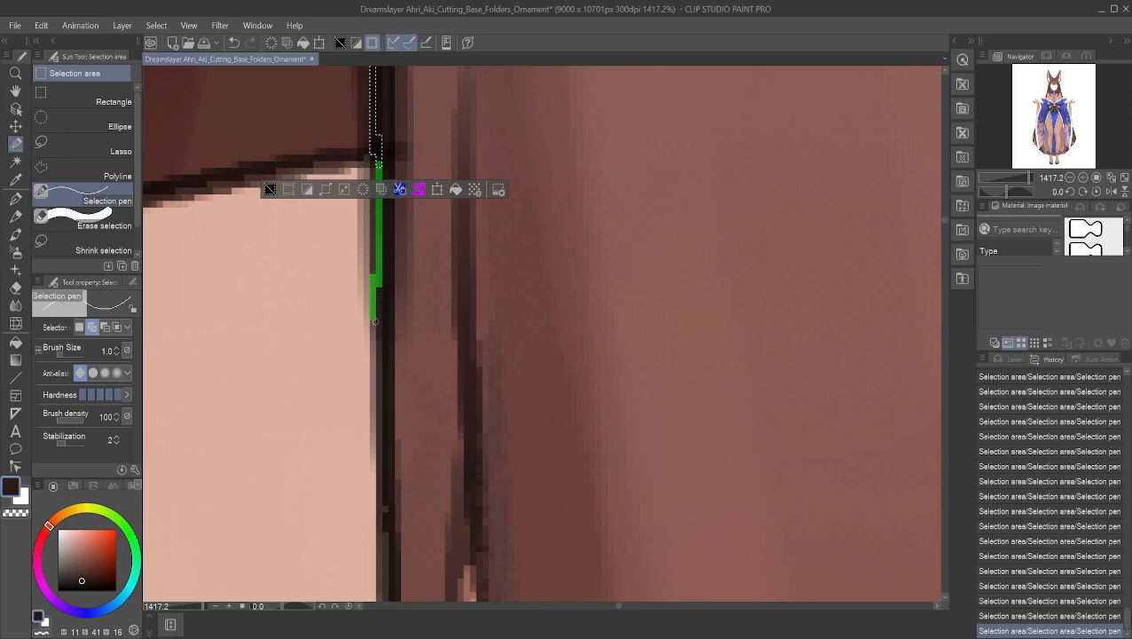
{"action": "left_click_drag", "start_coordinate": [377, 396], "coordinate": [377, 449]}
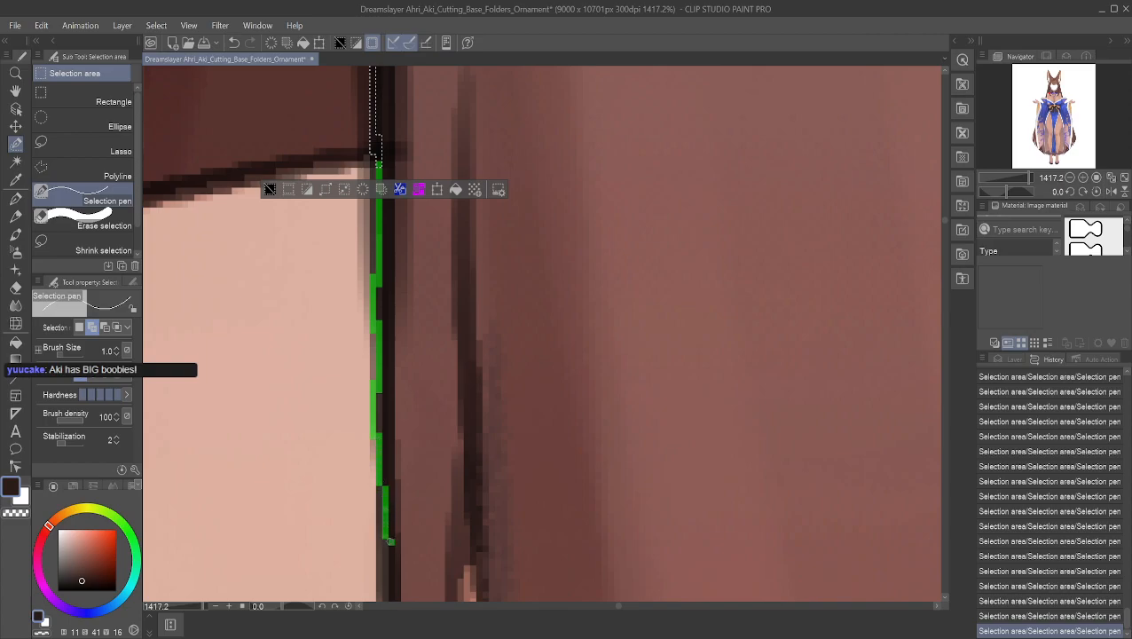
{"action": "left_click_drag", "start_coordinate": [391, 595], "coordinate": [392, 598]}
- Extend the selection down the strand's outline beside the tip of the narrow pink gap, stepping one pixel right where the line bends
{"action": "scroll", "coordinate": [295, 333], "scroll_direction": "down", "scroll_amount": 7}
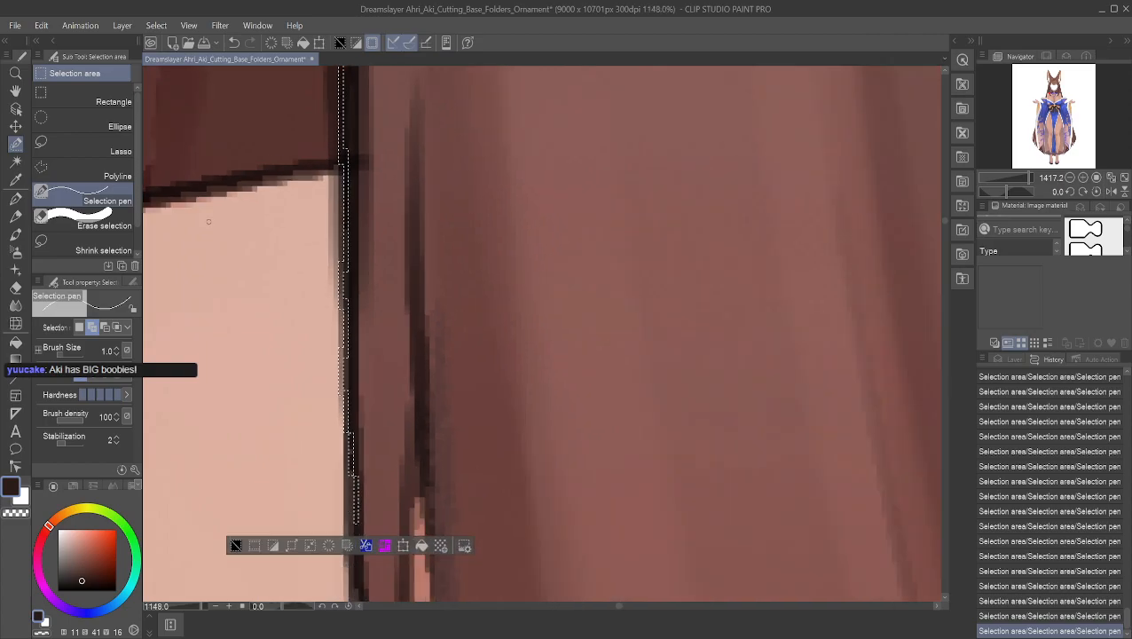
{"action": "scroll", "coordinate": [295, 335], "scroll_direction": "down", "scroll_amount": 4}
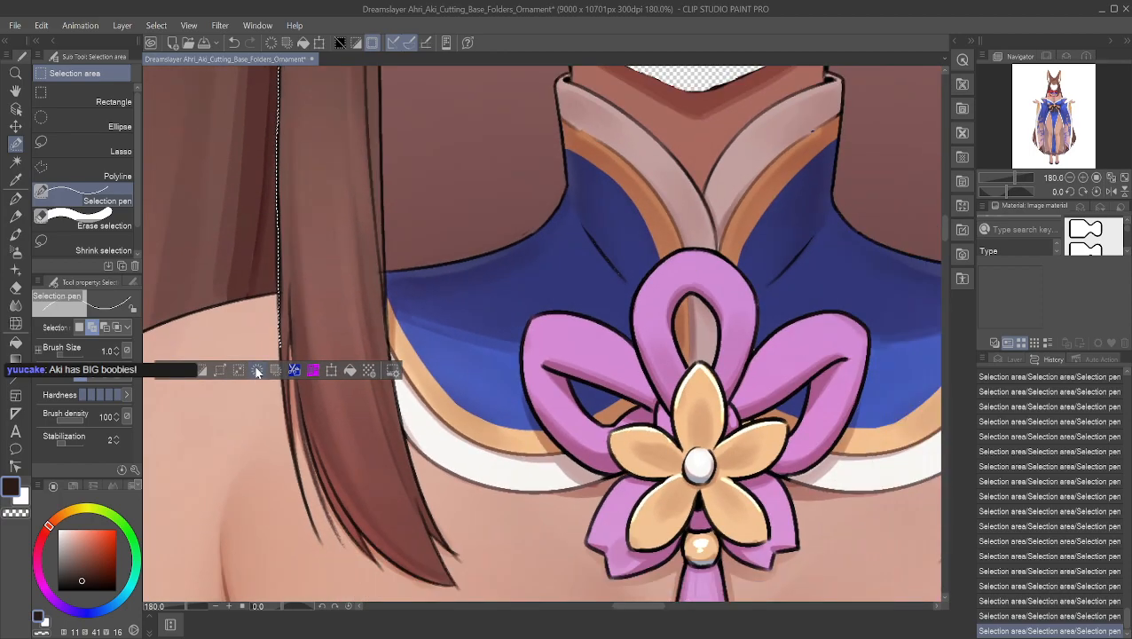
{"action": "scroll", "coordinate": [304, 318], "scroll_direction": "up", "scroll_amount": 4}
{"action": "scroll", "coordinate": [305, 317], "scroll_direction": "up", "scroll_amount": 5}
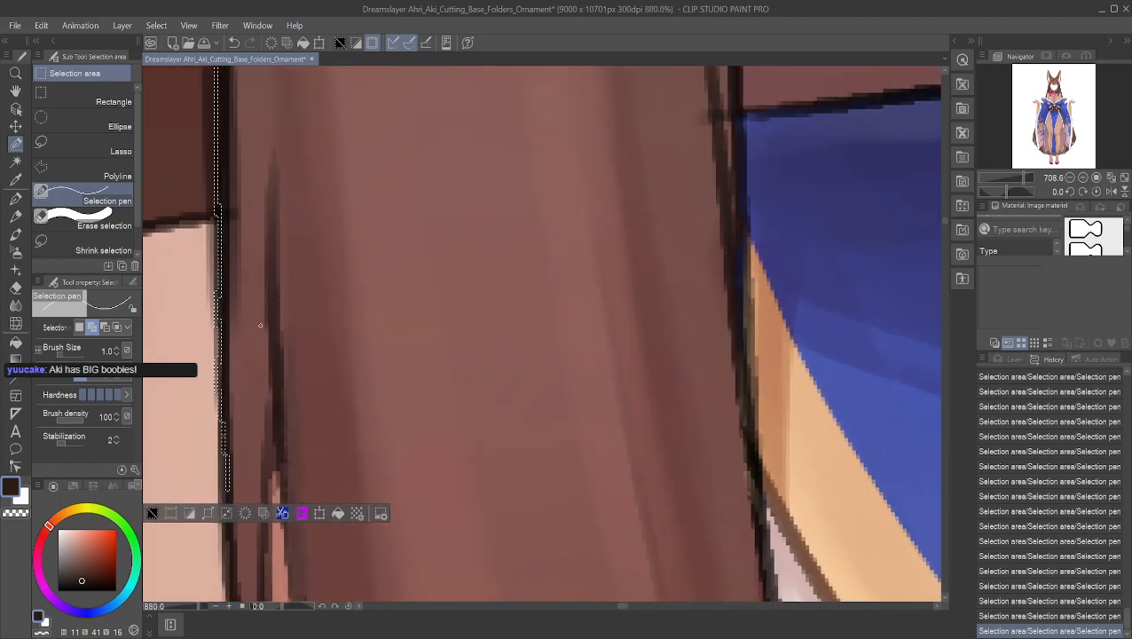
{"action": "left_click", "coordinate": [15, 90]}
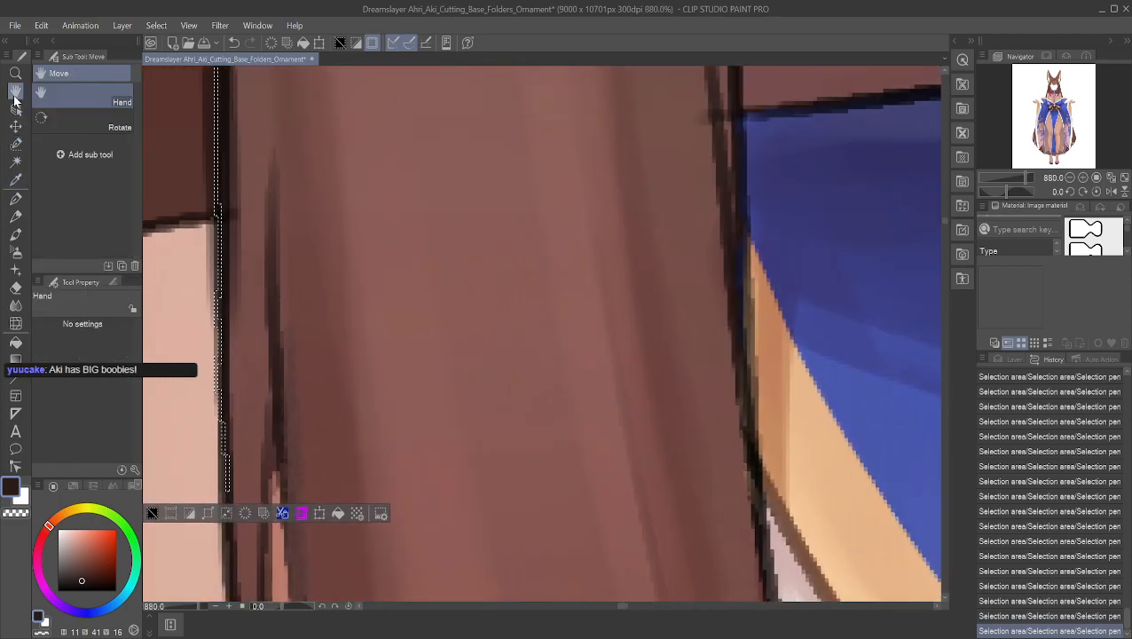
{"action": "left_click_drag", "start_coordinate": [178, 520], "coordinate": [246, 334]}
{"action": "scroll", "coordinate": [231, 399], "scroll_direction": "up", "scroll_amount": 7}
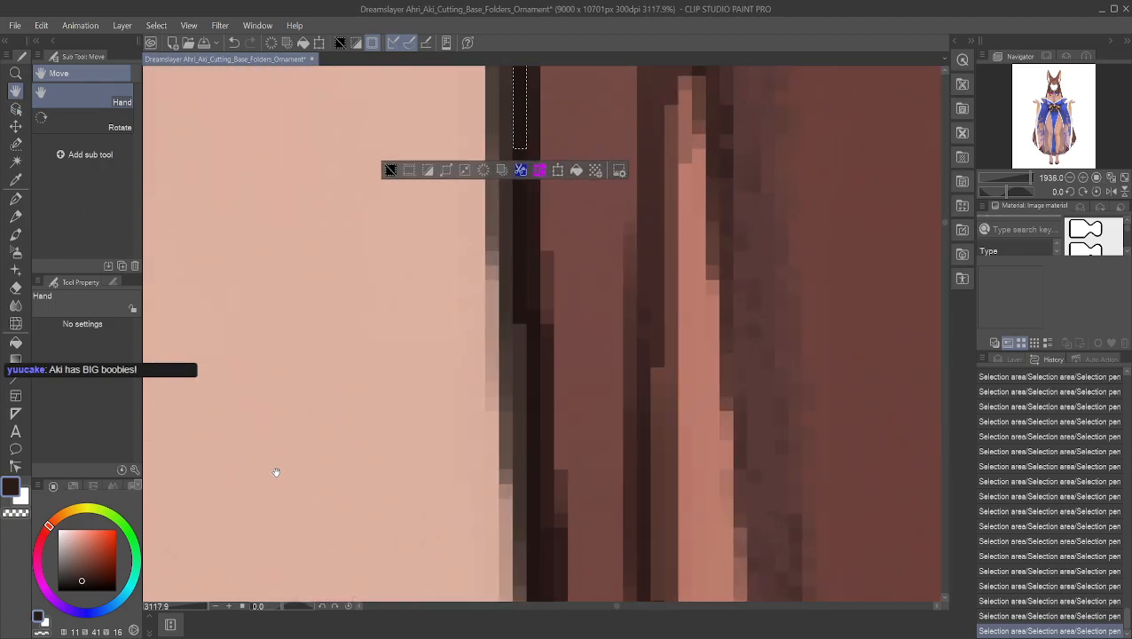
{"action": "left_click_drag", "start_coordinate": [307, 405], "coordinate": [245, 493]}
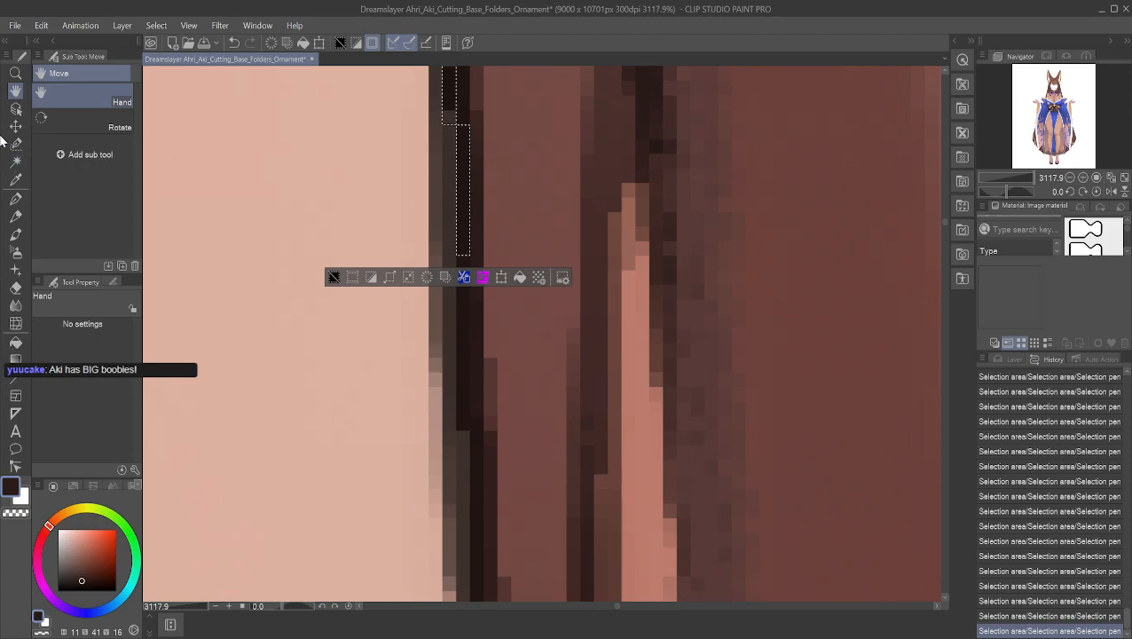
{"action": "left_click", "coordinate": [15, 144]}
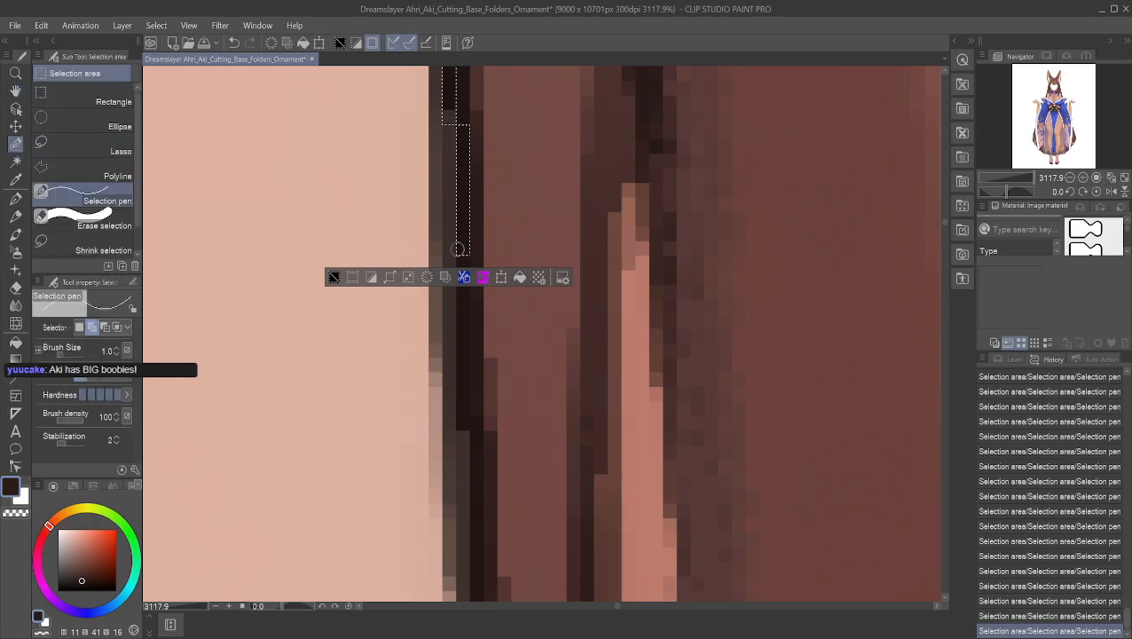
{"action": "mouse_move", "coordinate": [463, 258]}
{"action": "left_mouse_down"}
{"action": "mouse_move", "coordinate": [454, 410]}
{"action": "mouse_move", "coordinate": [456, 425]}
{"action": "mouse_move", "coordinate": [463, 390]}
{"action": "mouse_move", "coordinate": [459, 427]}
{"action": "mouse_move", "coordinate": [481, 427]}
{"action": "mouse_move", "coordinate": [476, 600]}
{"action": "left_mouse_up"}
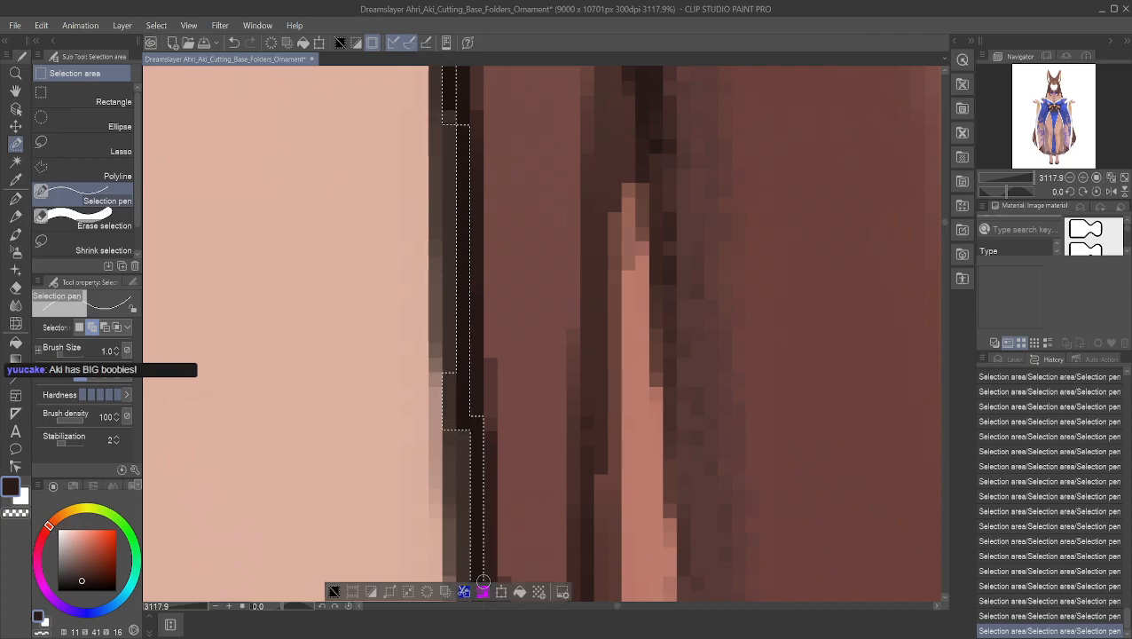
- Carry the selection further down the outline, following its stair-stepped dark pixels as the line starts slanting right
{"action": "key", "text": "h"}
{"action": "left_click_drag", "start_coordinate": [424, 479], "coordinate": [373, 84]}
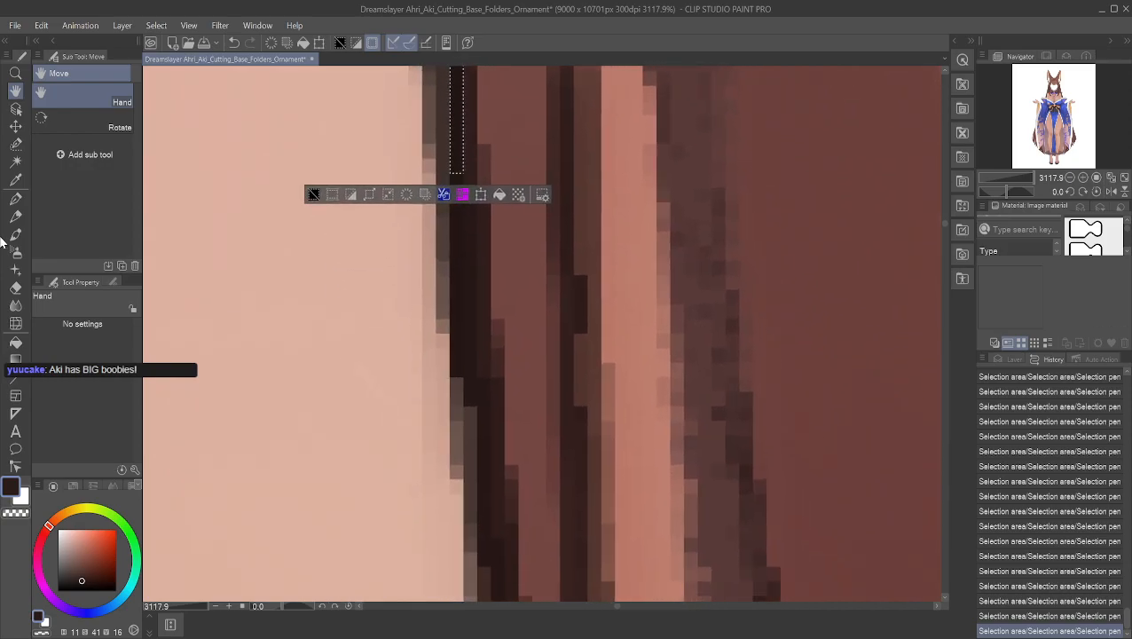
{"action": "left_click", "coordinate": [16, 130]}
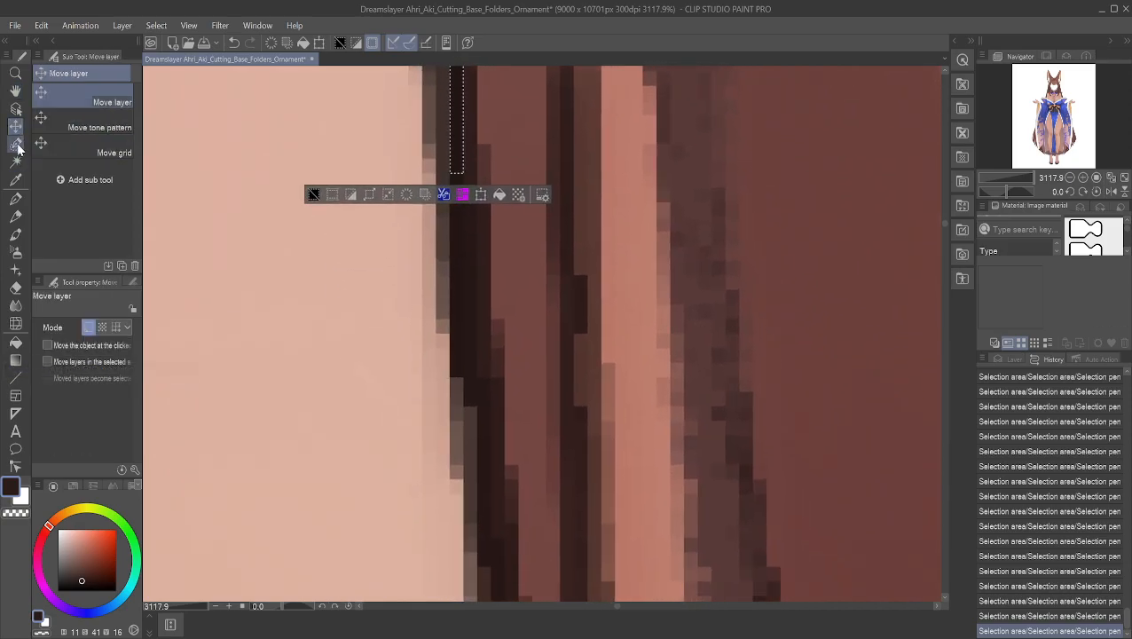
{"action": "left_click", "coordinate": [16, 143]}
{"action": "mouse_move", "coordinate": [456, 165]}
{"action": "left_mouse_down"}
{"action": "mouse_move", "coordinate": [455, 371]}
{"action": "mouse_move", "coordinate": [468, 369]}
{"action": "mouse_move", "coordinate": [469, 396]}
{"action": "mouse_move", "coordinate": [484, 396]}
{"action": "mouse_move", "coordinate": [477, 557]}
{"action": "mouse_move", "coordinate": [496, 563]}
{"action": "mouse_move", "coordinate": [495, 597]}
{"action": "left_mouse_up"}
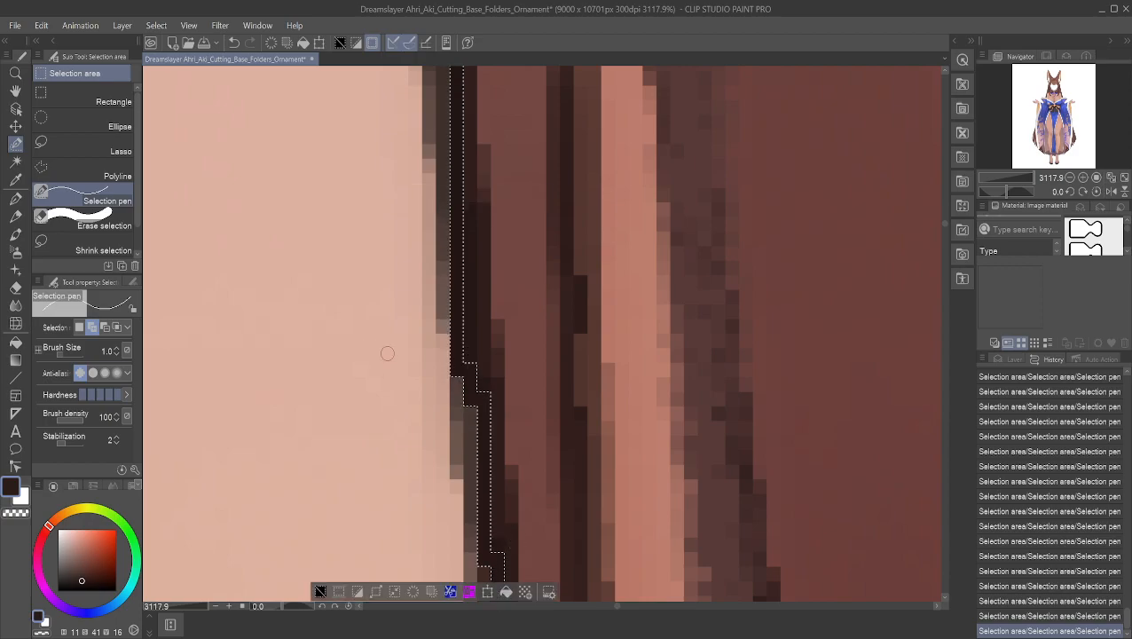
- Select the next stretch of slanting dark pixels down to where the outline approaches the neighbouring dark line
{"action": "scroll", "coordinate": [366, 490], "scroll_direction": "down", "scroll_amount": 1}
{"action": "left_click", "coordinate": [16, 92]}
{"action": "left_click_drag", "start_coordinate": [462, 533], "coordinate": [393, 445]}
{"action": "scroll", "coordinate": [393, 445], "scroll_direction": "up", "scroll_amount": 4}
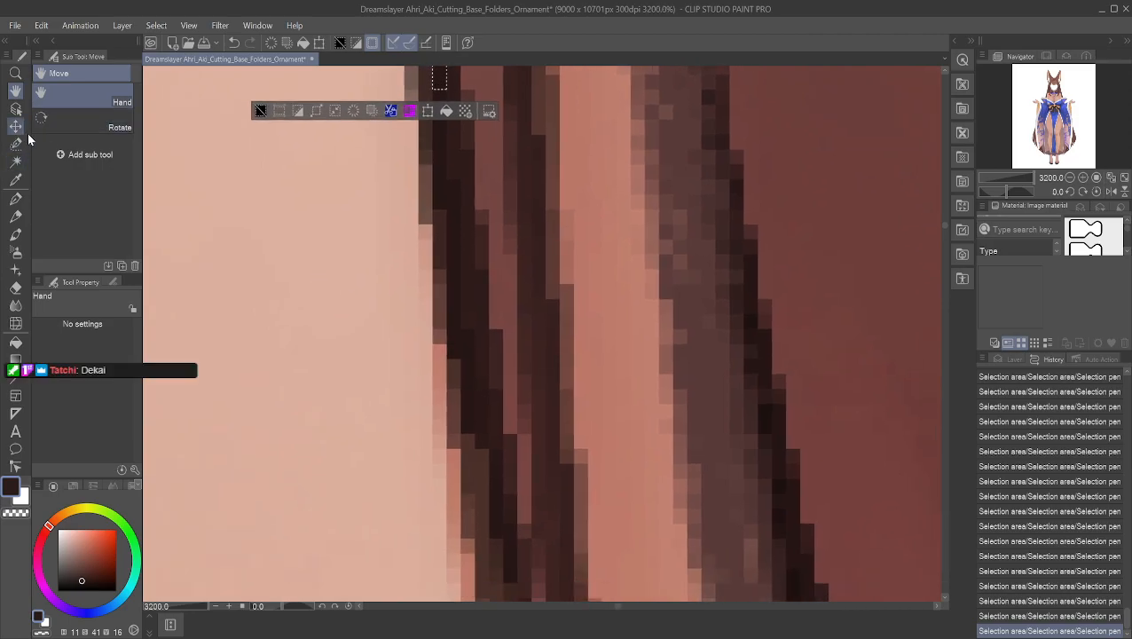
{"action": "left_click", "coordinate": [15, 144]}
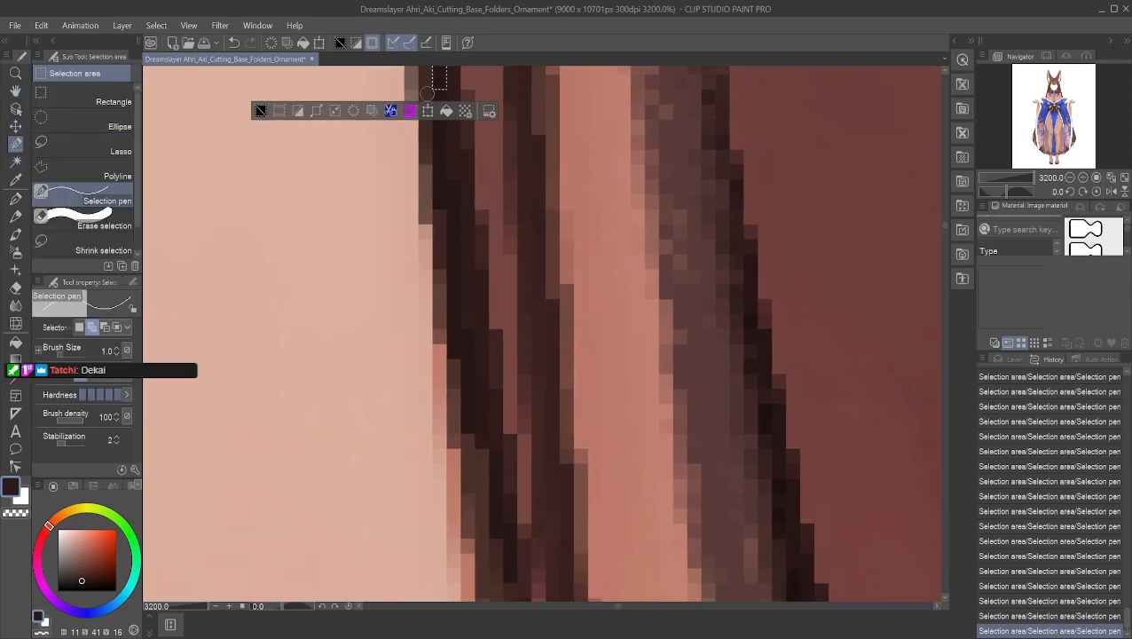
{"action": "mouse_move", "coordinate": [439, 97]}
{"action": "left_mouse_down"}
{"action": "mouse_move", "coordinate": [442, 201]}
{"action": "mouse_move", "coordinate": [455, 183]}
{"action": "mouse_move", "coordinate": [463, 430]}
{"action": "mouse_move", "coordinate": [493, 446]}
{"action": "mouse_move", "coordinate": [497, 478]}
{"action": "left_mouse_up"}
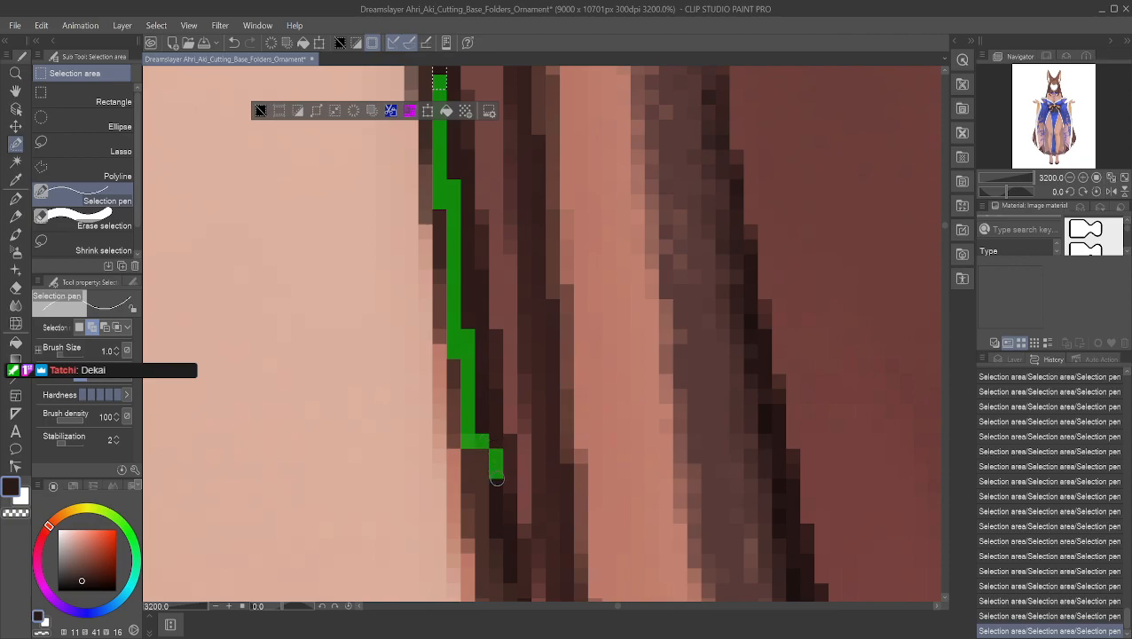
{"action": "left_click_drag", "start_coordinate": [510, 547], "coordinate": [507, 588]}
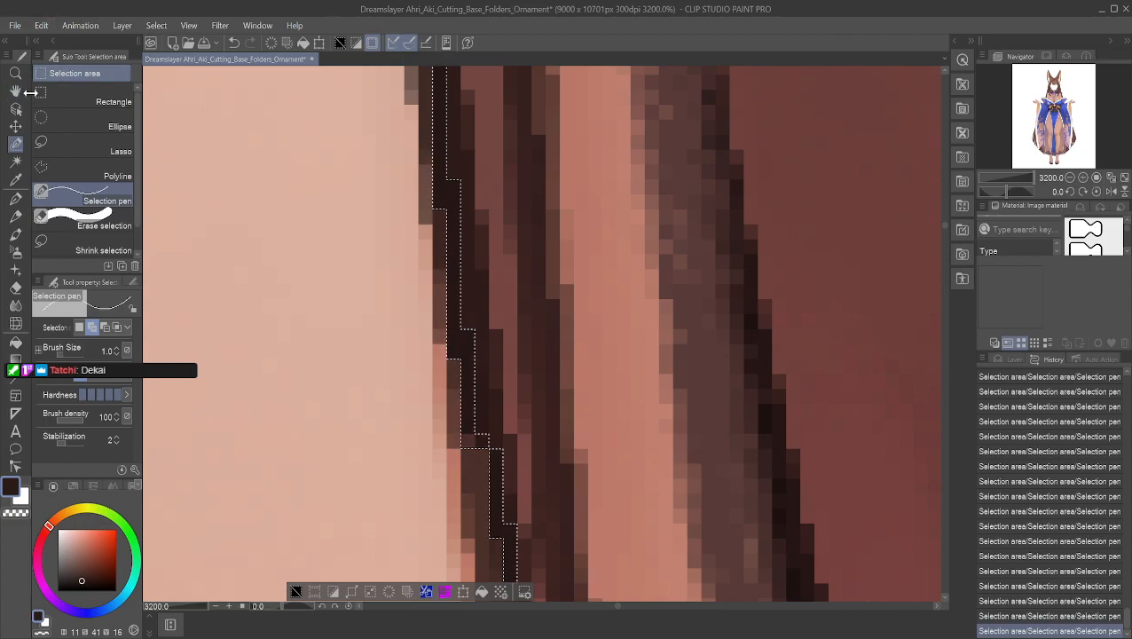
- Add the brown edge pixels on the skin side of the outline and extend the widened selection down the merged dark line
{"action": "left_click", "coordinate": [16, 94]}
{"action": "left_click_drag", "start_coordinate": [455, 449], "coordinate": [430, 52]}
{"action": "scroll", "coordinate": [371, 131], "scroll_direction": "down", "scroll_amount": 3}
{"action": "left_click_drag", "start_coordinate": [367, 96], "coordinate": [488, 305]}
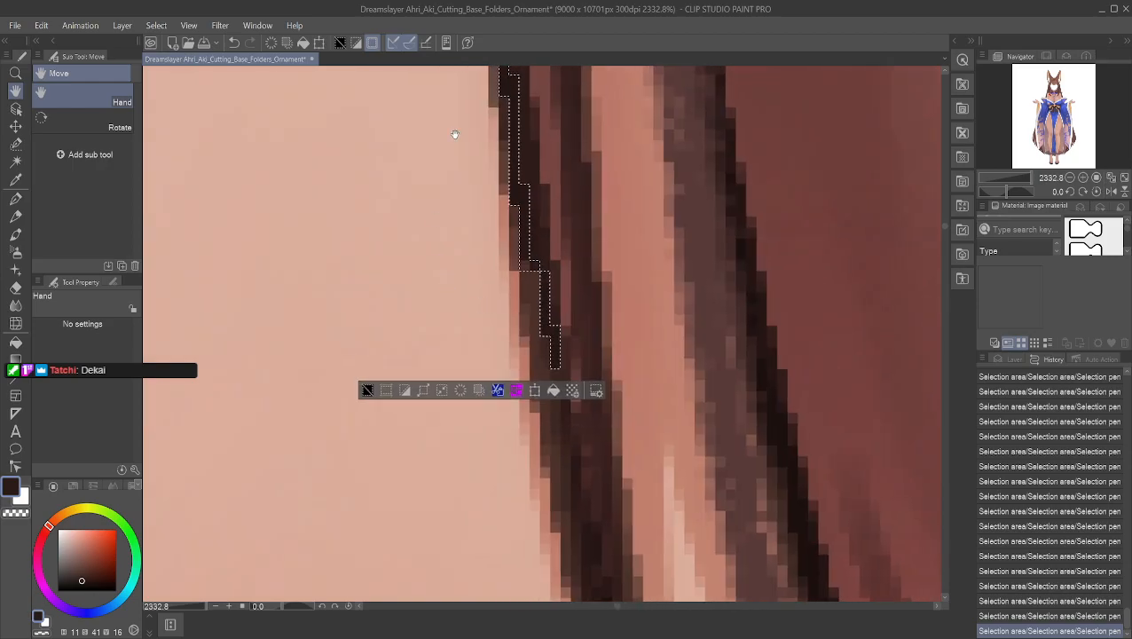
{"action": "scroll", "coordinate": [455, 134], "scroll_direction": "down", "scroll_amount": 1}
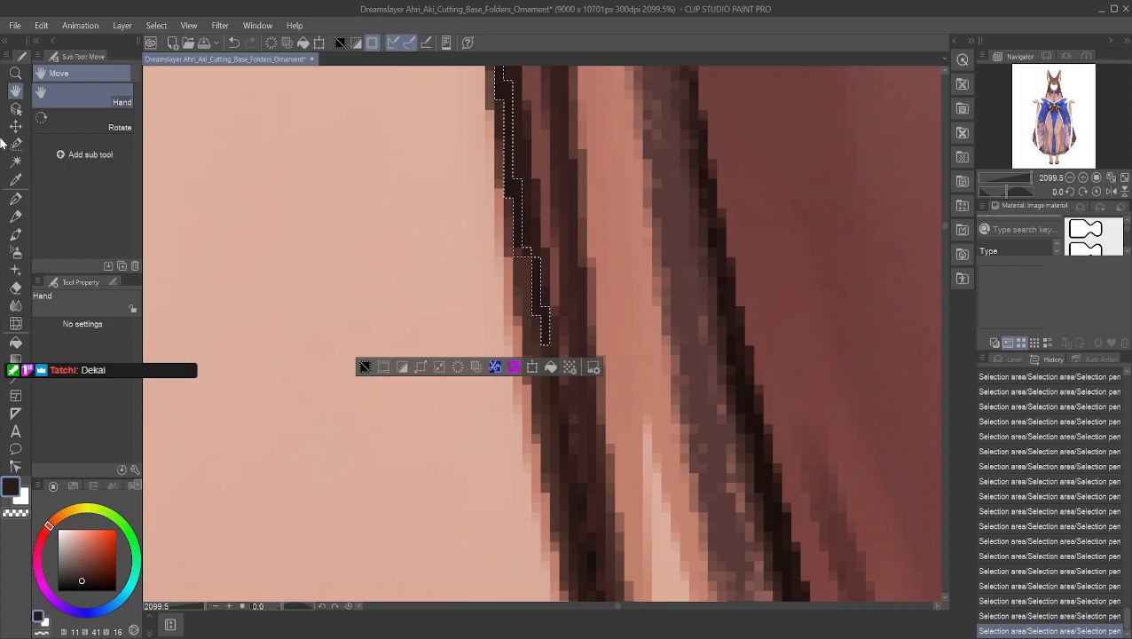
{"action": "left_click", "coordinate": [15, 143]}
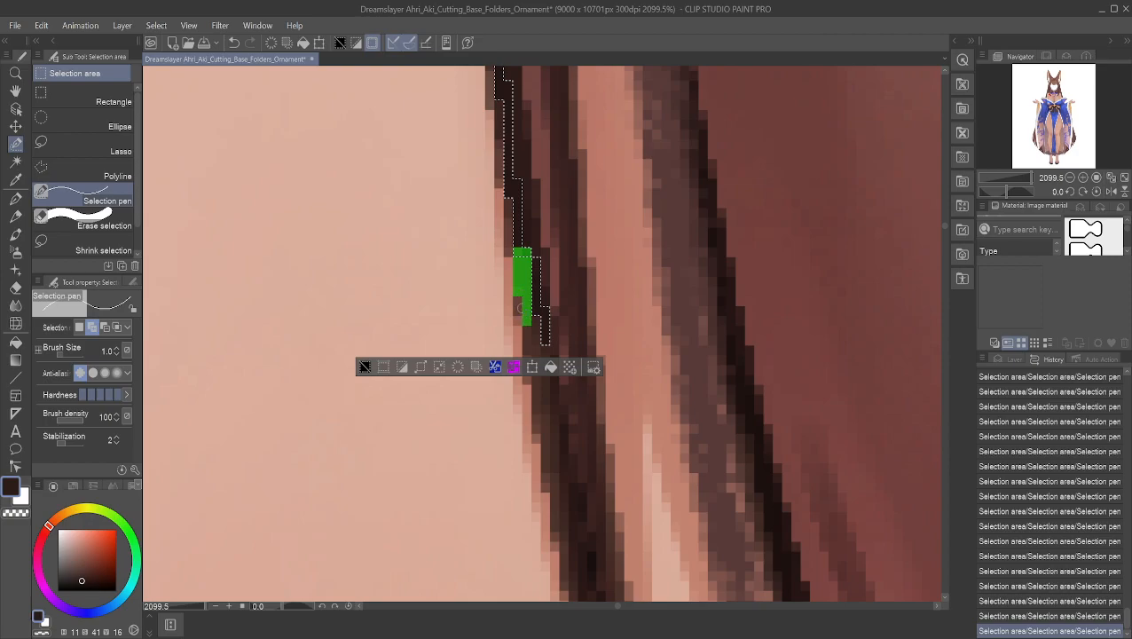
{"action": "left_click_drag", "start_coordinate": [517, 317], "coordinate": [546, 362]}
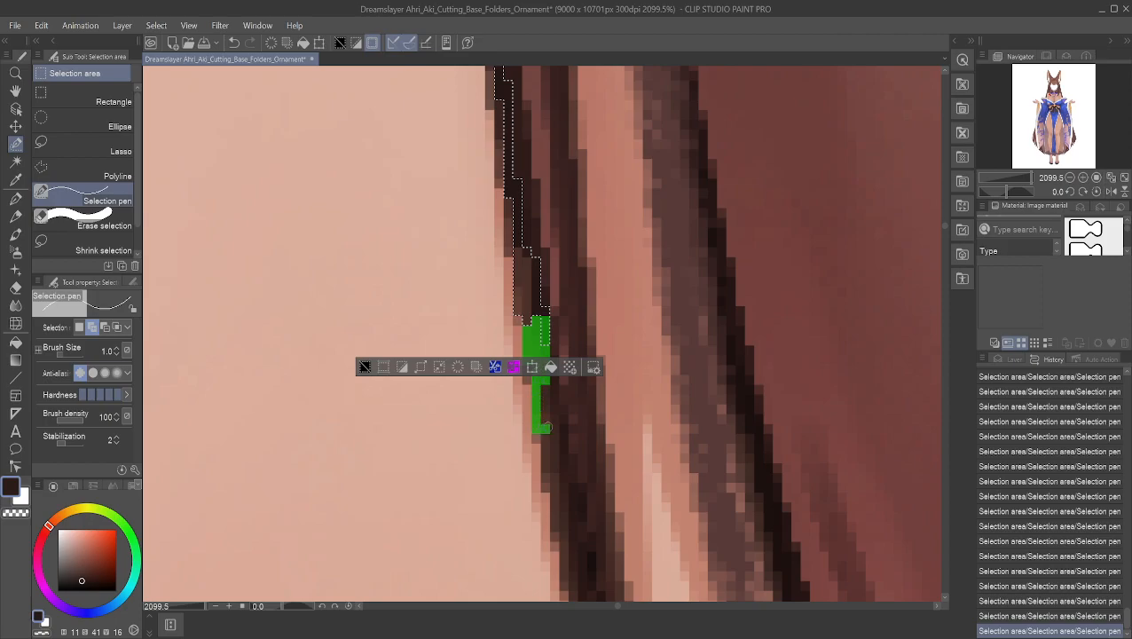
{"action": "left_click_drag", "start_coordinate": [546, 427], "coordinate": [549, 437]}
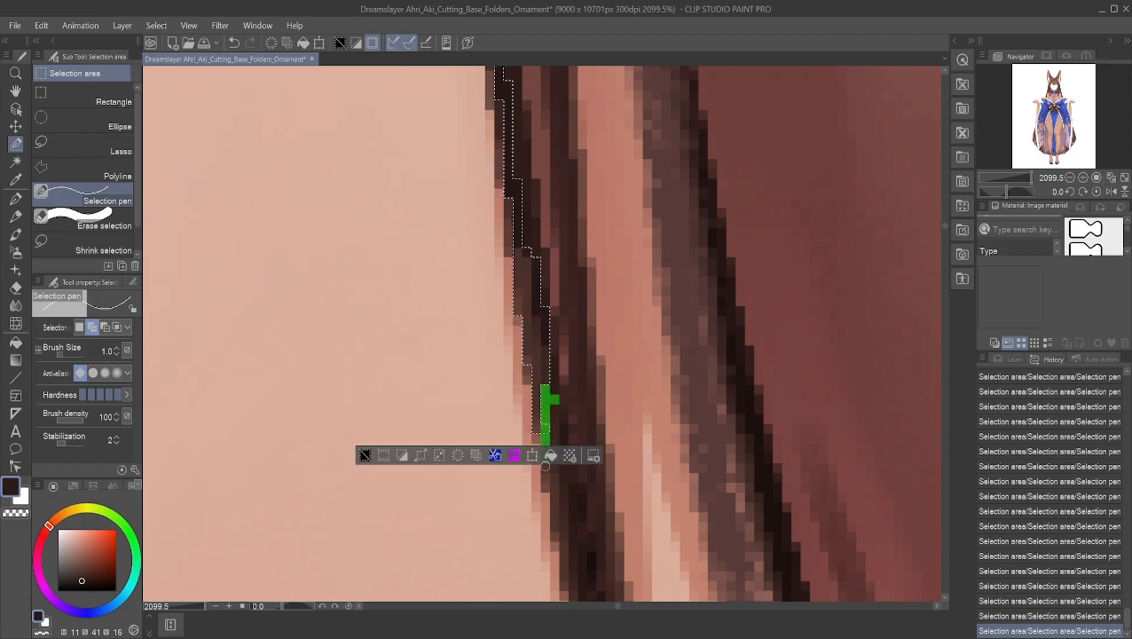
{"action": "left_click_drag", "start_coordinate": [550, 490], "coordinate": [554, 535]}
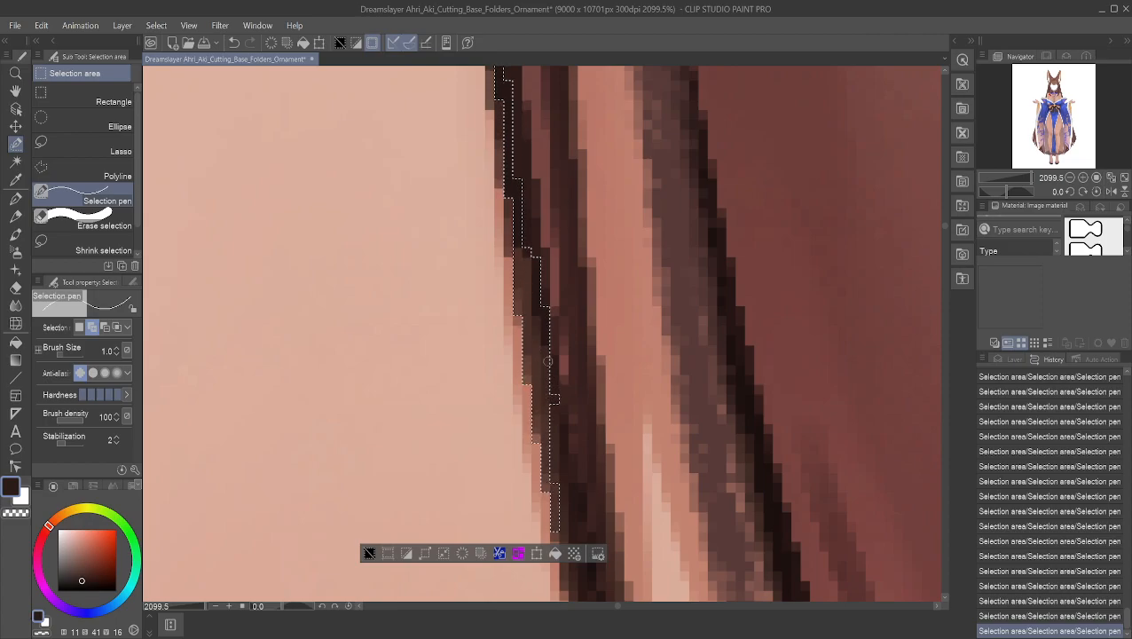
{"action": "left_click_drag", "start_coordinate": [556, 533], "coordinate": [566, 537]}
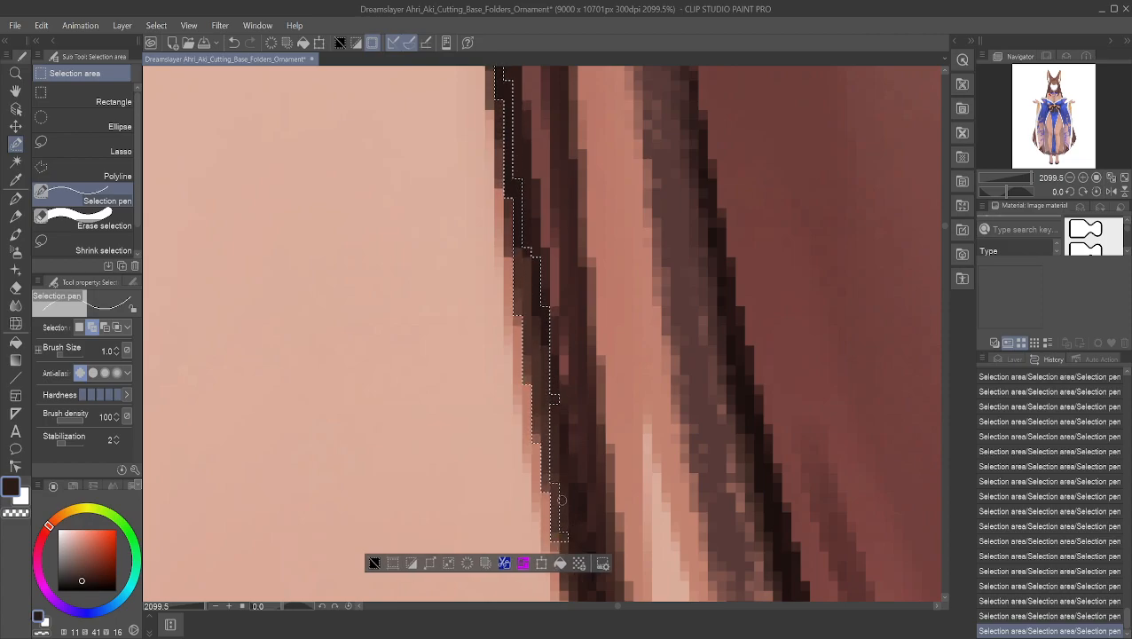
- Extend the selection down the skin-side edge pixels of the merged dark line, following its stair-stepped slant
{"action": "left_click", "coordinate": [15, 90]}
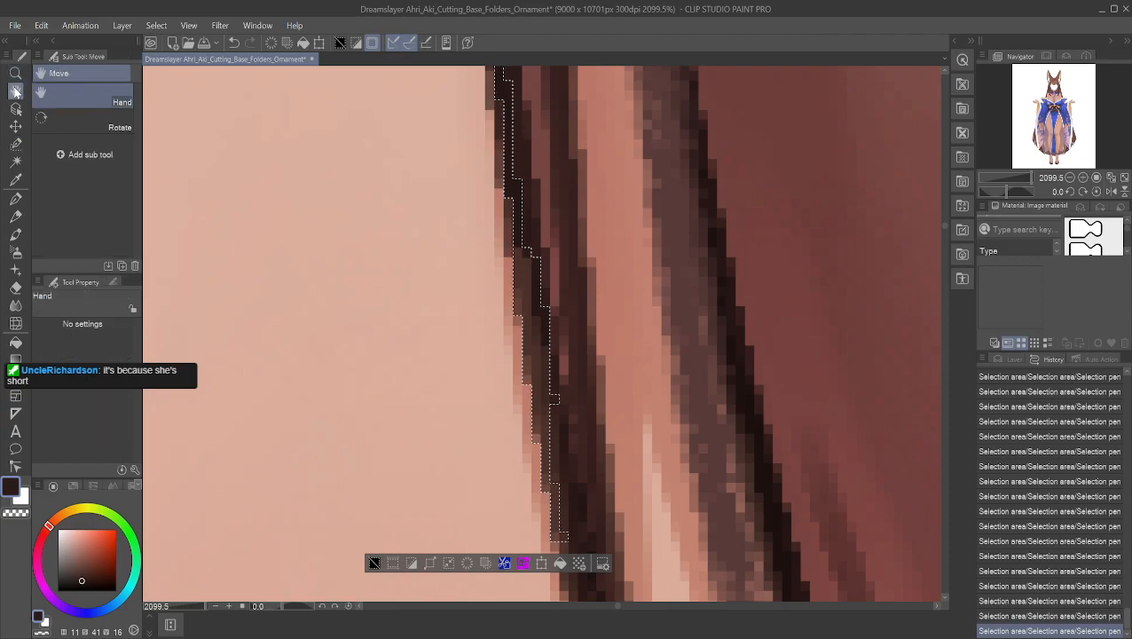
{"action": "left_click_drag", "start_coordinate": [372, 359], "coordinate": [275, 22]}
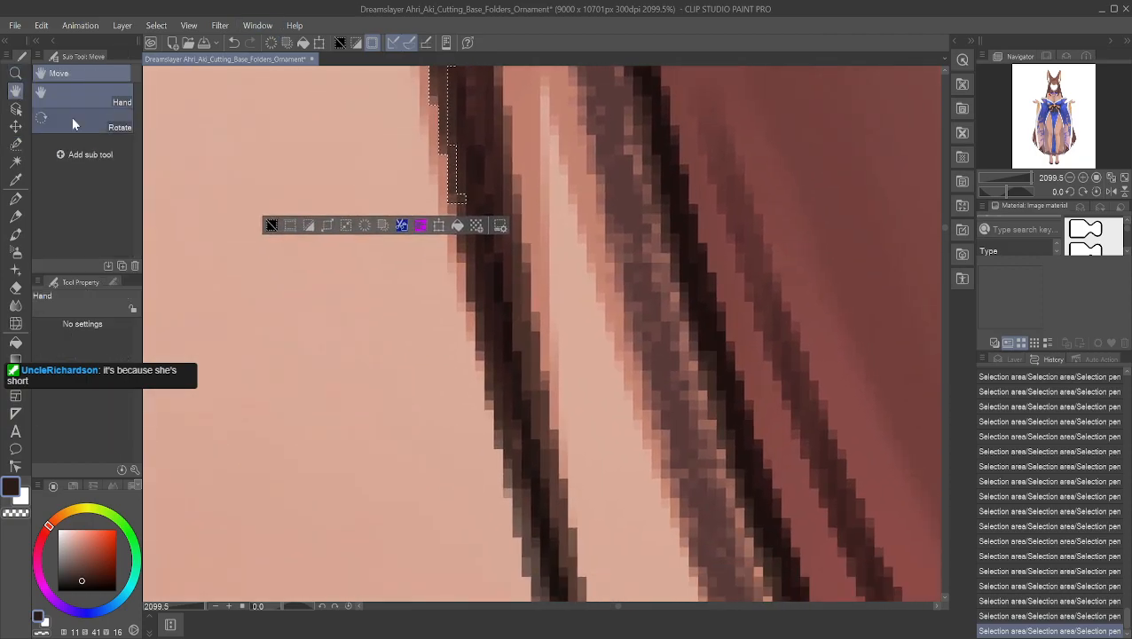
{"action": "left_click", "coordinate": [15, 143]}
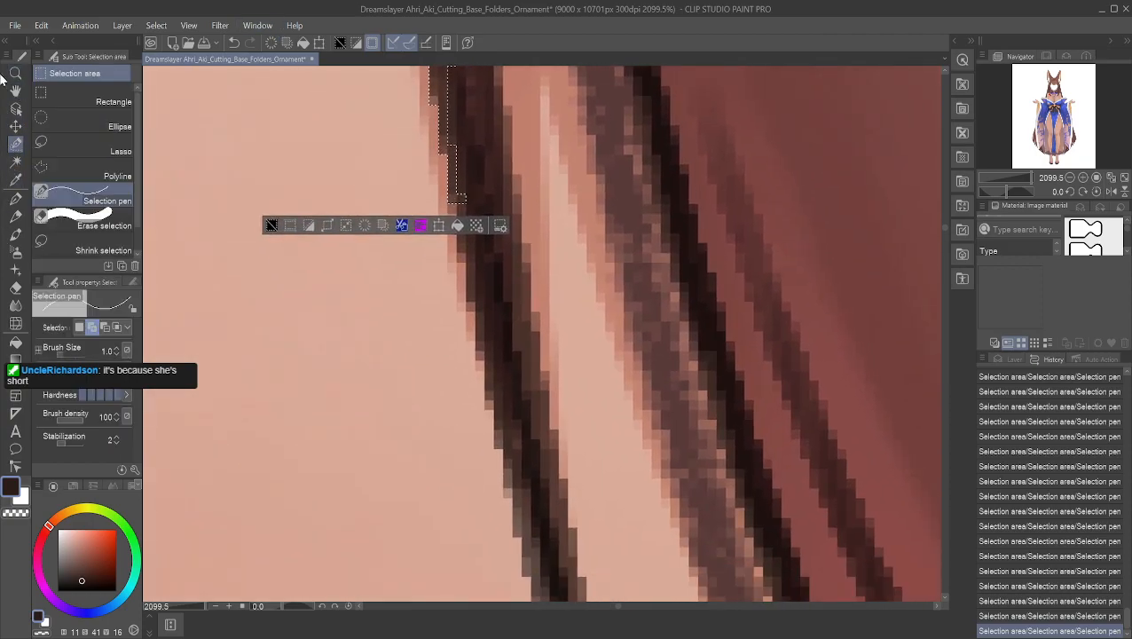
{"action": "mouse_move", "coordinate": [460, 197]}
{"action": "left_mouse_down"}
{"action": "mouse_move", "coordinate": [470, 306]}
{"action": "mouse_move", "coordinate": [484, 308]}
{"action": "mouse_move", "coordinate": [481, 357]}
{"action": "mouse_move", "coordinate": [498, 361]}
{"action": "mouse_move", "coordinate": [491, 400]}
{"action": "left_mouse_up"}
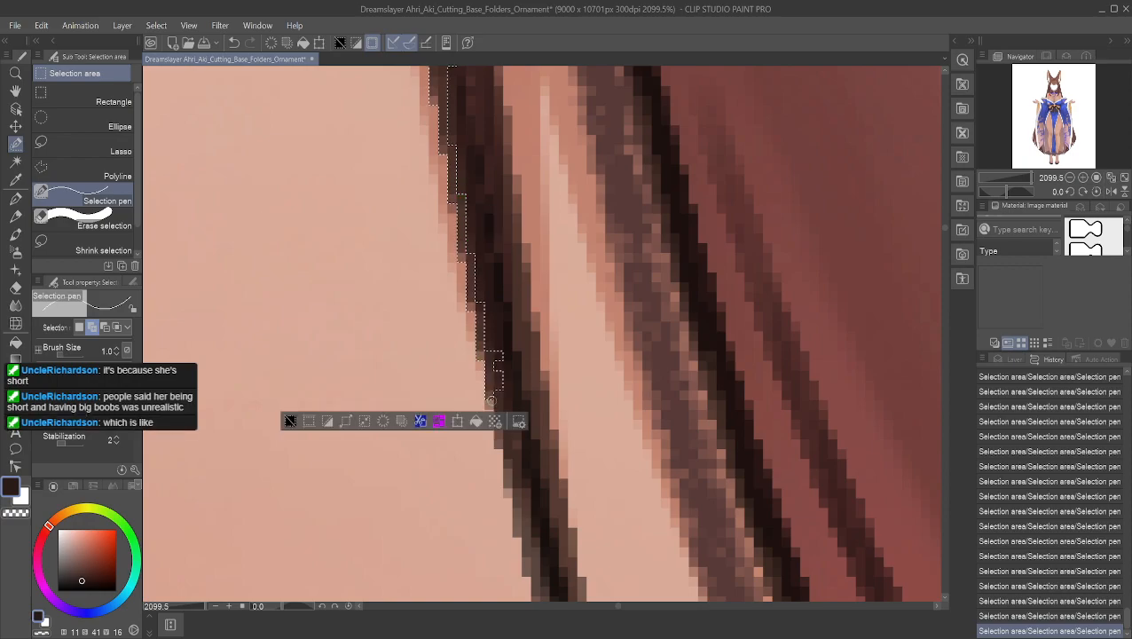
- Widen the selection into the dark line beside its new end and carry both edge columns further down the slant
{"action": "mouse_move", "coordinate": [498, 353]}
{"action": "left_mouse_down"}
{"action": "mouse_move", "coordinate": [505, 423]}
{"action": "mouse_move", "coordinate": [507, 374]}
{"action": "left_mouse_up"}
{"action": "mouse_move", "coordinate": [499, 425]}
{"action": "left_mouse_down"}
{"action": "mouse_move", "coordinate": [518, 432]}
{"action": "mouse_move", "coordinate": [509, 406]}
{"action": "left_mouse_up"}
{"action": "left_click_drag", "start_coordinate": [518, 445], "coordinate": [512, 451]}
{"action": "left_click_drag", "start_coordinate": [517, 441], "coordinate": [524, 531]}
{"action": "left_click_drag", "start_coordinate": [509, 462], "coordinate": [509, 484]}
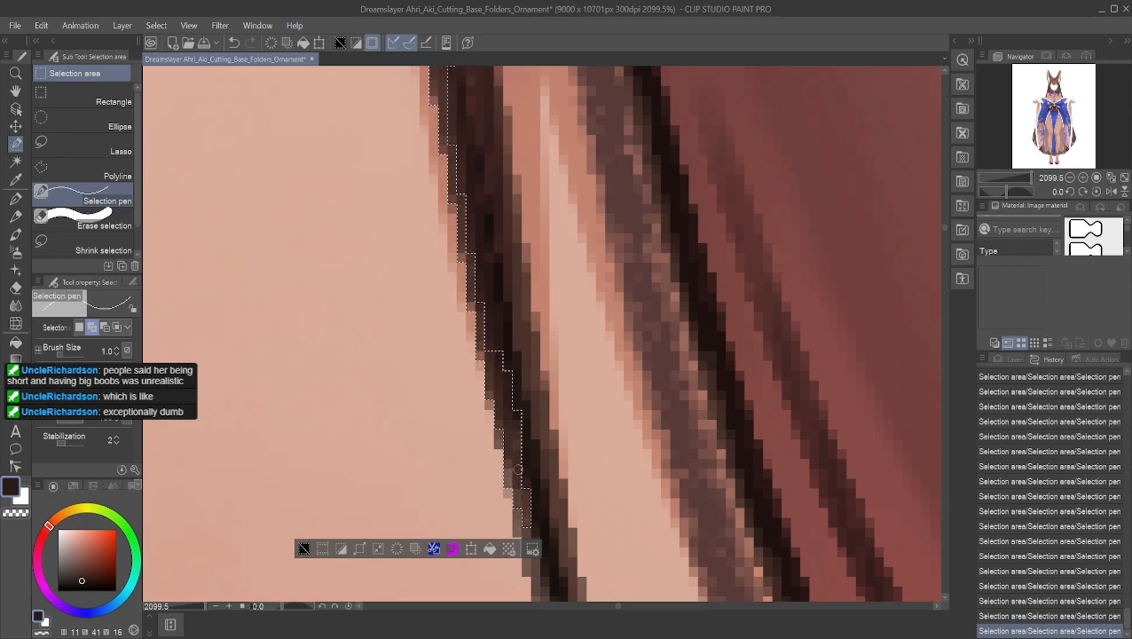
- Select the brownish edge pixels along the skin side of the next stretch, where the merged line narrows to a single strand
{"action": "left_click", "coordinate": [15, 93]}
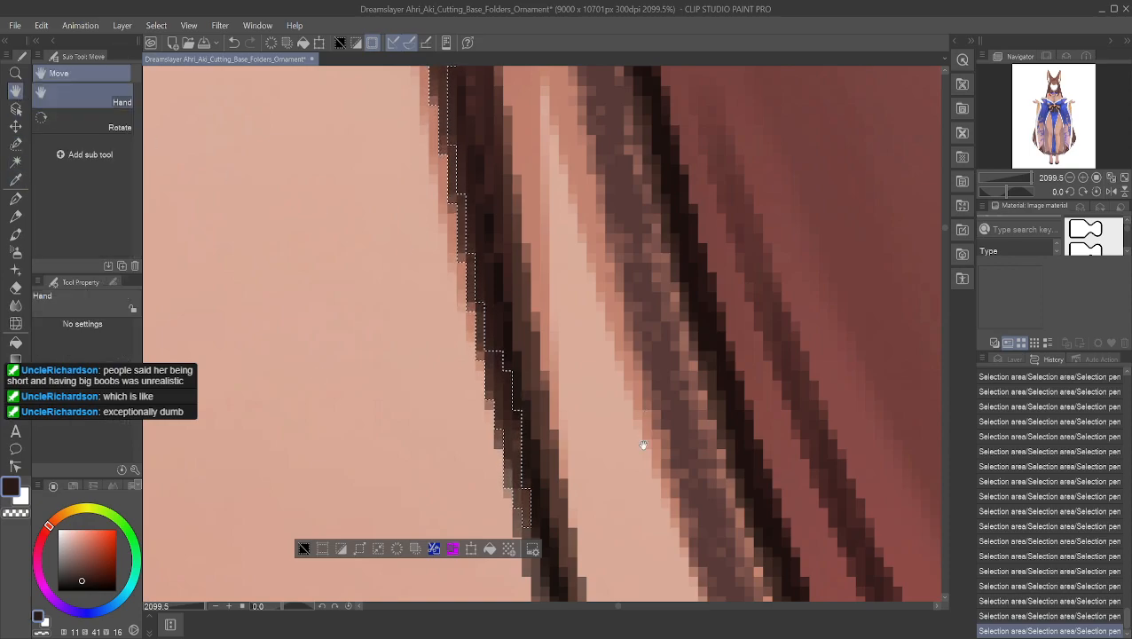
{"action": "left_click_drag", "start_coordinate": [639, 455], "coordinate": [582, 275]}
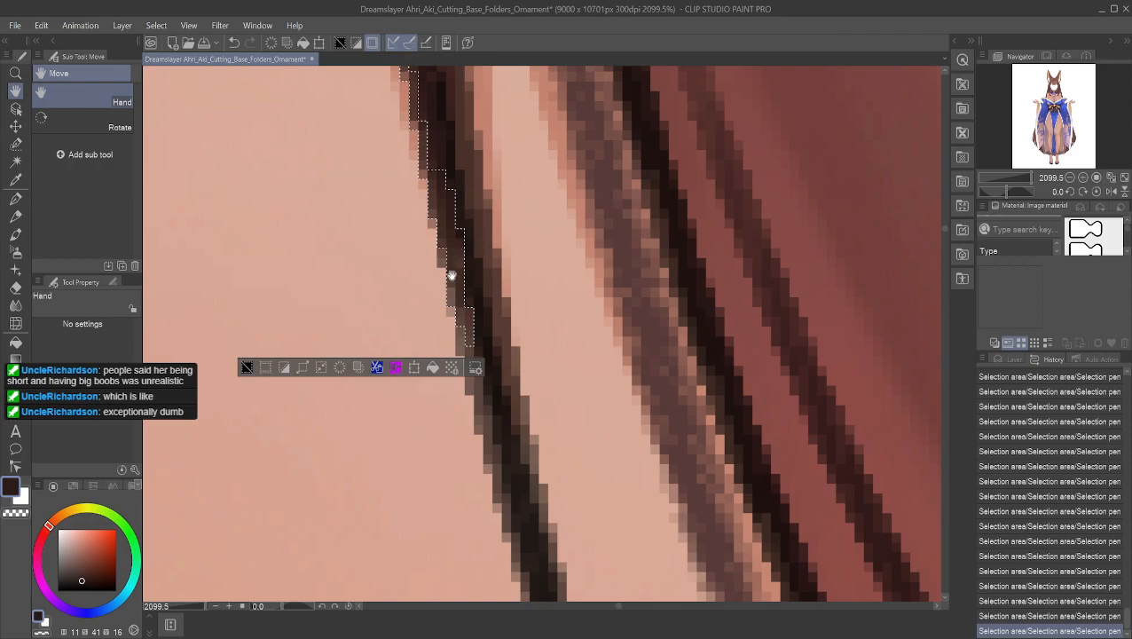
{"action": "left_click", "coordinate": [15, 144]}
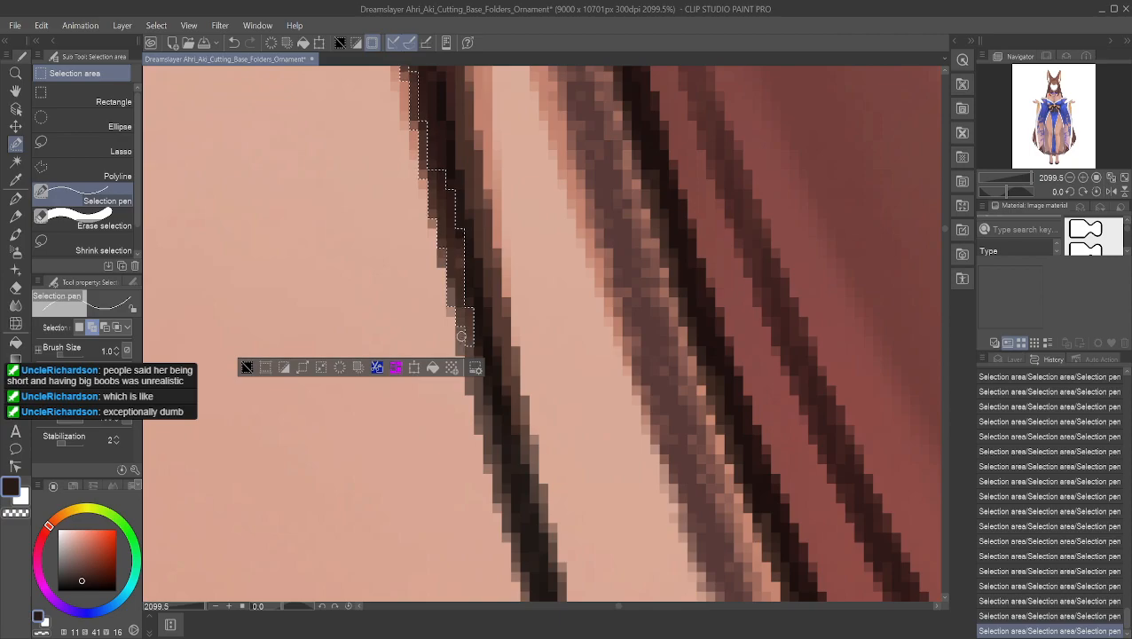
{"action": "mouse_move", "coordinate": [475, 363]}
{"action": "left_mouse_down"}
{"action": "mouse_move", "coordinate": [473, 363]}
{"action": "mouse_move", "coordinate": [524, 567]}
{"action": "left_mouse_up"}
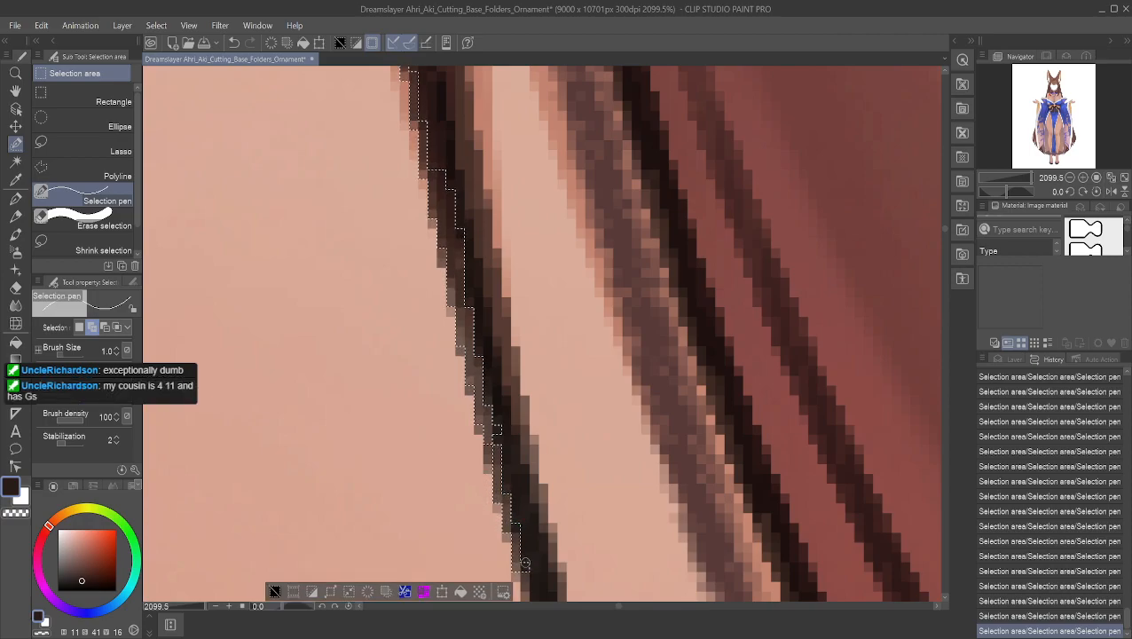
- Continue the narrow selection down the skin-side edge of the single dark strand, stepping right with each bend
{"action": "key", "text": "h"}
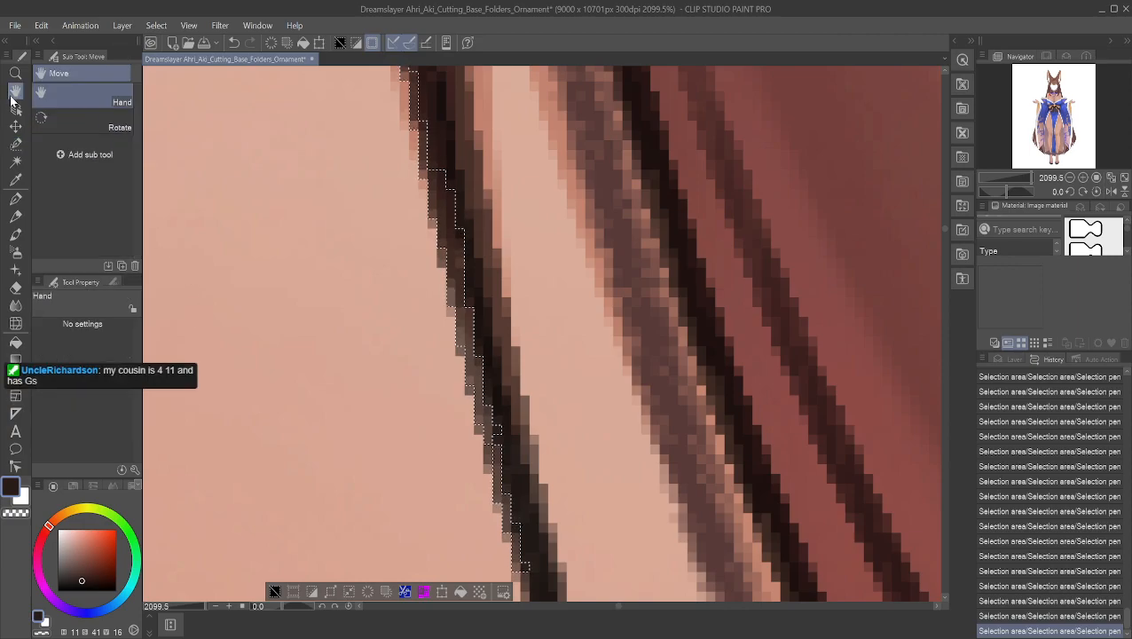
{"action": "left_click_drag", "start_coordinate": [426, 518], "coordinate": [351, 235]}
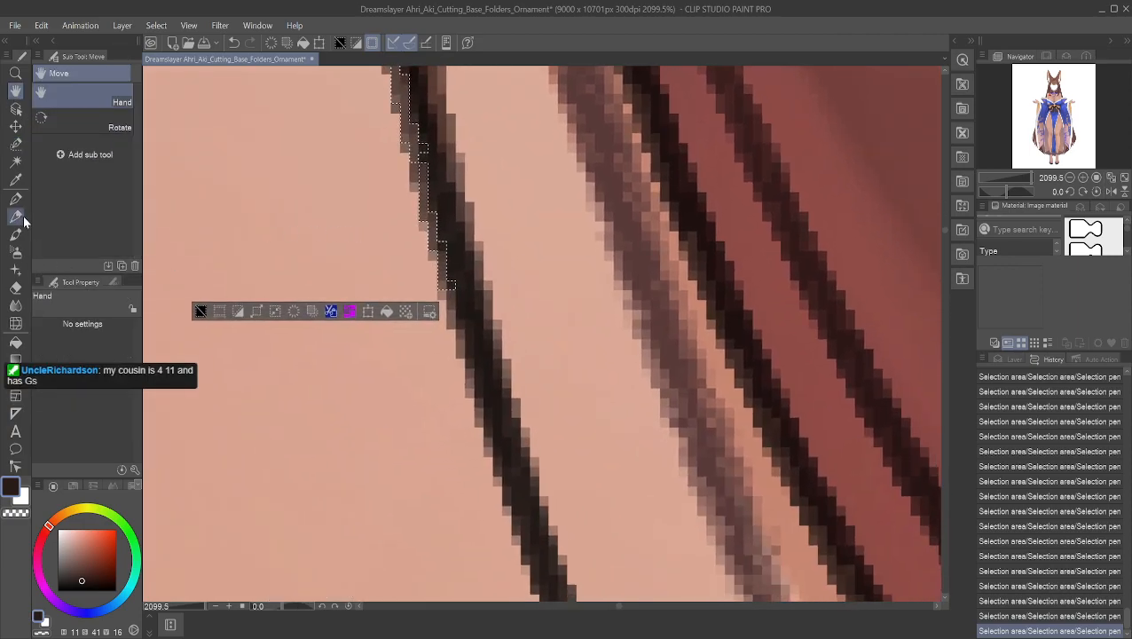
{"action": "left_click", "coordinate": [18, 199]}
{"action": "left_click", "coordinate": [20, 149]}
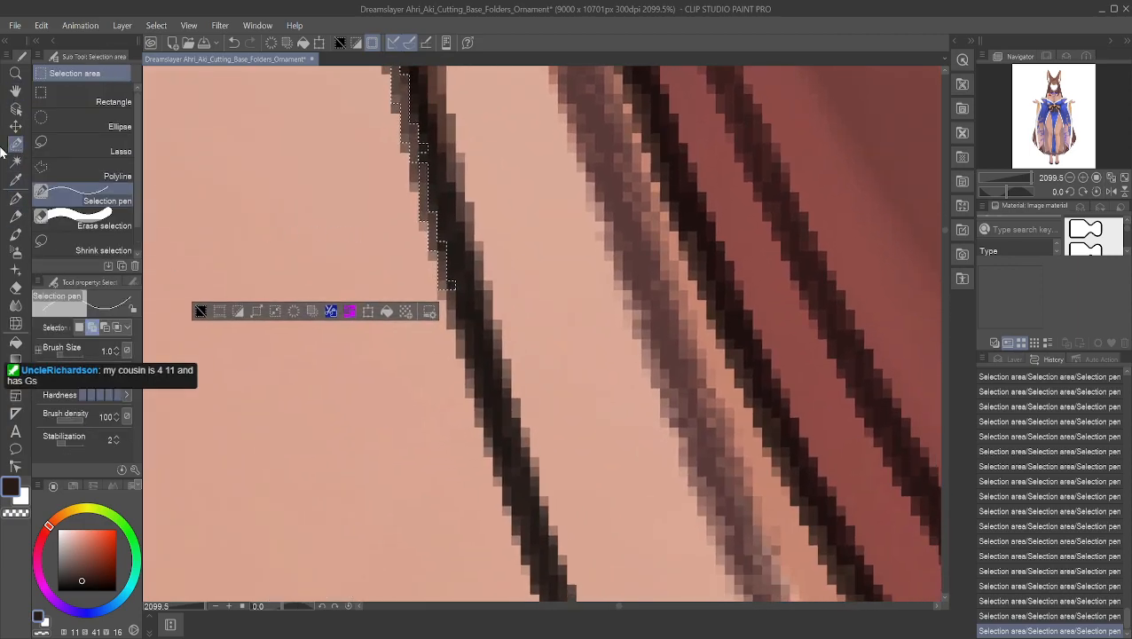
{"action": "mouse_move", "coordinate": [451, 288]}
{"action": "left_mouse_down"}
{"action": "mouse_move", "coordinate": [451, 317]}
{"action": "mouse_move", "coordinate": [472, 353]}
{"action": "left_mouse_up"}
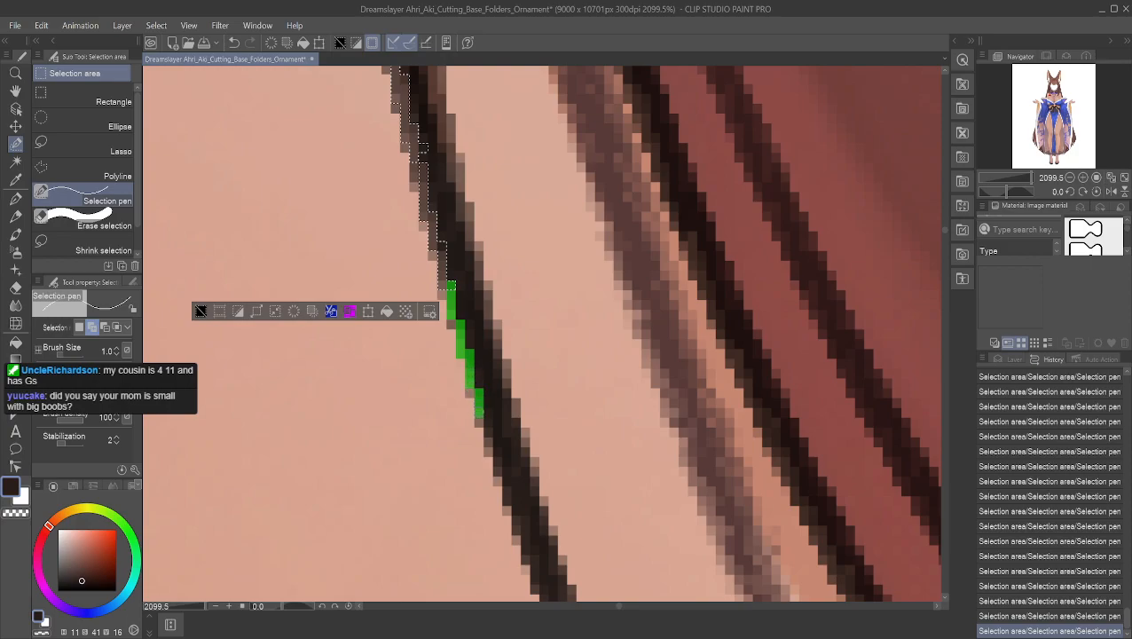
{"action": "mouse_move", "coordinate": [489, 420]}
{"action": "left_mouse_down"}
{"action": "mouse_move", "coordinate": [498, 479]}
{"action": "mouse_move", "coordinate": [508, 478]}
{"action": "mouse_move", "coordinate": [529, 551]}
{"action": "left_mouse_up"}
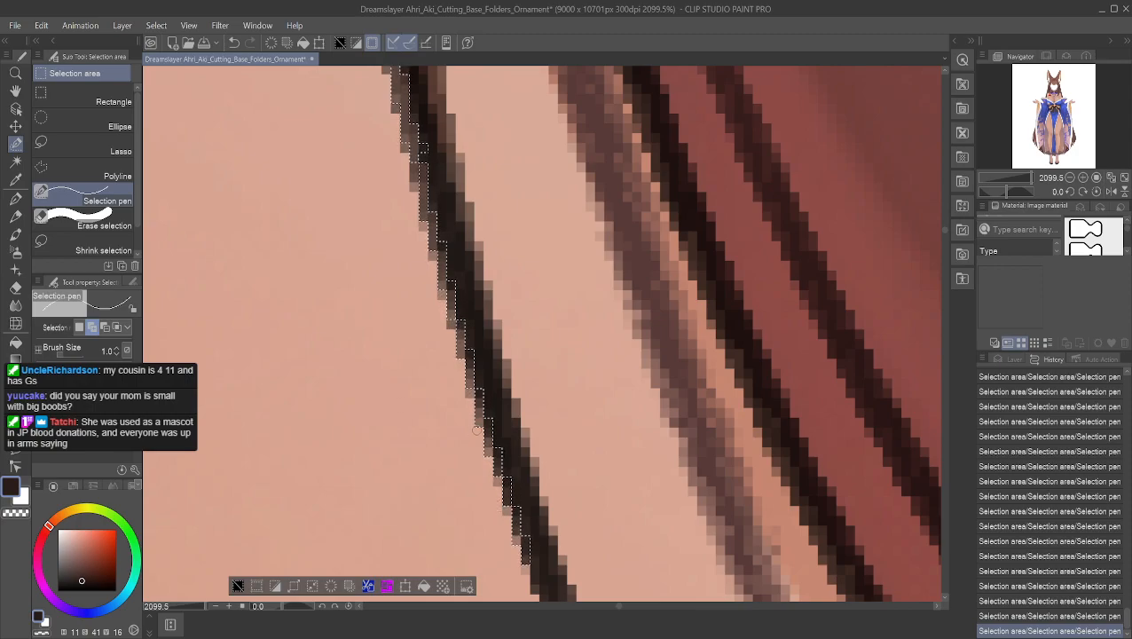
- Add the neighbouring dark pixels inside the strand to widen the lower end of the selection
{"action": "left_click", "coordinate": [104, 326]}
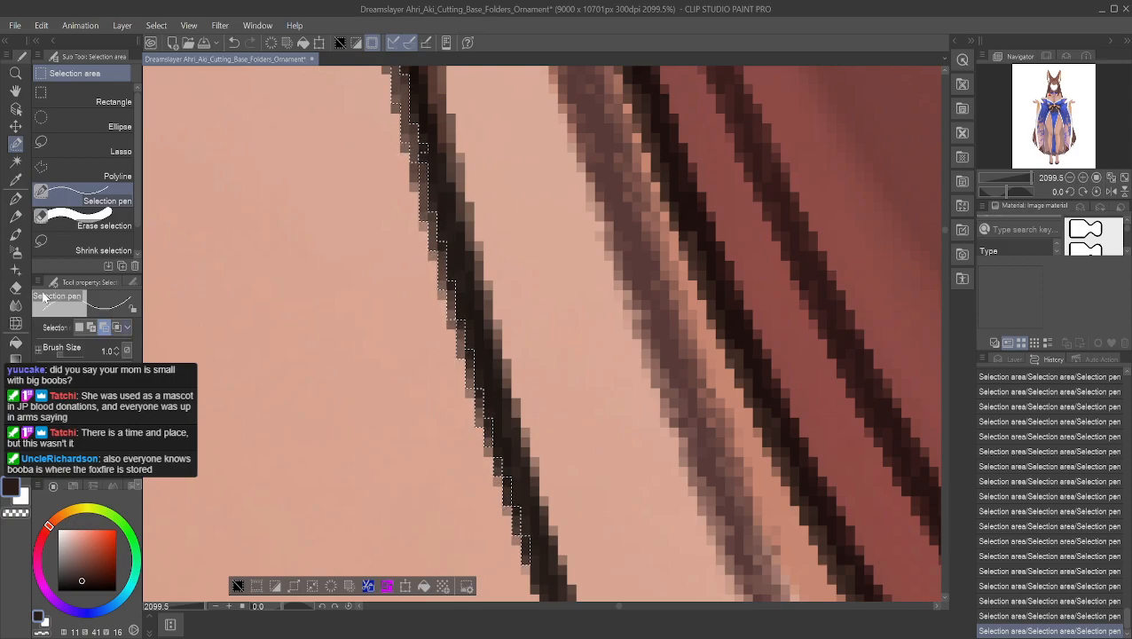
{"action": "left_click", "coordinate": [16, 164]}
{"action": "left_click", "coordinate": [16, 144]}
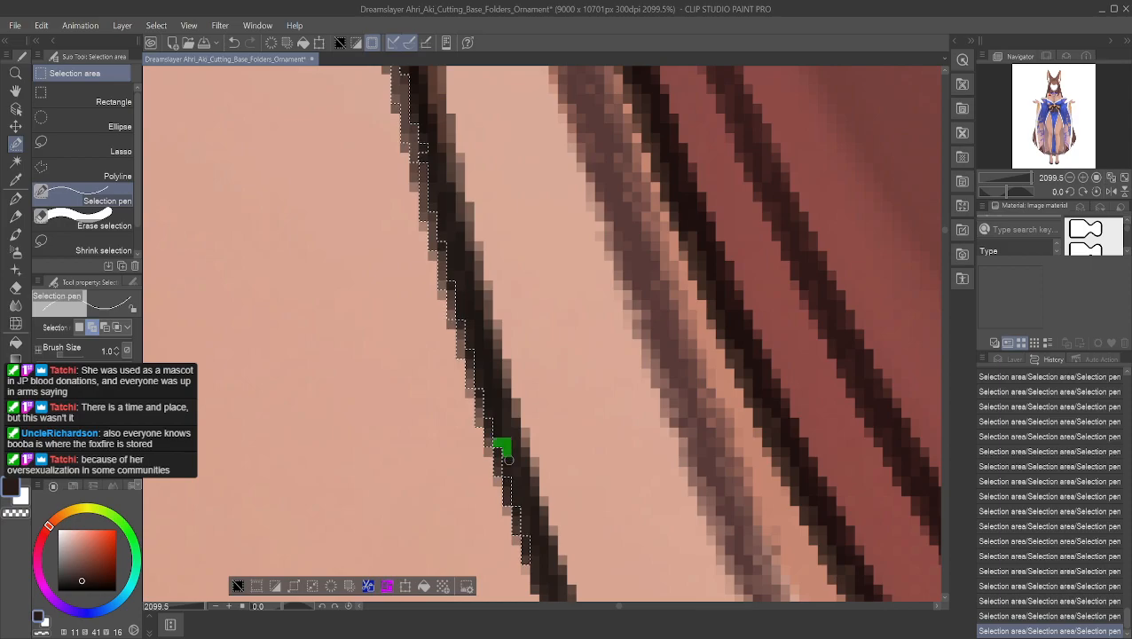
{"action": "left_click_drag", "start_coordinate": [527, 523], "coordinate": [527, 534]}
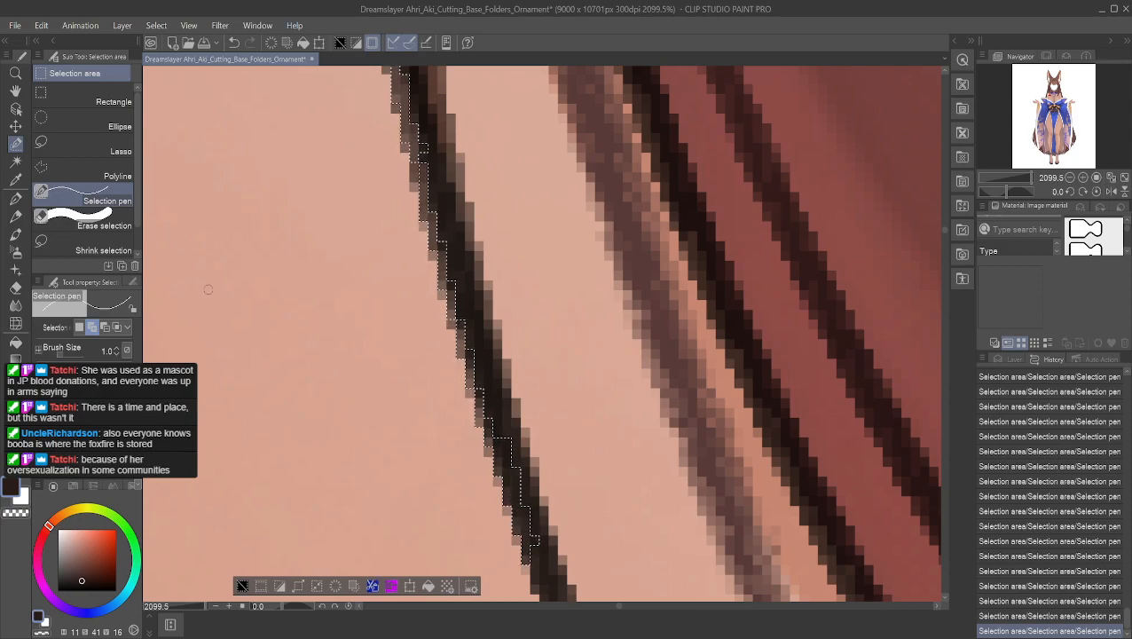
- Extend the selection down the strand's skin-side pixels to where the dark line starts fading toward its tip
{"action": "key", "text": "space"}
{"action": "left_click_drag", "start_coordinate": [338, 452], "coordinate": [250, 164]}
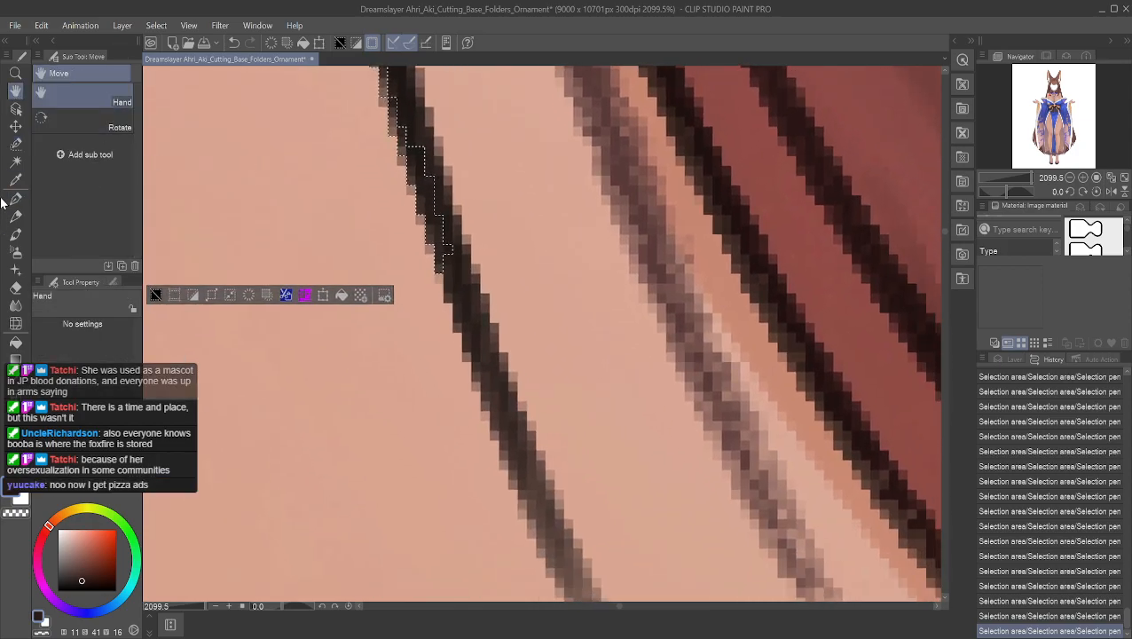
{"action": "left_click", "coordinate": [15, 143]}
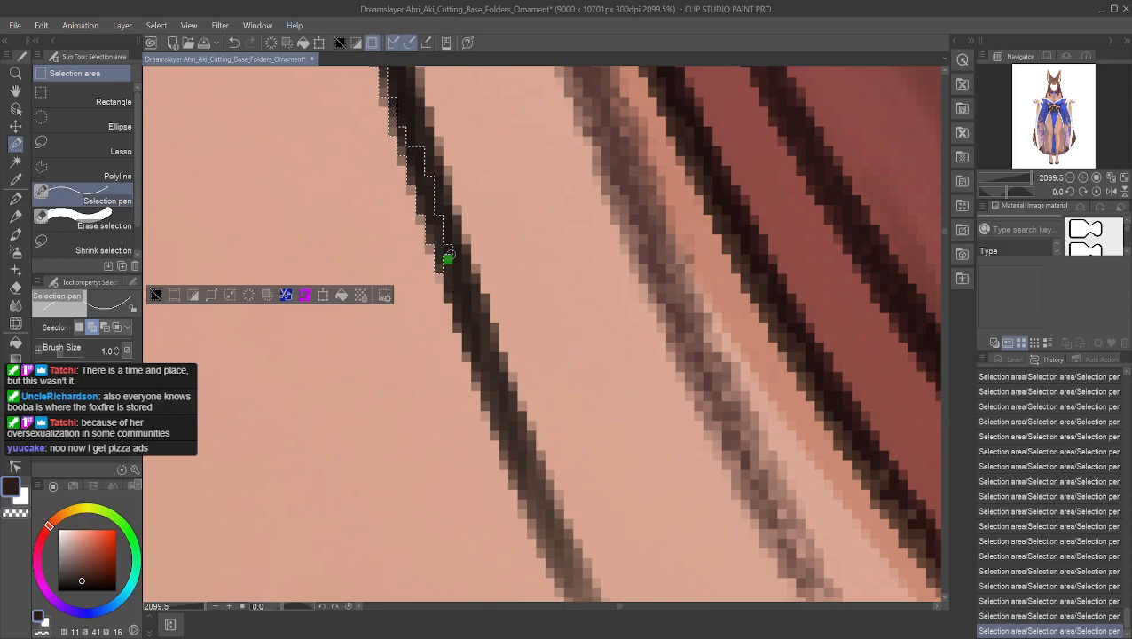
{"action": "mouse_move", "coordinate": [450, 289]}
{"action": "left_mouse_down"}
{"action": "mouse_move", "coordinate": [530, 504]}
{"action": "mouse_move", "coordinate": [559, 546]}
{"action": "left_mouse_up"}
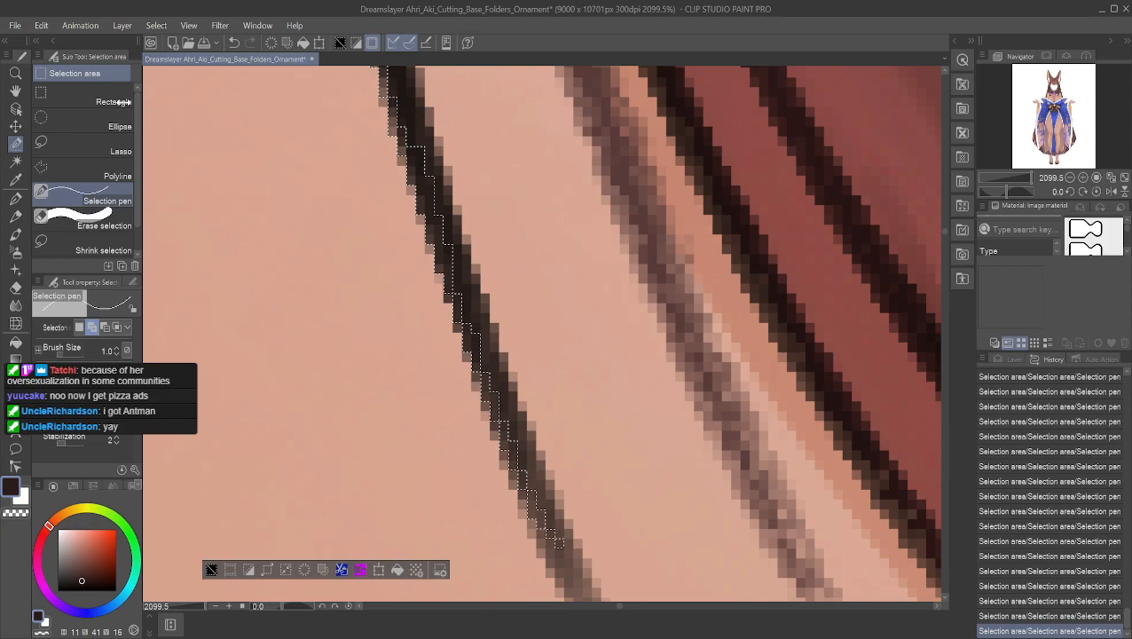
- Fill in the edge pixels at the selection's lower end and carry it down to the strand's faded tip
{"action": "scroll", "coordinate": [552, 518], "scroll_direction": "down", "scroll_amount": 3}
{"action": "scroll", "coordinate": [456, 394], "scroll_direction": "up", "scroll_amount": 1}
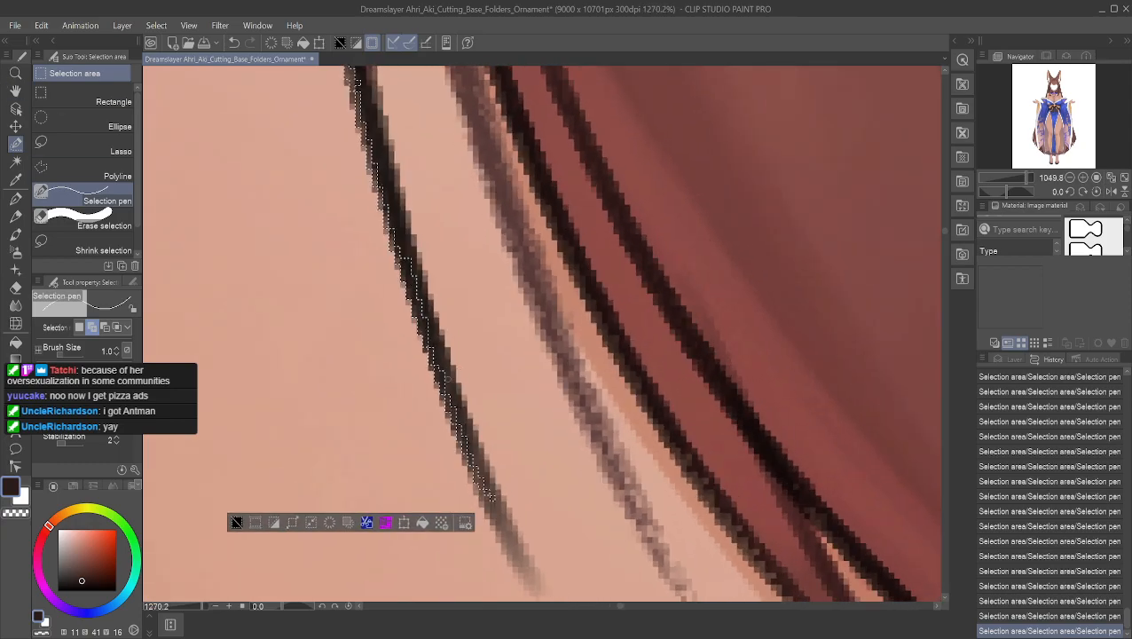
{"action": "left_click", "coordinate": [15, 95]}
{"action": "left_click_drag", "start_coordinate": [308, 342], "coordinate": [335, 148]}
{"action": "scroll", "coordinate": [403, 256], "scroll_direction": "up", "scroll_amount": 1}
{"action": "scroll", "coordinate": [404, 258], "scroll_direction": "up", "scroll_amount": 2}
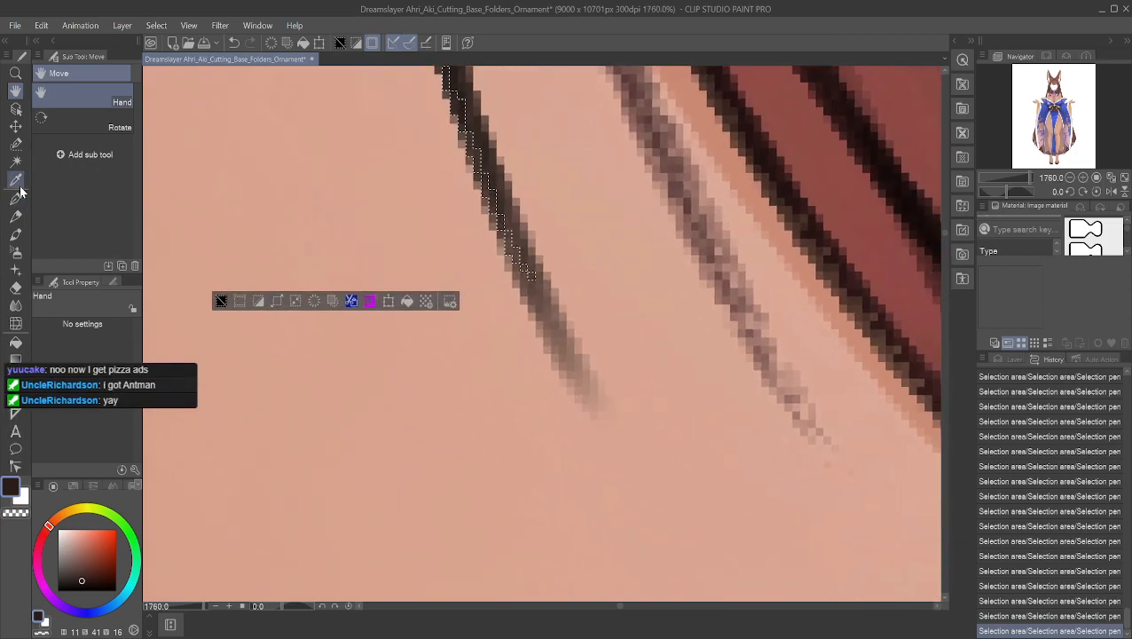
{"action": "left_click", "coordinate": [15, 144]}
{"action": "left_click", "coordinate": [15, 161]}
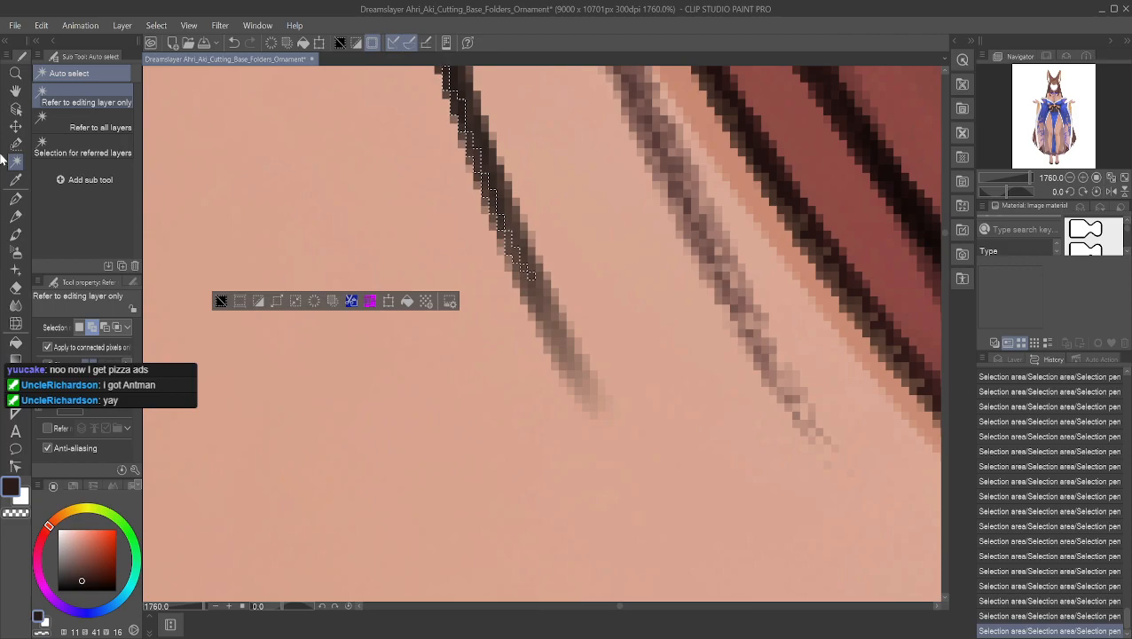
{"action": "left_click", "coordinate": [15, 143]}
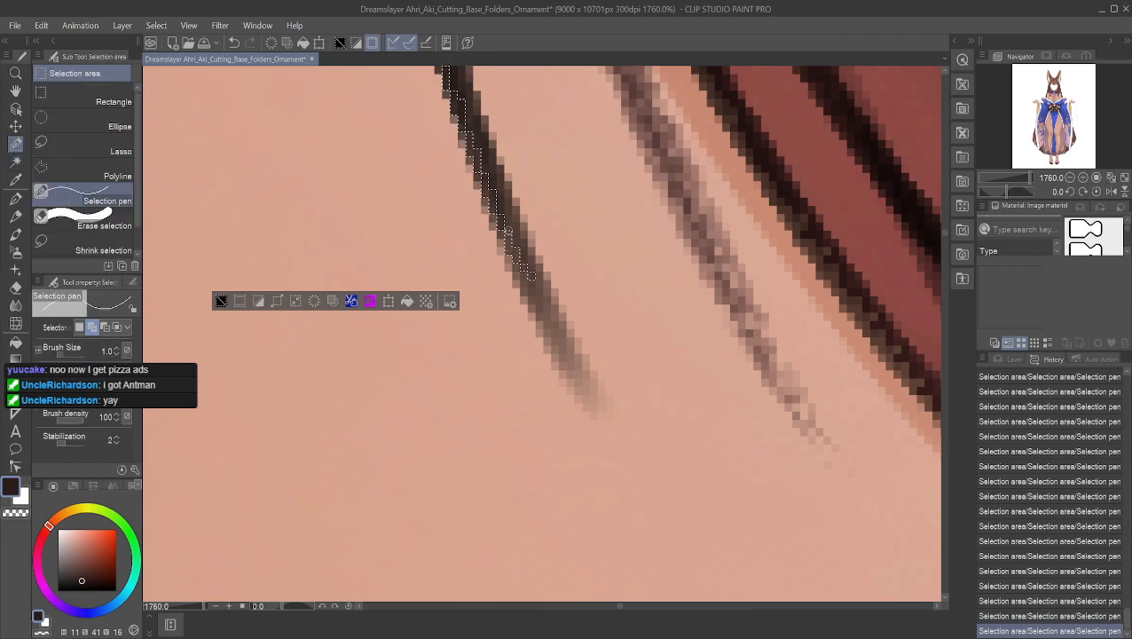
{"action": "left_click", "coordinate": [509, 235]}
{"action": "mouse_move", "coordinate": [523, 278]}
{"action": "left_mouse_down"}
{"action": "mouse_move", "coordinate": [564, 376]}
{"action": "mouse_move", "coordinate": [590, 374]}
{"action": "mouse_move", "coordinate": [576, 381]}
{"action": "mouse_move", "coordinate": [595, 415]}
{"action": "mouse_move", "coordinate": [593, 381]}
{"action": "mouse_move", "coordinate": [530, 288]}
{"action": "left_mouse_up"}
{"action": "left_click", "coordinate": [594, 400]}
- Select the full width of the strand from the faded tip upward, including the soft pixels on both edges
{"action": "left_click", "coordinate": [570, 358]}
{"action": "left_click", "coordinate": [552, 330]}
{"action": "mouse_move", "coordinate": [554, 333]}
{"action": "left_mouse_down"}
{"action": "mouse_move", "coordinate": [539, 306]}
{"action": "mouse_move", "coordinate": [585, 385]}
{"action": "mouse_move", "coordinate": [507, 224]}
{"action": "mouse_move", "coordinate": [523, 245]}
{"action": "mouse_move", "coordinate": [515, 210]}
{"action": "mouse_move", "coordinate": [503, 220]}
{"action": "mouse_move", "coordinate": [513, 226]}
{"action": "mouse_move", "coordinate": [489, 177]}
{"action": "left_mouse_up"}
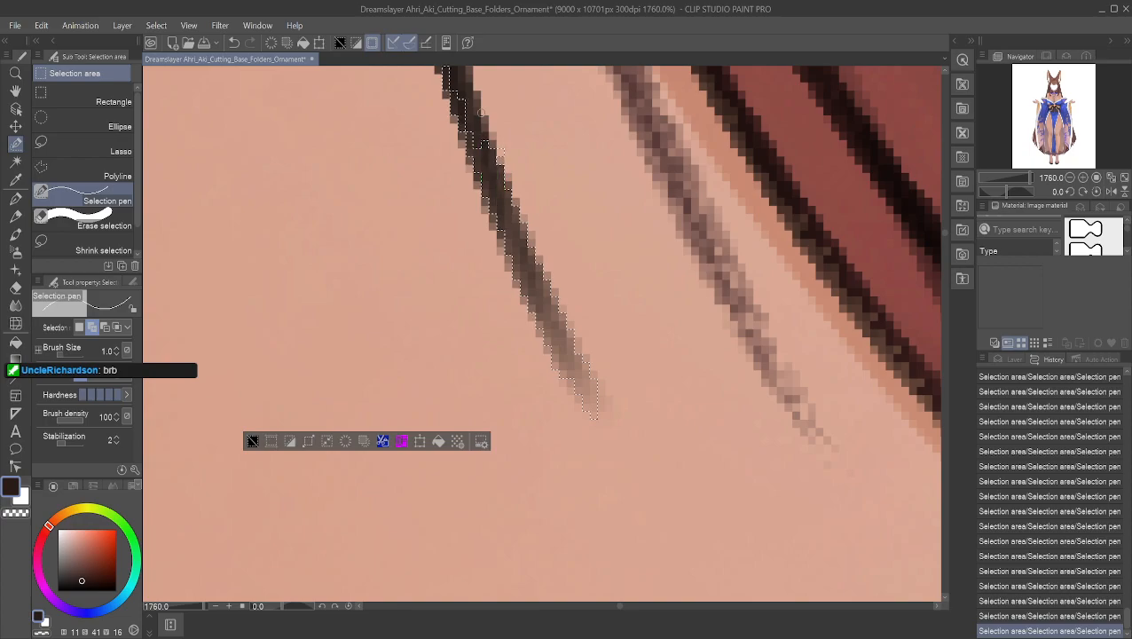
{"action": "left_click_drag", "start_coordinate": [476, 129], "coordinate": [477, 130]}
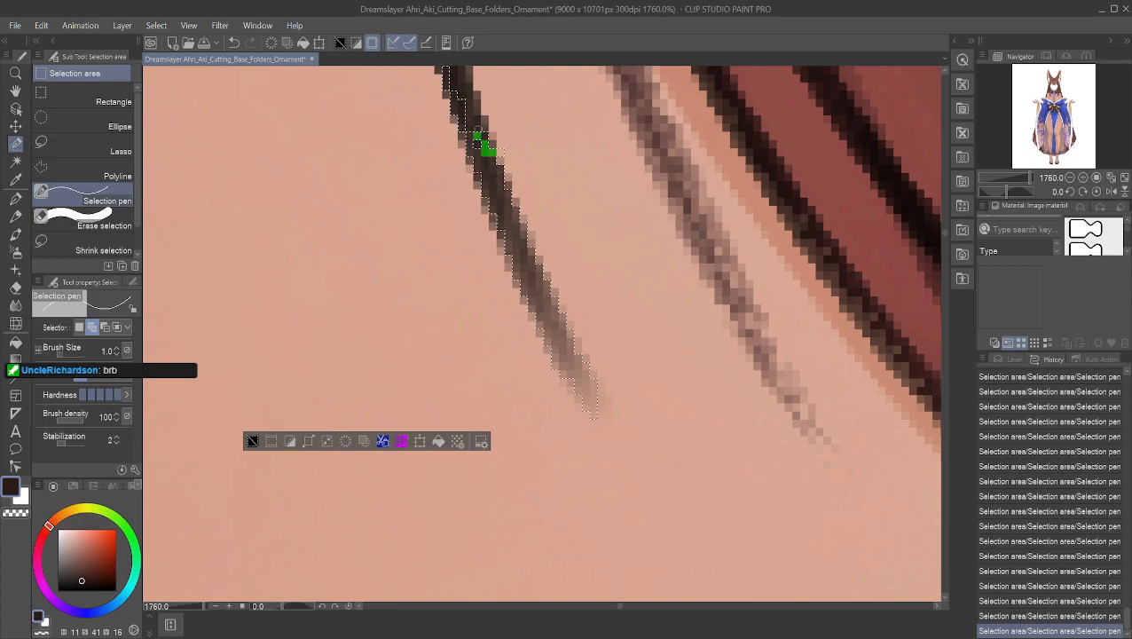
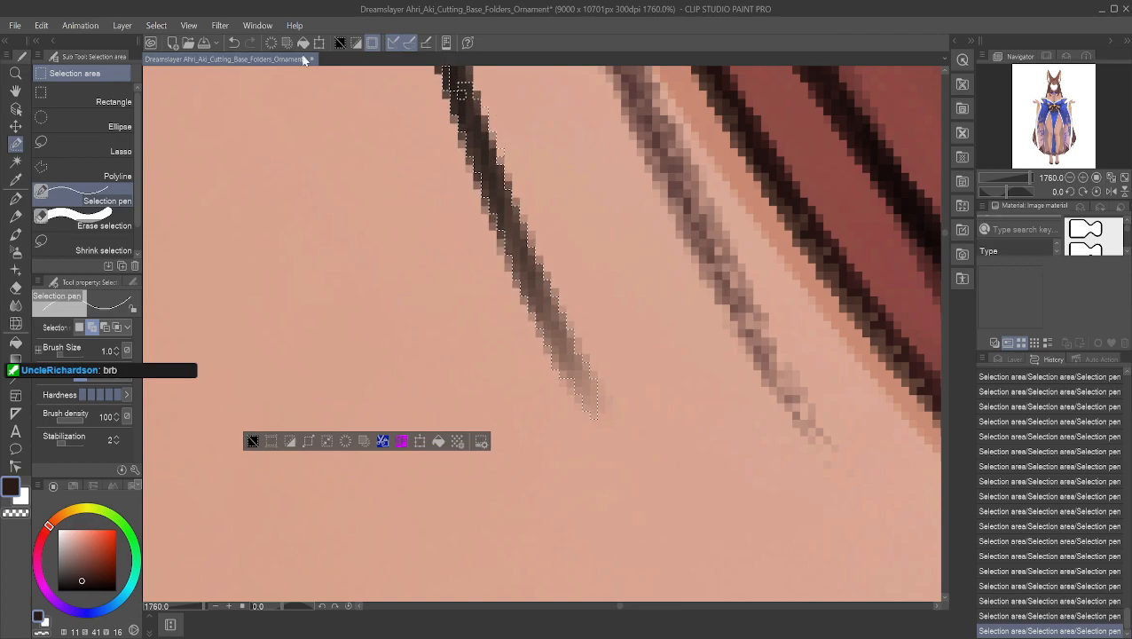
- Check the selected outline along the whole strand, and widen the selection across the dark line further up from the tip
{"action": "scroll", "coordinate": [461, 88], "scroll_direction": "down", "scroll_amount": 2}
{"action": "scroll", "coordinate": [337, 129], "scroll_direction": "down", "scroll_amount": 1}
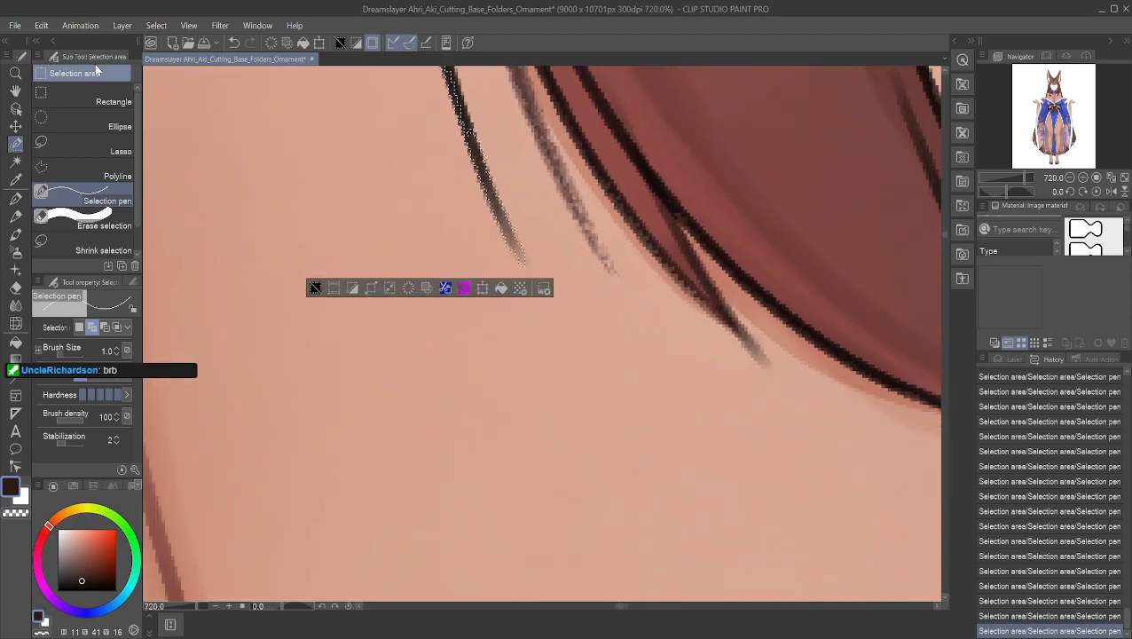
{"action": "left_click", "coordinate": [15, 90]}
{"action": "left_click_drag", "start_coordinate": [359, 140], "coordinate": [420, 484]}
{"action": "scroll", "coordinate": [429, 269], "scroll_direction": "down", "scroll_amount": 3}
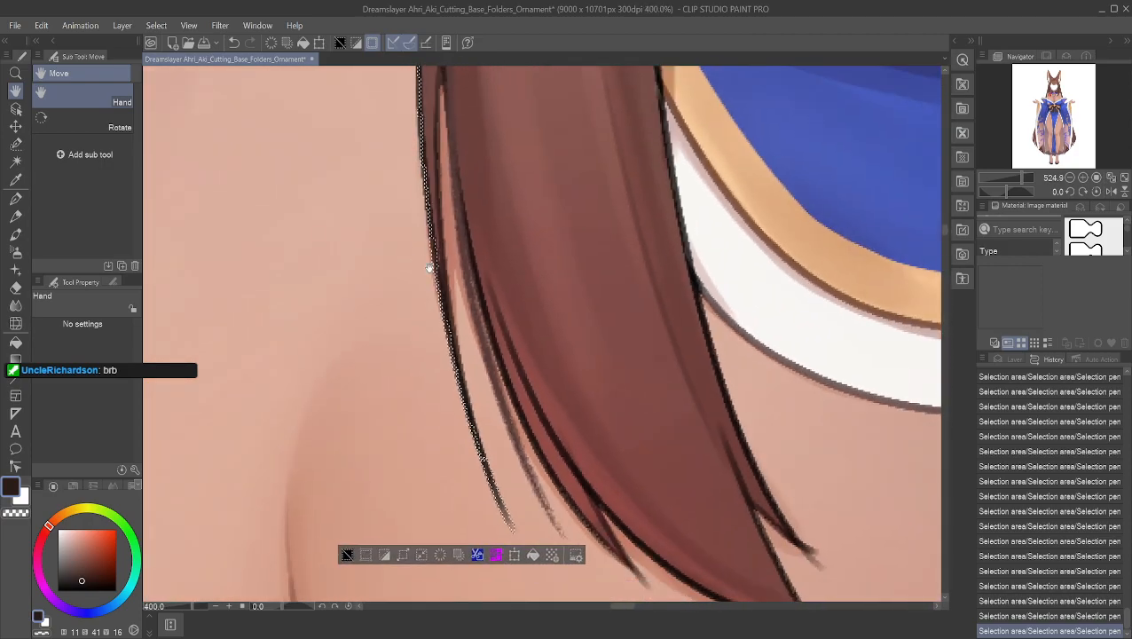
{"action": "left_click_drag", "start_coordinate": [402, 213], "coordinate": [372, 78]}
{"action": "scroll", "coordinate": [412, 189], "scroll_direction": "up", "scroll_amount": 4}
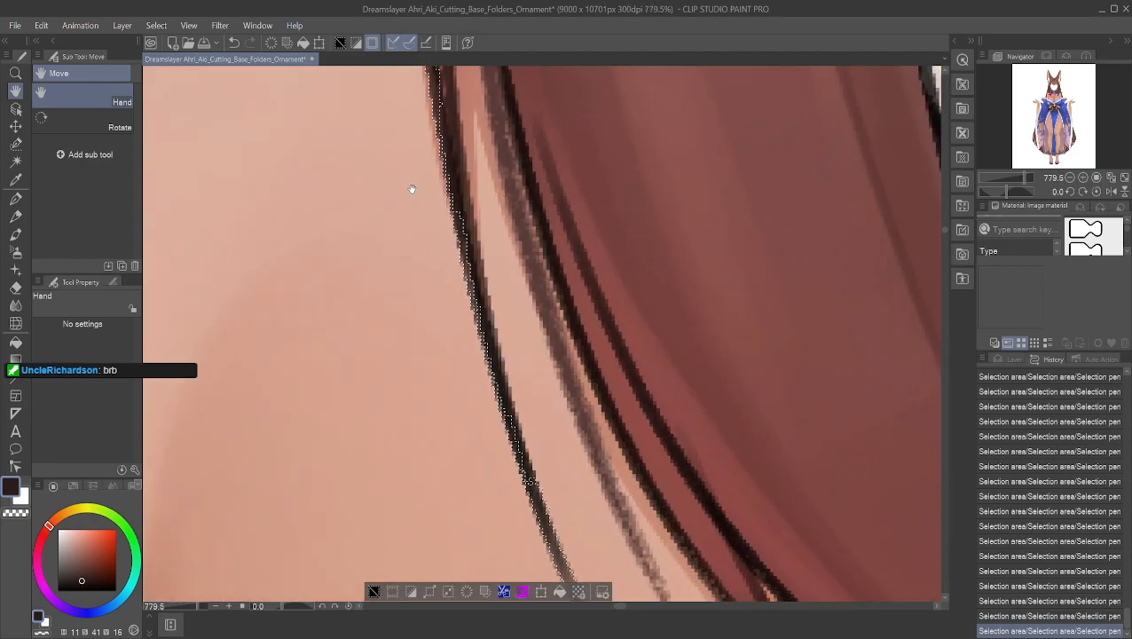
{"action": "left_click", "coordinate": [15, 143]}
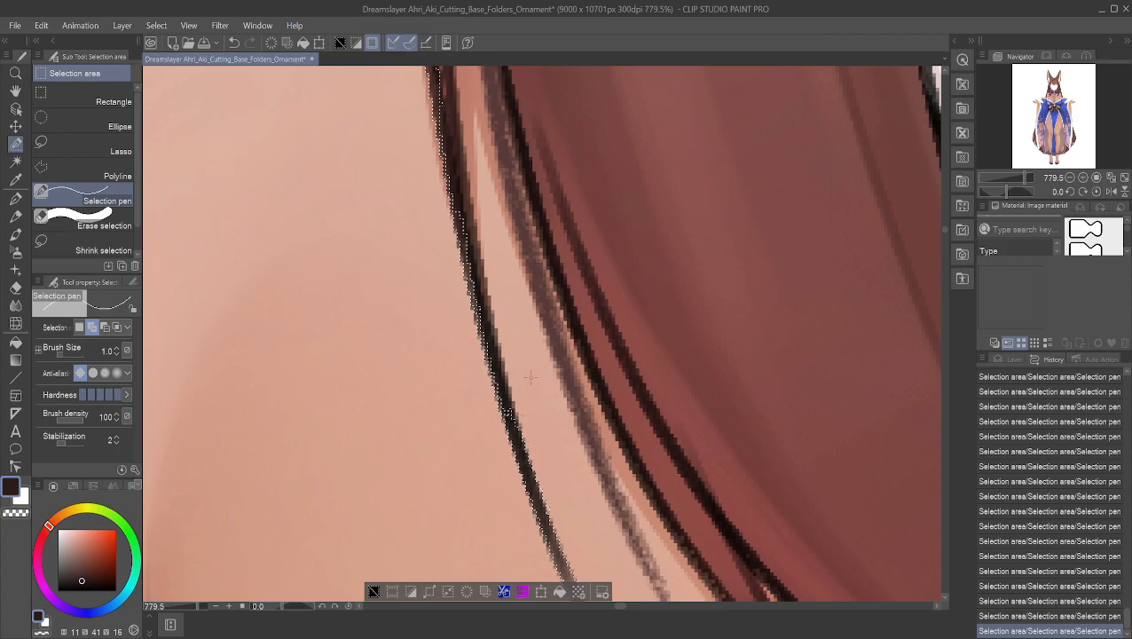
- Widen the selection across the full dark line with the selection pen, working upward from the already filled lower section
{"action": "left_click", "coordinate": [15, 93]}
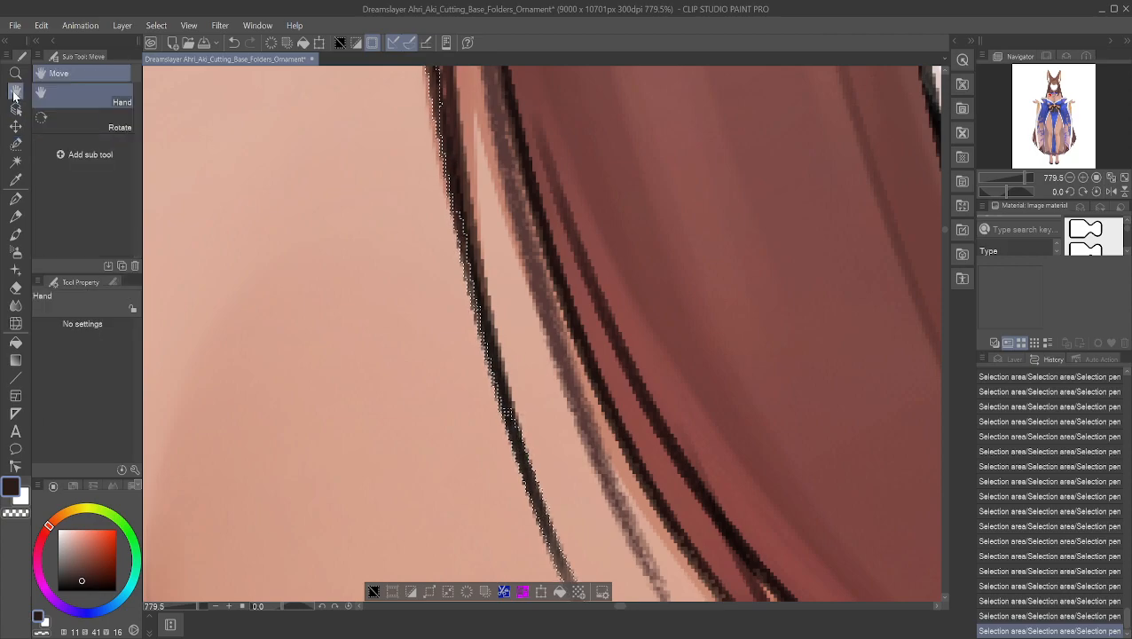
{"action": "scroll", "coordinate": [478, 324], "scroll_direction": "up", "scroll_amount": 3}
{"action": "scroll", "coordinate": [374, 409], "scroll_direction": "up", "scroll_amount": 8}
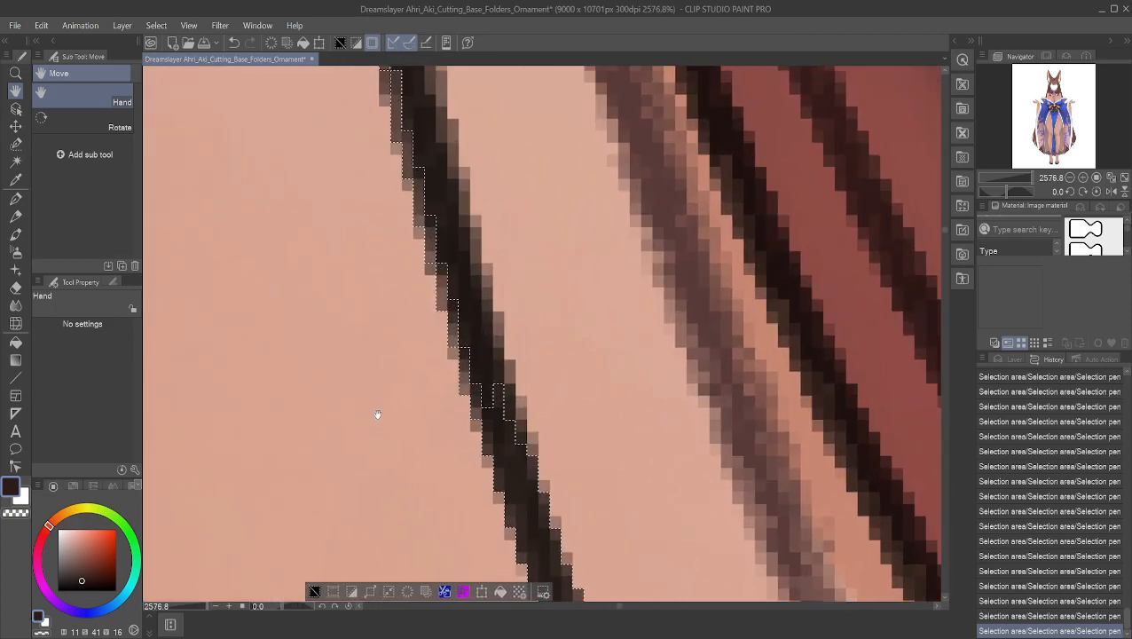
{"action": "scroll", "coordinate": [379, 415], "scroll_direction": "up", "scroll_amount": 1}
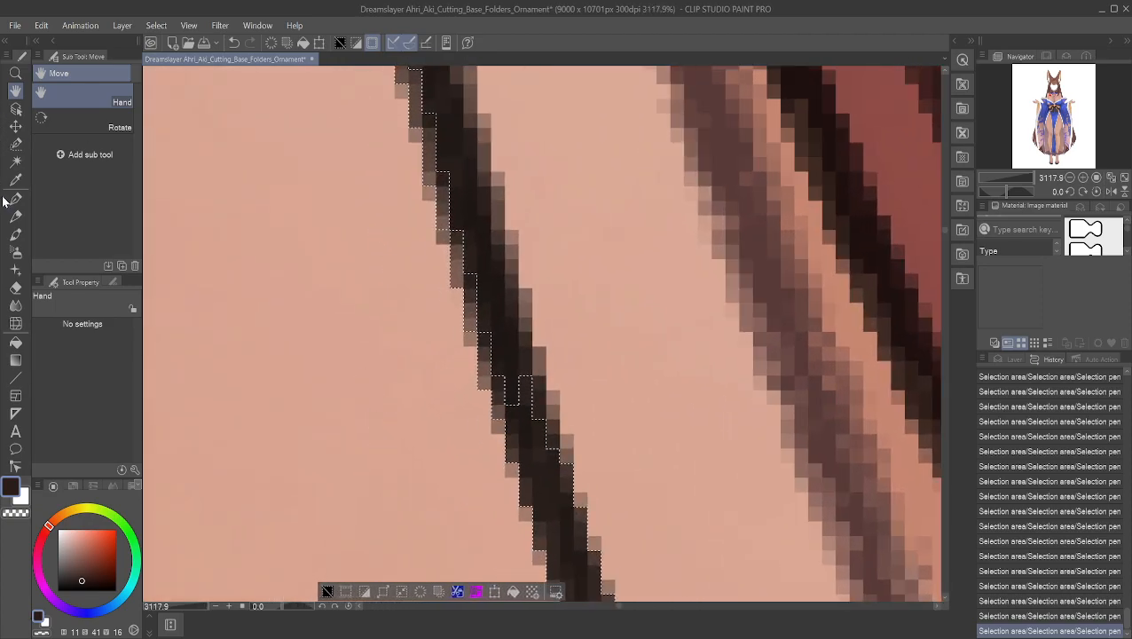
{"action": "left_click", "coordinate": [15, 144]}
{"action": "left_click_drag", "start_coordinate": [539, 381], "coordinate": [553, 444]}
{"action": "mouse_move", "coordinate": [498, 353]}
{"action": "left_mouse_down"}
{"action": "mouse_move", "coordinate": [509, 407]}
{"action": "mouse_move", "coordinate": [506, 334]}
{"action": "left_mouse_up"}
{"action": "mouse_move", "coordinate": [525, 378]}
{"action": "left_mouse_down"}
{"action": "mouse_move", "coordinate": [524, 321]}
{"action": "mouse_move", "coordinate": [502, 330]}
{"action": "mouse_move", "coordinate": [497, 297]}
{"action": "mouse_move", "coordinate": [485, 336]}
{"action": "mouse_move", "coordinate": [505, 316]}
{"action": "left_mouse_up"}
{"action": "mouse_move", "coordinate": [499, 275]}
{"action": "left_mouse_down"}
{"action": "mouse_move", "coordinate": [484, 233]}
{"action": "mouse_move", "coordinate": [481, 245]}
{"action": "mouse_move", "coordinate": [476, 185]}
{"action": "left_mouse_up"}
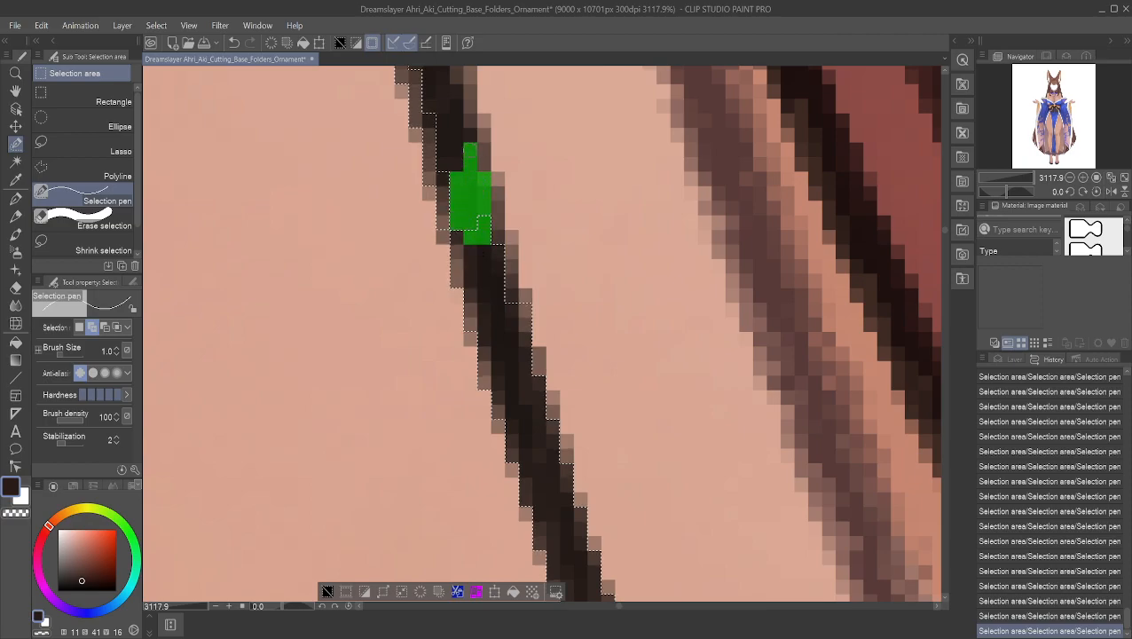
{"action": "left_click_drag", "start_coordinate": [470, 151], "coordinate": [469, 153]}
{"action": "mouse_move", "coordinate": [457, 91]}
{"action": "left_mouse_down"}
{"action": "mouse_move", "coordinate": [454, 174]}
{"action": "mouse_move", "coordinate": [443, 91]}
{"action": "mouse_move", "coordinate": [450, 169]}
{"action": "left_mouse_up"}
{"action": "left_click_drag", "start_coordinate": [443, 147], "coordinate": [443, 167]}
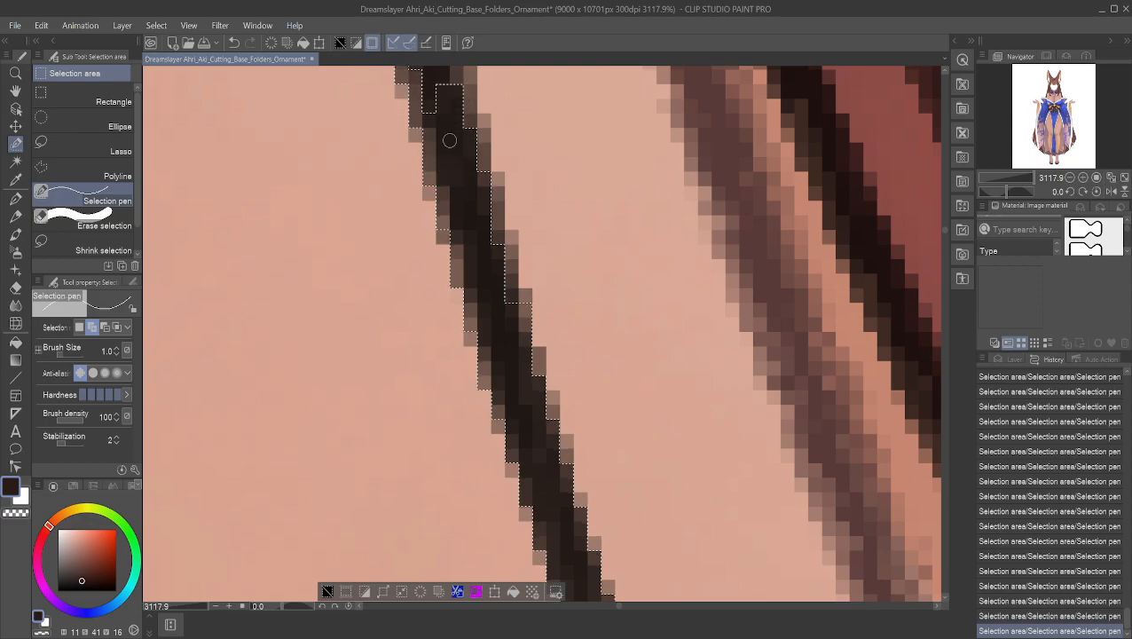
- Fill in the dark line's interior on the next stretch up and add the soft pixels along its inner edge
{"action": "left_click", "coordinate": [15, 90]}
{"action": "left_click_drag", "start_coordinate": [479, 214], "coordinate": [528, 614]}
{"action": "left_click_drag", "start_coordinate": [407, 394], "coordinate": [420, 344]}
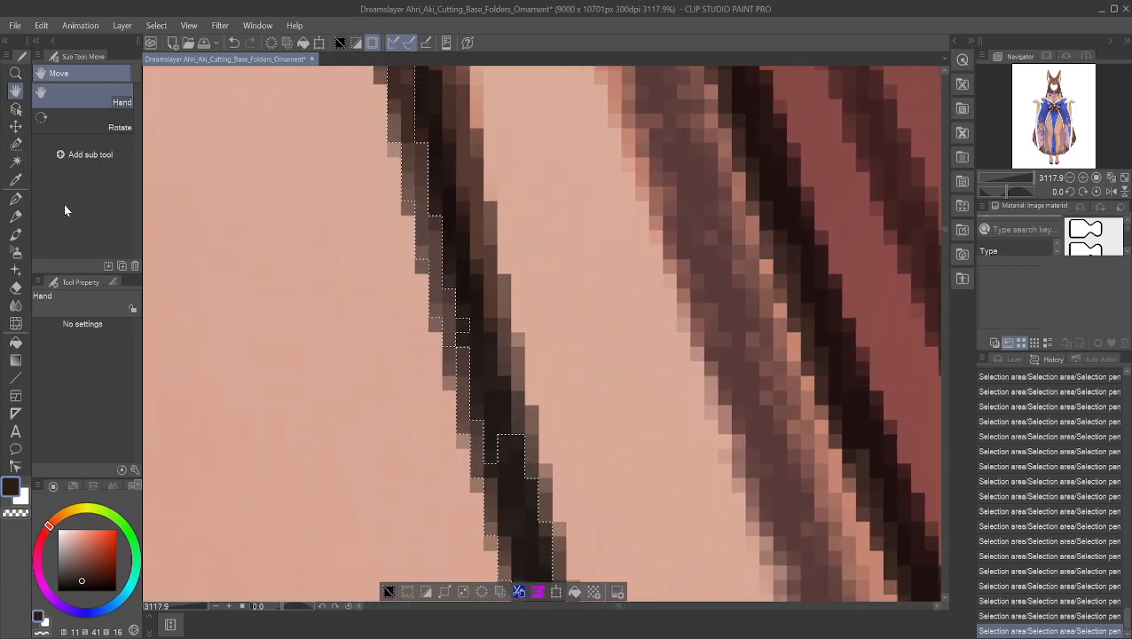
{"action": "left_click", "coordinate": [16, 143]}
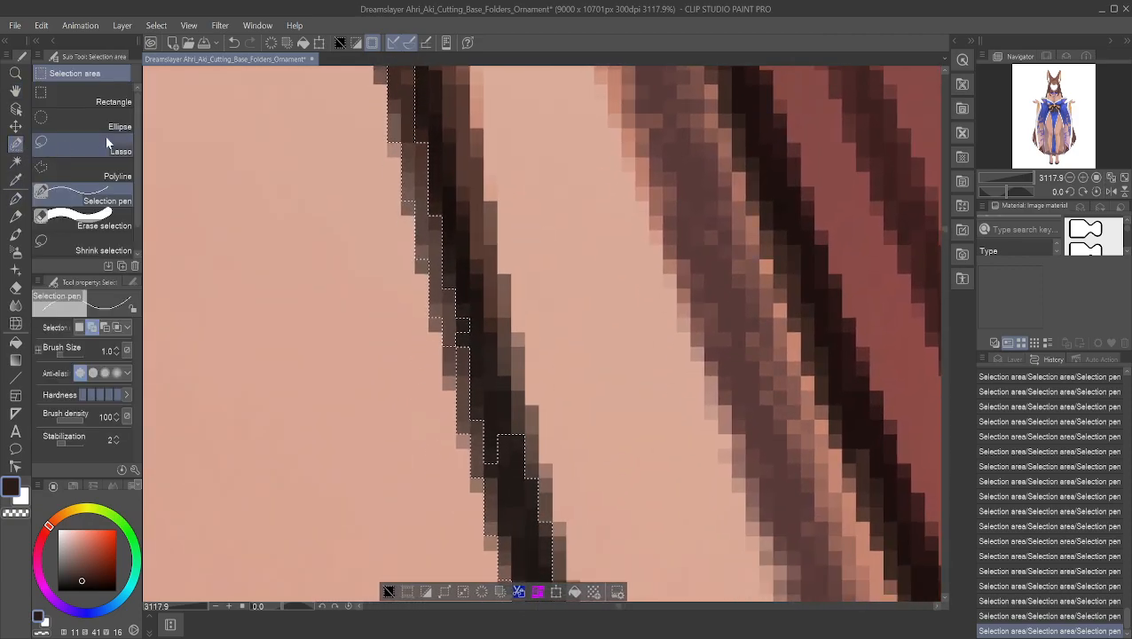
{"action": "left_click_drag", "start_coordinate": [490, 460], "coordinate": [490, 395]}
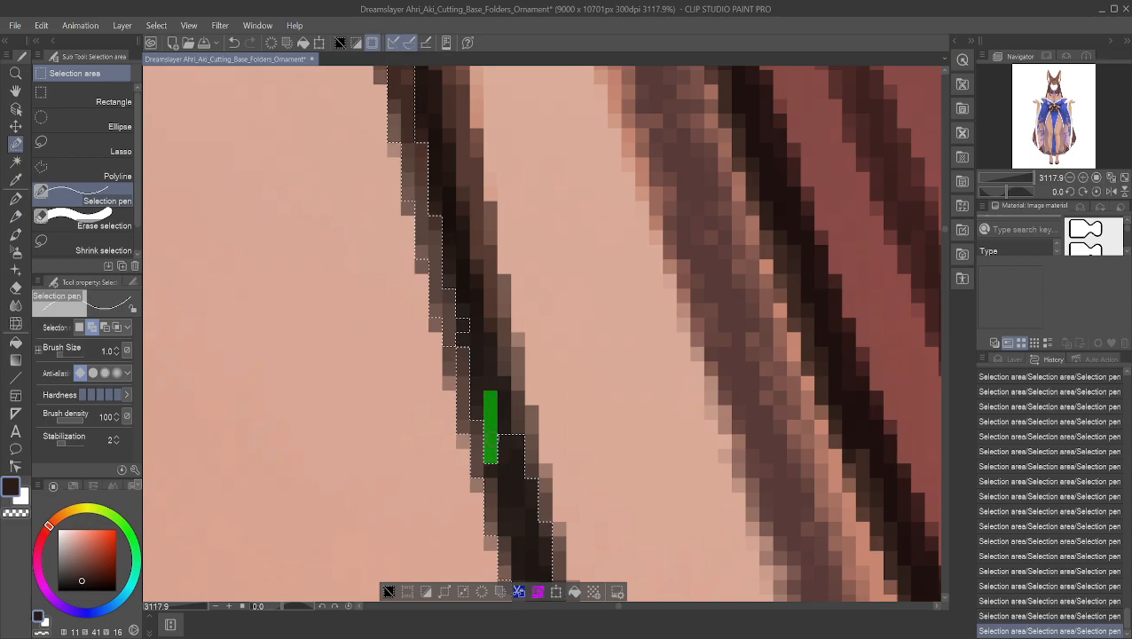
{"action": "mouse_move", "coordinate": [504, 450]}
{"action": "left_mouse_down"}
{"action": "mouse_move", "coordinate": [516, 379]}
{"action": "mouse_move", "coordinate": [490, 416]}
{"action": "left_mouse_up"}
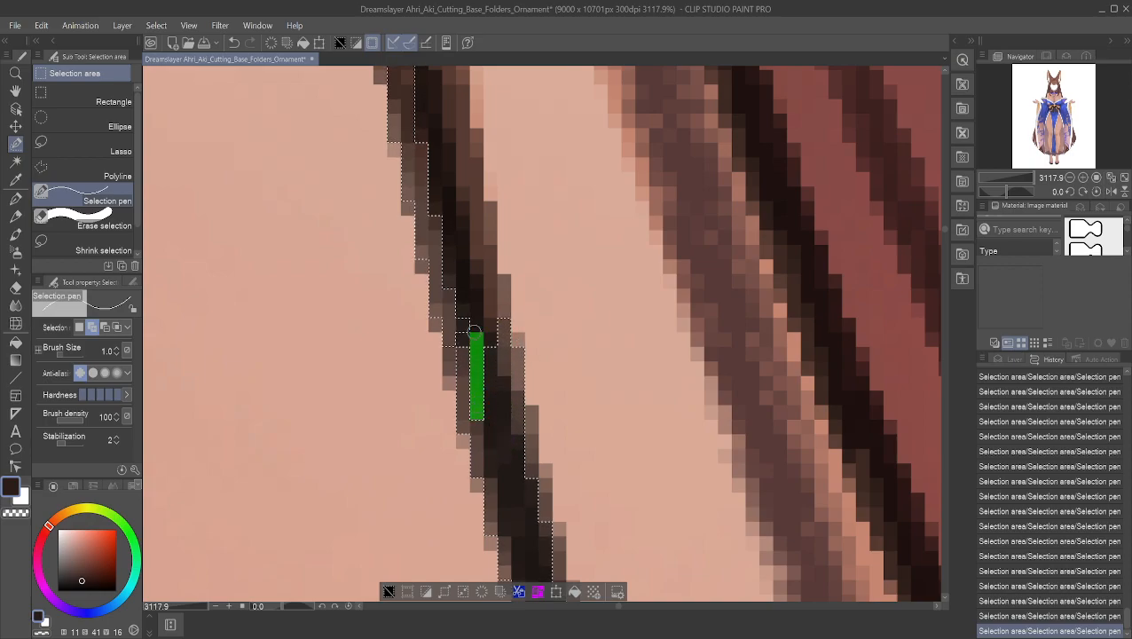
{"action": "left_click_drag", "start_coordinate": [530, 420], "coordinate": [528, 472]}
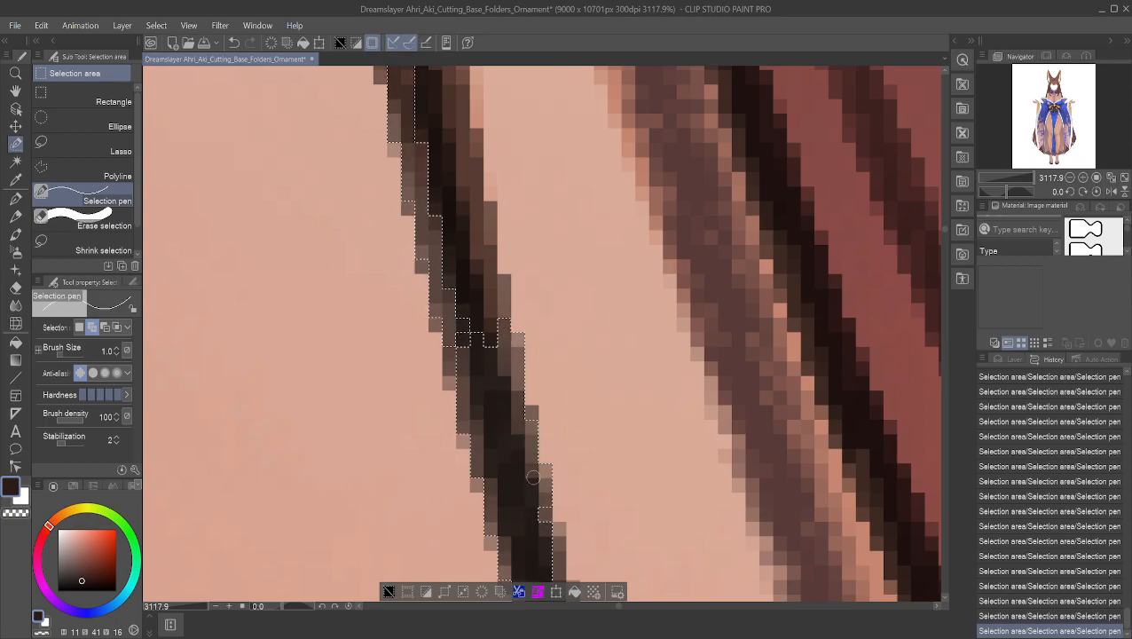
{"action": "left_click_drag", "start_coordinate": [557, 549], "coordinate": [559, 577]}
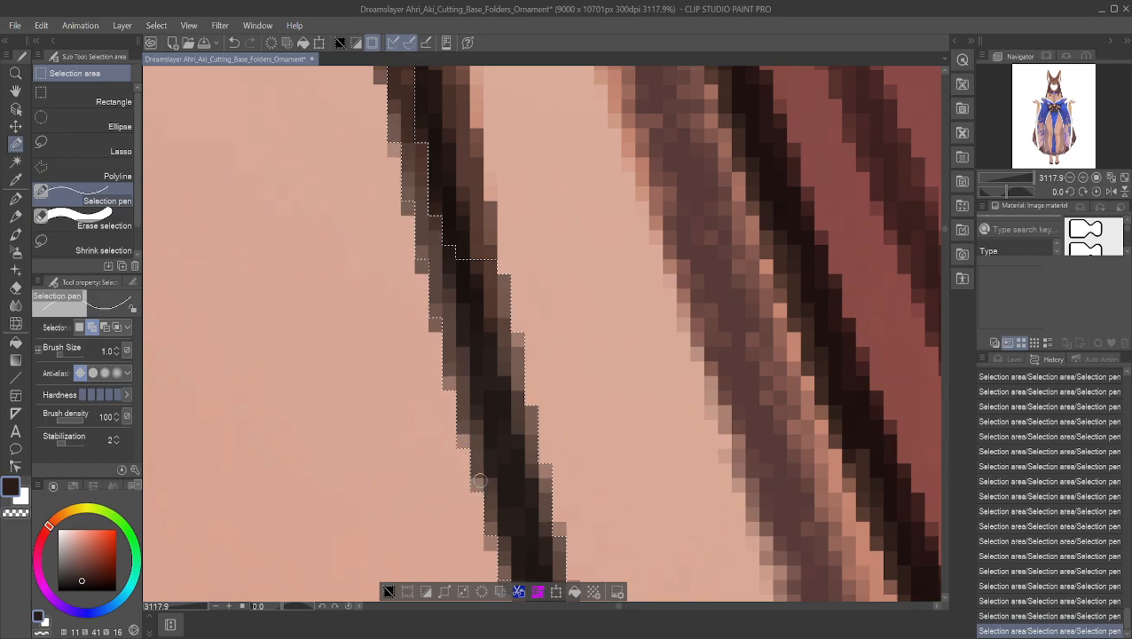
- Carry the full-width selection further up the line, covering the brown pixels on its inner side
{"action": "left_click_drag", "start_coordinate": [490, 265], "coordinate": [488, 264]}
{"action": "mouse_move", "coordinate": [488, 223]}
{"action": "left_mouse_down"}
{"action": "mouse_move", "coordinate": [487, 207]}
{"action": "mouse_move", "coordinate": [465, 195]}
{"action": "mouse_move", "coordinate": [469, 257]}
{"action": "left_mouse_up"}
{"action": "left_click_drag", "start_coordinate": [448, 193], "coordinate": [461, 252]}
{"action": "left_click_drag", "start_coordinate": [434, 192], "coordinate": [448, 237]}
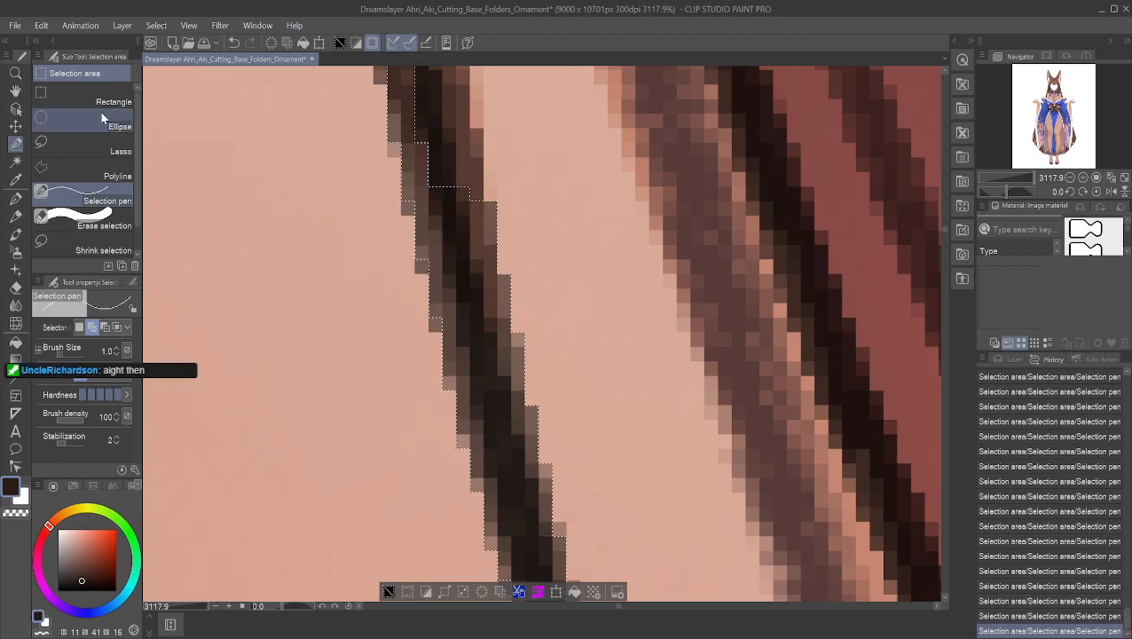
- Extend the selection up the thickening part of the strand, covering its brown inner edge and dark core
{"action": "left_click", "coordinate": [16, 91]}
{"action": "left_click_drag", "start_coordinate": [329, 142], "coordinate": [353, 409]}
{"action": "left_click", "coordinate": [15, 144]}
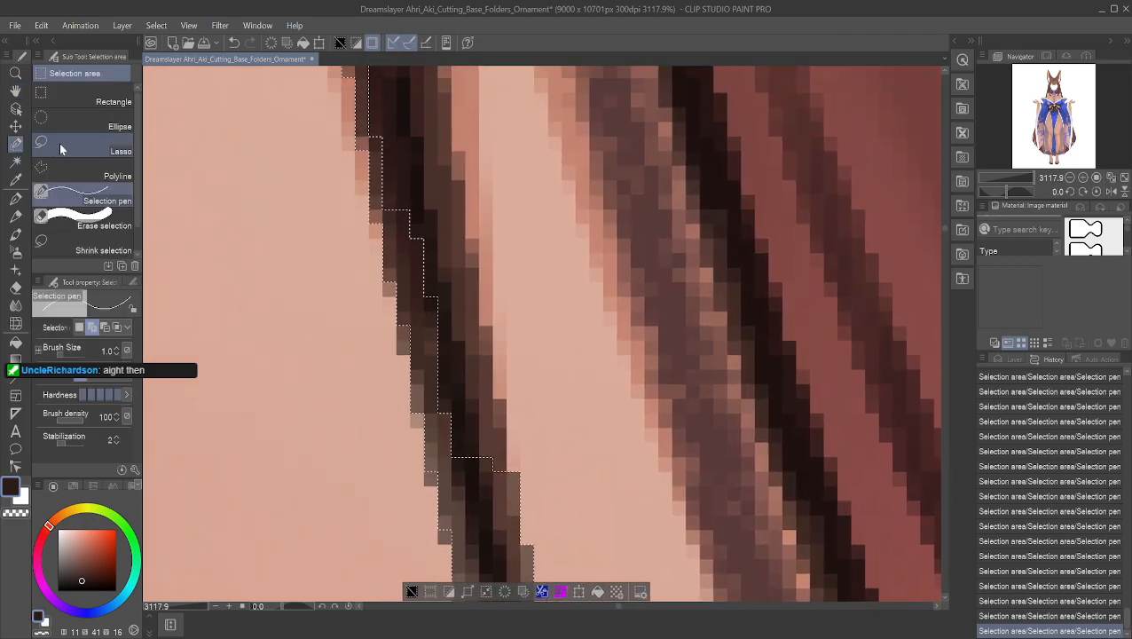
{"action": "mouse_move", "coordinate": [499, 481]}
{"action": "left_mouse_down"}
{"action": "mouse_move", "coordinate": [499, 405]}
{"action": "mouse_move", "coordinate": [482, 386]}
{"action": "mouse_move", "coordinate": [482, 445]}
{"action": "left_mouse_up"}
{"action": "mouse_move", "coordinate": [460, 330]}
{"action": "left_mouse_down"}
{"action": "mouse_move", "coordinate": [465, 456]}
{"action": "mouse_move", "coordinate": [460, 350]}
{"action": "mouse_move", "coordinate": [459, 424]}
{"action": "mouse_move", "coordinate": [450, 405]}
{"action": "mouse_move", "coordinate": [444, 416]}
{"action": "mouse_move", "coordinate": [438, 380]}
{"action": "mouse_move", "coordinate": [438, 331]}
{"action": "mouse_move", "coordinate": [463, 334]}
{"action": "mouse_move", "coordinate": [465, 264]}
{"action": "mouse_move", "coordinate": [470, 348]}
{"action": "left_mouse_up"}
{"action": "left_click_drag", "start_coordinate": [431, 234], "coordinate": [444, 314]}
{"action": "left_click_drag", "start_coordinate": [454, 185], "coordinate": [455, 296]}
{"action": "left_click_drag", "start_coordinate": [444, 173], "coordinate": [435, 266]}
{"action": "left_click_drag", "start_coordinate": [410, 142], "coordinate": [410, 276]}
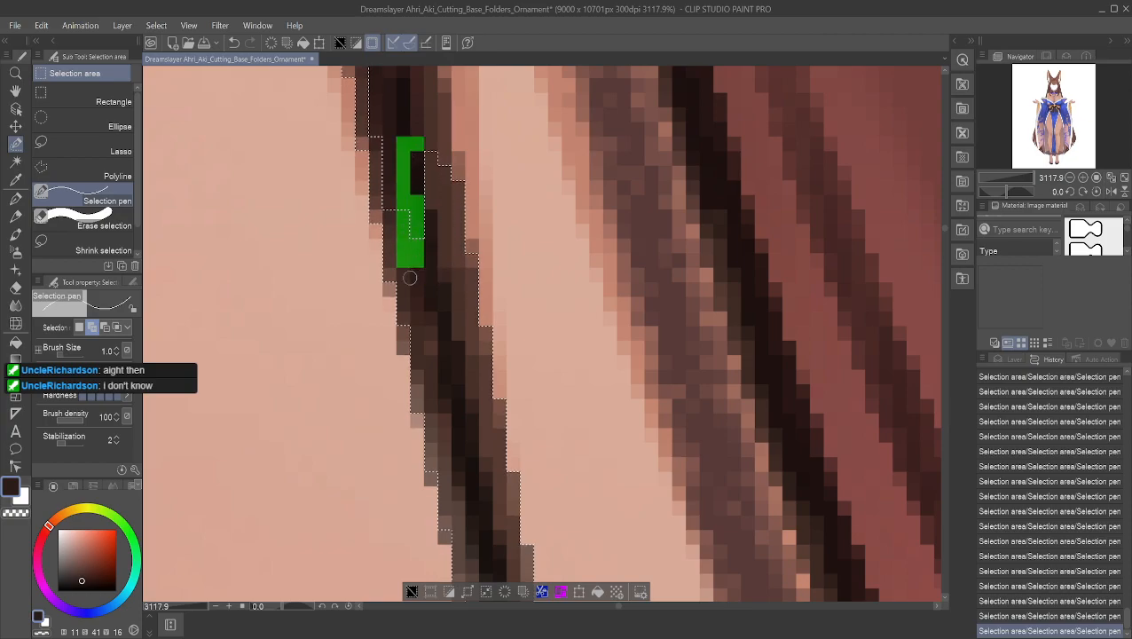
- Fill the leftover pixels on both sides of the thickened strand's core and raise the selection along its inner edge
{"action": "left_click_drag", "start_coordinate": [389, 199], "coordinate": [389, 207]}
{"action": "left_click_drag", "start_coordinate": [376, 129], "coordinate": [390, 150]}
{"action": "left_click_drag", "start_coordinate": [416, 128], "coordinate": [416, 194]}
{"action": "left_click_drag", "start_coordinate": [431, 114], "coordinate": [442, 188]}
{"action": "left_click_drag", "start_coordinate": [442, 95], "coordinate": [441, 111]}
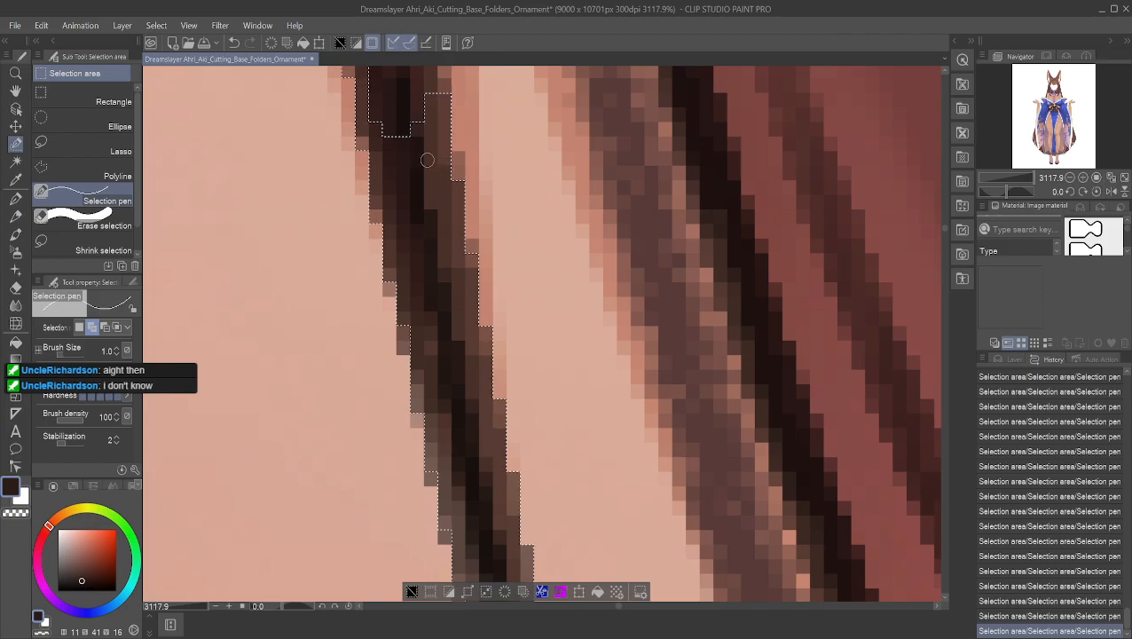
- Select the inner edge of the next section up, where the strand broadens beside the salmon-coloured skin shadow
{"action": "left_click", "coordinate": [15, 91]}
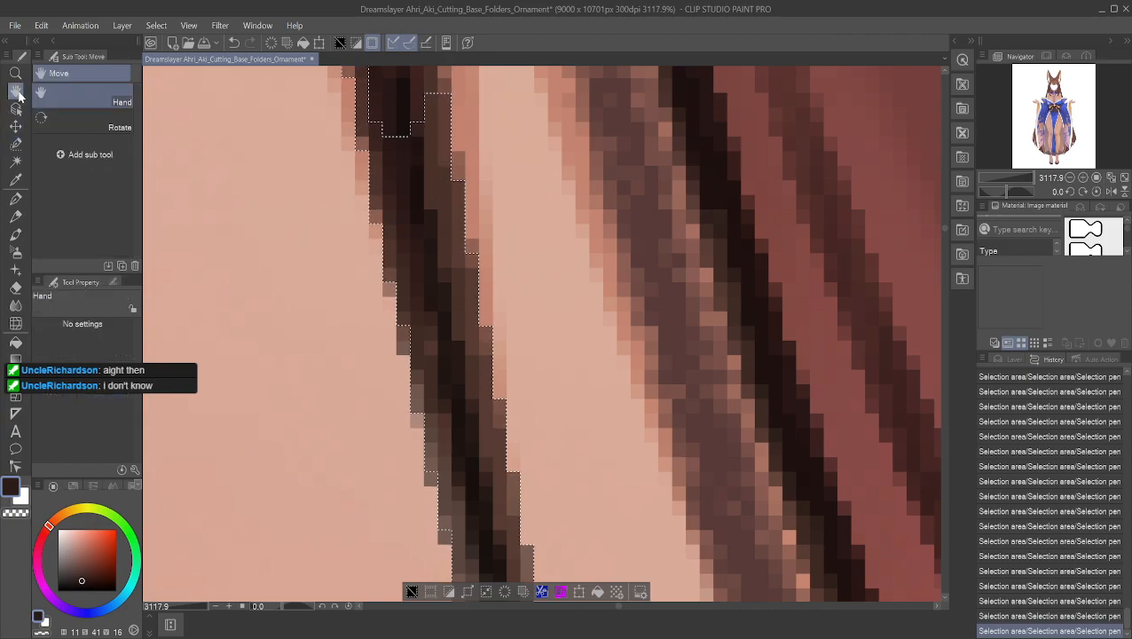
{"action": "scroll", "coordinate": [590, 241], "scroll_direction": "down", "scroll_amount": 3}
{"action": "scroll", "coordinate": [633, 468], "scroll_direction": "up", "scroll_amount": 3}
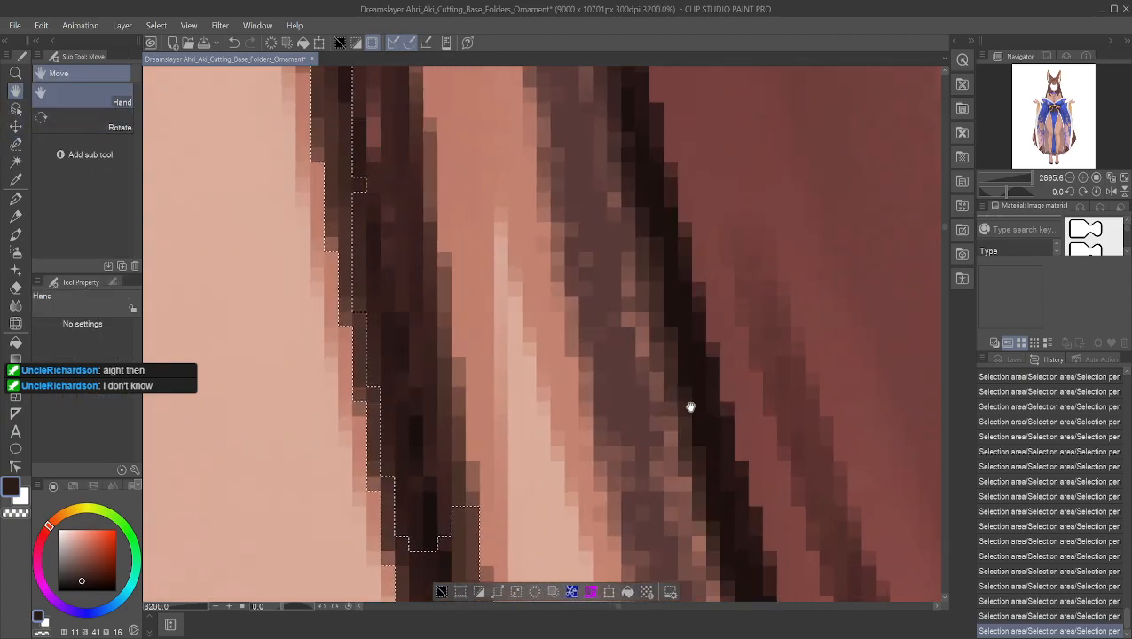
{"action": "left_click_drag", "start_coordinate": [644, 364], "coordinate": [674, 318]}
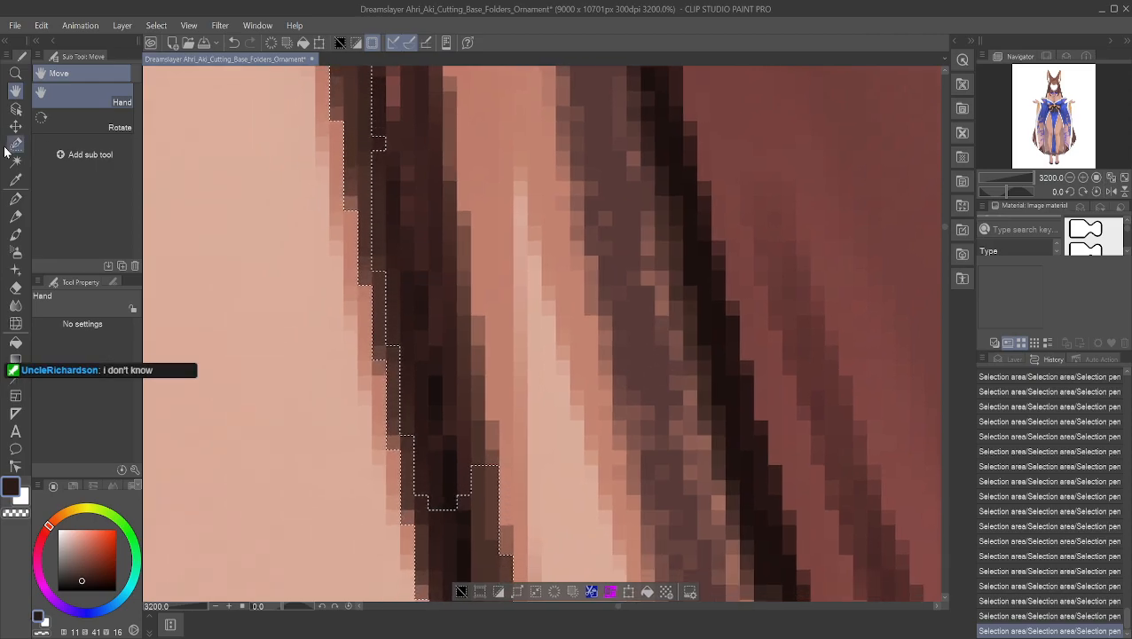
{"action": "left_click", "coordinate": [15, 144]}
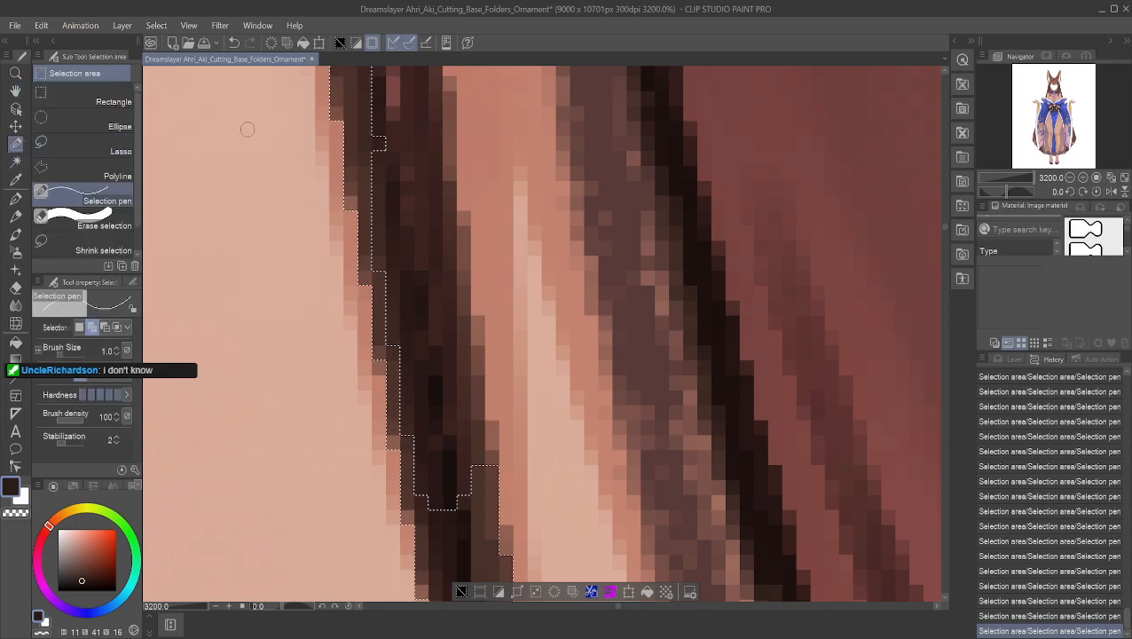
{"action": "mouse_move", "coordinate": [495, 480]}
{"action": "left_mouse_down"}
{"action": "mouse_move", "coordinate": [480, 453]}
{"action": "mouse_move", "coordinate": [481, 426]}
{"action": "mouse_move", "coordinate": [474, 496]}
{"action": "mouse_move", "coordinate": [439, 509]}
{"action": "mouse_move", "coordinate": [423, 494]}
{"action": "mouse_move", "coordinate": [423, 476]}
{"action": "mouse_move", "coordinate": [458, 503]}
{"action": "mouse_move", "coordinate": [448, 452]}
{"action": "mouse_move", "coordinate": [461, 378]}
{"action": "mouse_move", "coordinate": [463, 407]}
{"action": "left_mouse_up"}
{"action": "left_click_drag", "start_coordinate": [407, 258], "coordinate": [412, 391]}
{"action": "mouse_move", "coordinate": [430, 243]}
{"action": "left_mouse_down"}
{"action": "mouse_move", "coordinate": [427, 352]}
{"action": "mouse_move", "coordinate": [431, 281]}
{"action": "mouse_move", "coordinate": [423, 430]}
{"action": "mouse_move", "coordinate": [436, 387]}
{"action": "mouse_move", "coordinate": [444, 404]}
{"action": "mouse_move", "coordinate": [445, 275]}
{"action": "mouse_move", "coordinate": [454, 381]}
{"action": "mouse_move", "coordinate": [492, 434]}
{"action": "mouse_move", "coordinate": [493, 424]}
{"action": "mouse_move", "coordinate": [478, 429]}
{"action": "mouse_move", "coordinate": [476, 316]}
{"action": "left_mouse_up"}
{"action": "left_click_drag", "start_coordinate": [460, 388], "coordinate": [464, 213]}
- Fill the broadened section between its inner edge and the existing outer selection with long selection pen strokes
{"action": "left_click_drag", "start_coordinate": [450, 82], "coordinate": [437, 240]}
{"action": "left_click_drag", "start_coordinate": [432, 102], "coordinate": [435, 252]}
{"action": "left_click_drag", "start_coordinate": [422, 80], "coordinate": [420, 294]}
{"action": "left_click_drag", "start_coordinate": [406, 106], "coordinate": [406, 231]}
{"action": "left_click_drag", "start_coordinate": [392, 142], "coordinate": [391, 293]}
{"action": "left_click_drag", "start_coordinate": [373, 169], "coordinate": [380, 252]}
- Extend the selection up the section where the strand splits into two dark lines, including the start of the reddish gap
{"action": "left_click", "coordinate": [16, 93]}
{"action": "left_click_drag", "start_coordinate": [218, 102], "coordinate": [280, 419]}
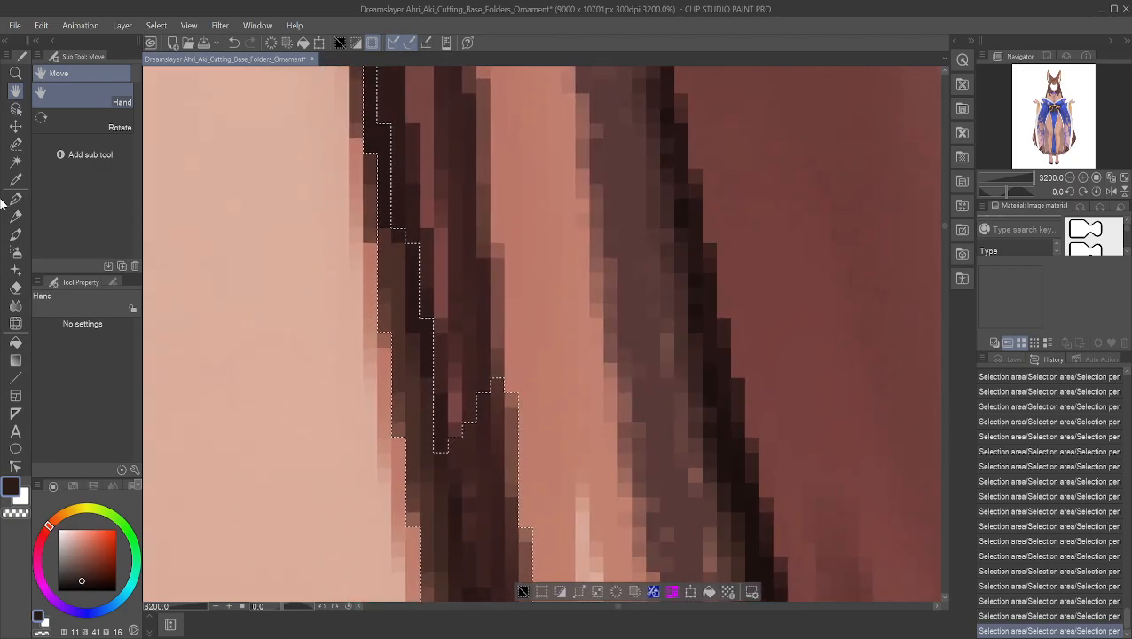
{"action": "left_click", "coordinate": [15, 144]}
{"action": "mouse_move", "coordinate": [499, 353]}
{"action": "left_mouse_down"}
{"action": "mouse_move", "coordinate": [494, 261]}
{"action": "mouse_move", "coordinate": [479, 425]}
{"action": "left_mouse_up"}
{"action": "left_click_drag", "start_coordinate": [470, 282], "coordinate": [470, 425]}
{"action": "left_click_drag", "start_coordinate": [467, 253], "coordinate": [456, 430]}
{"action": "left_click_drag", "start_coordinate": [456, 263], "coordinate": [442, 415]}
{"action": "left_click_drag", "start_coordinate": [442, 295], "coordinate": [441, 443]}
{"action": "left_click_drag", "start_coordinate": [455, 294], "coordinate": [459, 448]}
- Fill the remaining reddish gap and dark pixels between the two lines higher up in this section
{"action": "left_click_drag", "start_coordinate": [435, 171], "coordinate": [436, 346]}
{"action": "mouse_move", "coordinate": [455, 158]}
{"action": "left_mouse_down"}
{"action": "mouse_move", "coordinate": [455, 326]}
{"action": "mouse_move", "coordinate": [450, 197]}
{"action": "mouse_move", "coordinate": [484, 200]}
{"action": "mouse_move", "coordinate": [491, 104]}
{"action": "mouse_move", "coordinate": [452, 173]}
{"action": "mouse_move", "coordinate": [429, 145]}
{"action": "left_mouse_up"}
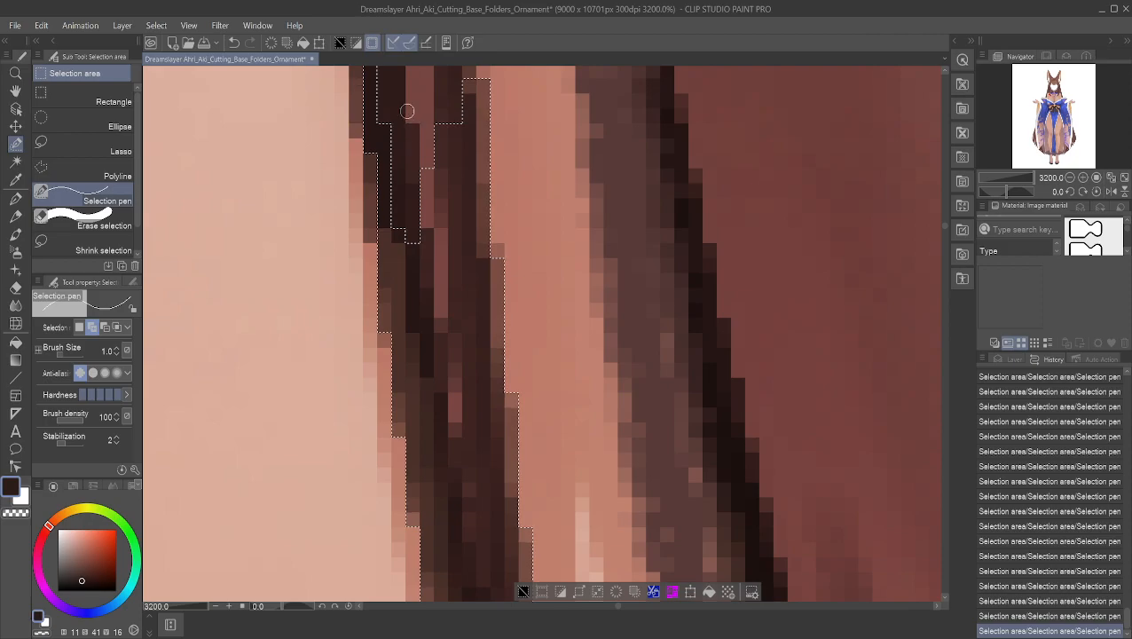
{"action": "left_click_drag", "start_coordinate": [412, 243], "coordinate": [412, 245]}
{"action": "left_click_drag", "start_coordinate": [426, 71], "coordinate": [427, 163]}
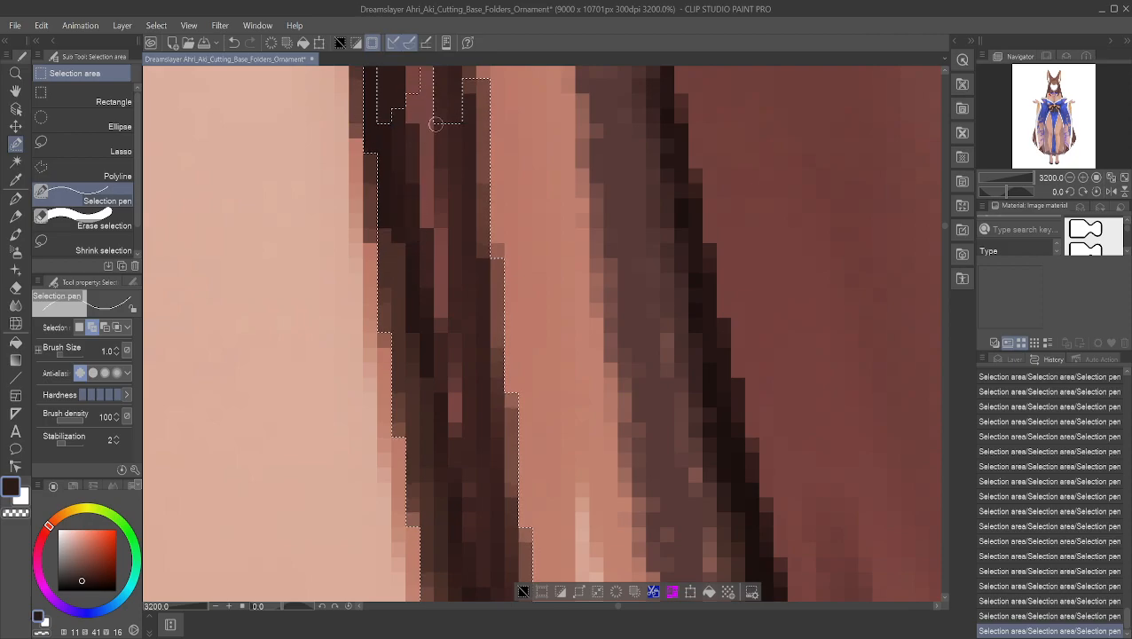
{"action": "mouse_move", "coordinate": [453, 71]}
{"action": "left_mouse_down"}
{"action": "mouse_move", "coordinate": [437, 134]}
{"action": "mouse_move", "coordinate": [451, 150]}
{"action": "mouse_move", "coordinate": [446, 73]}
{"action": "left_mouse_up"}
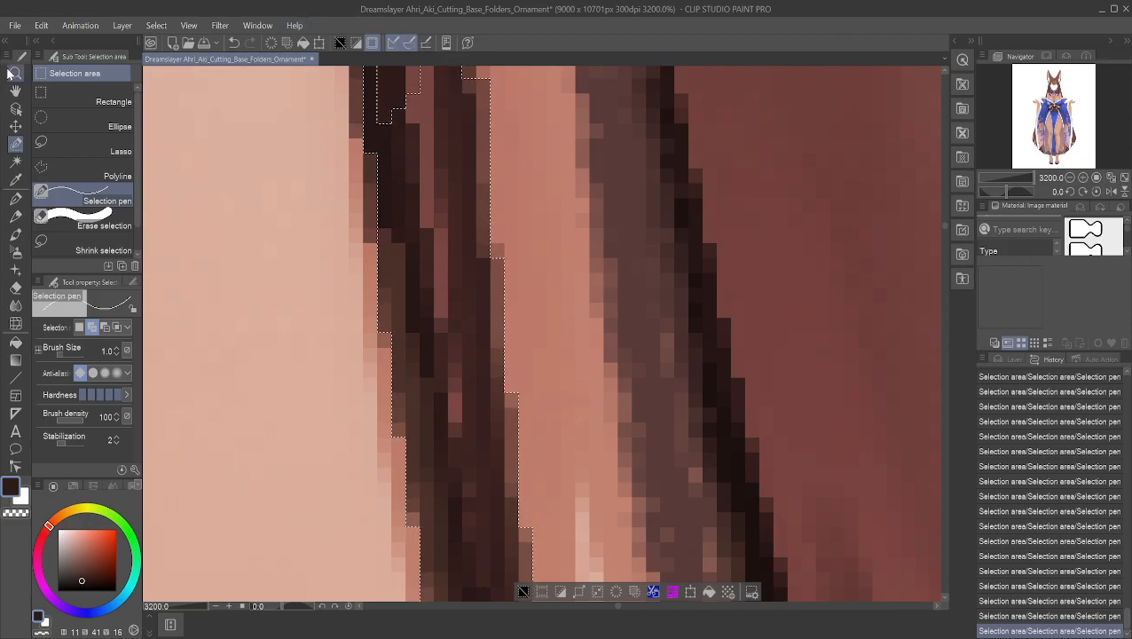
- Switch to the Lasso and enclose the next section up, from the outer dark line to the inner line's soft edge
{"action": "left_click", "coordinate": [15, 90]}
{"action": "left_click_drag", "start_coordinate": [427, 172], "coordinate": [428, 516]}
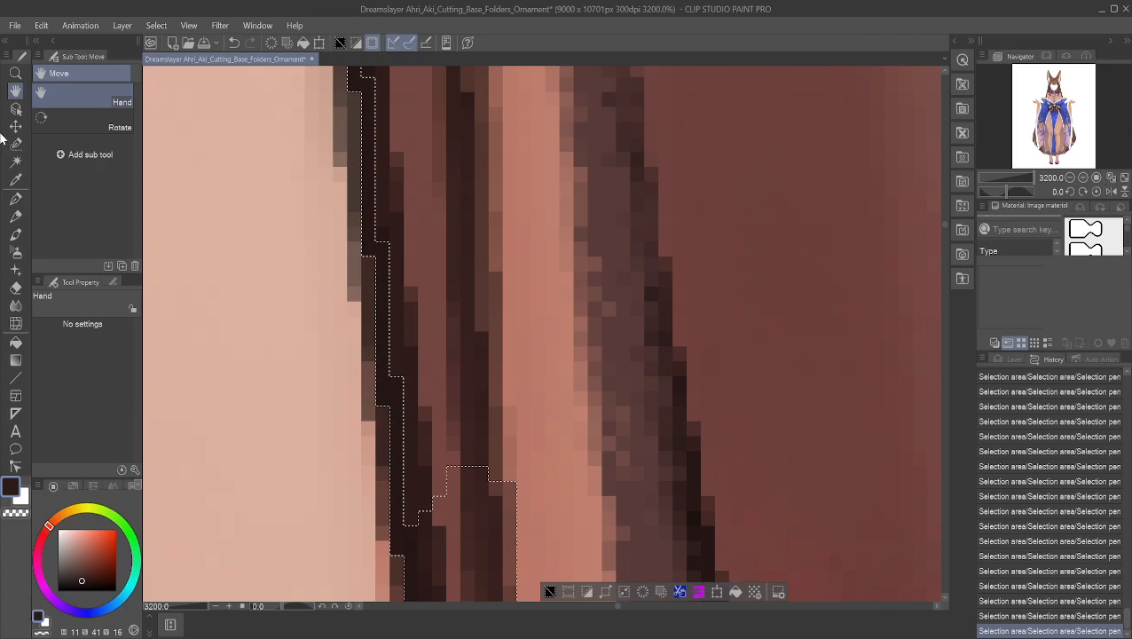
{"action": "left_click", "coordinate": [15, 143]}
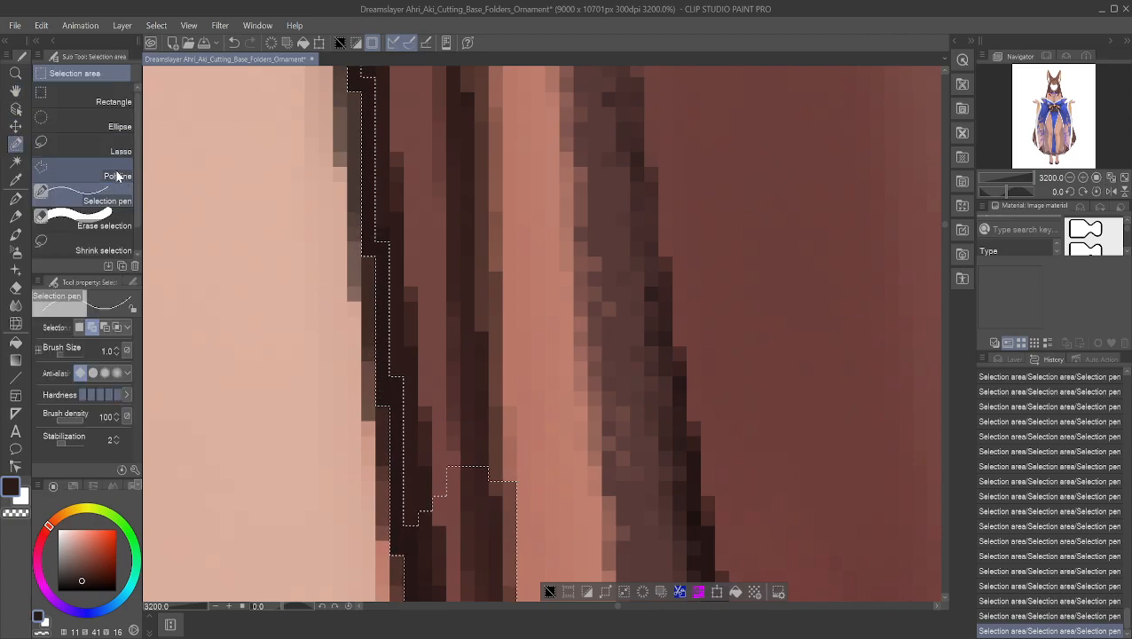
{"action": "left_click", "coordinate": [103, 149]}
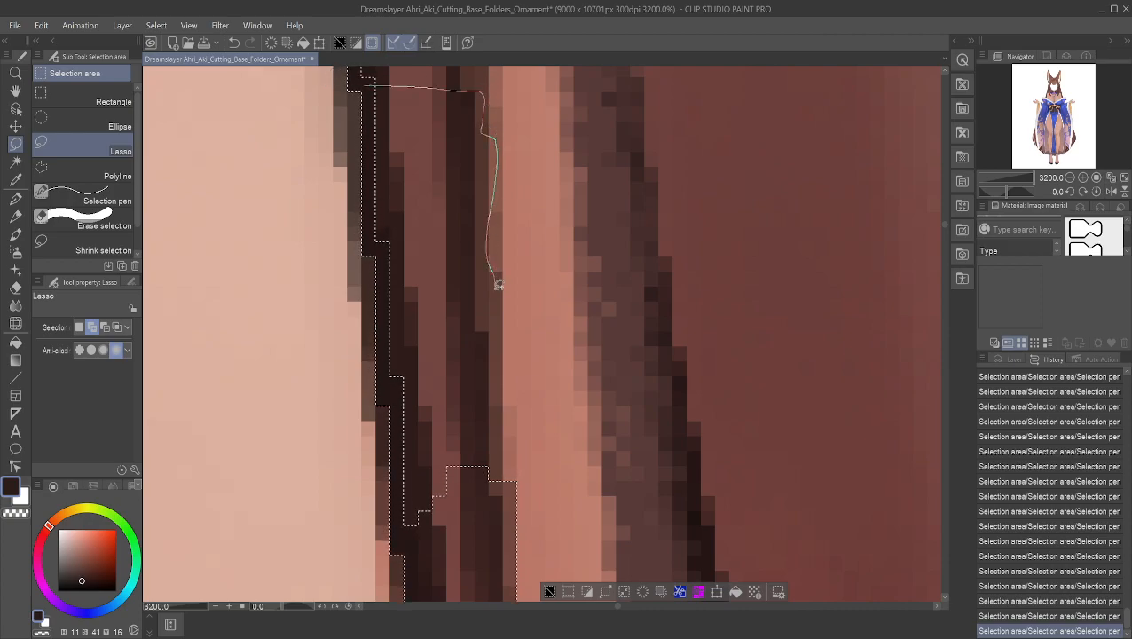
{"action": "left_click_drag", "start_coordinate": [512, 436], "coordinate": [513, 483]}
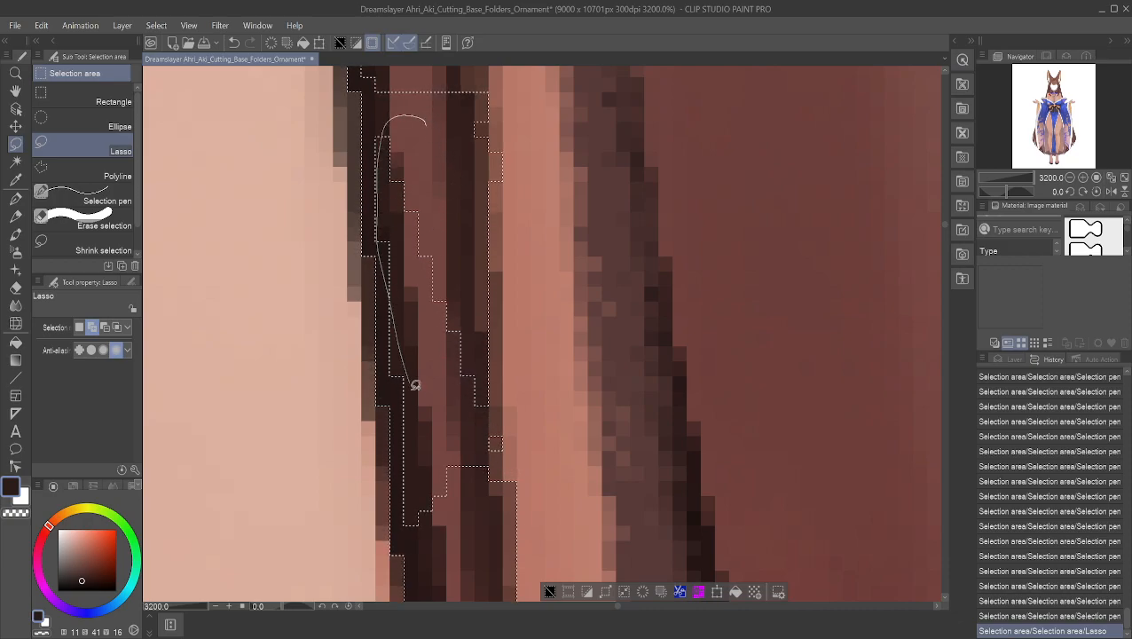
{"action": "left_click_drag", "start_coordinate": [501, 156], "coordinate": [418, 114]}
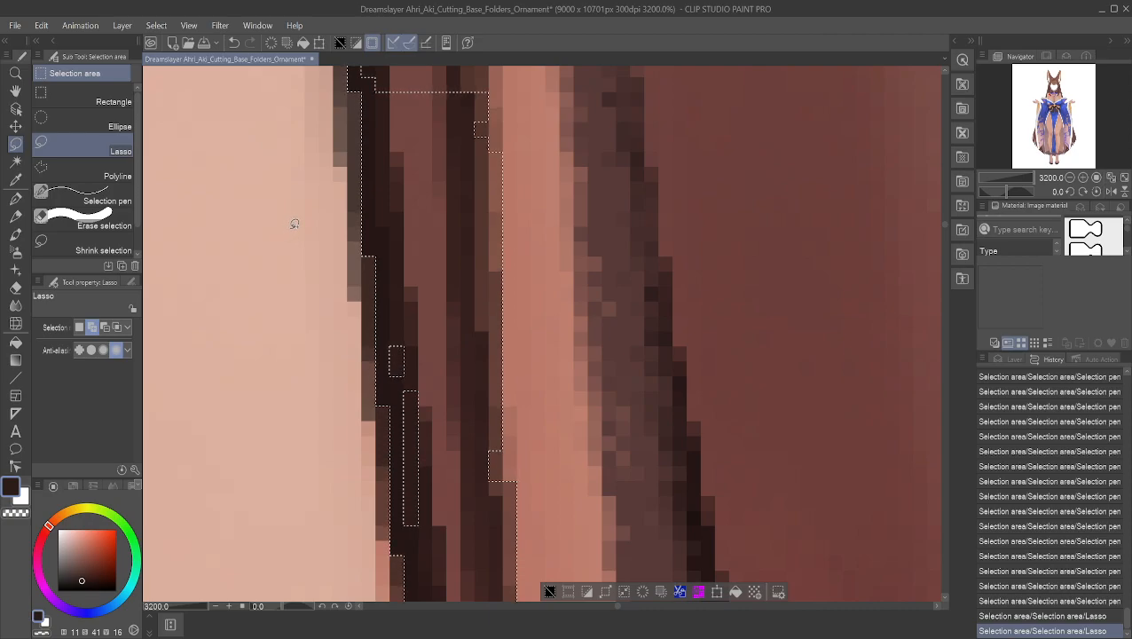
- Lasso the unselected gaps inside the outer dark line and add the missing pixels on the inner edge
{"action": "mouse_move", "coordinate": [408, 371]}
{"action": "left_mouse_down"}
{"action": "mouse_move", "coordinate": [415, 407]}
{"action": "mouse_move", "coordinate": [435, 341]}
{"action": "left_mouse_up"}
{"action": "left_click_drag", "start_coordinate": [490, 485], "coordinate": [517, 443]}
{"action": "mouse_move", "coordinate": [508, 481]}
{"action": "left_mouse_down"}
{"action": "mouse_move", "coordinate": [518, 392]}
{"action": "mouse_move", "coordinate": [497, 402]}
{"action": "left_mouse_up"}
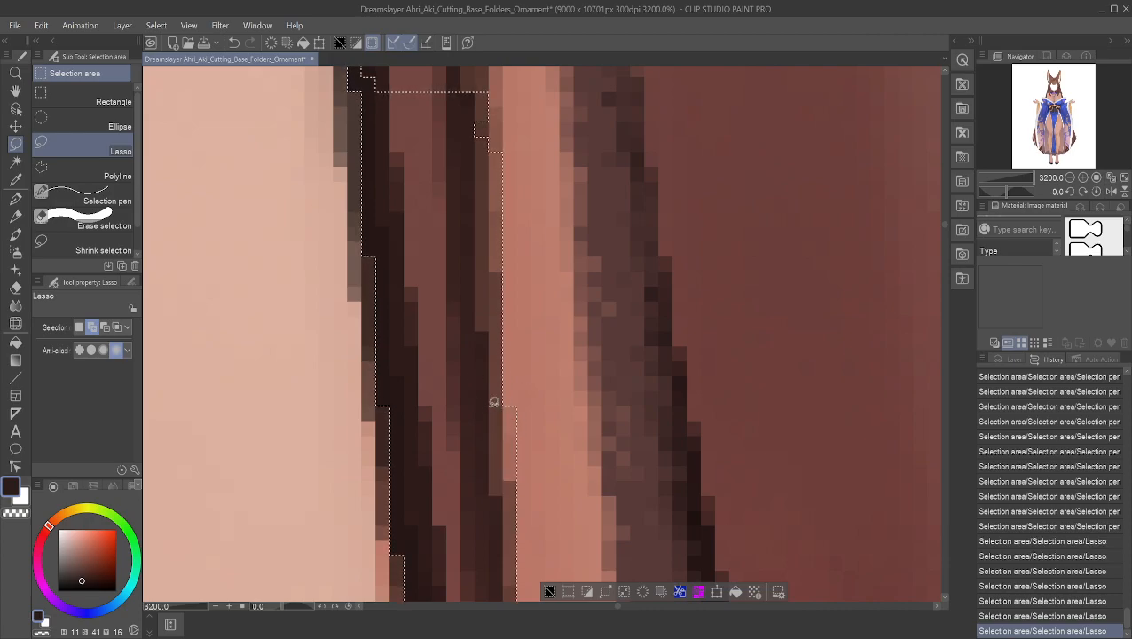
- Undo the last two lasso additions and add the missed notch near the upper end of the inner edge
{"action": "key", "text": "ctrl+z"}
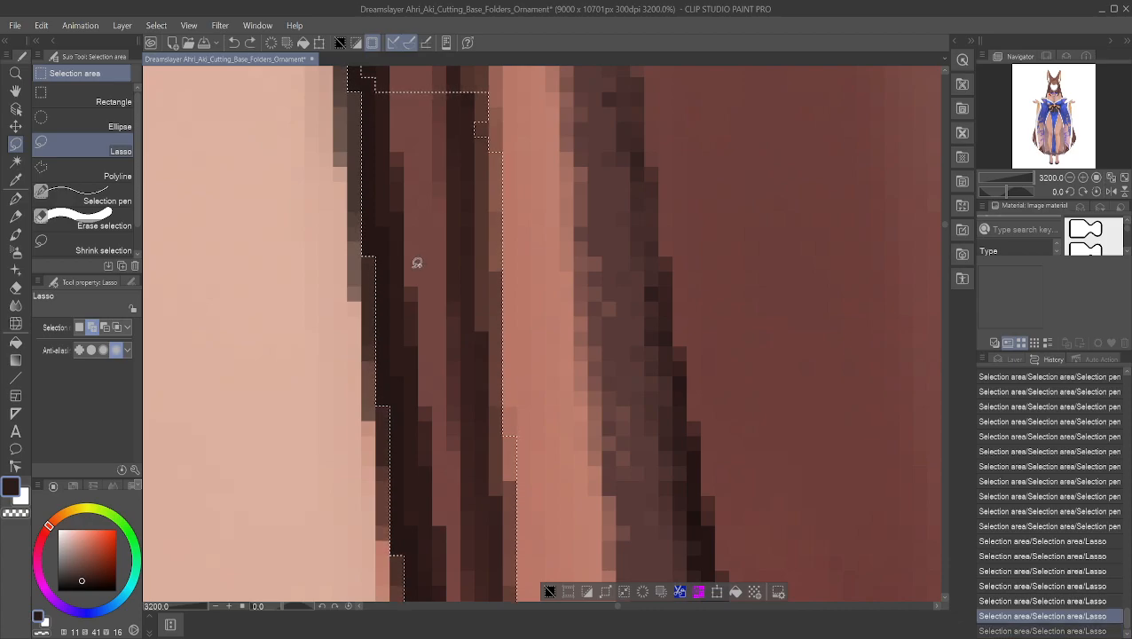
{"action": "key", "text": "ctrl+z"}
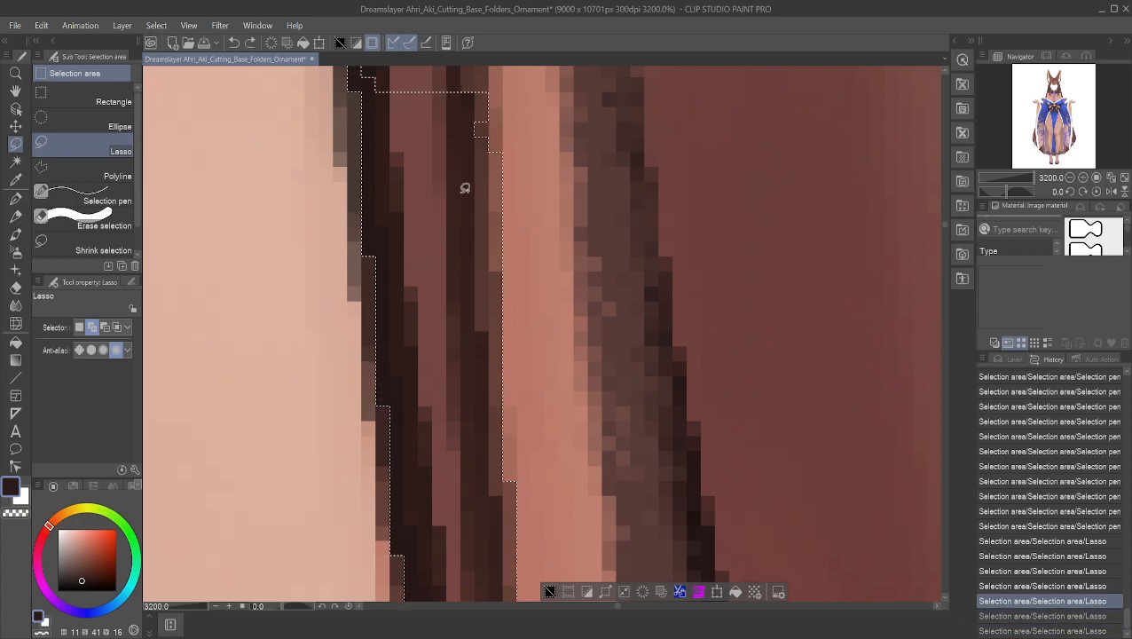
{"action": "mouse_move", "coordinate": [478, 132]}
{"action": "left_mouse_down"}
{"action": "mouse_move", "coordinate": [482, 112]}
{"action": "mouse_move", "coordinate": [491, 140]}
{"action": "mouse_move", "coordinate": [499, 129]}
{"action": "mouse_move", "coordinate": [493, 142]}
{"action": "left_mouse_up"}
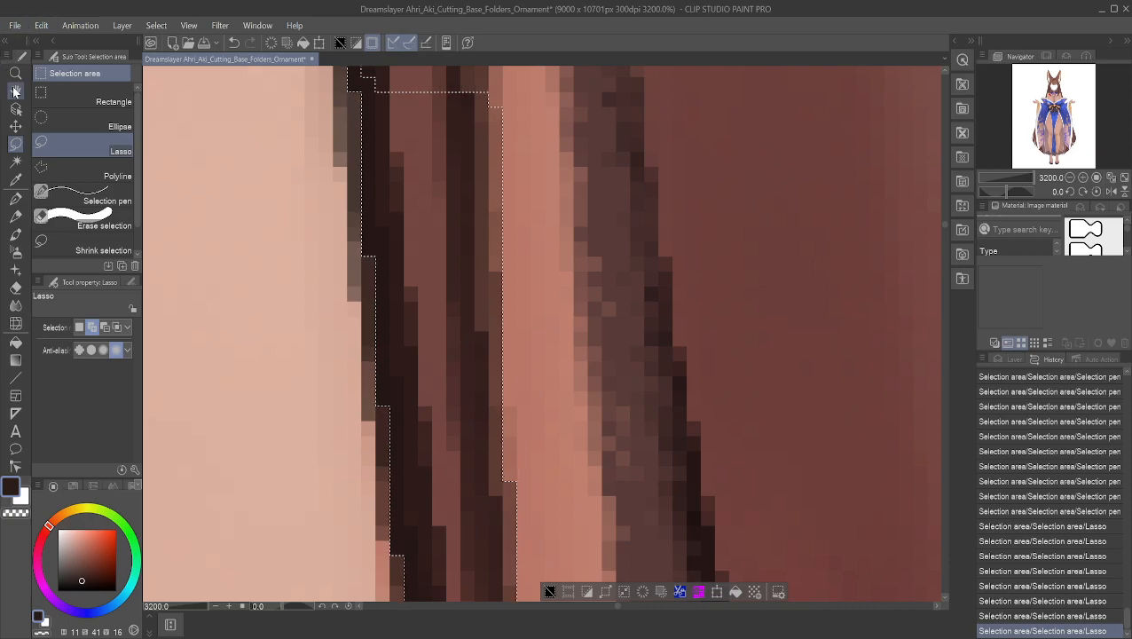
- Lasso the next section up, from the outer dark line to the soft edge of the inner dark line
{"action": "left_click", "coordinate": [15, 91]}
{"action": "left_click_drag", "start_coordinate": [411, 170], "coordinate": [452, 567]}
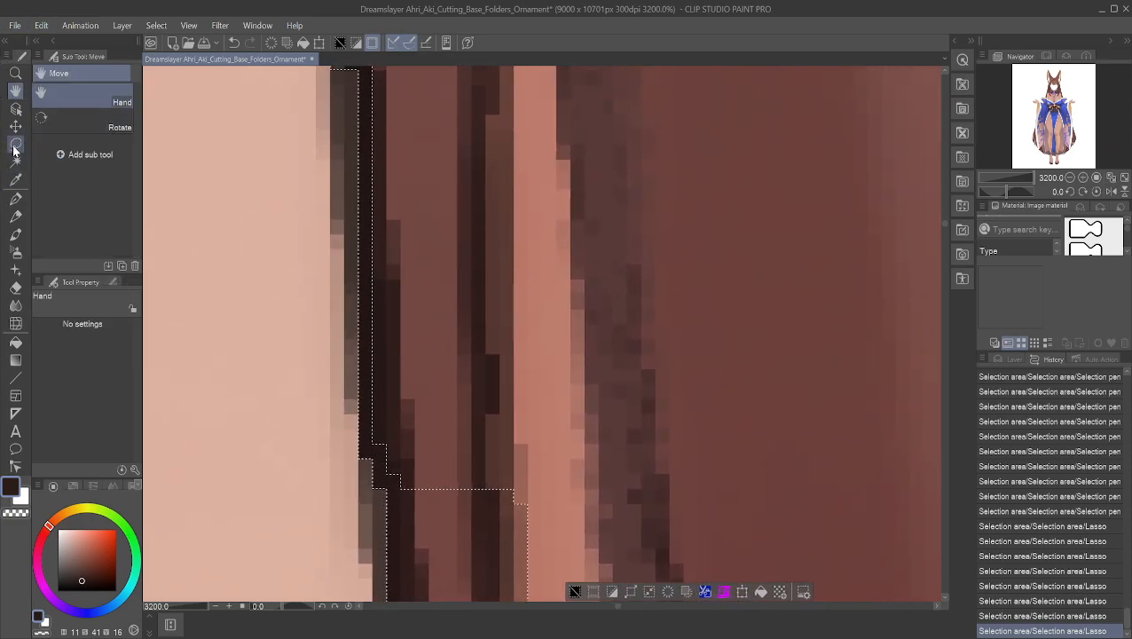
{"action": "left_click", "coordinate": [15, 145]}
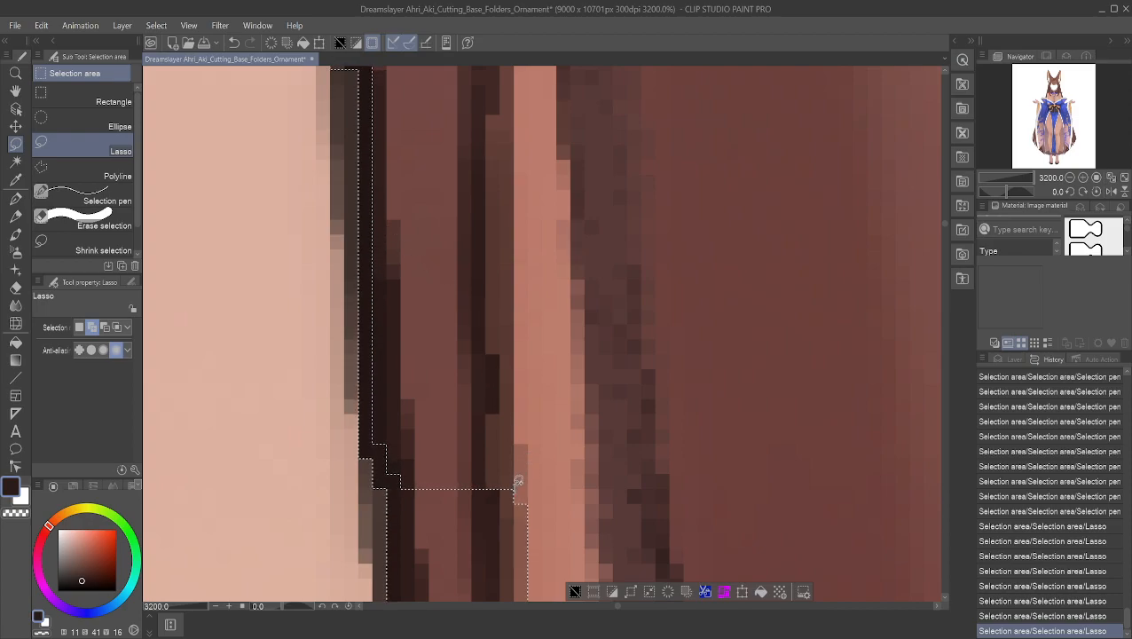
{"action": "mouse_move", "coordinate": [512, 432]}
{"action": "left_mouse_down"}
{"action": "mouse_move", "coordinate": [516, 128]}
{"action": "mouse_move", "coordinate": [498, 102]}
{"action": "mouse_move", "coordinate": [452, 104]}
{"action": "mouse_move", "coordinate": [381, 147]}
{"action": "mouse_move", "coordinate": [376, 260]}
{"action": "left_mouse_up"}
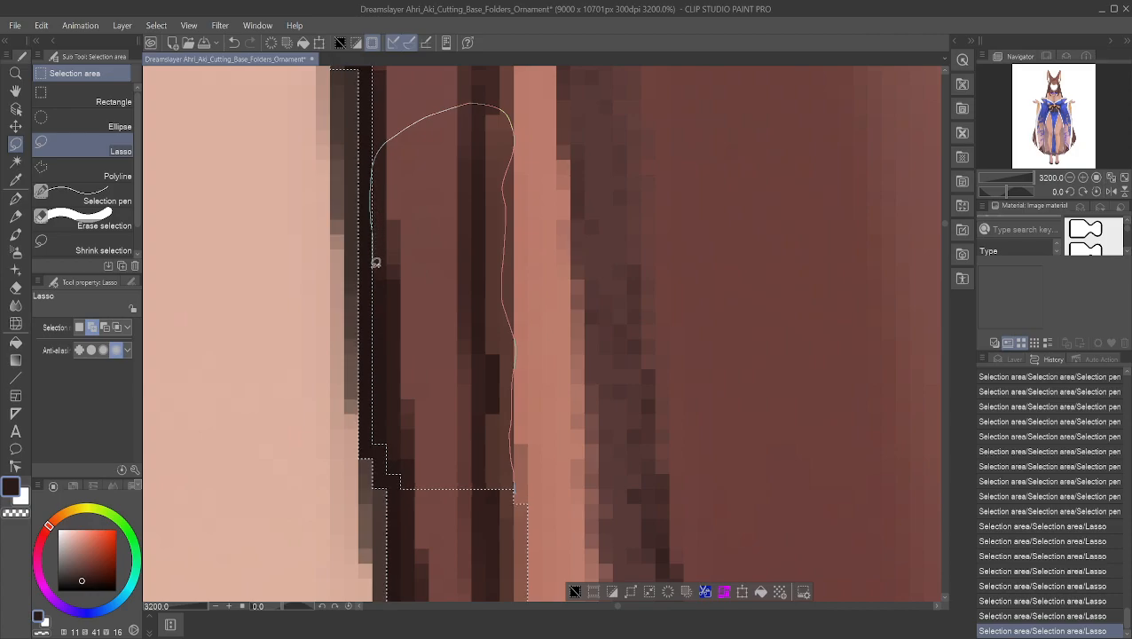
{"action": "mouse_move", "coordinate": [371, 338]}
{"action": "left_mouse_down"}
{"action": "mouse_move", "coordinate": [399, 468]}
{"action": "mouse_move", "coordinate": [445, 490]}
{"action": "mouse_move", "coordinate": [505, 477]}
{"action": "left_mouse_up"}
{"action": "mouse_move", "coordinate": [498, 168]}
{"action": "left_mouse_down"}
{"action": "mouse_move", "coordinate": [486, 202]}
{"action": "mouse_move", "coordinate": [481, 342]}
{"action": "mouse_move", "coordinate": [510, 313]}
{"action": "mouse_move", "coordinate": [500, 168]}
{"action": "left_mouse_up"}
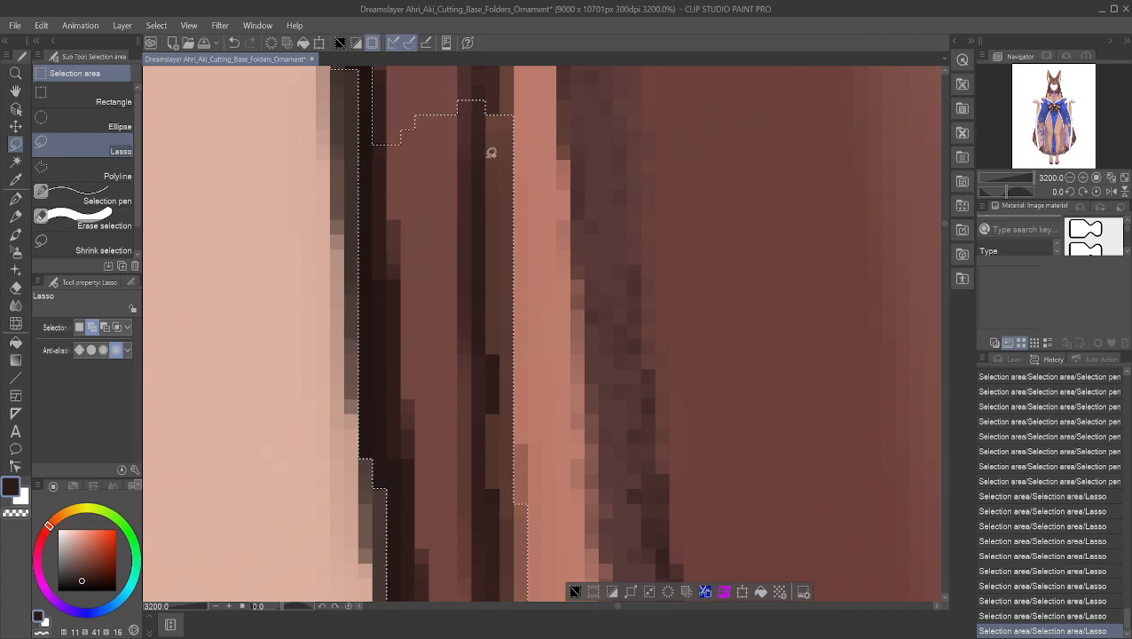
- Extend the lasso selection upward past the tip of the light skin gap, covering the outer dark line and the reddish hair beside it
{"action": "mouse_move", "coordinate": [509, 82]}
{"action": "left_mouse_down"}
{"action": "mouse_move", "coordinate": [509, 69]}
{"action": "mouse_move", "coordinate": [397, 86]}
{"action": "mouse_move", "coordinate": [371, 177]}
{"action": "mouse_move", "coordinate": [502, 133]}
{"action": "mouse_move", "coordinate": [507, 75]}
{"action": "mouse_move", "coordinate": [506, 111]}
{"action": "mouse_move", "coordinate": [486, 118]}
{"action": "left_mouse_up"}
{"action": "mouse_move", "coordinate": [511, 158]}
{"action": "left_mouse_down"}
{"action": "mouse_move", "coordinate": [515, 64]}
{"action": "mouse_move", "coordinate": [505, 60]}
{"action": "mouse_move", "coordinate": [344, 125]}
{"action": "left_mouse_up"}
{"action": "mouse_move", "coordinate": [350, 197]}
{"action": "left_mouse_down"}
{"action": "mouse_move", "coordinate": [364, 308]}
{"action": "mouse_move", "coordinate": [355, 479]}
{"action": "mouse_move", "coordinate": [367, 517]}
{"action": "mouse_move", "coordinate": [497, 522]}
{"action": "left_mouse_up"}
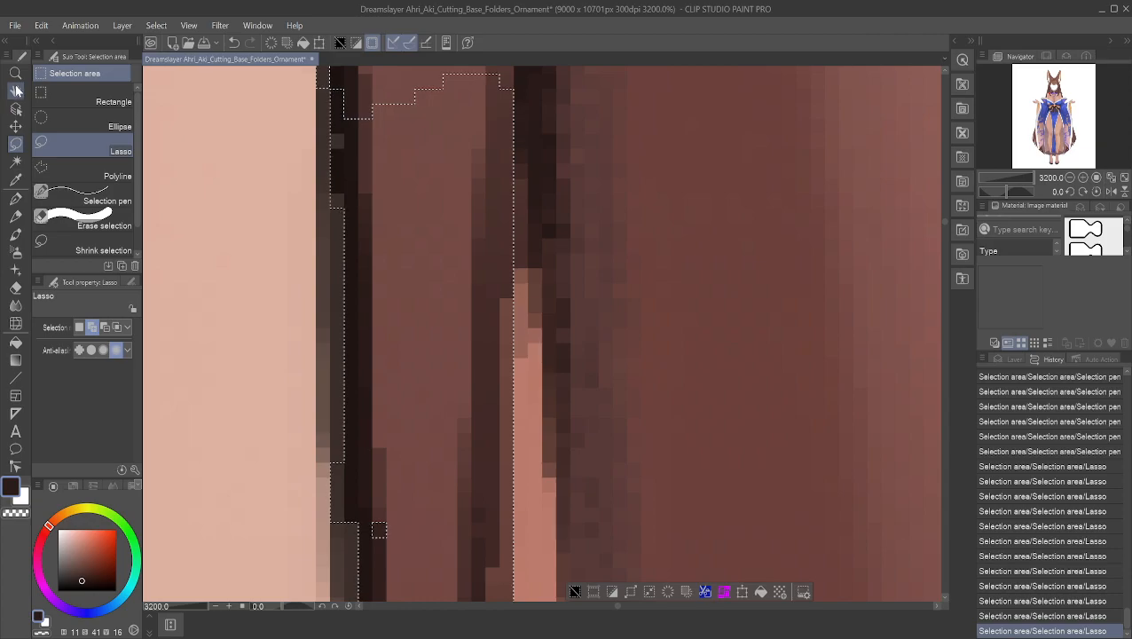
{"action": "mouse_move", "coordinate": [339, 102]}
{"action": "left_mouse_down"}
{"action": "mouse_move", "coordinate": [353, 58]}
{"action": "mouse_move", "coordinate": [457, 89]}
{"action": "mouse_move", "coordinate": [525, 373]}
{"action": "mouse_move", "coordinate": [394, 471]}
{"action": "mouse_move", "coordinate": [374, 334]}
{"action": "left_mouse_up"}
{"action": "mouse_move", "coordinate": [360, 114]}
{"action": "left_mouse_down"}
{"action": "mouse_move", "coordinate": [309, 258]}
{"action": "mouse_move", "coordinate": [317, 311]}
{"action": "mouse_move", "coordinate": [430, 291]}
{"action": "mouse_move", "coordinate": [369, 114]}
{"action": "mouse_move", "coordinate": [340, 151]}
{"action": "mouse_move", "coordinate": [359, 111]}
{"action": "left_mouse_up"}
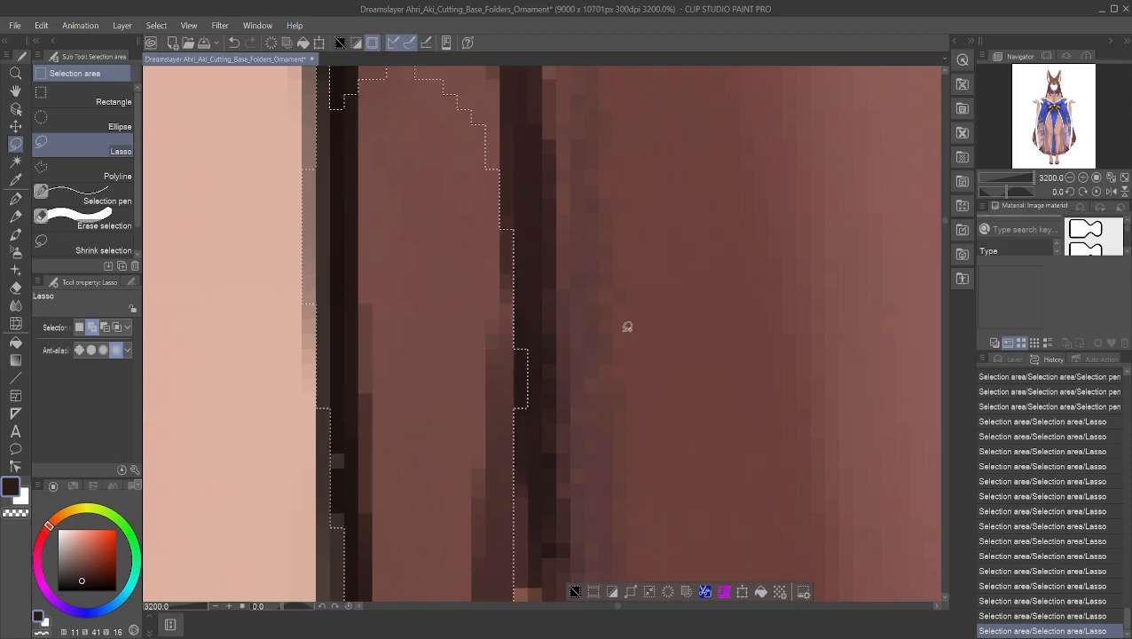
- Lasso the broad body of the strand from above the skin gap up to just below the overlapping hair
{"action": "scroll", "coordinate": [613, 321], "scroll_direction": "down", "scroll_amount": 6}
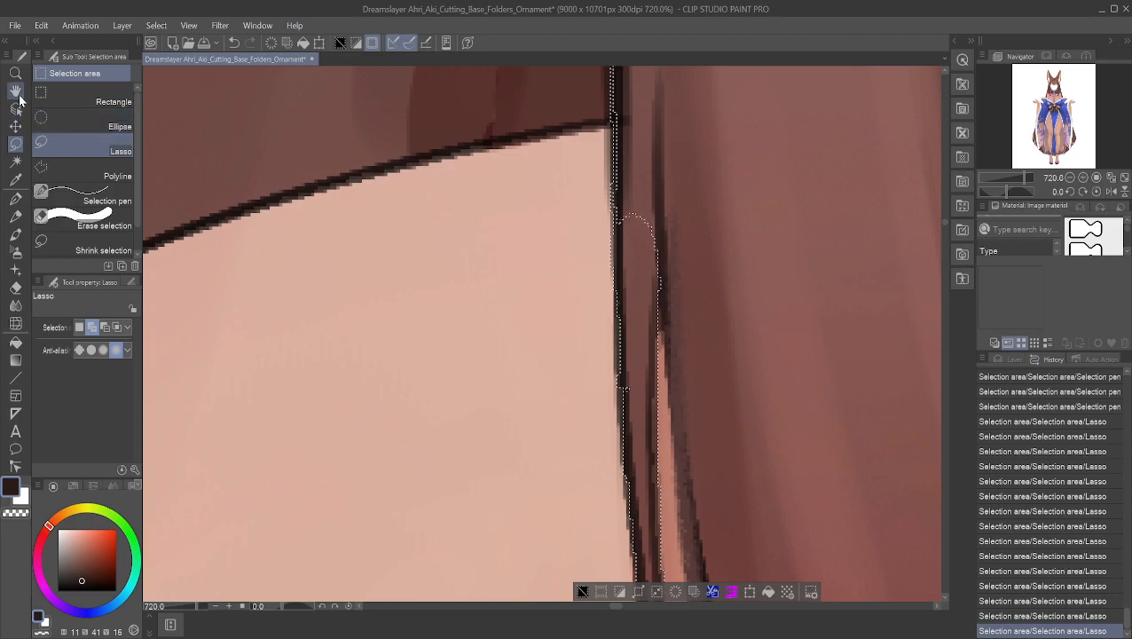
{"action": "left_click", "coordinate": [15, 91]}
{"action": "left_click_drag", "start_coordinate": [757, 261], "coordinate": [554, 275]}
{"action": "left_click", "coordinate": [15, 144]}
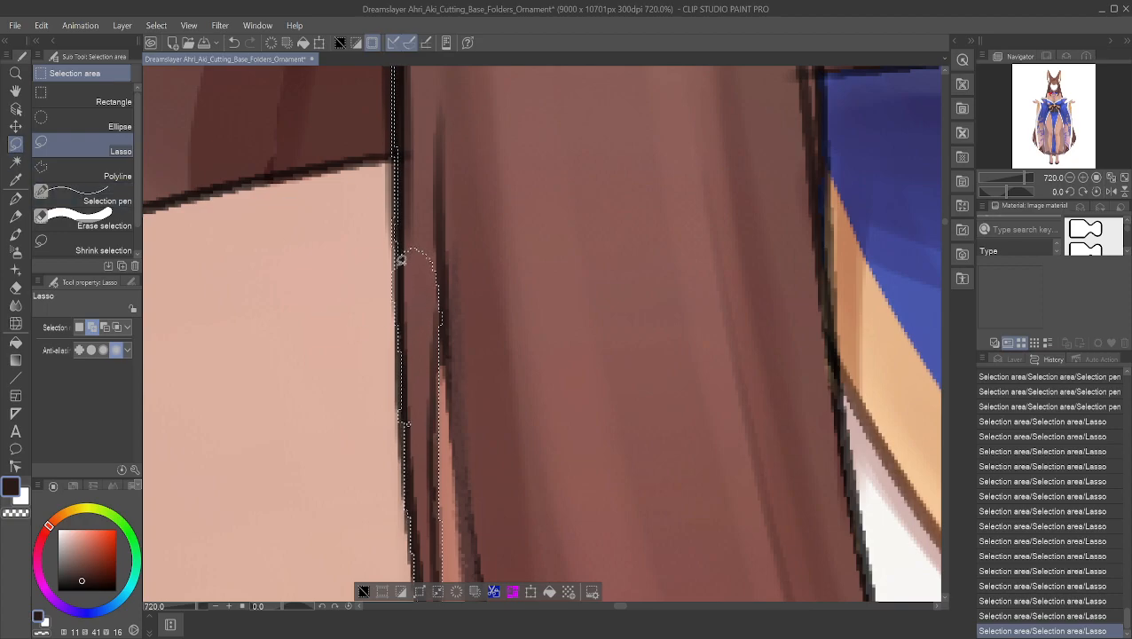
{"action": "mouse_move", "coordinate": [398, 150]}
{"action": "left_mouse_down"}
{"action": "mouse_move", "coordinate": [413, 50]}
{"action": "mouse_move", "coordinate": [421, 93]}
{"action": "mouse_move", "coordinate": [508, 114]}
{"action": "mouse_move", "coordinate": [657, 179]}
{"action": "mouse_move", "coordinate": [789, 196]}
{"action": "mouse_move", "coordinate": [802, 208]}
{"action": "mouse_move", "coordinate": [806, 283]}
{"action": "mouse_move", "coordinate": [804, 491]}
{"action": "mouse_move", "coordinate": [780, 570]}
{"action": "mouse_move", "coordinate": [795, 606]}
{"action": "mouse_move", "coordinate": [795, 587]}
{"action": "mouse_move", "coordinate": [747, 564]}
{"action": "mouse_move", "coordinate": [480, 563]}
{"action": "mouse_move", "coordinate": [408, 540]}
{"action": "left_mouse_up"}
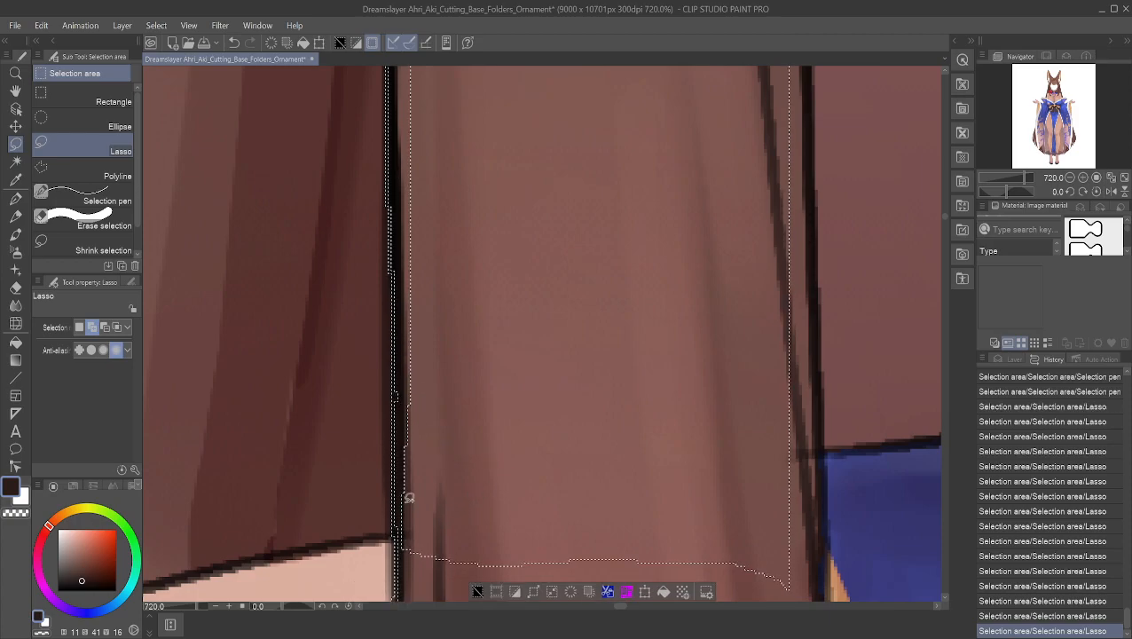
- Add the missed slivers inside the strand's left dark outline, working up from the lower end of the broad selection
{"action": "mouse_move", "coordinate": [403, 489]}
{"action": "left_mouse_down"}
{"action": "mouse_move", "coordinate": [402, 533]}
{"action": "mouse_move", "coordinate": [413, 485]}
{"action": "mouse_move", "coordinate": [394, 470]}
{"action": "mouse_move", "coordinate": [405, 475]}
{"action": "left_mouse_up"}
{"action": "key", "text": "ctrl+z"}
{"action": "key", "text": "ctrl+z"}
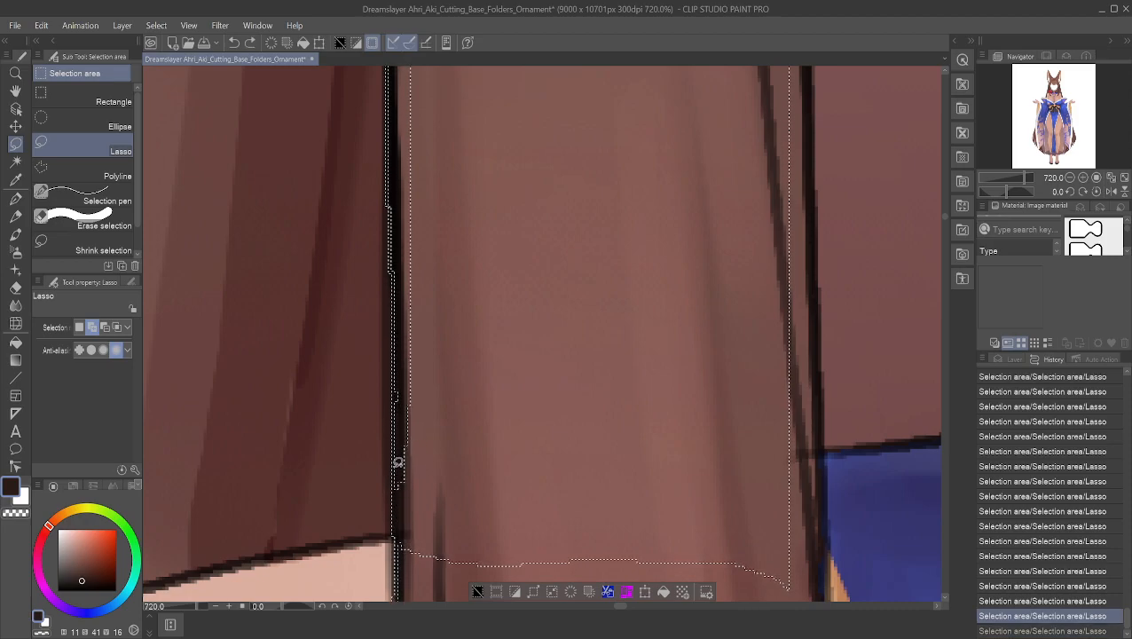
{"action": "key", "text": "ctrl+y"}
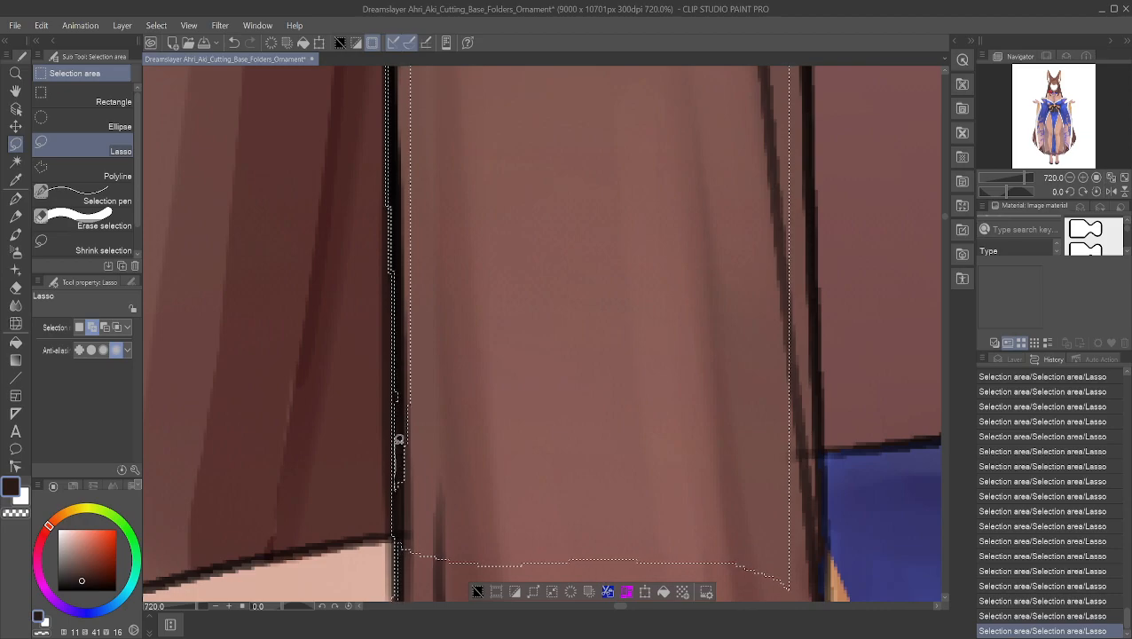
{"action": "mouse_move", "coordinate": [400, 325]}
{"action": "left_mouse_down"}
{"action": "mouse_move", "coordinate": [521, 356]}
{"action": "mouse_move", "coordinate": [424, 496]}
{"action": "mouse_move", "coordinate": [446, 418]}
{"action": "left_mouse_up"}
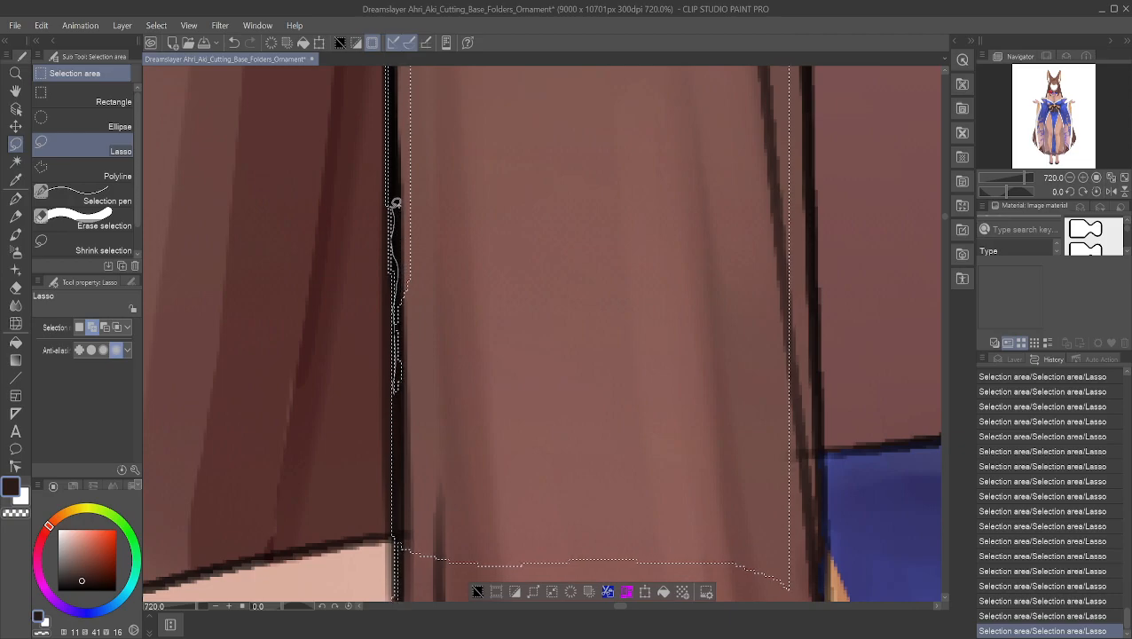
{"action": "mouse_move", "coordinate": [425, 119]}
{"action": "left_mouse_down"}
{"action": "mouse_move", "coordinate": [457, 379]}
{"action": "mouse_move", "coordinate": [404, 380]}
{"action": "mouse_move", "coordinate": [435, 360]}
{"action": "left_mouse_up"}
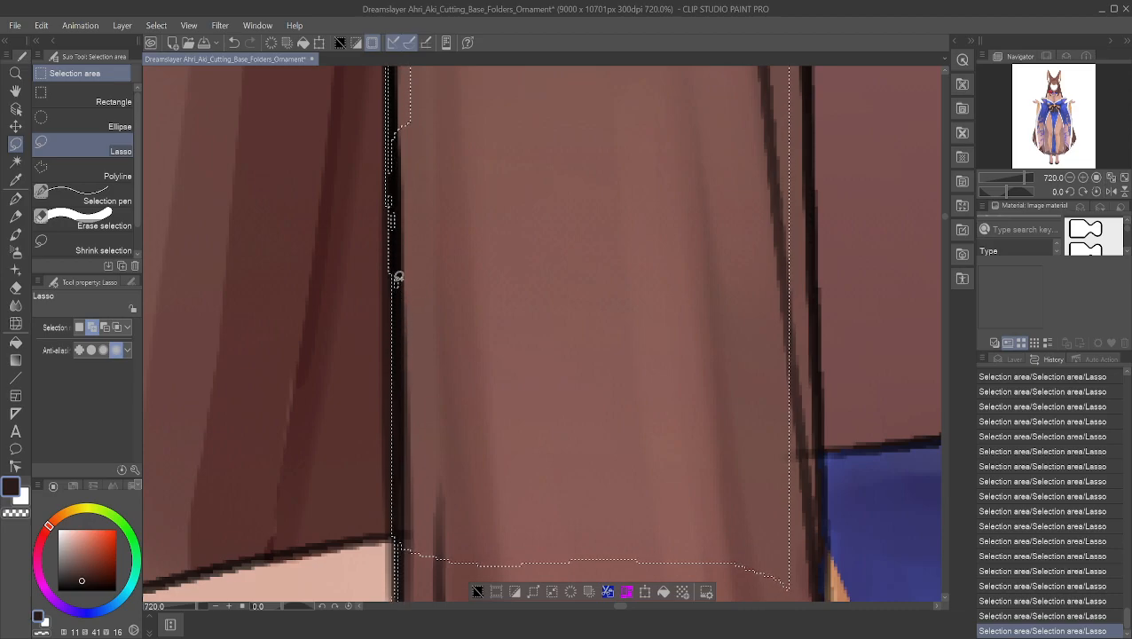
{"action": "left_click_drag", "start_coordinate": [404, 281], "coordinate": [399, 269]}
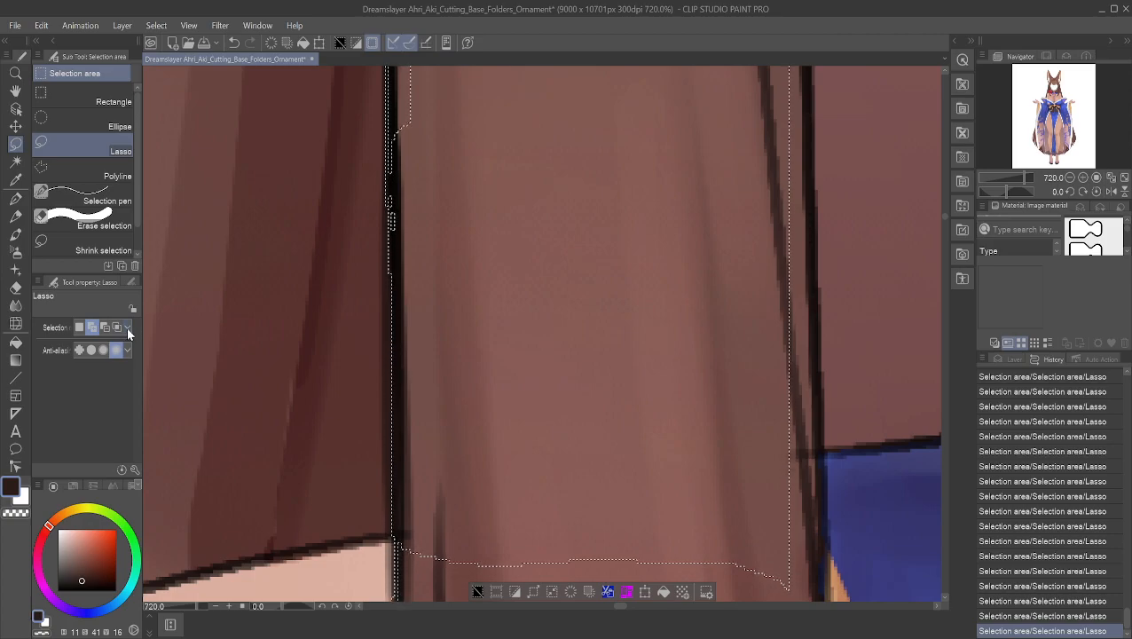
- Fill the unselected gap along the middle stretch of the strand's left dark outline with successive lasso additions
{"action": "mouse_move", "coordinate": [394, 186]}
{"action": "left_mouse_down"}
{"action": "mouse_move", "coordinate": [397, 226]}
{"action": "mouse_move", "coordinate": [407, 219]}
{"action": "mouse_move", "coordinate": [384, 185]}
{"action": "mouse_move", "coordinate": [402, 189]}
{"action": "mouse_move", "coordinate": [391, 187]}
{"action": "mouse_move", "coordinate": [391, 165]}
{"action": "mouse_move", "coordinate": [408, 54]}
{"action": "mouse_move", "coordinate": [445, 87]}
{"action": "mouse_move", "coordinate": [475, 219]}
{"action": "mouse_move", "coordinate": [474, 382]}
{"action": "mouse_move", "coordinate": [394, 426]}
{"action": "left_mouse_up"}
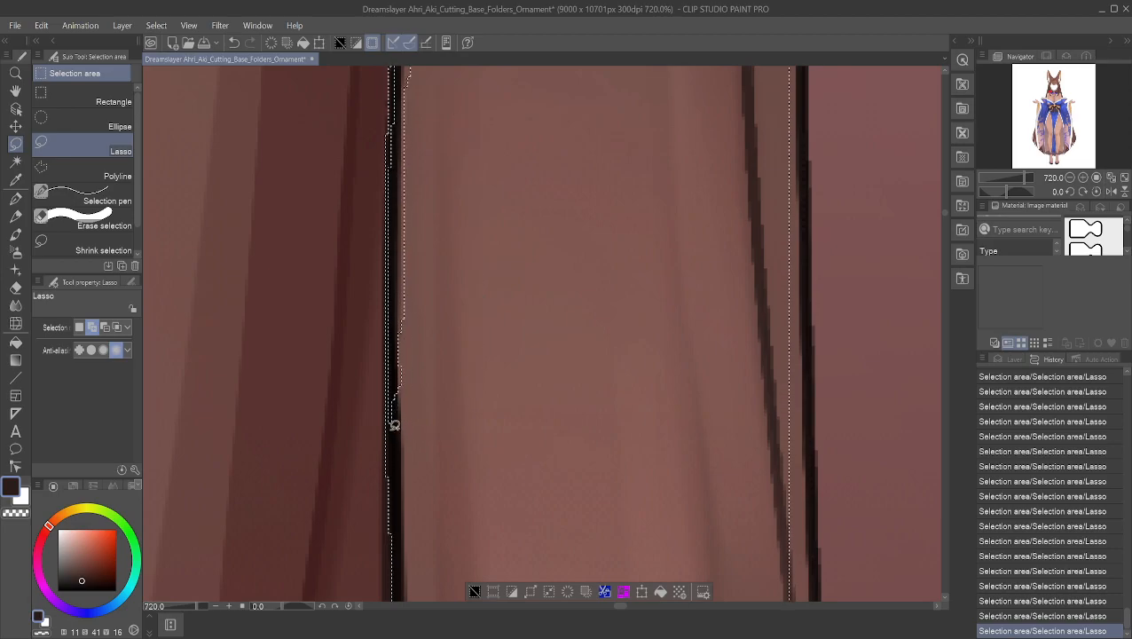
{"action": "mouse_move", "coordinate": [398, 233]}
{"action": "left_mouse_down"}
{"action": "mouse_move", "coordinate": [429, 238]}
{"action": "mouse_move", "coordinate": [409, 380]}
{"action": "left_mouse_up"}
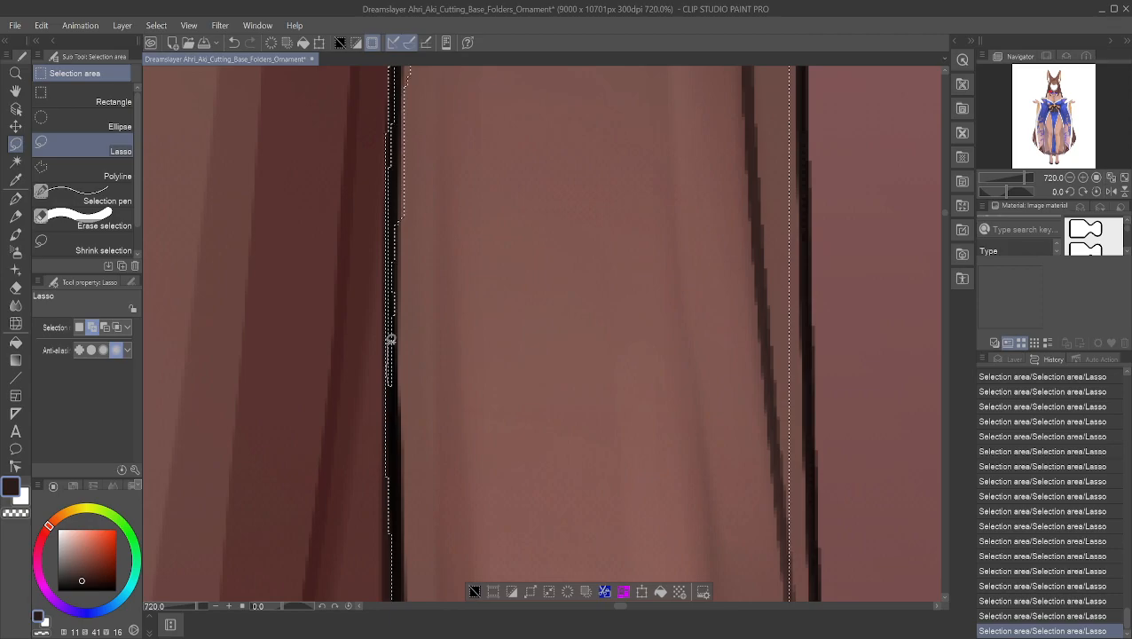
{"action": "mouse_move", "coordinate": [398, 158]}
{"action": "left_mouse_down"}
{"action": "mouse_move", "coordinate": [454, 189]}
{"action": "mouse_move", "coordinate": [454, 327]}
{"action": "mouse_move", "coordinate": [427, 386]}
{"action": "mouse_move", "coordinate": [390, 374]}
{"action": "left_mouse_up"}
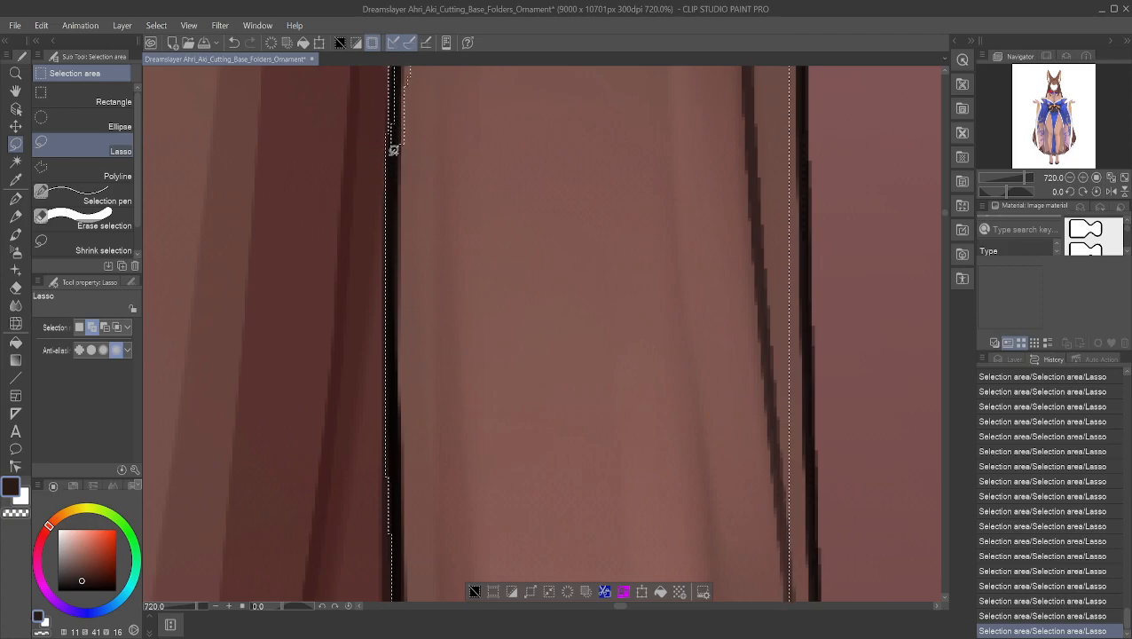
{"action": "mouse_move", "coordinate": [398, 81]}
{"action": "left_mouse_down"}
{"action": "mouse_move", "coordinate": [431, 57]}
{"action": "mouse_move", "coordinate": [454, 111]}
{"action": "mouse_move", "coordinate": [444, 197]}
{"action": "mouse_move", "coordinate": [392, 200]}
{"action": "left_mouse_up"}
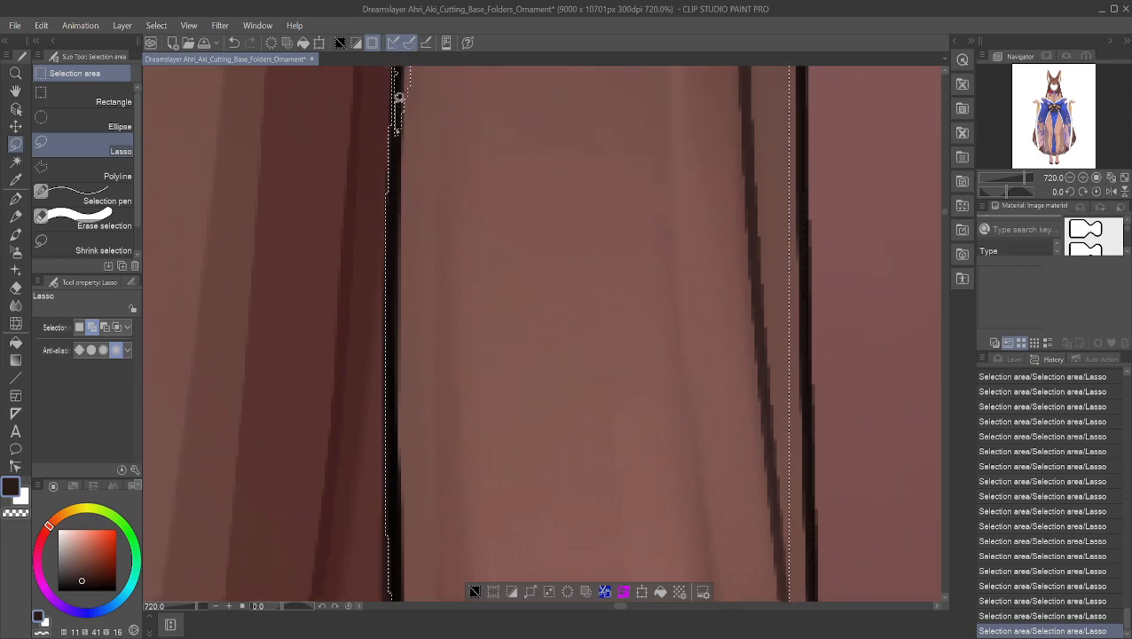
{"action": "left_click_drag", "start_coordinate": [397, 151], "coordinate": [425, 61]}
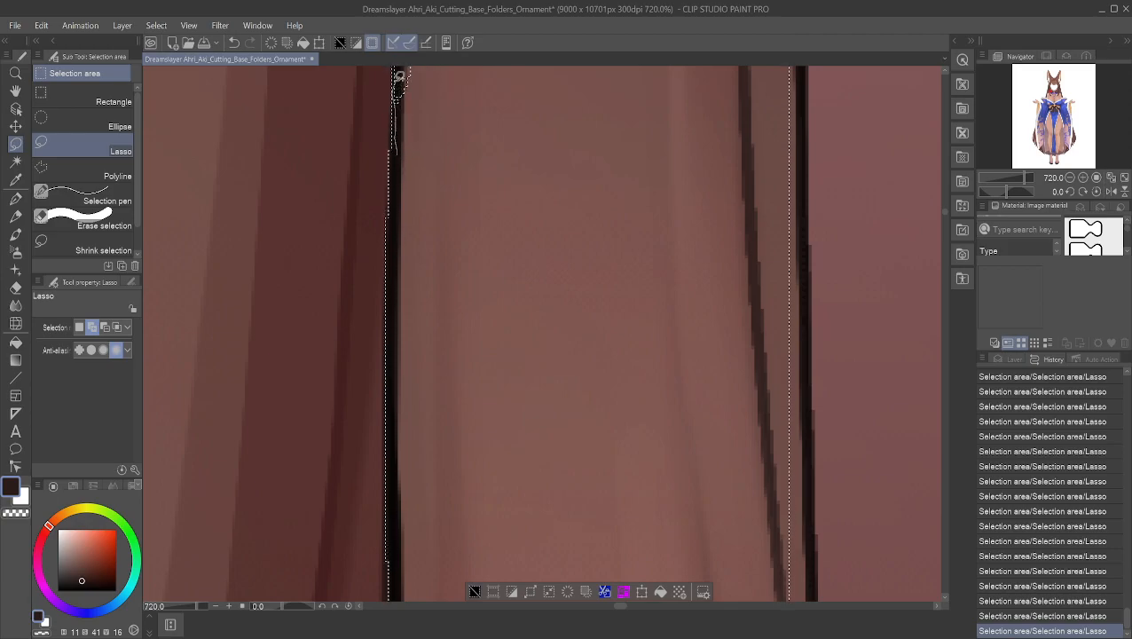
{"action": "mouse_move", "coordinate": [401, 60]}
{"action": "left_mouse_down"}
{"action": "mouse_move", "coordinate": [480, 126]}
{"action": "mouse_move", "coordinate": [429, 303]}
{"action": "mouse_move", "coordinate": [410, 301]}
{"action": "left_mouse_up"}
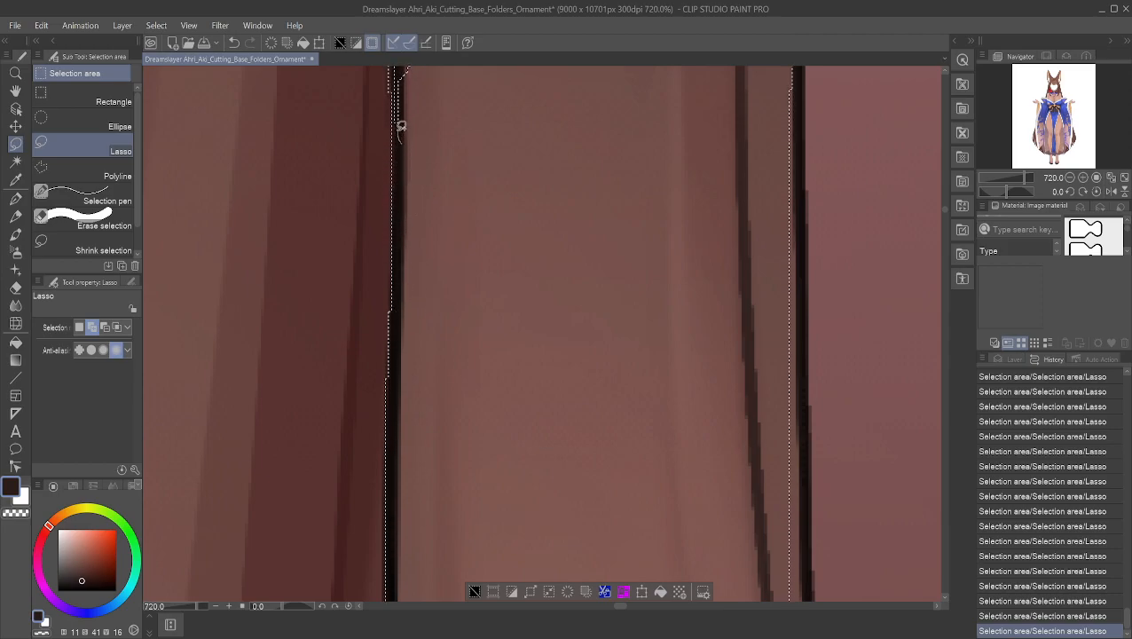
- Close the remaining gaps higher up the left dark outline, between its edge and the selected hair body
{"action": "scroll", "coordinate": [402, 57], "scroll_direction": "up", "scroll_amount": 3}
{"action": "mouse_move", "coordinate": [400, 81]}
{"action": "left_mouse_down"}
{"action": "mouse_move", "coordinate": [402, 58]}
{"action": "mouse_move", "coordinate": [435, 71]}
{"action": "mouse_move", "coordinate": [432, 223]}
{"action": "mouse_move", "coordinate": [405, 236]}
{"action": "left_mouse_up"}
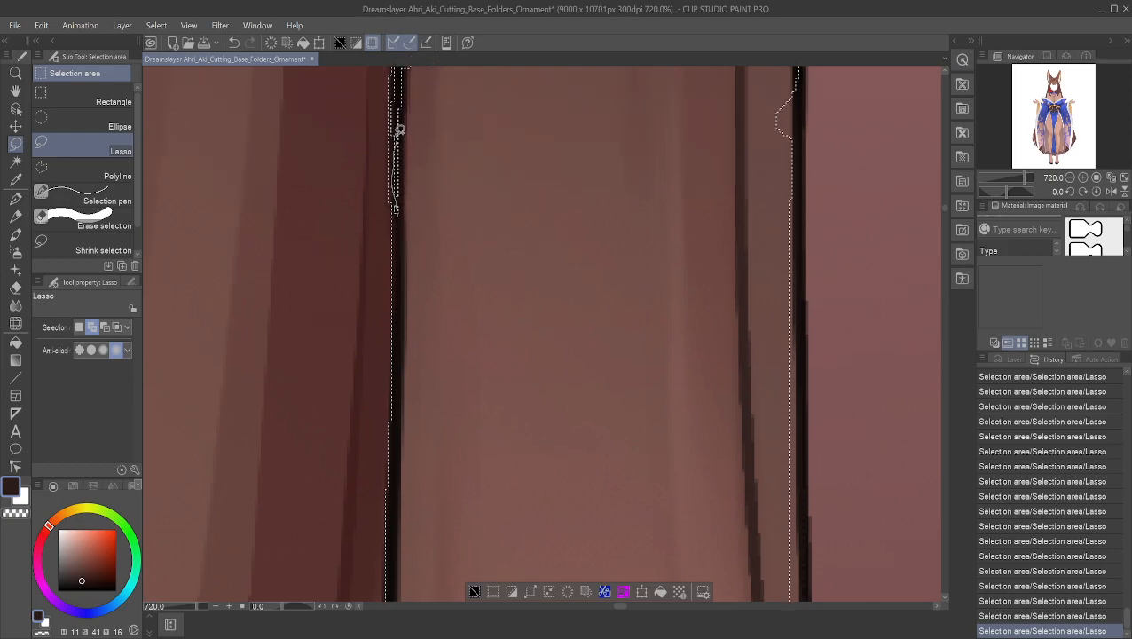
{"action": "left_click_drag", "start_coordinate": [399, 90], "coordinate": [401, 64]}
{"action": "mouse_move", "coordinate": [405, 70]}
{"action": "left_mouse_down"}
{"action": "mouse_move", "coordinate": [459, 131]}
{"action": "mouse_move", "coordinate": [412, 207]}
{"action": "mouse_move", "coordinate": [398, 169]}
{"action": "left_mouse_up"}
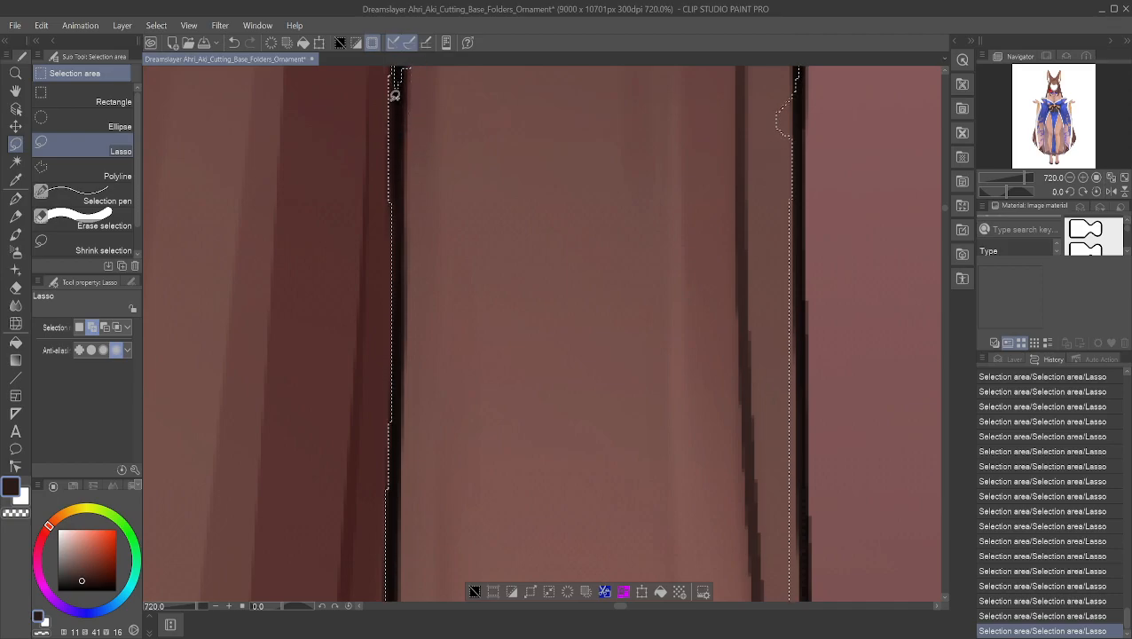
{"action": "scroll", "coordinate": [415, 68], "scroll_direction": "up", "scroll_amount": 1}
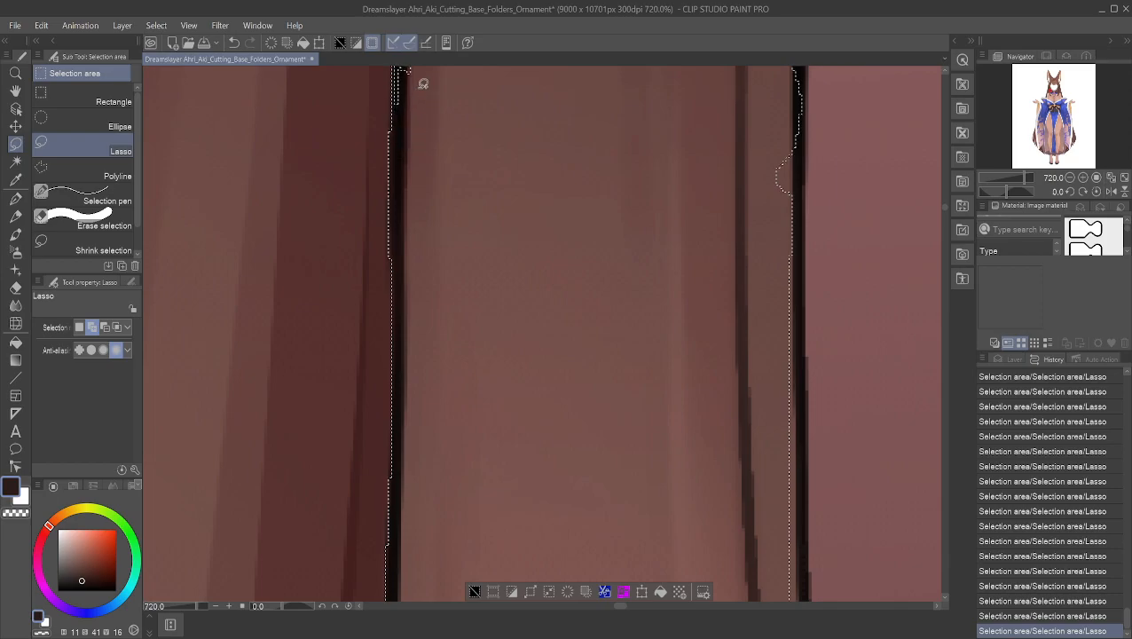
- Lasso the uppermost gaps in the left dark outline and the unselected strip directly below the overlapping hair's edge
{"action": "left_click", "coordinate": [15, 90]}
{"action": "left_click_drag", "start_coordinate": [463, 156], "coordinate": [442, 425]}
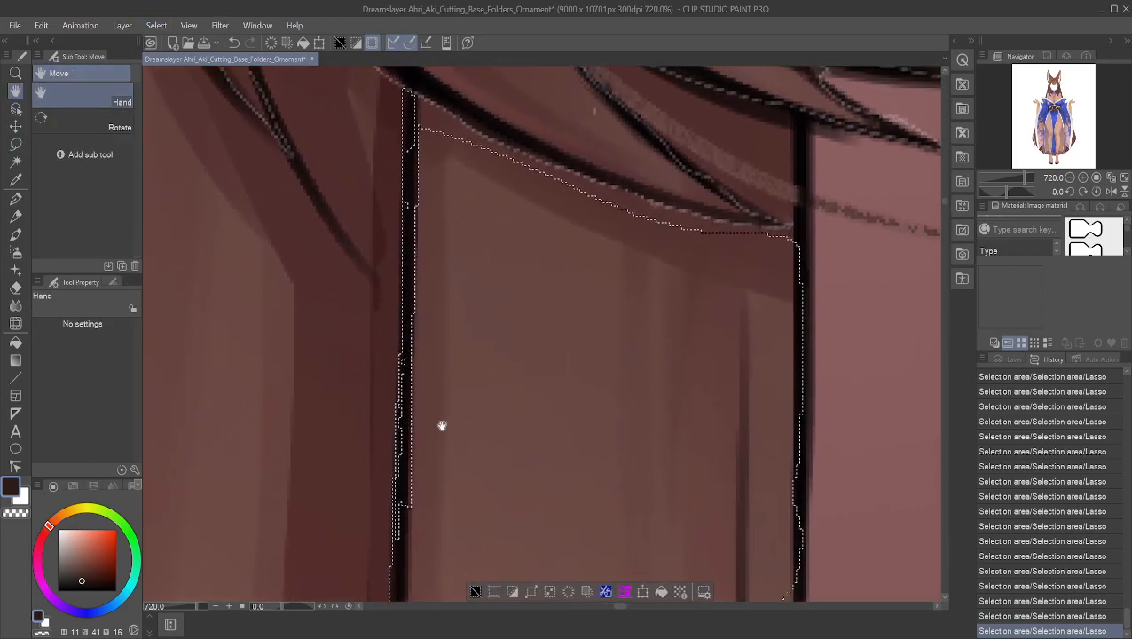
{"action": "left_click", "coordinate": [15, 144]}
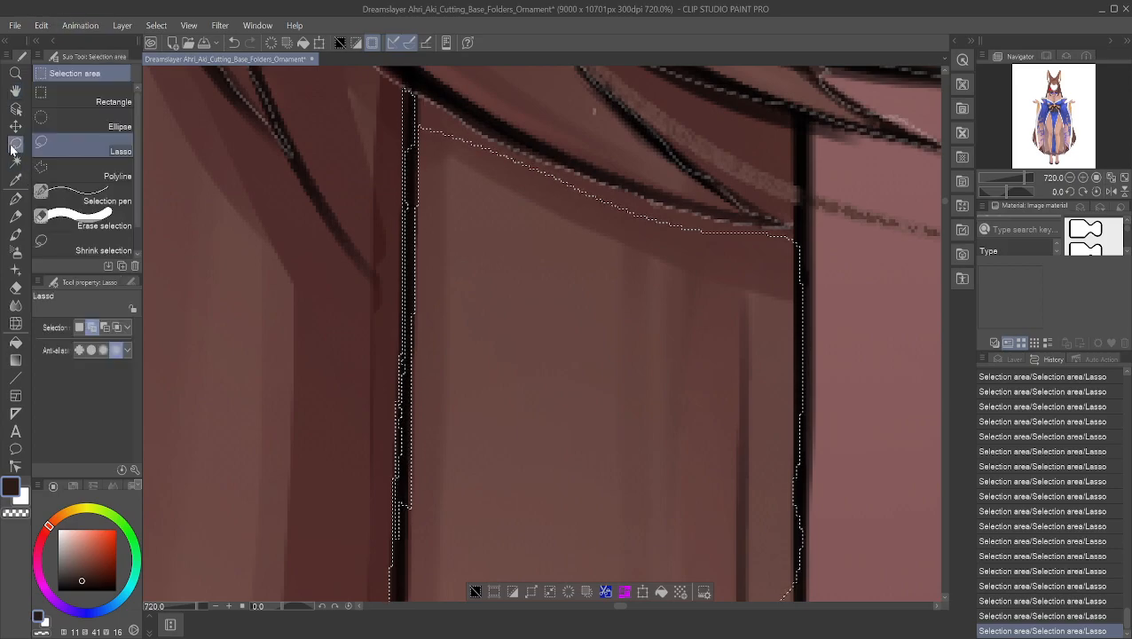
{"action": "left_click", "coordinate": [400, 538], "text": "alt"}
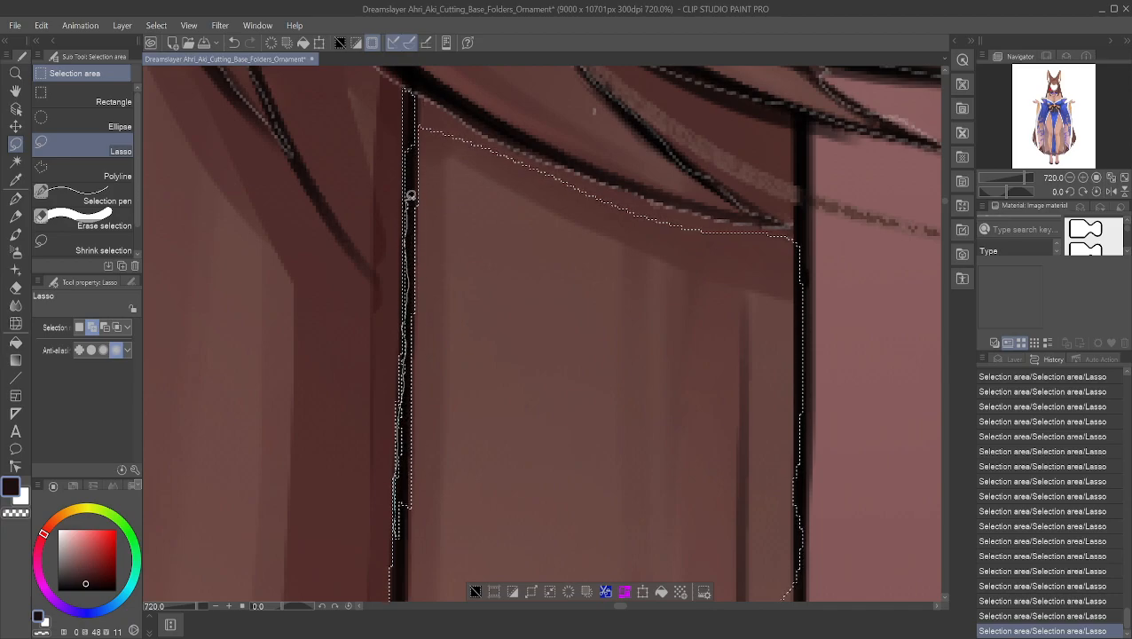
{"action": "mouse_move", "coordinate": [442, 120]}
{"action": "left_mouse_down"}
{"action": "mouse_move", "coordinate": [478, 189]}
{"action": "mouse_move", "coordinate": [491, 354]}
{"action": "mouse_move", "coordinate": [476, 480]}
{"action": "mouse_move", "coordinate": [438, 530]}
{"action": "mouse_move", "coordinate": [401, 532]}
{"action": "left_mouse_up"}
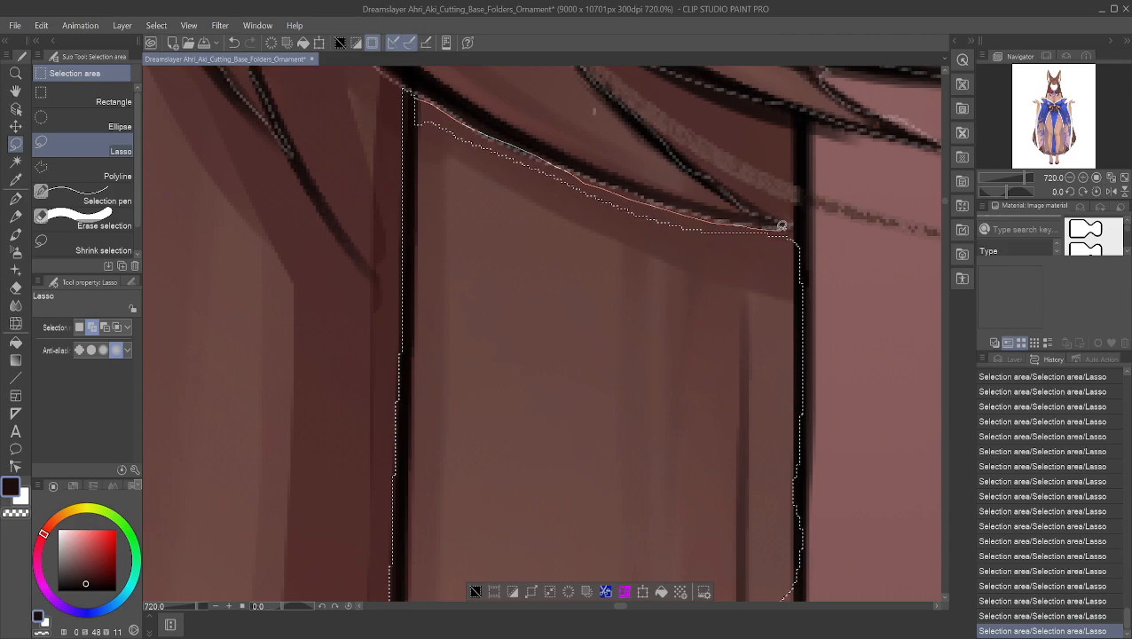
{"action": "mouse_move", "coordinate": [807, 268]}
{"action": "left_mouse_down"}
{"action": "mouse_move", "coordinate": [781, 297]}
{"action": "mouse_move", "coordinate": [649, 268]}
{"action": "mouse_move", "coordinate": [431, 148]}
{"action": "left_mouse_up"}
{"action": "left_click_drag", "start_coordinate": [412, 101], "coordinate": [436, 107]}
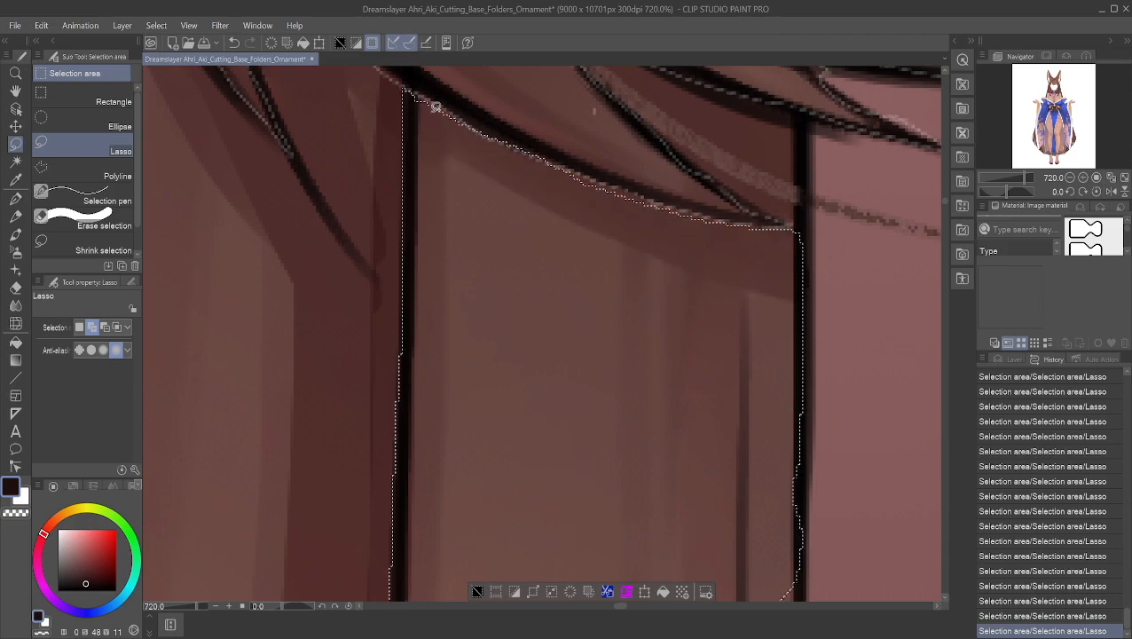
- Extend the lasso selection across the upper part of the strand's right dark outline, including the notch in its edge
{"action": "left_click", "coordinate": [15, 91]}
{"action": "left_click_drag", "start_coordinate": [621, 342], "coordinate": [498, 163]}
{"action": "left_click_drag", "start_coordinate": [512, 240], "coordinate": [457, 263]}
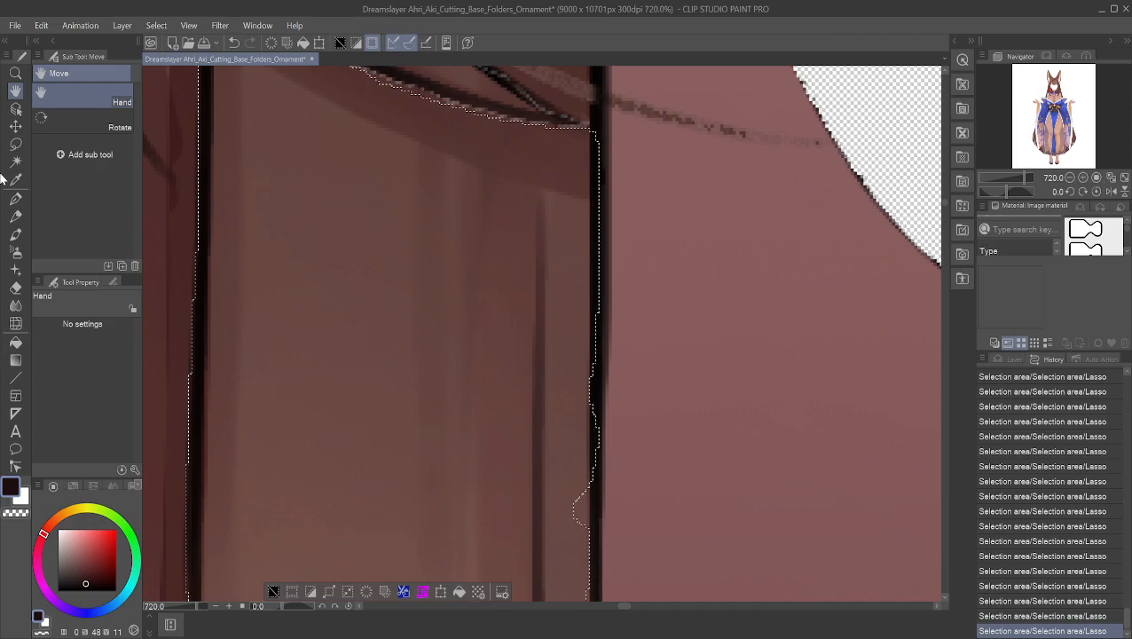
{"action": "left_click", "coordinate": [15, 143]}
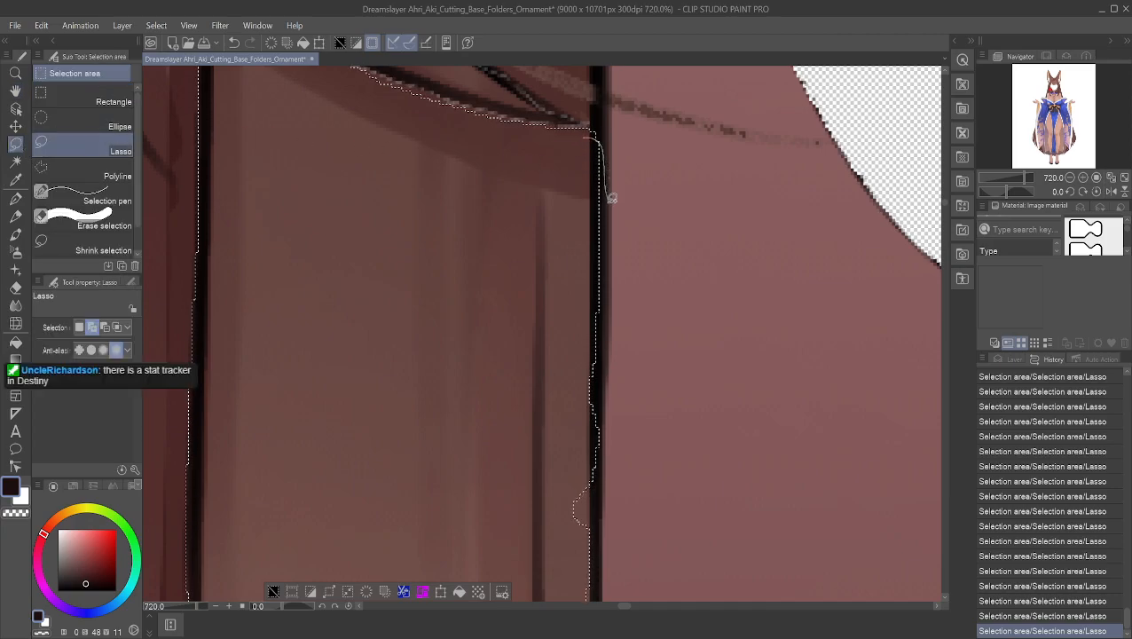
{"action": "left_click_drag", "start_coordinate": [603, 378], "coordinate": [605, 432]}
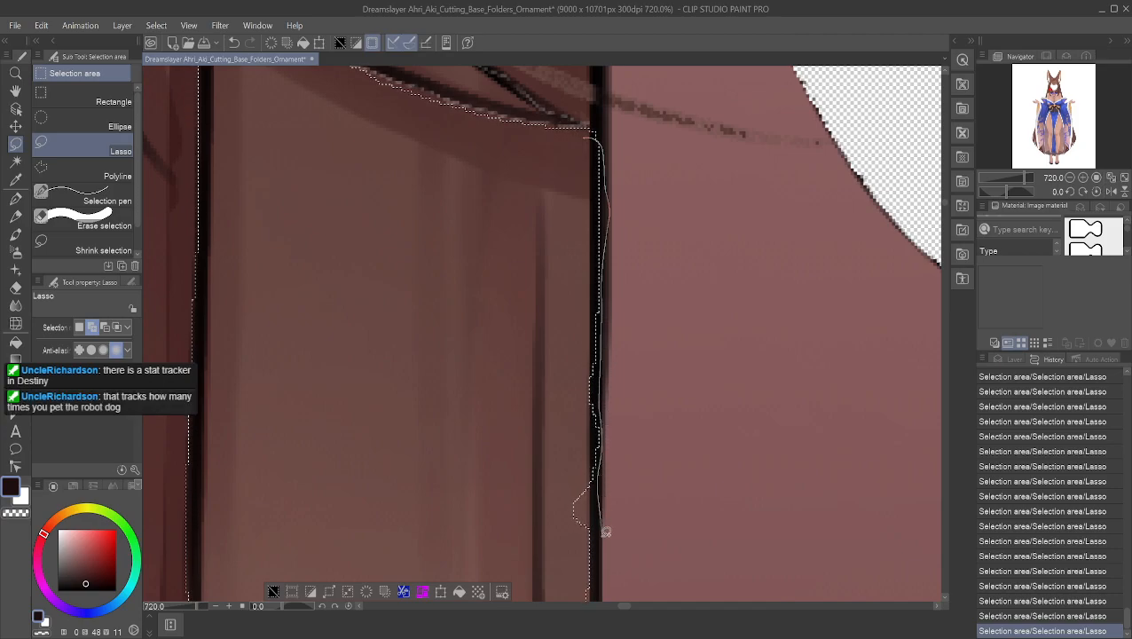
{"action": "mouse_move", "coordinate": [600, 552]}
{"action": "left_mouse_down"}
{"action": "mouse_move", "coordinate": [532, 581]}
{"action": "mouse_move", "coordinate": [437, 437]}
{"action": "mouse_move", "coordinate": [474, 277]}
{"action": "mouse_move", "coordinate": [530, 168]}
{"action": "mouse_move", "coordinate": [613, 118]}
{"action": "left_mouse_up"}
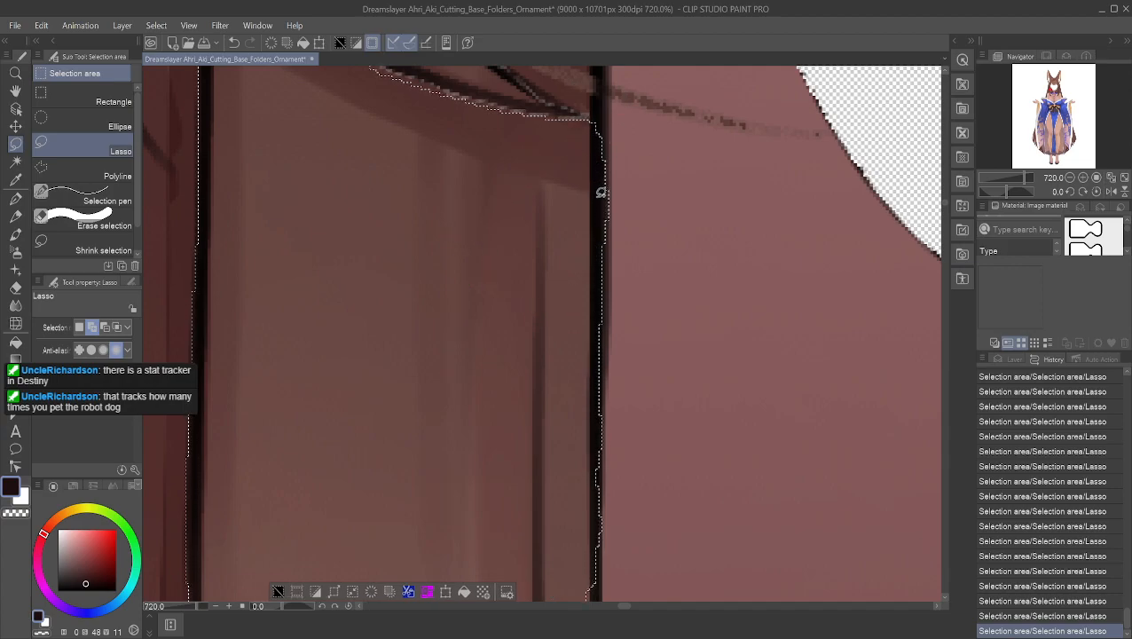
{"action": "mouse_move", "coordinate": [600, 325]}
{"action": "left_mouse_down"}
{"action": "mouse_move", "coordinate": [593, 412]}
{"action": "mouse_move", "coordinate": [602, 324]}
{"action": "left_mouse_up"}
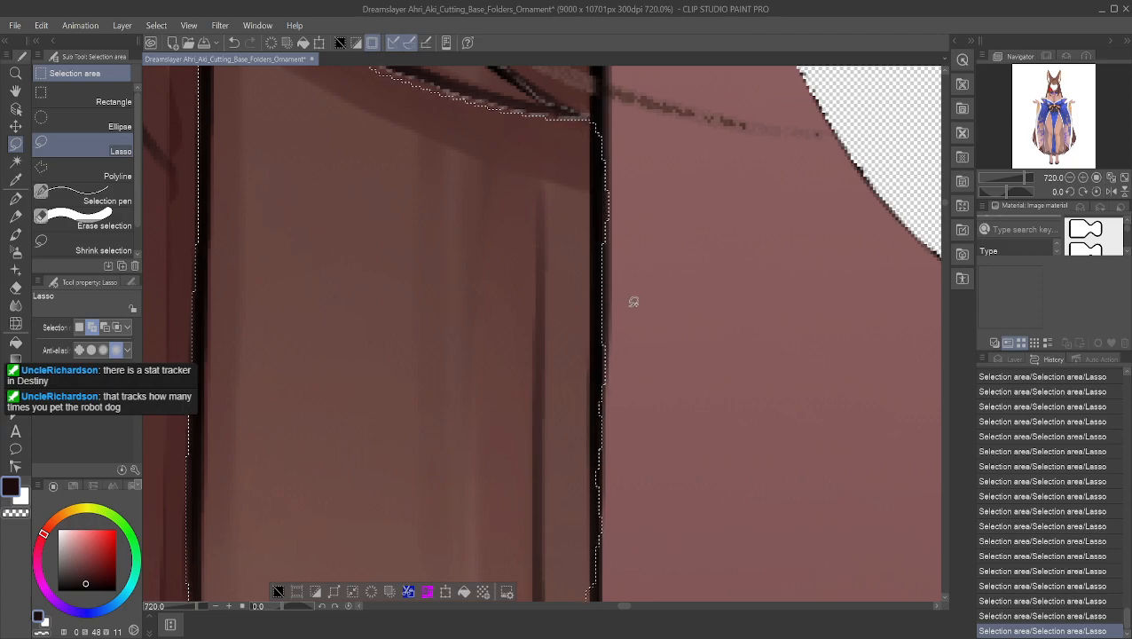
{"action": "left_click", "coordinate": [15, 91]}
{"action": "left_click_drag", "start_coordinate": [587, 595], "coordinate": [504, 242]}
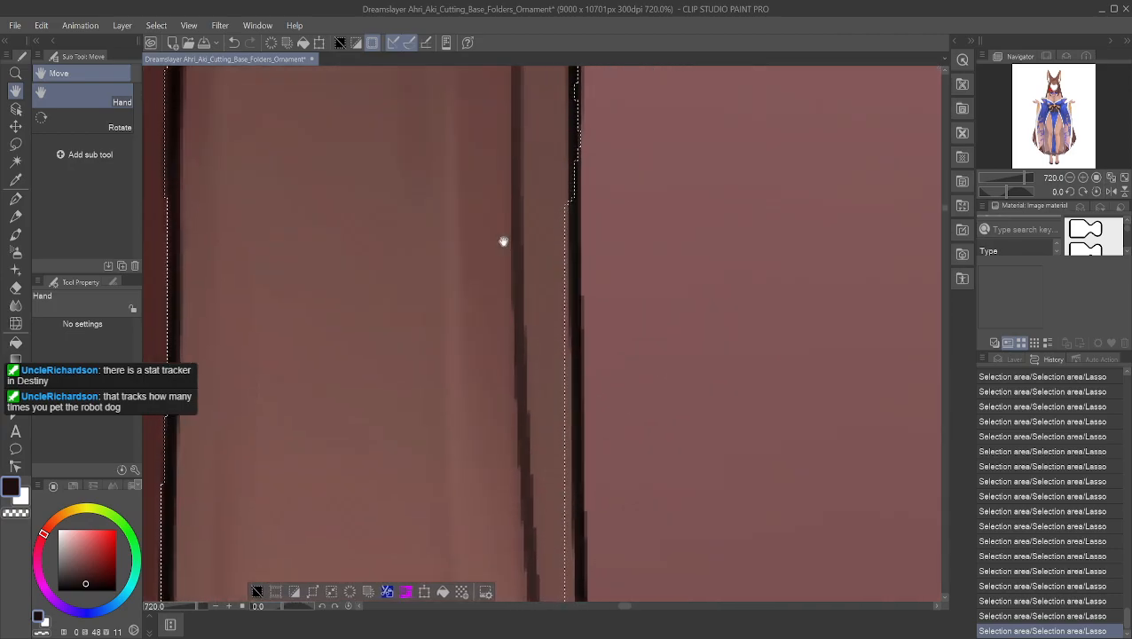
{"action": "scroll", "coordinate": [503, 242], "scroll_direction": "down", "scroll_amount": 8}
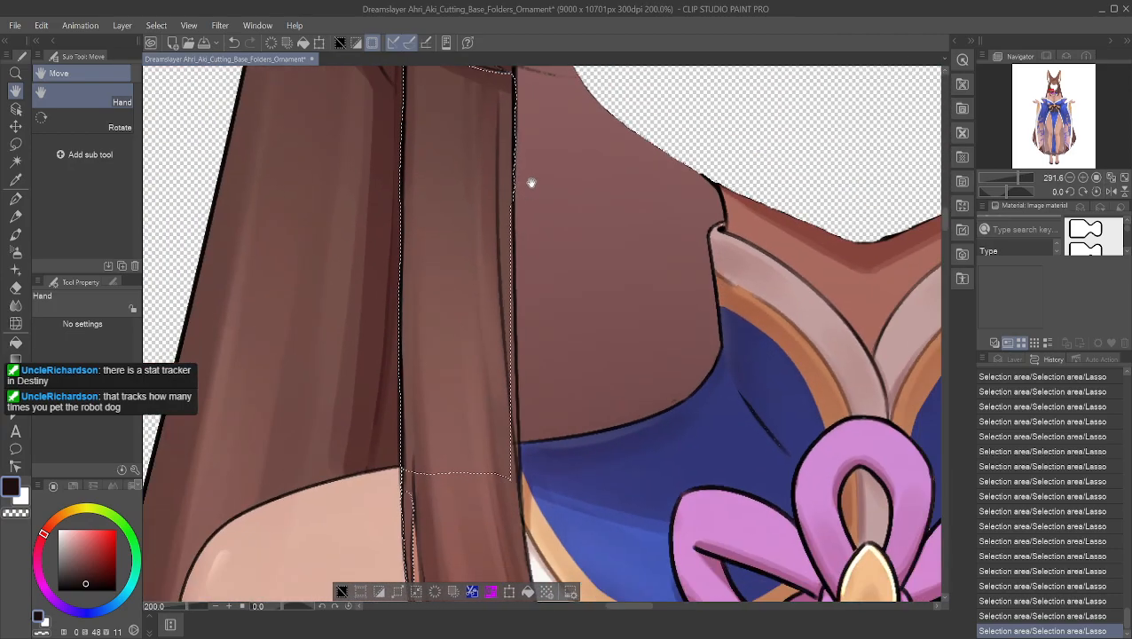
- Extend the lasso selection down the middle stretch of the strand's right dark outline, closing the unselected gap beside the brown area
{"action": "scroll", "coordinate": [536, 185], "scroll_direction": "up", "scroll_amount": 5}
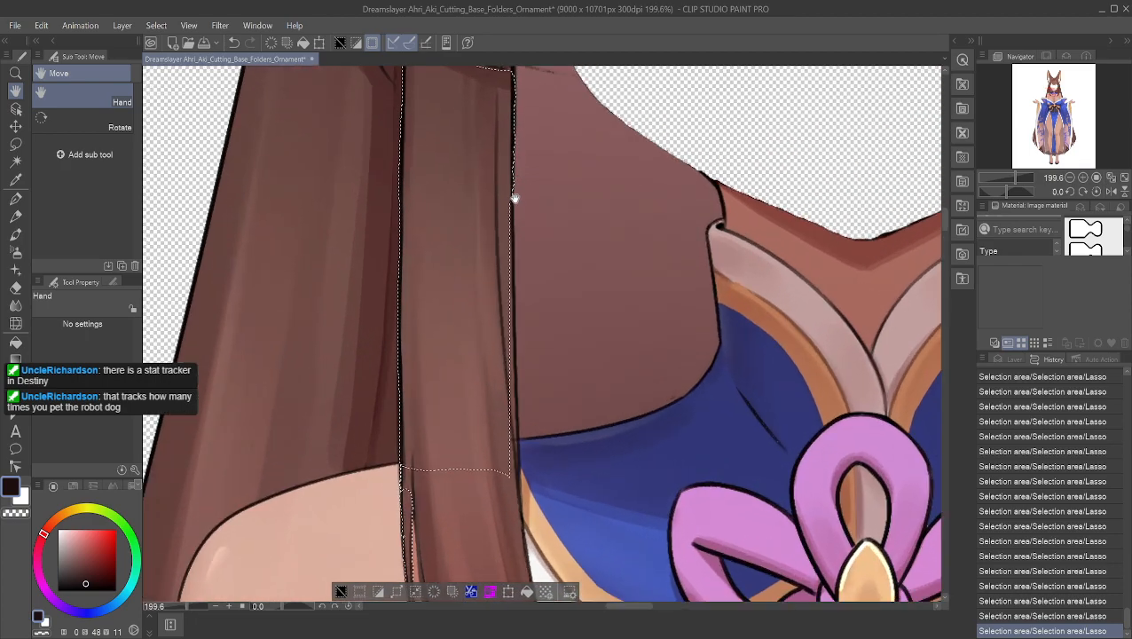
{"action": "scroll", "coordinate": [523, 211], "scroll_direction": "up", "scroll_amount": 3}
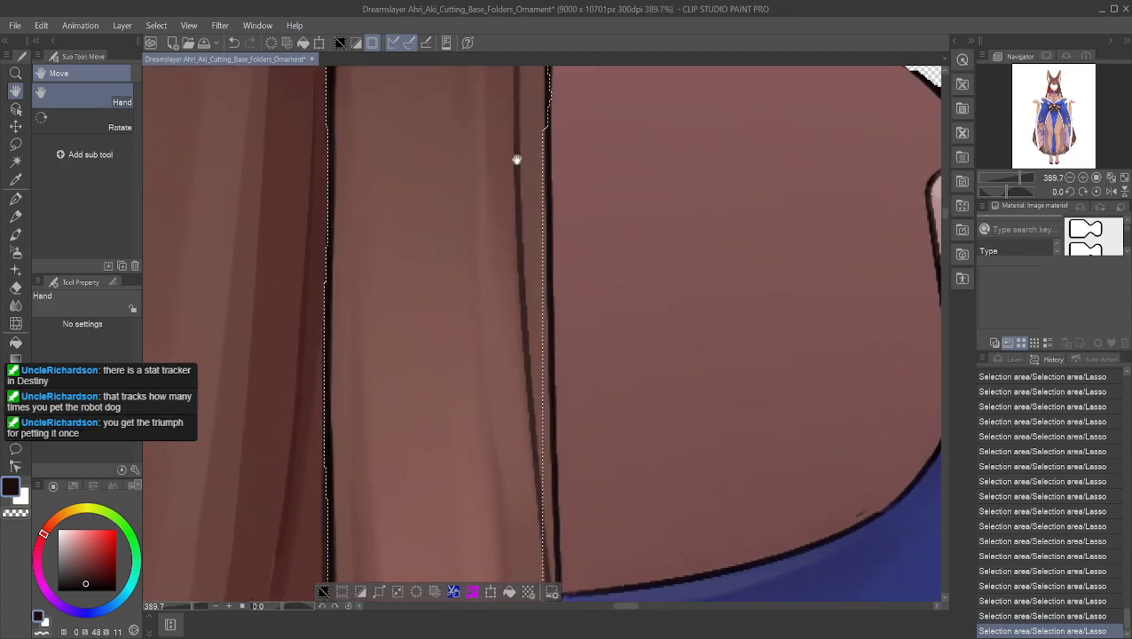
{"action": "left_click", "coordinate": [15, 143]}
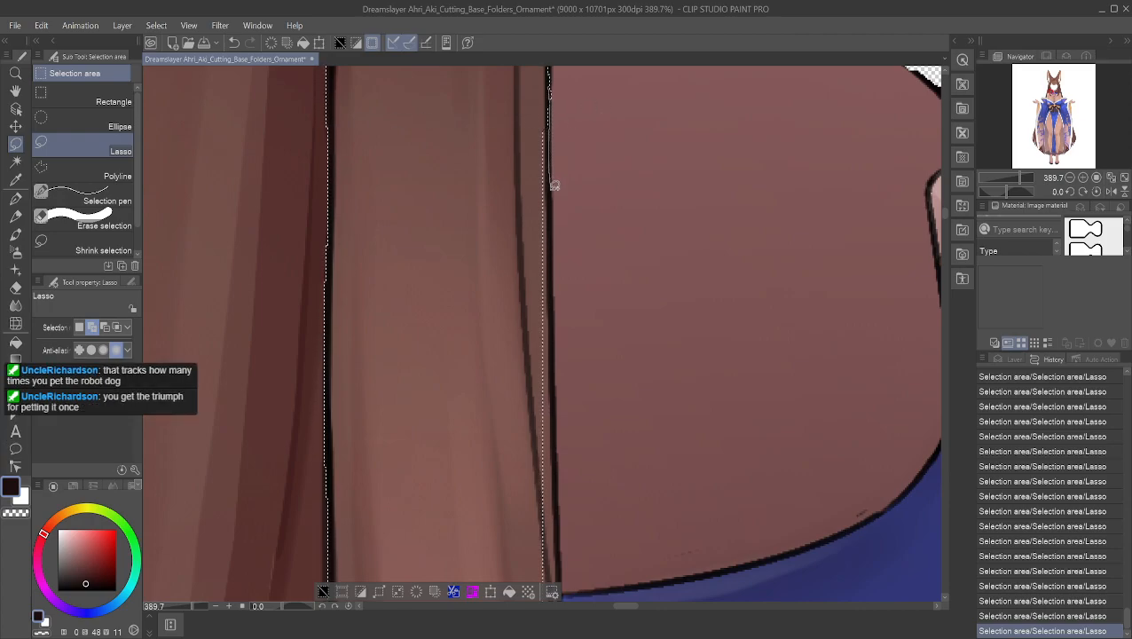
{"action": "mouse_move", "coordinate": [545, 252]}
{"action": "left_mouse_down"}
{"action": "mouse_move", "coordinate": [516, 249]}
{"action": "mouse_move", "coordinate": [463, 175]}
{"action": "mouse_move", "coordinate": [508, 89]}
{"action": "mouse_move", "coordinate": [553, 78]}
{"action": "left_mouse_up"}
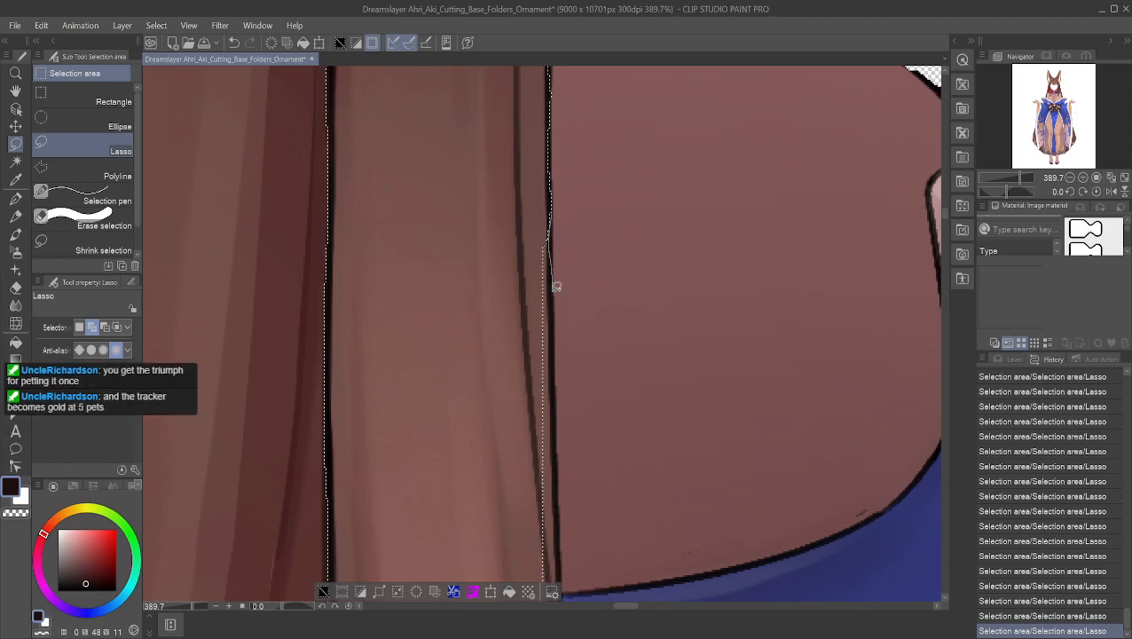
{"action": "left_click_drag", "start_coordinate": [557, 297], "coordinate": [554, 327]}
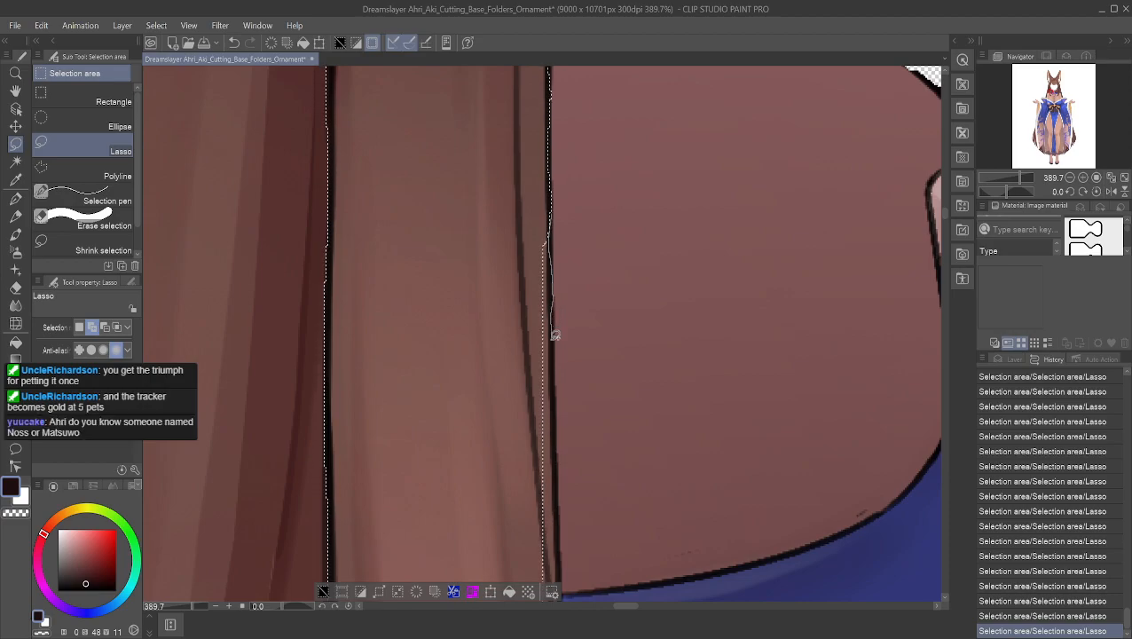
{"action": "mouse_move", "coordinate": [554, 339]}
{"action": "left_mouse_down"}
{"action": "mouse_move", "coordinate": [501, 371]}
{"action": "mouse_move", "coordinate": [482, 265]}
{"action": "mouse_move", "coordinate": [507, 162]}
{"action": "mouse_move", "coordinate": [536, 156]}
{"action": "mouse_move", "coordinate": [552, 222]}
{"action": "left_mouse_up"}
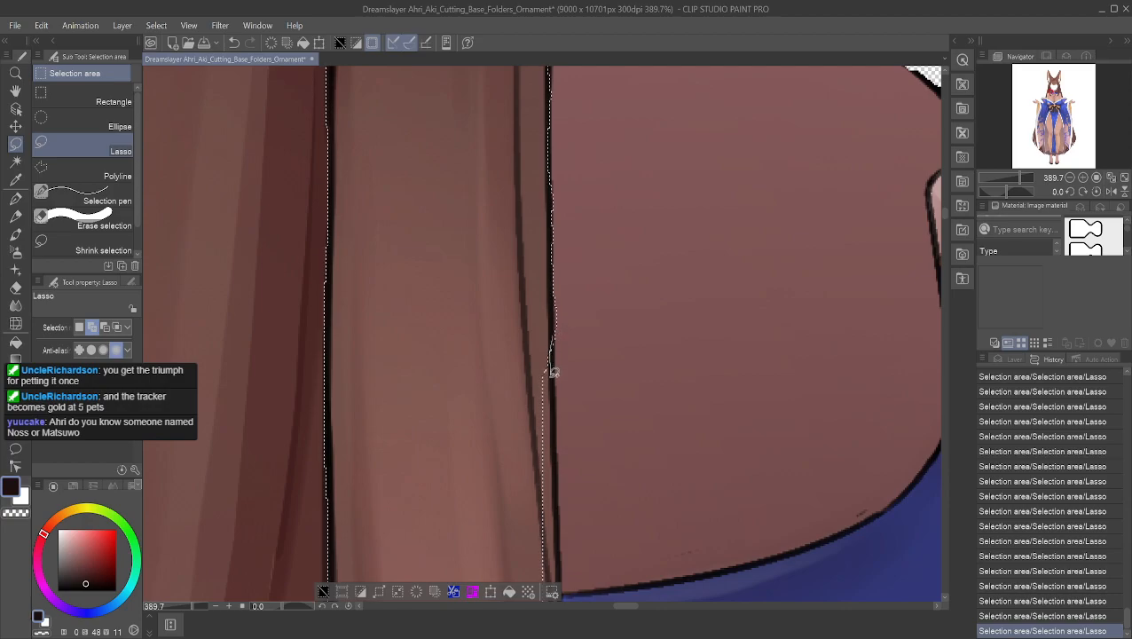
{"action": "mouse_move", "coordinate": [551, 330]}
{"action": "left_mouse_down"}
{"action": "mouse_move", "coordinate": [559, 488]}
{"action": "mouse_move", "coordinate": [497, 384]}
{"action": "mouse_move", "coordinate": [548, 330]}
{"action": "mouse_move", "coordinate": [569, 338]}
{"action": "left_mouse_up"}
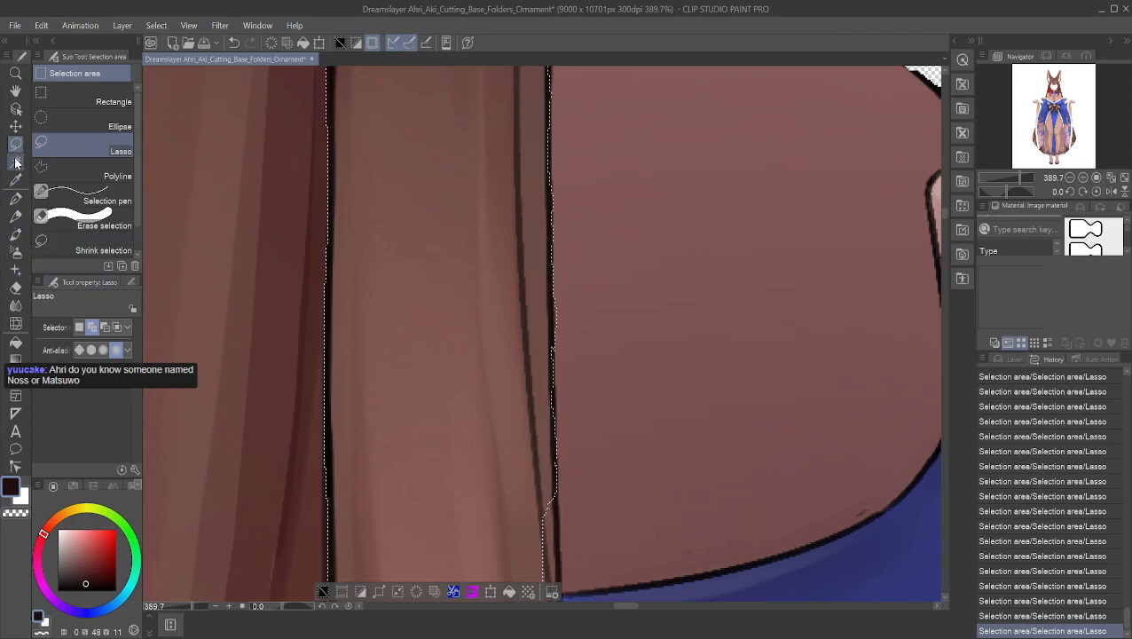
- Continue the lasso selection down the strand's right dark outline to where it meets the blue garment
{"action": "left_click", "coordinate": [15, 91]}
{"action": "mouse_move", "coordinate": [465, 568]}
{"action": "left_mouse_down"}
{"action": "mouse_move", "coordinate": [475, 566]}
{"action": "mouse_move", "coordinate": [515, 176]}
{"action": "mouse_move", "coordinate": [352, 198]}
{"action": "left_mouse_up"}
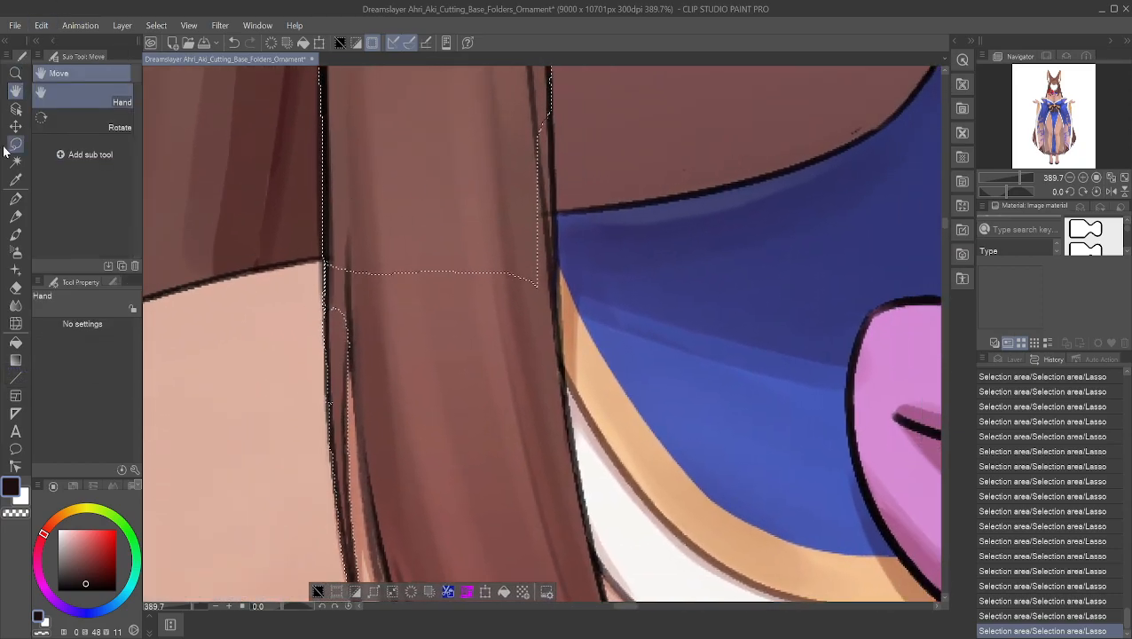
{"action": "left_click", "coordinate": [15, 144]}
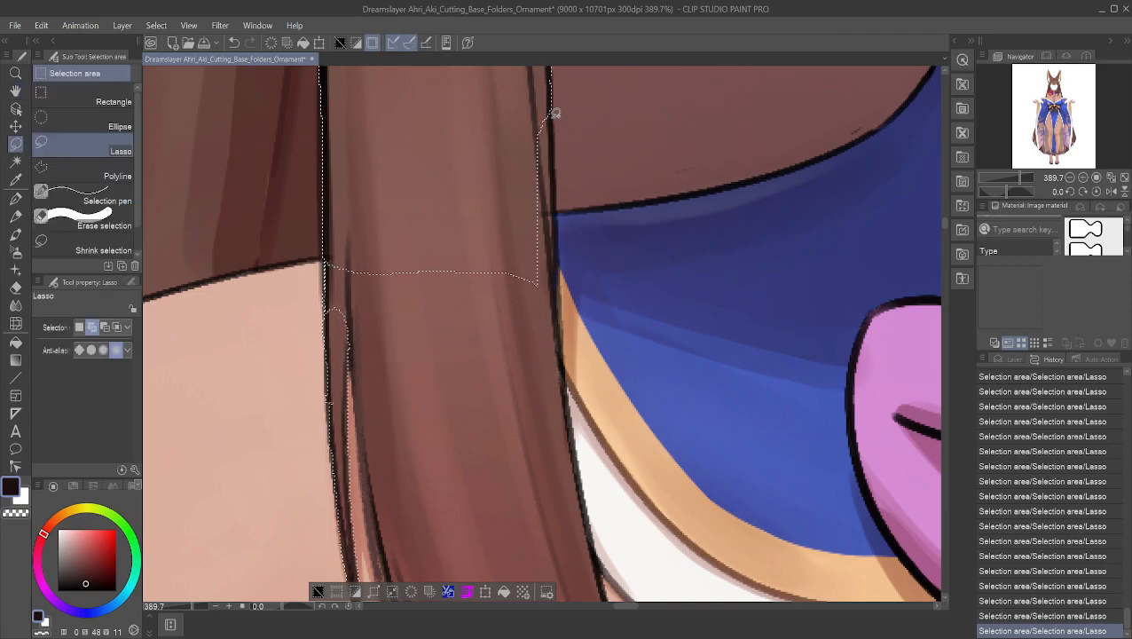
{"action": "mouse_move", "coordinate": [550, 108]}
{"action": "left_mouse_down"}
{"action": "mouse_move", "coordinate": [558, 245]}
{"action": "mouse_move", "coordinate": [552, 266]}
{"action": "mouse_move", "coordinate": [515, 281]}
{"action": "mouse_move", "coordinate": [488, 205]}
{"action": "mouse_move", "coordinate": [540, 116]}
{"action": "left_mouse_up"}
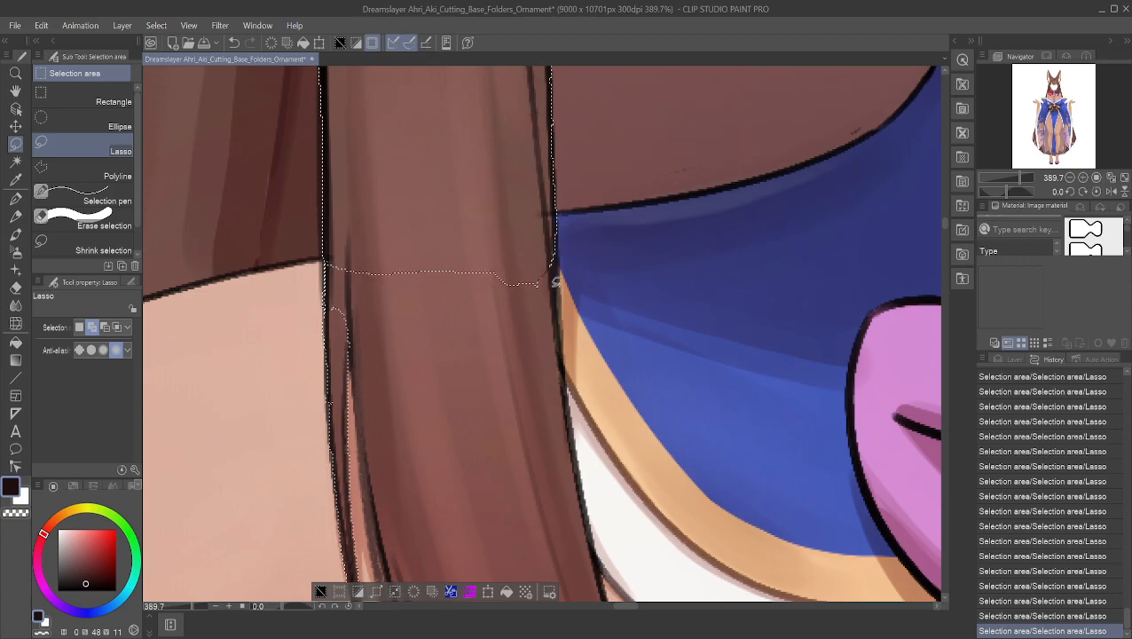
- Lasso the strand's full width just below the blue garment's upper edge, including the gap beside the left outline
{"action": "mouse_move", "coordinate": [557, 260]}
{"action": "left_mouse_down"}
{"action": "mouse_move", "coordinate": [525, 342]}
{"action": "mouse_move", "coordinate": [489, 372]}
{"action": "mouse_move", "coordinate": [421, 378]}
{"action": "mouse_move", "coordinate": [372, 364]}
{"action": "mouse_move", "coordinate": [342, 328]}
{"action": "mouse_move", "coordinate": [348, 275]}
{"action": "mouse_move", "coordinate": [371, 260]}
{"action": "mouse_move", "coordinate": [426, 257]}
{"action": "mouse_move", "coordinate": [360, 314]}
{"action": "left_mouse_up"}
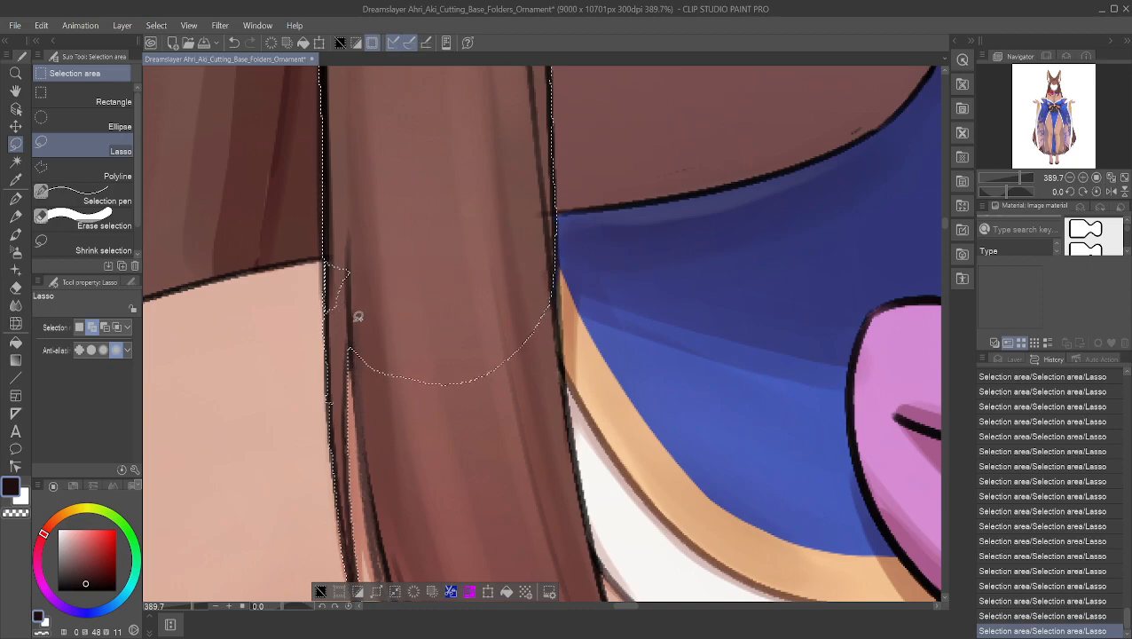
{"action": "mouse_move", "coordinate": [332, 268]}
{"action": "left_mouse_down"}
{"action": "mouse_move", "coordinate": [359, 262]}
{"action": "mouse_move", "coordinate": [346, 319]}
{"action": "left_mouse_up"}
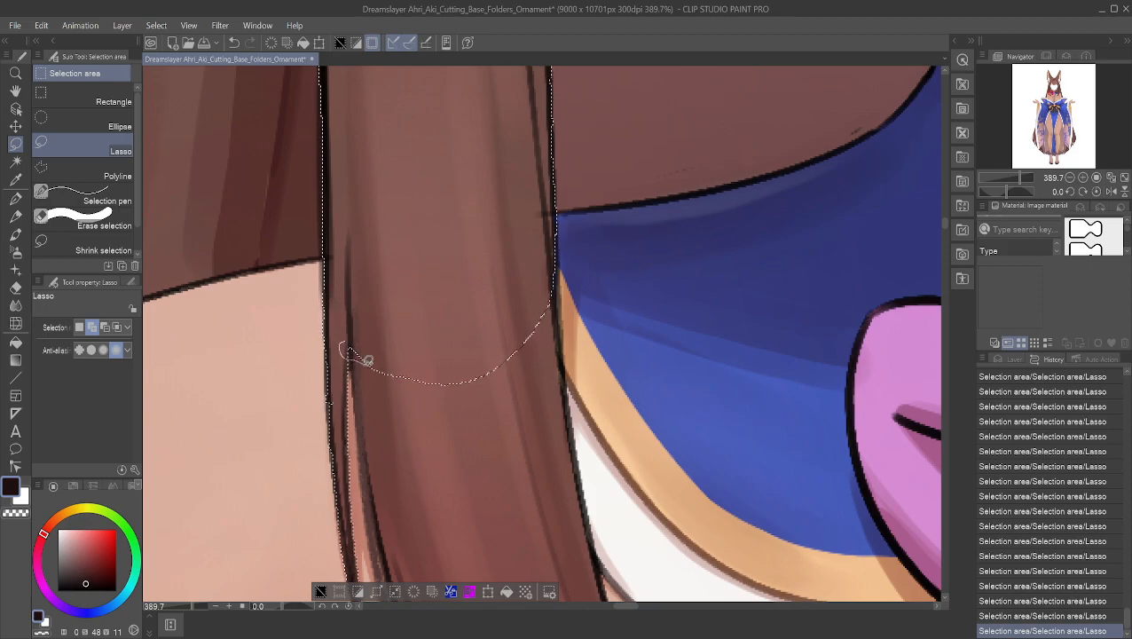
{"action": "mouse_move", "coordinate": [536, 310]}
{"action": "left_mouse_down"}
{"action": "mouse_move", "coordinate": [407, 319]}
{"action": "mouse_move", "coordinate": [348, 337]}
{"action": "mouse_move", "coordinate": [355, 361]}
{"action": "left_mouse_up"}
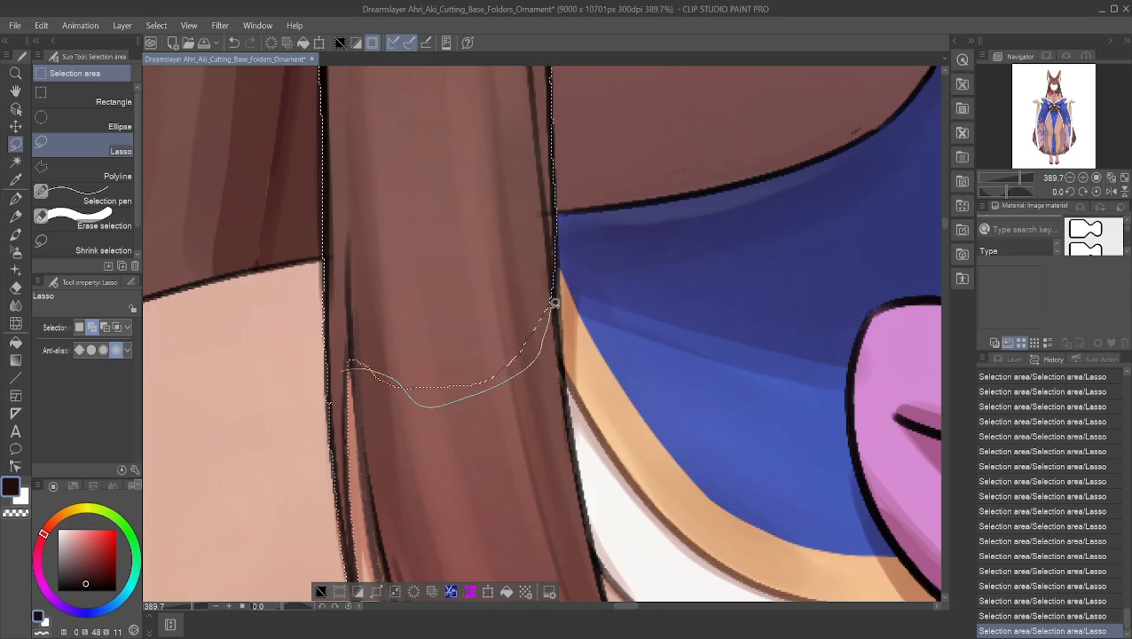
{"action": "left_click_drag", "start_coordinate": [543, 250], "coordinate": [402, 370]}
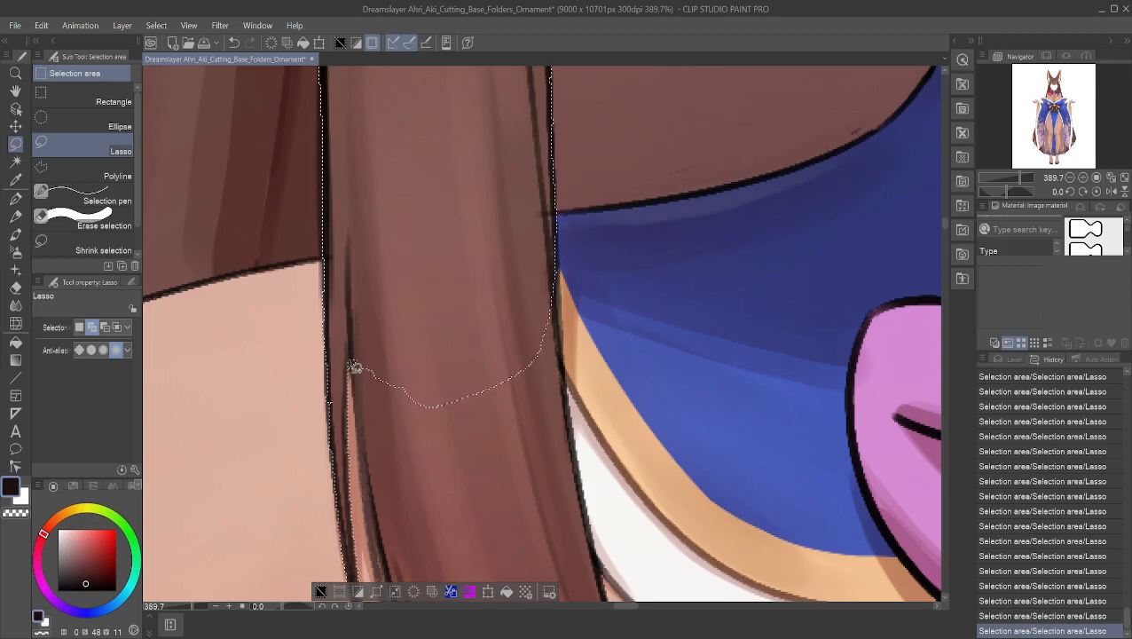
- Lasso the inner body of the strand's lower section down to its pointed end, undoing the stray selection over the skin
{"action": "mouse_move", "coordinate": [374, 487]}
{"action": "left_mouse_down"}
{"action": "mouse_move", "coordinate": [406, 606]}
{"action": "mouse_move", "coordinate": [456, 617]}
{"action": "mouse_move", "coordinate": [520, 601]}
{"action": "mouse_move", "coordinate": [593, 522]}
{"action": "mouse_move", "coordinate": [622, 464]}
{"action": "left_mouse_up"}
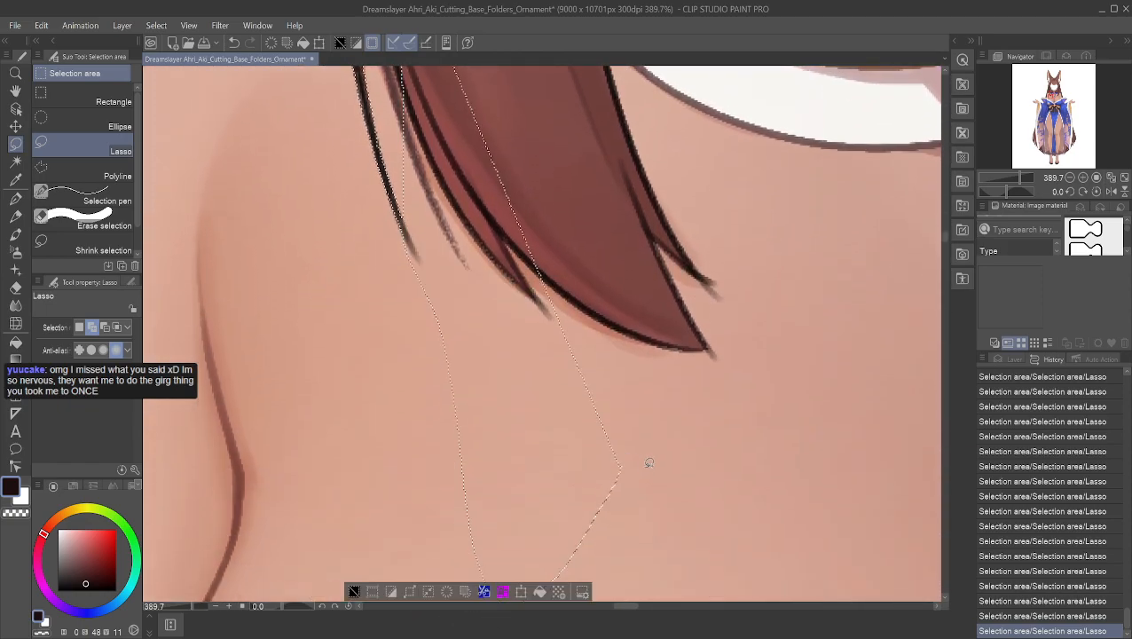
{"action": "key", "text": "ctrl+z"}
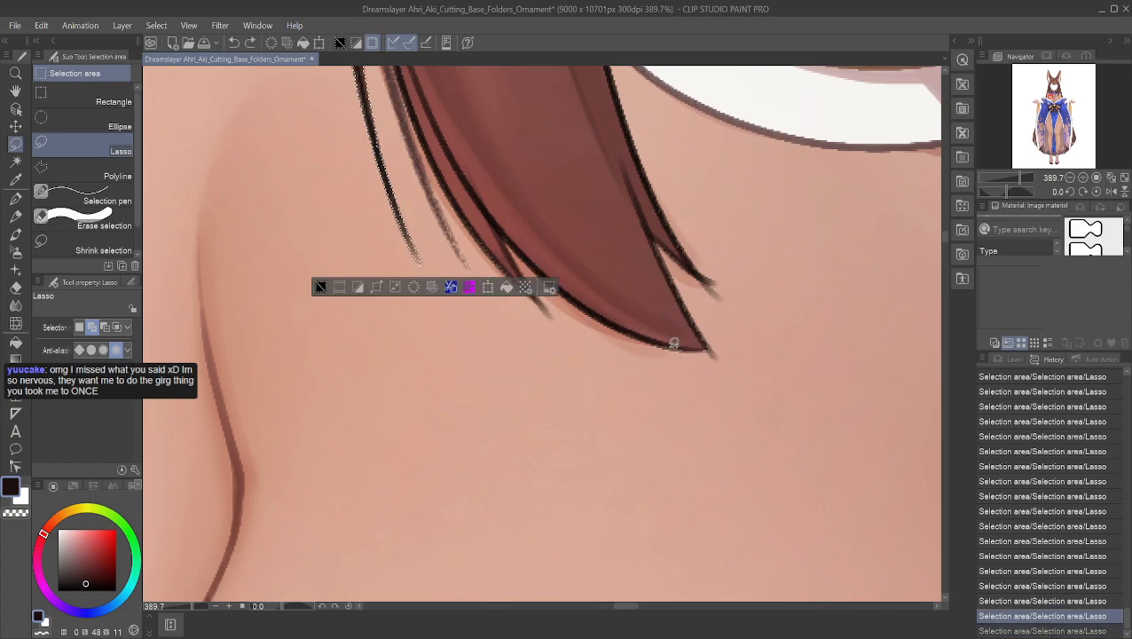
{"action": "mouse_move", "coordinate": [709, 345]}
{"action": "left_mouse_down"}
{"action": "mouse_move", "coordinate": [632, 322]}
{"action": "mouse_move", "coordinate": [524, 233]}
{"action": "mouse_move", "coordinate": [448, 145]}
{"action": "mouse_move", "coordinate": [407, 43]}
{"action": "mouse_move", "coordinate": [542, 257]}
{"action": "mouse_move", "coordinate": [552, 319]}
{"action": "mouse_move", "coordinate": [542, 361]}
{"action": "mouse_move", "coordinate": [568, 487]}
{"action": "mouse_move", "coordinate": [616, 603]}
{"action": "mouse_move", "coordinate": [625, 589]}
{"action": "mouse_move", "coordinate": [625, 607]}
{"action": "mouse_move", "coordinate": [641, 569]}
{"action": "left_mouse_up"}
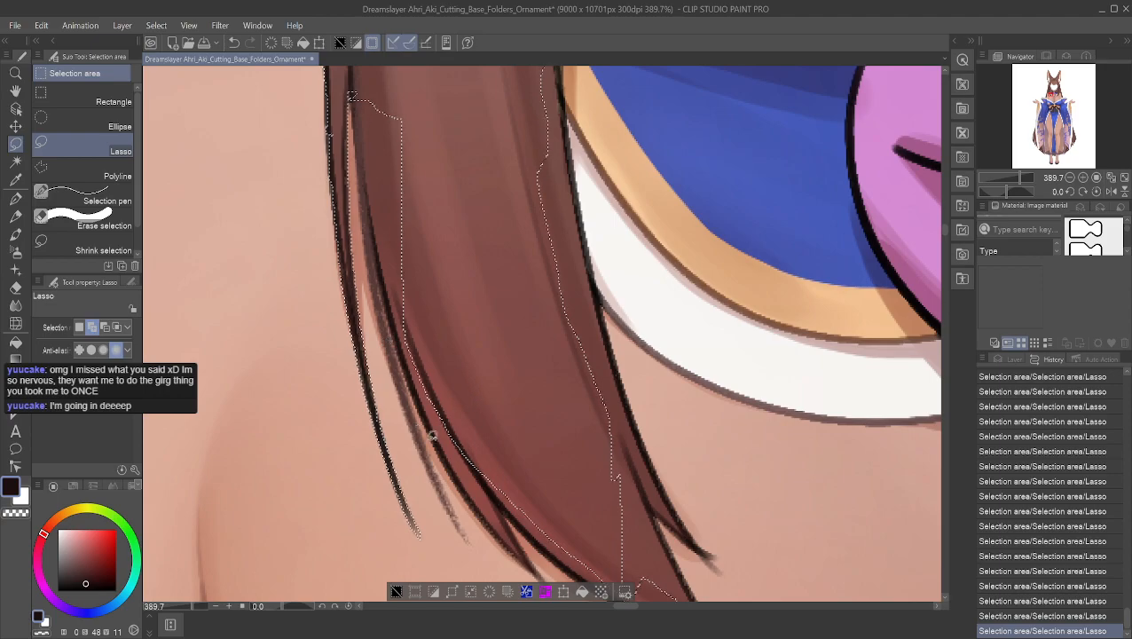
- Add the strand's main pointed tip to the lasso selection, following its dark outlines on both sides
{"action": "scroll", "coordinate": [506, 442], "scroll_direction": "down", "scroll_amount": 2}
{"action": "scroll", "coordinate": [520, 522], "scroll_direction": "up", "scroll_amount": 3}
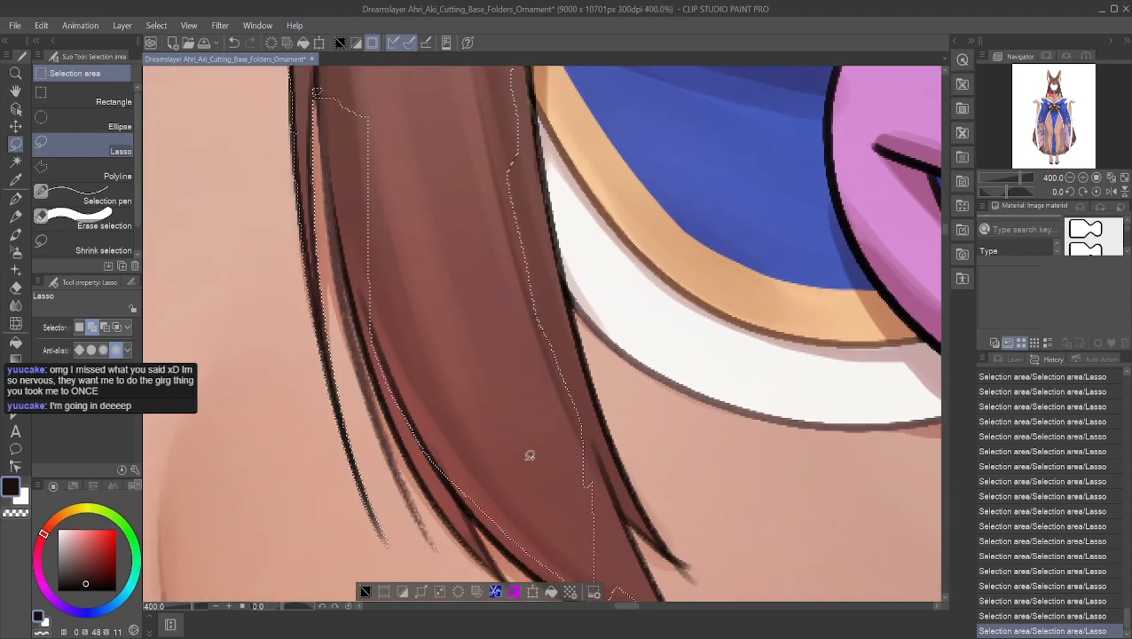
{"action": "left_click", "coordinate": [15, 90]}
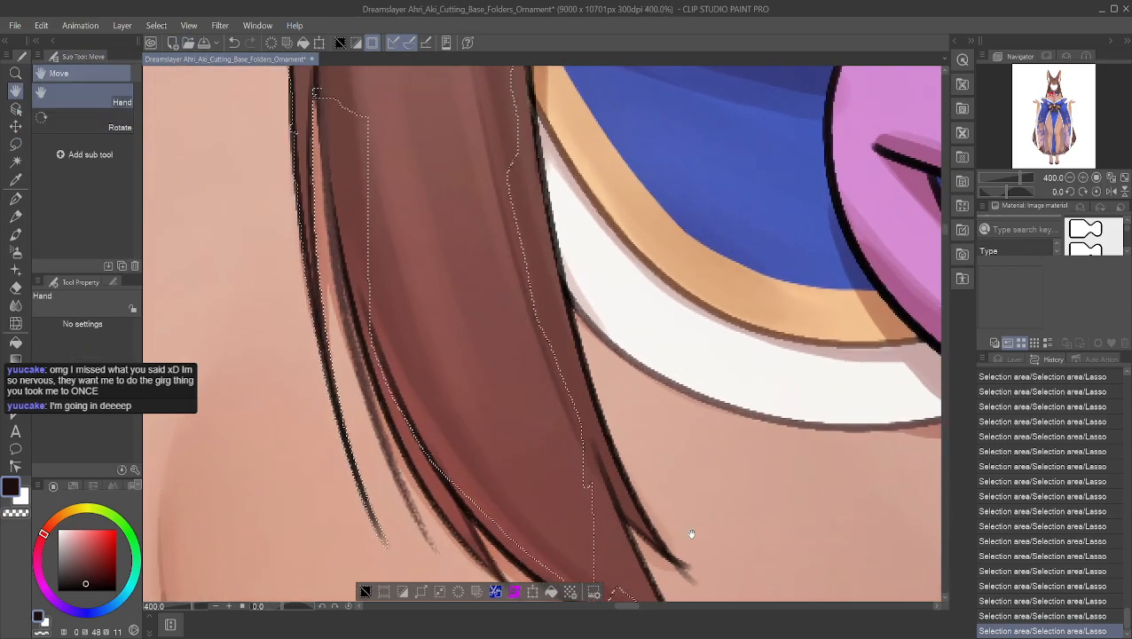
{"action": "left_click_drag", "start_coordinate": [731, 471], "coordinate": [742, 441]}
{"action": "scroll", "coordinate": [619, 329], "scroll_direction": "up", "scroll_amount": 5}
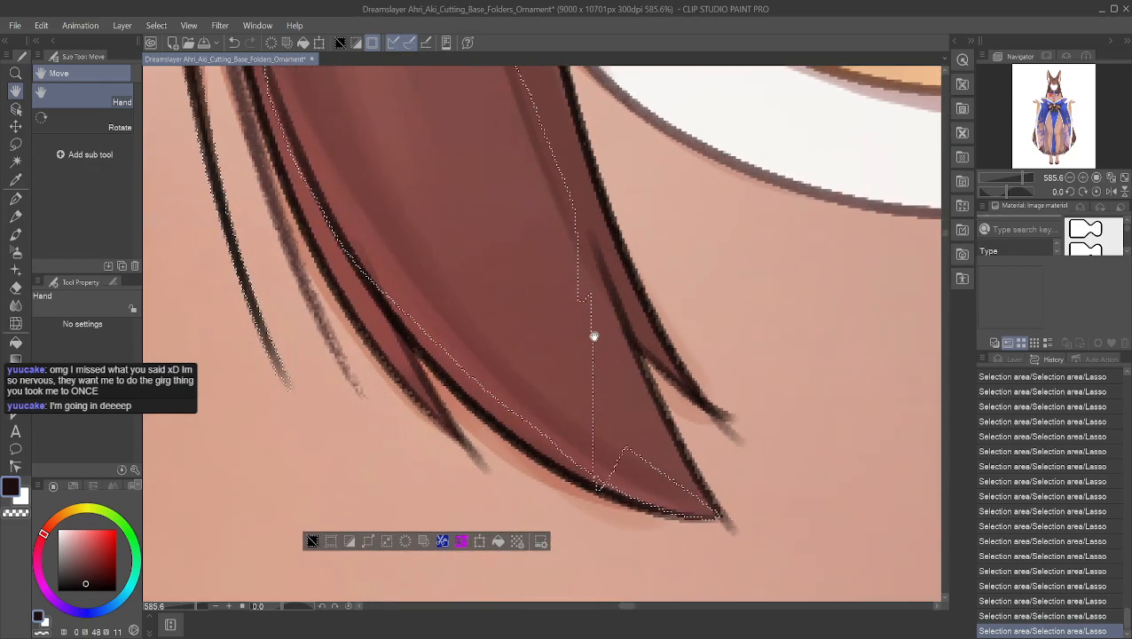
{"action": "left_click_drag", "start_coordinate": [544, 321], "coordinate": [333, 224]}
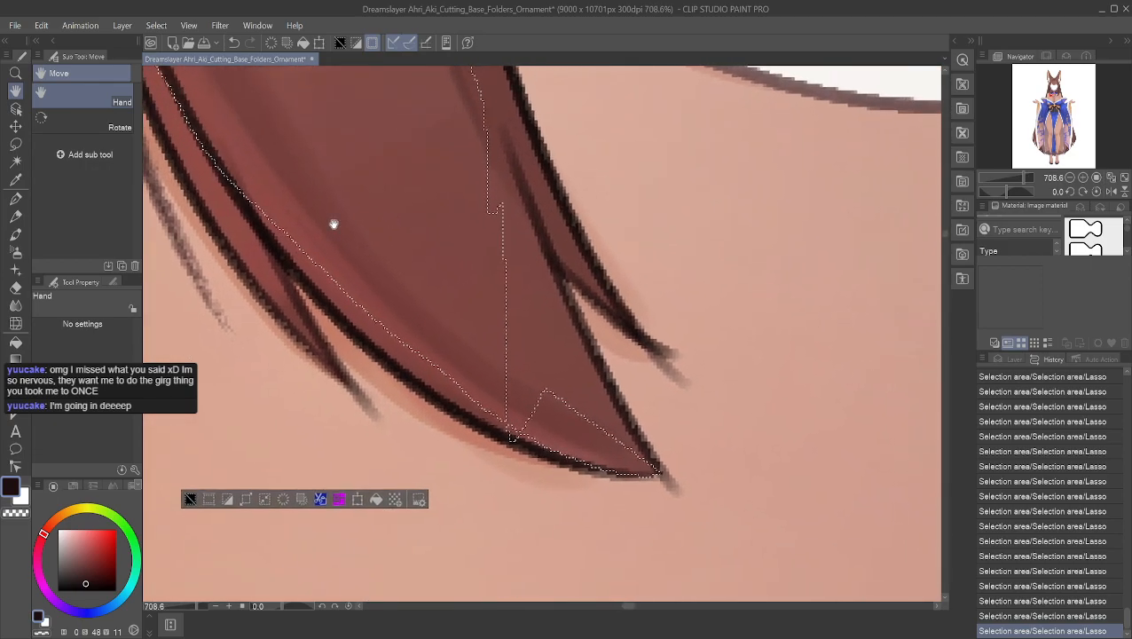
{"action": "left_click", "coordinate": [15, 198]}
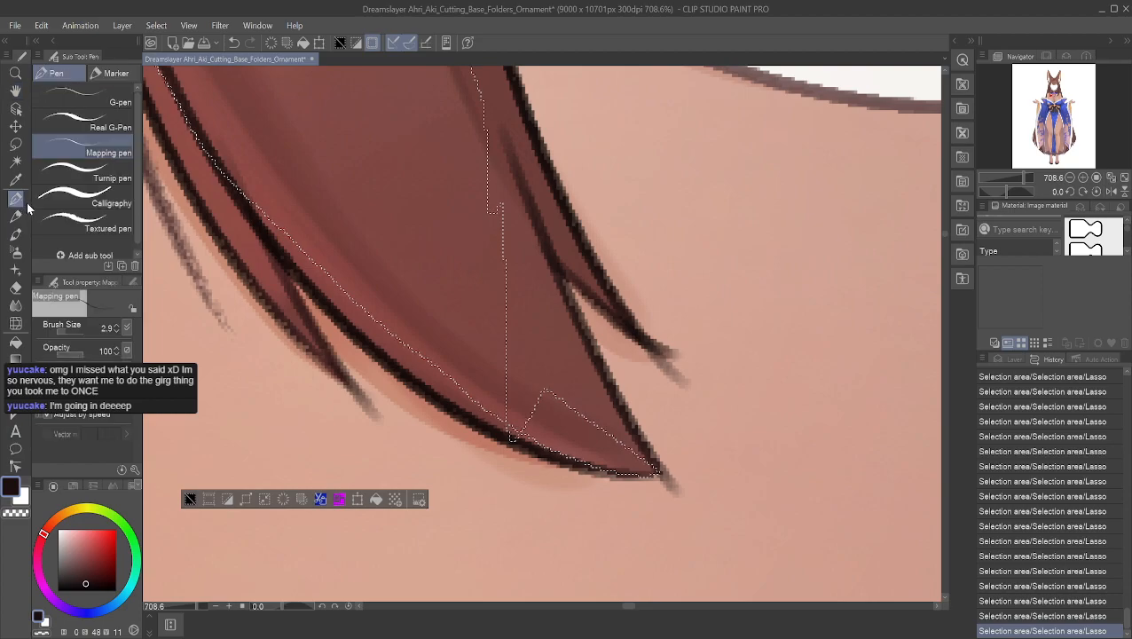
{"action": "left_click", "coordinate": [15, 144]}
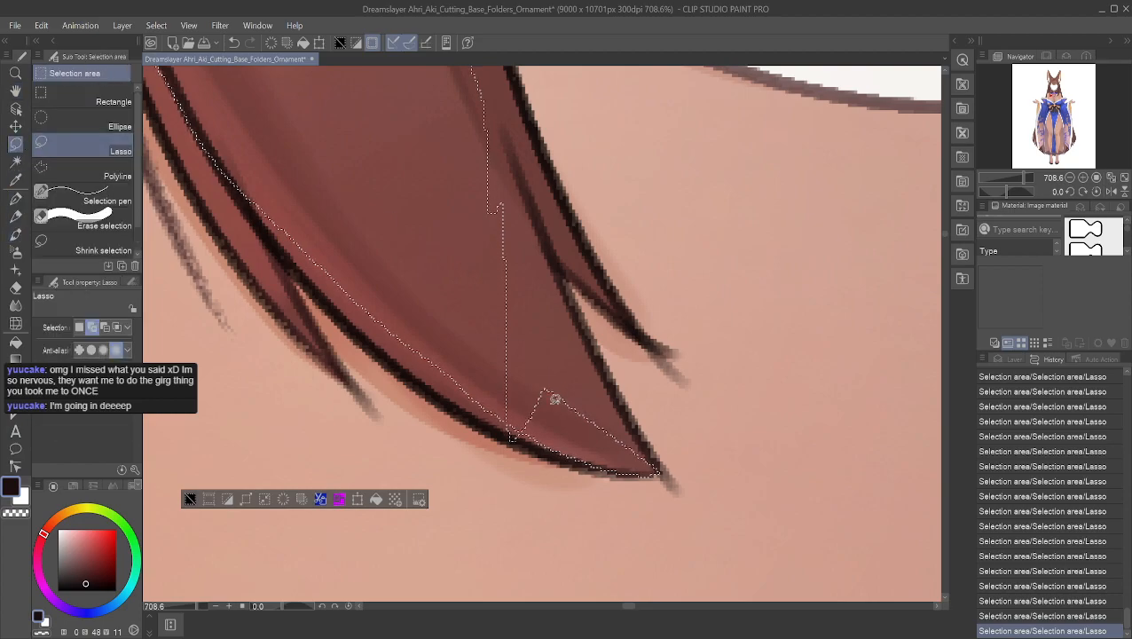
{"action": "left_click_drag", "start_coordinate": [544, 448], "coordinate": [381, 355]}
{"action": "mouse_move", "coordinate": [270, 228]}
{"action": "left_mouse_down"}
{"action": "mouse_move", "coordinate": [251, 174]}
{"action": "mouse_move", "coordinate": [507, 189]}
{"action": "mouse_move", "coordinate": [536, 215]}
{"action": "mouse_move", "coordinate": [614, 383]}
{"action": "left_mouse_up"}
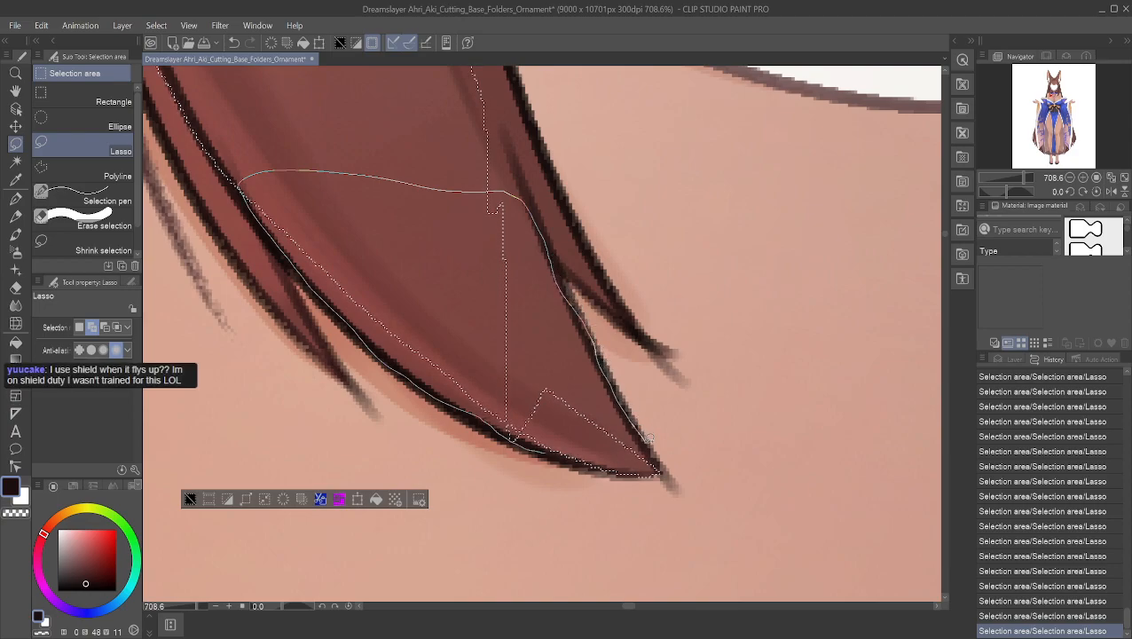
{"action": "left_click_drag", "start_coordinate": [638, 471], "coordinate": [658, 466]}
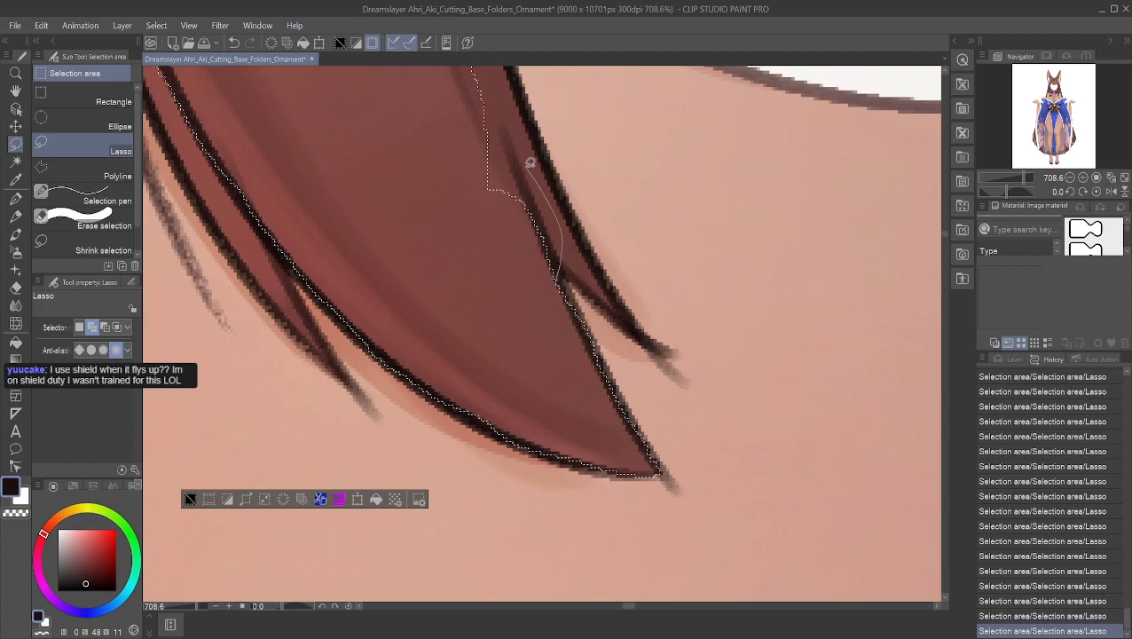
- Lasso the smaller split points on both sides of the main tip into the selection
{"action": "mouse_move", "coordinate": [485, 135]}
{"action": "left_mouse_down"}
{"action": "mouse_move", "coordinate": [473, 231]}
{"action": "mouse_move", "coordinate": [529, 274]}
{"action": "mouse_move", "coordinate": [571, 249]}
{"action": "left_mouse_up"}
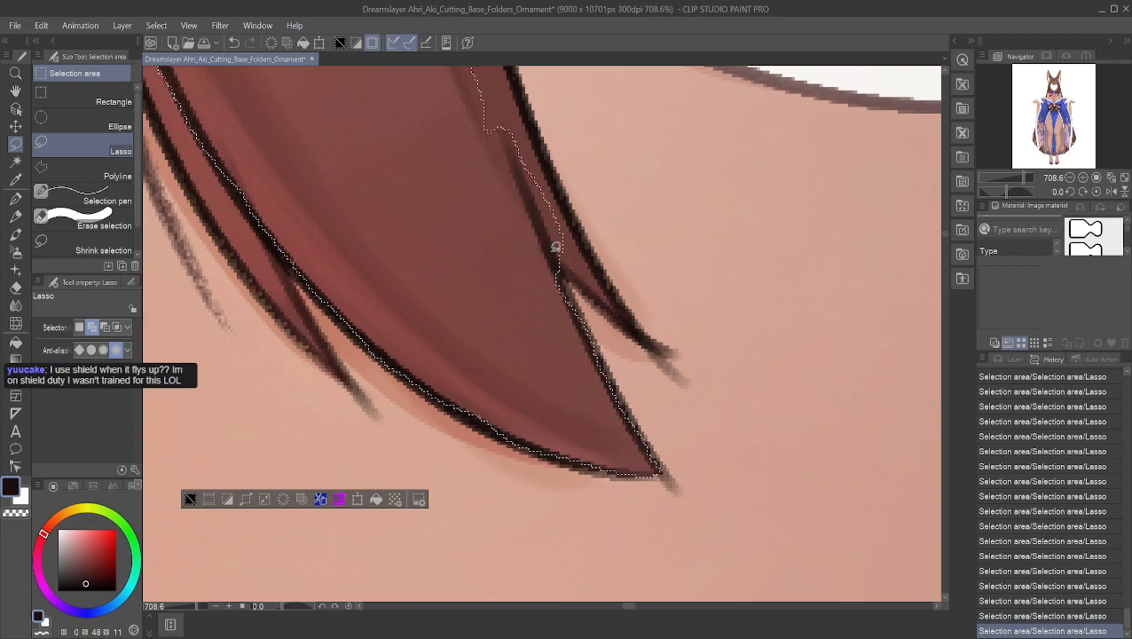
{"action": "mouse_move", "coordinate": [643, 337]}
{"action": "left_mouse_down"}
{"action": "mouse_move", "coordinate": [662, 349]}
{"action": "mouse_move", "coordinate": [651, 331]}
{"action": "left_mouse_up"}
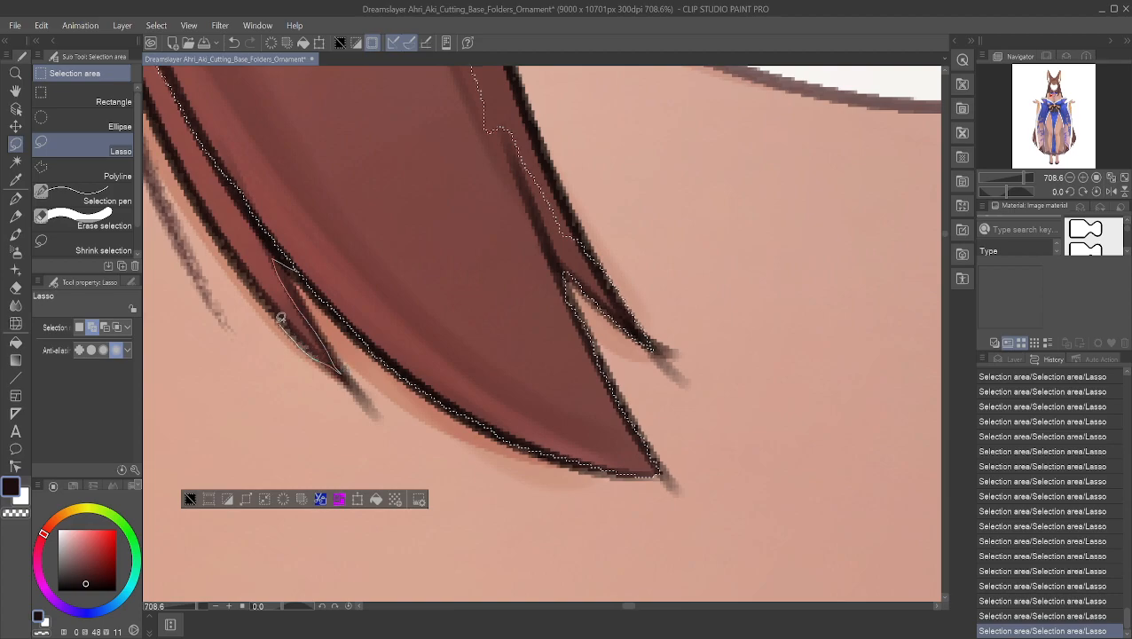
{"action": "mouse_move", "coordinate": [215, 225]}
{"action": "left_mouse_down"}
{"action": "mouse_move", "coordinate": [167, 129]}
{"action": "mouse_move", "coordinate": [241, 113]}
{"action": "mouse_move", "coordinate": [307, 213]}
{"action": "mouse_move", "coordinate": [289, 266]}
{"action": "left_mouse_up"}
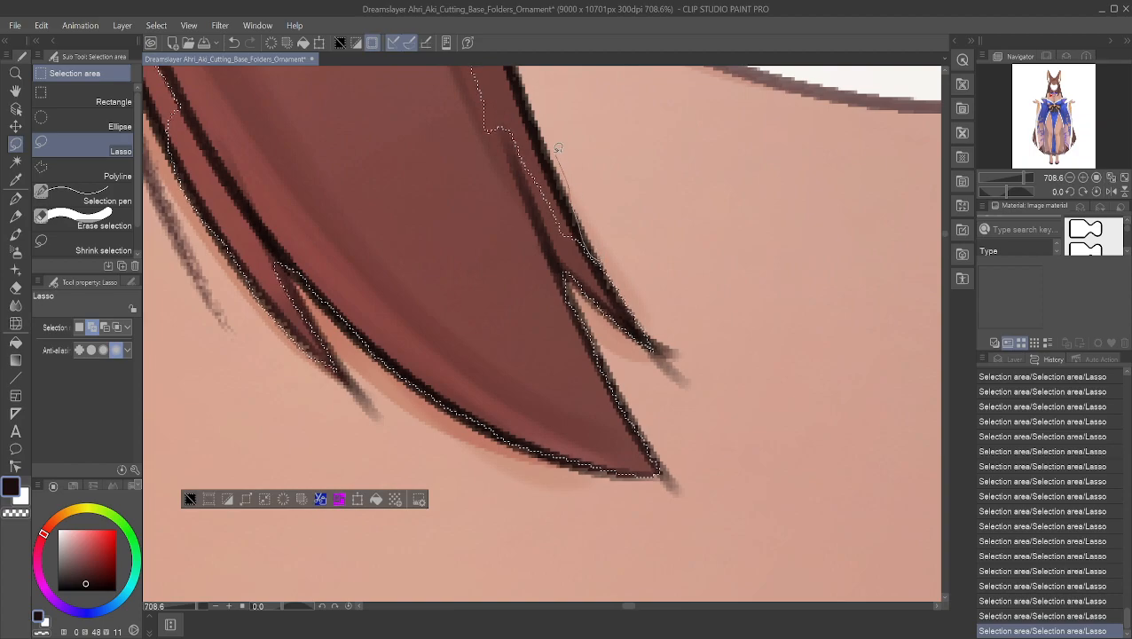
- Extend the selection up the right outline above the split point and subtract the spill over the white trim
{"action": "mouse_move", "coordinate": [510, 68]}
{"action": "left_mouse_down"}
{"action": "mouse_move", "coordinate": [422, 86]}
{"action": "mouse_move", "coordinate": [419, 199]}
{"action": "mouse_move", "coordinate": [556, 320]}
{"action": "mouse_move", "coordinate": [577, 344]}
{"action": "left_mouse_up"}
{"action": "left_click_drag", "start_coordinate": [562, 363], "coordinate": [561, 321]}
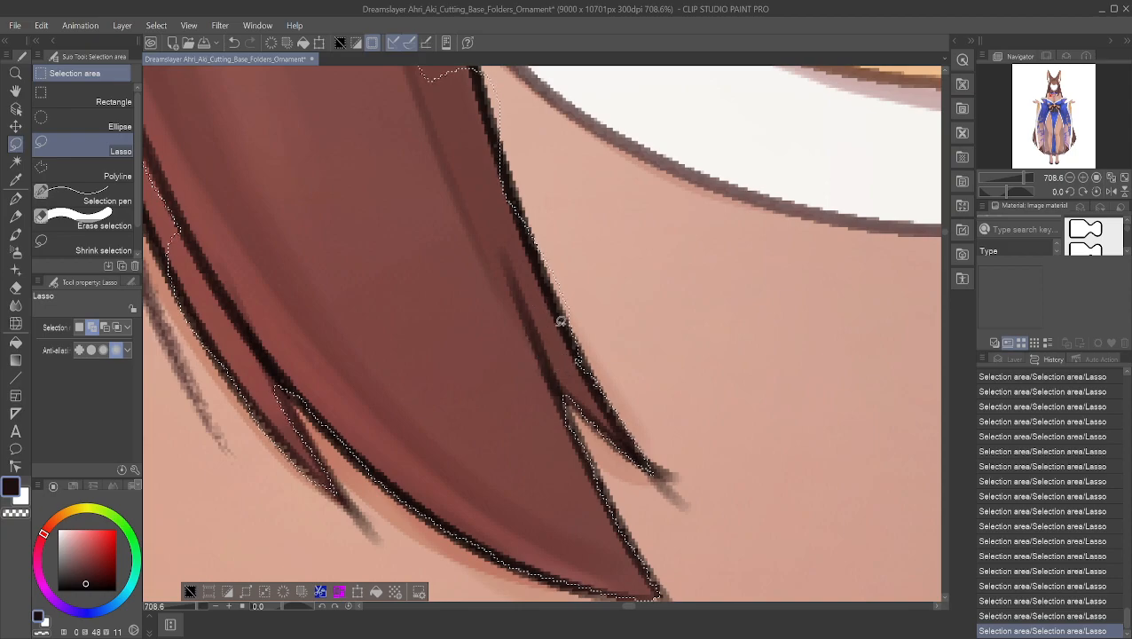
{"action": "mouse_move", "coordinate": [518, 212]}
{"action": "left_mouse_down"}
{"action": "mouse_move", "coordinate": [472, 64]}
{"action": "mouse_move", "coordinate": [451, 68]}
{"action": "mouse_move", "coordinate": [365, 183]}
{"action": "mouse_move", "coordinate": [394, 109]}
{"action": "left_mouse_up"}
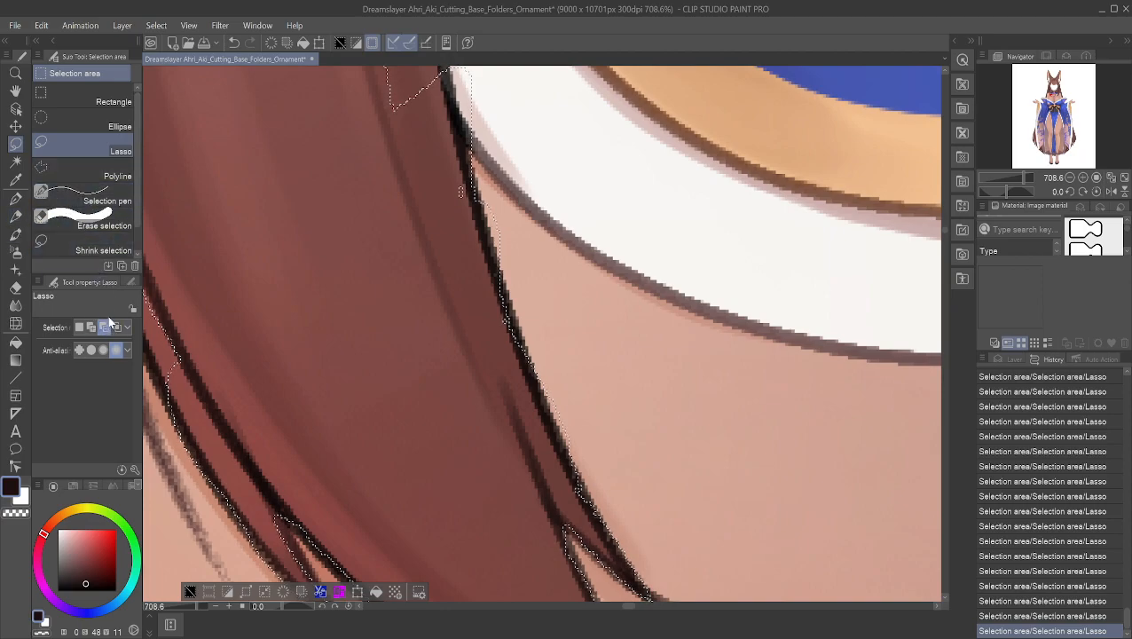
{"action": "mouse_move", "coordinate": [449, 107]}
{"action": "left_mouse_down"}
{"action": "mouse_move", "coordinate": [492, 154]}
{"action": "mouse_move", "coordinate": [496, 91]}
{"action": "mouse_move", "coordinate": [446, 73]}
{"action": "left_mouse_up"}
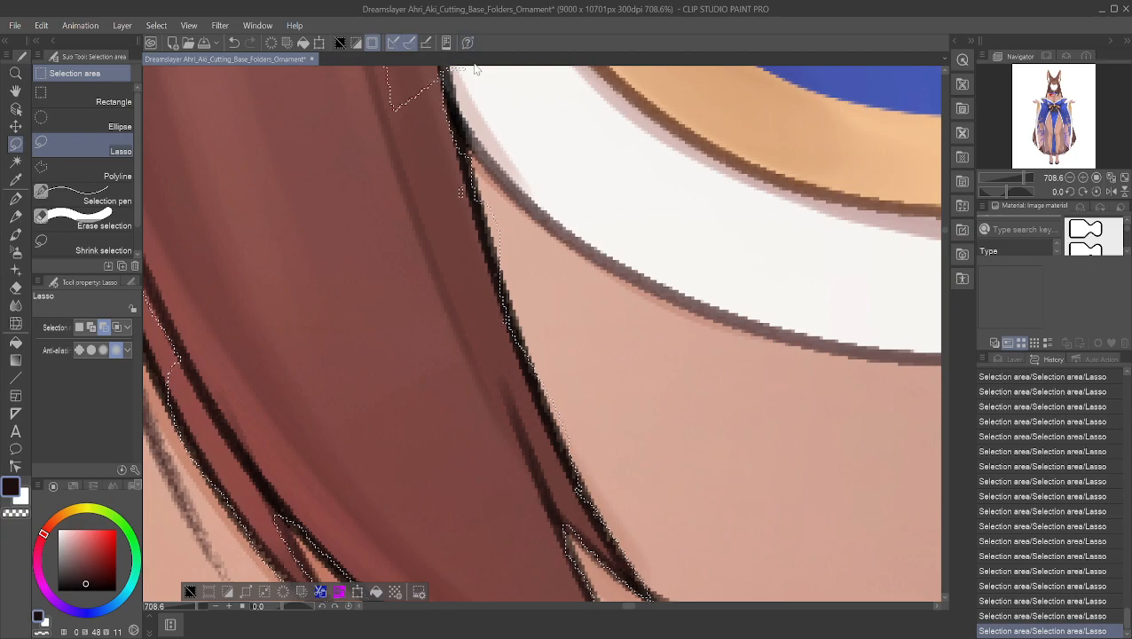
{"action": "scroll", "coordinate": [453, 76], "scroll_direction": "up", "scroll_amount": 1}
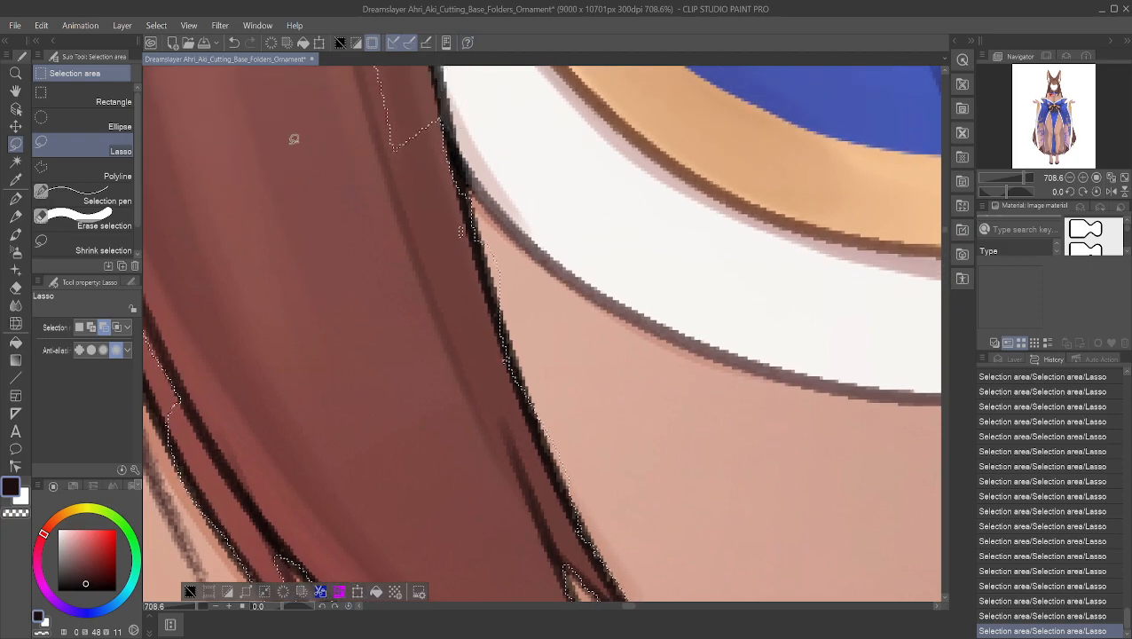
- Switch the lasso back to adding and select the strand's right edge alongside the white and gold trim
{"action": "left_click", "coordinate": [91, 326]}
{"action": "scroll", "coordinate": [441, 107], "scroll_direction": "up", "scroll_amount": 5}
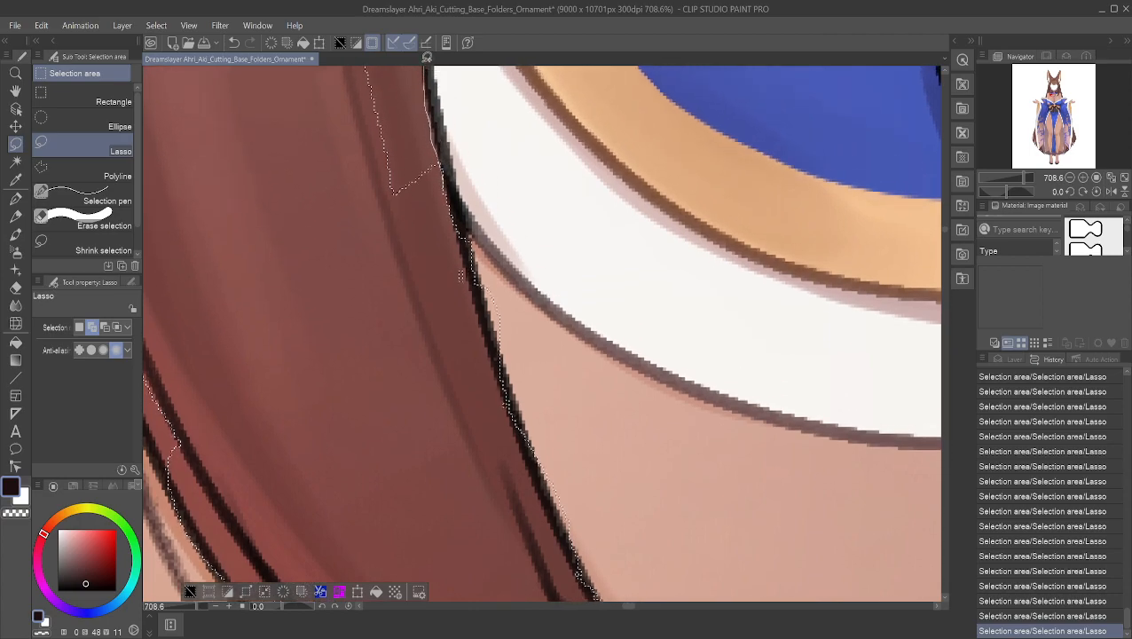
{"action": "mouse_move", "coordinate": [368, 69]}
{"action": "left_mouse_down"}
{"action": "mouse_move", "coordinate": [324, 114]}
{"action": "mouse_move", "coordinate": [318, 260]}
{"action": "mouse_move", "coordinate": [397, 379]}
{"action": "mouse_move", "coordinate": [444, 330]}
{"action": "mouse_move", "coordinate": [402, 95]}
{"action": "mouse_move", "coordinate": [365, 84]}
{"action": "mouse_move", "coordinate": [339, 220]}
{"action": "mouse_move", "coordinate": [394, 303]}
{"action": "mouse_move", "coordinate": [437, 327]}
{"action": "left_mouse_up"}
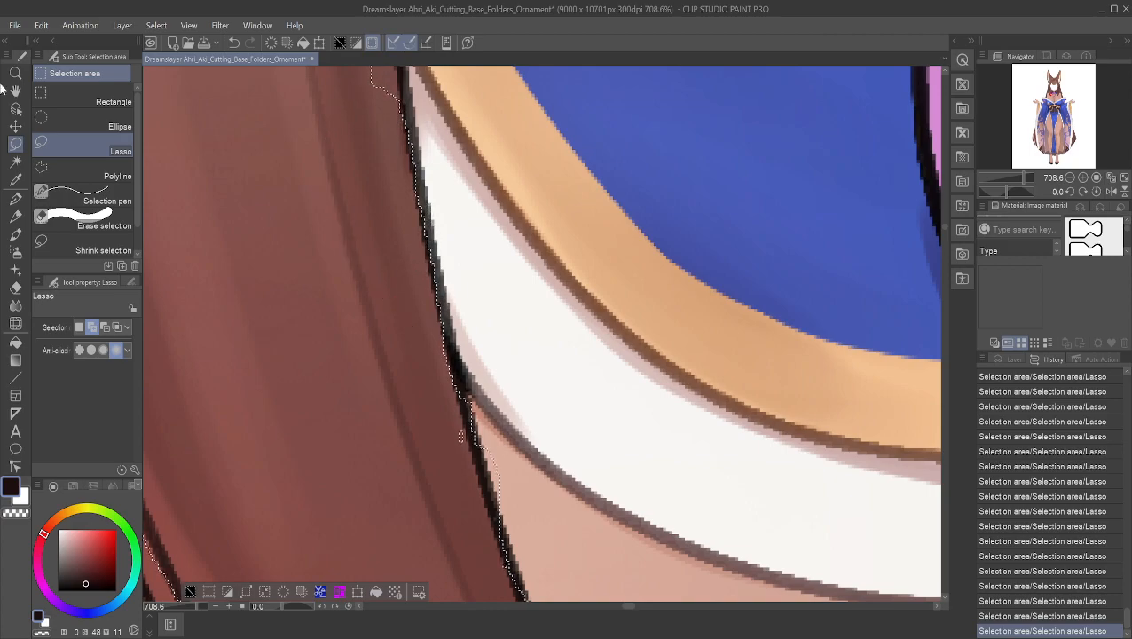
{"action": "left_click", "coordinate": [15, 94]}
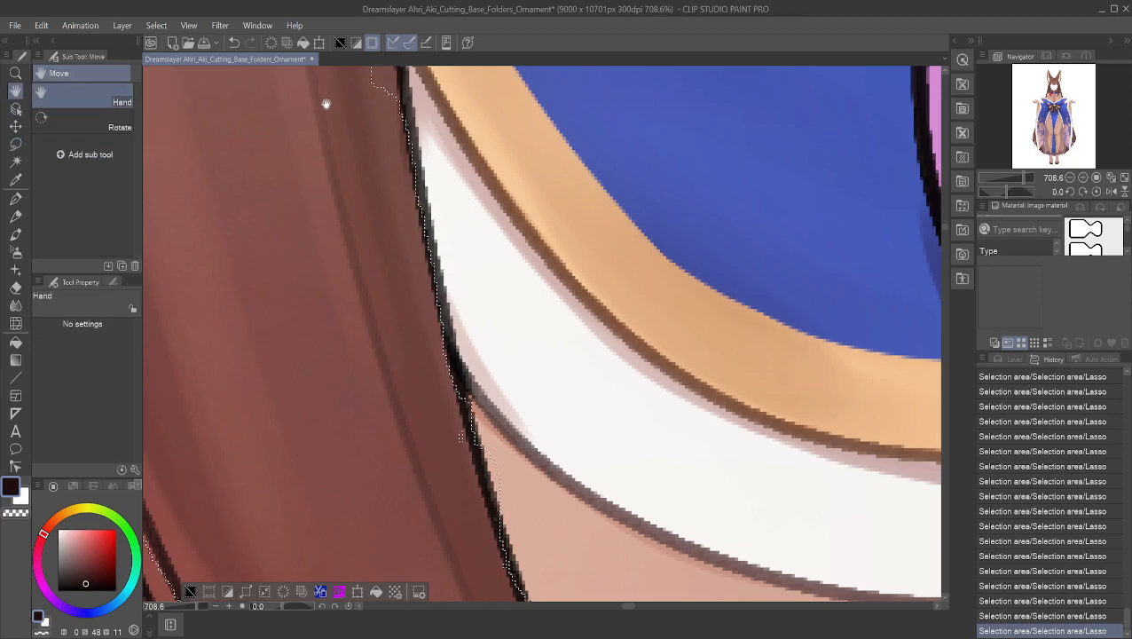
- Fill the gap in the lasso selection along the strand's right edge beside the gold trim, and set the lasso to subtract
{"action": "left_click_drag", "start_coordinate": [324, 101], "coordinate": [362, 445]}
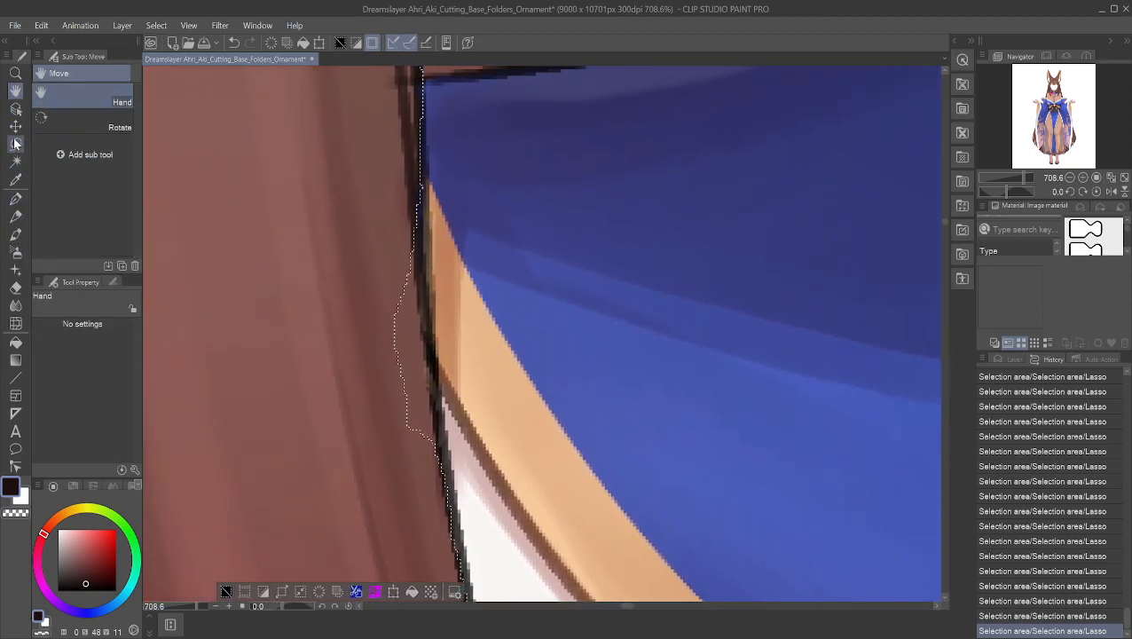
{"action": "left_click", "coordinate": [15, 143]}
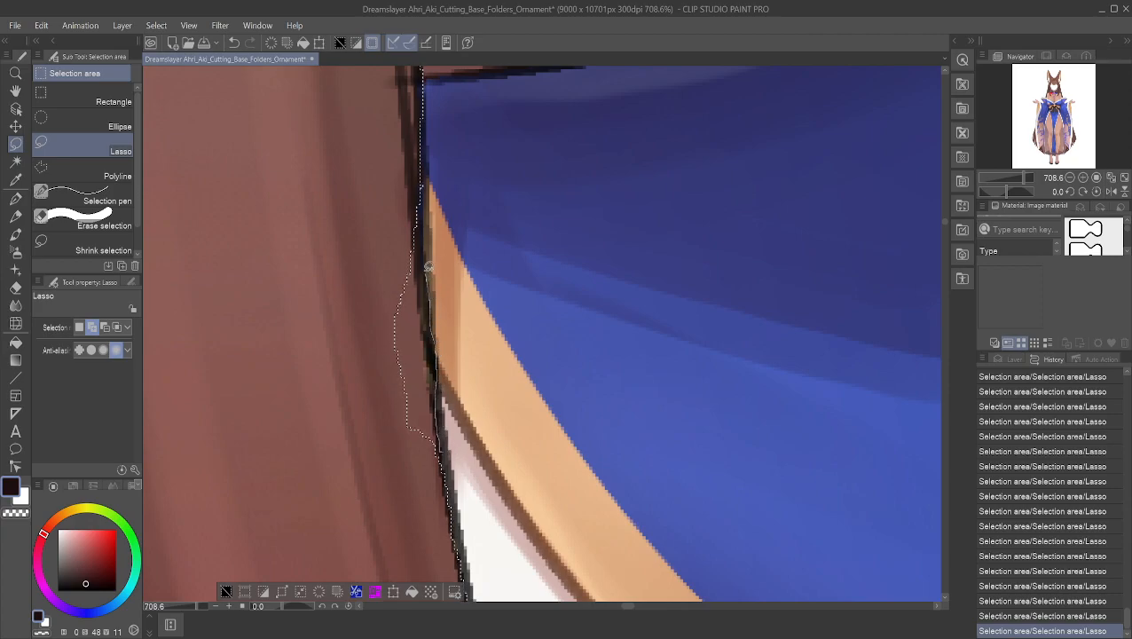
{"action": "mouse_move", "coordinate": [424, 178]}
{"action": "left_mouse_down"}
{"action": "mouse_move", "coordinate": [354, 252]}
{"action": "mouse_move", "coordinate": [370, 405]}
{"action": "mouse_move", "coordinate": [416, 449]}
{"action": "mouse_move", "coordinate": [446, 446]}
{"action": "left_mouse_up"}
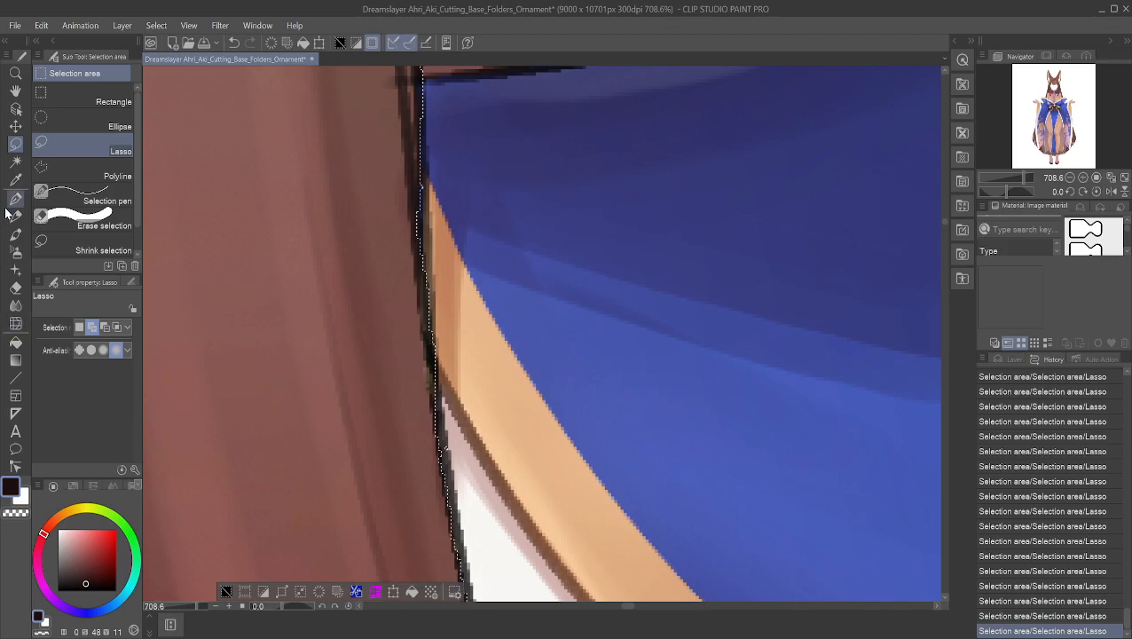
{"action": "left_click", "coordinate": [105, 327]}
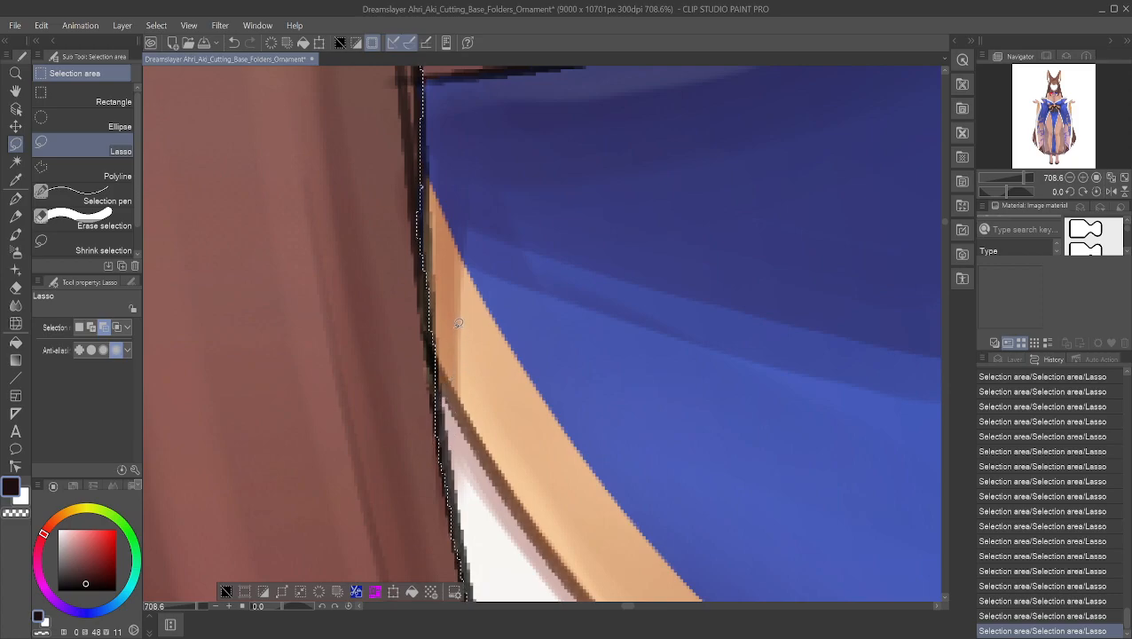
- Add the unselected strip along the inner outlines of the strand's left split ends to the lasso selection
{"action": "scroll", "coordinate": [552, 335], "scroll_direction": "down", "scroll_amount": 10}
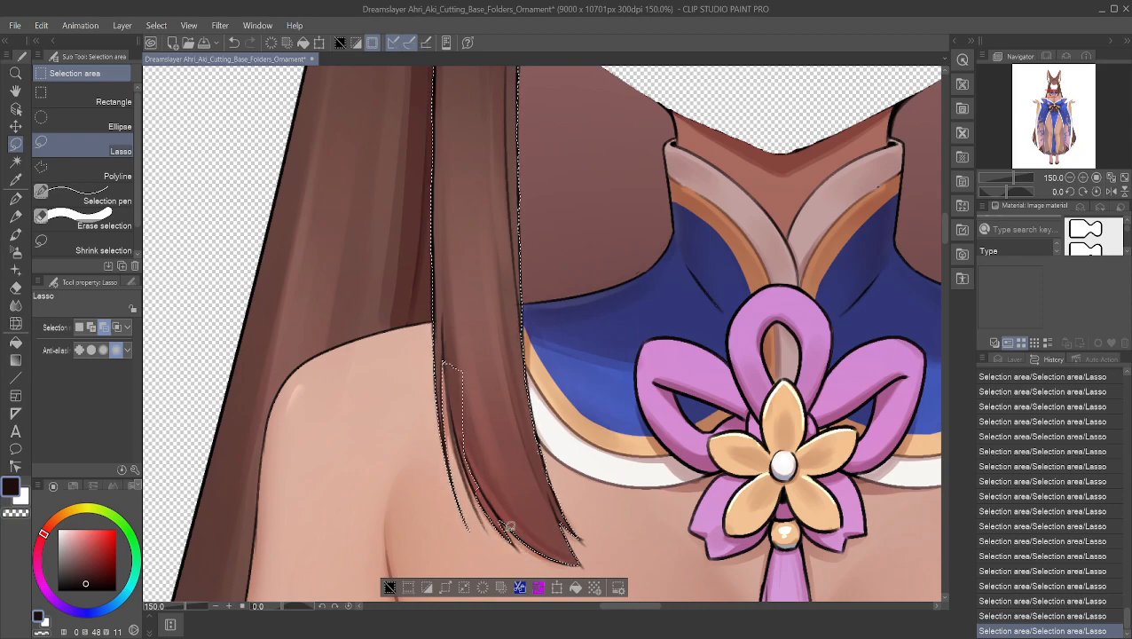
{"action": "scroll", "coordinate": [447, 500], "scroll_direction": "up", "scroll_amount": 3}
{"action": "scroll", "coordinate": [449, 501], "scroll_direction": "up", "scroll_amount": 2}
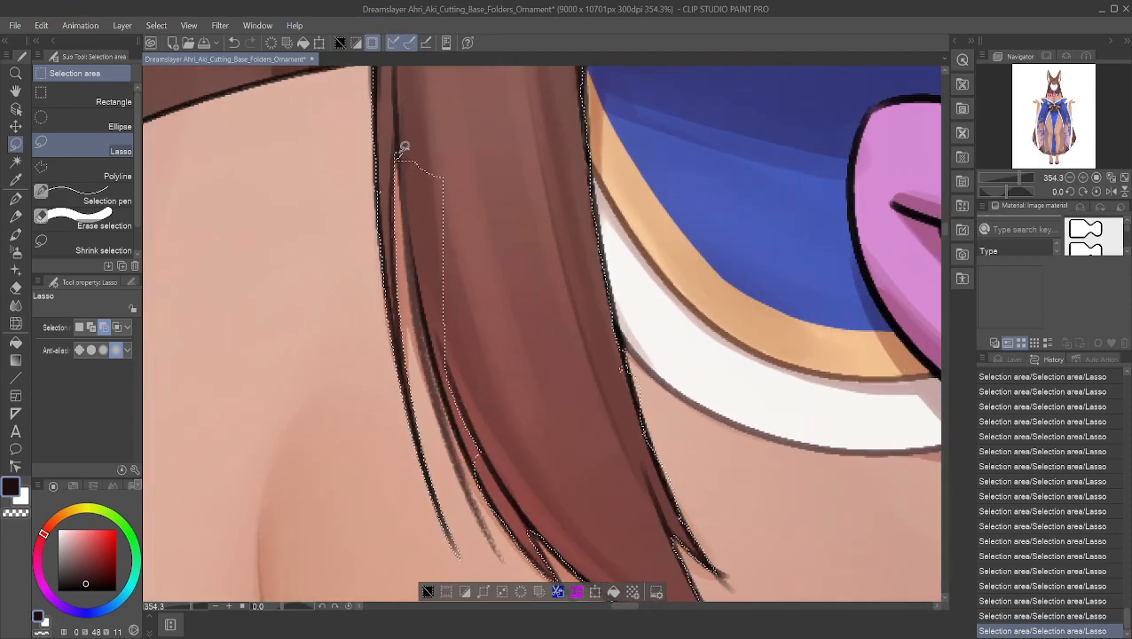
{"action": "left_click", "coordinate": [92, 328]}
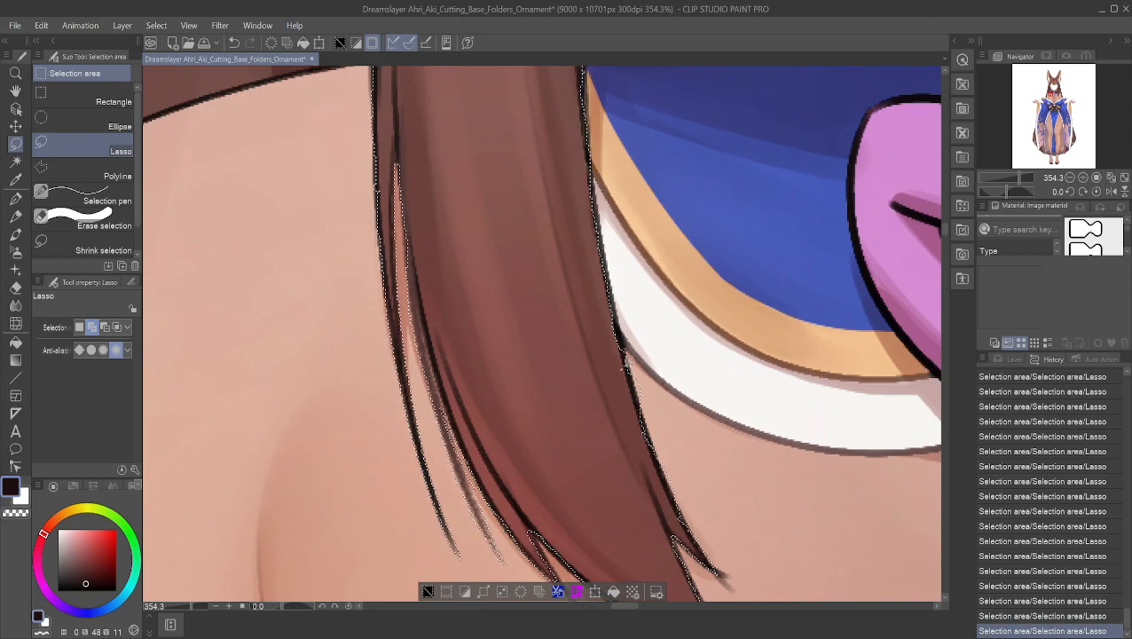
- Trim the lasso selection along the strand's right outline below the white trim and restore the add mode
{"action": "left_click", "coordinate": [104, 327]}
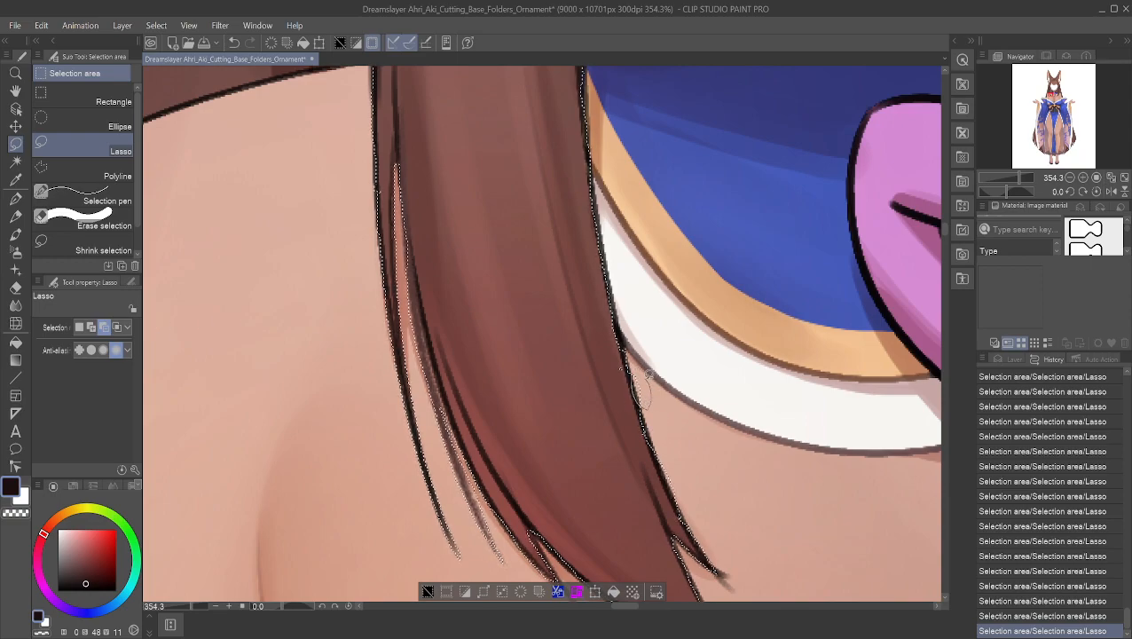
{"action": "left_click", "coordinate": [94, 328]}
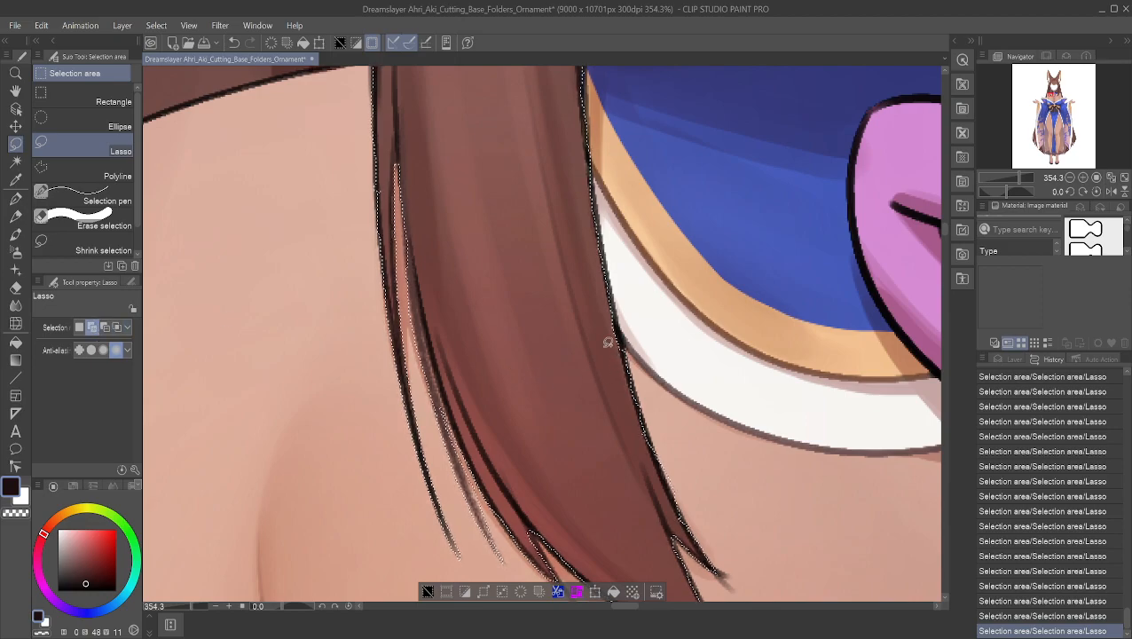
- Check the strand's selection outline from the split tips up to the overlapping hair
{"action": "left_click", "coordinate": [19, 94]}
{"action": "left_click_drag", "start_coordinate": [549, 352], "coordinate": [480, 169]}
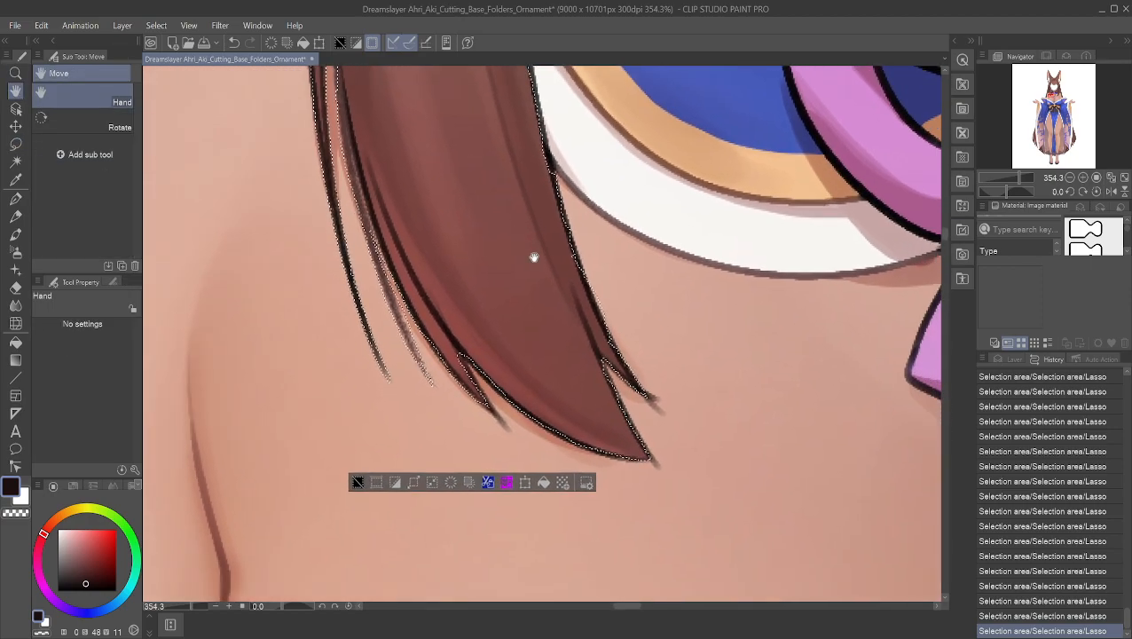
{"action": "left_click_drag", "start_coordinate": [421, 210], "coordinate": [528, 607]}
{"action": "mouse_move", "coordinate": [521, 480]}
{"action": "left_mouse_down"}
{"action": "mouse_move", "coordinate": [494, 221]}
{"action": "mouse_move", "coordinate": [555, 534]}
{"action": "left_mouse_up"}
{"action": "left_click_drag", "start_coordinate": [499, 252], "coordinate": [534, 568]}
{"action": "mouse_move", "coordinate": [565, 204]}
{"action": "left_mouse_down"}
{"action": "mouse_move", "coordinate": [576, 364]}
{"action": "mouse_move", "coordinate": [549, 550]}
{"action": "left_mouse_up"}
{"action": "mouse_move", "coordinate": [569, 362]}
{"action": "left_mouse_down"}
{"action": "mouse_move", "coordinate": [556, 541]}
{"action": "mouse_move", "coordinate": [548, 473]}
{"action": "left_mouse_up"}
- Add the edge pixels along the lower outline of the overlapping hair to the strand's selection with the Selection pen
{"action": "scroll", "coordinate": [529, 446], "scroll_direction": "up", "scroll_amount": 3}
{"action": "scroll", "coordinate": [514, 447], "scroll_direction": "up", "scroll_amount": 5}
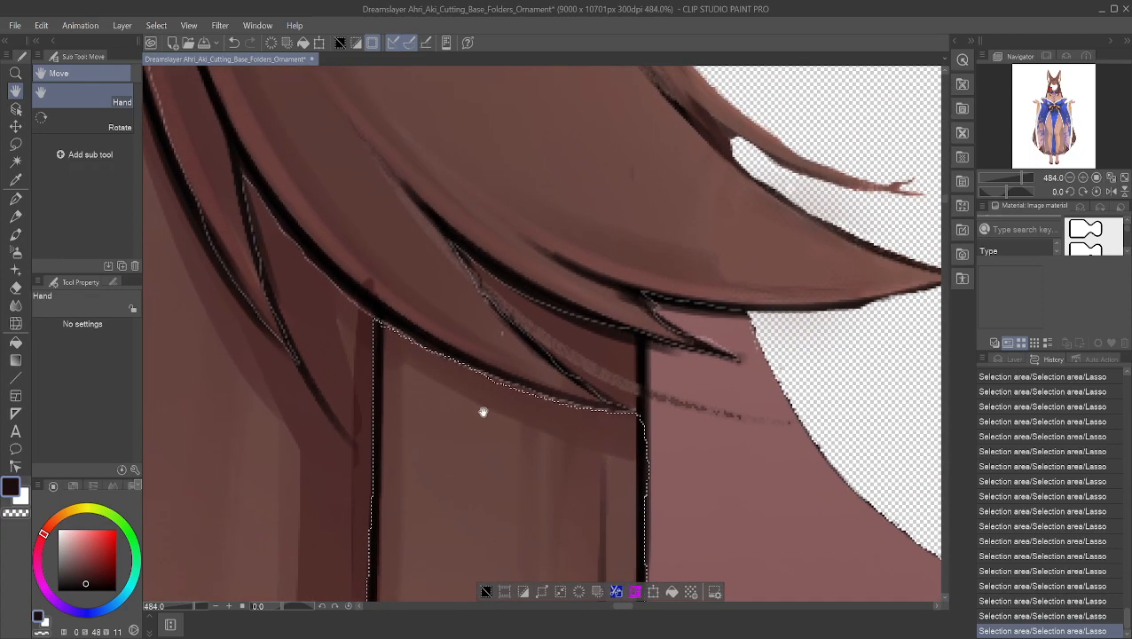
{"action": "scroll", "coordinate": [381, 340], "scroll_direction": "up", "scroll_amount": 4}
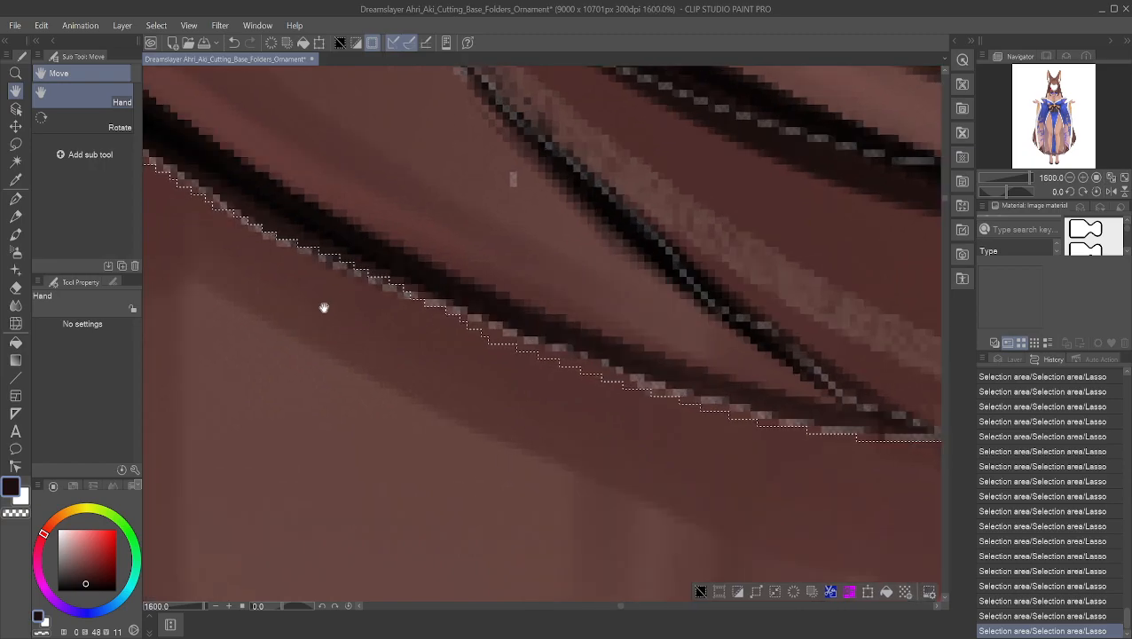
{"action": "left_click", "coordinate": [15, 198]}
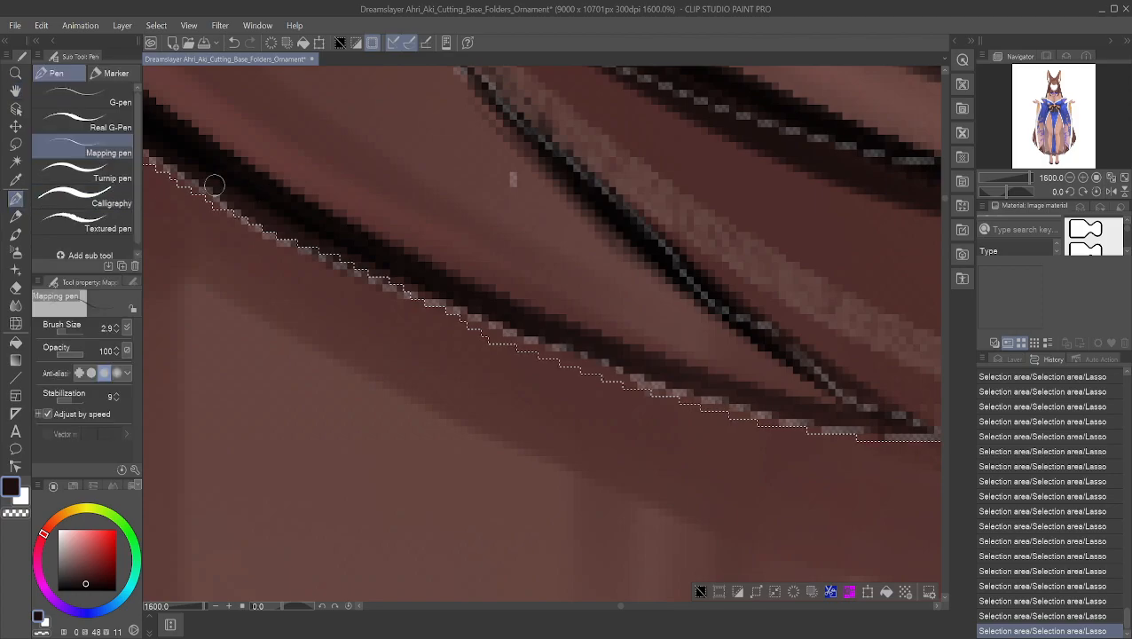
{"action": "left_click", "coordinate": [15, 306]}
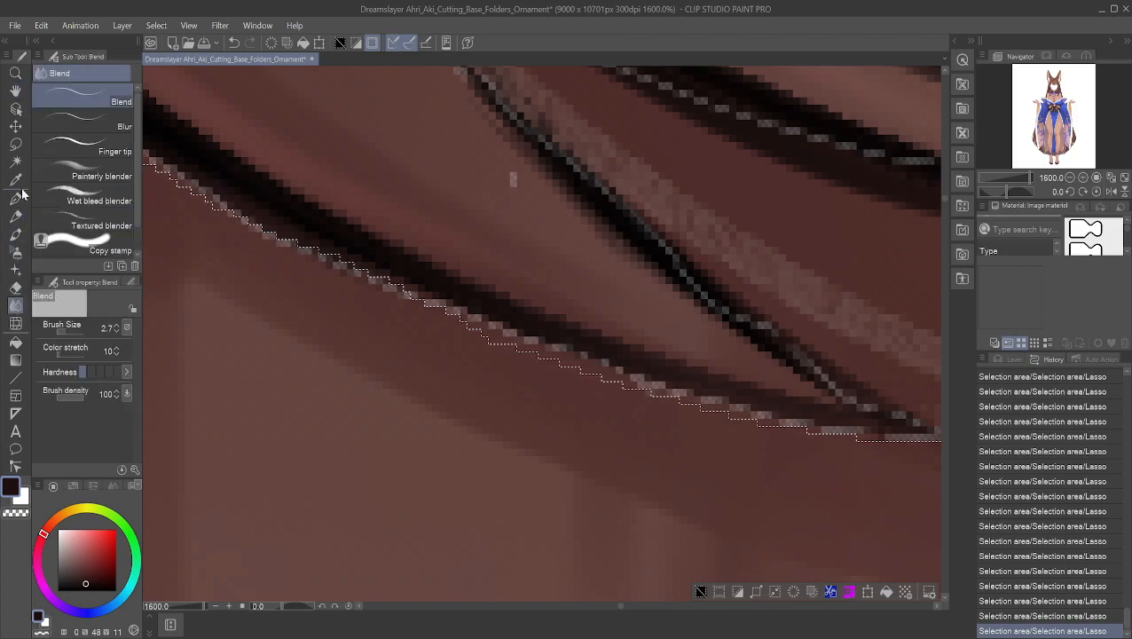
{"action": "left_click", "coordinate": [15, 163]}
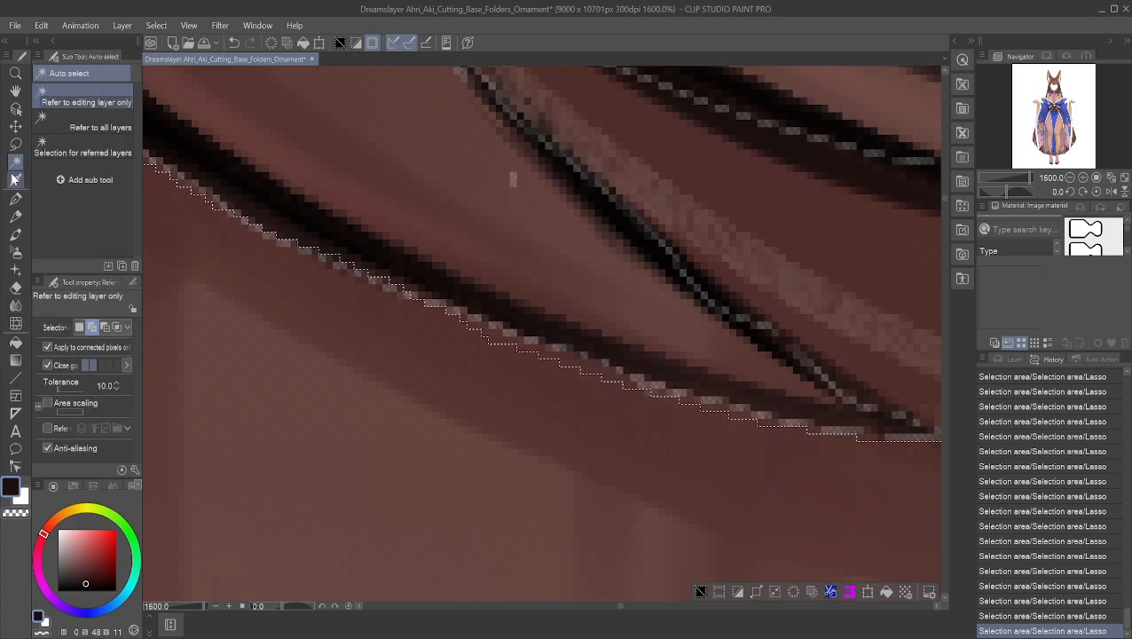
{"action": "left_click", "coordinate": [15, 144]}
{"action": "left_click", "coordinate": [104, 202]}
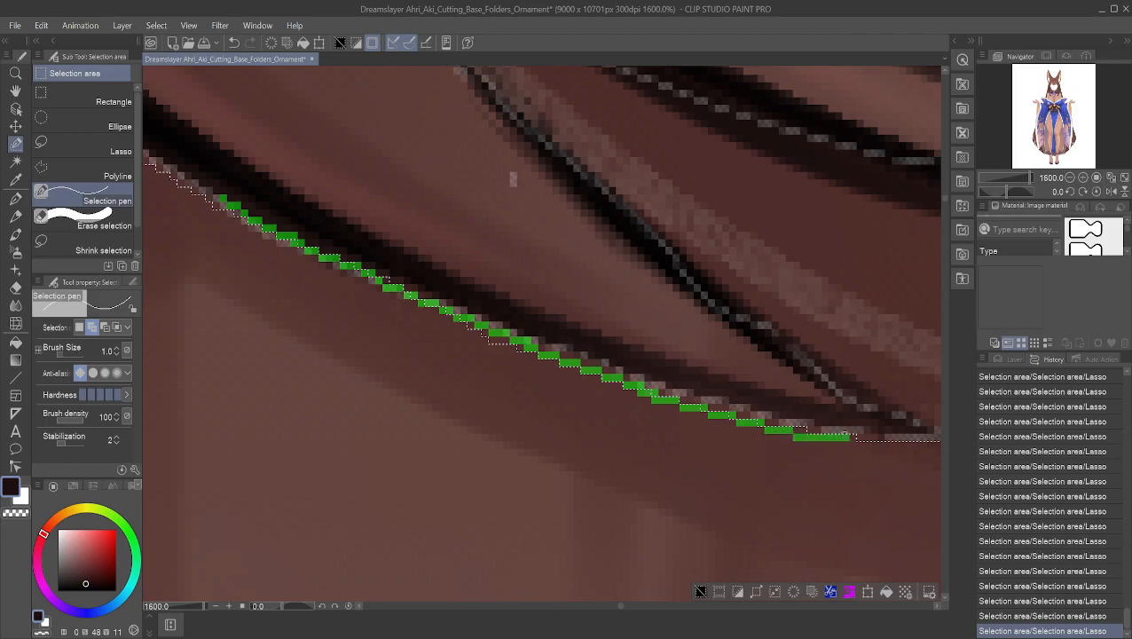
{"action": "left_click_drag", "start_coordinate": [823, 427], "coordinate": [754, 413]}
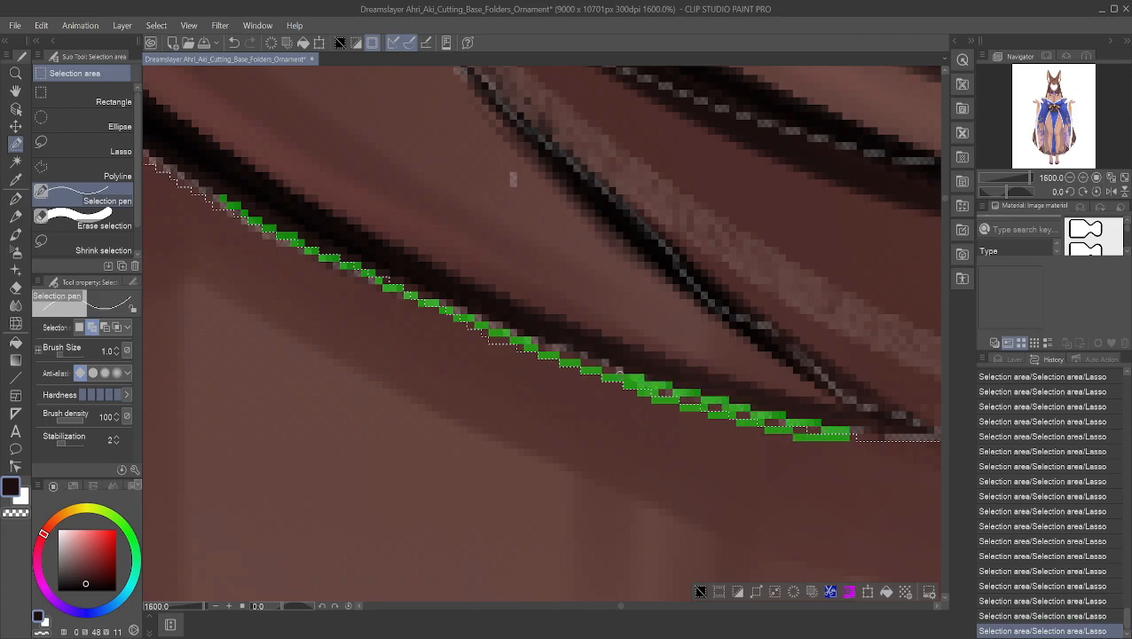
{"action": "mouse_move", "coordinate": [486, 332]}
{"action": "left_mouse_down"}
{"action": "mouse_move", "coordinate": [519, 321]}
{"action": "mouse_move", "coordinate": [631, 362]}
{"action": "left_mouse_up"}
{"action": "left_click", "coordinate": [491, 310]}
- Clean up the jagged selection edge under the overlapping hair, filling the leftover pixel gaps with the Selection pen
{"action": "left_click", "coordinate": [105, 328]}
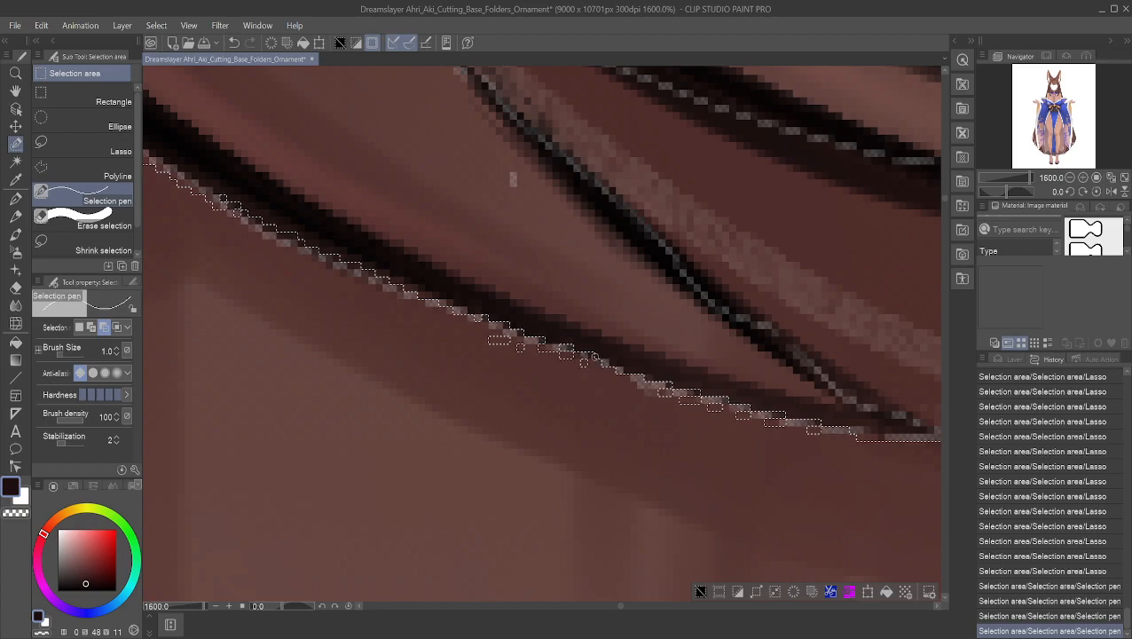
{"action": "left_click", "coordinate": [91, 328]}
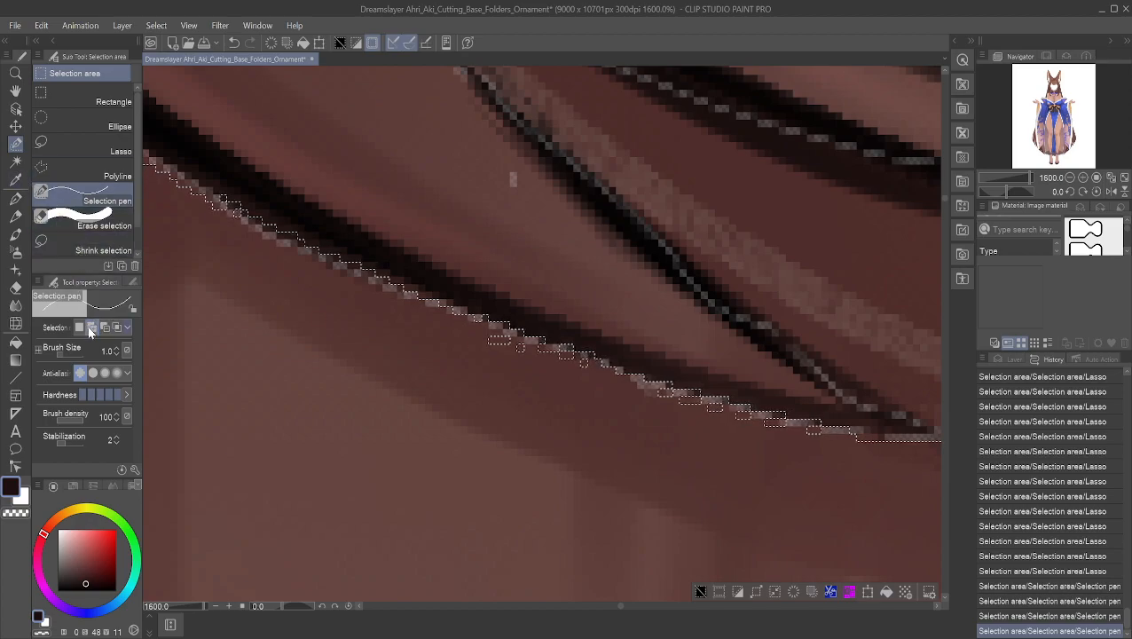
{"action": "mouse_move", "coordinate": [471, 325]}
{"action": "left_mouse_down"}
{"action": "mouse_move", "coordinate": [564, 348]}
{"action": "mouse_move", "coordinate": [564, 360]}
{"action": "mouse_move", "coordinate": [486, 341]}
{"action": "mouse_move", "coordinate": [586, 366]}
{"action": "left_mouse_up"}
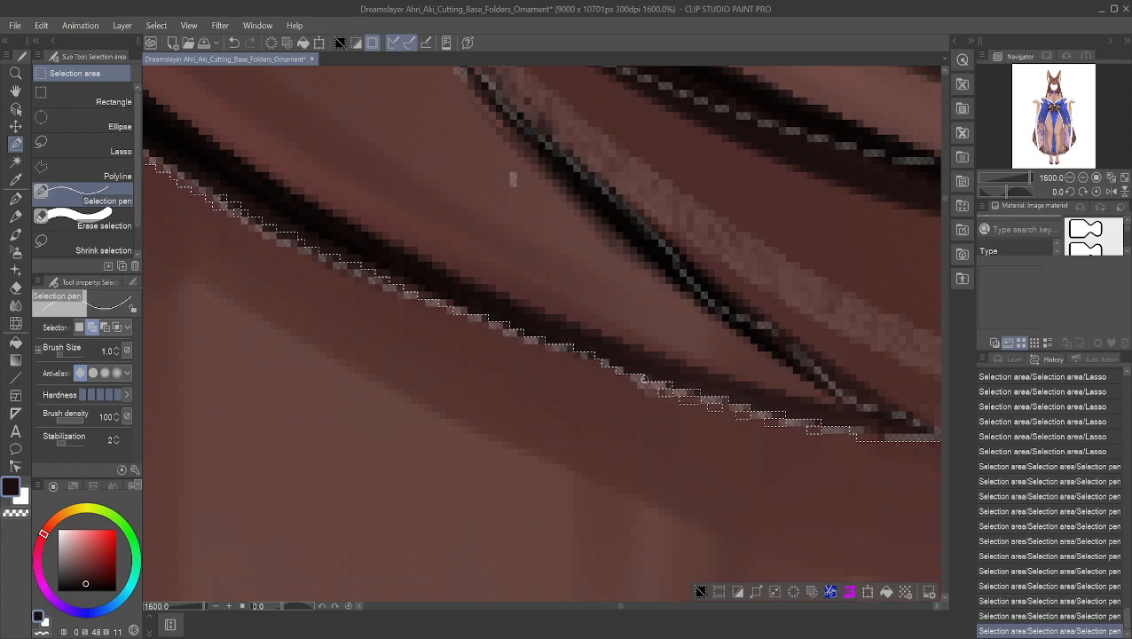
{"action": "mouse_move", "coordinate": [655, 379]}
{"action": "left_mouse_down"}
{"action": "mouse_move", "coordinate": [708, 403]}
{"action": "mouse_move", "coordinate": [698, 413]}
{"action": "mouse_move", "coordinate": [828, 431]}
{"action": "left_mouse_up"}
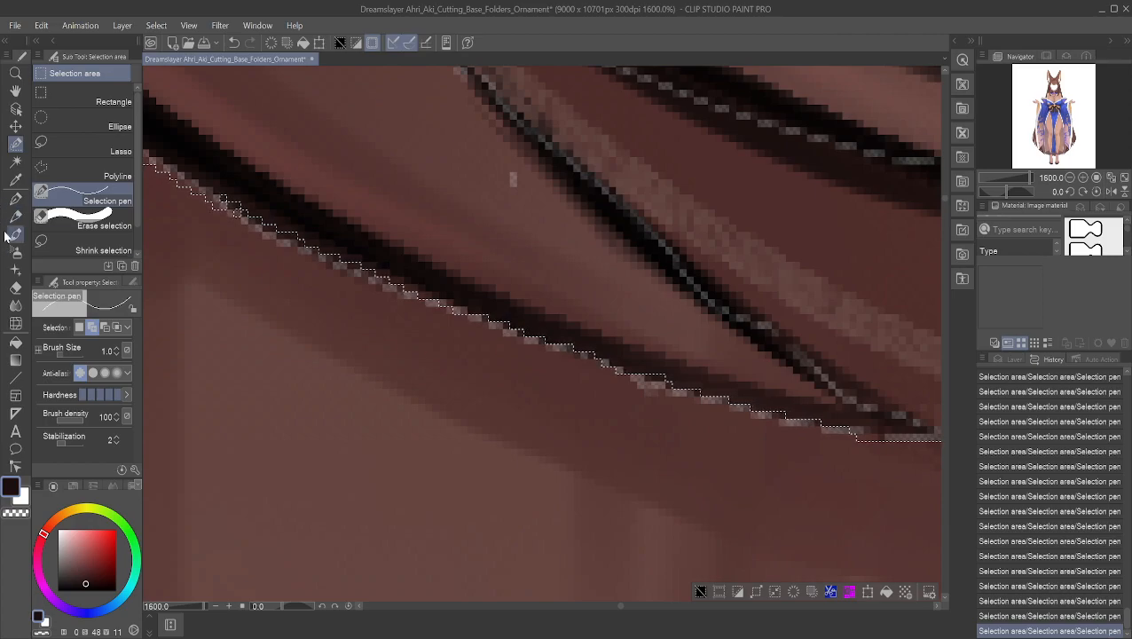
- Refine the selection at the strand's upper left corner under the overlapping hair with the Selection pen
{"action": "left_click", "coordinate": [21, 94]}
{"action": "left_click_drag", "start_coordinate": [225, 160], "coordinate": [507, 281]}
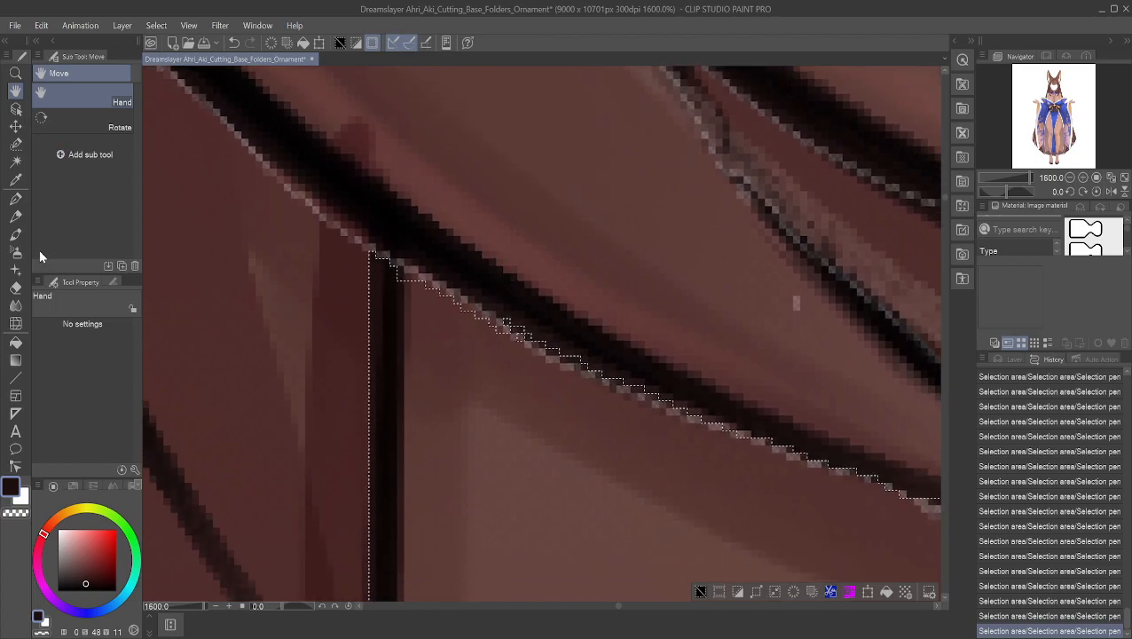
{"action": "left_click", "coordinate": [16, 143]}
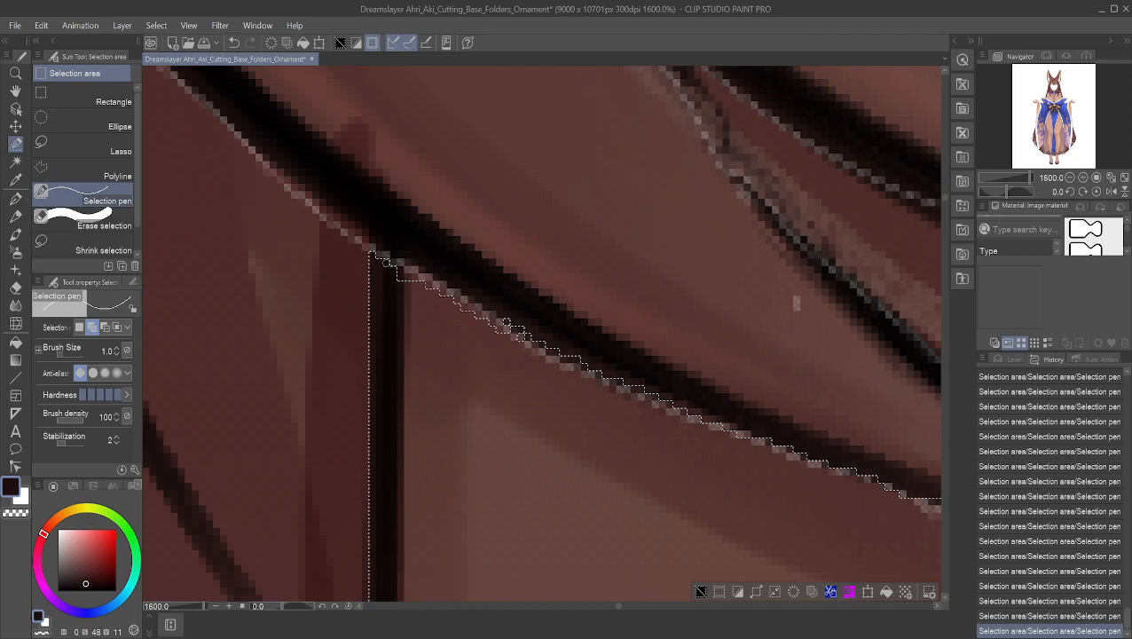
- Extend the selection with the Selection pen along the hair strand's lower outline, starting beside the left vertical line
{"action": "mouse_move", "coordinate": [371, 257]}
{"action": "left_mouse_down"}
{"action": "mouse_move", "coordinate": [414, 269]}
{"action": "mouse_move", "coordinate": [398, 278]}
{"action": "left_mouse_up"}
{"action": "mouse_move", "coordinate": [444, 283]}
{"action": "left_mouse_down"}
{"action": "mouse_move", "coordinate": [473, 299]}
{"action": "mouse_move", "coordinate": [451, 309]}
{"action": "mouse_move", "coordinate": [494, 310]}
{"action": "mouse_move", "coordinate": [489, 322]}
{"action": "mouse_move", "coordinate": [537, 346]}
{"action": "left_mouse_up"}
{"action": "left_click_drag", "start_coordinate": [461, 292], "coordinate": [473, 291]}
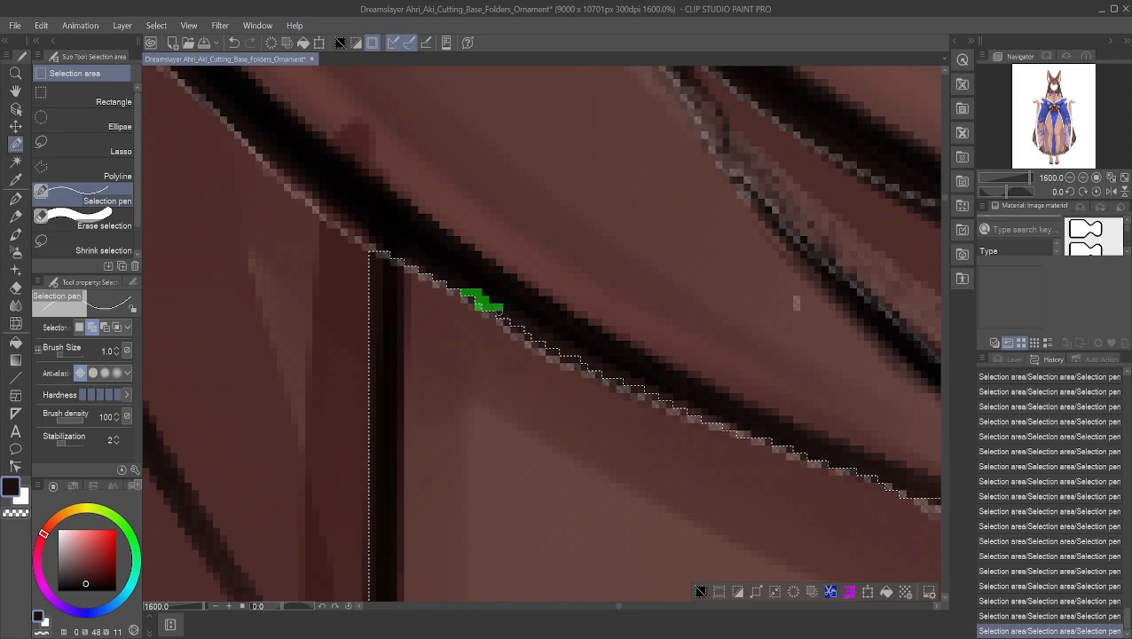
{"action": "left_click_drag", "start_coordinate": [510, 313], "coordinate": [510, 316]}
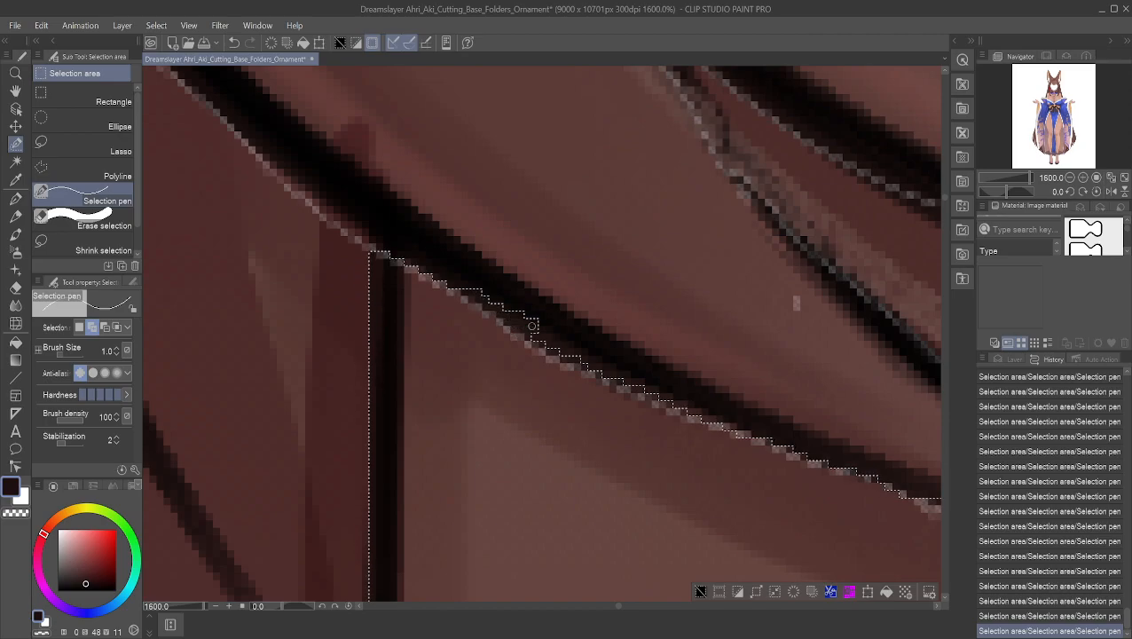
{"action": "key", "text": "ctrl+x"}
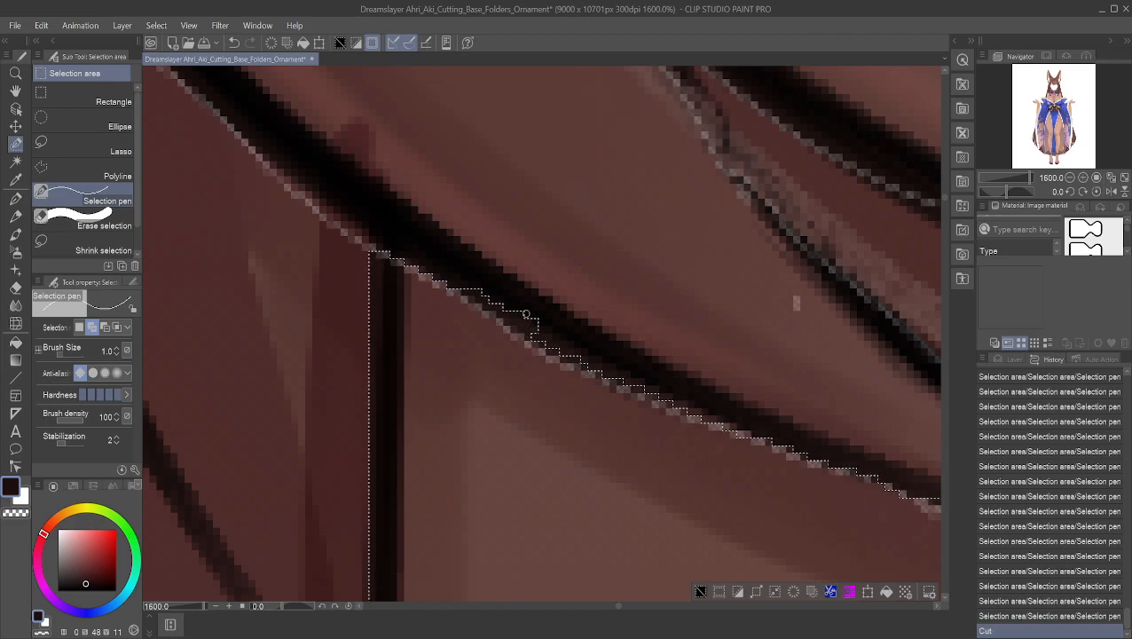
{"action": "key", "text": "ctrl+z"}
{"action": "key", "text": "ctrl+z"}
{"action": "key", "text": "ctrl+z"}
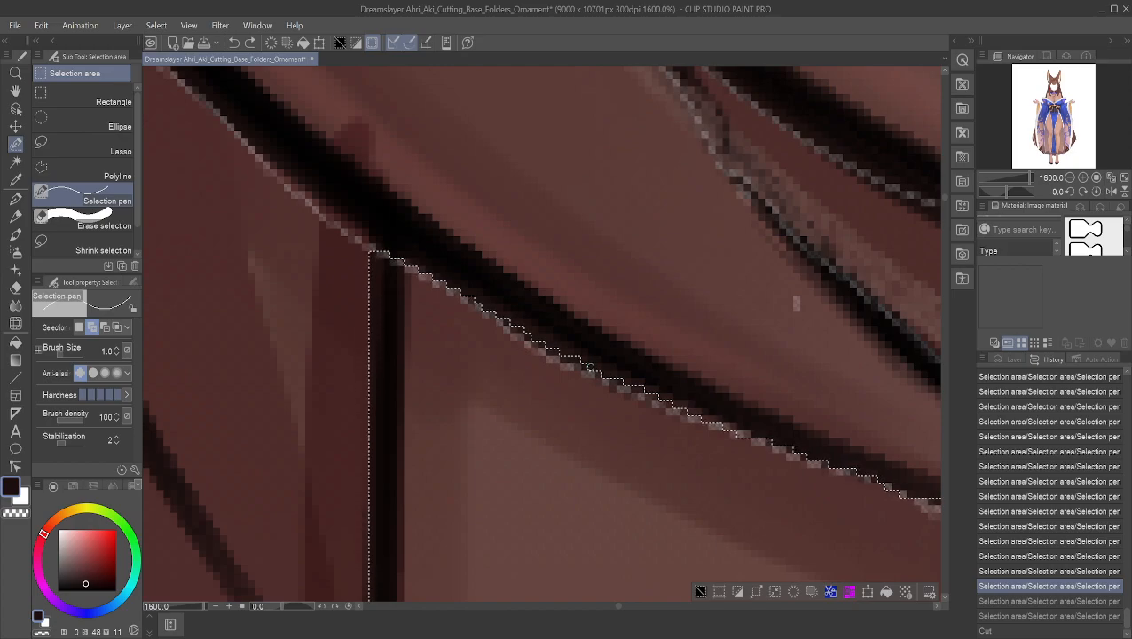
- Extend the selection along the hair strand's lower outline toward its tip at the right vertical line
{"action": "left_click", "coordinate": [592, 373]}
{"action": "left_click_drag", "start_coordinate": [592, 373], "coordinate": [624, 384]}
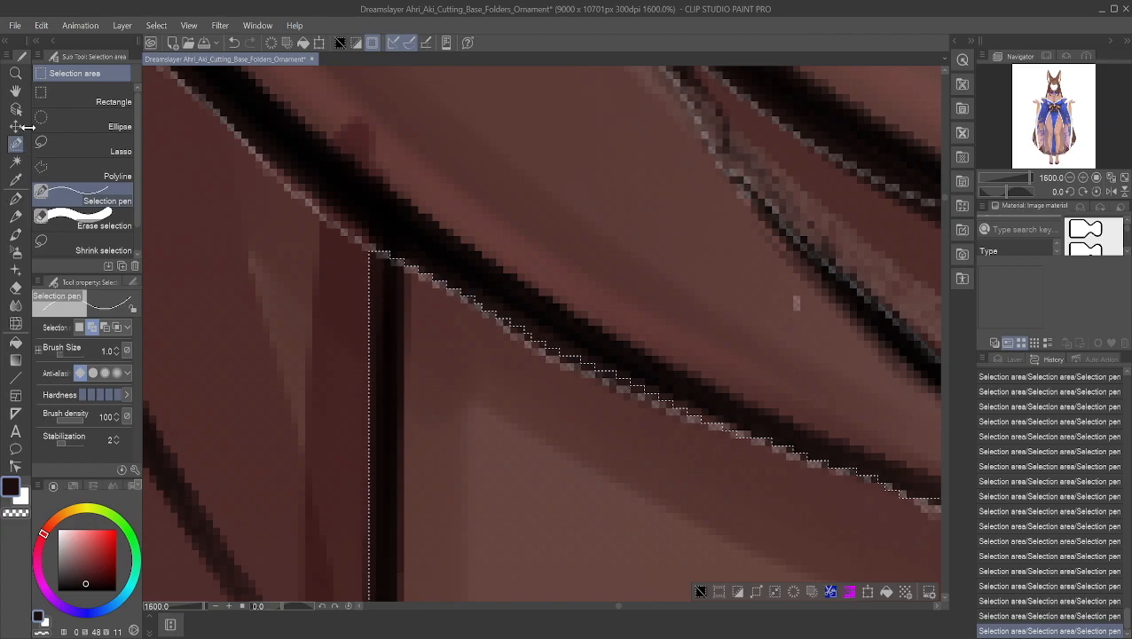
{"action": "left_click", "coordinate": [18, 91]}
{"action": "left_click_drag", "start_coordinate": [703, 331], "coordinate": [303, 278]}
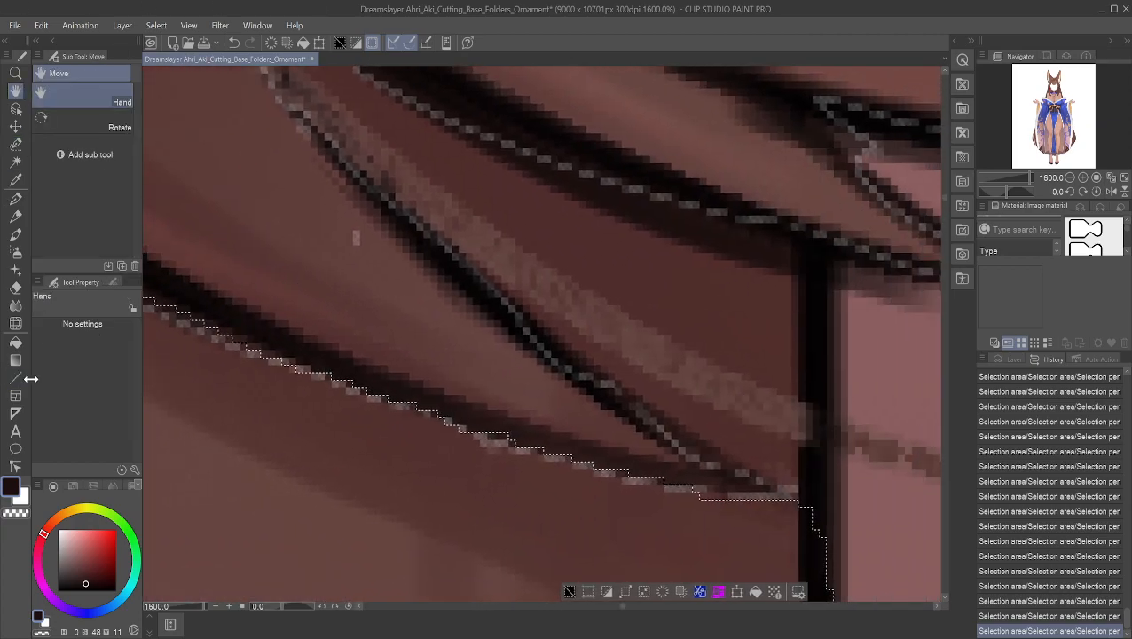
{"action": "left_click", "coordinate": [16, 160]}
{"action": "left_click", "coordinate": [17, 144]}
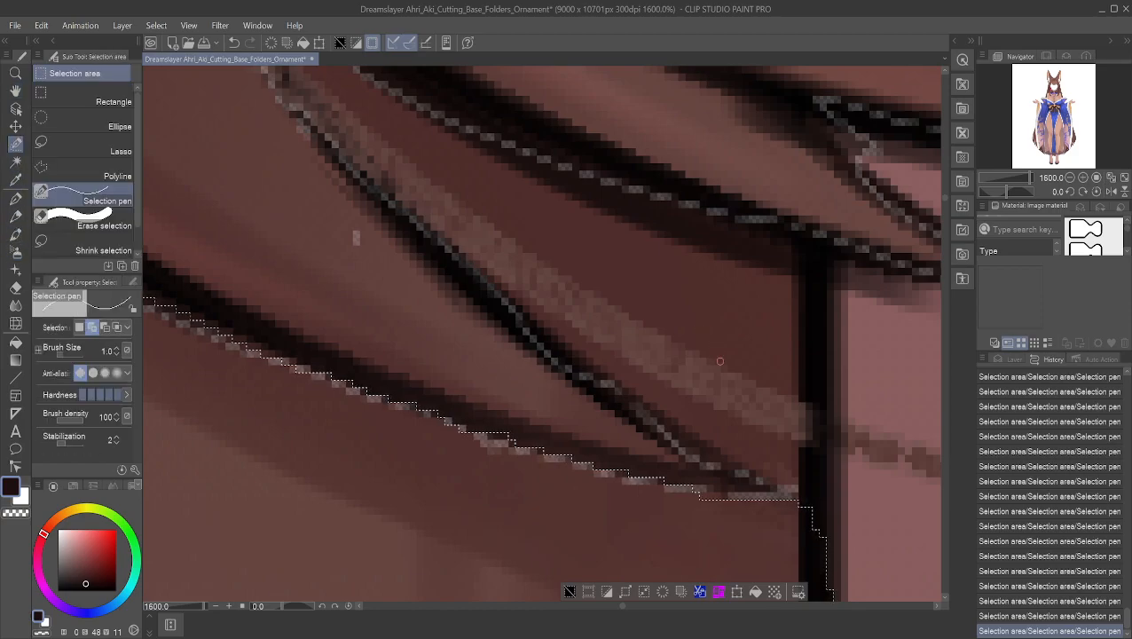
{"action": "left_click_drag", "start_coordinate": [687, 488], "coordinate": [710, 496]}
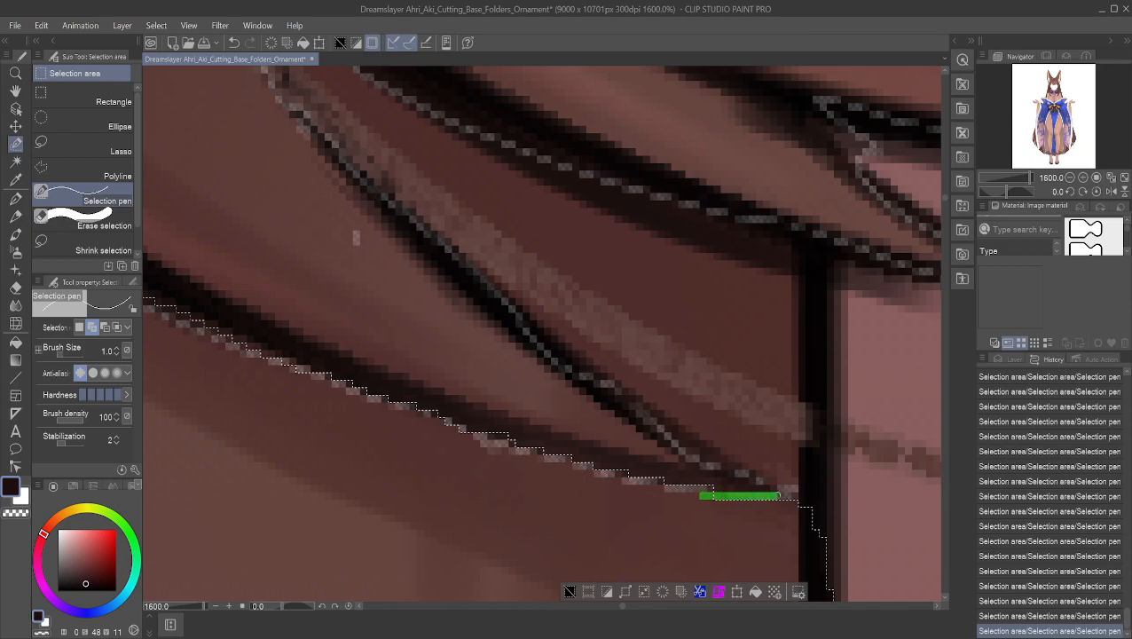
- Trace the lower-left edge of the dark gap between the hair strands with the Selection pen, starting from the strand tip
{"action": "left_click_drag", "start_coordinate": [793, 494], "coordinate": [688, 436]}
{"action": "left_click", "coordinate": [781, 489]}
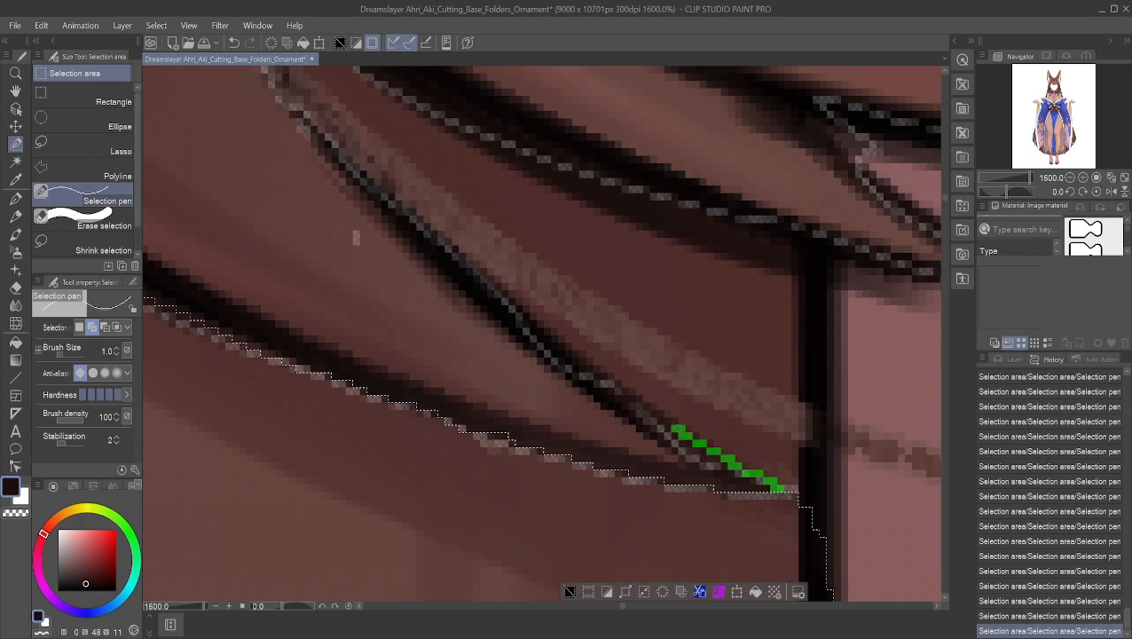
{"action": "mouse_move", "coordinate": [645, 396]}
{"action": "left_mouse_down"}
{"action": "mouse_move", "coordinate": [557, 337]}
{"action": "mouse_move", "coordinate": [437, 229]}
{"action": "left_mouse_up"}
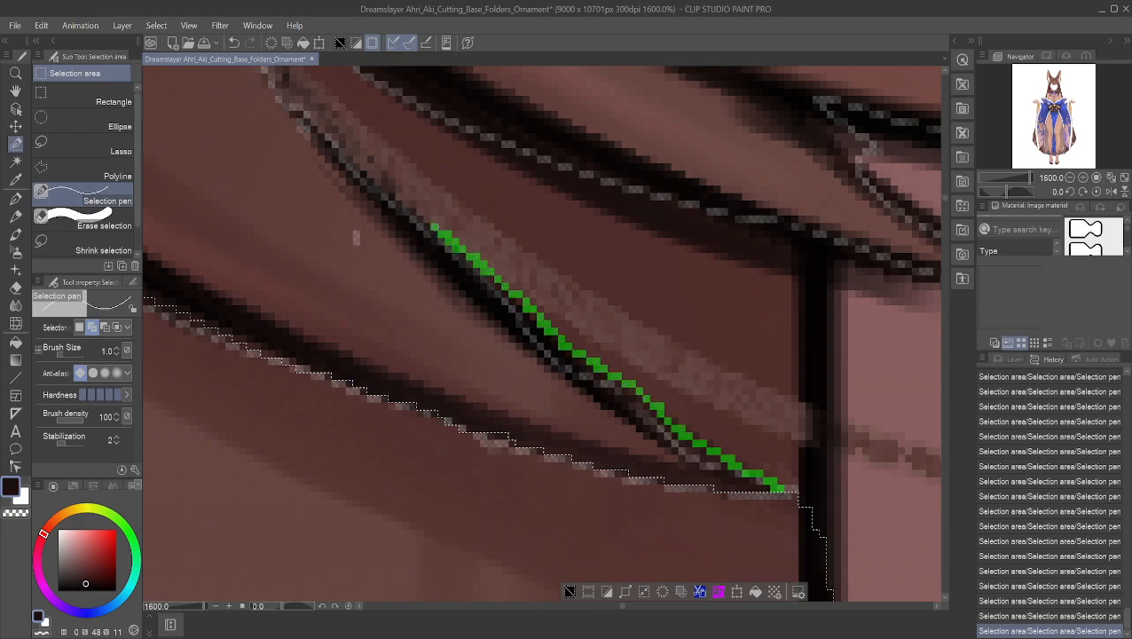
{"action": "left_click_drag", "start_coordinate": [384, 184], "coordinate": [384, 185]}
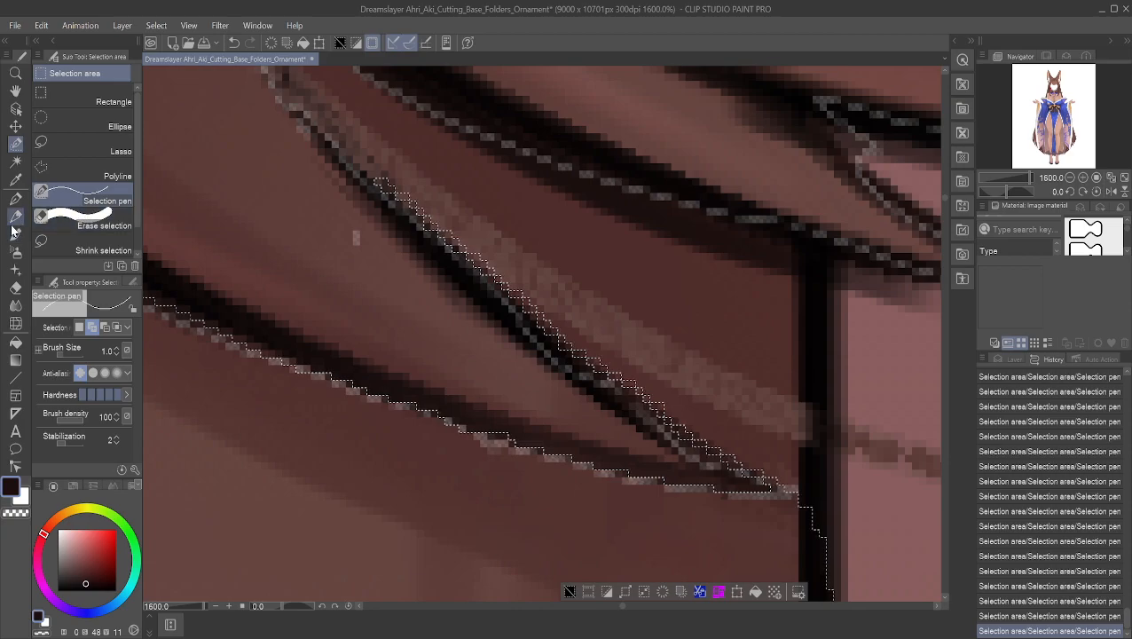
- Add the dark gap between the two hair strands to the selection with the Lasso, up to the right vertical line
{"action": "left_click", "coordinate": [74, 142]}
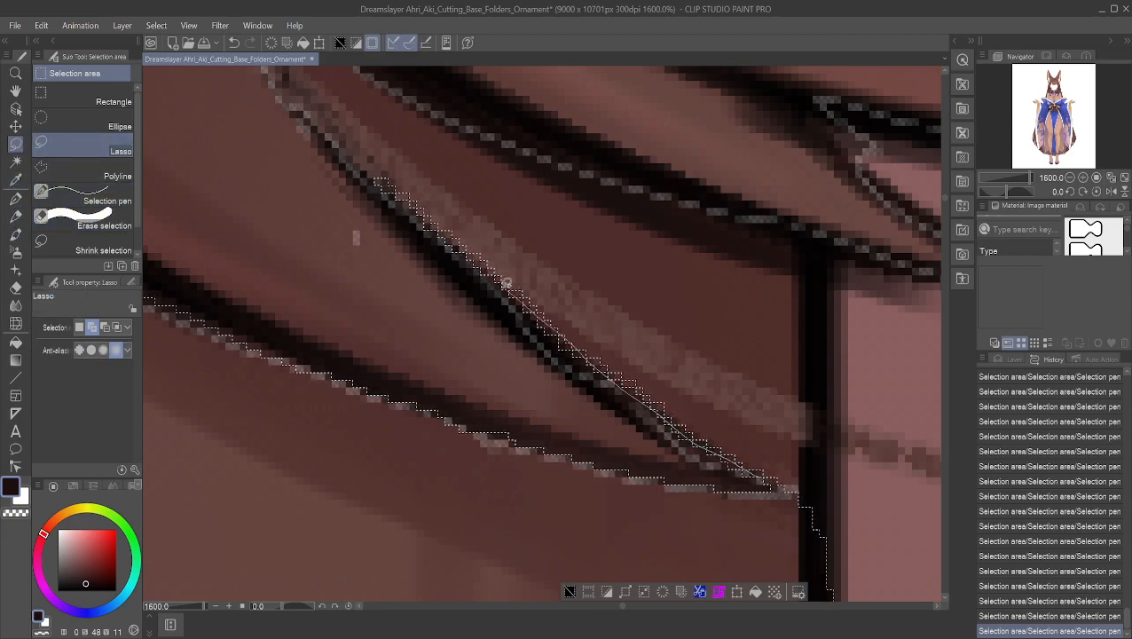
{"action": "mouse_move", "coordinate": [339, 129]}
{"action": "left_mouse_down"}
{"action": "mouse_move", "coordinate": [351, 94]}
{"action": "mouse_move", "coordinate": [398, 99]}
{"action": "mouse_move", "coordinate": [569, 180]}
{"action": "mouse_move", "coordinate": [777, 239]}
{"action": "mouse_move", "coordinate": [799, 319]}
{"action": "left_mouse_up"}
{"action": "mouse_move", "coordinate": [798, 388]}
{"action": "left_mouse_down"}
{"action": "mouse_move", "coordinate": [794, 457]}
{"action": "mouse_move", "coordinate": [779, 480]}
{"action": "left_mouse_up"}
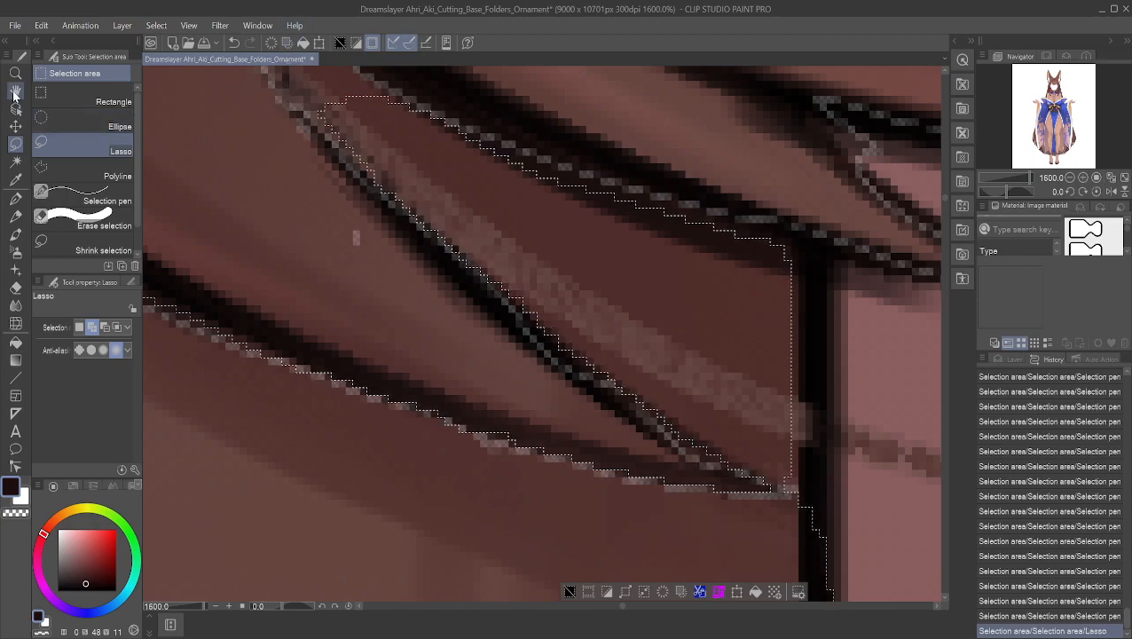
- Add the narrow upper end of the dark gap, where the two strands meet, to the selection with the Lasso
{"action": "left_click", "coordinate": [15, 90]}
{"action": "left_click_drag", "start_coordinate": [379, 157], "coordinate": [614, 448]}
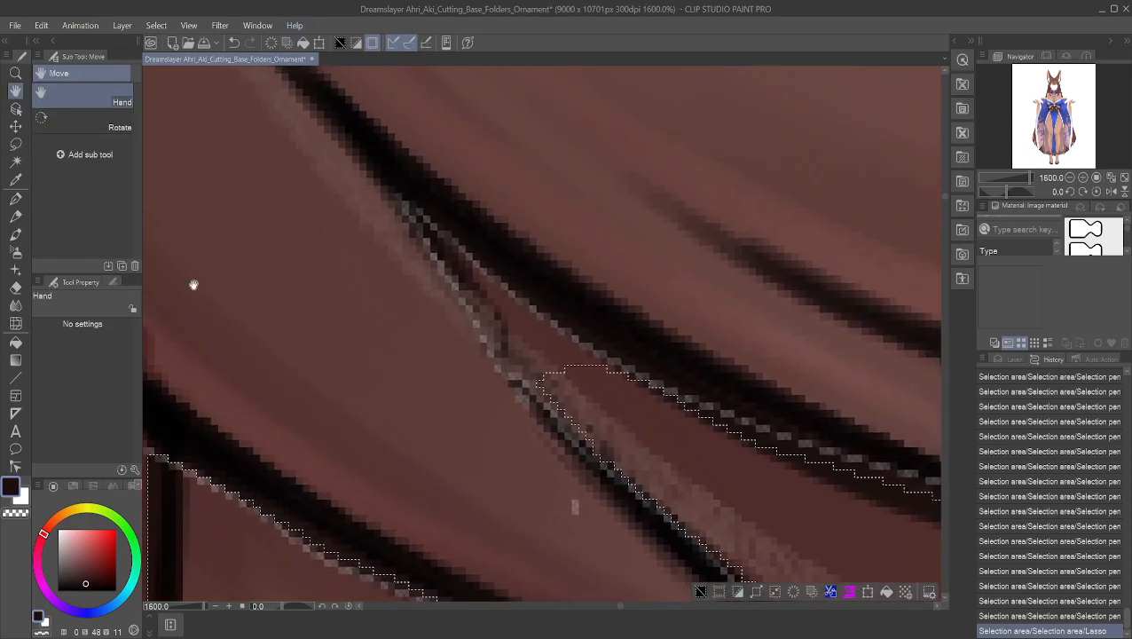
{"action": "left_click", "coordinate": [15, 144]}
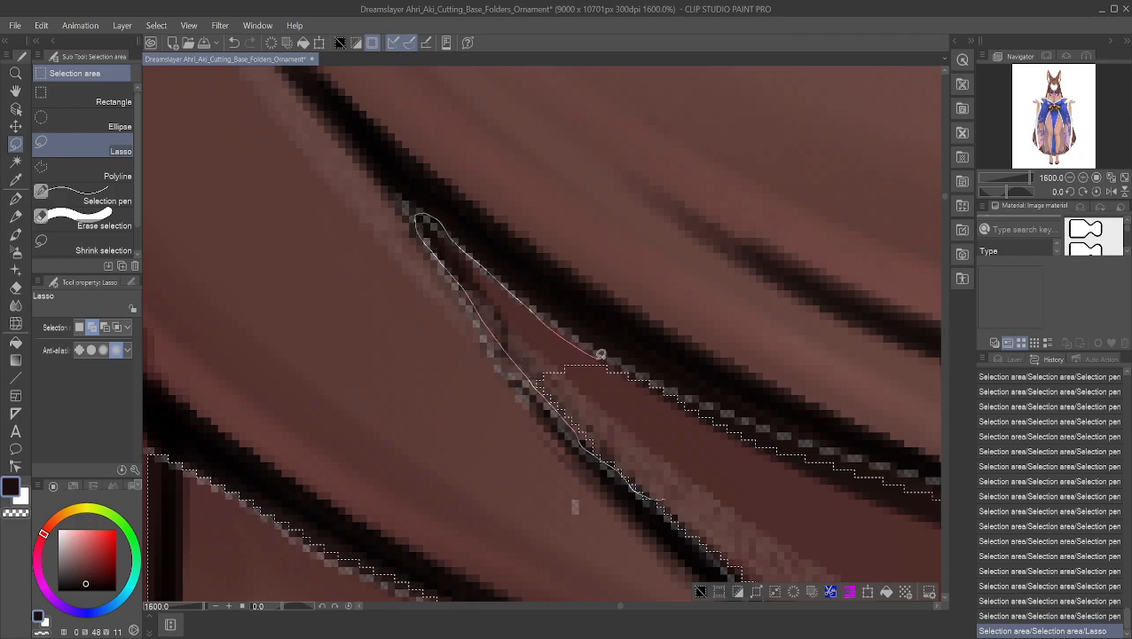
{"action": "left_click_drag", "start_coordinate": [677, 492], "coordinate": [666, 484]}
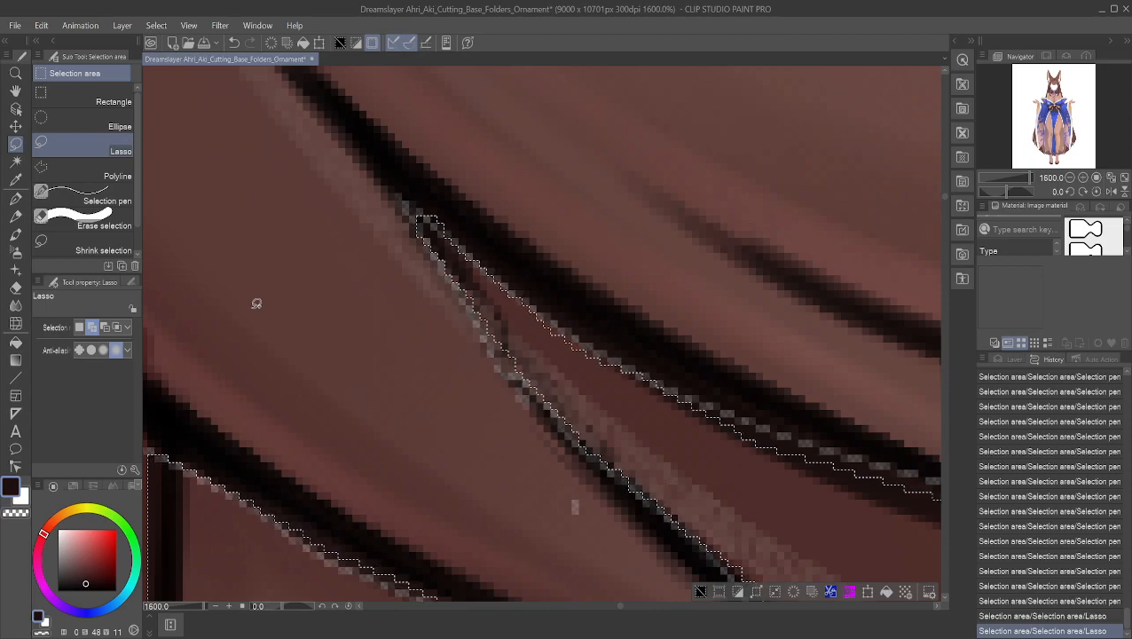
- Refine the selection at the gap's narrow upper end, removing stray pixels at the tip and adding missed ones along the edges
{"action": "left_click", "coordinate": [15, 197]}
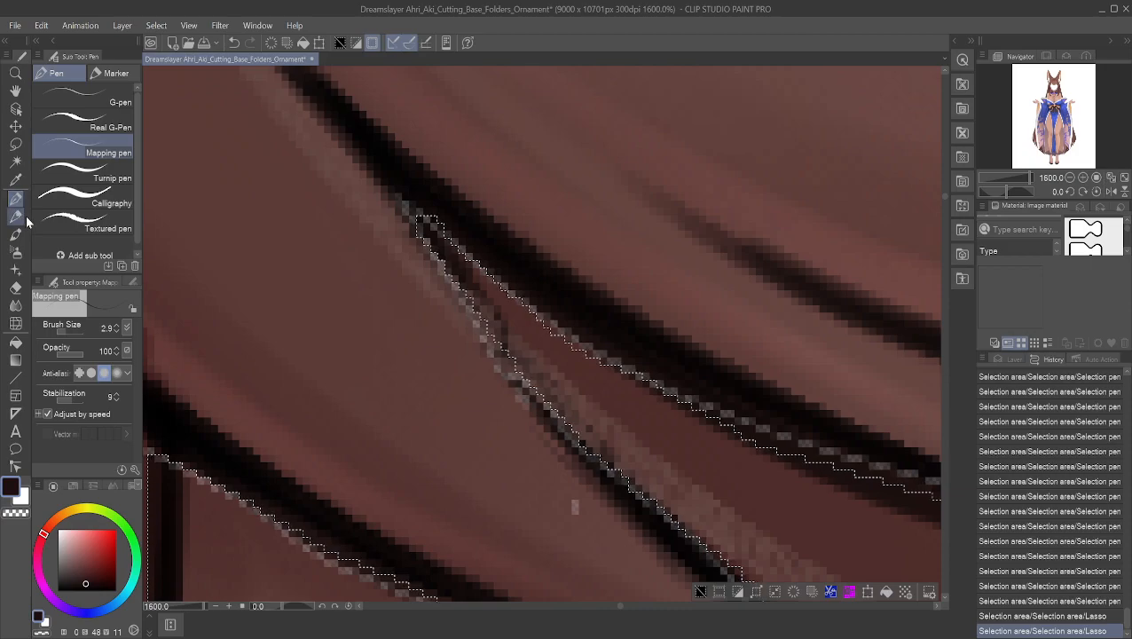
{"action": "left_click", "coordinate": [15, 143]}
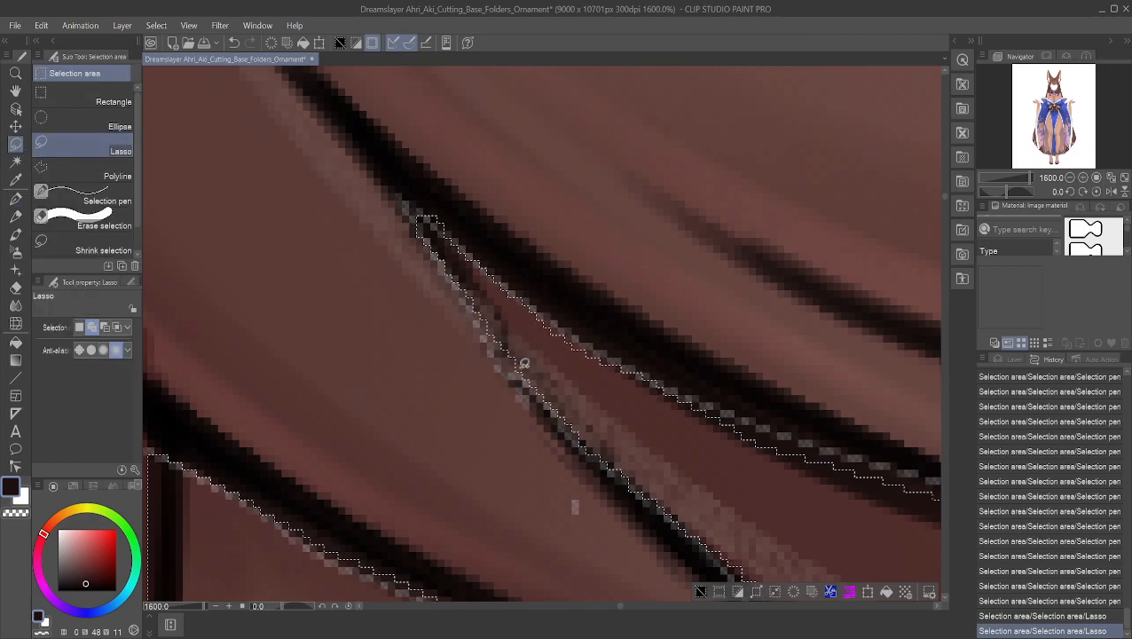
{"action": "left_click_drag", "start_coordinate": [508, 348], "coordinate": [498, 332]}
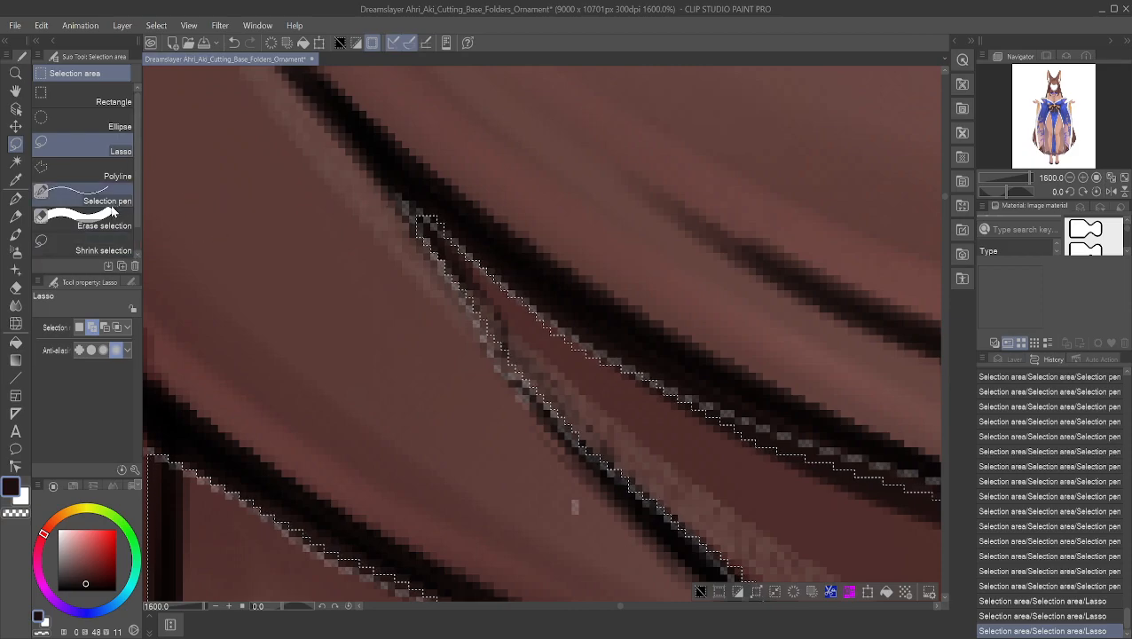
{"action": "left_click", "coordinate": [93, 199]}
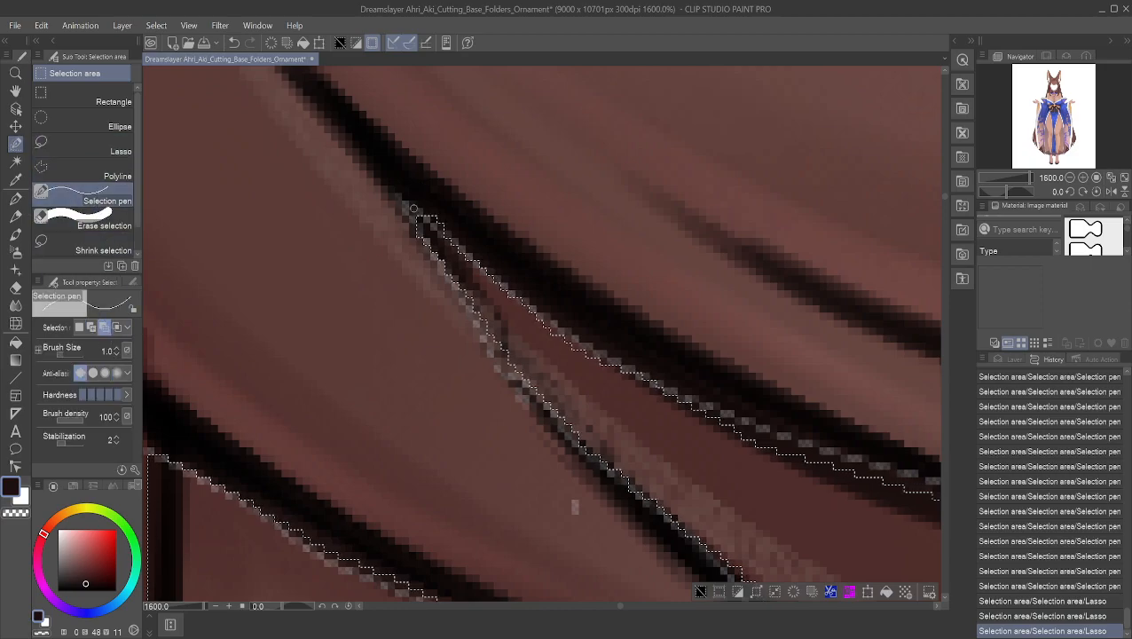
{"action": "left_click_drag", "start_coordinate": [420, 241], "coordinate": [421, 243]}
{"action": "mouse_move", "coordinate": [419, 221]}
{"action": "left_mouse_down"}
{"action": "mouse_move", "coordinate": [439, 230]}
{"action": "mouse_move", "coordinate": [433, 254]}
{"action": "left_mouse_up"}
{"action": "left_click", "coordinate": [92, 327]}
{"action": "left_click_drag", "start_coordinate": [435, 246], "coordinate": [502, 272]}
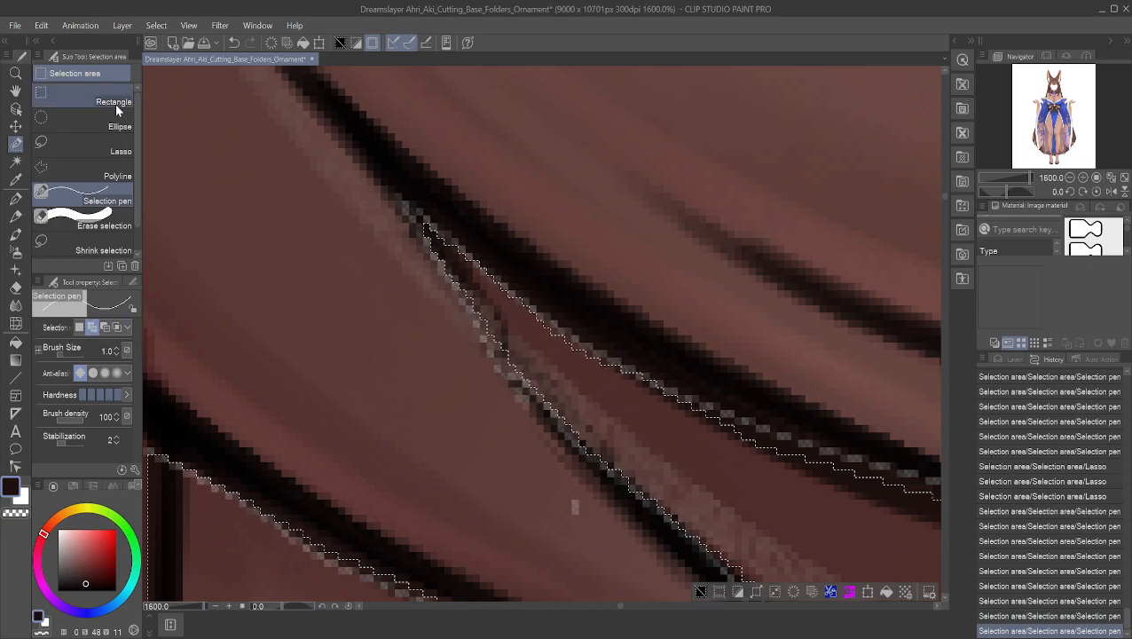
- Extend the selection with the Selection pen along the gap's upper edge so it follows the overlying strand's outline to the vertical line
{"action": "left_click", "coordinate": [13, 92]}
{"action": "left_click_drag", "start_coordinate": [584, 283], "coordinate": [620, 266]}
{"action": "scroll", "coordinate": [432, 268], "scroll_direction": "up", "scroll_amount": 2}
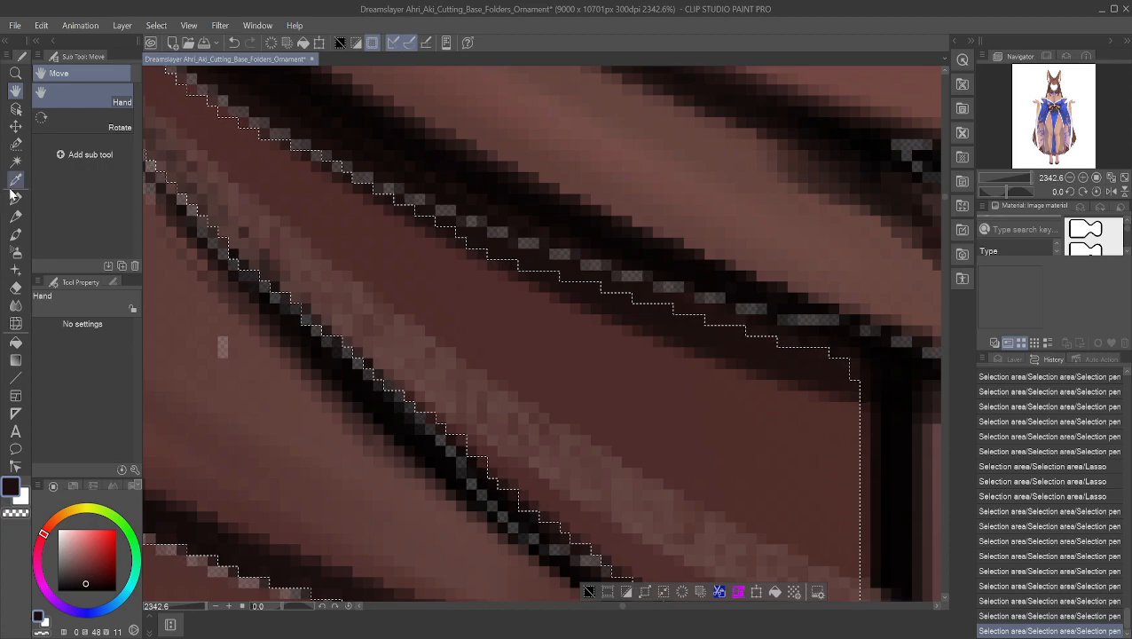
{"action": "left_click", "coordinate": [17, 197]}
{"action": "left_click", "coordinate": [15, 144]}
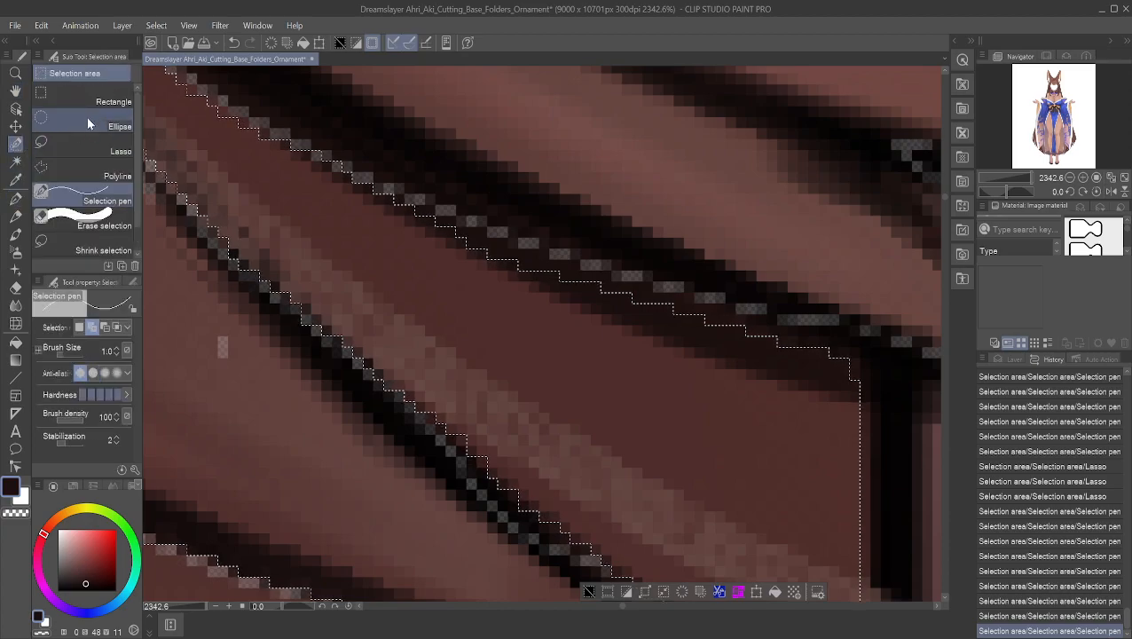
{"action": "left_click", "coordinate": [420, 209]}
{"action": "left_click", "coordinate": [431, 210]}
{"action": "left_click", "coordinate": [442, 220]}
{"action": "left_click", "coordinate": [456, 224]}
{"action": "left_click", "coordinate": [463, 229]}
{"action": "left_click", "coordinate": [469, 232]}
{"action": "left_click", "coordinate": [472, 242]}
{"action": "left_click", "coordinate": [481, 242]}
{"action": "left_click_drag", "start_coordinate": [486, 243], "coordinate": [519, 255]}
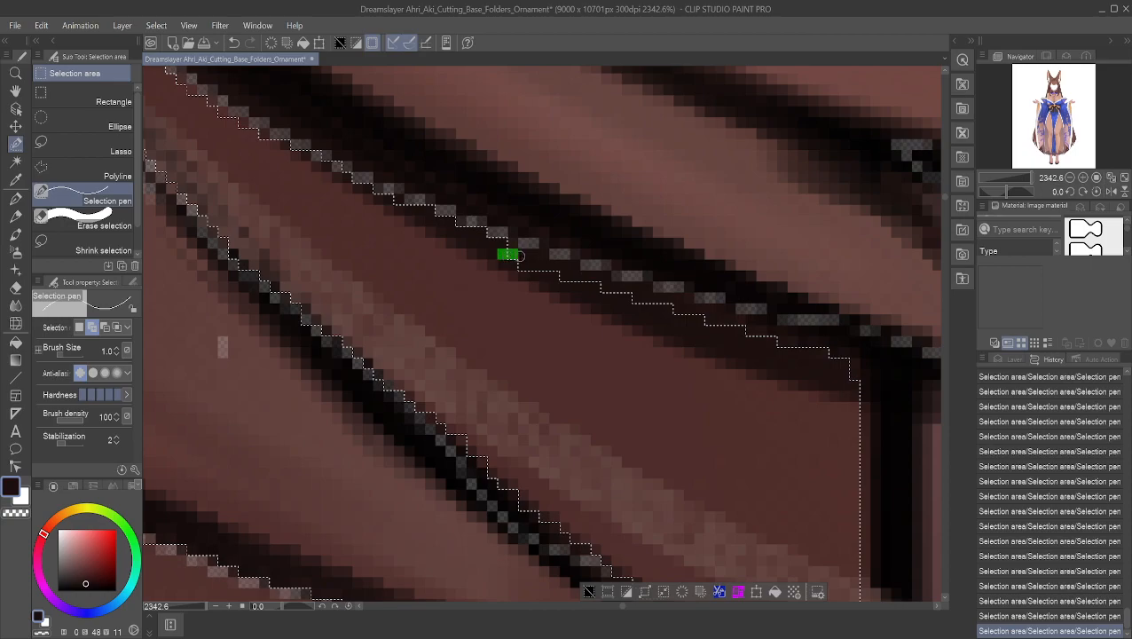
{"action": "left_click", "coordinate": [543, 253]}
{"action": "left_click", "coordinate": [555, 264]}
{"action": "mouse_move", "coordinate": [552, 276]}
{"action": "left_mouse_down"}
{"action": "mouse_move", "coordinate": [606, 276]}
{"action": "mouse_move", "coordinate": [604, 292]}
{"action": "mouse_move", "coordinate": [648, 290]}
{"action": "mouse_move", "coordinate": [646, 302]}
{"action": "mouse_move", "coordinate": [727, 311]}
{"action": "mouse_move", "coordinate": [707, 323]}
{"action": "mouse_move", "coordinate": [771, 331]}
{"action": "left_mouse_up"}
{"action": "left_click", "coordinate": [762, 320]}
{"action": "left_click", "coordinate": [782, 331]}
{"action": "mouse_move", "coordinate": [792, 341]}
{"action": "left_mouse_down"}
{"action": "mouse_move", "coordinate": [850, 357]}
{"action": "mouse_move", "coordinate": [855, 377]}
{"action": "mouse_move", "coordinate": [839, 393]}
{"action": "left_mouse_up"}
{"action": "left_click", "coordinate": [825, 344]}
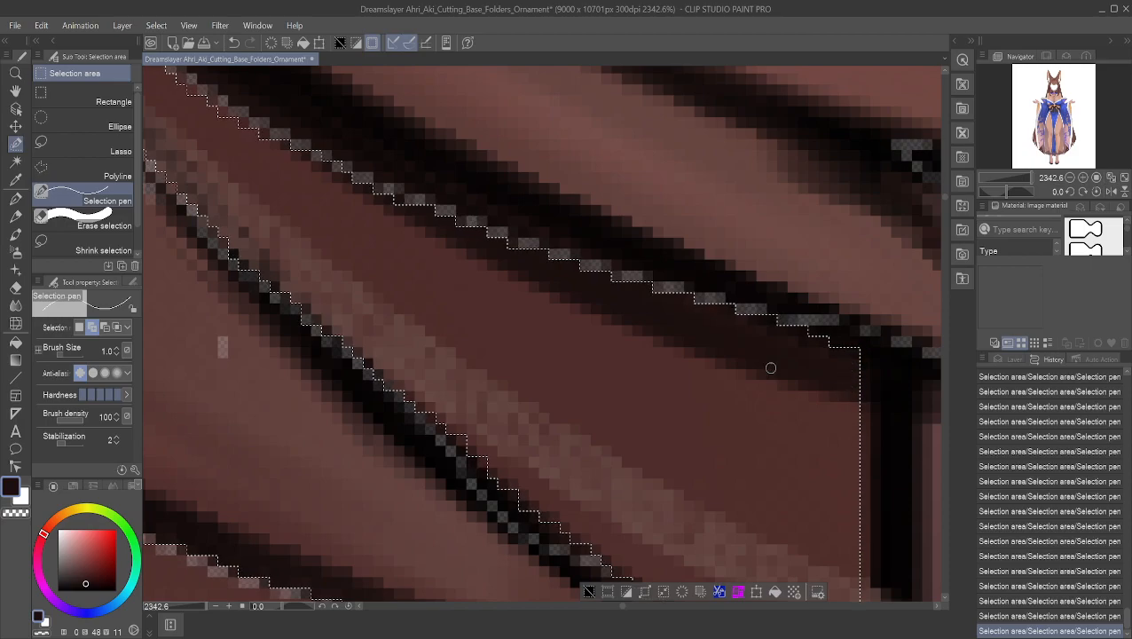
- Widen the selection on the gap's right side so it meets the edge of the black vertical line
{"action": "left_click", "coordinate": [16, 92]}
{"action": "left_click_drag", "start_coordinate": [765, 474], "coordinate": [582, 293]}
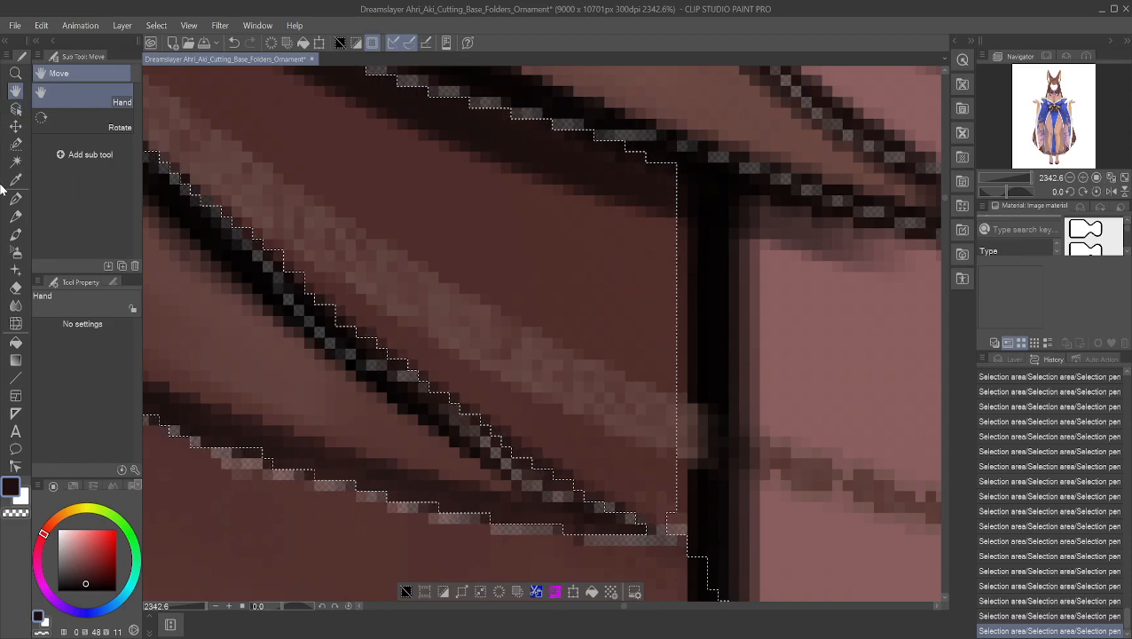
{"action": "left_click", "coordinate": [16, 144]}
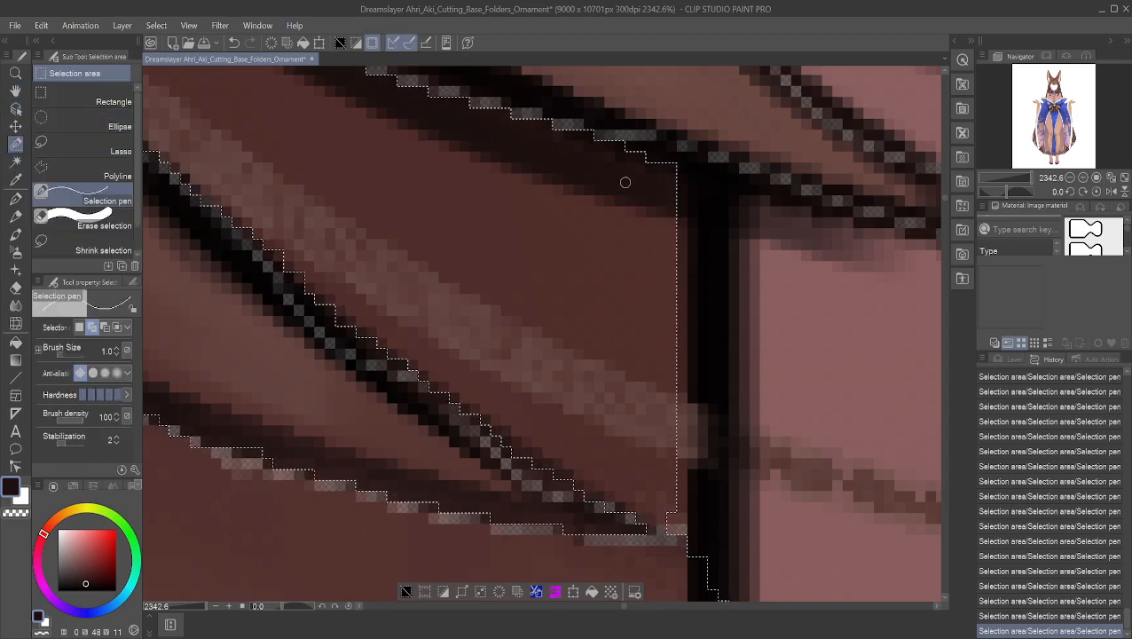
{"action": "left_click_drag", "start_coordinate": [681, 182], "coordinate": [678, 350]}
{"action": "left_click_drag", "start_coordinate": [677, 393], "coordinate": [679, 420]}
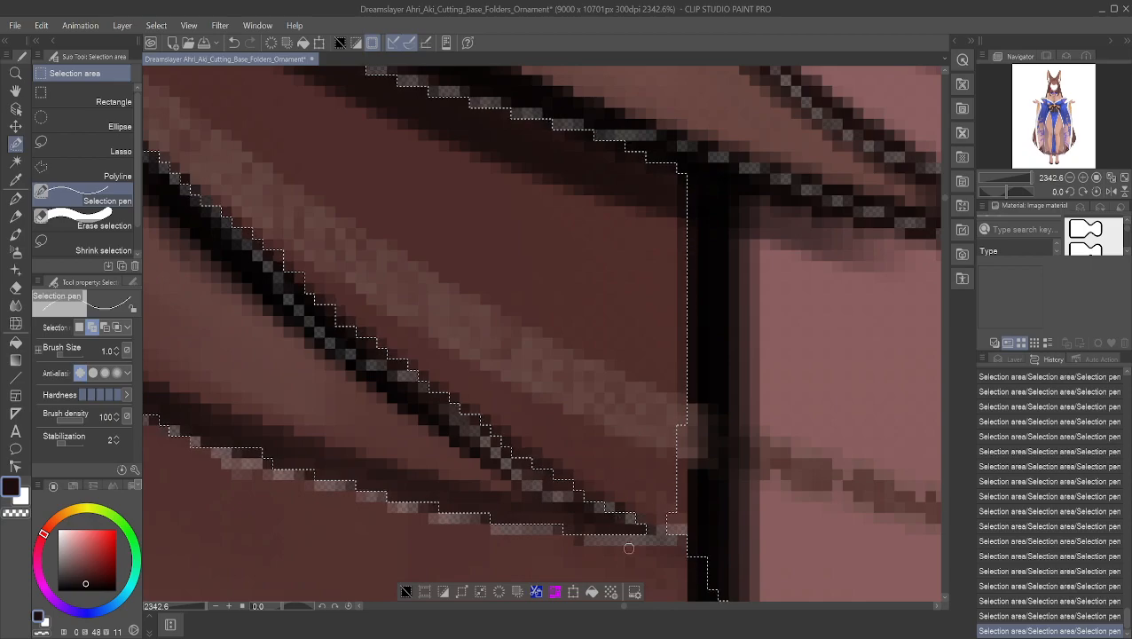
- Extend the selection with the Selection pen across the upper part of the black vertical line, starting directly beneath the overlying strand
{"action": "scroll", "coordinate": [606, 512], "scroll_direction": "down", "scroll_amount": 1}
{"action": "scroll", "coordinate": [605, 513], "scroll_direction": "down", "scroll_amount": 4}
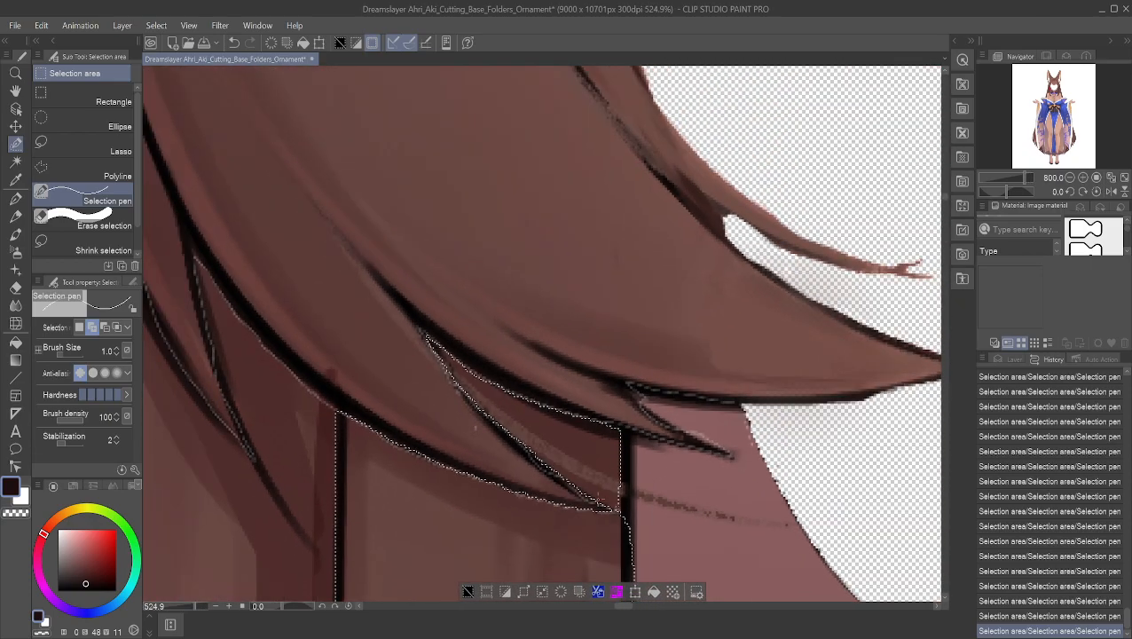
{"action": "scroll", "coordinate": [605, 502], "scroll_direction": "down", "scroll_amount": 2}
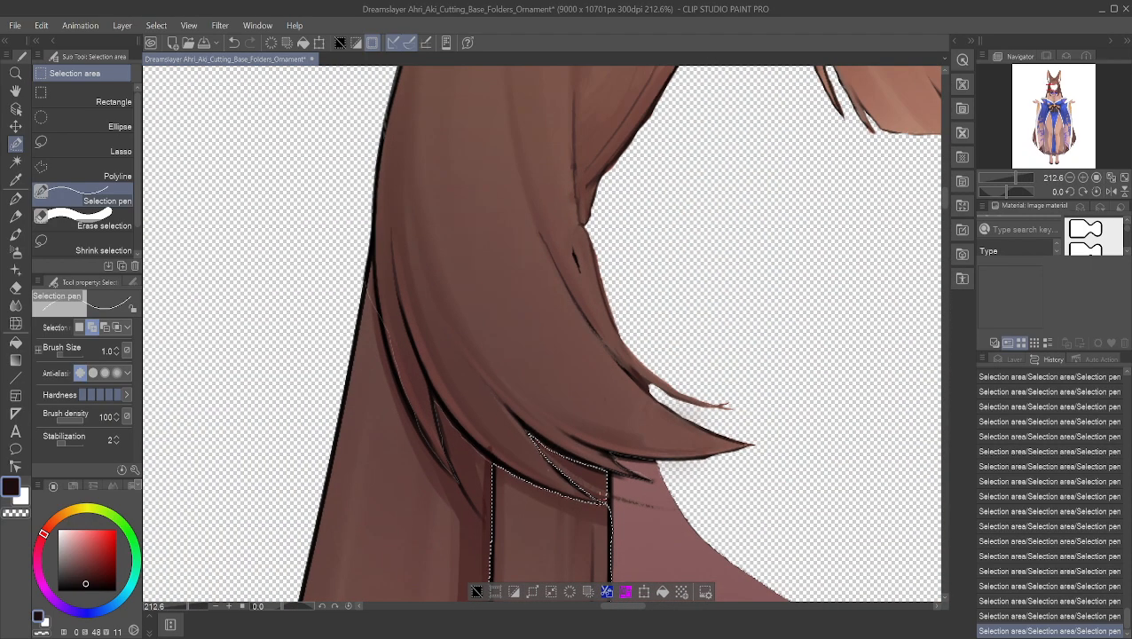
{"action": "scroll", "coordinate": [605, 502], "scroll_direction": "up", "scroll_amount": 4}
{"action": "scroll", "coordinate": [605, 502], "scroll_direction": "up", "scroll_amount": 3}
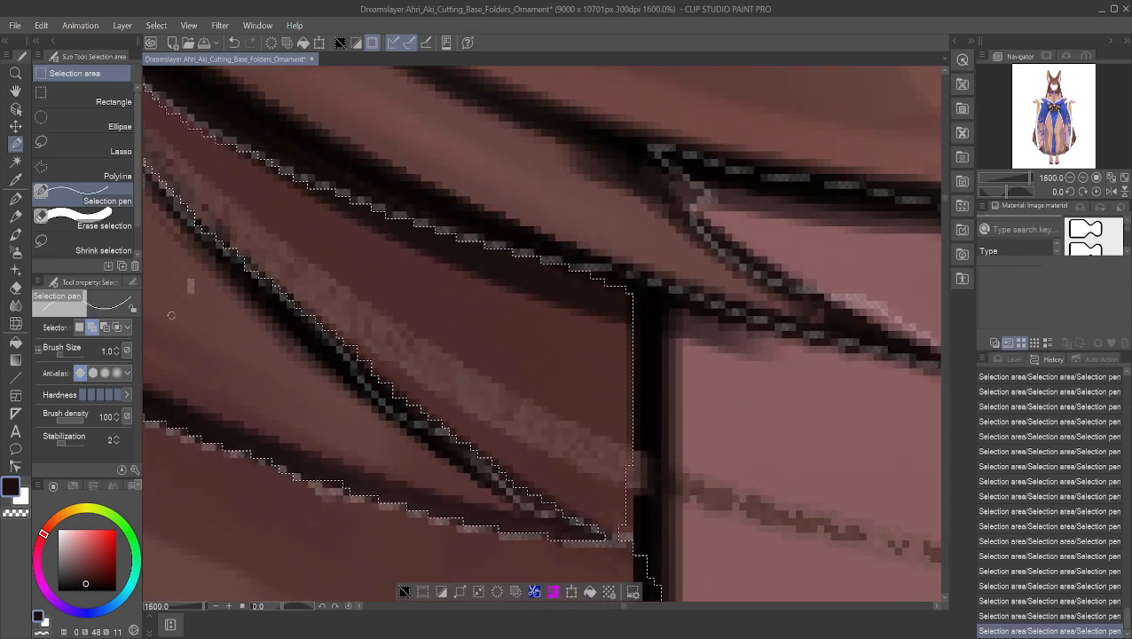
{"action": "left_click", "coordinate": [15, 73]}
{"action": "scroll", "coordinate": [607, 546], "scroll_direction": "down", "scroll_amount": 2}
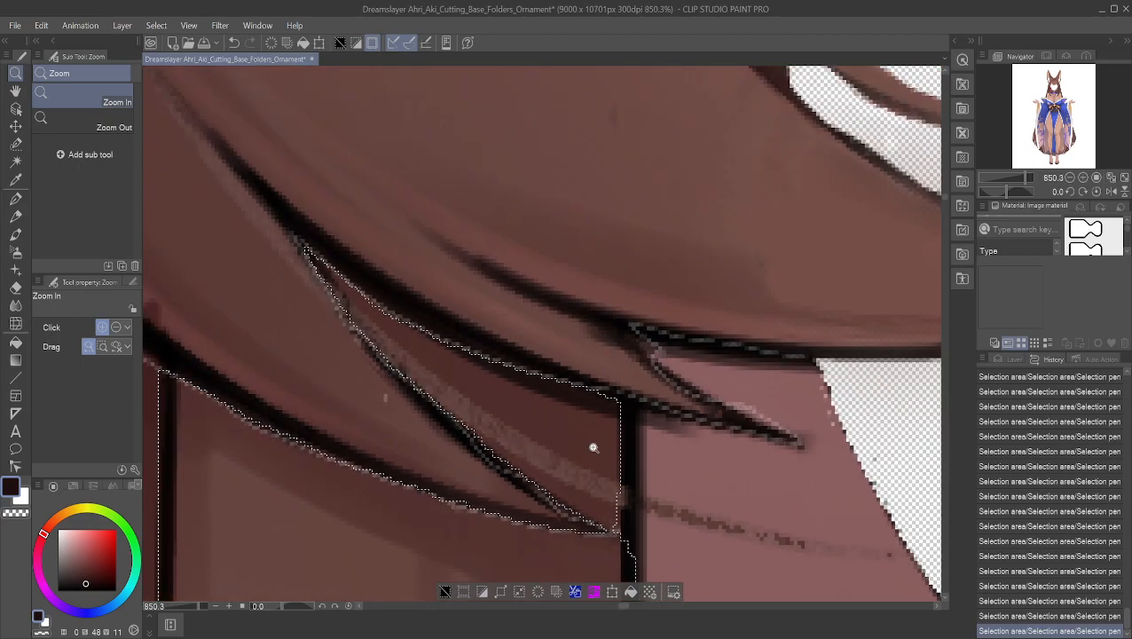
{"action": "left_click", "coordinate": [15, 91]}
{"action": "left_click_drag", "start_coordinate": [592, 492], "coordinate": [470, 327]}
{"action": "scroll", "coordinate": [526, 437], "scroll_direction": "up", "scroll_amount": 5}
{"action": "scroll", "coordinate": [536, 362], "scroll_direction": "up", "scroll_amount": 3}
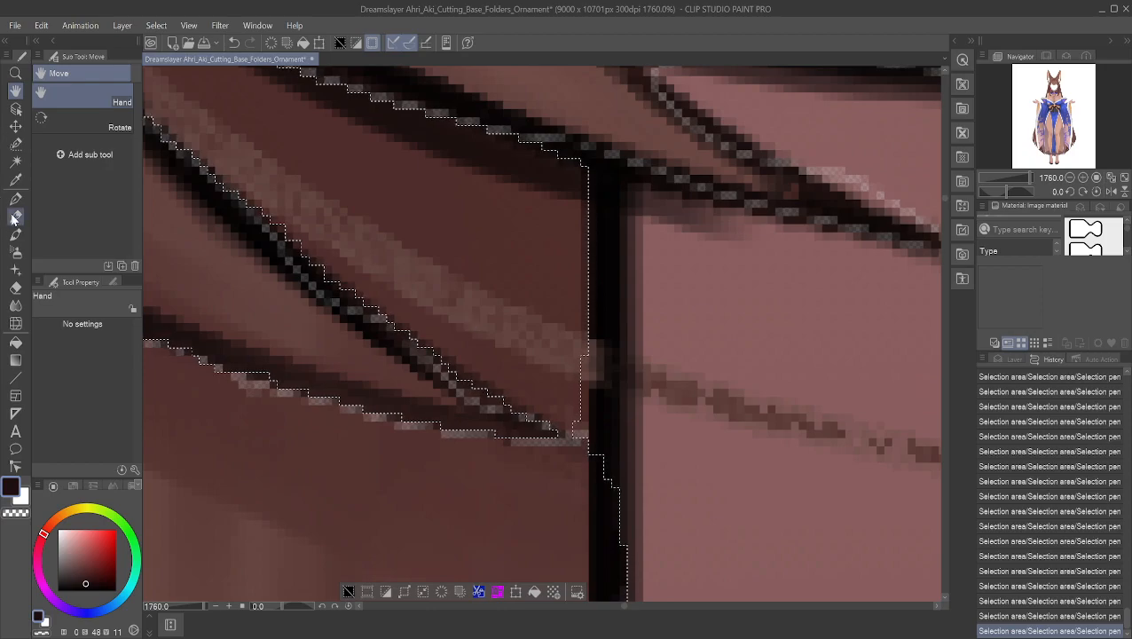
{"action": "left_click", "coordinate": [15, 144]}
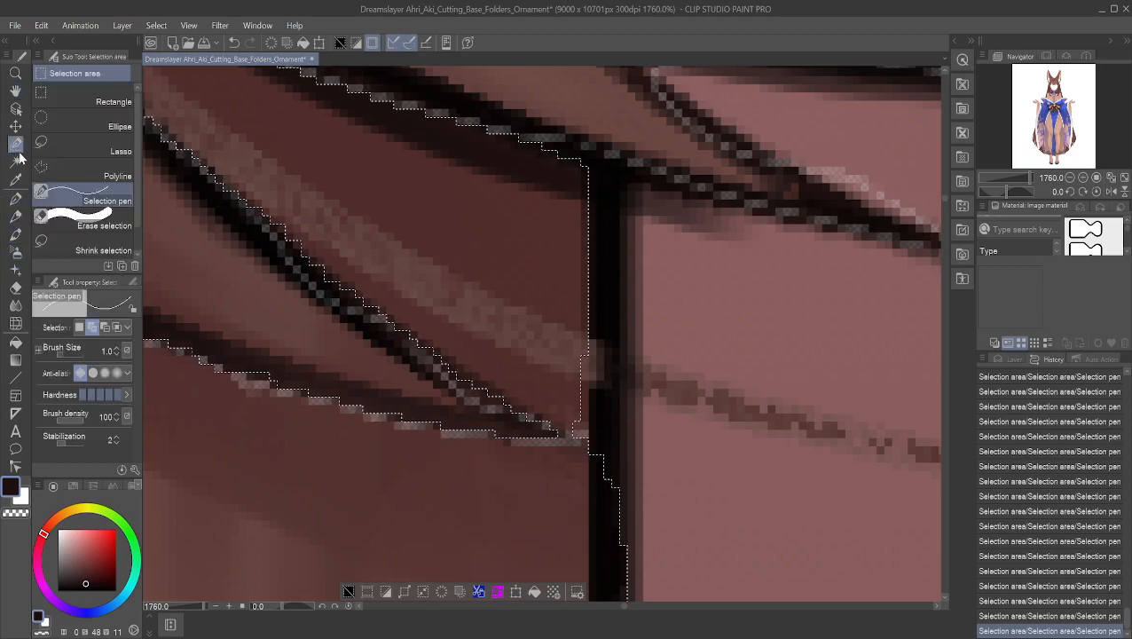
{"action": "mouse_move", "coordinate": [586, 163]}
{"action": "left_mouse_down"}
{"action": "mouse_move", "coordinate": [616, 180]}
{"action": "mouse_move", "coordinate": [615, 166]}
{"action": "mouse_move", "coordinate": [612, 186]}
{"action": "mouse_move", "coordinate": [584, 170]}
{"action": "mouse_move", "coordinate": [589, 190]}
{"action": "mouse_move", "coordinate": [603, 184]}
{"action": "mouse_move", "coordinate": [588, 203]}
{"action": "mouse_move", "coordinate": [597, 213]}
{"action": "mouse_move", "coordinate": [609, 195]}
{"action": "mouse_move", "coordinate": [614, 237]}
{"action": "mouse_move", "coordinate": [605, 221]}
{"action": "mouse_move", "coordinate": [593, 238]}
{"action": "mouse_move", "coordinate": [596, 250]}
{"action": "mouse_move", "coordinate": [614, 238]}
{"action": "mouse_move", "coordinate": [609, 273]}
{"action": "mouse_move", "coordinate": [593, 270]}
{"action": "mouse_move", "coordinate": [612, 235]}
{"action": "mouse_move", "coordinate": [606, 303]}
{"action": "left_mouse_up"}
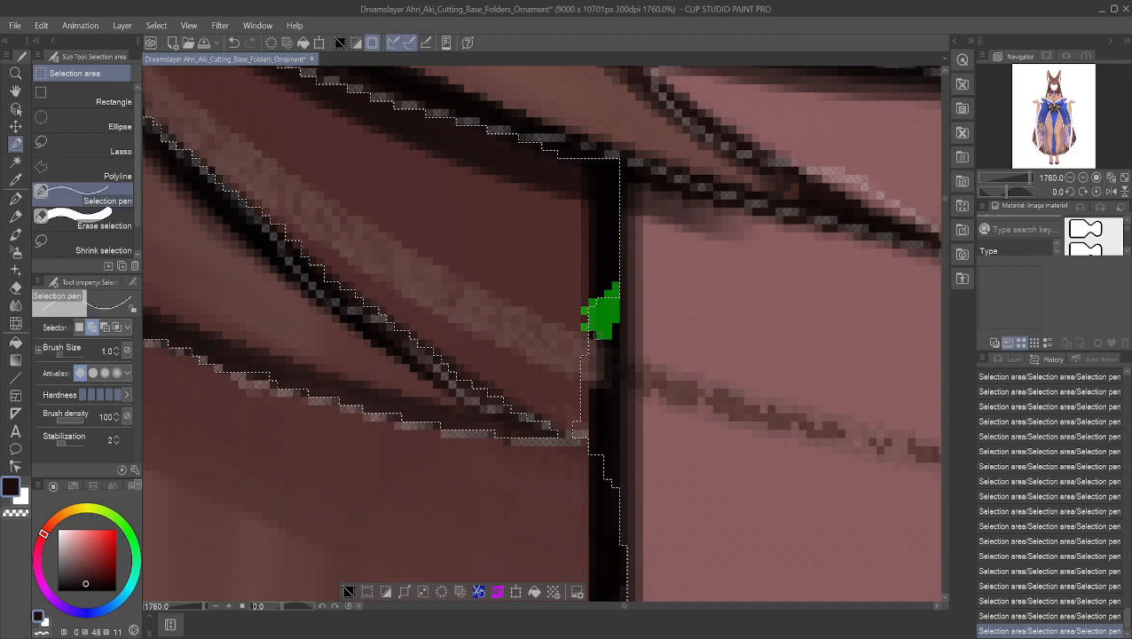
- Fill the unselected pockets inside the black vertical line beside the gap's lower tip so both selected areas join
{"action": "left_click_drag", "start_coordinate": [611, 334], "coordinate": [608, 353]}
{"action": "mouse_move", "coordinate": [607, 370]}
{"action": "left_mouse_down"}
{"action": "mouse_move", "coordinate": [616, 335]}
{"action": "mouse_move", "coordinate": [616, 364]}
{"action": "left_mouse_up"}
{"action": "mouse_move", "coordinate": [612, 417]}
{"action": "left_mouse_down"}
{"action": "mouse_move", "coordinate": [608, 485]}
{"action": "mouse_move", "coordinate": [604, 440]}
{"action": "left_mouse_up"}
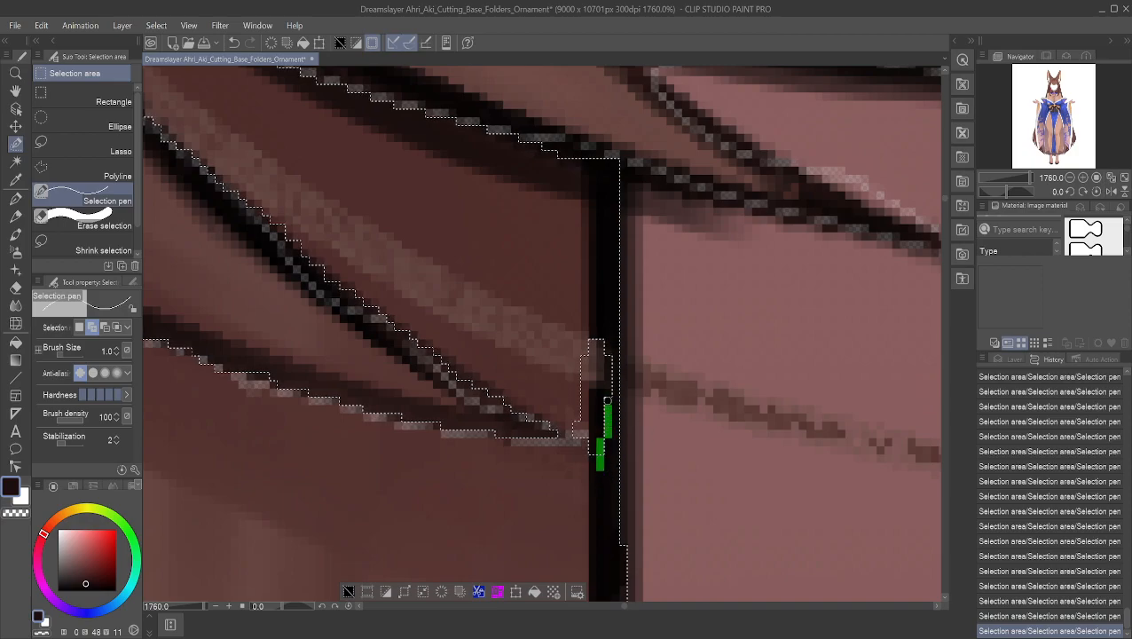
{"action": "left_click_drag", "start_coordinate": [605, 398], "coordinate": [605, 397]}
{"action": "left_click_drag", "start_coordinate": [608, 400], "coordinate": [601, 393]}
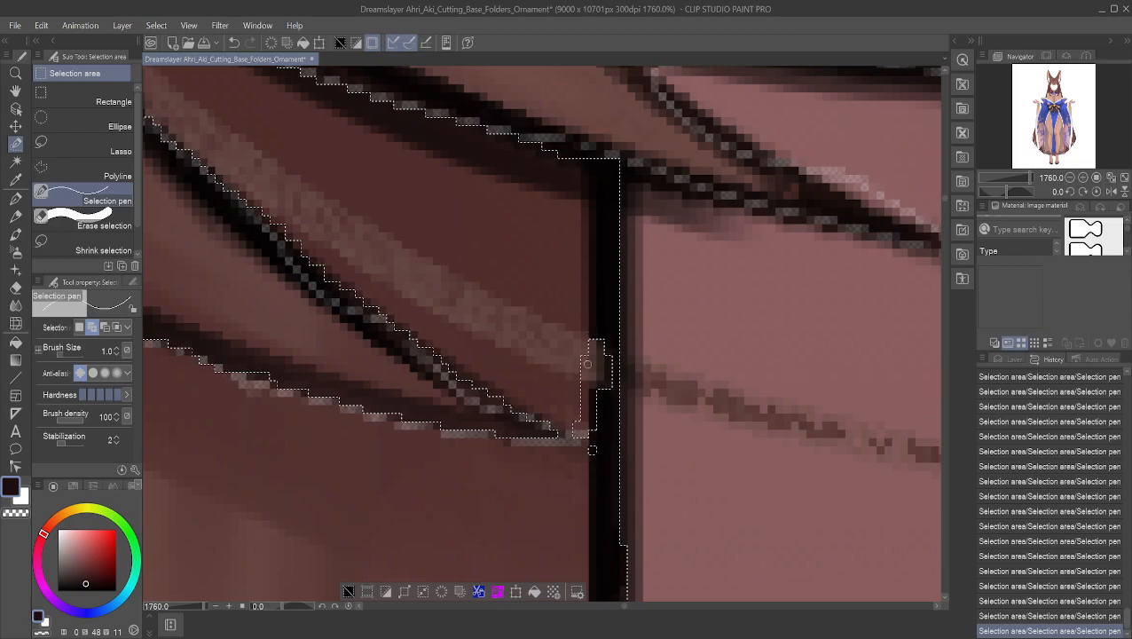
{"action": "mouse_move", "coordinate": [594, 376]}
{"action": "left_mouse_down"}
{"action": "mouse_move", "coordinate": [591, 448]}
{"action": "mouse_move", "coordinate": [578, 434]}
{"action": "left_mouse_up"}
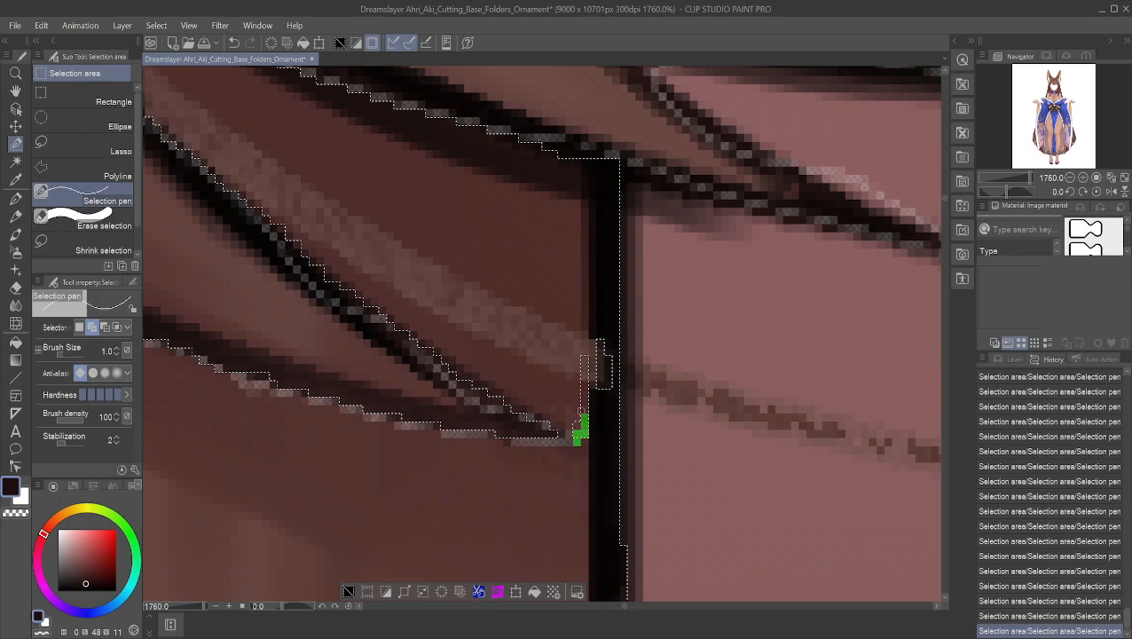
{"action": "mouse_move", "coordinate": [585, 375]}
{"action": "left_mouse_down"}
{"action": "mouse_move", "coordinate": [584, 355]}
{"action": "mouse_move", "coordinate": [600, 405]}
{"action": "left_mouse_up"}
{"action": "left_click_drag", "start_coordinate": [608, 343], "coordinate": [604, 411]}
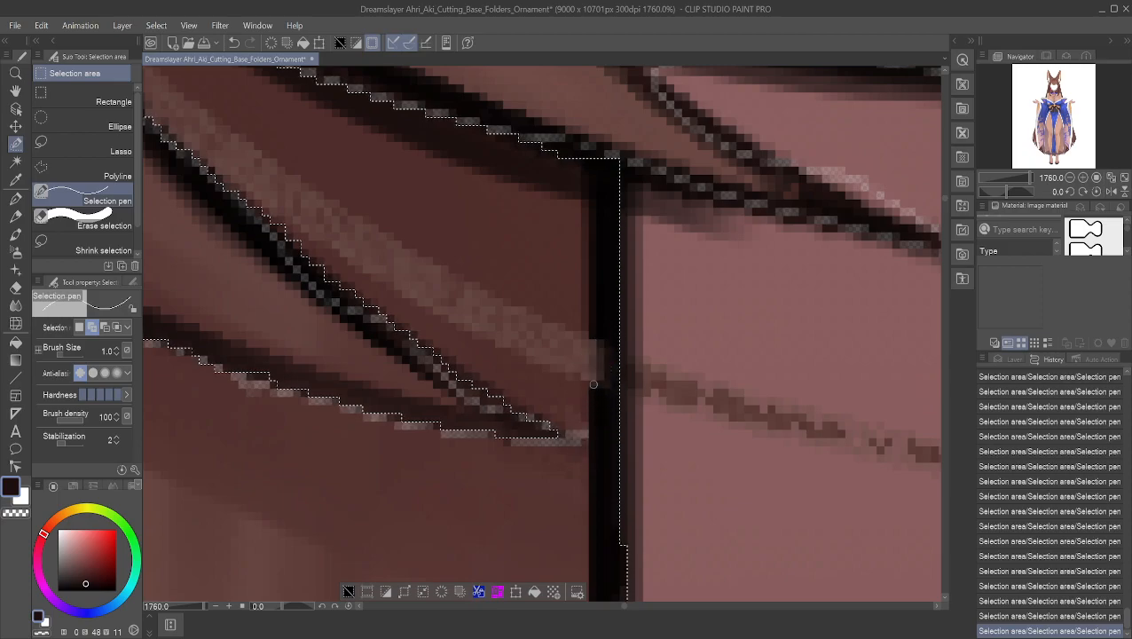
- Widen the selection to include the black line's soft outer edge pixels just below the overlapping strands
{"action": "left_click", "coordinate": [15, 90]}
{"action": "left_click_drag", "start_coordinate": [579, 453], "coordinate": [533, 157]}
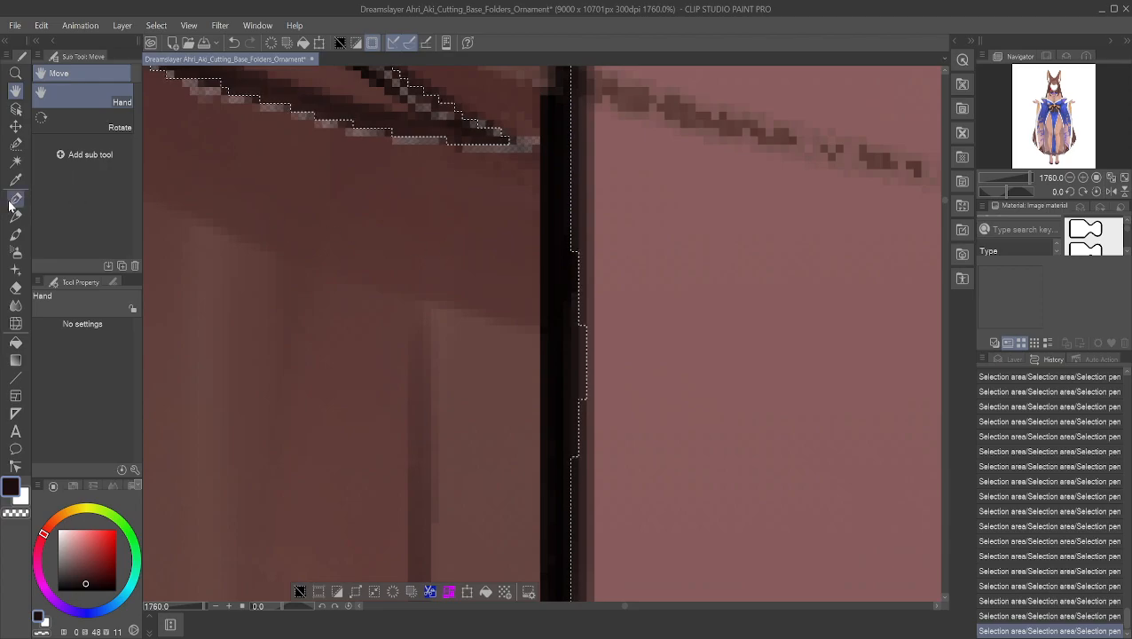
{"action": "left_click", "coordinate": [15, 144]}
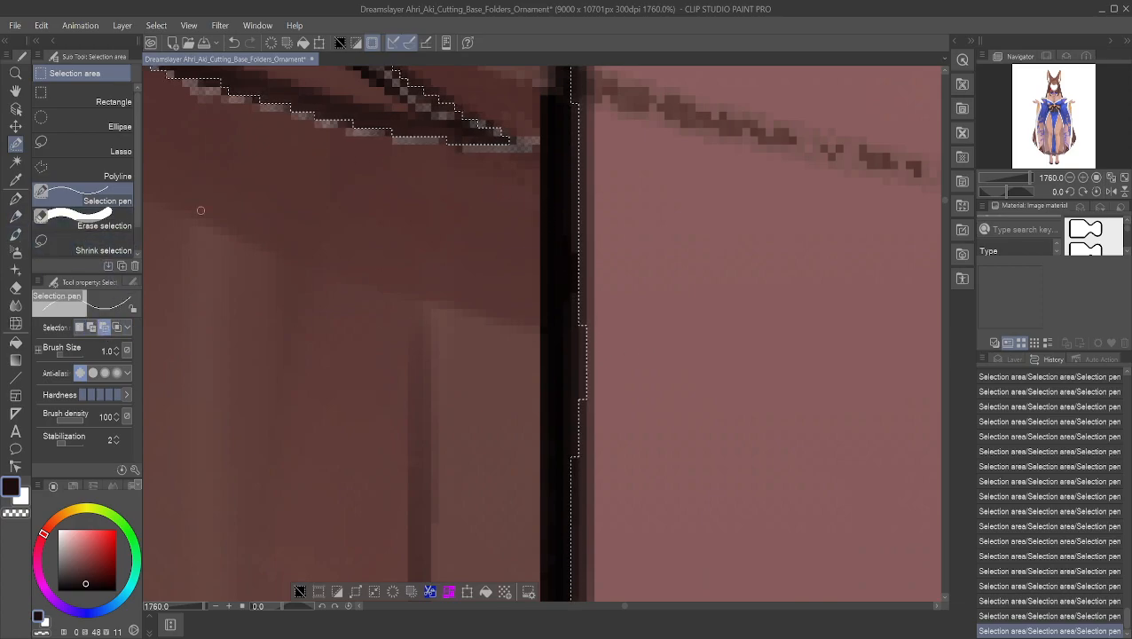
{"action": "left_click", "coordinate": [92, 327]}
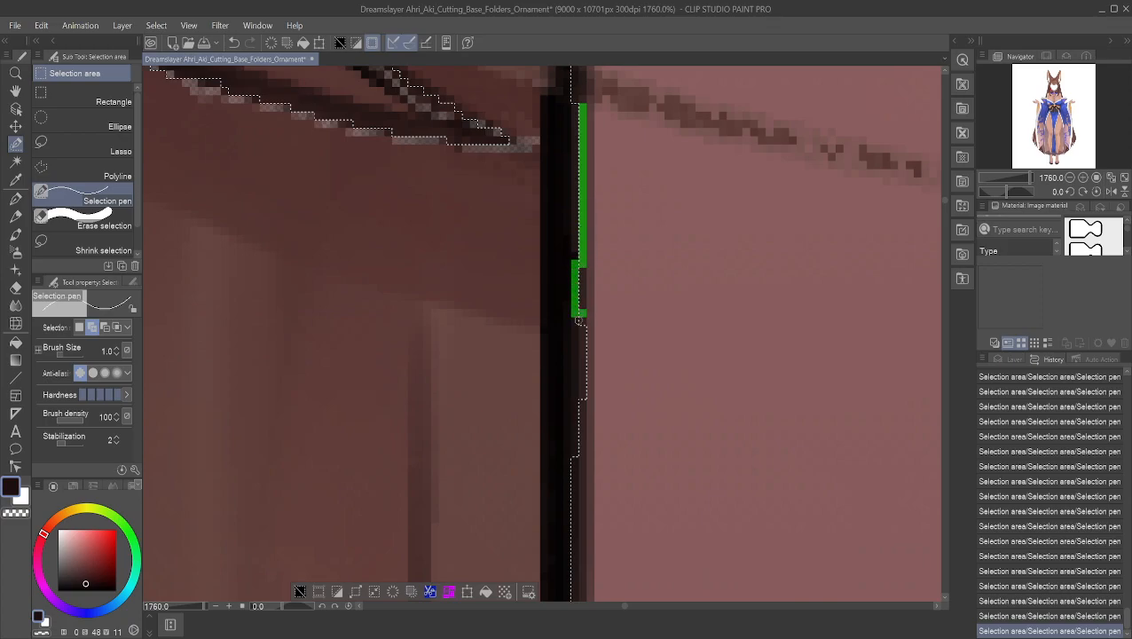
{"action": "left_click_drag", "start_coordinate": [581, 271], "coordinate": [582, 273]}
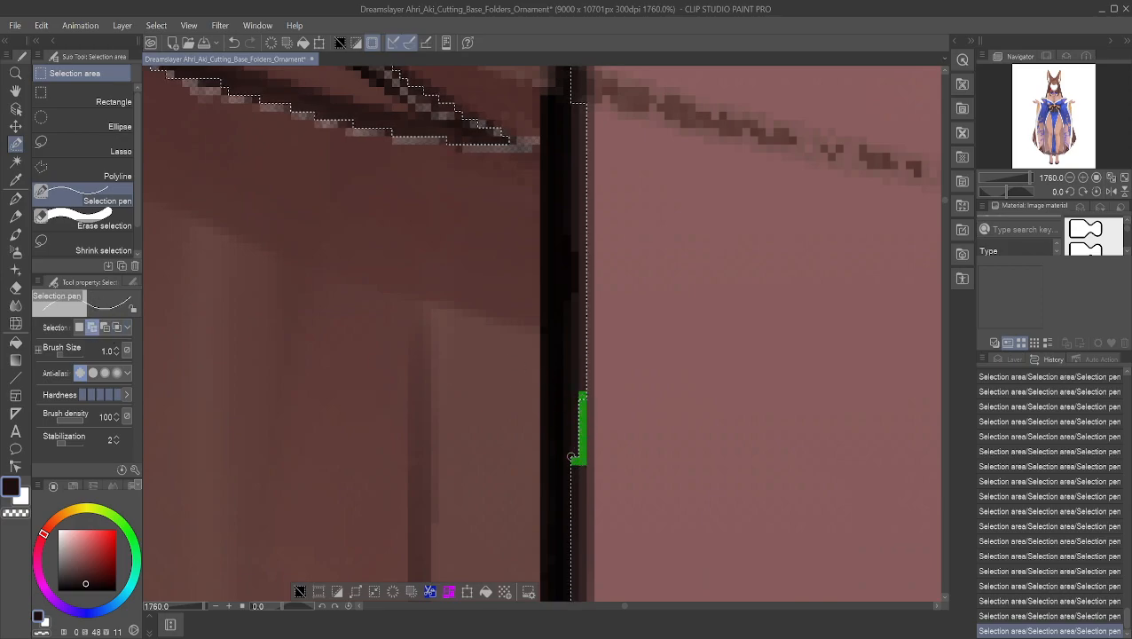
{"action": "left_click_drag", "start_coordinate": [572, 457], "coordinate": [571, 463]}
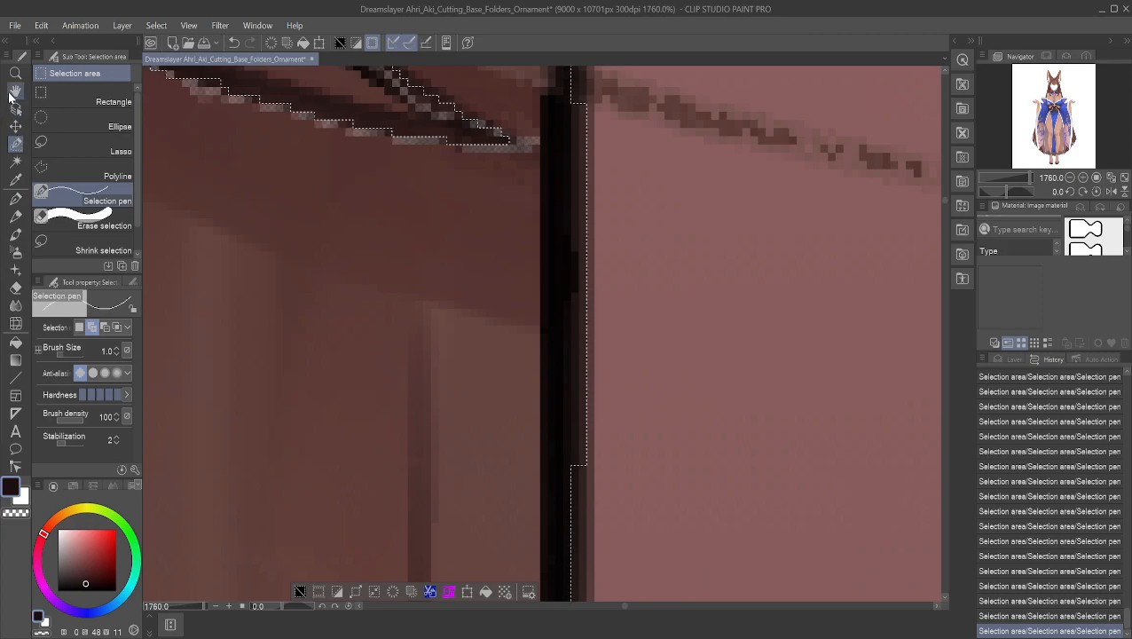
- Continue adding the black line's outer edge pixels to the selection farther down, evening out the stepped boundary
{"action": "left_click", "coordinate": [15, 91]}
{"action": "left_click", "coordinate": [15, 108]}
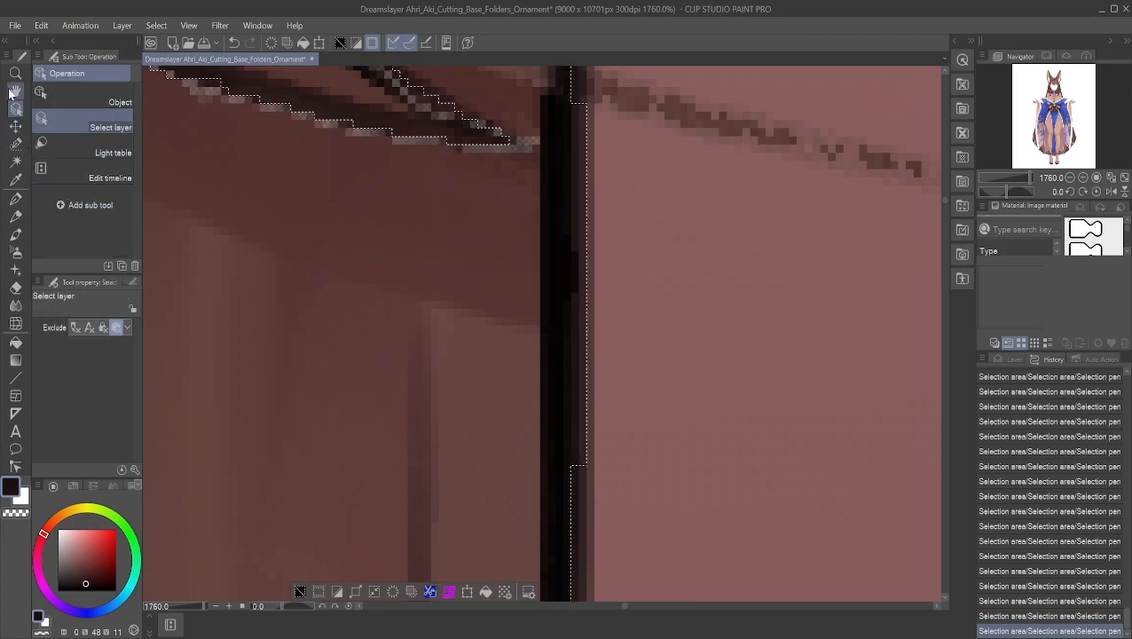
{"action": "left_click", "coordinate": [15, 90]}
{"action": "left_click_drag", "start_coordinate": [468, 488], "coordinate": [342, 235]}
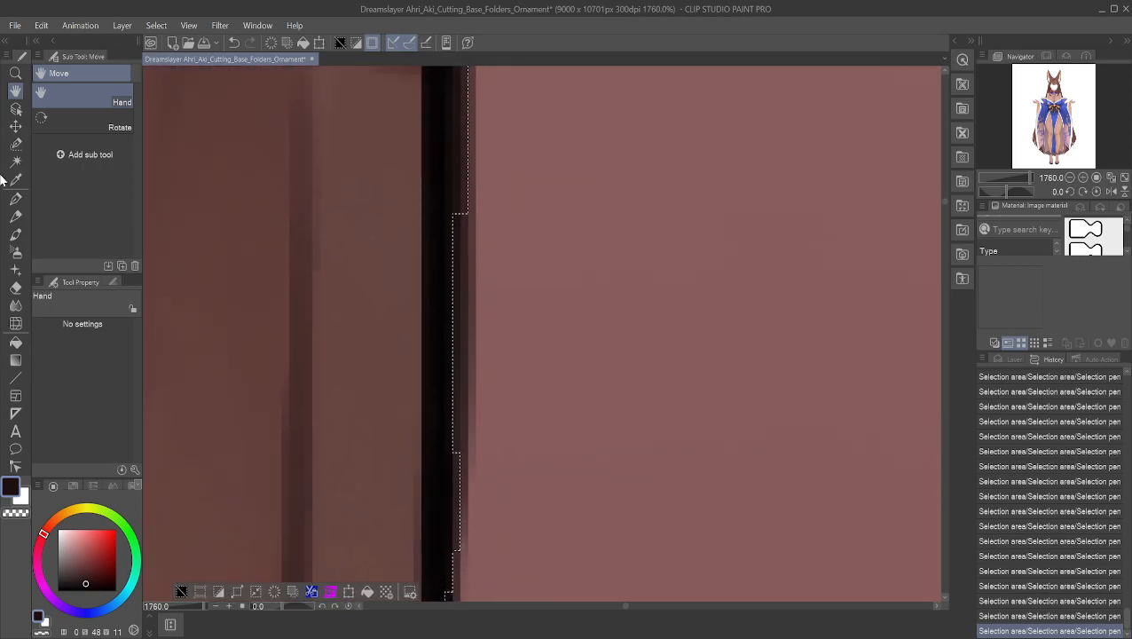
{"action": "left_click", "coordinate": [15, 198]}
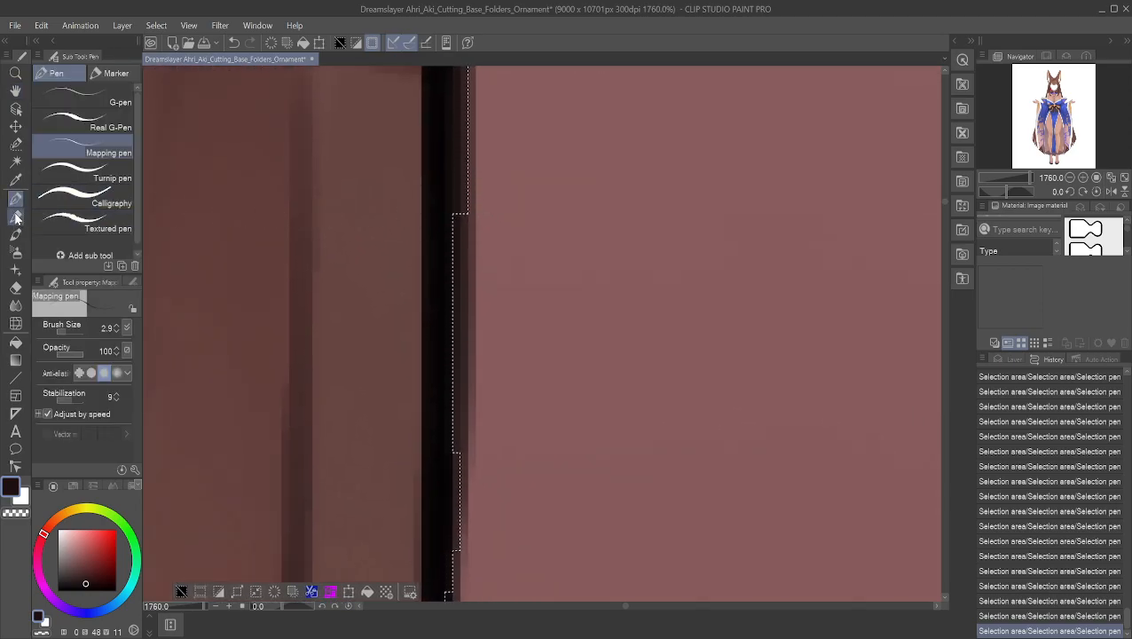
{"action": "left_click", "coordinate": [16, 145]}
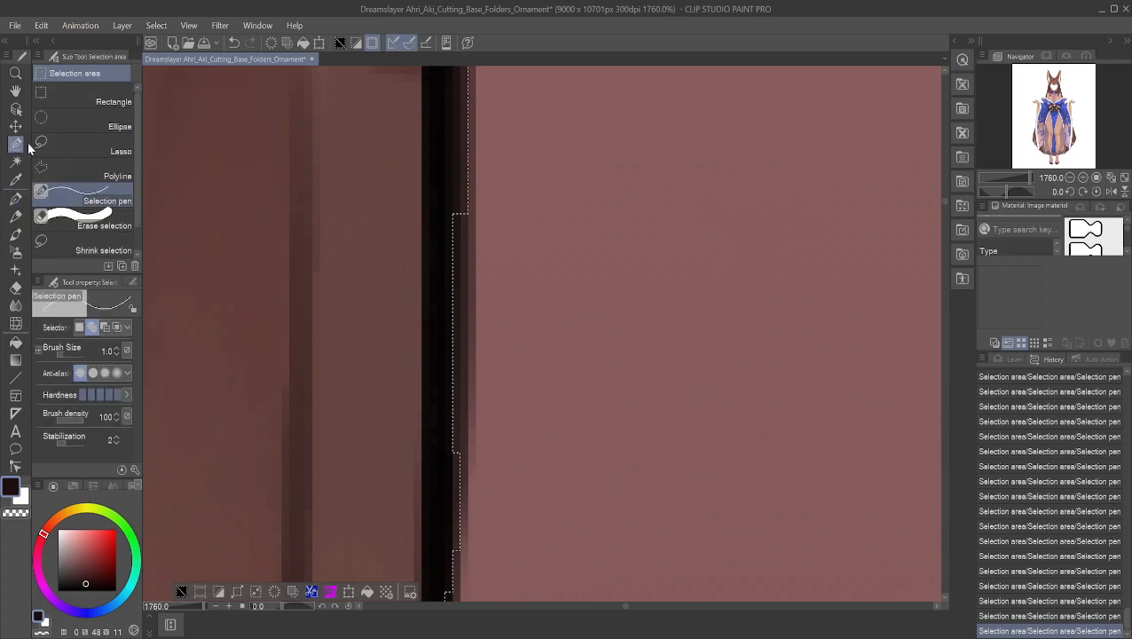
{"action": "mouse_move", "coordinate": [447, 213]}
{"action": "left_mouse_down"}
{"action": "mouse_move", "coordinate": [460, 210]}
{"action": "mouse_move", "coordinate": [461, 253]}
{"action": "mouse_move", "coordinate": [453, 458]}
{"action": "left_mouse_up"}
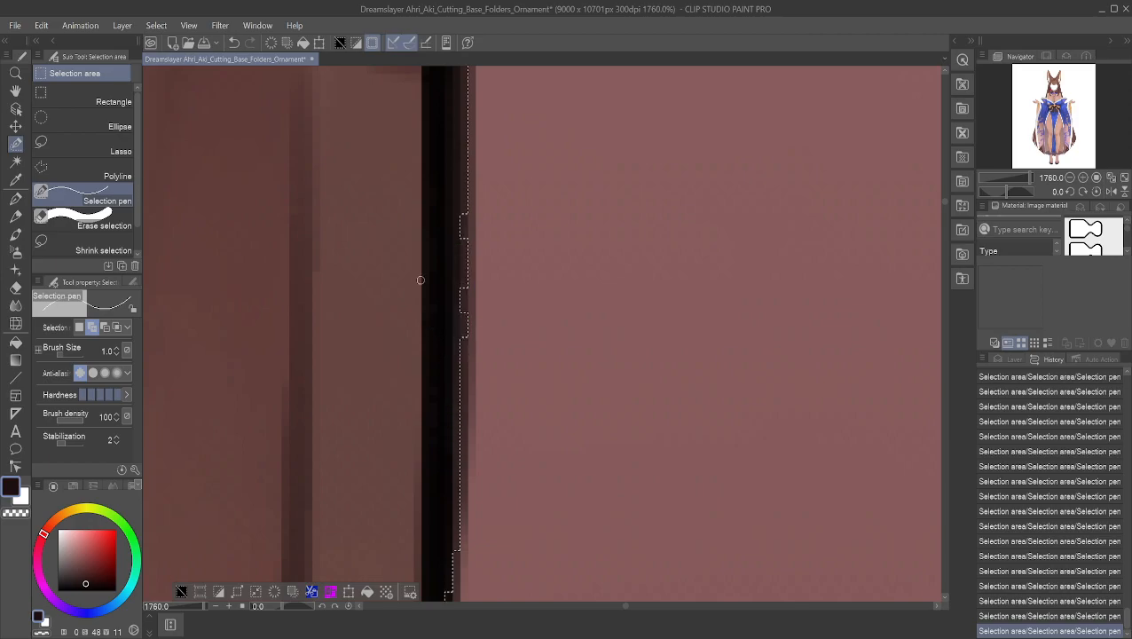
{"action": "left_click_drag", "start_coordinate": [464, 208], "coordinate": [464, 217]}
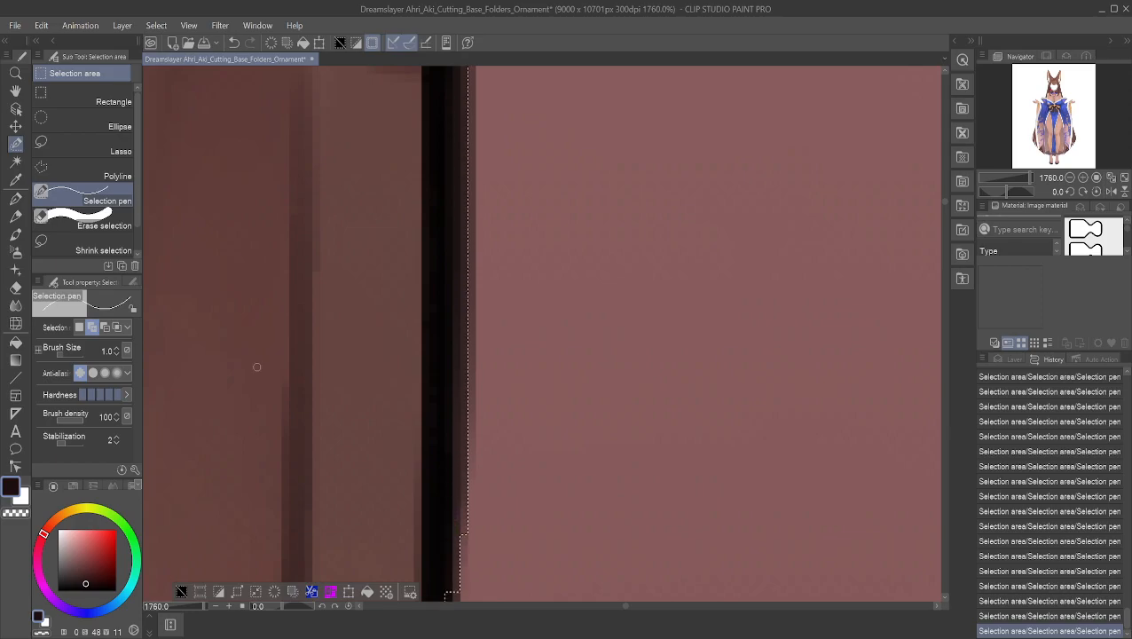
- Clean up the selection edge on the next stretch of the line, filling its notches and removing stray pixels outside the line
{"action": "left_click", "coordinate": [17, 91]}
{"action": "scroll", "coordinate": [506, 491], "scroll_direction": "down", "scroll_amount": 3}
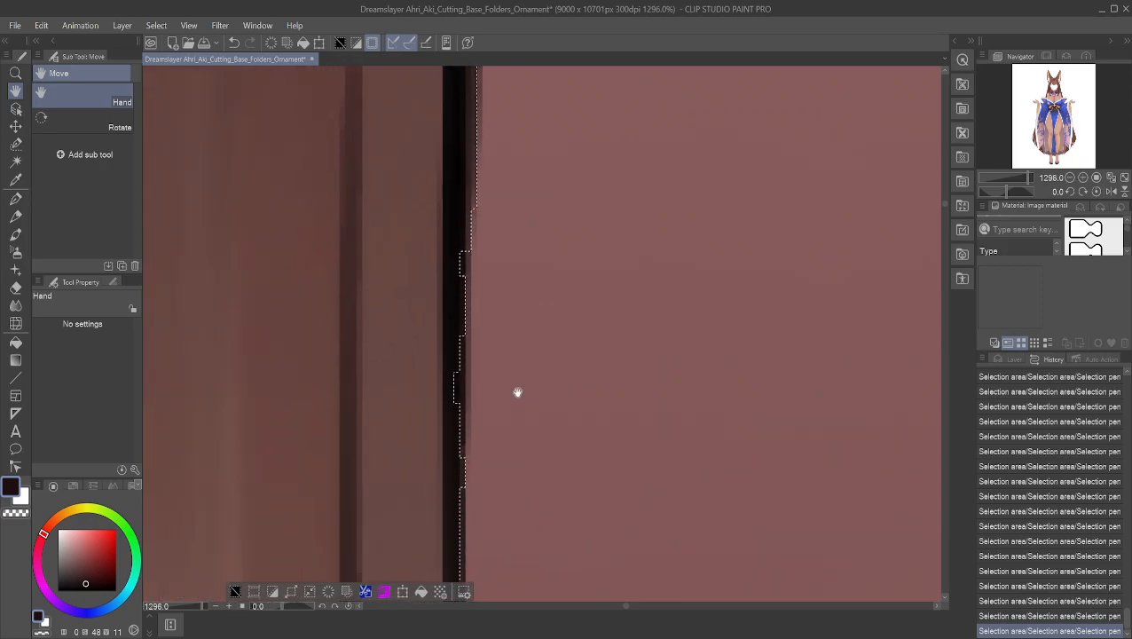
{"action": "left_click", "coordinate": [15, 198]}
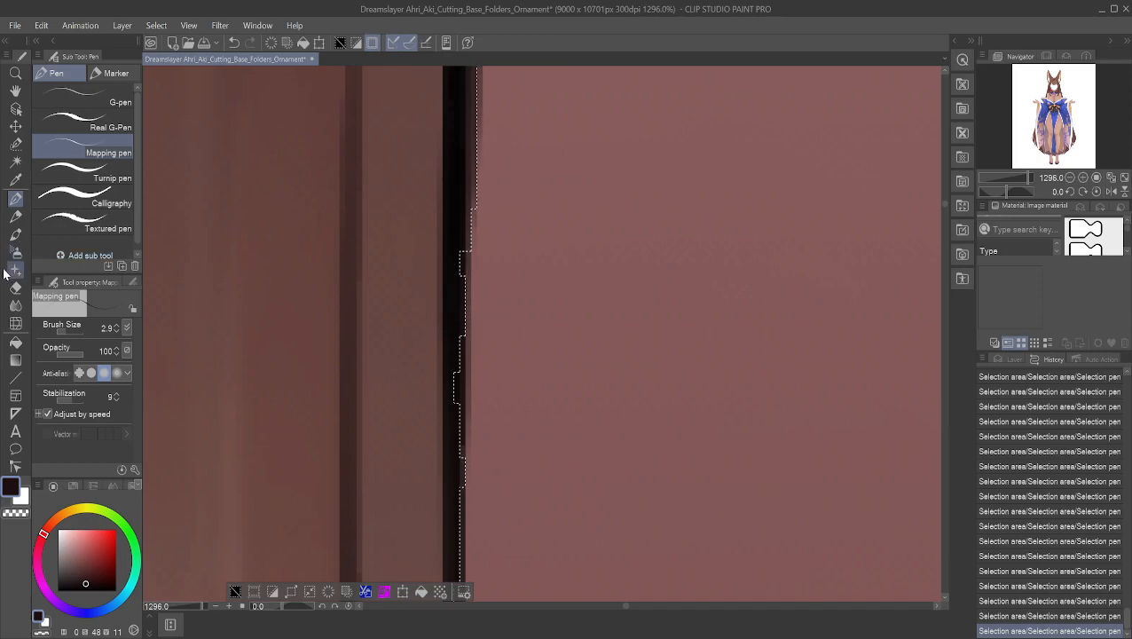
{"action": "left_click", "coordinate": [15, 144]}
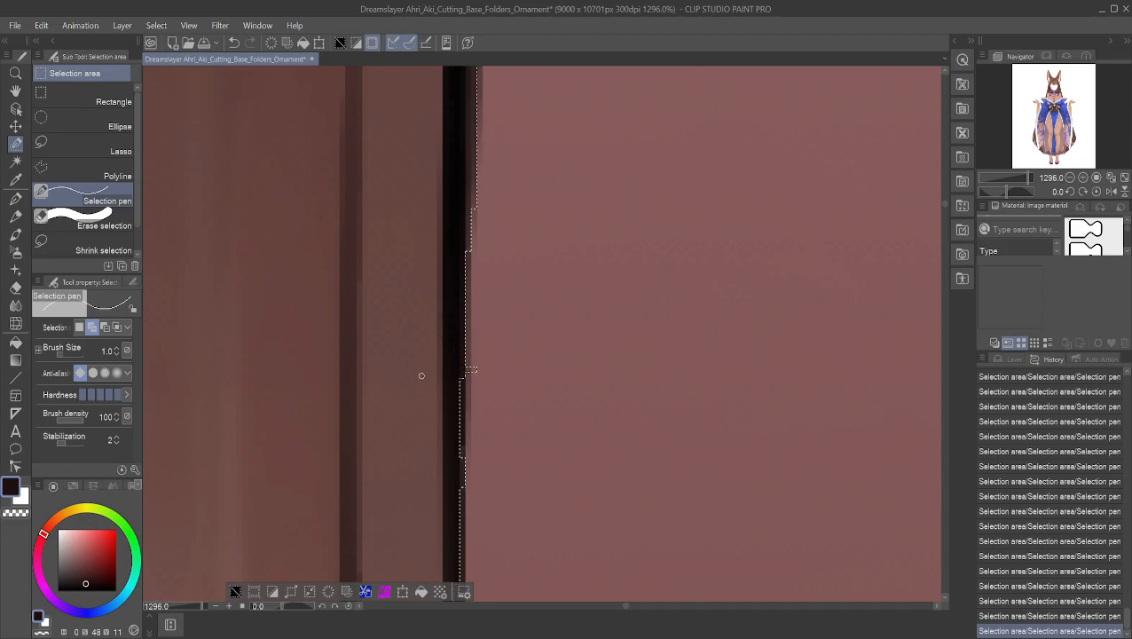
{"action": "left_click", "coordinate": [104, 327]}
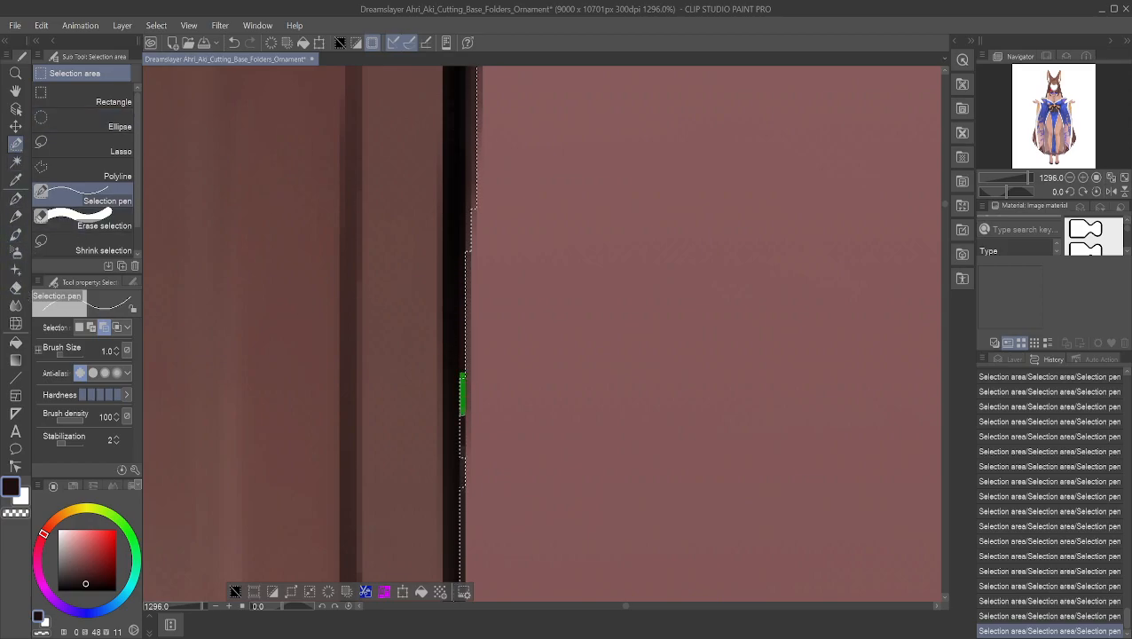
{"action": "left_click_drag", "start_coordinate": [461, 509], "coordinate": [458, 514]}
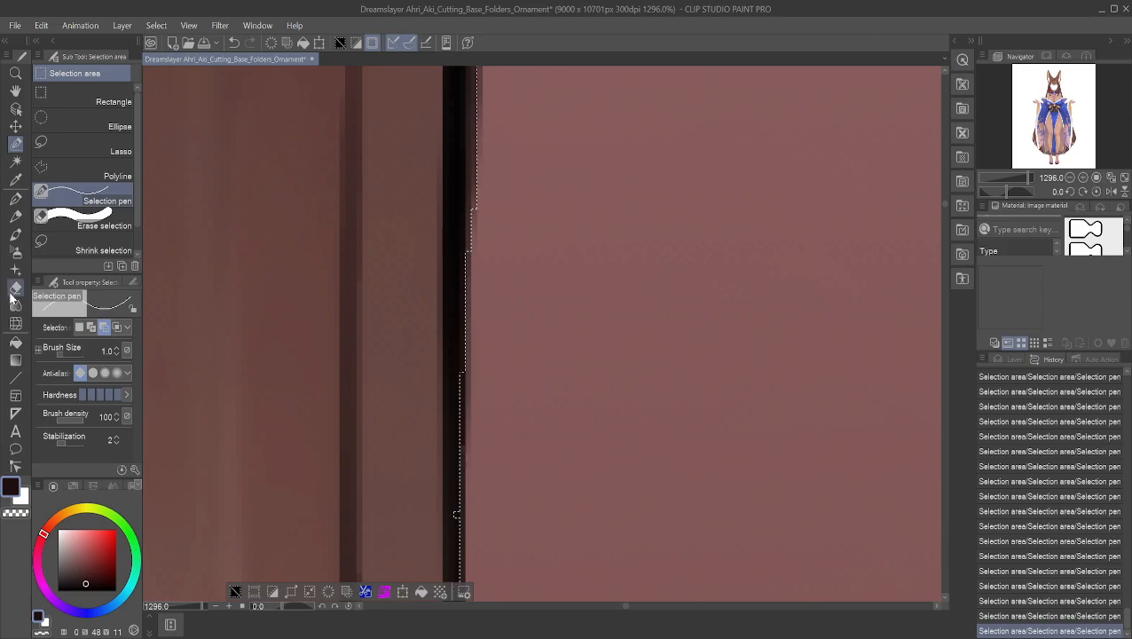
- Correct the notched selection edge on the following stretch and extend it to the black line's outer edge in additive mode
{"action": "left_click", "coordinate": [15, 91]}
{"action": "left_click_drag", "start_coordinate": [418, 457], "coordinate": [423, 301]}
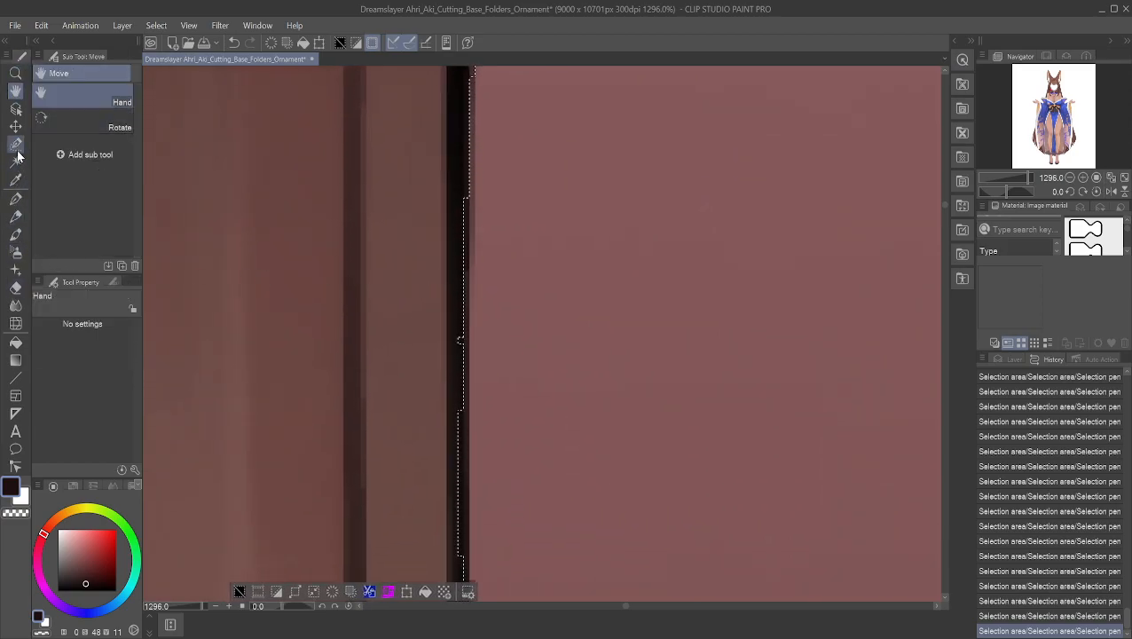
{"action": "left_click", "coordinate": [14, 160]}
{"action": "left_click", "coordinate": [15, 144]}
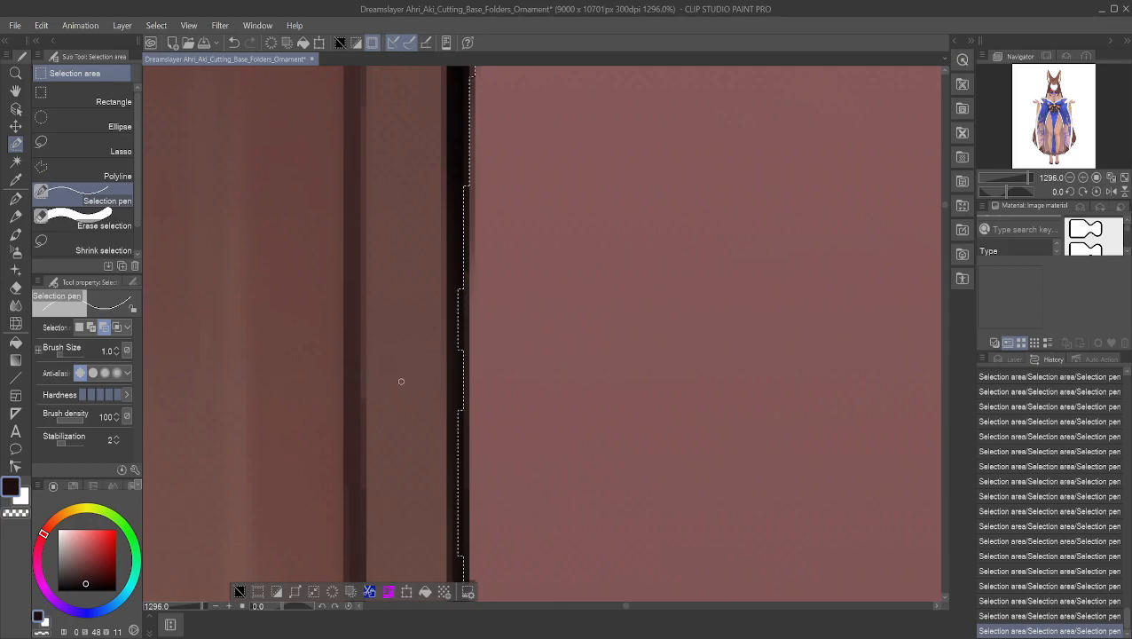
{"action": "left_click_drag", "start_coordinate": [459, 356], "coordinate": [460, 360]}
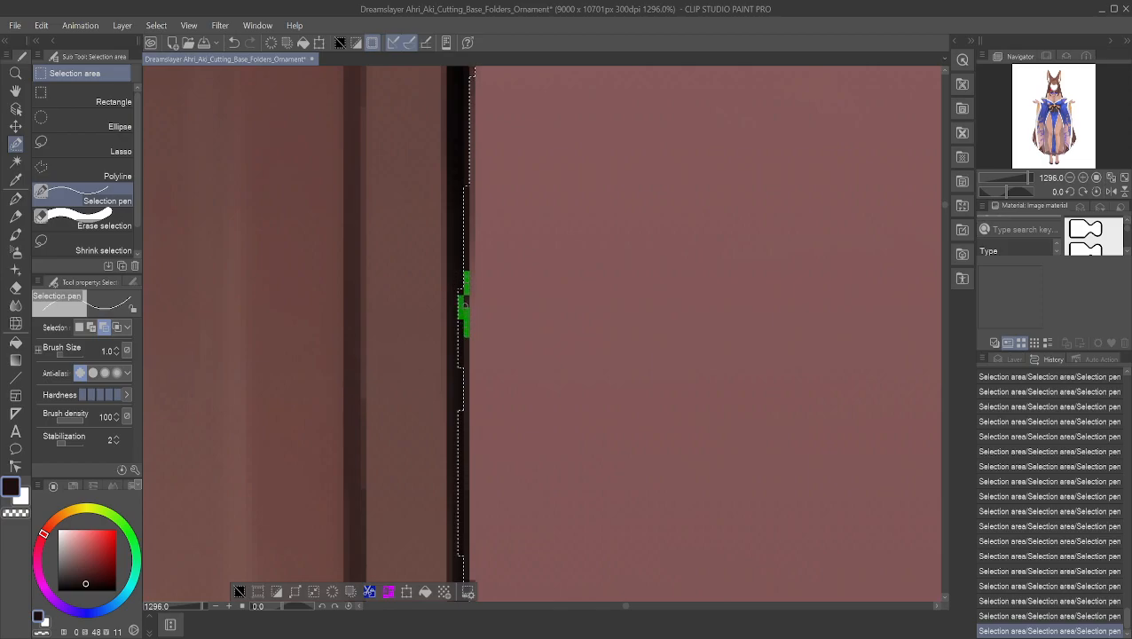
{"action": "left_click_drag", "start_coordinate": [456, 292], "coordinate": [460, 311]}
{"action": "left_click_drag", "start_coordinate": [456, 365], "coordinate": [456, 365]}
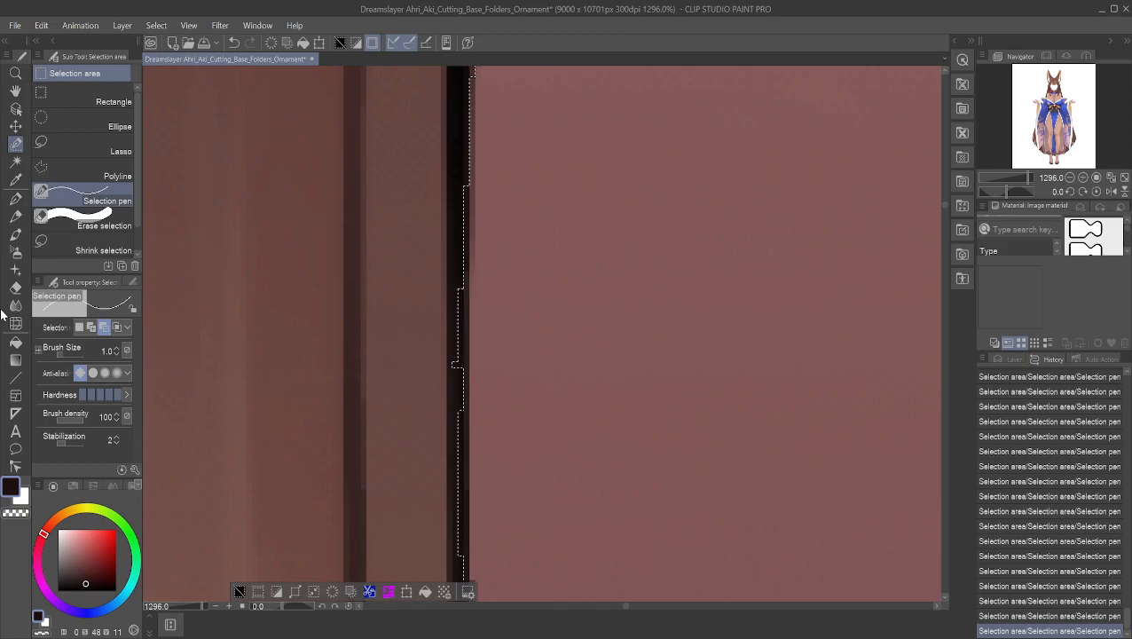
{"action": "mouse_move", "coordinate": [468, 177]}
{"action": "left_mouse_down"}
{"action": "mouse_move", "coordinate": [460, 371]}
{"action": "mouse_move", "coordinate": [467, 296]}
{"action": "left_mouse_up"}
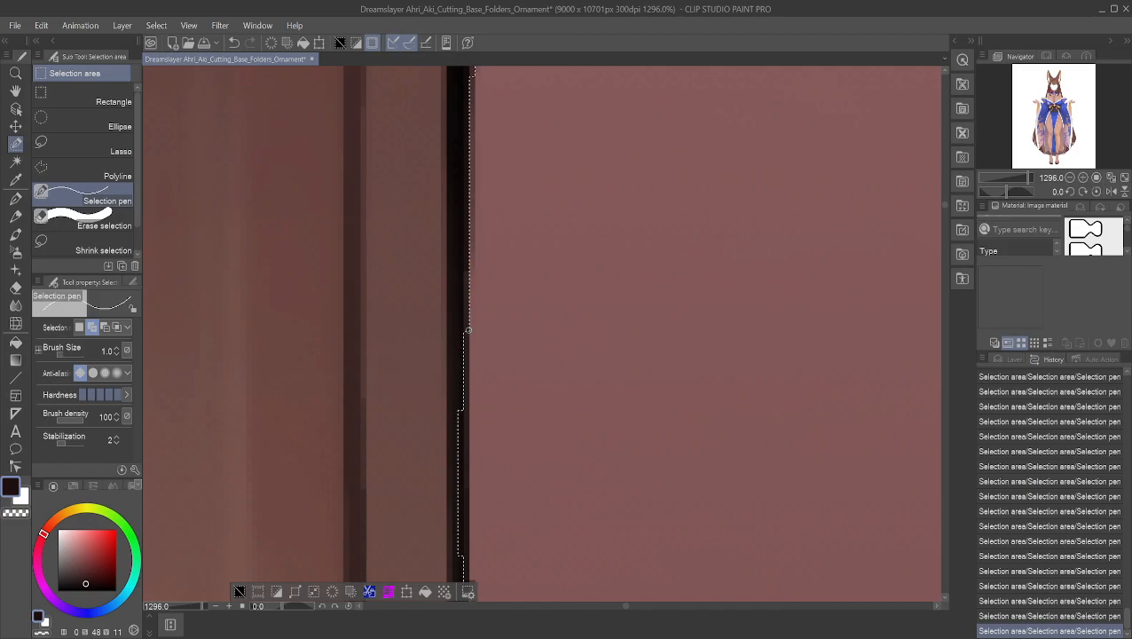
{"action": "left_click_drag", "start_coordinate": [461, 410], "coordinate": [462, 410]}
{"action": "left_click_drag", "start_coordinate": [466, 396], "coordinate": [465, 411]}
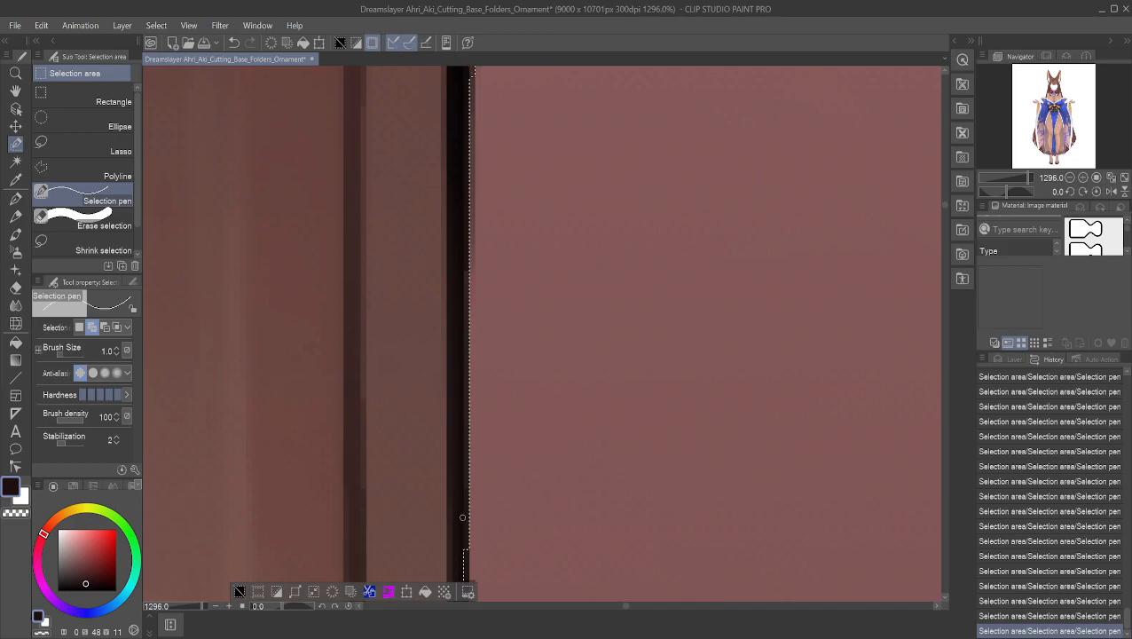
- Fill the notches in the selection edge on the next stretch of the black line, reaching its outer edge pixels
{"action": "left_click", "coordinate": [16, 90]}
{"action": "left_click_drag", "start_coordinate": [631, 532], "coordinate": [621, 258]}
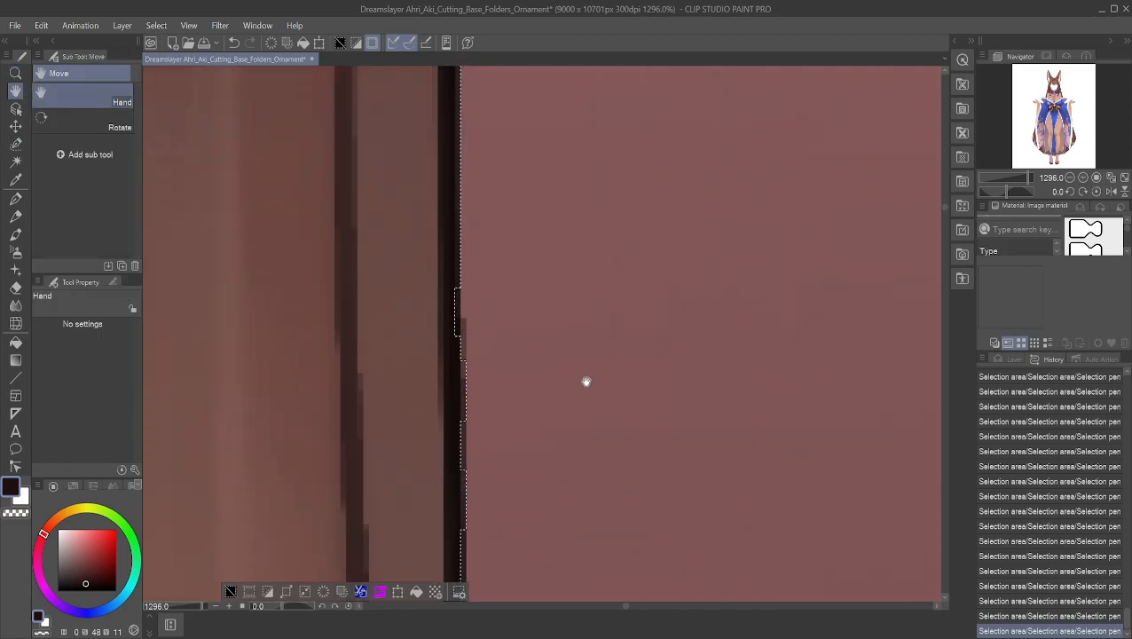
{"action": "left_click_drag", "start_coordinate": [581, 383], "coordinate": [606, 278]}
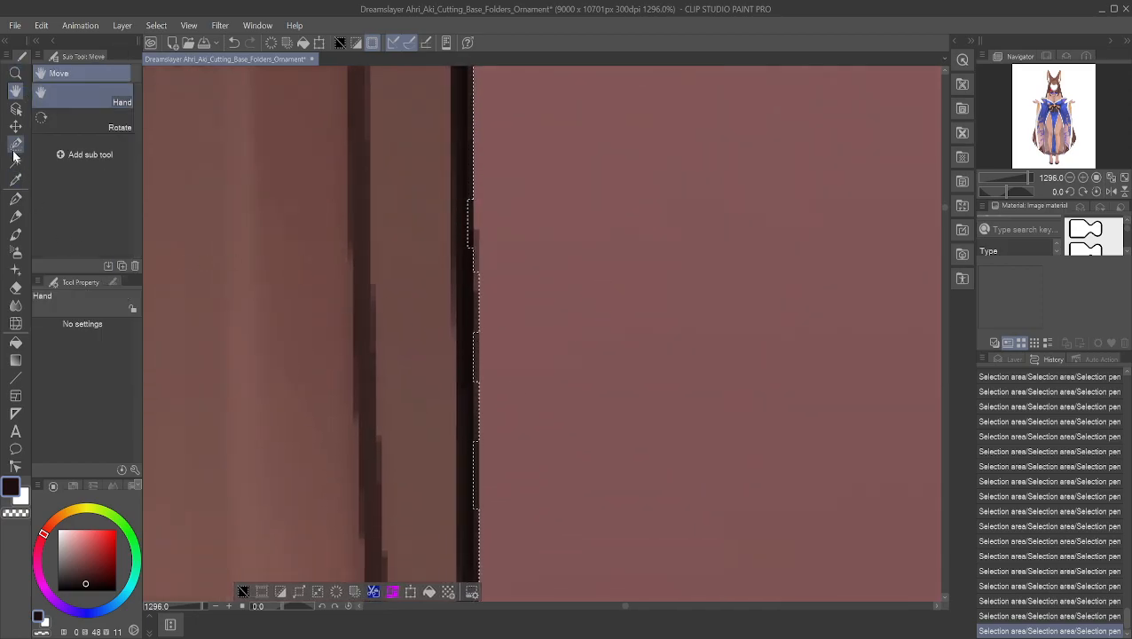
{"action": "left_click", "coordinate": [16, 144]}
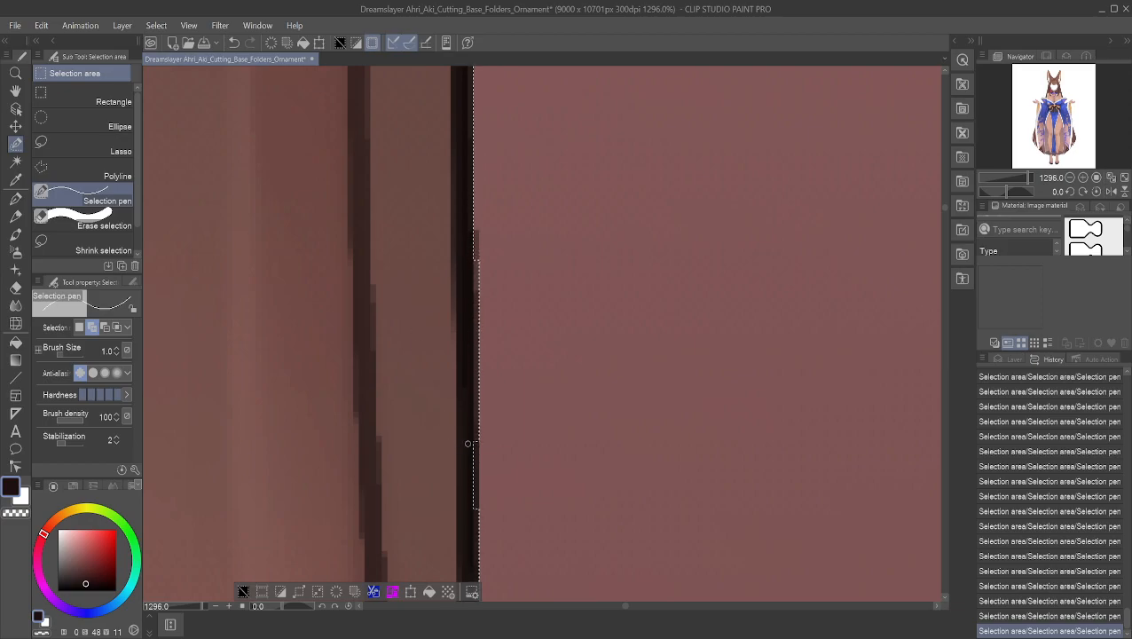
{"action": "left_click_drag", "start_coordinate": [466, 490], "coordinate": [466, 493]}
{"action": "key", "text": "ctrl+z"}
{"action": "left_click_drag", "start_coordinate": [477, 440], "coordinate": [473, 469]}
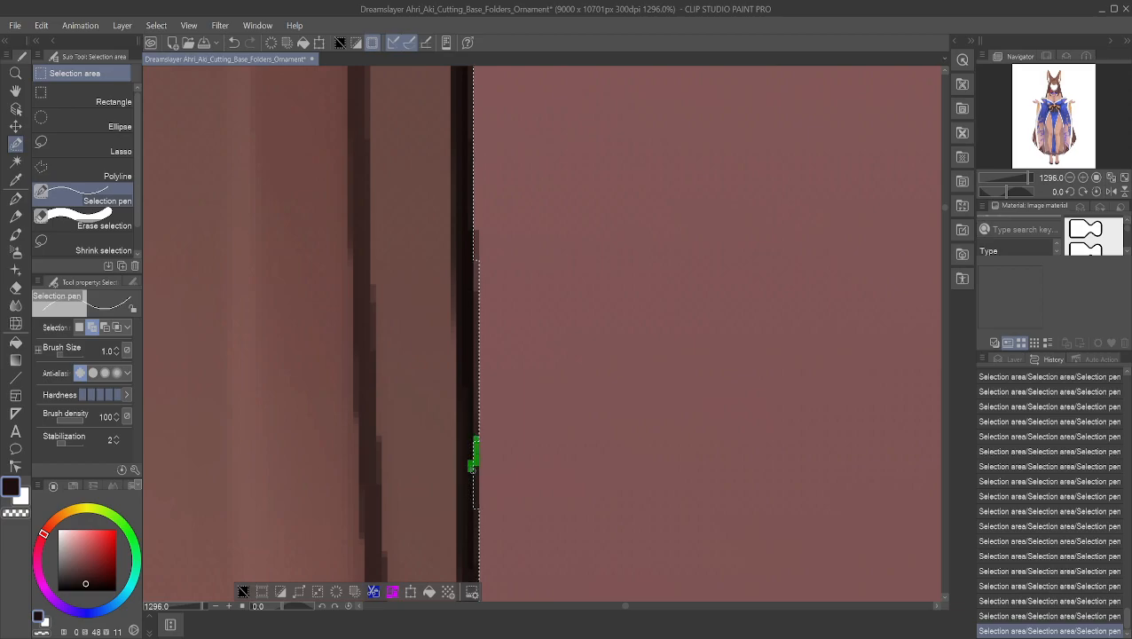
{"action": "left_click_drag", "start_coordinate": [472, 508], "coordinate": [472, 508]}
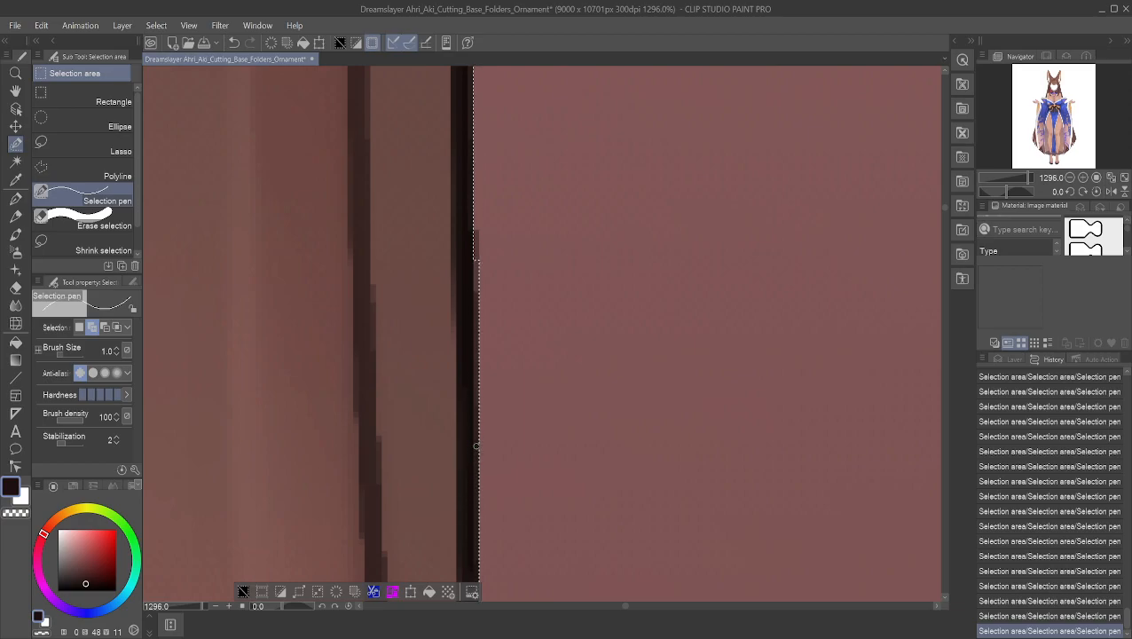
- Trim the selection bulge outside the line on the next lower stretch, then fill the gaps beneath it in additive mode
{"action": "left_click", "coordinate": [15, 91]}
{"action": "left_click_drag", "start_coordinate": [536, 523], "coordinate": [600, 306]}
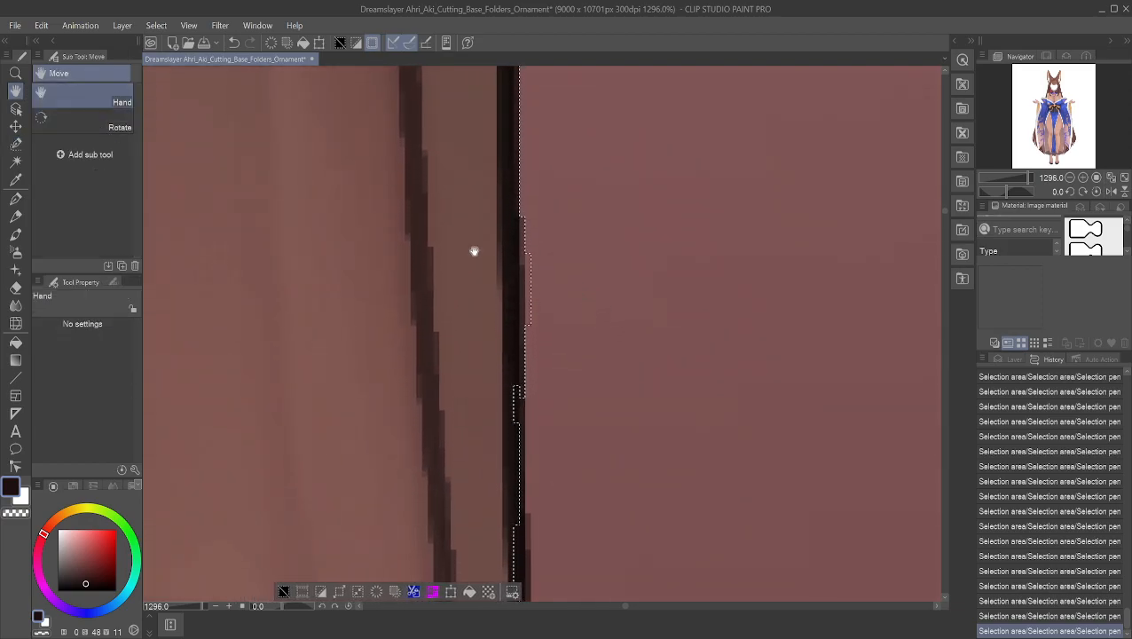
{"action": "left_click", "coordinate": [15, 198]}
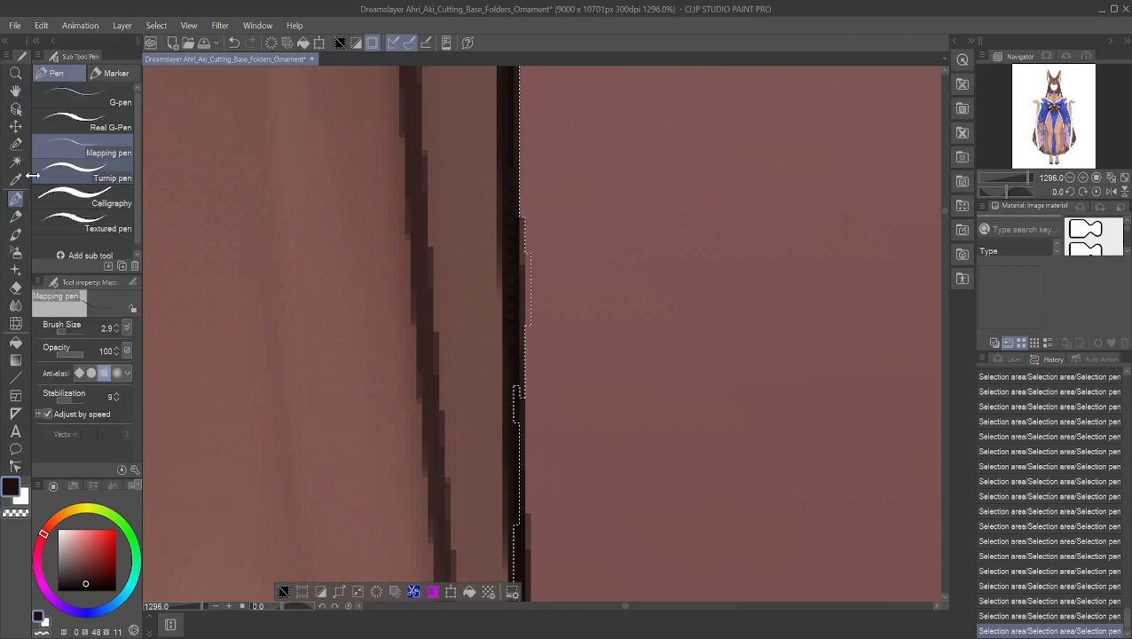
{"action": "left_click", "coordinate": [16, 146]}
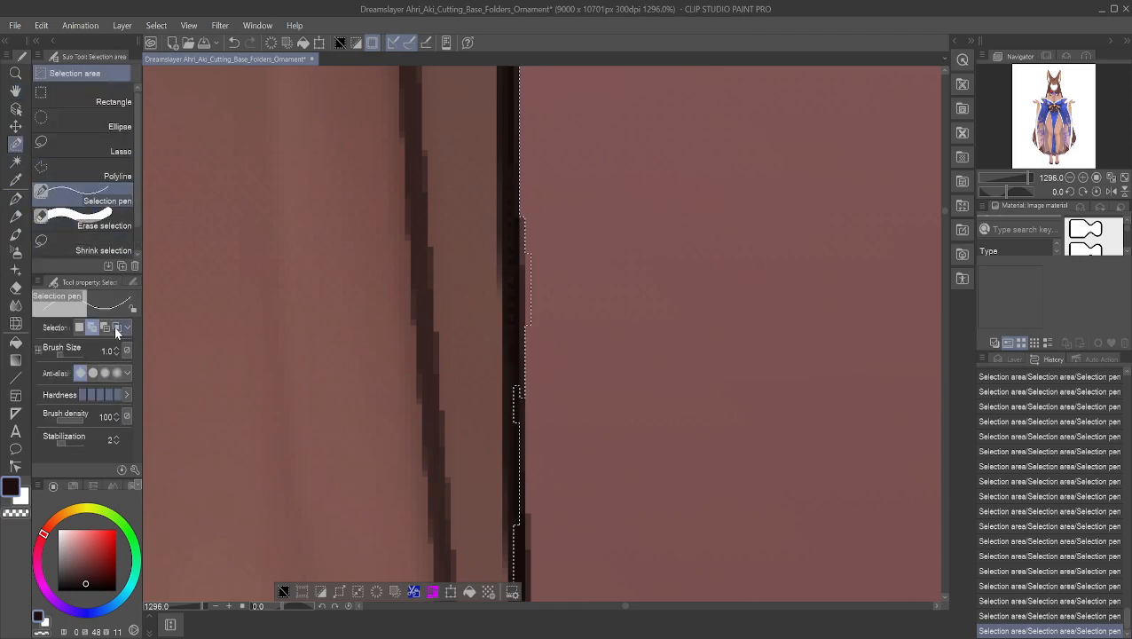
{"action": "left_click", "coordinate": [104, 328]}
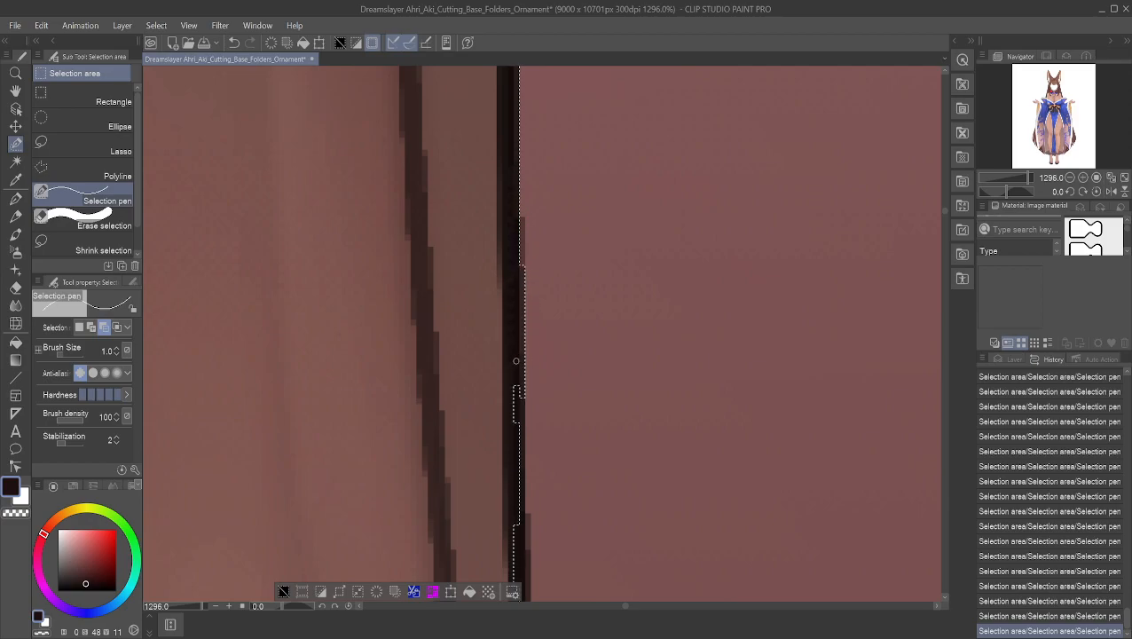
{"action": "left_click", "coordinate": [92, 328]}
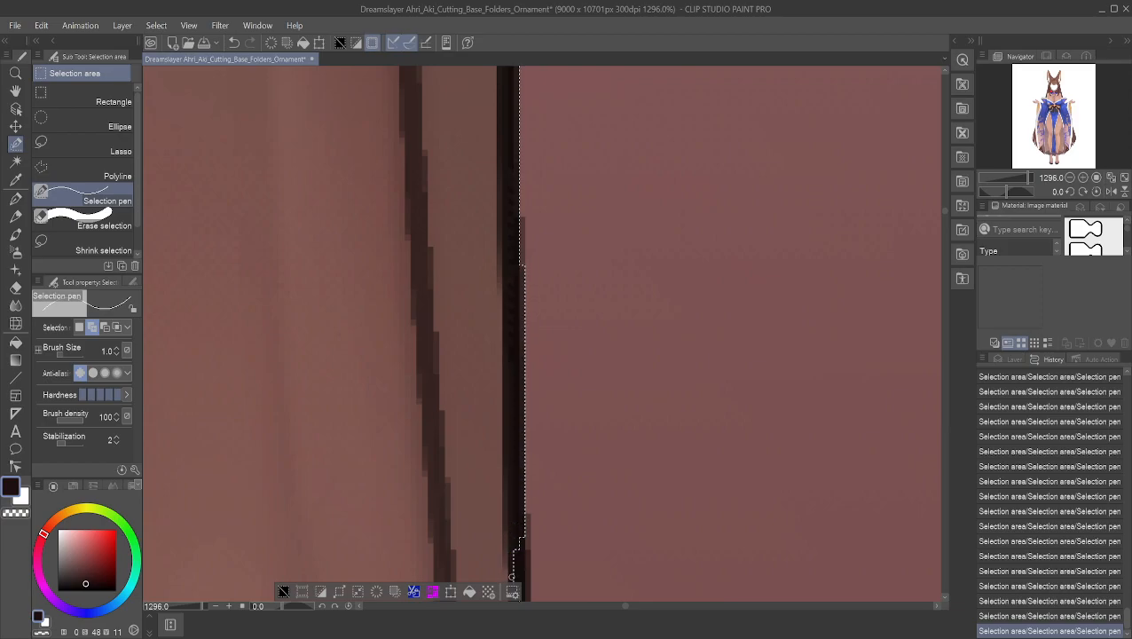
{"action": "left_click_drag", "start_coordinate": [523, 529], "coordinate": [519, 570]}
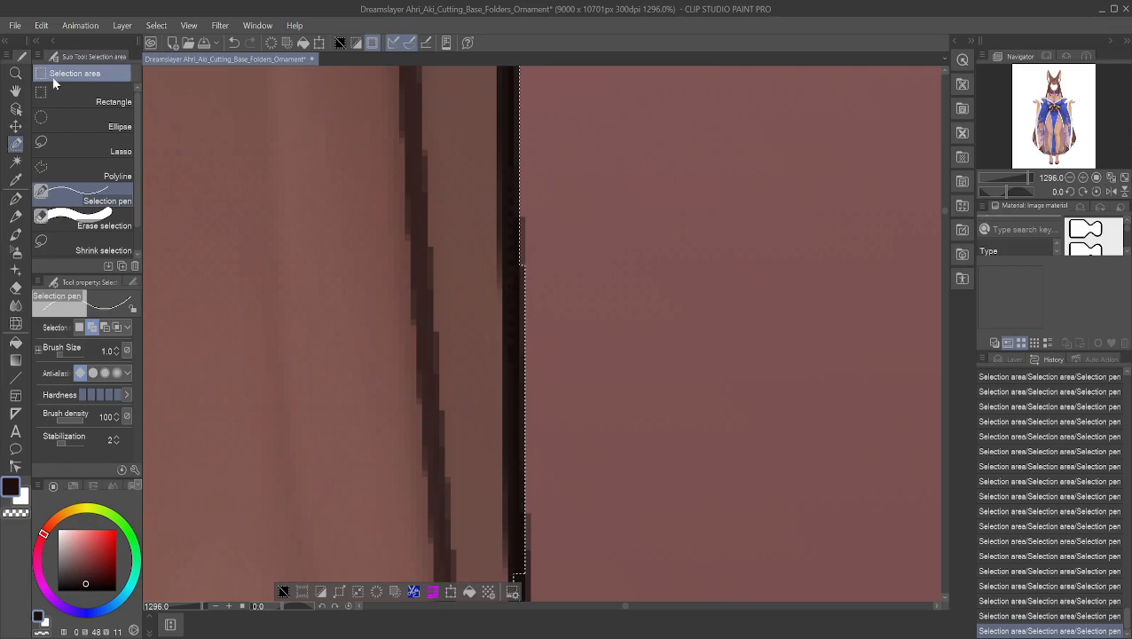
- Continue the selection down the line's stepped outer edge, erasing the stray pixels outside it and filling the remaining notches
{"action": "key", "text": "h"}
{"action": "left_click_drag", "start_coordinate": [615, 248], "coordinate": [611, 120]}
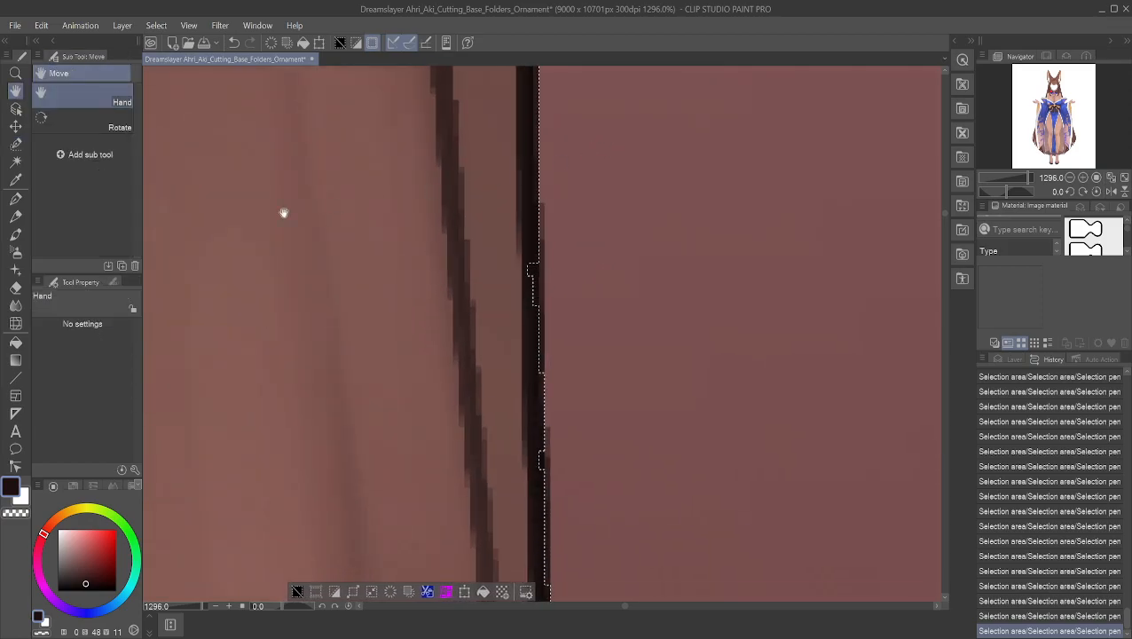
{"action": "left_click", "coordinate": [15, 143]}
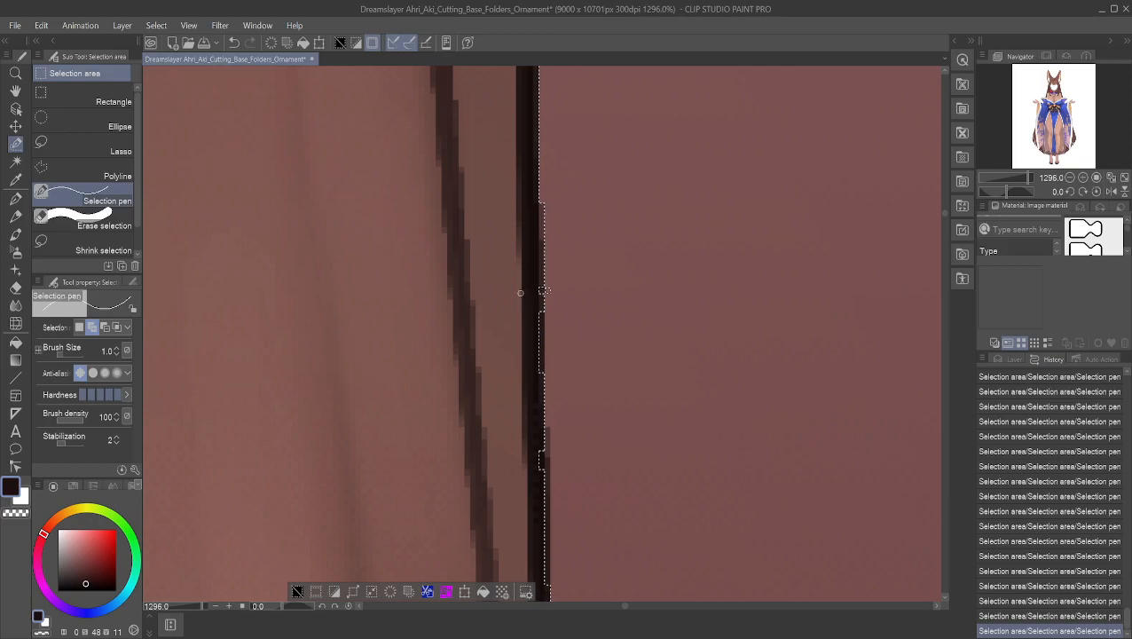
{"action": "left_click", "coordinate": [104, 327]}
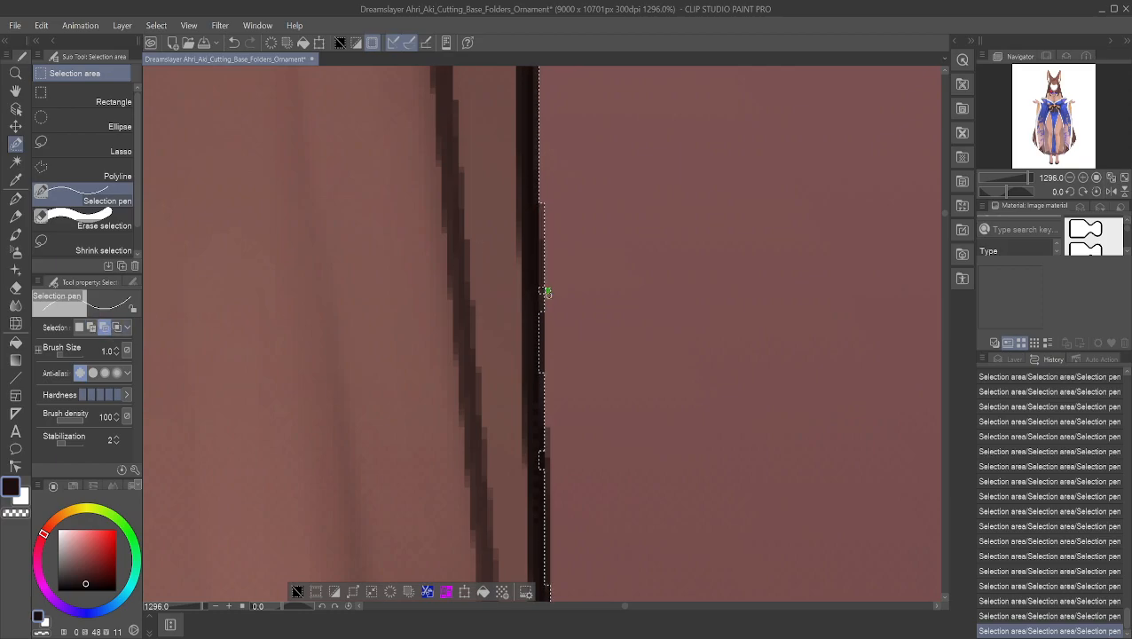
{"action": "left_click", "coordinate": [92, 328]}
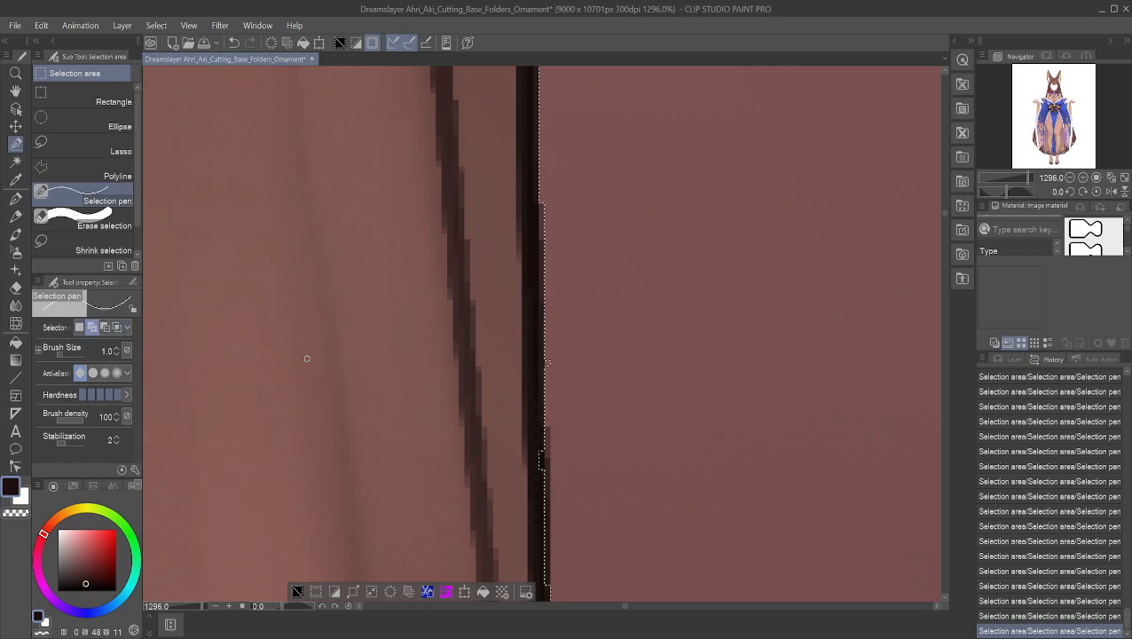
{"action": "left_click", "coordinate": [104, 328]}
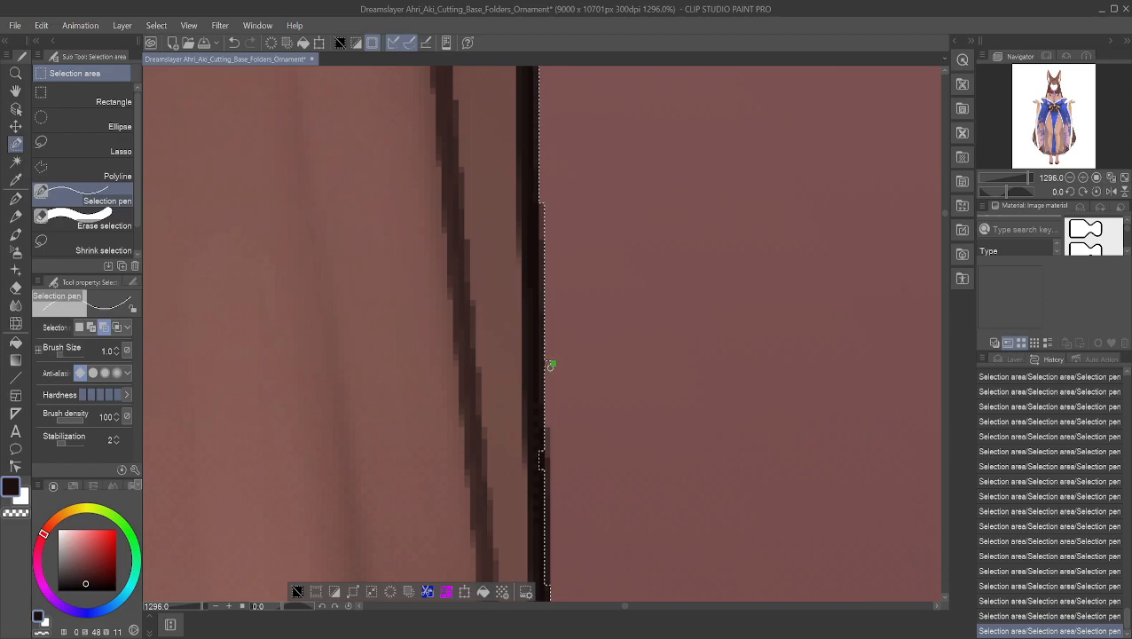
{"action": "left_click", "coordinate": [91, 328]}
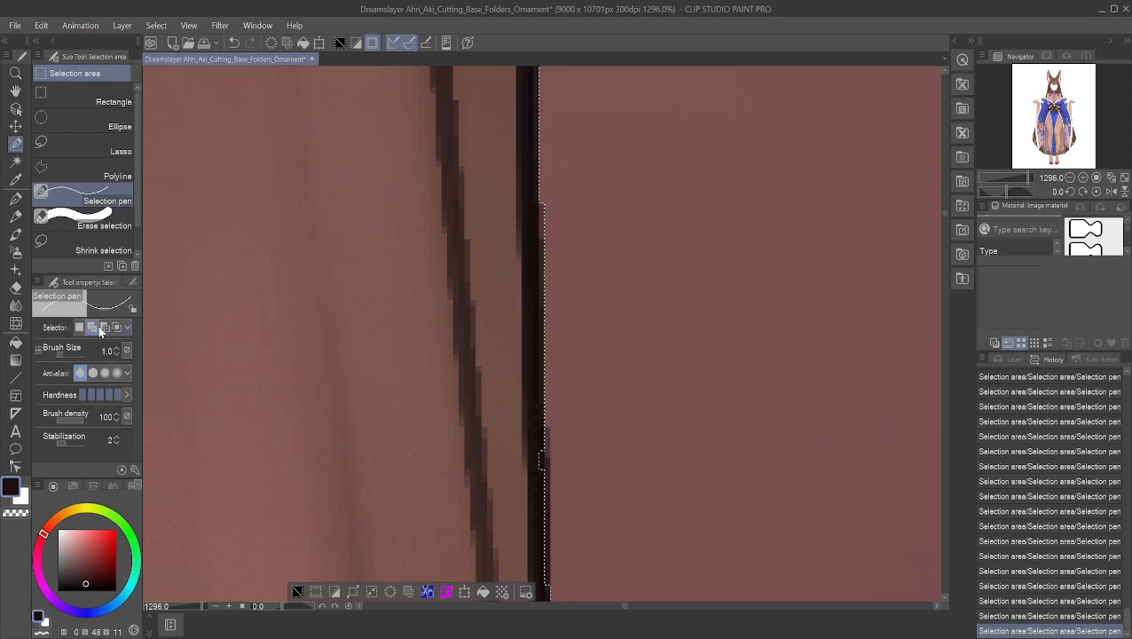
{"action": "left_click_drag", "start_coordinate": [547, 461], "coordinate": [543, 579]}
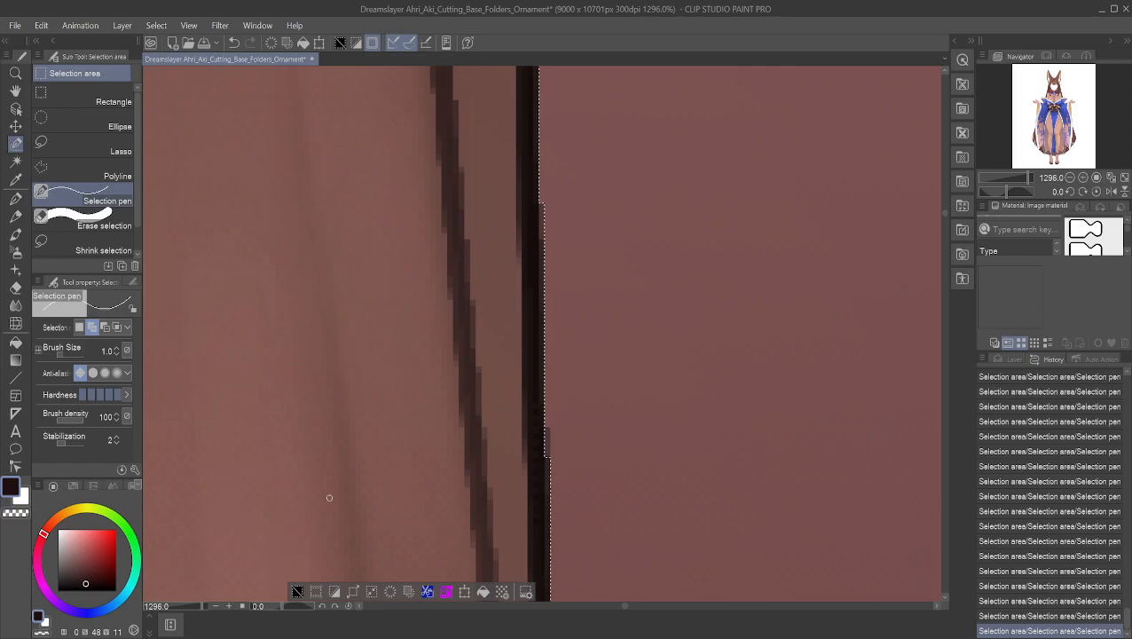
- Extend the selection to the line's outer edge above the blue cloth and trim it back where it overlaps the cloth's corner
{"action": "left_click", "coordinate": [16, 92]}
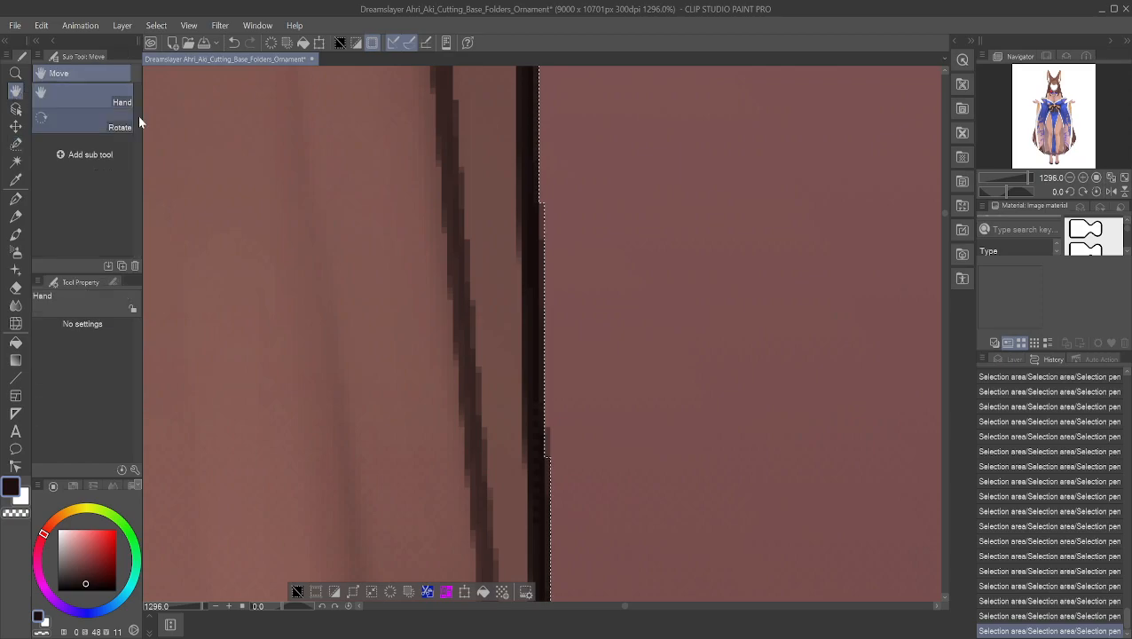
{"action": "left_click_drag", "start_coordinate": [508, 480], "coordinate": [533, 230]}
{"action": "left_click_drag", "start_coordinate": [548, 386], "coordinate": [480, 260]}
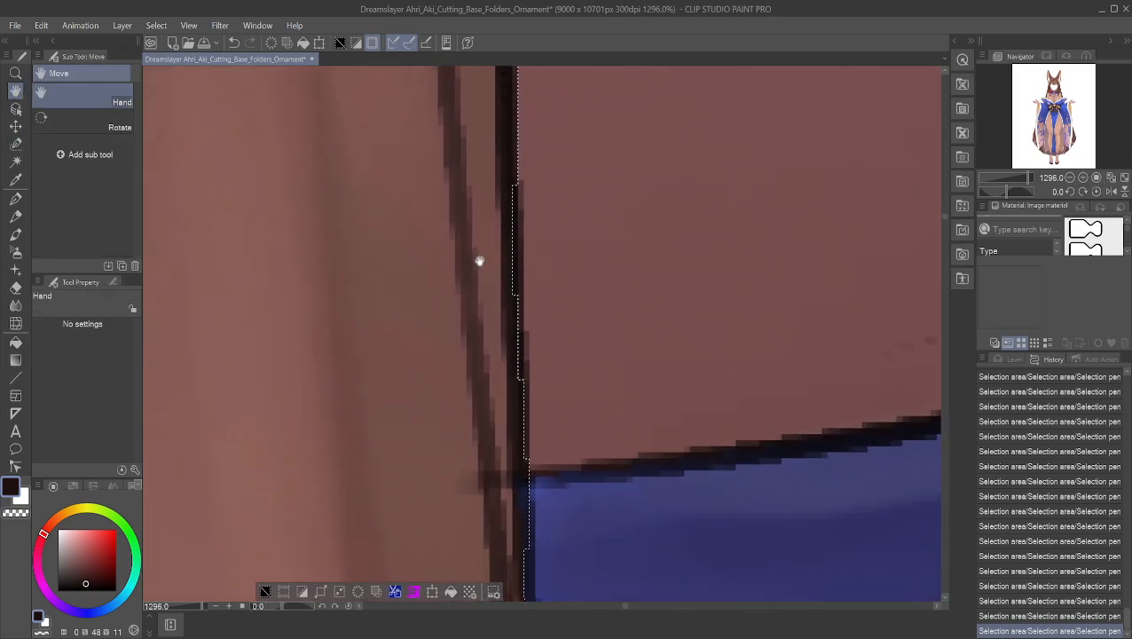
{"action": "left_click", "coordinate": [16, 144]}
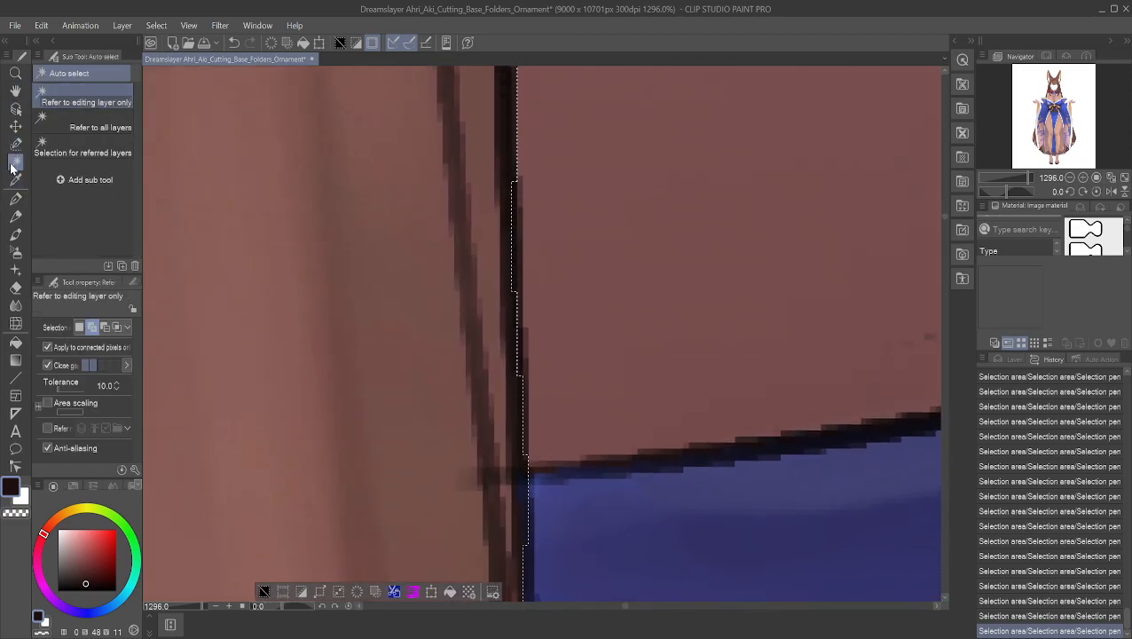
{"action": "left_click", "coordinate": [16, 144]}
{"action": "left_click_drag", "start_coordinate": [514, 177], "coordinate": [514, 305]}
{"action": "left_click_drag", "start_coordinate": [520, 206], "coordinate": [516, 297]}
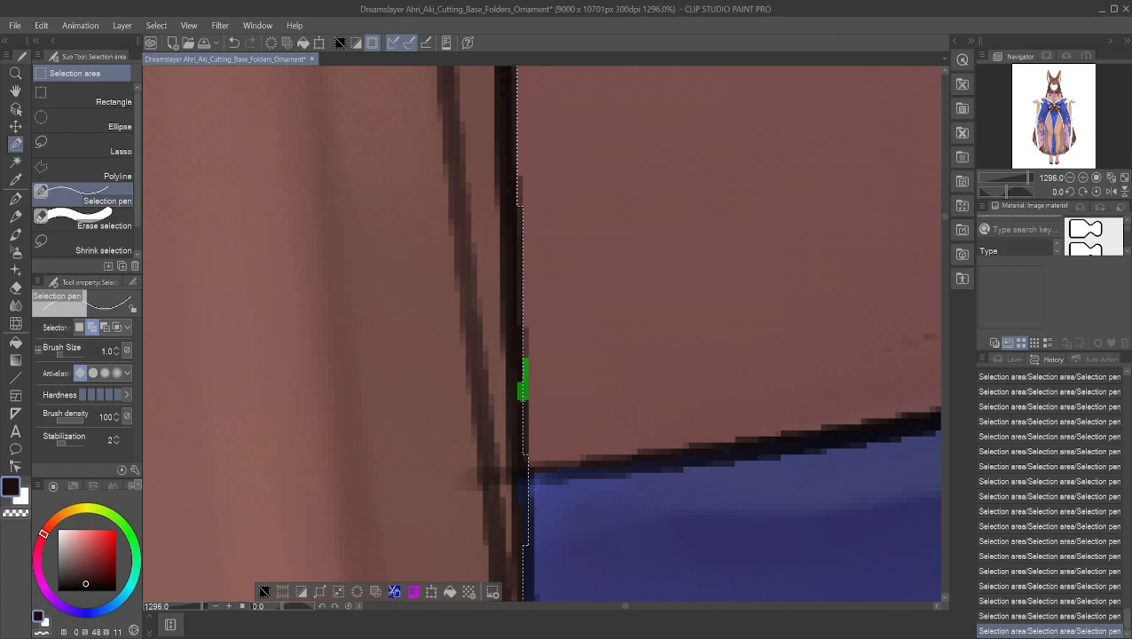
{"action": "mouse_move", "coordinate": [521, 432]}
{"action": "left_mouse_down"}
{"action": "mouse_move", "coordinate": [527, 404]}
{"action": "mouse_move", "coordinate": [524, 441]}
{"action": "left_mouse_up"}
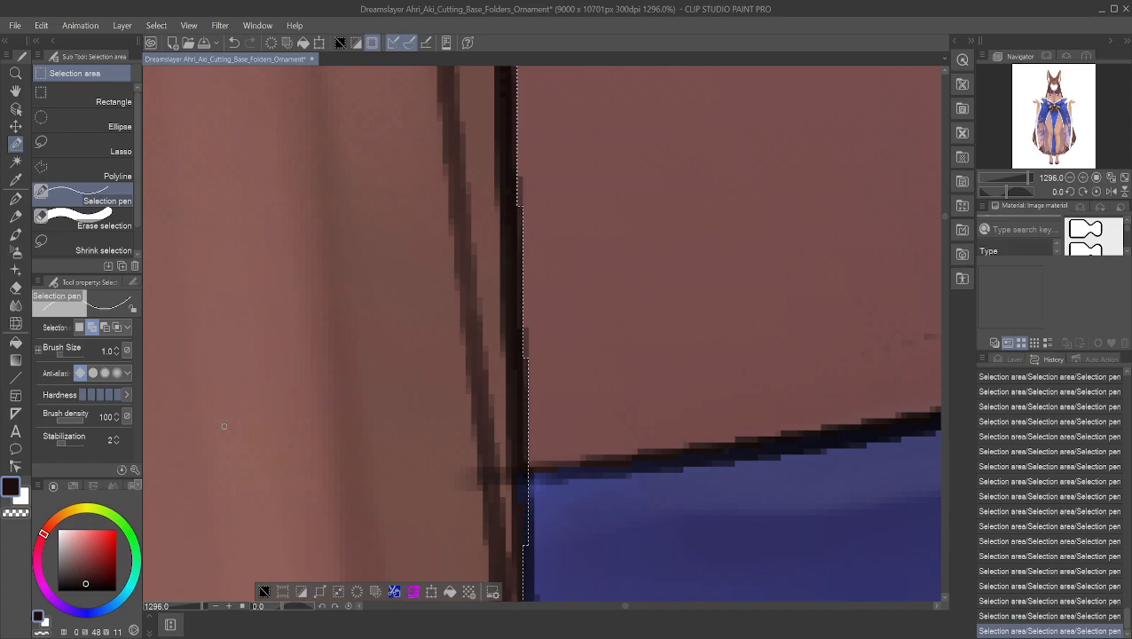
{"action": "left_click", "coordinate": [104, 327]}
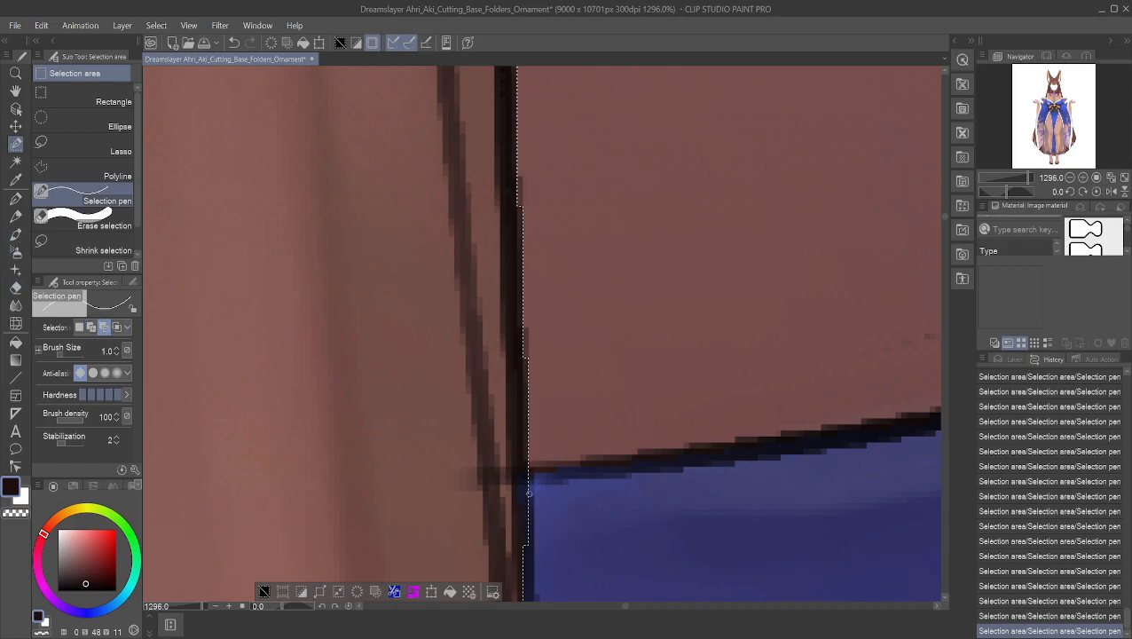
{"action": "left_click_drag", "start_coordinate": [526, 477], "coordinate": [524, 560]}
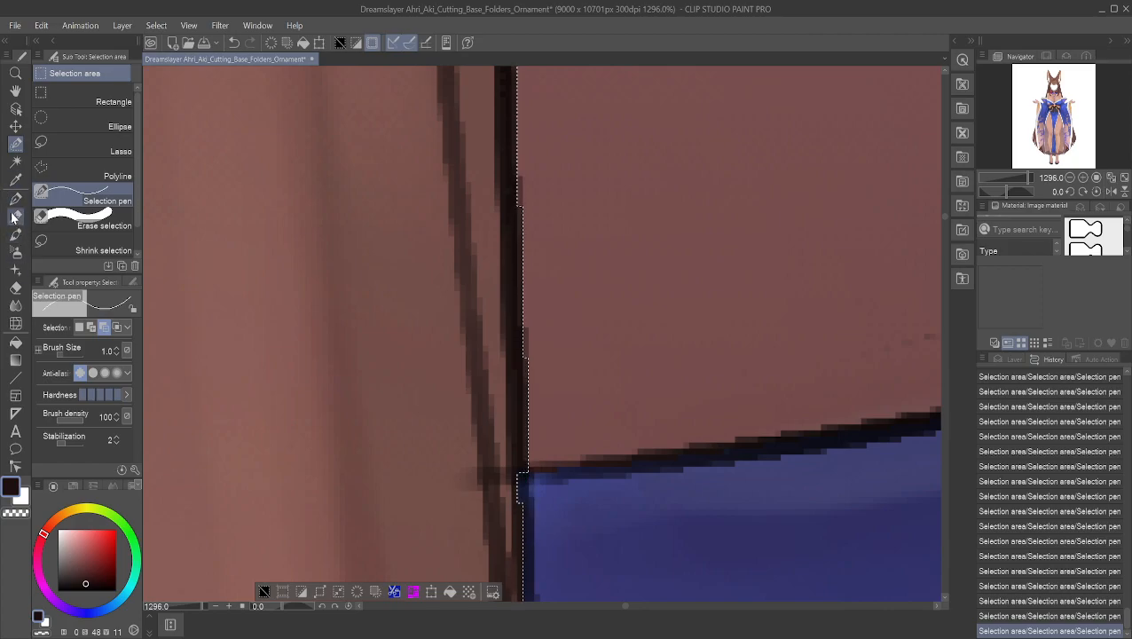
- Smooth the selection edge alongside the blue cloth down to the tip of the tan strip with the Selection pen
{"action": "left_click", "coordinate": [15, 90]}
{"action": "left_click_drag", "start_coordinate": [440, 452], "coordinate": [463, 255]}
{"action": "left_click_drag", "start_coordinate": [498, 426], "coordinate": [483, 330]}
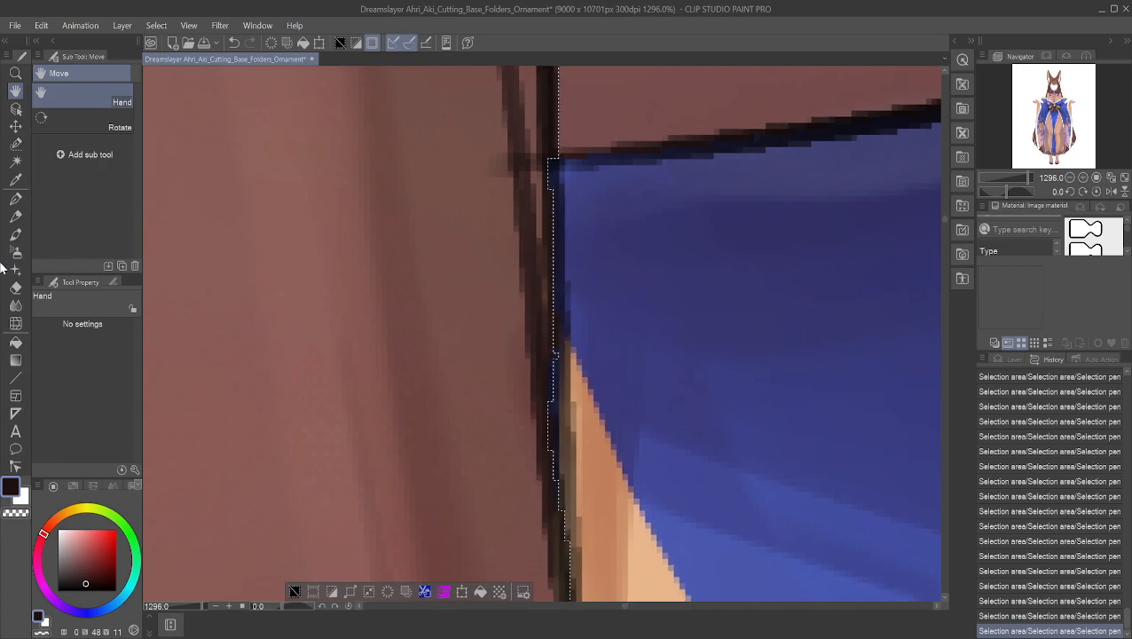
{"action": "left_click", "coordinate": [17, 161]}
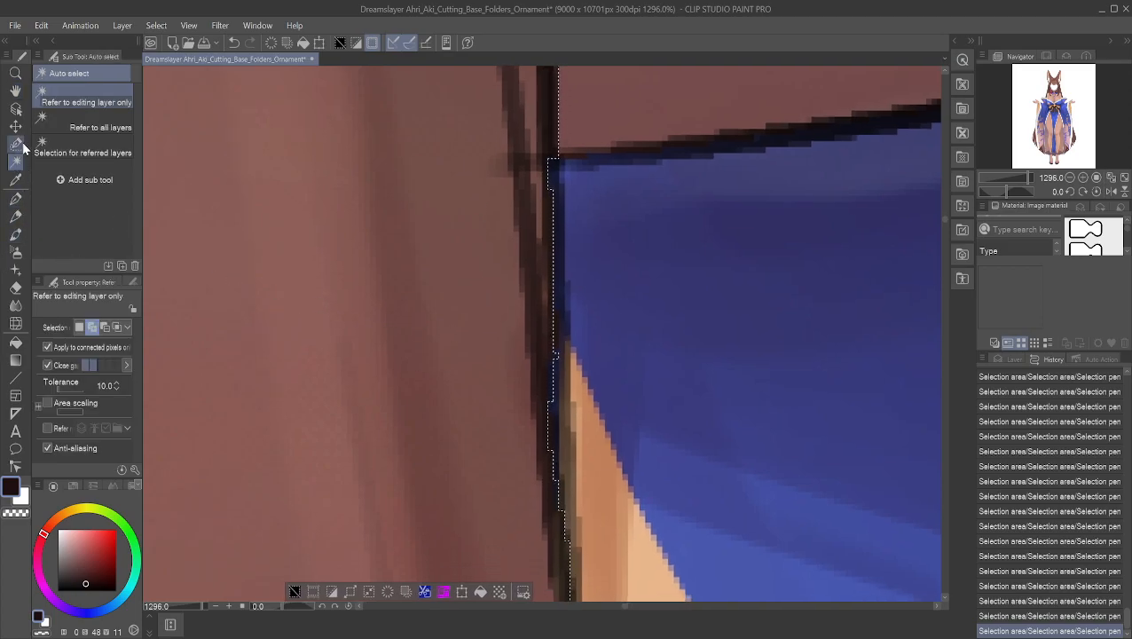
{"action": "left_click", "coordinate": [15, 144]}
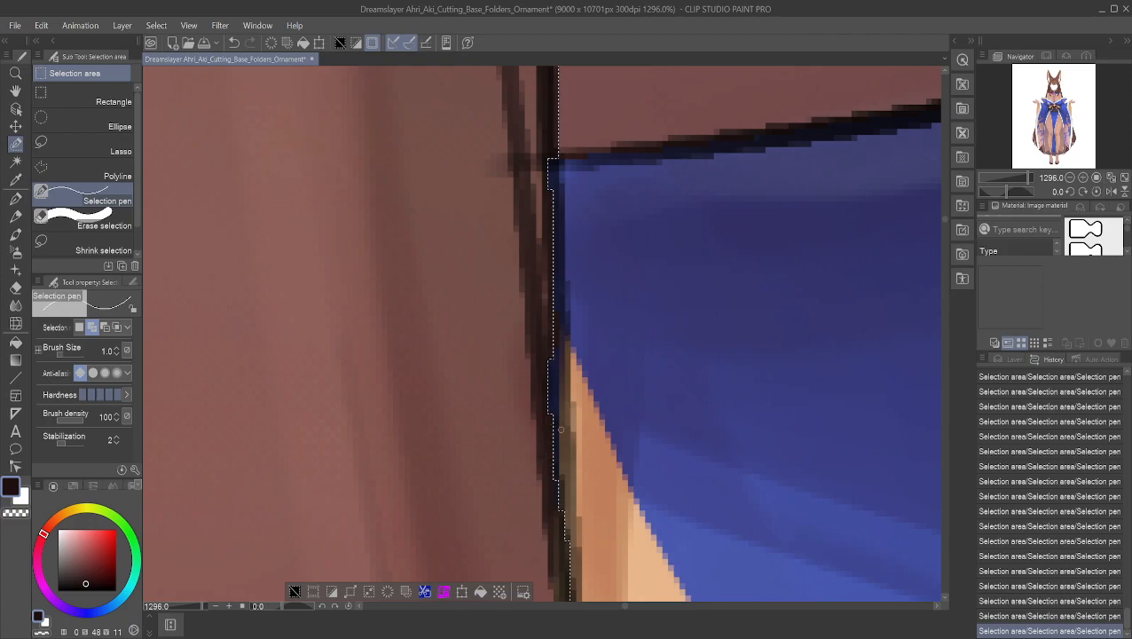
{"action": "left_click", "coordinate": [79, 373]}
{"action": "left_click", "coordinate": [104, 327]}
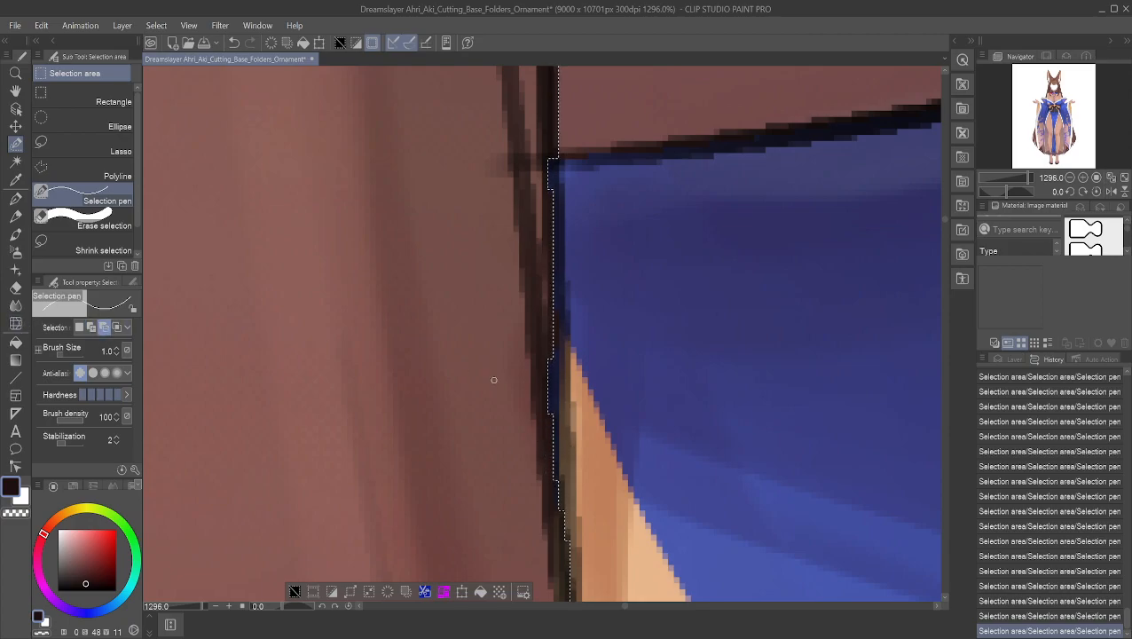
- Refine the selection edge beside the tan strip, trimming excess pixels and adding the dark line pixels below in additive mode
{"action": "left_click", "coordinate": [15, 91]}
{"action": "left_click_drag", "start_coordinate": [409, 399], "coordinate": [409, 230]}
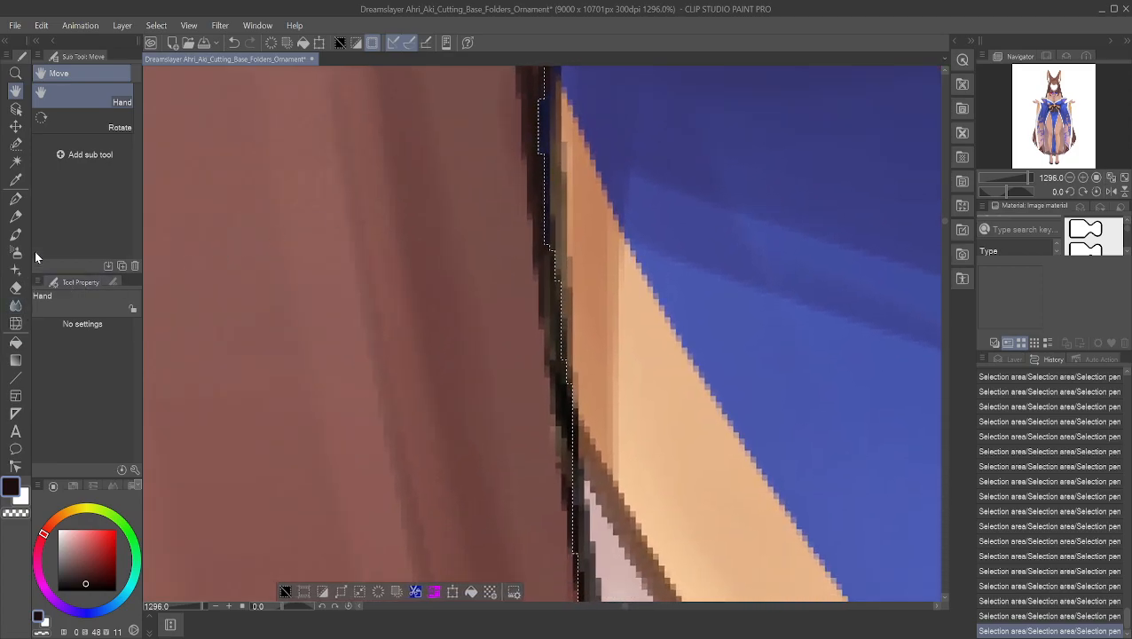
{"action": "left_click", "coordinate": [20, 235]}
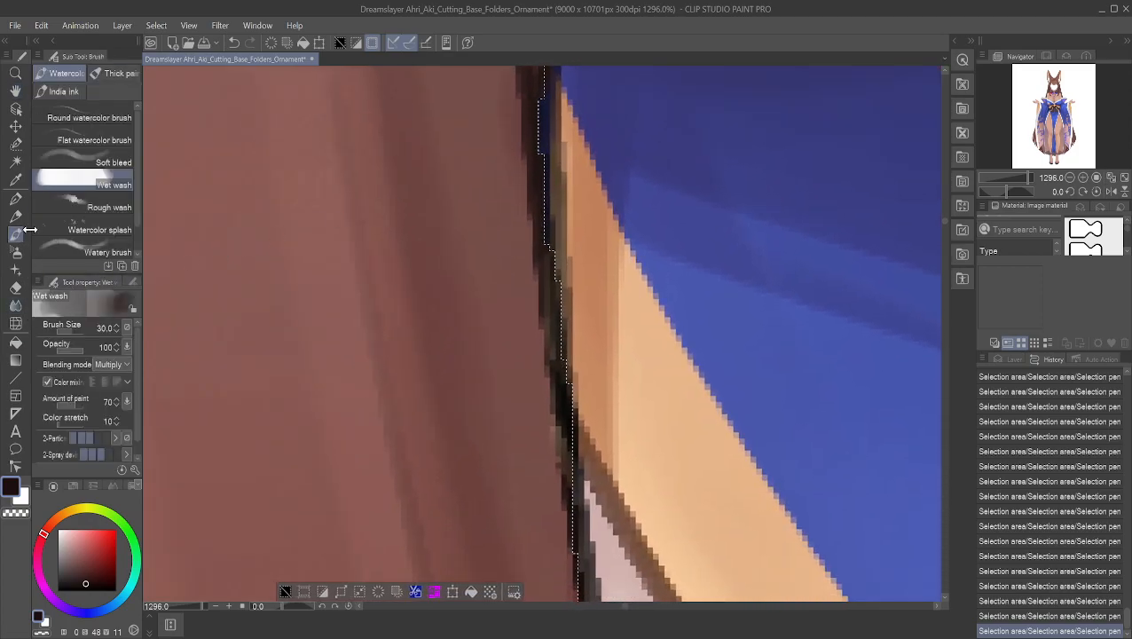
{"action": "left_click", "coordinate": [13, 146]}
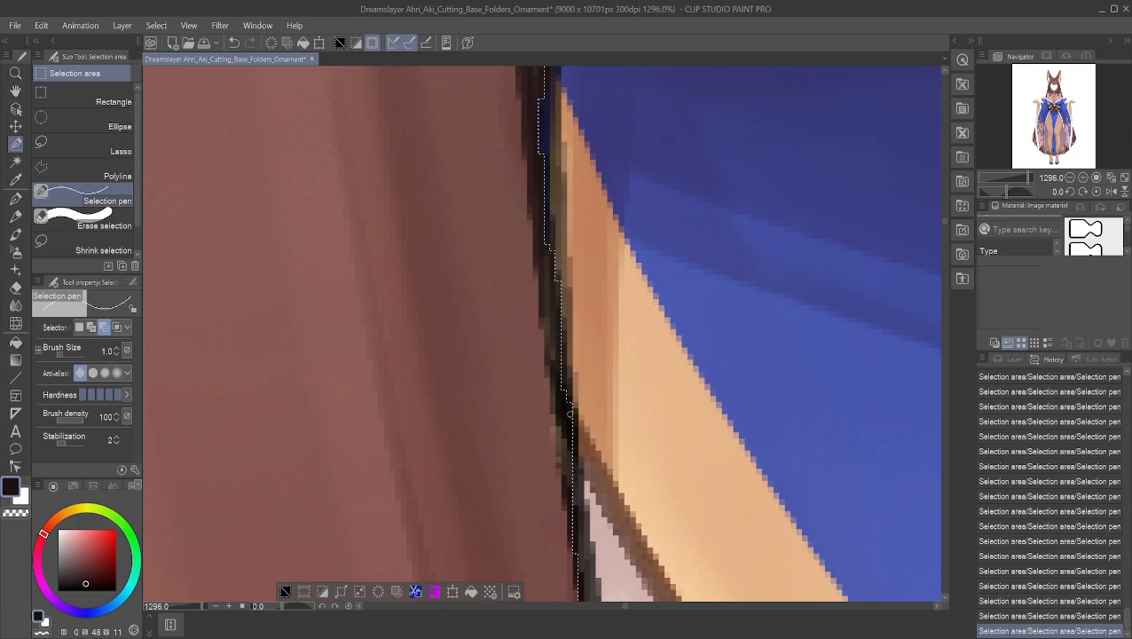
{"action": "left_click", "coordinate": [92, 328]}
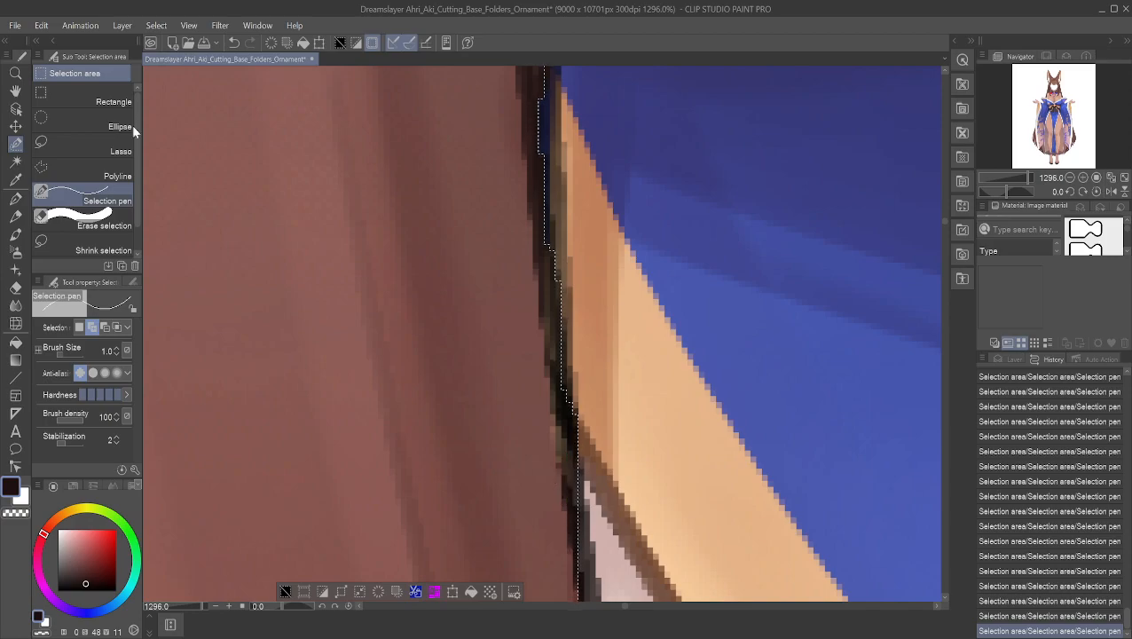
- Extend the selection down over the dark line pixels beside the upper tip of the white cloth with the Selection pen
{"action": "left_click", "coordinate": [15, 108]}
{"action": "left_click", "coordinate": [15, 90]}
{"action": "left_click_drag", "start_coordinate": [317, 319], "coordinate": [412, 228]}
{"action": "scroll", "coordinate": [392, 313], "scroll_direction": "up", "scroll_amount": 5}
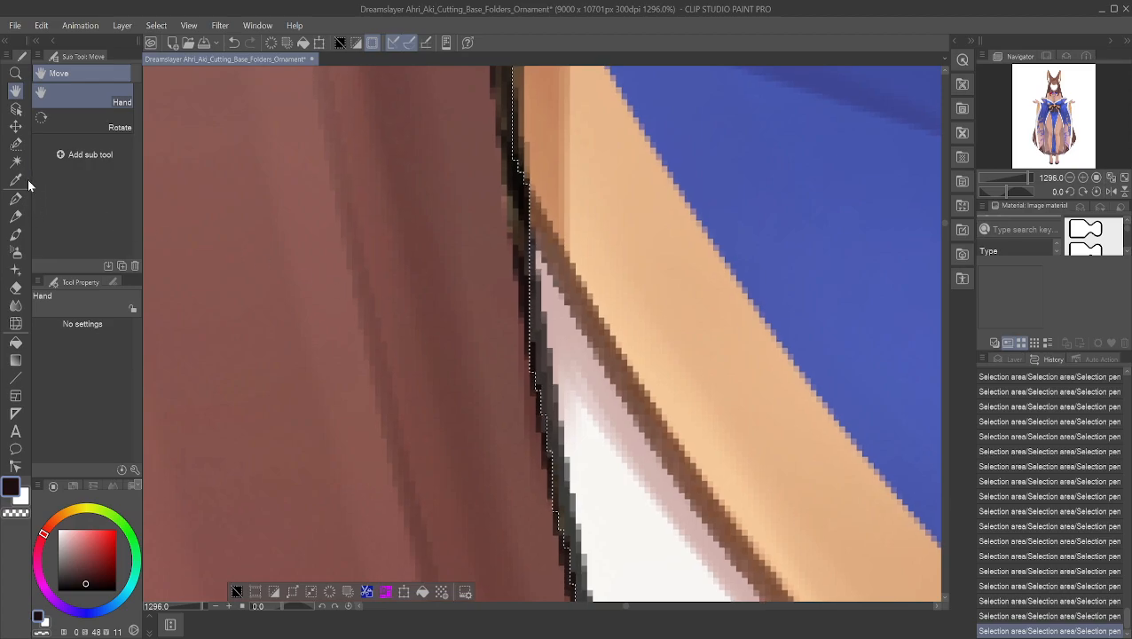
{"action": "left_click", "coordinate": [15, 144]}
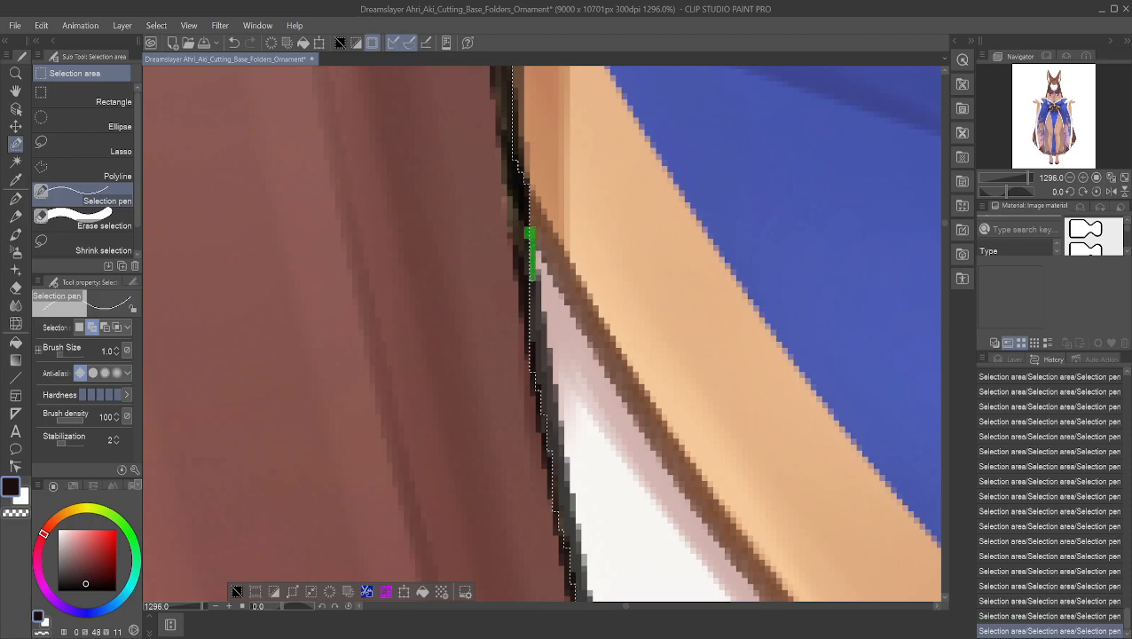
{"action": "mouse_move", "coordinate": [536, 284]}
{"action": "left_mouse_down"}
{"action": "mouse_move", "coordinate": [535, 341]}
{"action": "mouse_move", "coordinate": [533, 285]}
{"action": "mouse_move", "coordinate": [539, 389]}
{"action": "left_mouse_up"}
{"action": "left_click_drag", "start_coordinate": [539, 342], "coordinate": [537, 377]}
{"action": "left_click_drag", "start_coordinate": [544, 331], "coordinate": [544, 420]}
{"action": "left_click_drag", "start_coordinate": [550, 350], "coordinate": [548, 455]}
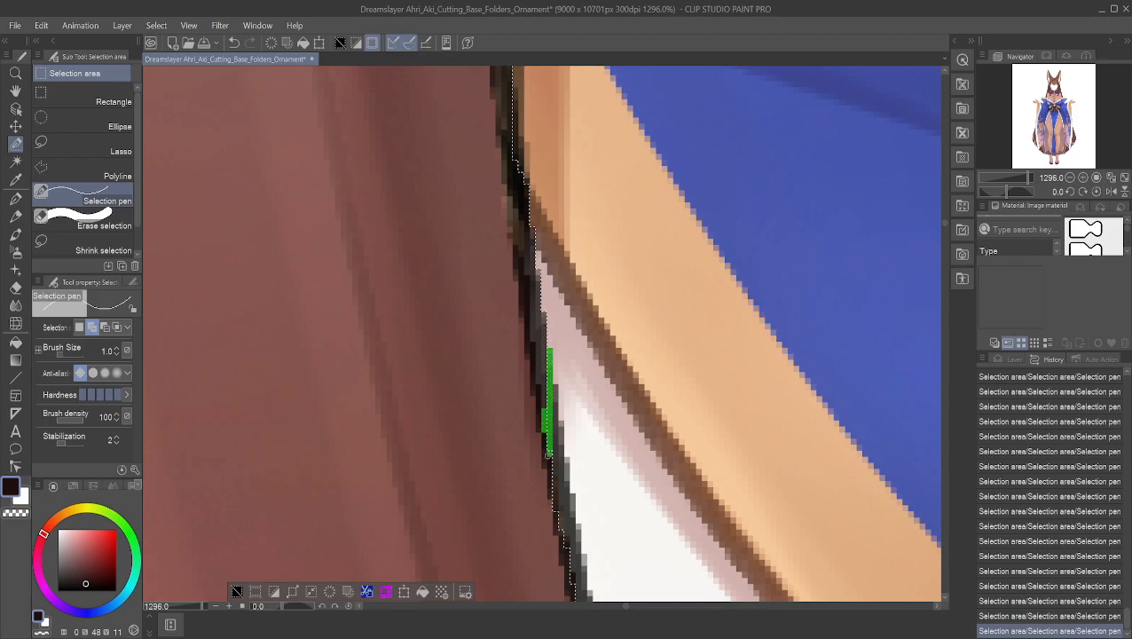
- Fill the stepped notches between the selection and the line's outer edge further down beside the white cloth
{"action": "mouse_move", "coordinate": [551, 387]}
{"action": "left_mouse_down"}
{"action": "mouse_move", "coordinate": [552, 433]}
{"action": "mouse_move", "coordinate": [550, 400]}
{"action": "mouse_move", "coordinate": [550, 533]}
{"action": "left_mouse_up"}
{"action": "left_click_drag", "start_coordinate": [559, 448], "coordinate": [562, 529]}
{"action": "left_click_drag", "start_coordinate": [565, 459], "coordinate": [564, 550]}
{"action": "left_click_drag", "start_coordinate": [570, 494], "coordinate": [566, 584]}
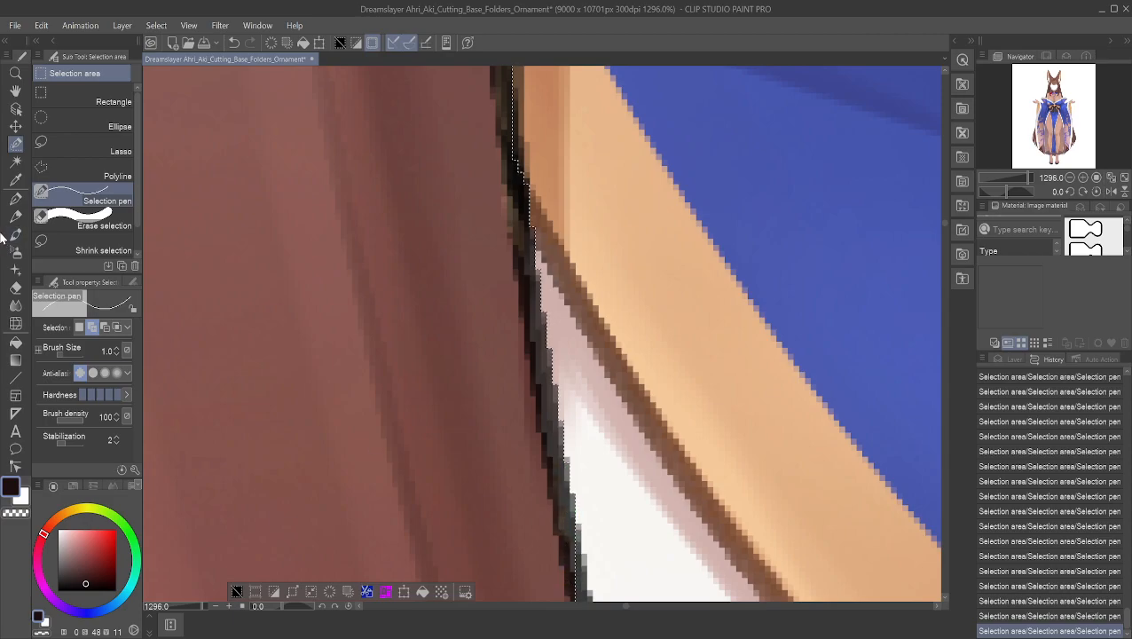
- Continue adding the grey outer line pixels along the white cloth down to where its pinkish shadow begins
{"action": "left_click", "coordinate": [15, 91]}
{"action": "left_click_drag", "start_coordinate": [396, 328], "coordinate": [314, 170]}
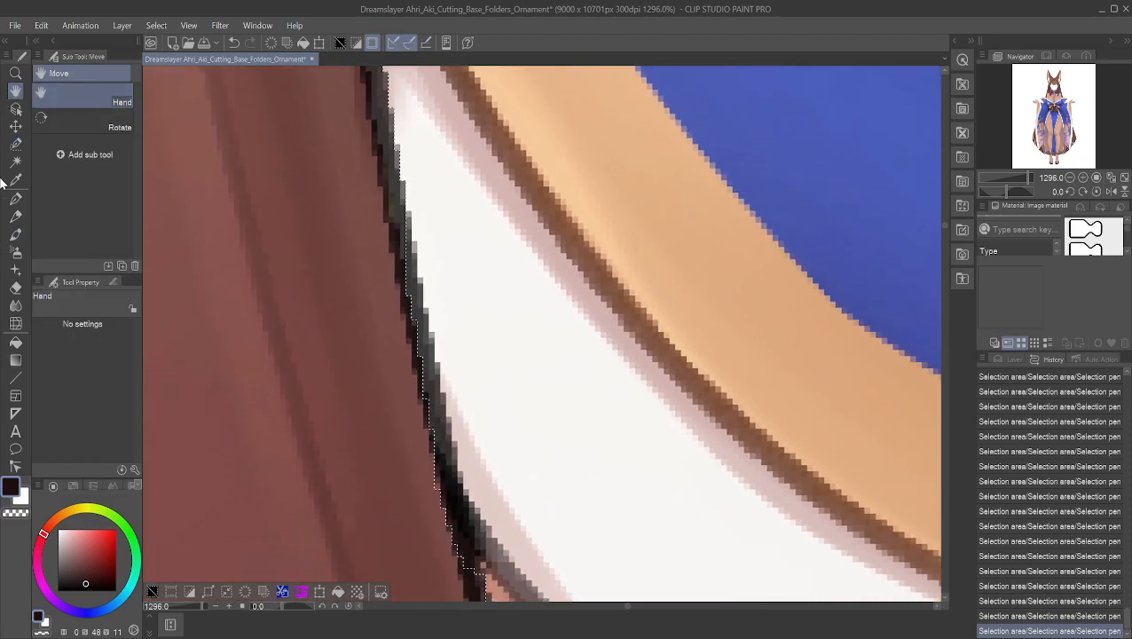
{"action": "left_click", "coordinate": [13, 147]}
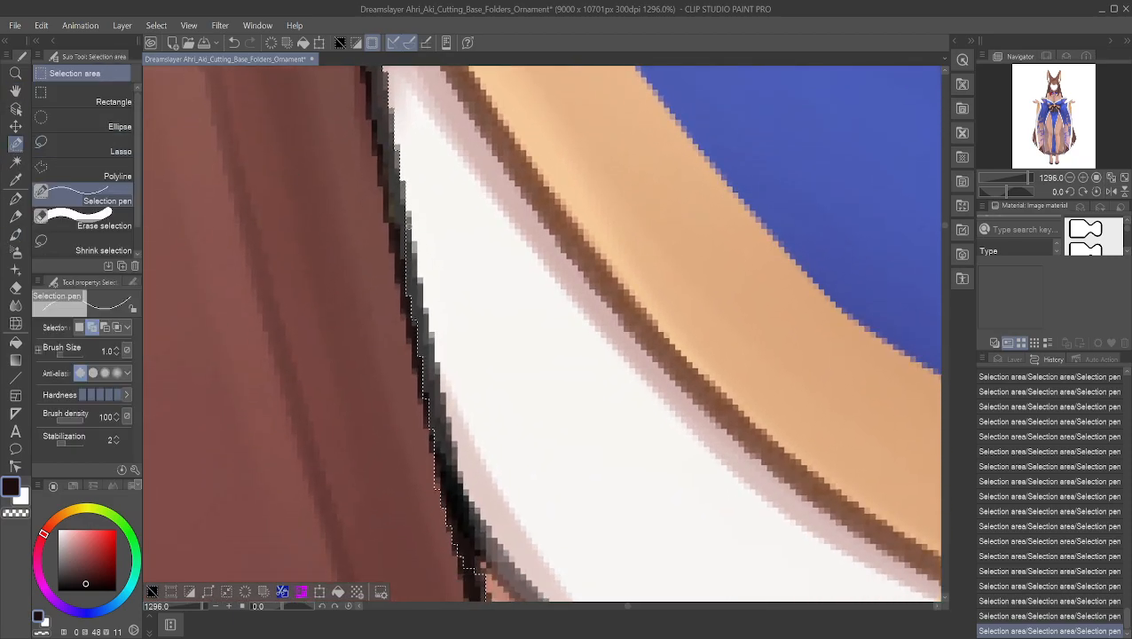
{"action": "left_click_drag", "start_coordinate": [406, 213], "coordinate": [415, 315]}
{"action": "mouse_move", "coordinate": [409, 255]}
{"action": "left_mouse_down"}
{"action": "mouse_move", "coordinate": [408, 299]}
{"action": "mouse_move", "coordinate": [414, 257]}
{"action": "mouse_move", "coordinate": [425, 368]}
{"action": "left_mouse_up"}
{"action": "left_click_drag", "start_coordinate": [423, 310], "coordinate": [431, 440]}
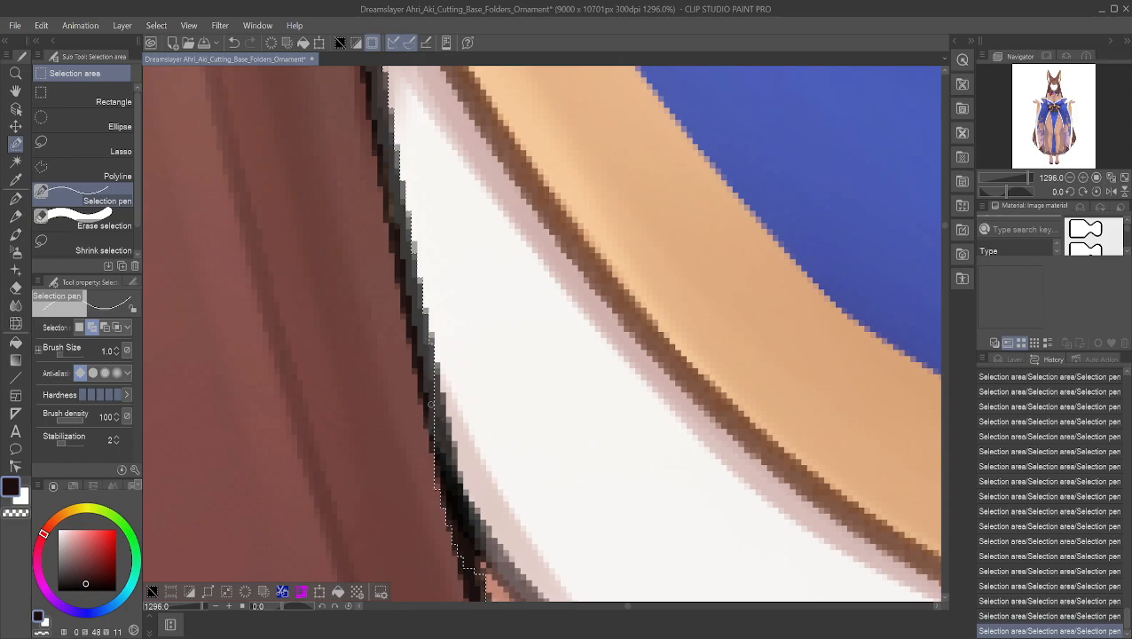
- Add the dark line pixels beside the cloth's pinkish shadow down to the fork where the cloth outline branches off
{"action": "left_click_drag", "start_coordinate": [434, 369], "coordinate": [436, 379]}
{"action": "left_click_drag", "start_coordinate": [431, 463], "coordinate": [431, 463]}
{"action": "left_click_drag", "start_coordinate": [439, 396], "coordinate": [438, 396]}
{"action": "left_click_drag", "start_coordinate": [437, 457], "coordinate": [437, 457]}
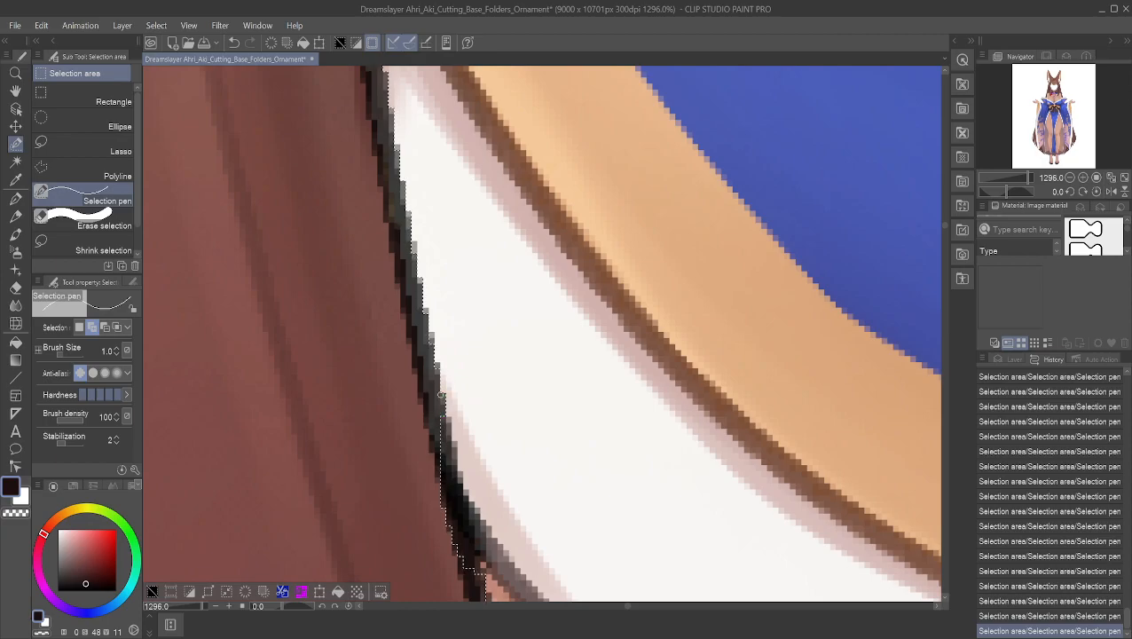
{"action": "left_click_drag", "start_coordinate": [442, 424], "coordinate": [448, 480]}
{"action": "left_click_drag", "start_coordinate": [448, 425], "coordinate": [449, 459]}
{"action": "left_click_drag", "start_coordinate": [448, 503], "coordinate": [448, 504]}
{"action": "mouse_move", "coordinate": [448, 479]}
{"action": "left_mouse_down"}
{"action": "mouse_move", "coordinate": [455, 488]}
{"action": "mouse_move", "coordinate": [468, 578]}
{"action": "mouse_move", "coordinate": [466, 541]}
{"action": "mouse_move", "coordinate": [478, 574]}
{"action": "left_mouse_up"}
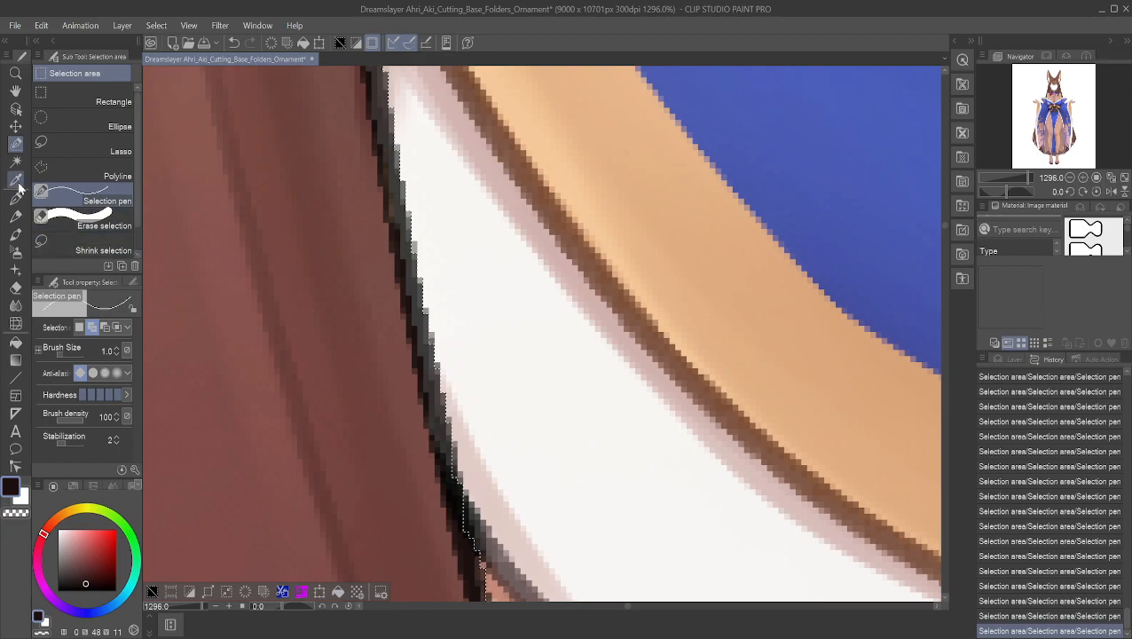
- Refine the selection pixel by pixel at the fork of the hair line and cloth outline, alternating additive and subtractive modes
{"action": "left_click", "coordinate": [15, 91]}
{"action": "left_click_drag", "start_coordinate": [433, 470], "coordinate": [397, 324]}
{"action": "left_click_drag", "start_coordinate": [410, 417], "coordinate": [399, 349]}
{"action": "scroll", "coordinate": [374, 391], "scroll_direction": "up", "scroll_amount": 3}
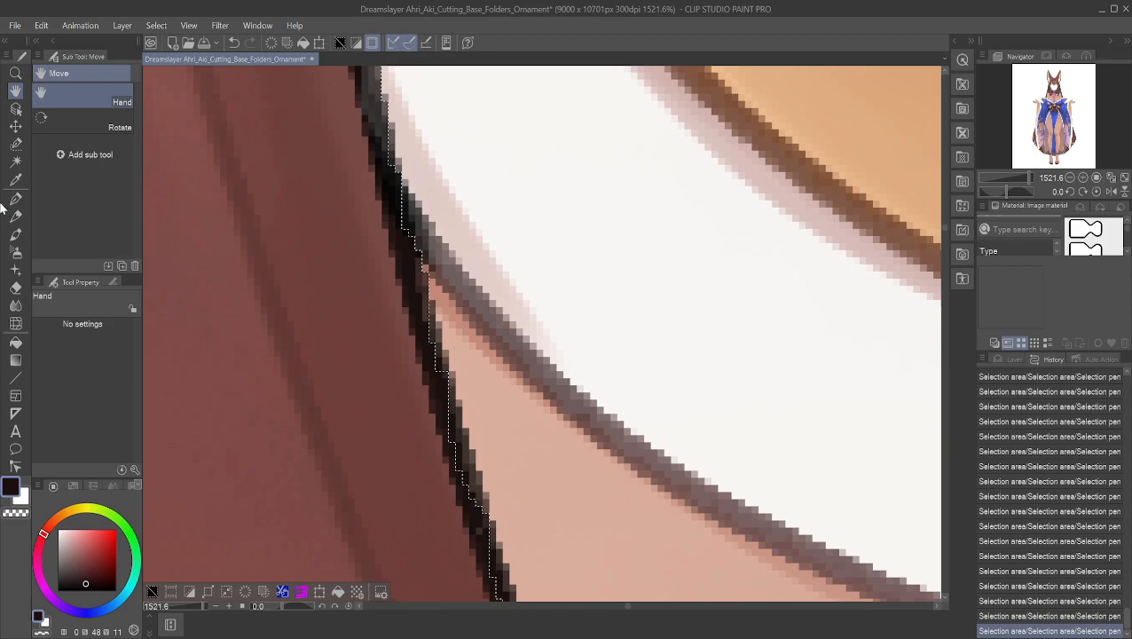
{"action": "left_click", "coordinate": [15, 143]}
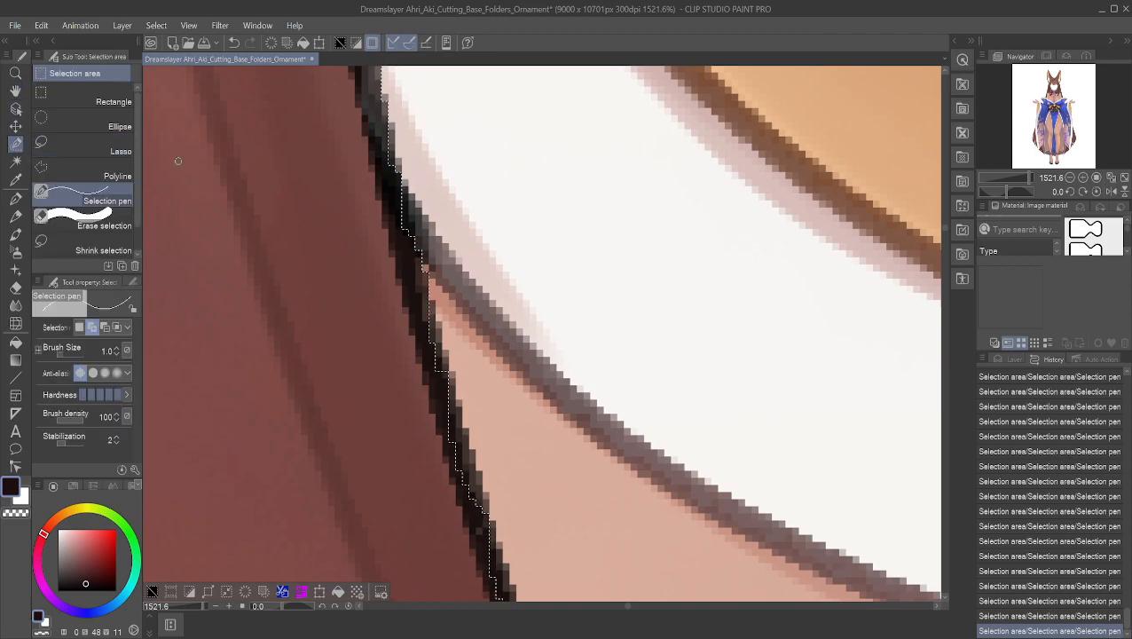
{"action": "left_click", "coordinate": [104, 327]}
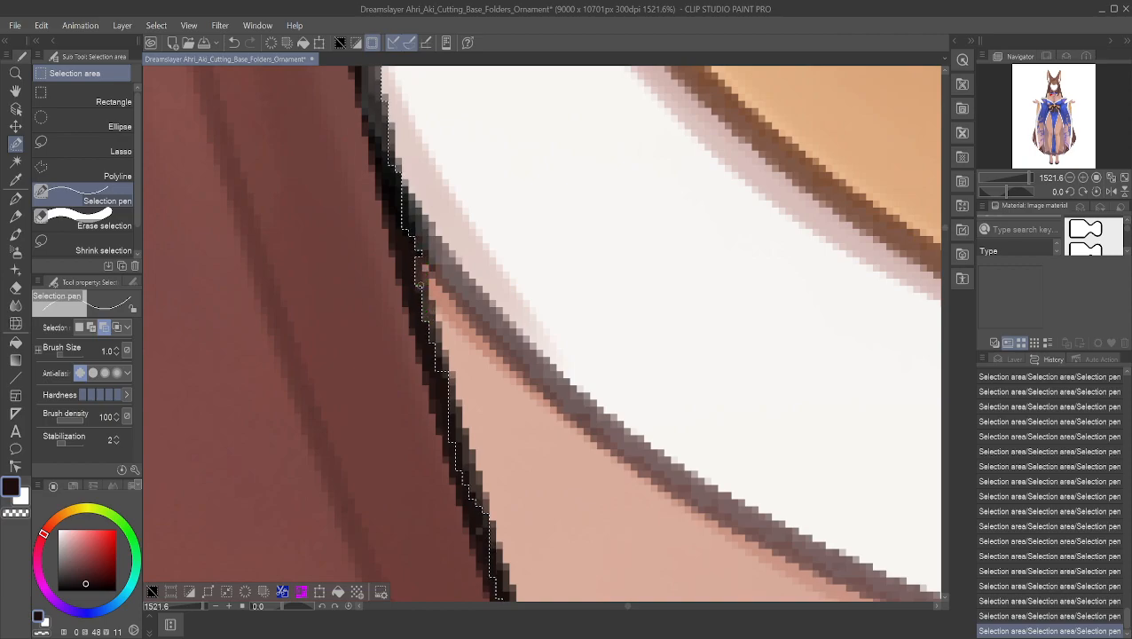
{"action": "left_click", "coordinate": [93, 326]}
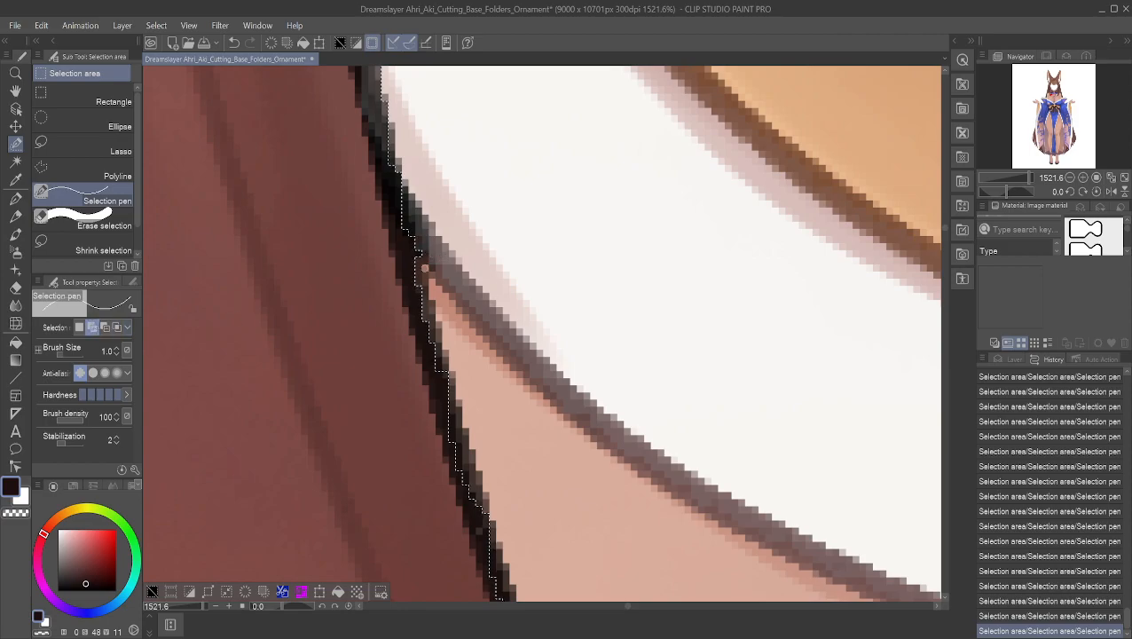
{"action": "left_click", "coordinate": [109, 326]}
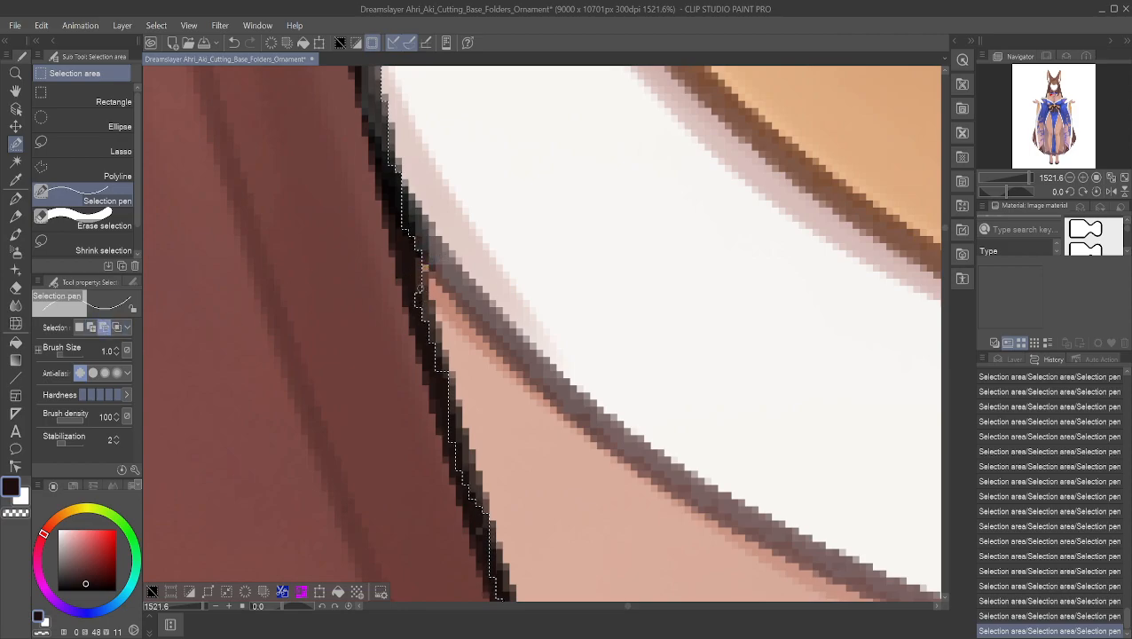
{"action": "left_click", "coordinate": [90, 328]}
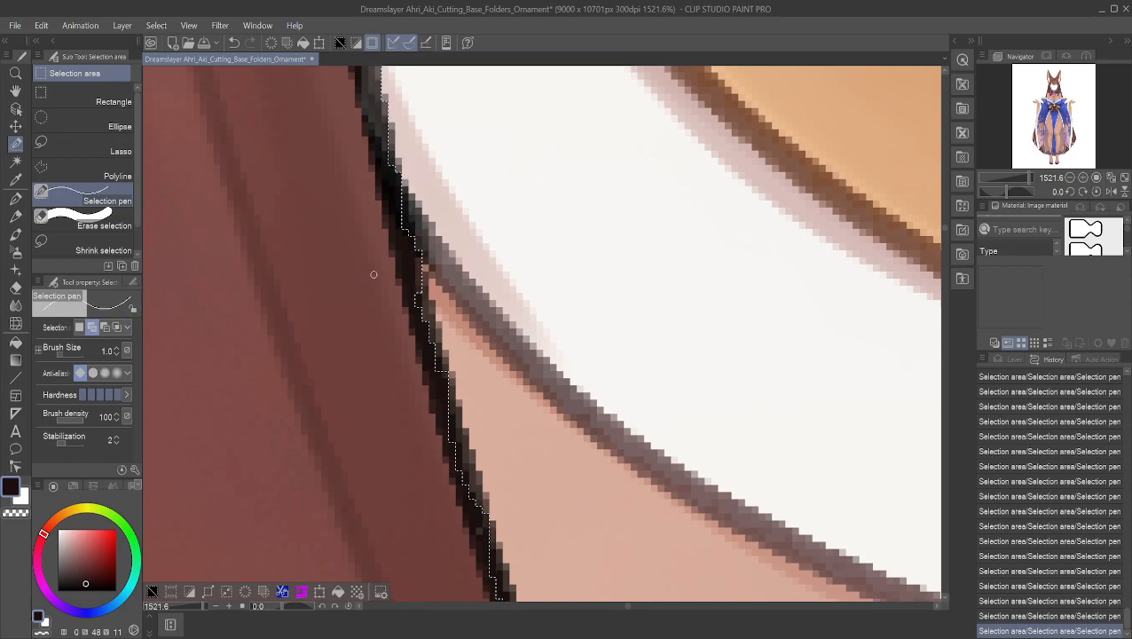
{"action": "left_click", "coordinate": [105, 329]}
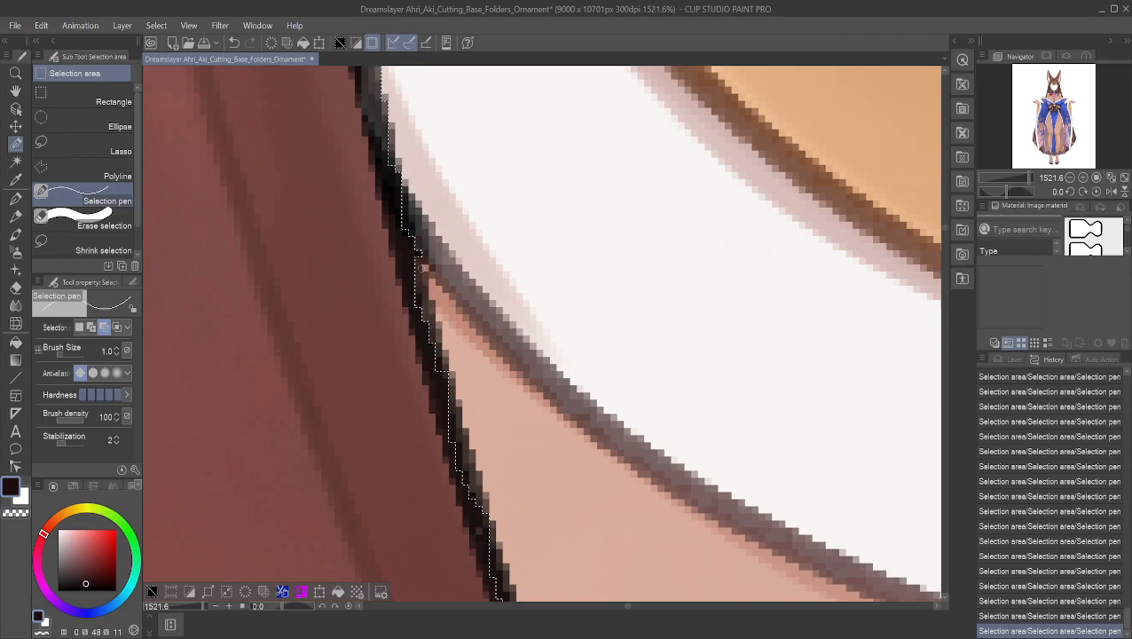
- Extend the selection in additive mode to the hair line's outer edge below the fork, along the skin area
{"action": "left_click", "coordinate": [92, 327]}
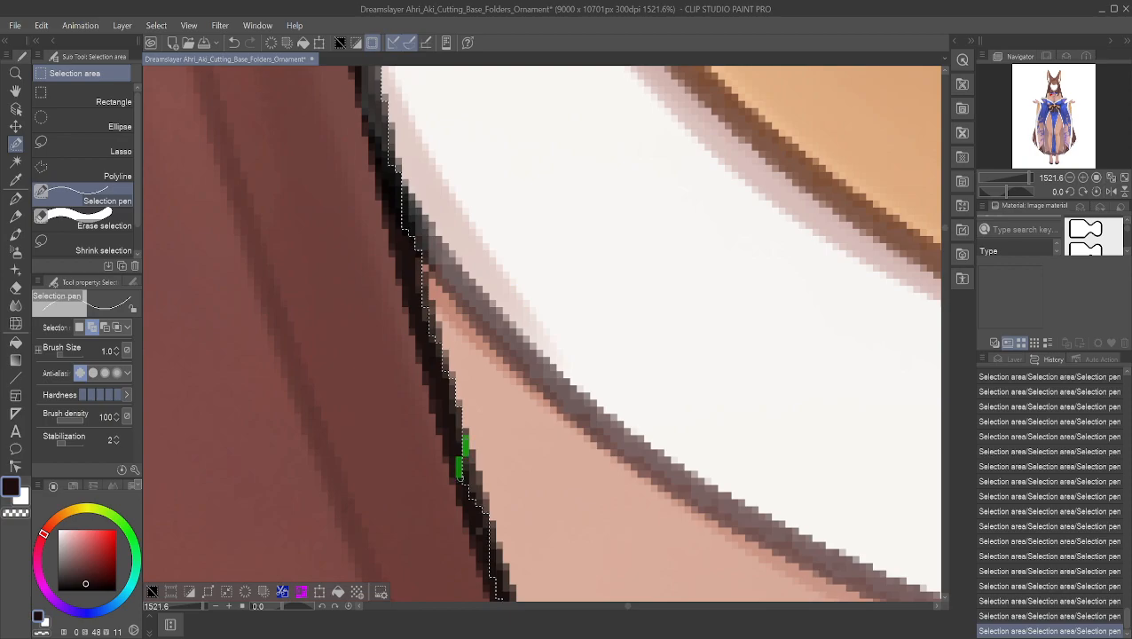
{"action": "left_click_drag", "start_coordinate": [467, 467], "coordinate": [485, 509]}
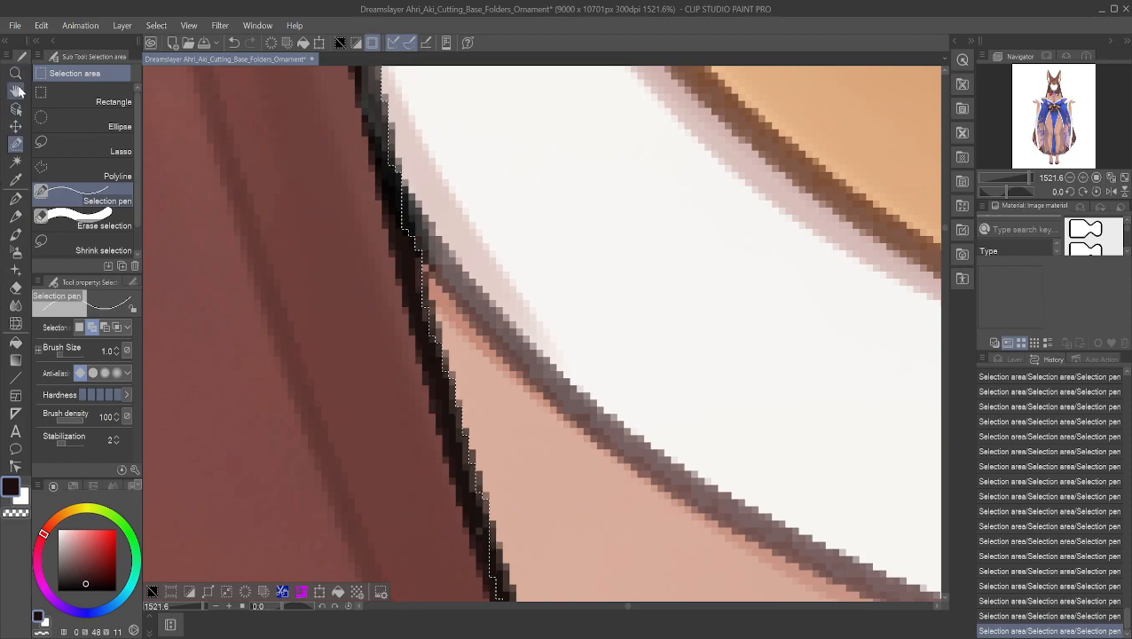
{"action": "left_click", "coordinate": [16, 92]}
{"action": "left_click_drag", "start_coordinate": [251, 332], "coordinate": [321, 230]}
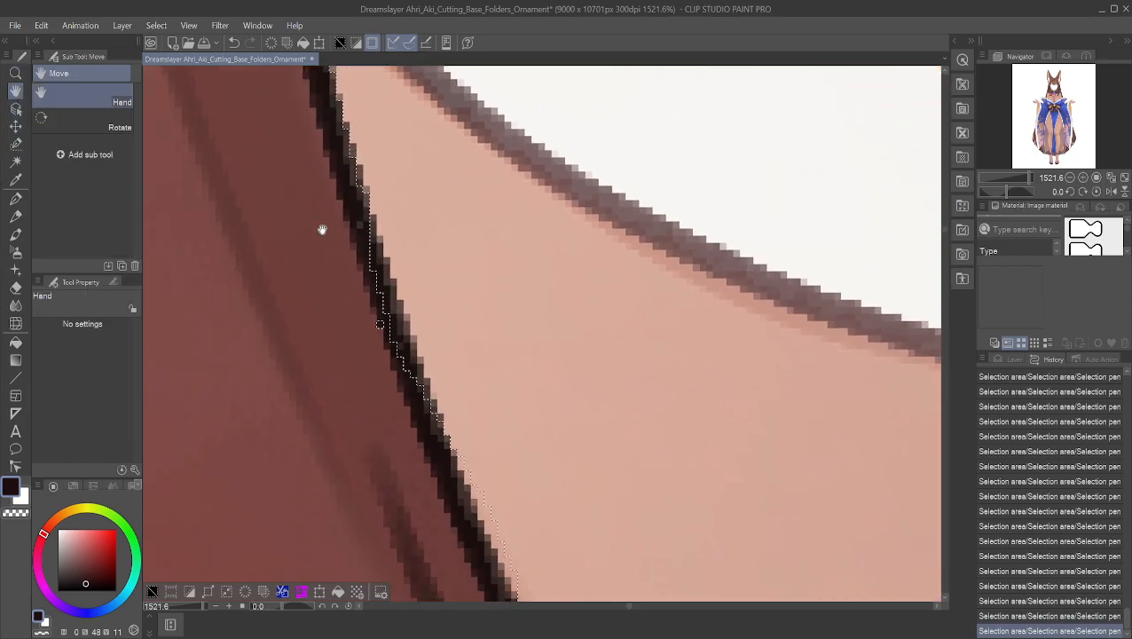
{"action": "left_click", "coordinate": [16, 143]}
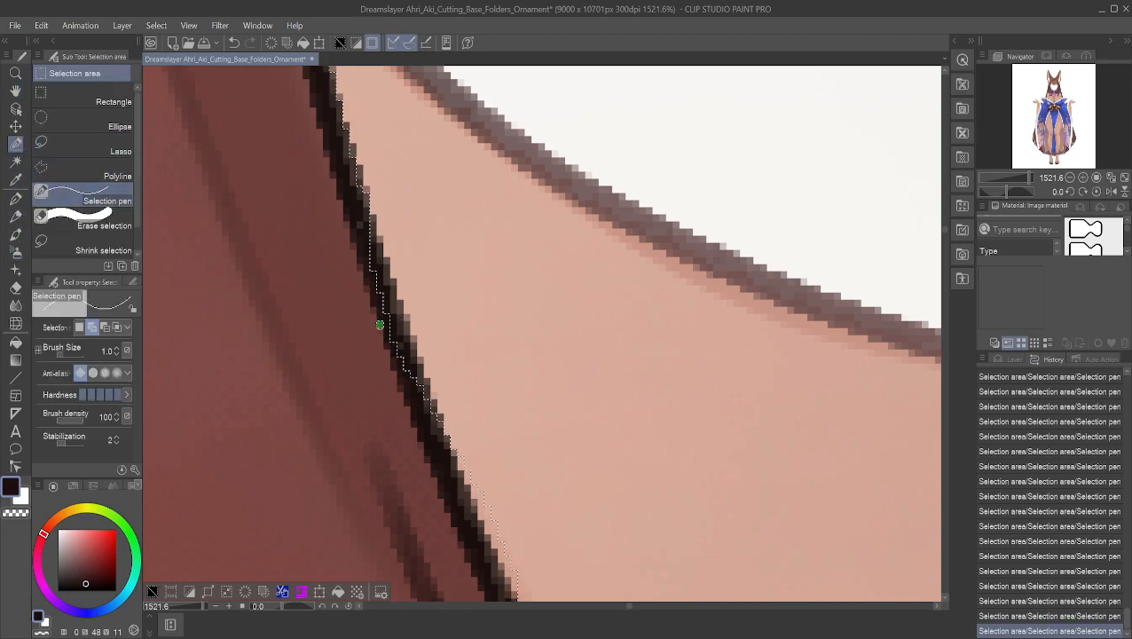
{"action": "left_click_drag", "start_coordinate": [372, 243], "coordinate": [372, 274]}
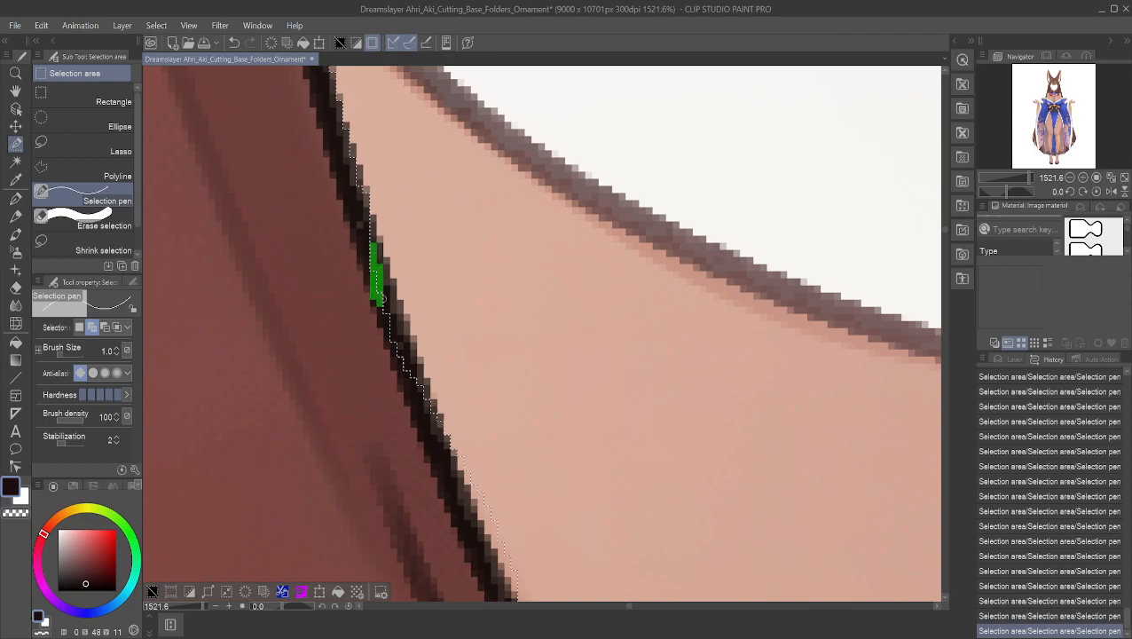
{"action": "left_click_drag", "start_coordinate": [388, 310], "coordinate": [419, 398]}
{"action": "left_click_drag", "start_coordinate": [426, 386], "coordinate": [433, 409]}
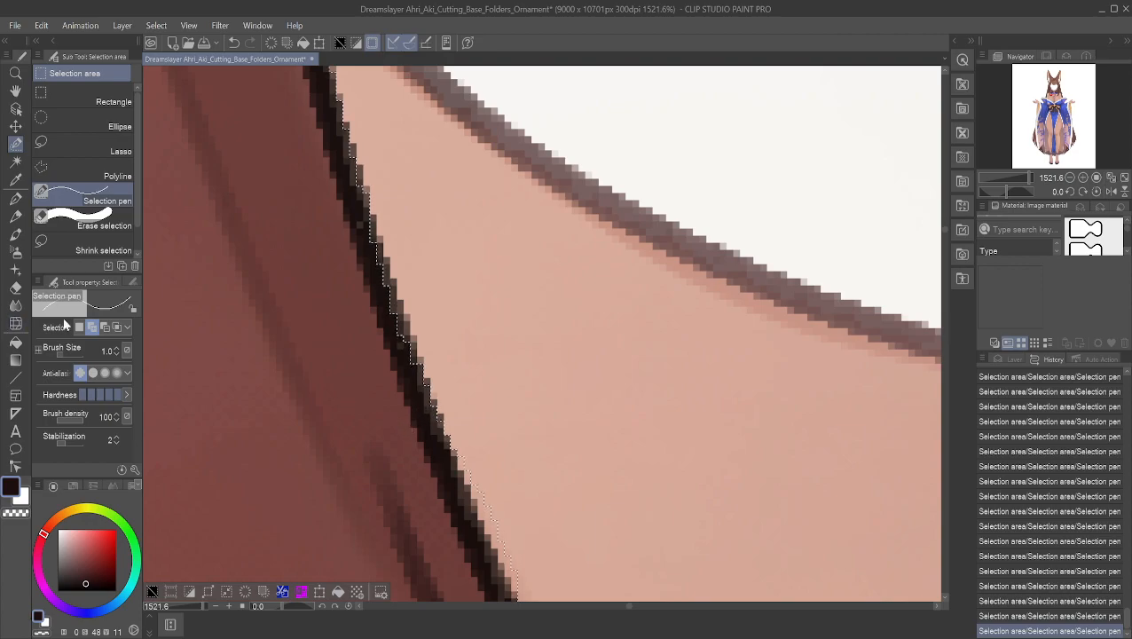
- Remove the stray selected skin pixels outside the lower part of the hair line in subtractive mode
{"action": "left_click", "coordinate": [104, 327]}
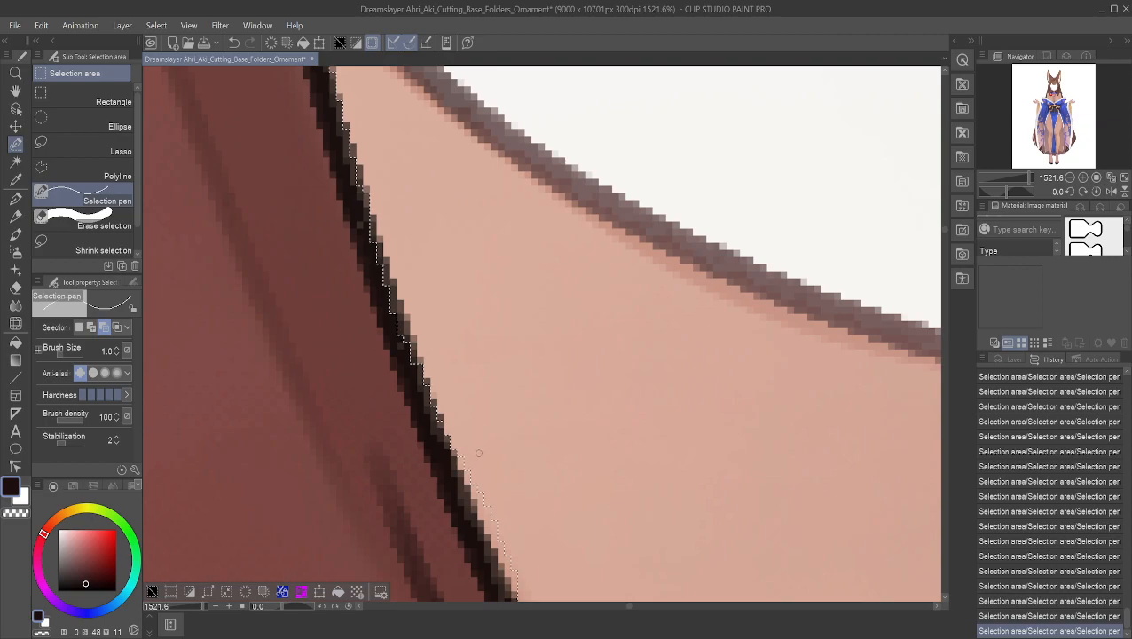
{"action": "left_click_drag", "start_coordinate": [453, 445], "coordinate": [480, 514]}
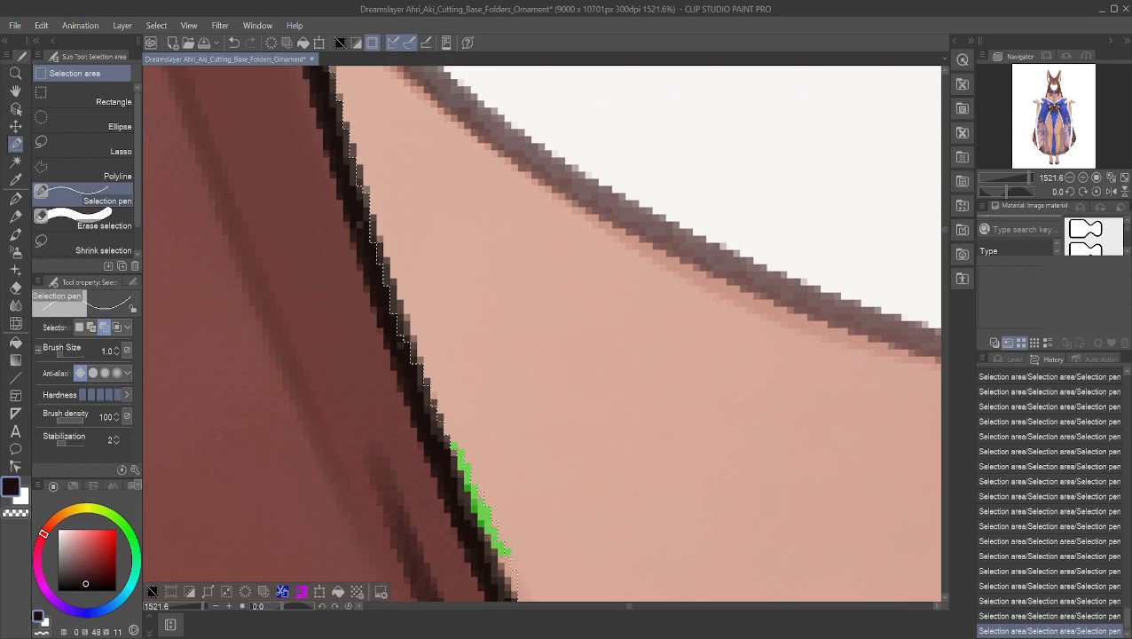
{"action": "left_click_drag", "start_coordinate": [473, 479], "coordinate": [479, 494]}
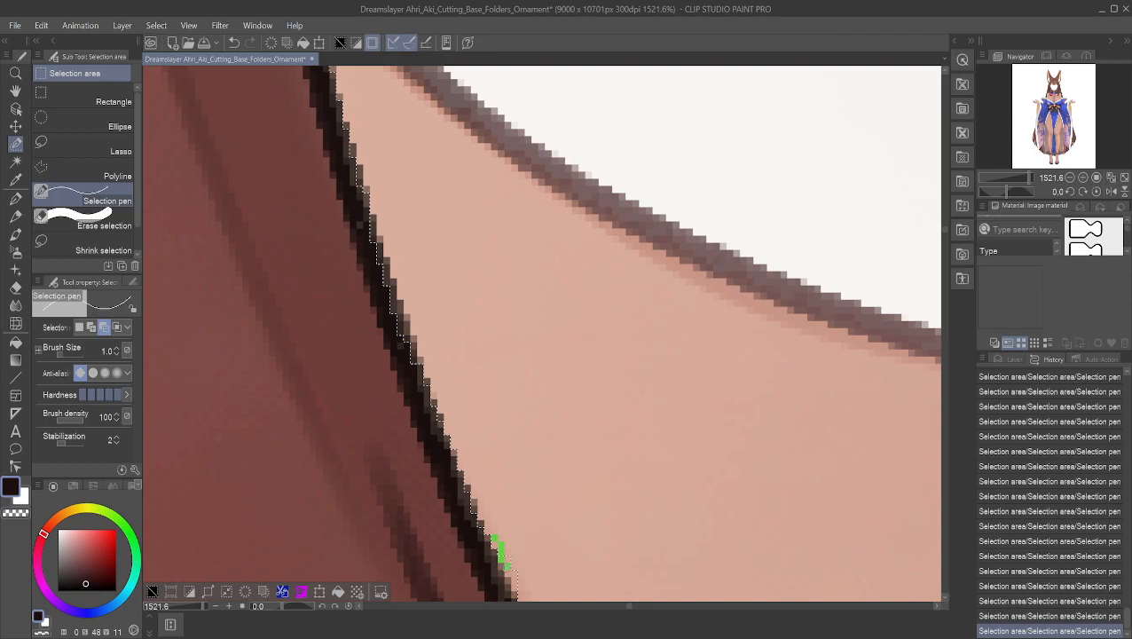
{"action": "left_click_drag", "start_coordinate": [511, 582], "coordinate": [515, 584]}
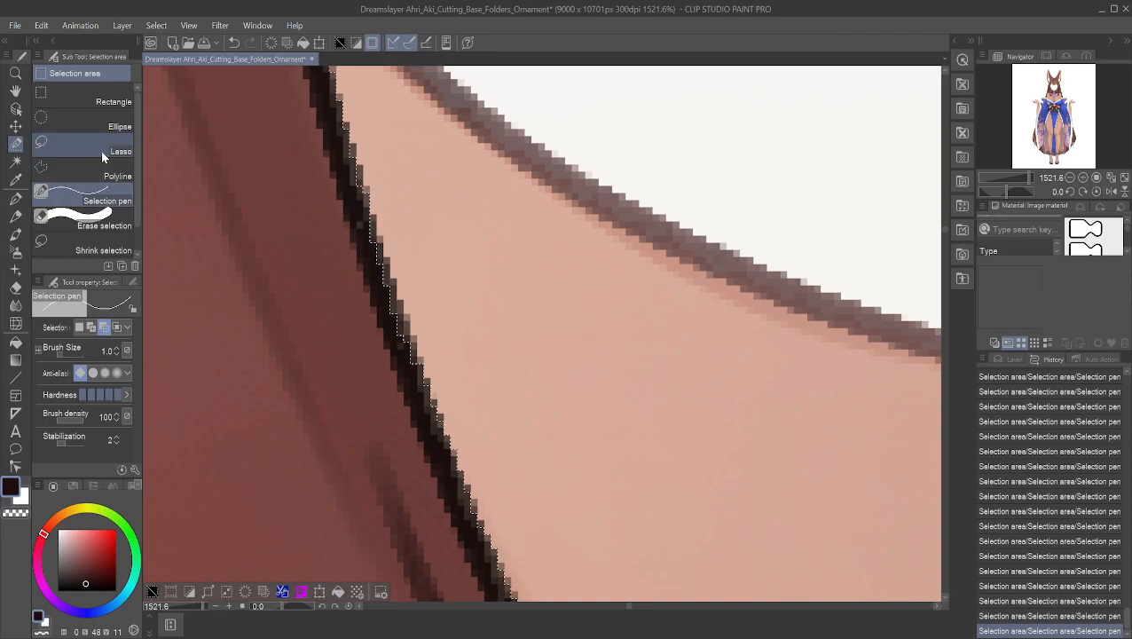
- Fill the notch in the selection along the outer line of the pointed hair strand in additive mode
{"action": "left_click", "coordinate": [23, 93]}
{"action": "left_click_drag", "start_coordinate": [449, 511], "coordinate": [299, 194]}
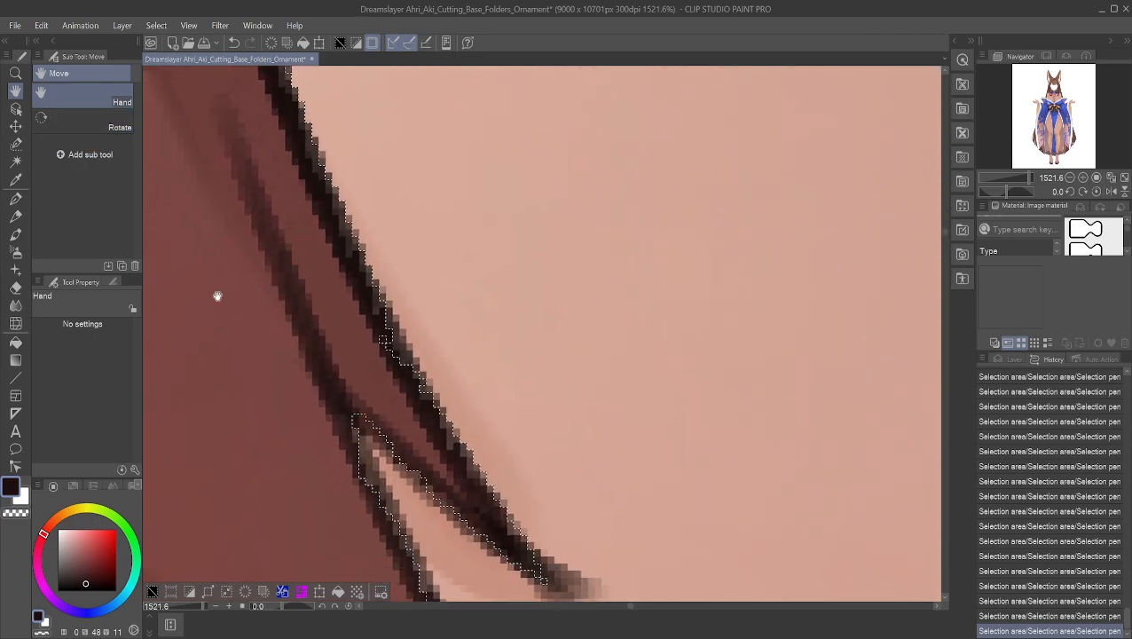
{"action": "left_click", "coordinate": [15, 161]}
{"action": "left_click", "coordinate": [16, 144]}
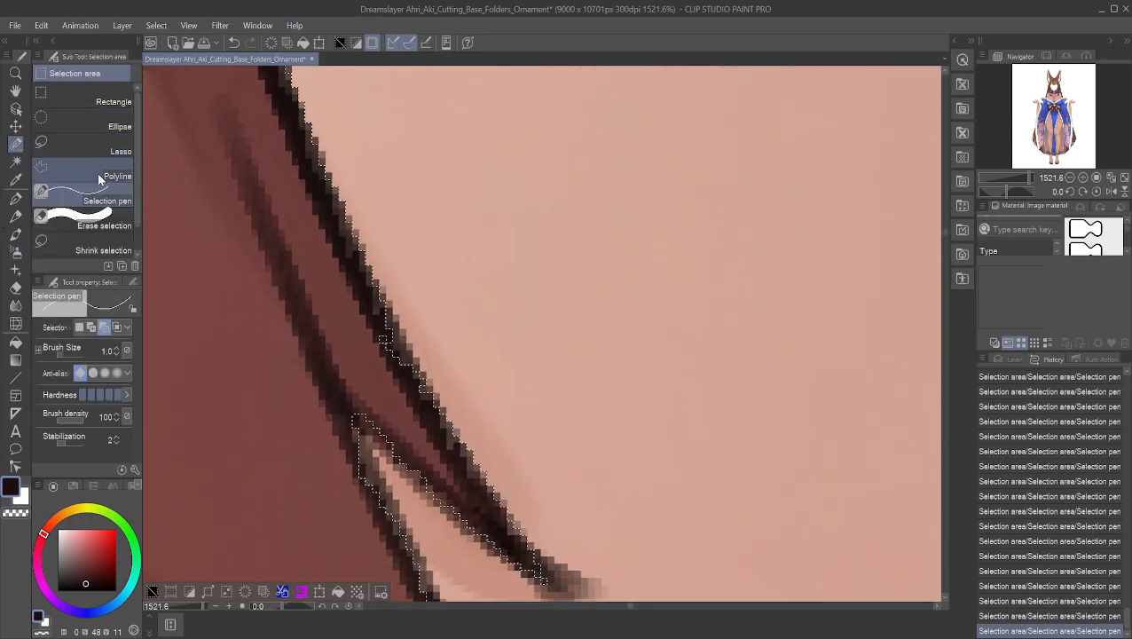
{"action": "left_click", "coordinate": [92, 328]}
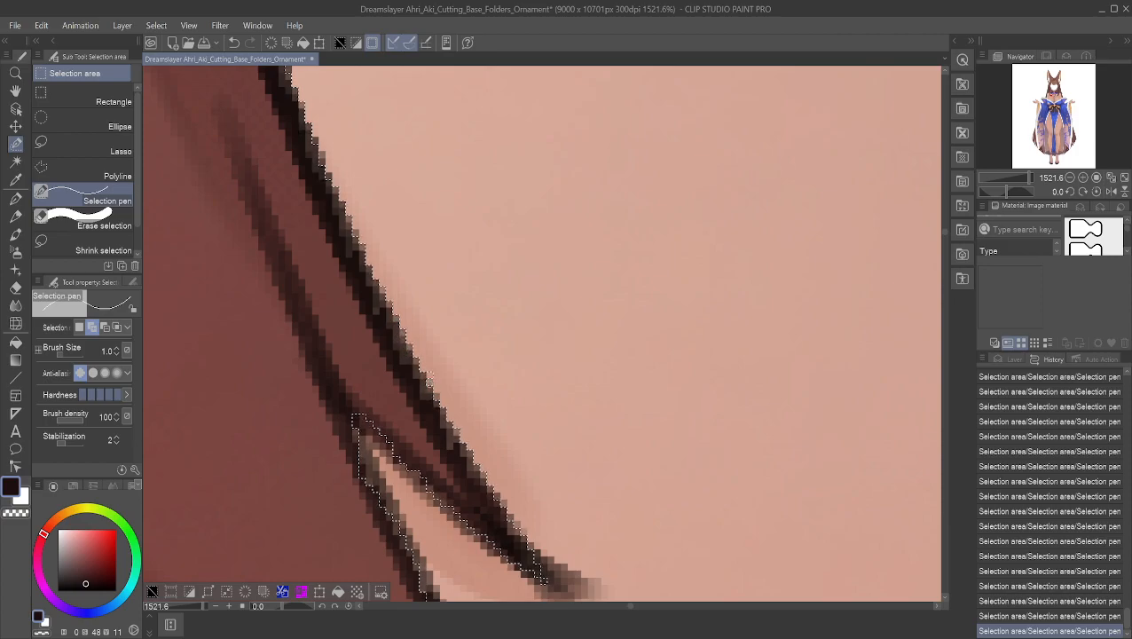
- Touch up the strand's outer edge and extend the selection over the dark pixels toward its pointed tip
{"action": "left_click", "coordinate": [104, 328]}
{"action": "left_click", "coordinate": [92, 327]}
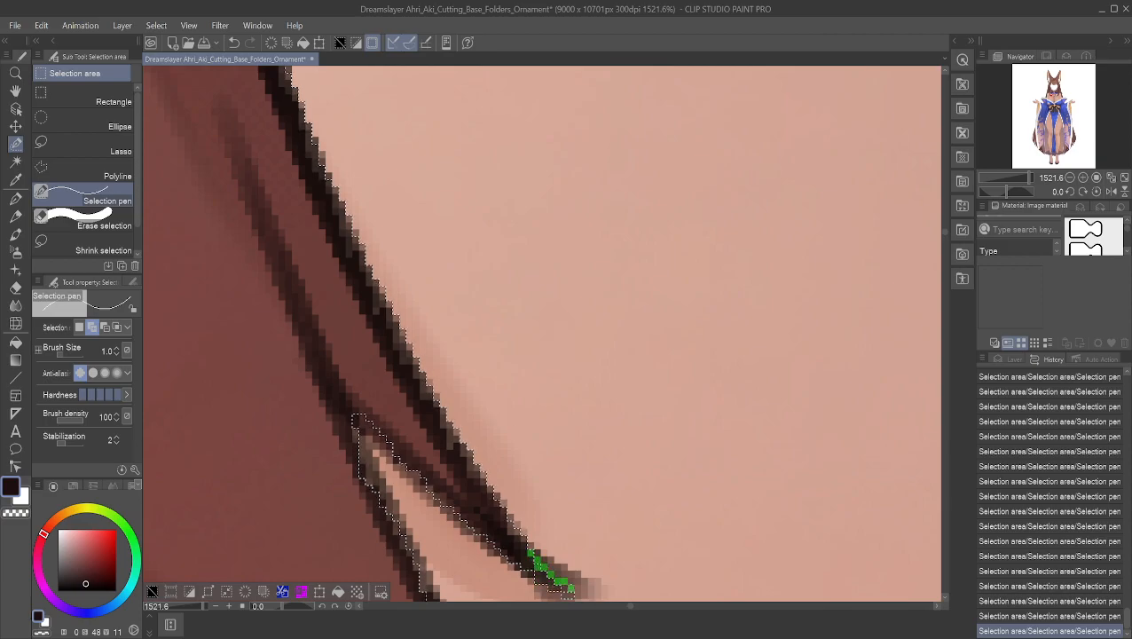
{"action": "mouse_move", "coordinate": [565, 583]}
{"action": "left_mouse_down"}
{"action": "mouse_move", "coordinate": [584, 582]}
{"action": "mouse_move", "coordinate": [567, 590]}
{"action": "mouse_move", "coordinate": [528, 547]}
{"action": "left_mouse_up"}
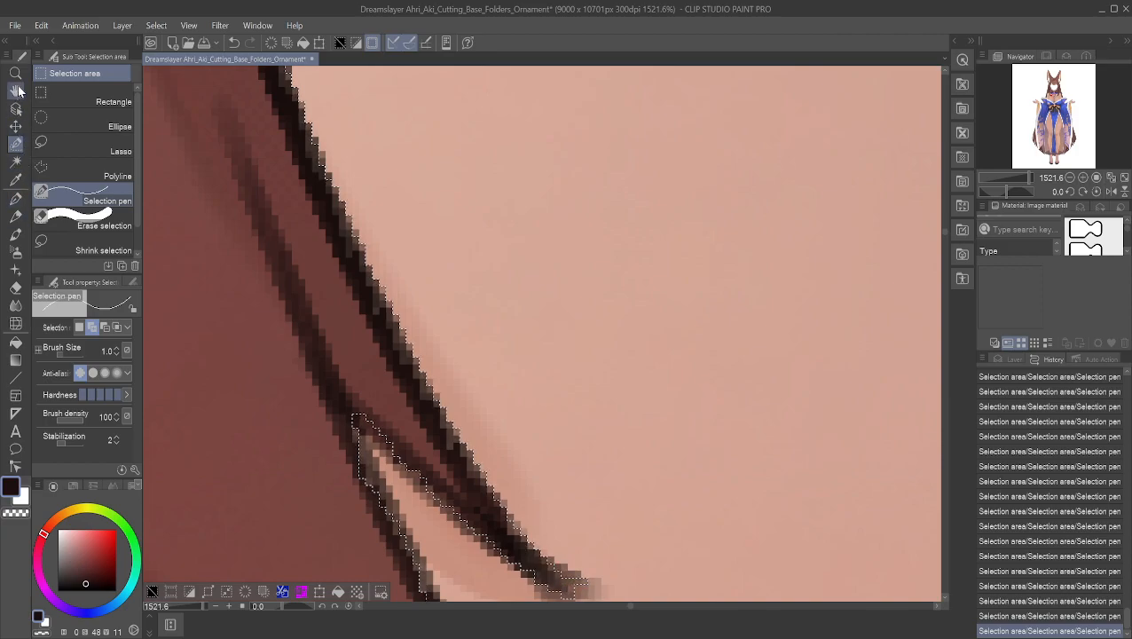
- Trim the stray selected pixels at the pointed strand's upper tip in subtractive mode and add its remaining faint end pixels in additive mode
{"action": "left_click", "coordinate": [15, 91]}
{"action": "left_click_drag", "start_coordinate": [443, 457], "coordinate": [349, 263]}
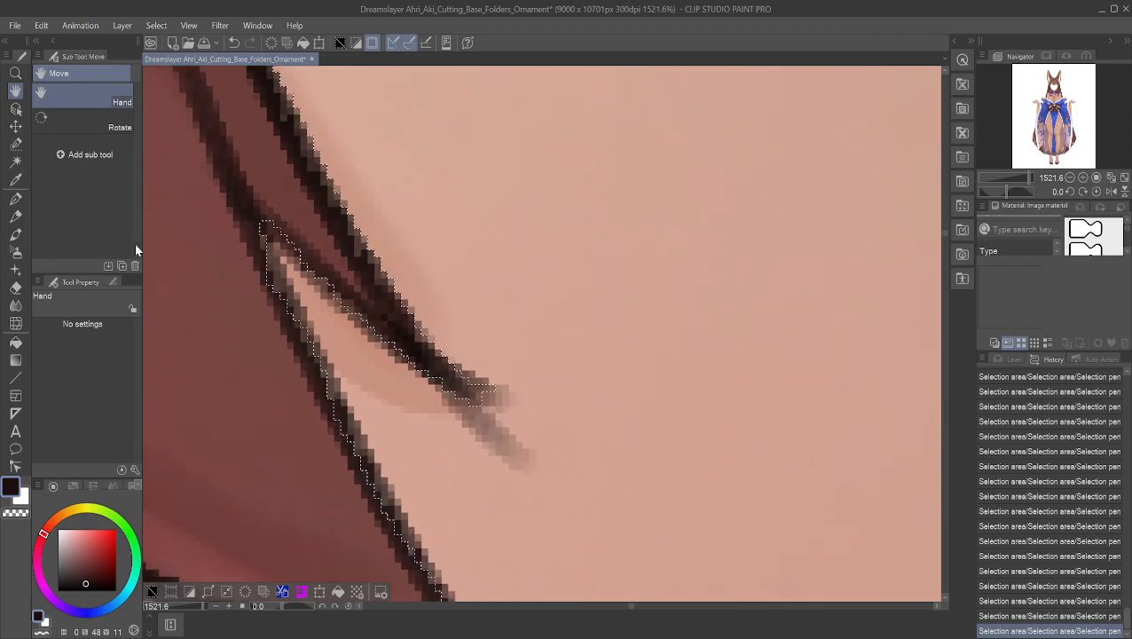
{"action": "left_click", "coordinate": [15, 162]}
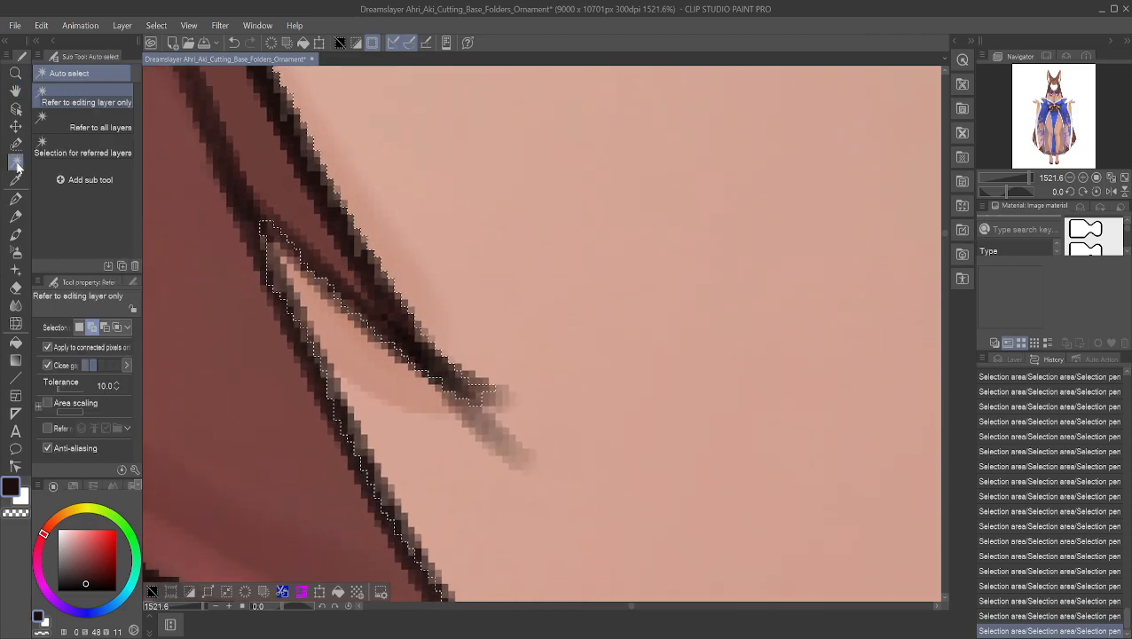
{"action": "left_click", "coordinate": [15, 144]}
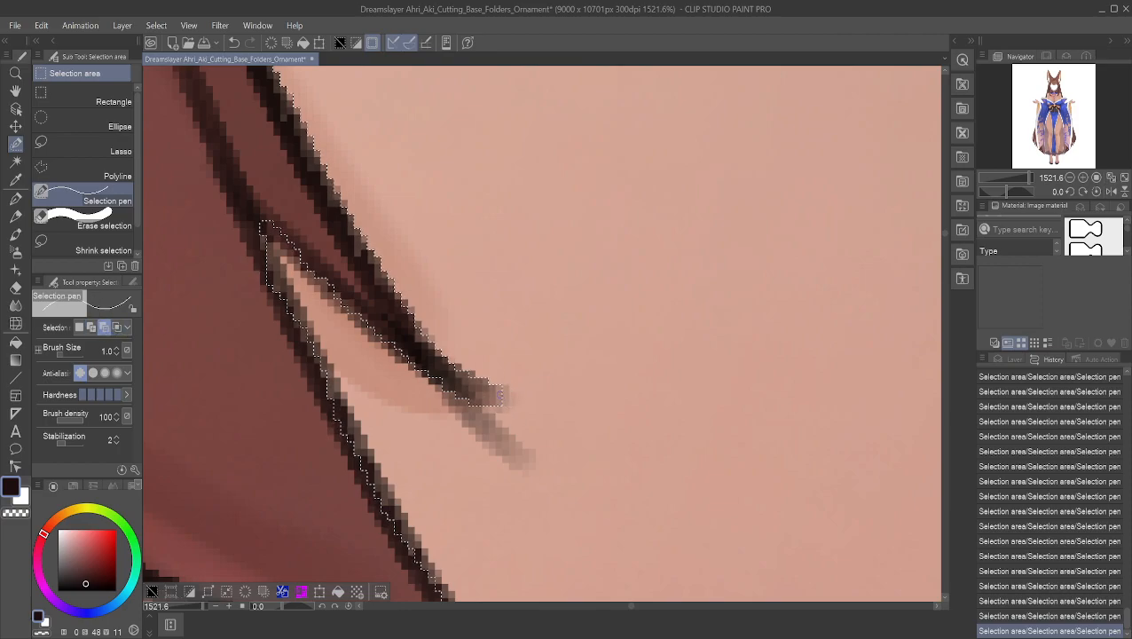
{"action": "left_click", "coordinate": [93, 324]}
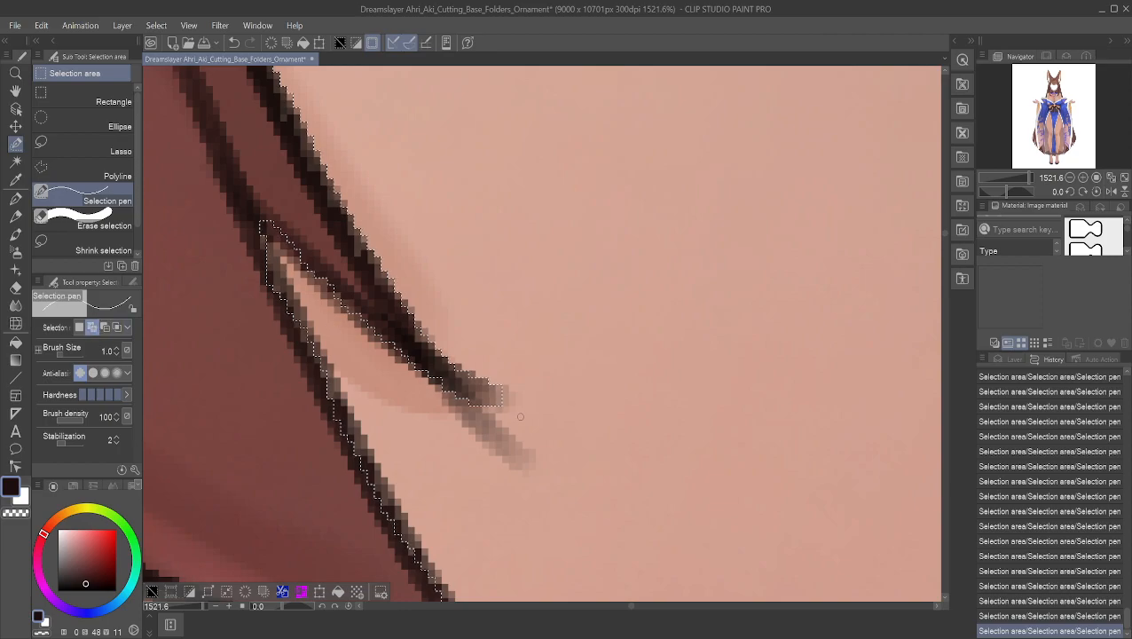
{"action": "left_click_drag", "start_coordinate": [506, 402], "coordinate": [512, 397]}
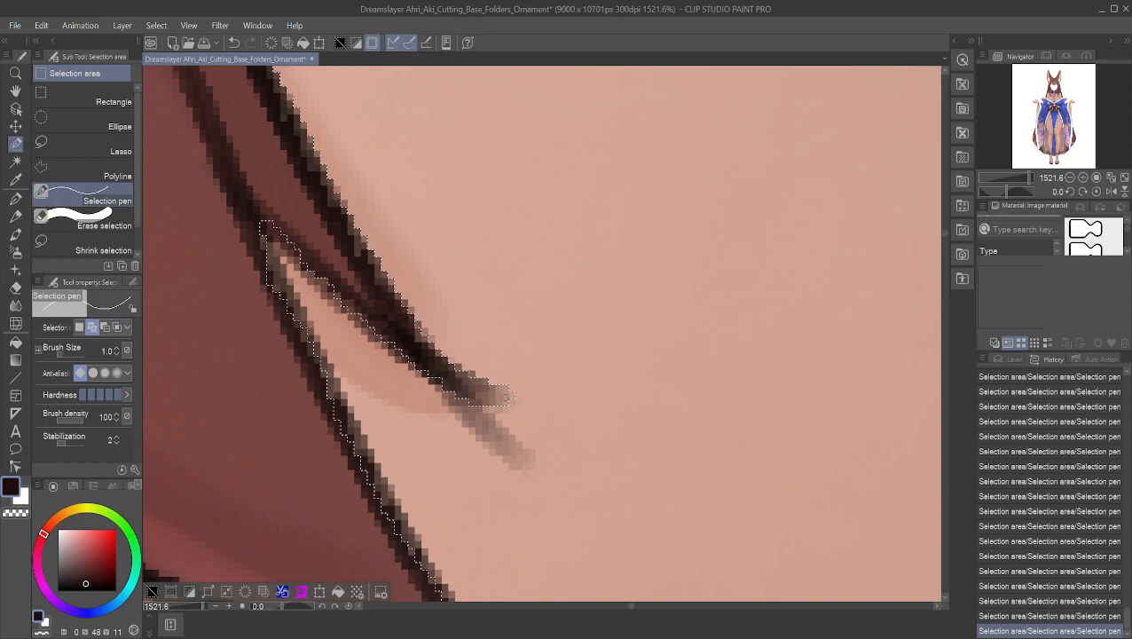
- Add the faint second tip below the pointed strand's end to the selection in additive mode
{"action": "left_click_drag", "start_coordinate": [430, 379], "coordinate": [438, 381]}
{"action": "left_click_drag", "start_coordinate": [468, 417], "coordinate": [470, 418]}
{"action": "left_click_drag", "start_coordinate": [452, 388], "coordinate": [477, 417]}
{"action": "mouse_move", "coordinate": [452, 388]}
{"action": "left_mouse_down"}
{"action": "mouse_move", "coordinate": [493, 430]}
{"action": "mouse_move", "coordinate": [479, 403]}
{"action": "mouse_move", "coordinate": [518, 460]}
{"action": "mouse_move", "coordinate": [471, 415]}
{"action": "mouse_move", "coordinate": [483, 438]}
{"action": "mouse_move", "coordinate": [522, 457]}
{"action": "mouse_move", "coordinate": [483, 414]}
{"action": "left_mouse_up"}
{"action": "mouse_move", "coordinate": [484, 407]}
{"action": "left_mouse_down"}
{"action": "mouse_move", "coordinate": [532, 451]}
{"action": "mouse_move", "coordinate": [510, 462]}
{"action": "left_mouse_up"}
{"action": "left_click", "coordinate": [521, 454]}
{"action": "left_click", "coordinate": [531, 465]}
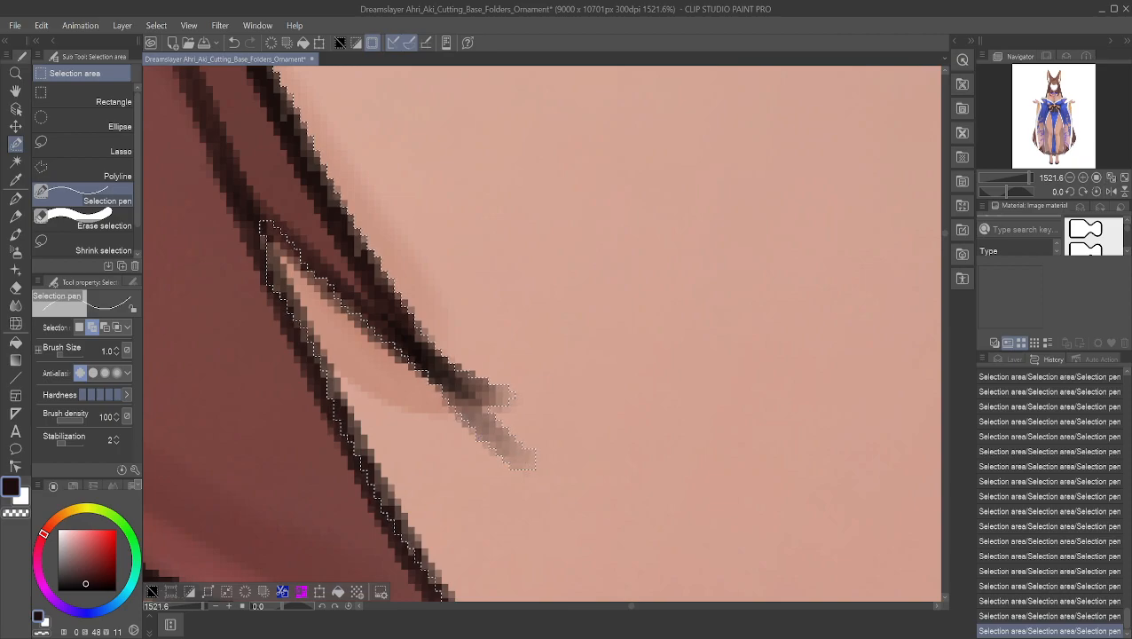
- Extend the selection along the pointed strand's lower edge up to the fork where it meets the main hair line
{"action": "left_click_drag", "start_coordinate": [427, 375], "coordinate": [344, 298]}
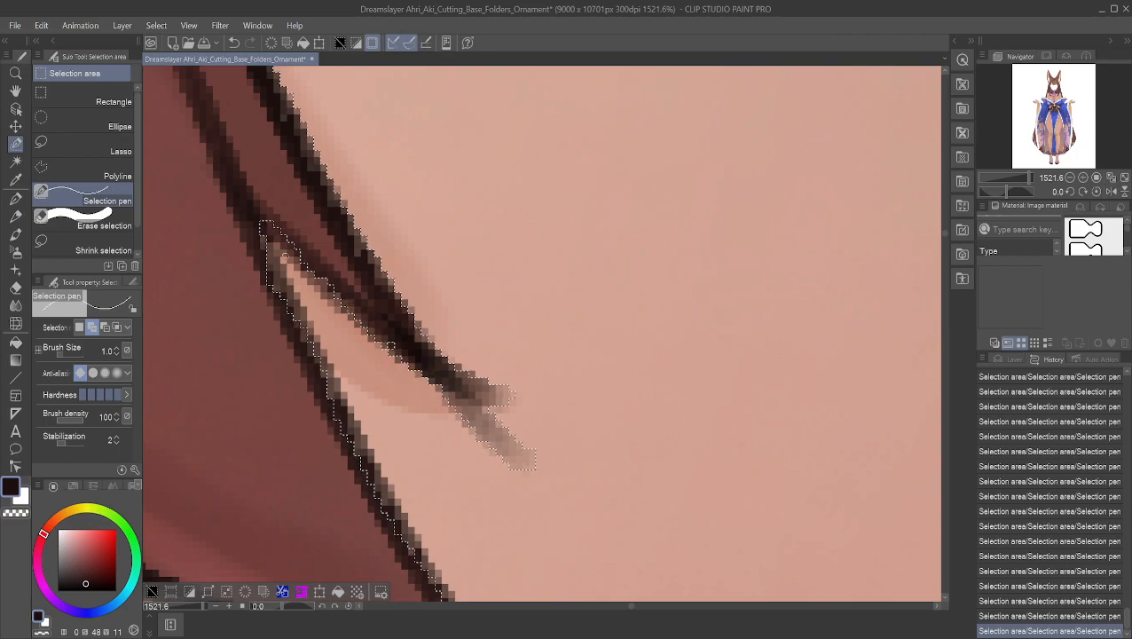
{"action": "mouse_move", "coordinate": [263, 241]}
{"action": "left_mouse_down"}
{"action": "mouse_move", "coordinate": [316, 265]}
{"action": "mouse_move", "coordinate": [314, 277]}
{"action": "mouse_move", "coordinate": [399, 348]}
{"action": "left_mouse_up"}
{"action": "left_click_drag", "start_coordinate": [333, 293], "coordinate": [275, 238]}
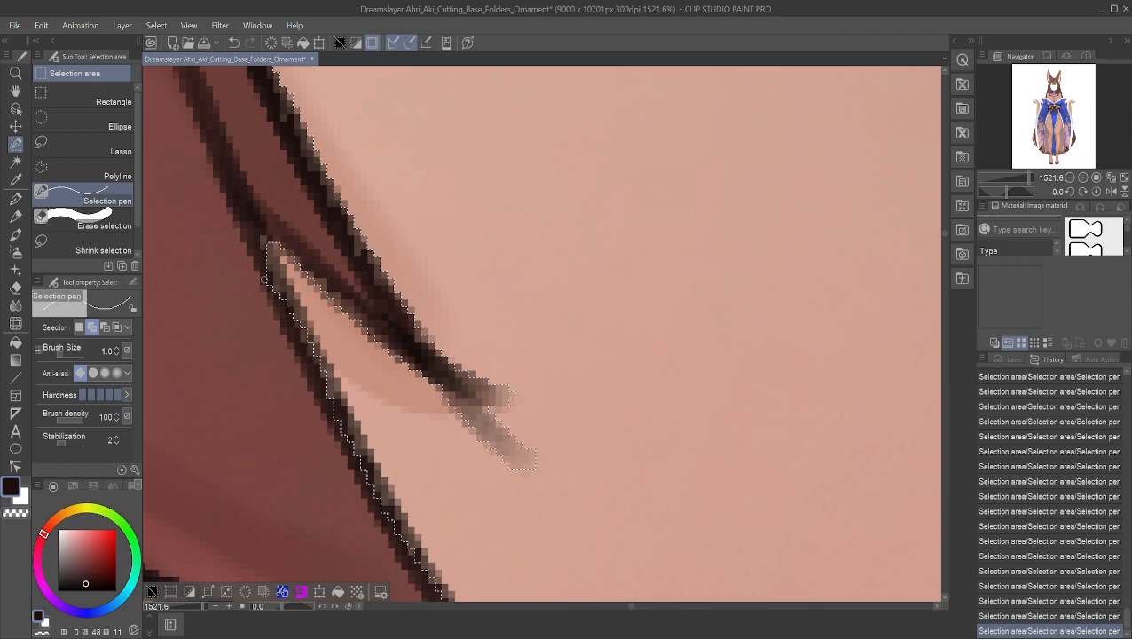
{"action": "scroll", "coordinate": [179, 365], "scroll_direction": "down", "scroll_amount": 1}
{"action": "scroll", "coordinate": [179, 366], "scroll_direction": "down", "scroll_amount": 2}
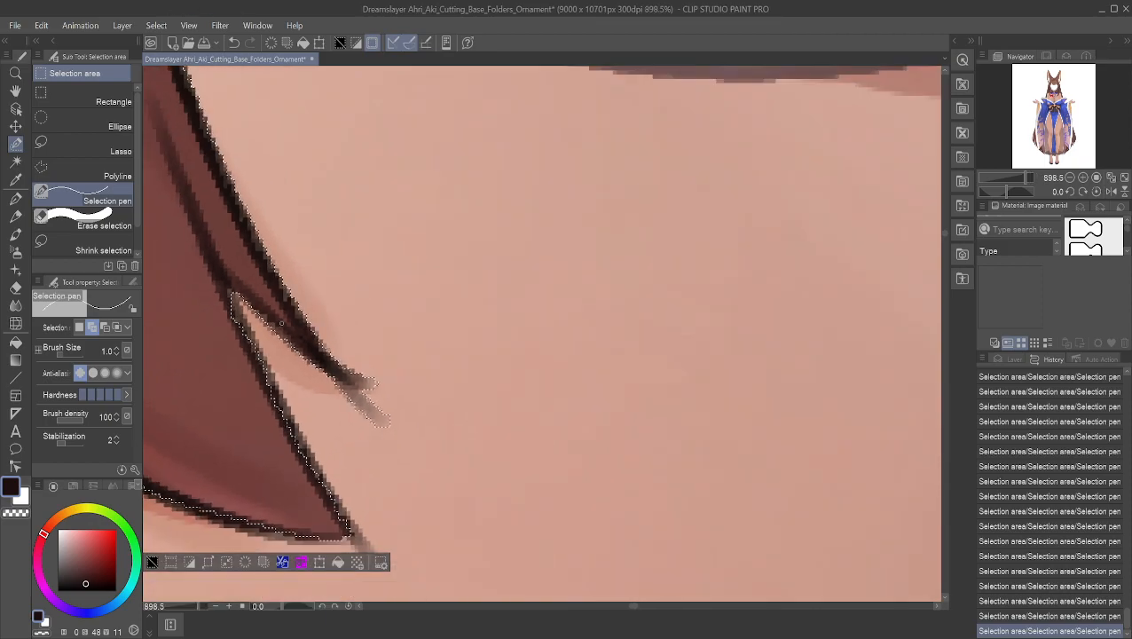
{"action": "scroll", "coordinate": [296, 313], "scroll_direction": "up", "scroll_amount": 1}
{"action": "scroll", "coordinate": [295, 313], "scroll_direction": "up", "scroll_amount": 2}
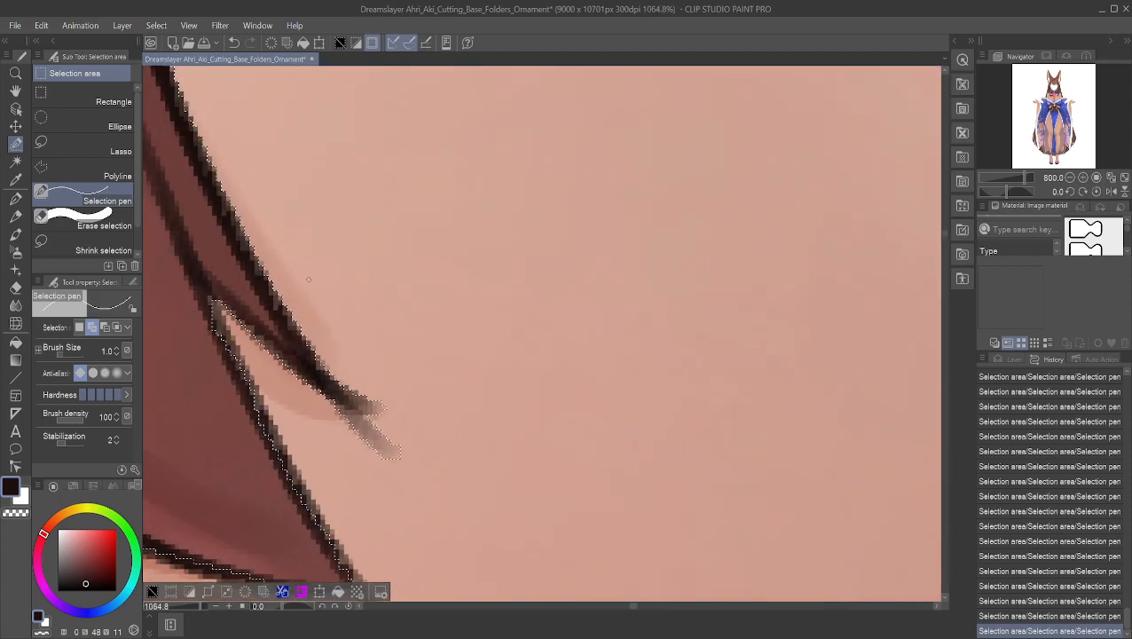
{"action": "left_click", "coordinate": [16, 90]}
{"action": "left_click_drag", "start_coordinate": [315, 242], "coordinate": [473, 241]}
{"action": "scroll", "coordinate": [366, 285], "scroll_direction": "up", "scroll_amount": 1}
{"action": "left_click_drag", "start_coordinate": [328, 274], "coordinate": [395, 223]}
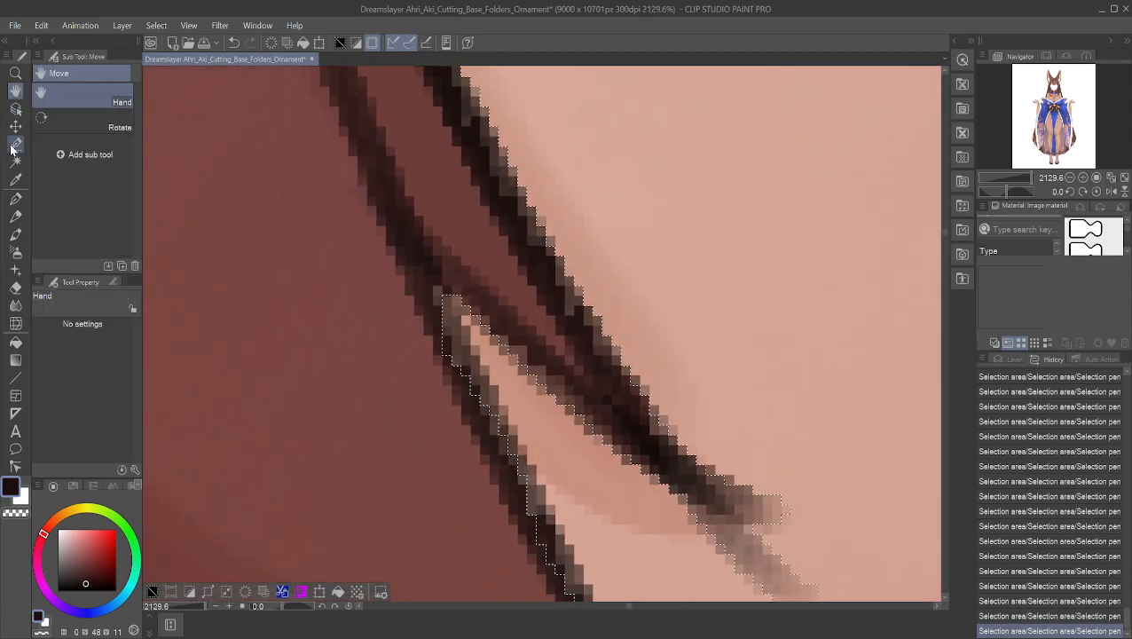
{"action": "left_click", "coordinate": [10, 199]}
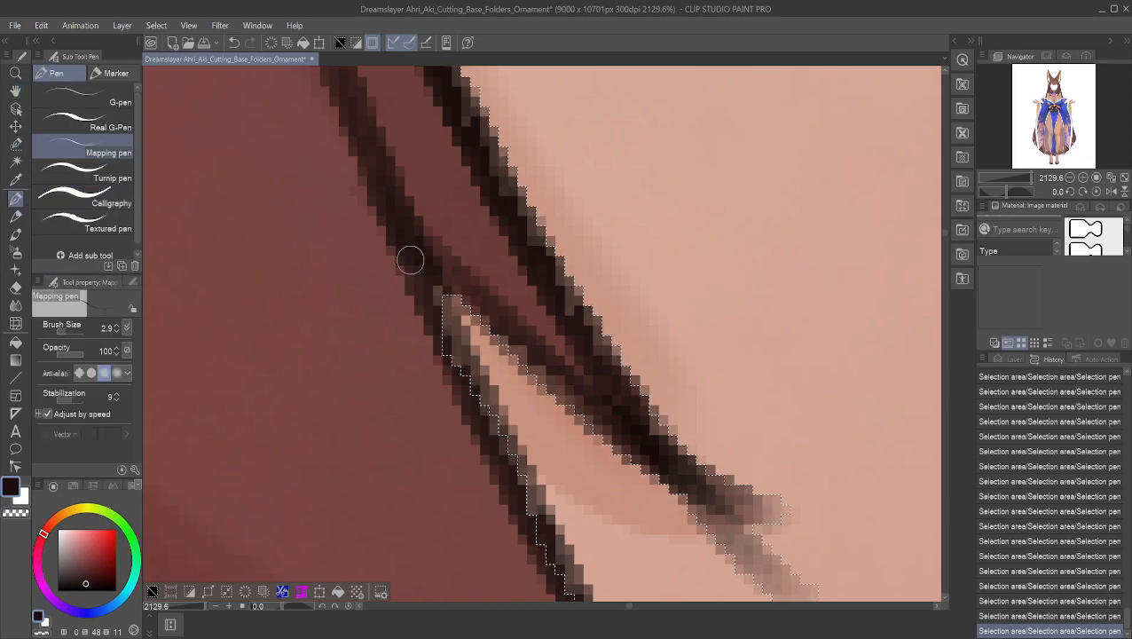
{"action": "left_click", "coordinate": [16, 144]}
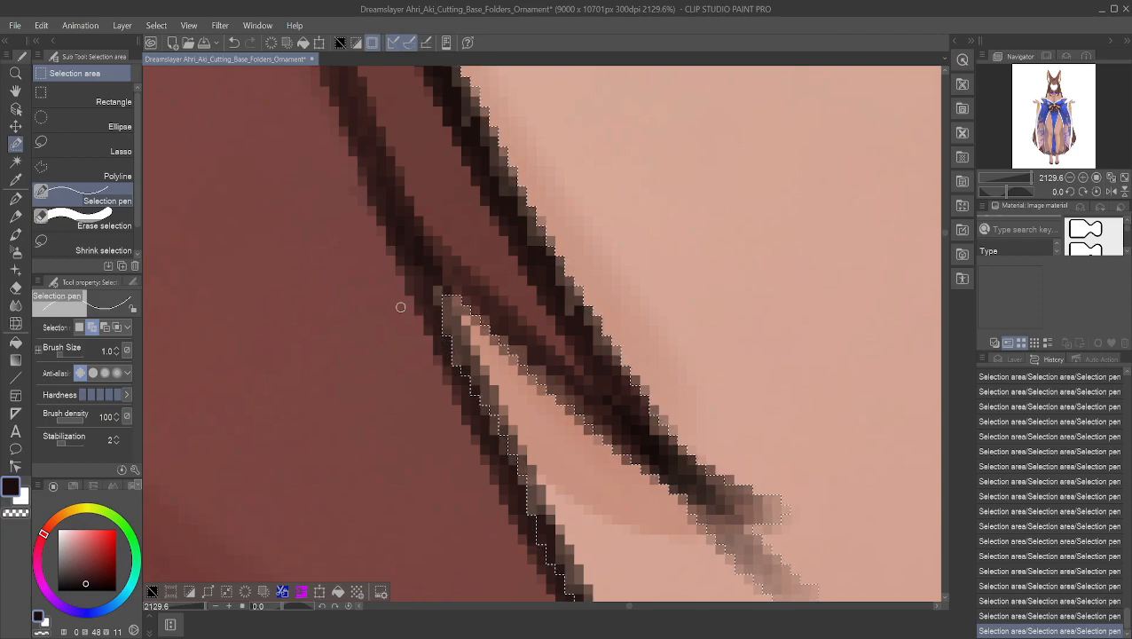
- Remove the stray skin pixels from the selection beside the faint strand, left of the main hair section, in subtractive mode
{"action": "left_click", "coordinate": [15, 90]}
{"action": "left_click_drag", "start_coordinate": [408, 222], "coordinate": [475, 294]}
{"action": "scroll", "coordinate": [463, 258], "scroll_direction": "down", "scroll_amount": 5}
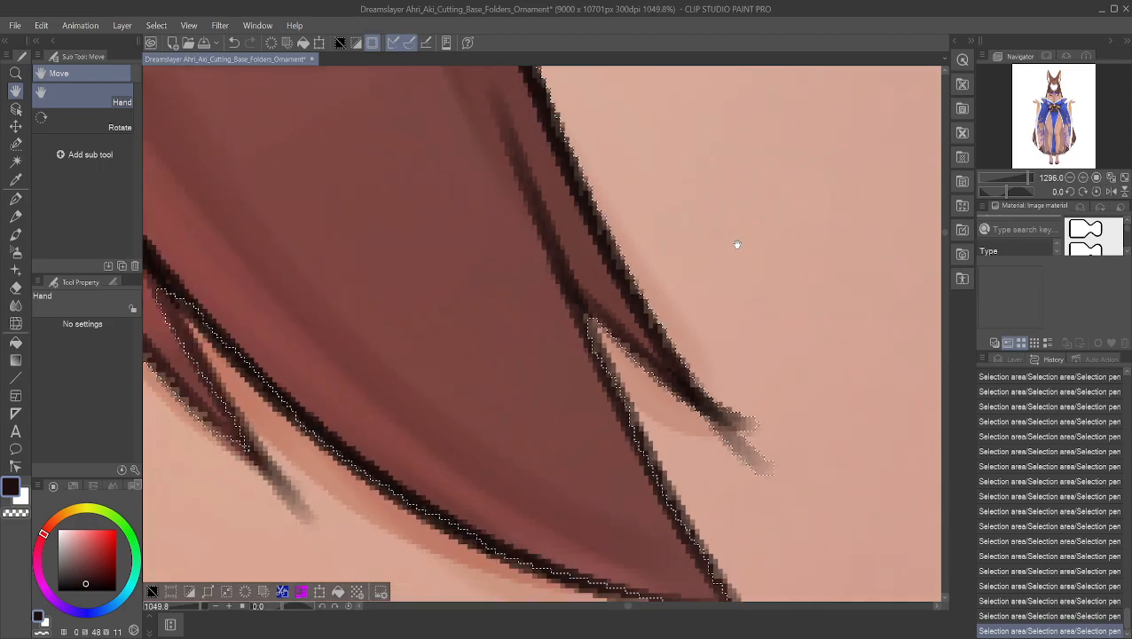
{"action": "left_click_drag", "start_coordinate": [506, 245], "coordinate": [619, 421]}
{"action": "scroll", "coordinate": [577, 371], "scroll_direction": "down", "scroll_amount": 1}
{"action": "left_click_drag", "start_coordinate": [457, 240], "coordinate": [501, 253]}
{"action": "scroll", "coordinate": [489, 354], "scroll_direction": "up", "scroll_amount": 3}
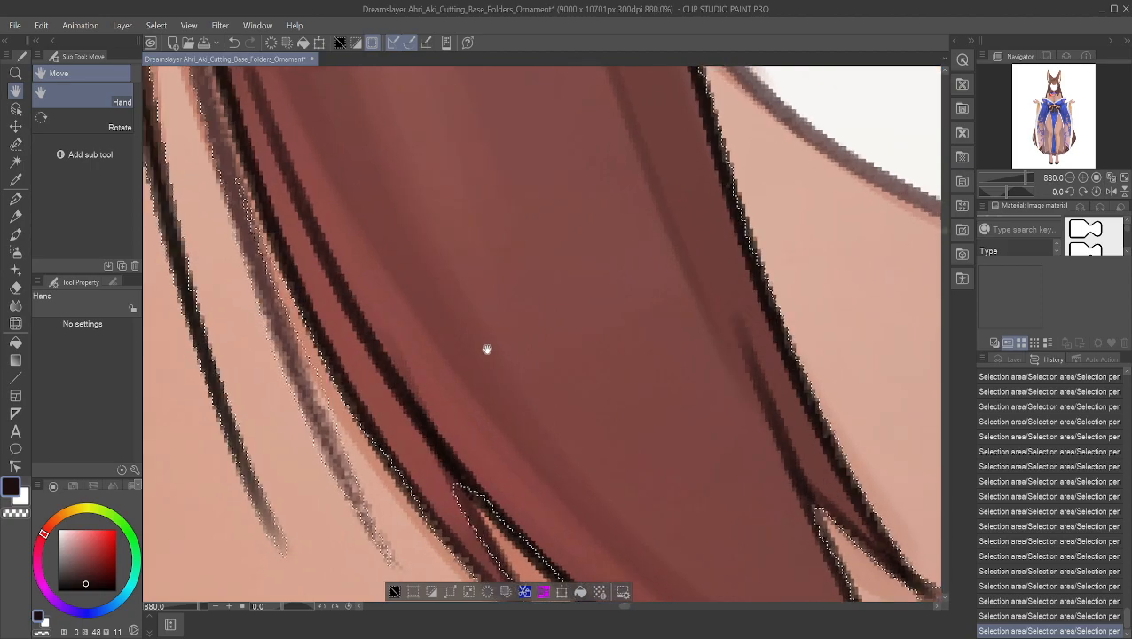
{"action": "scroll", "coordinate": [488, 354], "scroll_direction": "down", "scroll_amount": 1}
{"action": "left_click_drag", "start_coordinate": [435, 371], "coordinate": [493, 311]}
{"action": "scroll", "coordinate": [493, 311], "scroll_direction": "up", "scroll_amount": 5}
{"action": "scroll", "coordinate": [502, 289], "scroll_direction": "up", "scroll_amount": 1}
{"action": "left_click_drag", "start_coordinate": [379, 329], "coordinate": [548, 364]}
{"action": "mouse_move", "coordinate": [536, 402]}
{"action": "left_mouse_down"}
{"action": "mouse_move", "coordinate": [561, 275]}
{"action": "mouse_move", "coordinate": [546, 174]}
{"action": "left_mouse_up"}
{"action": "left_click_drag", "start_coordinate": [526, 369], "coordinate": [512, 281]}
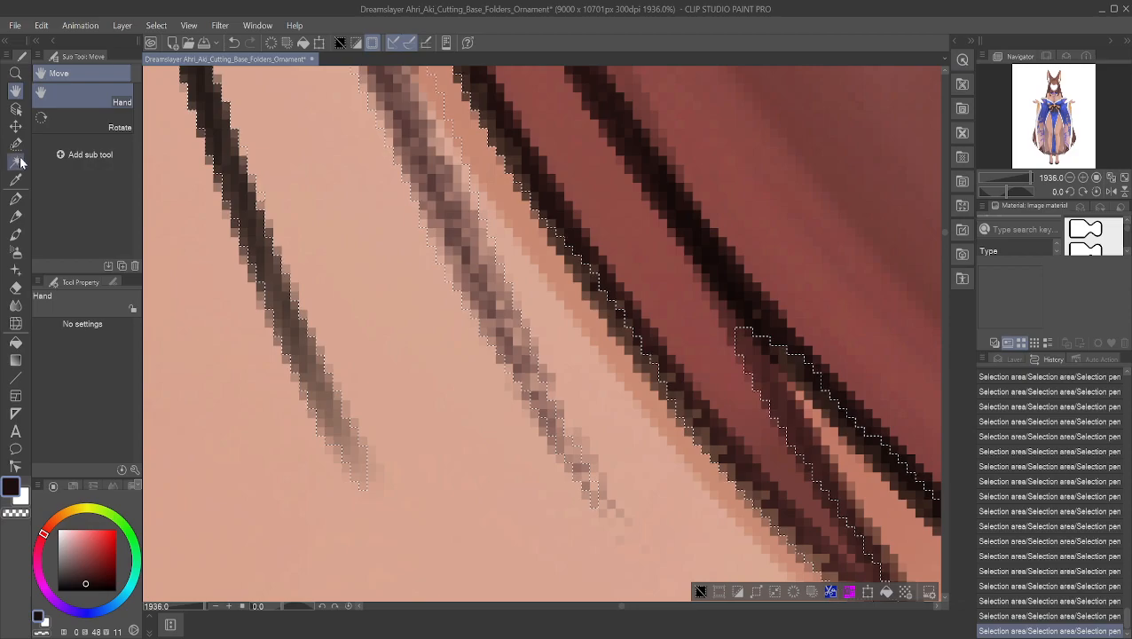
{"action": "left_click", "coordinate": [15, 144]}
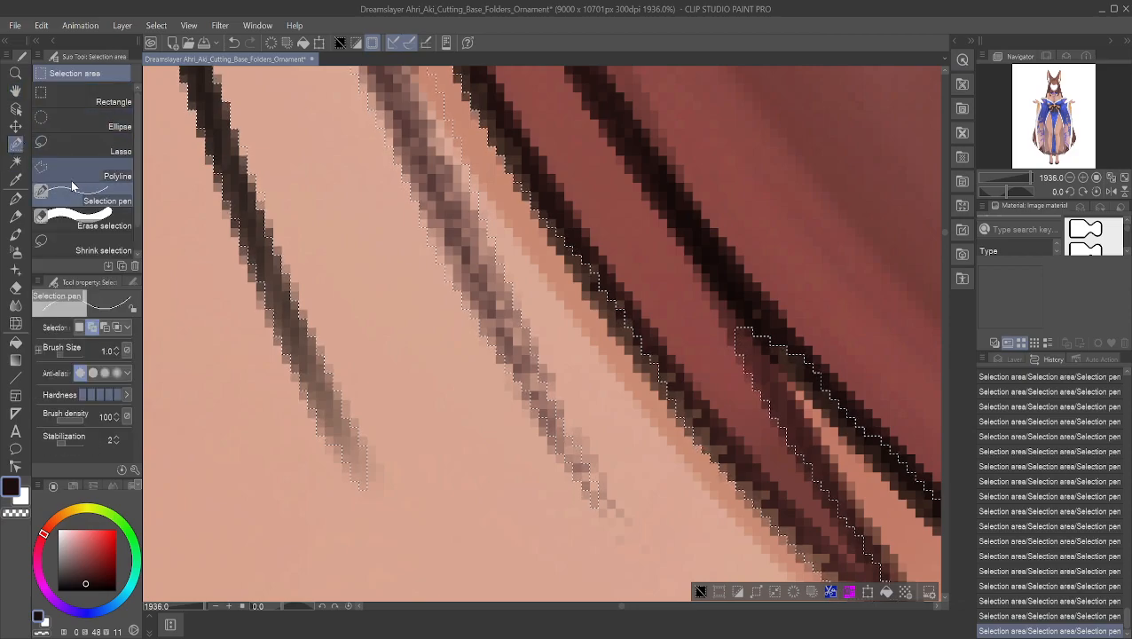
{"action": "left_click", "coordinate": [104, 326]}
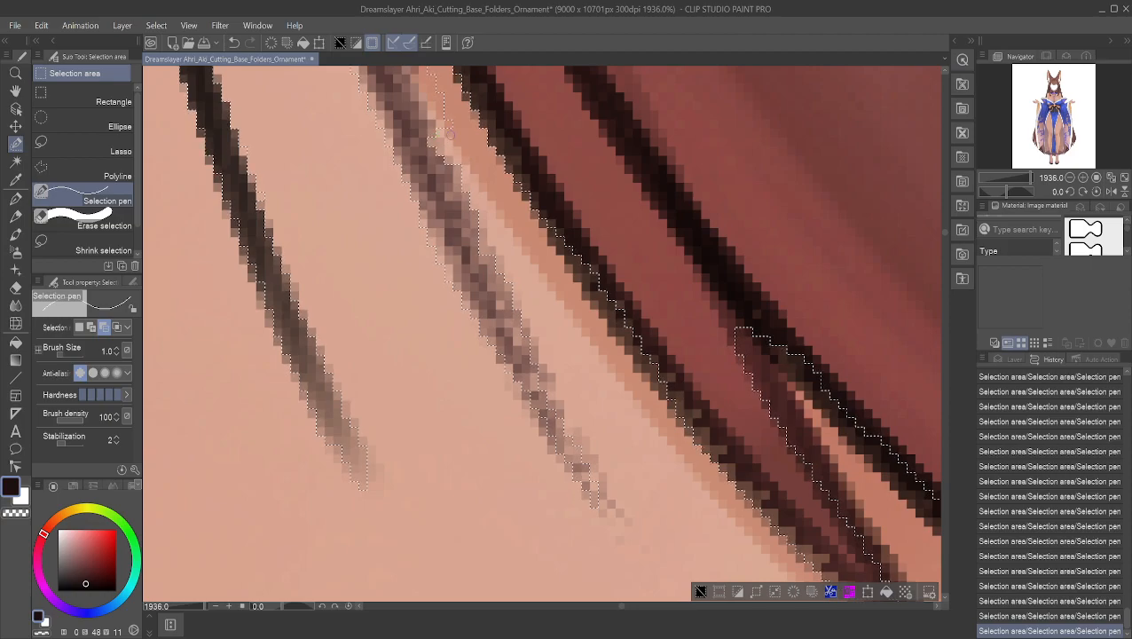
{"action": "left_click", "coordinate": [90, 328]}
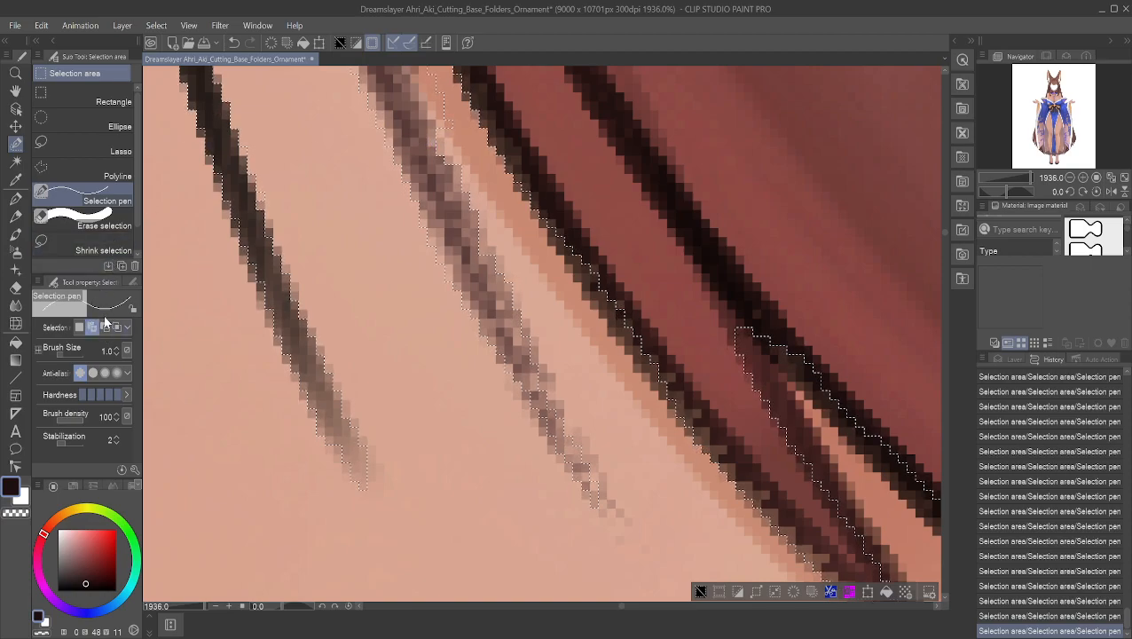
- Trim the selected skin between the faint strand and the dark hair outline, and fill the gaps along that outline in additive mode
{"action": "left_click", "coordinate": [15, 90]}
{"action": "left_click_drag", "start_coordinate": [391, 145], "coordinate": [410, 218]}
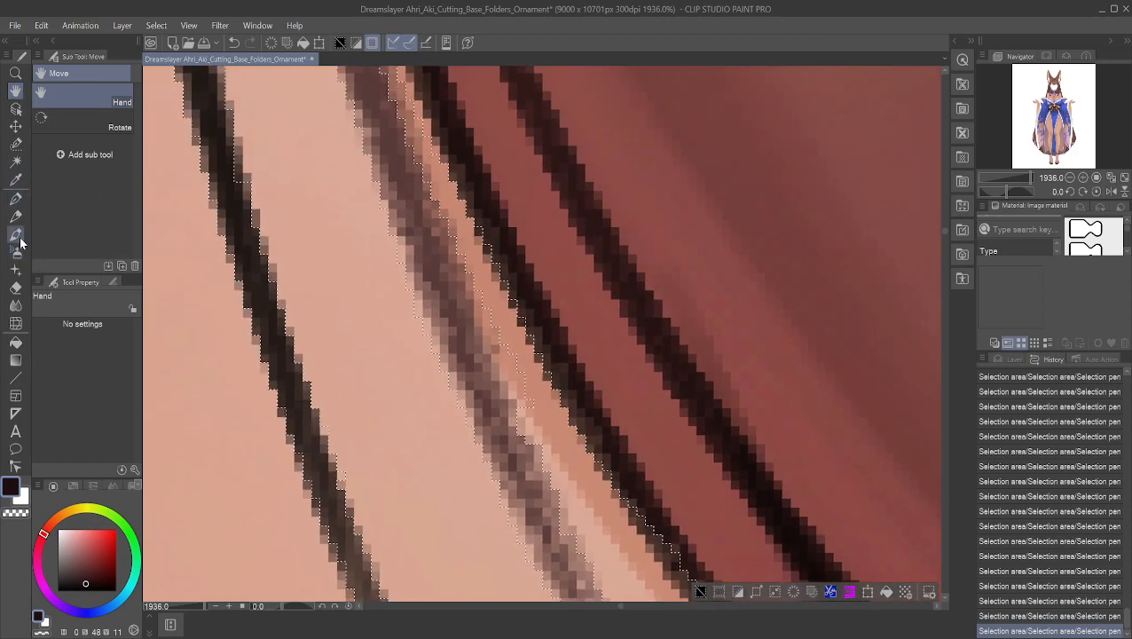
{"action": "left_click", "coordinate": [15, 143]}
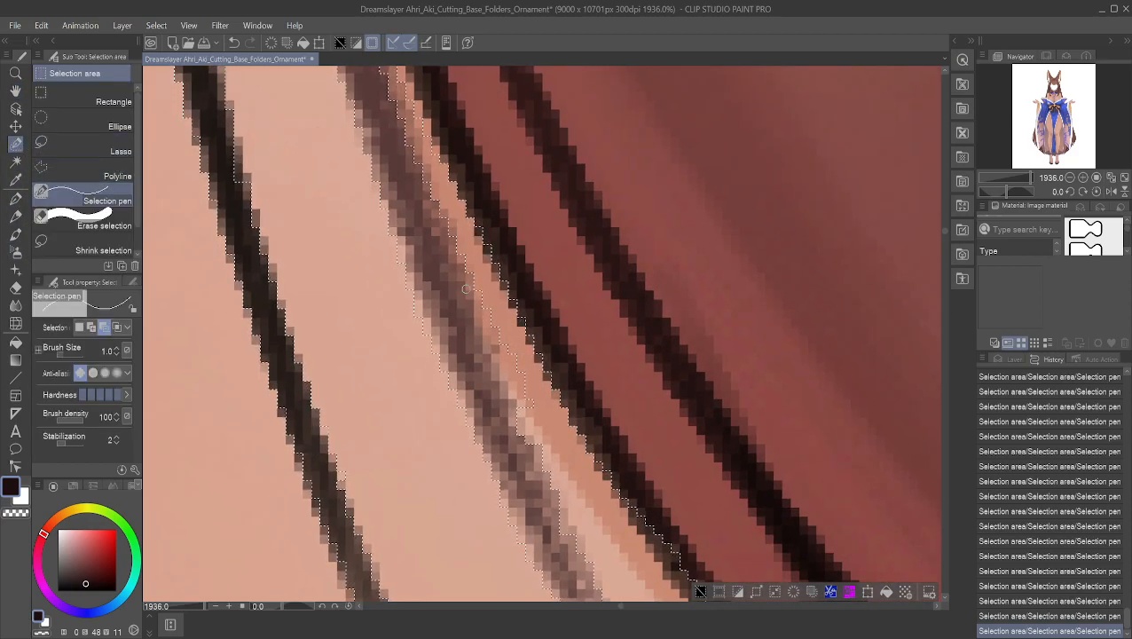
{"action": "left_click_drag", "start_coordinate": [521, 422], "coordinate": [522, 415]}
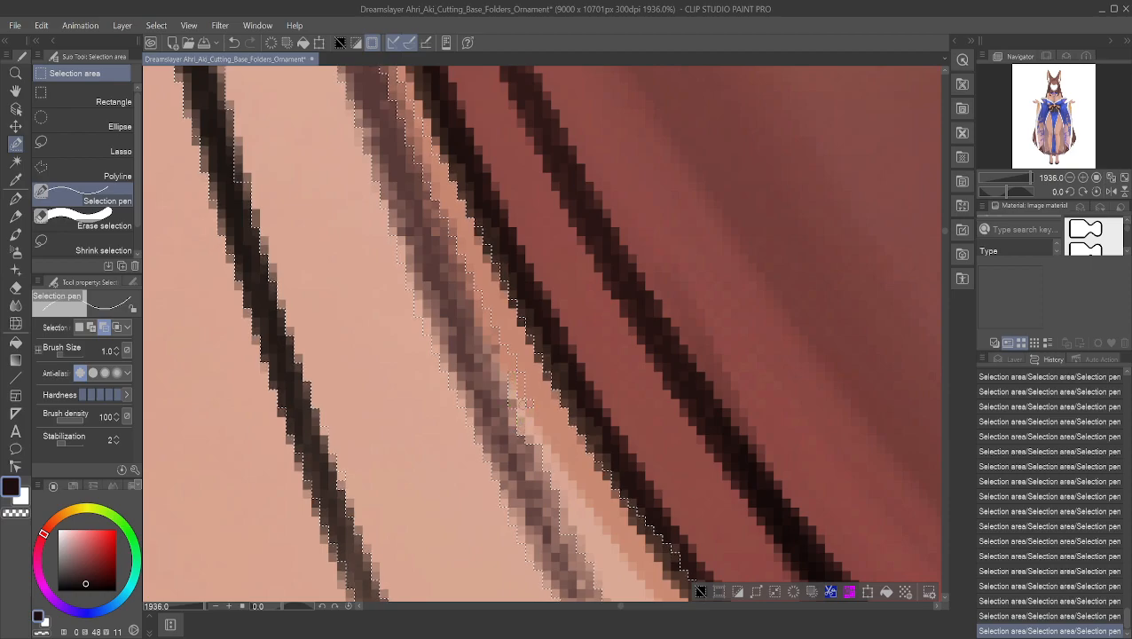
{"action": "left_click_drag", "start_coordinate": [511, 367], "coordinate": [528, 384]}
{"action": "left_click", "coordinate": [93, 327]}
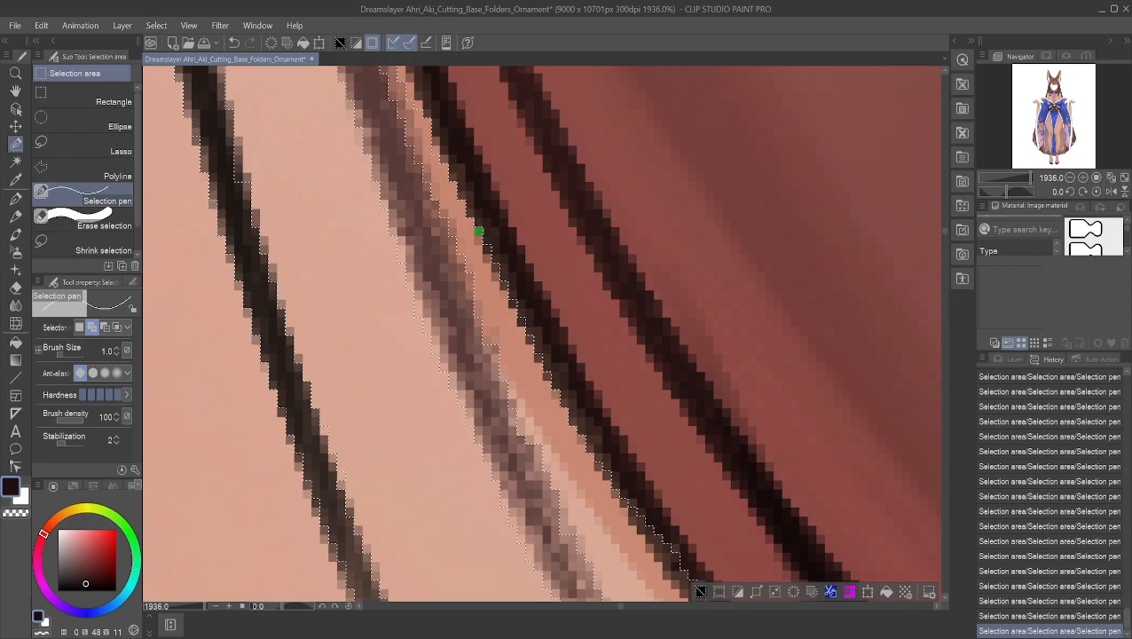
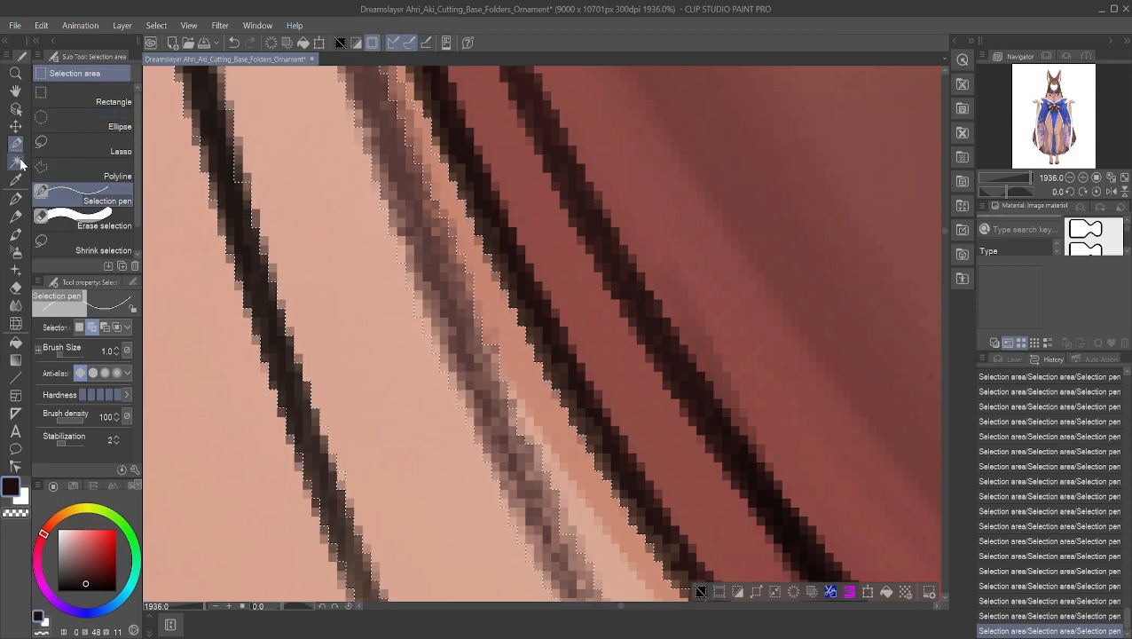
- Clean up the selection higher along the faint strand and fill the small unselected gaps where it meets the dark outline
{"action": "left_click", "coordinate": [15, 90]}
{"action": "left_click_drag", "start_coordinate": [399, 135], "coordinate": [513, 379]}
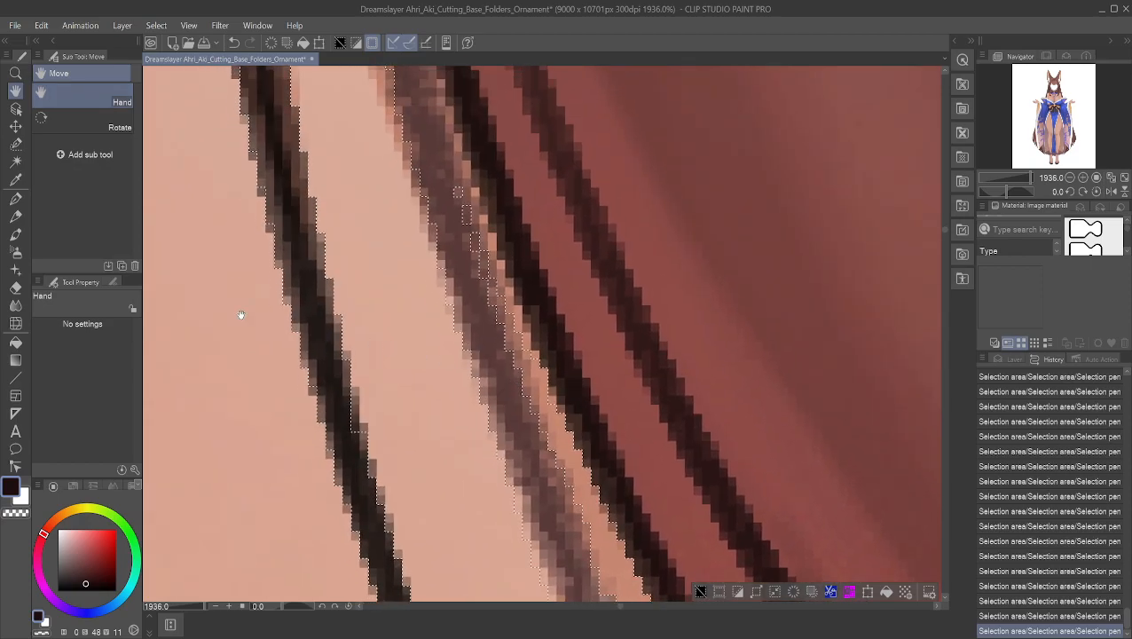
{"action": "left_click", "coordinate": [15, 144]}
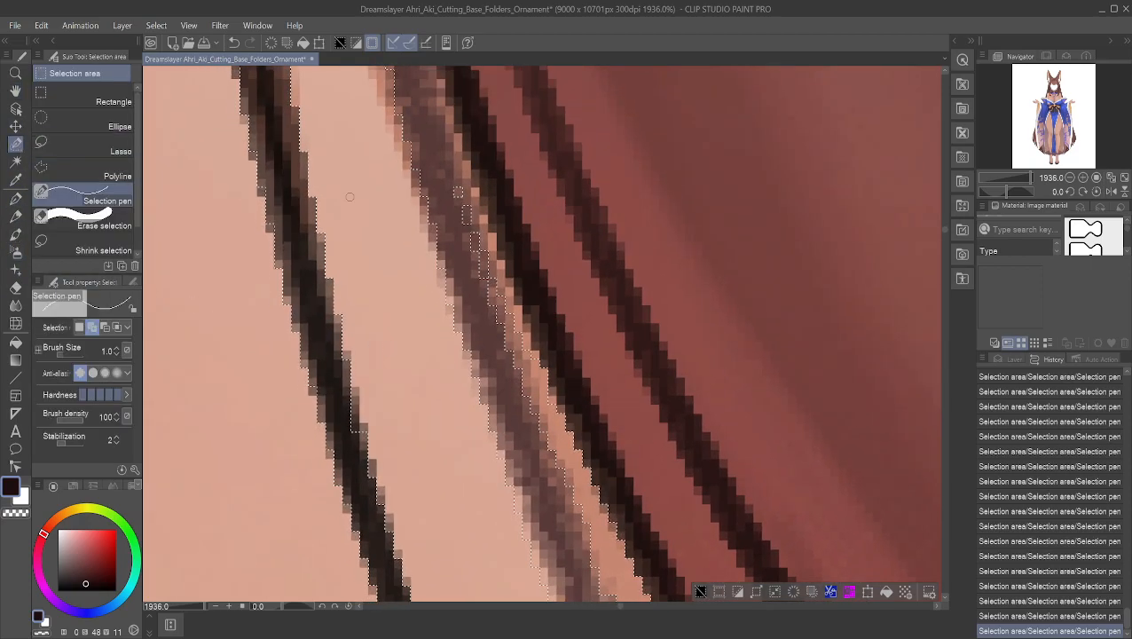
{"action": "left_click", "coordinate": [104, 327]}
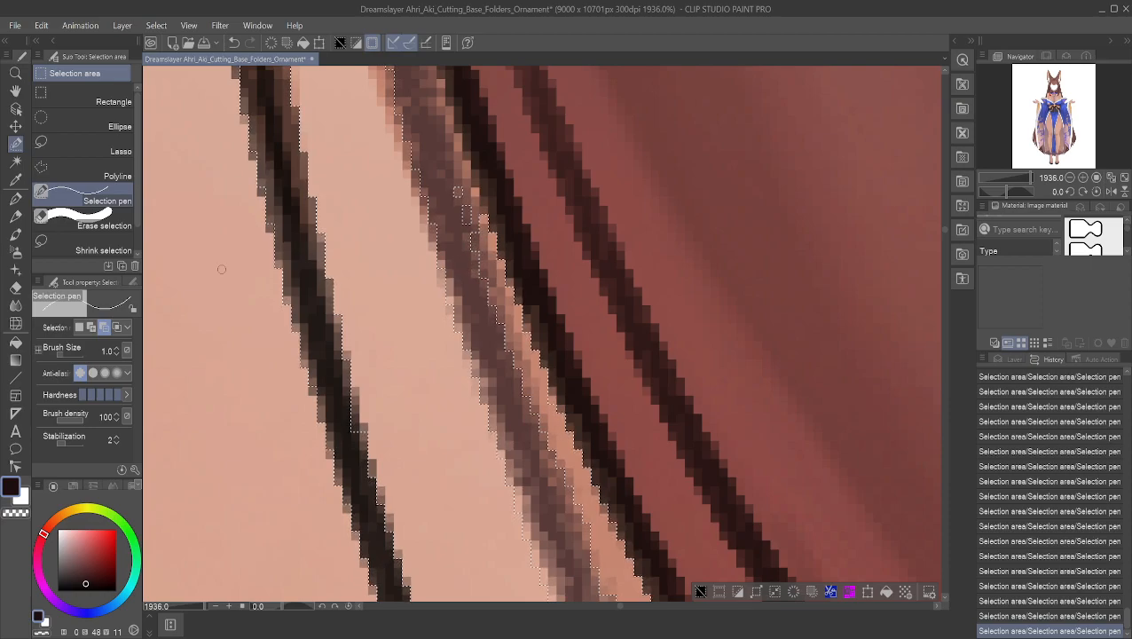
{"action": "left_click_drag", "start_coordinate": [465, 218], "coordinate": [458, 188]}
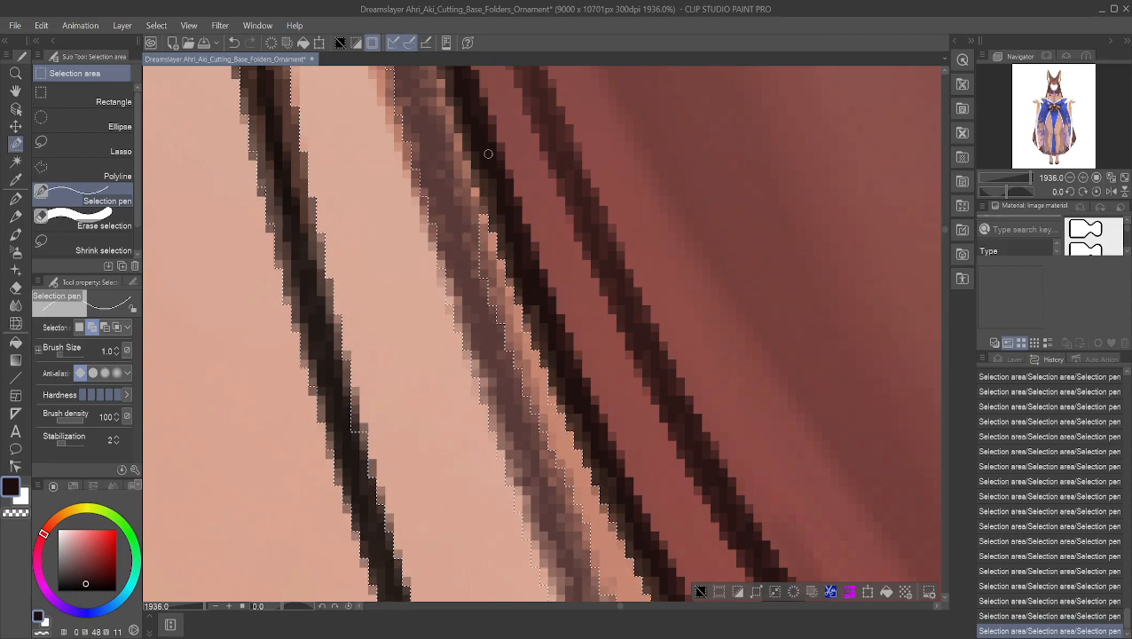
- Extend the selection with the selection pen over the dark line art toward the tip of the small pointed strand beside the lower fork
{"action": "scroll", "coordinate": [490, 154], "scroll_direction": "down", "scroll_amount": 6}
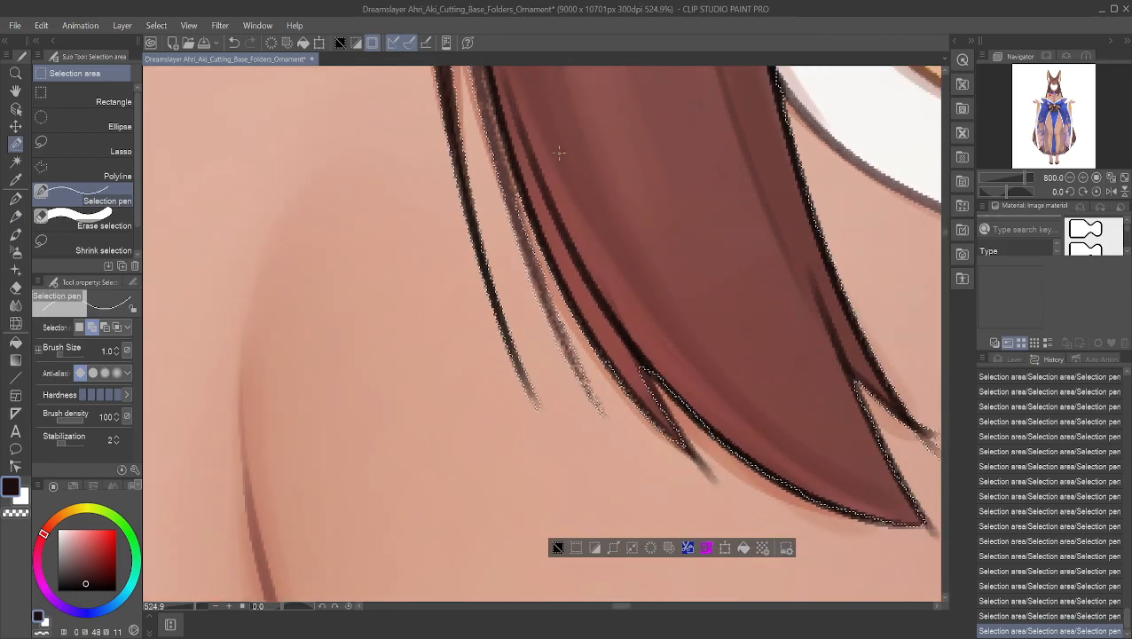
{"action": "scroll", "coordinate": [559, 158], "scroll_direction": "down", "scroll_amount": 1}
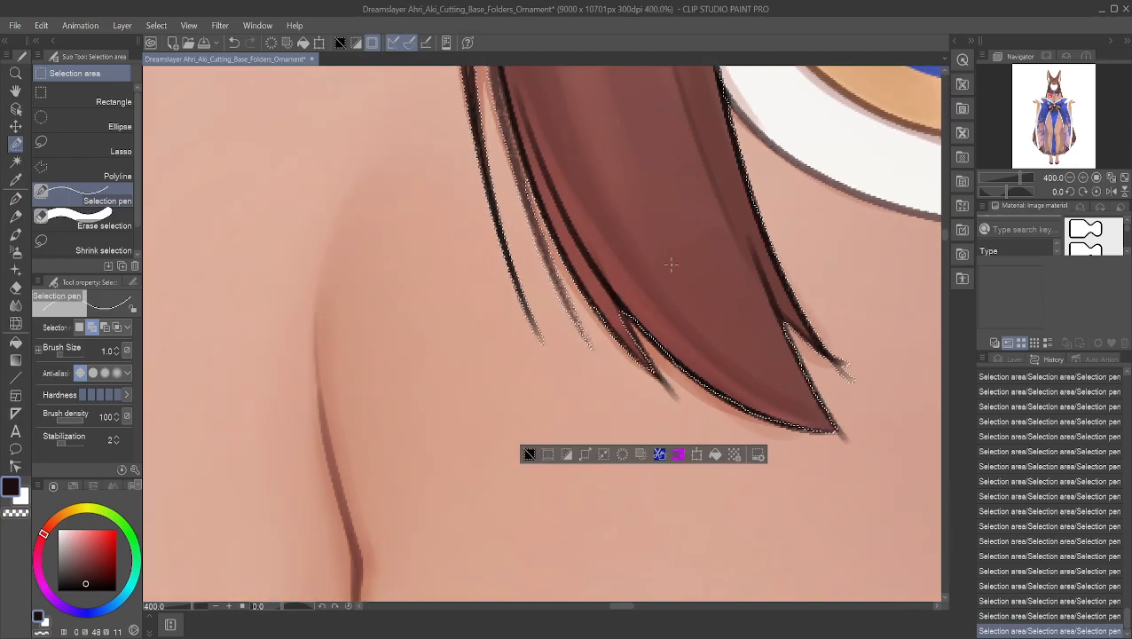
{"action": "left_click", "coordinate": [15, 90]}
{"action": "left_click_drag", "start_coordinate": [626, 227], "coordinate": [624, 228]}
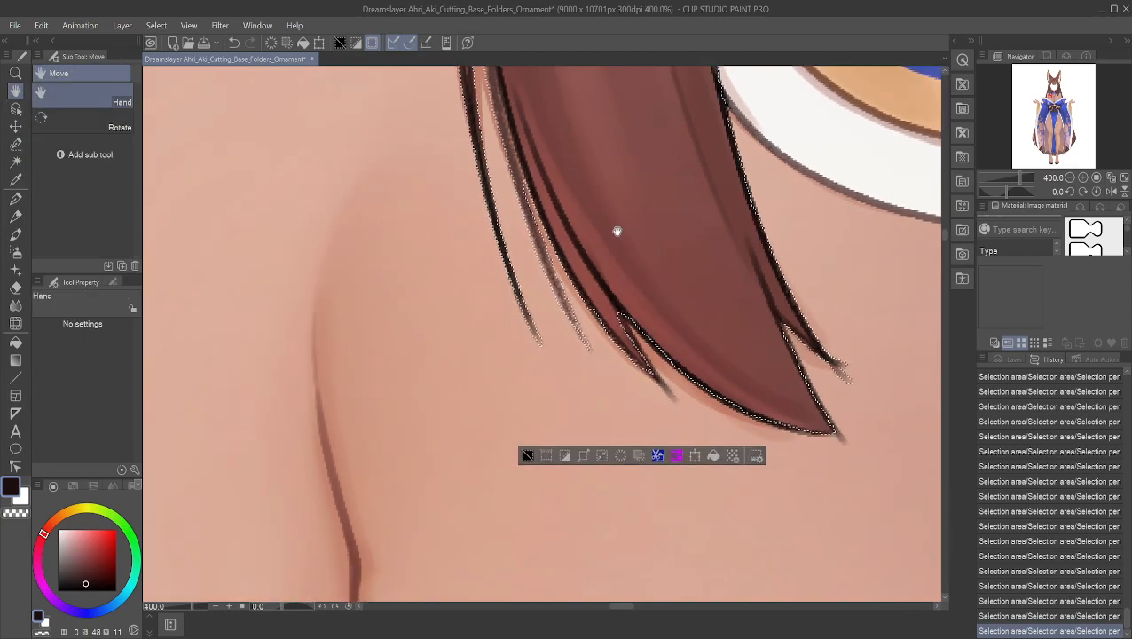
{"action": "scroll", "coordinate": [625, 228], "scroll_direction": "up", "scroll_amount": 3}
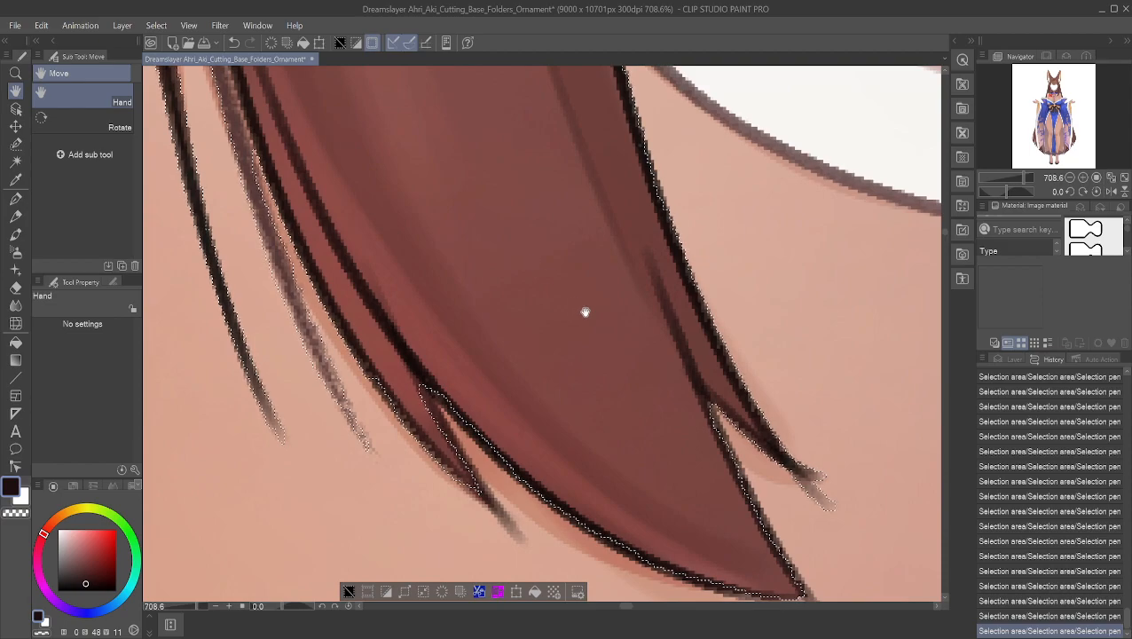
{"action": "left_click_drag", "start_coordinate": [584, 311], "coordinate": [483, 225]}
{"action": "scroll", "coordinate": [405, 255], "scroll_direction": "up", "scroll_amount": 1}
{"action": "scroll", "coordinate": [399, 290], "scroll_direction": "up", "scroll_amount": 4}
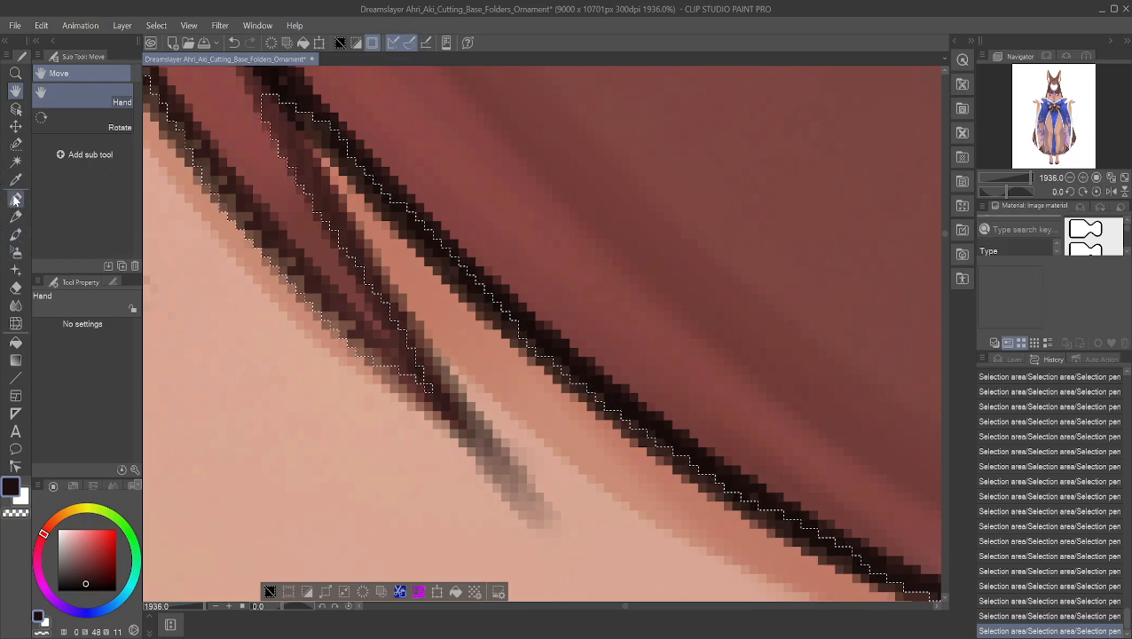
{"action": "left_click", "coordinate": [15, 144]}
{"action": "left_click_drag", "start_coordinate": [367, 360], "coordinate": [446, 424]}
{"action": "mouse_move", "coordinate": [428, 373]}
{"action": "left_mouse_down"}
{"action": "mouse_move", "coordinate": [447, 414]}
{"action": "mouse_move", "coordinate": [423, 399]}
{"action": "left_mouse_up"}
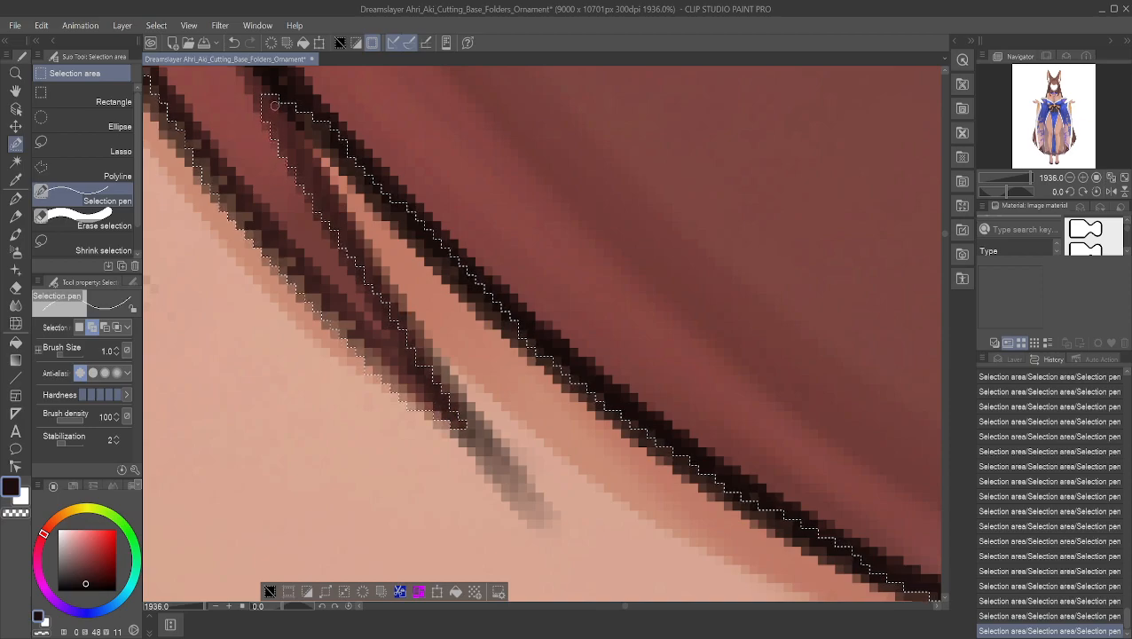
- Refine the selection along the inner edge of the lower fork so it covers the strand's dark line from the fork's apex to its tip
{"action": "key", "text": "ctrl+z"}
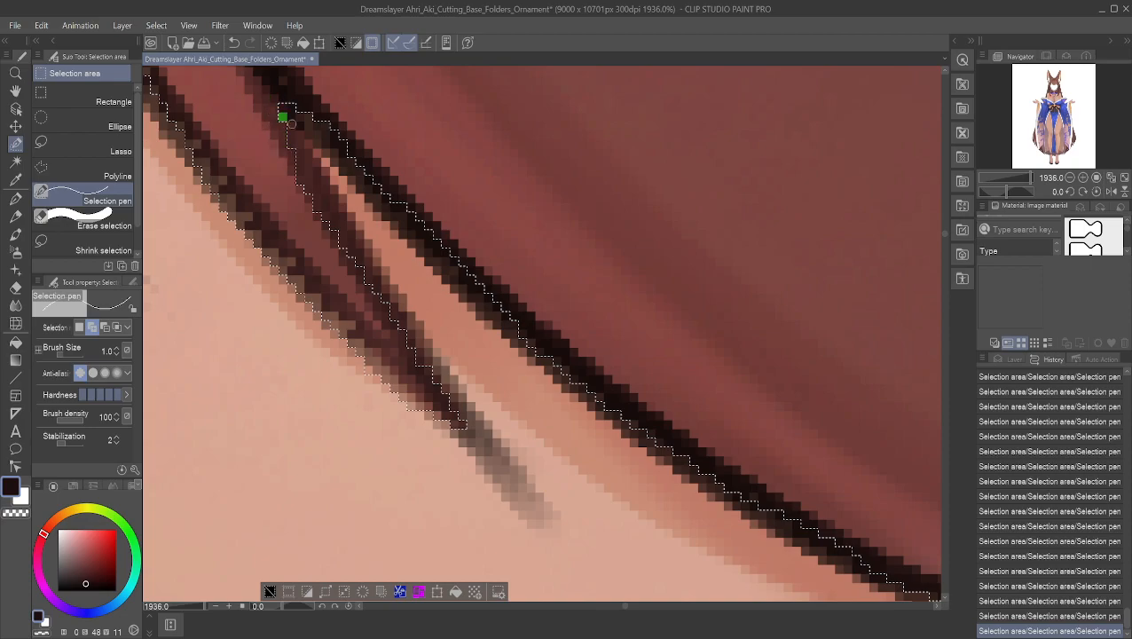
{"action": "key", "text": "ctrl+z"}
{"action": "left_click_drag", "start_coordinate": [299, 132], "coordinate": [312, 214]}
{"action": "key", "text": "ctrl+z"}
{"action": "key", "text": "ctrl+z"}
{"action": "key", "text": "ctrl+z"}
{"action": "key", "text": "ctrl+z"}
{"action": "key", "text": "ctrl+z"}
{"action": "key", "text": "ctrl+z"}
{"action": "key", "text": "ctrl+z"}
{"action": "left_click_drag", "start_coordinate": [317, 154], "coordinate": [326, 238]}
{"action": "key", "text": "ctrl+z"}
{"action": "key", "text": "ctrl+z"}
{"action": "key", "text": "ctrl+z"}
{"action": "mouse_move", "coordinate": [335, 193]}
{"action": "left_mouse_down"}
{"action": "mouse_move", "coordinate": [333, 249]}
{"action": "mouse_move", "coordinate": [343, 213]}
{"action": "mouse_move", "coordinate": [343, 255]}
{"action": "mouse_move", "coordinate": [353, 234]}
{"action": "mouse_move", "coordinate": [352, 265]}
{"action": "mouse_move", "coordinate": [351, 215]}
{"action": "mouse_move", "coordinate": [360, 253]}
{"action": "mouse_move", "coordinate": [368, 245]}
{"action": "mouse_move", "coordinate": [370, 273]}
{"action": "left_mouse_up"}
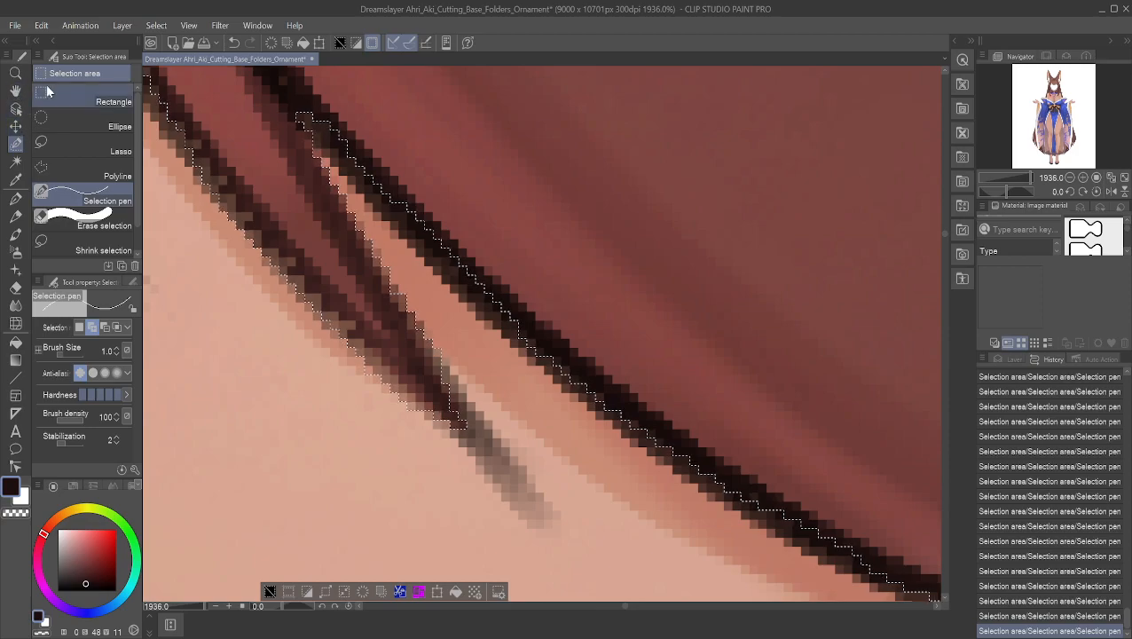
- Examine the selection outline along the whole hair section, from the lower strand tips up to where it meets the overlapping bangs
{"action": "left_click", "coordinate": [20, 94]}
{"action": "left_click_drag", "start_coordinate": [308, 131], "coordinate": [418, 334]}
{"action": "left_click_drag", "start_coordinate": [275, 146], "coordinate": [306, 346]}
{"action": "scroll", "coordinate": [376, 200], "scroll_direction": "down", "scroll_amount": 7}
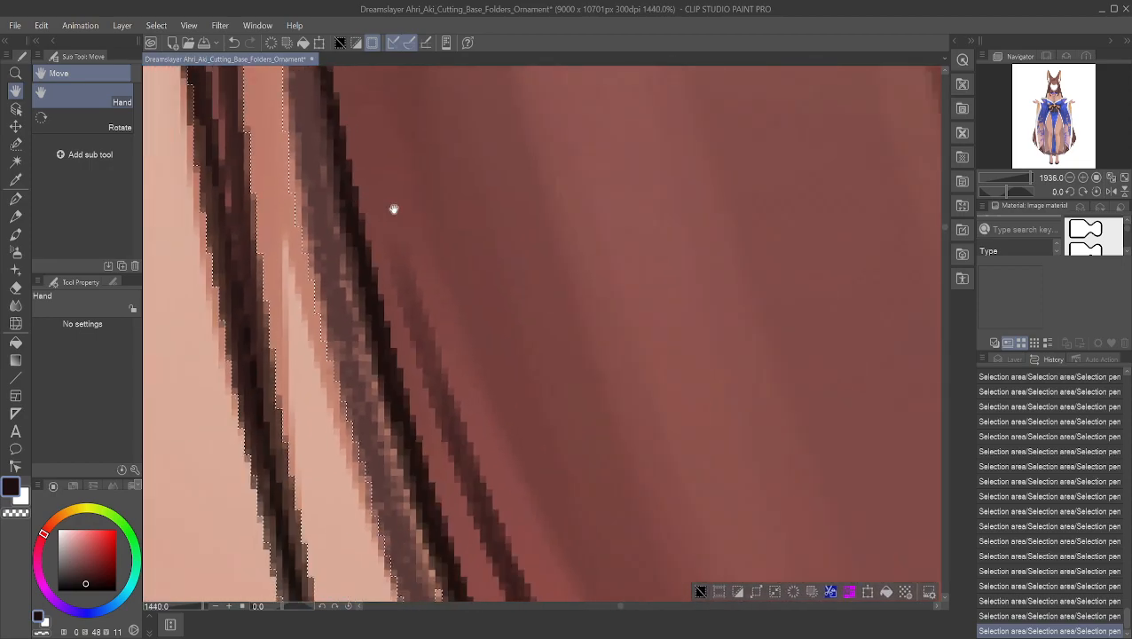
{"action": "scroll", "coordinate": [501, 253], "scroll_direction": "down", "scroll_amount": 5}
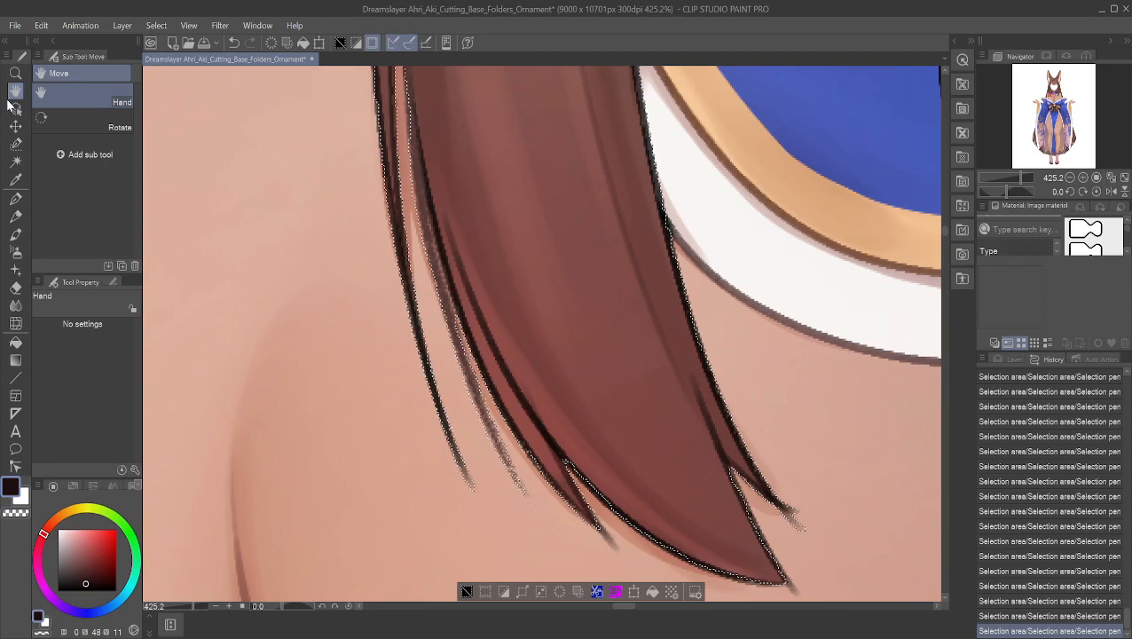
{"action": "left_click_drag", "start_coordinate": [443, 155], "coordinate": [545, 529]}
{"action": "left_click_drag", "start_coordinate": [626, 286], "coordinate": [493, 399]}
{"action": "scroll", "coordinate": [629, 396], "scroll_direction": "up", "scroll_amount": 4}
{"action": "scroll", "coordinate": [629, 396], "scroll_direction": "up", "scroll_amount": 1}
{"action": "scroll", "coordinate": [513, 348], "scroll_direction": "up", "scroll_amount": 3}
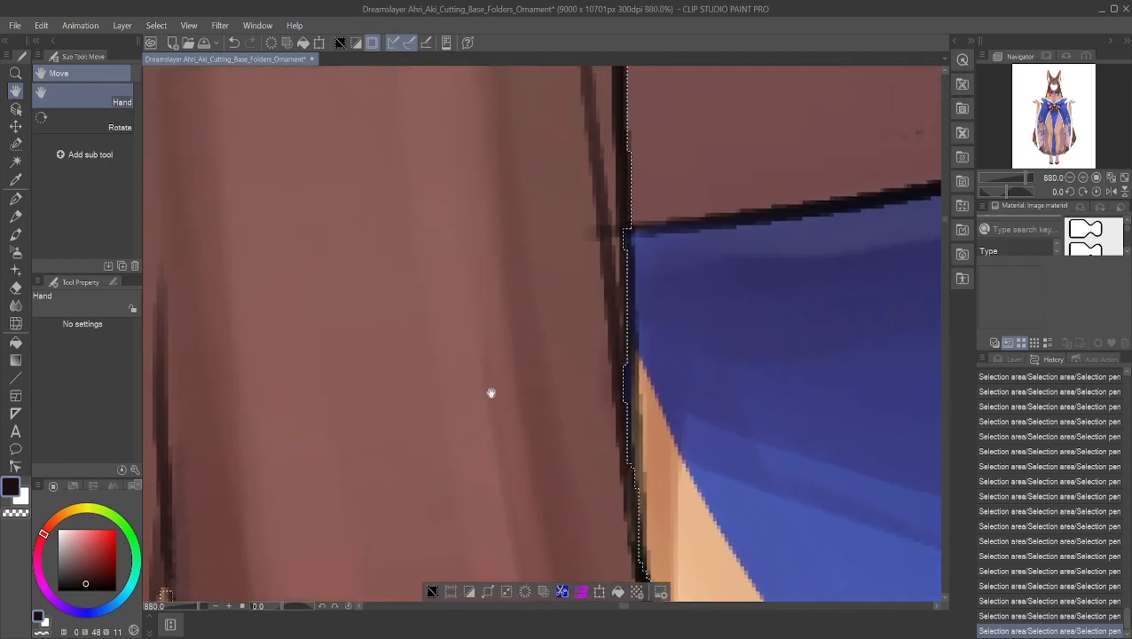
{"action": "left_click_drag", "start_coordinate": [525, 300], "coordinate": [551, 557]}
{"action": "left_click_drag", "start_coordinate": [520, 338], "coordinate": [509, 562]}
{"action": "scroll", "coordinate": [546, 336], "scroll_direction": "down", "scroll_amount": 4}
{"action": "left_click_drag", "start_coordinate": [555, 177], "coordinate": [492, 568]}
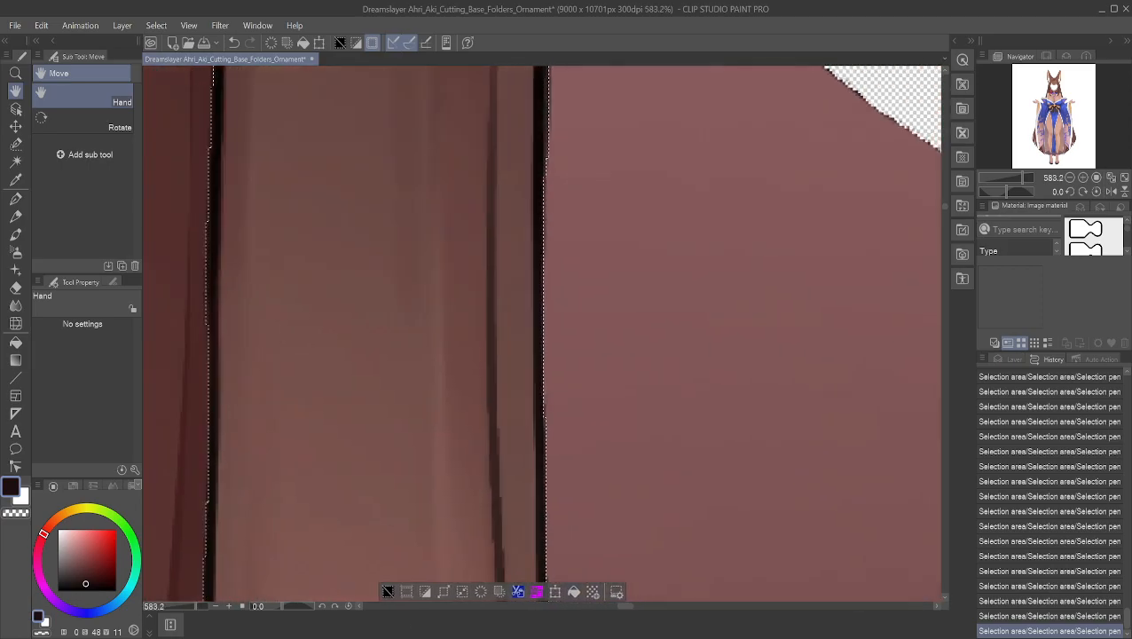
{"action": "scroll", "coordinate": [455, 313], "scroll_direction": "down", "scroll_amount": 4}
{"action": "scroll", "coordinate": [453, 313], "scroll_direction": "down", "scroll_amount": 10}
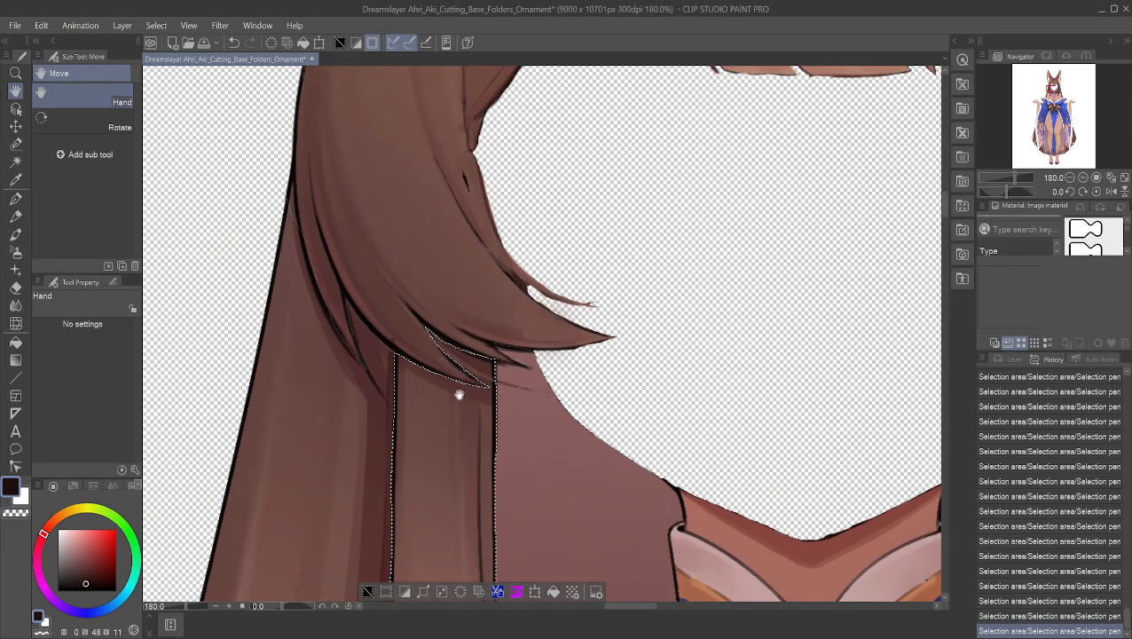
{"action": "left_click_drag", "start_coordinate": [431, 470], "coordinate": [420, 374]}
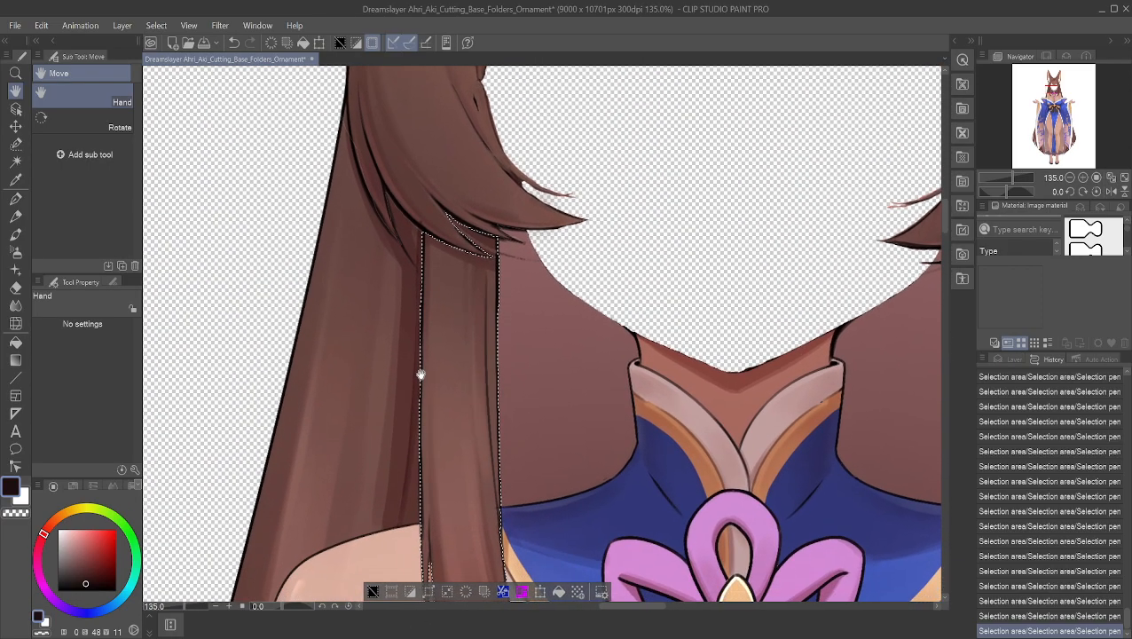
- Cut the selected hair section from layer 106 onto its own layer and name it "Right Frontail"
{"action": "left_click", "coordinate": [998, 358]}
{"action": "scroll", "coordinate": [1045, 514], "scroll_direction": "up", "scroll_amount": 5}
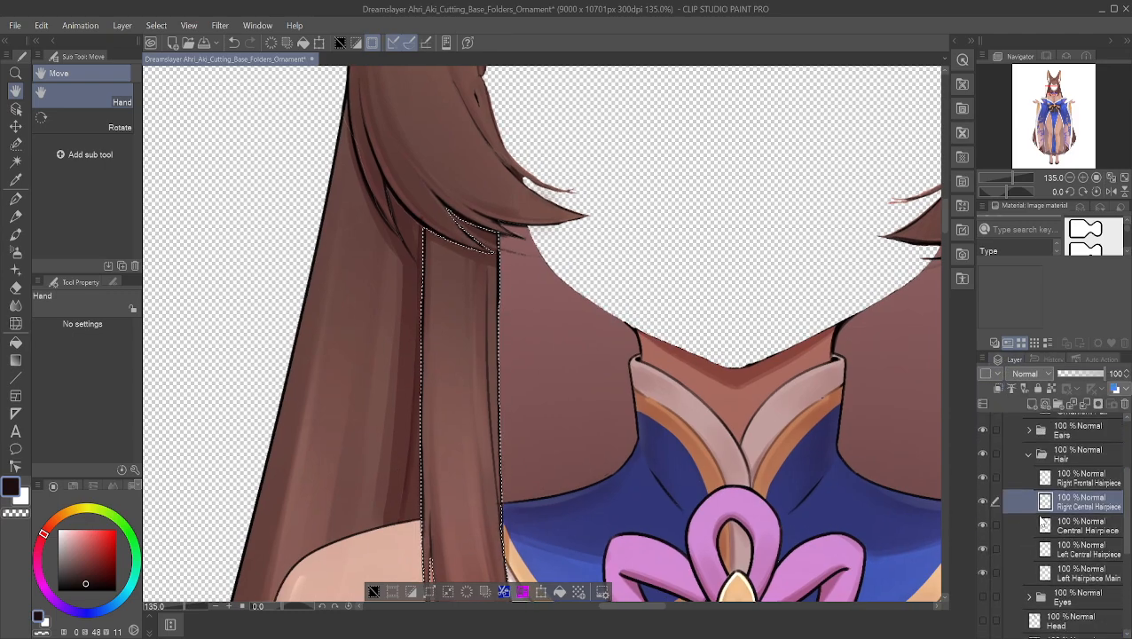
{"action": "scroll", "coordinate": [1044, 516], "scroll_direction": "down", "scroll_amount": 6}
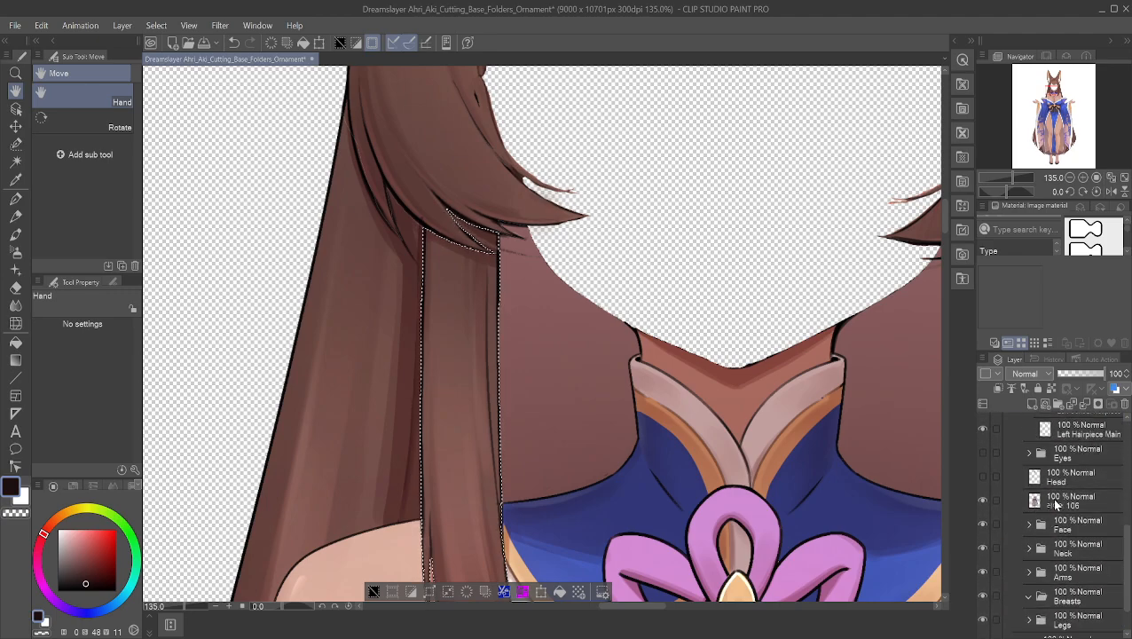
{"action": "left_click", "coordinate": [1052, 502]}
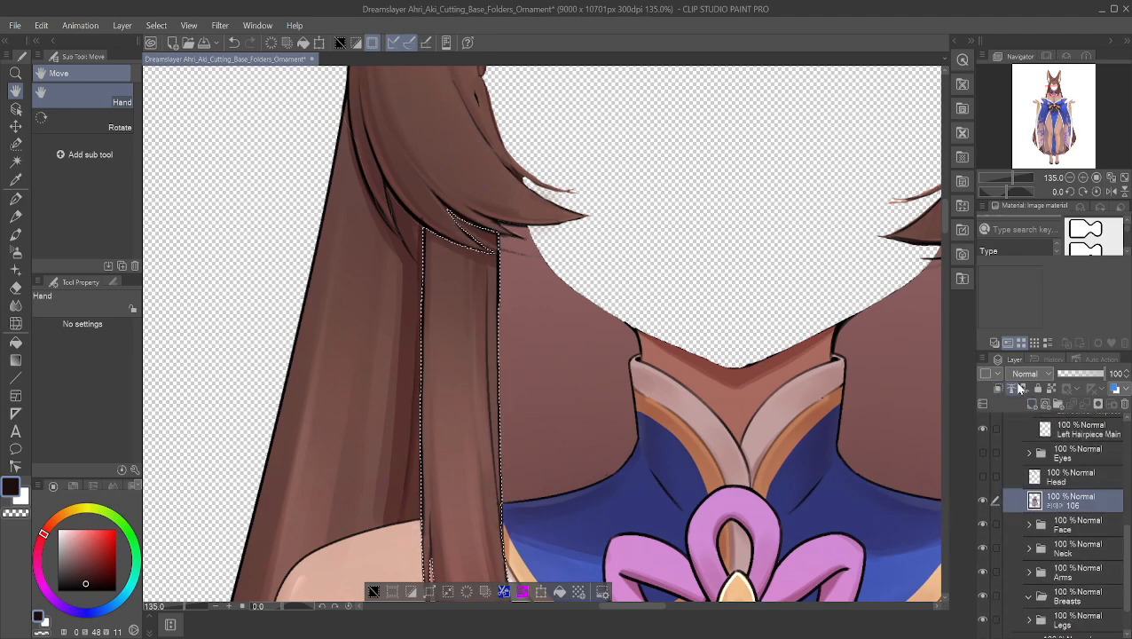
{"action": "left_click", "coordinate": [504, 592]}
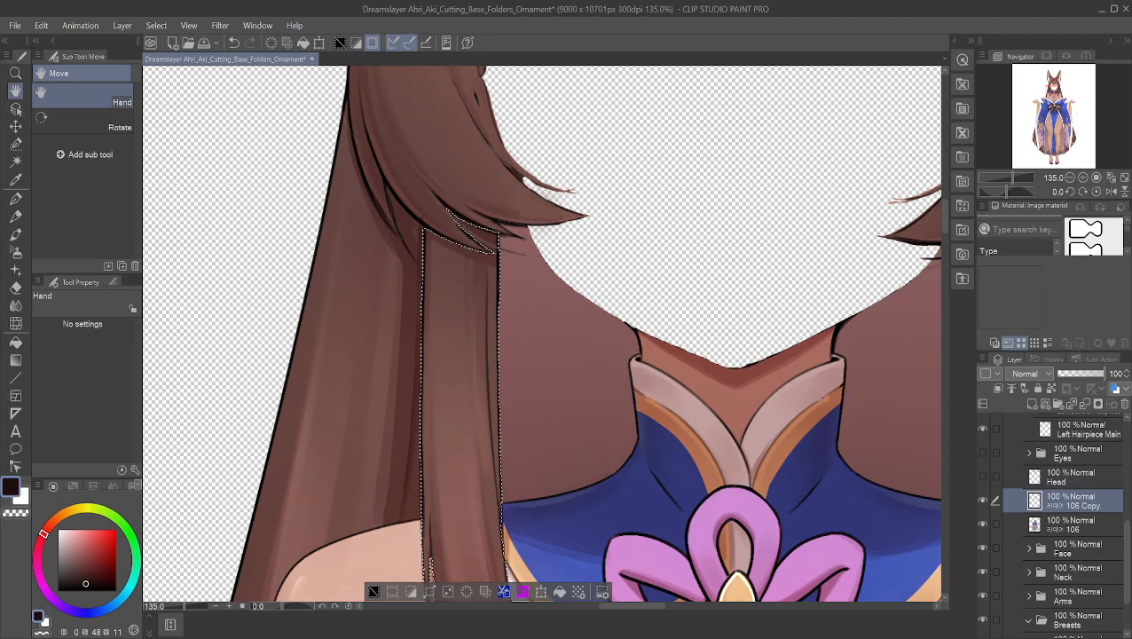
{"action": "type", "text": "Right Frontail"}
{"action": "key", "text": "Return"}
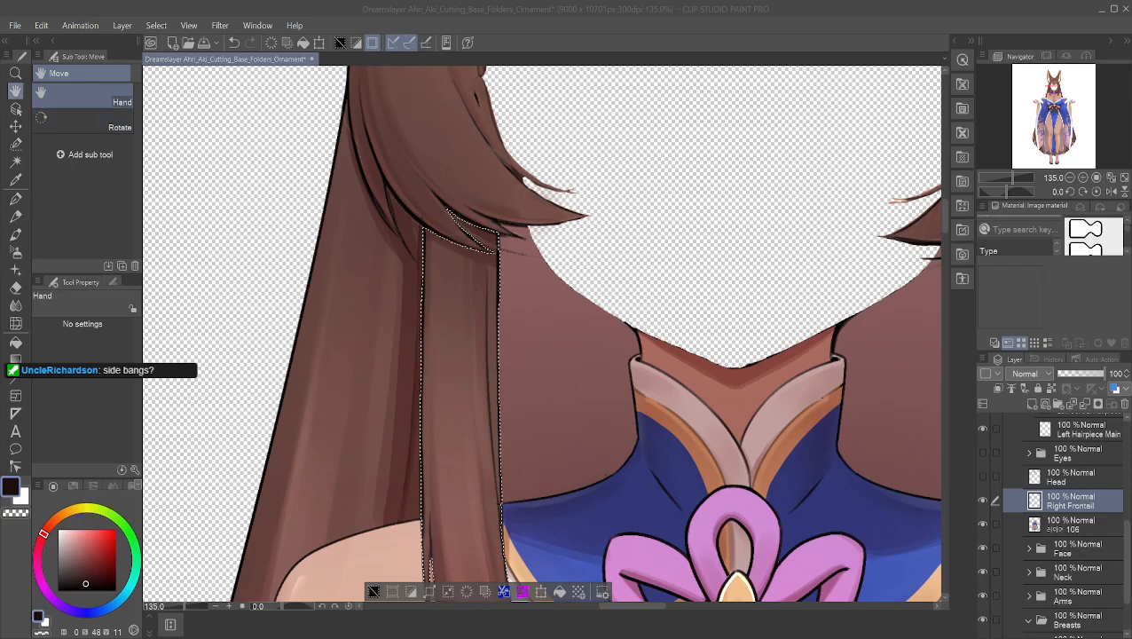
- Check the surrounding hair pieces and rename the cut hair layer "Right Frontal Long Bang"
{"action": "left_click", "coordinate": [18, 93]}
{"action": "left_click_drag", "start_coordinate": [295, 176], "coordinate": [385, 544]}
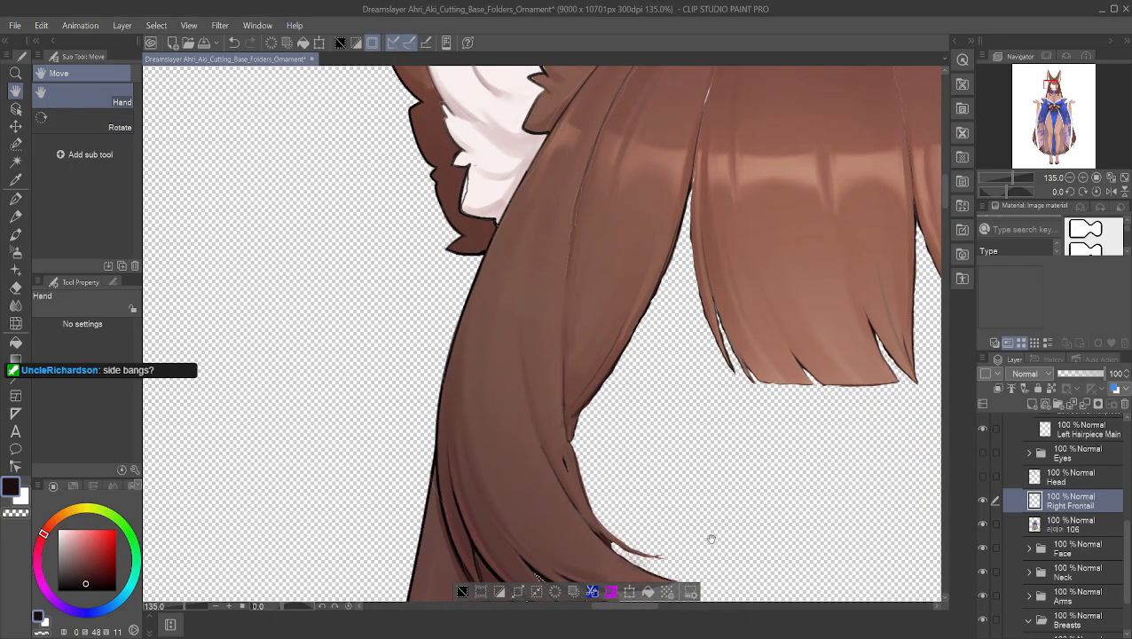
{"action": "left_click_drag", "start_coordinate": [710, 541], "coordinate": [575, 90]}
{"action": "left_click_drag", "start_coordinate": [683, 404], "coordinate": [607, 126]}
{"action": "scroll", "coordinate": [607, 126], "scroll_direction": "down", "scroll_amount": 1}
{"action": "left_click_drag", "start_coordinate": [522, 151], "coordinate": [576, 341]}
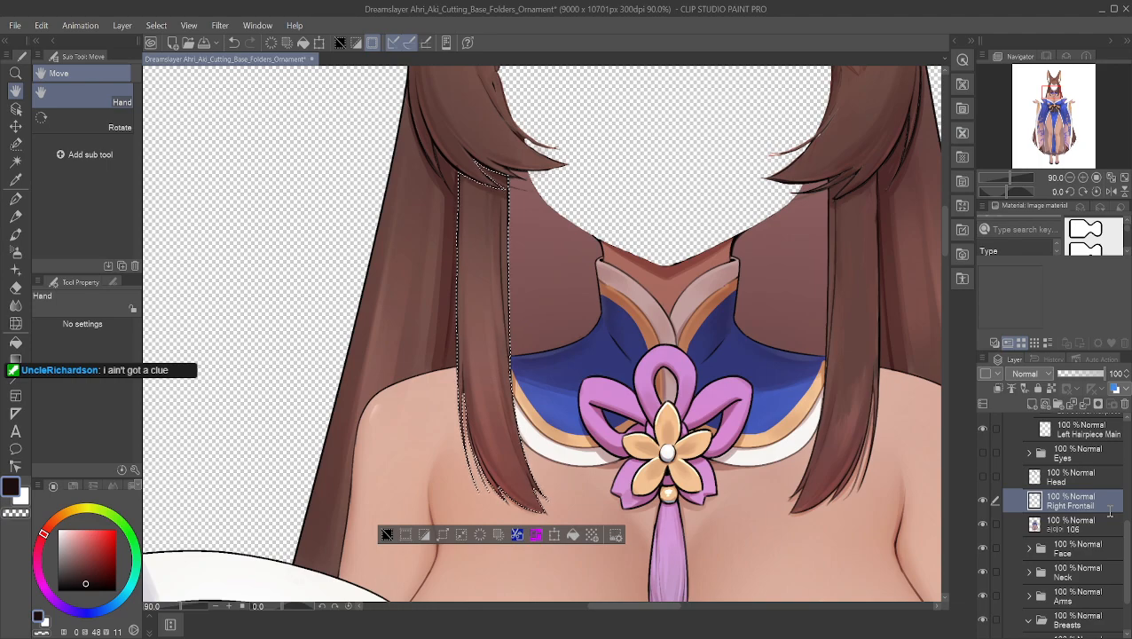
{"action": "key", "text": "Return"}
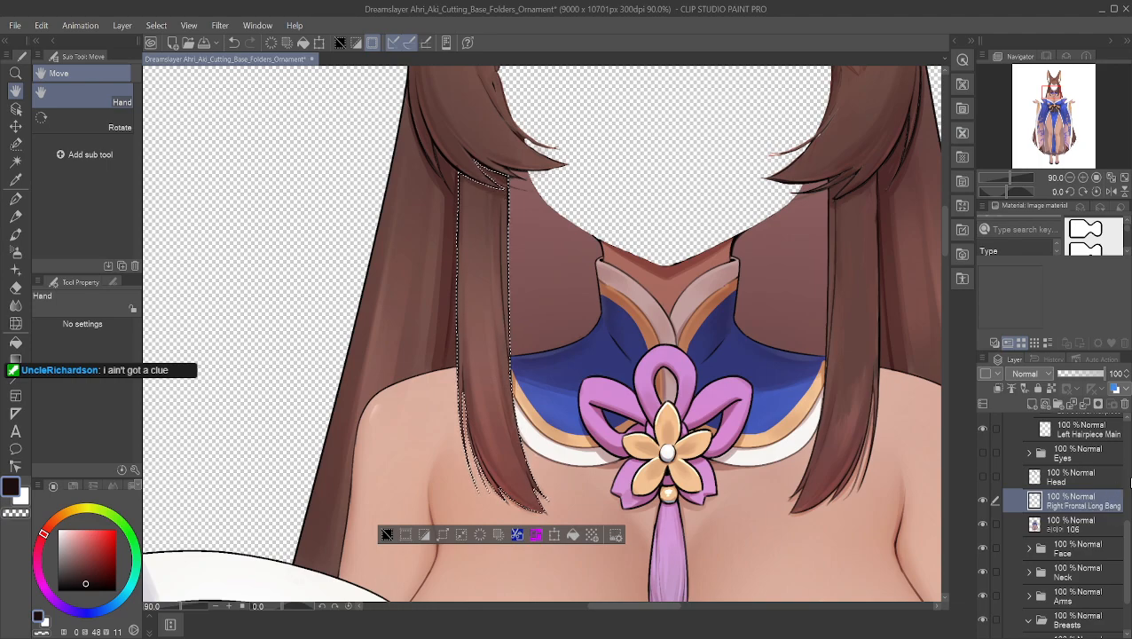
- Hide the Right Frontal Long Bang layer to expose the cut-out area over the shoulder
{"action": "left_click", "coordinate": [983, 501]}
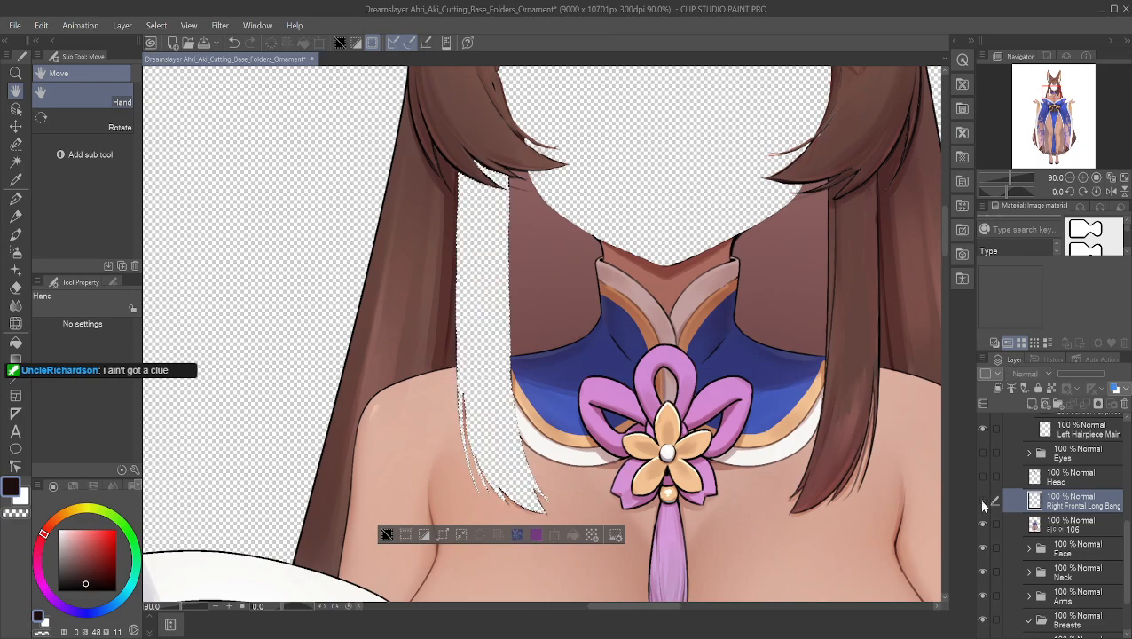
{"action": "scroll", "coordinate": [454, 448], "scroll_direction": "up", "scroll_amount": 3}
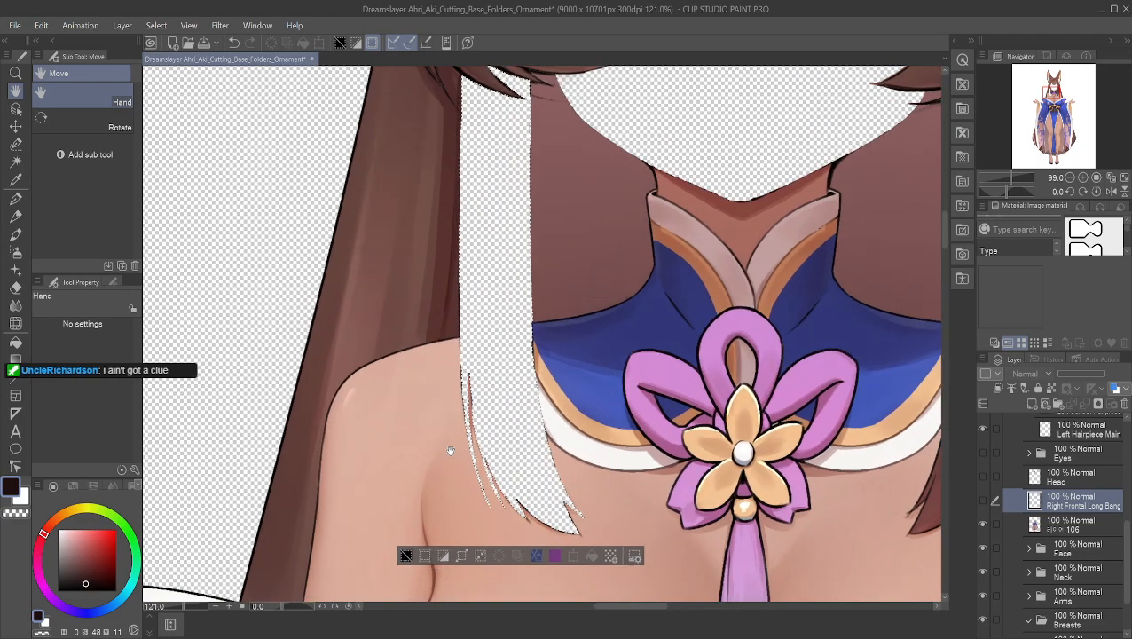
{"action": "scroll", "coordinate": [454, 448], "scroll_direction": "up", "scroll_amount": 4}
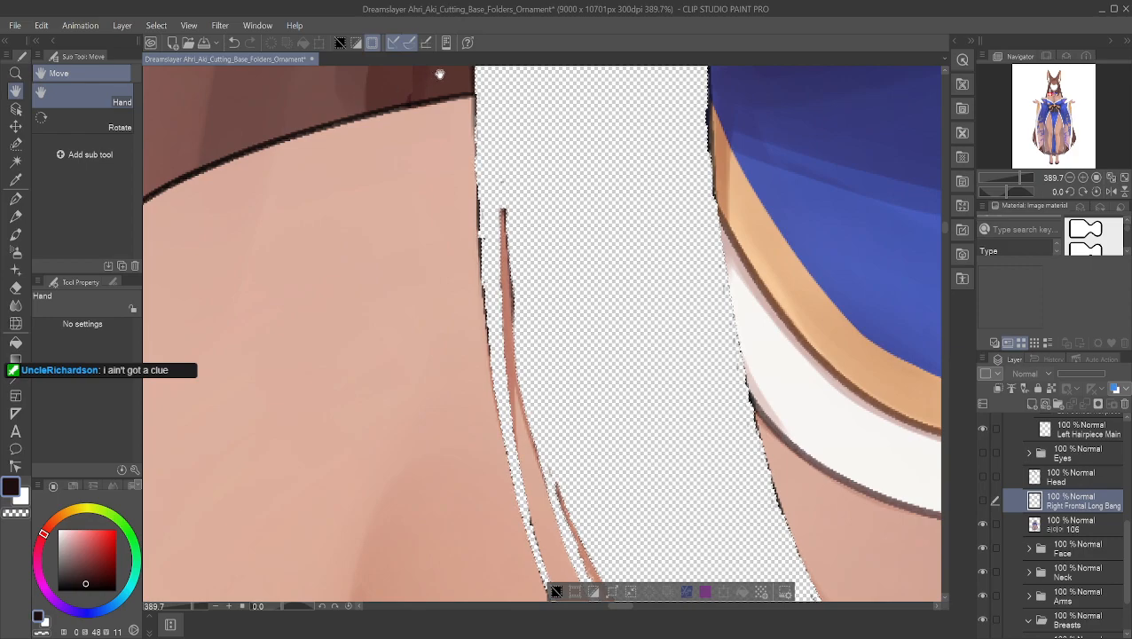
- Paint sampled skin colour on layer 106 into the gap at the shoulder's upper edge with the Mapping pen, and clear the selection
{"action": "left_click", "coordinate": [449, 147], "text": "alt"}
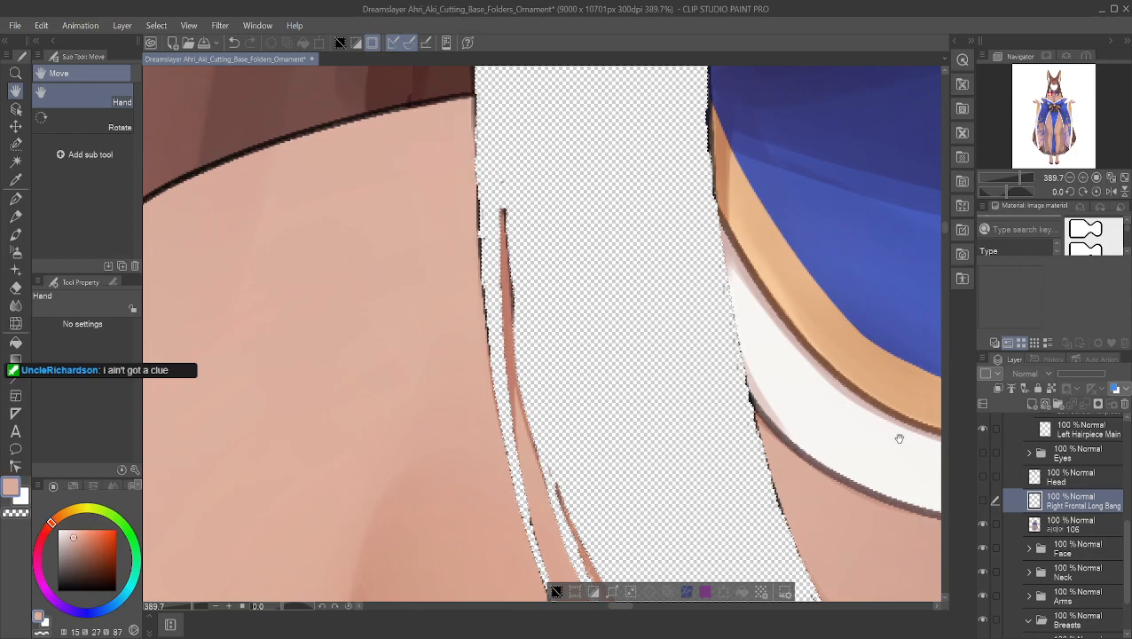
{"action": "left_click", "coordinate": [1016, 527]}
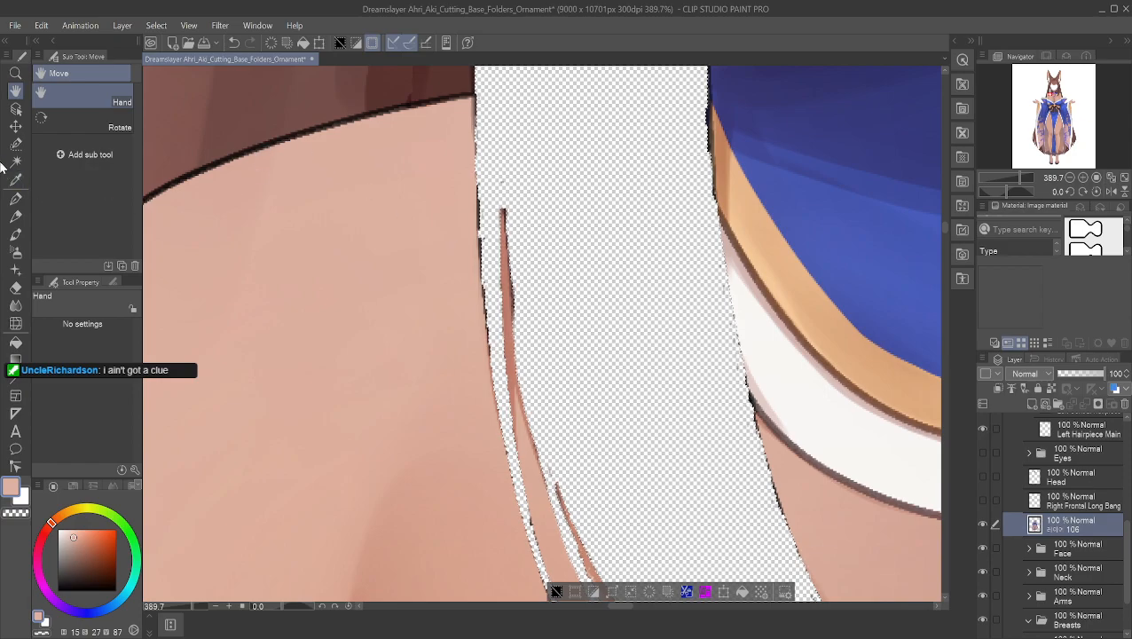
{"action": "left_click", "coordinate": [15, 198]}
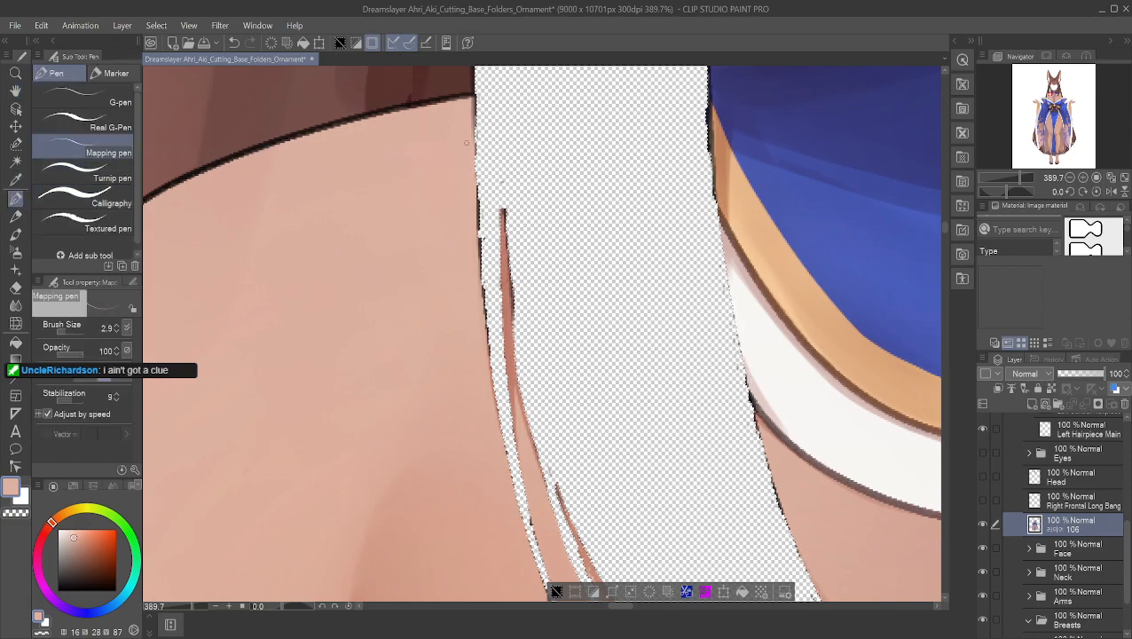
{"action": "left_click_drag", "start_coordinate": [496, 100], "coordinate": [470, 122]}
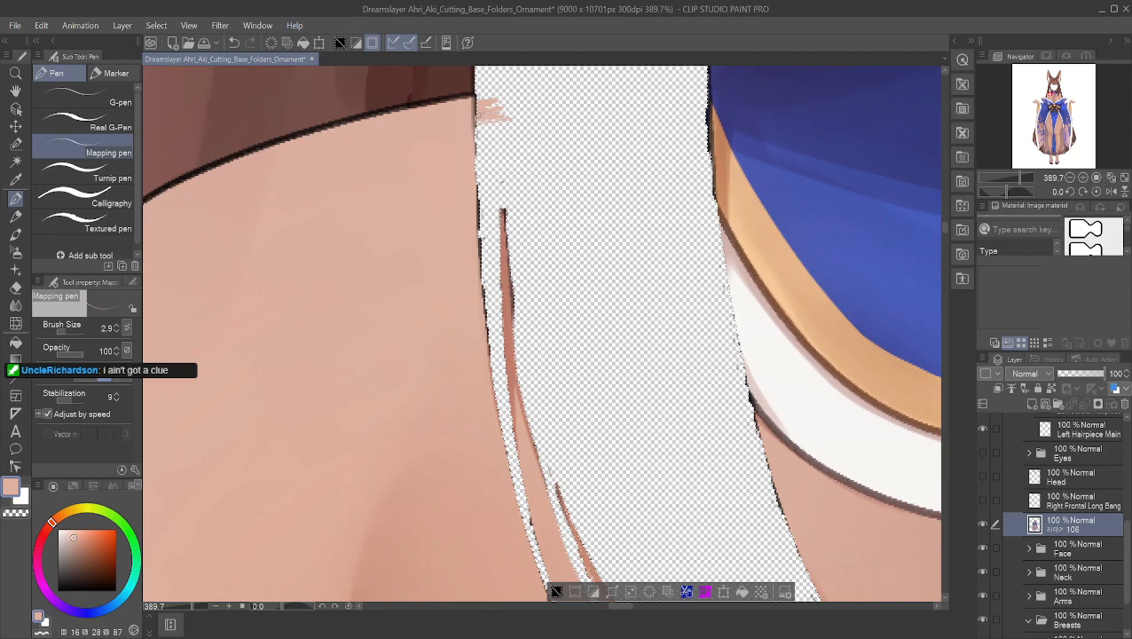
{"action": "left_click", "coordinate": [554, 591]}
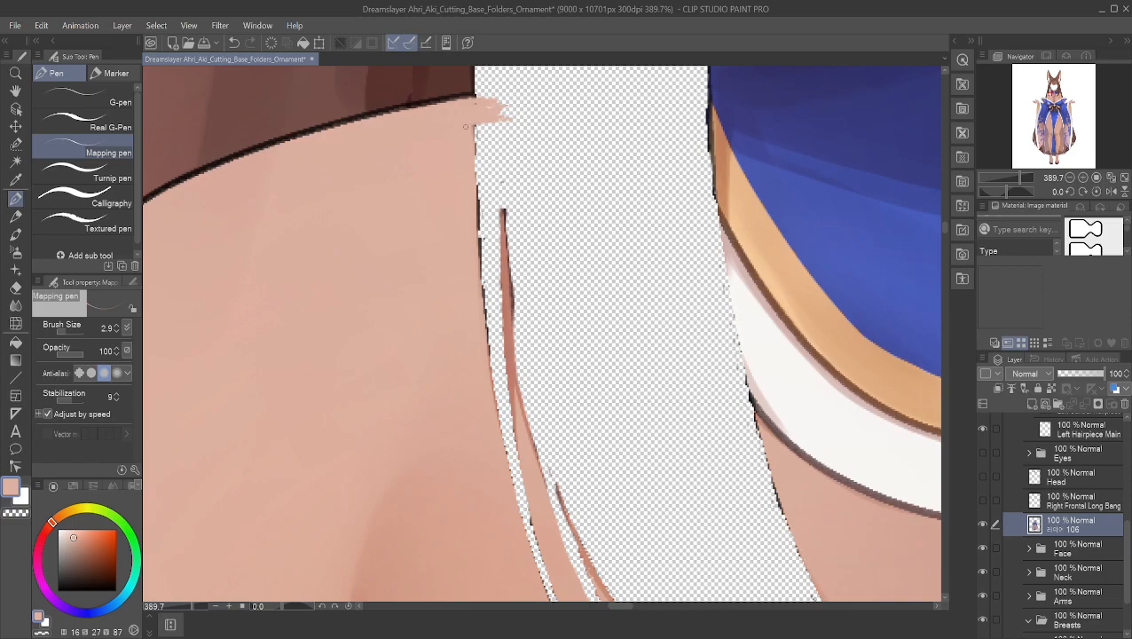
- Try extending the skin patch into the gap and painting sampled darker skin shading along the thin strand and the cut edge
{"action": "mouse_move", "coordinate": [513, 108]}
{"action": "left_mouse_down"}
{"action": "mouse_move", "coordinate": [543, 117]}
{"action": "mouse_move", "coordinate": [526, 117]}
{"action": "left_mouse_up"}
{"action": "left_click", "coordinate": [507, 353], "text": "alt"}
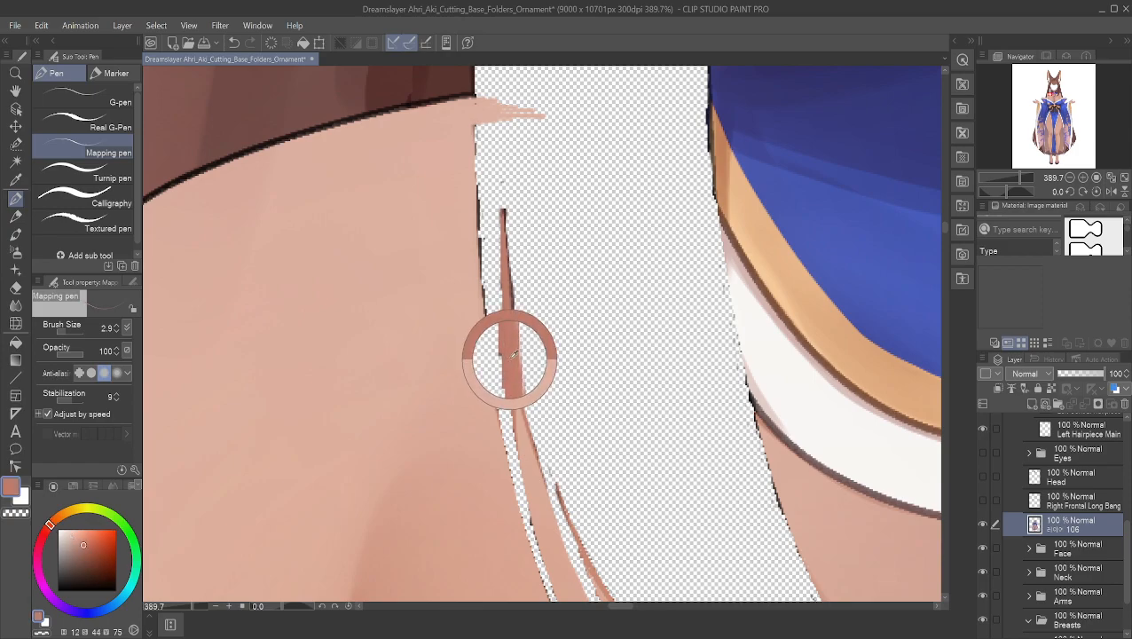
{"action": "left_click_drag", "start_coordinate": [502, 216], "coordinate": [497, 163]}
{"action": "left_click_drag", "start_coordinate": [474, 109], "coordinate": [490, 237]}
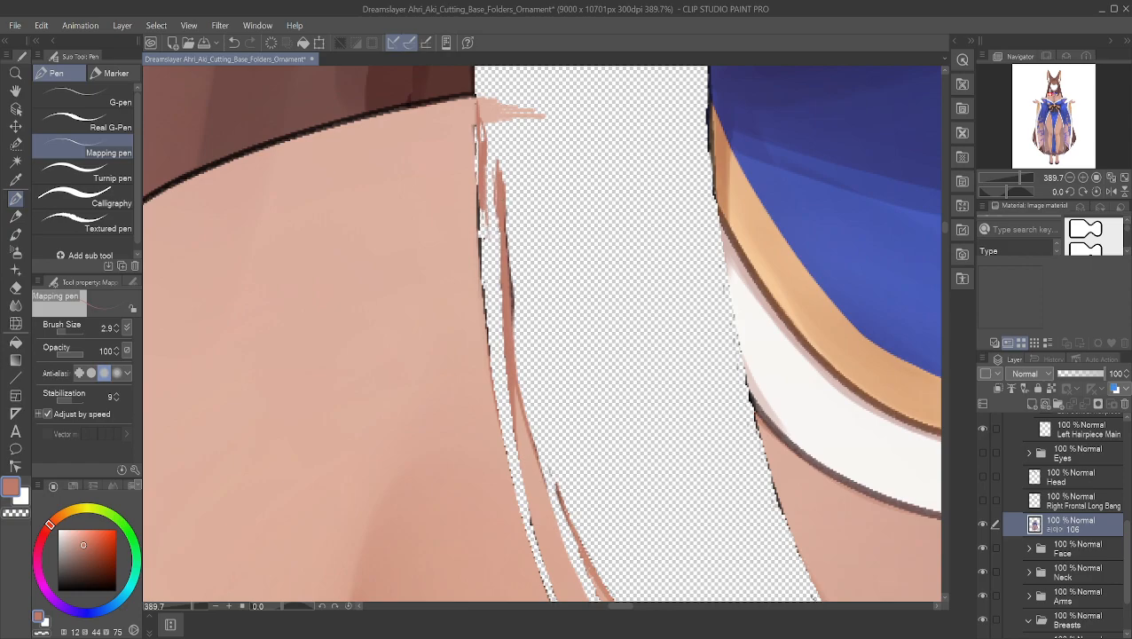
- Undo the darker shading strokes and the last extension of the skin patch
{"action": "scroll", "coordinate": [480, 465], "scroll_direction": "down", "scroll_amount": 8}
{"action": "scroll", "coordinate": [480, 463], "scroll_direction": "up", "scroll_amount": 4}
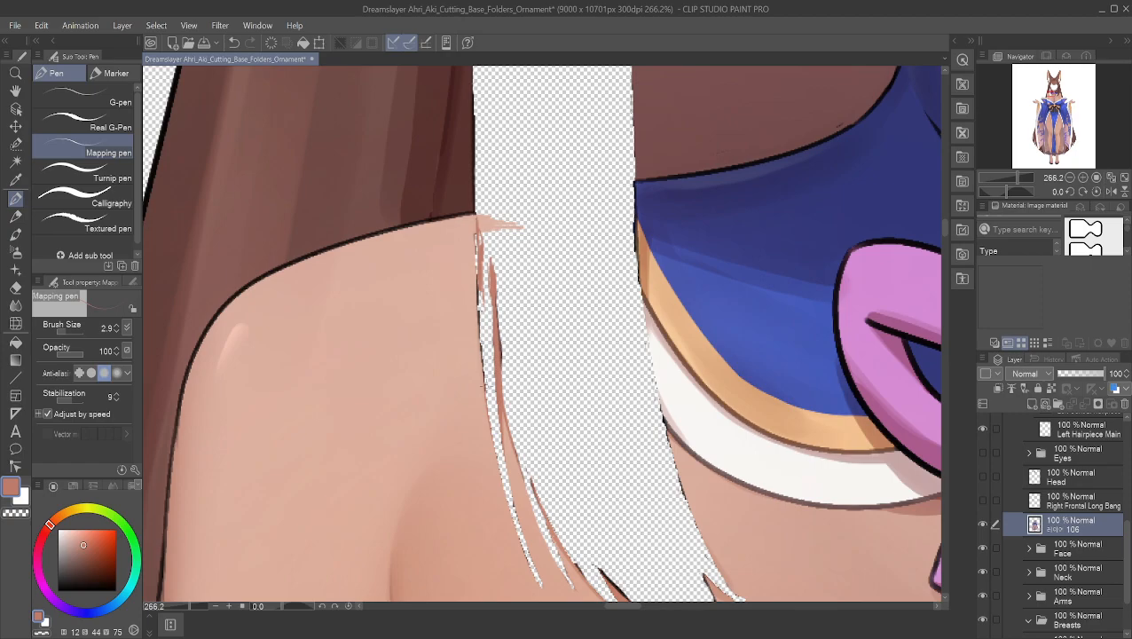
{"action": "key", "text": "ctrl+z"}
{"action": "key", "text": "ctrl+z"}
{"action": "key", "text": "ctrl+z"}
{"action": "key", "text": "ctrl+z"}
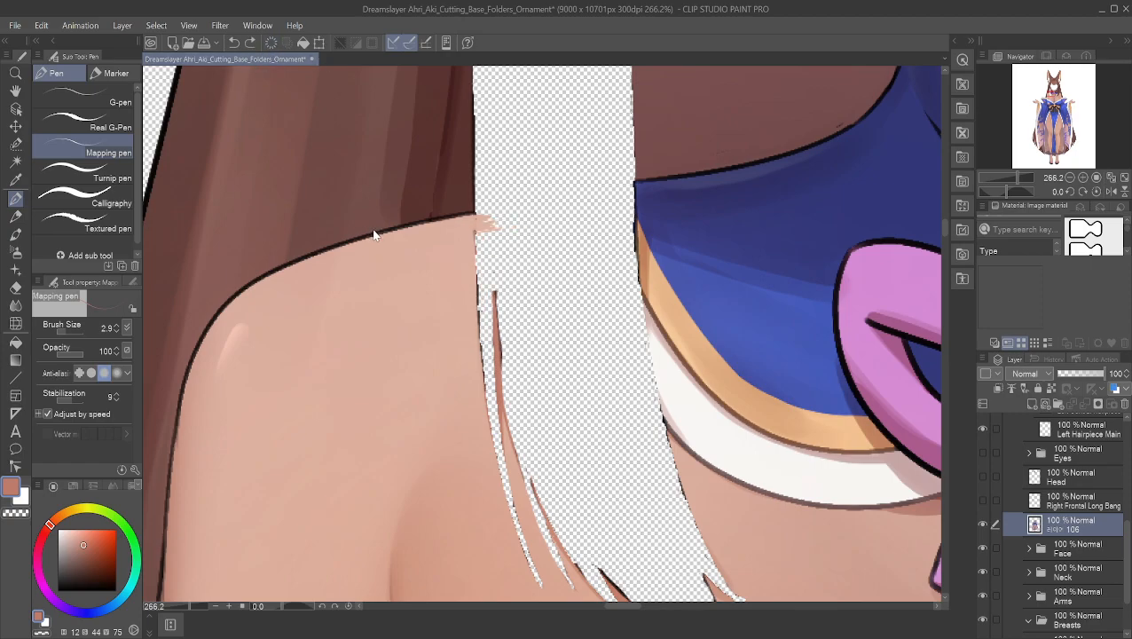
- Extend sampled skin tones from the shoulder into the gap and touch up the garment's opposite edge with sampled dark blue
{"action": "left_click", "coordinate": [450, 233], "text": "alt"}
{"action": "mouse_move", "coordinate": [486, 222]}
{"action": "left_mouse_down"}
{"action": "mouse_move", "coordinate": [446, 264]}
{"action": "mouse_move", "coordinate": [472, 265]}
{"action": "mouse_move", "coordinate": [465, 279]}
{"action": "mouse_move", "coordinate": [462, 248]}
{"action": "mouse_move", "coordinate": [494, 237]}
{"action": "left_mouse_up"}
{"action": "left_click", "coordinate": [465, 280], "text": "alt"}
{"action": "left_click_drag", "start_coordinate": [497, 238], "coordinate": [515, 233]}
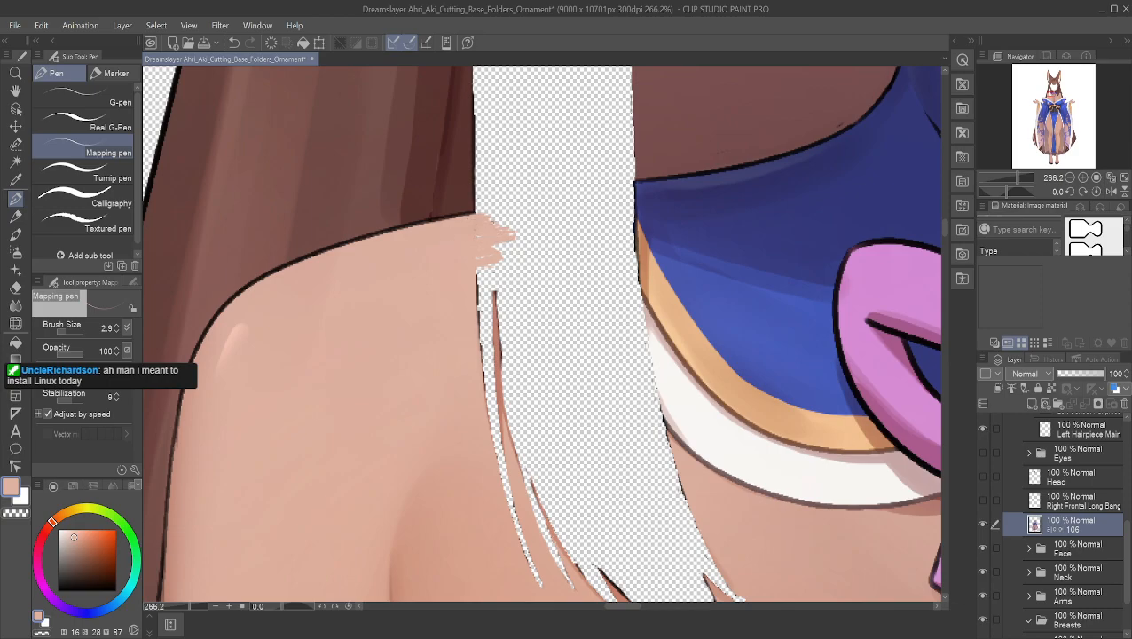
{"action": "mouse_move", "coordinate": [478, 268]}
{"action": "left_mouse_down"}
{"action": "mouse_move", "coordinate": [506, 271]}
{"action": "mouse_move", "coordinate": [522, 245]}
{"action": "left_mouse_up"}
{"action": "left_click_drag", "start_coordinate": [515, 240], "coordinate": [536, 234]}
{"action": "left_click", "coordinate": [640, 199], "text": "alt"}
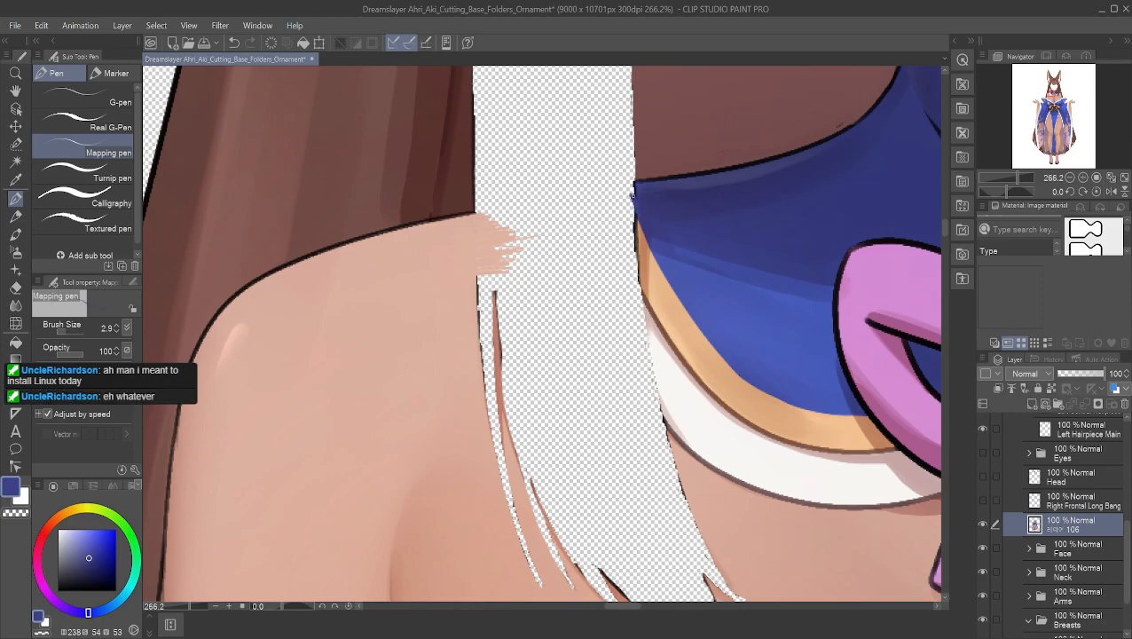
{"action": "left_click", "coordinate": [644, 208], "text": "alt"}
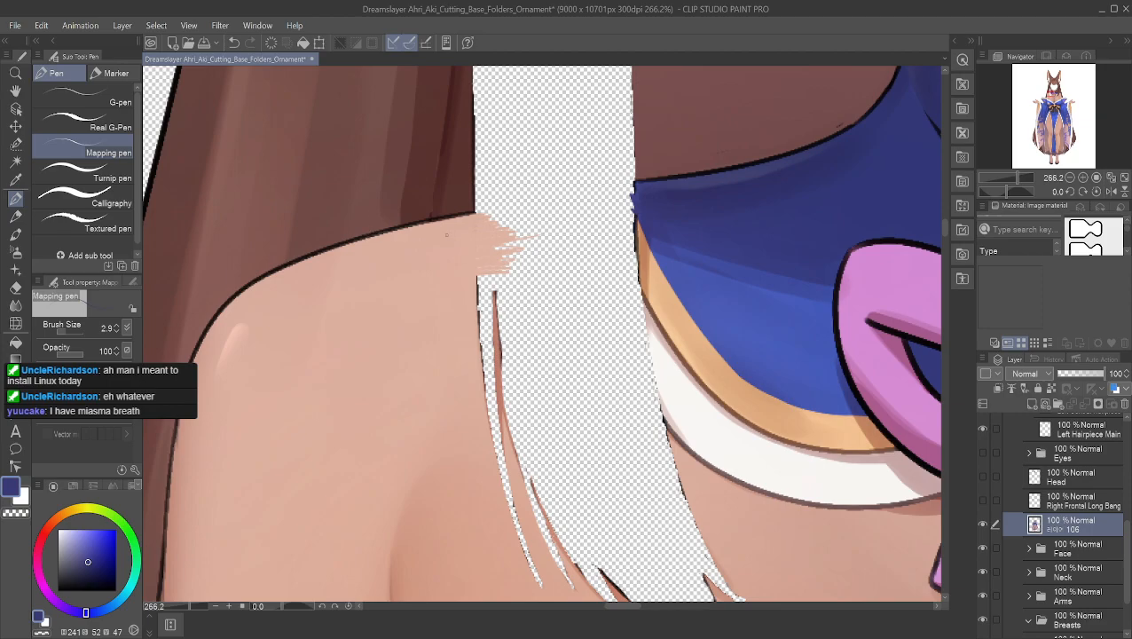
- Paint sampled light skin colour along the shoulder's top line and just below the existing patch, further into the gap
{"action": "left_click", "coordinate": [468, 301], "text": "alt"}
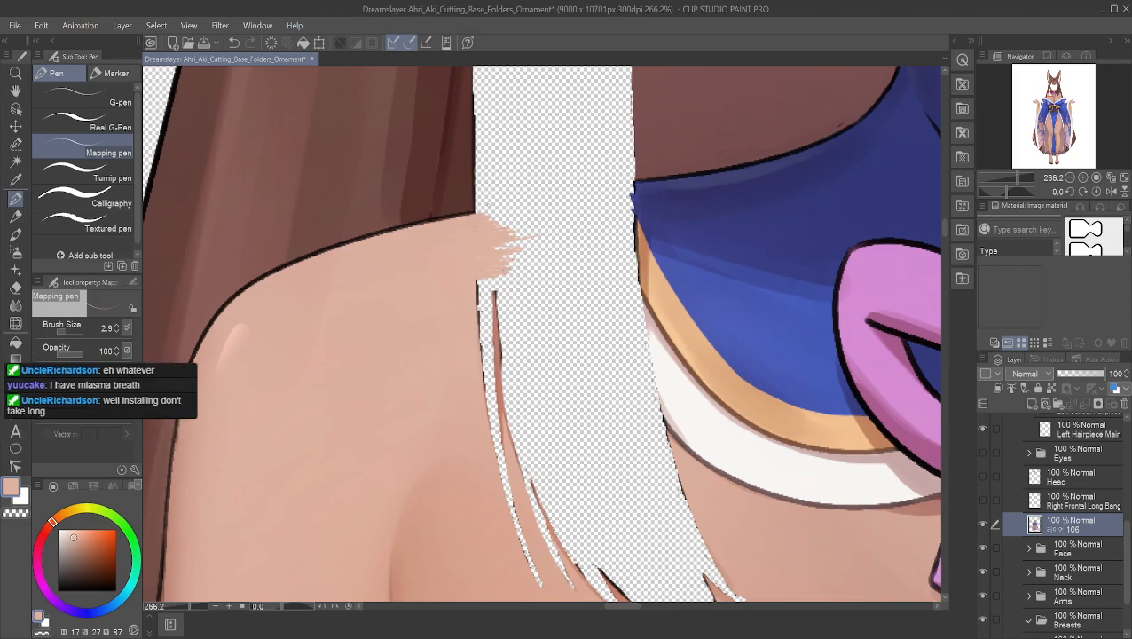
{"action": "left_click_drag", "start_coordinate": [496, 226], "coordinate": [511, 220]}
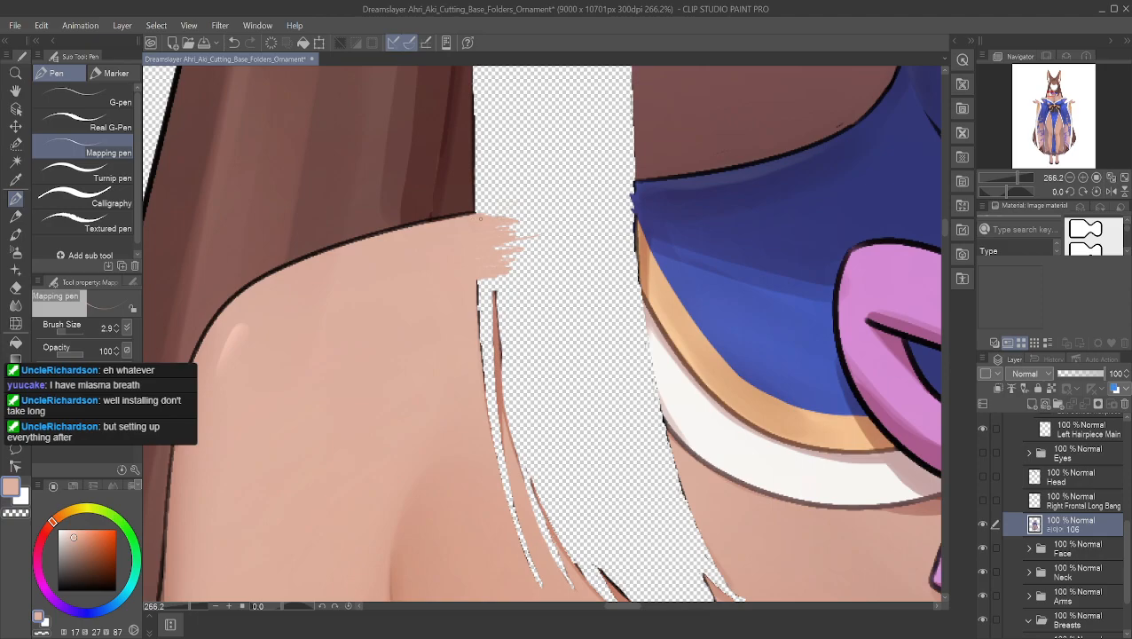
{"action": "left_click_drag", "start_coordinate": [490, 213], "coordinate": [537, 212]}
{"action": "mouse_move", "coordinate": [474, 280]}
{"action": "left_mouse_down"}
{"action": "mouse_move", "coordinate": [522, 276]}
{"action": "mouse_move", "coordinate": [527, 251]}
{"action": "left_mouse_up"}
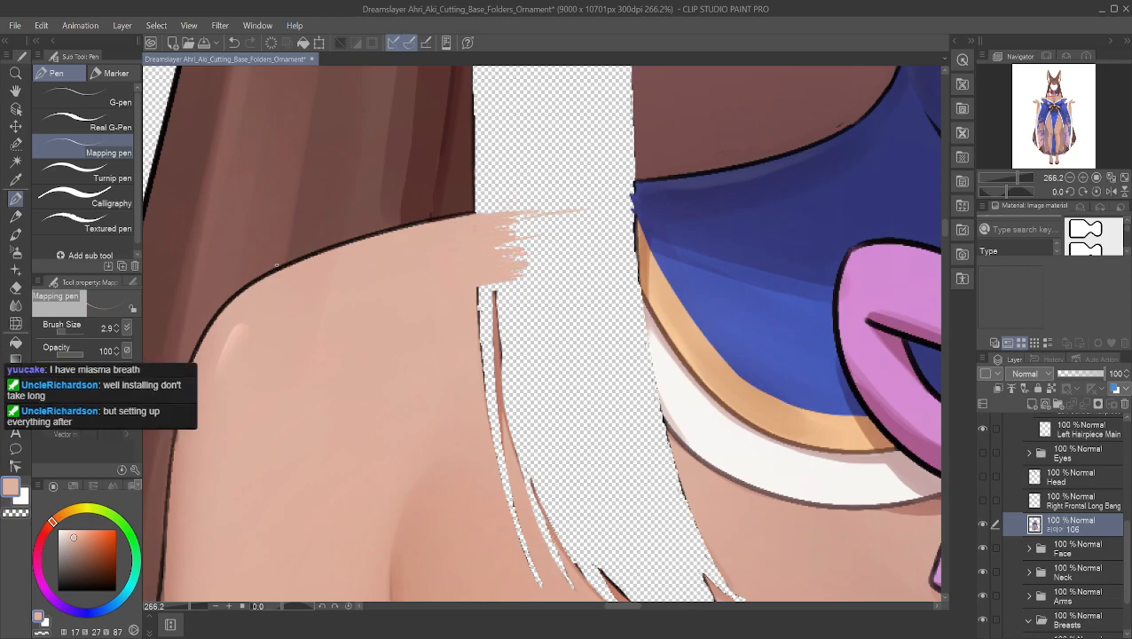
- Enlarge the Mapping pen to 6.6 and extend the skin patch down over the upper thin-strand gaps, undoing the final stroke
{"action": "left_click", "coordinate": [71, 330]}
{"action": "mouse_move", "coordinate": [497, 249]}
{"action": "left_mouse_down"}
{"action": "mouse_move", "coordinate": [535, 243]}
{"action": "mouse_move", "coordinate": [527, 231]}
{"action": "left_mouse_up"}
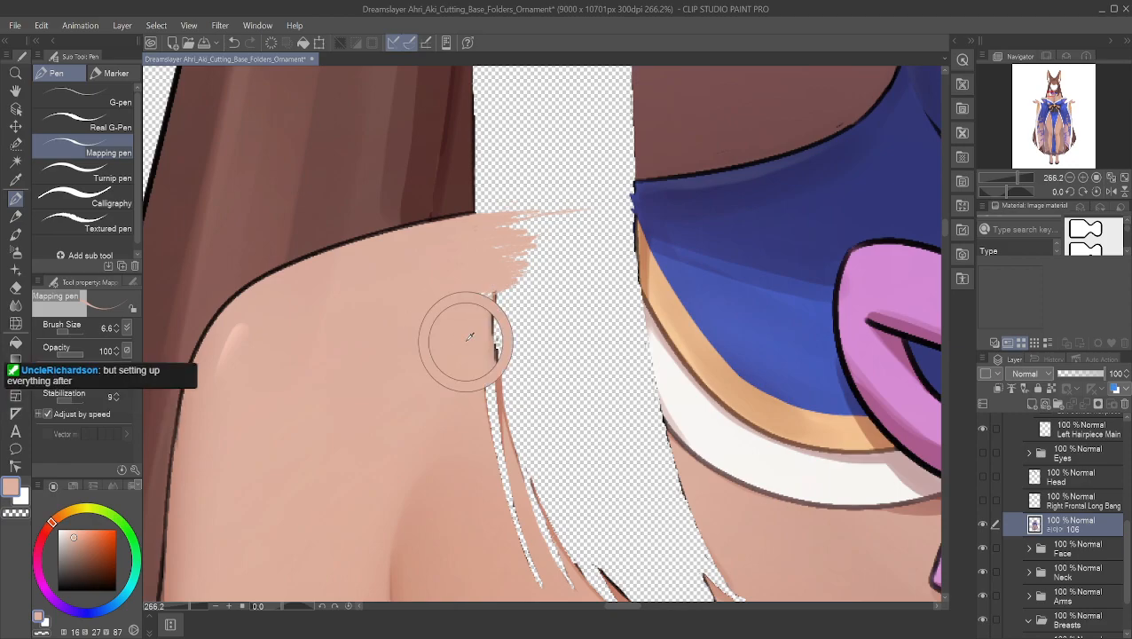
{"action": "mouse_move", "coordinate": [452, 321]}
{"action": "left_mouse_down"}
{"action": "mouse_move", "coordinate": [512, 314]}
{"action": "mouse_move", "coordinate": [525, 284]}
{"action": "left_mouse_up"}
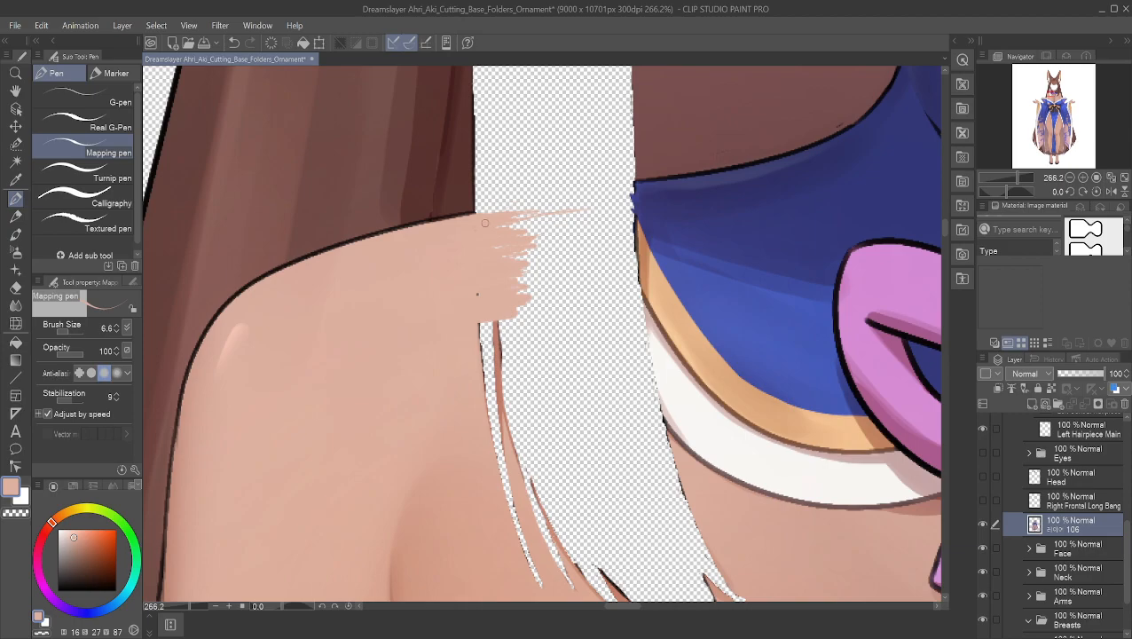
{"action": "left_click_drag", "start_coordinate": [532, 304], "coordinate": [428, 305]}
{"action": "left_click", "coordinate": [448, 374], "text": "alt"}
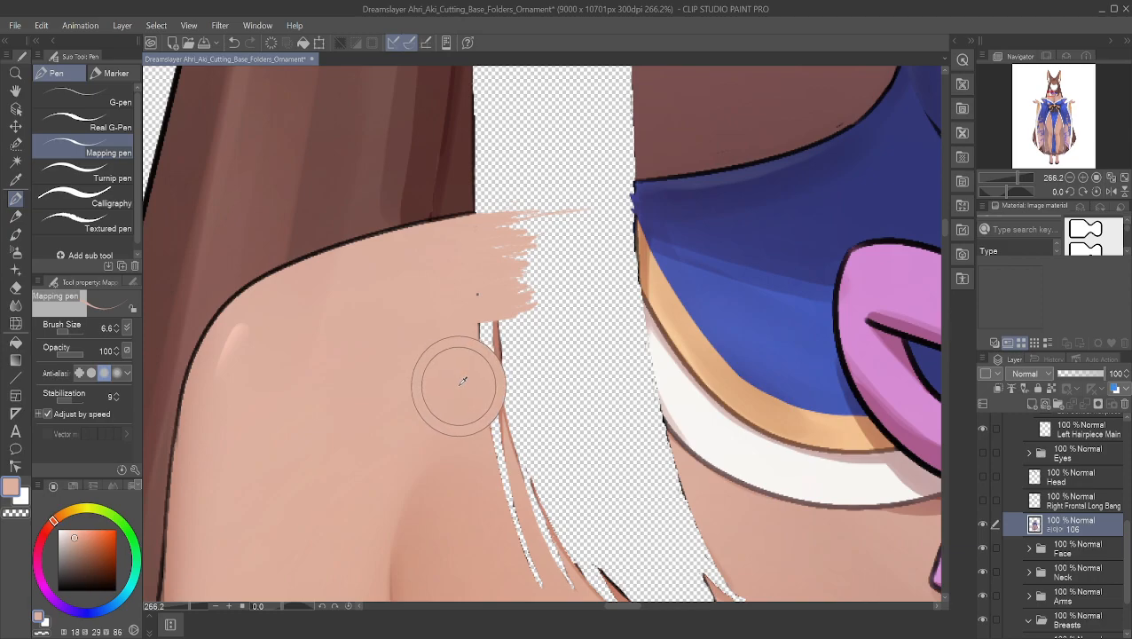
{"action": "mouse_move", "coordinate": [522, 321]}
{"action": "left_mouse_down"}
{"action": "mouse_move", "coordinate": [496, 364]}
{"action": "mouse_move", "coordinate": [509, 362]}
{"action": "mouse_move", "coordinate": [481, 356]}
{"action": "mouse_move", "coordinate": [469, 372]}
{"action": "mouse_move", "coordinate": [480, 381]}
{"action": "mouse_move", "coordinate": [540, 354]}
{"action": "mouse_move", "coordinate": [460, 426]}
{"action": "mouse_move", "coordinate": [487, 388]}
{"action": "mouse_move", "coordinate": [472, 402]}
{"action": "mouse_move", "coordinate": [482, 413]}
{"action": "mouse_move", "coordinate": [501, 385]}
{"action": "mouse_move", "coordinate": [510, 396]}
{"action": "mouse_move", "coordinate": [463, 412]}
{"action": "mouse_move", "coordinate": [534, 378]}
{"action": "mouse_move", "coordinate": [474, 419]}
{"action": "left_mouse_up"}
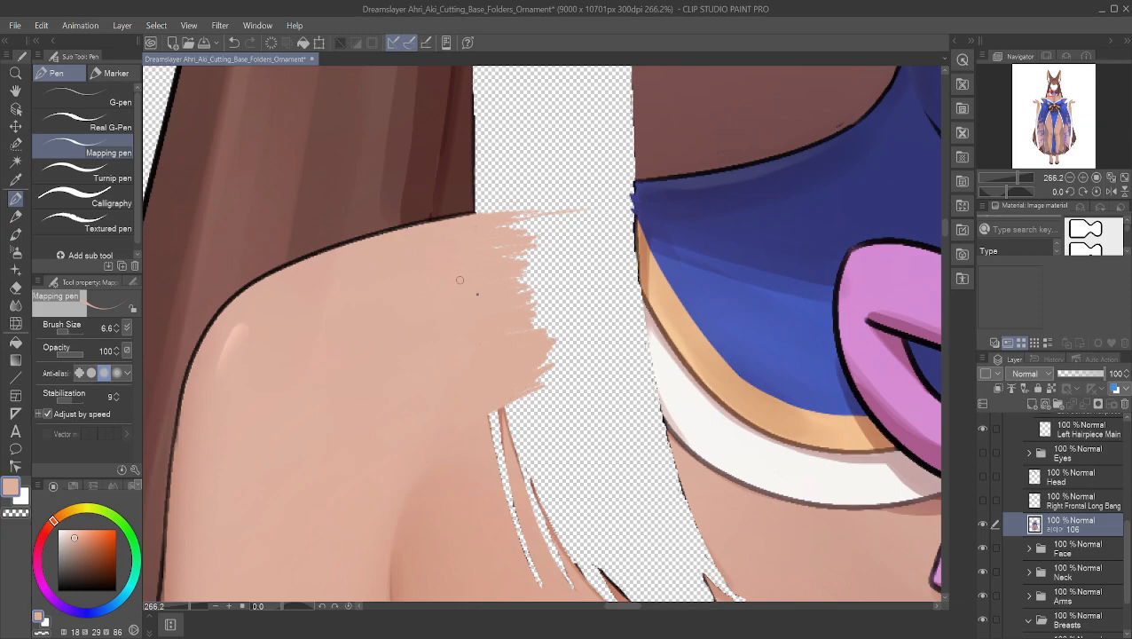
{"action": "left_click_drag", "start_coordinate": [512, 253], "coordinate": [530, 258]}
{"action": "key", "text": "ctrl+z"}
- Fill the two remaining thin-strand gaps beside the main opening with sampled darker reddish skin shading
{"action": "left_click", "coordinate": [498, 411], "text": "alt"}
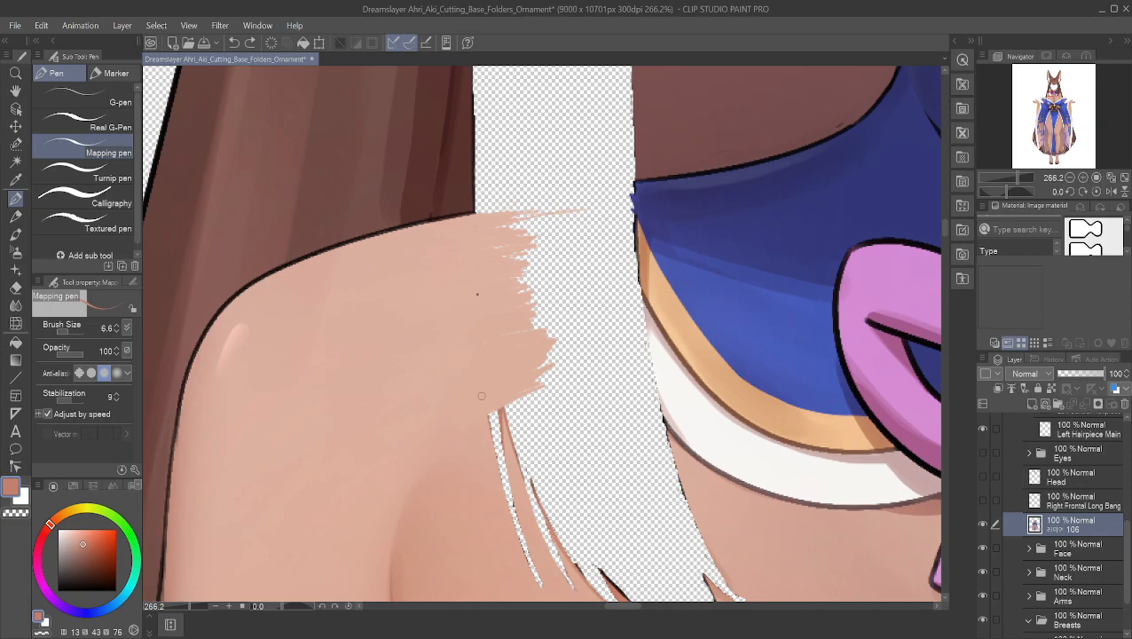
{"action": "mouse_move", "coordinate": [495, 413]}
{"action": "left_mouse_down"}
{"action": "mouse_move", "coordinate": [496, 449]}
{"action": "mouse_move", "coordinate": [497, 422]}
{"action": "mouse_move", "coordinate": [538, 581]}
{"action": "left_mouse_up"}
{"action": "left_click", "coordinate": [508, 549], "text": "alt"}
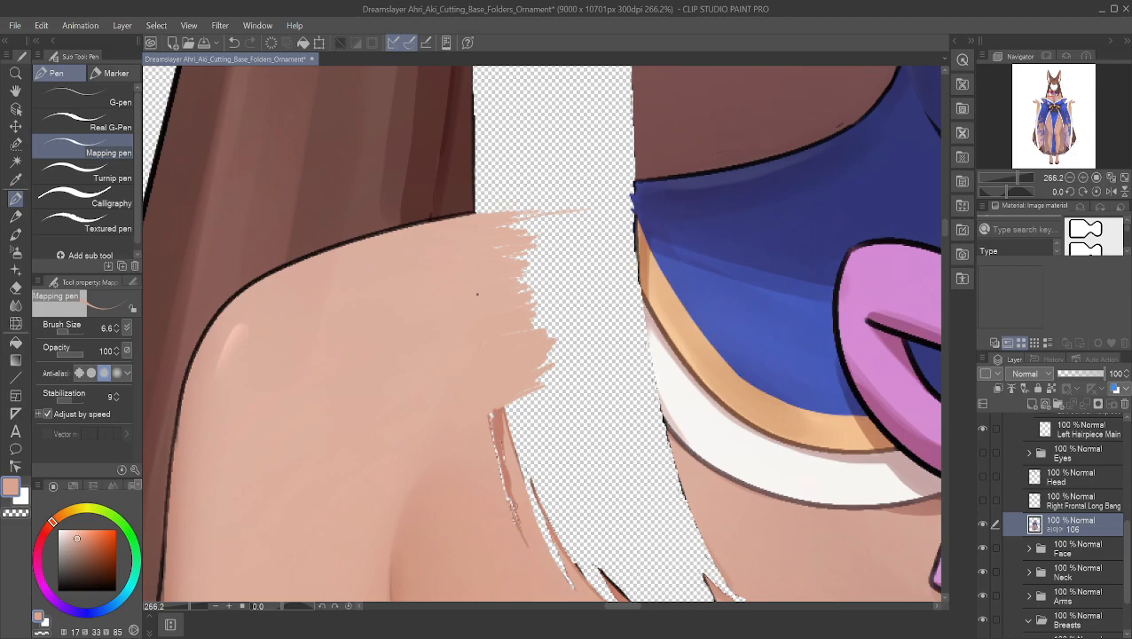
{"action": "left_click", "coordinate": [507, 491], "text": "alt"}
{"action": "left_click_drag", "start_coordinate": [497, 467], "coordinate": [503, 490]}
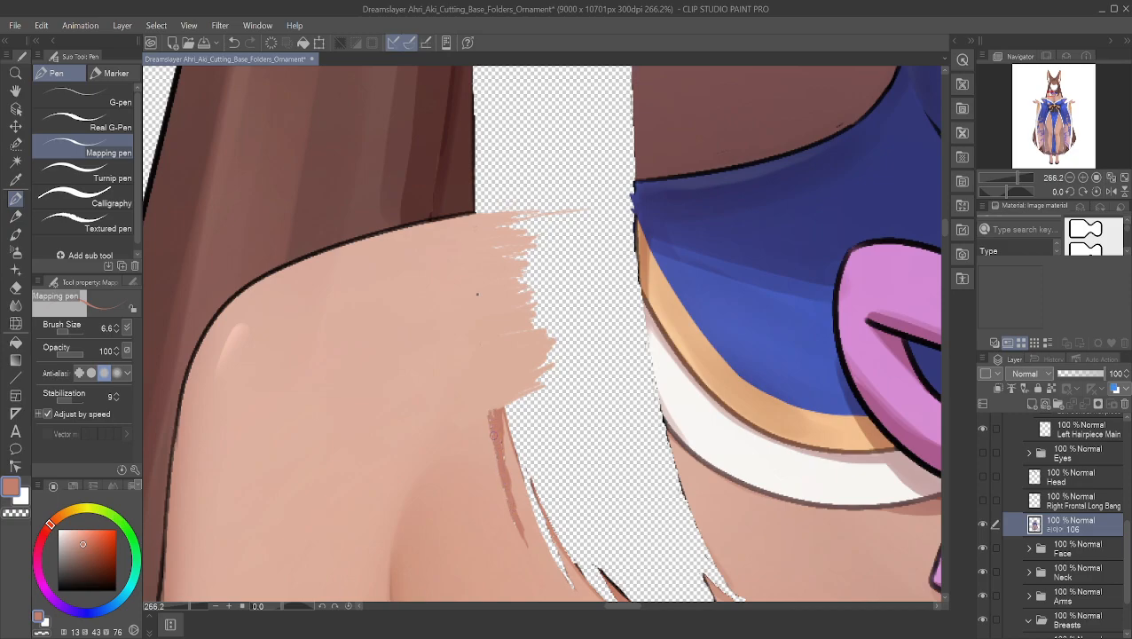
{"action": "left_click_drag", "start_coordinate": [516, 451], "coordinate": [564, 575]}
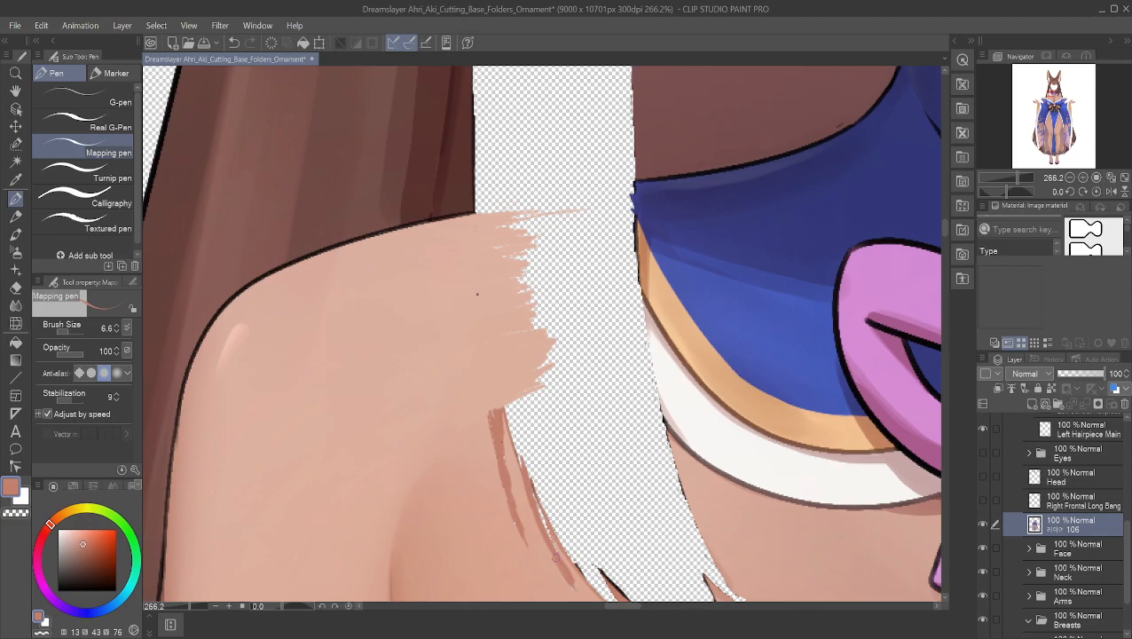
{"action": "left_click", "coordinate": [543, 543], "text": "alt"}
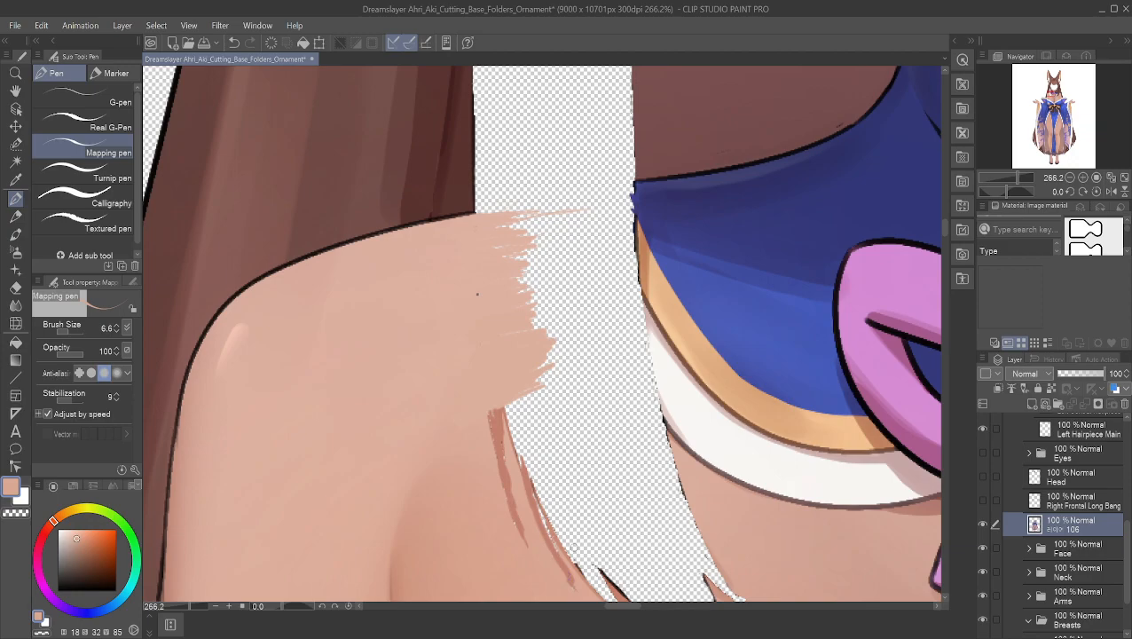
- Cover the tiny transparent pixels along the inner thin strand with sampled skin colour using a 0.9 Mapping pen
{"action": "scroll", "coordinate": [621, 401], "scroll_direction": "up", "scroll_amount": 7}
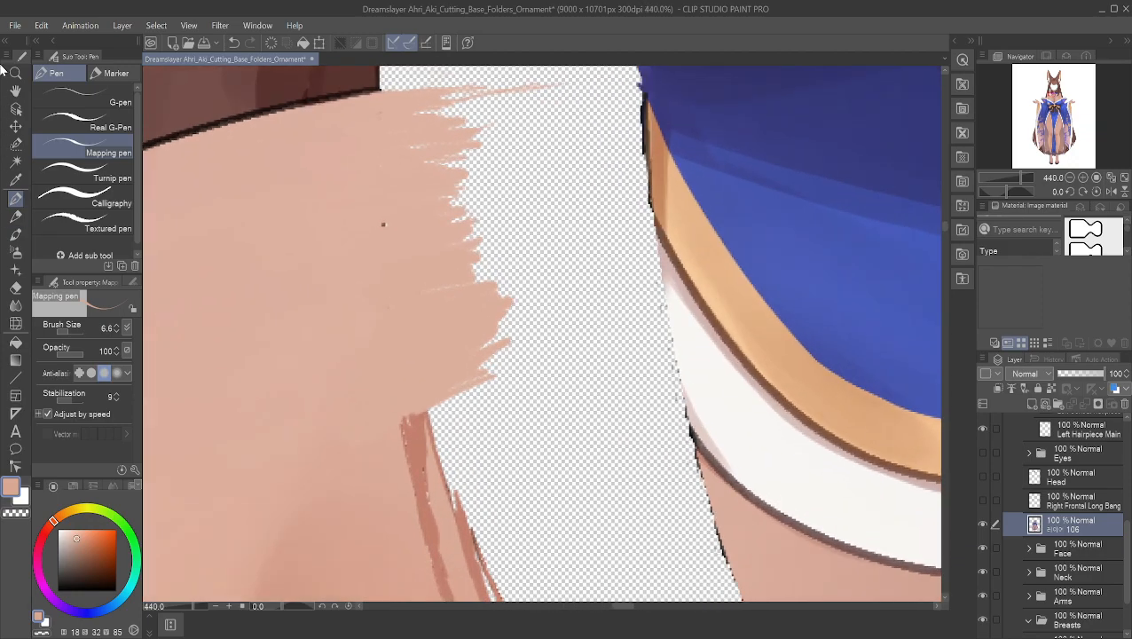
{"action": "left_click", "coordinate": [13, 90]}
{"action": "left_click_drag", "start_coordinate": [552, 592], "coordinate": [571, 144]}
{"action": "scroll", "coordinate": [572, 145], "scroll_direction": "up", "scroll_amount": 4}
{"action": "left_click_drag", "start_coordinate": [472, 254], "coordinate": [451, 401]}
{"action": "scroll", "coordinate": [451, 401], "scroll_direction": "up", "scroll_amount": 2}
{"action": "scroll", "coordinate": [515, 373], "scroll_direction": "up", "scroll_amount": 2}
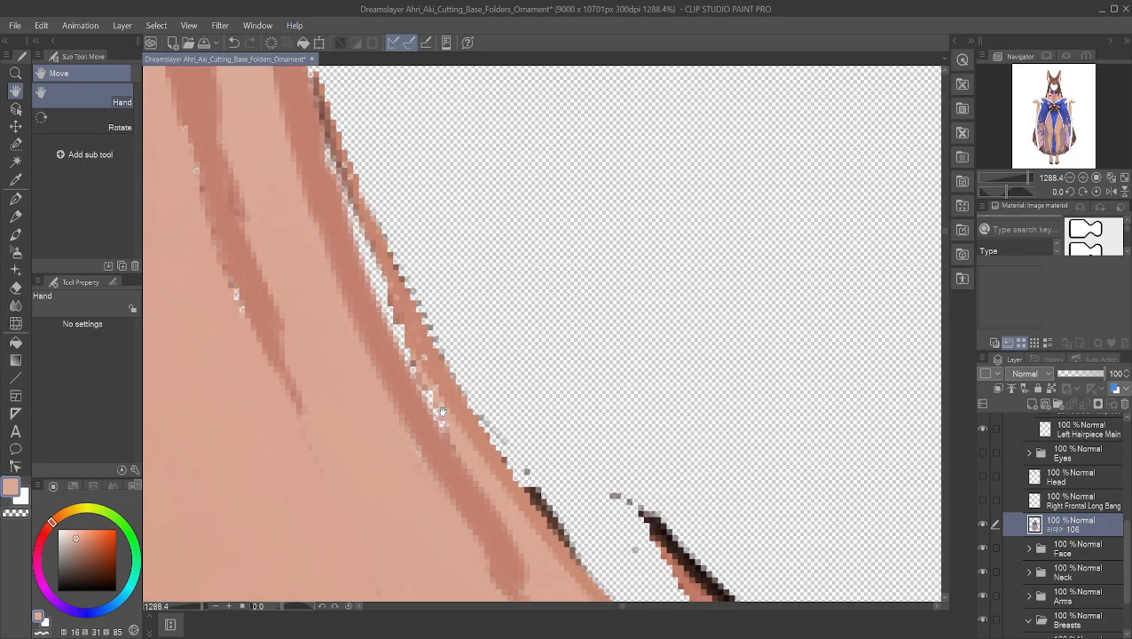
{"action": "left_click", "coordinate": [15, 197]}
{"action": "left_click", "coordinate": [64, 329]}
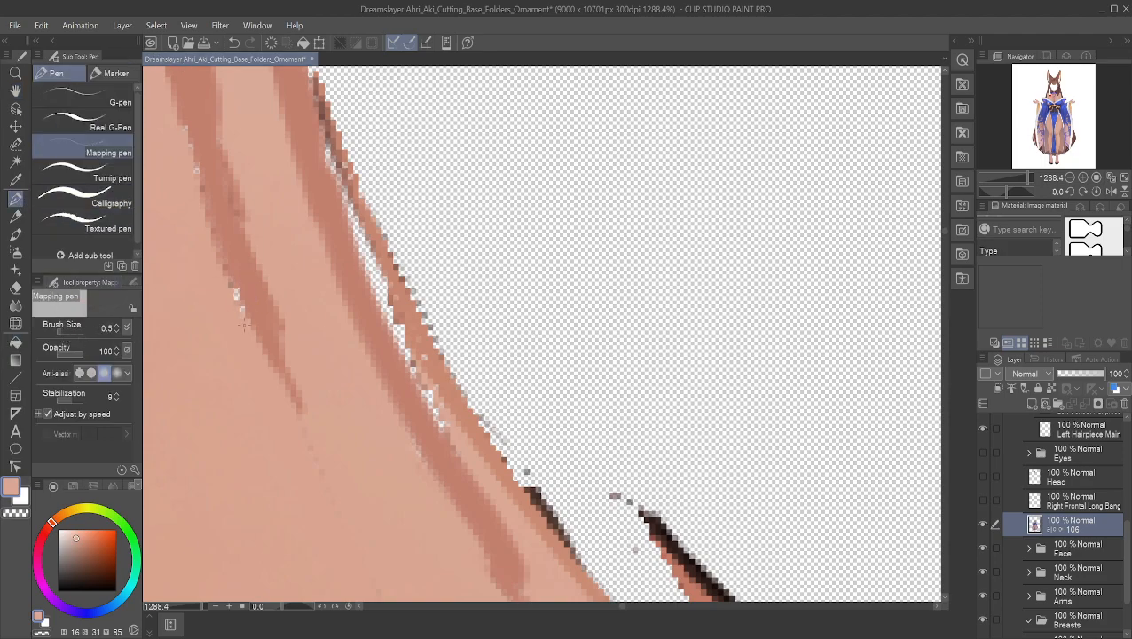
{"action": "left_click", "coordinate": [63, 330]}
{"action": "mouse_move", "coordinate": [411, 360]}
{"action": "left_mouse_down"}
{"action": "mouse_move", "coordinate": [373, 261]}
{"action": "mouse_move", "coordinate": [391, 301]}
{"action": "left_mouse_up"}
{"action": "mouse_move", "coordinate": [359, 244]}
{"action": "left_mouse_down"}
{"action": "mouse_move", "coordinate": [368, 267]}
{"action": "mouse_move", "coordinate": [352, 210]}
{"action": "left_mouse_up"}
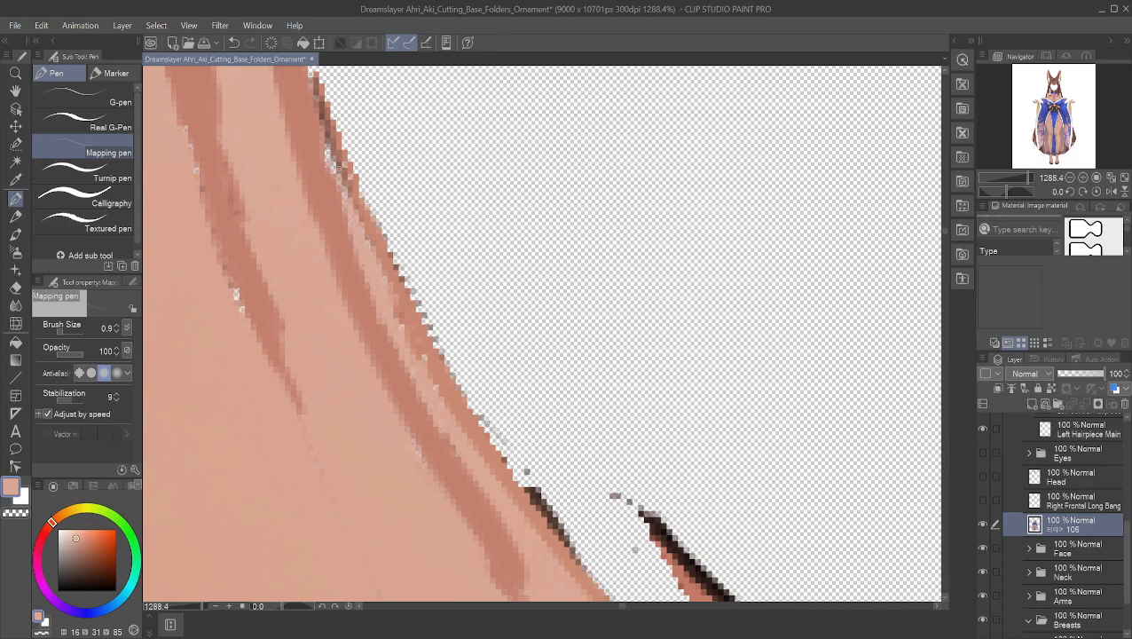
{"action": "left_click_drag", "start_coordinate": [338, 168], "coordinate": [331, 150]}
- Paint sampled reddish skin shading into the small notch at the cut-out's lower edge, covering the dark outline tip
{"action": "scroll", "coordinate": [437, 255], "scroll_direction": "down", "scroll_amount": 3}
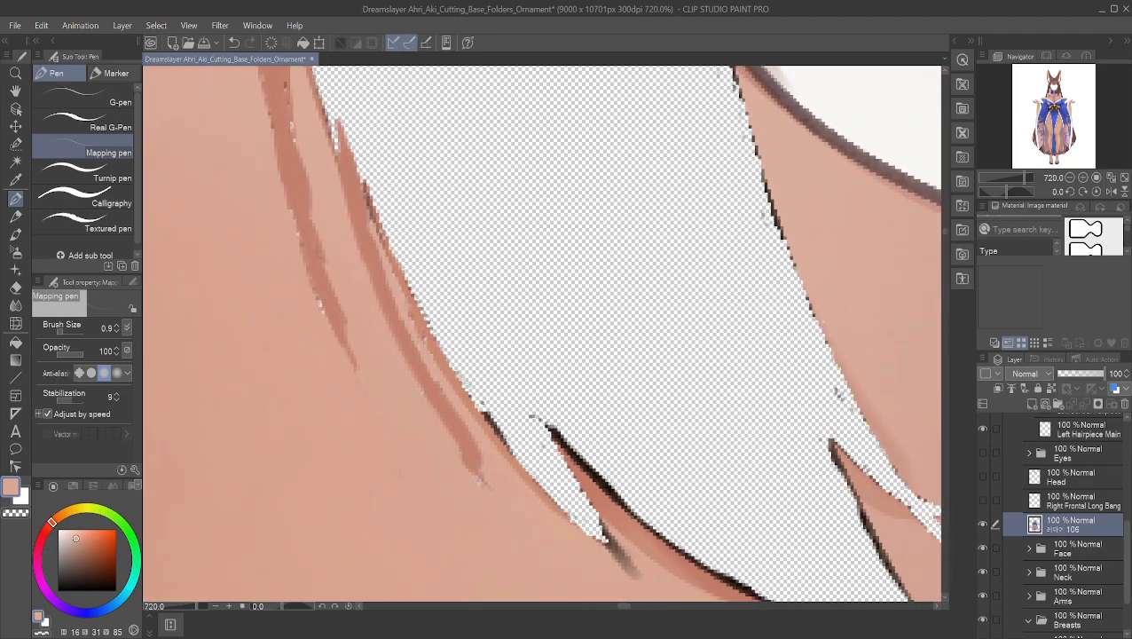
{"action": "left_click", "coordinate": [525, 481], "text": "alt"}
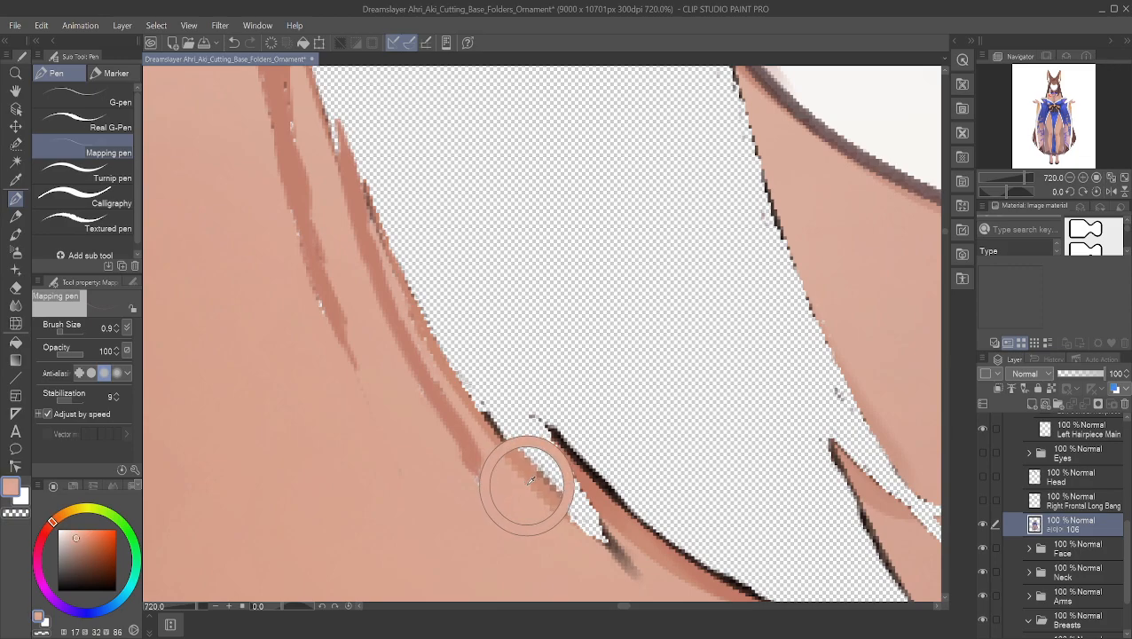
{"action": "left_click", "coordinate": [607, 482], "text": "alt"}
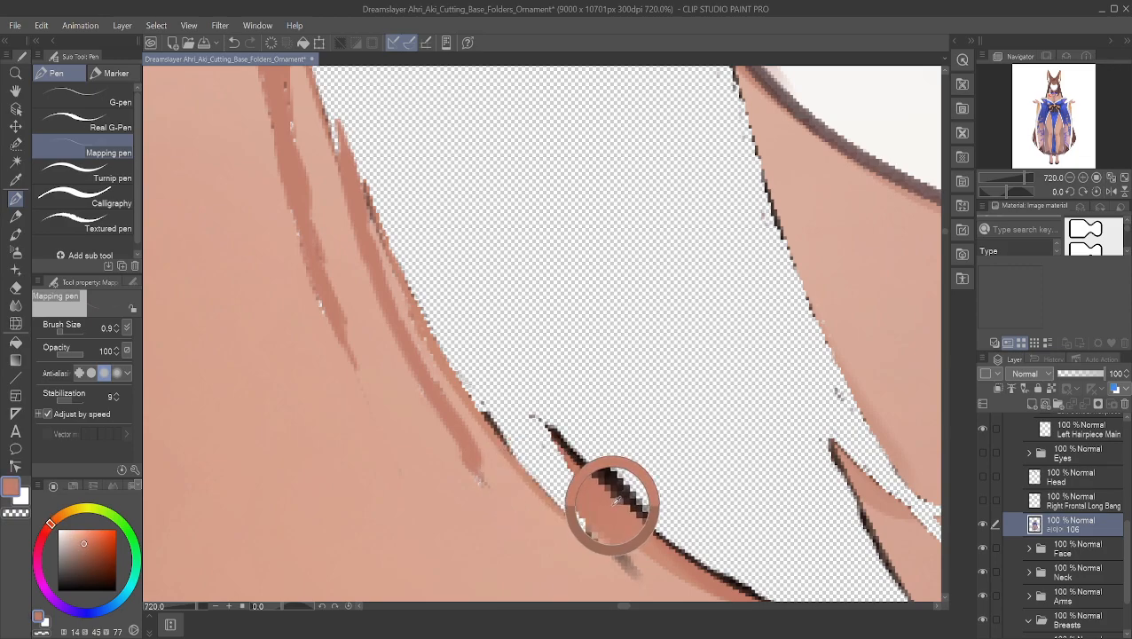
{"action": "left_click_drag", "start_coordinate": [583, 498], "coordinate": [538, 467]}
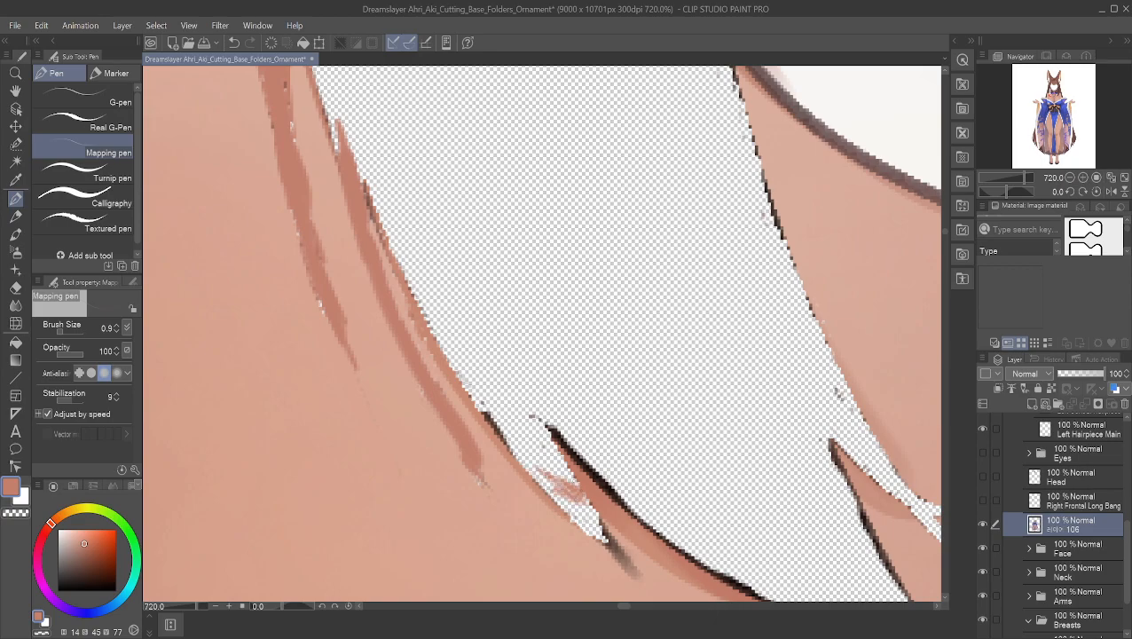
{"action": "scroll", "coordinate": [537, 481], "scroll_direction": "down", "scroll_amount": 3}
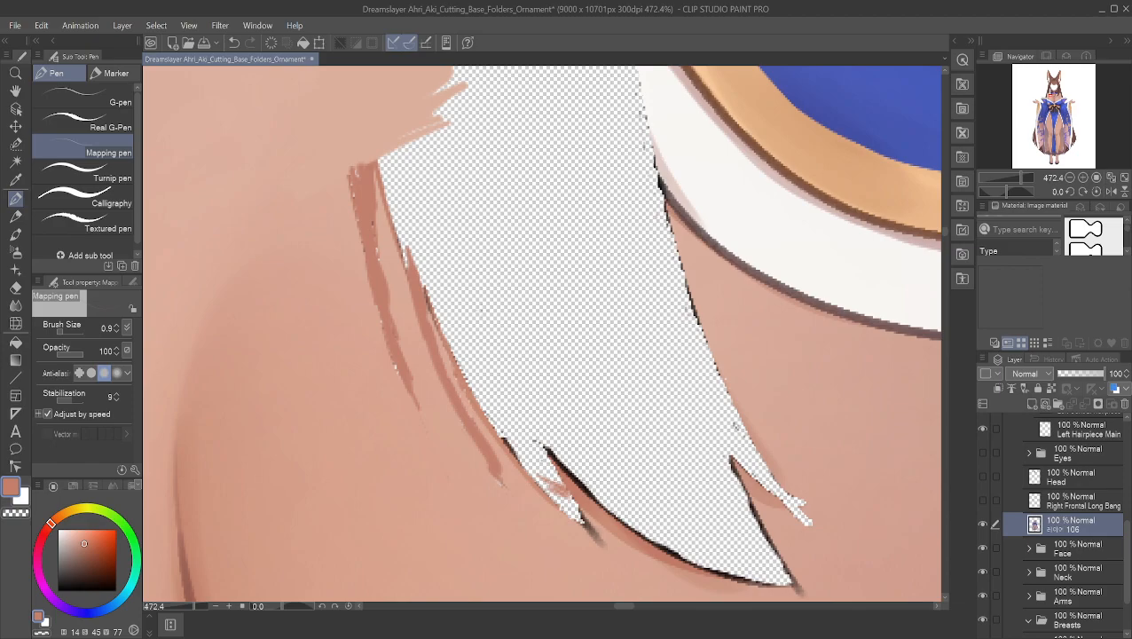
{"action": "left_click", "coordinate": [570, 486], "text": "alt"}
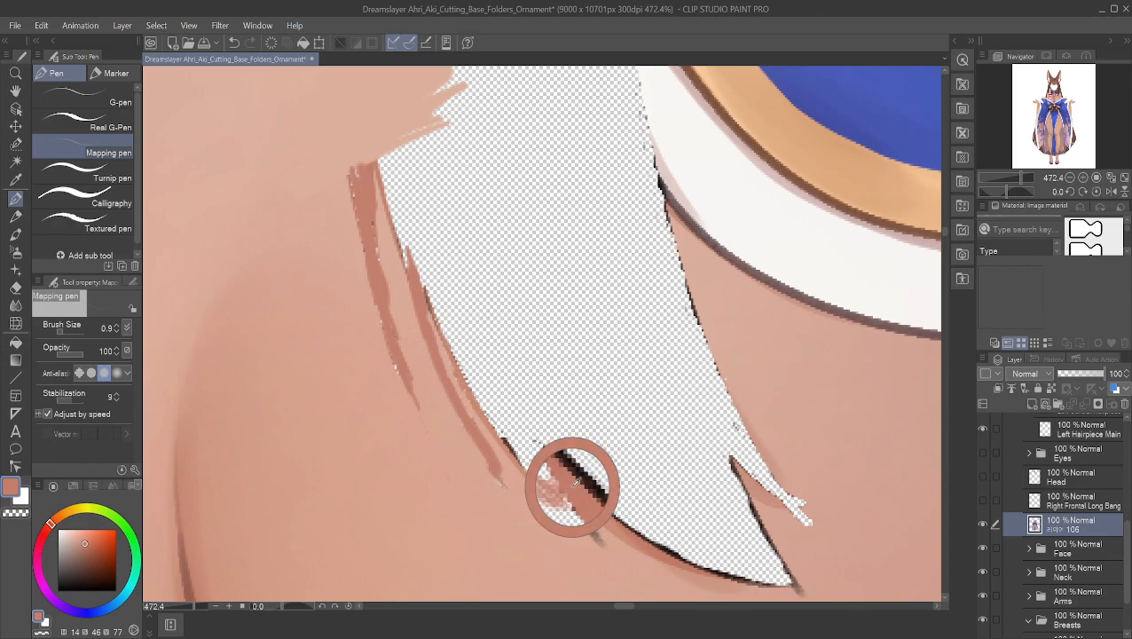
{"action": "left_click", "coordinate": [574, 484], "text": "alt"}
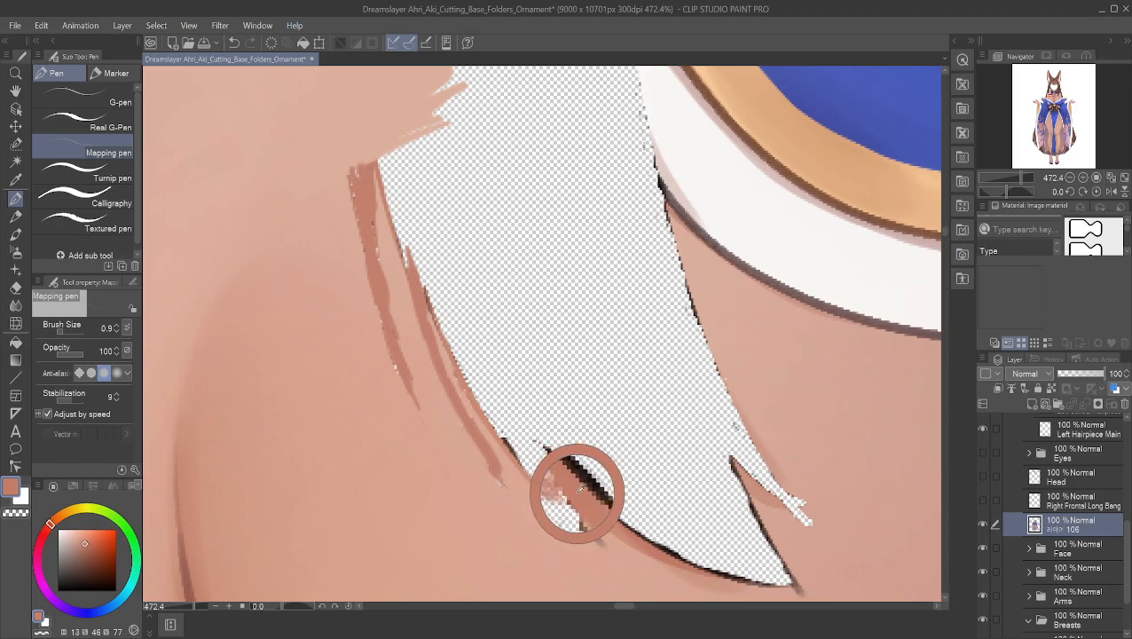
{"action": "mouse_move", "coordinate": [573, 481]}
{"action": "left_mouse_down"}
{"action": "mouse_move", "coordinate": [556, 438]}
{"action": "mouse_move", "coordinate": [542, 433]}
{"action": "mouse_move", "coordinate": [571, 450]}
{"action": "mouse_move", "coordinate": [555, 436]}
{"action": "left_mouse_up"}
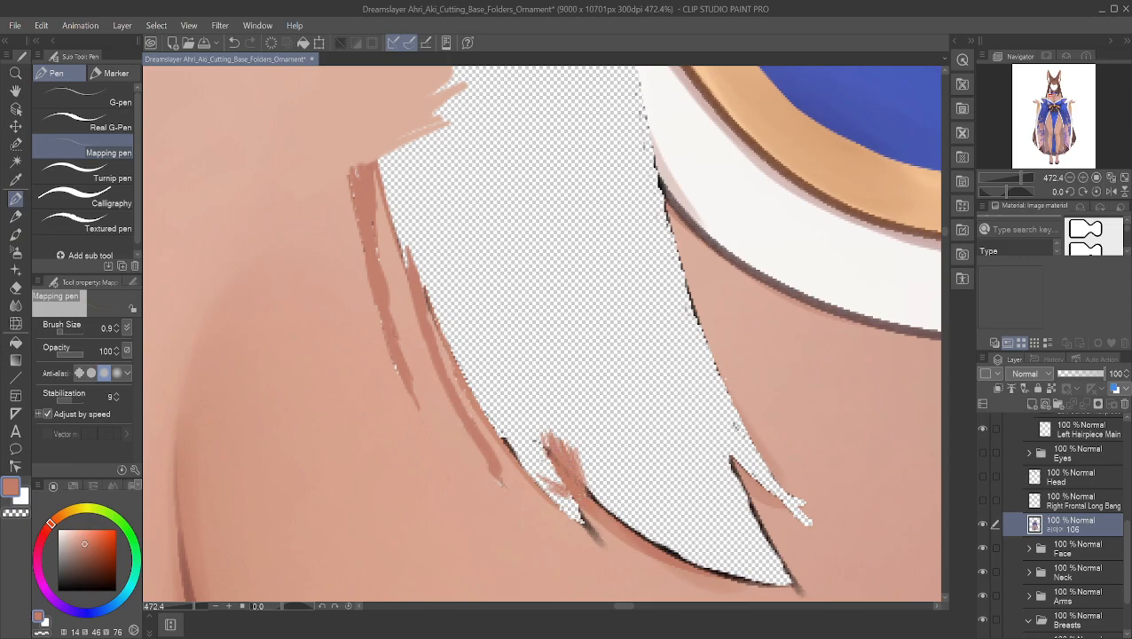
- Enlarge the Mapping pen to 7.9 and paint the reddish shading over the dark outline along the gap's lower curved edge
{"action": "left_click", "coordinate": [68, 331]}
{"action": "mouse_move", "coordinate": [588, 481]}
{"action": "left_mouse_down"}
{"action": "mouse_move", "coordinate": [558, 418]}
{"action": "mouse_move", "coordinate": [549, 426]}
{"action": "left_mouse_up"}
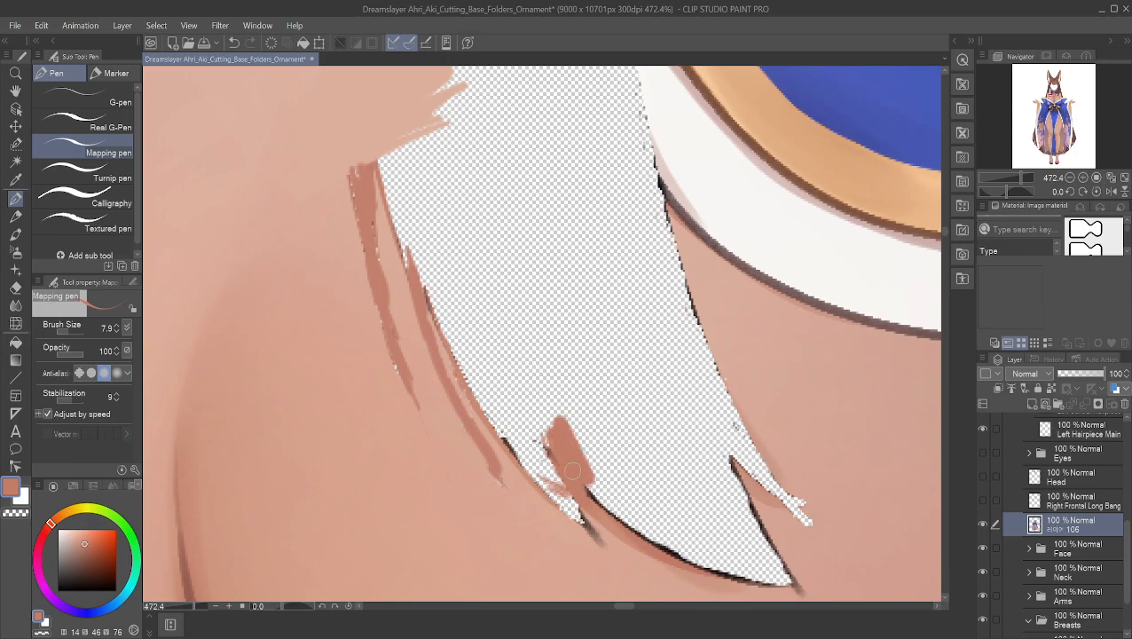
{"action": "mouse_move", "coordinate": [596, 499]}
{"action": "left_mouse_down"}
{"action": "mouse_move", "coordinate": [671, 540]}
{"action": "mouse_move", "coordinate": [673, 552]}
{"action": "mouse_move", "coordinate": [631, 526]}
{"action": "mouse_move", "coordinate": [662, 547]}
{"action": "mouse_move", "coordinate": [693, 557]}
{"action": "left_mouse_up"}
{"action": "mouse_move", "coordinate": [611, 522]}
{"action": "left_mouse_down"}
{"action": "mouse_move", "coordinate": [698, 560]}
{"action": "mouse_move", "coordinate": [765, 571]}
{"action": "mouse_move", "coordinate": [661, 529]}
{"action": "mouse_move", "coordinate": [613, 492]}
{"action": "mouse_move", "coordinate": [543, 387]}
{"action": "left_mouse_up"}
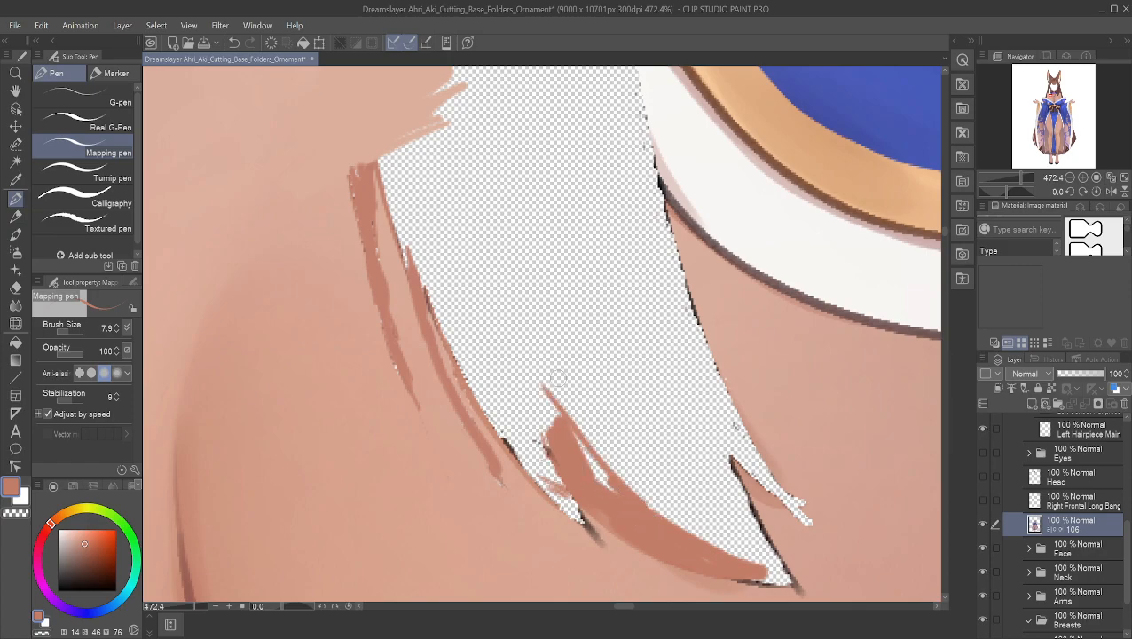
{"action": "mouse_move", "coordinate": [463, 341]}
{"action": "left_mouse_down"}
{"action": "mouse_move", "coordinate": [531, 466]}
{"action": "mouse_move", "coordinate": [573, 516]}
{"action": "left_mouse_up"}
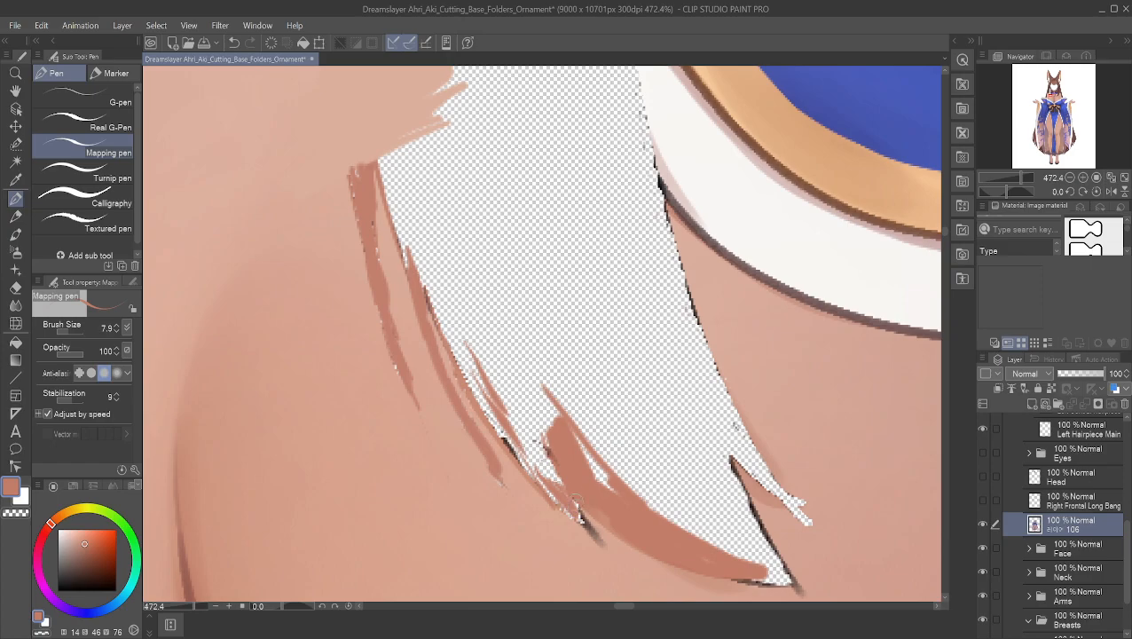
{"action": "left_click", "coordinate": [540, 489], "text": "alt"}
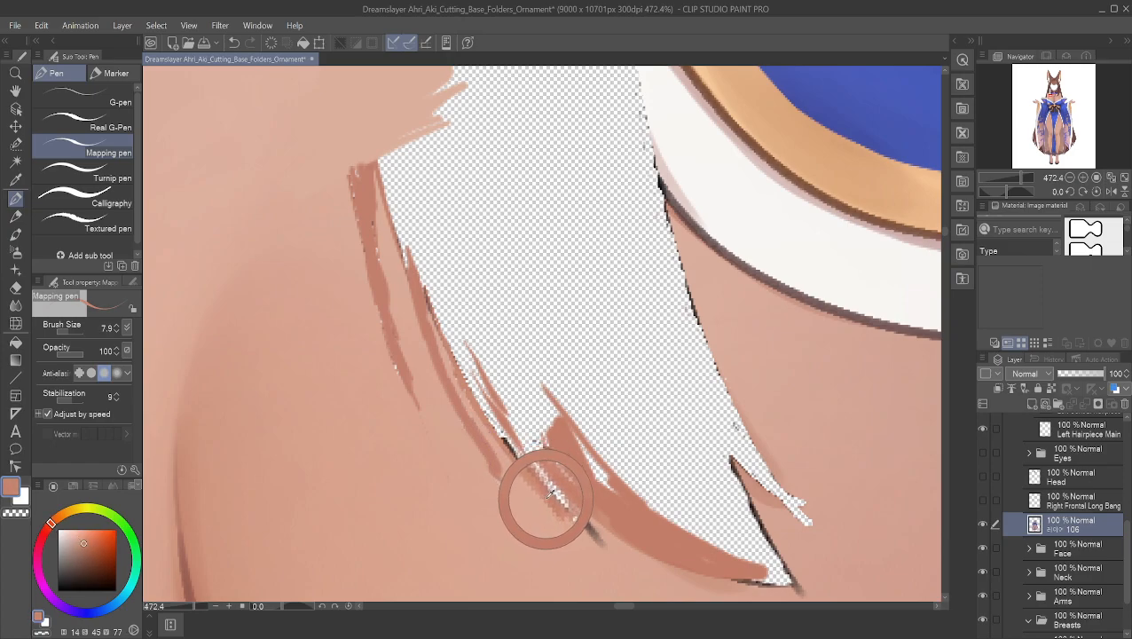
{"action": "left_click", "coordinate": [543, 497], "text": "alt"}
{"action": "mouse_move", "coordinate": [532, 468]}
{"action": "left_mouse_down"}
{"action": "mouse_move", "coordinate": [544, 494]}
{"action": "mouse_move", "coordinate": [532, 485]}
{"action": "mouse_move", "coordinate": [555, 490]}
{"action": "left_mouse_up"}
{"action": "key", "text": "ctrl+z"}
{"action": "key", "text": "ctrl+z"}
{"action": "key", "text": "ctrl+z"}
- Fill the small notch with resampled reddish shading and widen the shading band along the gap's lower curve
{"action": "left_click", "coordinate": [548, 481], "text": "alt"}
{"action": "mouse_move", "coordinate": [546, 441]}
{"action": "left_mouse_down"}
{"action": "mouse_move", "coordinate": [552, 495]}
{"action": "mouse_move", "coordinate": [579, 518]}
{"action": "mouse_move", "coordinate": [568, 441]}
{"action": "left_mouse_up"}
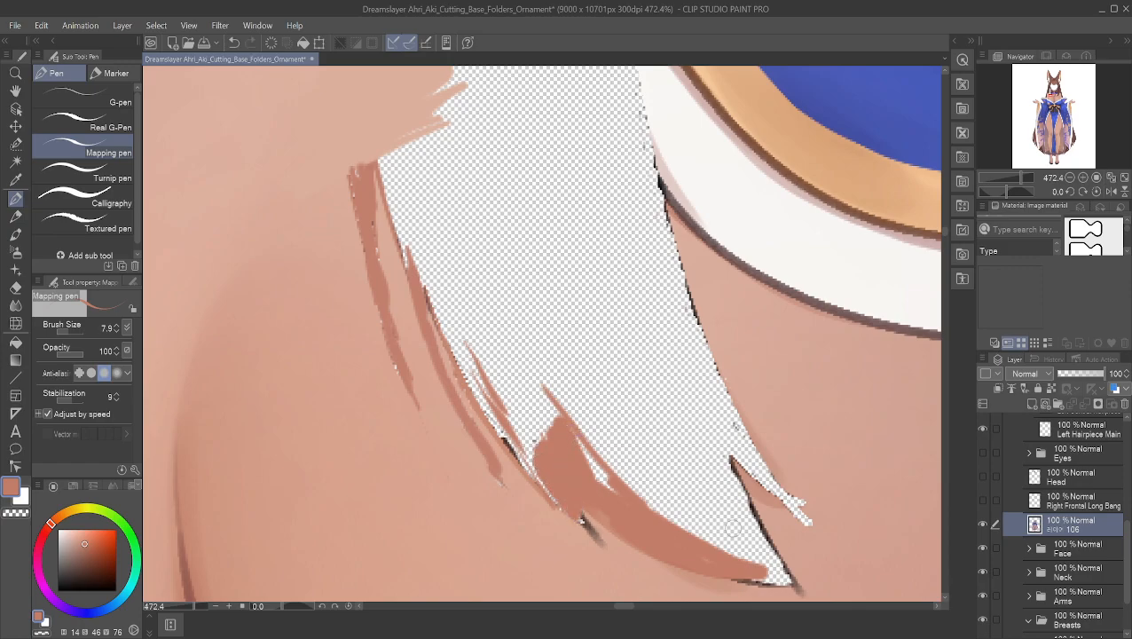
{"action": "mouse_move", "coordinate": [770, 568]}
{"action": "left_mouse_down"}
{"action": "mouse_move", "coordinate": [680, 524]}
{"action": "mouse_move", "coordinate": [543, 408]}
{"action": "left_mouse_up"}
{"action": "mouse_move", "coordinate": [656, 519]}
{"action": "left_mouse_down"}
{"action": "mouse_move", "coordinate": [614, 495]}
{"action": "mouse_move", "coordinate": [533, 354]}
{"action": "left_mouse_up"}
- Paint a reddish shading band down the gap's shoulder-side edge, from the skin patch to the lower notch
{"action": "mouse_move", "coordinate": [388, 164]}
{"action": "left_mouse_down"}
{"action": "mouse_move", "coordinate": [432, 246]}
{"action": "mouse_move", "coordinate": [420, 263]}
{"action": "mouse_move", "coordinate": [427, 278]}
{"action": "left_mouse_up"}
{"action": "left_click_drag", "start_coordinate": [391, 183], "coordinate": [431, 286]}
{"action": "left_click_drag", "start_coordinate": [392, 206], "coordinate": [427, 275]}
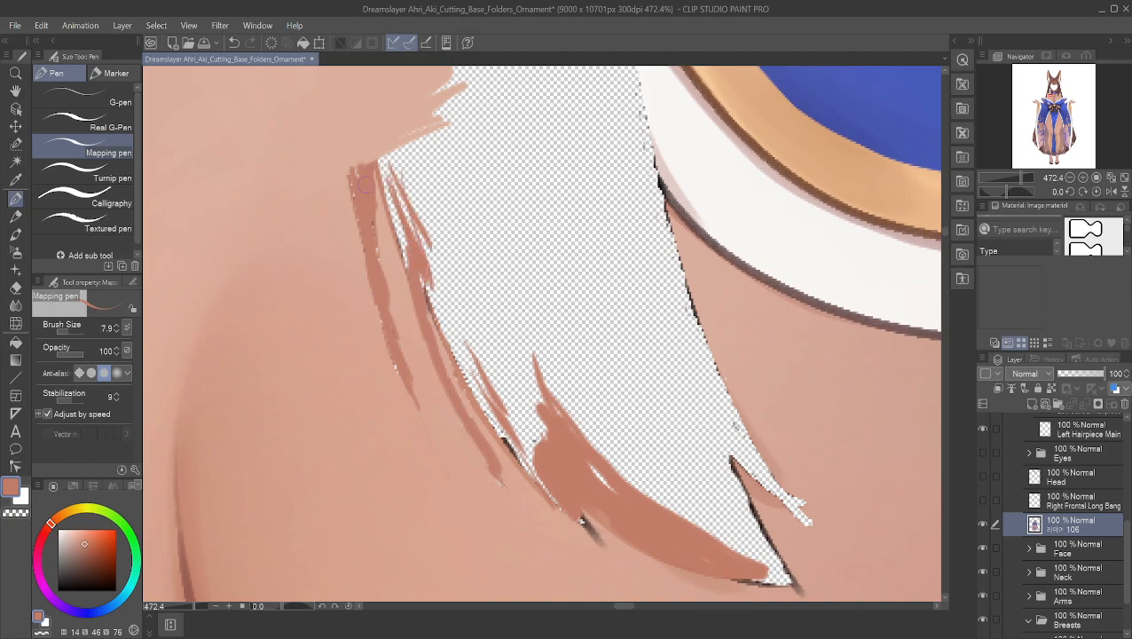
{"action": "mouse_move", "coordinate": [389, 187]}
{"action": "left_mouse_down"}
{"action": "mouse_move", "coordinate": [412, 269]}
{"action": "mouse_move", "coordinate": [380, 180]}
{"action": "mouse_move", "coordinate": [419, 291]}
{"action": "mouse_move", "coordinate": [382, 188]}
{"action": "mouse_move", "coordinate": [409, 246]}
{"action": "mouse_move", "coordinate": [394, 221]}
{"action": "left_mouse_up"}
{"action": "left_click_drag", "start_coordinate": [387, 158], "coordinate": [458, 342]}
{"action": "mouse_move", "coordinate": [433, 292]}
{"action": "left_mouse_down"}
{"action": "mouse_move", "coordinate": [464, 367]}
{"action": "mouse_move", "coordinate": [455, 341]}
{"action": "mouse_move", "coordinate": [495, 393]}
{"action": "mouse_move", "coordinate": [461, 365]}
{"action": "mouse_move", "coordinate": [511, 433]}
{"action": "left_mouse_up"}
{"action": "left_click_drag", "start_coordinate": [472, 383], "coordinate": [521, 438]}
{"action": "mouse_move", "coordinate": [488, 404]}
{"action": "left_mouse_down"}
{"action": "mouse_move", "coordinate": [516, 465]}
{"action": "mouse_move", "coordinate": [546, 490]}
{"action": "left_mouse_up"}
{"action": "left_click_drag", "start_coordinate": [515, 410], "coordinate": [474, 330]}
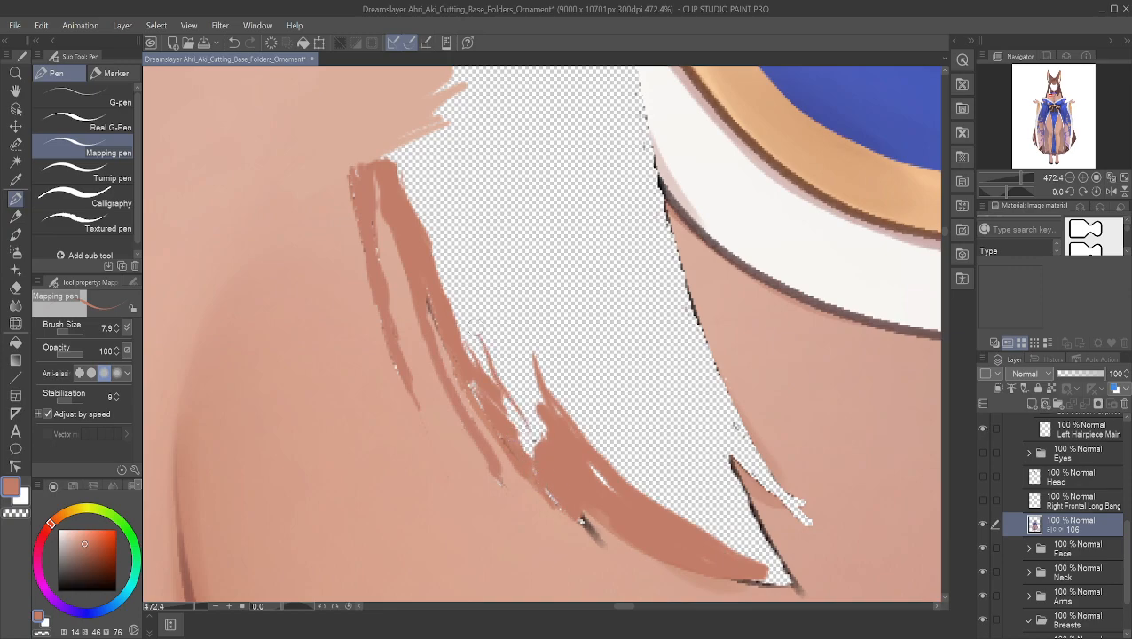
- Paint strokes of sampled skin tone across the gap, from the chest skin below the white trim toward the shoulder
{"action": "left_click", "coordinate": [721, 316], "text": "alt"}
{"action": "mouse_move", "coordinate": [698, 296]}
{"action": "left_mouse_down"}
{"action": "mouse_move", "coordinate": [646, 282]}
{"action": "mouse_move", "coordinate": [719, 294]}
{"action": "mouse_move", "coordinate": [678, 242]}
{"action": "mouse_move", "coordinate": [694, 240]}
{"action": "mouse_move", "coordinate": [631, 220]}
{"action": "mouse_move", "coordinate": [692, 260]}
{"action": "mouse_move", "coordinate": [608, 222]}
{"action": "left_mouse_up"}
{"action": "mouse_move", "coordinate": [691, 259]}
{"action": "left_mouse_down"}
{"action": "mouse_move", "coordinate": [601, 227]}
{"action": "mouse_move", "coordinate": [689, 273]}
{"action": "mouse_move", "coordinate": [576, 183]}
{"action": "mouse_move", "coordinate": [576, 220]}
{"action": "left_mouse_up"}
{"action": "left_click_drag", "start_coordinate": [694, 288], "coordinate": [594, 242]}
{"action": "left_click_drag", "start_coordinate": [681, 267], "coordinate": [543, 240]}
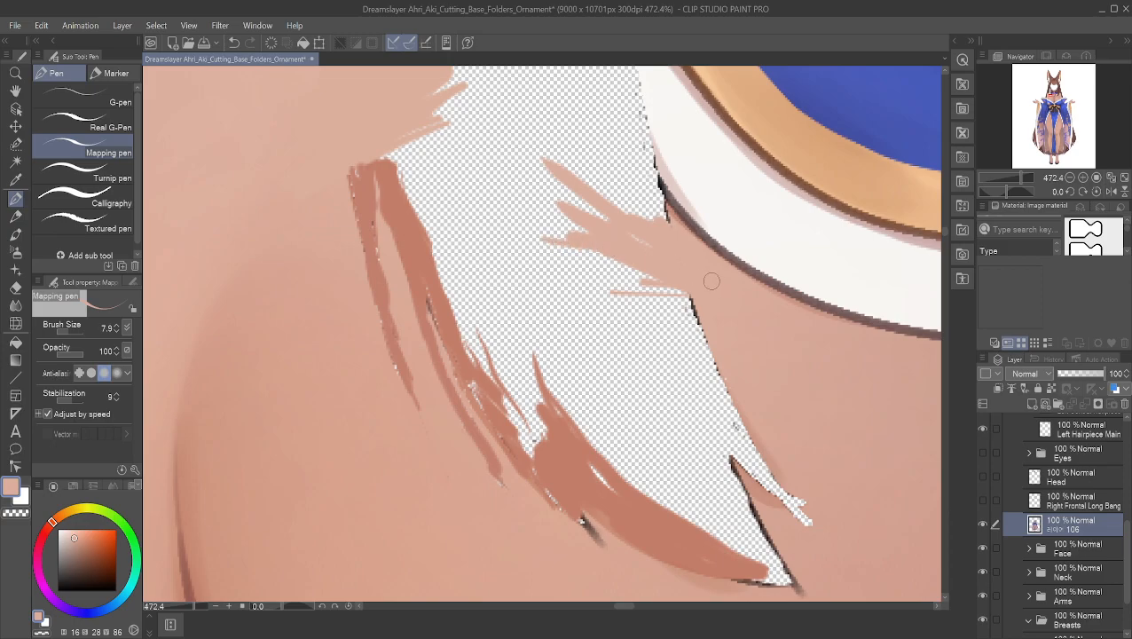
{"action": "left_click_drag", "start_coordinate": [674, 258], "coordinate": [476, 153]}
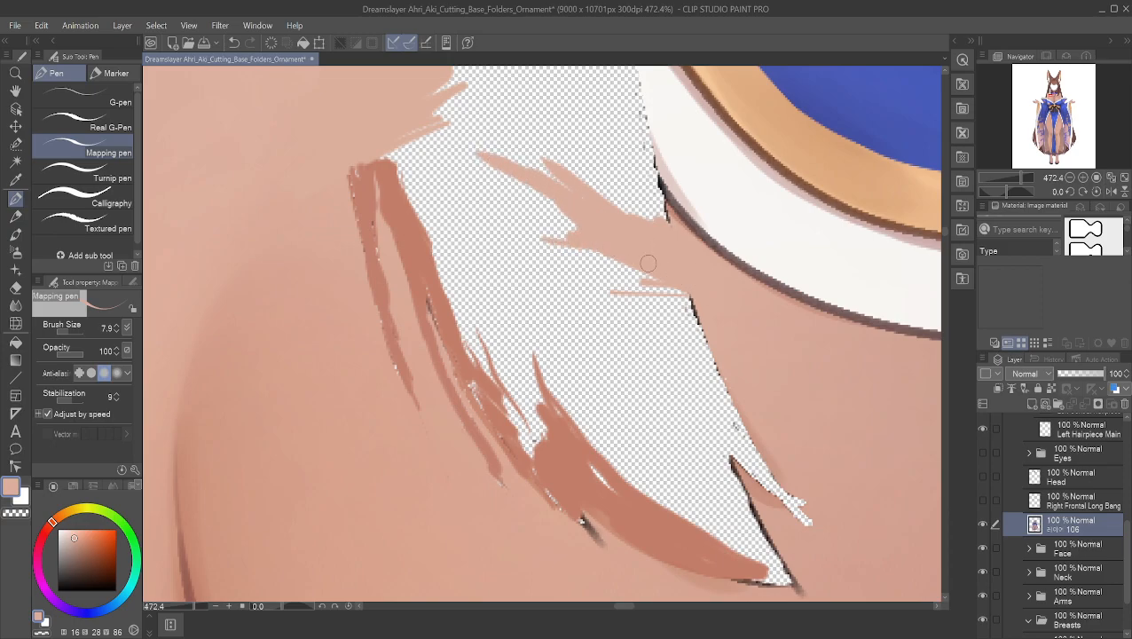
{"action": "left_click_drag", "start_coordinate": [657, 269], "coordinate": [455, 146]}
{"action": "left_click_drag", "start_coordinate": [709, 299], "coordinate": [486, 188]}
{"action": "mouse_move", "coordinate": [653, 275]}
{"action": "left_mouse_down"}
{"action": "mouse_move", "coordinate": [426, 181]}
{"action": "mouse_move", "coordinate": [428, 166]}
{"action": "left_mouse_up"}
{"action": "left_click_drag", "start_coordinate": [582, 249], "coordinate": [423, 196]}
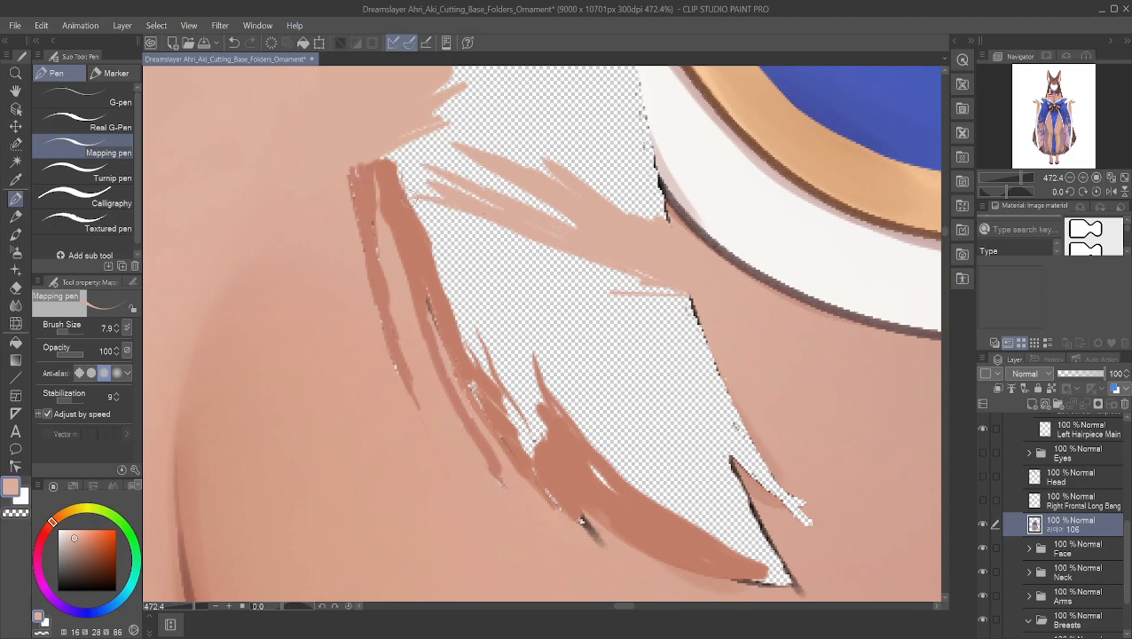
- Carry the skin strokes over the upper end of the reddish shading to the shoulder, resampling the skin tone there
{"action": "left_click_drag", "start_coordinate": [503, 201], "coordinate": [359, 193]}
{"action": "mouse_move", "coordinate": [661, 220]}
{"action": "left_mouse_down"}
{"action": "mouse_move", "coordinate": [557, 170]}
{"action": "mouse_move", "coordinate": [599, 202]}
{"action": "mouse_move", "coordinate": [479, 179]}
{"action": "mouse_move", "coordinate": [424, 202]}
{"action": "left_mouse_up"}
{"action": "left_click_drag", "start_coordinate": [581, 212], "coordinate": [432, 201]}
{"action": "left_click", "coordinate": [341, 197], "text": "alt"}
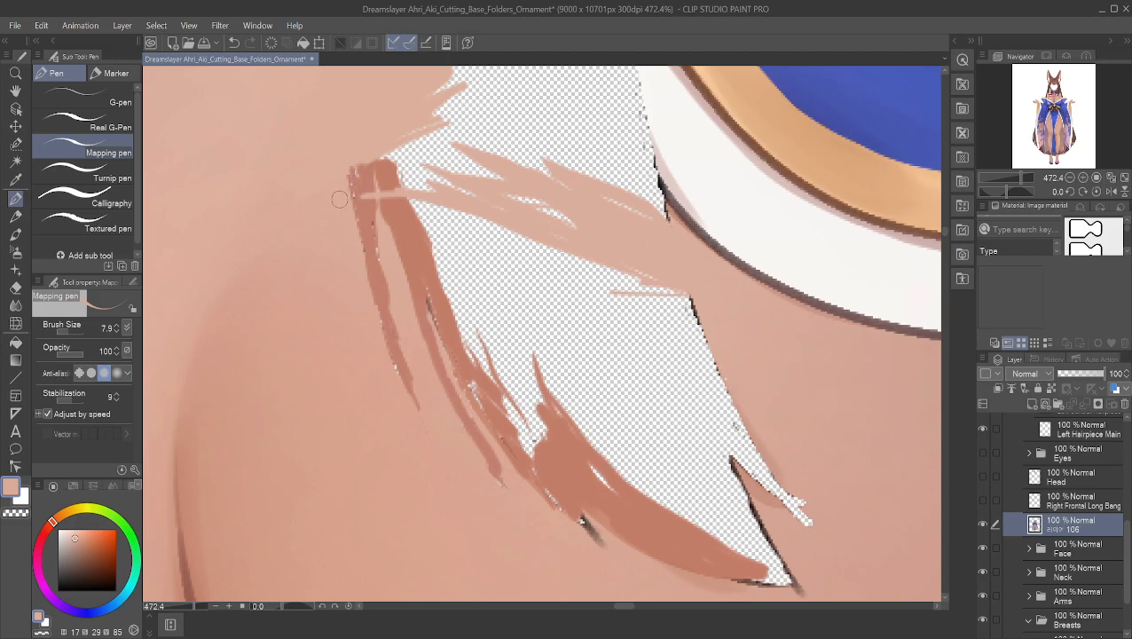
{"action": "mouse_move", "coordinate": [348, 183]}
{"action": "left_mouse_down"}
{"action": "mouse_move", "coordinate": [481, 198]}
{"action": "mouse_move", "coordinate": [348, 174]}
{"action": "left_mouse_up"}
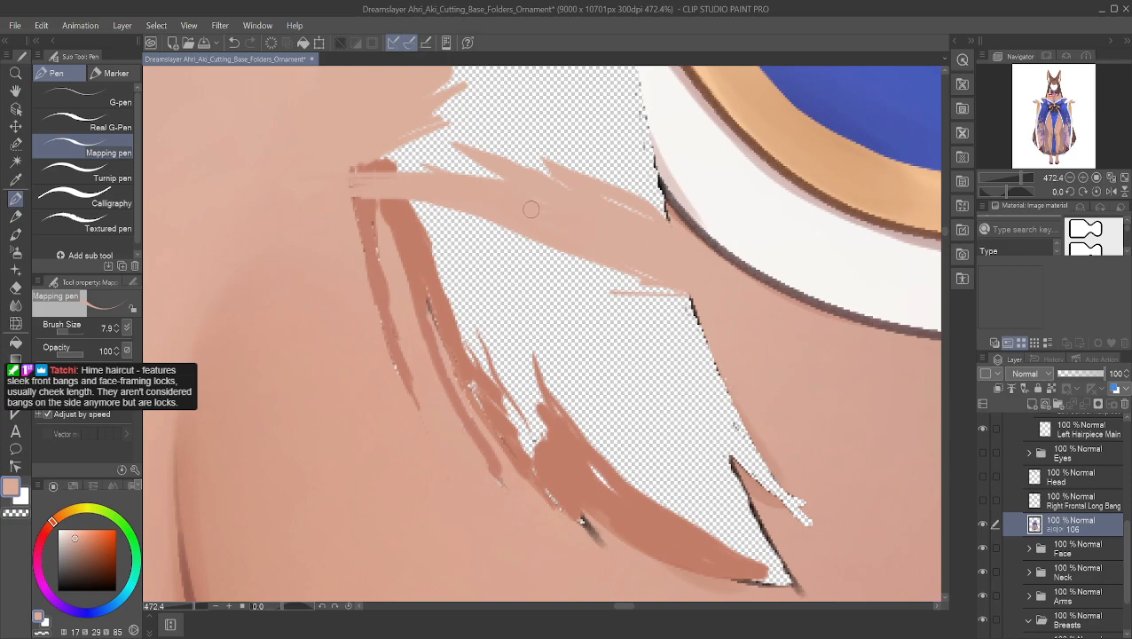
{"action": "mouse_move", "coordinate": [426, 197]}
{"action": "left_mouse_down"}
{"action": "mouse_move", "coordinate": [339, 197]}
{"action": "mouse_move", "coordinate": [379, 180]}
{"action": "mouse_move", "coordinate": [450, 180]}
{"action": "mouse_move", "coordinate": [350, 171]}
{"action": "mouse_move", "coordinate": [489, 169]}
{"action": "left_mouse_up"}
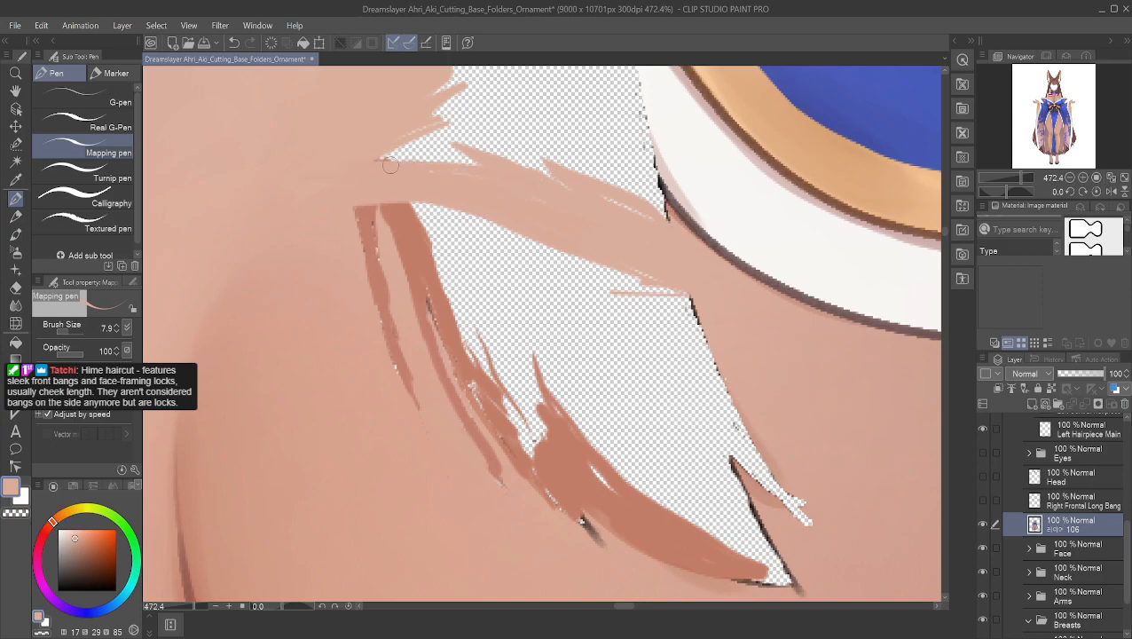
- Fill the ragged openings between the skin band's upper strokes and the shoulder skin
{"action": "left_click_drag", "start_coordinate": [378, 163], "coordinate": [540, 190]}
{"action": "mouse_move", "coordinate": [343, 155]}
{"action": "left_mouse_down"}
{"action": "mouse_move", "coordinate": [429, 152]}
{"action": "mouse_move", "coordinate": [529, 194]}
{"action": "left_mouse_up"}
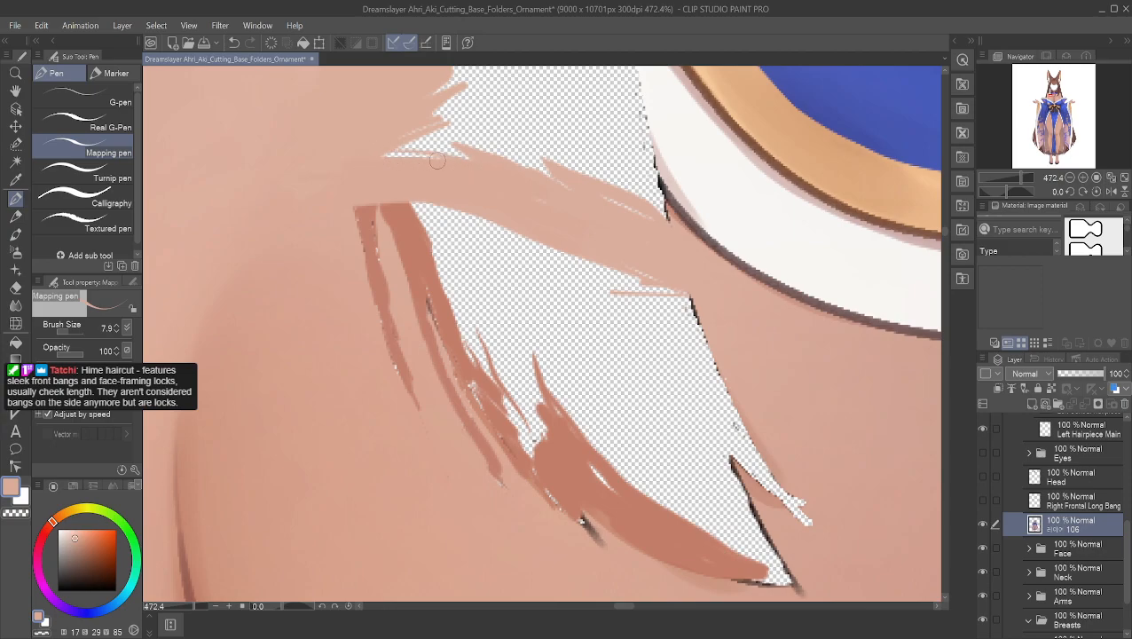
{"action": "mouse_move", "coordinate": [400, 155]}
{"action": "left_mouse_down"}
{"action": "mouse_move", "coordinate": [522, 195]}
{"action": "mouse_move", "coordinate": [504, 178]}
{"action": "left_mouse_up"}
{"action": "mouse_move", "coordinate": [371, 156]}
{"action": "left_mouse_down"}
{"action": "mouse_move", "coordinate": [470, 159]}
{"action": "mouse_move", "coordinate": [600, 211]}
{"action": "mouse_move", "coordinate": [640, 213]}
{"action": "mouse_move", "coordinate": [490, 191]}
{"action": "mouse_move", "coordinate": [486, 170]}
{"action": "mouse_move", "coordinate": [572, 185]}
{"action": "mouse_move", "coordinate": [486, 160]}
{"action": "mouse_move", "coordinate": [342, 157]}
{"action": "left_mouse_up"}
{"action": "mouse_move", "coordinate": [568, 160]}
{"action": "left_mouse_down"}
{"action": "mouse_move", "coordinate": [413, 143]}
{"action": "mouse_move", "coordinate": [511, 140]}
{"action": "mouse_move", "coordinate": [414, 132]}
{"action": "mouse_move", "coordinate": [531, 142]}
{"action": "mouse_move", "coordinate": [528, 154]}
{"action": "mouse_move", "coordinate": [545, 152]}
{"action": "mouse_move", "coordinate": [495, 148]}
{"action": "mouse_move", "coordinate": [578, 165]}
{"action": "mouse_move", "coordinate": [626, 193]}
{"action": "left_mouse_up"}
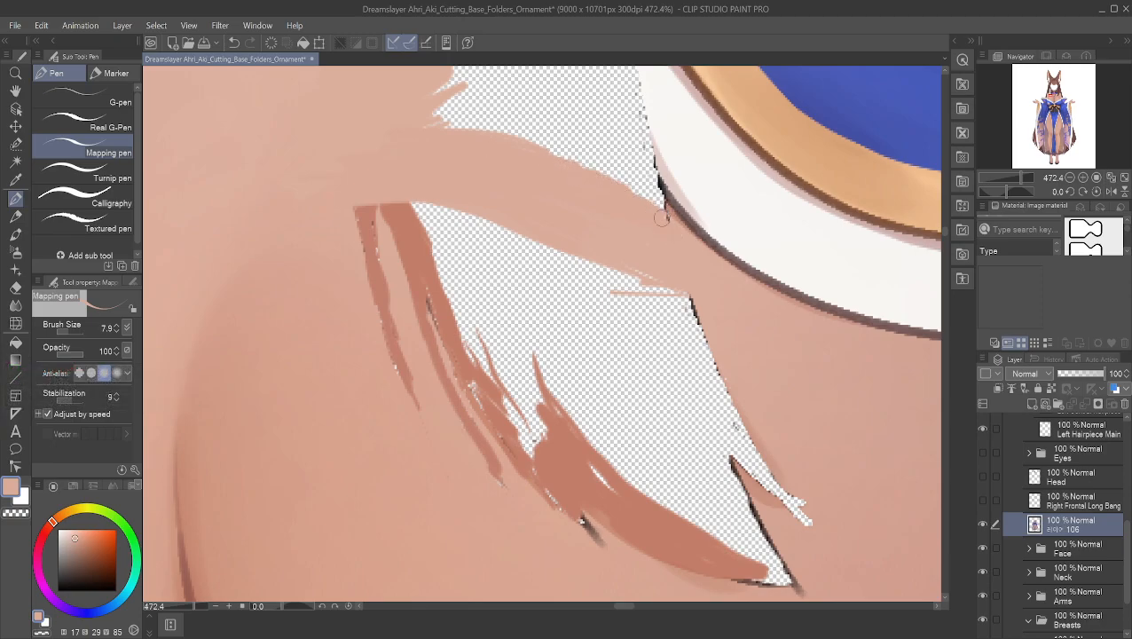
- Widen the skin band upward and smooth its curved upper edge between the shoulder and the white trim
{"action": "mouse_move", "coordinate": [669, 220]}
{"action": "left_mouse_down"}
{"action": "mouse_move", "coordinate": [595, 173]}
{"action": "mouse_move", "coordinate": [486, 143]}
{"action": "left_mouse_up"}
{"action": "mouse_move", "coordinate": [586, 164]}
{"action": "left_mouse_down"}
{"action": "mouse_move", "coordinate": [436, 133]}
{"action": "mouse_move", "coordinate": [564, 142]}
{"action": "mouse_move", "coordinate": [590, 155]}
{"action": "left_mouse_up"}
{"action": "left_click_drag", "start_coordinate": [441, 125], "coordinate": [560, 158]}
{"action": "mouse_move", "coordinate": [463, 130]}
{"action": "left_mouse_down"}
{"action": "mouse_move", "coordinate": [618, 174]}
{"action": "mouse_move", "coordinate": [491, 129]}
{"action": "mouse_move", "coordinate": [559, 144]}
{"action": "mouse_move", "coordinate": [608, 167]}
{"action": "mouse_move", "coordinate": [660, 218]}
{"action": "mouse_move", "coordinate": [591, 156]}
{"action": "left_mouse_up"}
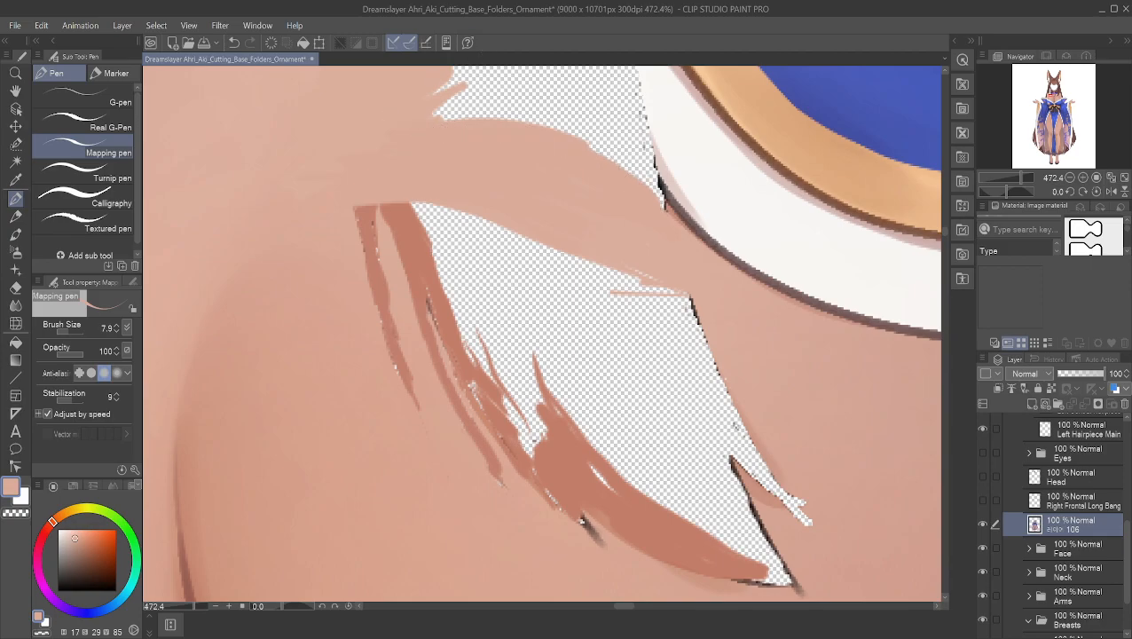
{"action": "left_click_drag", "start_coordinate": [391, 114], "coordinate": [555, 120]}
{"action": "left_click_drag", "start_coordinate": [438, 116], "coordinate": [561, 130]}
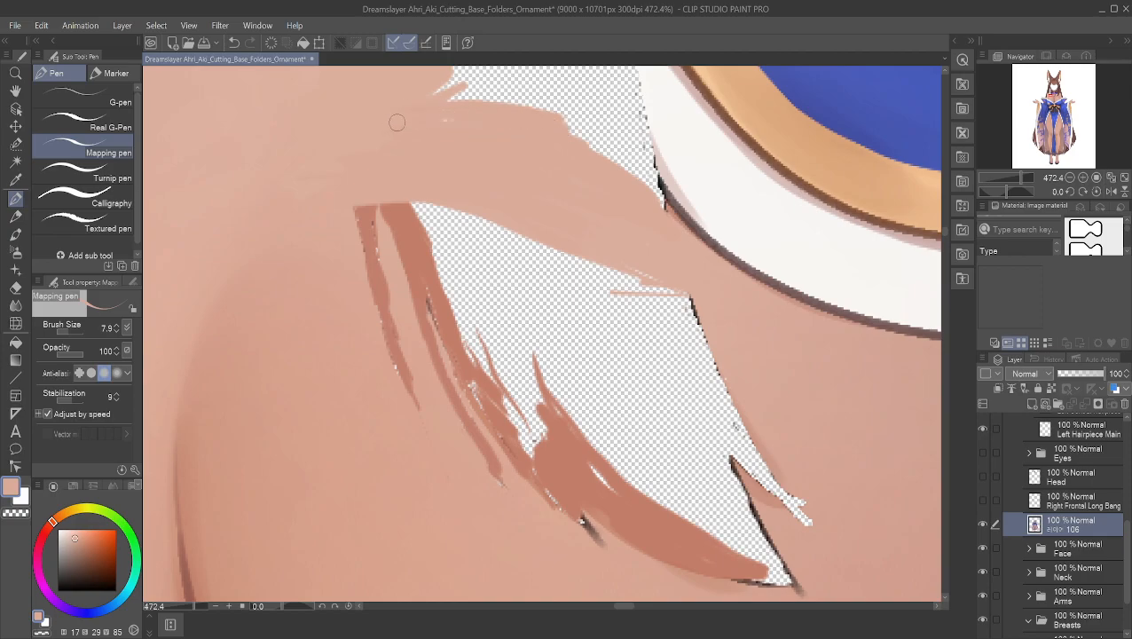
{"action": "left_click_drag", "start_coordinate": [451, 94], "coordinate": [565, 125]}
{"action": "mouse_move", "coordinate": [482, 108]}
{"action": "left_mouse_down"}
{"action": "mouse_move", "coordinate": [570, 136]}
{"action": "mouse_move", "coordinate": [618, 168]}
{"action": "left_mouse_up"}
{"action": "mouse_move", "coordinate": [541, 117]}
{"action": "left_mouse_down"}
{"action": "mouse_move", "coordinate": [602, 149]}
{"action": "mouse_move", "coordinate": [647, 197]}
{"action": "mouse_move", "coordinate": [578, 129]}
{"action": "mouse_move", "coordinate": [530, 115]}
{"action": "left_mouse_up"}
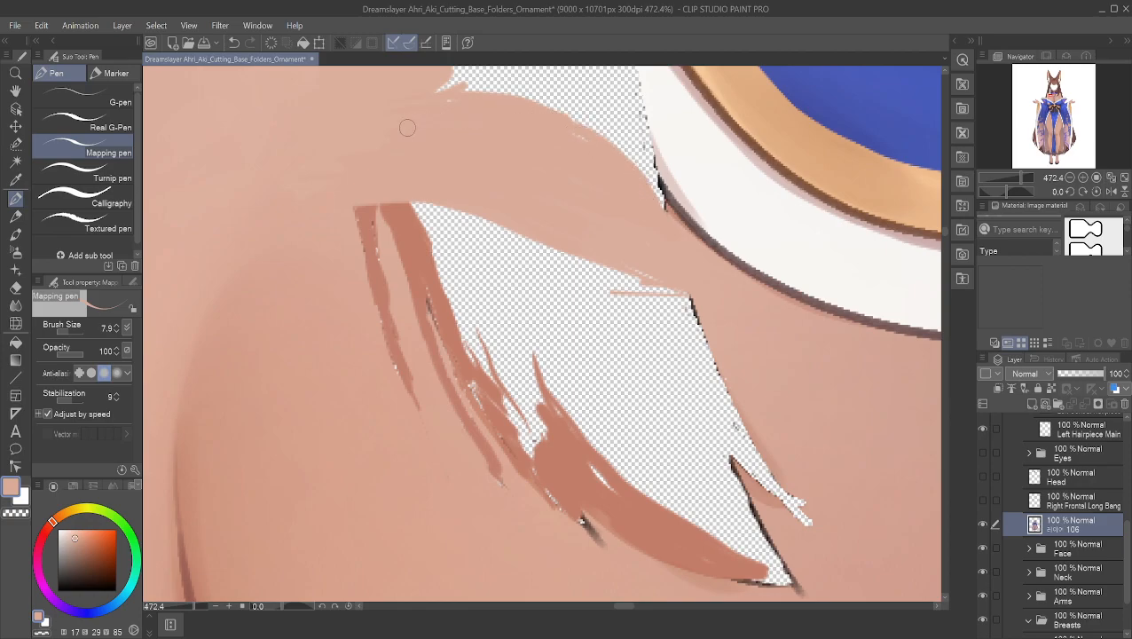
{"action": "left_click_drag", "start_coordinate": [368, 202], "coordinate": [370, 258]}
{"action": "key", "text": "ctrl+z"}
{"action": "key", "text": "ctrl+z"}
{"action": "key", "text": "ctrl+z"}
{"action": "key", "text": "ctrl+z"}
- Cover the stray dark dot on the upper shoulder with skin tone and extend a skin stroke into the gap
{"action": "scroll", "coordinate": [370, 189], "scroll_direction": "down", "scroll_amount": 3}
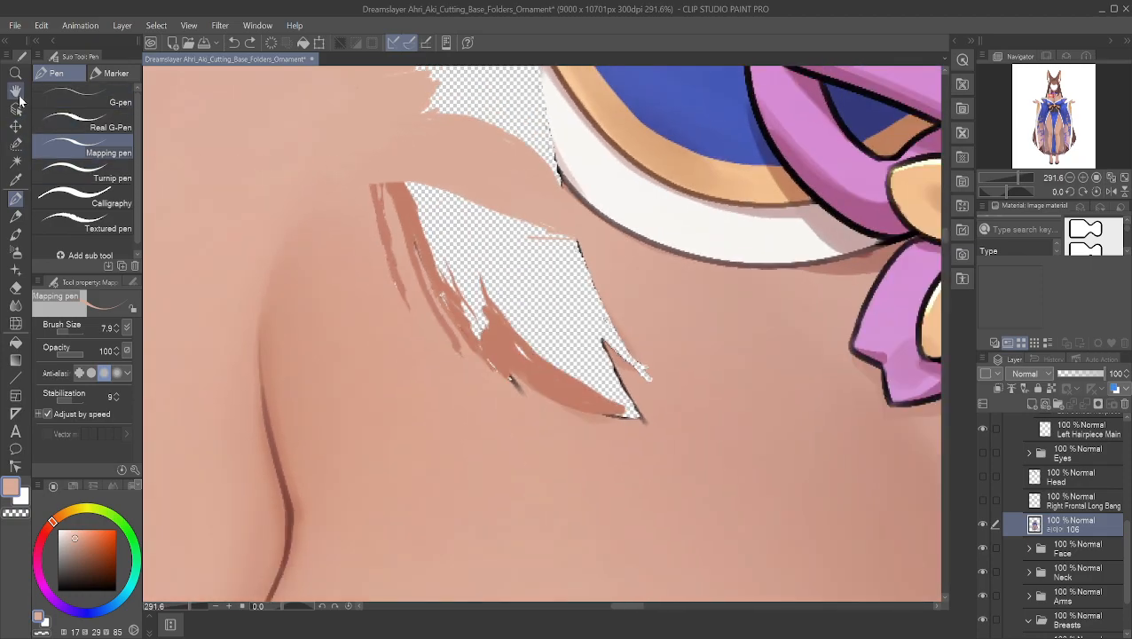
{"action": "left_click", "coordinate": [16, 91]}
{"action": "left_click_drag", "start_coordinate": [395, 119], "coordinate": [437, 321]}
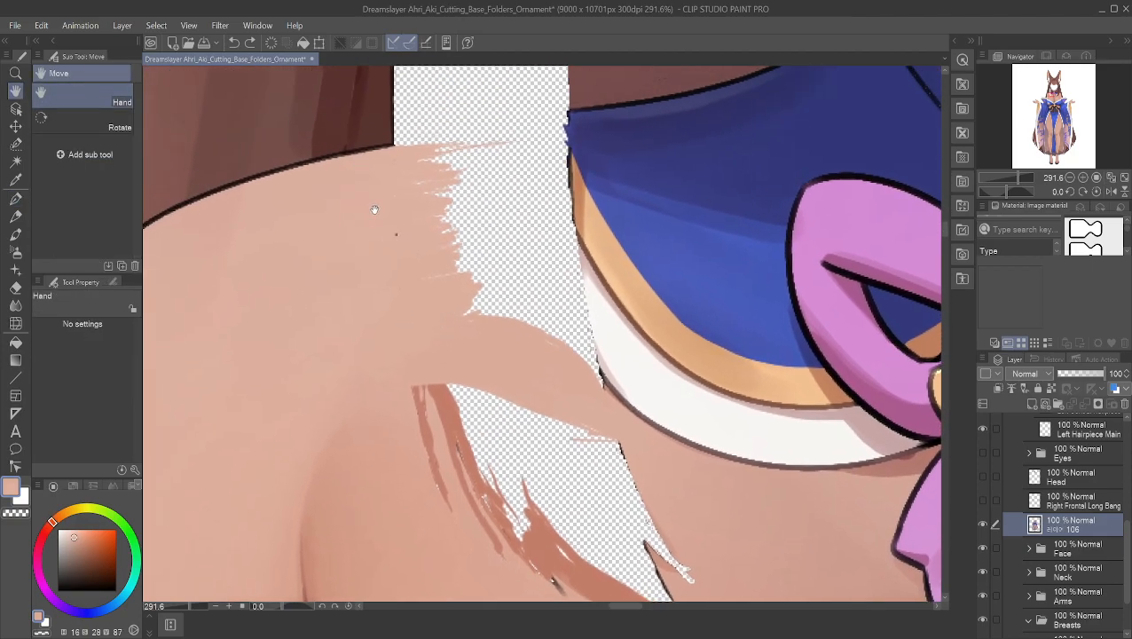
{"action": "left_click", "coordinate": [15, 198]}
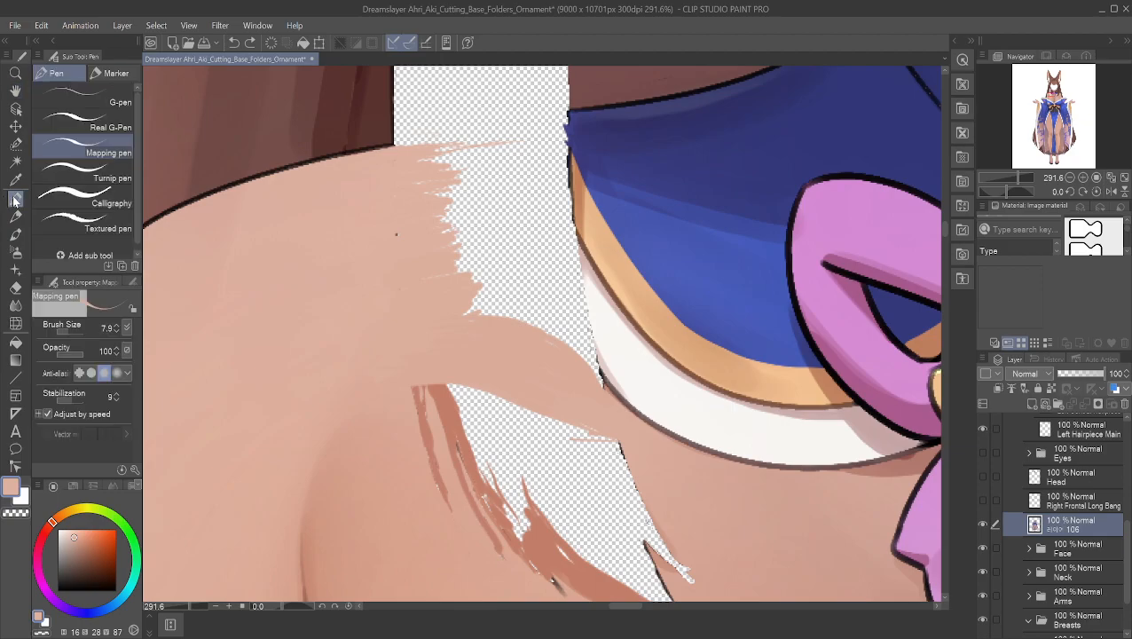
{"action": "mouse_move", "coordinate": [353, 184]}
{"action": "left_mouse_down"}
{"action": "mouse_move", "coordinate": [396, 193]}
{"action": "mouse_move", "coordinate": [431, 226]}
{"action": "left_mouse_up"}
{"action": "left_click_drag", "start_coordinate": [424, 170], "coordinate": [488, 169]}
{"action": "left_click", "coordinate": [607, 384], "text": "alt"}
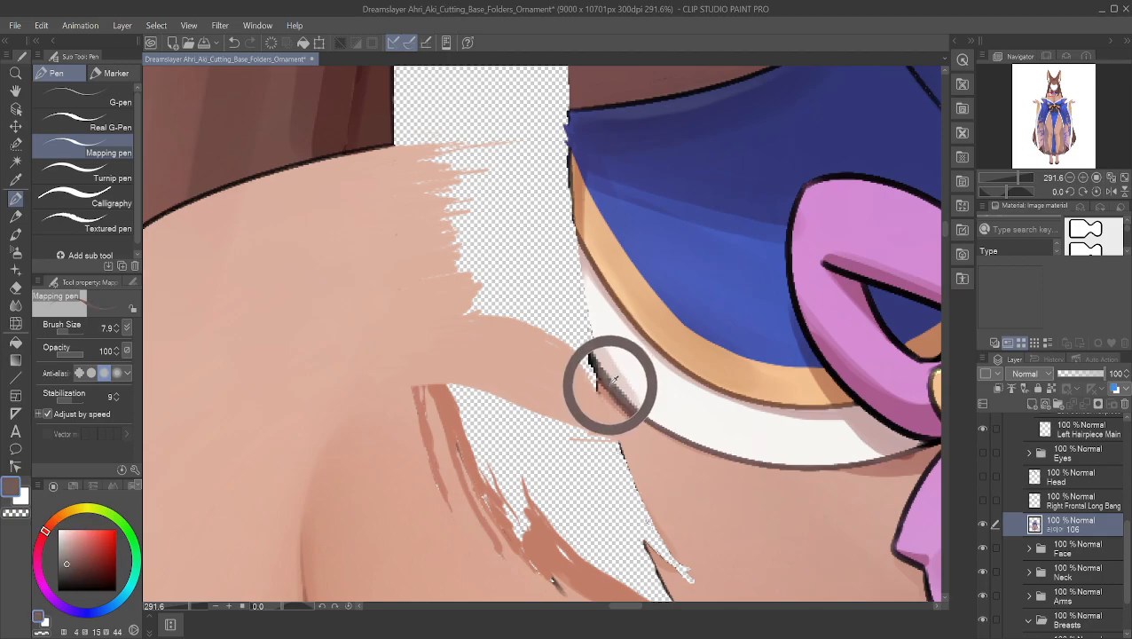
{"action": "mouse_move", "coordinate": [600, 364]}
{"action": "left_mouse_down"}
{"action": "mouse_move", "coordinate": [601, 376]}
{"action": "mouse_move", "coordinate": [590, 350]}
{"action": "left_mouse_up"}
{"action": "key", "text": "ctrl+z"}
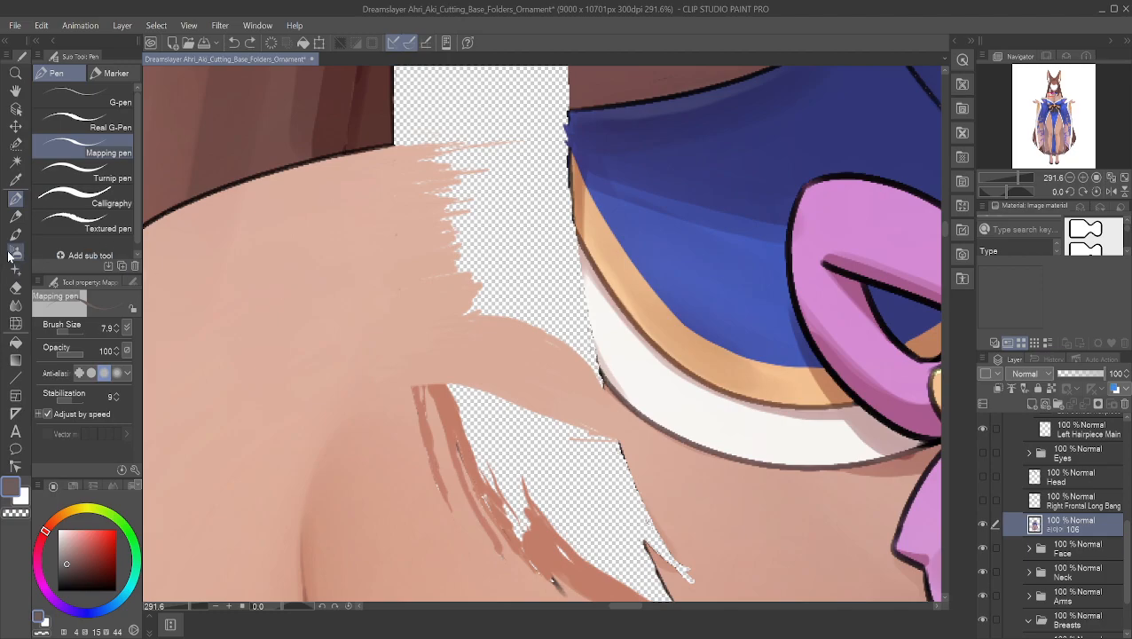
- Reduce the Mapping pen to 2.1 and rough in the blue garment corner and tan trim beyond the cut edge with sampled colours
{"action": "left_click", "coordinate": [64, 328]}
{"action": "left_click", "coordinate": [571, 165], "text": "alt"}
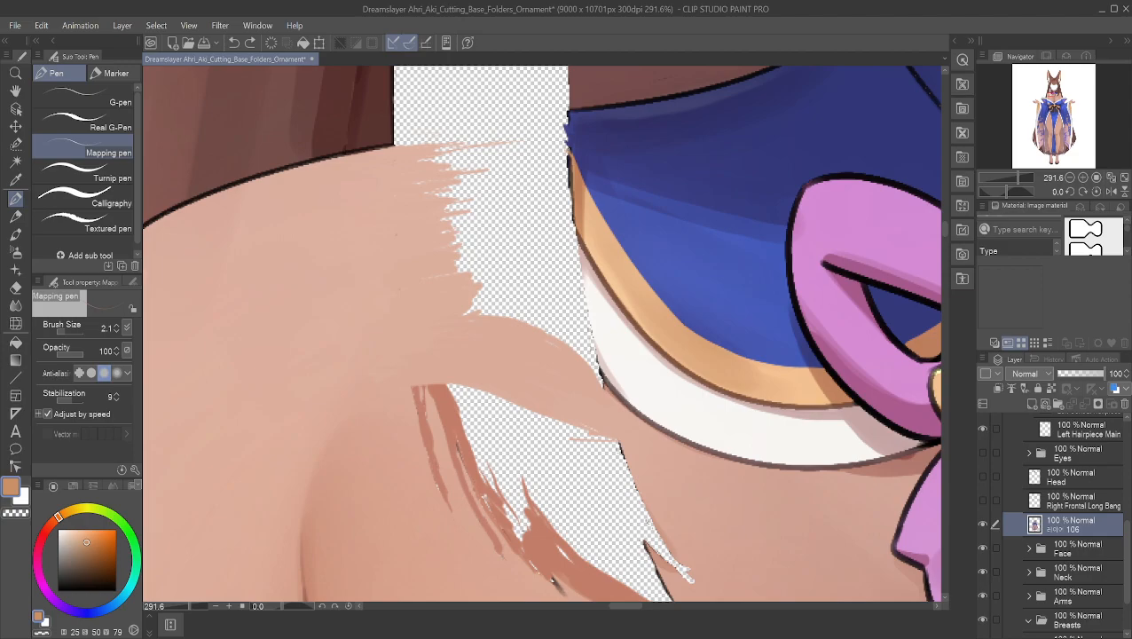
{"action": "left_click", "coordinate": [571, 153], "text": "alt"}
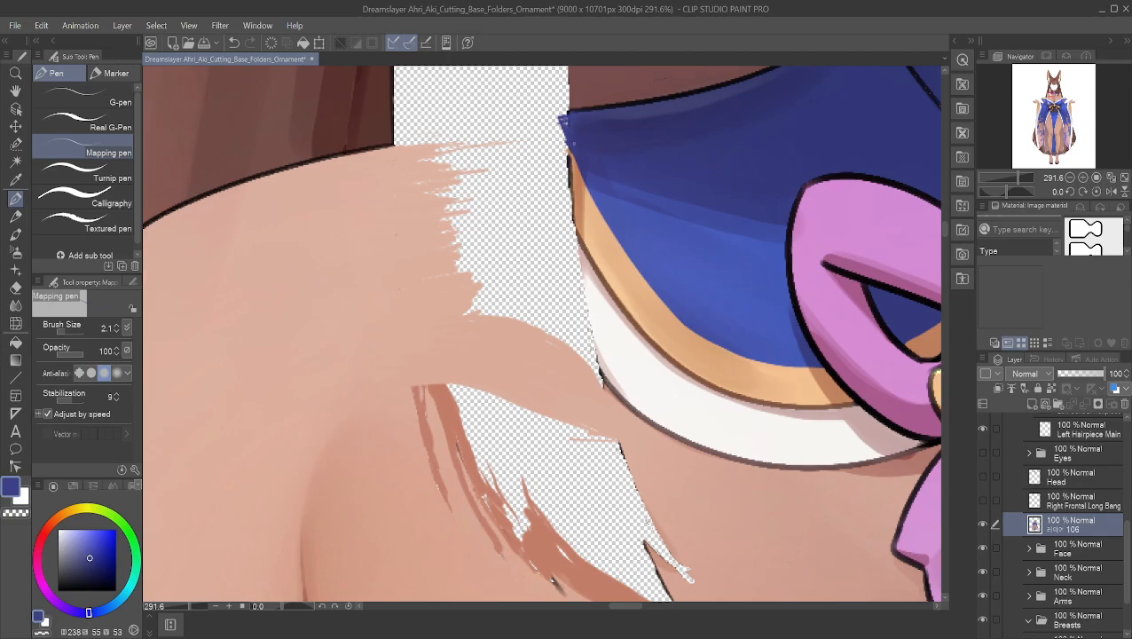
{"action": "left_click", "coordinate": [574, 167], "text": "alt"}
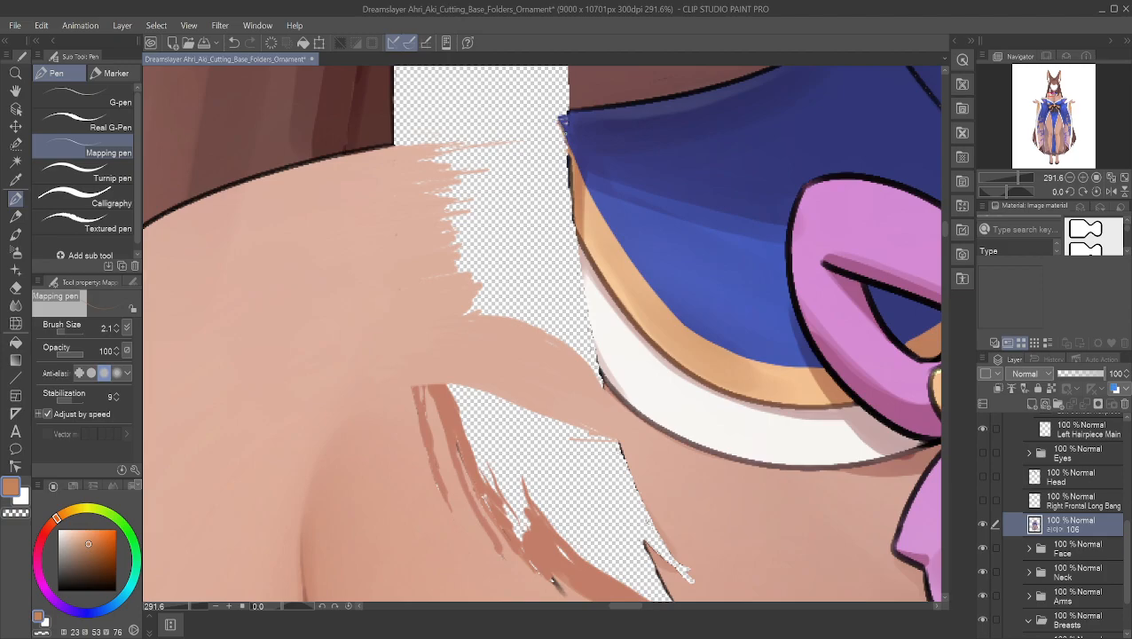
{"action": "key", "text": "ctrl+z"}
{"action": "left_click", "coordinate": [575, 172], "text": "alt"}
{"action": "key", "text": "ctrl+z"}
- Extend the tan trim strokes along the blue garment's corner using resampled tan
{"action": "scroll", "coordinate": [584, 202], "scroll_direction": "up", "scroll_amount": 4}
{"action": "left_click", "coordinate": [16, 91]}
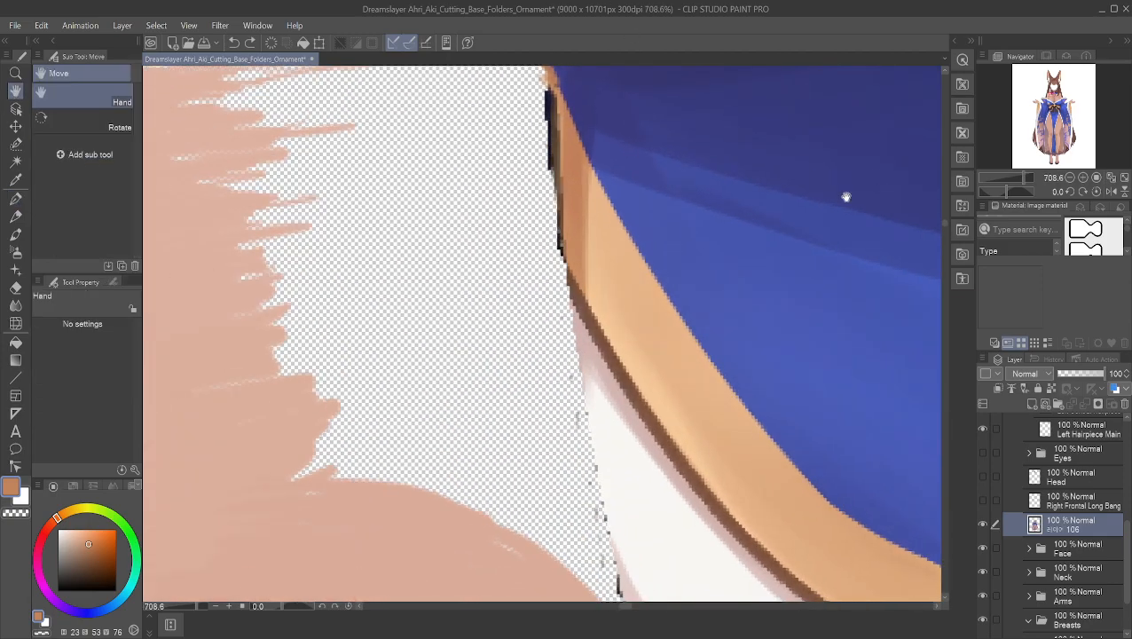
{"action": "left_click_drag", "start_coordinate": [625, 189], "coordinate": [689, 416]}
{"action": "scroll", "coordinate": [691, 409], "scroll_direction": "up", "scroll_amount": 2}
{"action": "left_click_drag", "start_coordinate": [541, 196], "coordinate": [553, 328]}
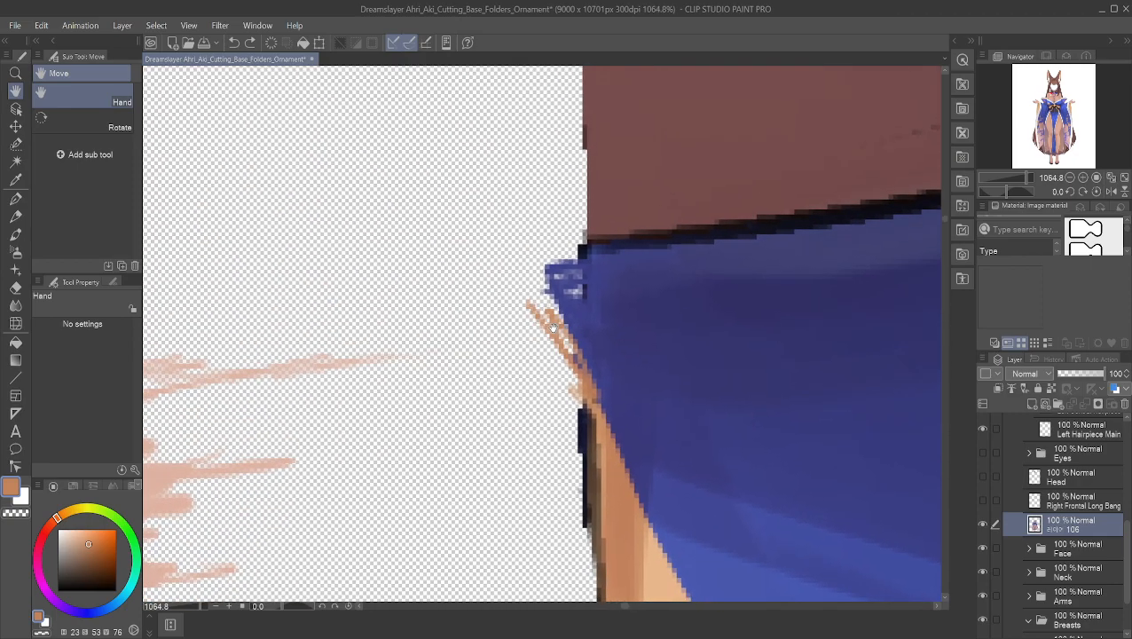
{"action": "left_click", "coordinate": [579, 387], "text": "alt"}
{"action": "left_click", "coordinate": [591, 413], "text": "alt"}
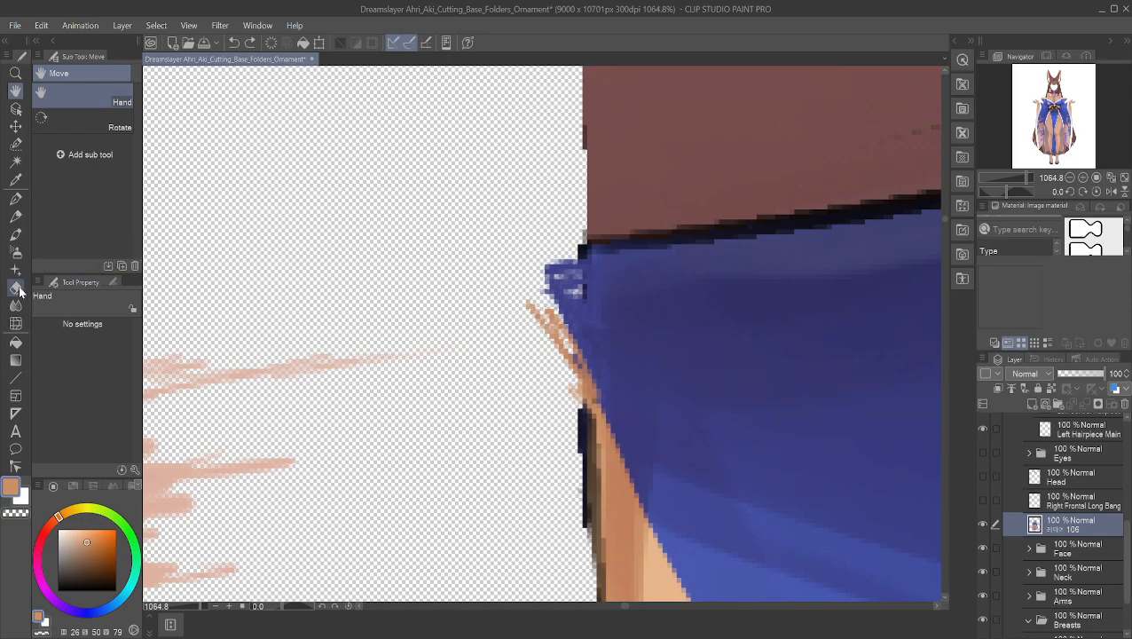
{"action": "left_click", "coordinate": [15, 198]}
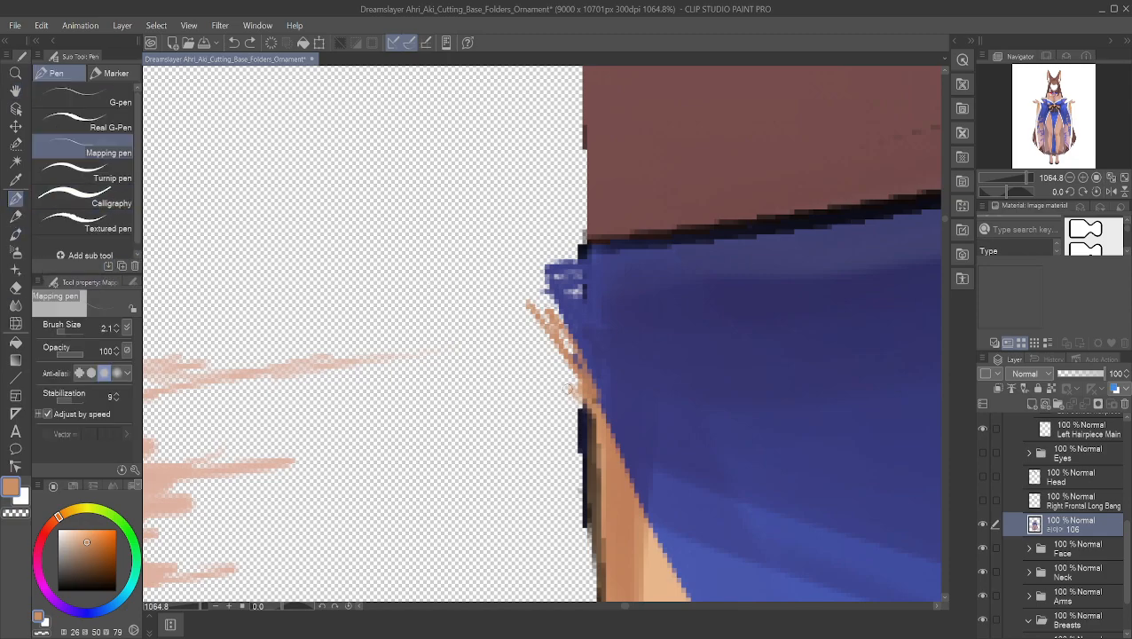
{"action": "left_click_drag", "start_coordinate": [575, 361], "coordinate": [557, 325]}
{"action": "left_click_drag", "start_coordinate": [544, 302], "coordinate": [538, 289]}
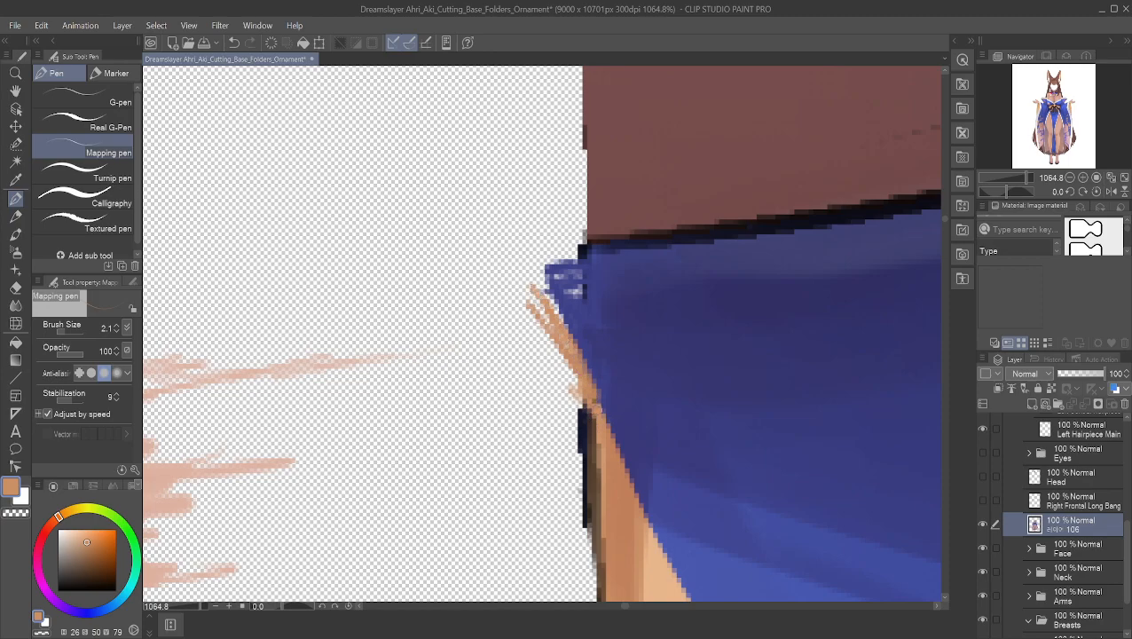
- Draw the garment's dark upper outline out to the corner tip and fill the corner beneath it with sampled blue
{"action": "left_click", "coordinate": [604, 405], "text": "alt"}
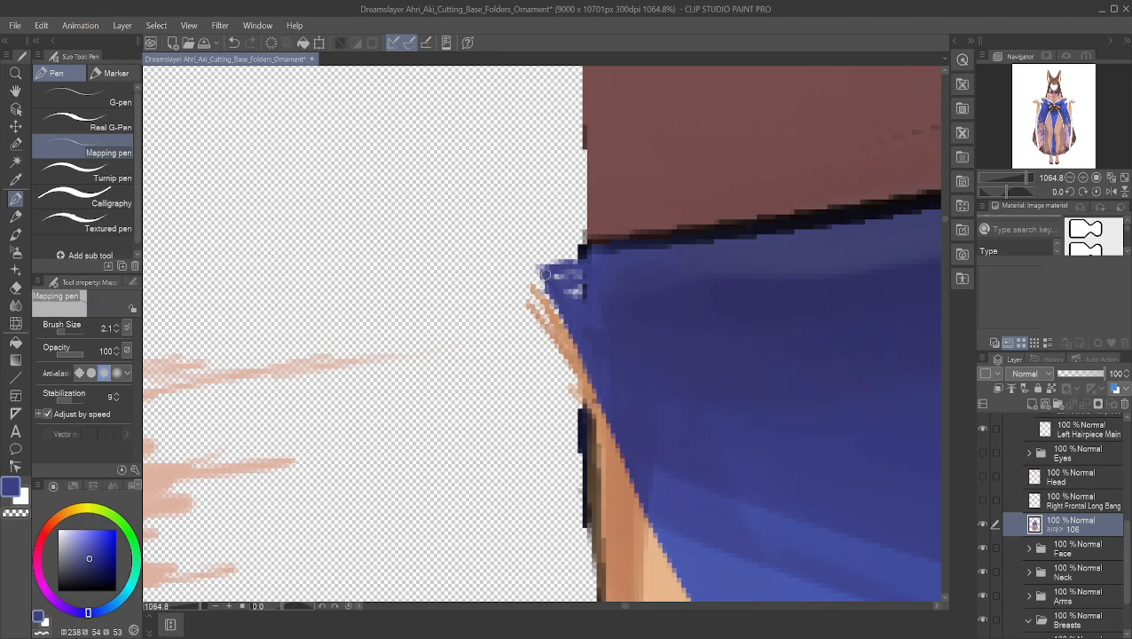
{"action": "left_click", "coordinate": [580, 242], "text": "alt"}
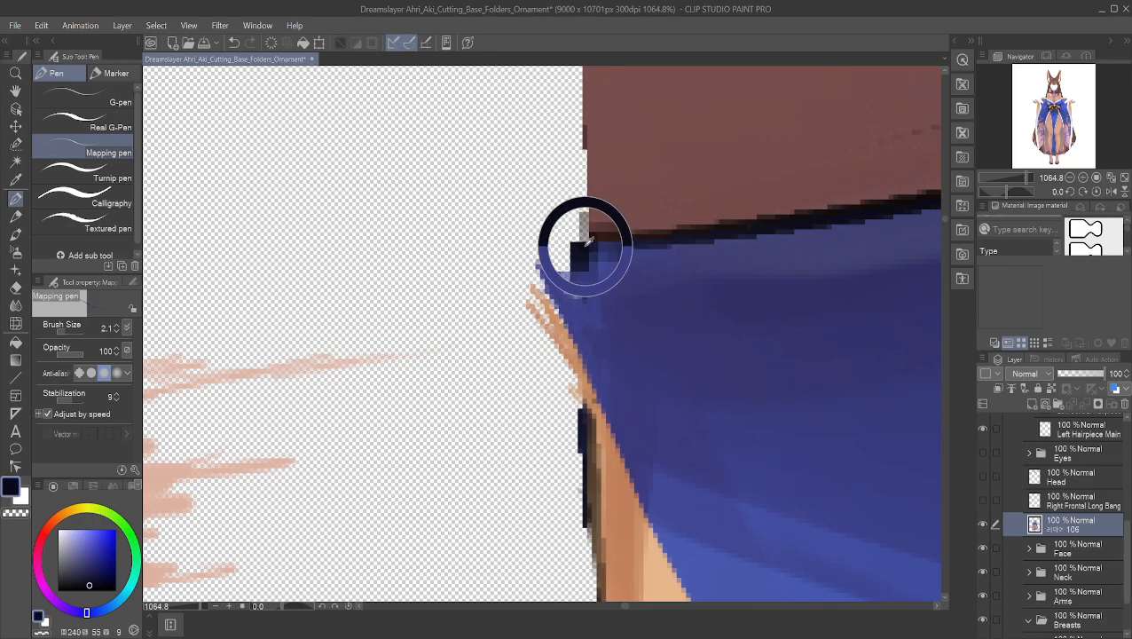
{"action": "mouse_move", "coordinate": [581, 250]}
{"action": "left_mouse_down"}
{"action": "mouse_move", "coordinate": [556, 263]}
{"action": "mouse_move", "coordinate": [581, 254]}
{"action": "left_mouse_up"}
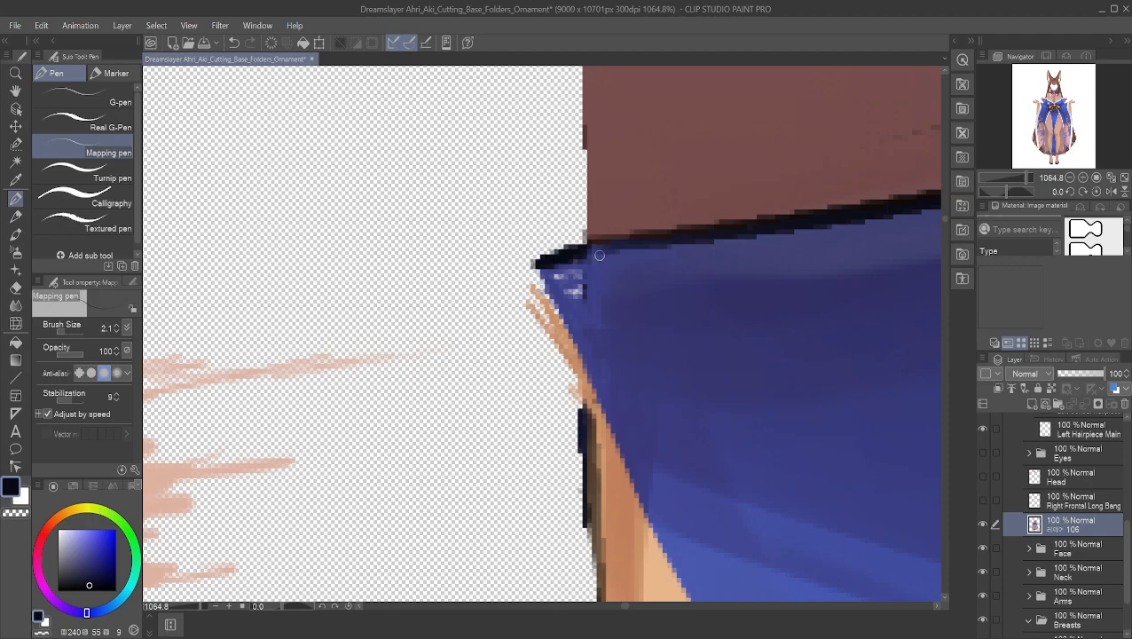
{"action": "left_click", "coordinate": [589, 254], "text": "alt"}
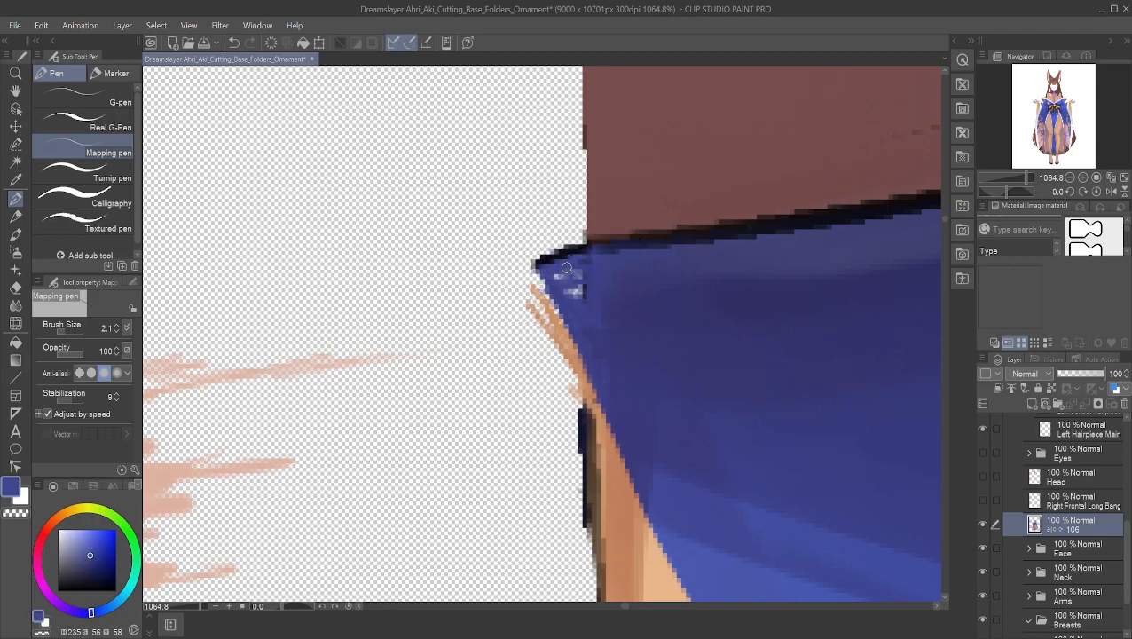
{"action": "left_click", "coordinate": [571, 276], "text": "alt"}
- Paint the tan trim up to the blue corner's tip and extend the dark outline past it into the gap
{"action": "left_click", "coordinate": [570, 348], "text": "alt"}
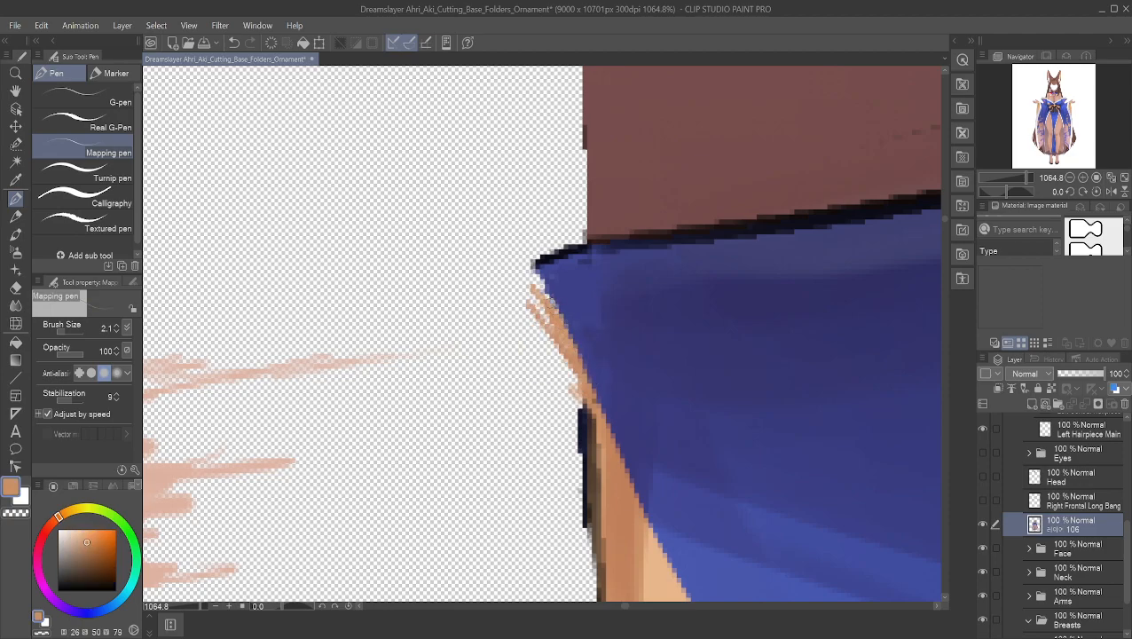
{"action": "left_click_drag", "start_coordinate": [558, 303], "coordinate": [537, 280]}
{"action": "left_click", "coordinate": [539, 257], "text": "alt"}
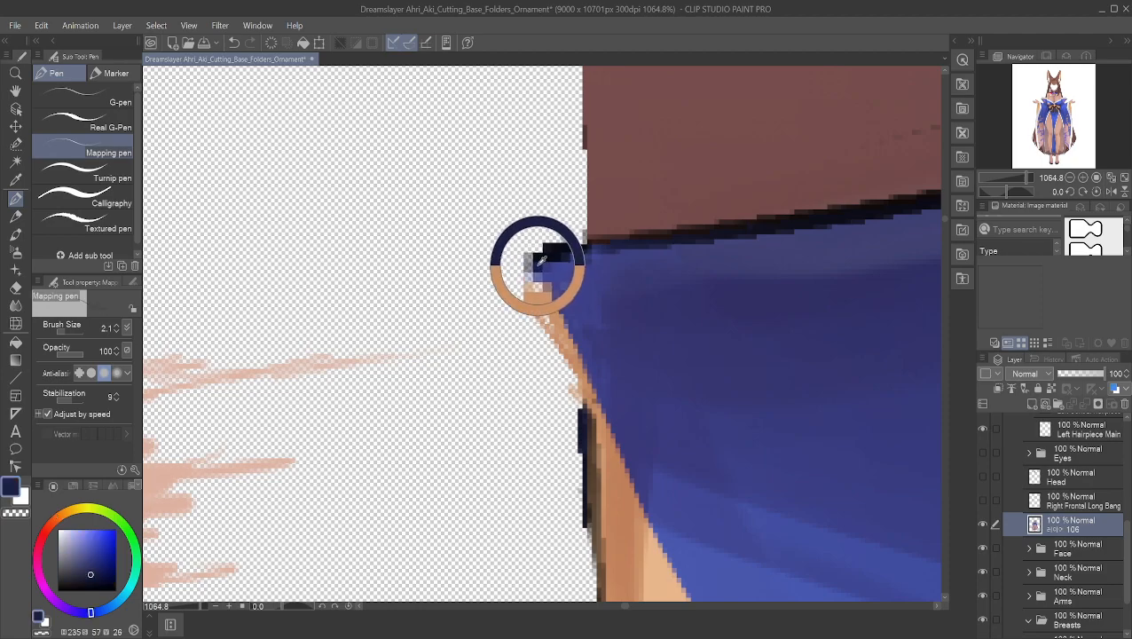
{"action": "left_click_drag", "start_coordinate": [543, 255], "coordinate": [481, 277]}
- Thicken the tan trim along its outer edge below the corner with sampled tan strokes
{"action": "left_click", "coordinate": [541, 298], "text": "alt"}
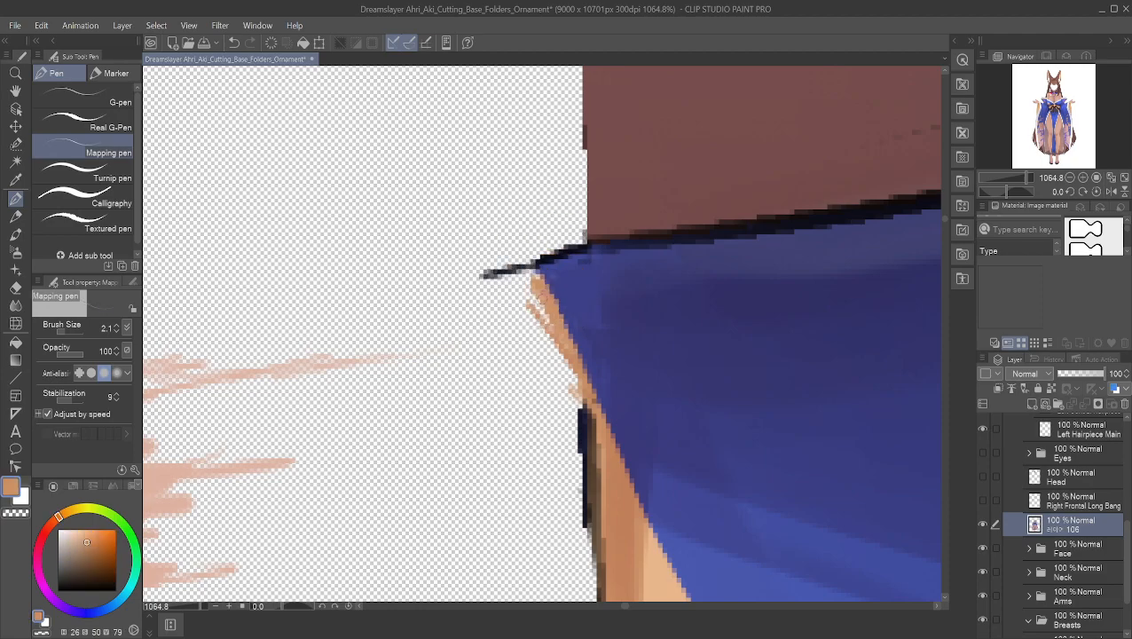
{"action": "left_click_drag", "start_coordinate": [589, 413], "coordinate": [565, 363]}
{"action": "left_click_drag", "start_coordinate": [582, 410], "coordinate": [541, 336]}
{"action": "left_click_drag", "start_coordinate": [567, 387], "coordinate": [538, 338]}
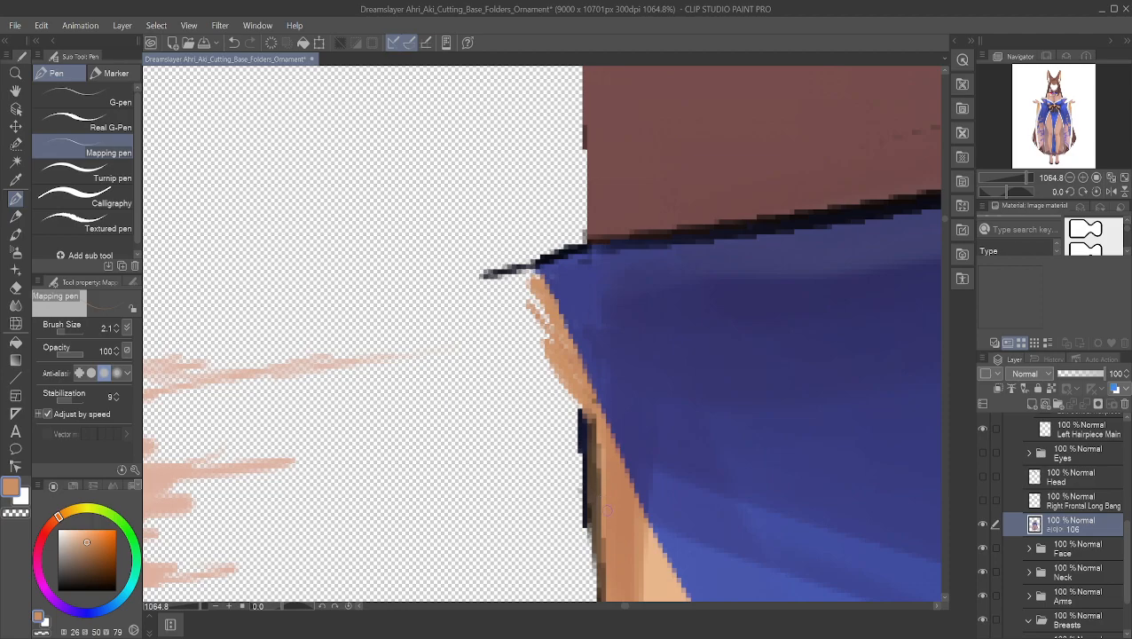
- Thicken the tan trim just below the blue corner's tip with resampled tan strokes
{"action": "left_click", "coordinate": [615, 486], "text": "alt"}
{"action": "left_click", "coordinate": [577, 371], "text": "alt"}
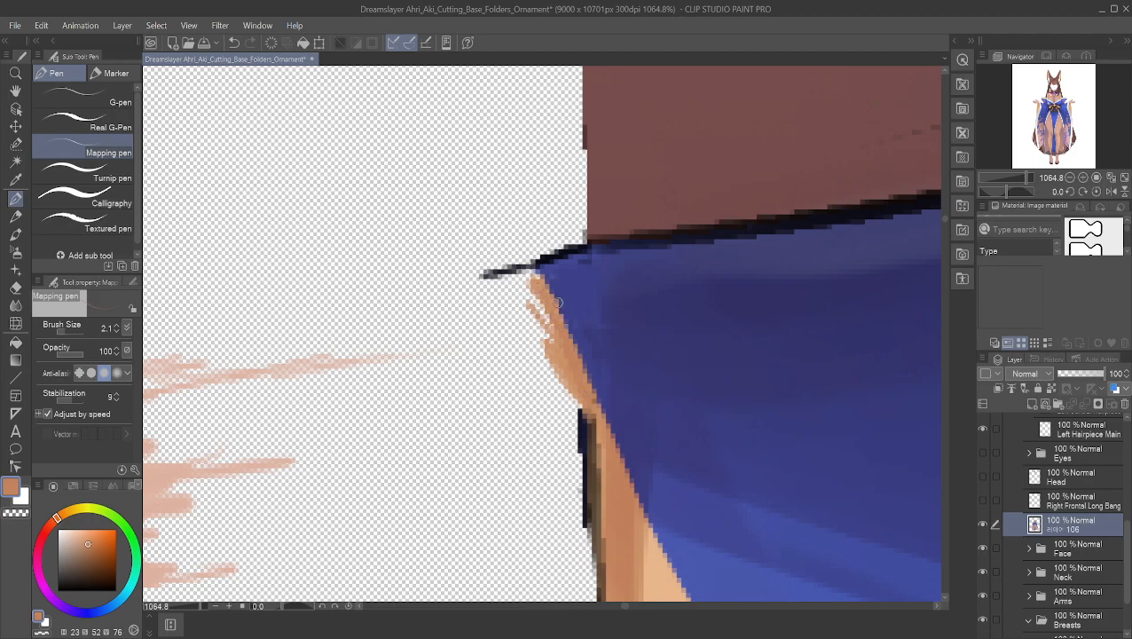
{"action": "left_click_drag", "start_coordinate": [532, 281], "coordinate": [547, 316]}
{"action": "left_click", "coordinate": [550, 295], "text": "alt"}
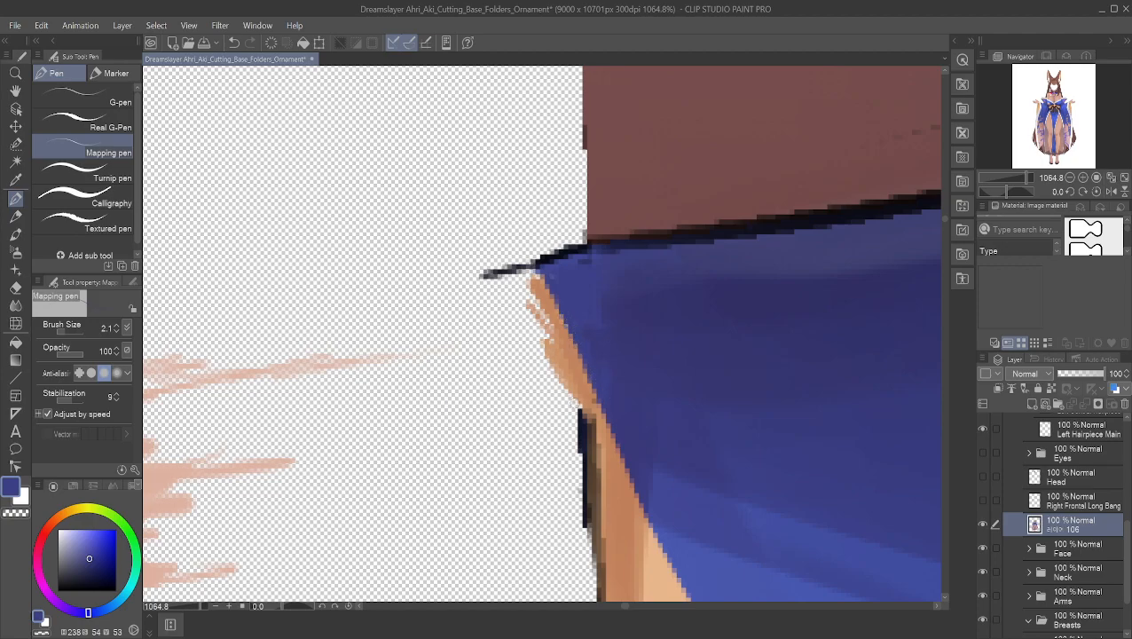
{"action": "left_click", "coordinate": [579, 395], "text": "alt"}
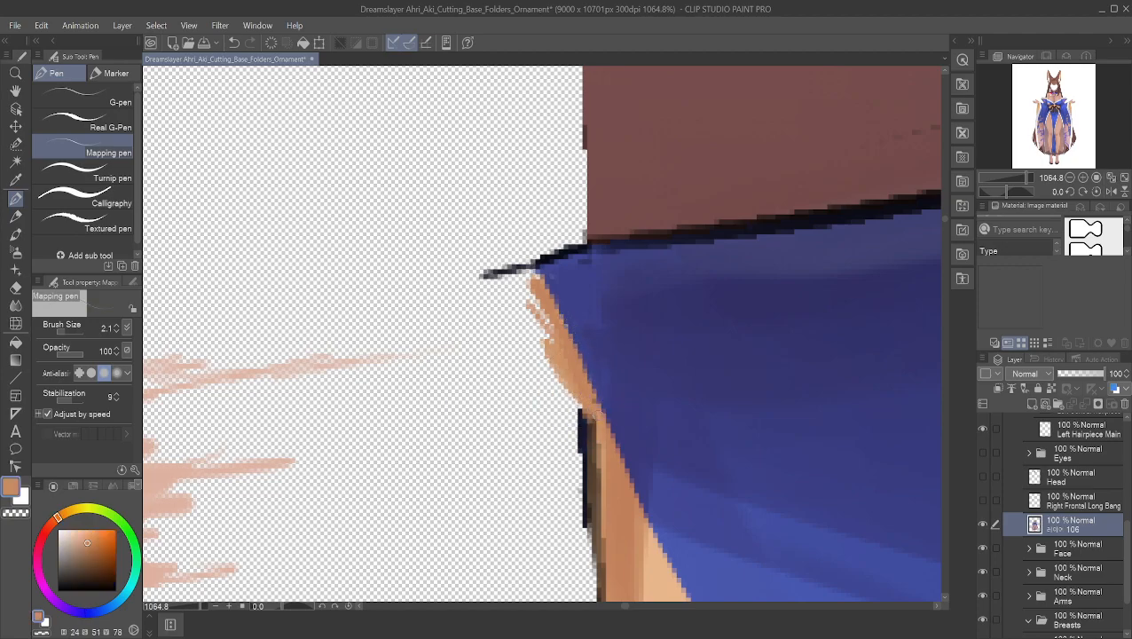
{"action": "left_click", "coordinate": [551, 326], "text": "alt"}
{"action": "left_click", "coordinate": [543, 303], "text": "alt"}
{"action": "left_click", "coordinate": [545, 299], "text": "alt"}
{"action": "left_click", "coordinate": [549, 310], "text": "alt"}
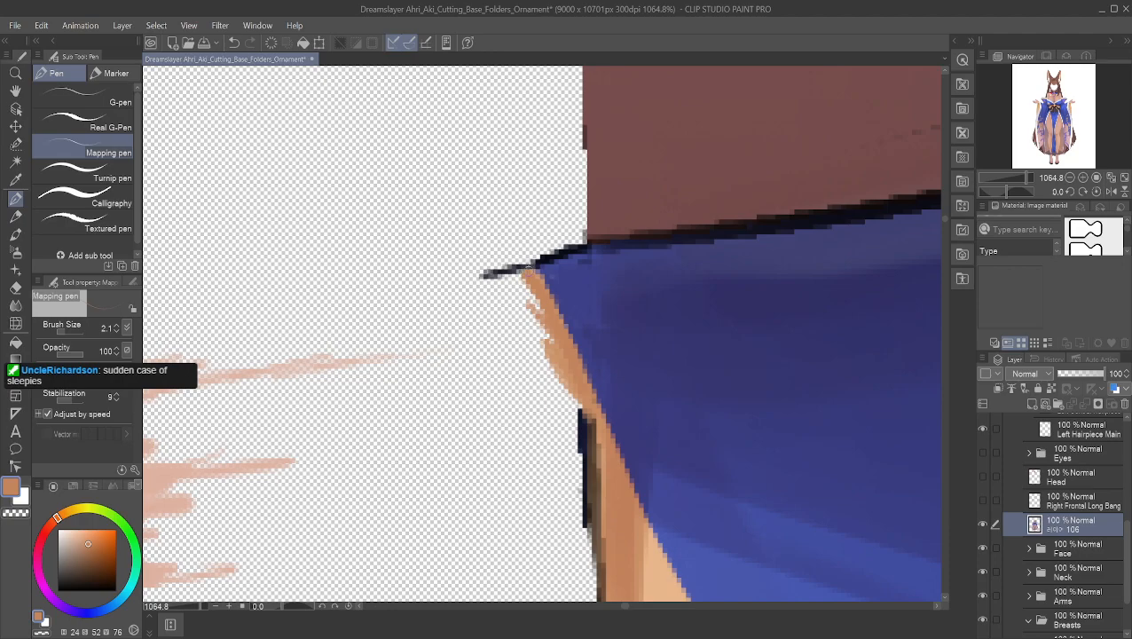
- Widen the tan trim out to the dark outline's tip and fill it solid down to the dark edge below
{"action": "mouse_move", "coordinate": [522, 276]}
{"action": "left_mouse_down"}
{"action": "mouse_move", "coordinate": [522, 304]}
{"action": "mouse_move", "coordinate": [510, 286]}
{"action": "mouse_move", "coordinate": [539, 339]}
{"action": "left_mouse_up"}
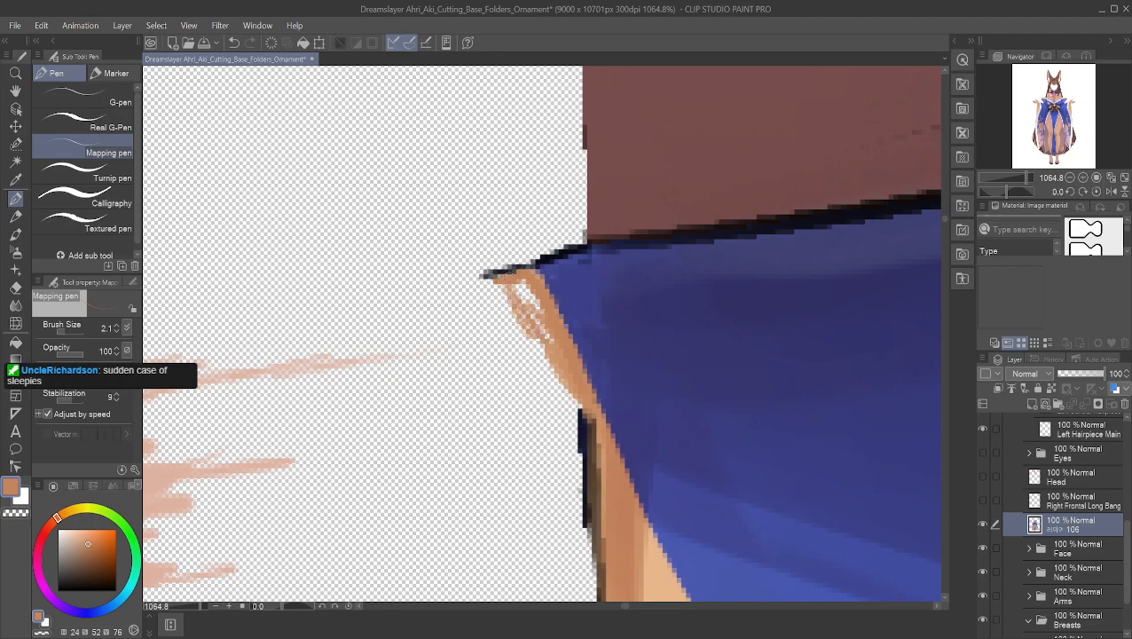
{"action": "left_click_drag", "start_coordinate": [533, 287], "coordinate": [531, 336]}
{"action": "mouse_move", "coordinate": [513, 286]}
{"action": "left_mouse_down"}
{"action": "mouse_move", "coordinate": [559, 373]}
{"action": "mouse_move", "coordinate": [548, 331]}
{"action": "mouse_move", "coordinate": [558, 383]}
{"action": "mouse_move", "coordinate": [583, 415]}
{"action": "mouse_move", "coordinate": [564, 396]}
{"action": "left_mouse_up"}
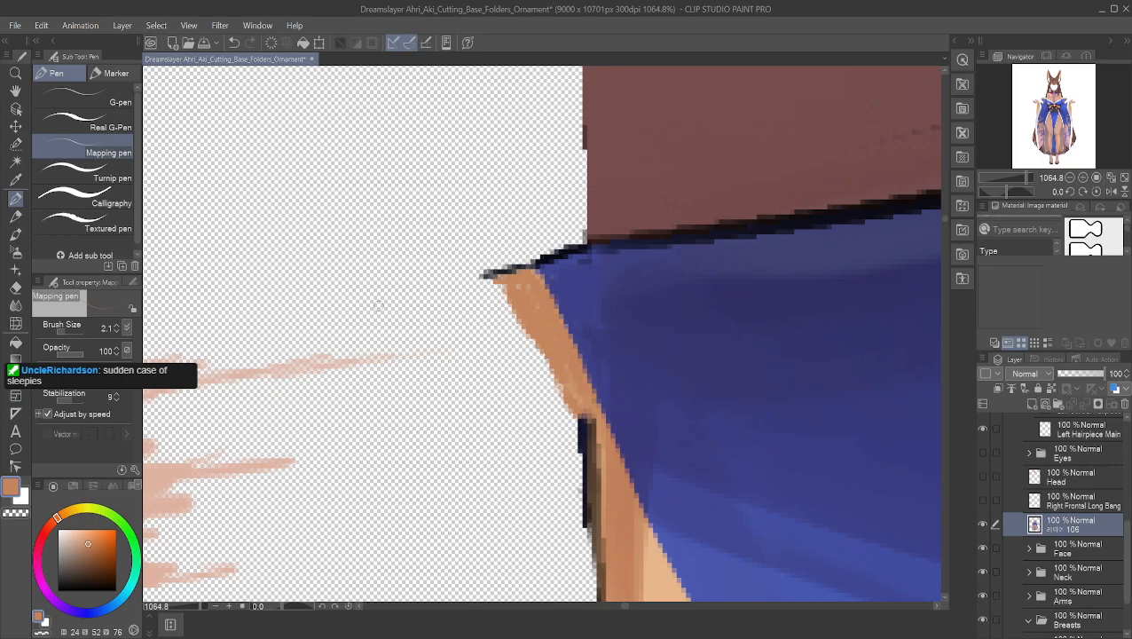
- Draw the shoulder's dark outline across the transparent gap from the hair's edge to the blue garment's corner using sampled outline colors
{"action": "scroll", "coordinate": [568, 359], "scroll_direction": "down", "scroll_amount": 8}
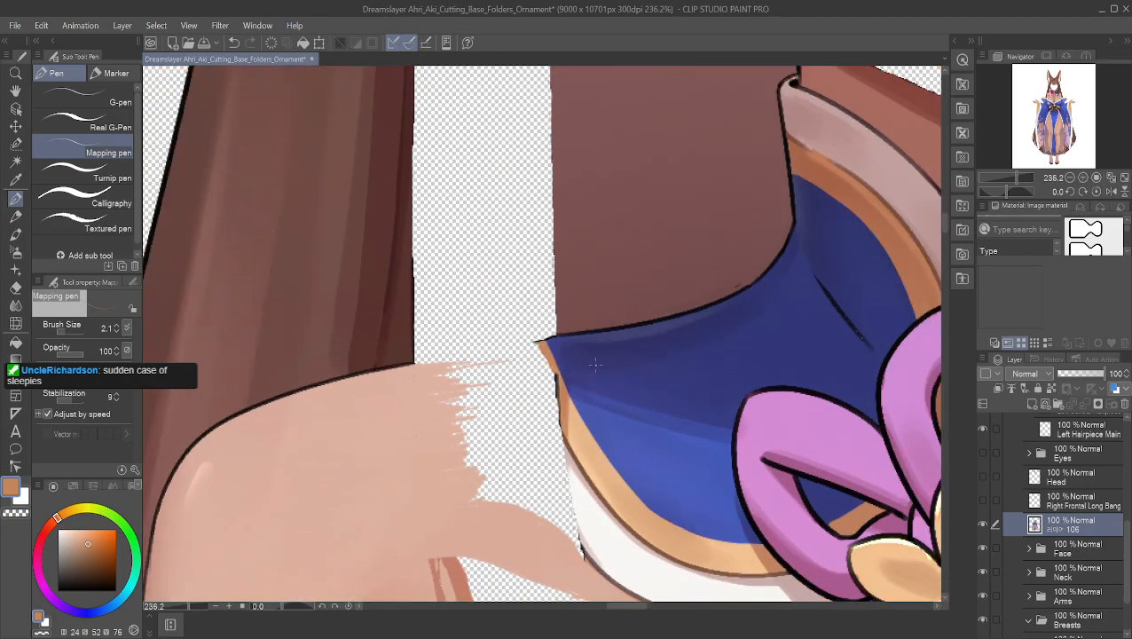
{"action": "scroll", "coordinate": [595, 363], "scroll_direction": "down", "scroll_amount": 5}
{"action": "scroll", "coordinate": [621, 324], "scroll_direction": "up", "scroll_amount": 4}
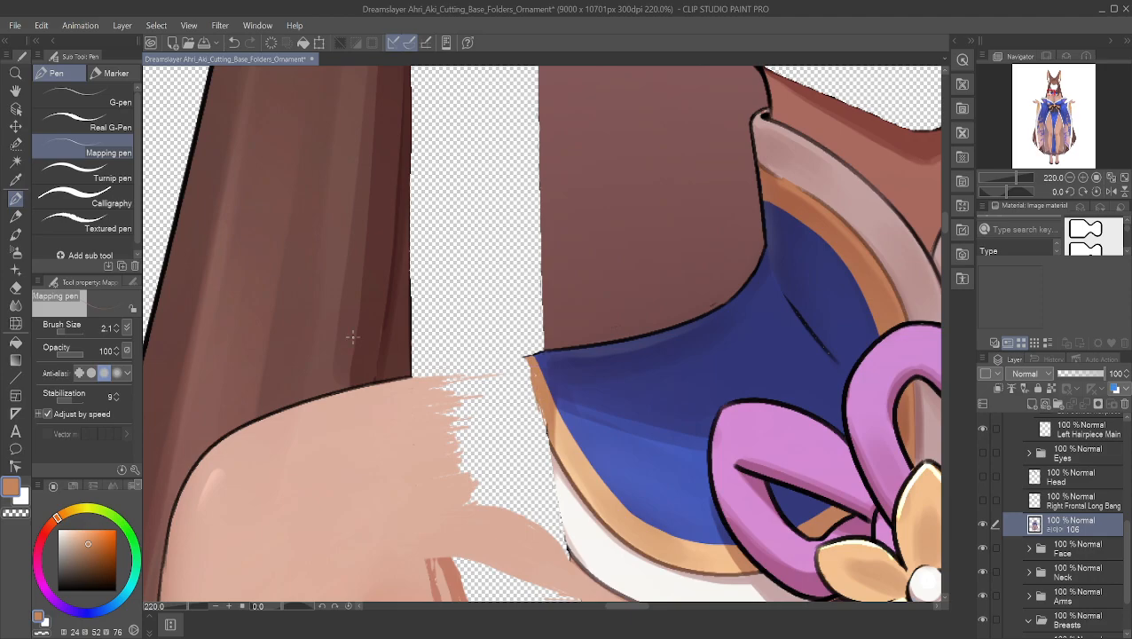
{"action": "scroll", "coordinate": [413, 371], "scroll_direction": "up", "scroll_amount": 6}
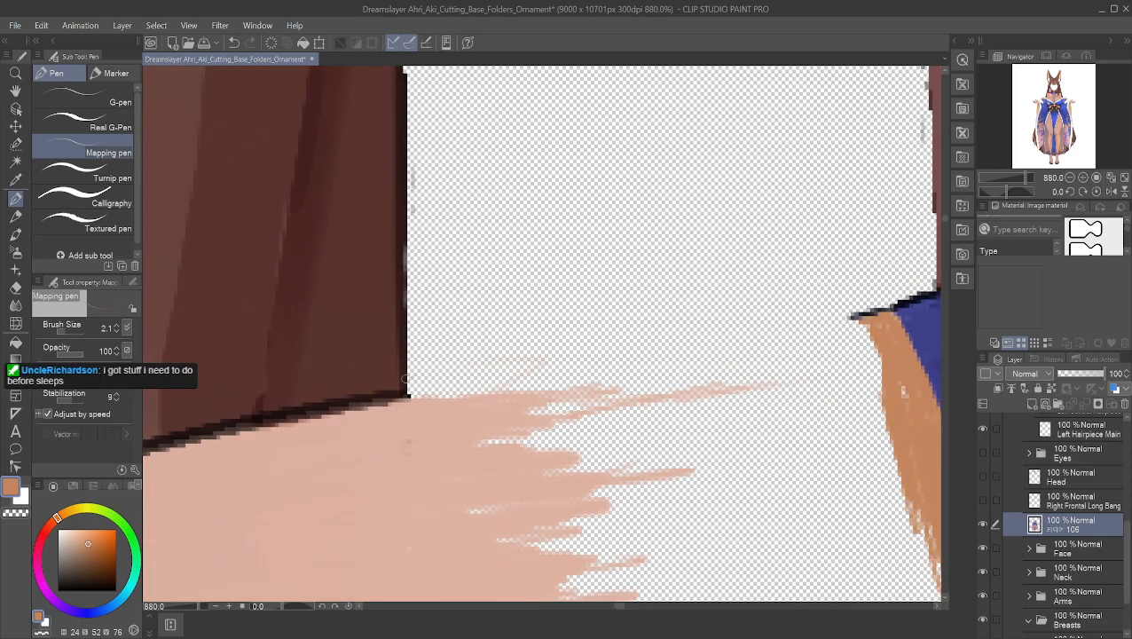
{"action": "left_click", "coordinate": [393, 390], "text": "alt"}
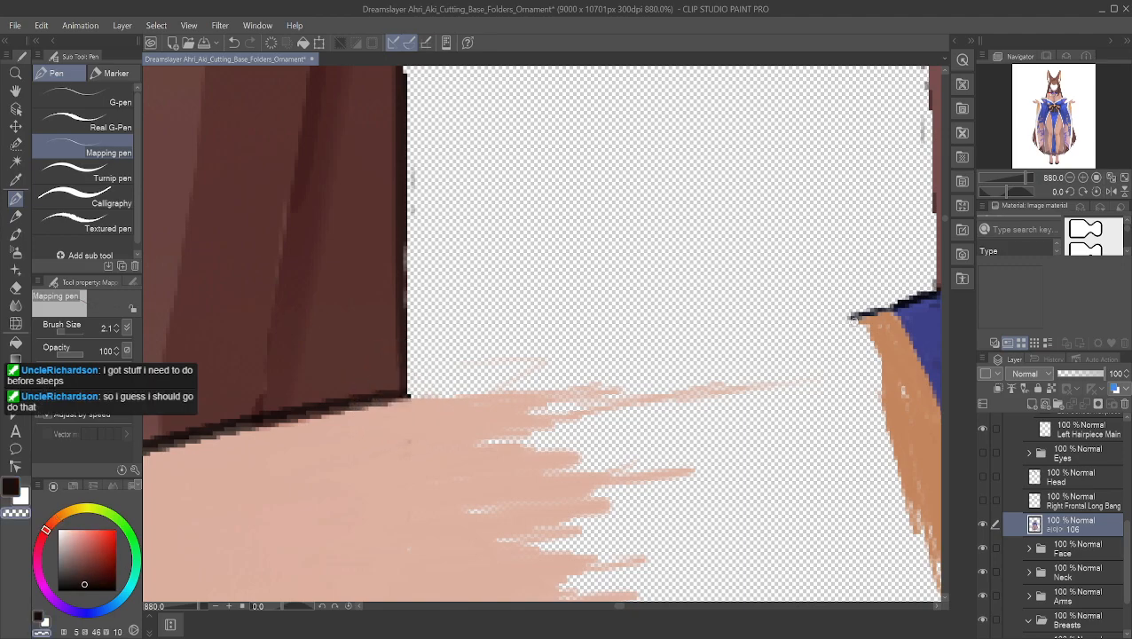
{"action": "left_click", "coordinate": [852, 316], "text": "alt"}
{"action": "left_click_drag", "start_coordinate": [408, 396], "coordinate": [446, 388]}
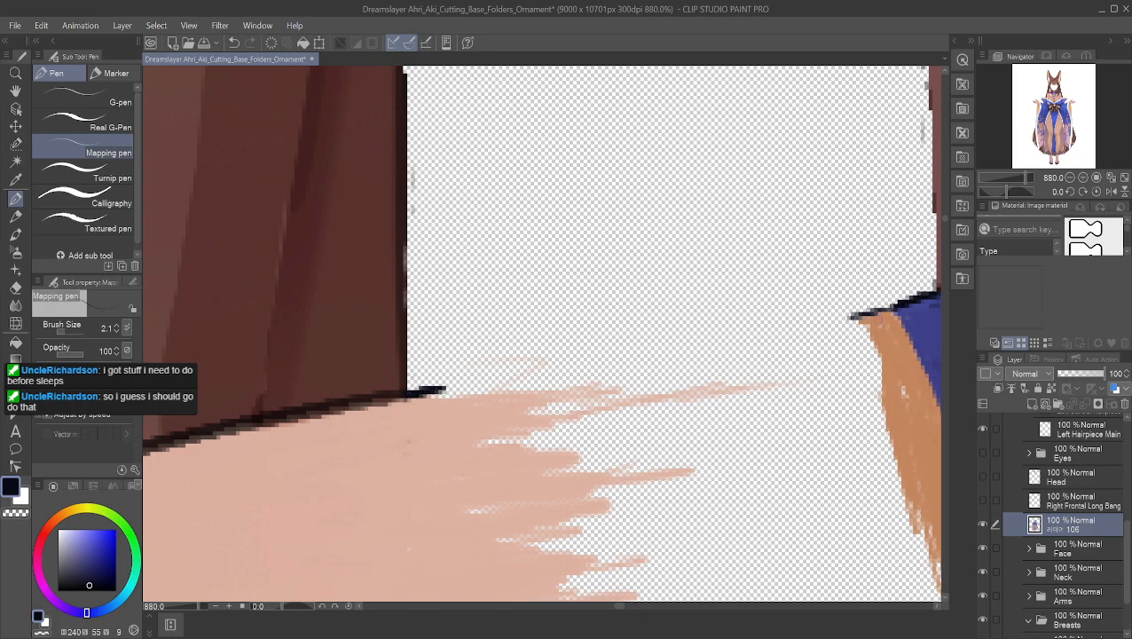
{"action": "left_click", "coordinate": [904, 305], "text": "alt"}
{"action": "mouse_move", "coordinate": [400, 398]}
{"action": "left_mouse_down"}
{"action": "mouse_move", "coordinate": [382, 402]}
{"action": "mouse_move", "coordinate": [468, 384]}
{"action": "left_mouse_up"}
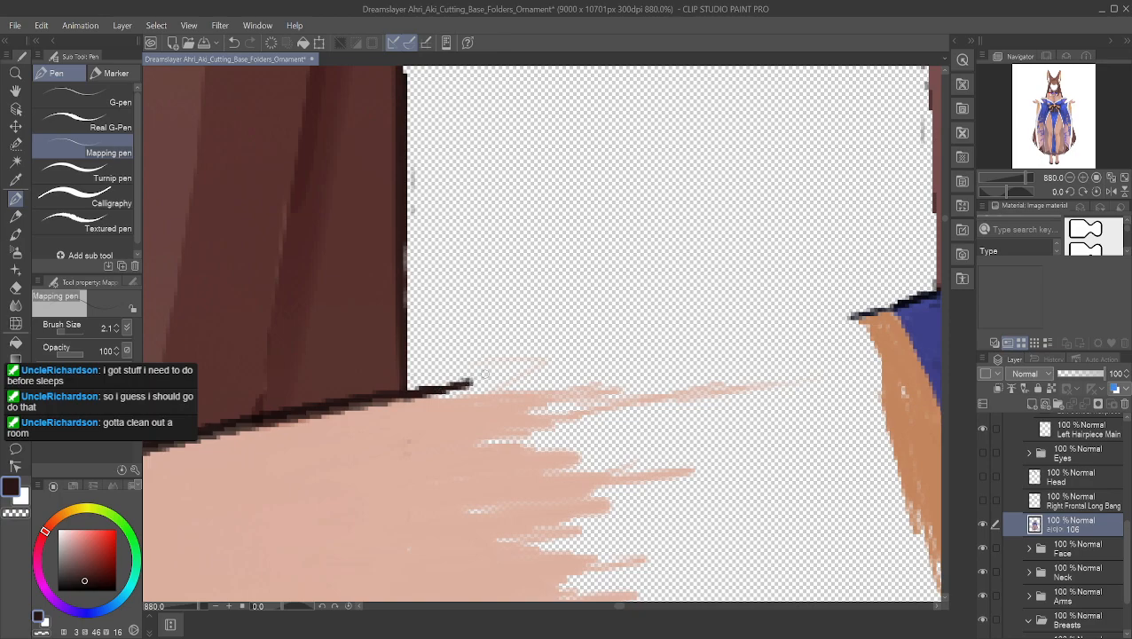
{"action": "mouse_move", "coordinate": [446, 388]}
{"action": "left_mouse_down"}
{"action": "mouse_move", "coordinate": [618, 375]}
{"action": "mouse_move", "coordinate": [566, 371]}
{"action": "mouse_move", "coordinate": [866, 310]}
{"action": "left_mouse_up"}
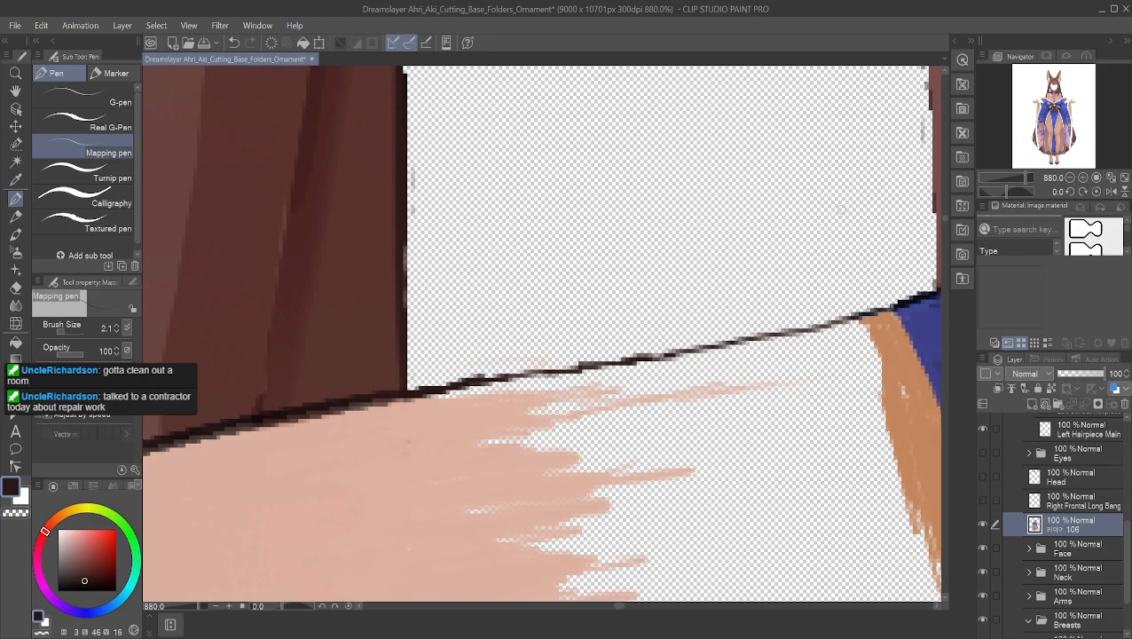
- Thicken the new shoulder outline across the gap up to the garment corner with sampled dark brown
{"action": "scroll", "coordinate": [853, 213], "scroll_direction": "down", "scroll_amount": 5}
{"action": "scroll", "coordinate": [859, 142], "scroll_direction": "up", "scroll_amount": 2}
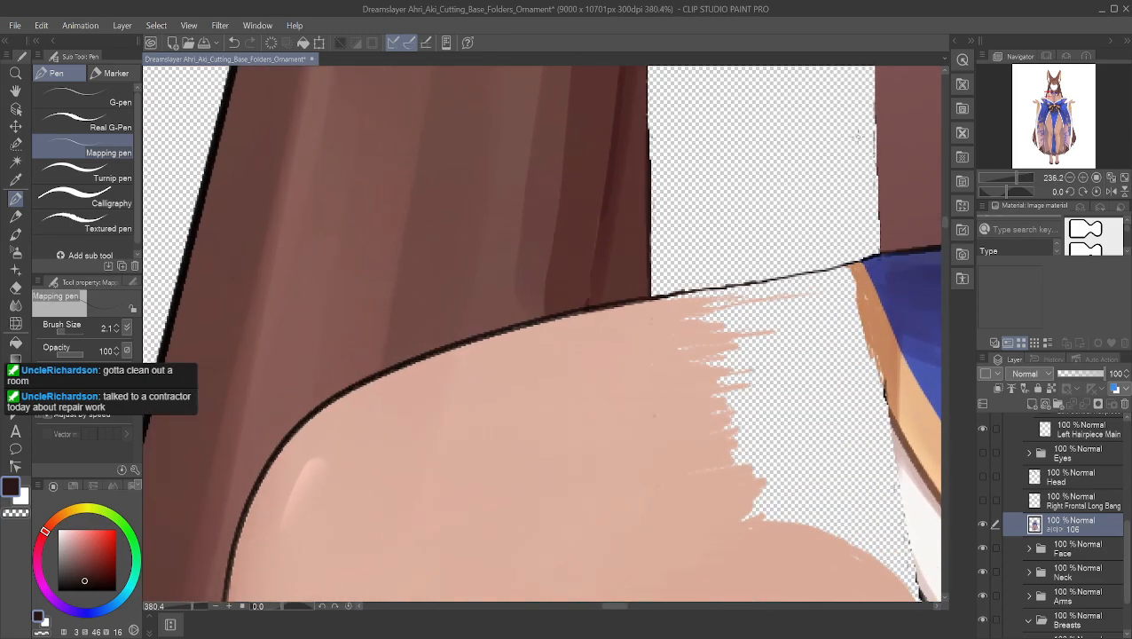
{"action": "scroll", "coordinate": [857, 133], "scroll_direction": "up", "scroll_amount": 2}
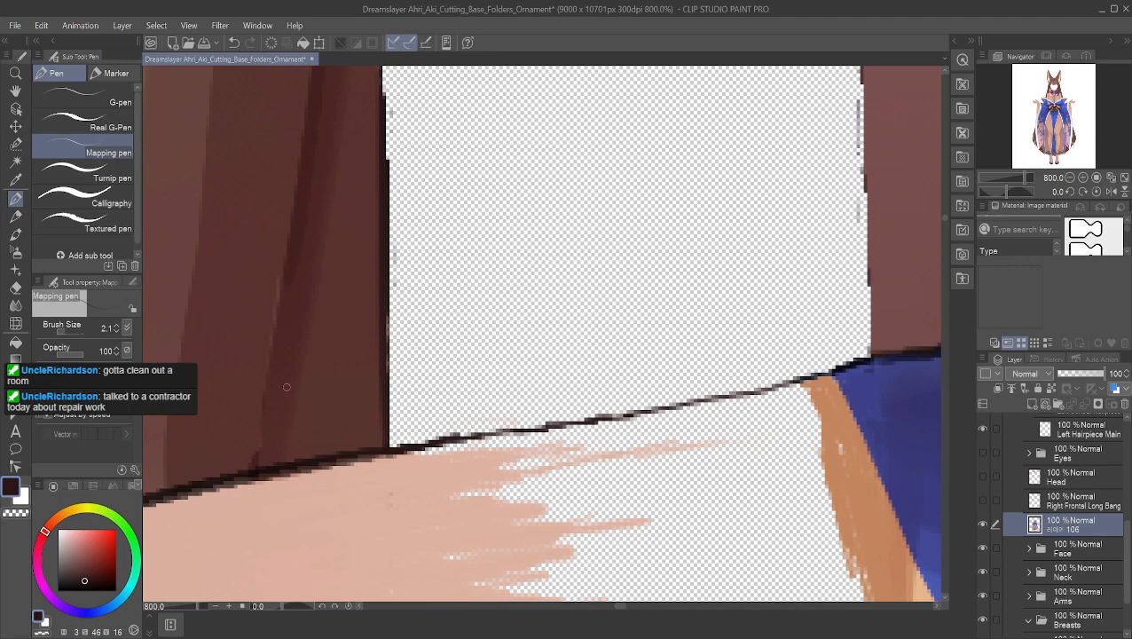
{"action": "left_click", "coordinate": [392, 448], "text": "alt"}
{"action": "left_click_drag", "start_coordinate": [407, 450], "coordinate": [497, 431]}
{"action": "left_click_drag", "start_coordinate": [462, 439], "coordinate": [531, 423]}
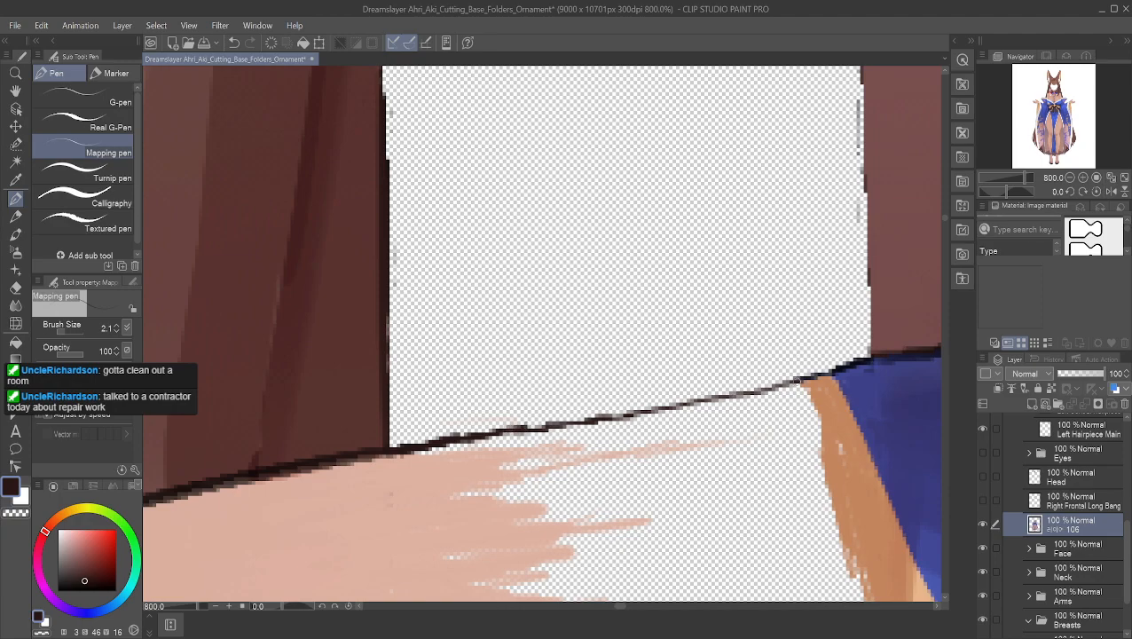
{"action": "mouse_move", "coordinate": [799, 382]}
{"action": "left_mouse_down"}
{"action": "mouse_move", "coordinate": [404, 449]}
{"action": "mouse_move", "coordinate": [666, 404]}
{"action": "left_mouse_up"}
{"action": "key", "text": "ctrl+z"}
{"action": "left_click_drag", "start_coordinate": [583, 423], "coordinate": [725, 396]}
{"action": "key", "text": "ctrl+z"}
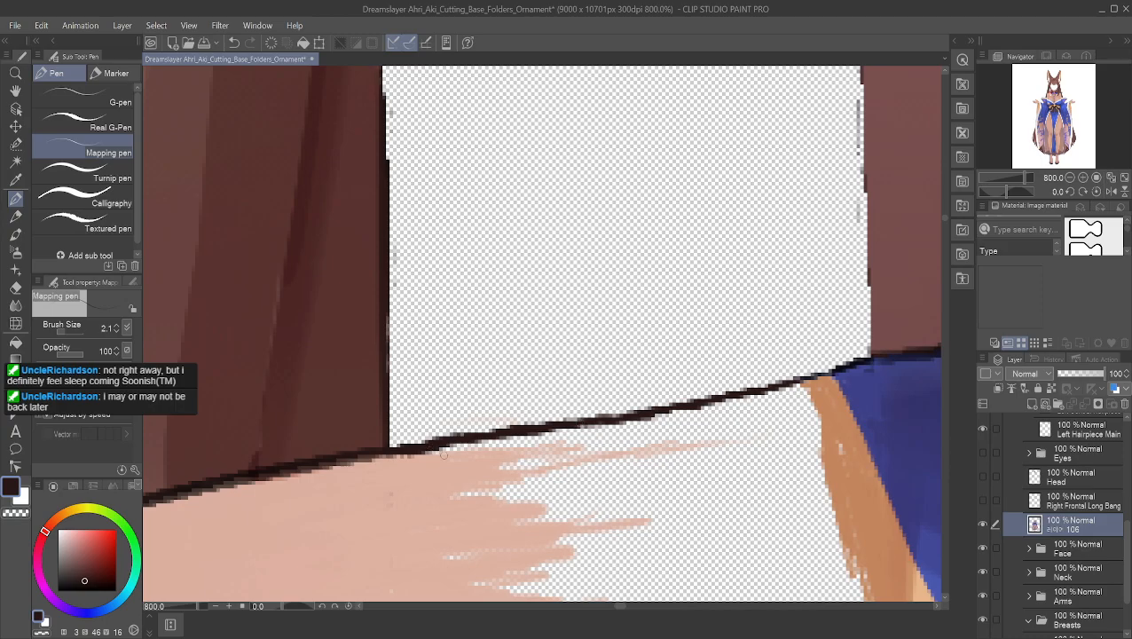
- Fill the remaining specks and smooth the outer edge of the tan trim below the garment corner with sampled tan
{"action": "scroll", "coordinate": [437, 453], "scroll_direction": "down", "scroll_amount": 10}
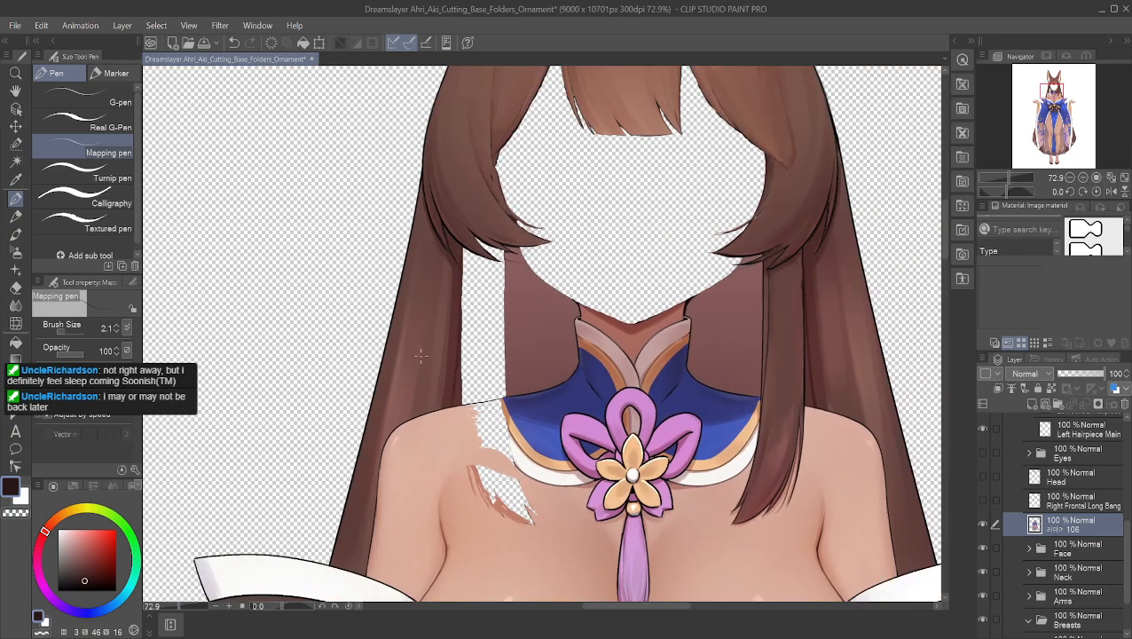
{"action": "scroll", "coordinate": [420, 356], "scroll_direction": "down", "scroll_amount": 1}
{"action": "scroll", "coordinate": [428, 377], "scroll_direction": "up", "scroll_amount": 3}
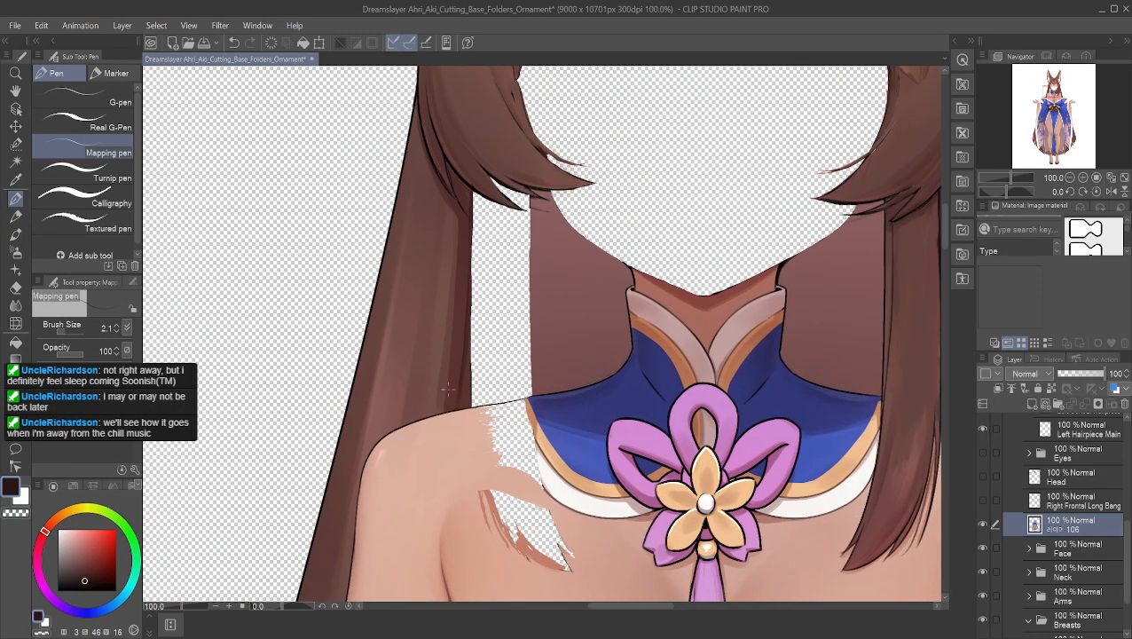
{"action": "scroll", "coordinate": [448, 391], "scroll_direction": "up", "scroll_amount": 9}
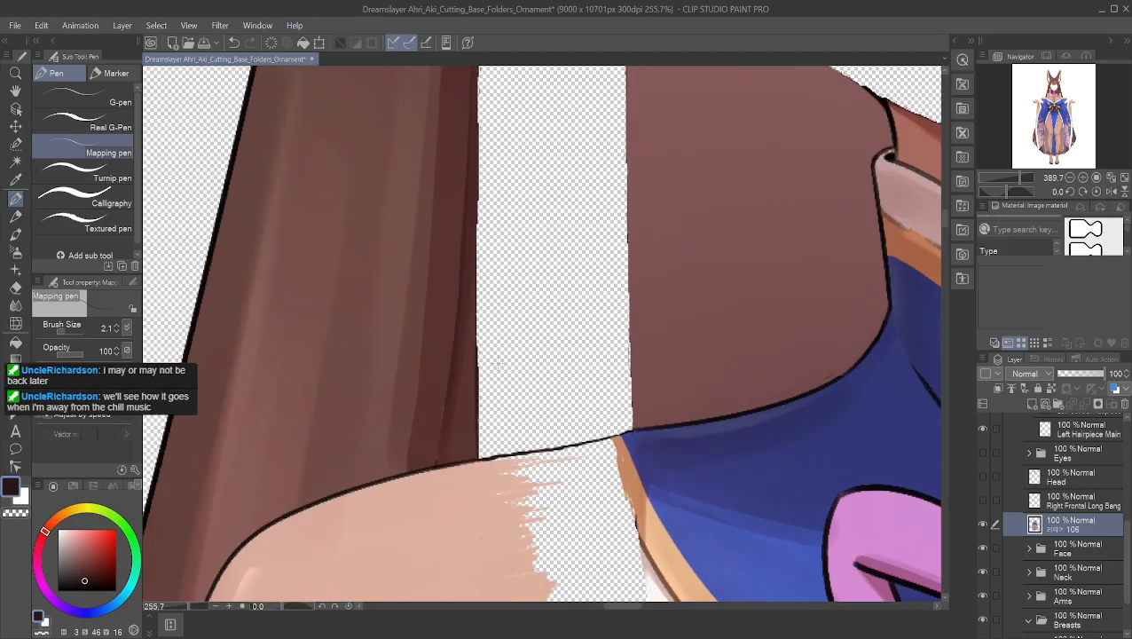
{"action": "left_click", "coordinate": [15, 92]}
{"action": "left_click_drag", "start_coordinate": [539, 389], "coordinate": [544, 294]}
{"action": "scroll", "coordinate": [545, 292], "scroll_direction": "up", "scroll_amount": 1}
{"action": "scroll", "coordinate": [544, 291], "scroll_direction": "up", "scroll_amount": 2}
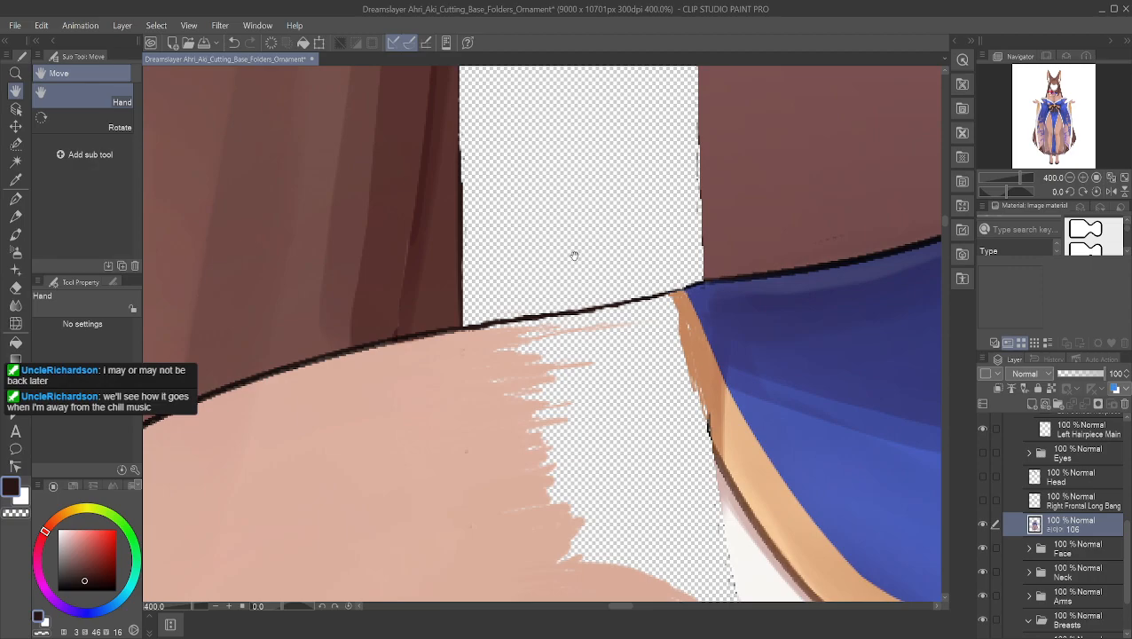
{"action": "left_click", "coordinate": [692, 353], "text": "alt"}
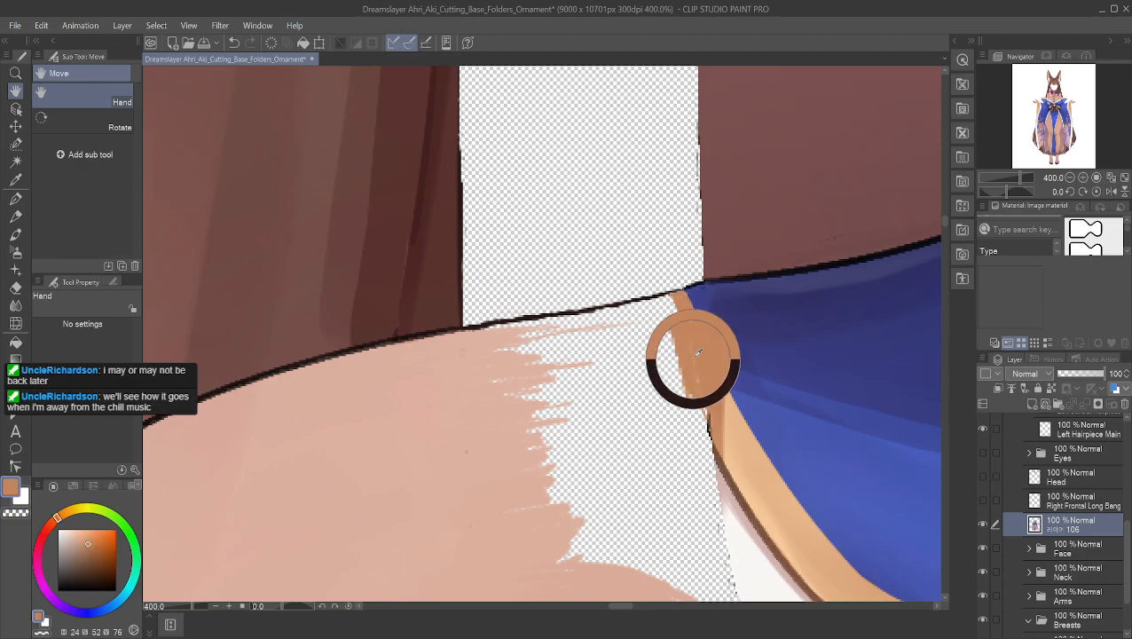
{"action": "left_click", "coordinate": [15, 199]}
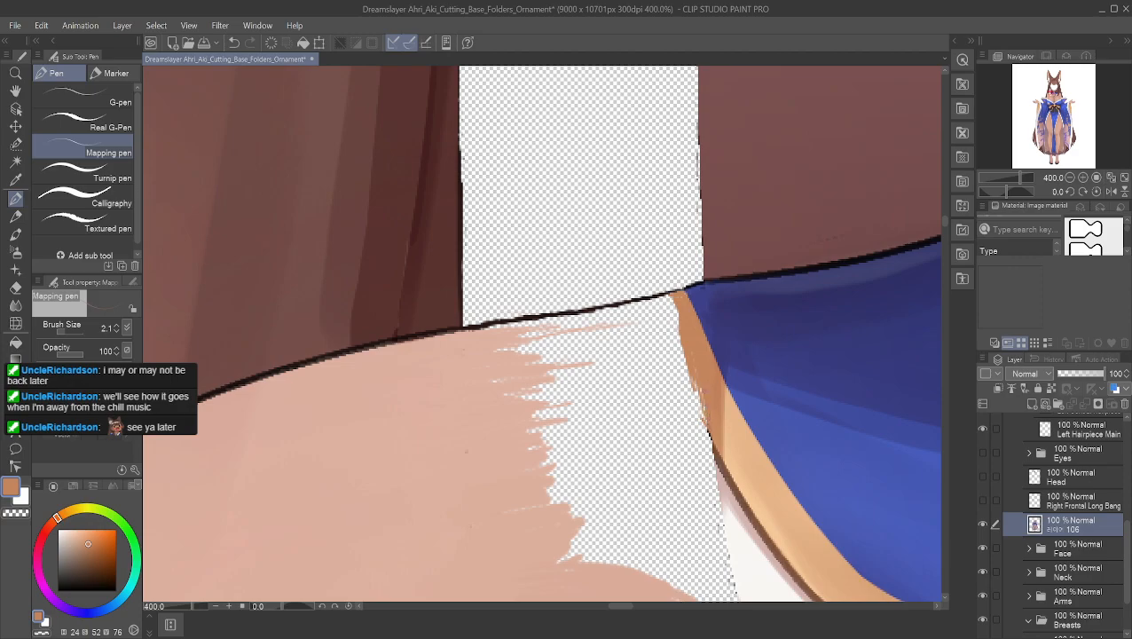
- Paint sampled skin color tightly along the underside of the new shoulder outline, extending it toward the tan trim
{"action": "left_click", "coordinate": [479, 343], "text": "alt"}
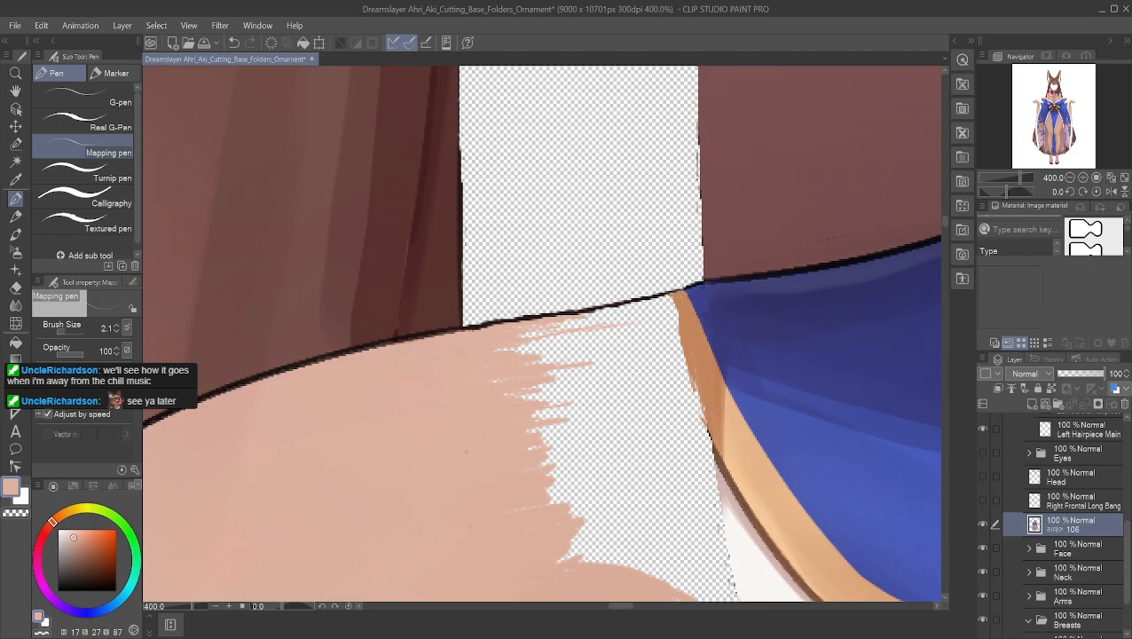
{"action": "key", "text": "ctrl+z"}
{"action": "left_click_drag", "start_coordinate": [340, 366], "coordinate": [829, 325]}
{"action": "left_click", "coordinate": [15, 91]}
{"action": "left_click_drag", "start_coordinate": [247, 324], "coordinate": [545, 260]}
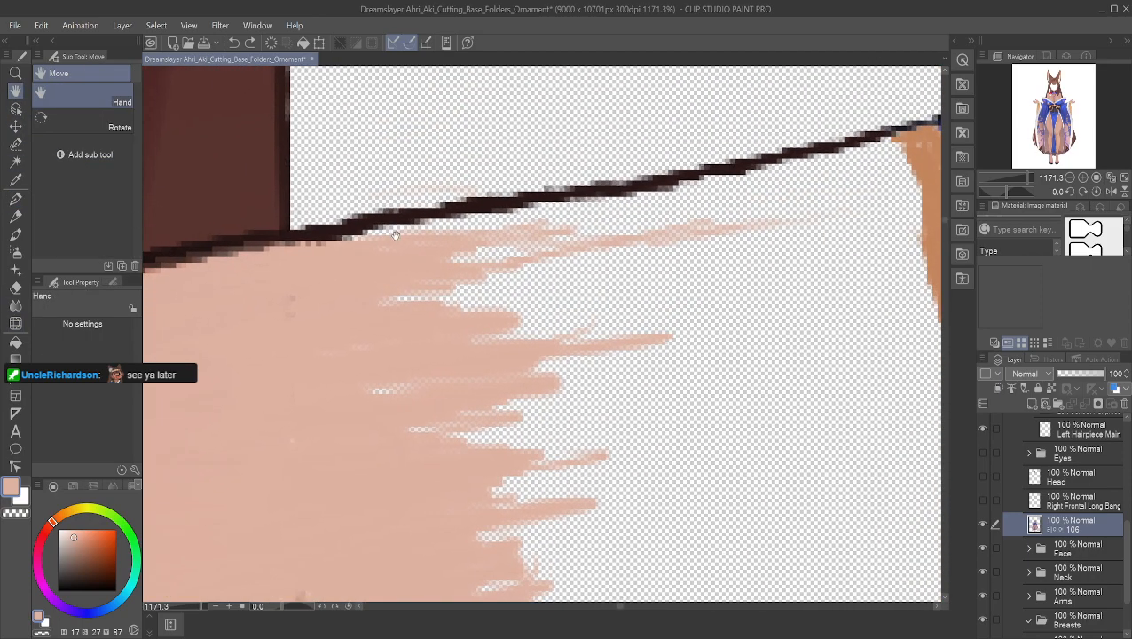
{"action": "left_click", "coordinate": [16, 200]}
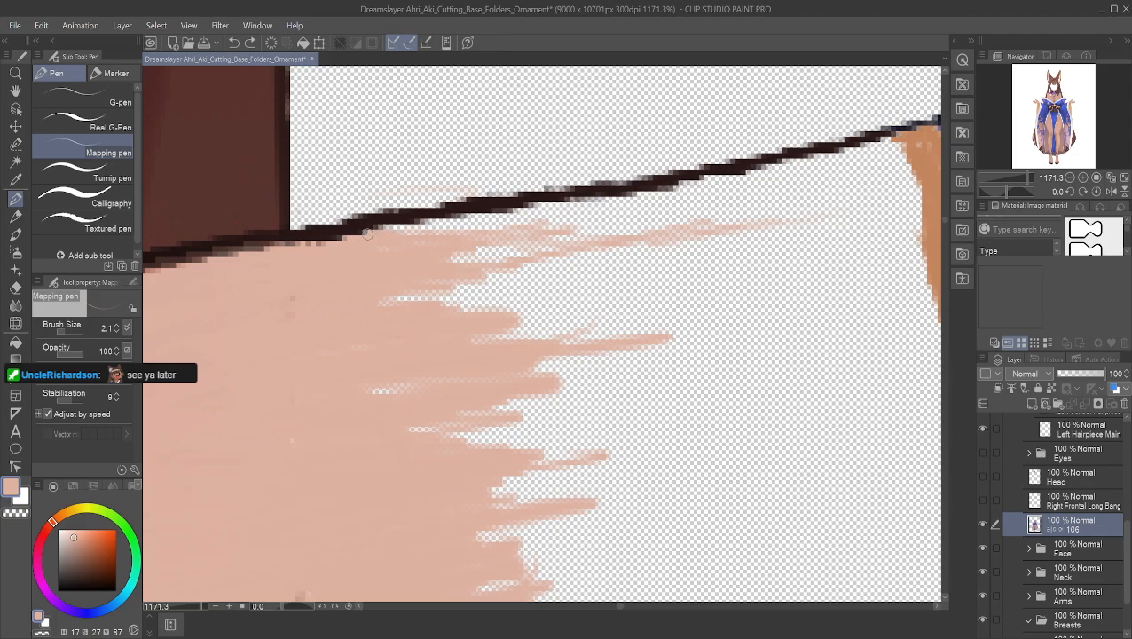
{"action": "mouse_move", "coordinate": [366, 232]}
{"action": "left_mouse_down"}
{"action": "mouse_move", "coordinate": [508, 238]}
{"action": "mouse_move", "coordinate": [457, 269]}
{"action": "left_mouse_up"}
{"action": "left_click_drag", "start_coordinate": [393, 298], "coordinate": [402, 298]}
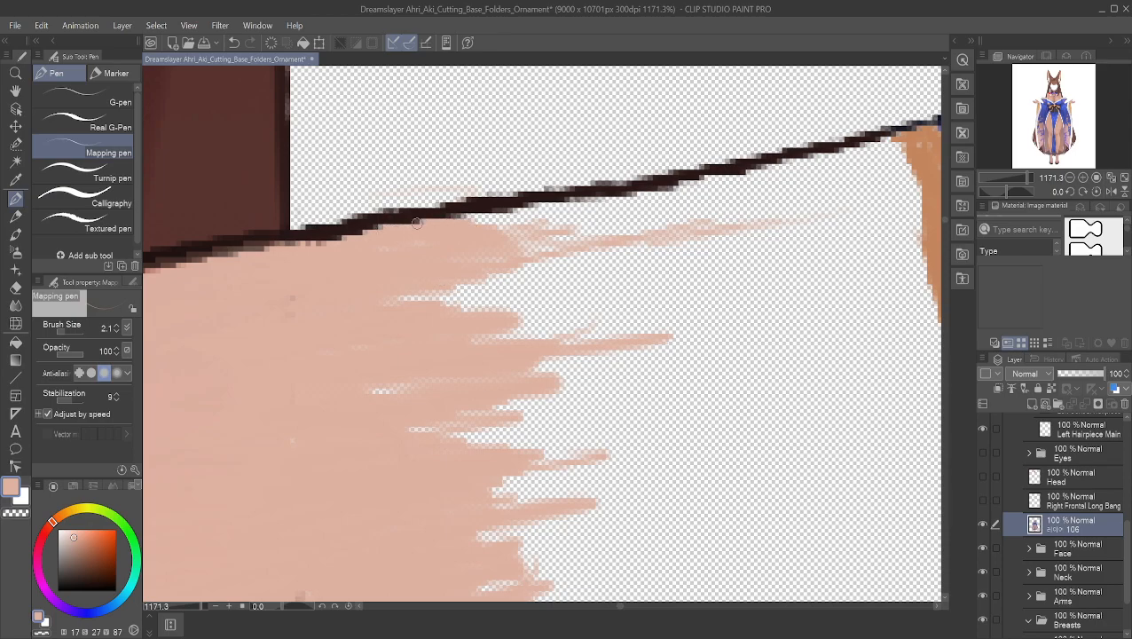
{"action": "mouse_move", "coordinate": [485, 216]}
{"action": "left_mouse_down"}
{"action": "mouse_move", "coordinate": [641, 205]}
{"action": "mouse_move", "coordinate": [515, 209]}
{"action": "mouse_move", "coordinate": [623, 207]}
{"action": "mouse_move", "coordinate": [579, 201]}
{"action": "left_mouse_up"}
{"action": "mouse_move", "coordinate": [619, 204]}
{"action": "left_mouse_down"}
{"action": "mouse_move", "coordinate": [690, 197]}
{"action": "mouse_move", "coordinate": [653, 196]}
{"action": "left_mouse_up"}
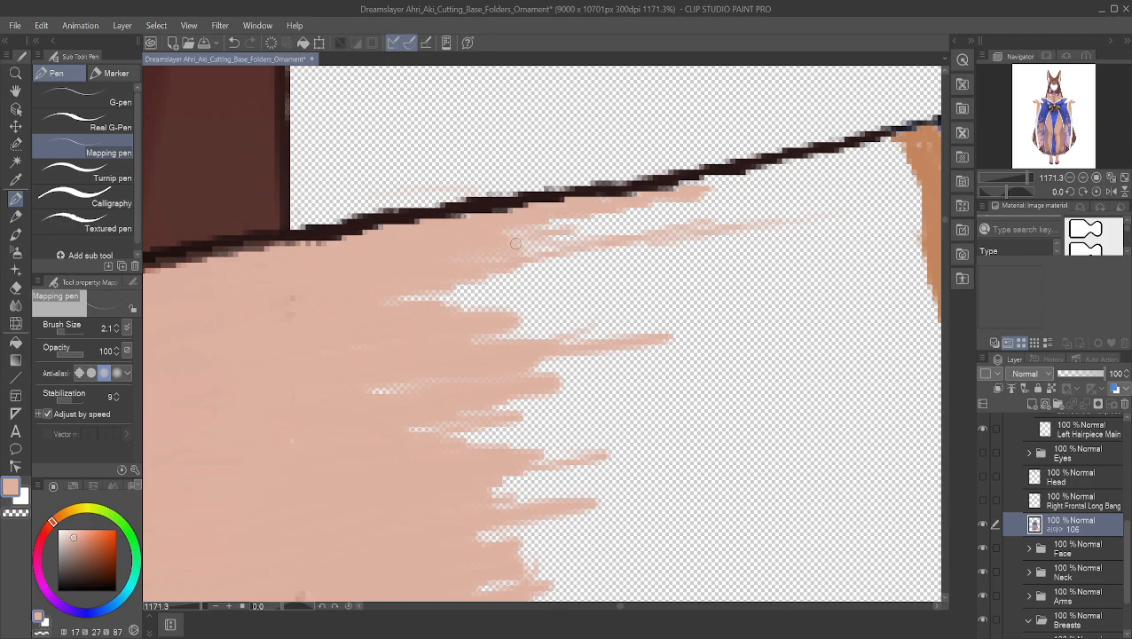
- Enlarge the Mapping pen to 42.1 and fill the ragged skin gap beneath the shoulder outline with broad skin strokes
{"action": "left_click_drag", "start_coordinate": [73, 333], "coordinate": [98, 327]}
{"action": "mouse_move", "coordinate": [542, 282]}
{"action": "left_mouse_down"}
{"action": "mouse_move", "coordinate": [570, 306]}
{"action": "mouse_move", "coordinate": [683, 288]}
{"action": "mouse_move", "coordinate": [456, 329]}
{"action": "mouse_move", "coordinate": [406, 326]}
{"action": "mouse_move", "coordinate": [614, 275]}
{"action": "left_mouse_up"}
{"action": "key", "text": "ctrl+z"}
{"action": "mouse_move", "coordinate": [259, 353]}
{"action": "left_mouse_down"}
{"action": "mouse_move", "coordinate": [439, 352]}
{"action": "mouse_move", "coordinate": [427, 356]}
{"action": "mouse_move", "coordinate": [499, 335]}
{"action": "mouse_move", "coordinate": [690, 315]}
{"action": "mouse_move", "coordinate": [792, 274]}
{"action": "mouse_move", "coordinate": [544, 362]}
{"action": "mouse_move", "coordinate": [452, 441]}
{"action": "mouse_move", "coordinate": [759, 407]}
{"action": "mouse_move", "coordinate": [813, 389]}
{"action": "mouse_move", "coordinate": [552, 432]}
{"action": "mouse_move", "coordinate": [298, 417]}
{"action": "mouse_move", "coordinate": [601, 364]}
{"action": "mouse_move", "coordinate": [514, 366]}
{"action": "mouse_move", "coordinate": [370, 341]}
{"action": "mouse_move", "coordinate": [707, 285]}
{"action": "mouse_move", "coordinate": [558, 363]}
{"action": "mouse_move", "coordinate": [496, 509]}
{"action": "mouse_move", "coordinate": [796, 483]}
{"action": "mouse_move", "coordinate": [699, 462]}
{"action": "mouse_move", "coordinate": [508, 497]}
{"action": "mouse_move", "coordinate": [619, 504]}
{"action": "mouse_move", "coordinate": [770, 491]}
{"action": "left_mouse_up"}
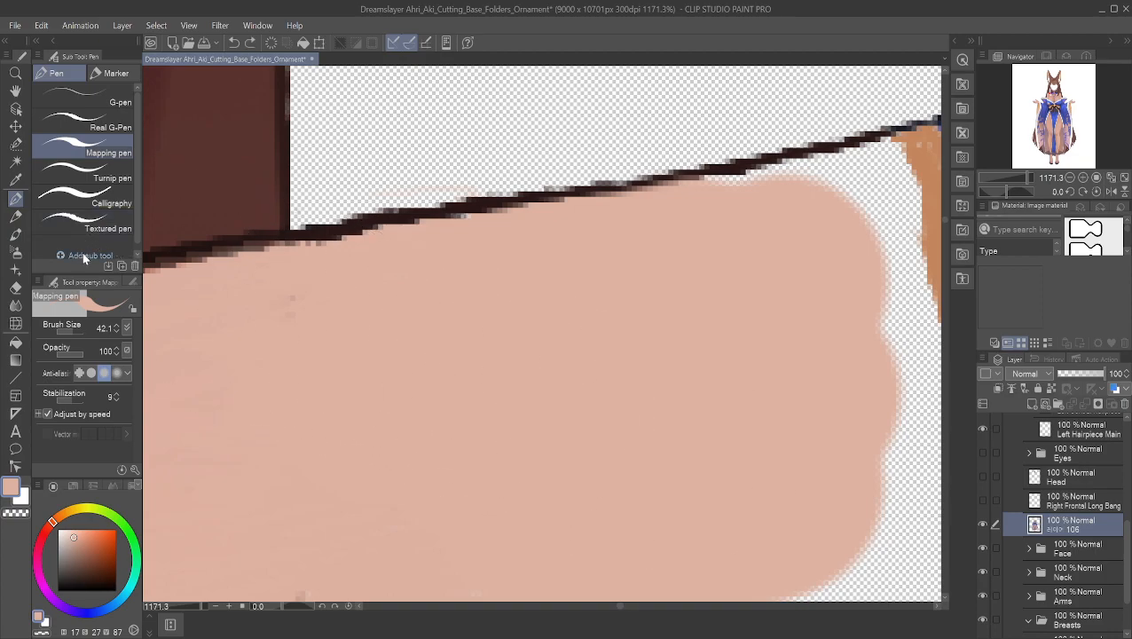
{"action": "key", "text": "ctrl+z"}
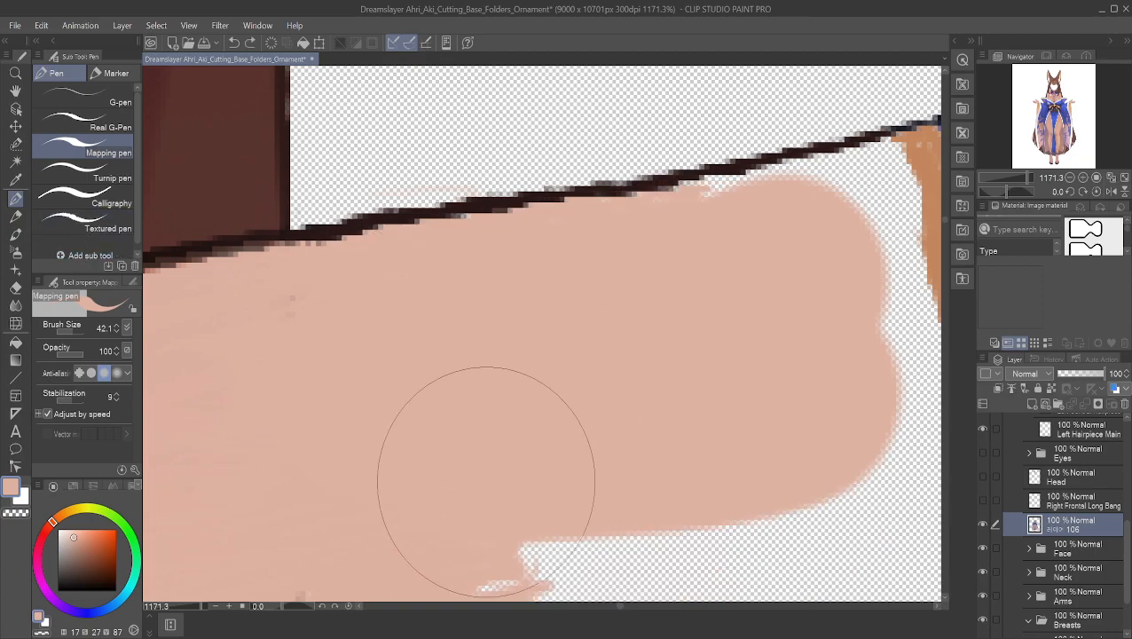
{"action": "mouse_move", "coordinate": [475, 505]}
{"action": "left_mouse_down"}
{"action": "mouse_move", "coordinate": [694, 521]}
{"action": "mouse_move", "coordinate": [817, 493]}
{"action": "left_mouse_up"}
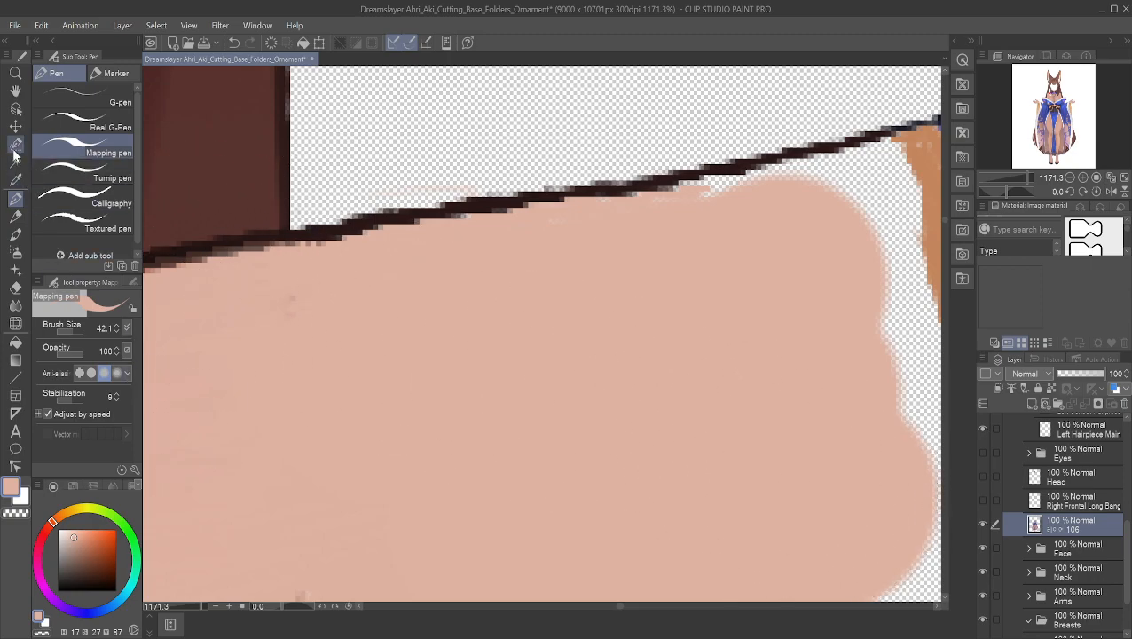
- Extend the broad skin-colored fill down over the ragged edge of the skin area, toward the garment trim
{"action": "left_click", "coordinate": [15, 90]}
{"action": "left_click_drag", "start_coordinate": [500, 384], "coordinate": [389, 198]}
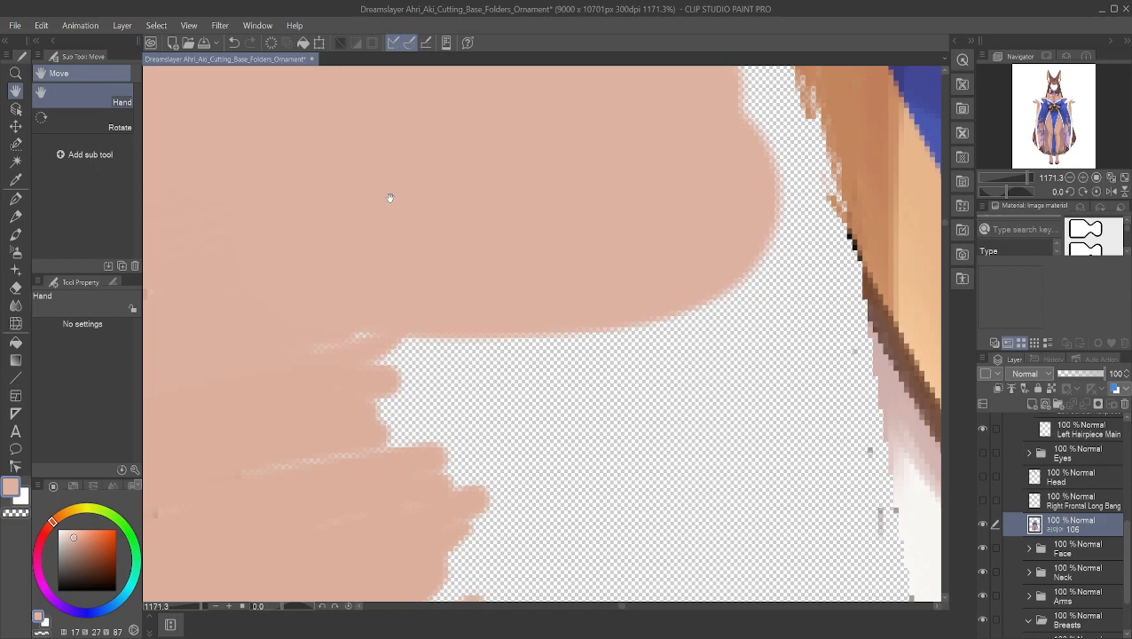
{"action": "left_click", "coordinate": [15, 197]}
{"action": "mouse_move", "coordinate": [304, 405]}
{"action": "left_mouse_down"}
{"action": "mouse_move", "coordinate": [609, 379]}
{"action": "mouse_move", "coordinate": [700, 345]}
{"action": "mouse_move", "coordinate": [424, 459]}
{"action": "mouse_move", "coordinate": [398, 496]}
{"action": "mouse_move", "coordinate": [662, 442]}
{"action": "left_mouse_up"}
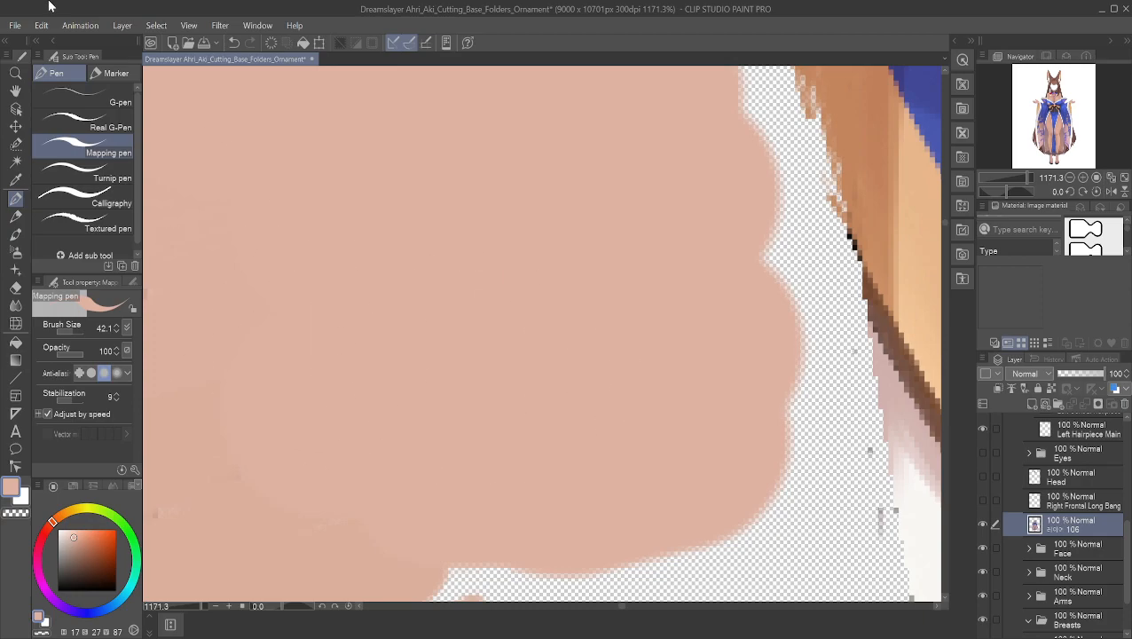
{"action": "scroll", "coordinate": [302, 338], "scroll_direction": "down", "scroll_amount": 1}
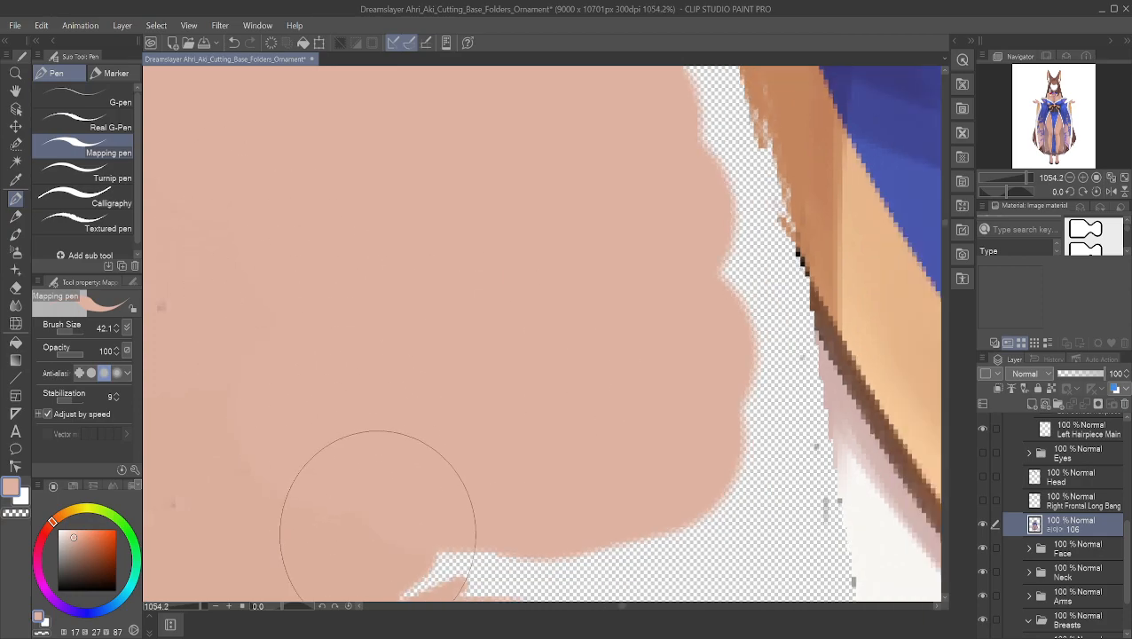
{"action": "left_click_drag", "start_coordinate": [379, 528], "coordinate": [407, 566]}
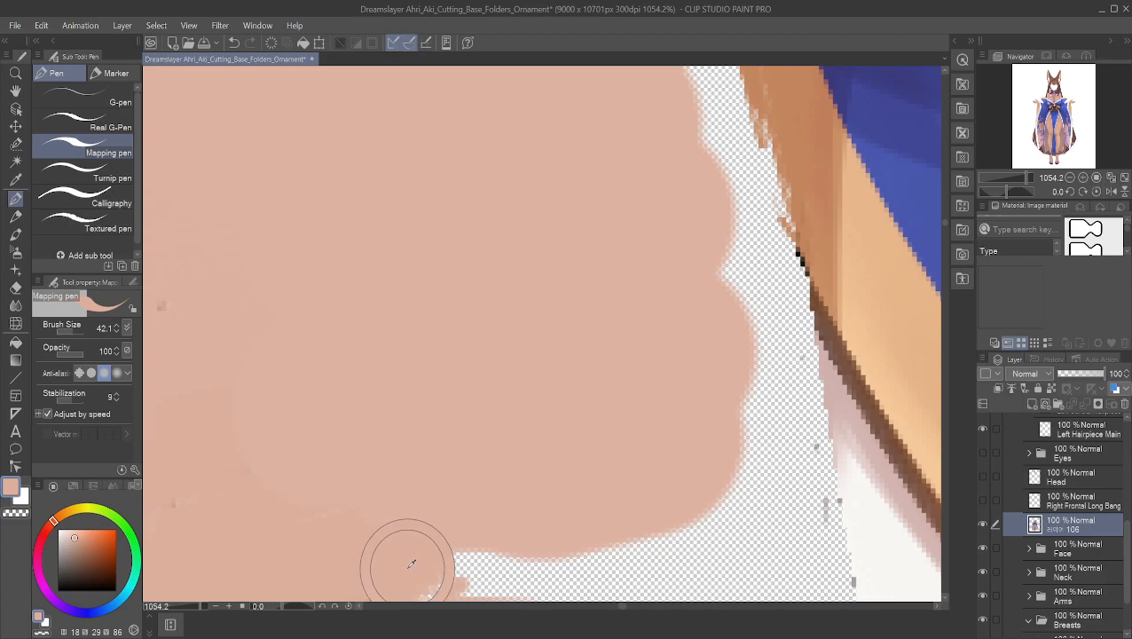
{"action": "key", "text": "ctrl+z"}
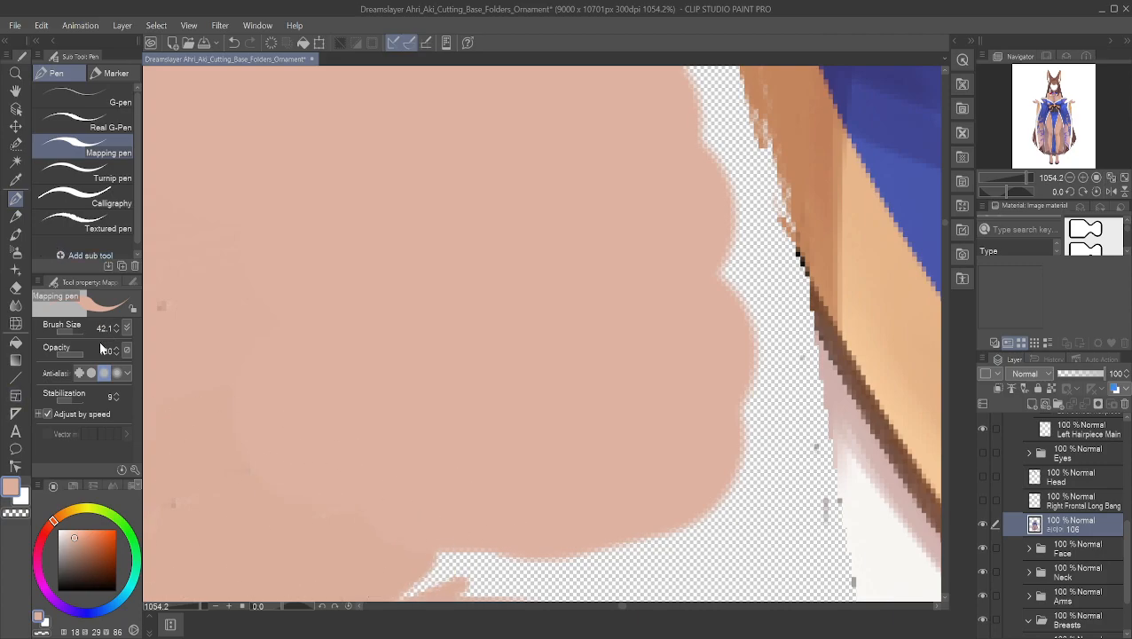
- Reduce the Mapping pen to 9.3 and fill the narrow transparent slit between the skin areas with sampled skin color
{"action": "left_click", "coordinate": [69, 328]}
{"action": "scroll", "coordinate": [462, 331], "scroll_direction": "down", "scroll_amount": 2}
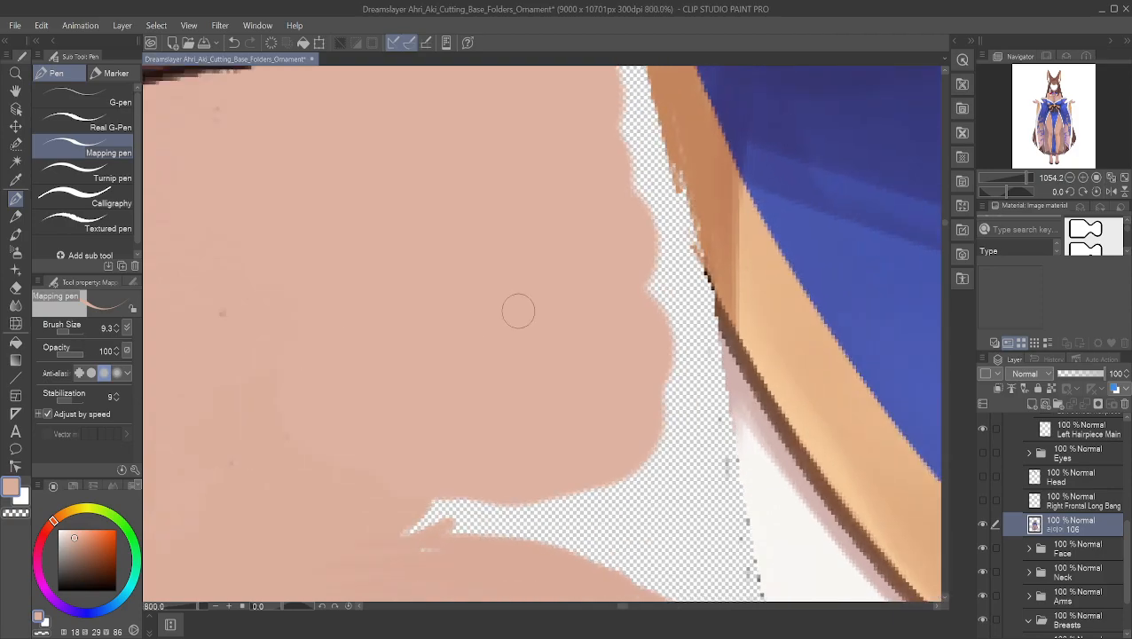
{"action": "scroll", "coordinate": [491, 314], "scroll_direction": "up", "scroll_amount": 1}
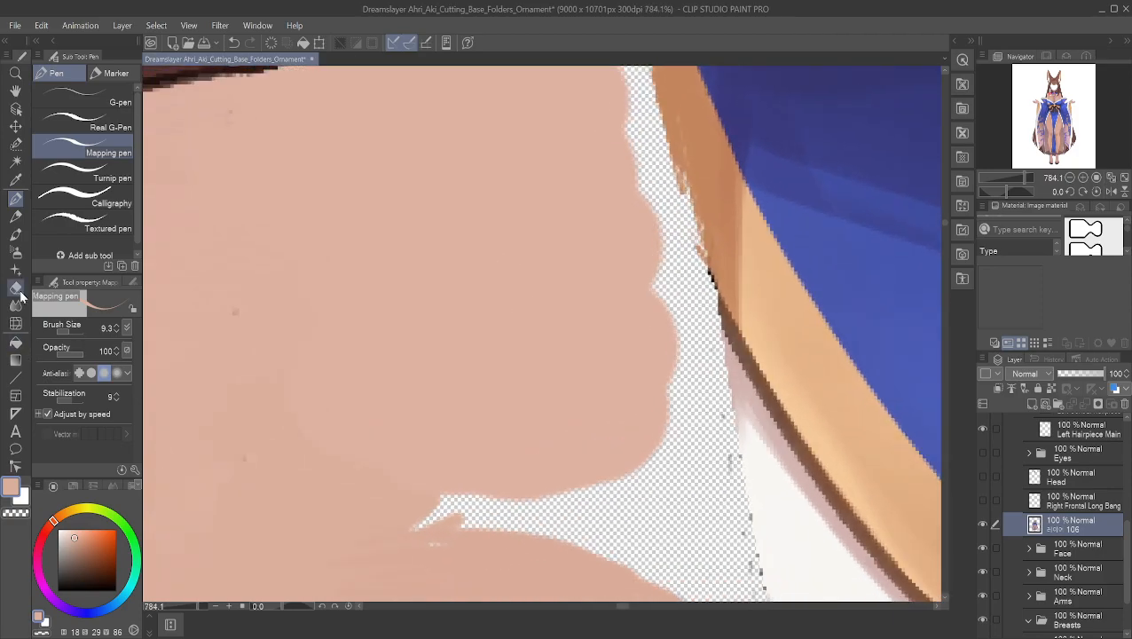
{"action": "scroll", "coordinate": [448, 546], "scroll_direction": "down", "scroll_amount": 1}
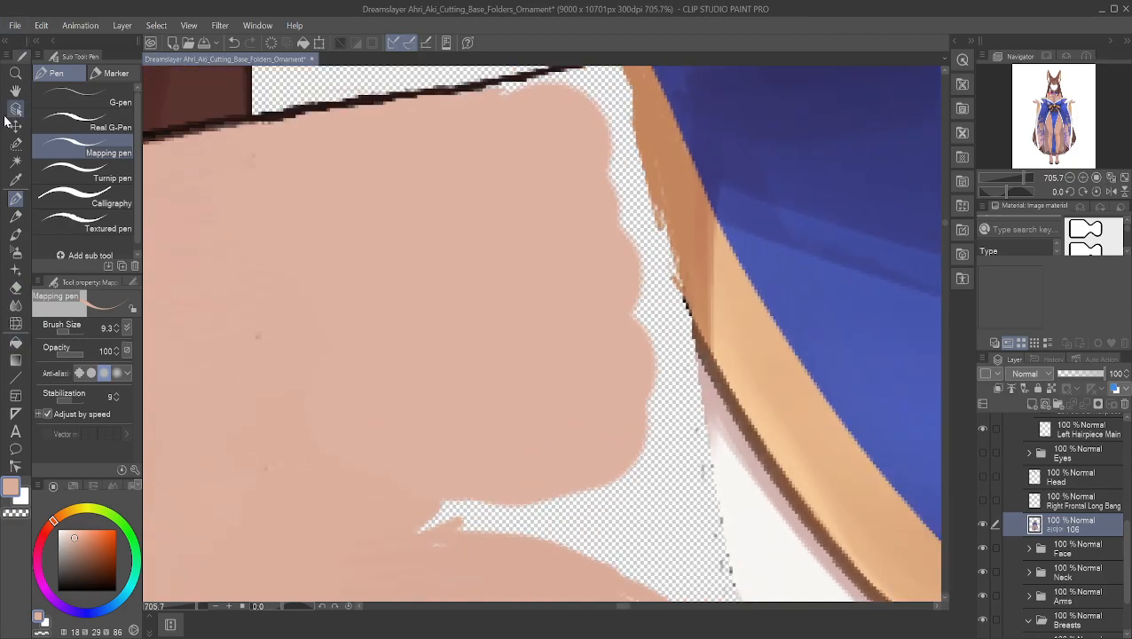
{"action": "left_click", "coordinate": [15, 90]}
{"action": "left_click_drag", "start_coordinate": [323, 404], "coordinate": [331, 295]}
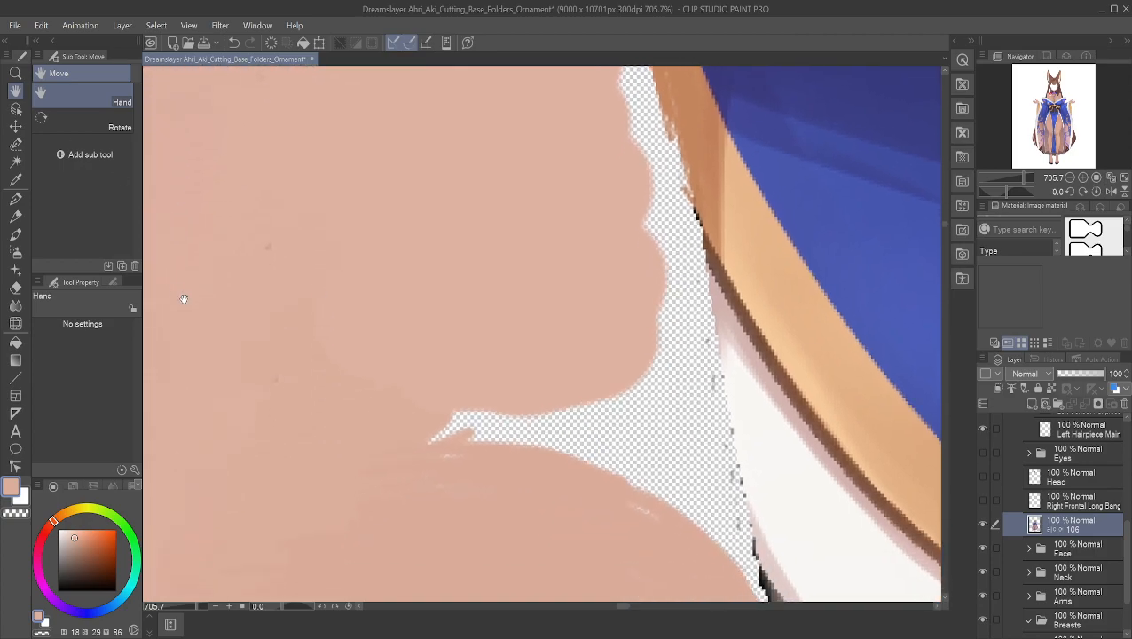
{"action": "key", "text": "alt"}
{"action": "left_click", "coordinate": [15, 198]}
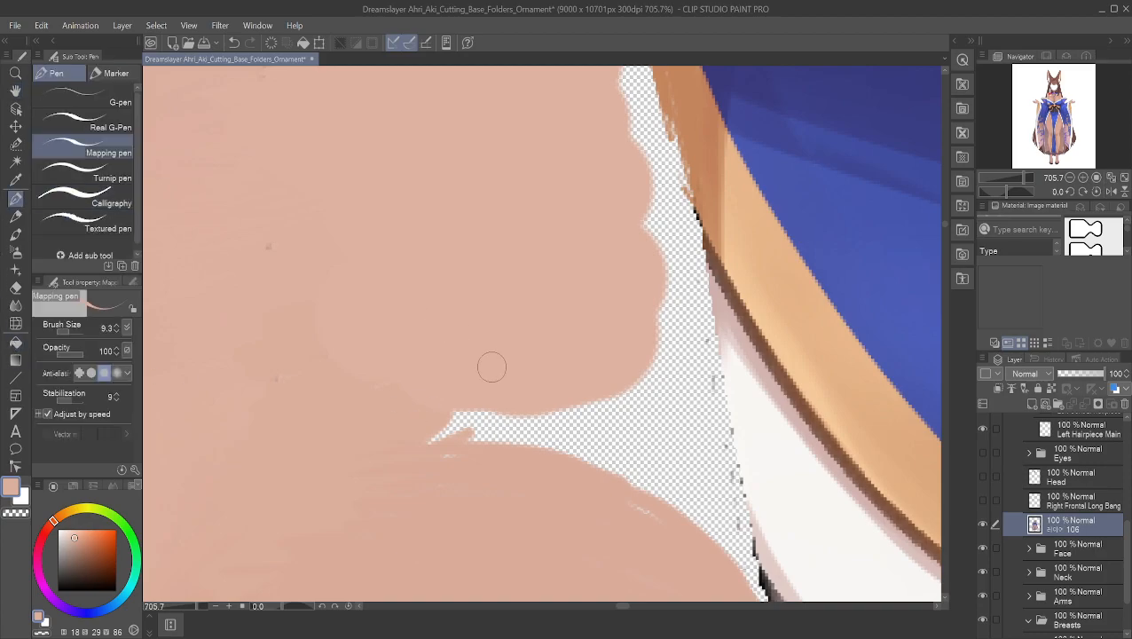
{"action": "mouse_move", "coordinate": [439, 433]}
{"action": "left_mouse_down"}
{"action": "mouse_move", "coordinate": [580, 425]}
{"action": "mouse_move", "coordinate": [502, 412]}
{"action": "mouse_move", "coordinate": [469, 413]}
{"action": "mouse_move", "coordinate": [441, 431]}
{"action": "mouse_move", "coordinate": [583, 436]}
{"action": "mouse_move", "coordinate": [550, 427]}
{"action": "mouse_move", "coordinate": [501, 425]}
{"action": "mouse_move", "coordinate": [630, 447]}
{"action": "left_mouse_up"}
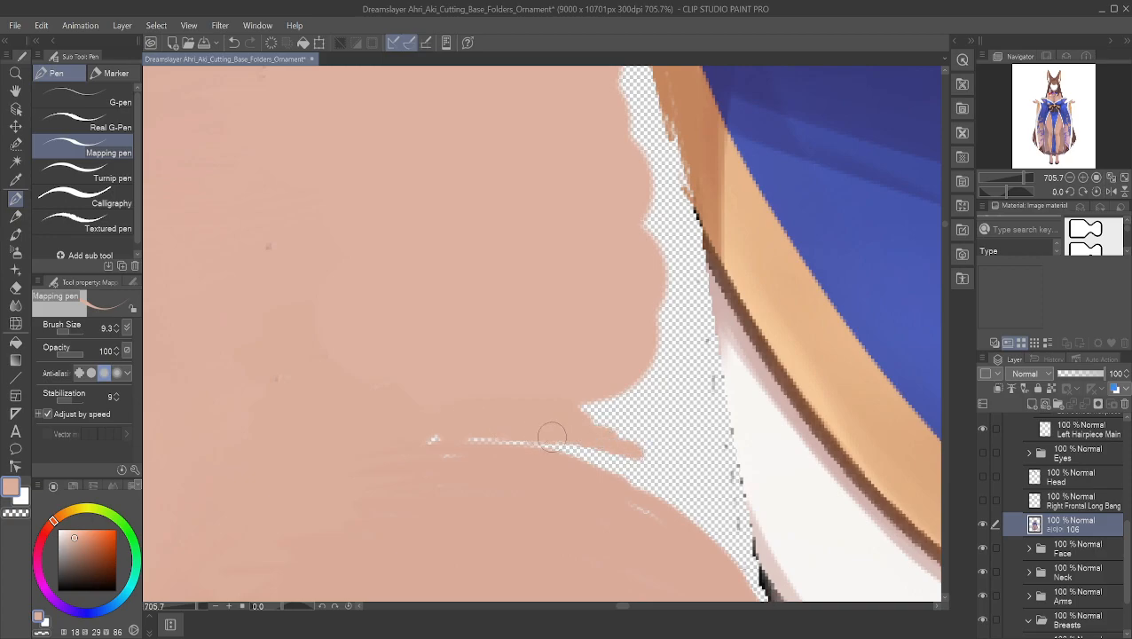
{"action": "left_click", "coordinate": [500, 462], "text": "alt"}
{"action": "mouse_move", "coordinate": [476, 442]}
{"action": "left_mouse_down"}
{"action": "mouse_move", "coordinate": [585, 457]}
{"action": "mouse_move", "coordinate": [448, 438]}
{"action": "mouse_move", "coordinate": [627, 466]}
{"action": "mouse_move", "coordinate": [591, 458]}
{"action": "mouse_move", "coordinate": [641, 495]}
{"action": "mouse_move", "coordinate": [601, 464]}
{"action": "mouse_move", "coordinate": [630, 483]}
{"action": "left_mouse_up"}
{"action": "left_click_drag", "start_coordinate": [503, 447], "coordinate": [418, 445]}
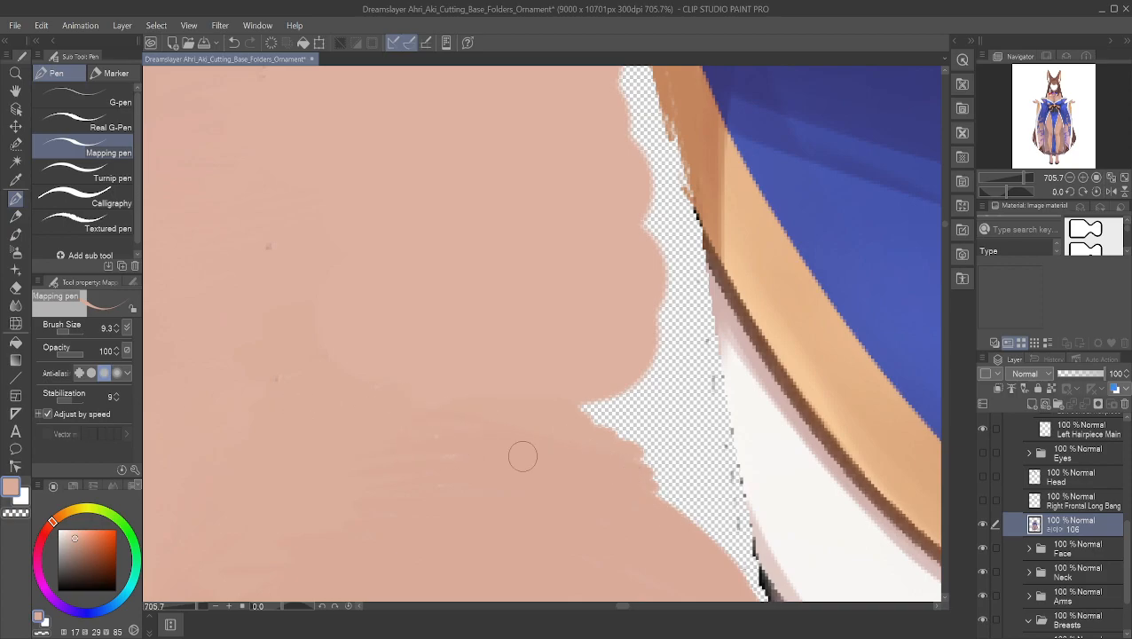
- Brush sampled skin color into the notch where the two skin areas meet, undoing the unwanted strokes
{"action": "left_click", "coordinate": [518, 547], "text": "alt"}
{"action": "mouse_move", "coordinate": [579, 405]}
{"action": "left_mouse_down"}
{"action": "mouse_move", "coordinate": [630, 435]}
{"action": "mouse_move", "coordinate": [646, 428]}
{"action": "left_mouse_up"}
{"action": "left_click_drag", "start_coordinate": [596, 382], "coordinate": [655, 408]}
{"action": "mouse_move", "coordinate": [568, 383]}
{"action": "left_mouse_down"}
{"action": "mouse_move", "coordinate": [628, 406]}
{"action": "mouse_move", "coordinate": [638, 434]}
{"action": "left_mouse_up"}
{"action": "key", "text": "ctrl+z"}
{"action": "key", "text": "ctrl+z"}
{"action": "key", "text": "ctrl+z"}
{"action": "key", "text": "ctrl+z"}
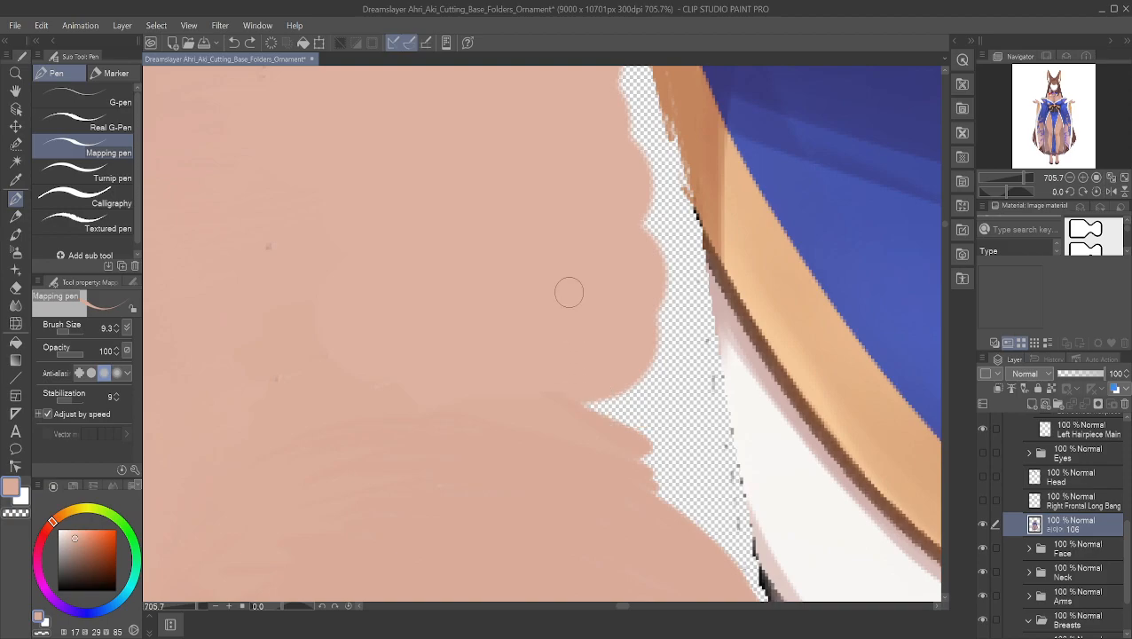
{"action": "left_click_drag", "start_coordinate": [536, 384], "coordinate": [662, 441]}
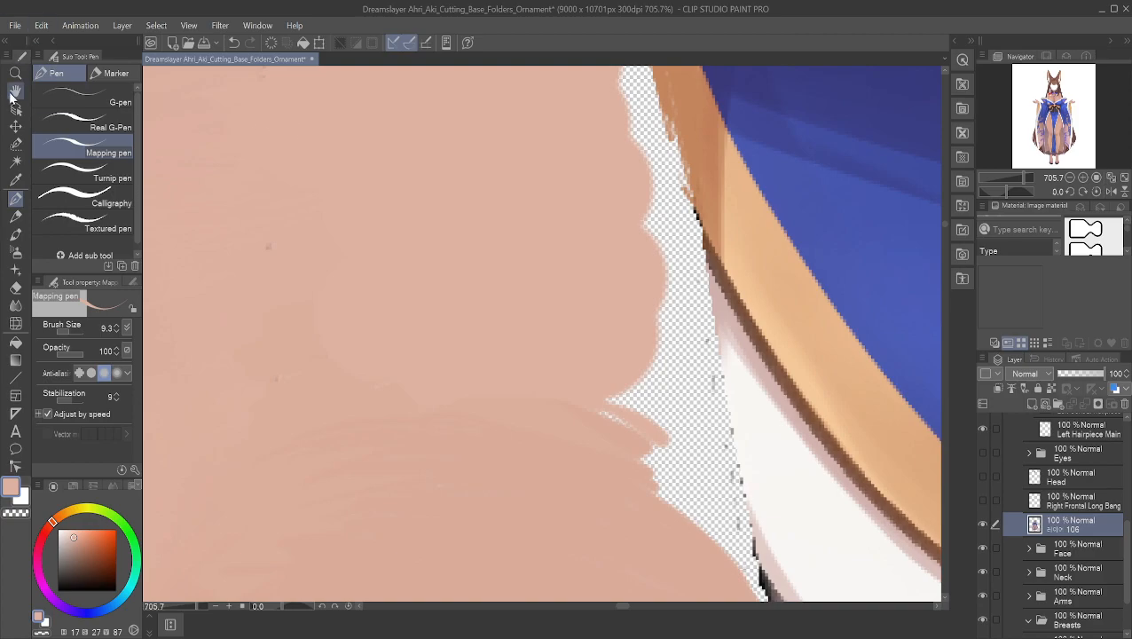
- Reduce the Mapping pen to 2.1 and fill the jagged inner edge of the tan trim with sampled tan
{"action": "left_click", "coordinate": [14, 77]}
{"action": "left_click", "coordinate": [15, 94]}
{"action": "left_click_drag", "start_coordinate": [586, 238], "coordinate": [640, 533]}
{"action": "scroll", "coordinate": [630, 394], "scroll_direction": "up", "scroll_amount": 1}
{"action": "scroll", "coordinate": [632, 393], "scroll_direction": "up", "scroll_amount": 3}
{"action": "left_click_drag", "start_coordinate": [656, 373], "coordinate": [422, 194]}
{"action": "scroll", "coordinate": [433, 257], "scroll_direction": "up", "scroll_amount": 1}
{"action": "left_click_drag", "start_coordinate": [453, 271], "coordinate": [423, 344]}
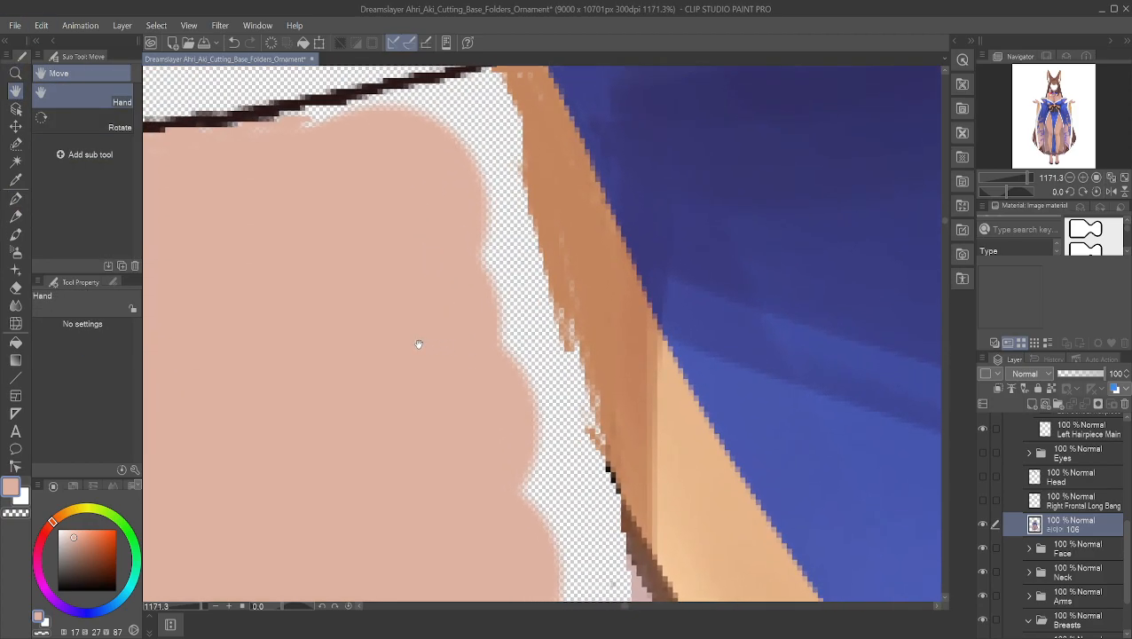
{"action": "left_click", "coordinate": [15, 199]}
{"action": "left_click", "coordinate": [639, 461], "text": "alt"}
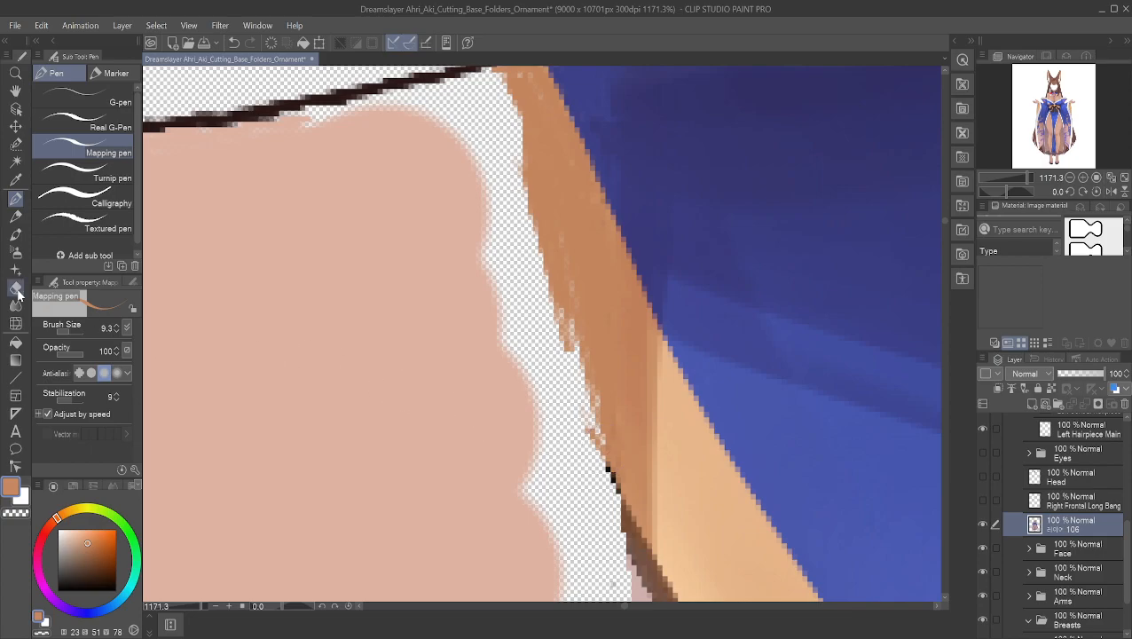
{"action": "left_click", "coordinate": [66, 332]}
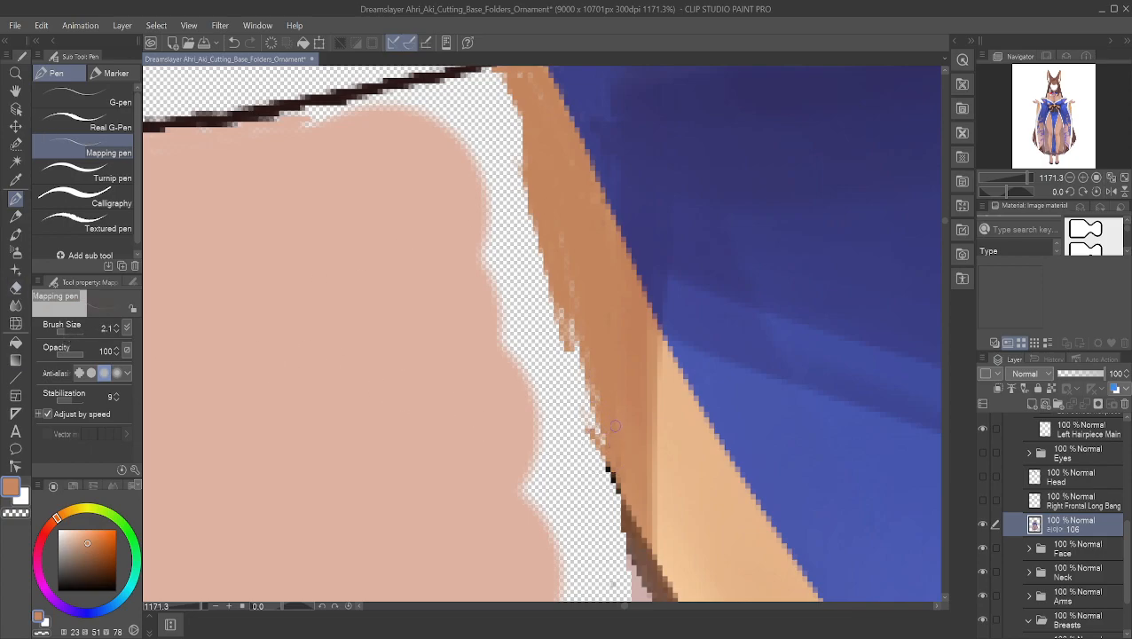
{"action": "left_click", "coordinate": [606, 379], "text": "alt"}
{"action": "left_click_drag", "start_coordinate": [565, 333], "coordinate": [586, 400]}
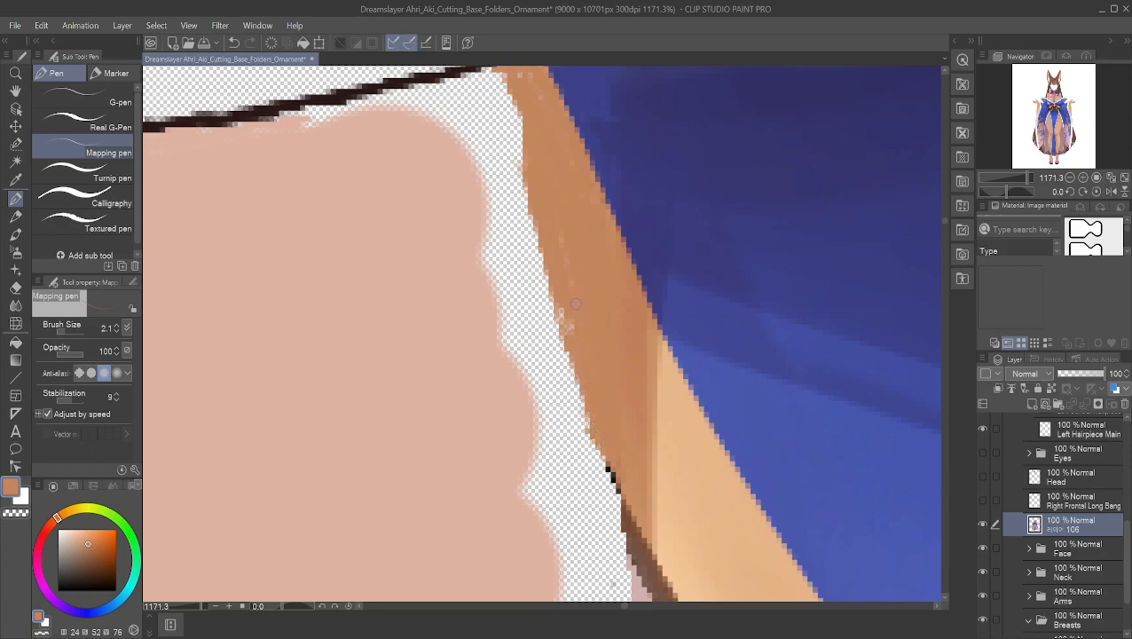
- Straighten the upper inner edge of the tan trim with tan strokes up to the shoulder outline
{"action": "mouse_move", "coordinate": [514, 119]}
{"action": "left_mouse_down"}
{"action": "mouse_move", "coordinate": [518, 156]}
{"action": "mouse_move", "coordinate": [513, 126]}
{"action": "left_mouse_up"}
{"action": "left_click_drag", "start_coordinate": [503, 85], "coordinate": [513, 120]}
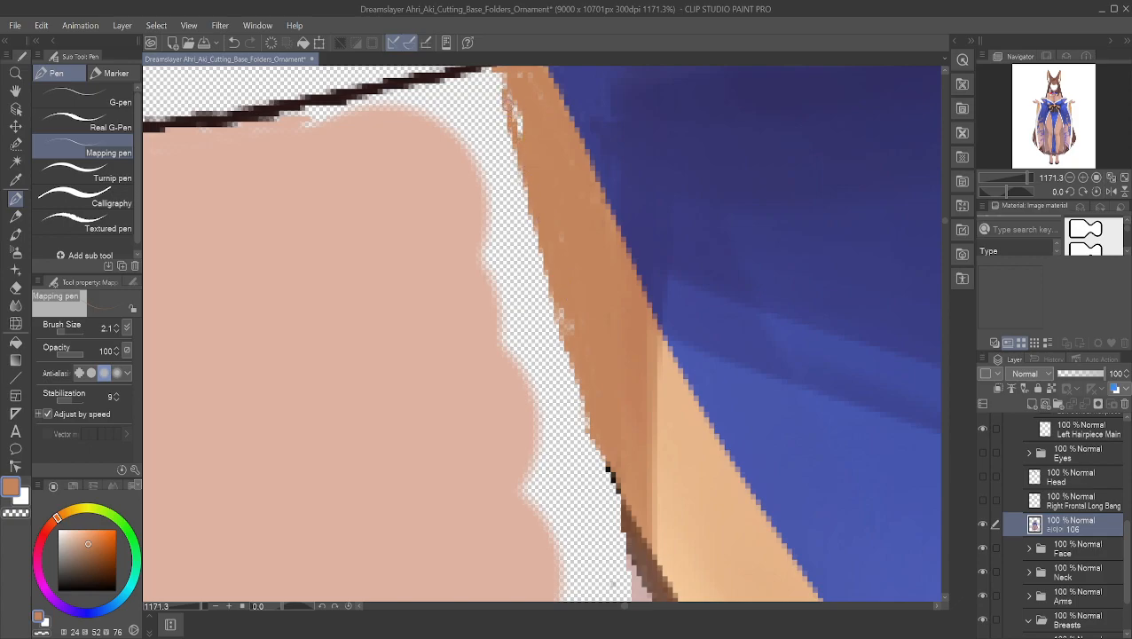
{"action": "left_click_drag", "start_coordinate": [494, 73], "coordinate": [506, 115]}
{"action": "left_click_drag", "start_coordinate": [495, 76], "coordinate": [514, 131]}
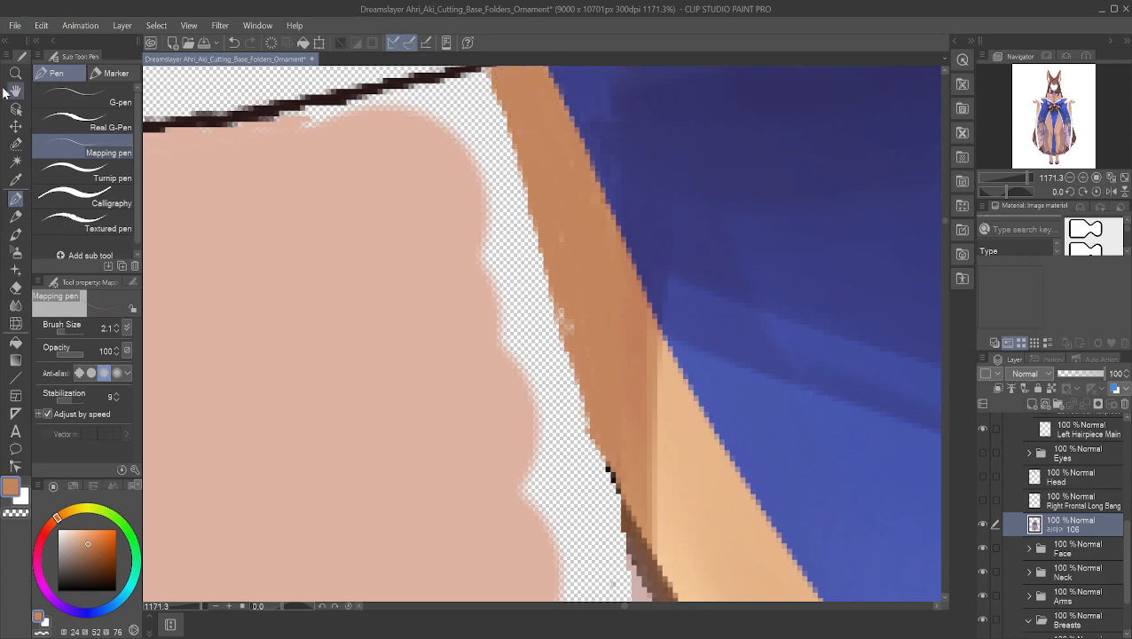
- Sample the trim's brown outline color and extend the outline upward along the inner tan edge, covering the black pixels
{"action": "key", "text": "space"}
{"action": "left_click_drag", "start_coordinate": [416, 158], "coordinate": [470, 281]}
{"action": "scroll", "coordinate": [469, 281], "scroll_direction": "down", "scroll_amount": 5}
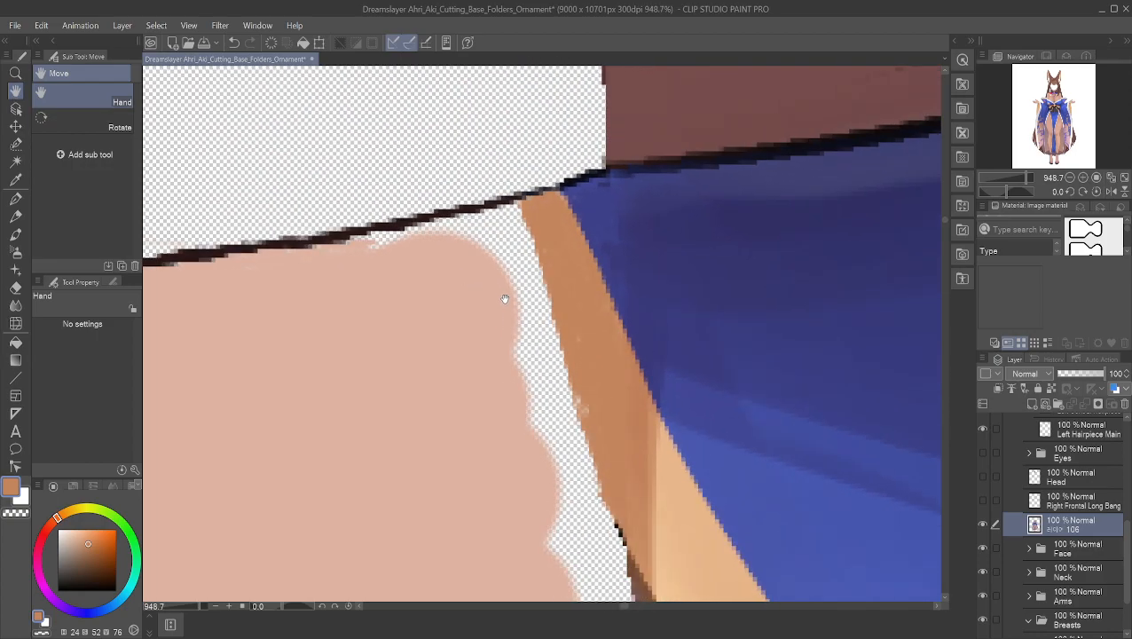
{"action": "scroll", "coordinate": [478, 231], "scroll_direction": "up", "scroll_amount": 2}
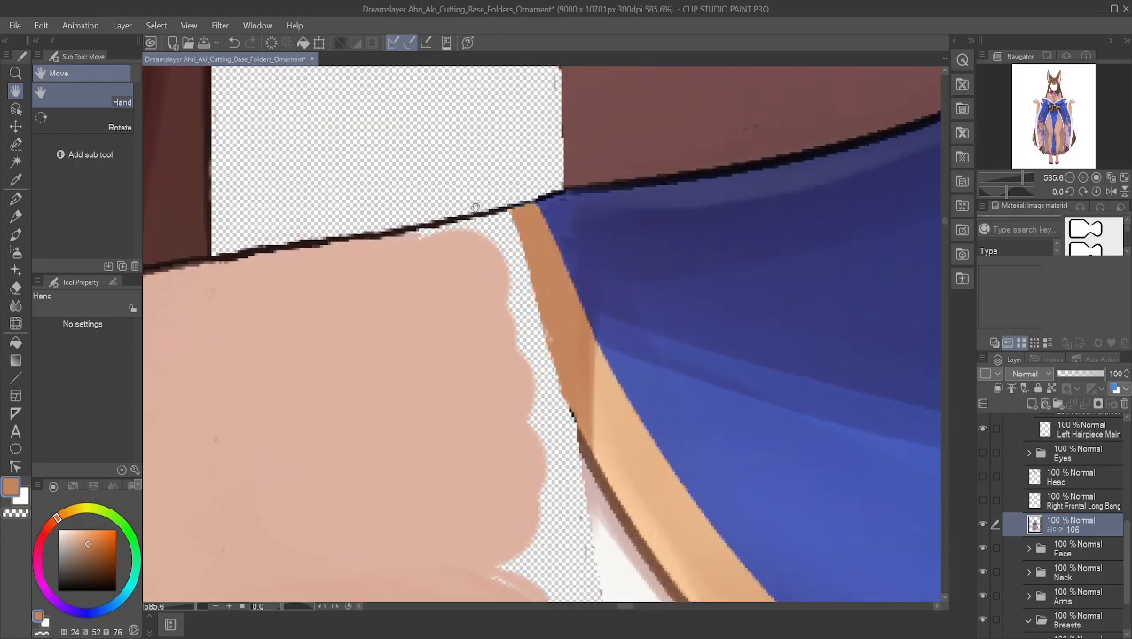
{"action": "left_click", "coordinate": [15, 197]}
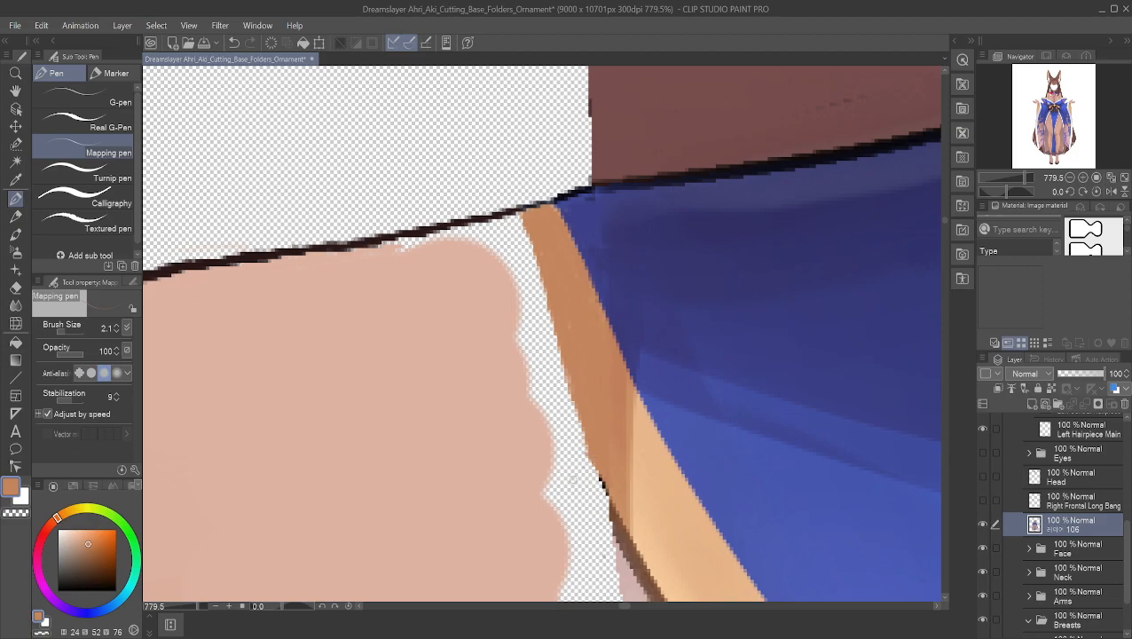
{"action": "left_click", "coordinate": [15, 90]}
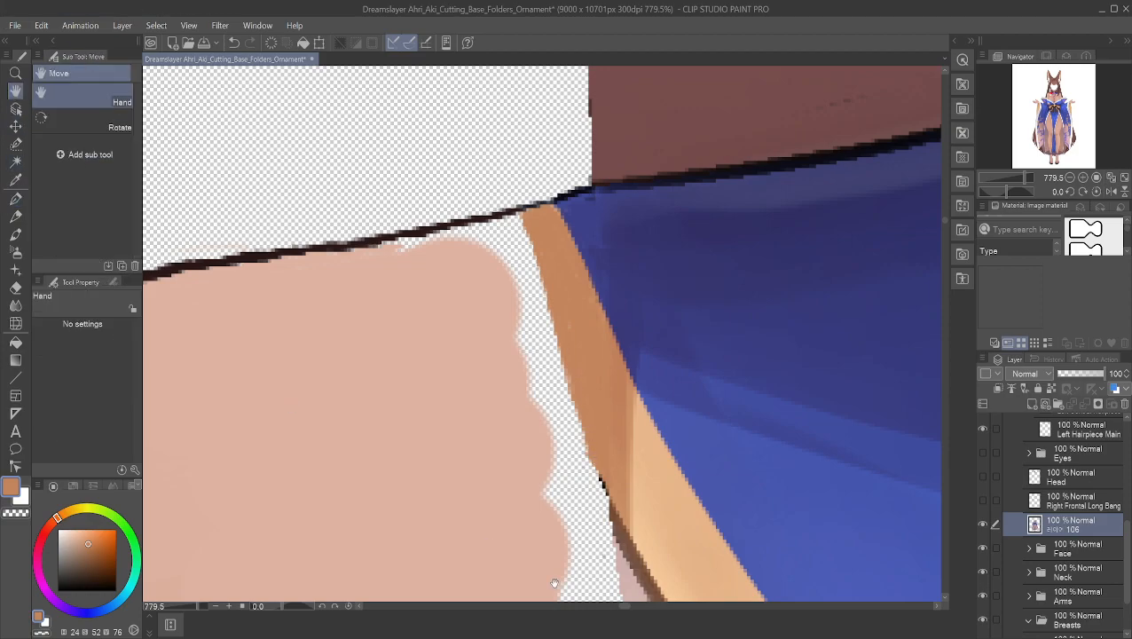
{"action": "left_click_drag", "start_coordinate": [538, 576], "coordinate": [515, 415]}
{"action": "scroll", "coordinate": [515, 413], "scroll_direction": "up", "scroll_amount": 3}
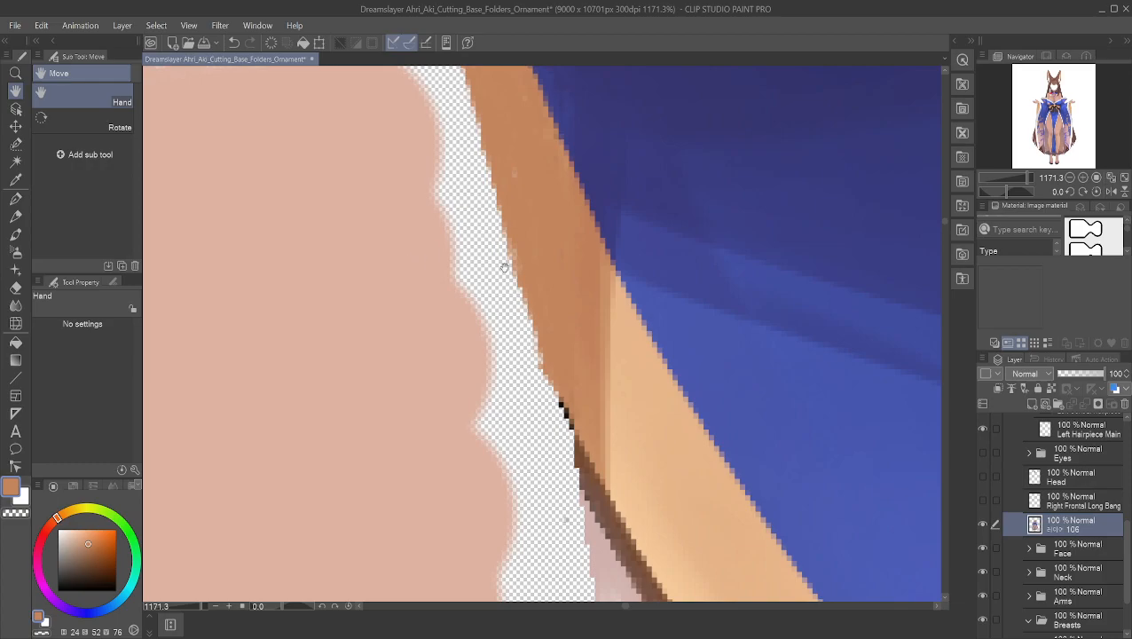
{"action": "left_click", "coordinate": [569, 455], "text": "alt"}
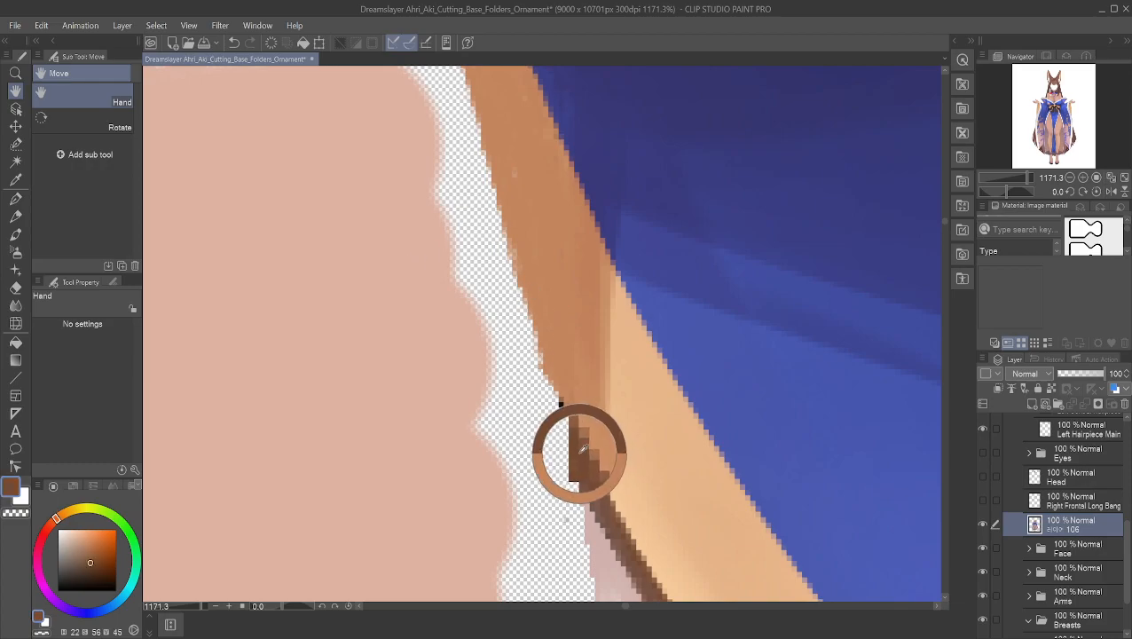
{"action": "left_click", "coordinate": [15, 198]}
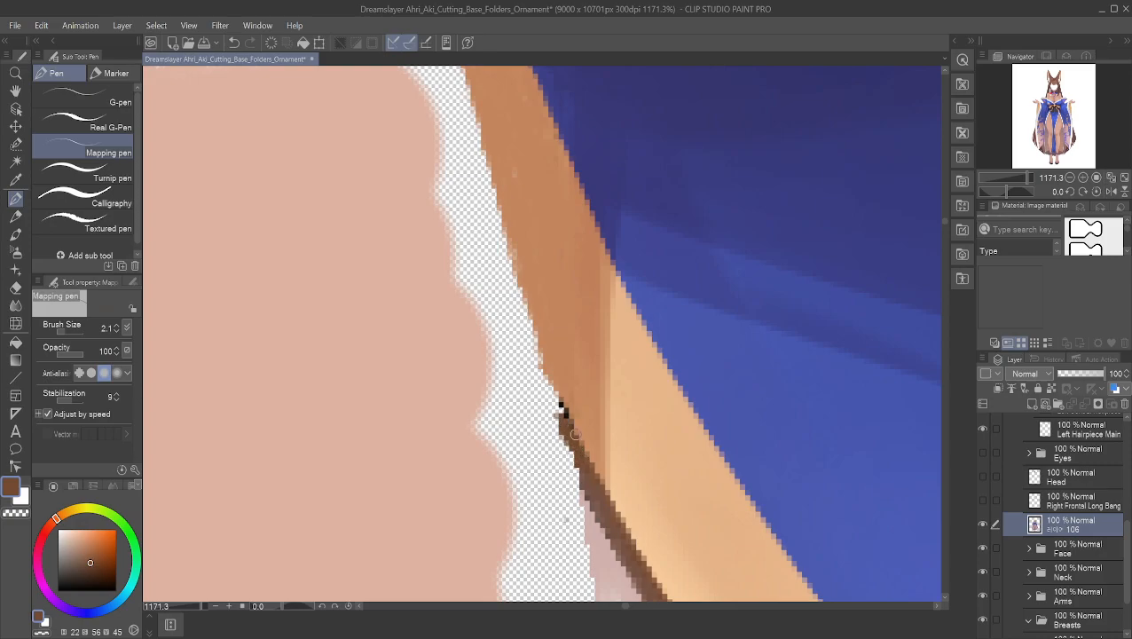
{"action": "left_click_drag", "start_coordinate": [578, 473], "coordinate": [539, 379]}
{"action": "left_click_drag", "start_coordinate": [563, 424], "coordinate": [534, 353]}
{"action": "left_click_drag", "start_coordinate": [567, 430], "coordinate": [531, 355]}
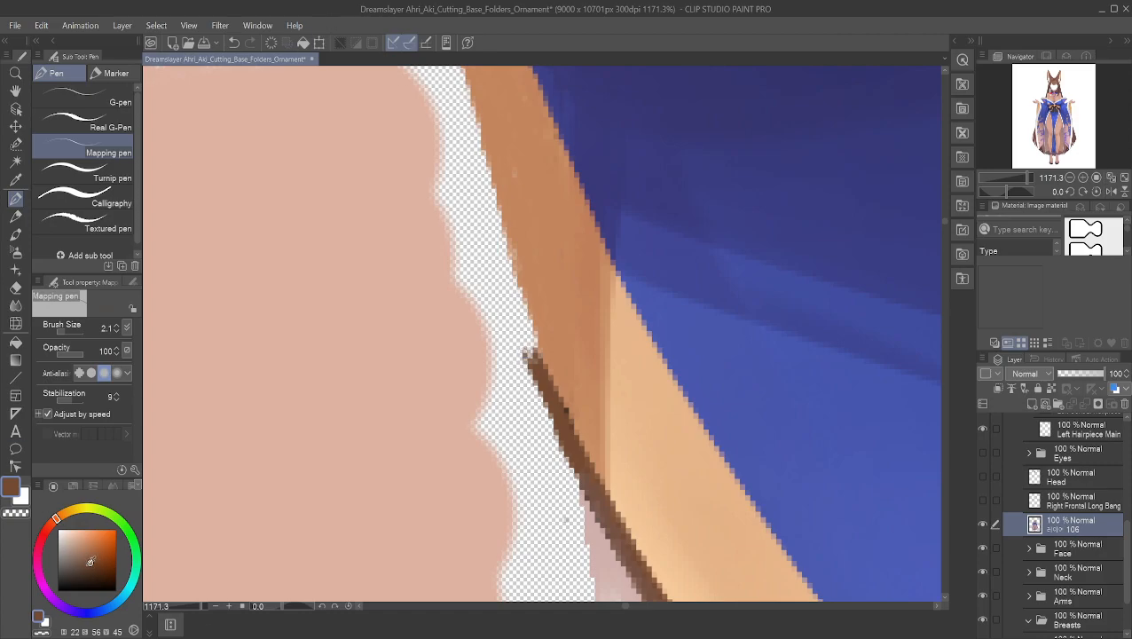
- Pick a darker brown (H 22, S 56, V 35) and continue the outline further up the tan trim's inner edge
{"action": "left_click", "coordinate": [92, 566]}
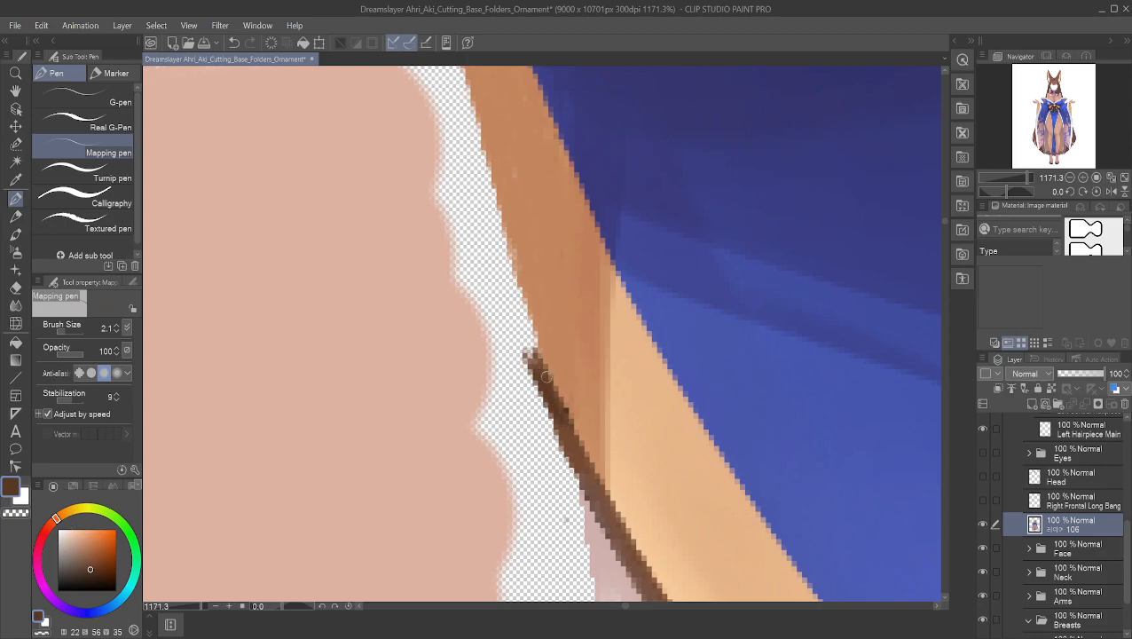
{"action": "left_click_drag", "start_coordinate": [533, 360], "coordinate": [503, 278]}
{"action": "left_click_drag", "start_coordinate": [526, 352], "coordinate": [510, 291]}
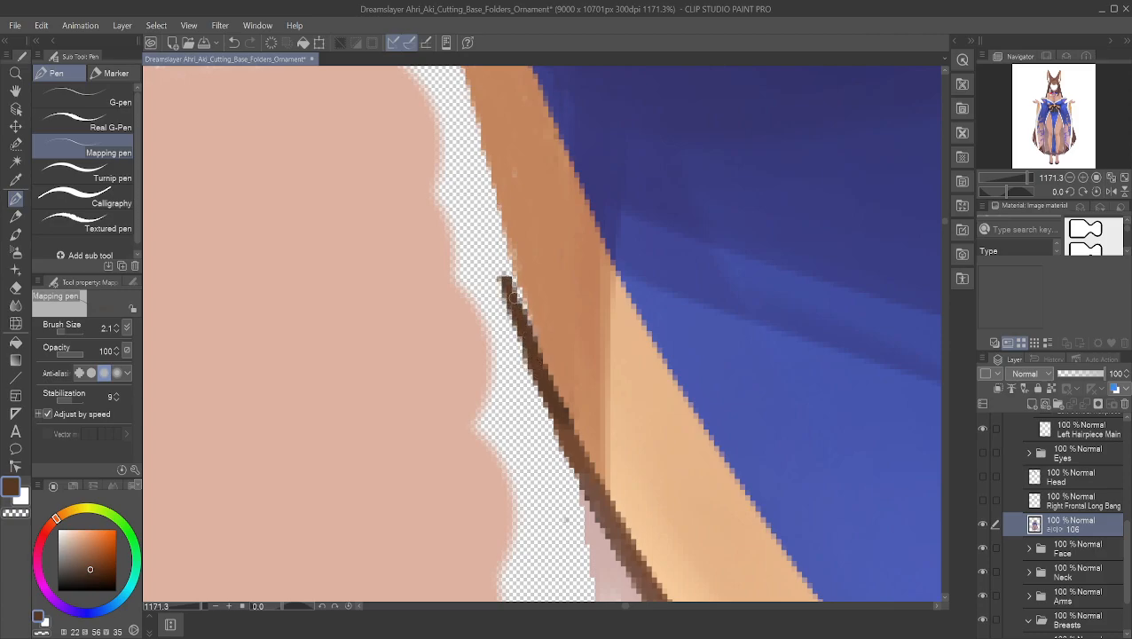
{"action": "left_click_drag", "start_coordinate": [523, 335], "coordinate": [500, 244]}
- Carry the dark brown trim outline up through the transparent gap toward the shoulder outline with short overlapping strokes
{"action": "left_click", "coordinate": [16, 92]}
{"action": "left_click_drag", "start_coordinate": [292, 138], "coordinate": [374, 265]}
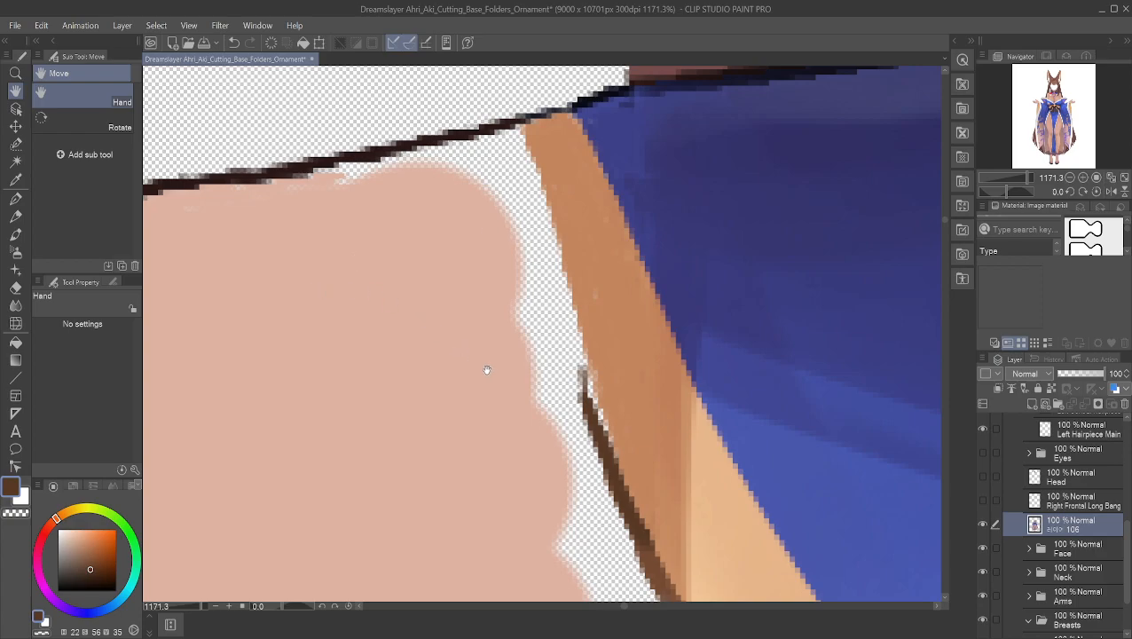
{"action": "left_click", "coordinate": [16, 197]}
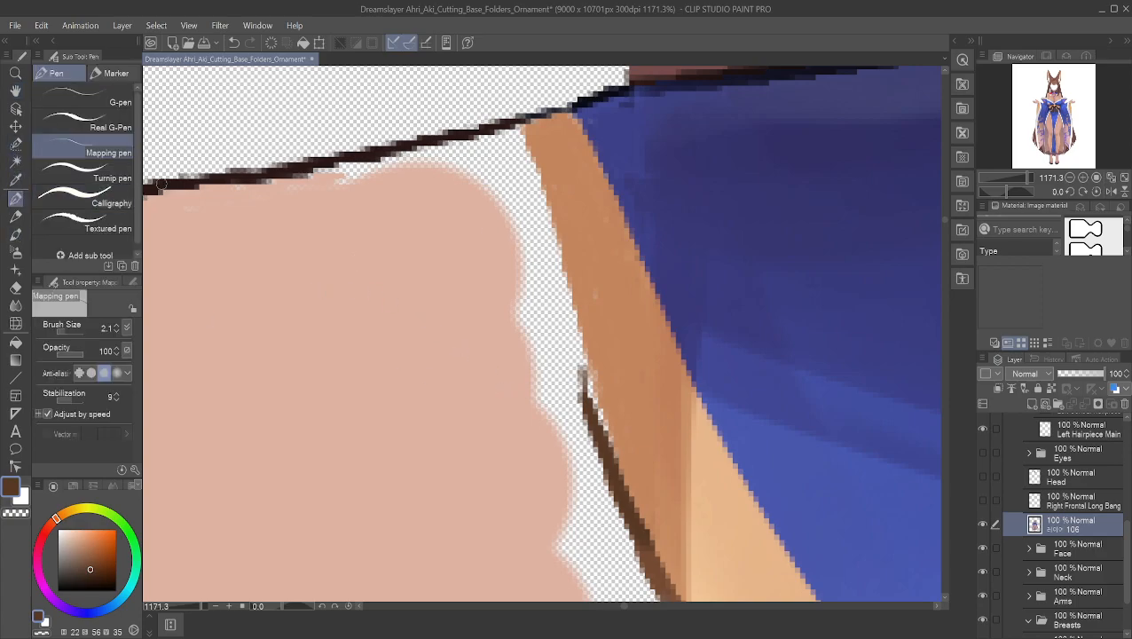
{"action": "left_click_drag", "start_coordinate": [588, 408], "coordinate": [568, 358]}
{"action": "mouse_move", "coordinate": [588, 407]}
{"action": "left_mouse_down"}
{"action": "mouse_move", "coordinate": [573, 363]}
{"action": "mouse_move", "coordinate": [592, 416]}
{"action": "mouse_move", "coordinate": [567, 325]}
{"action": "left_mouse_up"}
{"action": "mouse_move", "coordinate": [575, 364]}
{"action": "left_mouse_down"}
{"action": "mouse_move", "coordinate": [553, 293]}
{"action": "mouse_move", "coordinate": [568, 324]}
{"action": "left_mouse_up"}
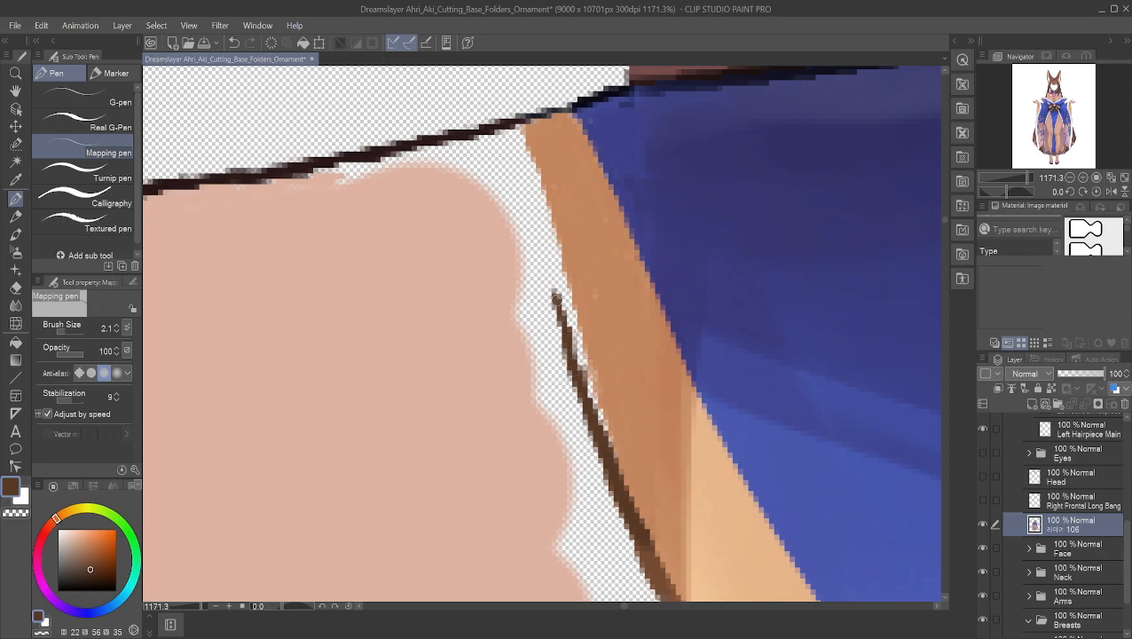
{"action": "left_click_drag", "start_coordinate": [545, 269], "coordinate": [567, 340]}
{"action": "mouse_move", "coordinate": [531, 235]}
{"action": "left_mouse_down"}
{"action": "mouse_move", "coordinate": [564, 328]}
{"action": "mouse_move", "coordinate": [529, 212]}
{"action": "left_mouse_up"}
{"action": "left_click_drag", "start_coordinate": [531, 213], "coordinate": [515, 183]}
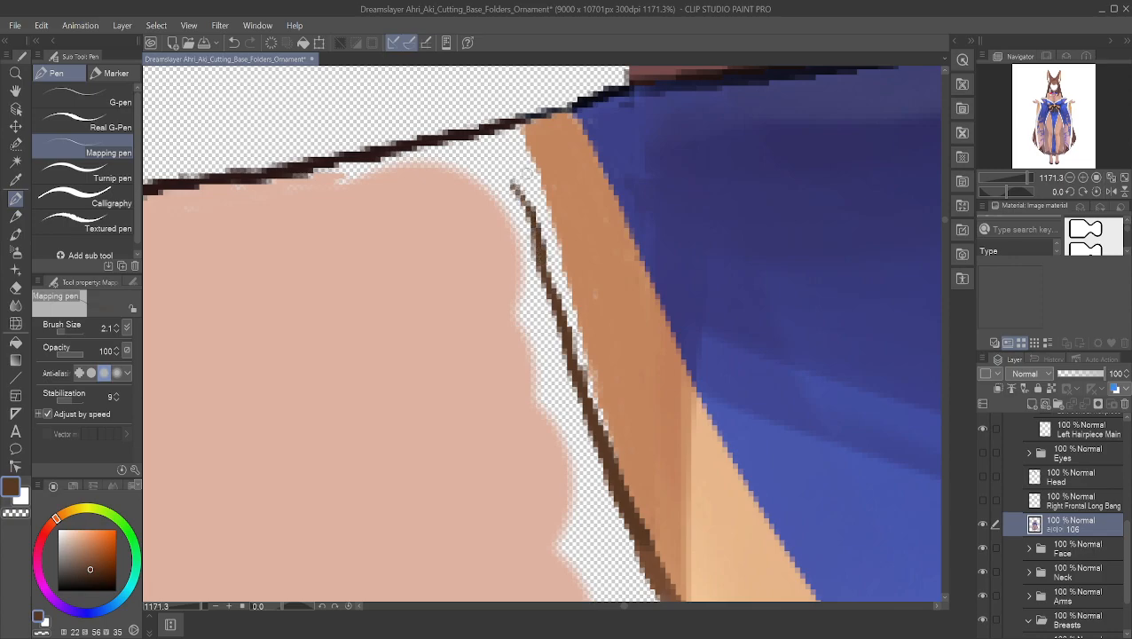
- Join the dark brown trim outline to the shoulder outline and thicken its faint upper section
{"action": "left_click_drag", "start_coordinate": [506, 143], "coordinate": [539, 237]}
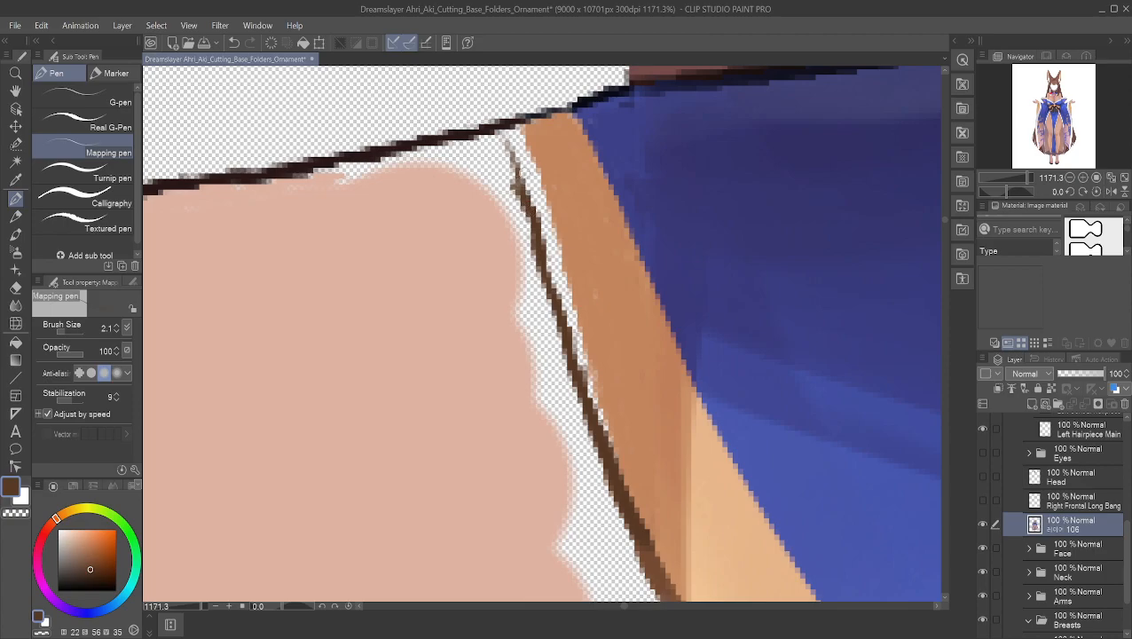
{"action": "left_click_drag", "start_coordinate": [505, 140], "coordinate": [515, 181]}
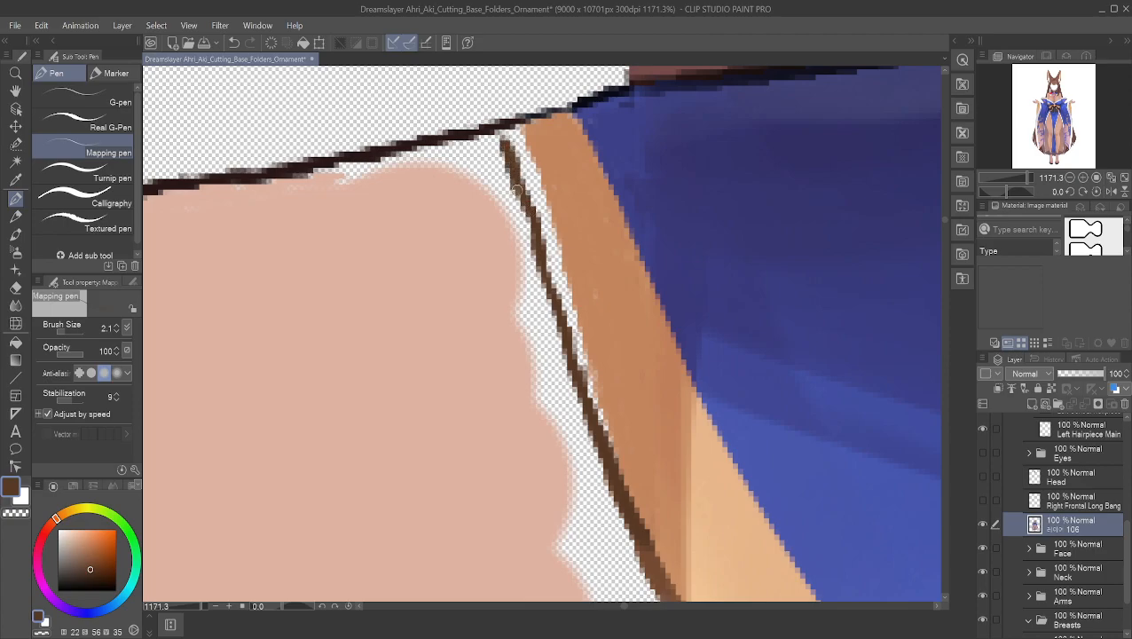
{"action": "left_click_drag", "start_coordinate": [501, 135], "coordinate": [537, 242]}
{"action": "left_click_drag", "start_coordinate": [522, 199], "coordinate": [556, 299]}
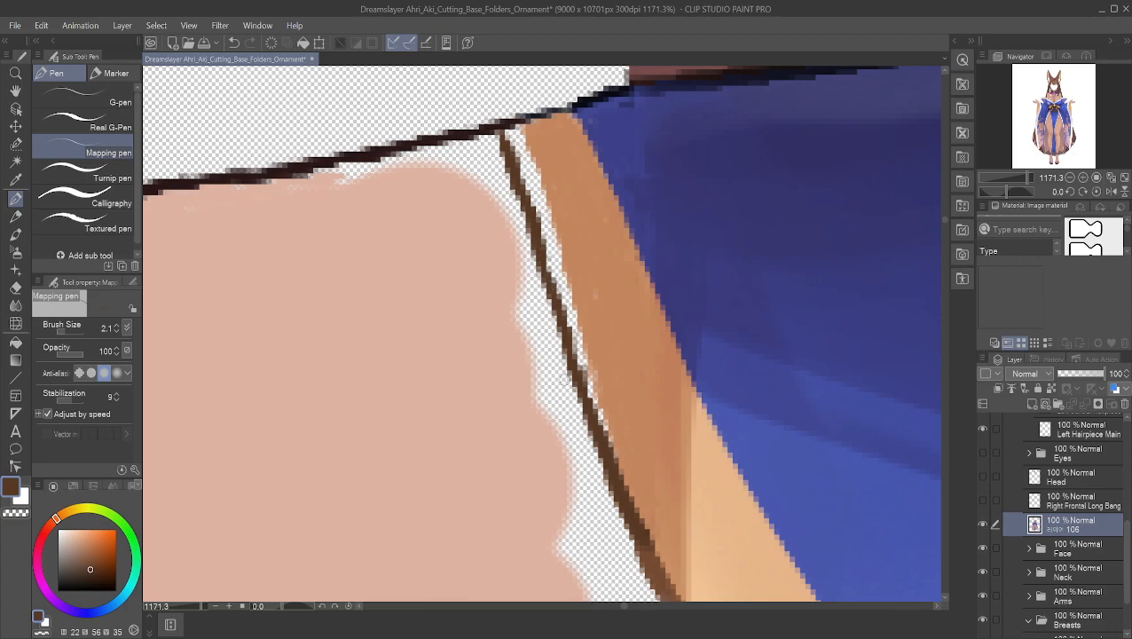
- Touch up the dark brown outline along the gold collar trim beside the shoulder with the Mapping pen
{"action": "left_click_drag", "start_coordinate": [599, 454], "coordinate": [592, 436]}
{"action": "scroll", "coordinate": [590, 421], "scroll_direction": "down", "scroll_amount": 8}
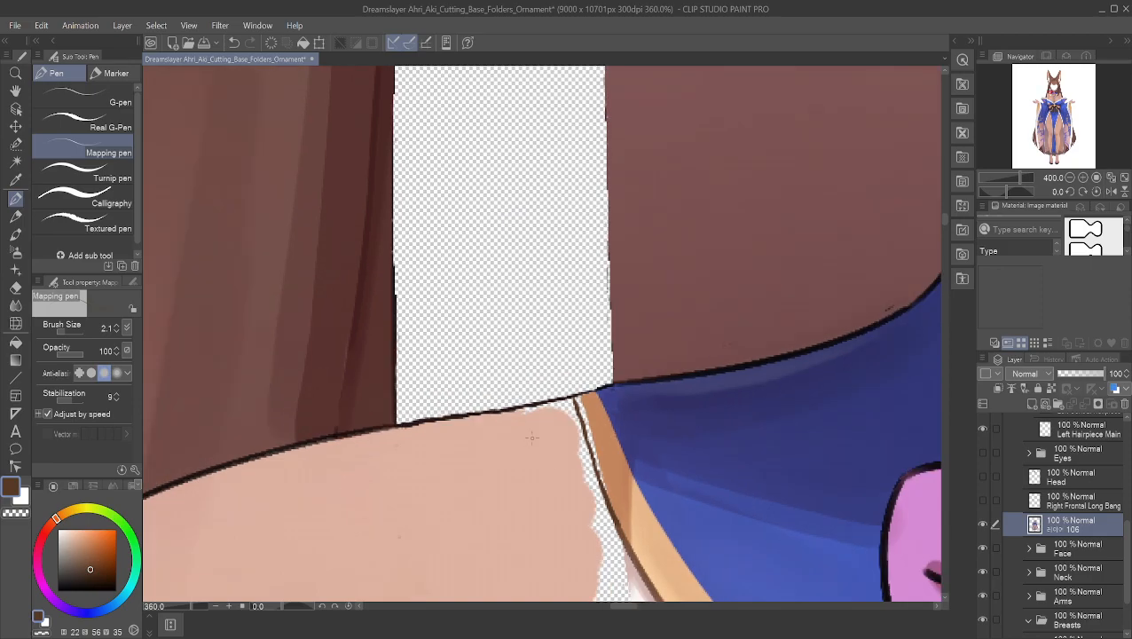
- Examine the collar trim from the flower ornament back to the gap at the shoulder
{"action": "left_click", "coordinate": [15, 91]}
{"action": "left_click_drag", "start_coordinate": [696, 478], "coordinate": [215, 238]}
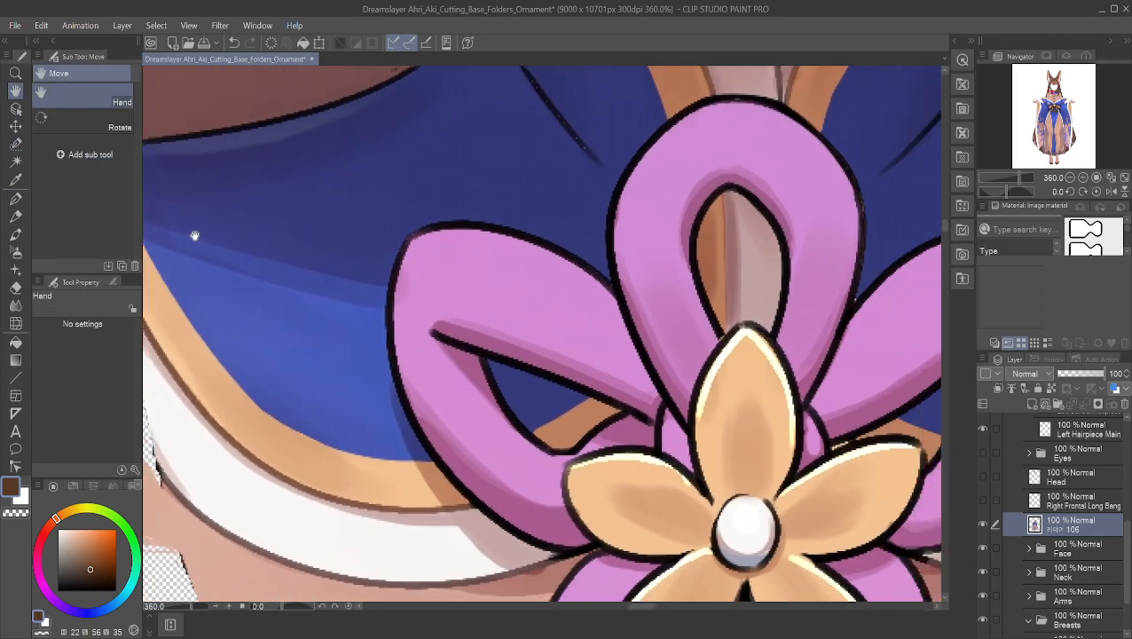
{"action": "left_click_drag", "start_coordinate": [607, 276], "coordinate": [197, 152]}
{"action": "left_click_drag", "start_coordinate": [683, 165], "coordinate": [580, 234]}
{"action": "left_click_drag", "start_coordinate": [423, 225], "coordinate": [636, 301]}
{"action": "scroll", "coordinate": [372, 307], "scroll_direction": "up", "scroll_amount": 9}
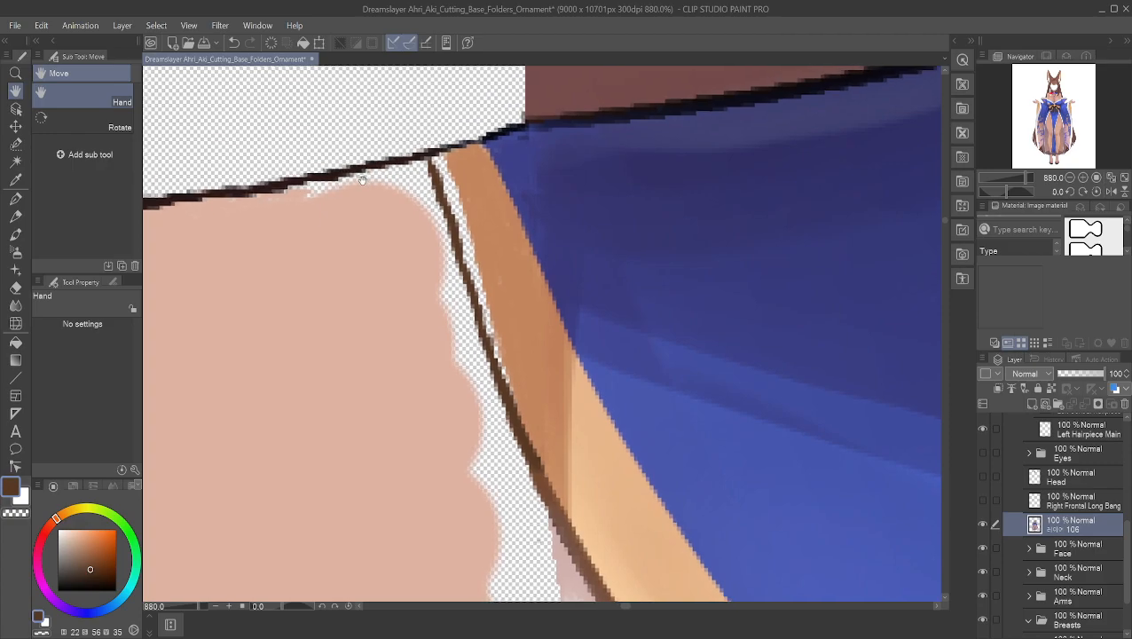
{"action": "left_click_drag", "start_coordinate": [363, 180], "coordinate": [407, 228]}
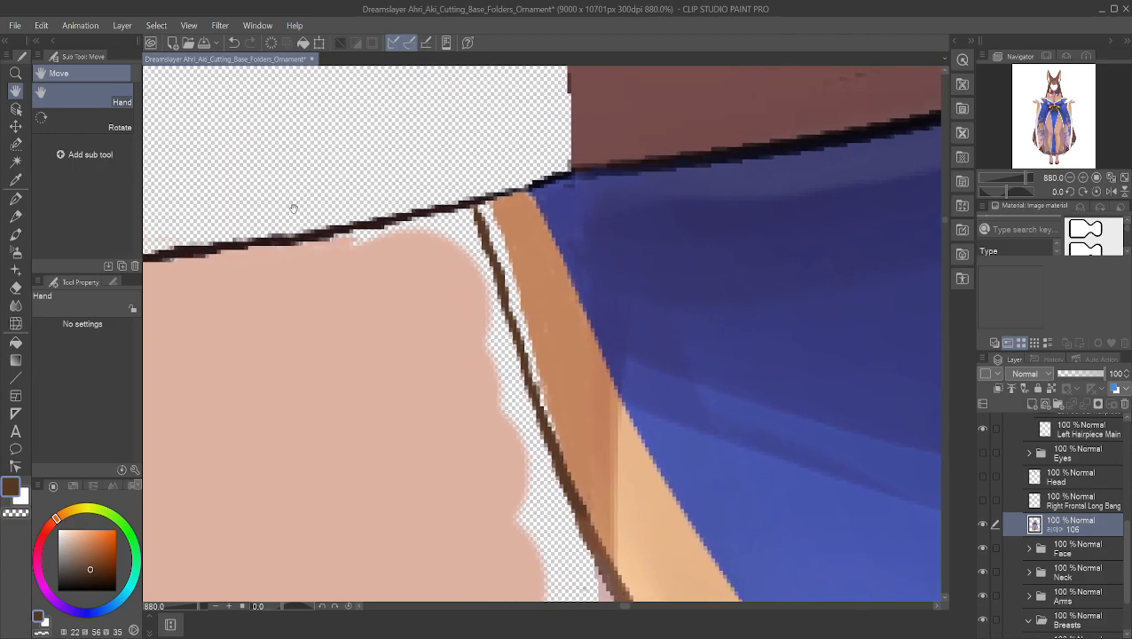
- Fill the transparent gap between the collar trim and its brown outline with the trim's sampled dark orange, using the Mapping pen
{"action": "left_click", "coordinate": [15, 198]}
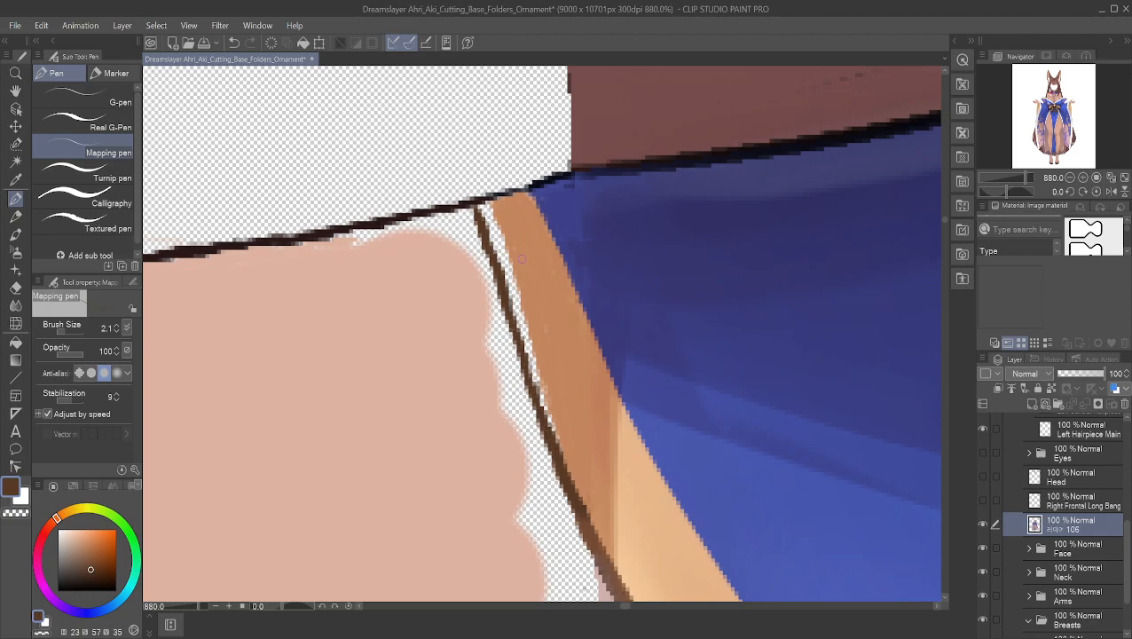
{"action": "left_click", "coordinate": [505, 216], "text": "alt"}
{"action": "mouse_move", "coordinate": [495, 232]}
{"action": "left_mouse_down"}
{"action": "mouse_move", "coordinate": [489, 204]}
{"action": "mouse_move", "coordinate": [514, 293]}
{"action": "left_mouse_up"}
{"action": "left_click_drag", "start_coordinate": [497, 232], "coordinate": [508, 276]}
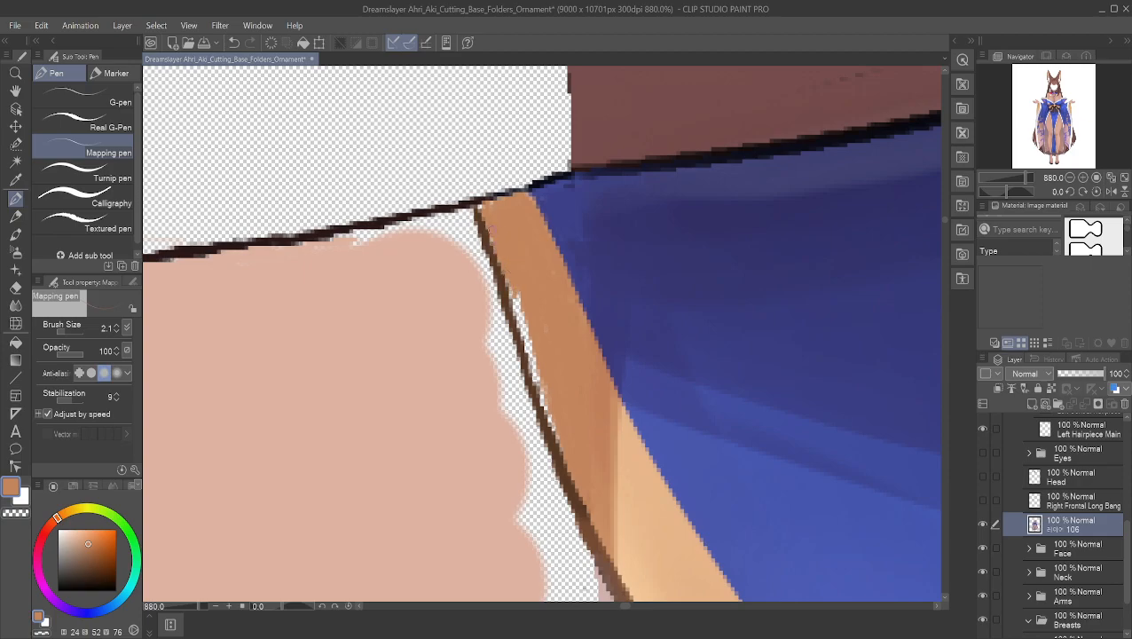
{"action": "left_click_drag", "start_coordinate": [479, 207], "coordinate": [478, 211]}
{"action": "left_click_drag", "start_coordinate": [514, 293], "coordinate": [523, 335]}
{"action": "mouse_move", "coordinate": [513, 288]}
{"action": "left_mouse_down"}
{"action": "mouse_move", "coordinate": [532, 368]}
{"action": "mouse_move", "coordinate": [523, 340]}
{"action": "left_mouse_up"}
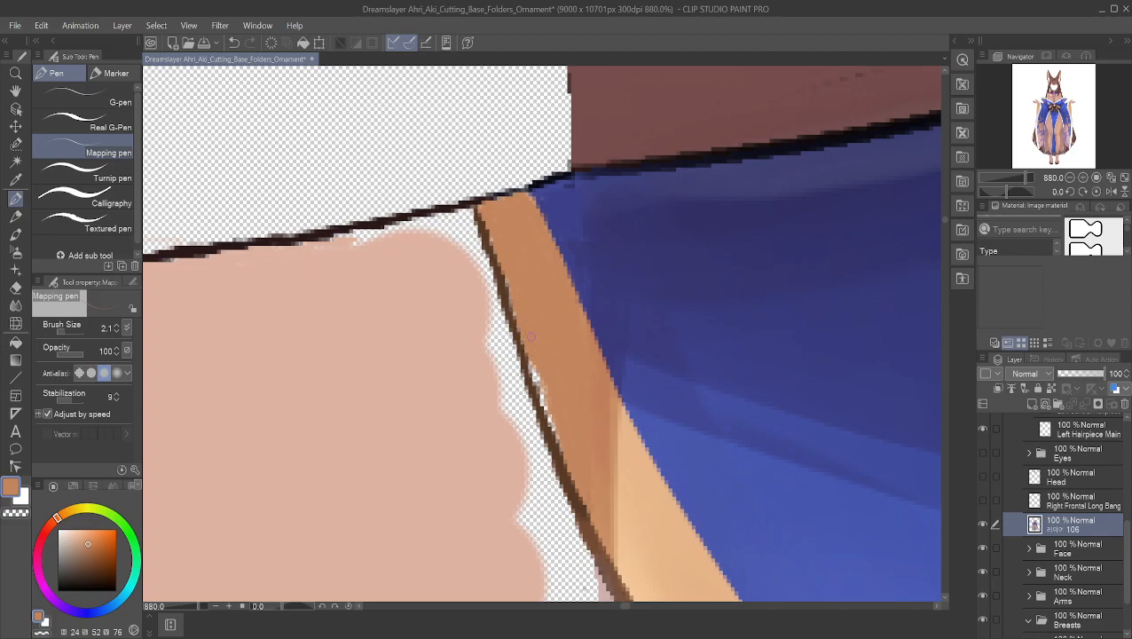
{"action": "mouse_move", "coordinate": [541, 352]}
{"action": "left_mouse_down"}
{"action": "mouse_move", "coordinate": [533, 379]}
{"action": "mouse_move", "coordinate": [567, 452]}
{"action": "mouse_move", "coordinate": [538, 393]}
{"action": "mouse_move", "coordinate": [550, 429]}
{"action": "left_mouse_up"}
- Smudge the boundary between the dark and light orange of the collar trim with the Finger tip blender at brush size 2.4
{"action": "scroll", "coordinate": [600, 382], "scroll_direction": "down", "scroll_amount": 10}
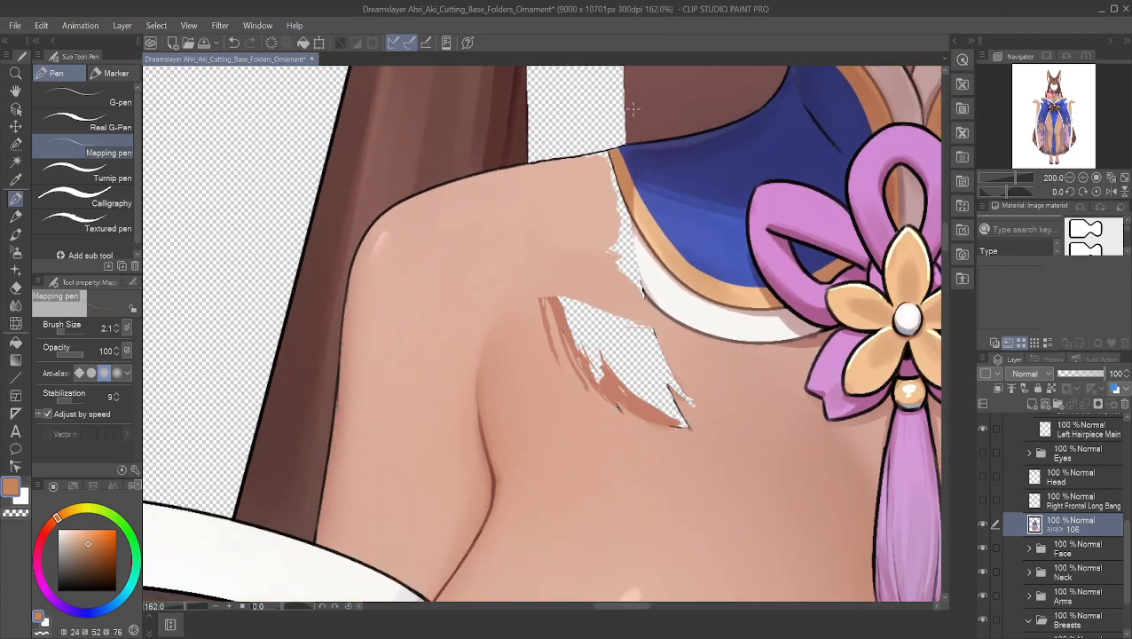
{"action": "scroll", "coordinate": [634, 108], "scroll_direction": "down", "scroll_amount": 6}
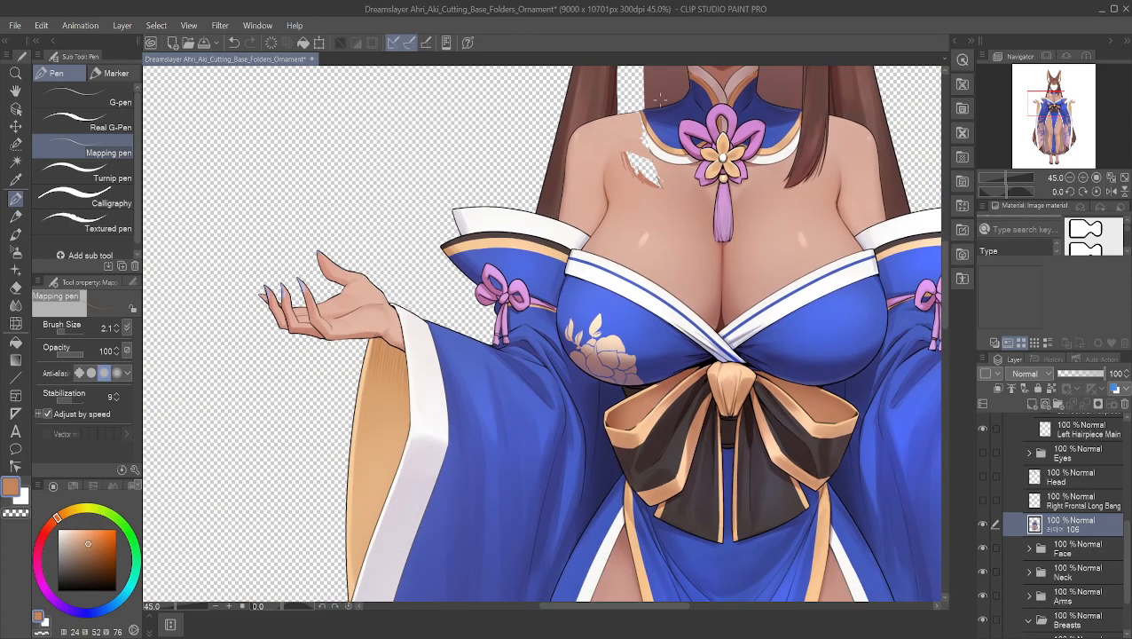
{"action": "scroll", "coordinate": [667, 99], "scroll_direction": "up", "scroll_amount": 5}
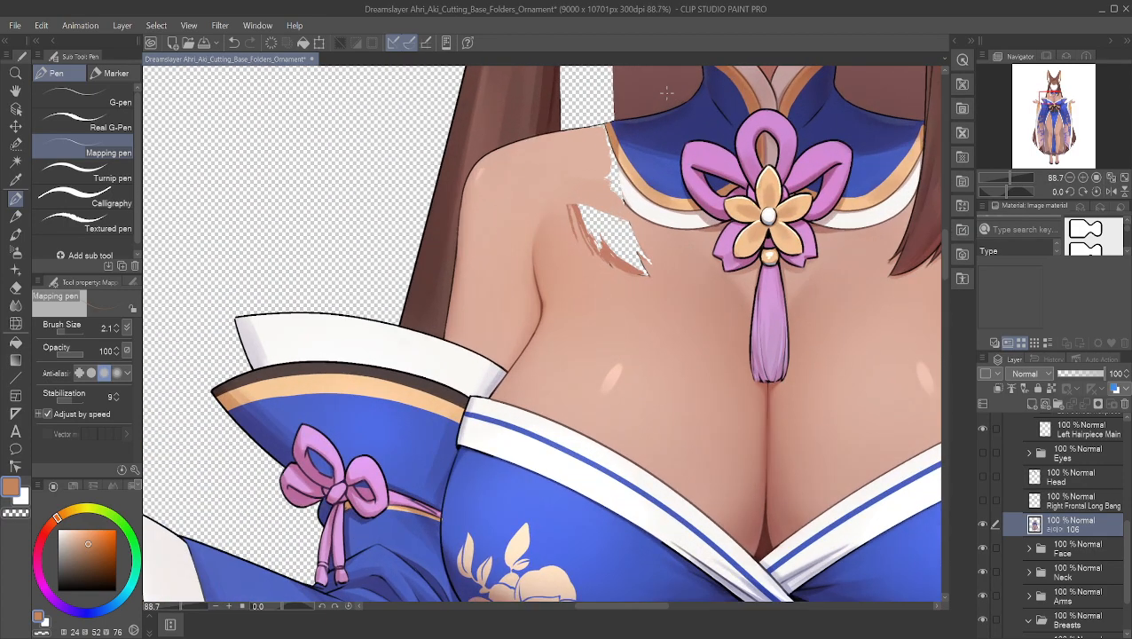
{"action": "scroll", "coordinate": [667, 99], "scroll_direction": "up", "scroll_amount": 8}
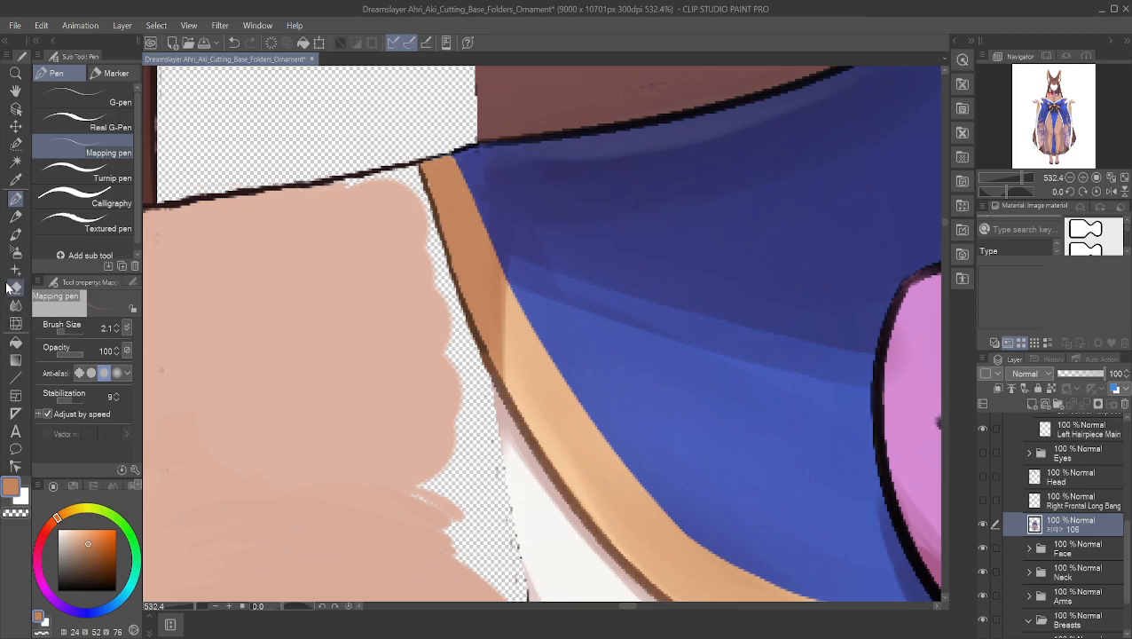
{"action": "left_click", "coordinate": [15, 303]}
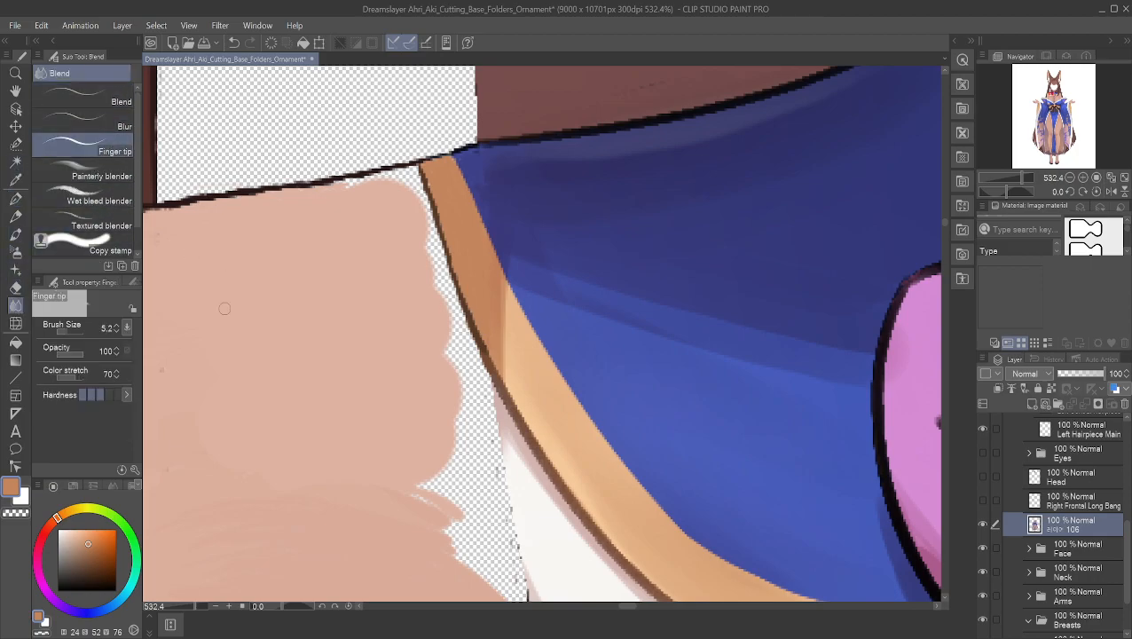
{"action": "left_click", "coordinate": [63, 331]}
{"action": "left_click_drag", "start_coordinate": [63, 329], "coordinate": [65, 328]}
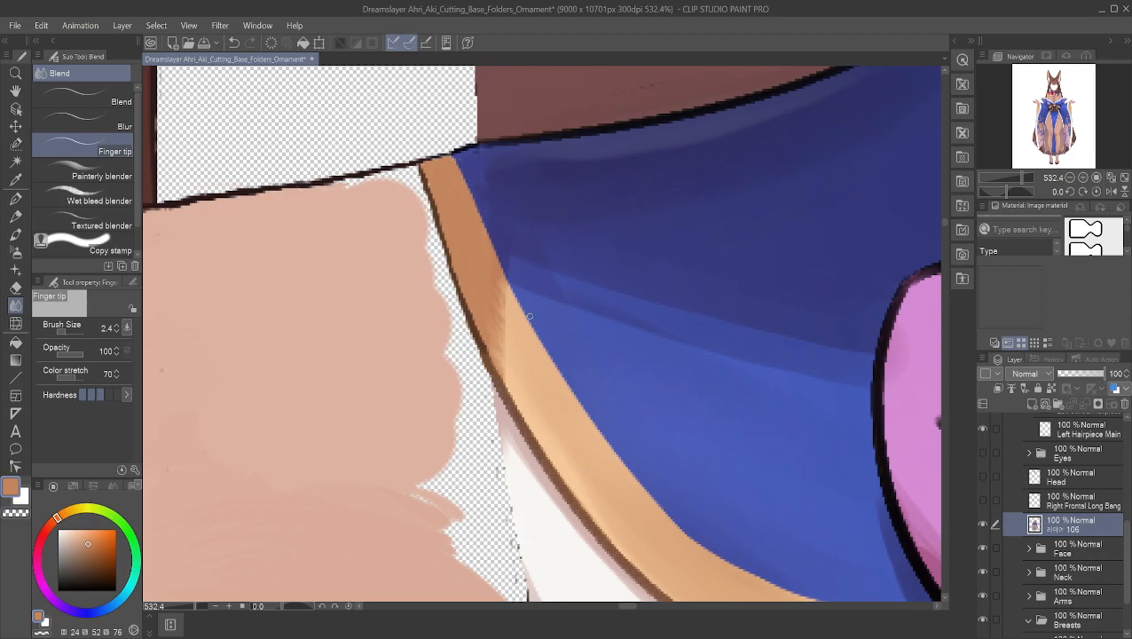
{"action": "scroll", "coordinate": [637, 269], "scroll_direction": "up", "scroll_amount": 5}
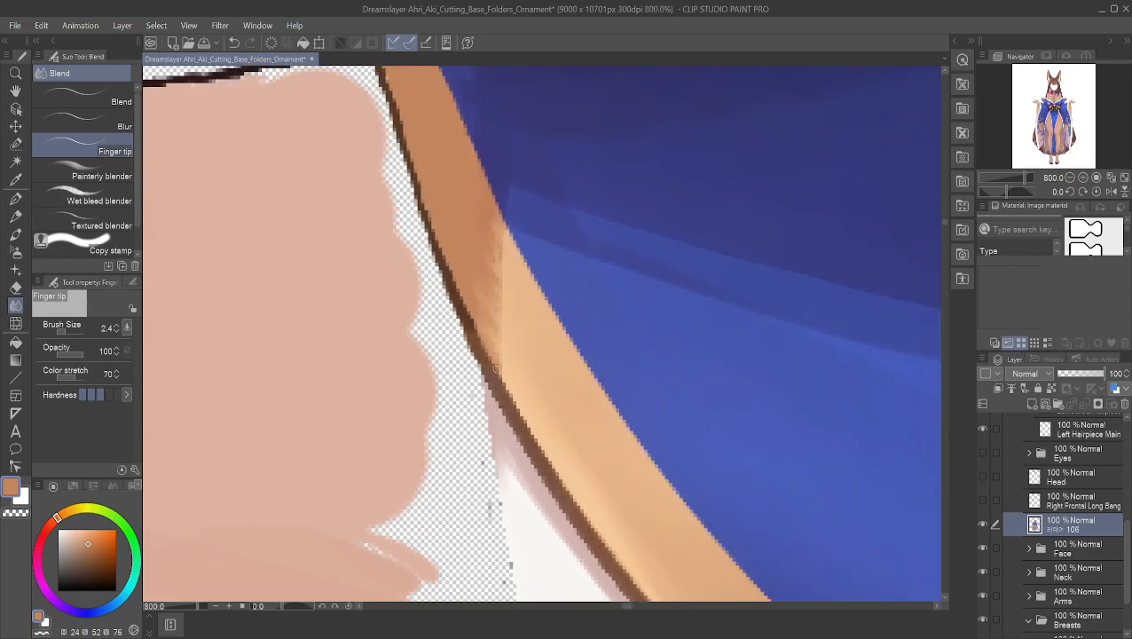
{"action": "scroll", "coordinate": [552, 197], "scroll_direction": "down", "scroll_amount": 3}
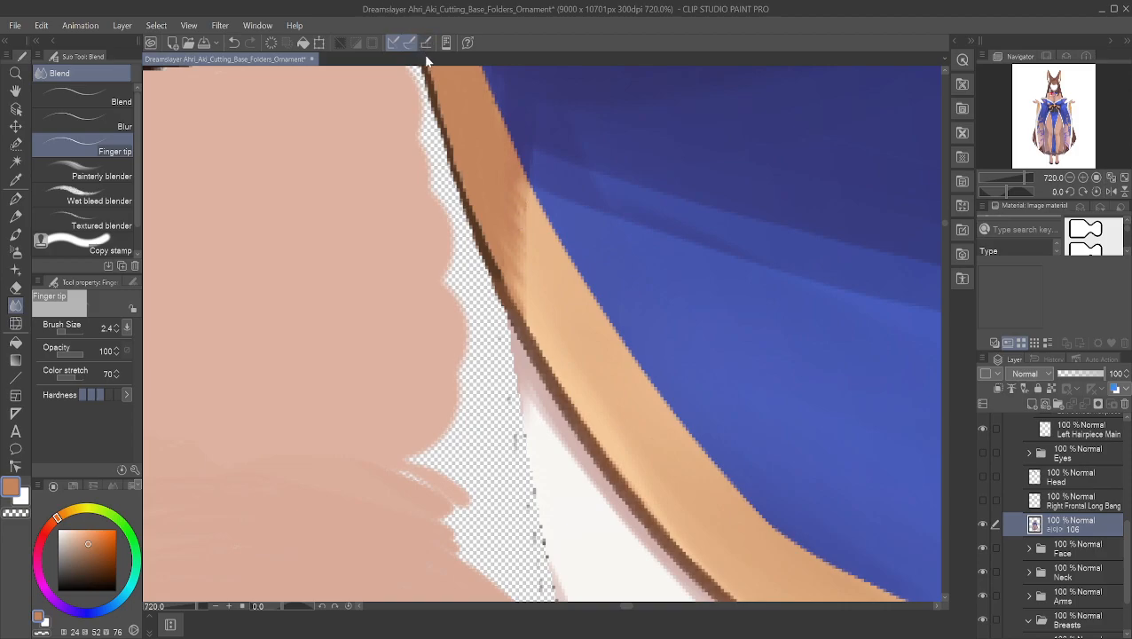
{"action": "scroll", "coordinate": [435, 125], "scroll_direction": "down", "scroll_amount": 2}
{"action": "scroll", "coordinate": [434, 154], "scroll_direction": "down", "scroll_amount": 3}
{"action": "scroll", "coordinate": [409, 105], "scroll_direction": "up", "scroll_amount": 2}
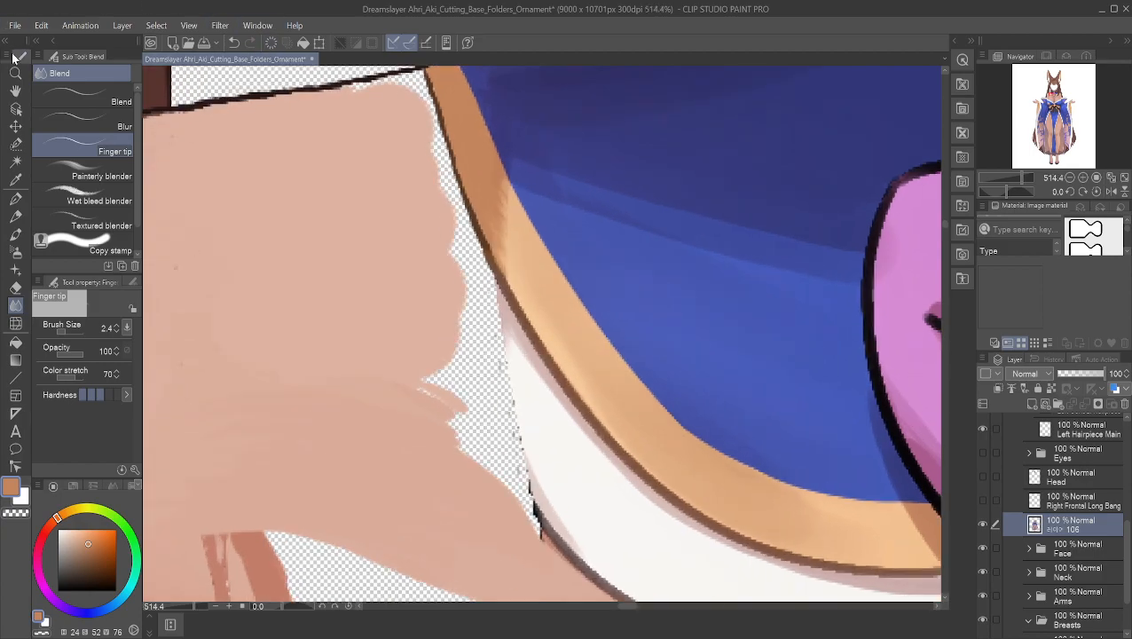
- Add thin light orange streaks to the dark part of the trim with the G-pen and soften them with the Finger tip blender
{"action": "left_click", "coordinate": [523, 234], "text": "alt"}
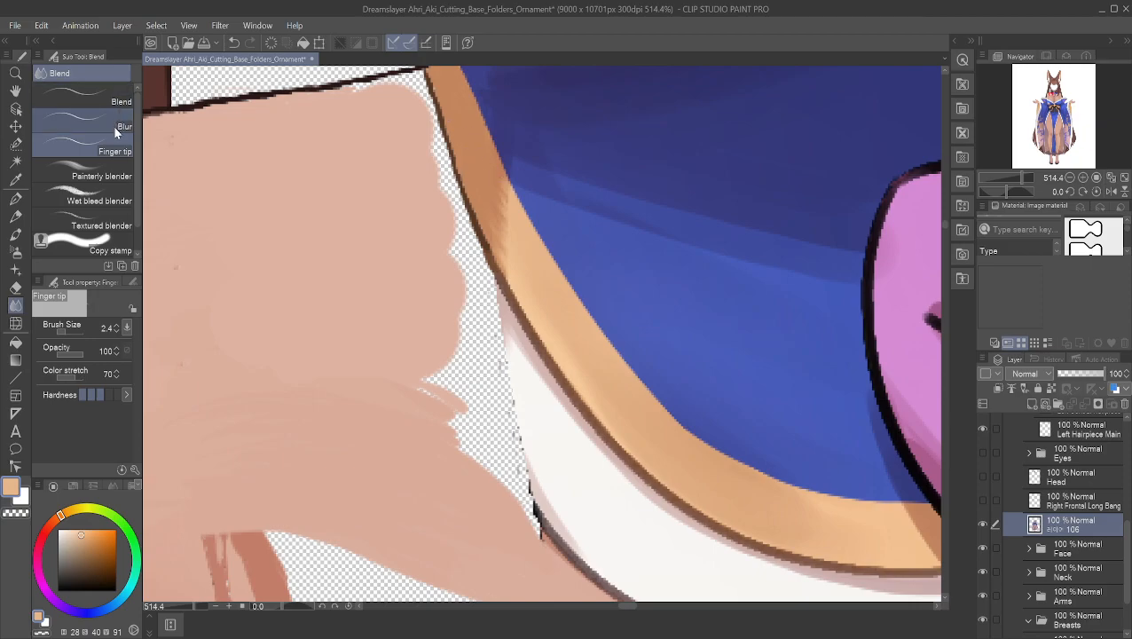
{"action": "left_click", "coordinate": [15, 200]}
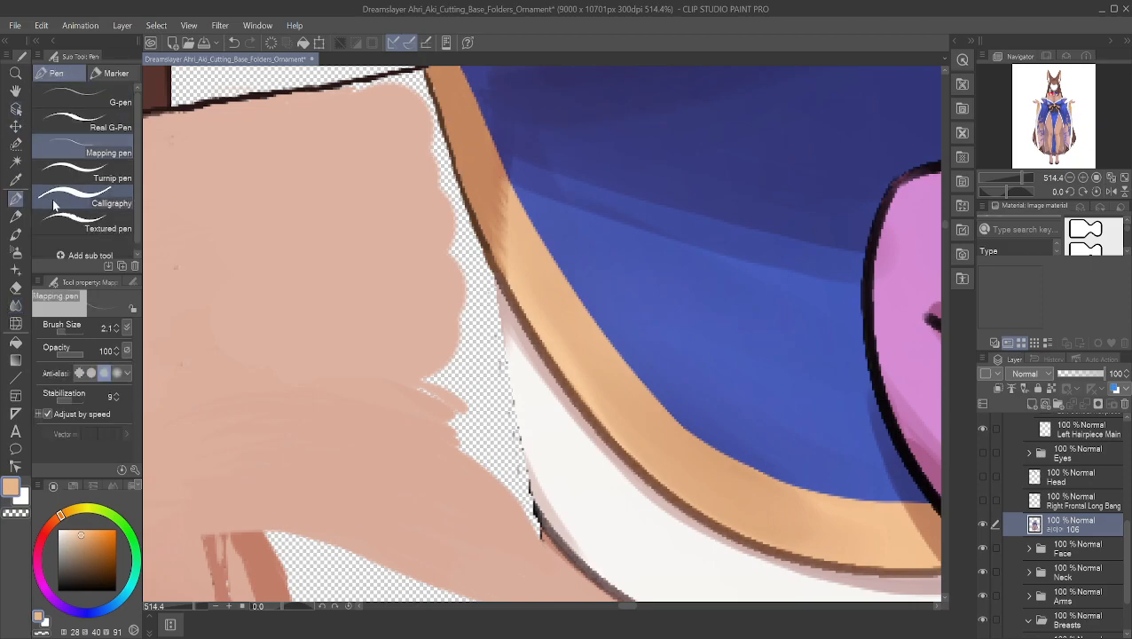
{"action": "left_click", "coordinate": [104, 102]}
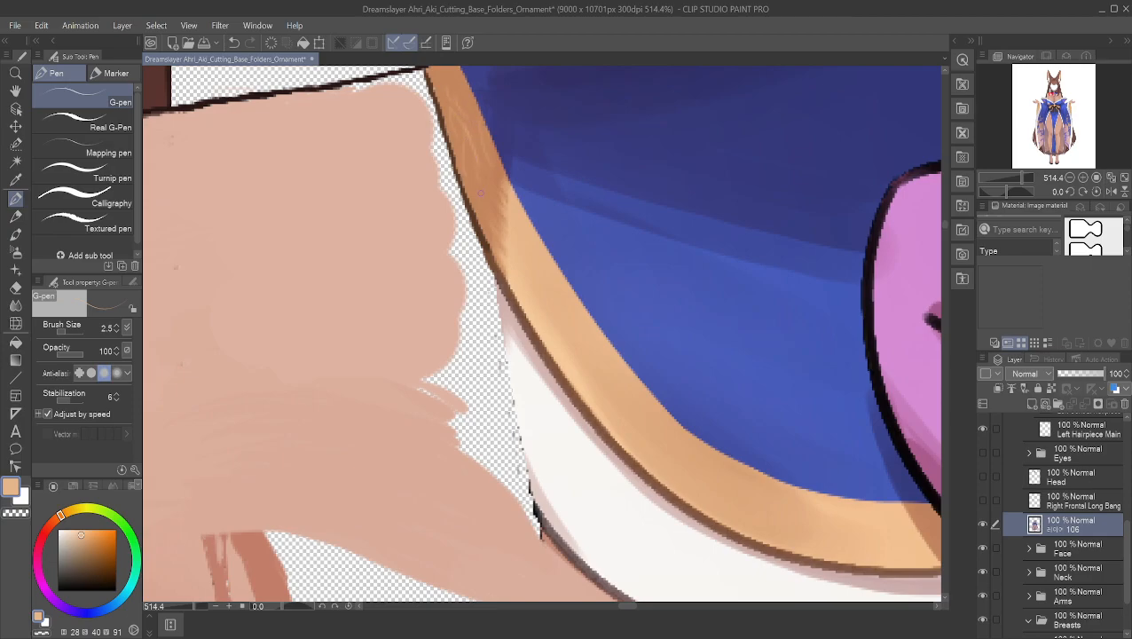
{"action": "left_click", "coordinate": [15, 304]}
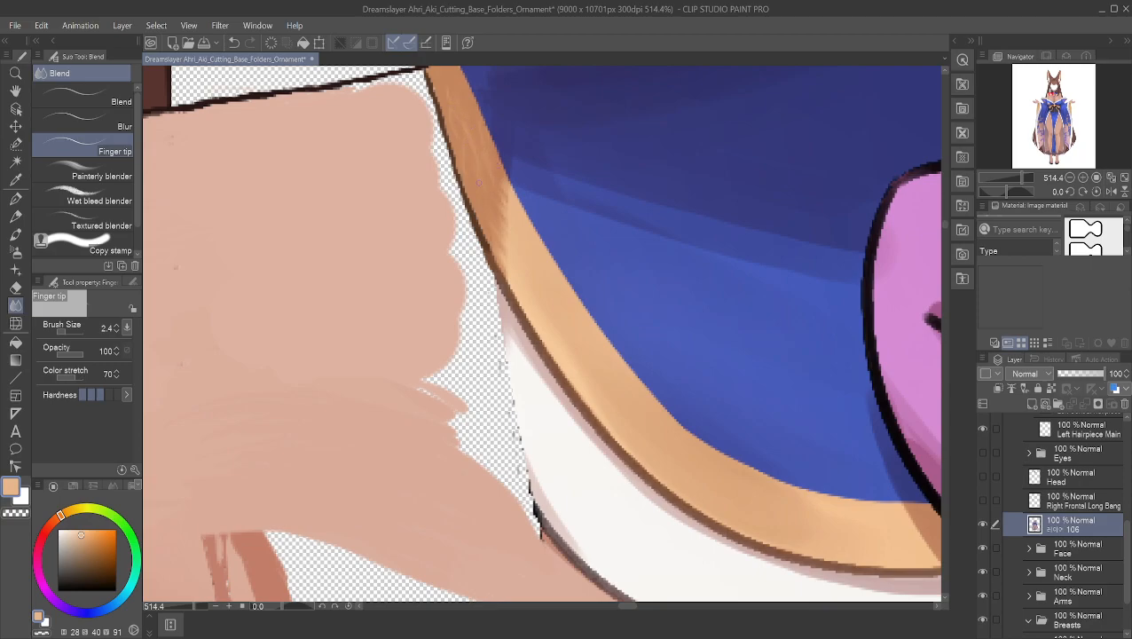
- Thicken the shoulder outline up to the collar trim with the G-pen, using the outline's sampled near-black colour
{"action": "scroll", "coordinate": [302, 150], "scroll_direction": "down", "scroll_amount": 5}
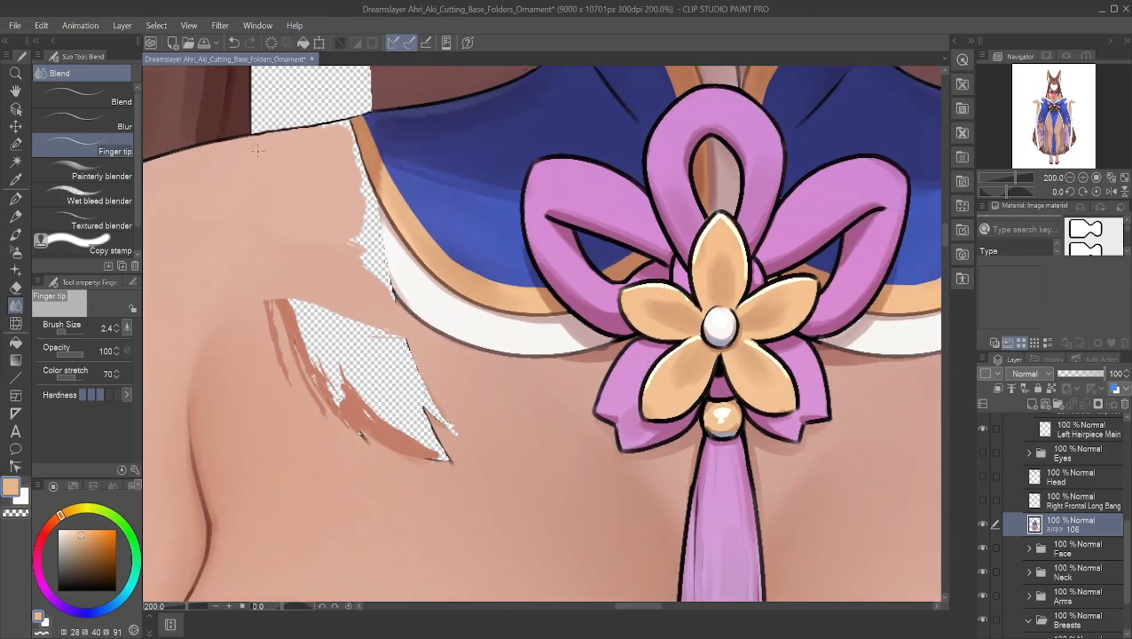
{"action": "scroll", "coordinate": [259, 152], "scroll_direction": "down", "scroll_amount": 5}
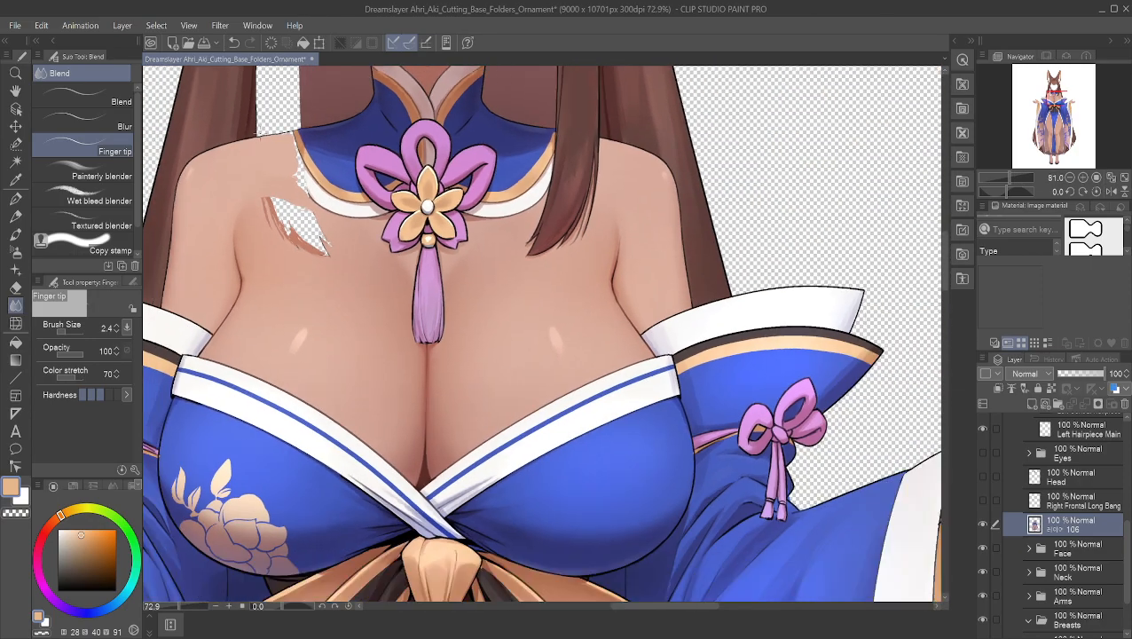
{"action": "scroll", "coordinate": [259, 135], "scroll_direction": "down", "scroll_amount": 3}
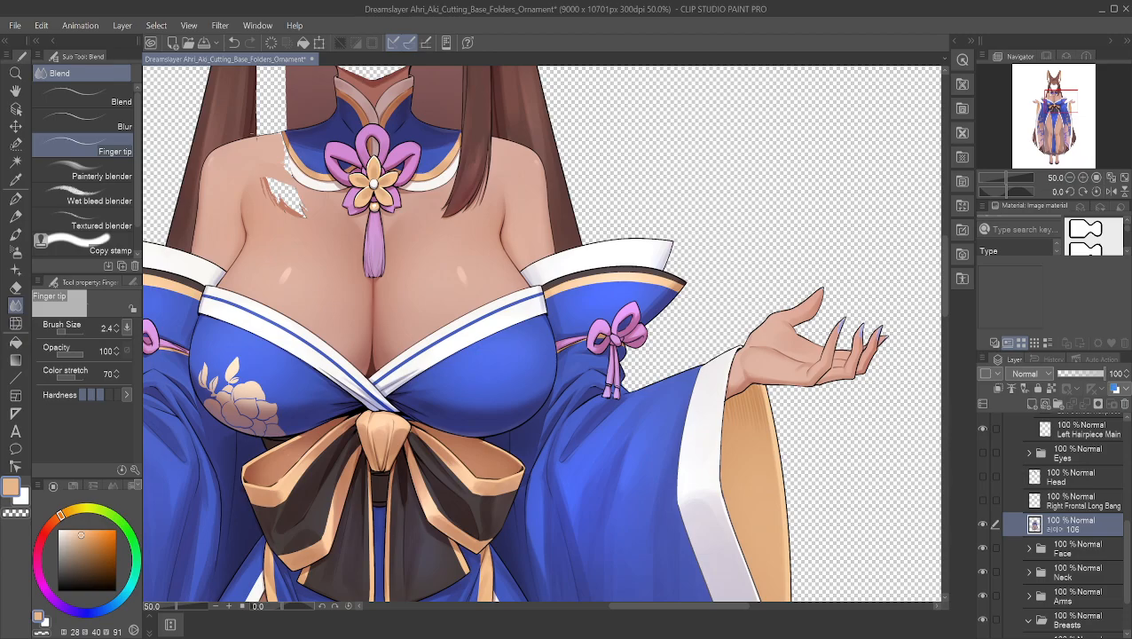
{"action": "scroll", "coordinate": [282, 123], "scroll_direction": "up", "scroll_amount": 6}
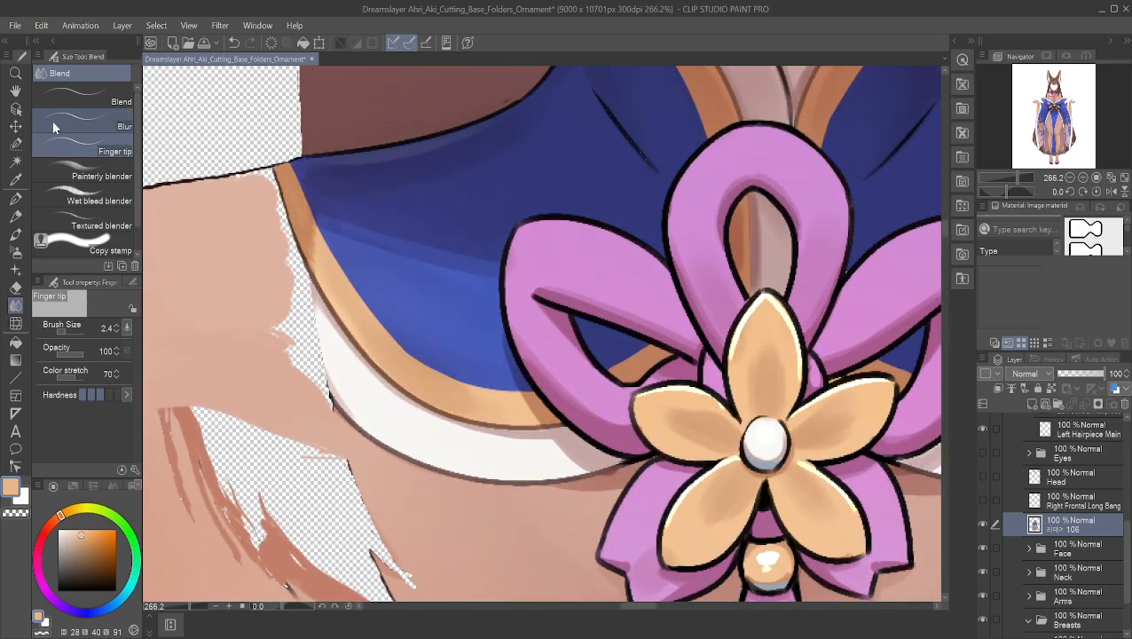
{"action": "left_click", "coordinate": [15, 90]}
{"action": "left_click_drag", "start_coordinate": [247, 144], "coordinate": [449, 172]}
{"action": "scroll", "coordinate": [490, 167], "scroll_direction": "up", "scroll_amount": 6}
{"action": "left_click_drag", "start_coordinate": [359, 134], "coordinate": [454, 124]}
{"action": "scroll", "coordinate": [637, 127], "scroll_direction": "up", "scroll_amount": 2}
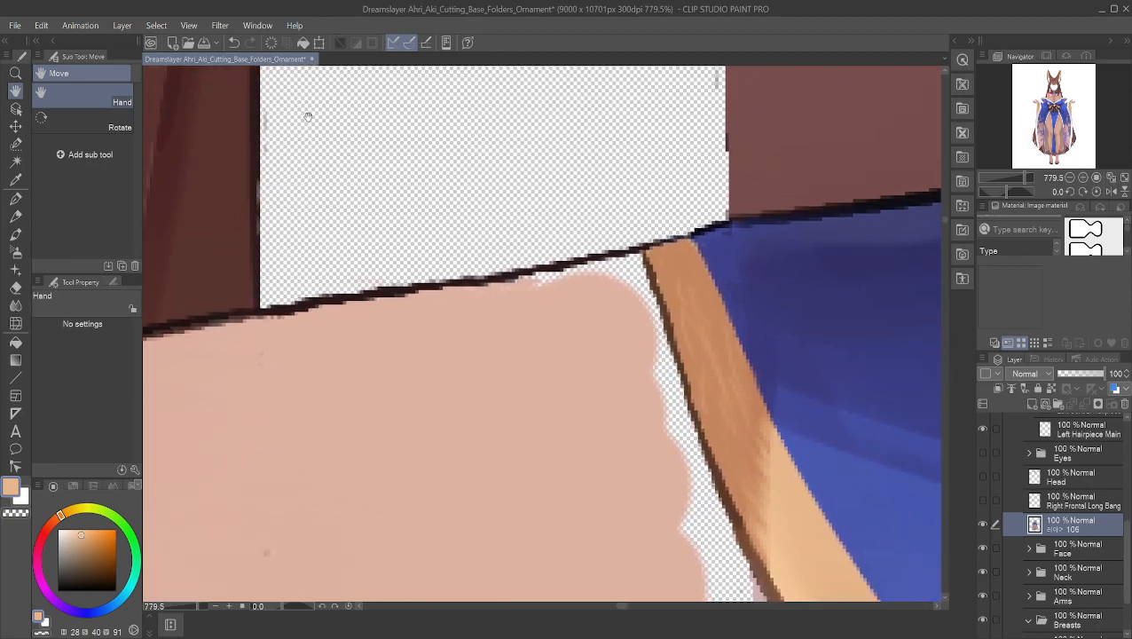
{"action": "left_click", "coordinate": [15, 197]}
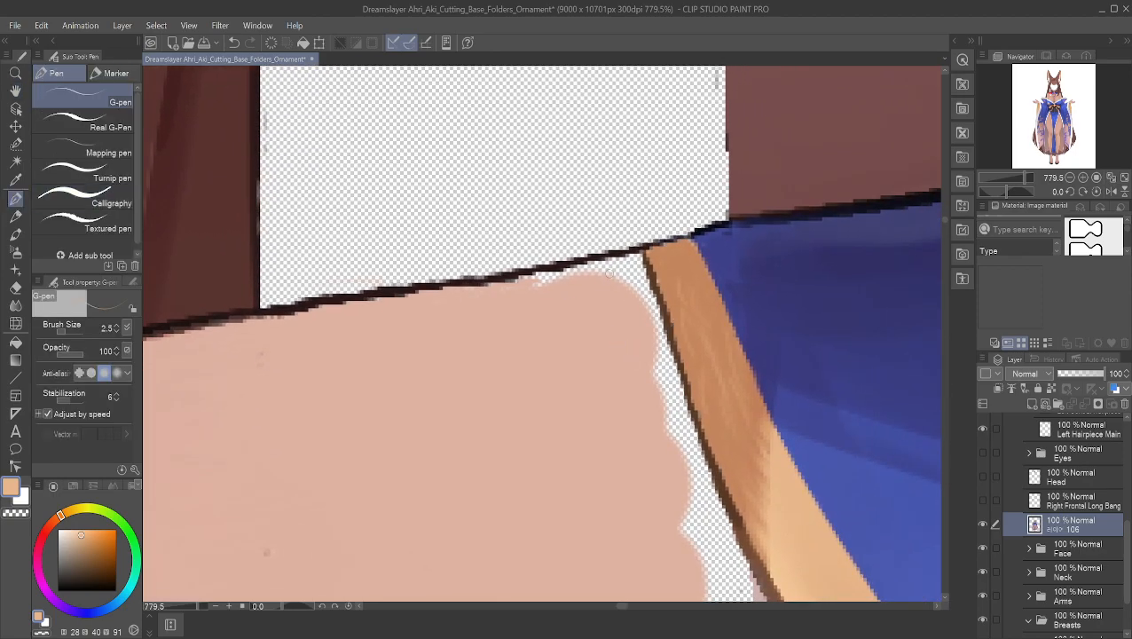
{"action": "left_click", "coordinate": [482, 283], "text": "alt"}
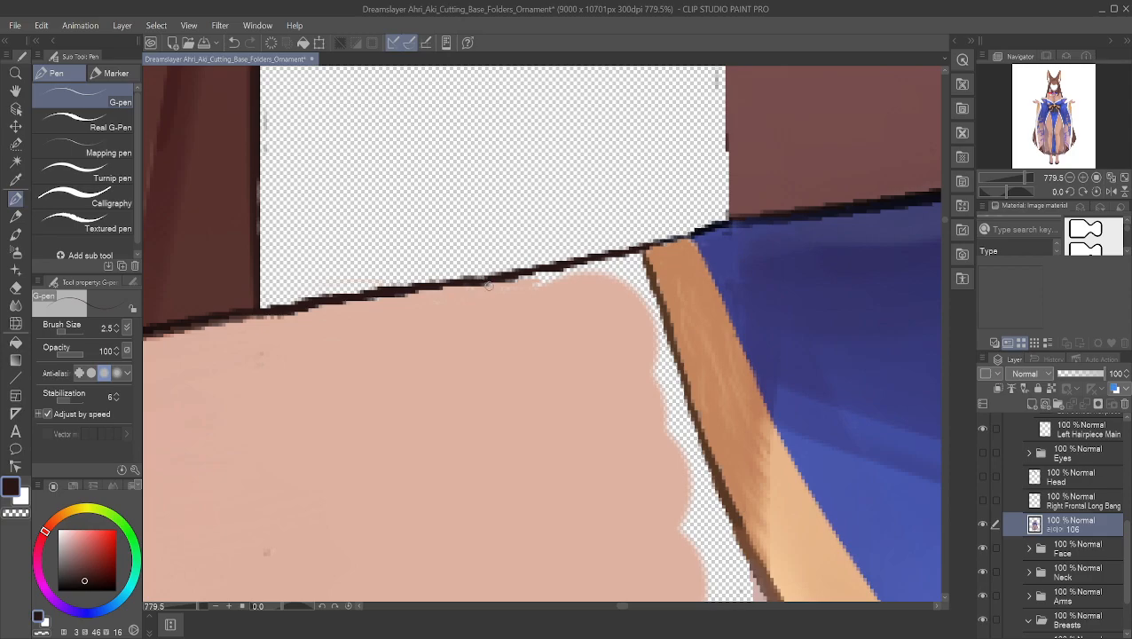
{"action": "mouse_move", "coordinate": [512, 276]}
{"action": "left_mouse_down"}
{"action": "mouse_move", "coordinate": [636, 251]}
{"action": "mouse_move", "coordinate": [620, 254]}
{"action": "left_mouse_up"}
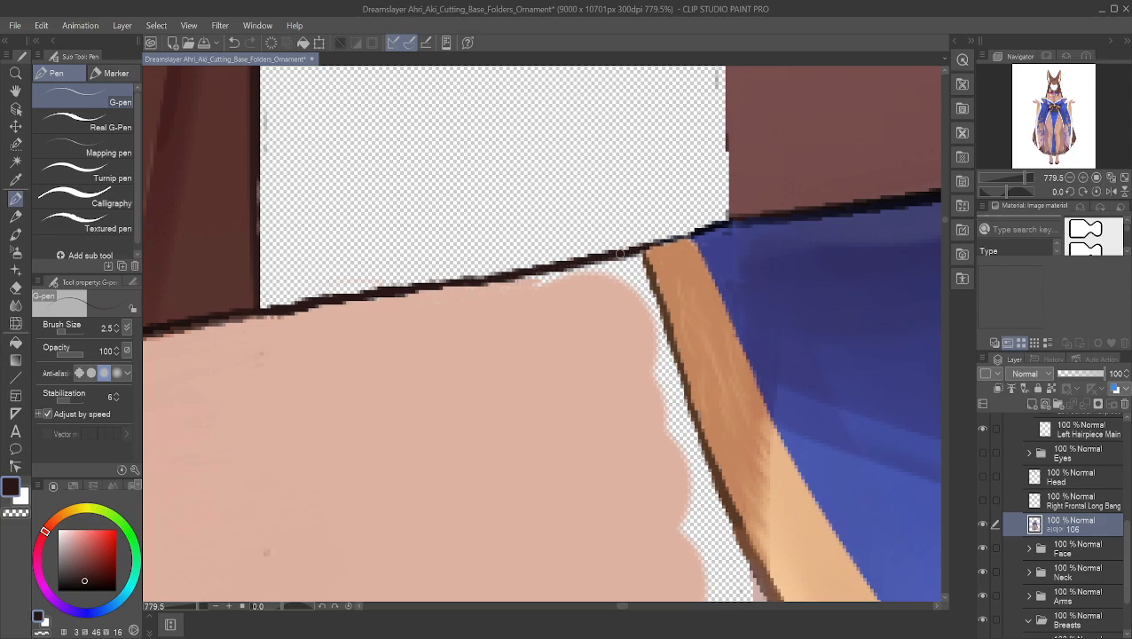
- Sample the skin tone and fill the transparent gap under the shoulder outline with the G-pen at brush size 1.2
{"action": "left_click", "coordinate": [526, 290], "text": "alt"}
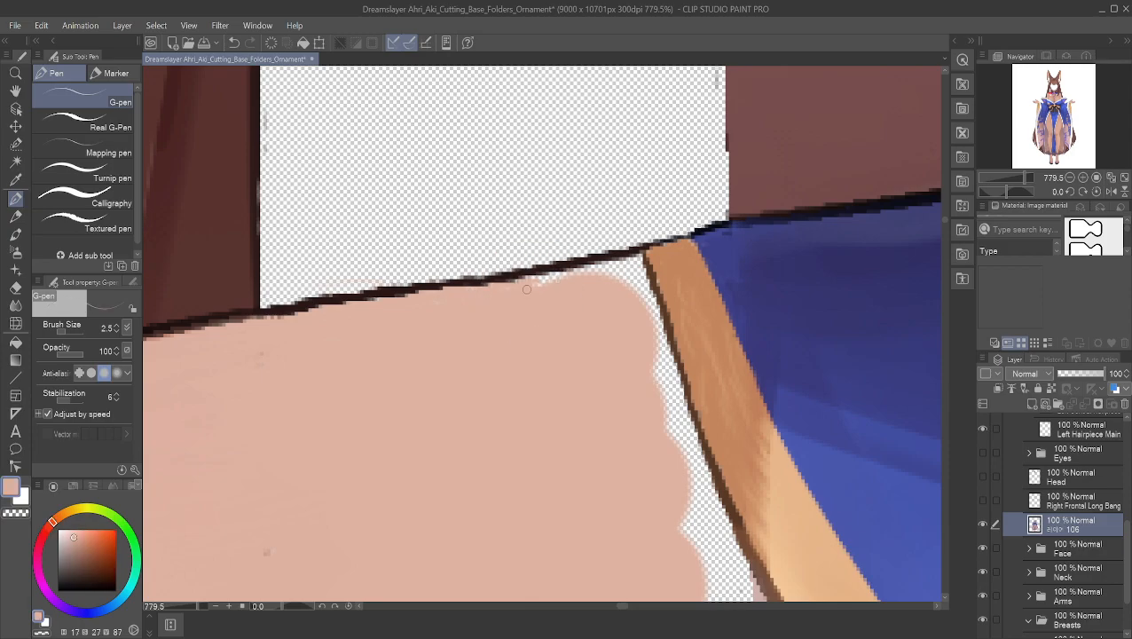
{"action": "left_click", "coordinate": [63, 330]}
{"action": "left_click_drag", "start_coordinate": [536, 281], "coordinate": [548, 271]}
{"action": "key", "text": "ctrl+z"}
{"action": "left_click_drag", "start_coordinate": [635, 267], "coordinate": [572, 271]}
{"action": "key", "text": "ctrl+z"}
{"action": "left_click_drag", "start_coordinate": [605, 271], "coordinate": [615, 269]}
{"action": "left_click_drag", "start_coordinate": [635, 261], "coordinate": [605, 265]}
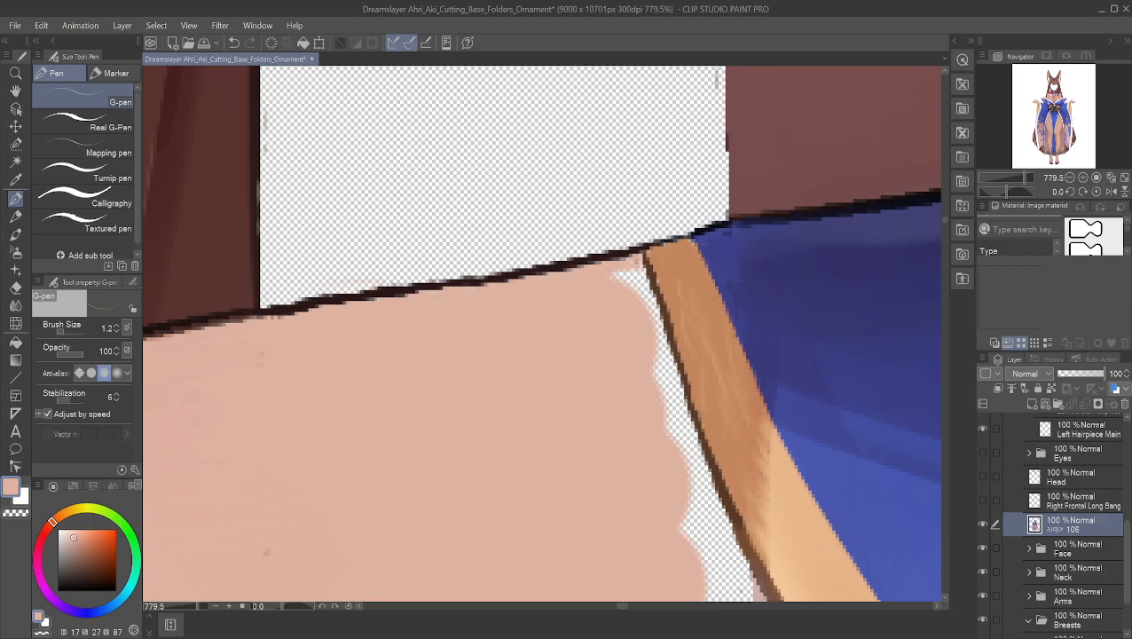
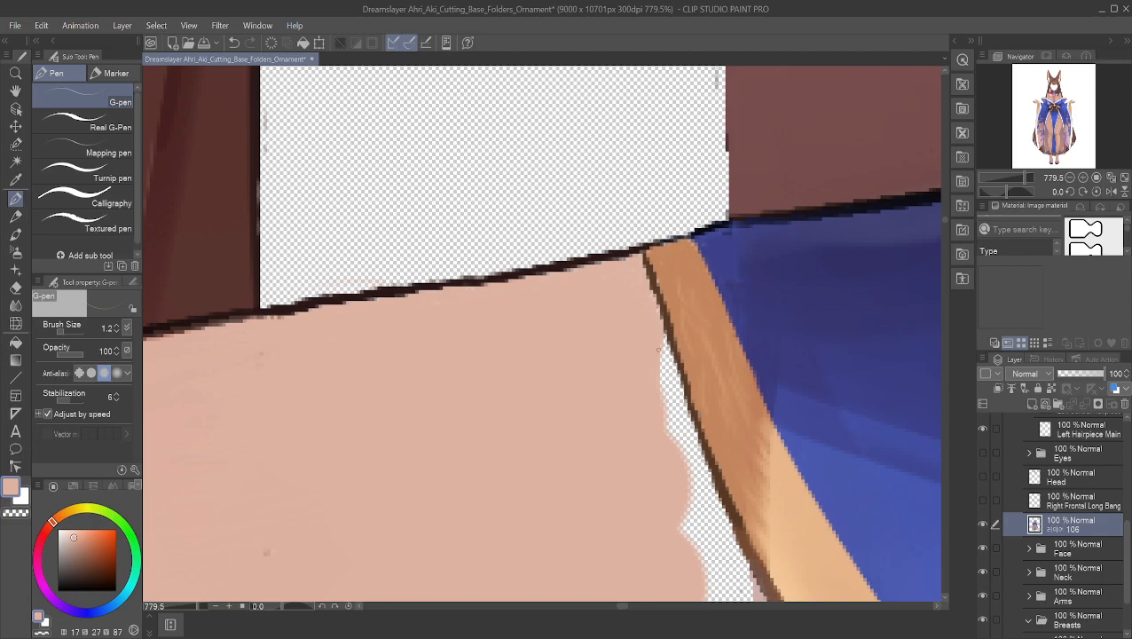
- Extend the skin fill down along the collar trim's brown outline, covering the upper part of the transparent gap
{"action": "left_click_drag", "start_coordinate": [658, 398], "coordinate": [663, 359]}
{"action": "left_click_drag", "start_coordinate": [663, 395], "coordinate": [667, 355]}
{"action": "key", "text": "ctrl+z"}
{"action": "left_click_drag", "start_coordinate": [662, 426], "coordinate": [666, 402]}
{"action": "key", "text": "ctrl+z"}
{"action": "left_click_drag", "start_coordinate": [662, 431], "coordinate": [665, 401]}
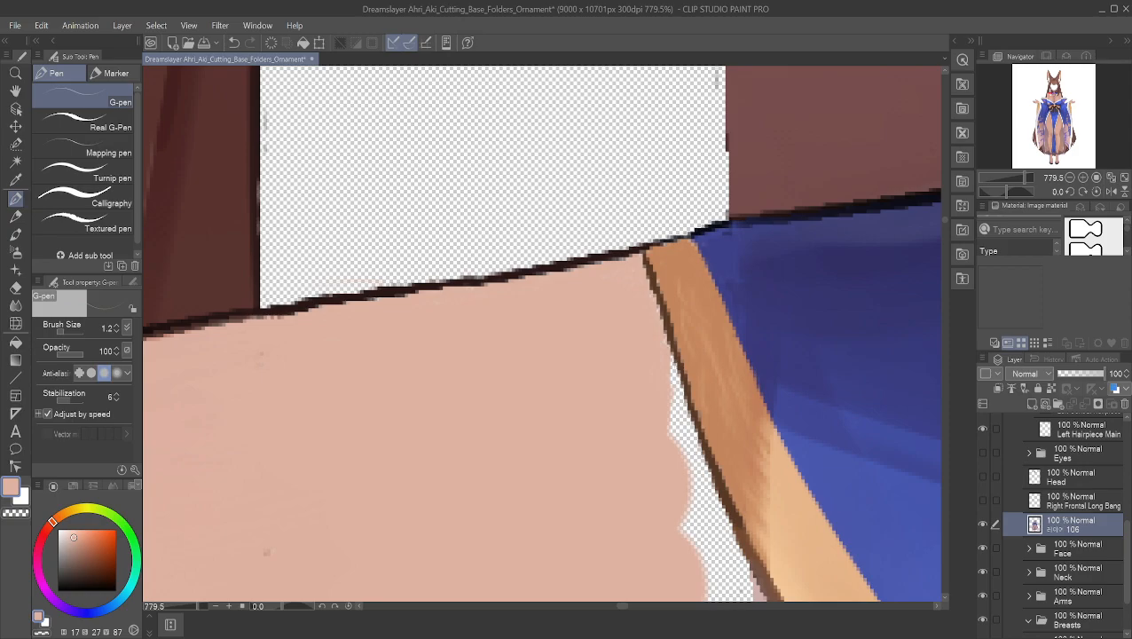
{"action": "left_click_drag", "start_coordinate": [669, 359], "coordinate": [671, 373]}
{"action": "left_click_drag", "start_coordinate": [675, 370], "coordinate": [678, 435]}
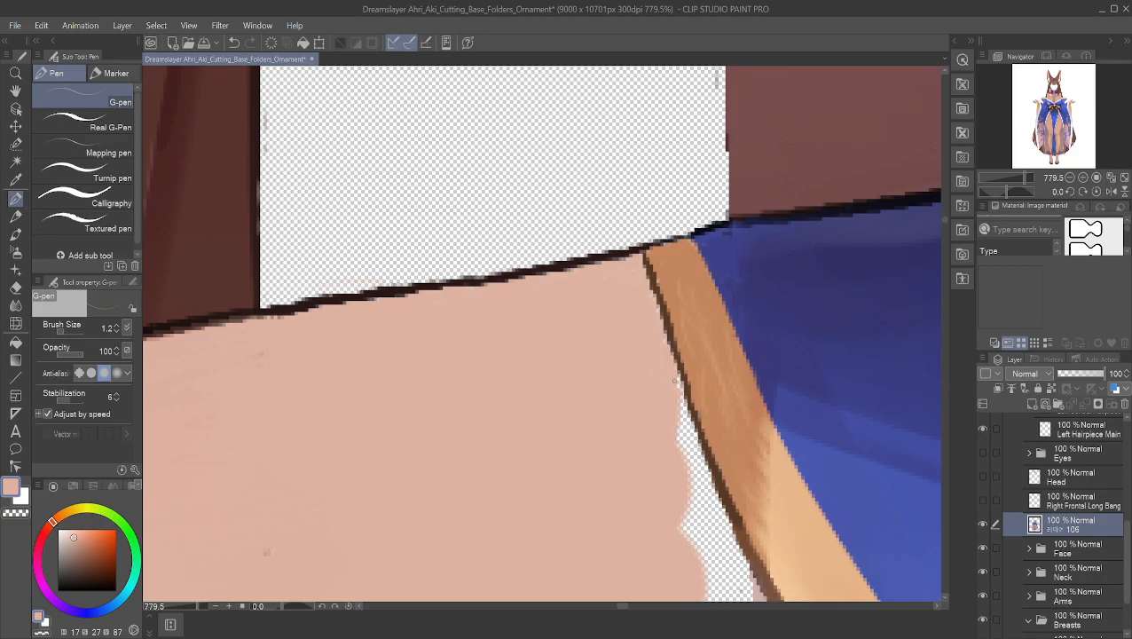
{"action": "left_click_drag", "start_coordinate": [679, 406], "coordinate": [687, 424]}
{"action": "scroll", "coordinate": [672, 282], "scroll_direction": "down", "scroll_amount": 8}
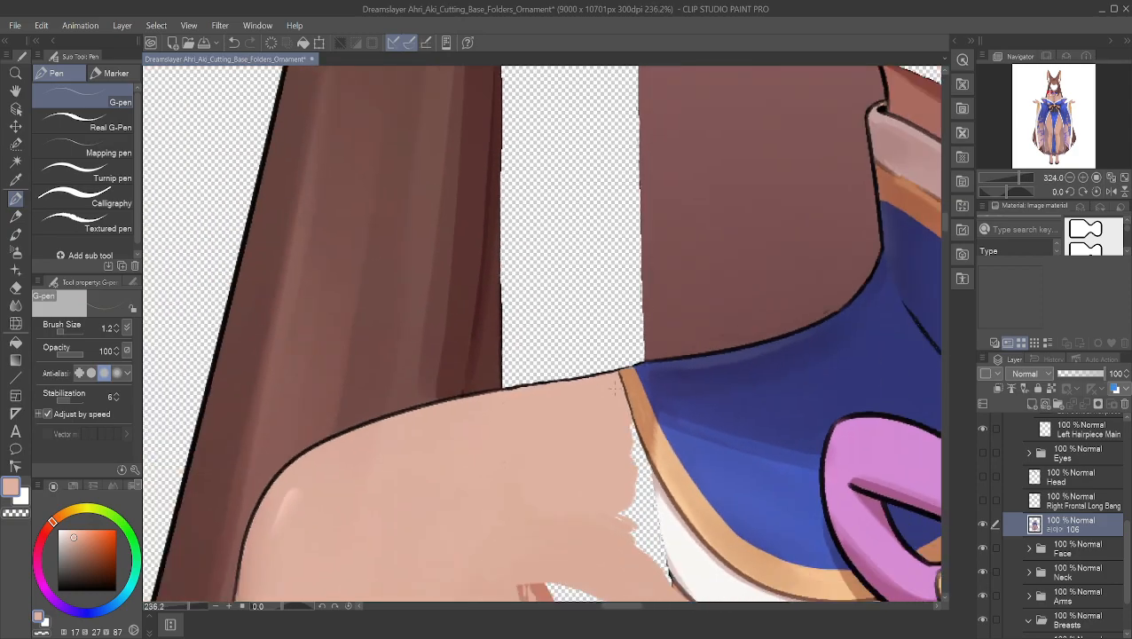
{"action": "scroll", "coordinate": [673, 282], "scroll_direction": "down", "scroll_amount": 4}
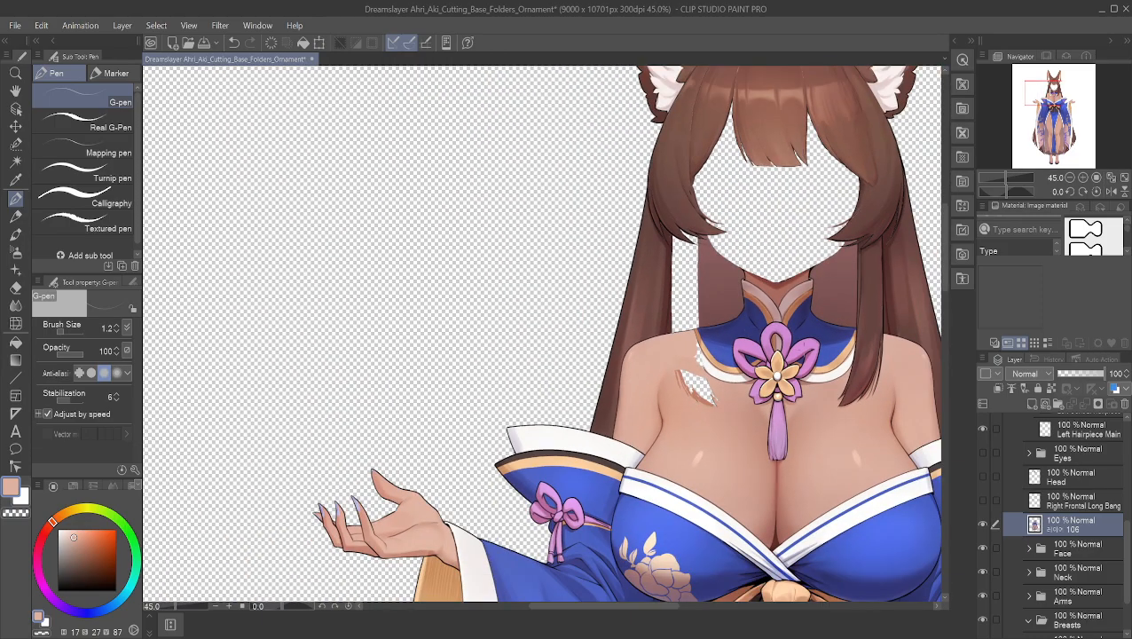
- Sample the dusty pink shadow colour of the white collar edge for the G-pen and undo the last stroke
{"action": "scroll", "coordinate": [689, 311], "scroll_direction": "up", "scroll_amount": 2}
{"action": "scroll", "coordinate": [688, 310], "scroll_direction": "up", "scroll_amount": 3}
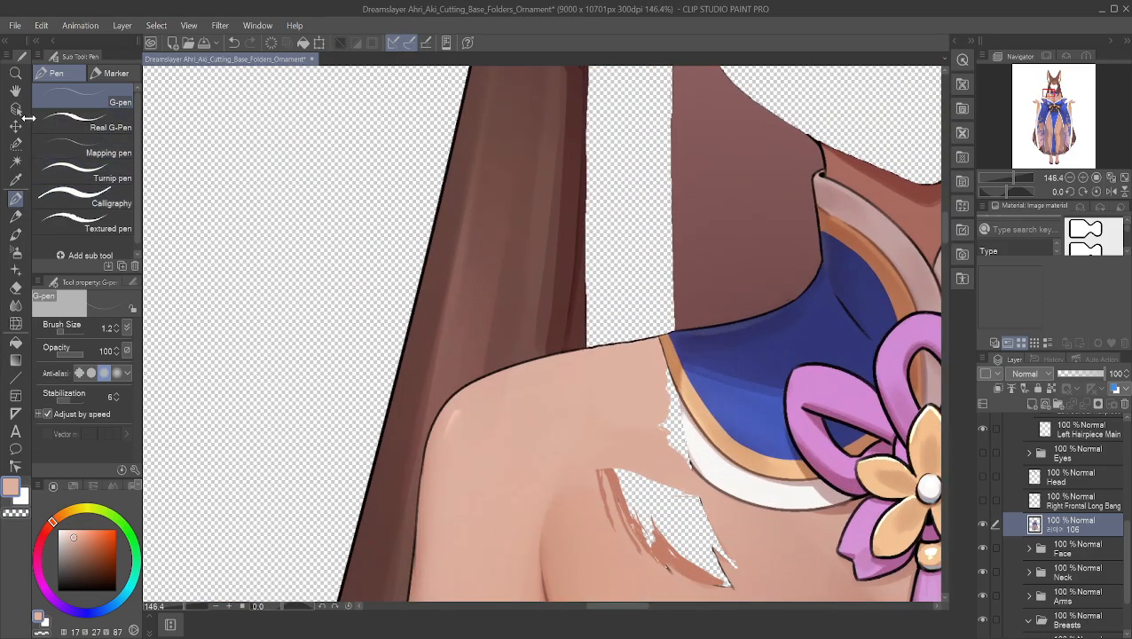
{"action": "left_click", "coordinate": [16, 92]}
{"action": "scroll", "coordinate": [526, 385], "scroll_direction": "up", "scroll_amount": 4}
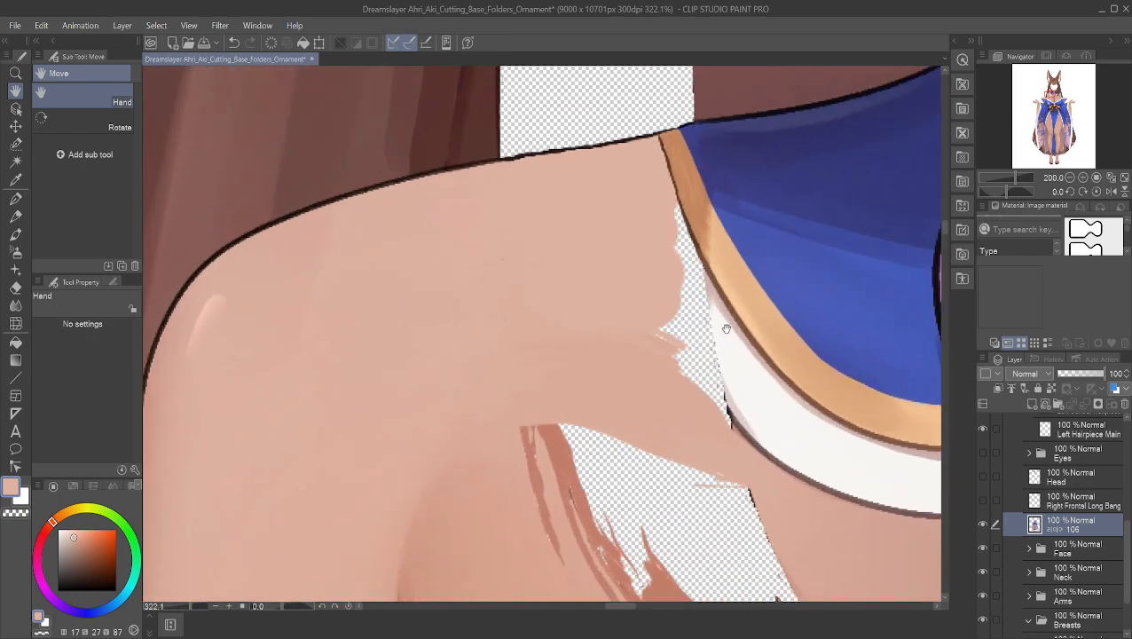
{"action": "left_click_drag", "start_coordinate": [569, 283], "coordinate": [389, 286]}
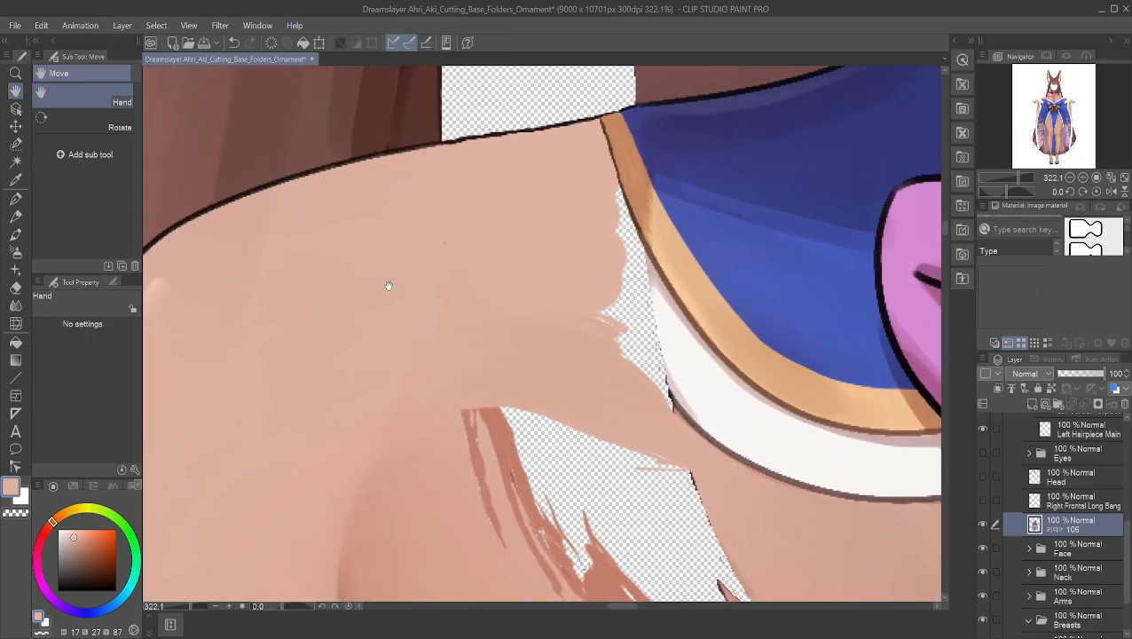
{"action": "scroll", "coordinate": [579, 306], "scroll_direction": "up", "scroll_amount": 2}
{"action": "scroll", "coordinate": [638, 258], "scroll_direction": "up", "scroll_amount": 1}
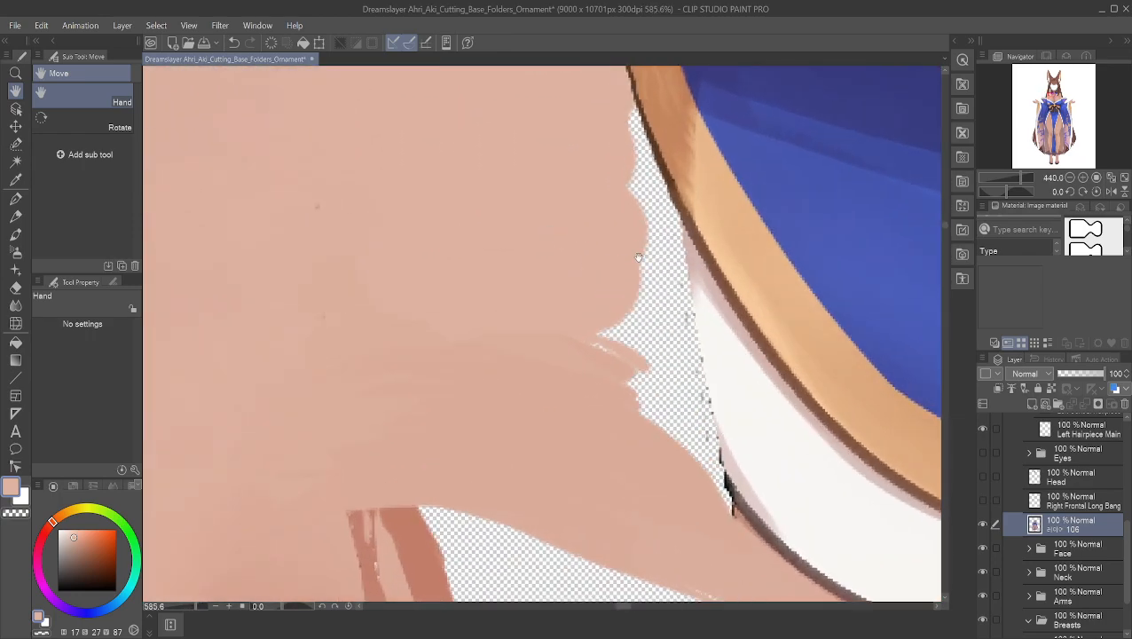
{"action": "scroll", "coordinate": [676, 284], "scroll_direction": "down", "scroll_amount": 4}
{"action": "left_click_drag", "start_coordinate": [842, 197], "coordinate": [819, 302]}
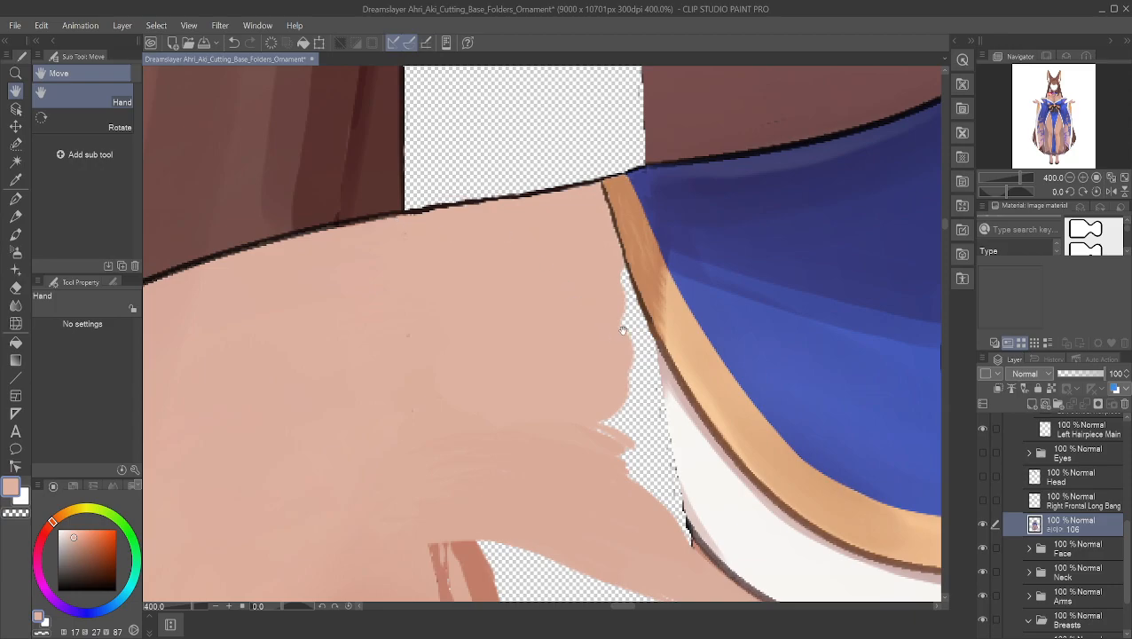
{"action": "right_click", "coordinate": [659, 359]}
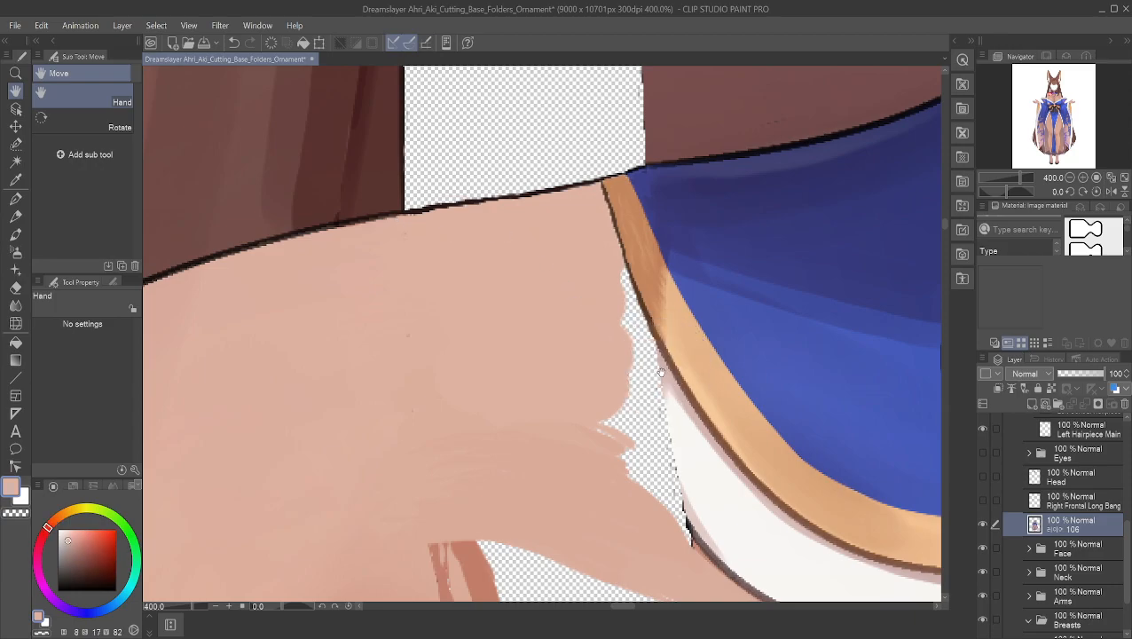
{"action": "left_click", "coordinate": [15, 198]}
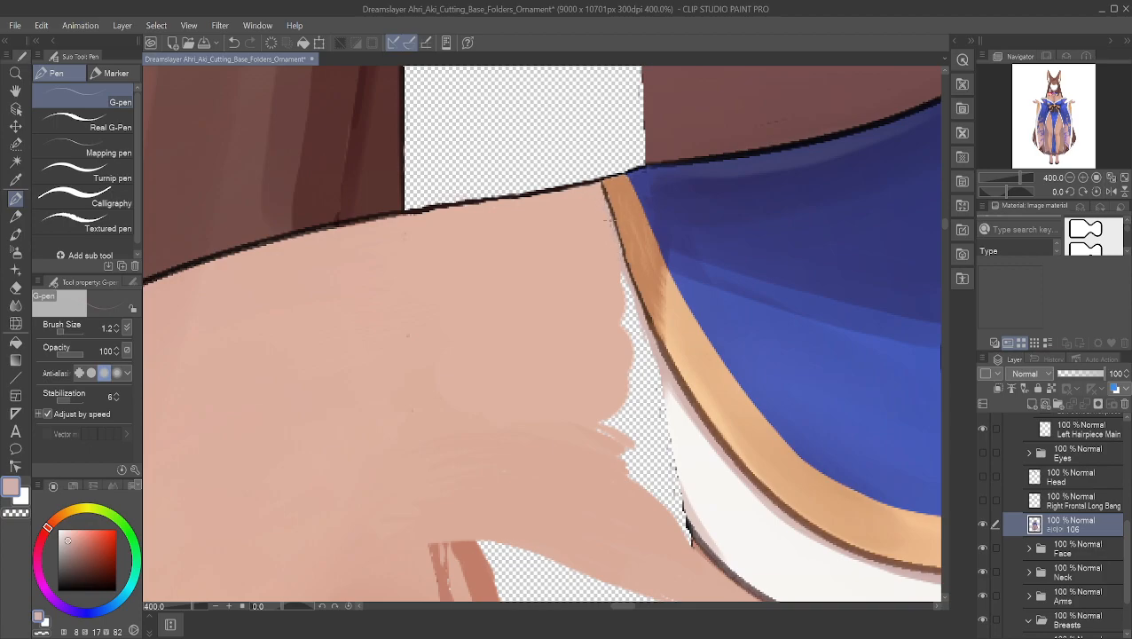
{"action": "key", "text": "ctrl+z"}
- Paint a dusty pink shadow strip upward along the trim's brown outline with the G-pen at brush size 1.2, starting beside the transparent gap
{"action": "scroll", "coordinate": [443, 380], "scroll_direction": "up", "scroll_amount": 6}
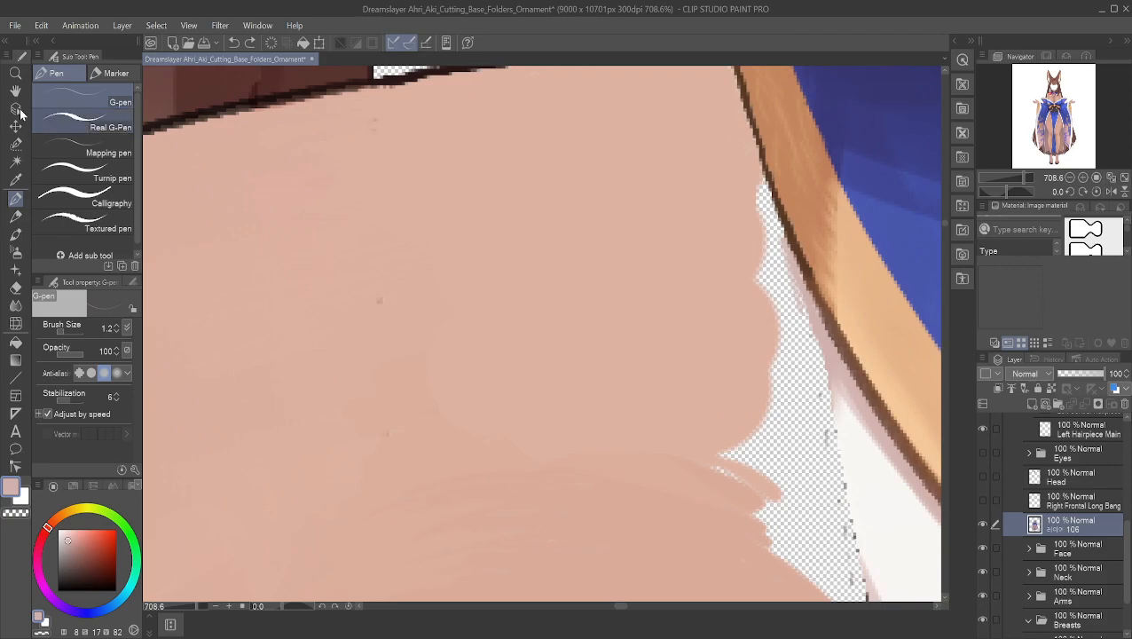
{"action": "left_click", "coordinate": [13, 91]}
{"action": "scroll", "coordinate": [506, 266], "scroll_direction": "up", "scroll_amount": 5}
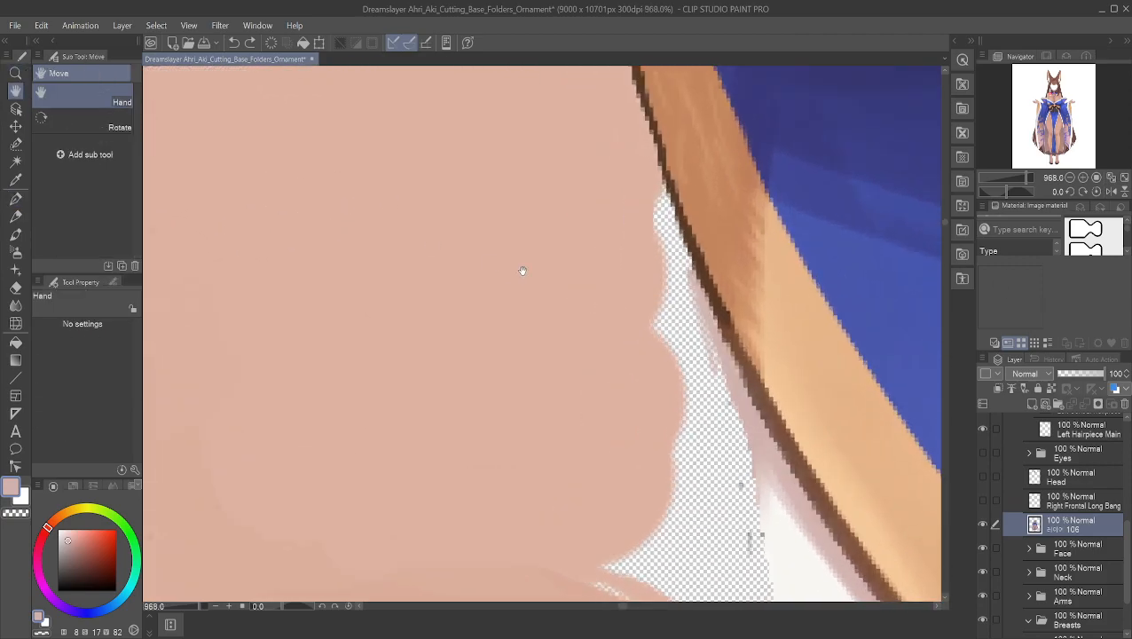
{"action": "scroll", "coordinate": [506, 260], "scroll_direction": "up", "scroll_amount": 1}
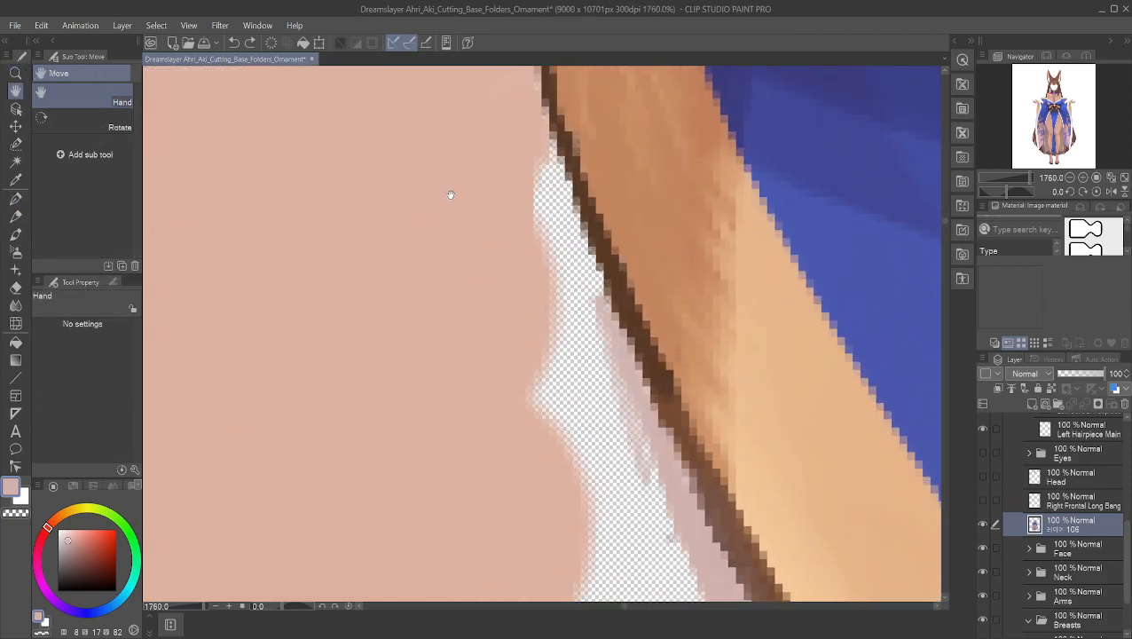
{"action": "left_click", "coordinate": [15, 198]}
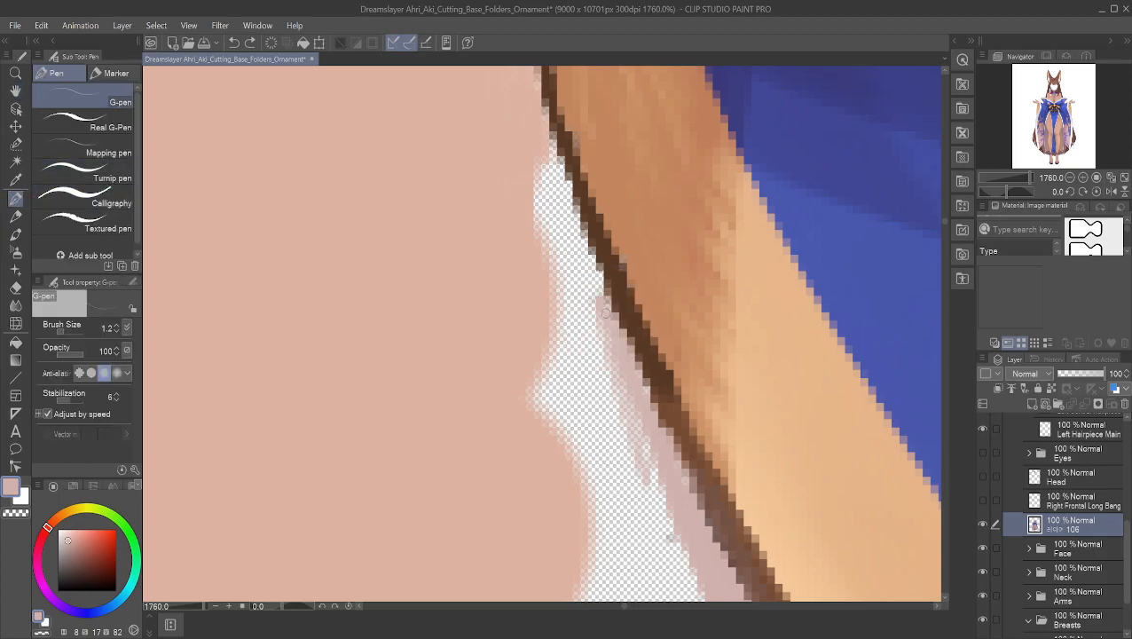
{"action": "mouse_move", "coordinate": [605, 322]}
{"action": "left_mouse_down"}
{"action": "mouse_move", "coordinate": [575, 201]}
{"action": "mouse_move", "coordinate": [559, 183]}
{"action": "left_mouse_up"}
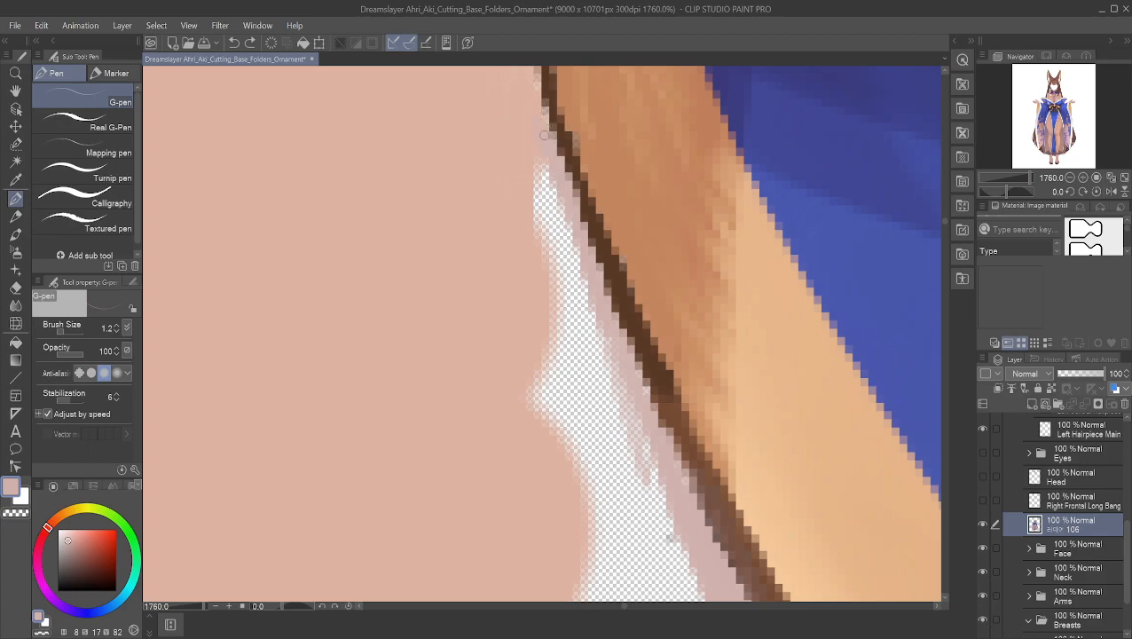
{"action": "left_click_drag", "start_coordinate": [547, 172], "coordinate": [522, 95]}
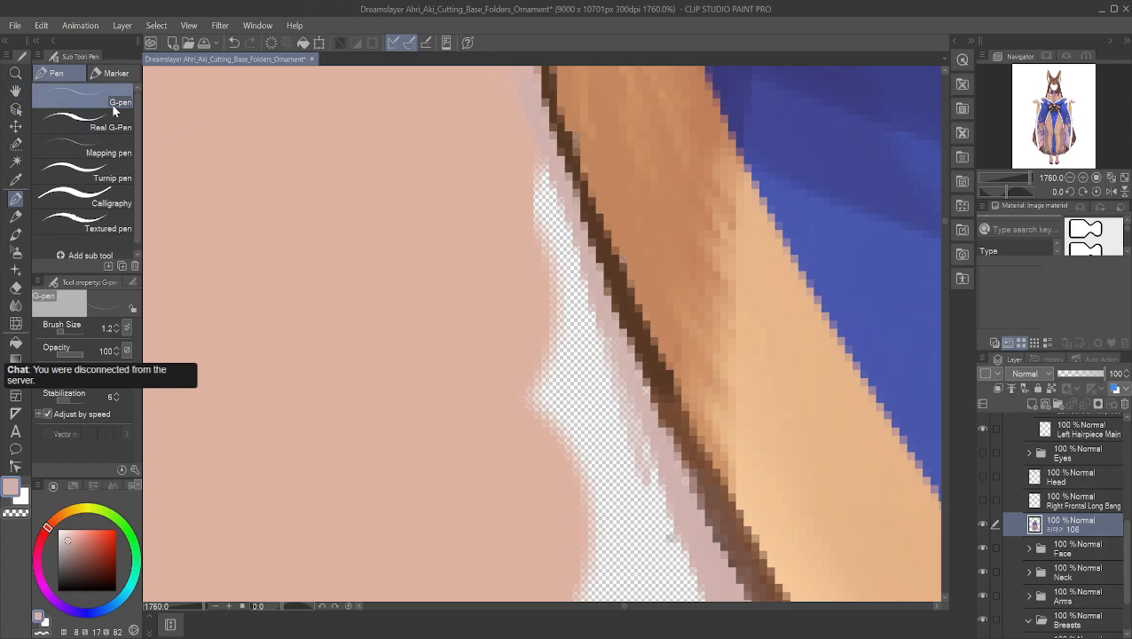
- Extend the dusty pink strip along the brown outline up to the shoulder outline, and sample the orange of the trim's dark part
{"action": "left_click", "coordinate": [18, 91]}
{"action": "left_click_drag", "start_coordinate": [422, 255], "coordinate": [511, 464]}
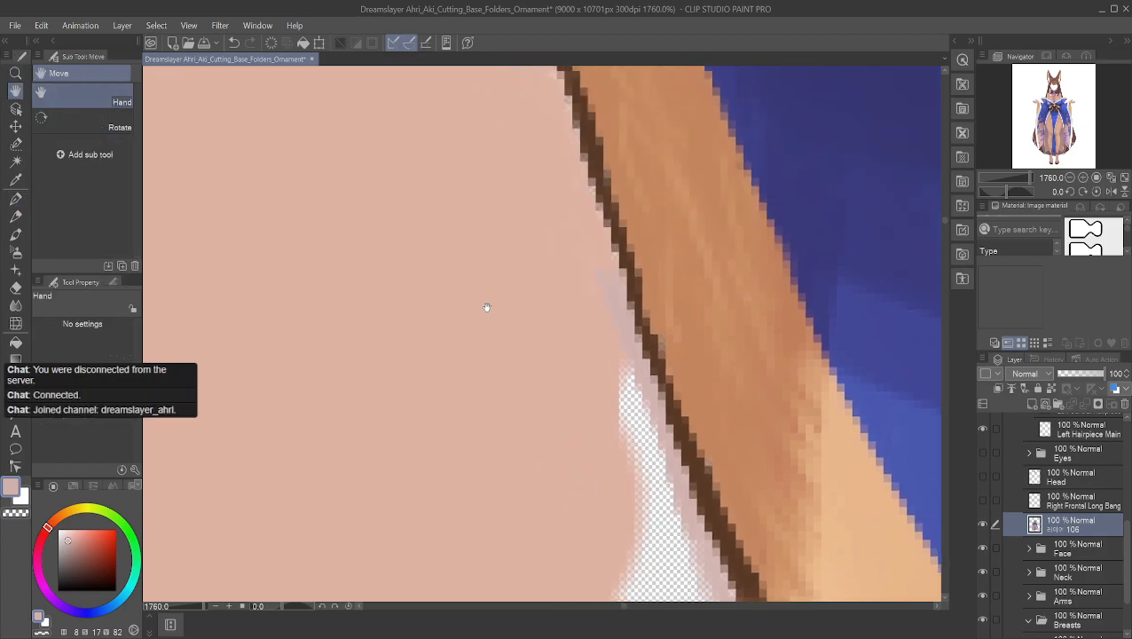
{"action": "left_click_drag", "start_coordinate": [488, 310], "coordinate": [508, 381]}
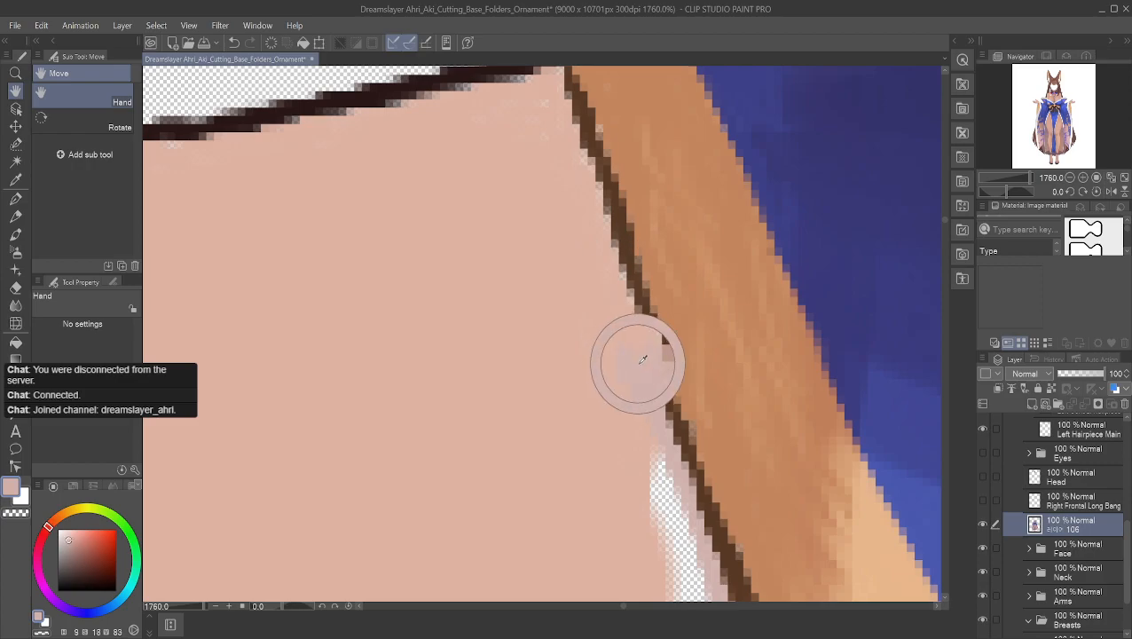
{"action": "left_click_drag", "start_coordinate": [647, 369], "coordinate": [638, 360]}
{"action": "key", "text": "p"}
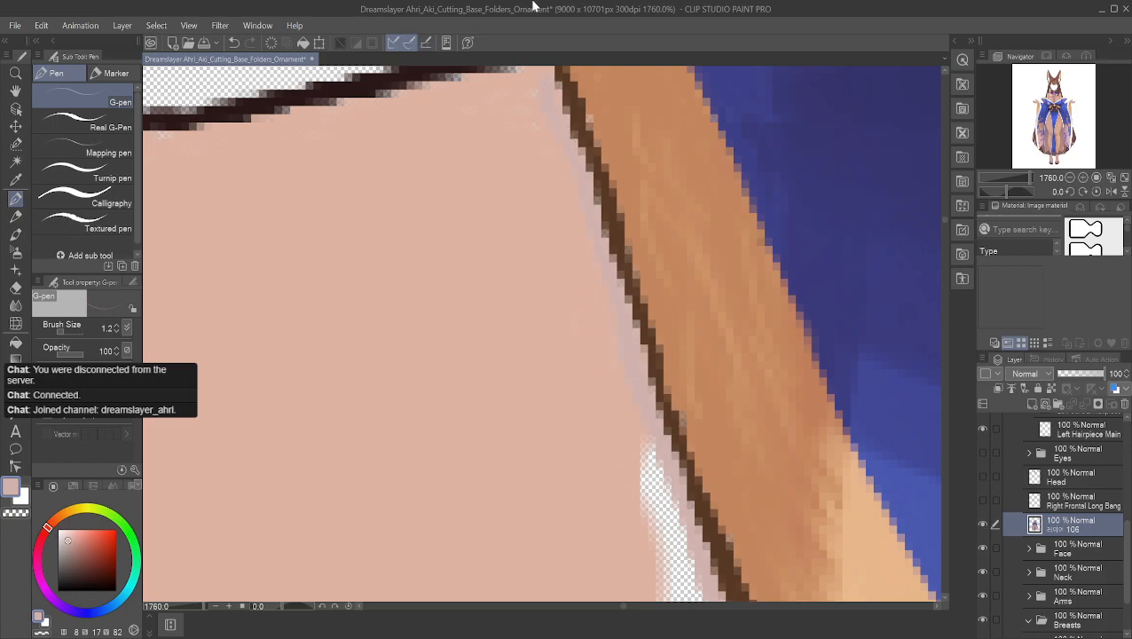
{"action": "left_click", "coordinate": [606, 119], "text": "alt"}
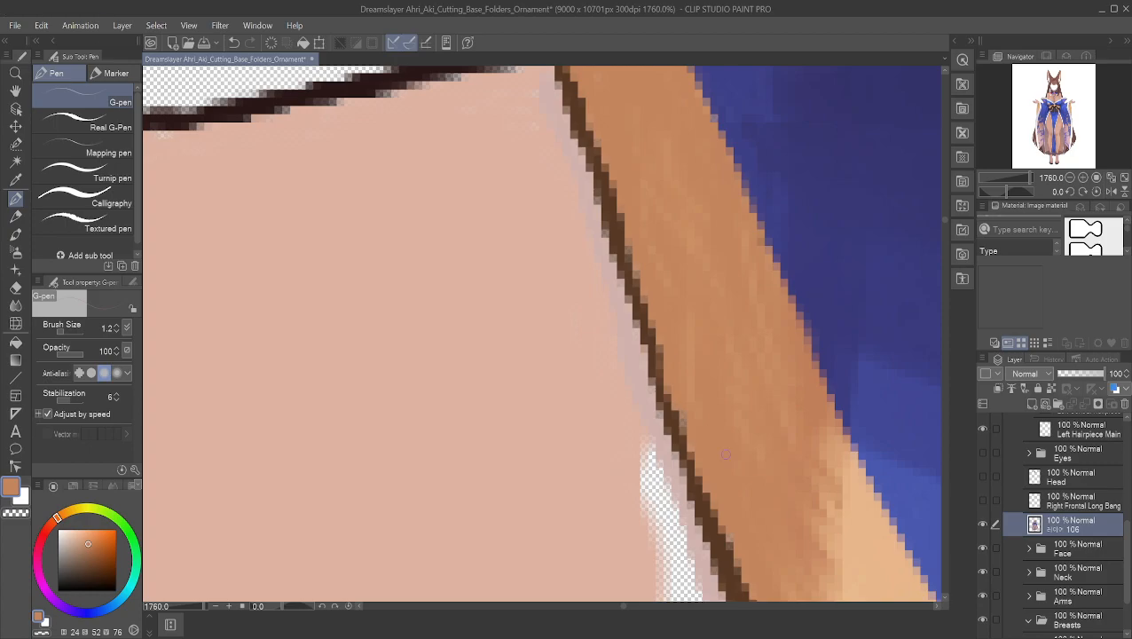
- Sample the pinkish off-white of the collar edge and paint a lighter strip along the dusty pink shadow with the G-pen
{"action": "scroll", "coordinate": [723, 441], "scroll_direction": "down", "scroll_amount": 5}
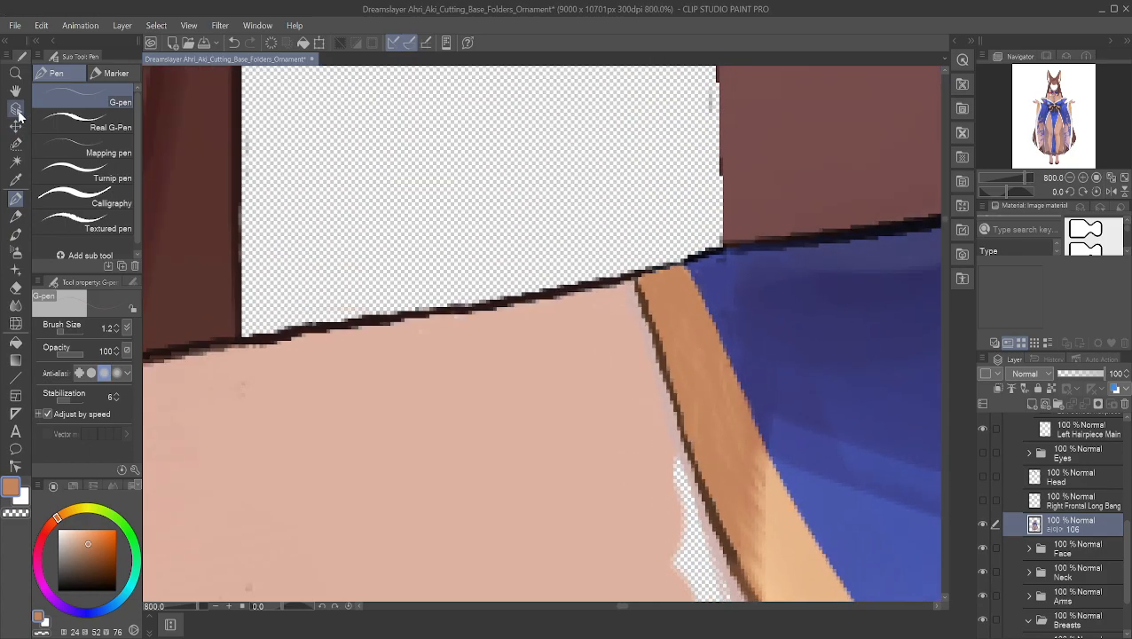
{"action": "left_click", "coordinate": [15, 90]}
{"action": "scroll", "coordinate": [412, 235], "scroll_direction": "up", "scroll_amount": 4}
{"action": "scroll", "coordinate": [328, 121], "scroll_direction": "up", "scroll_amount": 1}
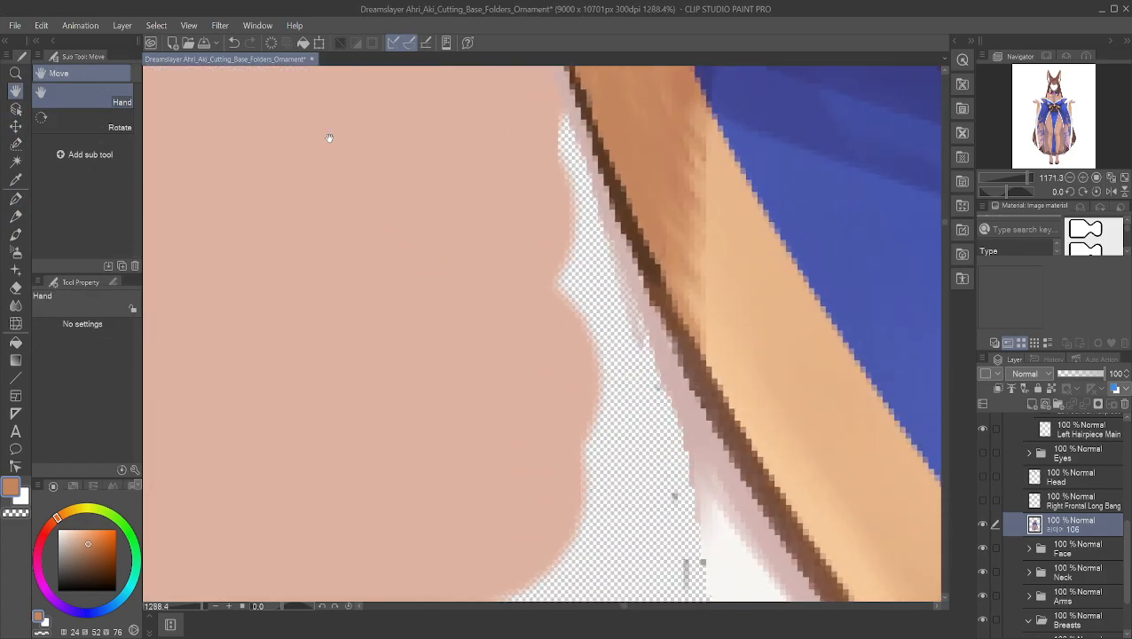
{"action": "left_click_drag", "start_coordinate": [541, 321], "coordinate": [420, 161]}
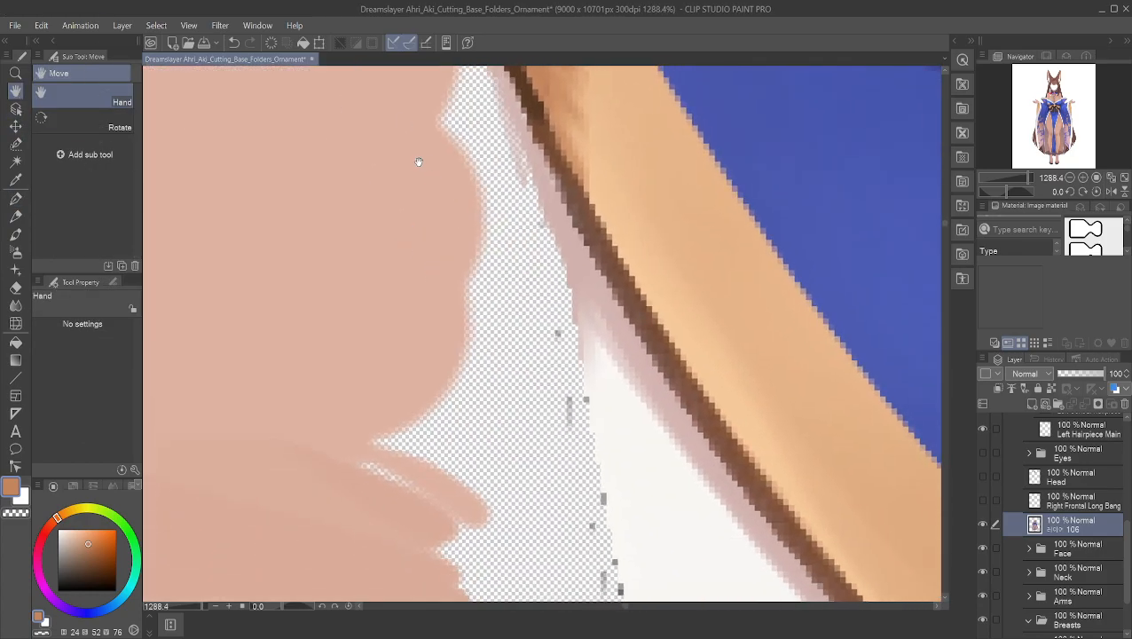
{"action": "left_click", "coordinate": [589, 343], "text": "alt"}
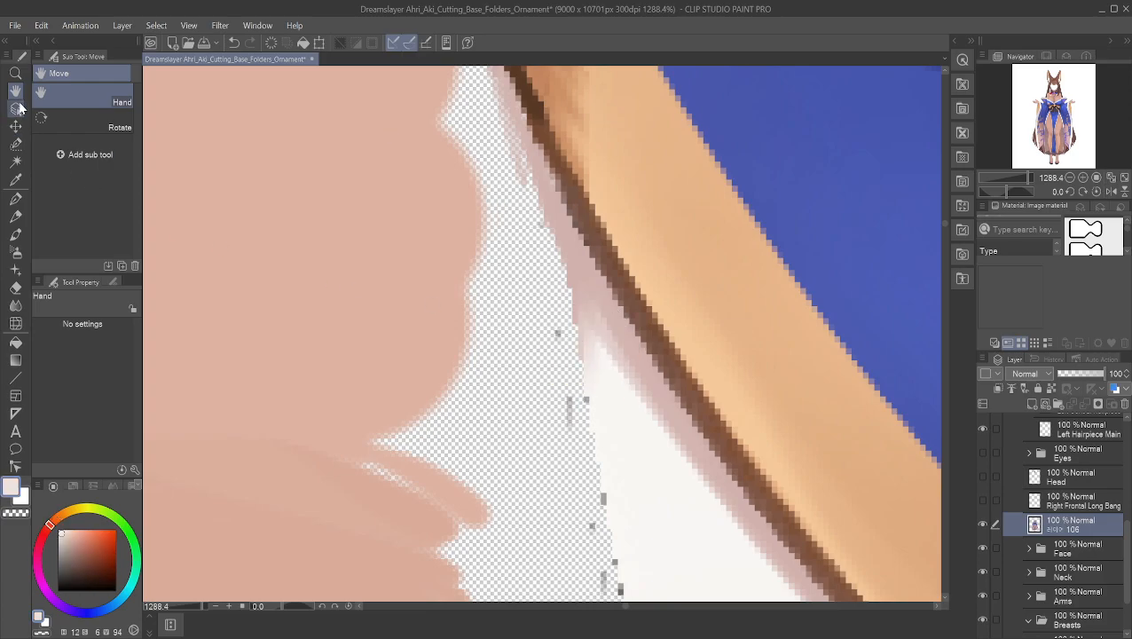
{"action": "left_click", "coordinate": [16, 198]}
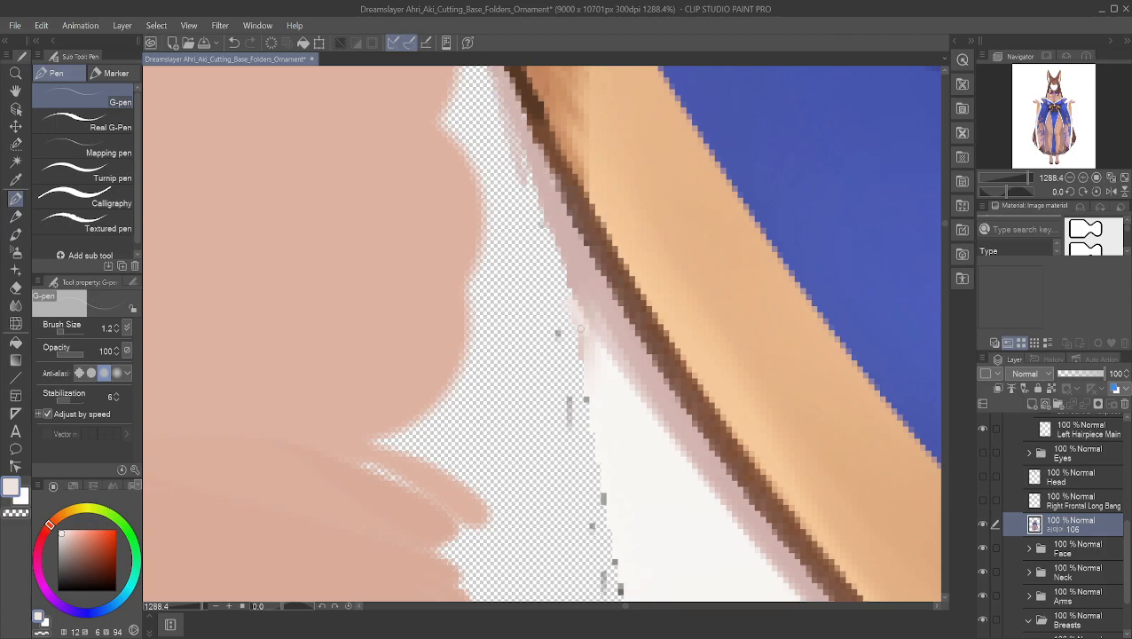
{"action": "left_click_drag", "start_coordinate": [562, 279], "coordinate": [583, 326]}
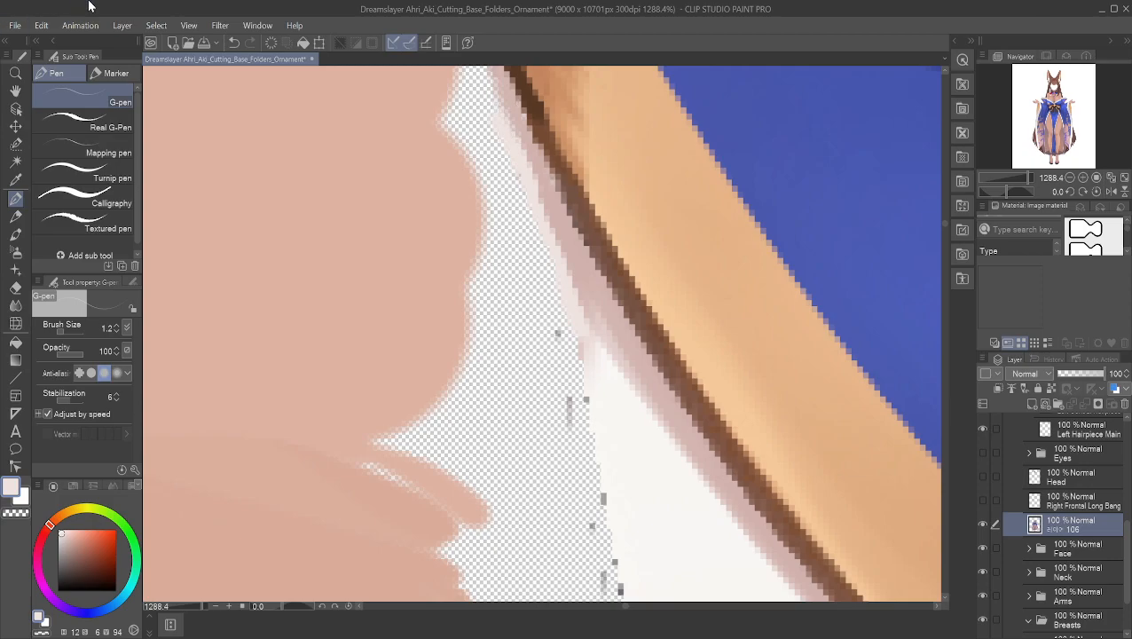
- Continue the off-white strip upward over the narrow upper end of the transparent gap, undoing and redrawing the last stroke
{"action": "left_click", "coordinate": [15, 91]}
{"action": "left_click_drag", "start_coordinate": [445, 163], "coordinate": [550, 433]}
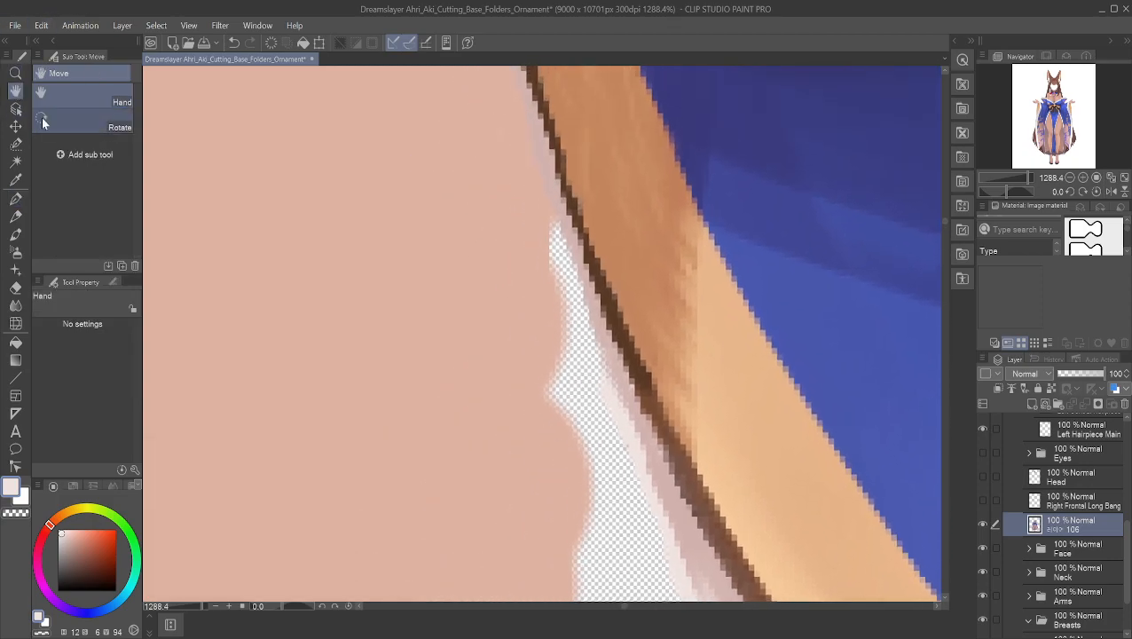
{"action": "left_click", "coordinate": [15, 197]}
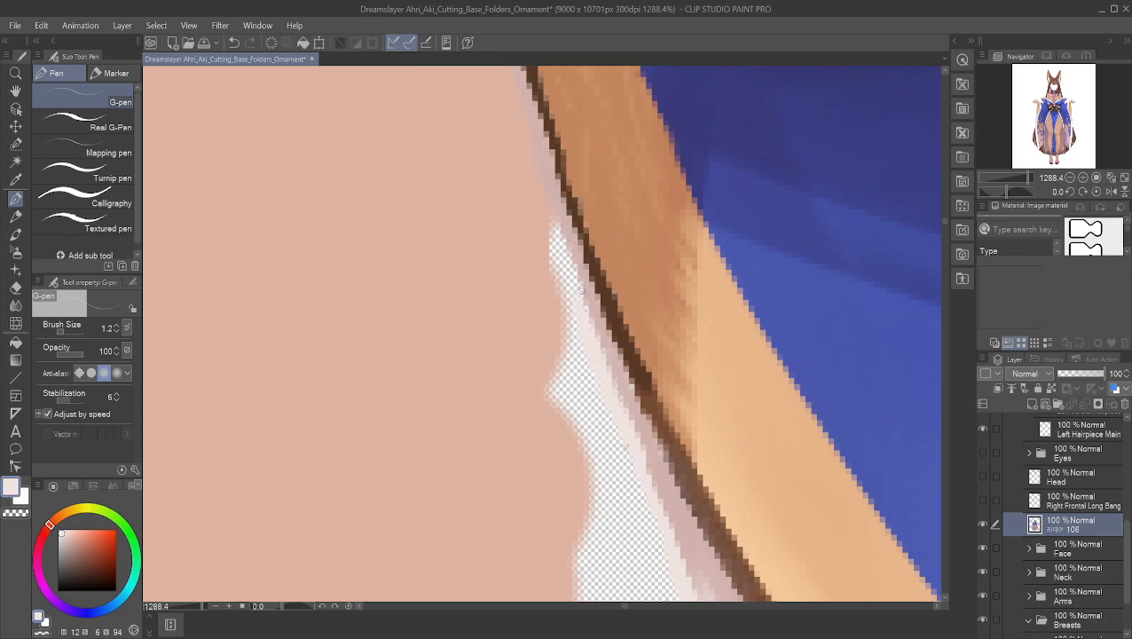
{"action": "left_click", "coordinate": [548, 232]}
{"action": "left_click_drag", "start_coordinate": [545, 222], "coordinate": [576, 264]}
{"action": "mouse_move", "coordinate": [548, 217]}
{"action": "left_mouse_down"}
{"action": "mouse_move", "coordinate": [524, 149]}
{"action": "mouse_move", "coordinate": [570, 238]}
{"action": "left_mouse_up"}
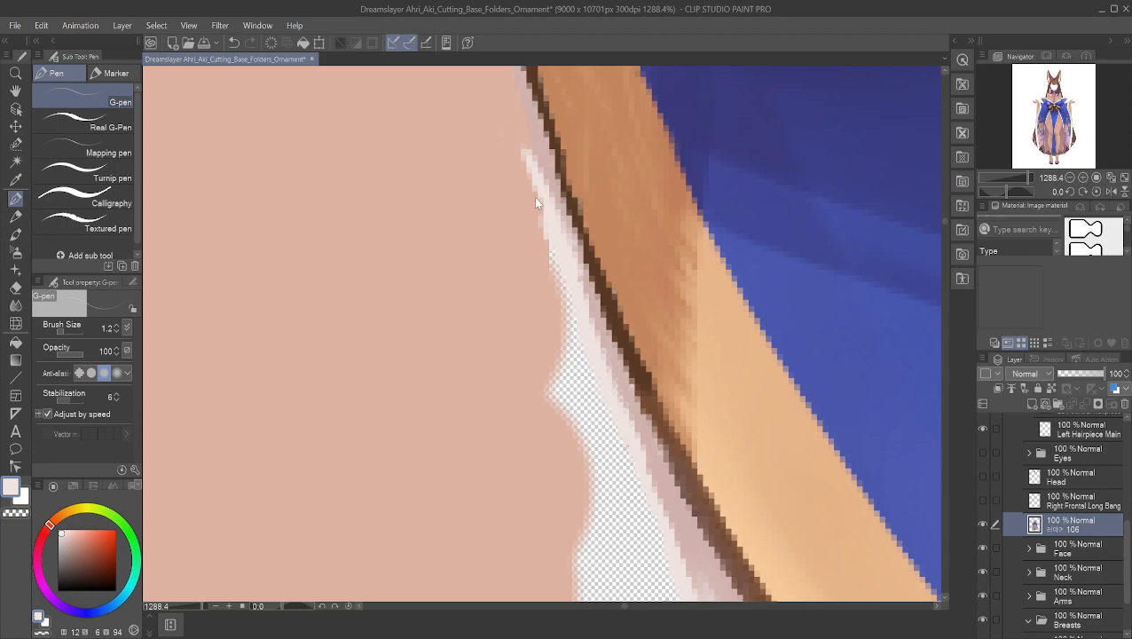
{"action": "key", "text": "ctrl+z"}
{"action": "left_click_drag", "start_coordinate": [552, 228], "coordinate": [521, 151]}
{"action": "scroll", "coordinate": [519, 254], "scroll_direction": "up", "scroll_amount": 2}
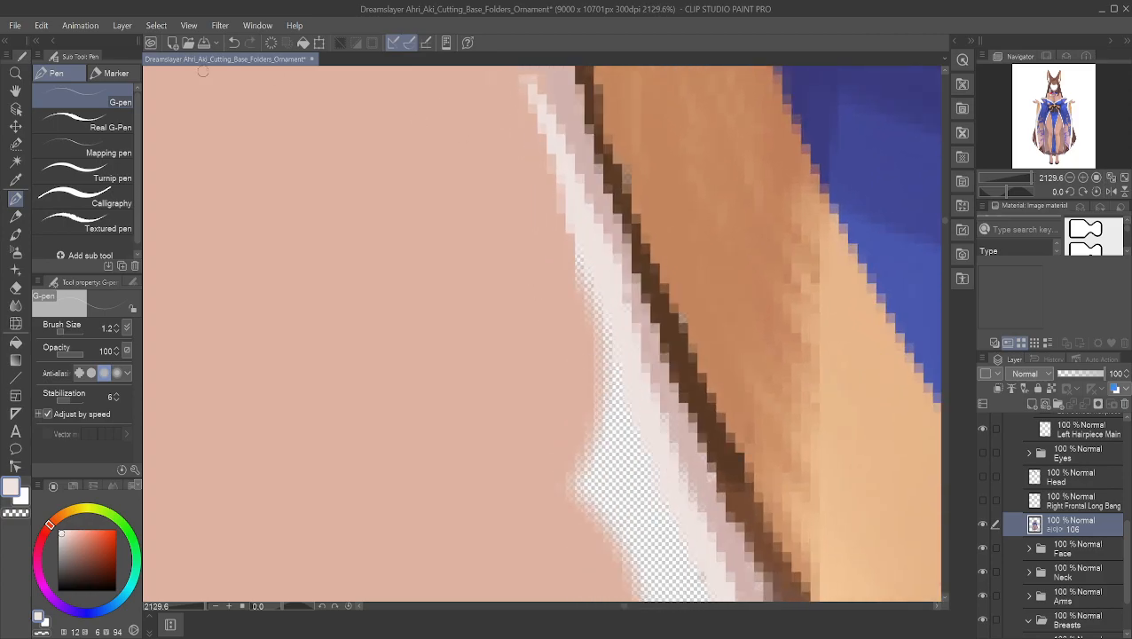
- Extend the off-white strip along the dusty pink shadow up to just below the shoulder outline with the G-pen
{"action": "left_click", "coordinate": [15, 92]}
{"action": "left_click_drag", "start_coordinate": [343, 140], "coordinate": [446, 432]}
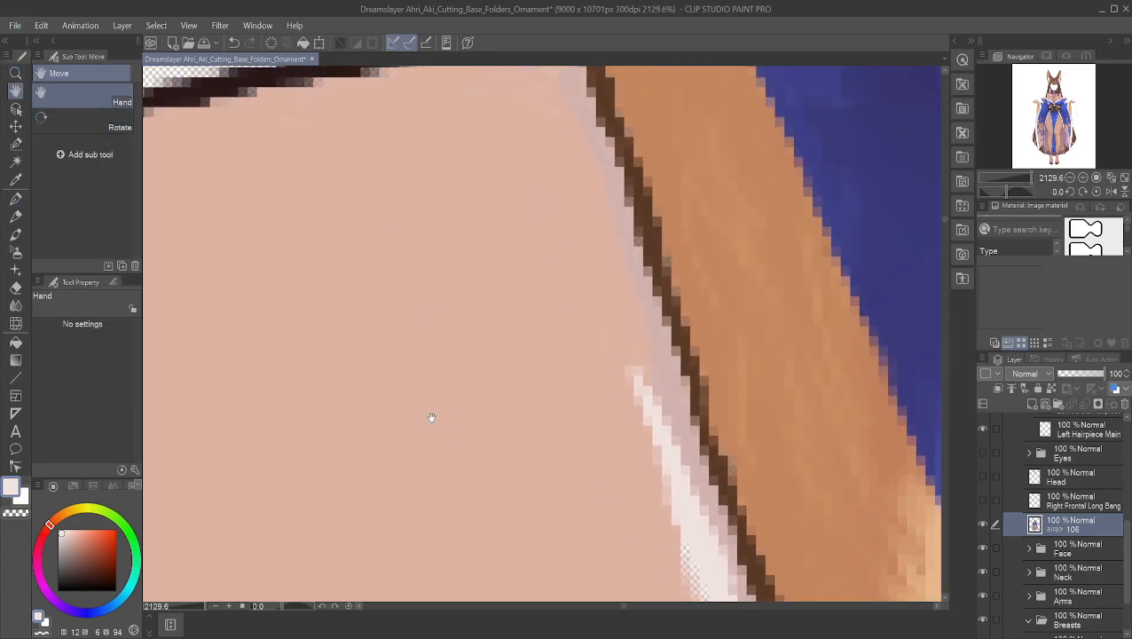
{"action": "left_click", "coordinate": [15, 198]}
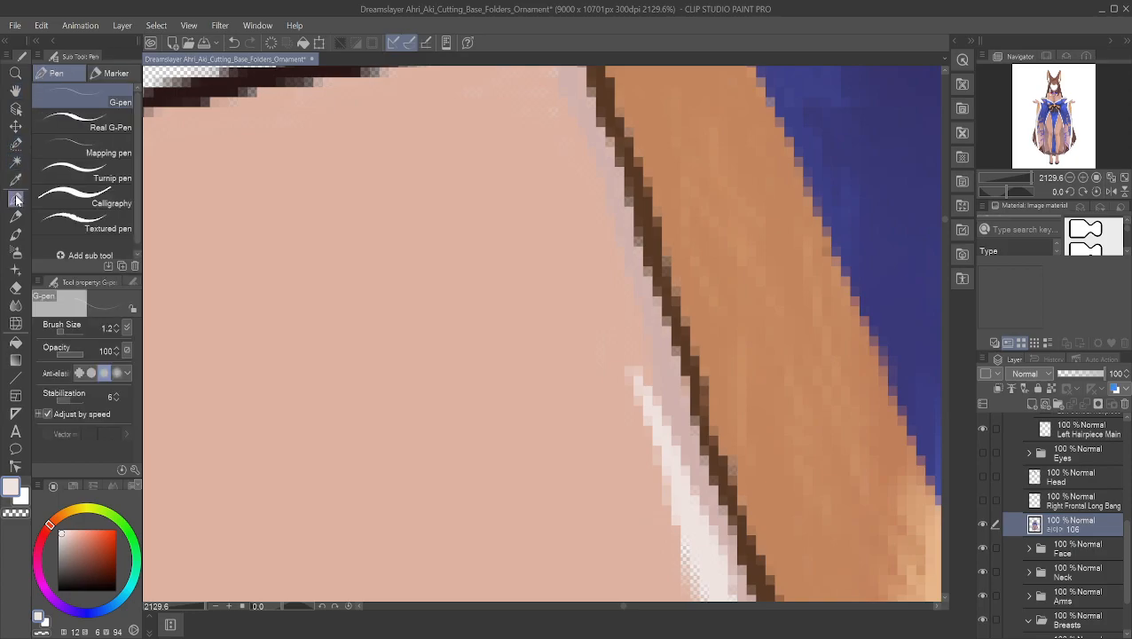
{"action": "mouse_move", "coordinate": [639, 367]}
{"action": "left_mouse_down"}
{"action": "mouse_move", "coordinate": [625, 311]}
{"action": "mouse_move", "coordinate": [635, 307]}
{"action": "mouse_move", "coordinate": [611, 290]}
{"action": "mouse_move", "coordinate": [612, 265]}
{"action": "mouse_move", "coordinate": [627, 311]}
{"action": "mouse_move", "coordinate": [550, 85]}
{"action": "left_mouse_up"}
- Finish the dusty pink strip's upper end with its sampled colour, then resample the off-white to widen the light strip up to the shoulder outline
{"action": "left_click", "coordinate": [15, 92]}
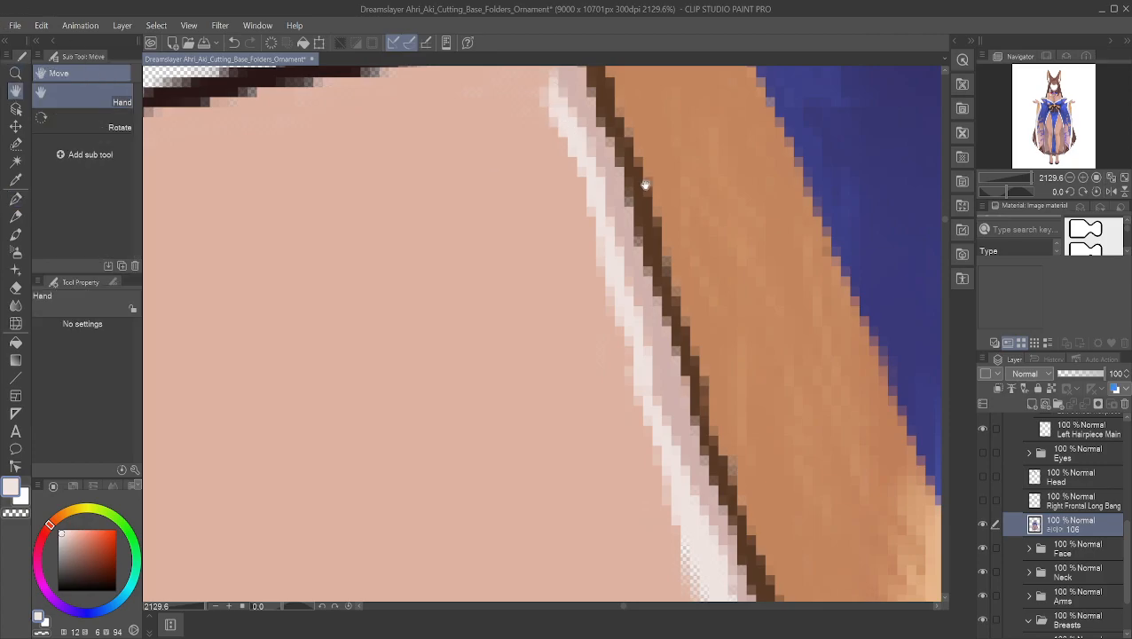
{"action": "left_click_drag", "start_coordinate": [637, 176], "coordinate": [511, 286]}
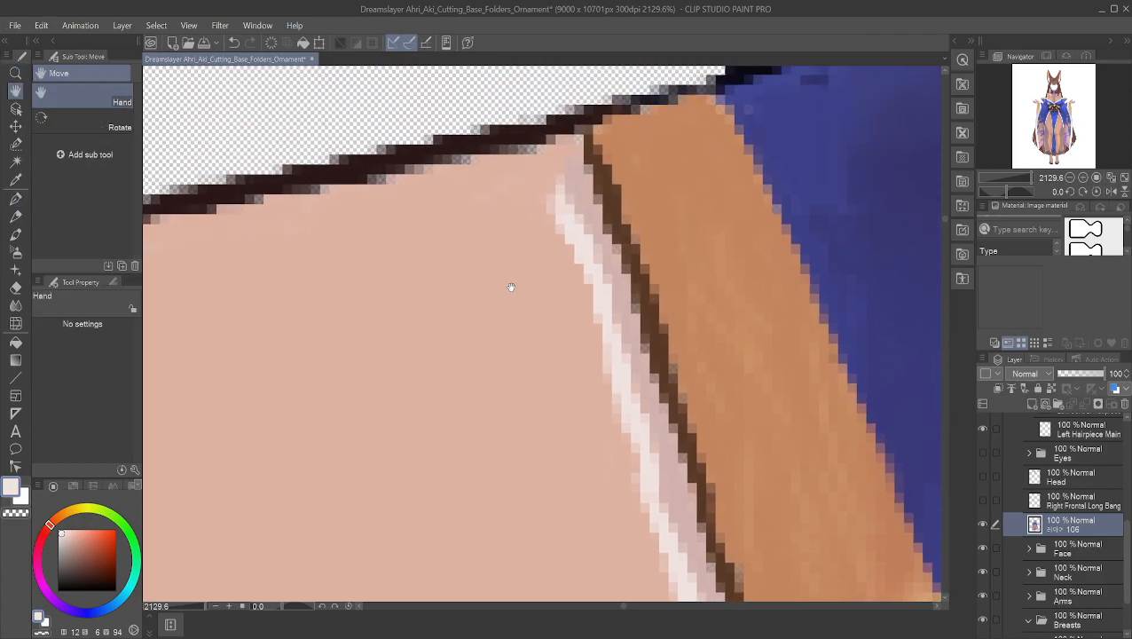
{"action": "left_click", "coordinate": [15, 197]}
{"action": "left_click", "coordinate": [570, 165], "text": "alt"}
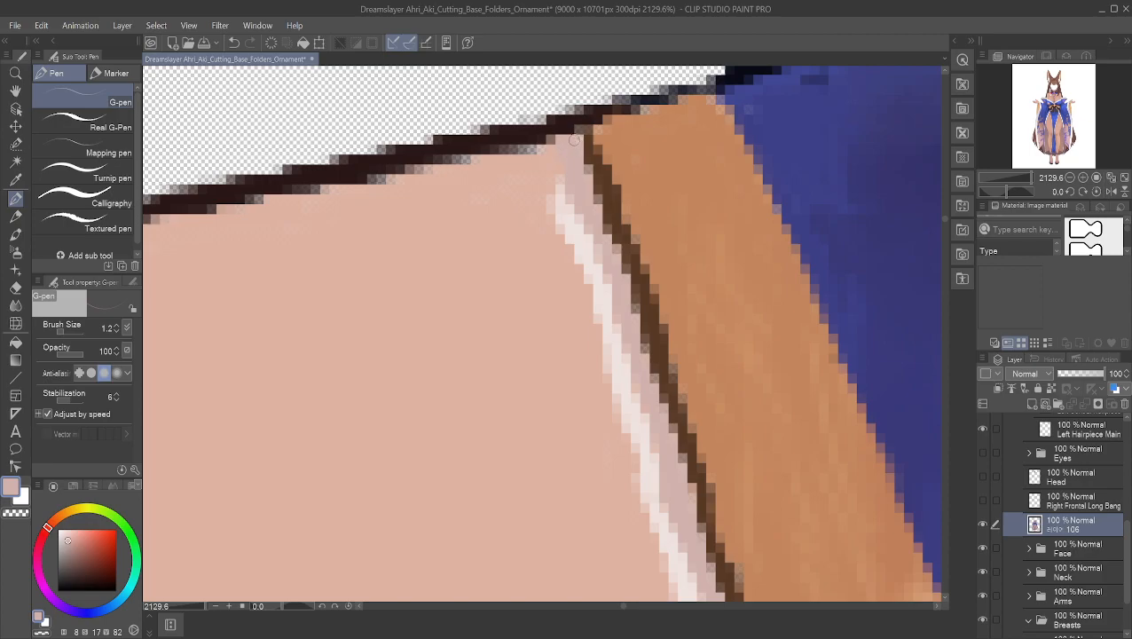
{"action": "left_click", "coordinate": [565, 210], "text": "alt"}
{"action": "mouse_move", "coordinate": [564, 209]}
{"action": "left_mouse_down"}
{"action": "mouse_move", "coordinate": [561, 203]}
{"action": "mouse_move", "coordinate": [544, 159]}
{"action": "mouse_move", "coordinate": [567, 236]}
{"action": "mouse_move", "coordinate": [561, 222]}
{"action": "mouse_move", "coordinate": [562, 299]}
{"action": "mouse_move", "coordinate": [559, 243]}
{"action": "mouse_move", "coordinate": [535, 166]}
{"action": "left_mouse_up"}
{"action": "mouse_move", "coordinate": [578, 256]}
{"action": "left_mouse_down"}
{"action": "mouse_move", "coordinate": [560, 232]}
{"action": "mouse_move", "coordinate": [590, 330]}
{"action": "left_mouse_up"}
{"action": "left_click_drag", "start_coordinate": [610, 380], "coordinate": [624, 435]}
- Sample the off-white of the collar edge and fill the transparent gap beside the upper tip of the white border with the G-pen
{"action": "left_click", "coordinate": [15, 91]}
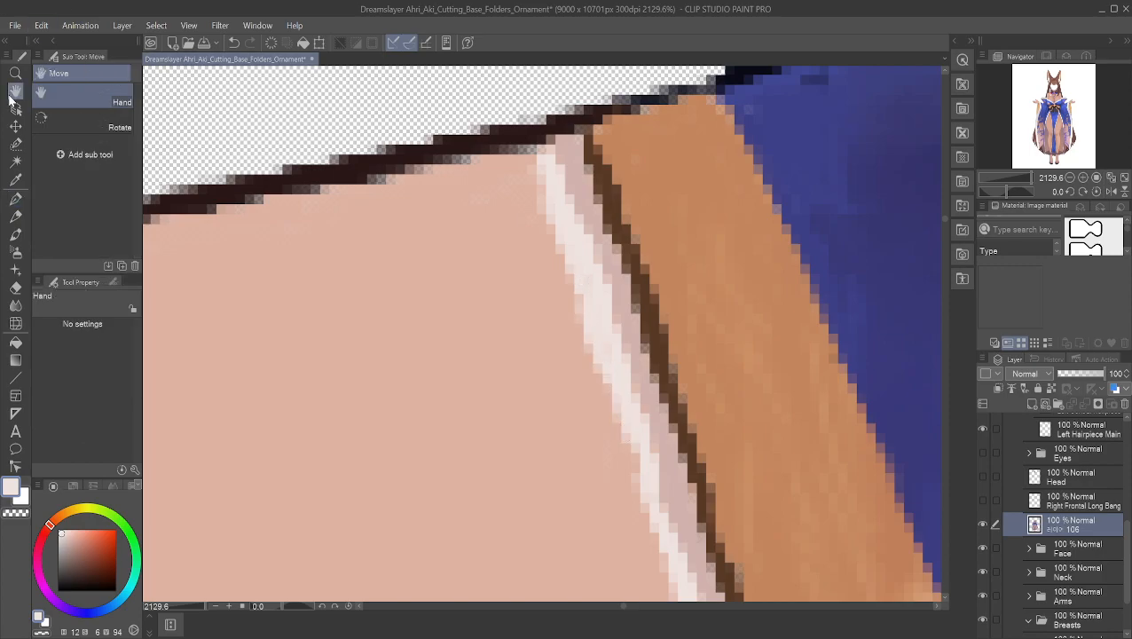
{"action": "left_click_drag", "start_coordinate": [471, 495], "coordinate": [355, 183]}
{"action": "left_click_drag", "start_coordinate": [526, 344], "coordinate": [455, 160]}
{"action": "left_click_drag", "start_coordinate": [718, 418], "coordinate": [669, 292]}
{"action": "right_click", "coordinate": [595, 323]}
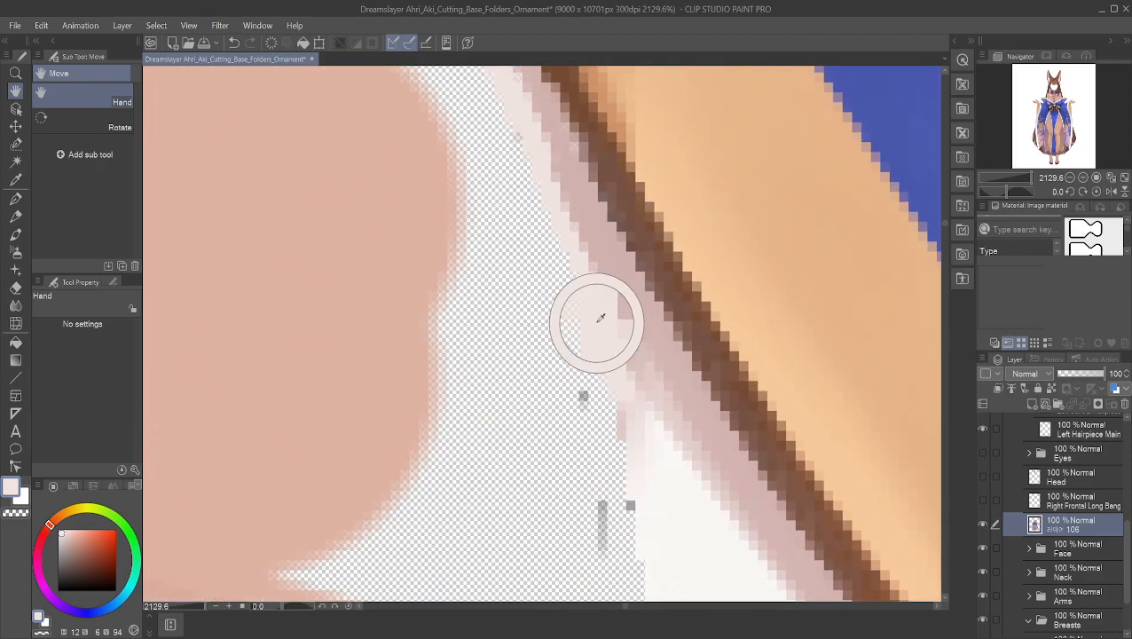
{"action": "left_click", "coordinate": [15, 199]}
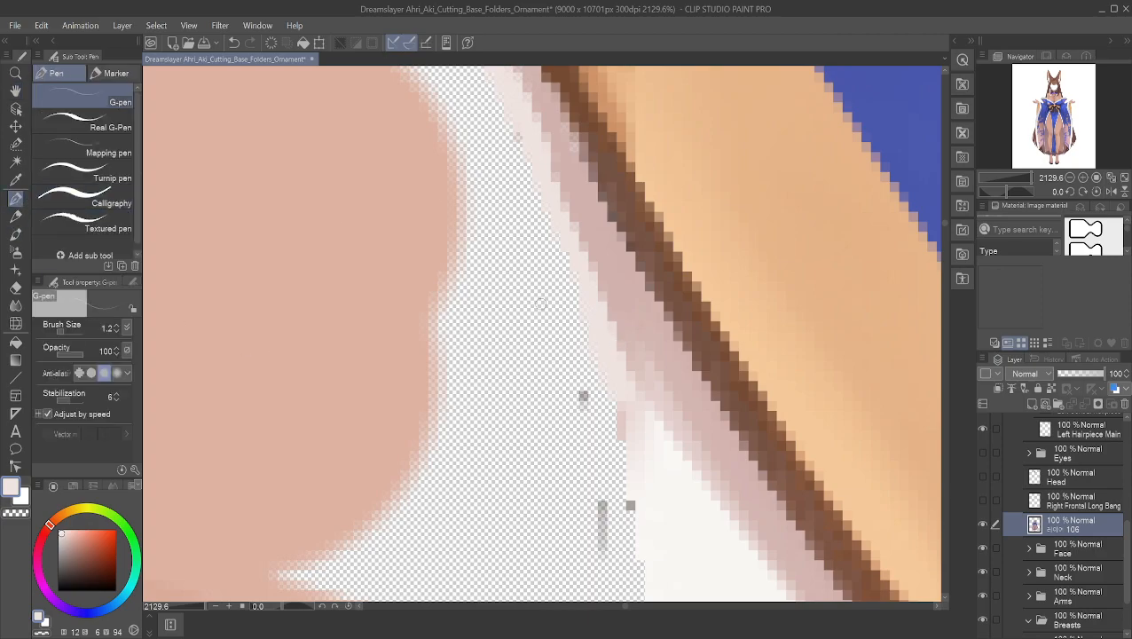
{"action": "mouse_move", "coordinate": [623, 472]}
{"action": "left_mouse_down"}
{"action": "mouse_move", "coordinate": [599, 414]}
{"action": "mouse_move", "coordinate": [630, 459]}
{"action": "mouse_move", "coordinate": [578, 334]}
{"action": "mouse_move", "coordinate": [602, 420]}
{"action": "mouse_move", "coordinate": [555, 271]}
{"action": "mouse_move", "coordinate": [621, 382]}
{"action": "mouse_move", "coordinate": [537, 240]}
{"action": "mouse_move", "coordinate": [602, 398]}
{"action": "mouse_move", "coordinate": [557, 308]}
{"action": "left_mouse_up"}
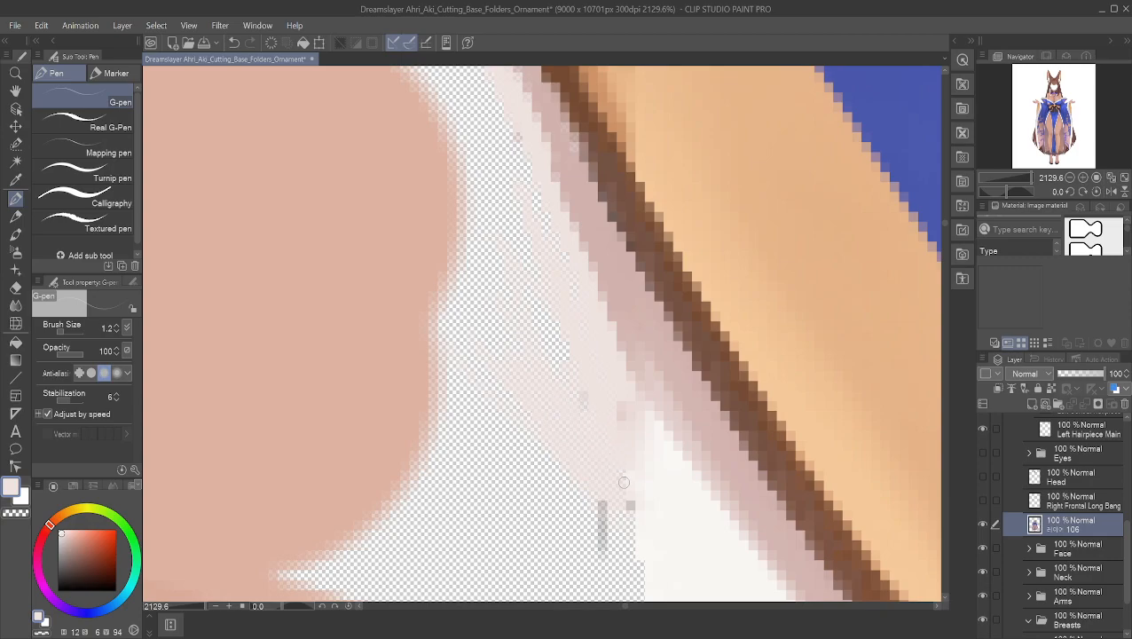
{"action": "left_click_drag", "start_coordinate": [506, 342], "coordinate": [608, 437]}
{"action": "mouse_move", "coordinate": [510, 315]}
{"action": "left_mouse_down"}
{"action": "mouse_move", "coordinate": [568, 357]}
{"action": "mouse_move", "coordinate": [551, 373]}
{"action": "left_mouse_up"}
{"action": "left_click_drag", "start_coordinate": [492, 337], "coordinate": [510, 361]}
{"action": "left_click_drag", "start_coordinate": [446, 348], "coordinate": [578, 461]}
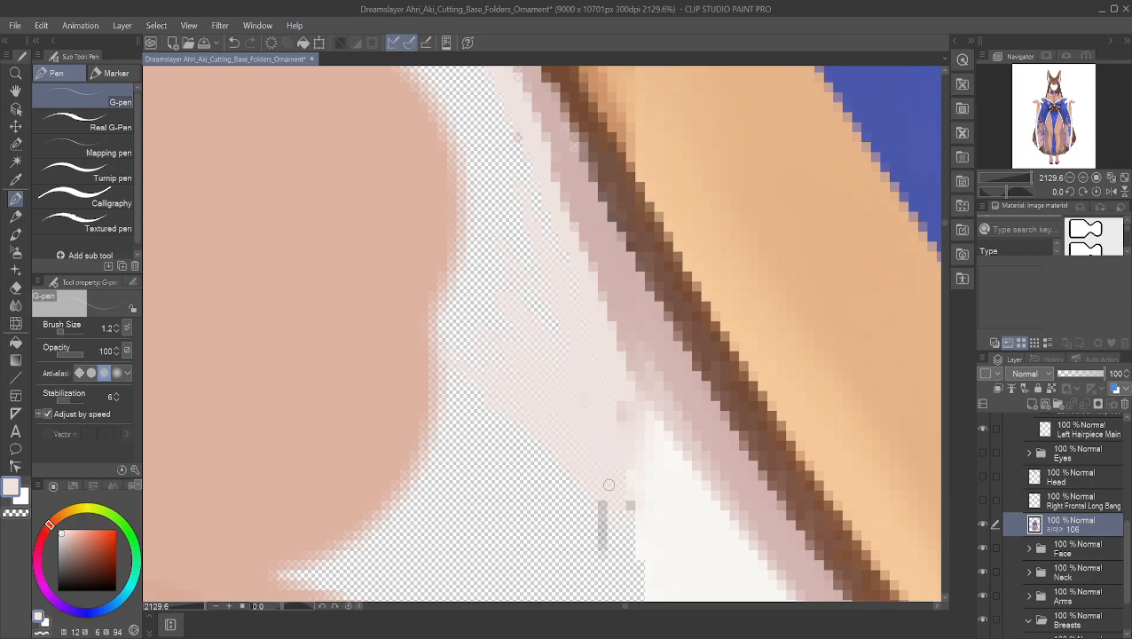
- Draw a thin off-white line across the skin from the gap up to the shoulder outline, undoing and redrawing its upper end
{"action": "scroll", "coordinate": [586, 439], "scroll_direction": "down", "scroll_amount": 5}
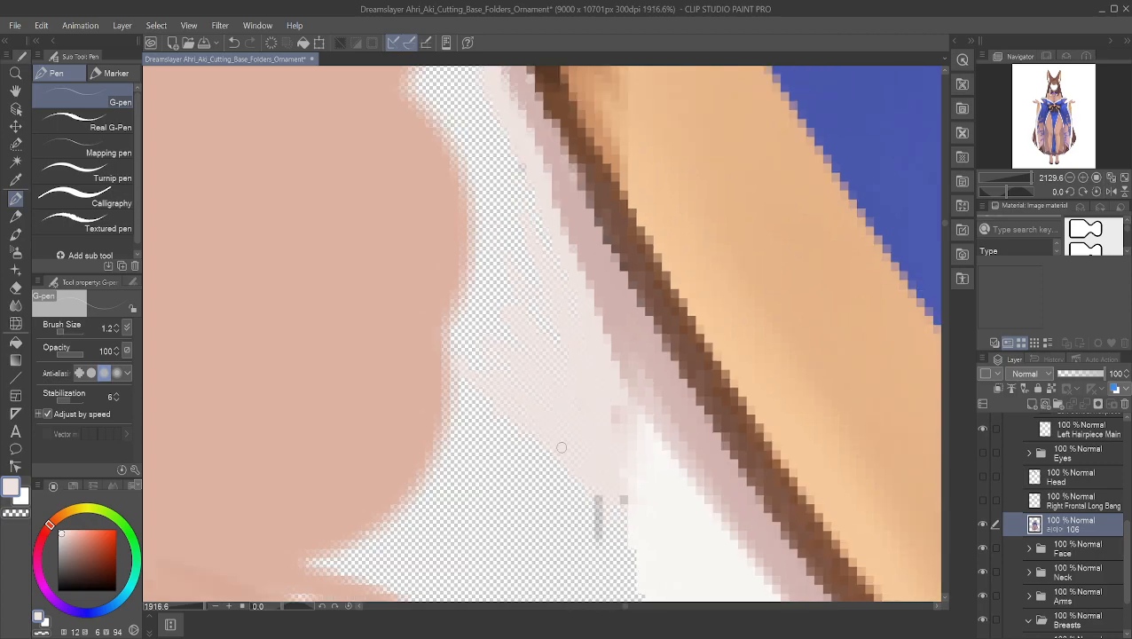
{"action": "scroll", "coordinate": [647, 396], "scroll_direction": "down", "scroll_amount": 3}
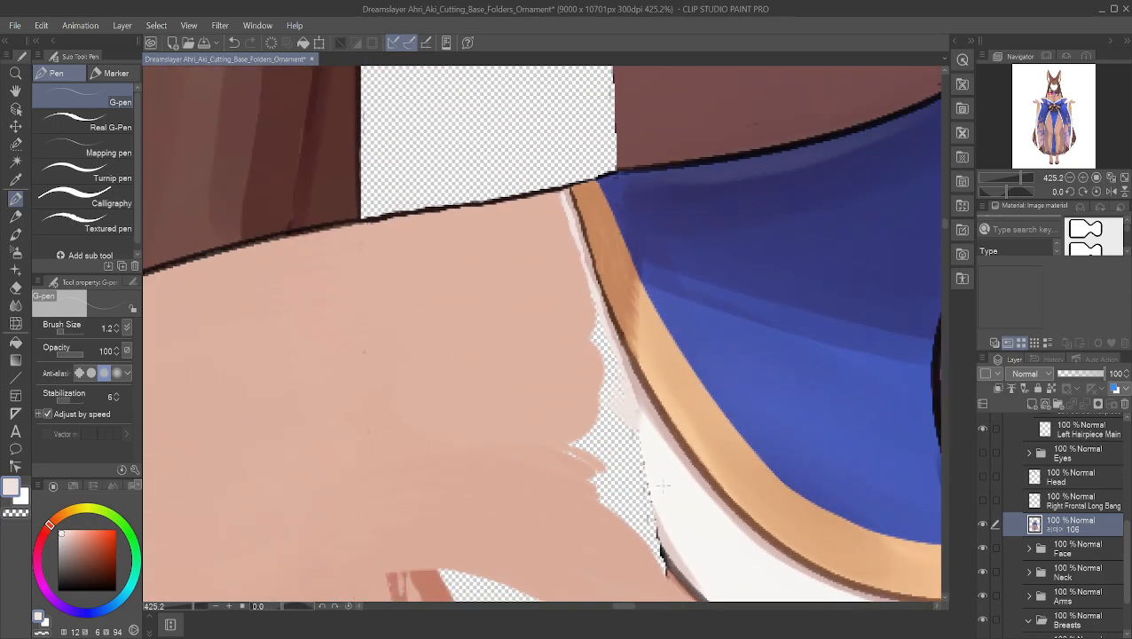
{"action": "scroll", "coordinate": [575, 488], "scroll_direction": "up", "scroll_amount": 1}
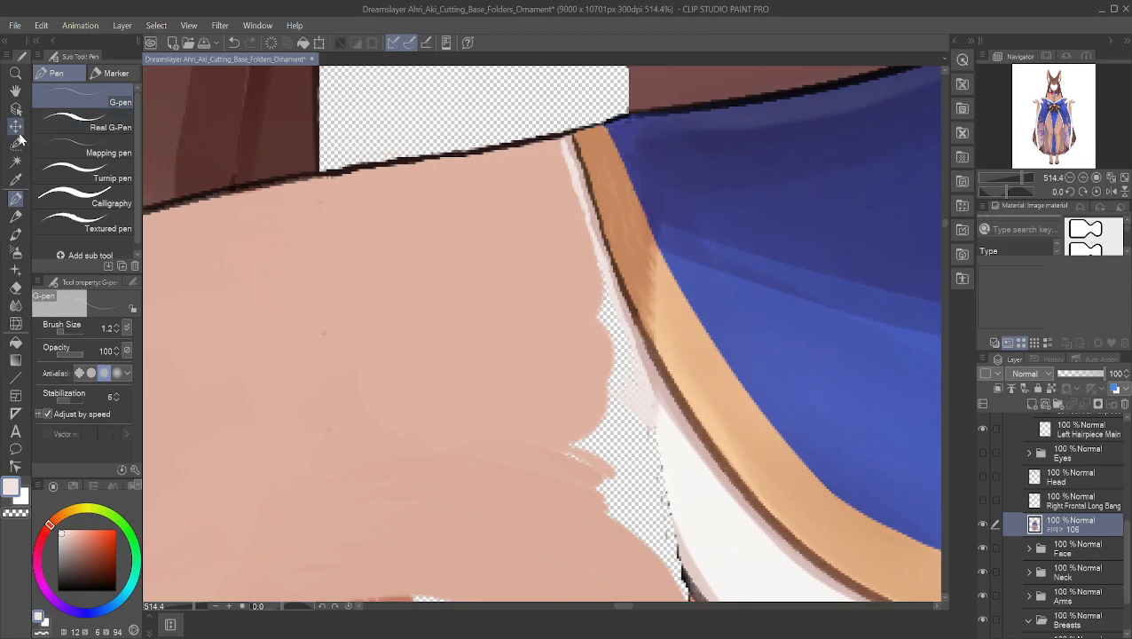
{"action": "scroll", "coordinate": [426, 251], "scroll_direction": "down", "scroll_amount": 1}
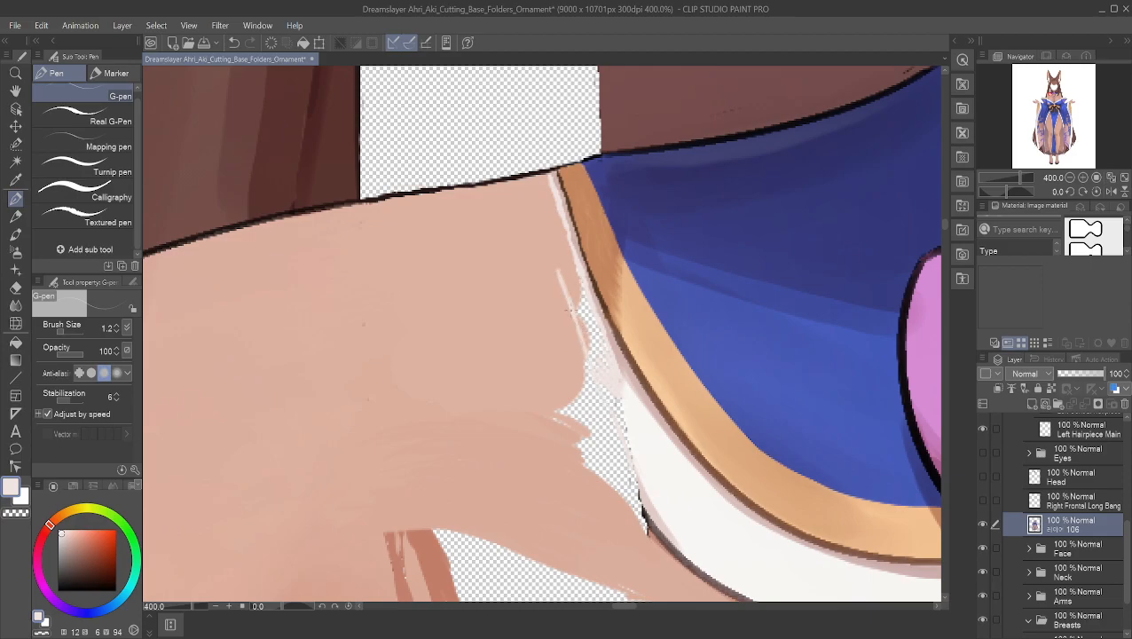
{"action": "left_click_drag", "start_coordinate": [550, 262], "coordinate": [536, 224]}
{"action": "key", "text": "ctrl+z"}
{"action": "key", "text": "ctrl+z"}
{"action": "left_click_drag", "start_coordinate": [550, 259], "coordinate": [539, 218]}
- Sample pale pink and off-white tones around the white border and paint them along the gap's lower edge and beside the thin line
{"action": "left_click", "coordinate": [644, 500], "text": "alt"}
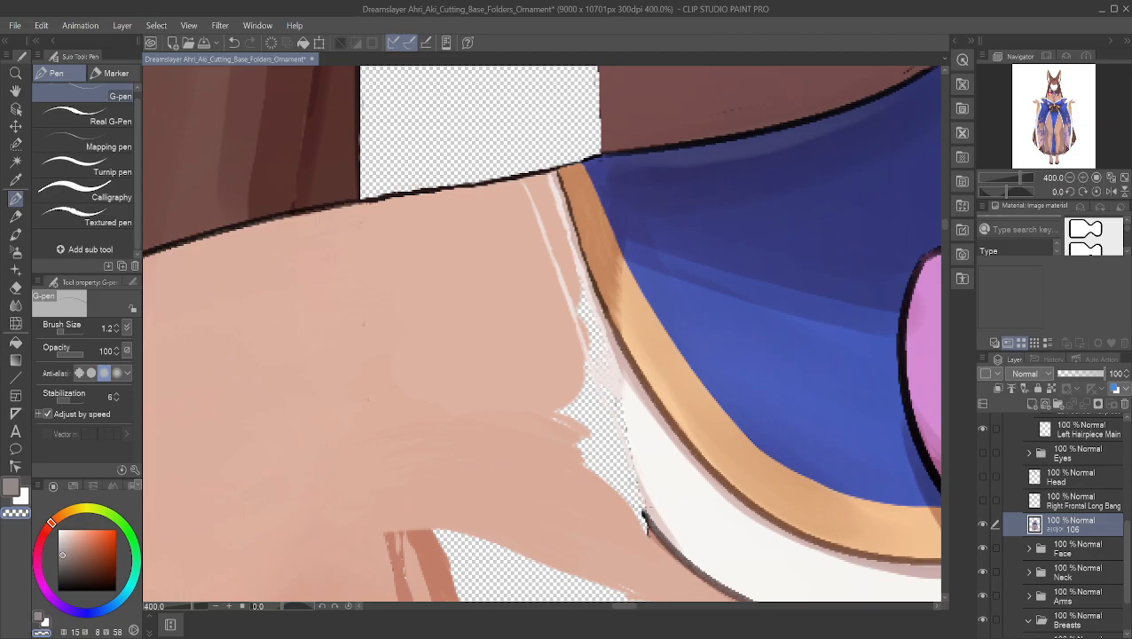
{"action": "left_click", "coordinate": [645, 522], "text": "alt"}
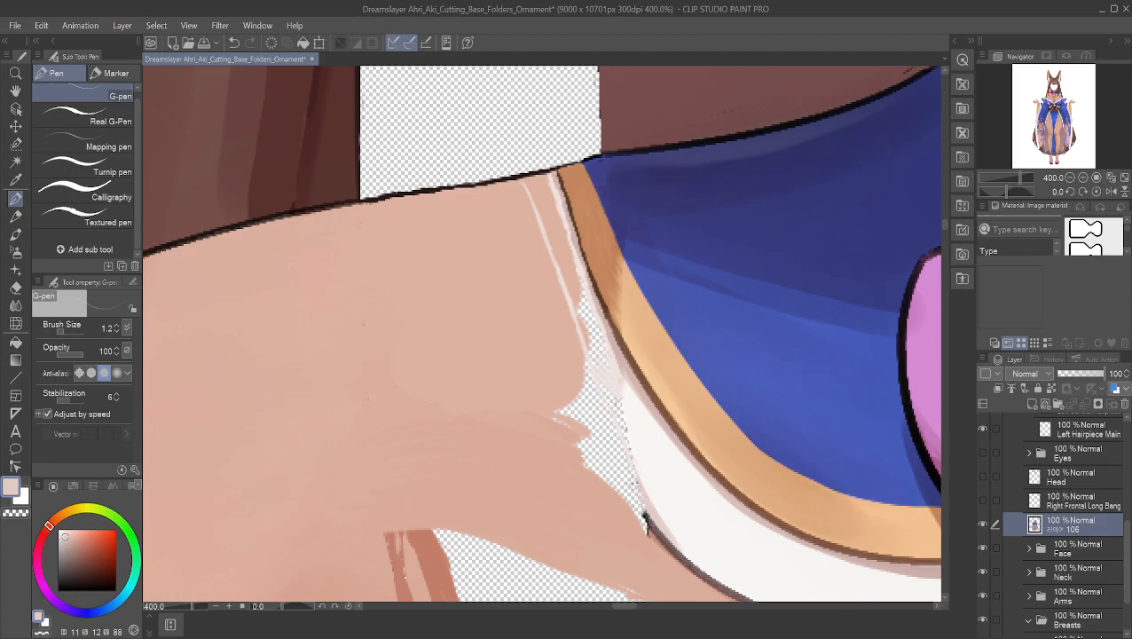
{"action": "left_click", "coordinate": [650, 489], "text": "alt"}
{"action": "left_click", "coordinate": [620, 395], "text": "alt"}
{"action": "left_click", "coordinate": [615, 390], "text": "alt"}
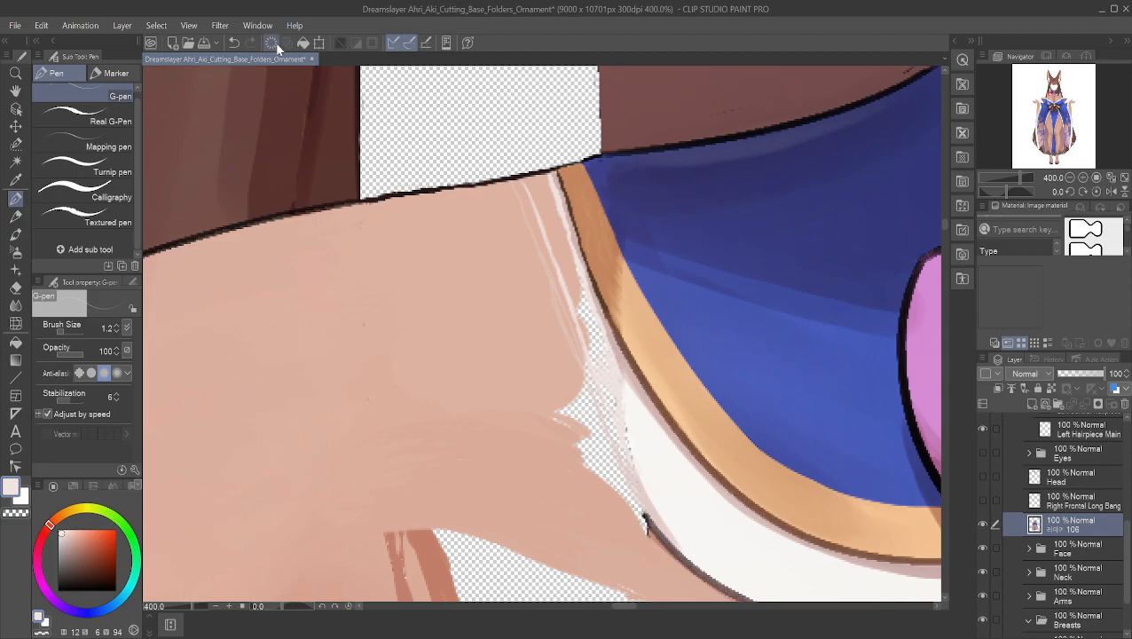
- Resample the off-white, set the brush size to 1.5 and fill the band beside the dusty pink strip just below the shoulder outline
{"action": "left_click", "coordinate": [380, 209], "text": "alt"}
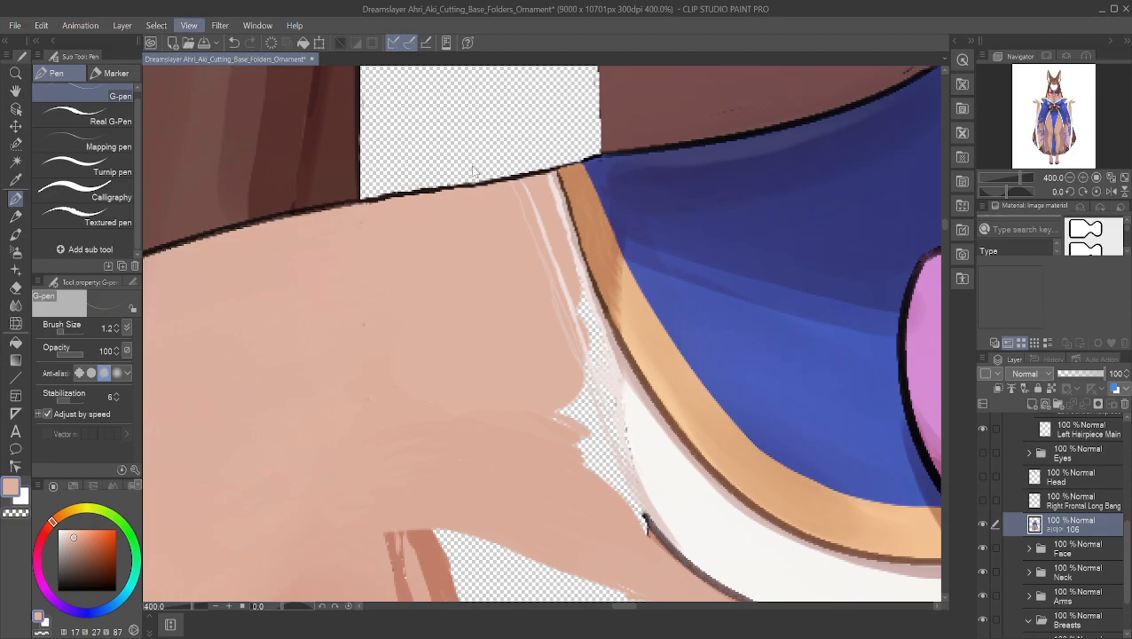
{"action": "key", "text": "asciicircum"}
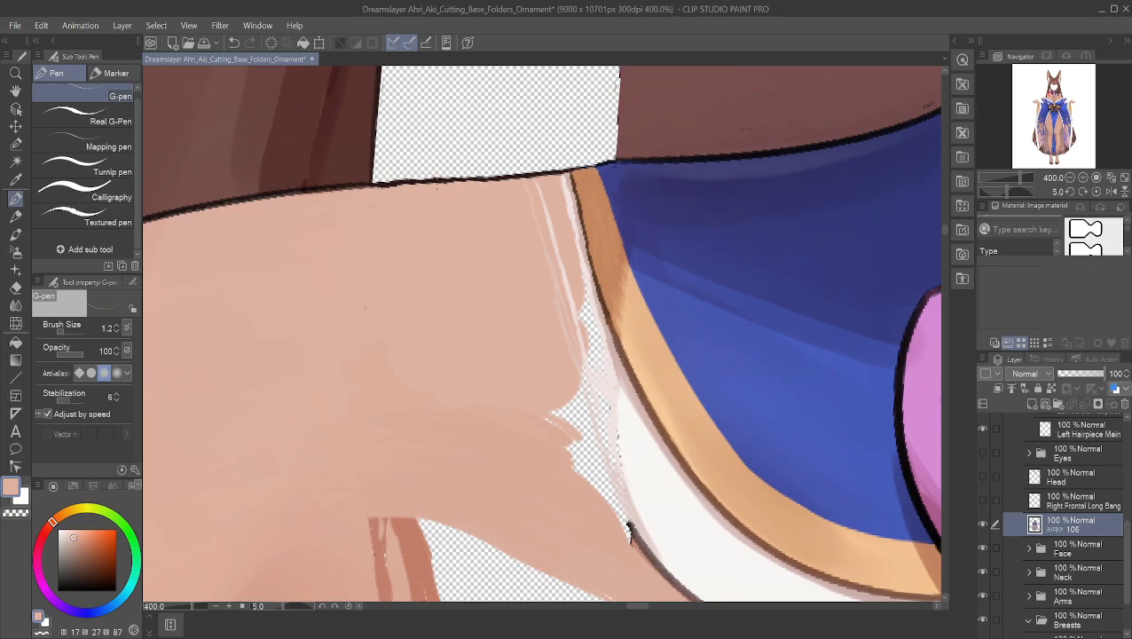
{"action": "key", "text": "asciicircum"}
{"action": "key", "text": "asciicircum"}
{"action": "key", "text": "asciicircum"}
{"action": "key", "text": "asciicircum"}
{"action": "key", "text": "asciicircum"}
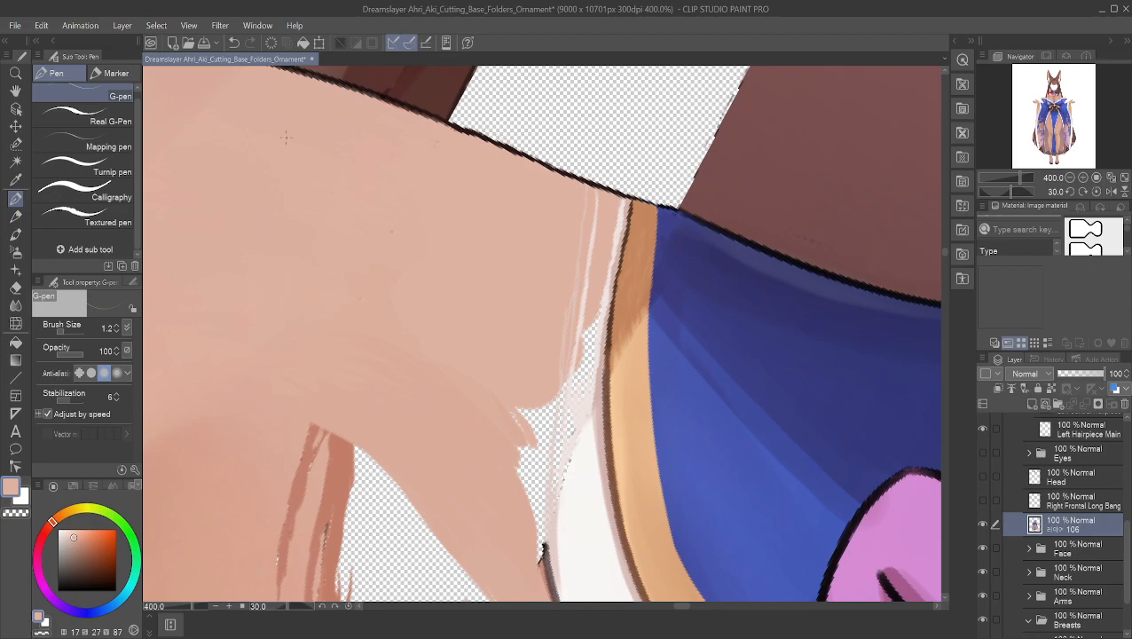
{"action": "left_click", "coordinate": [587, 450], "text": "alt"}
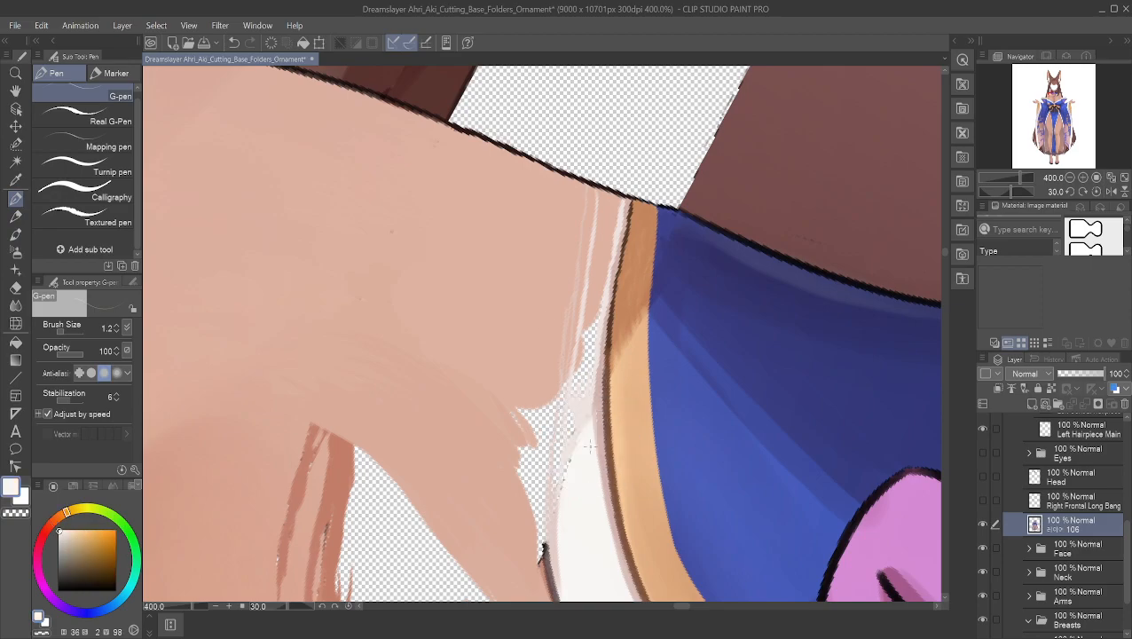
{"action": "left_click", "coordinate": [581, 422], "text": "alt"}
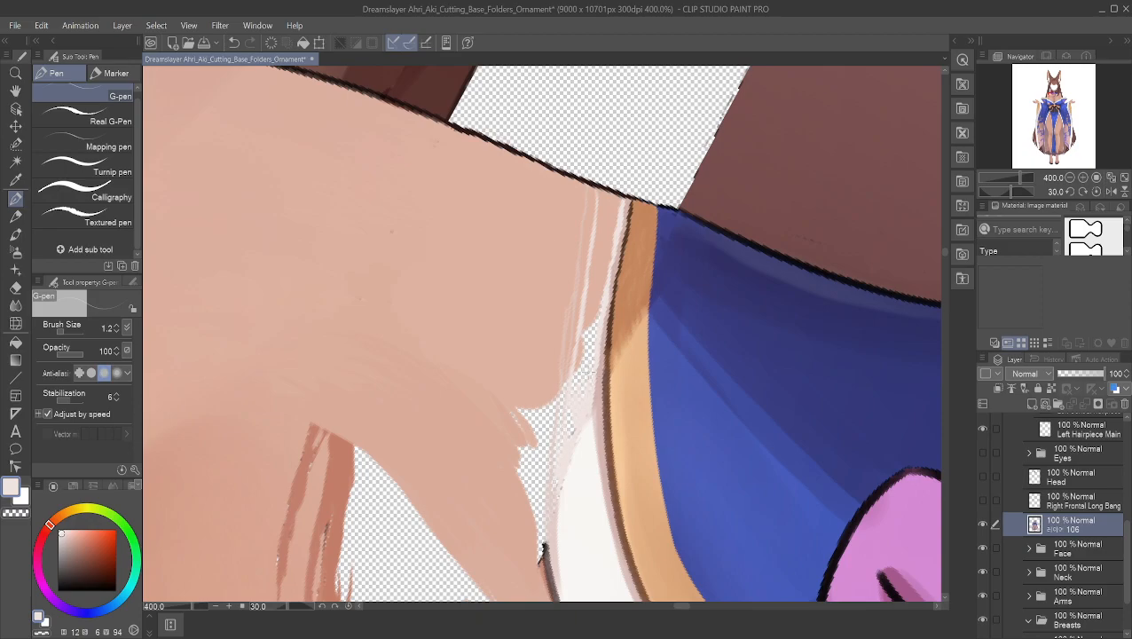
{"action": "left_click_drag", "start_coordinate": [594, 318], "coordinate": [609, 242]}
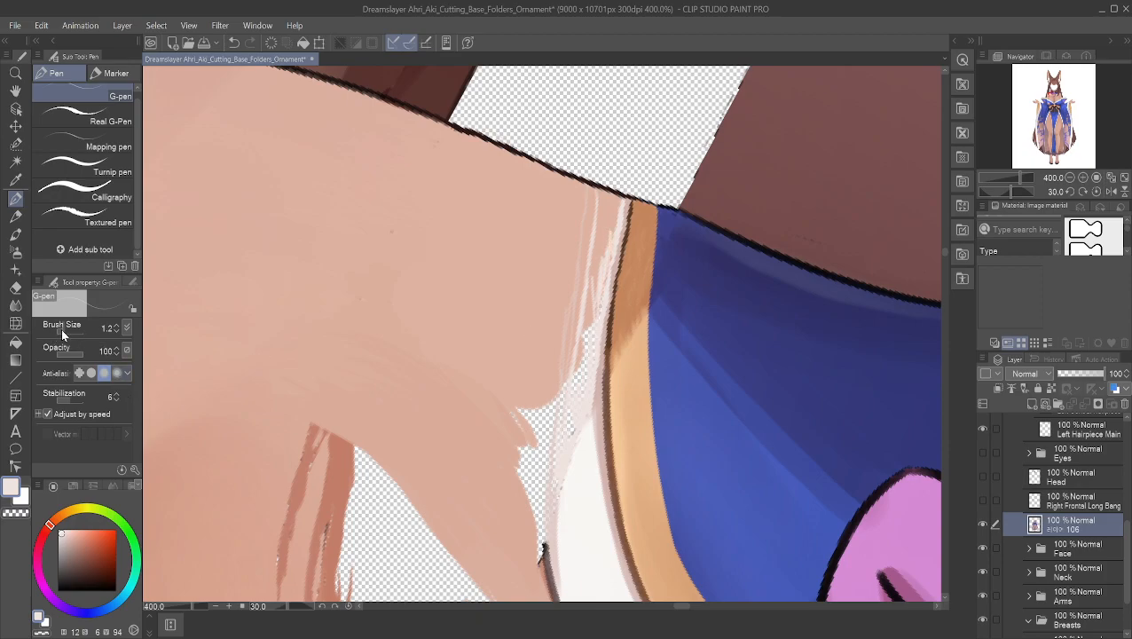
{"action": "left_click_drag", "start_coordinate": [601, 251], "coordinate": [616, 218]}
{"action": "left_click_drag", "start_coordinate": [609, 231], "coordinate": [613, 198]}
{"action": "left_click_drag", "start_coordinate": [603, 250], "coordinate": [606, 231]}
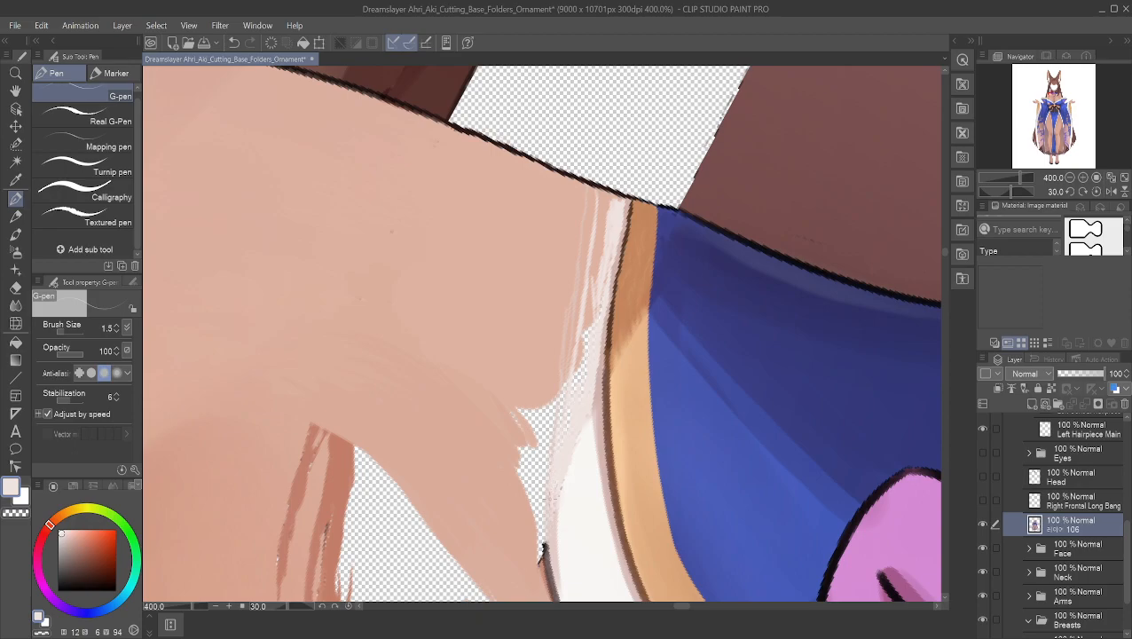
- Widen the off-white band from the narrow top of the transparent gap along the outer line up to the shoulder outline
{"action": "mouse_move", "coordinate": [557, 396]}
{"action": "left_mouse_down"}
{"action": "mouse_move", "coordinate": [571, 326]}
{"action": "mouse_move", "coordinate": [572, 346]}
{"action": "mouse_move", "coordinate": [585, 318]}
{"action": "left_mouse_up"}
{"action": "left_click_drag", "start_coordinate": [578, 365], "coordinate": [595, 297]}
{"action": "left_click_drag", "start_coordinate": [586, 364], "coordinate": [578, 389]}
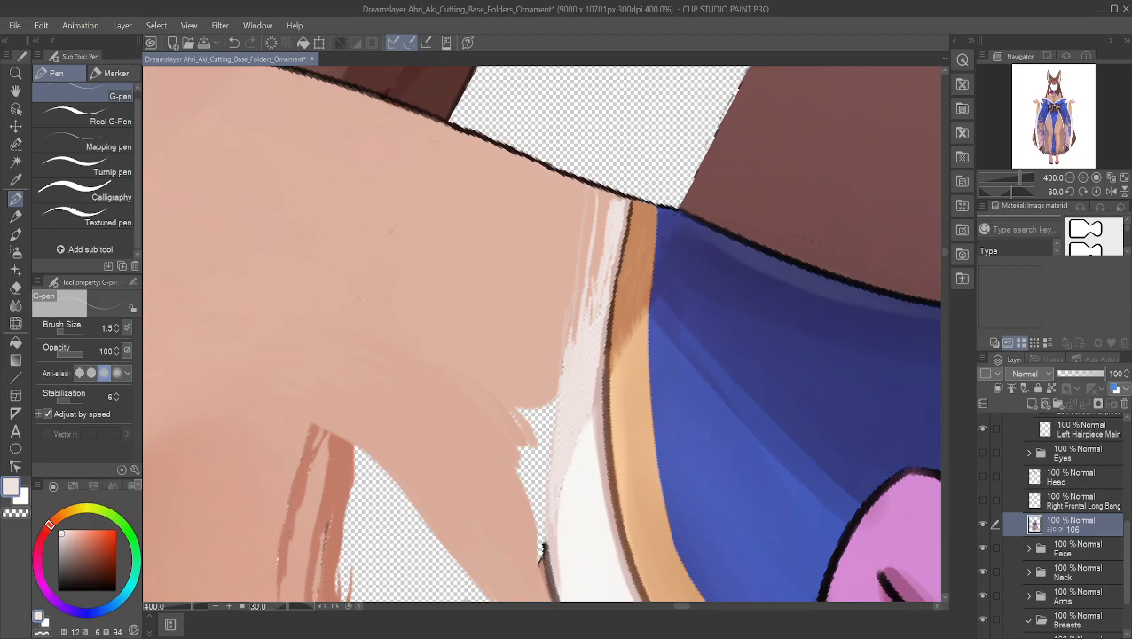
{"action": "left_click_drag", "start_coordinate": [563, 339], "coordinate": [577, 206]}
{"action": "left_click_drag", "start_coordinate": [581, 252], "coordinate": [583, 222]}
{"action": "left_click_drag", "start_coordinate": [575, 318], "coordinate": [581, 257]}
{"action": "mouse_move", "coordinate": [573, 342]}
{"action": "left_mouse_down"}
{"action": "mouse_move", "coordinate": [579, 287]}
{"action": "mouse_move", "coordinate": [570, 338]}
{"action": "left_mouse_up"}
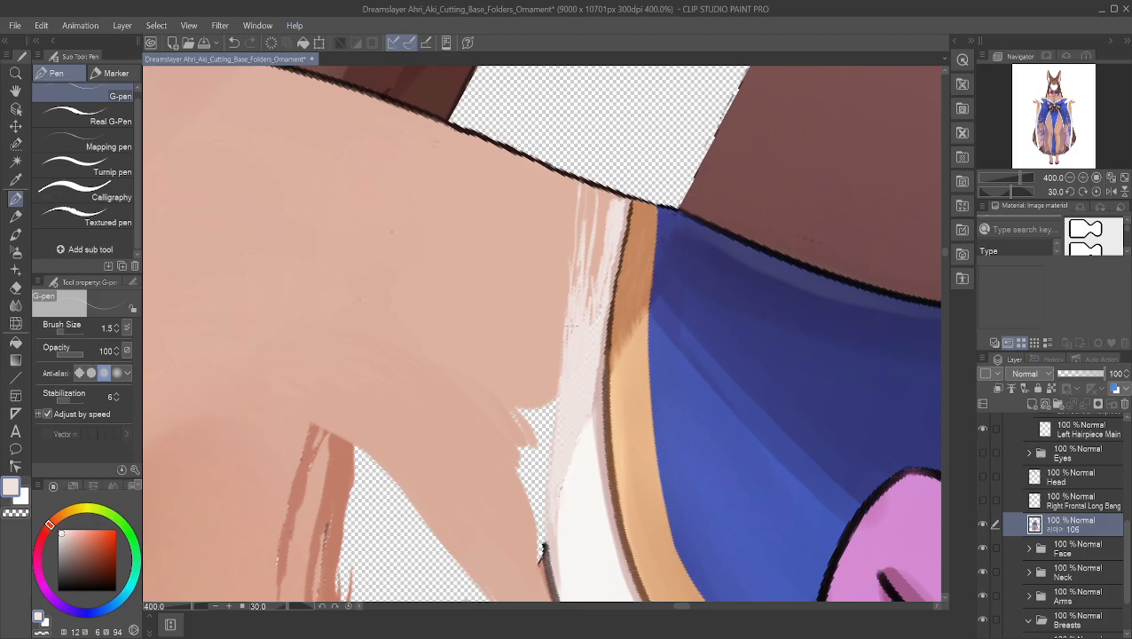
- Paint short off-white strokes over the skin-coloured streaks in the middle of the band, and undo the latest strokes
{"action": "left_click_drag", "start_coordinate": [590, 282], "coordinate": [592, 296]}
{"action": "left_click_drag", "start_coordinate": [598, 257], "coordinate": [596, 277]}
{"action": "mouse_move", "coordinate": [595, 279]}
{"action": "left_mouse_down"}
{"action": "mouse_move", "coordinate": [594, 252]}
{"action": "mouse_move", "coordinate": [573, 291]}
{"action": "left_mouse_up"}
{"action": "key", "text": "ctrl+z"}
{"action": "key", "text": "ctrl+z"}
{"action": "key", "text": "ctrl+z"}
{"action": "key", "text": "ctrl+z"}
{"action": "key", "text": "ctrl+z"}
{"action": "key", "text": "ctrl+z"}
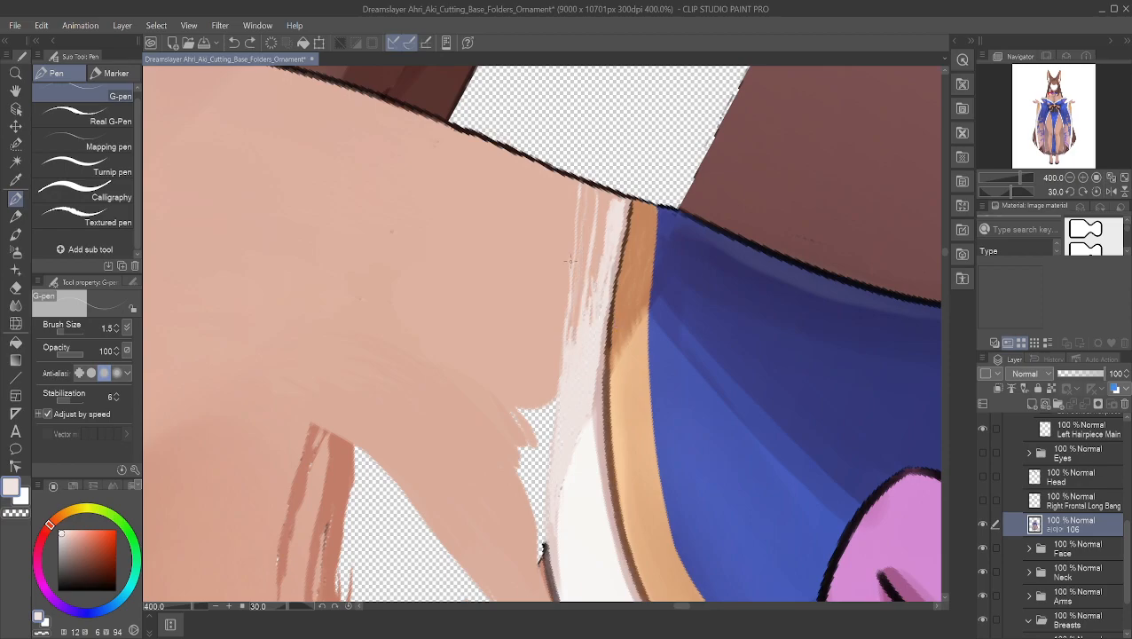
- Redo the undone strokes and cover the remaining skin-coloured streaks at the band's upper end with off-white
{"action": "key", "text": "ctrl+y"}
{"action": "key", "text": "ctrl+y"}
{"action": "key", "text": "ctrl+y"}
{"action": "key", "text": "ctrl+y"}
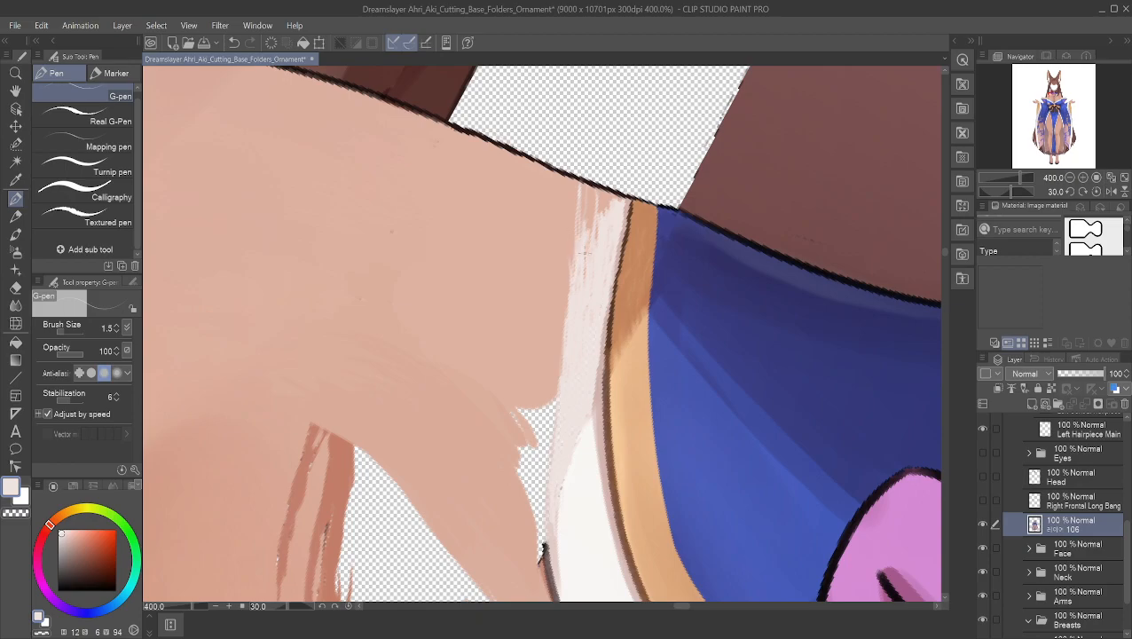
{"action": "mouse_move", "coordinate": [578, 208]}
{"action": "left_mouse_down"}
{"action": "mouse_move", "coordinate": [578, 249]}
{"action": "mouse_move", "coordinate": [581, 197]}
{"action": "mouse_move", "coordinate": [625, 200]}
{"action": "left_mouse_up"}
{"action": "mouse_move", "coordinate": [584, 233]}
{"action": "left_mouse_down"}
{"action": "mouse_move", "coordinate": [587, 204]}
{"action": "mouse_move", "coordinate": [599, 233]}
{"action": "mouse_move", "coordinate": [588, 217]}
{"action": "mouse_move", "coordinate": [605, 206]}
{"action": "left_mouse_up"}
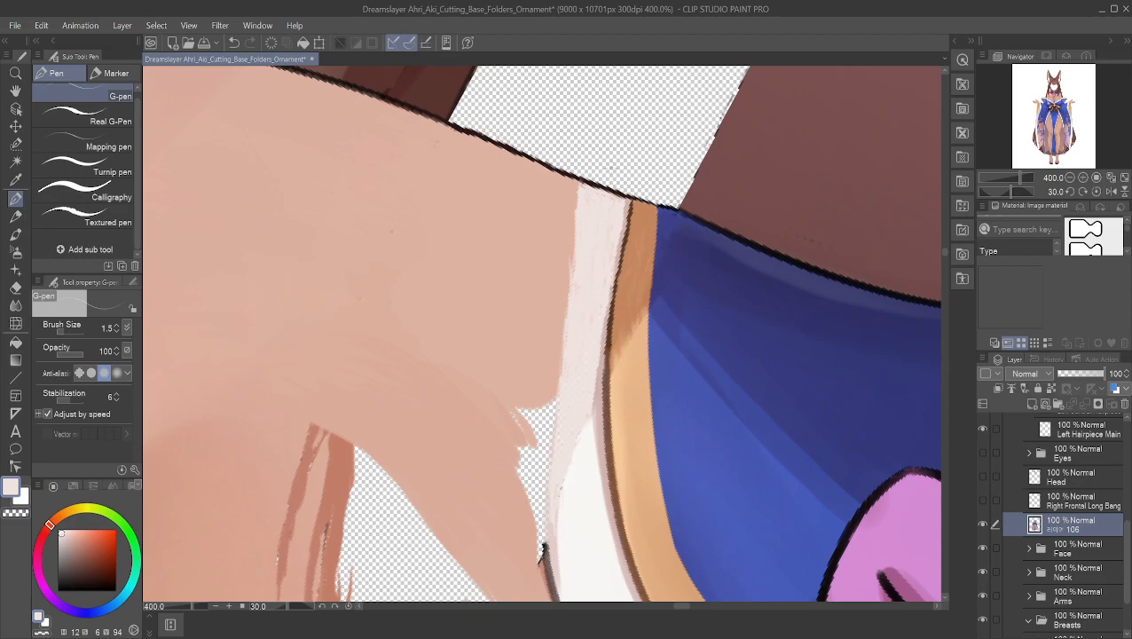
- Set the G-pen's anti-aliasing to its strongest level and check the repainted collar edge against the whole figure
{"action": "scroll", "coordinate": [544, 549], "scroll_direction": "down", "scroll_amount": 5}
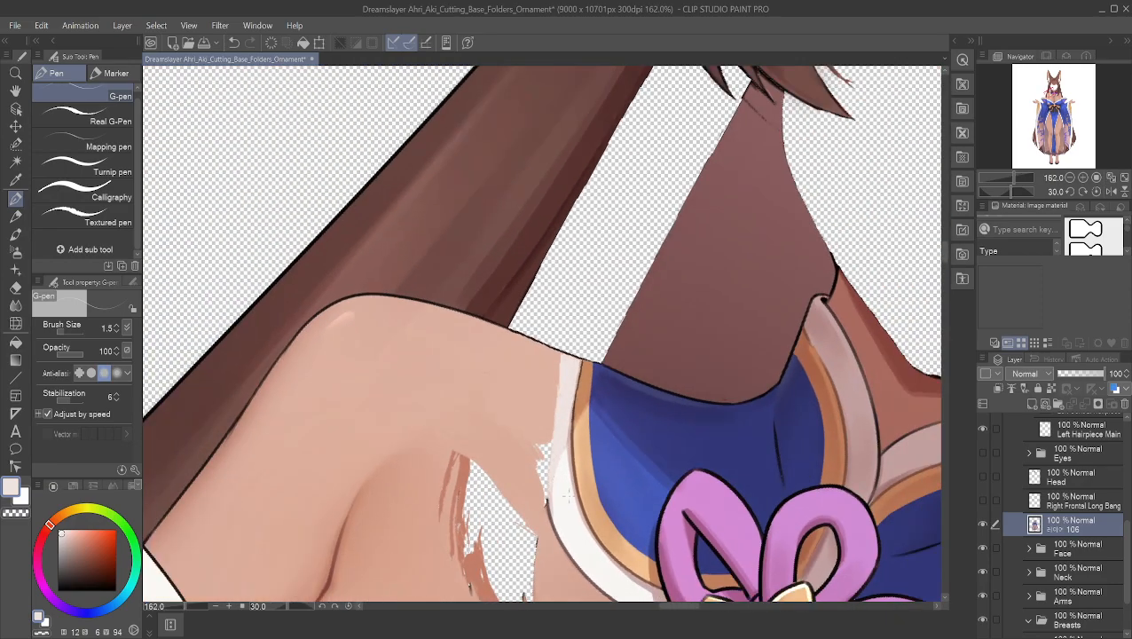
{"action": "scroll", "coordinate": [583, 523], "scroll_direction": "up", "scroll_amount": 4}
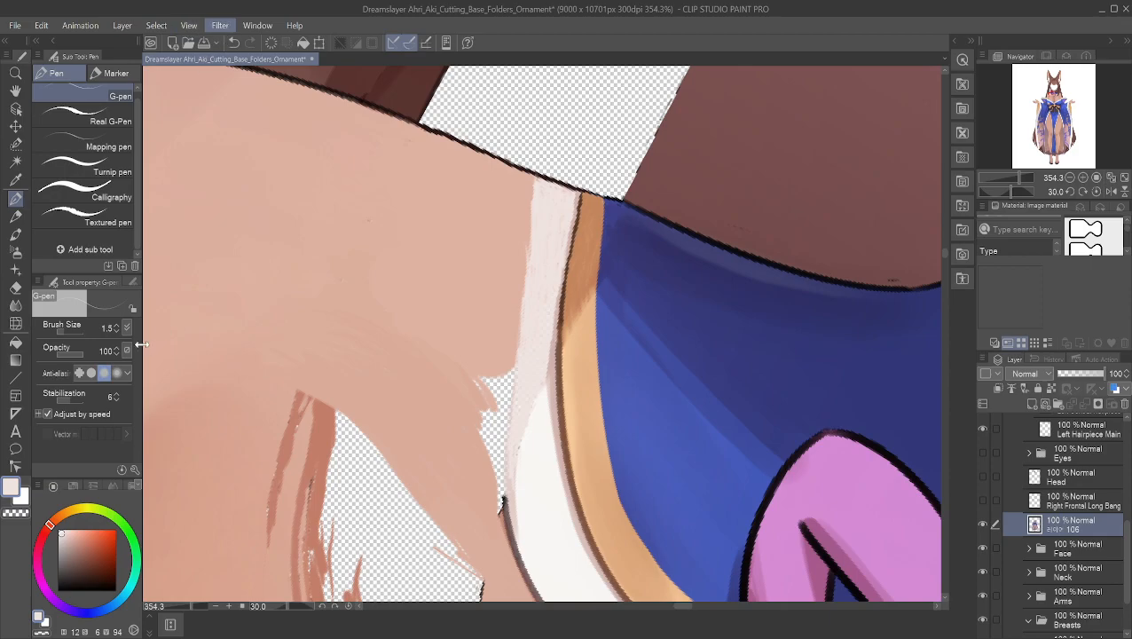
{"action": "key", "text": "minus"}
{"action": "key", "text": "minus"}
{"action": "key", "text": "minus"}
{"action": "key", "text": "minus"}
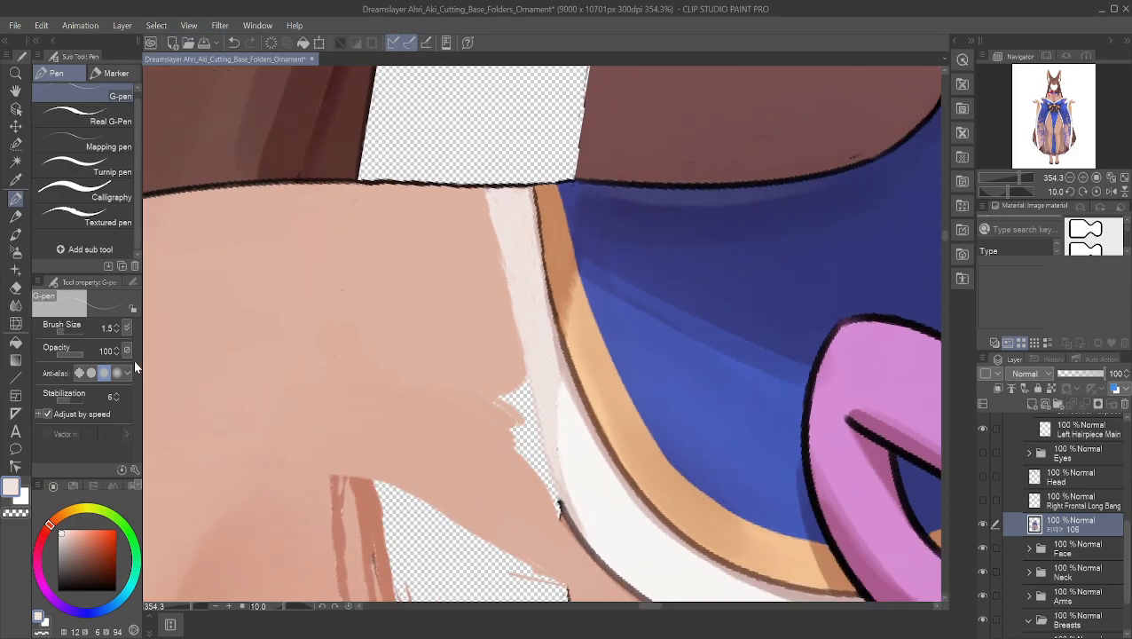
{"action": "key", "text": "minus"}
{"action": "left_click", "coordinate": [117, 374]}
{"action": "scroll", "coordinate": [264, 390], "scroll_direction": "down", "scroll_amount": 7}
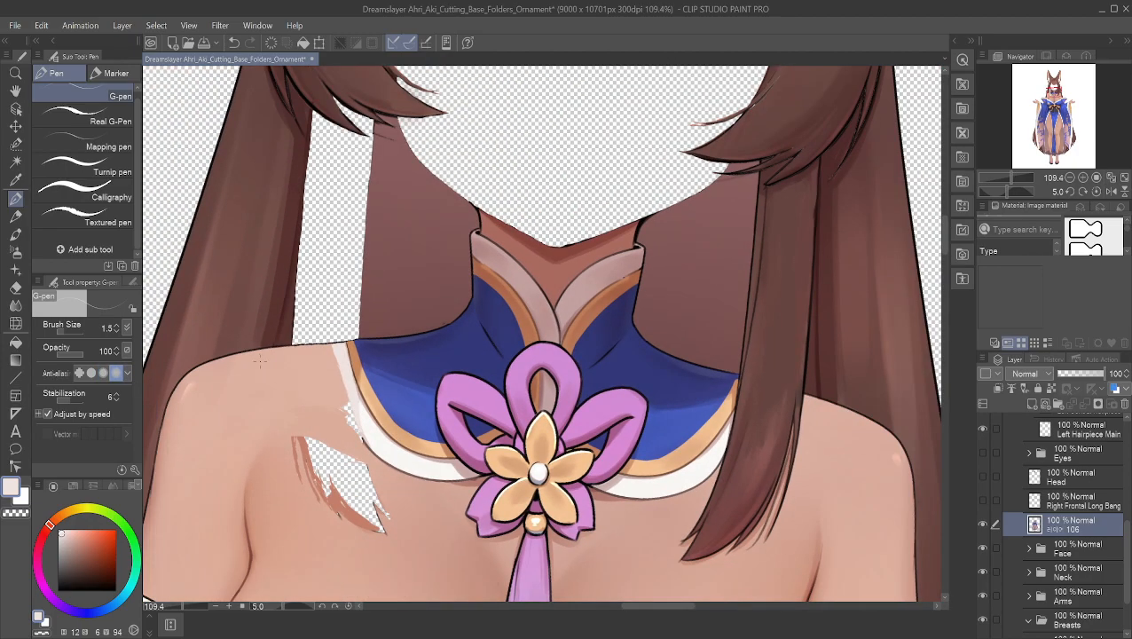
{"action": "scroll", "coordinate": [264, 364], "scroll_direction": "down", "scroll_amount": 5}
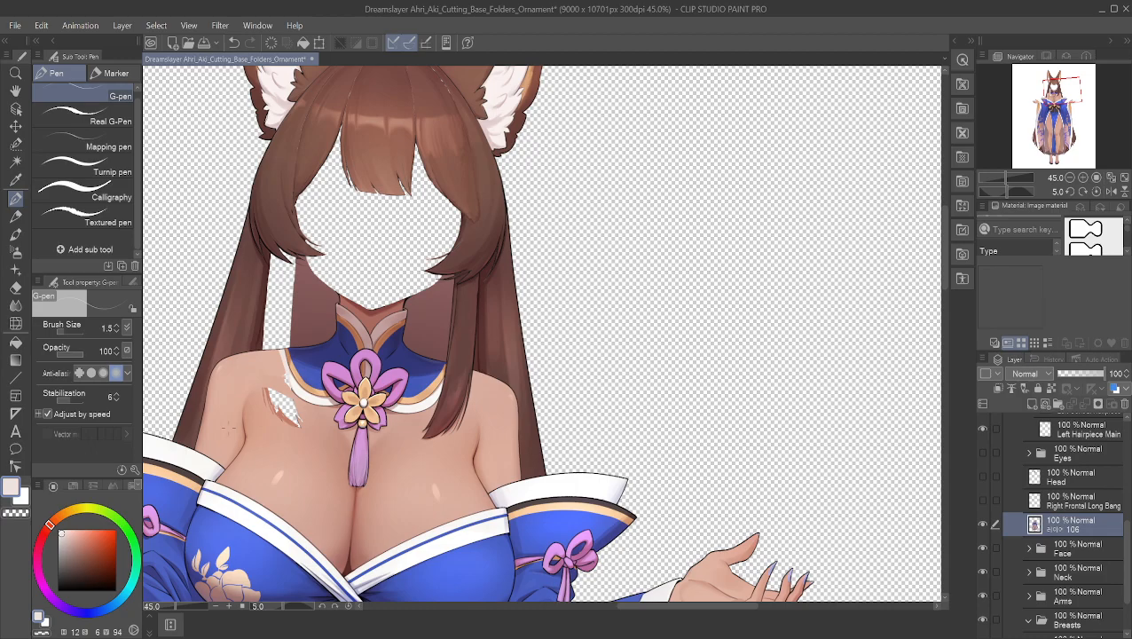
{"action": "scroll", "coordinate": [229, 427], "scroll_direction": "up", "scroll_amount": 6}
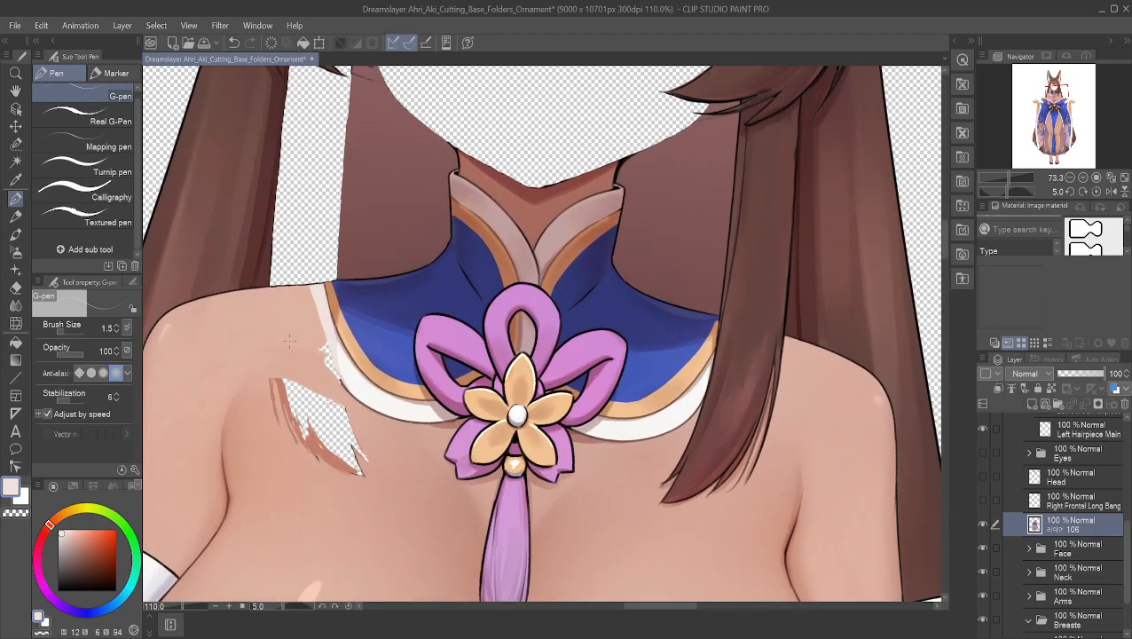
{"action": "scroll", "coordinate": [297, 362], "scroll_direction": "up", "scroll_amount": 5}
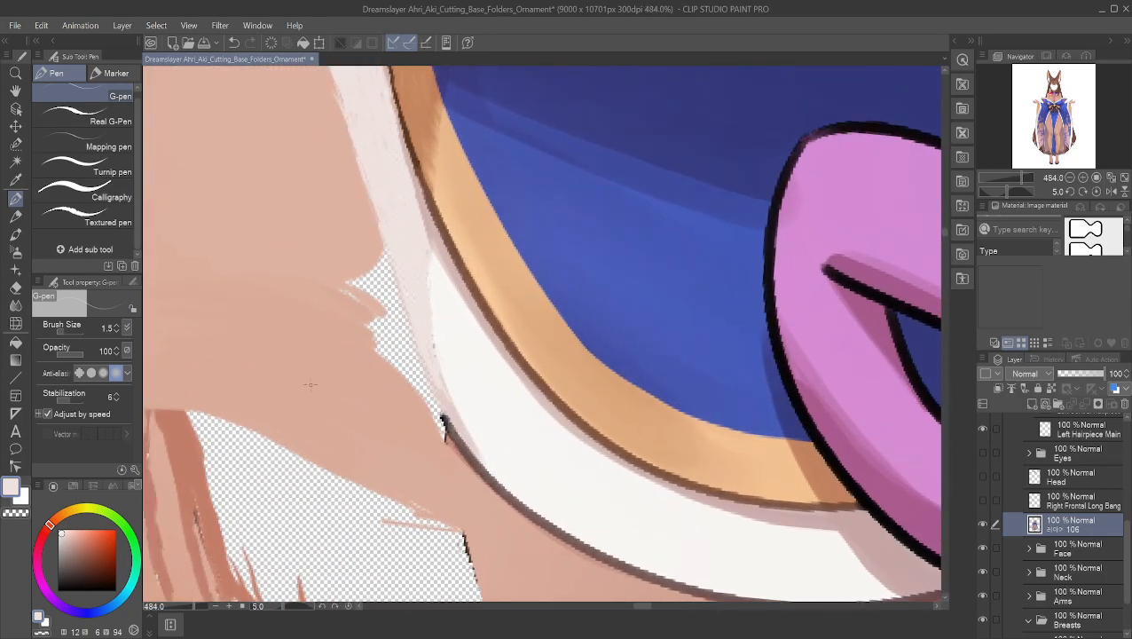
{"action": "scroll", "coordinate": [310, 384], "scroll_direction": "up", "scroll_amount": 2}
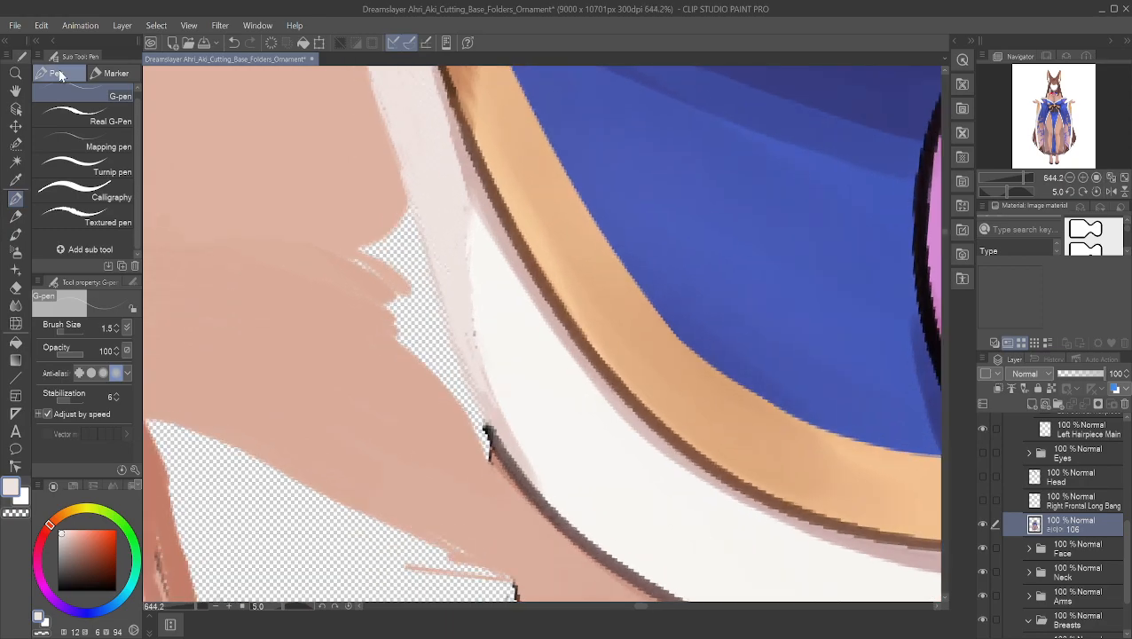
- Switch to the Mapping pen and smooth the off-white band's speckled interior and jagged edge against the shoulder skin
{"action": "left_click", "coordinate": [15, 90]}
{"action": "left_click_drag", "start_coordinate": [260, 152], "coordinate": [384, 125]}
{"action": "scroll", "coordinate": [490, 373], "scroll_direction": "up", "scroll_amount": 5}
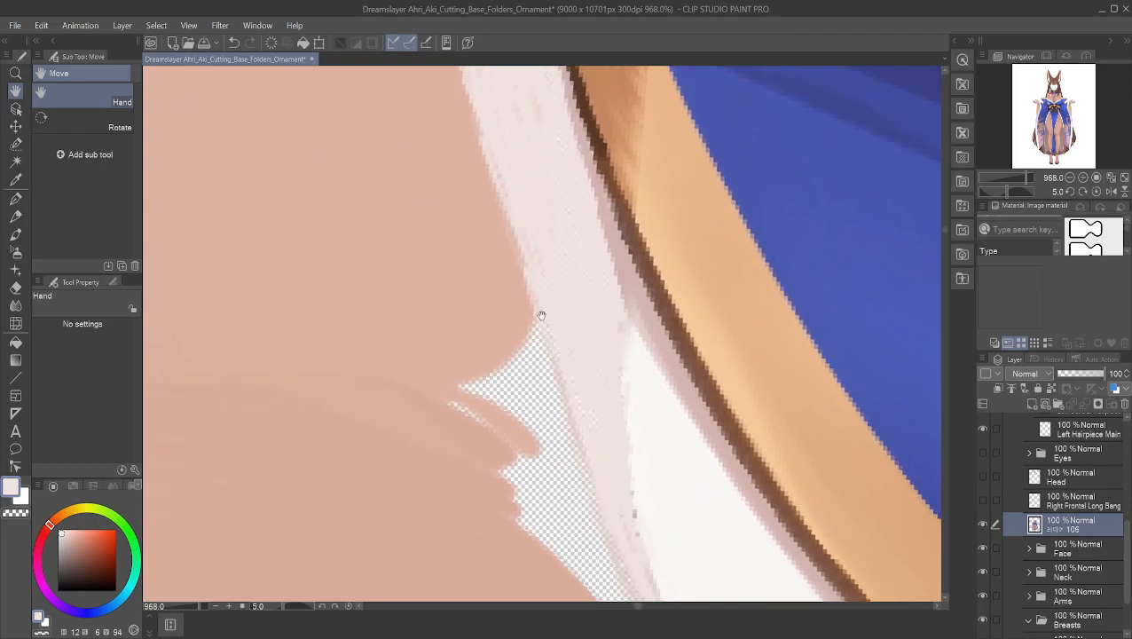
{"action": "left_click", "coordinate": [15, 197]}
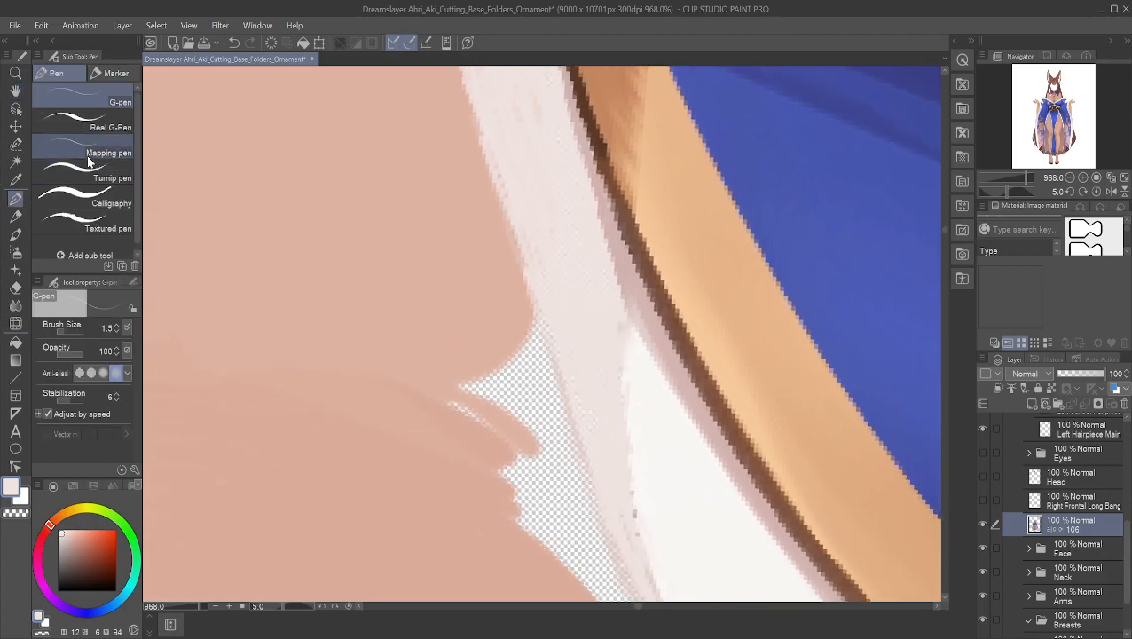
{"action": "left_click", "coordinate": [82, 152]}
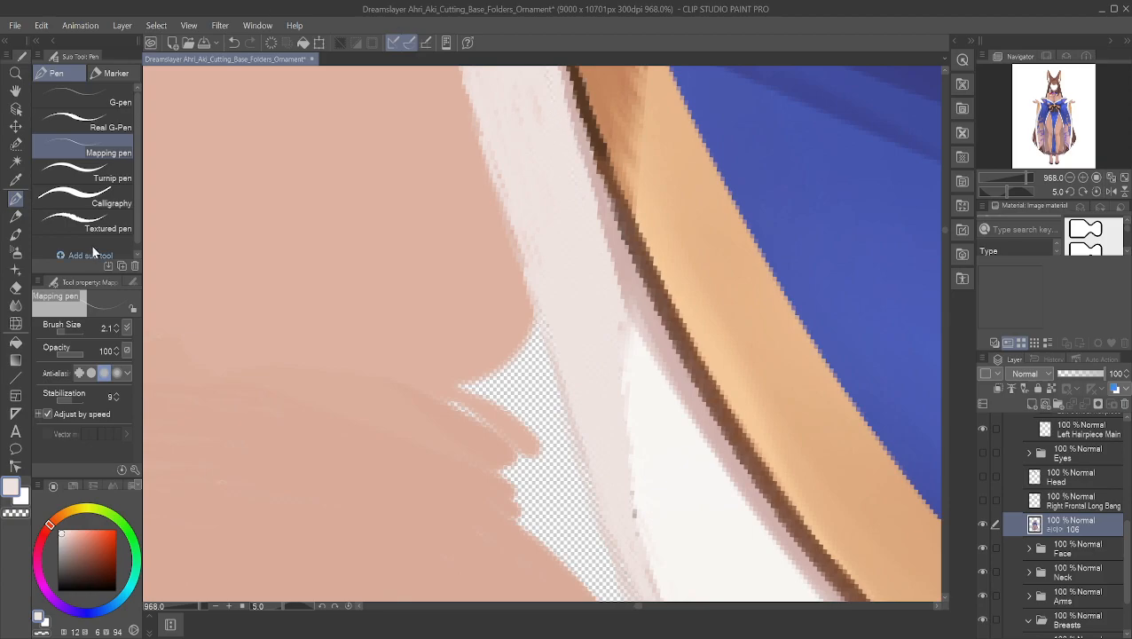
{"action": "left_click", "coordinate": [15, 91]}
{"action": "scroll", "coordinate": [525, 514], "scroll_direction": "up", "scroll_amount": 3}
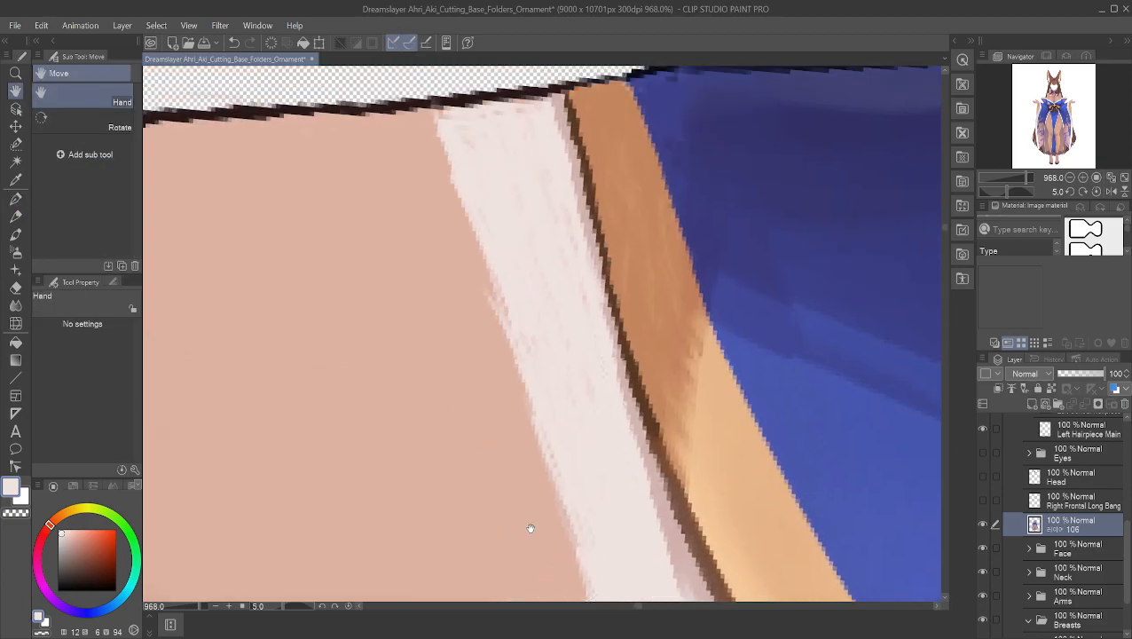
{"action": "scroll", "coordinate": [455, 490], "scroll_direction": "up", "scroll_amount": 3}
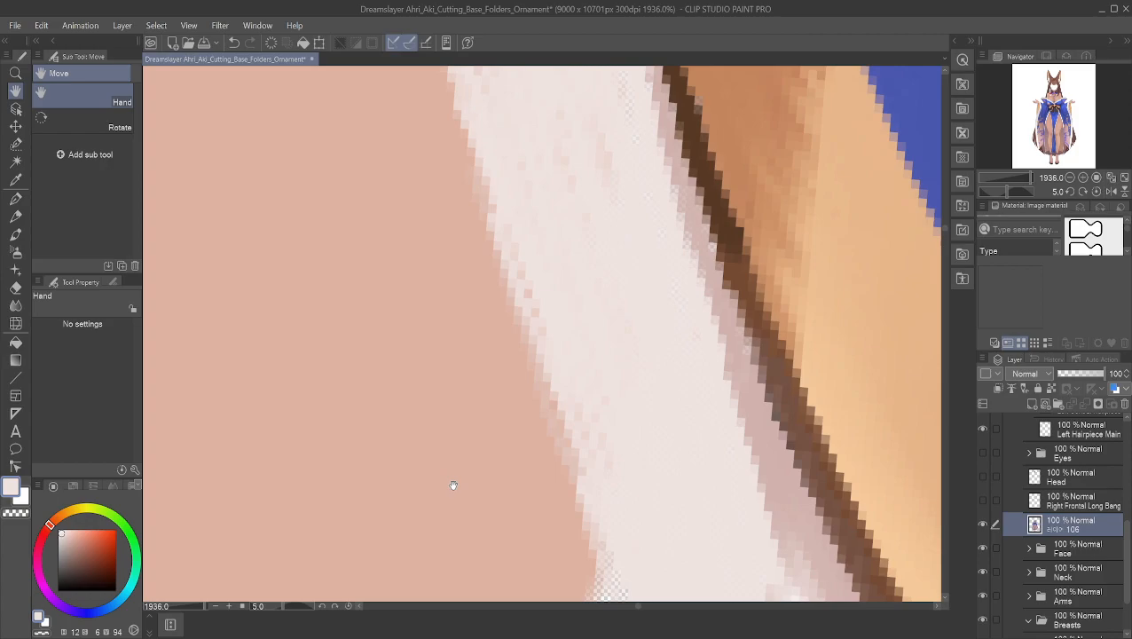
{"action": "left_click", "coordinate": [16, 197]}
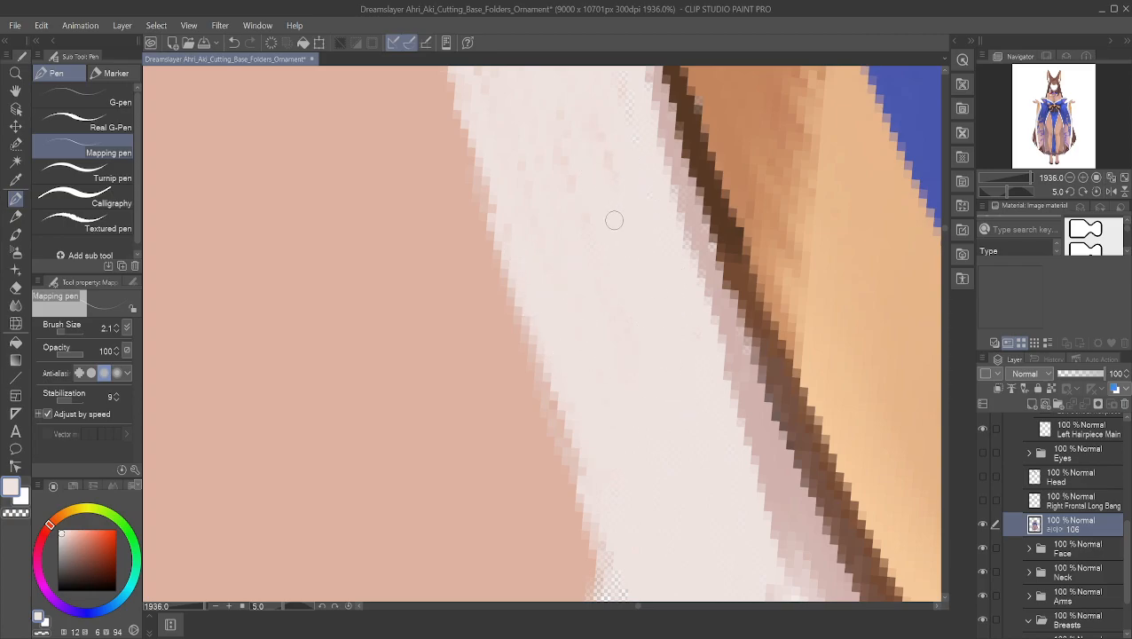
- Sample the dusty-pink shadow colour and paint the shadow strip along the brown outline beside the off-white band
{"action": "left_click", "coordinate": [696, 234], "text": "alt"}
{"action": "left_click_drag", "start_coordinate": [707, 300], "coordinate": [723, 357]}
{"action": "left_click_drag", "start_coordinate": [696, 274], "coordinate": [718, 338]}
{"action": "left_click_drag", "start_coordinate": [686, 242], "coordinate": [705, 308]}
{"action": "left_click_drag", "start_coordinate": [677, 214], "coordinate": [693, 272]}
{"action": "mouse_move", "coordinate": [679, 207]}
{"action": "left_mouse_down"}
{"action": "mouse_move", "coordinate": [659, 160]}
{"action": "mouse_move", "coordinate": [674, 218]}
{"action": "mouse_move", "coordinate": [642, 110]}
{"action": "left_mouse_up"}
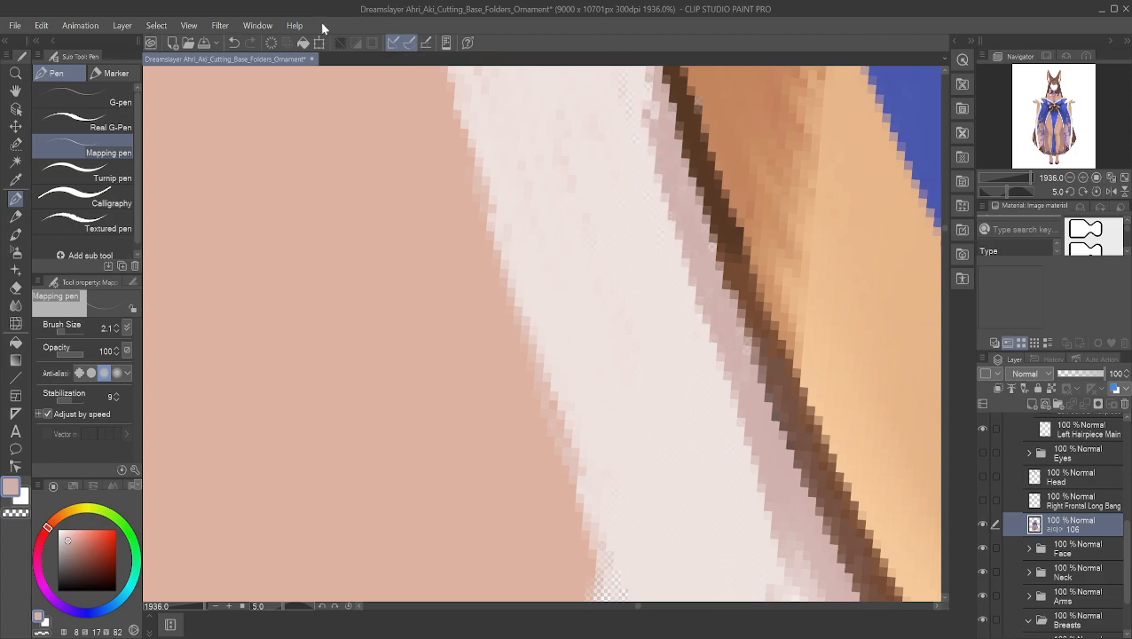
- Continue the dusty-pink shadow strip along the brown outline towards the band's upper end with the canvas rotated to 25 degrees
{"action": "left_click", "coordinate": [15, 90]}
{"action": "left_click_drag", "start_coordinate": [445, 268], "coordinate": [433, 550]}
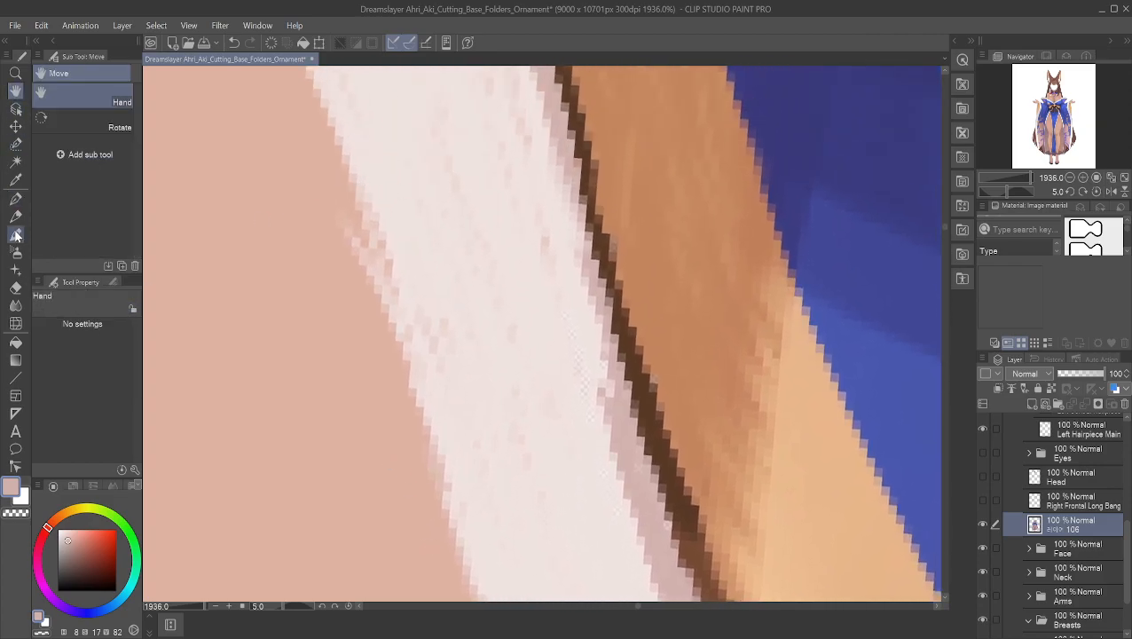
{"action": "left_click", "coordinate": [15, 197]}
{"action": "mouse_move", "coordinate": [622, 395]}
{"action": "left_mouse_down"}
{"action": "mouse_move", "coordinate": [596, 344]}
{"action": "mouse_move", "coordinate": [608, 394]}
{"action": "mouse_move", "coordinate": [592, 316]}
{"action": "mouse_move", "coordinate": [604, 370]}
{"action": "left_mouse_up"}
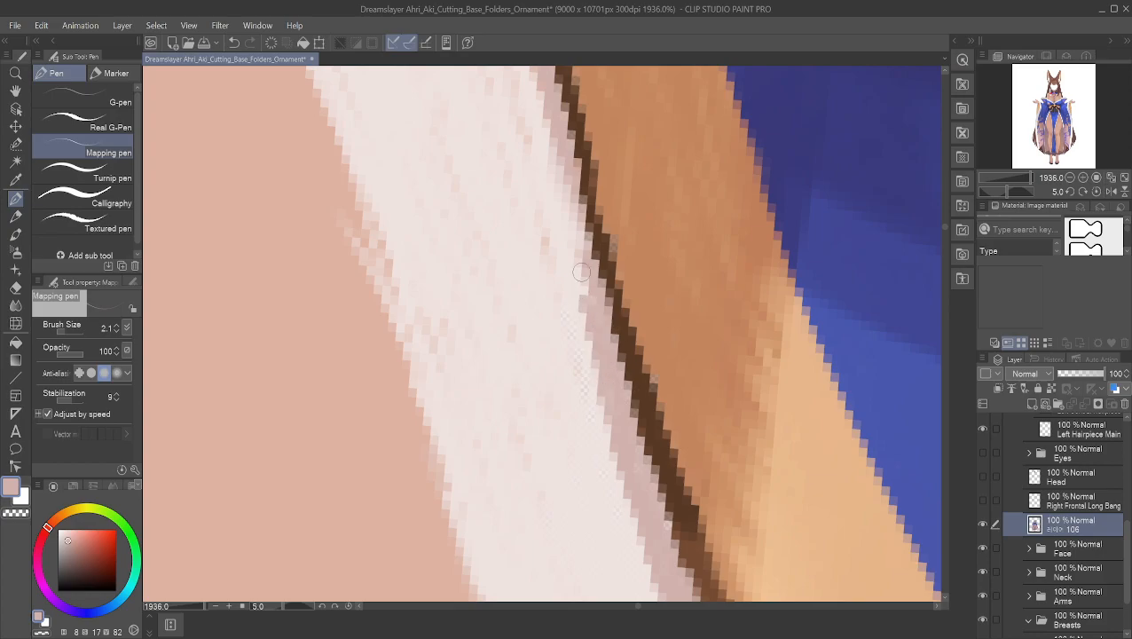
{"action": "key", "text": "asciicircum"}
{"action": "key", "text": "asciicircum"}
{"action": "key", "text": "asciicircum"}
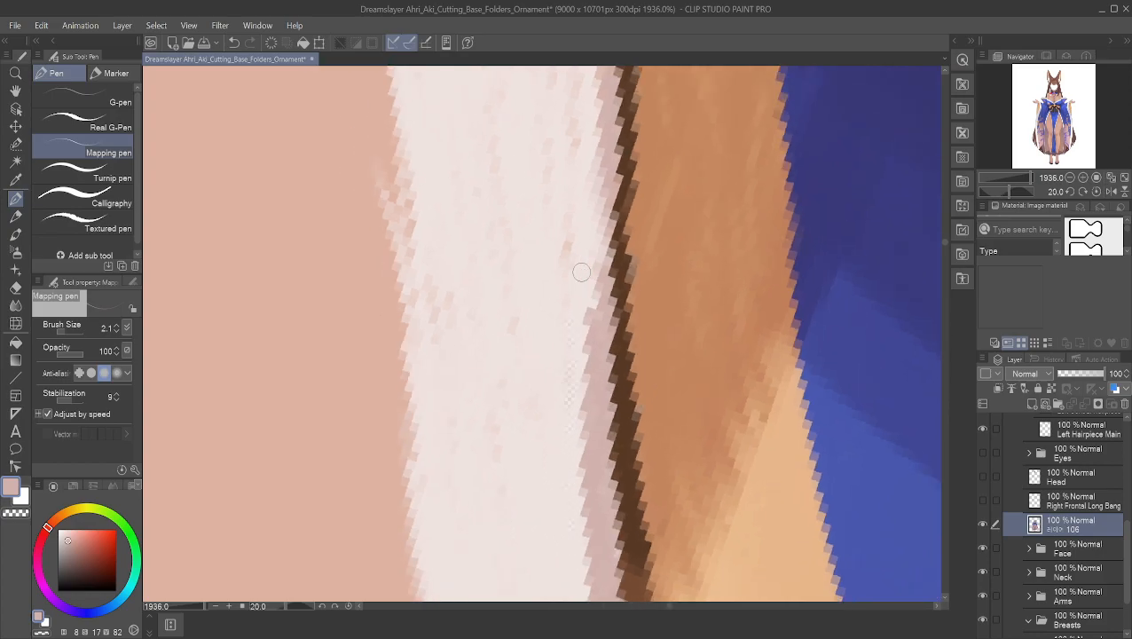
{"action": "key", "text": "asciicircum"}
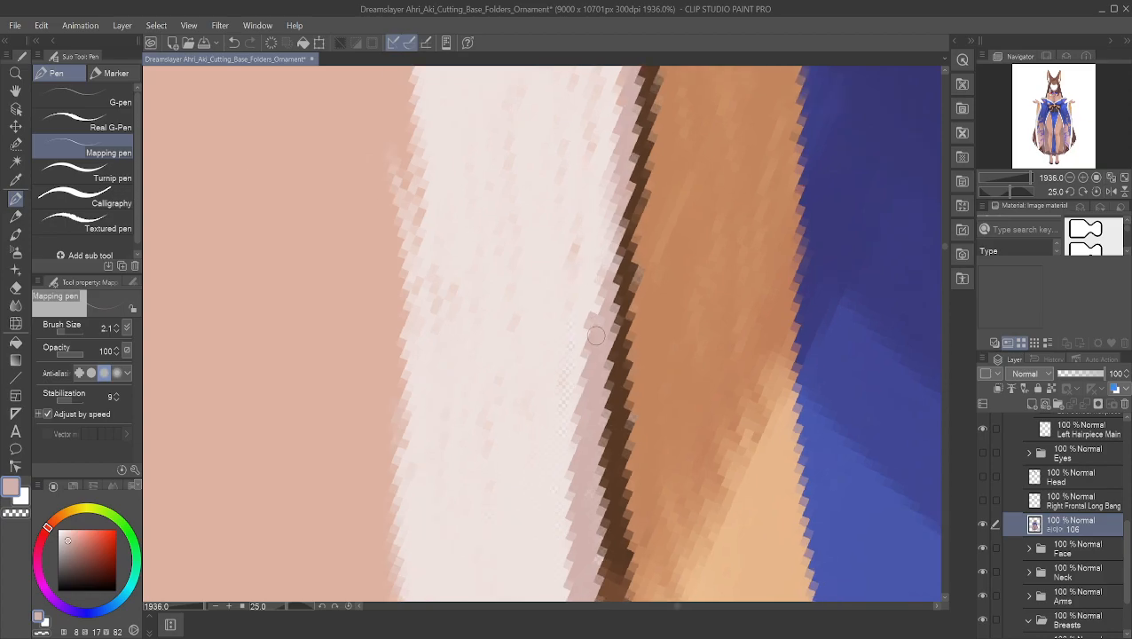
{"action": "left_click_drag", "start_coordinate": [594, 330], "coordinate": [607, 227]}
{"action": "mouse_move", "coordinate": [602, 282]}
{"action": "left_mouse_down"}
{"action": "mouse_move", "coordinate": [609, 203]}
{"action": "mouse_move", "coordinate": [627, 170]}
{"action": "mouse_move", "coordinate": [621, 154]}
{"action": "mouse_move", "coordinate": [614, 194]}
{"action": "mouse_move", "coordinate": [618, 108]}
{"action": "left_mouse_up"}
{"action": "left_click_drag", "start_coordinate": [584, 324], "coordinate": [599, 259]}
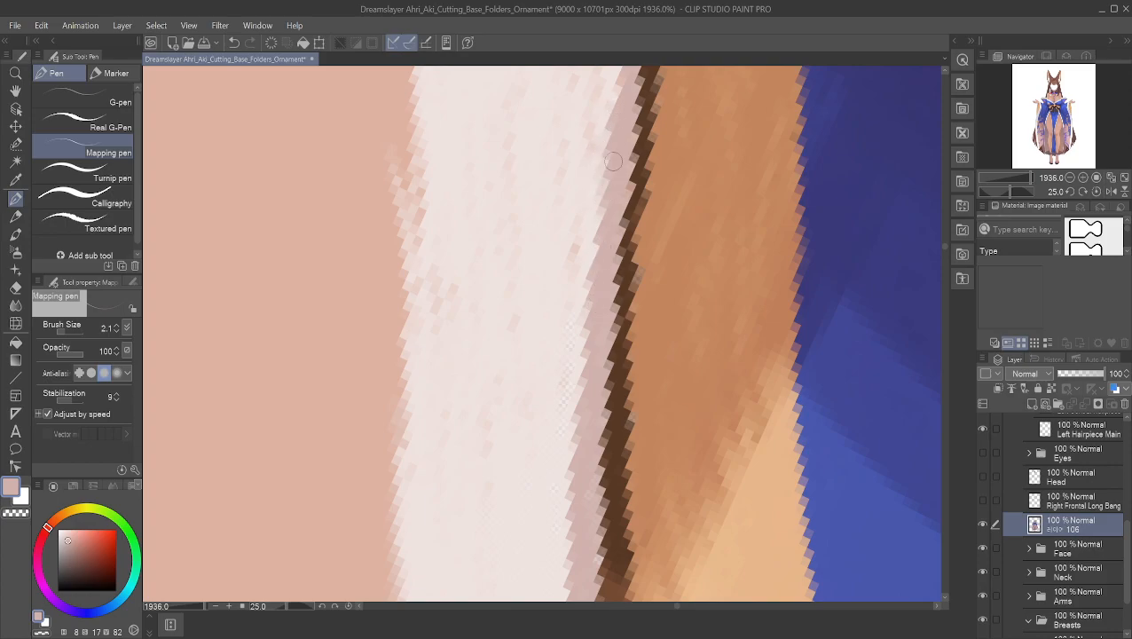
- Sample the band's off-white and cover the remaining pinkish streaks and transparent specks up to the shoulder outline
{"action": "left_click", "coordinate": [488, 271], "text": "alt"}
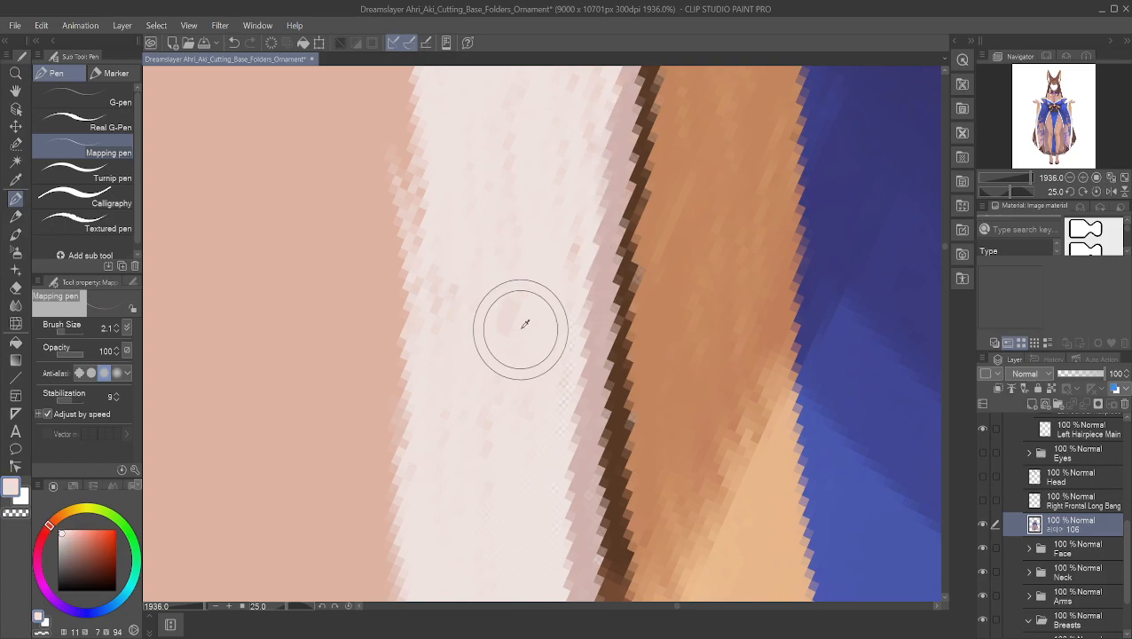
{"action": "left_click", "coordinate": [494, 510], "text": "alt"}
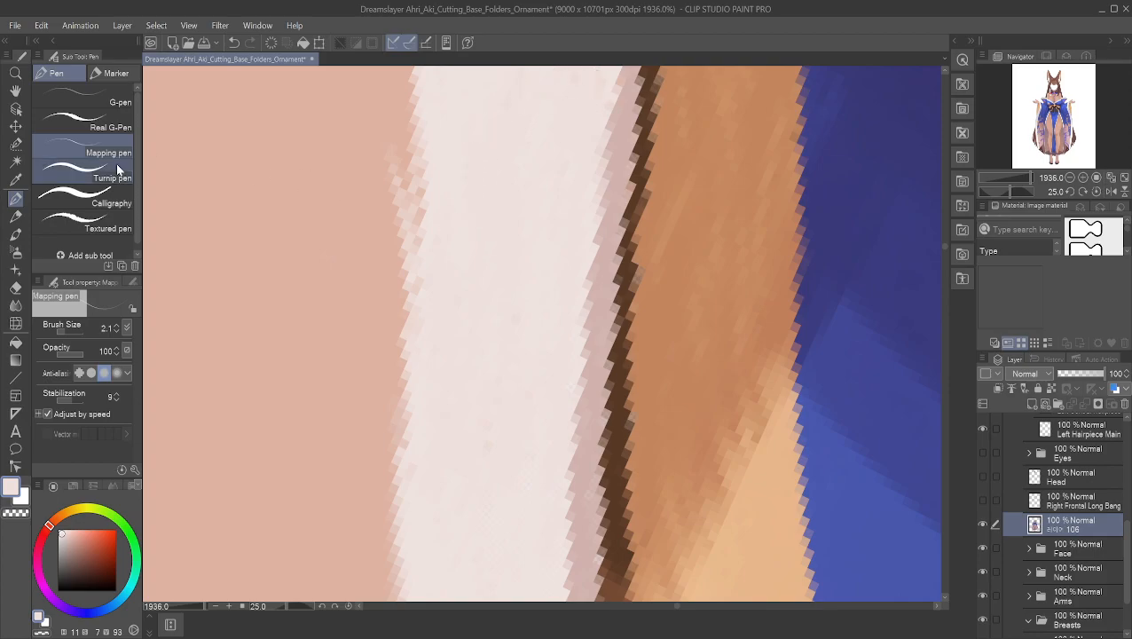
{"action": "left_click", "coordinate": [16, 91]}
{"action": "left_click_drag", "start_coordinate": [538, 126], "coordinate": [501, 450]}
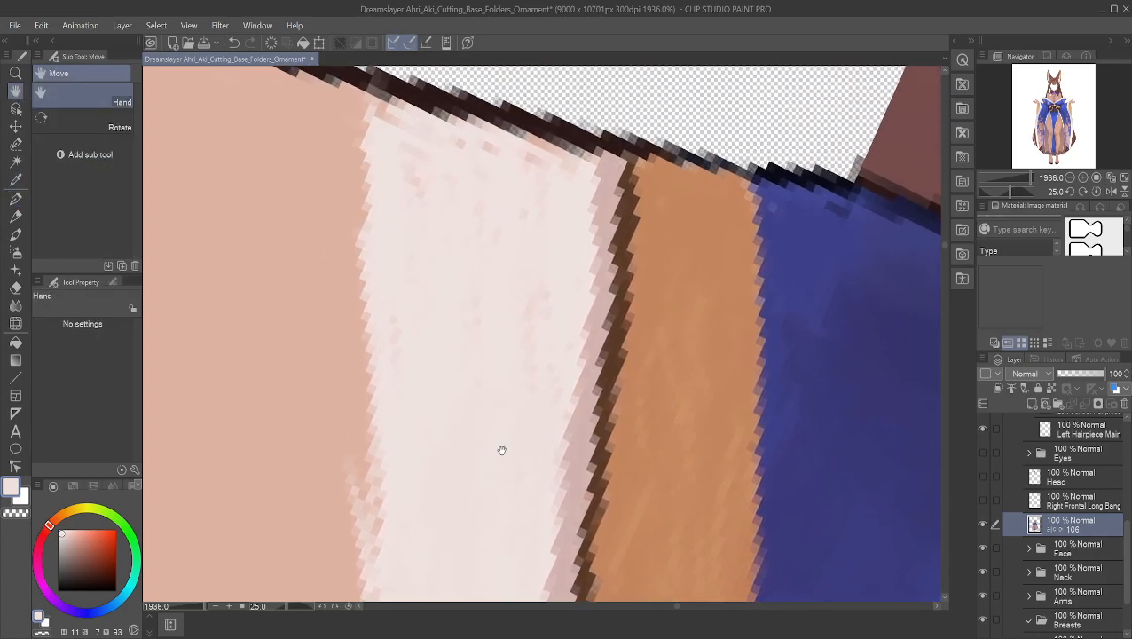
{"action": "left_click", "coordinate": [15, 200]}
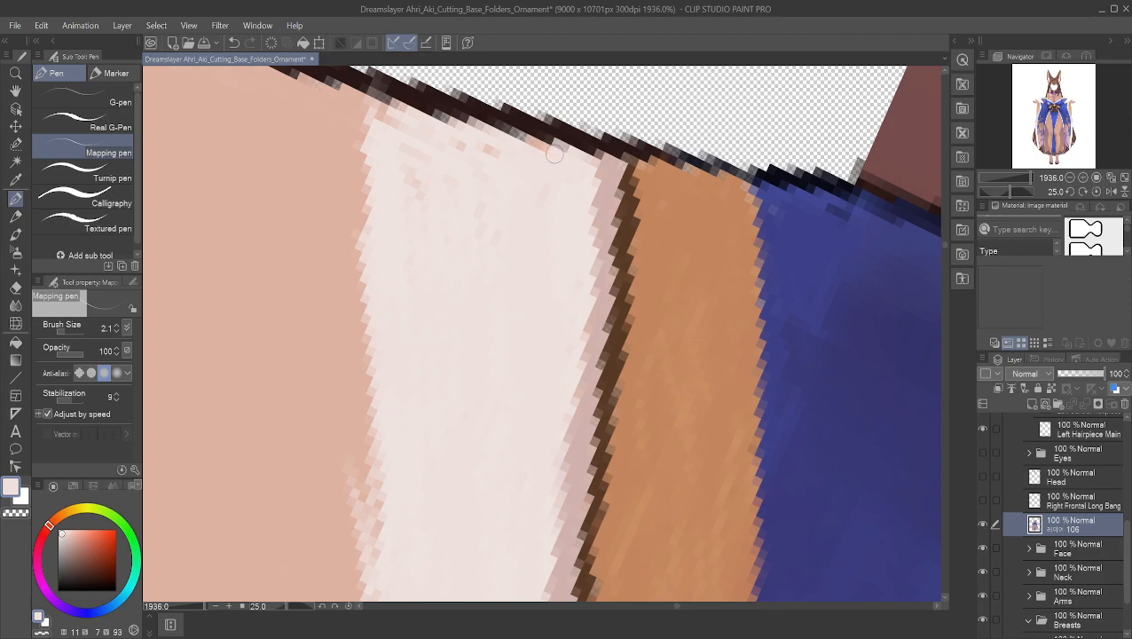
{"action": "mouse_move", "coordinate": [492, 152]}
{"action": "left_mouse_down"}
{"action": "mouse_move", "coordinate": [490, 126]}
{"action": "mouse_move", "coordinate": [446, 131]}
{"action": "mouse_move", "coordinate": [379, 106]}
{"action": "mouse_move", "coordinate": [371, 208]}
{"action": "left_mouse_up"}
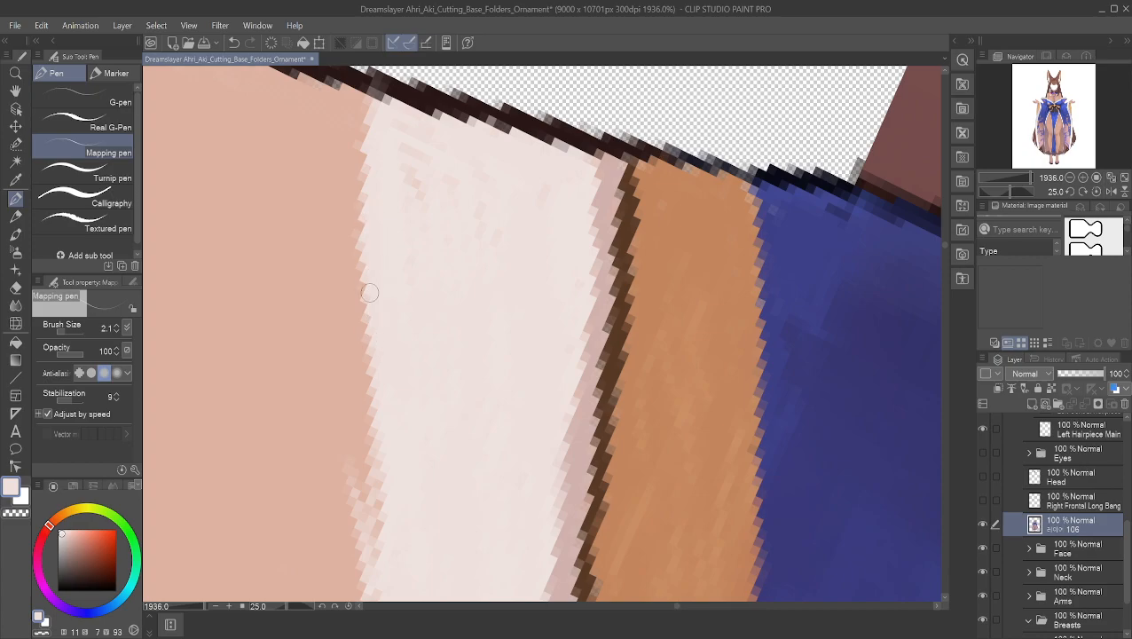
{"action": "scroll", "coordinate": [523, 244], "scroll_direction": "down", "scroll_amount": 1}
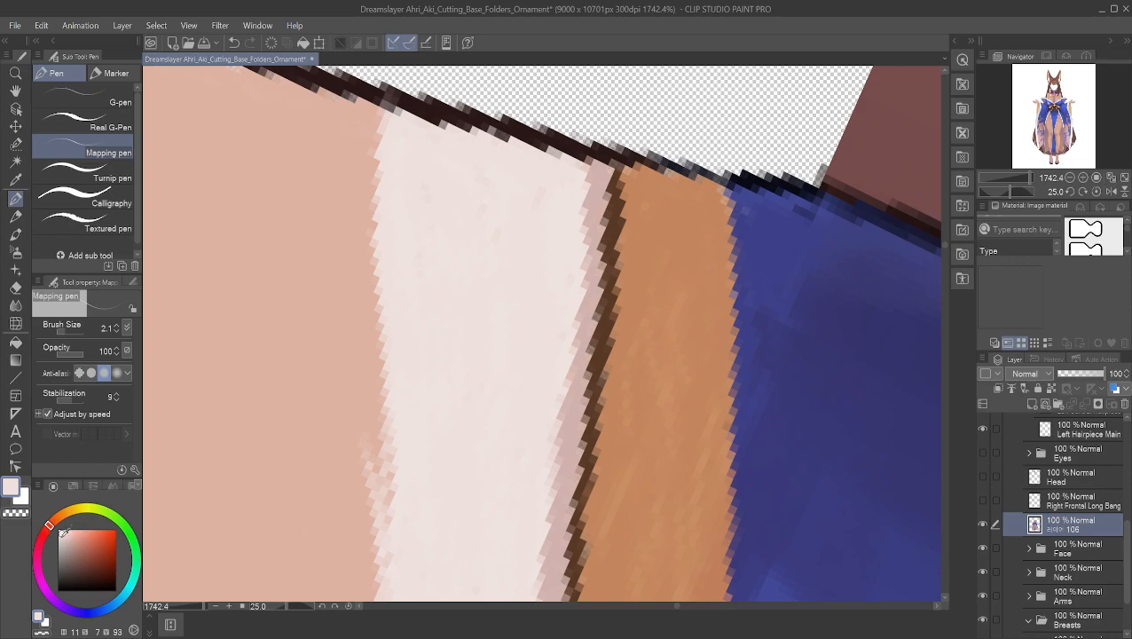
- Choose a darker grey, shade the band's top edge just beneath the shoulder outline, and check it from a distance
{"action": "left_click_drag", "start_coordinate": [63, 531], "coordinate": [64, 534]}
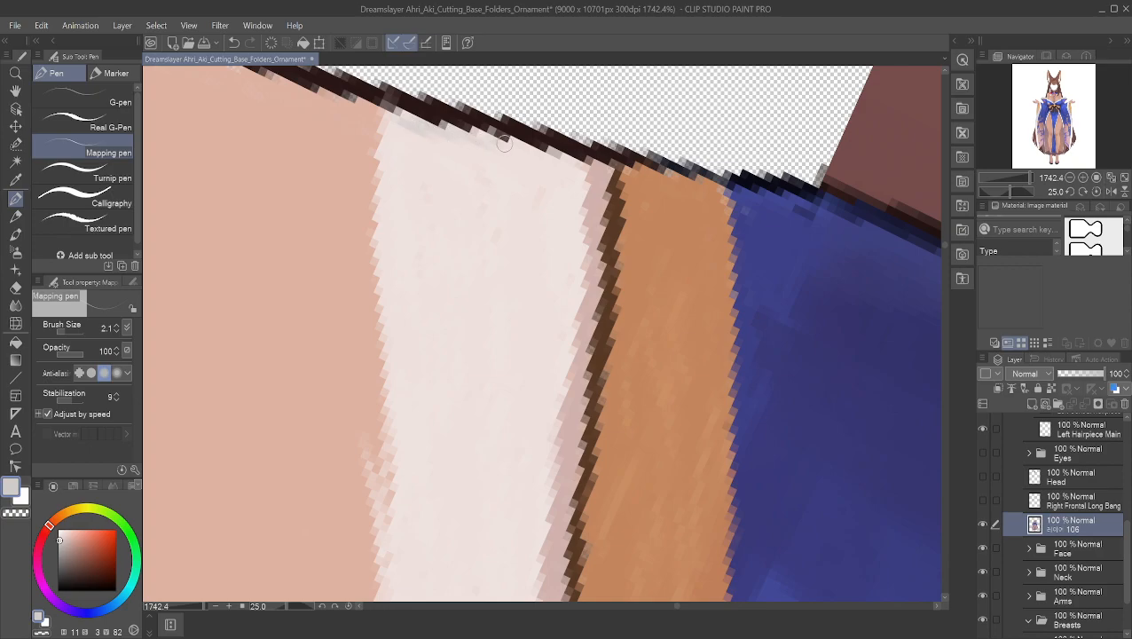
{"action": "mouse_move", "coordinate": [479, 137]}
{"action": "left_mouse_down"}
{"action": "mouse_move", "coordinate": [528, 155]}
{"action": "mouse_move", "coordinate": [497, 141]}
{"action": "mouse_move", "coordinate": [560, 159]}
{"action": "left_mouse_up"}
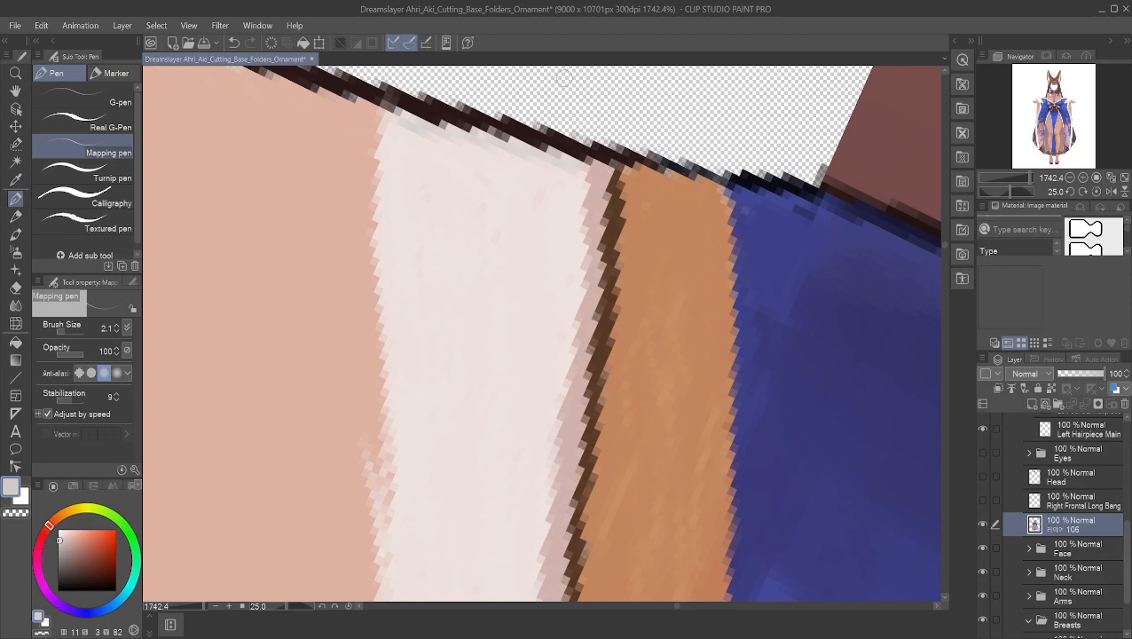
{"action": "scroll", "coordinate": [562, 78], "scroll_direction": "down", "scroll_amount": 8}
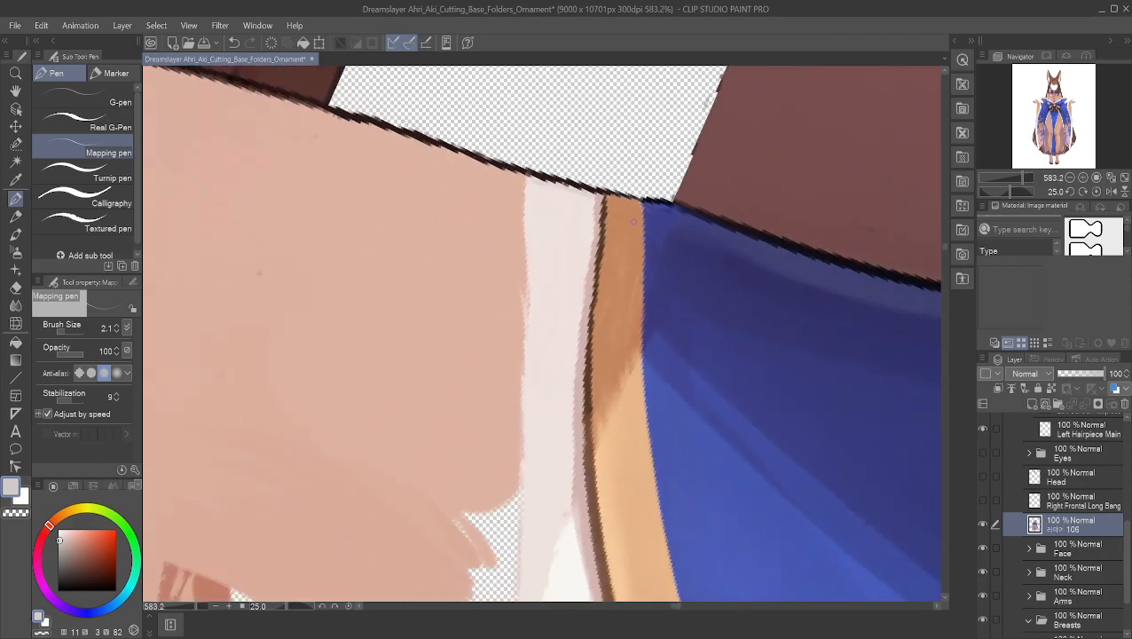
{"action": "scroll", "coordinate": [645, 210], "scroll_direction": "down", "scroll_amount": 8}
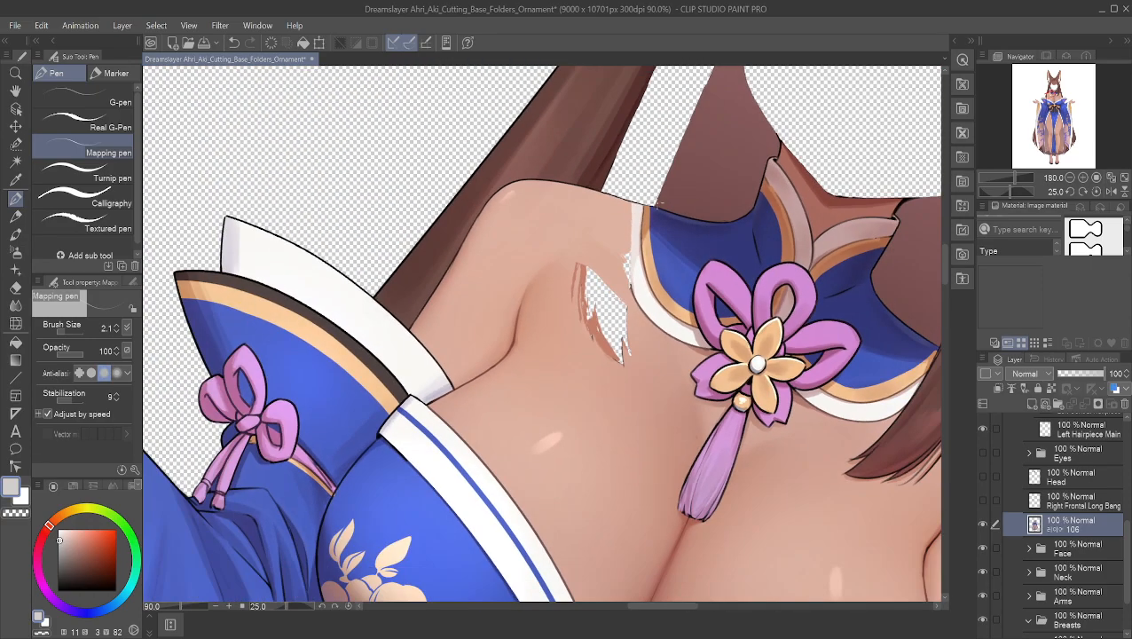
{"action": "scroll", "coordinate": [661, 202], "scroll_direction": "up", "scroll_amount": 8}
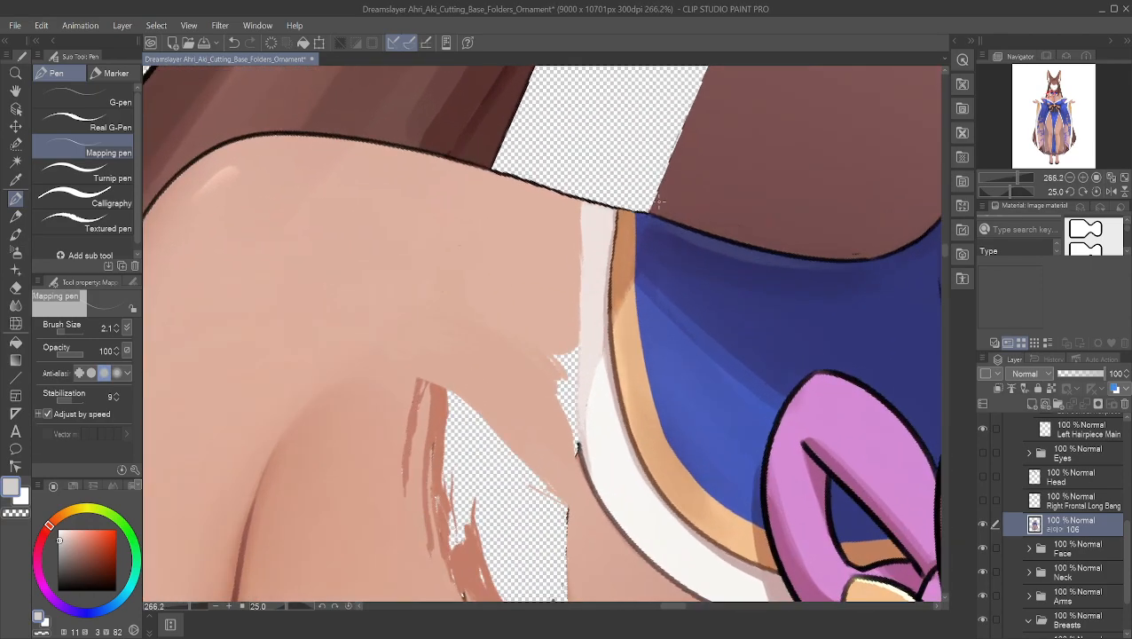
{"action": "scroll", "coordinate": [661, 199], "scroll_direction": "up", "scroll_amount": 2}
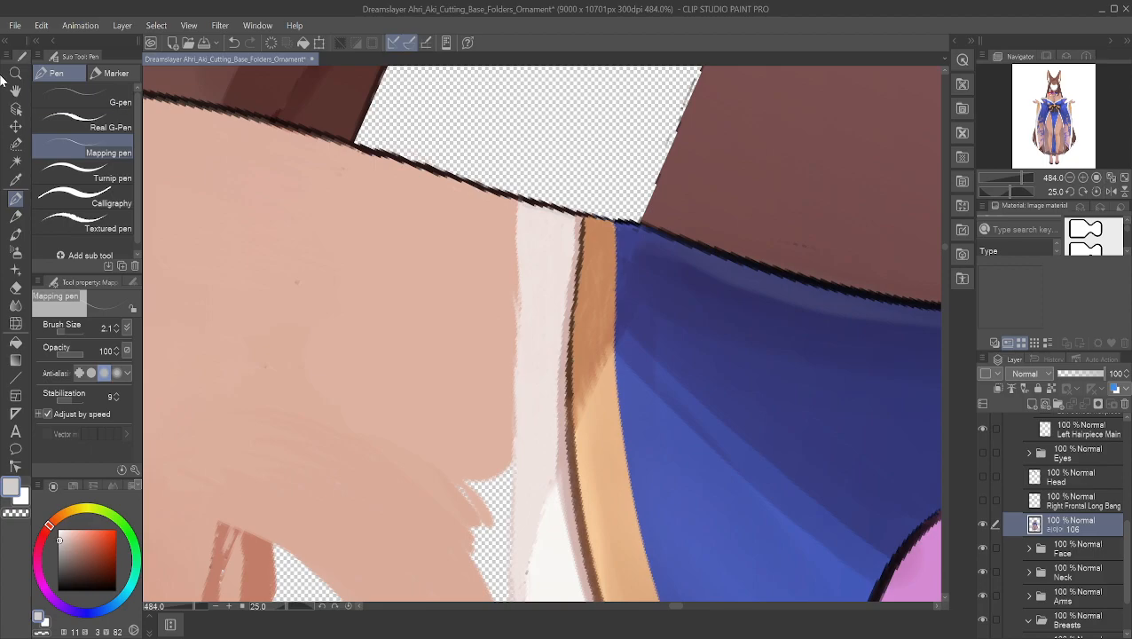
- Sample the dark outline colour and extend the collar's outer outline upward over the black fragment beside the transparent gap
{"action": "left_click", "coordinate": [15, 90]}
{"action": "scroll", "coordinate": [500, 233], "scroll_direction": "up", "scroll_amount": 3}
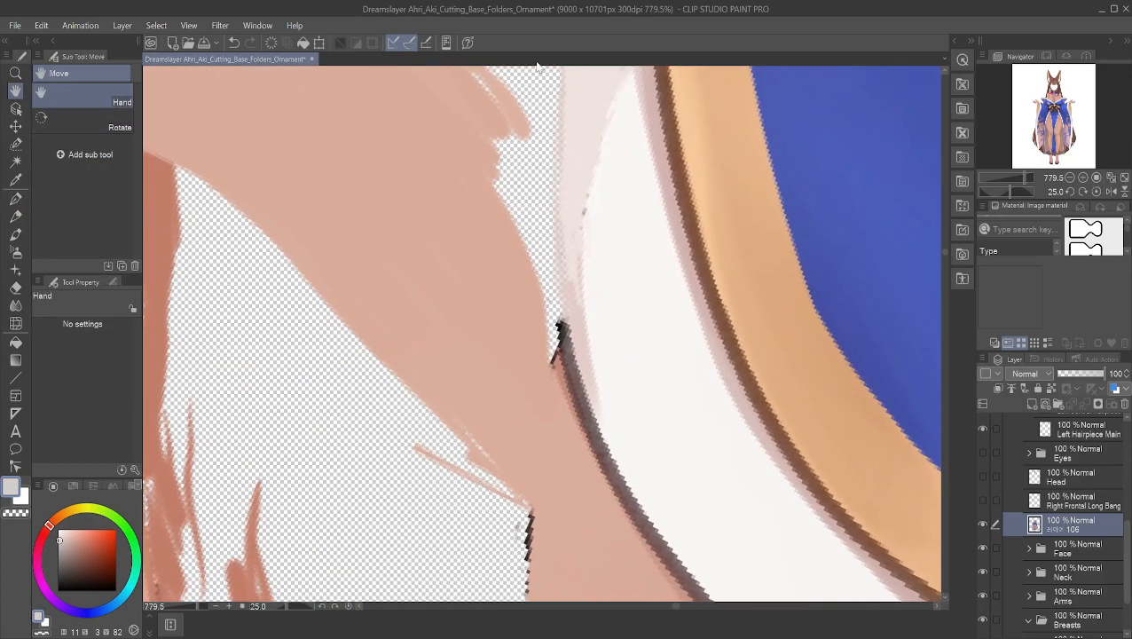
{"action": "scroll", "coordinate": [523, 222], "scroll_direction": "up", "scroll_amount": 2}
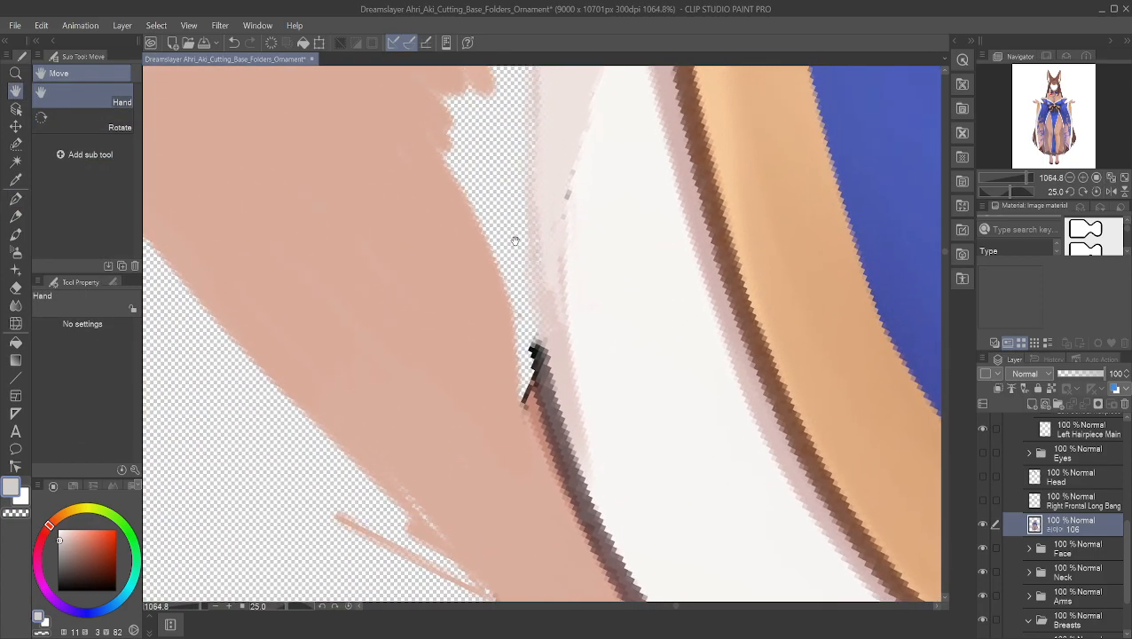
{"action": "key", "text": "asciicircum"}
{"action": "key", "text": "asciicircum"}
{"action": "key", "text": "asciicircum"}
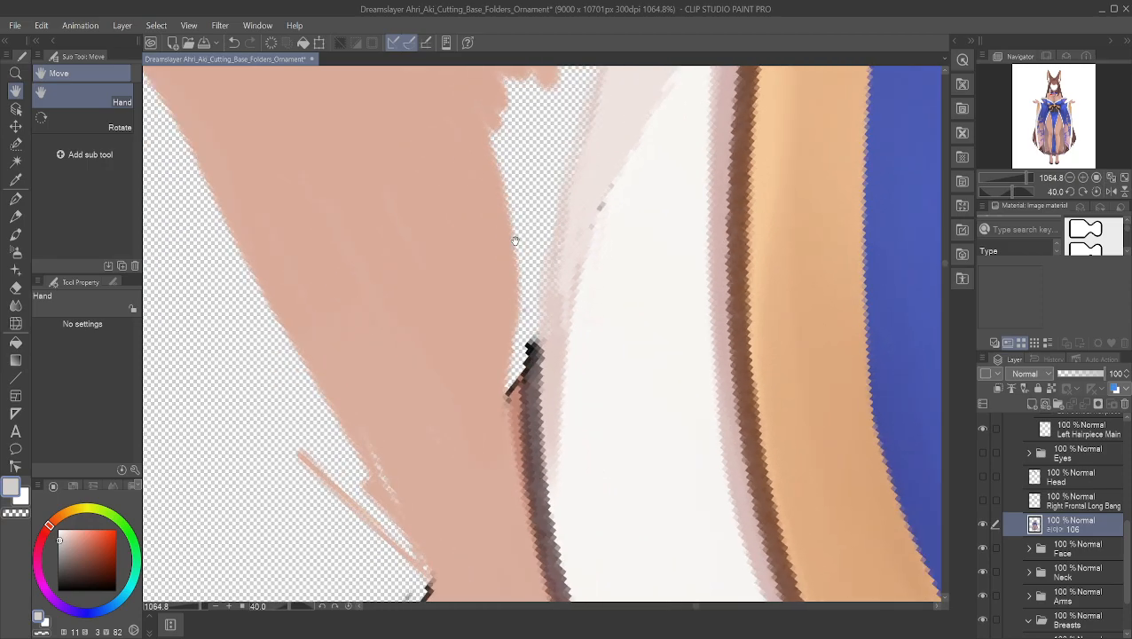
{"action": "left_click", "coordinate": [531, 396], "text": "alt"}
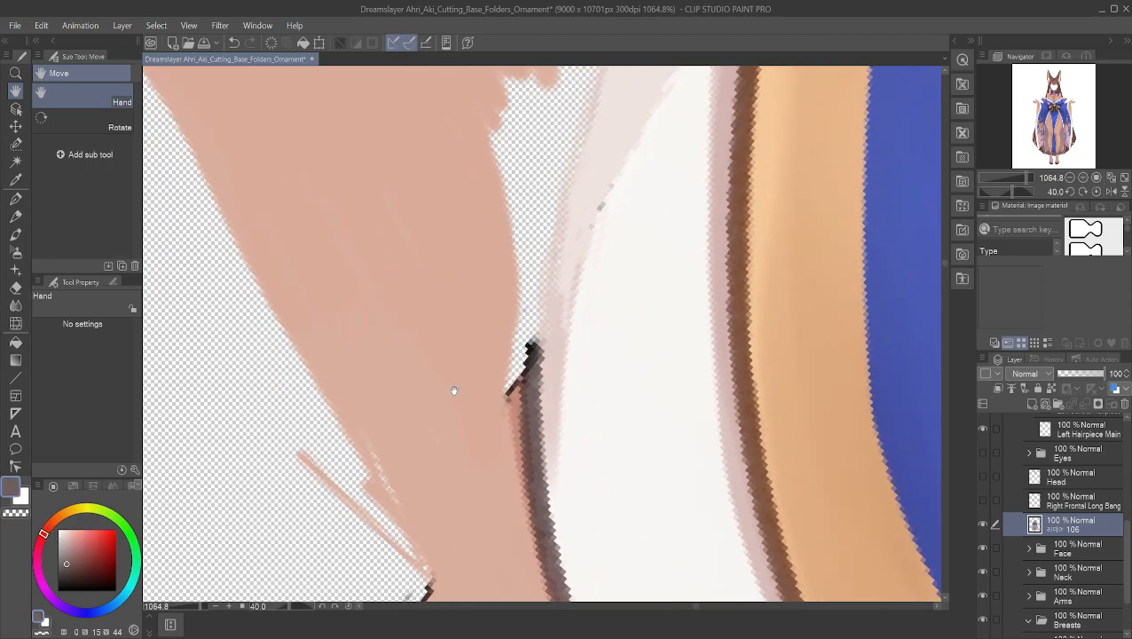
{"action": "left_click", "coordinate": [15, 198]}
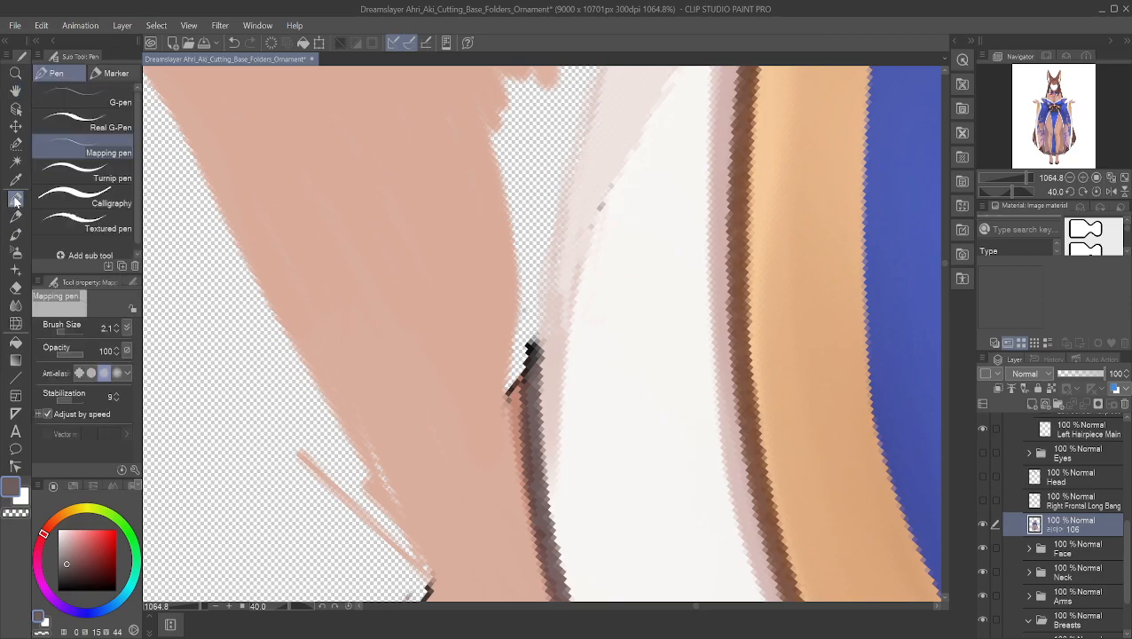
{"action": "mouse_move", "coordinate": [533, 360]}
{"action": "left_mouse_down"}
{"action": "mouse_move", "coordinate": [528, 397]}
{"action": "mouse_move", "coordinate": [531, 249]}
{"action": "mouse_move", "coordinate": [536, 319]}
{"action": "mouse_move", "coordinate": [544, 269]}
{"action": "mouse_move", "coordinate": [539, 374]}
{"action": "mouse_move", "coordinate": [544, 239]}
{"action": "mouse_move", "coordinate": [539, 303]}
{"action": "left_mouse_up"}
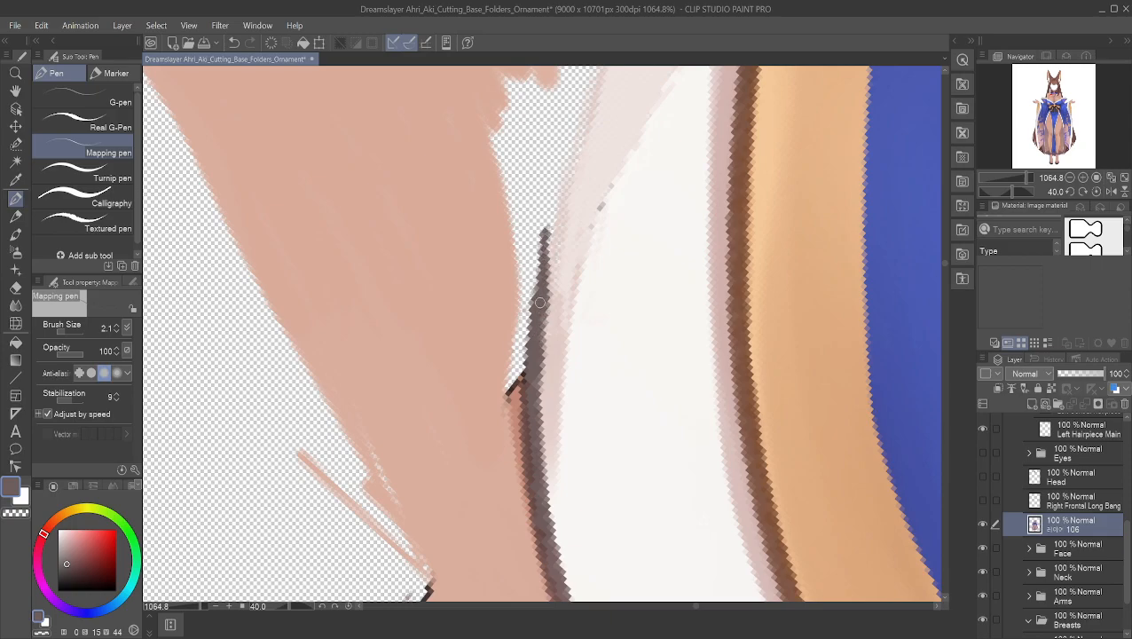
- Try to lengthen and thicken the dark outline along the band's edge, and undo the latest strokes
{"action": "mouse_move", "coordinate": [547, 228]}
{"action": "left_mouse_down"}
{"action": "mouse_move", "coordinate": [544, 266]}
{"action": "mouse_move", "coordinate": [545, 229]}
{"action": "left_mouse_up"}
{"action": "left_click_drag", "start_coordinate": [536, 291], "coordinate": [546, 231]}
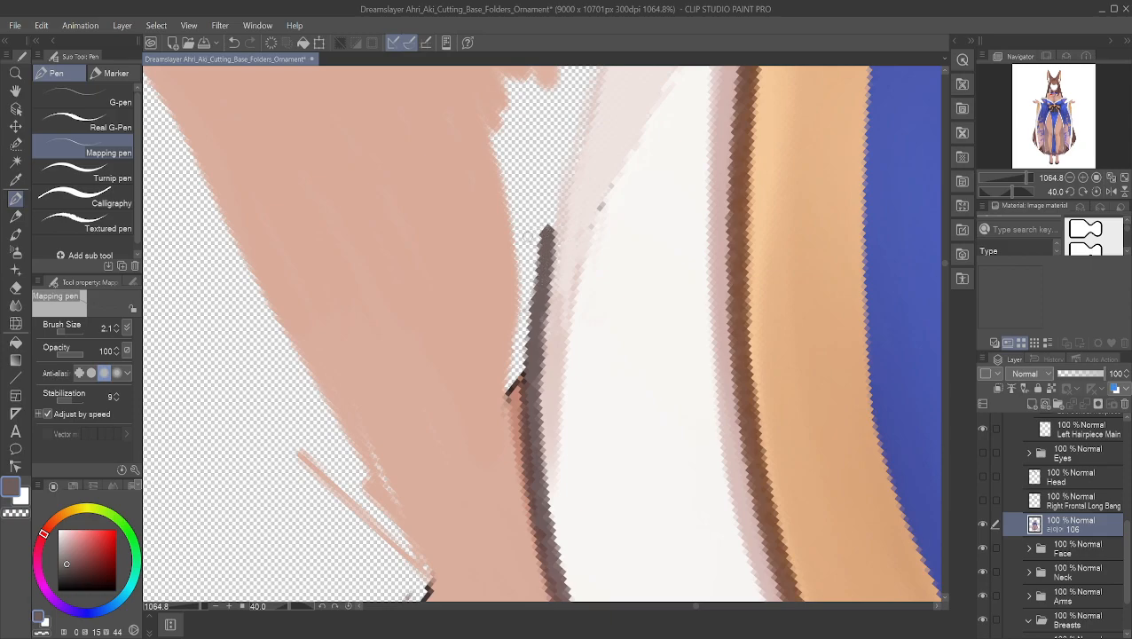
{"action": "key", "text": "ctrl+z"}
{"action": "key", "text": "ctrl+z"}
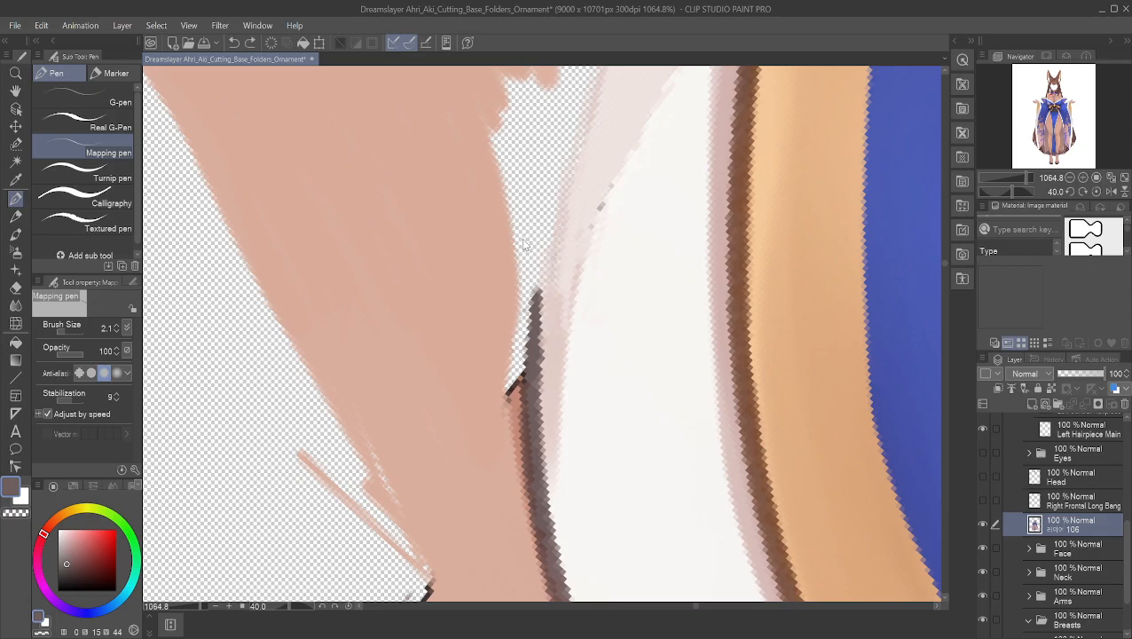
- Extend the dark collar outline upward along the band's edge, across the transparent gap towards the skin
{"action": "left_click_drag", "start_coordinate": [532, 361], "coordinate": [534, 268]}
{"action": "left_click_drag", "start_coordinate": [534, 319], "coordinate": [537, 224]}
{"action": "left_click_drag", "start_coordinate": [532, 266], "coordinate": [543, 197]}
{"action": "left_click_drag", "start_coordinate": [538, 245], "coordinate": [547, 183]}
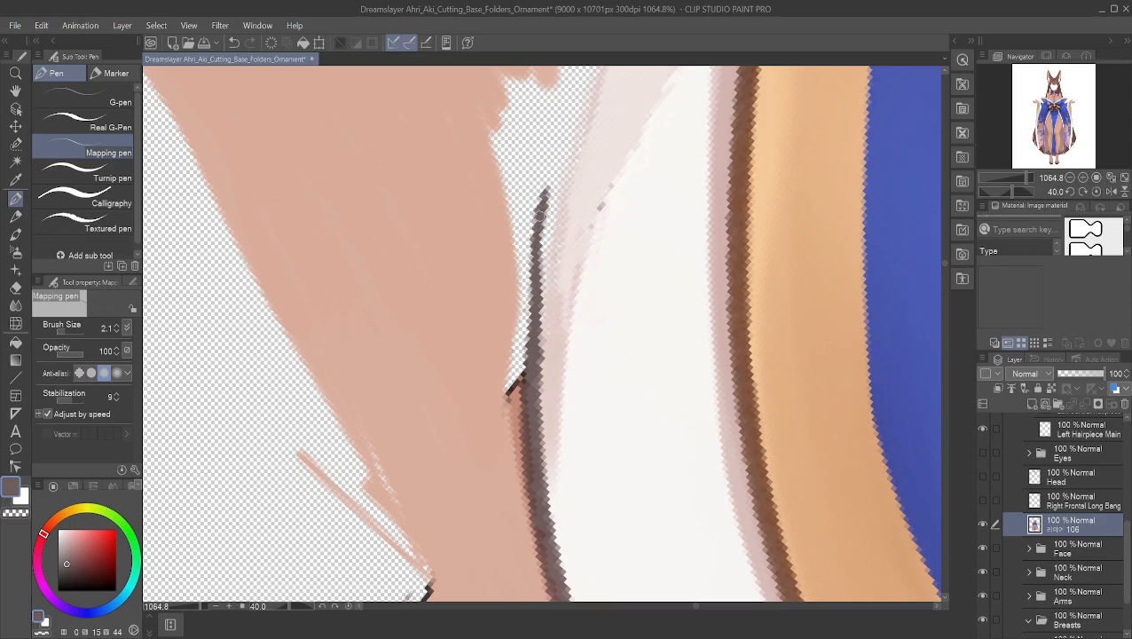
{"action": "key", "text": "minus"}
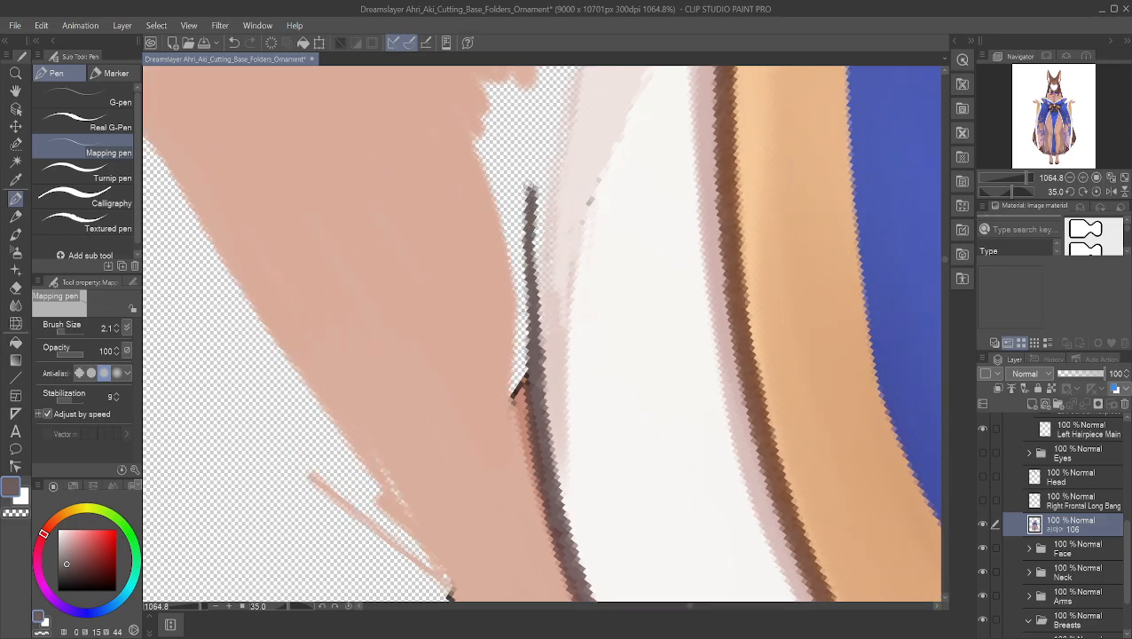
{"action": "key", "text": "minus"}
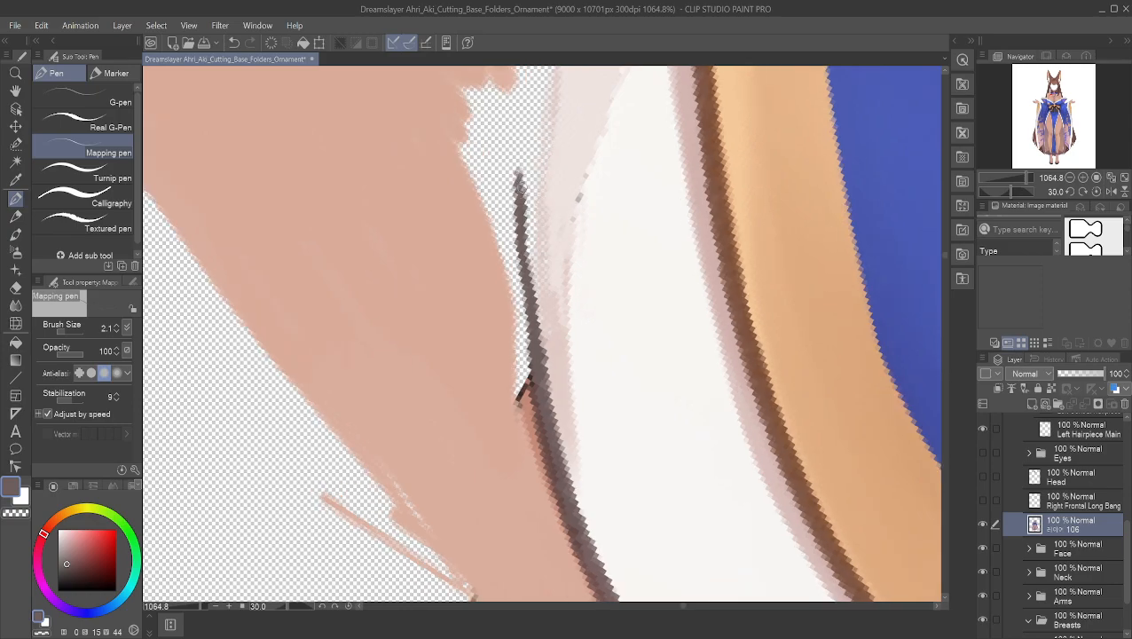
{"action": "key", "text": "asciicircum"}
{"action": "mouse_move", "coordinate": [527, 183]}
{"action": "left_mouse_down"}
{"action": "mouse_move", "coordinate": [540, 81]}
{"action": "mouse_move", "coordinate": [532, 151]}
{"action": "mouse_move", "coordinate": [532, 88]}
{"action": "left_mouse_up"}
{"action": "key", "text": "ctrl+z"}
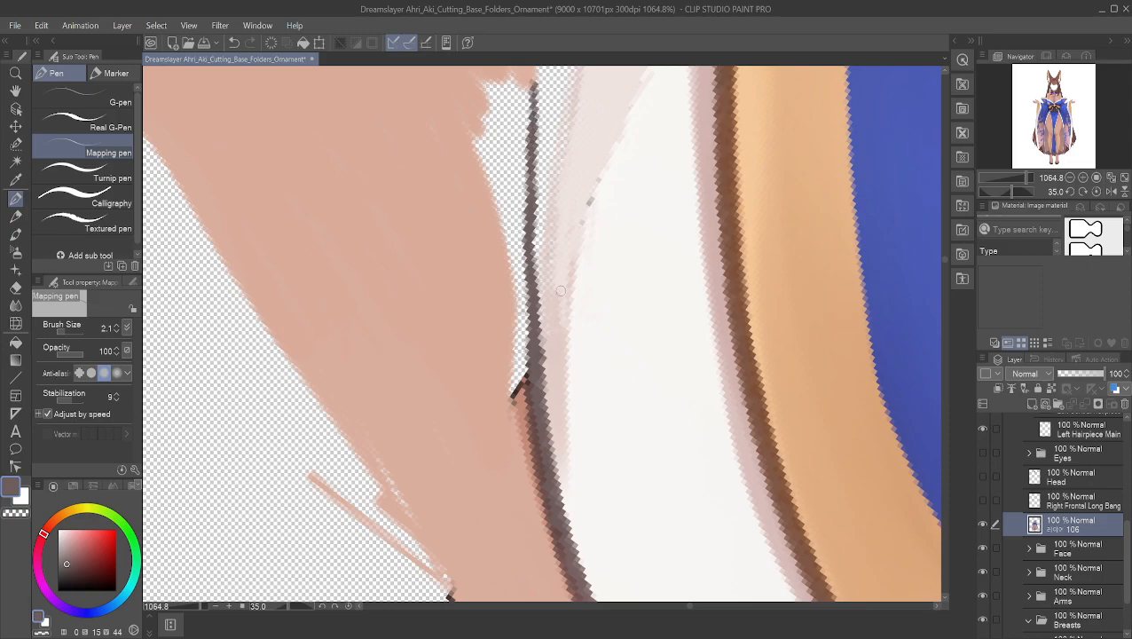
- Sample the band's pale pink shadow and fill the transparent strip between the extended outline and the band
{"action": "left_click", "coordinate": [547, 332], "text": "alt"}
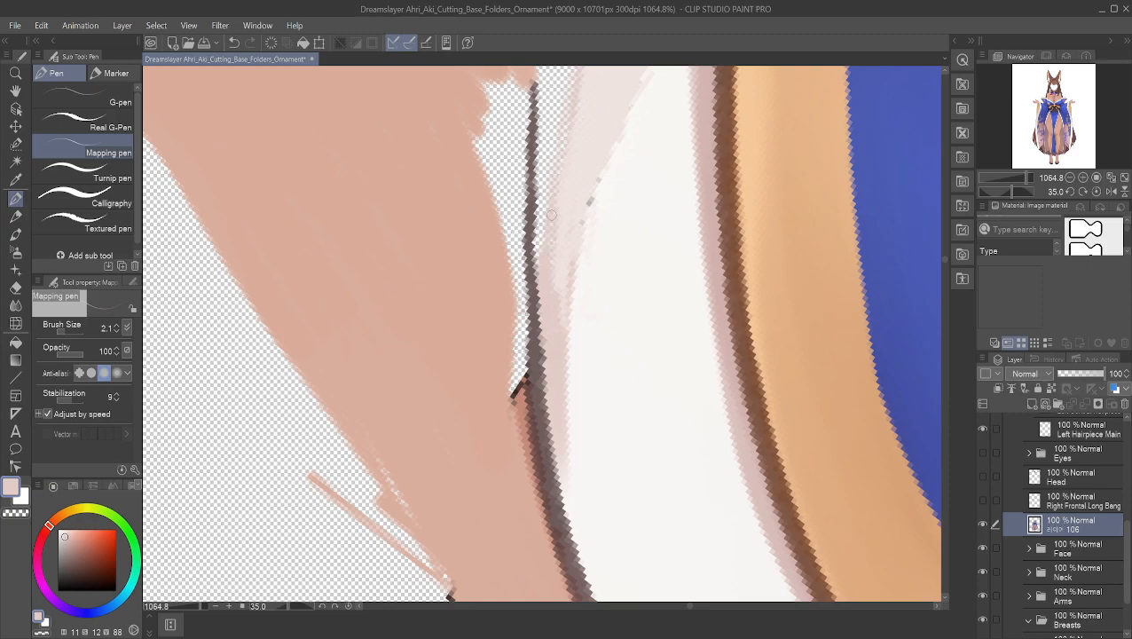
{"action": "left_click_drag", "start_coordinate": [542, 303], "coordinate": [543, 359]}
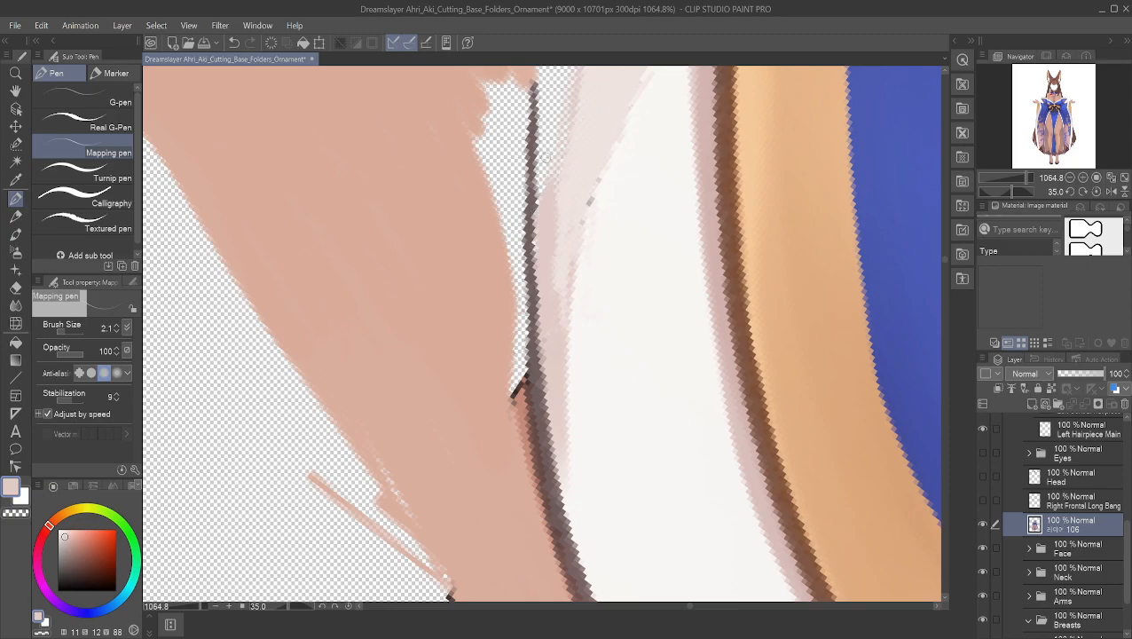
{"action": "left_click_drag", "start_coordinate": [537, 232], "coordinate": [534, 171]}
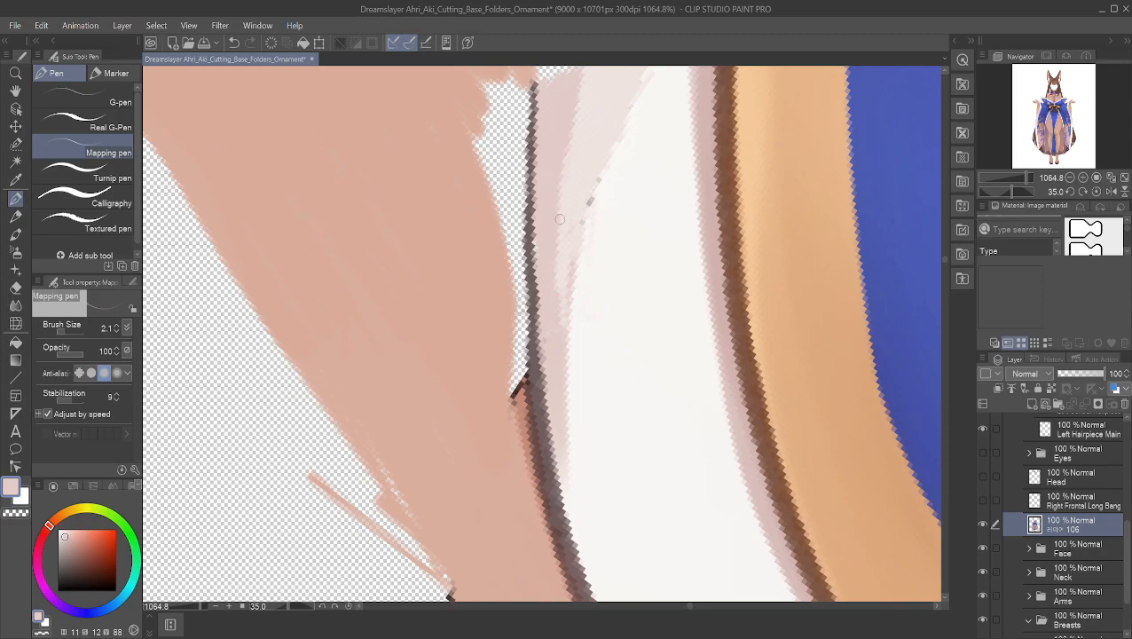
- Sample the pink shadow again and continue the shadow strip upward over the transparent gap beside the band
{"action": "left_click", "coordinate": [556, 266], "text": "alt"}
{"action": "key", "text": "h"}
{"action": "left_click_drag", "start_coordinate": [479, 92], "coordinate": [528, 384]}
{"action": "key", "text": "minus"}
{"action": "key", "text": "minus"}
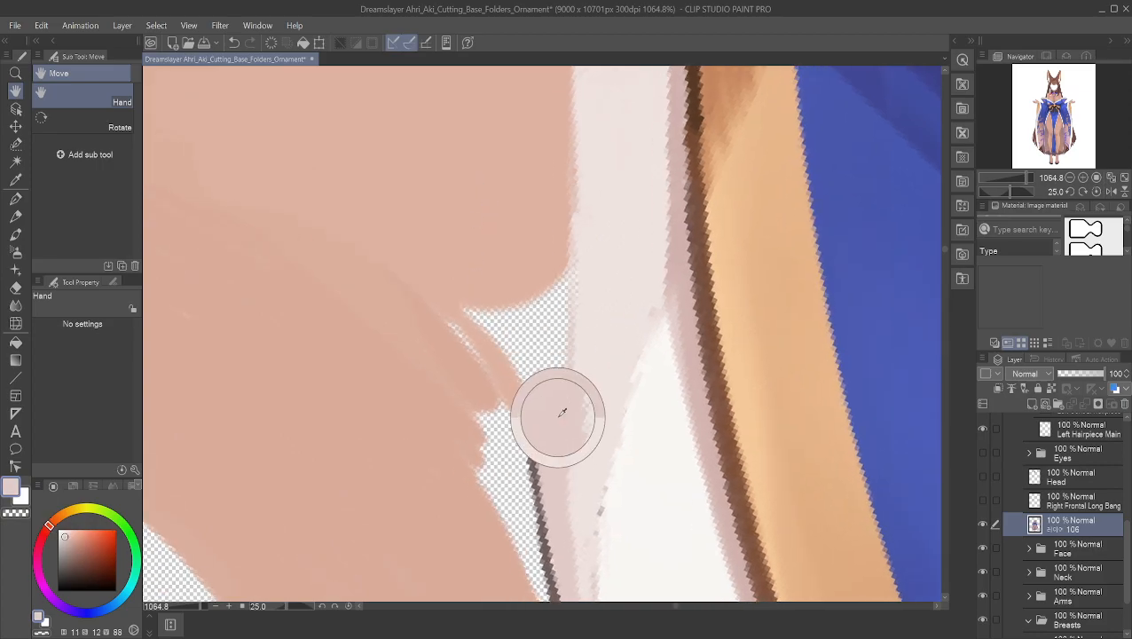
{"action": "key", "text": "p"}
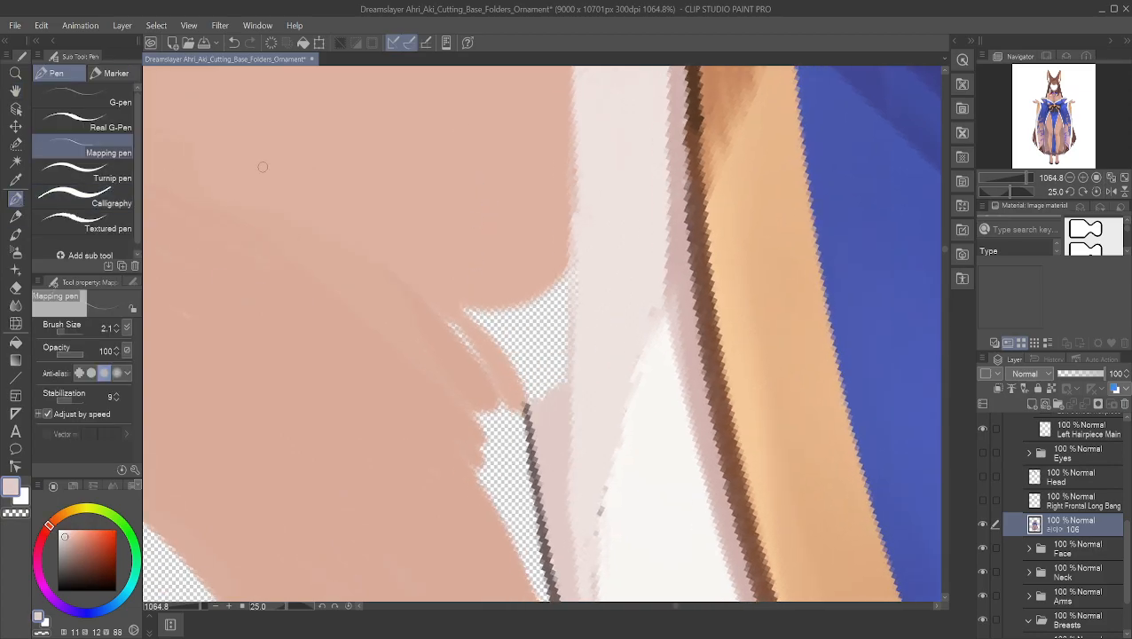
{"action": "mouse_move", "coordinate": [561, 382]}
{"action": "left_mouse_down"}
{"action": "mouse_move", "coordinate": [564, 299]}
{"action": "mouse_move", "coordinate": [570, 312]}
{"action": "mouse_move", "coordinate": [564, 365]}
{"action": "mouse_move", "coordinate": [559, 282]}
{"action": "left_mouse_up"}
{"action": "left_click_drag", "start_coordinate": [563, 333], "coordinate": [567, 290]}
{"action": "mouse_move", "coordinate": [567, 377]}
{"action": "left_mouse_down"}
{"action": "mouse_move", "coordinate": [556, 286]}
{"action": "mouse_move", "coordinate": [549, 397]}
{"action": "mouse_move", "coordinate": [539, 308]}
{"action": "mouse_move", "coordinate": [530, 315]}
{"action": "mouse_move", "coordinate": [538, 419]}
{"action": "mouse_move", "coordinate": [525, 334]}
{"action": "mouse_move", "coordinate": [530, 303]}
{"action": "mouse_move", "coordinate": [538, 391]}
{"action": "mouse_move", "coordinate": [533, 261]}
{"action": "mouse_move", "coordinate": [546, 371]}
{"action": "mouse_move", "coordinate": [550, 259]}
{"action": "mouse_move", "coordinate": [565, 345]}
{"action": "left_mouse_up"}
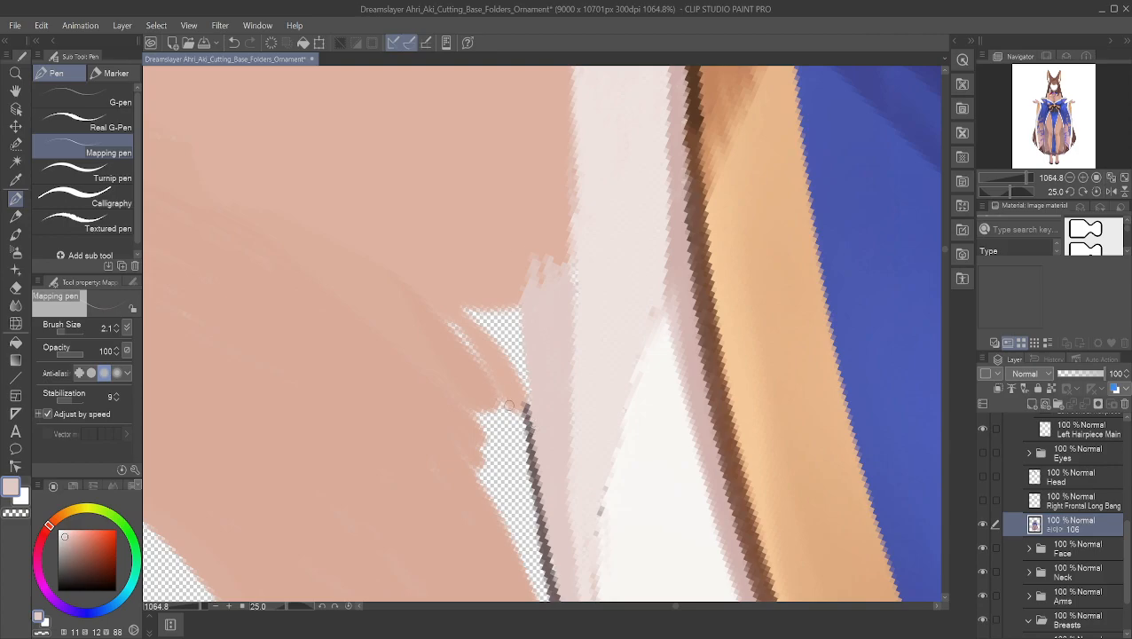
- Sample the dark outline colour and continue the outline upward along the outer edge of the new shadow strip
{"action": "left_click", "coordinate": [519, 427], "text": "alt"}
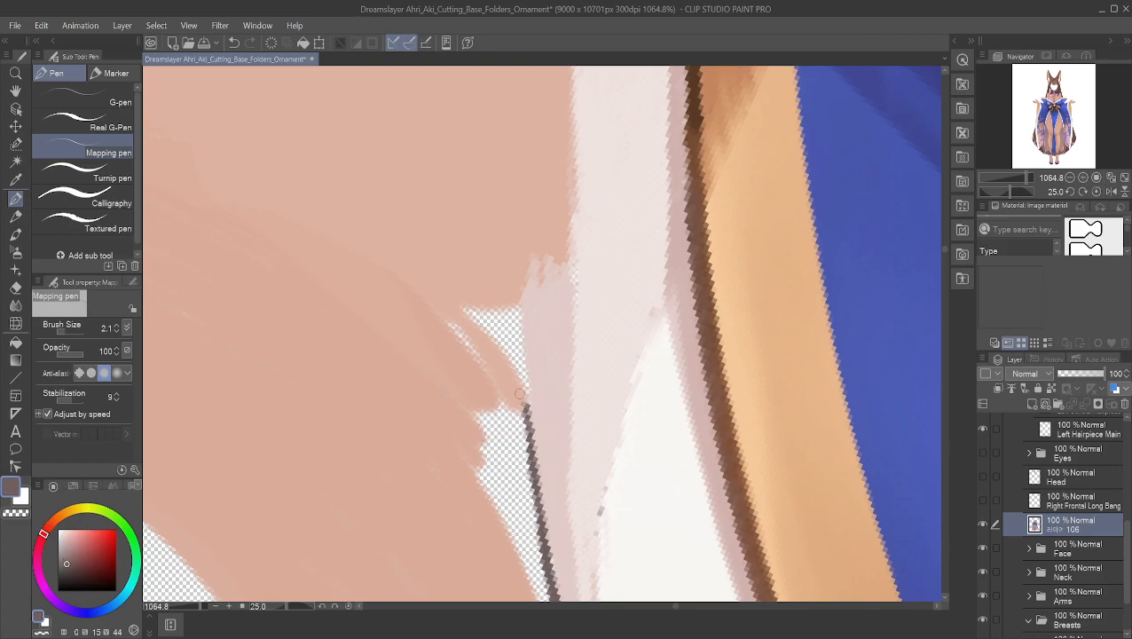
{"action": "left_click_drag", "start_coordinate": [528, 413], "coordinate": [508, 275]}
{"action": "left_click_drag", "start_coordinate": [511, 316], "coordinate": [508, 280]}
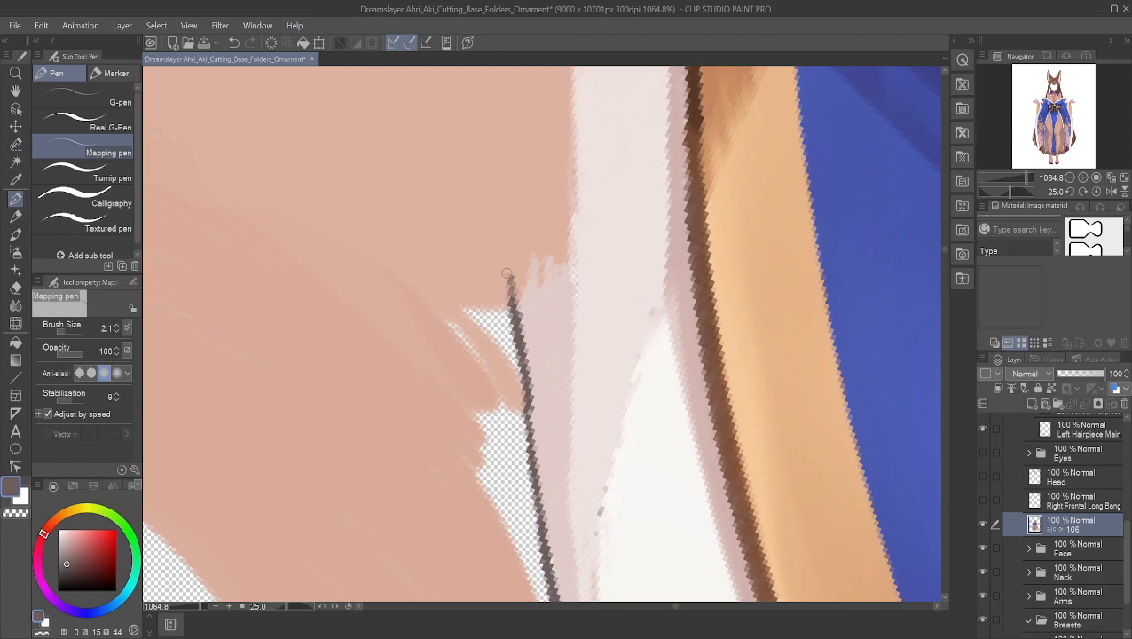
- Sample the pink shadow colour, paint the strip up past the outline's tip, and check it from a distance
{"action": "left_click", "coordinate": [558, 270], "text": "alt"}
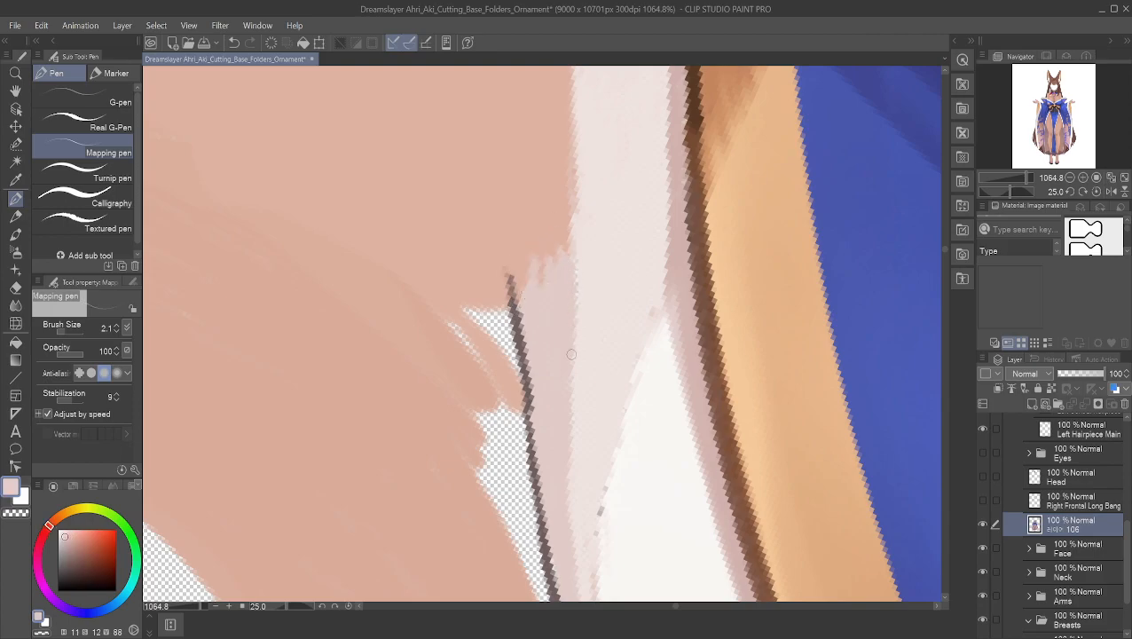
{"action": "mouse_move", "coordinate": [556, 282]}
{"action": "left_mouse_down"}
{"action": "mouse_move", "coordinate": [554, 245]}
{"action": "mouse_move", "coordinate": [520, 271]}
{"action": "mouse_move", "coordinate": [537, 313]}
{"action": "mouse_move", "coordinate": [534, 226]}
{"action": "left_mouse_up"}
{"action": "mouse_move", "coordinate": [541, 299]}
{"action": "left_mouse_down"}
{"action": "mouse_move", "coordinate": [519, 235]}
{"action": "mouse_move", "coordinate": [543, 221]}
{"action": "left_mouse_up"}
{"action": "scroll", "coordinate": [544, 264], "scroll_direction": "down", "scroll_amount": 3}
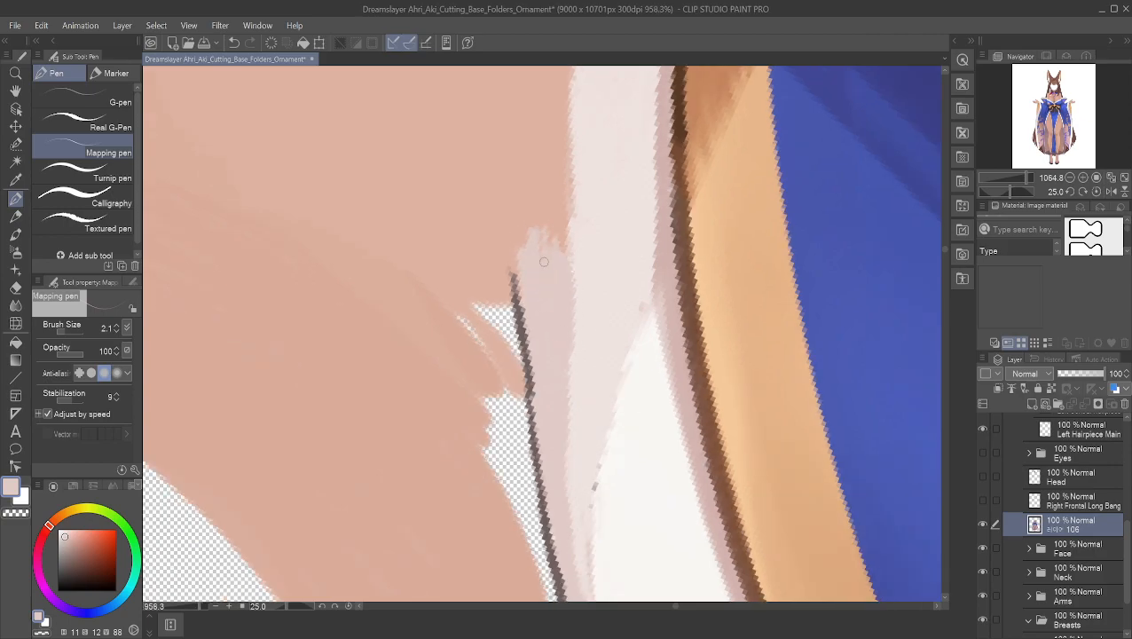
{"action": "scroll", "coordinate": [543, 264], "scroll_direction": "down", "scroll_amount": 5}
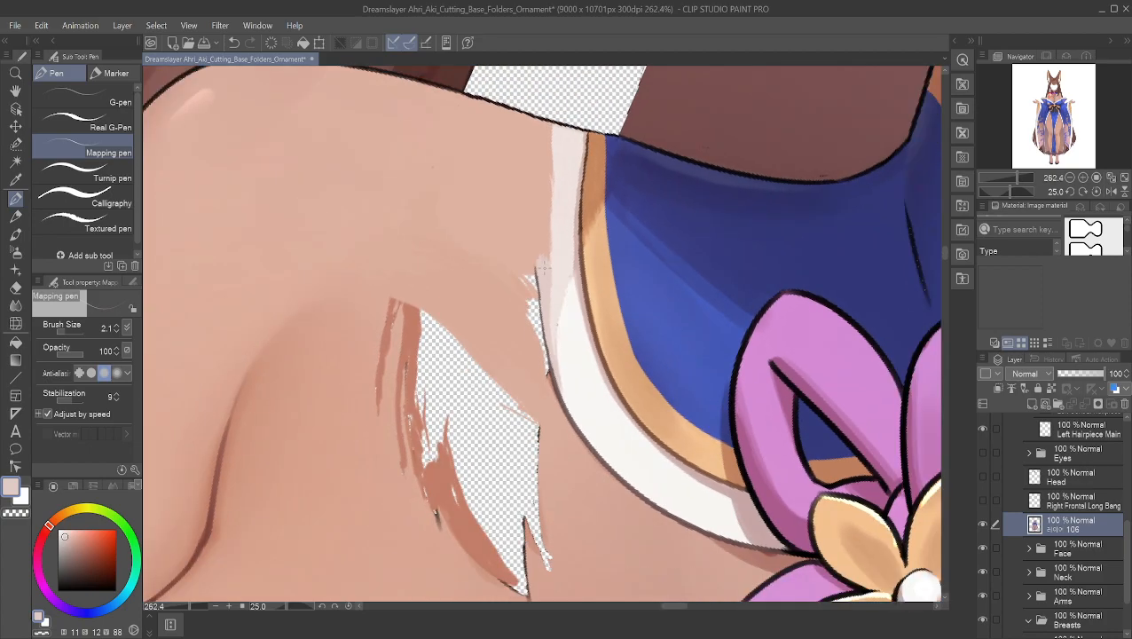
- Widen and lengthen the pink shadow strip upward over the skin between the outline's tip and the band
{"action": "scroll", "coordinate": [543, 264], "scroll_direction": "up", "scroll_amount": 6}
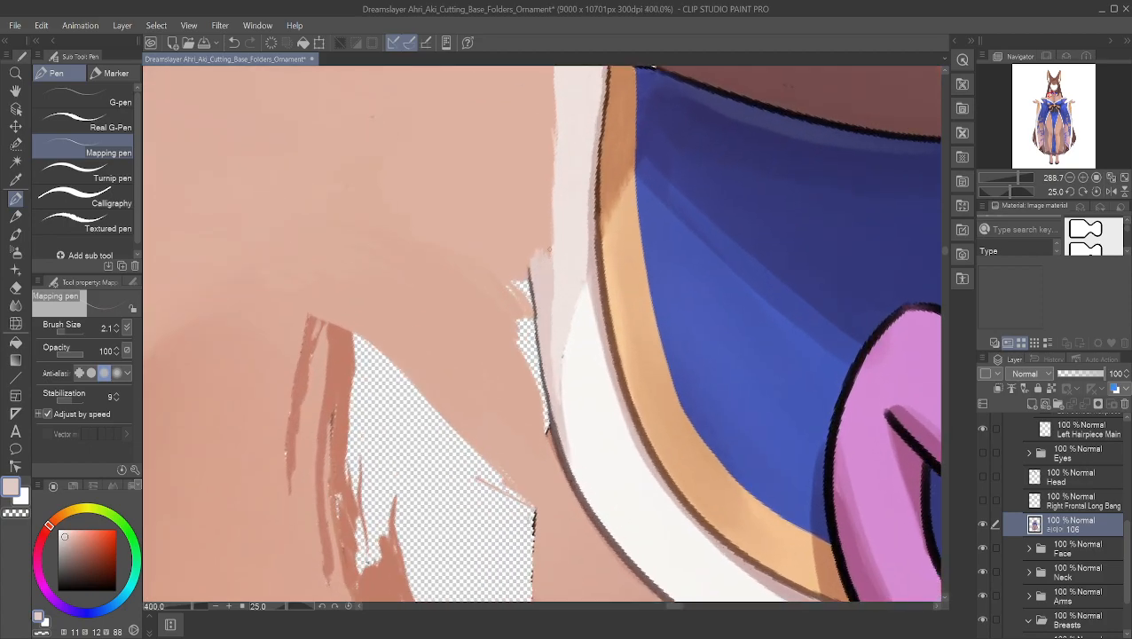
{"action": "scroll", "coordinate": [564, 257], "scroll_direction": "up", "scroll_amount": 1}
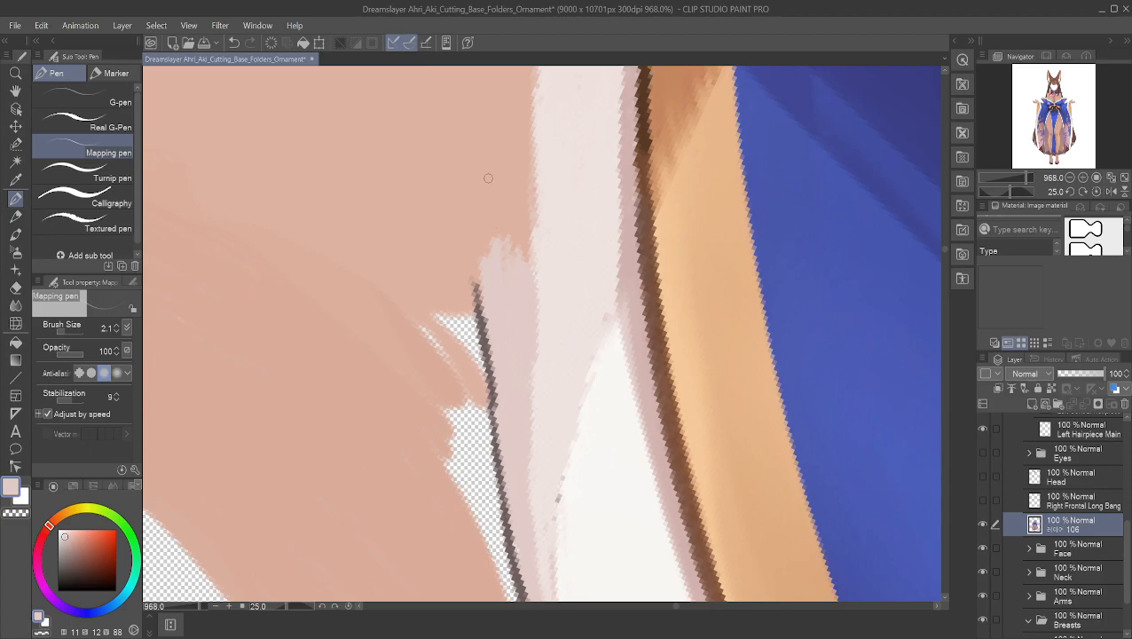
{"action": "left_click_drag", "start_coordinate": [513, 218], "coordinate": [516, 263]}
{"action": "mouse_move", "coordinate": [517, 213]}
{"action": "left_mouse_down"}
{"action": "mouse_move", "coordinate": [526, 288]}
{"action": "mouse_move", "coordinate": [514, 290]}
{"action": "mouse_move", "coordinate": [506, 252]}
{"action": "left_mouse_up"}
{"action": "mouse_move", "coordinate": [496, 197]}
{"action": "left_mouse_down"}
{"action": "mouse_move", "coordinate": [472, 264]}
{"action": "mouse_move", "coordinate": [479, 305]}
{"action": "left_mouse_up"}
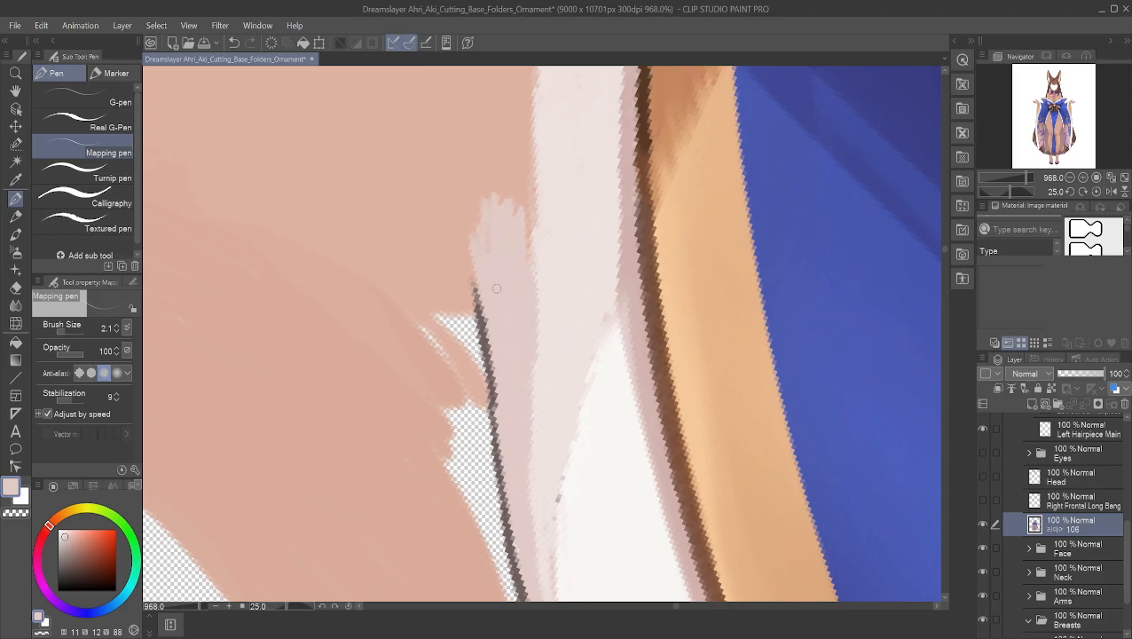
{"action": "left_click_drag", "start_coordinate": [524, 197], "coordinate": [526, 280]}
{"action": "mouse_move", "coordinate": [509, 176]}
{"action": "left_mouse_down"}
{"action": "mouse_move", "coordinate": [515, 252]}
{"action": "mouse_move", "coordinate": [504, 252]}
{"action": "left_mouse_up"}
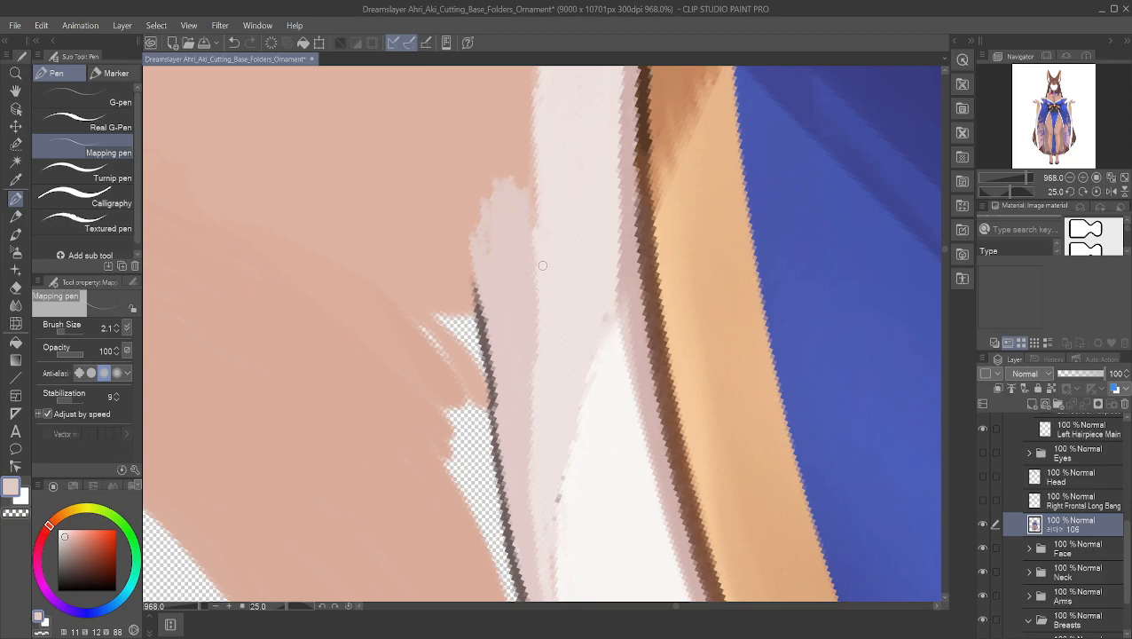
- Sample the band's pale off-white and widen the band over the inner edge of the pink shadow strip
{"action": "left_click", "coordinate": [544, 362], "text": "alt"}
{"action": "left_click_drag", "start_coordinate": [528, 319], "coordinate": [530, 357]}
{"action": "left_click_drag", "start_coordinate": [527, 299], "coordinate": [531, 352]}
{"action": "left_click_drag", "start_coordinate": [530, 266], "coordinate": [533, 347]}
{"action": "mouse_move", "coordinate": [525, 286]}
{"action": "left_mouse_down"}
{"action": "mouse_move", "coordinate": [522, 251]}
{"action": "mouse_move", "coordinate": [536, 338]}
{"action": "mouse_move", "coordinate": [531, 255]}
{"action": "left_mouse_up"}
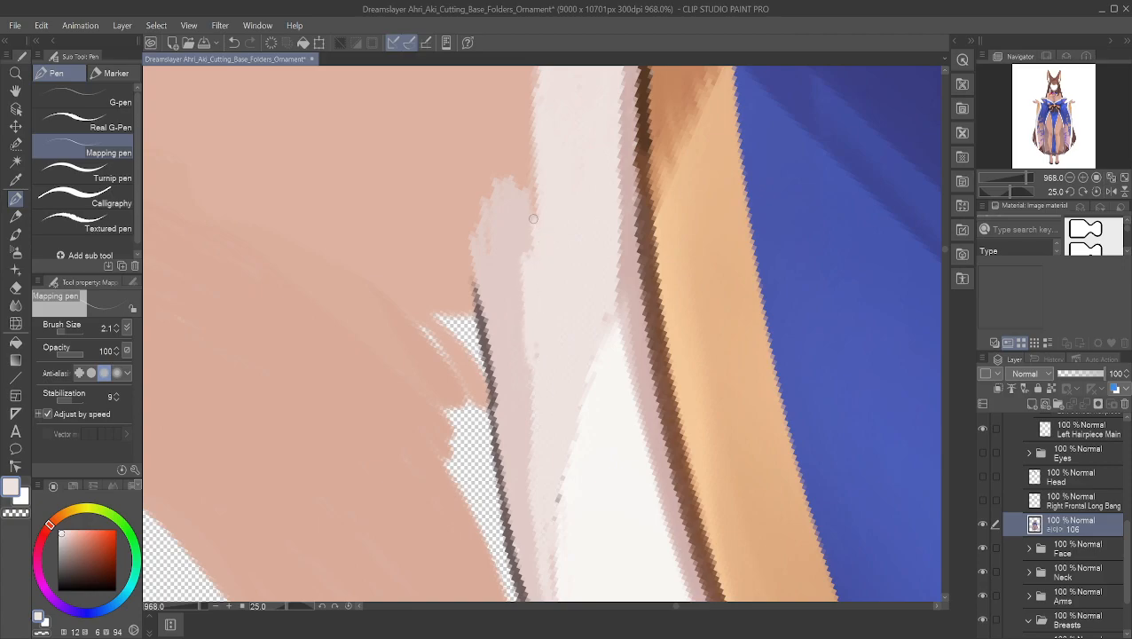
- Sample the dark outline colour and extend the collar's outer outline upward over the skin beyond the shadow strip
{"action": "left_click", "coordinate": [521, 371], "text": "alt"}
{"action": "left_click", "coordinate": [491, 403], "text": "alt"}
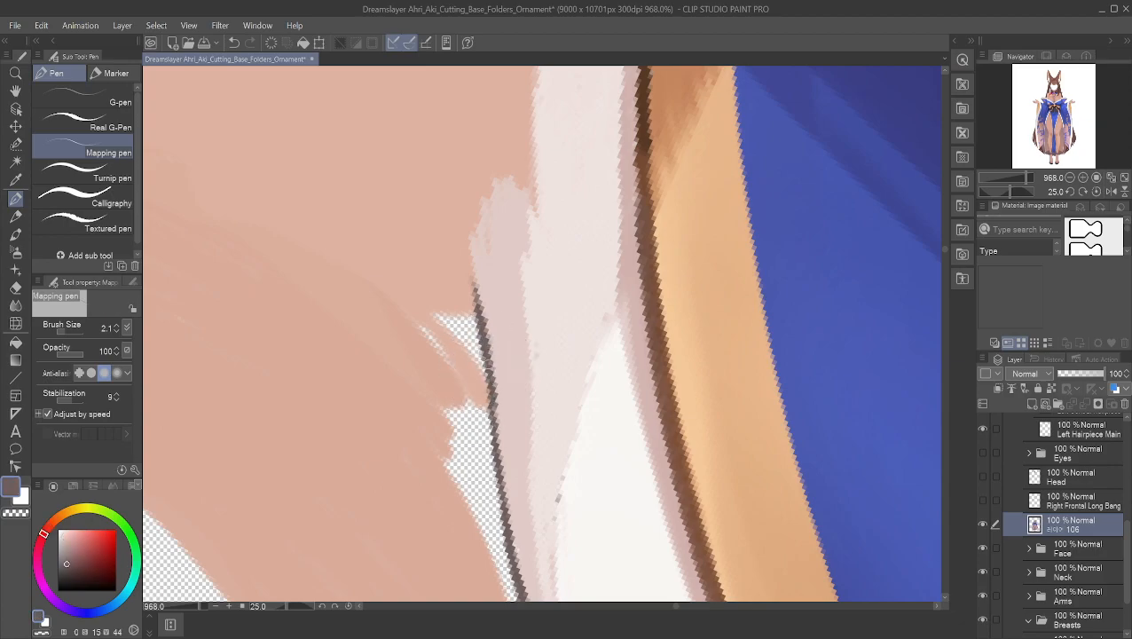
{"action": "left_click_drag", "start_coordinate": [476, 311], "coordinate": [470, 238]}
{"action": "mouse_move", "coordinate": [473, 277]}
{"action": "left_mouse_down"}
{"action": "mouse_move", "coordinate": [475, 223]}
{"action": "mouse_move", "coordinate": [454, 210]}
{"action": "mouse_move", "coordinate": [451, 188]}
{"action": "left_mouse_up"}
{"action": "key", "text": "minus"}
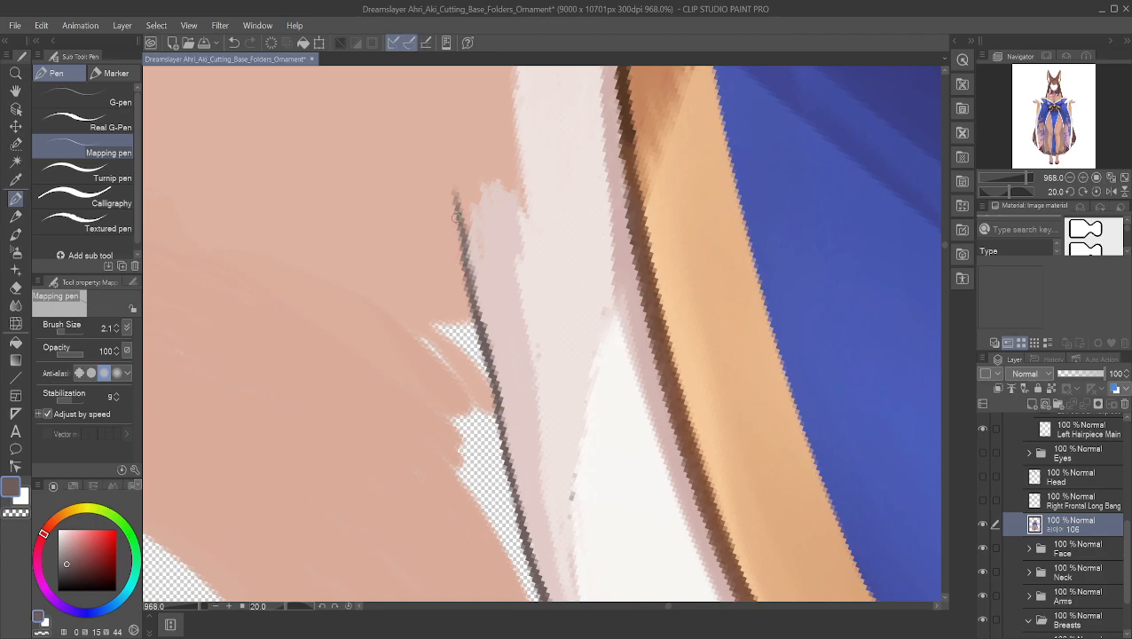
{"action": "key", "text": "asciicircum"}
{"action": "key", "text": "asciicircum"}
{"action": "key", "text": "asciicircum"}
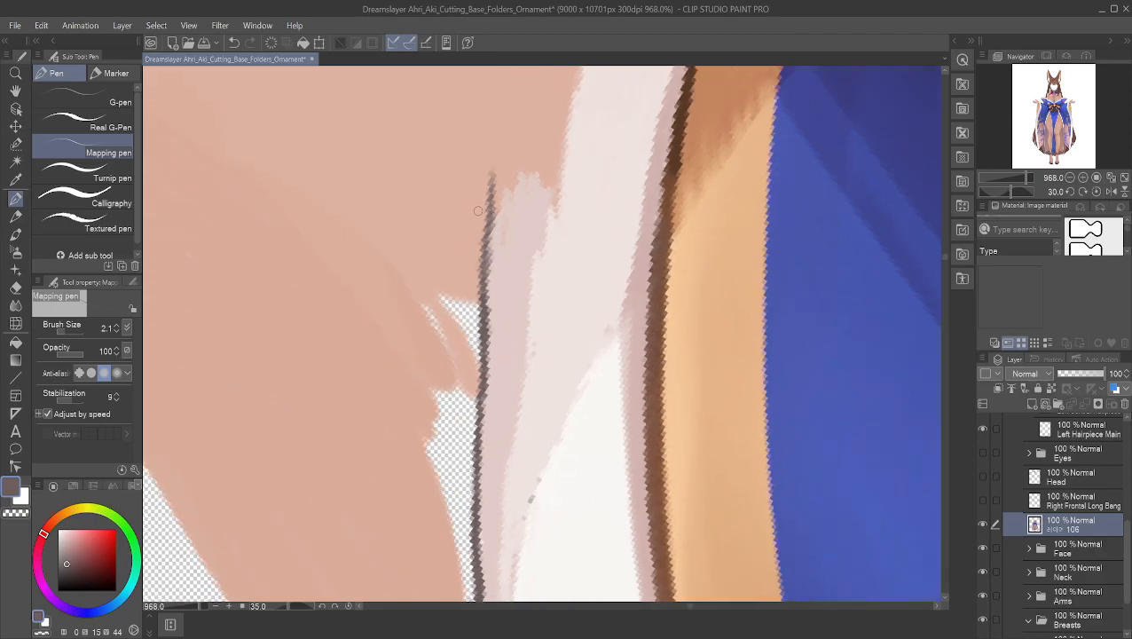
{"action": "left_click_drag", "start_coordinate": [486, 207], "coordinate": [495, 142]}
{"action": "left_click_drag", "start_coordinate": [489, 182], "coordinate": [498, 129]}
{"action": "left_click_drag", "start_coordinate": [485, 204], "coordinate": [502, 119]}
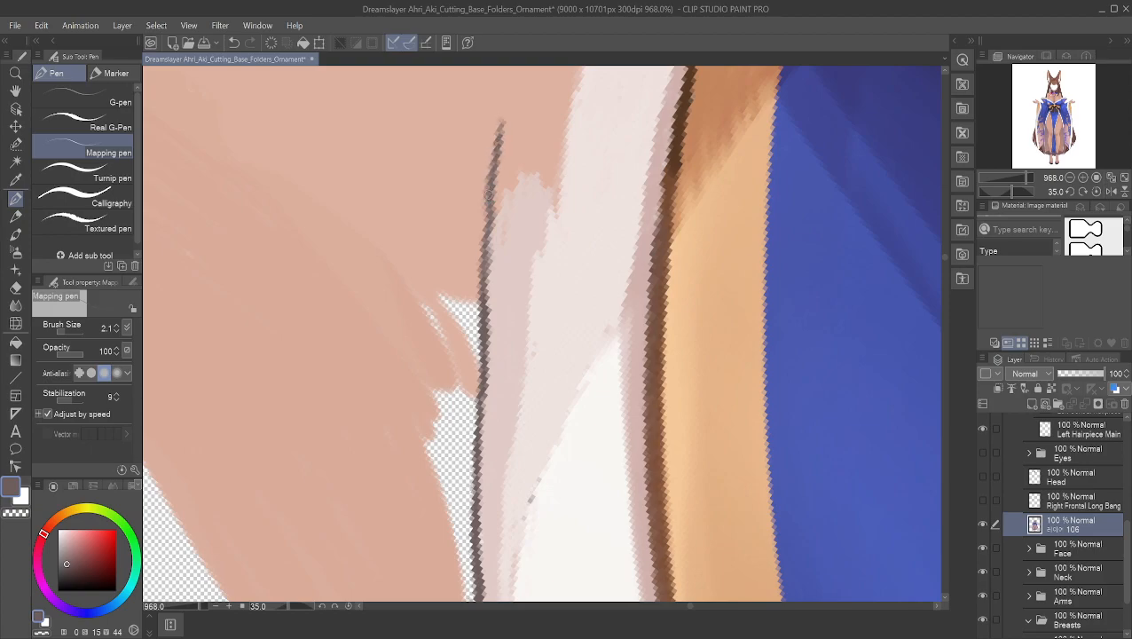
- Examine the curve of the extended collar outline from rotated angles and from a distance
{"action": "key", "text": "minus"}
{"action": "key", "text": "minus"}
{"action": "key", "text": "minus"}
{"action": "key", "text": "minus"}
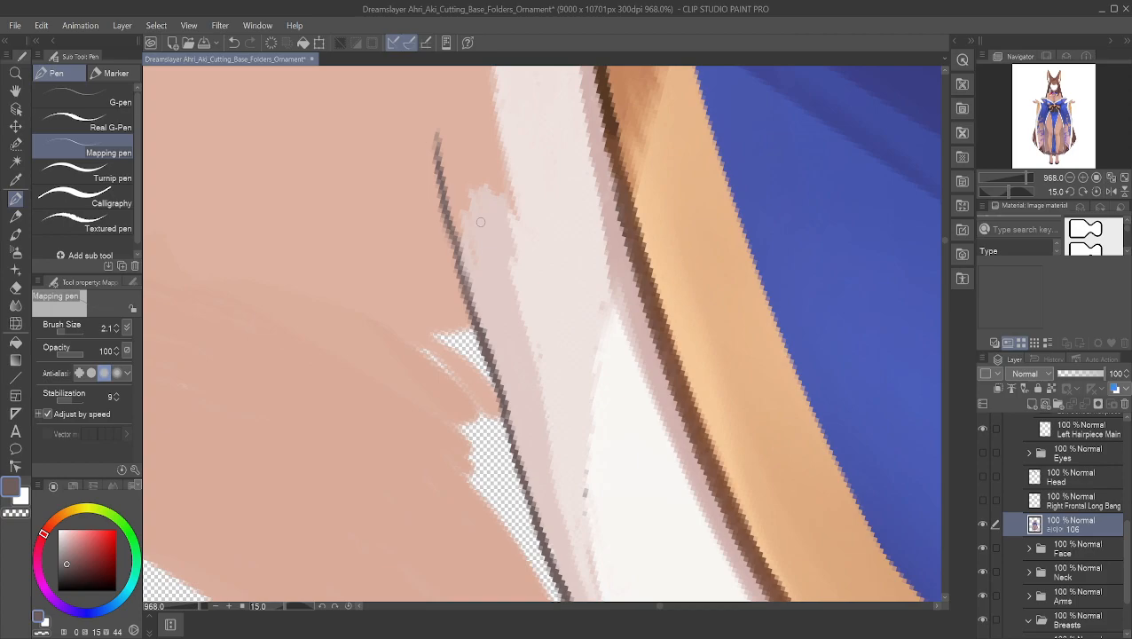
{"action": "key", "text": "minus"}
{"action": "key", "text": "minus"}
{"action": "key", "text": "minus"}
{"action": "key", "text": "minus"}
{"action": "key", "text": "minus"}
{"action": "key", "text": "minus"}
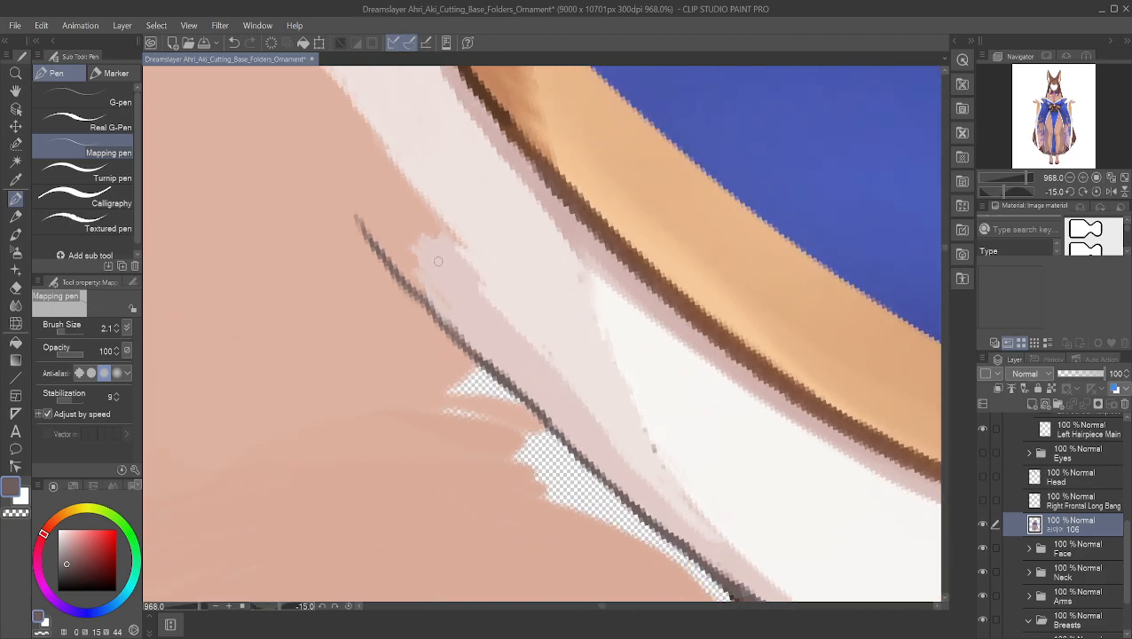
{"action": "key", "text": "minus"}
{"action": "key", "text": "minus"}
{"action": "key", "text": "minus"}
{"action": "key", "text": "minus"}
{"action": "key", "text": "minus"}
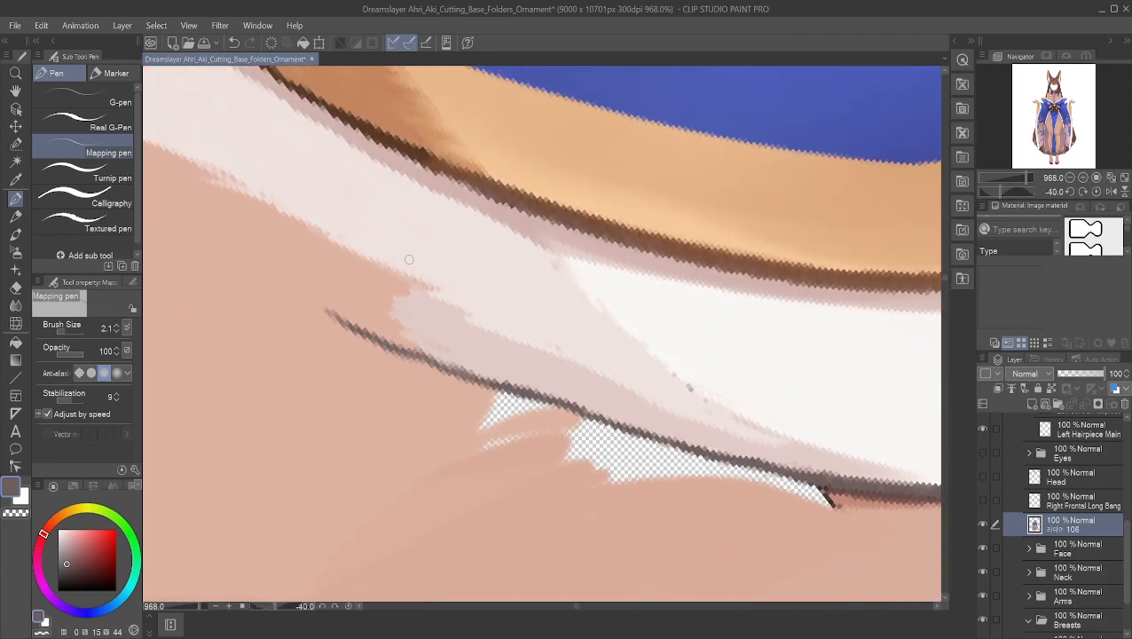
{"action": "scroll", "coordinate": [406, 257], "scroll_direction": "down", "scroll_amount": 8}
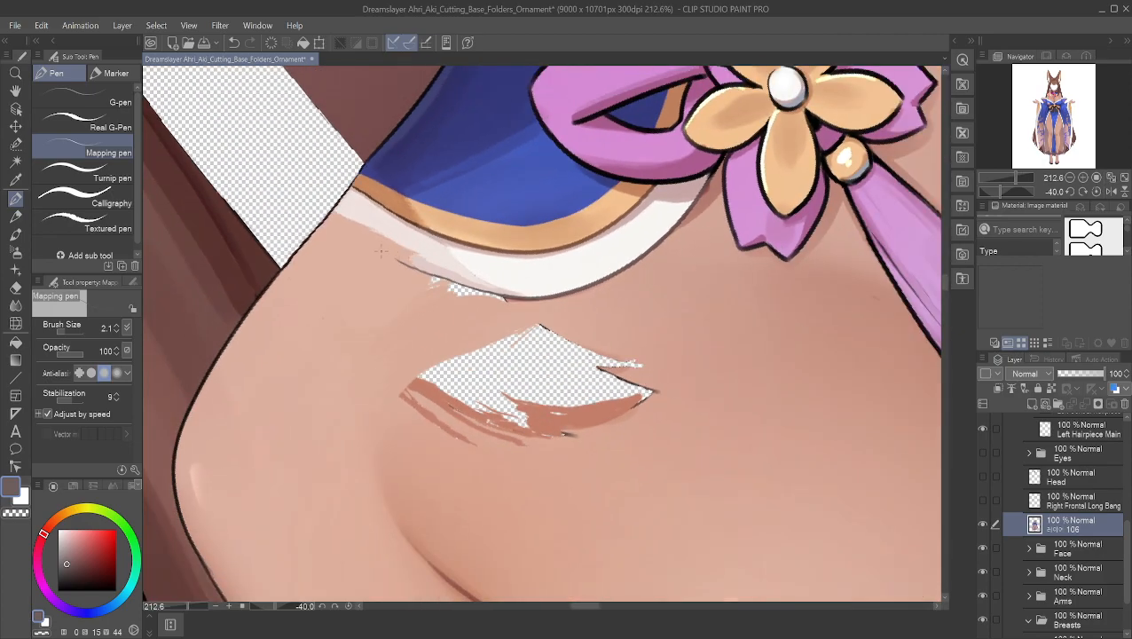
{"action": "scroll", "coordinate": [379, 251], "scroll_direction": "up", "scroll_amount": 9}
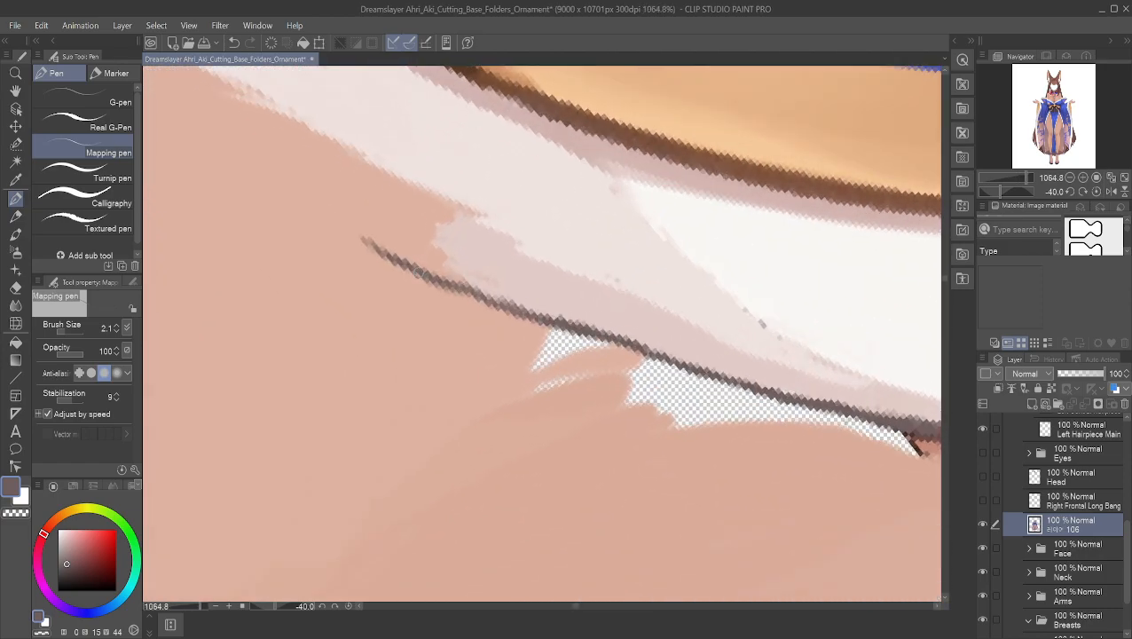
- Sample the dark outline colour, lengthen the outline's tip further over the skin, and thicken the line along the transparent gap
{"action": "key", "text": "asciicircum"}
{"action": "key", "text": "asciicircum"}
{"action": "key", "text": "minus"}
{"action": "key", "text": "minus"}
{"action": "key", "text": "minus"}
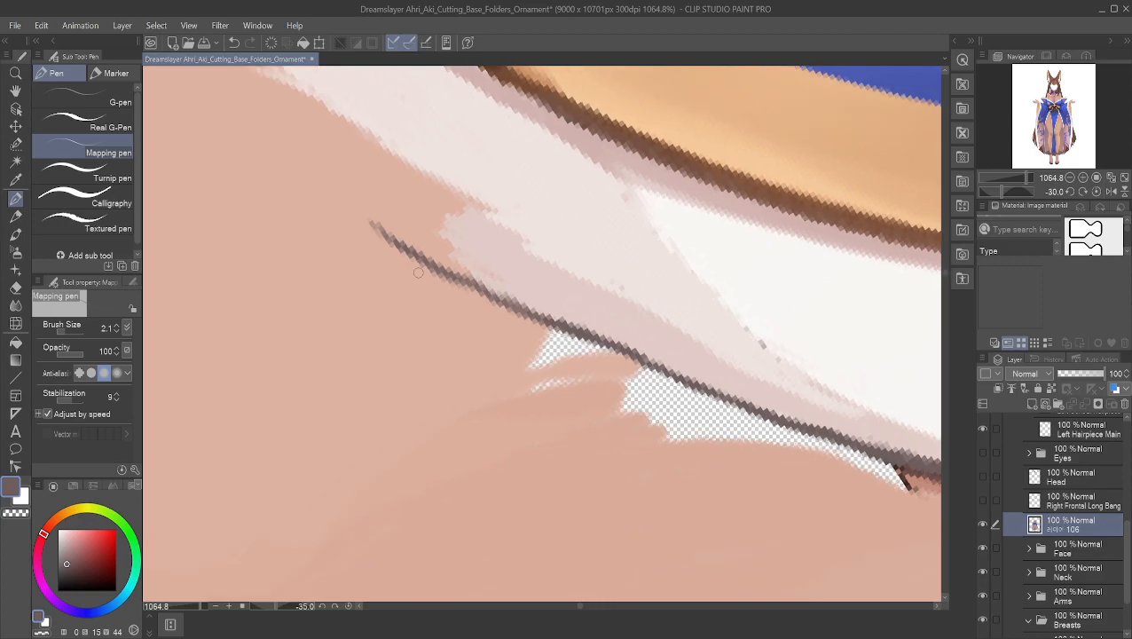
{"action": "key", "text": "minus"}
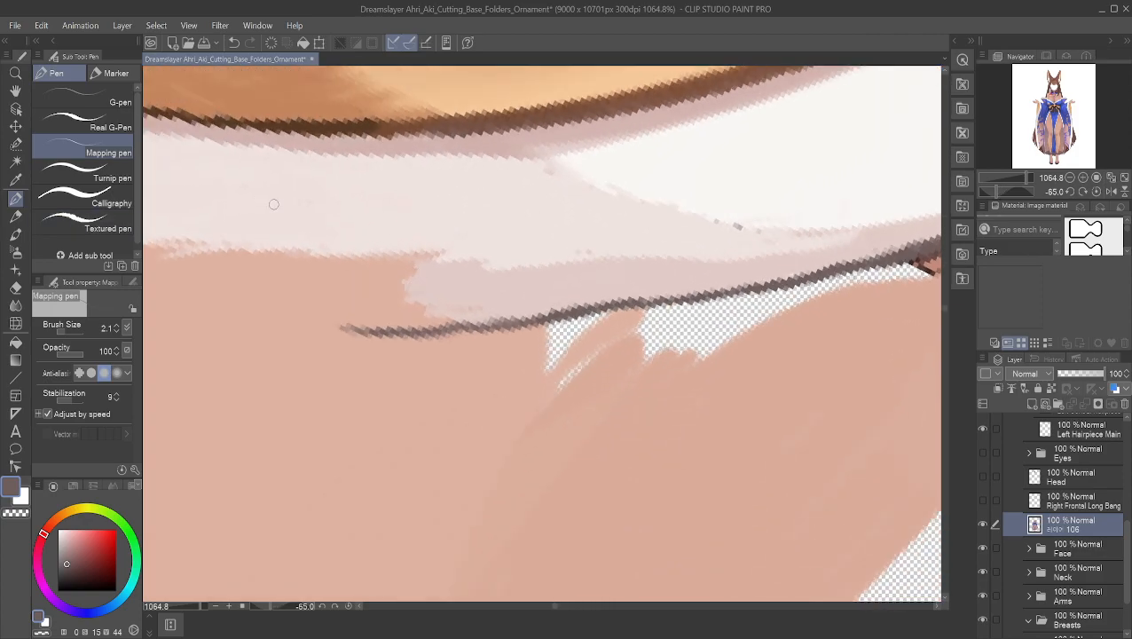
{"action": "key", "text": "asciicircum"}
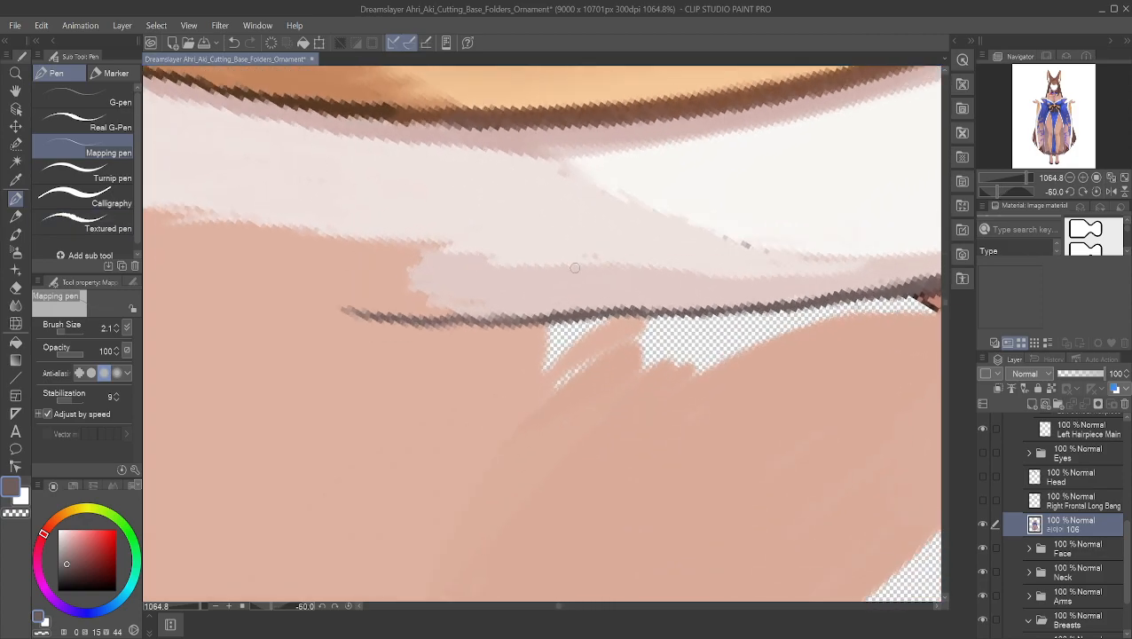
{"action": "left_click", "coordinate": [463, 294], "text": "alt"}
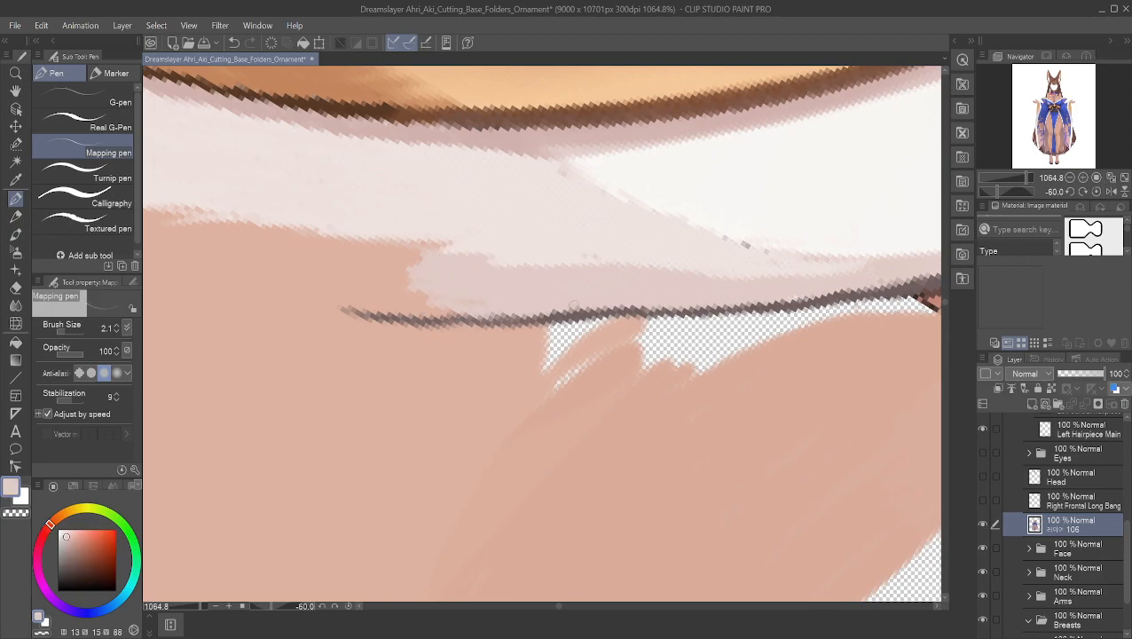
{"action": "left_click", "coordinate": [636, 310], "text": "alt"}
{"action": "mouse_move", "coordinate": [555, 314]}
{"action": "left_mouse_down"}
{"action": "mouse_move", "coordinate": [404, 316]}
{"action": "mouse_move", "coordinate": [477, 324]}
{"action": "mouse_move", "coordinate": [330, 310]}
{"action": "mouse_move", "coordinate": [489, 319]}
{"action": "mouse_move", "coordinate": [264, 302]}
{"action": "left_mouse_up"}
{"action": "left_click_drag", "start_coordinate": [351, 315], "coordinate": [260, 302]}
{"action": "left_click_drag", "start_coordinate": [606, 312], "coordinate": [706, 303]}
{"action": "left_click_drag", "start_coordinate": [620, 309], "coordinate": [777, 300]}
{"action": "left_click_drag", "start_coordinate": [692, 303], "coordinate": [818, 297]}
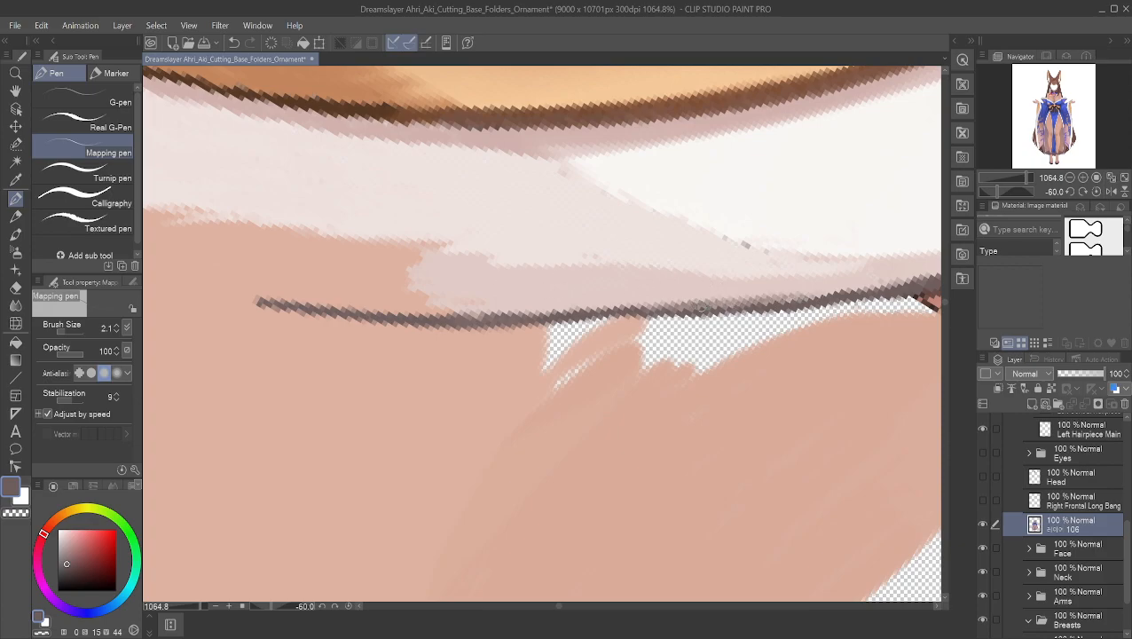
- Sample the pink shadow colour and extend the shadow strip over the skin along the collar outline to its tip
{"action": "left_click", "coordinate": [815, 284], "text": "alt"}
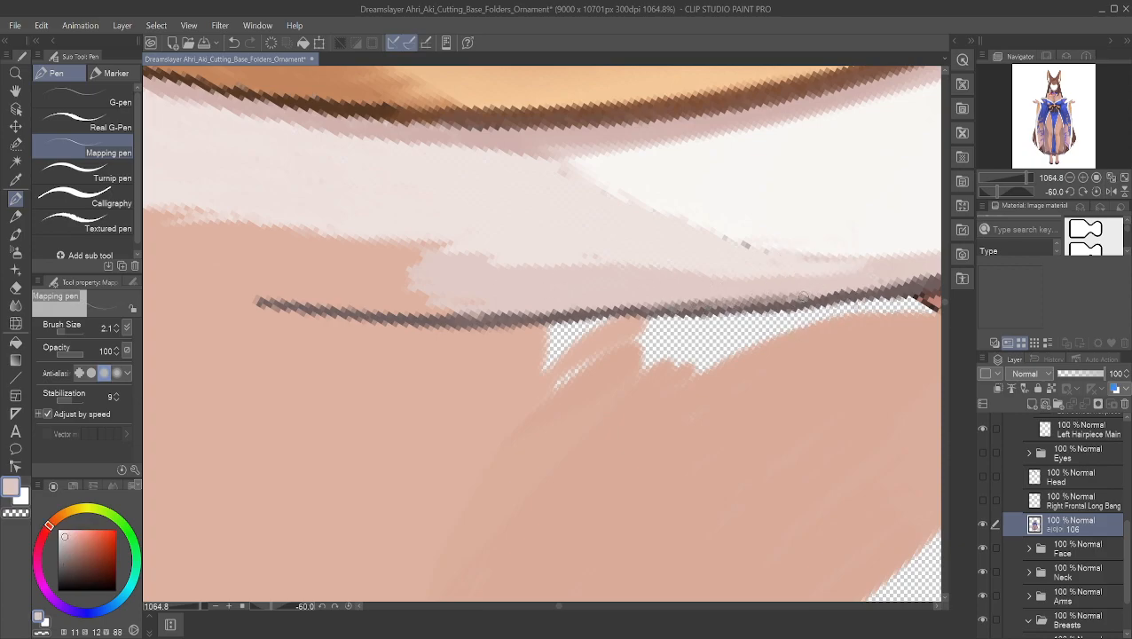
{"action": "mouse_move", "coordinate": [775, 301]}
{"action": "left_mouse_down"}
{"action": "mouse_move", "coordinate": [681, 303]}
{"action": "mouse_move", "coordinate": [730, 304]}
{"action": "left_mouse_up"}
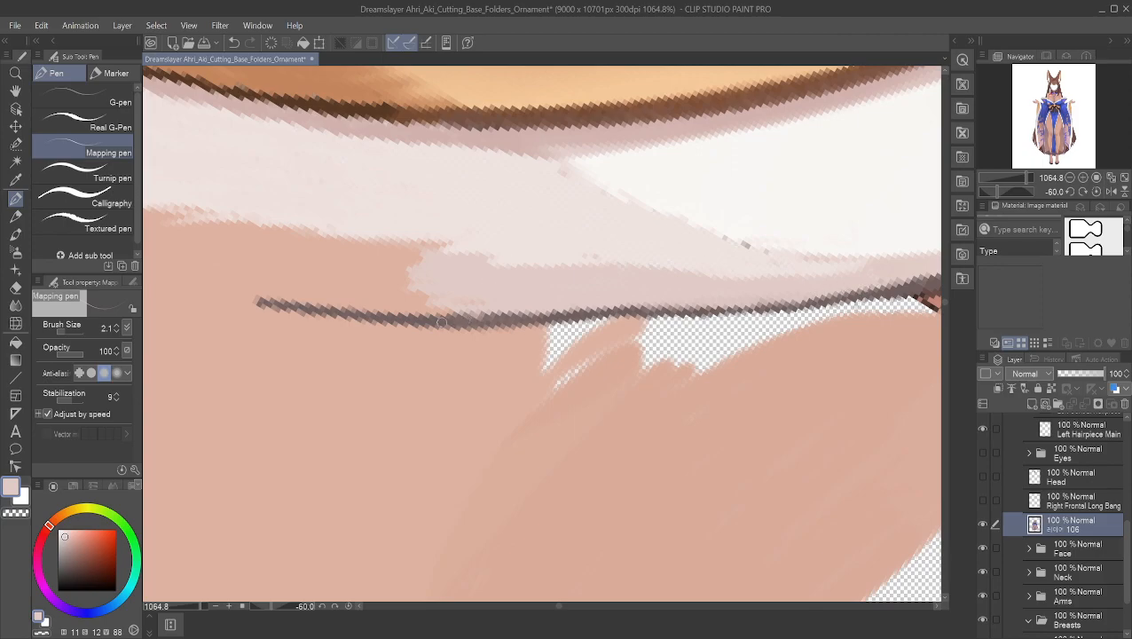
{"action": "left_click", "coordinate": [454, 299], "text": "alt"}
{"action": "left_click", "coordinate": [480, 284], "text": "alt"}
{"action": "mouse_move", "coordinate": [449, 309]}
{"action": "left_mouse_down"}
{"action": "mouse_move", "coordinate": [271, 294]}
{"action": "mouse_move", "coordinate": [320, 281]}
{"action": "mouse_move", "coordinate": [422, 290]}
{"action": "mouse_move", "coordinate": [385, 275]}
{"action": "mouse_move", "coordinate": [388, 292]}
{"action": "mouse_move", "coordinate": [382, 284]}
{"action": "mouse_move", "coordinate": [423, 272]}
{"action": "mouse_move", "coordinate": [434, 256]}
{"action": "mouse_move", "coordinate": [379, 256]}
{"action": "mouse_move", "coordinate": [351, 283]}
{"action": "left_mouse_up"}
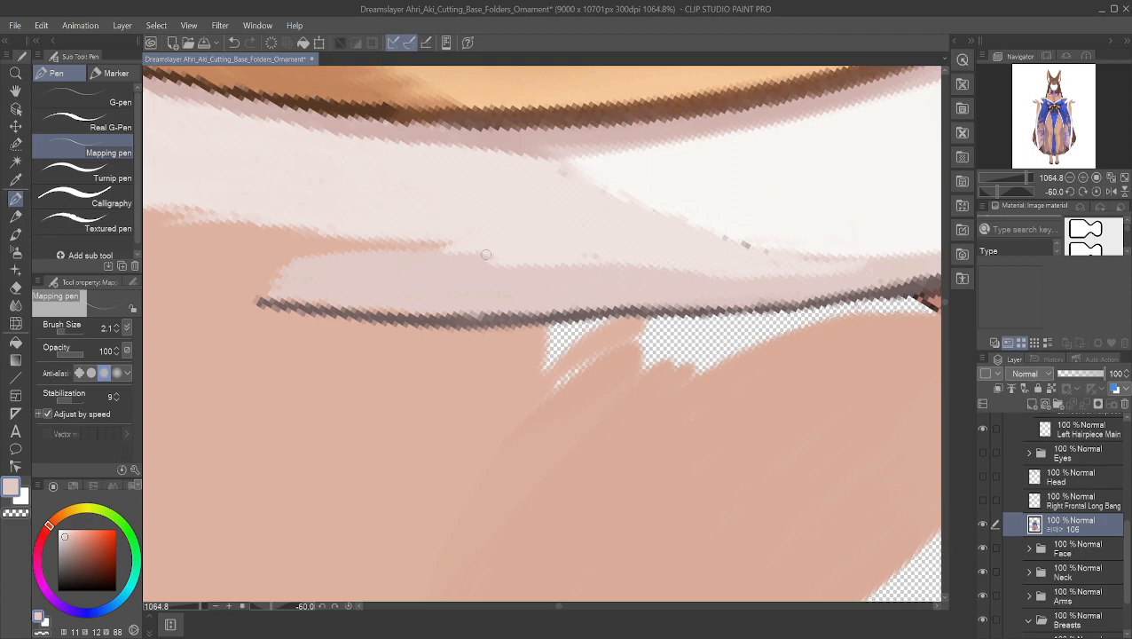
- Sample the band's pale off-white and extend its lower edge over the skin above the lengthened shadow strip
{"action": "left_click", "coordinate": [457, 244], "text": "alt"}
{"action": "left_click_drag", "start_coordinate": [462, 246], "coordinate": [353, 244]}
{"action": "left_click_drag", "start_coordinate": [444, 243], "coordinate": [302, 244]}
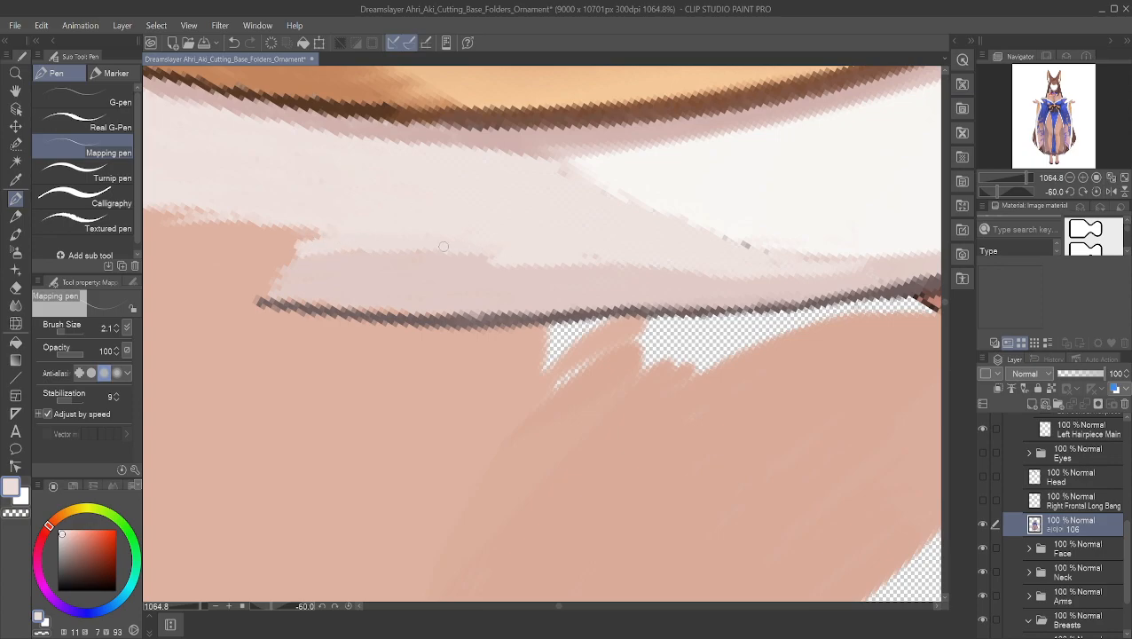
{"action": "mouse_move", "coordinate": [337, 234]}
{"action": "left_mouse_down"}
{"action": "mouse_move", "coordinate": [295, 234]}
{"action": "mouse_move", "coordinate": [348, 234]}
{"action": "mouse_move", "coordinate": [345, 246]}
{"action": "mouse_move", "coordinate": [241, 229]}
{"action": "left_mouse_up"}
{"action": "left_click_drag", "start_coordinate": [337, 259], "coordinate": [296, 220]}
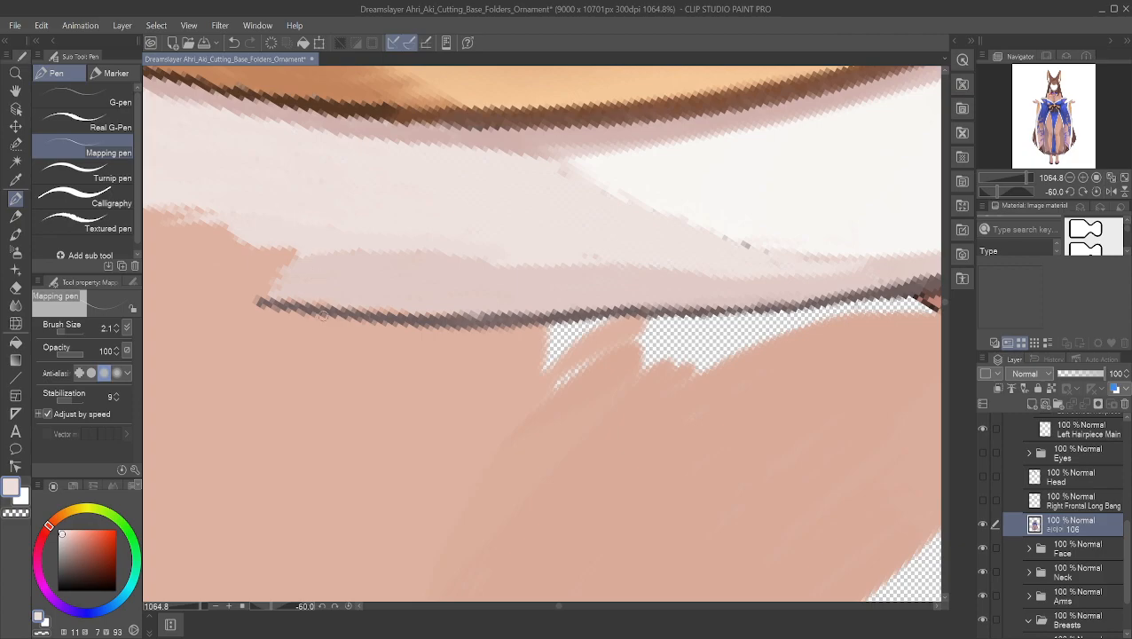
- Sample the collar outline's colour and continue the line from its tip across the skin to the shoulder's dark outer contour
{"action": "key", "text": "minus"}
{"action": "left_click", "coordinate": [14, 73]}
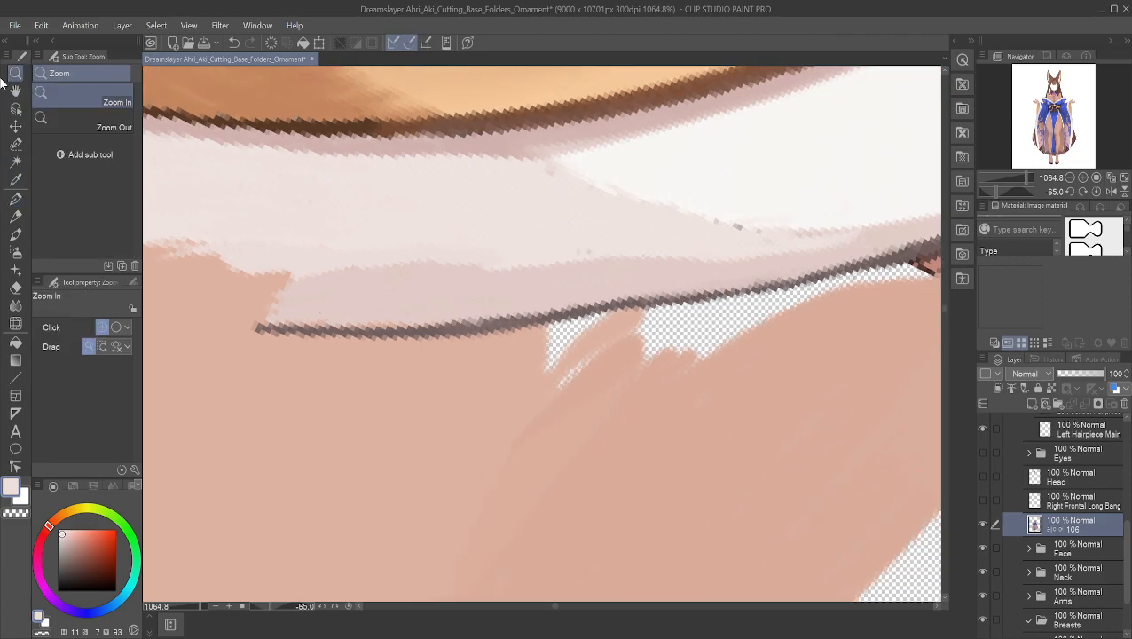
{"action": "left_click", "coordinate": [15, 91]}
{"action": "left_click_drag", "start_coordinate": [213, 199], "coordinate": [565, 264]}
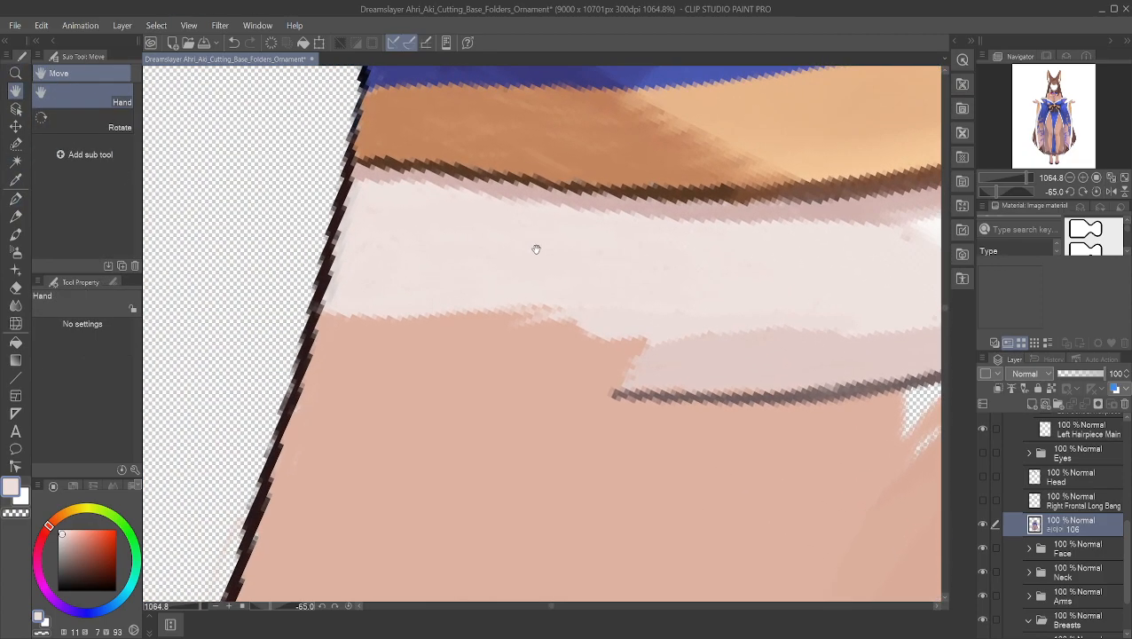
{"action": "left_click", "coordinate": [620, 394], "text": "alt"}
{"action": "left_click", "coordinate": [619, 394], "text": "alt"}
{"action": "key", "text": "minus"}
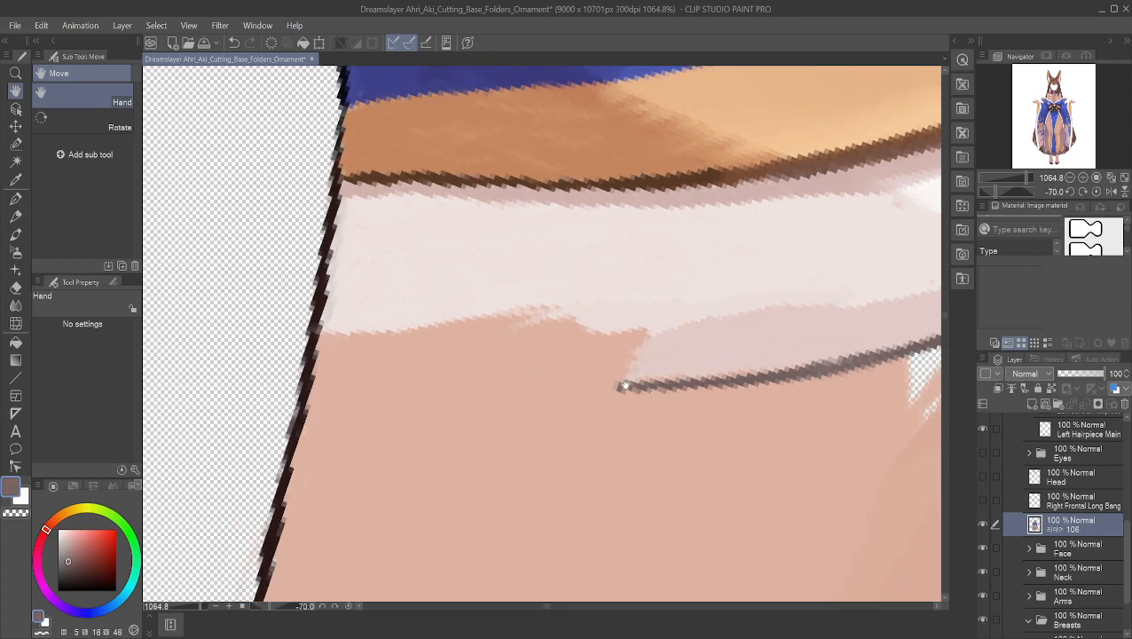
{"action": "left_click", "coordinate": [15, 197]}
{"action": "mouse_move", "coordinate": [637, 387]}
{"action": "left_mouse_down"}
{"action": "mouse_move", "coordinate": [310, 372]}
{"action": "mouse_move", "coordinate": [341, 372]}
{"action": "left_mouse_up"}
{"action": "left_click_drag", "start_coordinate": [372, 375], "coordinate": [565, 384]}
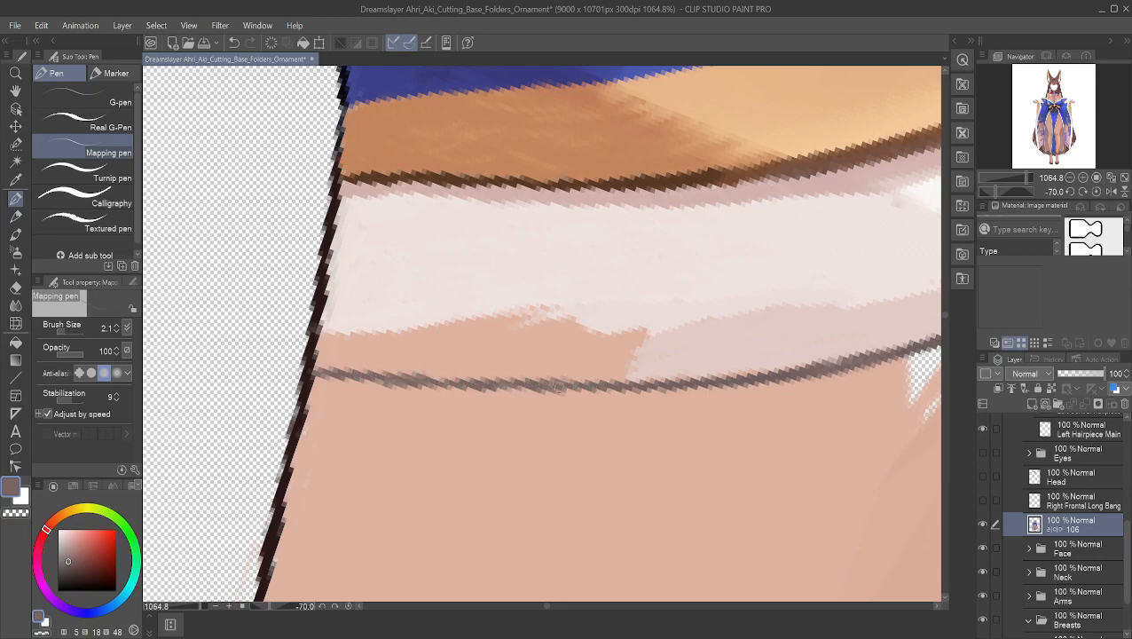
{"action": "mouse_move", "coordinate": [439, 383]}
{"action": "left_mouse_down"}
{"action": "mouse_move", "coordinate": [312, 379]}
{"action": "mouse_move", "coordinate": [406, 385]}
{"action": "left_mouse_up"}
- Sample the pale off-white and widen the band's lower edge evenly up to the shoulder's dark contour
{"action": "left_click", "coordinate": [652, 328], "text": "alt"}
{"action": "mouse_move", "coordinate": [657, 329]}
{"action": "left_mouse_down"}
{"action": "mouse_move", "coordinate": [467, 324]}
{"action": "mouse_move", "coordinate": [481, 316]}
{"action": "mouse_move", "coordinate": [414, 336]}
{"action": "mouse_move", "coordinate": [471, 321]}
{"action": "mouse_move", "coordinate": [445, 326]}
{"action": "mouse_move", "coordinate": [455, 323]}
{"action": "mouse_move", "coordinate": [449, 299]}
{"action": "mouse_move", "coordinate": [436, 328]}
{"action": "mouse_move", "coordinate": [447, 311]}
{"action": "mouse_move", "coordinate": [408, 332]}
{"action": "mouse_move", "coordinate": [342, 339]}
{"action": "left_mouse_up"}
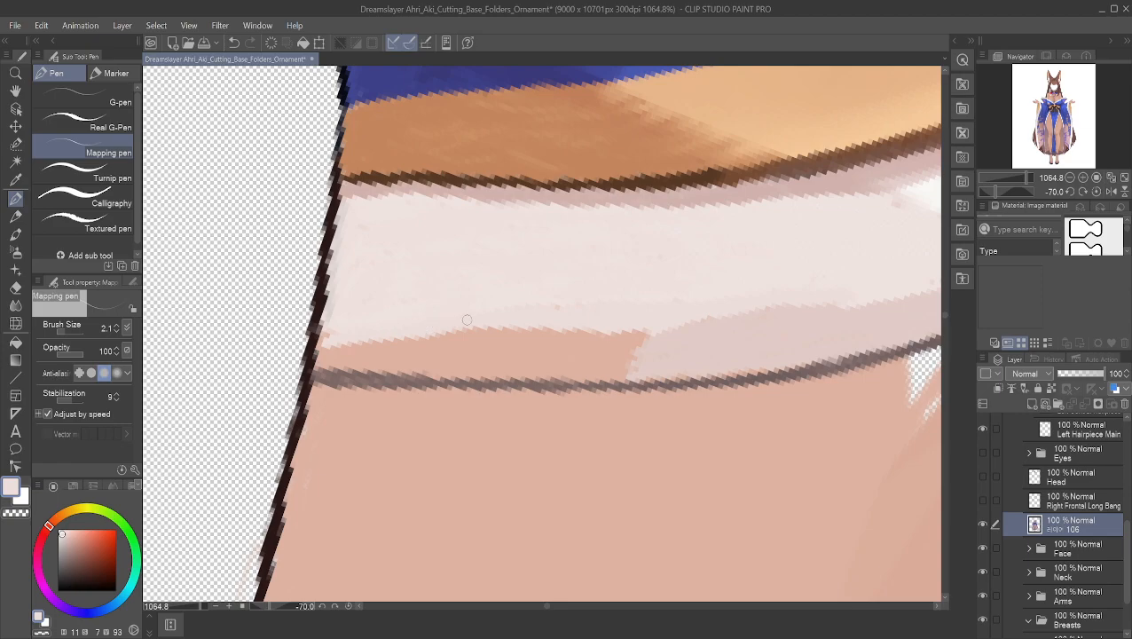
{"action": "mouse_move", "coordinate": [636, 332]}
{"action": "left_mouse_down"}
{"action": "mouse_move", "coordinate": [476, 332]}
{"action": "mouse_move", "coordinate": [337, 351]}
{"action": "mouse_move", "coordinate": [325, 341]}
{"action": "left_mouse_up"}
- Sample the pink shadow colour and fill the remaining skin between the pale band and the collar outline
{"action": "left_click", "coordinate": [644, 353], "text": "alt"}
{"action": "mouse_move", "coordinate": [637, 358]}
{"action": "left_mouse_down"}
{"action": "mouse_move", "coordinate": [586, 356]}
{"action": "mouse_move", "coordinate": [652, 342]}
{"action": "left_mouse_up"}
{"action": "mouse_move", "coordinate": [571, 347]}
{"action": "left_mouse_down"}
{"action": "mouse_move", "coordinate": [647, 343]}
{"action": "mouse_move", "coordinate": [553, 346]}
{"action": "mouse_move", "coordinate": [626, 379]}
{"action": "mouse_move", "coordinate": [326, 371]}
{"action": "mouse_move", "coordinate": [575, 358]}
{"action": "mouse_move", "coordinate": [644, 372]}
{"action": "mouse_move", "coordinate": [540, 367]}
{"action": "mouse_move", "coordinate": [640, 354]}
{"action": "mouse_move", "coordinate": [514, 376]}
{"action": "mouse_move", "coordinate": [572, 363]}
{"action": "mouse_move", "coordinate": [440, 360]}
{"action": "mouse_move", "coordinate": [538, 354]}
{"action": "left_mouse_up"}
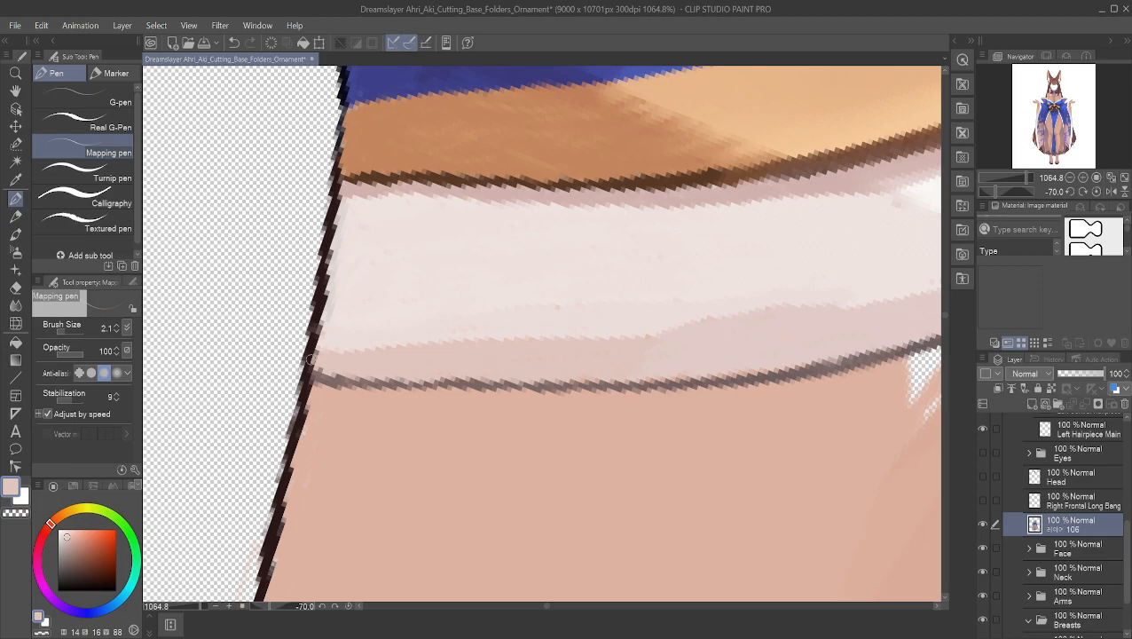
- Touch up the collar outline near the shoulder contour with sampled colours and soften the shadow strip's borders with the Blend tool
{"action": "left_click", "coordinate": [310, 356], "text": "alt"}
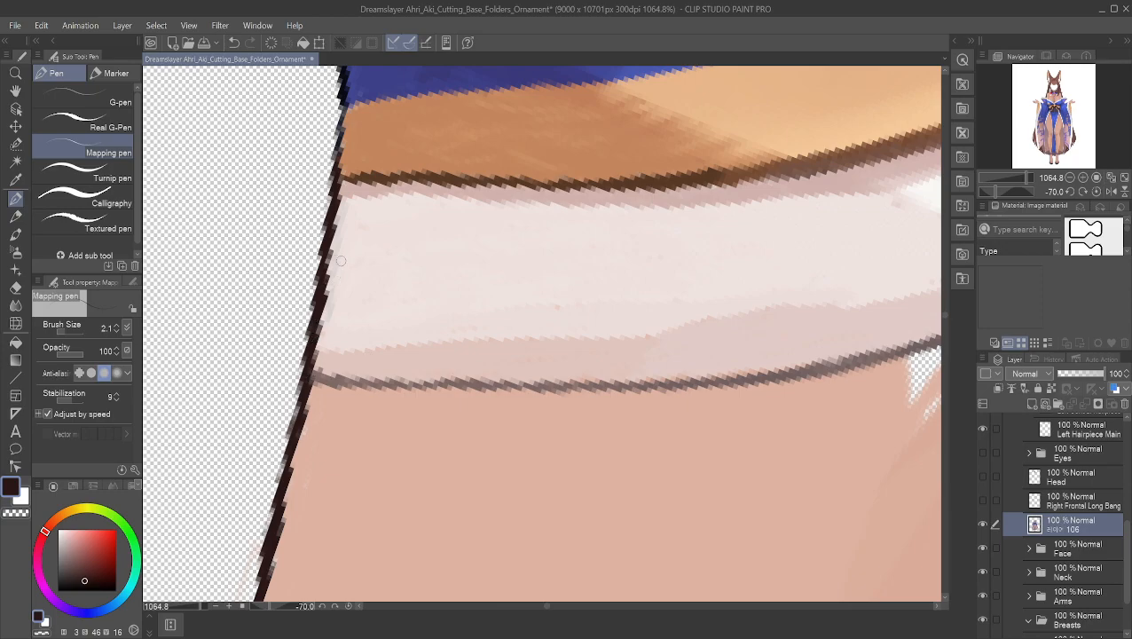
{"action": "left_click", "coordinate": [325, 312], "text": "alt"}
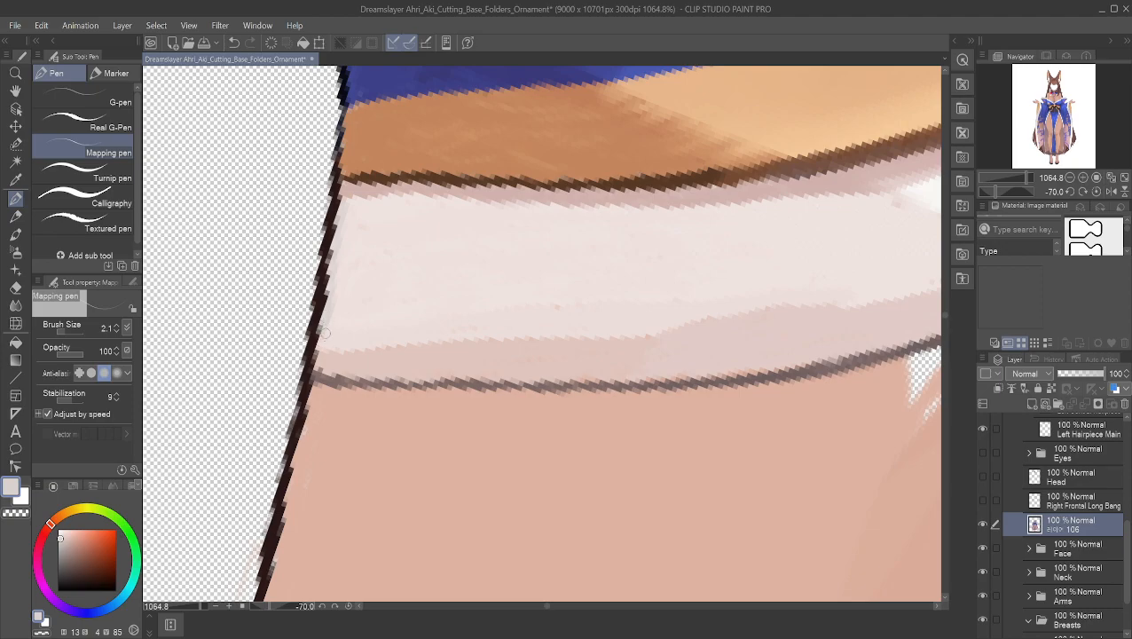
{"action": "left_click", "coordinate": [325, 358], "text": "alt"}
{"action": "left_click", "coordinate": [333, 384], "text": "alt"}
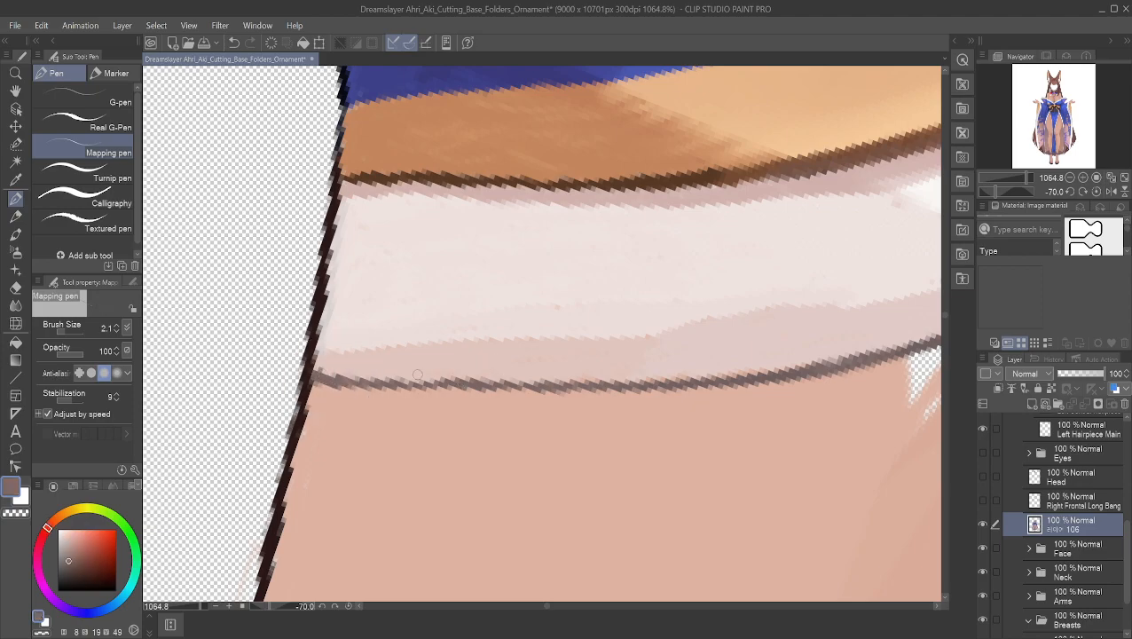
{"action": "left_click_drag", "start_coordinate": [395, 380], "coordinate": [418, 379]}
{"action": "left_click", "coordinate": [366, 375], "text": "alt"}
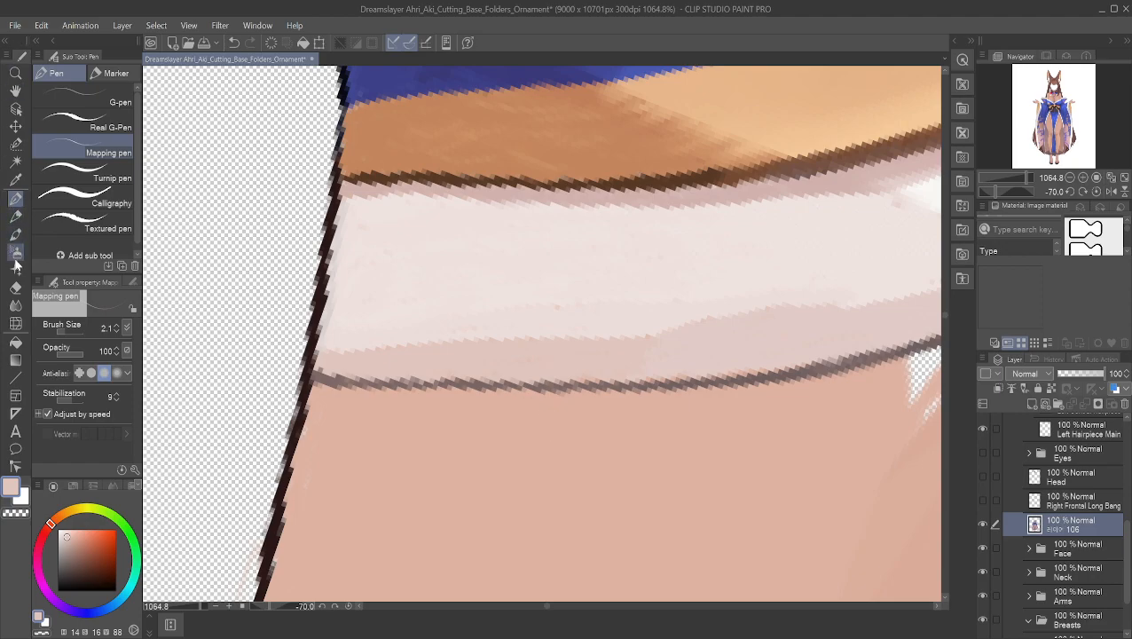
{"action": "left_click", "coordinate": [16, 305]}
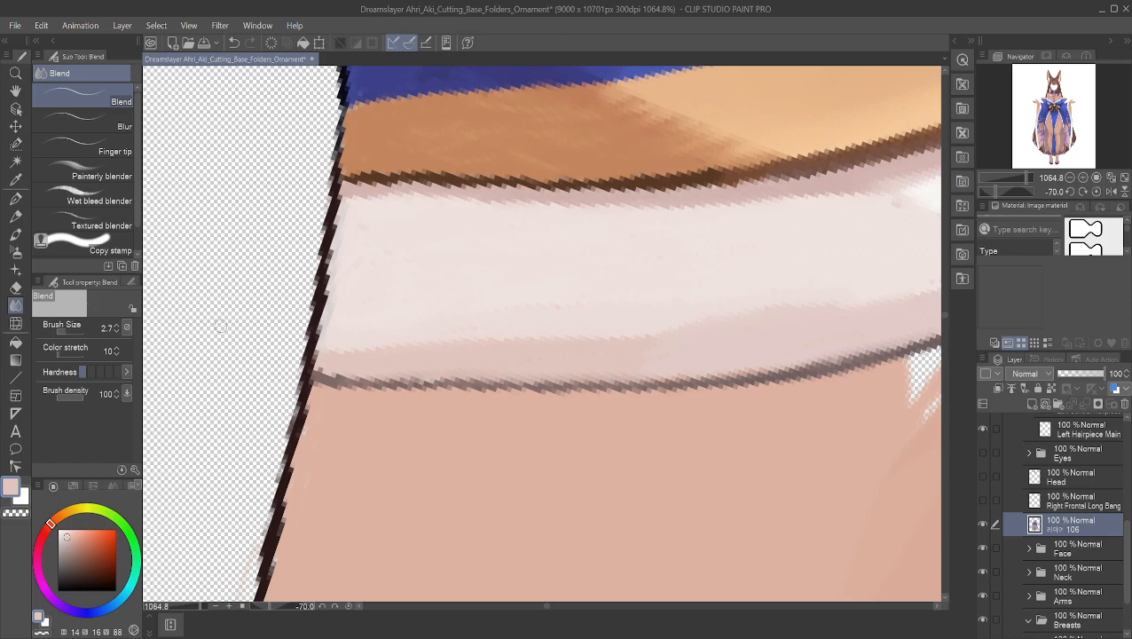
- Sample the outline's brownish tones with the Mapping pen and even out the collar line's colour and thickness along the shadow strip
{"action": "left_click", "coordinate": [15, 197]}
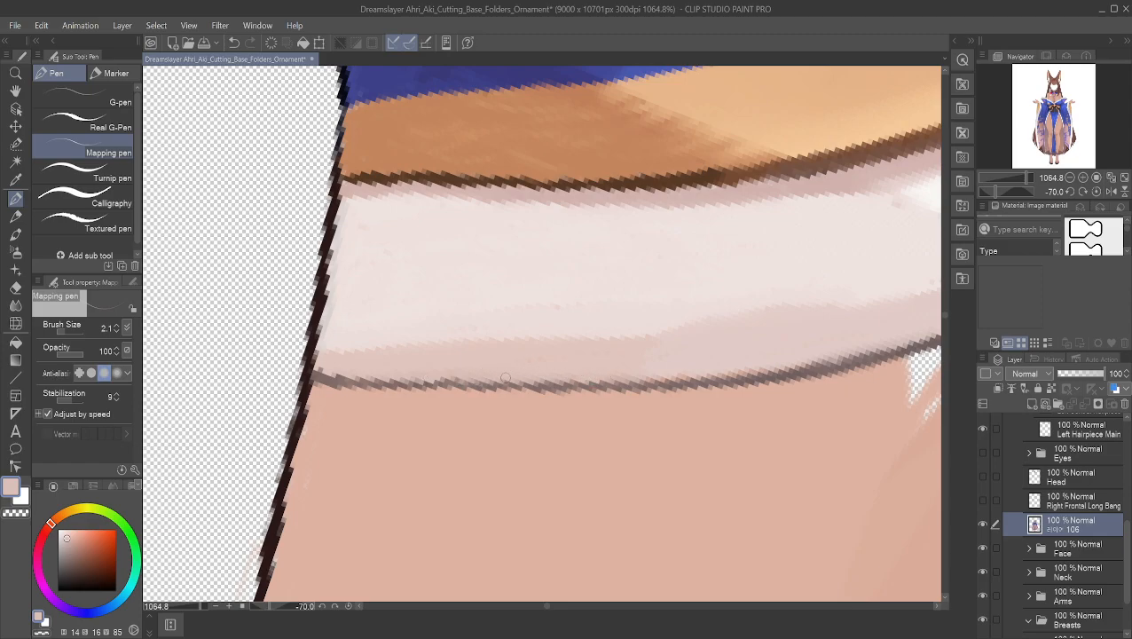
{"action": "left_click", "coordinate": [440, 384], "text": "alt"}
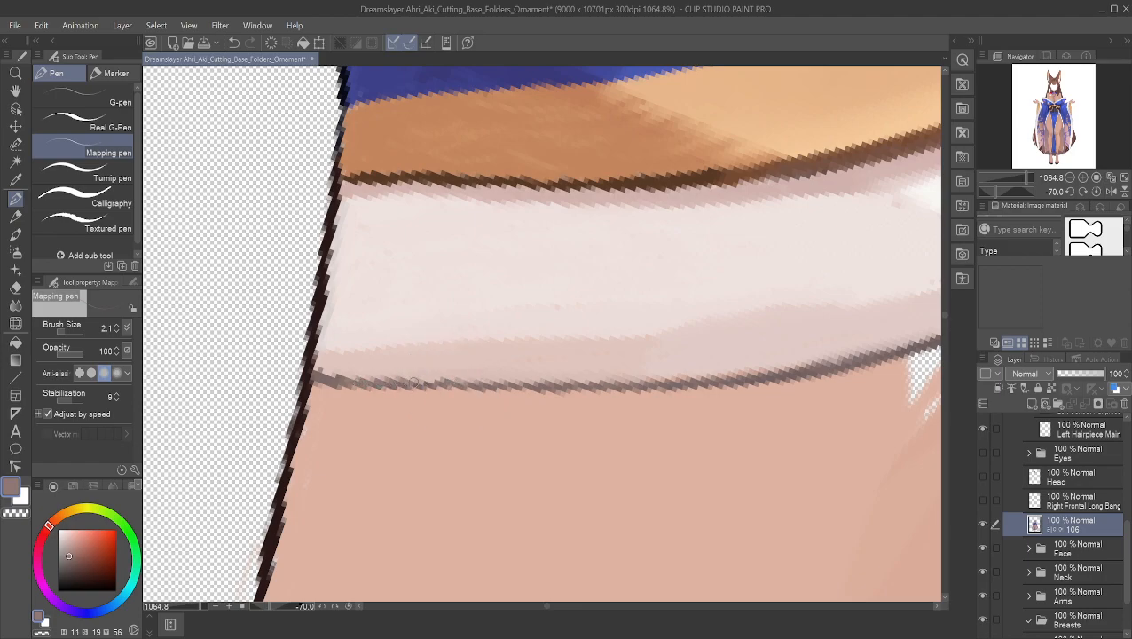
{"action": "left_click_drag", "start_coordinate": [451, 383], "coordinate": [561, 385]}
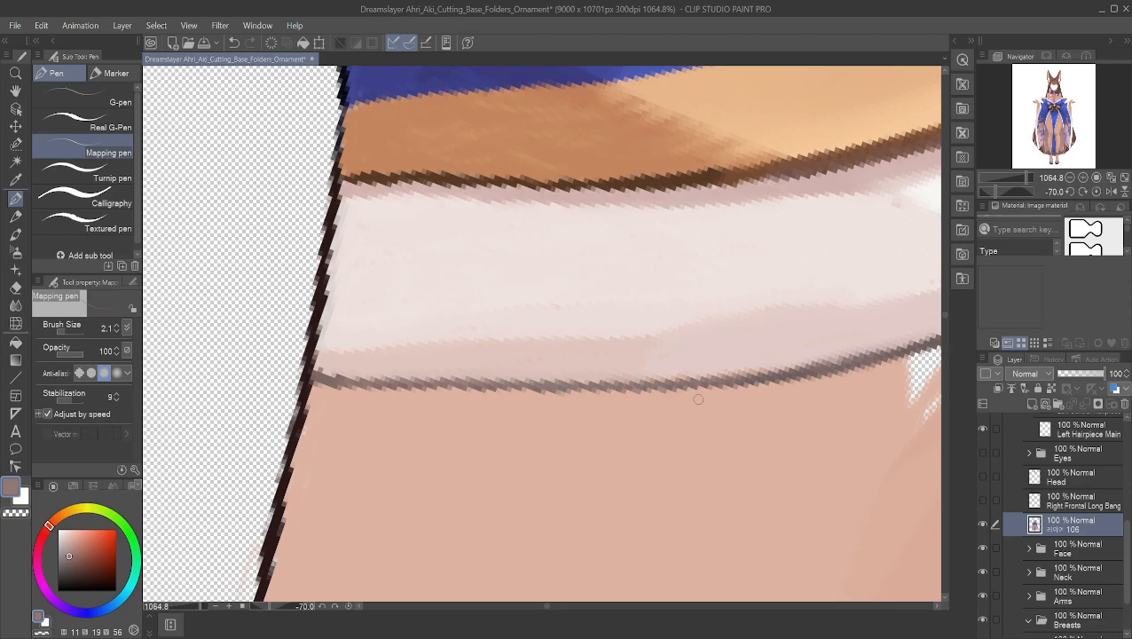
{"action": "left_click", "coordinate": [811, 367], "text": "alt"}
{"action": "left_click_drag", "start_coordinate": [736, 380], "coordinate": [507, 383]}
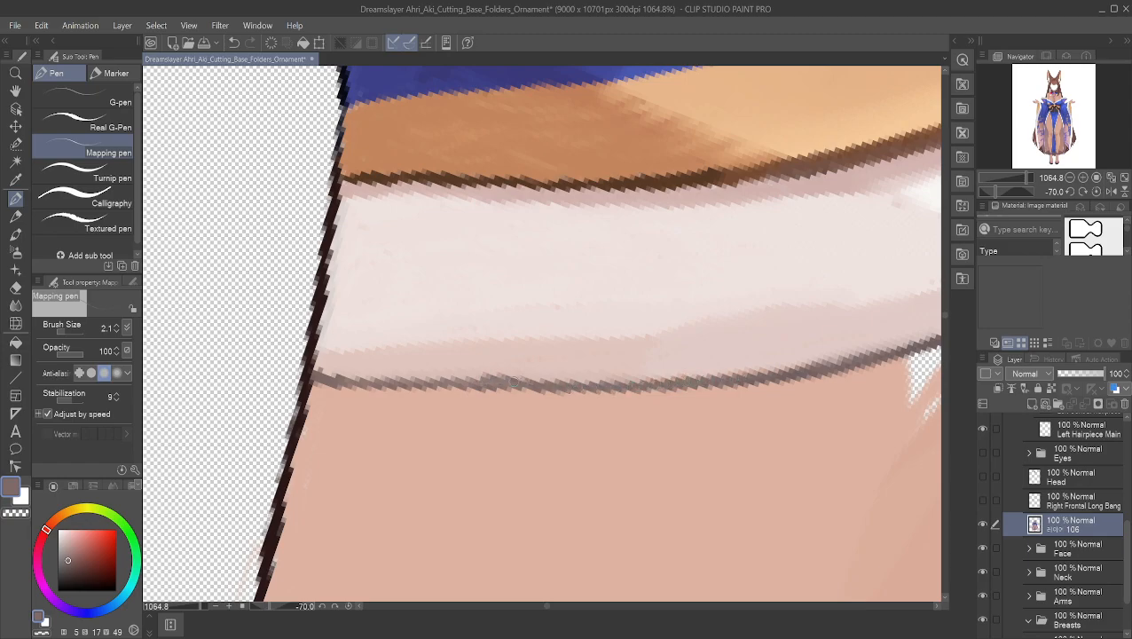
{"action": "key", "text": "ctrl+z"}
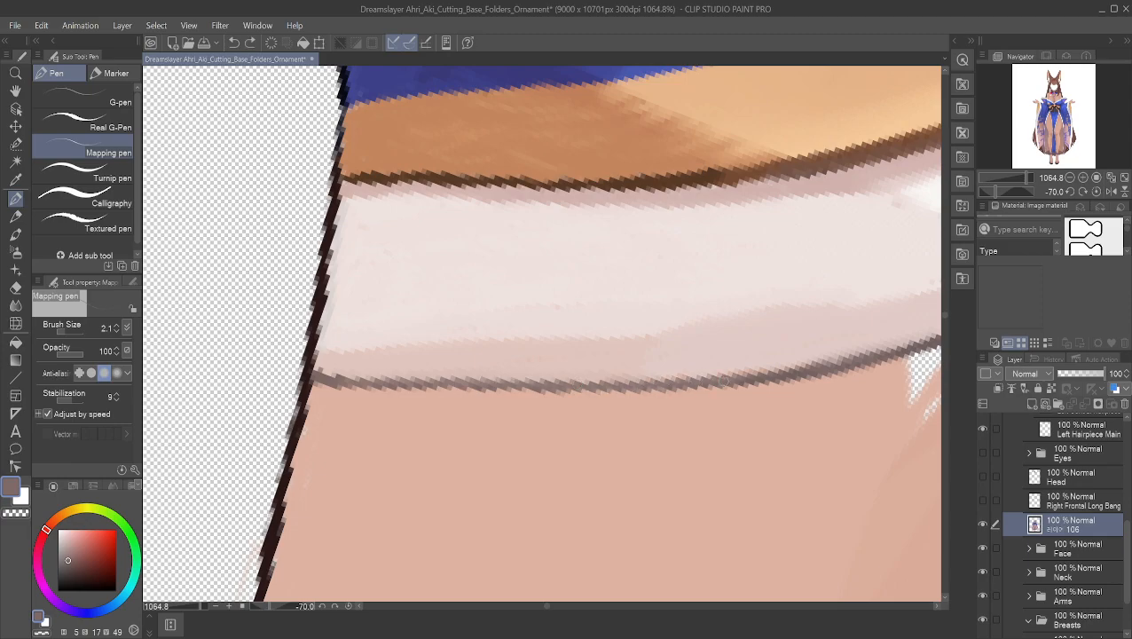
{"action": "left_click_drag", "start_coordinate": [733, 379], "coordinate": [623, 388]}
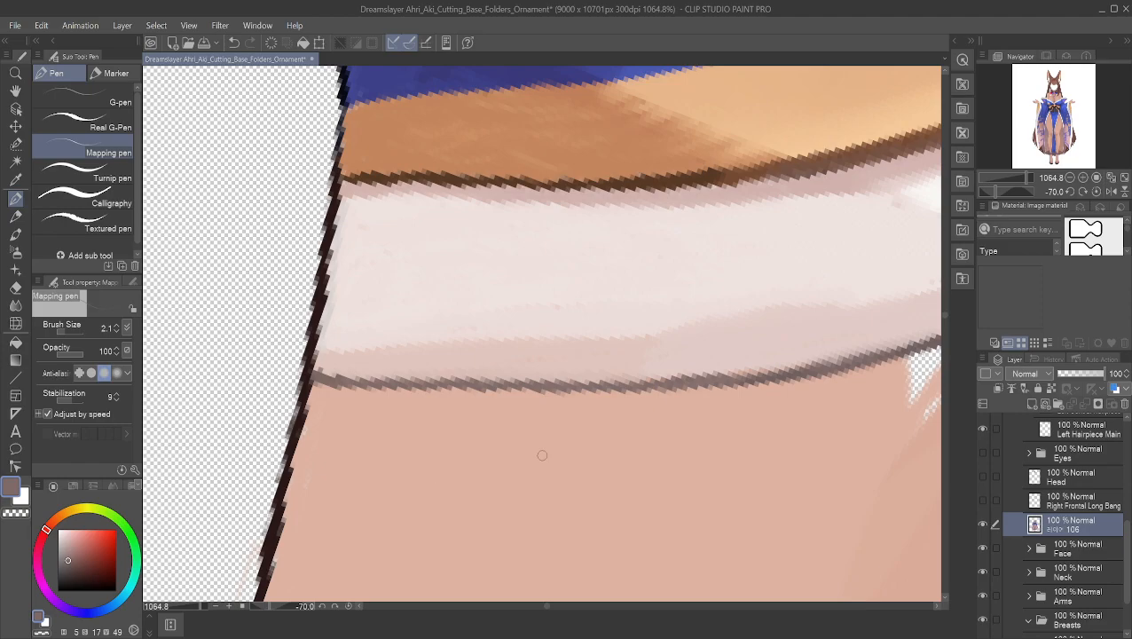
- Examine the repainted collar edge from rotated angles and from a distance, along with the transparent holes in the shoulder skin
{"action": "key", "text": "minus"}
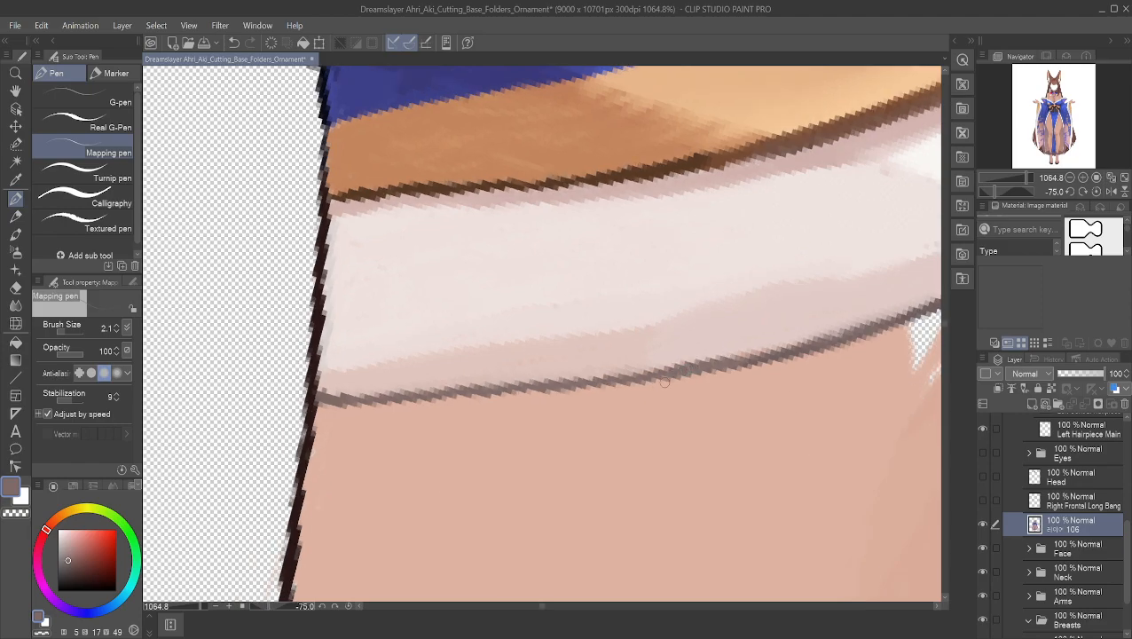
{"action": "key", "text": "asciicircum"}
{"action": "key", "text": "asciicircum"}
{"action": "key", "text": "asciicircum"}
{"action": "key", "text": "asciicircum"}
{"action": "key", "text": "asciicircum"}
{"action": "key", "text": "asciicircum"}
{"action": "key", "text": "asciicircum"}
{"action": "key", "text": "asciicircum"}
{"action": "key", "text": "asciicircum"}
{"action": "key", "text": "asciicircum"}
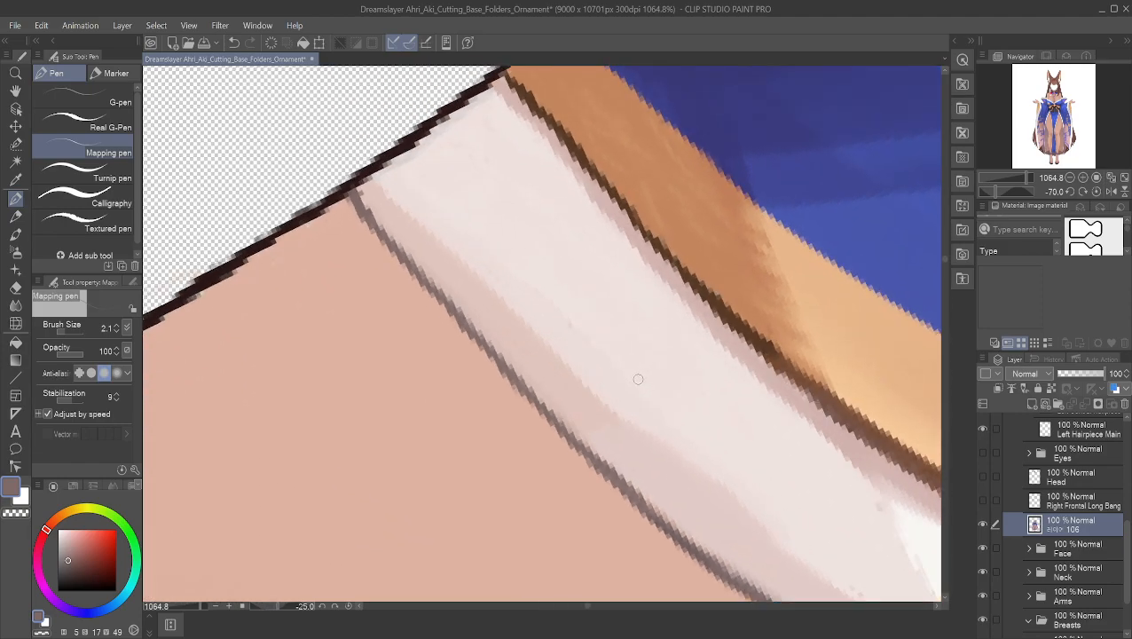
{"action": "key", "text": "asciicircum"}
{"action": "key", "text": "asciicircum"}
{"action": "key", "text": "asciicircum"}
{"action": "key", "text": "asciicircum"}
{"action": "key", "text": "asciicircum"}
{"action": "key", "text": "asciicircum"}
{"action": "key", "text": "asciicircum"}
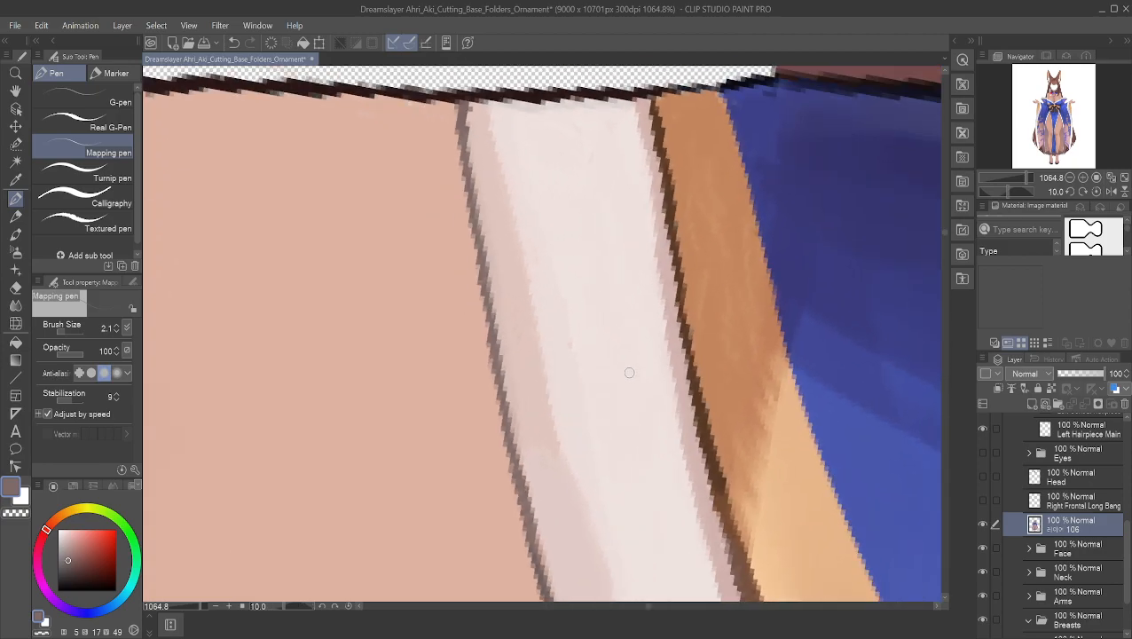
{"action": "key", "text": "minus"}
{"action": "scroll", "coordinate": [613, 374], "scroll_direction": "down", "scroll_amount": 20}
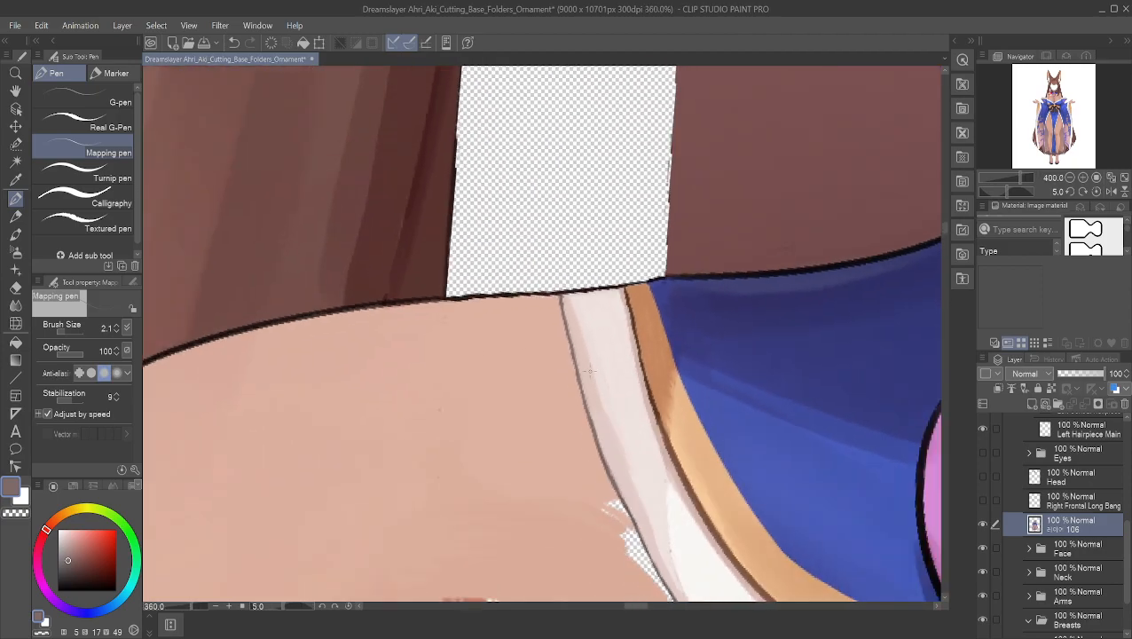
{"action": "scroll", "coordinate": [618, 407], "scroll_direction": "down", "scroll_amount": 9}
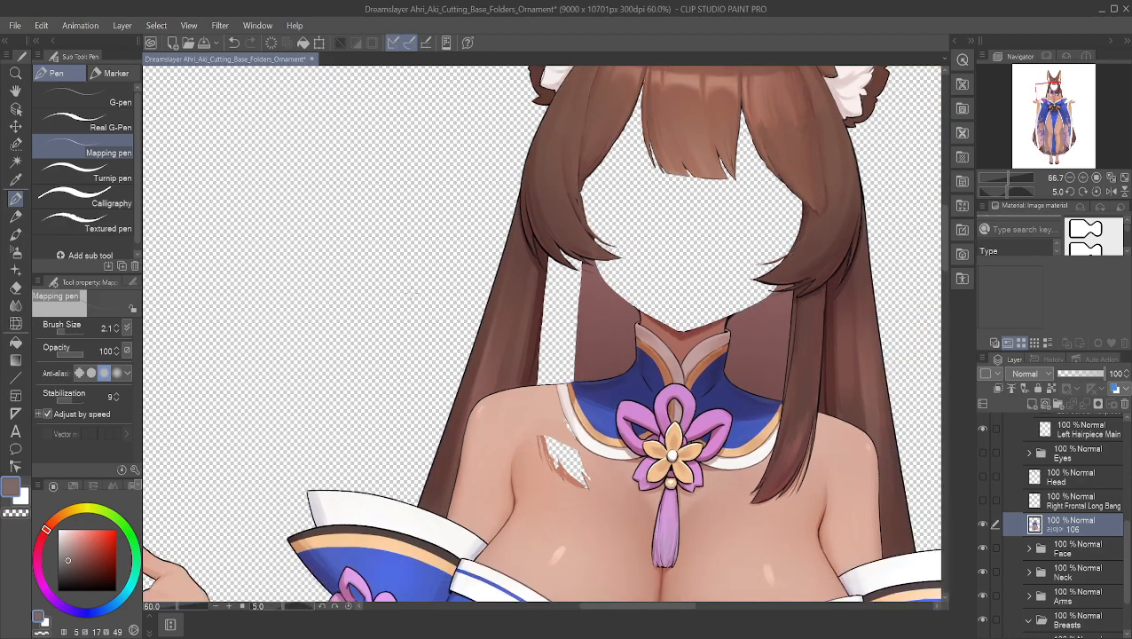
{"action": "left_click", "coordinate": [16, 94]}
{"action": "left_click_drag", "start_coordinate": [437, 330], "coordinate": [401, 295]}
{"action": "key", "text": "minus"}
{"action": "scroll", "coordinate": [573, 471], "scroll_direction": "up", "scroll_amount": 6}
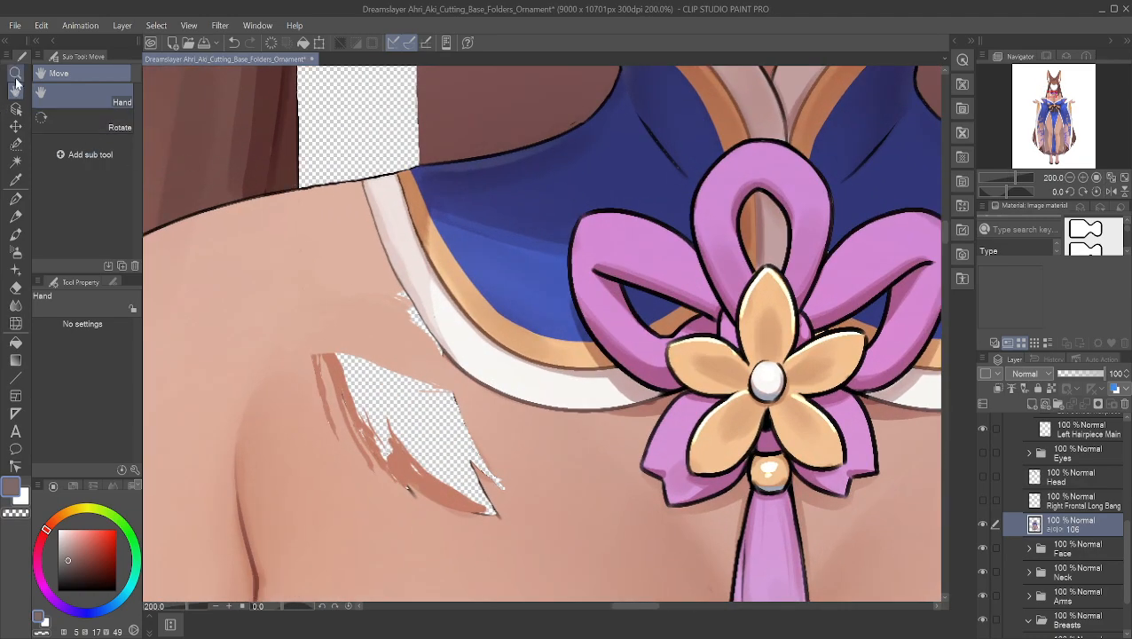
{"action": "left_click_drag", "start_coordinate": [243, 260], "coordinate": [357, 288]}
{"action": "scroll", "coordinate": [357, 288], "scroll_direction": "up", "scroll_amount": 4}
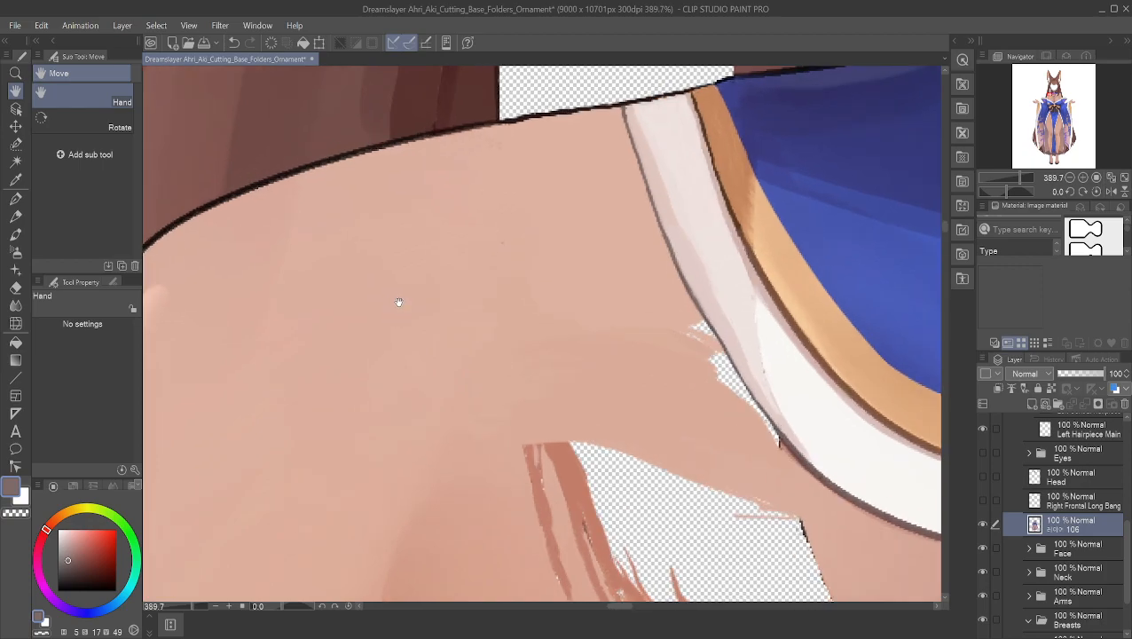
{"action": "mouse_move", "coordinate": [432, 302]}
{"action": "left_mouse_down"}
{"action": "mouse_move", "coordinate": [412, 230]}
{"action": "mouse_move", "coordinate": [331, 121]}
{"action": "left_mouse_up"}
{"action": "left_click_drag", "start_coordinate": [479, 240], "coordinate": [414, 158]}
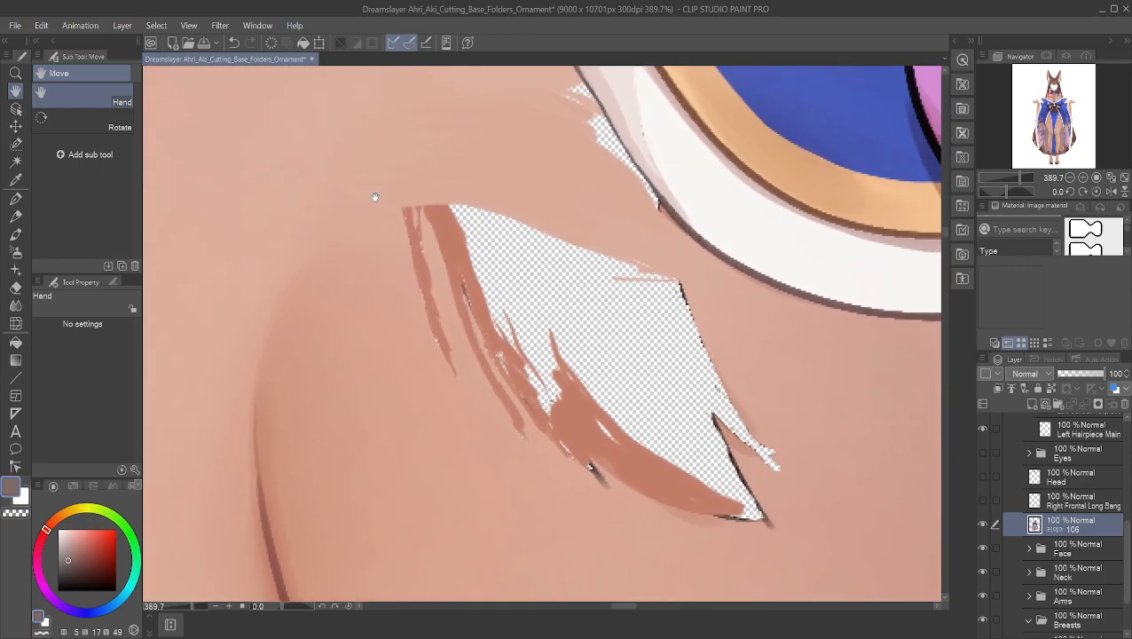
- Sample the collar outline's dark brown colour and redraw the line with the Mapping pen beside the narrow transparent gap in the shoulder skin
{"action": "left_click", "coordinate": [634, 189], "text": "alt"}
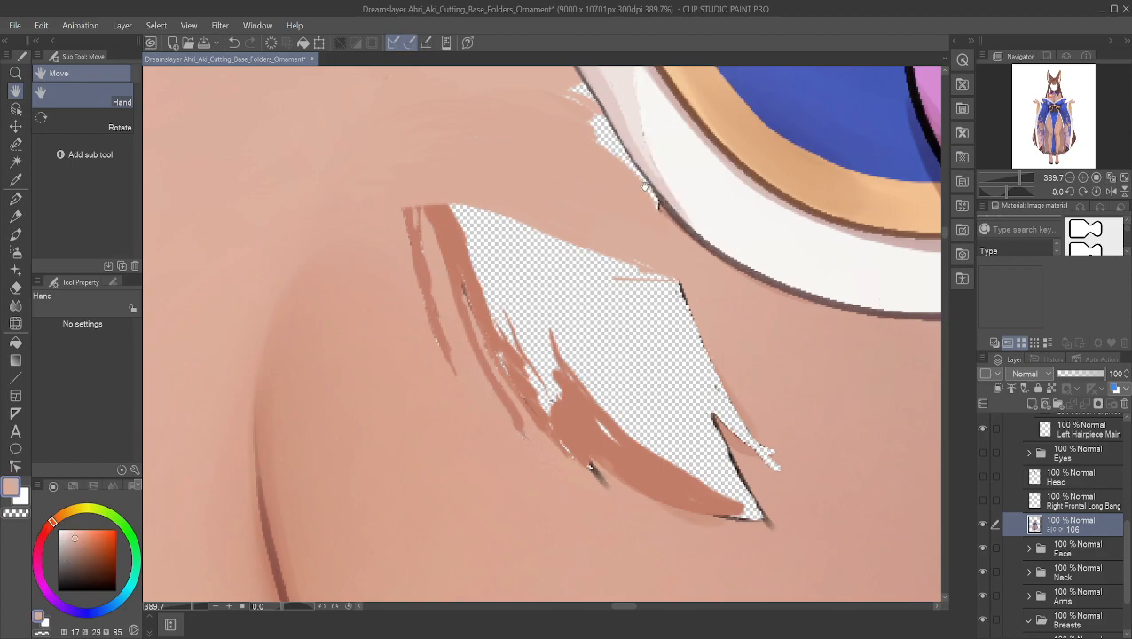
{"action": "scroll", "coordinate": [649, 193], "scroll_direction": "up", "scroll_amount": 5}
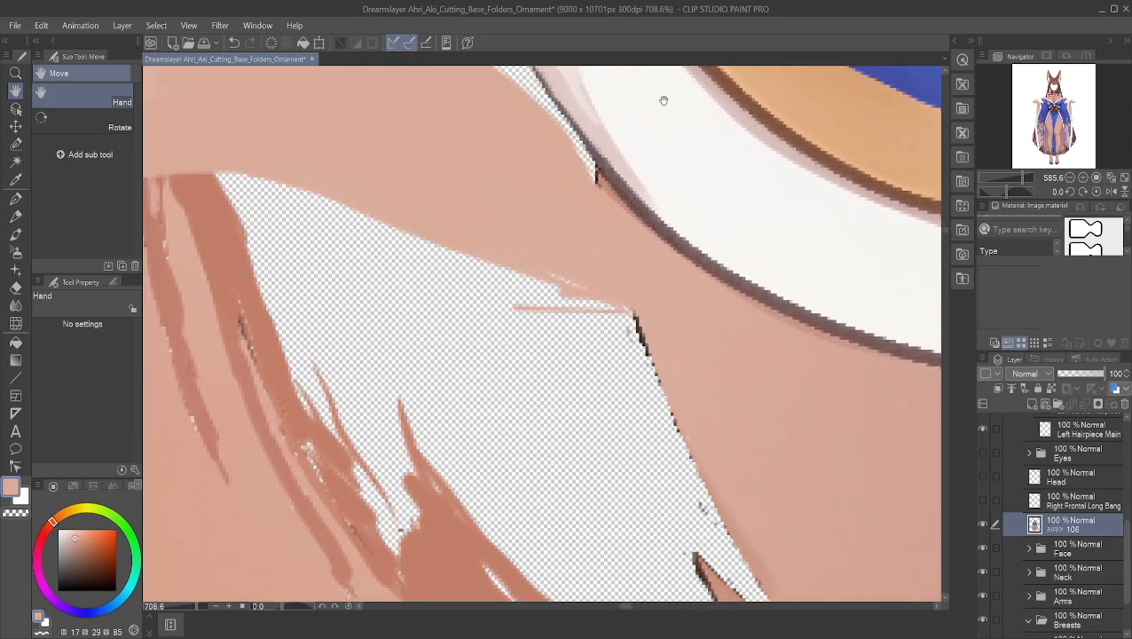
{"action": "left_click_drag", "start_coordinate": [615, 178], "coordinate": [673, 379]}
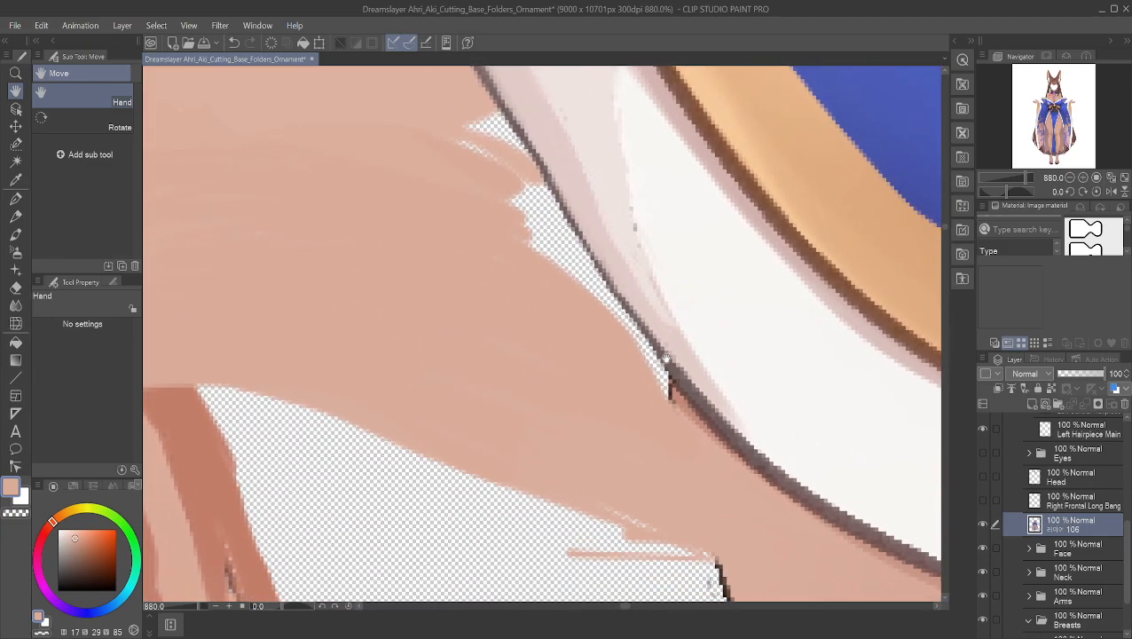
{"action": "key", "text": "minus"}
{"action": "key", "text": "minus"}
{"action": "key", "text": "minus"}
{"action": "key", "text": "minus"}
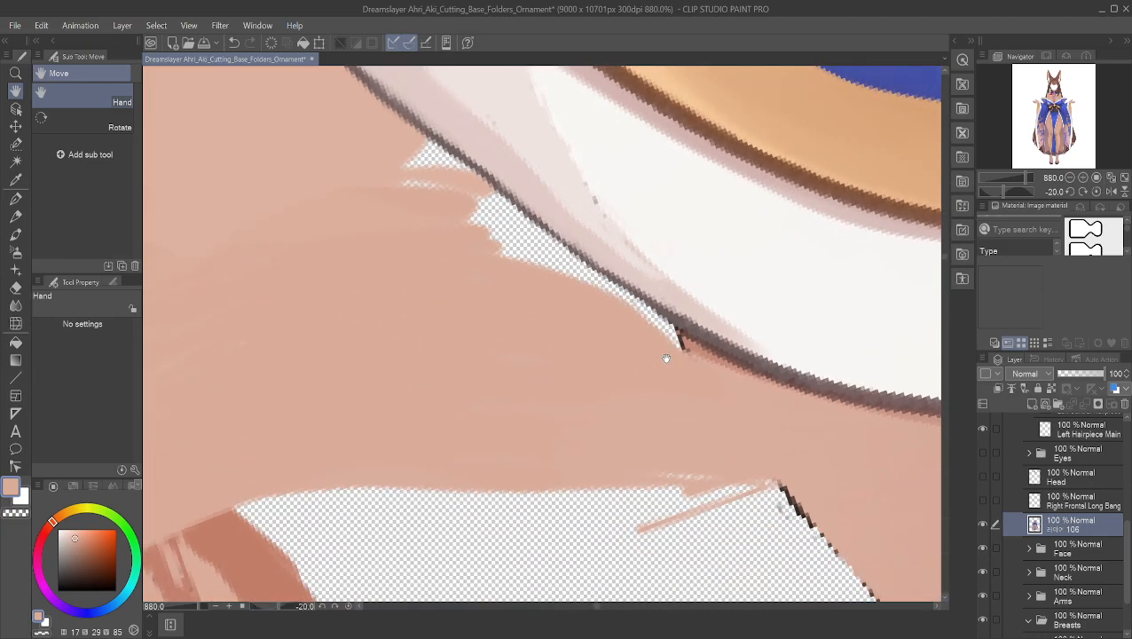
{"action": "key", "text": "asciicircum"}
{"action": "key", "text": "asciicircum"}
{"action": "key", "text": "asciicircum"}
{"action": "key", "text": "asciicircum"}
{"action": "key", "text": "asciicircum"}
{"action": "key", "text": "asciicircum"}
{"action": "key", "text": "asciicircum"}
{"action": "key", "text": "asciicircum"}
{"action": "key", "text": "asciicircum"}
{"action": "key", "text": "asciicircum"}
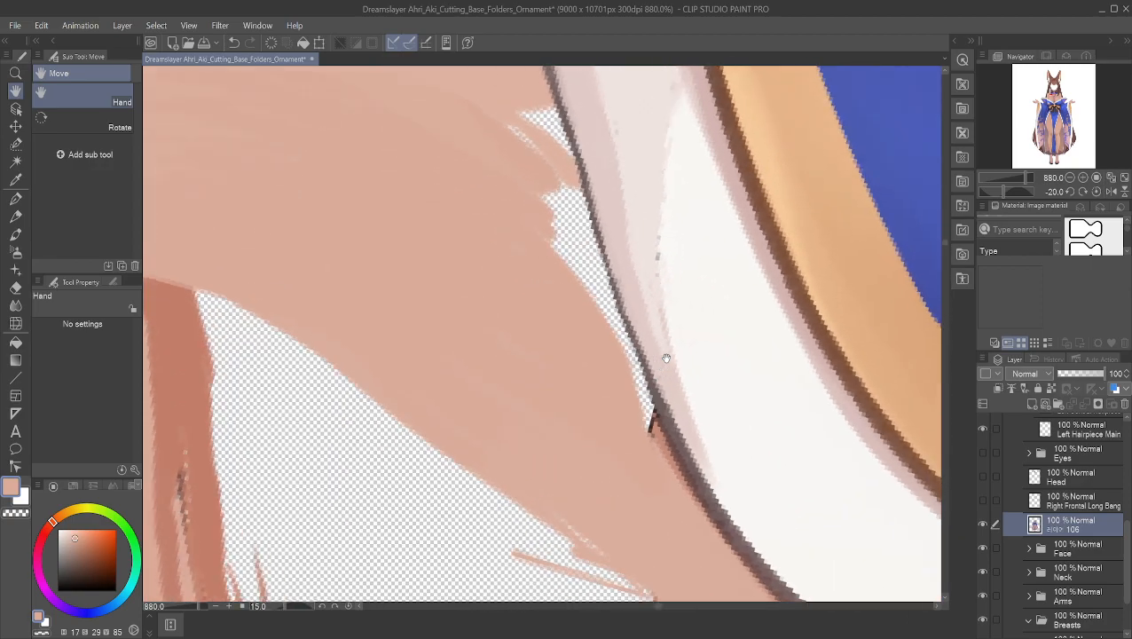
{"action": "key", "text": "asciicircum"}
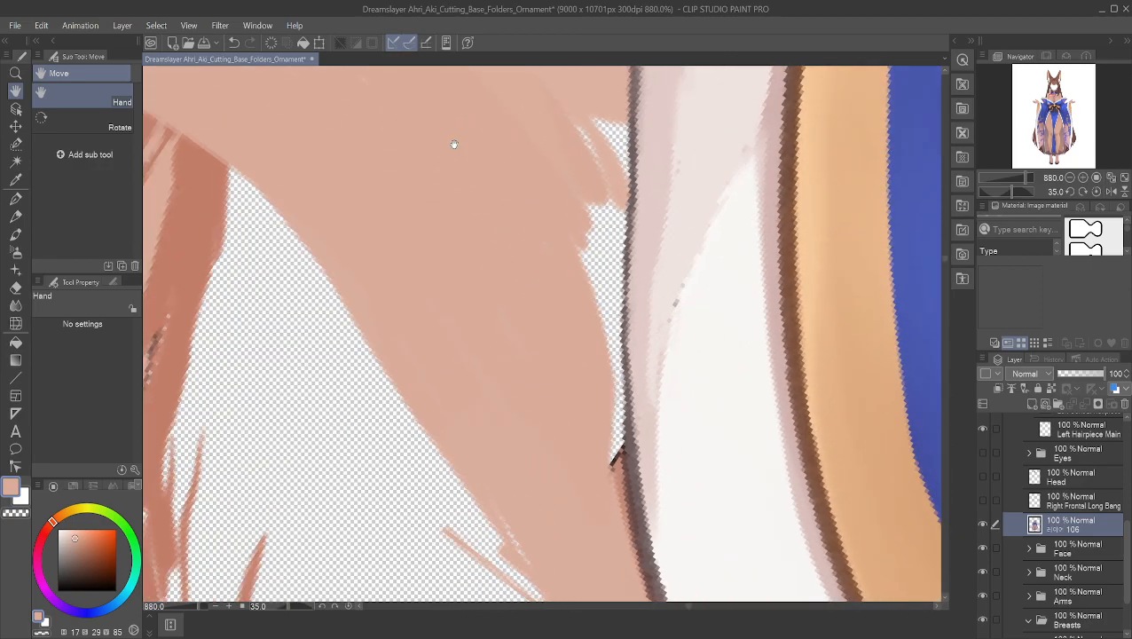
{"action": "left_click_drag", "start_coordinate": [597, 464], "coordinate": [499, 301]}
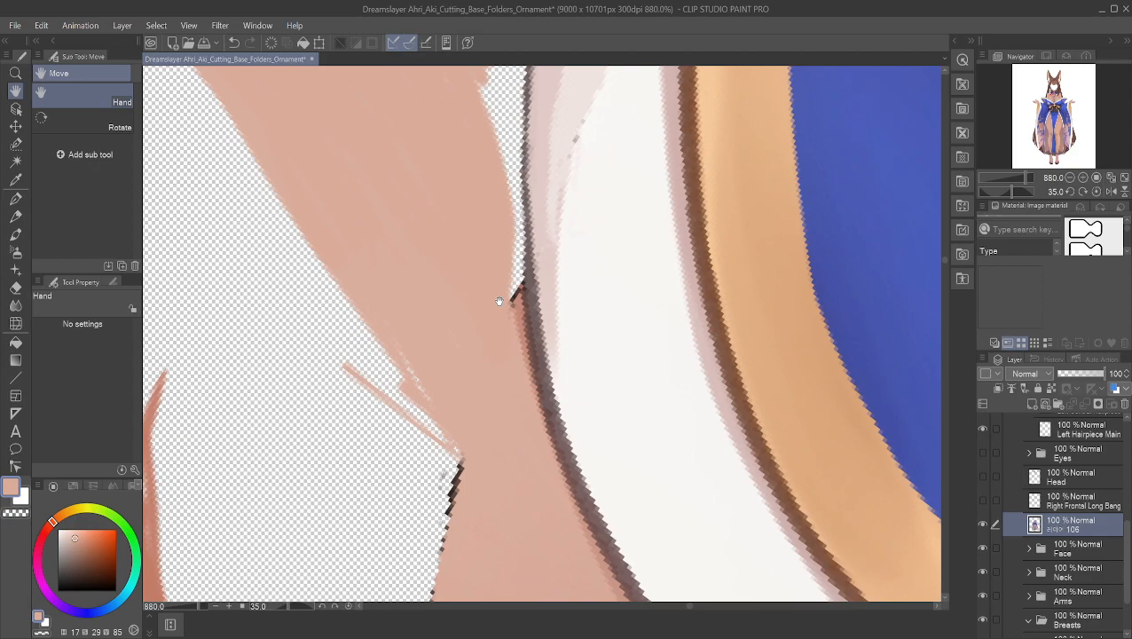
{"action": "left_click", "coordinate": [545, 401], "text": "alt"}
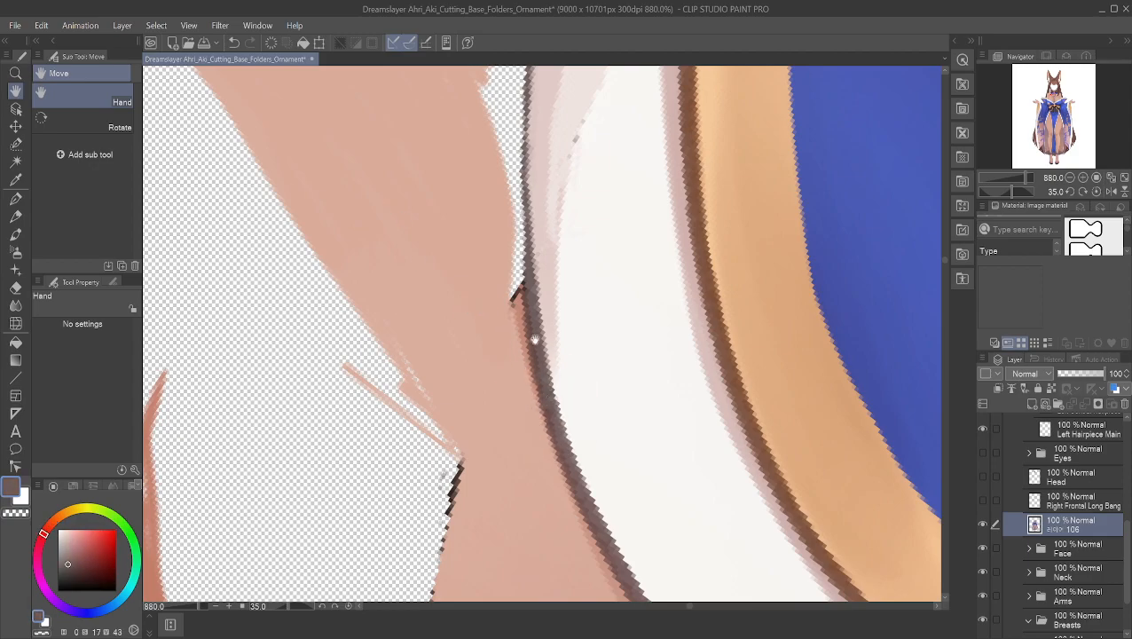
{"action": "left_click", "coordinate": [15, 197]}
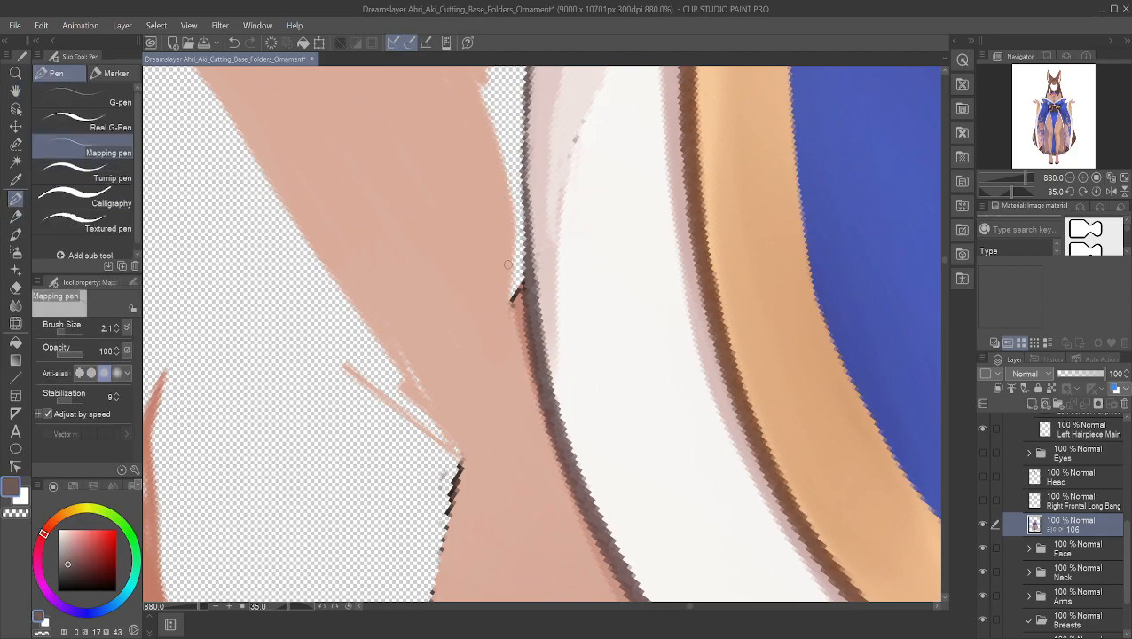
{"action": "mouse_move", "coordinate": [525, 257]}
{"action": "left_mouse_down"}
{"action": "mouse_move", "coordinate": [524, 284]}
{"action": "mouse_move", "coordinate": [519, 129]}
{"action": "left_mouse_up"}
{"action": "mouse_move", "coordinate": [518, 172]}
{"action": "left_mouse_down"}
{"action": "mouse_move", "coordinate": [521, 124]}
{"action": "mouse_move", "coordinate": [520, 206]}
{"action": "mouse_move", "coordinate": [521, 84]}
{"action": "left_mouse_up"}
- Thicken the collar outline with the Mapping pen from the small skin gaps up to the shoulder contour
{"action": "key", "text": "minus"}
{"action": "key", "text": "minus"}
{"action": "key", "text": "minus"}
{"action": "key", "text": "minus"}
{"action": "key", "text": "minus"}
{"action": "key", "text": "minus"}
{"action": "key", "text": "minus"}
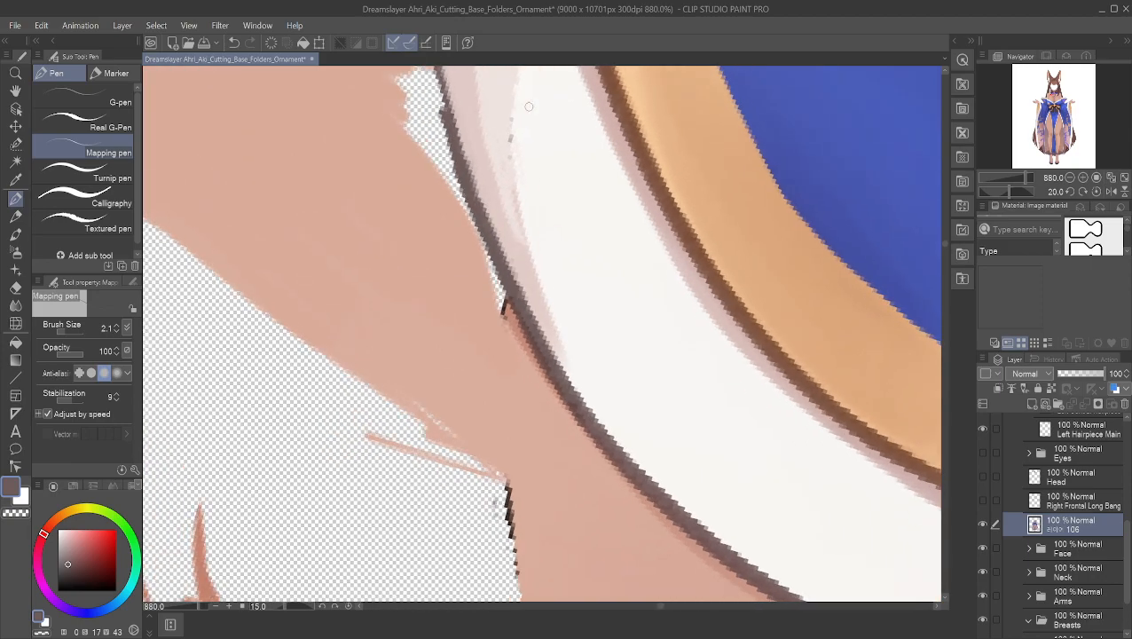
{"action": "key", "text": "asciicircum"}
{"action": "key", "text": "asciicircum"}
{"action": "key", "text": "asciicircum"}
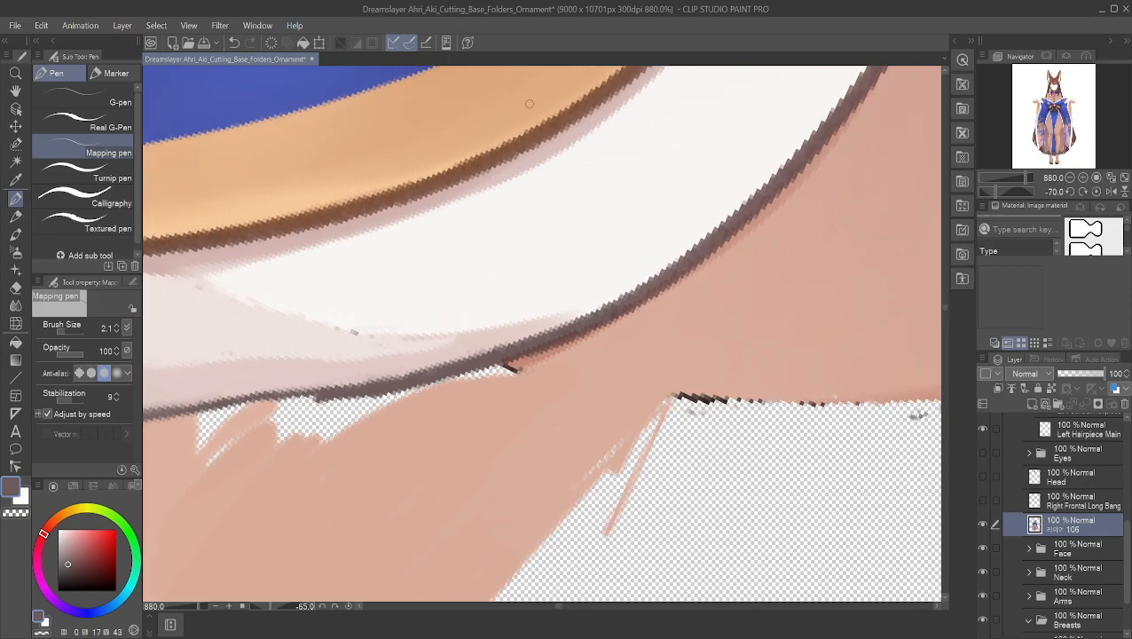
{"action": "left_click", "coordinate": [15, 92]}
{"action": "left_click_drag", "start_coordinate": [317, 300], "coordinate": [757, 318]}
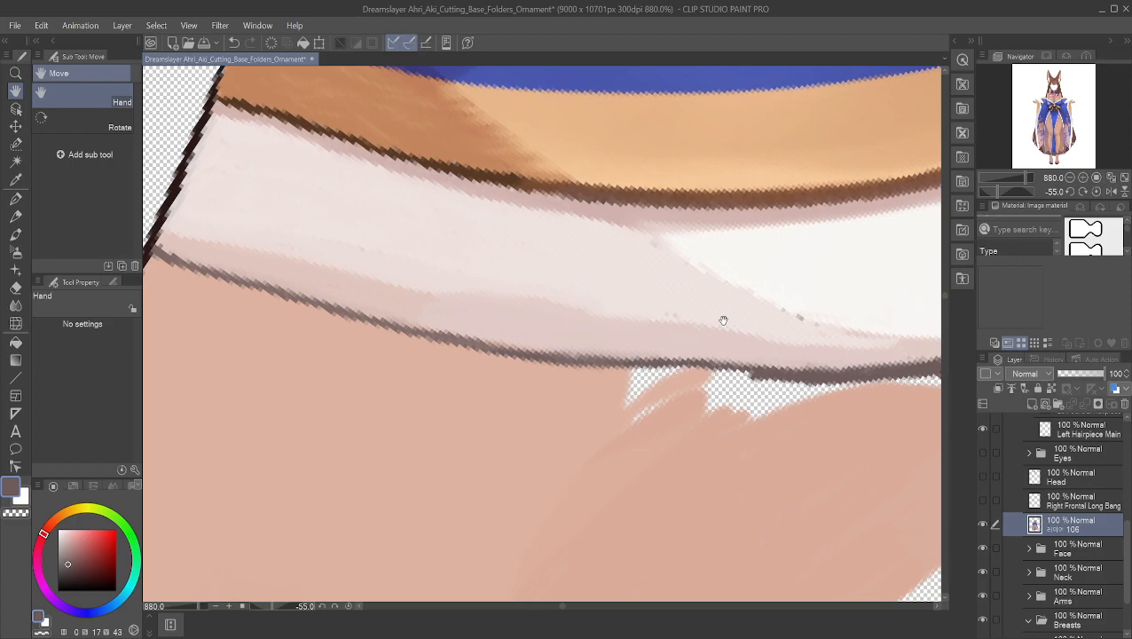
{"action": "left_click", "coordinate": [16, 198]}
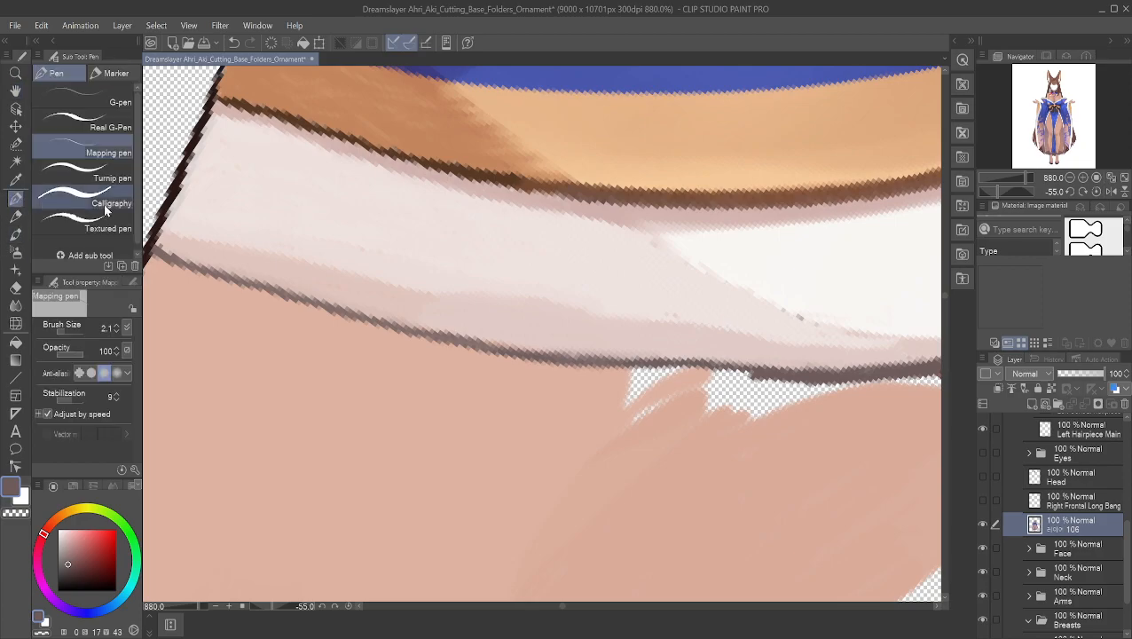
{"action": "mouse_move", "coordinate": [761, 367]}
{"action": "left_mouse_down"}
{"action": "mouse_move", "coordinate": [519, 359]}
{"action": "mouse_move", "coordinate": [485, 347]}
{"action": "mouse_move", "coordinate": [503, 347]}
{"action": "mouse_move", "coordinate": [401, 337]}
{"action": "mouse_move", "coordinate": [432, 340]}
{"action": "mouse_move", "coordinate": [399, 331]}
{"action": "left_mouse_up"}
{"action": "key", "text": "-"}
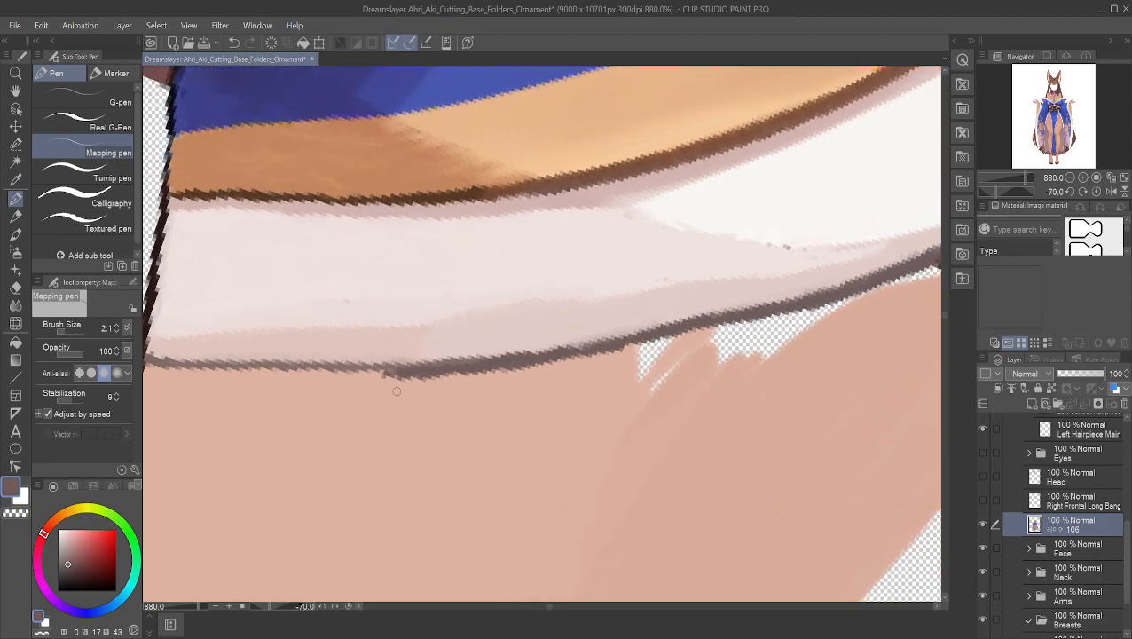
{"action": "mouse_move", "coordinate": [149, 369]}
{"action": "left_mouse_down"}
{"action": "mouse_move", "coordinate": [410, 369]}
{"action": "mouse_move", "coordinate": [254, 374]}
{"action": "mouse_move", "coordinate": [356, 365]}
{"action": "mouse_move", "coordinate": [264, 367]}
{"action": "mouse_move", "coordinate": [318, 373]}
{"action": "mouse_move", "coordinate": [229, 381]}
{"action": "mouse_move", "coordinate": [277, 372]}
{"action": "mouse_move", "coordinate": [161, 371]}
{"action": "left_mouse_up"}
{"action": "left_click_drag", "start_coordinate": [248, 371], "coordinate": [200, 374]}
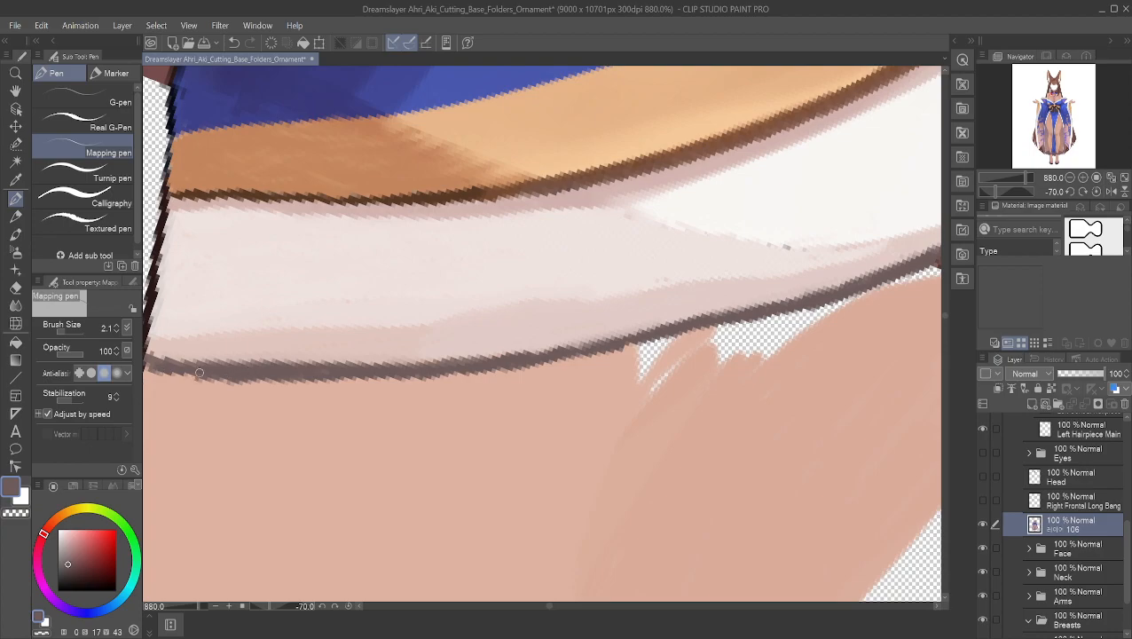
- Reinforce the outline's end at the shoulder contour and even out its thickness along the middle of the shadow strip
{"action": "key", "text": "minus"}
{"action": "mouse_move", "coordinate": [181, 443]}
{"action": "left_mouse_down"}
{"action": "mouse_move", "coordinate": [247, 428]}
{"action": "mouse_move", "coordinate": [156, 444]}
{"action": "left_mouse_up"}
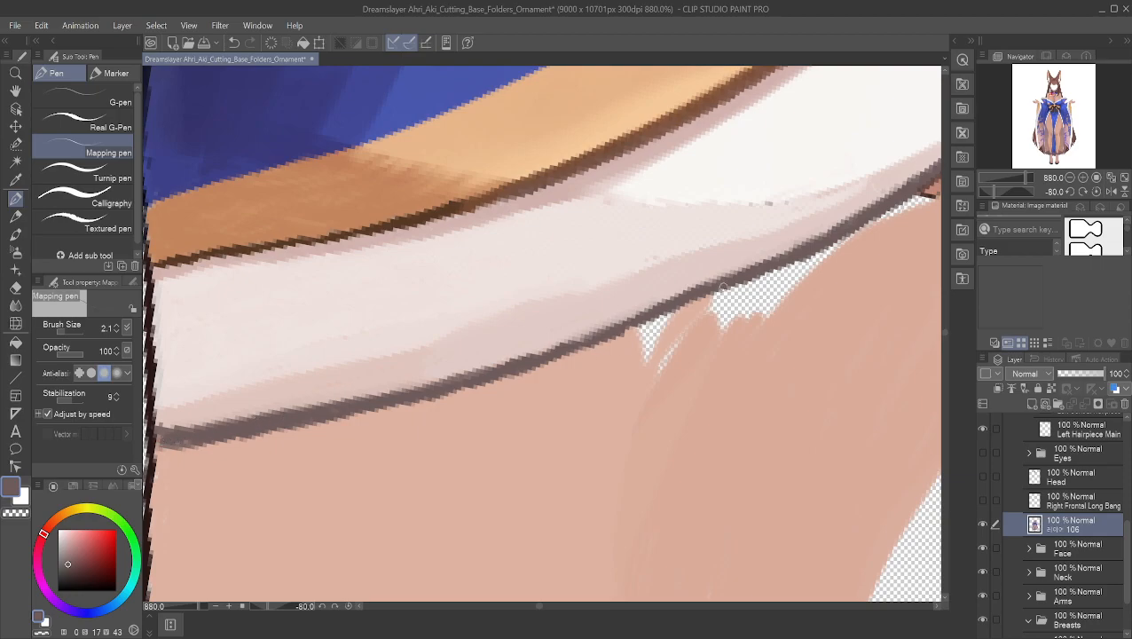
{"action": "left_click_drag", "start_coordinate": [821, 249], "coordinate": [608, 341]}
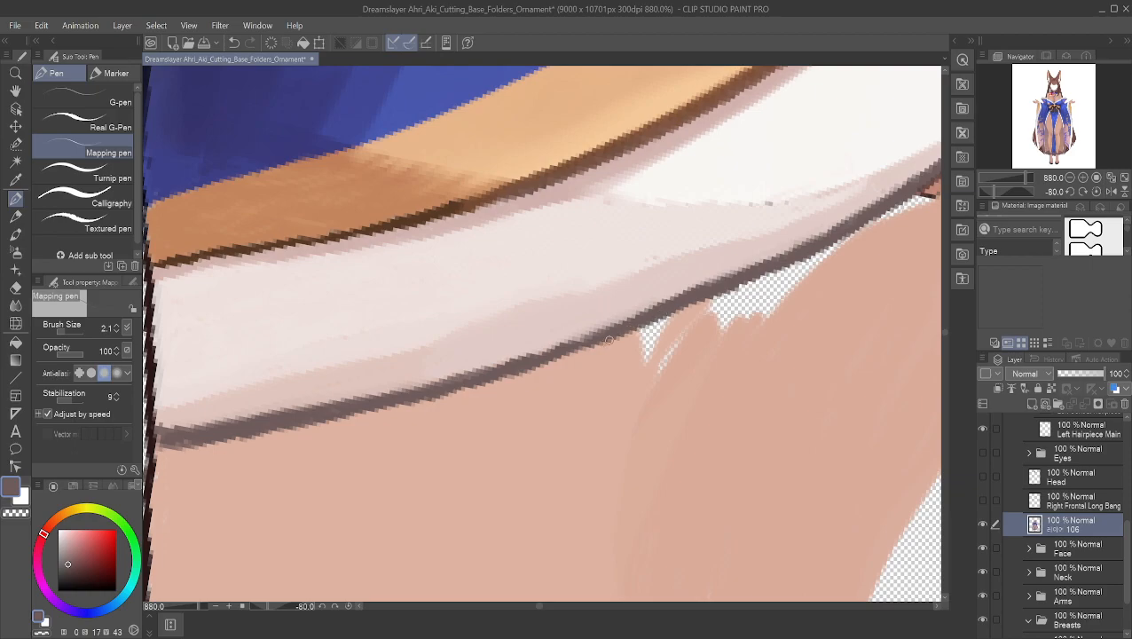
{"action": "left_click_drag", "start_coordinate": [527, 370], "coordinate": [598, 341]}
- Sample the pale pink shadow tones and clean up the outline's inner edge along the white trim
{"action": "left_click", "coordinate": [572, 330], "text": "alt"}
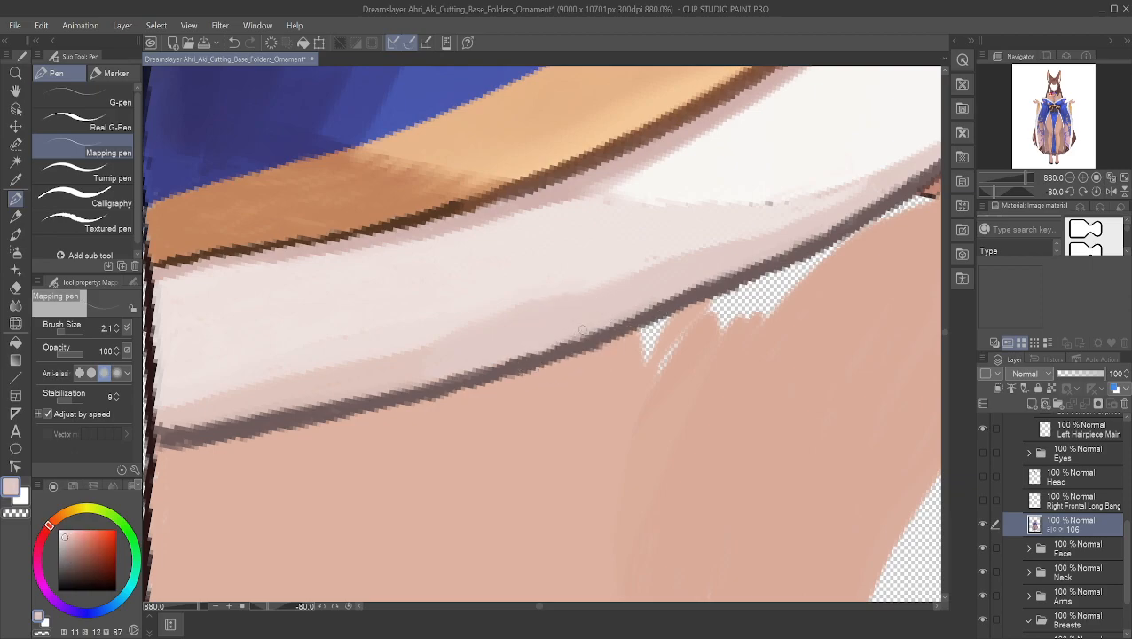
{"action": "left_click_drag", "start_coordinate": [599, 324], "coordinate": [408, 386]}
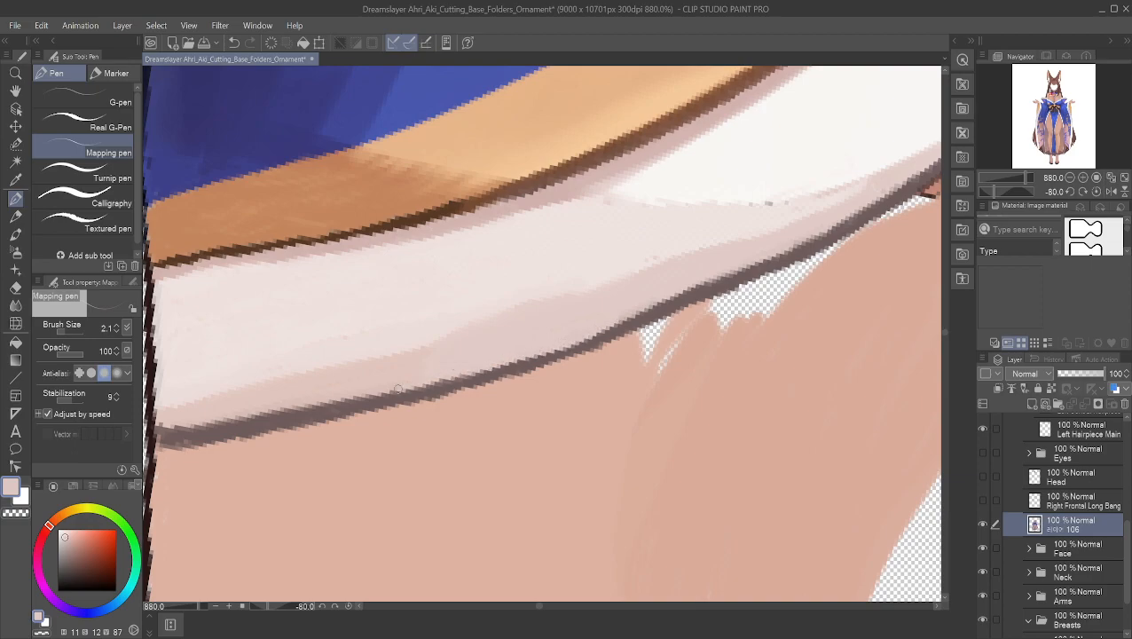
{"action": "left_click", "coordinate": [380, 378], "text": "alt"}
{"action": "left_click", "coordinate": [437, 354], "text": "alt"}
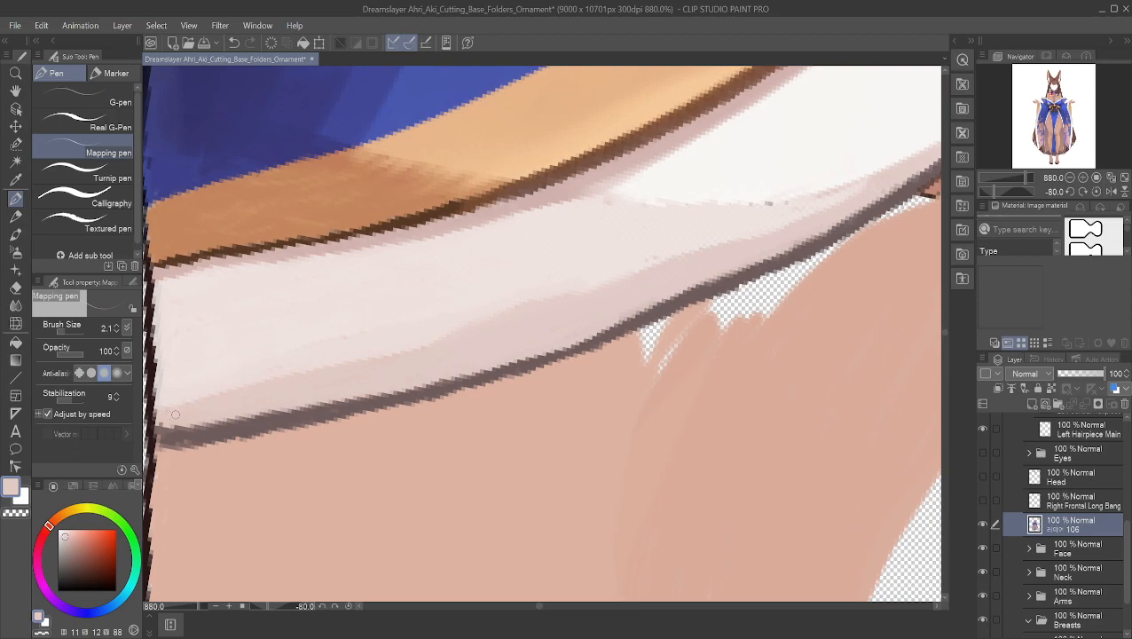
- Soften the border between the pink shadow strip and the pale trim with the Blend tool, undoing unsuitable strokes
{"action": "left_click", "coordinate": [14, 144]}
{"action": "left_click", "coordinate": [15, 304]}
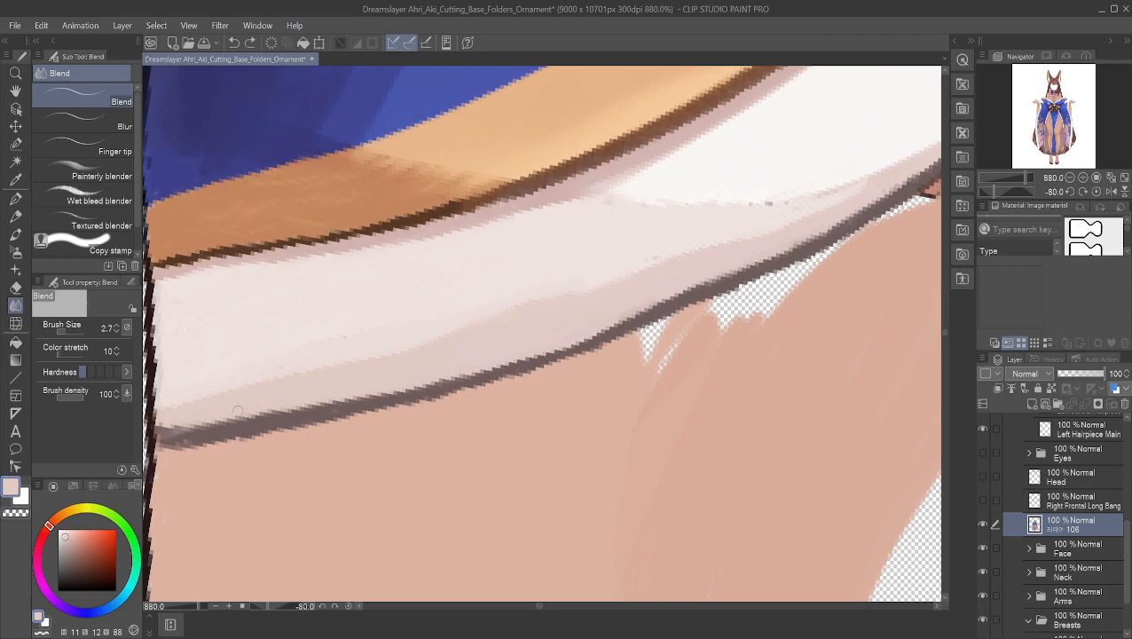
{"action": "key", "text": "ctrl+z"}
{"action": "key", "text": "ctrl+z"}
{"action": "mouse_move", "coordinate": [240, 401]}
{"action": "left_mouse_down"}
{"action": "mouse_move", "coordinate": [308, 373]}
{"action": "mouse_move", "coordinate": [220, 393]}
{"action": "mouse_move", "coordinate": [485, 340]}
{"action": "mouse_move", "coordinate": [328, 384]}
{"action": "mouse_move", "coordinate": [550, 327]}
{"action": "mouse_move", "coordinate": [388, 385]}
{"action": "mouse_move", "coordinate": [464, 366]}
{"action": "left_mouse_up"}
{"action": "key", "text": "ctrl+z"}
{"action": "left_click_drag", "start_coordinate": [336, 390], "coordinate": [415, 372]}
- Examine the thickened collar outline, the blended trim shadow and the remaining skin gaps from several angles and zoom levels
{"action": "key", "text": "^"}
{"action": "key", "text": "^"}
{"action": "key", "text": "^"}
{"action": "key", "text": "^"}
{"action": "key", "text": "^"}
{"action": "key", "text": "^"}
{"action": "key", "text": "^"}
{"action": "key", "text": "^"}
{"action": "key", "text": "^"}
{"action": "key", "text": "^"}
{"action": "key", "text": "^"}
{"action": "key", "text": "^"}
{"action": "key", "text": "^"}
{"action": "key", "text": "^"}
{"action": "key", "text": "^"}
{"action": "key", "text": "^"}
{"action": "key", "text": "^"}
{"action": "key", "text": "^"}
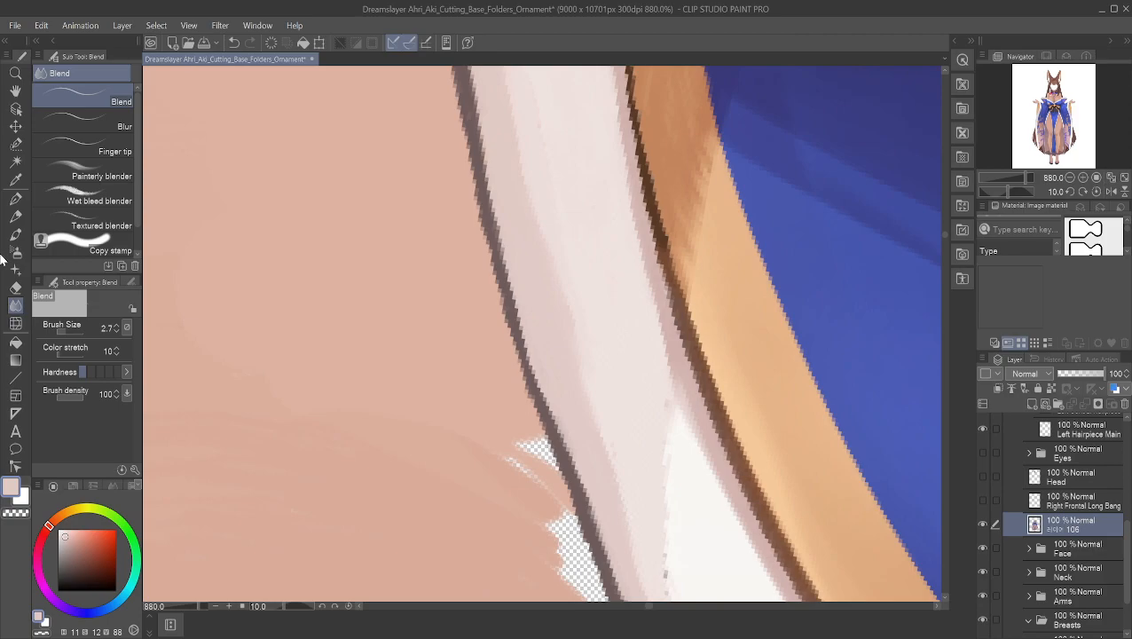
{"action": "key", "text": "-"}
{"action": "key", "text": "-"}
{"action": "key", "text": "-"}
{"action": "key", "text": "-"}
{"action": "key", "text": "-"}
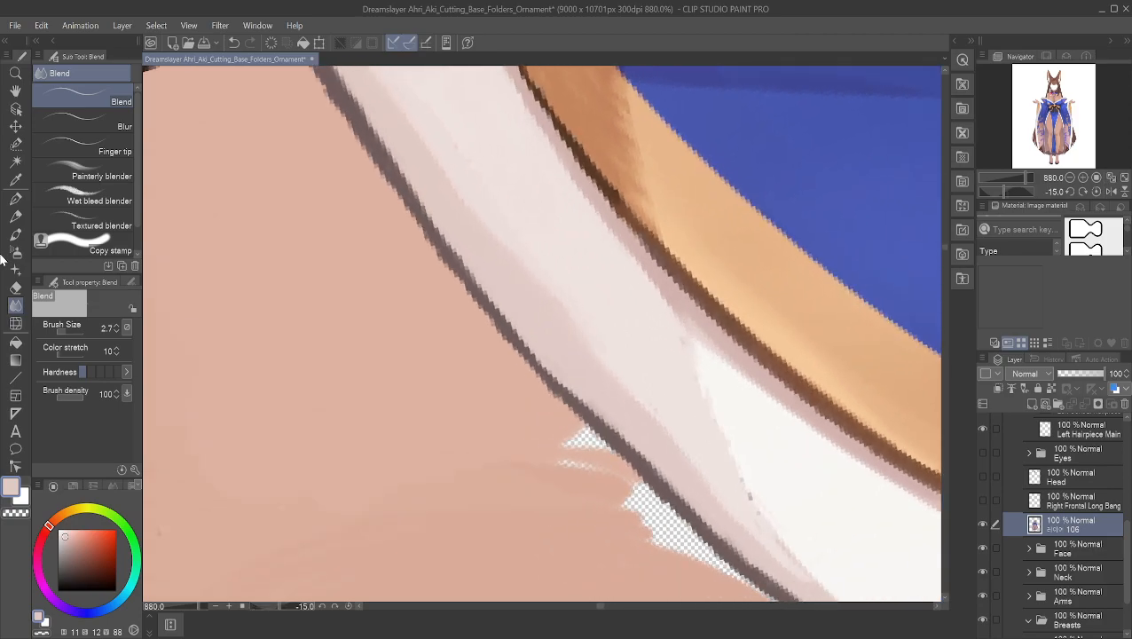
{"action": "scroll", "coordinate": [619, 279], "scroll_direction": "down", "scroll_amount": 5}
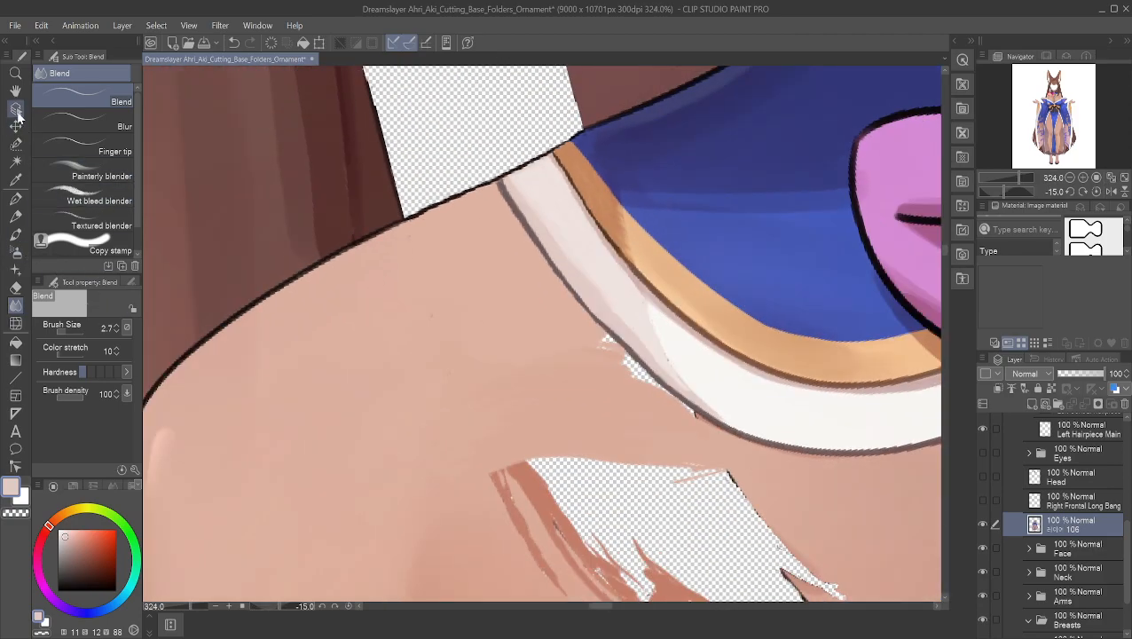
{"action": "left_click", "coordinate": [16, 91]}
{"action": "scroll", "coordinate": [793, 330], "scroll_direction": "down", "scroll_amount": 3}
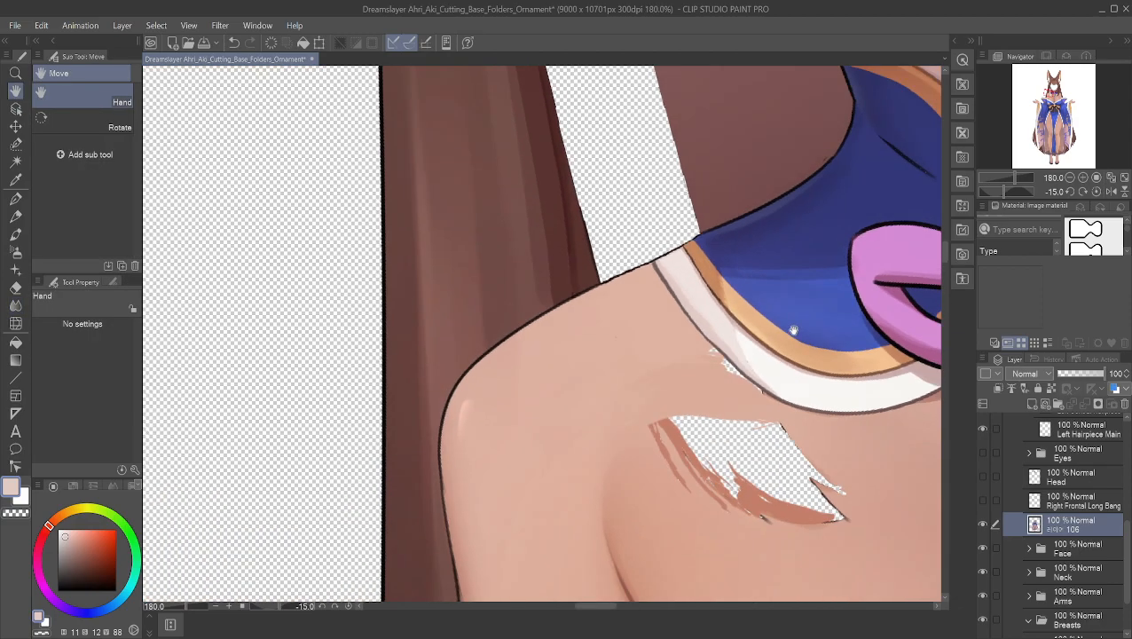
{"action": "key", "text": "-"}
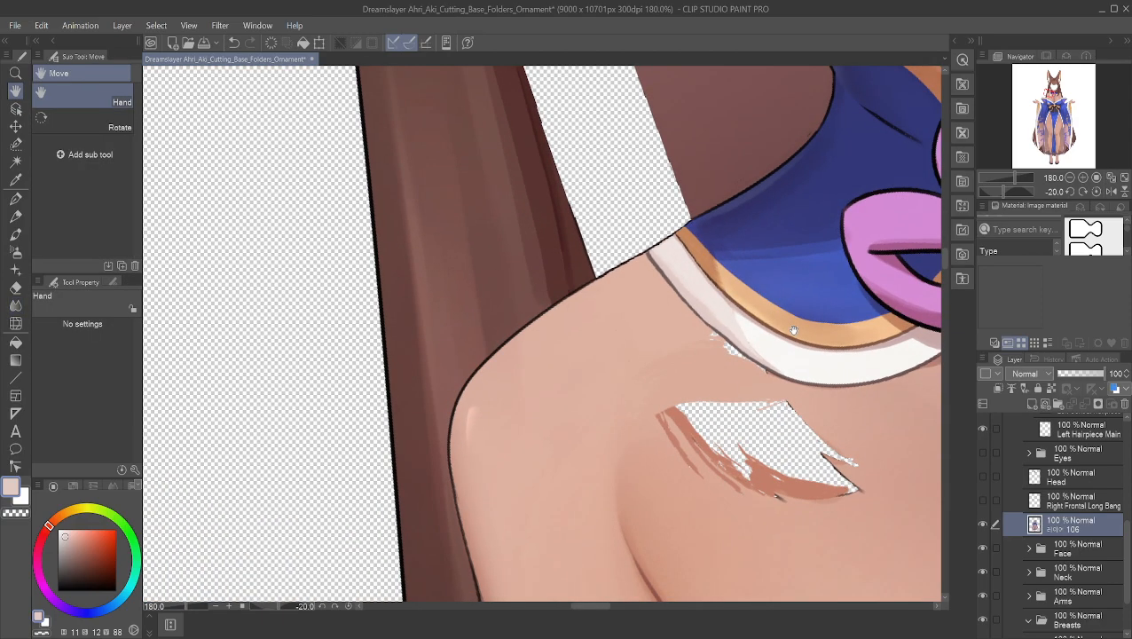
{"action": "key", "text": "^"}
{"action": "key", "text": "^"}
{"action": "key", "text": "^"}
{"action": "key", "text": "^"}
{"action": "left_click_drag", "start_coordinate": [812, 399], "coordinate": [542, 307]}
{"action": "scroll", "coordinate": [553, 321], "scroll_direction": "up", "scroll_amount": 2}
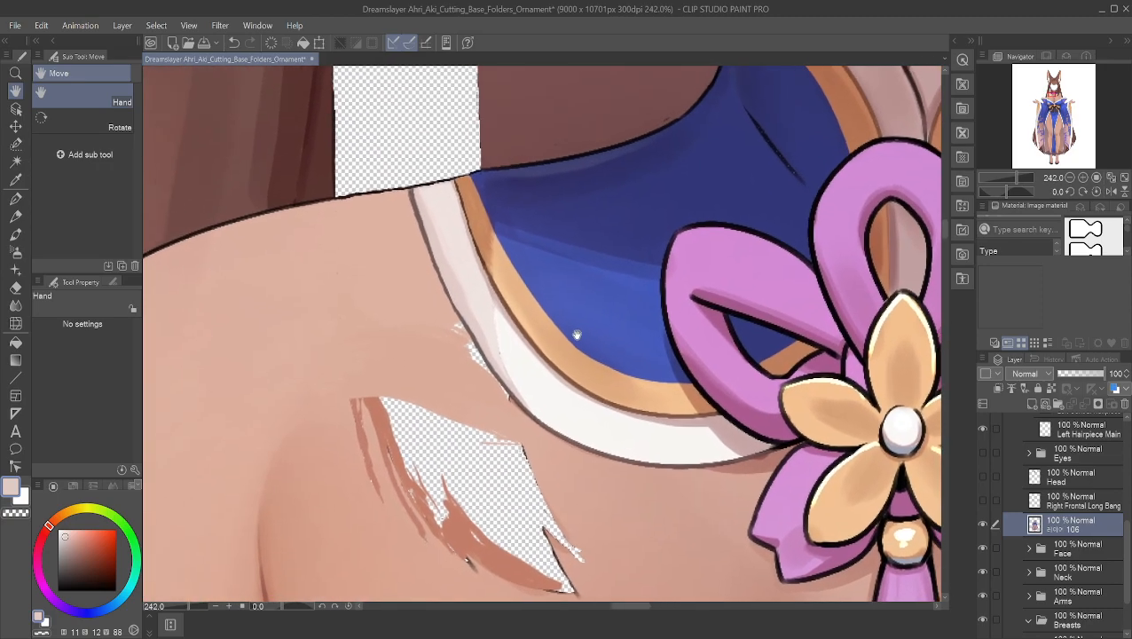
{"action": "scroll", "coordinate": [576, 332], "scroll_direction": "up", "scroll_amount": 2}
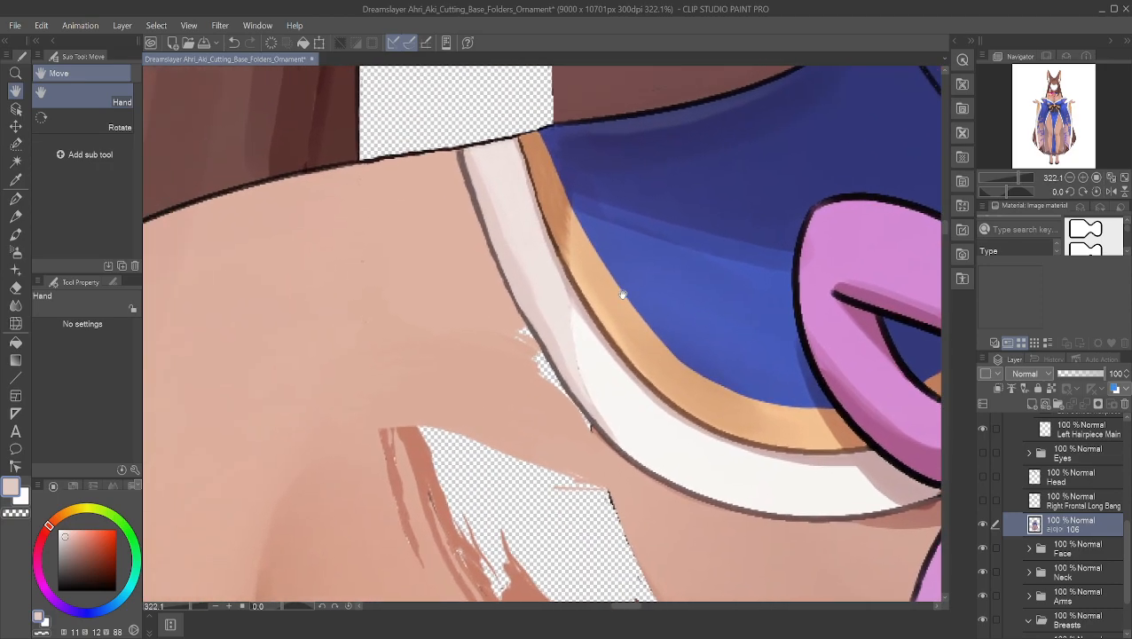
- Sample the outline and neighbouring skin colours and cover the stray black mark beside the collar outline with the Mapping pen
{"action": "right_click", "coordinate": [458, 275]}
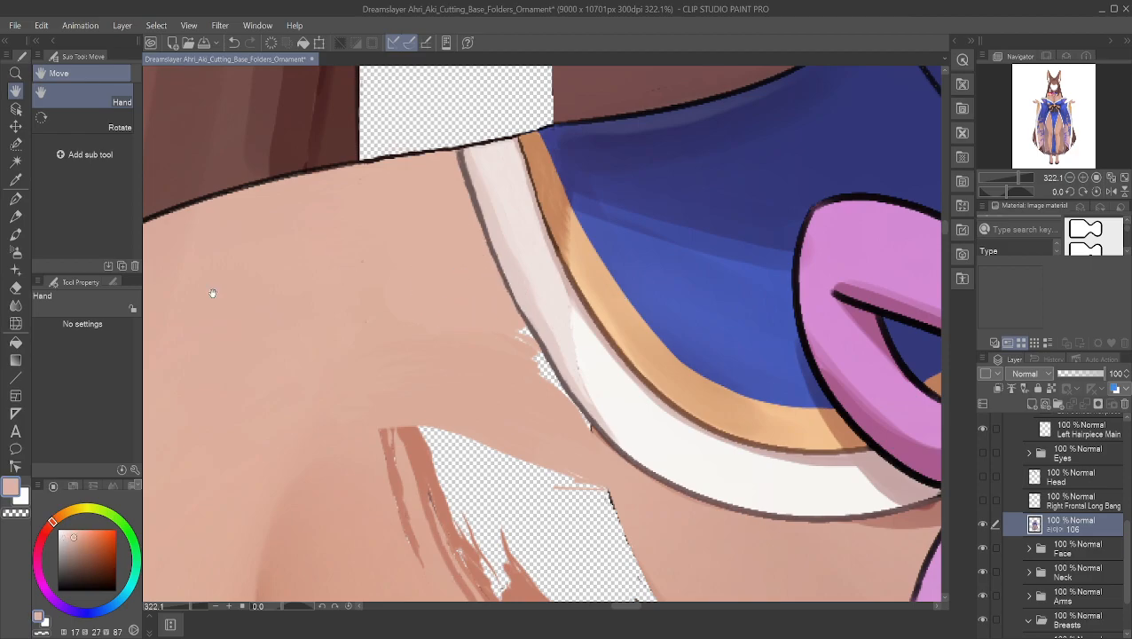
{"action": "left_click", "coordinate": [15, 198]}
{"action": "right_click", "coordinate": [511, 290]}
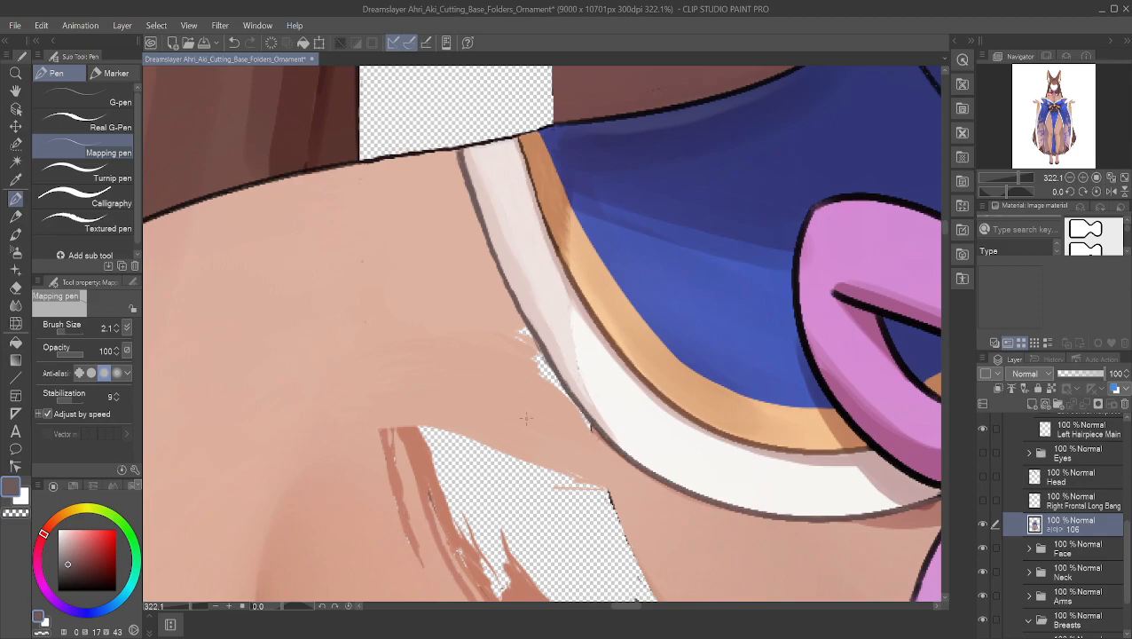
{"action": "left_click", "coordinate": [582, 432], "text": "alt"}
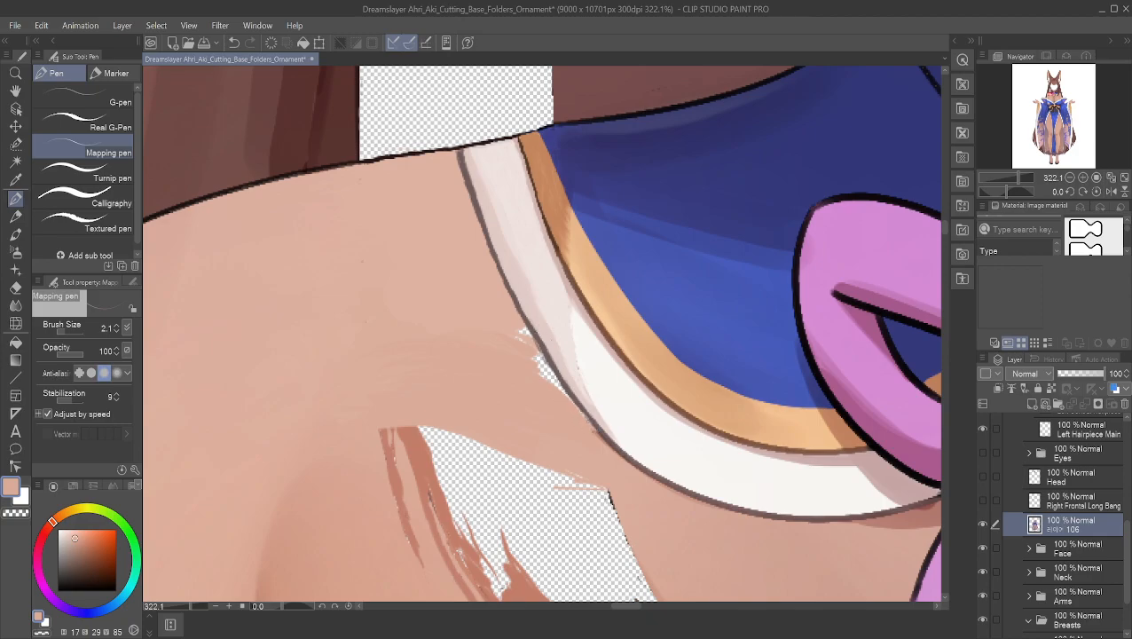
{"action": "key", "text": "ctrl+z"}
- Fill the small transparent gaps between the shoulder skin and the collar outline with the sampled skin tone
{"action": "scroll", "coordinate": [542, 472], "scroll_direction": "up", "scroll_amount": 5}
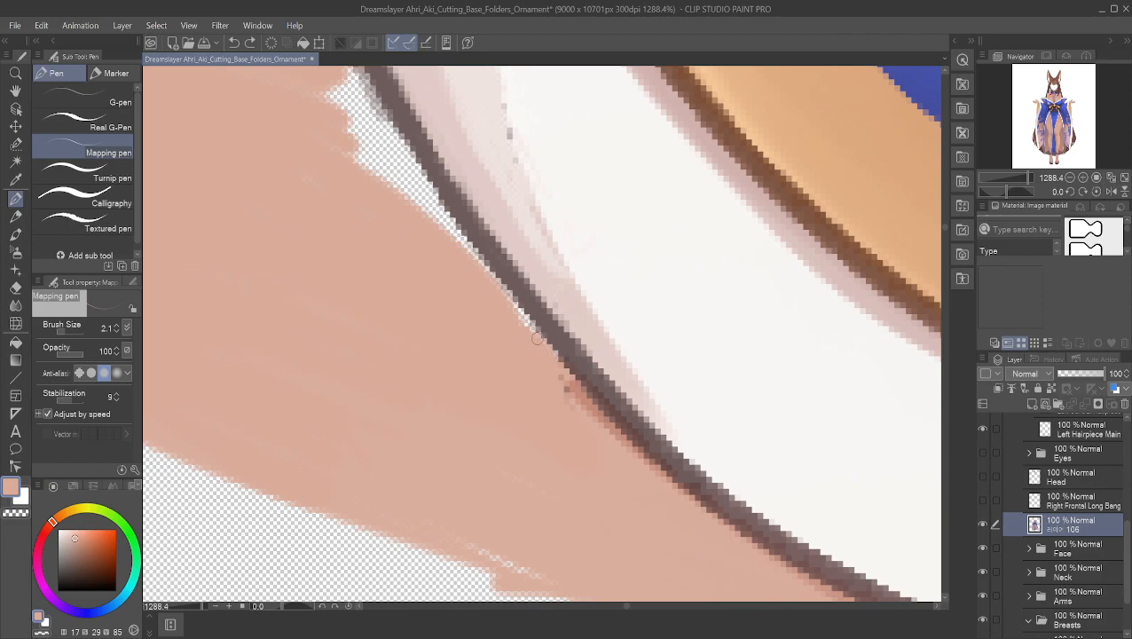
{"action": "mouse_move", "coordinate": [517, 310]}
{"action": "left_mouse_down"}
{"action": "mouse_move", "coordinate": [507, 274]}
{"action": "mouse_move", "coordinate": [525, 277]}
{"action": "mouse_move", "coordinate": [519, 299]}
{"action": "mouse_move", "coordinate": [473, 254]}
{"action": "left_mouse_up"}
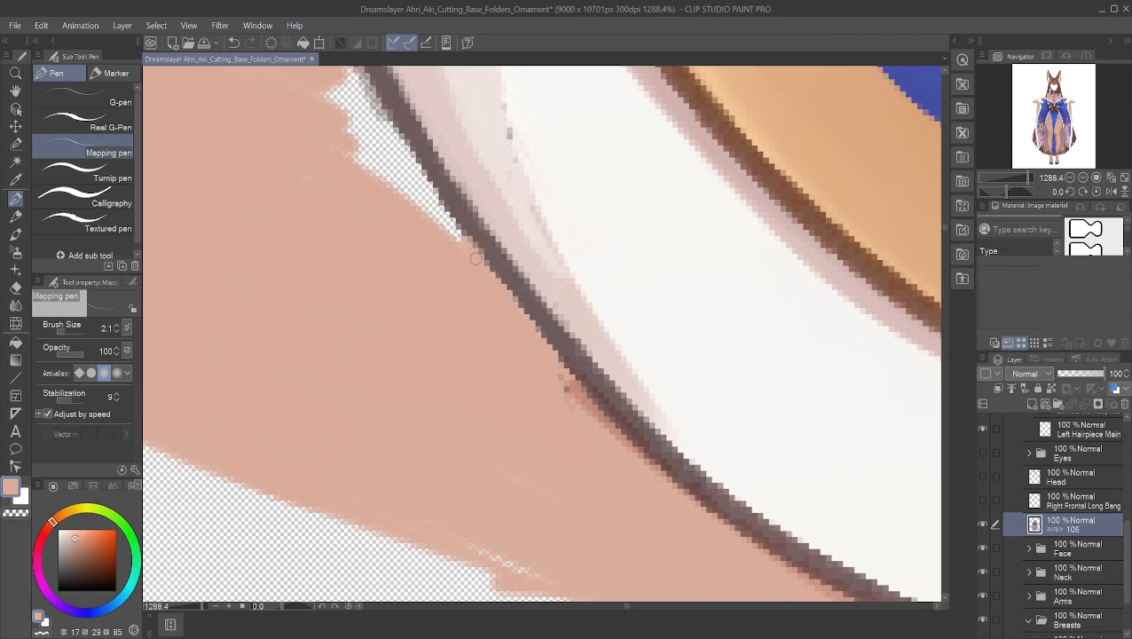
{"action": "key", "text": "ctrl+z"}
{"action": "mouse_move", "coordinate": [490, 277]}
{"action": "left_mouse_down"}
{"action": "mouse_move", "coordinate": [443, 227]}
{"action": "mouse_move", "coordinate": [470, 253]}
{"action": "left_mouse_up"}
{"action": "mouse_move", "coordinate": [329, 113]}
{"action": "left_mouse_down"}
{"action": "mouse_move", "coordinate": [343, 122]}
{"action": "mouse_move", "coordinate": [359, 75]}
{"action": "left_mouse_up"}
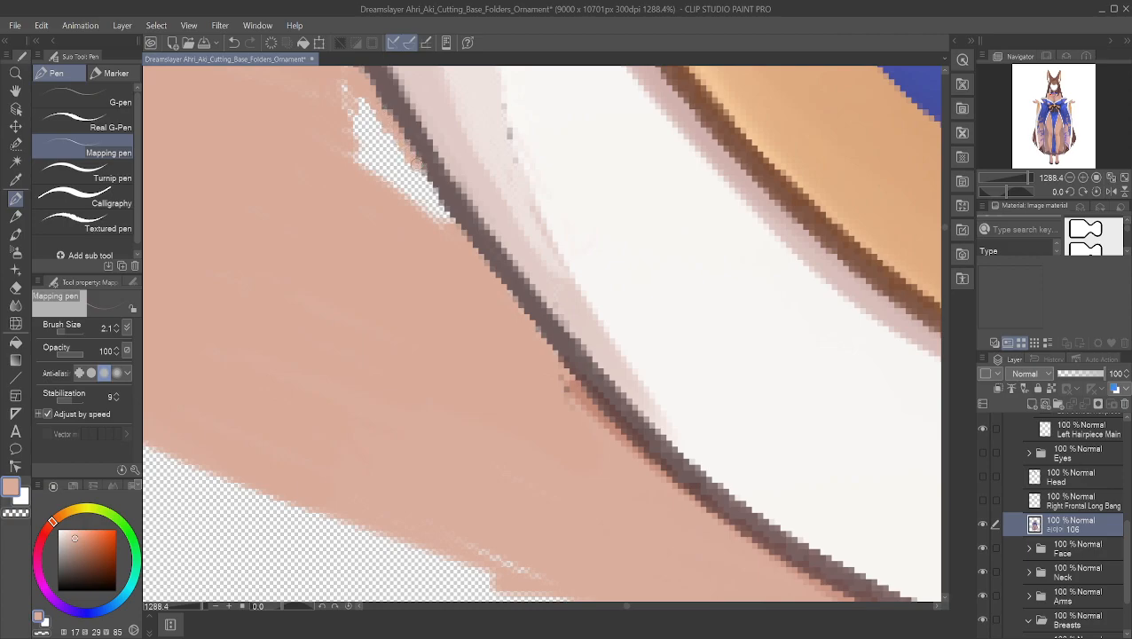
{"action": "mouse_move", "coordinate": [448, 232]}
{"action": "left_mouse_down"}
{"action": "mouse_move", "coordinate": [432, 212]}
{"action": "mouse_move", "coordinate": [418, 217]}
{"action": "mouse_move", "coordinate": [405, 164]}
{"action": "mouse_move", "coordinate": [419, 203]}
{"action": "mouse_move", "coordinate": [398, 211]}
{"action": "mouse_move", "coordinate": [386, 183]}
{"action": "mouse_move", "coordinate": [397, 131]}
{"action": "mouse_move", "coordinate": [403, 169]}
{"action": "mouse_move", "coordinate": [350, 102]}
{"action": "mouse_move", "coordinate": [394, 192]}
{"action": "mouse_move", "coordinate": [343, 92]}
{"action": "mouse_move", "coordinate": [378, 116]}
{"action": "mouse_move", "coordinate": [346, 134]}
{"action": "mouse_move", "coordinate": [323, 119]}
{"action": "mouse_move", "coordinate": [380, 189]}
{"action": "mouse_move", "coordinate": [365, 127]}
{"action": "mouse_move", "coordinate": [380, 164]}
{"action": "left_mouse_up"}
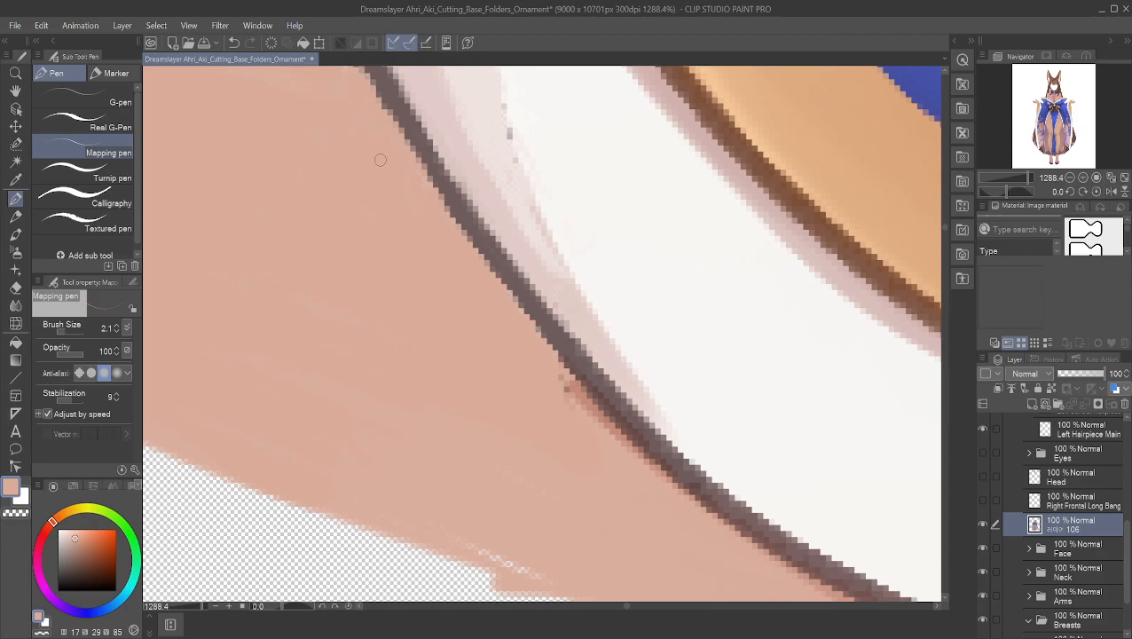
- Fill the remaining transparent slivers beside the collar outline with sampled skin tones using the Mapping pen
{"action": "key", "text": "space"}
{"action": "left_click_drag", "start_coordinate": [328, 133], "coordinate": [559, 389]}
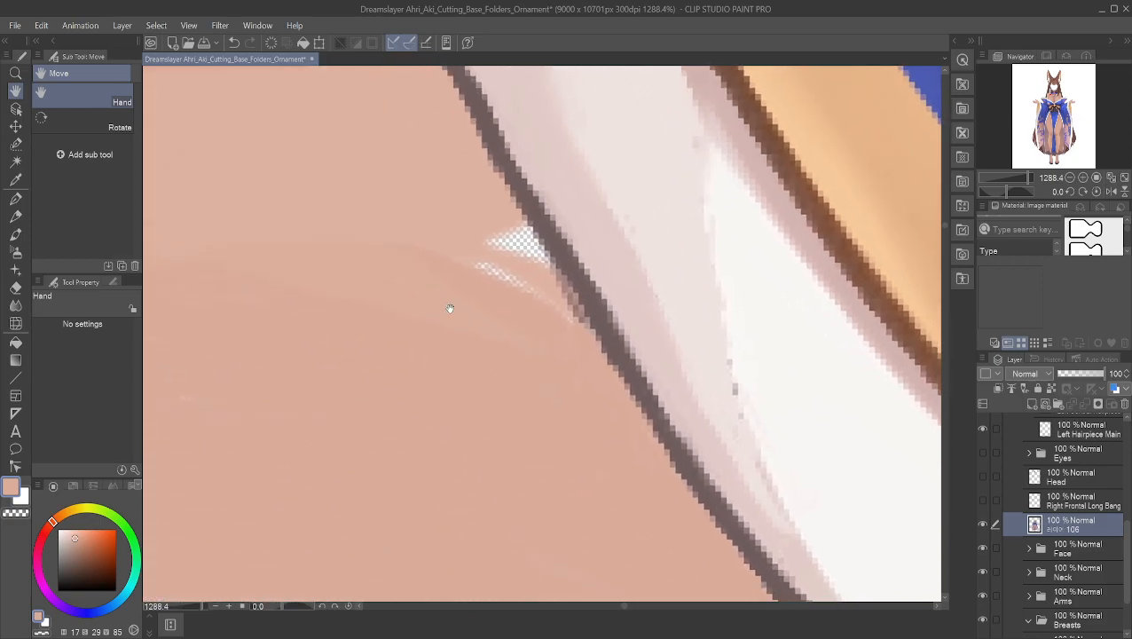
{"action": "left_click", "coordinate": [15, 198]}
{"action": "mouse_move", "coordinate": [481, 246]}
{"action": "left_mouse_down"}
{"action": "mouse_move", "coordinate": [491, 289]}
{"action": "mouse_move", "coordinate": [529, 303]}
{"action": "mouse_move", "coordinate": [515, 233]}
{"action": "mouse_move", "coordinate": [544, 270]}
{"action": "mouse_move", "coordinate": [520, 223]}
{"action": "mouse_move", "coordinate": [564, 320]}
{"action": "mouse_move", "coordinate": [548, 283]}
{"action": "mouse_move", "coordinate": [575, 314]}
{"action": "left_mouse_up"}
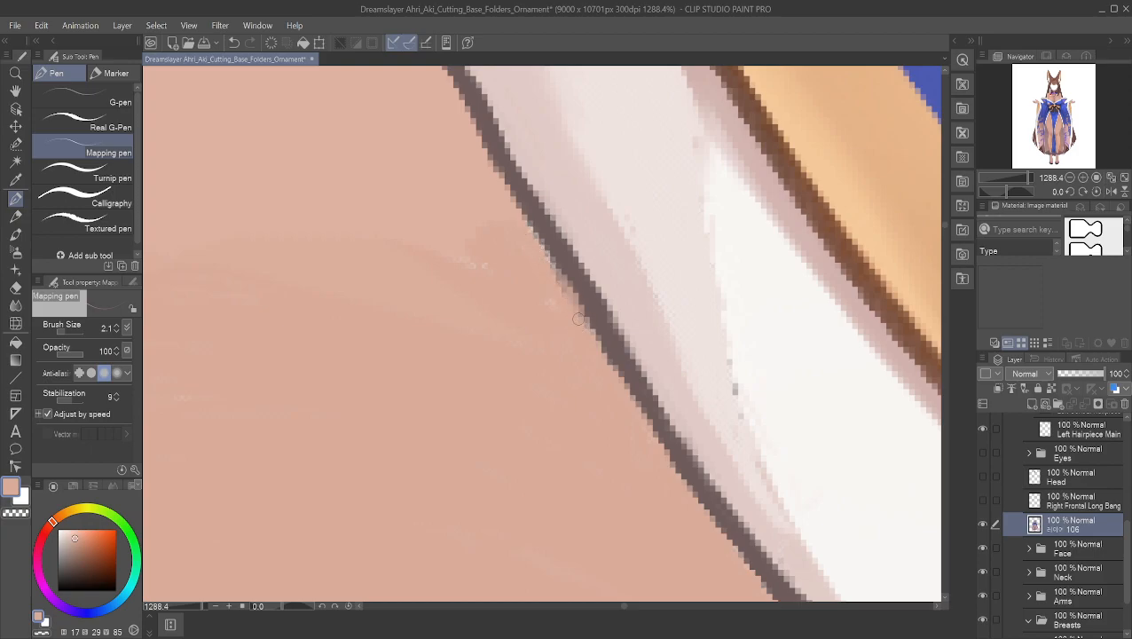
{"action": "left_click", "coordinate": [564, 275], "text": "alt"}
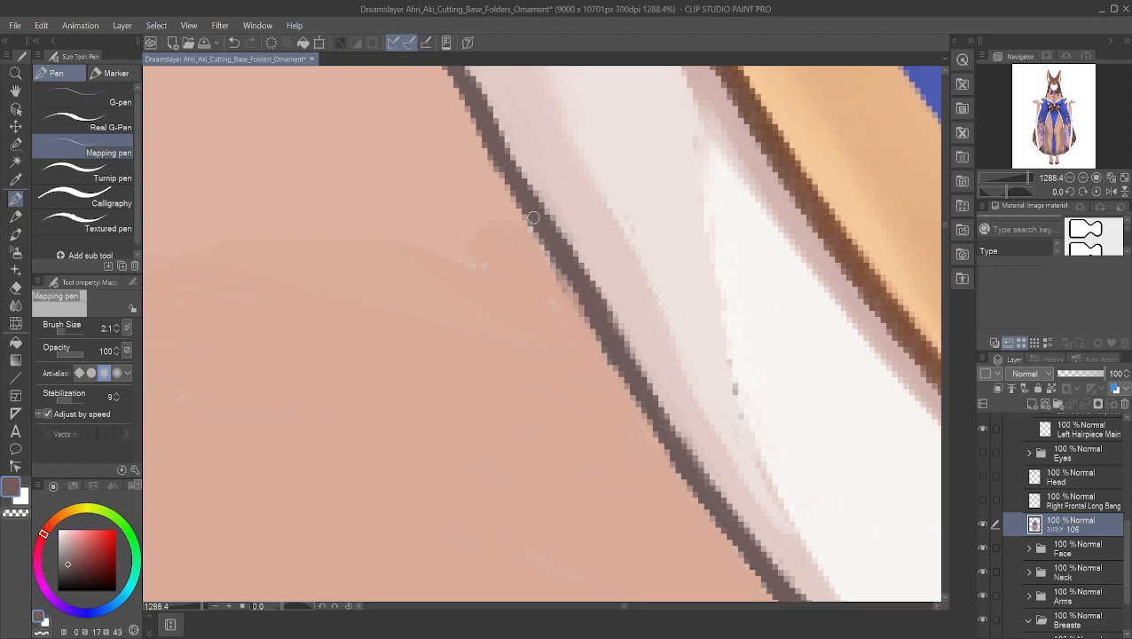
{"action": "left_click", "coordinate": [497, 270], "text": "alt"}
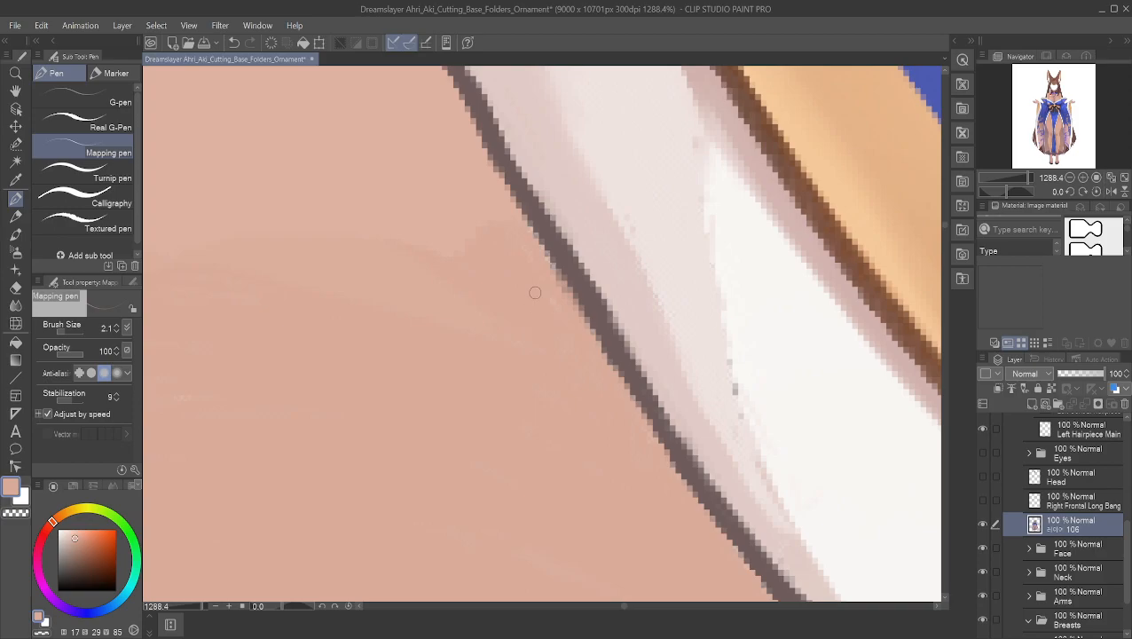
- Try covering the upper edge of the large shoulder gap with broad Mapping pen strokes at size 69.7, undoing unsuitable ones
{"action": "scroll", "coordinate": [448, 272], "scroll_direction": "down", "scroll_amount": 10}
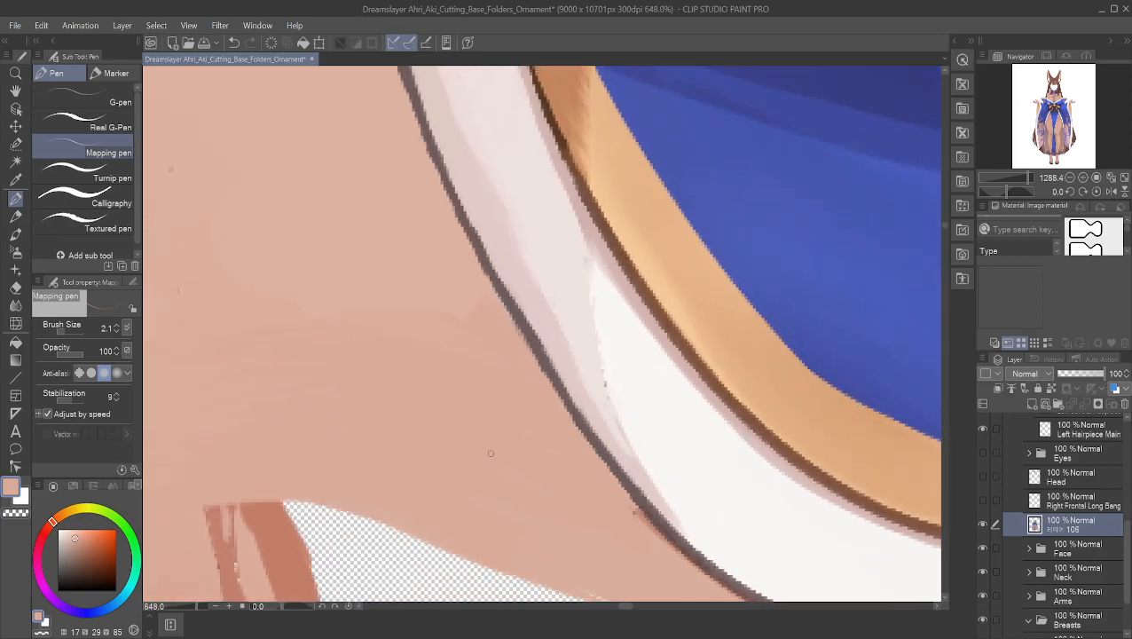
{"action": "scroll", "coordinate": [577, 435], "scroll_direction": "up", "scroll_amount": 4}
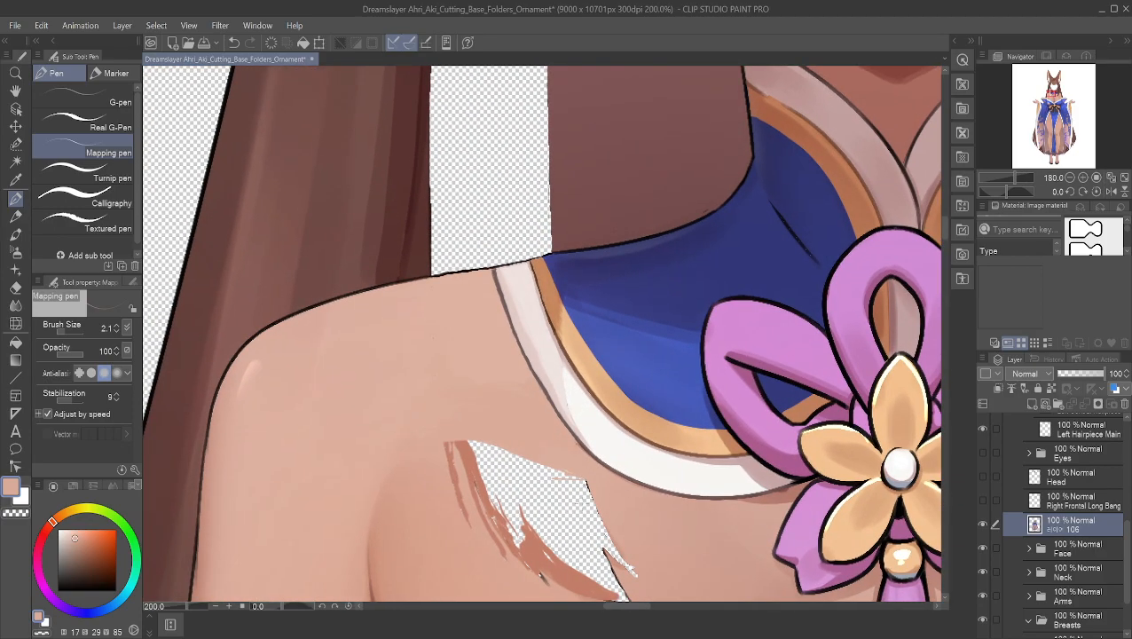
{"action": "left_click", "coordinate": [15, 91]}
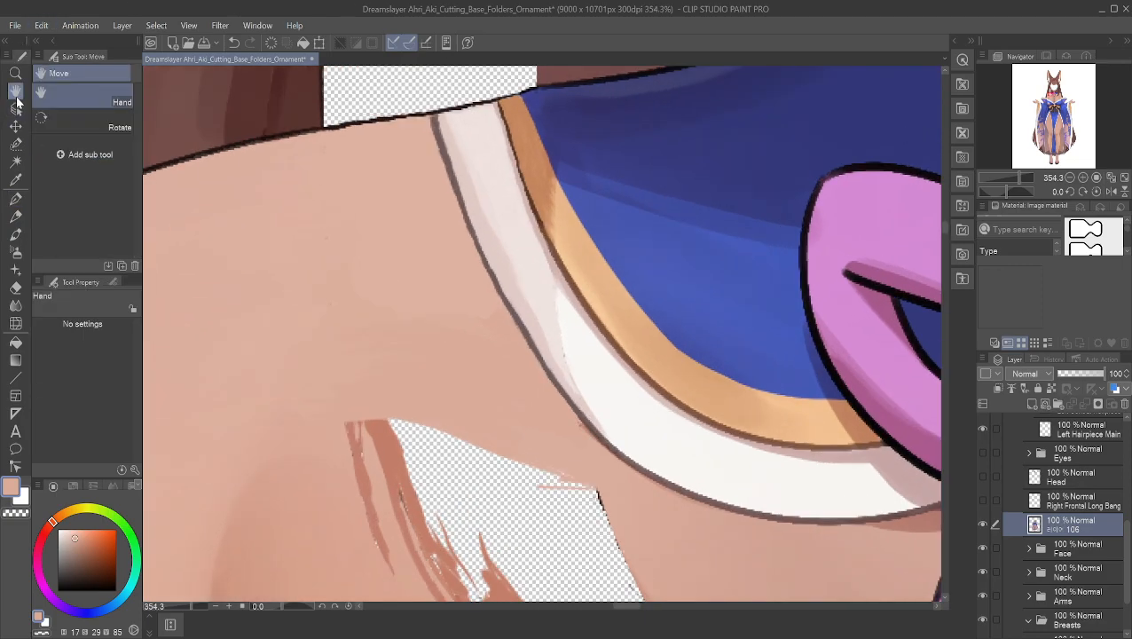
{"action": "left_click_drag", "start_coordinate": [507, 495], "coordinate": [553, 307]}
{"action": "scroll", "coordinate": [510, 358], "scroll_direction": "up", "scroll_amount": 2}
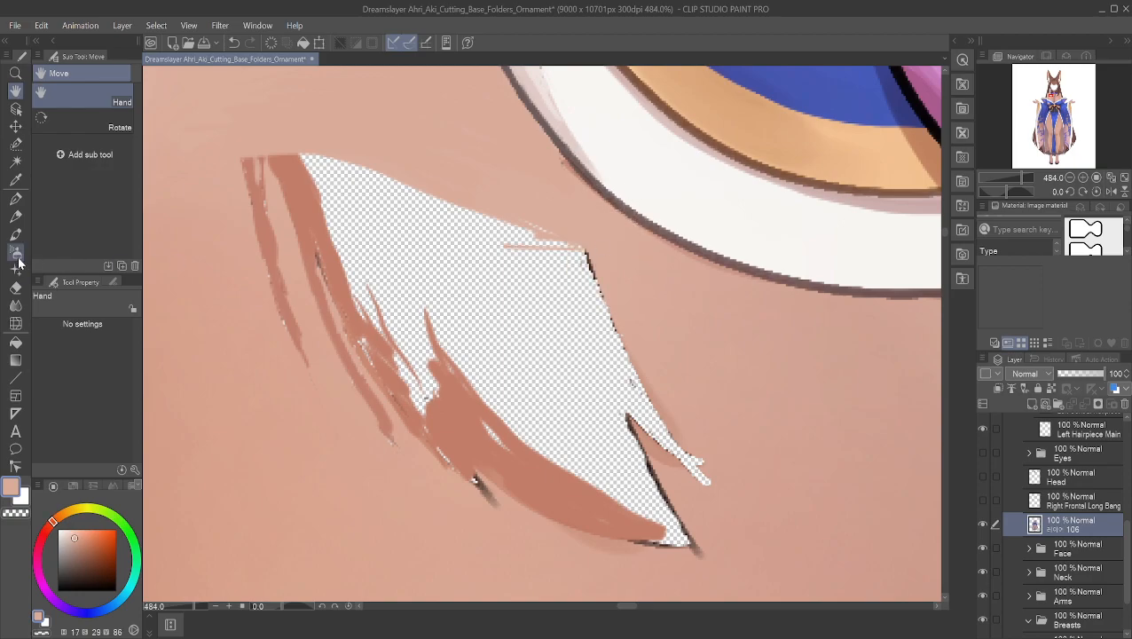
{"action": "left_click", "coordinate": [15, 199]}
{"action": "left_click", "coordinate": [70, 329]}
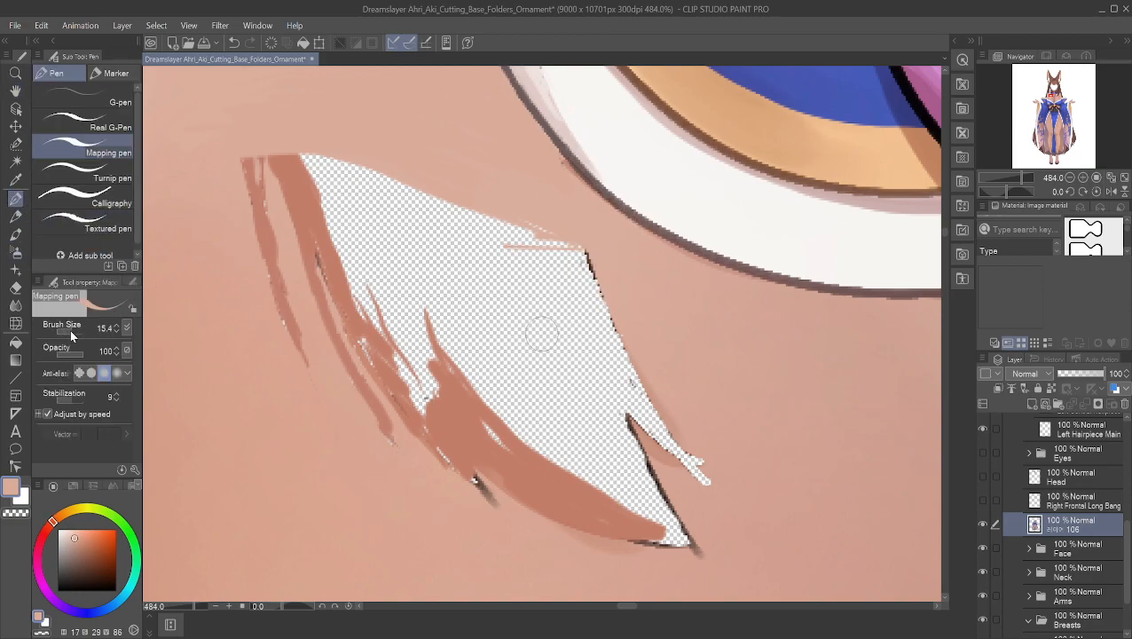
{"action": "left_click_drag", "start_coordinate": [69, 331], "coordinate": [75, 331]}
{"action": "left_click_drag", "start_coordinate": [270, 194], "coordinate": [560, 265]}
{"action": "mouse_move", "coordinate": [194, 160]}
{"action": "left_mouse_down"}
{"action": "mouse_move", "coordinate": [323, 184]}
{"action": "mouse_move", "coordinate": [428, 225]}
{"action": "left_mouse_up"}
{"action": "left_click_drag", "start_coordinate": [202, 221], "coordinate": [244, 235]}
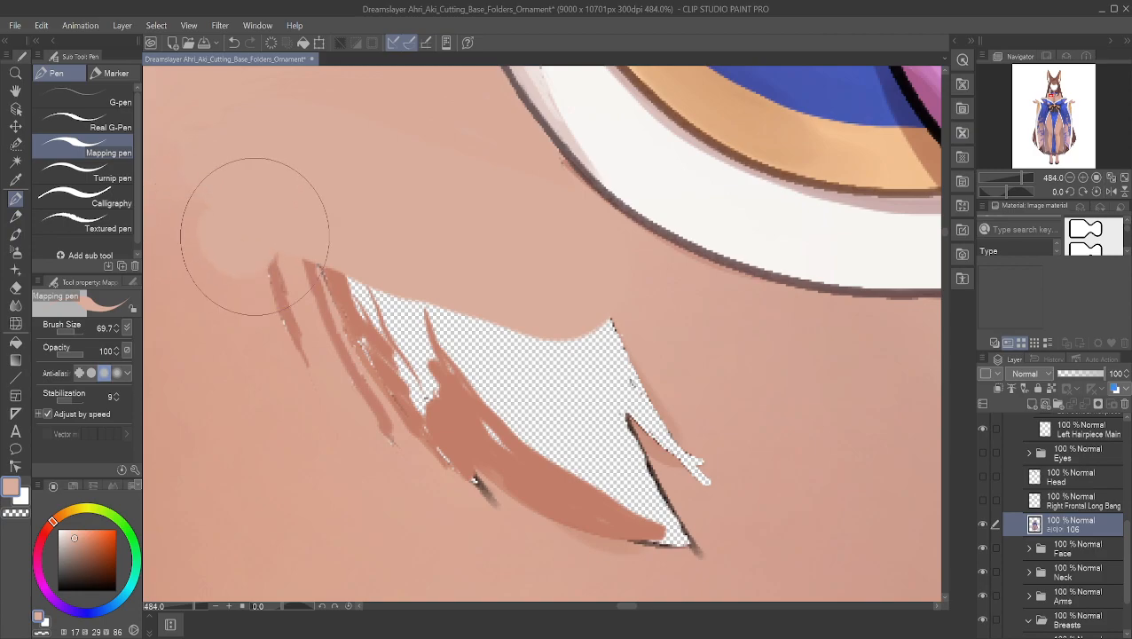
{"action": "key", "text": "ctrl+z"}
{"action": "key", "text": "ctrl+z"}
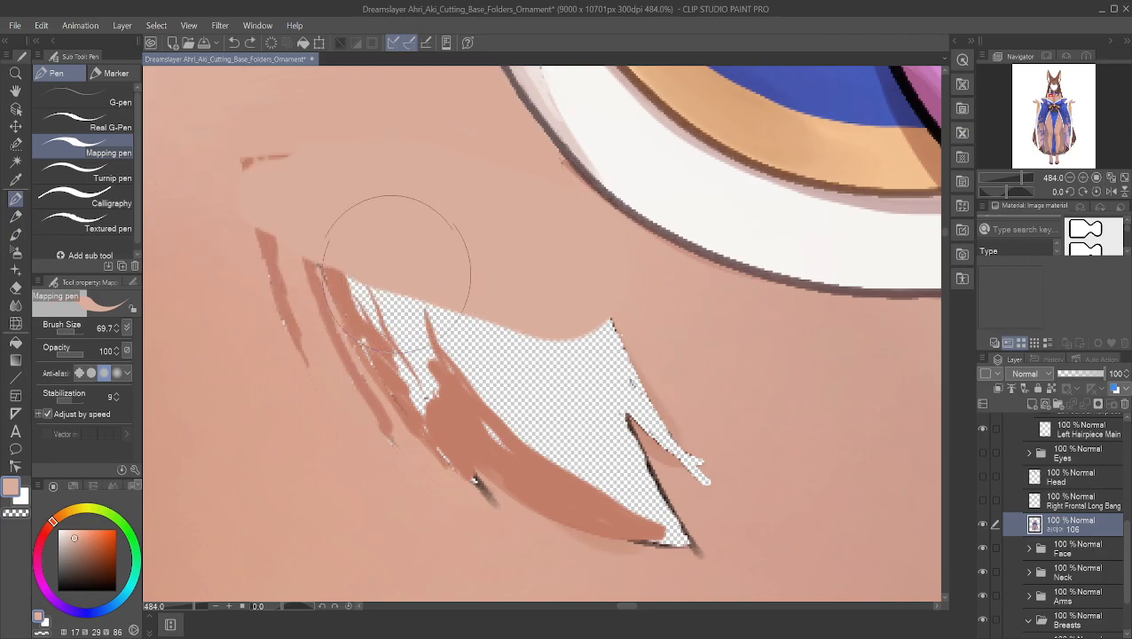
- Try painting over the brown strokes and the rest of the gap with broad strokes in sampled skin tones
{"action": "mouse_move", "coordinate": [264, 190]}
{"action": "left_mouse_down"}
{"action": "mouse_move", "coordinate": [303, 283]}
{"action": "mouse_move", "coordinate": [252, 215]}
{"action": "mouse_move", "coordinate": [379, 392]}
{"action": "mouse_move", "coordinate": [468, 468]}
{"action": "mouse_move", "coordinate": [639, 539]}
{"action": "mouse_move", "coordinate": [401, 414]}
{"action": "left_mouse_up"}
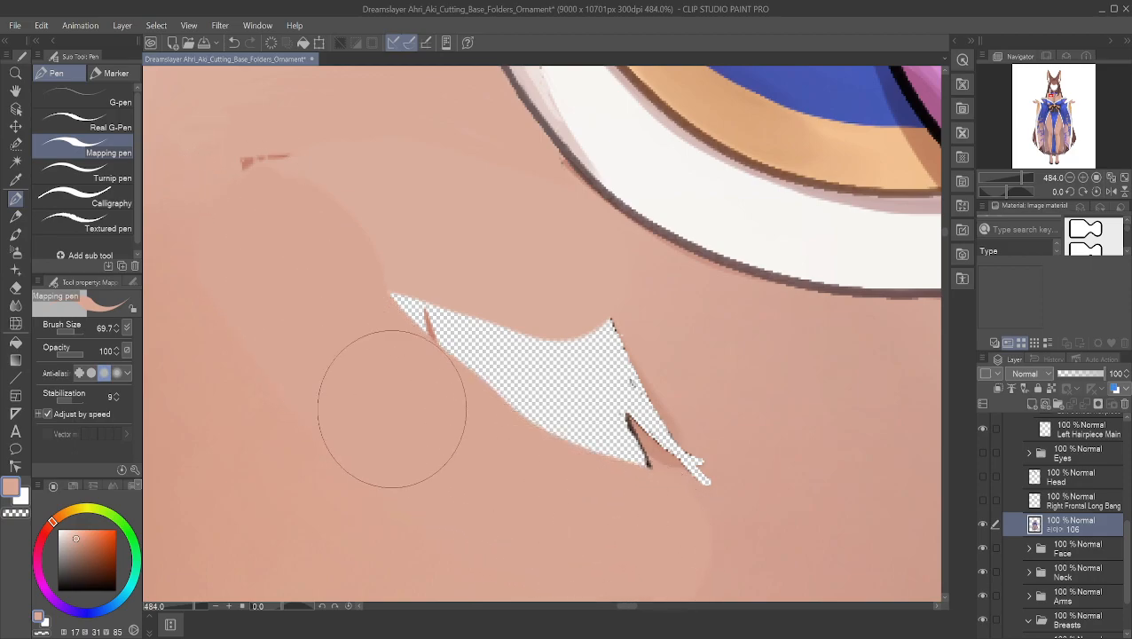
{"action": "left_click", "coordinate": [681, 450], "text": "alt"}
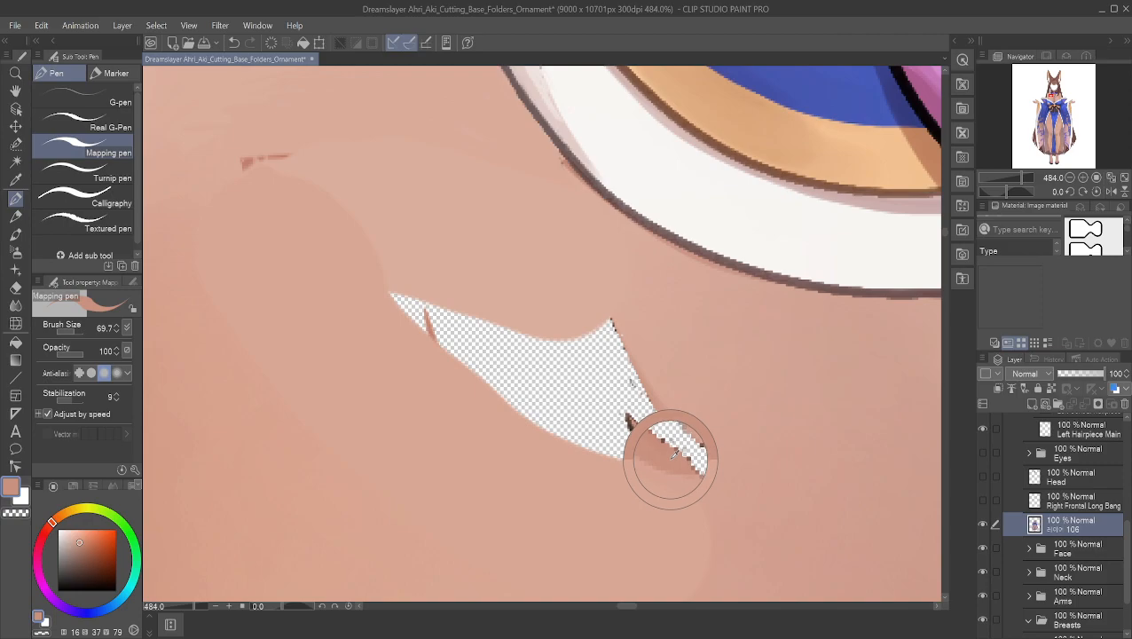
{"action": "mouse_move", "coordinate": [405, 277]}
{"action": "left_mouse_down"}
{"action": "mouse_move", "coordinate": [570, 408]}
{"action": "mouse_move", "coordinate": [631, 434]}
{"action": "left_mouse_up"}
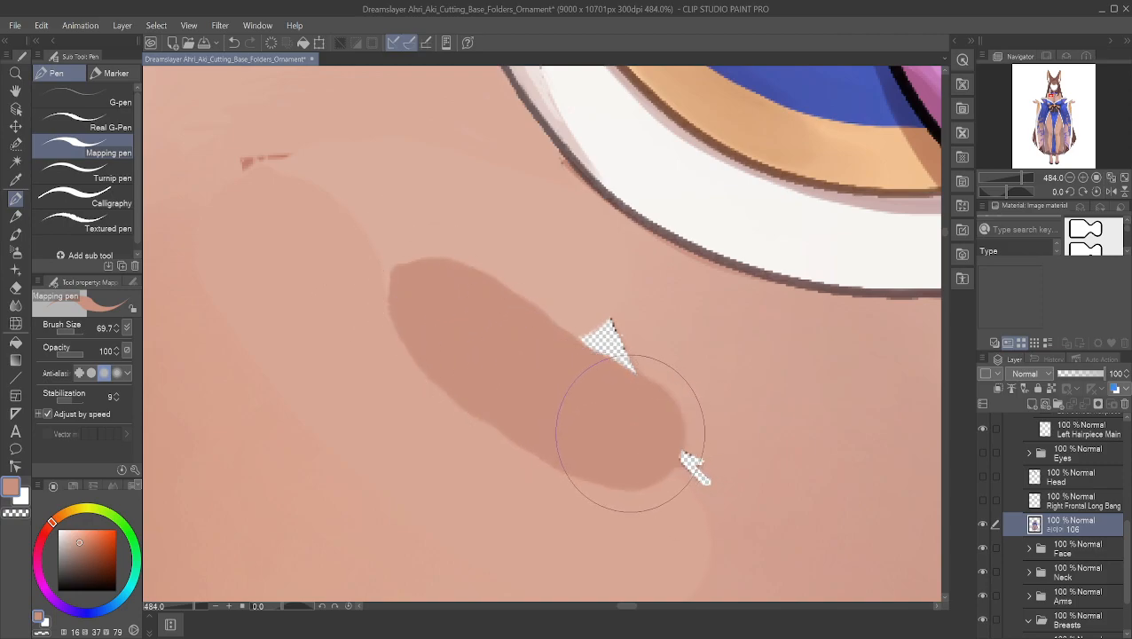
{"action": "key", "text": "ctrl+z"}
{"action": "left_click", "coordinate": [356, 280], "text": "alt"}
{"action": "mouse_move", "coordinate": [341, 282]}
{"action": "left_mouse_down"}
{"action": "mouse_move", "coordinate": [391, 328]}
{"action": "mouse_move", "coordinate": [607, 468]}
{"action": "mouse_move", "coordinate": [670, 480]}
{"action": "left_mouse_up"}
{"action": "key", "text": "ctrl+z"}
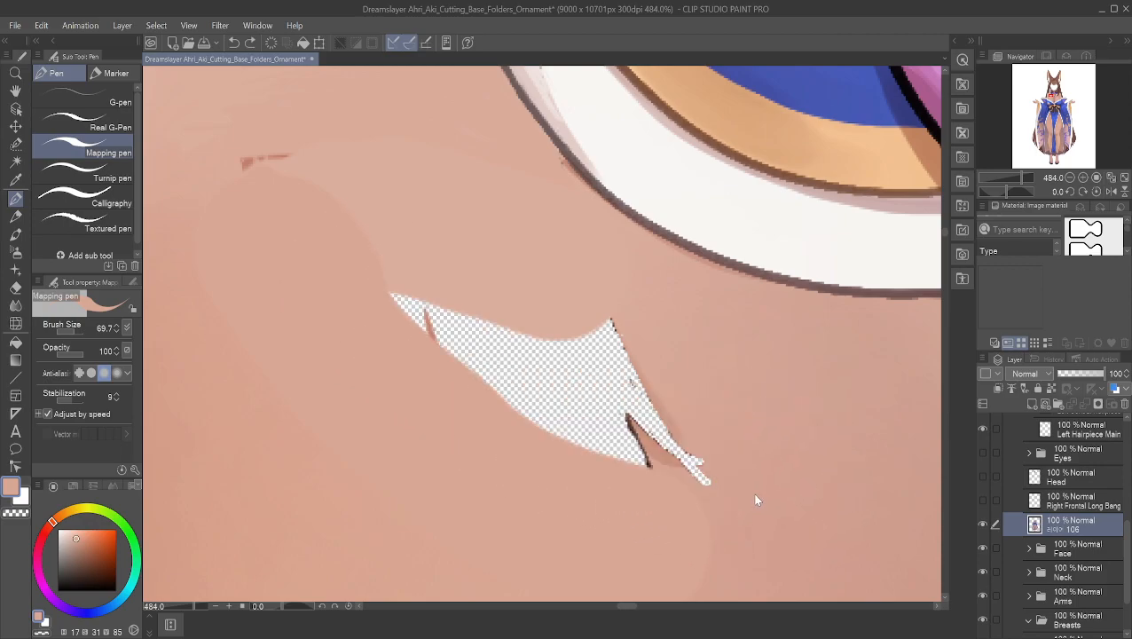
- Try filling the remaining gap in the sampled skin tone, check it from farther away and undo the strokes
{"action": "mouse_move", "coordinate": [716, 482]}
{"action": "left_mouse_down"}
{"action": "mouse_move", "coordinate": [522, 356]}
{"action": "mouse_move", "coordinate": [450, 273]}
{"action": "mouse_move", "coordinate": [298, 223]}
{"action": "left_mouse_up"}
{"action": "left_click_drag", "start_coordinate": [586, 425], "coordinate": [664, 454]}
{"action": "scroll", "coordinate": [551, 325], "scroll_direction": "down", "scroll_amount": 5}
{"action": "scroll", "coordinate": [613, 312], "scroll_direction": "down", "scroll_amount": 7}
{"action": "key", "text": "ctrl+z"}
{"action": "key", "text": "ctrl+z"}
- Try closing the gap with one broad lighter stroke and covering the small brown mark above it with sampled skin tones
{"action": "scroll", "coordinate": [598, 321], "scroll_direction": "up", "scroll_amount": 4}
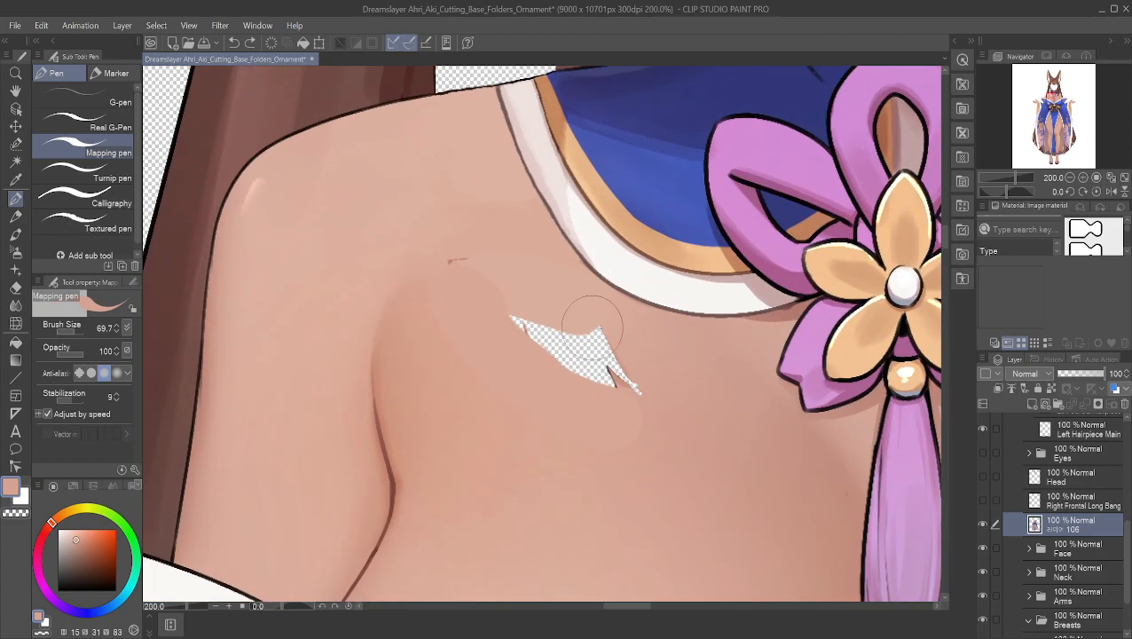
{"action": "scroll", "coordinate": [596, 326], "scroll_direction": "up", "scroll_amount": 1}
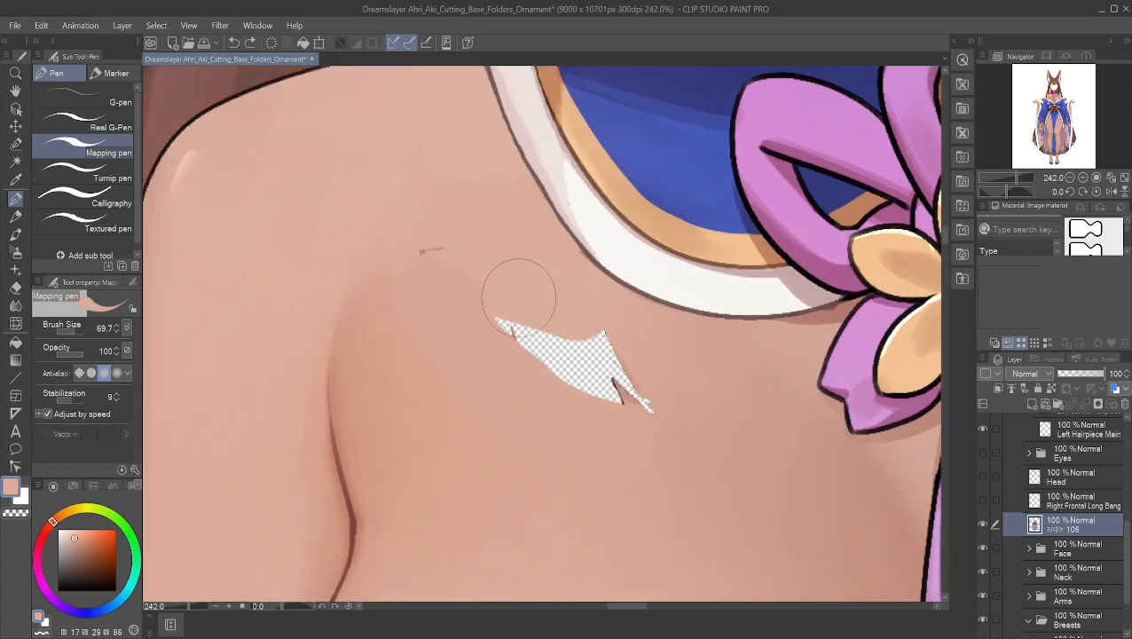
{"action": "mouse_move", "coordinate": [513, 298]}
{"action": "left_mouse_down"}
{"action": "mouse_move", "coordinate": [529, 330]}
{"action": "mouse_move", "coordinate": [619, 384]}
{"action": "left_mouse_up"}
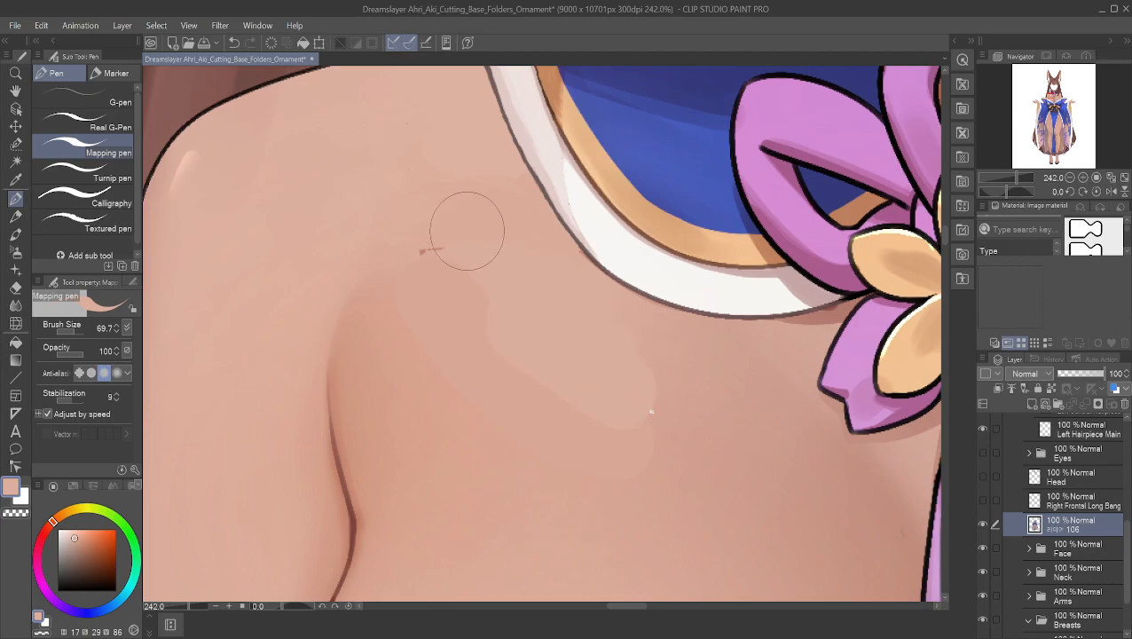
{"action": "left_click", "coordinate": [439, 246], "text": "alt"}
{"action": "left_click", "coordinate": [434, 246], "text": "alt"}
{"action": "left_click", "coordinate": [427, 244], "text": "alt"}
{"action": "left_click_drag", "start_coordinate": [408, 255], "coordinate": [447, 245]}
{"action": "left_click", "coordinate": [671, 396], "text": "alt"}
{"action": "left_click_drag", "start_coordinate": [650, 389], "coordinate": [593, 364]}
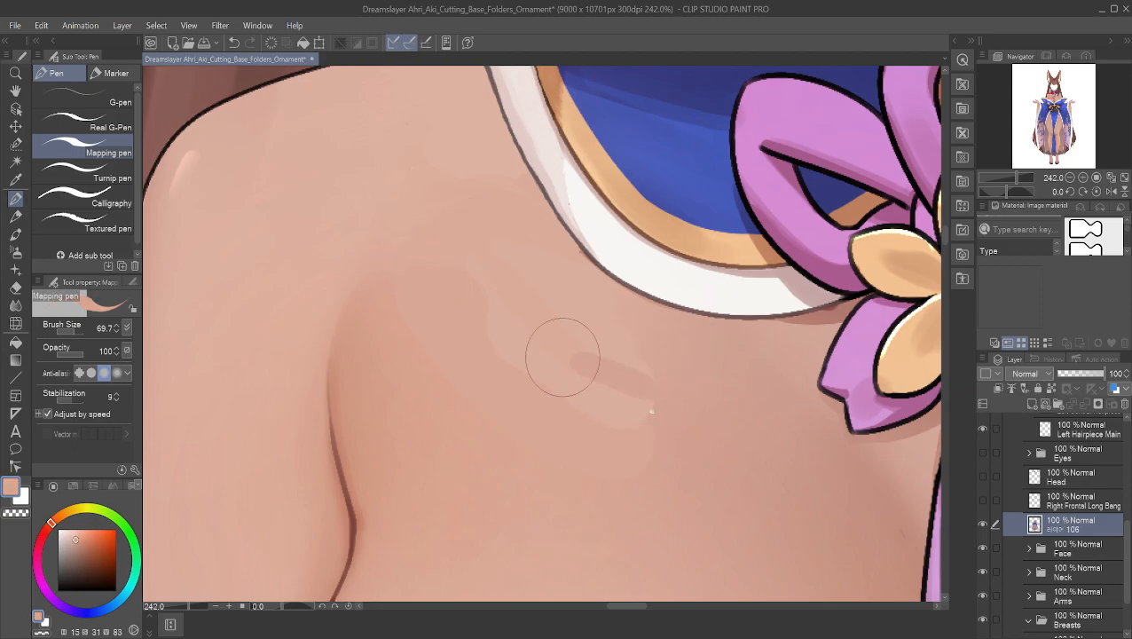
- Undo the broad skin strokes until the whole gap and its brown strokes are back
{"action": "key", "text": "ctrl+z"}
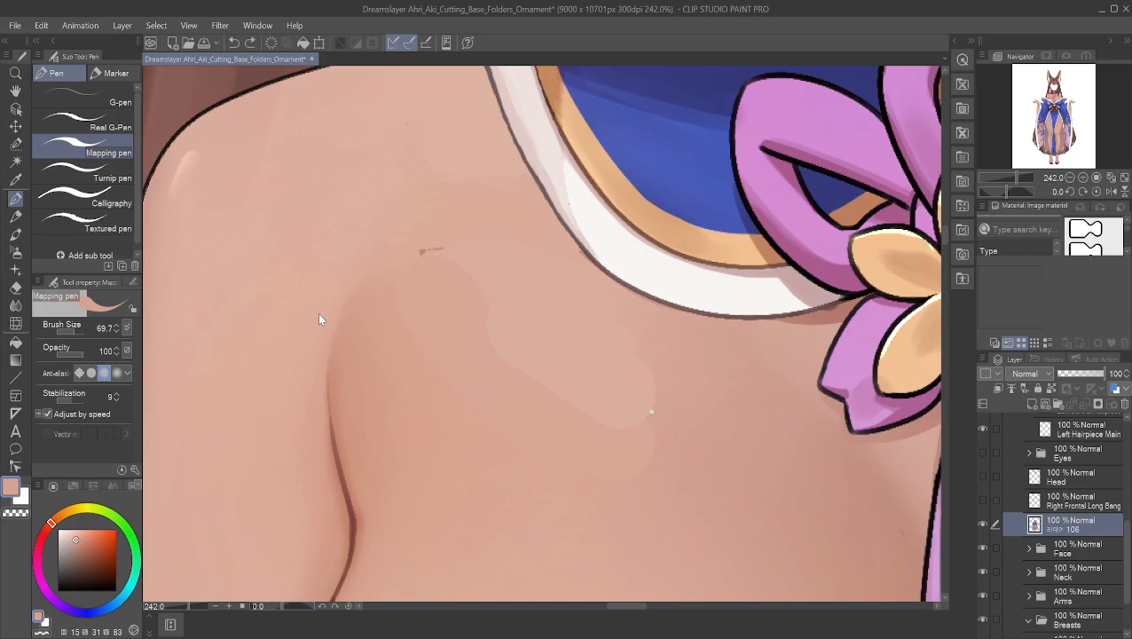
{"action": "key", "text": "ctrl+z"}
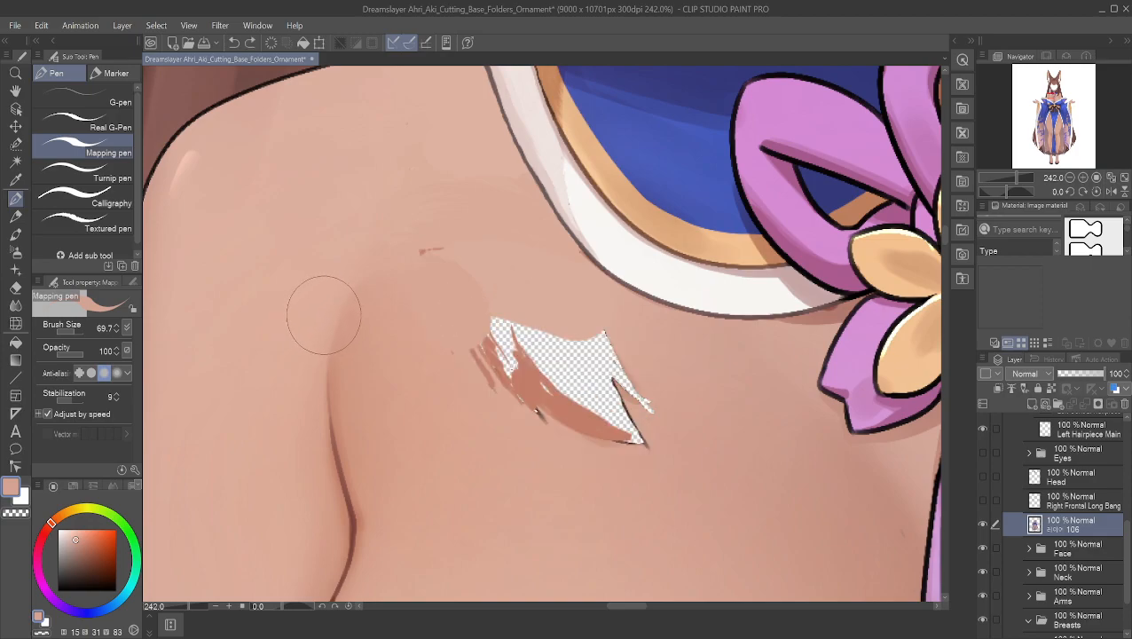
{"action": "key", "text": "ctrl+z"}
{"action": "key", "text": "ctrl+z"}
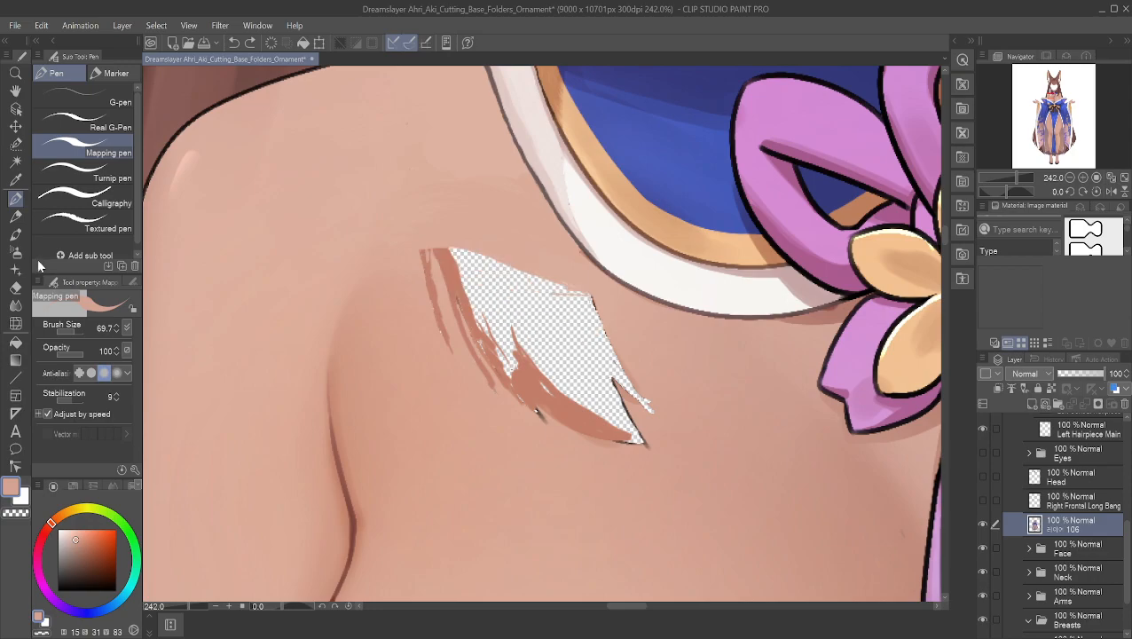
- Fill the upper part of the shoulder gap with the sampled lighter skin tone, using the Mapping pen at size 9.3
{"action": "left_click", "coordinate": [506, 240], "text": "alt"}
{"action": "left_click_drag", "start_coordinate": [71, 325], "coordinate": [68, 327]}
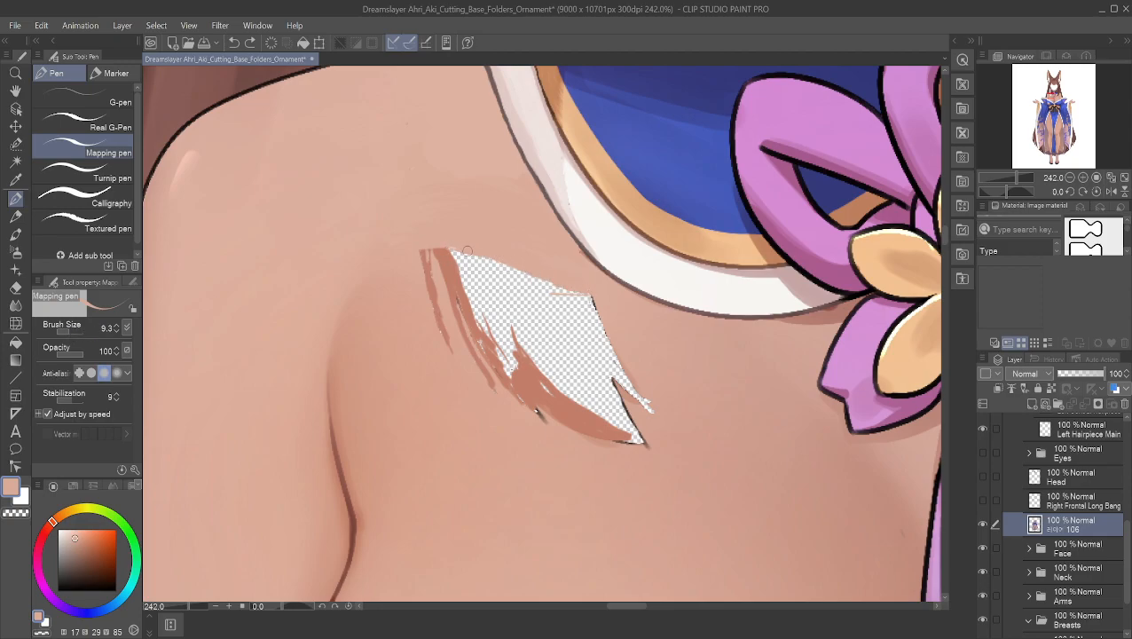
{"action": "mouse_move", "coordinate": [454, 251]}
{"action": "left_mouse_down"}
{"action": "mouse_move", "coordinate": [486, 267]}
{"action": "mouse_move", "coordinate": [426, 252]}
{"action": "mouse_move", "coordinate": [522, 269]}
{"action": "left_mouse_up"}
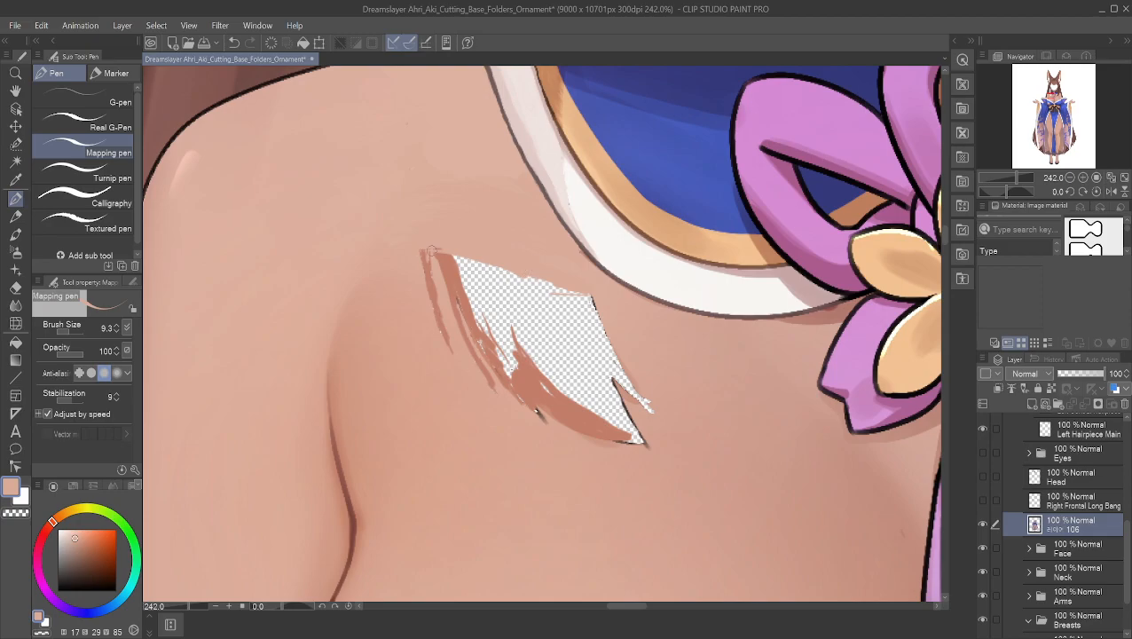
{"action": "mouse_move", "coordinate": [425, 252]}
{"action": "left_mouse_down"}
{"action": "mouse_move", "coordinate": [510, 263]}
{"action": "mouse_move", "coordinate": [462, 259]}
{"action": "mouse_move", "coordinate": [540, 274]}
{"action": "mouse_move", "coordinate": [600, 298]}
{"action": "mouse_move", "coordinate": [481, 261]}
{"action": "mouse_move", "coordinate": [596, 307]}
{"action": "left_mouse_up"}
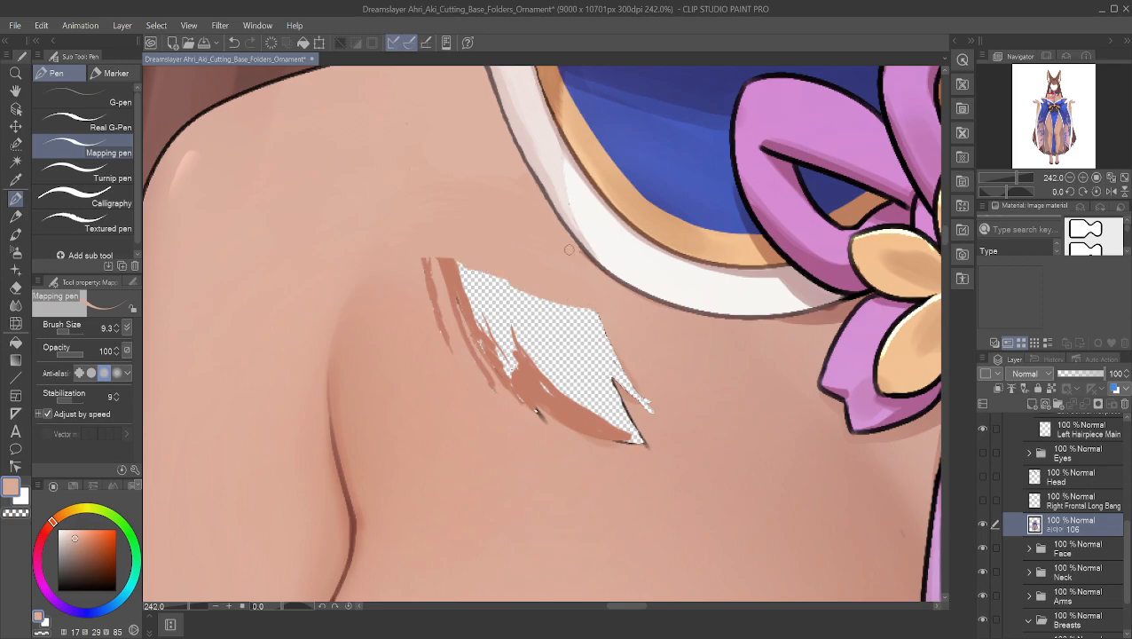
{"action": "mouse_move", "coordinate": [616, 325]}
{"action": "left_mouse_down"}
{"action": "mouse_move", "coordinate": [506, 300]}
{"action": "mouse_move", "coordinate": [517, 291]}
{"action": "mouse_move", "coordinate": [451, 267]}
{"action": "mouse_move", "coordinate": [471, 273]}
{"action": "mouse_move", "coordinate": [483, 297]}
{"action": "mouse_move", "coordinate": [564, 315]}
{"action": "left_mouse_up"}
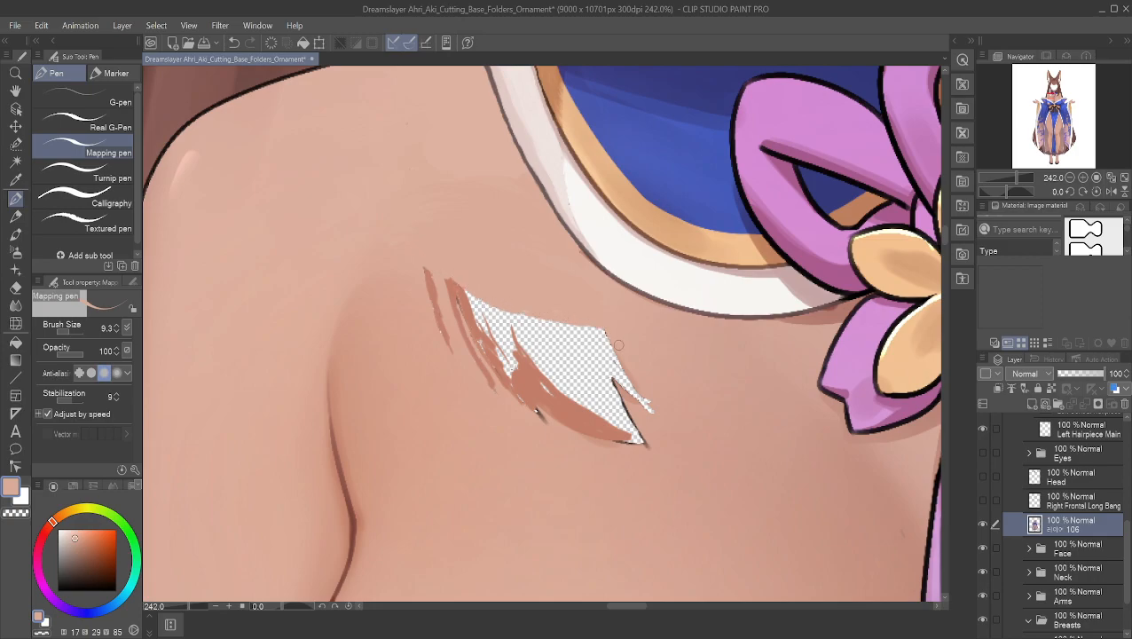
{"action": "mouse_move", "coordinate": [622, 339]}
{"action": "left_mouse_down"}
{"action": "mouse_move", "coordinate": [519, 323]}
{"action": "mouse_move", "coordinate": [555, 312]}
{"action": "mouse_move", "coordinate": [568, 315]}
{"action": "mouse_move", "coordinate": [529, 331]}
{"action": "mouse_move", "coordinate": [506, 298]}
{"action": "mouse_move", "coordinate": [521, 314]}
{"action": "mouse_move", "coordinate": [466, 290]}
{"action": "left_mouse_up"}
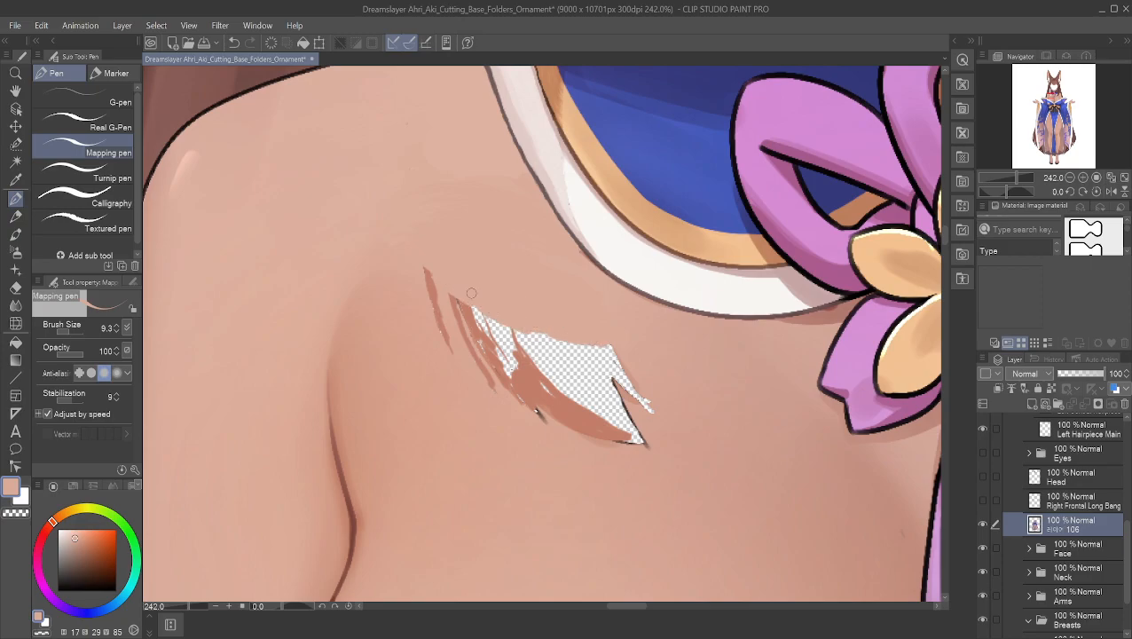
{"action": "mouse_move", "coordinate": [554, 331]}
{"action": "left_mouse_down"}
{"action": "mouse_move", "coordinate": [613, 342]}
{"action": "mouse_move", "coordinate": [603, 359]}
{"action": "mouse_move", "coordinate": [578, 344]}
{"action": "mouse_move", "coordinate": [574, 357]}
{"action": "mouse_move", "coordinate": [517, 344]}
{"action": "mouse_move", "coordinate": [459, 306]}
{"action": "mouse_move", "coordinate": [487, 310]}
{"action": "left_mouse_up"}
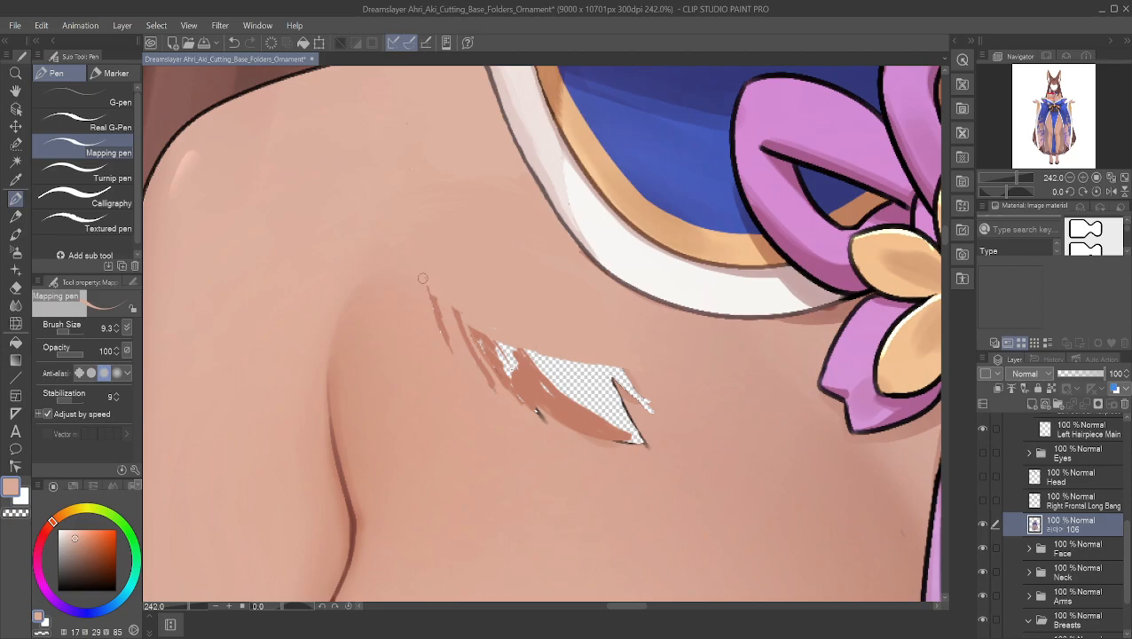
{"action": "mouse_move", "coordinate": [427, 288]}
{"action": "left_mouse_down"}
{"action": "mouse_move", "coordinate": [540, 351]}
{"action": "mouse_move", "coordinate": [419, 309]}
{"action": "mouse_move", "coordinate": [422, 298]}
{"action": "mouse_move", "coordinate": [476, 339]}
{"action": "left_mouse_up"}
{"action": "mouse_move", "coordinate": [607, 374]}
{"action": "left_mouse_down"}
{"action": "mouse_move", "coordinate": [640, 377]}
{"action": "mouse_move", "coordinate": [522, 346]}
{"action": "left_mouse_up"}
- Paint over the brown strokes and fill the rest of the gap with darker skin tones sampled from the surrounding area
{"action": "left_click", "coordinate": [422, 333], "text": "alt"}
{"action": "mouse_move", "coordinate": [445, 335]}
{"action": "left_mouse_down"}
{"action": "mouse_move", "coordinate": [437, 323]}
{"action": "mouse_move", "coordinate": [510, 358]}
{"action": "left_mouse_up"}
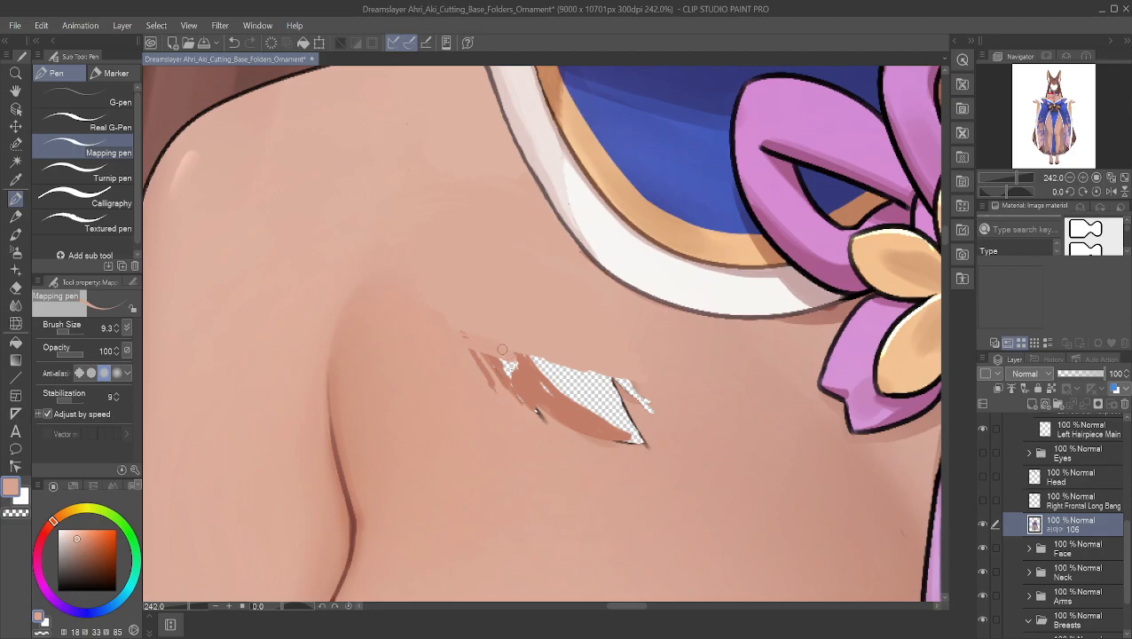
{"action": "left_click_drag", "start_coordinate": [508, 367], "coordinate": [540, 365]}
{"action": "key", "text": "ctrl+z"}
{"action": "mouse_move", "coordinate": [470, 355]}
{"action": "left_mouse_down"}
{"action": "mouse_move", "coordinate": [501, 365]}
{"action": "mouse_move", "coordinate": [458, 350]}
{"action": "mouse_move", "coordinate": [537, 377]}
{"action": "mouse_move", "coordinate": [462, 361]}
{"action": "mouse_move", "coordinate": [506, 381]}
{"action": "mouse_move", "coordinate": [459, 358]}
{"action": "mouse_move", "coordinate": [519, 389]}
{"action": "left_mouse_up"}
{"action": "mouse_move", "coordinate": [563, 432]}
{"action": "left_mouse_down"}
{"action": "mouse_move", "coordinate": [631, 444]}
{"action": "mouse_move", "coordinate": [554, 427]}
{"action": "mouse_move", "coordinate": [636, 449]}
{"action": "mouse_move", "coordinate": [567, 437]}
{"action": "mouse_move", "coordinate": [649, 439]}
{"action": "mouse_move", "coordinate": [575, 416]}
{"action": "mouse_move", "coordinate": [626, 445]}
{"action": "mouse_move", "coordinate": [560, 421]}
{"action": "mouse_move", "coordinate": [622, 447]}
{"action": "mouse_move", "coordinate": [568, 431]}
{"action": "mouse_move", "coordinate": [631, 449]}
{"action": "mouse_move", "coordinate": [528, 392]}
{"action": "mouse_move", "coordinate": [644, 436]}
{"action": "mouse_move", "coordinate": [598, 420]}
{"action": "left_mouse_up"}
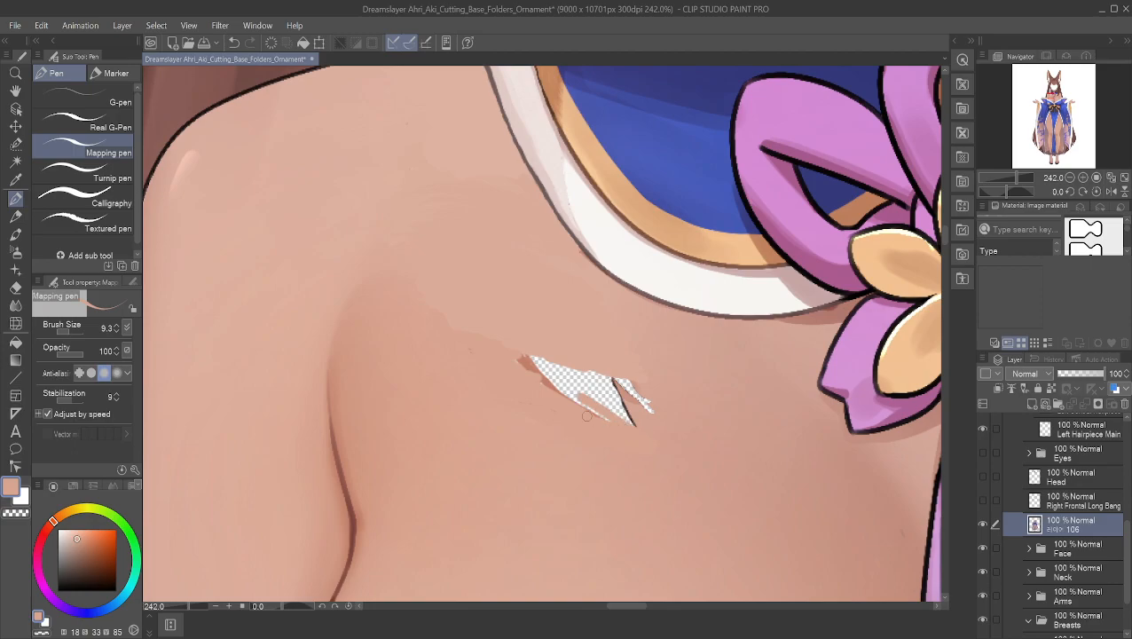
{"action": "left_click", "coordinate": [656, 419], "text": "alt"}
{"action": "mouse_move", "coordinate": [655, 431]}
{"action": "left_mouse_down"}
{"action": "mouse_move", "coordinate": [621, 410]}
{"action": "mouse_move", "coordinate": [659, 422]}
{"action": "mouse_move", "coordinate": [635, 406]}
{"action": "mouse_move", "coordinate": [659, 394]}
{"action": "mouse_move", "coordinate": [615, 384]}
{"action": "mouse_move", "coordinate": [608, 397]}
{"action": "mouse_move", "coordinate": [525, 373]}
{"action": "mouse_move", "coordinate": [602, 391]}
{"action": "mouse_move", "coordinate": [515, 357]}
{"action": "left_mouse_up"}
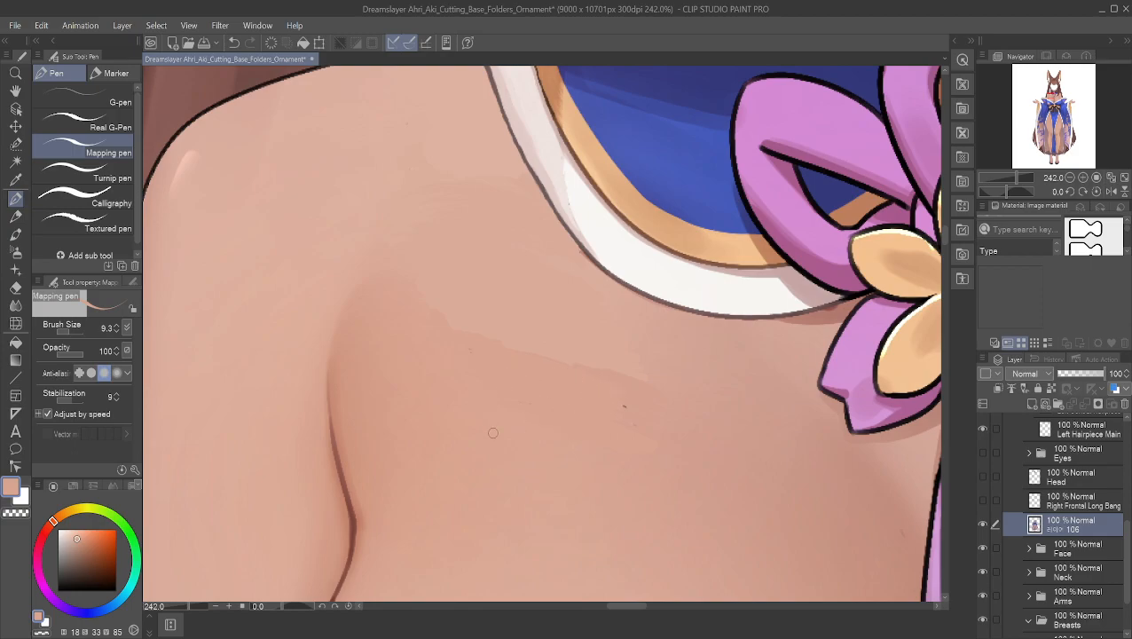
- Soften the borders between the newly painted skin tones on the shoulder with the Blend tool at size 18.2
{"action": "left_click", "coordinate": [15, 305]}
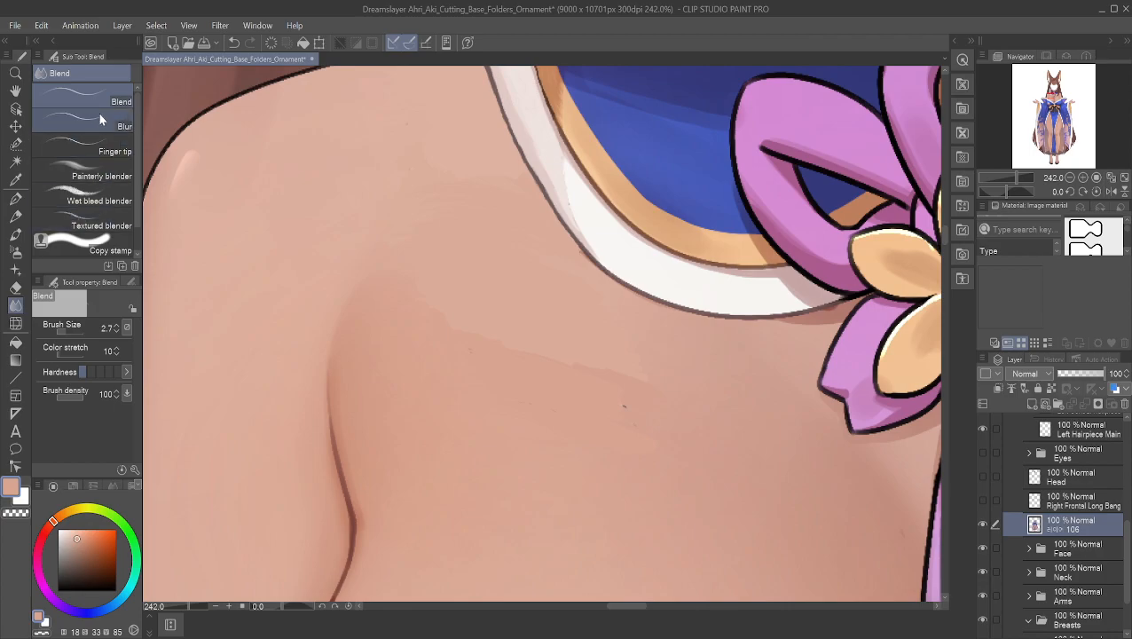
{"action": "left_click", "coordinate": [99, 105]}
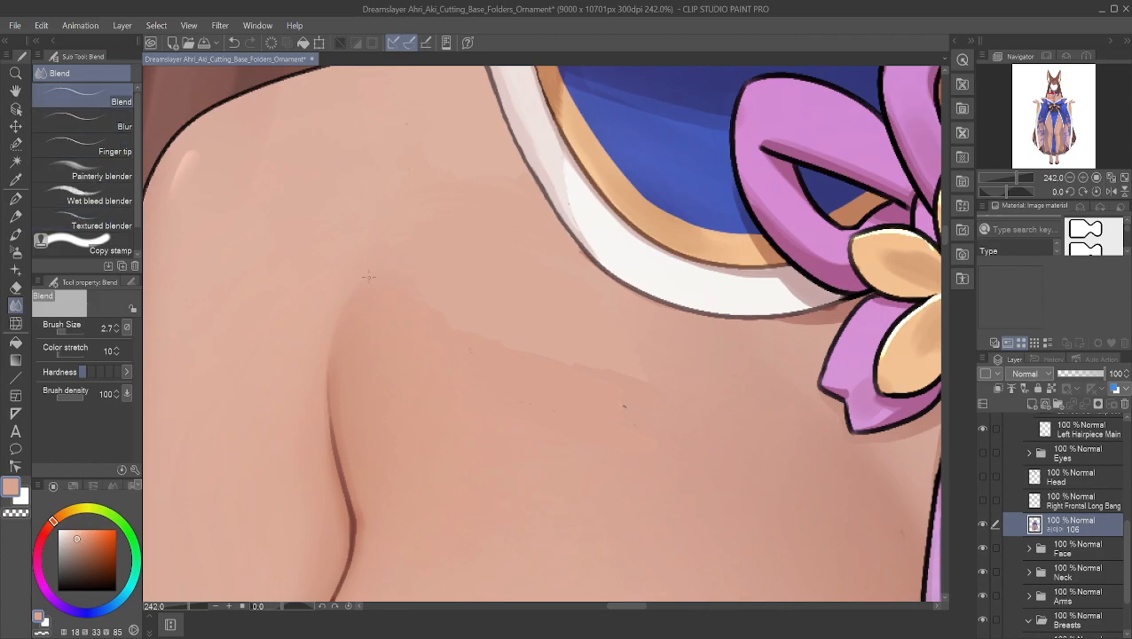
{"action": "left_click", "coordinate": [71, 330]}
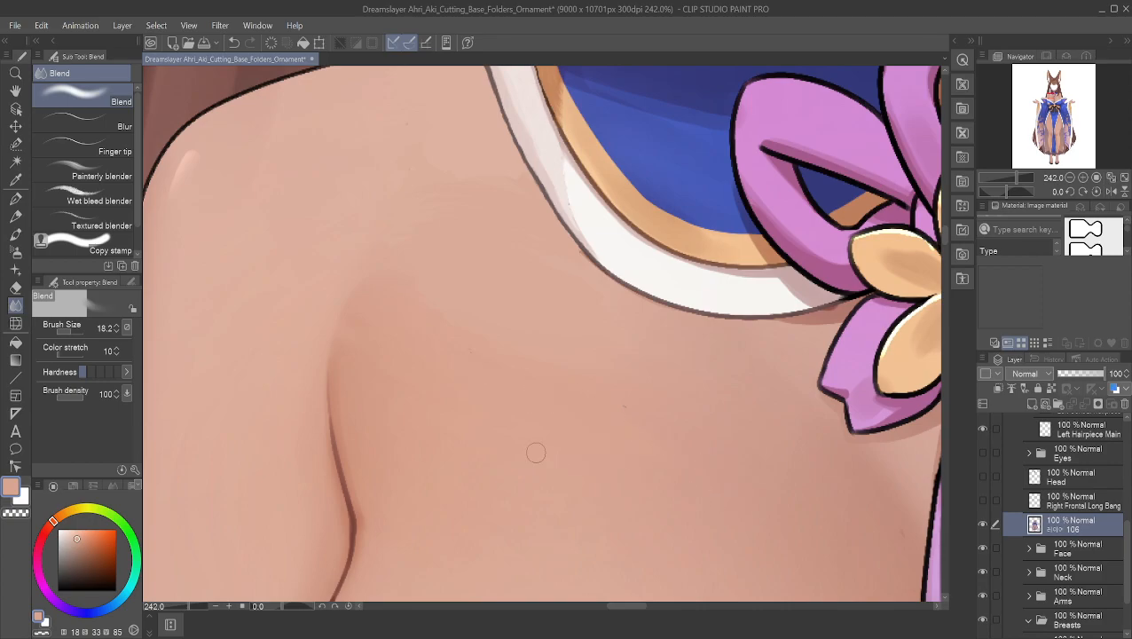
{"action": "scroll", "coordinate": [483, 354], "scroll_direction": "down", "scroll_amount": 18}
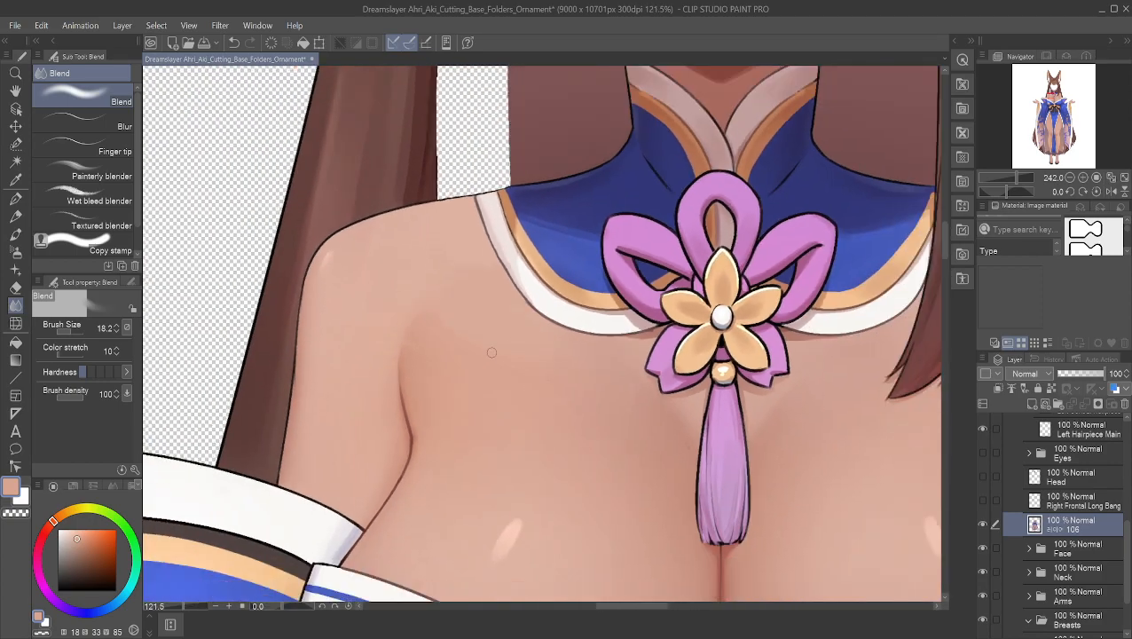
- Rename the Right Frontal Long Bang layer to "Right Frontal Lock", checking it on the character before hiding it again
{"action": "scroll", "coordinate": [695, 346], "scroll_direction": "up", "scroll_amount": 1}
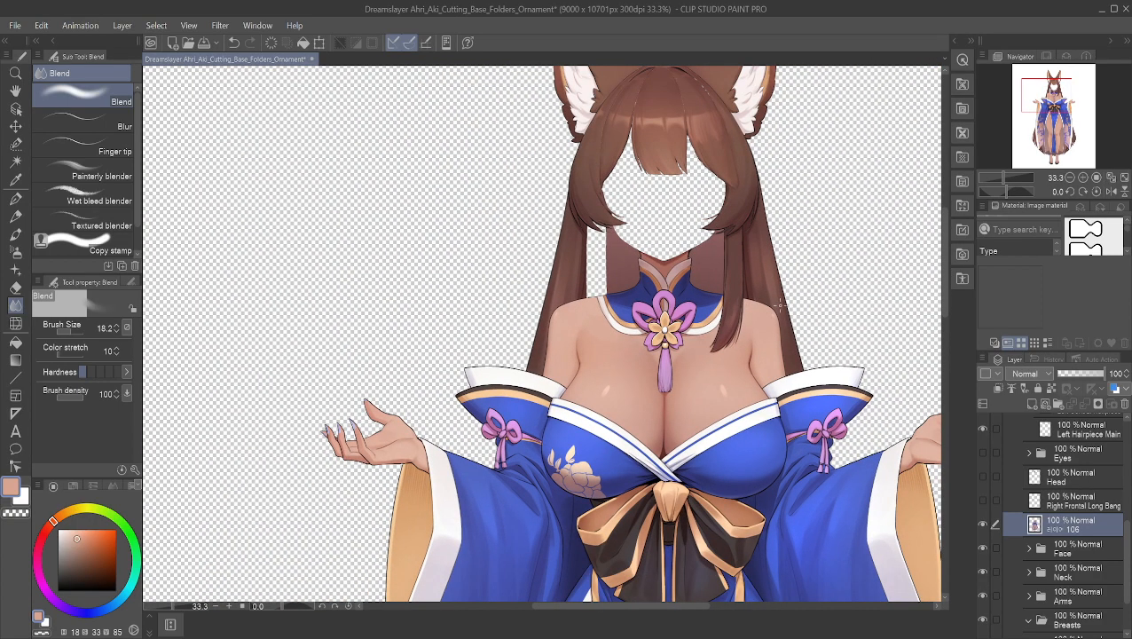
{"action": "scroll", "coordinate": [781, 306], "scroll_direction": "up", "scroll_amount": 2}
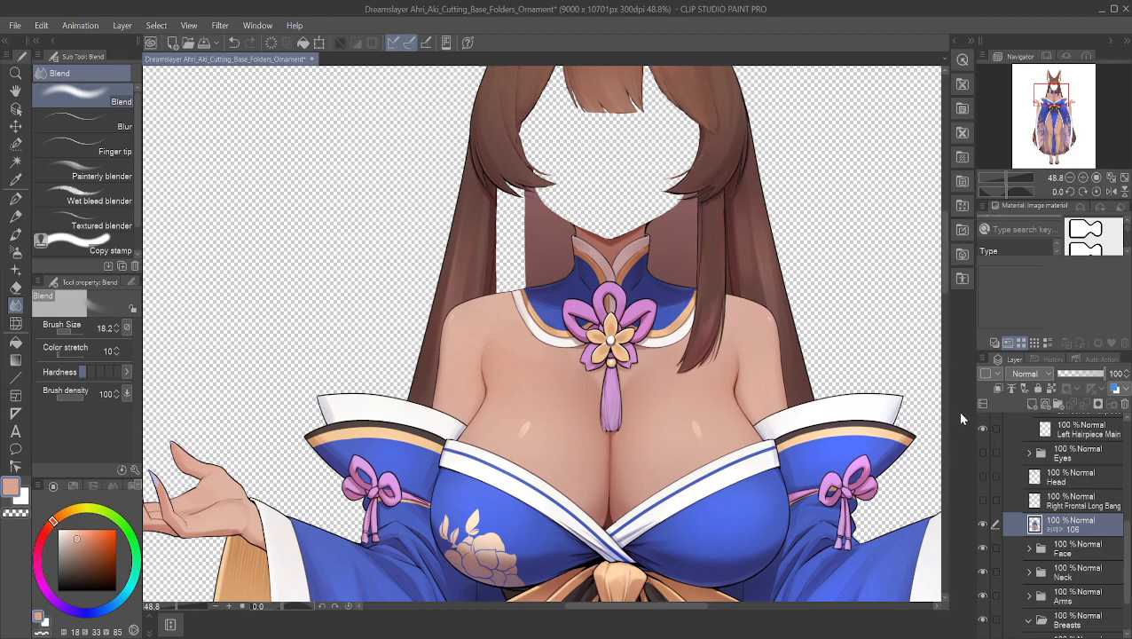
{"action": "left_click", "coordinate": [983, 503]}
{"action": "left_click", "coordinate": [1081, 505]}
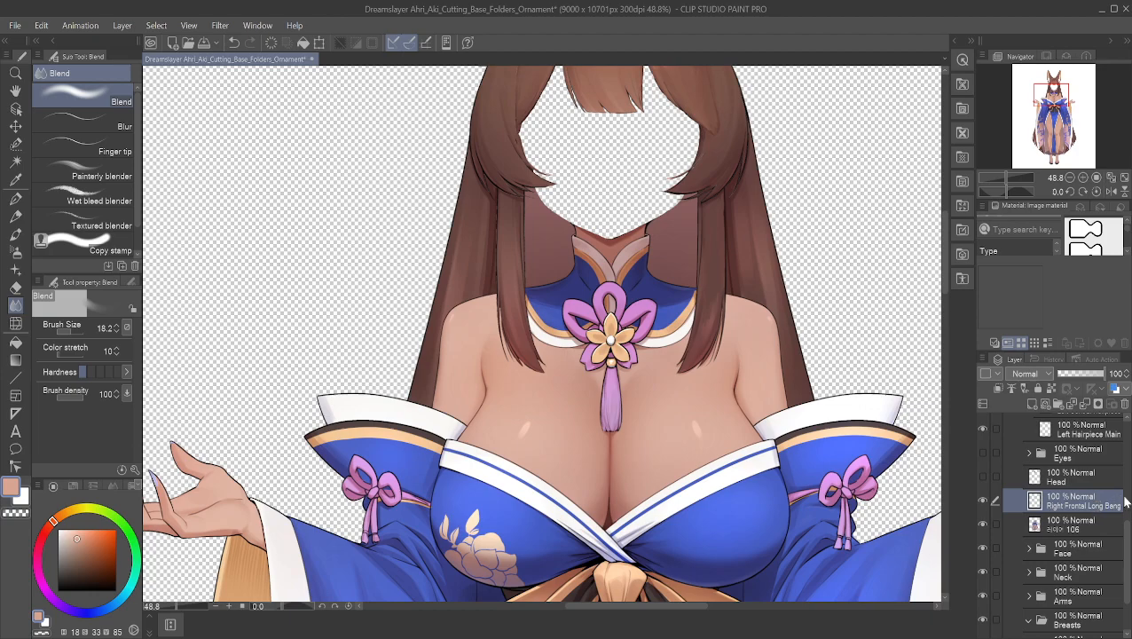
{"action": "key", "text": "Return"}
{"action": "left_click", "coordinate": [983, 500]}
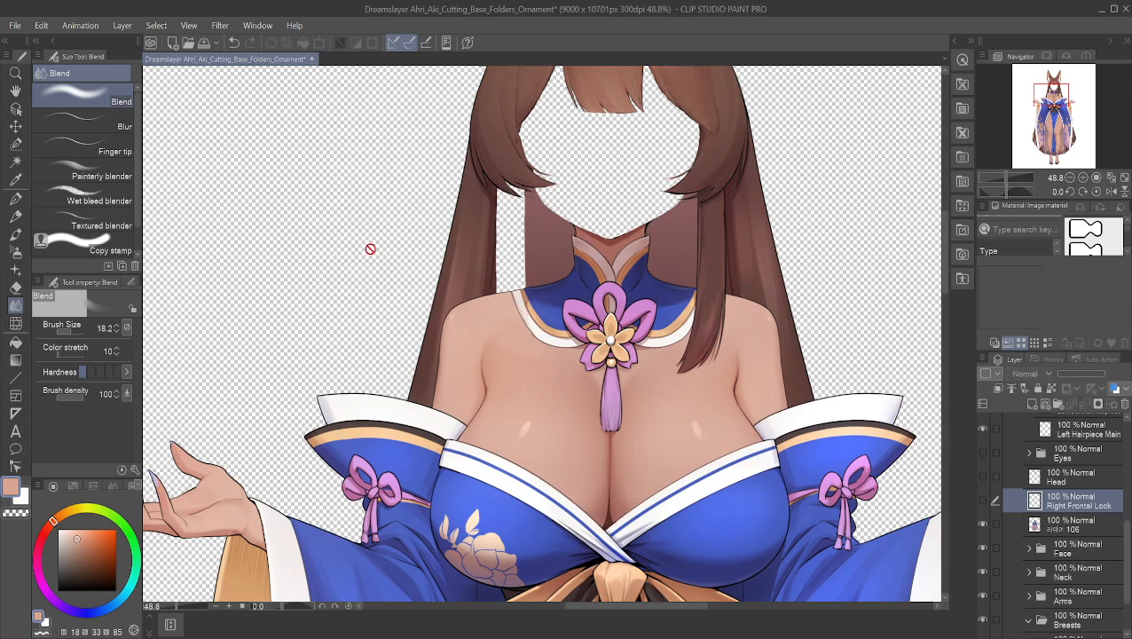
- Try to even out the upper chest shading on layer 106 with sampled skin tones, using the Mapping pen at size 9.3
{"action": "scroll", "coordinate": [358, 245], "scroll_direction": "up", "scroll_amount": 4}
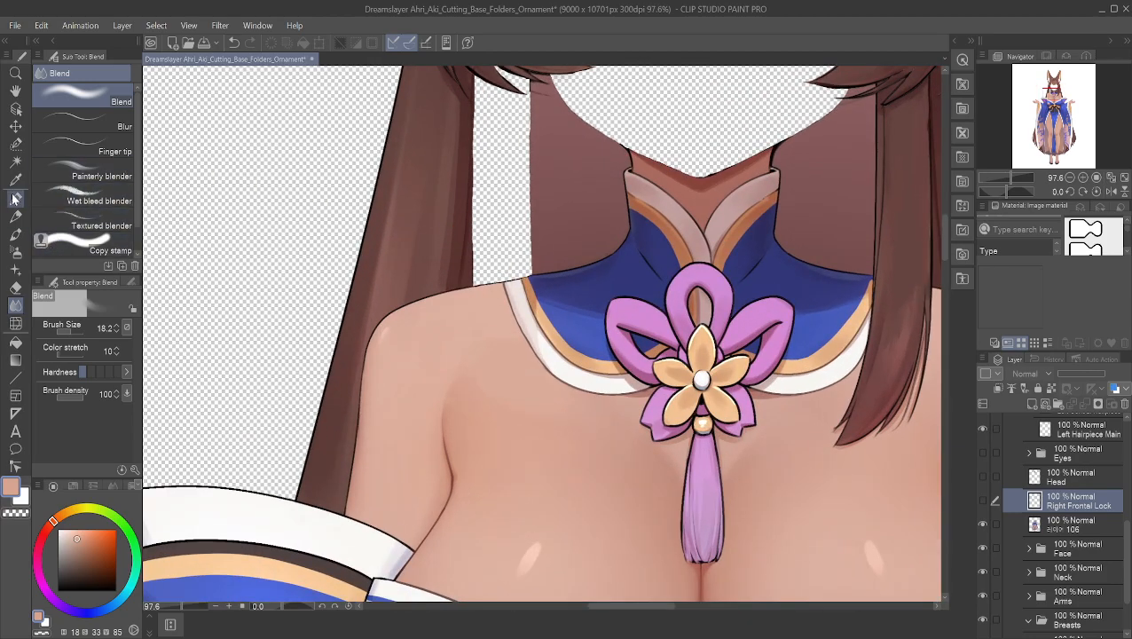
{"action": "left_click", "coordinate": [15, 91]}
{"action": "left_click_drag", "start_coordinate": [239, 178], "coordinate": [336, 242]}
{"action": "scroll", "coordinate": [406, 283], "scroll_direction": "down", "scroll_amount": 6}
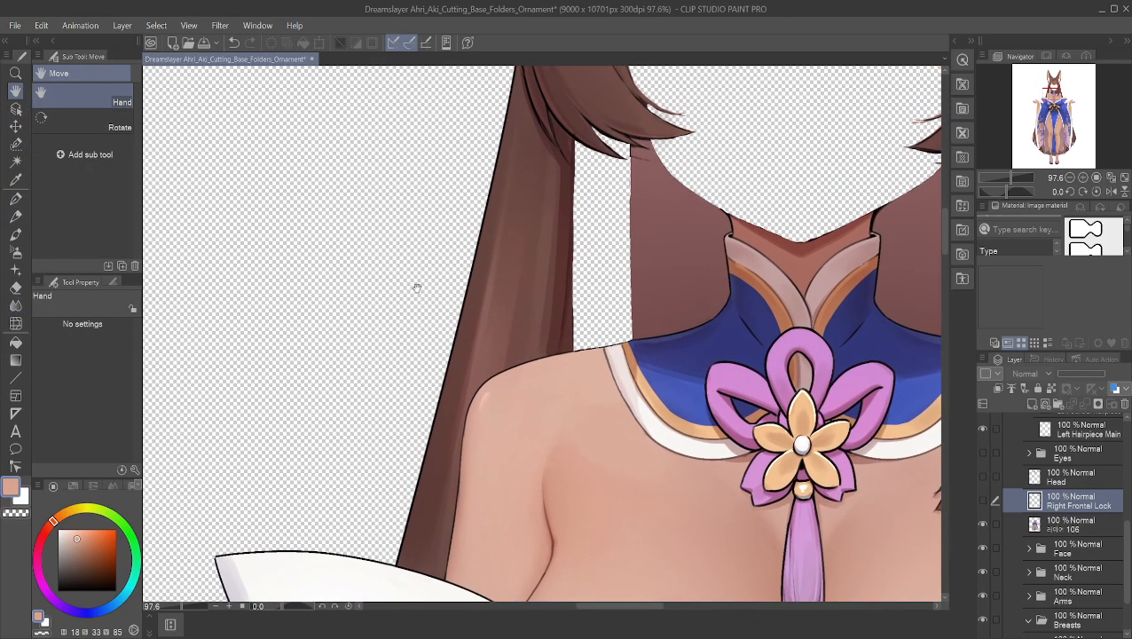
{"action": "scroll", "coordinate": [580, 347], "scroll_direction": "down", "scroll_amount": 3}
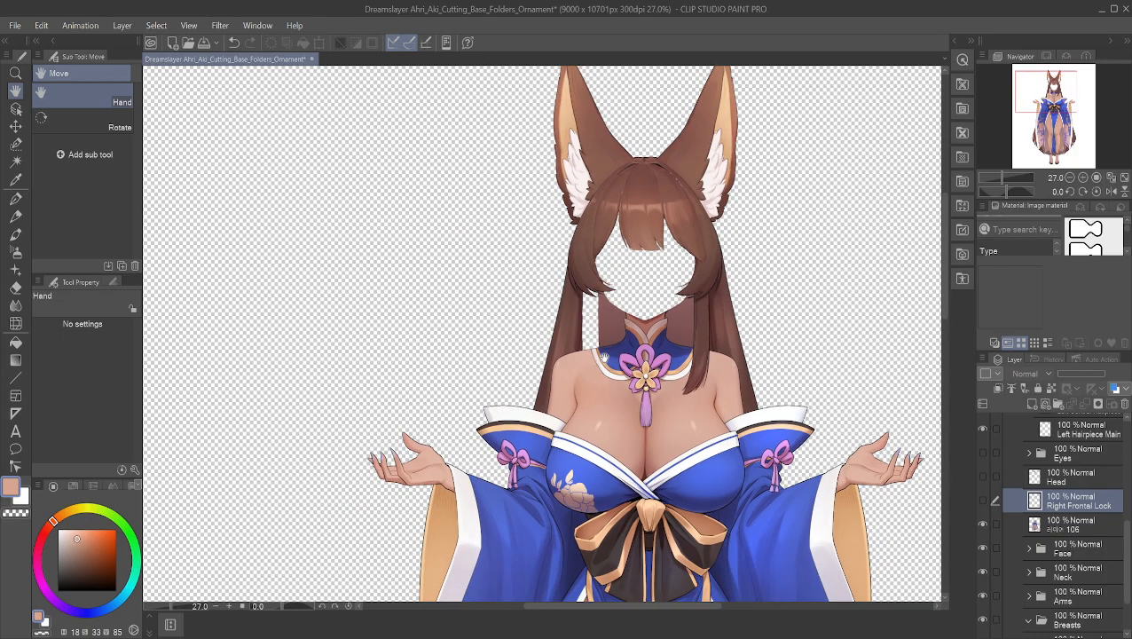
{"action": "scroll", "coordinate": [547, 396], "scroll_direction": "up", "scroll_amount": 4}
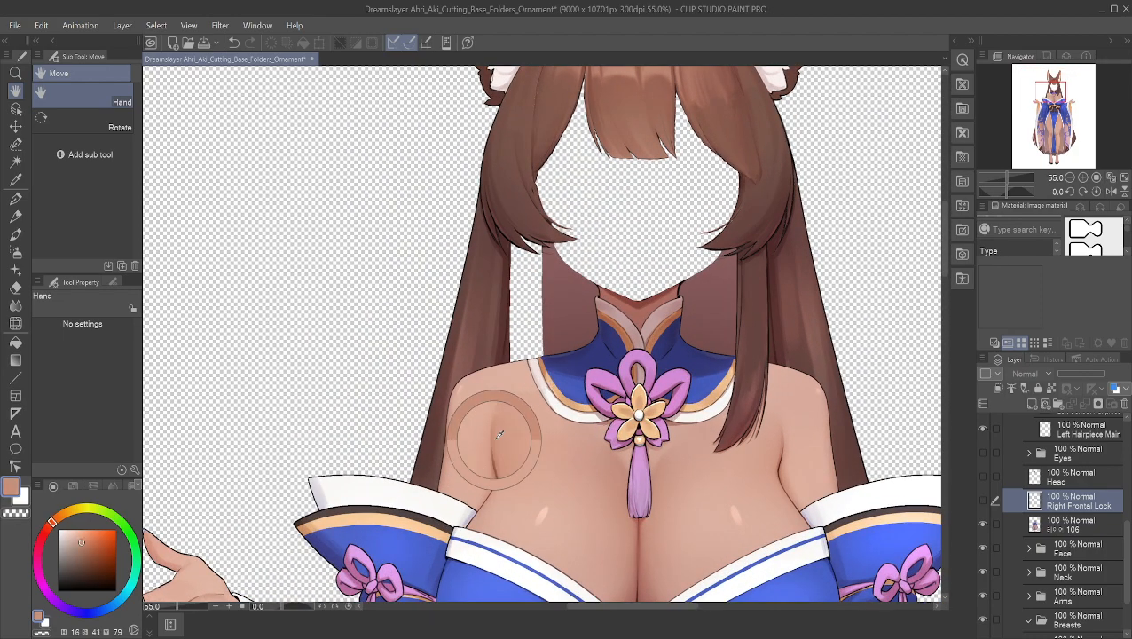
{"action": "left_click", "coordinate": [14, 201]}
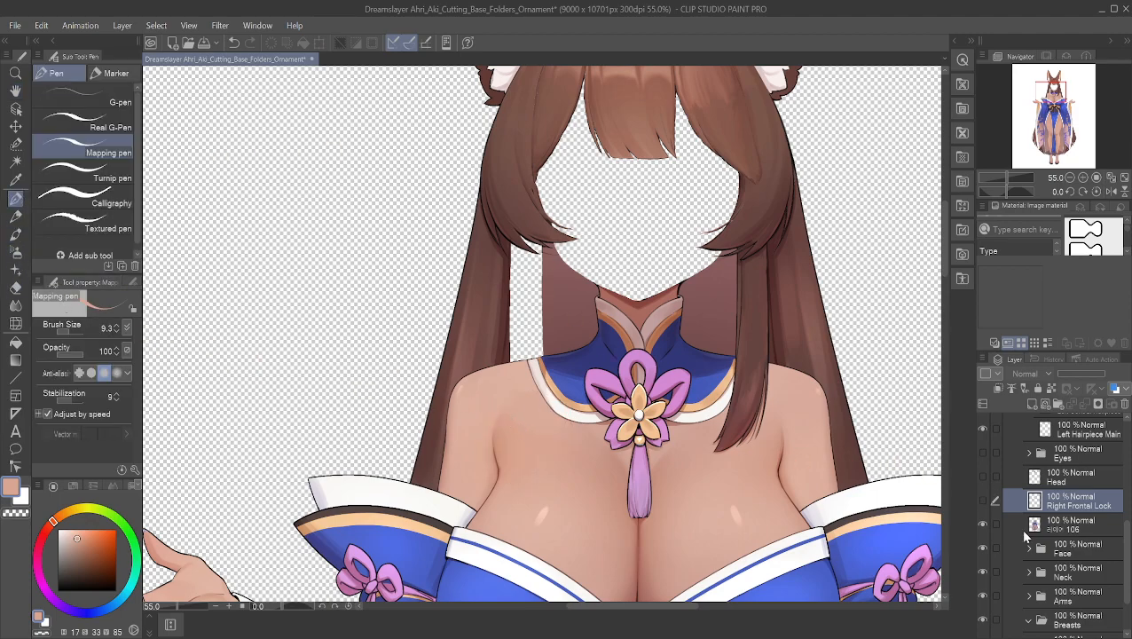
{"action": "left_click", "coordinate": [1074, 530]}
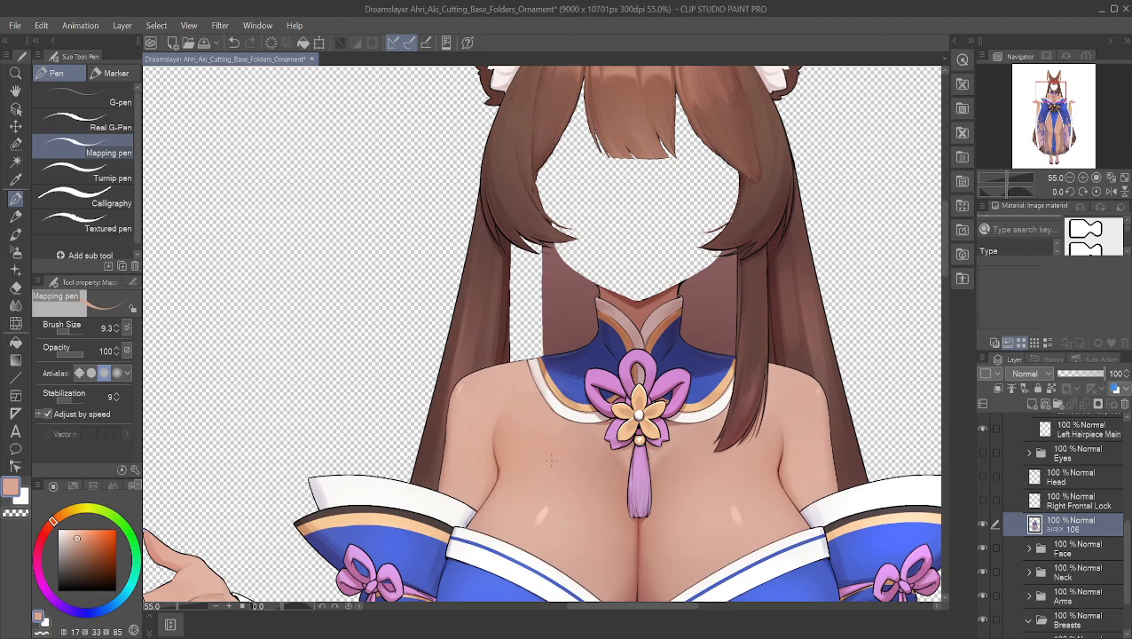
{"action": "left_click", "coordinate": [531, 462], "text": "alt"}
{"action": "scroll", "coordinate": [537, 422], "scroll_direction": "up", "scroll_amount": 5}
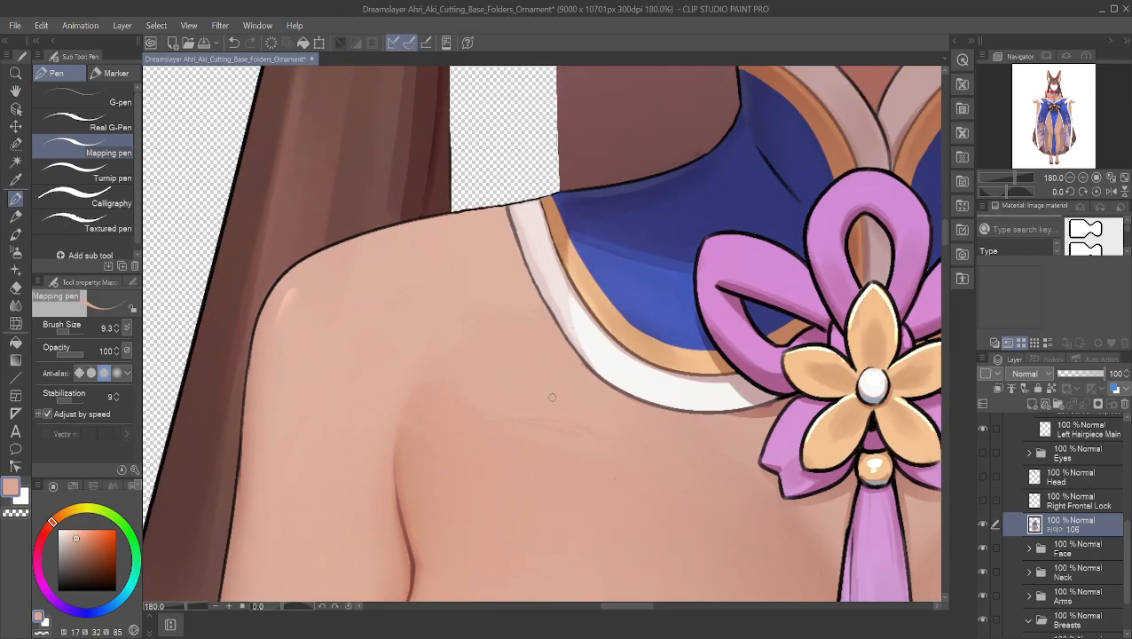
- Undo the latest Mapping pen strokes on the chest, back to the layer name change in the history
{"action": "key", "text": "ctrl+z"}
{"action": "left_click", "coordinate": [1038, 356]}
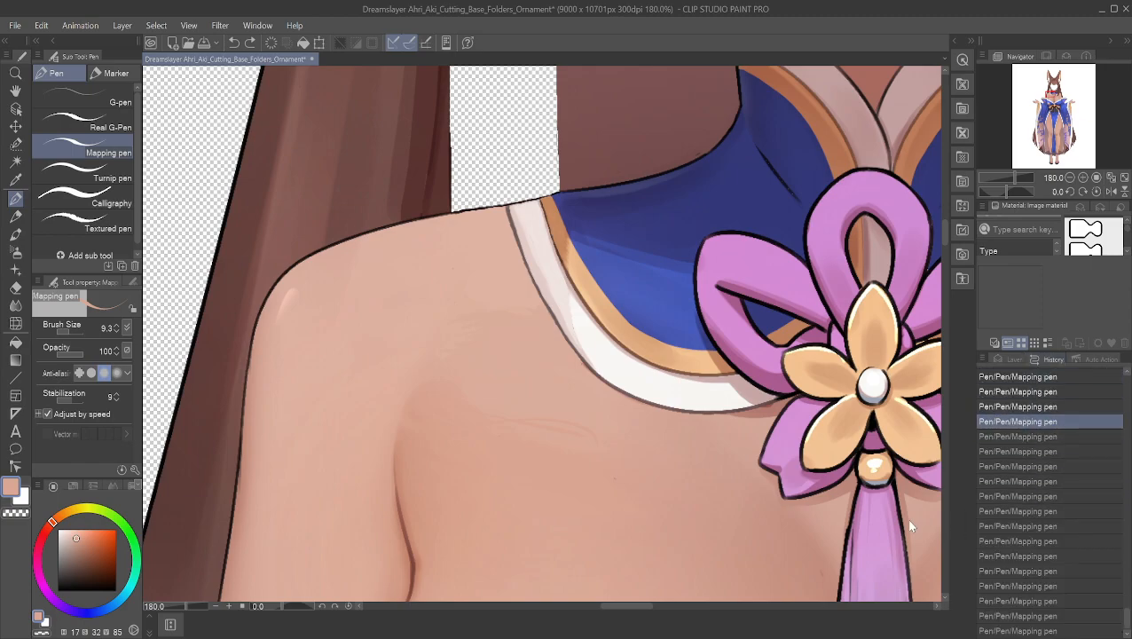
{"action": "key", "text": "ctrl+z"}
{"action": "key", "text": "ctrl+z"}
{"action": "key", "text": "ctrl+z"}
{"action": "key", "text": "ctrl+z"}
{"action": "key", "text": "ctrl+z"}
{"action": "key", "text": "ctrl+z"}
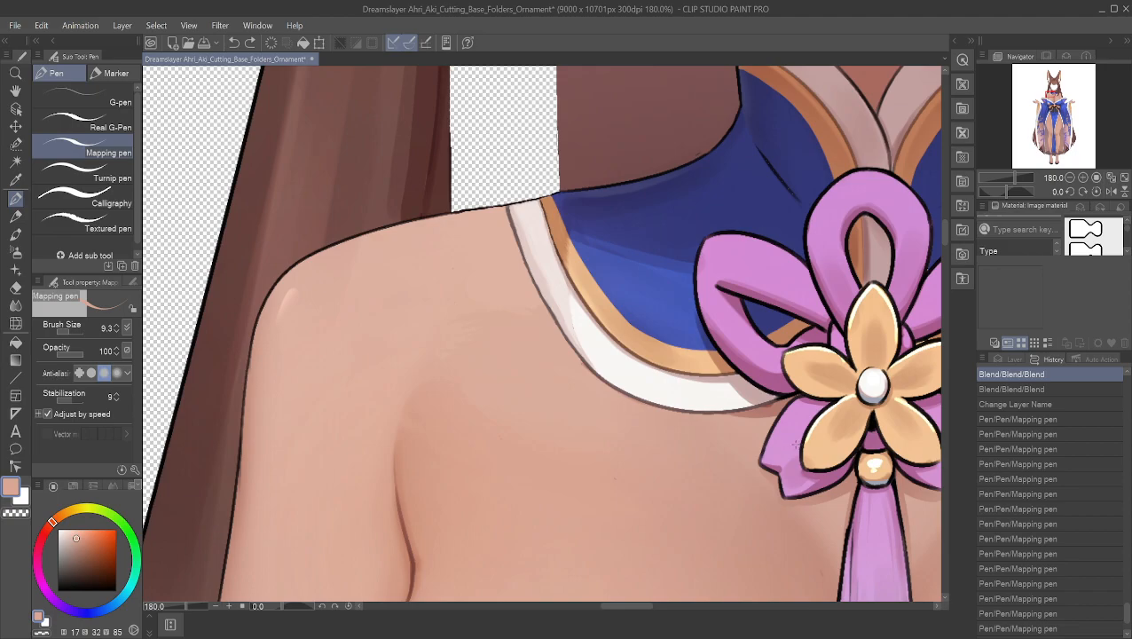
{"action": "key", "text": "ctrl+y"}
{"action": "key", "text": "ctrl+y"}
{"action": "key", "text": "ctrl+y"}
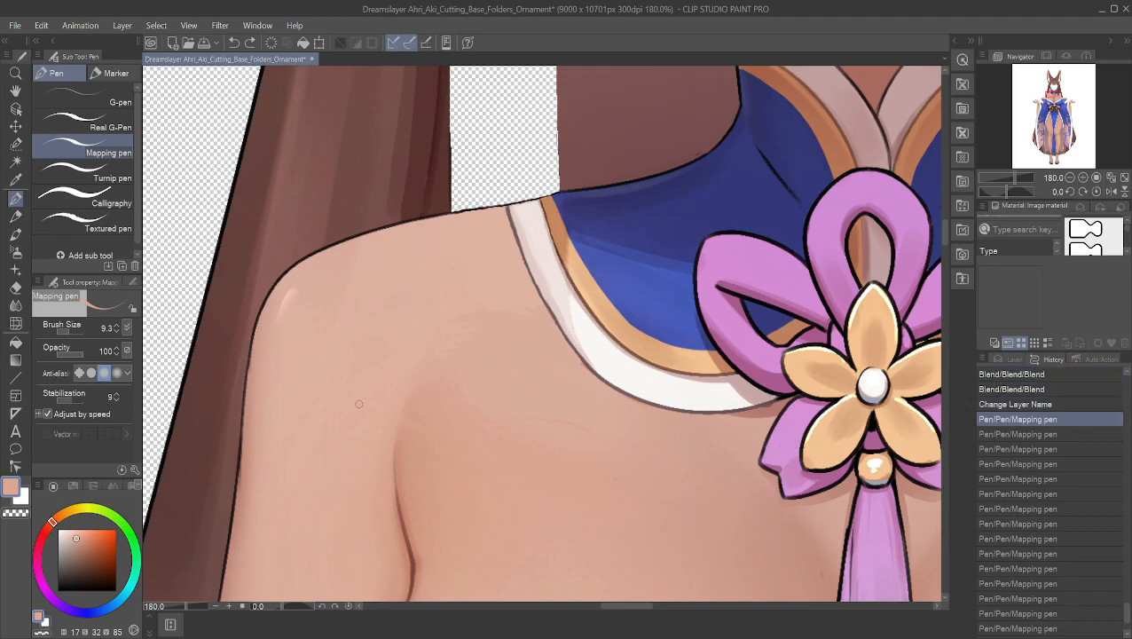
{"action": "key", "text": "ctrl+z"}
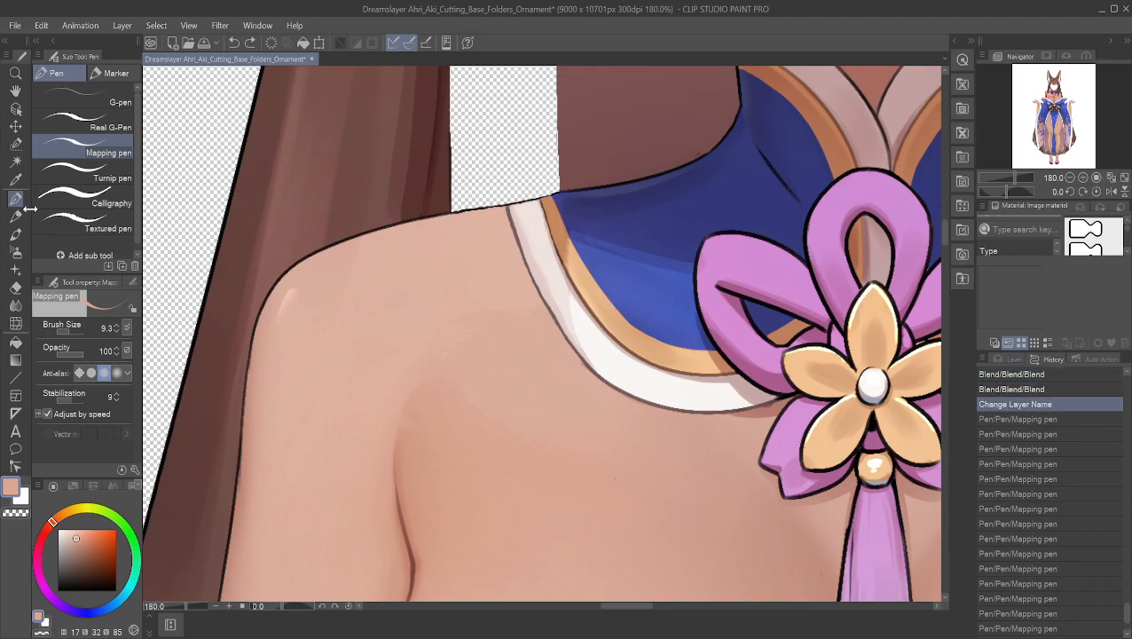
- Smudge the skin tone transitions on the shoulder and upper chest with the Finger tip blender at size 25.4
{"action": "left_click", "coordinate": [15, 304]}
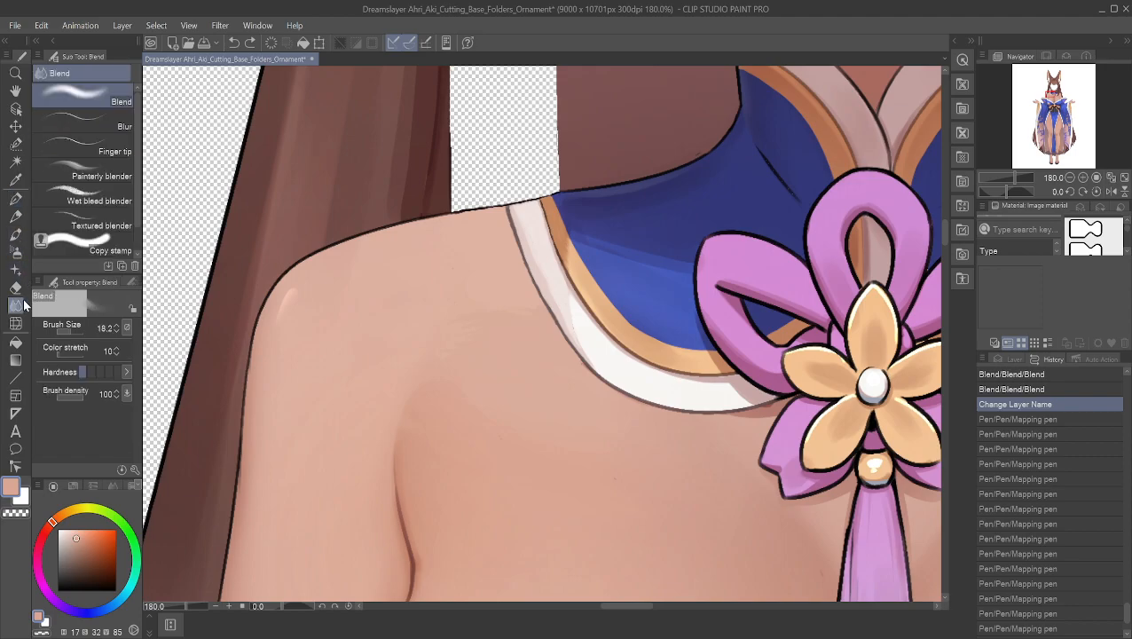
{"action": "left_click", "coordinate": [96, 148]}
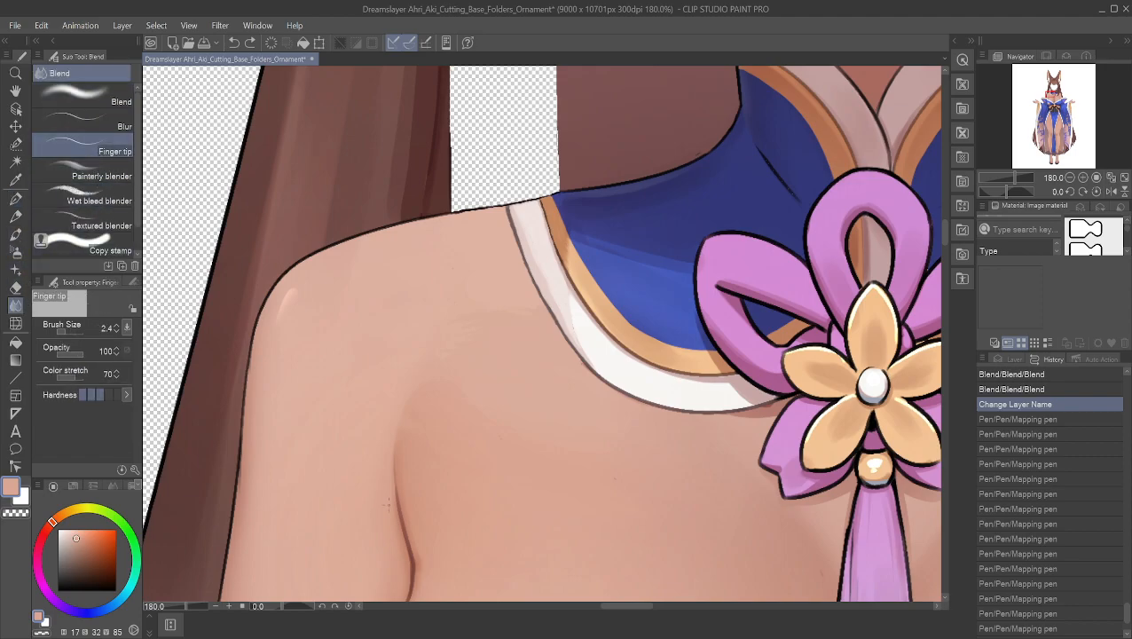
{"action": "left_click", "coordinate": [73, 331]}
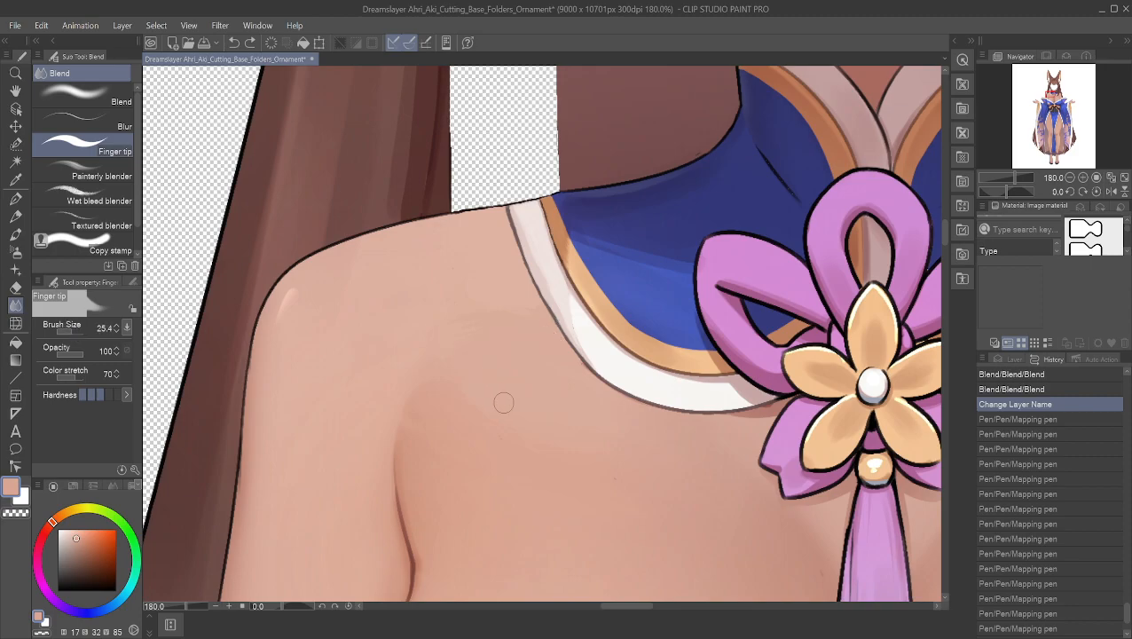
{"action": "mouse_move", "coordinate": [436, 415]}
{"action": "left_mouse_down"}
{"action": "mouse_move", "coordinate": [494, 426]}
{"action": "mouse_move", "coordinate": [460, 452]}
{"action": "left_mouse_up"}
{"action": "left_click_drag", "start_coordinate": [552, 441], "coordinate": [497, 438]}
{"action": "mouse_move", "coordinate": [483, 436]}
{"action": "left_mouse_down"}
{"action": "mouse_move", "coordinate": [440, 435]}
{"action": "mouse_move", "coordinate": [453, 462]}
{"action": "mouse_move", "coordinate": [514, 466]}
{"action": "left_mouse_up"}
{"action": "mouse_move", "coordinate": [533, 465]}
{"action": "left_mouse_down"}
{"action": "mouse_move", "coordinate": [574, 468]}
{"action": "mouse_move", "coordinate": [452, 510]}
{"action": "mouse_move", "coordinate": [497, 499]}
{"action": "left_mouse_up"}
{"action": "mouse_move", "coordinate": [488, 497]}
{"action": "left_mouse_down"}
{"action": "mouse_move", "coordinate": [531, 478]}
{"action": "mouse_move", "coordinate": [480, 536]}
{"action": "mouse_move", "coordinate": [515, 525]}
{"action": "left_mouse_up"}
{"action": "mouse_move", "coordinate": [514, 519]}
{"action": "left_mouse_down"}
{"action": "mouse_move", "coordinate": [561, 488]}
{"action": "mouse_move", "coordinate": [564, 470]}
{"action": "mouse_move", "coordinate": [523, 498]}
{"action": "left_mouse_up"}
{"action": "left_click_drag", "start_coordinate": [520, 506], "coordinate": [473, 539]}
{"action": "left_click_drag", "start_coordinate": [474, 462], "coordinate": [529, 441]}
{"action": "left_click_drag", "start_coordinate": [414, 412], "coordinate": [516, 403]}
{"action": "mouse_move", "coordinate": [434, 431]}
{"action": "left_mouse_down"}
{"action": "mouse_move", "coordinate": [547, 448]}
{"action": "mouse_move", "coordinate": [449, 546]}
{"action": "mouse_move", "coordinate": [525, 465]}
{"action": "mouse_move", "coordinate": [493, 593]}
{"action": "mouse_move", "coordinate": [568, 482]}
{"action": "mouse_move", "coordinate": [541, 530]}
{"action": "left_mouse_up"}
{"action": "mouse_move", "coordinate": [566, 587]}
{"action": "left_mouse_down"}
{"action": "mouse_move", "coordinate": [540, 524]}
{"action": "mouse_move", "coordinate": [493, 490]}
{"action": "left_mouse_up"}
{"action": "left_click_drag", "start_coordinate": [680, 533], "coordinate": [596, 514]}
{"action": "mouse_move", "coordinate": [560, 468]}
{"action": "left_mouse_down"}
{"action": "mouse_move", "coordinate": [654, 494]}
{"action": "mouse_move", "coordinate": [583, 474]}
{"action": "left_mouse_up"}
{"action": "left_click_drag", "start_coordinate": [670, 533], "coordinate": [535, 516]}
{"action": "left_click_drag", "start_coordinate": [584, 544], "coordinate": [592, 534]}
{"action": "left_click_drag", "start_coordinate": [536, 462], "coordinate": [463, 404]}
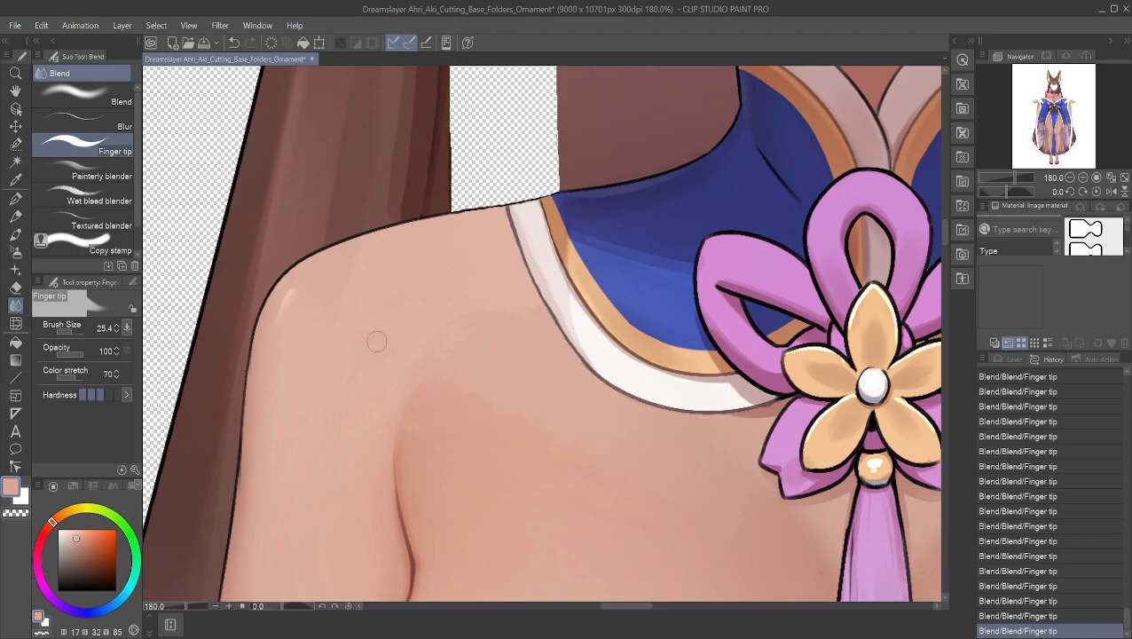
- Examine the smudged shoulder and chest shading both close up and against the whole upper body
{"action": "scroll", "coordinate": [480, 328], "scroll_direction": "down", "scroll_amount": 6}
{"action": "scroll", "coordinate": [534, 291], "scroll_direction": "down", "scroll_amount": 2}
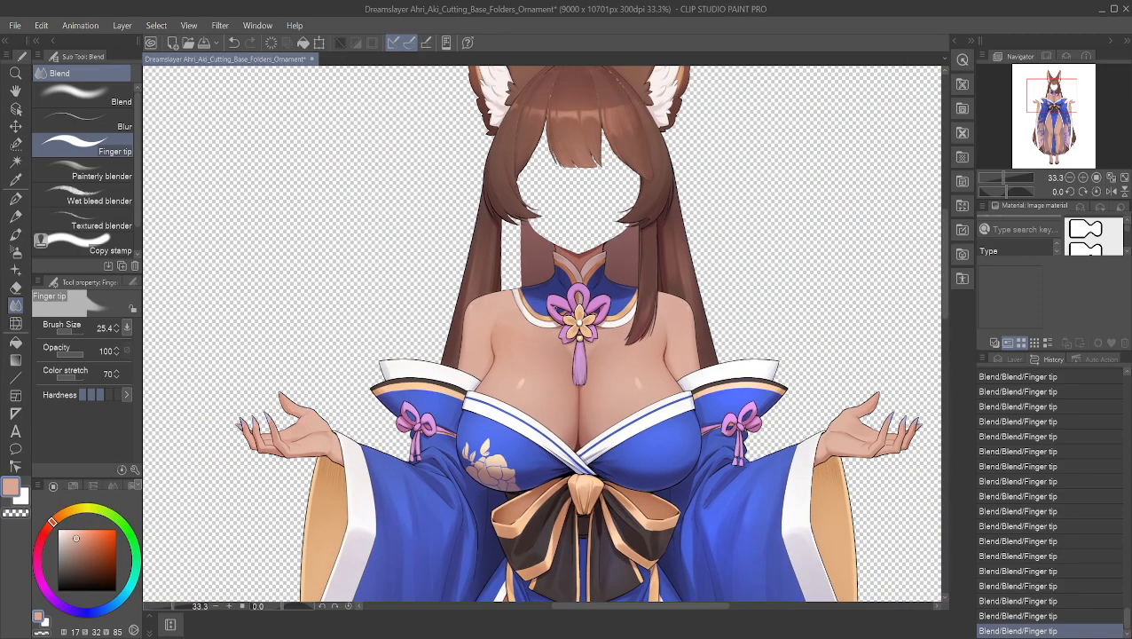
{"action": "scroll", "coordinate": [534, 292], "scroll_direction": "up", "scroll_amount": 3}
{"action": "scroll", "coordinate": [616, 313], "scroll_direction": "up", "scroll_amount": 1}
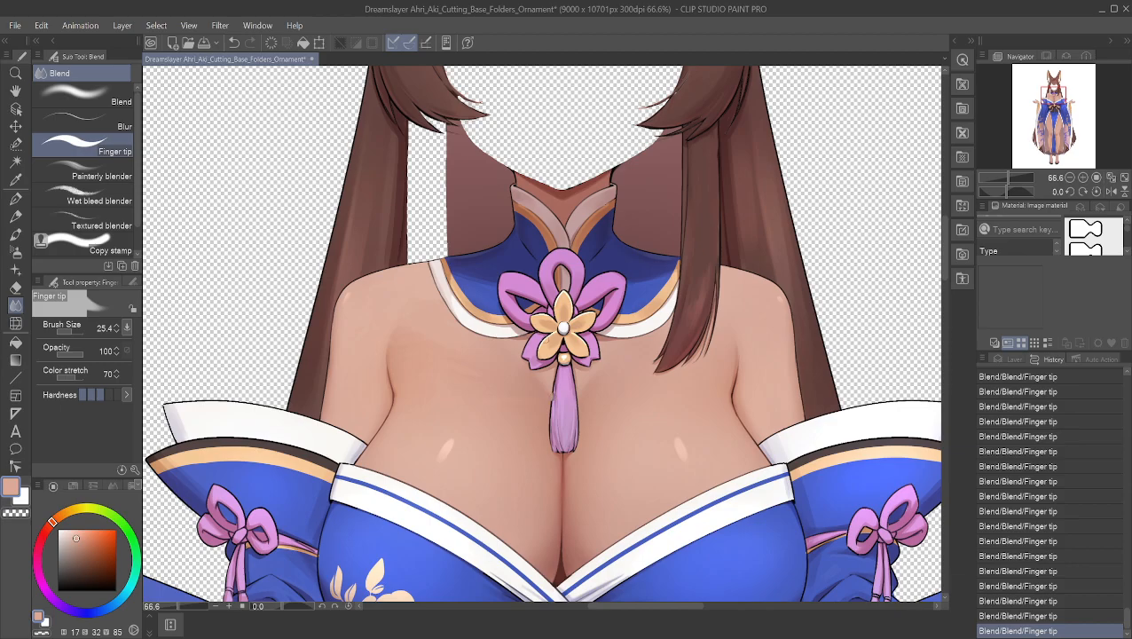
{"action": "scroll", "coordinate": [588, 321], "scroll_direction": "up", "scroll_amount": 3}
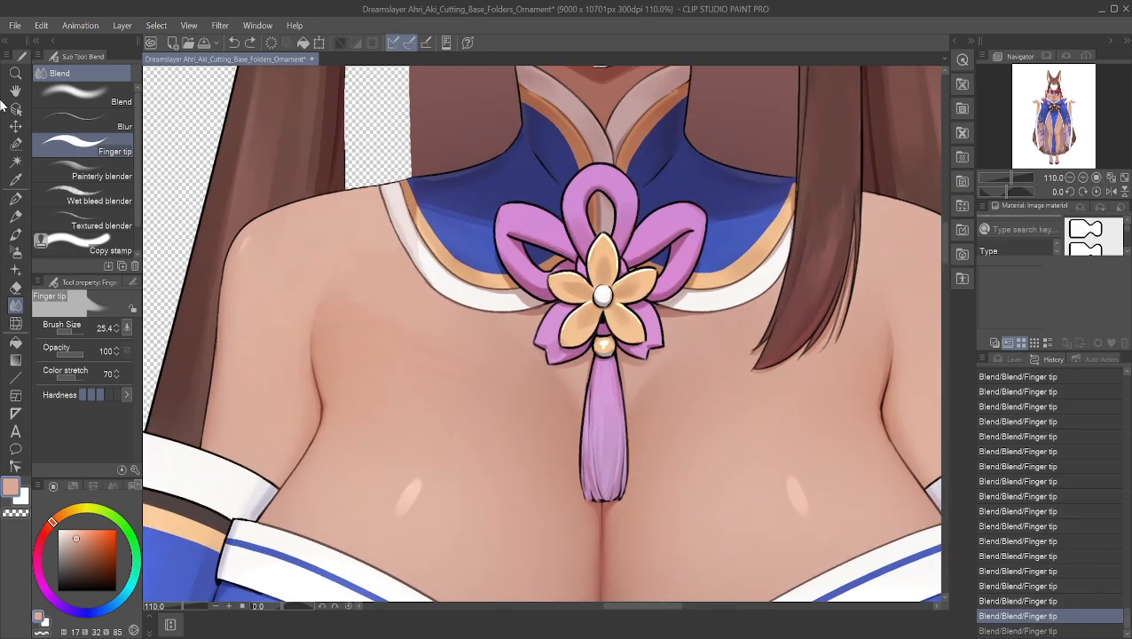
{"action": "left_click", "coordinate": [15, 92]}
{"action": "left_click_drag", "start_coordinate": [604, 368], "coordinate": [817, 305]}
{"action": "scroll", "coordinate": [705, 292], "scroll_direction": "up", "scroll_amount": 3}
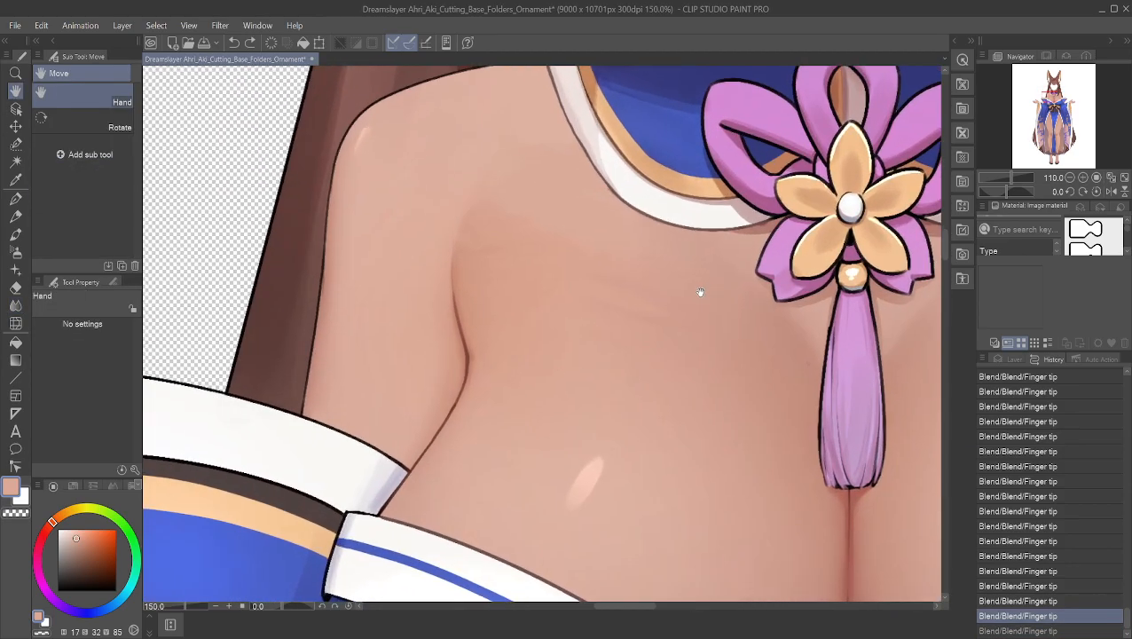
{"action": "scroll", "coordinate": [556, 275], "scroll_direction": "down", "scroll_amount": 2}
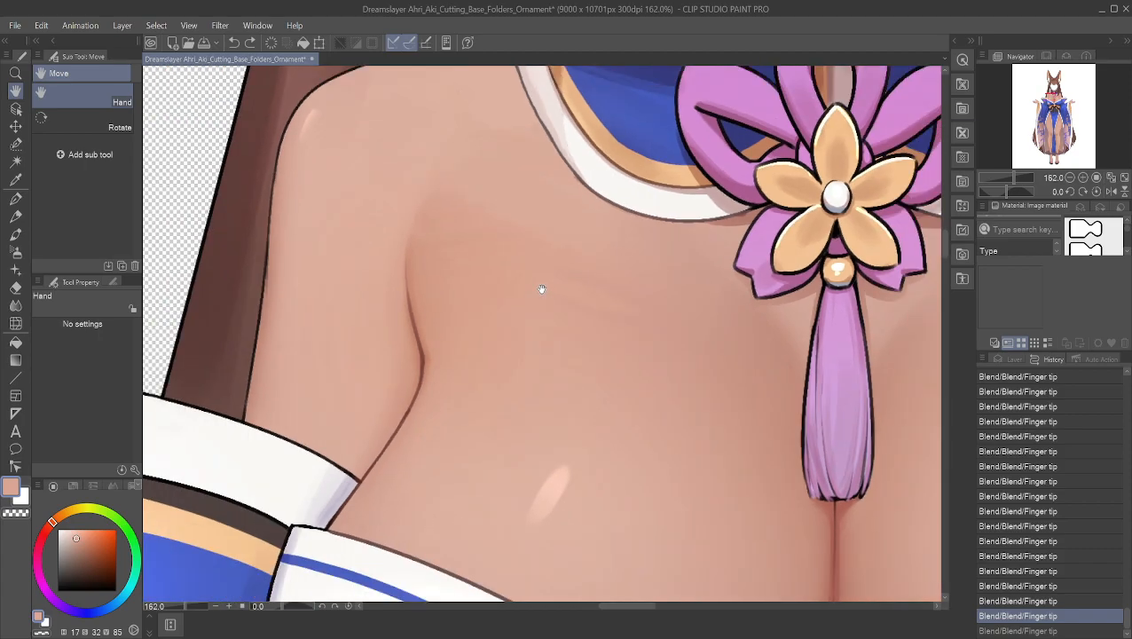
- Undo the most recent run of Finger tip strokes on the shoulder and chest skin
{"action": "left_click", "coordinate": [15, 306]}
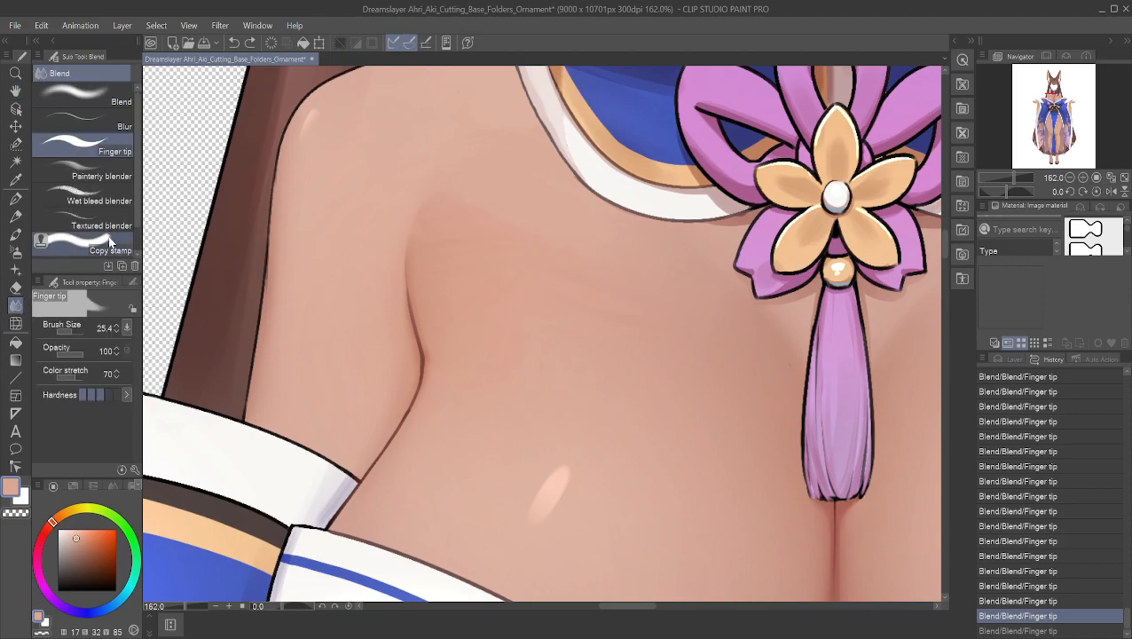
{"action": "key", "text": "ctrl+z"}
{"action": "key", "text": "ctrl+z"}
{"action": "key", "text": "ctrl+z"}
{"action": "key", "text": "ctrl+z"}
{"action": "key", "text": "ctrl+z"}
{"action": "key", "text": "ctrl+z"}
{"action": "key", "text": "ctrl+z"}
{"action": "key", "text": "ctrl+z"}
{"action": "key", "text": "ctrl+z"}
{"action": "key", "text": "ctrl+z"}
{"action": "key", "text": "ctrl+z"}
{"action": "key", "text": "ctrl+z"}
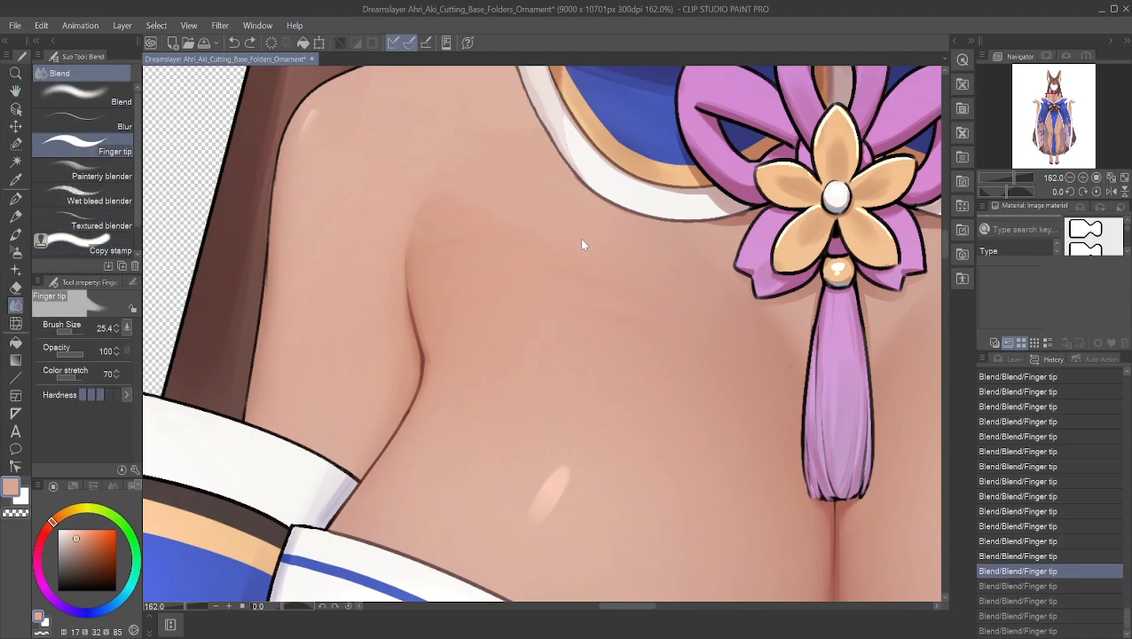
{"action": "key", "text": "ctrl+z"}
{"action": "key", "text": "ctrl+z"}
{"action": "key", "text": "ctrl+z"}
{"action": "key", "text": "ctrl+z"}
{"action": "key", "text": "ctrl+z"}
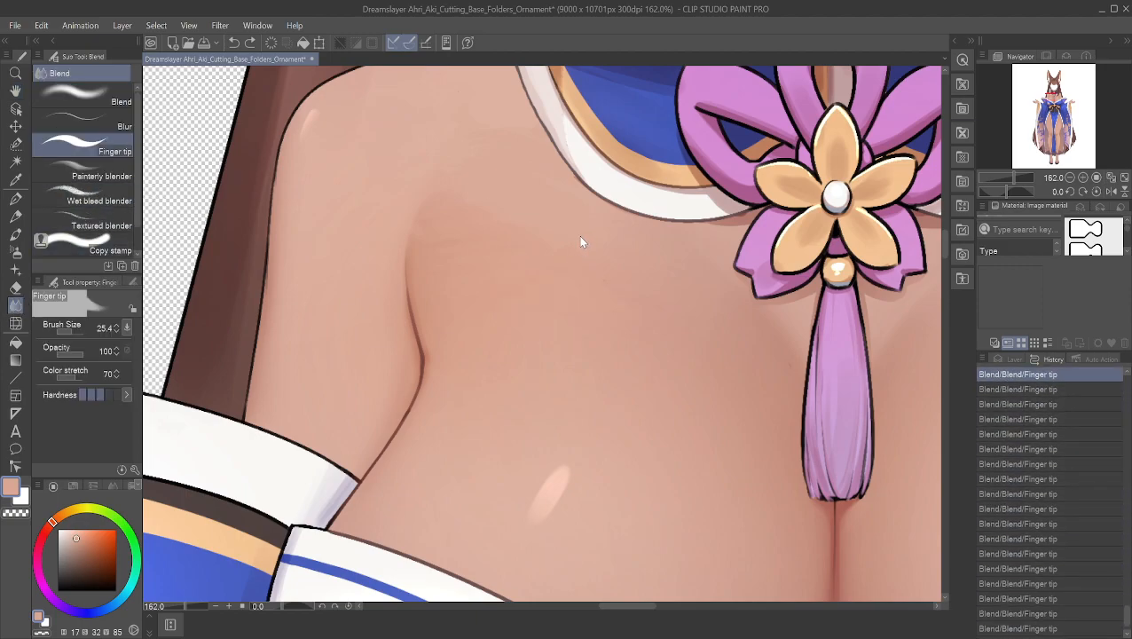
- Smudge the chest skin again with upward Finger tip strokes below the collar, keeping the brush size at 25.4
{"action": "mouse_move", "coordinate": [646, 428]}
{"action": "left_mouse_down"}
{"action": "mouse_move", "coordinate": [627, 334]}
{"action": "mouse_move", "coordinate": [645, 323]}
{"action": "mouse_move", "coordinate": [640, 304]}
{"action": "left_mouse_up"}
{"action": "left_click_drag", "start_coordinate": [636, 454], "coordinate": [633, 363]}
{"action": "mouse_move", "coordinate": [548, 445]}
{"action": "left_mouse_down"}
{"action": "mouse_move", "coordinate": [574, 369]}
{"action": "mouse_move", "coordinate": [570, 404]}
{"action": "left_mouse_up"}
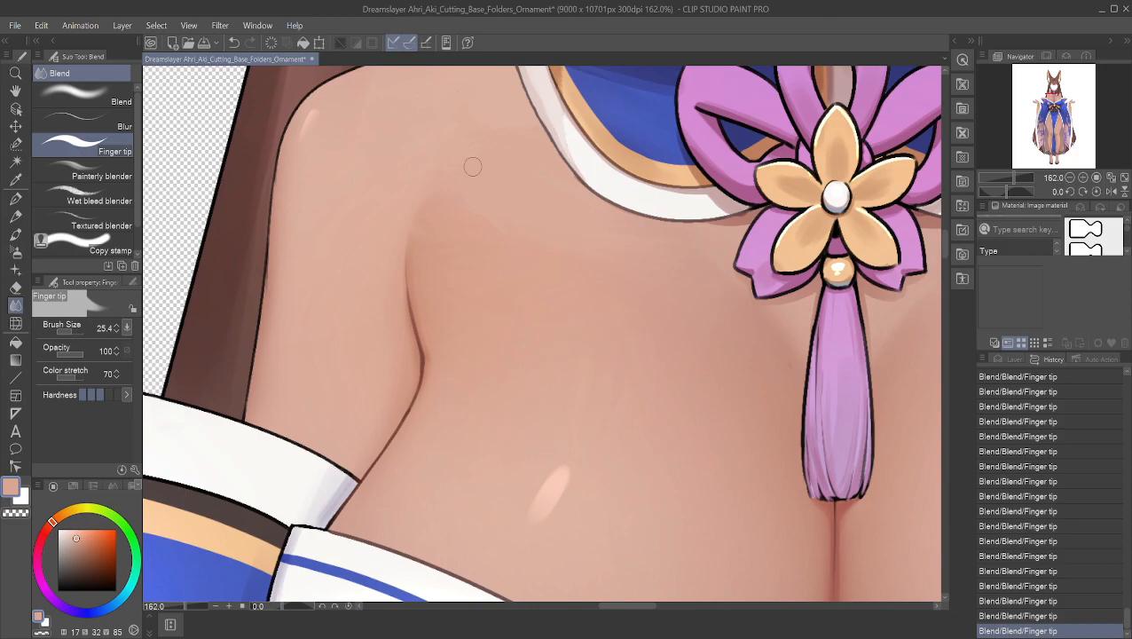
- Review the blended shoulder and chest skin at several distances and compare it with the character's other shoulder
{"action": "scroll", "coordinate": [450, 275], "scroll_direction": "down", "scroll_amount": 9}
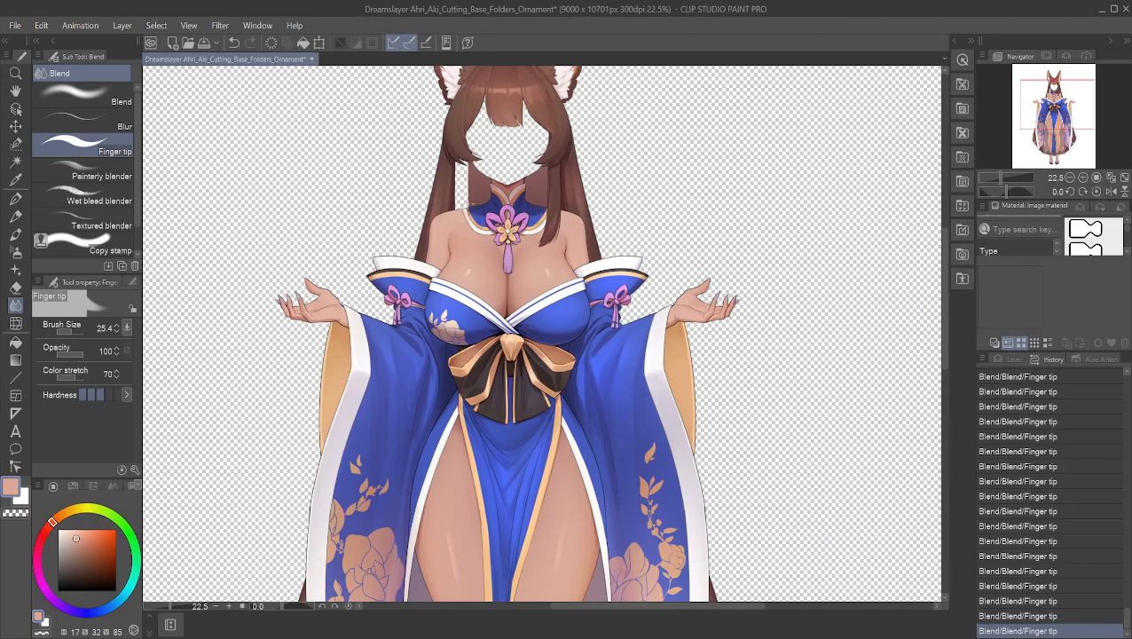
{"action": "scroll", "coordinate": [487, 206], "scroll_direction": "down", "scroll_amount": 3}
{"action": "scroll", "coordinate": [487, 206], "scroll_direction": "up", "scroll_amount": 5}
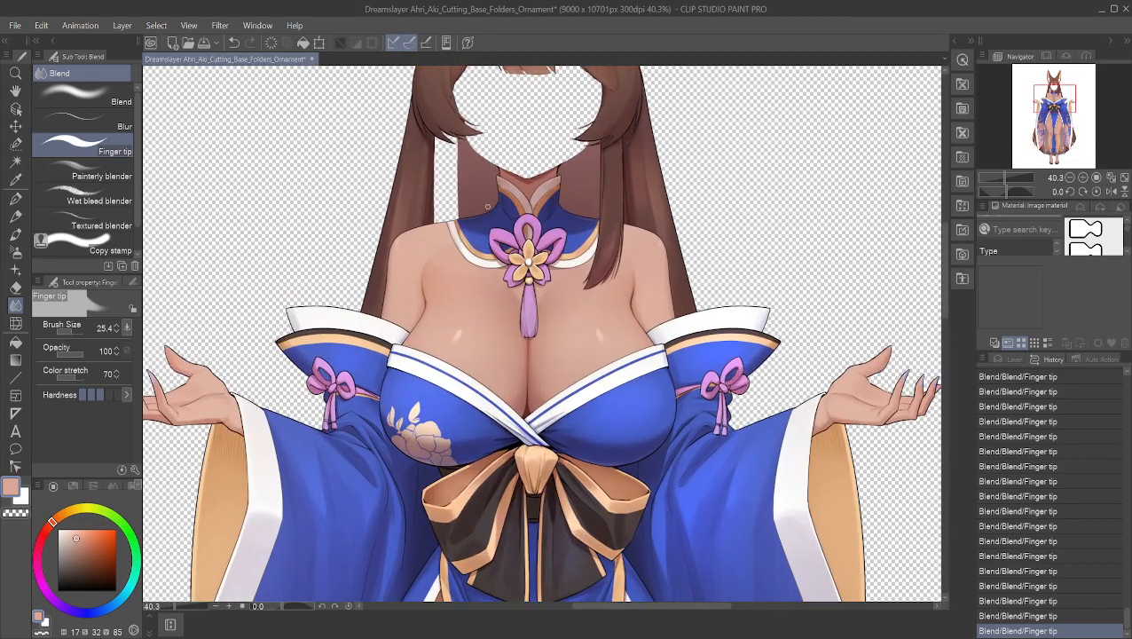
{"action": "scroll", "coordinate": [487, 206], "scroll_direction": "up", "scroll_amount": 4}
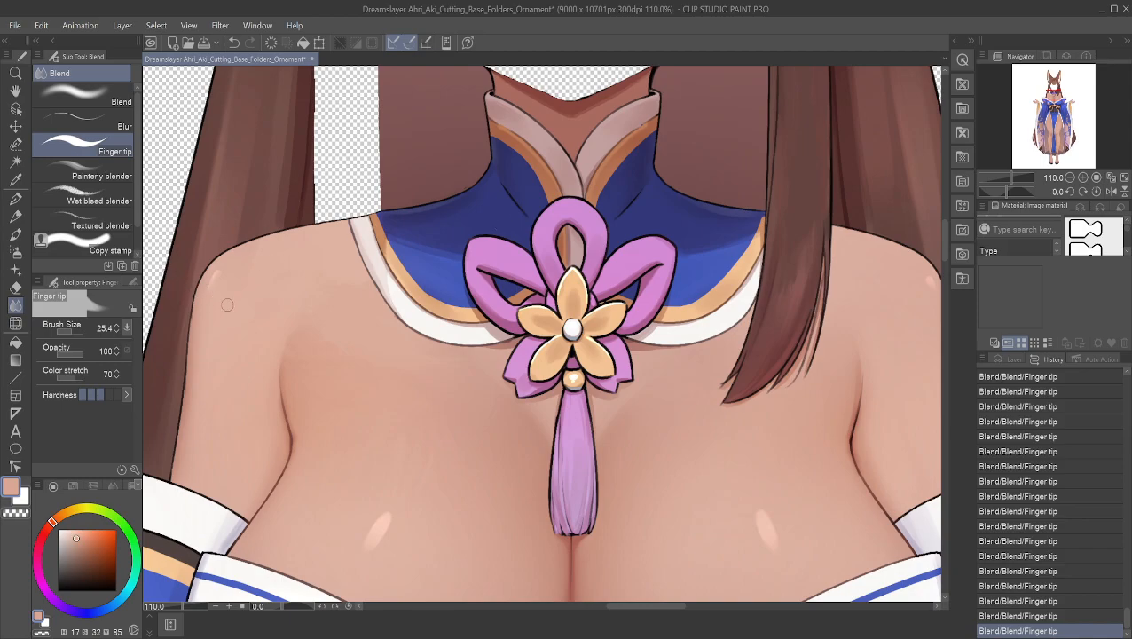
{"action": "left_click", "coordinate": [453, 435], "text": "alt"}
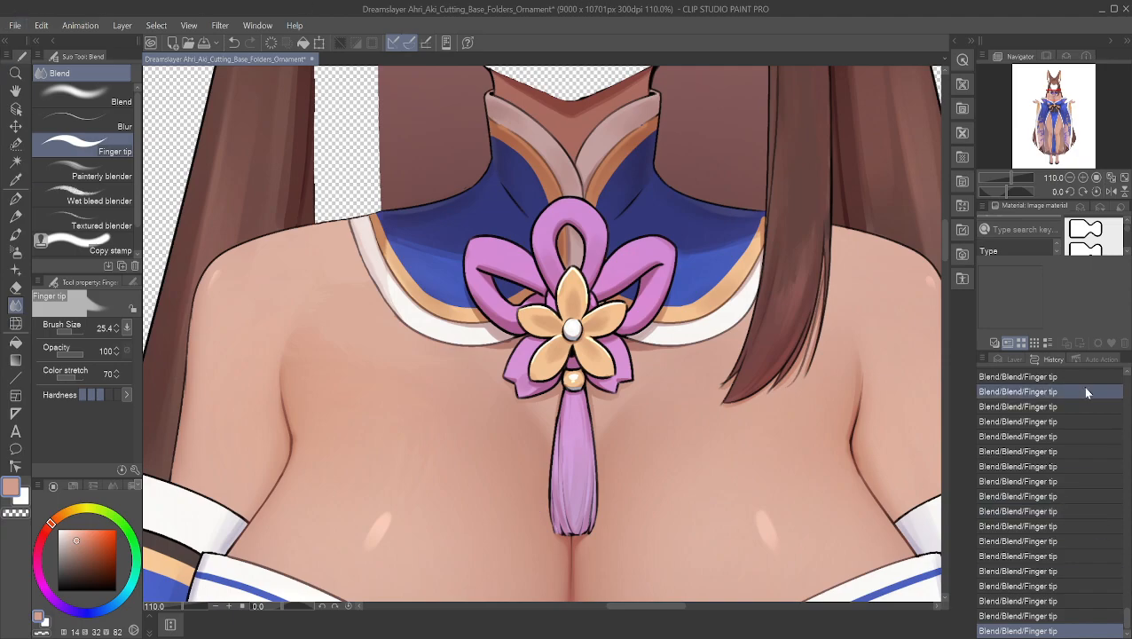
{"action": "left_click", "coordinate": [1012, 359]}
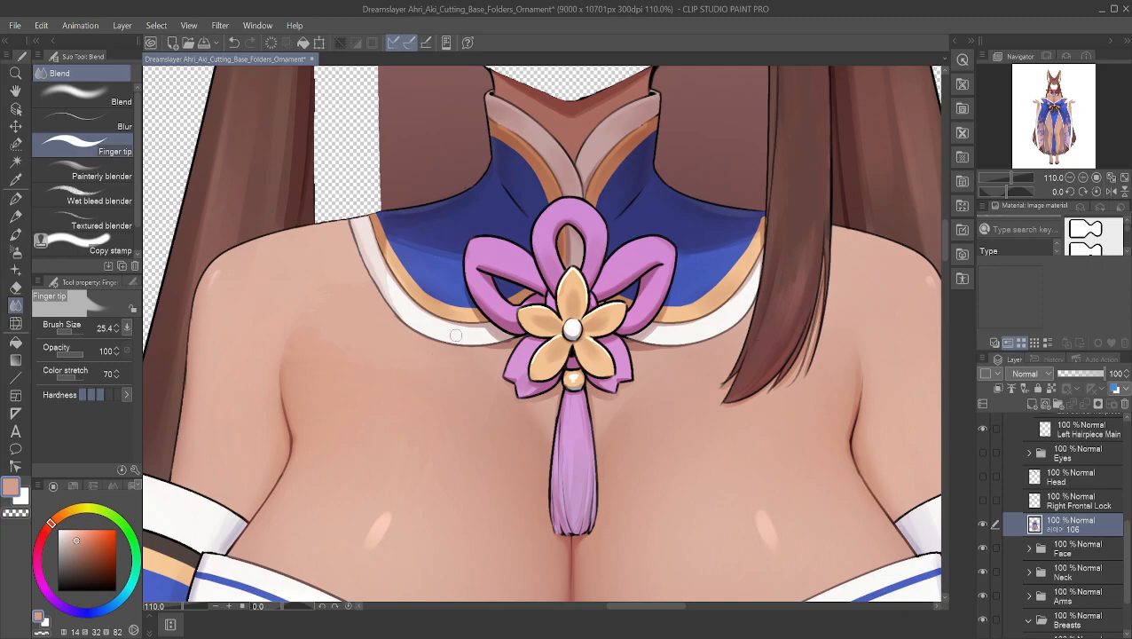
{"action": "scroll", "coordinate": [455, 336], "scroll_direction": "down", "scroll_amount": 2}
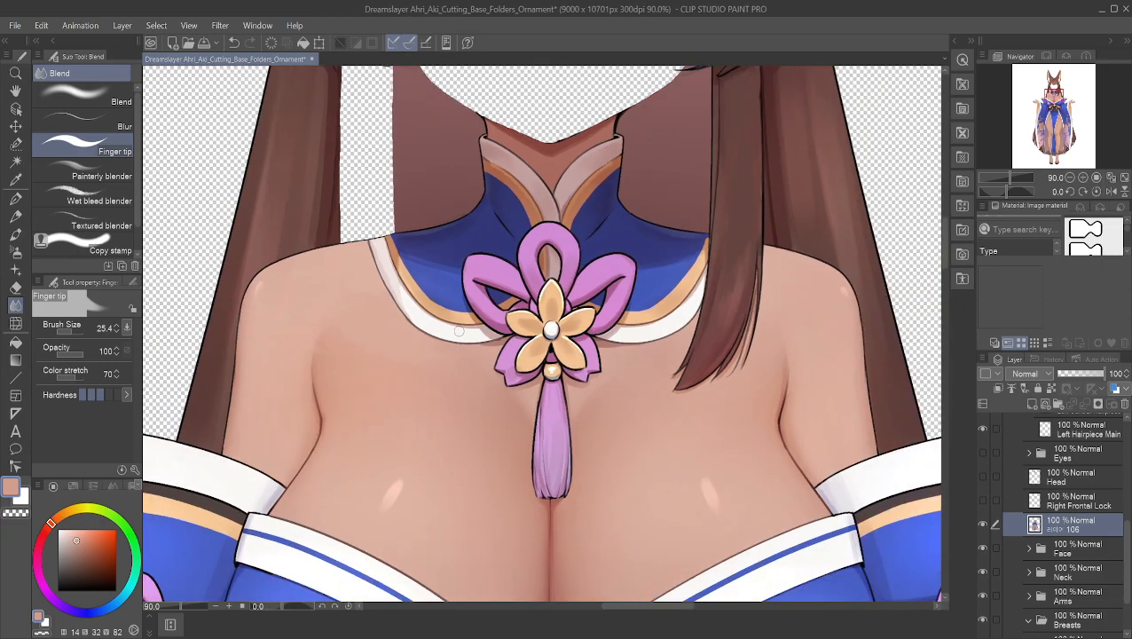
{"action": "scroll", "coordinate": [458, 331], "scroll_direction": "up", "scroll_amount": 1}
{"action": "scroll", "coordinate": [459, 331], "scroll_direction": "down", "scroll_amount": 1}
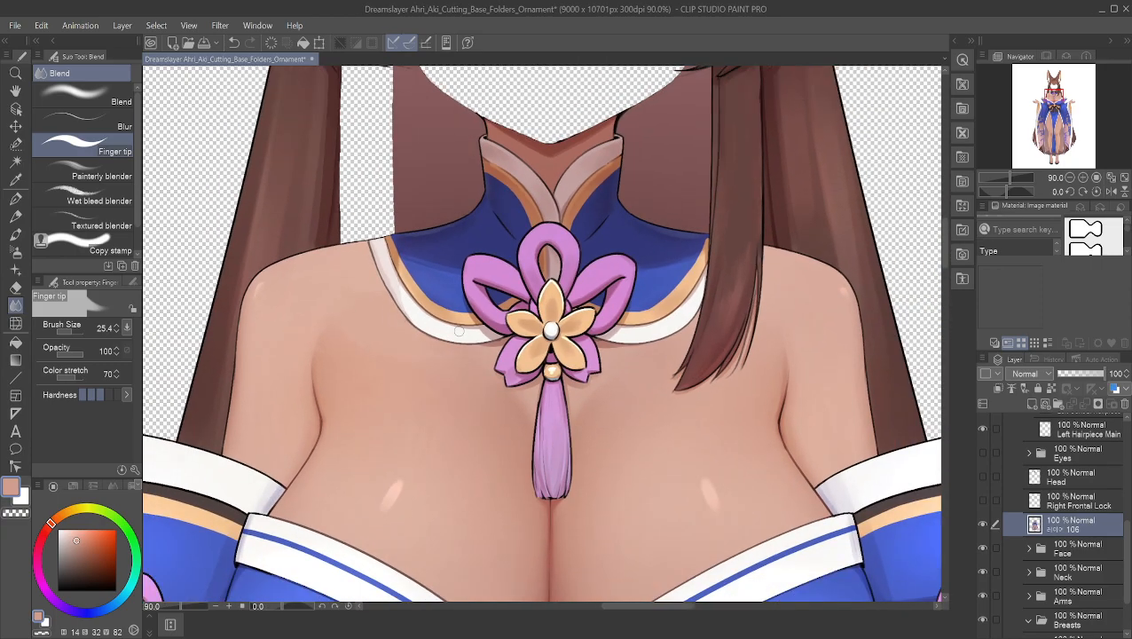
- Review the blended shoulder and chest skin against the whole upper body and close up beside the arm
{"action": "scroll", "coordinate": [459, 331], "scroll_direction": "down", "scroll_amount": 1}
{"action": "scroll", "coordinate": [459, 331], "scroll_direction": "down", "scroll_amount": 1}
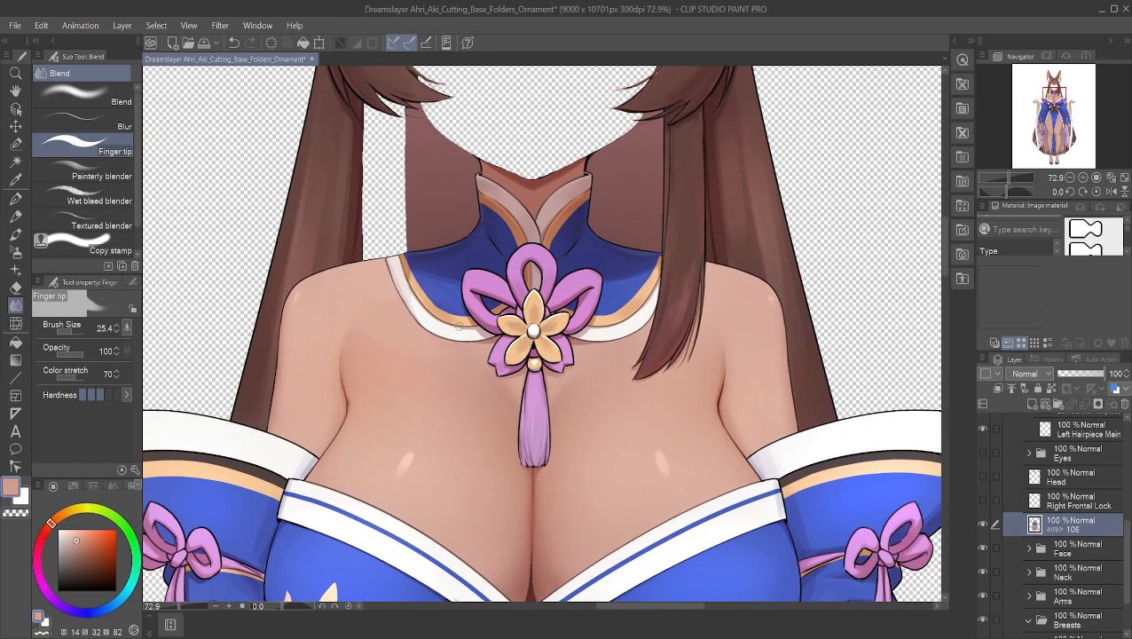
{"action": "left_click", "coordinate": [15, 90]}
{"action": "left_click_drag", "start_coordinate": [265, 159], "coordinate": [285, 279]}
{"action": "scroll", "coordinate": [304, 225], "scroll_direction": "down", "scroll_amount": 8}
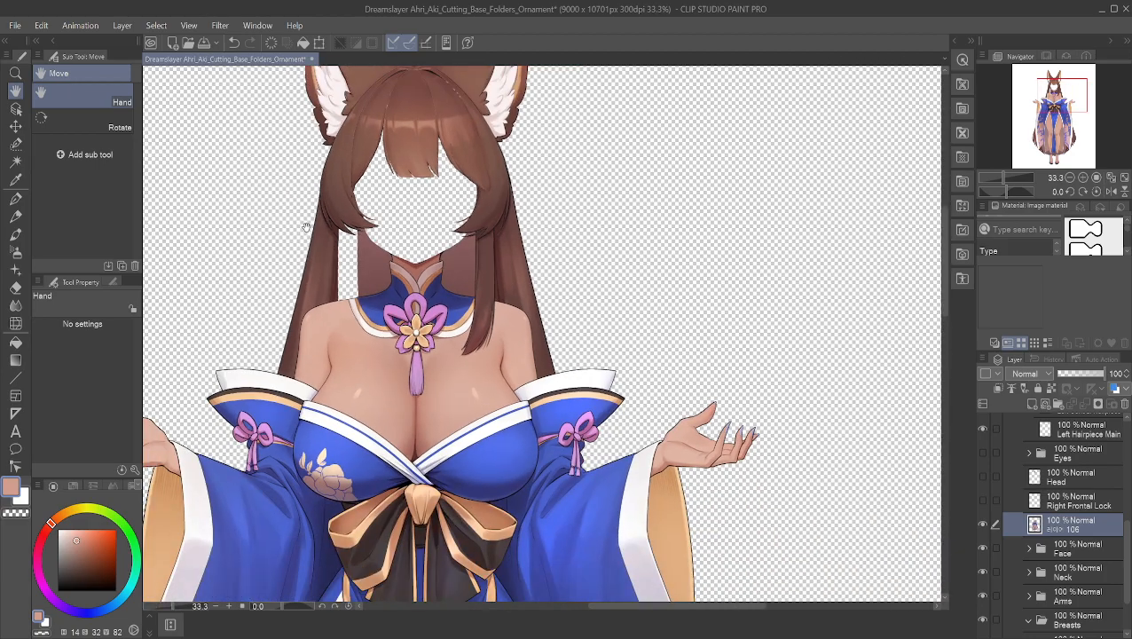
{"action": "scroll", "coordinate": [306, 228], "scroll_direction": "up", "scroll_amount": 4}
{"action": "scroll", "coordinate": [307, 228], "scroll_direction": "up", "scroll_amount": 10}
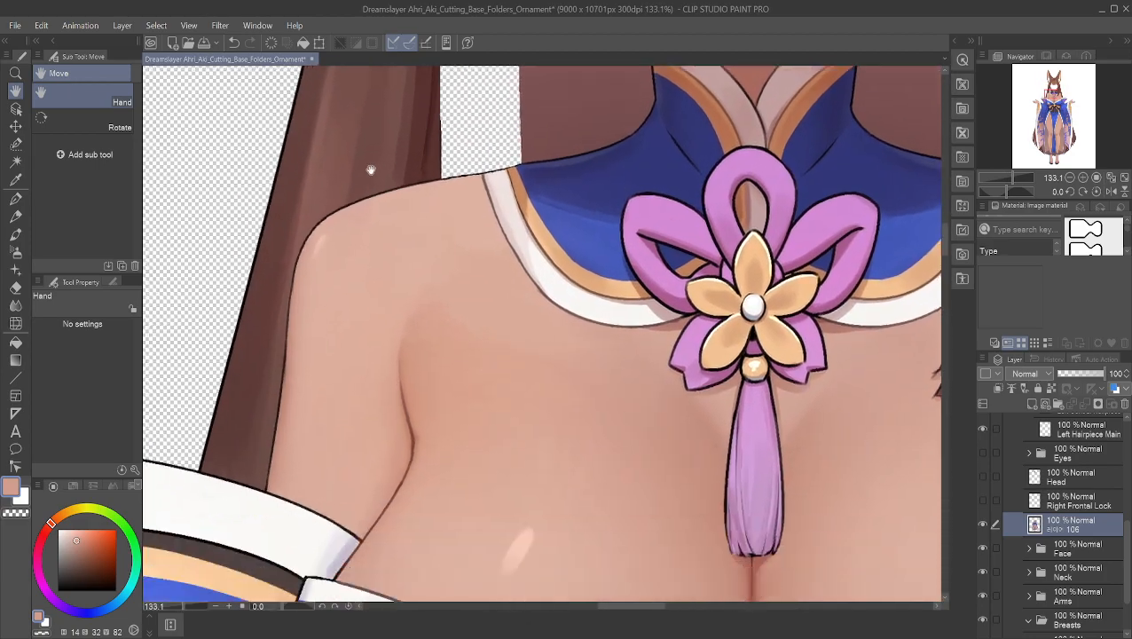
{"action": "scroll", "coordinate": [373, 178], "scroll_direction": "up", "scroll_amount": 3}
{"action": "left_click_drag", "start_coordinate": [375, 212], "coordinate": [384, 113]}
{"action": "left_click_drag", "start_coordinate": [410, 146], "coordinate": [468, 5]}
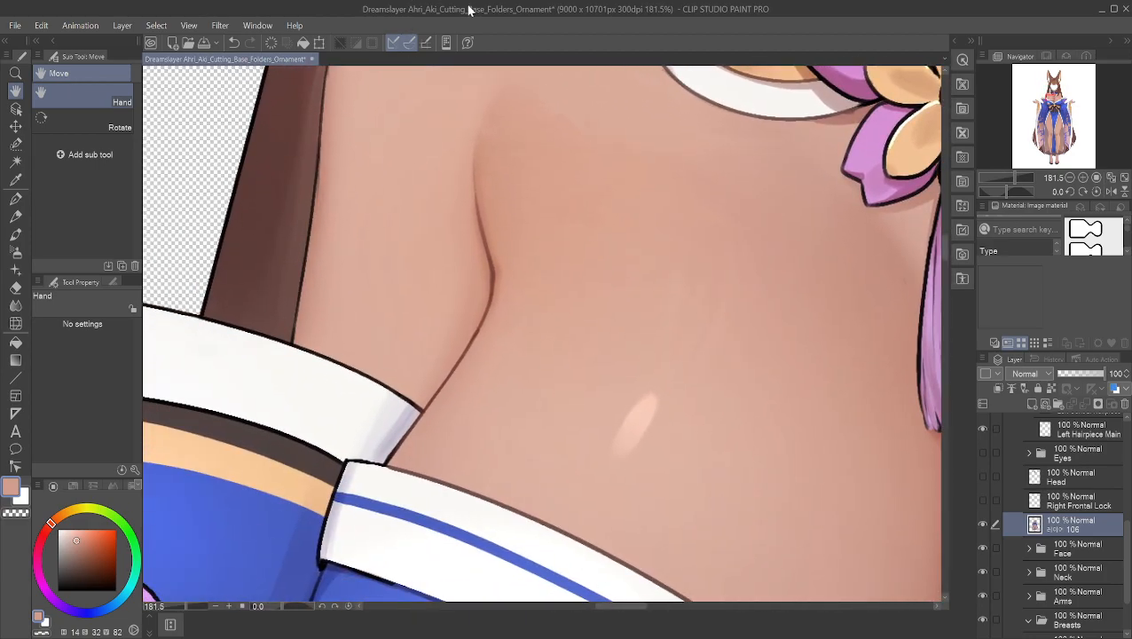
- Examine the chest skin below the collar, the collar trim and the neck up to the face opening
{"action": "scroll", "coordinate": [601, 199], "scroll_direction": "up", "scroll_amount": 2}
{"action": "left_click_drag", "start_coordinate": [600, 199], "coordinate": [402, 382]}
{"action": "scroll", "coordinate": [591, 175], "scroll_direction": "up", "scroll_amount": 3}
{"action": "scroll", "coordinate": [598, 150], "scroll_direction": "down", "scroll_amount": 2}
{"action": "scroll", "coordinate": [469, 147], "scroll_direction": "down", "scroll_amount": 2}
{"action": "scroll", "coordinate": [417, 351], "scroll_direction": "down", "scroll_amount": 5}
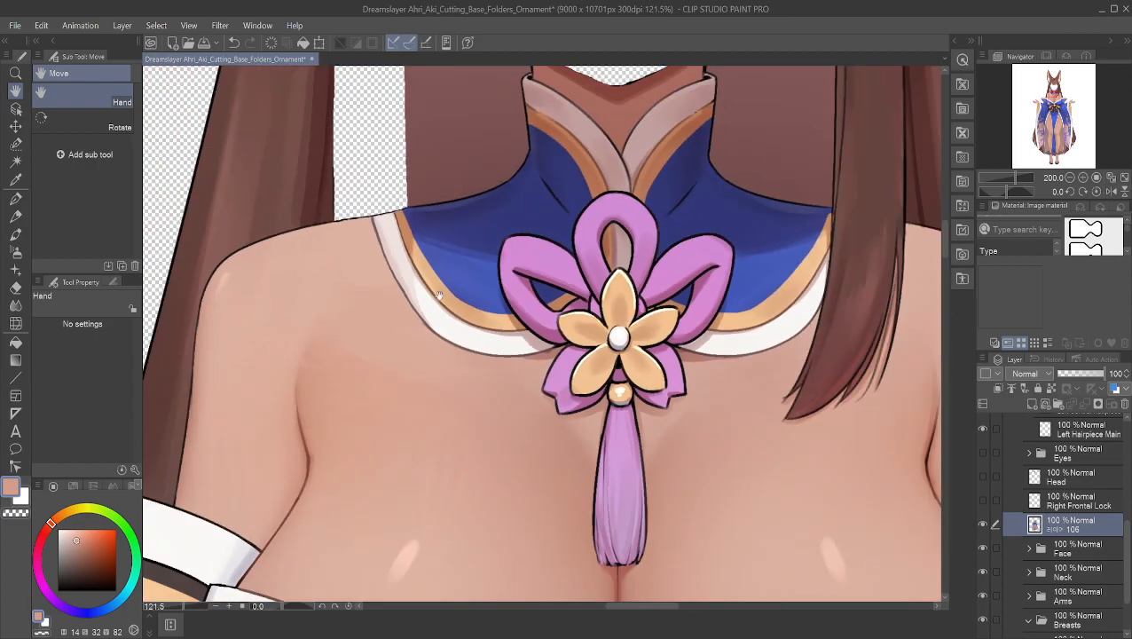
{"action": "left_click_drag", "start_coordinate": [492, 118], "coordinate": [450, 348]}
{"action": "scroll", "coordinate": [449, 349], "scroll_direction": "down", "scroll_amount": 3}
{"action": "left_click_drag", "start_coordinate": [478, 287], "coordinate": [534, 371]}
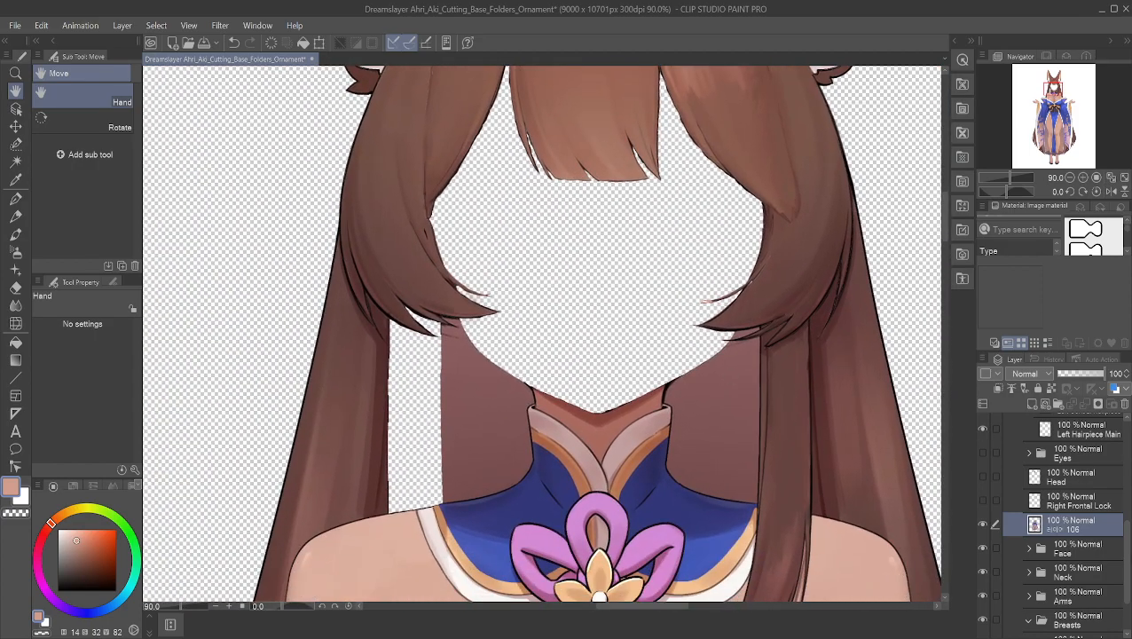
- Show the Right Frontal Lock layer, toggle the Head layer on and off, and inspect the neck and the hair beside it
{"action": "left_click", "coordinate": [982, 502]}
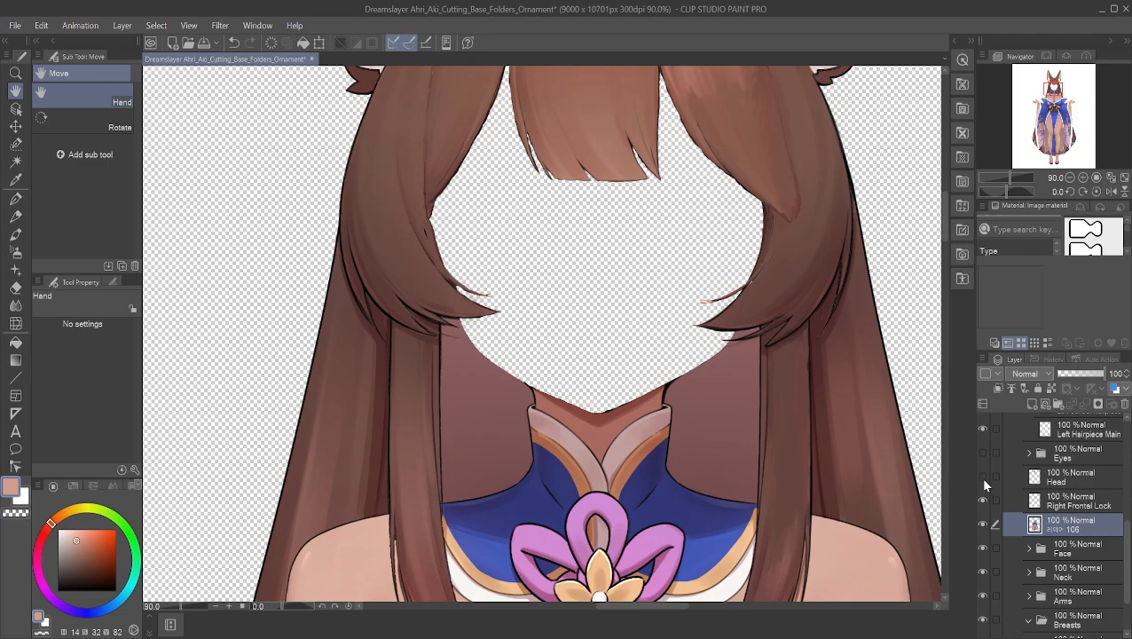
{"action": "left_click", "coordinate": [982, 476]}
{"action": "left_click", "coordinate": [980, 477]}
{"action": "scroll", "coordinate": [904, 468], "scroll_direction": "up", "scroll_amount": 1}
{"action": "scroll", "coordinate": [859, 450], "scroll_direction": "up", "scroll_amount": 2}
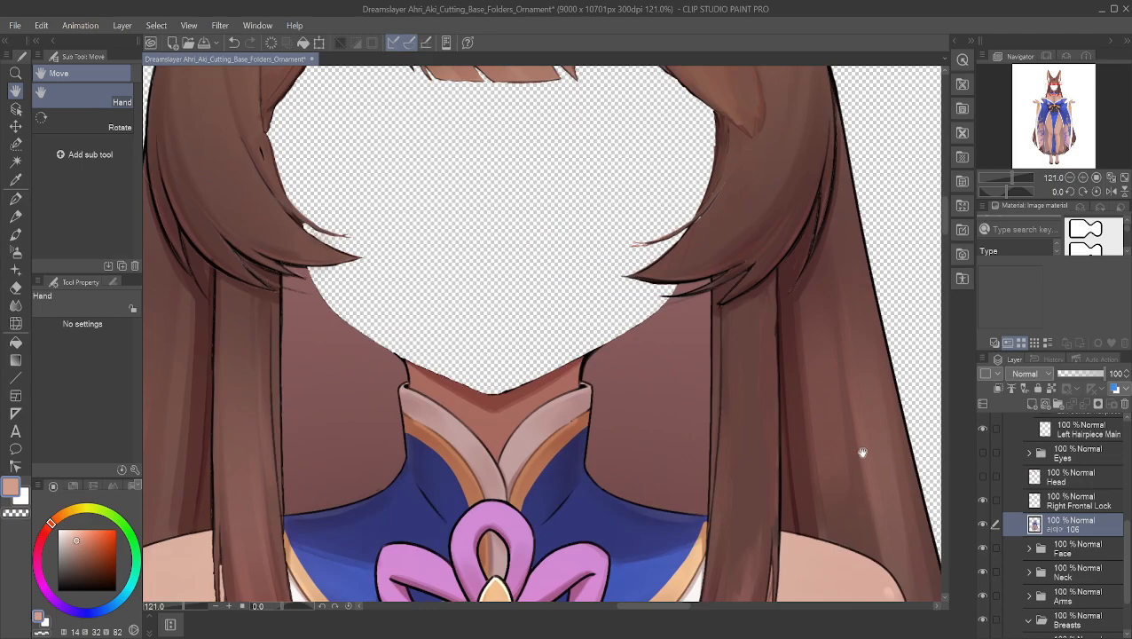
{"action": "scroll", "coordinate": [503, 396], "scroll_direction": "up", "scroll_amount": 1}
{"action": "scroll", "coordinate": [503, 396], "scroll_direction": "up", "scroll_amount": 1}
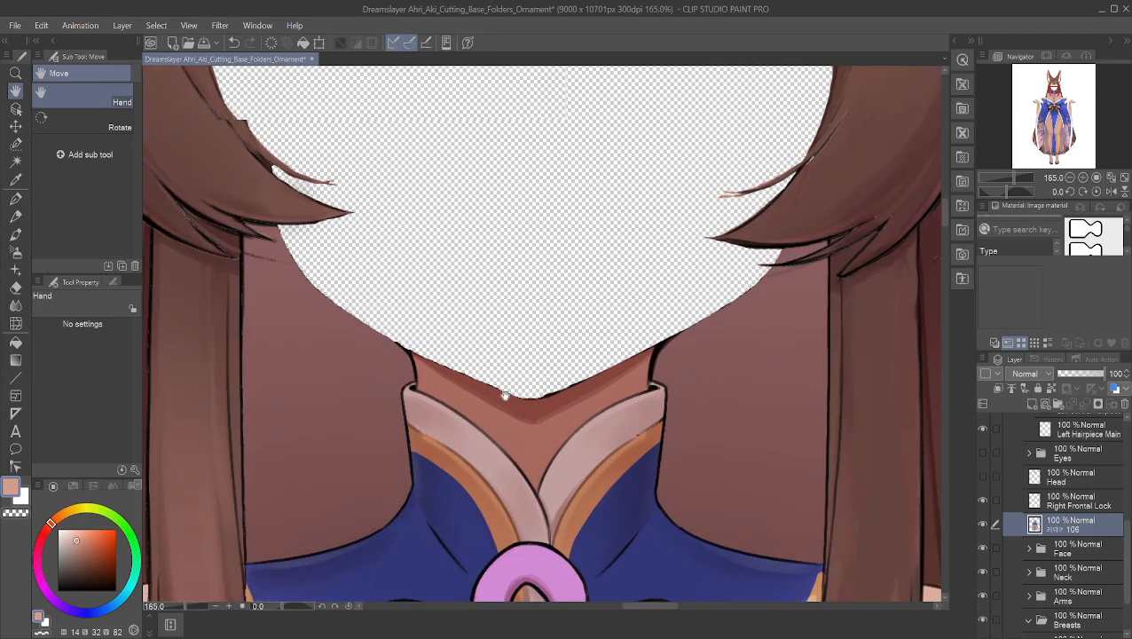
{"action": "scroll", "coordinate": [503, 396], "scroll_direction": "up", "scroll_amount": 1}
- Compare the two frontal hair locks around the face at several distances and hide the Right Frontal Lock layer again
{"action": "scroll", "coordinate": [504, 395], "scroll_direction": "down", "scroll_amount": 5}
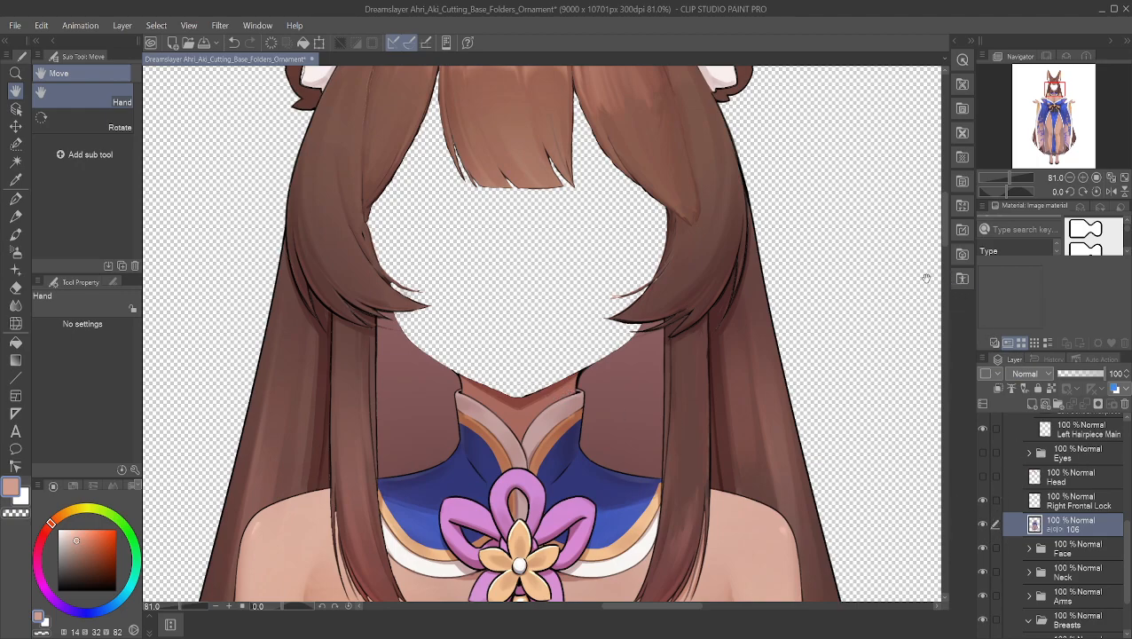
{"action": "scroll", "coordinate": [857, 302], "scroll_direction": "down", "scroll_amount": 2}
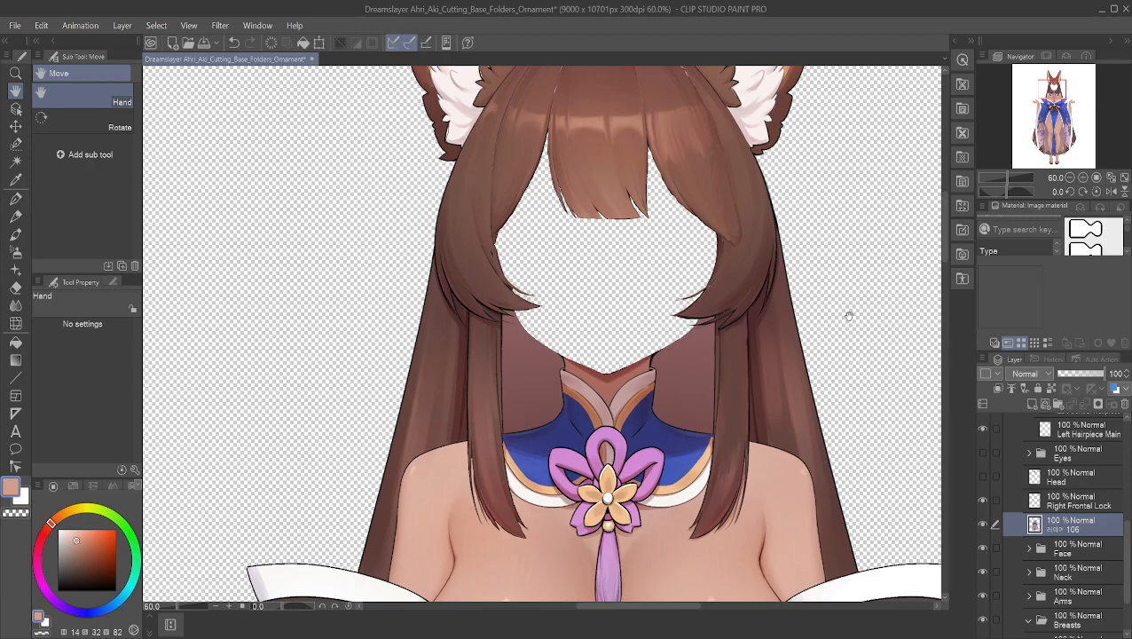
{"action": "scroll", "coordinate": [735, 412], "scroll_direction": "up", "scroll_amount": 4}
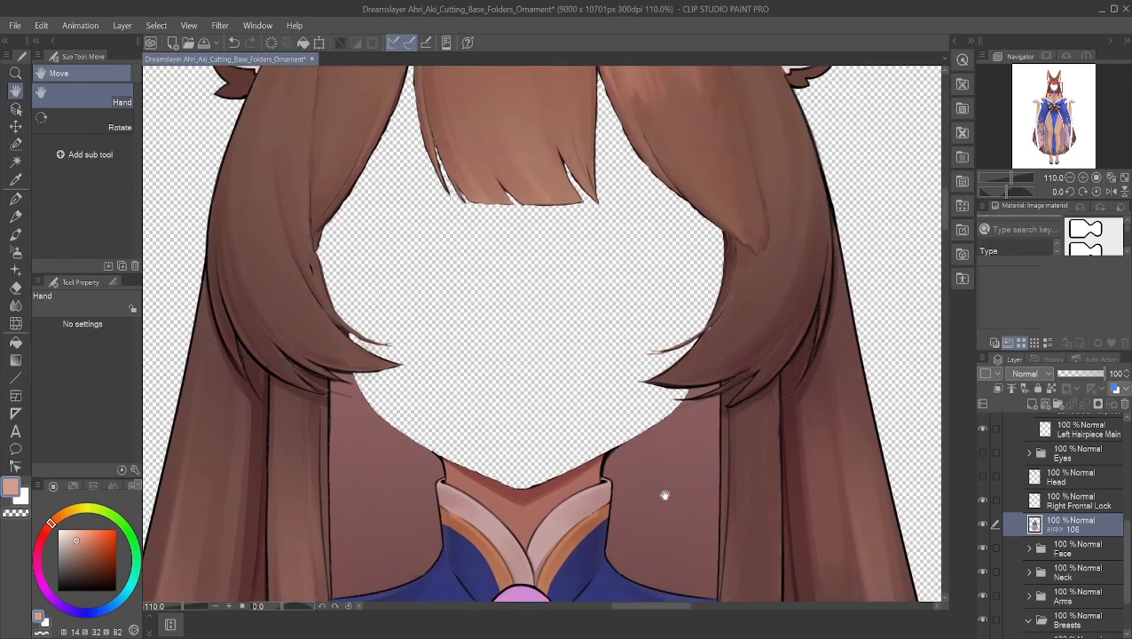
{"action": "scroll", "coordinate": [665, 494], "scroll_direction": "up", "scroll_amount": 2}
{"action": "left_click_drag", "start_coordinate": [666, 483], "coordinate": [666, 505]}
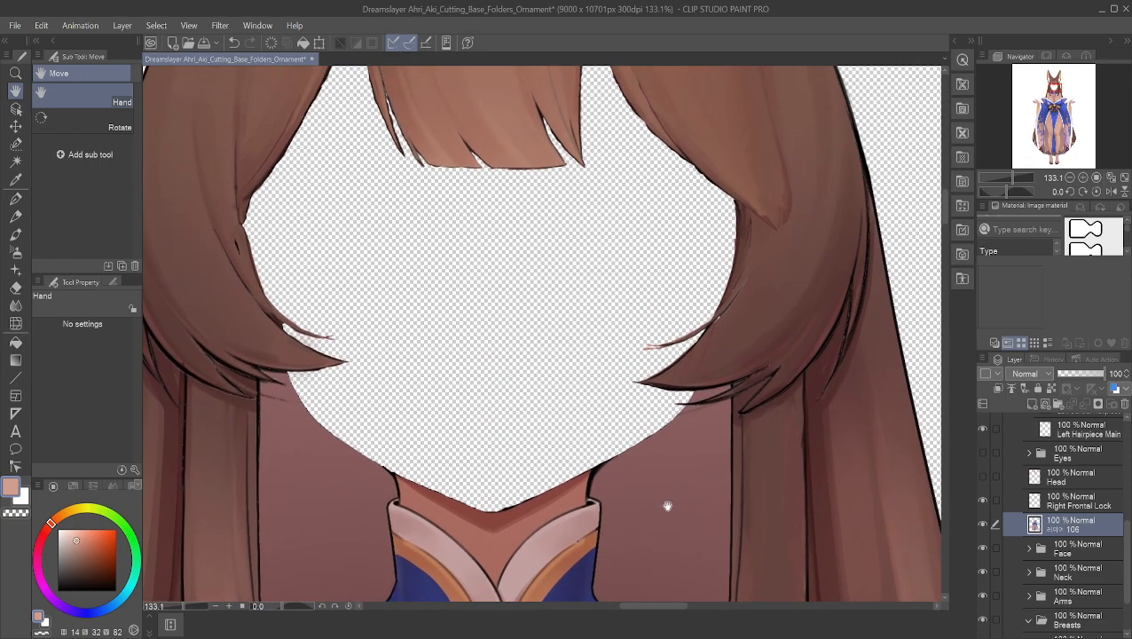
{"action": "scroll", "coordinate": [672, 505], "scroll_direction": "down", "scroll_amount": 2}
{"action": "scroll", "coordinate": [687, 505], "scroll_direction": "down", "scroll_amount": 2}
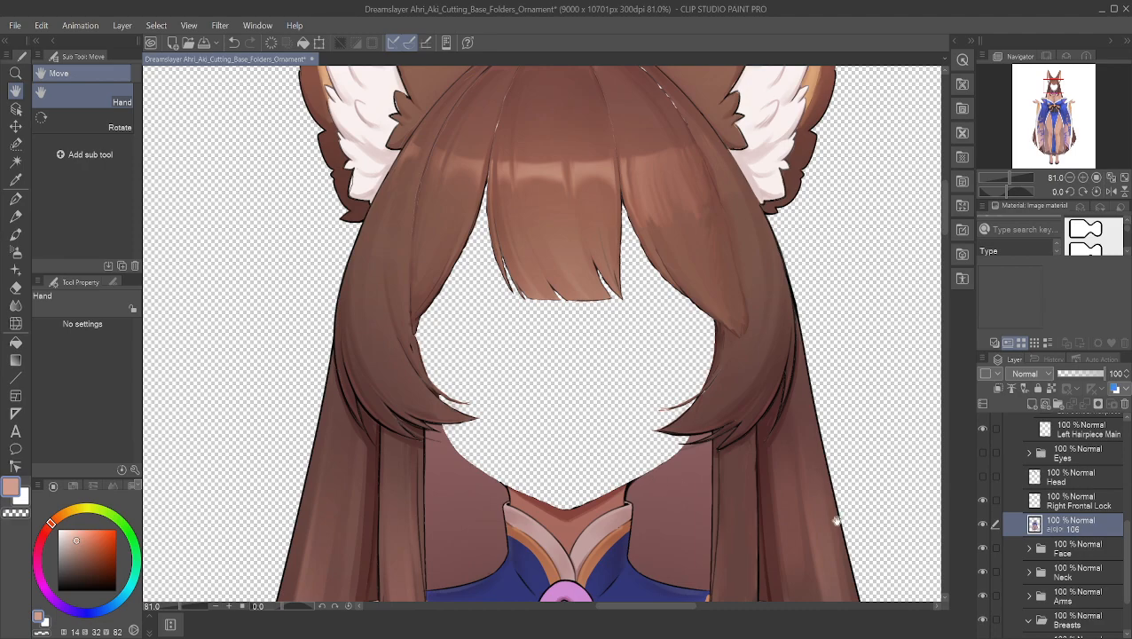
{"action": "scroll", "coordinate": [745, 513], "scroll_direction": "down", "scroll_amount": 1}
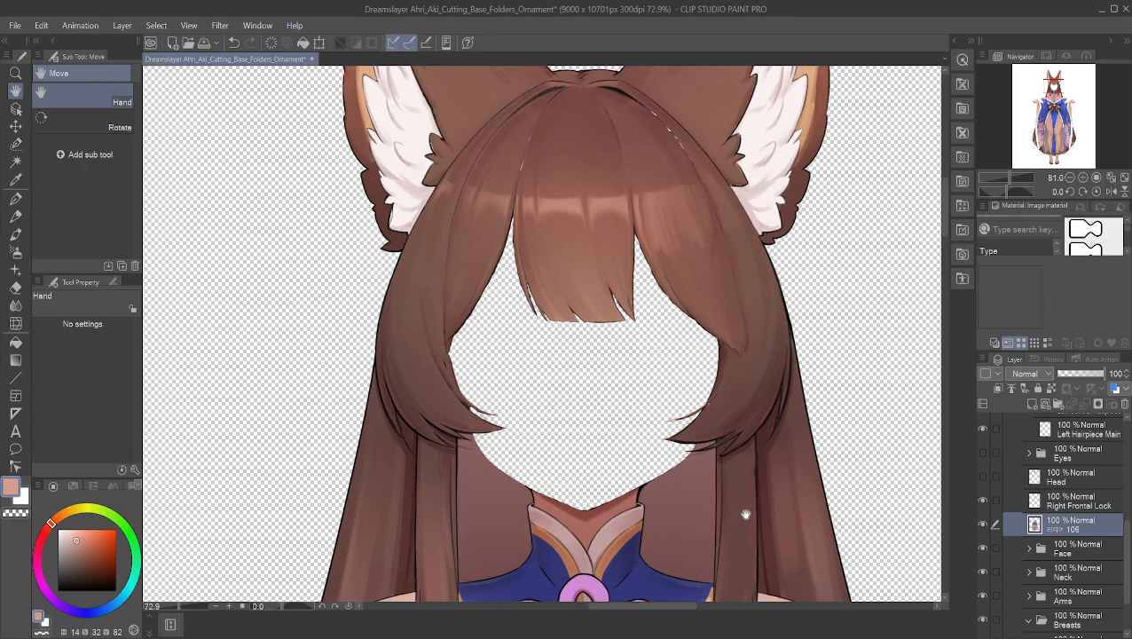
{"action": "left_click", "coordinate": [983, 501]}
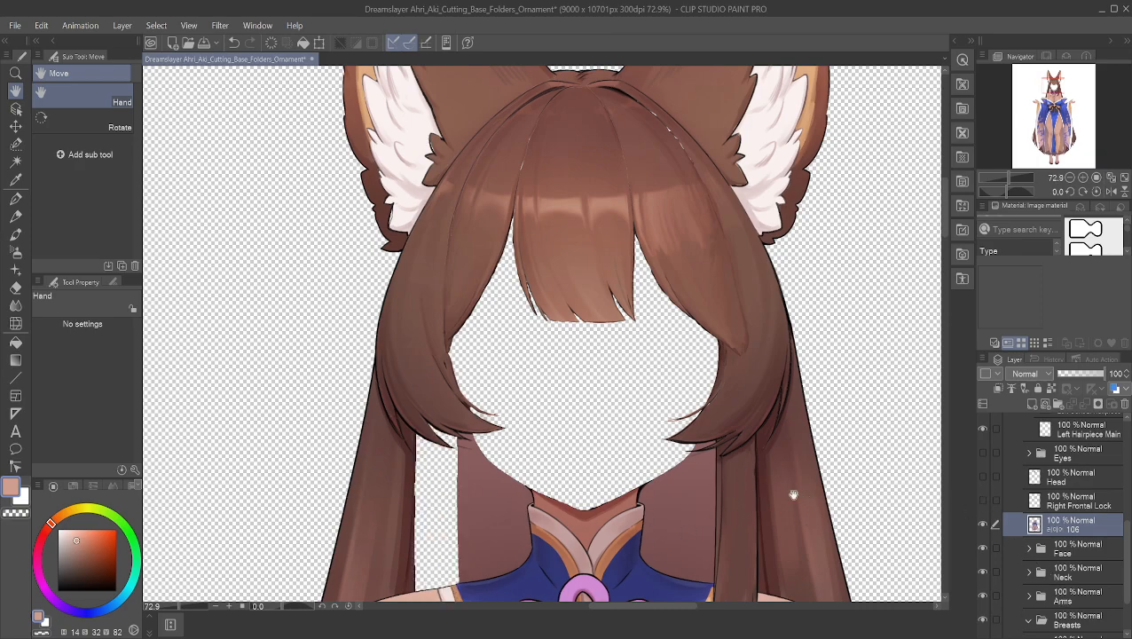
- Examine the frontal hair lock that is still merged with the base artwork, from the face down to its tip over the collar
{"action": "scroll", "coordinate": [726, 488], "scroll_direction": "down", "scroll_amount": 1}
{"action": "scroll", "coordinate": [727, 479], "scroll_direction": "down", "scroll_amount": 1}
{"action": "scroll", "coordinate": [725, 475], "scroll_direction": "up", "scroll_amount": 2}
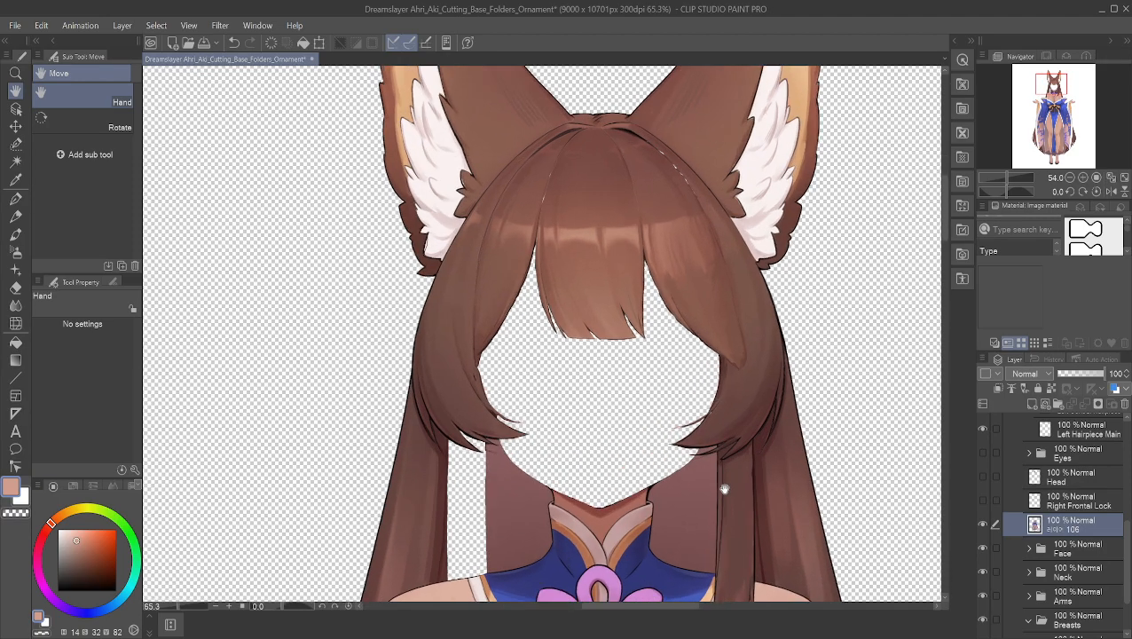
{"action": "left_click_drag", "start_coordinate": [725, 474], "coordinate": [672, 392]}
{"action": "scroll", "coordinate": [672, 391], "scroll_direction": "up", "scroll_amount": 1}
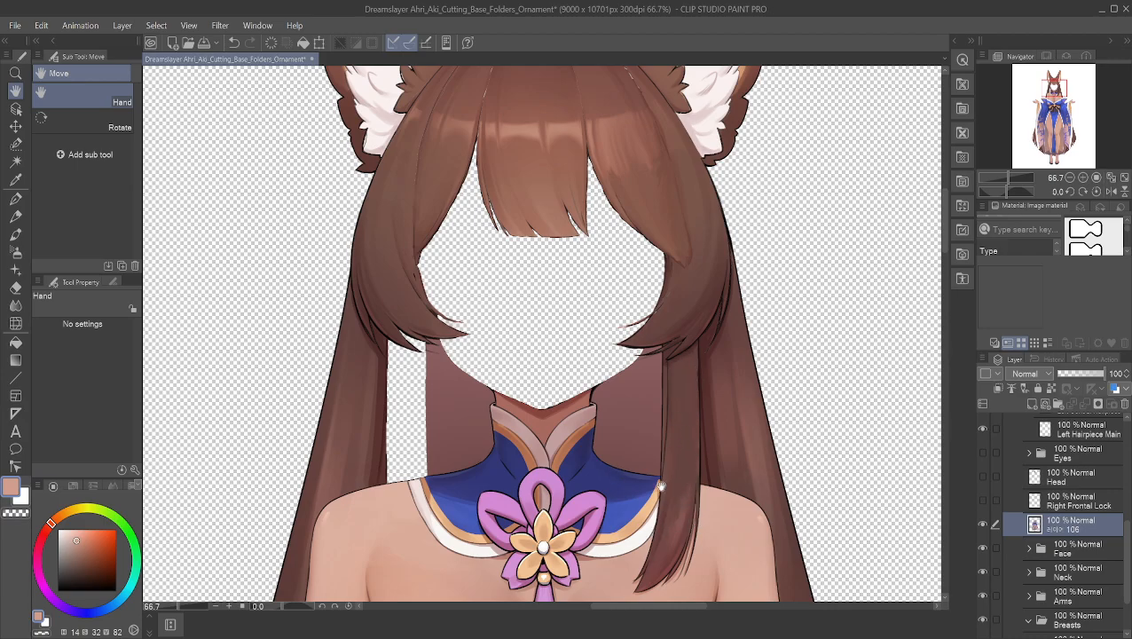
{"action": "scroll", "coordinate": [667, 458], "scroll_direction": "up", "scroll_amount": 4}
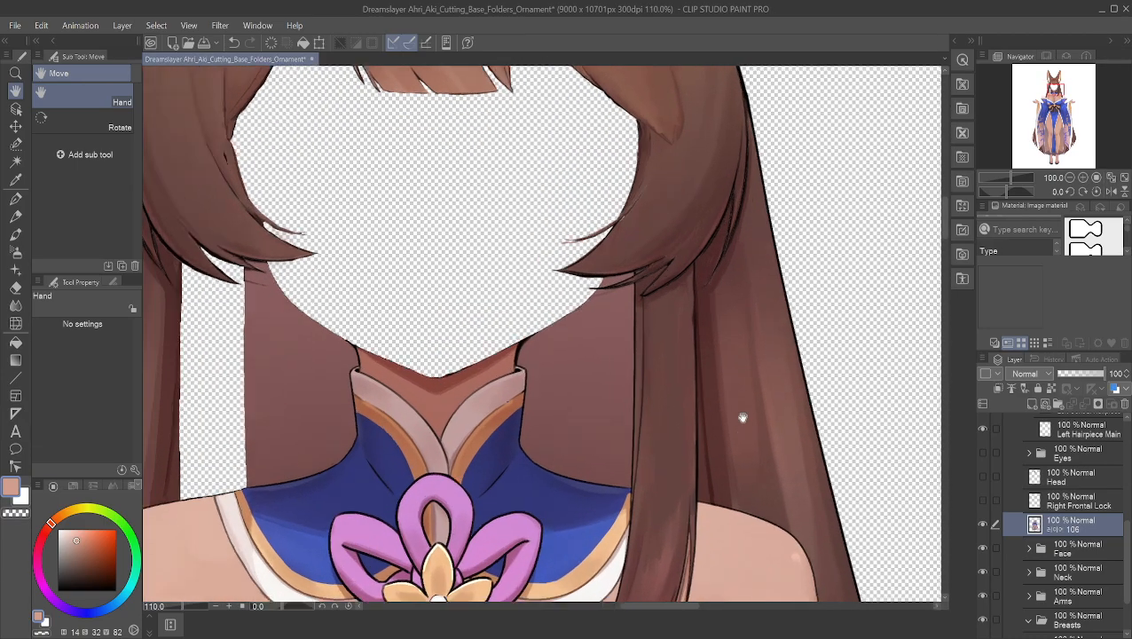
{"action": "scroll", "coordinate": [544, 268], "scroll_direction": "down", "scroll_amount": 2}
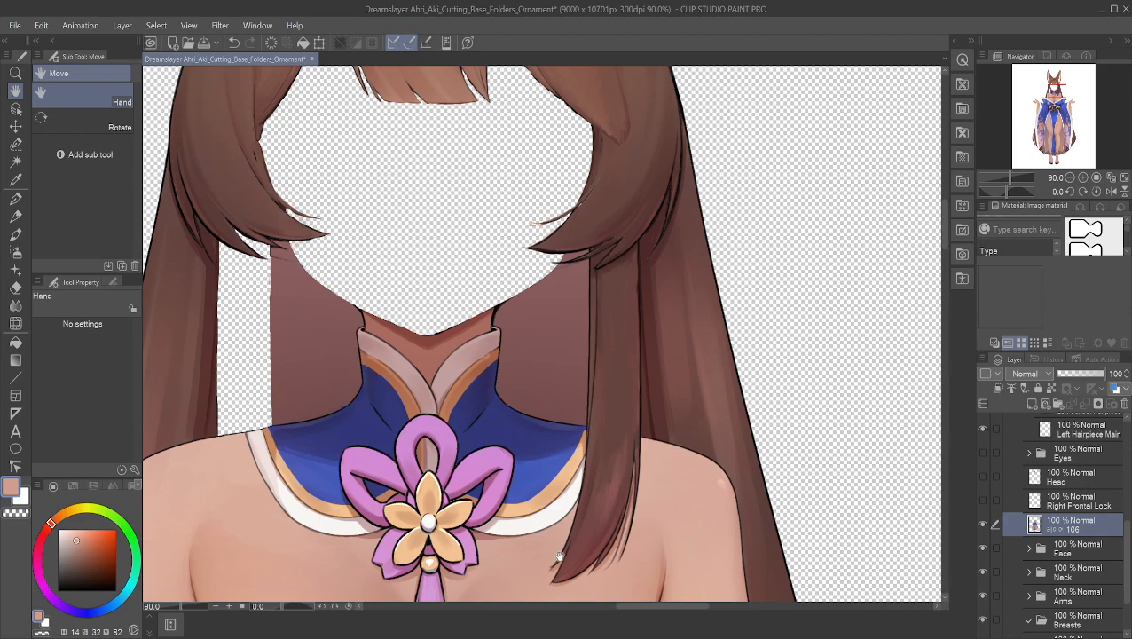
{"action": "scroll", "coordinate": [629, 318], "scroll_direction": "up", "scroll_amount": 1}
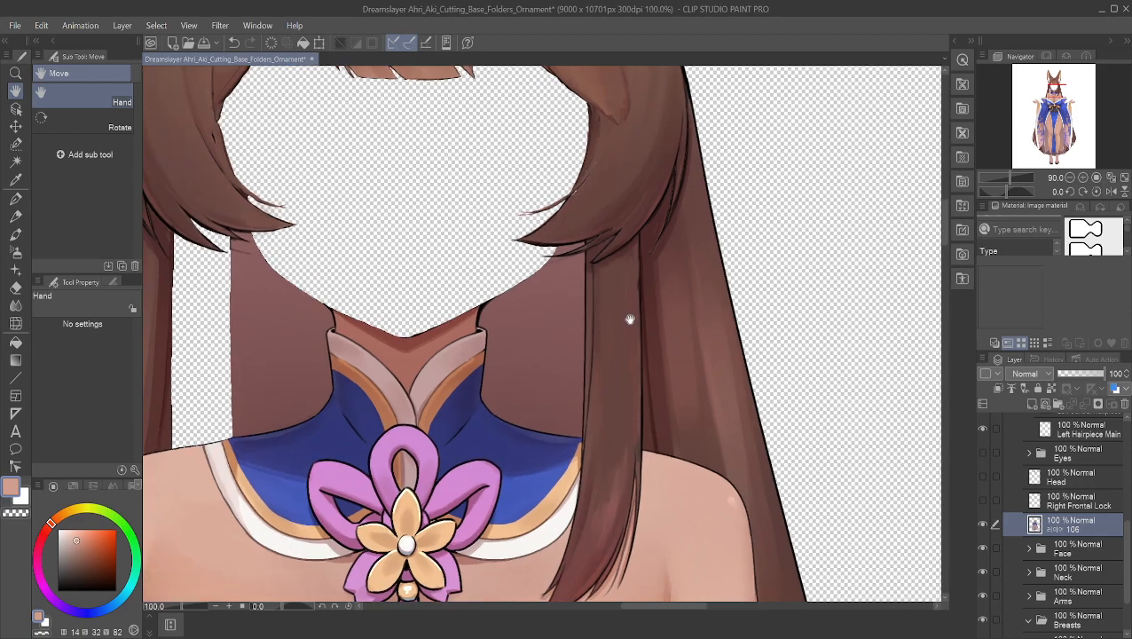
{"action": "left_click_drag", "start_coordinate": [600, 310], "coordinate": [628, 359]}
{"action": "scroll", "coordinate": [628, 359], "scroll_direction": "down", "scroll_amount": 2}
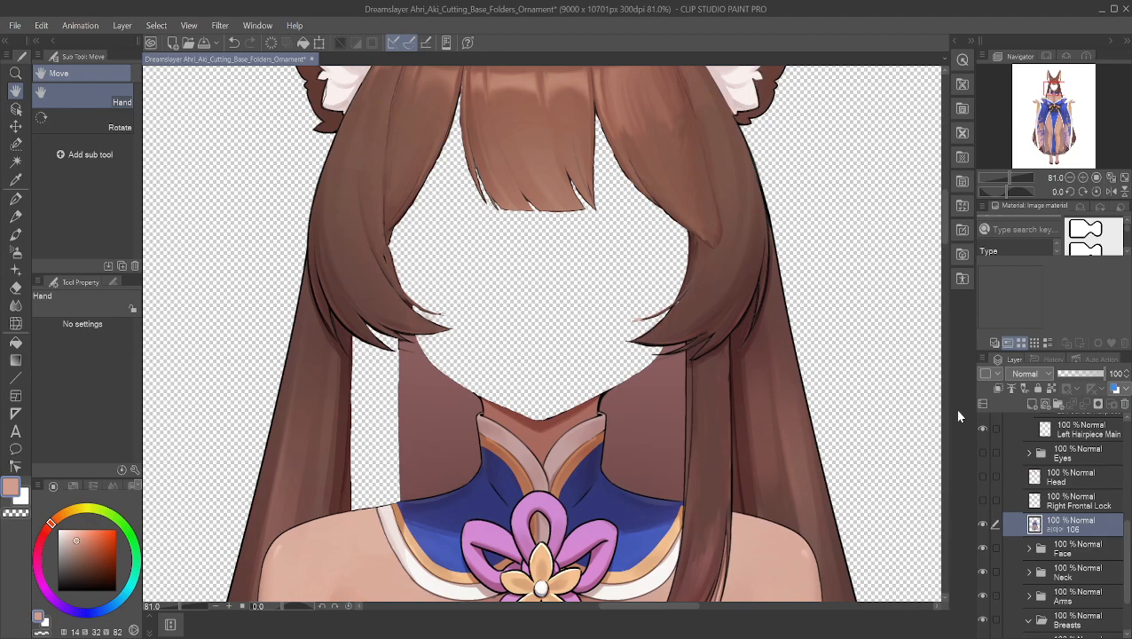
- Make the Right Frontal Lock layer, the Head layer and the Eyes folder visible
{"action": "left_click", "coordinate": [983, 501]}
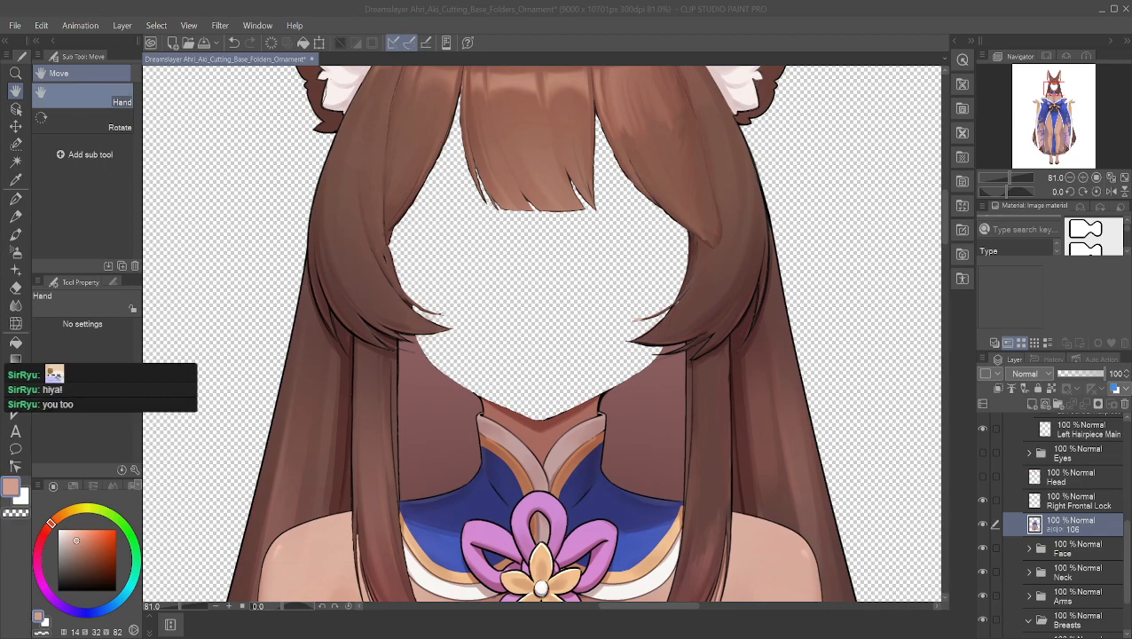
{"action": "left_click", "coordinate": [15, 94]}
{"action": "scroll", "coordinate": [632, 323], "scroll_direction": "down", "scroll_amount": 1}
{"action": "left_click_drag", "start_coordinate": [632, 323], "coordinate": [635, 467]}
{"action": "left_click_drag", "start_coordinate": [633, 375], "coordinate": [614, 310]}
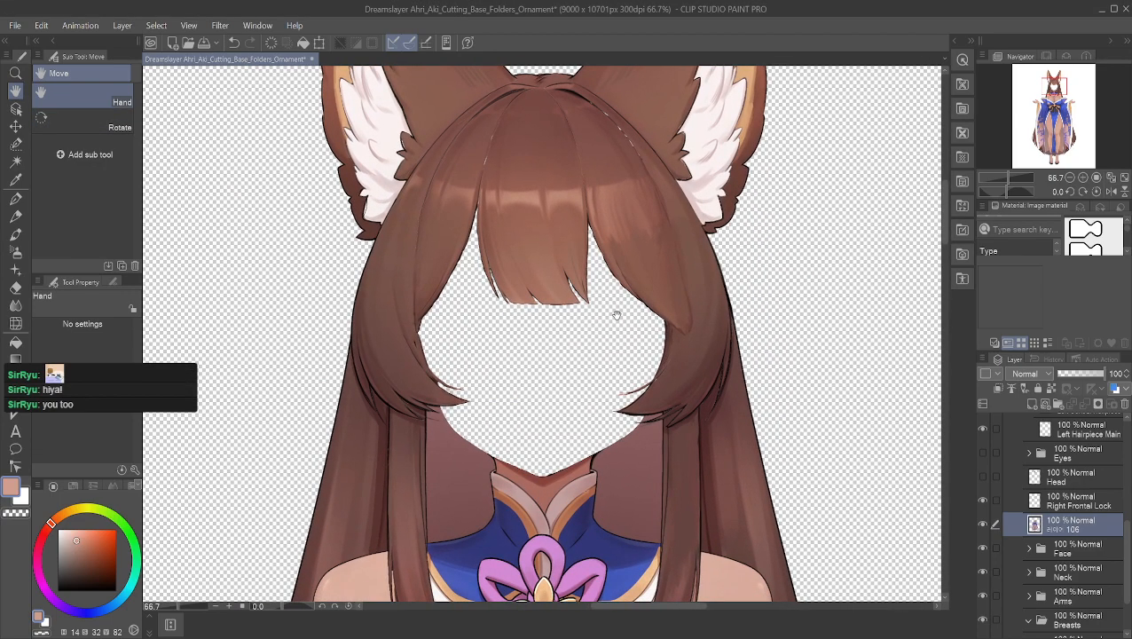
{"action": "left_click", "coordinate": [982, 477]}
{"action": "left_click", "coordinate": [982, 453]}
{"action": "scroll", "coordinate": [554, 421], "scroll_direction": "down", "scroll_amount": 3}
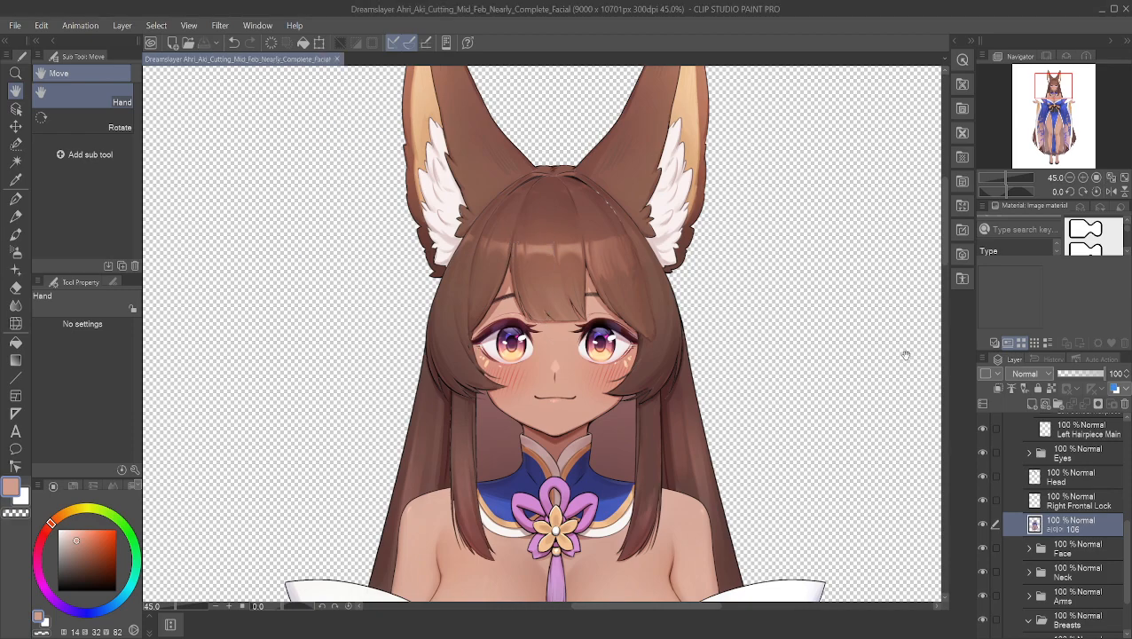
- Make the Ornament, Fox fire and Tail folders visible, and collapse the Main character folder
{"action": "scroll", "coordinate": [1070, 555], "scroll_direction": "down", "scroll_amount": 2}
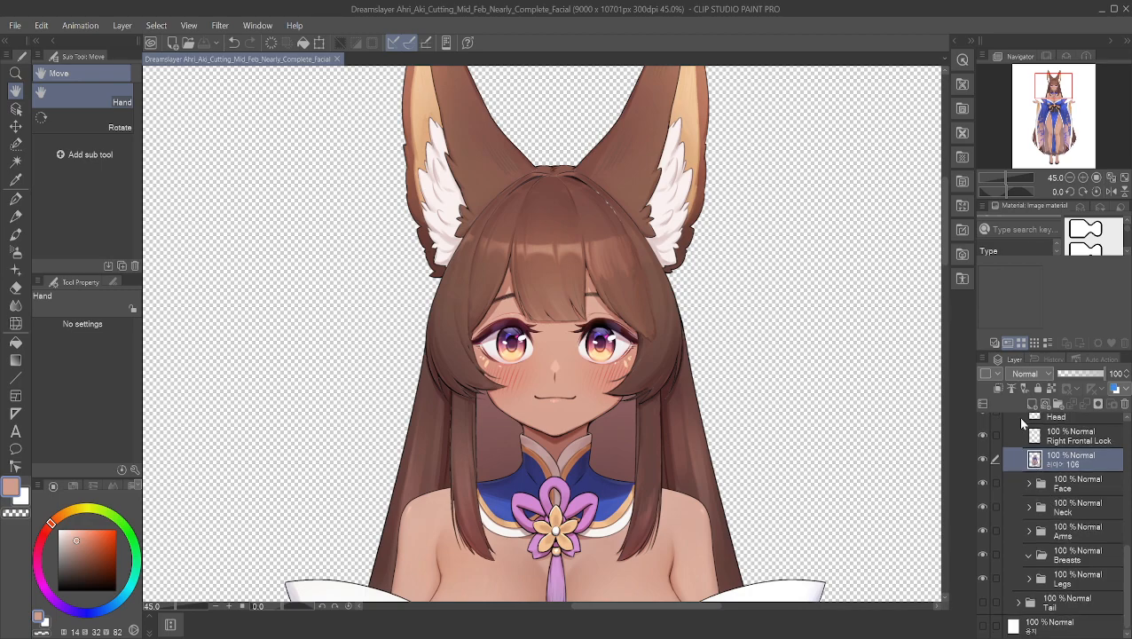
{"action": "scroll", "coordinate": [1018, 416], "scroll_direction": "up", "scroll_amount": 5}
{"action": "scroll", "coordinate": [1012, 443], "scroll_direction": "up", "scroll_amount": 2}
{"action": "left_click", "coordinate": [983, 485]}
{"action": "scroll", "coordinate": [988, 487], "scroll_direction": "up", "scroll_amount": 1}
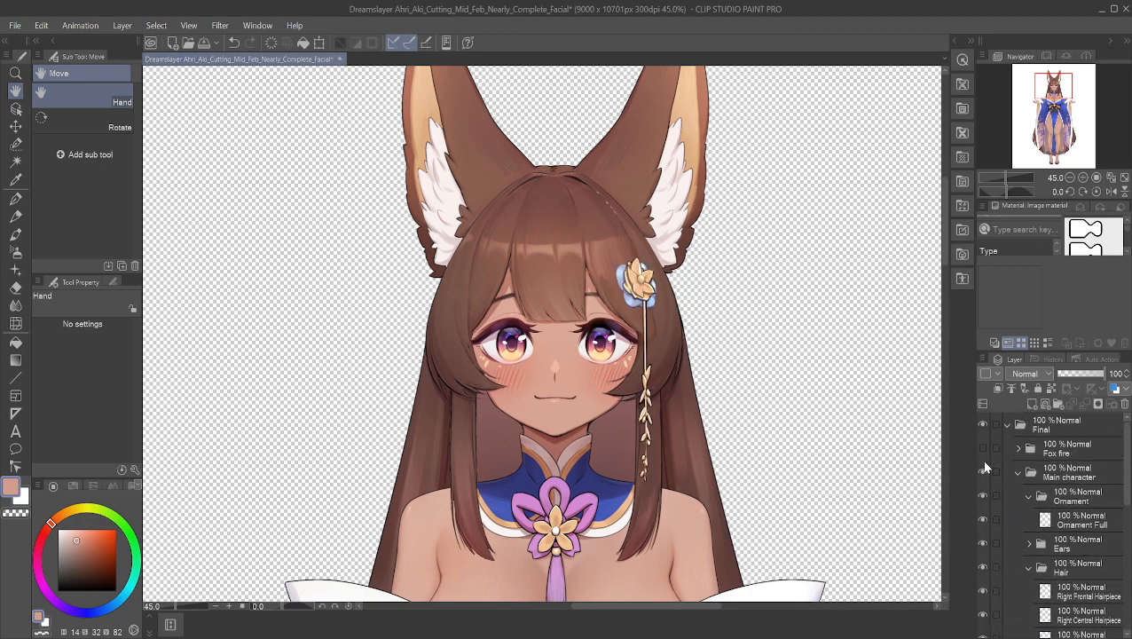
{"action": "scroll", "coordinate": [887, 444], "scroll_direction": "down", "scroll_amount": 4}
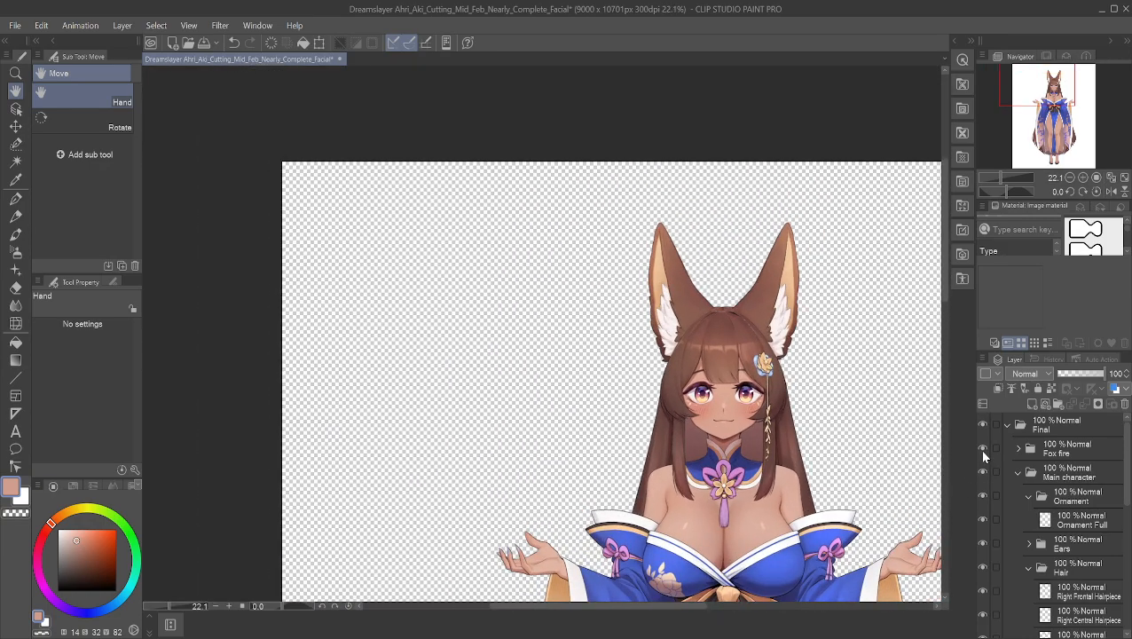
{"action": "scroll", "coordinate": [835, 448], "scroll_direction": "down", "scroll_amount": 1}
{"action": "left_click_drag", "start_coordinate": [834, 445], "coordinate": [716, 297]}
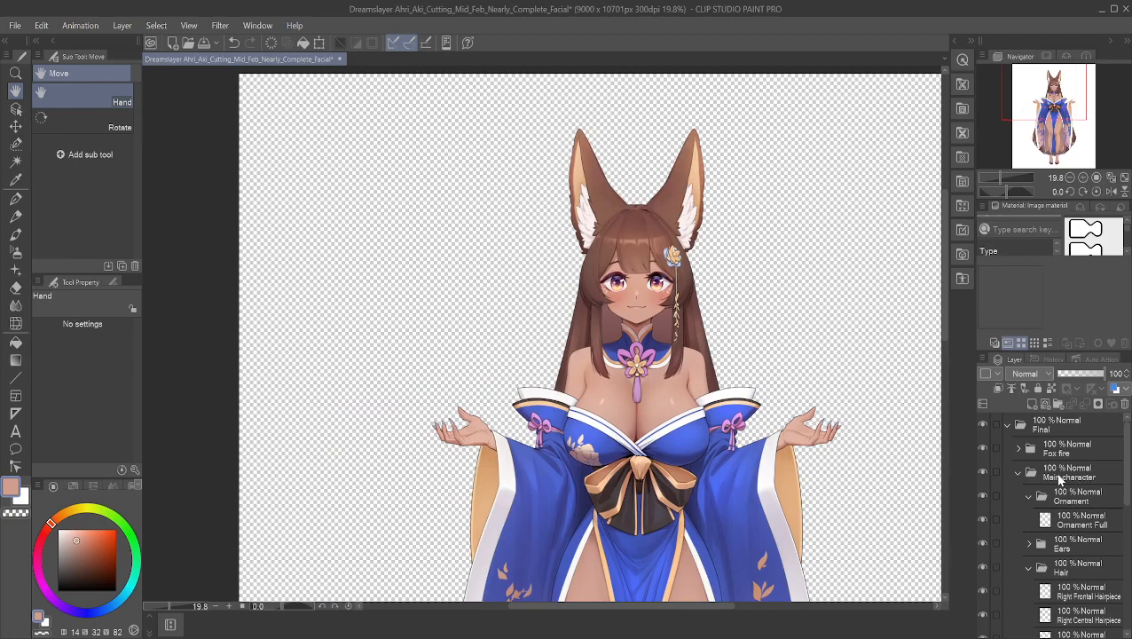
{"action": "left_click", "coordinate": [1018, 471]}
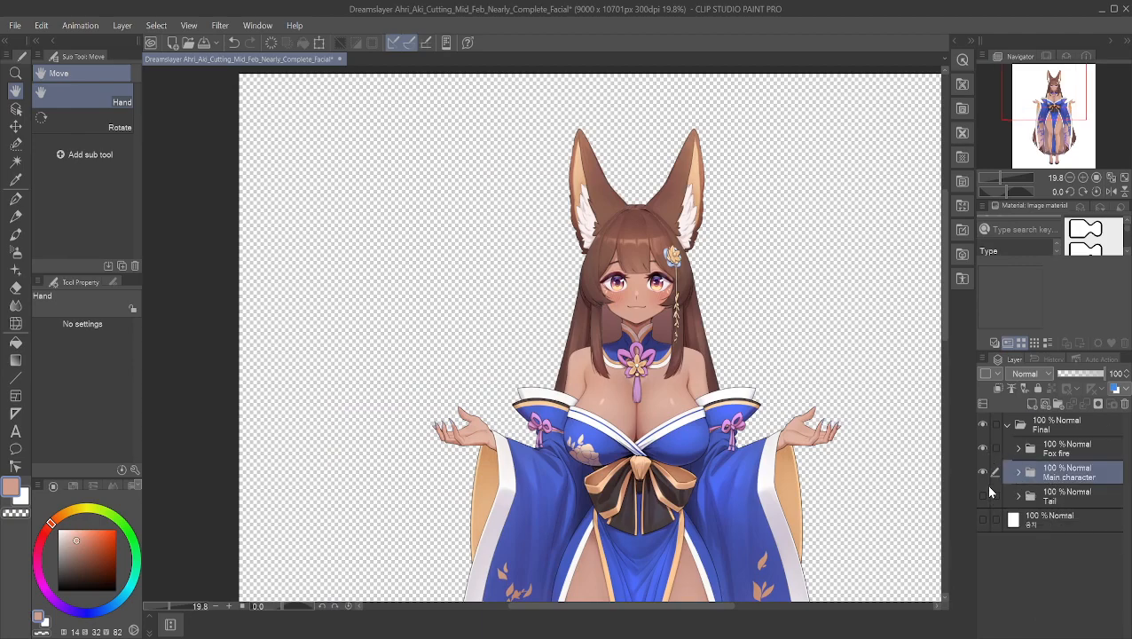
{"action": "left_click", "coordinate": [984, 494]}
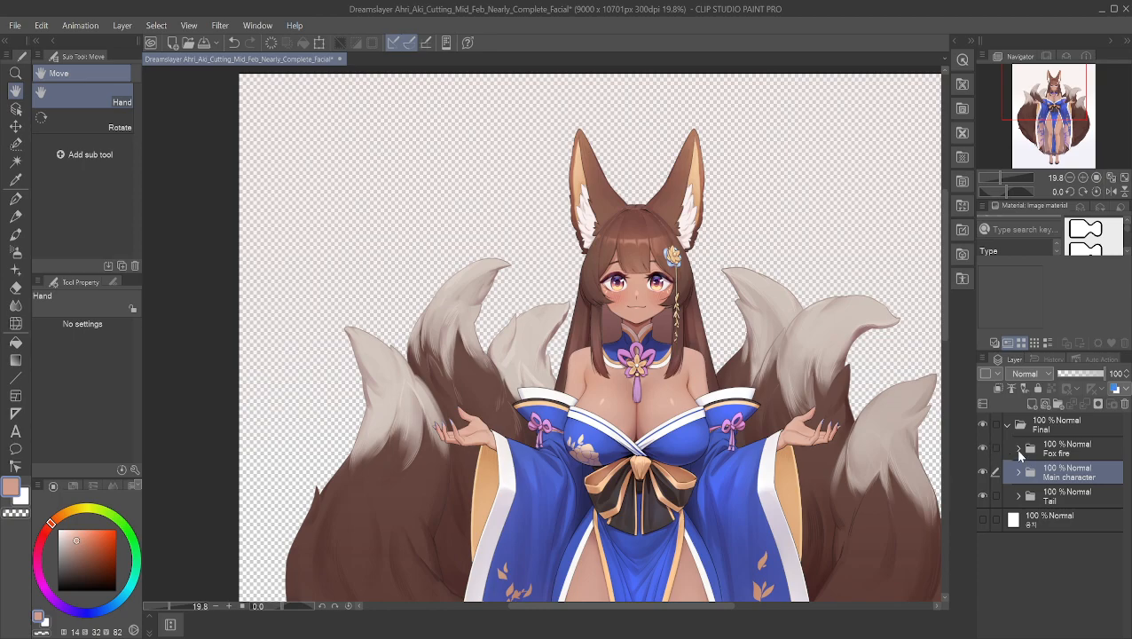
- Show the center layer and the fire subfolder inside the Fox fire folder, check the flames, and collapse the folder
{"action": "left_click", "coordinate": [1018, 450]}
{"action": "left_click", "coordinate": [1020, 472]}
{"action": "left_click", "coordinate": [983, 472]}
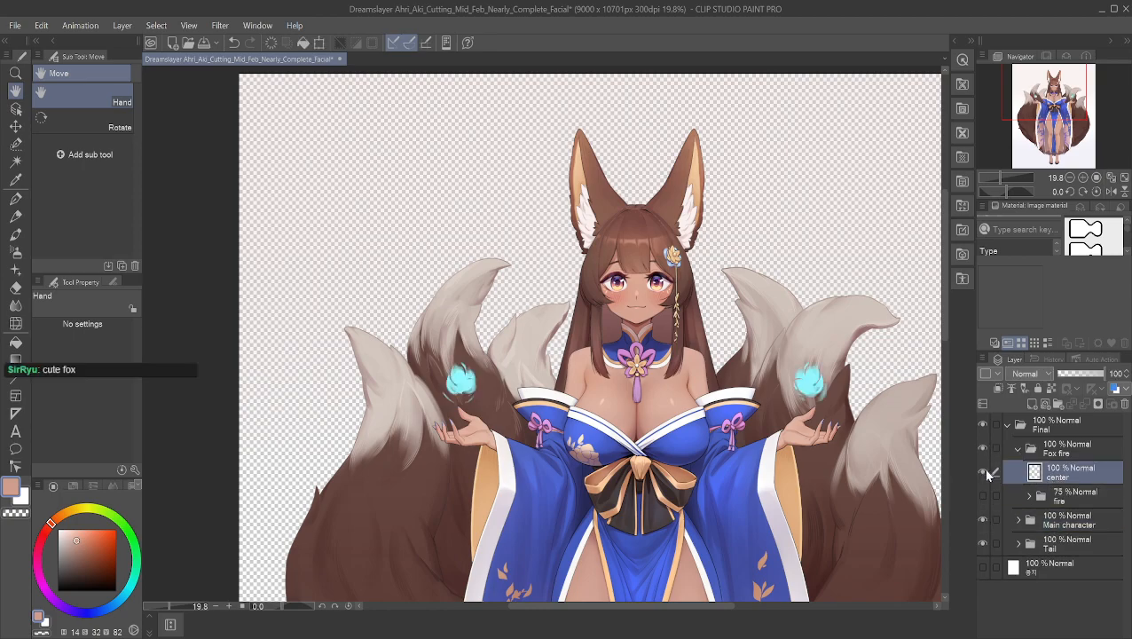
{"action": "left_click", "coordinate": [1029, 496]}
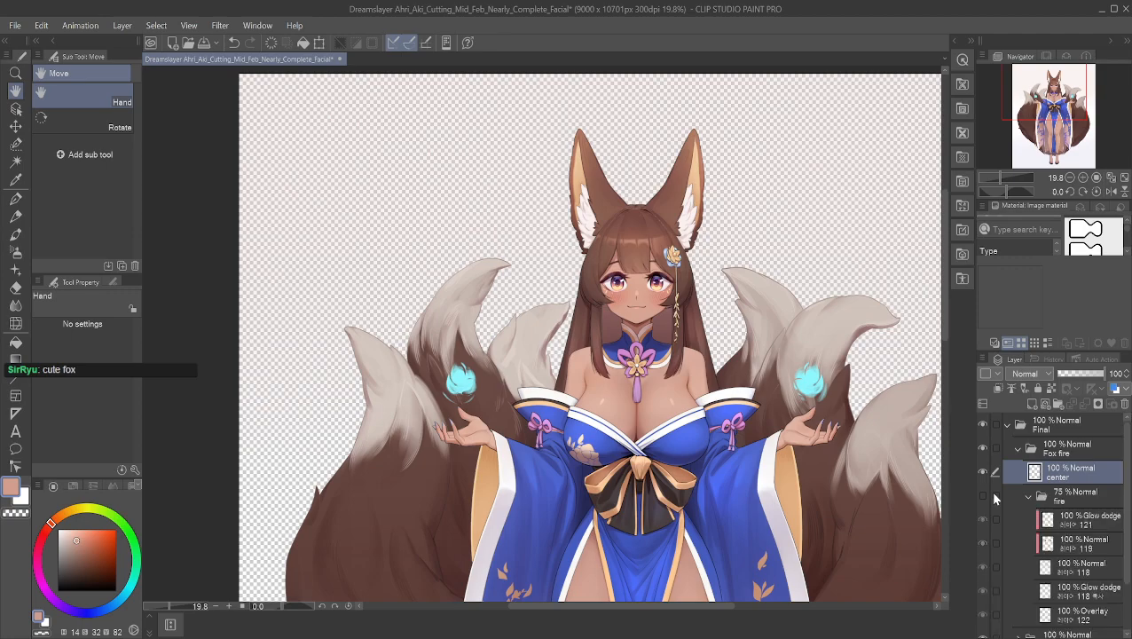
{"action": "left_click", "coordinate": [982, 495]}
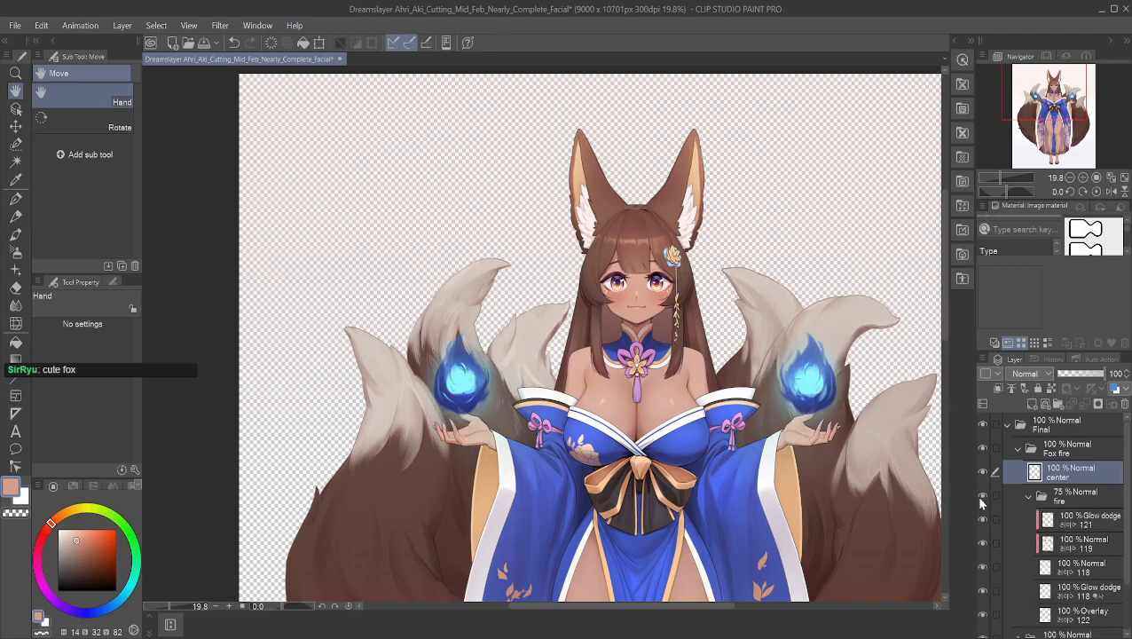
{"action": "left_click", "coordinate": [983, 449]}
{"action": "left_click", "coordinate": [982, 449]}
{"action": "left_click", "coordinate": [1015, 449]}
- Check the complete character with tails and flames, and save the illustration file
{"action": "left_click_drag", "start_coordinate": [657, 406], "coordinate": [582, 375]}
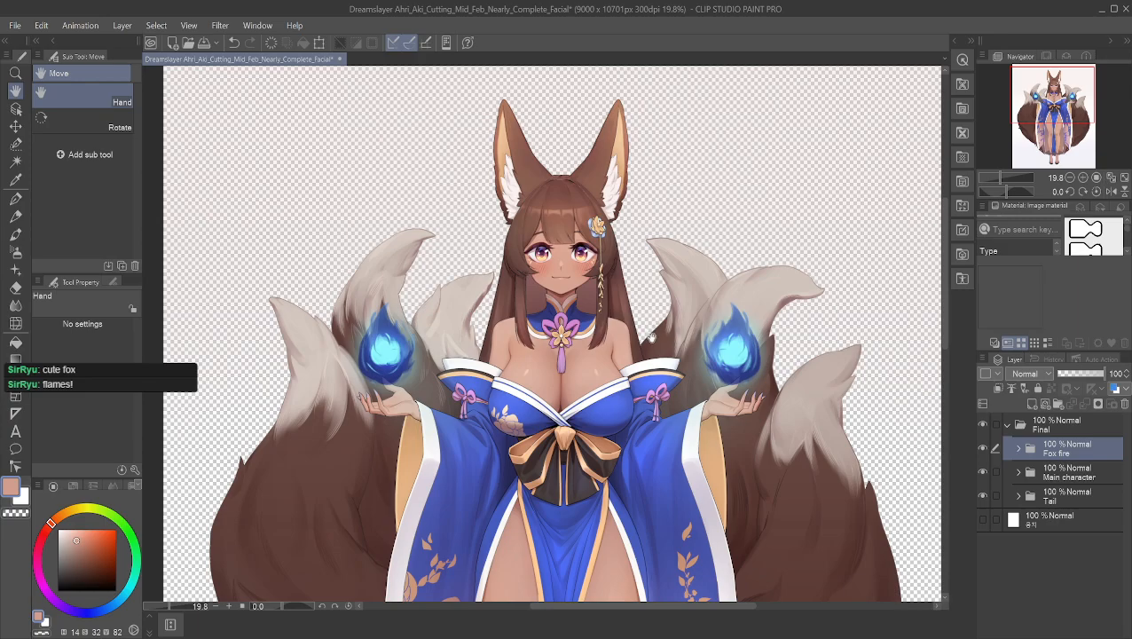
{"action": "left_click_drag", "start_coordinate": [836, 406], "coordinate": [693, 260]}
{"action": "scroll", "coordinate": [802, 242], "scroll_direction": "down", "scroll_amount": 5}
{"action": "scroll", "coordinate": [703, 230], "scroll_direction": "down", "scroll_amount": 1}
{"action": "scroll", "coordinate": [694, 259], "scroll_direction": "up", "scroll_amount": 5}
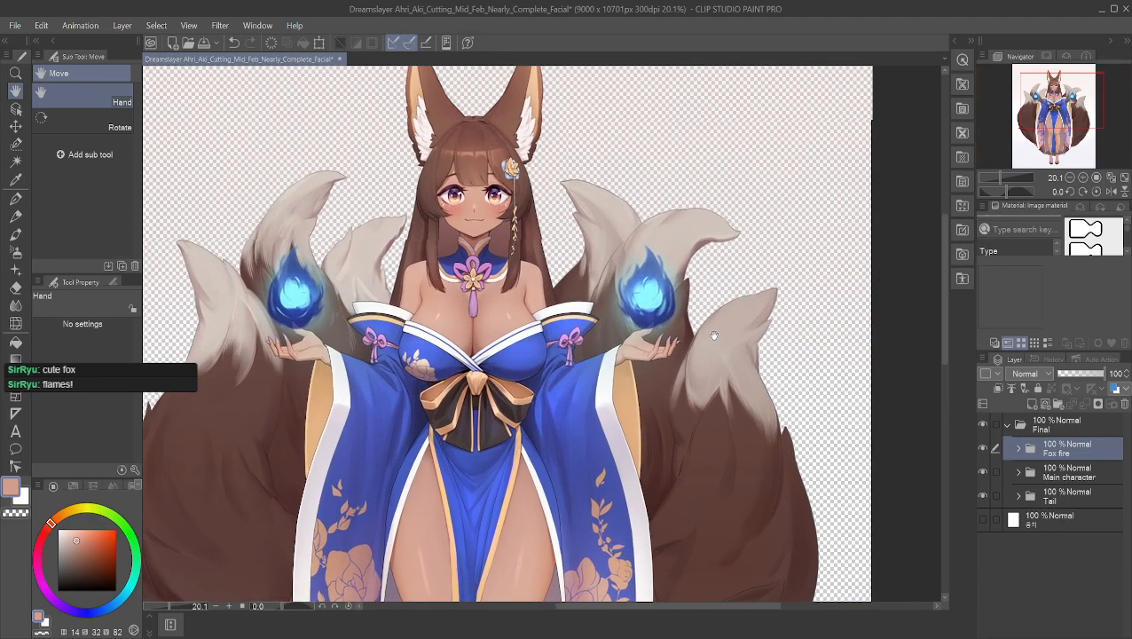
{"action": "left_click_drag", "start_coordinate": [714, 336], "coordinate": [776, 353]}
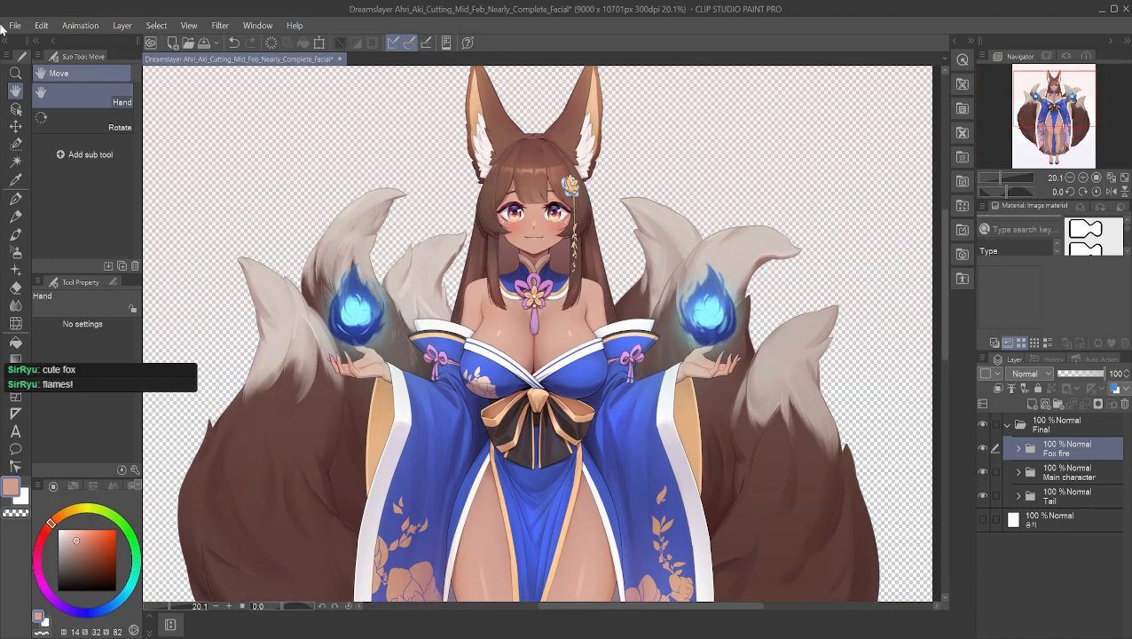
{"action": "left_click", "coordinate": [14, 27]}
{"action": "key", "text": "ctrl+s"}
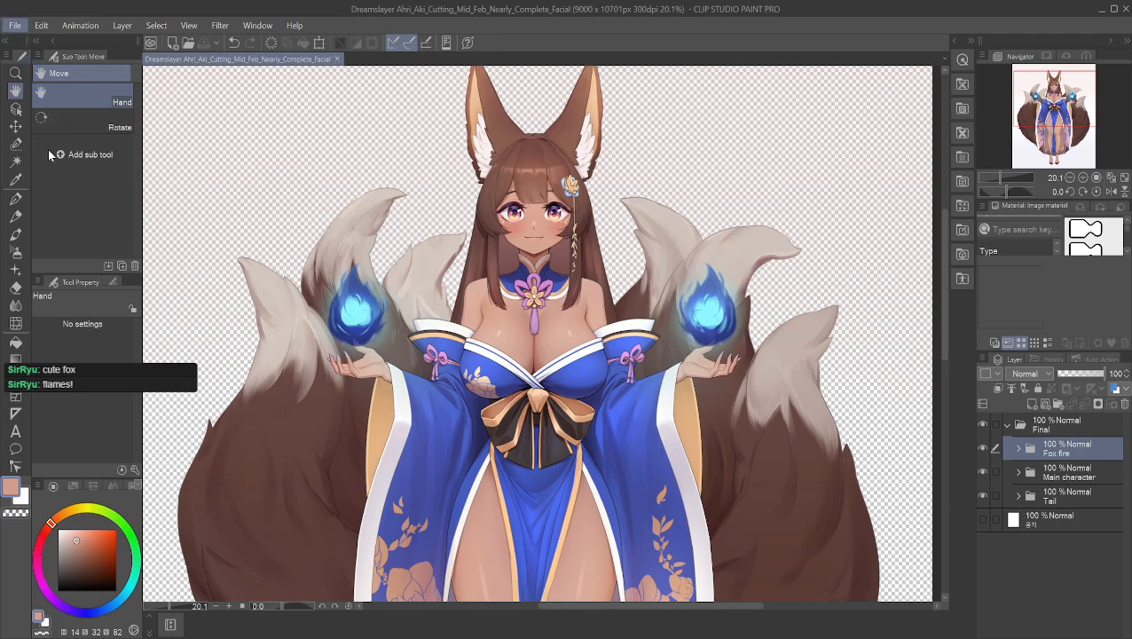
- Switch to Live2D Cubism Editor and load the Dreamslayer Ahri_Aki illustration as a model
{"action": "key", "text": "alt+Tab"}
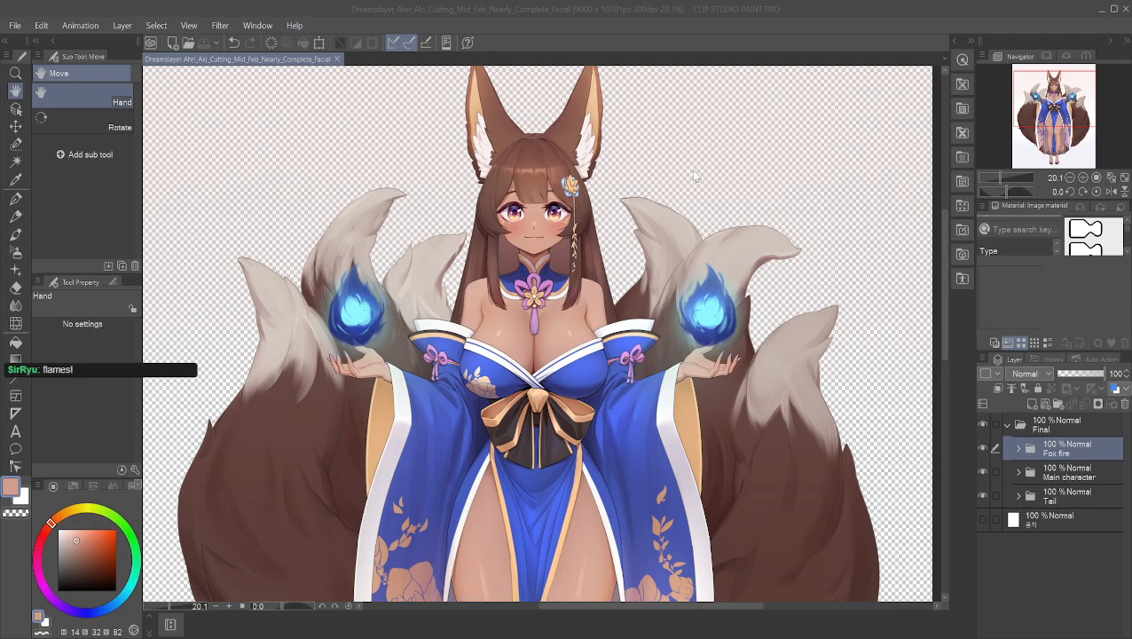
{"action": "left_click", "coordinate": [645, 390]}
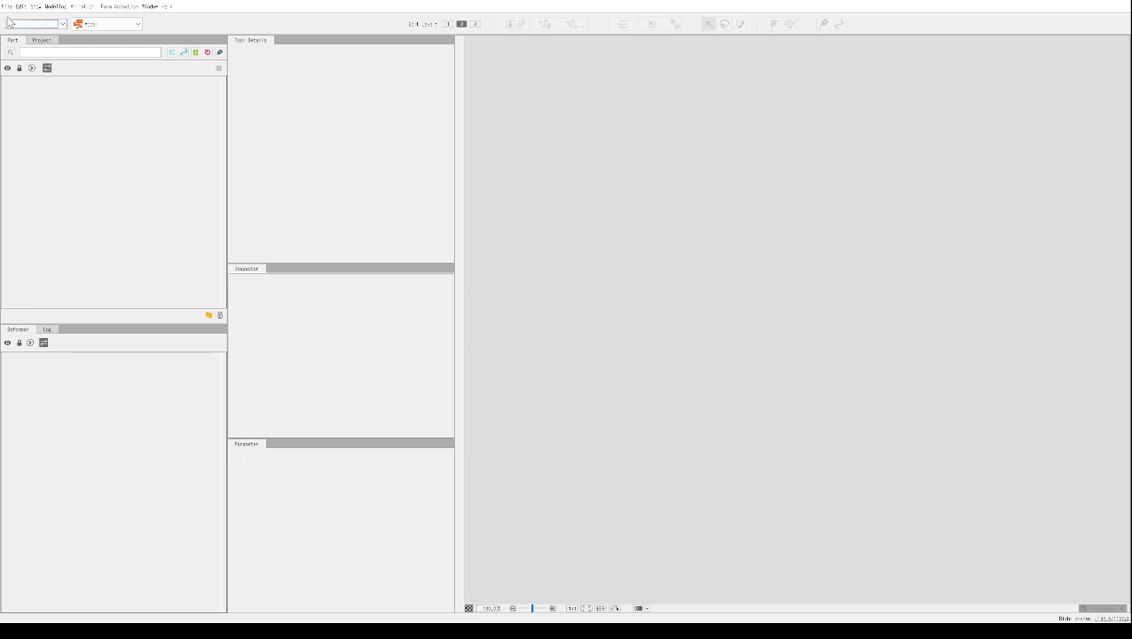
{"action": "left_click", "coordinate": [6, 6]}
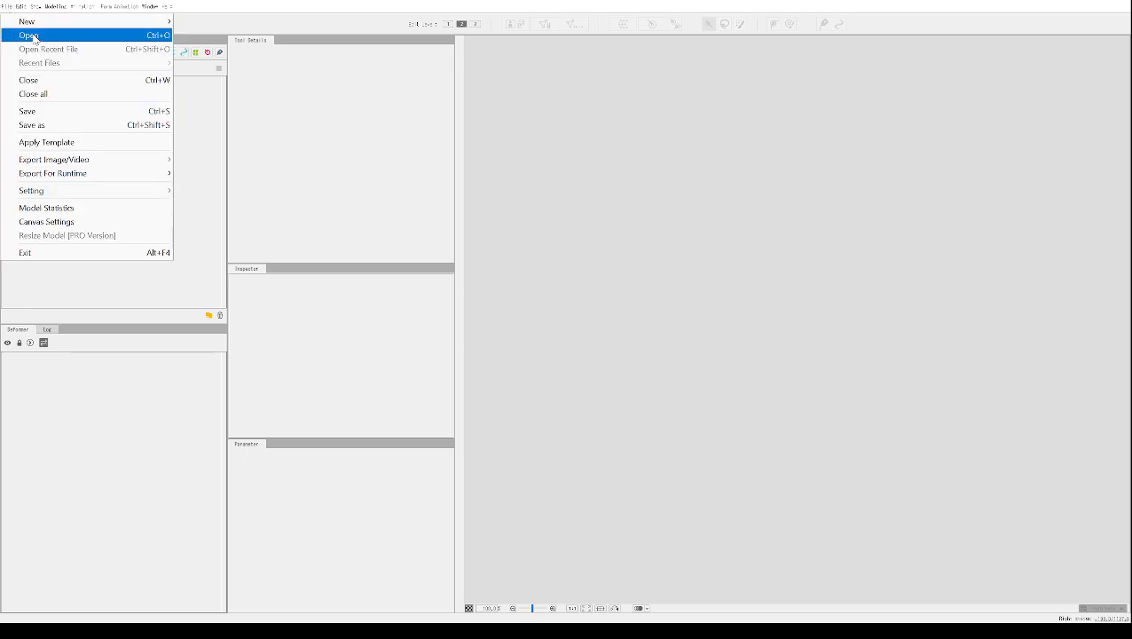
{"action": "mouse_move", "coordinate": [39, 27]}
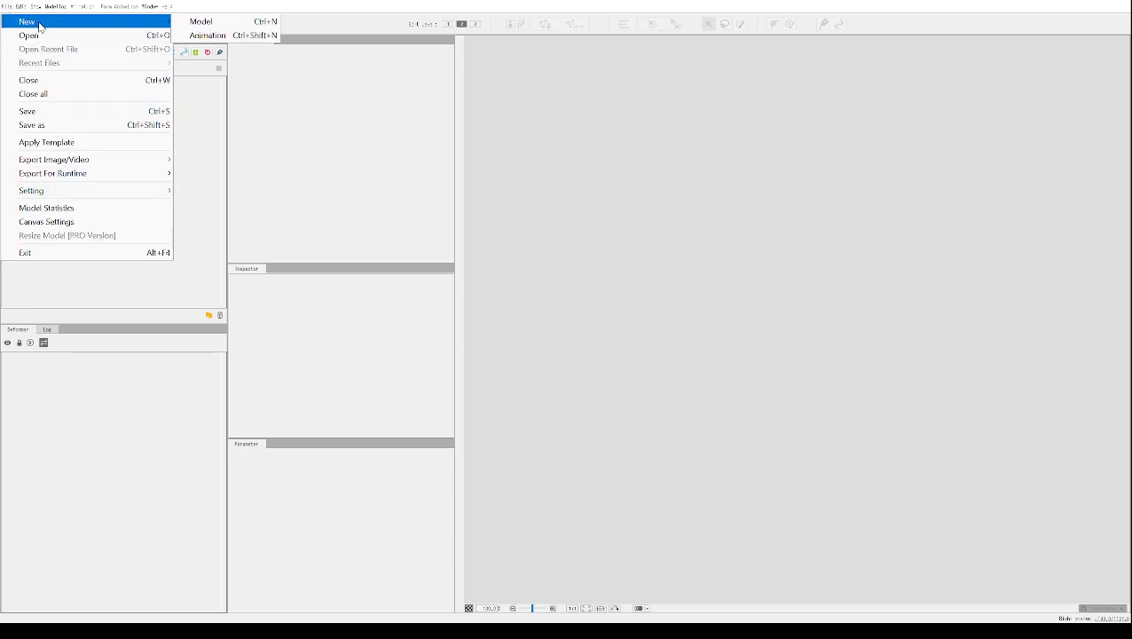
{"action": "left_click", "coordinate": [71, 57]}
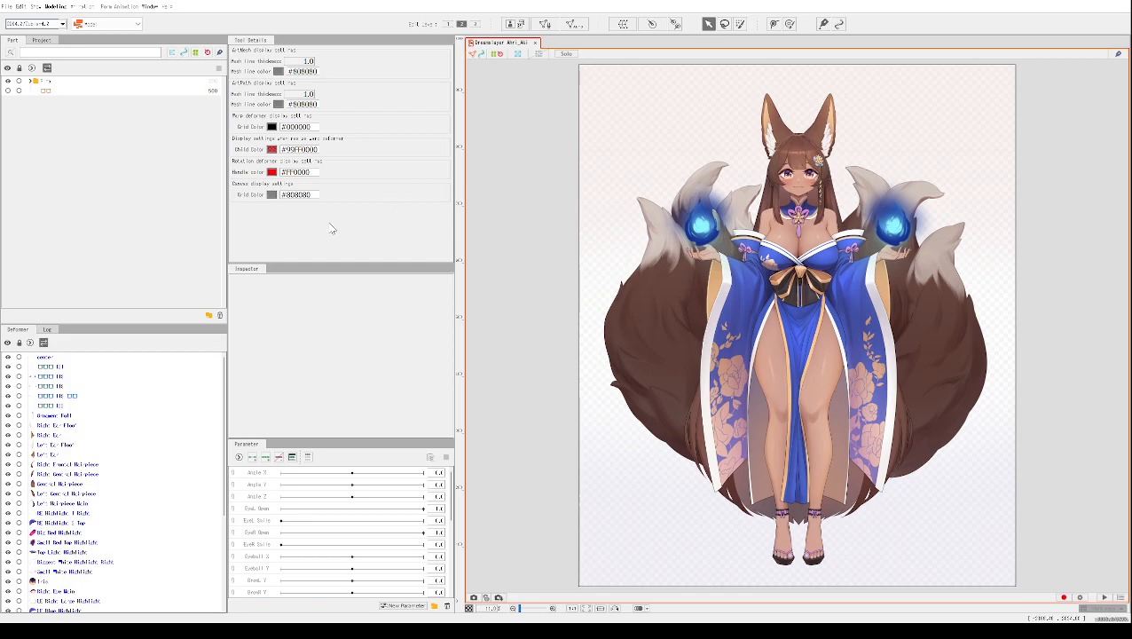
- Expand the Final folder and its Main character folder to examine the imported part structure
{"action": "left_click", "coordinate": [31, 82]}
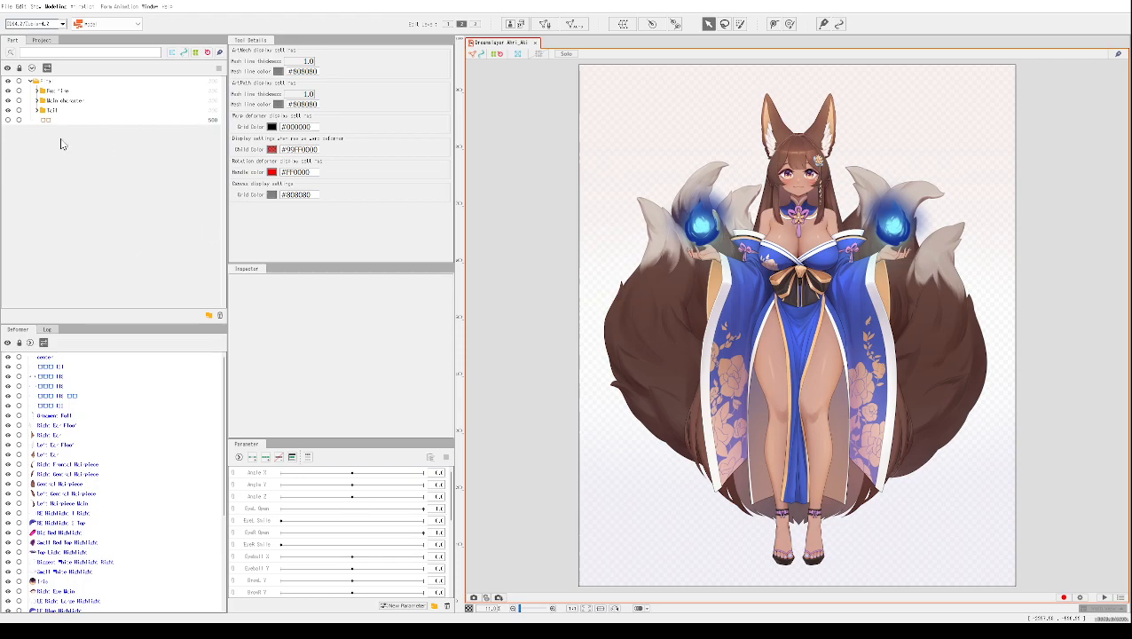
{"action": "left_click", "coordinate": [42, 101]}
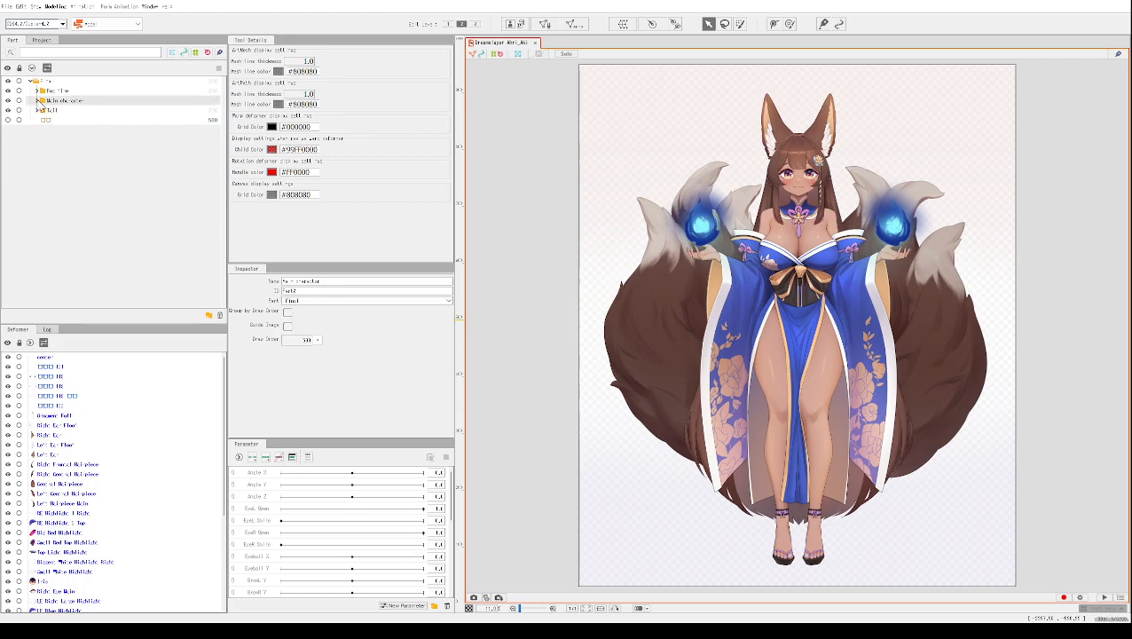
{"action": "left_click", "coordinate": [37, 101]}
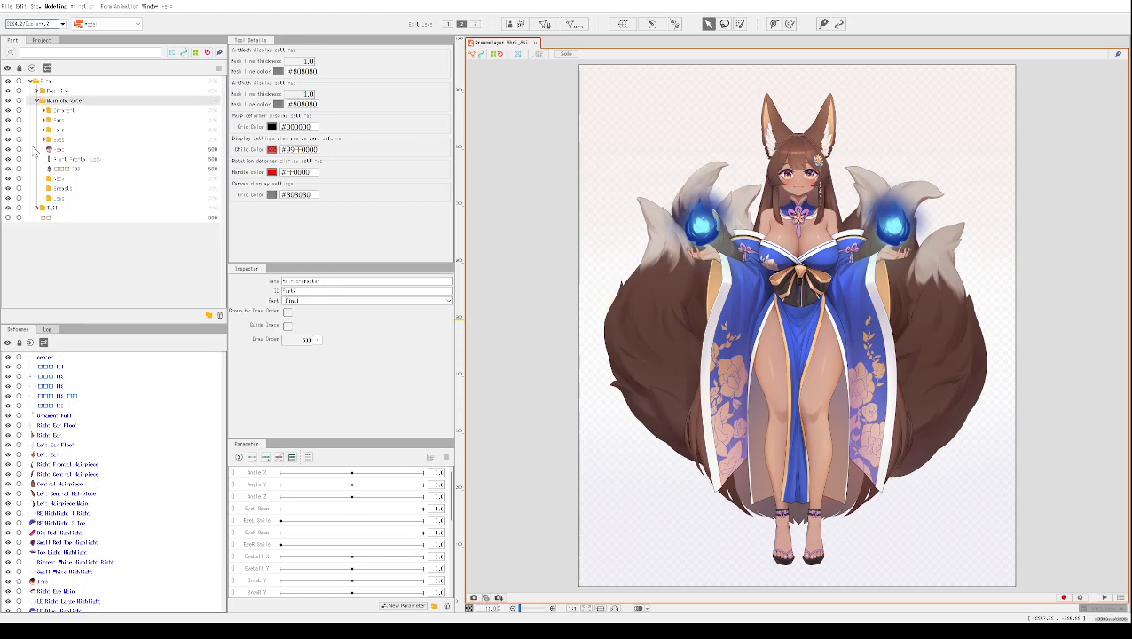
{"action": "left_click", "coordinate": [22, 73]}
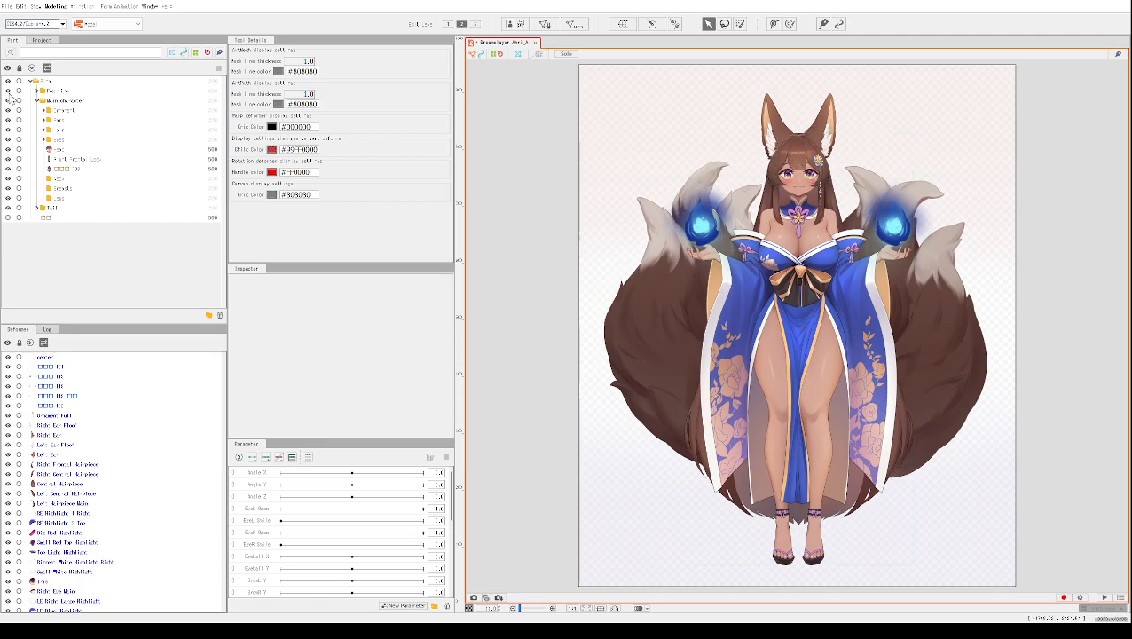
- Select the art meshes around the character's head, select the tail art mesh, and inspect the tails up close
{"action": "left_click_drag", "start_coordinate": [743, 156], "coordinate": [860, 213]}
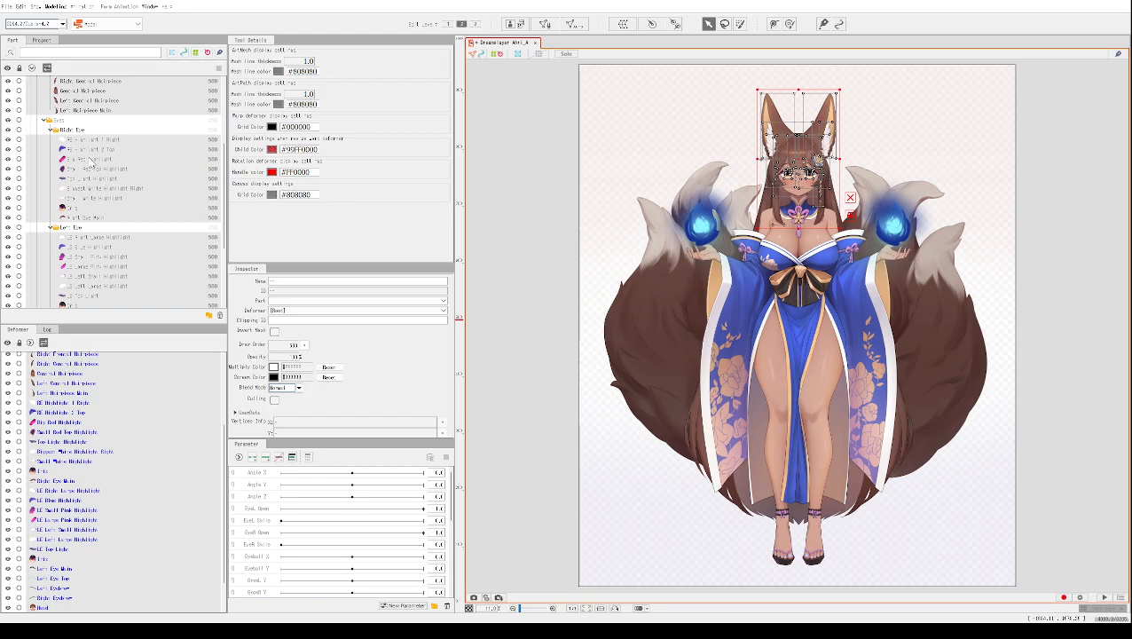
{"action": "left_click", "coordinate": [642, 167]}
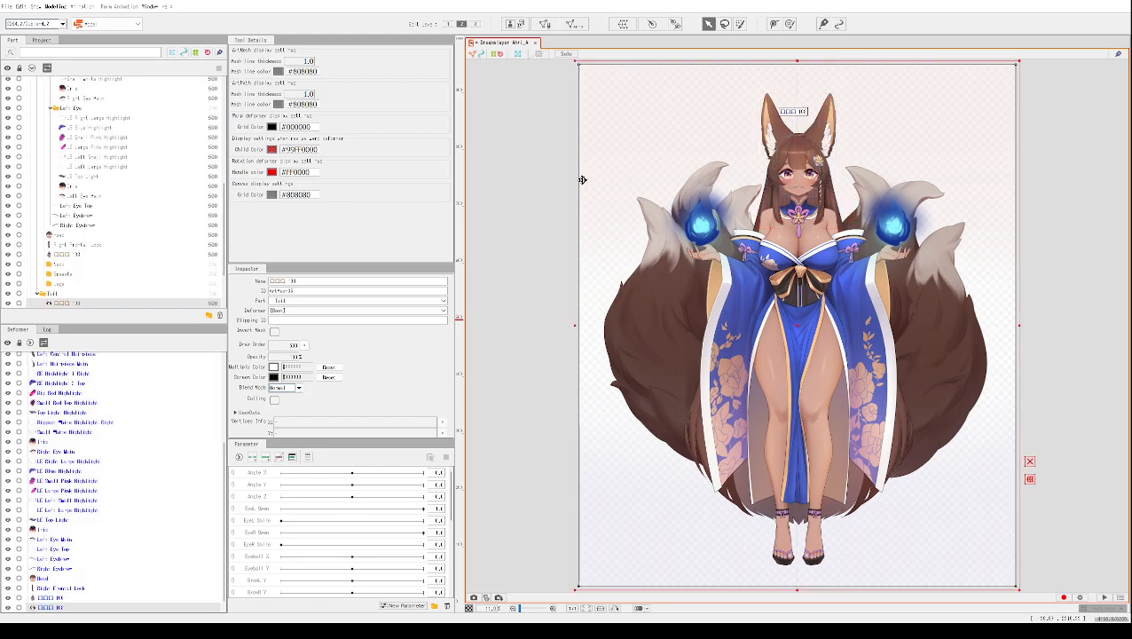
{"action": "scroll", "coordinate": [665, 182], "scroll_direction": "up", "scroll_amount": 5}
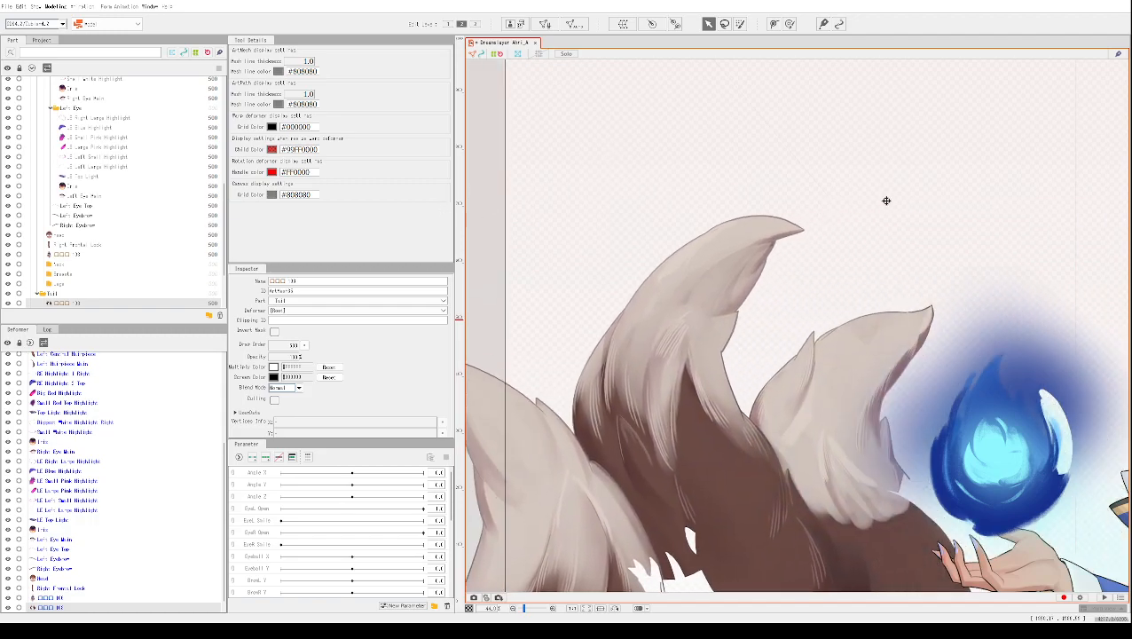
{"action": "scroll", "coordinate": [754, 102], "scroll_direction": "down", "scroll_amount": 5}
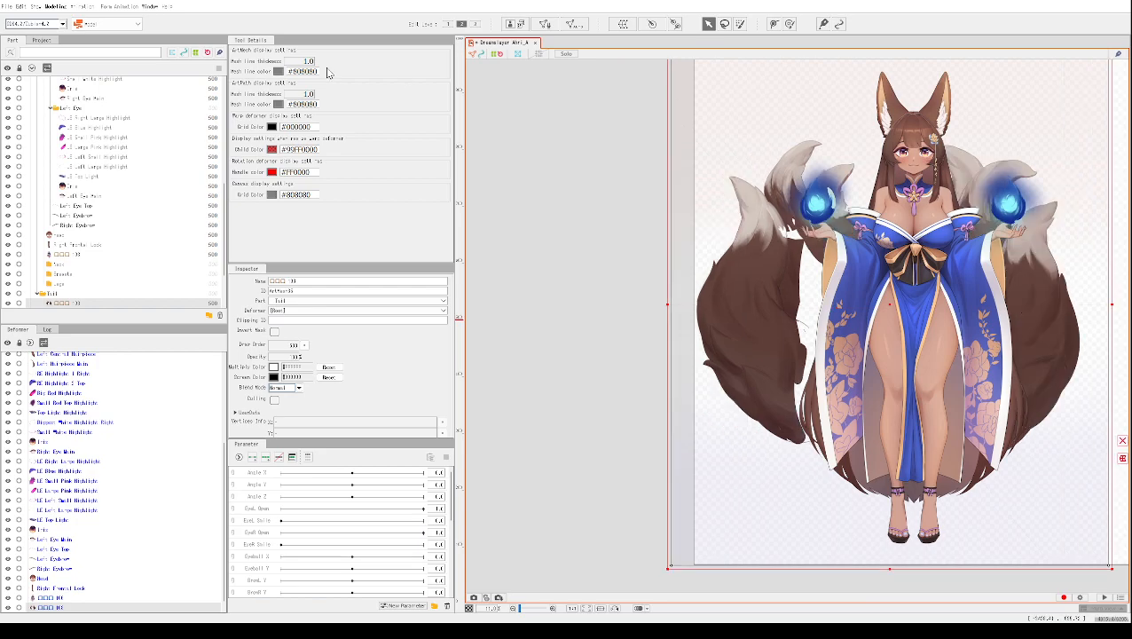
- Look through the imported parts, selecting the Fox fire part and the Iris mesh of the right eye
{"action": "scroll", "coordinate": [13, 107], "scroll_direction": "up", "scroll_amount": 10}
{"action": "left_click", "coordinate": [55, 92]}
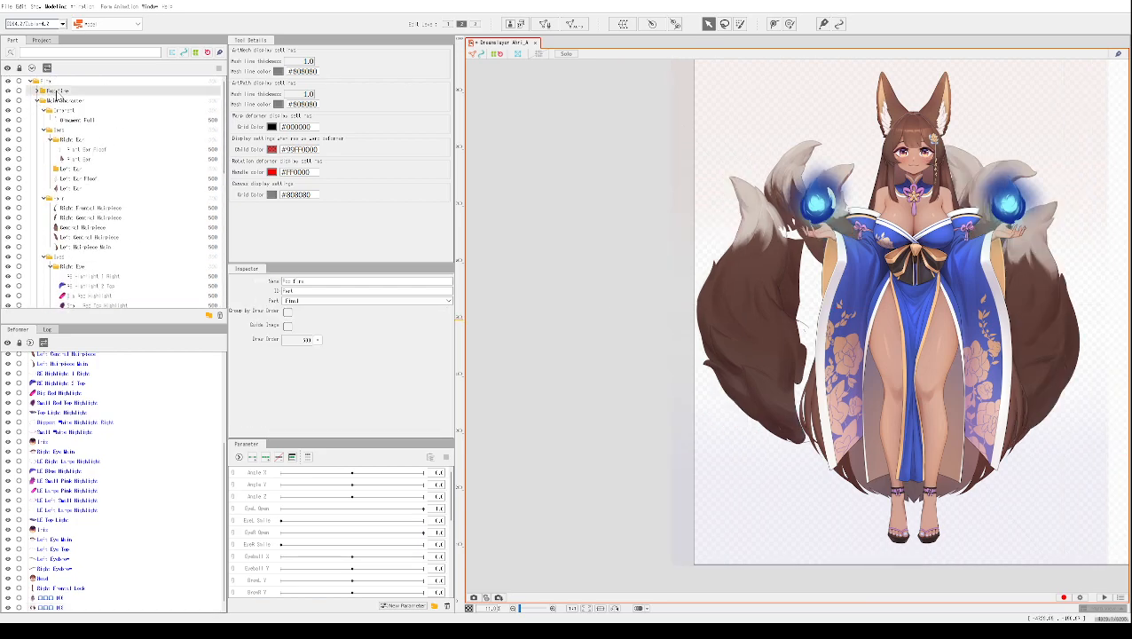
{"action": "scroll", "coordinate": [72, 135], "scroll_direction": "down", "scroll_amount": 1}
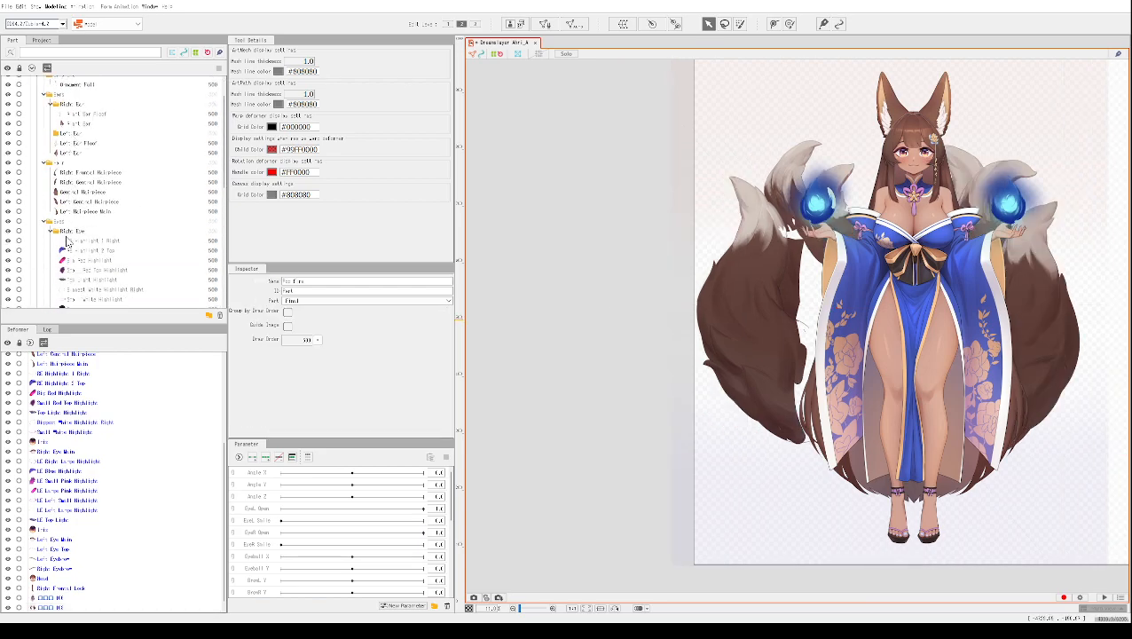
{"action": "scroll", "coordinate": [89, 286], "scroll_direction": "down", "scroll_amount": 2}
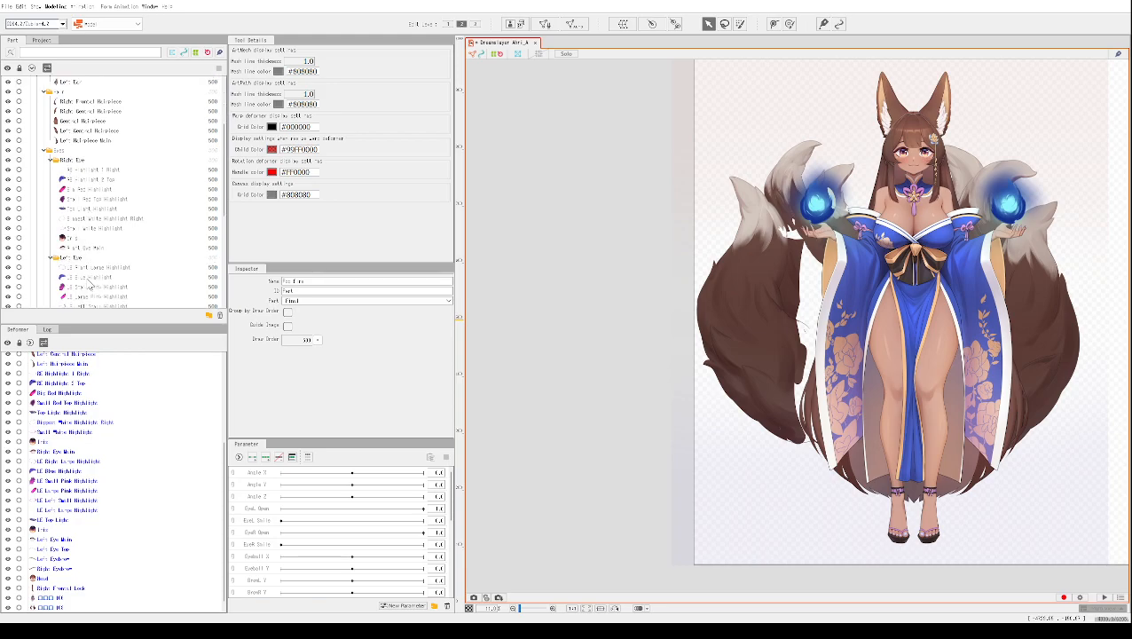
{"action": "left_click", "coordinate": [76, 238]}
{"action": "scroll", "coordinate": [808, 244], "scroll_direction": "up", "scroll_amount": 5}
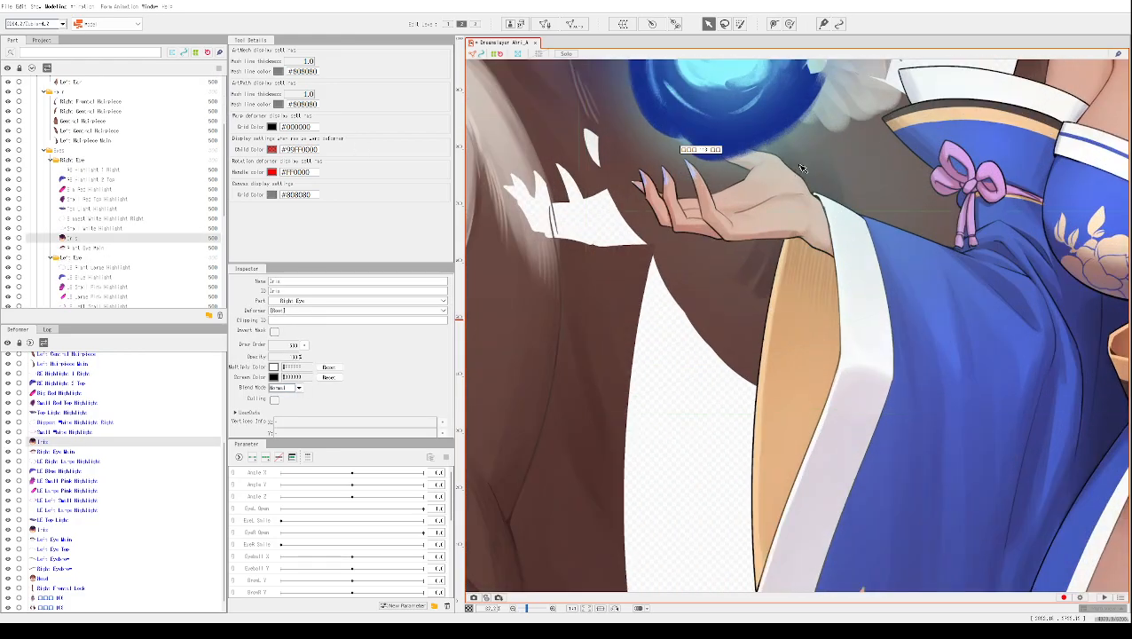
{"action": "right_click", "coordinate": [866, 113]}
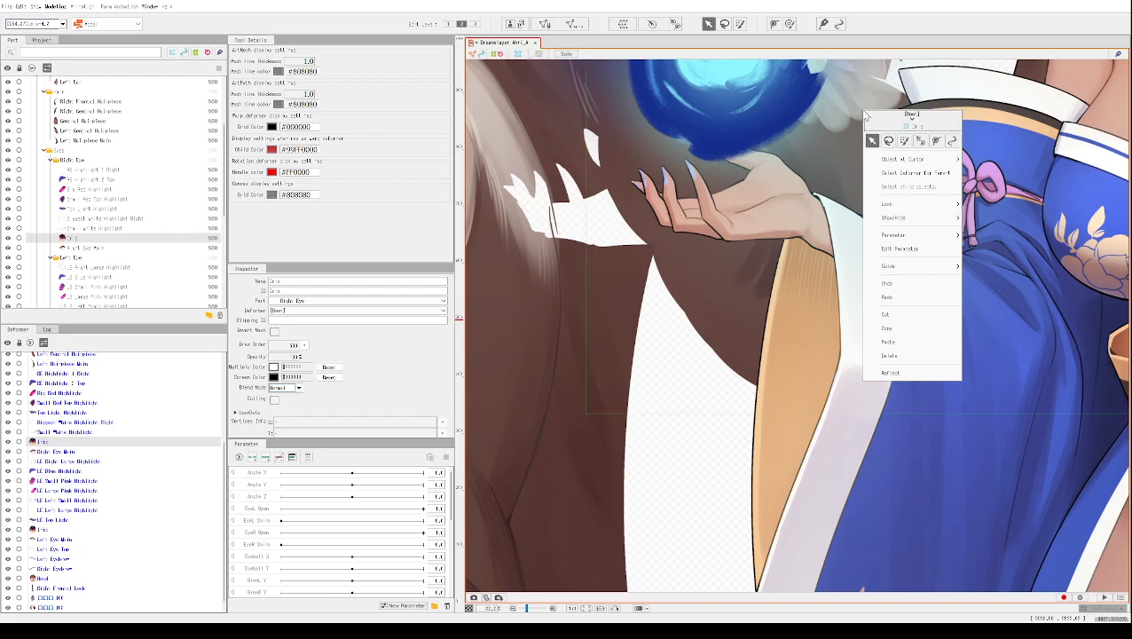
{"action": "left_click", "coordinate": [856, 100]}
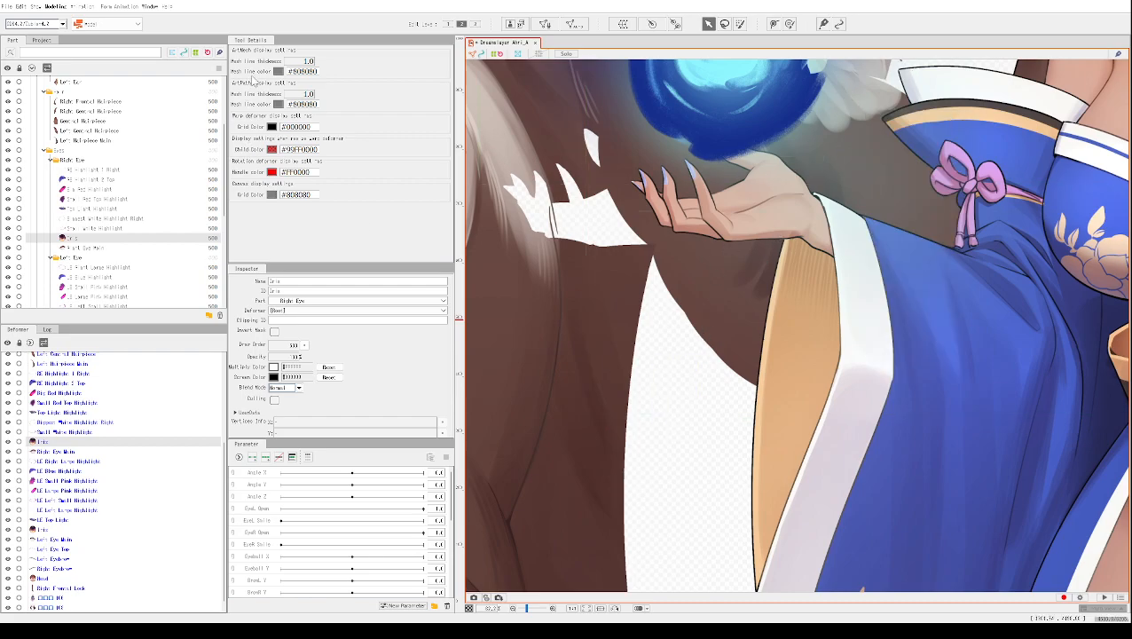
- Inspect the character's face up close and select the white highlight mesh inside the right eye's iris
{"action": "left_click_drag", "start_coordinate": [533, 92], "coordinate": [368, 351]}
{"action": "left_click_drag", "start_coordinate": [908, 162], "coordinate": [656, 422]}
{"action": "left_click_drag", "start_coordinate": [632, 216], "coordinate": [629, 284]}
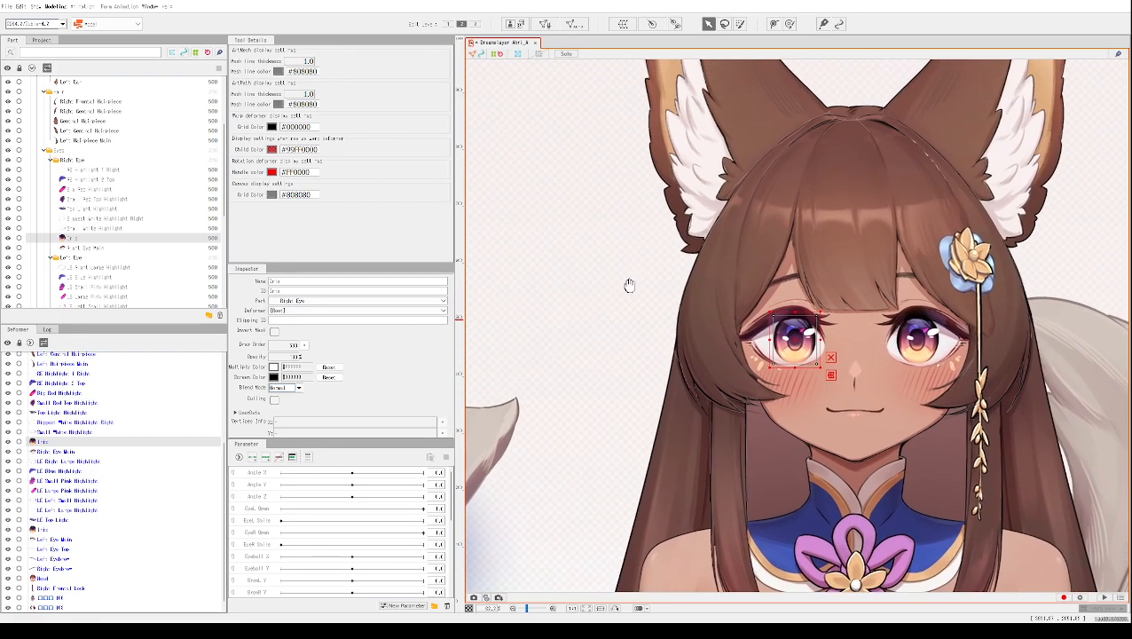
{"action": "scroll", "coordinate": [630, 255], "scroll_direction": "up", "scroll_amount": 8}
{"action": "left_click_drag", "start_coordinate": [735, 274], "coordinate": [325, 80]}
{"action": "left_click_drag", "start_coordinate": [778, 302], "coordinate": [497, 56]}
{"action": "left_click", "coordinate": [812, 277]}
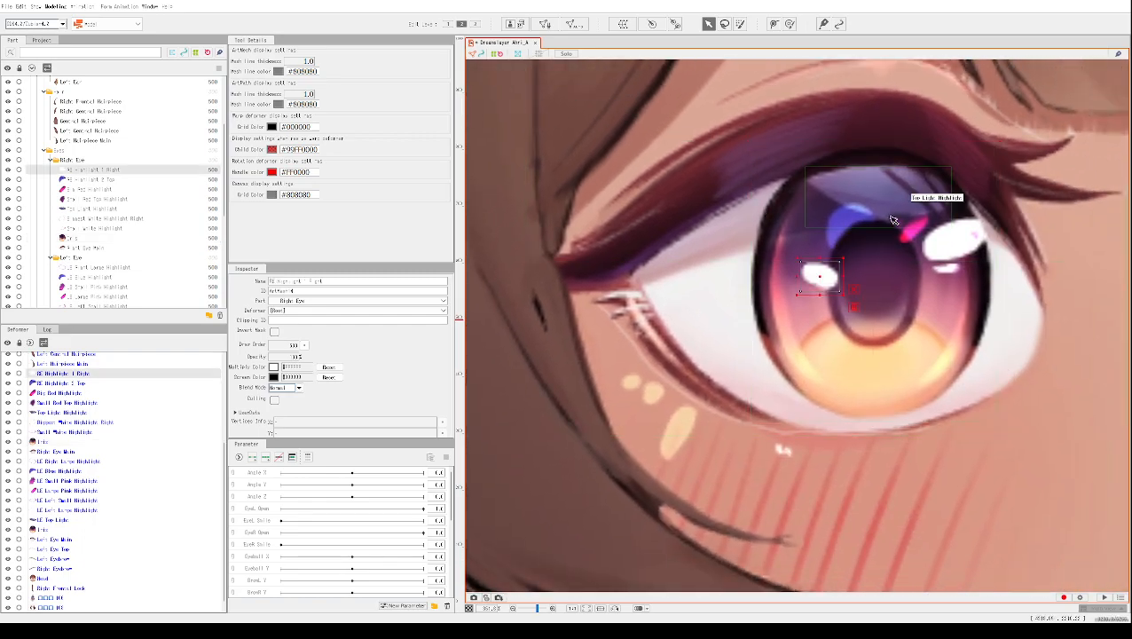
- Select the right eye's red and white highlight meshes one after another, ending on RE Highlight 1 Right
{"action": "left_click", "coordinate": [894, 221]}
{"action": "left_click", "coordinate": [942, 236]}
{"action": "left_click", "coordinate": [909, 229]}
{"action": "left_click", "coordinate": [900, 223]}
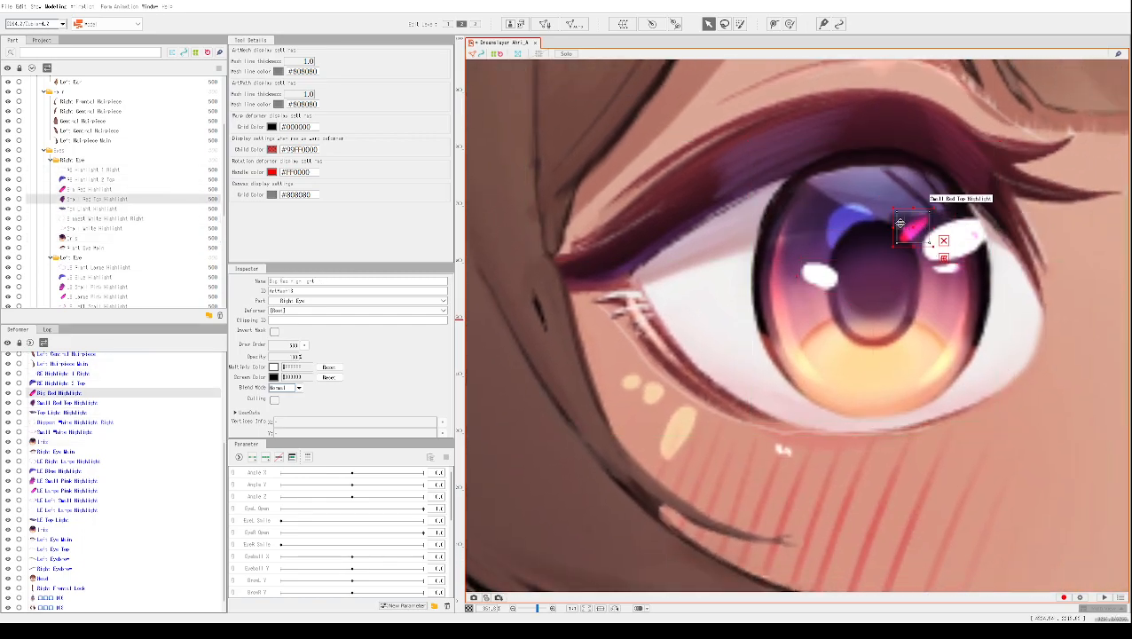
{"action": "left_click", "coordinate": [953, 241]}
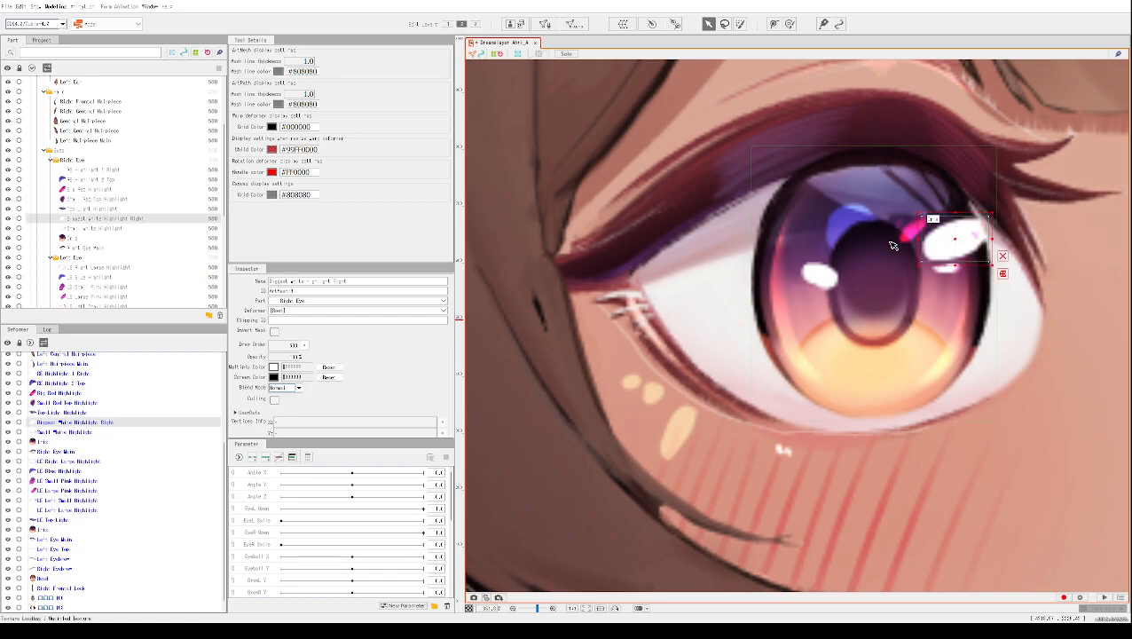
{"action": "left_click", "coordinate": [818, 276]}
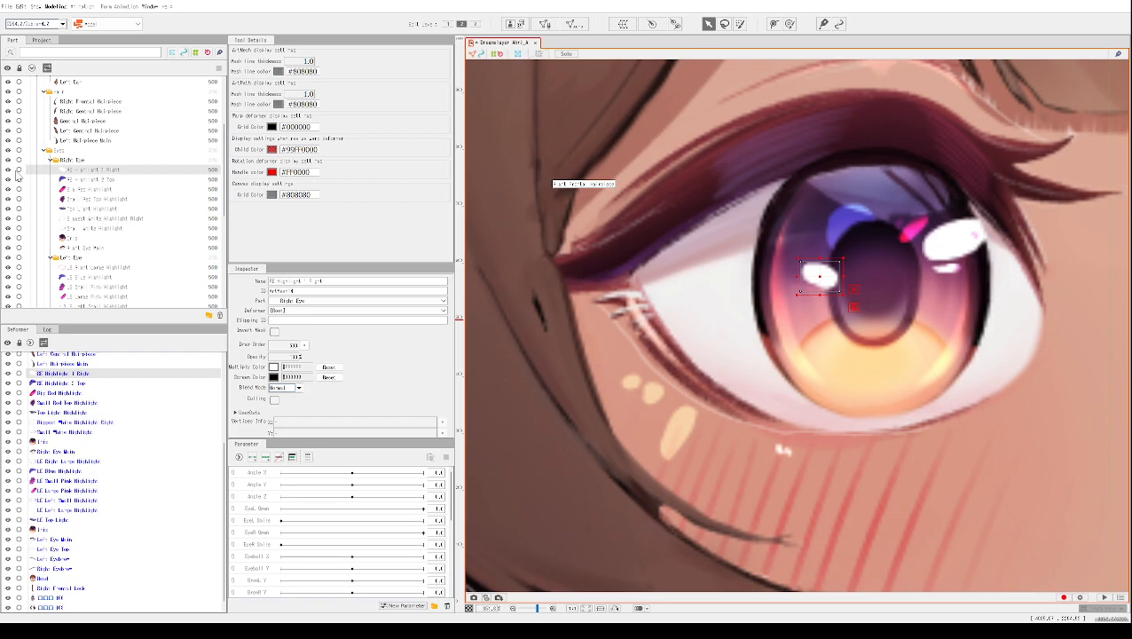
- Try locking the RE Highlight 1 Right mesh to select and mesh-edit the Iris beneath it
{"action": "left_click", "coordinate": [19, 170]}
{"action": "left_click", "coordinate": [816, 283]}
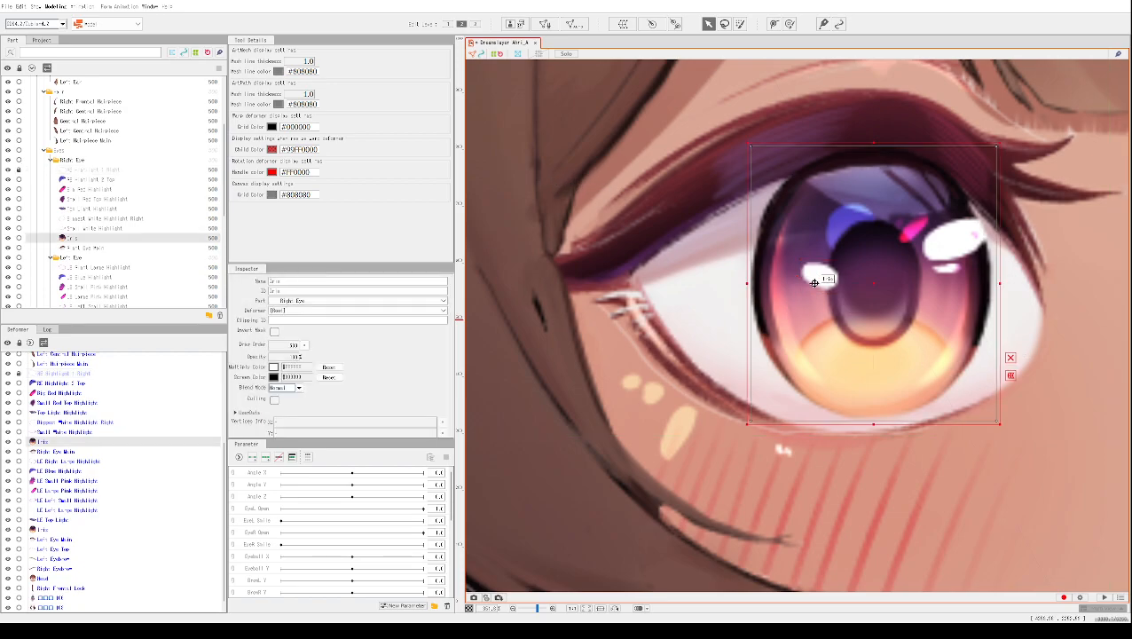
{"action": "double_click", "coordinate": [825, 279]}
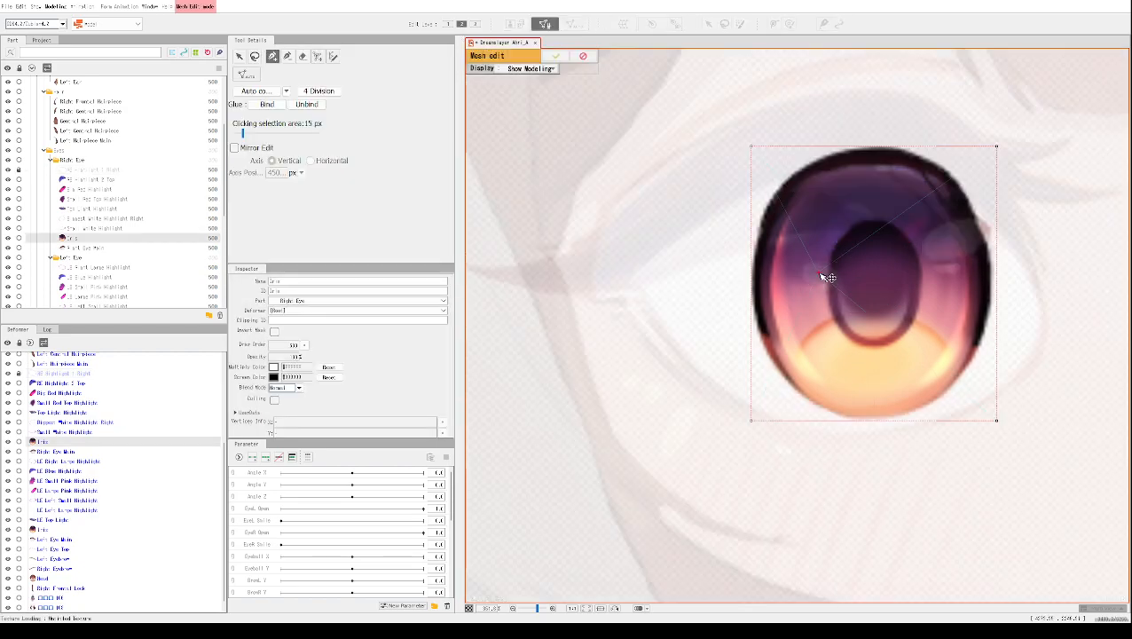
{"action": "right_click", "coordinate": [940, 292]}
{"action": "left_click", "coordinate": [892, 300]}
{"action": "key", "text": "Return"}
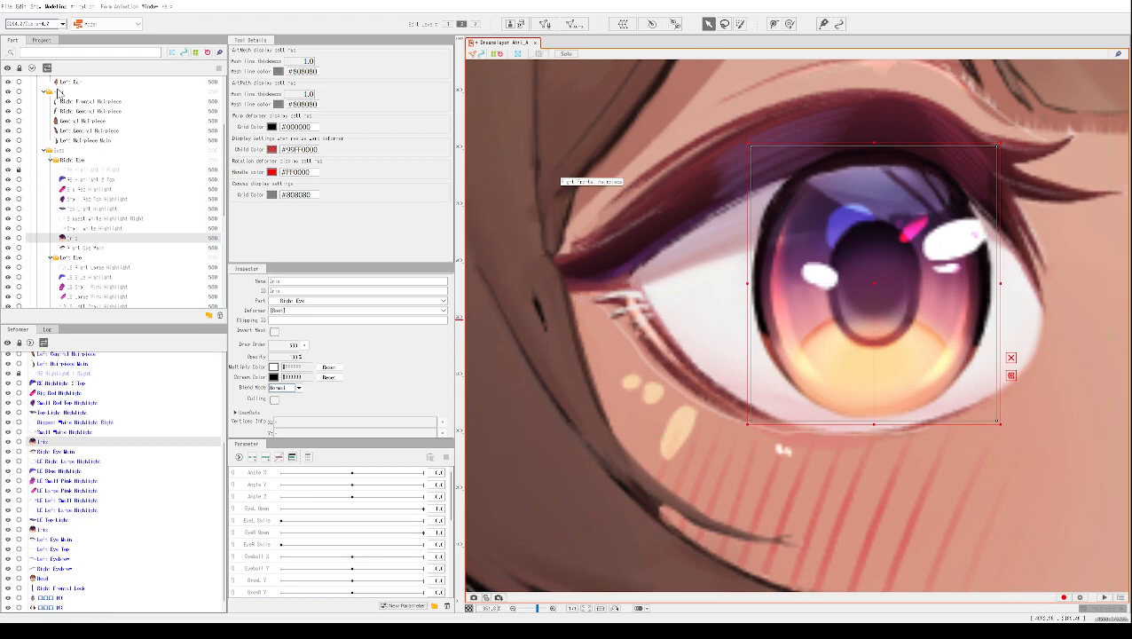
{"action": "left_click", "coordinate": [19, 170]}
- View the whole upper body and select the art mesh in the Tail folder
{"action": "scroll", "coordinate": [33, 210], "scroll_direction": "up", "scroll_amount": 3}
{"action": "scroll", "coordinate": [811, 296], "scroll_direction": "down", "scroll_amount": 8}
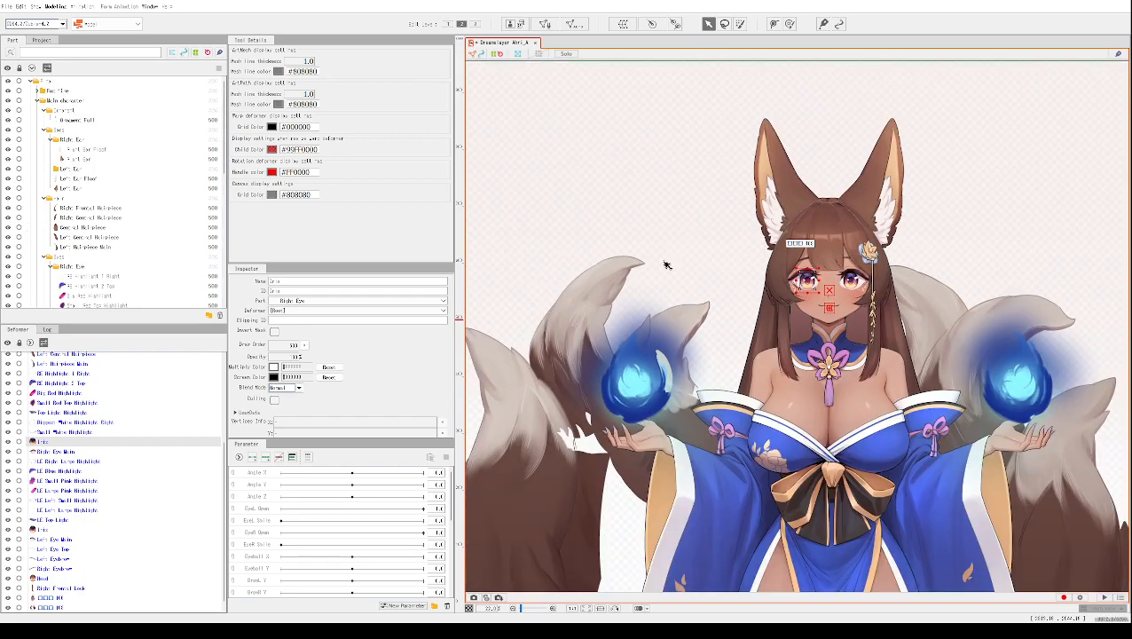
{"action": "left_click", "coordinate": [662, 254]}
{"action": "scroll", "coordinate": [655, 257], "scroll_direction": "down", "scroll_amount": 1}
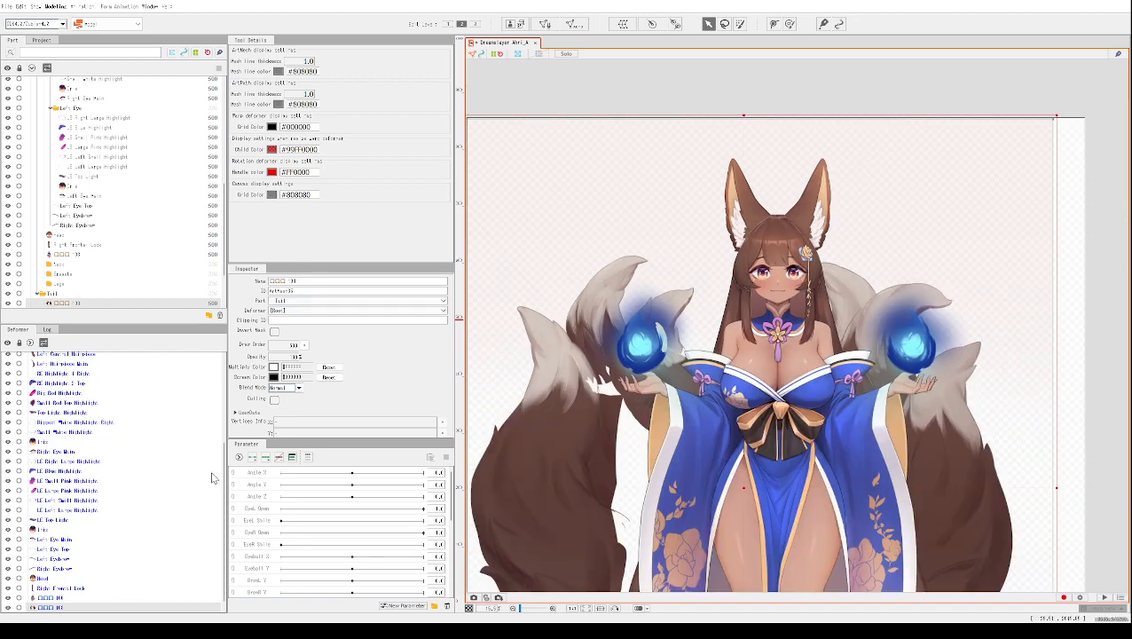
- Select the Right Ear mesh in the deformer list and raise the Angle X parameter towards its maximum
{"action": "scroll", "coordinate": [41, 434], "scroll_direction": "up", "scroll_amount": 4}
{"action": "scroll", "coordinate": [39, 441], "scroll_direction": "up", "scroll_amount": 1}
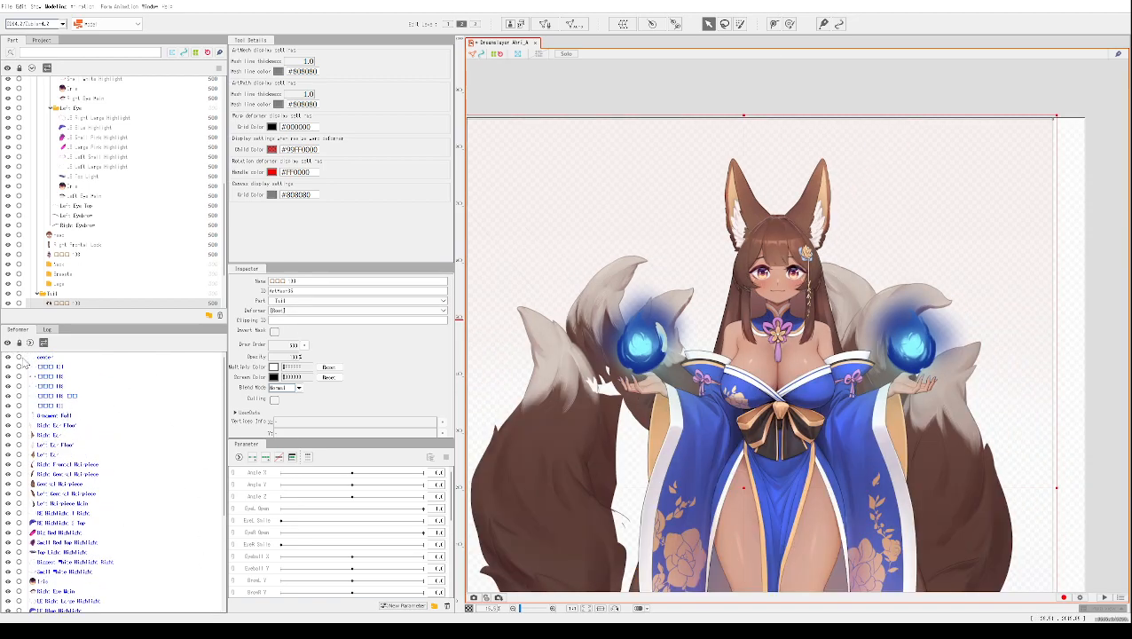
{"action": "left_click", "coordinate": [55, 434]}
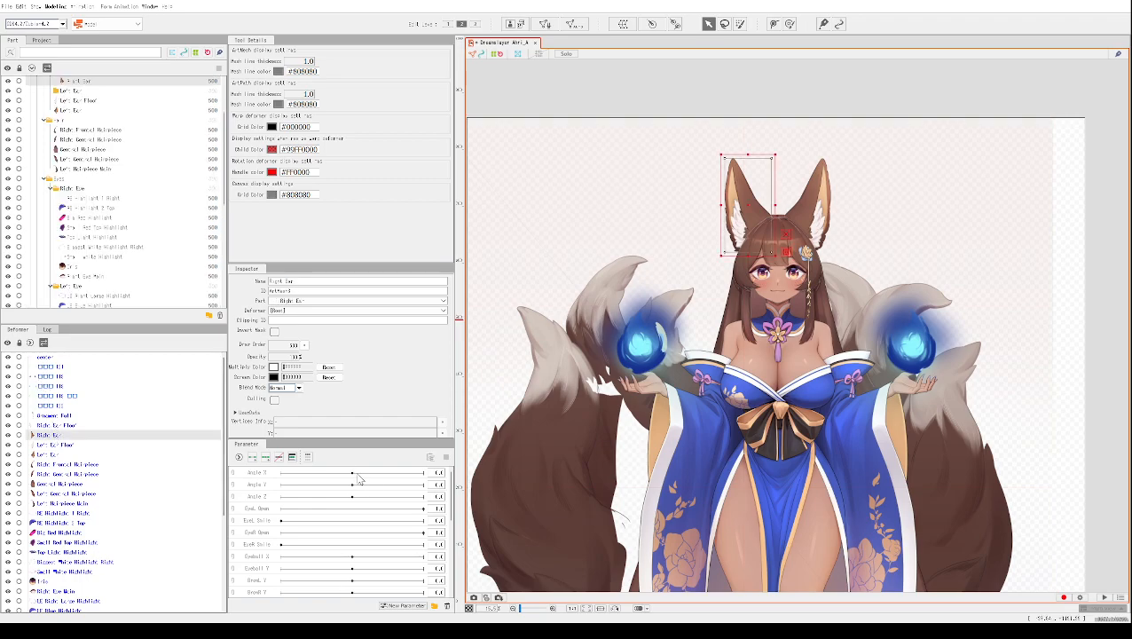
{"action": "left_click_drag", "start_coordinate": [353, 473], "coordinate": [426, 491]}
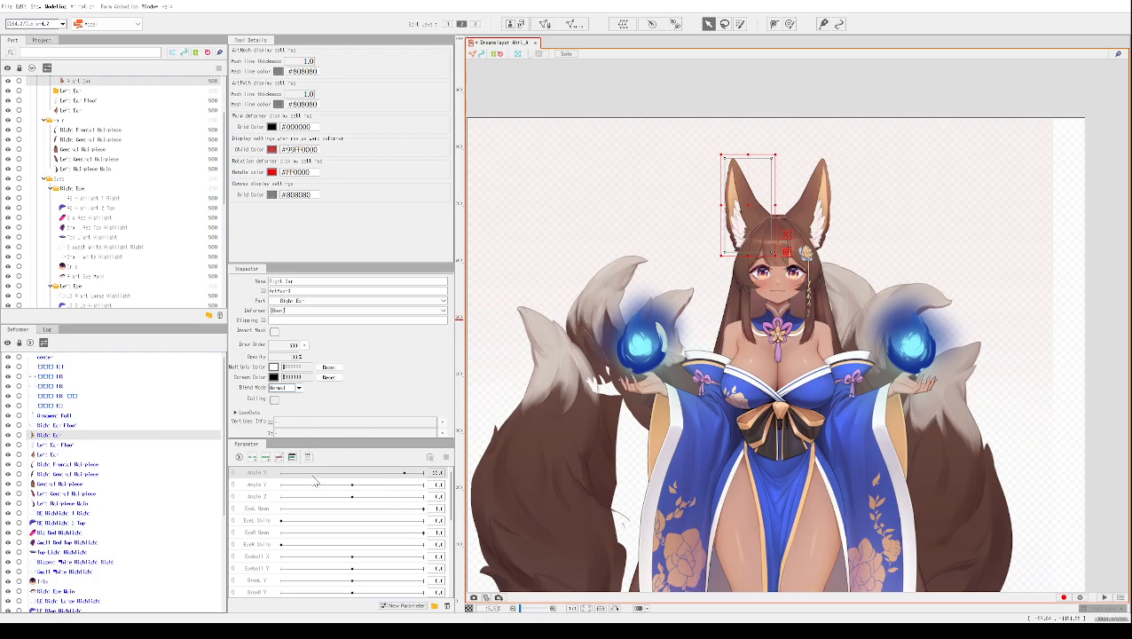
- Check the individual ear meshes, including Left Ear Floof and Right Ear Floof
{"action": "left_click", "coordinate": [50, 426]}
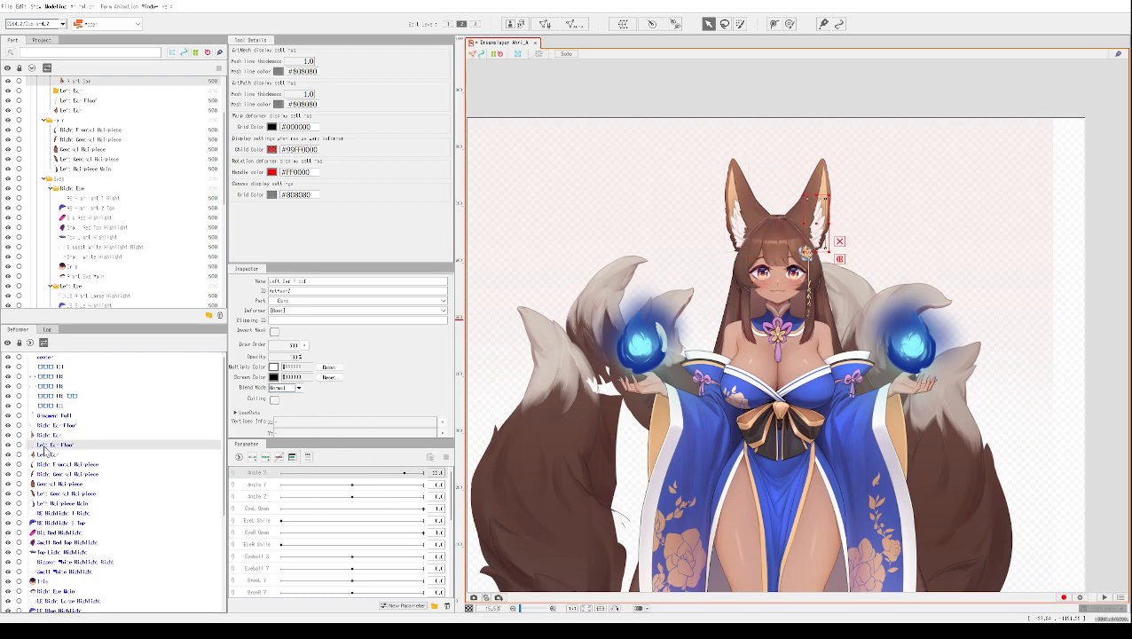
{"action": "left_click", "coordinate": [55, 433]}
{"action": "left_click", "coordinate": [55, 425]}
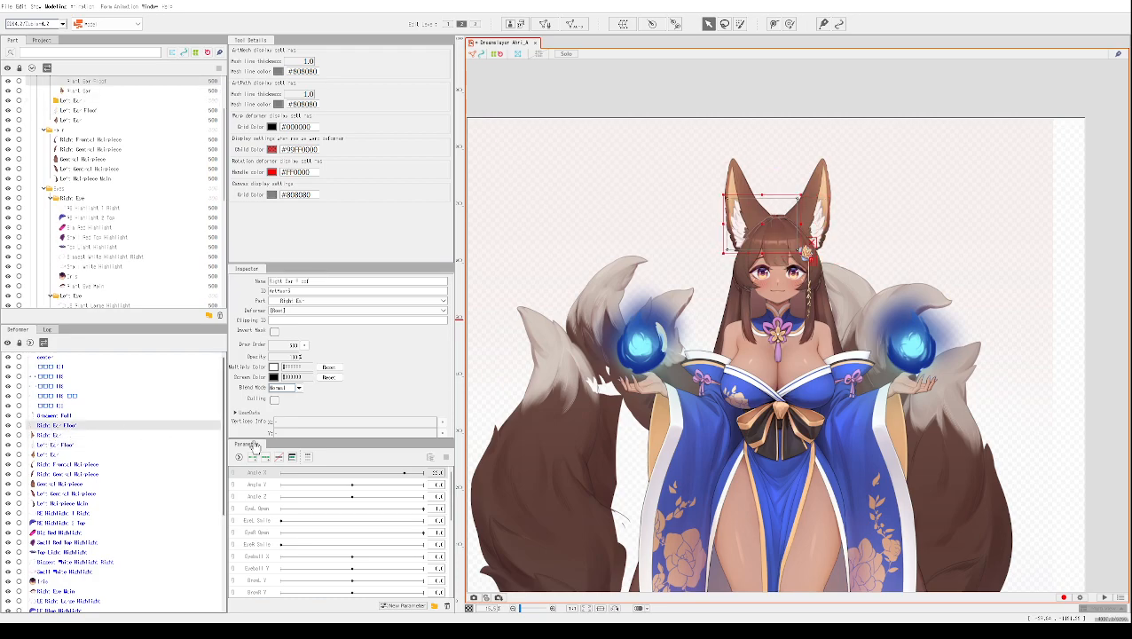
- Look over the Final and Main character folders, collapse the Final folder, and view the full-body character
{"action": "scroll", "coordinate": [119, 262], "scroll_direction": "up", "scroll_amount": 3}
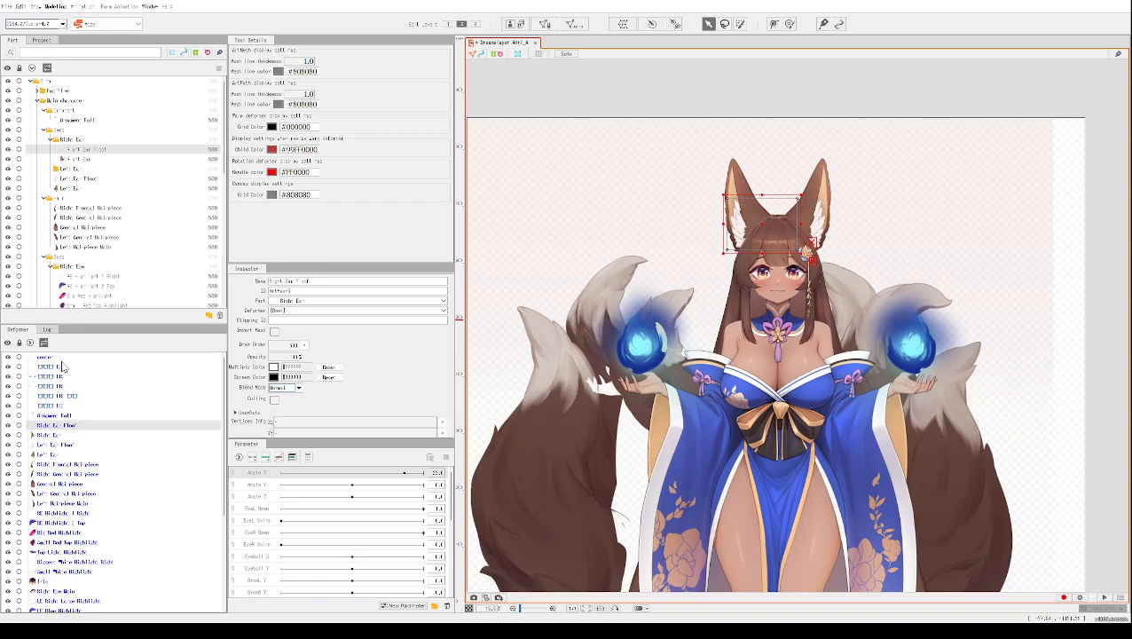
{"action": "left_click", "coordinate": [70, 90]}
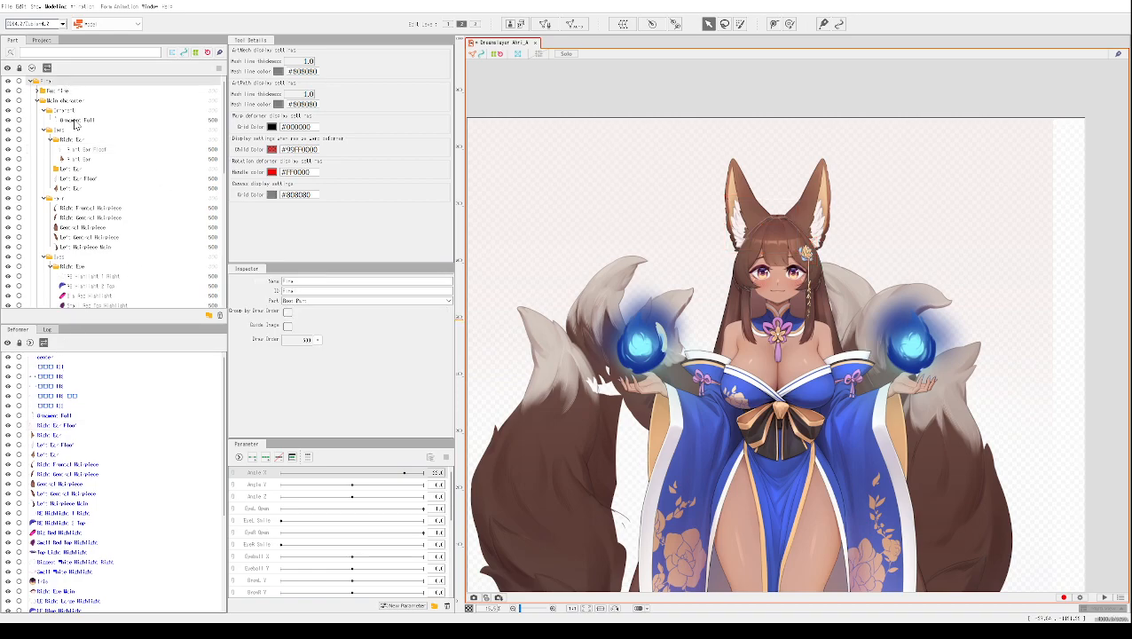
{"action": "left_click", "coordinate": [46, 102]}
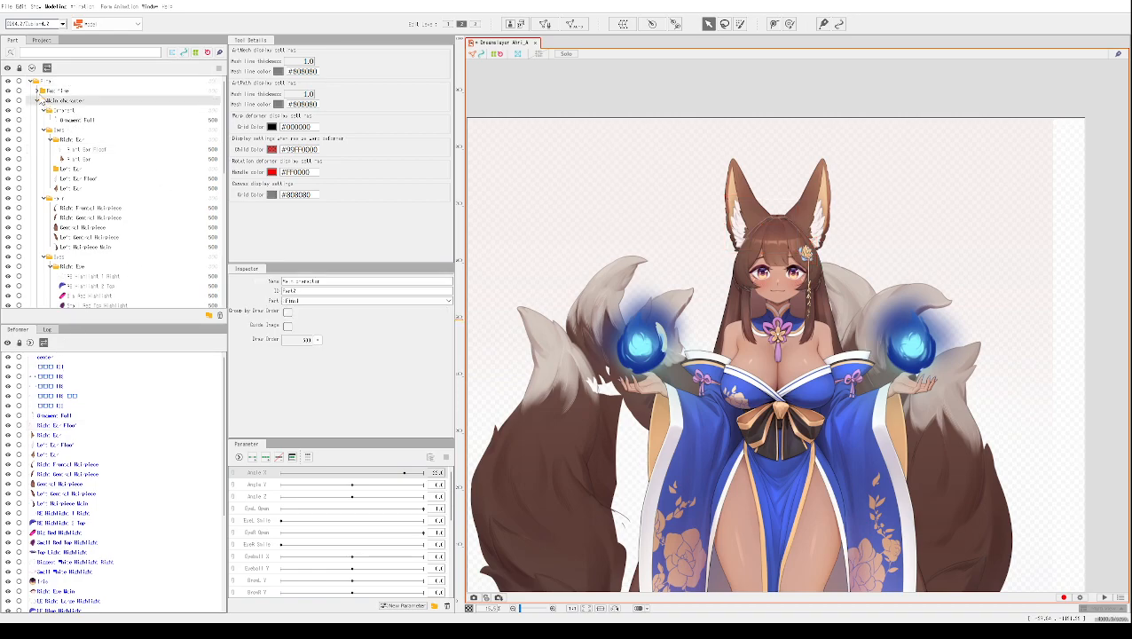
{"action": "left_click", "coordinate": [38, 83]}
{"action": "left_click", "coordinate": [31, 82]}
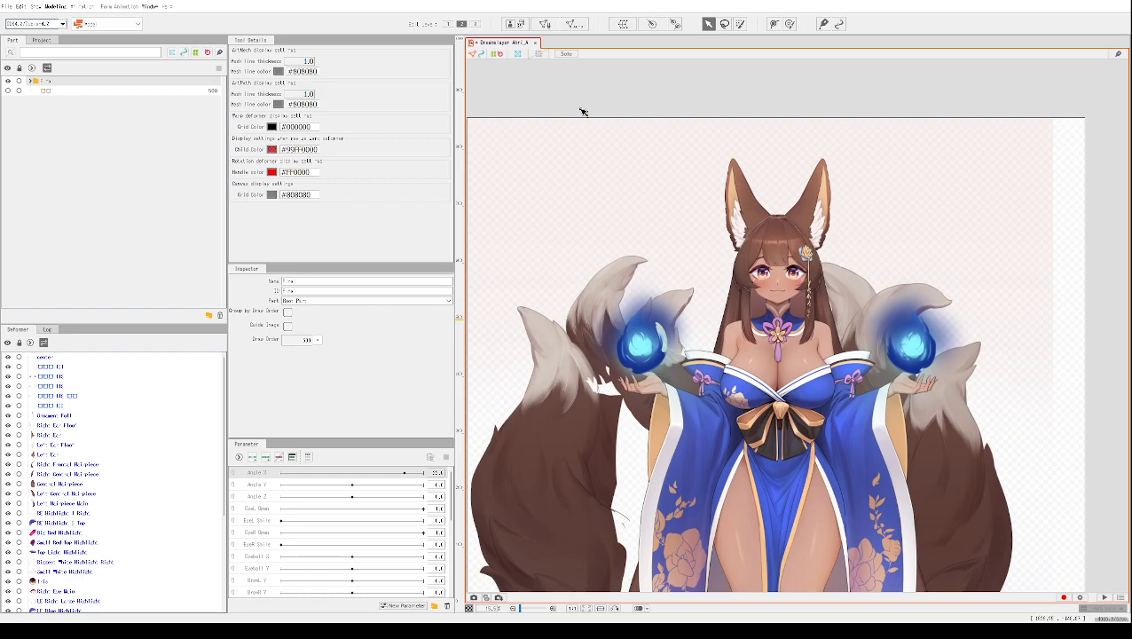
{"action": "scroll", "coordinate": [614, 161], "scroll_direction": "down", "scroll_amount": 2}
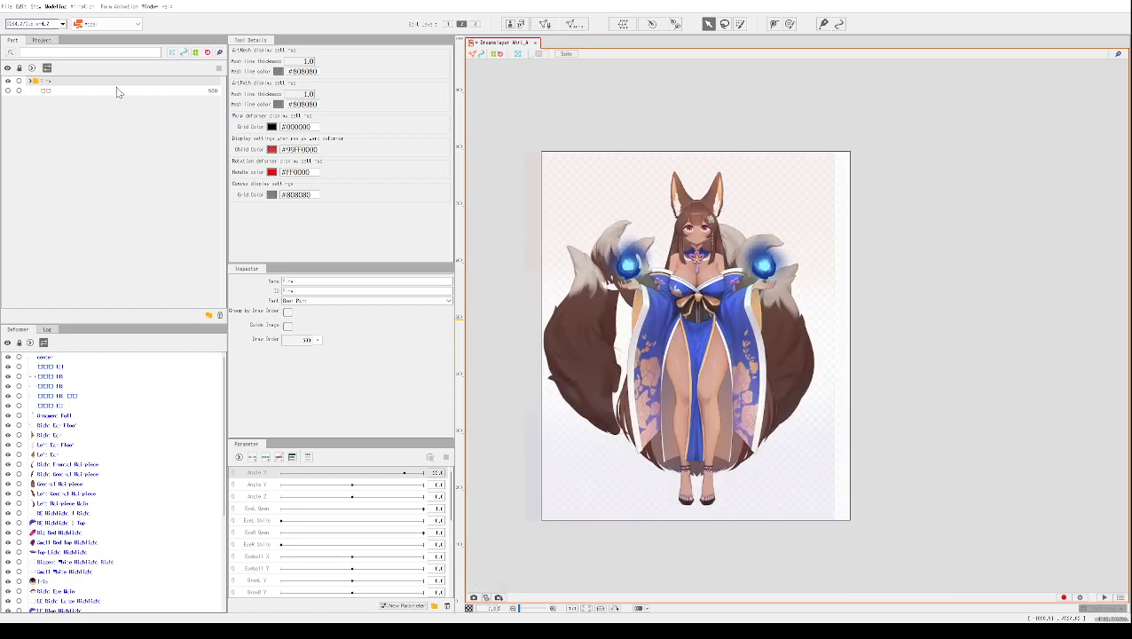
- Expand the Final and Main character folders with their Ornament and Ears subfolders
{"action": "left_click", "coordinate": [31, 82]}
{"action": "left_click", "coordinate": [38, 102]}
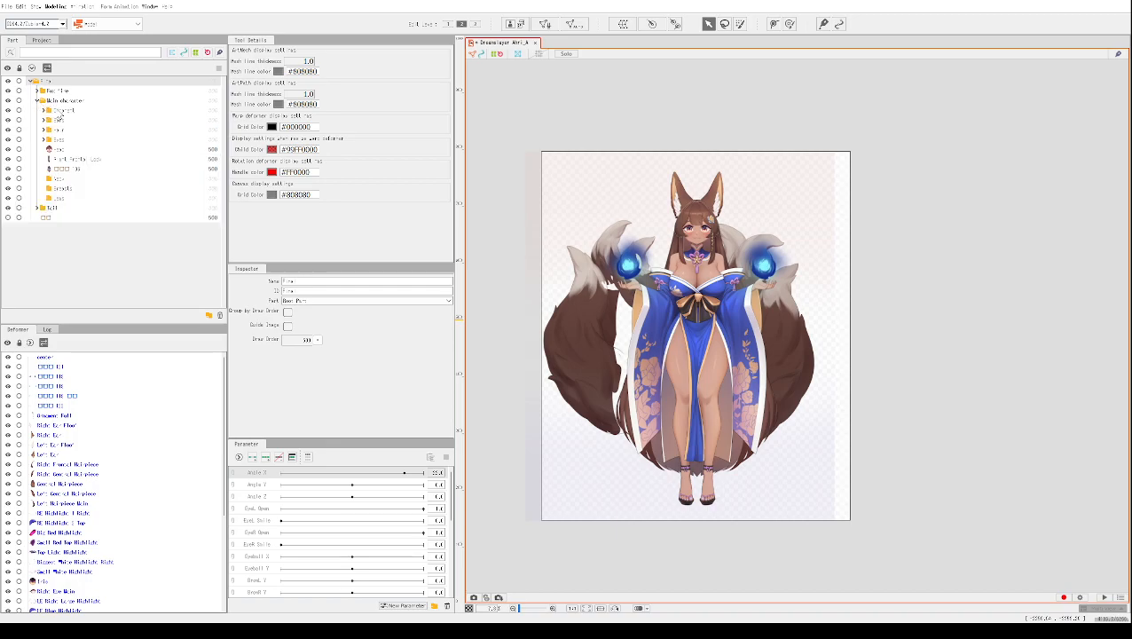
{"action": "left_click", "coordinate": [77, 103]}
{"action": "left_click", "coordinate": [43, 110]}
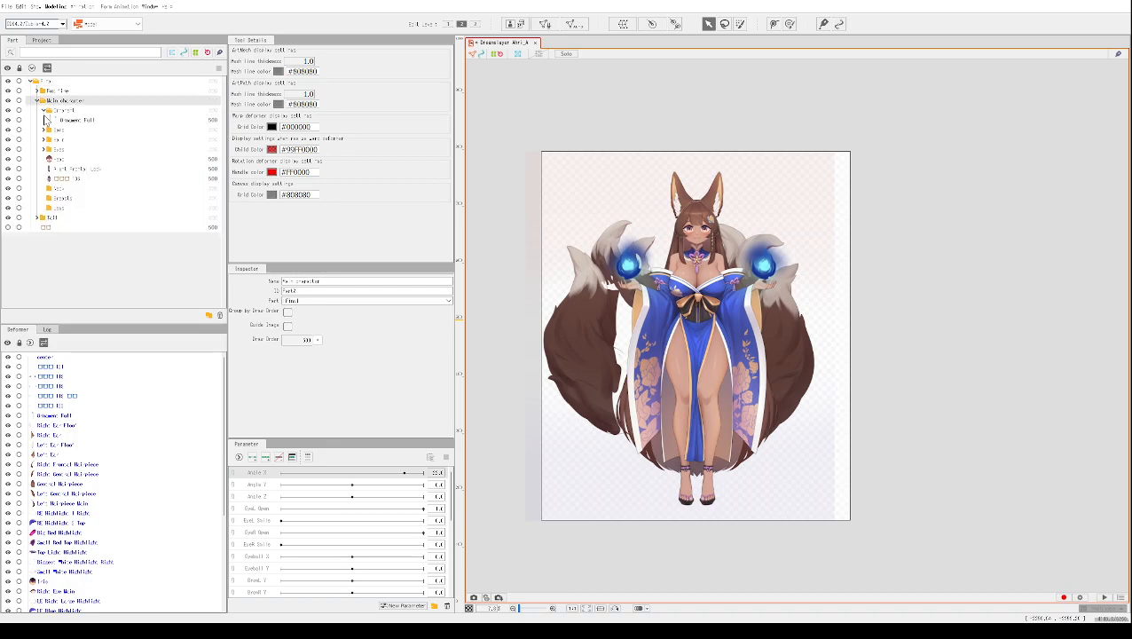
{"action": "left_click", "coordinate": [44, 130]}
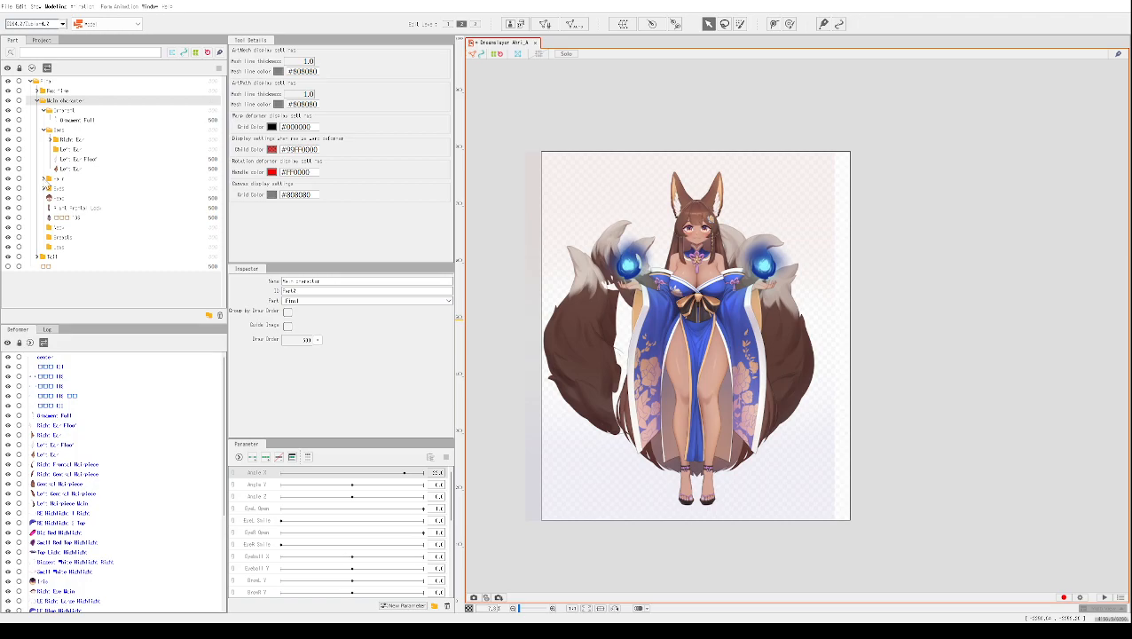
- Expand the Hair and Eyes folders together with the Right Eye and Left Eye subfolders
{"action": "left_click", "coordinate": [44, 179]}
{"action": "left_click", "coordinate": [44, 237]}
{"action": "scroll", "coordinate": [47, 238], "scroll_direction": "down", "scroll_amount": 2}
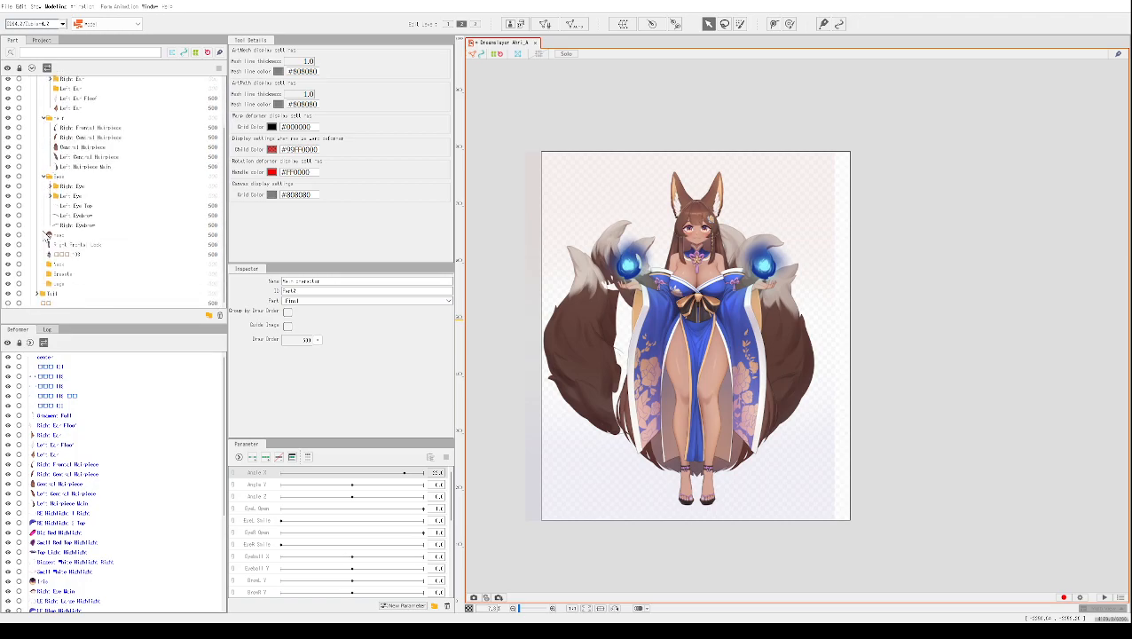
{"action": "left_click", "coordinate": [51, 196]}
{"action": "left_click", "coordinate": [51, 185]}
{"action": "scroll", "coordinate": [44, 231], "scroll_direction": "down", "scroll_amount": 6}
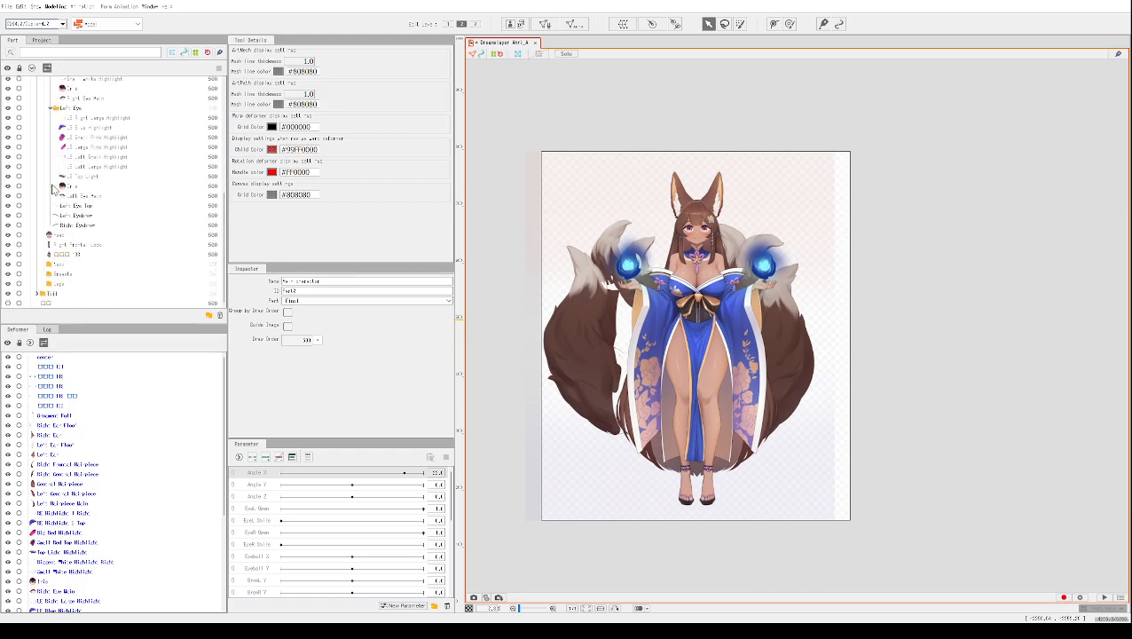
- Try generating denser meshes for all the art meshes from Ornament Full down to the main body mesh
{"action": "left_click", "coordinate": [78, 255]}
{"action": "scroll", "coordinate": [89, 229], "scroll_direction": "up", "scroll_amount": 8}
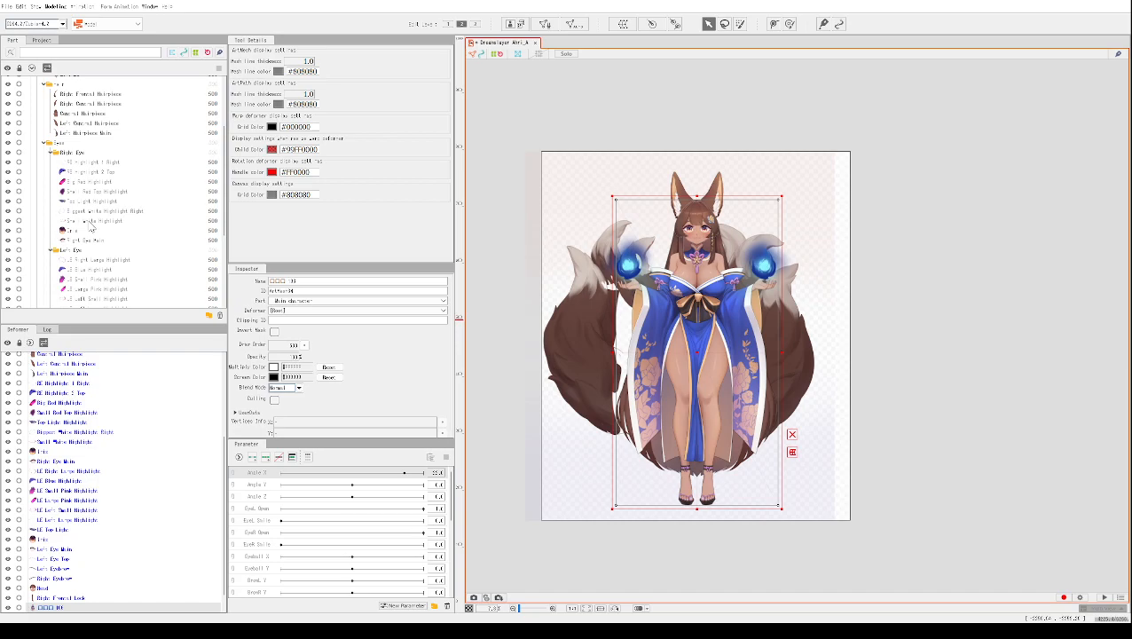
{"action": "left_click", "coordinate": [64, 125]}
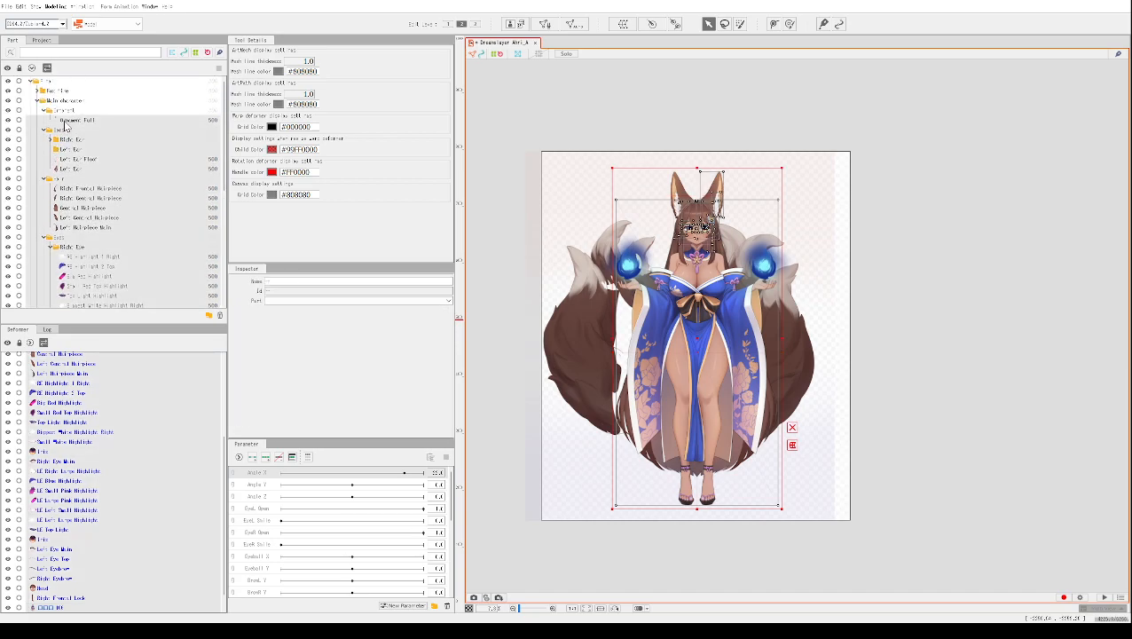
{"action": "scroll", "coordinate": [106, 177], "scroll_direction": "down", "scroll_amount": 7}
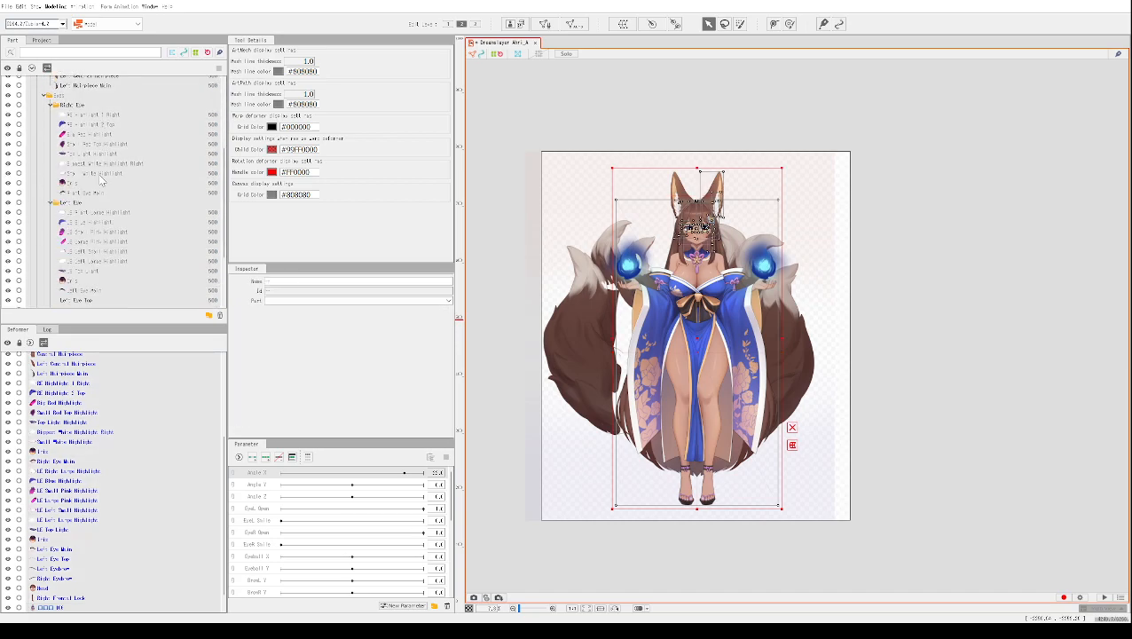
{"action": "scroll", "coordinate": [105, 196], "scroll_direction": "down", "scroll_amount": 1}
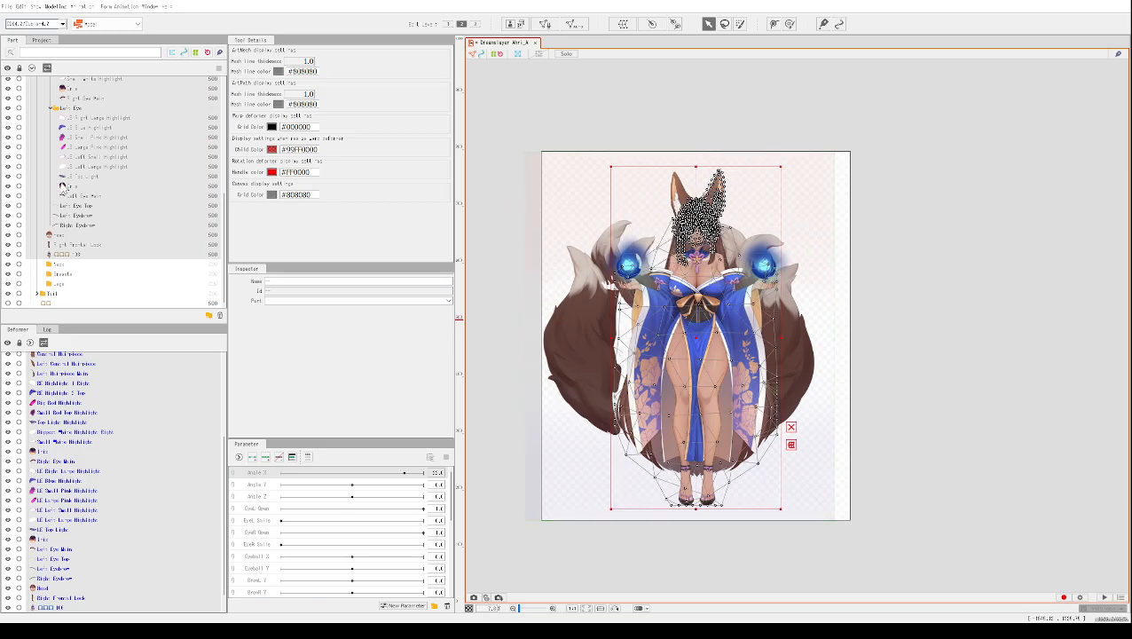
{"action": "scroll", "coordinate": [59, 188], "scroll_direction": "up", "scroll_amount": 5}
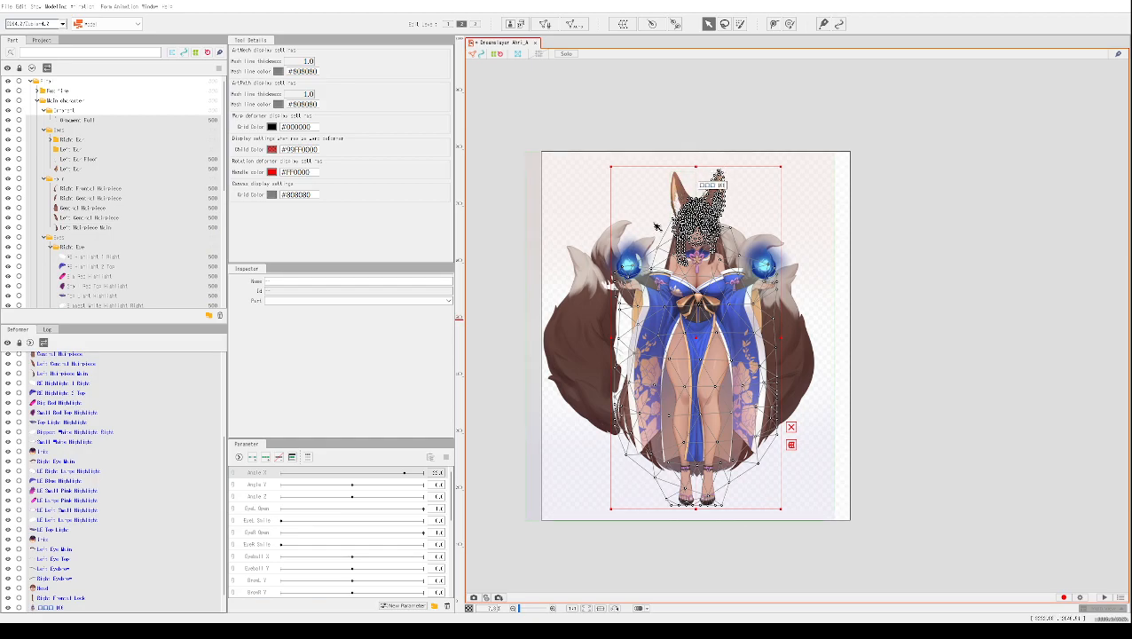
{"action": "left_click", "coordinate": [640, 253]}
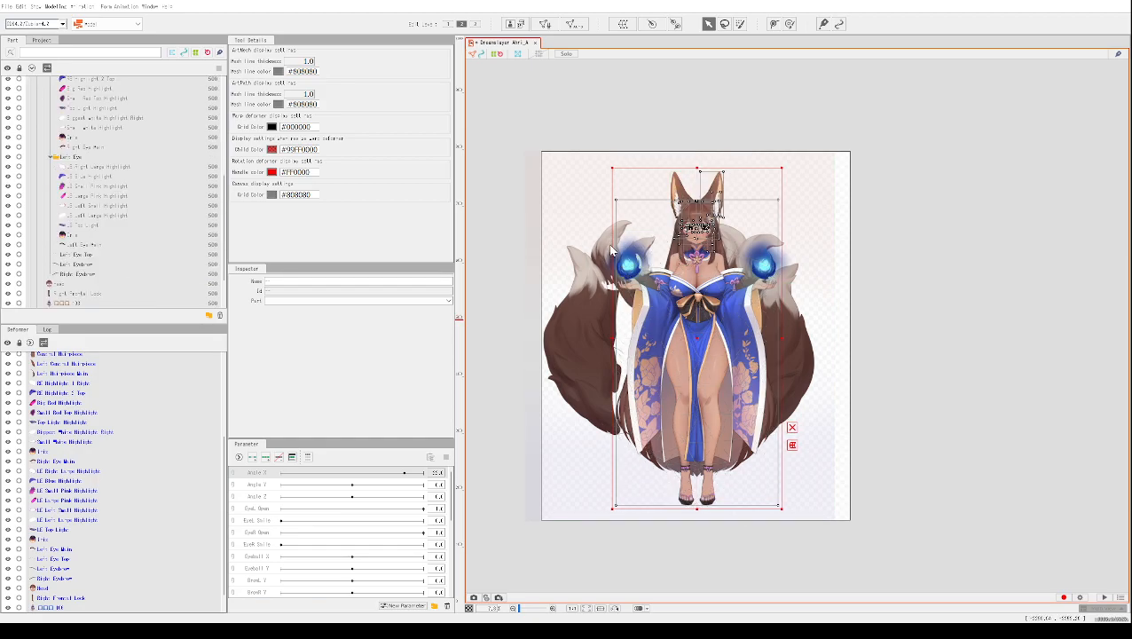
- Expand the Right Ear folder and check the Left Ear Floof, Right Ear and Ornament Full meshes
{"action": "scroll", "coordinate": [68, 146], "scroll_direction": "up", "scroll_amount": 4}
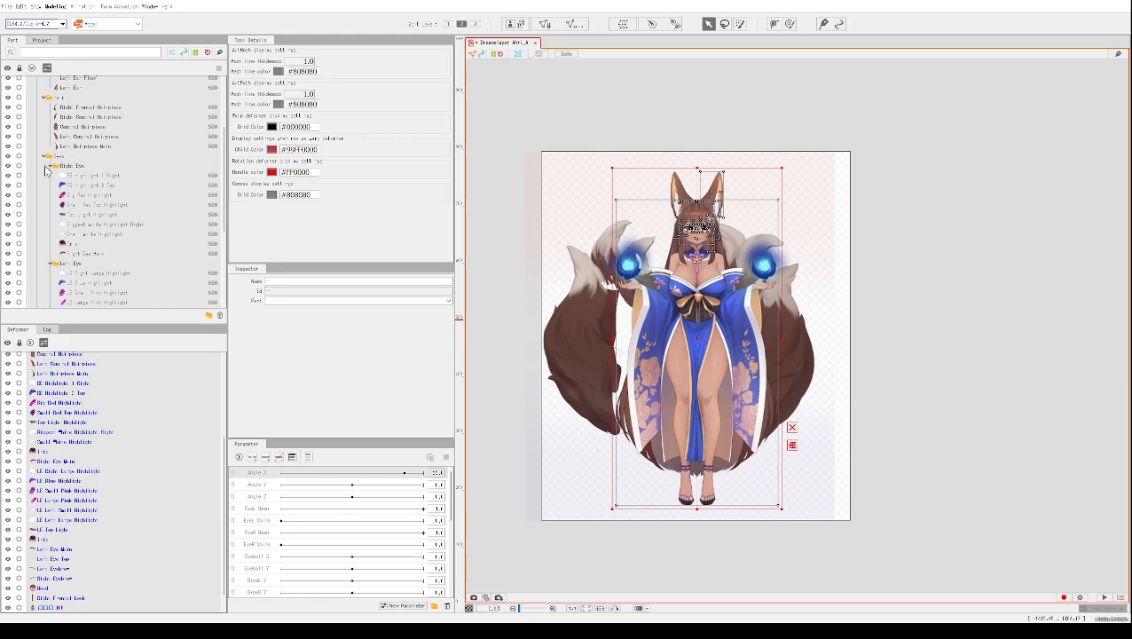
{"action": "scroll", "coordinate": [49, 170], "scroll_direction": "up", "scroll_amount": 3}
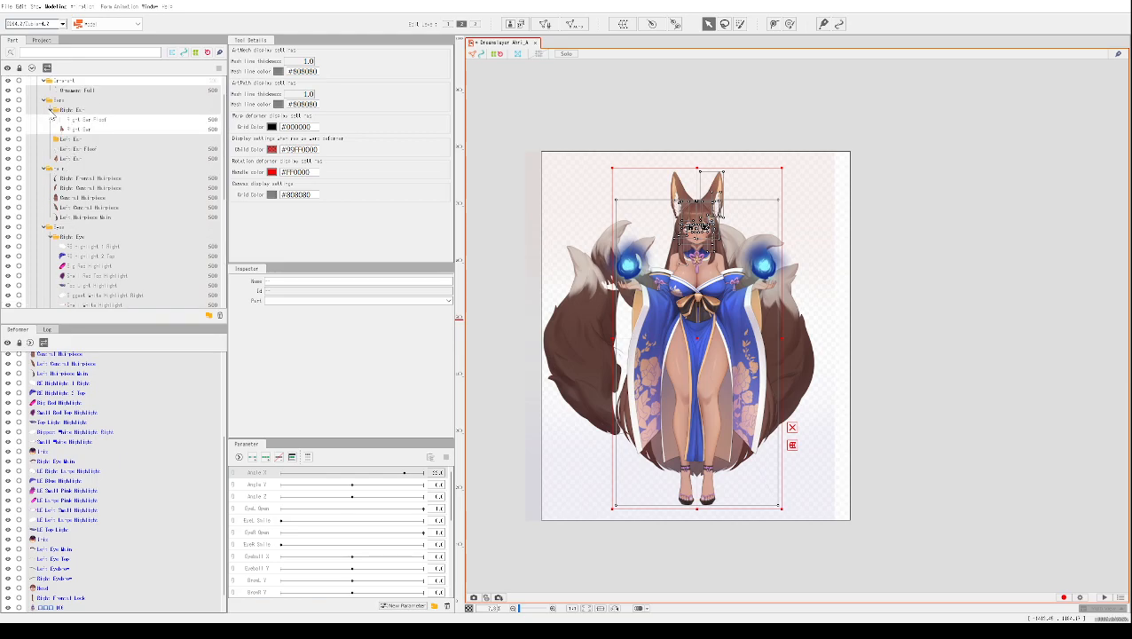
{"action": "left_click", "coordinate": [63, 140]}
{"action": "left_click", "coordinate": [78, 149]}
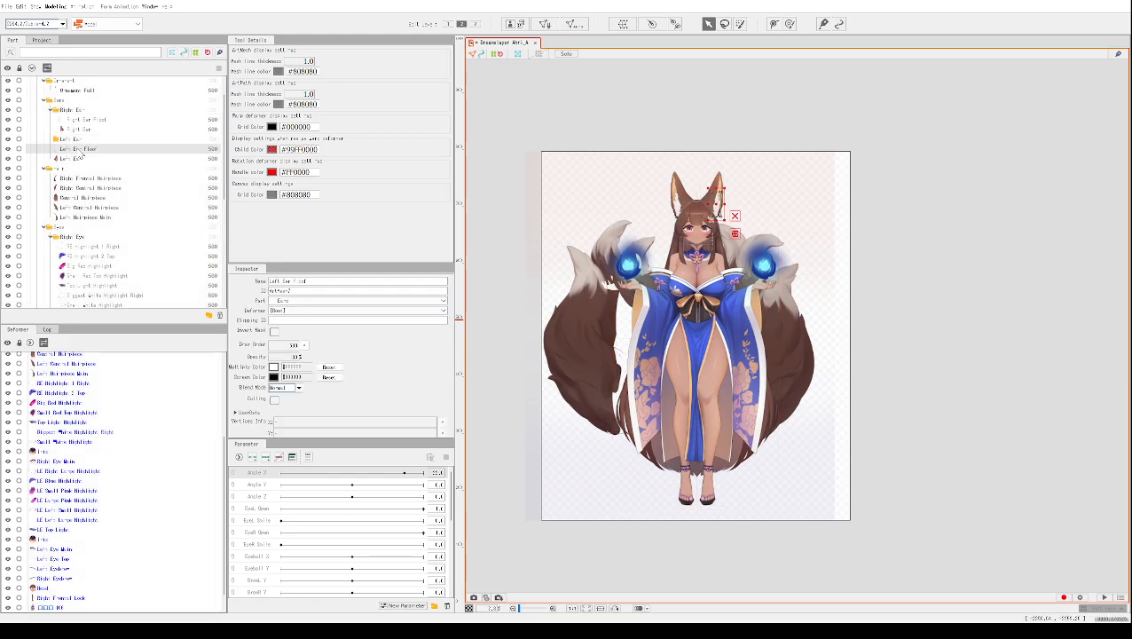
{"action": "left_click", "coordinate": [80, 130]}
{"action": "left_click", "coordinate": [51, 110]}
{"action": "left_click", "coordinate": [51, 111]}
{"action": "scroll", "coordinate": [108, 140], "scroll_direction": "up", "scroll_amount": 1}
{"action": "left_click", "coordinate": [88, 124]}
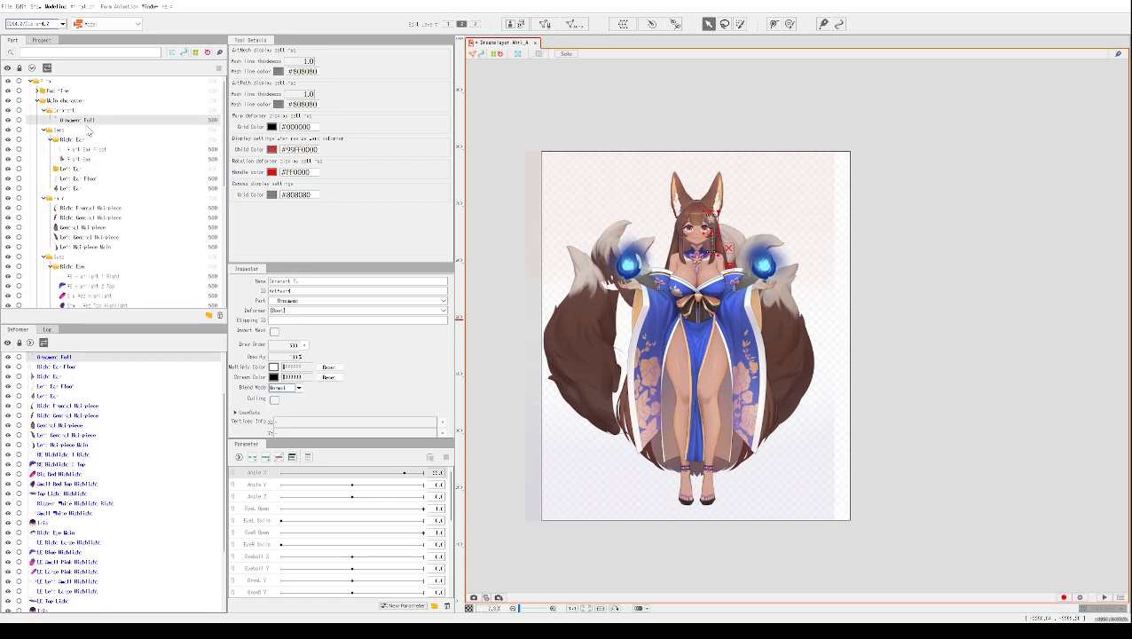
- Select the art meshes from Ornament Full down to the main body mesh and generate automatic meshes for all of them
{"action": "scroll", "coordinate": [88, 131], "scroll_direction": "down", "scroll_amount": 8}
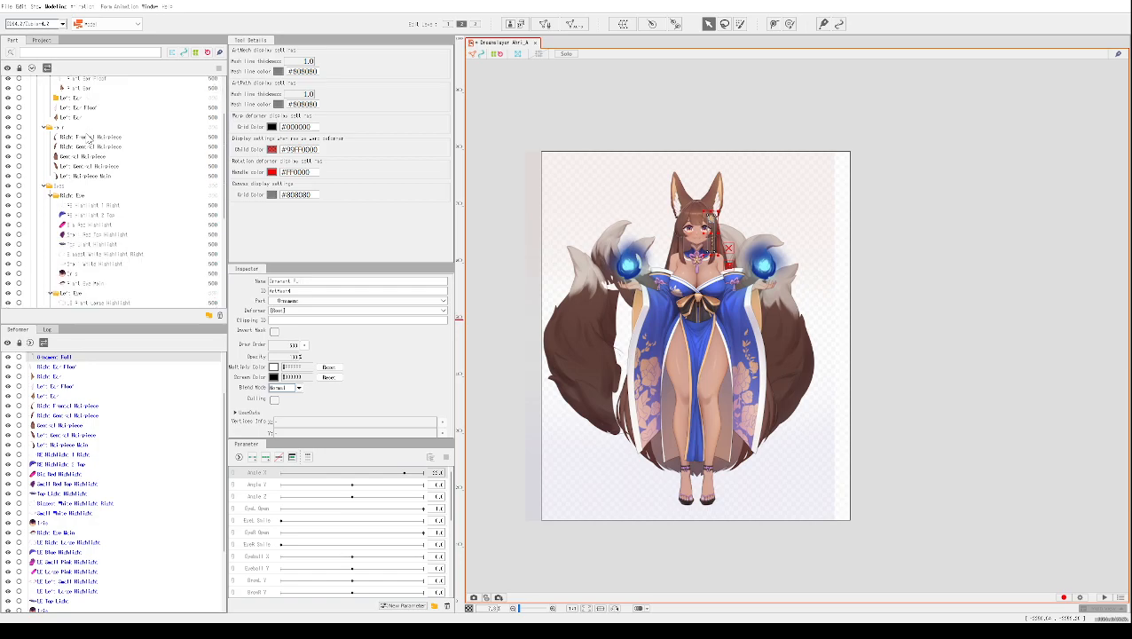
{"action": "left_click", "coordinate": [67, 261]}
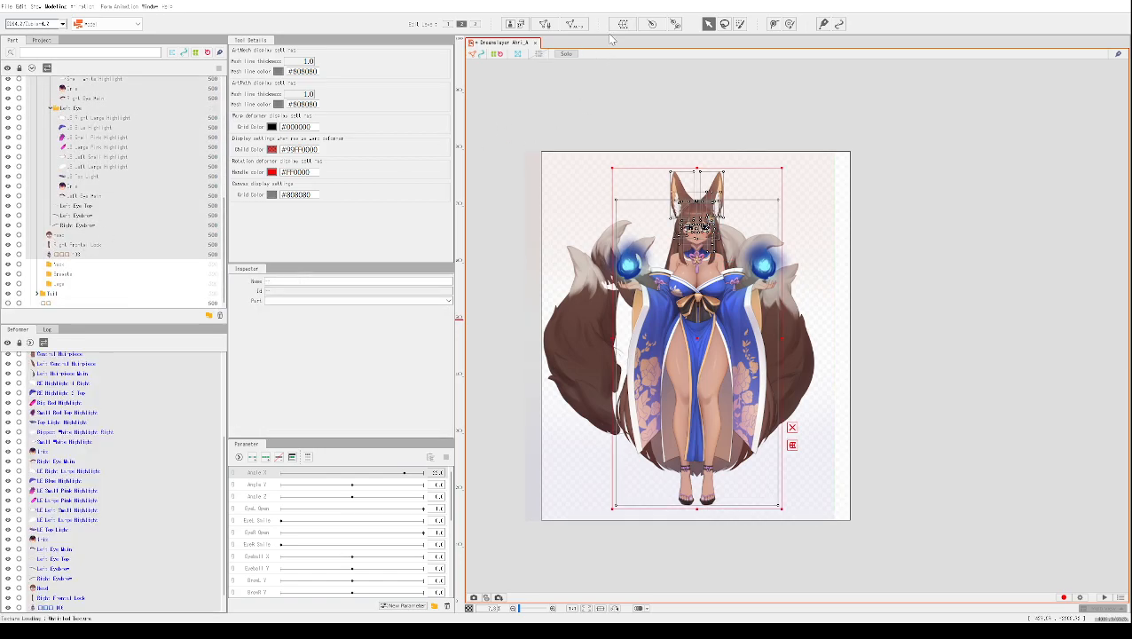
{"action": "left_click", "coordinate": [554, 278]}
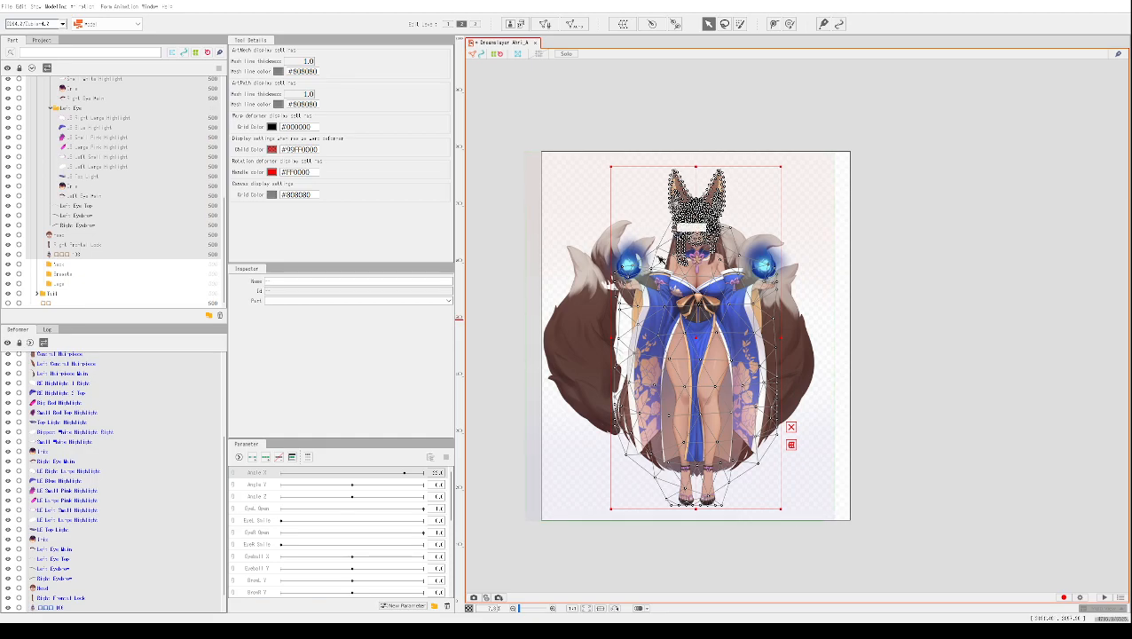
- Examine the generated meshes on the face, eyes, hair, ears and body up close and at full-figure scale
{"action": "scroll", "coordinate": [666, 240], "scroll_direction": "up", "scroll_amount": 8}
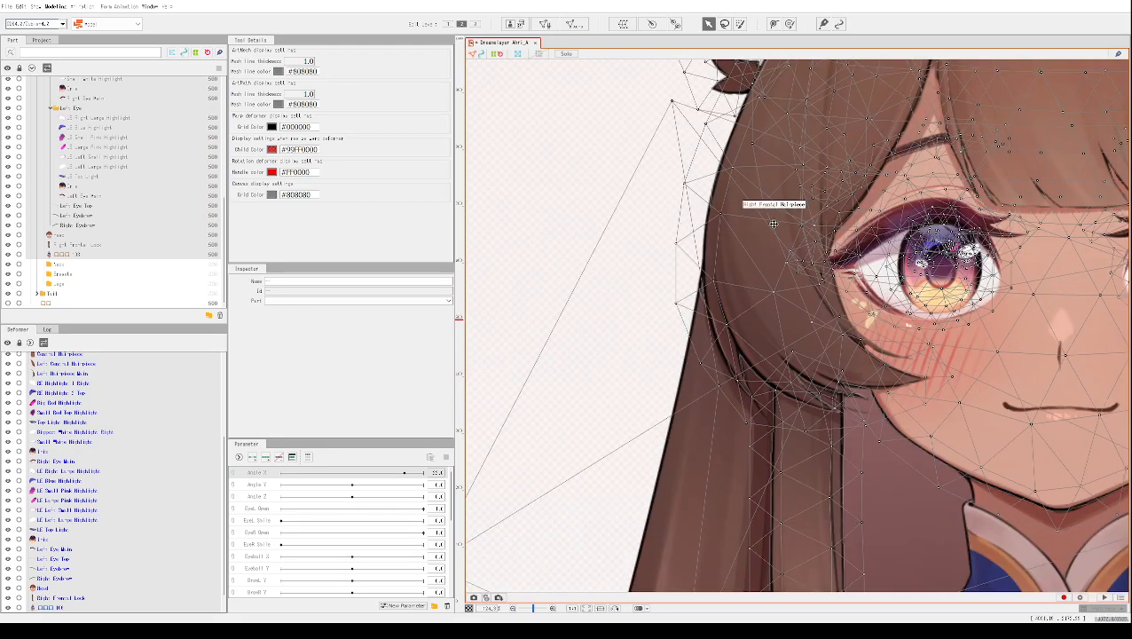
{"action": "scroll", "coordinate": [896, 138], "scroll_direction": "down", "scroll_amount": 2}
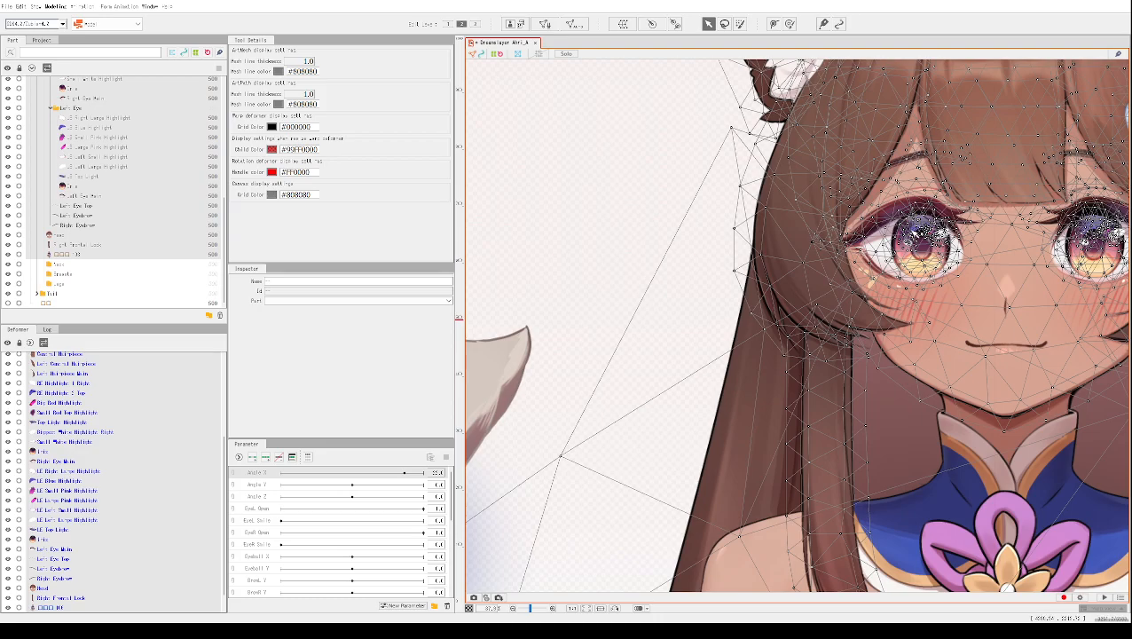
{"action": "scroll", "coordinate": [755, 337], "scroll_direction": "down", "scroll_amount": 3}
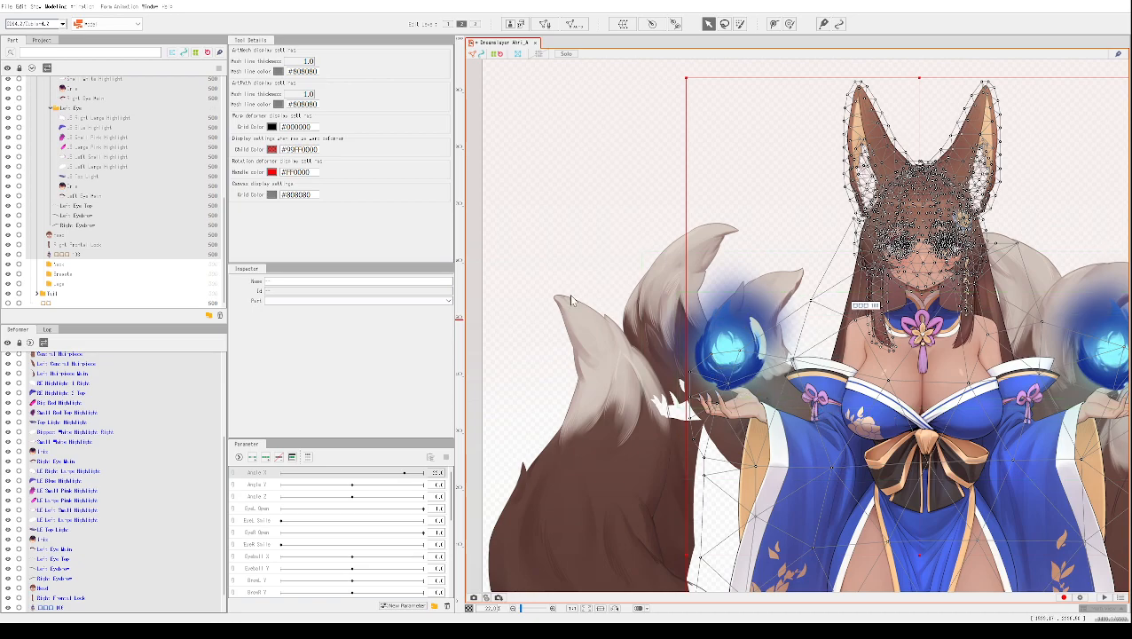
{"action": "scroll", "coordinate": [867, 372], "scroll_direction": "down", "scroll_amount": 1}
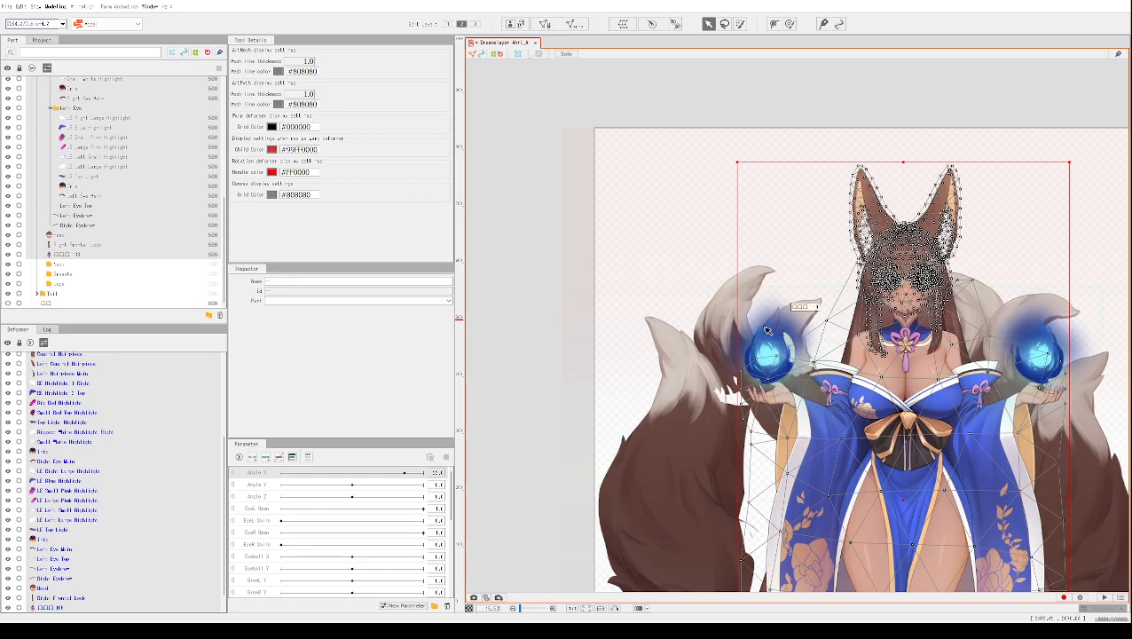
{"action": "scroll", "coordinate": [787, 426], "scroll_direction": "down", "scroll_amount": 3}
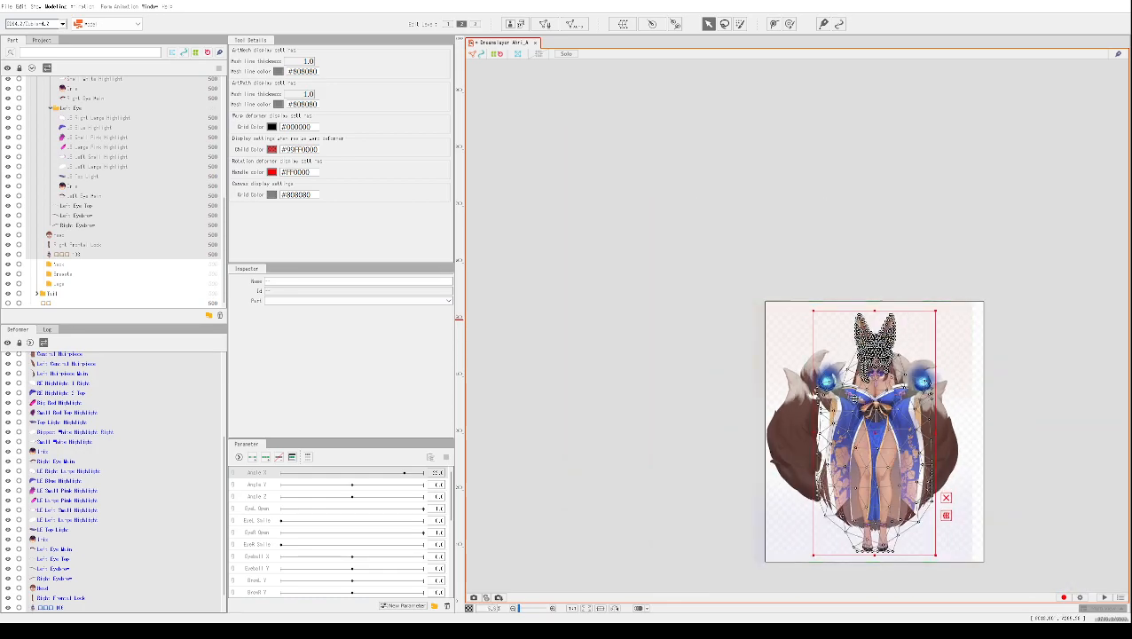
{"action": "scroll", "coordinate": [871, 414], "scroll_direction": "up", "scroll_amount": 4}
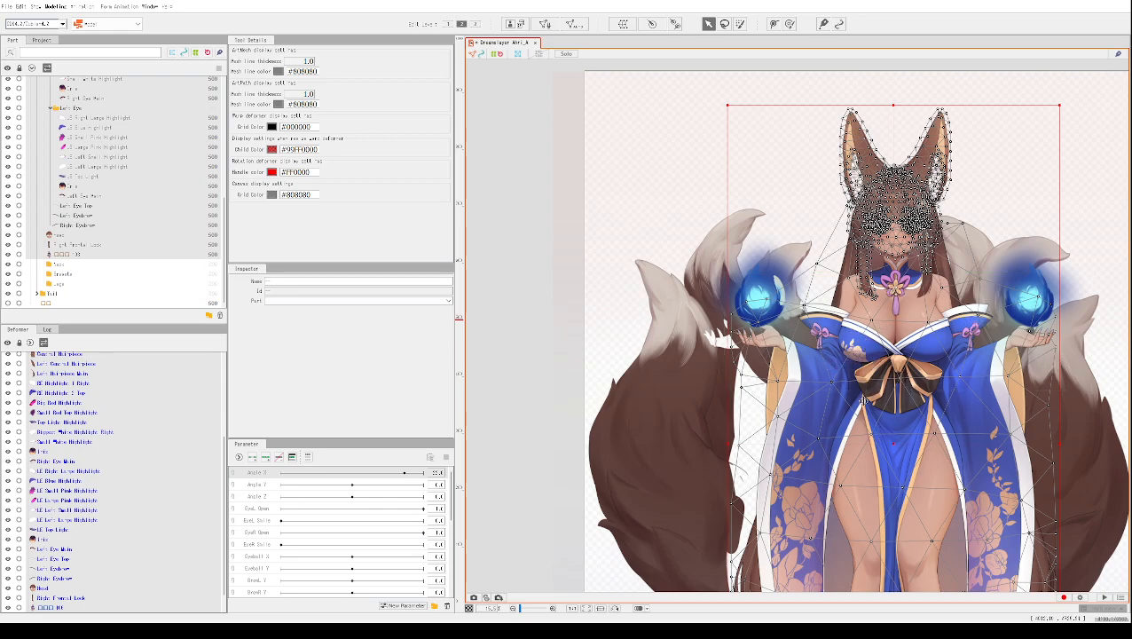
{"action": "scroll", "coordinate": [911, 243], "scroll_direction": "up", "scroll_amount": 5}
{"action": "right_click", "coordinate": [923, 221]}
{"action": "key", "text": "Escape"}
{"action": "left_click_drag", "start_coordinate": [923, 227], "coordinate": [1052, 482]}
{"action": "scroll", "coordinate": [851, 171], "scroll_direction": "down", "scroll_amount": 6}
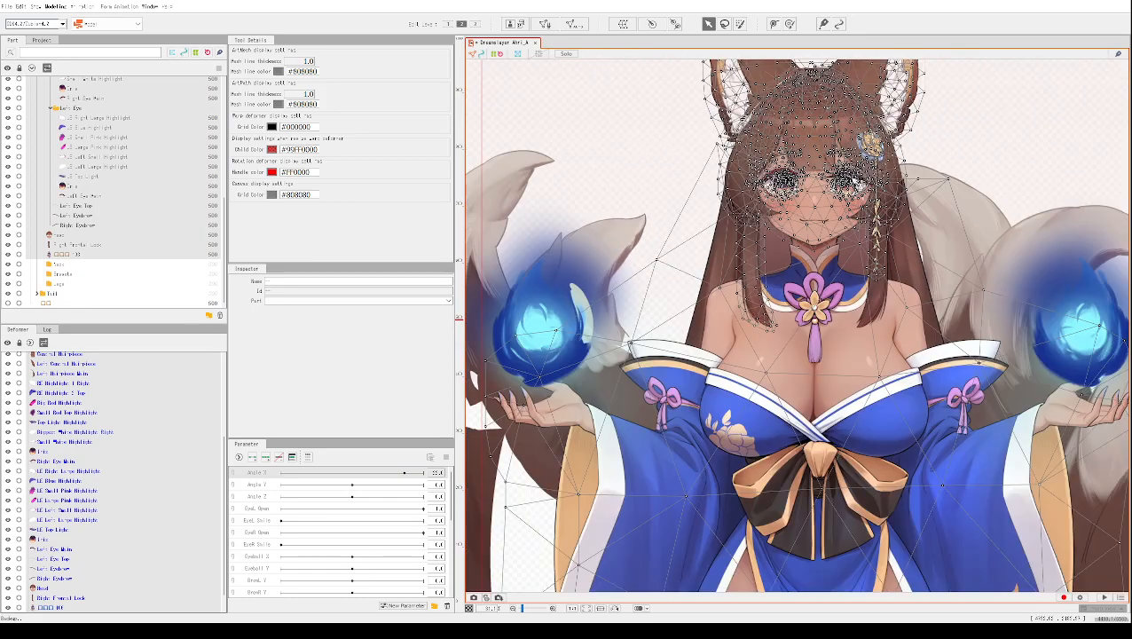
{"action": "left_click_drag", "start_coordinate": [766, 83], "coordinate": [787, 159]}
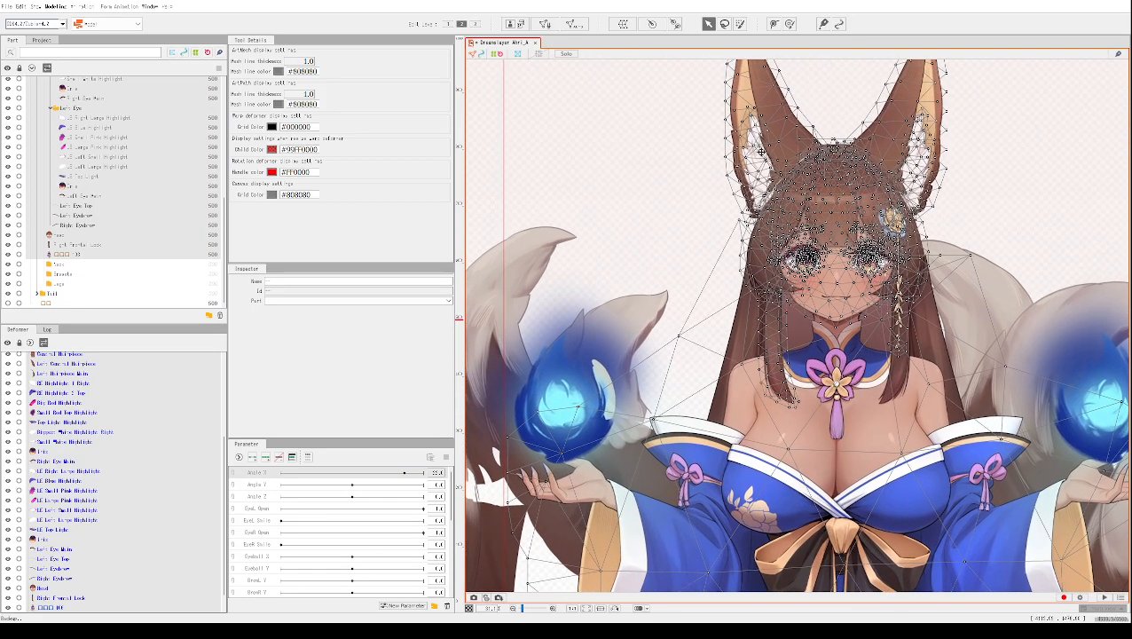
{"action": "left_click_drag", "start_coordinate": [821, 435], "coordinate": [823, 304]}
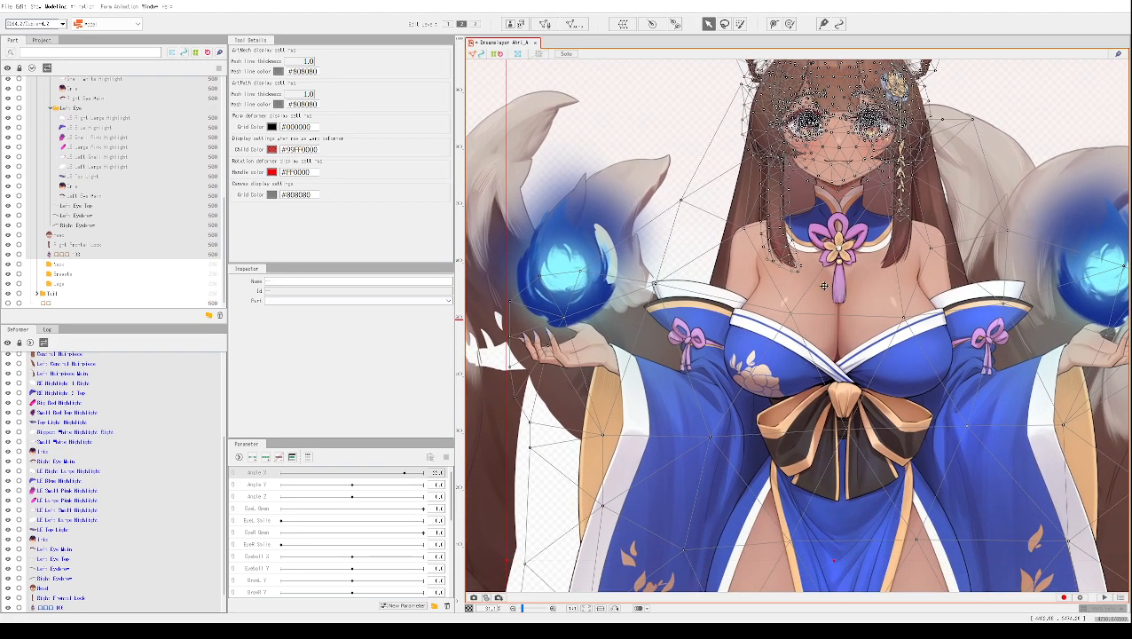
{"action": "scroll", "coordinate": [854, 368], "scroll_direction": "down", "scroll_amount": 5}
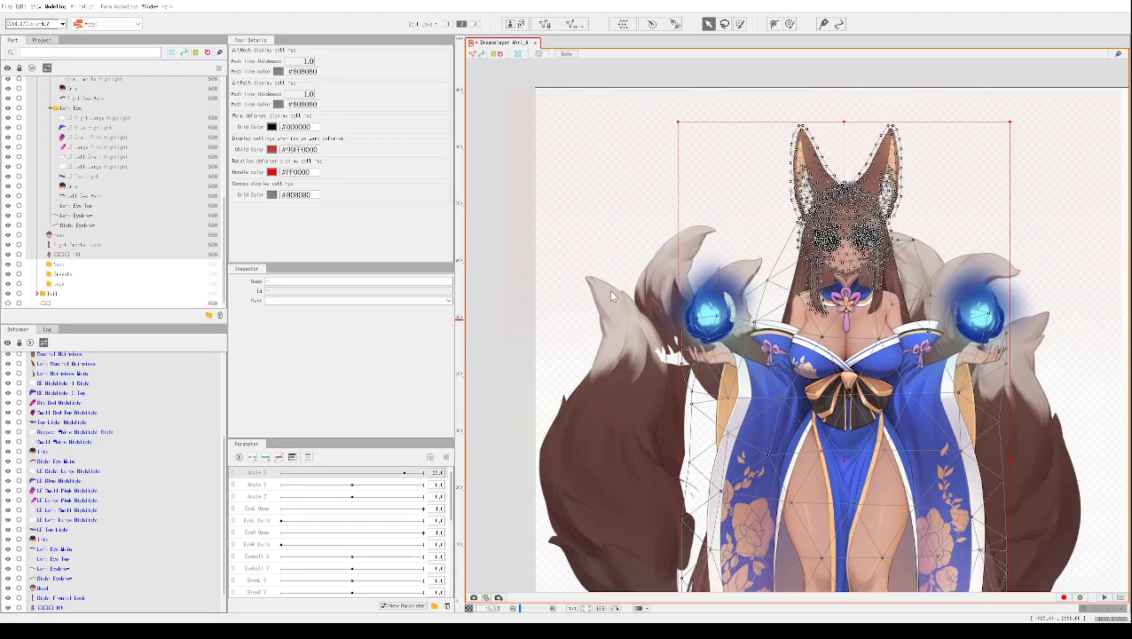
- Select only the Ornament Full art mesh, try moving it off the hair to beside the head, and undo the move
{"action": "scroll", "coordinate": [163, 391], "scroll_direction": "up", "scroll_amount": 5}
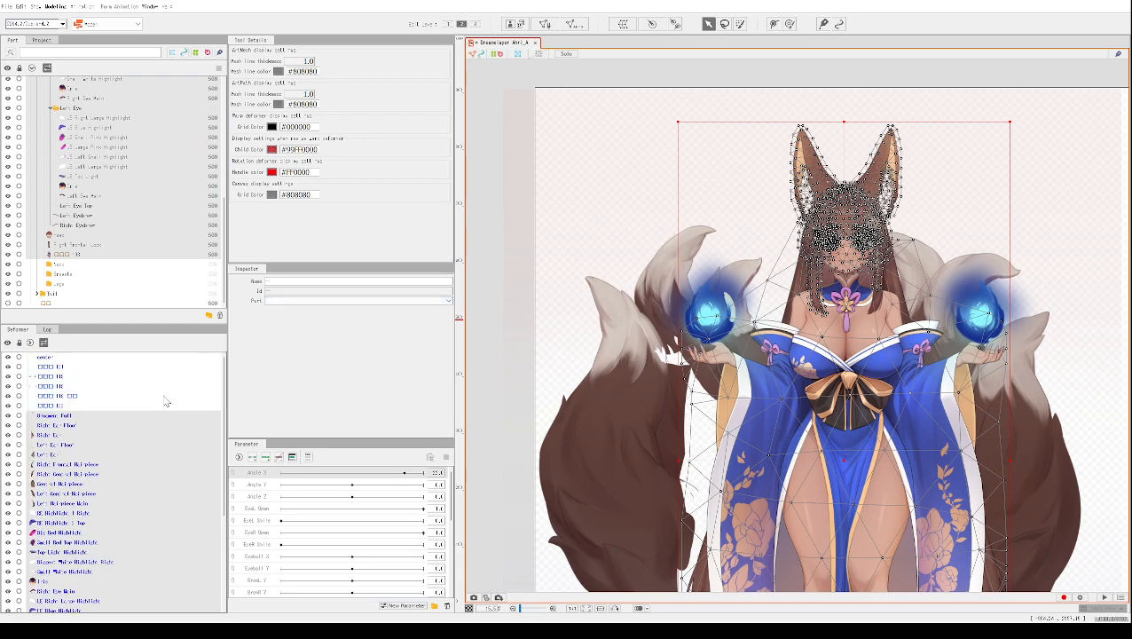
{"action": "scroll", "coordinate": [124, 253], "scroll_direction": "up", "scroll_amount": 5}
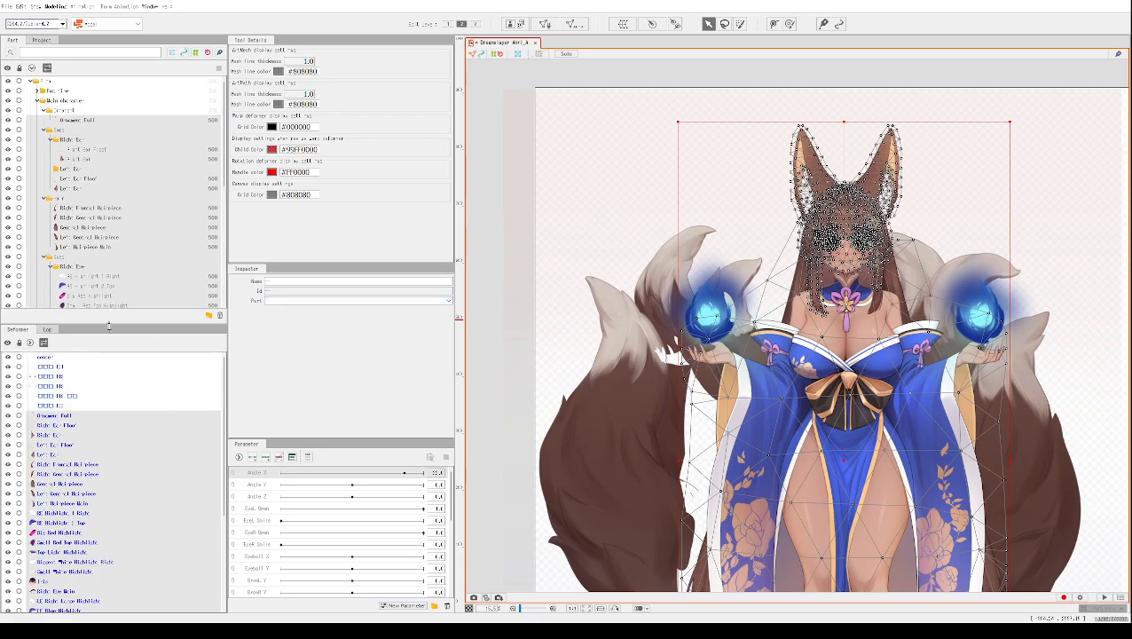
{"action": "left_click", "coordinate": [55, 417]}
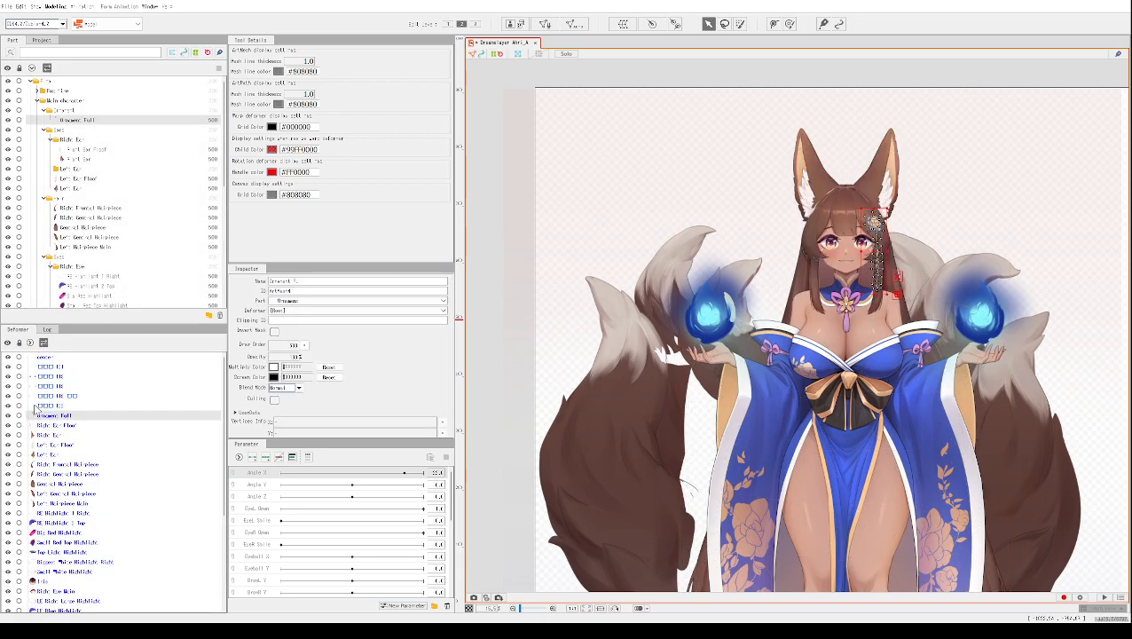
{"action": "scroll", "coordinate": [829, 302], "scroll_direction": "up", "scroll_amount": 5}
{"action": "left_click_drag", "start_coordinate": [899, 217], "coordinate": [770, 416]}
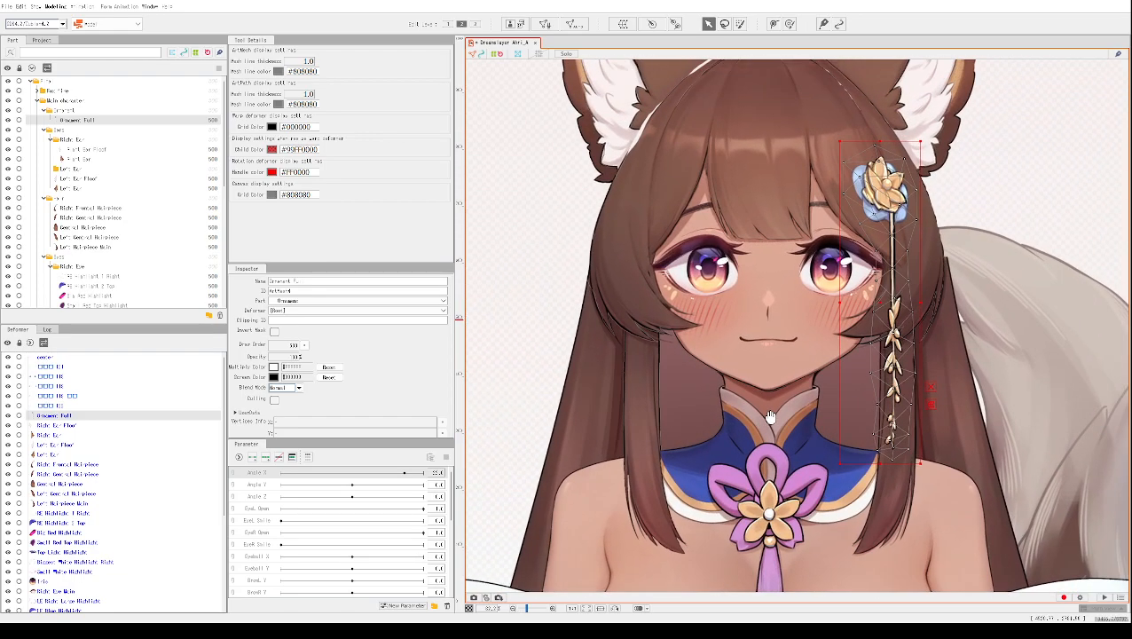
{"action": "scroll", "coordinate": [880, 189], "scroll_direction": "down", "scroll_amount": 4}
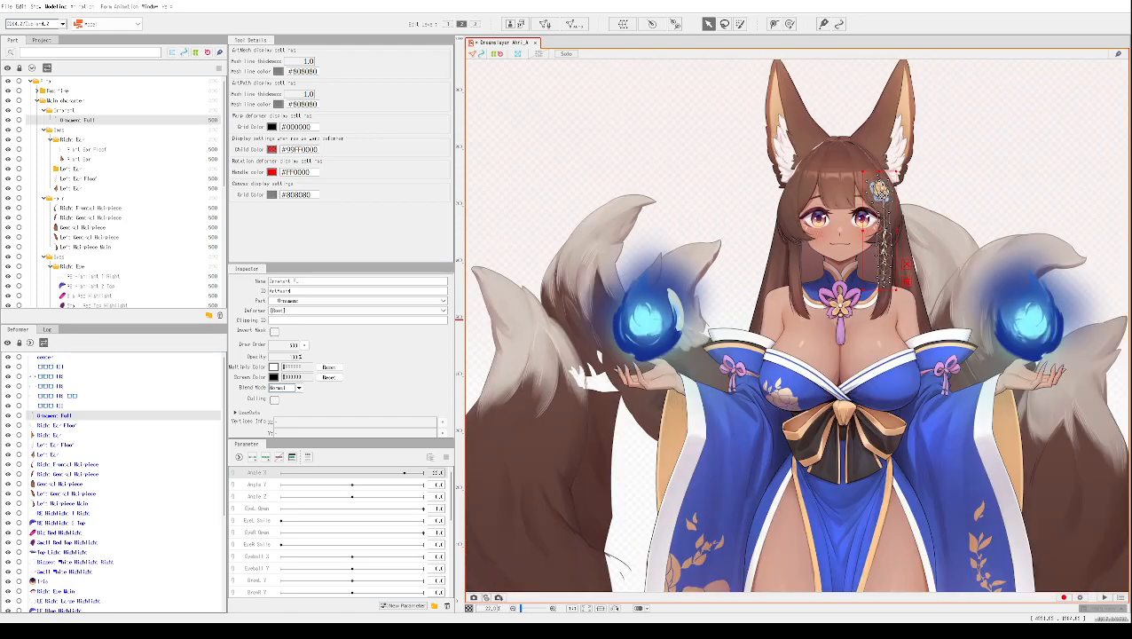
{"action": "left_click_drag", "start_coordinate": [879, 189], "coordinate": [967, 178]}
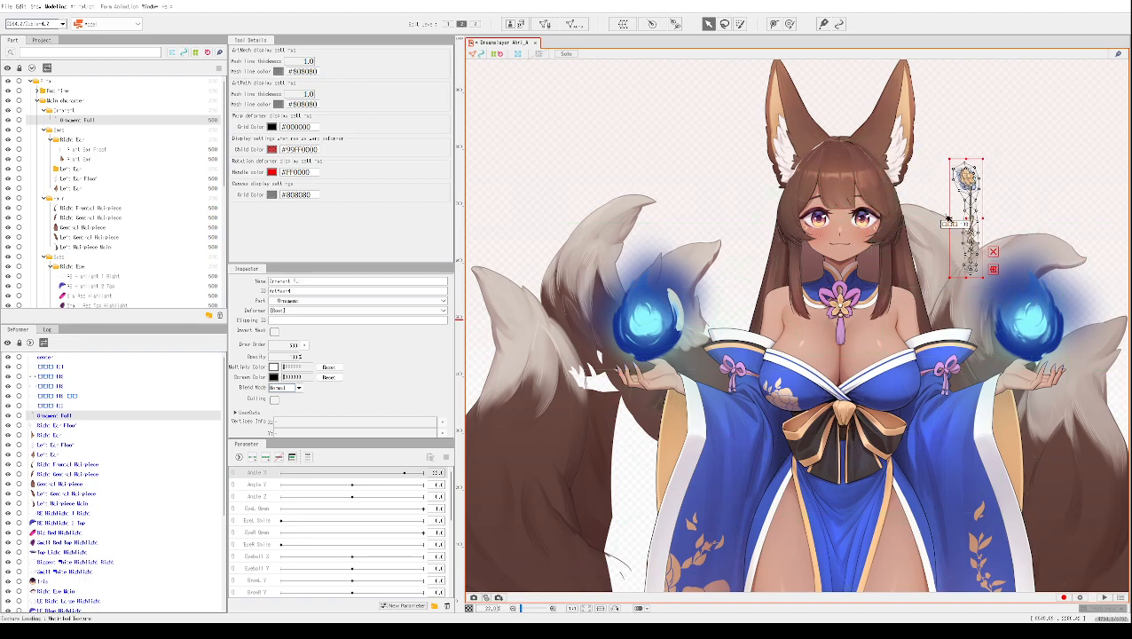
{"action": "key", "text": "ctrl+z"}
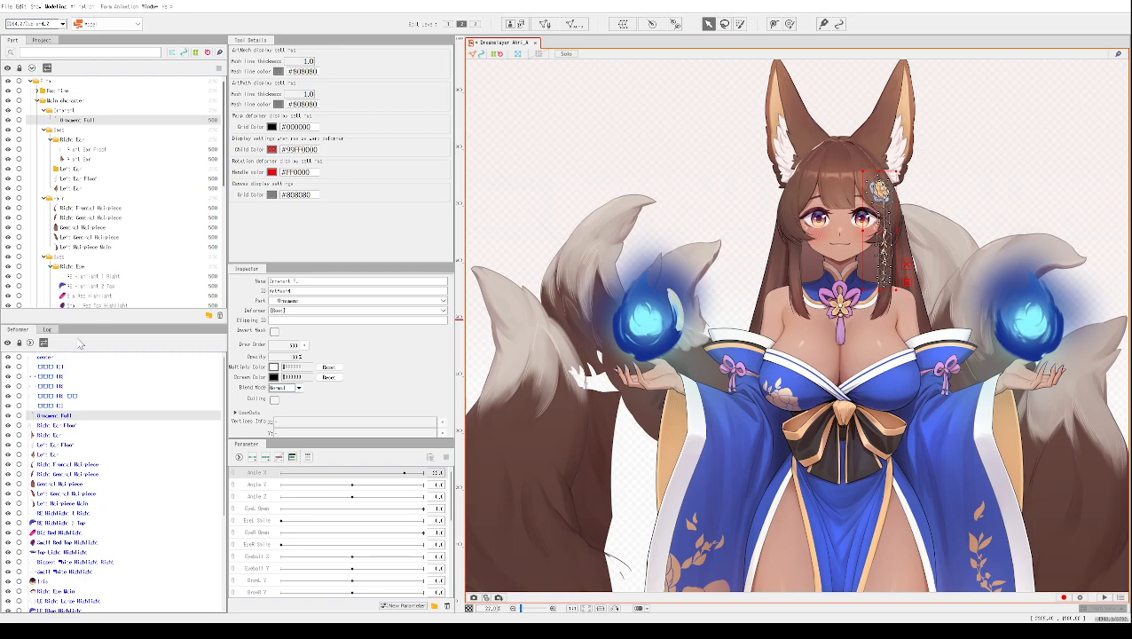
- Reset the Angle X parameter to its centre default and look through the rest of the parameter list
{"action": "left_click_drag", "start_coordinate": [405, 475], "coordinate": [393, 476]}
{"action": "scroll", "coordinate": [338, 489], "scroll_direction": "down", "scroll_amount": 5}
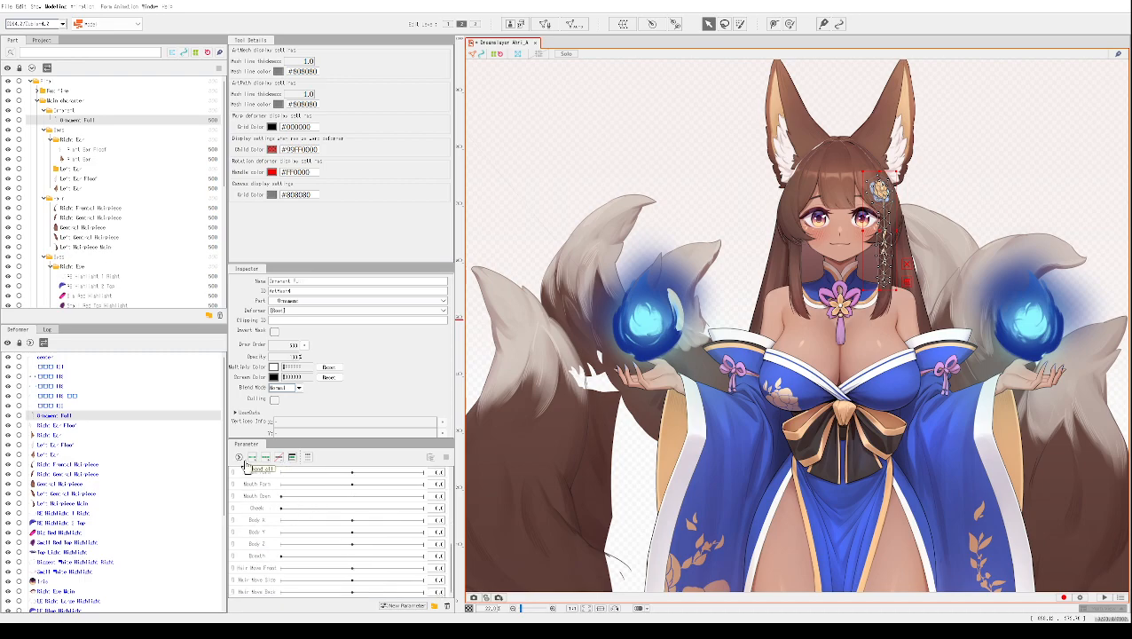
{"action": "scroll", "coordinate": [269, 472], "scroll_direction": "up", "scroll_amount": 1}
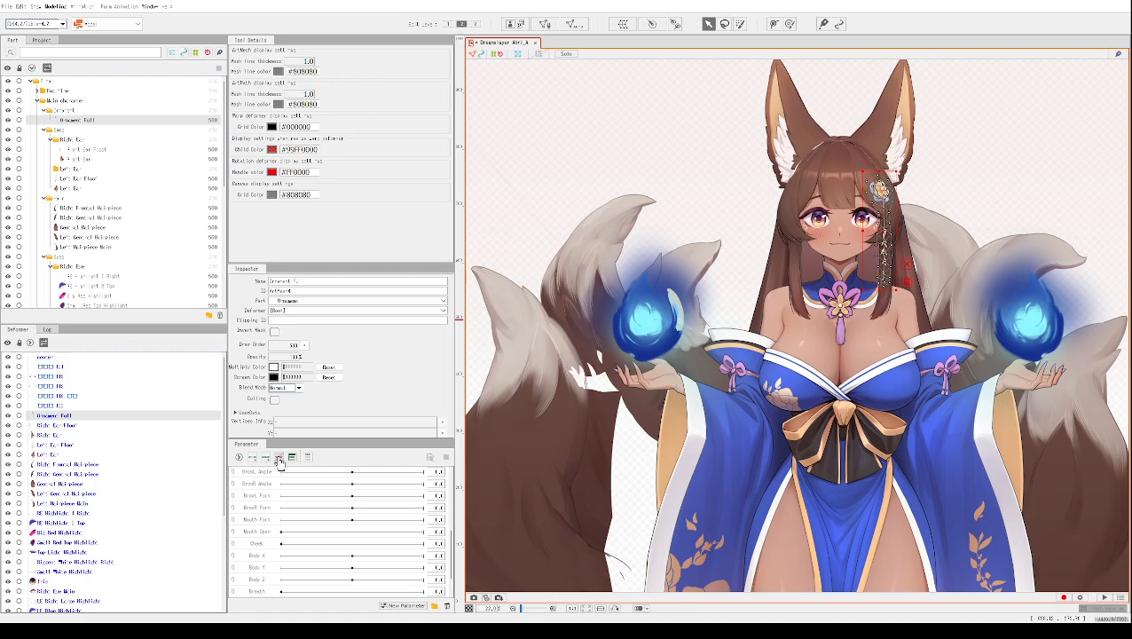
{"action": "scroll", "coordinate": [277, 498], "scroll_direction": "up", "scroll_amount": 2}
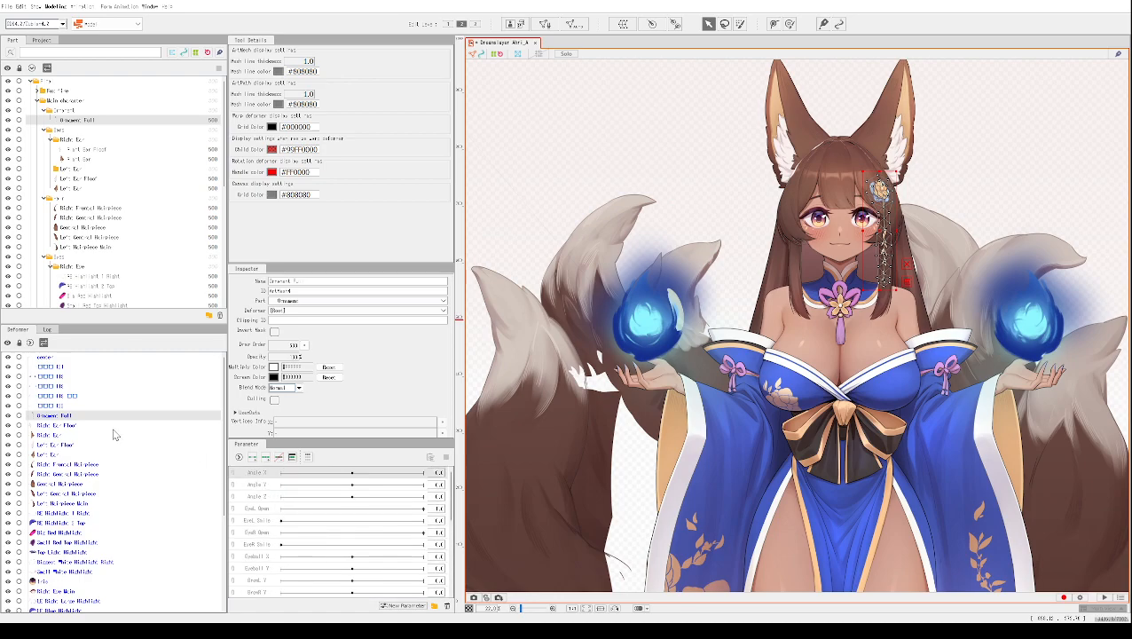
- Select the right eye's Iris art mesh and add keys at both ends of the Eyeball X parameter
{"action": "scroll", "coordinate": [53, 536], "scroll_direction": "down", "scroll_amount": 2}
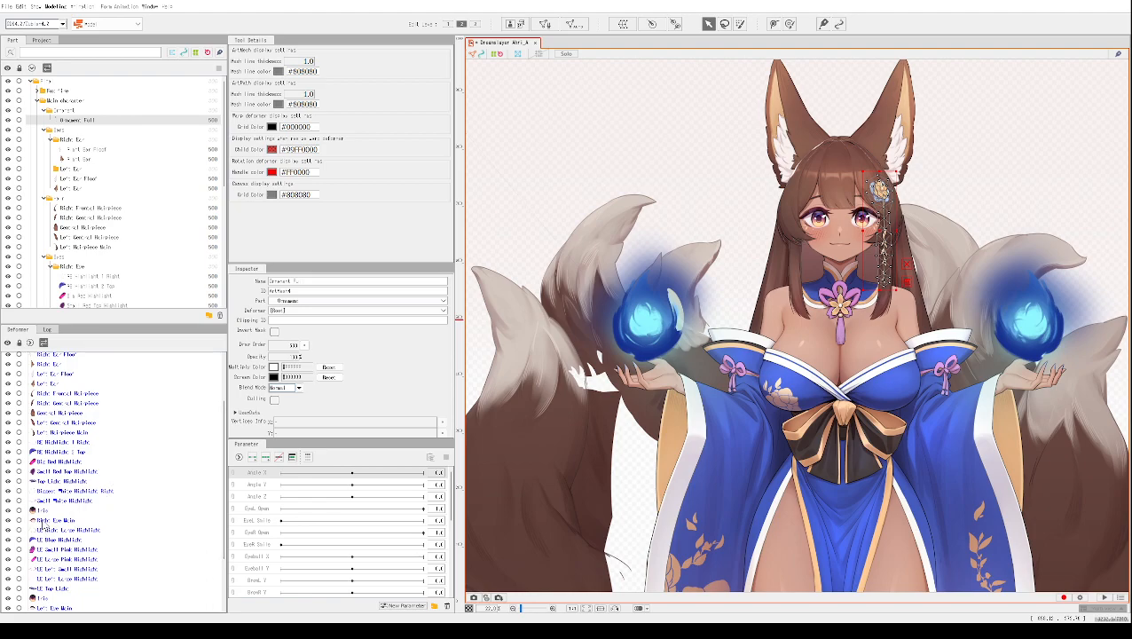
{"action": "left_click", "coordinate": [44, 511]}
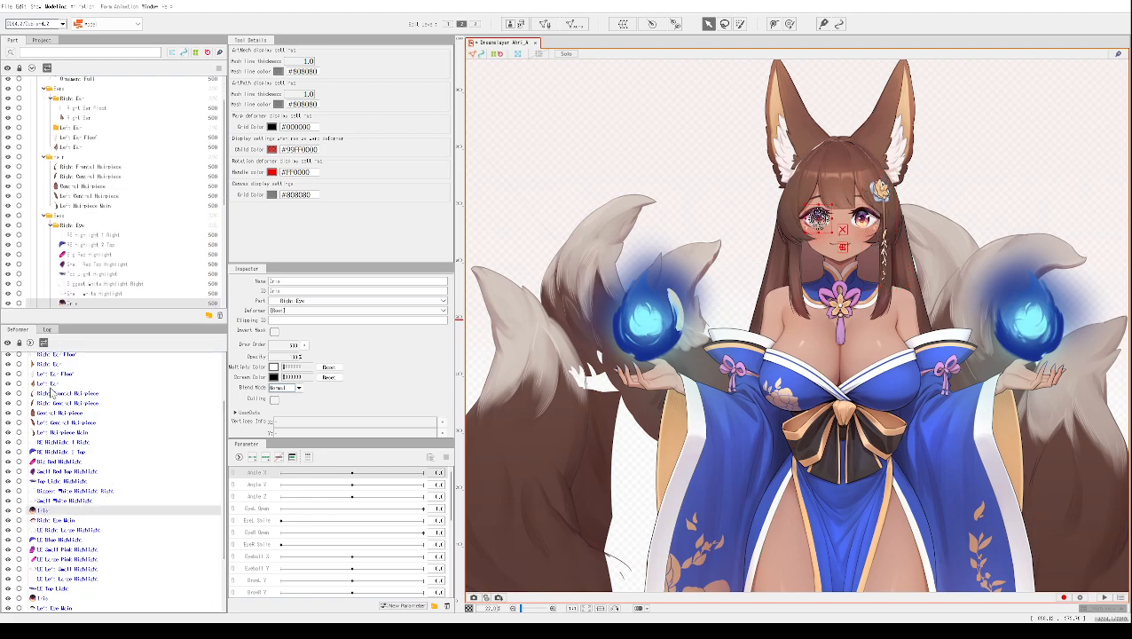
{"action": "scroll", "coordinate": [245, 550], "scroll_direction": "down", "scroll_amount": 1}
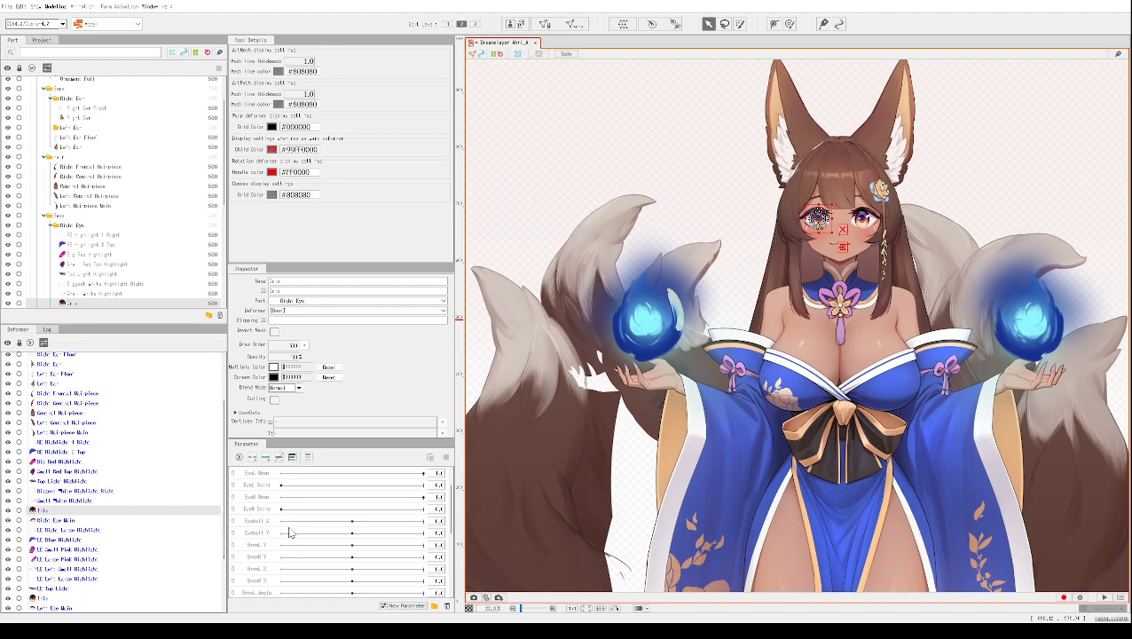
{"action": "left_click", "coordinate": [350, 523]}
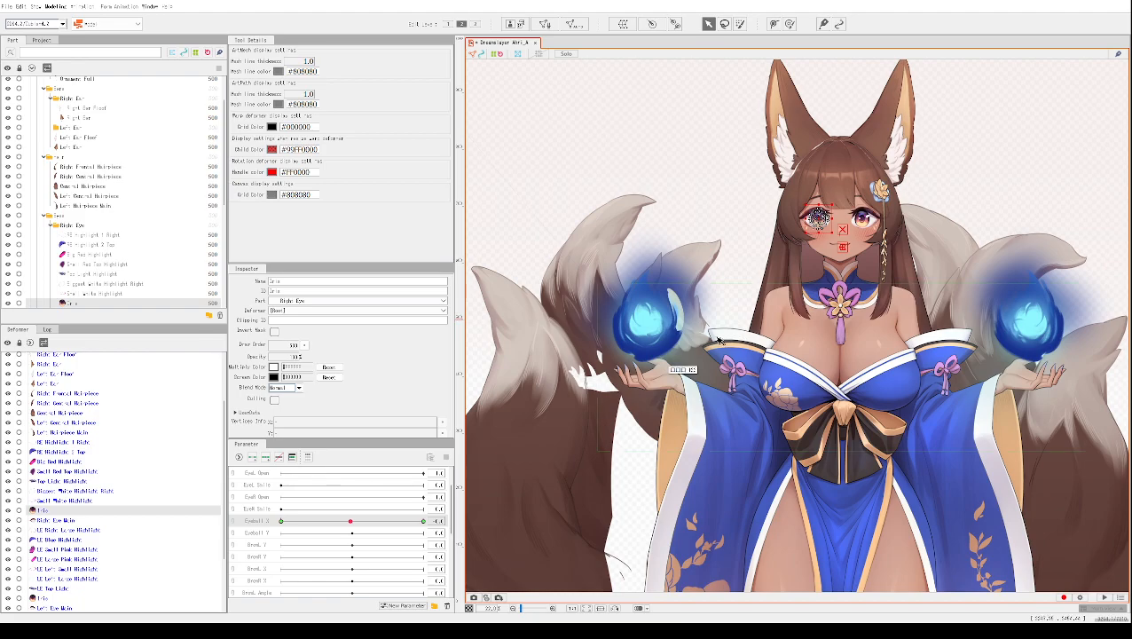
- Shift the right Iris toward the outer eye corner at minimum Eyeball X, and toward the nose at maximum Eyeball X
{"action": "scroll", "coordinate": [721, 340], "scroll_direction": "up", "scroll_amount": 3}
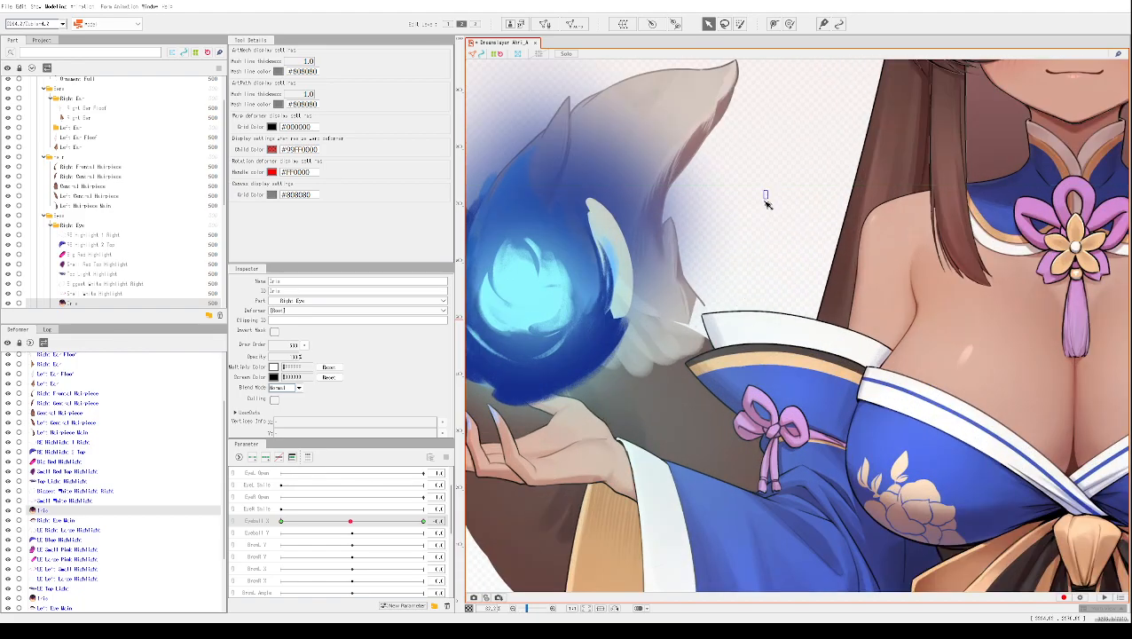
{"action": "left_click_drag", "start_coordinate": [768, 203], "coordinate": [587, 468]}
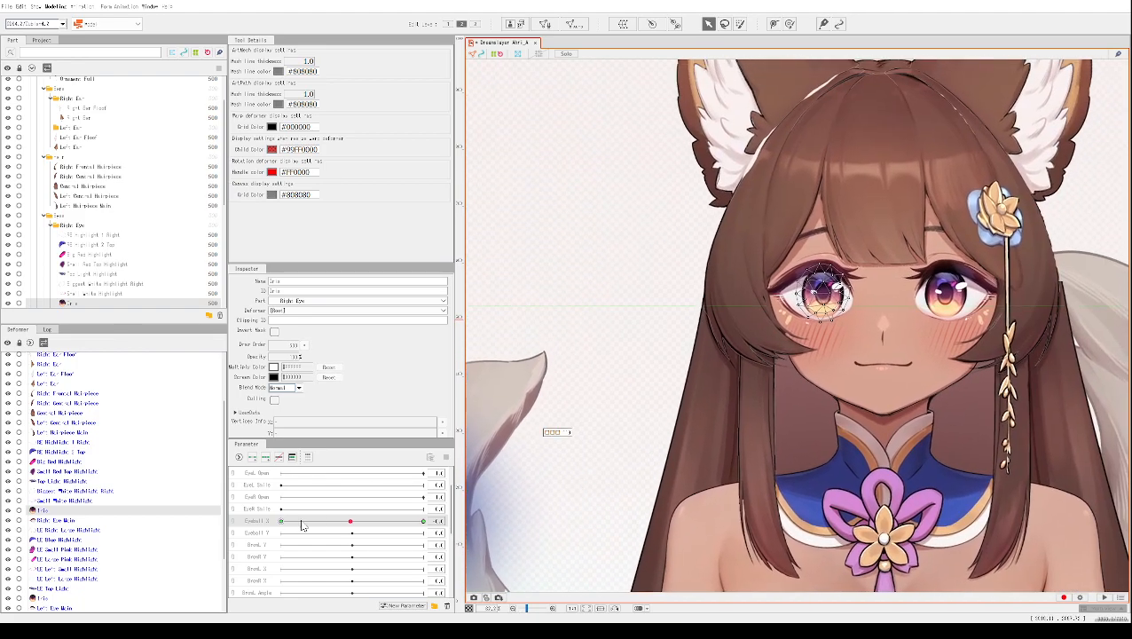
{"action": "left_click_drag", "start_coordinate": [283, 524], "coordinate": [250, 517]}
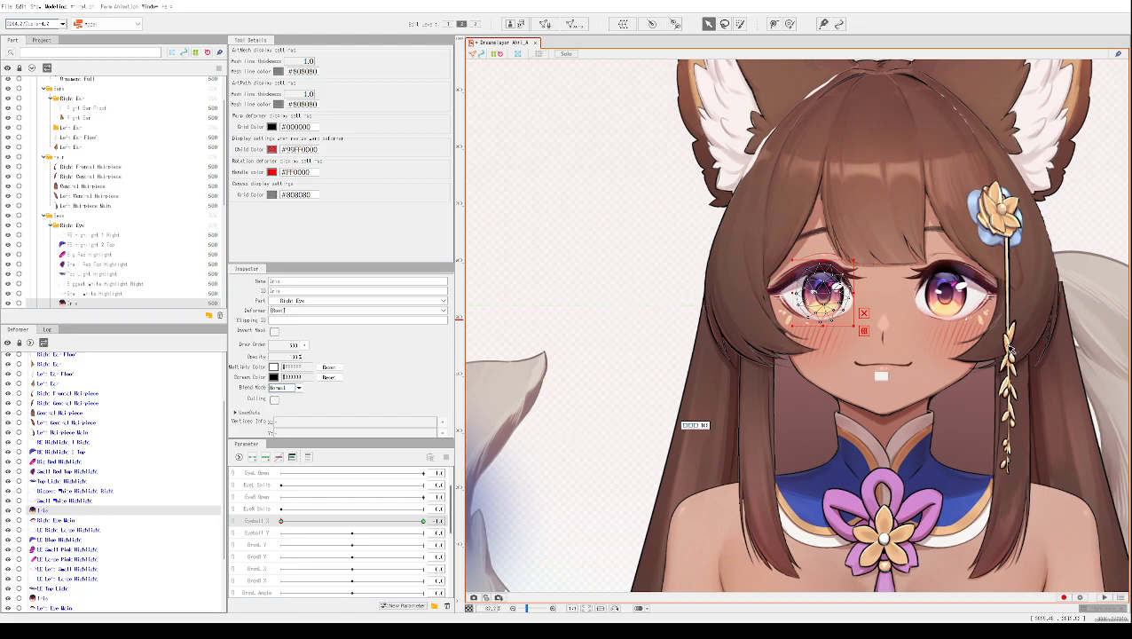
{"action": "left_click_drag", "start_coordinate": [818, 293], "coordinate": [793, 294]}
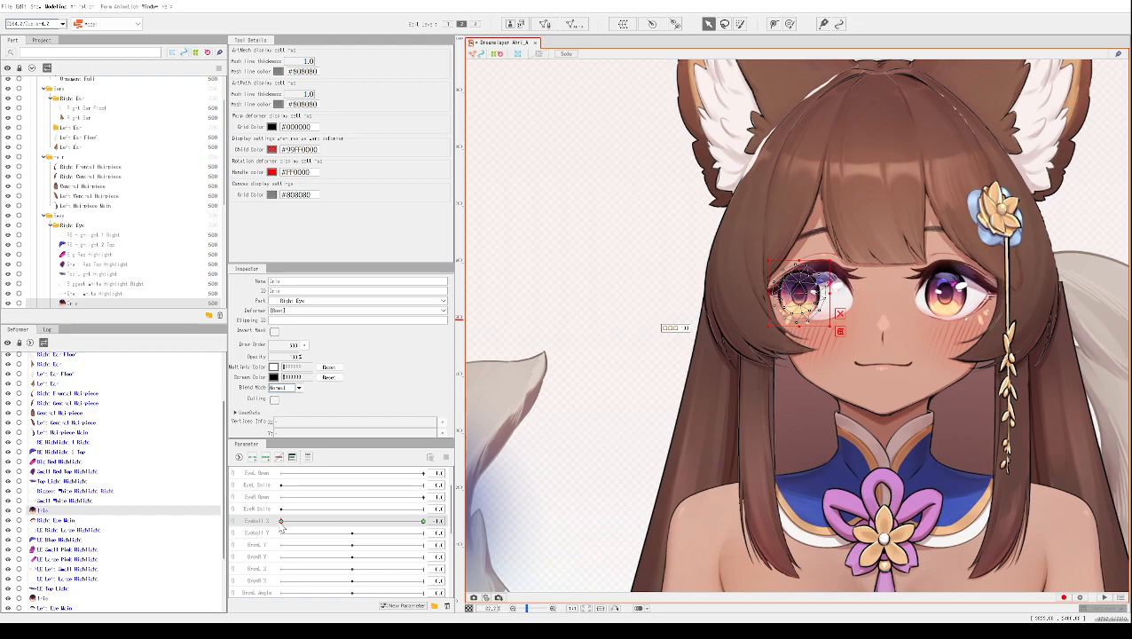
{"action": "left_click_drag", "start_coordinate": [281, 524], "coordinate": [451, 521]}
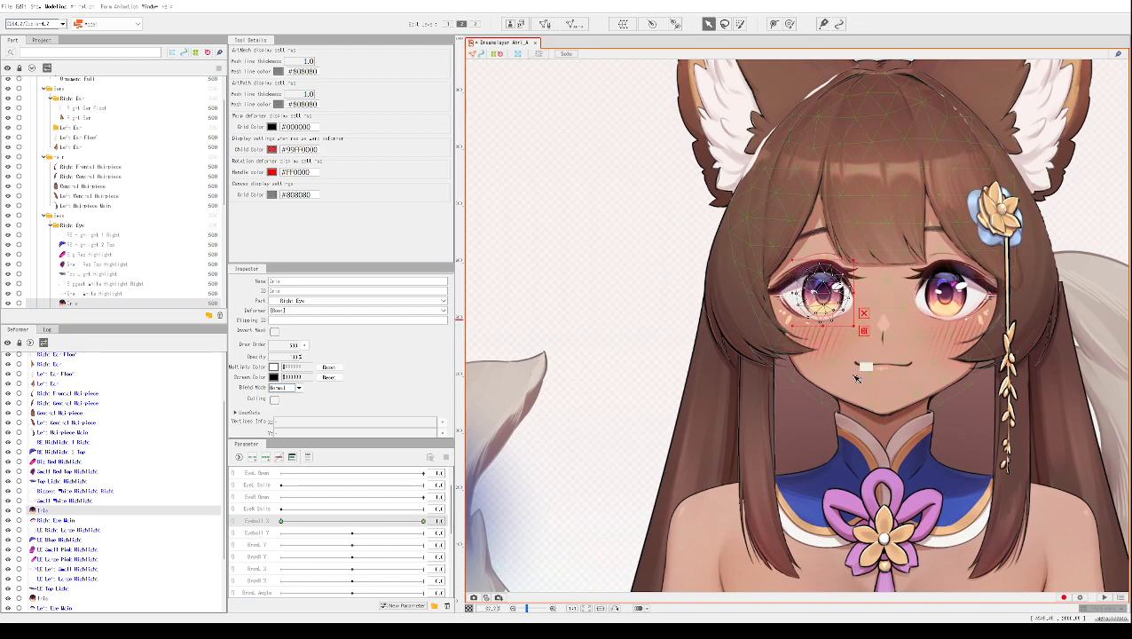
{"action": "left_click_drag", "start_coordinate": [823, 294], "coordinate": [841, 299]}
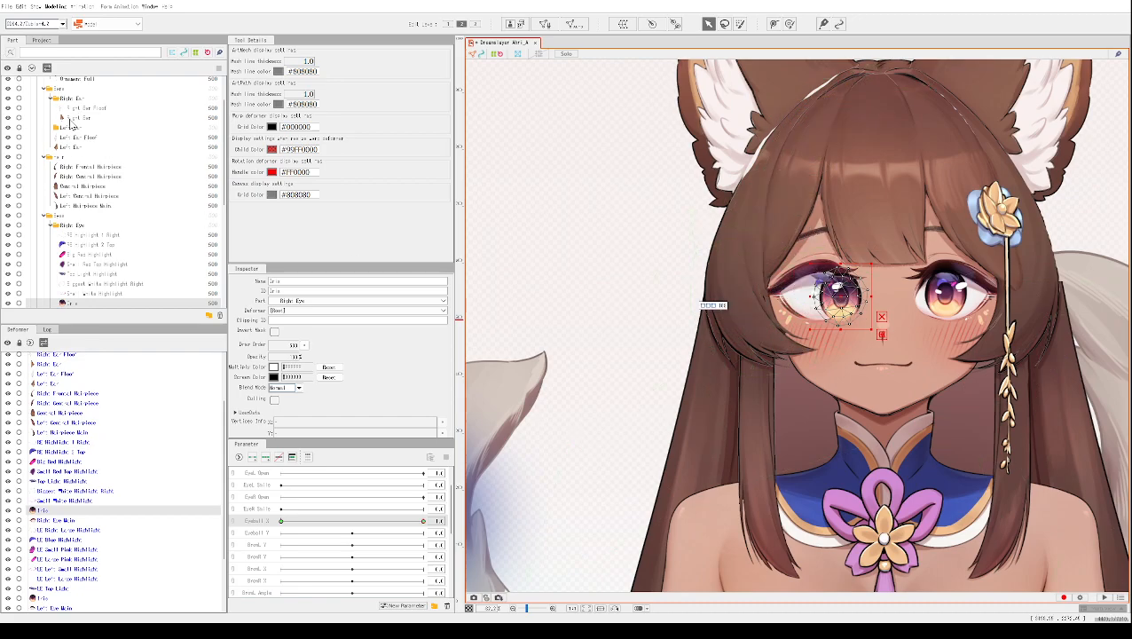
- Collapse the Eyes folder and move it to the beginning of the Main character folder, above Ornament
{"action": "scroll", "coordinate": [64, 142], "scroll_direction": "up", "scroll_amount": 2}
{"action": "scroll", "coordinate": [71, 144], "scroll_direction": "down", "scroll_amount": 7}
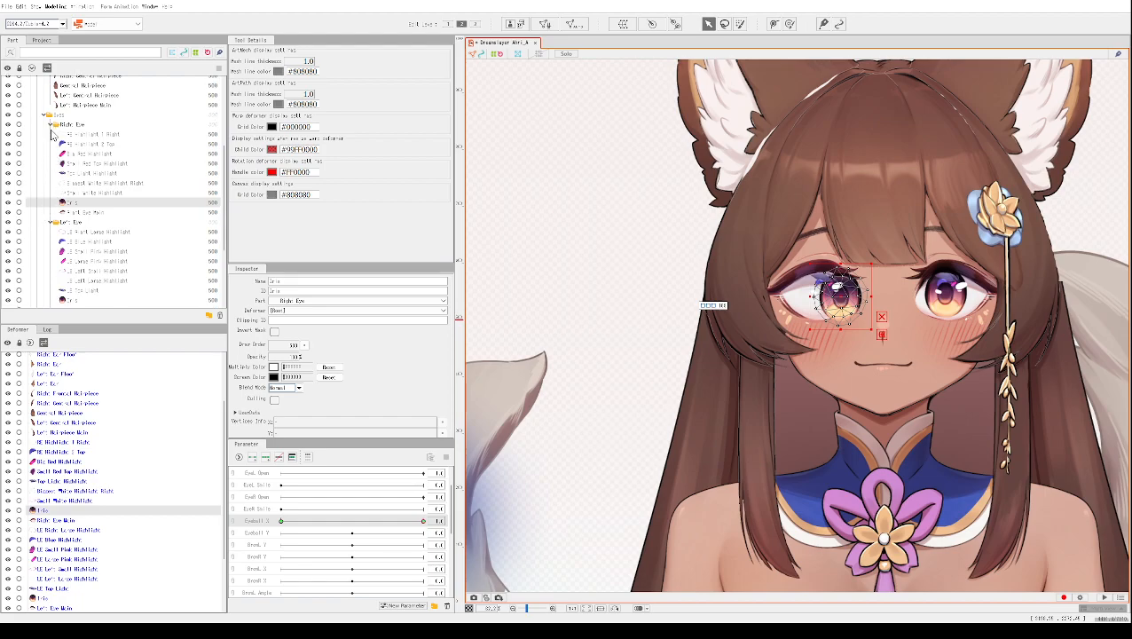
{"action": "scroll", "coordinate": [53, 142], "scroll_direction": "up", "scroll_amount": 3}
{"action": "left_click", "coordinate": [46, 187]}
{"action": "scroll", "coordinate": [58, 202], "scroll_direction": "up", "scroll_amount": 3}
{"action": "left_click_drag", "start_coordinate": [55, 265], "coordinate": [87, 130]}
{"action": "left_click_drag", "start_coordinate": [82, 113], "coordinate": [84, 115]}
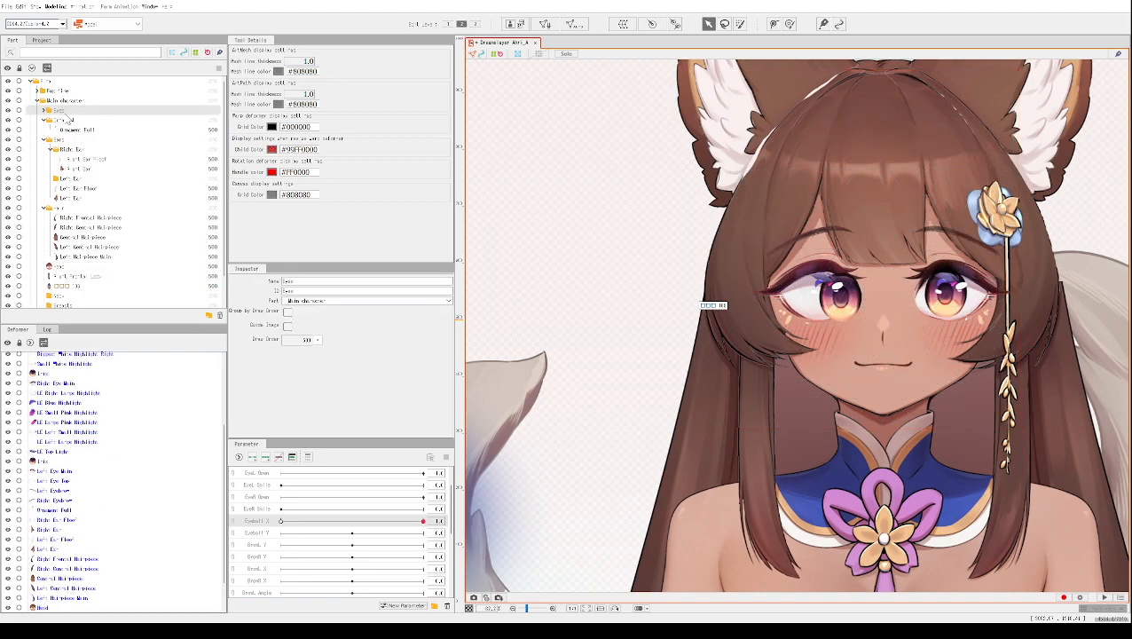
- Undo the last Eyes folder move and place the folder directly below Head within Main character
{"action": "key", "text": "ctrl+z"}
{"action": "scroll", "coordinate": [82, 229], "scroll_direction": "down", "scroll_amount": 3}
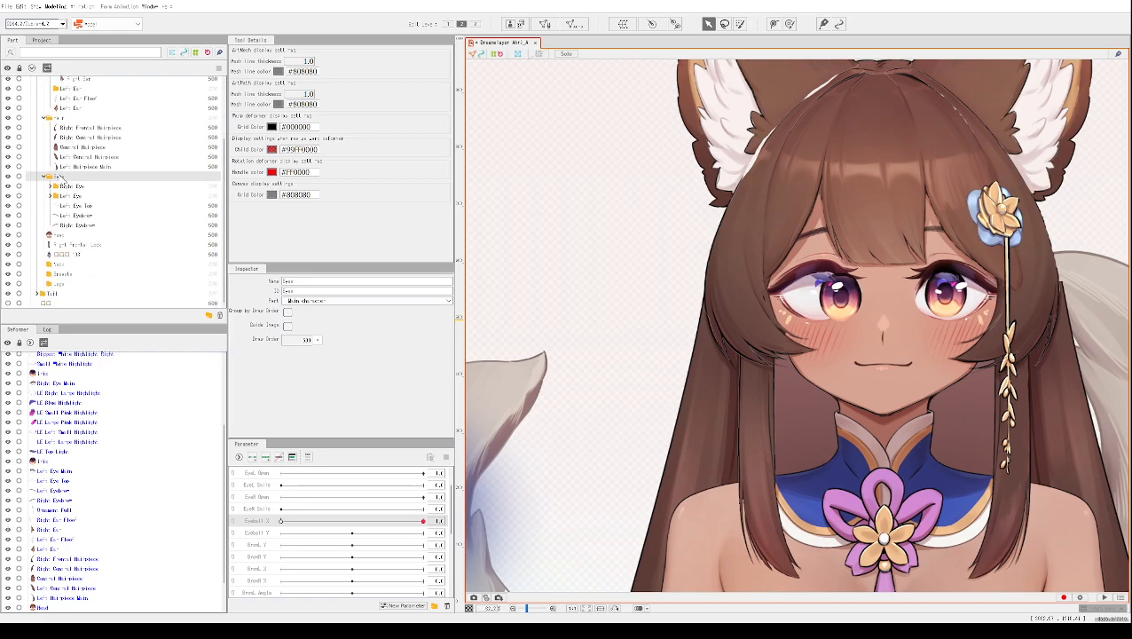
{"action": "left_click_drag", "start_coordinate": [63, 178], "coordinate": [62, 245]}
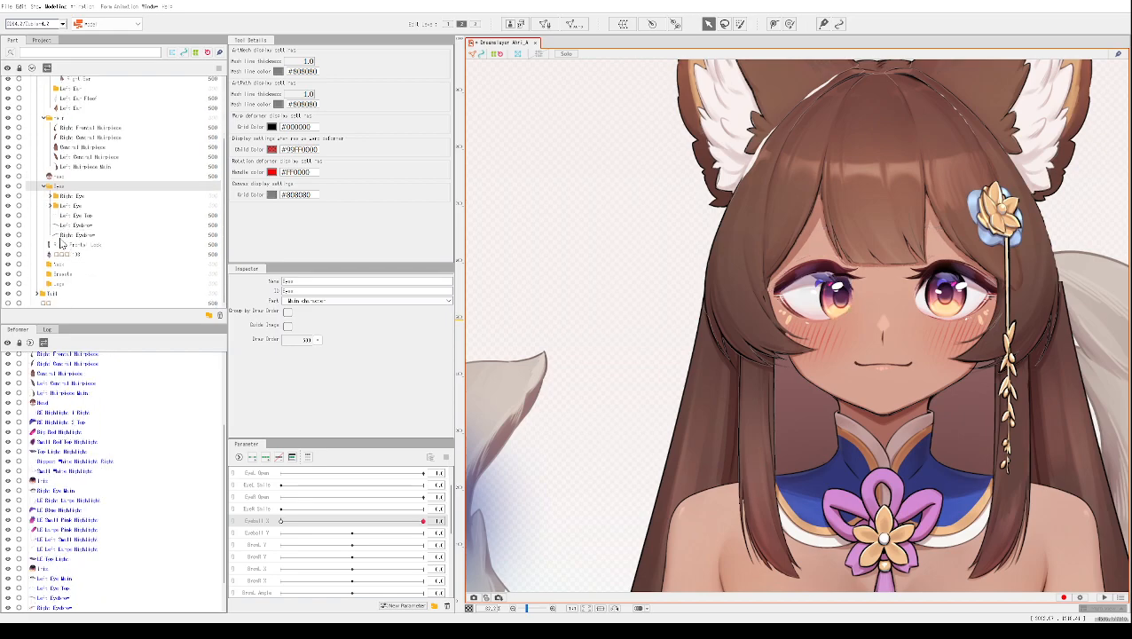
{"action": "left_click", "coordinate": [839, 304]}
{"action": "key", "text": "ctrl+z"}
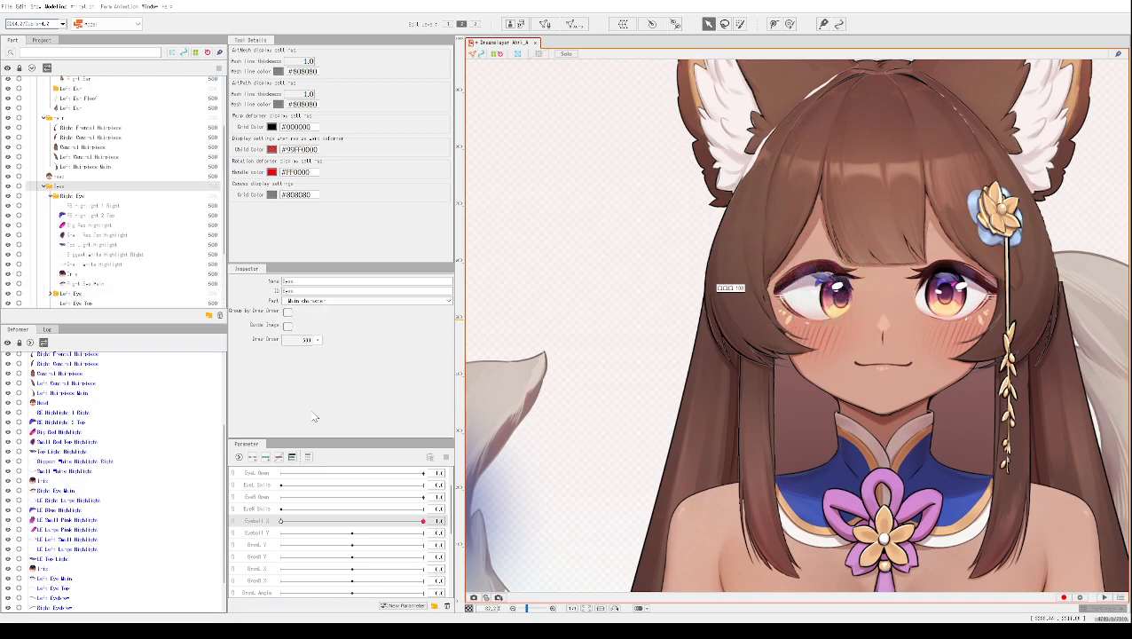
- Set Eyeball X partway toward its minimum and select the right eye's Iris art mesh
{"action": "left_click", "coordinate": [308, 521]}
{"action": "scroll", "coordinate": [93, 441], "scroll_direction": "down", "scroll_amount": 2}
{"action": "scroll", "coordinate": [95, 442], "scroll_direction": "up", "scroll_amount": 5}
{"action": "scroll", "coordinate": [94, 442], "scroll_direction": "down", "scroll_amount": 4}
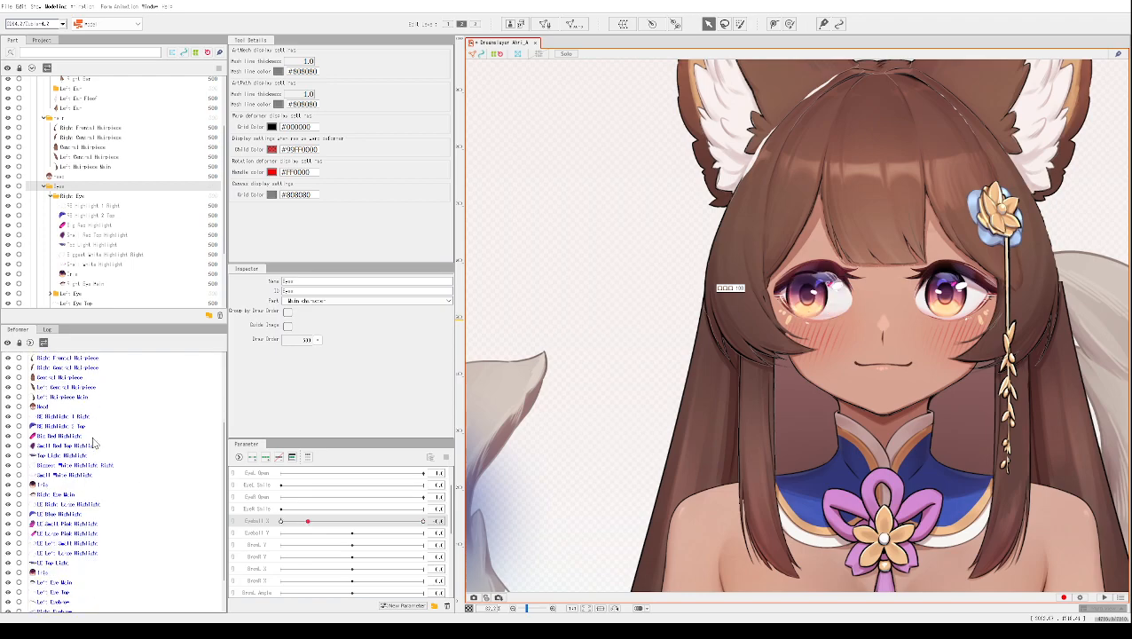
{"action": "left_click", "coordinate": [50, 486]}
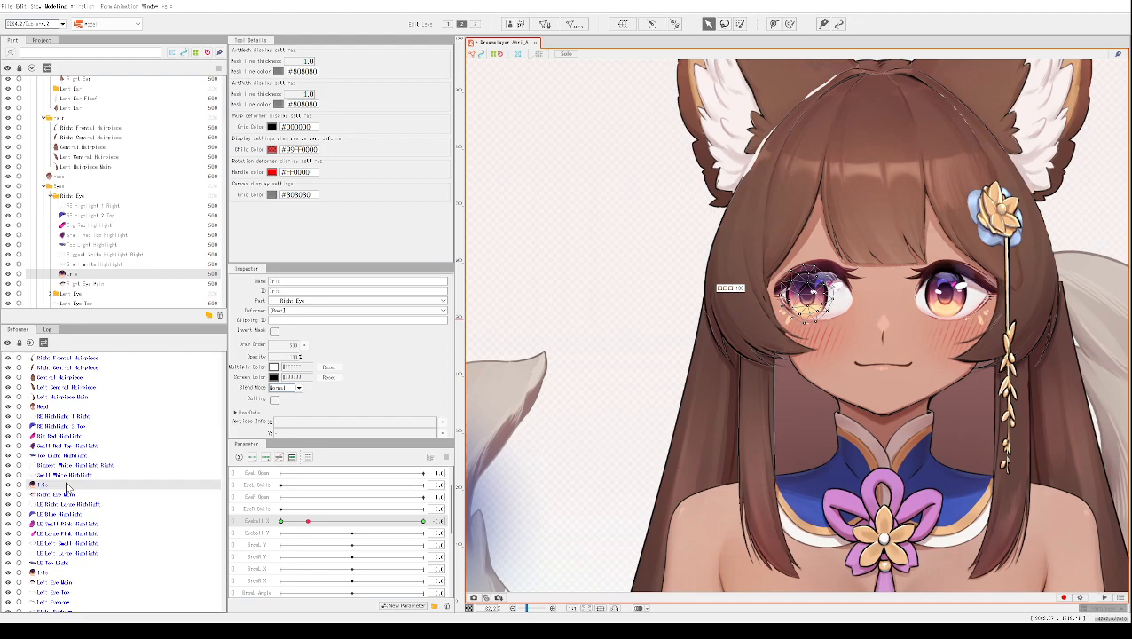
{"action": "scroll", "coordinate": [66, 487], "scroll_direction": "down", "scroll_amount": 2}
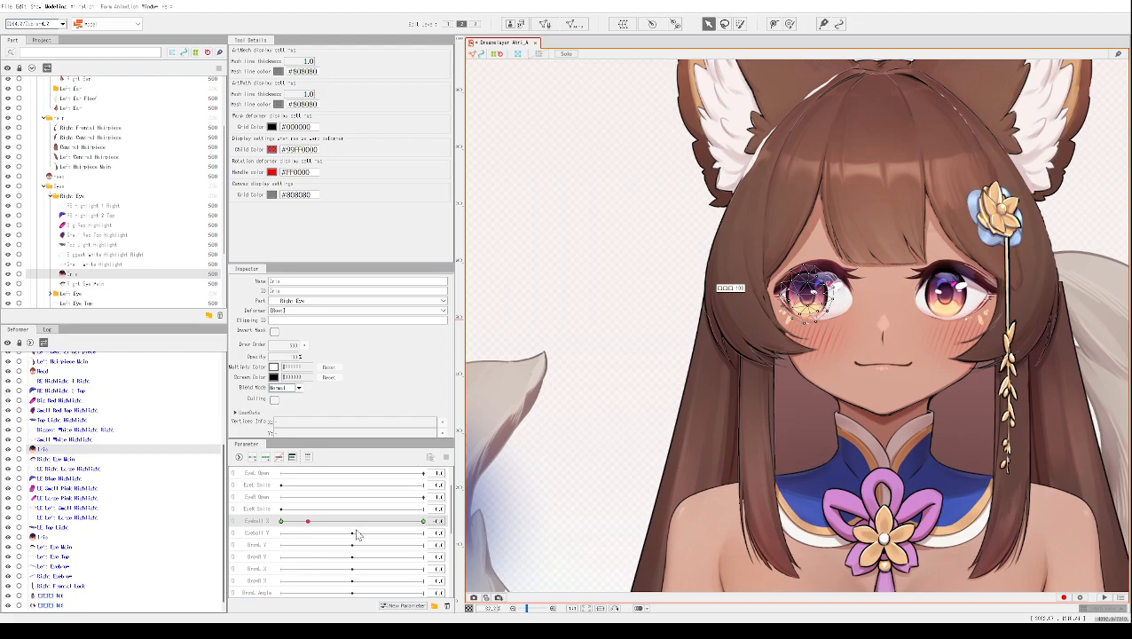
- Bring Eyeball X to about its centre and add a middle key there for the right Iris
{"action": "left_click", "coordinate": [282, 522]}
{"action": "left_click_drag", "start_coordinate": [281, 522], "coordinate": [348, 523]}
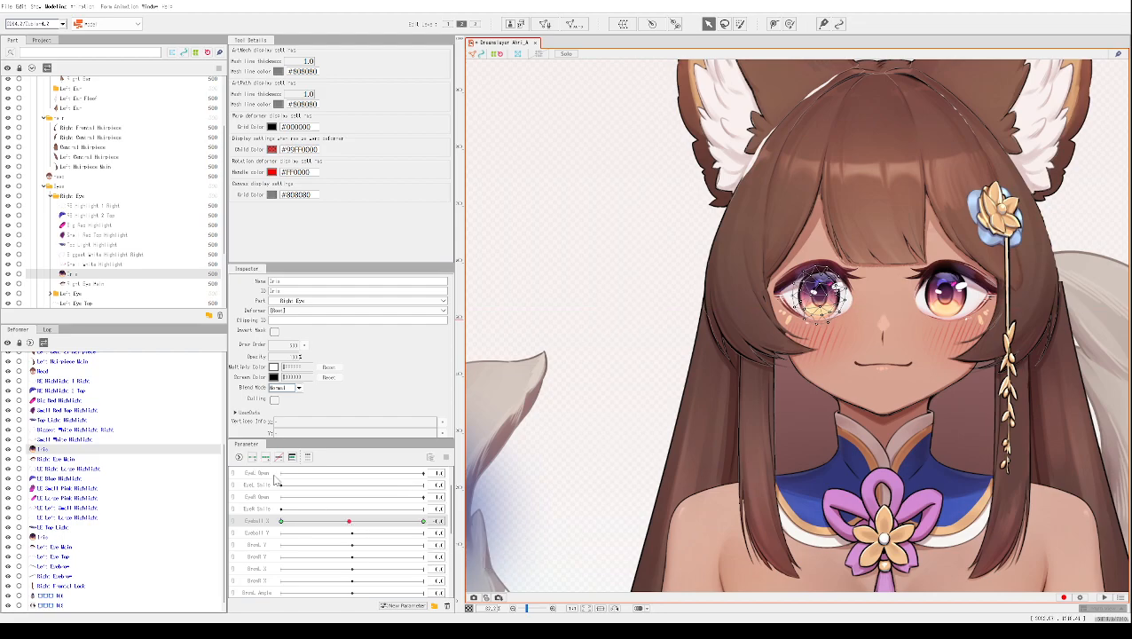
{"action": "right_click", "coordinate": [341, 523]}
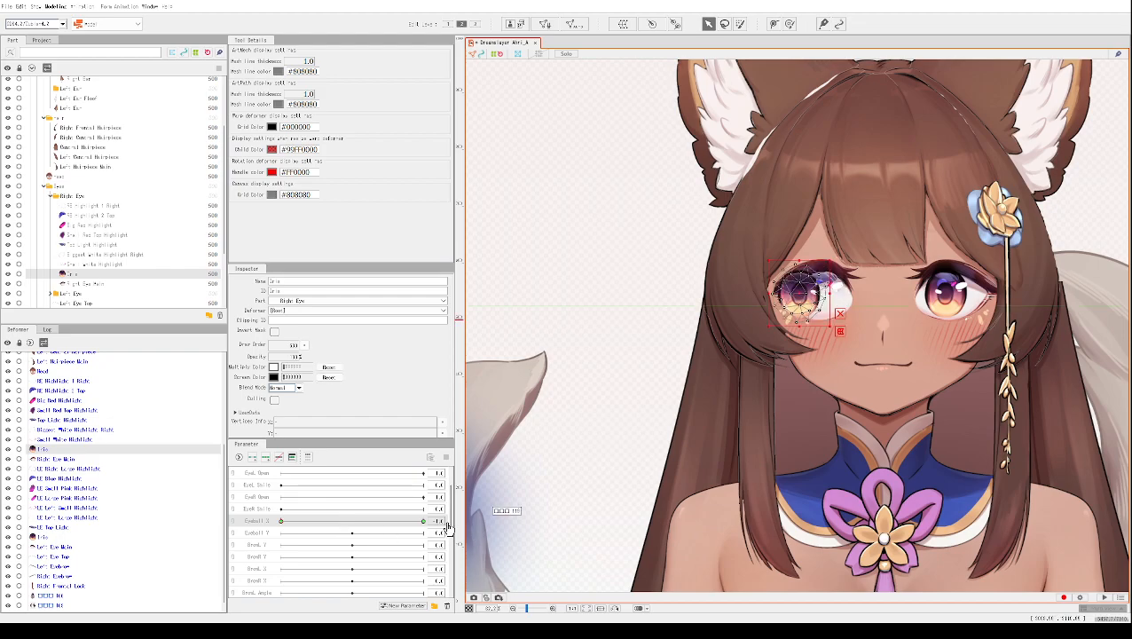
{"action": "left_click", "coordinate": [307, 522]}
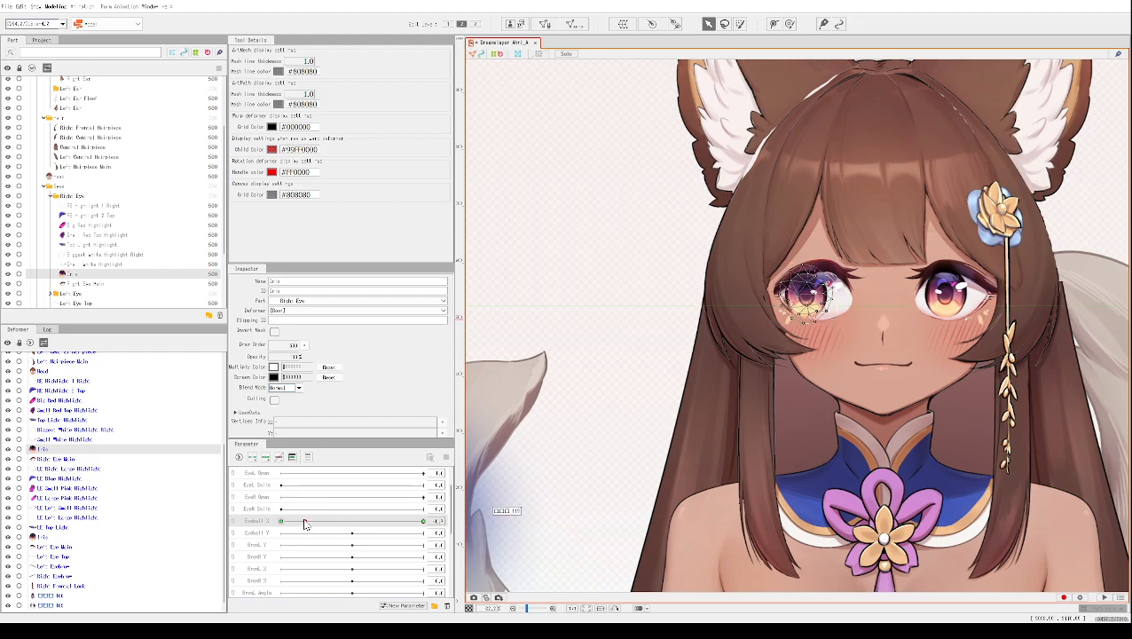
{"action": "left_click_drag", "start_coordinate": [308, 527], "coordinate": [350, 527]}
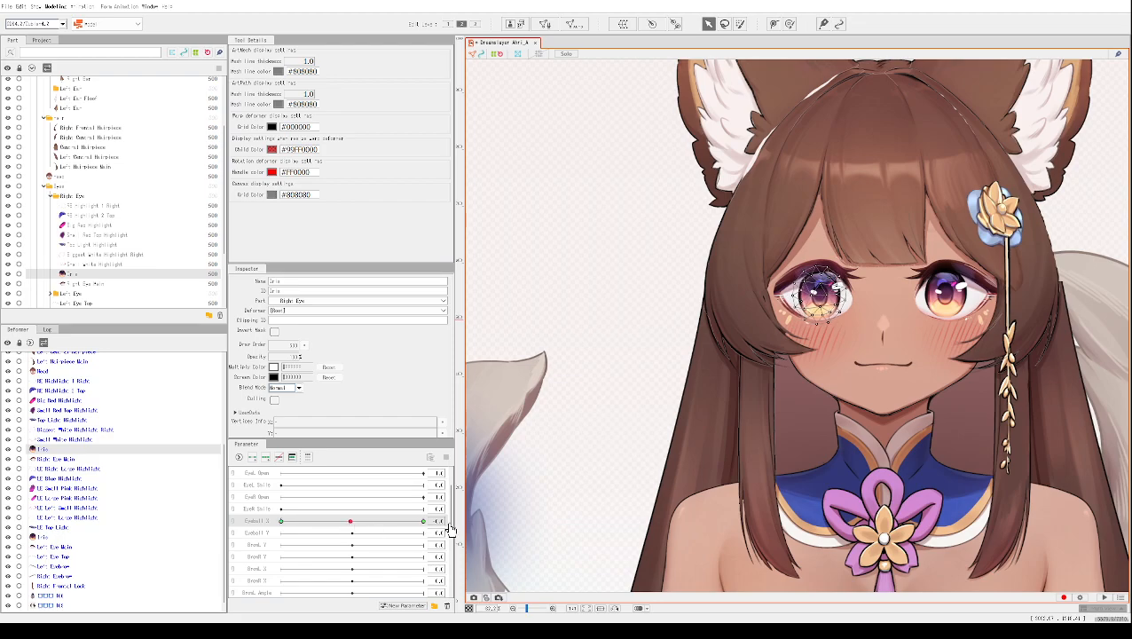
{"action": "left_click", "coordinate": [350, 523]}
{"action": "left_click_drag", "start_coordinate": [376, 526], "coordinate": [351, 526]}
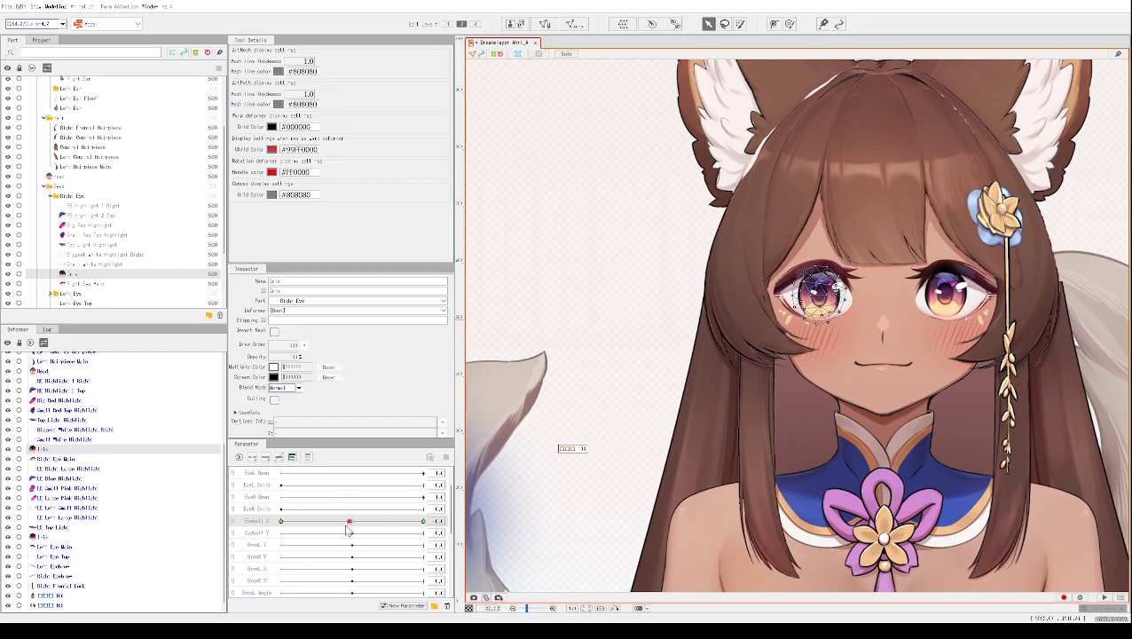
{"action": "left_click_drag", "start_coordinate": [350, 526], "coordinate": [579, 529]}
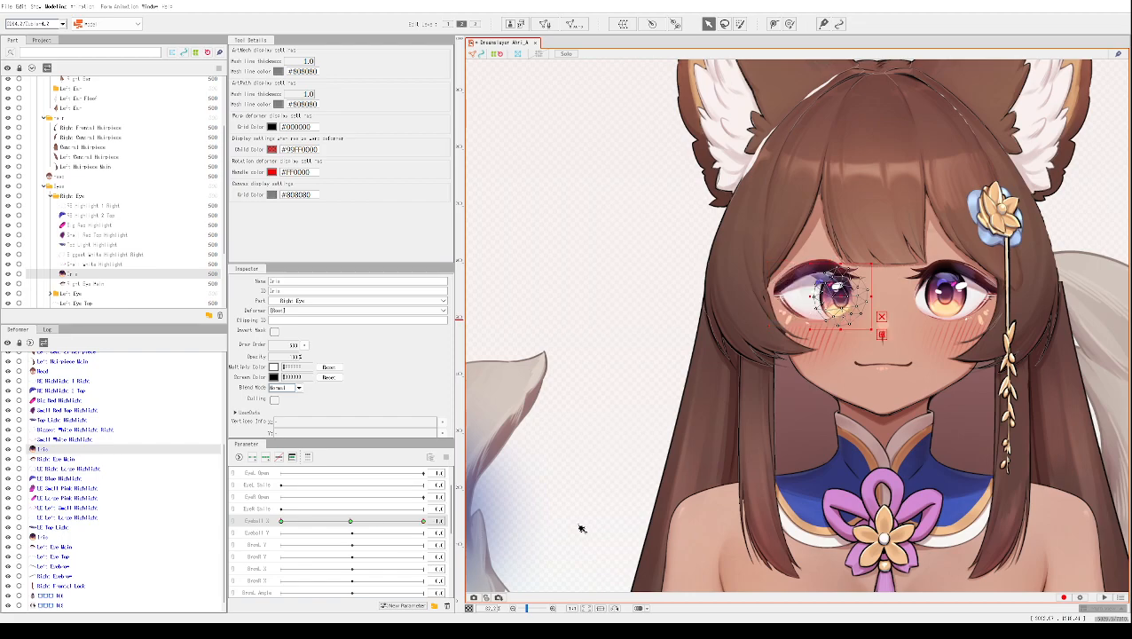
- Preview the right Iris's movement by moving Eyeball X between its centre, its maximum and a position toward its minimum
{"action": "left_click_drag", "start_coordinate": [459, 525], "coordinate": [350, 536]}
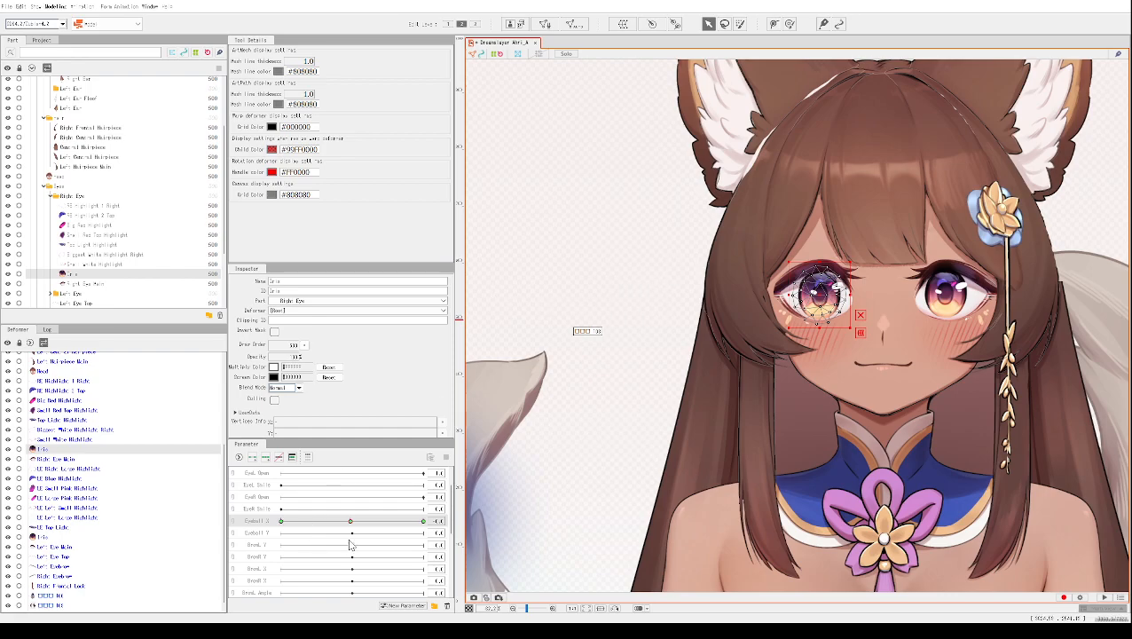
{"action": "left_click", "coordinate": [403, 529]}
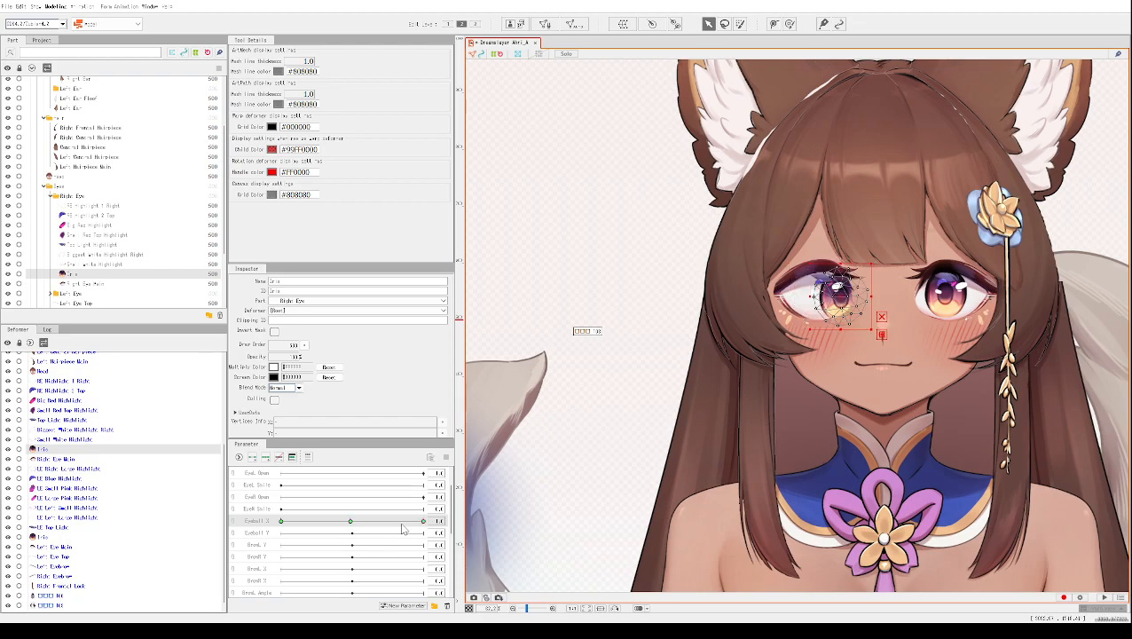
{"action": "left_click_drag", "start_coordinate": [356, 525], "coordinate": [351, 523]}
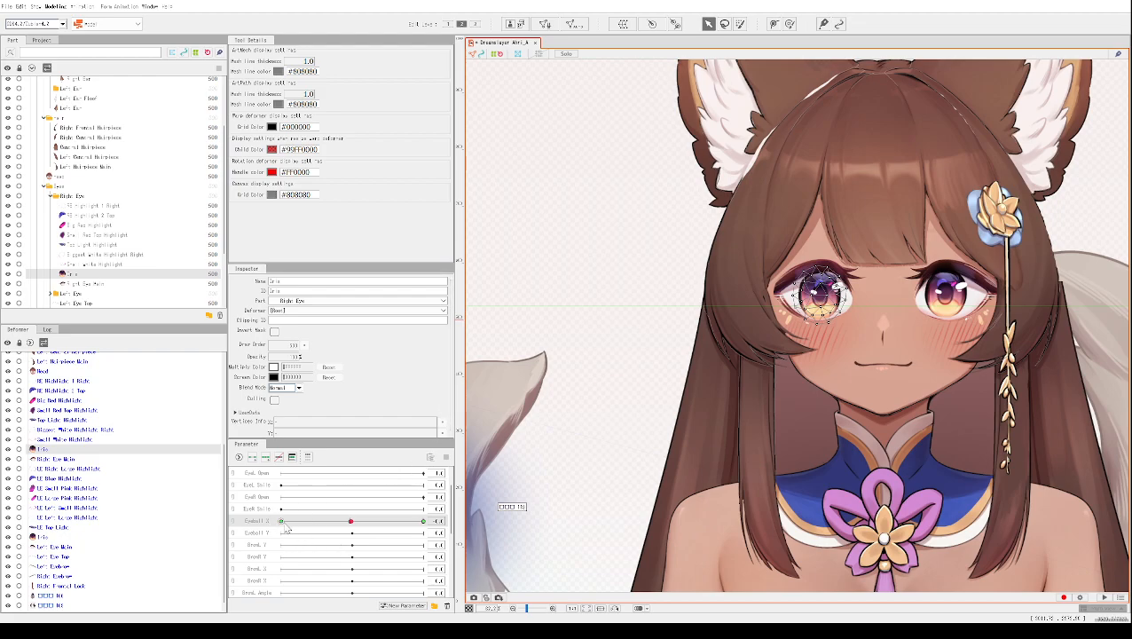
{"action": "left_click_drag", "start_coordinate": [353, 523], "coordinate": [307, 522]}
- Compare the Eyeball X keys of the left and right Iris art meshes, then return Eyeball X to its middle key
{"action": "left_click", "coordinate": [940, 306]}
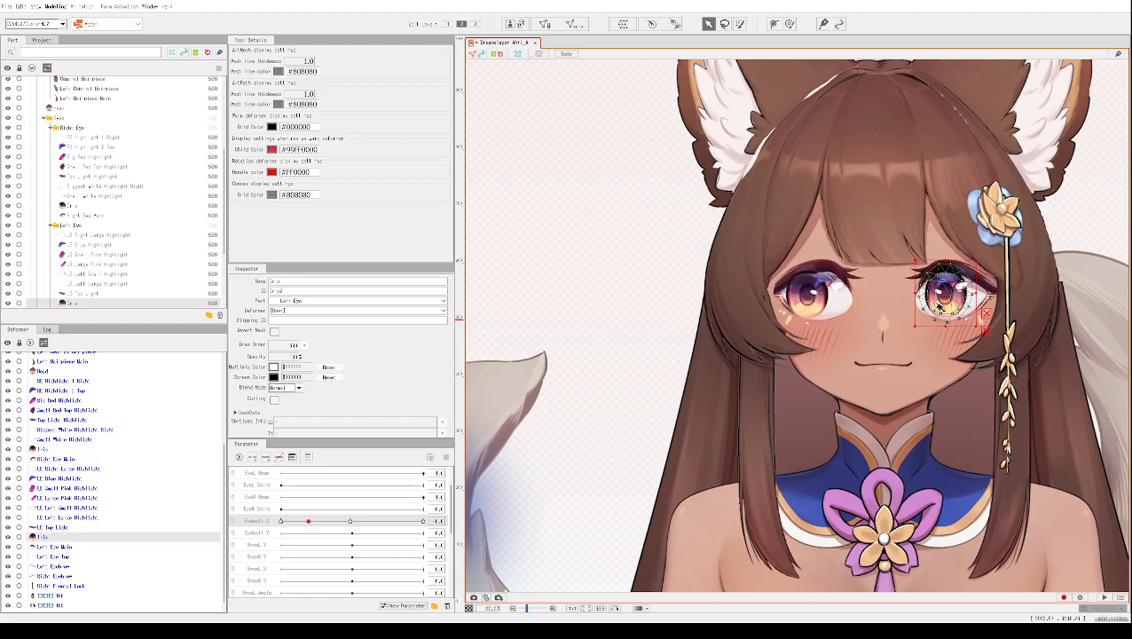
{"action": "mouse_move", "coordinate": [310, 526]}
{"action": "left_mouse_down"}
{"action": "mouse_move", "coordinate": [351, 531]}
{"action": "mouse_move", "coordinate": [305, 522]}
{"action": "left_mouse_up"}
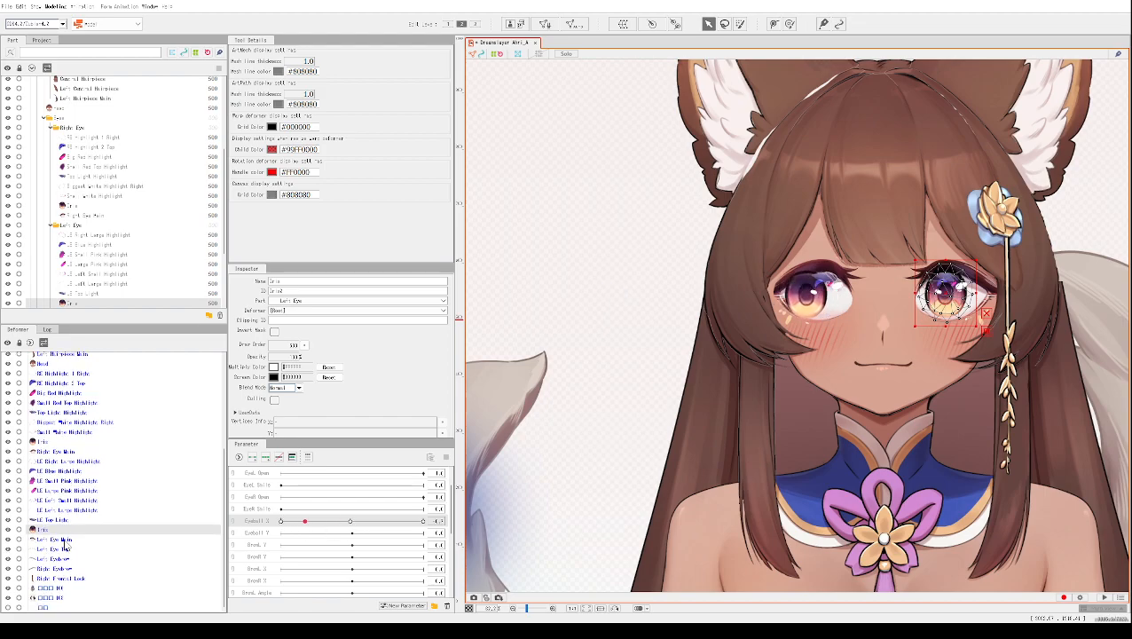
{"action": "scroll", "coordinate": [36, 492], "scroll_direction": "up", "scroll_amount": 3}
{"action": "left_click", "coordinate": [43, 477]}
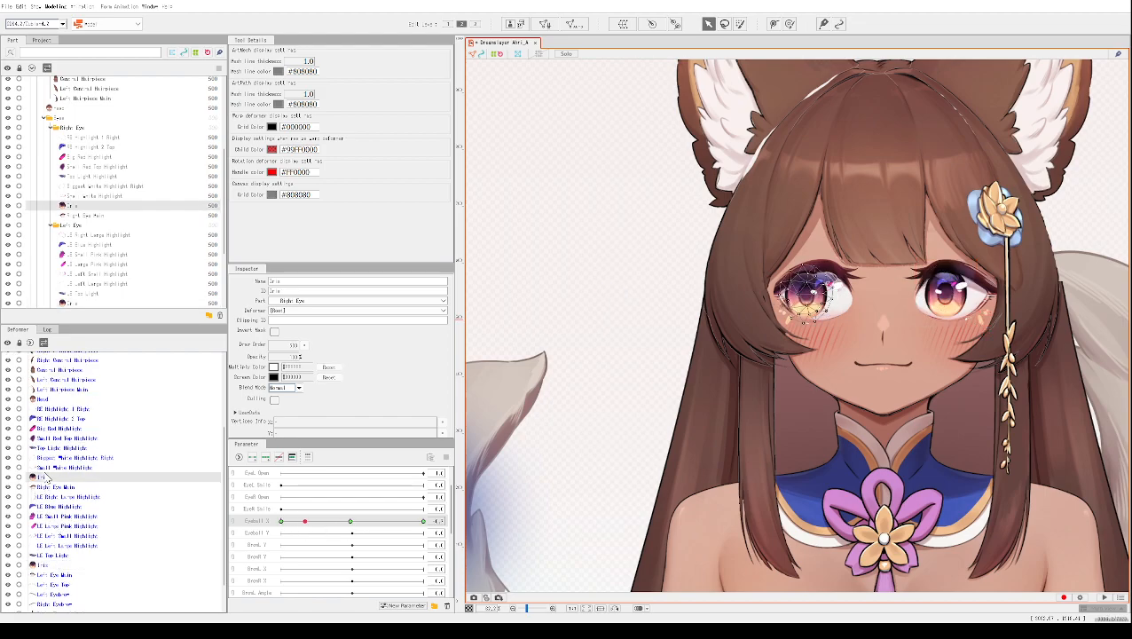
{"action": "left_click", "coordinate": [44, 564]}
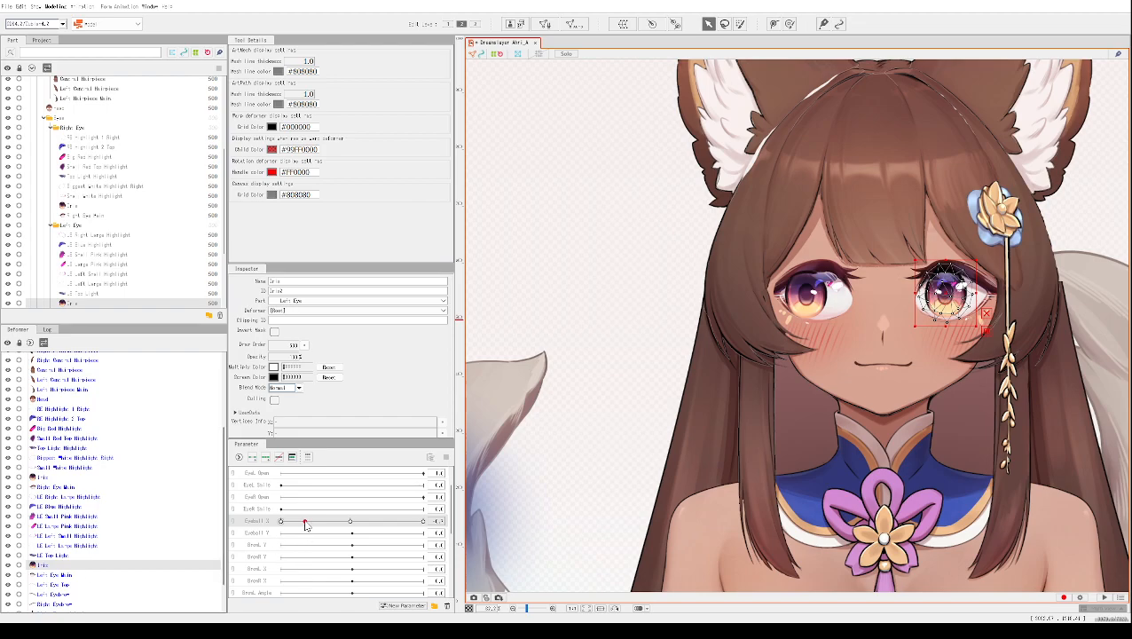
{"action": "left_click", "coordinate": [43, 479]}
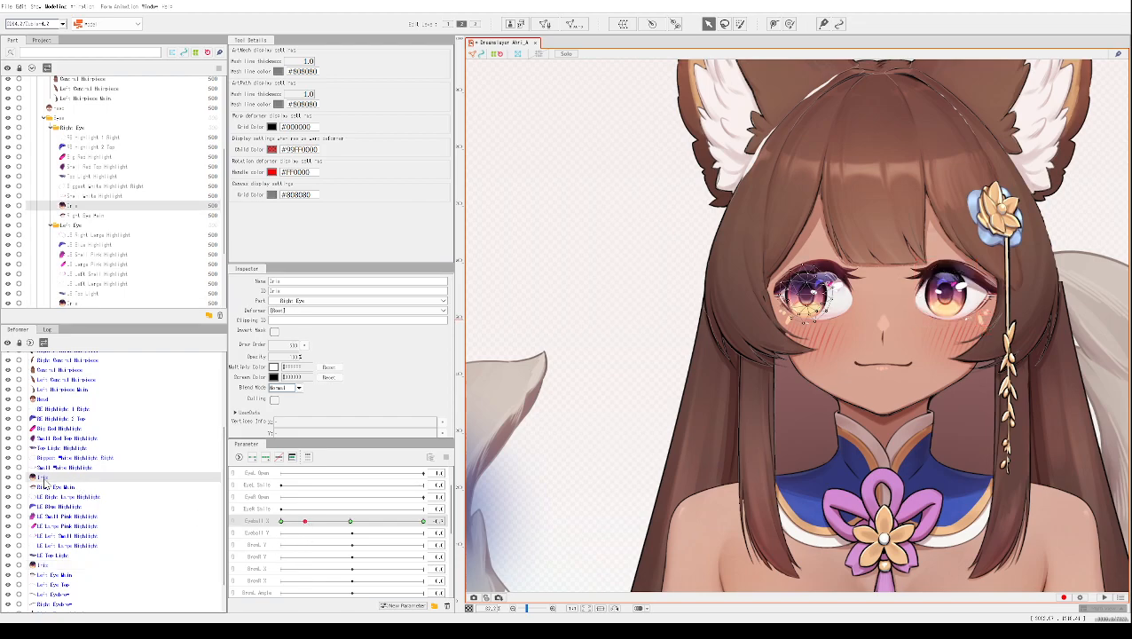
{"action": "left_click_drag", "start_coordinate": [306, 521], "coordinate": [353, 527]}
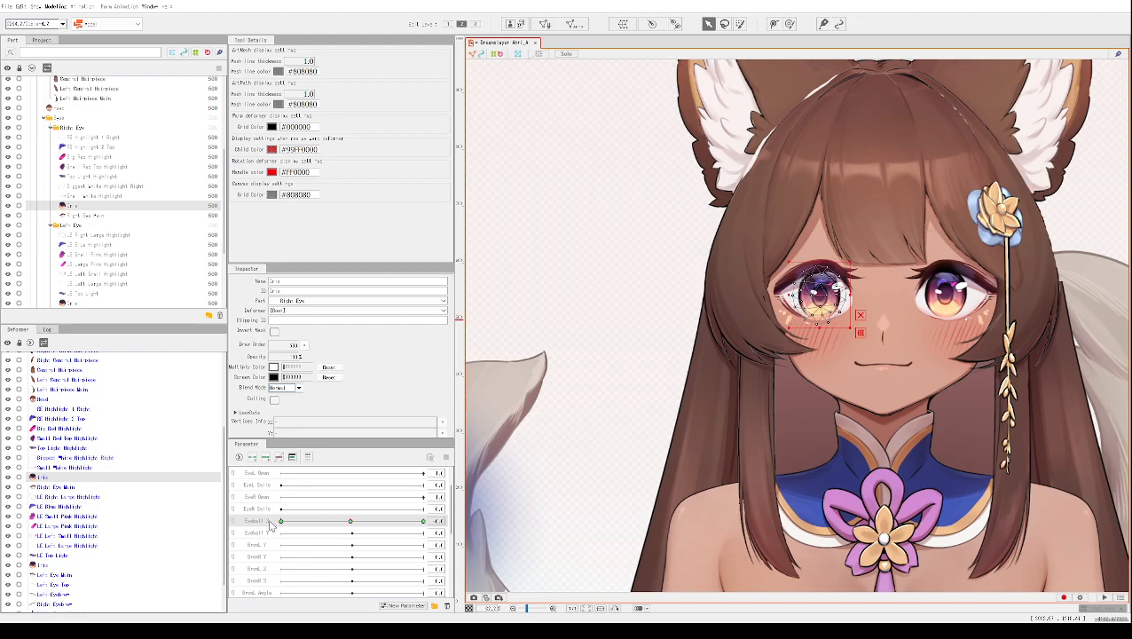
- Try duplicating the Eyeball X parameter and adding three keys to the copy for the left Iris
{"action": "left_click", "coordinate": [288, 556]}
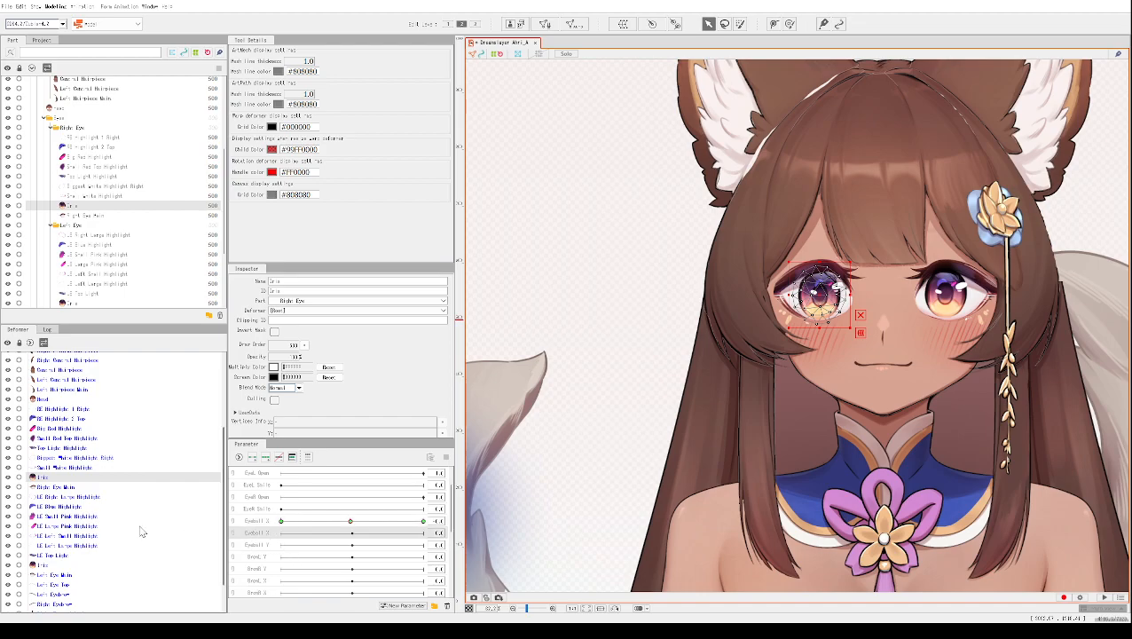
{"action": "left_click", "coordinate": [43, 565]}
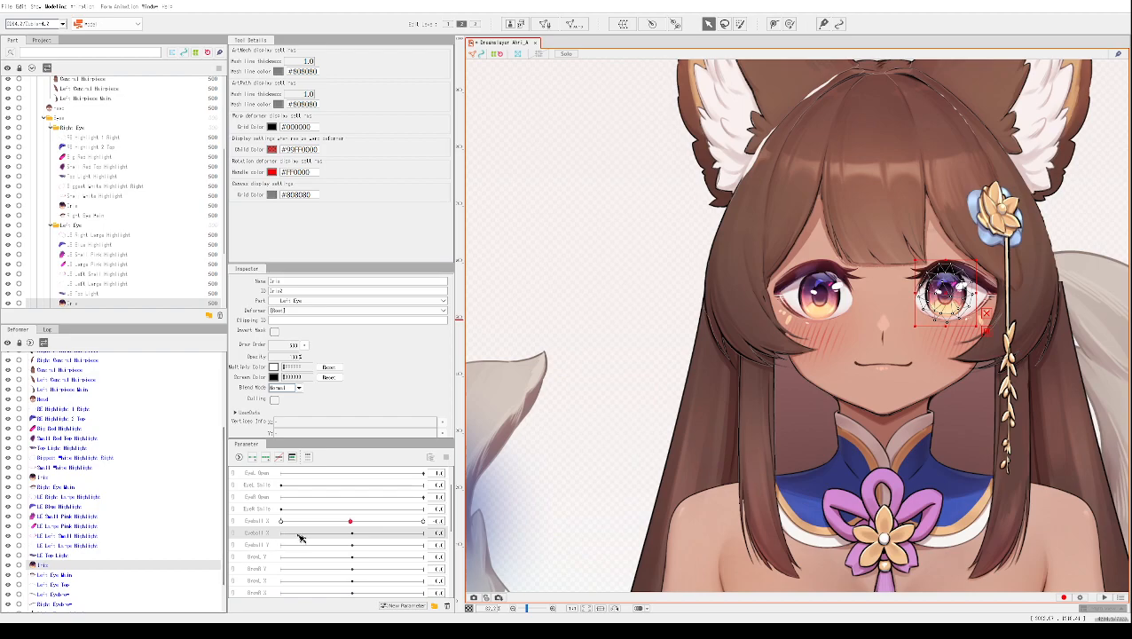
{"action": "left_click", "coordinate": [266, 459]}
{"action": "mouse_move", "coordinate": [355, 535]}
{"action": "left_mouse_down"}
{"action": "mouse_move", "coordinate": [299, 530]}
{"action": "mouse_move", "coordinate": [443, 547]}
{"action": "mouse_move", "coordinate": [281, 534]}
{"action": "mouse_move", "coordinate": [454, 546]}
{"action": "mouse_move", "coordinate": [354, 542]}
{"action": "left_mouse_up"}
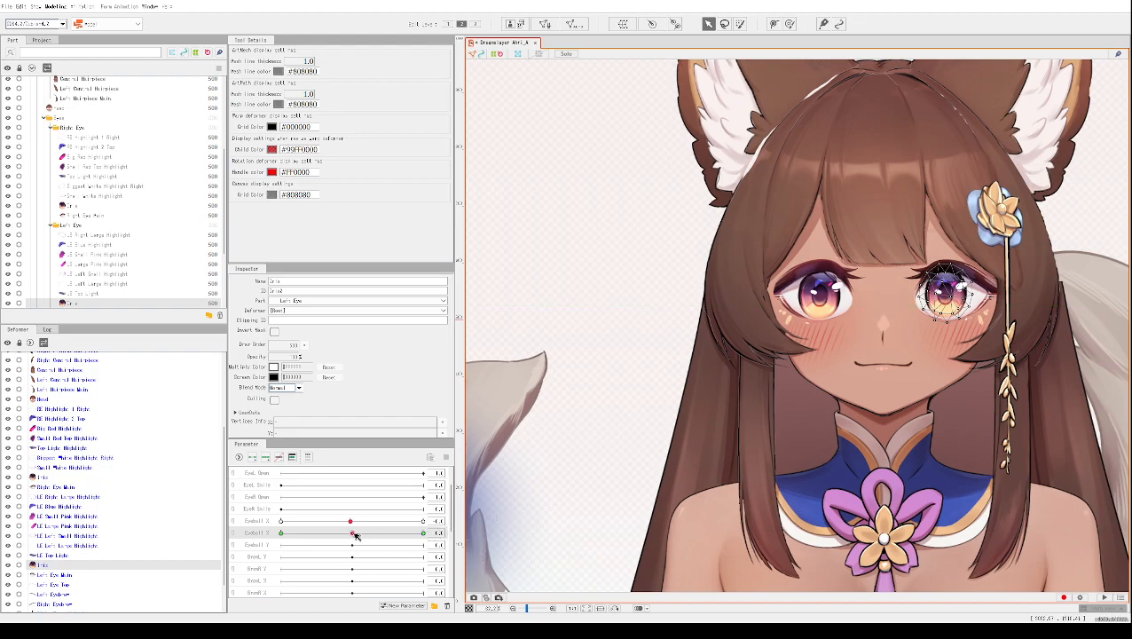
{"action": "left_click", "coordinate": [284, 522]}
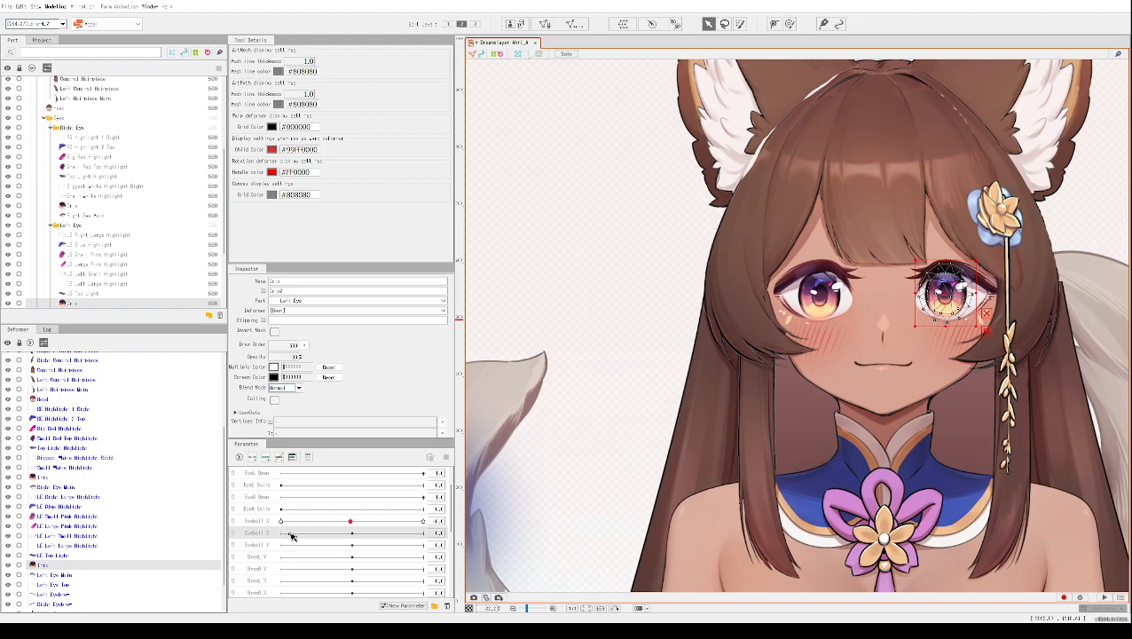
{"action": "key", "text": "ctrl+z"}
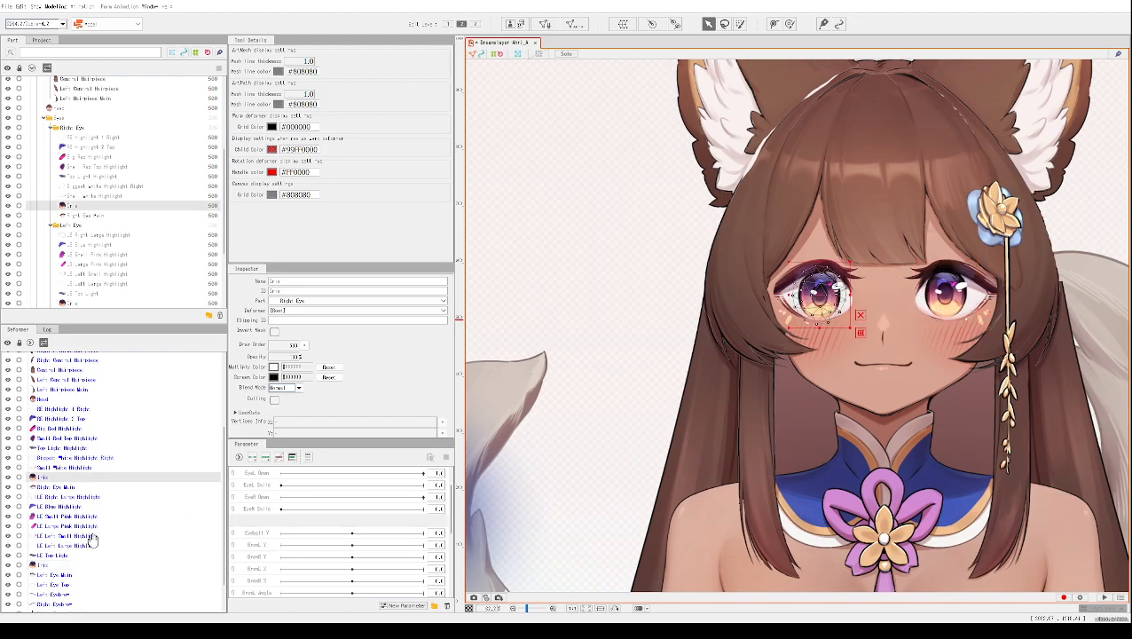
- Select the left eye's Iris, look through the full parameter list, and examine both eyes up close
{"action": "left_click", "coordinate": [41, 565]}
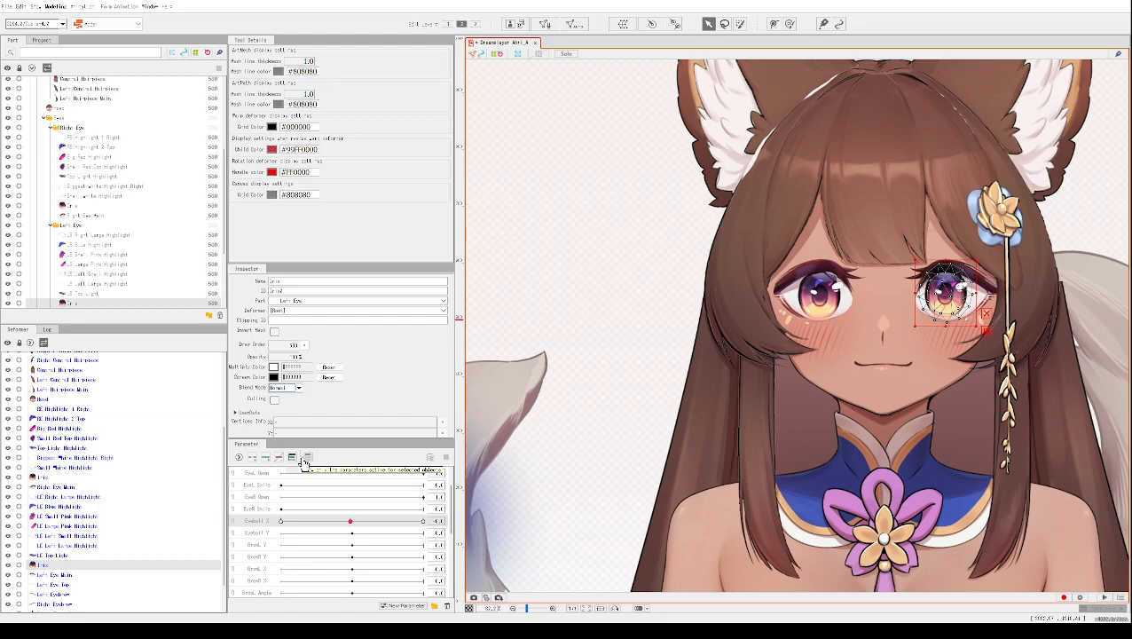
{"action": "scroll", "coordinate": [298, 502], "scroll_direction": "down", "scroll_amount": 5}
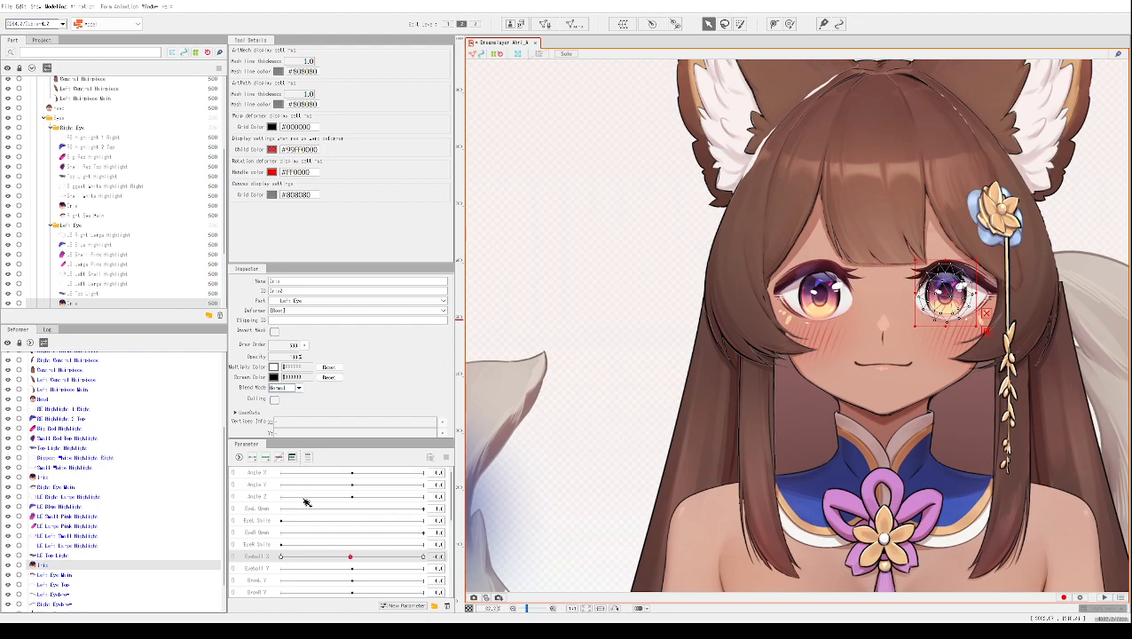
{"action": "scroll", "coordinate": [316, 503], "scroll_direction": "down", "scroll_amount": 1}
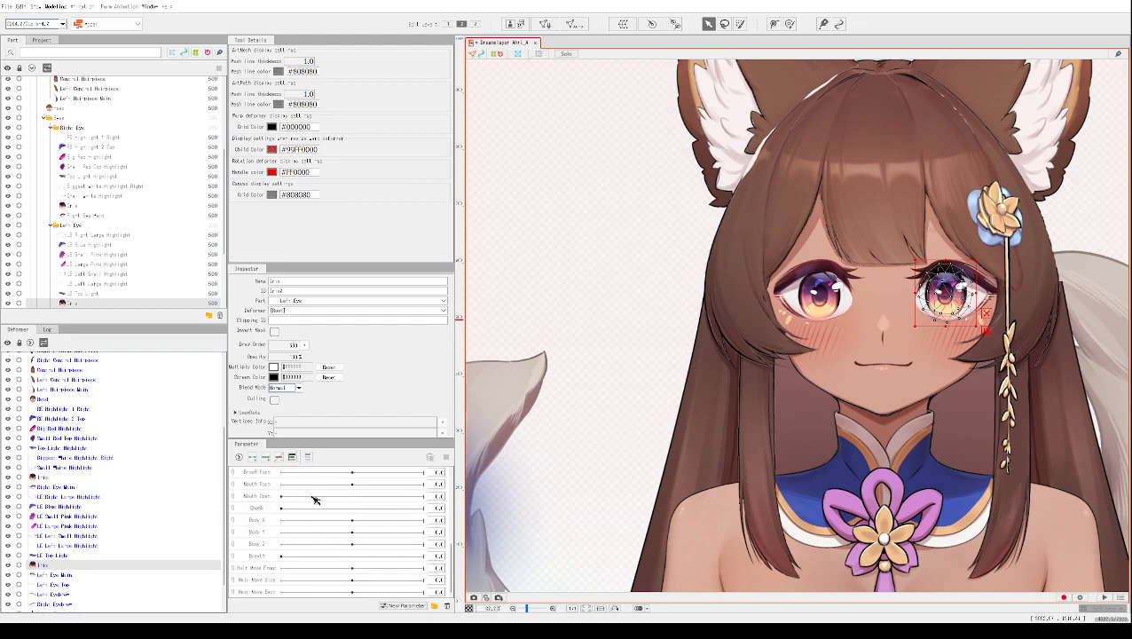
{"action": "scroll", "coordinate": [369, 525], "scroll_direction": "up", "scroll_amount": 4}
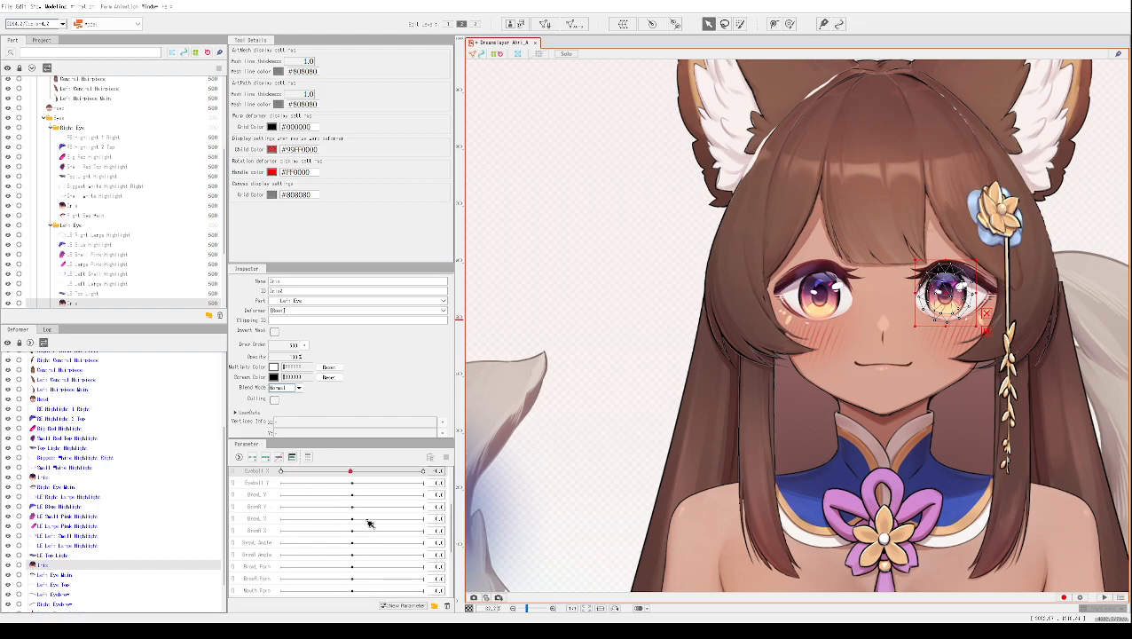
{"action": "scroll", "coordinate": [369, 524], "scroll_direction": "up", "scroll_amount": 3}
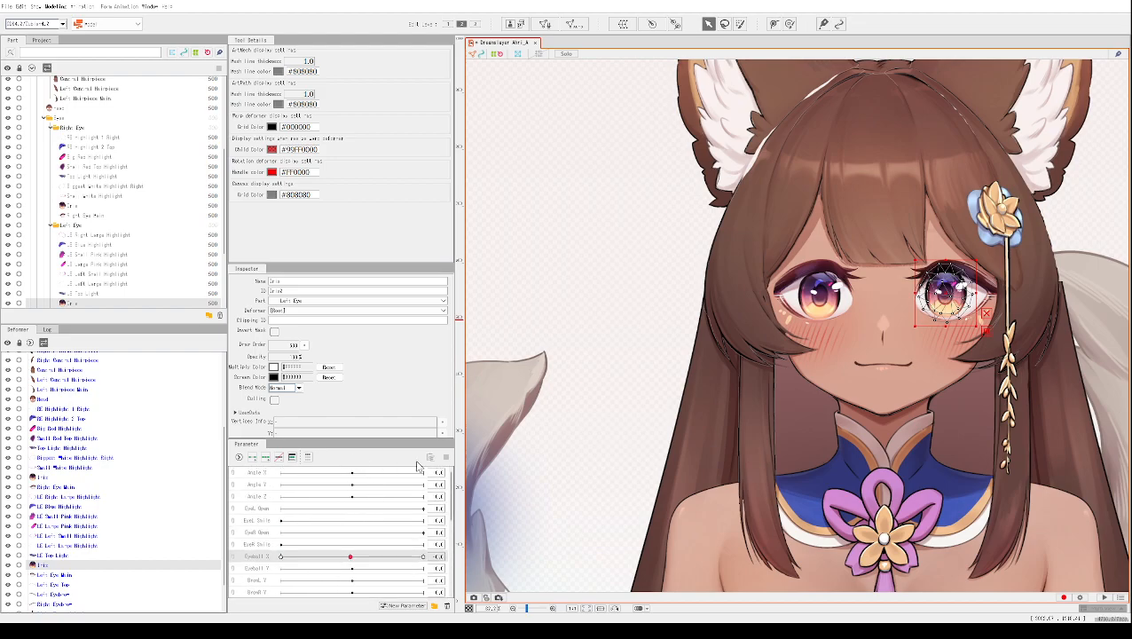
{"action": "scroll", "coordinate": [797, 382], "scroll_direction": "up", "scroll_amount": 5}
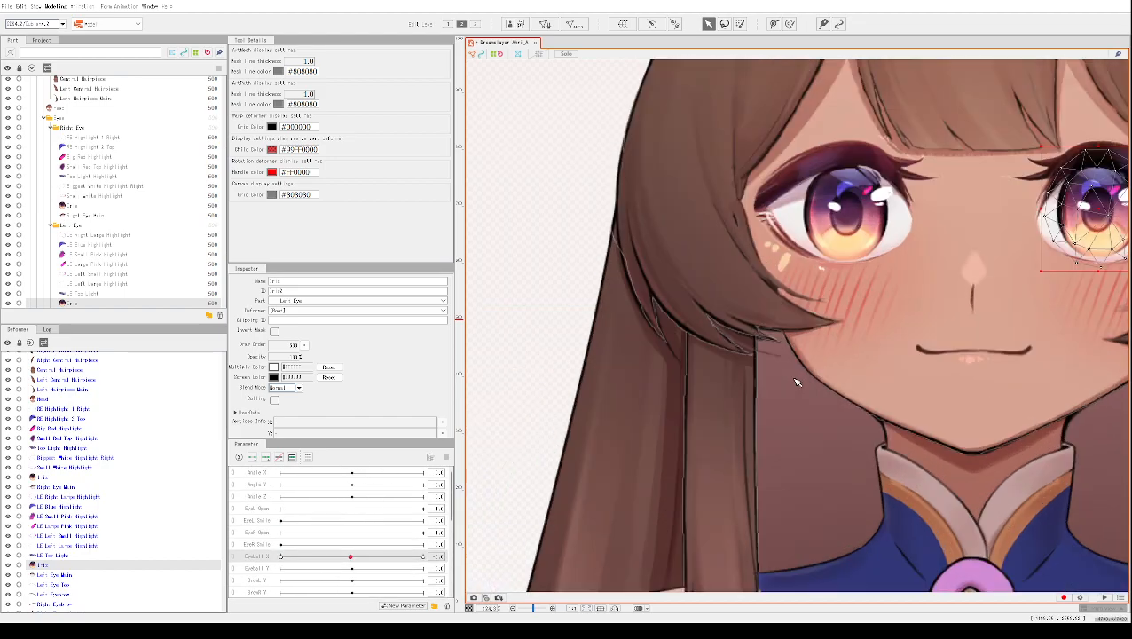
{"action": "left_click_drag", "start_coordinate": [883, 276], "coordinate": [797, 484]}
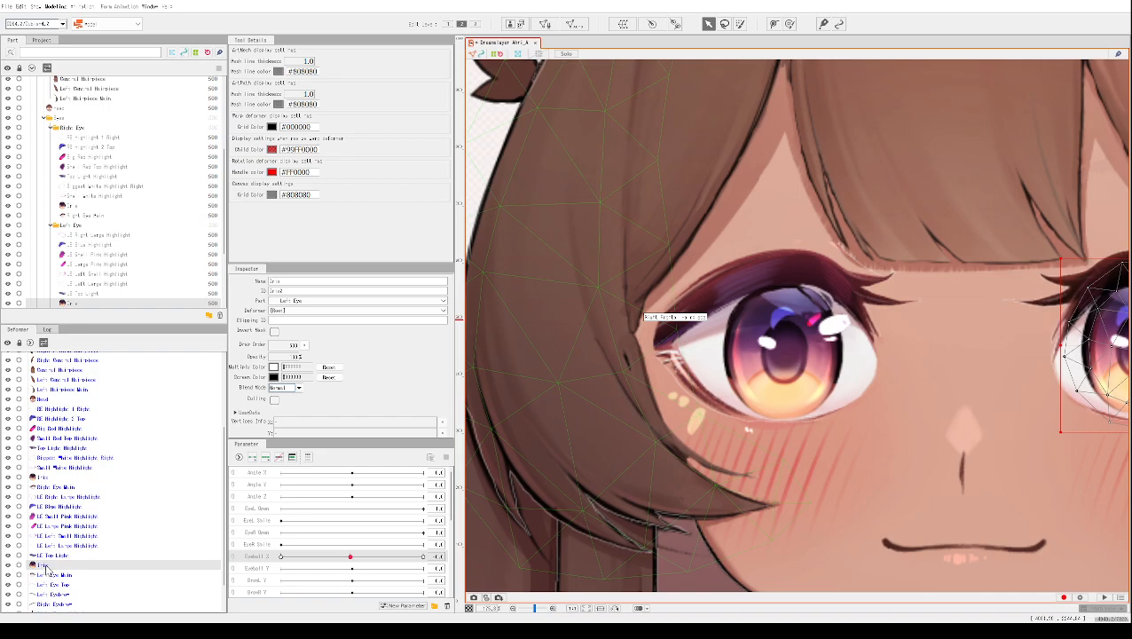
{"action": "mouse_move", "coordinate": [351, 559]}
{"action": "left_mouse_down"}
{"action": "mouse_move", "coordinate": [313, 560]}
{"action": "mouse_move", "coordinate": [391, 564]}
{"action": "mouse_move", "coordinate": [351, 568]}
{"action": "left_mouse_up"}
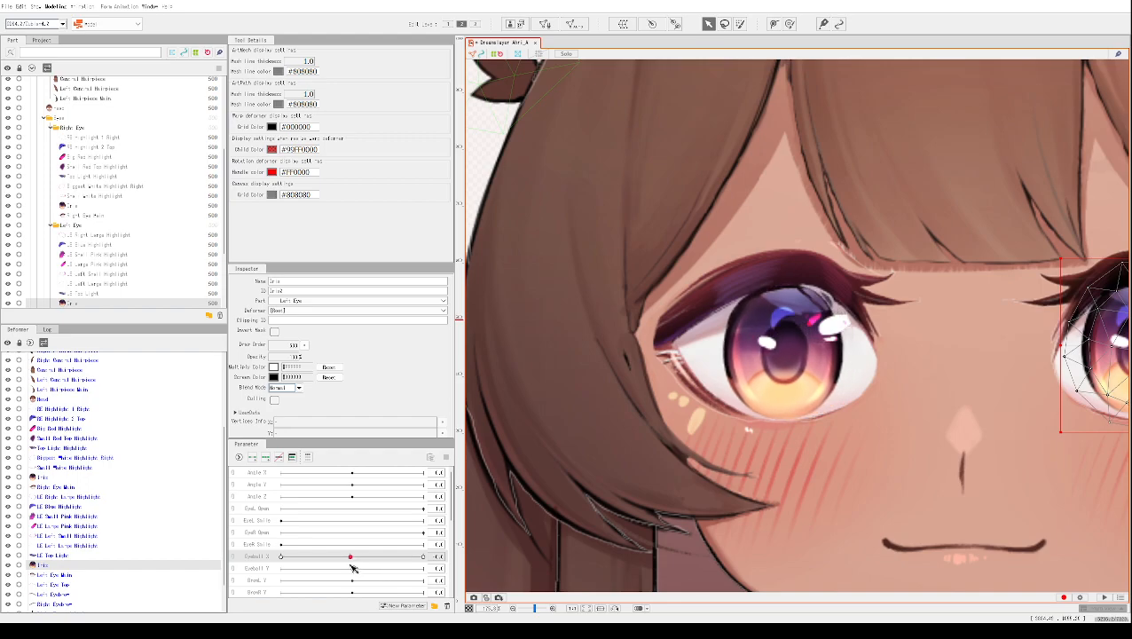
{"action": "scroll", "coordinate": [799, 391], "scroll_direction": "down", "scroll_amount": 2}
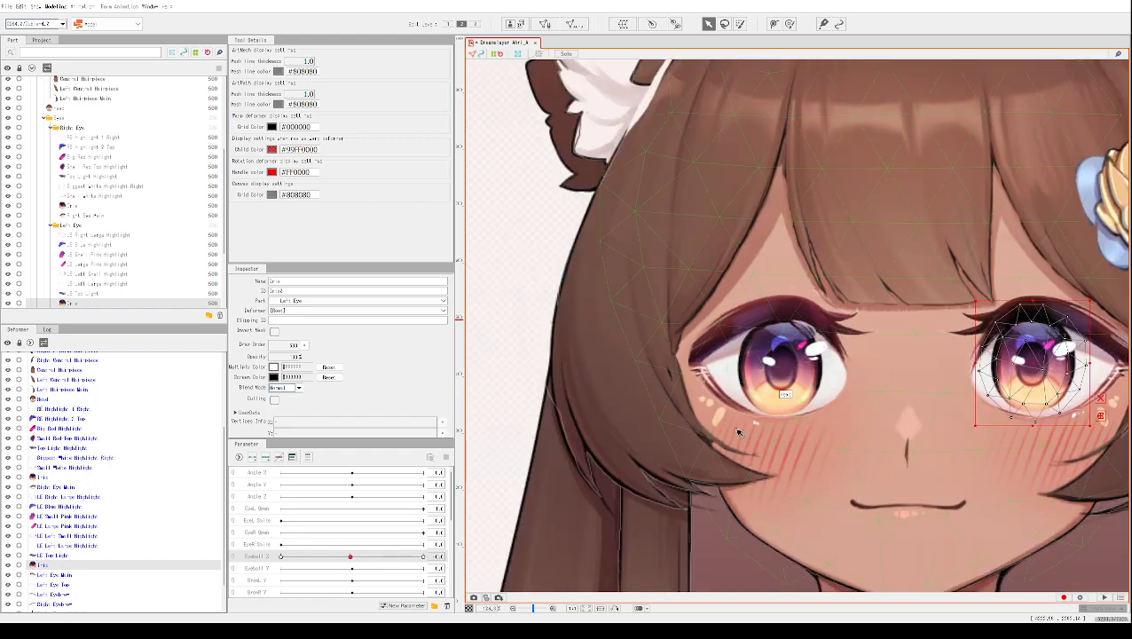
- Preview the irises' movement by shifting Eyeball X between its middle key and slightly positive positions, viewing both close and zoomed out
{"action": "scroll", "coordinate": [443, 485], "scroll_direction": "down", "scroll_amount": 1}
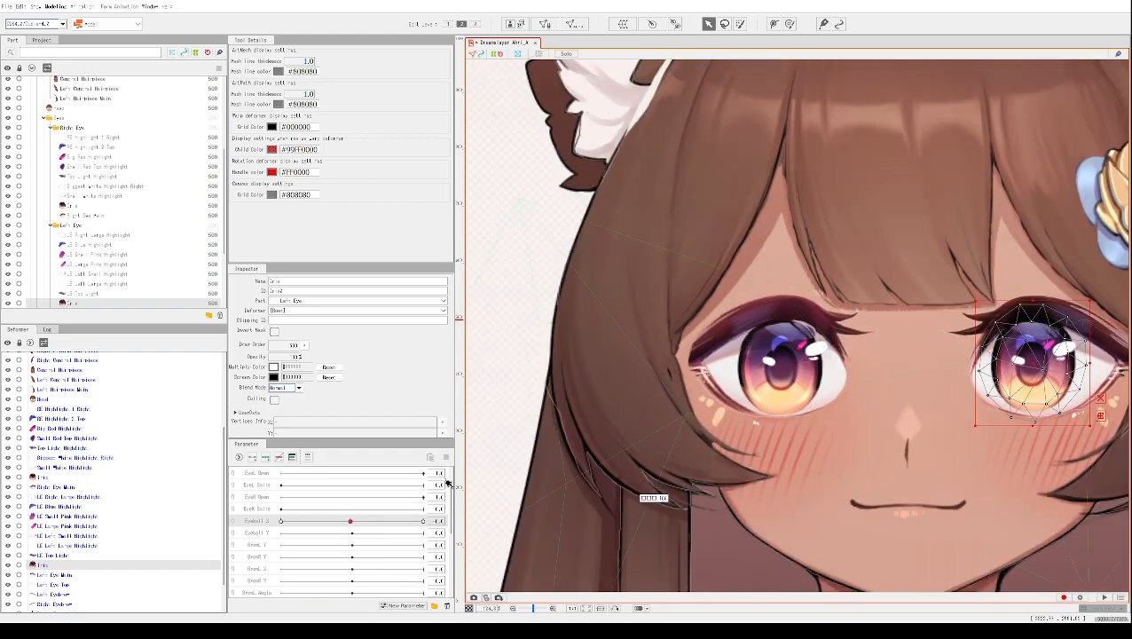
{"action": "left_click_drag", "start_coordinate": [352, 527], "coordinate": [371, 531]}
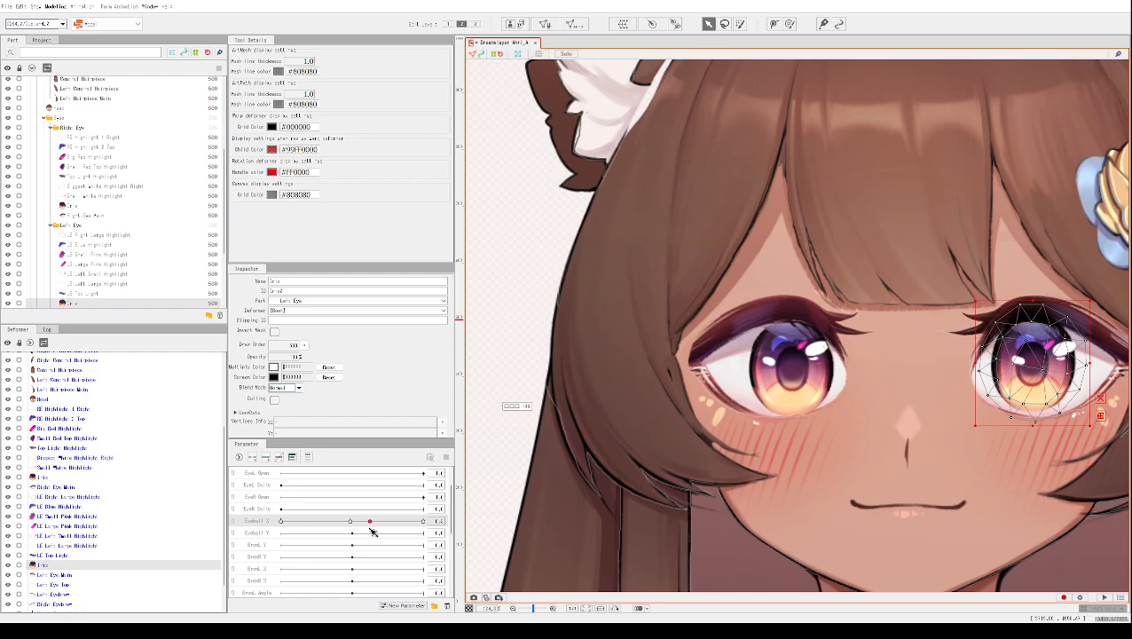
{"action": "scroll", "coordinate": [541, 497], "scroll_direction": "down", "scroll_amount": 2}
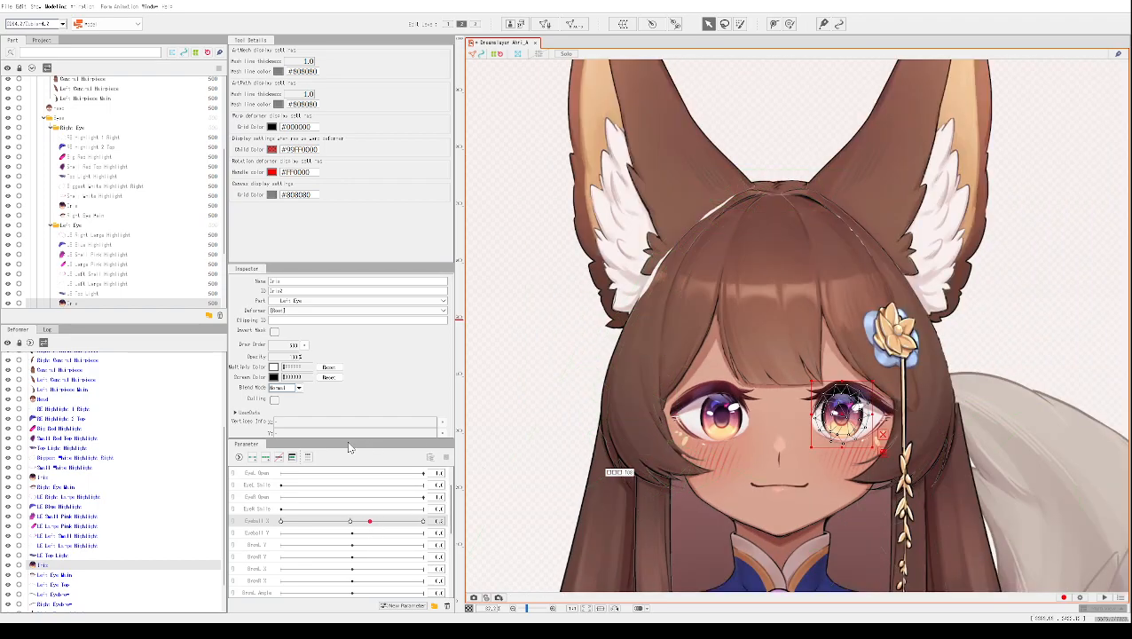
{"action": "left_click", "coordinate": [352, 522]}
{"action": "left_click_drag", "start_coordinate": [353, 524], "coordinate": [365, 527]}
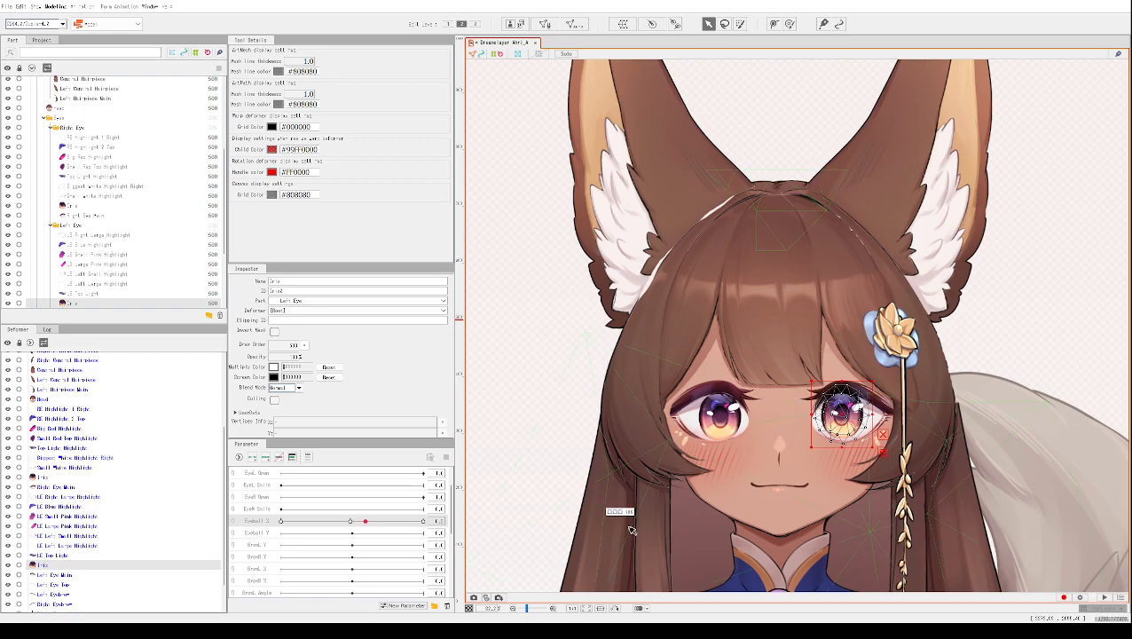
{"action": "scroll", "coordinate": [625, 487], "scroll_direction": "up", "scroll_amount": 3}
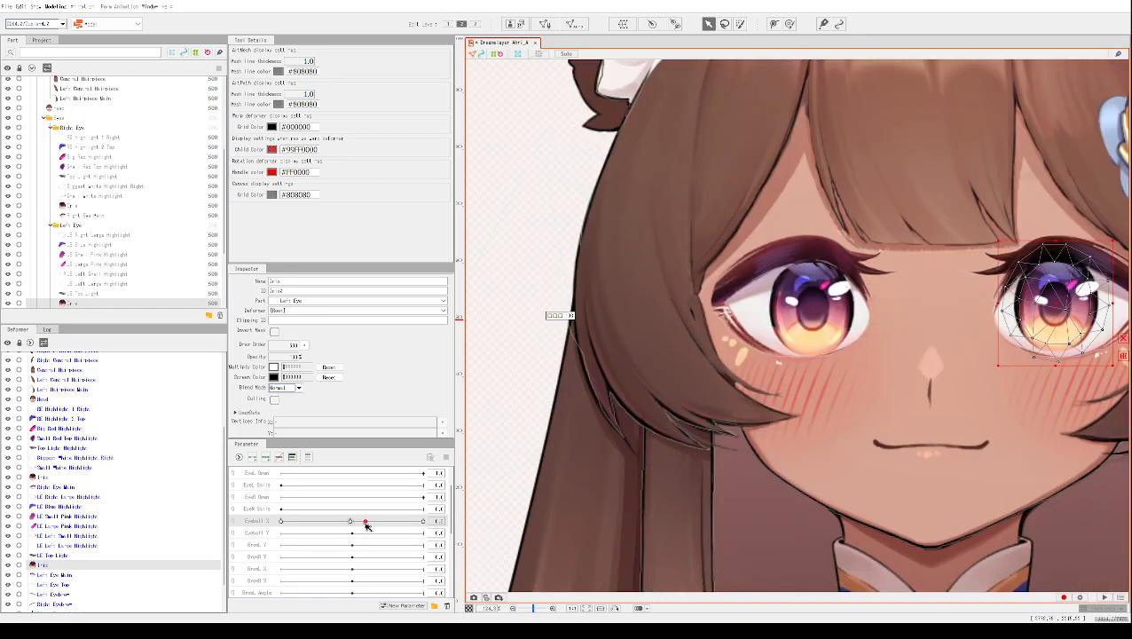
{"action": "left_click_drag", "start_coordinate": [366, 524], "coordinate": [356, 523]}
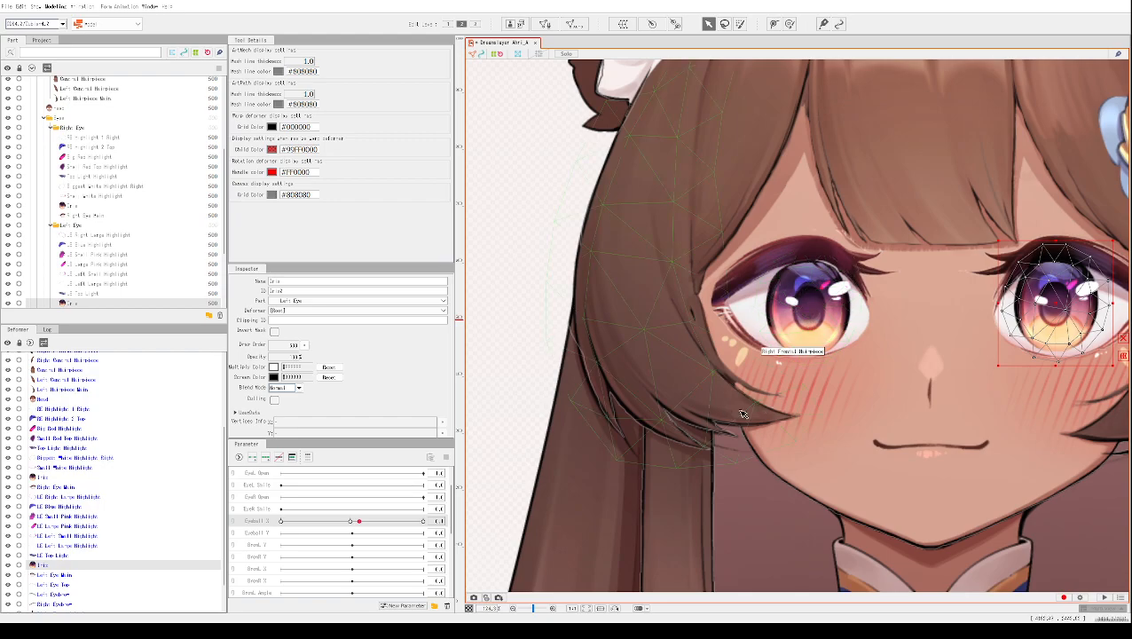
- Select the right eye's Iris and nudge its position slightly at the middle key of Eyeball X
{"action": "left_click", "coordinate": [823, 299]}
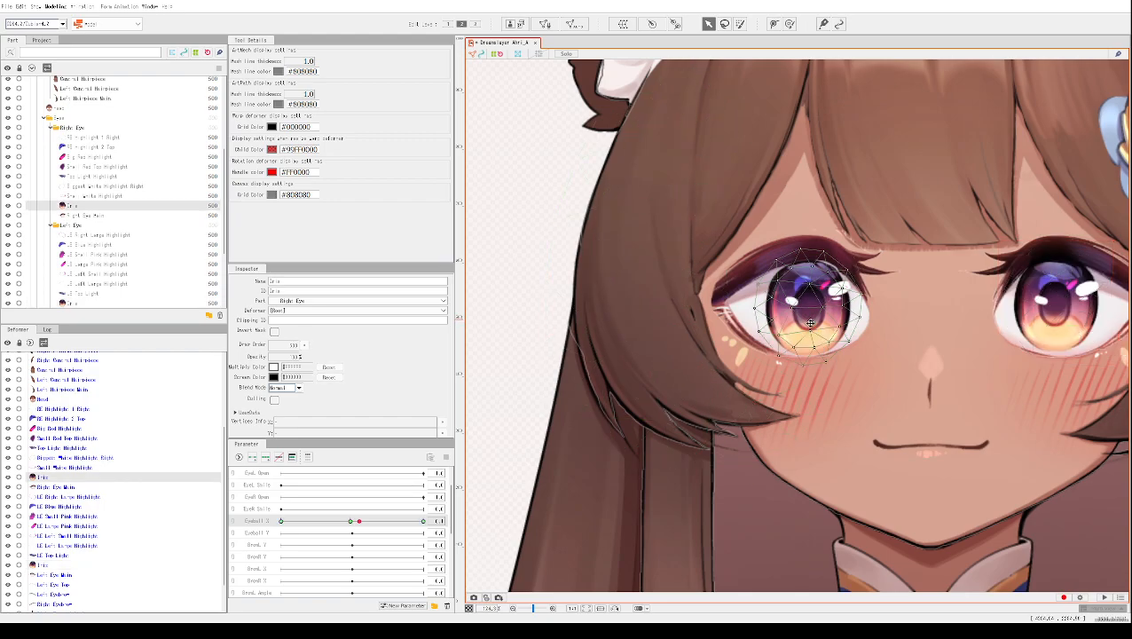
{"action": "left_click", "coordinate": [811, 323]}
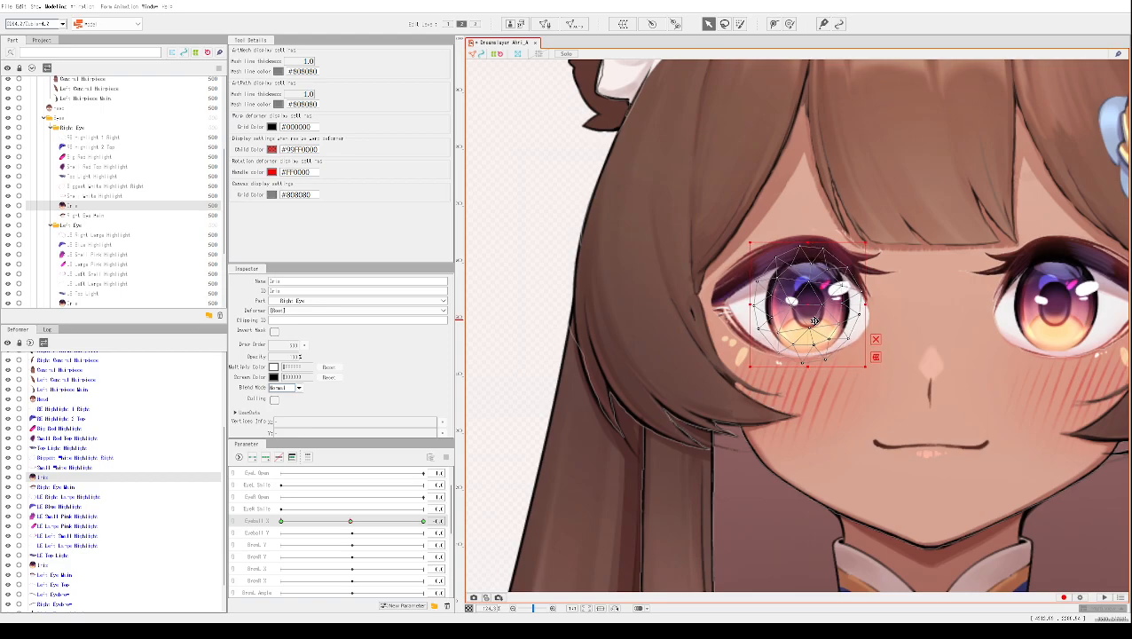
{"action": "left_click_drag", "start_coordinate": [817, 321], "coordinate": [816, 318]}
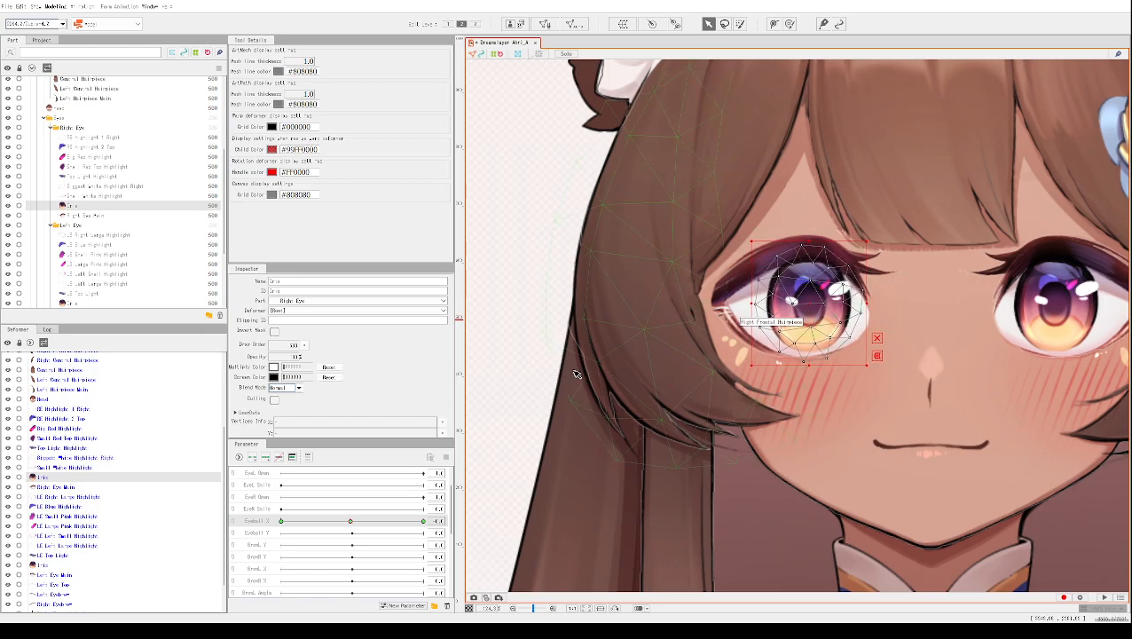
- Test Eyeball Y on both sides of its centre and move Eyeball X slightly past its middle key
{"action": "left_click", "coordinate": [338, 533]}
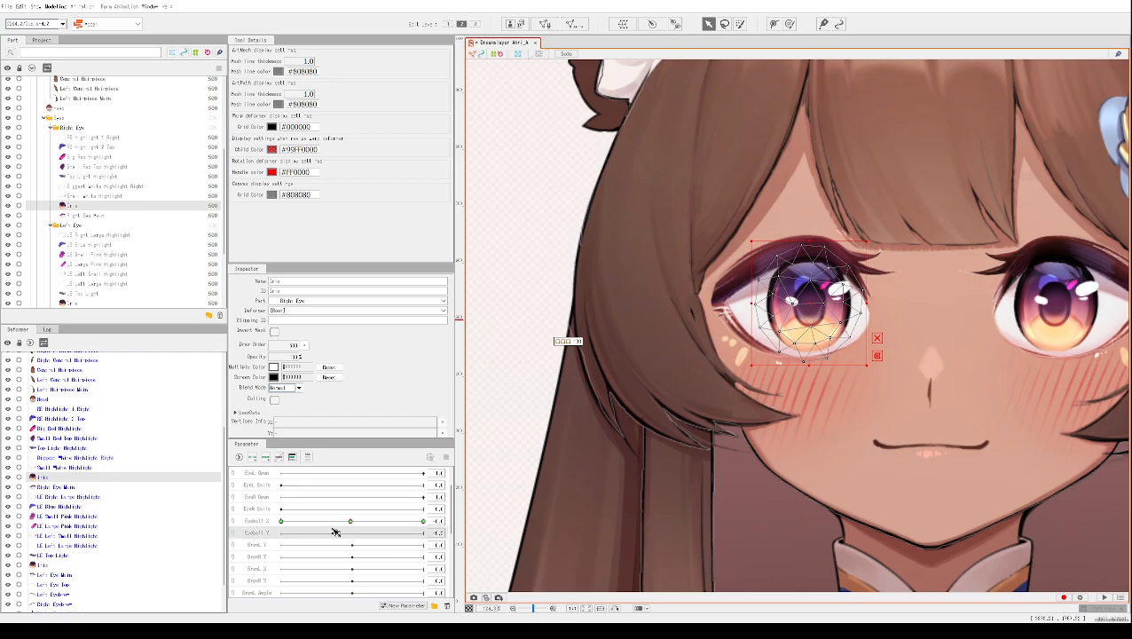
{"action": "left_click_drag", "start_coordinate": [343, 535], "coordinate": [367, 533]}
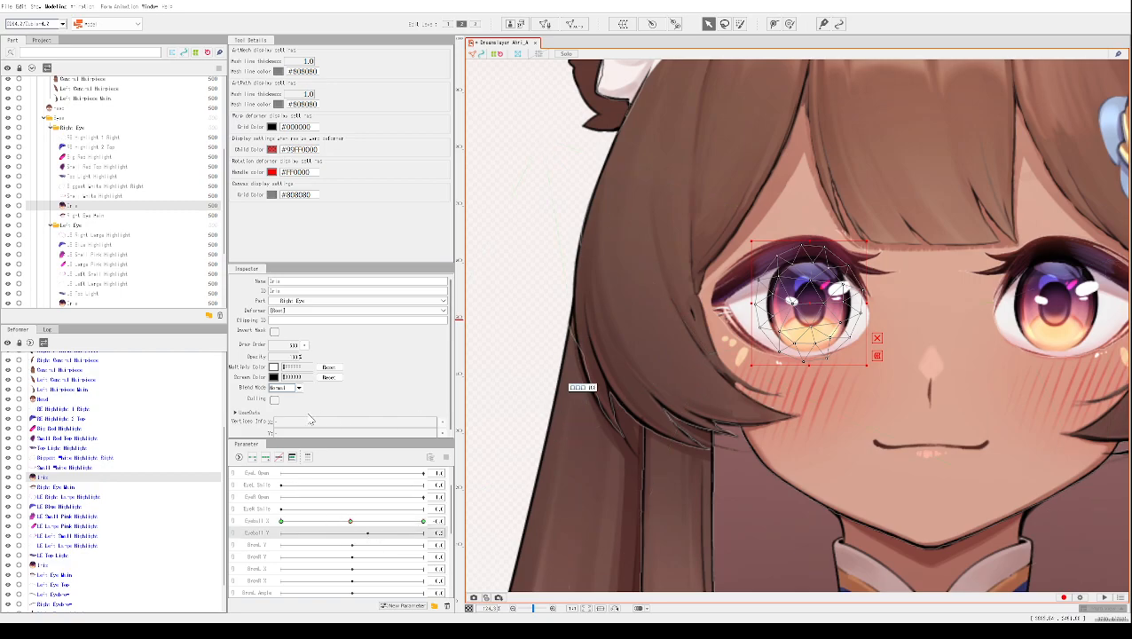
{"action": "mouse_move", "coordinate": [351, 525]}
{"action": "left_mouse_down"}
{"action": "mouse_move", "coordinate": [367, 525]}
{"action": "mouse_move", "coordinate": [288, 525]}
{"action": "mouse_move", "coordinate": [433, 530]}
{"action": "mouse_move", "coordinate": [351, 522]}
{"action": "left_mouse_up"}
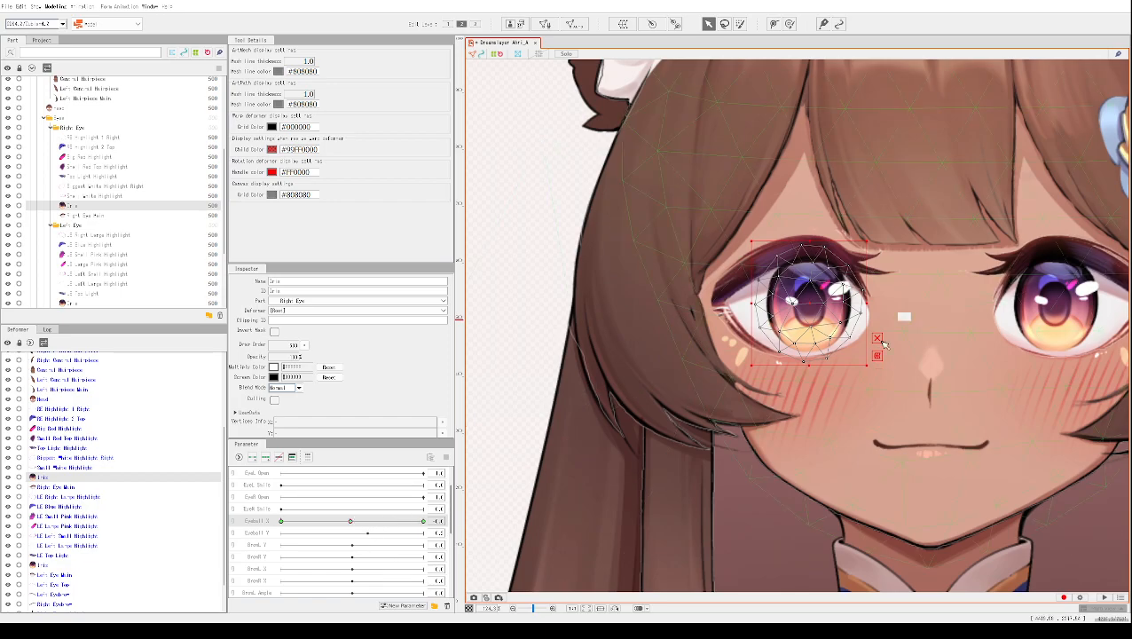
{"action": "left_click_drag", "start_coordinate": [351, 523], "coordinate": [354, 523]}
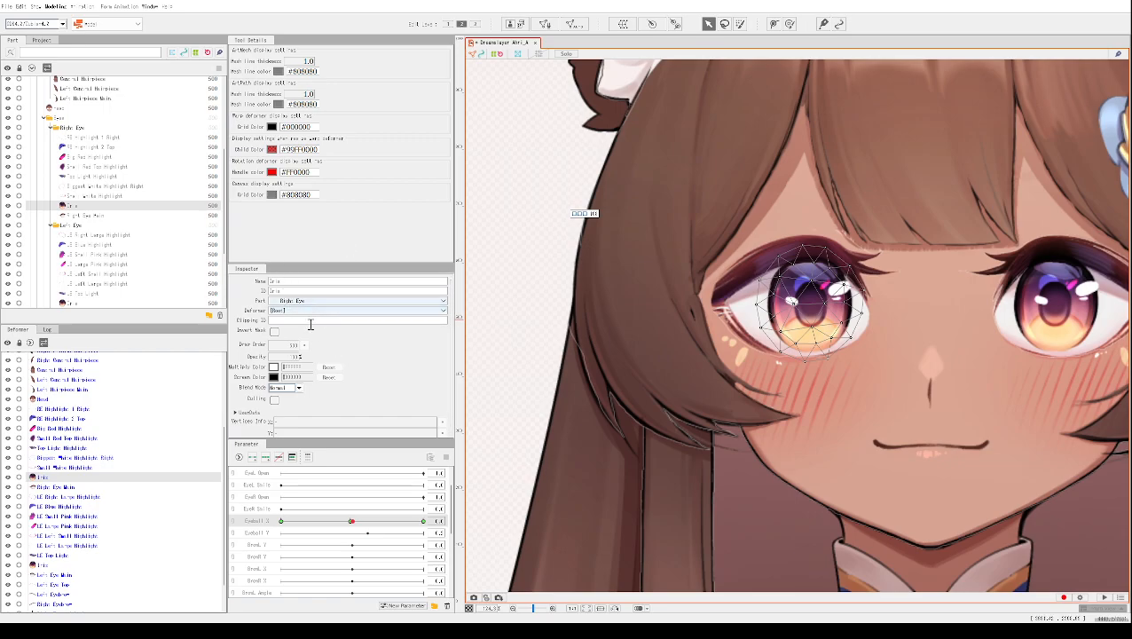
- Compare the Eyeball X keys of RE Highlight 1 Right and the right Iris at the middle key, leaving only the highlight selected
{"action": "scroll", "coordinate": [359, 352], "scroll_direction": "down", "scroll_amount": 1}
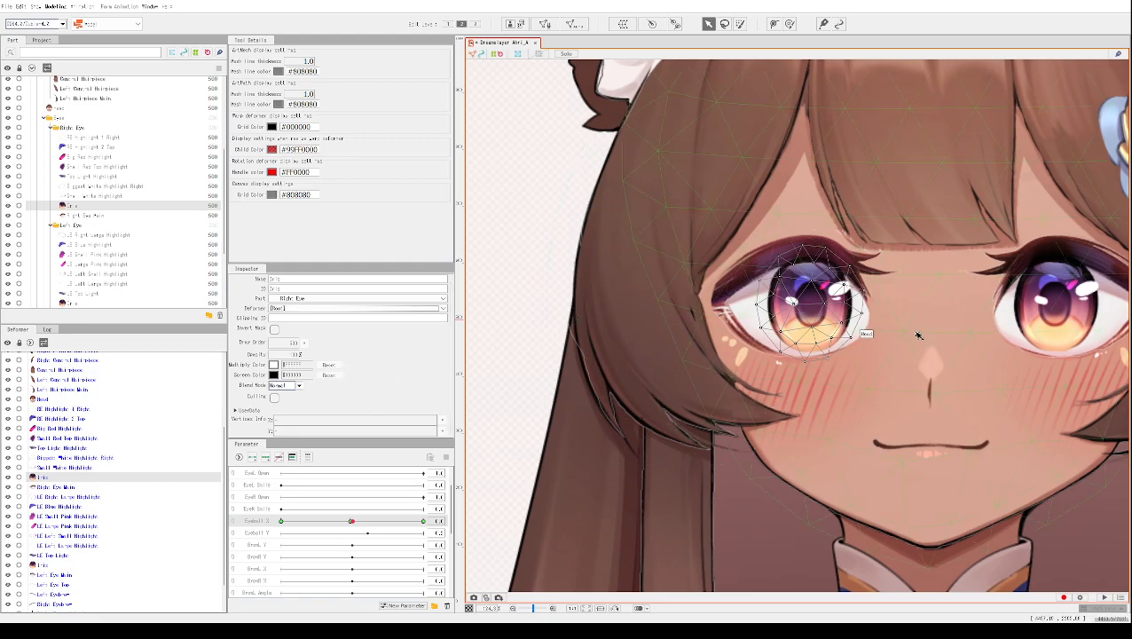
{"action": "scroll", "coordinate": [896, 338], "scroll_direction": "up", "scroll_amount": 2}
{"action": "scroll", "coordinate": [896, 338], "scroll_direction": "up", "scroll_amount": 2}
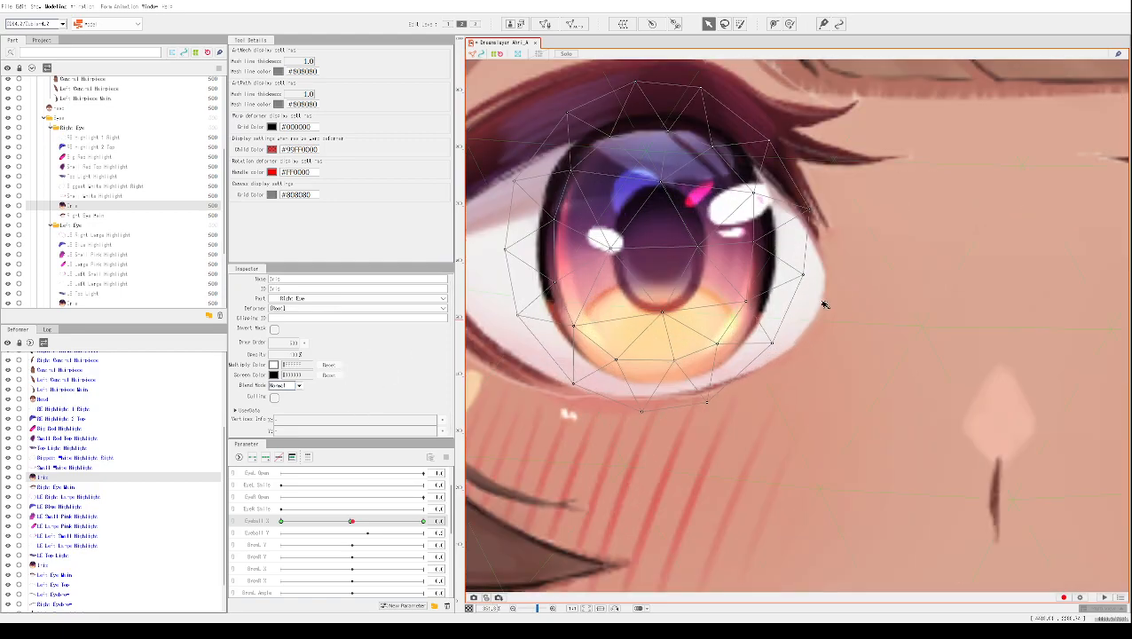
{"action": "left_click", "coordinate": [595, 241]}
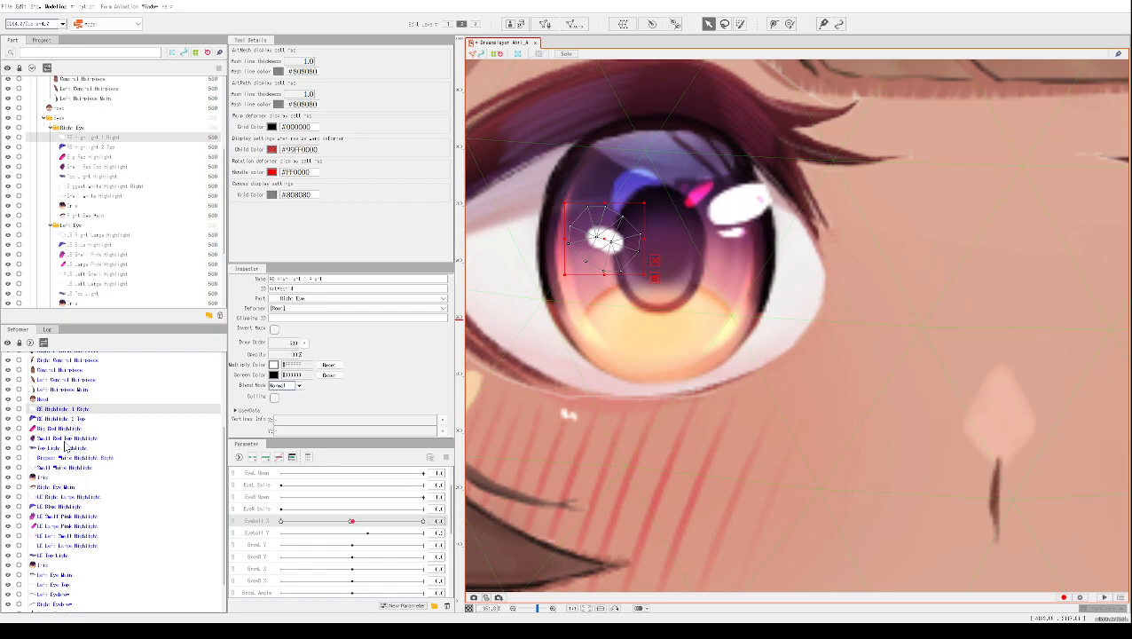
{"action": "left_click", "coordinate": [46, 478], "text": "ctrl"}
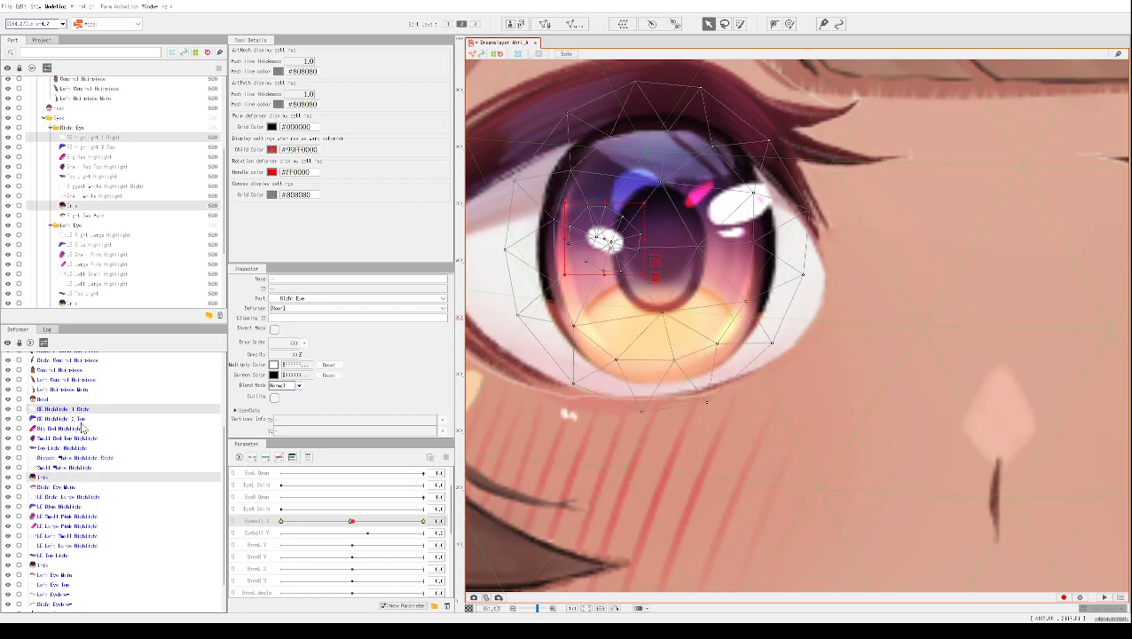
{"action": "mouse_move", "coordinate": [351, 523]}
{"action": "left_mouse_down"}
{"action": "mouse_move", "coordinate": [392, 528]}
{"action": "mouse_move", "coordinate": [336, 516]}
{"action": "mouse_move", "coordinate": [384, 506]}
{"action": "mouse_move", "coordinate": [351, 510]}
{"action": "left_mouse_up"}
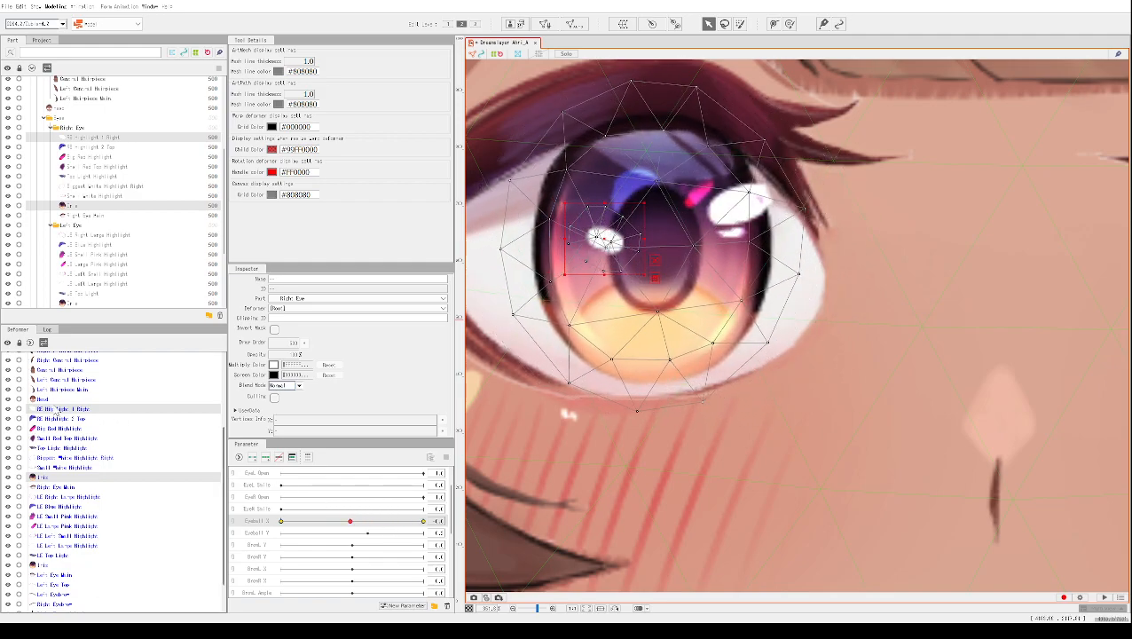
{"action": "left_click", "coordinate": [87, 411]}
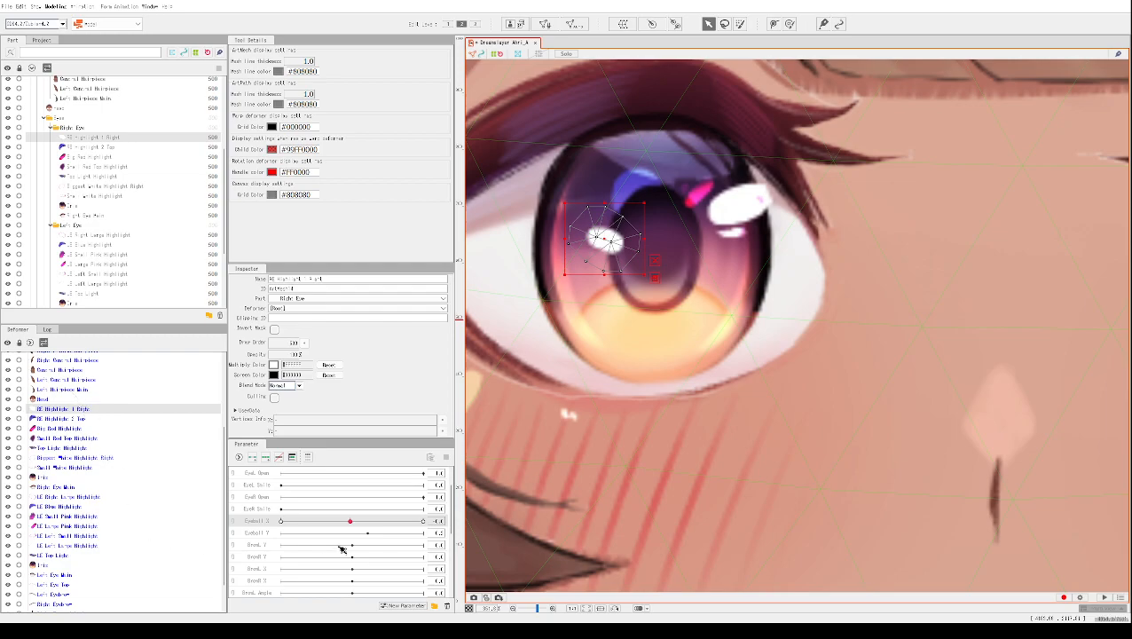
- Set Eyeball X to its maximum key and move RE Highlight 1 Right inward onto the shifted right iris
{"action": "left_click_drag", "start_coordinate": [350, 523], "coordinate": [428, 534]}
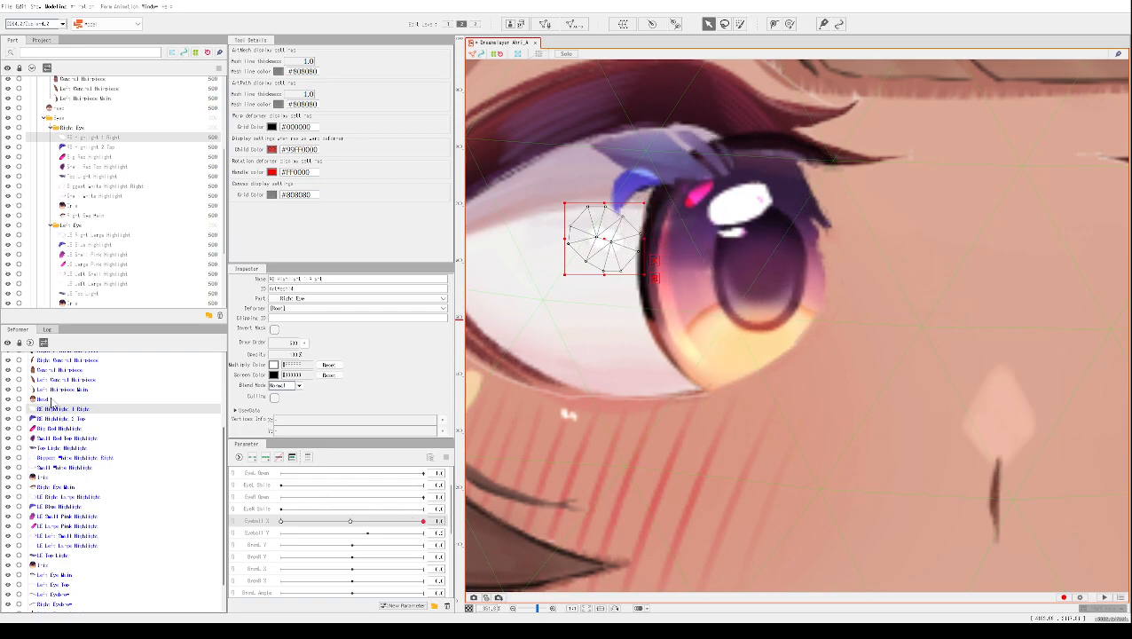
{"action": "left_click_drag", "start_coordinate": [600, 238], "coordinate": [655, 242]}
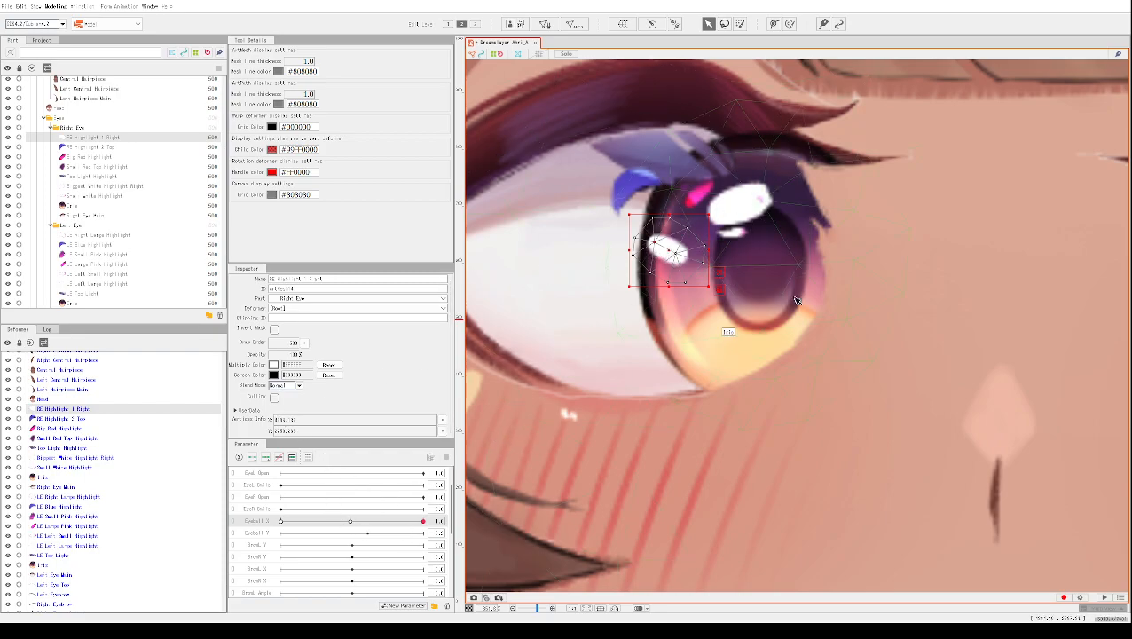
{"action": "scroll", "coordinate": [670, 340], "scroll_direction": "down", "scroll_amount": 1}
{"action": "scroll", "coordinate": [658, 310], "scroll_direction": "down", "scroll_amount": 1}
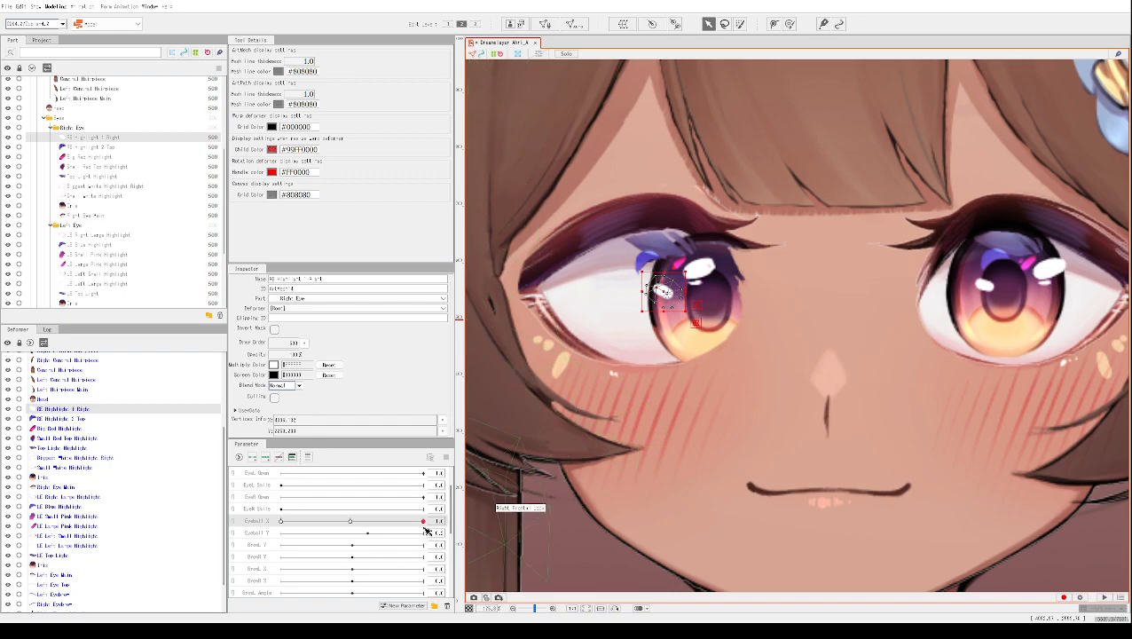
{"action": "mouse_move", "coordinate": [424, 521]}
{"action": "left_mouse_down"}
{"action": "mouse_move", "coordinate": [280, 513]}
{"action": "mouse_move", "coordinate": [397, 528]}
{"action": "mouse_move", "coordinate": [419, 515]}
{"action": "left_mouse_up"}
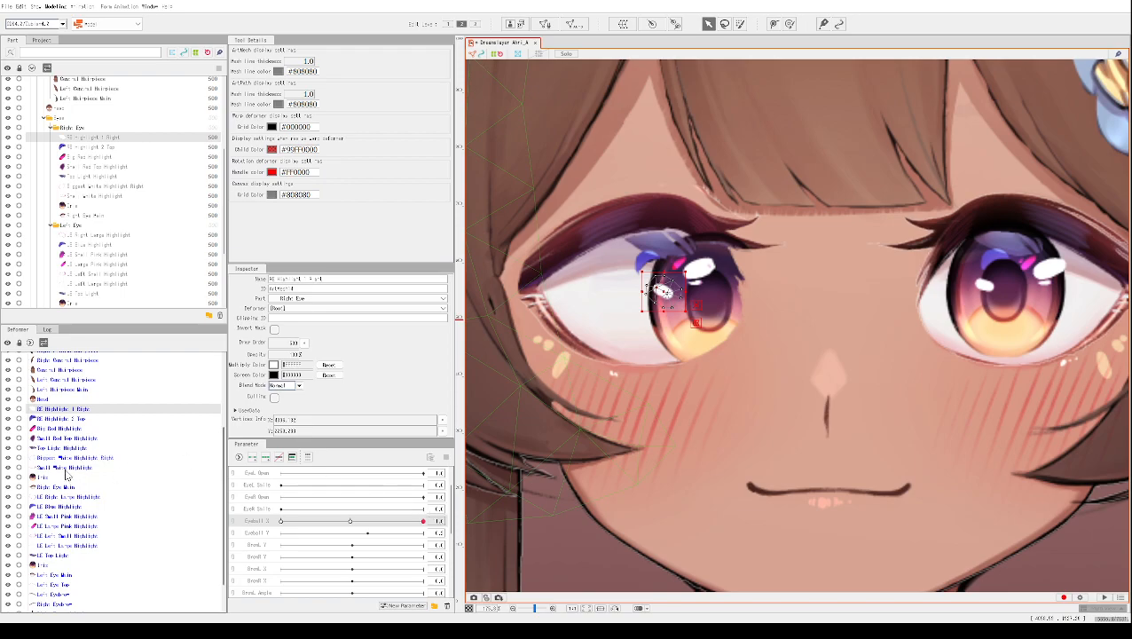
{"action": "scroll", "coordinate": [61, 424], "scroll_direction": "down", "scroll_amount": 1}
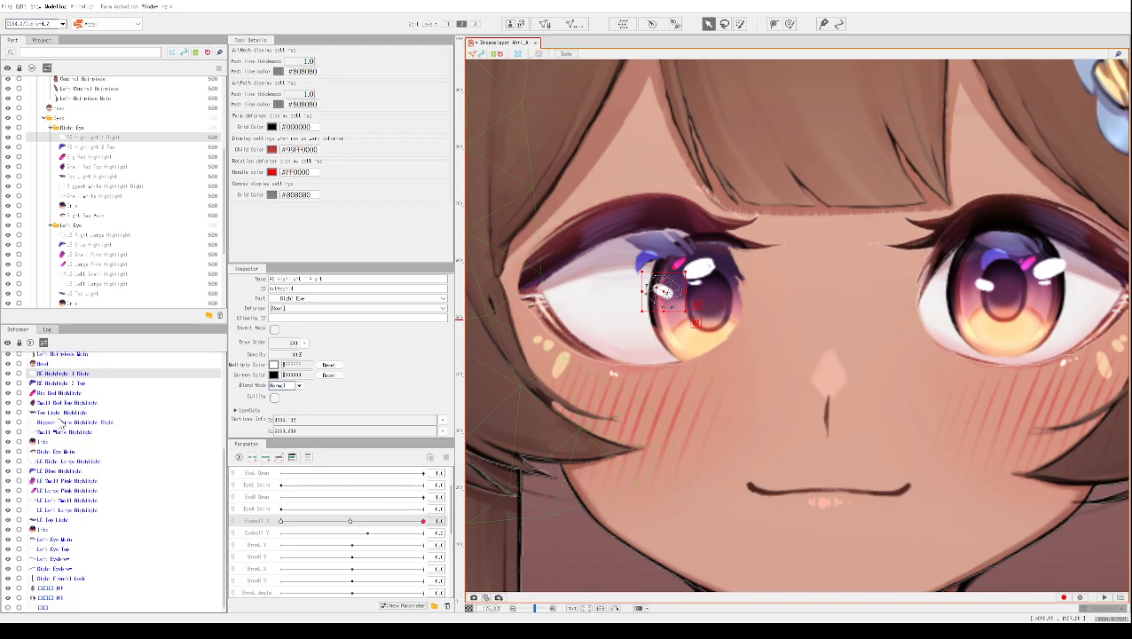
{"action": "right_click", "coordinate": [55, 375]}
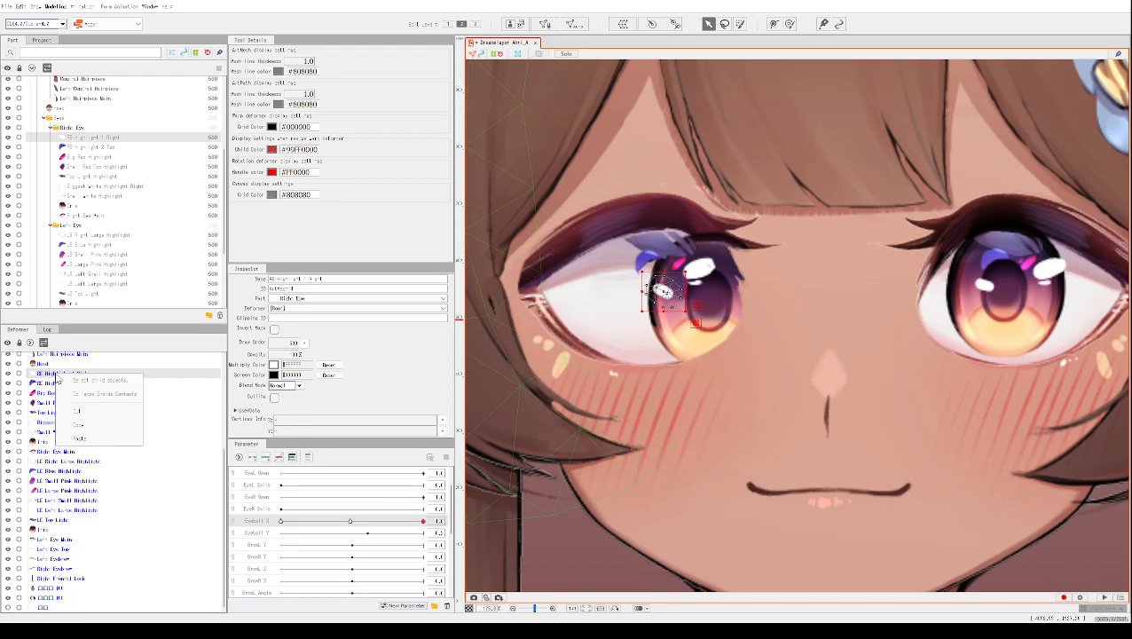
{"action": "left_click", "coordinate": [169, 493]}
{"action": "scroll", "coordinate": [351, 509], "scroll_direction": "down", "scroll_amount": 1}
{"action": "scroll", "coordinate": [353, 515], "scroll_direction": "up", "scroll_amount": 1}
{"action": "scroll", "coordinate": [355, 514], "scroll_direction": "up", "scroll_amount": 1}
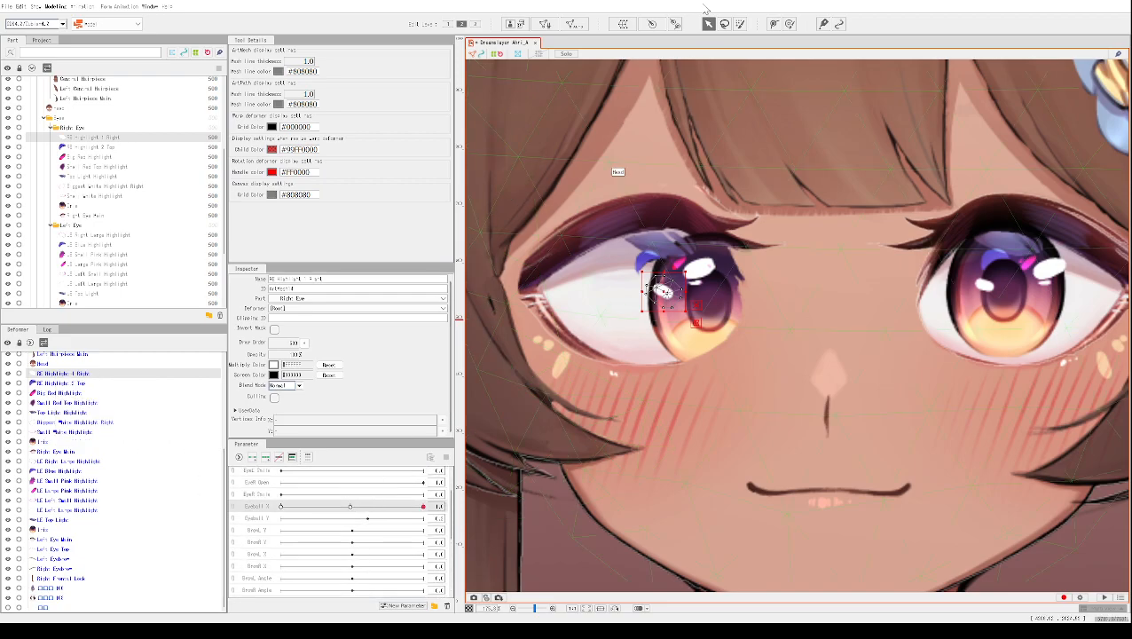
{"action": "left_click", "coordinate": [621, 28]}
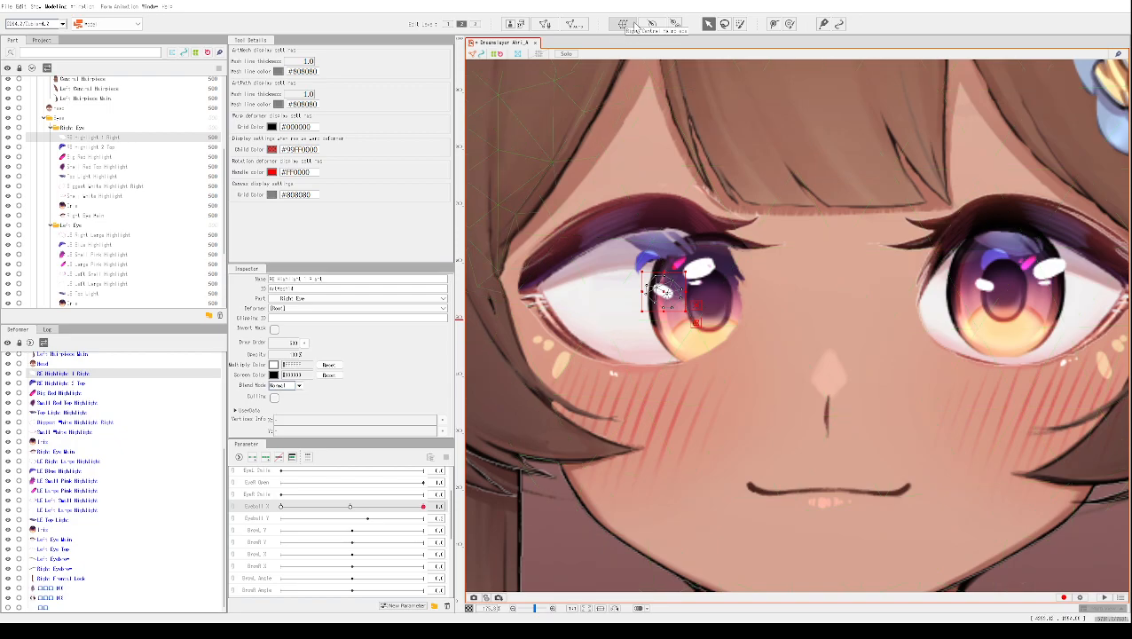
{"action": "scroll", "coordinate": [652, 64], "scroll_direction": "up", "scroll_amount": 3}
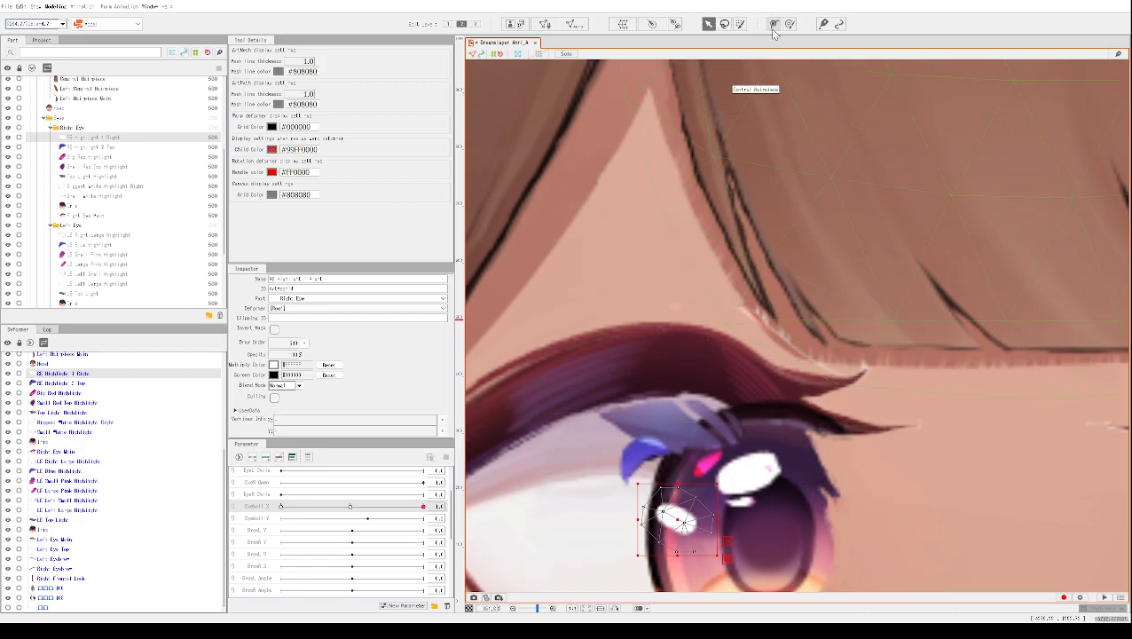
- Draw an eight-point deform path on the Left Eye Main art mesh, following the upper lash line from the inner to the outer corner
{"action": "left_click", "coordinate": [60, 452]}
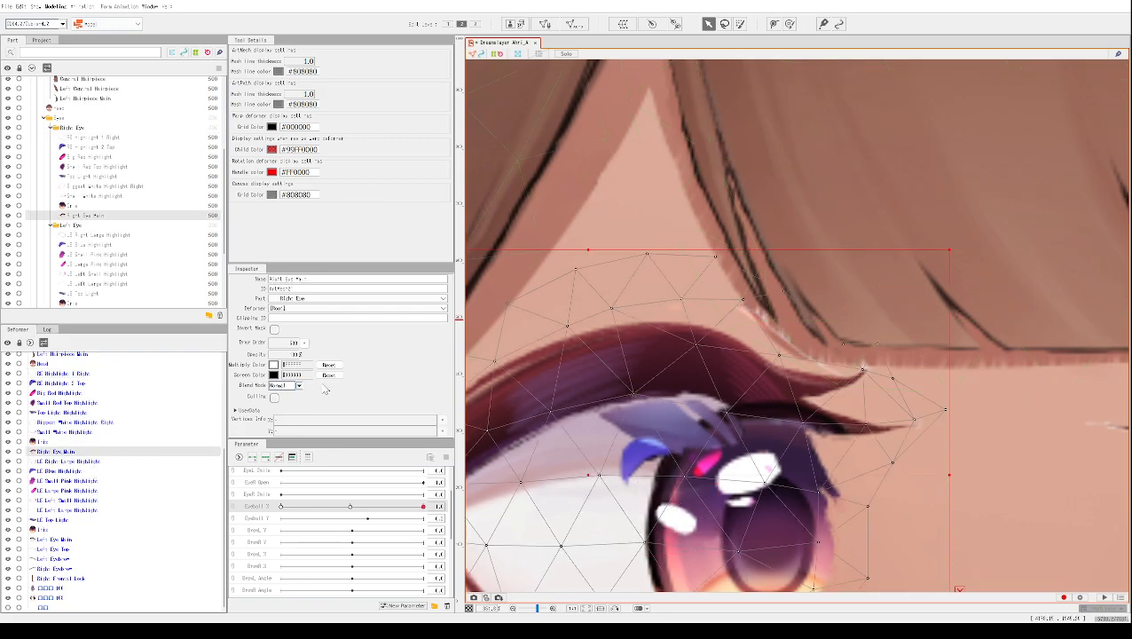
{"action": "right_click", "coordinate": [614, 225]}
{"action": "left_click", "coordinate": [80, 539]}
{"action": "left_click", "coordinate": [80, 539]}
{"action": "left_click_drag", "start_coordinate": [974, 524], "coordinate": [327, 401]}
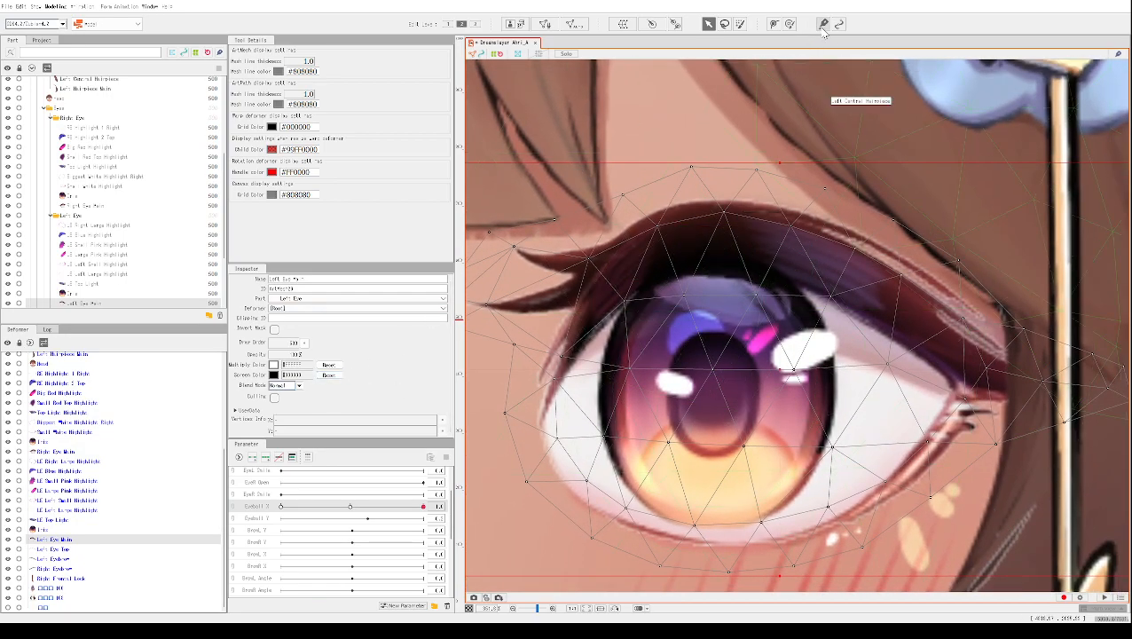
{"action": "left_click", "coordinate": [774, 24]}
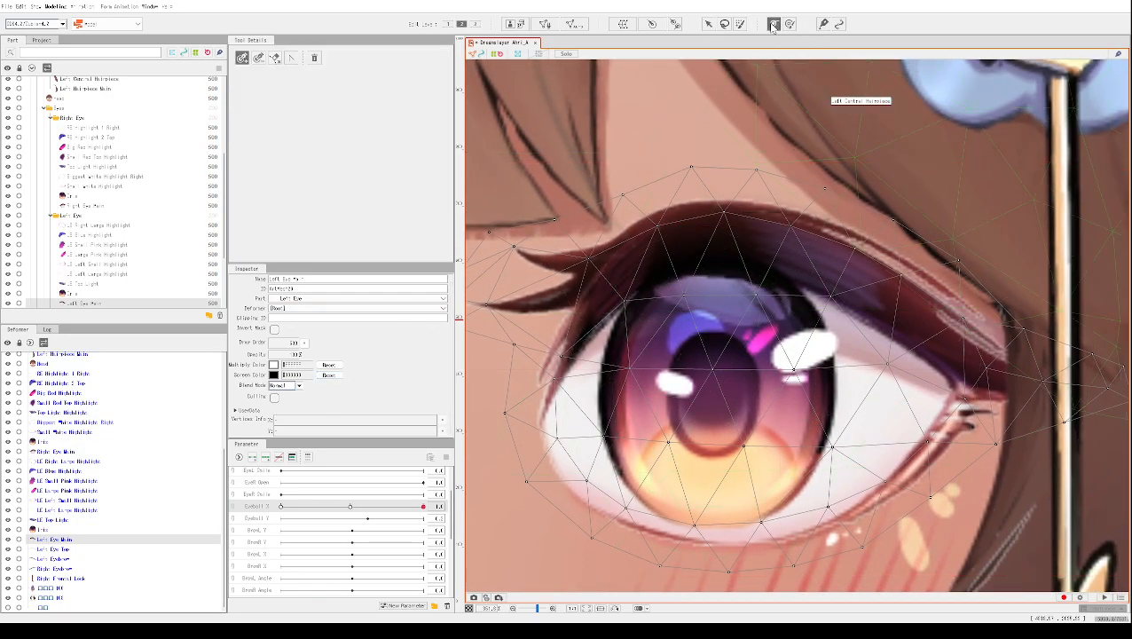
{"action": "left_click", "coordinate": [592, 290]}
{"action": "left_click", "coordinate": [662, 246]}
{"action": "left_click", "coordinate": [739, 243]}
{"action": "left_click", "coordinate": [796, 255]}
{"action": "left_click", "coordinate": [854, 287]}
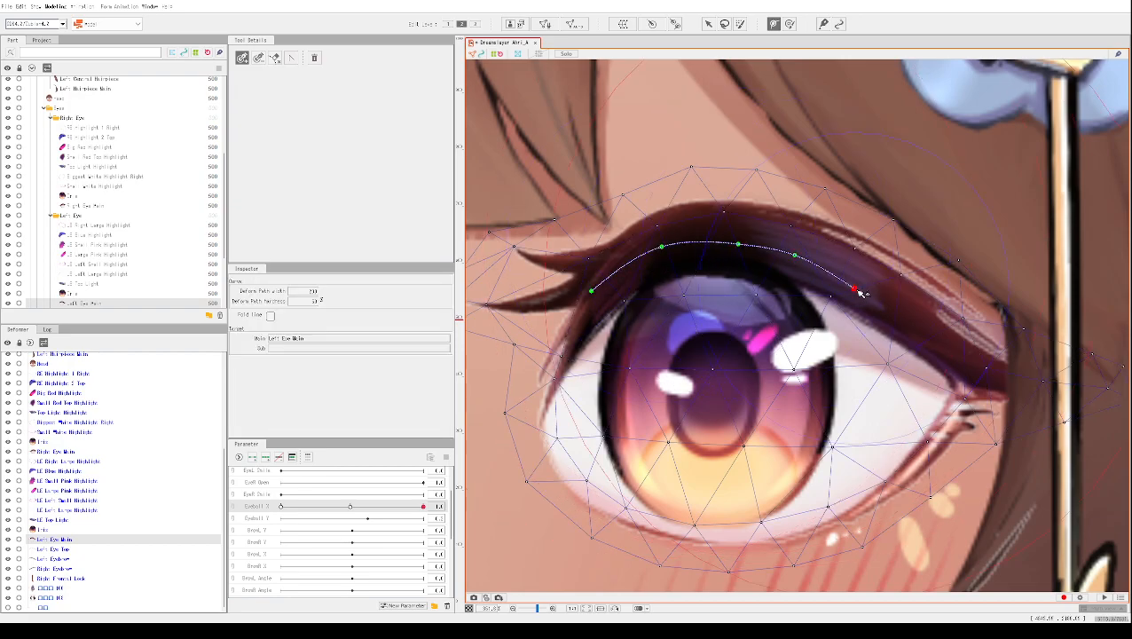
{"action": "left_click", "coordinate": [911, 324]}
{"action": "left_click", "coordinate": [951, 357]}
{"action": "left_click", "coordinate": [1020, 379]}
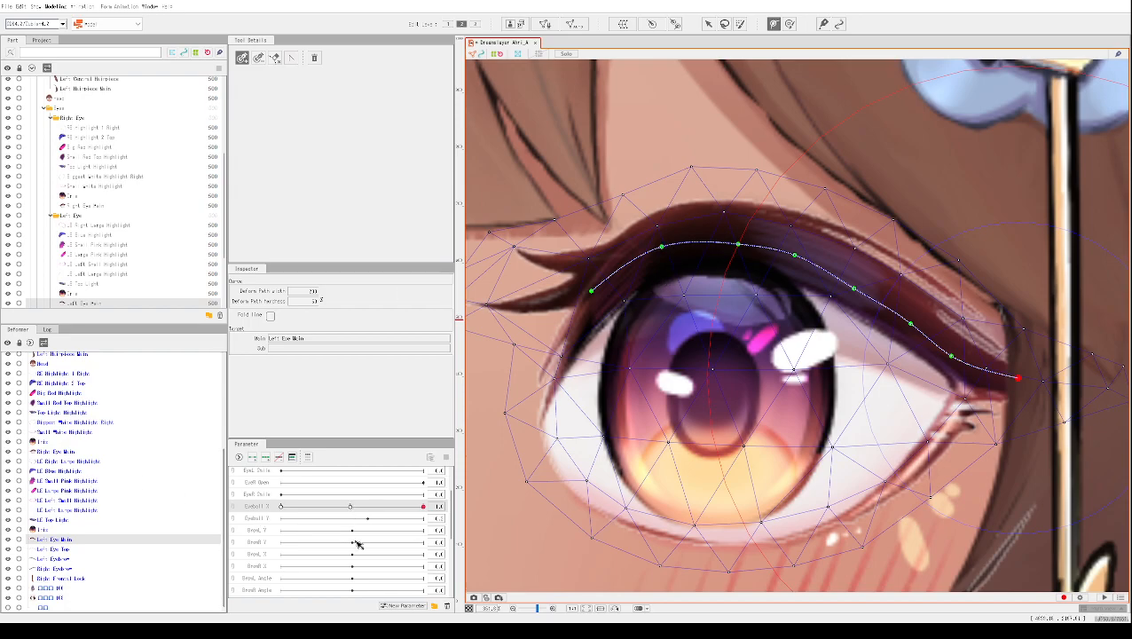
- Move Angle Y off centre and add two more points to the inner half of the left lash line's deform path
{"action": "scroll", "coordinate": [358, 538], "scroll_direction": "up", "scroll_amount": 2}
{"action": "left_click_drag", "start_coordinate": [356, 485], "coordinate": [345, 484]}
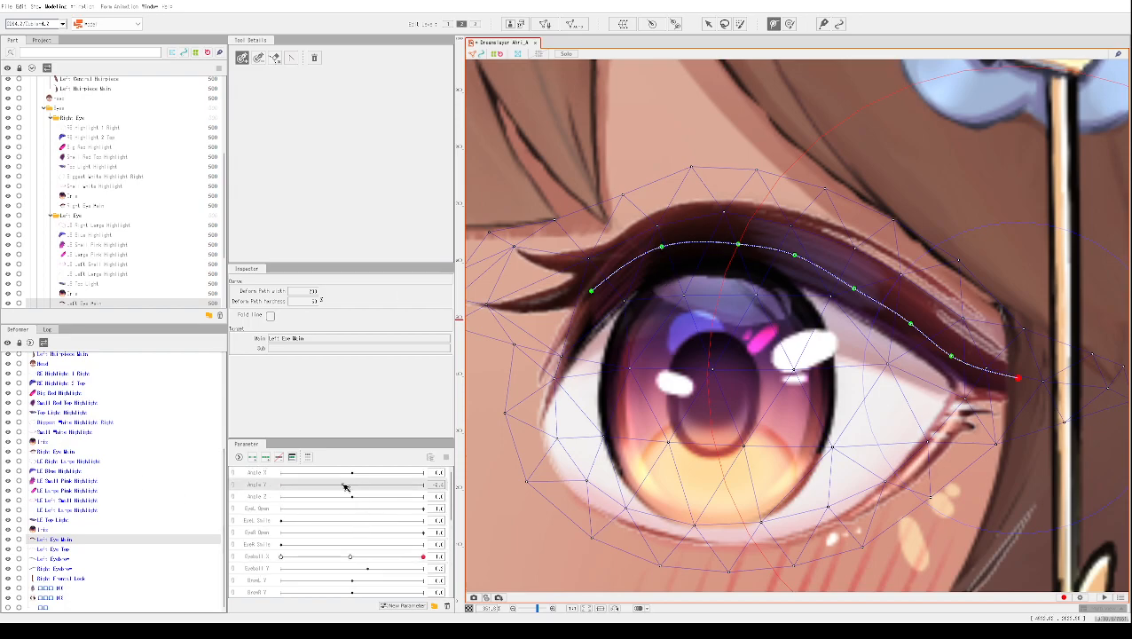
{"action": "left_click", "coordinate": [707, 244]}
{"action": "mouse_move", "coordinate": [708, 244]}
{"action": "left_mouse_down"}
{"action": "mouse_move", "coordinate": [690, 284]}
{"action": "mouse_move", "coordinate": [708, 263]}
{"action": "mouse_move", "coordinate": [652, 208]}
{"action": "mouse_move", "coordinate": [712, 245]}
{"action": "mouse_move", "coordinate": [696, 220]}
{"action": "mouse_move", "coordinate": [648, 250]}
{"action": "mouse_move", "coordinate": [653, 190]}
{"action": "mouse_move", "coordinate": [704, 250]}
{"action": "left_mouse_up"}
{"action": "left_click_drag", "start_coordinate": [717, 254], "coordinate": [702, 244]}
{"action": "left_click", "coordinate": [625, 265]}
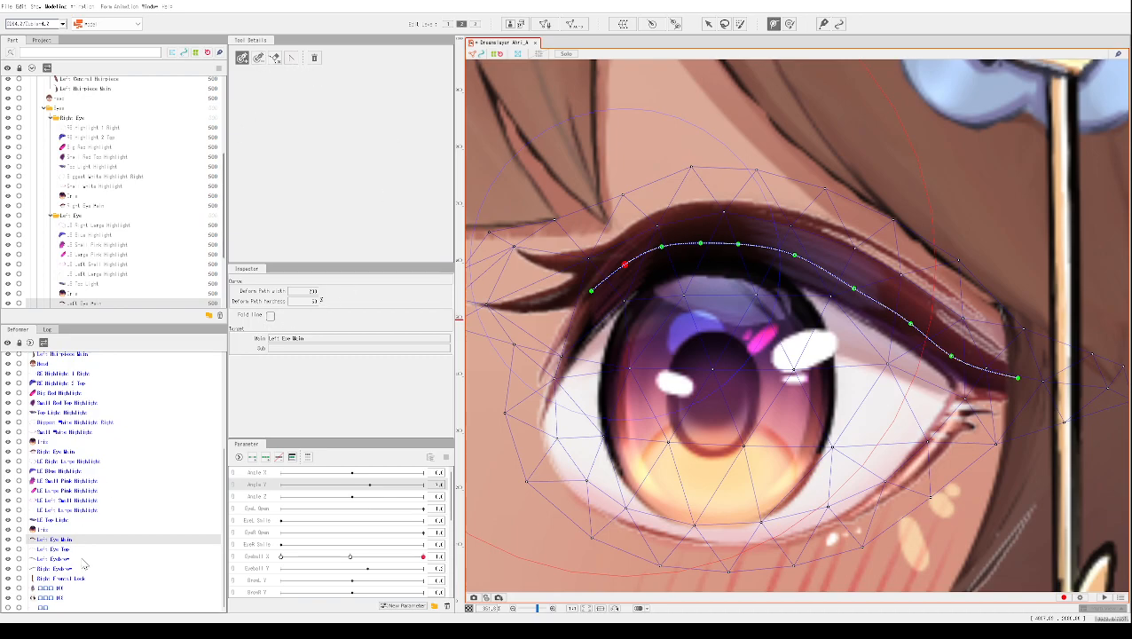
- Select Left Eye Main and nudge the topmost point of its upper lash deform path
{"action": "left_click", "coordinate": [55, 540]}
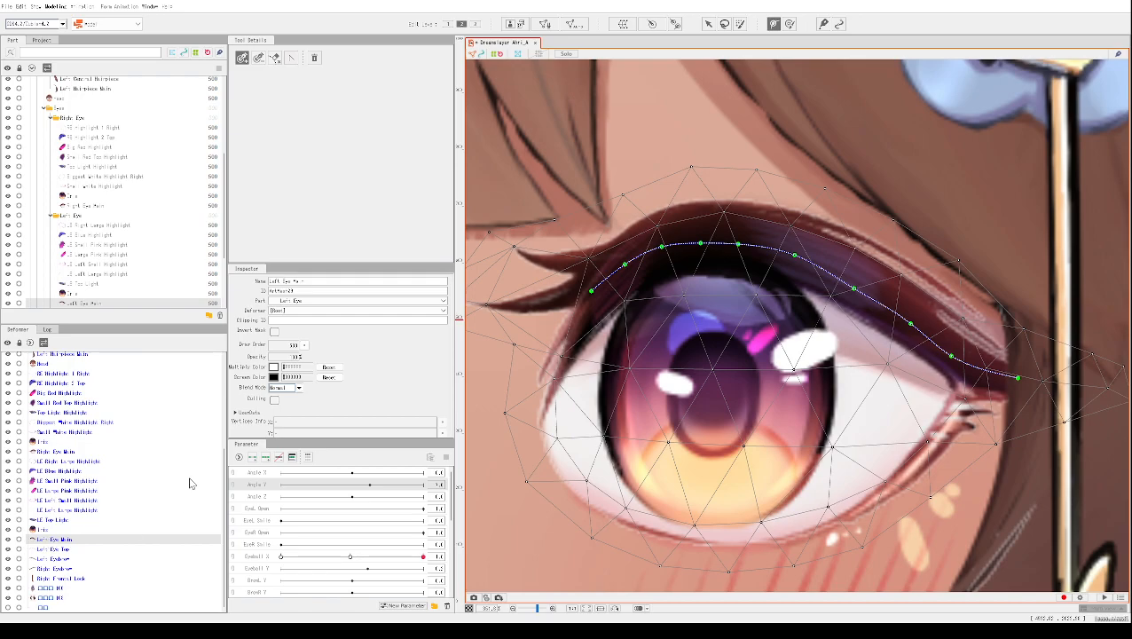
{"action": "mouse_move", "coordinate": [701, 245]}
{"action": "left_mouse_down"}
{"action": "mouse_move", "coordinate": [695, 269]}
{"action": "mouse_move", "coordinate": [702, 243]}
{"action": "left_mouse_up"}
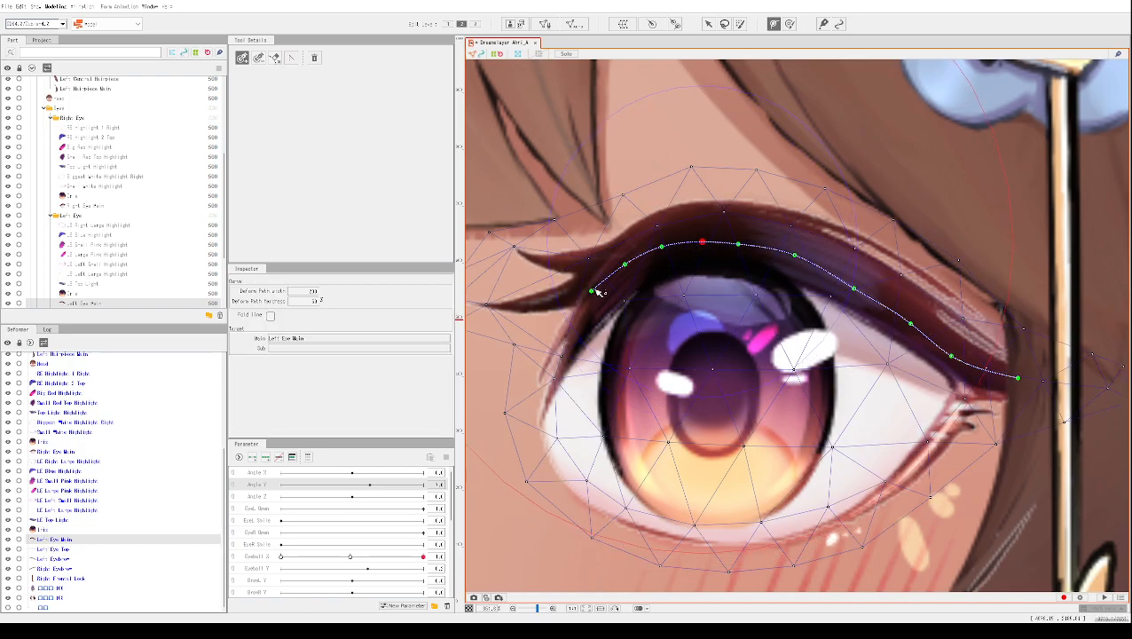
{"action": "mouse_move", "coordinate": [594, 294]}
{"action": "left_mouse_down"}
{"action": "mouse_move", "coordinate": [596, 319]}
{"action": "mouse_move", "coordinate": [596, 303]}
{"action": "left_mouse_up"}
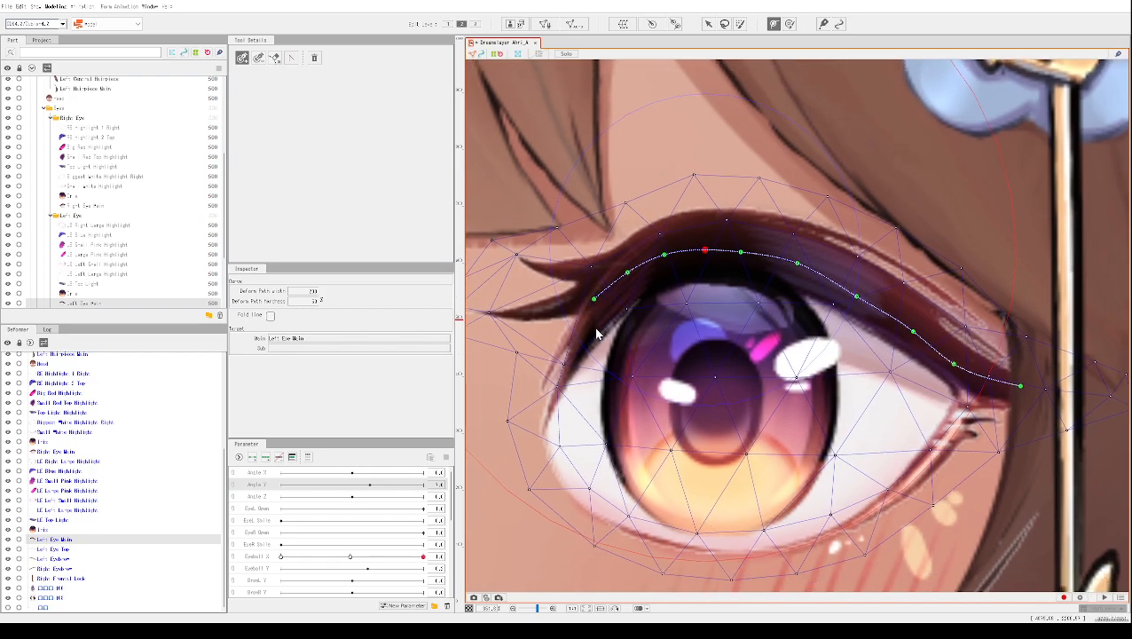
{"action": "right_click", "coordinate": [599, 301]}
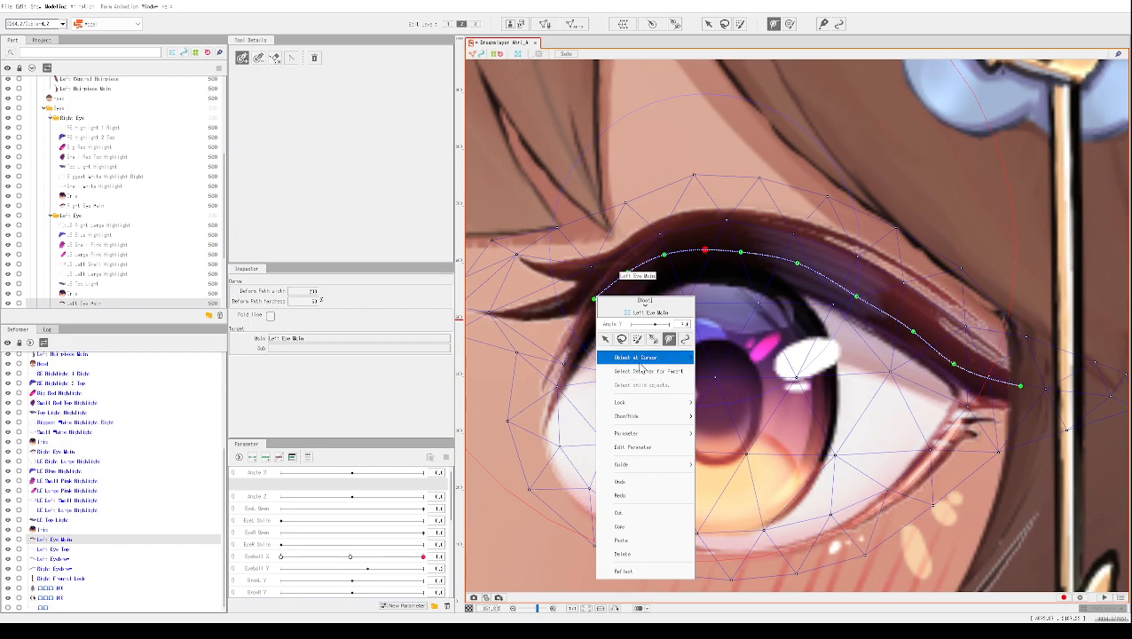
{"action": "left_click", "coordinate": [495, 396]}
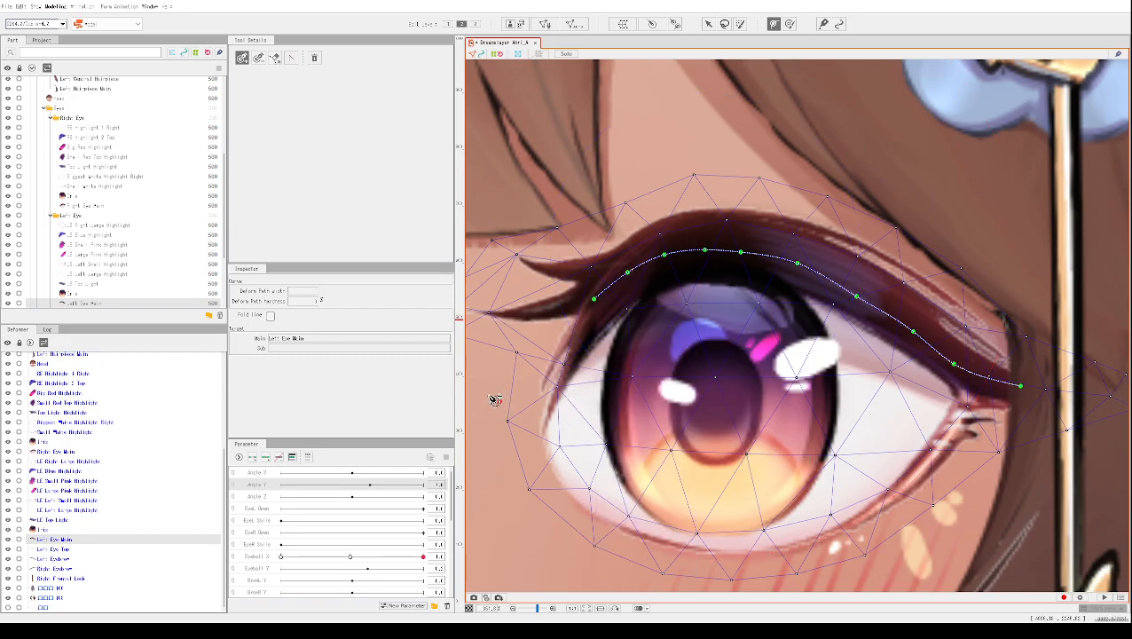
- Undo the stray point and the recent point edits on the left upper lash line's deform path
{"action": "scroll", "coordinate": [495, 400], "scroll_direction": "down", "scroll_amount": 4}
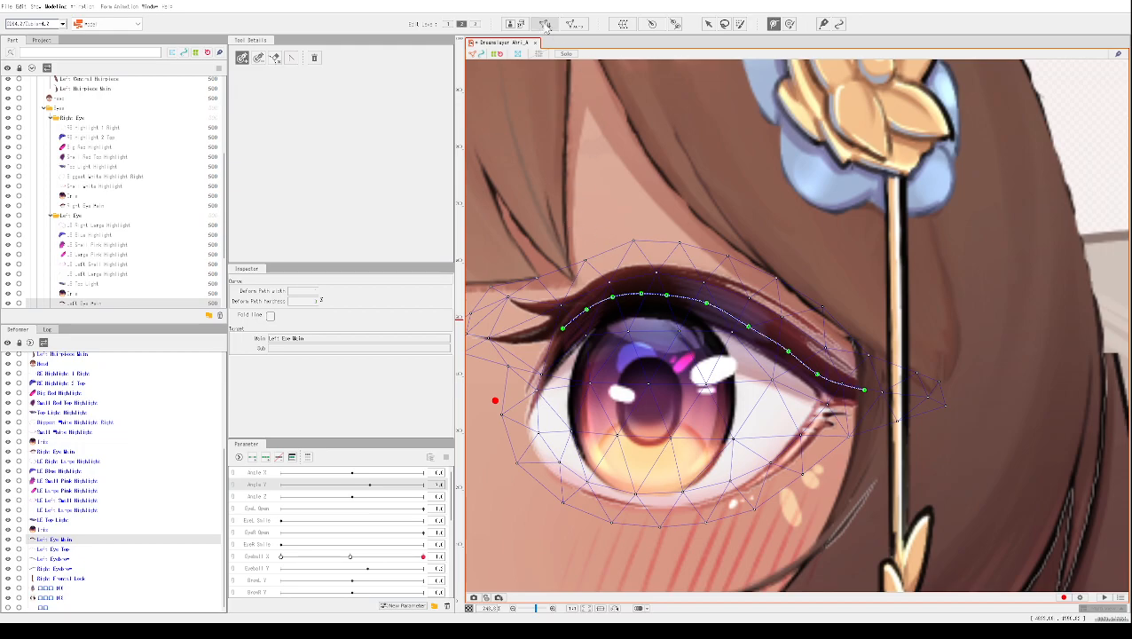
{"action": "scroll", "coordinate": [611, 221], "scroll_direction": "down", "scroll_amount": 10}
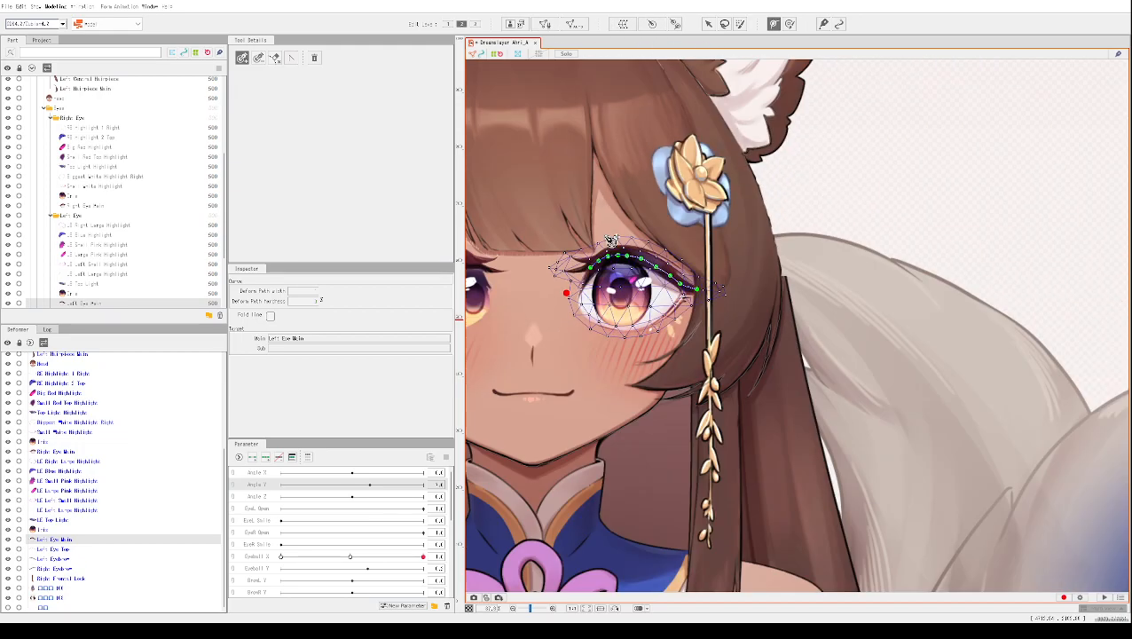
{"action": "scroll", "coordinate": [540, 419], "scroll_direction": "up", "scroll_amount": 5}
{"action": "scroll", "coordinate": [566, 395], "scroll_direction": "up", "scroll_amount": 3}
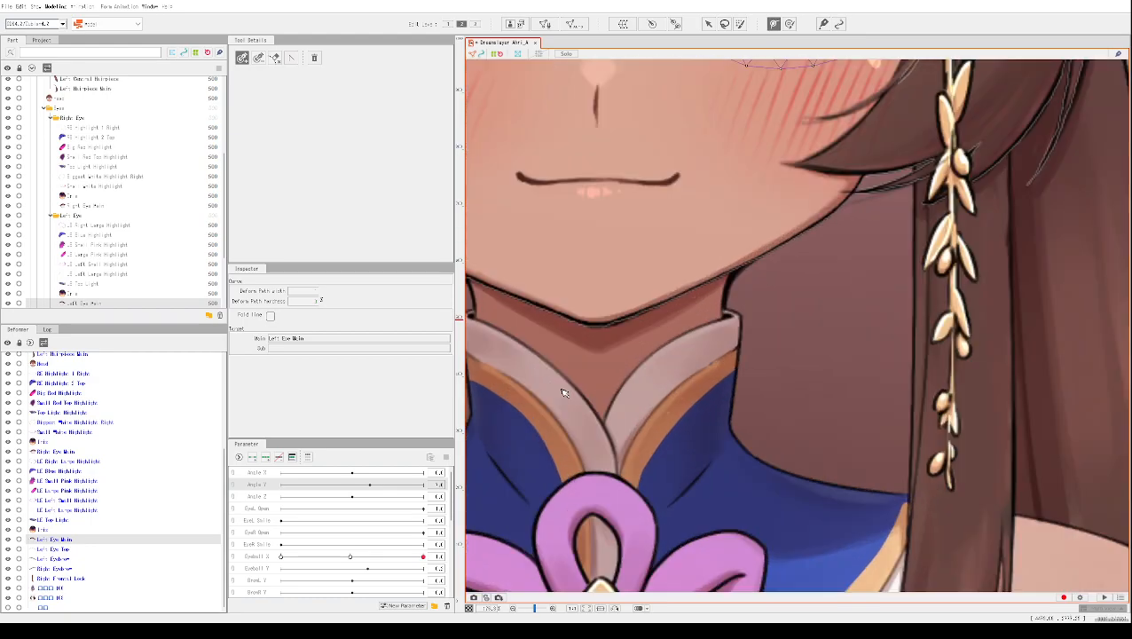
{"action": "scroll", "coordinate": [577, 401], "scroll_direction": "down", "scroll_amount": 8}
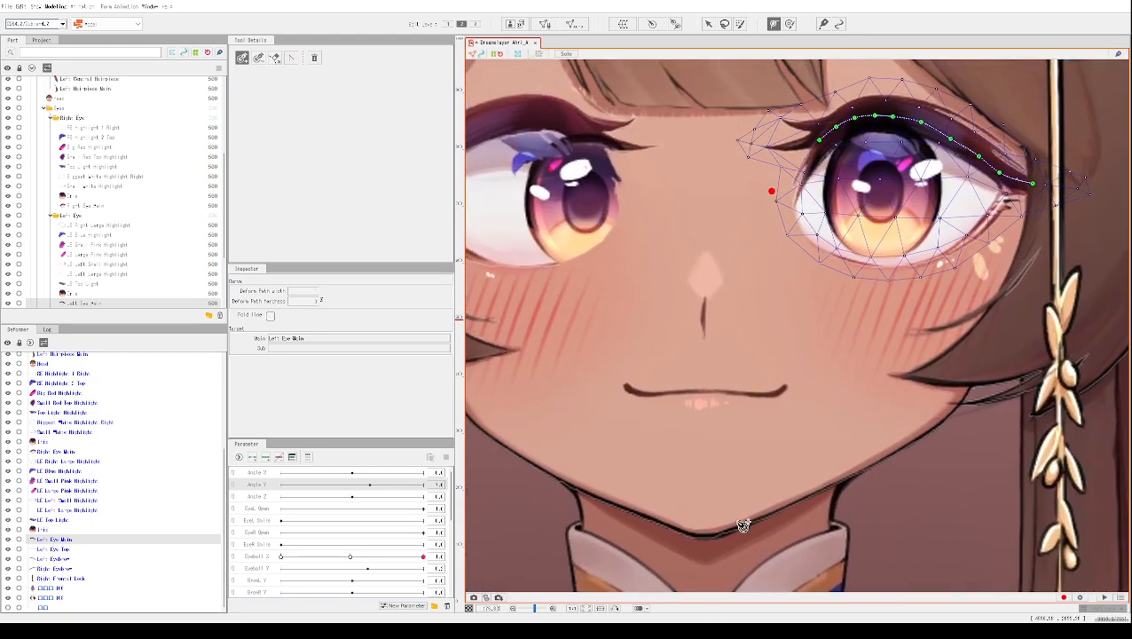
{"action": "scroll", "coordinate": [698, 324], "scroll_direction": "up", "scroll_amount": 5}
{"action": "scroll", "coordinate": [694, 329], "scroll_direction": "up", "scroll_amount": 3}
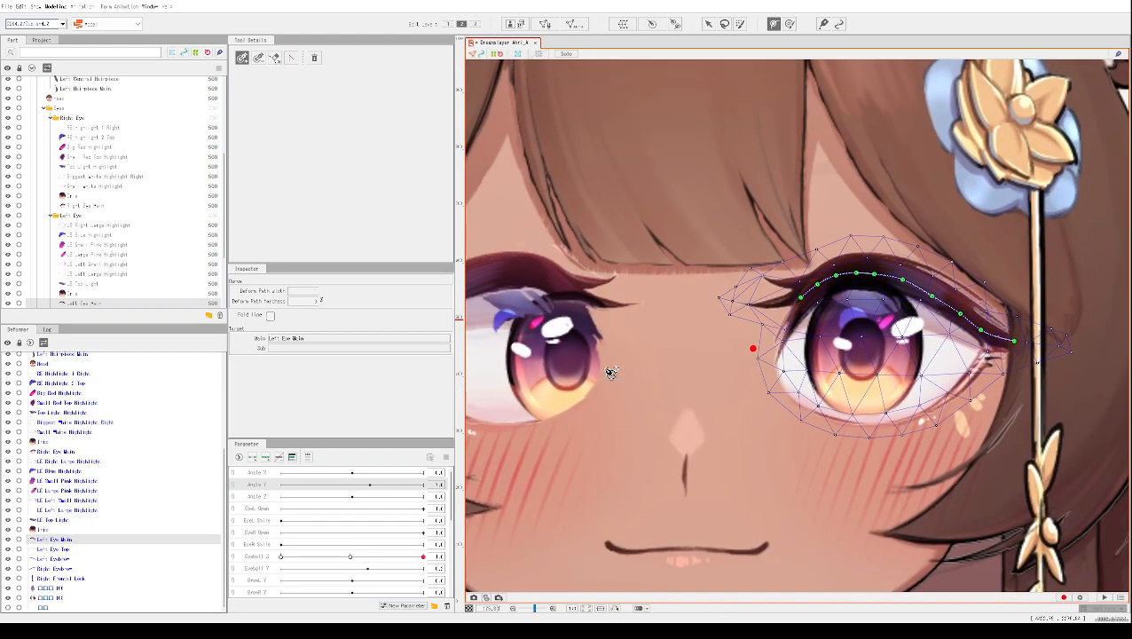
{"action": "key", "text": "ctrl+z"}
{"action": "key", "text": "ctrl+z"}
{"action": "key", "text": "ctrl+z"}
{"action": "key", "text": "ctrl+z"}
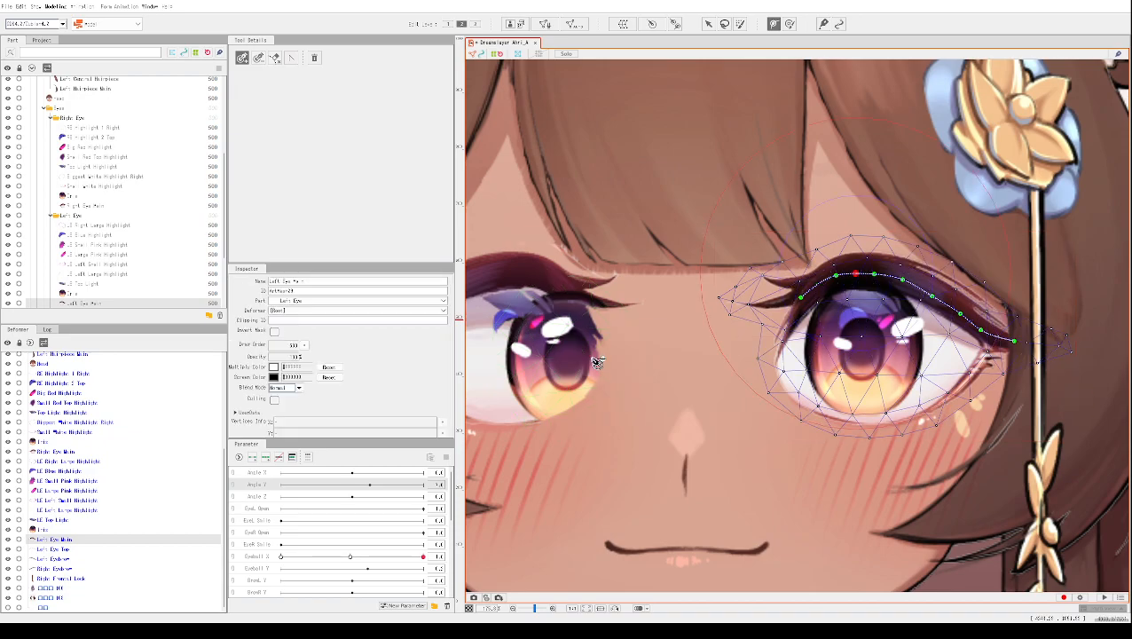
{"action": "key", "text": "ctrl+z"}
{"action": "left_click_drag", "start_coordinate": [827, 184], "coordinate": [708, 29]}
{"action": "left_click_drag", "start_coordinate": [683, 402], "coordinate": [629, 187]}
{"action": "left_click_drag", "start_coordinate": [765, 490], "coordinate": [577, 67]}
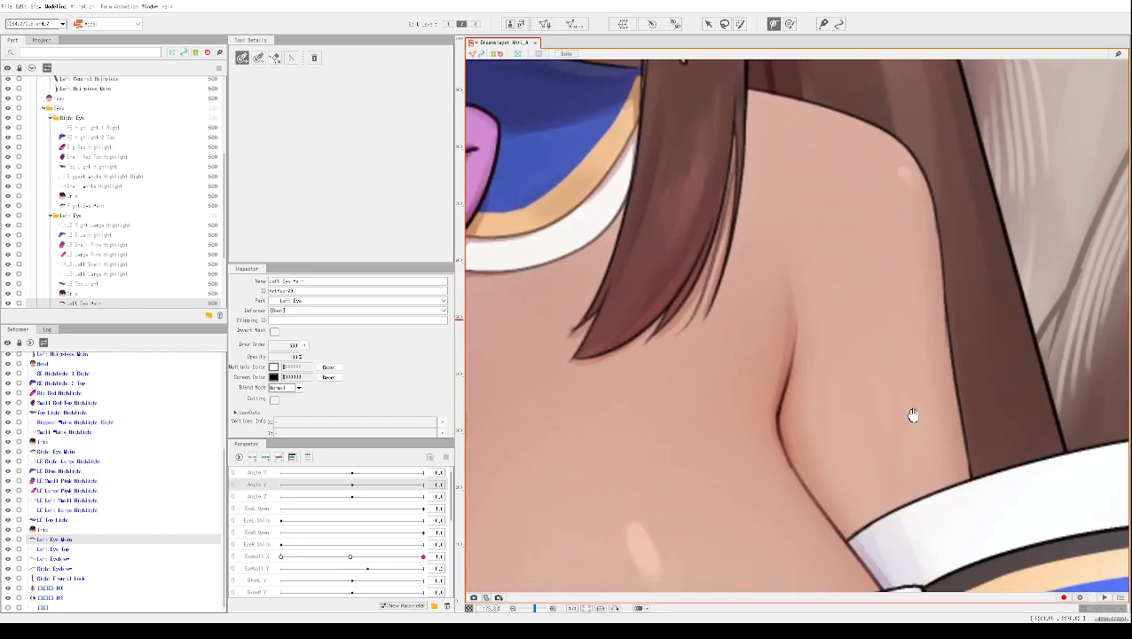
{"action": "left_click_drag", "start_coordinate": [919, 430], "coordinate": [702, 19]}
{"action": "left_click_drag", "start_coordinate": [778, 416], "coordinate": [723, 147]}
{"action": "left_click_drag", "start_coordinate": [743, 393], "coordinate": [822, 50]}
{"action": "scroll", "coordinate": [815, 382], "scroll_direction": "down", "scroll_amount": 8}
{"action": "left_click_drag", "start_coordinate": [805, 324], "coordinate": [786, 574]}
{"action": "left_click_drag", "start_coordinate": [801, 190], "coordinate": [796, 623]}
{"action": "left_click_drag", "start_coordinate": [796, 253], "coordinate": [790, 622]}
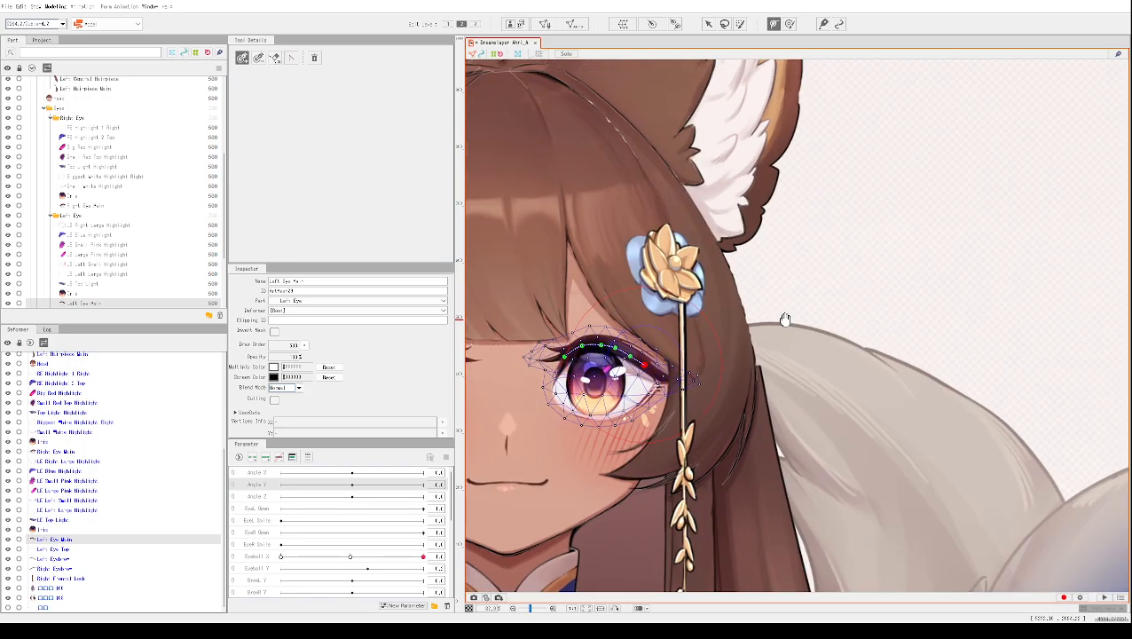
- Undo the stray deform path point placed outside the head, comparing the lash path through undo and redo
{"action": "scroll", "coordinate": [781, 301], "scroll_direction": "up", "scroll_amount": 4}
{"action": "scroll", "coordinate": [799, 270], "scroll_direction": "down", "scroll_amount": 2}
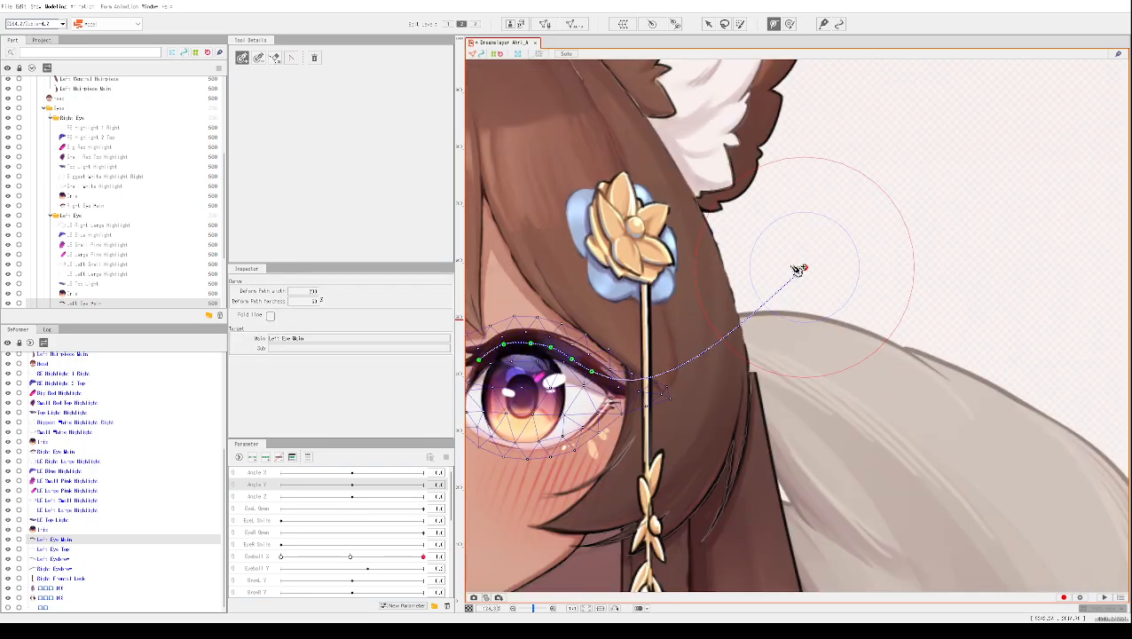
{"action": "key", "text": "ctrl+z"}
{"action": "key", "text": "ctrl+z"}
{"action": "key", "text": "ctrl+y"}
{"action": "key", "text": "ctrl+y"}
{"action": "key", "text": "ctrl+z"}
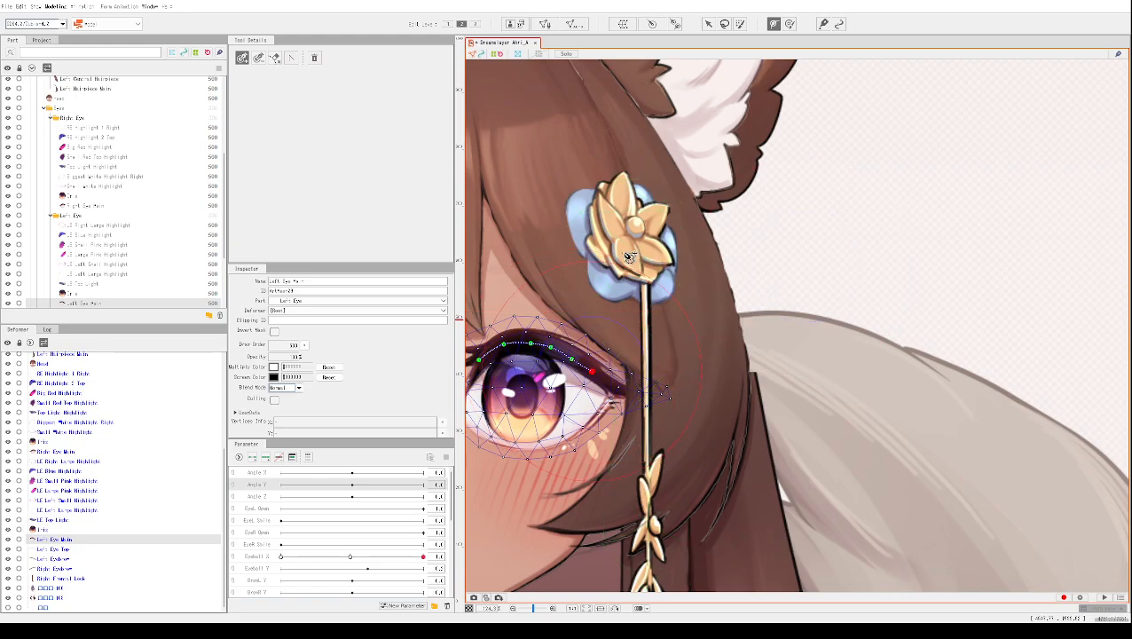
- Try to create a rotation deformer named Ornament Rotation as the parent of Left Eye Main
{"action": "left_click", "coordinate": [656, 24]}
{"action": "left_click", "coordinate": [631, 258]}
{"action": "left_click", "coordinate": [570, 371]}
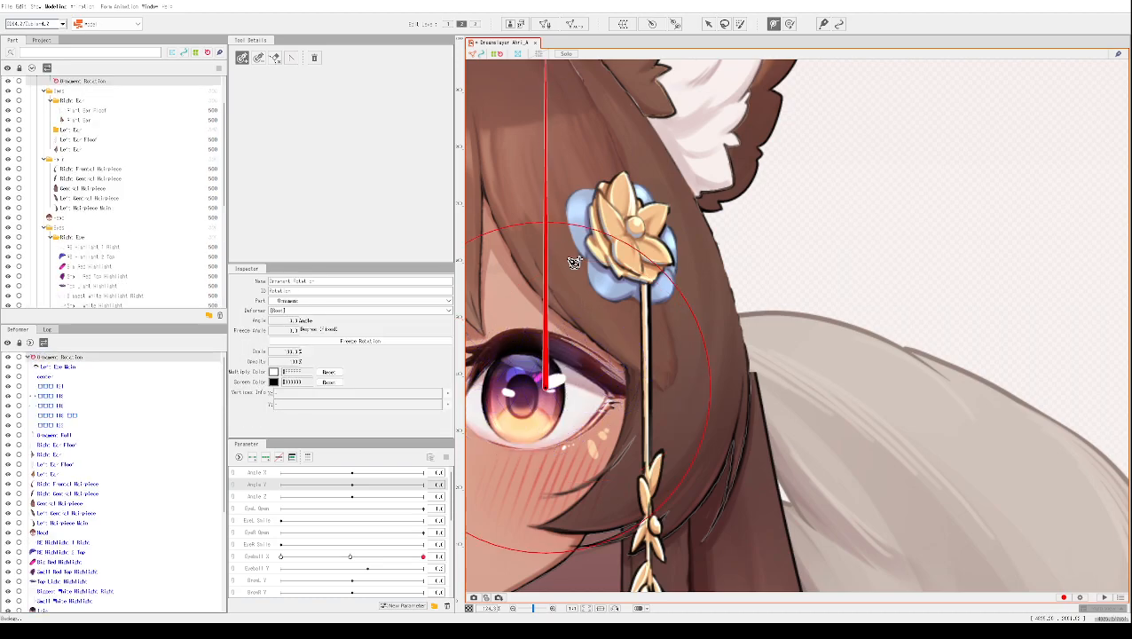
{"action": "scroll", "coordinate": [579, 257], "scroll_direction": "down", "scroll_amount": 2}
{"action": "left_click_drag", "start_coordinate": [723, 247], "coordinate": [934, 272]}
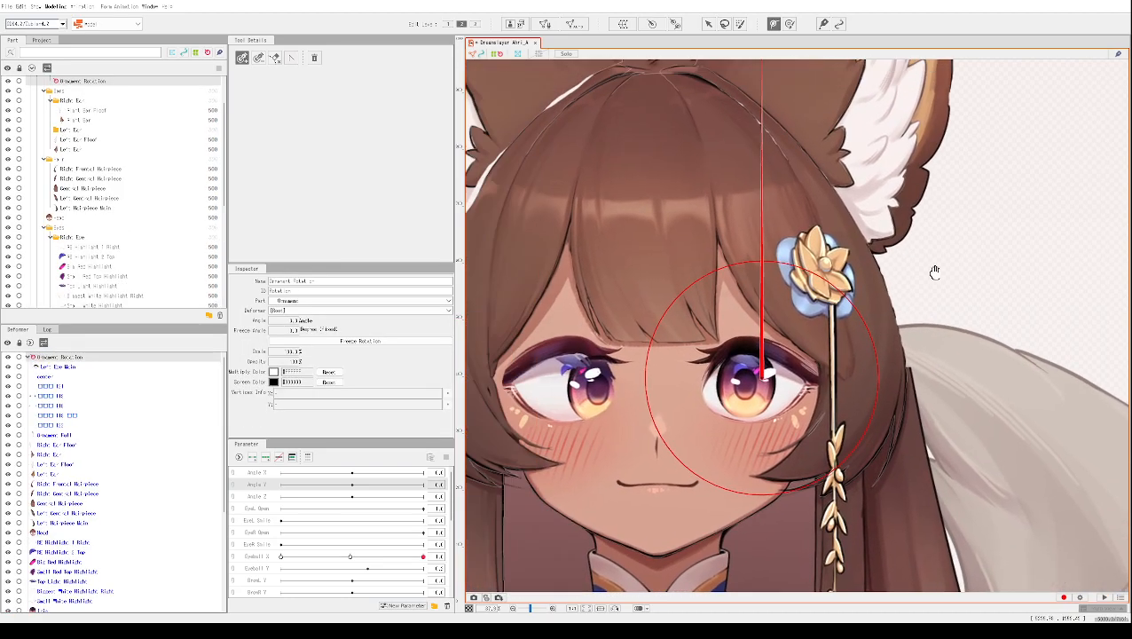
{"action": "scroll", "coordinate": [80, 405], "scroll_direction": "down", "scroll_amount": 2}
{"action": "scroll", "coordinate": [80, 405], "scroll_direction": "up", "scroll_amount": 2}
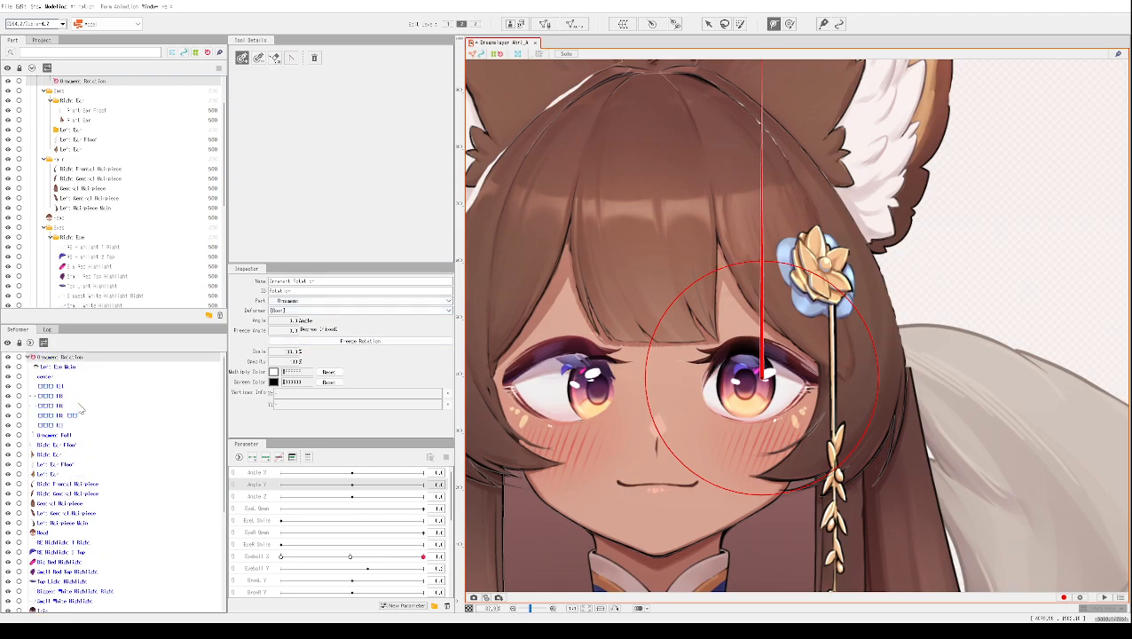
{"action": "left_click", "coordinate": [56, 367]}
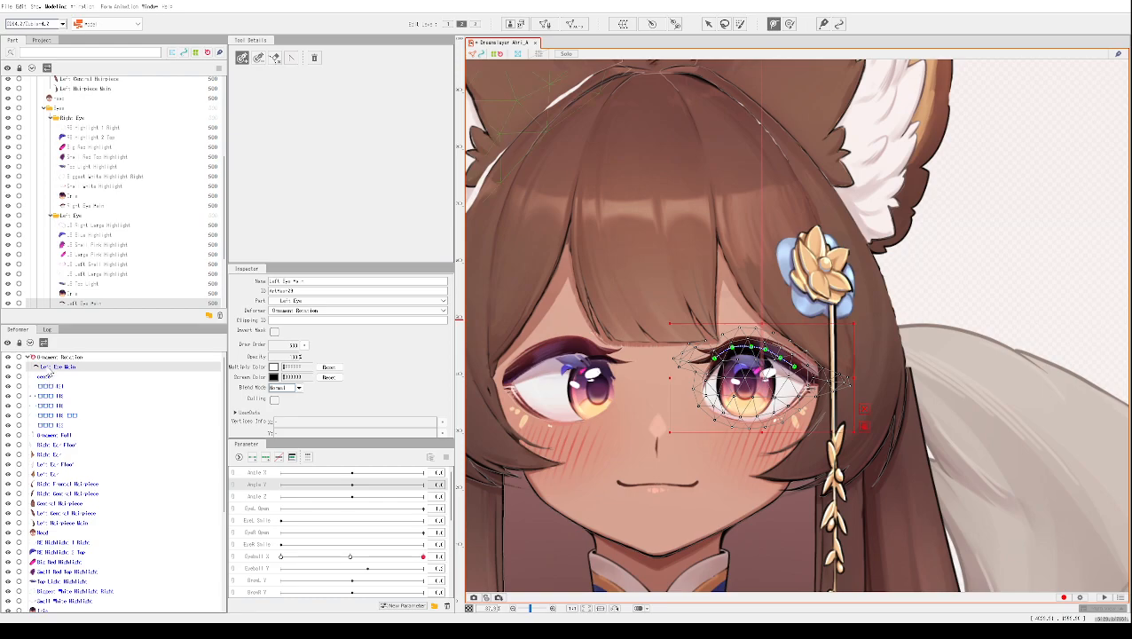
{"action": "key", "text": "ctrl+z"}
- Create a rotation deformer named Ornament Rotation as the parent of the Ornament Full art mesh
{"action": "scroll", "coordinate": [125, 384], "scroll_direction": "up", "scroll_amount": 3}
{"action": "scroll", "coordinate": [120, 398], "scroll_direction": "down", "scroll_amount": 5}
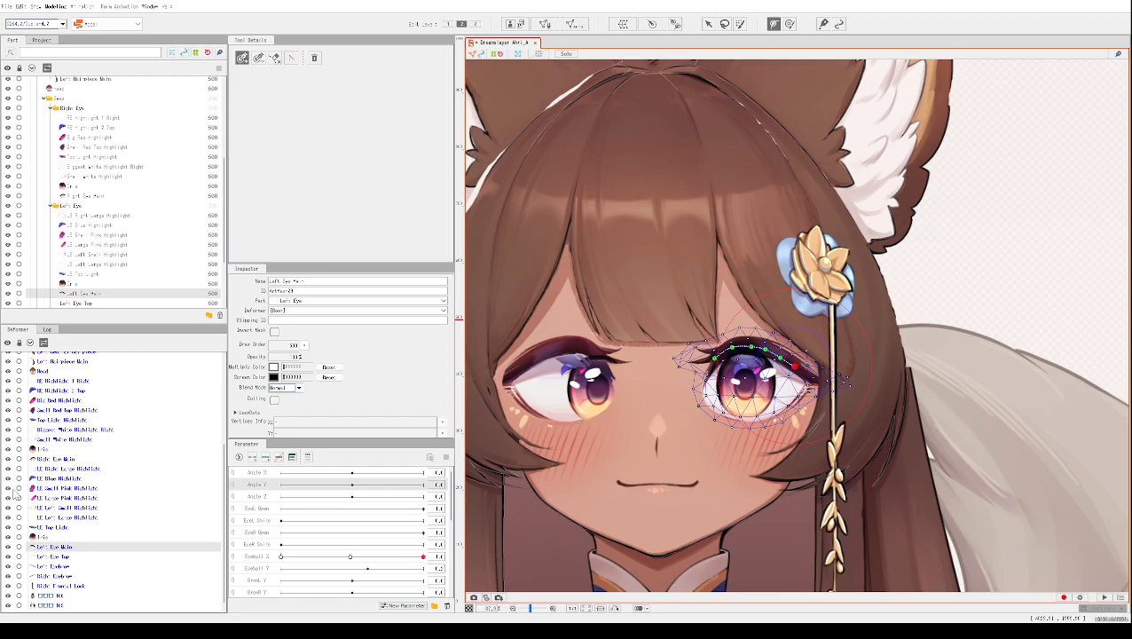
{"action": "scroll", "coordinate": [62, 512], "scroll_direction": "up", "scroll_amount": 5}
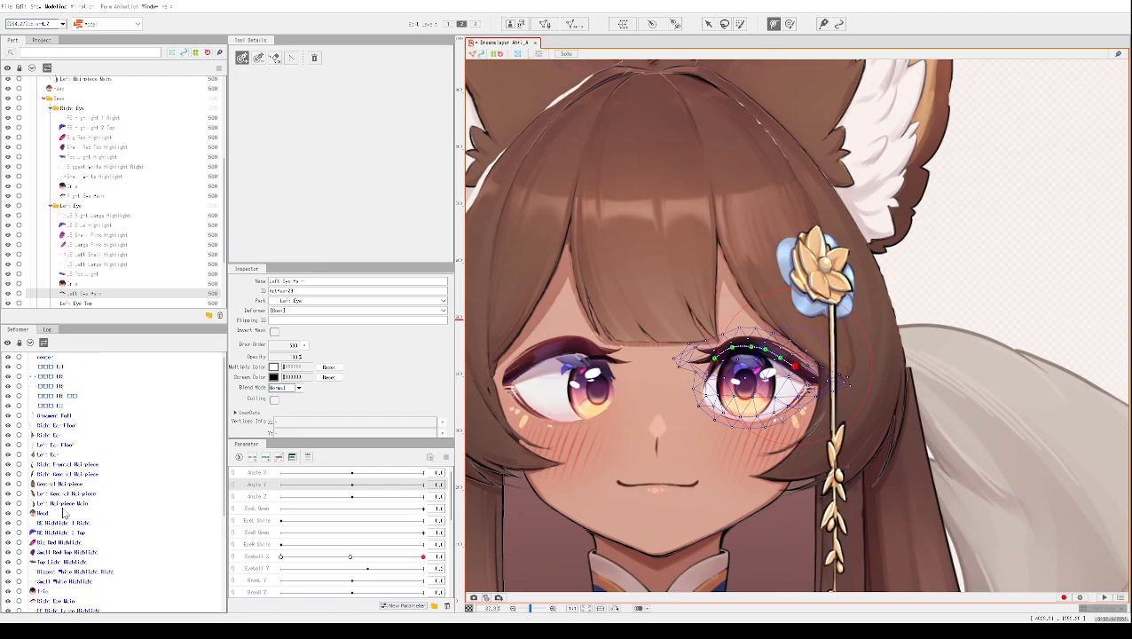
{"action": "left_click", "coordinate": [57, 416]}
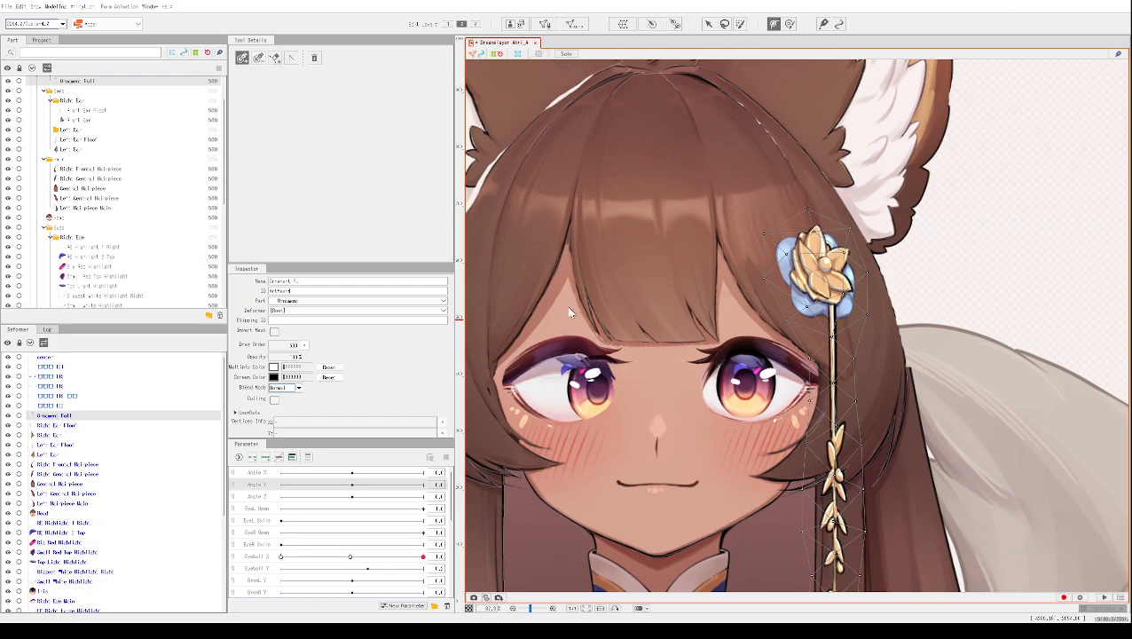
{"action": "left_click", "coordinate": [580, 370]}
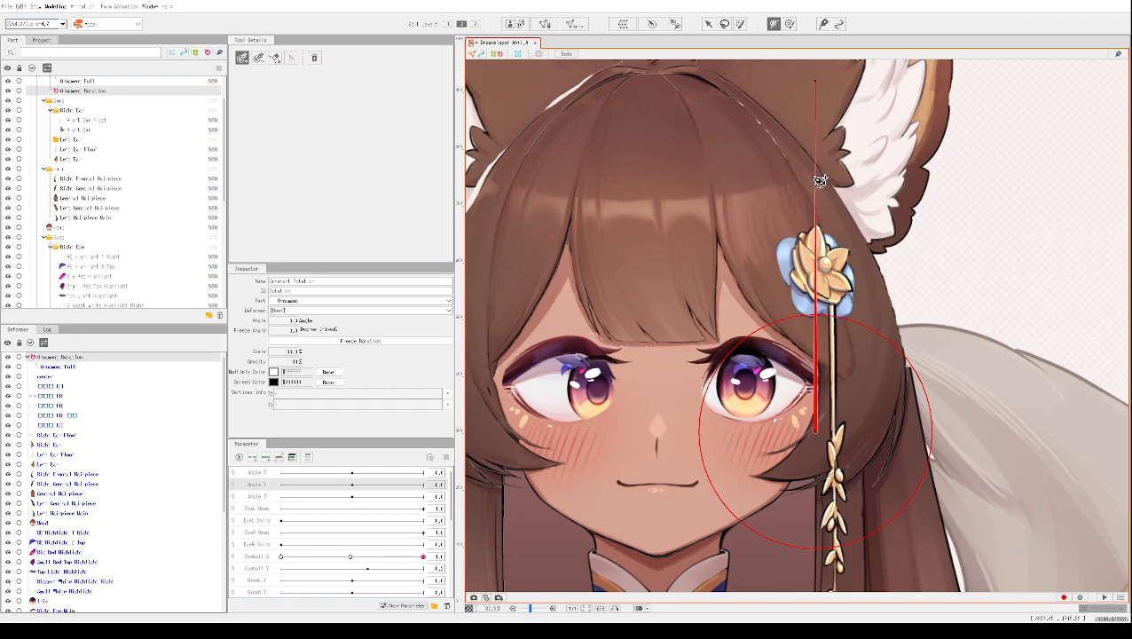
- Check the Ornament Rotation deformer's placement against the hair ornament with Angle Y at its maximum
{"action": "key", "text": "ctrl"}
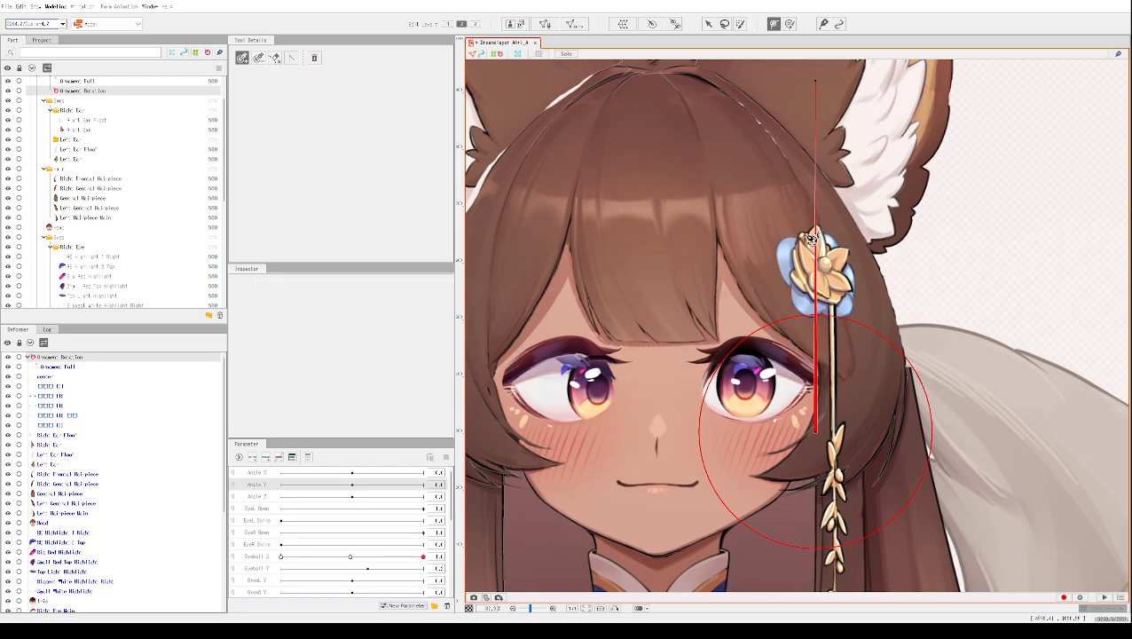
{"action": "scroll", "coordinate": [823, 349], "scroll_direction": "down", "scroll_amount": 1}
{"action": "scroll", "coordinate": [810, 353], "scroll_direction": "down", "scroll_amount": 3}
{"action": "scroll", "coordinate": [819, 280], "scroll_direction": "up", "scroll_amount": 3}
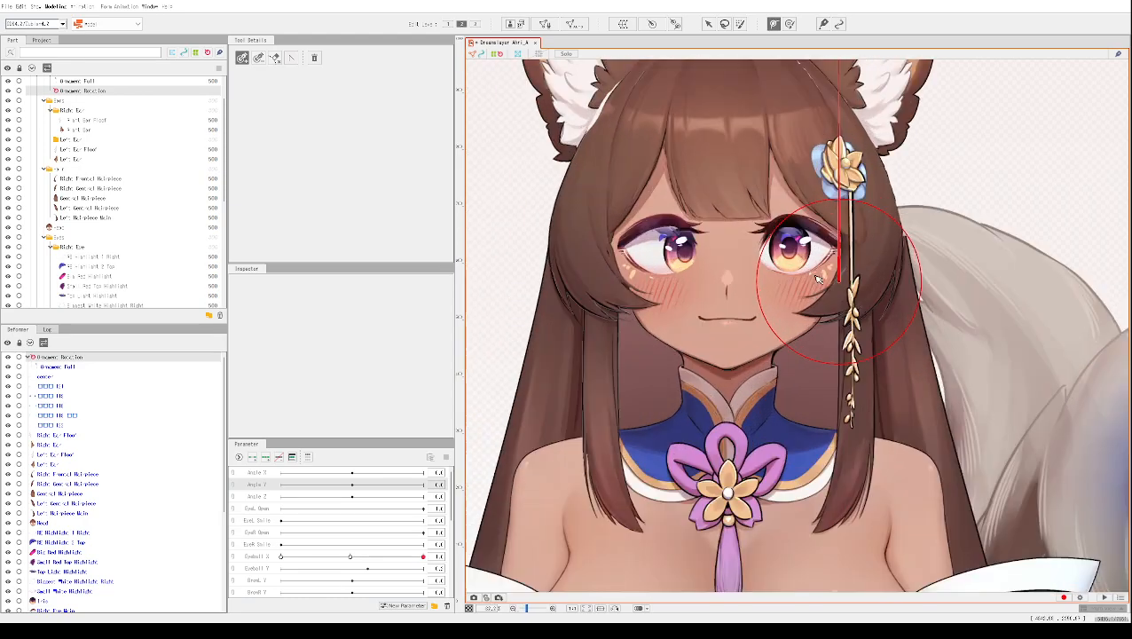
{"action": "scroll", "coordinate": [818, 280], "scroll_direction": "up", "scroll_amount": 1}
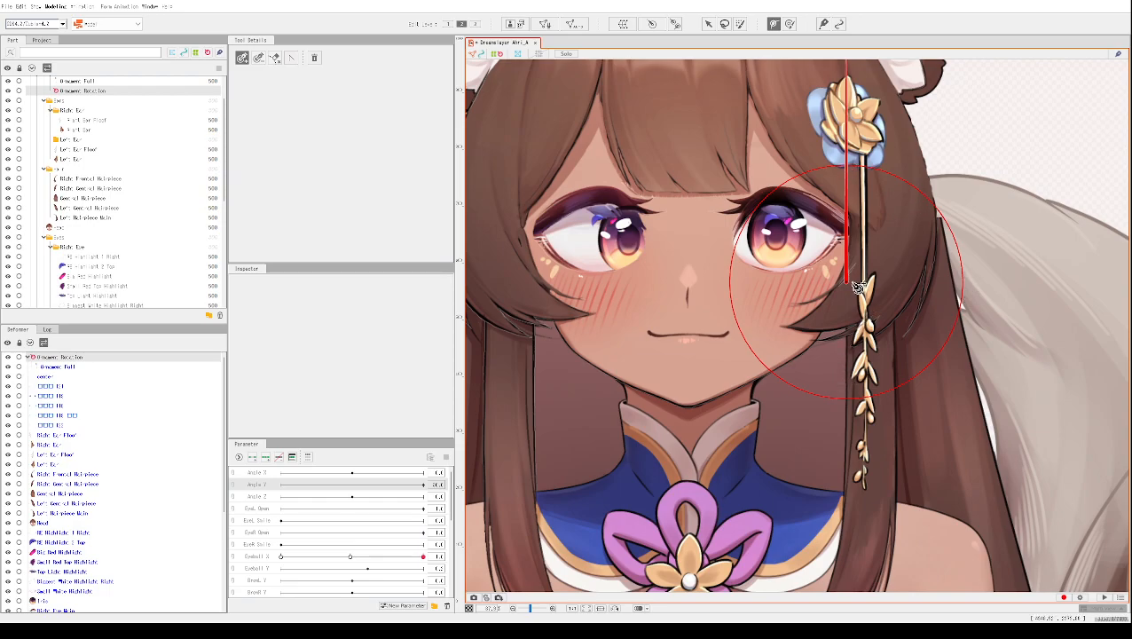
{"action": "scroll", "coordinate": [852, 140], "scroll_direction": "down", "scroll_amount": 2}
{"action": "right_click", "coordinate": [850, 140]}
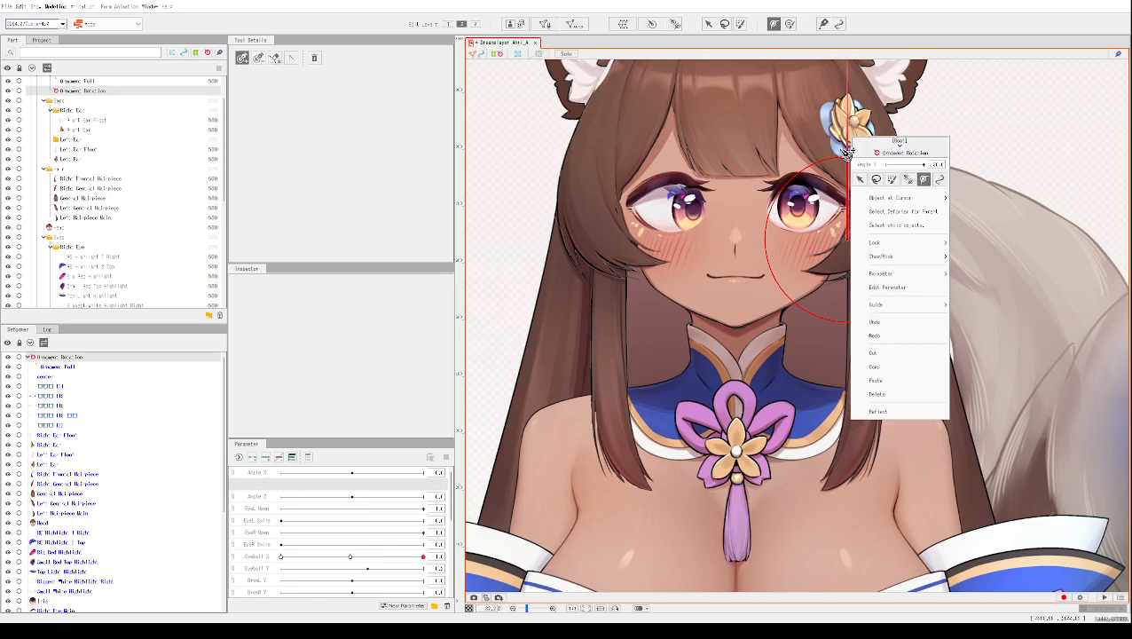
{"action": "left_click", "coordinate": [833, 163]}
{"action": "left_click_drag", "start_coordinate": [835, 144], "coordinate": [840, 276]}
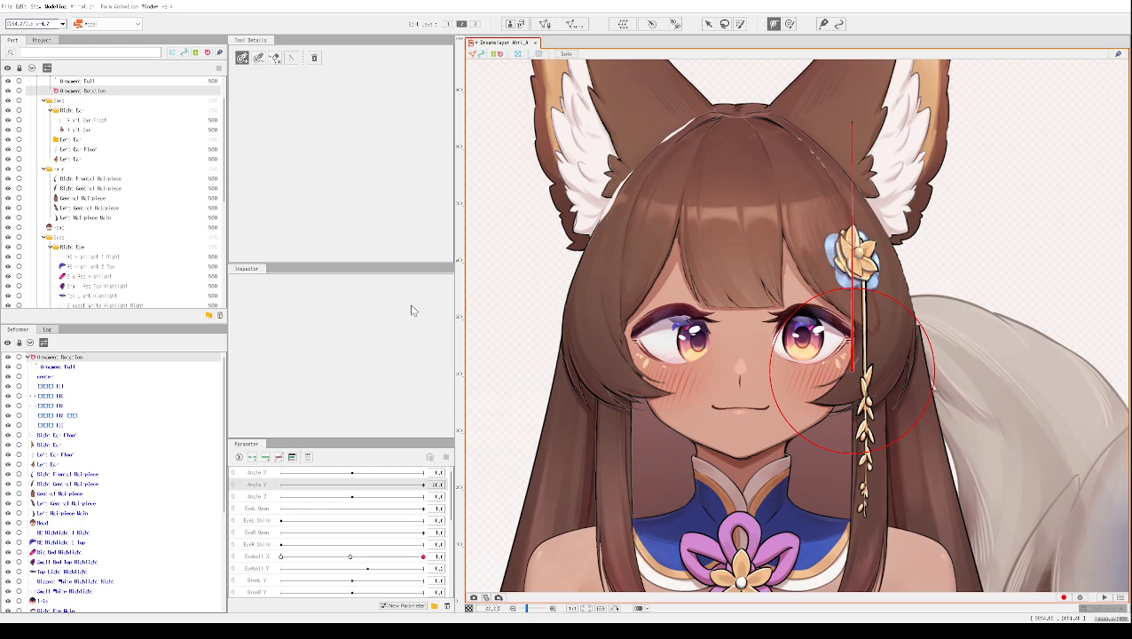
- Draw a deform path on Ornament Full from the base of the flower down along the hanging chain
{"action": "left_click", "coordinate": [56, 368]}
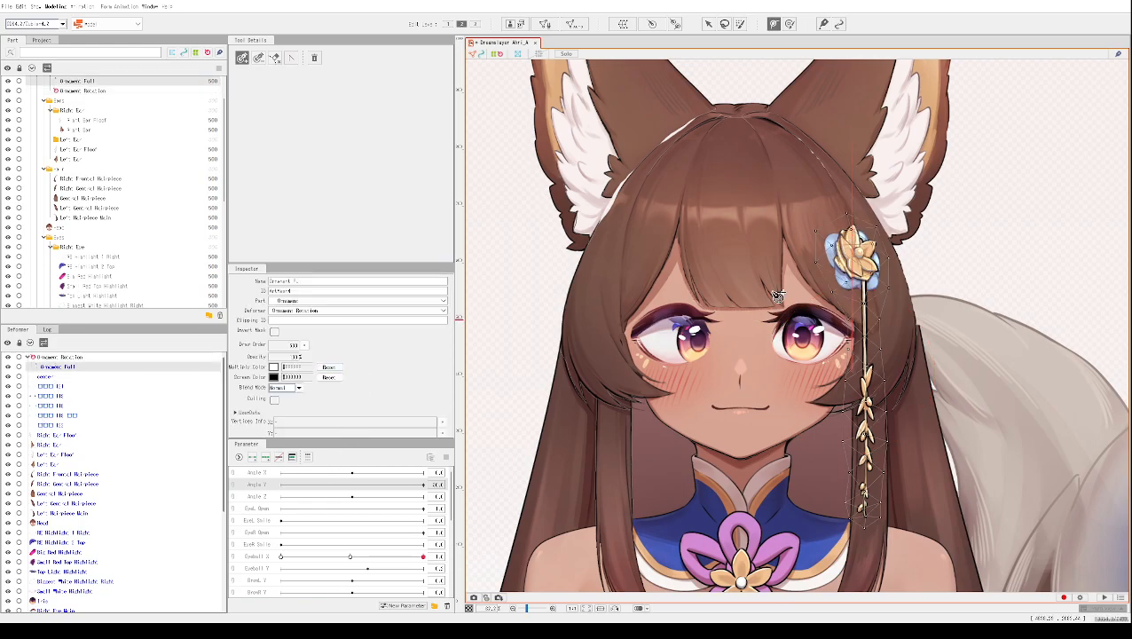
{"action": "left_click", "coordinate": [871, 241]}
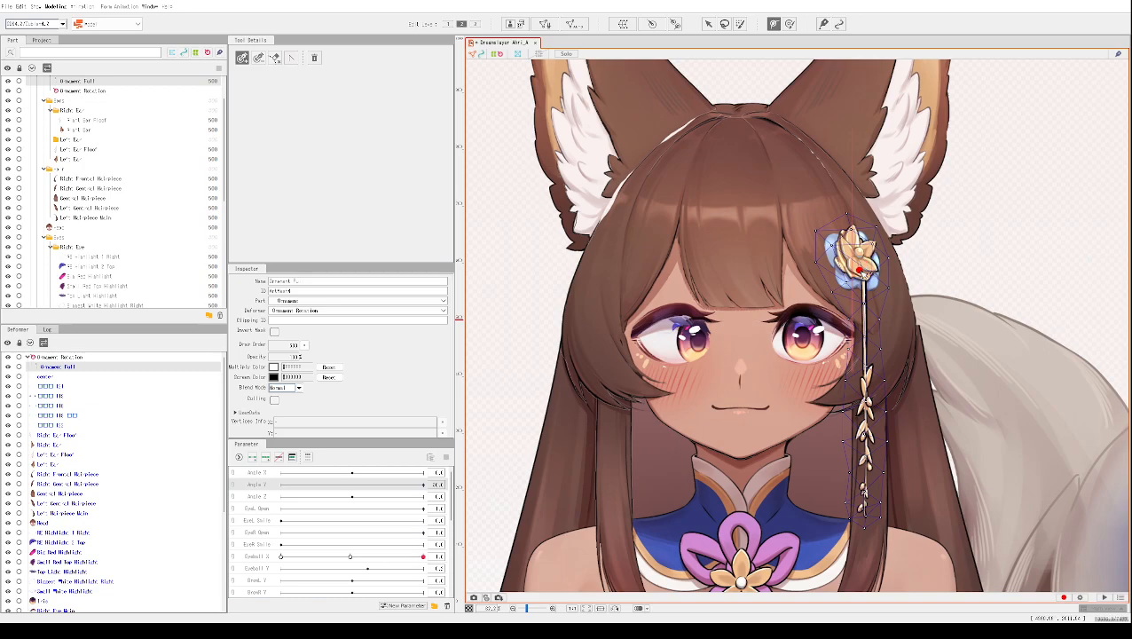
{"action": "left_click", "coordinate": [862, 289]}
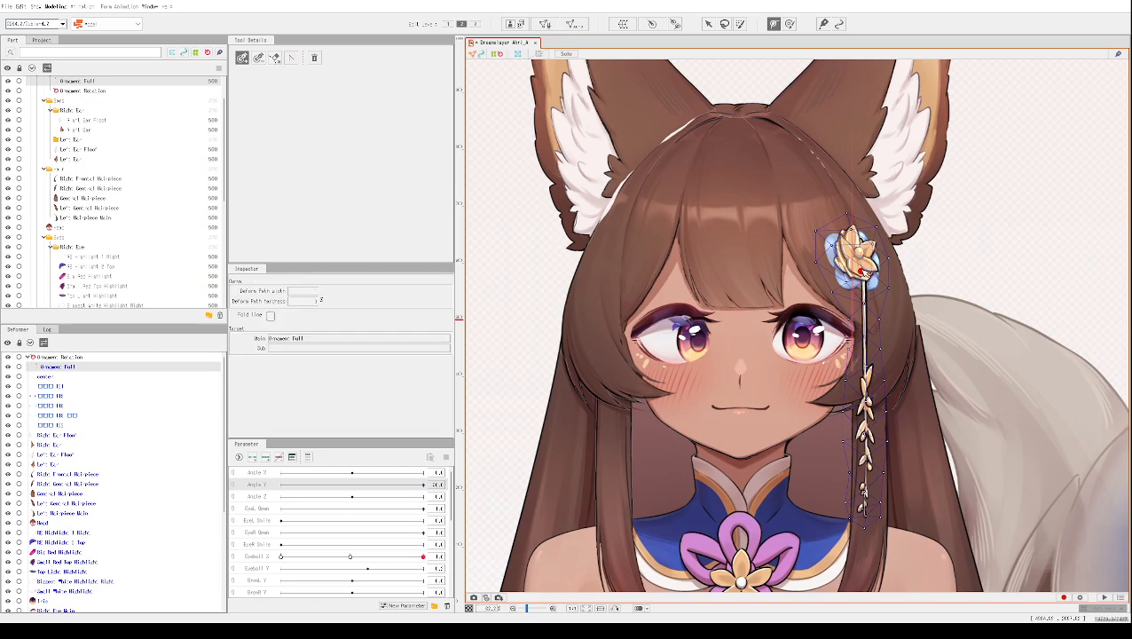
{"action": "left_click", "coordinate": [754, 356]}
{"action": "left_click_drag", "start_coordinate": [753, 356], "coordinate": [872, 313]}
{"action": "left_click", "coordinate": [865, 349]}
{"action": "left_click", "coordinate": [864, 369]}
{"action": "left_click", "coordinate": [863, 397]}
{"action": "left_click", "coordinate": [865, 424]}
{"action": "left_click", "coordinate": [863, 452]}
{"action": "left_click", "coordinate": [862, 492]}
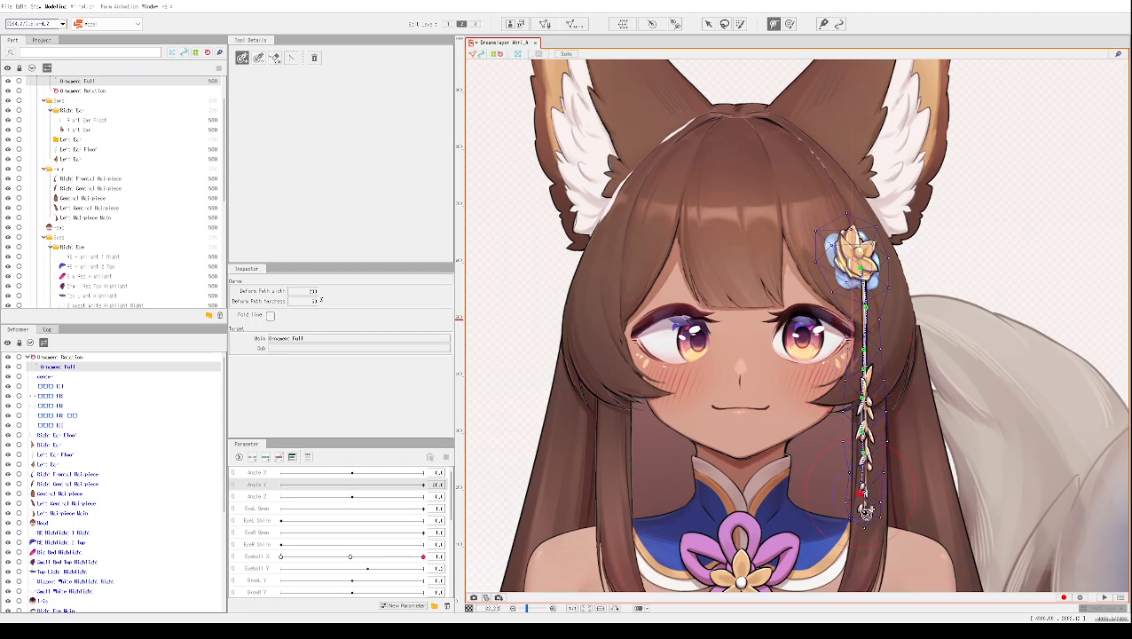
- Try to add another deform path point at the centre of the ornament's flower
{"action": "left_click", "coordinate": [858, 253]}
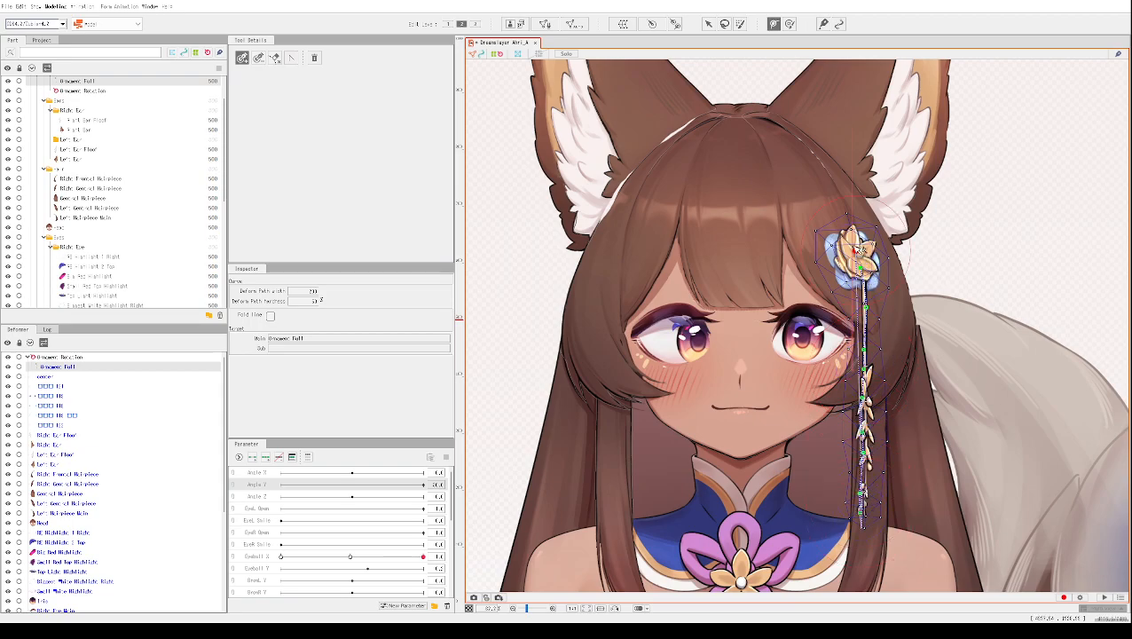
{"action": "left_click_drag", "start_coordinate": [888, 205], "coordinate": [811, 283]}
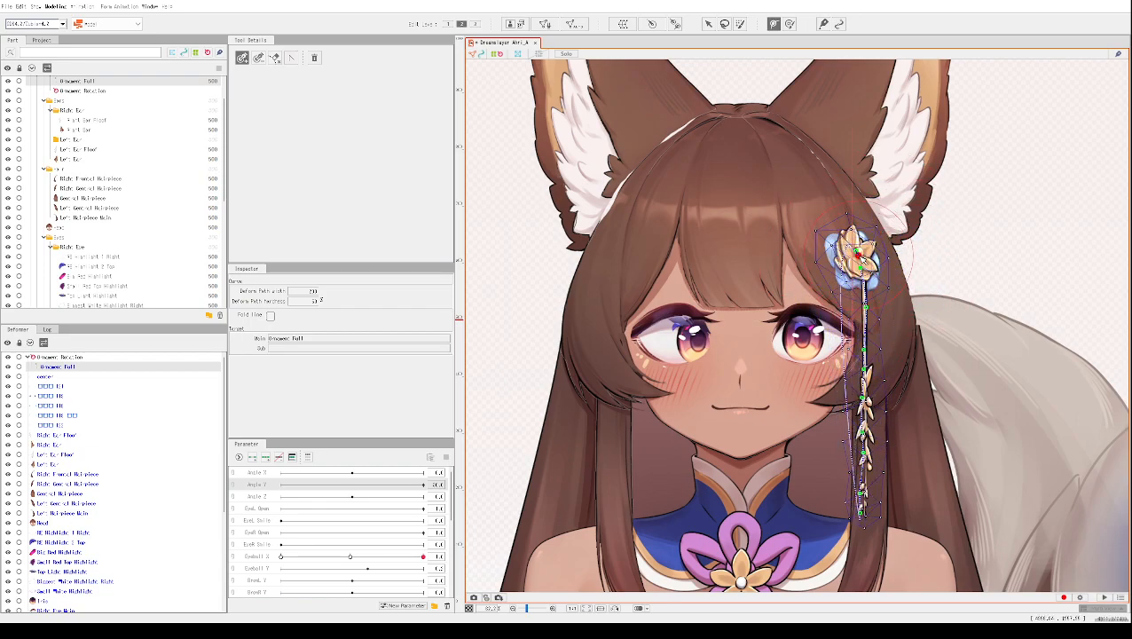
{"action": "left_click", "coordinate": [852, 252]}
{"action": "key", "text": "ctrl+z"}
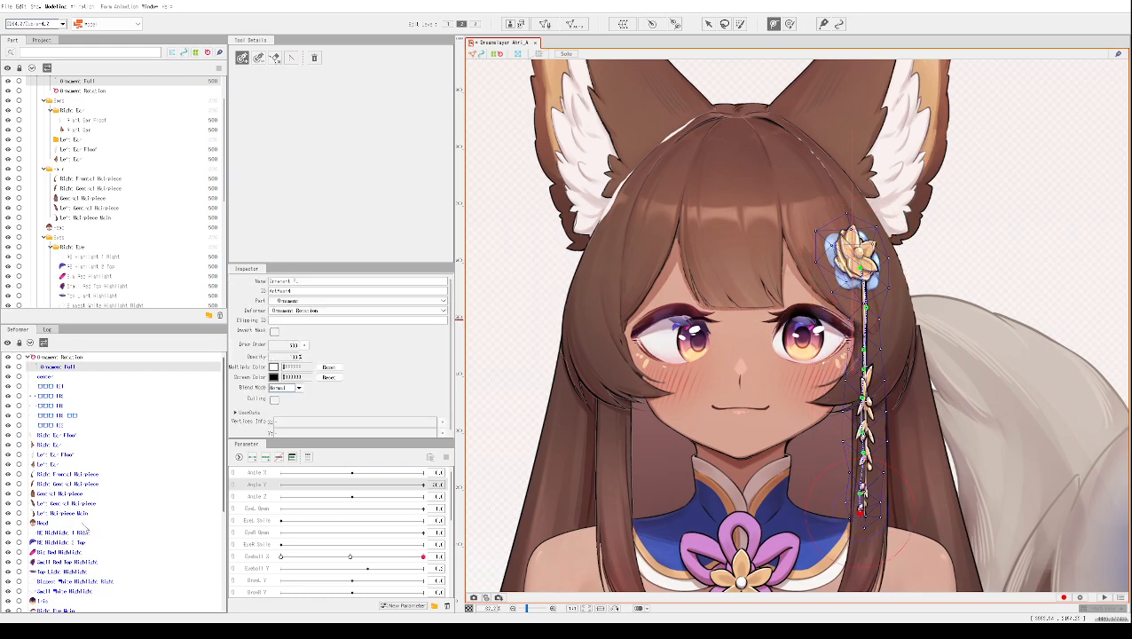
- Switch to the deform brush and make a short stroke near the lower end of the ornament's hanging chain
{"action": "left_click", "coordinate": [1097, 181]}
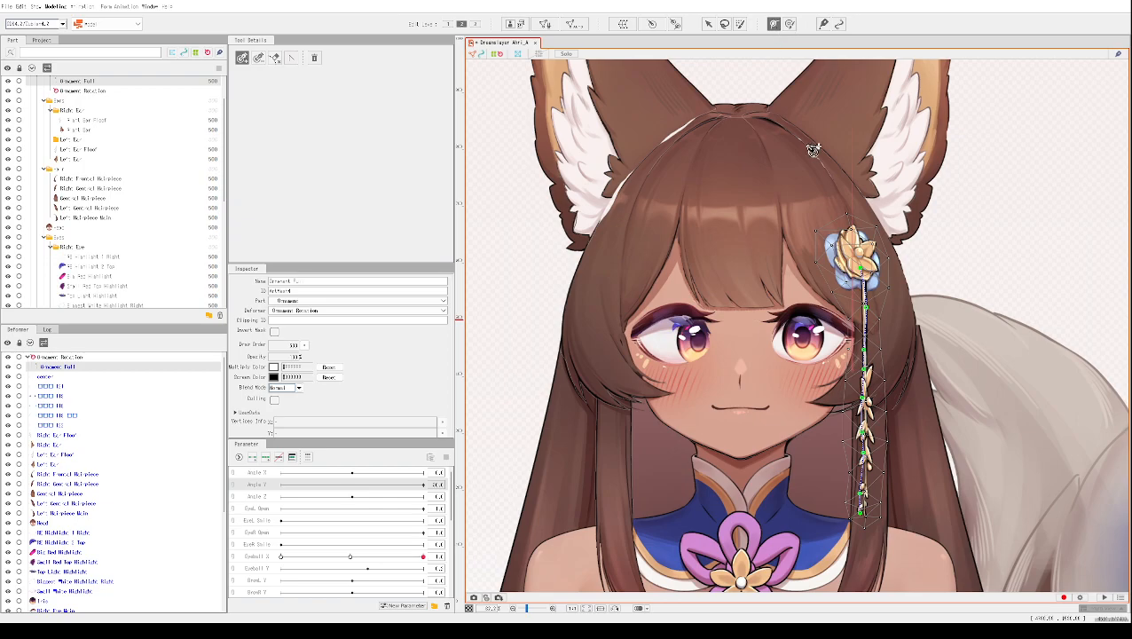
{"action": "right_click", "coordinate": [777, 53]}
{"action": "left_click", "coordinate": [803, 41]}
{"action": "left_click", "coordinate": [791, 24]}
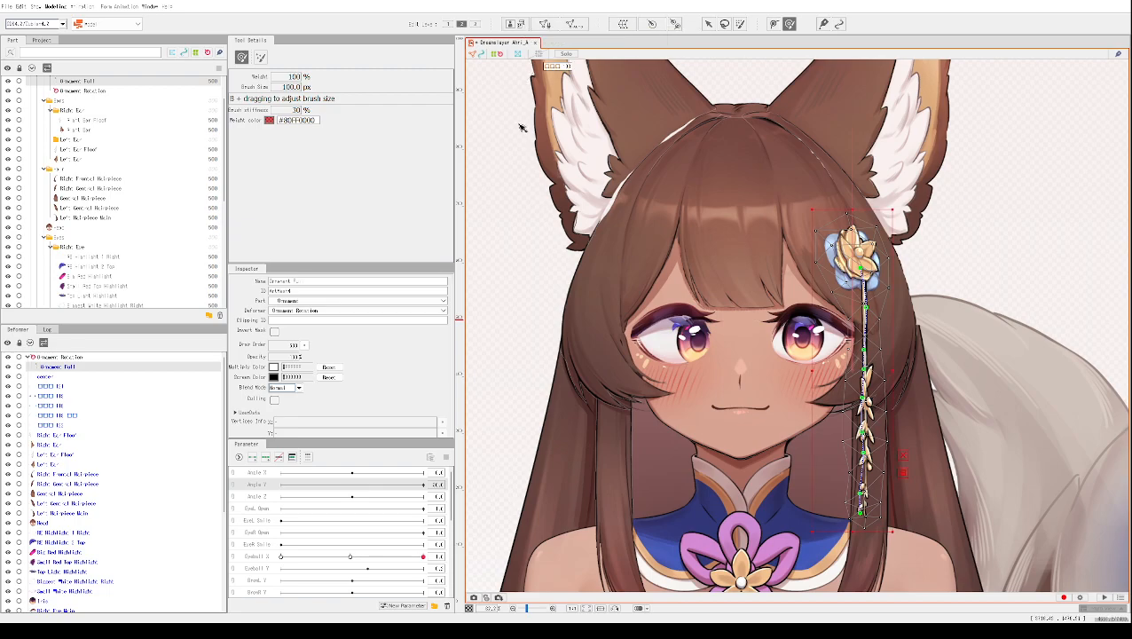
{"action": "scroll", "coordinate": [521, 125], "scroll_direction": "down", "scroll_amount": 2}
{"action": "scroll", "coordinate": [537, 131], "scroll_direction": "down", "scroll_amount": 1}
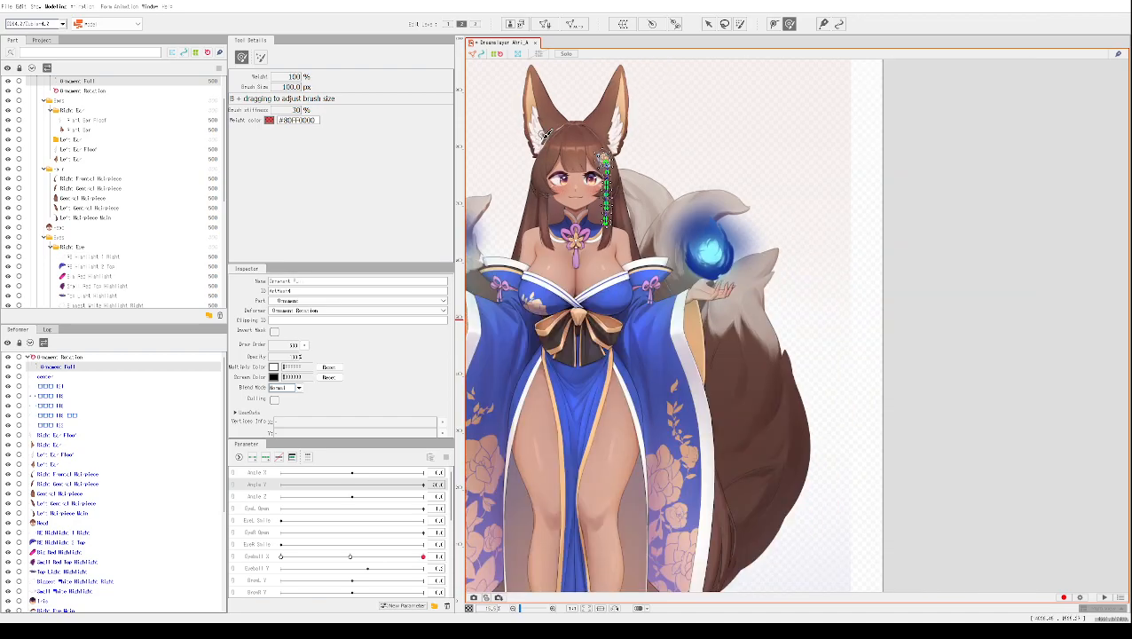
{"action": "left_click_drag", "start_coordinate": [607, 221], "coordinate": [606, 219]}
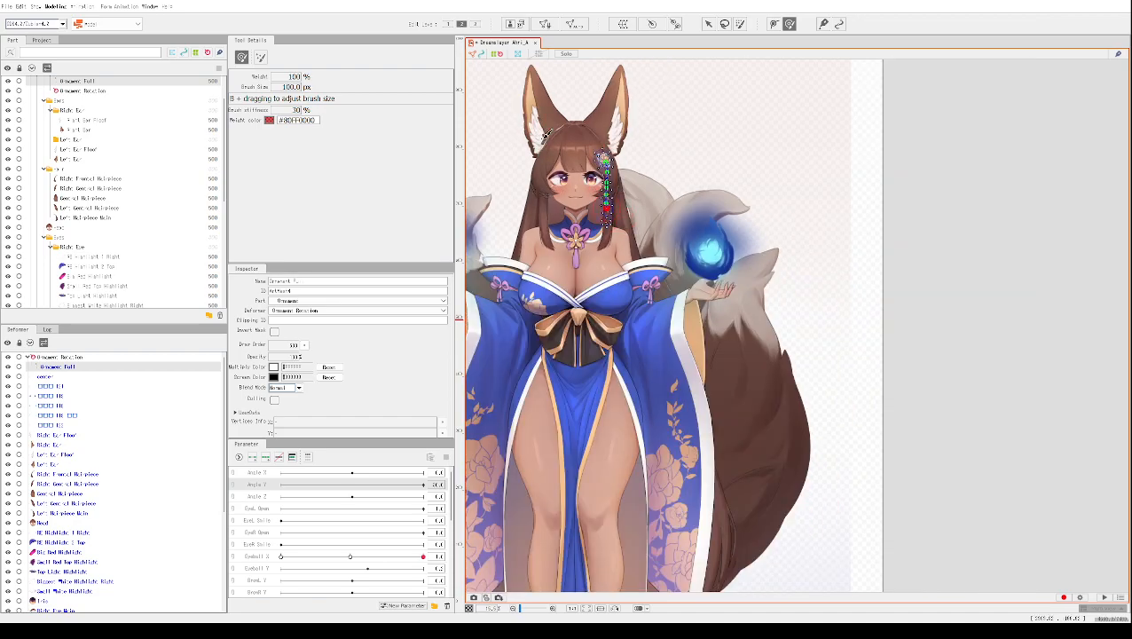
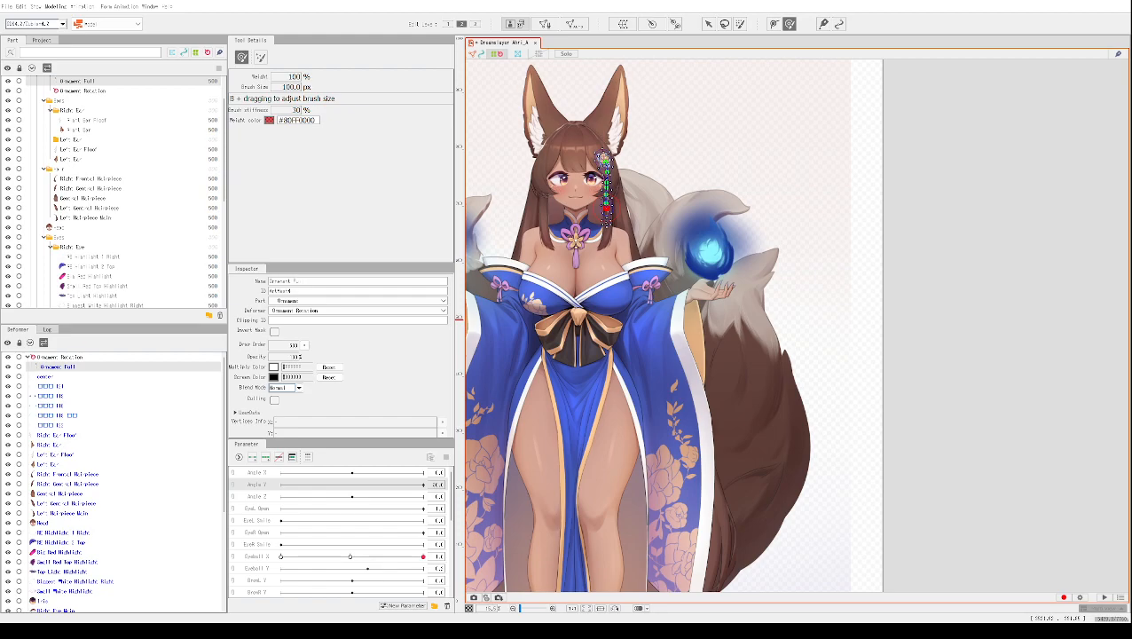
- Open the texture atlas editor, enlarge its window and magnify the atlas
{"action": "left_click", "coordinate": [515, 24]}
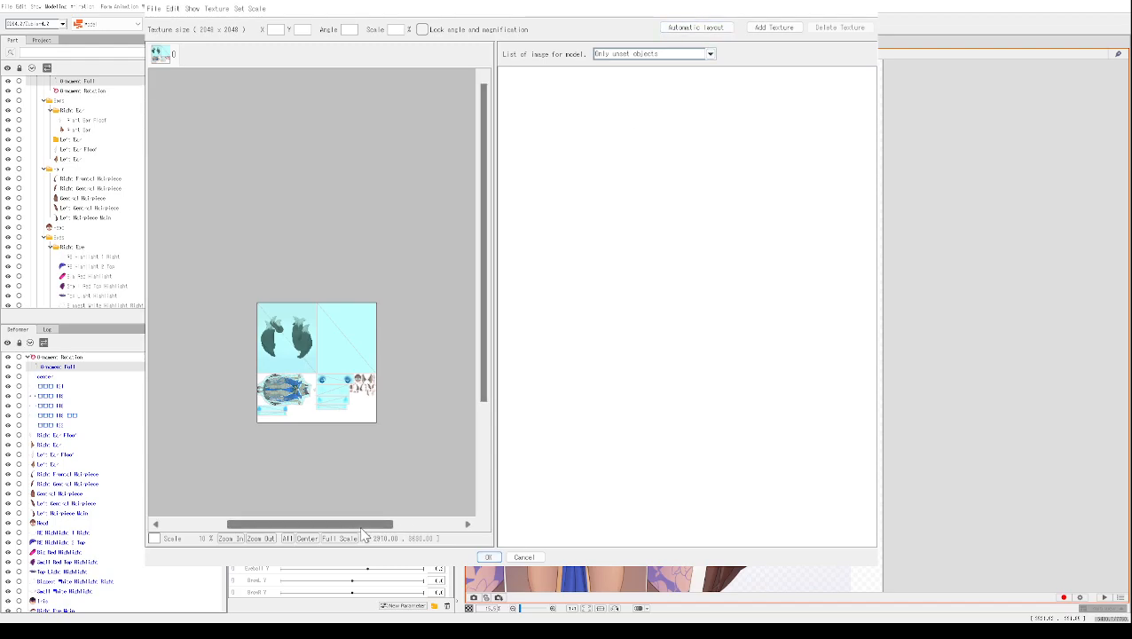
{"action": "left_click_drag", "start_coordinate": [356, 525], "coordinate": [336, 527]}
{"action": "left_click", "coordinate": [234, 538]}
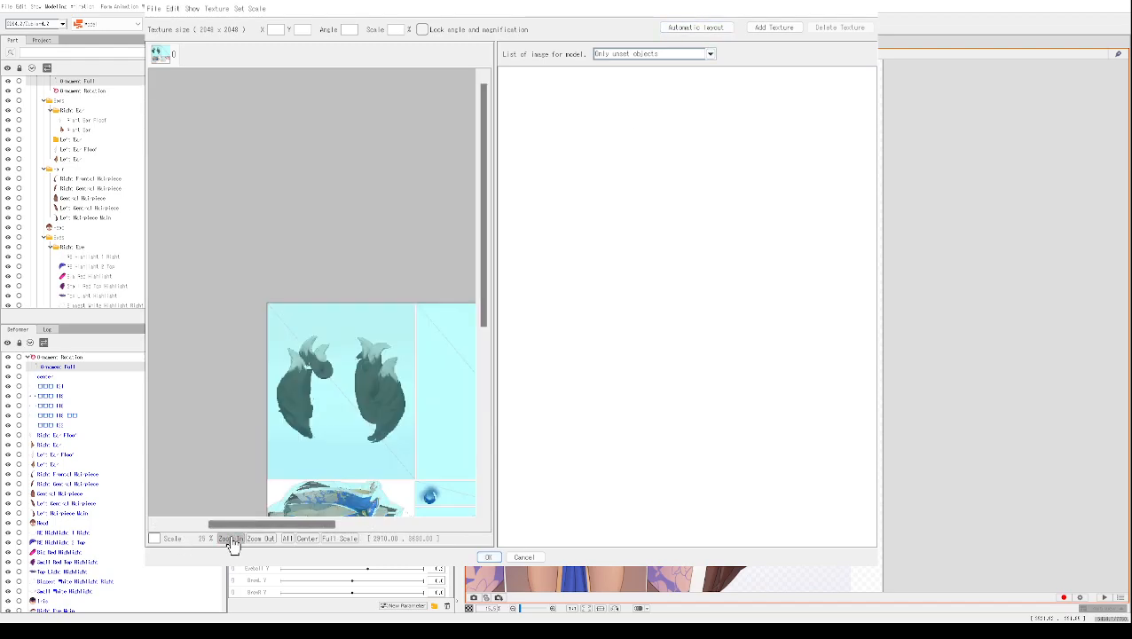
{"action": "left_click", "coordinate": [233, 537]}
{"action": "left_click", "coordinate": [233, 538]}
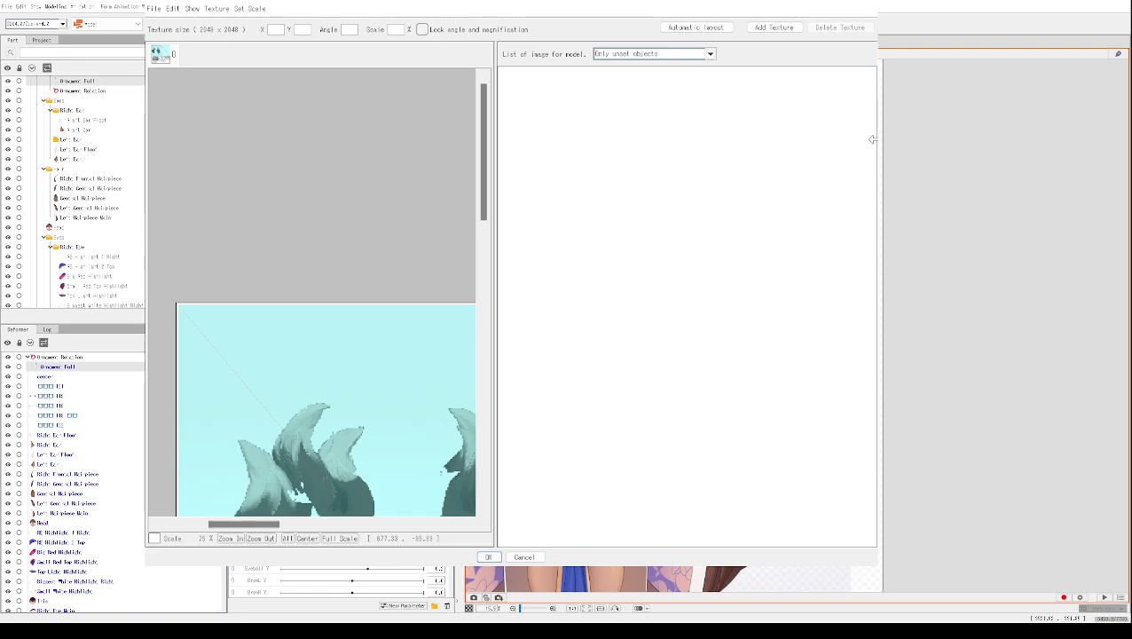
{"action": "left_click_drag", "start_coordinate": [873, 565], "coordinate": [1131, 638]}
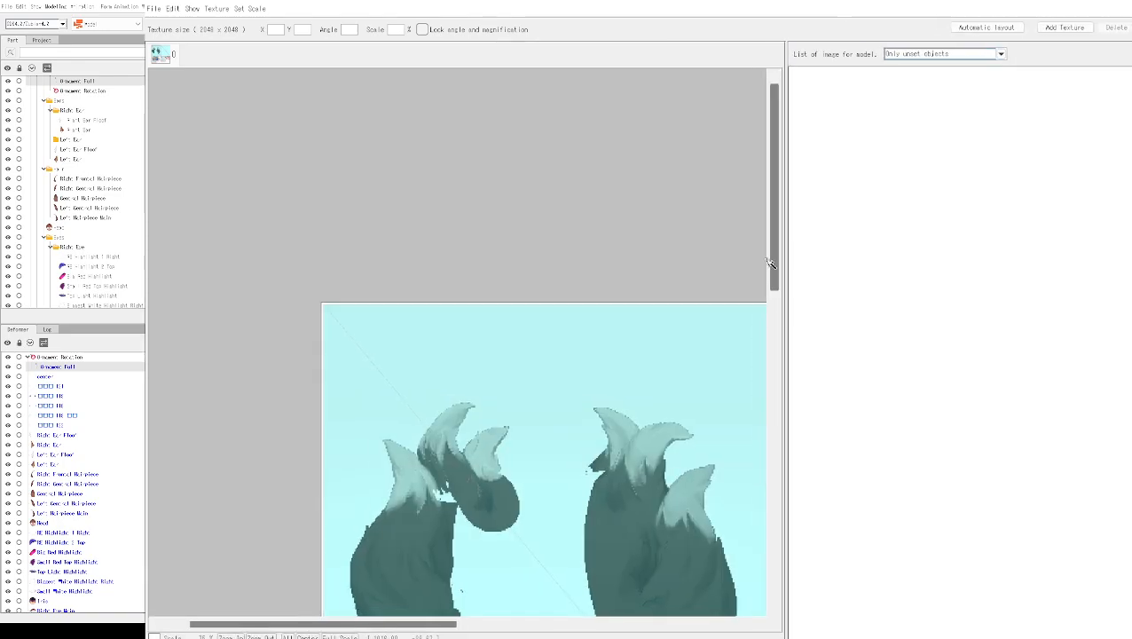
- Examine how the tails, outfit, flames, face, hair and eye parts are laid out on the texture atlas
{"action": "left_click_drag", "start_coordinate": [775, 247], "coordinate": [775, 328]}
{"action": "left_click_drag", "start_coordinate": [435, 624], "coordinate": [543, 624]}
{"action": "scroll", "coordinate": [537, 444], "scroll_direction": "down", "scroll_amount": 2}
{"action": "scroll", "coordinate": [675, 390], "scroll_direction": "up", "scroll_amount": 1}
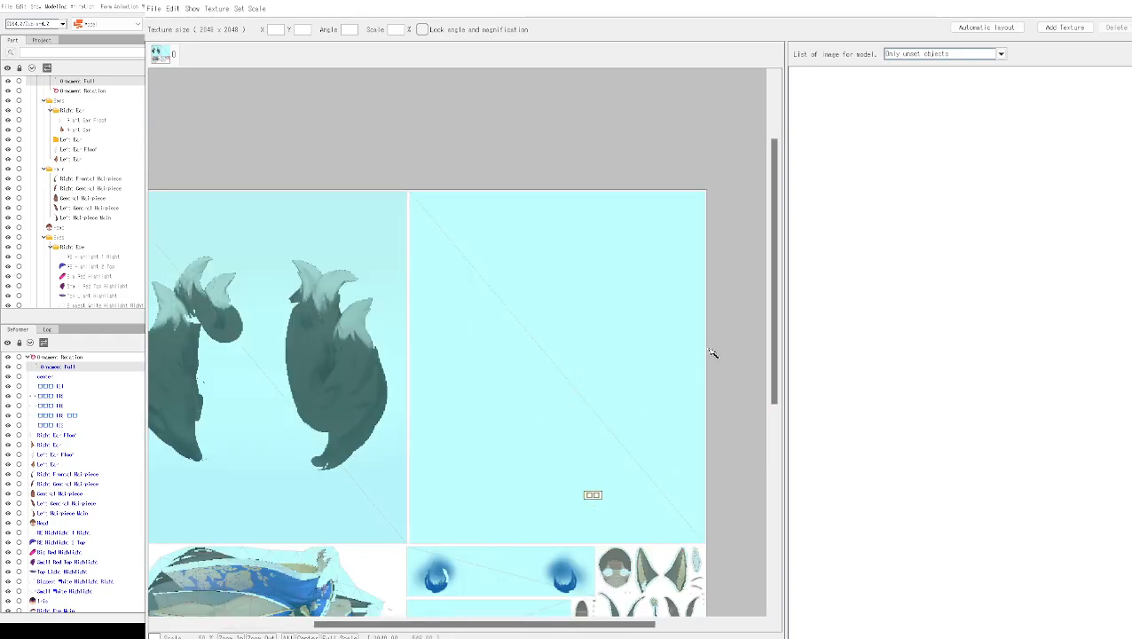
{"action": "left_click_drag", "start_coordinate": [778, 313], "coordinate": [776, 428]}
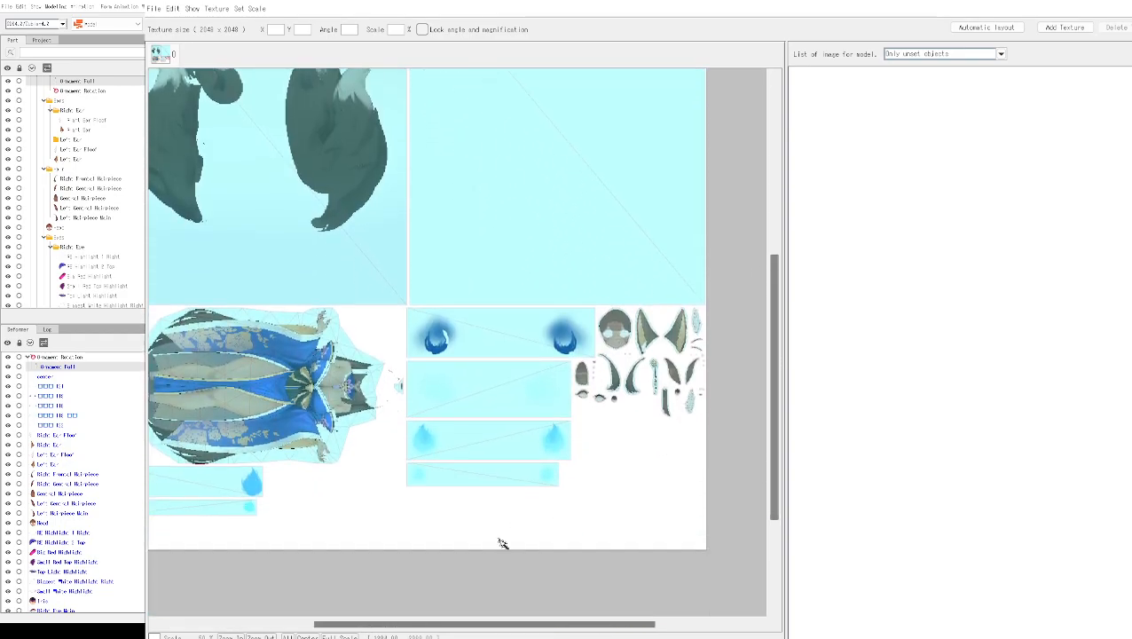
{"action": "left_click_drag", "start_coordinate": [432, 625], "coordinate": [308, 626]}
{"action": "left_click", "coordinate": [232, 637]}
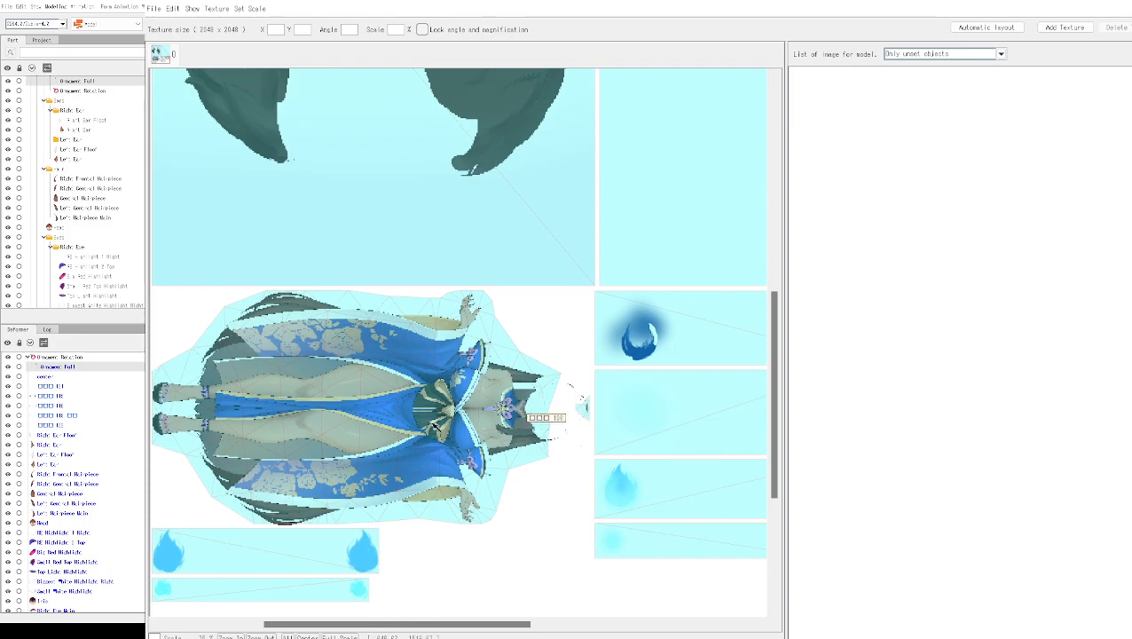
{"action": "left_click_drag", "start_coordinate": [471, 628], "coordinate": [661, 626]}
{"action": "scroll", "coordinate": [579, 546], "scroll_direction": "up", "scroll_amount": 5}
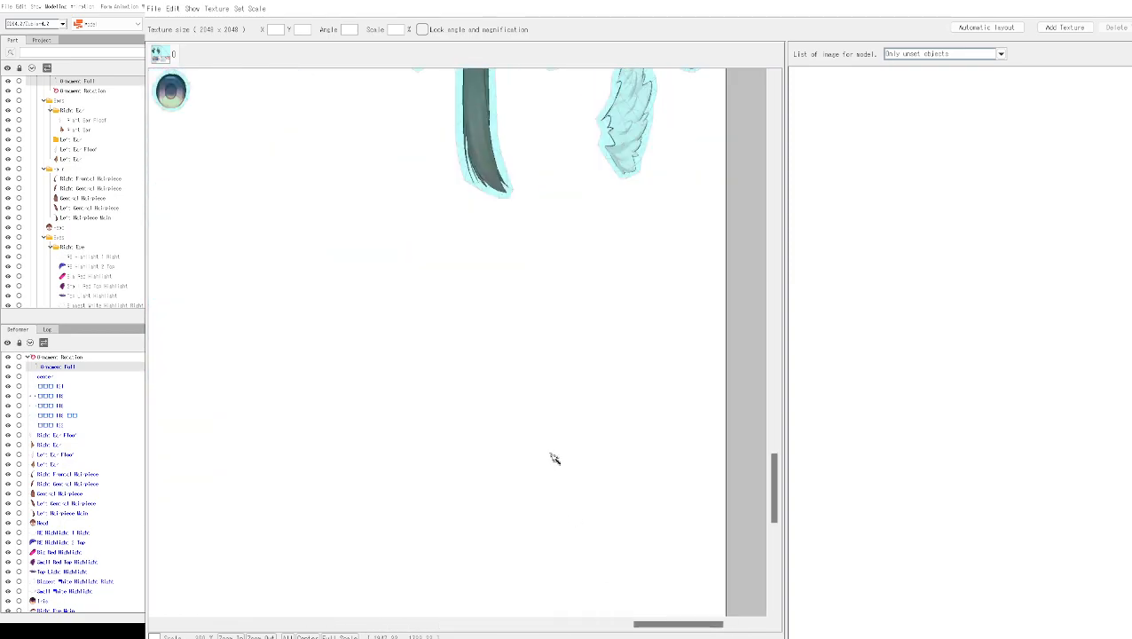
{"action": "left_click_drag", "start_coordinate": [773, 484], "coordinate": [767, 441]}
{"action": "left_click_drag", "start_coordinate": [656, 627], "coordinate": [631, 626]}
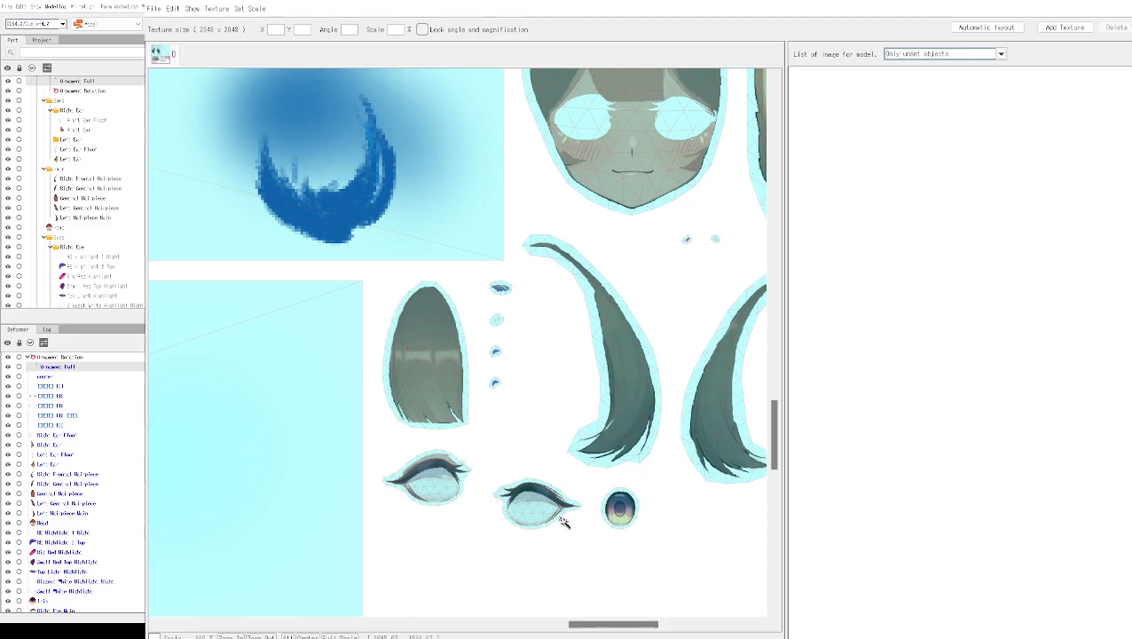
{"action": "scroll", "coordinate": [545, 458], "scroll_direction": "up", "scroll_amount": 1}
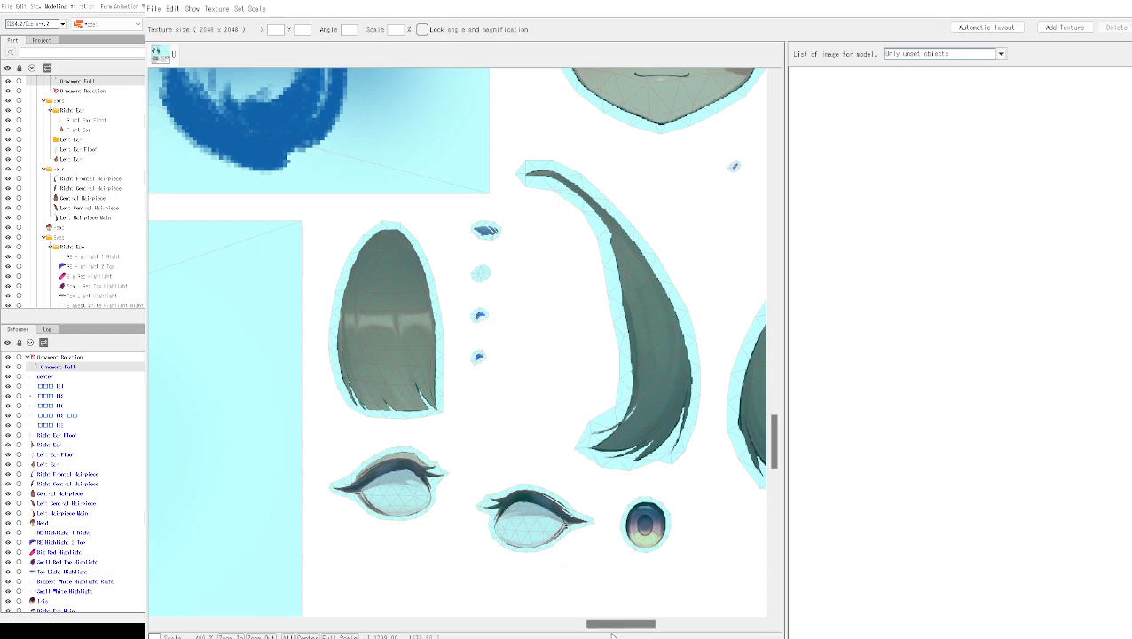
- Locate the hair ornament in the texture atlas and select it to check its scale
{"action": "left_click_drag", "start_coordinate": [615, 624], "coordinate": [679, 625]}
{"action": "scroll", "coordinate": [697, 569], "scroll_direction": "up", "scroll_amount": 2}
{"action": "scroll", "coordinate": [676, 530], "scroll_direction": "down", "scroll_amount": 1}
{"action": "scroll", "coordinate": [670, 524], "scroll_direction": "down", "scroll_amount": 1}
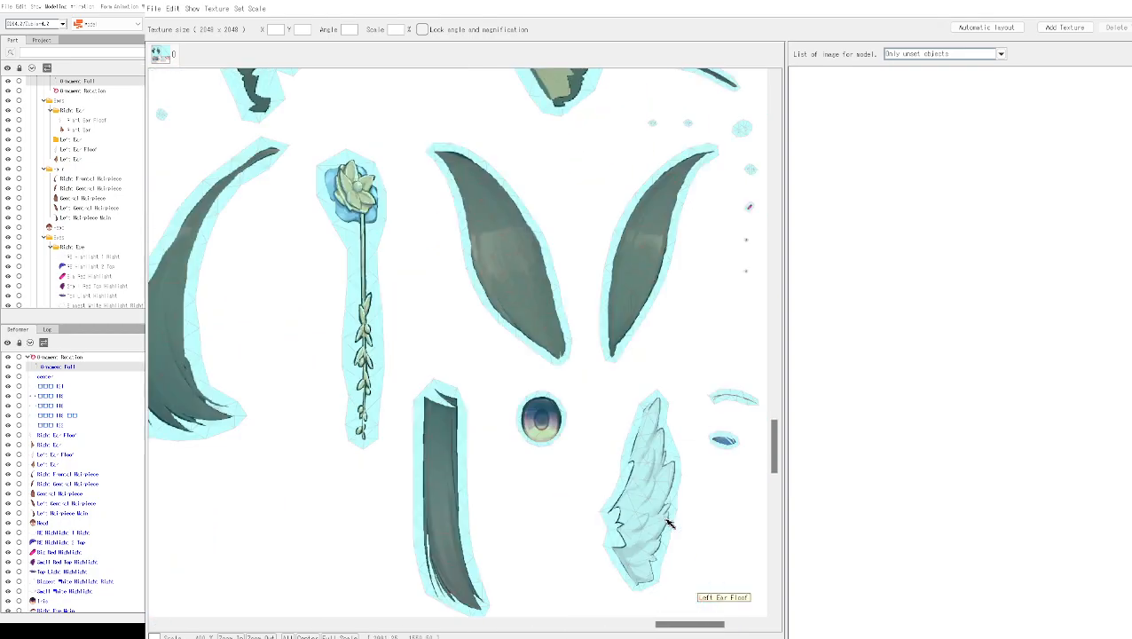
{"action": "left_click", "coordinate": [370, 270]}
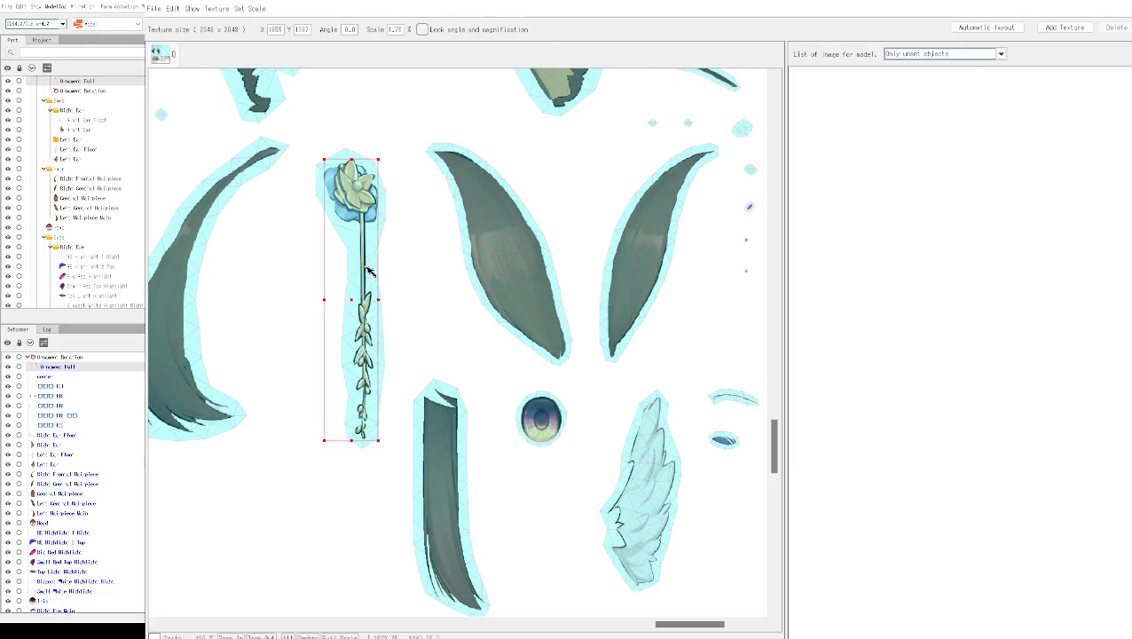
{"action": "scroll", "coordinate": [439, 160], "scroll_direction": "down", "scroll_amount": 2}
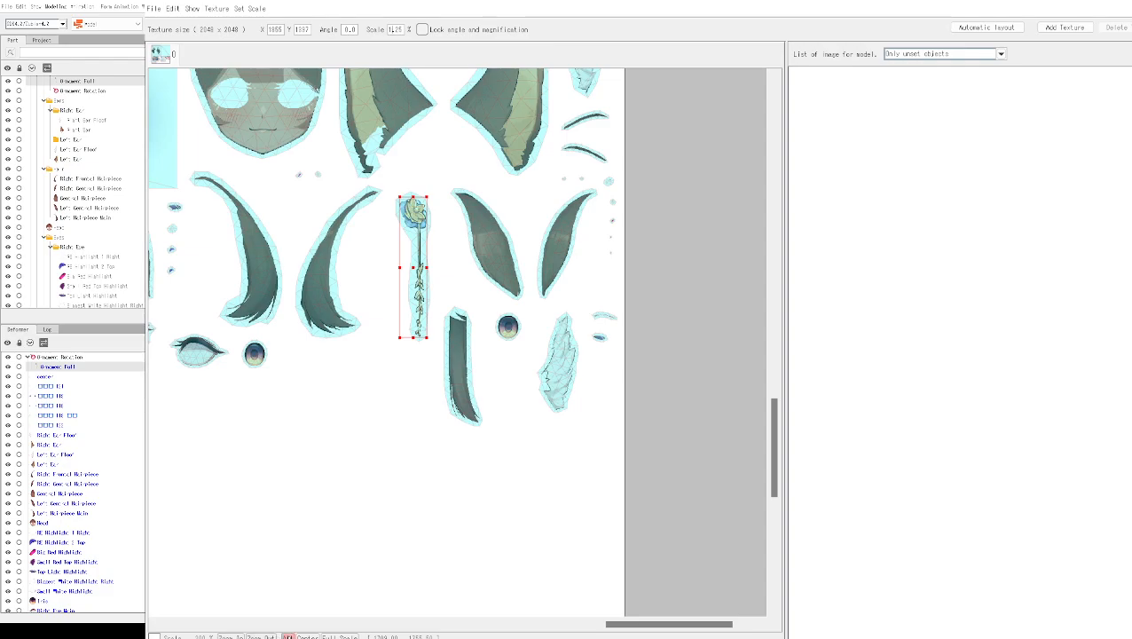
{"action": "scroll", "coordinate": [746, 493], "scroll_direction": "down", "scroll_amount": 4}
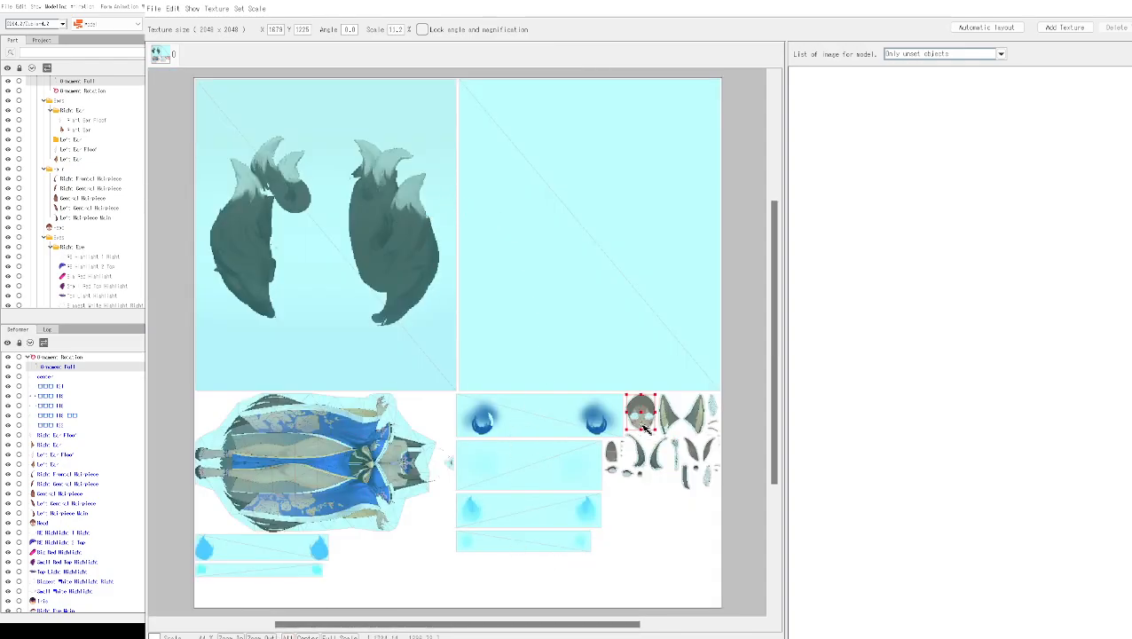
- Try scaling the Right Ear texture to 100% and repositioning it in the atlas, and undo both changes
{"action": "left_click", "coordinate": [670, 417]}
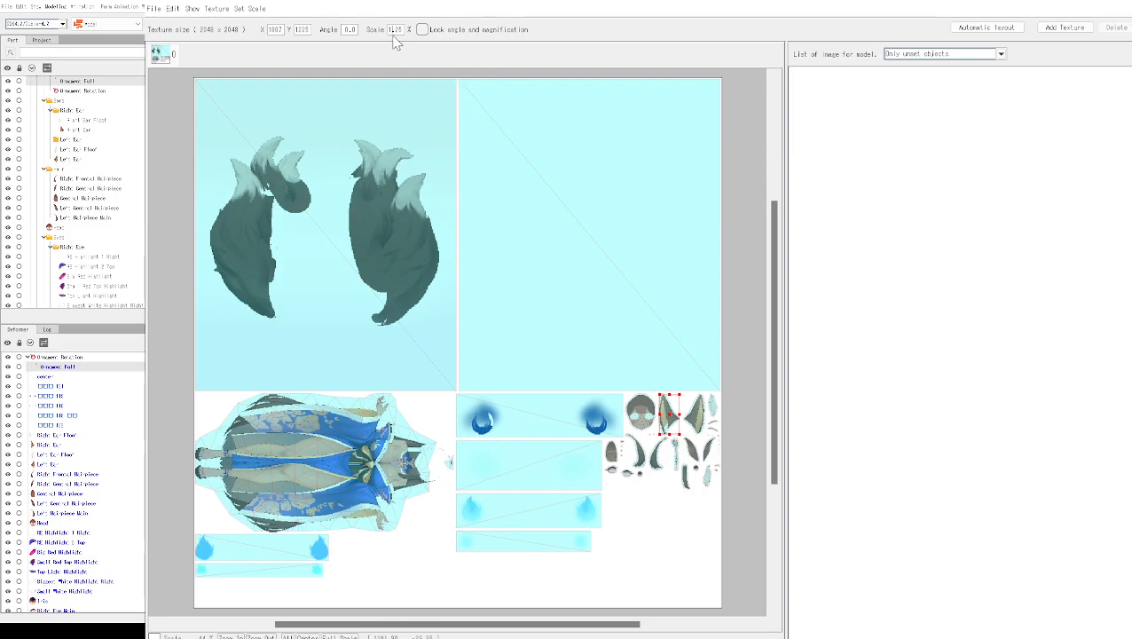
{"action": "left_click_drag", "start_coordinate": [393, 31], "coordinate": [412, 32]}
{"action": "type", "text": "110"}
{"action": "key", "text": "BackSpace"}
{"action": "key", "text": "BackSpace"}
{"action": "type", "text": "00"}
{"action": "key", "text": "Return"}
{"action": "left_click_drag", "start_coordinate": [706, 538], "coordinate": [568, 450]}
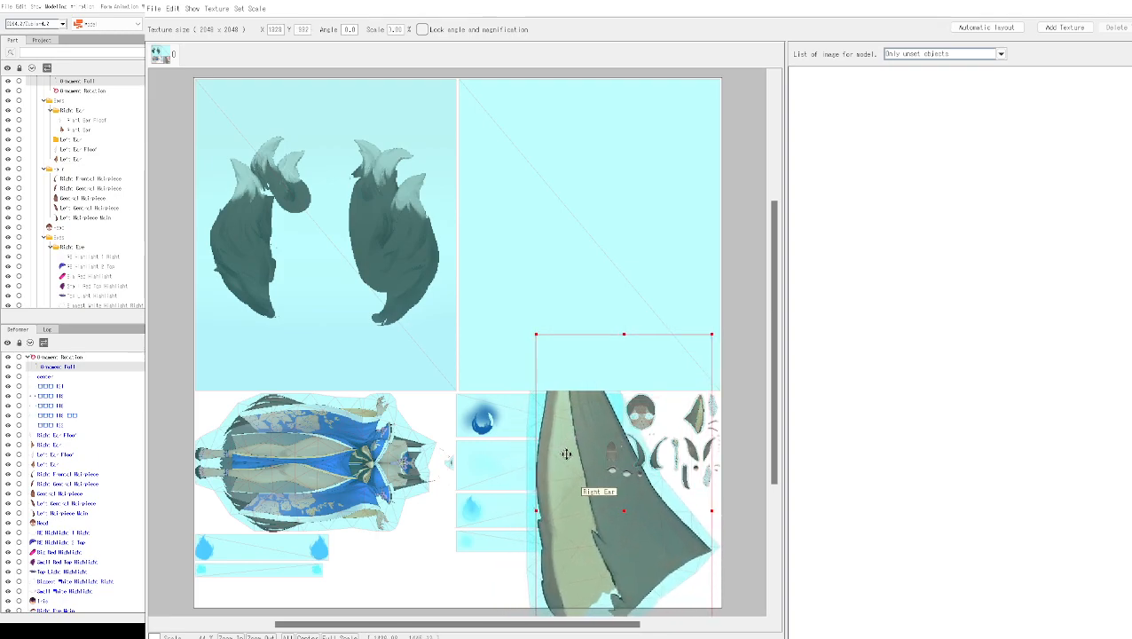
{"action": "key", "text": "ctrl+z"}
{"action": "key", "text": "ctrl+z"}
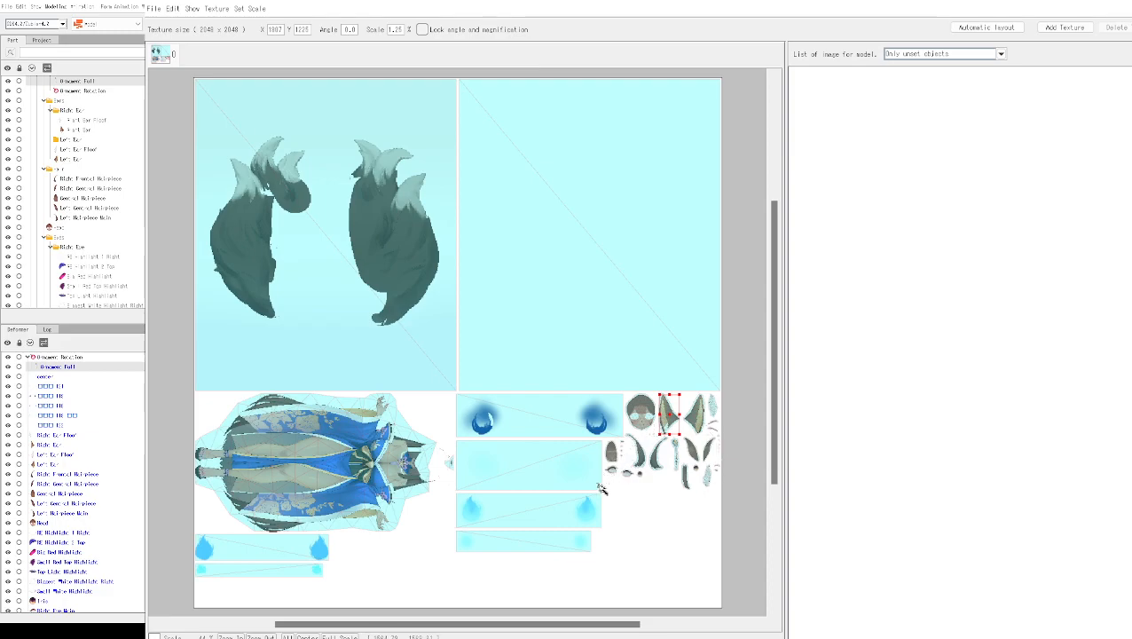
- Rearrange the texture atlas with automatic layout and select an ear part to check its scale
{"action": "left_click", "coordinate": [985, 31]}
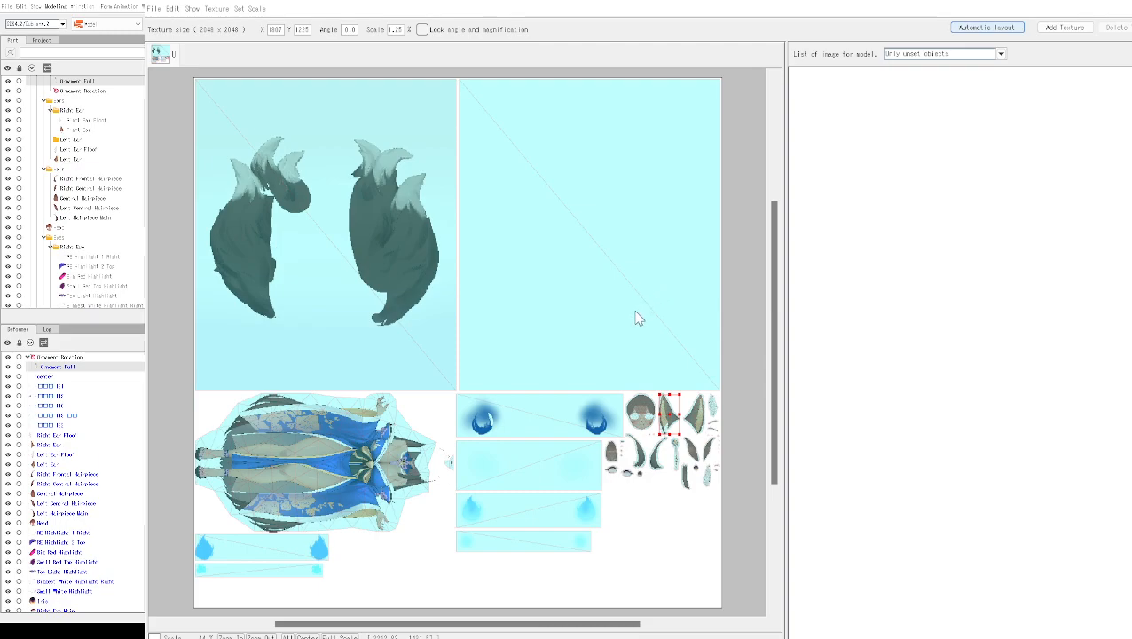
{"action": "left_click", "coordinate": [592, 399]}
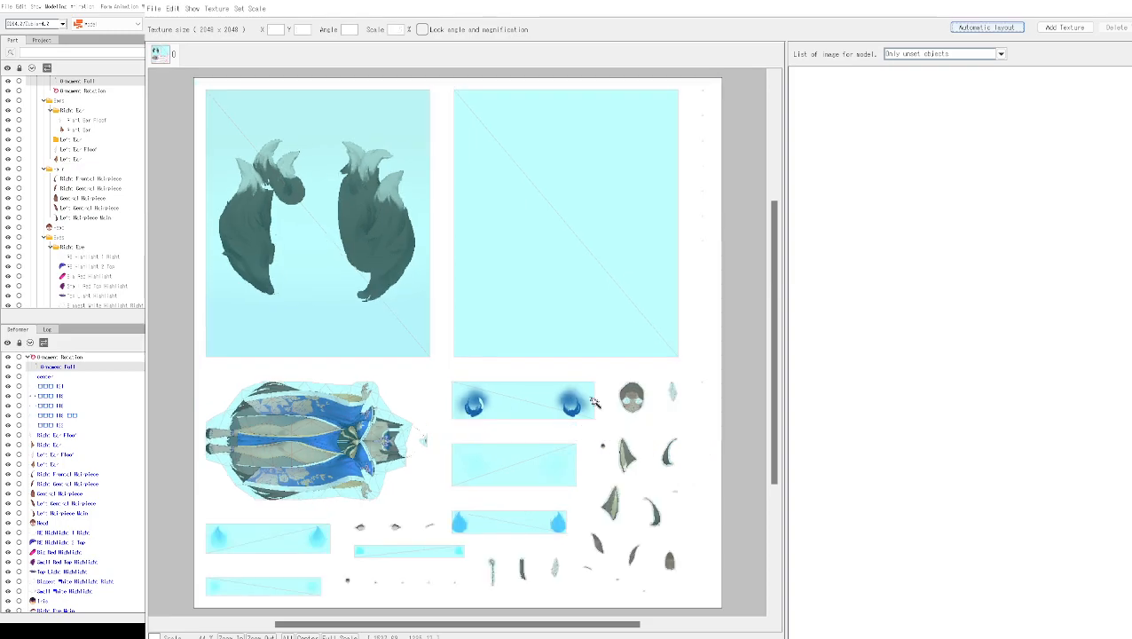
{"action": "left_click", "coordinate": [627, 454]}
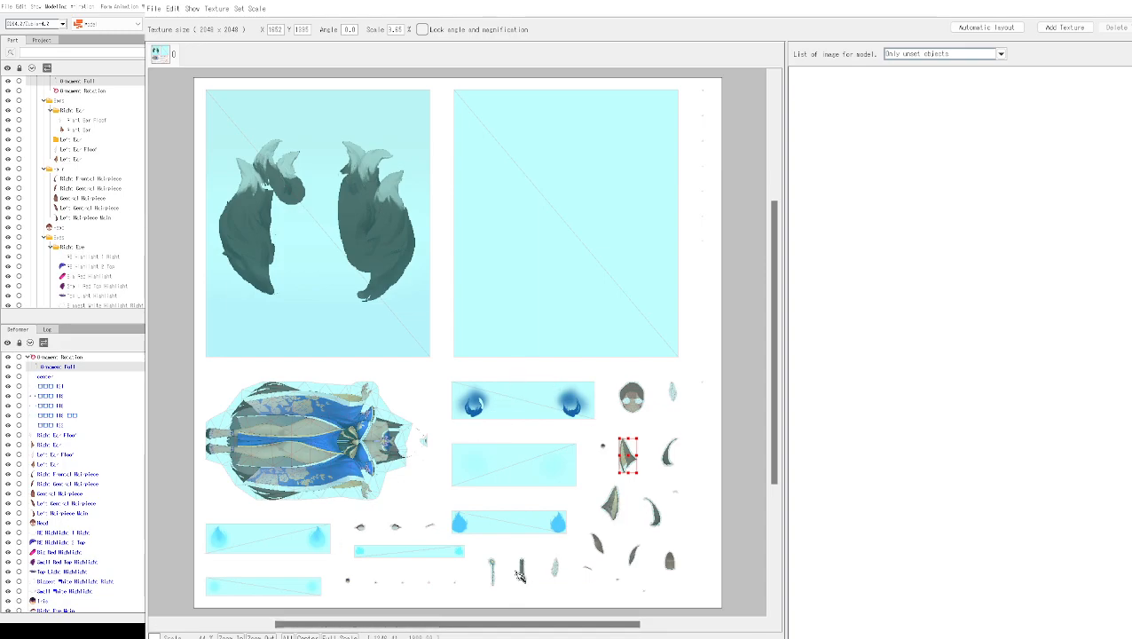
- Examine the spacing and relative sizes of the ear, hair, face and flame parts in the rearranged atlas
{"action": "scroll", "coordinate": [524, 572], "scroll_direction": "up", "scroll_amount": 2}
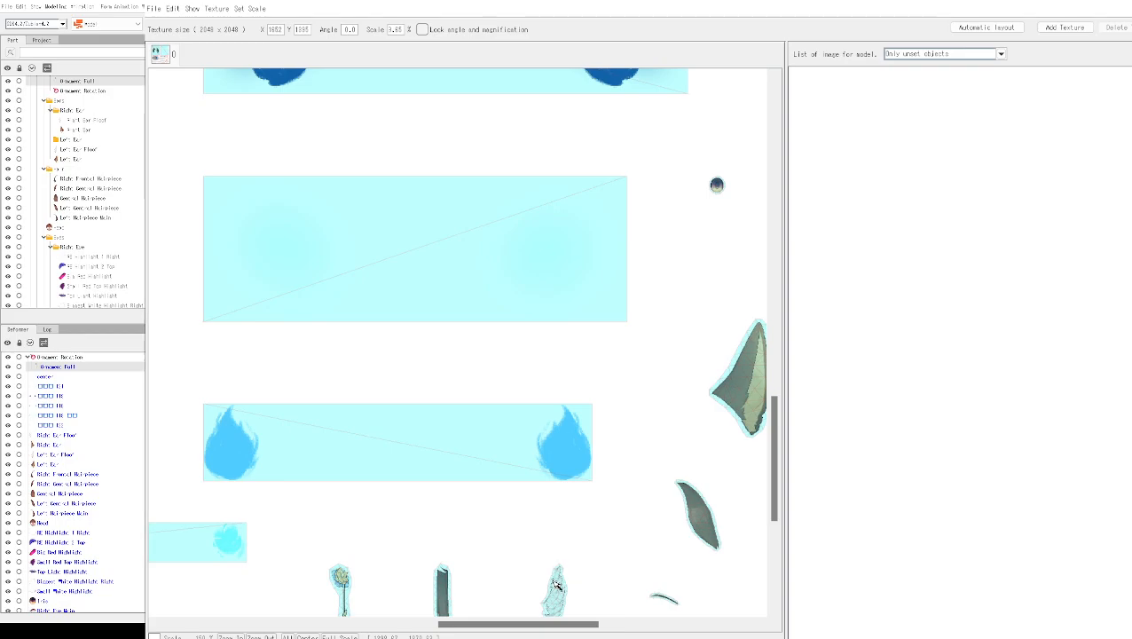
{"action": "left_click_drag", "start_coordinate": [540, 627], "coordinate": [625, 625]}
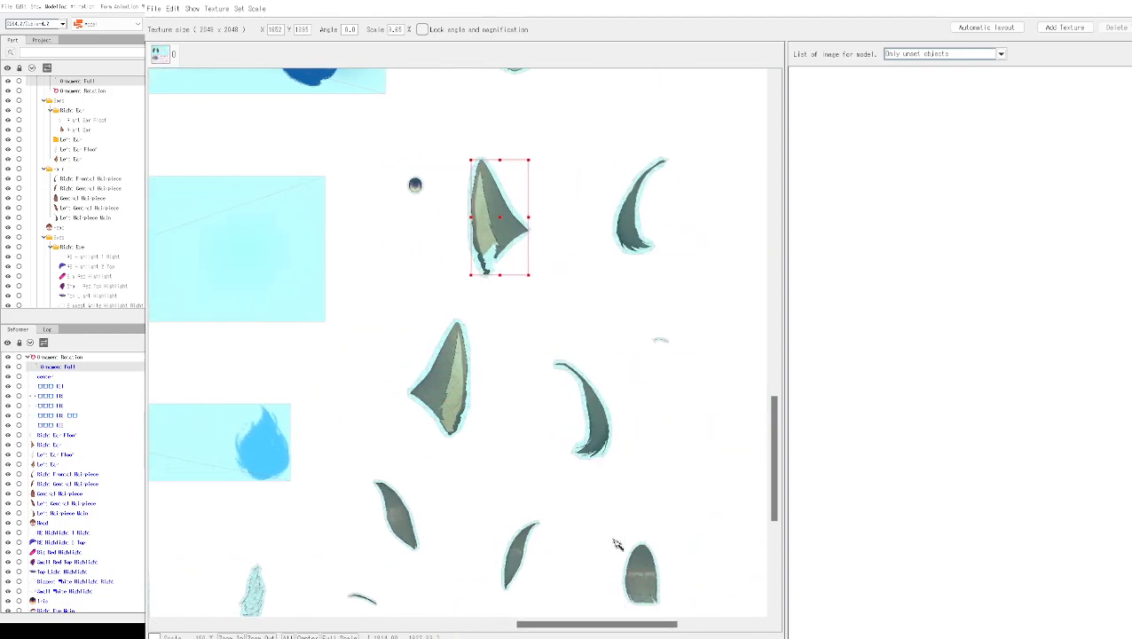
{"action": "scroll", "coordinate": [617, 544], "scroll_direction": "down", "scroll_amount": 2}
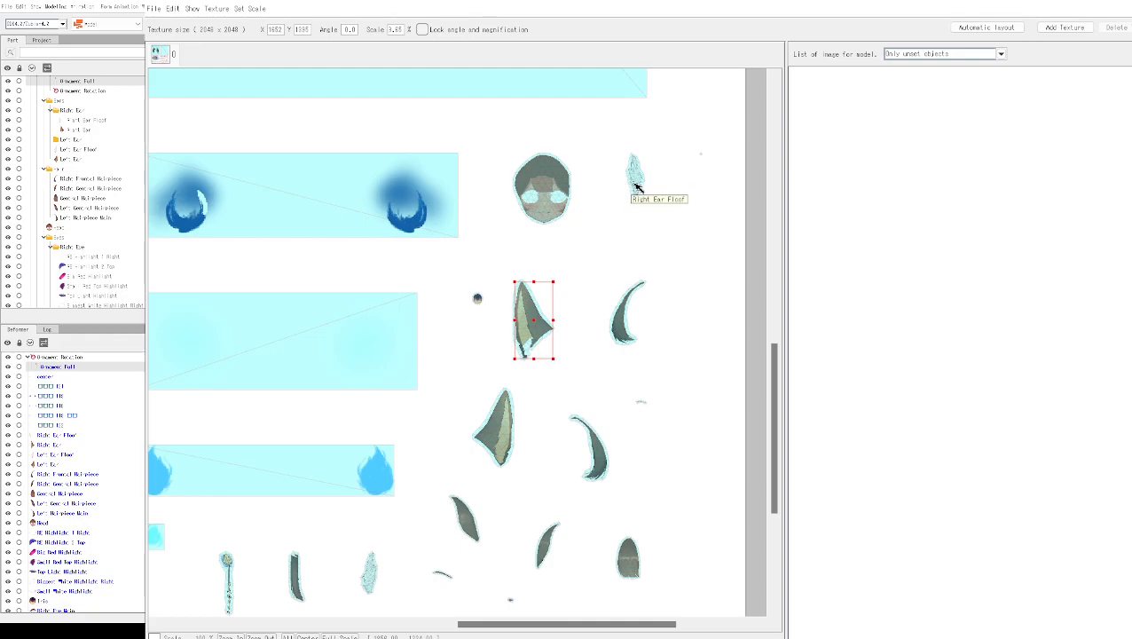
{"action": "left_click", "coordinate": [154, 8]}
{"action": "left_click", "coordinate": [158, 15]}
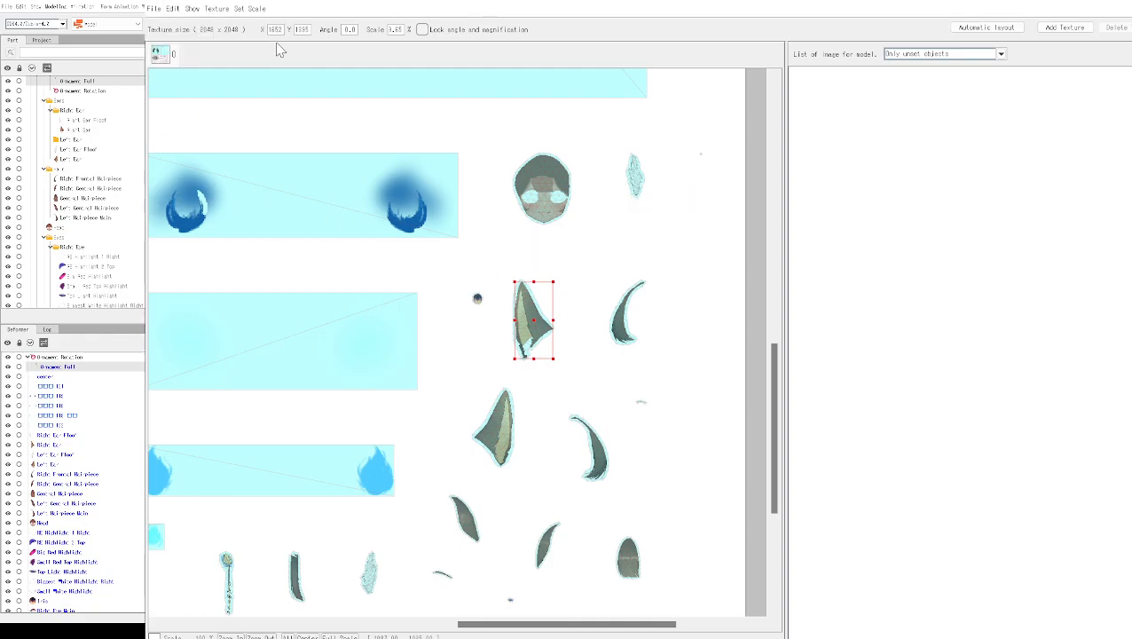
{"action": "scroll", "coordinate": [562, 291], "scroll_direction": "down", "scroll_amount": 2}
{"action": "scroll", "coordinate": [562, 291], "scroll_direction": "down", "scroll_amount": 1}
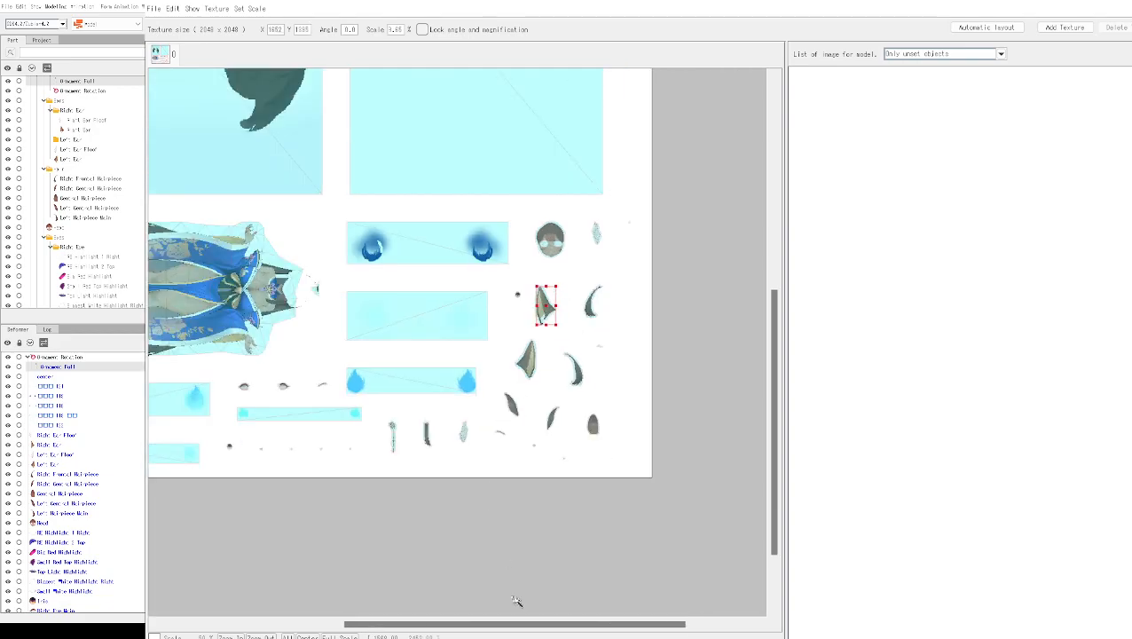
{"action": "left_click_drag", "start_coordinate": [526, 626], "coordinate": [432, 621]}
{"action": "scroll", "coordinate": [574, 572], "scroll_direction": "up", "scroll_amount": 1}
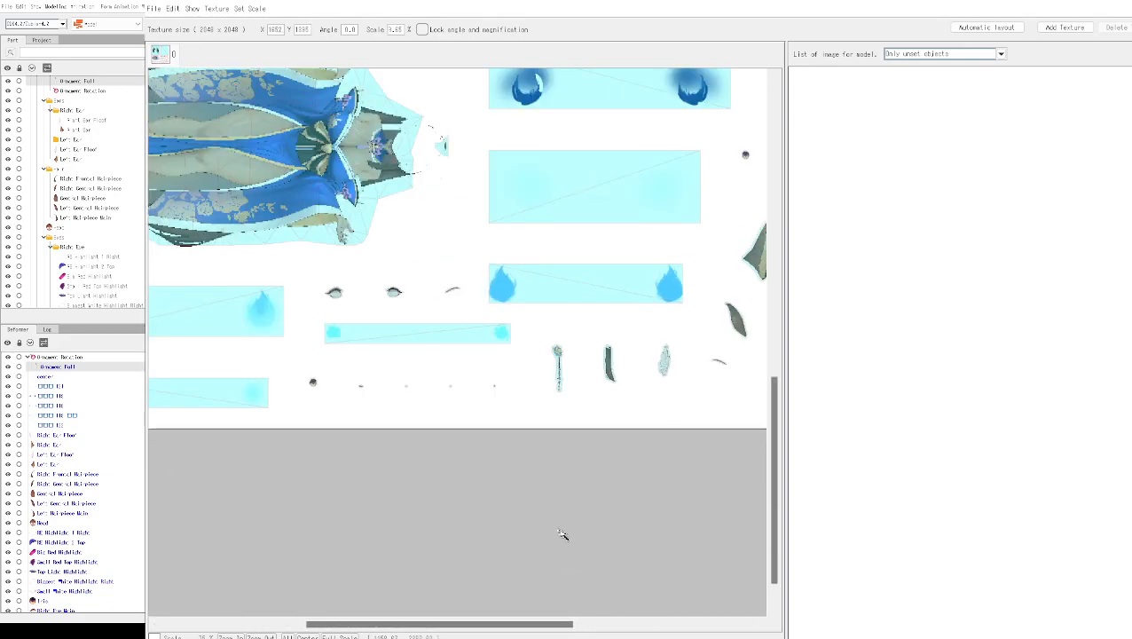
- Select one of the eyelash parts in the rearranged atlas and examine its pixel detail close up
{"action": "left_click", "coordinate": [467, 257]}
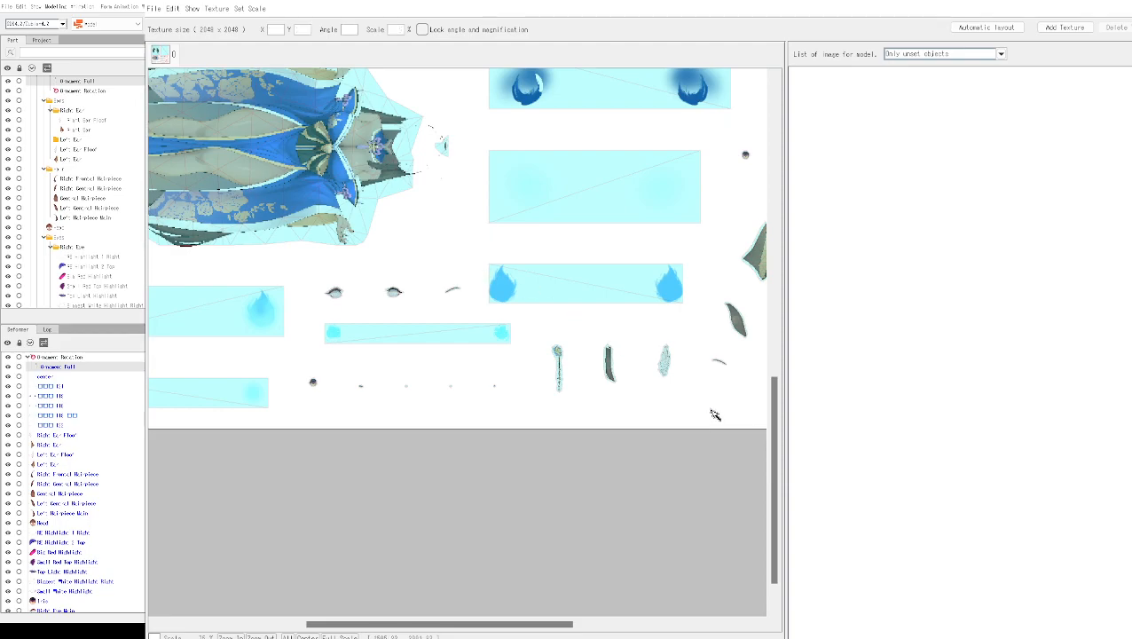
{"action": "left_click_drag", "start_coordinate": [768, 458], "coordinate": [769, 416]}
{"action": "scroll", "coordinate": [573, 409], "scroll_direction": "up", "scroll_amount": 3}
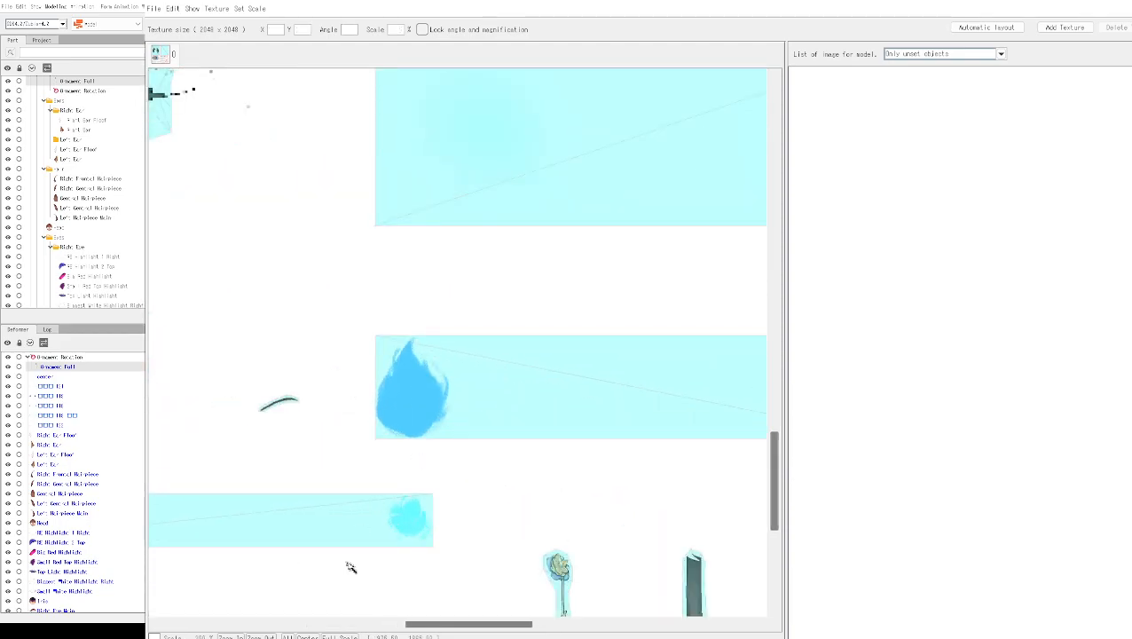
{"action": "left_click_drag", "start_coordinate": [434, 624], "coordinate": [351, 578]}
{"action": "scroll", "coordinate": [461, 483], "scroll_direction": "down", "scroll_amount": 1}
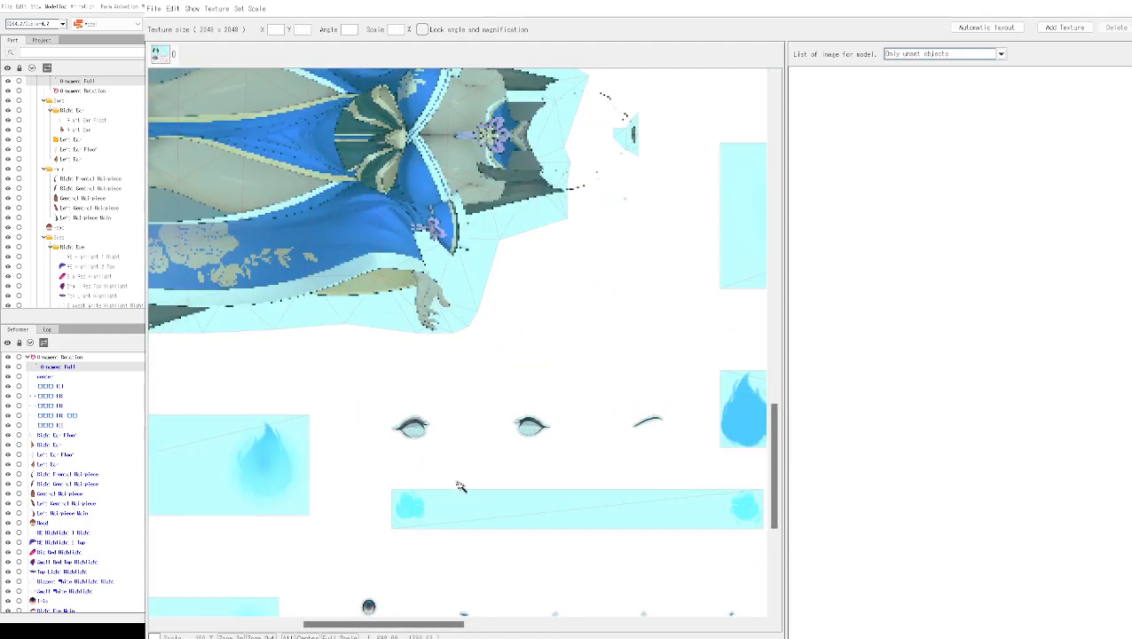
{"action": "left_click", "coordinate": [538, 429]}
{"action": "left_click_drag", "start_coordinate": [460, 404], "coordinate": [511, 319]}
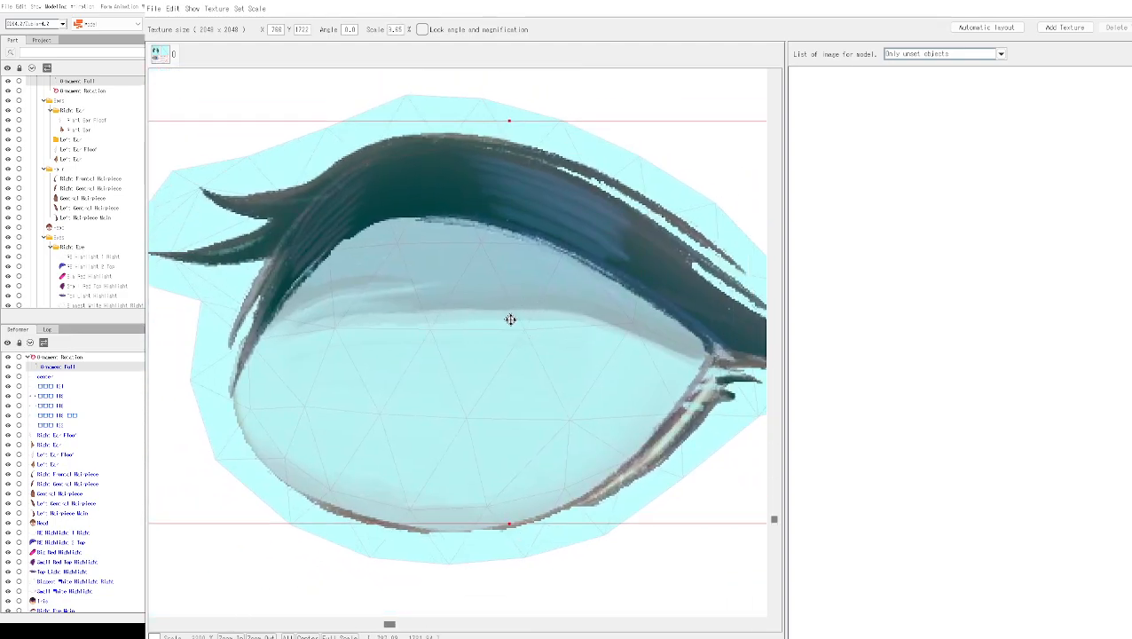
- Leave the texture atlas and select the Ornament Rotation deformer on the full character
{"action": "scroll", "coordinate": [510, 320], "scroll_direction": "down", "scroll_amount": 3}
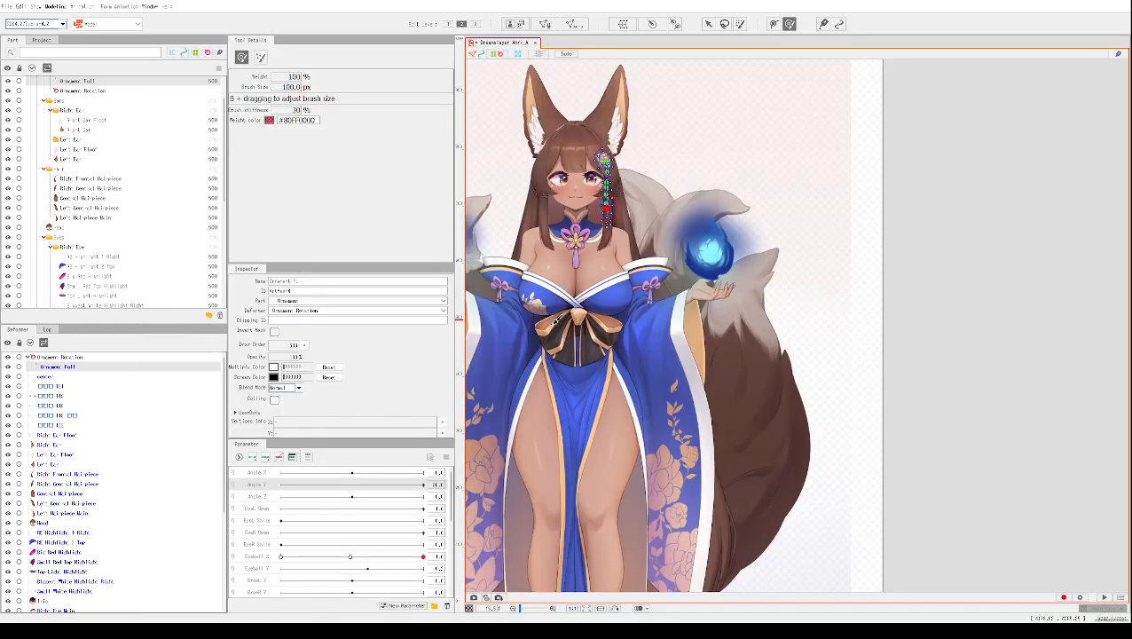
{"action": "right_click", "coordinate": [575, 229]}
{"action": "left_click", "coordinate": [633, 200]}
{"action": "scroll", "coordinate": [739, 180], "scroll_direction": "down", "scroll_amount": 3}
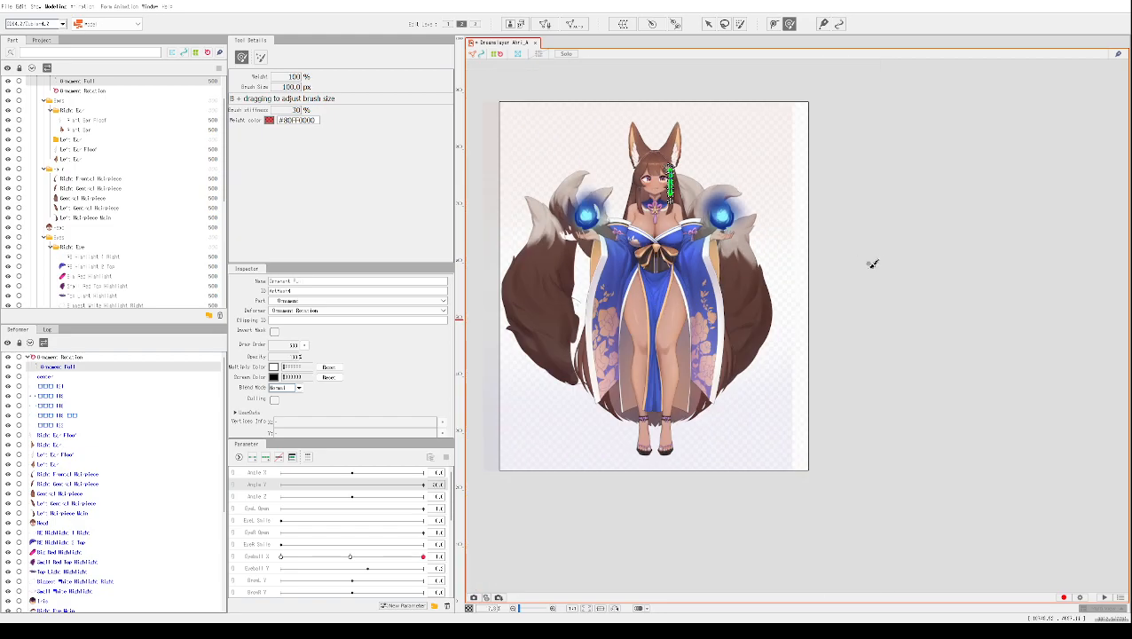
{"action": "key", "text": "ctrl"}
{"action": "key", "text": "ctrl"}
{"action": "left_click", "coordinate": [692, 197]}
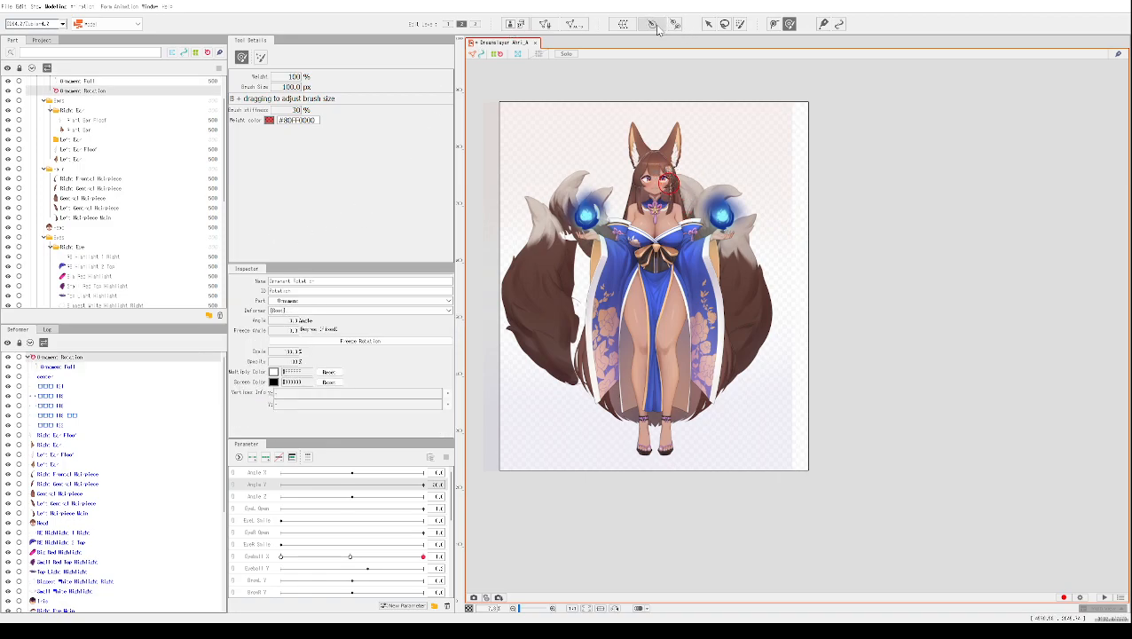
- Create a warp deformer in the Ornament part as parent of Ornament Rotation, with 2 × 2 Bezier and 5 × 5 conversion divisions
{"action": "left_click", "coordinate": [624, 24]}
{"action": "left_click", "coordinate": [278, 207]}
{"action": "scroll", "coordinate": [655, 218], "scroll_direction": "up", "scroll_amount": 5}
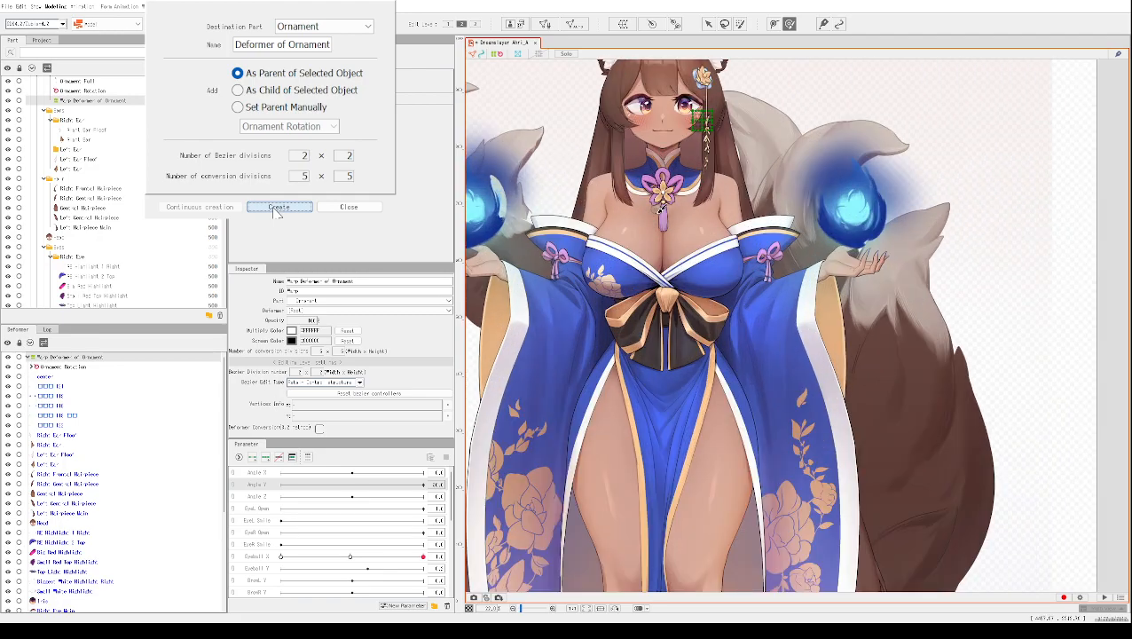
{"action": "right_click", "coordinate": [679, 165]}
{"action": "left_click", "coordinate": [655, 193]}
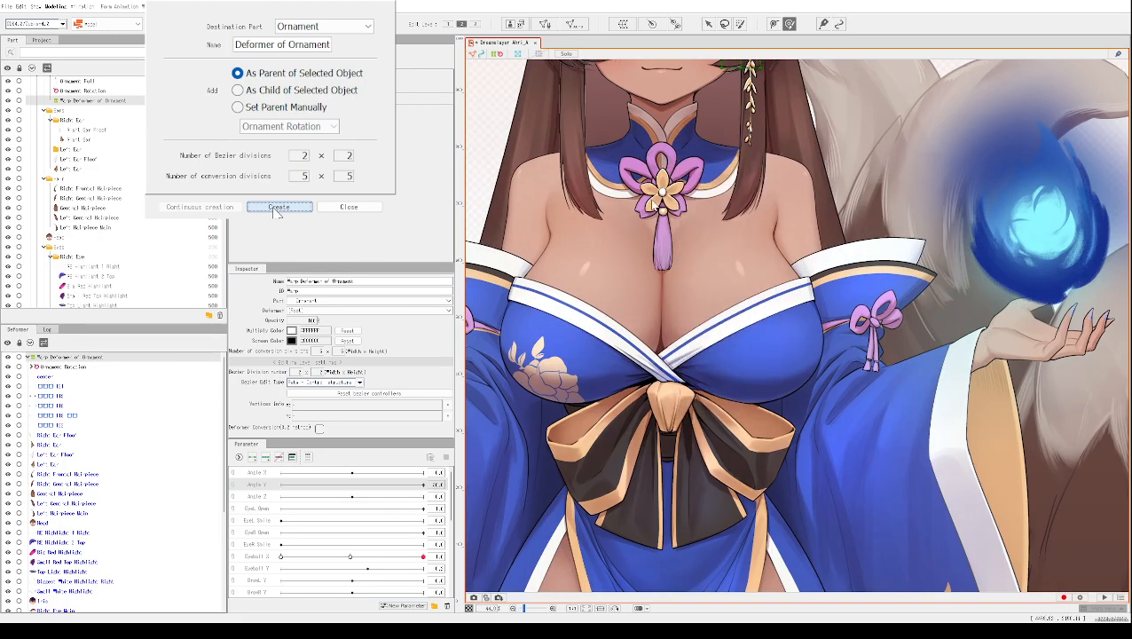
{"action": "left_click_drag", "start_coordinate": [595, 262], "coordinate": [589, 467]}
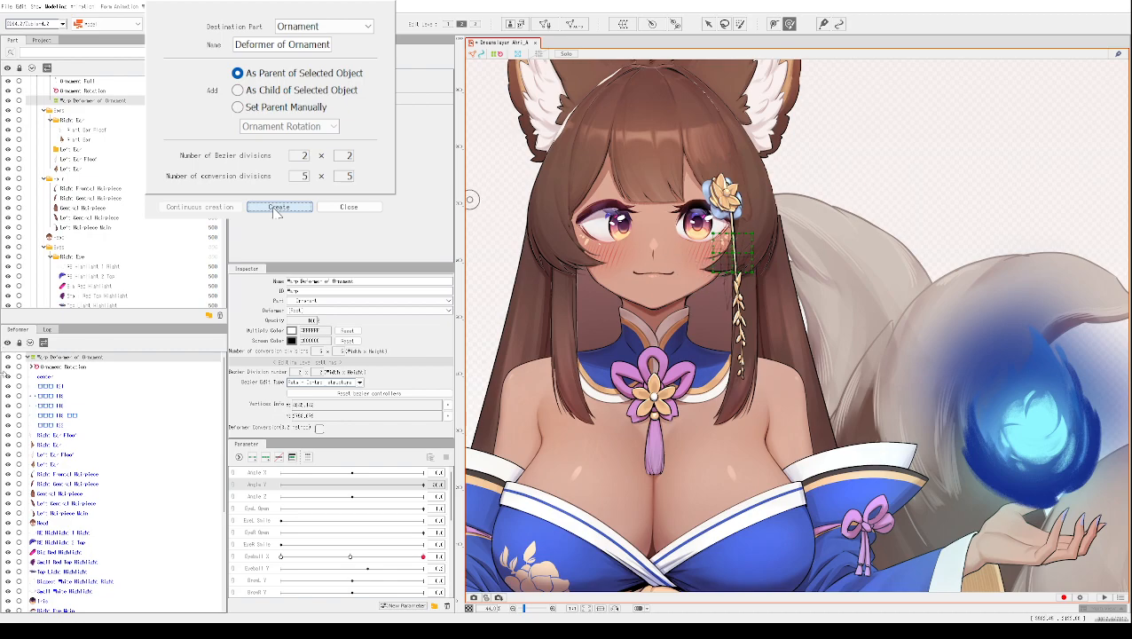
- Examine the ornament's deformer hierarchy by selecting the rotation deformer, its Ornament Full child and the parent warp deformer
{"action": "left_click", "coordinate": [64, 368]}
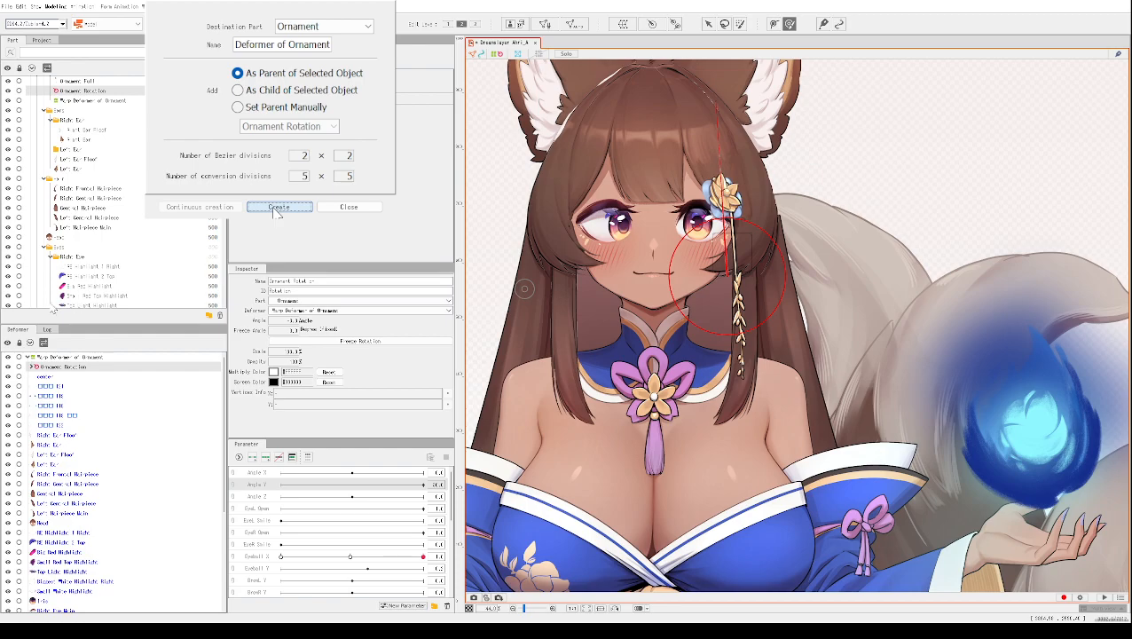
{"action": "left_click", "coordinate": [33, 367]}
{"action": "left_click", "coordinate": [73, 377]}
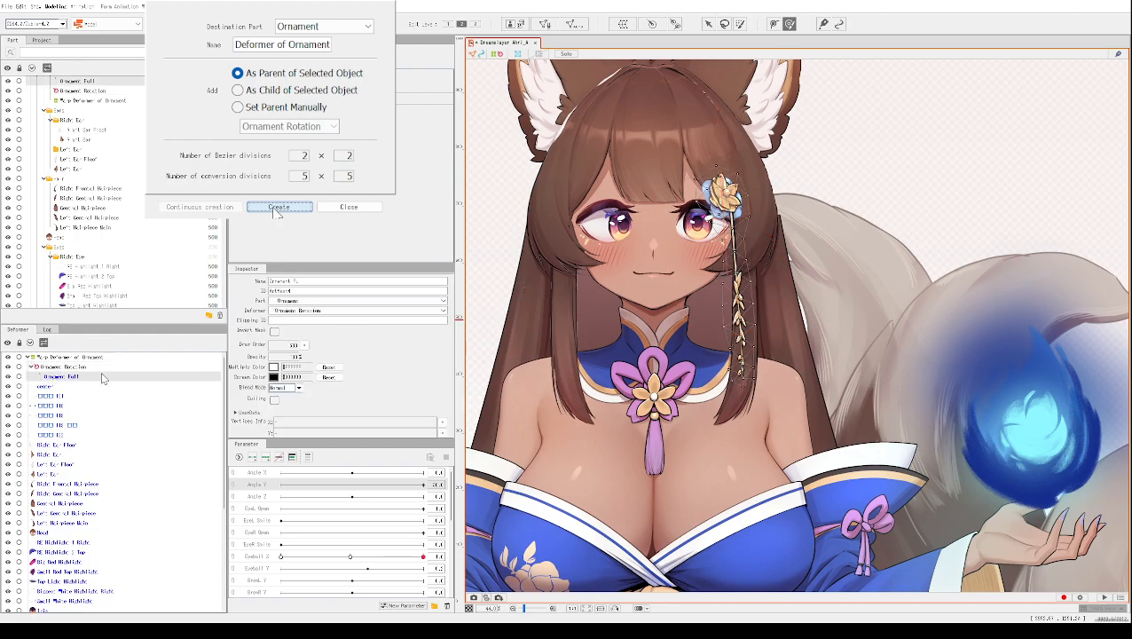
{"action": "left_click", "coordinate": [69, 367]}
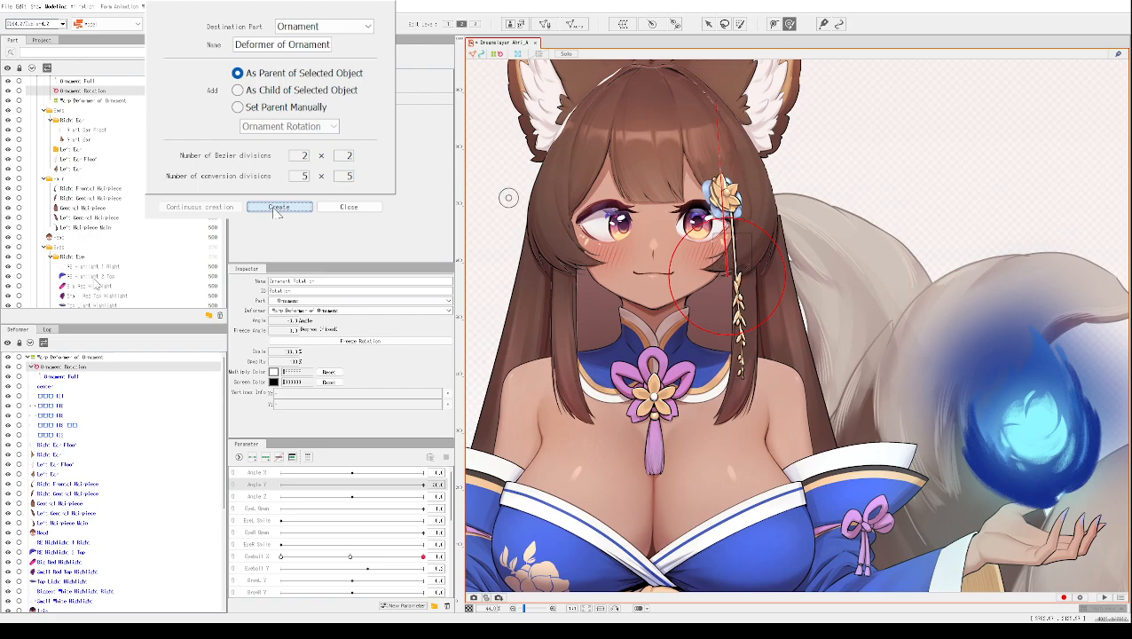
{"action": "left_click", "coordinate": [278, 207]}
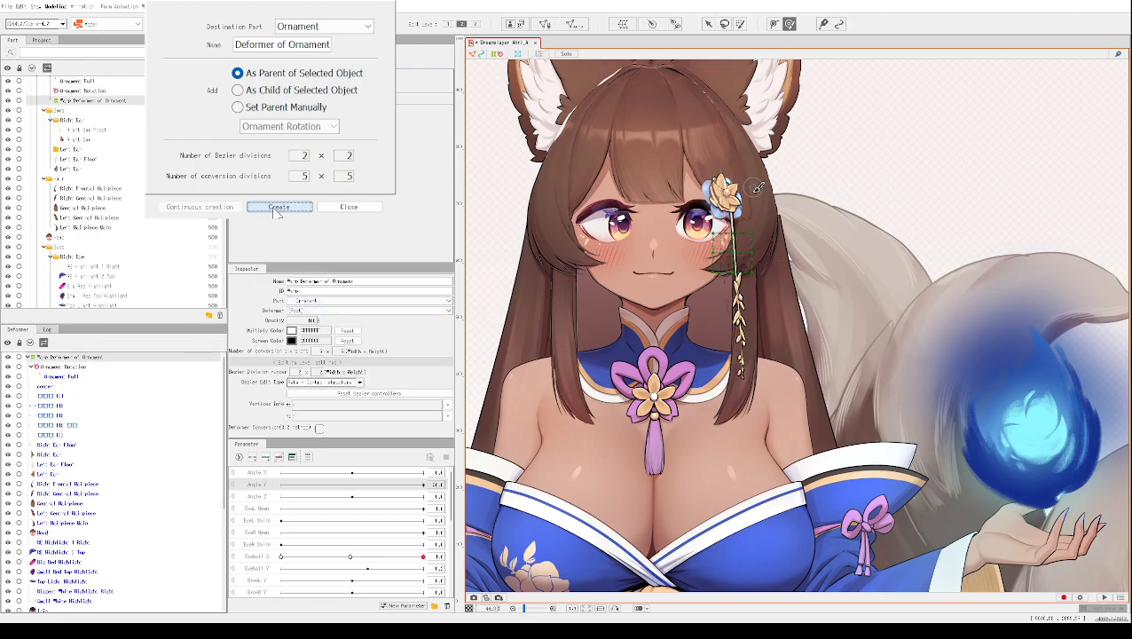
- Move the ornament's warp deformer around to test how the nested rotation deformer and artwork follow
{"action": "left_click_drag", "start_coordinate": [734, 253], "coordinate": [767, 139]}
{"action": "left_click_drag", "start_coordinate": [746, 185], "coordinate": [812, 234]}
{"action": "left_click", "coordinate": [750, 184]}
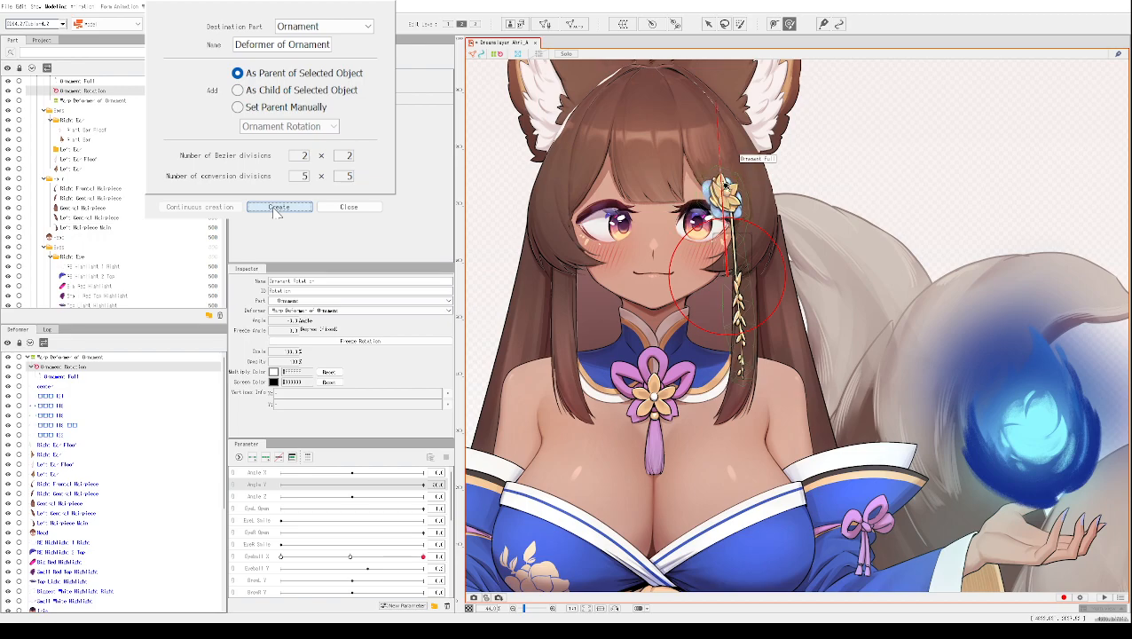
{"action": "left_click", "coordinate": [735, 264]}
- Undo the warp deformer's test movements and its creation
{"action": "key", "text": "ctrl+z"}
{"action": "key", "text": "ctrl+z"}
{"action": "key", "text": "ctrl+z"}
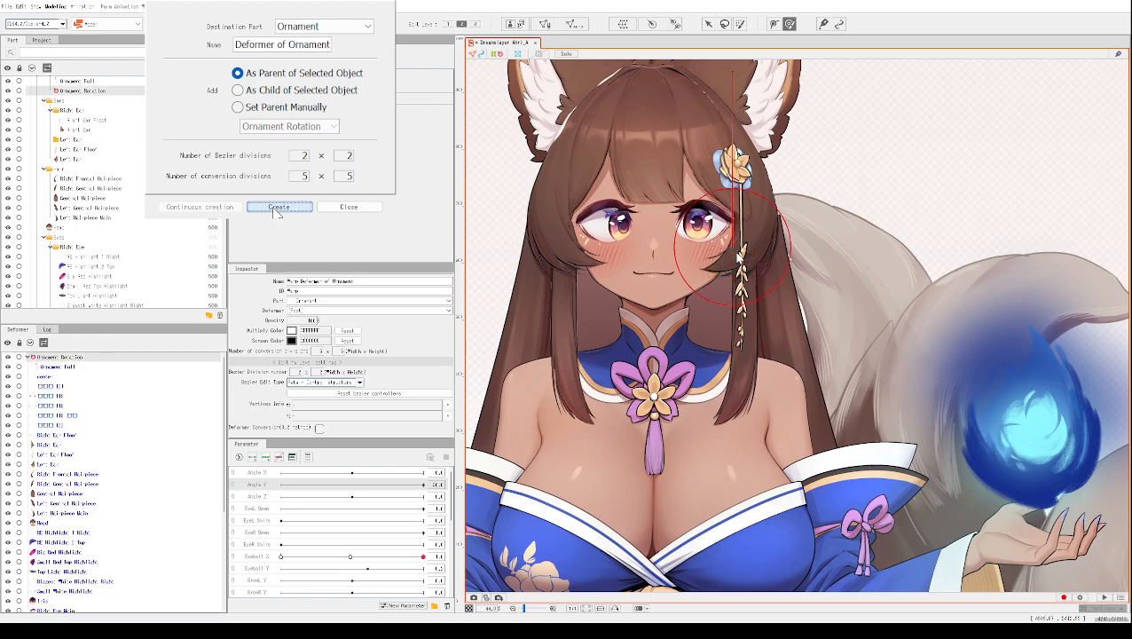
{"action": "key", "text": "ctrl+z"}
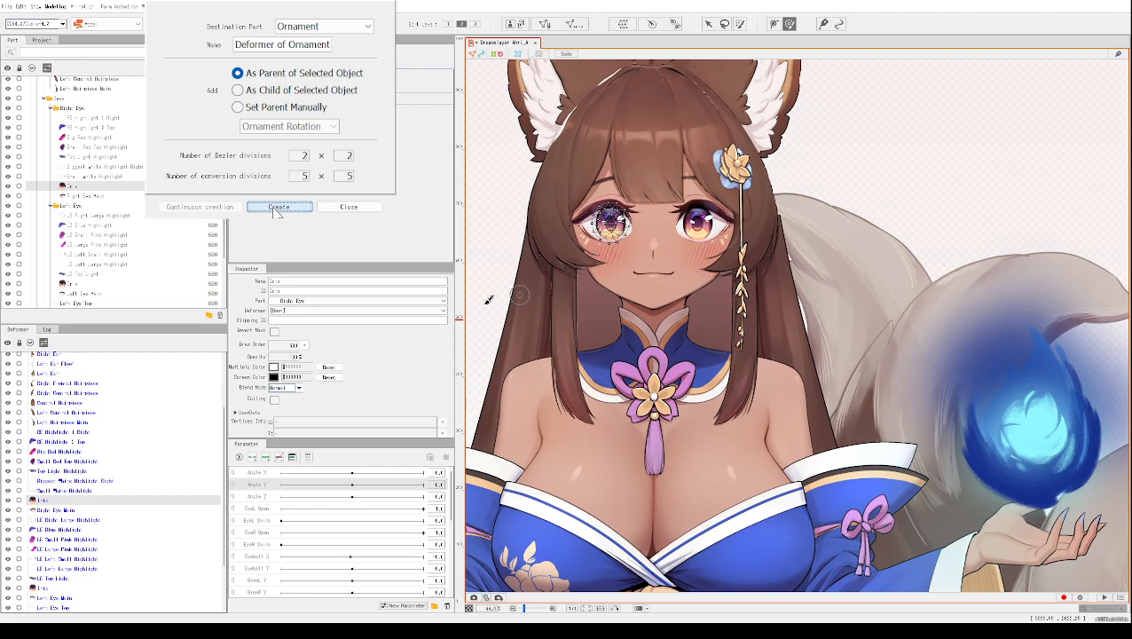
- Draw a deform path along the upper edge of the right eye with the Iris mesh selected
{"action": "left_click_drag", "start_coordinate": [494, 218], "coordinate": [825, 296]}
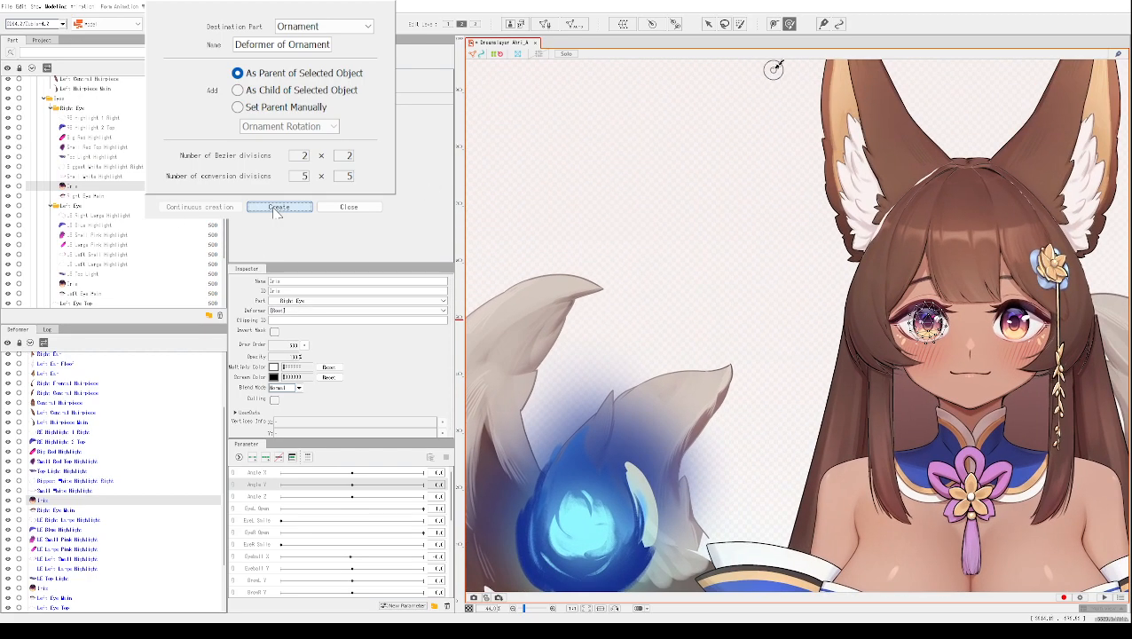
{"action": "left_click", "coordinate": [774, 23]}
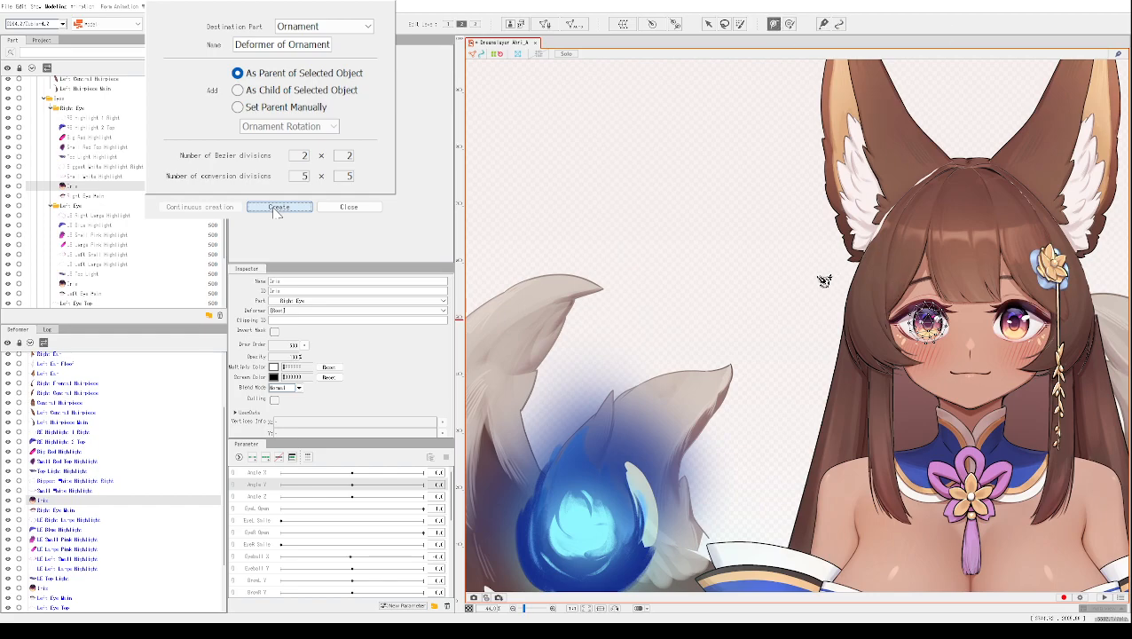
{"action": "left_click", "coordinate": [893, 321]}
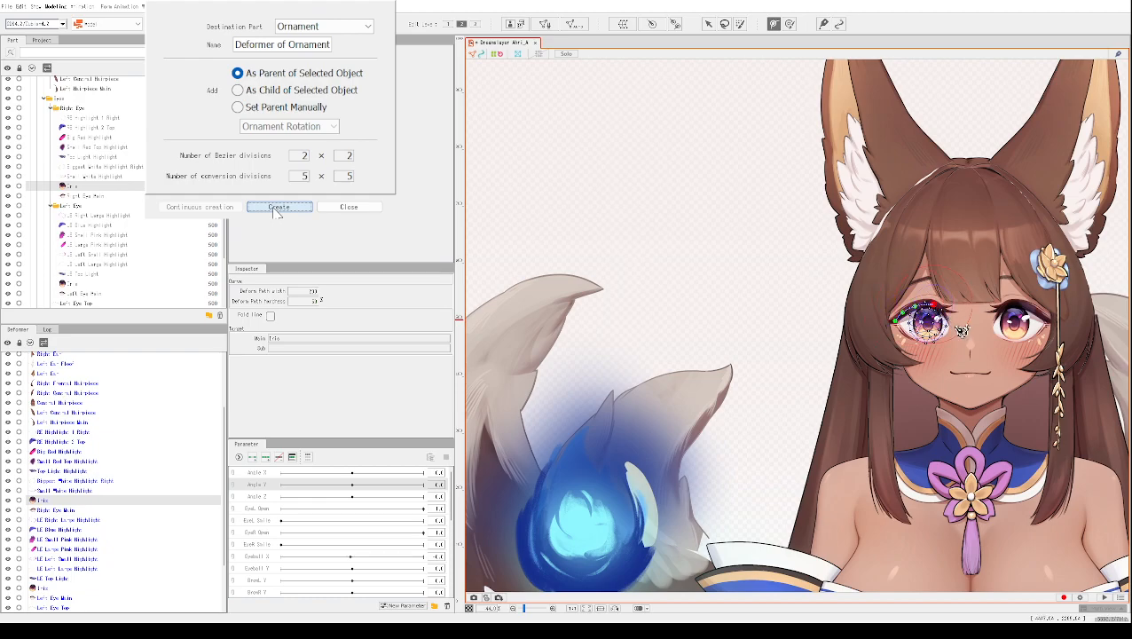
- Try extending the right eye's deform path to the tail and the mouth, and undo the added points
{"action": "left_click", "coordinate": [952, 373]}
{"action": "key", "text": "ctrl+z"}
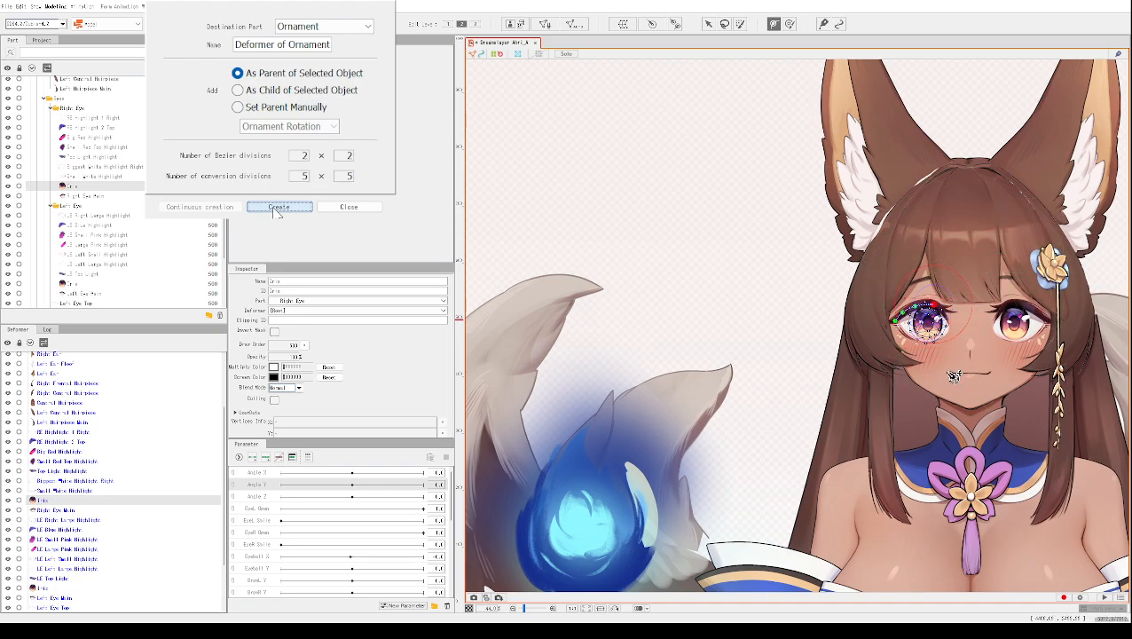
{"action": "left_click", "coordinate": [508, 317]}
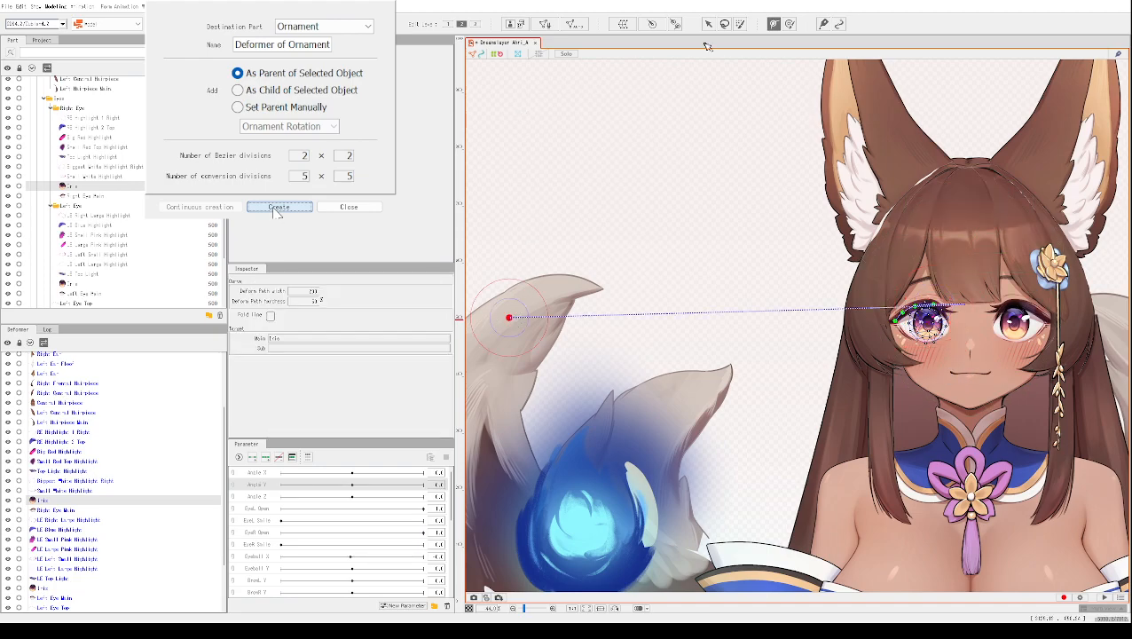
{"action": "left_click", "coordinate": [951, 373]}
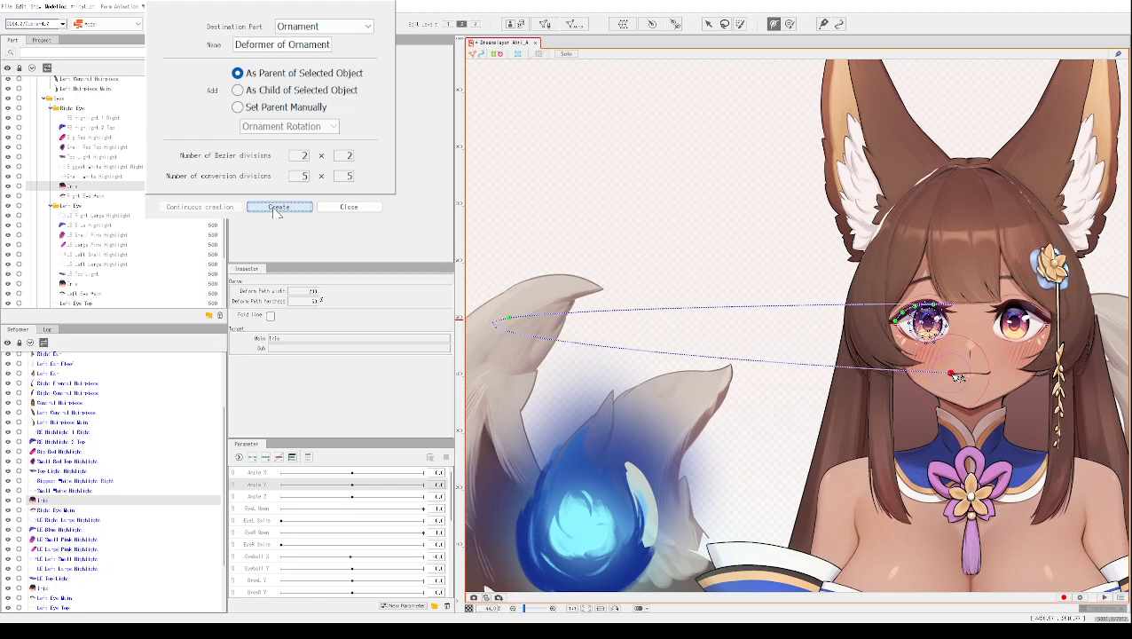
{"action": "key", "text": "ctrl+z"}
{"action": "key", "text": "ctrl+z"}
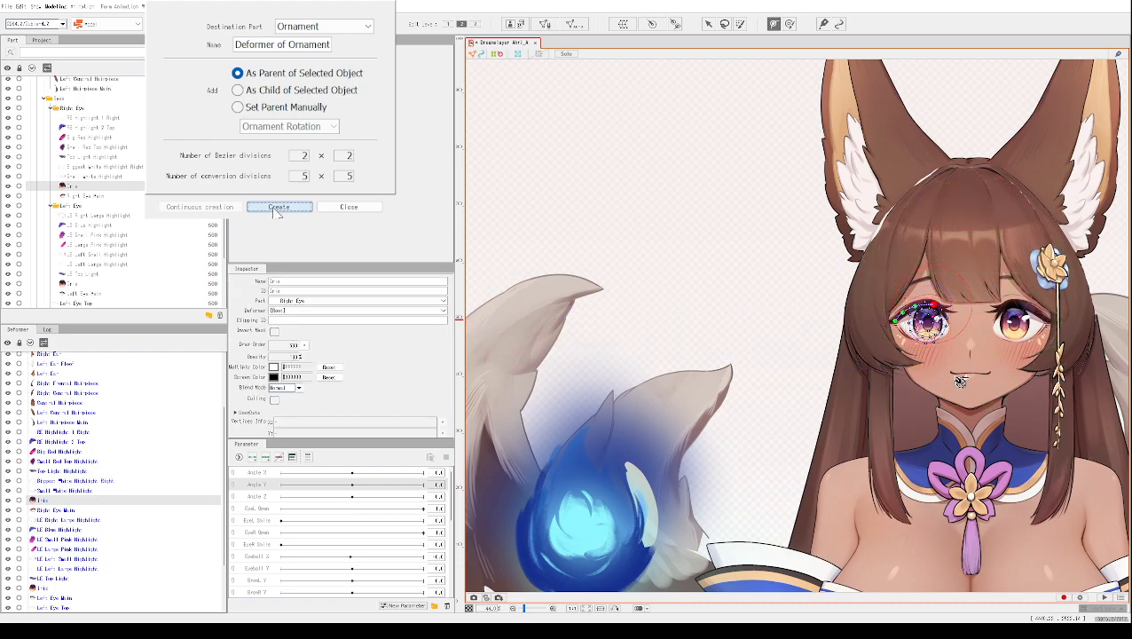
- Draw a deform path along the mouth line from one corner to just past its middle
{"action": "scroll", "coordinate": [976, 373], "scroll_direction": "up", "scroll_amount": 5}
{"action": "scroll", "coordinate": [988, 370], "scroll_direction": "up", "scroll_amount": 3}
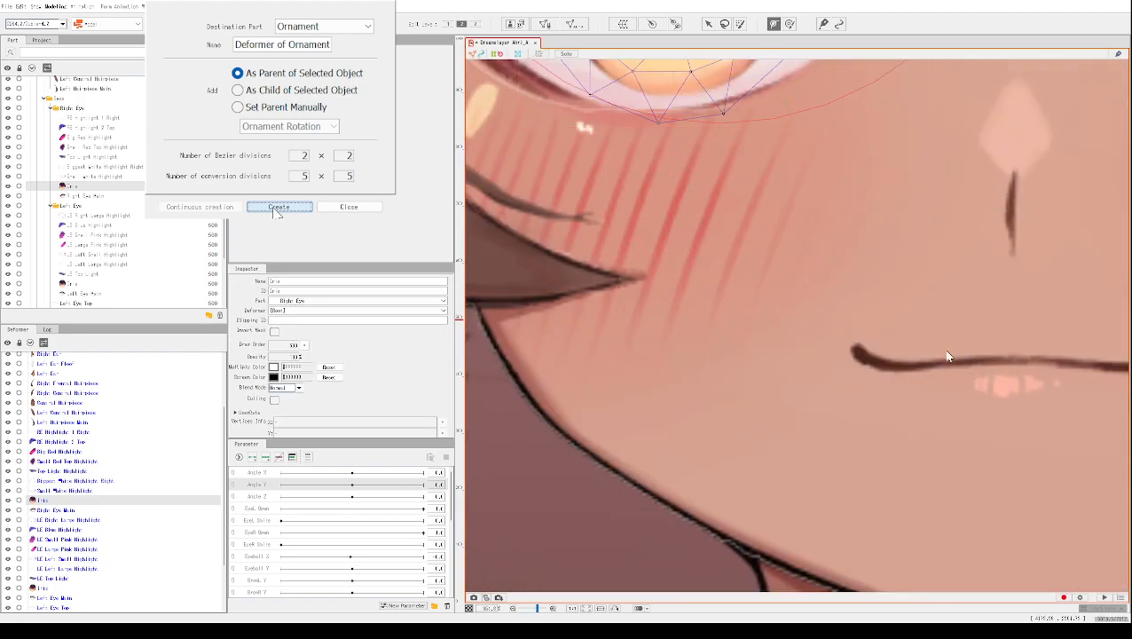
{"action": "left_click", "coordinate": [872, 357]}
{"action": "left_click", "coordinate": [897, 365]}
{"action": "left_click", "coordinate": [922, 364]}
{"action": "left_click", "coordinate": [950, 362]}
{"action": "left_click", "coordinate": [975, 360]}
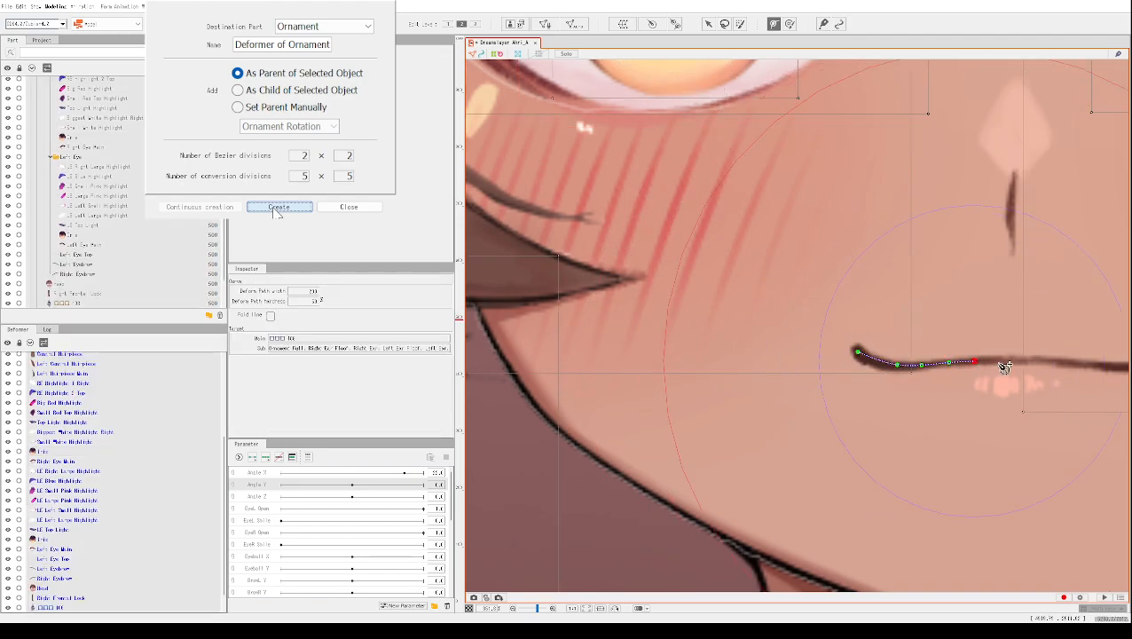
{"action": "left_click", "coordinate": [1026, 363]}
{"action": "left_click", "coordinate": [1046, 357]}
- Continue the deform path to the opposite mouth corner and adjust its starting point
{"action": "left_click_drag", "start_coordinate": [1042, 433], "coordinate": [799, 421]}
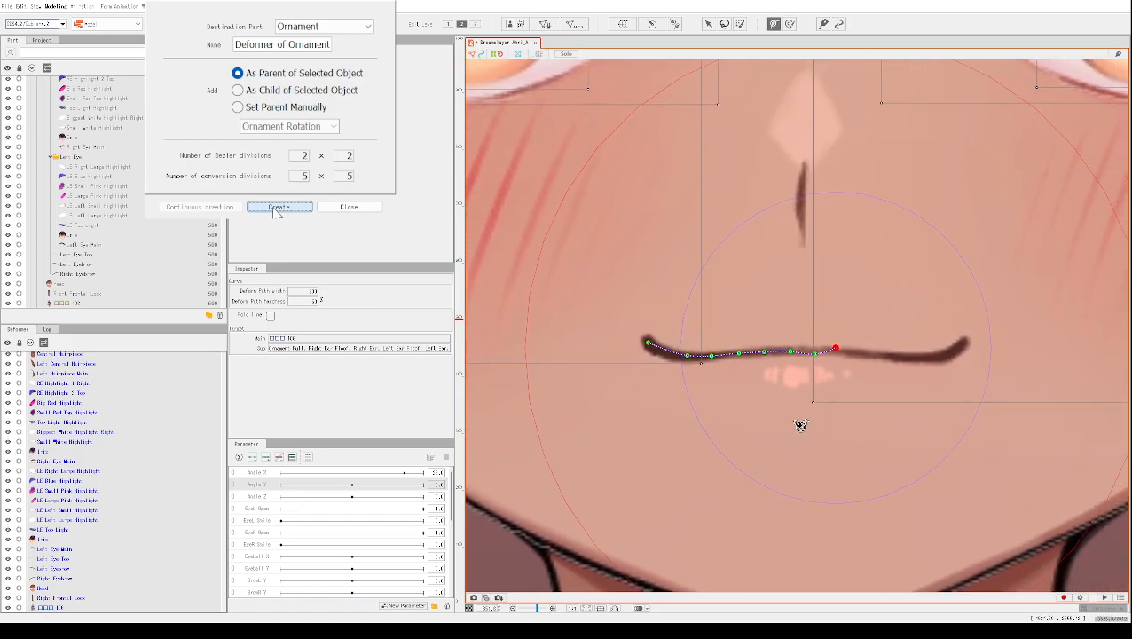
{"action": "left_click", "coordinate": [863, 357]}
{"action": "left_click", "coordinate": [887, 356]}
{"action": "left_click", "coordinate": [908, 357]}
{"action": "left_click", "coordinate": [929, 359]}
{"action": "left_click", "coordinate": [953, 352]}
{"action": "left_click", "coordinate": [965, 341]}
{"action": "left_click", "coordinate": [560, 282]}
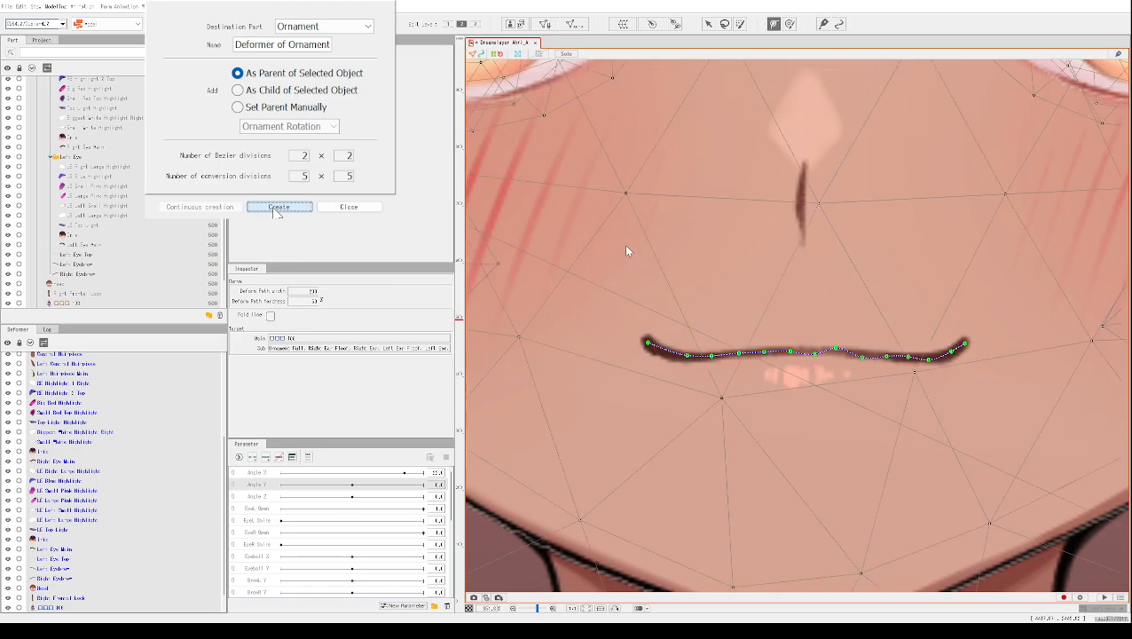
{"action": "left_click", "coordinate": [645, 340]}
{"action": "left_click_drag", "start_coordinate": [646, 340], "coordinate": [648, 346]}
- Examine the mouth's deform path together with the selected layers and the meshes across the head
{"action": "scroll", "coordinate": [58, 398], "scroll_direction": "up", "scroll_amount": 4}
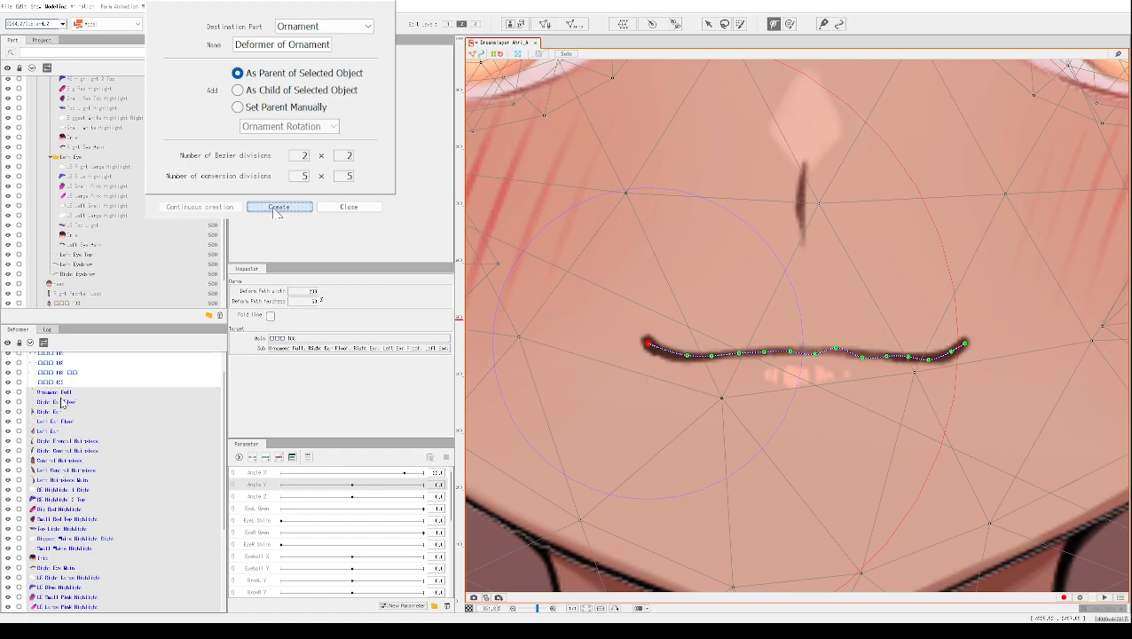
{"action": "scroll", "coordinate": [76, 367], "scroll_direction": "down", "scroll_amount": 4}
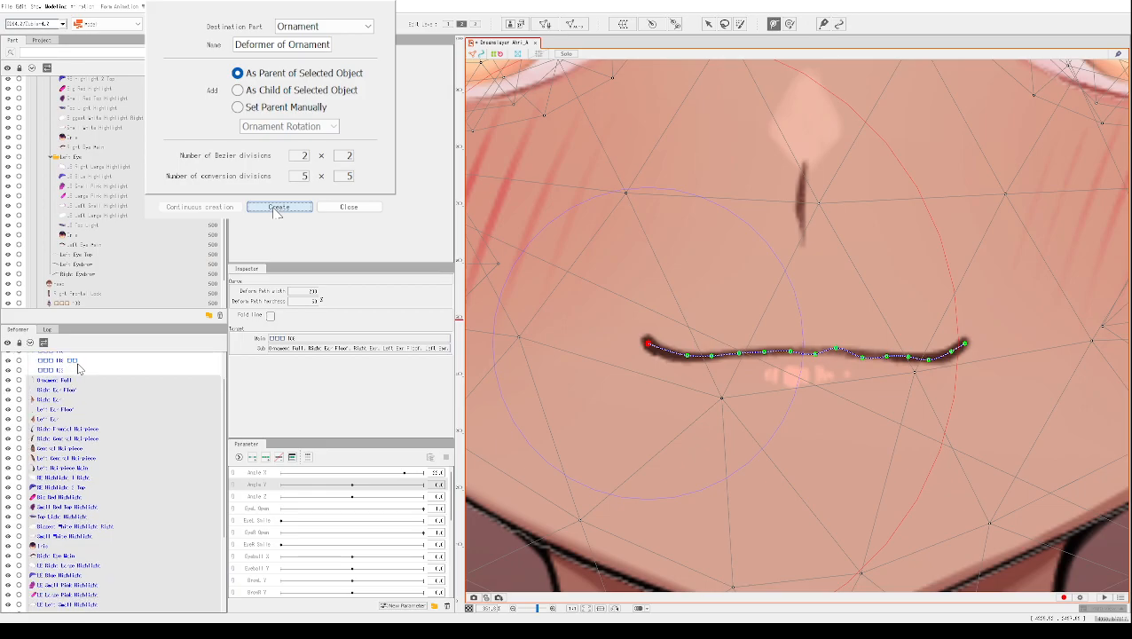
{"action": "scroll", "coordinate": [749, 291], "scroll_direction": "down", "scroll_amount": 4}
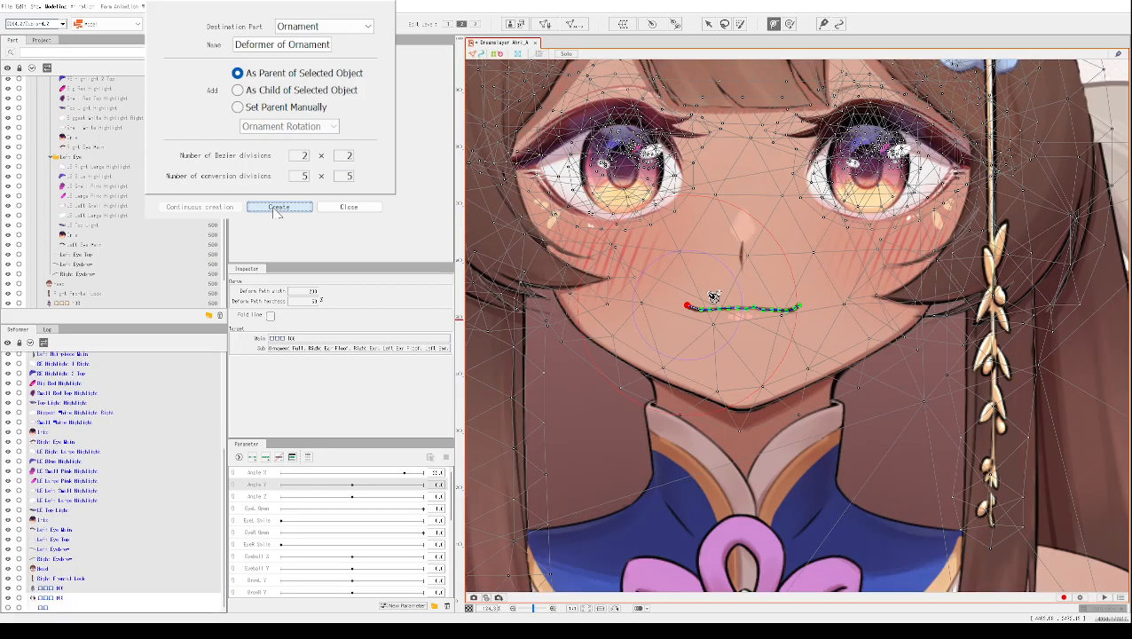
{"action": "scroll", "coordinate": [682, 232], "scroll_direction": "up", "scroll_amount": 6}
{"action": "scroll", "coordinate": [677, 244], "scroll_direction": "down", "scroll_amount": 8}
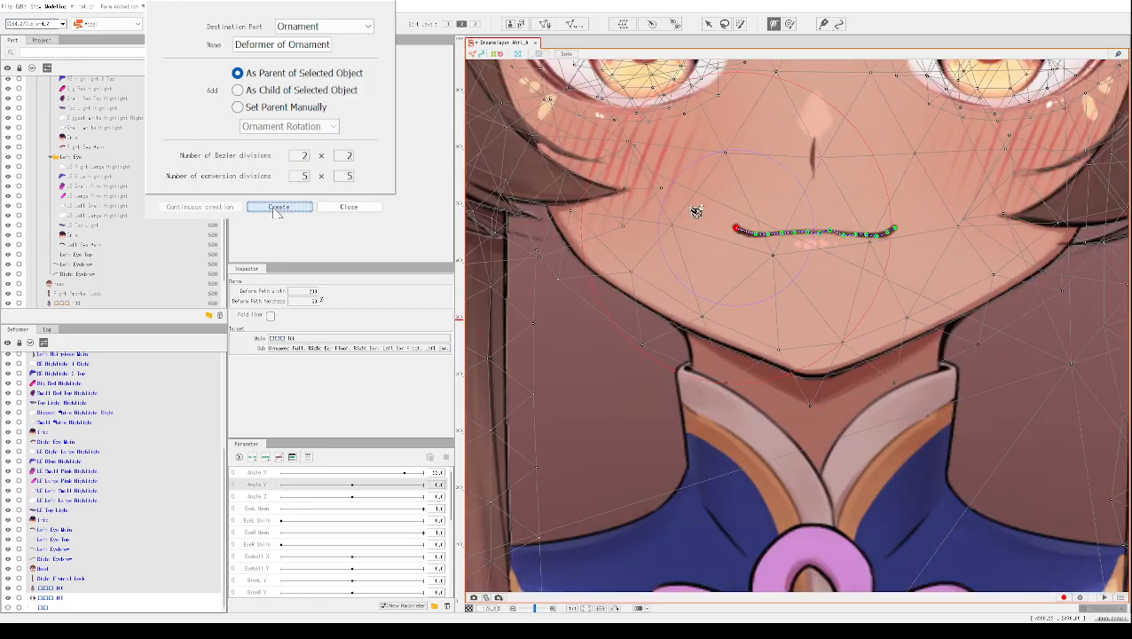
{"action": "scroll", "coordinate": [605, 319], "scroll_direction": "up", "scroll_amount": 5}
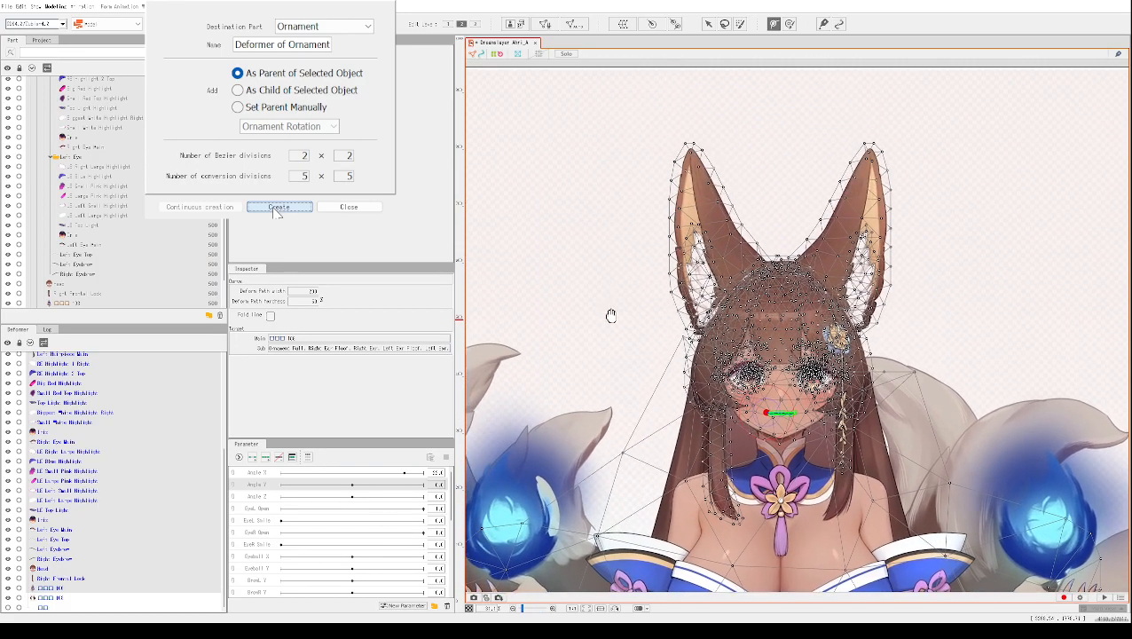
{"action": "scroll", "coordinate": [588, 285], "scroll_direction": "up", "scroll_amount": 3}
- Undo the deform path drawn along the mouth
{"action": "left_click_drag", "start_coordinate": [696, 299], "coordinate": [598, 277]}
{"action": "left_click", "coordinate": [514, 297]}
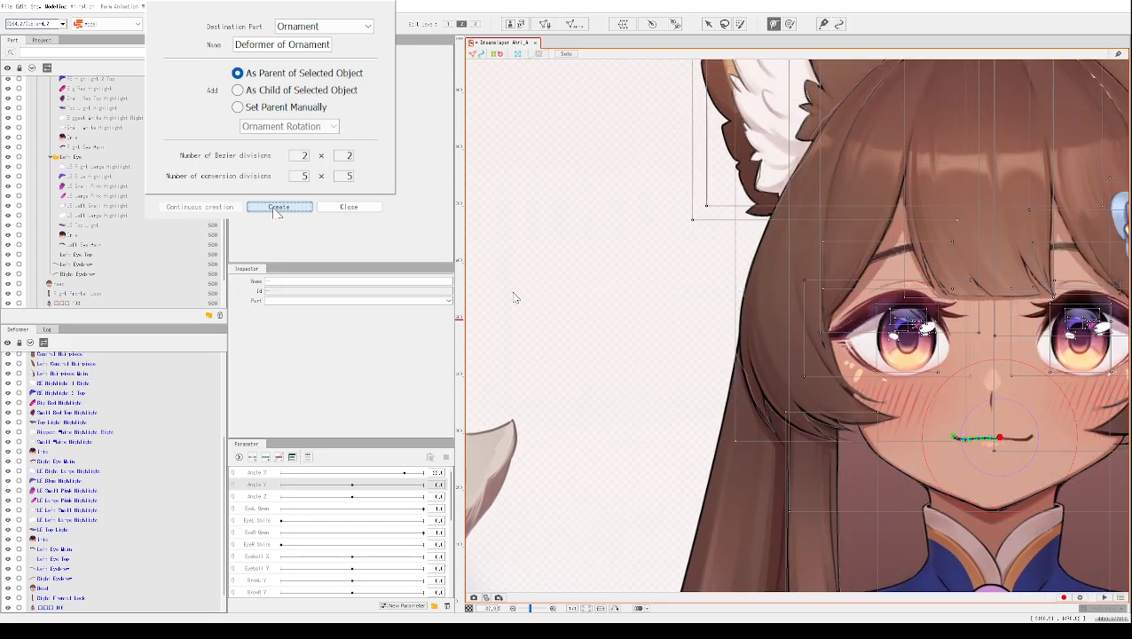
{"action": "key", "text": "ctrl+z"}
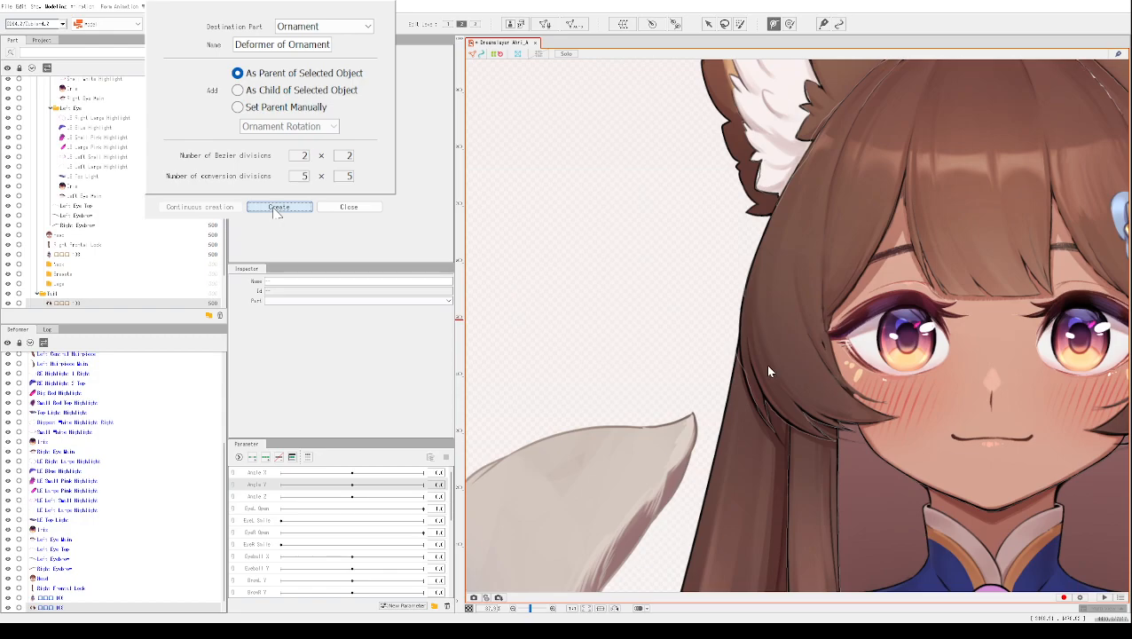
{"action": "left_click_drag", "start_coordinate": [817, 345], "coordinate": [634, 288]}
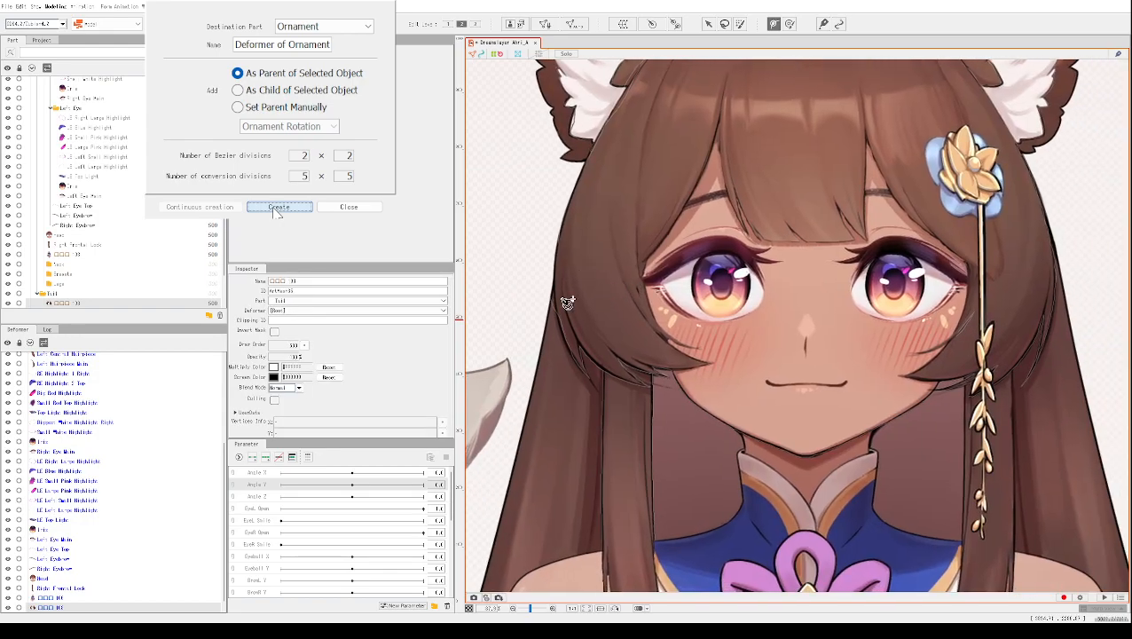
{"action": "left_click_drag", "start_coordinate": [959, 347], "coordinate": [886, 258]}
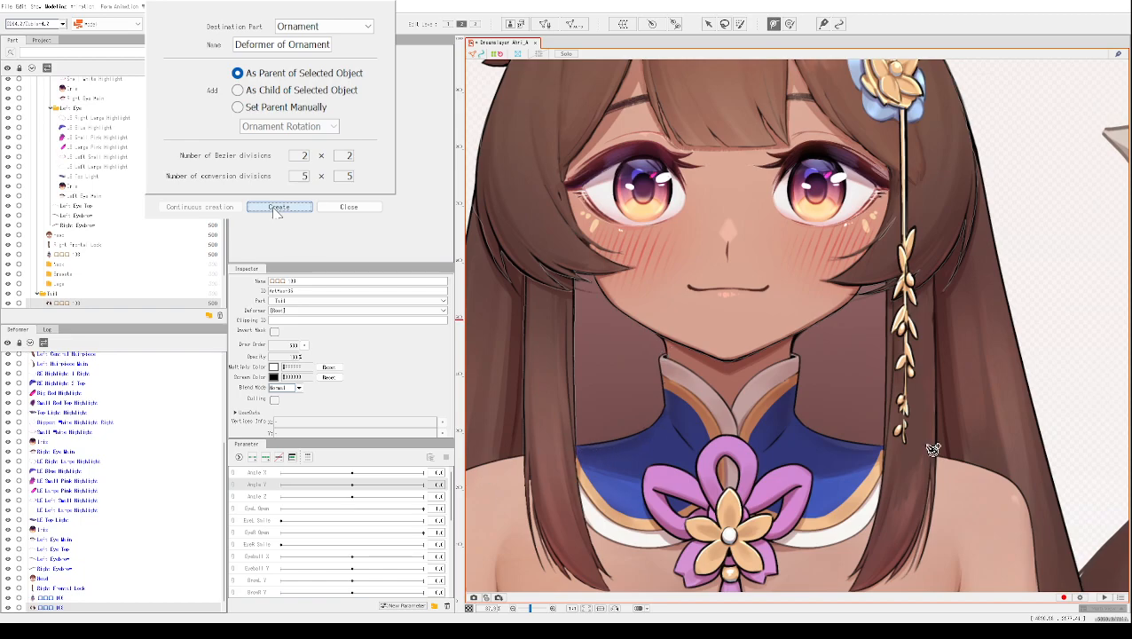
{"action": "scroll", "coordinate": [948, 480], "scroll_direction": "down", "scroll_amount": 4}
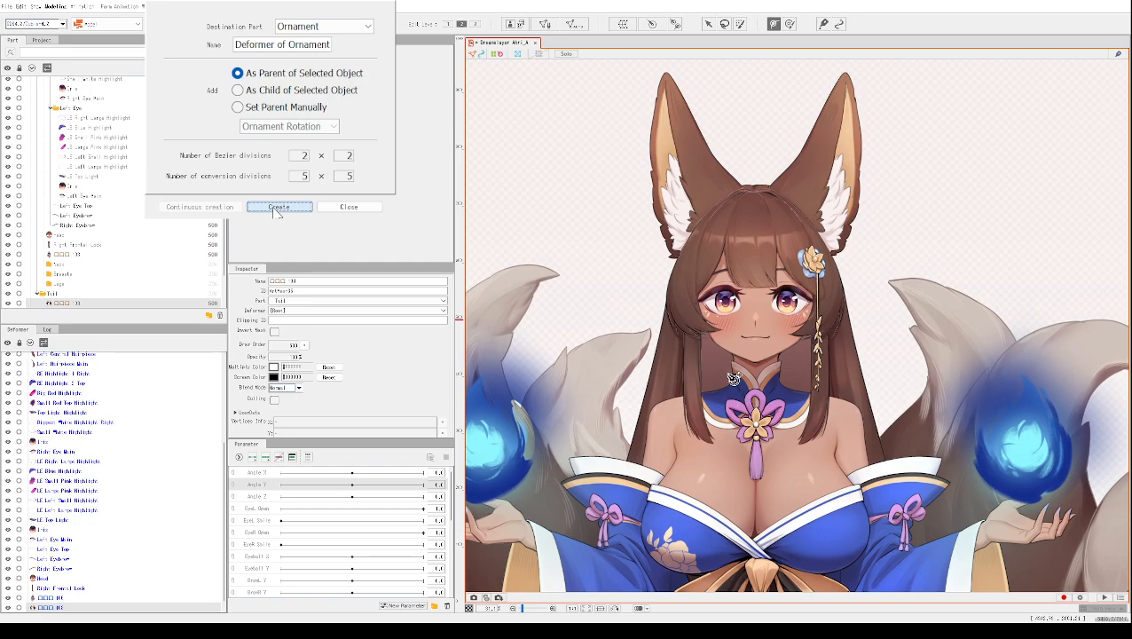
{"action": "scroll", "coordinate": [724, 383], "scroll_direction": "up", "scroll_amount": 3}
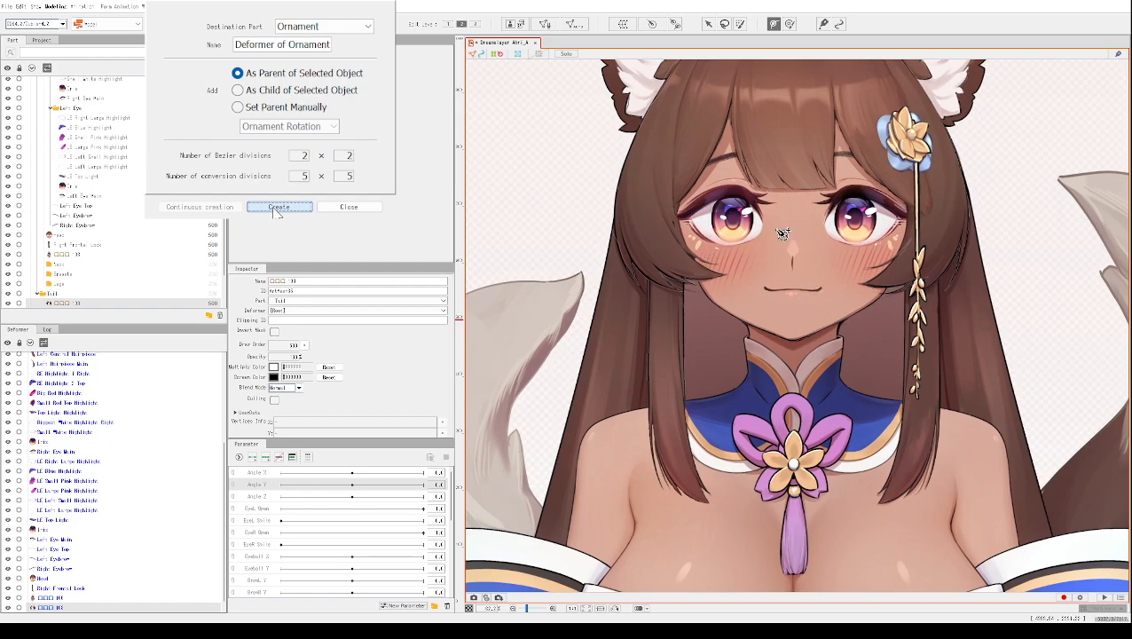
- Examine the mouth line and lower lip highlight up close, and how they sit within the whole face
{"action": "left_click_drag", "start_coordinate": [804, 173], "coordinate": [783, 274]}
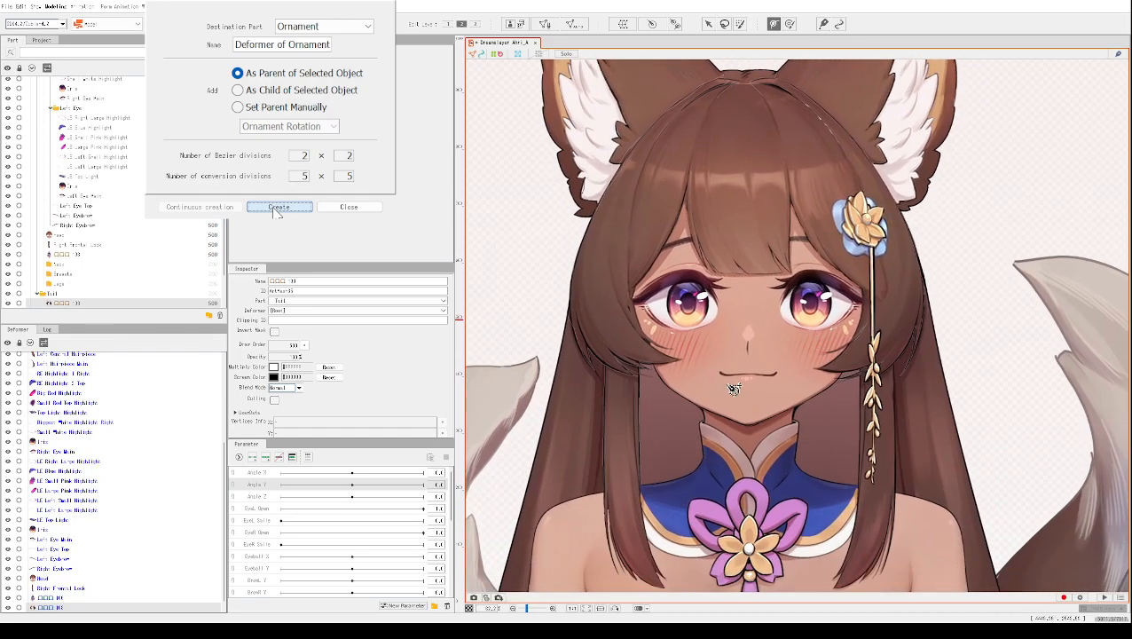
{"action": "scroll", "coordinate": [753, 388], "scroll_direction": "up", "scroll_amount": 3}
{"action": "scroll", "coordinate": [752, 388], "scroll_direction": "up", "scroll_amount": 4}
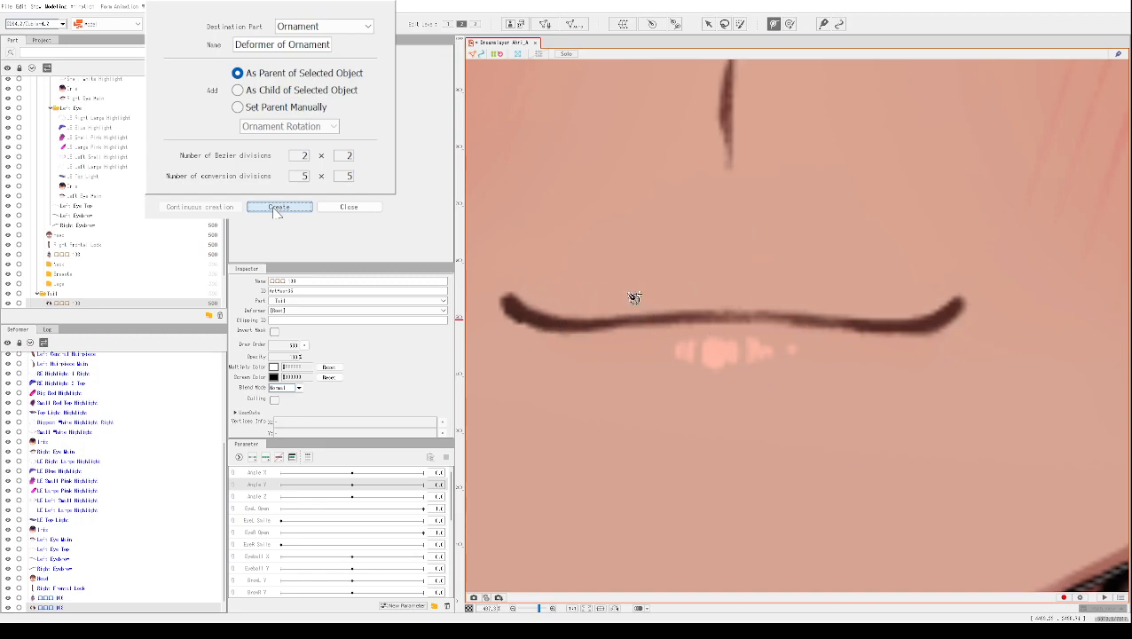
{"action": "scroll", "coordinate": [781, 341], "scroll_direction": "down", "scroll_amount": 5}
{"action": "scroll", "coordinate": [763, 347], "scroll_direction": "down", "scroll_amount": 1}
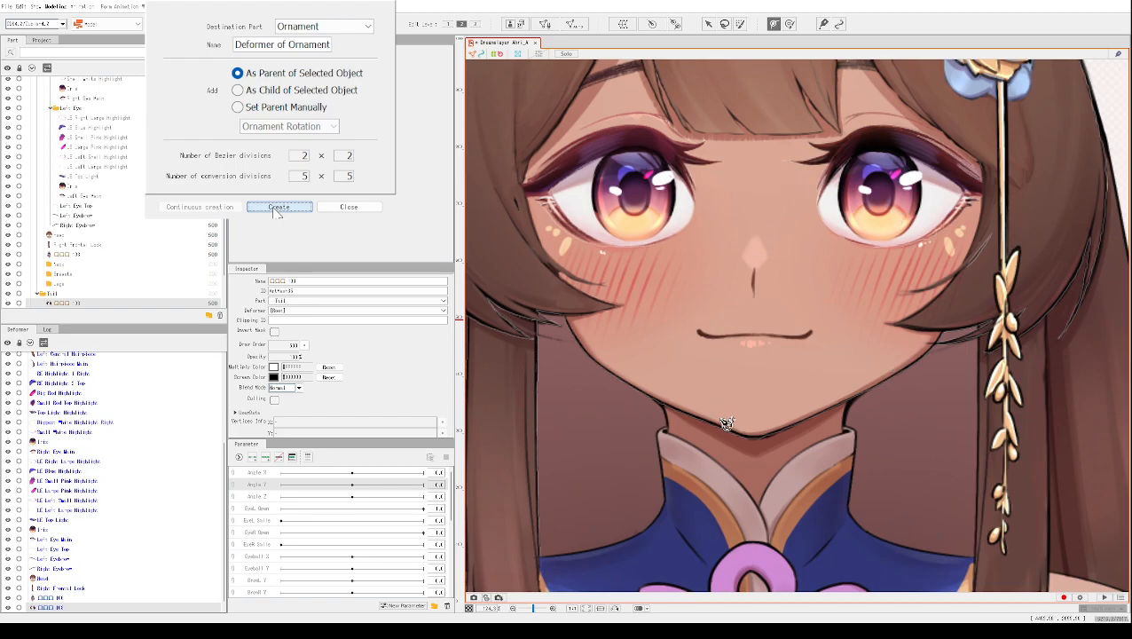
{"action": "scroll", "coordinate": [725, 426], "scroll_direction": "down", "scroll_amount": 3}
{"action": "scroll", "coordinate": [724, 438], "scroll_direction": "down", "scroll_amount": 1}
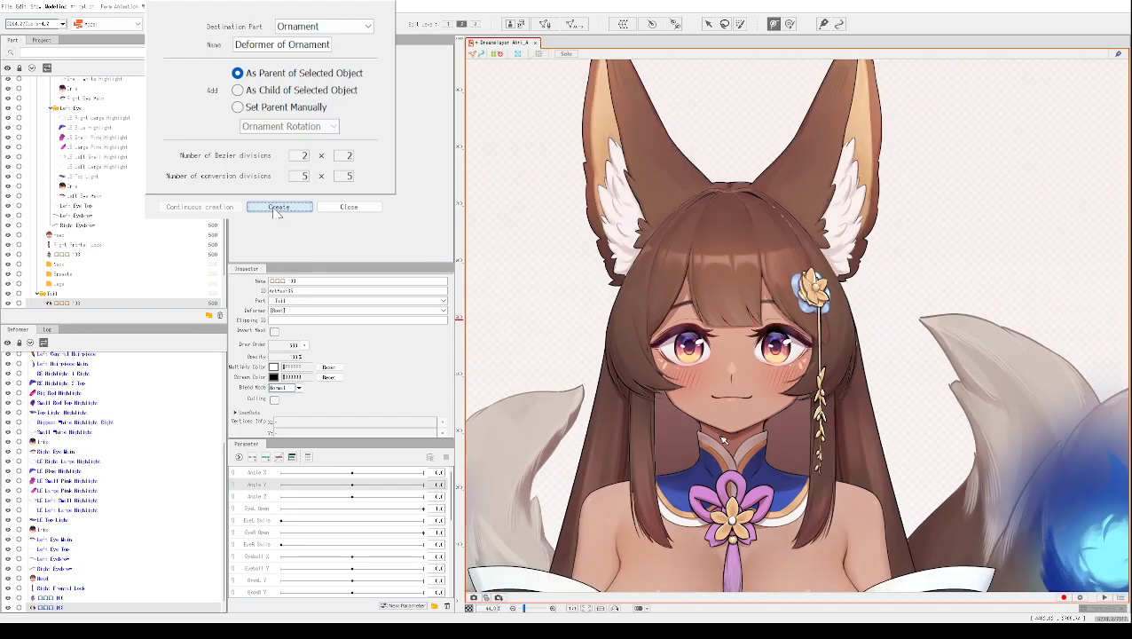
- Examine the blue flame and the pale tail fragment beside it above the character's right hand, and check the topmost part folders
{"action": "scroll", "coordinate": [724, 439], "scroll_direction": "down", "scroll_amount": 2}
{"action": "left_click_drag", "start_coordinate": [879, 436], "coordinate": [887, 271]}
{"action": "scroll", "coordinate": [857, 330], "scroll_direction": "up", "scroll_amount": 2}
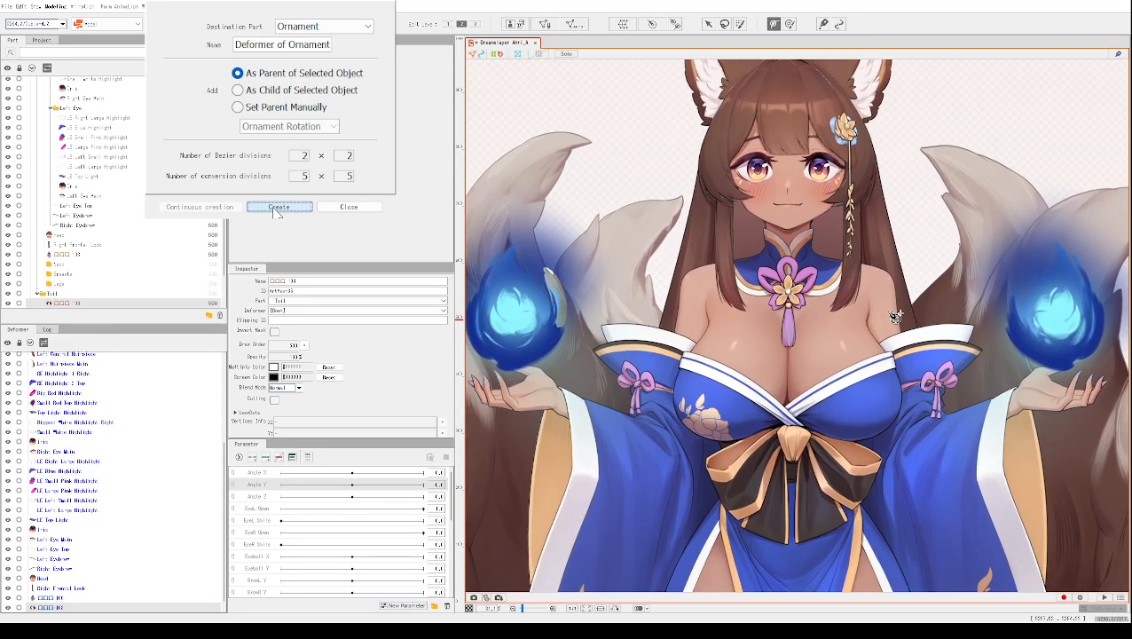
{"action": "left_click_drag", "start_coordinate": [884, 318], "coordinate": [989, 355]}
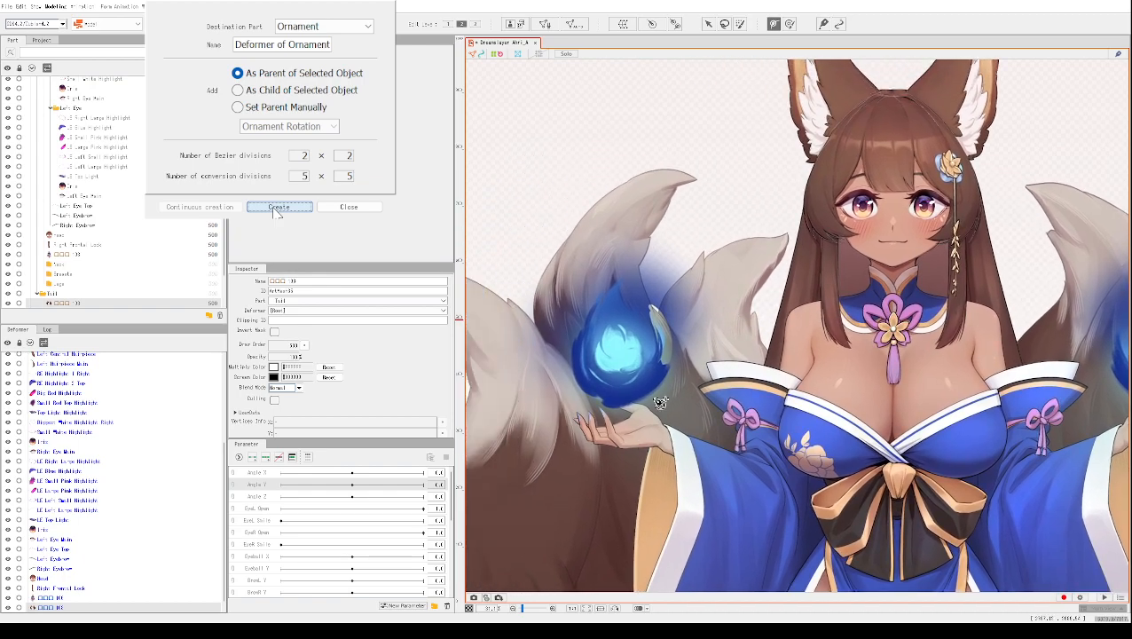
{"action": "scroll", "coordinate": [691, 375], "scroll_direction": "up", "scroll_amount": 5}
{"action": "scroll", "coordinate": [639, 324], "scroll_direction": "down", "scroll_amount": 2}
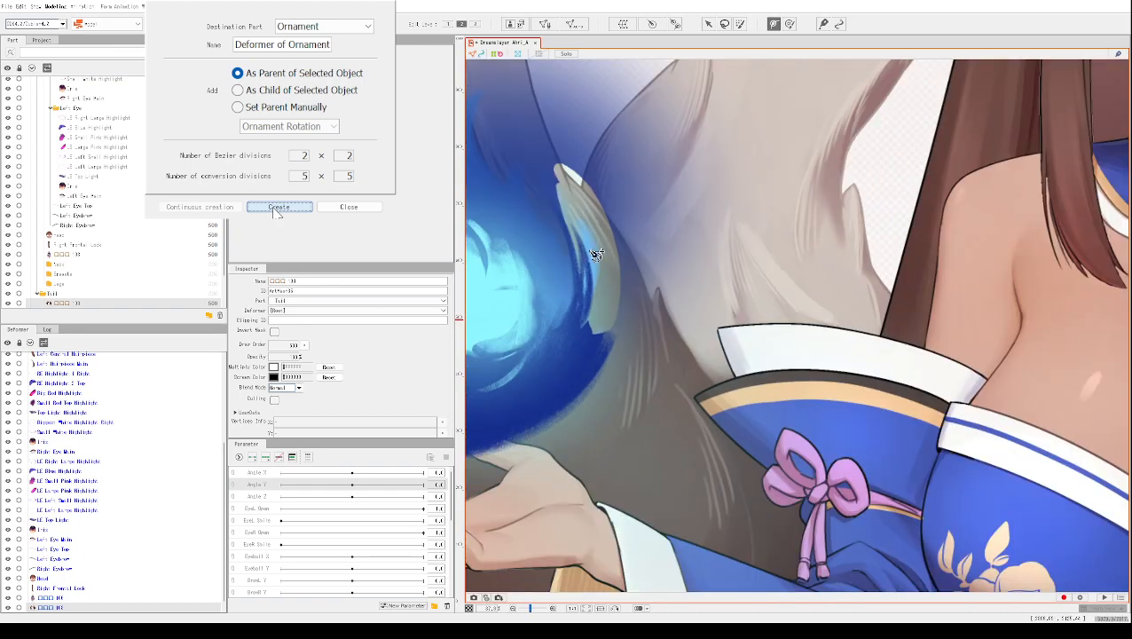
{"action": "scroll", "coordinate": [569, 222], "scroll_direction": "down", "scroll_amount": 2}
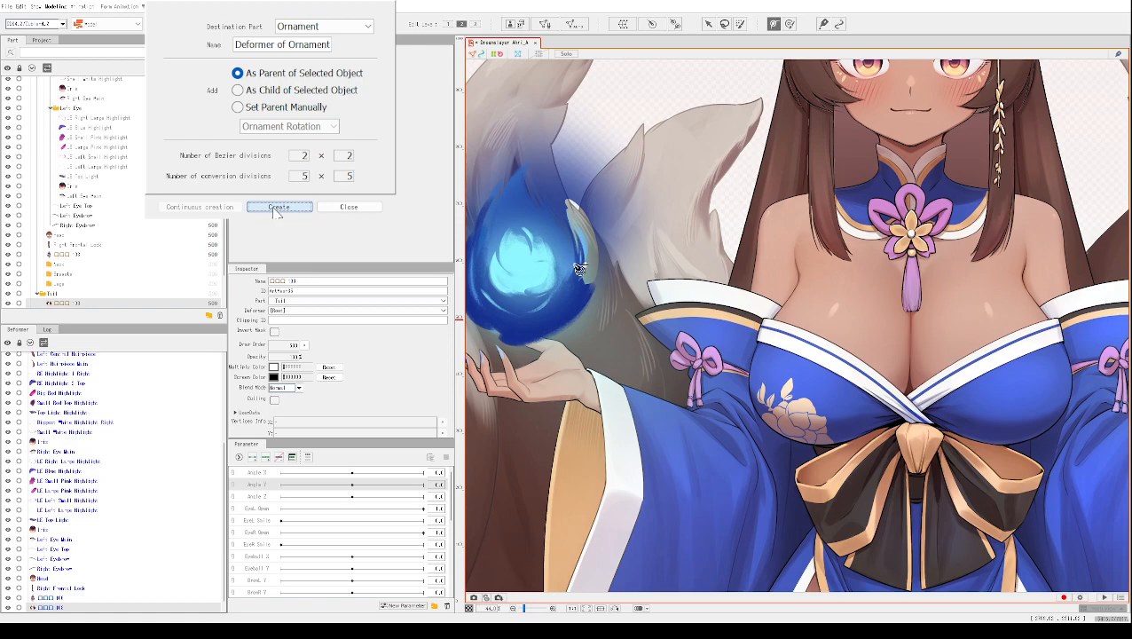
{"action": "left_click_drag", "start_coordinate": [612, 273], "coordinate": [787, 312]}
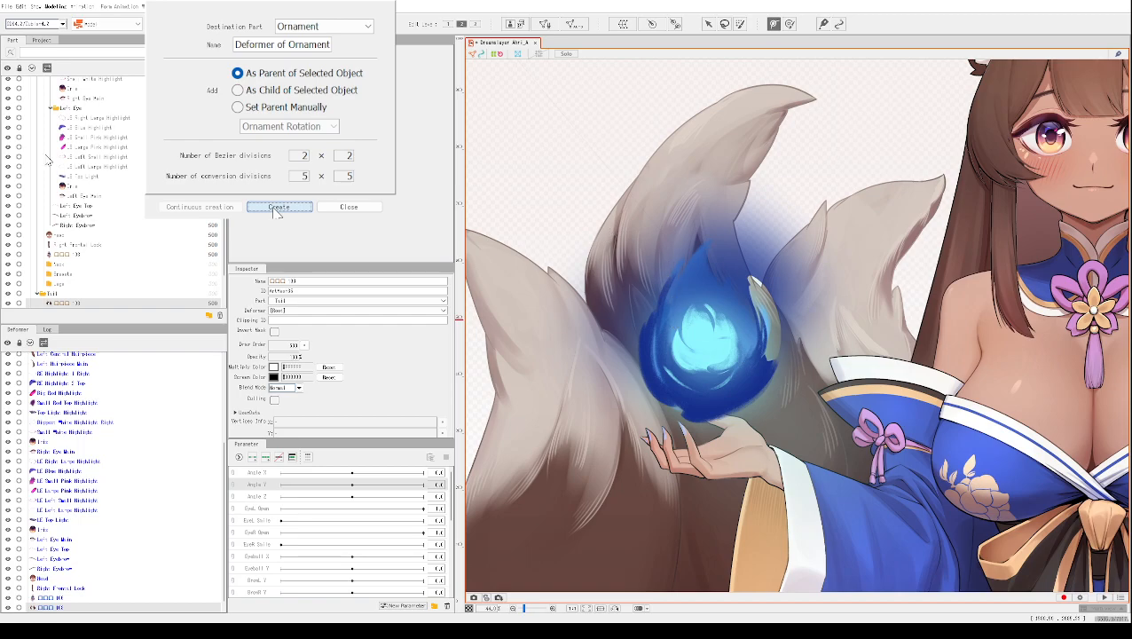
{"action": "scroll", "coordinate": [75, 173], "scroll_direction": "up", "scroll_amount": 5}
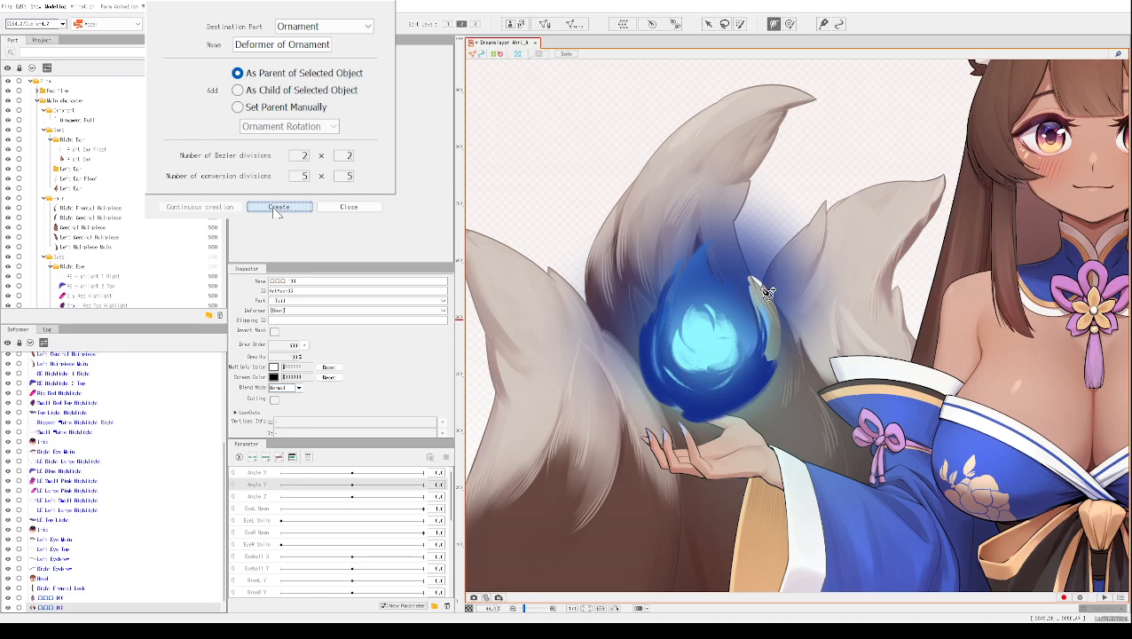
{"action": "scroll", "coordinate": [826, 420], "scroll_direction": "down", "scroll_amount": 5}
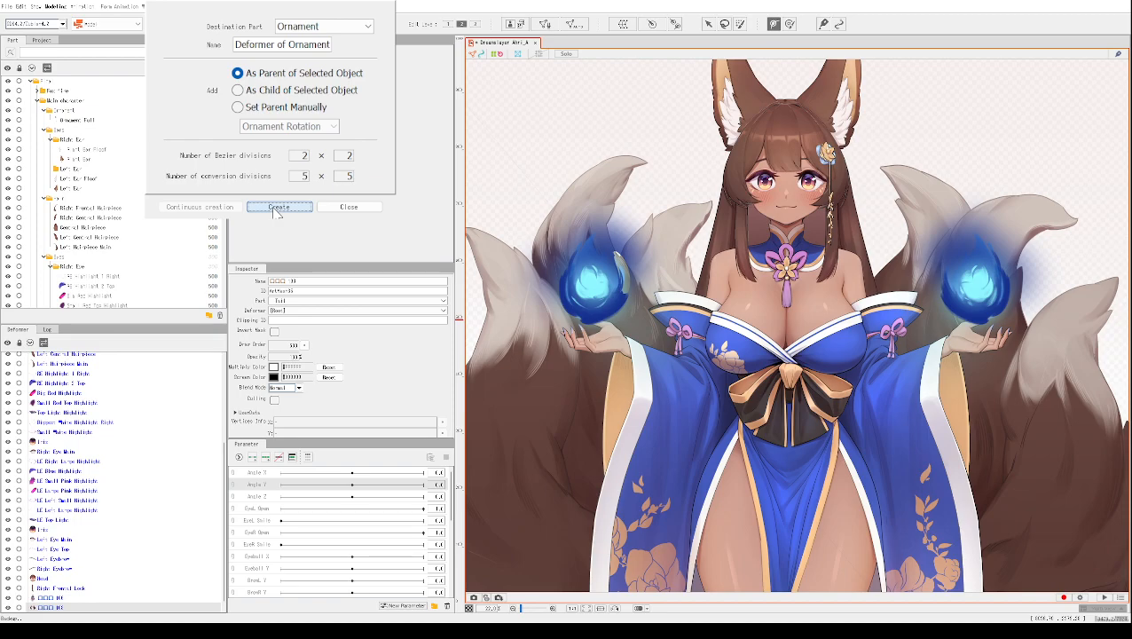
- Examine the character's artwork from the ears and hair down through the dress and sleeves to the feet
{"action": "scroll", "coordinate": [887, 286], "scroll_direction": "up", "scroll_amount": 4}
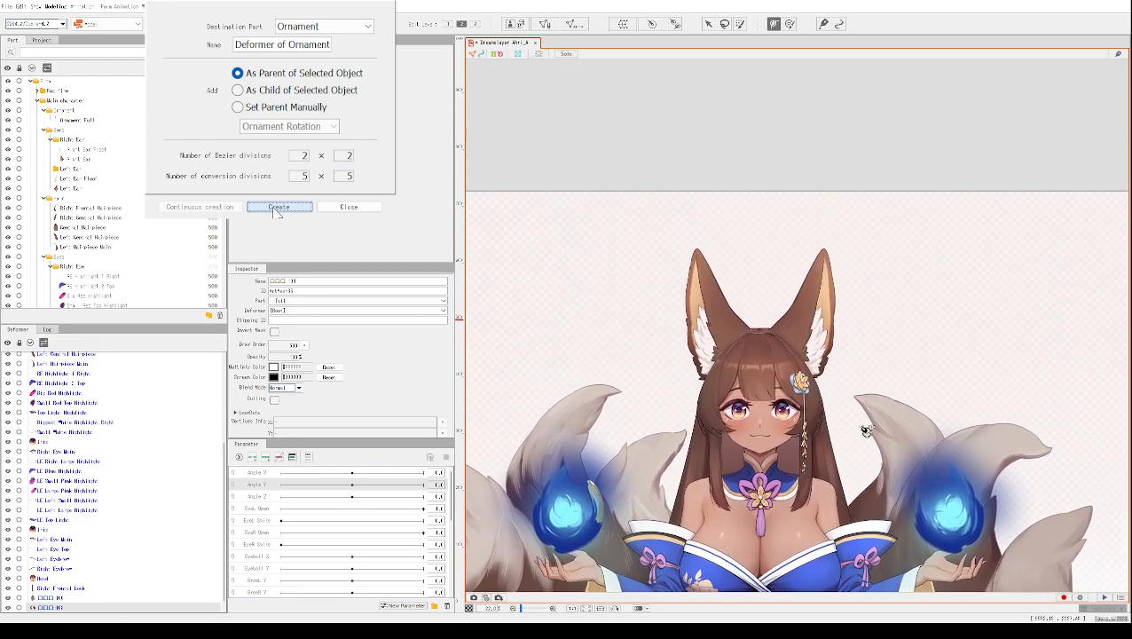
{"action": "left_click_drag", "start_coordinate": [845, 279], "coordinate": [911, 278]}
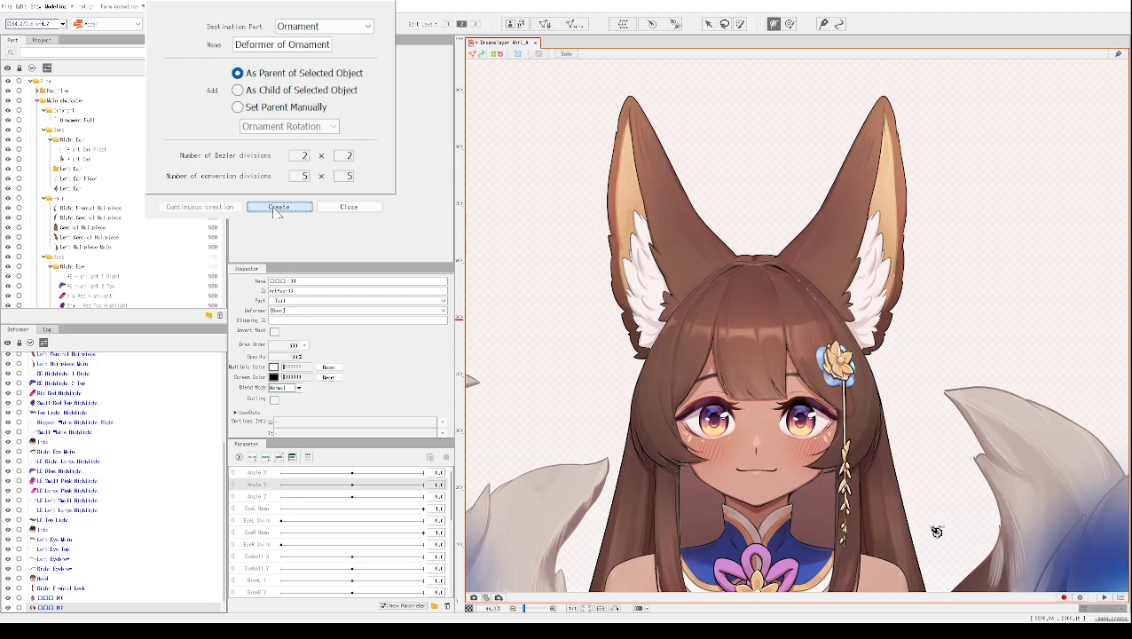
{"action": "left_click_drag", "start_coordinate": [919, 476], "coordinate": [887, 370]}
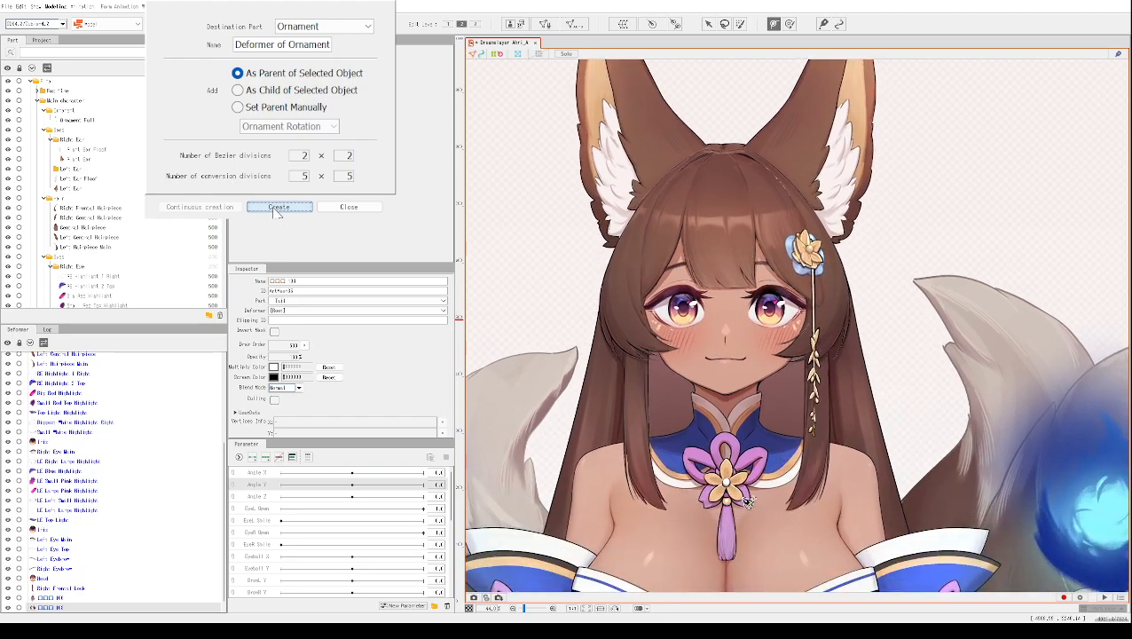
{"action": "scroll", "coordinate": [744, 506], "scroll_direction": "down", "scroll_amount": 6}
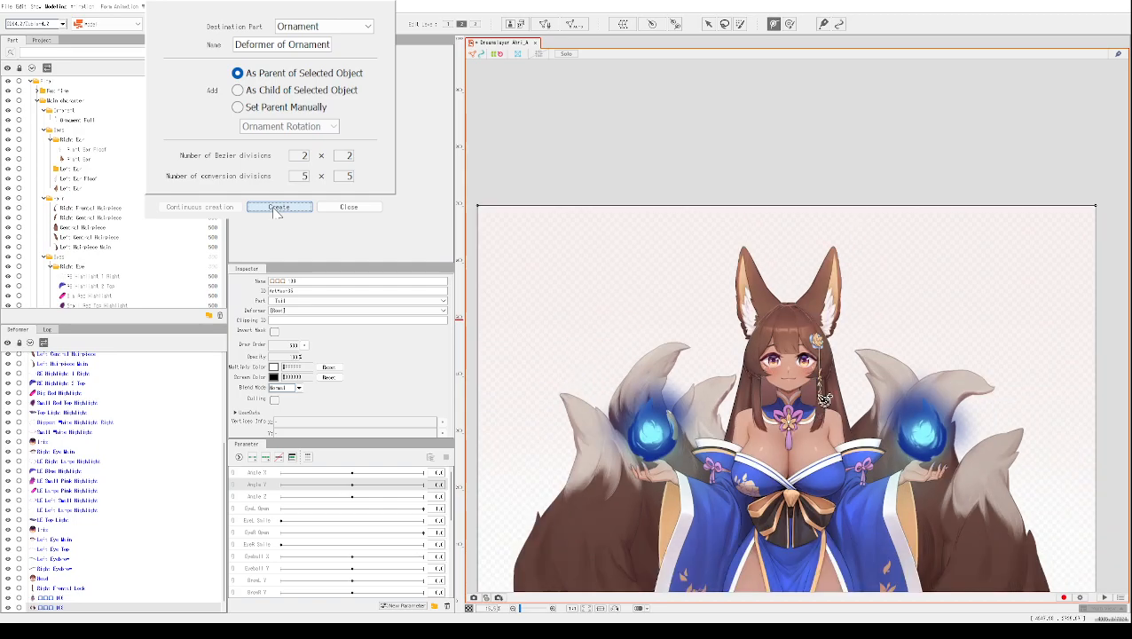
{"action": "scroll", "coordinate": [825, 398], "scroll_direction": "up", "scroll_amount": 2}
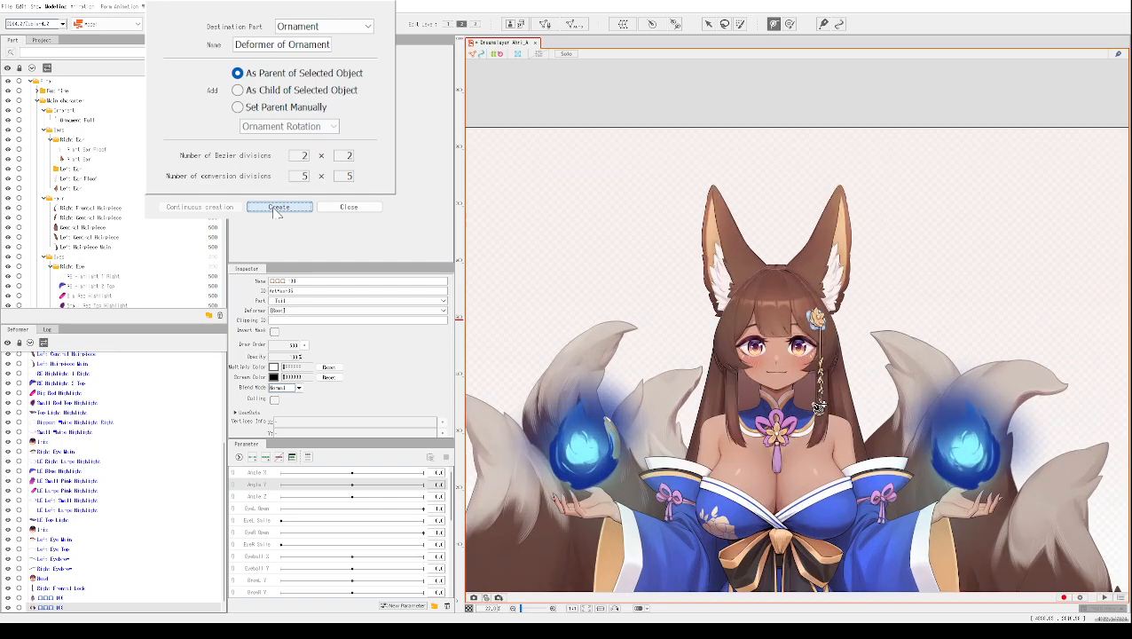
{"action": "scroll", "coordinate": [839, 497], "scroll_direction": "down", "scroll_amount": 5}
{"action": "scroll", "coordinate": [834, 372], "scroll_direction": "up", "scroll_amount": 2}
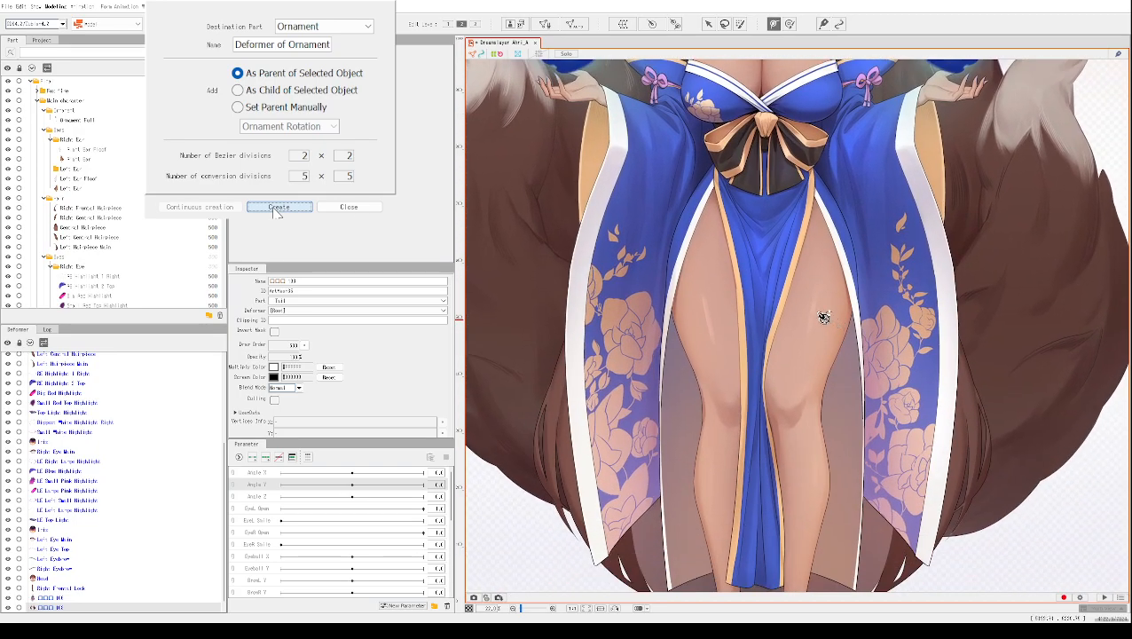
{"action": "scroll", "coordinate": [799, 399], "scroll_direction": "down", "scroll_amount": 2}
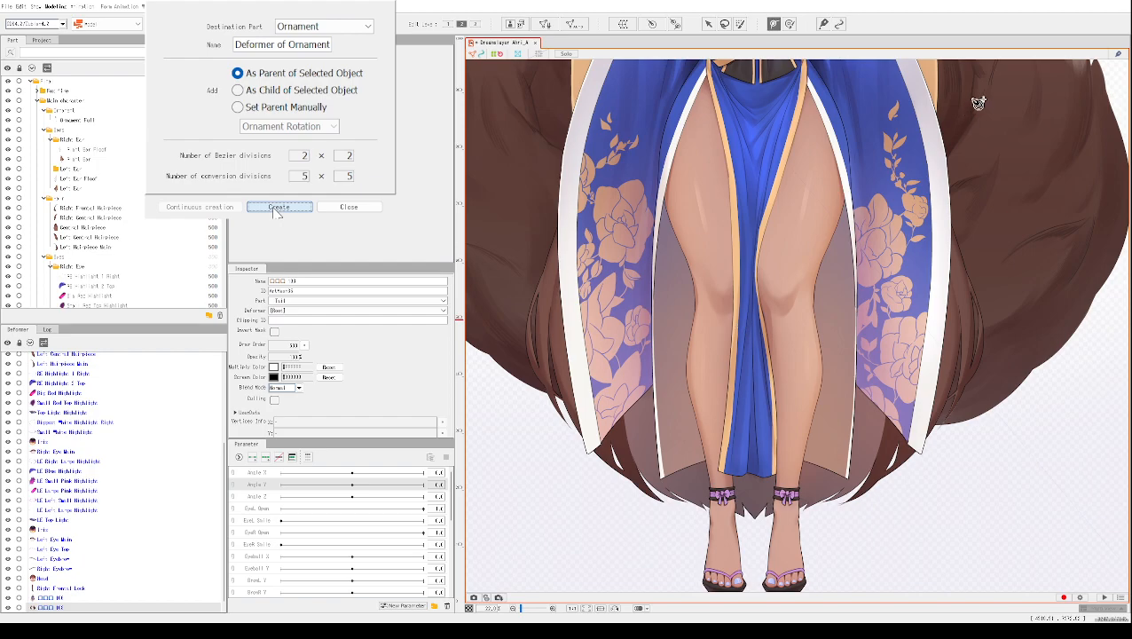
- Examine the upper body, both flames and hands, and the head with its ears and hair ornament
{"action": "left_click_drag", "start_coordinate": [972, 303], "coordinate": [1099, 152]}
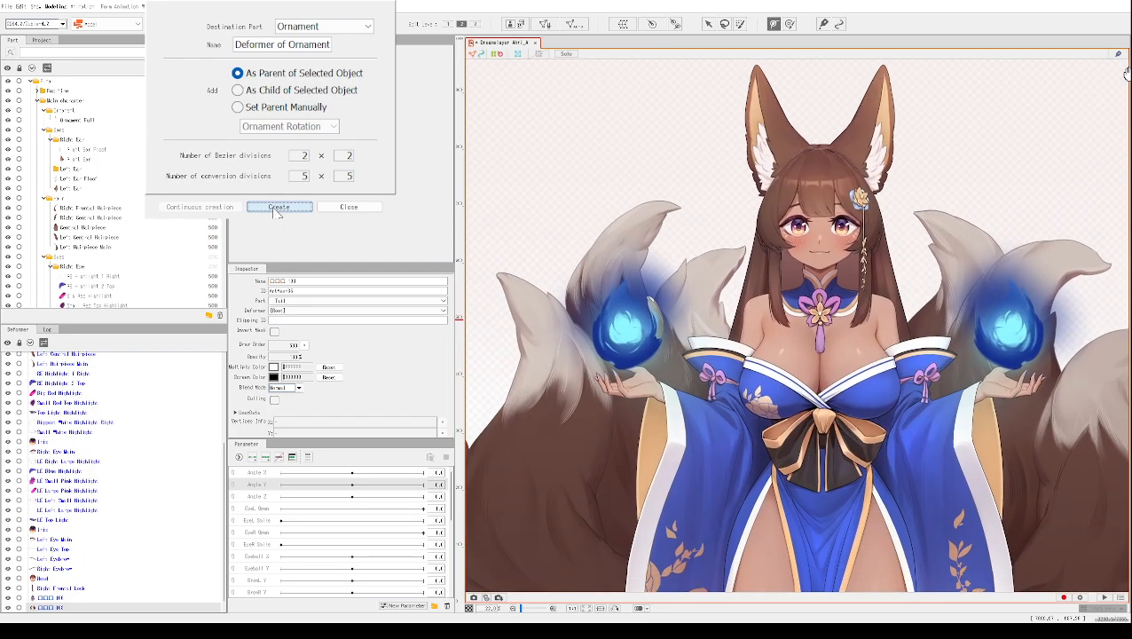
{"action": "scroll", "coordinate": [1084, 173], "scroll_direction": "up", "scroll_amount": 3}
{"action": "left_click_drag", "start_coordinate": [1120, 330], "coordinate": [1098, 267]}
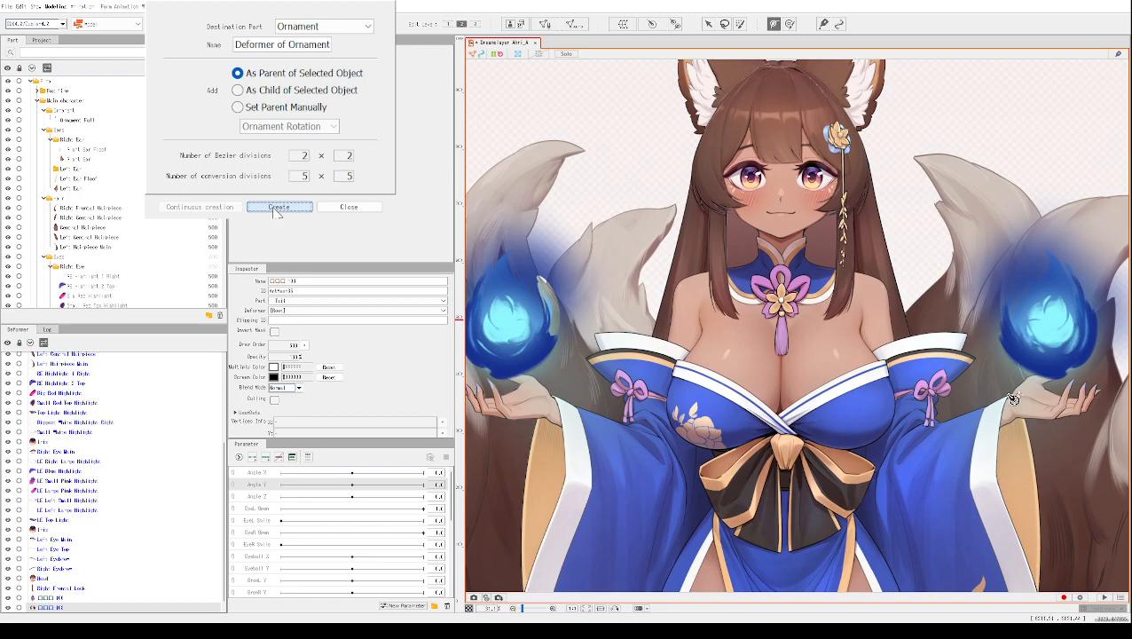
{"action": "left_click_drag", "start_coordinate": [510, 386], "coordinate": [543, 386]}
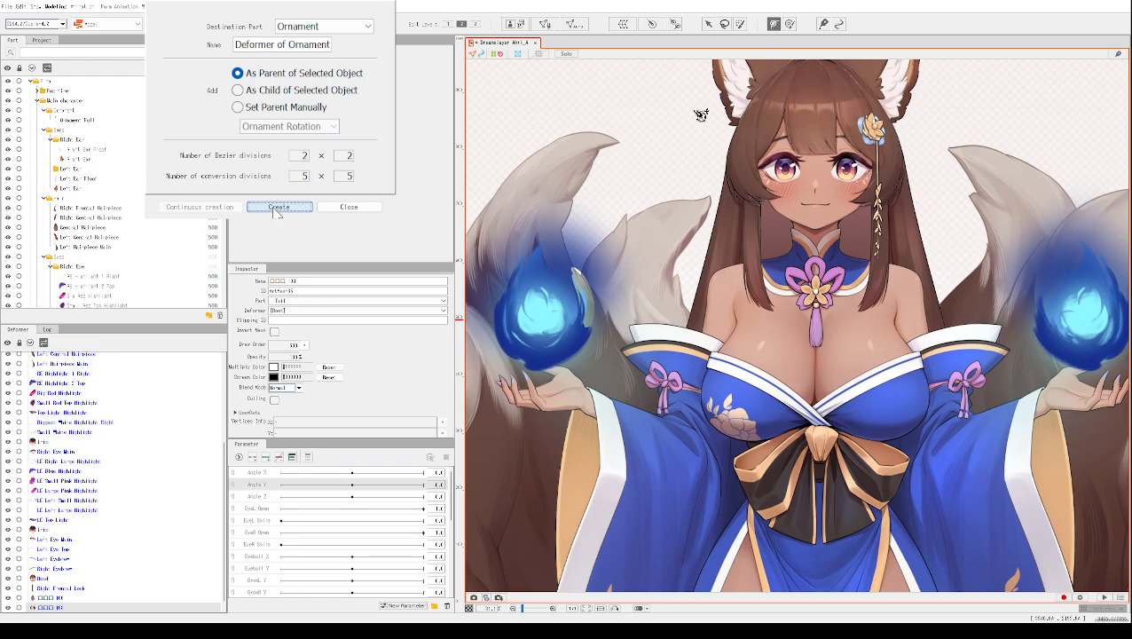
{"action": "scroll", "coordinate": [797, 290], "scroll_direction": "up", "scroll_amount": 5}
{"action": "scroll", "coordinate": [797, 290], "scroll_direction": "down", "scroll_amount": 5}
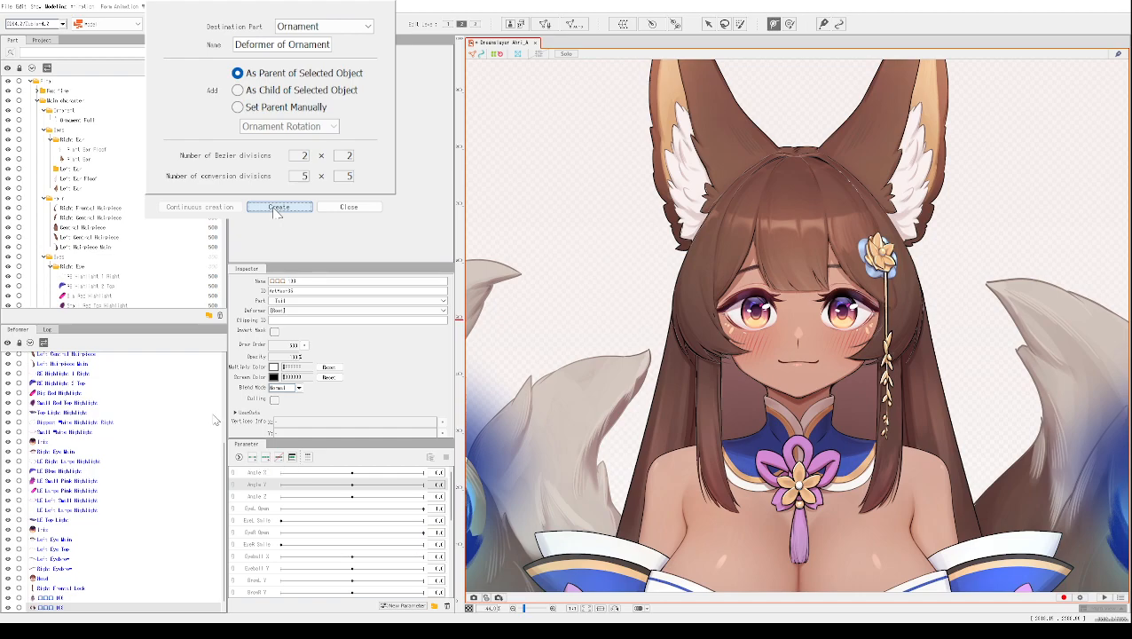
{"action": "scroll", "coordinate": [750, 368], "scroll_direction": "down", "scroll_amount": 3}
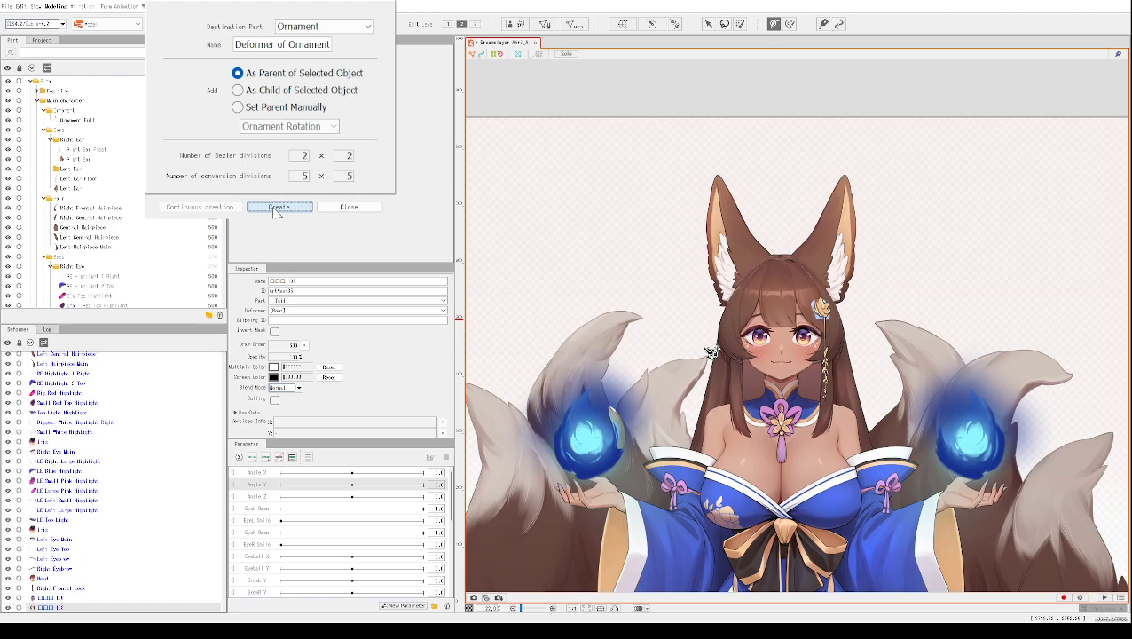
- Try combining the Angle Z and EyeL Open parameters, separate them, and test Eyeball X and Eyeball Y as a combined control
{"action": "left_click", "coordinate": [232, 497]}
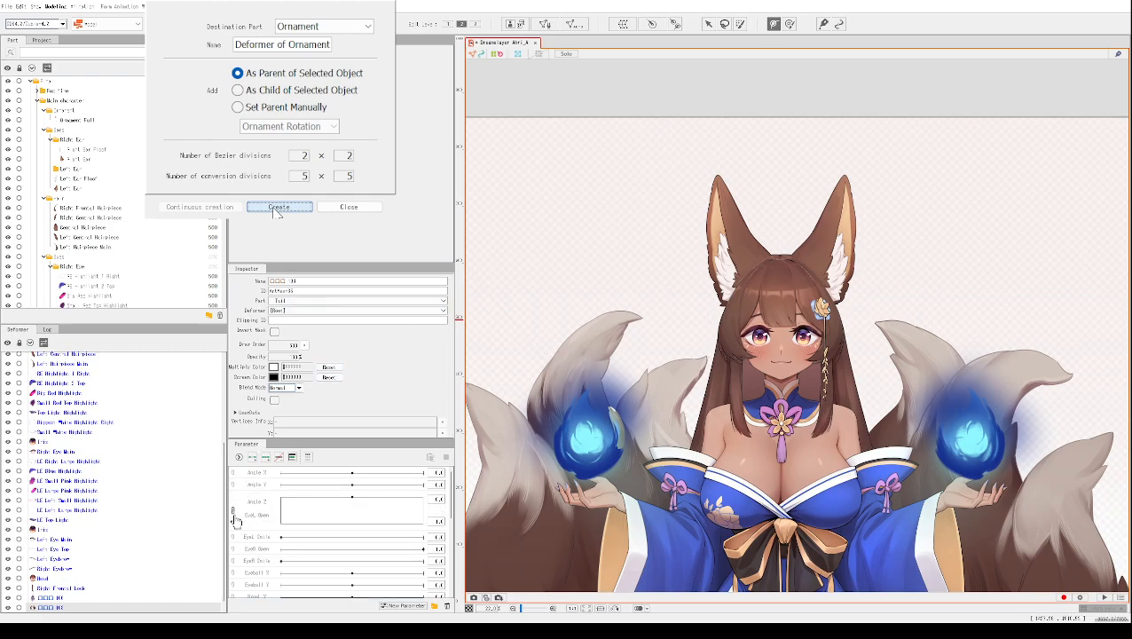
{"action": "left_click", "coordinate": [233, 511]}
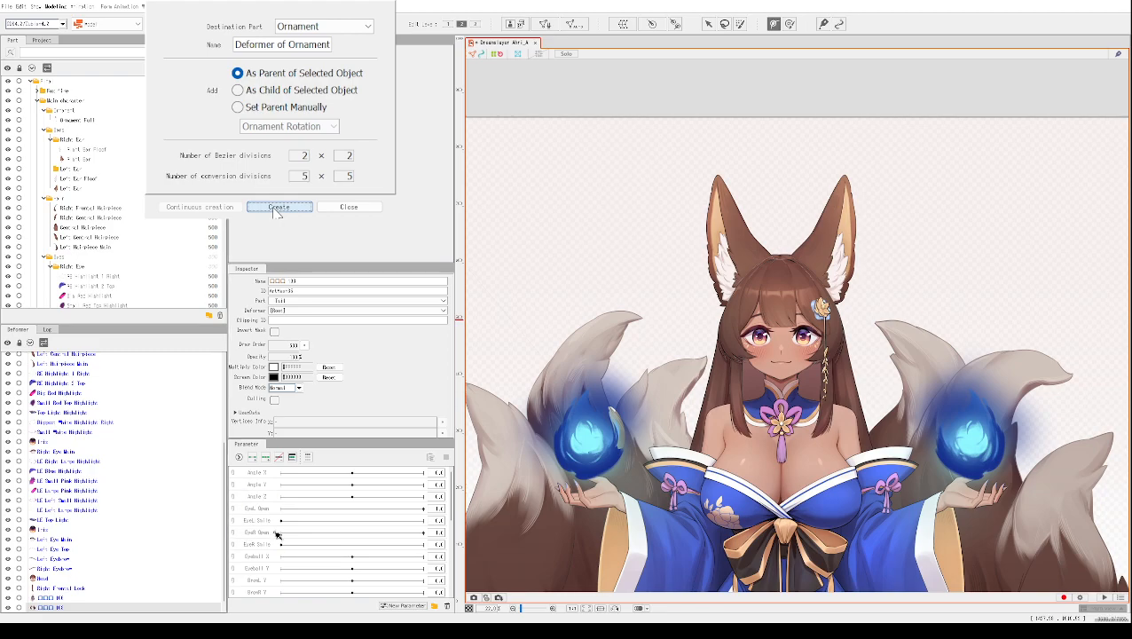
{"action": "scroll", "coordinate": [277, 538], "scroll_direction": "down", "scroll_amount": 3}
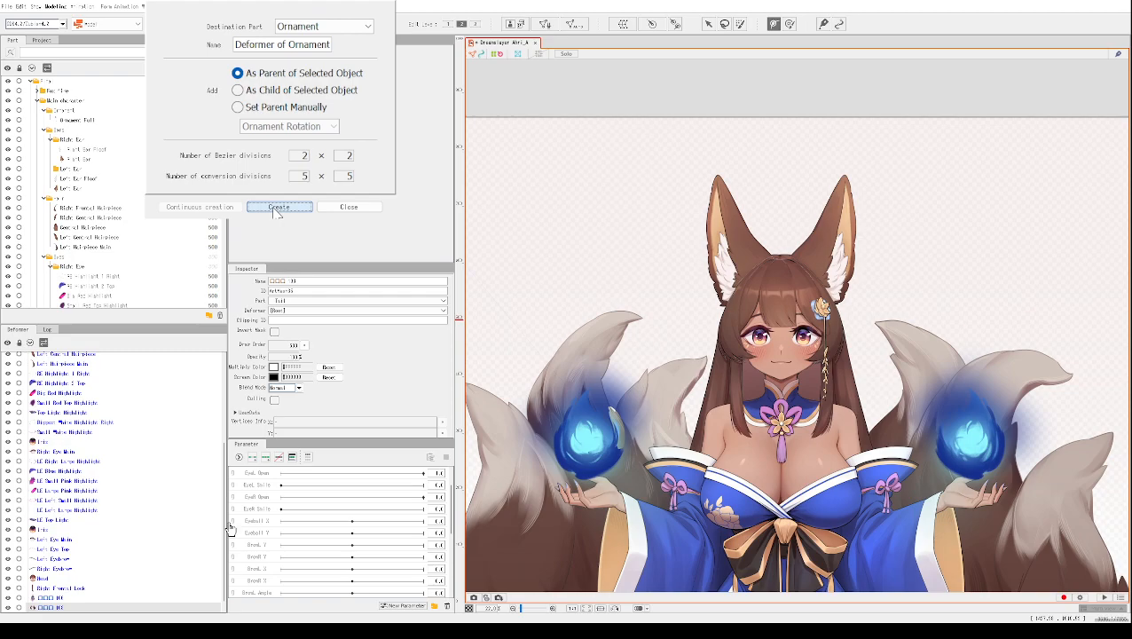
{"action": "left_click", "coordinate": [235, 520]}
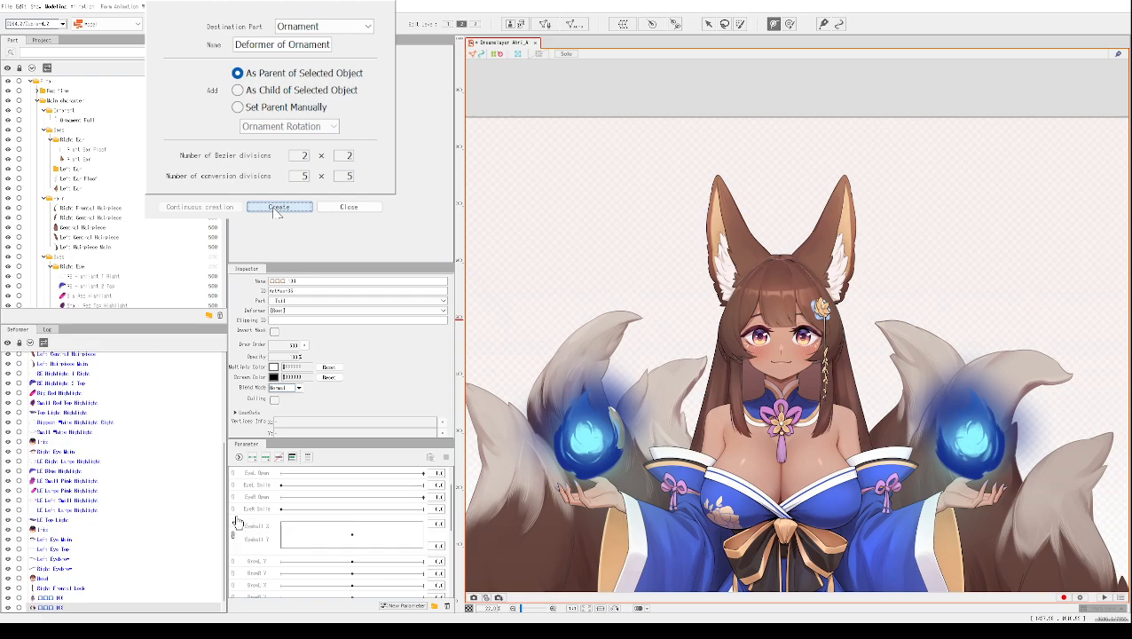
{"action": "left_click", "coordinate": [355, 540]}
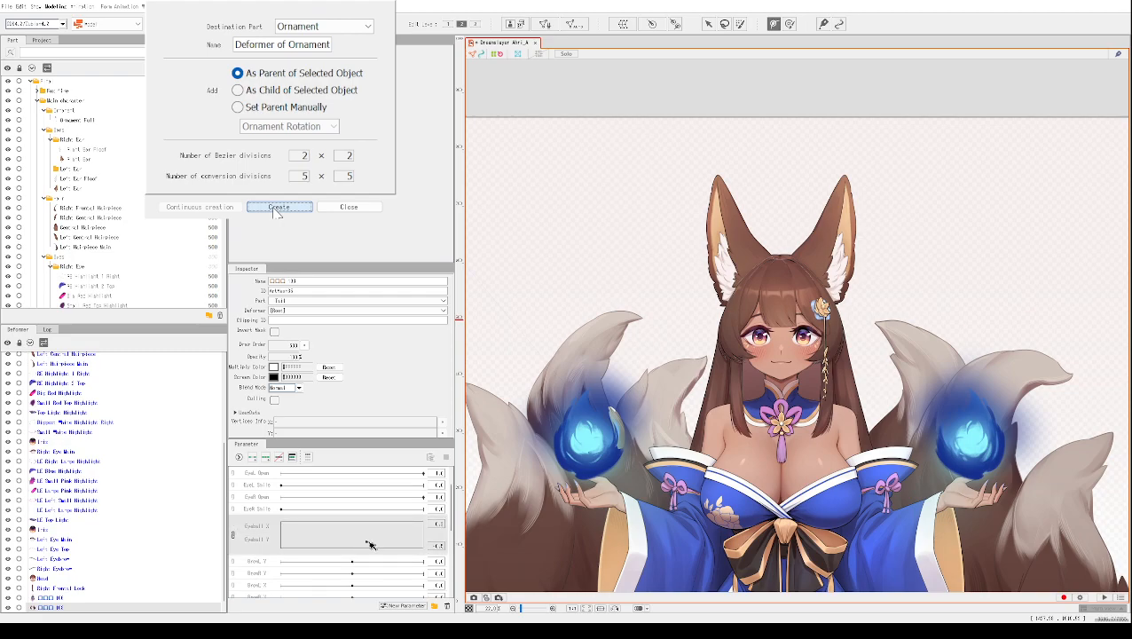
{"action": "left_click_drag", "start_coordinate": [371, 525], "coordinate": [315, 514]}
- Select all meshes of the model and separate the combined Eyeball X and Eyeball Y parameters
{"action": "key", "text": "ctrl+a"}
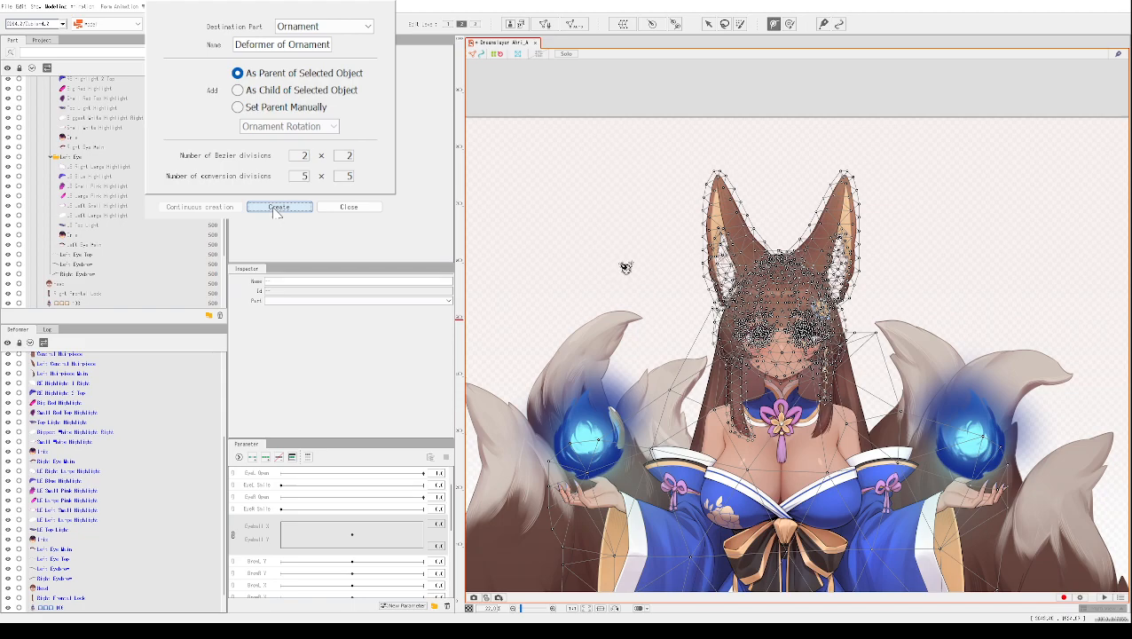
{"action": "left_click", "coordinate": [233, 538]}
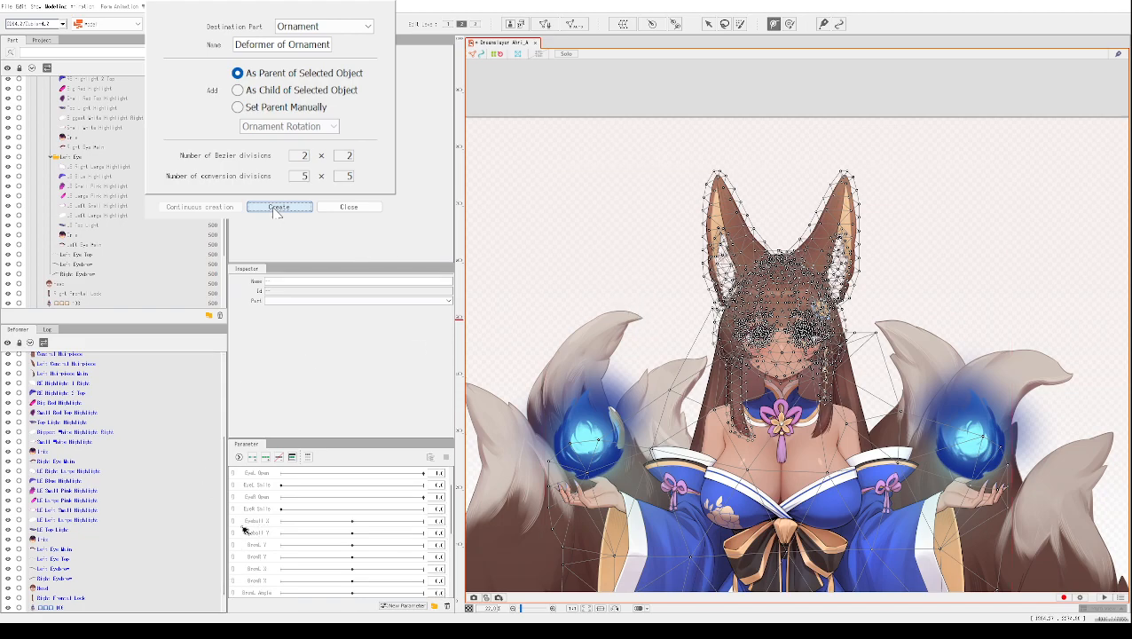
{"action": "left_click", "coordinate": [247, 522]}
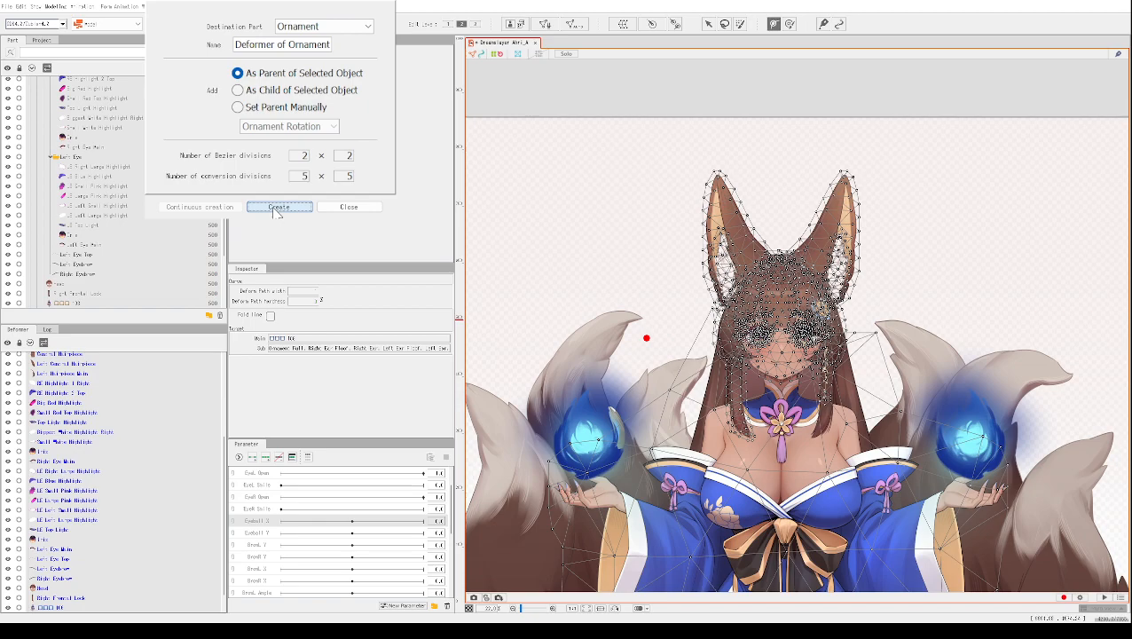
- Draw a deform path from the existing point across the head to the empty area beside the ear, adding an intermediate point and a short branch
{"action": "scroll", "coordinate": [995, 271], "scroll_direction": "up", "scroll_amount": 2}
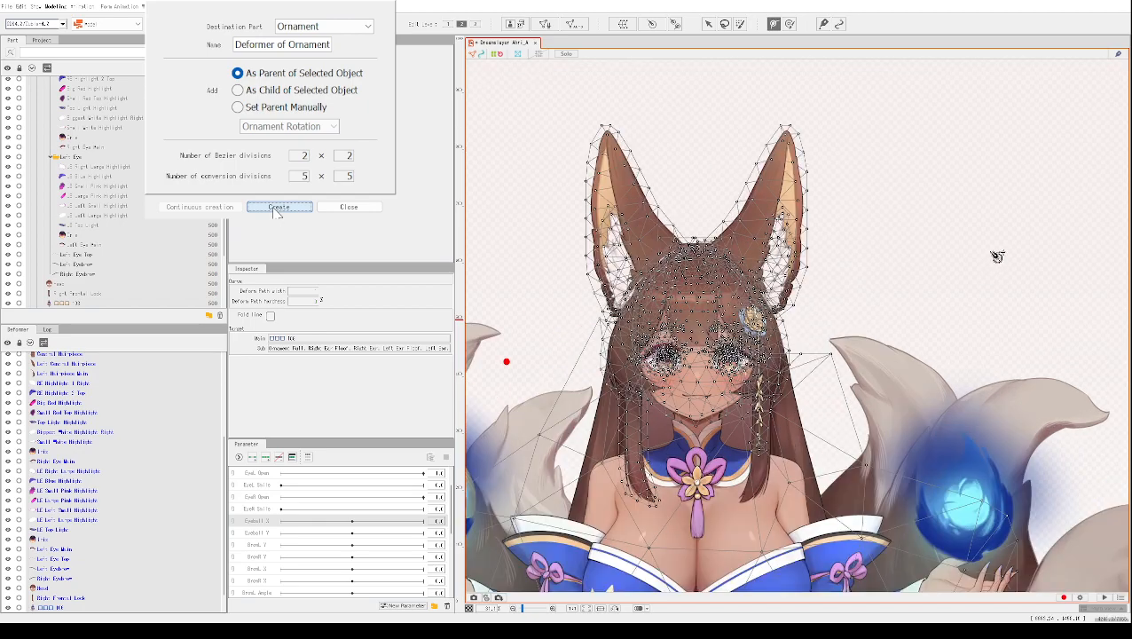
{"action": "left_click", "coordinate": [999, 243]}
{"action": "right_click", "coordinate": [998, 243]}
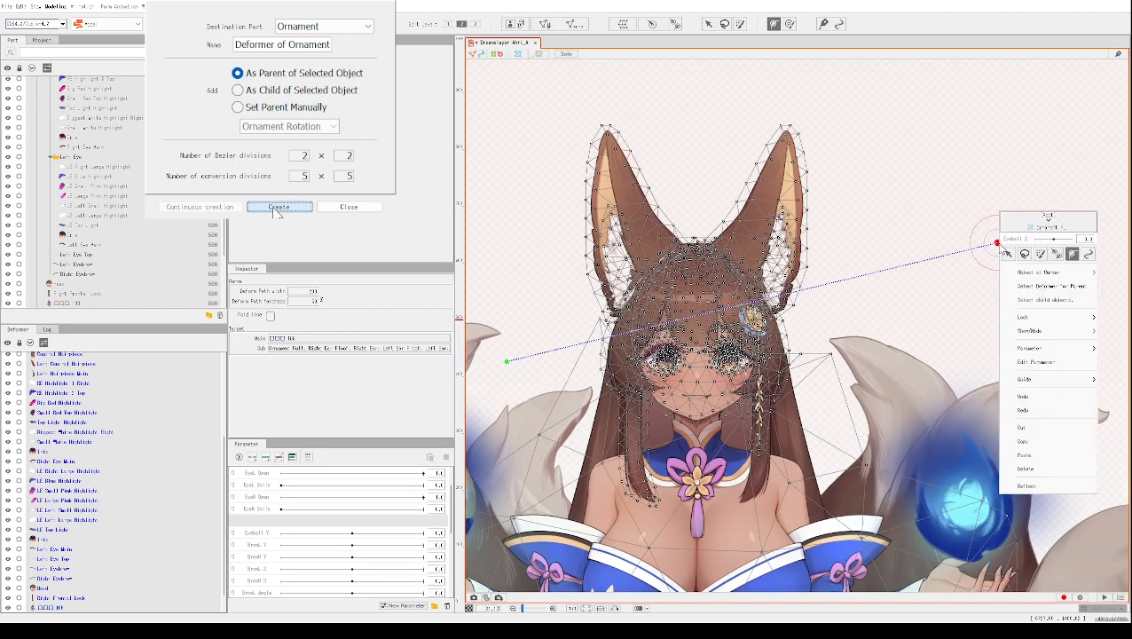
{"action": "left_click", "coordinate": [978, 248]}
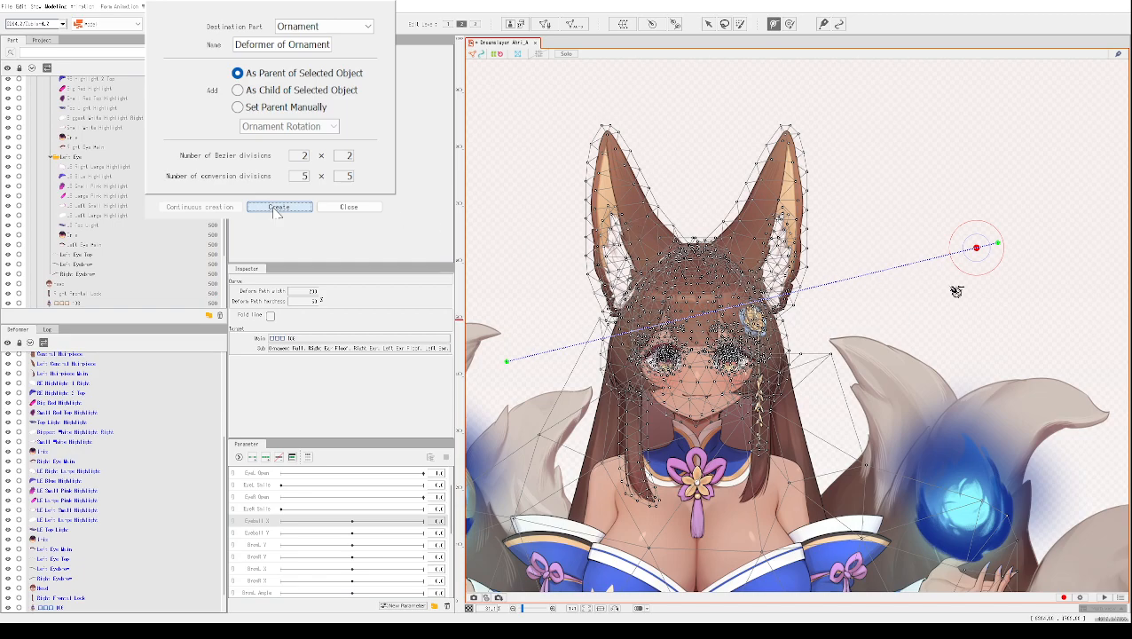
{"action": "right_click", "coordinate": [917, 261]}
{"action": "left_click", "coordinate": [867, 248]}
{"action": "left_click_drag", "start_coordinate": [873, 251], "coordinate": [875, 271]}
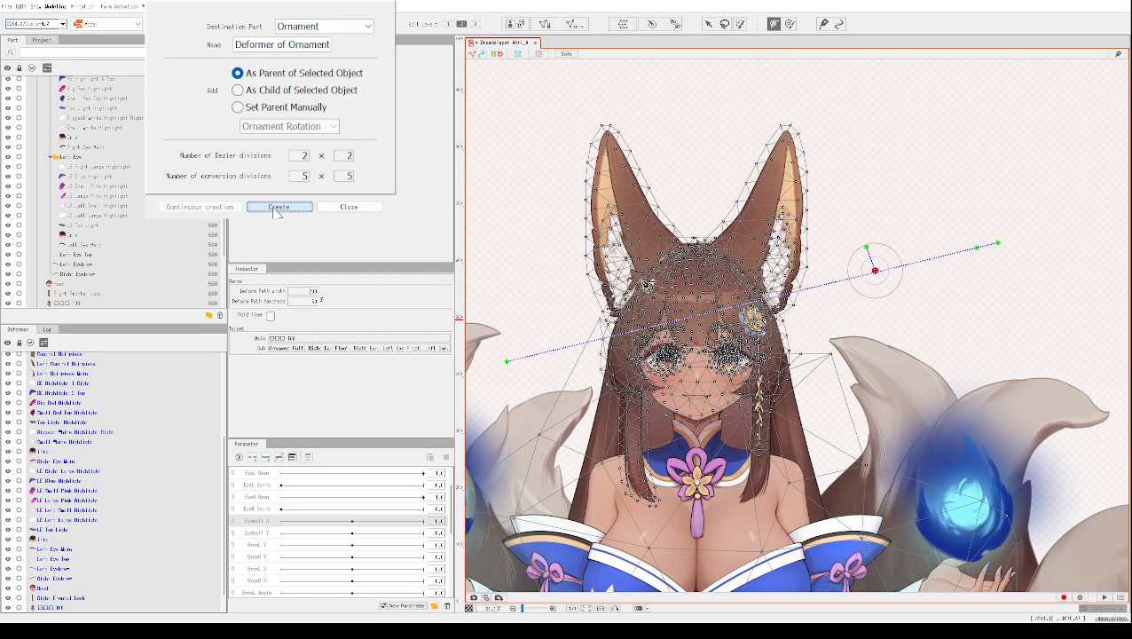
- Review the available deformer commands and examine the model's part hierarchy from the ornament and ears through the hair to the eyes
{"action": "left_click", "coordinate": [64, 7]}
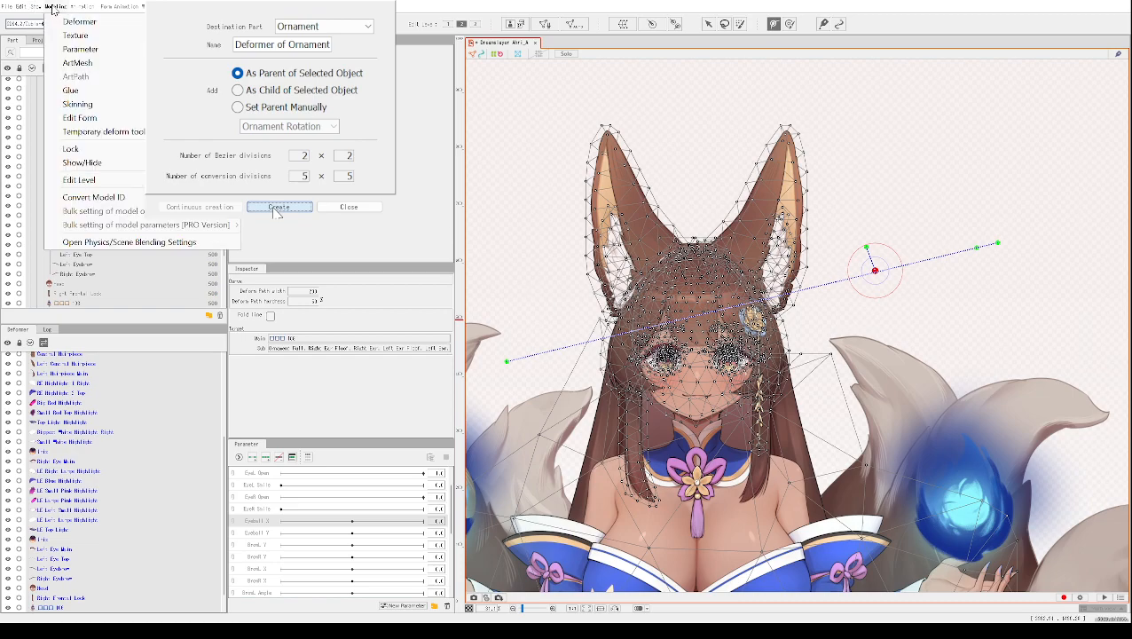
{"action": "mouse_move", "coordinate": [54, 22]}
{"action": "left_click", "coordinate": [204, 21]}
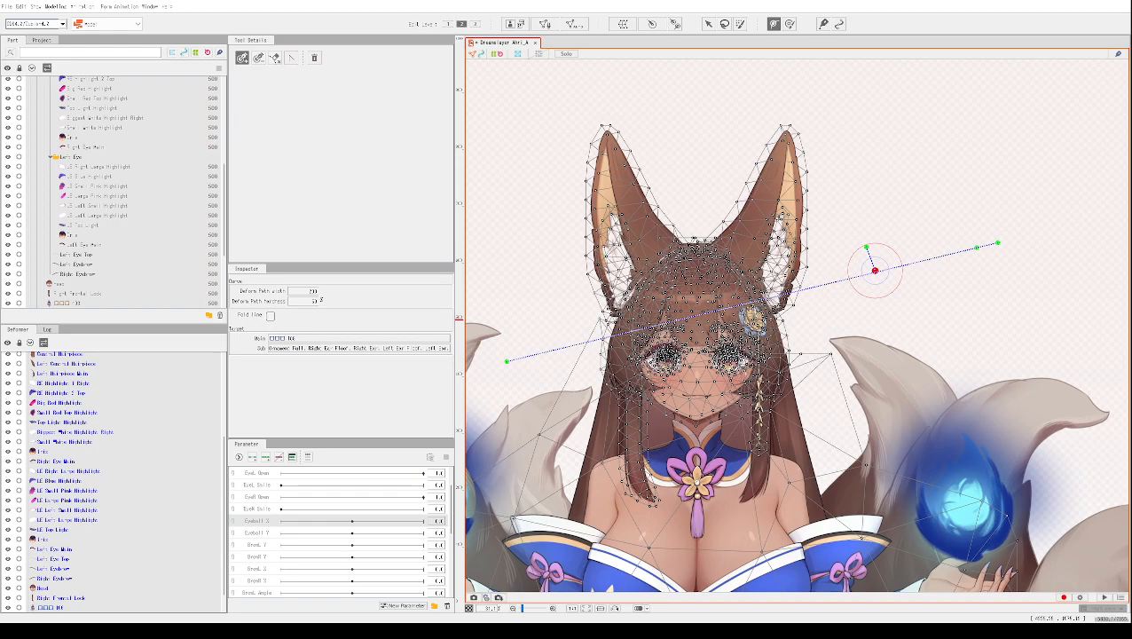
{"action": "scroll", "coordinate": [115, 191], "scroll_direction": "up", "scroll_amount": 10}
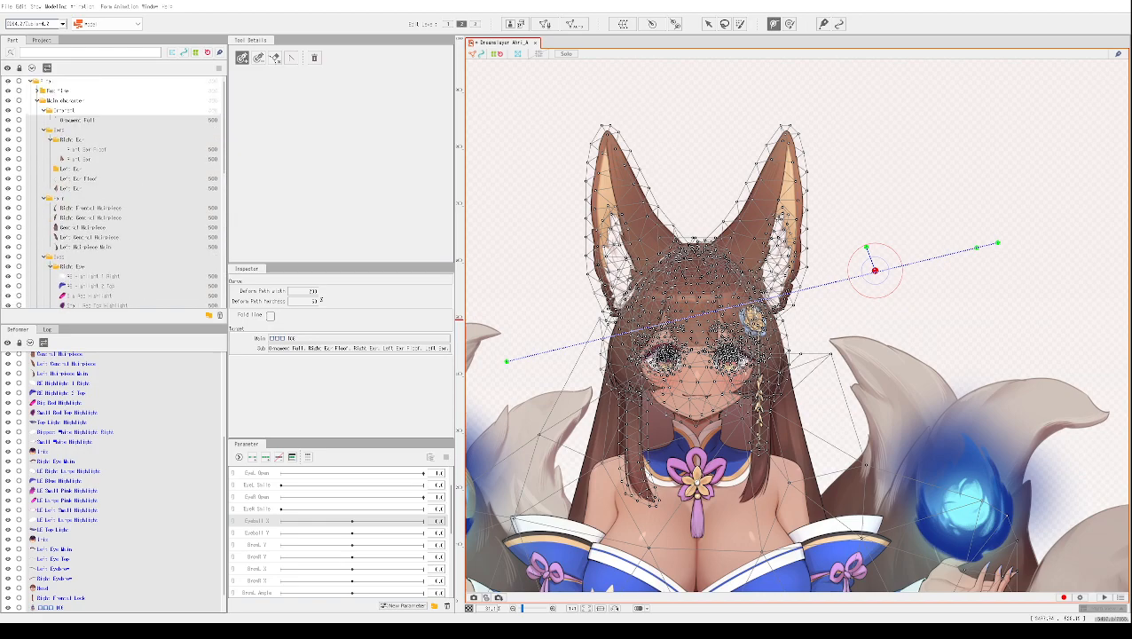
{"action": "scroll", "coordinate": [113, 191], "scroll_direction": "down", "scroll_amount": 1}
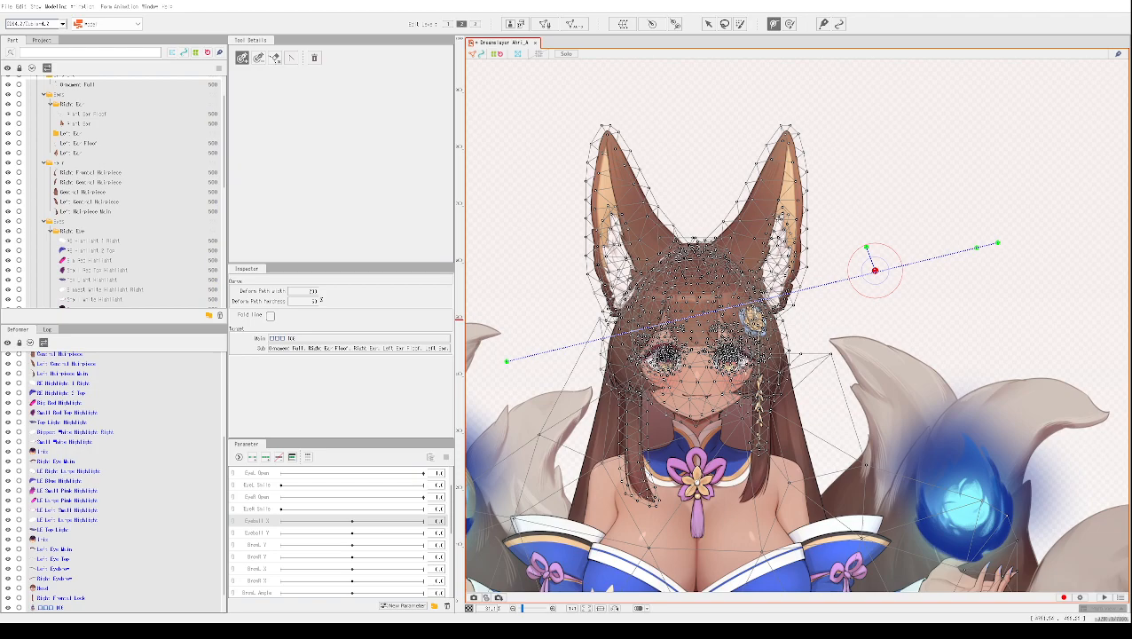
{"action": "scroll", "coordinate": [113, 192], "scroll_direction": "down", "scroll_amount": 2}
{"action": "scroll", "coordinate": [112, 479], "scroll_direction": "down", "scroll_amount": 1}
{"action": "scroll", "coordinate": [113, 479], "scroll_direction": "up", "scroll_amount": 5}
{"action": "scroll", "coordinate": [113, 479], "scroll_direction": "down", "scroll_amount": 5}
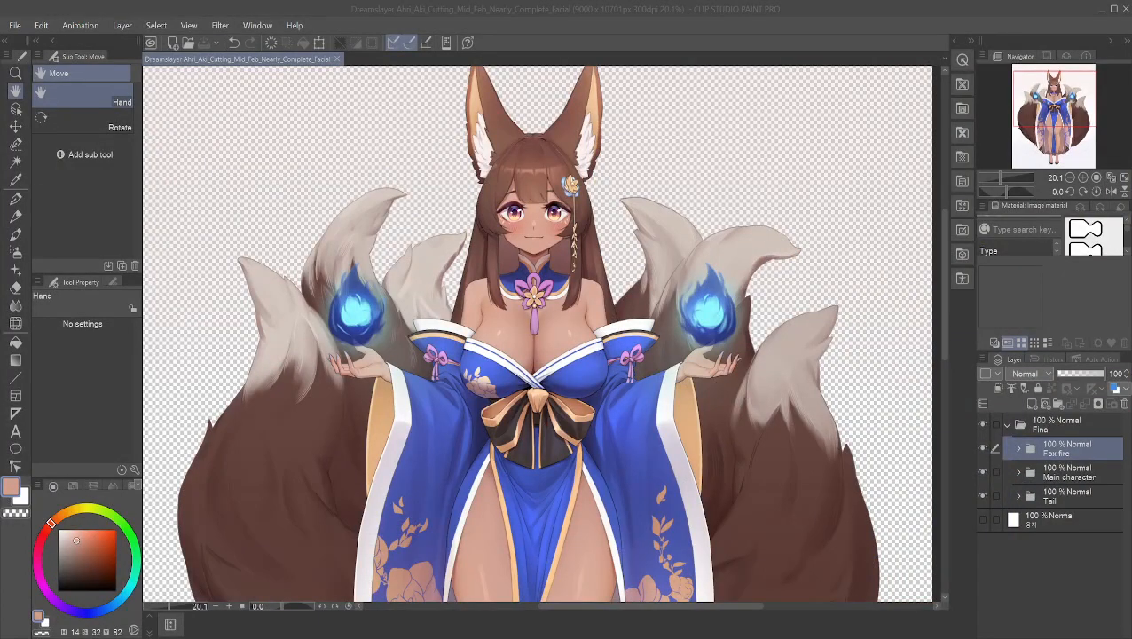
- Switch to the character's layered artwork in Clip Studio Paint and examine the head, ears and upper body
{"action": "scroll", "coordinate": [542, 267], "scroll_direction": "up", "scroll_amount": 1}
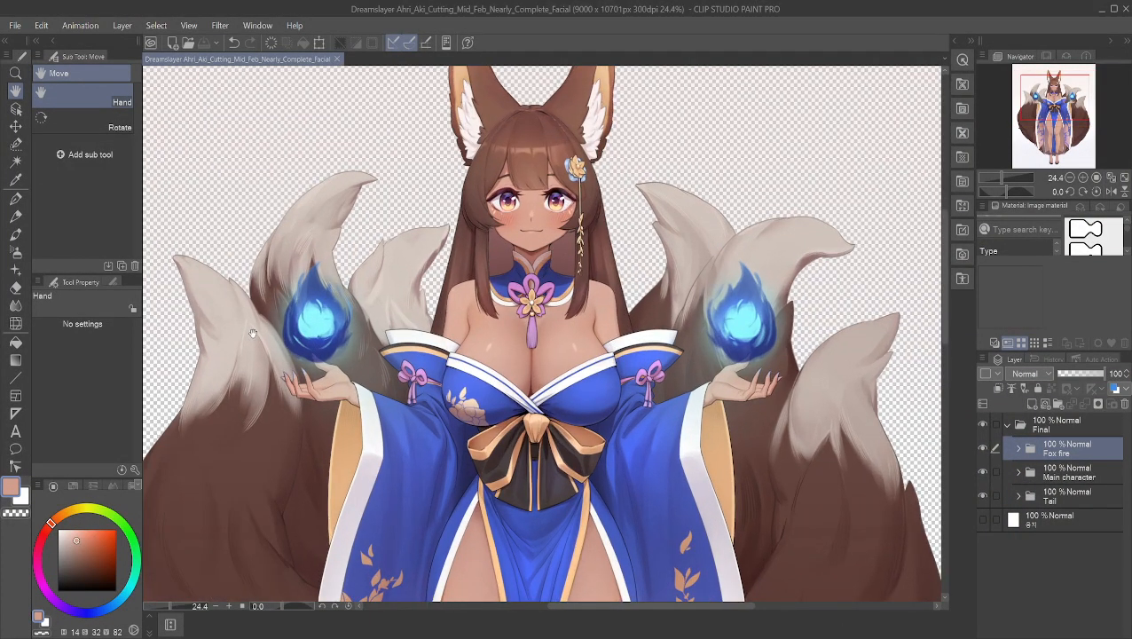
{"action": "left_click_drag", "start_coordinate": [355, 146], "coordinate": [389, 258]}
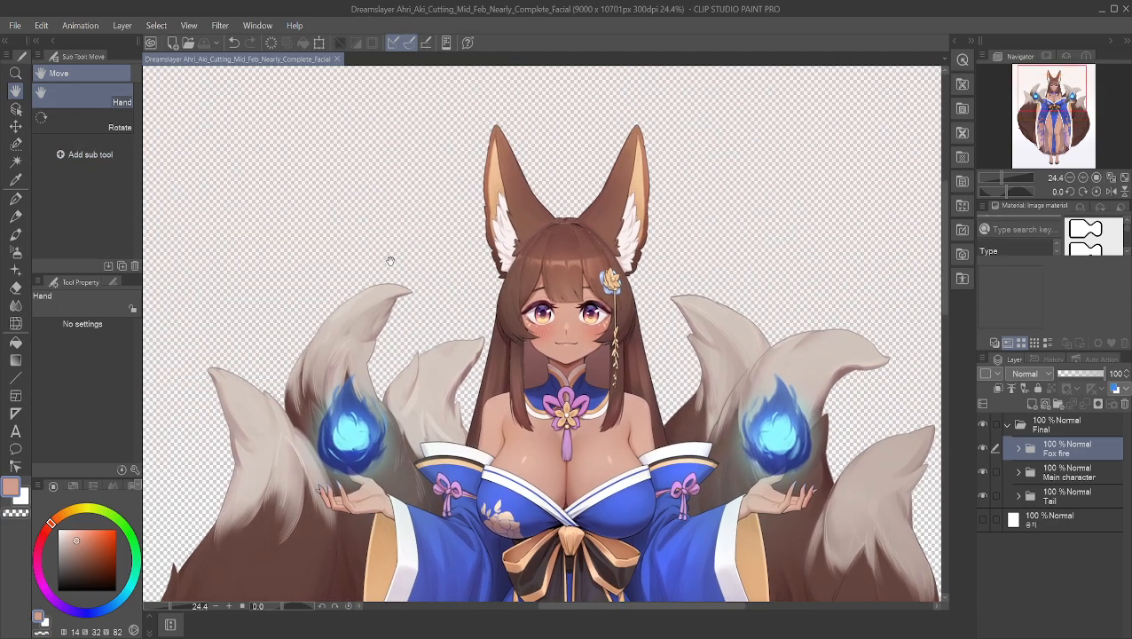